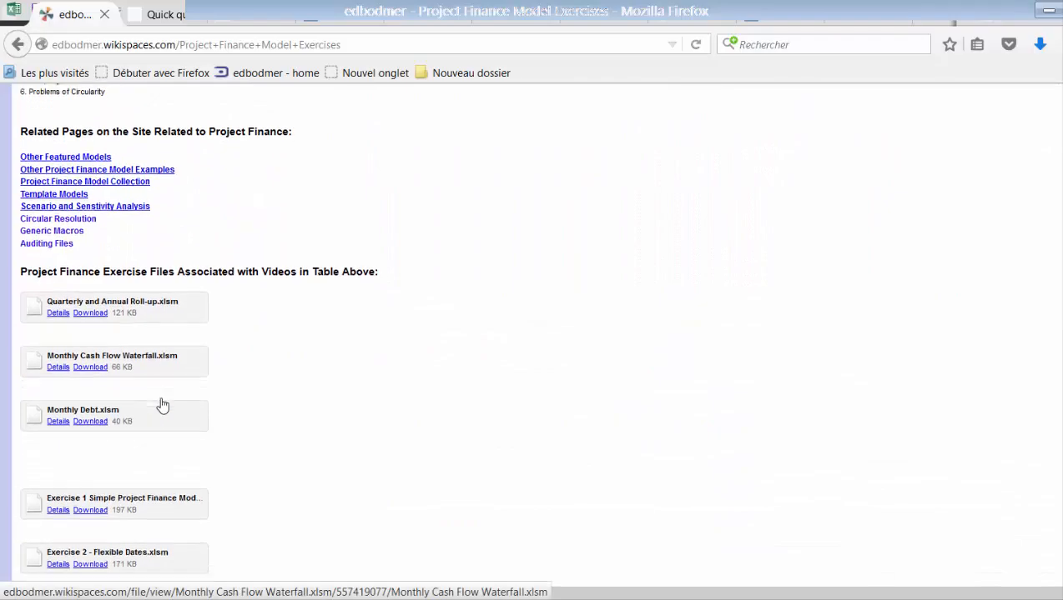
Look through the exercise files and video table on the Project Finance Model Exercises page and open the site's Home page
scroll(163, 404, "down", 10)
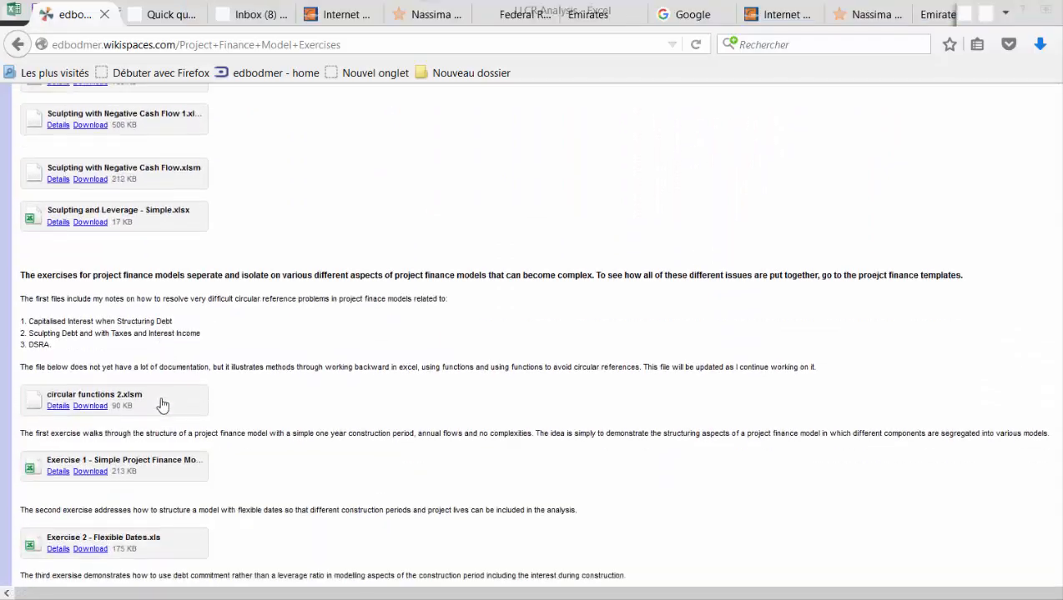
scroll(163, 405, "up", 1)
scroll(163, 405, "up", 10)
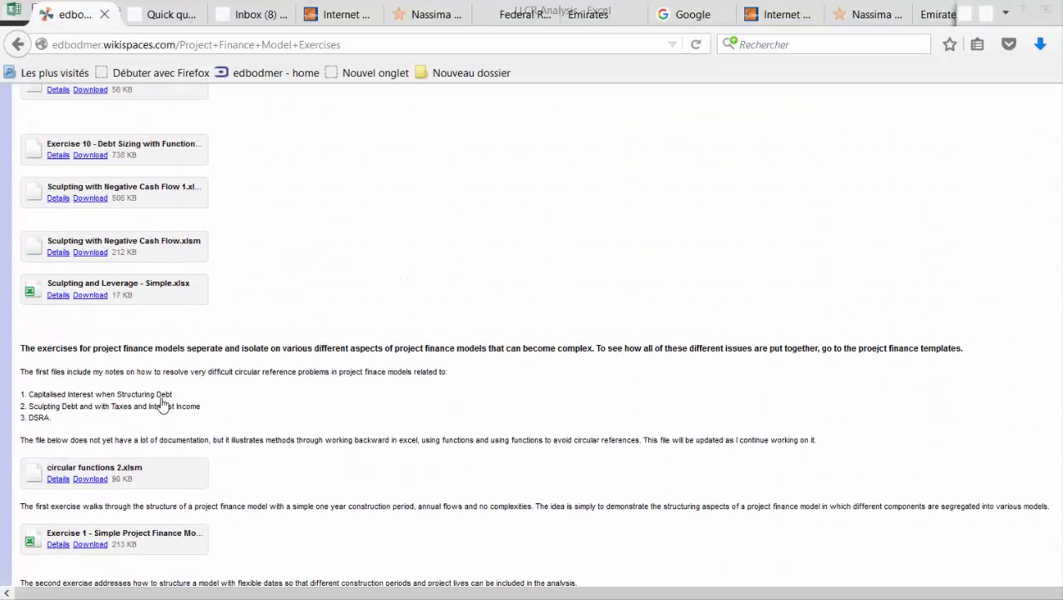
scroll(162, 404, "up", 15)
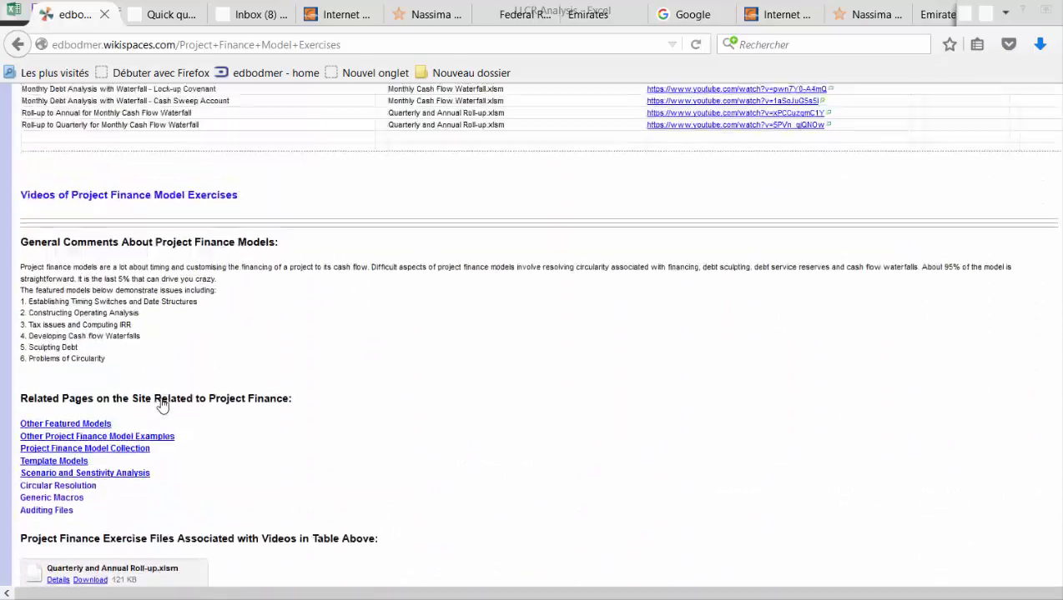
scroll(162, 404, "up", 3)
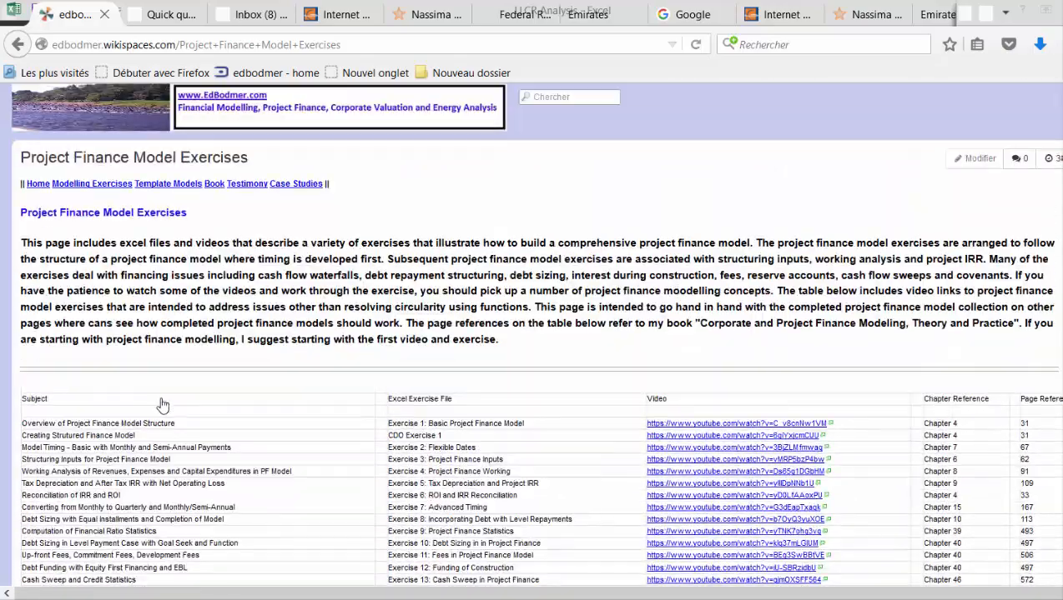
scroll(163, 404, "down", 14)
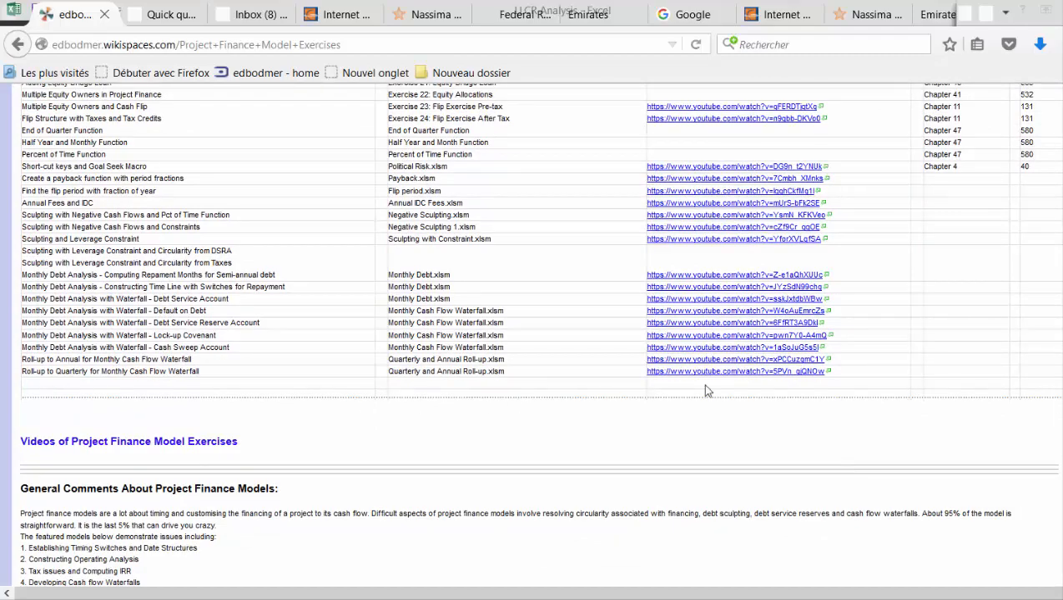
scroll(619, 379, "up", 1)
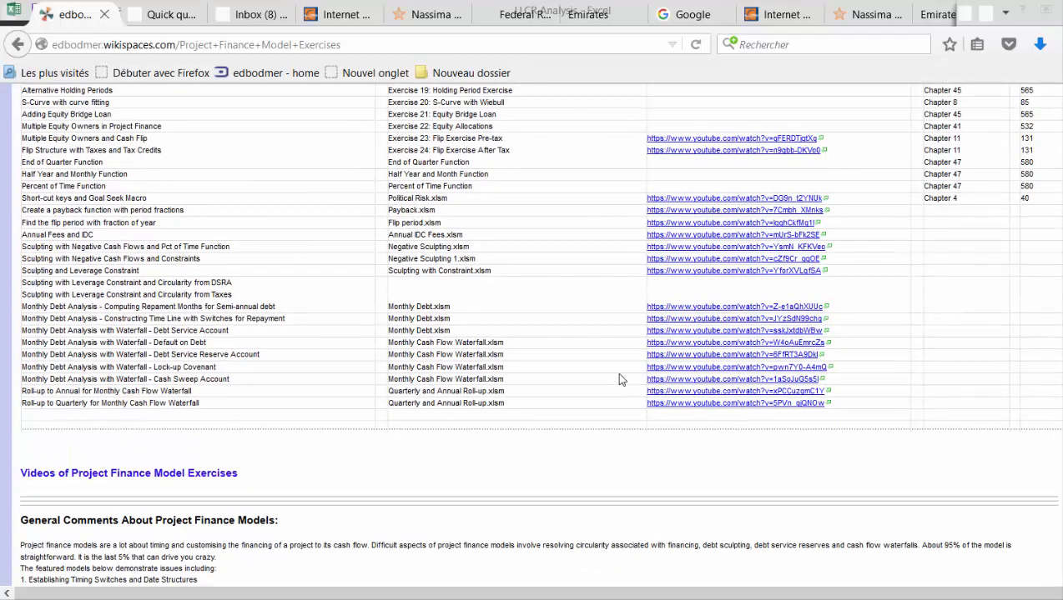
scroll(619, 379, "up", 15)
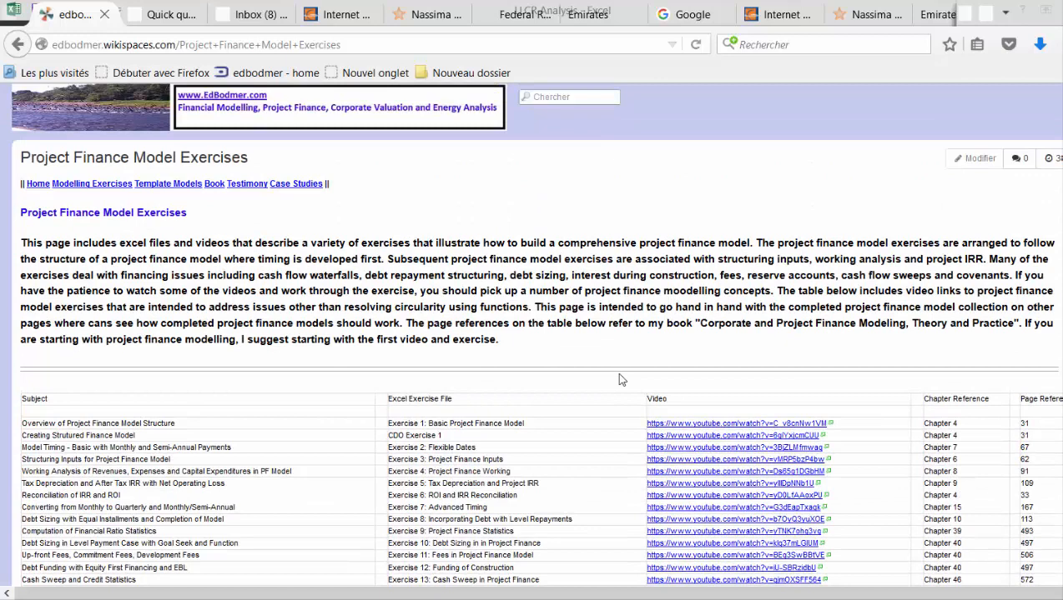
left_click(86, 114)
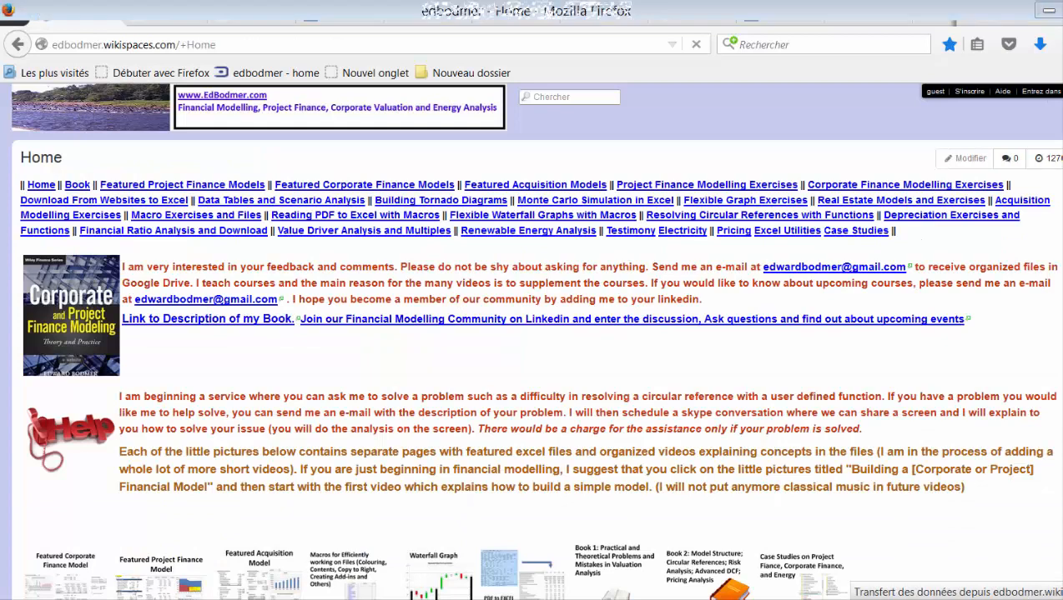
Switch to File Explorer and open Courses > Chapter 1. Models and Analysis > 2. Project Finance Models and Exercises > Project Finance Model Exercises
mouse_move(207, 598)
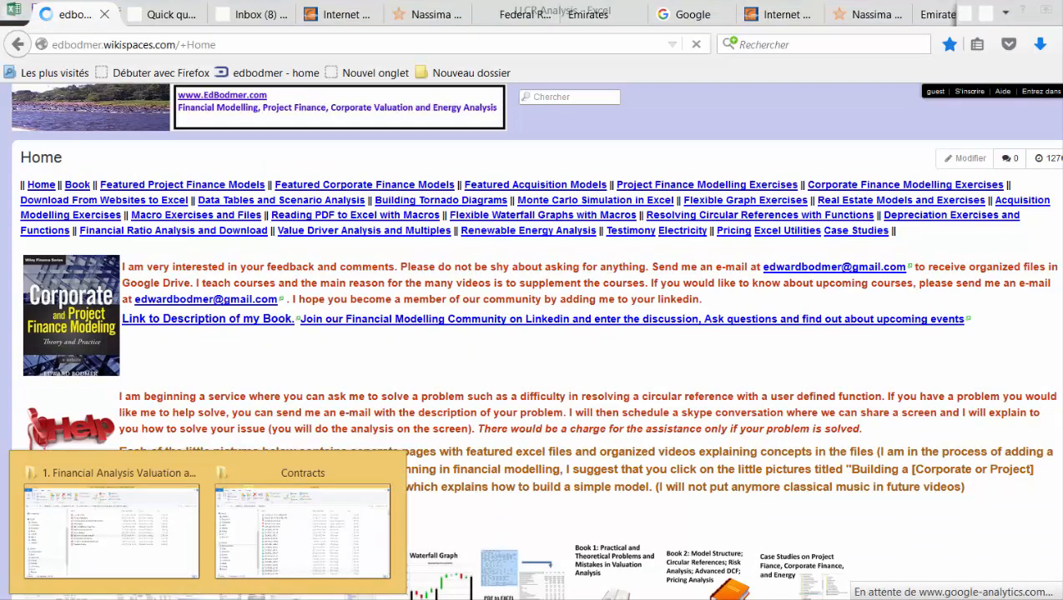
left_click(90, 558)
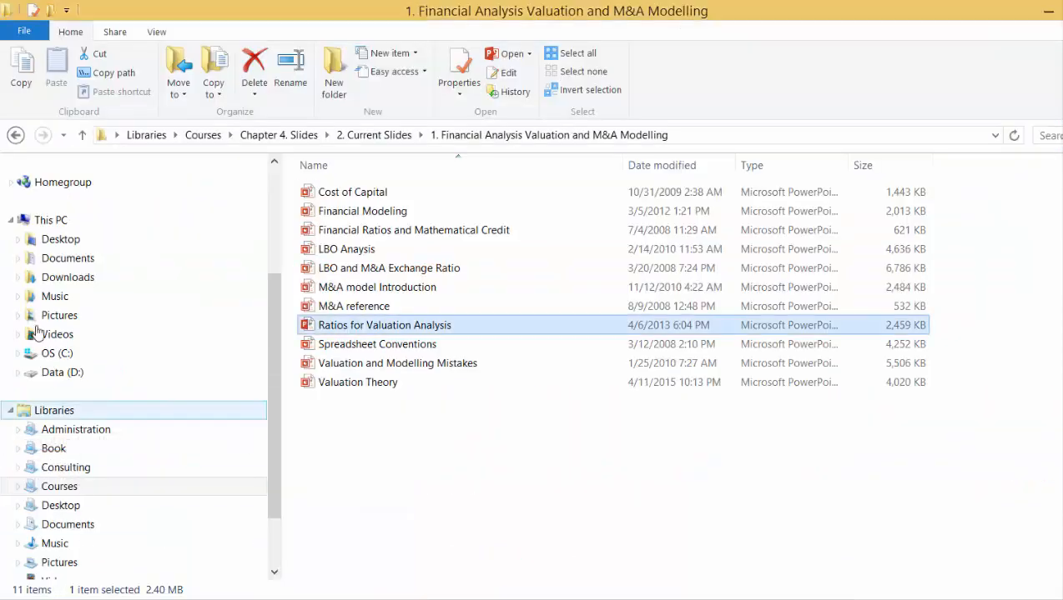
left_click(60, 488)
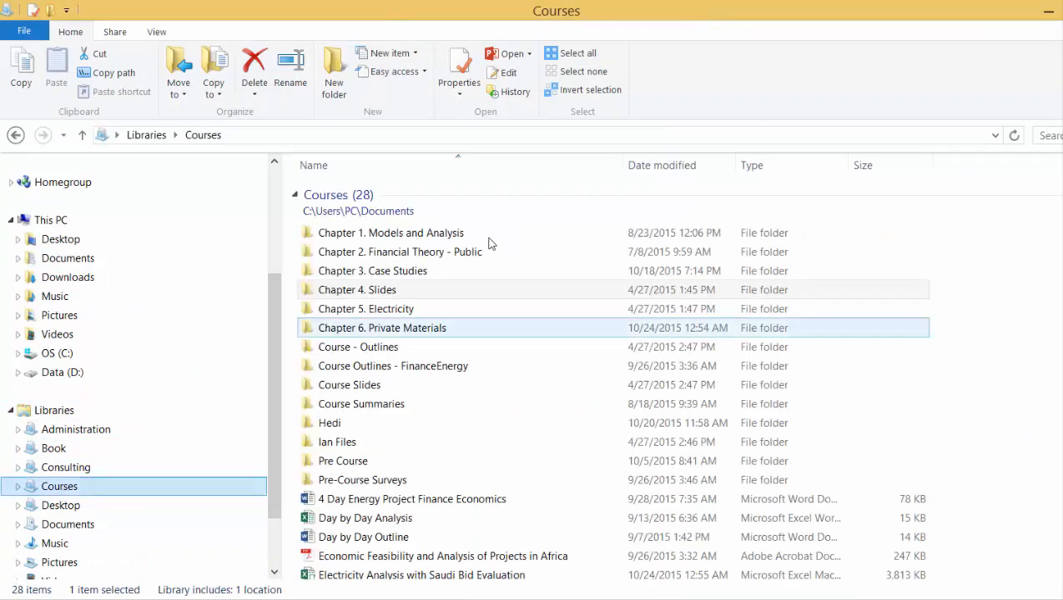
double_click(376, 238)
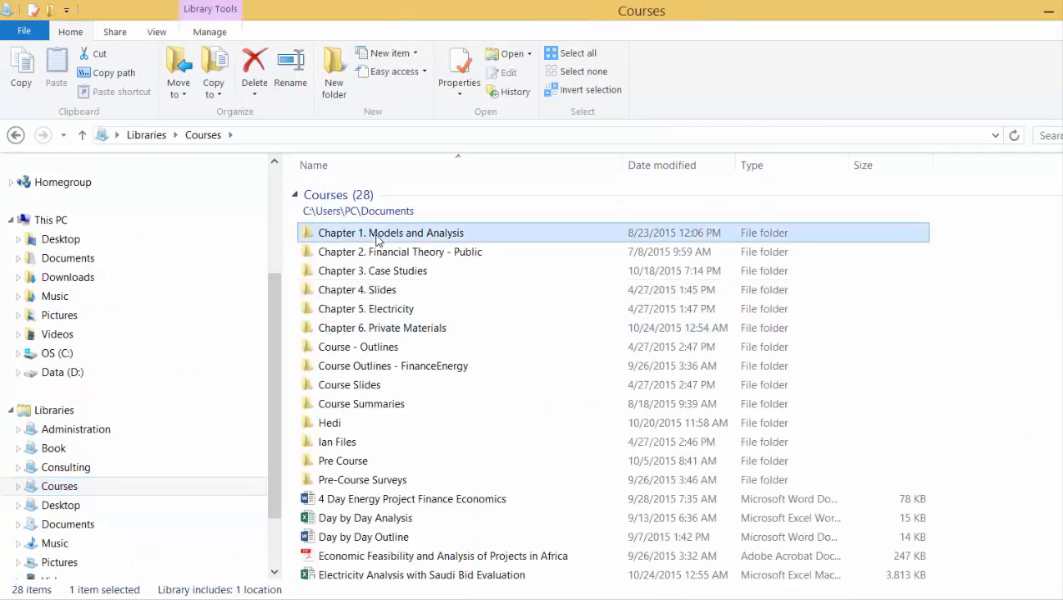
double_click(388, 213)
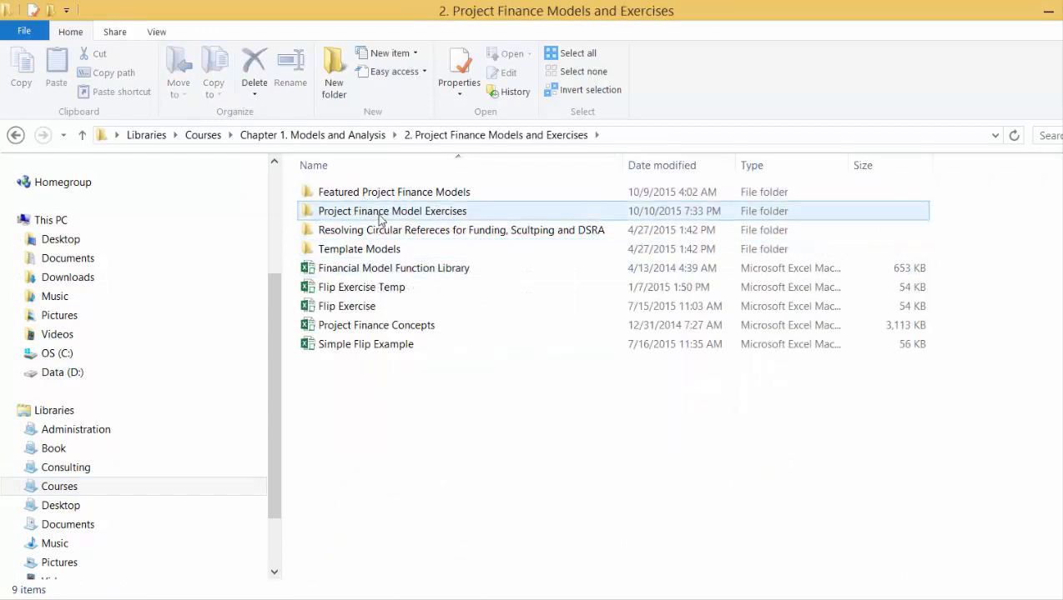
double_click(379, 213)
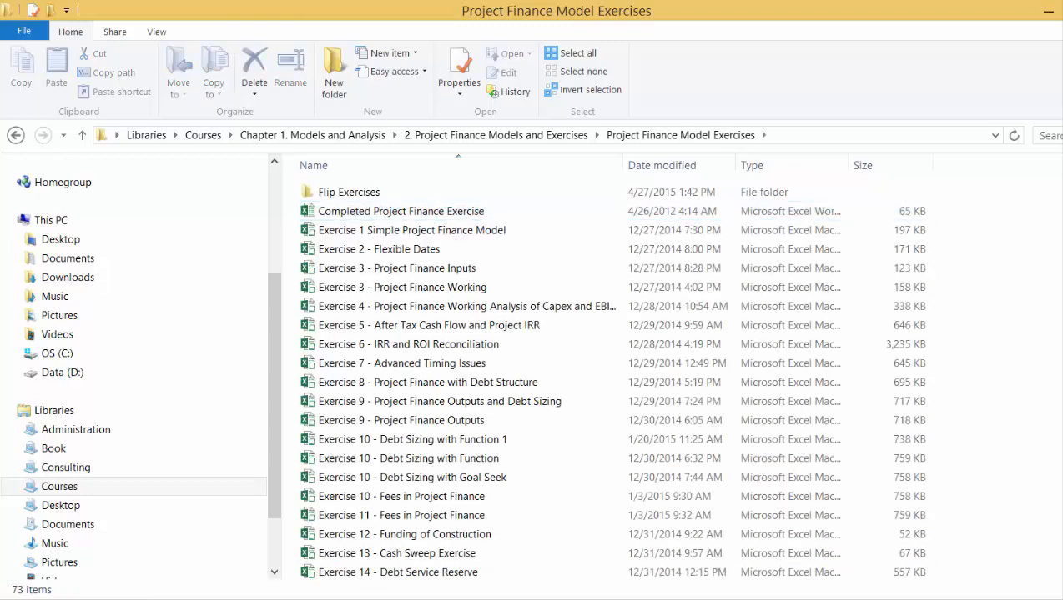
left_click(529, 382)
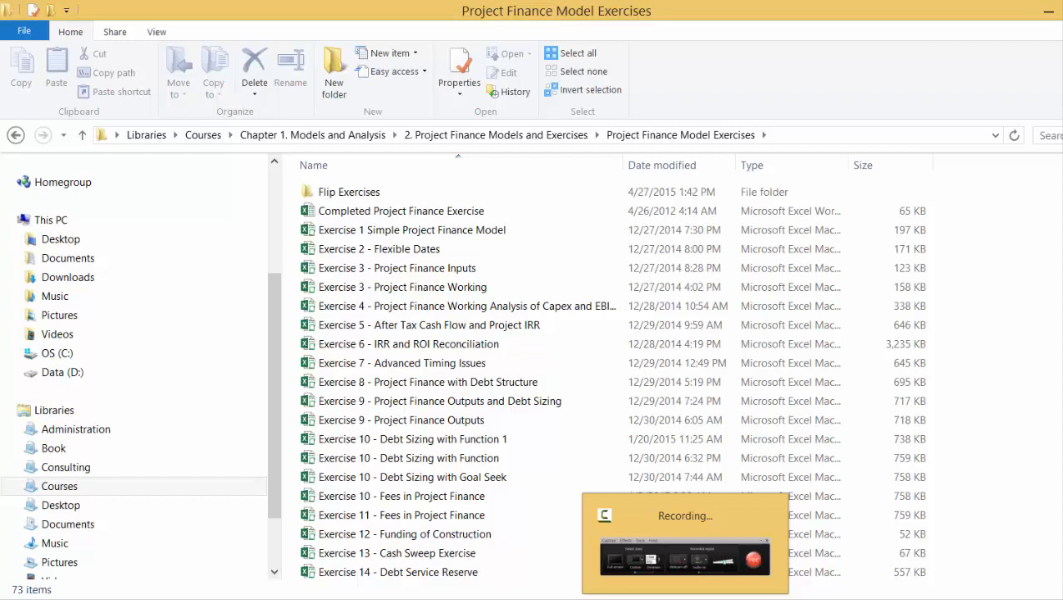
Switch to the blank Excel workbook, narrow columns A to C into slim indent columns and widen column D for labels
left_click(685, 598)
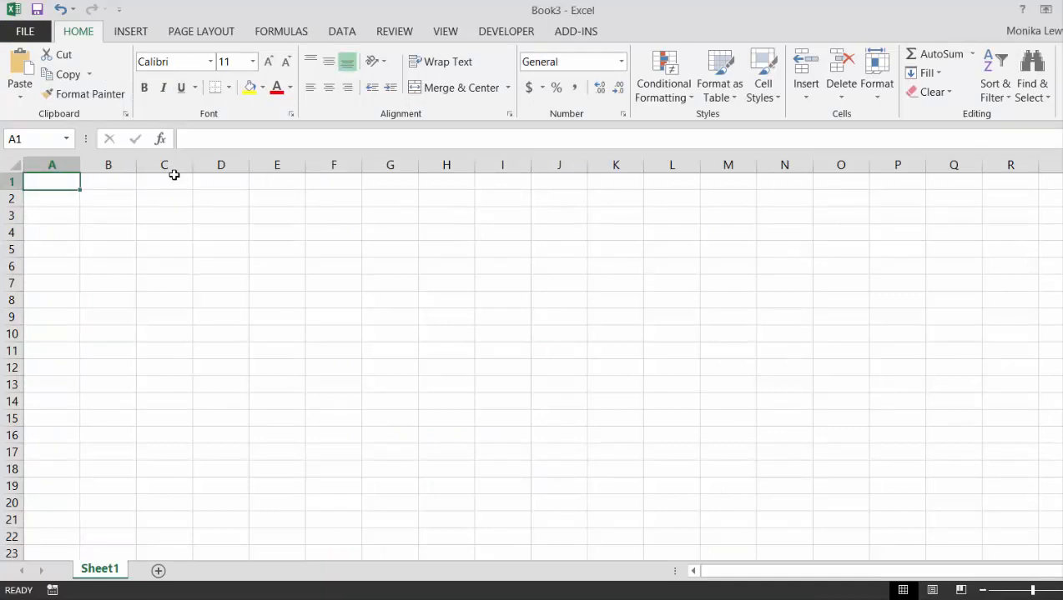
left_click_drag(167, 165, 37, 163)
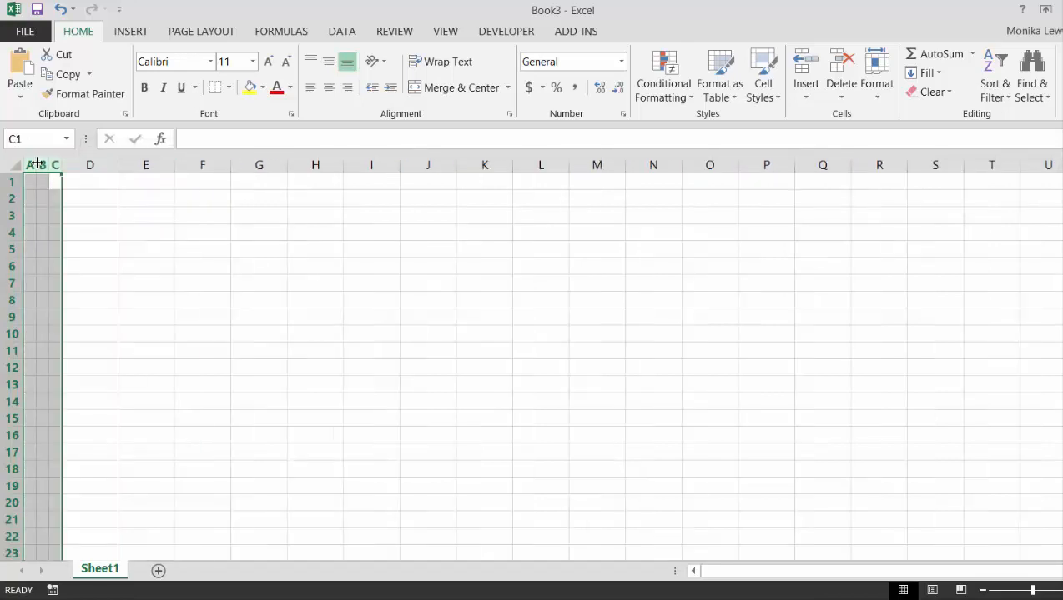
left_click(120, 196)
left_click_drag(117, 165, 206, 173)
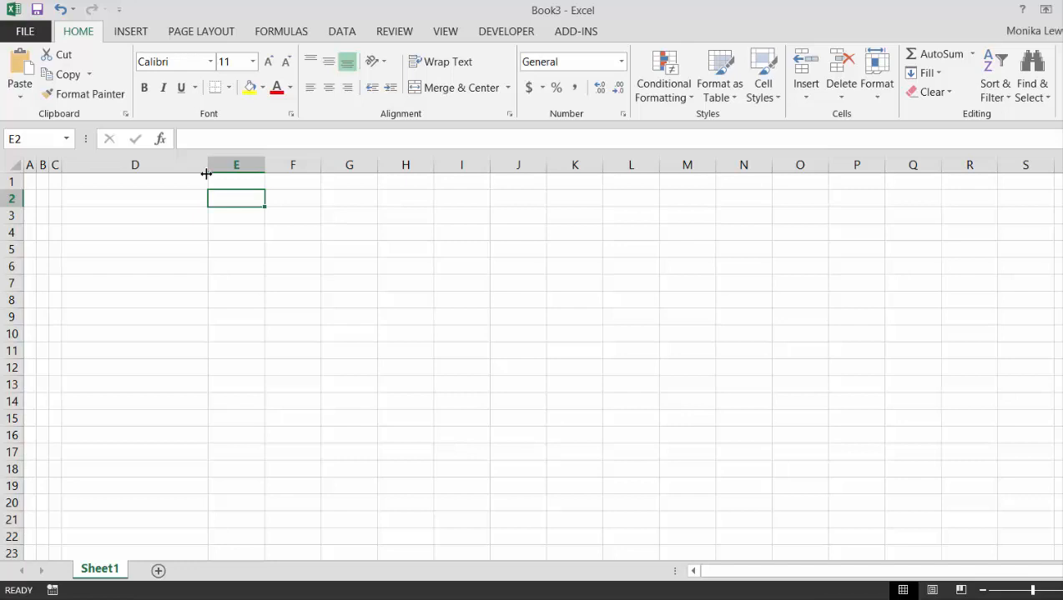
Narrow columns A to C further so they serve as very thin indent columns
key("Left")
key("Left")
key("Left")
key("Left")
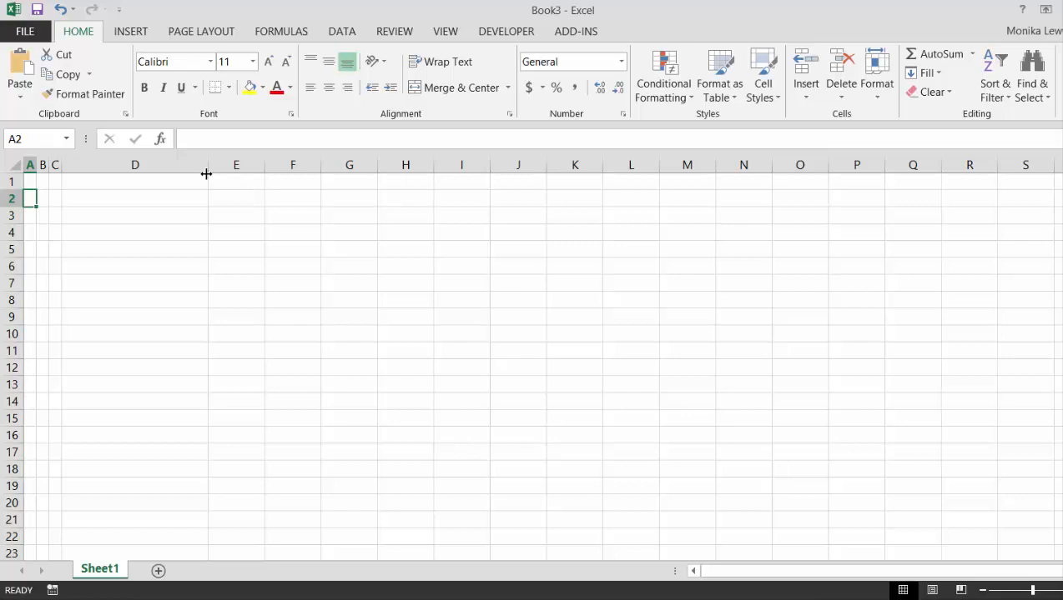
left_click(55, 164)
left_click_drag(55, 165, 29, 165)
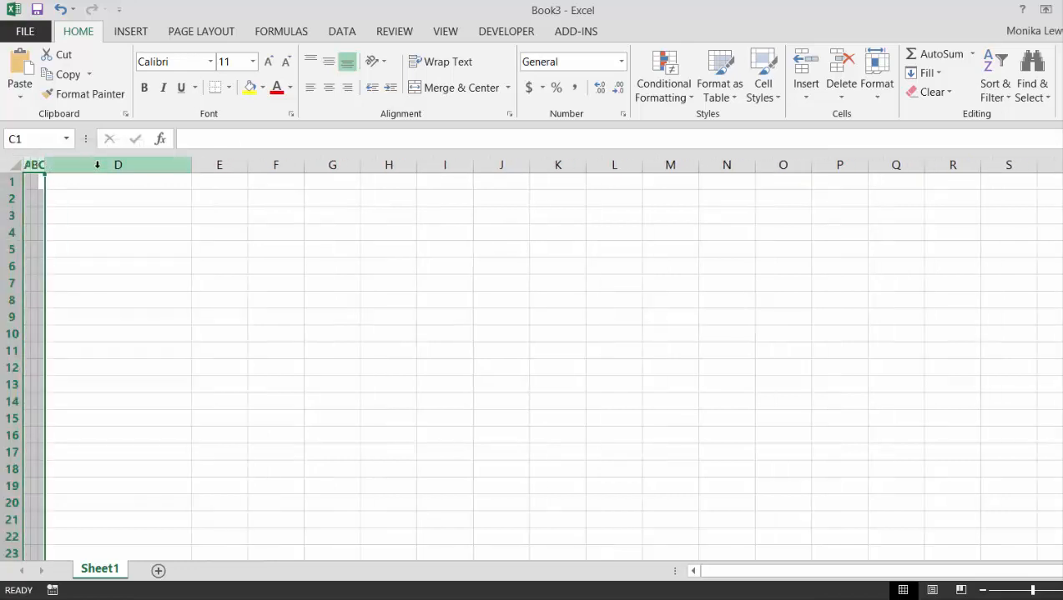
Enter the heading Assumptions in cell A2 and move to cell B3
left_click(134, 213)
key("Up")
key("Left")
key("Left")
key("Left")
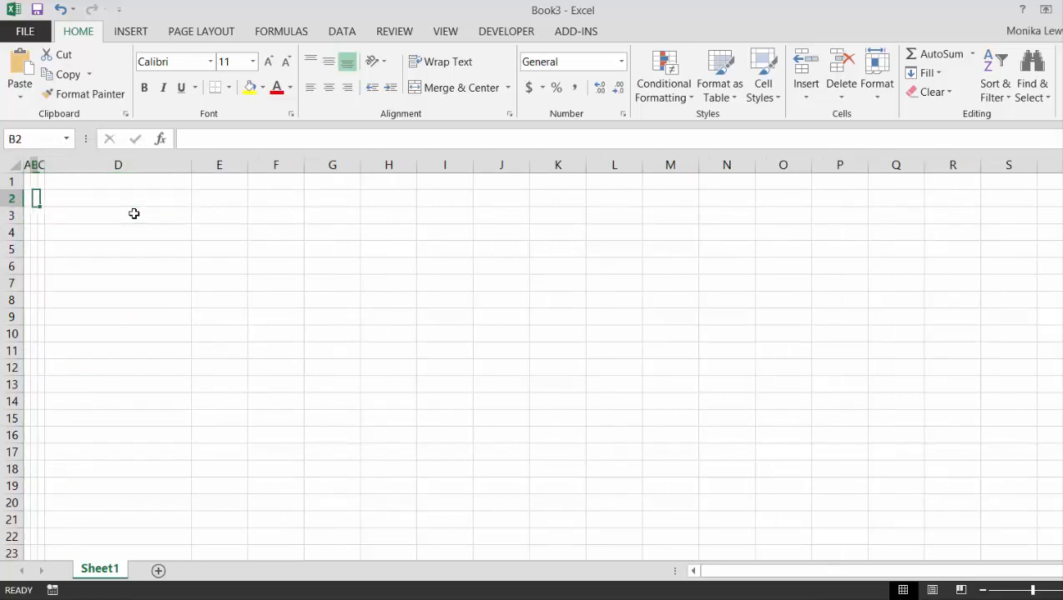
type("Assum")
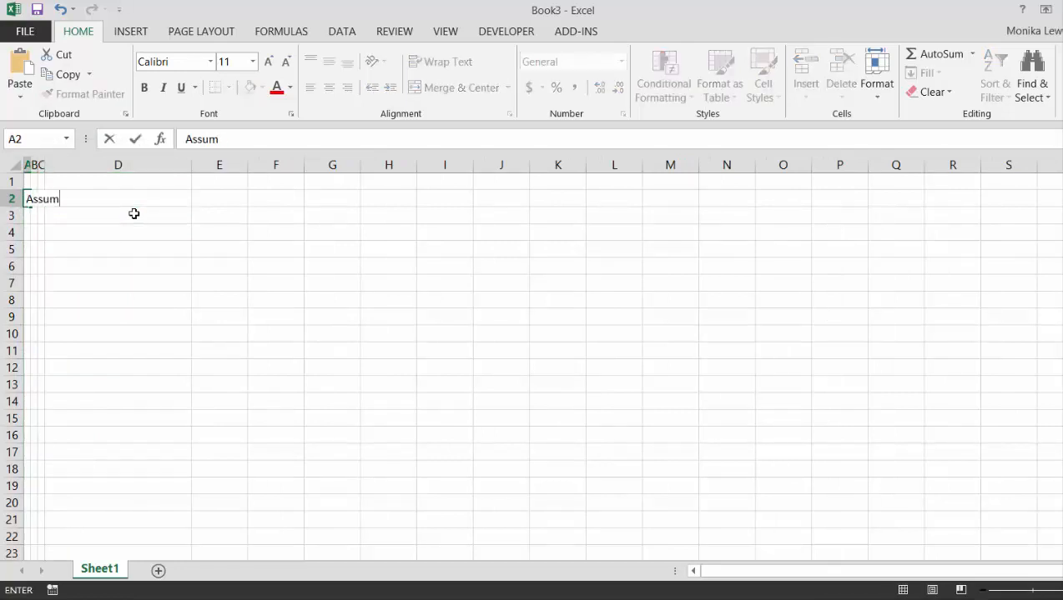
type("ptions")
key("Return")
key("Right")
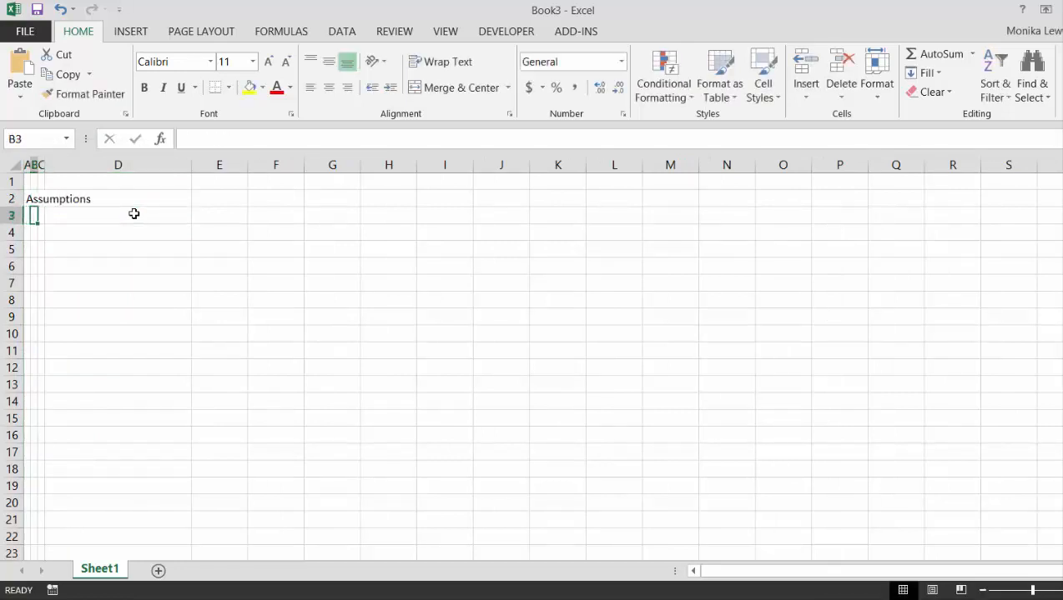
type("FC")
key("Return")
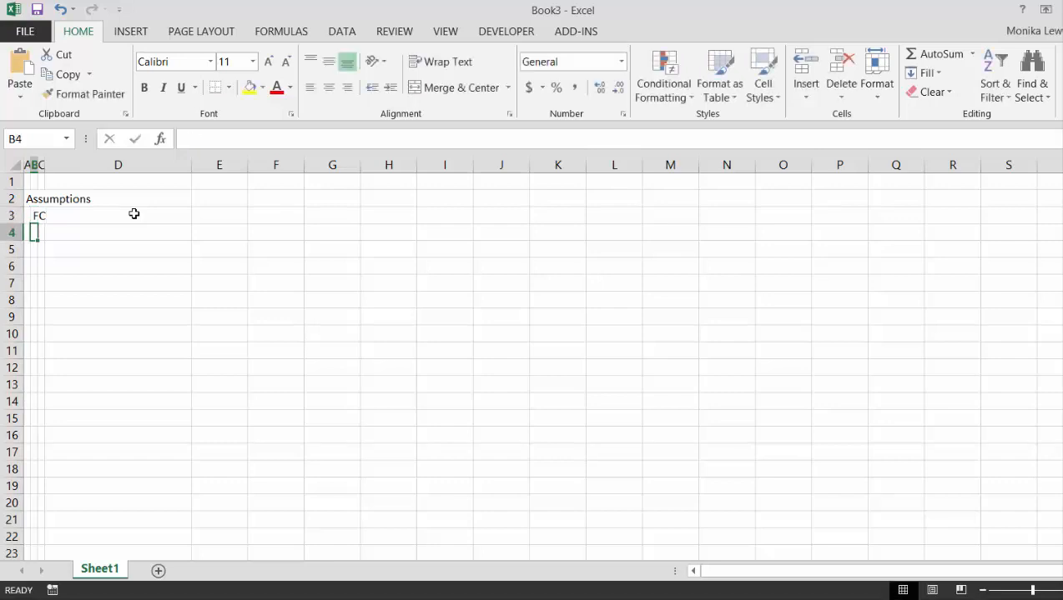
key("Up")
key("Right")
key("Right")
key("Right")
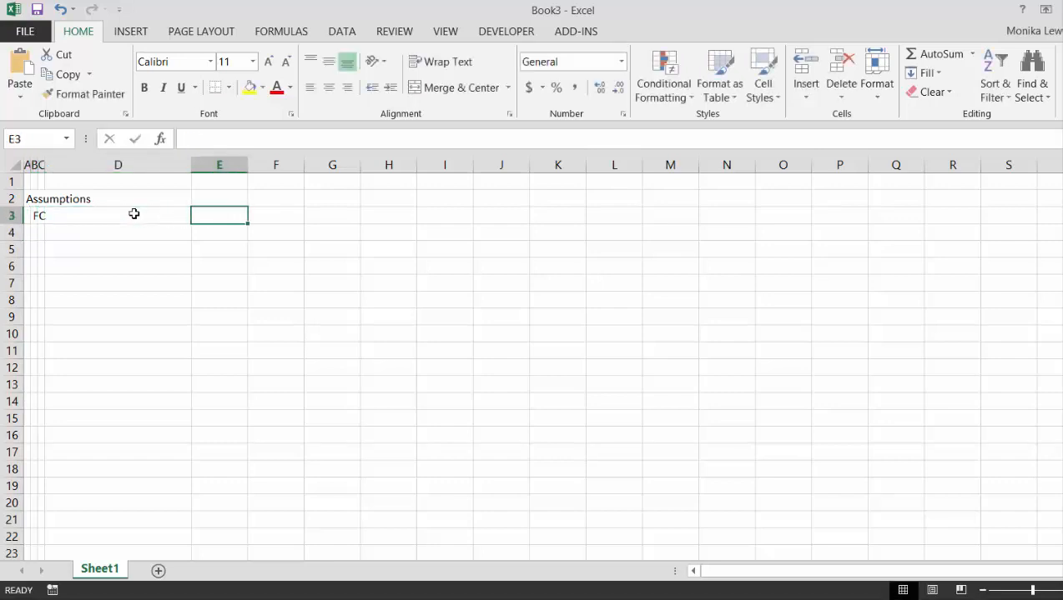
key("Left")
key("Left")
key("Left")
Enter the subheading Timing in cell B3 beneath Assumptions
type("Tim")
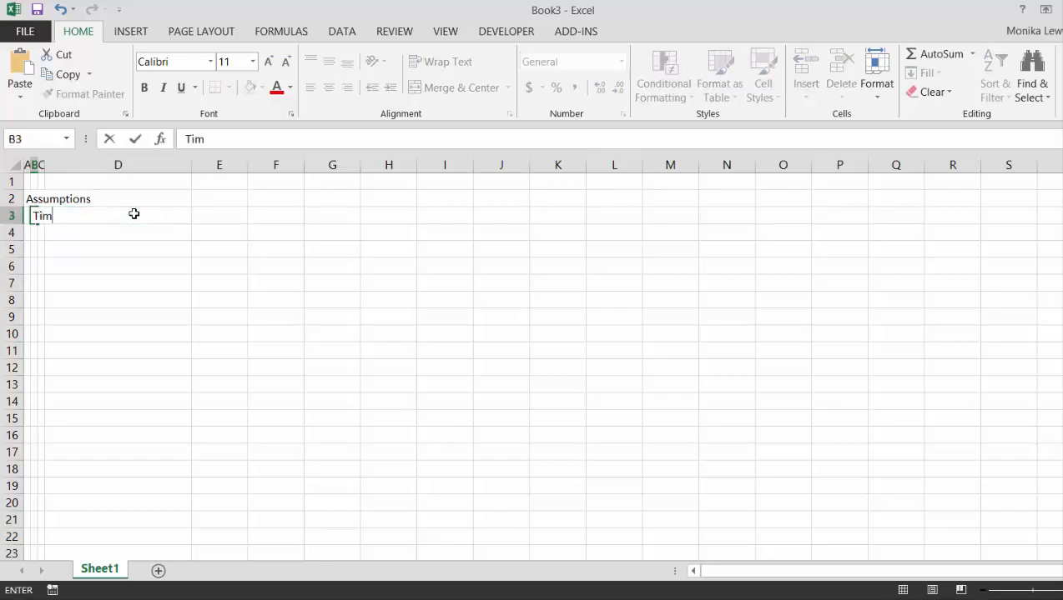
type("ing")
key("Return")
key("Right")
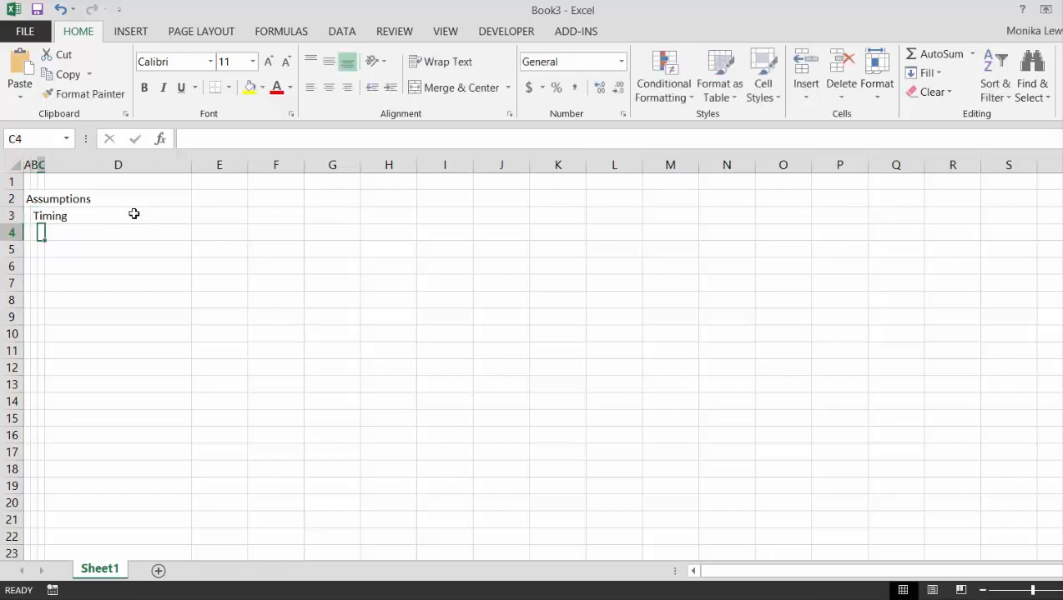
Enter the labels FC Date in C4 and Construction in C5 beneath the Timing subheading
type("FC Daa")
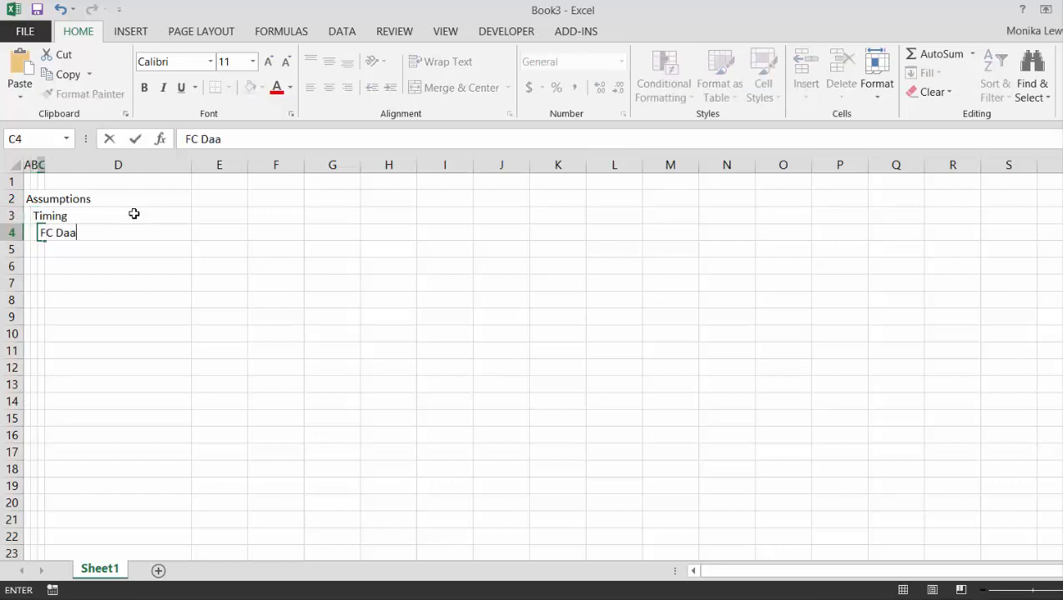
key("BackSpace")
type("te")
key("Return")
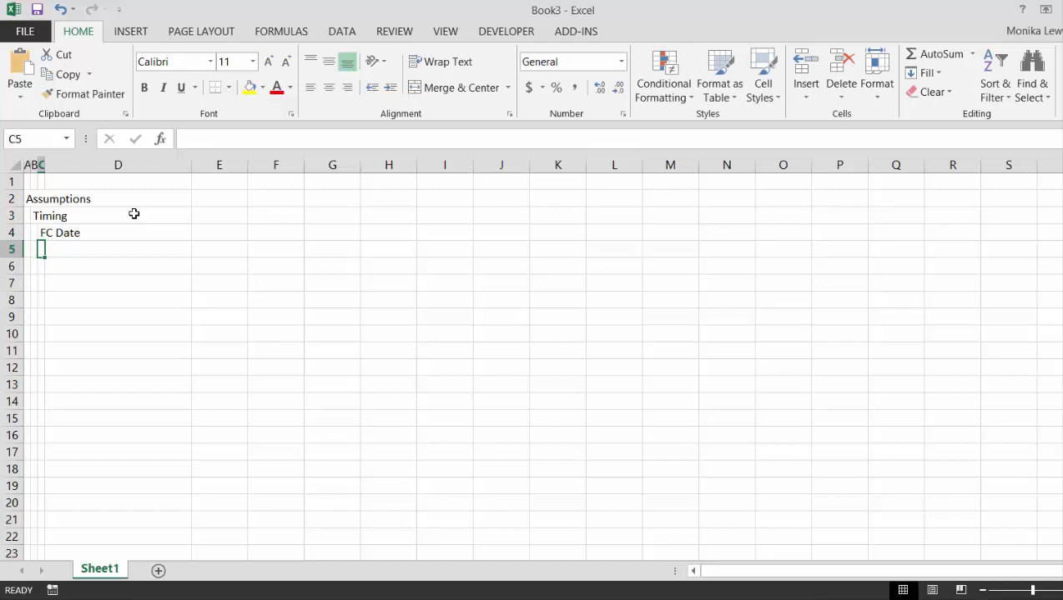
type("Construction")
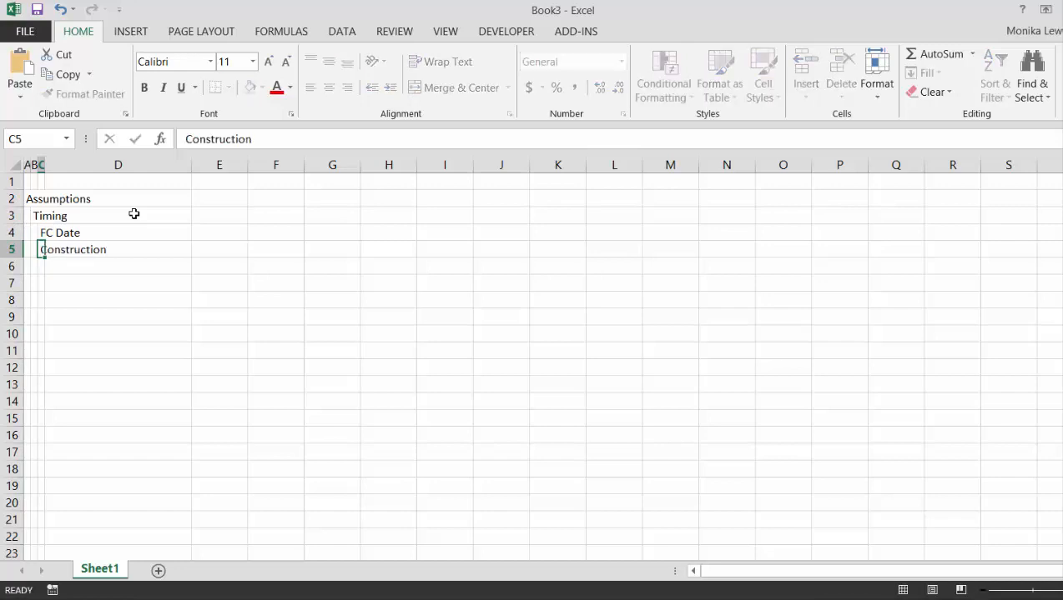
Enter 1/1/2016 as the FC Date in E4 and apply the day-month-year date format
key("Right")
key("Up")
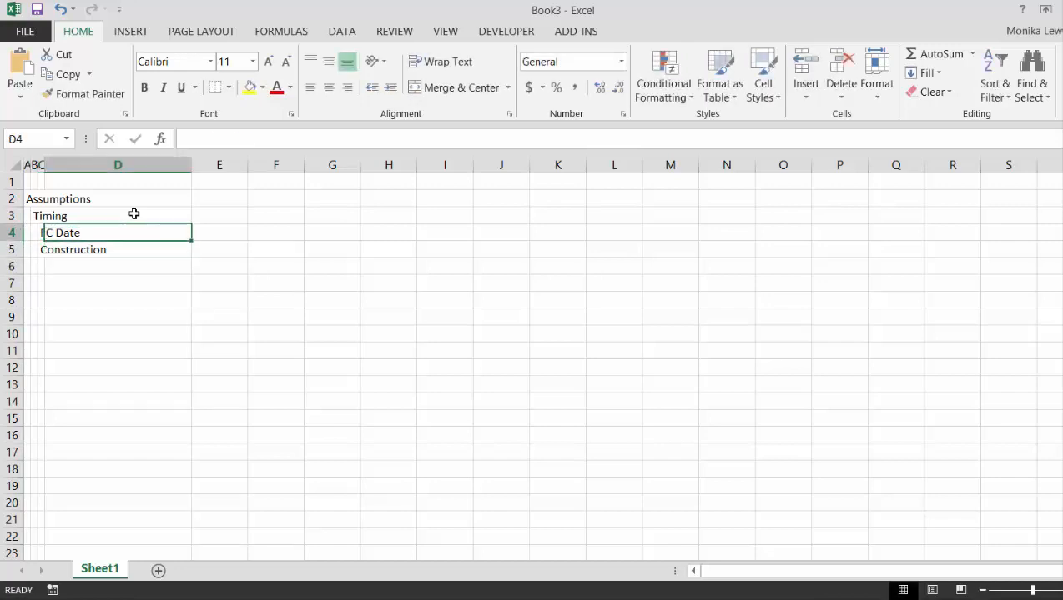
key("Right")
type("1/1/201")
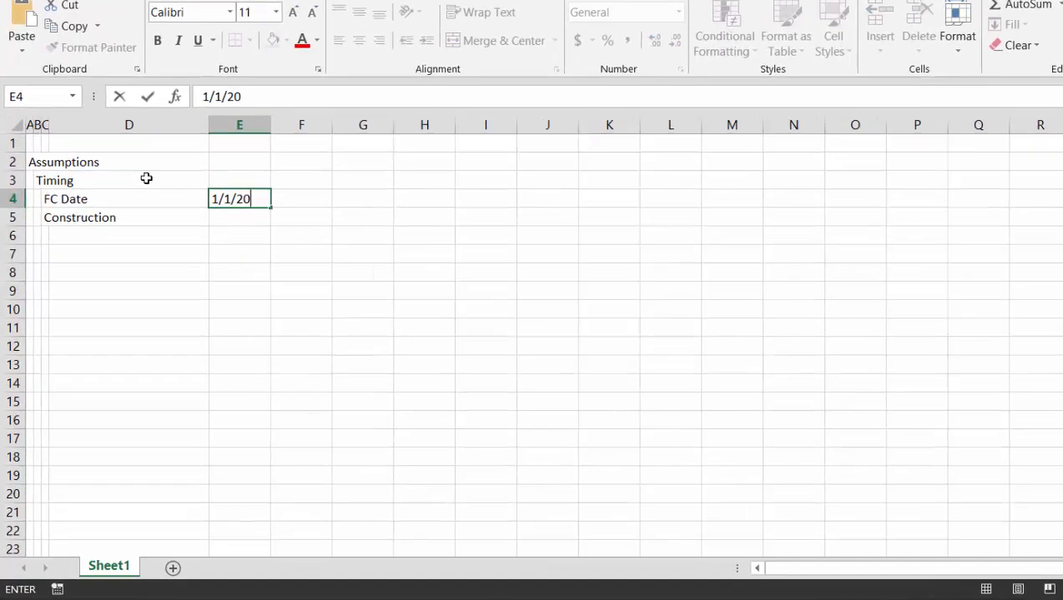
type("6")
key("Return")
key("Up")
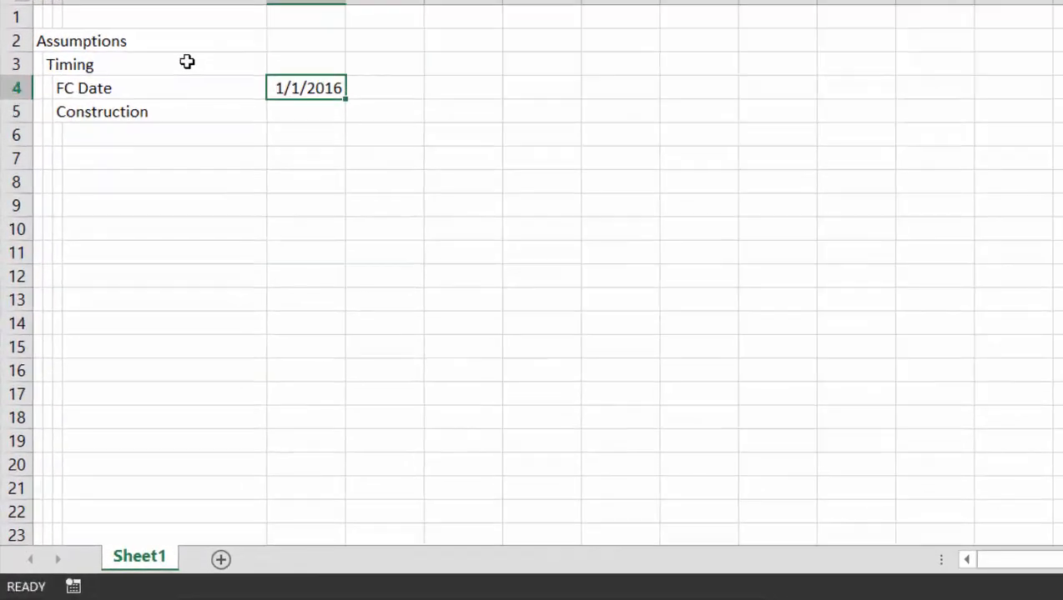
key("ctrl+shift+3")
Enter 38 as the Construction period in E5 and move to C6 for the next label
key("Down")
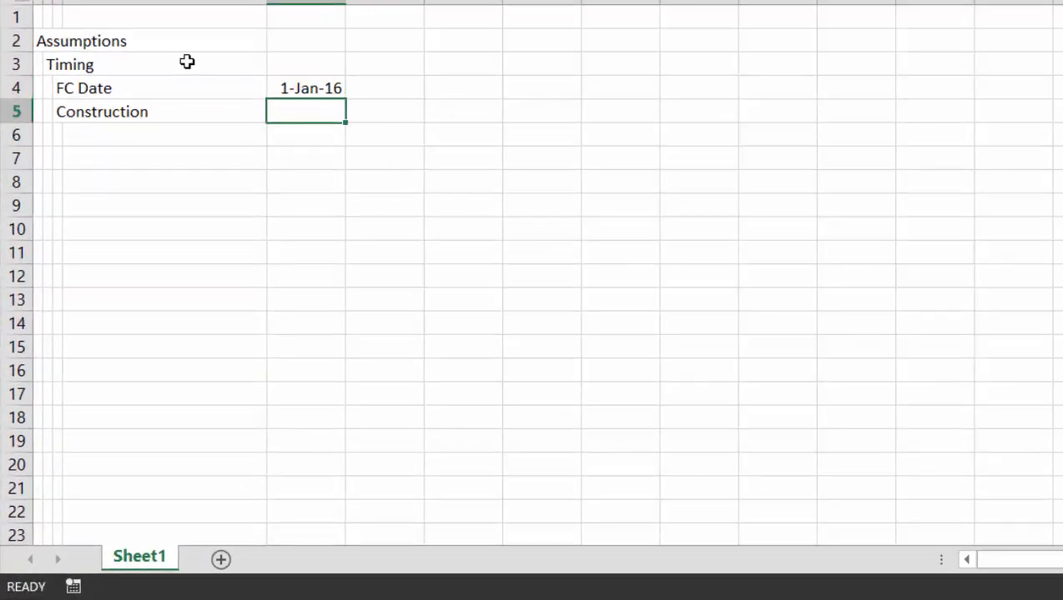
type("38")
key("Return")
key("Left")
key("Left")
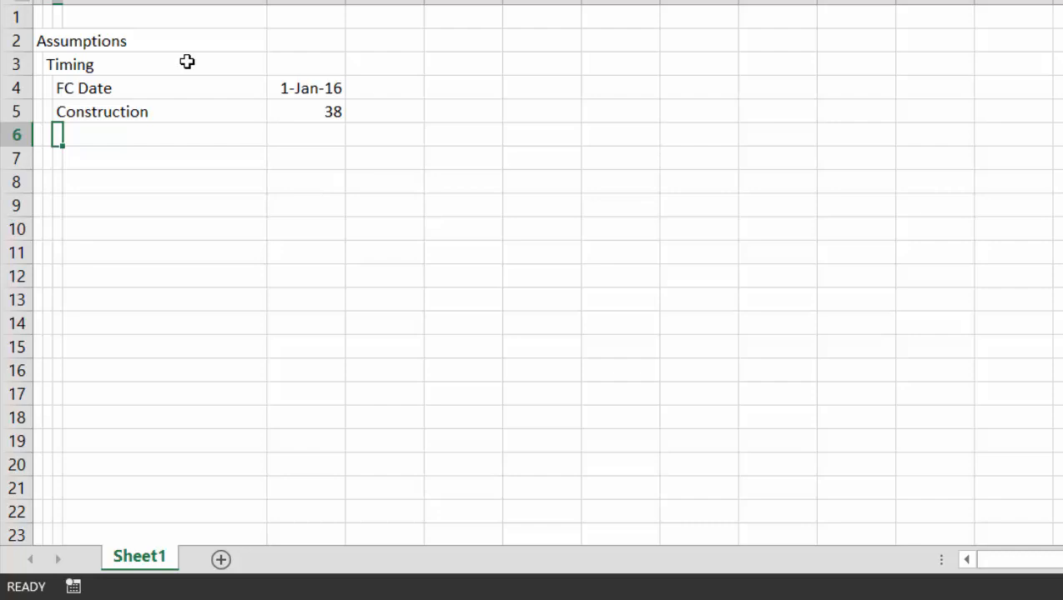
Enter the label COD in C6 beneath Construction and move to its value cell E6
type("COD")
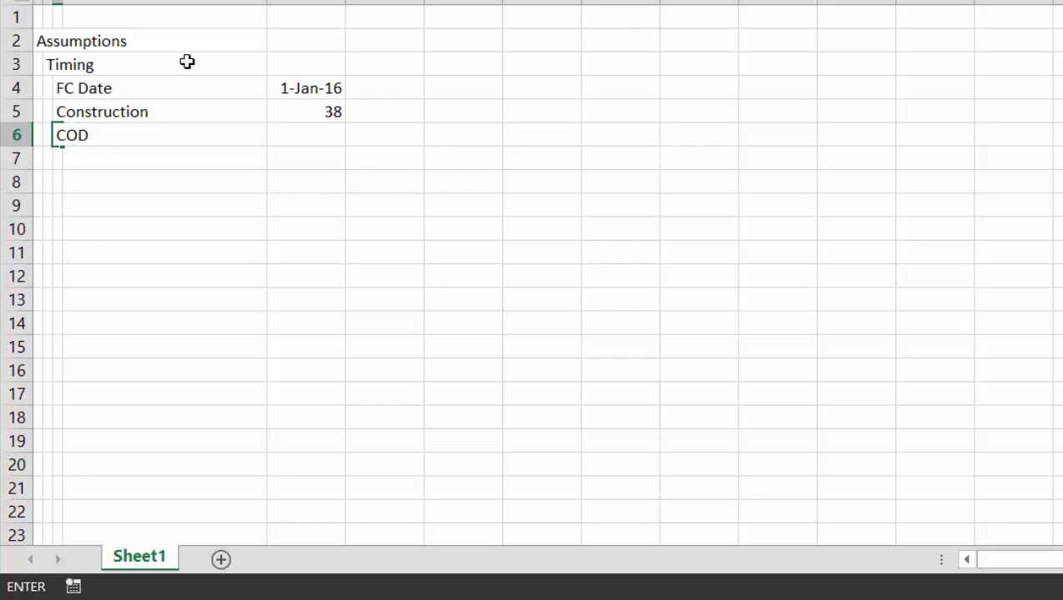
key("Return")
key("Up")
key("Right")
key("Right")
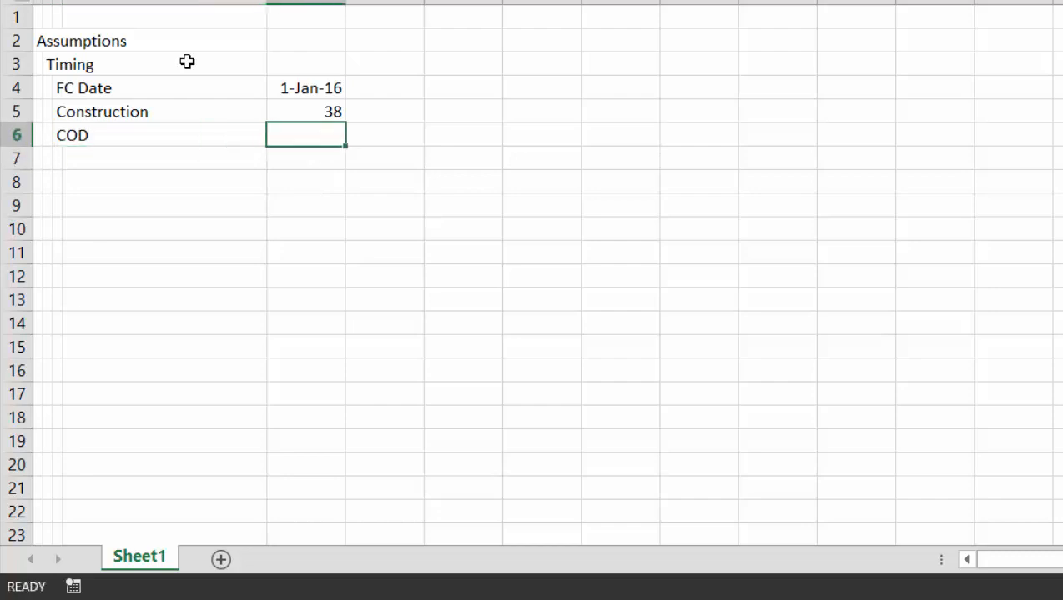
Calculate the COD date in E6 with =EDATE(E4,E5) and apply the day-month-year date format
type("=ed")
key("Tab")
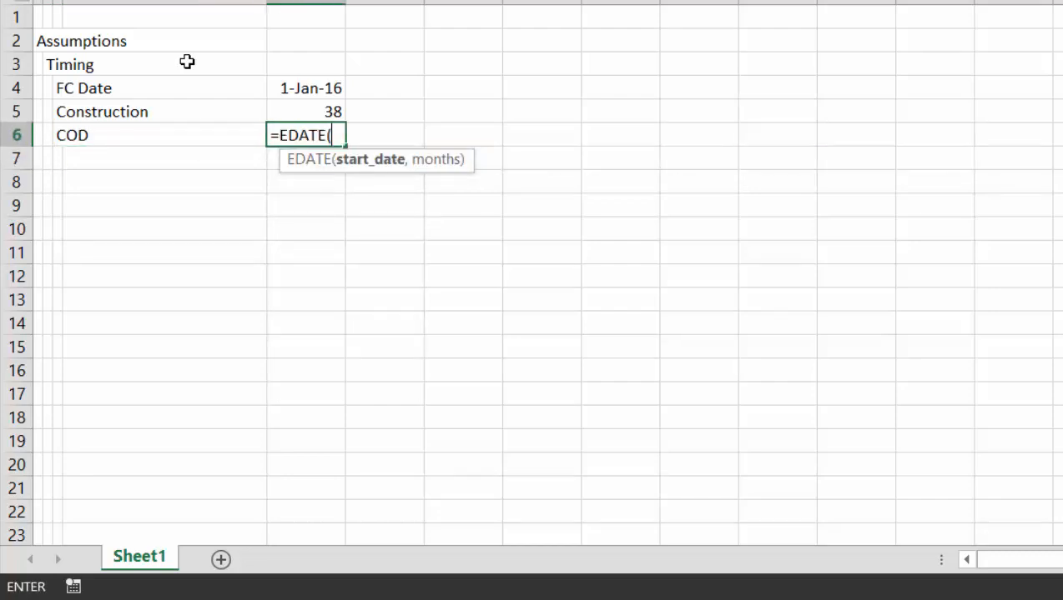
key("Up")
key("Up")
key("super+c")
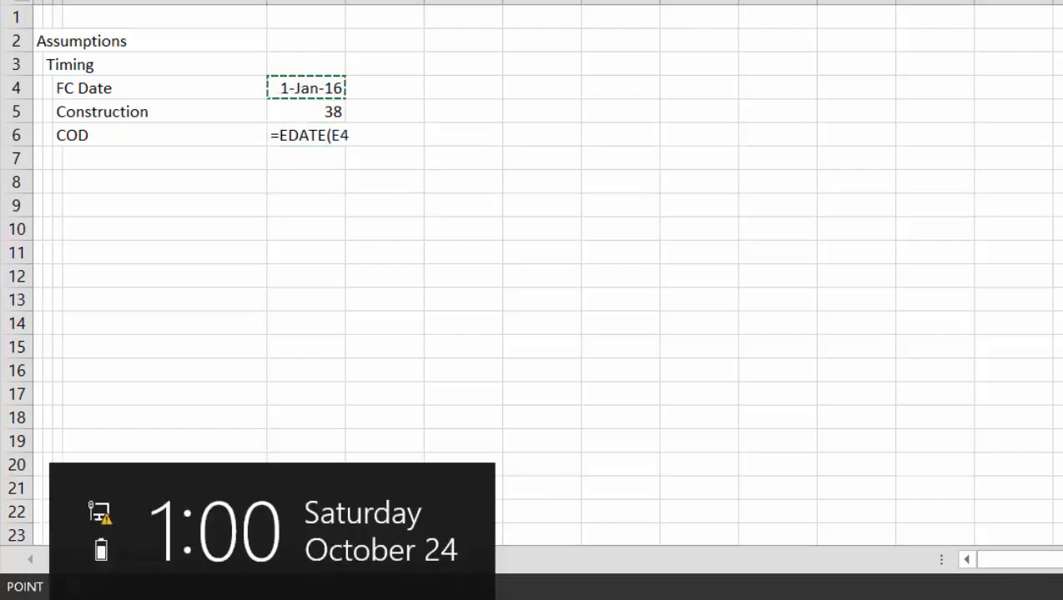
left_click(361, 130)
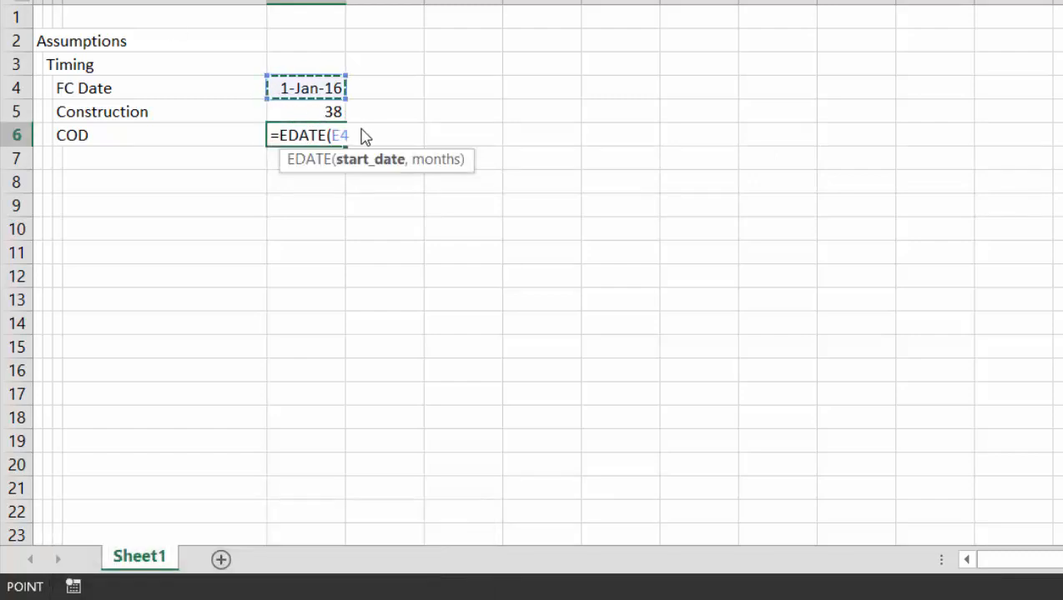
type(",")
key("Up")
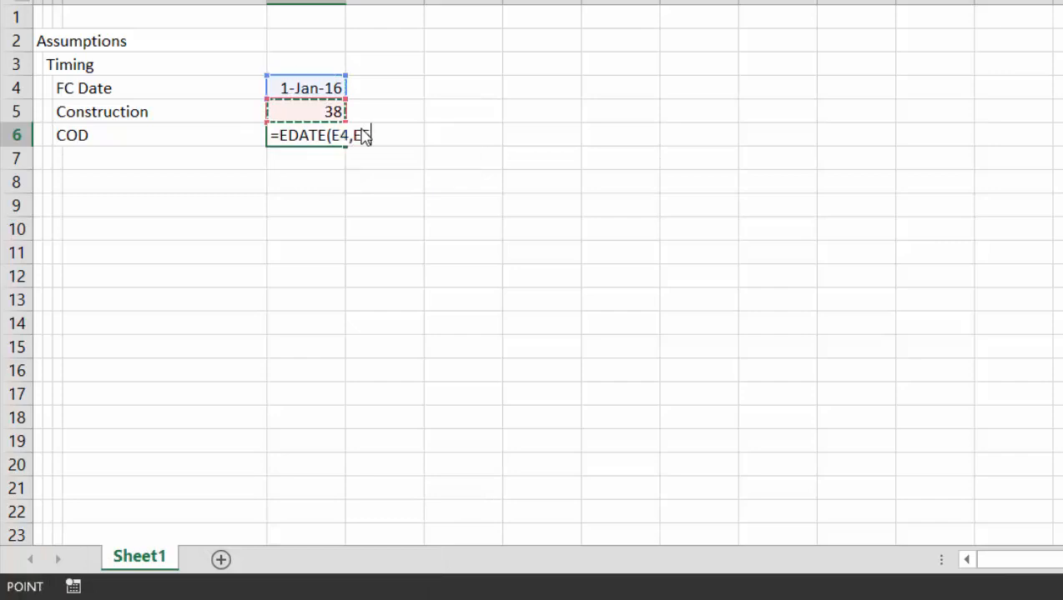
key("Return")
key("Up")
key("ctrl+shift+3")
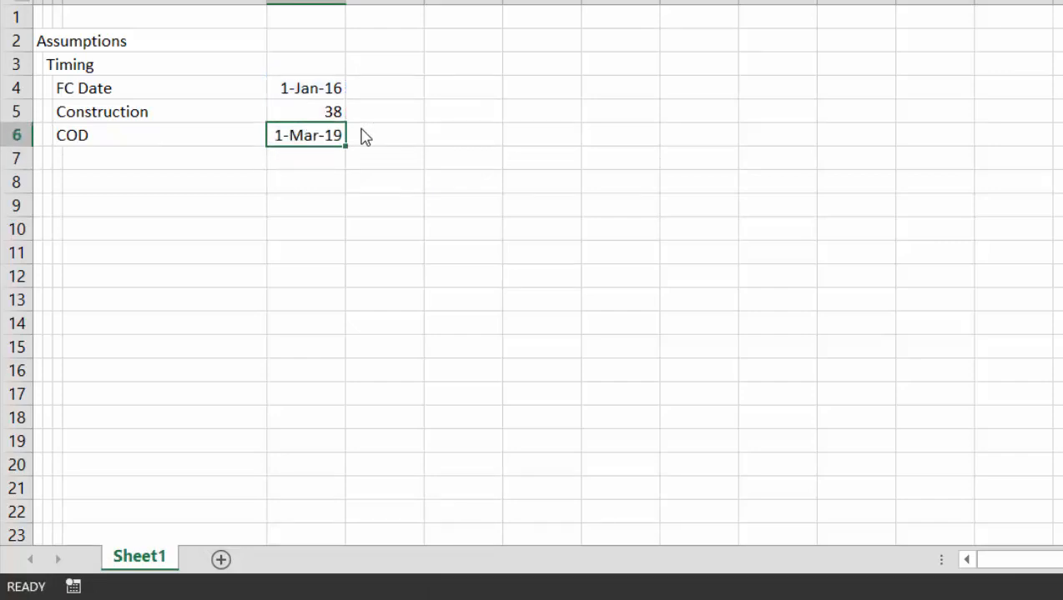
Enter the label Life in C7 beneath COD
key("Down")
key("Left")
key("Left")
key("Left")
key("Right")
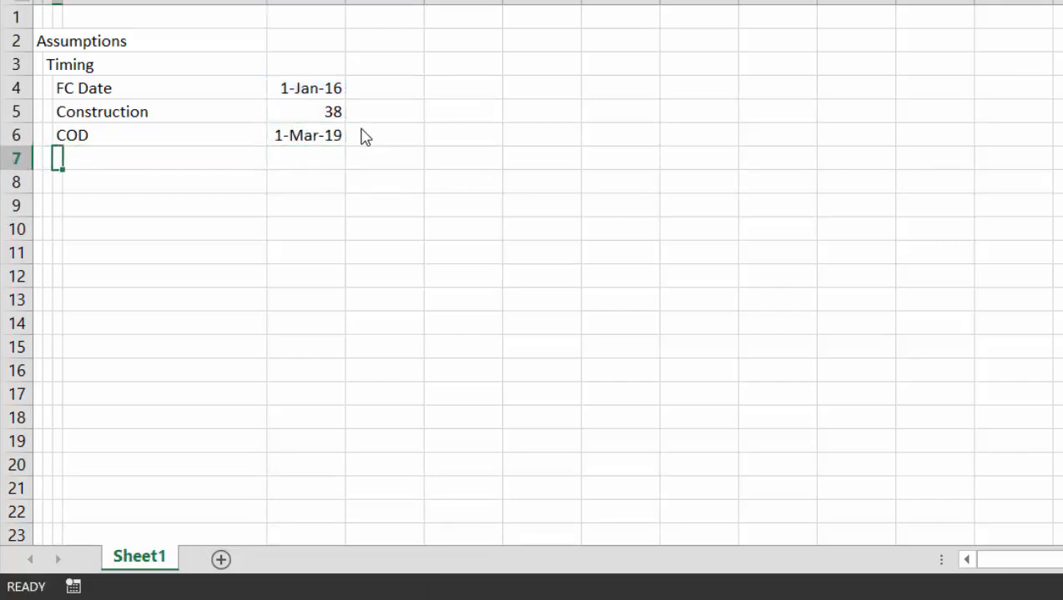
type("Life")
key("Return")
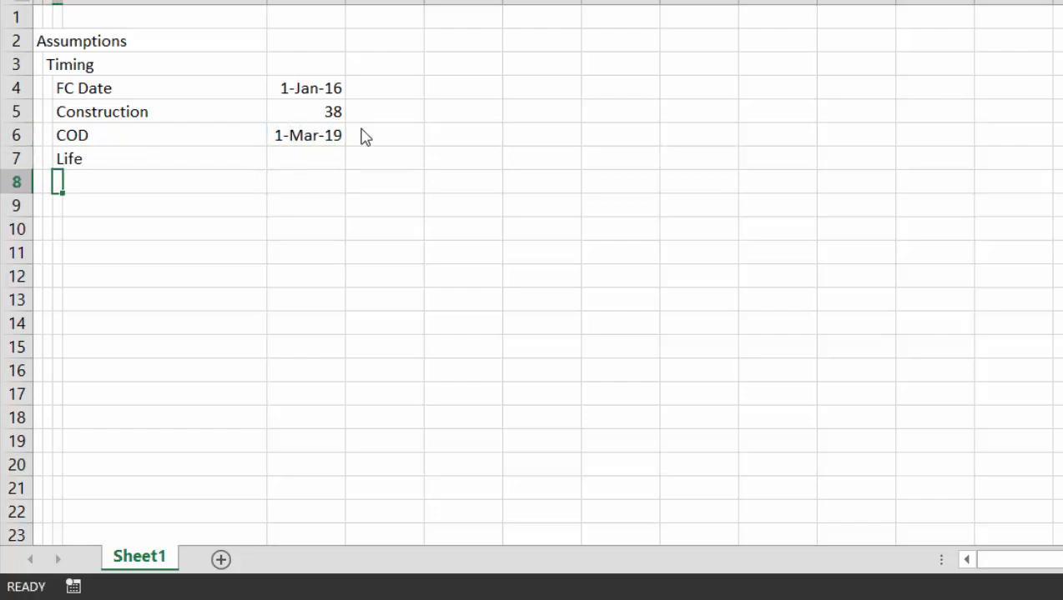
Enter 20 as the Life value in E7
key("Up")
key("Right")
type("20")
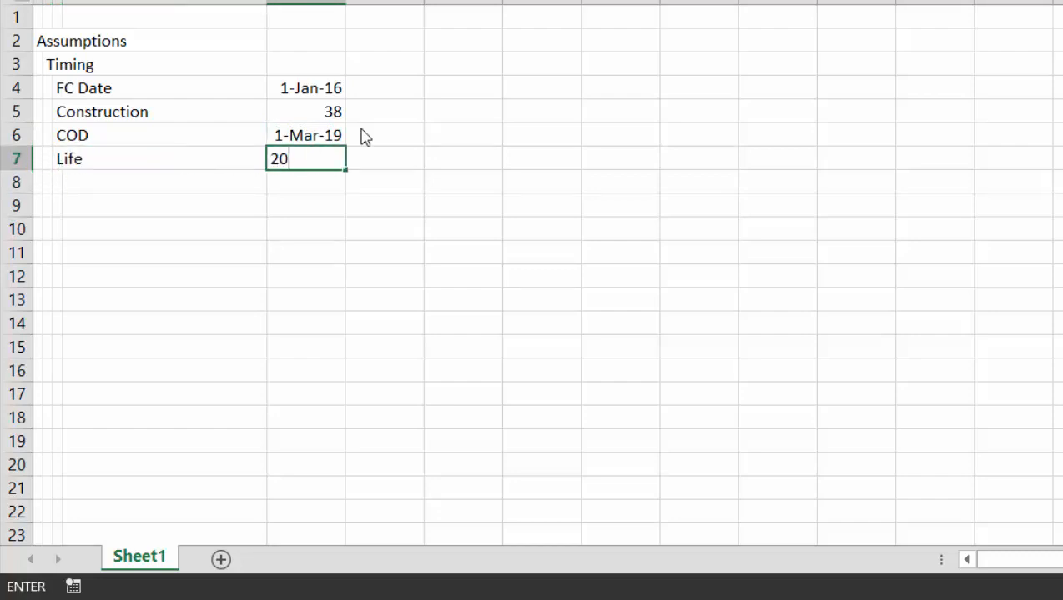
key("ctrl+Return")
Enter the label Decommissioning in C8 beneath Life
key("Down")
key("Left")
key("Left")
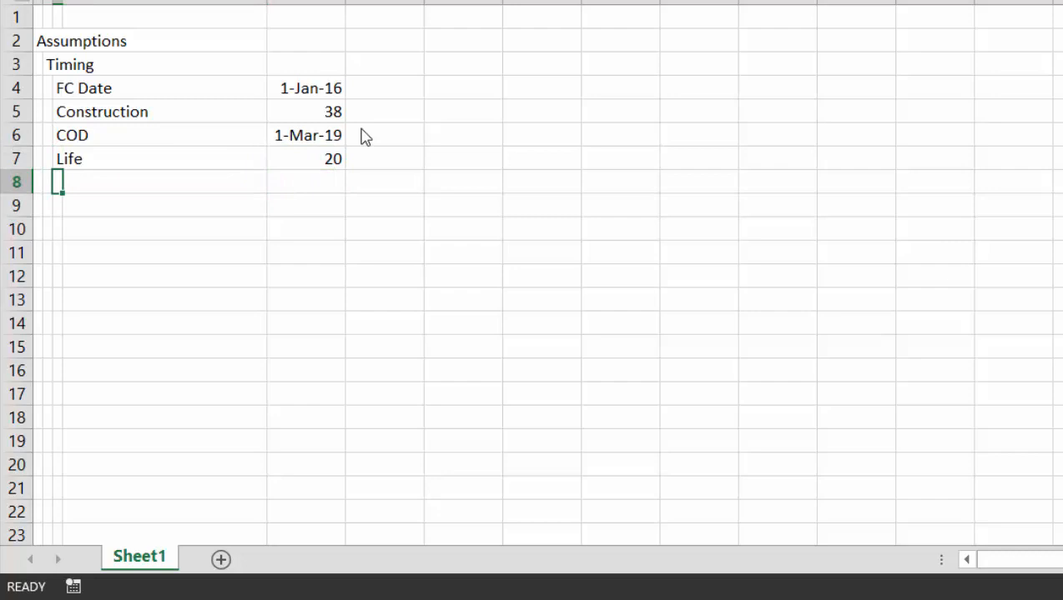
type("Decommissi")
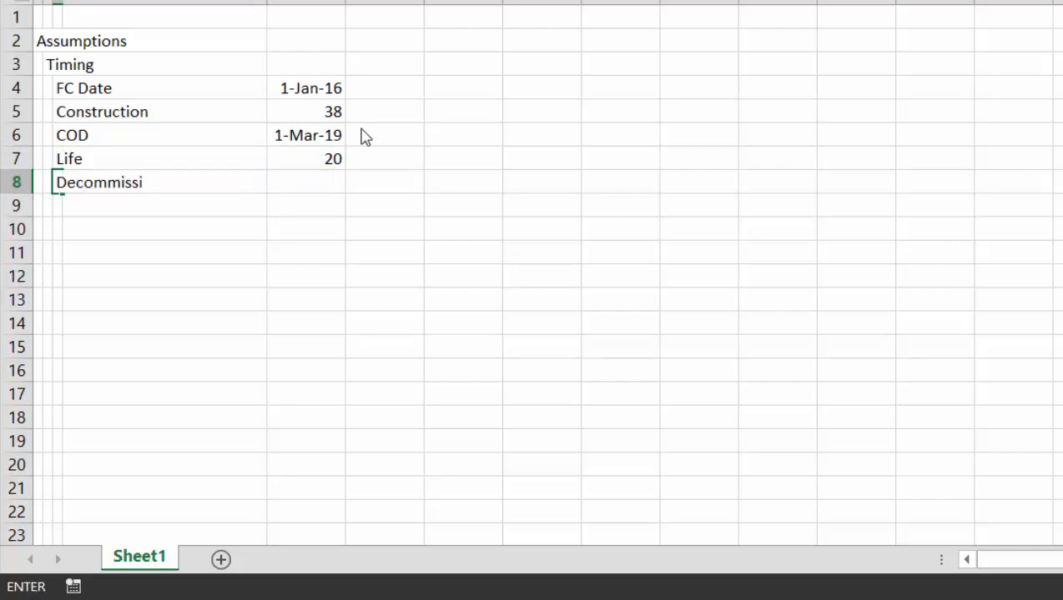
type("oning")
key("ctrl+Return")
Calculate the Decommissioning date in E8 with =EDATE(E6,E7*12) and apply the day-month-year date format
key("Right")
key("Right")
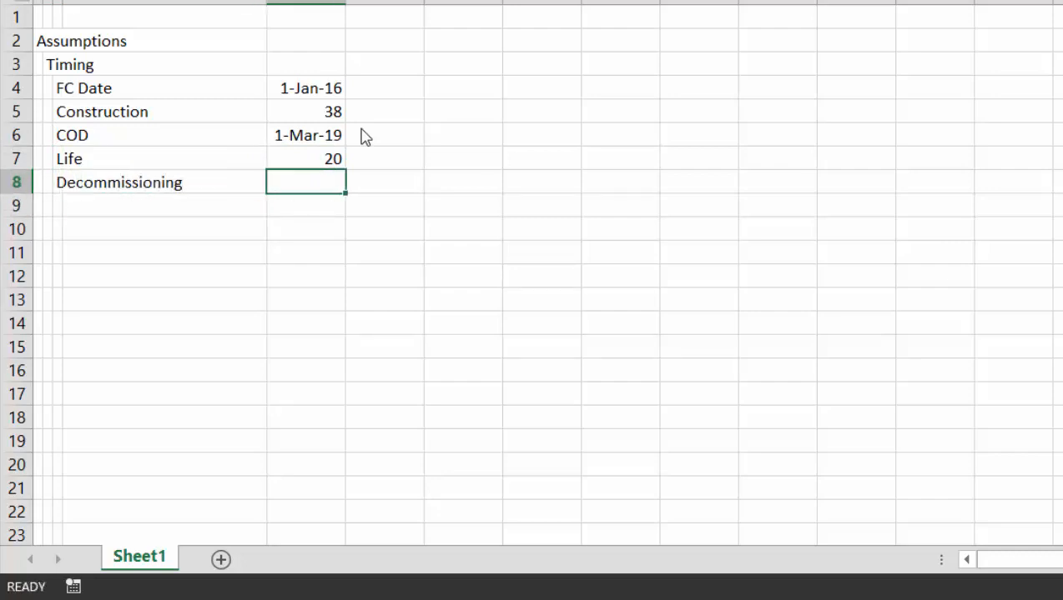
type("=ed")
key("Tab")
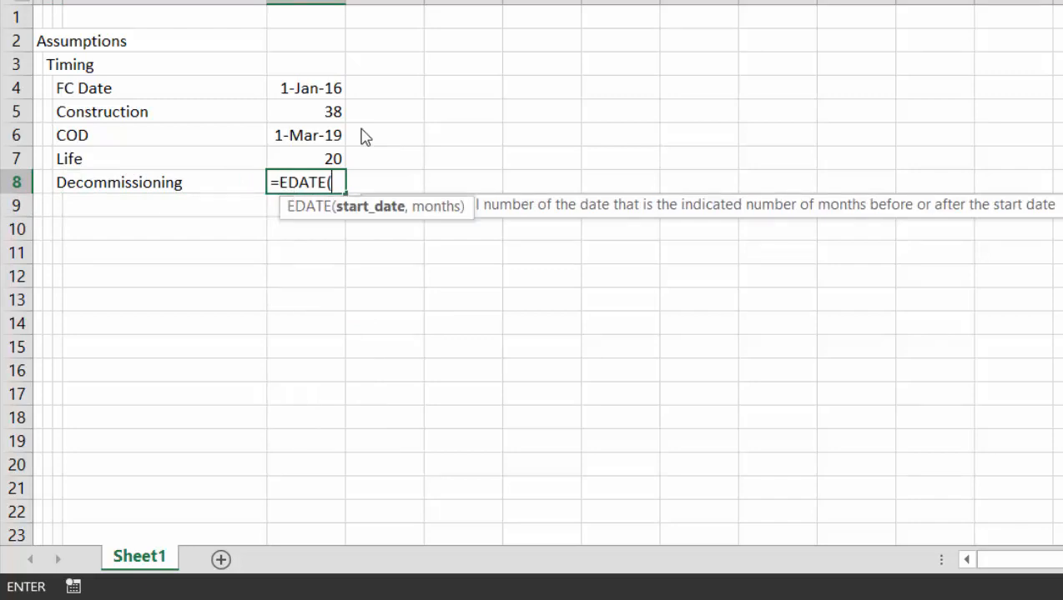
key("Up")
key("Up")
type(",")
key("Up")
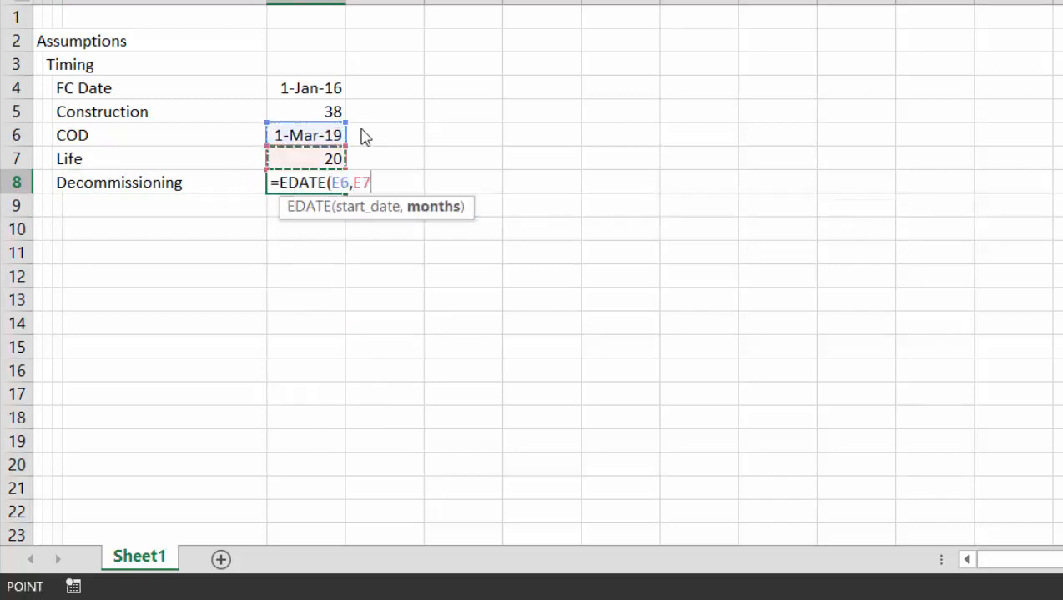
type("*12")
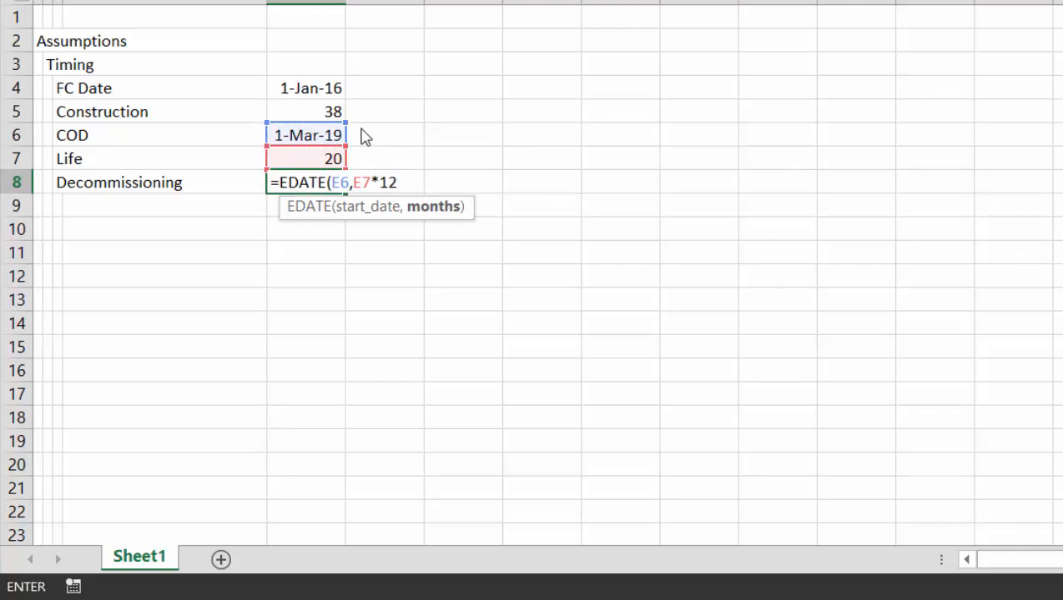
key("Return")
key("Up")
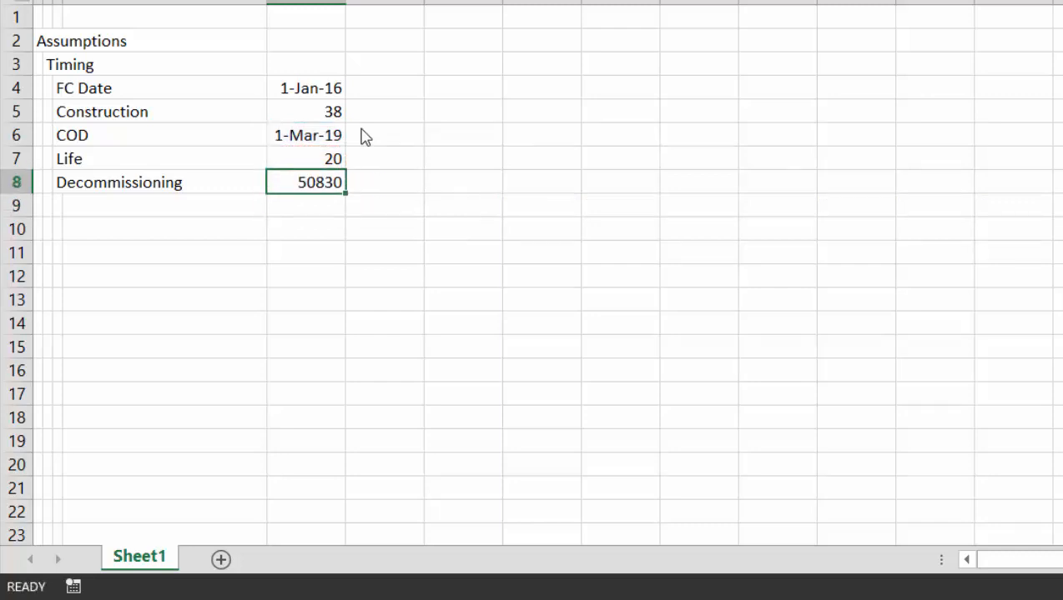
key("ctrl+shift+3")
Insert three blank rows above the Assumptions heading in row 2
key("Up")
key("Up")
key("Up")
key("Up")
key("Up")
key("Up")
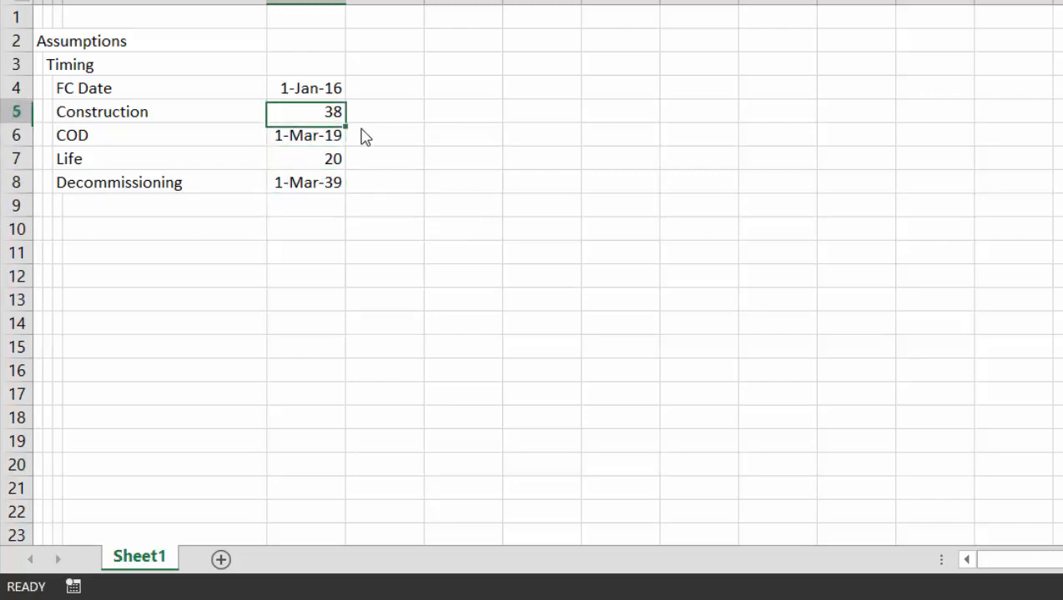
key("Left")
key("Left")
key("Left")
key("shift+space")
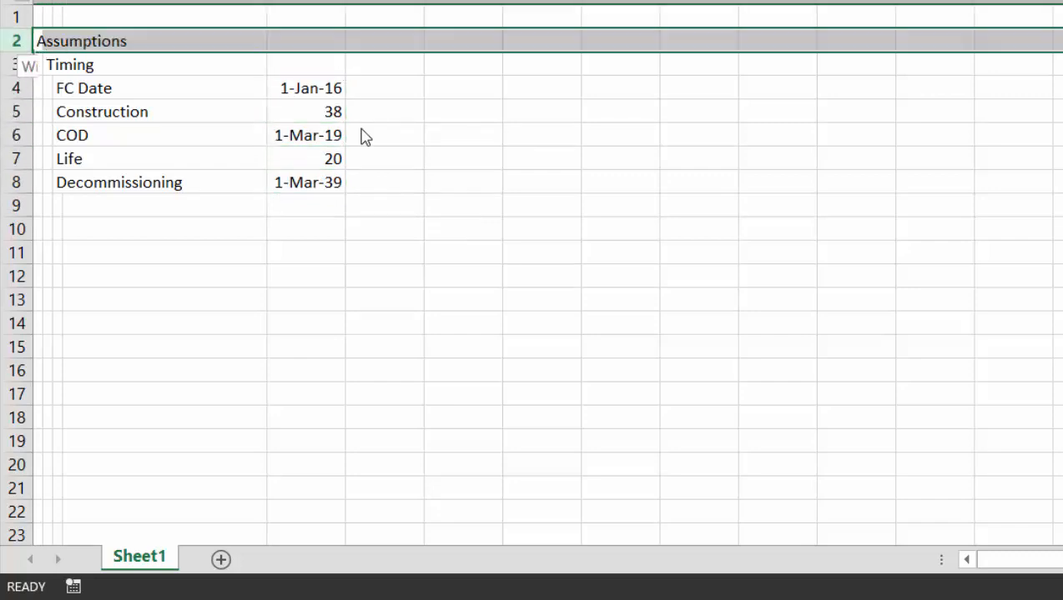
key("ctrl+shift+equal")
key("ctrl+shift+equal")
key("ctrl+shift+equal")
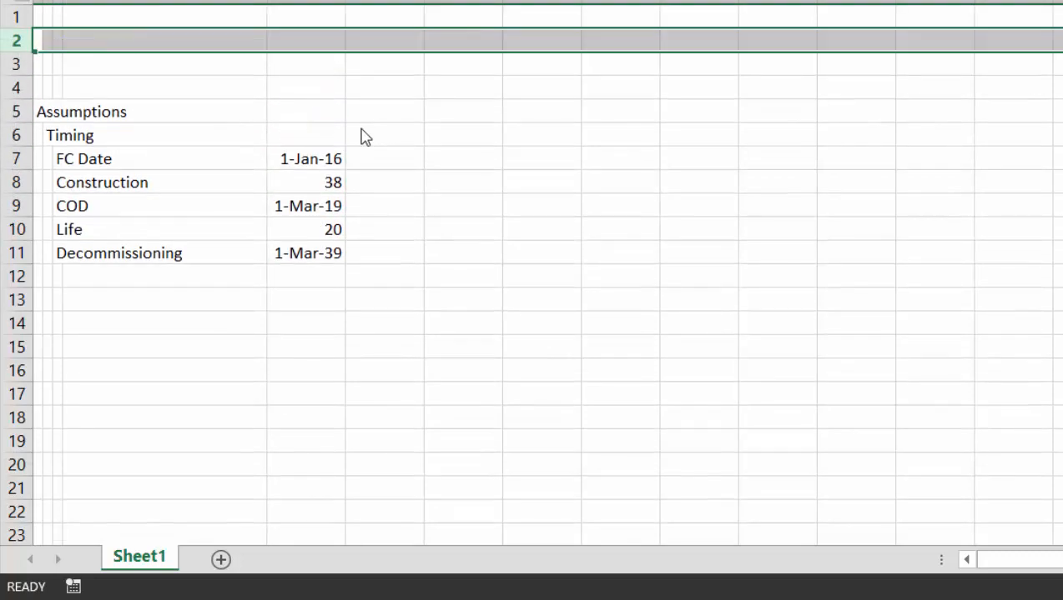
Enter the heading Cash Flow in A13, leaving one blank row below the Timing inputs
key("Up")
key("Down")
key("Down")
key("Down")
key("Down")
key("Down")
key("Down")
key("Down")
key("Down")
key("Down")
key("Down")
key("Down")
key("Down")
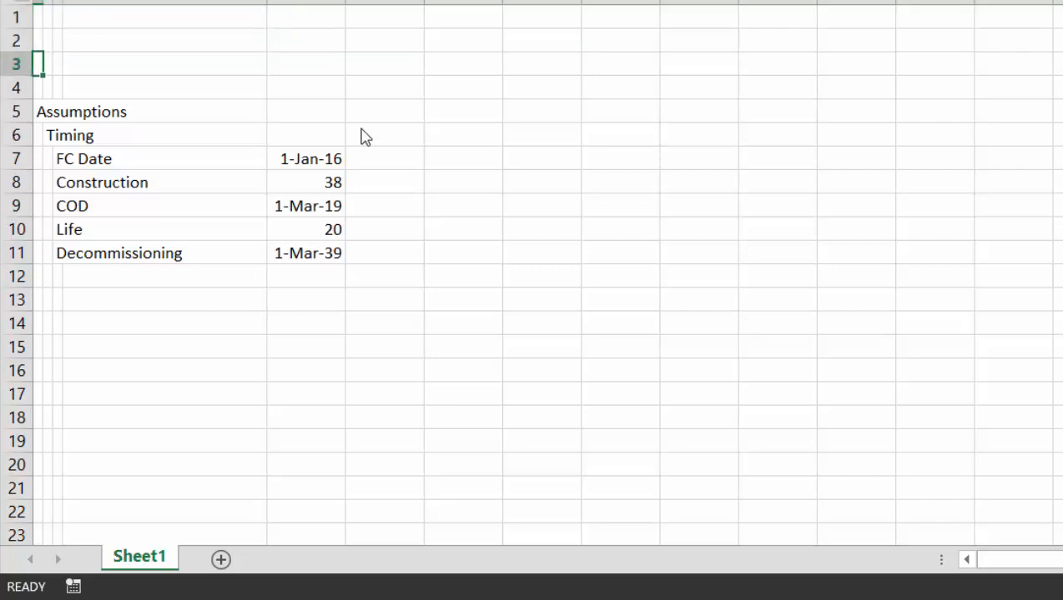
key("Up")
key("Down")
key("Down")
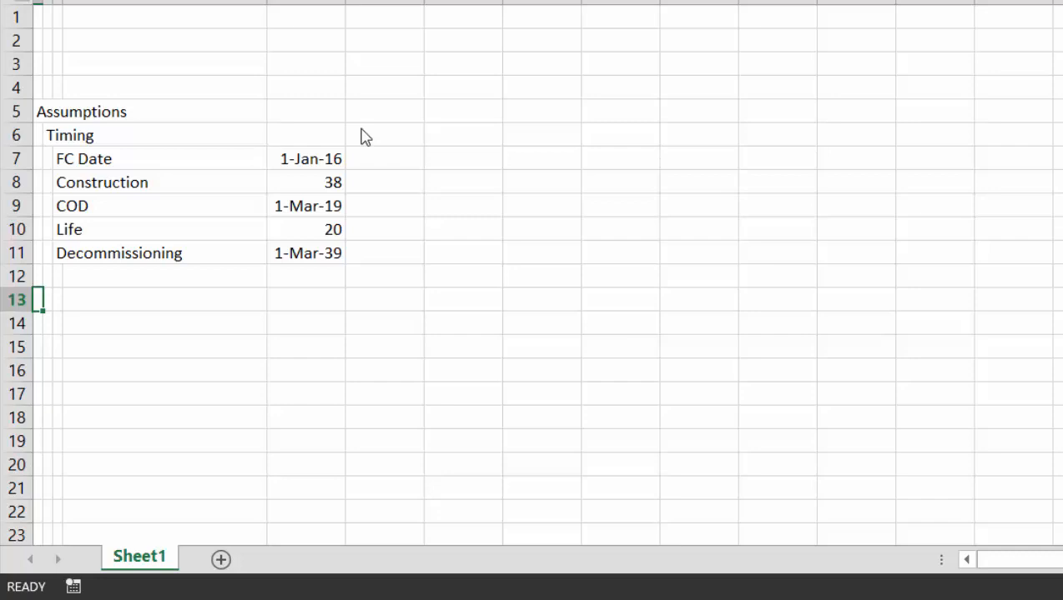
type("Cash Flow")
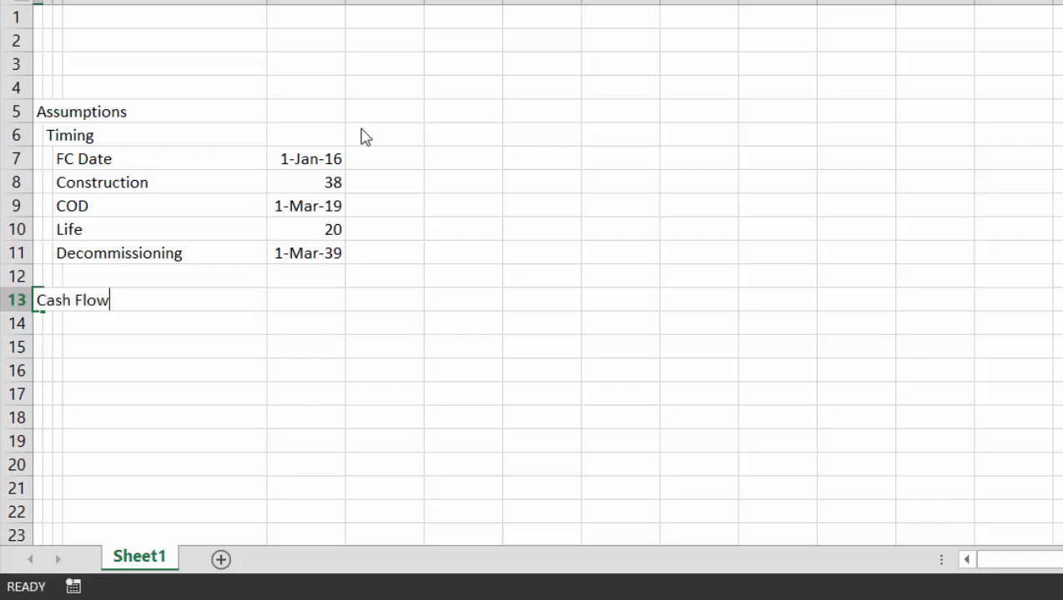
key("Return")
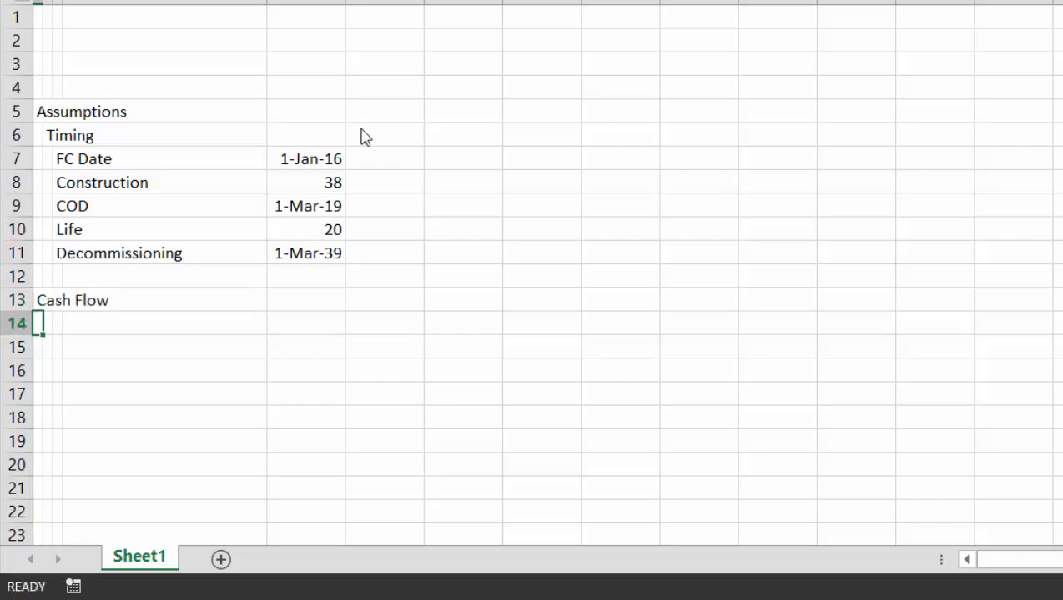
Enter the labels EBITDA in C14 and Growth in C15 beneath the Cash Flow heading
key("Right")
key("Left")
key("Up")
key("Down")
key("Right")
type("EBITDA")
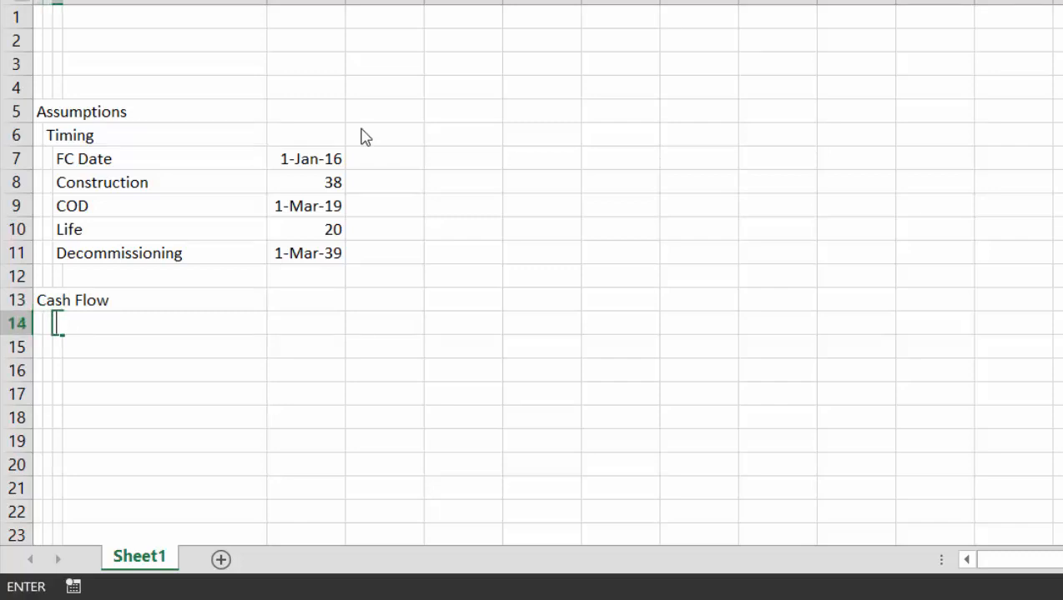
key("Return")
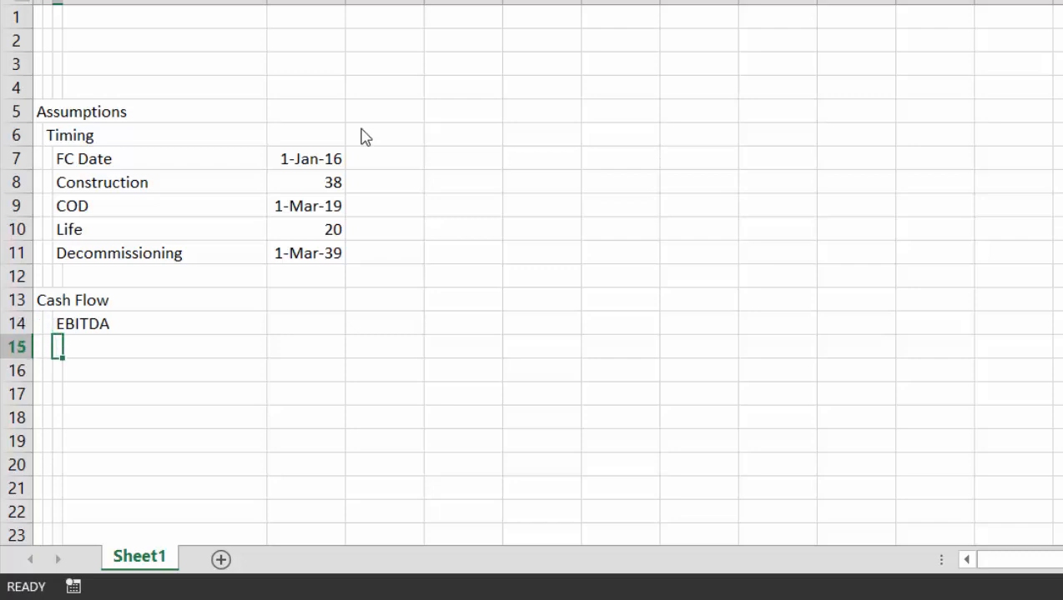
type("Growth")
key("Return")
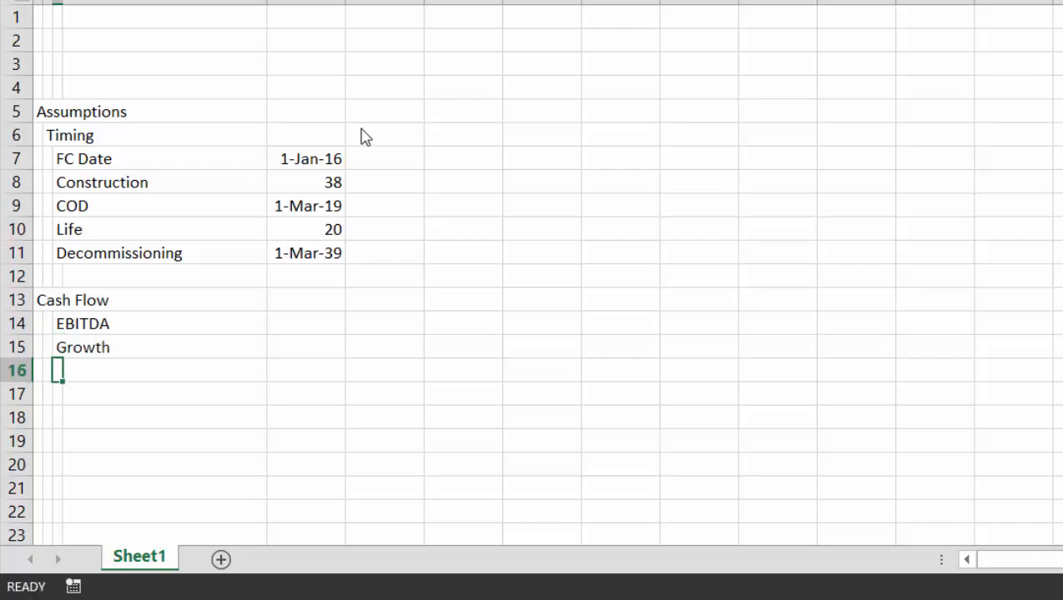
Enter the heading Debt Assumptions in A17, leaving one blank row below Growth
key("Down")
key("Left")
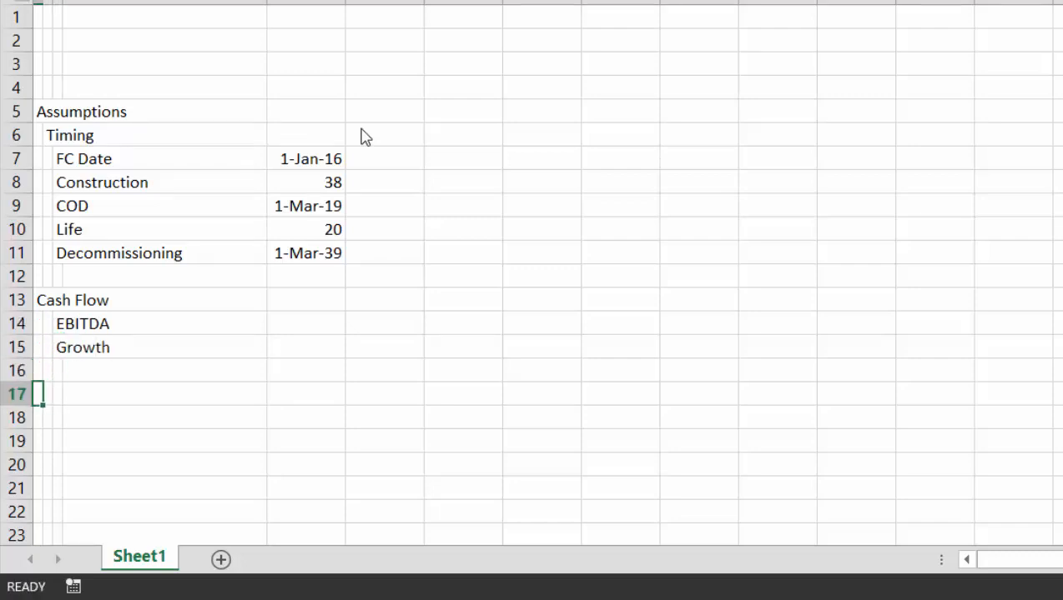
type("Debt")
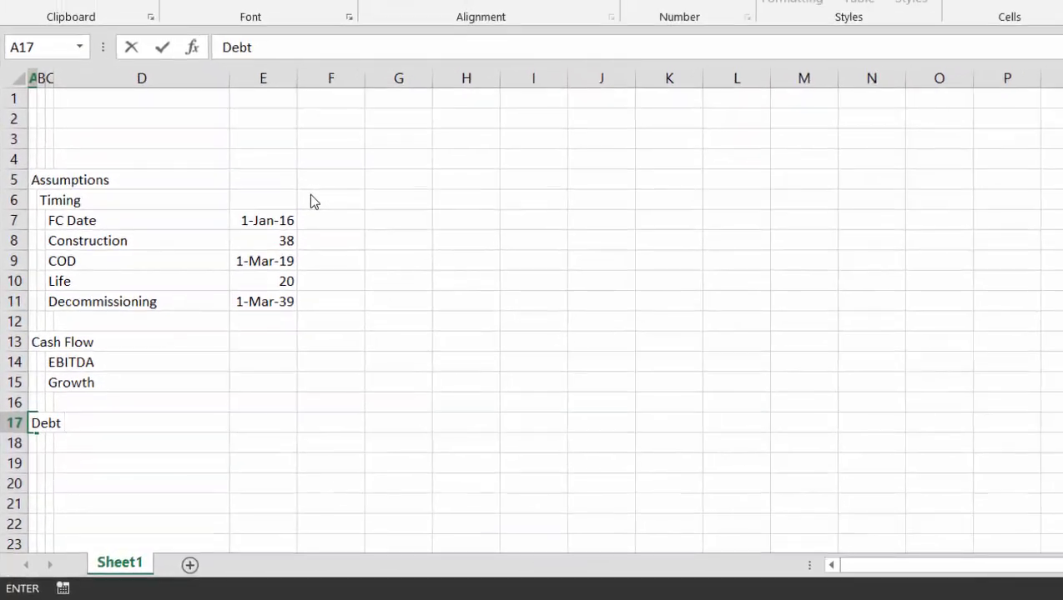
type(" Assumptions")
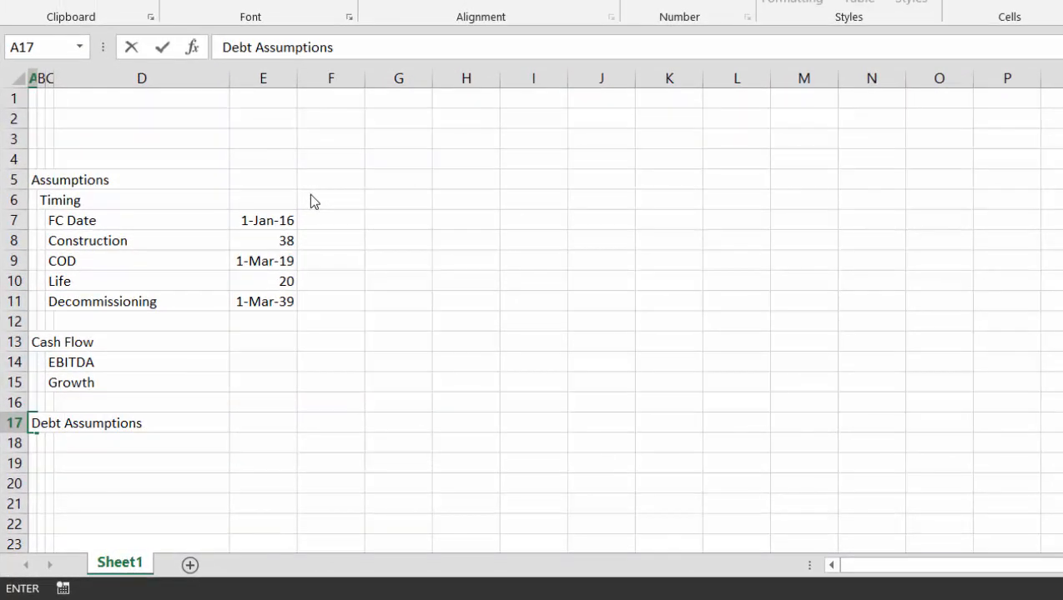
key("Return")
Enter the label Debt Amount in C18 beneath the Debt Assumptions heading
key("Right")
key("Right")
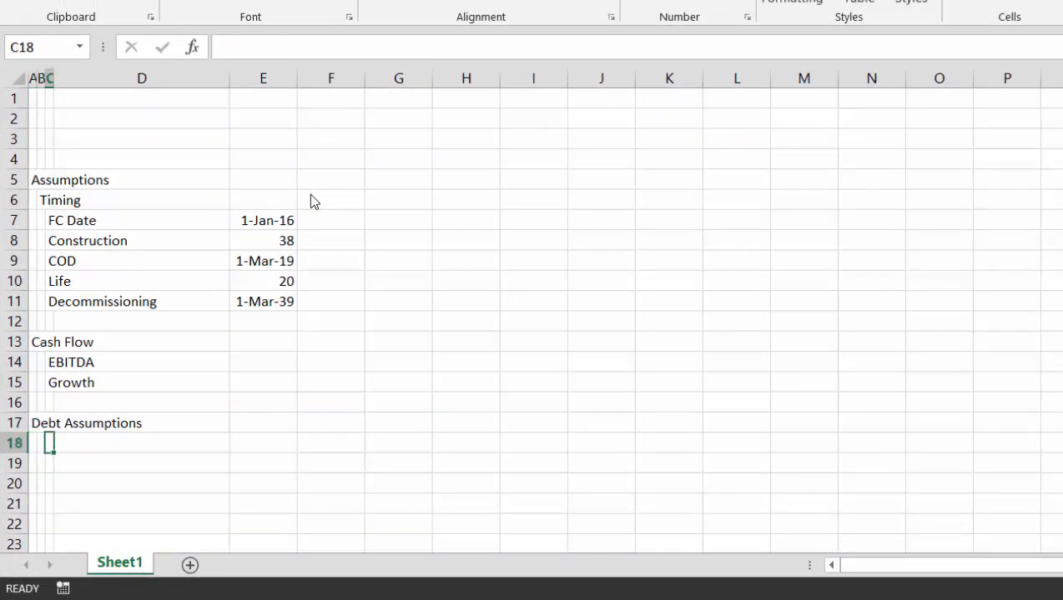
type("Debt AMo")
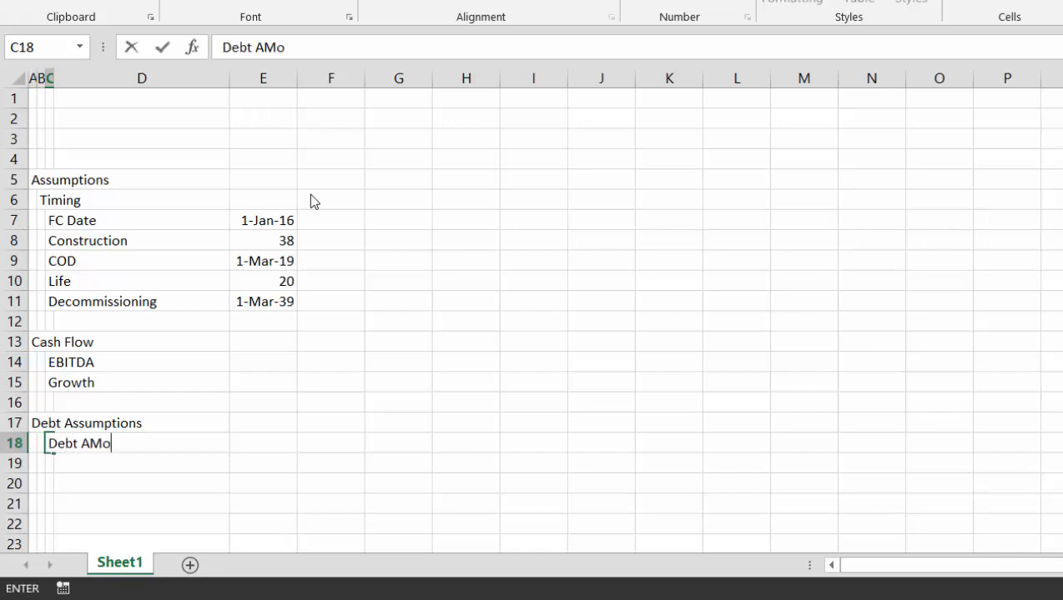
type("u")
key("BackSpace")
key("BackSpace")
key("BackSpace")
type("oun")
key("BackSpace")
key("BackSpace")
key("BackSpace")
type("mount")
key("Return")
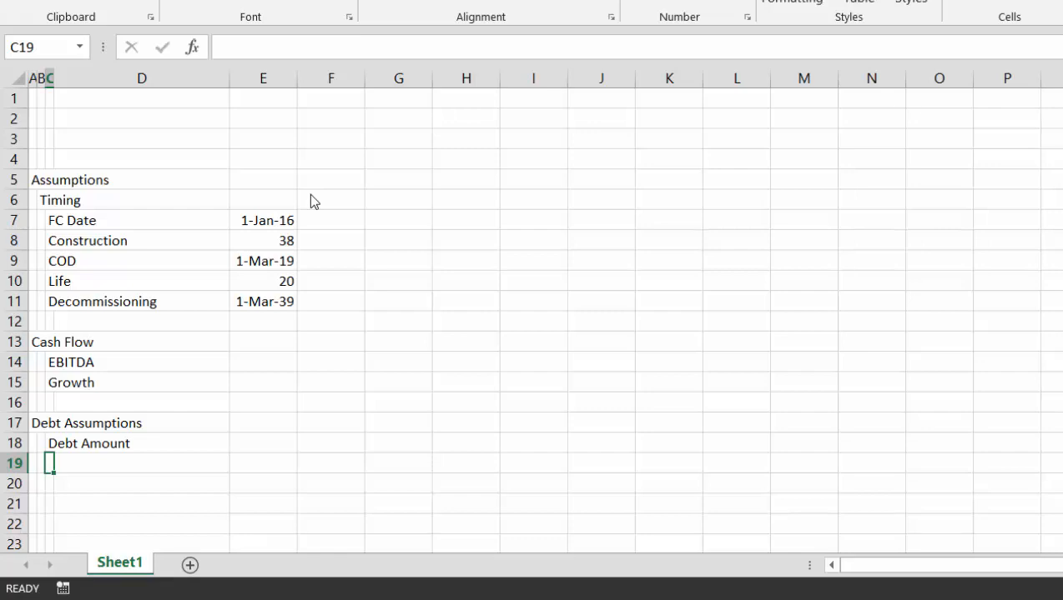
Enter the label Repayment in C19 beneath Debt Amount and keep that cell selected
type("Repayment")
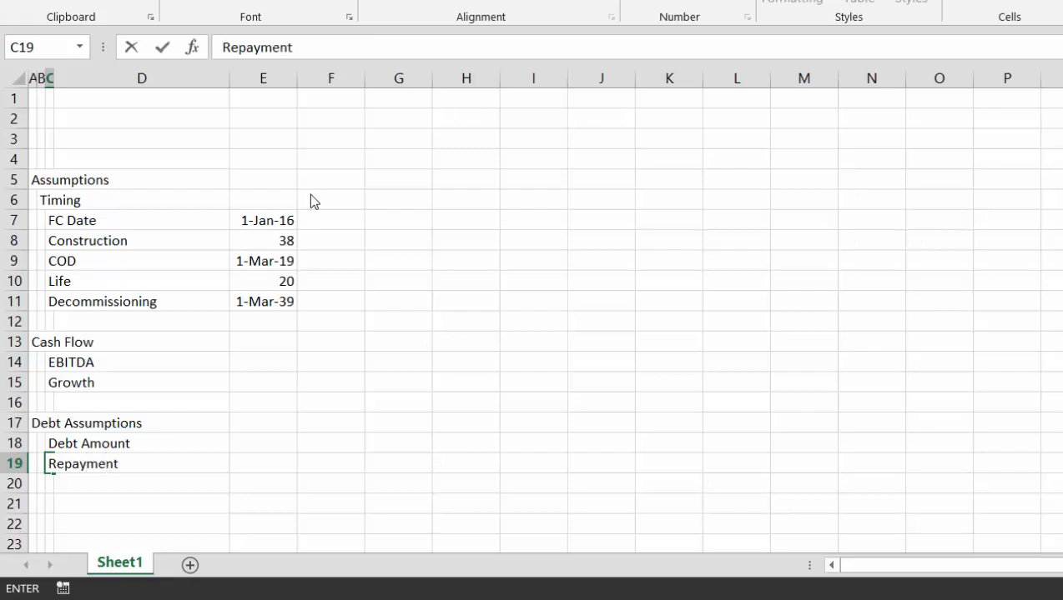
key("Return")
key("Up")
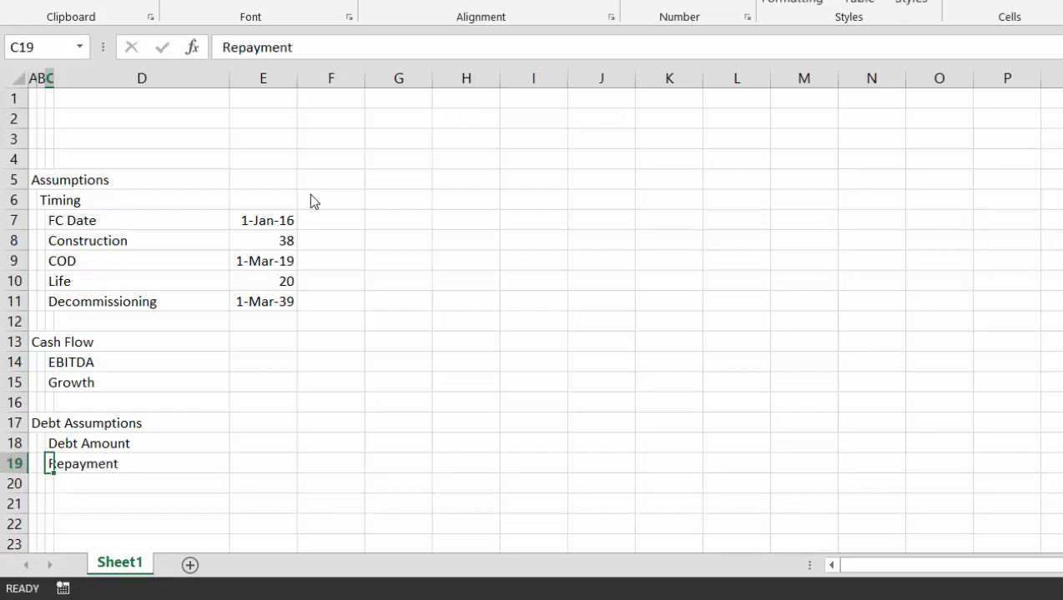
key("Right")
key("Right")
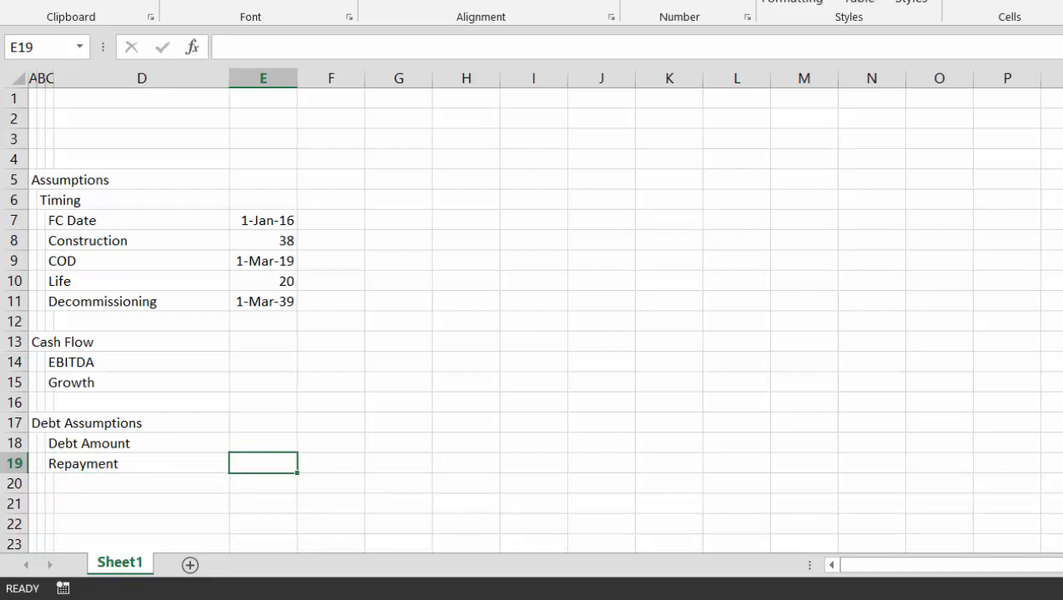
left_click(1052, 598)
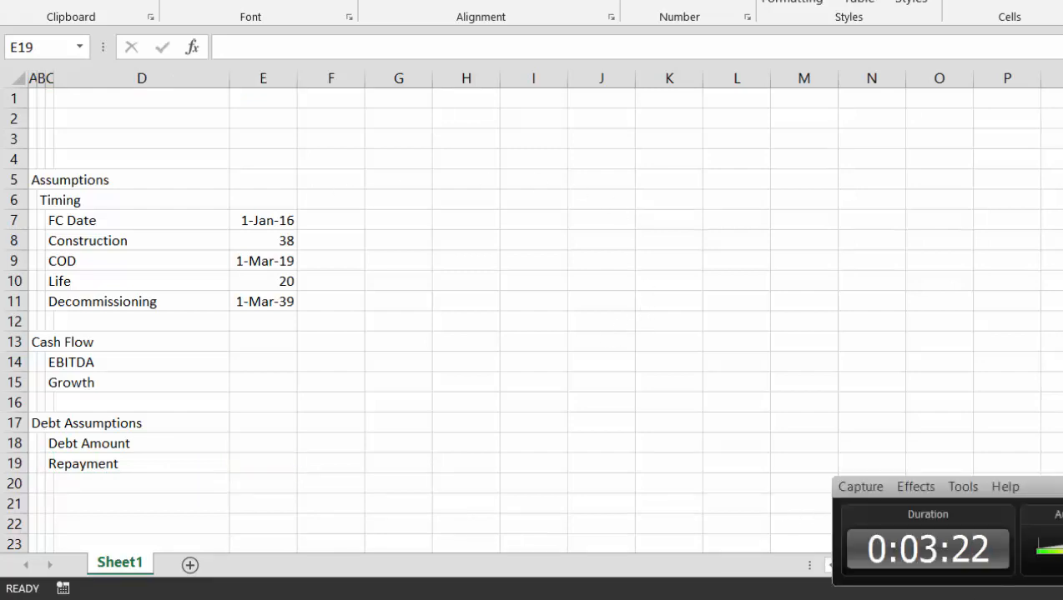
Insert a blank row above EBITDA, directly beneath the Cash Flow heading
key("Up")
key("Up")
key("Up")
key("Up")
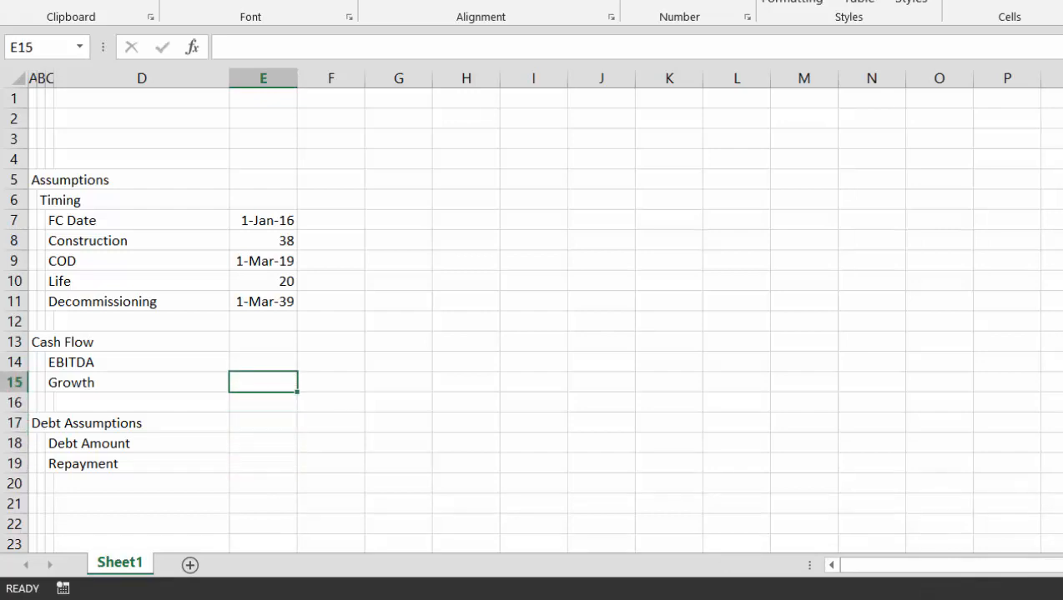
key("Left")
key("Left")
key("Down")
key("Up")
key("Up")
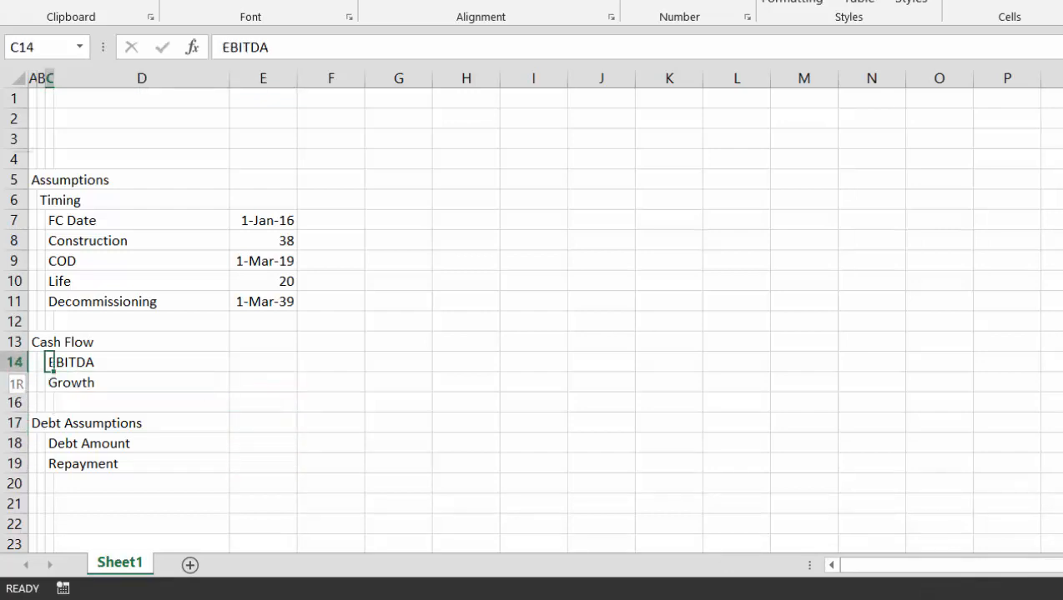
key("shift+space")
key("ctrl+shift+equal")
Enter the label Project Cost in C14 of the blank row above EBITDA
key("Right")
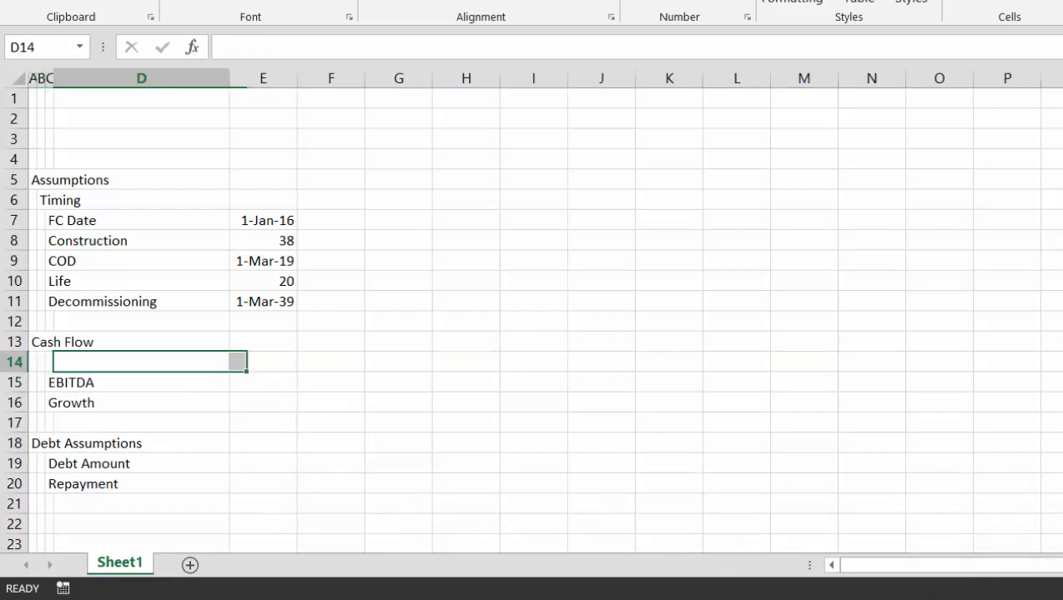
key("Left")
type("Project Cost")
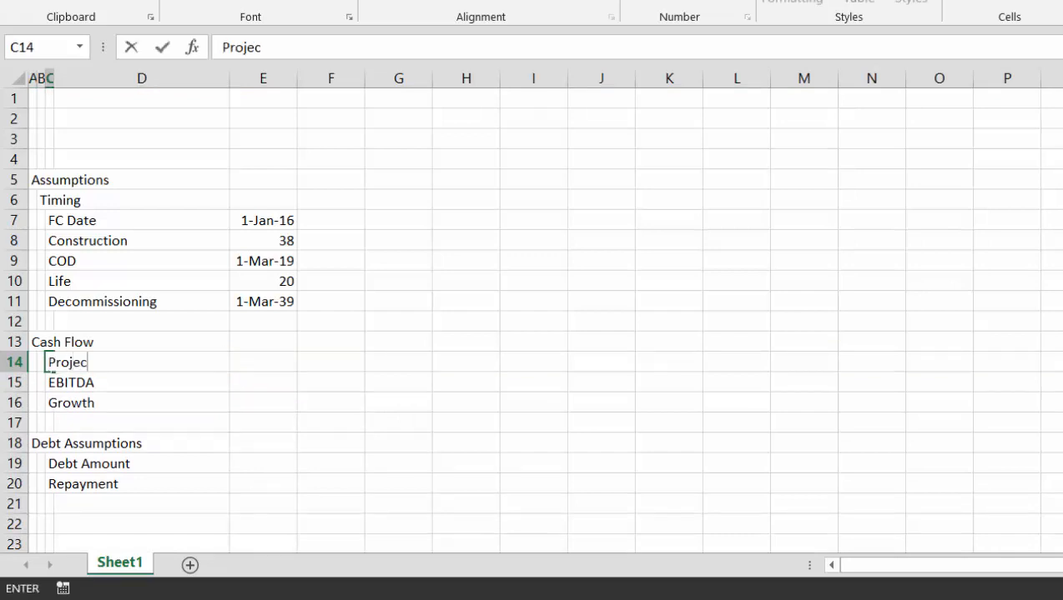
key("Return")
Extend the Repayment label in C20 to read Repayment Years
key("Down")
key("Down")
key("Down")
key("Down")
key("Down")
key("Down")
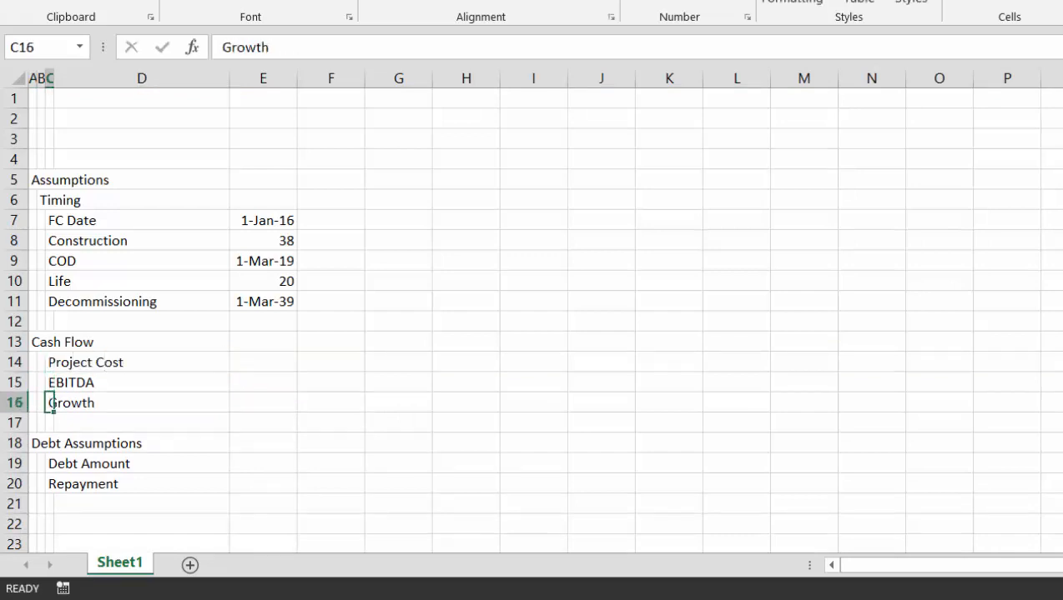
key("Up")
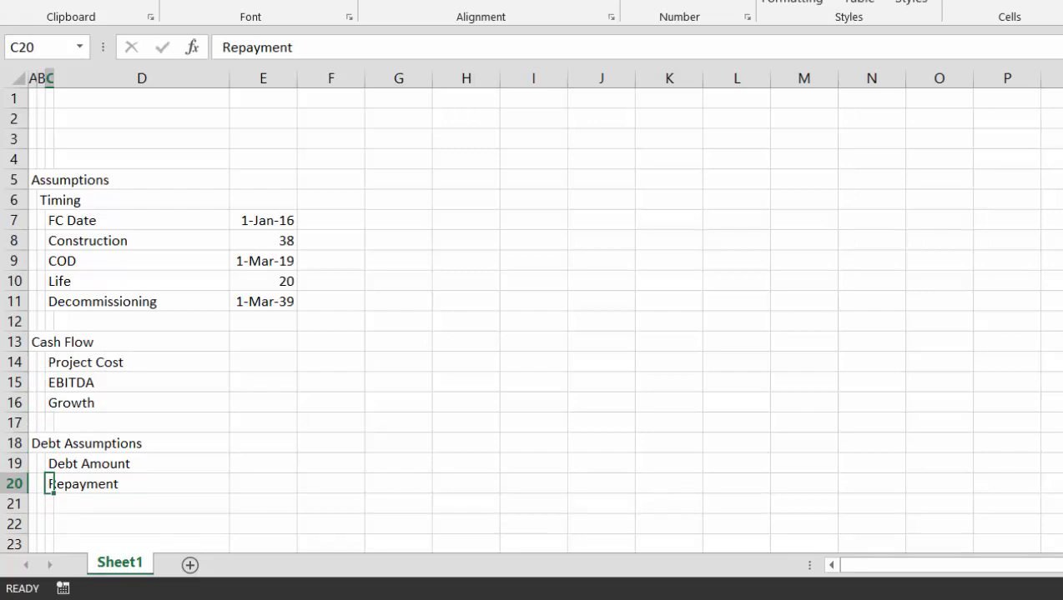
key("Right")
key("Right")
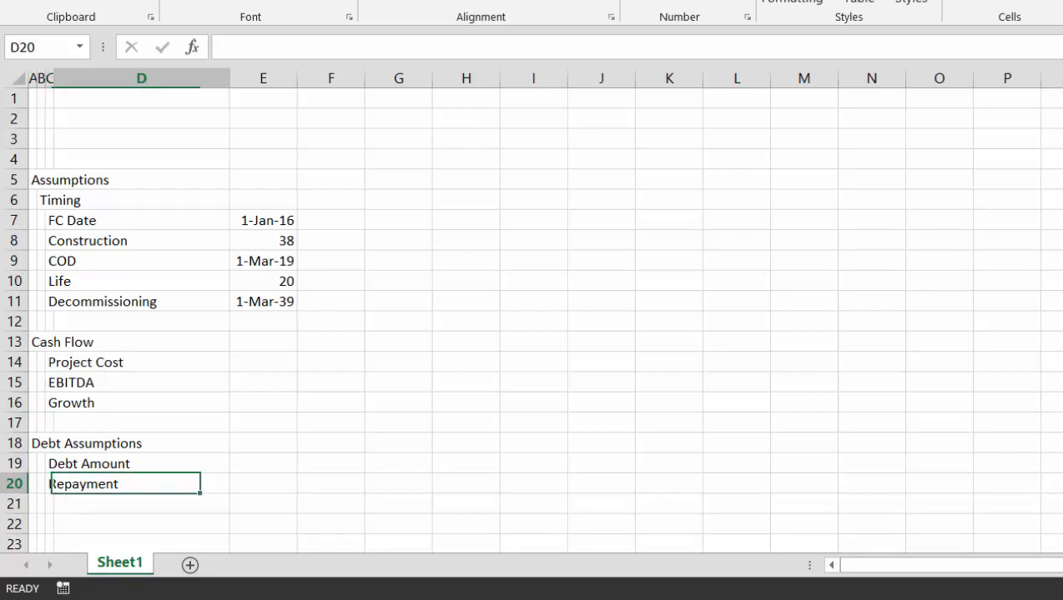
key("Left")
key("Left")
key("F2")
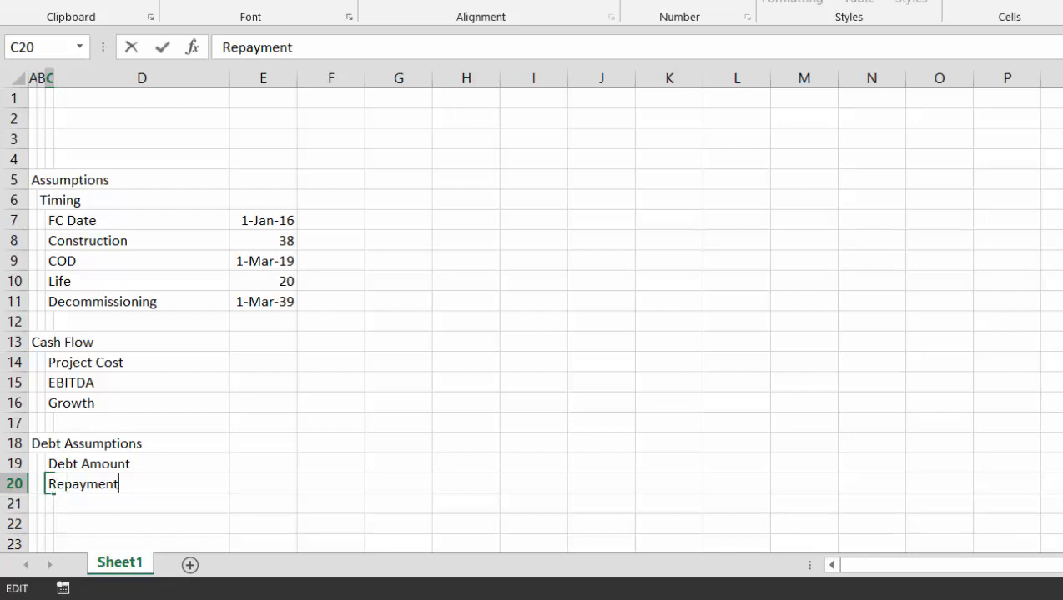
type("Years")
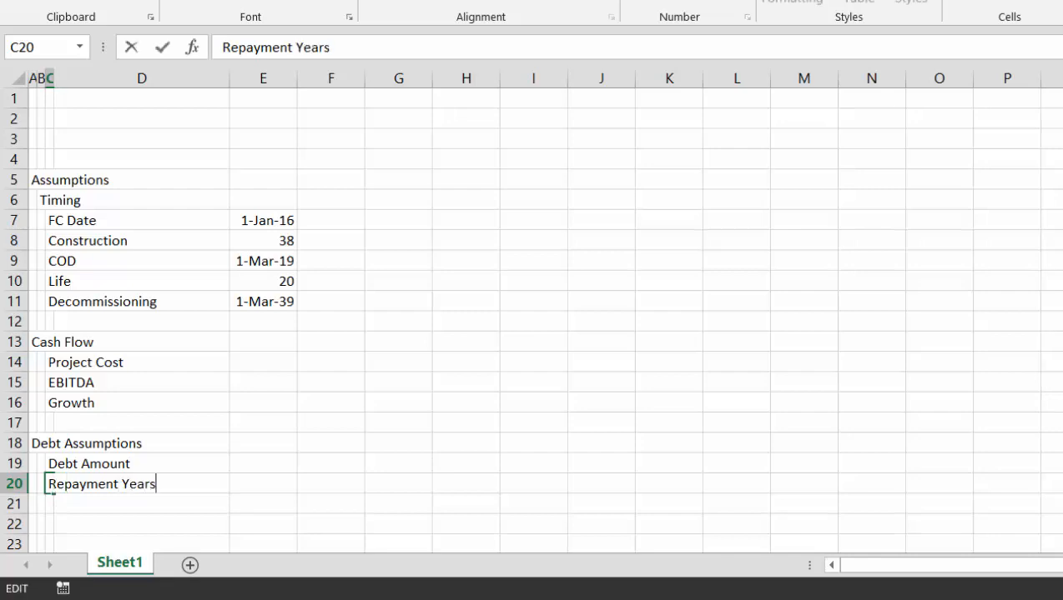
key("Return")
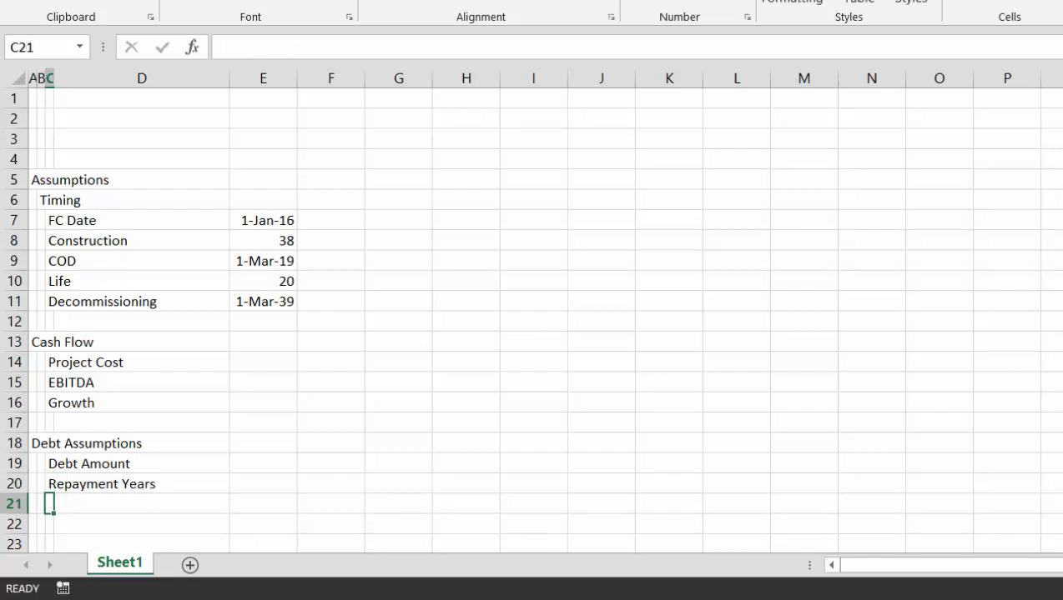
Enter the label Interest Rates in C21 beneath Repayment Years
type("In")
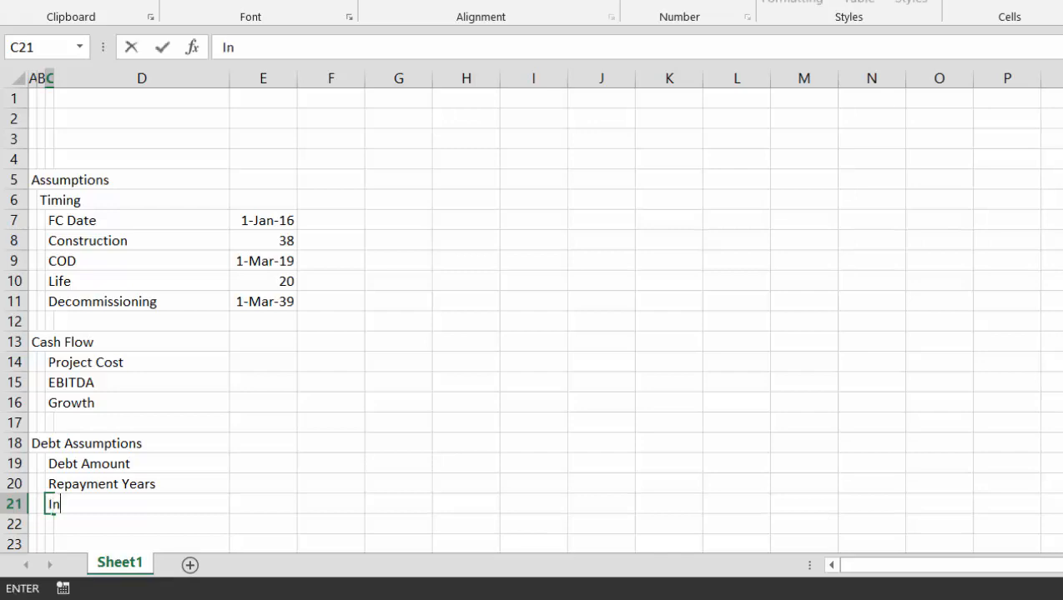
type("terest")
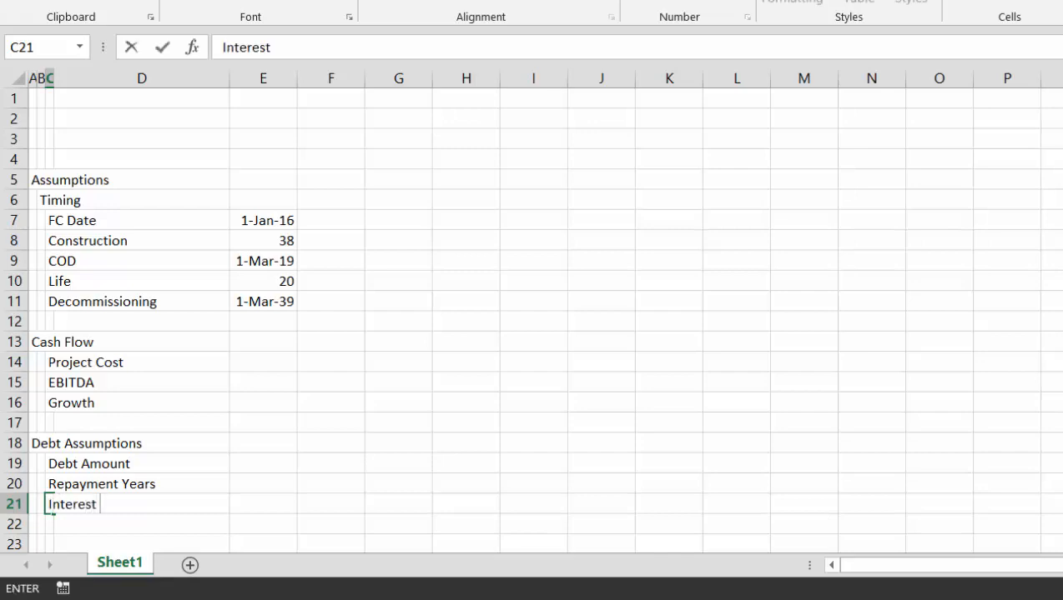
type(" Rates")
key("Return")
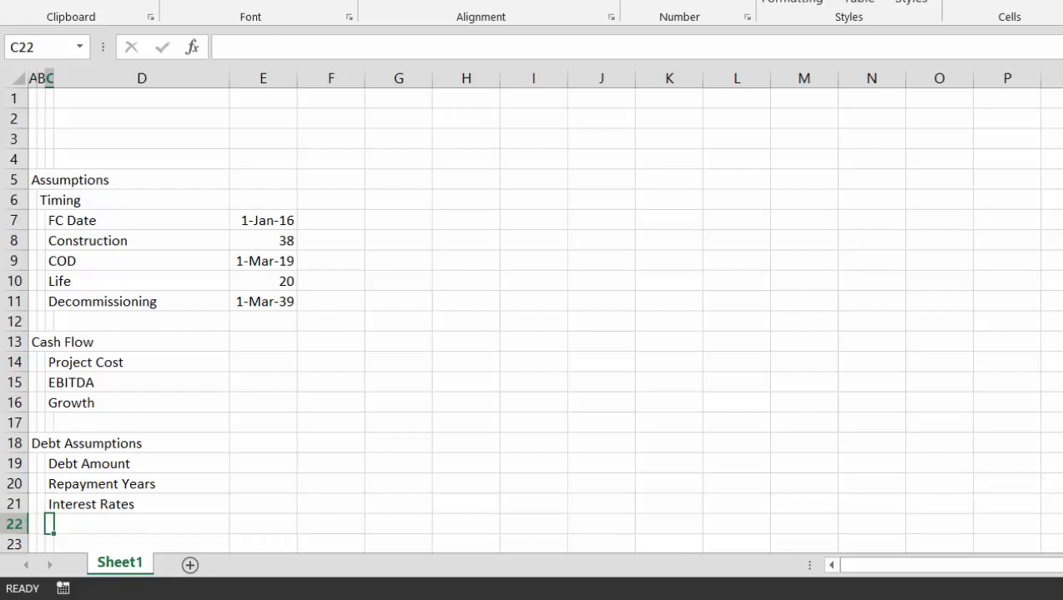
Link E21 in the Interest Rates row to the FC Date in E7
key("Right")
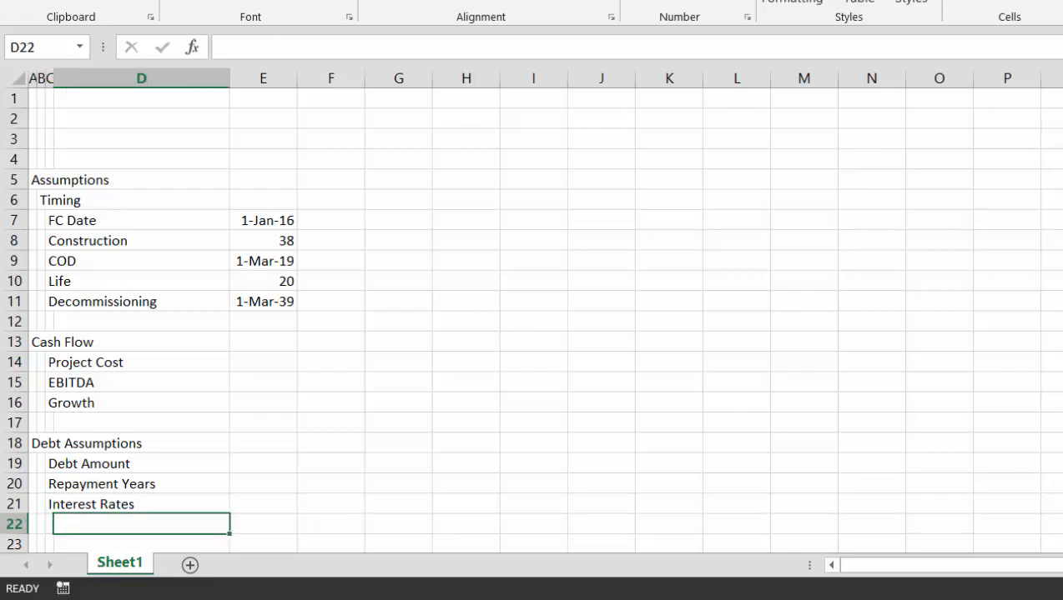
key("Up")
key("Right")
key("Right")
key("Left")
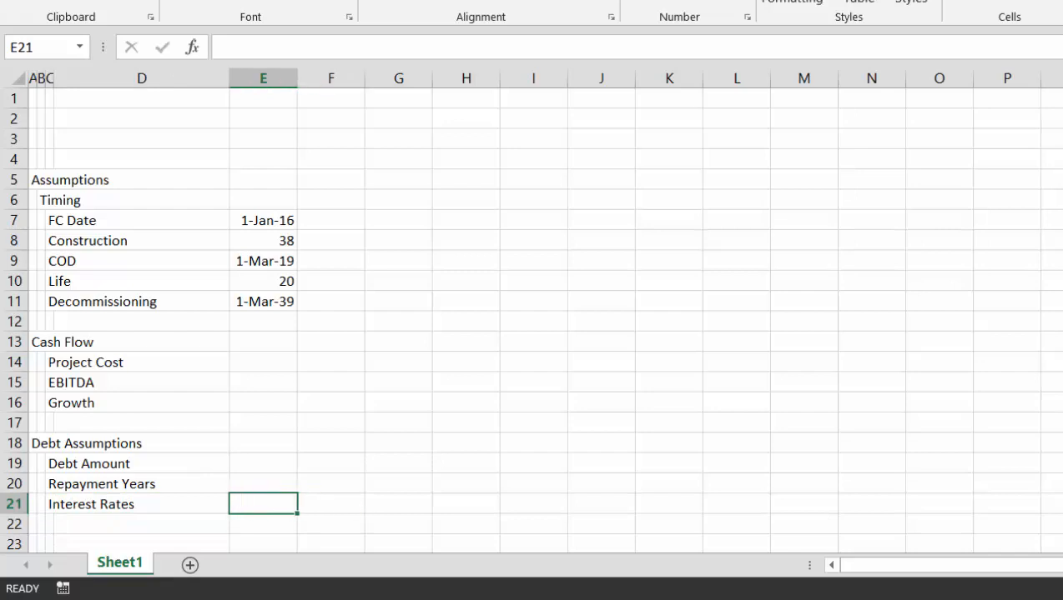
type("=")
key("Up")
key("Up")
key("Up")
key("Up")
key("Up")
key("Up")
key("Up")
key("Up")
key("Up")
key("Up")
key("Up")
key("Up")
key("Up")
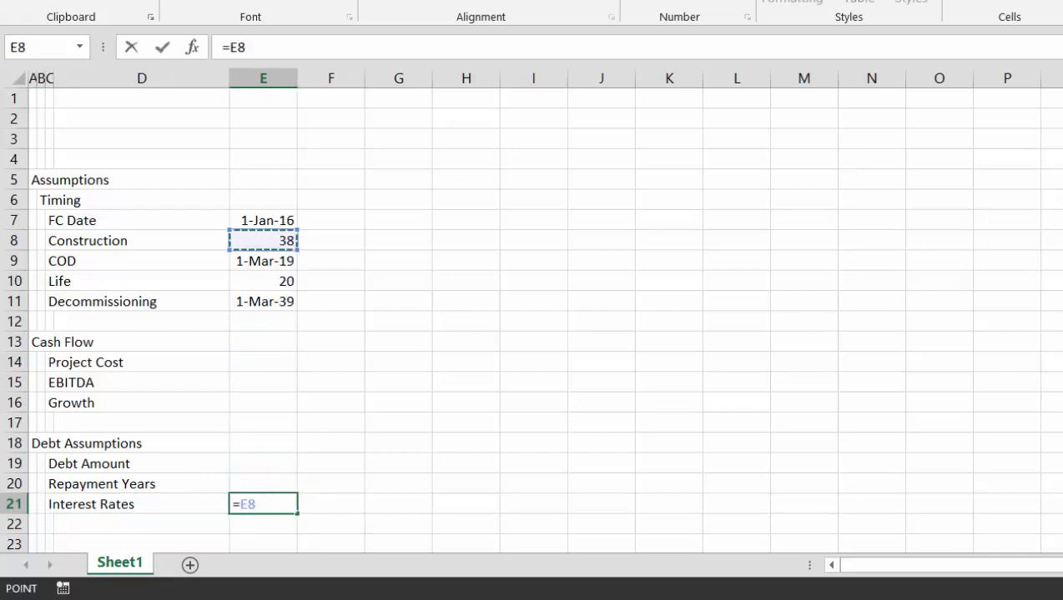
key("Up")
key("ctrl+Return")
Link F21 in the Interest Rates row to the COD date with the formula =E9
key("Right")
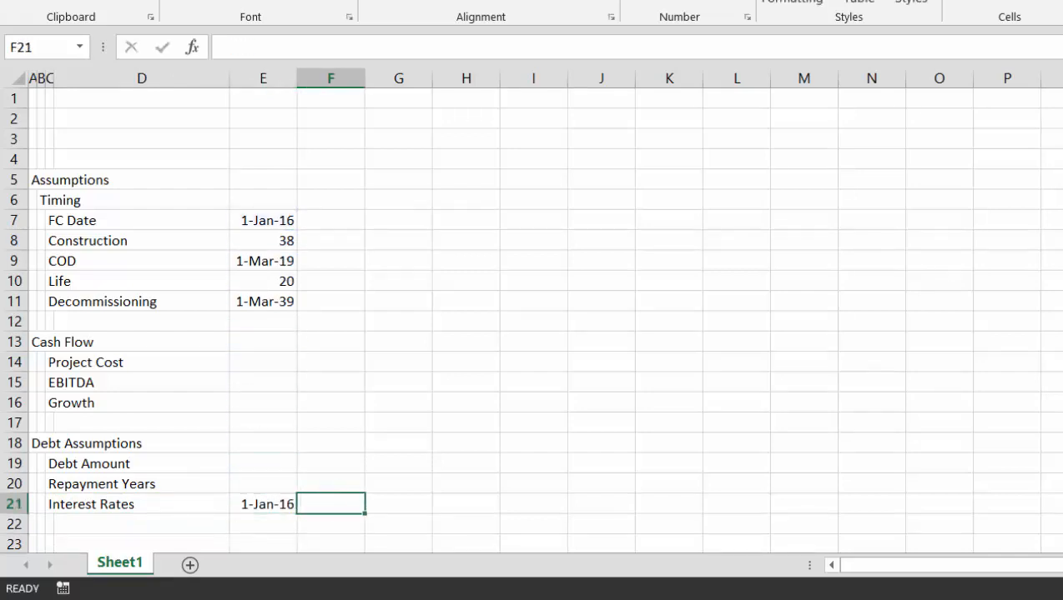
type("=")
key("Up")
key("Up")
key("Up")
key("Up")
key("Up")
key("Up")
key("Up")
key("Up")
key("Up")
key("Up")
key("Up")
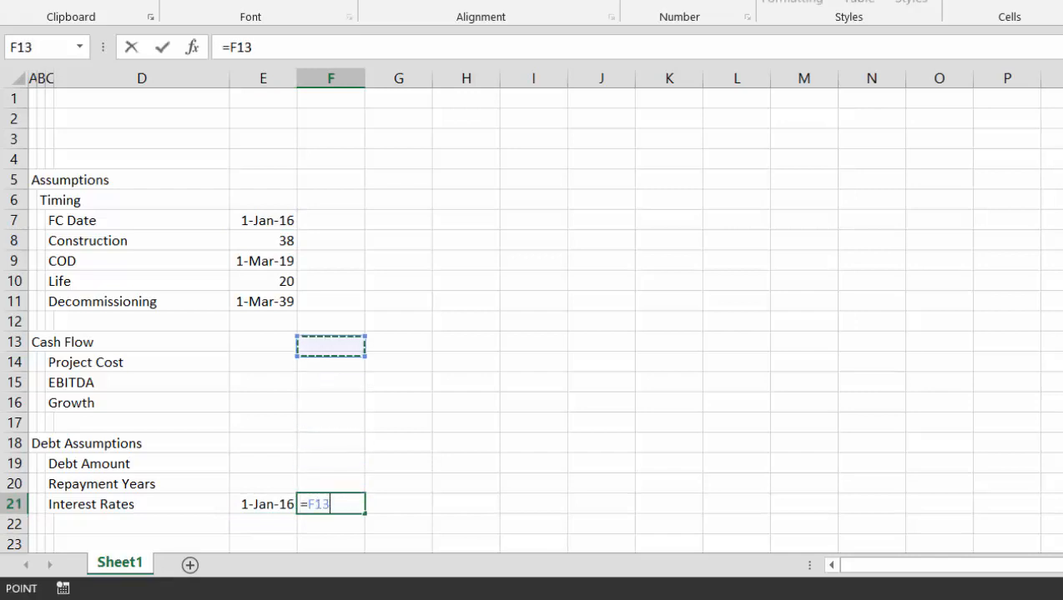
key("Up")
key("Left")
key("ctrl+Return")
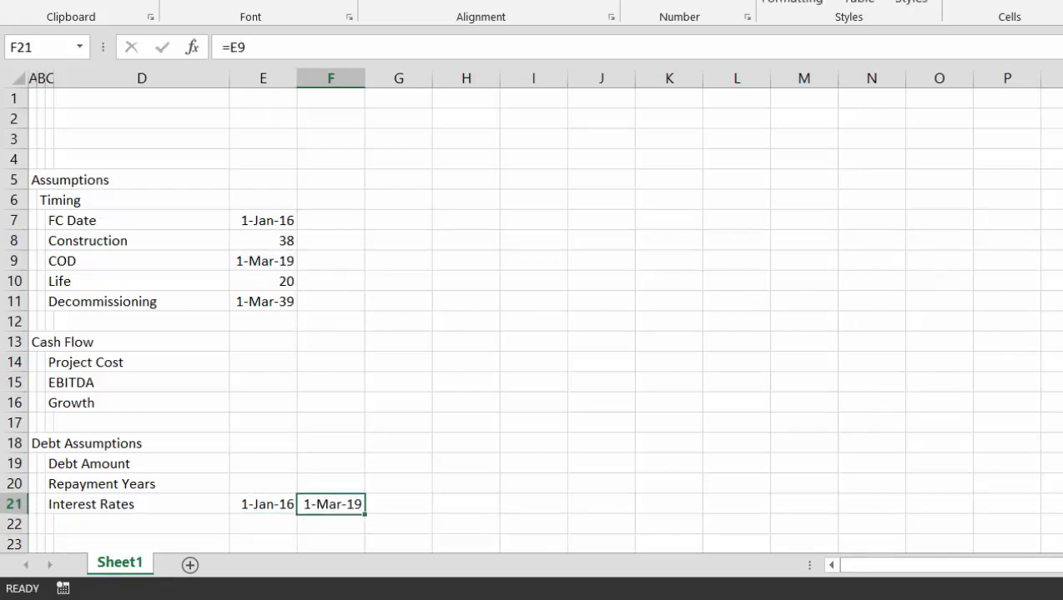
Enter the formula =EDATE(F21,24) in G21 to get the date 24 months after the previous one
key("Right")
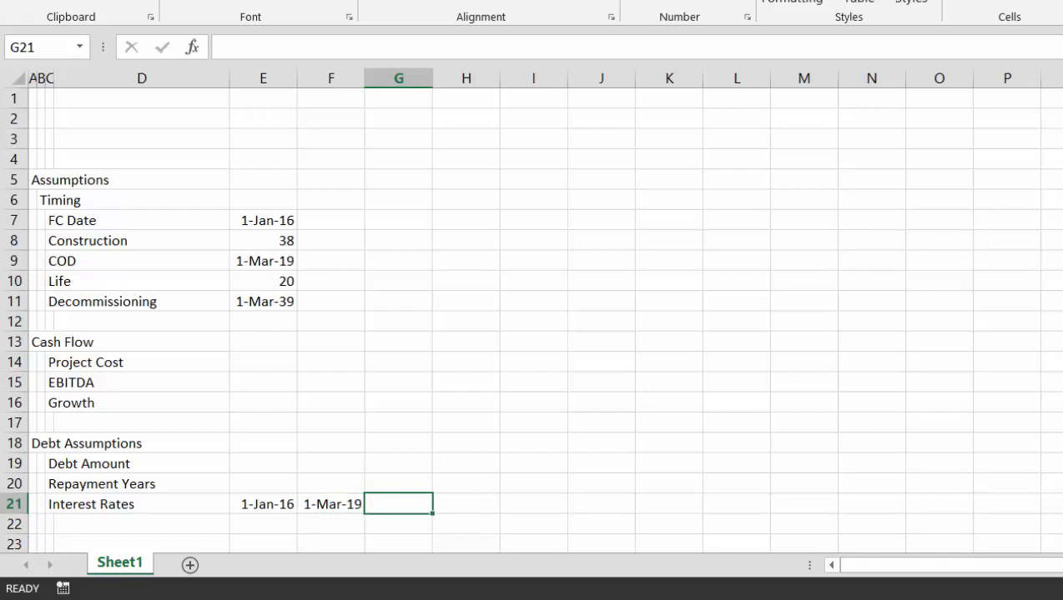
type("=ed")
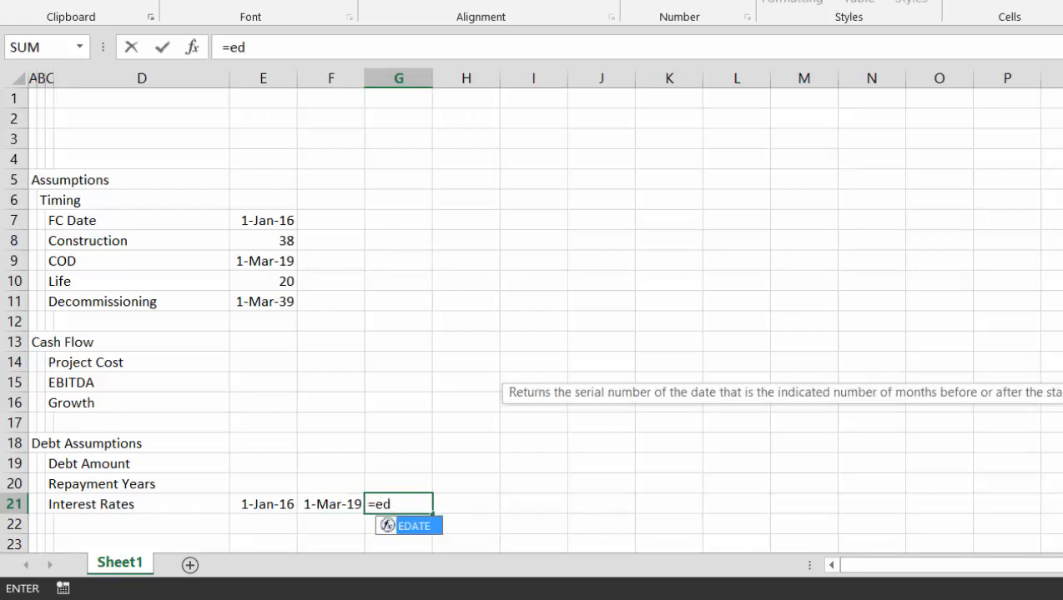
key("Tab")
key("Left")
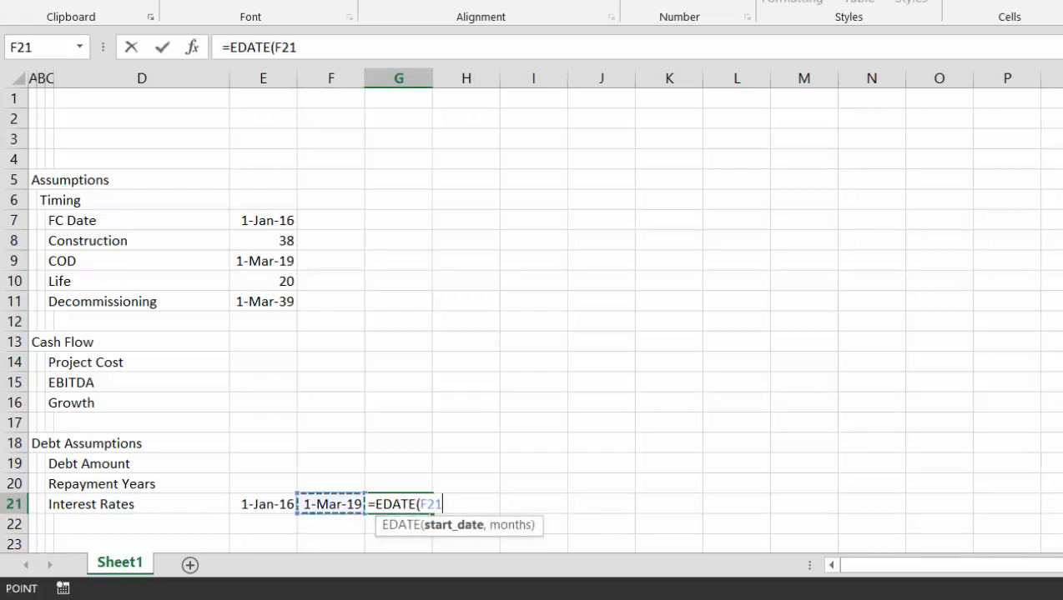
type(",")
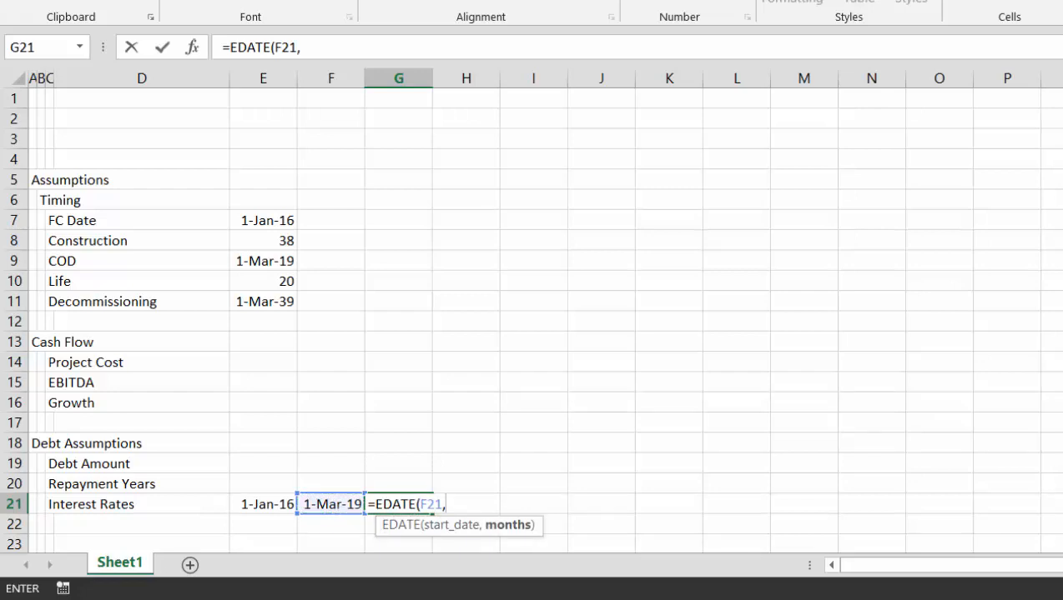
type("24)")
key("Return")
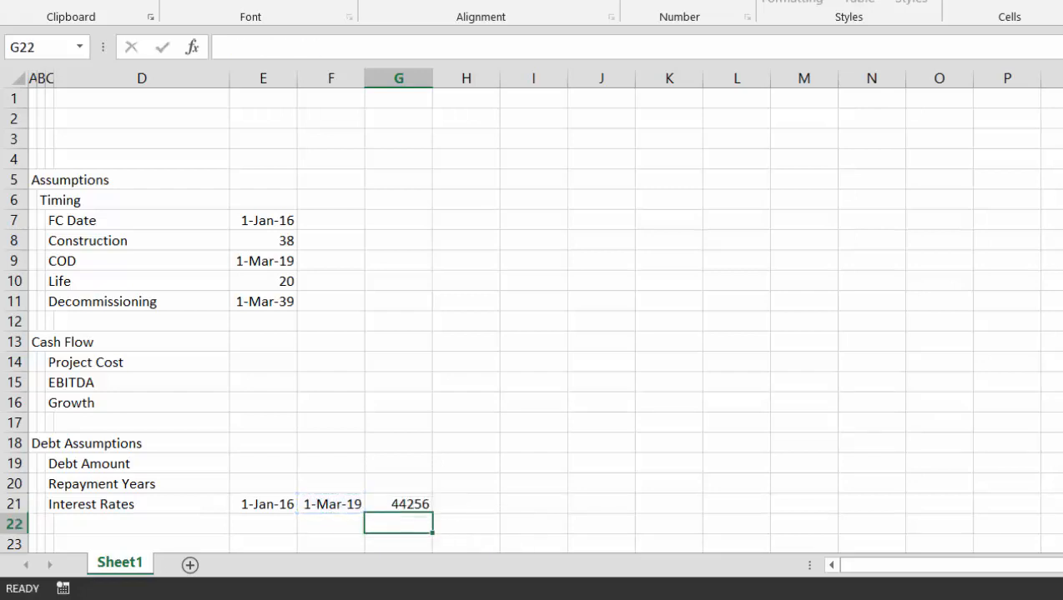
Format G21 as a date and fill its EDATE formula across to J21
key("Up")
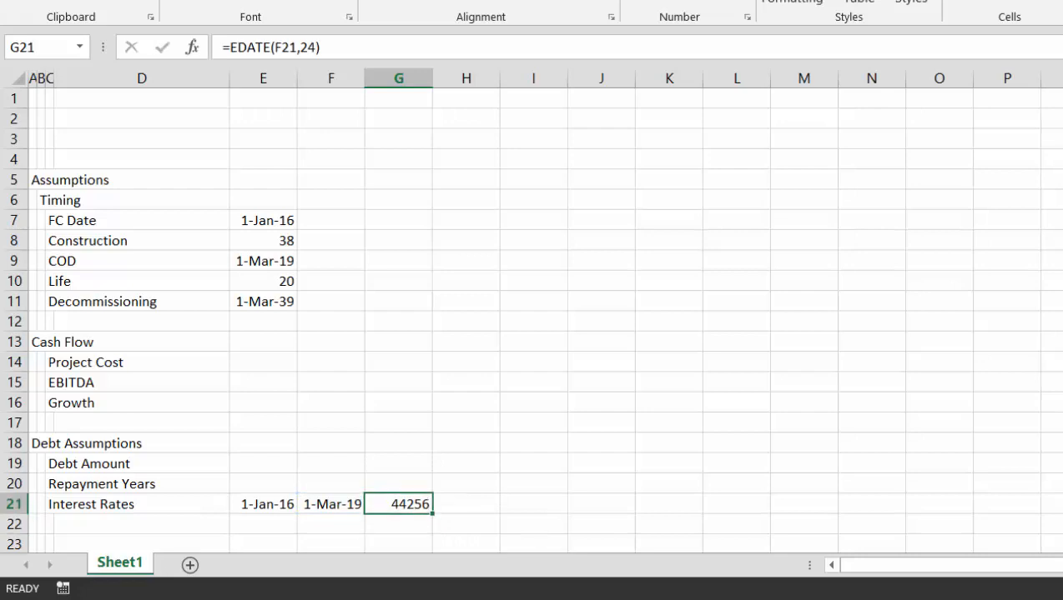
key("ctrl+shift+3")
key("shift+Right")
key("shift+Right")
key("shift+Right")
key("ctrl+r")
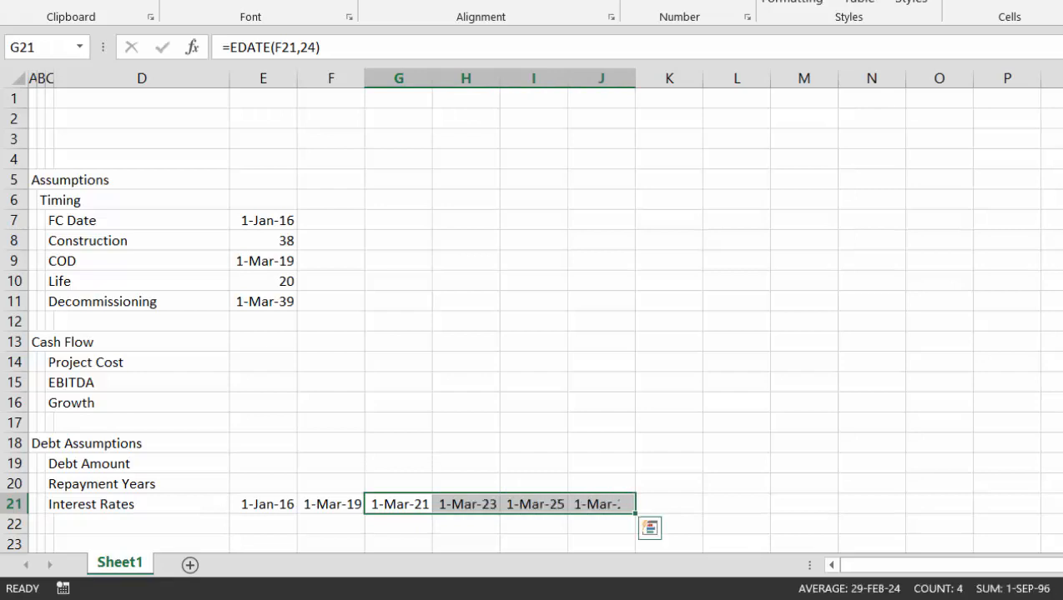
Enter the label Margin in D22, indented one column beneath Interest Rates
key("Down")
key("Left")
key("Left")
key("Left")
key("Left")
key("Right")
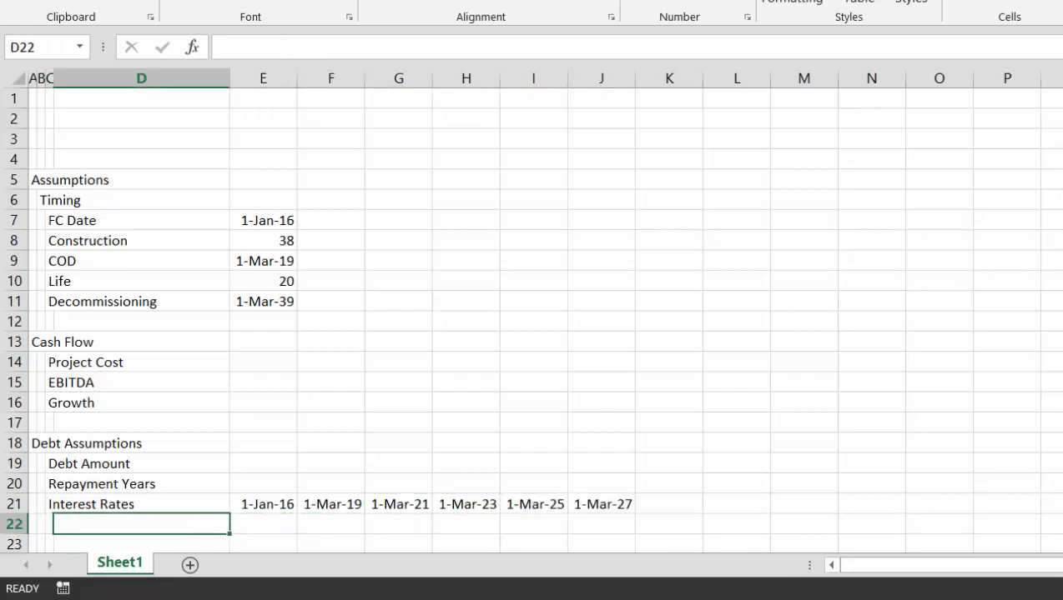
type("Maring")
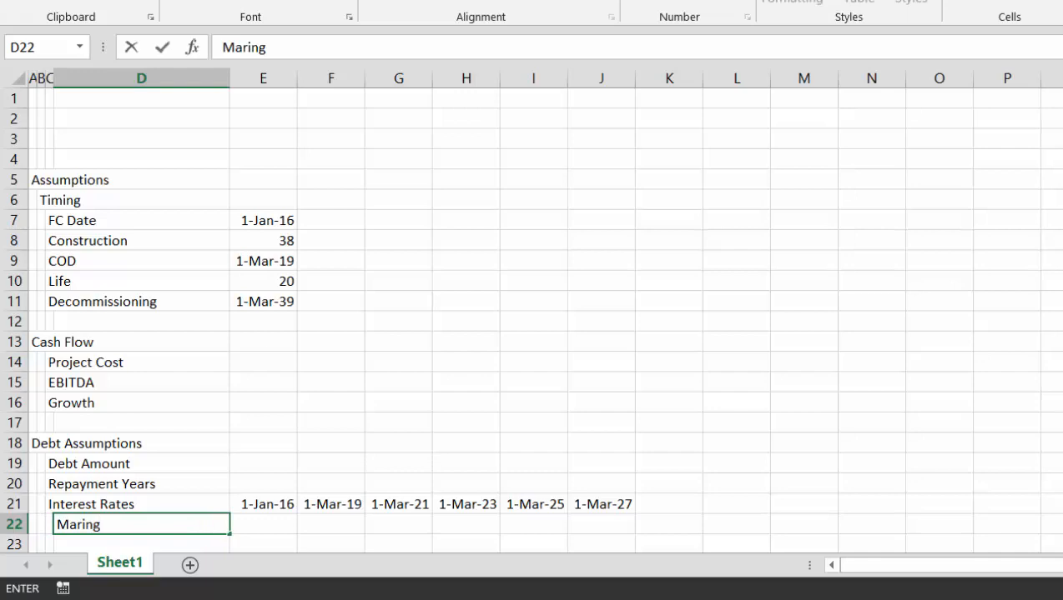
key("Return")
key("Up")
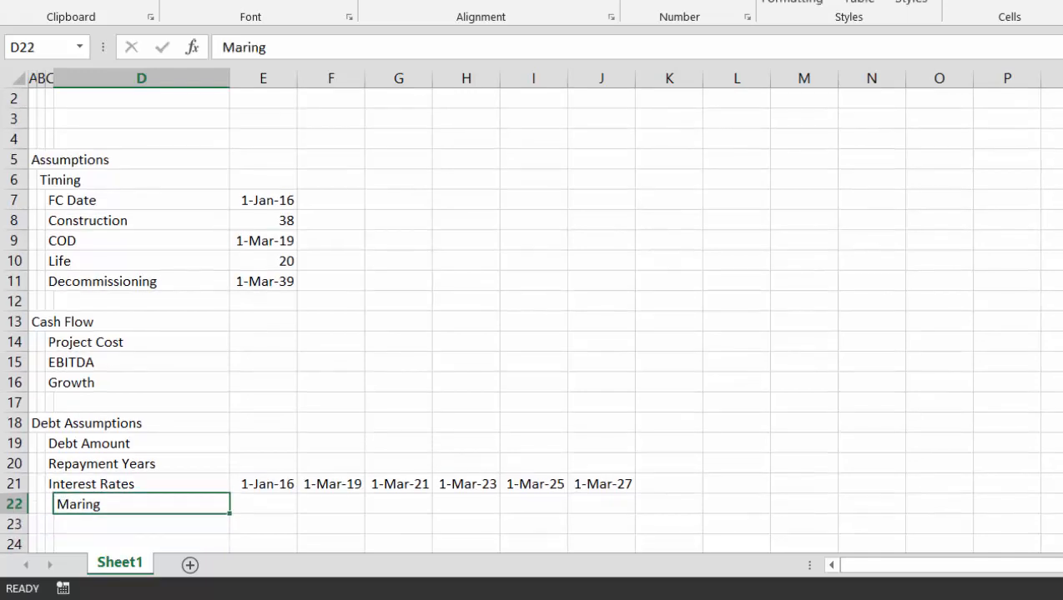
type("Margin")
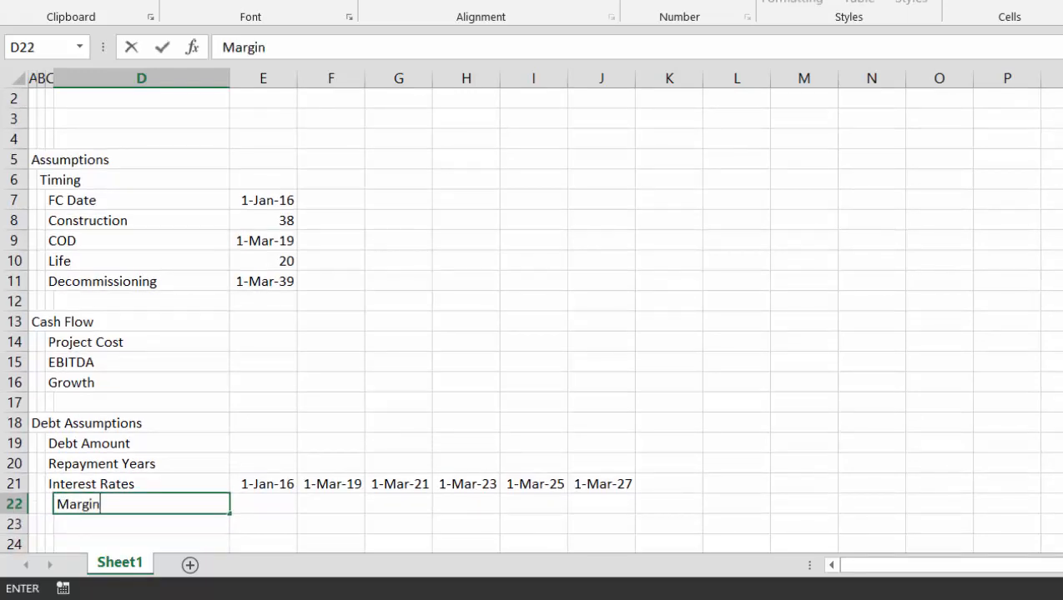
key("Return")
Enter a margin of 1.50% in E22 under the first interest rate date
key("Up")
key("Right")
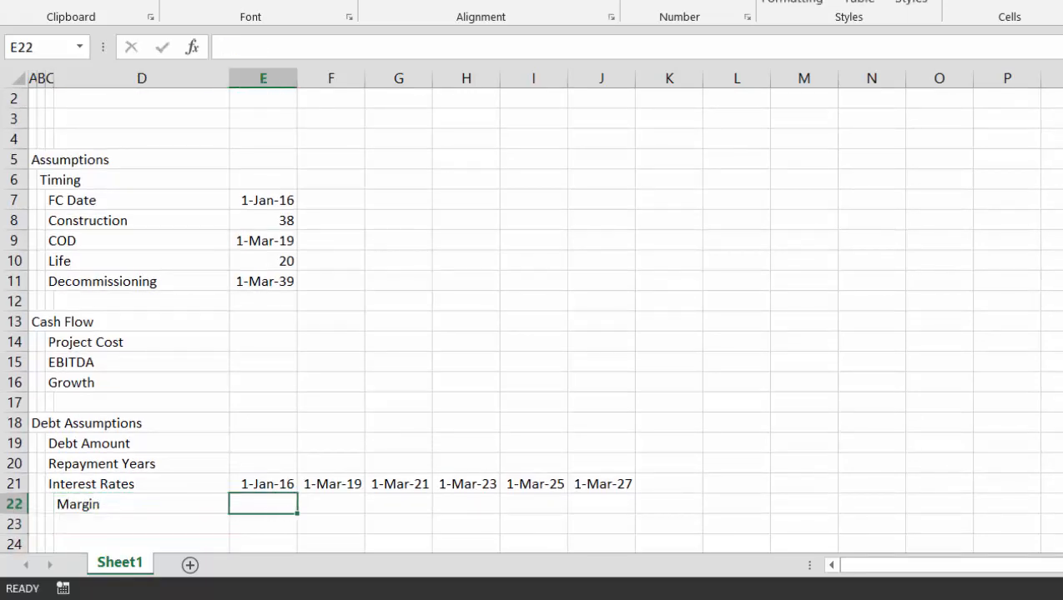
type("1.")
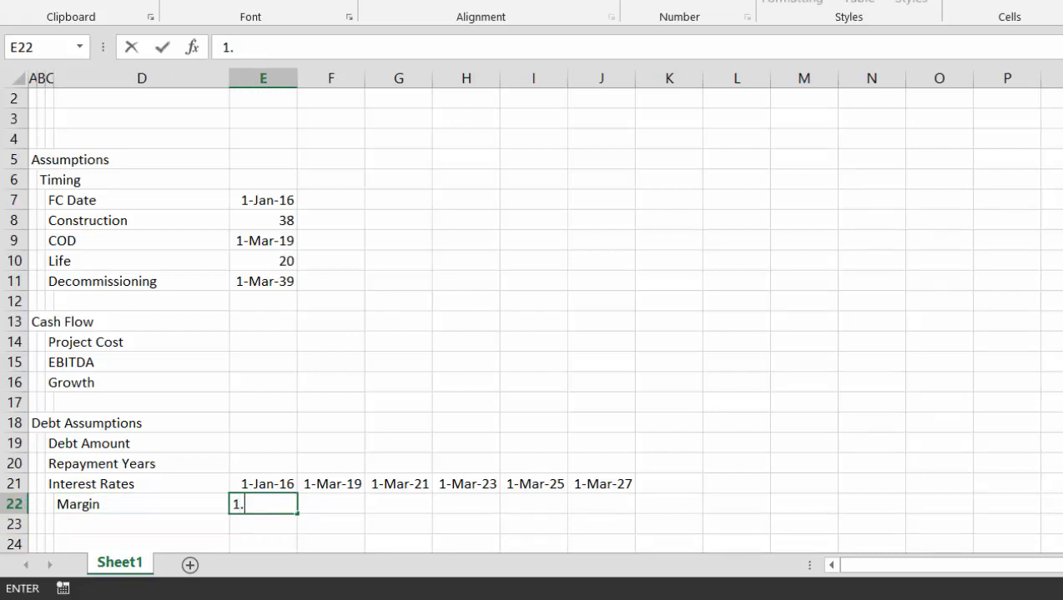
type("50%")
key("Right")
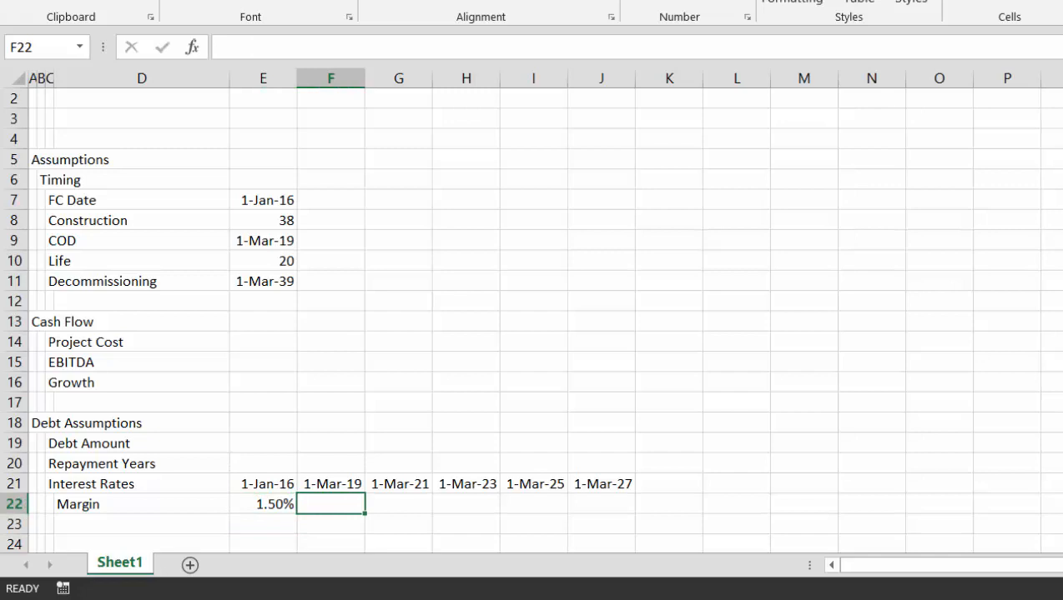
Enter a margin of 2% in F22 under the second interest rate date
type("2%")
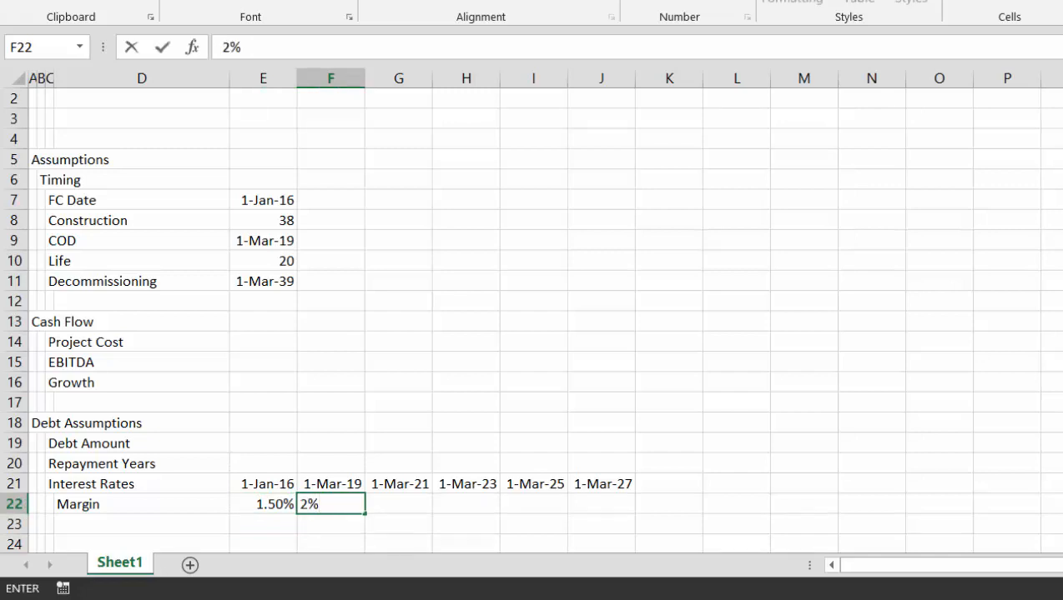
key("Return")
key("Up")
key("Right")
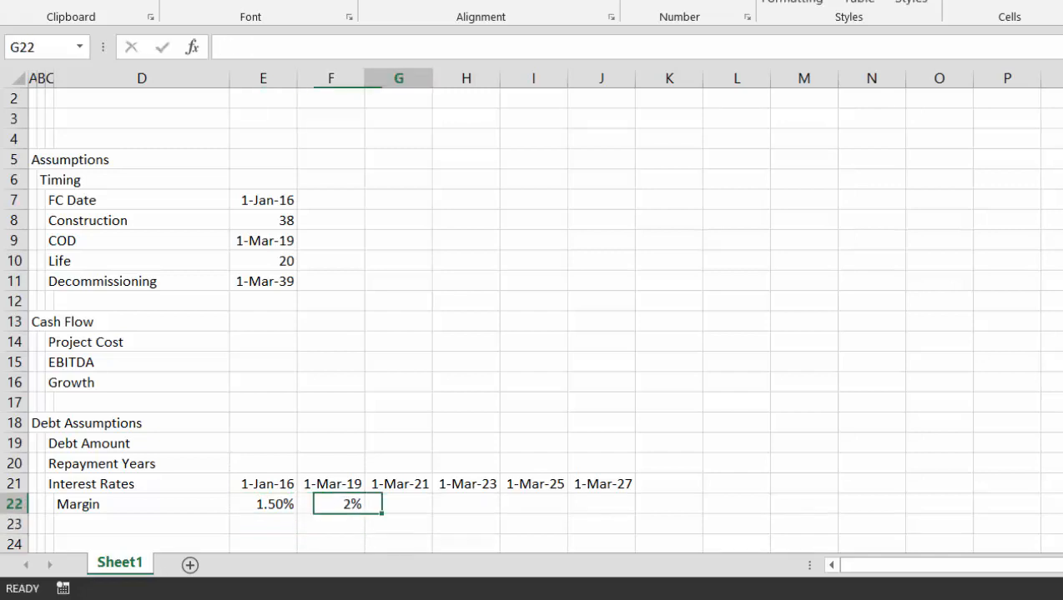
type("=")
key("Left")
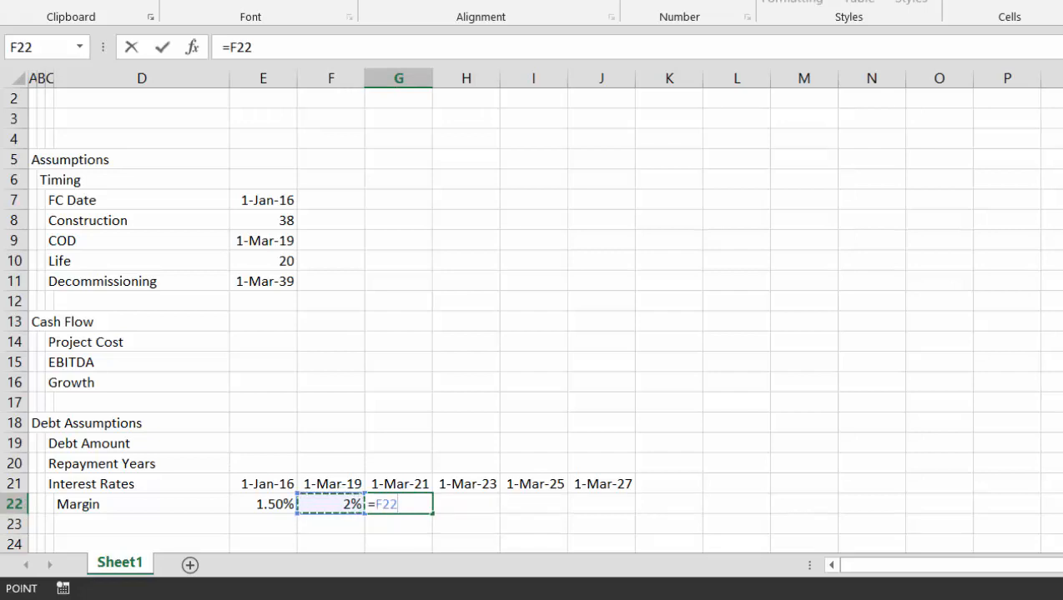
type("_")
key("BackSpace")
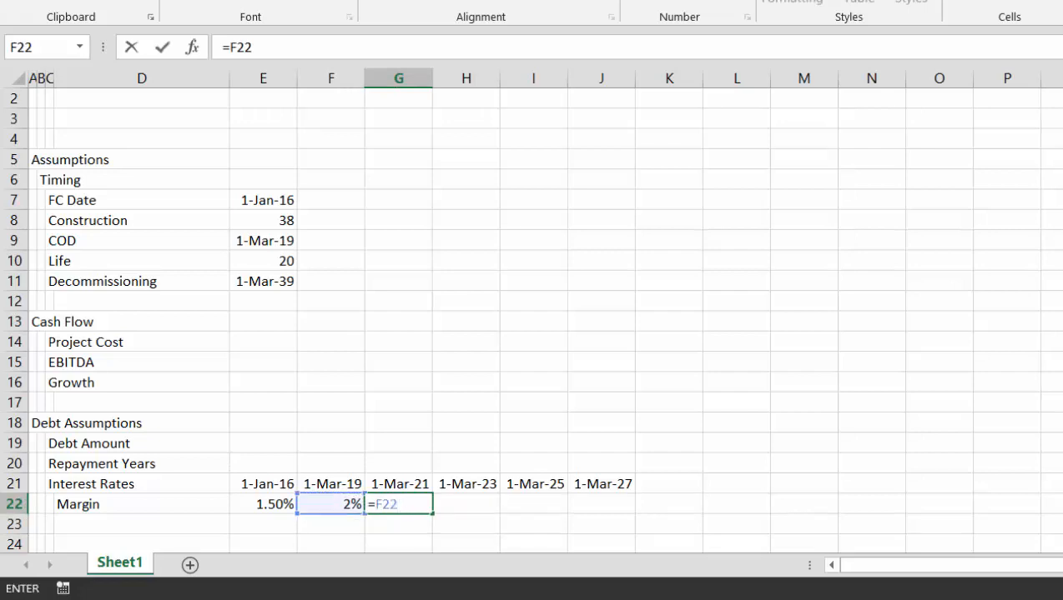
key("Escape")
Enter the formula =F22+2.25% in G22 to build the third margin on the previous one
type("=")
key("Left")
type("+2.25%")
key("Return")
key("Up")
key("shift+Right")
key("shift+Right")
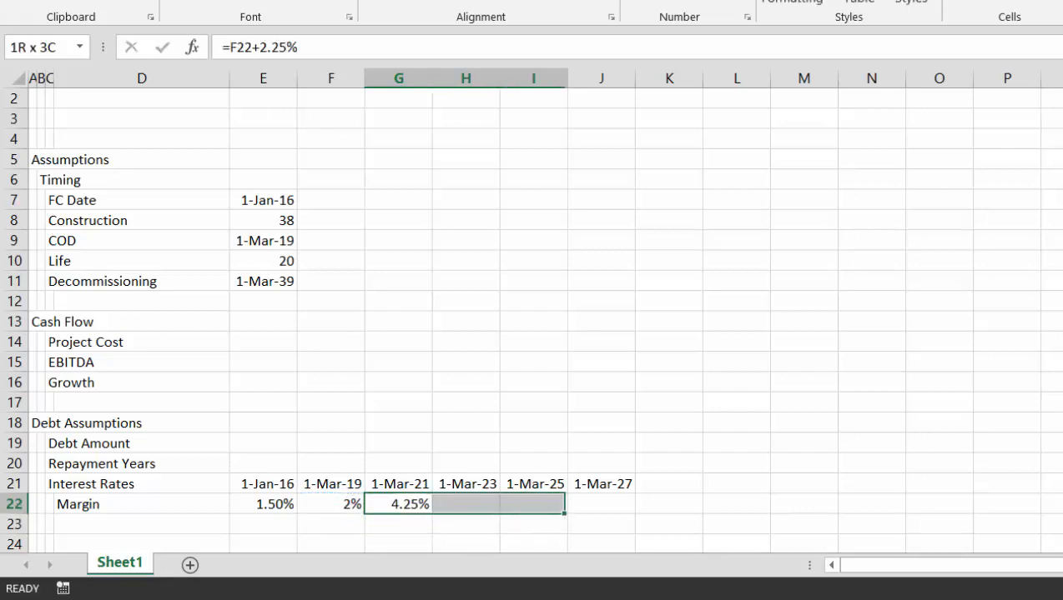
key("Left")
key("Right")
Change the increment in G22's margin formula so it reads =F22+0.25%
key("F2")
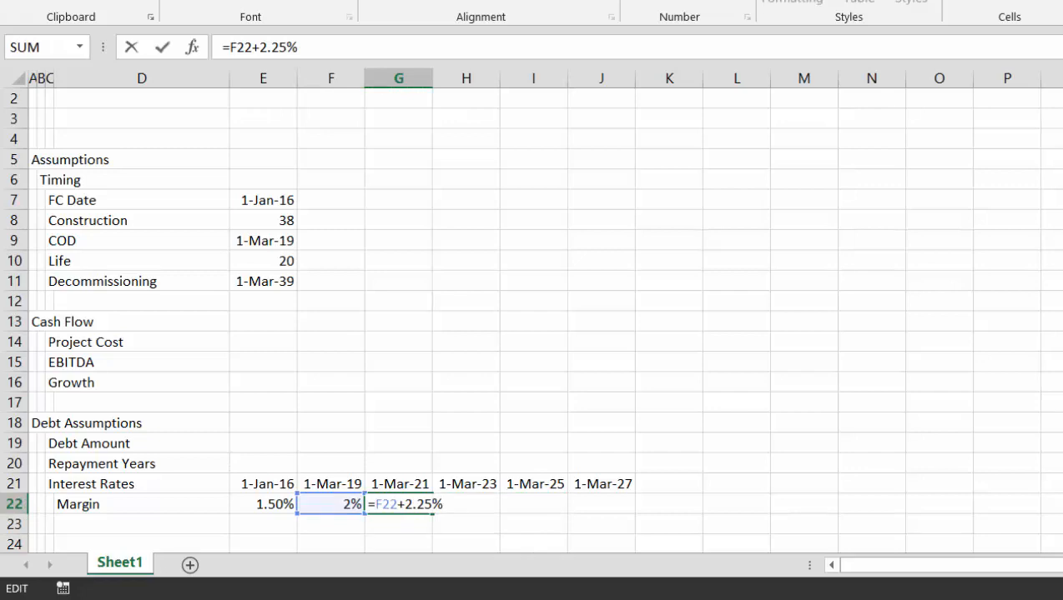
key("BackSpace")
type("0")
key("Return")
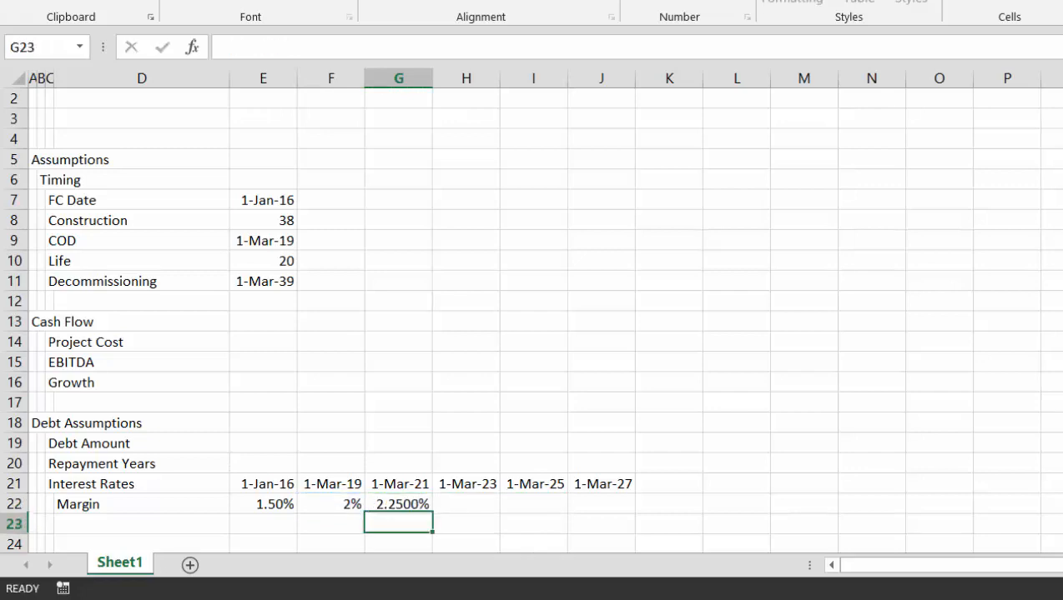
Fill the margin formula in G22 across to J22 and reduce these cells to two decimals
key("Up")
key("shift+Right")
key("shift+Right")
key("shift+Right")
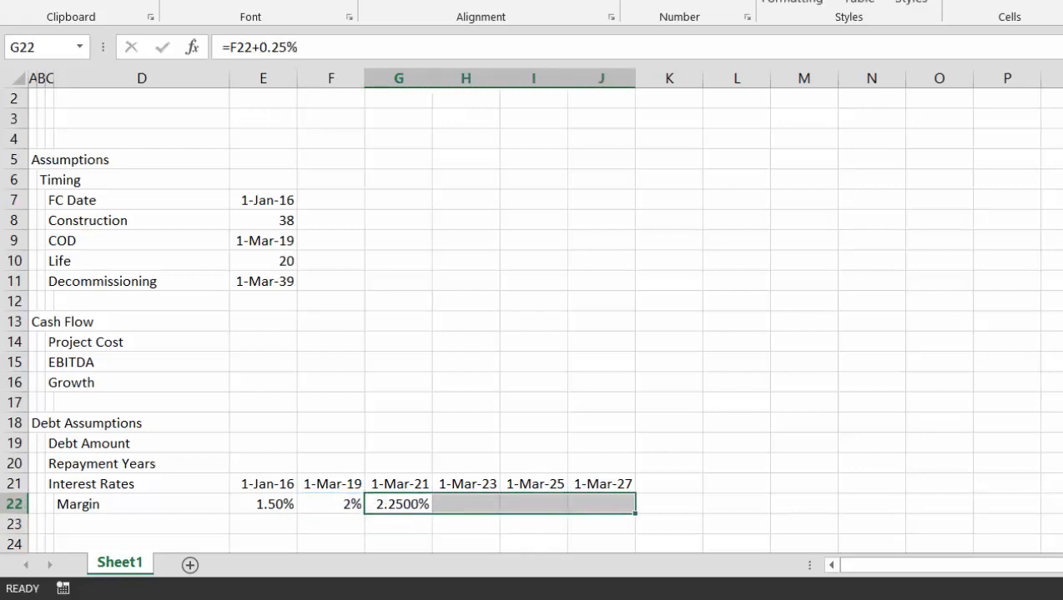
key("ctrl+r")
key("alt+h")
key("9")
key("alt+h")
key("9")
Increase the decimals of the Margin row E22:J22 so the 2% in F22 is formatted with two decimals
key("Left")
key("Left")
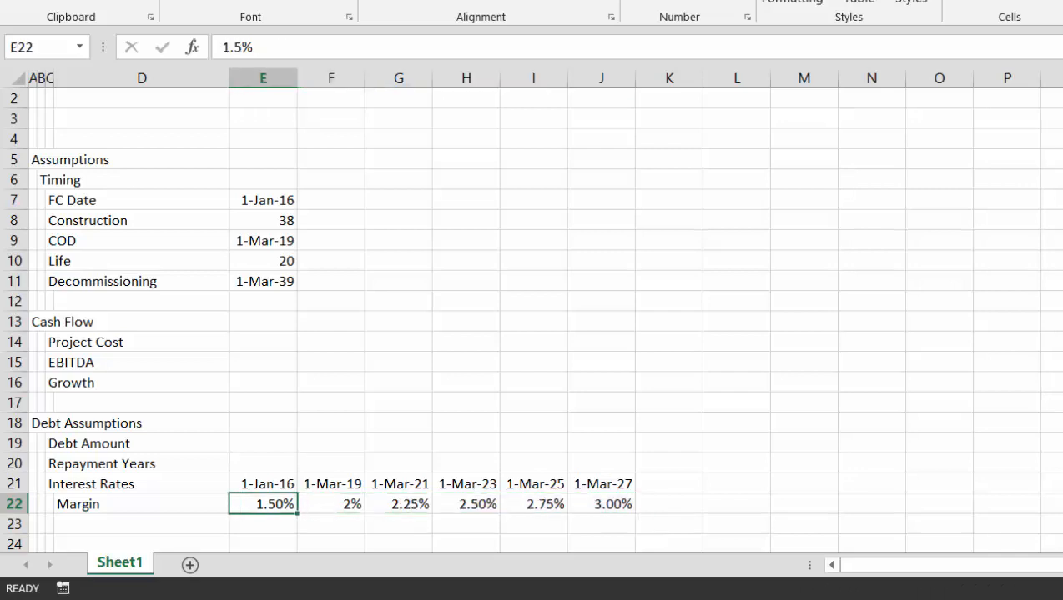
key("ctrl+shift+Right")
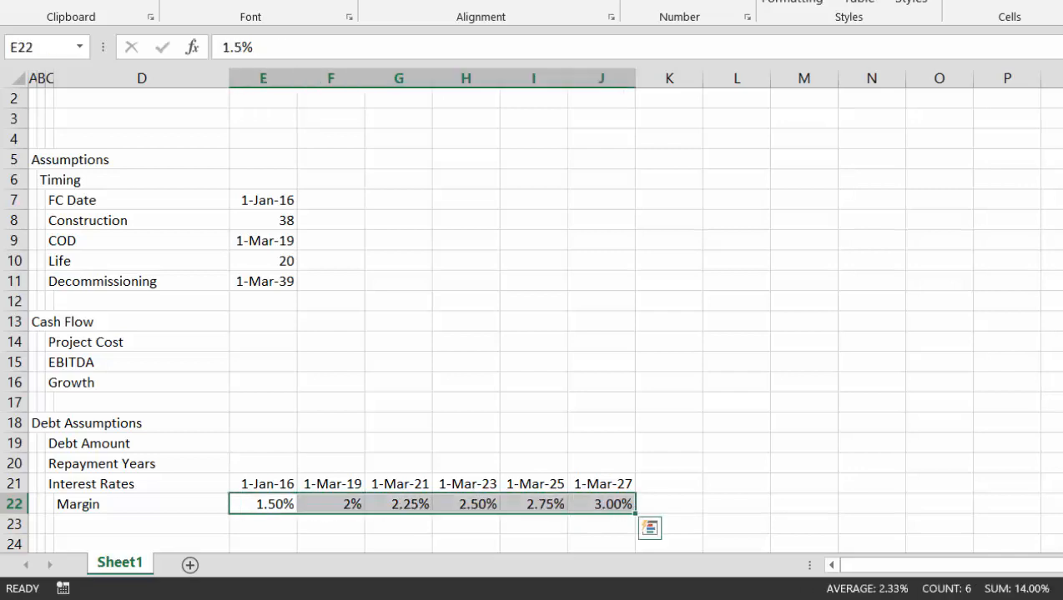
key("alt+h")
key("0")
key("Down")
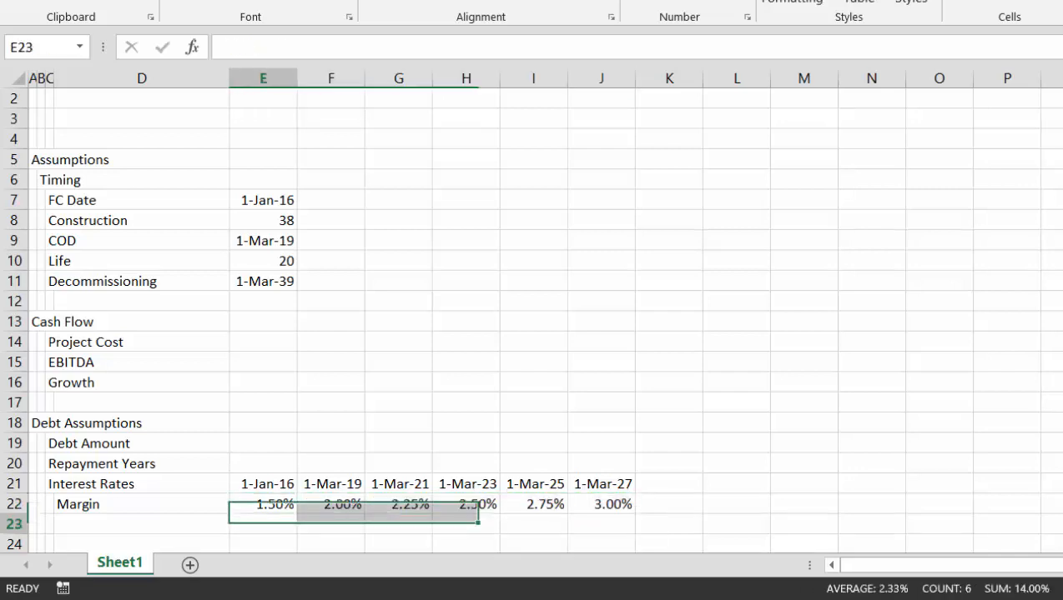
Enter 15 in E20 for the Repayment Years
key("Left")
key("Left")
key("Down")
key("Up")
key("Up")
key("Up")
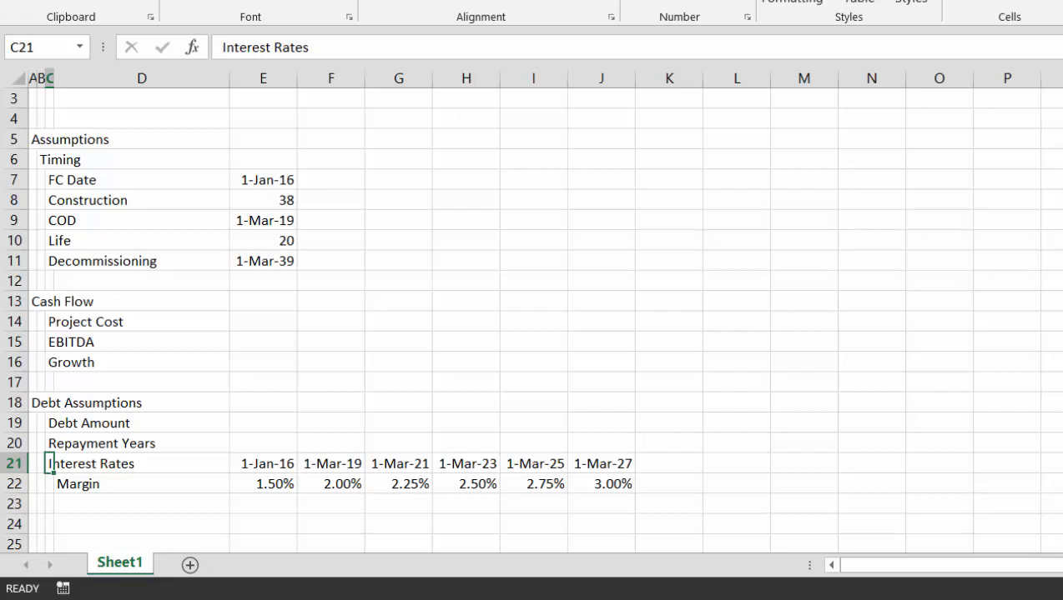
key("Up")
key("Right")
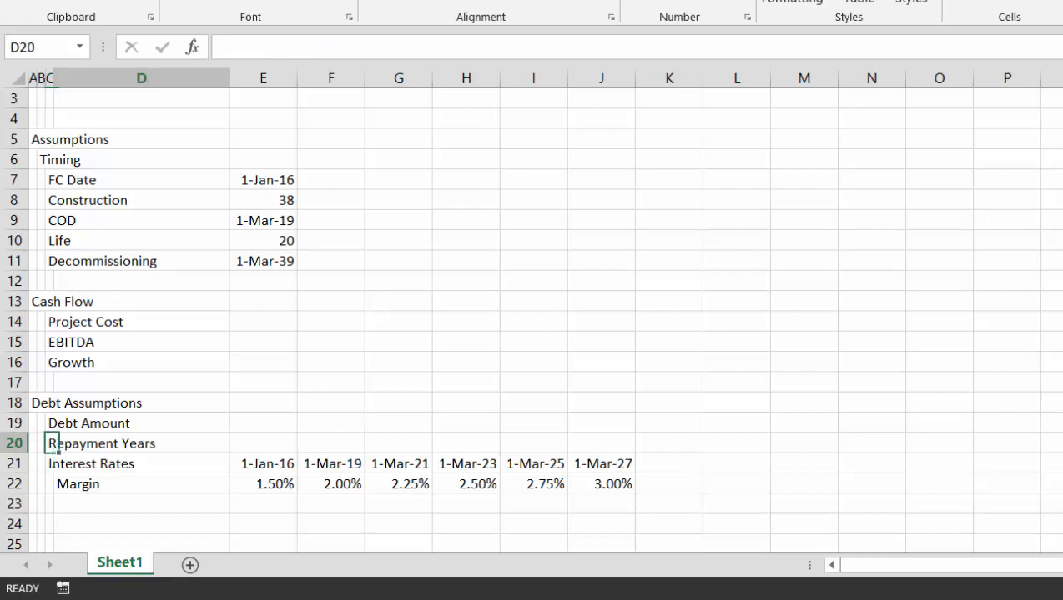
key("Right")
type("20")
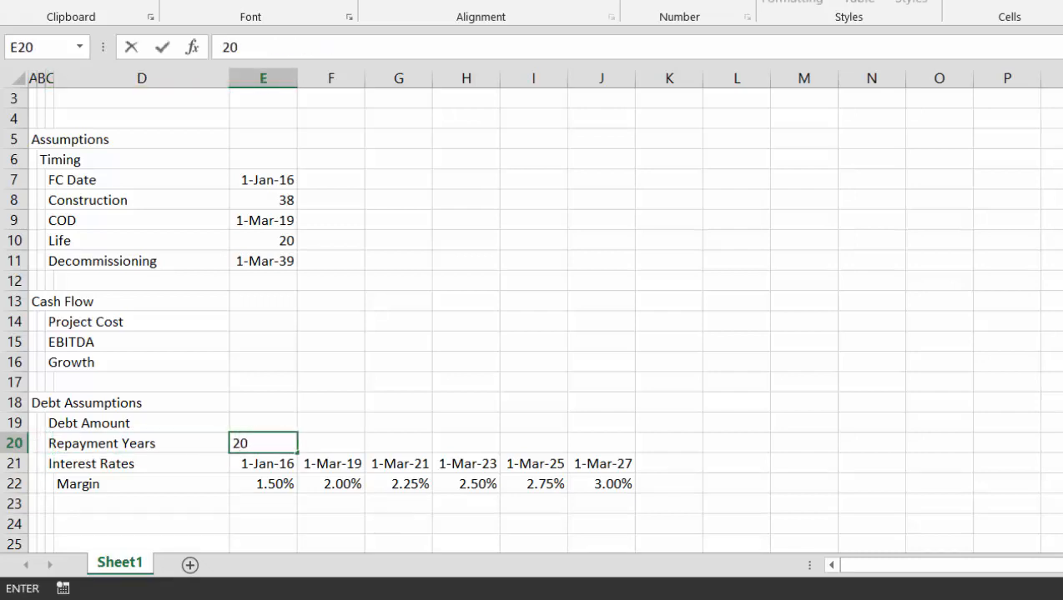
key("BackSpace")
key("BackSpace")
type("15")
key("Return")
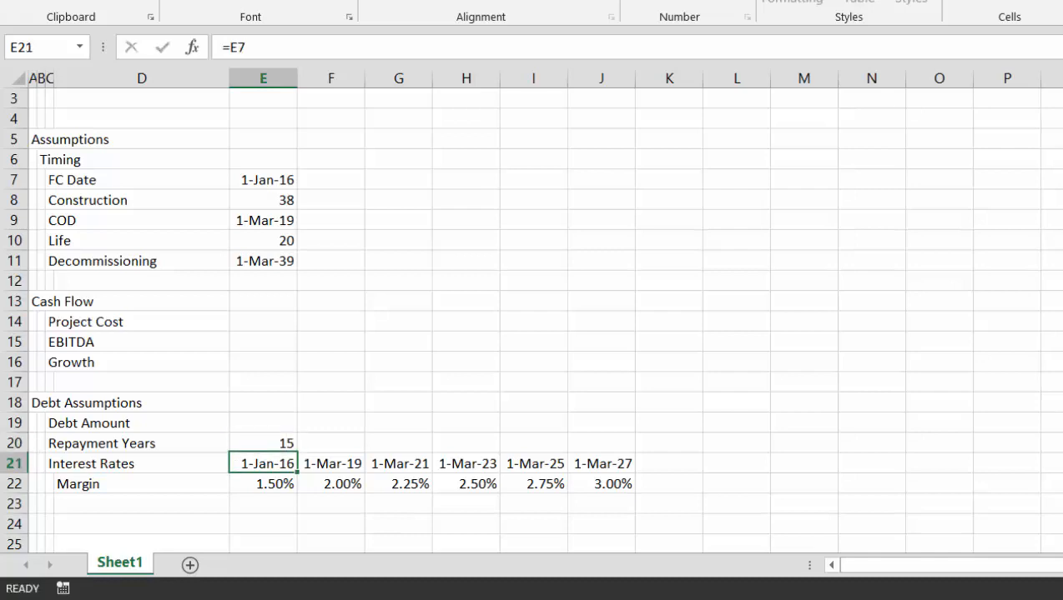
Enter a Project Cost of 10,000 in E14 of the Cash Flow section
key("Up")
key("Up")
key("Up")
key("Up")
key("Up")
key("Up")
key("Up")
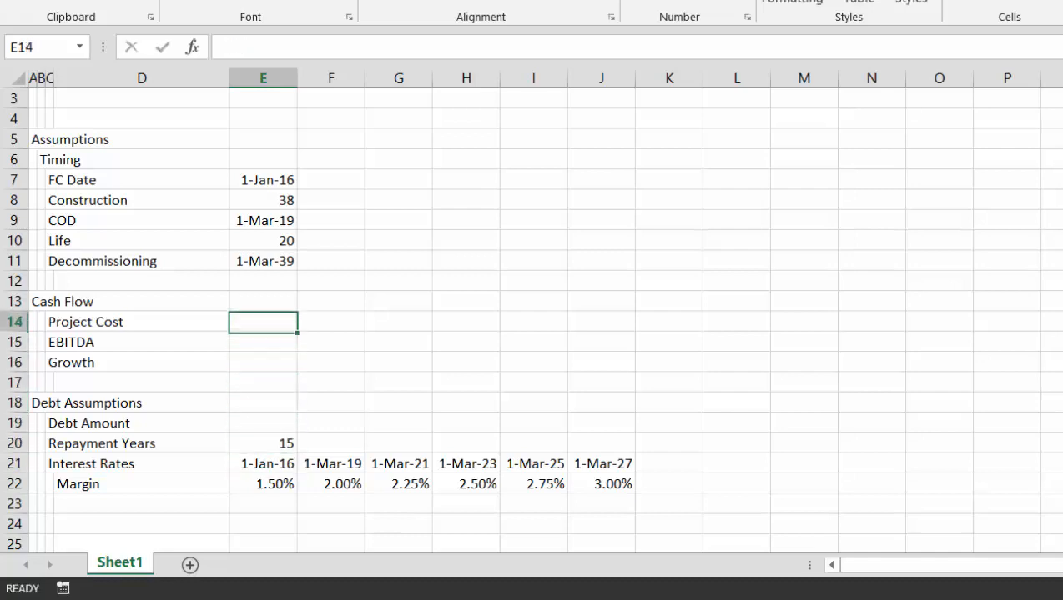
type("10,000")
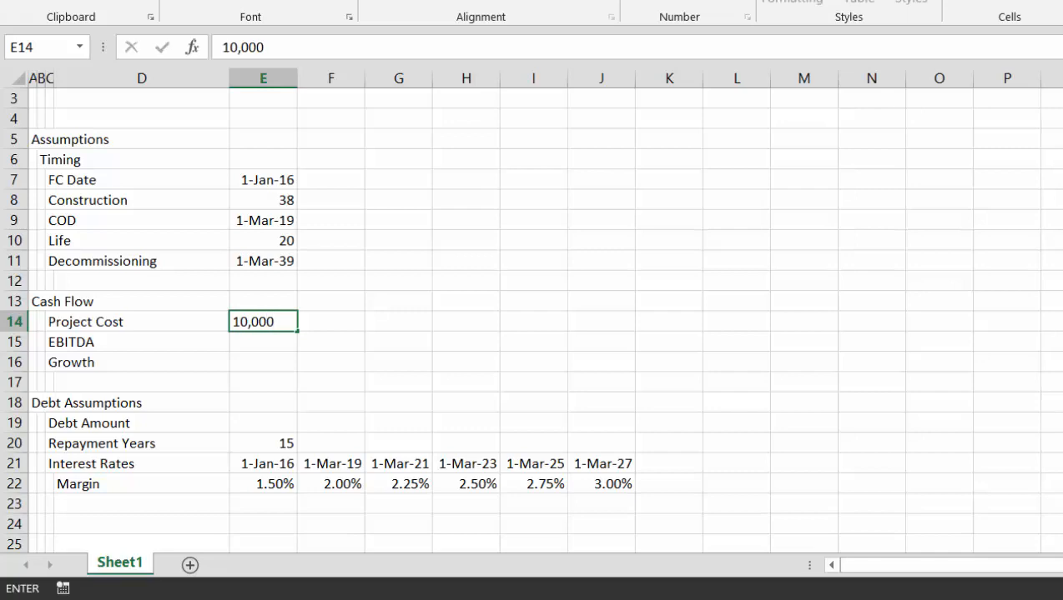
key("Return")
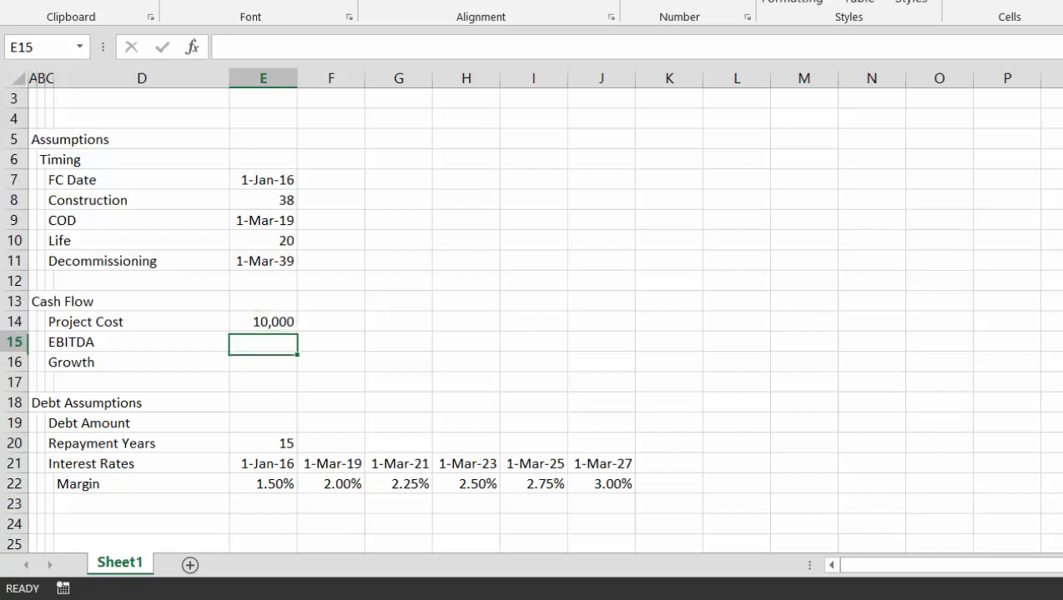
Enter an EBITDA of 1200 in E15 and format E14 and E15 with thousands separators and two decimals
type("120")
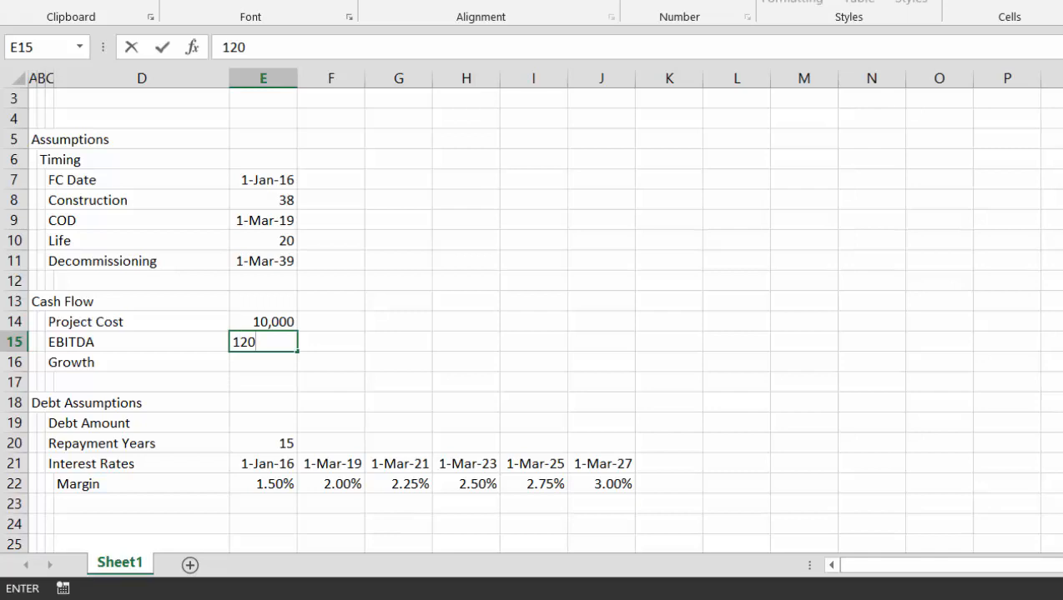
type("0")
key("Return")
key("Up")
key("ctrl+shift+1")
key("Up")
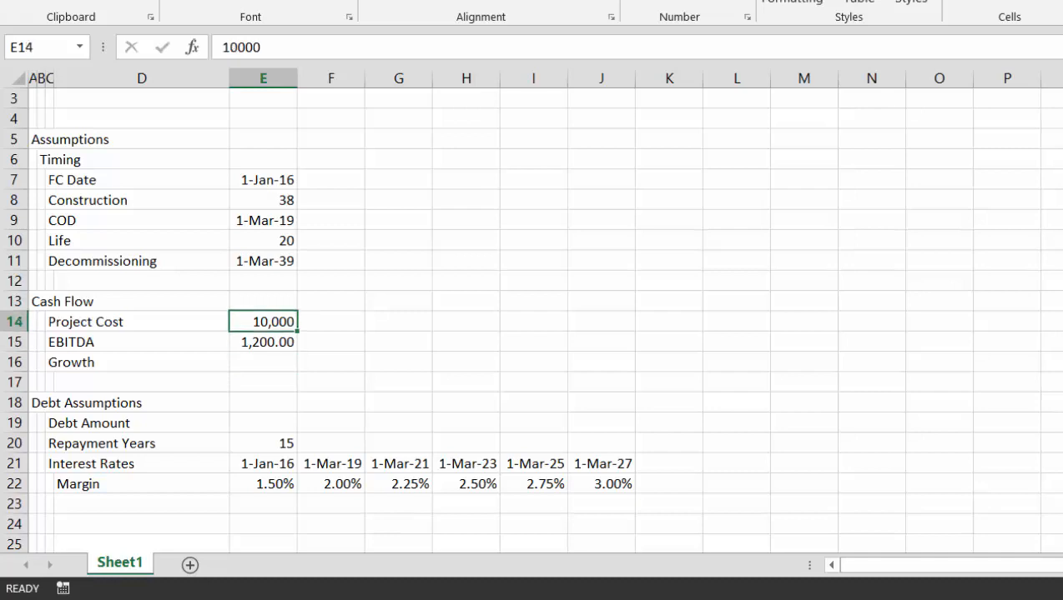
key("ctrl+shift+1")
key("Down")
key("Down")
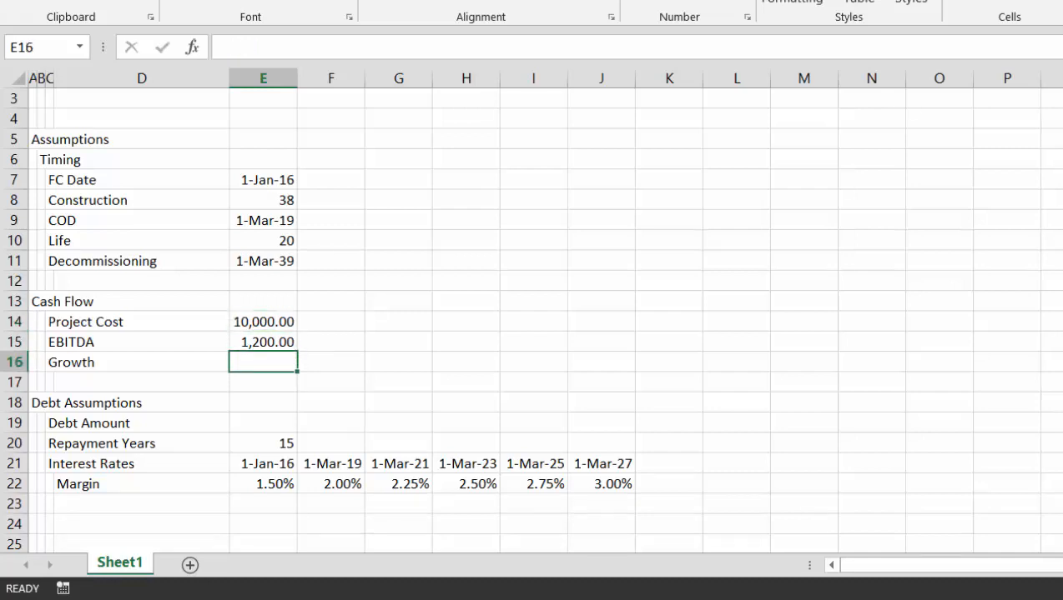
key("ctrl+End")
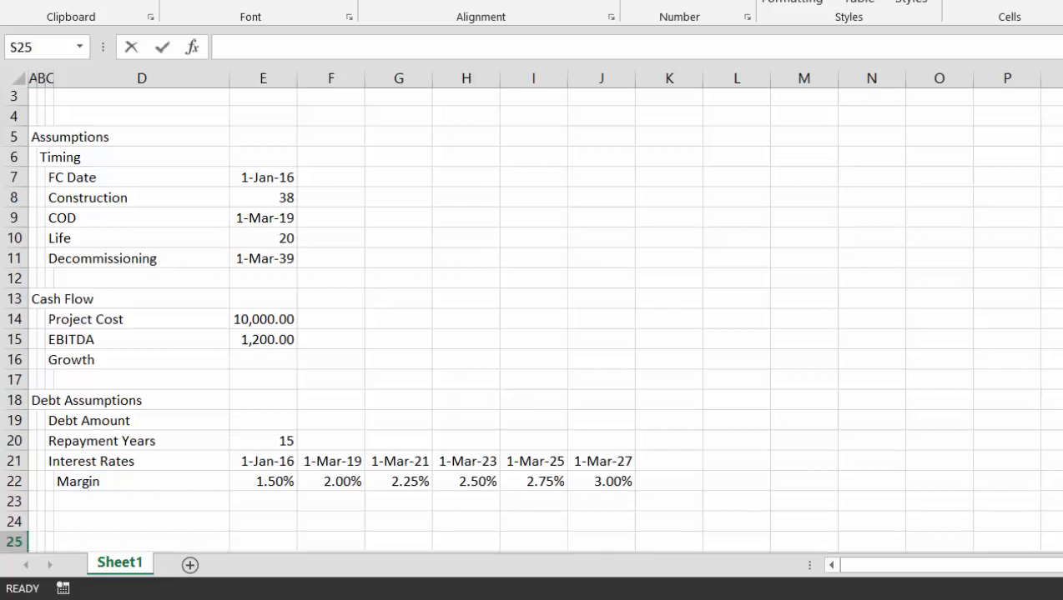
type("3%")
key("Escape")
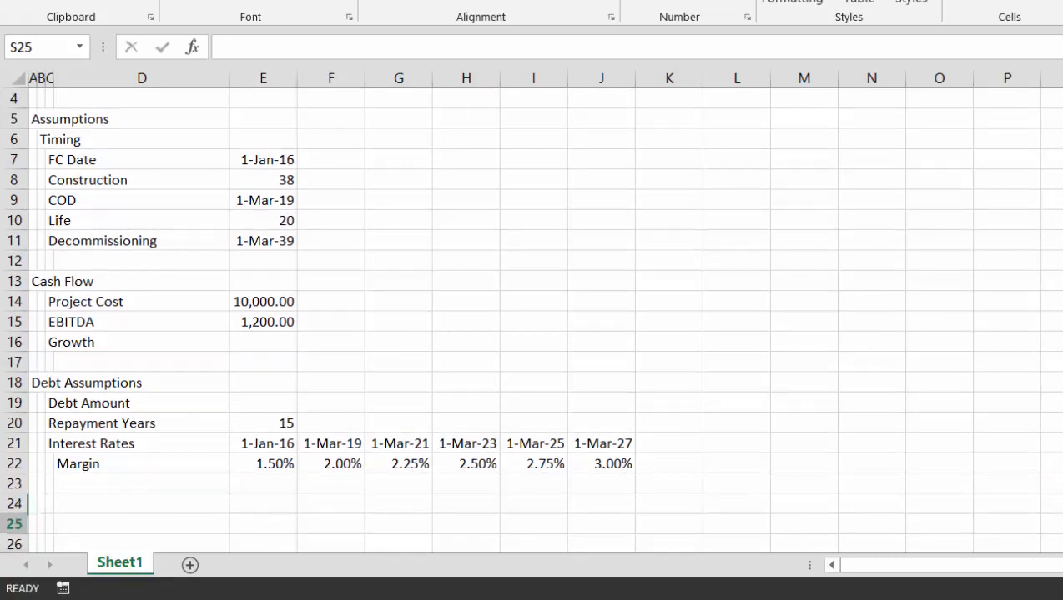
key("Up")
key("Right")
key("Left")
key("Left")
key("Left")
key("Left")
key("Left")
key("Left")
key("Left")
key("Left")
key("Left")
key("Left")
key("Left")
key("Left")
key("Left")
key("Left")
key("Left")
key("Left")
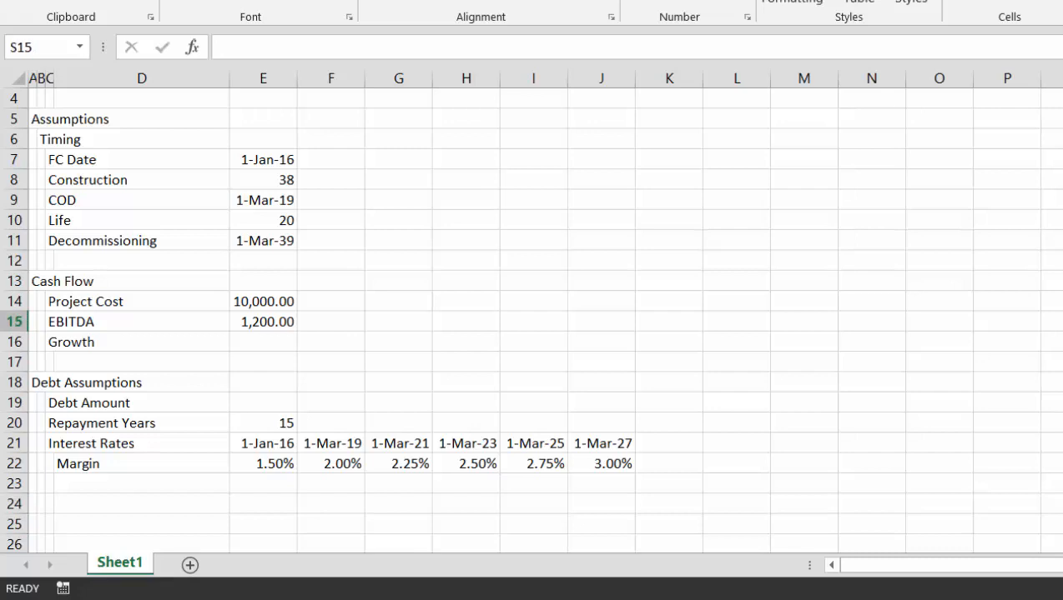
key("Right")
key("Down")
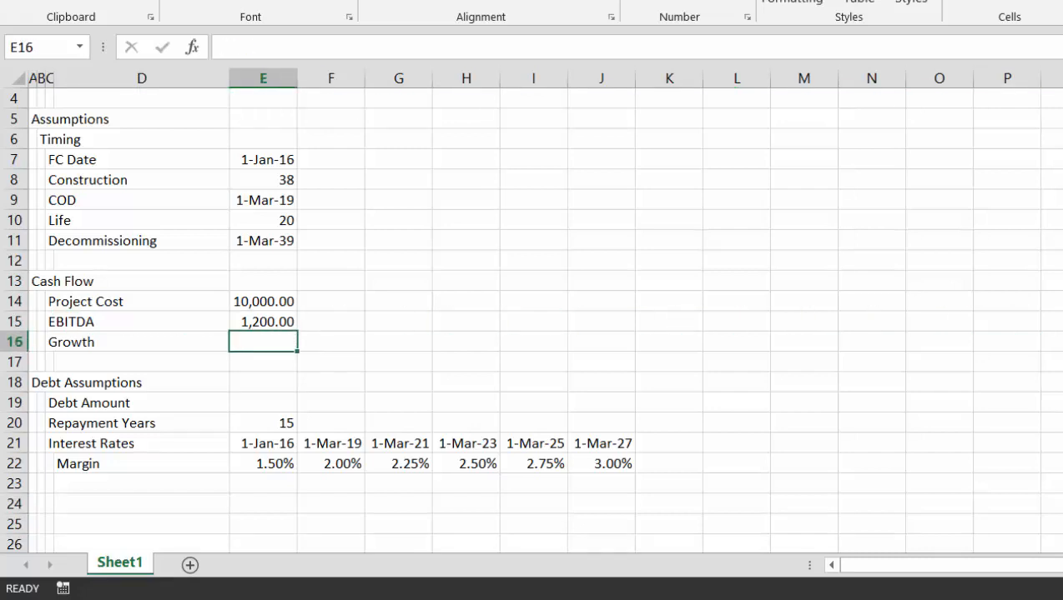
Enter a Growth rate of 3% in E16
type("3%")
key("Return")
key("Up")
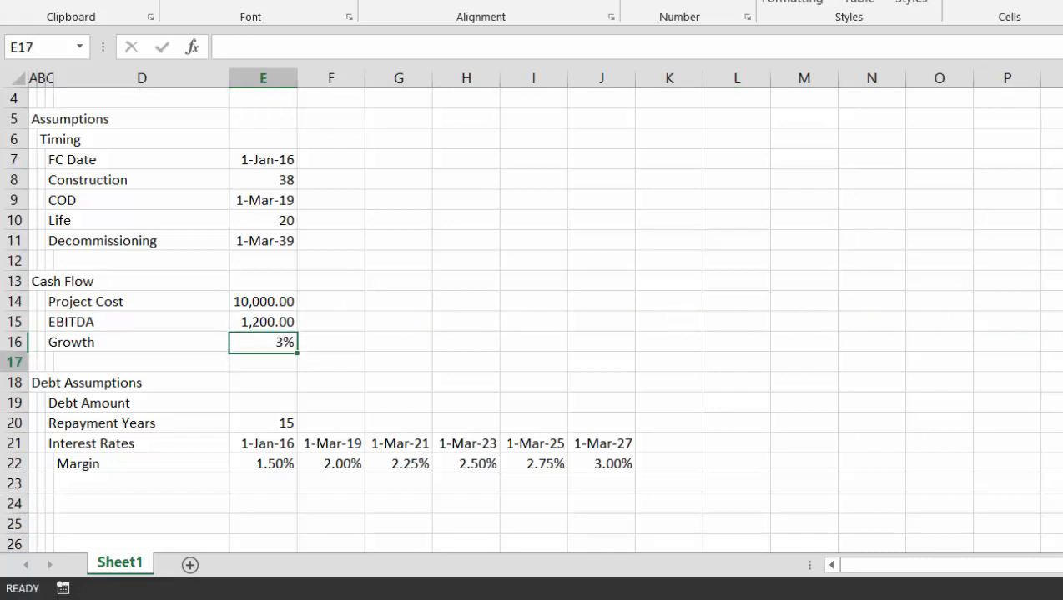
Enter a Debt Amount of 4,000 in E19 of the Debt Assumptions section
key("Down")
key("Down")
key("Down")
key("Down")
key("Up")
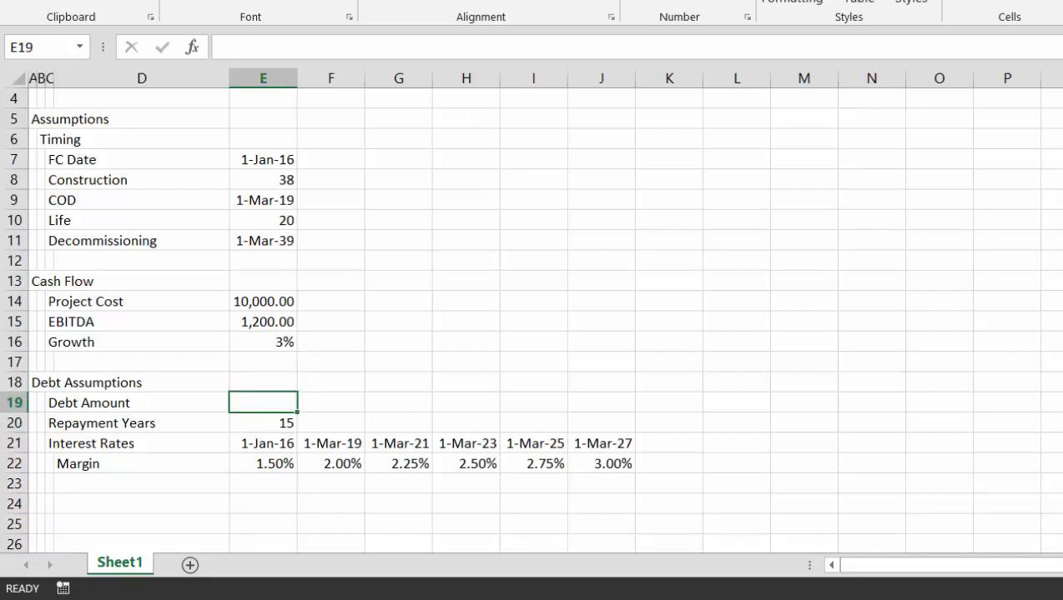
type("4")
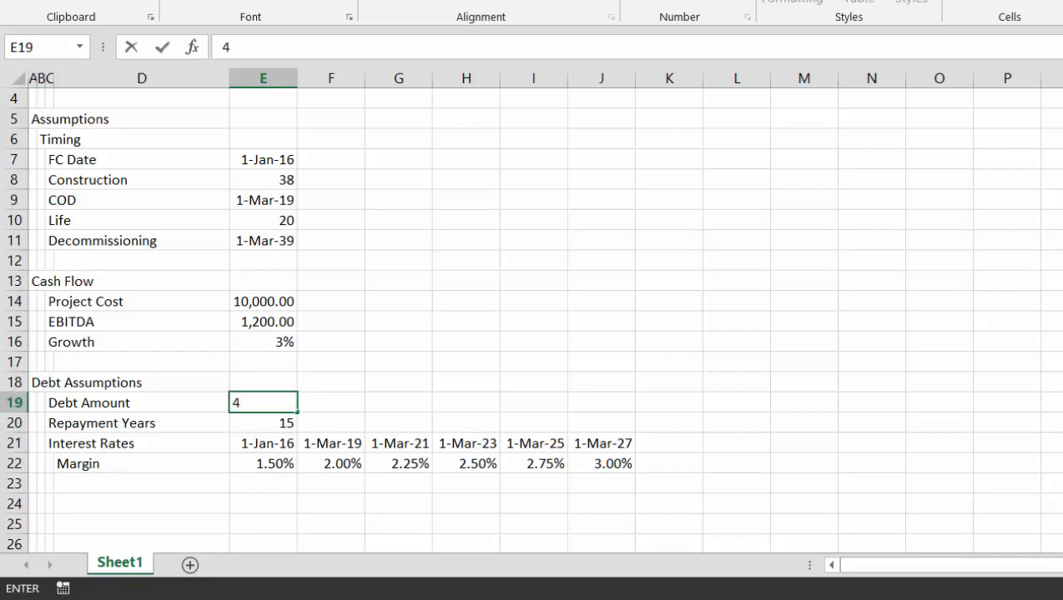
type(",000")
key("Return")
key("Up")
Copy the debt assumptions block C19:J22 and paste it at C24 as a second debt block
key("Left")
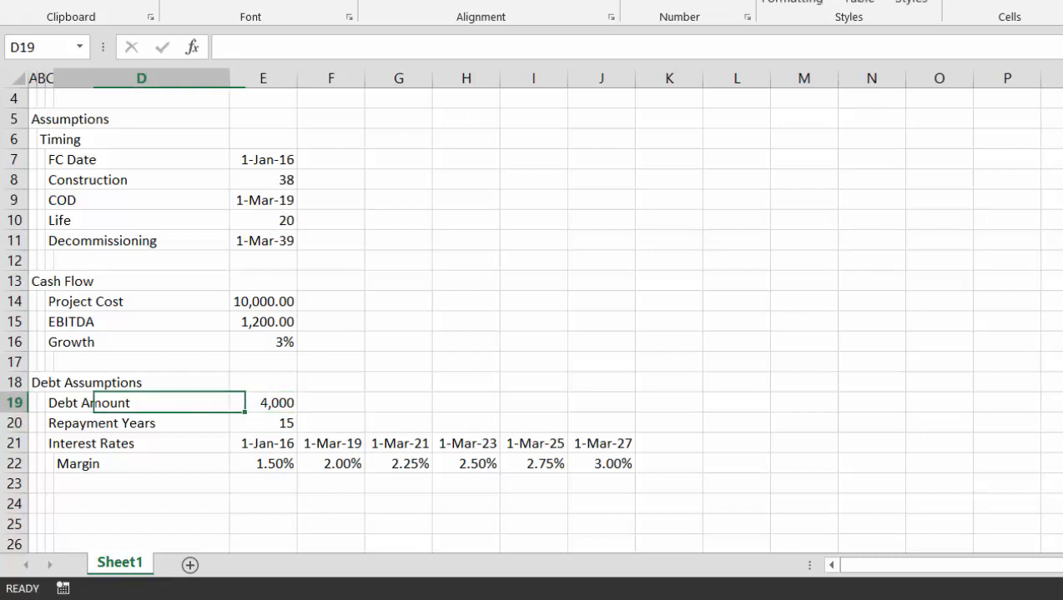
key("Left")
key("Left")
key("Right")
key("shift+Right")
key("shift+Right")
key("shift+Right")
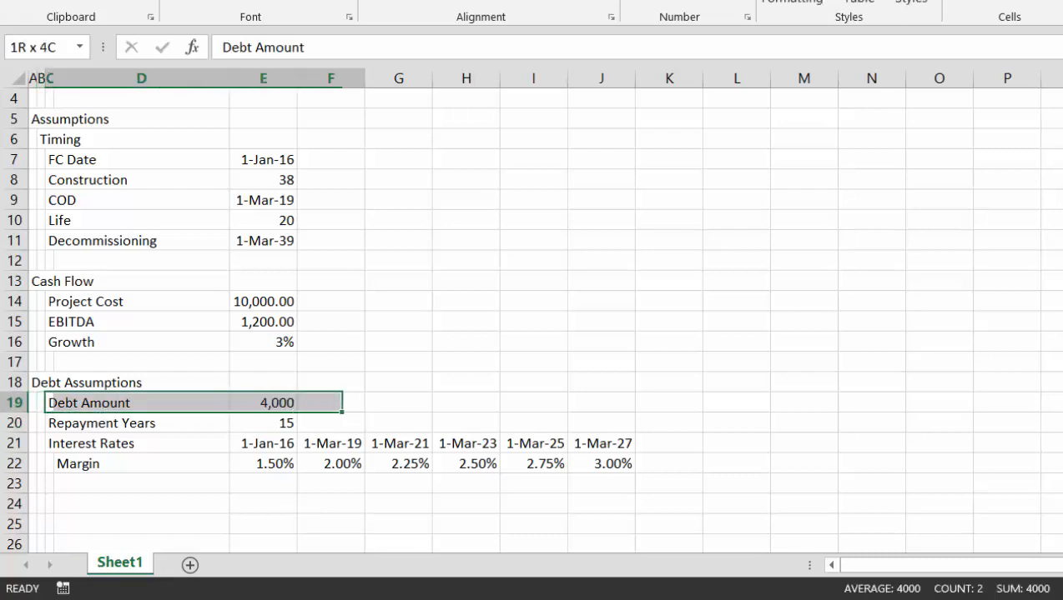
key("shift+Right")
key("shift+Right")
key("shift+Right")
key("shift+Right")
key("shift+Right")
key("shift+Left")
key("shift+Down")
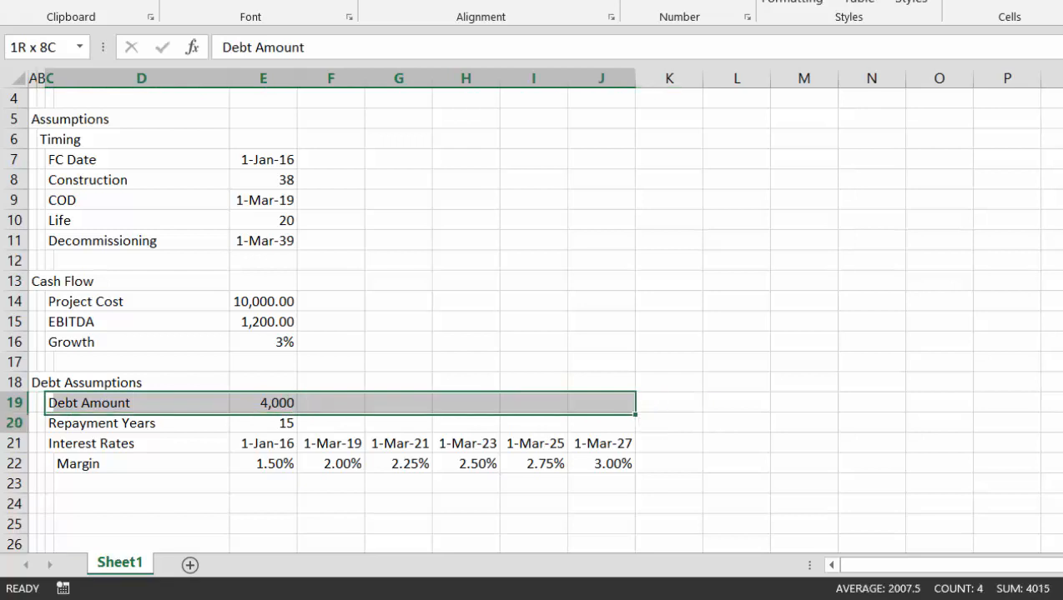
key("shift+Down")
key("shift+Down")
key("ctrl+c")
key("Down")
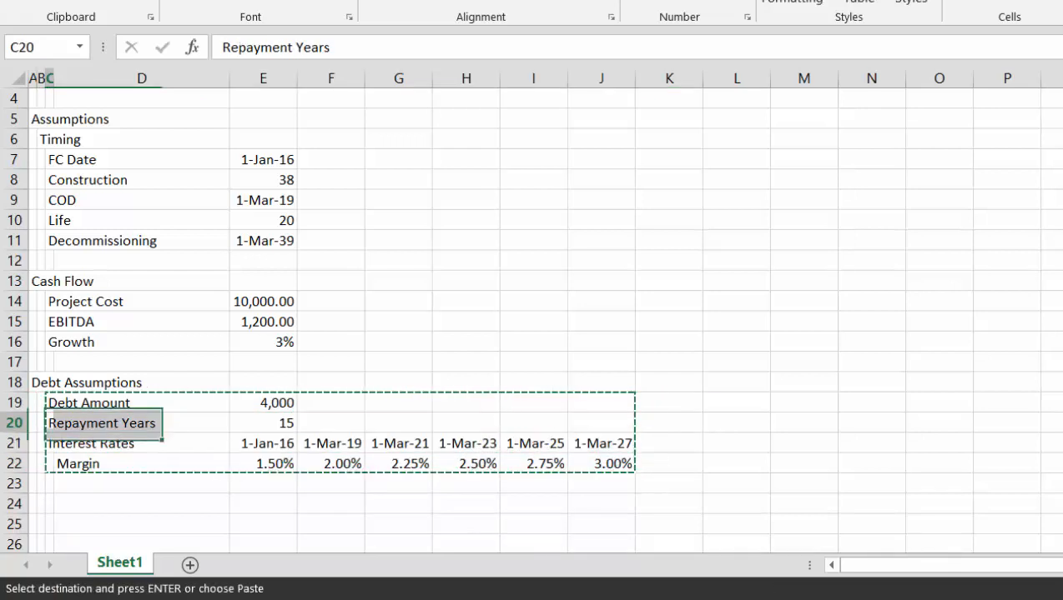
key("Down")
key("Down")
key("Down")
key("Down")
key("Down")
key("Up")
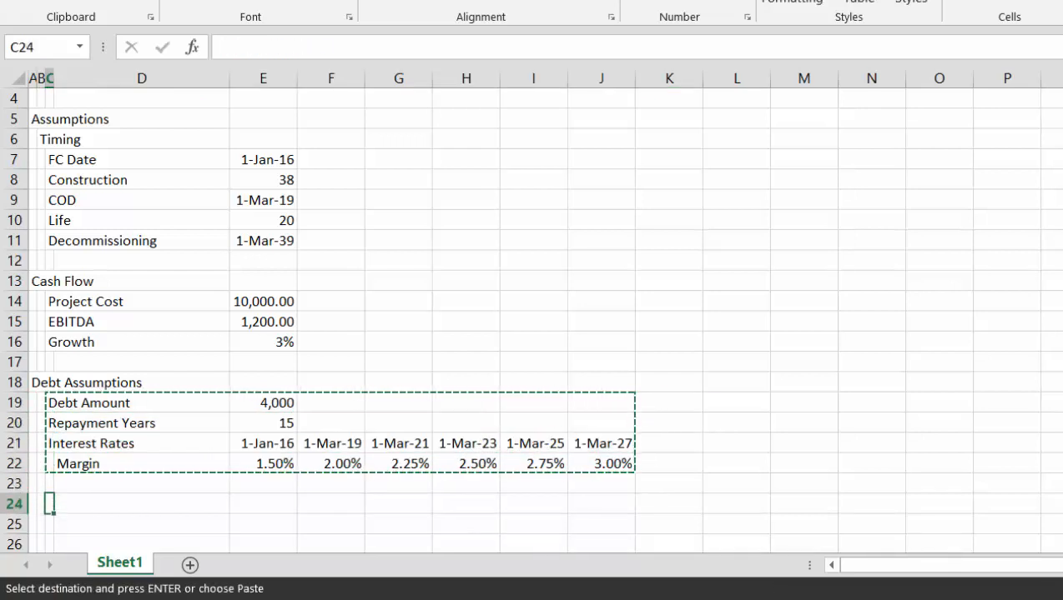
key("ctrl+v")
Link the first interest rate date of the second debt block, E26, to the FC Date in E7
key("Down")
key("Down")
key("Down")
key("Up")
key("Up")
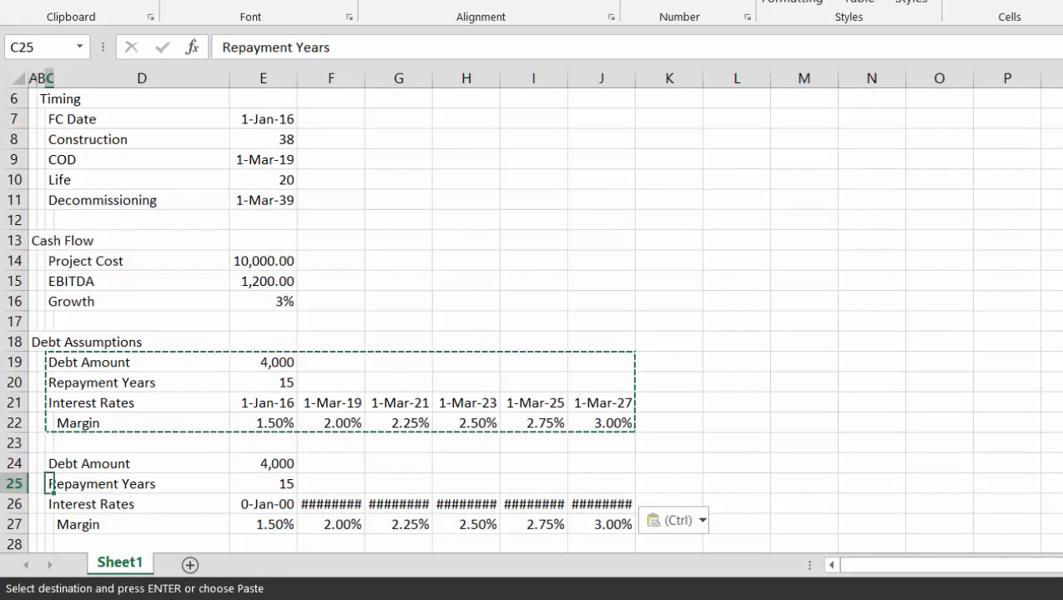
key("Right")
key("Right")
key("Down")
type("=")
key("Up")
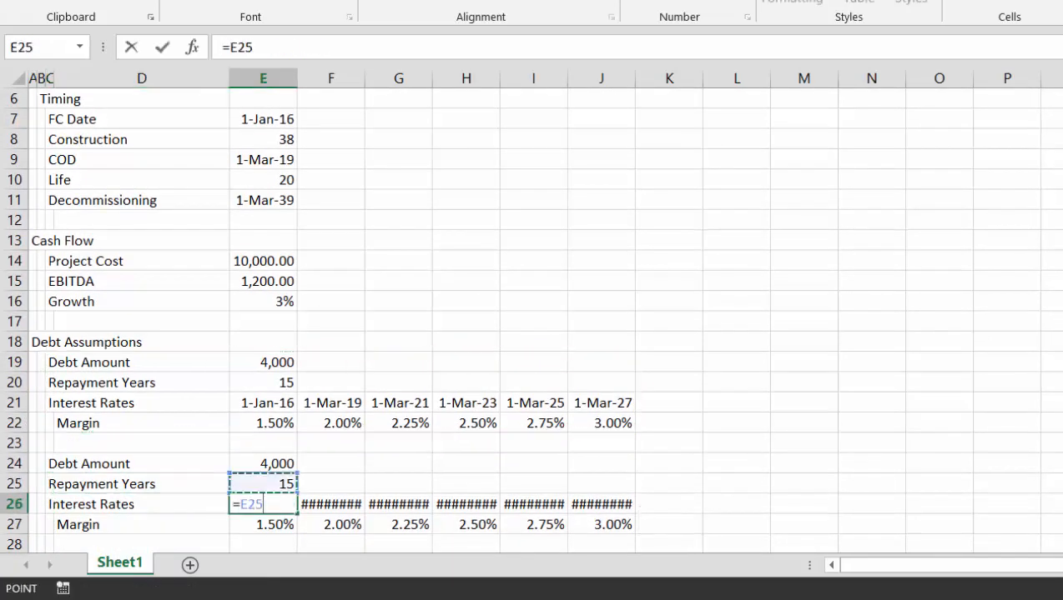
key("Up")
key("Up")
key("Up")
key("Up")
key("Up")
key("Up")
key("Up")
key("Up")
key("Up")
key("Up")
key("Up")
key("Up")
key("Up")
key("Up")
key("Up")
key("Up")
key("Up")
key("Up")
key("Return")
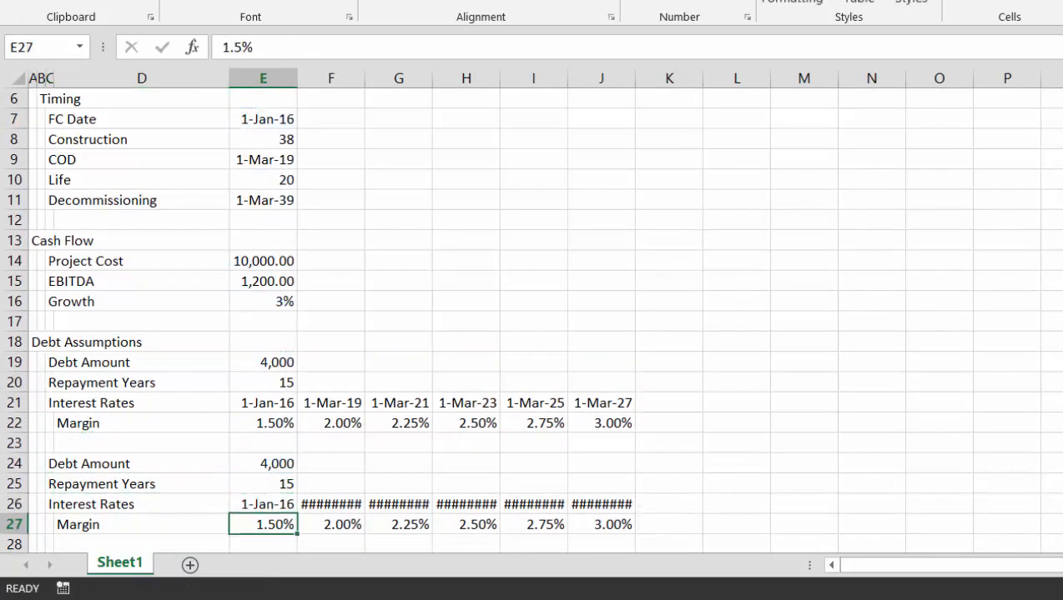
Link the second interest rate date in F26 to the COD date with the formula =E9
key("Right")
key("Up")
type("=")
key("Up")
key("Up")
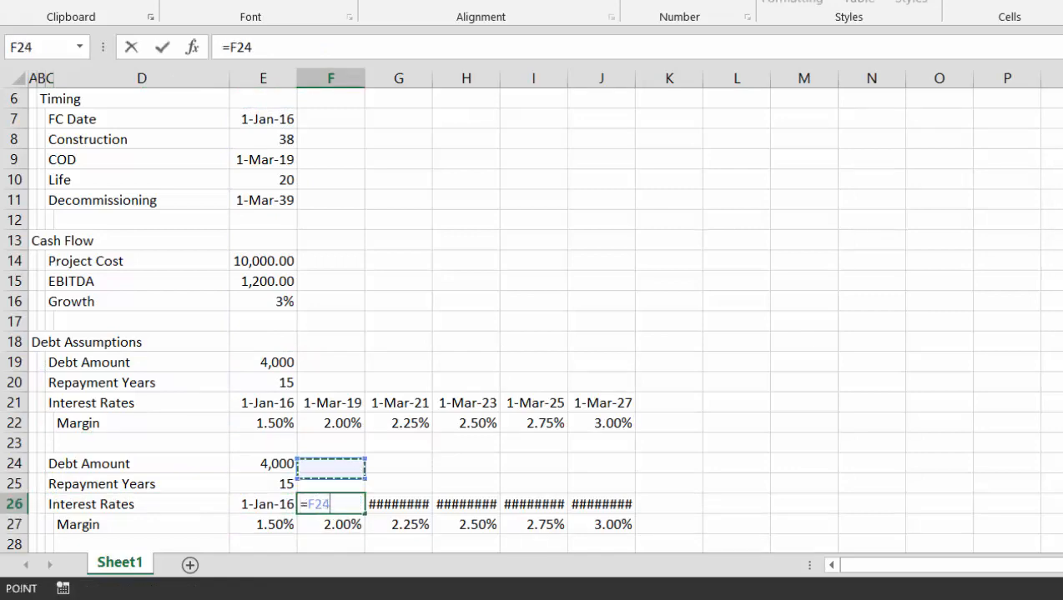
key("Up")
key("Up")
key("Up")
key("Up")
key("Up")
key("Up")
key("Up")
key("Up")
key("Up")
key("Up")
key("Up")
key("Up")
key("Up")
key("Up")
key("Up")
key("Left")
key("ctrl+Return")
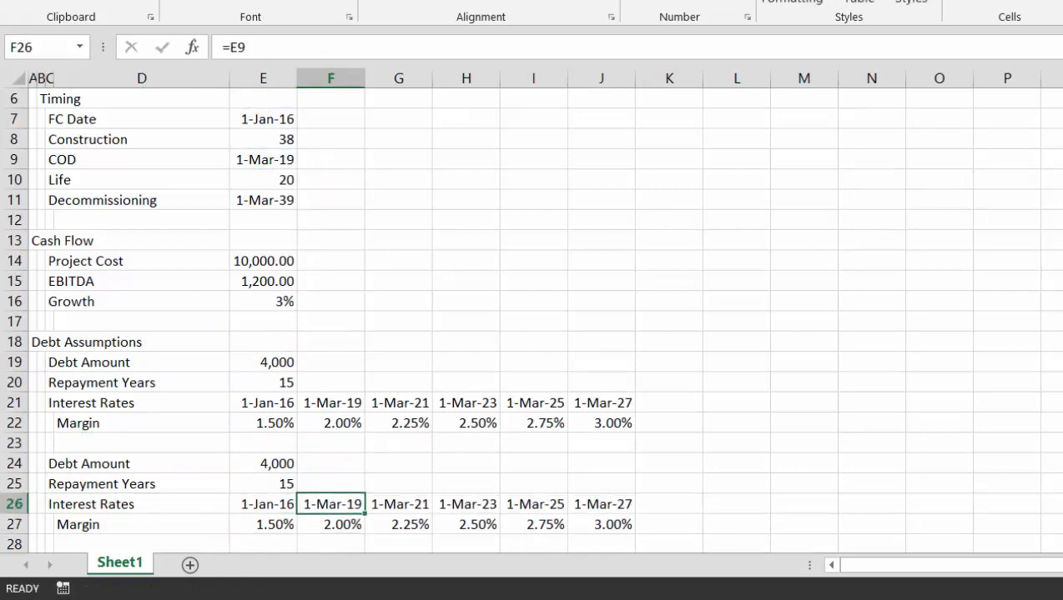
Set the second debt block's Repayment Years to 20 in E25 and its Debt Amount to 3,000 in E24
key("Up")
key("Left")
type("20")
key("Return")
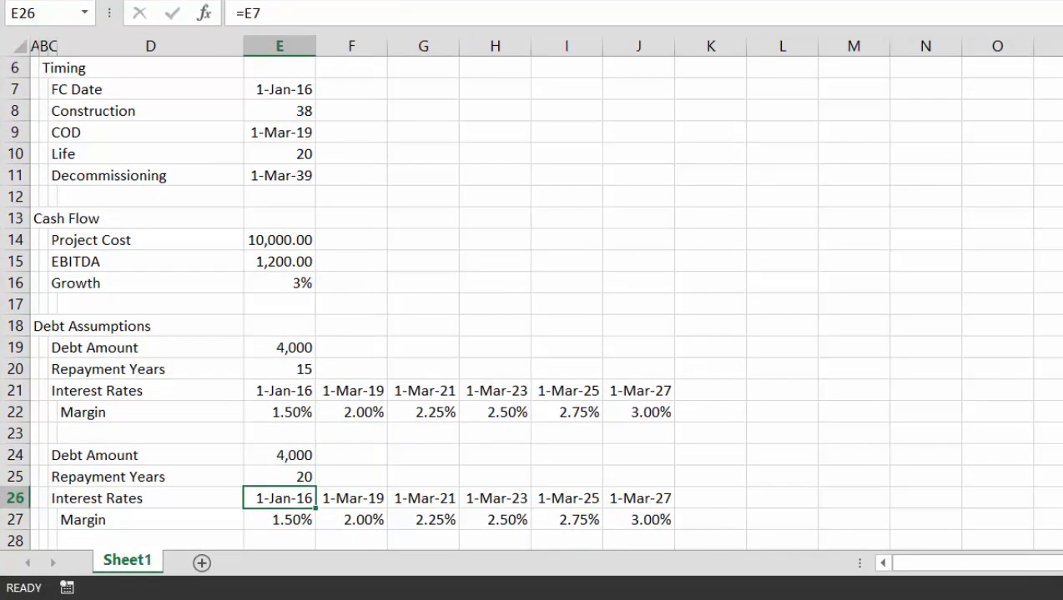
key("Up")
key("Up")
type("3,000")
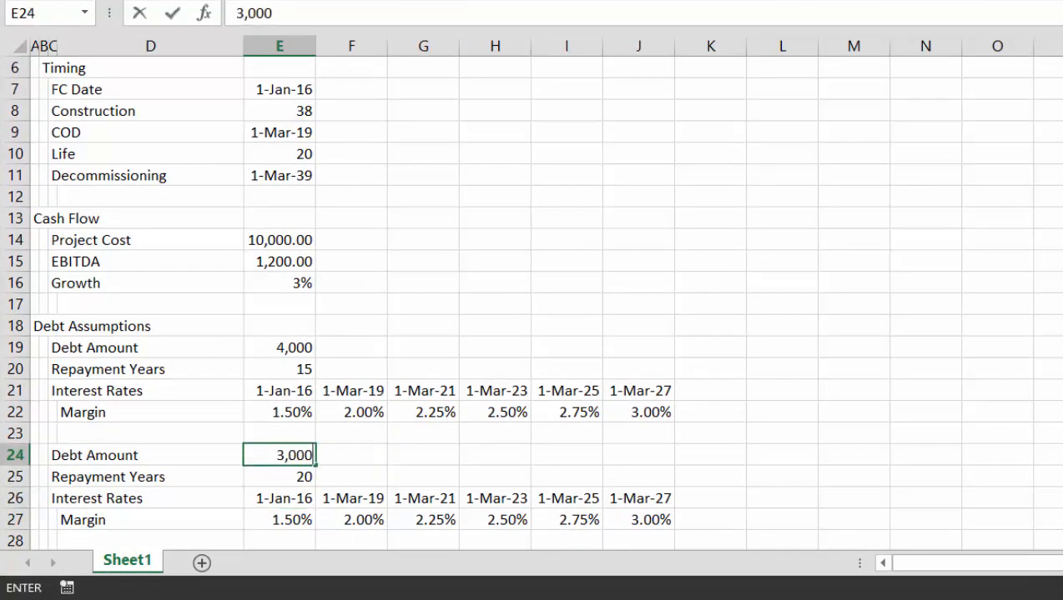
key("ctrl+Return")
Set the second debt block's margins to 2% in E27 and 1.5% in F27
key("Down")
key("Down")
key("Down")
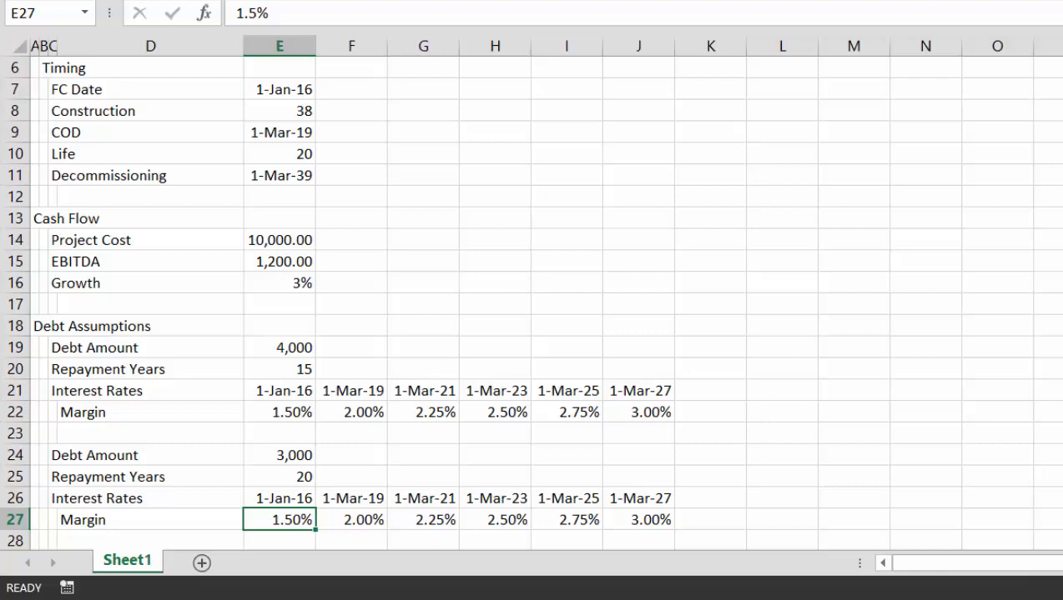
type("2")
key("Return")
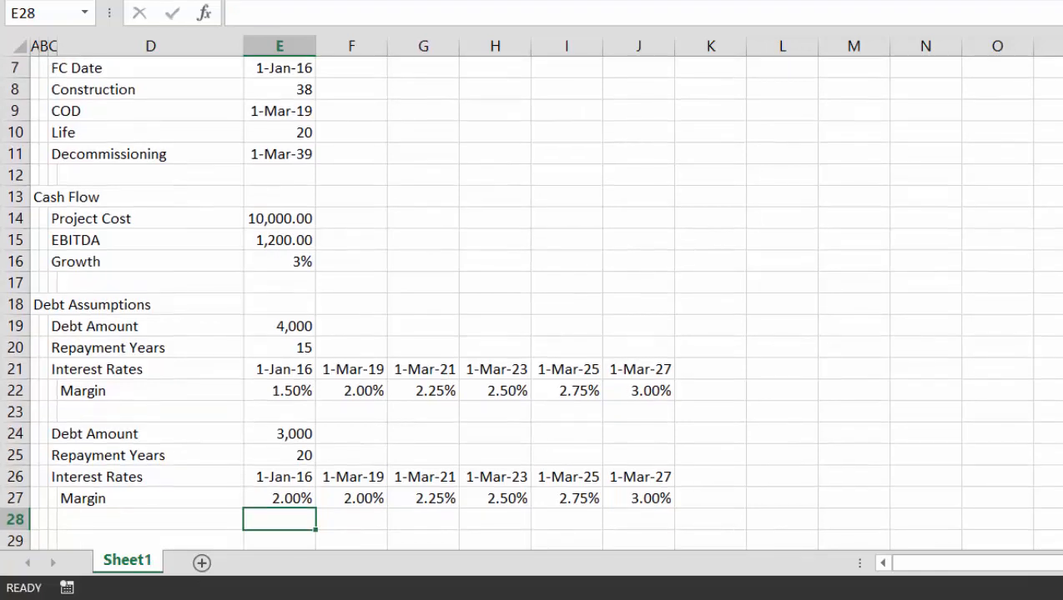
key("Up")
key("Right")
type("1.5")
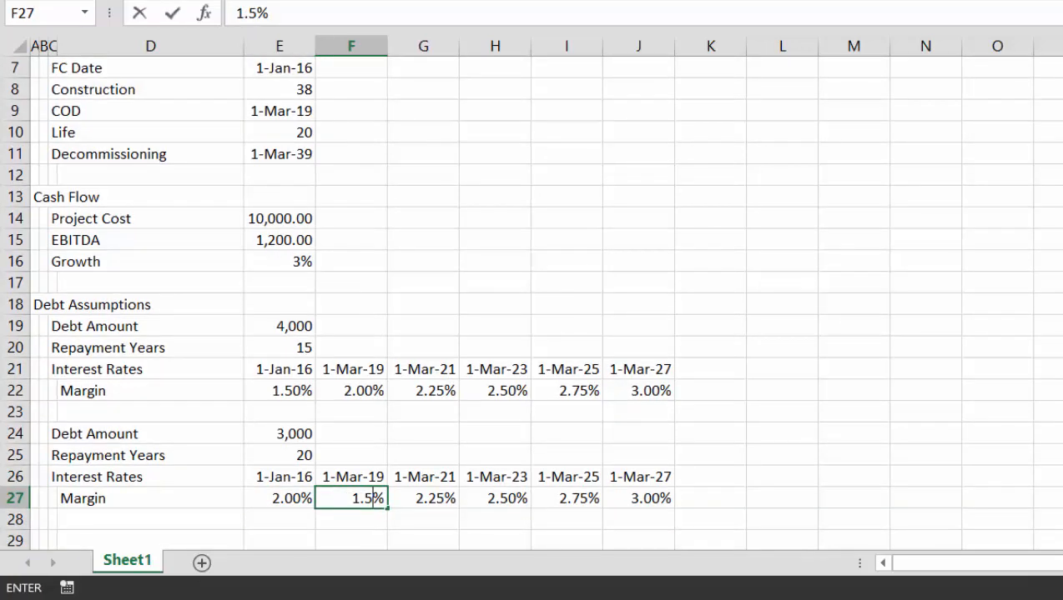
key("Return")
Look over the timing, cash flow and debt assumption sections from the top of the sheet to the second debt block
key("Up")
key("Left")
key("Left")
key("Down")
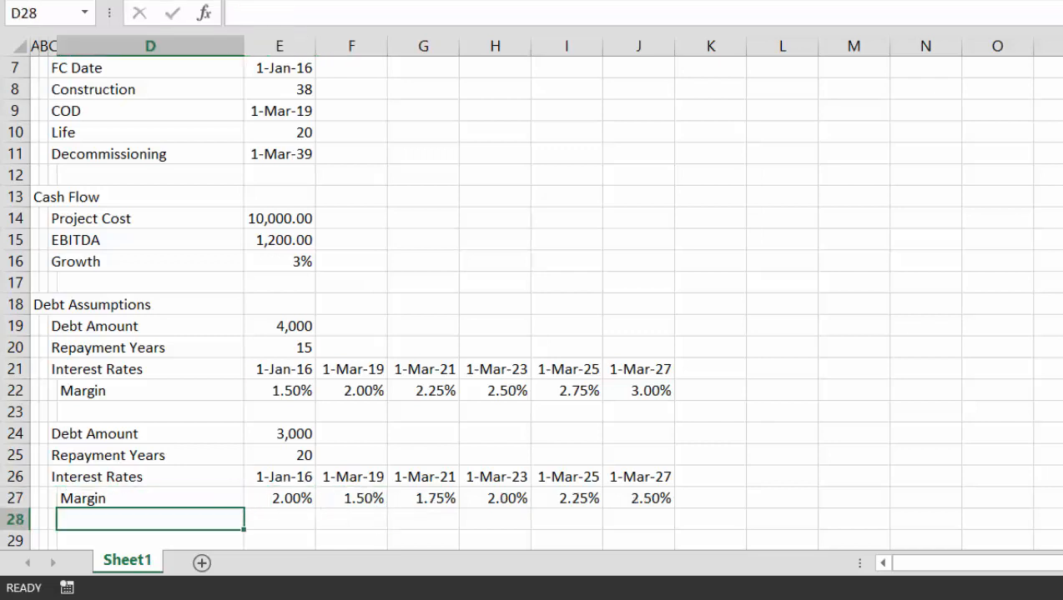
key("Down")
key("Up")
key("Up")
key("Up")
key("Up")
key("Left")
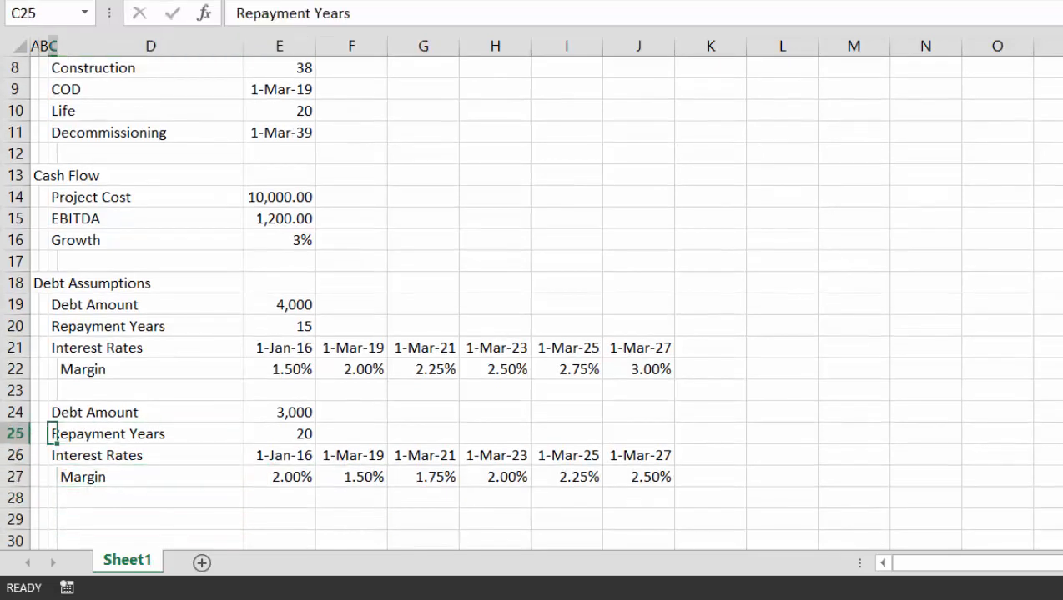
key("Left")
key("Left")
key("Up")
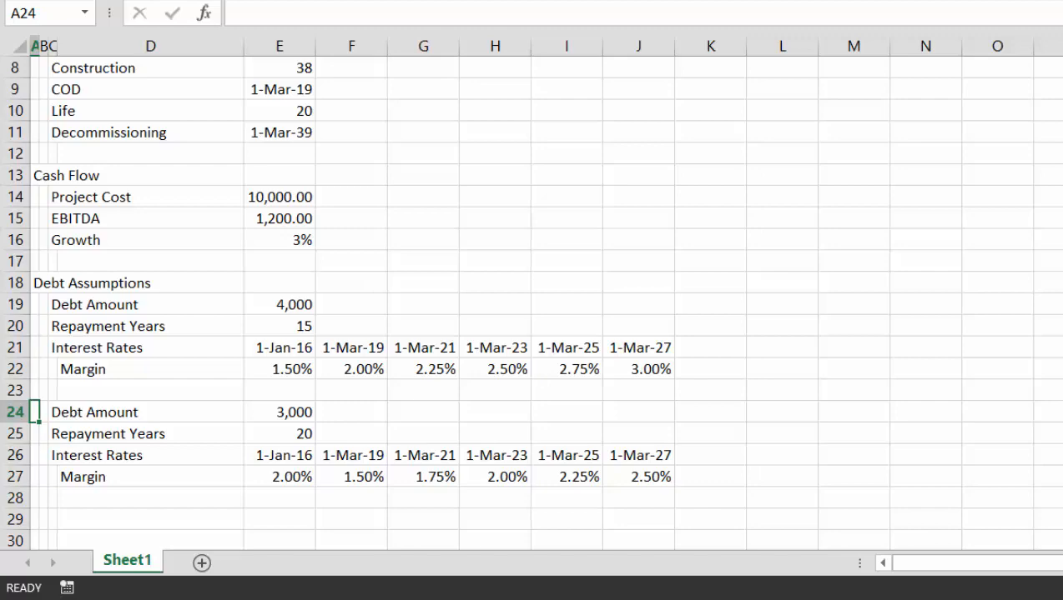
key("Up")
key("Up")
key("Up")
key("Up")
key("Up")
key("Up")
key("Up")
key("Up")
key("Up")
key("Up")
key("Up")
key("Up")
key("Up")
key("Up")
key("Up")
key("Up")
key("Up")
key("Up")
key("Up")
key("Up")
key("Down")
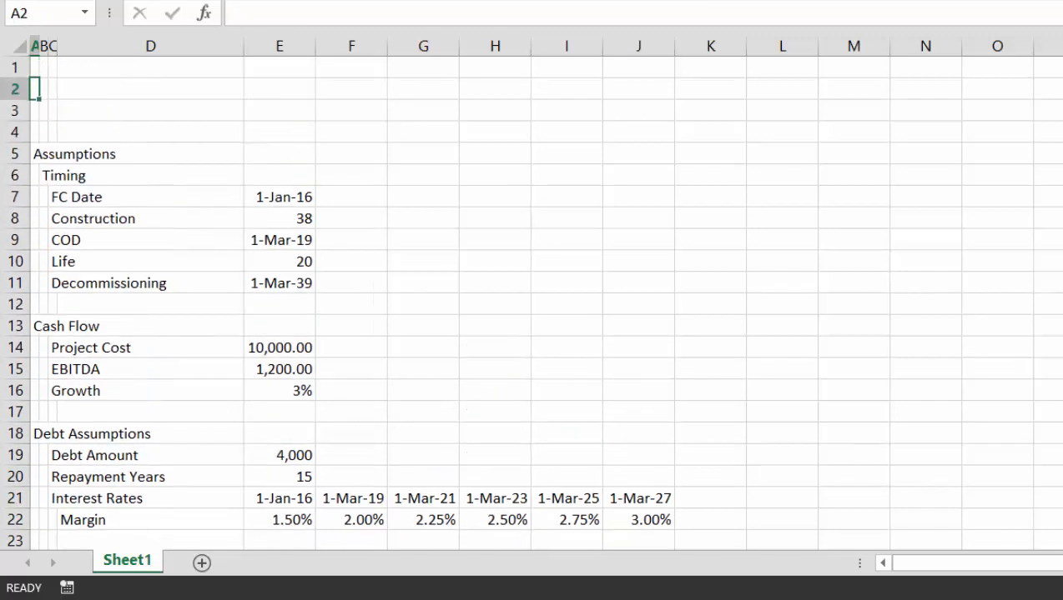
key("Down")
key("Down")
key("Down")
key("Down")
key("Down")
key("Down")
key("Down")
key("Down")
key("Down")
key("Down")
key("Down")
key("Down")
key("Down")
key("Down")
key("Down")
key("Down")
key("Down")
key("Down")
key("Down")
key("Down")
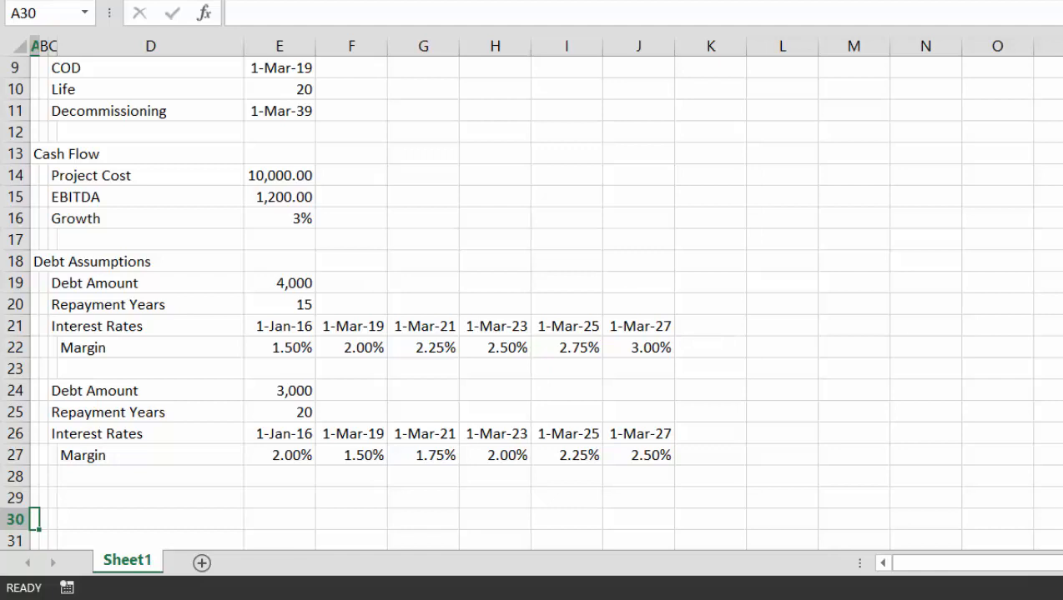
key("Up")
key("Up")
key("Up")
key("Up")
key("Up")
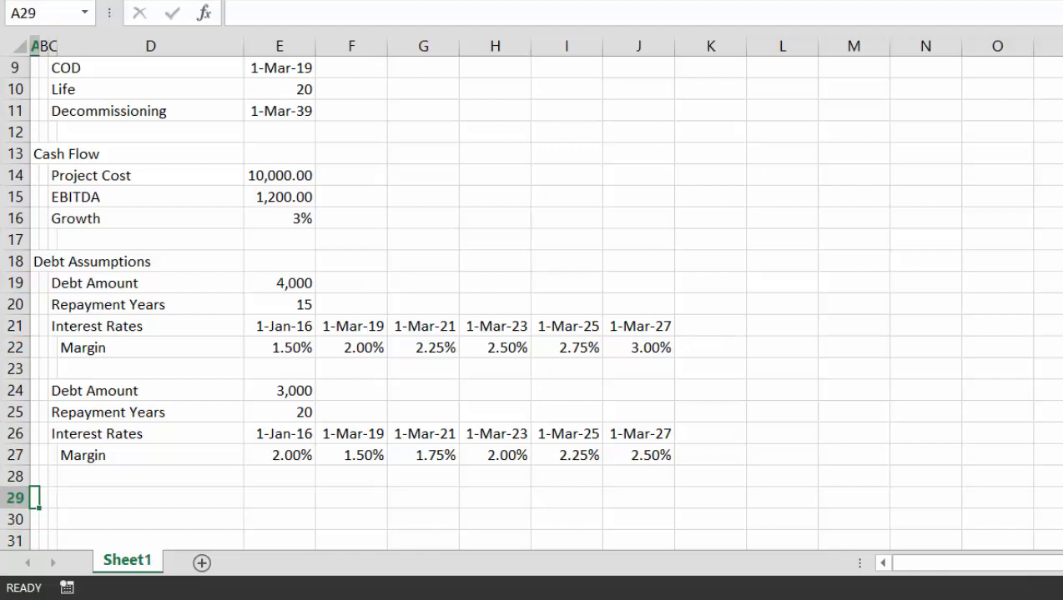
Compare the repayment years, interest rate dates and margins of the two debt blocks
key("Right")
key("Right")
key("Right")
key("Right")
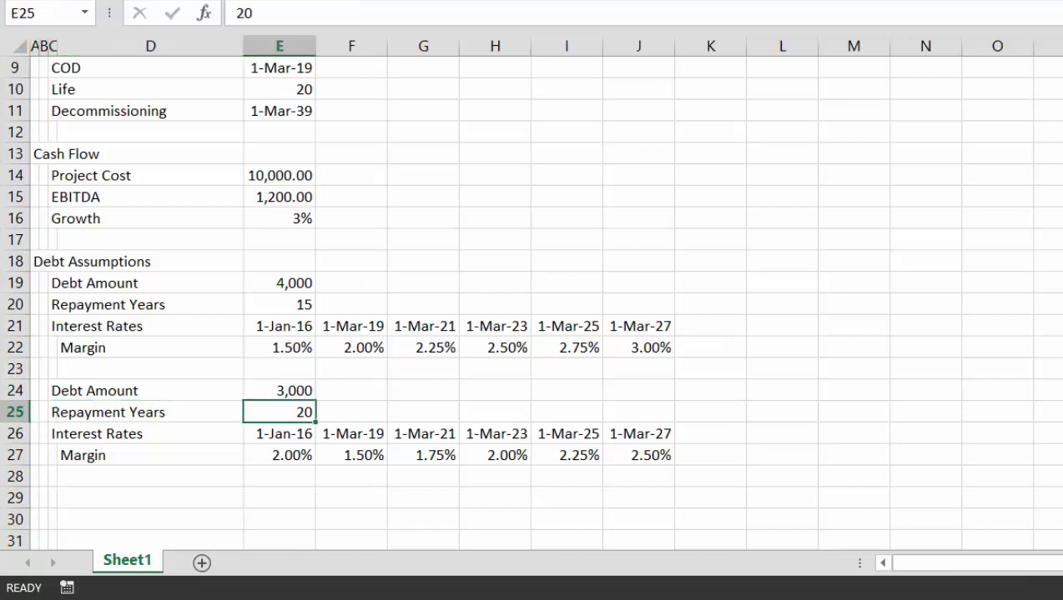
key("Up")
key("Up")
key("Up")
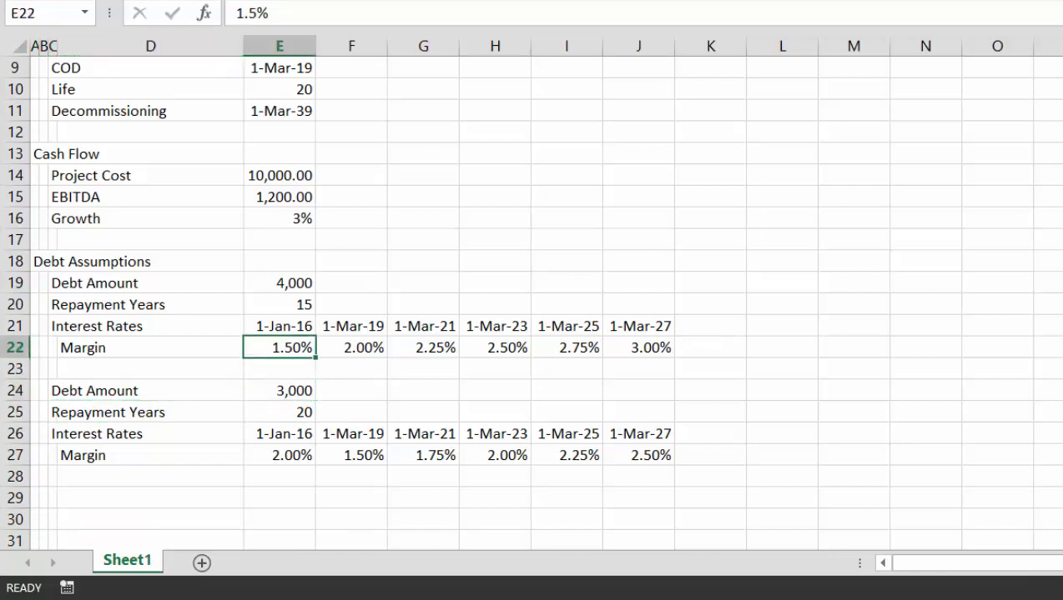
key("Right")
key("Right")
key("Right")
key("Right")
key("Right")
key("Left")
key("Left")
key("Left")
key("Left")
key("Left")
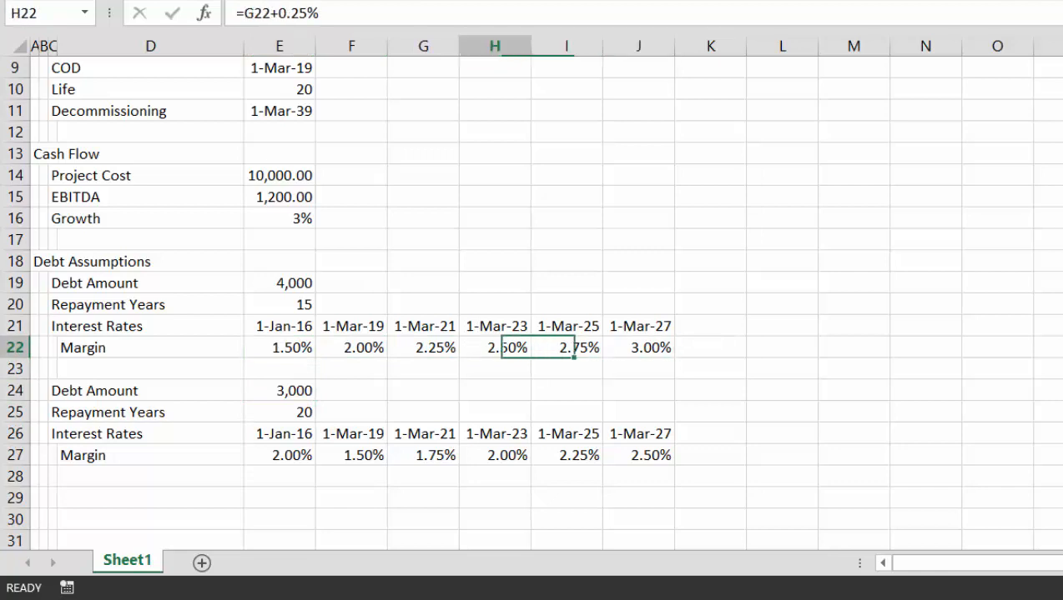
key("Up")
key("Up")
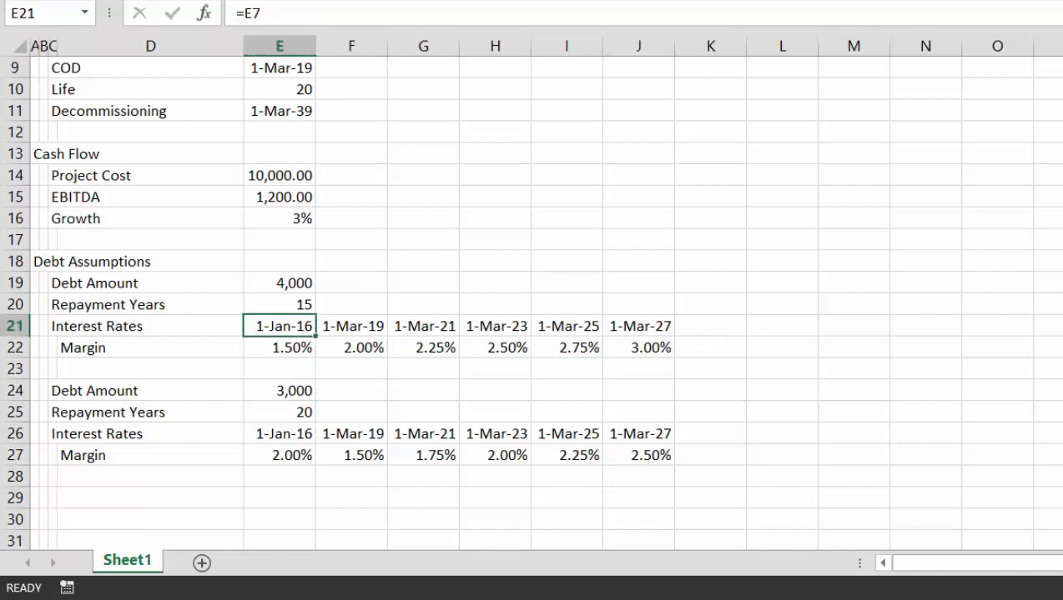
key("Down")
key("Down")
key("Down")
key("Down")
key("Down")
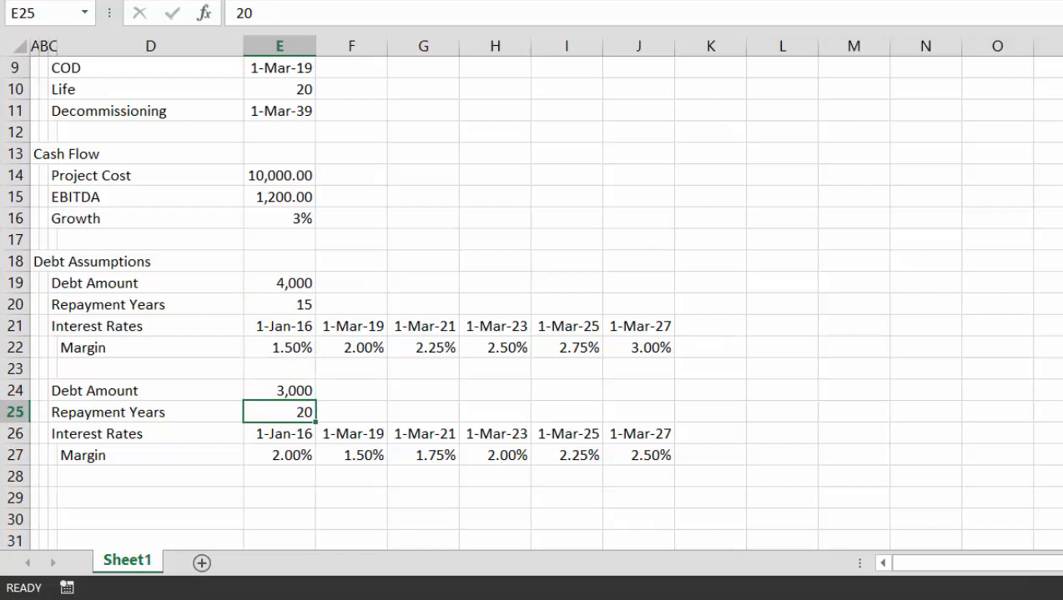
key("Up")
key("Up")
key("Up")
key("Up")
key("Up")
key("Down")
key("Down")
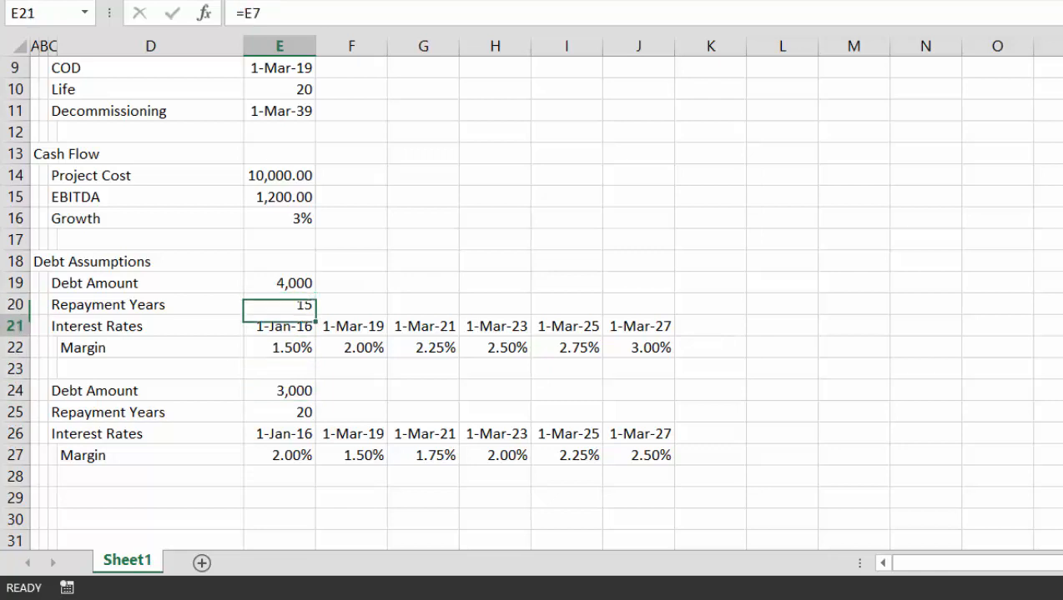
key("Up")
key("Up")
key("Up")
key("Up")
key("Up")
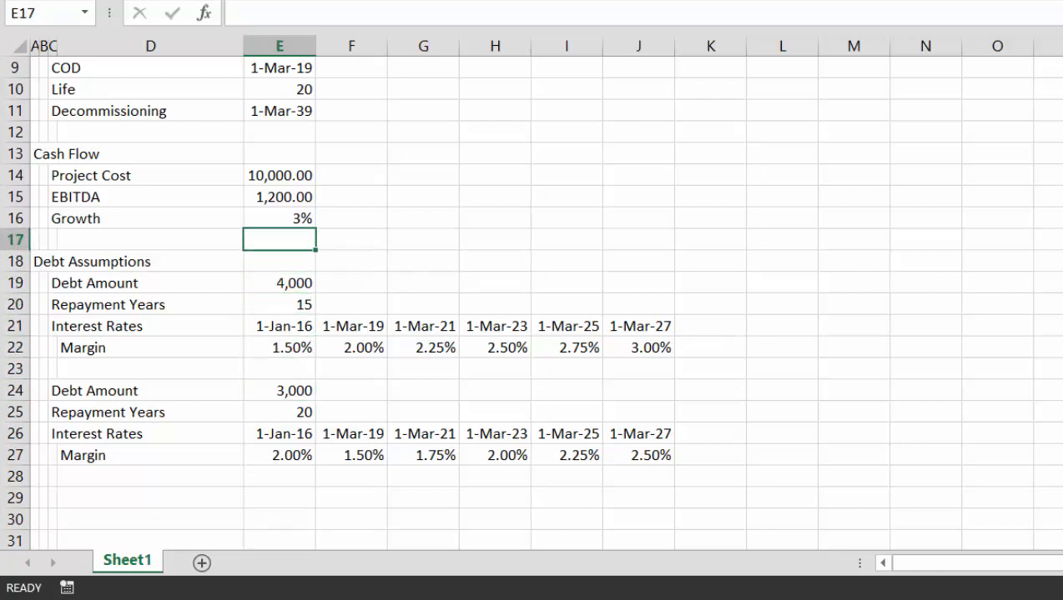
key("super+c")
key("super")
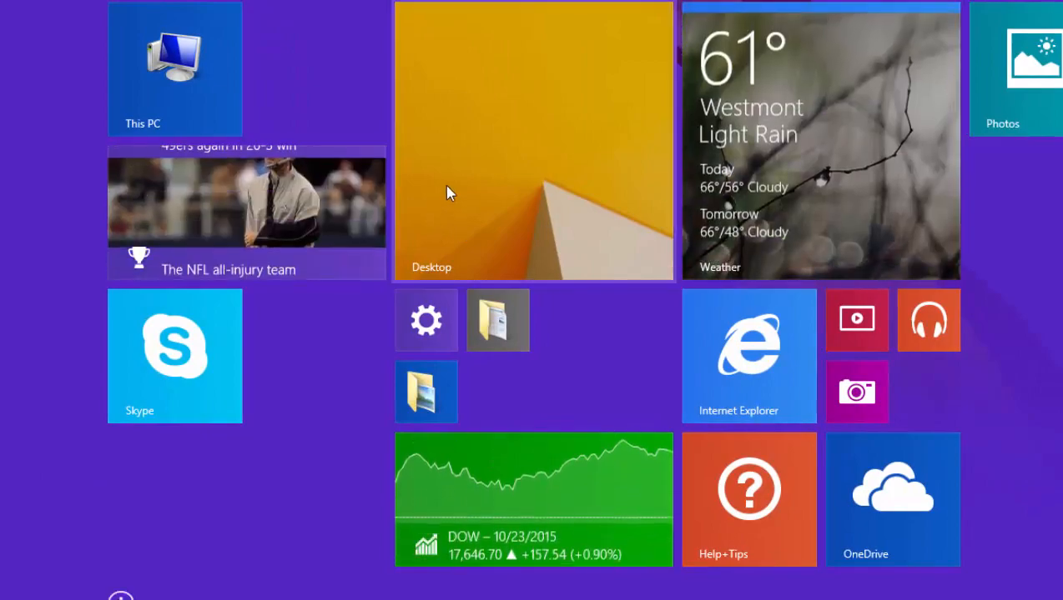
left_click(444, 184)
key("Up")
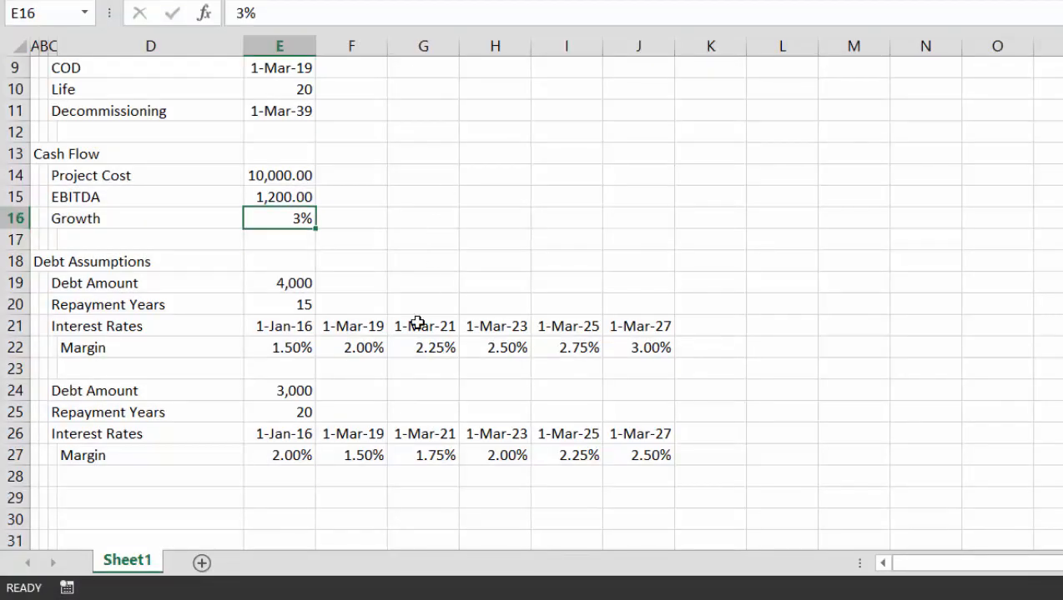
Insert a row above EBITDA in the Cash Flow section and label it DSRA in C15
key("Down")
key("Up")
key("Up")
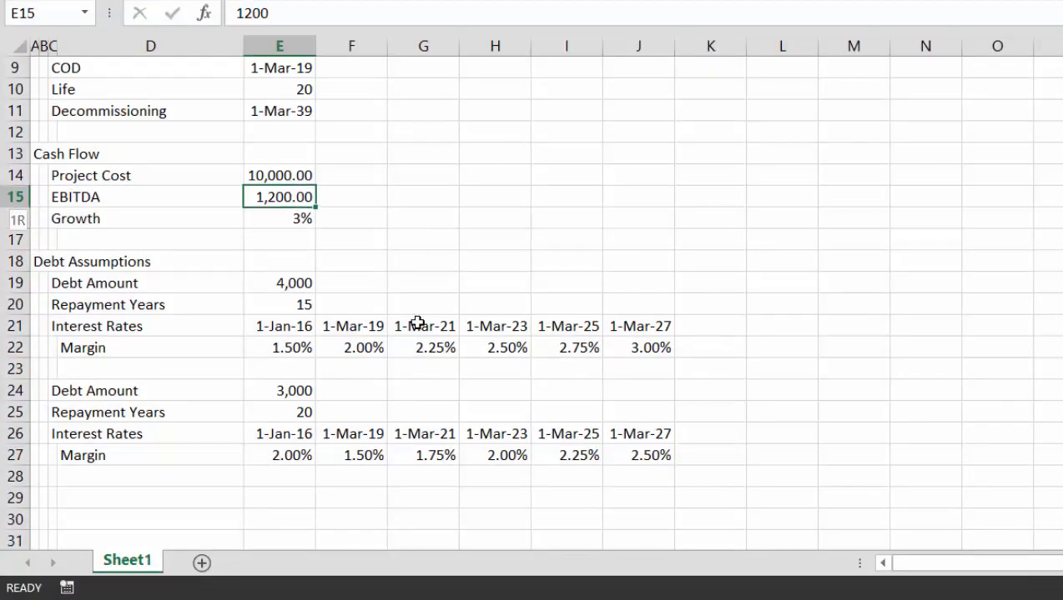
key("shift+space")
key("ctrl+shift+plus")
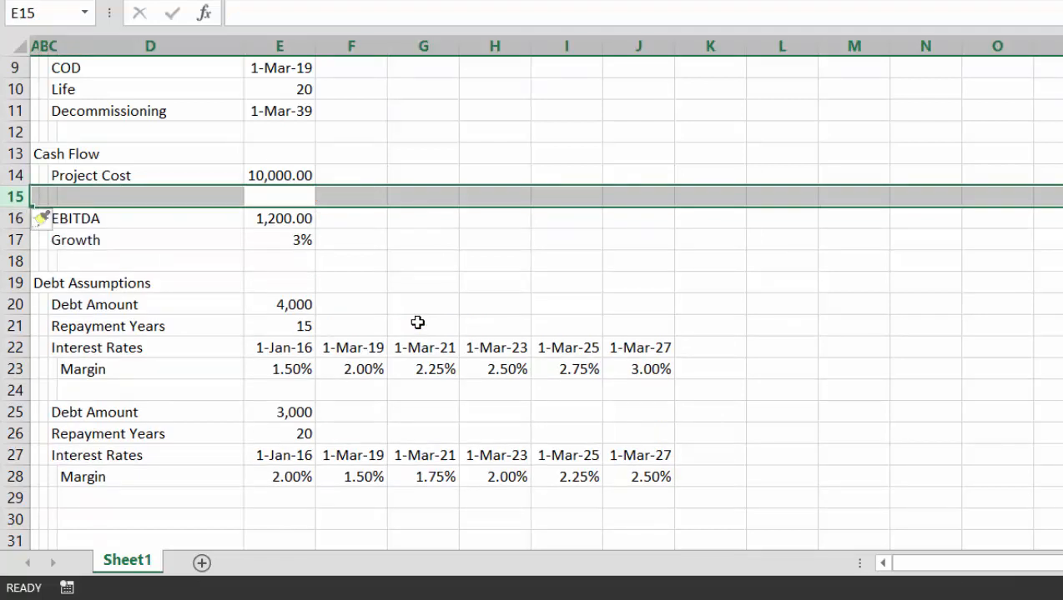
key("Left")
key("Left")
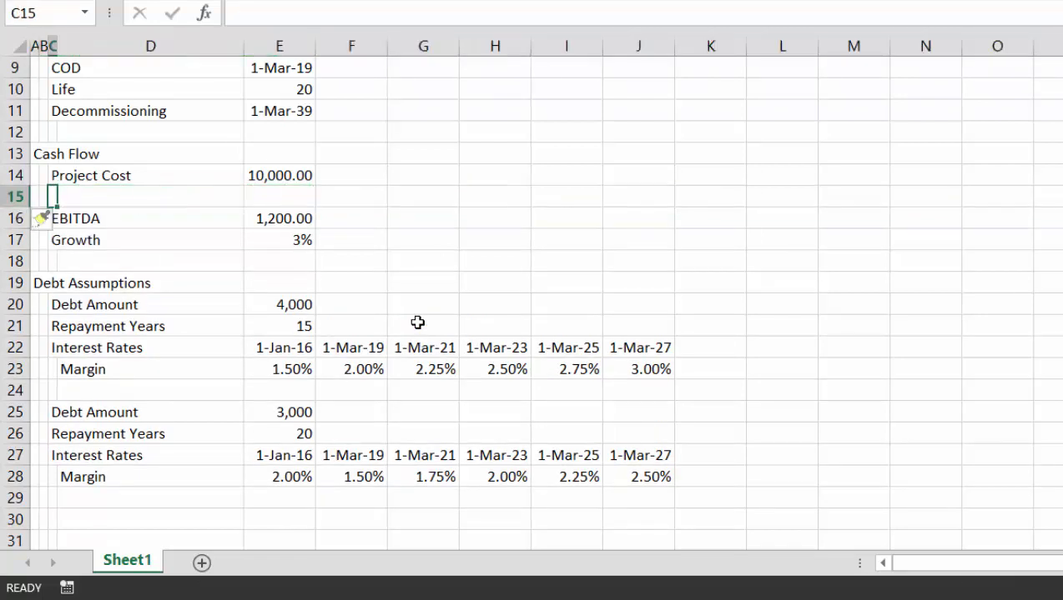
type("DSRA")
key("Return")
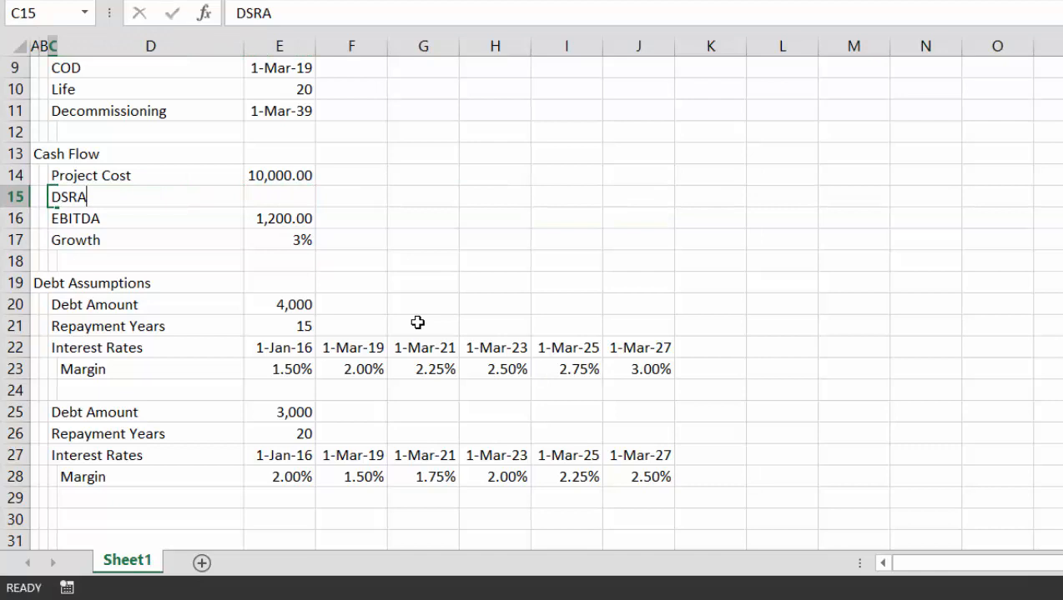
Insert a blank row between DSRA and EBITDA, and set the DSRA amount to 800 in E15
key("shift+space")
key("ctrl+shift+plus")
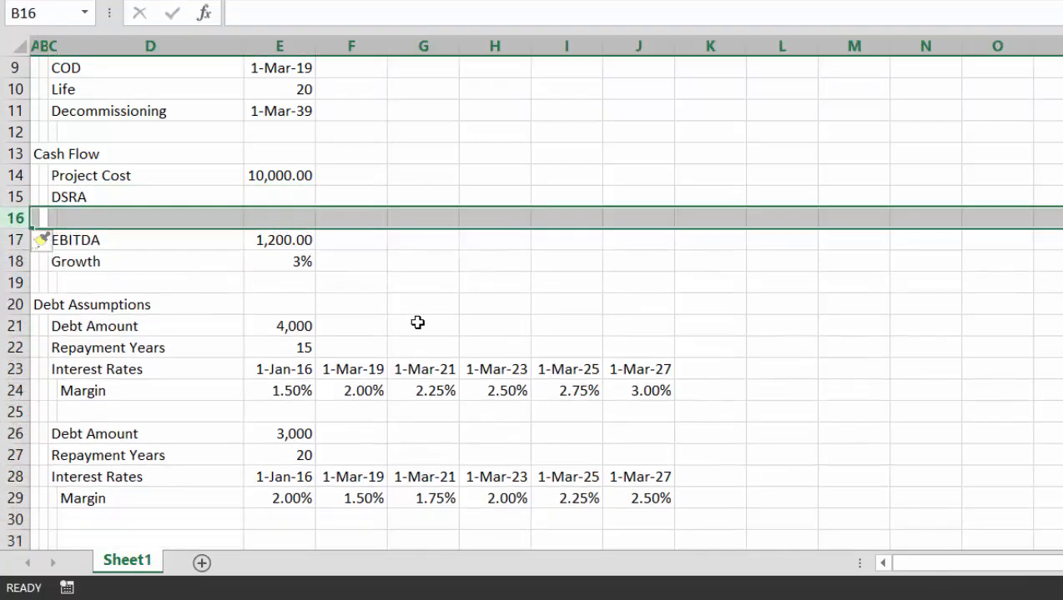
key("Up")
key("Right")
key("Right")
key("Right")
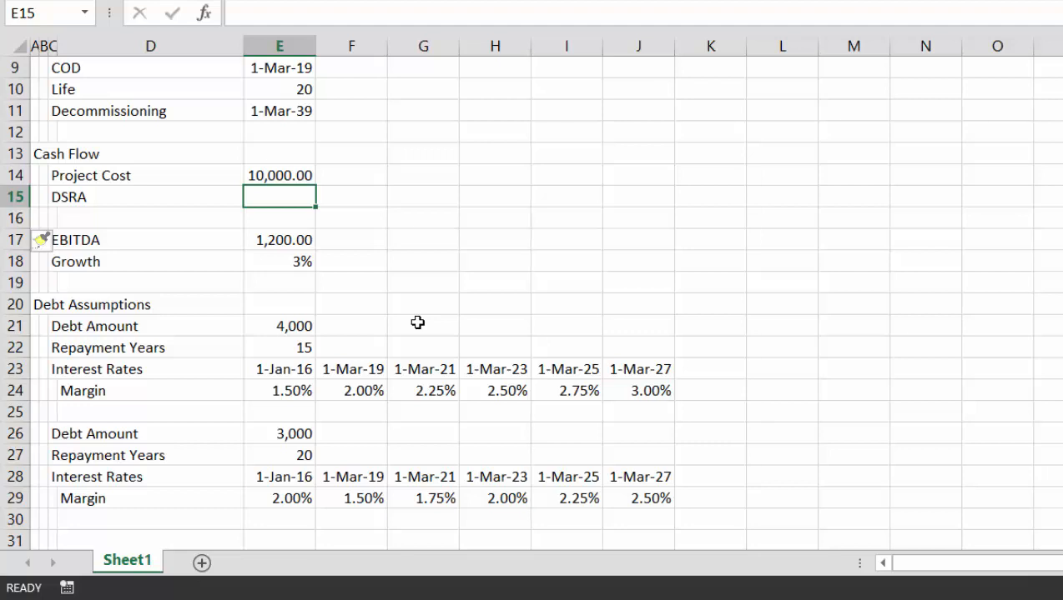
type("800")
key("Return")
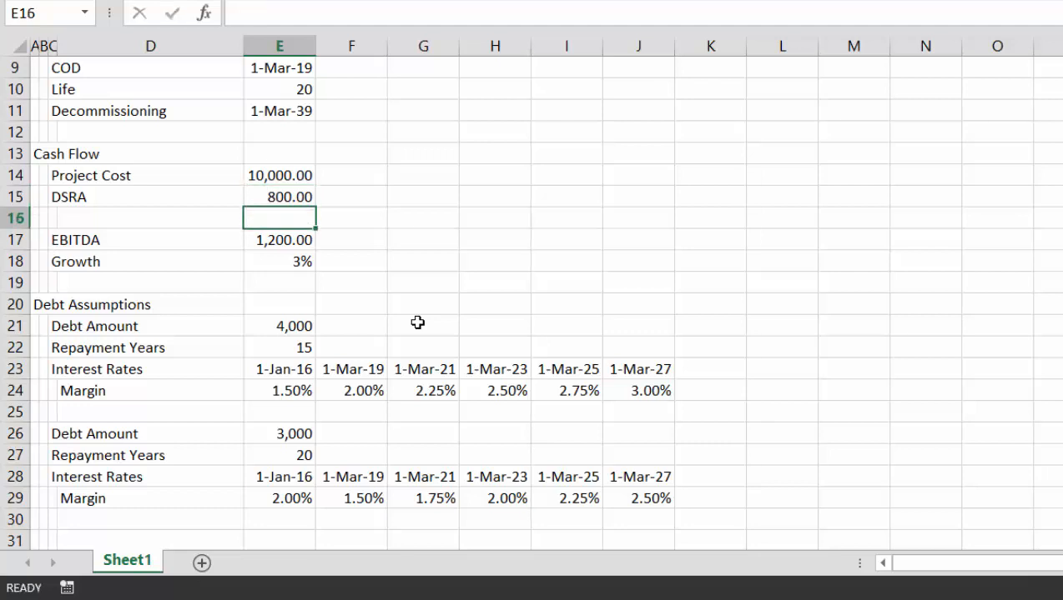
Look over the cash flow inputs and the first debt block's amount and repayment years
key("Up")
key("Down")
key("Down")
key("Down")
key("Down")
key("Down")
key("Down")
key("Down")
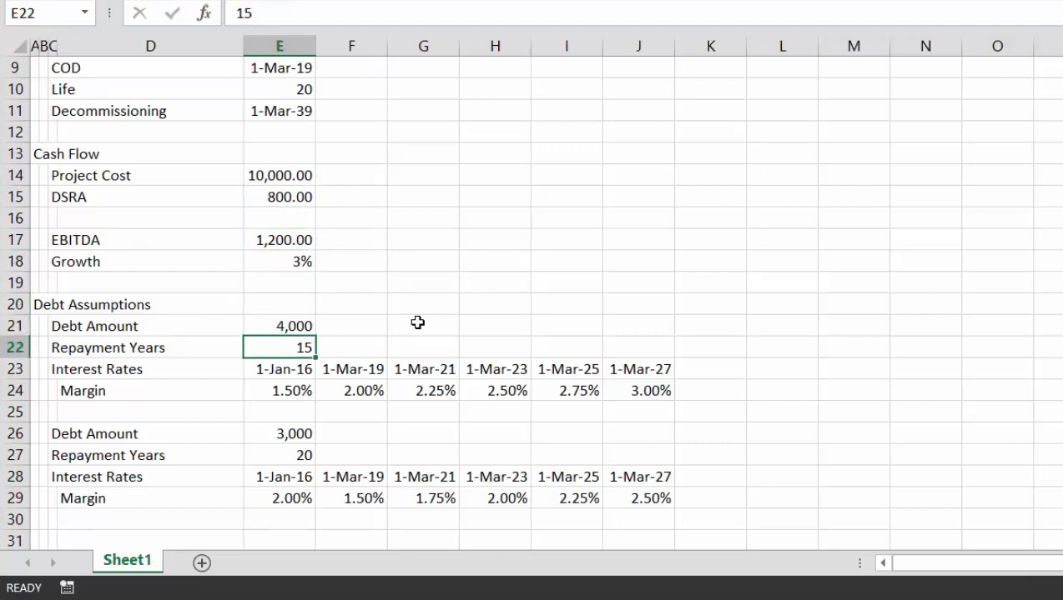
key("Up")
key("Up")
key("Up")
key("Up")
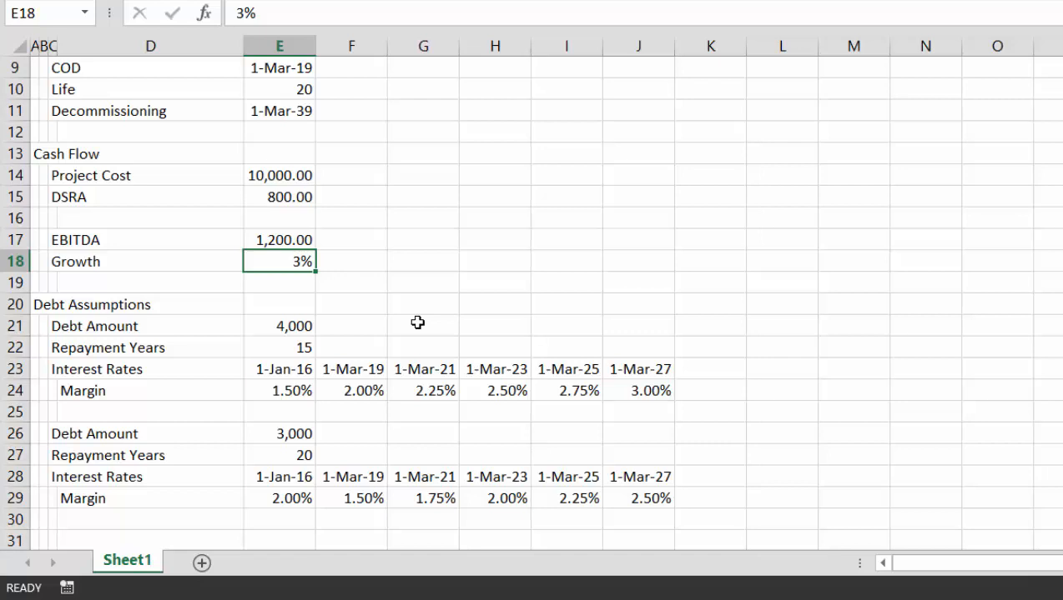
Save the workbook as an Excel Workbook named LLCR Analysis
key("F12")
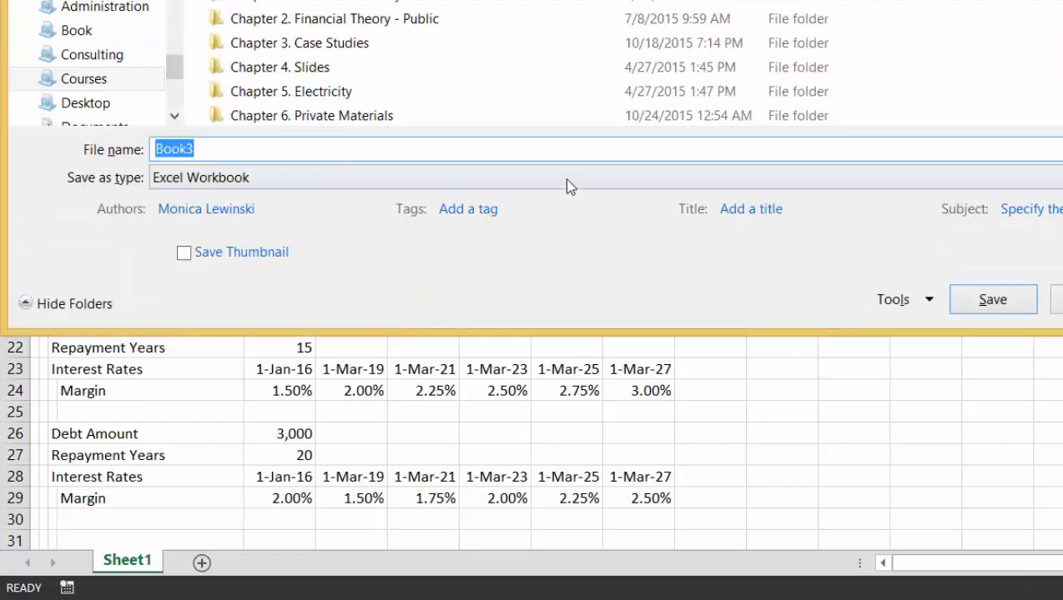
type("LLC")
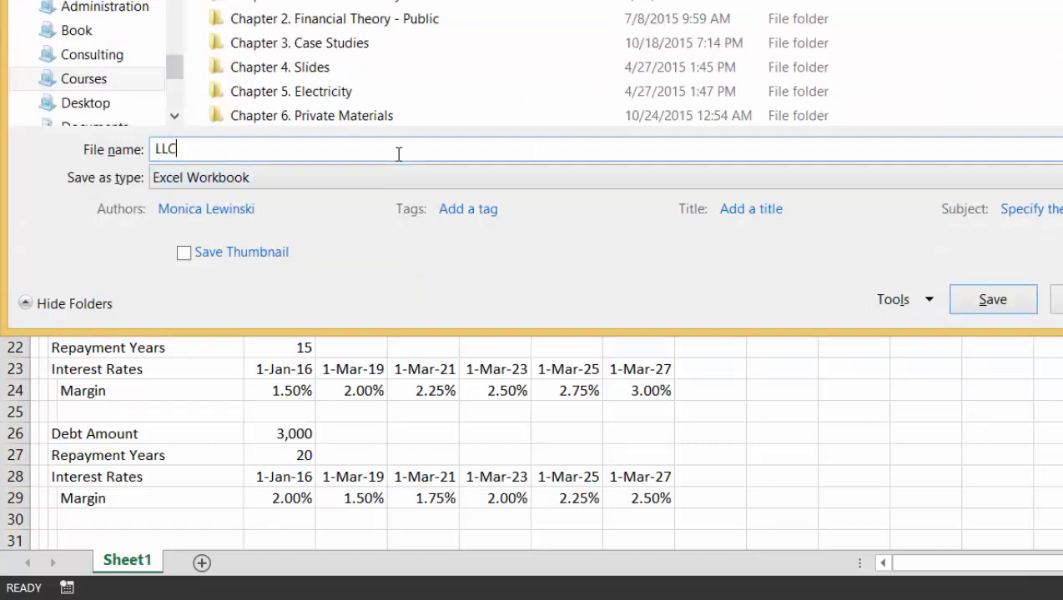
type("R Analysis")
key("Return")
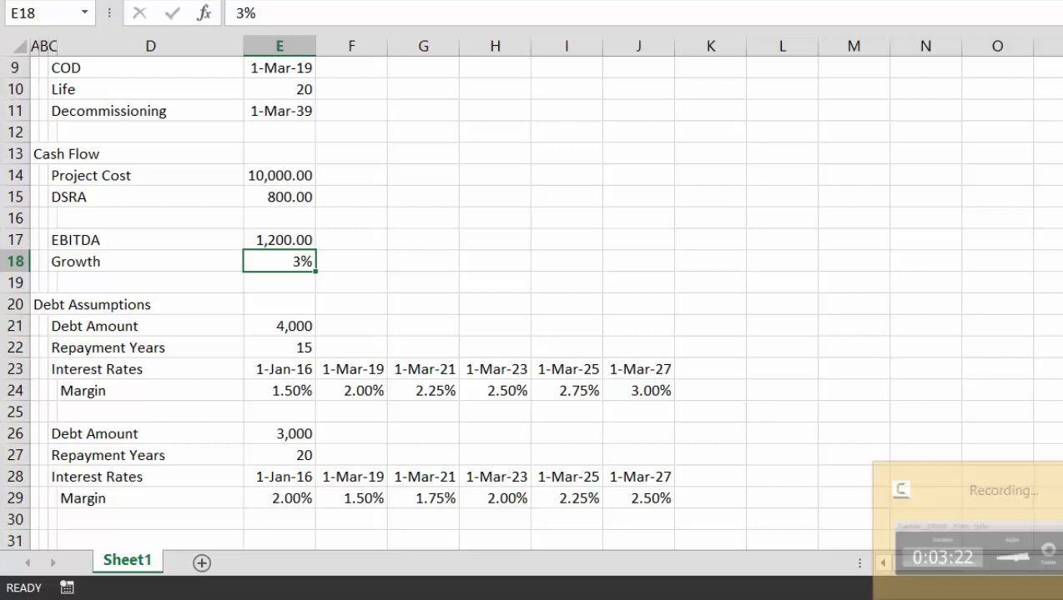
left_click(1000, 599)
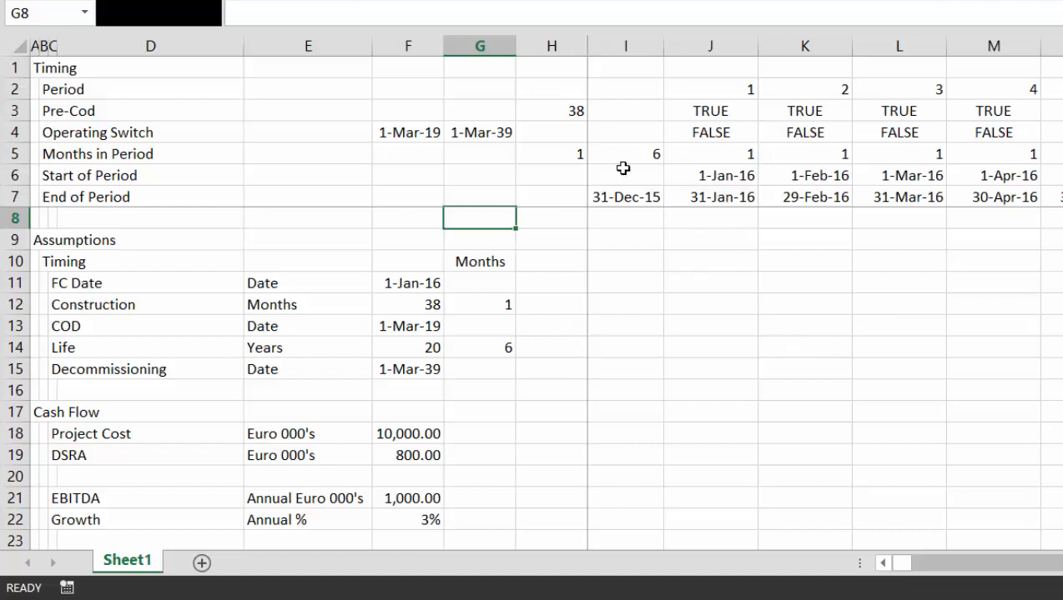
Examine the Pre-Cod formula in J3 and look through the sheet down to the Debt Schedule section
left_click(685, 107)
key("Right")
key("Left")
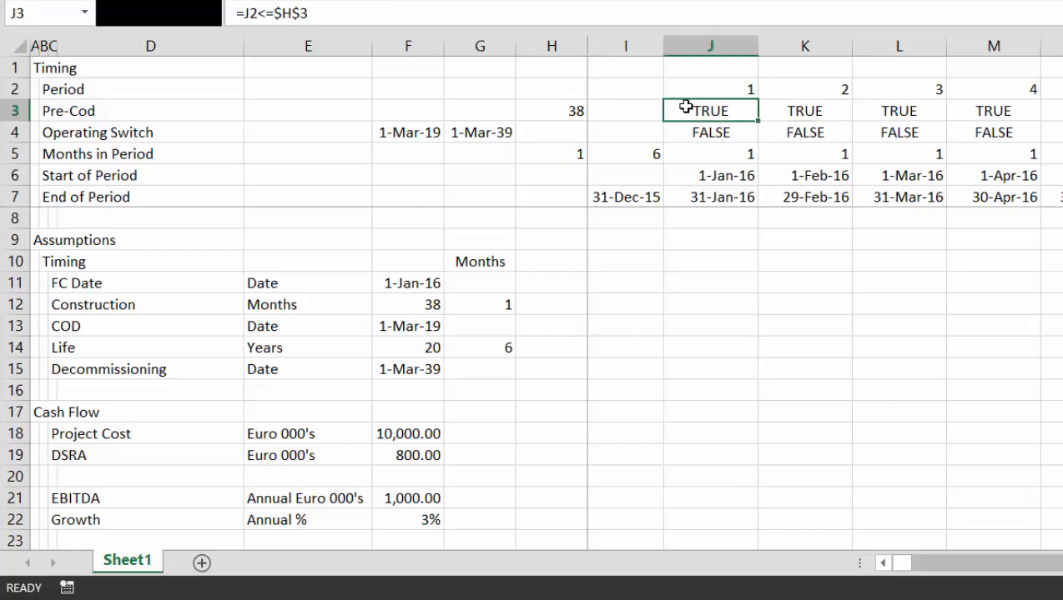
key("Down")
key("Down")
key("Down")
key("Down")
key("Down")
key("Down")
key("Down")
key("Down")
key("Down")
key("Down")
key("Down")
key("Down")
key("Down")
key("Down")
key("Down")
key("Down")
key("Down")
key("Left")
key("Left")
key("Down")
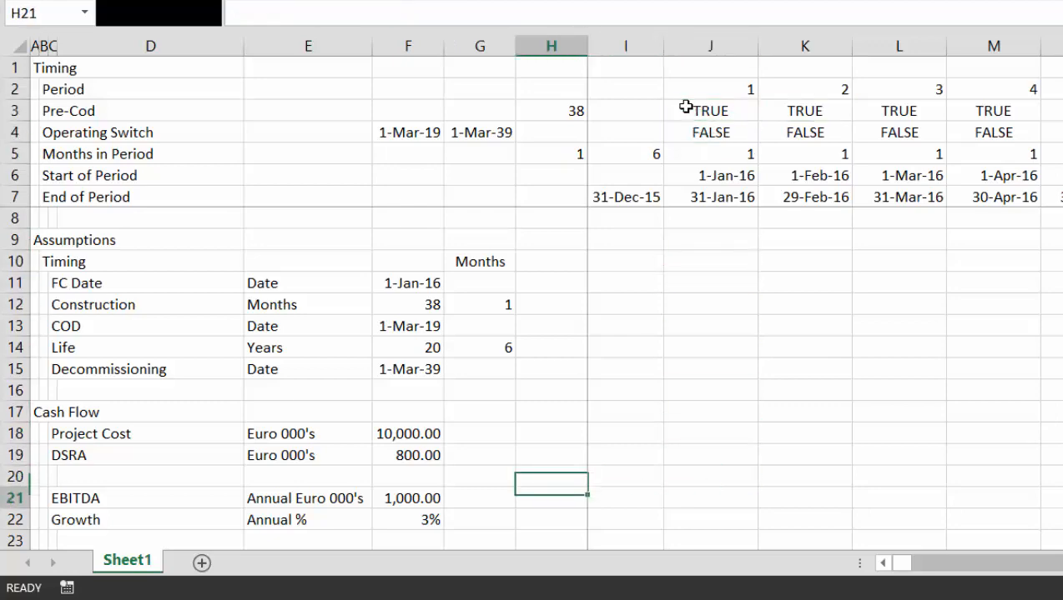
key("Down")
key("Down")
key("Down")
key("Down")
key("Down")
key("Down")
key("Down")
key("Down")
key("Down")
key("Down")
key("Down")
key("Down")
key("Down")
key("Down")
key("Down")
key("Down")
key("Down")
key("Down")
key("Down")
key("Down")
key("Down")
key("Down")
key("Down")
key("Down")
key("Down")
key("Down")
key("Down")
key("Down")
key("Down")
key("Down")
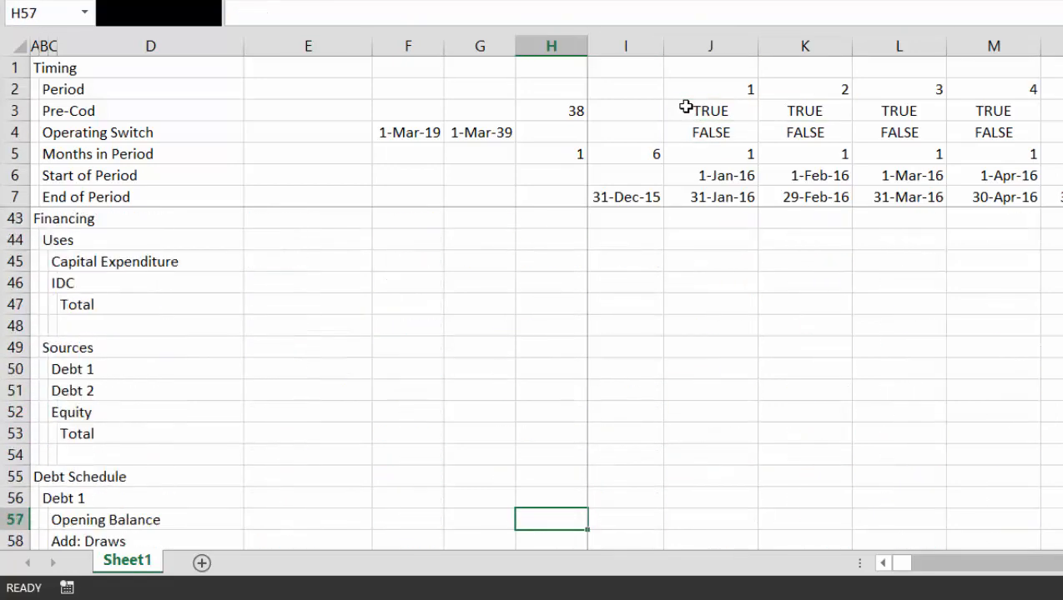
Examine the Operating section's capital expenditure, EBITDA growth, EBITDA, pre-tax cash flow and pre-tax IRR rows
key("Up")
key("Up")
key("Up")
key("Up")
key("Up")
key("Up")
key("Up")
key("Up")
key("Up")
key("Up")
key("Up")
key("Up")
key("Up")
key("Up")
key("Up")
key("Up")
key("Up")
key("Up")
key("Up")
key("Up")
key("Up")
key("Up")
key("Up")
key("Up")
key("Down")
key("Down")
key("Down")
key("Down")
key("Down")
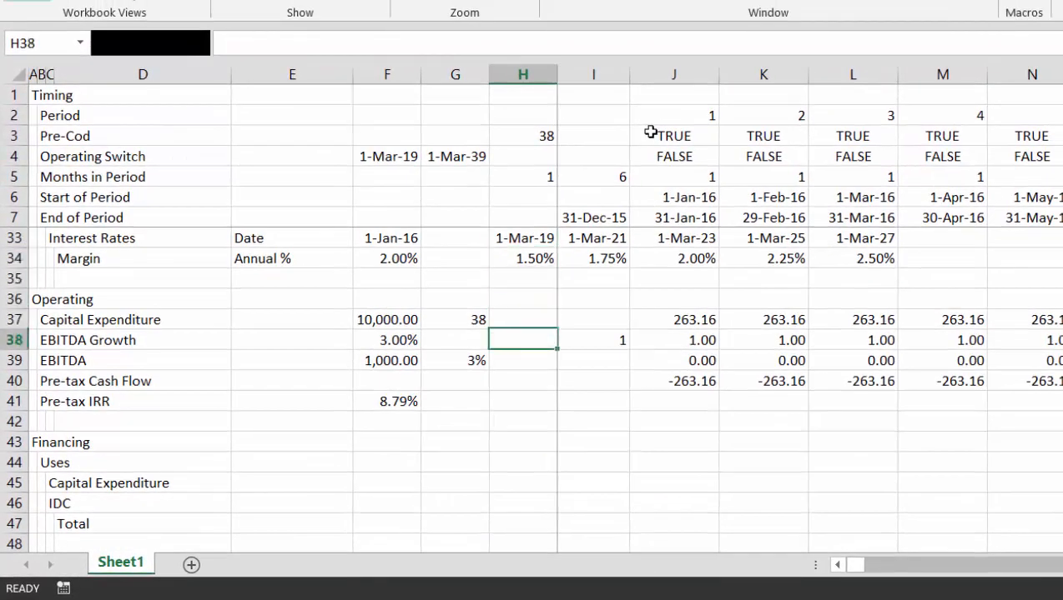
key("Down")
key("Down")
key("Down")
key("Left")
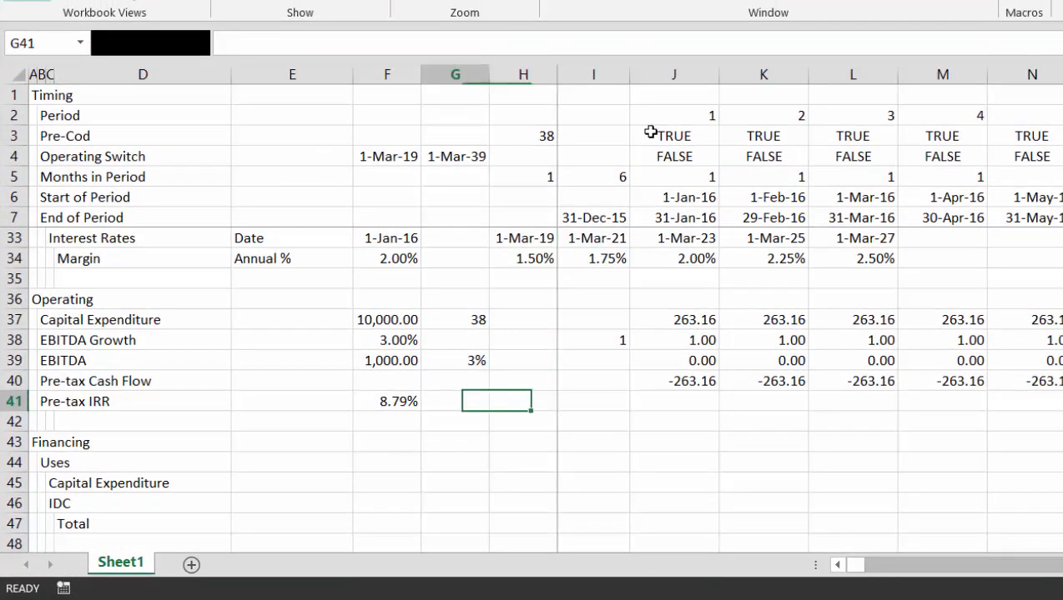
key("Left")
key("Up")
key("Up")
key("Up")
key("Right")
key("Right")
key("Right")
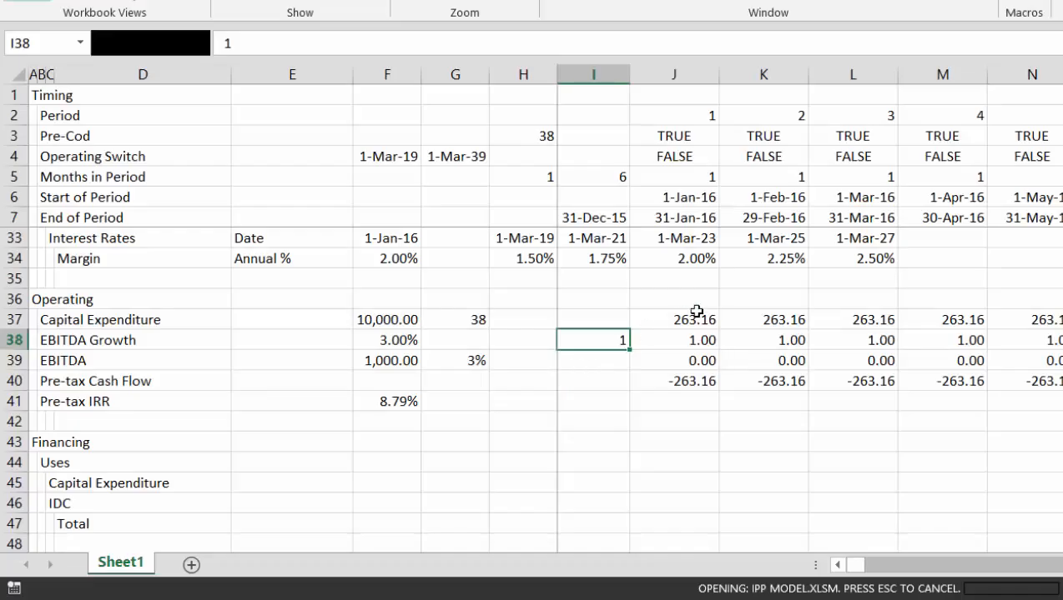
Color the sheet's hard-coded input values blue, and check the column J margin formulas of both debt blocks
key("ctrl+Down")
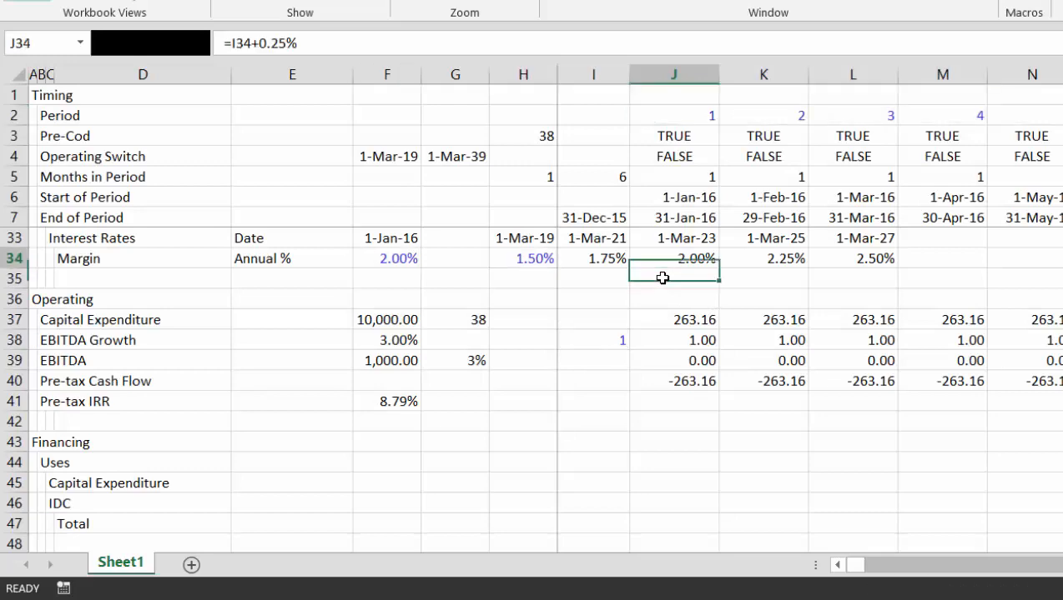
key("Up")
key("ctrl+Up")
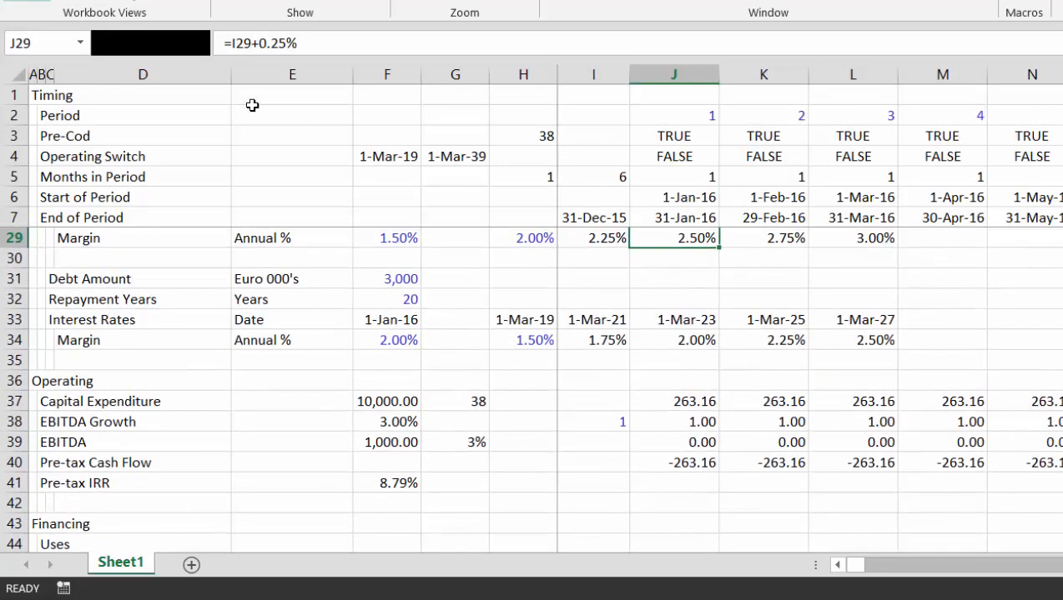
Start a formula-based conditional formatting rule for the whole sheet with the formula =A$3=true
left_click(6, 76)
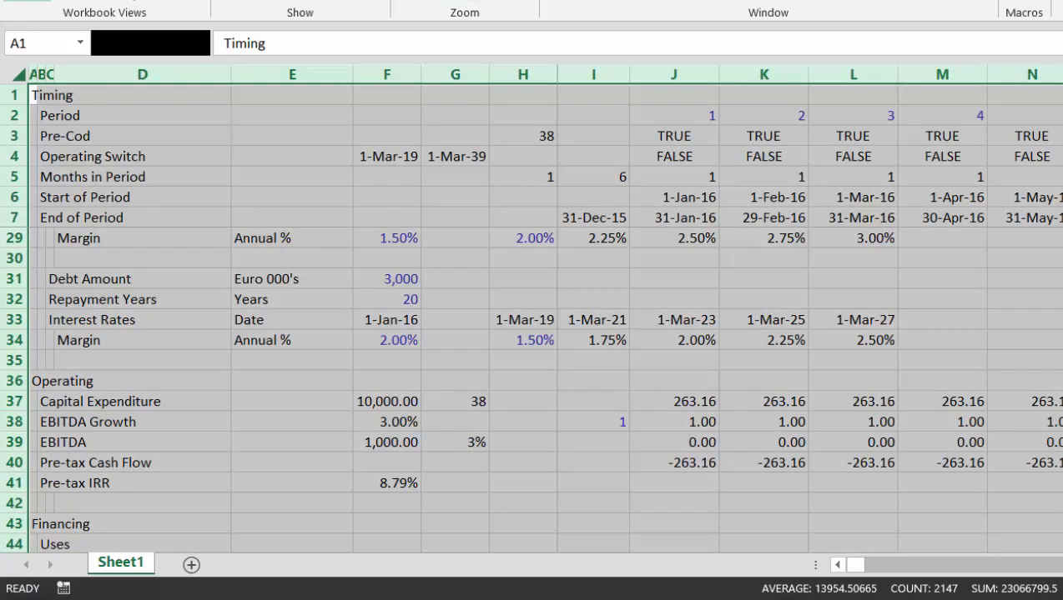
key("alt+h")
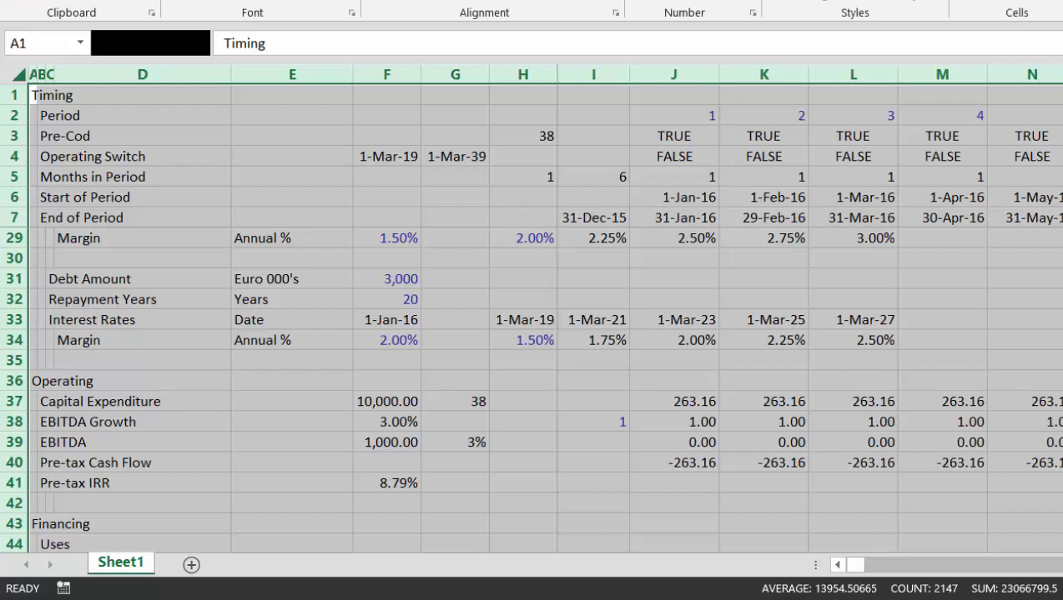
left_click(824, 2)
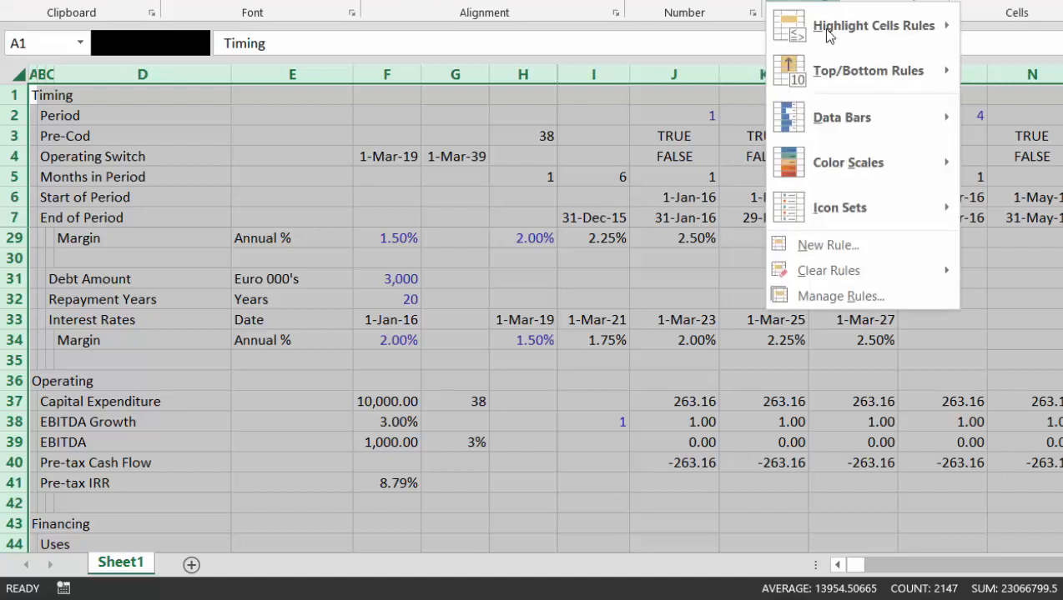
left_click(852, 247)
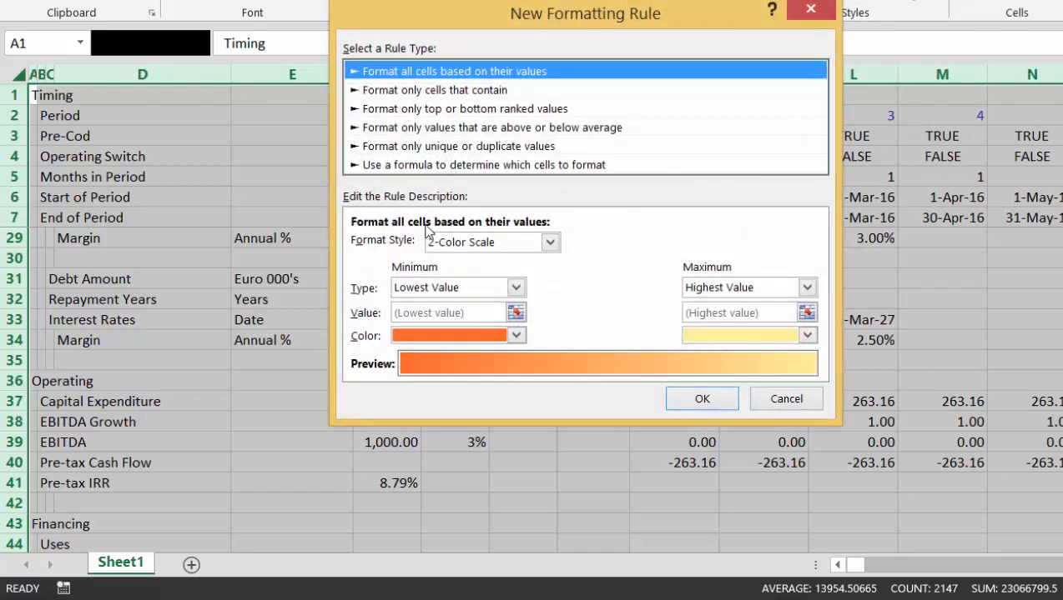
left_click(419, 166)
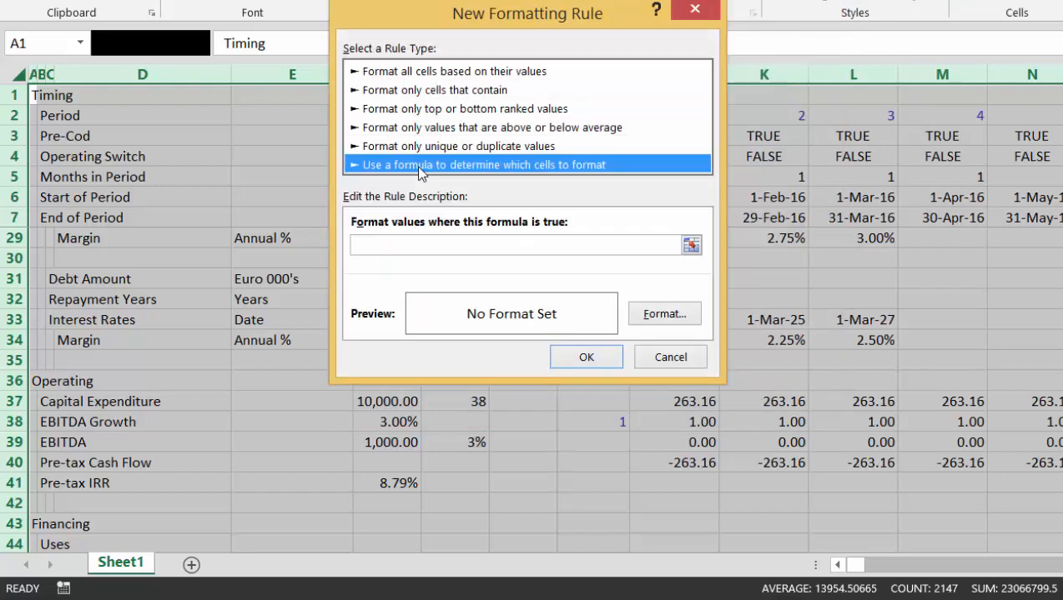
left_click(684, 242)
left_click(691, 244)
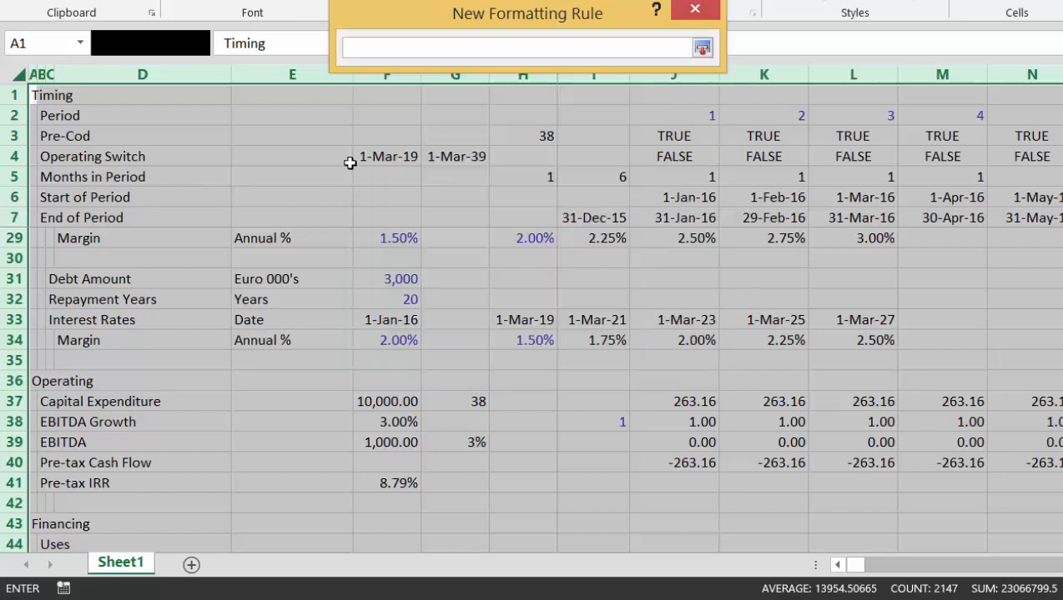
left_click(32, 136)
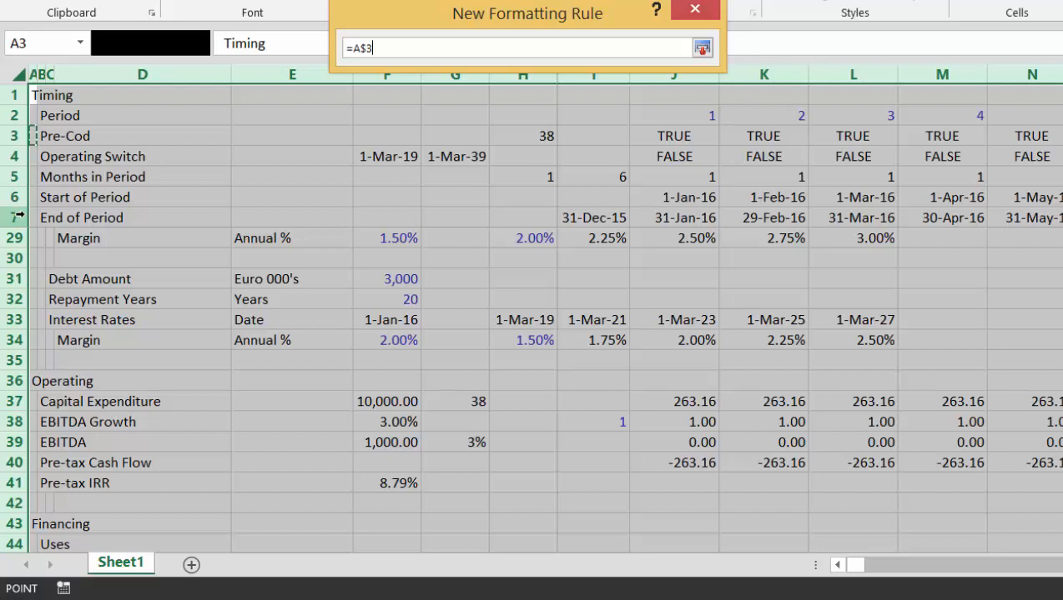
type("true")
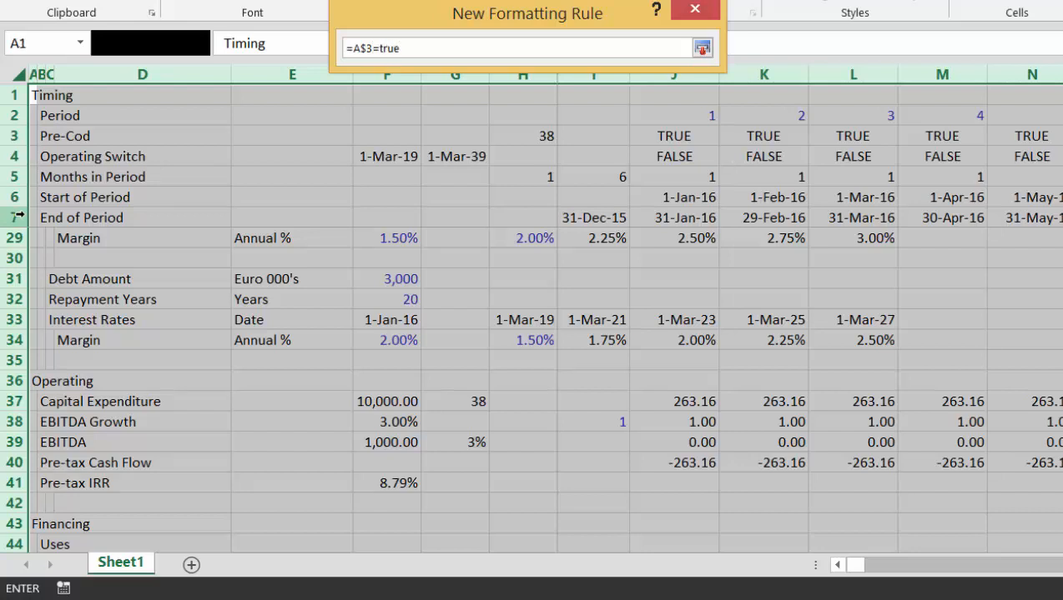
key("Return")
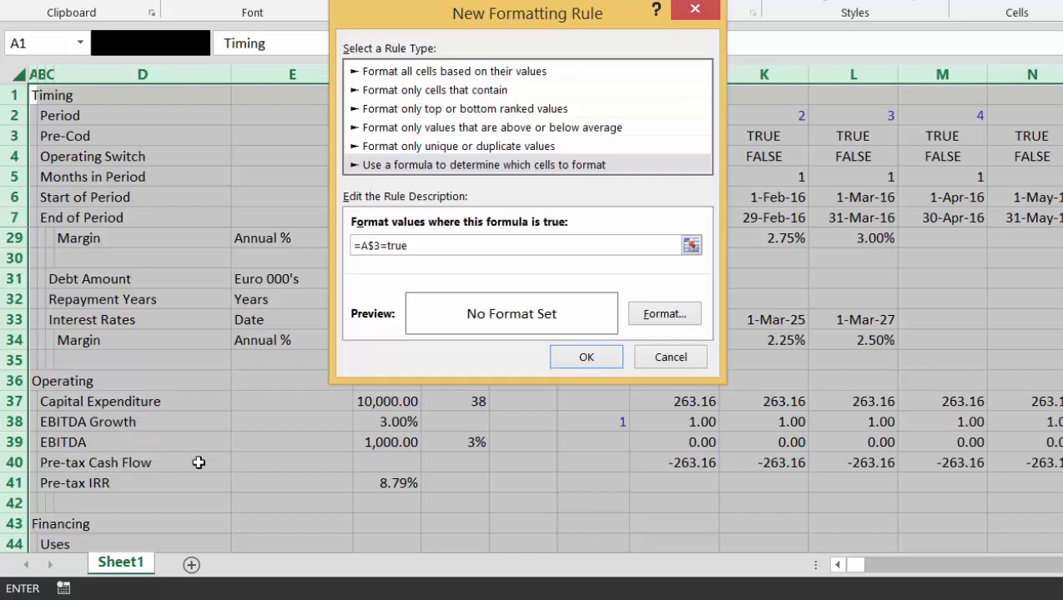
Give the =A$3=true rule a light green fill and apply it to the sheet
left_click(677, 316)
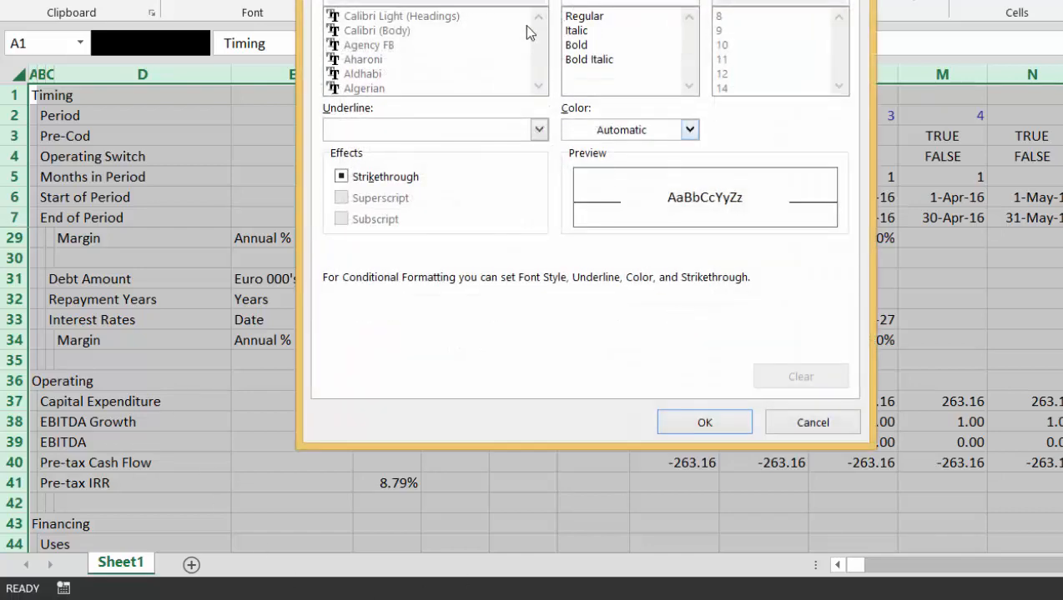
left_click(547, 0)
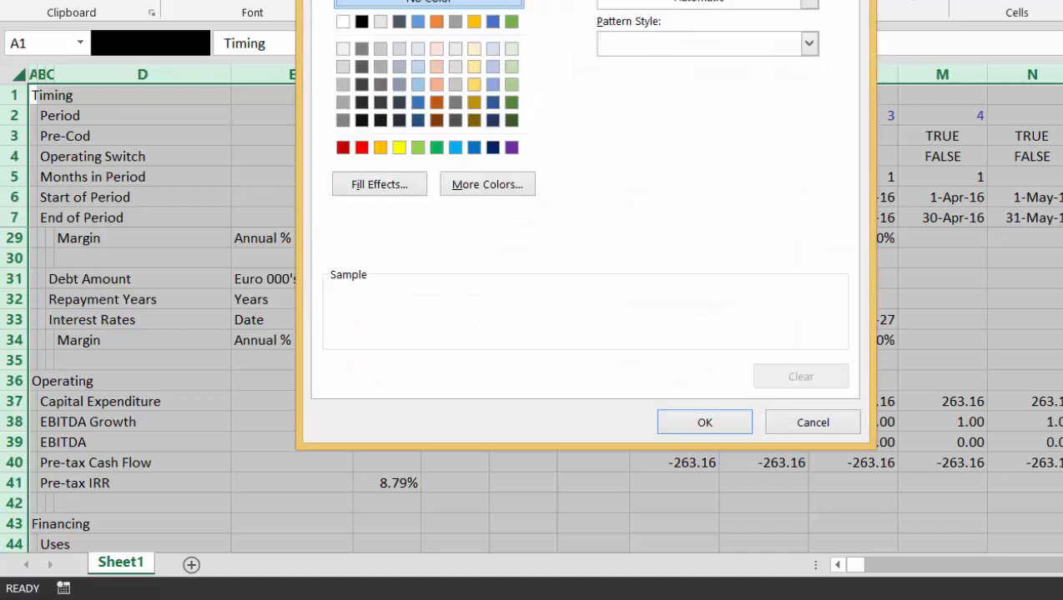
left_click(510, 50)
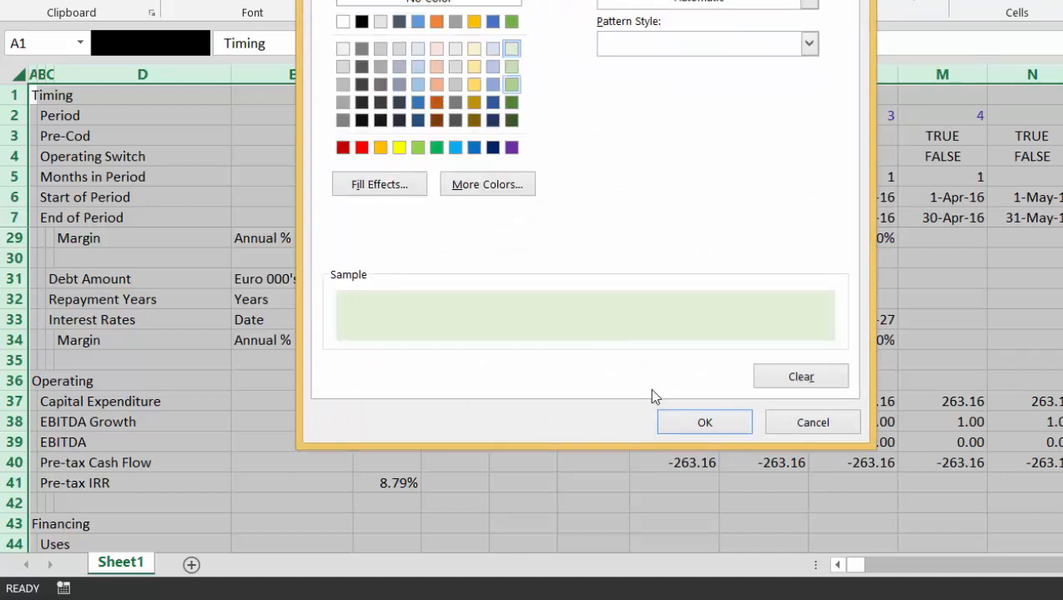
left_click(685, 424)
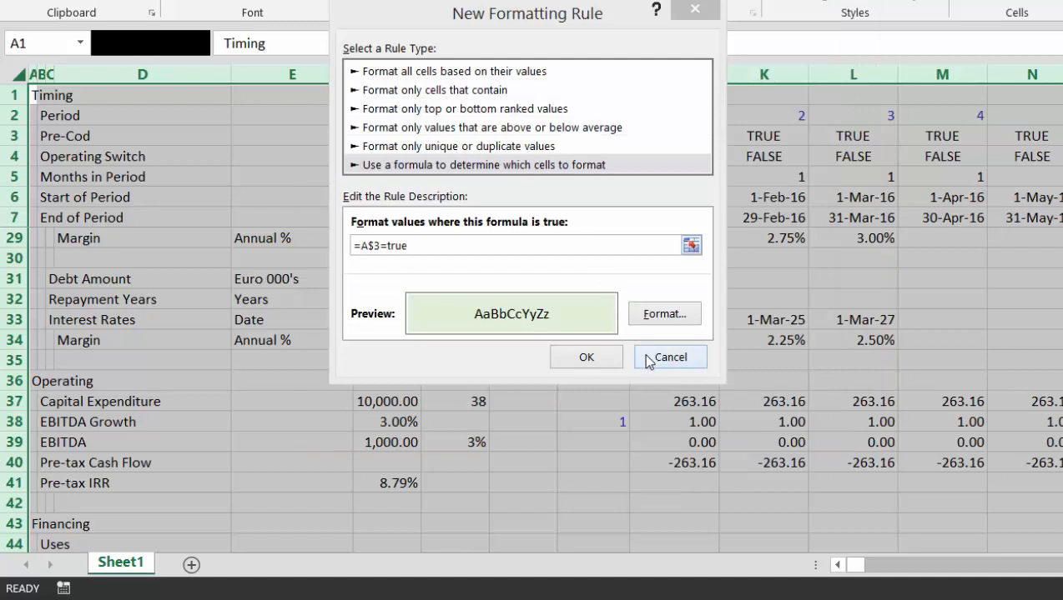
left_click(585, 357)
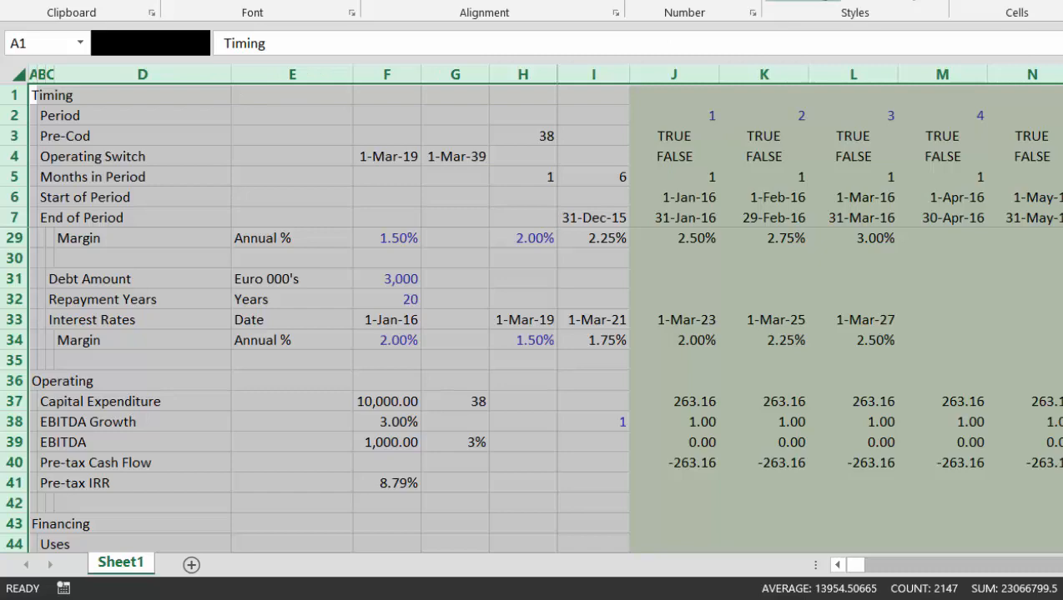
Start a second formula-based conditional formatting rule for the whole sheet with the formula =A$4=true
left_click(802, 1)
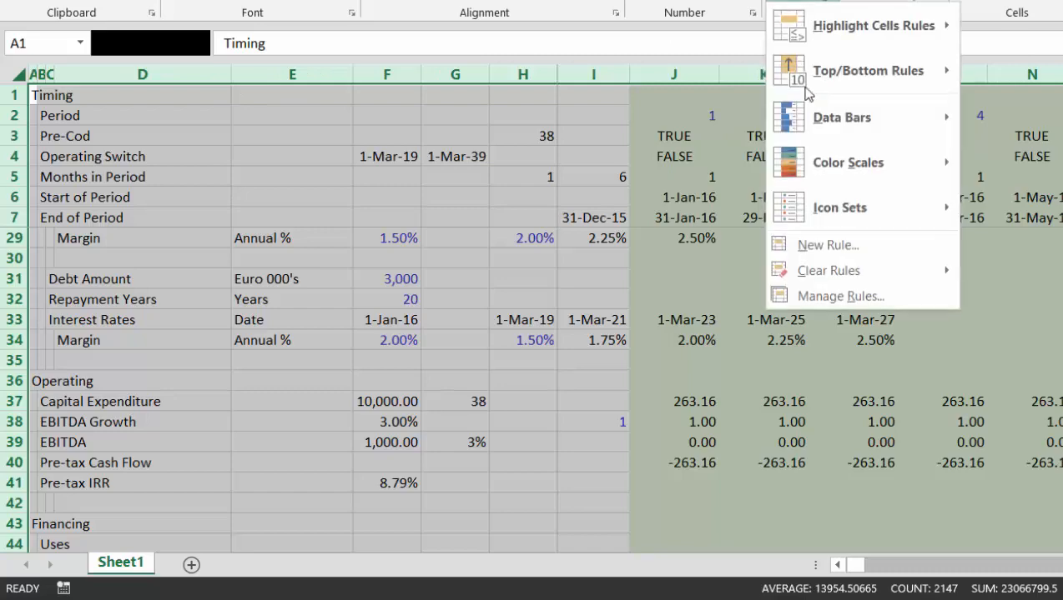
left_click(799, 249)
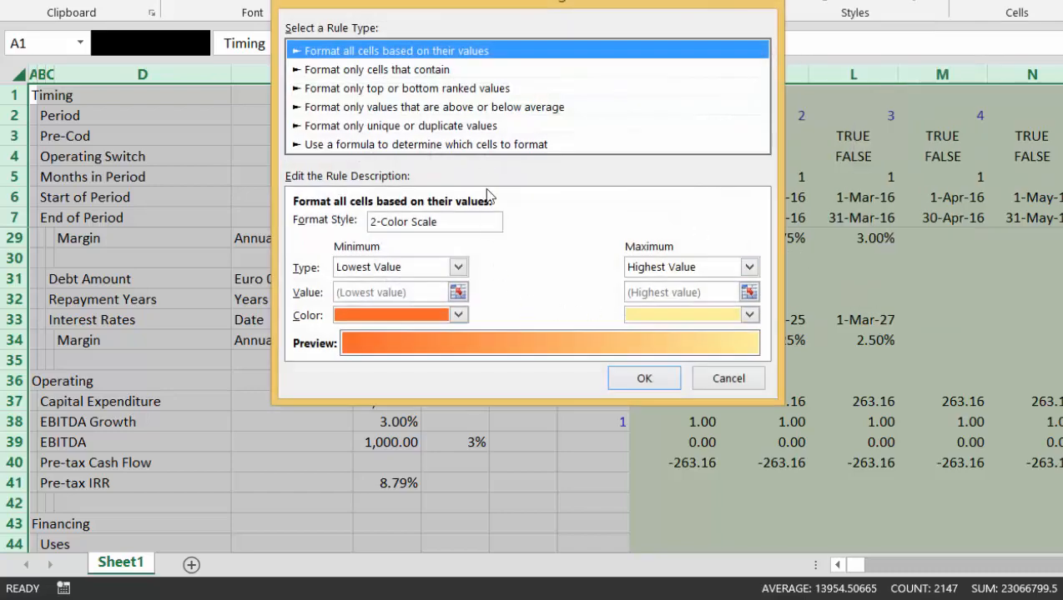
left_click(464, 145)
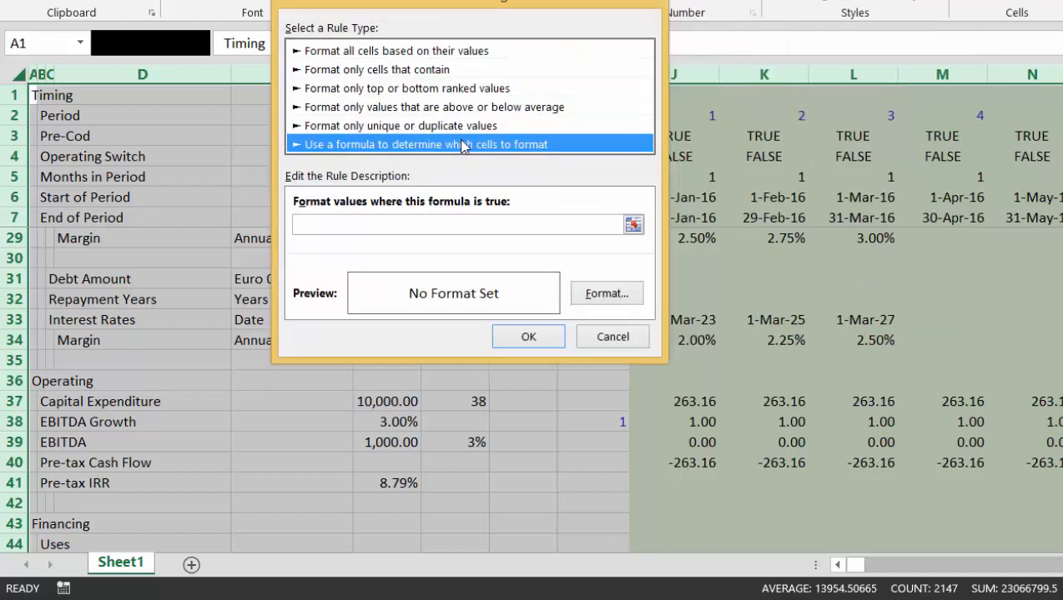
left_click(633, 225)
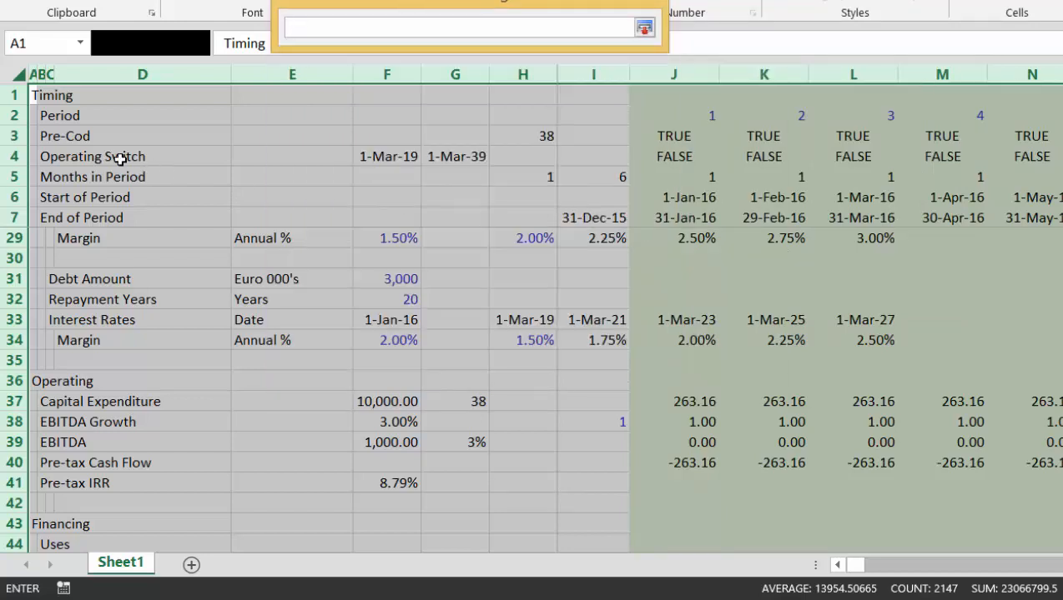
left_click(30, 156)
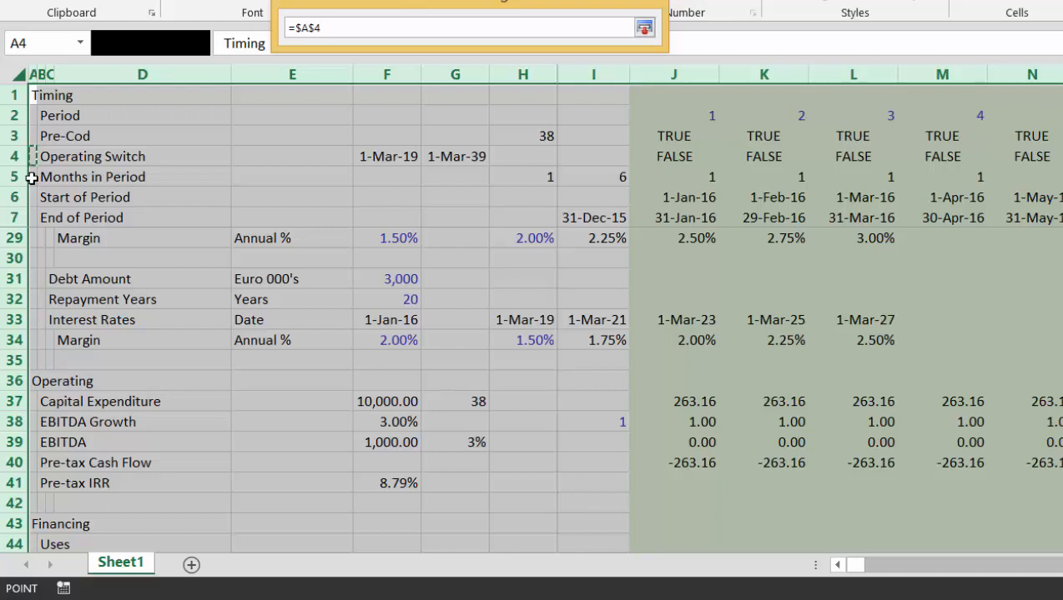
key("F4")
type("=true")
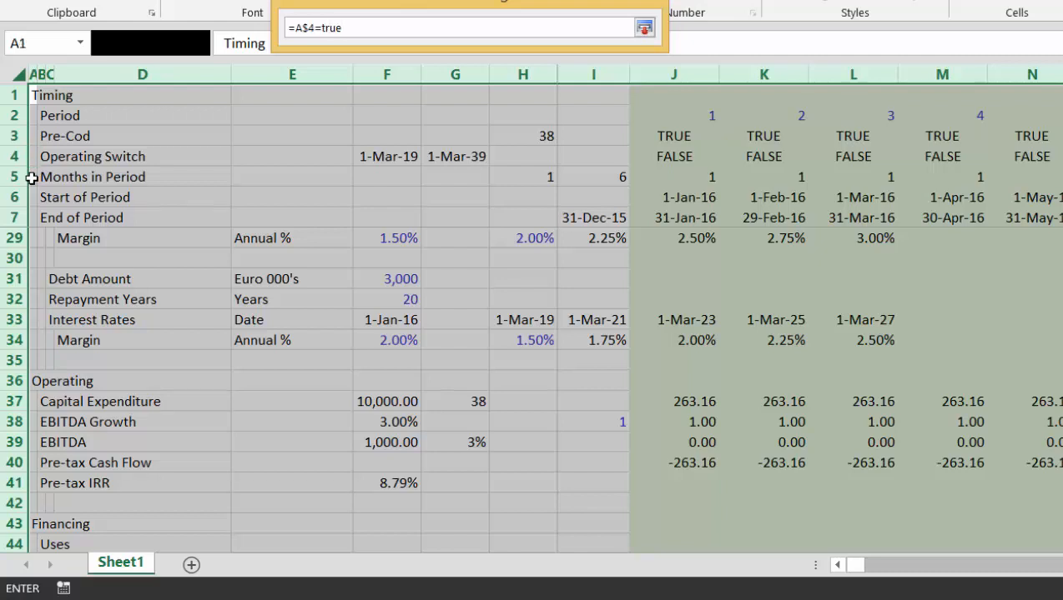
key("Return")
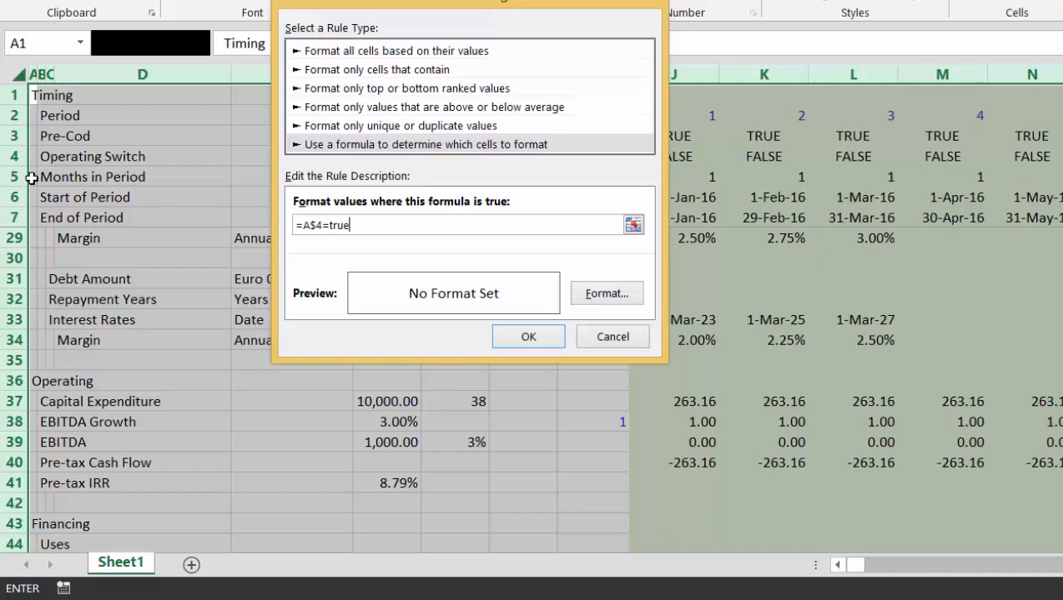
Give the =A$4=true rule a light gray fill and apply it to the sheet
left_click(587, 304)
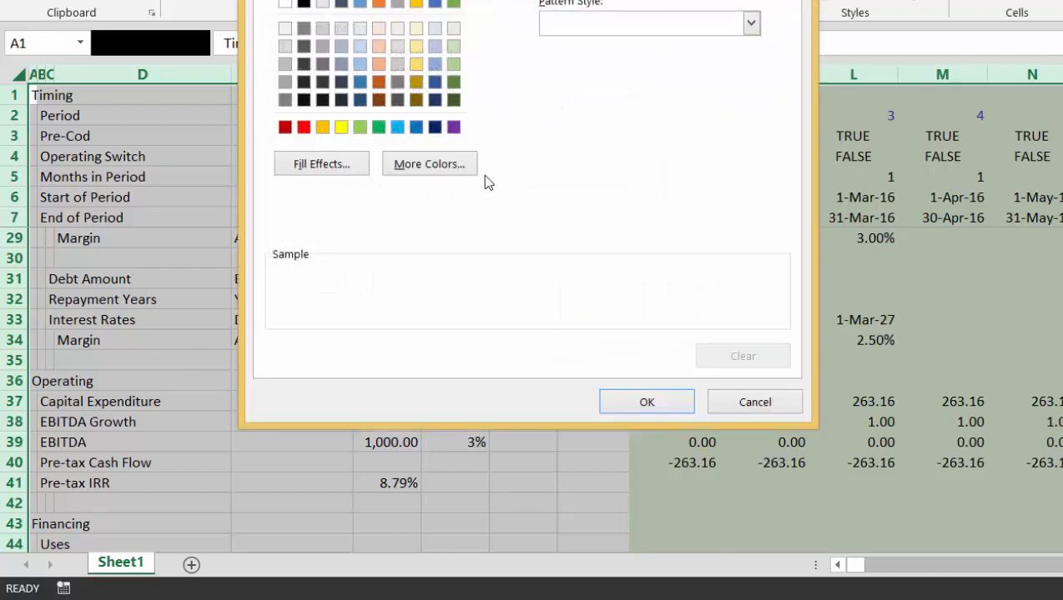
left_click(397, 29)
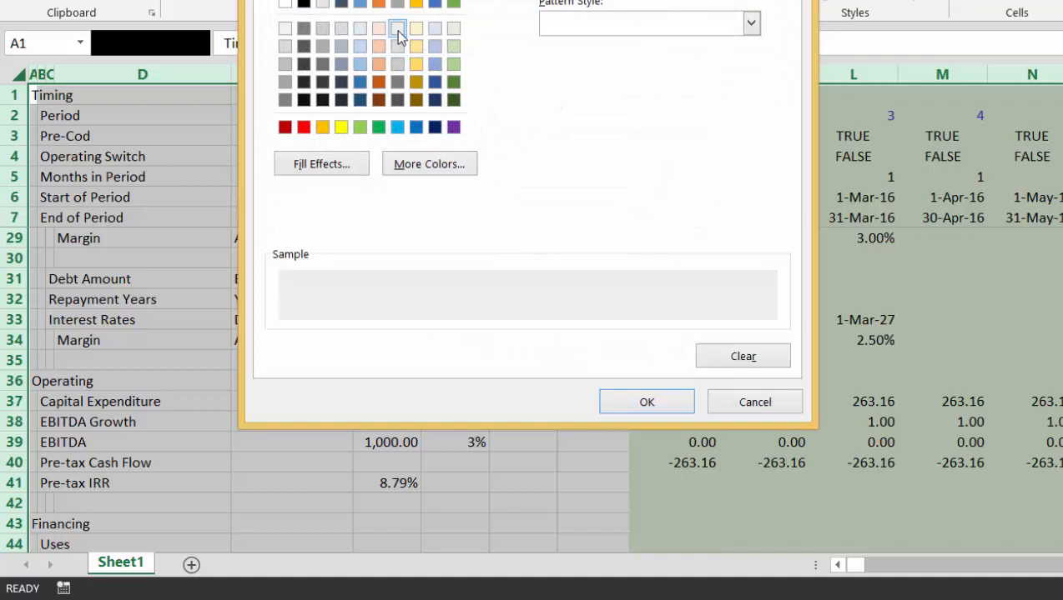
left_click(615, 405)
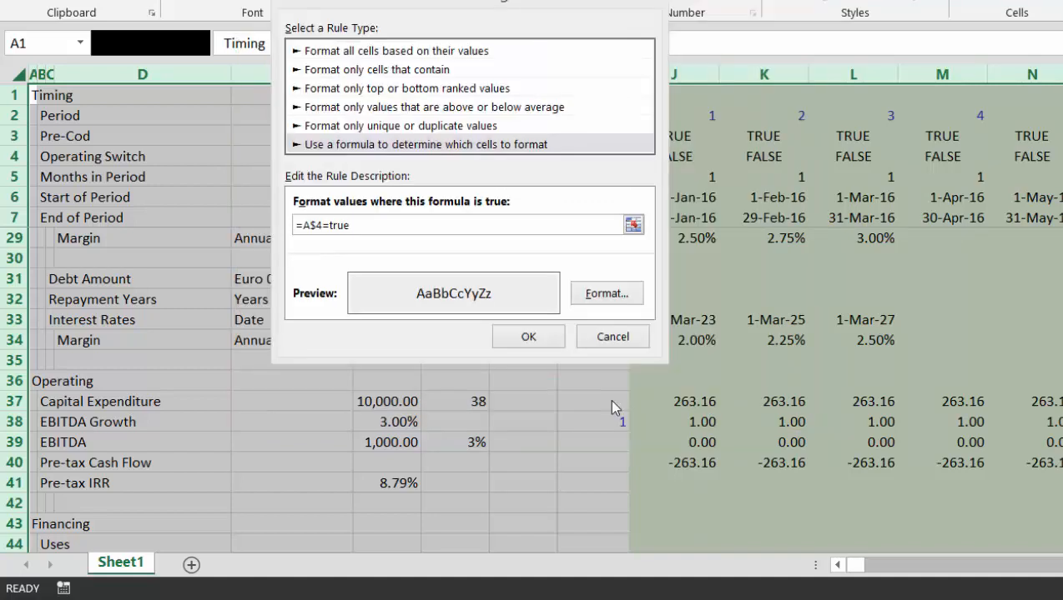
left_click(528, 337)
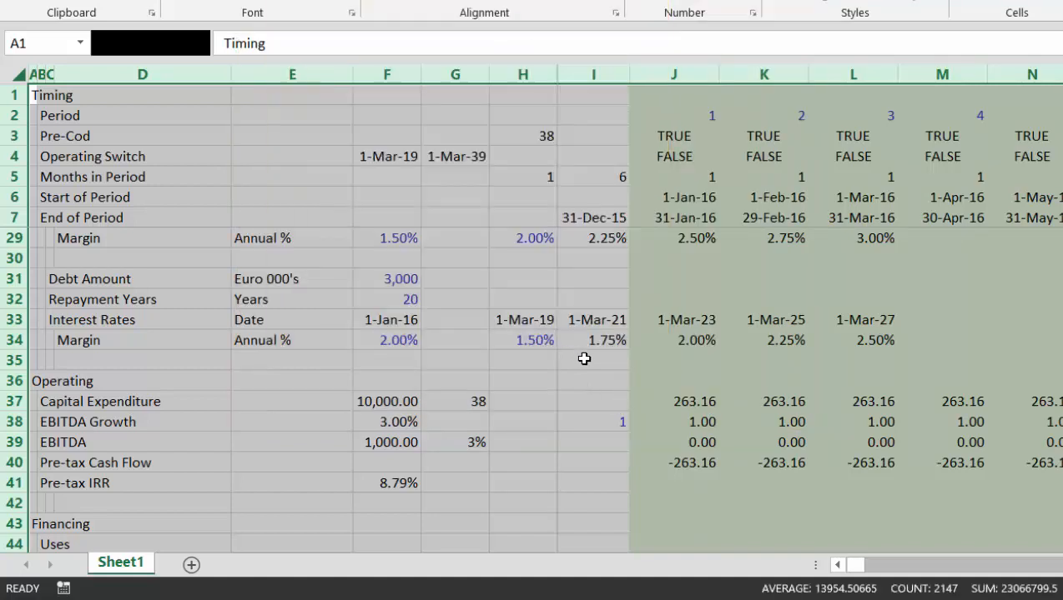
Examine the shading of the pre-COD, operating and post-operating periods across the whole timeline along row 36
left_click(706, 384)
key("Right")
key("Right")
key("Right")
key("Right")
key("Right")
key("Right")
key("Right")
key("Right")
key("Right")
key("Right")
key("Right")
key("Right")
key("Right")
key("Right")
key("Right")
key("Right")
key("Right")
key("Right")
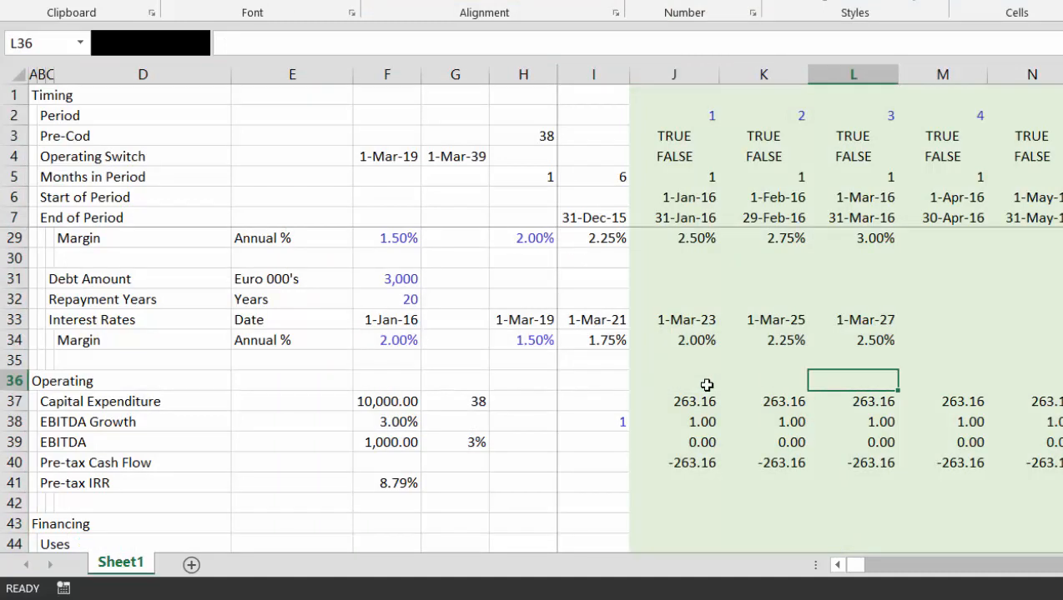
key("Right")
key("Right")
key("Right")
key("Right")
key("Right")
key("Right")
key("Right")
key("Right")
key("Right")
key("Right")
key("Right")
key("Right")
key("Right")
key("Right")
key("Right")
key("Right")
key("Right")
key("Right")
key("Right")
key("Right")
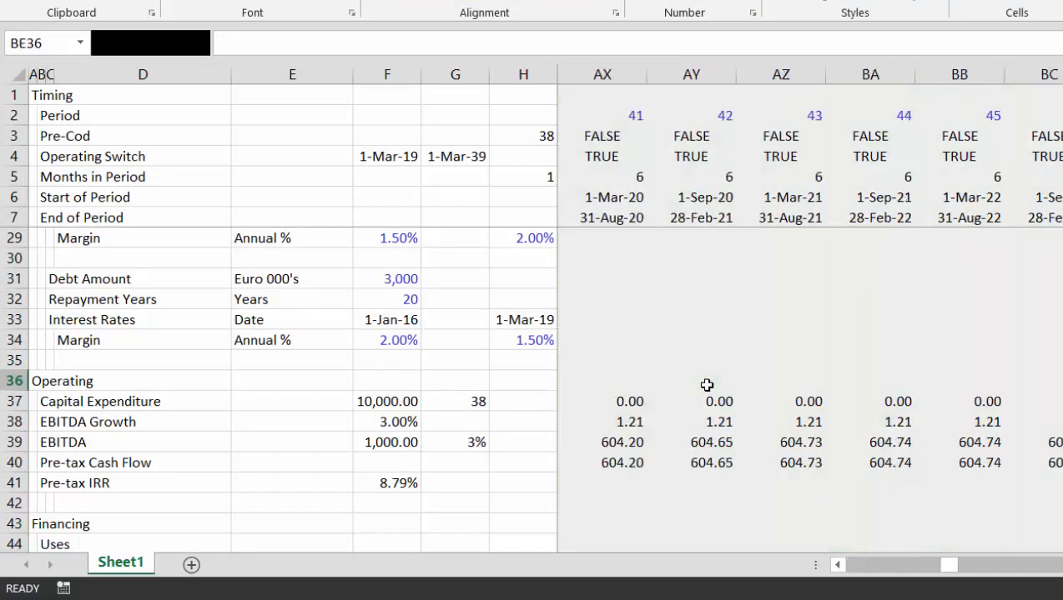
key("ctrl+Right")
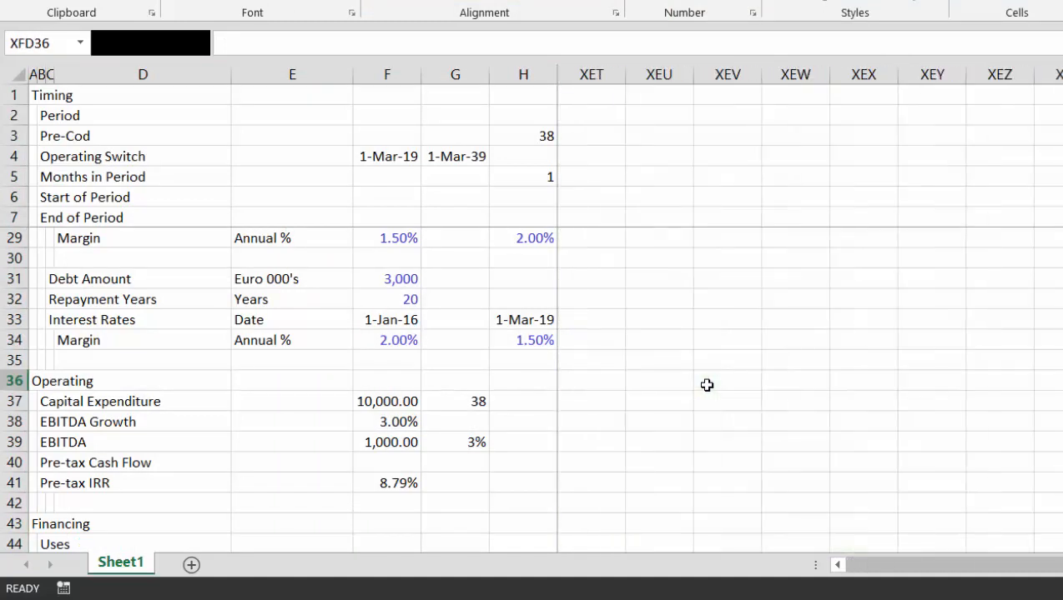
key("ctrl+Left")
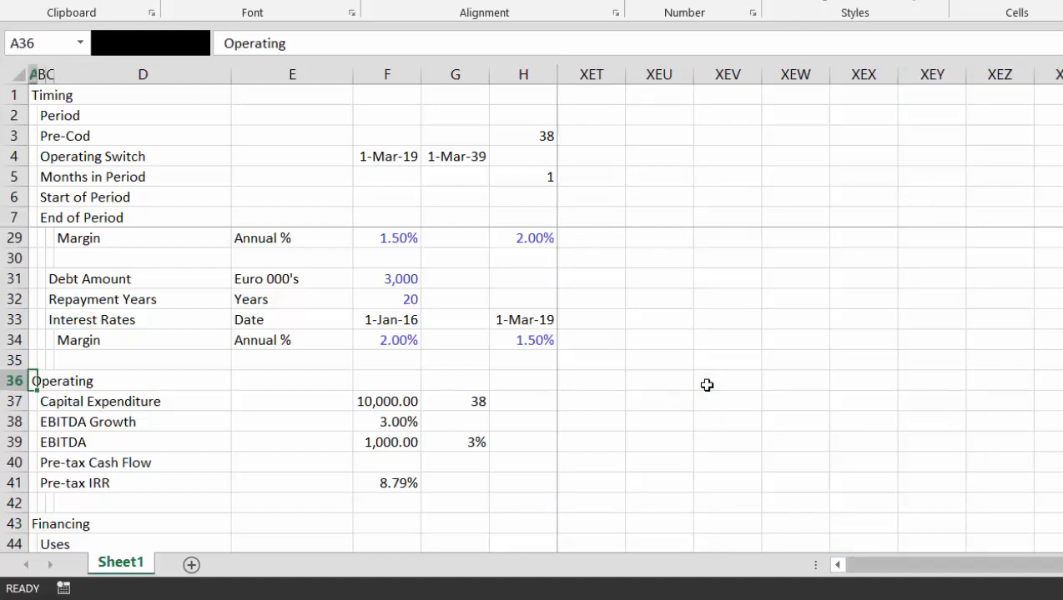
key("Right")
key("Right")
key("Right")
key("Right")
key("Right")
key("Right")
key("Right")
key("Right")
key("Right")
key("Right")
key("Right")
key("Right")
key("Right")
key("Right")
key("Right")
key("Right")
key("Right")
key("Right")
key("Right")
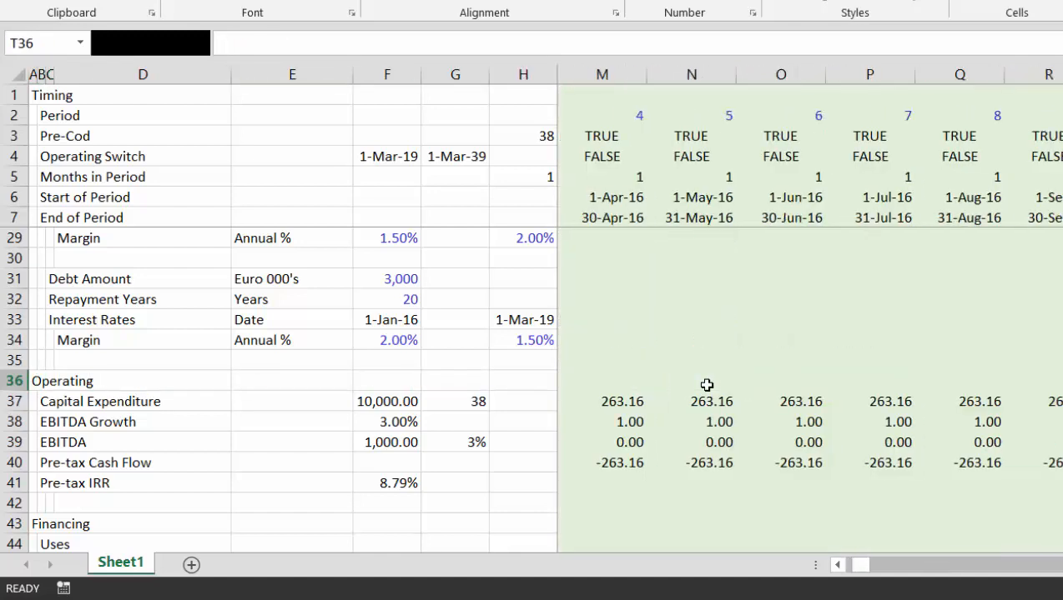
key("Right")
key("Right")
key("Right")
key("Right")
key("Right")
key("Right")
key("Right")
key("Right")
key("Right")
key("Right")
key("Right")
key("Right")
key("Right")
key("Right")
key("Right")
key("Right")
key("Right")
key("Right")
key("Right")
key("Right")
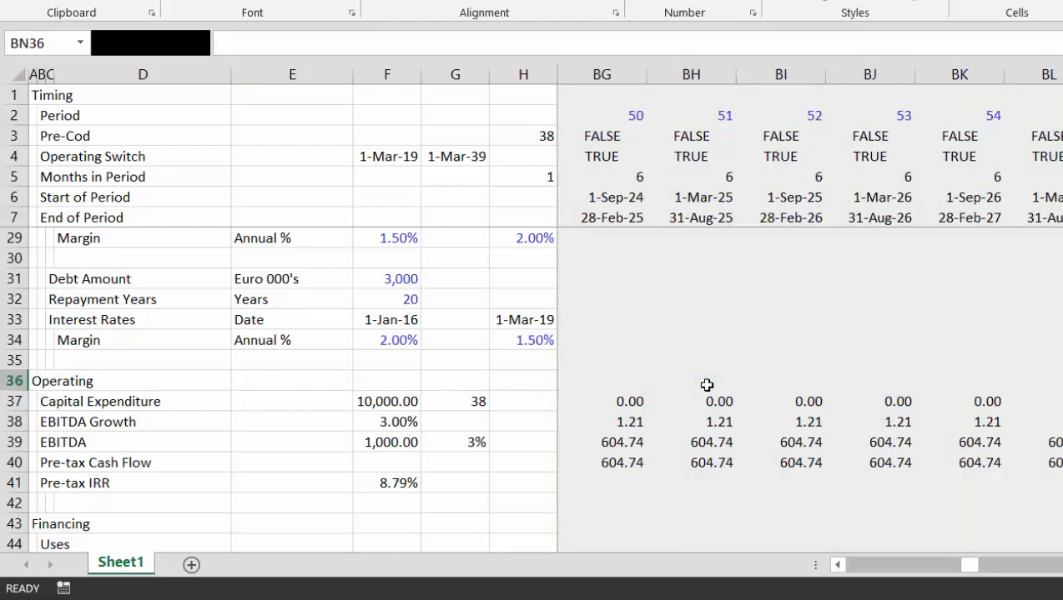
key("Right")
key("Right")
key("Right")
key("Right")
key("Right")
key("Right")
key("Right")
key("Right")
key("Right")
key("Right")
key("Right")
key("Right")
key("Right")
key("Right")
key("Right")
key("Right")
key("Right")
key("Right")
key("Right")
key("Right")
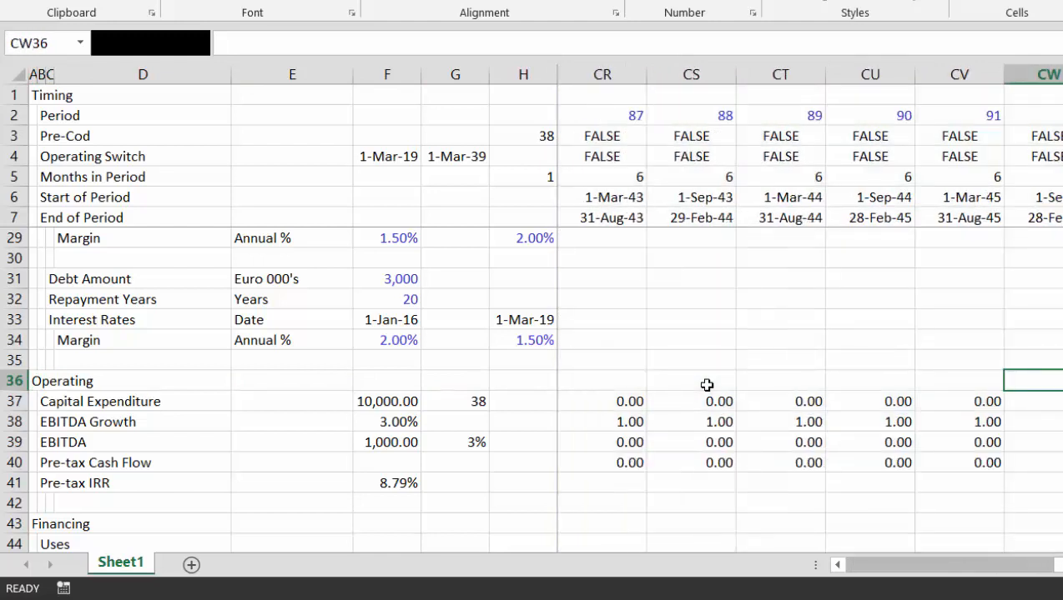
key("Left")
key("Left")
key("Left")
key("Left")
key("Left")
key("Left")
key("Left")
key("Left")
key("Left")
key("Left")
key("Left")
key("Left")
key("Left")
key("Left")
key("Left")
key("Left")
key("Left")
key("ctrl+Left")
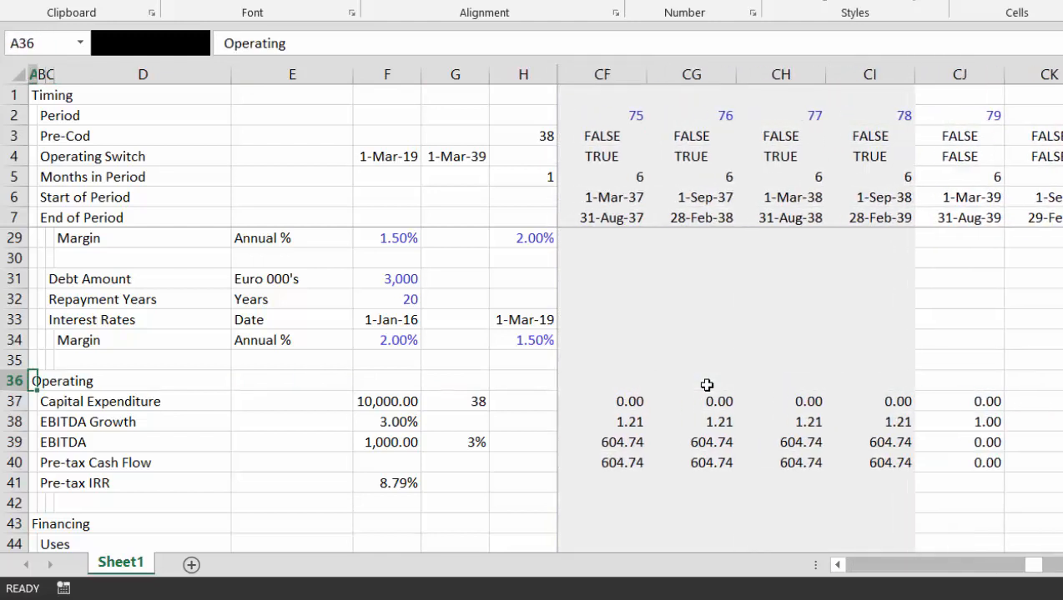
Link the first period's Capital Expenditure under Uses in J45 to the operating capital expenditure with =J37
key("Down")
key("Down")
key("Down")
key("Down")
key("Down")
key("Down")
key("Down")
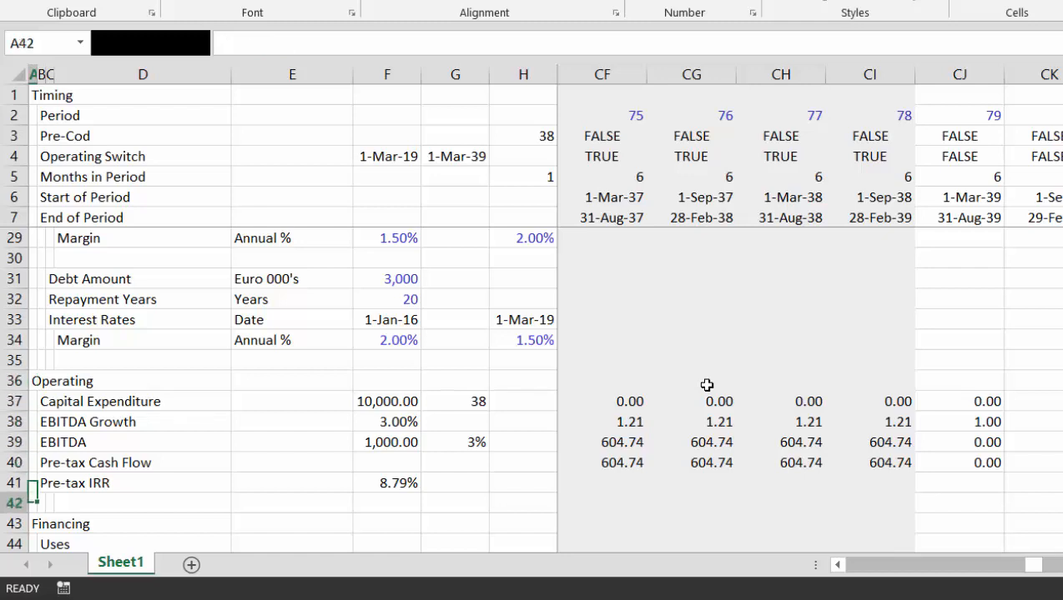
key("Down")
key("Down")
key("Down")
key("Down")
key("Down")
key("Up")
key("Up")
key("Up")
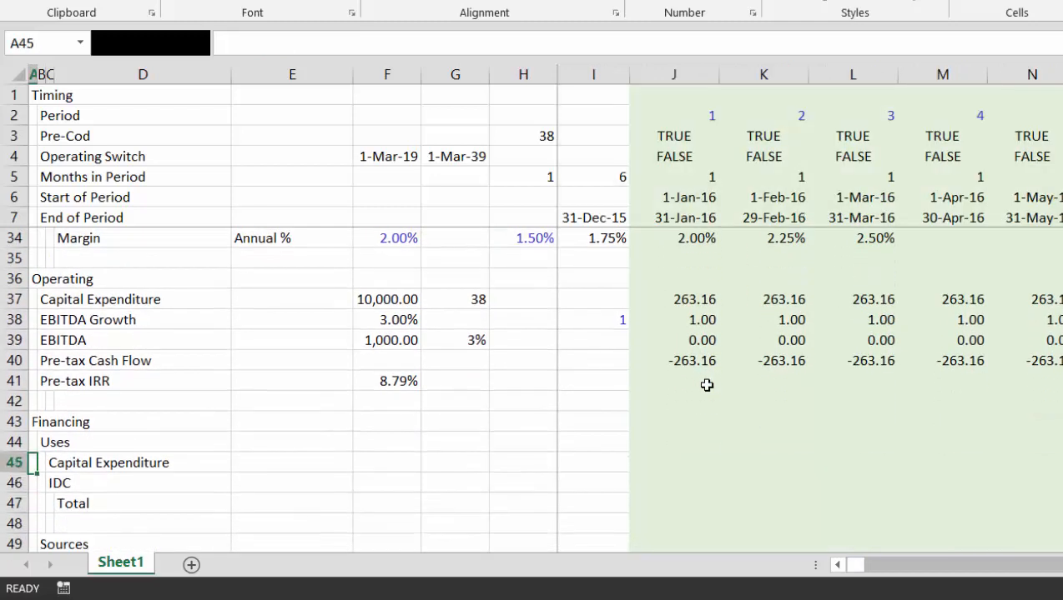
key("Right")
key("Right")
key("Right")
key("Right")
key("Right")
key("Right")
key("Right")
key("Right")
key("Right")
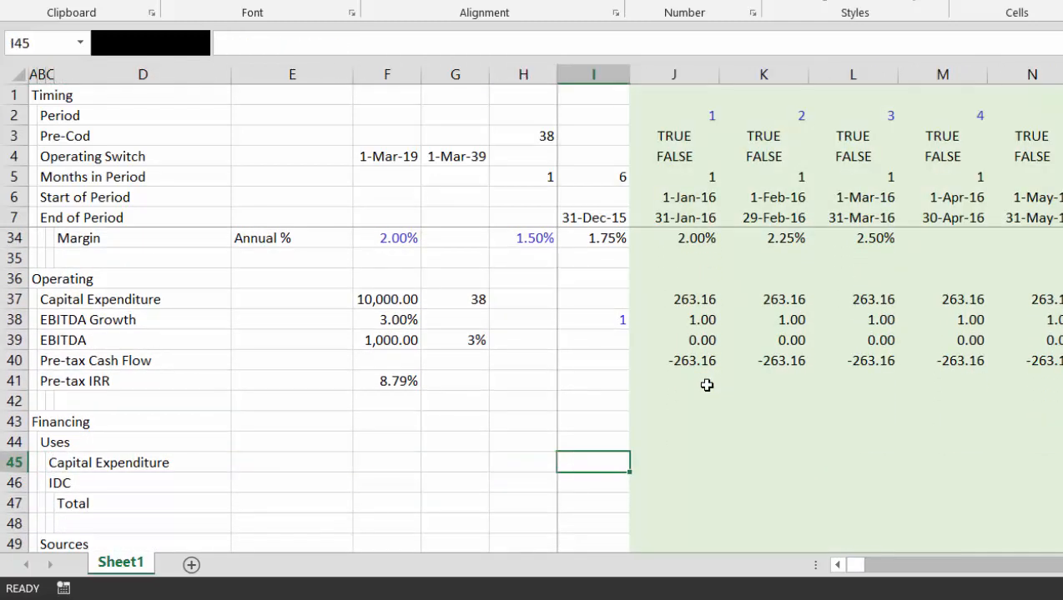
type("=")
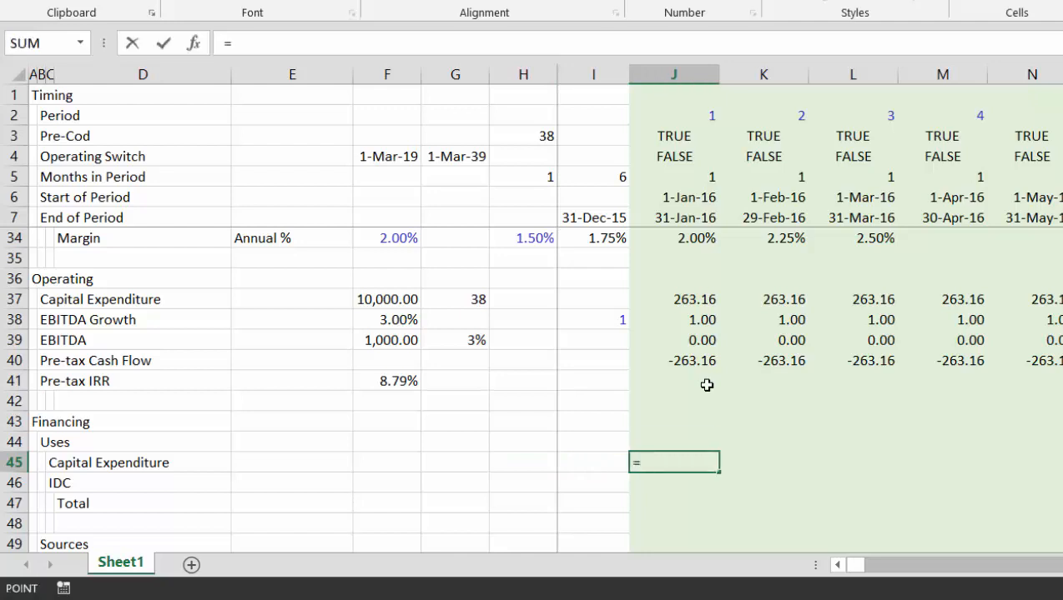
key("Up")
key("Up")
key("Up")
key("Up")
key("Up")
key("Up")
key("Up")
key("Up")
key("ctrl+Return")
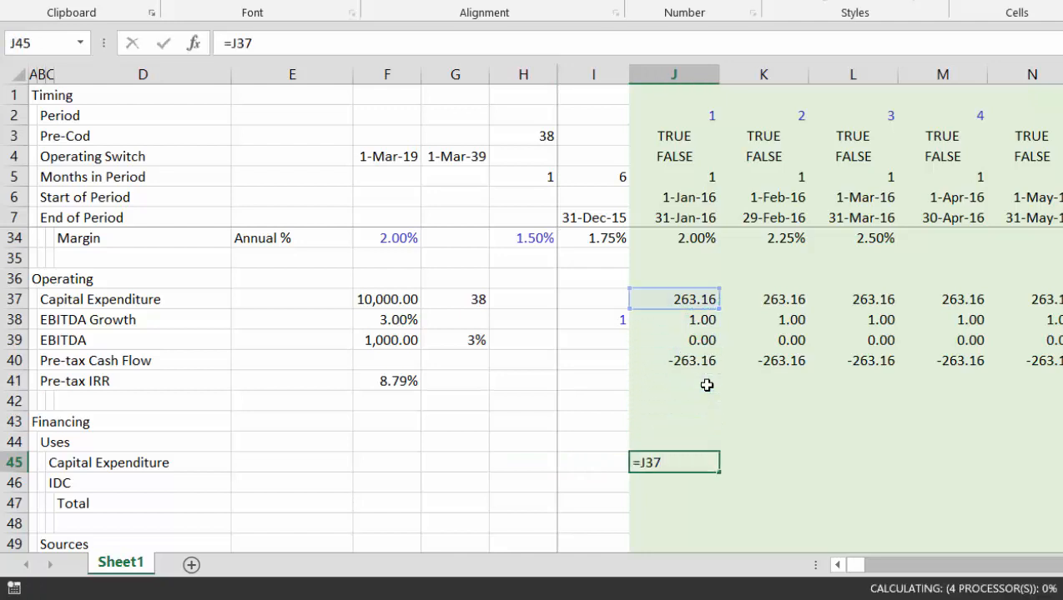
Enter =J62+J73 in J46 as the first period's IDC under Uses, referencing the Debt 1 and Debt 2 schedules
key("Down")
key("Down")
key("Up")
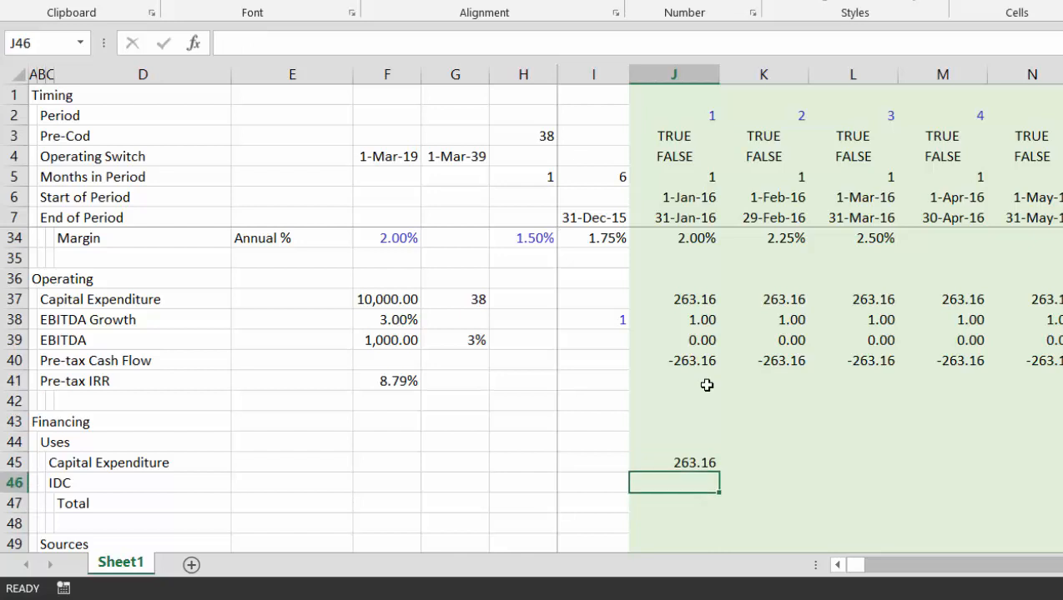
type("=")
key("Down")
key("Down")
key("Down")
key("Down")
key("Down")
key("Down")
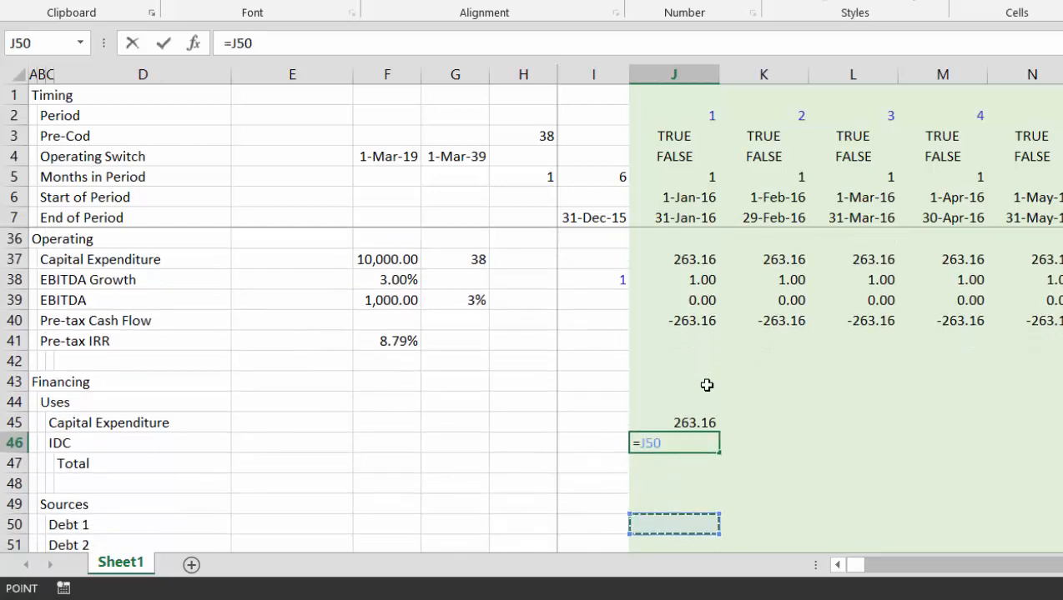
key("Down")
key("Down")
key("Down")
key("Down")
key("Down")
key("Down")
key("Down")
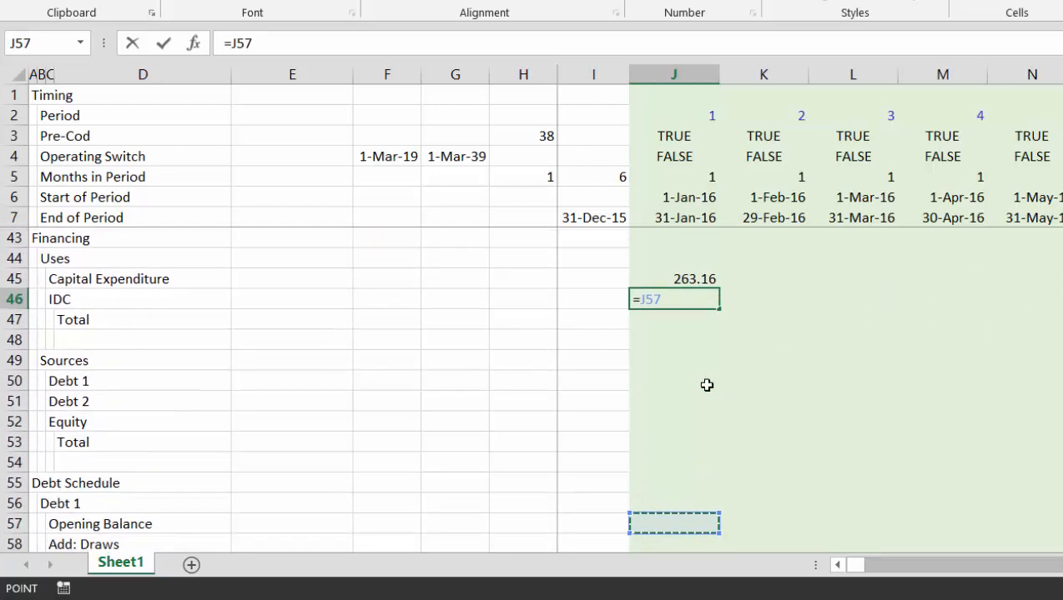
key("Down")
key("Down")
key("Down")
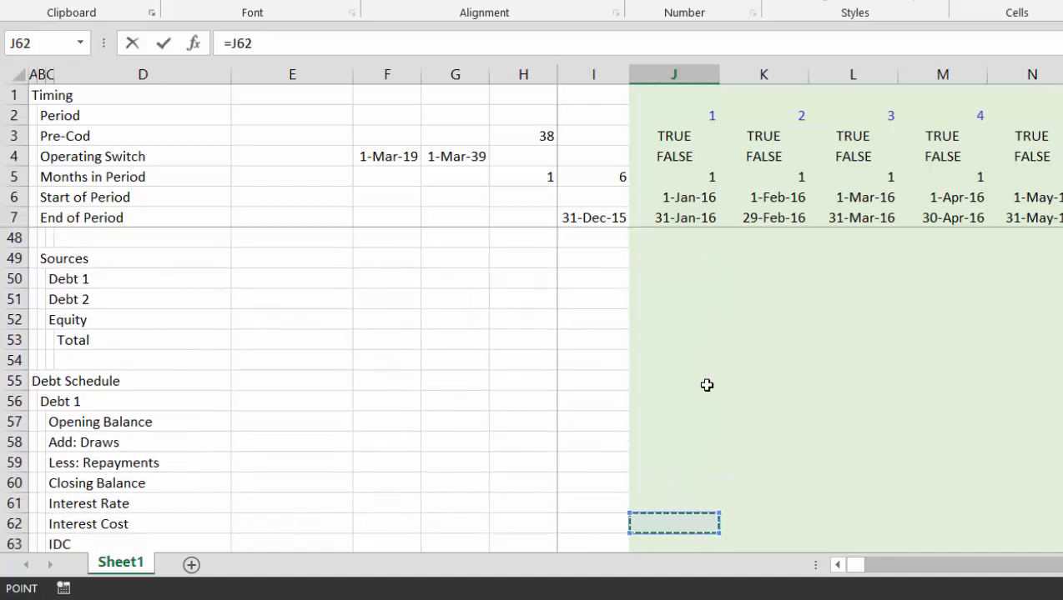
key("Down")
key("Up")
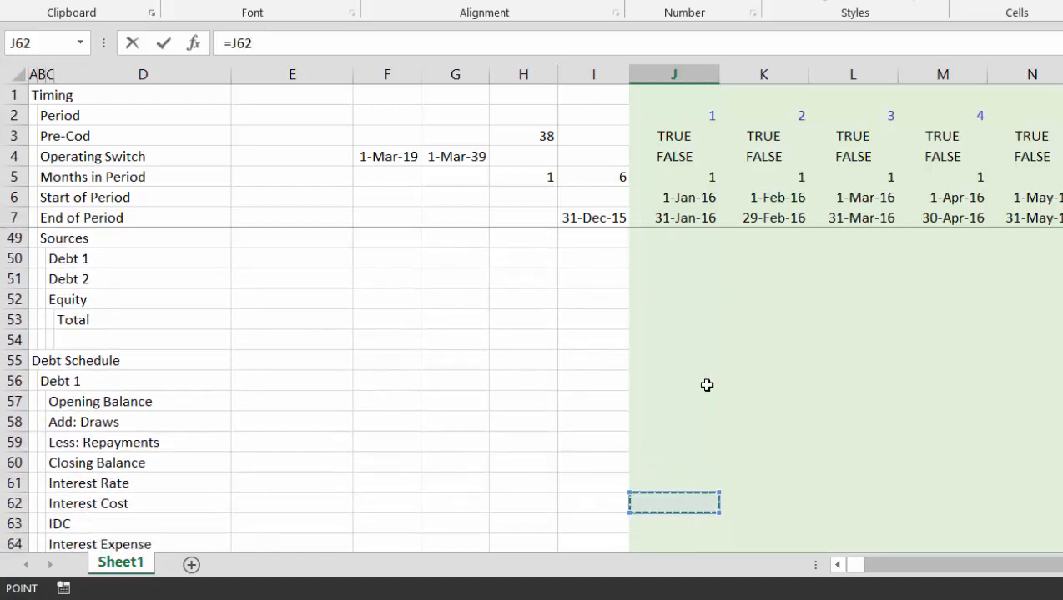
type("+")
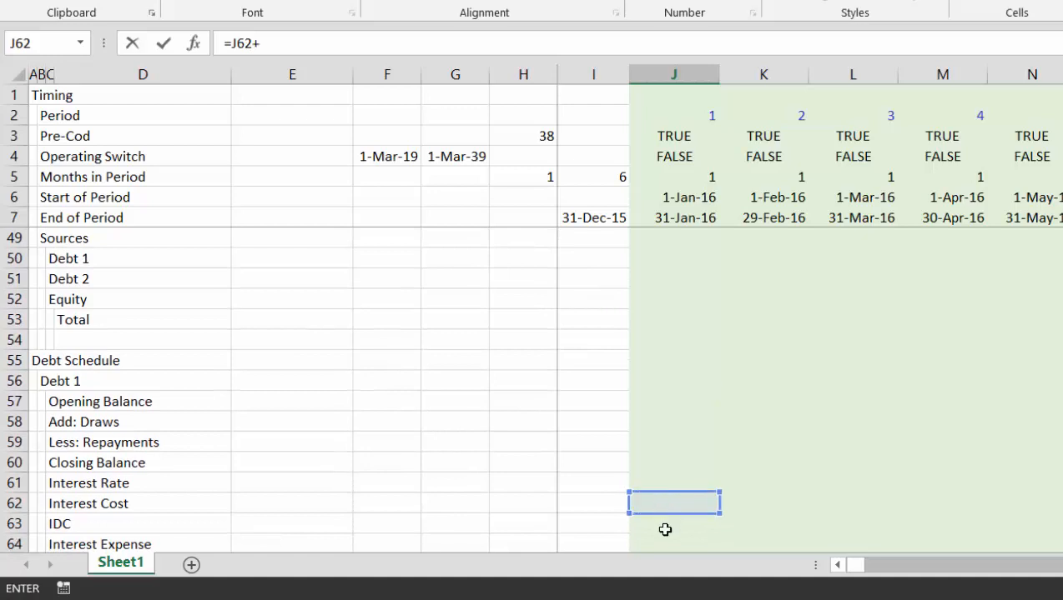
key("Down")
key("Down")
key("Down")
key("Down")
key("Down")
key("Down")
key("Down")
key("Down")
key("Down")
key("Down")
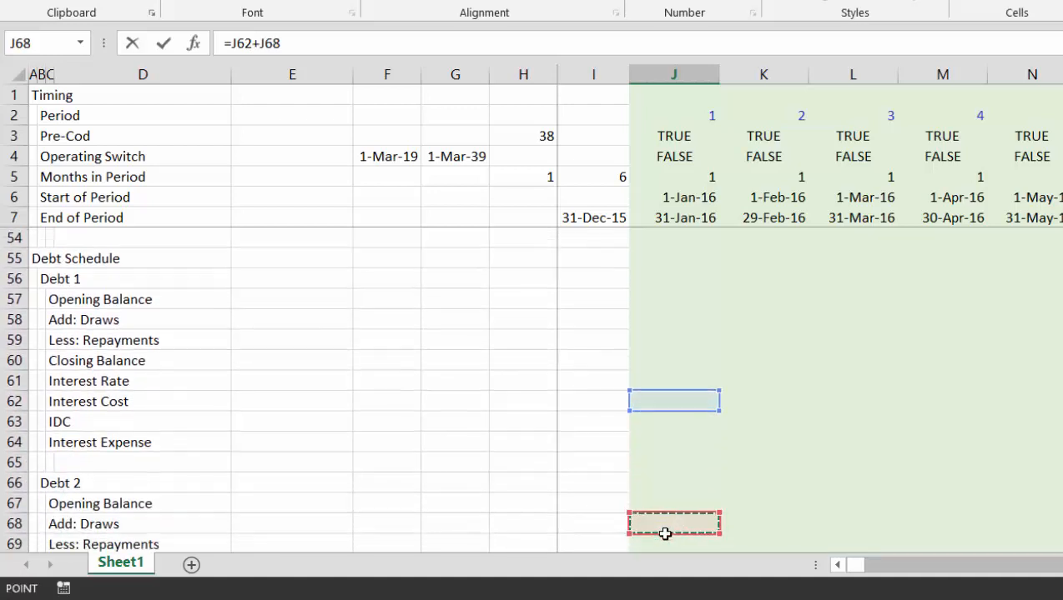
key("Down")
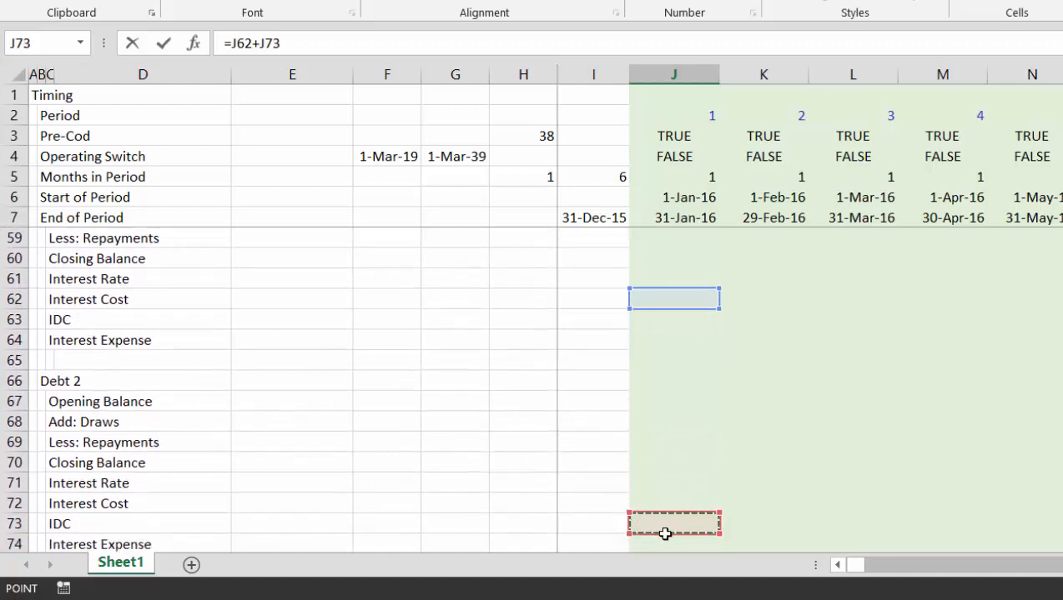
key("Down")
key("Up")
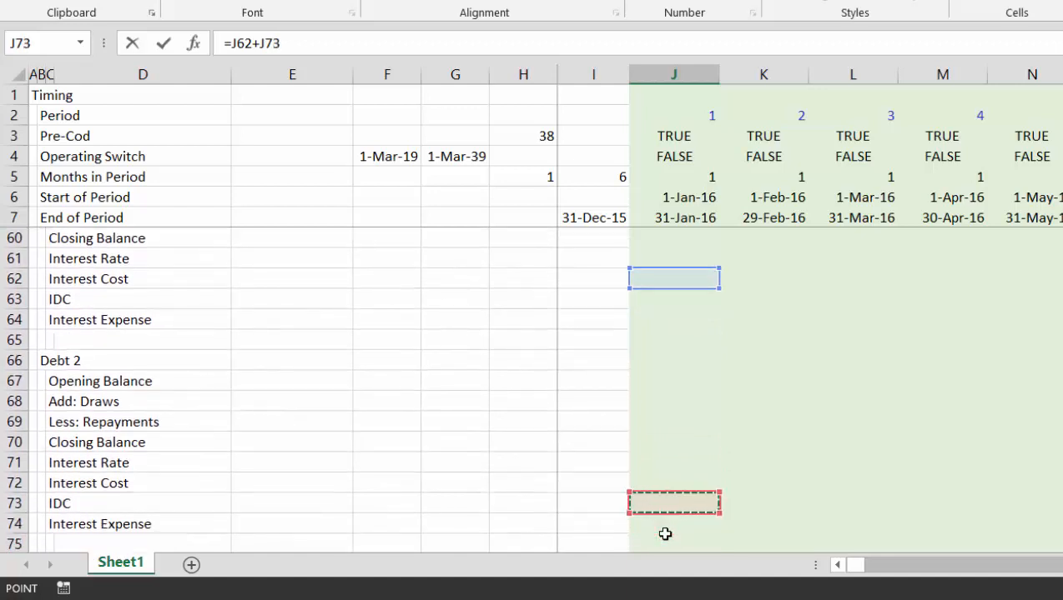
key("ctrl+Return")
Review the operating rows and debt assumptions above the Financing section
key("Up")
key("Up")
key("Up")
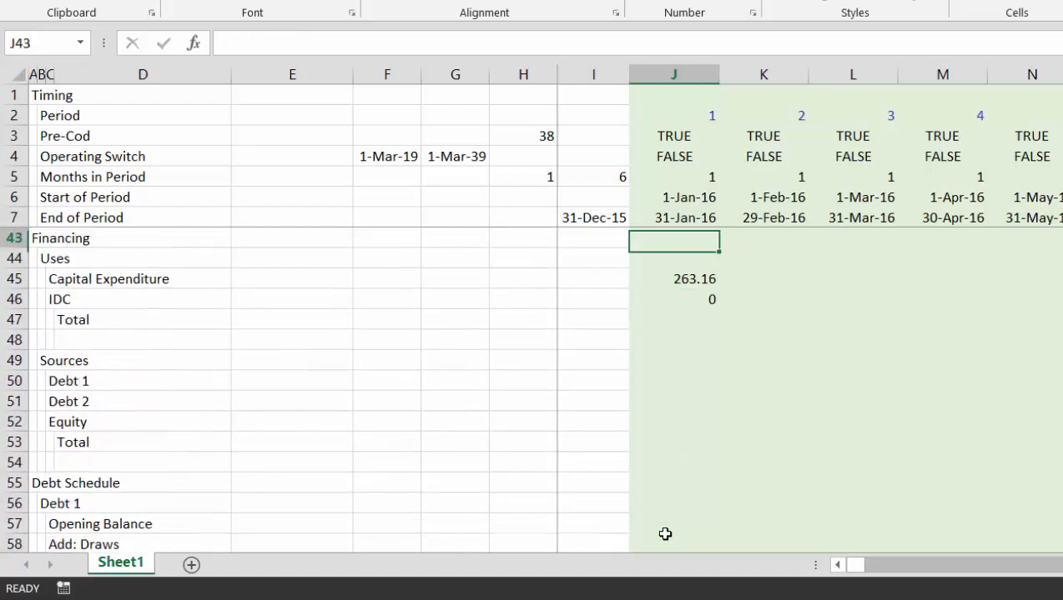
key("Up")
key("Up")
key("Up")
key("Up")
key("Up")
key("Up")
key("Up")
key("Up")
key("Up")
key("Up")
key("Up")
key("Up")
key("Up")
key("Down")
key("Down")
key("Down")
key("Down")
key("Down")
key("Down")
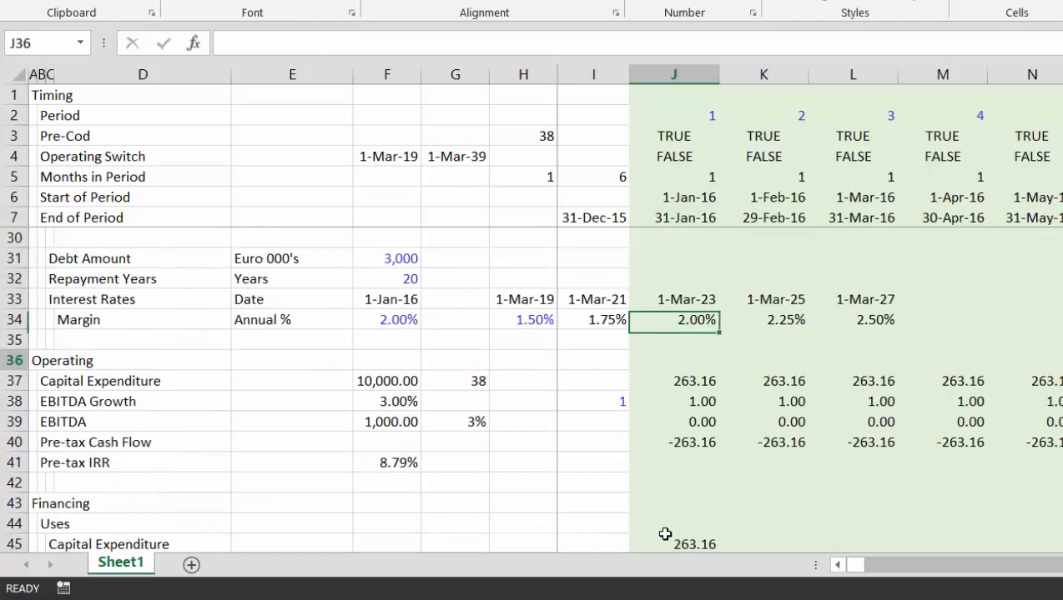
Total the first period's Uses in J47 with =SUM(J45:J46)
key("Down")
key("Down")
key("Down")
key("Down")
key("Down")
key("Down")
key("Down")
key("Down")
key("Down")
key("Down")
key("Down")
key("Down")
key("Down")
key("Down")
key("Up")
key("Up")
key("Up")
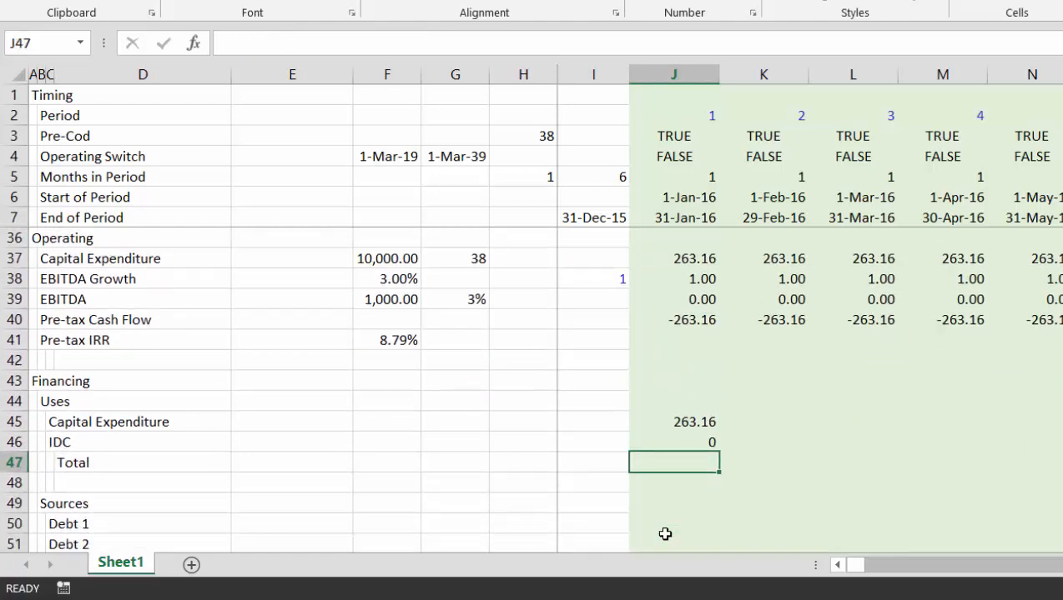
key("alt+equal")
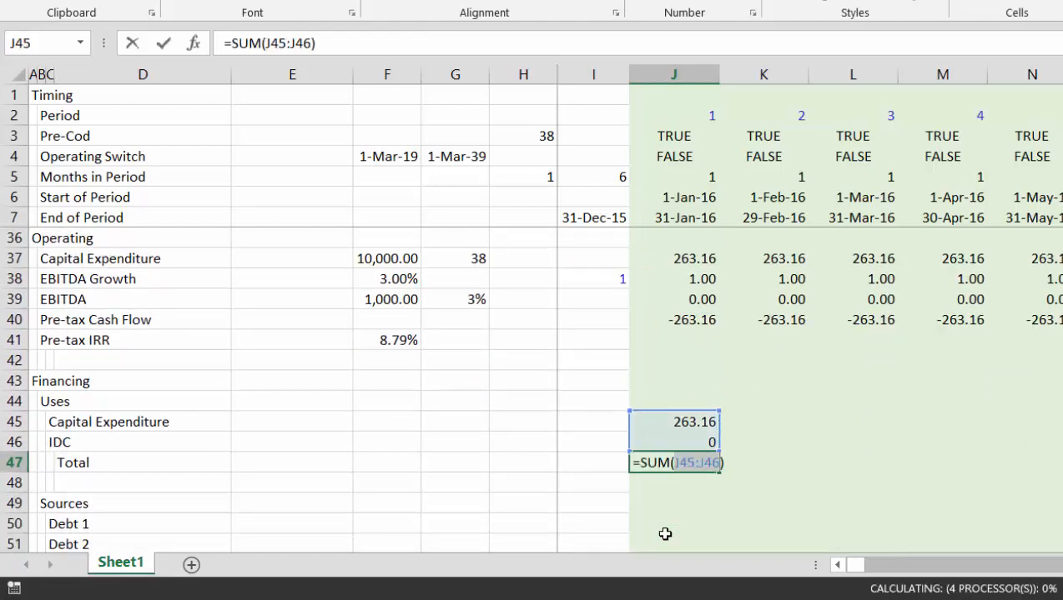
key("Return")
Select the Debt 1 cell F50 under Sources and recalculate the workbook
key("Down")
key("Down")
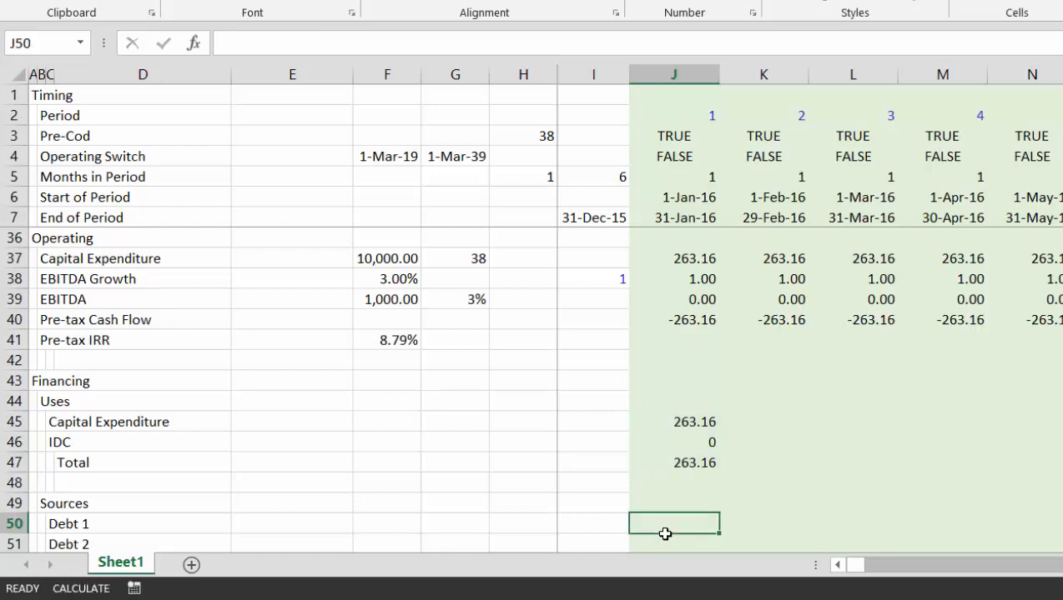
key("Up")
key("Left")
key("Left")
key("Left")
key("Left")
key("Right")
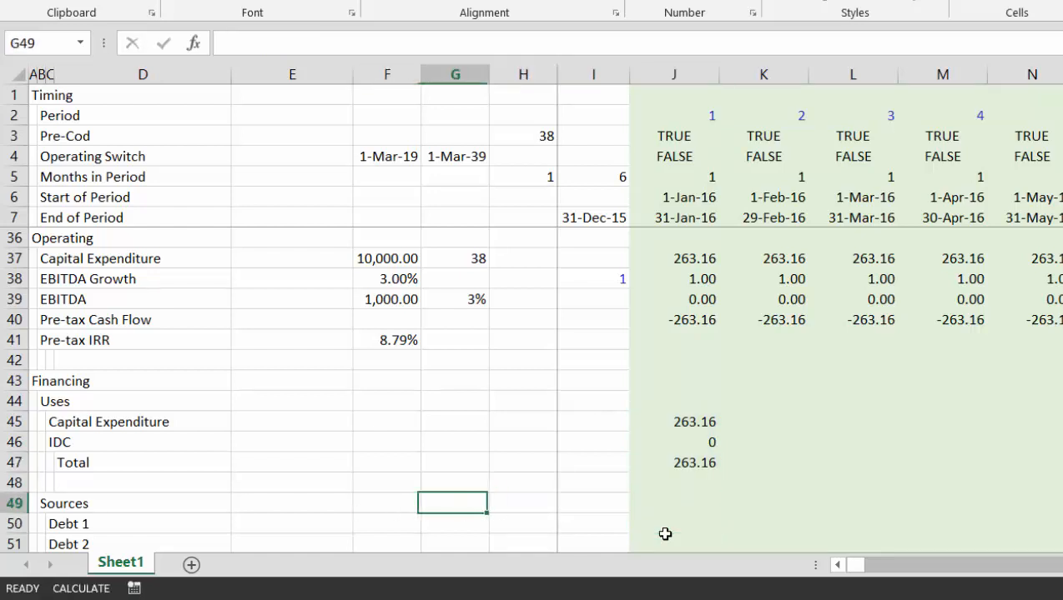
key("Left")
key("Left")
key("Down")
key("Right")
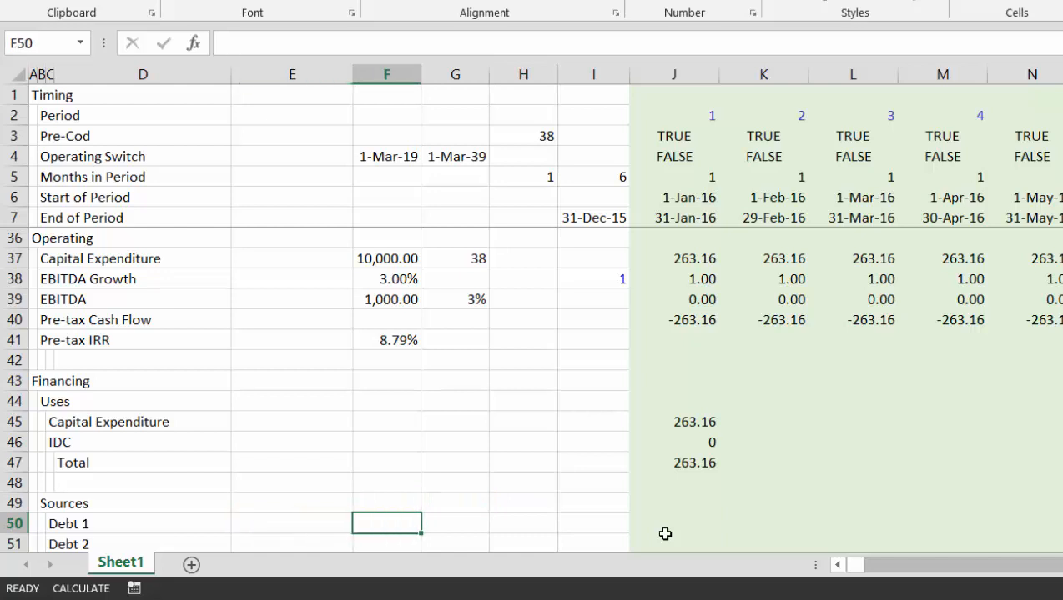
key("F9")
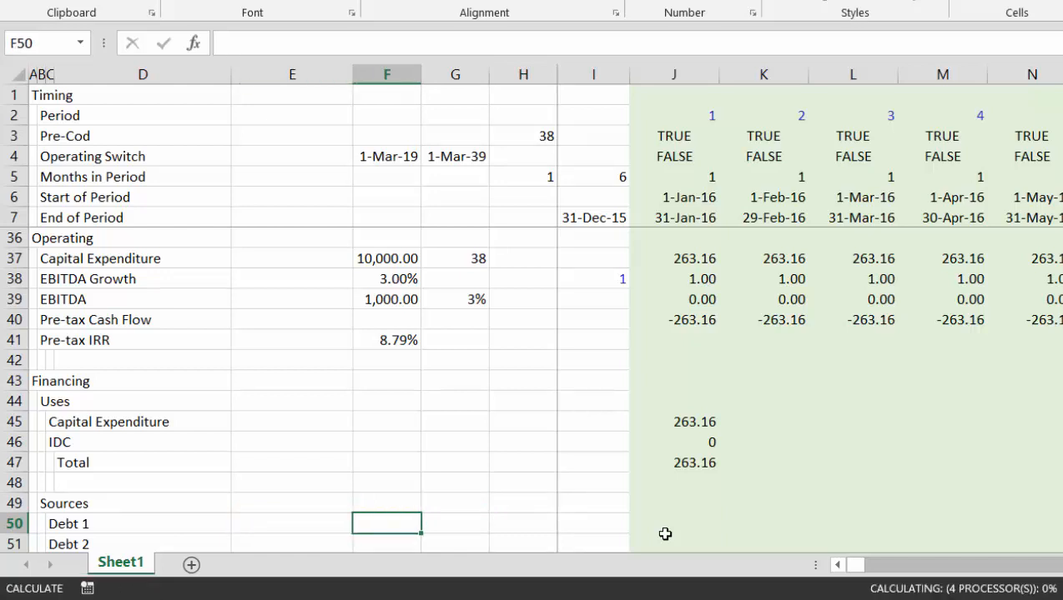
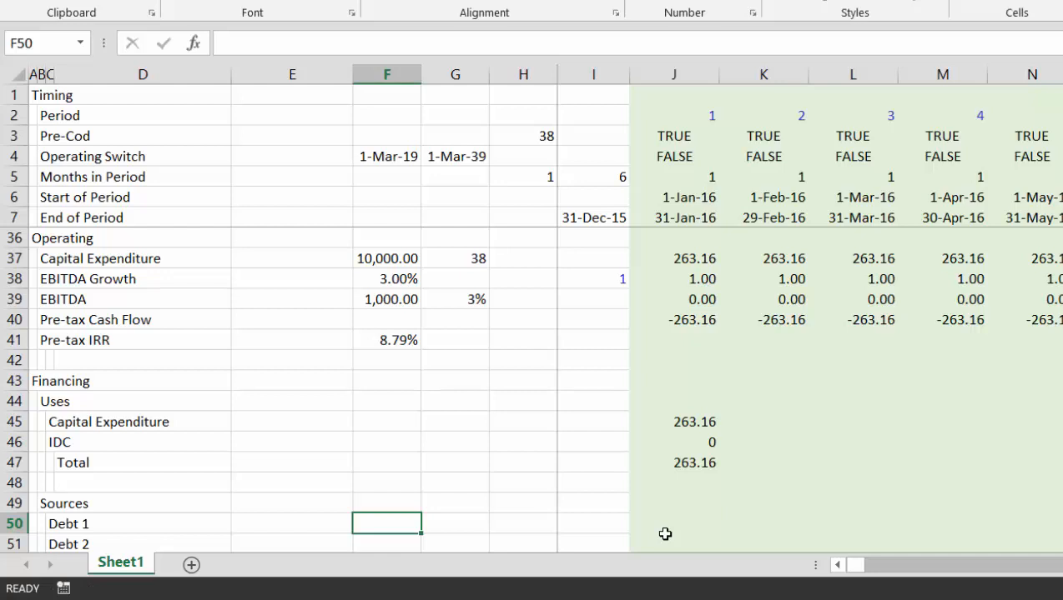
Link the Debt 1 amount under Sources in F50 to the first debt amount in the Debt Assumptions with =F26
type("=")
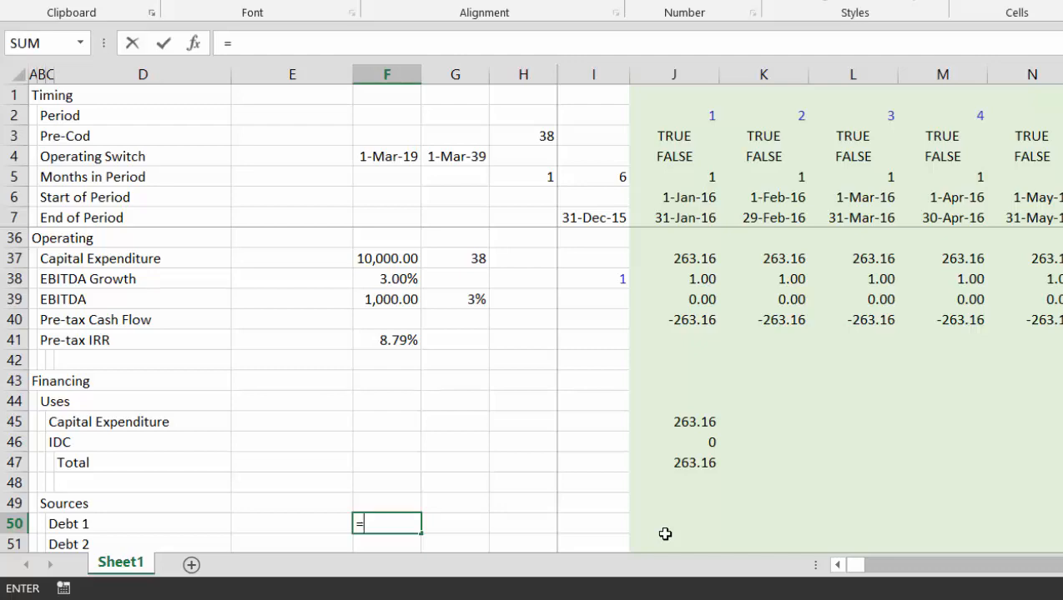
key("Up")
key("Up")
key("Up")
key("Up")
key("Up")
key("Up")
key("Up")
key("Up")
key("Up")
key("Up")
key("Up")
key("Up")
key("Up")
key("Up")
key("Up")
key("Up")
key("Up")
key("Up")
key("Up")
key("Up")
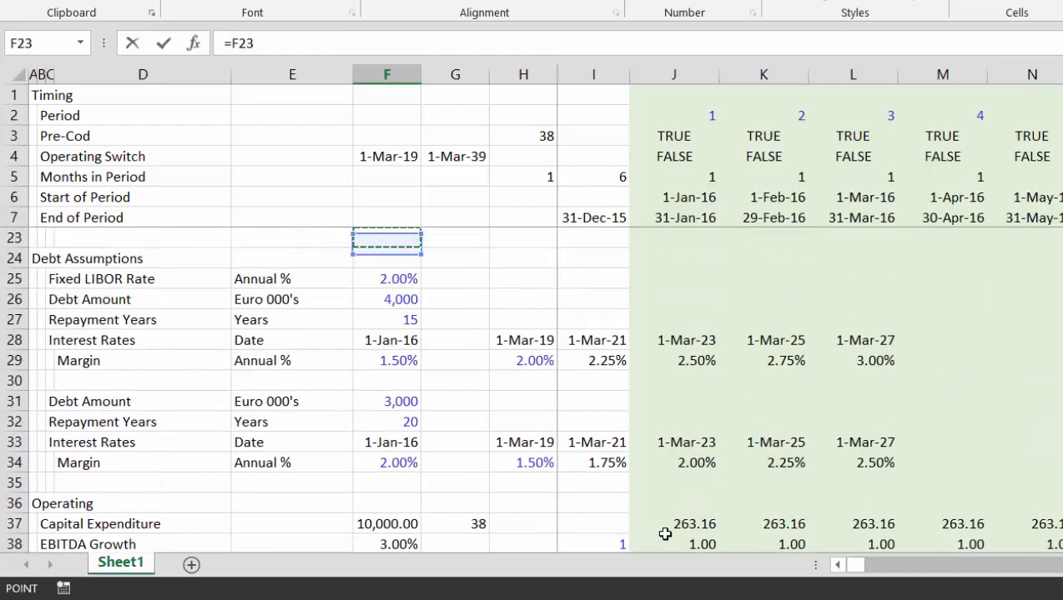
key("Up")
key("Up")
key("Up")
key("Up")
key("Down")
key("Down")
key("Down")
key("Down")
key("Down")
key("Down")
key("Down")
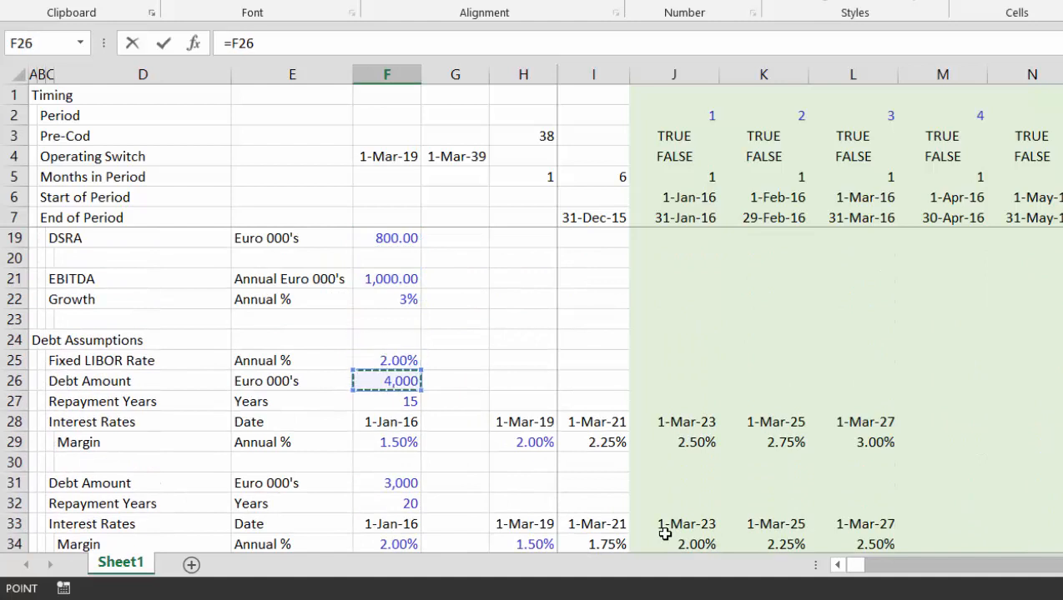
key("ctrl+Return")
key("Down")
key("Down")
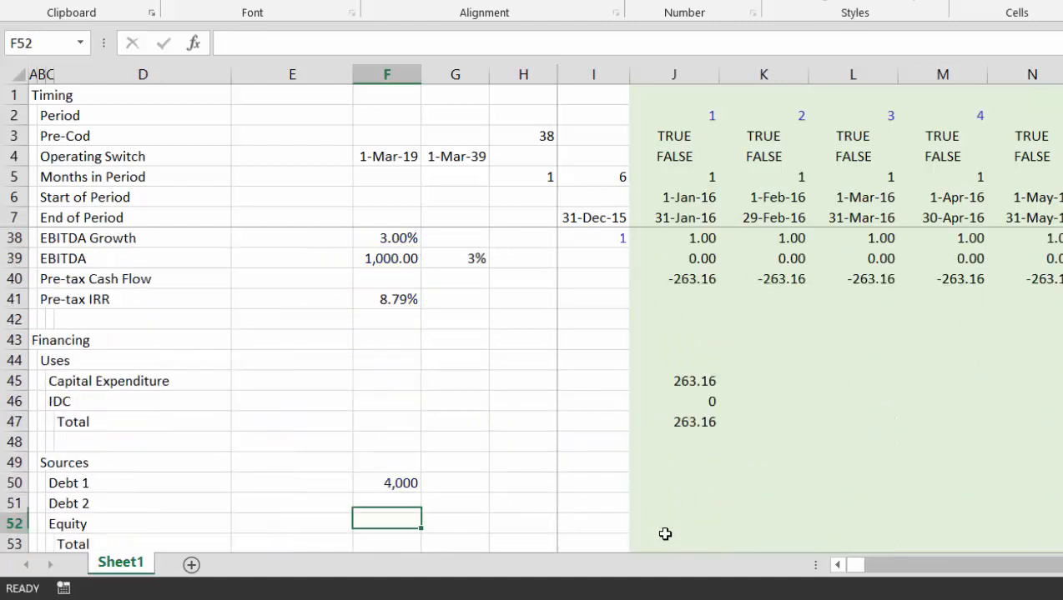
Enter the first period's share of total Capital Expenditure in the Debt 1 row, J50, with =J45/SUM(45:45)
key("Up")
key("Up")
key("Right")
key("Right")
key("Right")
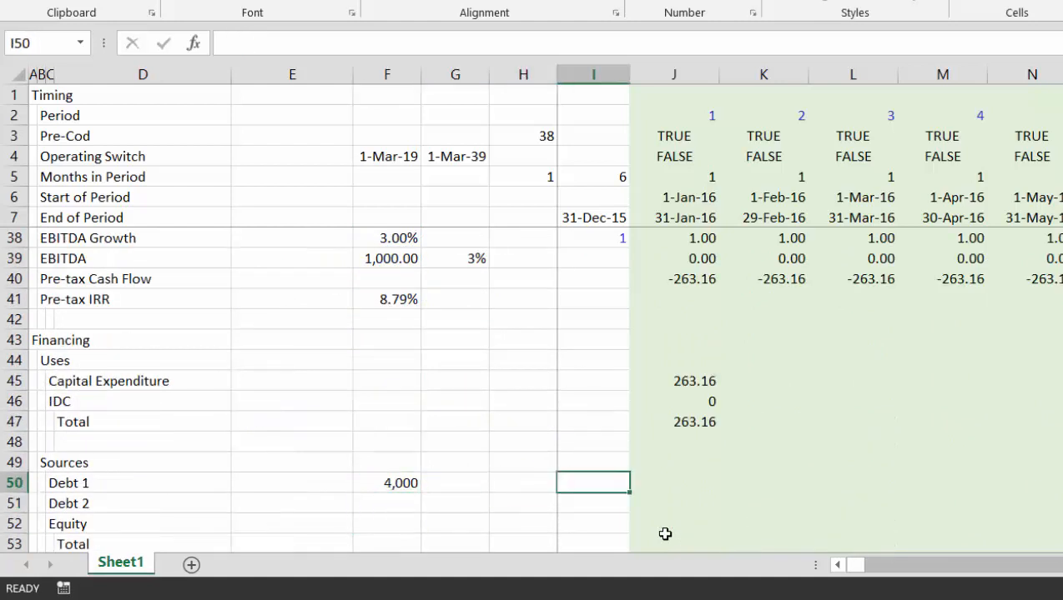
key("Right")
type("=")
key("Up")
key("Up")
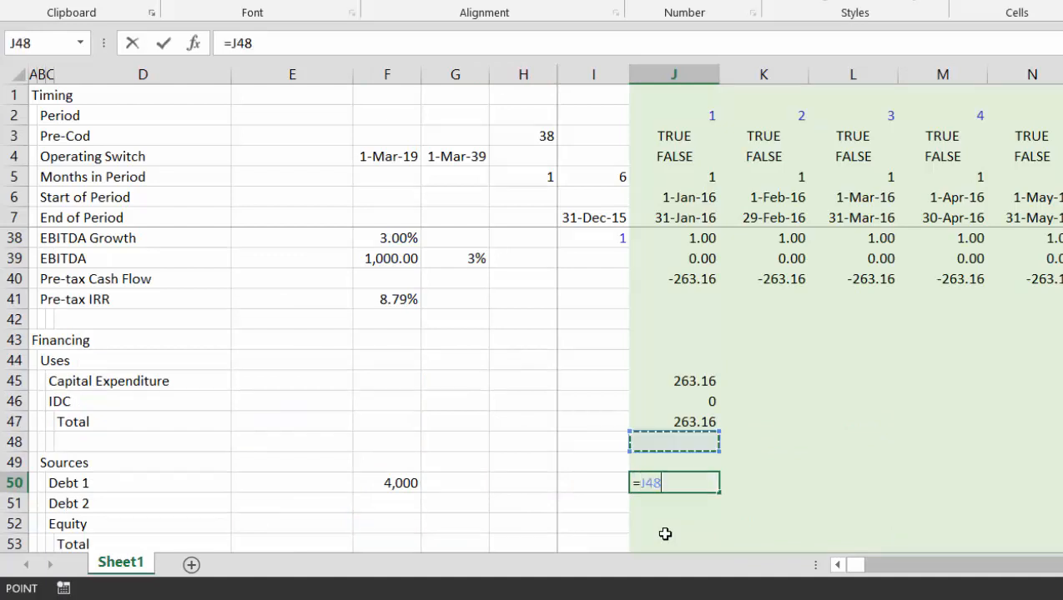
key("Up")
key("Up")
key("Up")
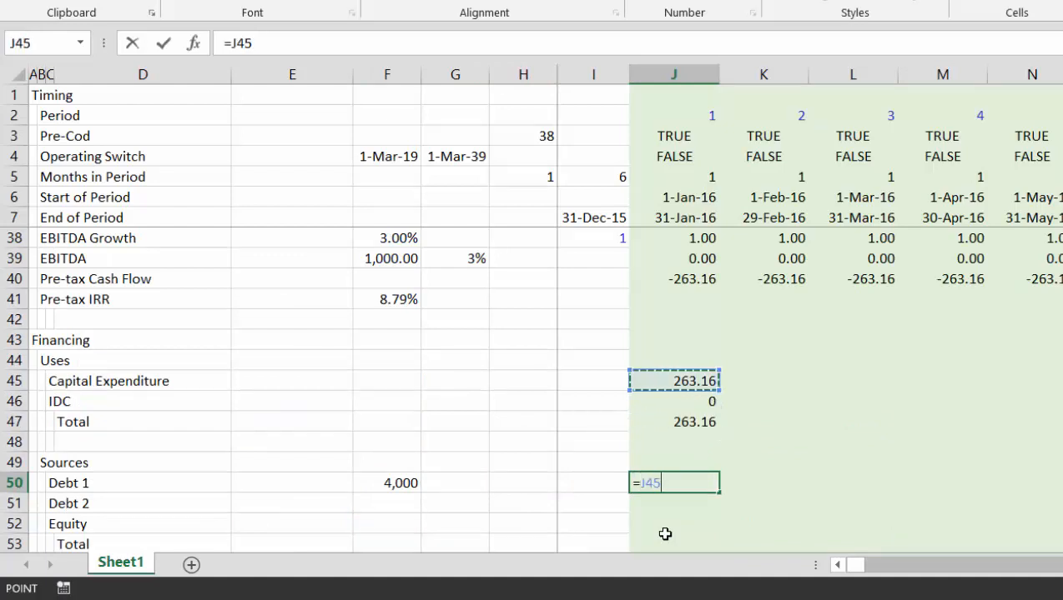
type("/sum")
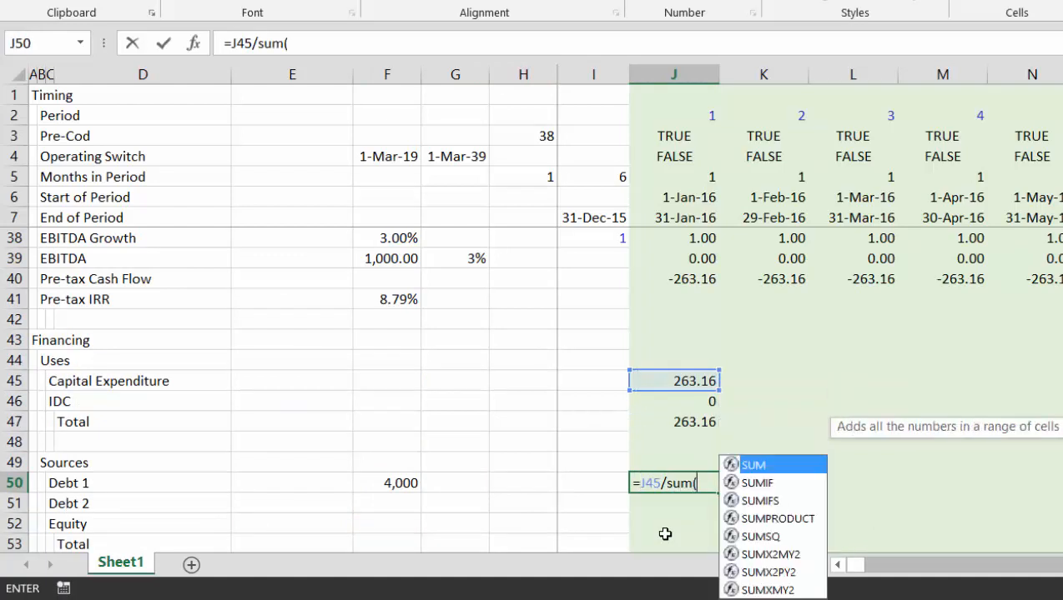
type("(")
key("Up")
key("Up")
key("Up")
key("Up")
key("Up")
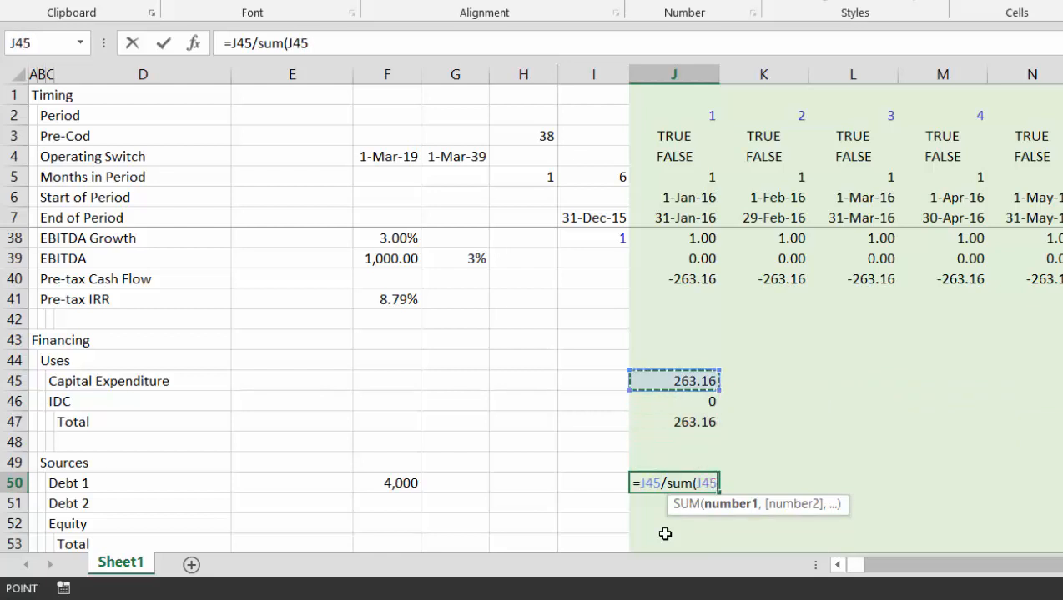
key("shift+space")
key("Return")
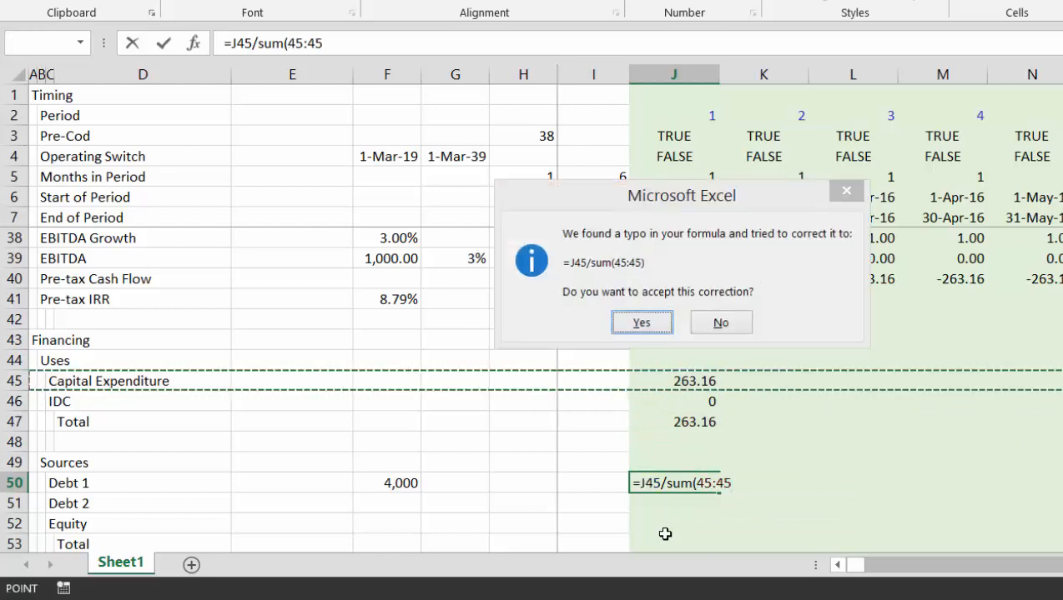
key("Return")
key("Down")
key("Up")
key("Up")
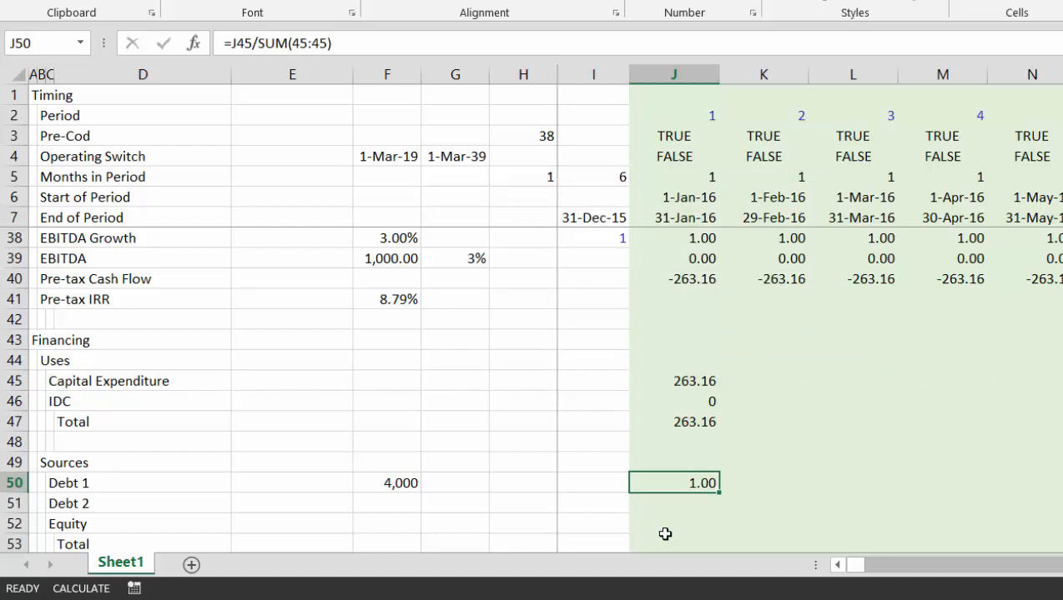
Multiply the J50 formula by the Debt 1 amount in F50, giving =J45/SUM(45:45)*F50
key("F2")
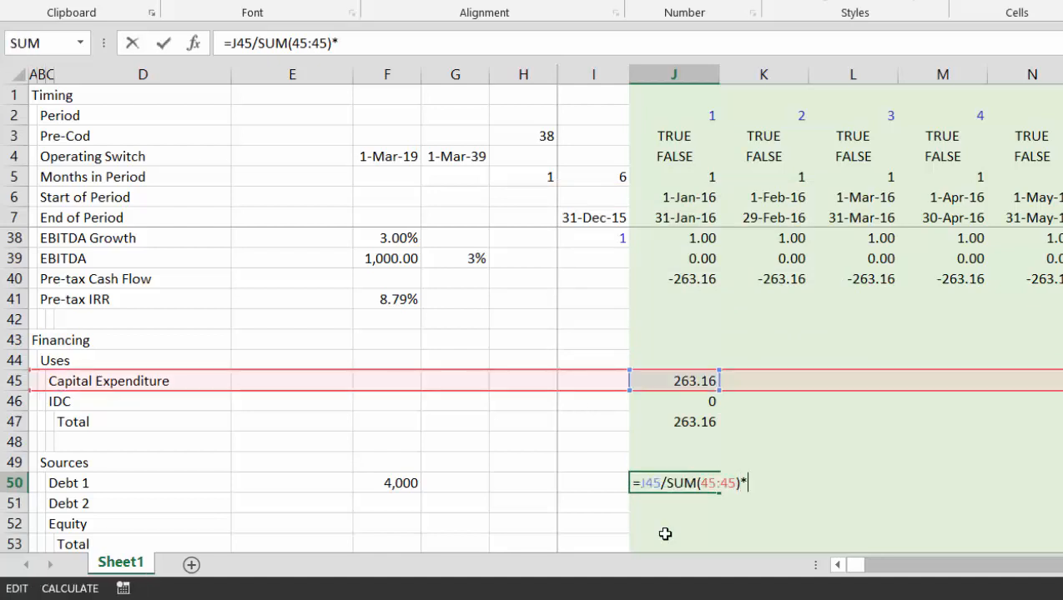
type("*")
left_click(394, 480)
key("Return")
key("Down")
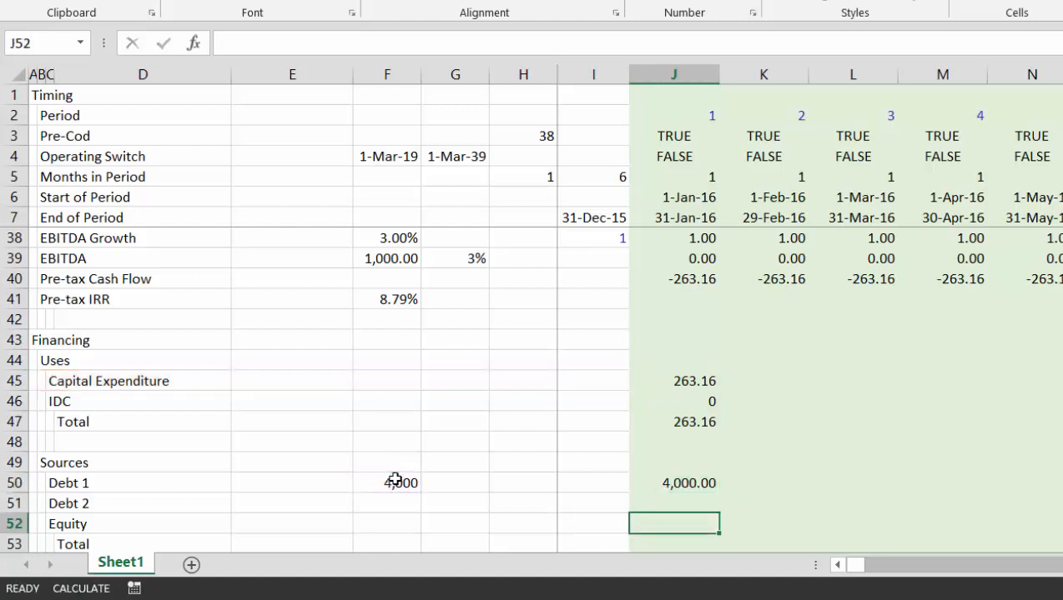
Link the Debt 2 amount under Sources in F51 to the second debt amount in the Debt Assumptions with =F31
key("Up")
key("Left")
key("Left")
key("Left")
key("Left")
type("=")
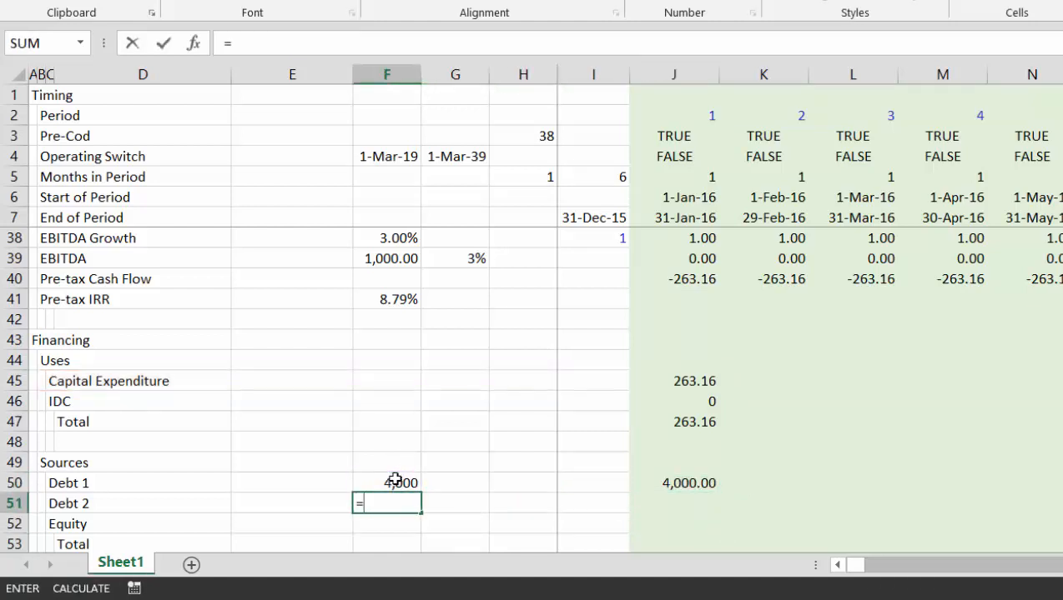
key("Up")
key("Up")
key("Up")
key("Up")
key("Up")
key("Up")
key("Up")
key("Up")
key("Up")
key("Up")
key("Up")
key("Up")
key("Up")
key("Up")
key("Up")
key("Up")
key("Up")
key("Up")
key("Up")
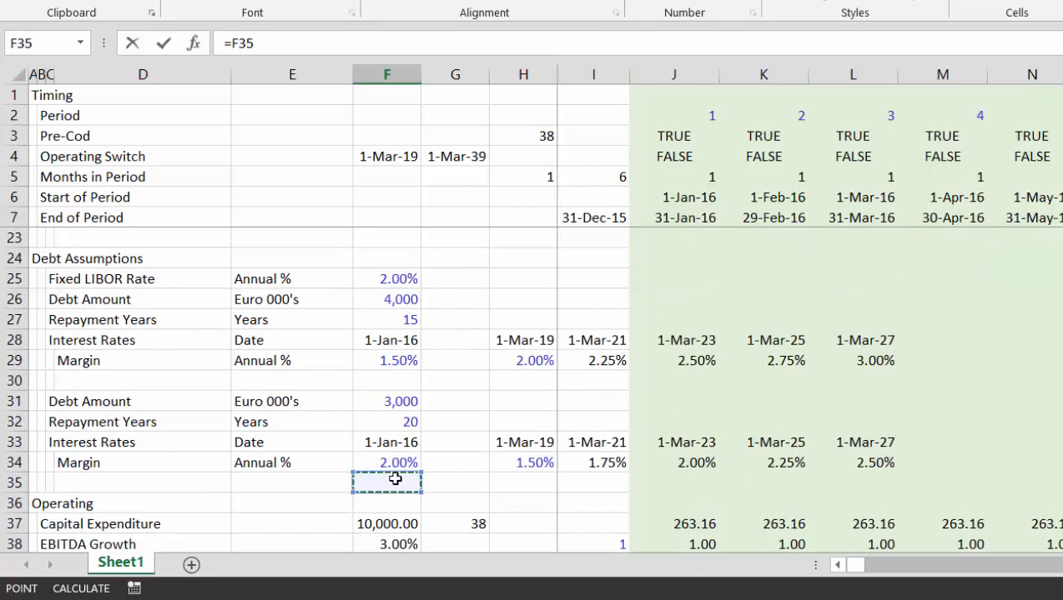
key("Up")
key("Return")
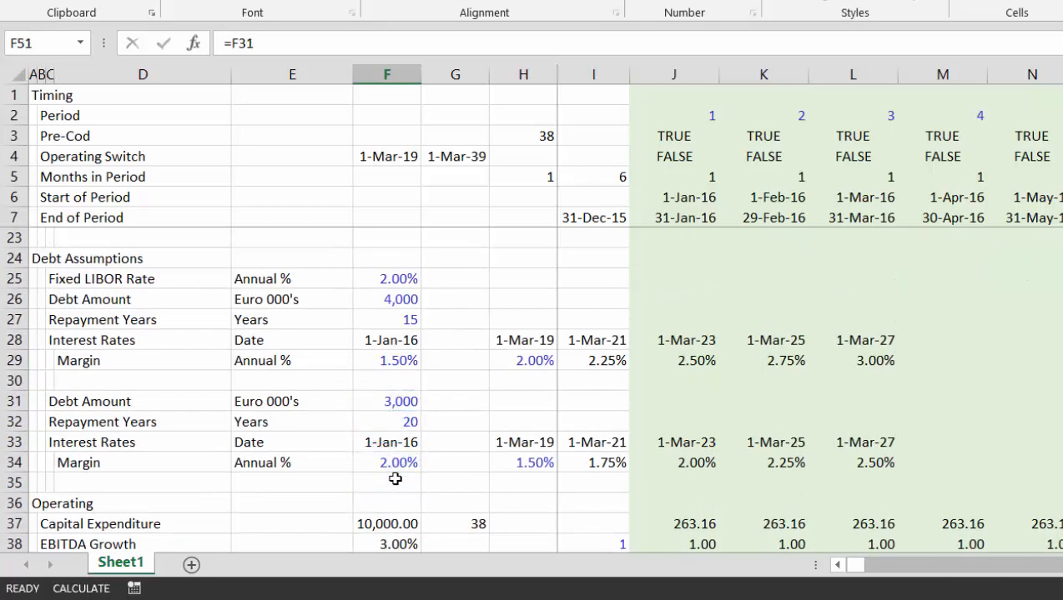
Calculate the first period's Debt 2 funding in J51 with =J45/SUM(45:45)*$F$51, keeping the Debt 2 amount as an absolute reference
key("Down")
key("Up")
key("Up")
key("Up")
key("Right")
key("Right")
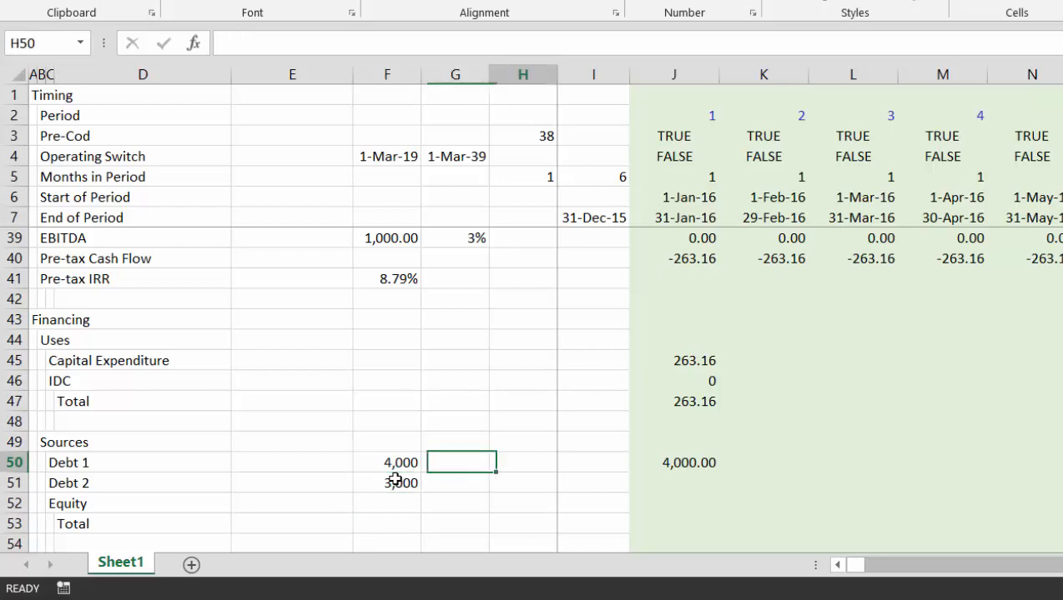
key("Down")
key("Right")
key("Right")
type("=")
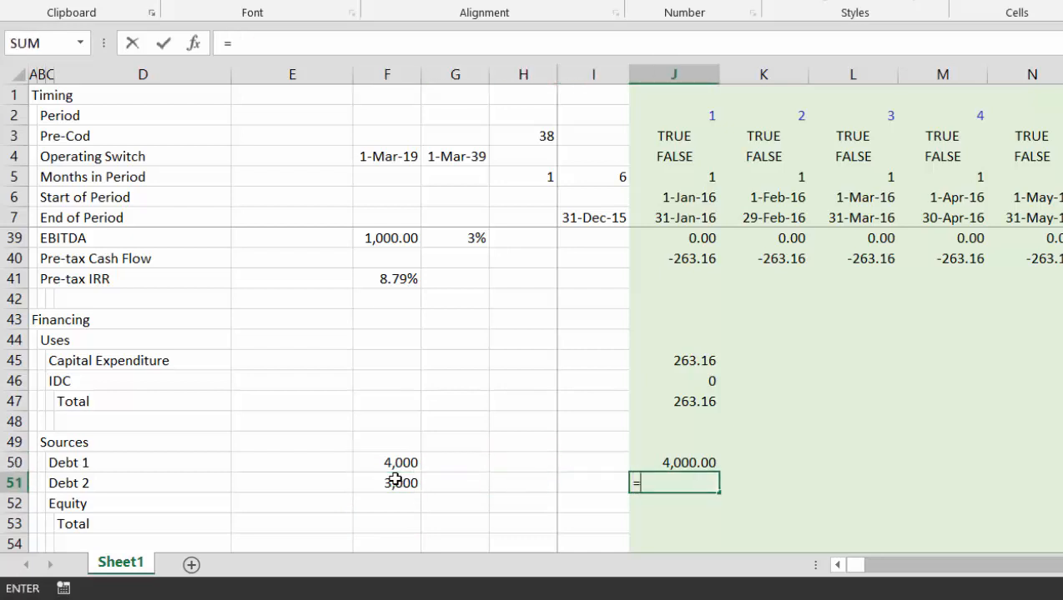
key("Up")
key("Up")
key("Up")
key("Up")
key("Up")
key("Up")
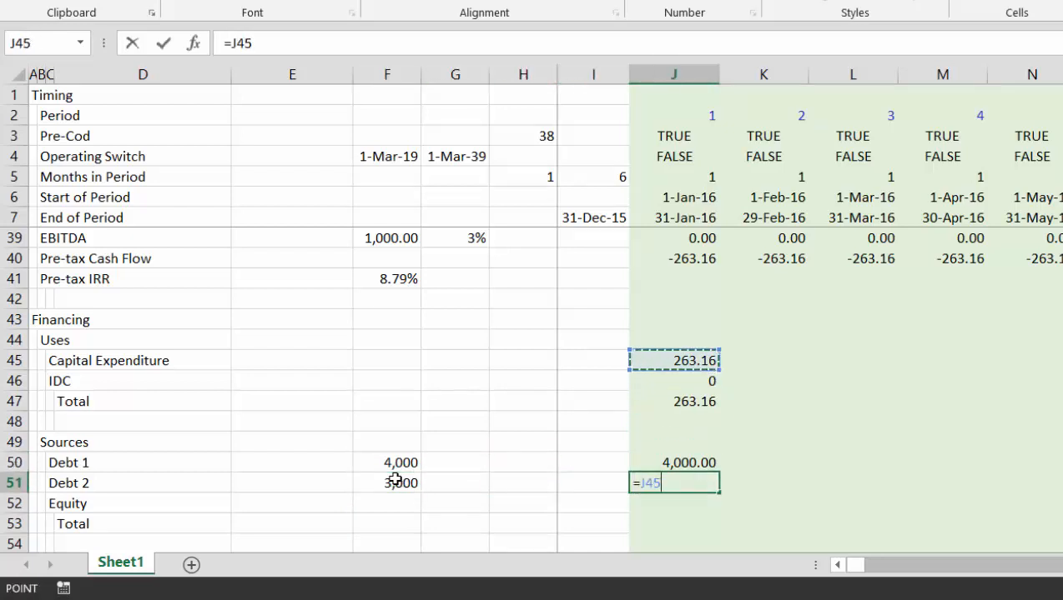
type("/sum(")
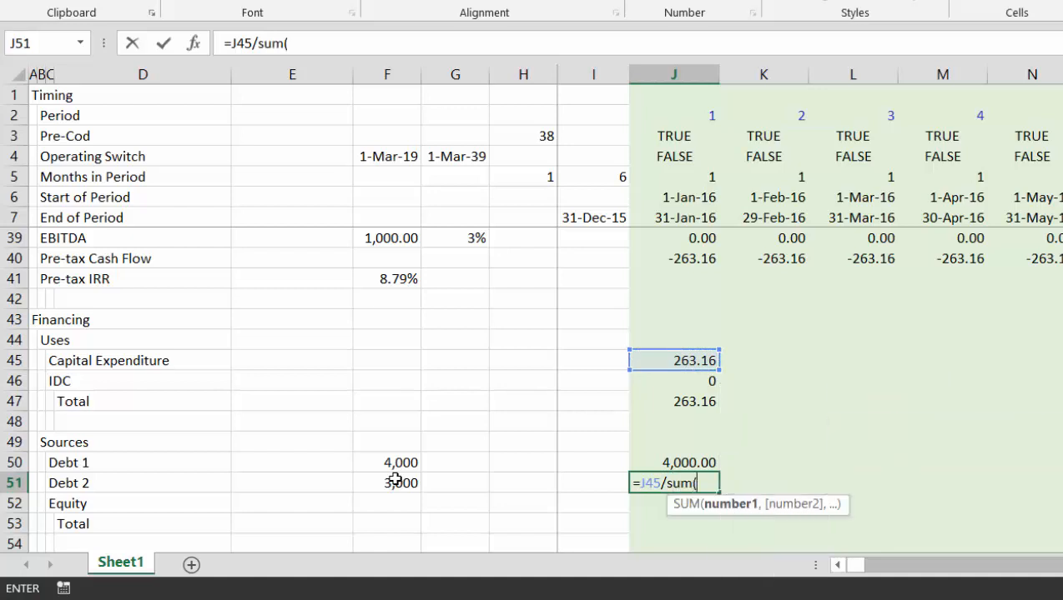
key("Up")
key("Up")
key("Up")
key("Up")
key("Up")
key("Up")
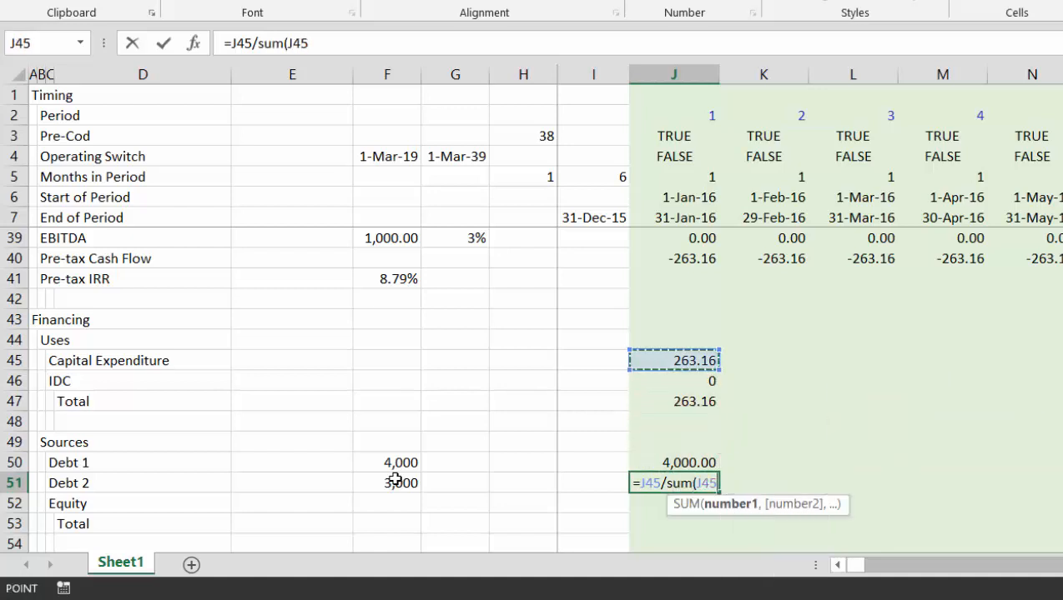
key("shift+space")
type(")*")
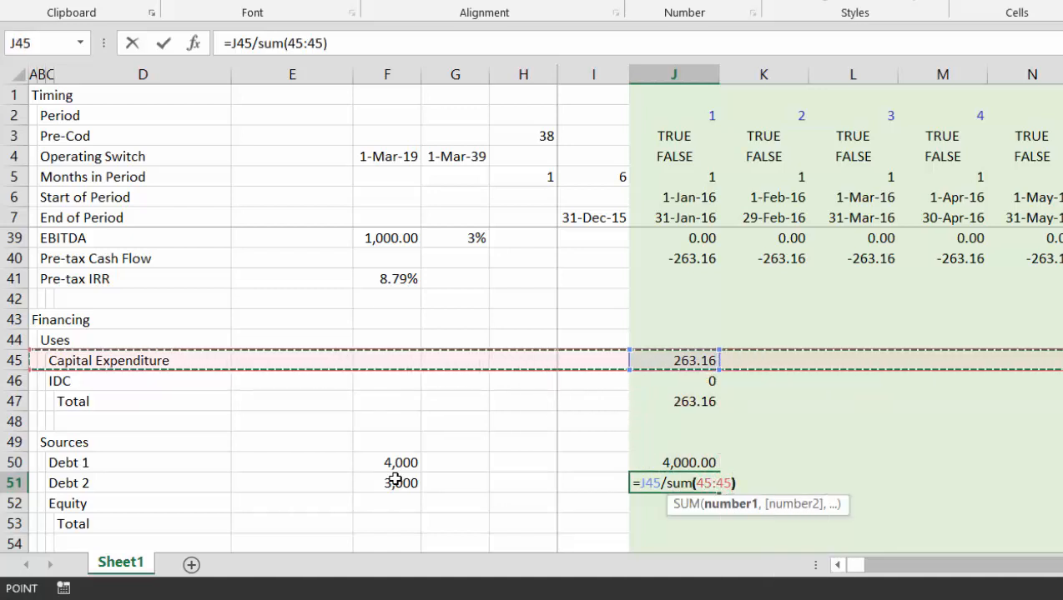
key("Left")
key("Left")
key("Left")
key("Left")
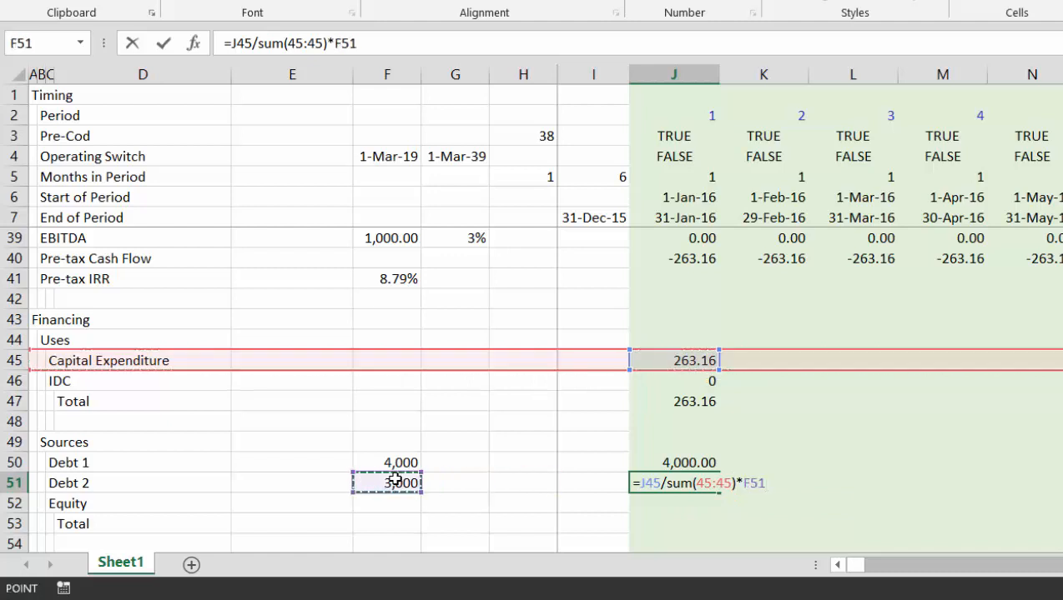
key("F4")
key("Return")
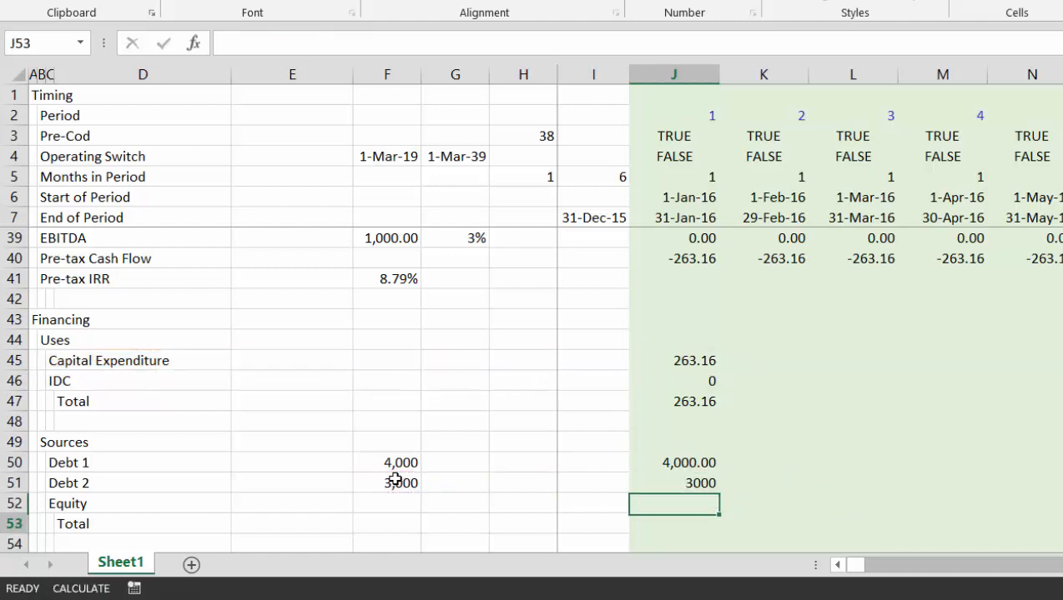
Format the Debt 2 value in J51 as a number with a thousands separator and two decimals
key("Up")
key("ctrl+shift+1")
key("Down")
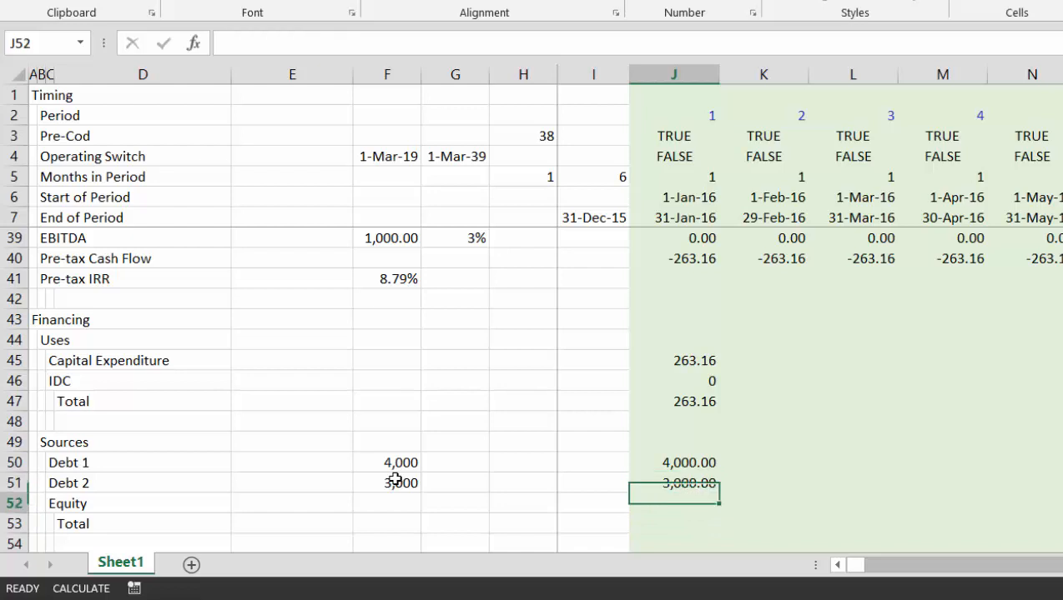
Calculate the first period's Equity in J52 as total Uses less both debts with =J47-J50-J51
type("=")
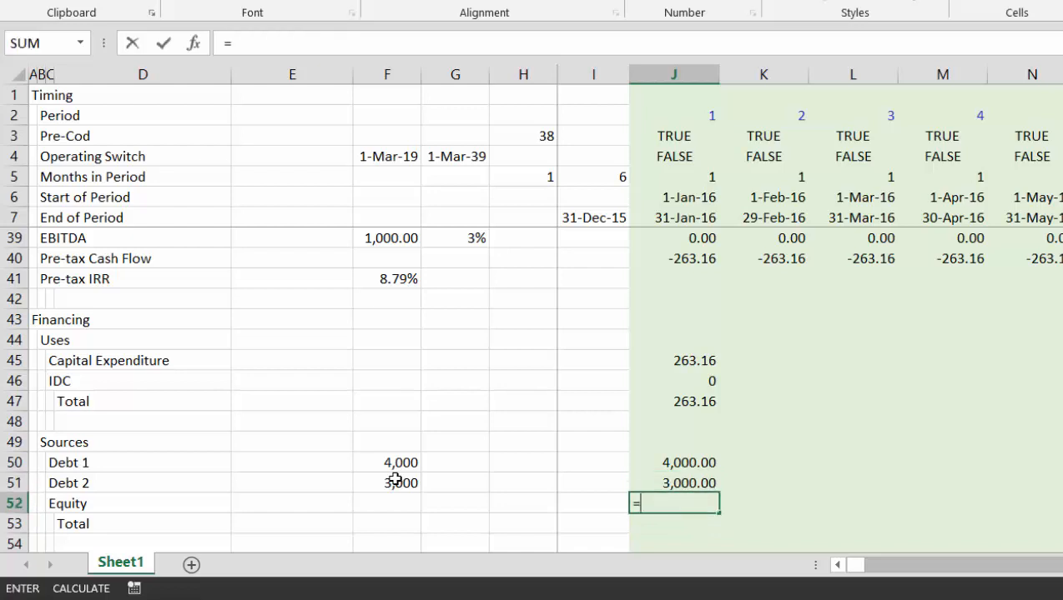
key("Up")
key("Up")
key("Up")
key("Up")
key("Up")
type("-")
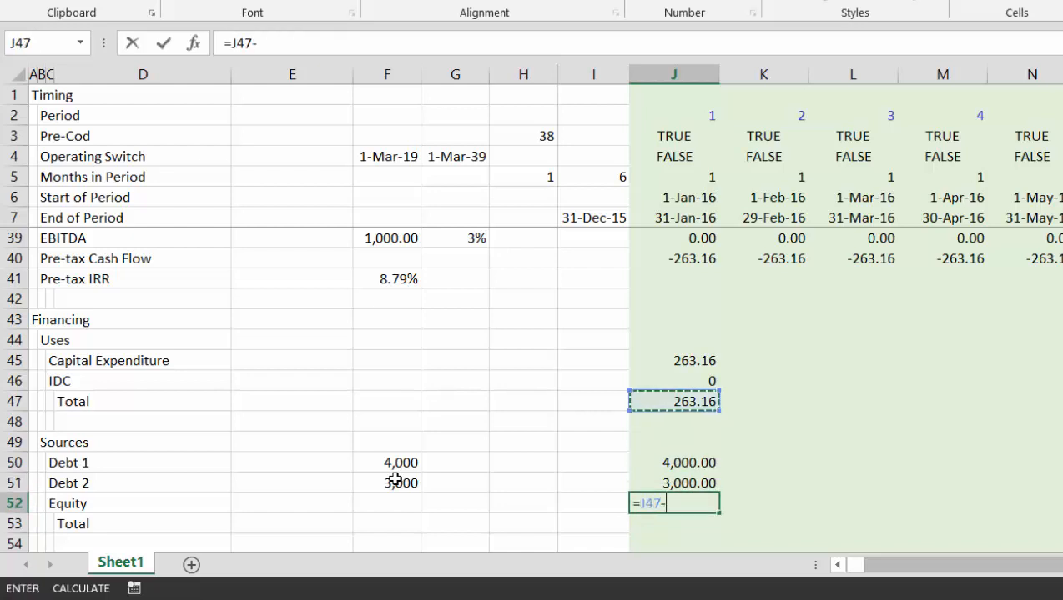
key("Up")
key("Up")
type("-")
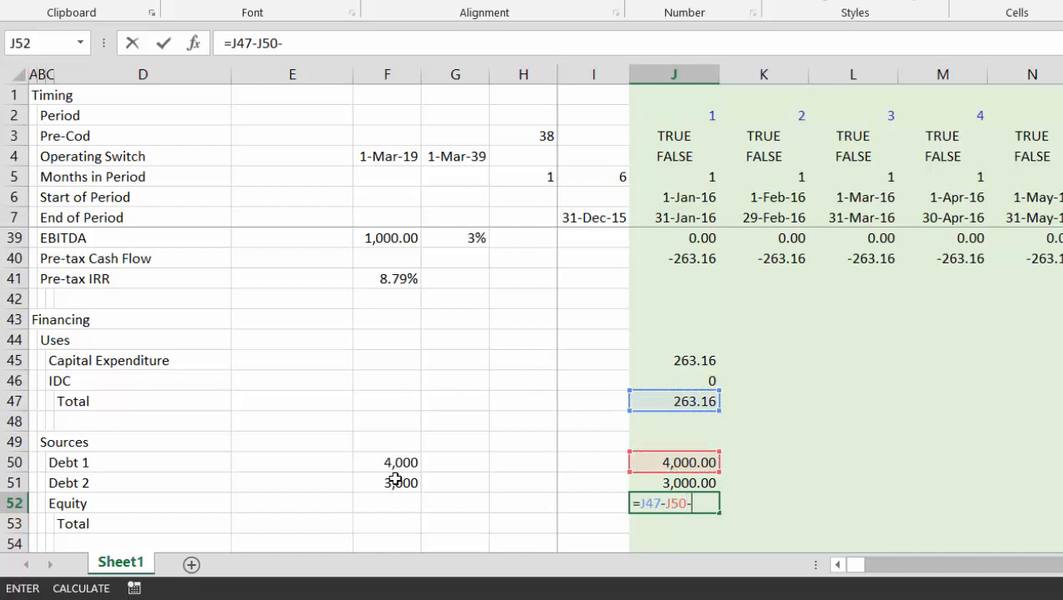
key("Up")
key("Return")
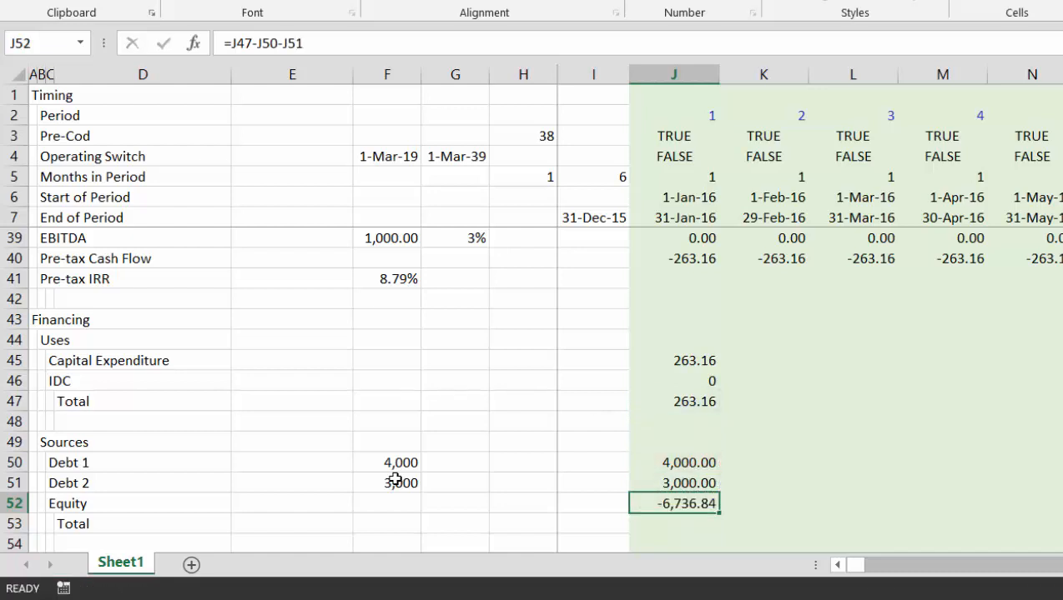
Total the first period's Sources in J53 with a SUM of Debt 1, Debt 2 and Equity
key("Left")
key("Up")
key("Down")
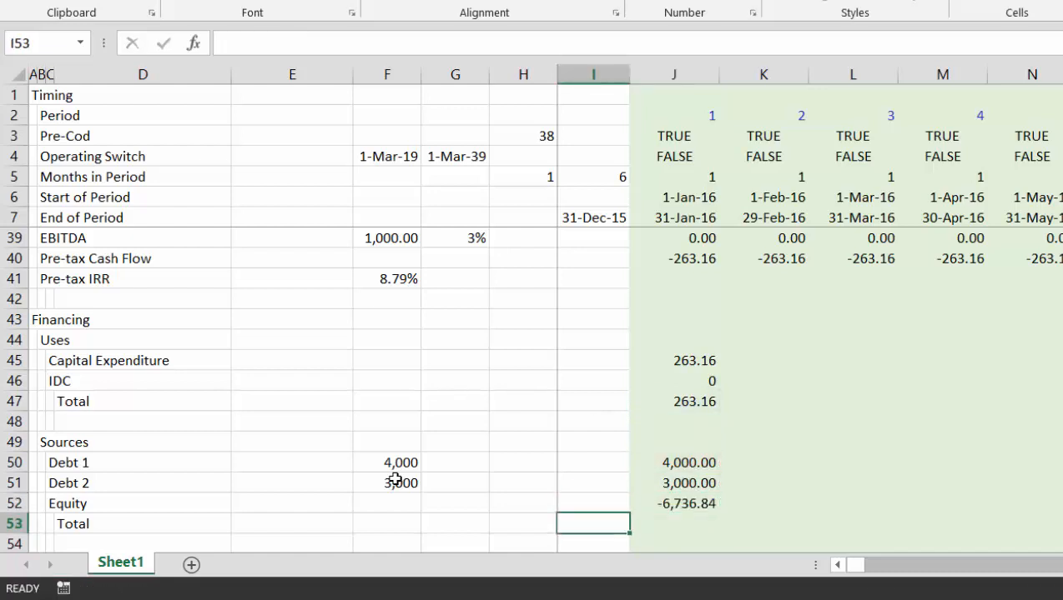
key("Right")
key("alt+equal")
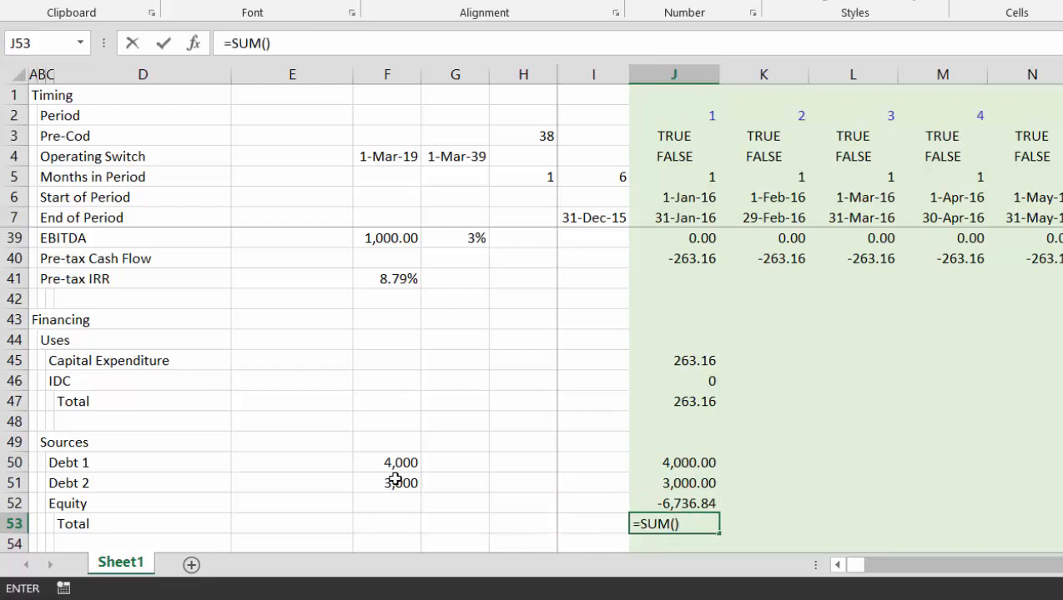
key("Return")
key("Down")
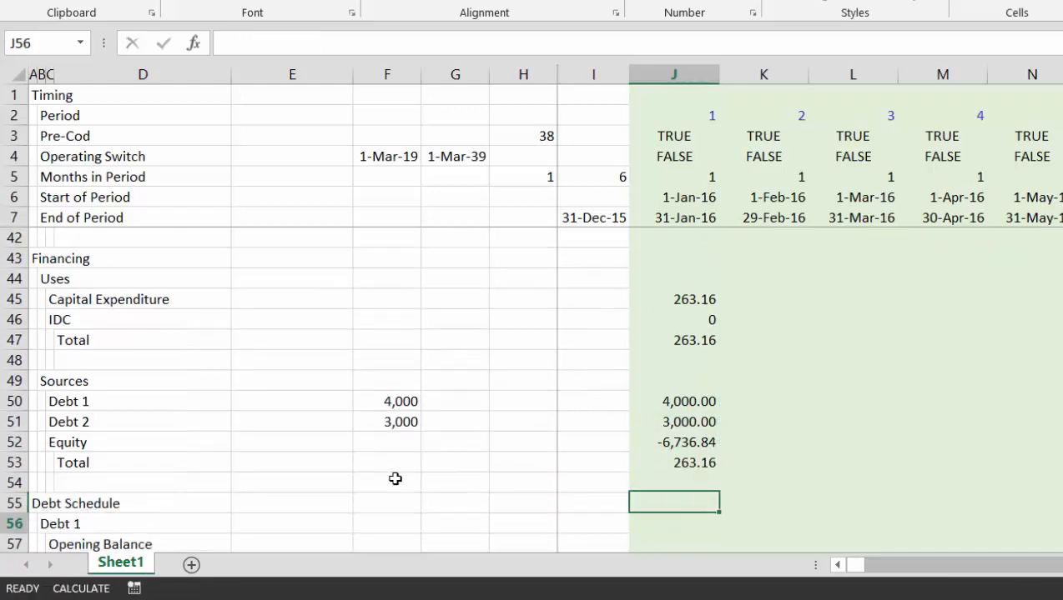
key("Down")
key("Down")
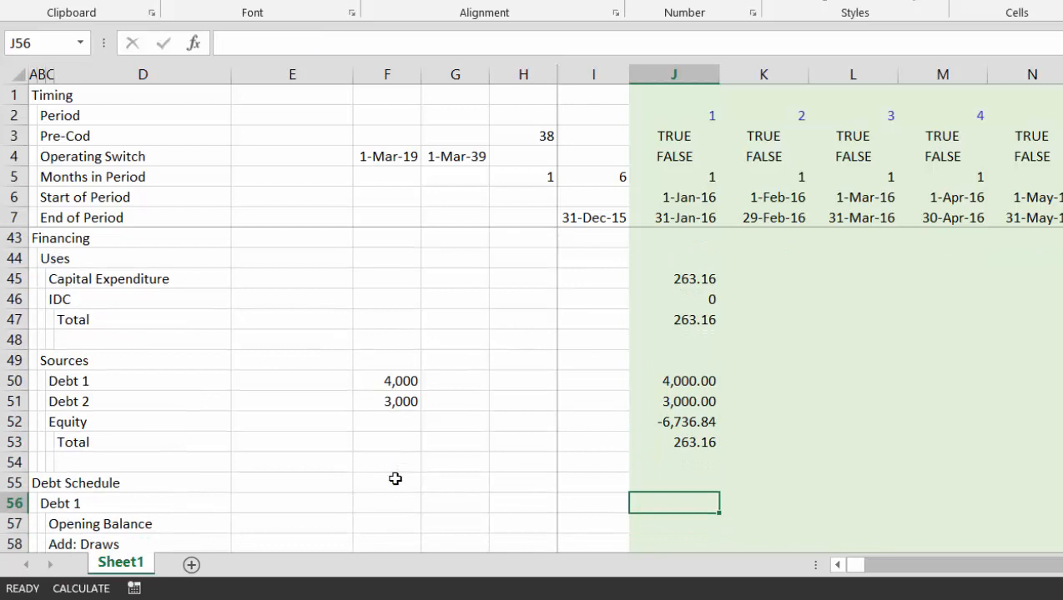
key("Down")
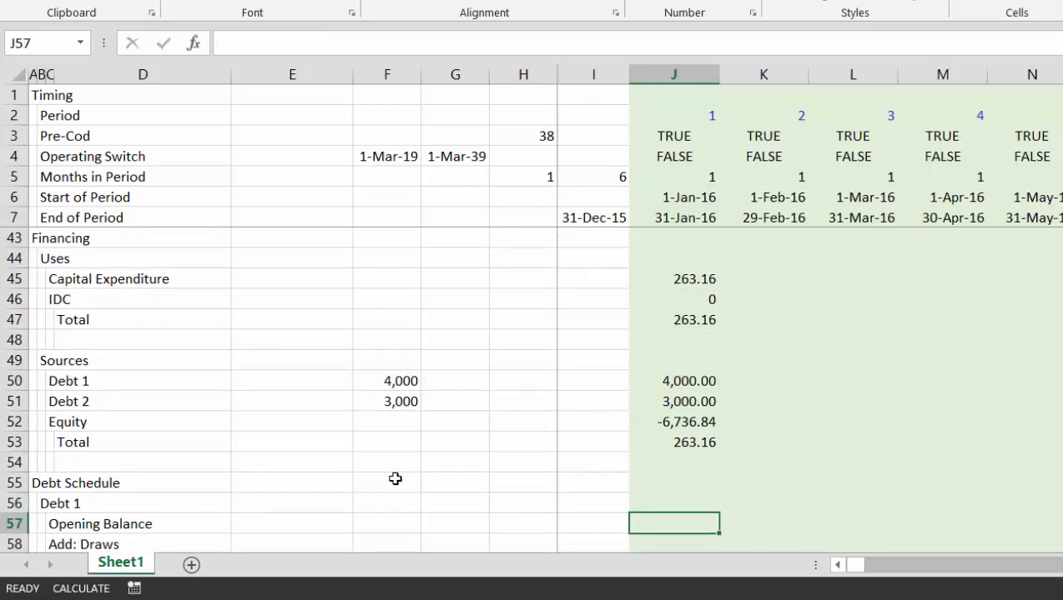
Fill the first period's Uses and Sources formulas in J45:J53 across all periods through column HA and check the far end
key("Up")
key("Up")
key("Up")
key("Up")
key("Up")
key("Up")
key("Up")
key("Up")
key("Up")
key("Up")
key("Up")
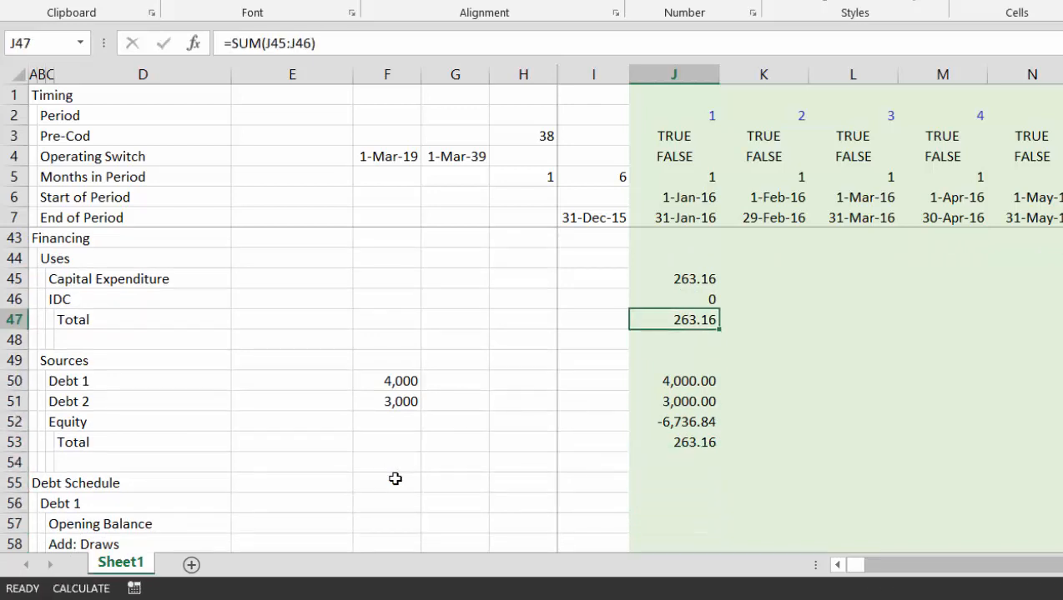
key("Up")
key("shift+Down")
key("shift+Down")
key("shift+Down")
key("shift+Down")
key("shift+Down")
key("shift+Down")
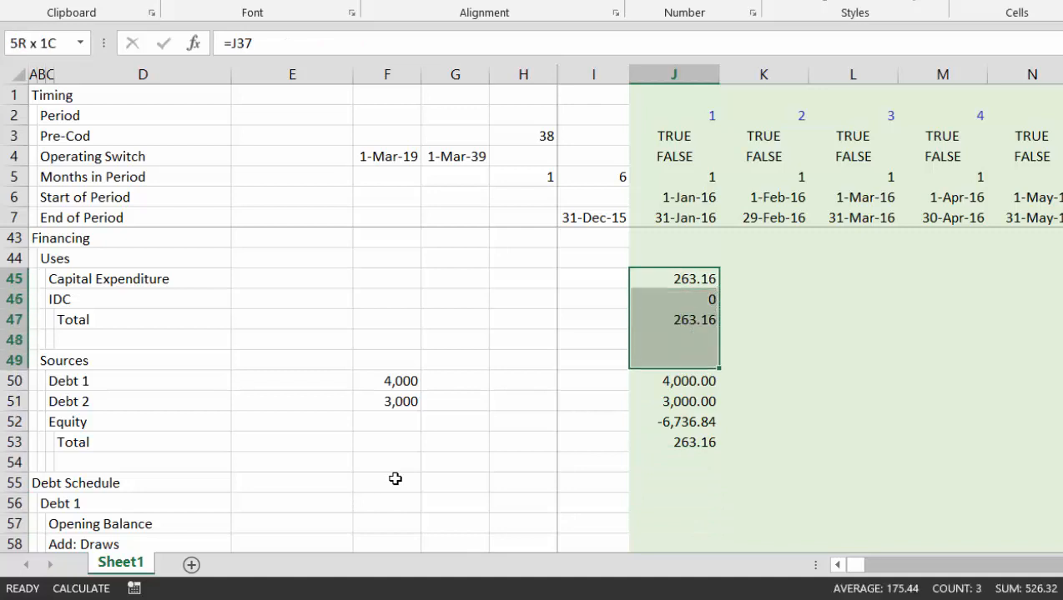
key("shift+Down")
key("shift+Down")
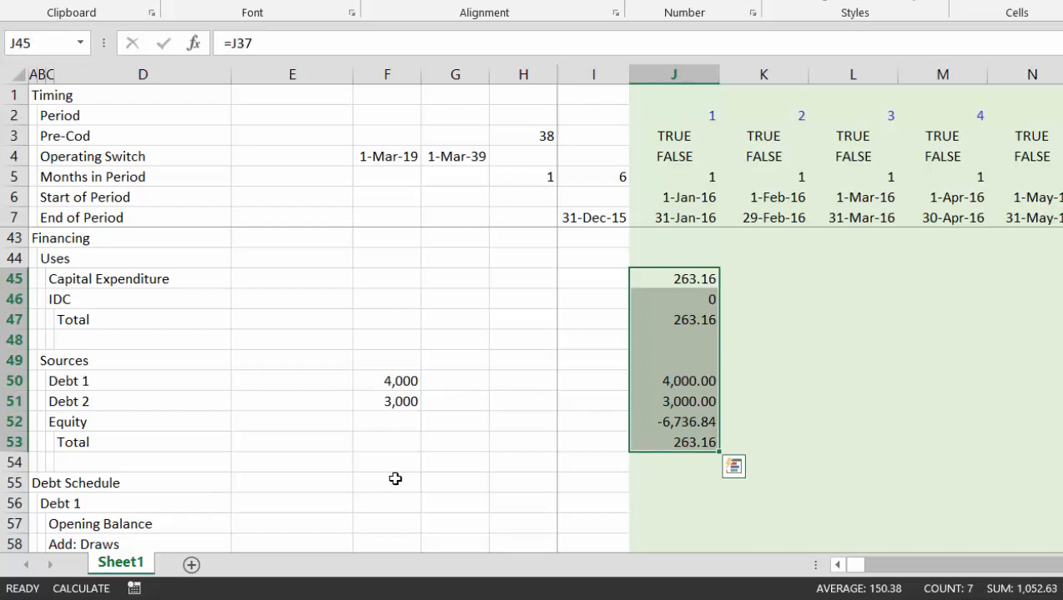
key("Right")
key("Right")
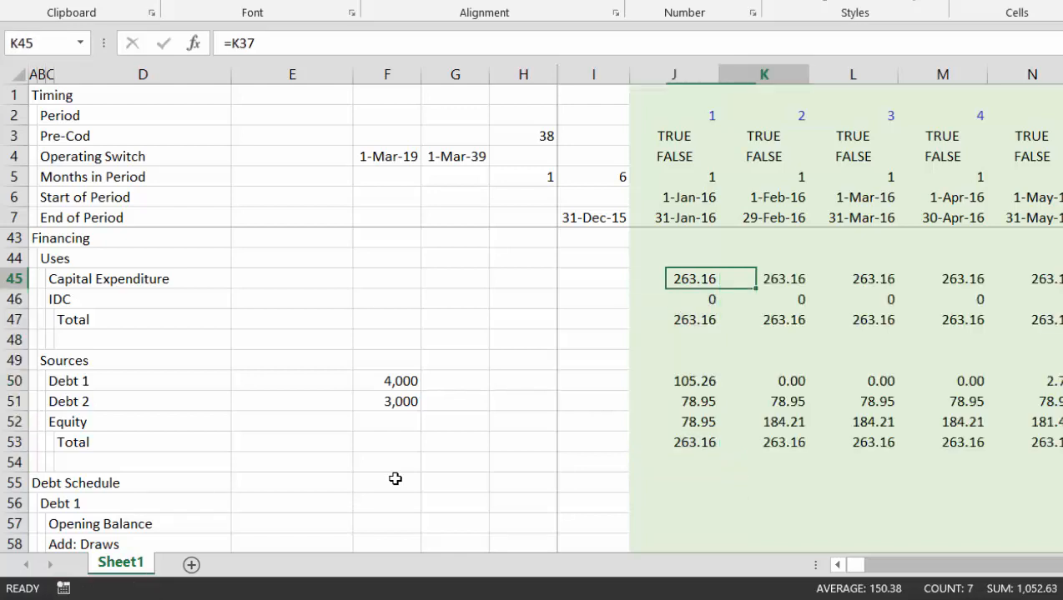
key("ctrl+Right")
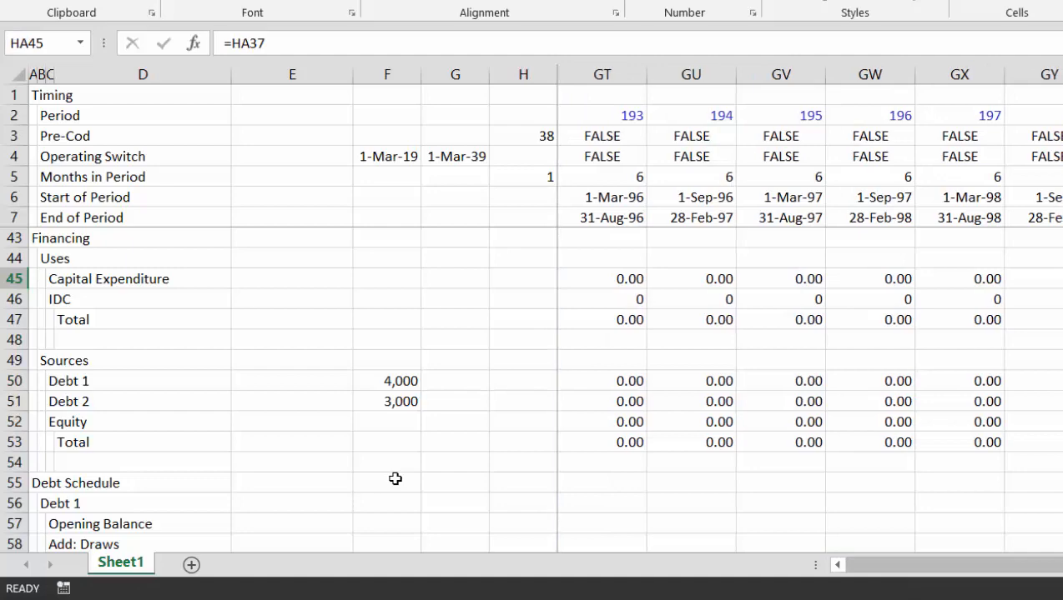
Examine the Uses and Sources rows from the first period through the switch from pre-COD to operating periods
key("ctrl+Left")
key("Right")
key("Right")
key("Right")
key("Right")
key("Right")
key("Right")
key("Right")
key("Right")
key("Right")
key("Right")
key("Right")
key("Right")
key("Right")
key("Right")
key("Right")
key("Right")
key("Right")
key("Right")
key("Right")
key("Right")
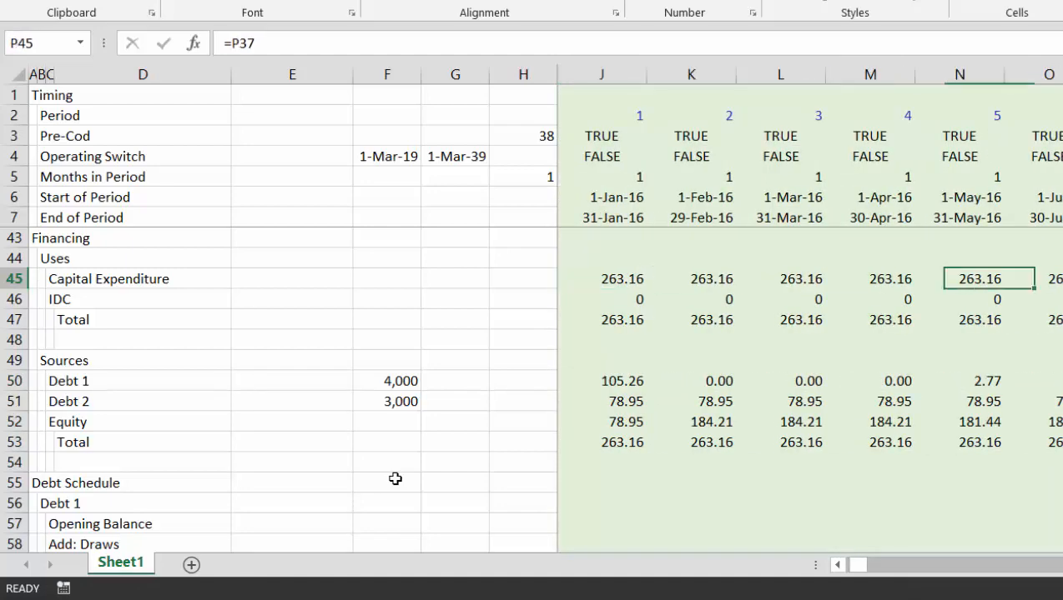
key("Right")
key("Right")
key("Right")
key("Right")
key("Right")
key("Right")
key("Right")
key("Right")
key("Right")
key("Right")
key("Right")
key("Right")
key("Right")
key("Right")
key("Right")
key("Right")
key("Right")
key("Right")
key("Right")
key("Right")
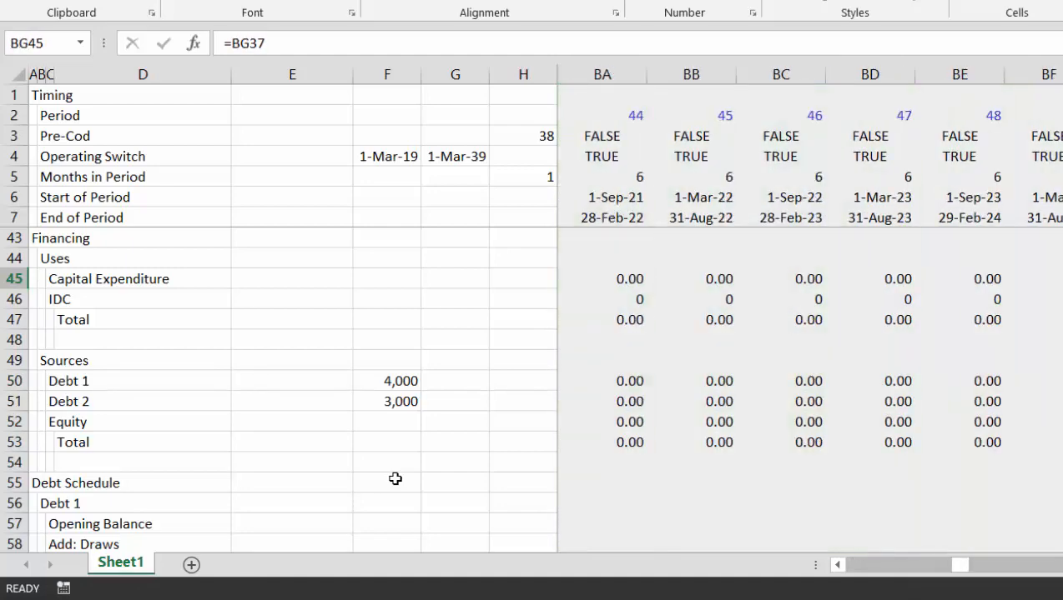
key("Left")
key("Left")
key("Left")
key("Left")
key("Left")
key("Left")
key("Left")
key("Left")
key("Left")
key("Left")
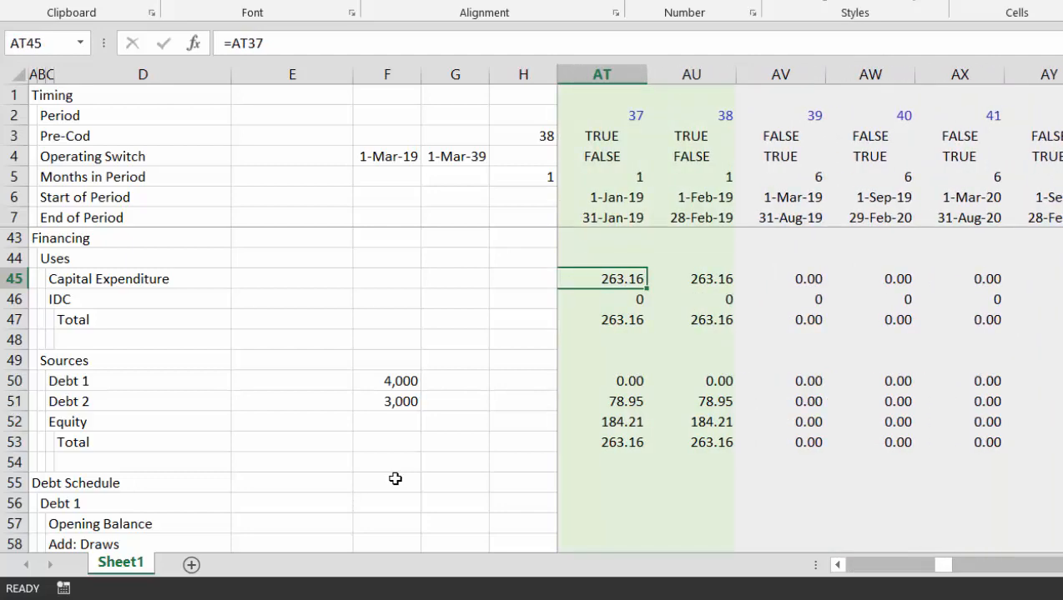
Review the Debt 1 and Debt 2 row layout in the Debt Schedule below the Sources section
key("ctrl+Left")
key("Left")
key("Left")
key("Left")
key("Down")
key("Down")
key("Down")
key("Down")
key("Down")
key("Down")
key("Down")
key("Down")
key("Down")
key("Down")
key("Down")
key("Down")
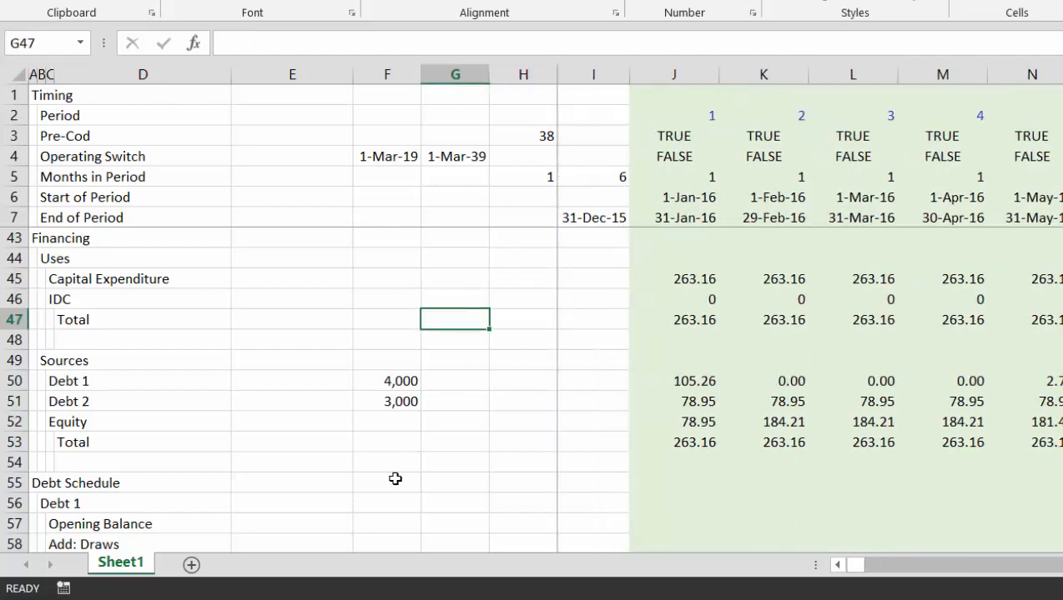
key("Down")
key("Down")
key("Down")
key("Down")
key("Down")
key("Down")
key("Down")
key("Down")
key("Down")
key("Down")
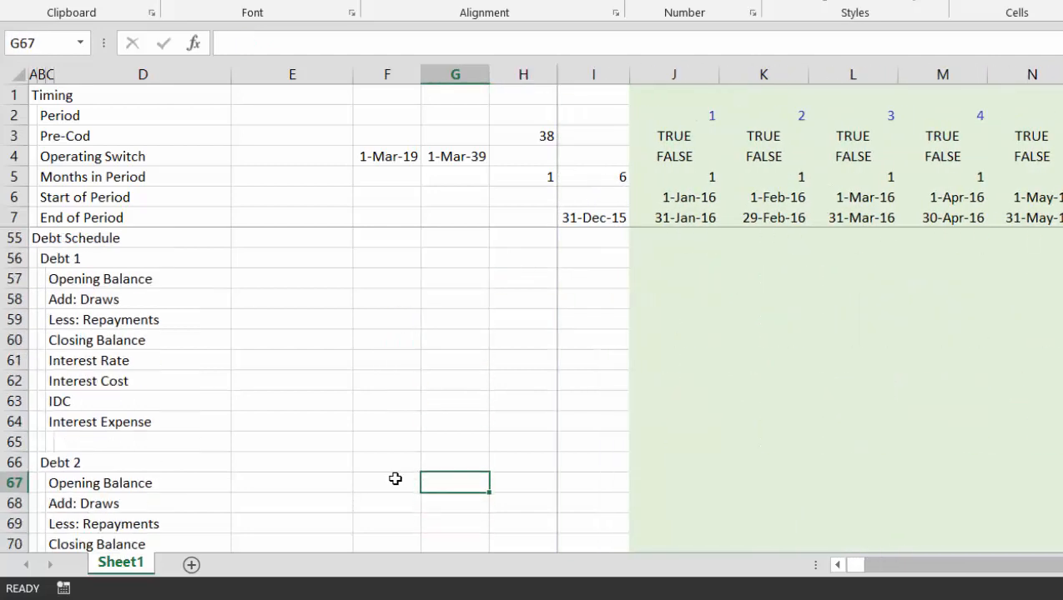
key("Up")
key("Up")
key("Up")
key("Up")
key("Up")
key("Up")
key("Up")
key("Up")
key("Up")
key("Up")
key("Up")
key("Up")
key("Up")
key("Up")
key("Up")
key("Up")
key("Up")
key("Up")
key("Up")
key("Up")
key("Up")
Link the first period's Debt 1 Opening Balance in J57 to the prior period's Closing Balance with =I60
key("Down")
key("Down")
key("Down")
key("Down")
key("Down")
key("Down")
key("Down")
key("Down")
key("Down")
key("Down")
key("Down")
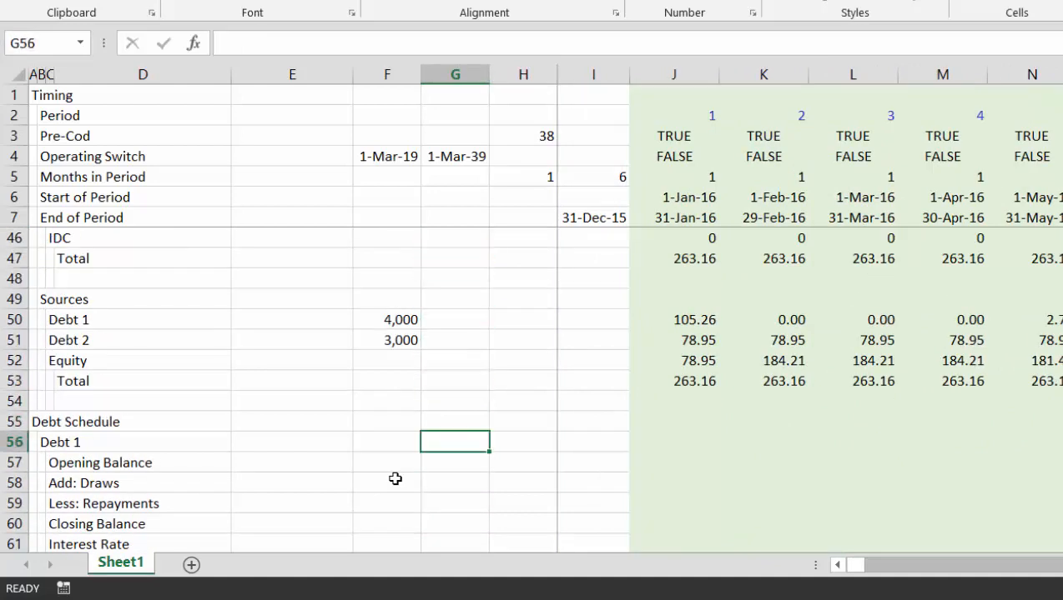
key("Right")
key("Right")
key("Right")
type("=")
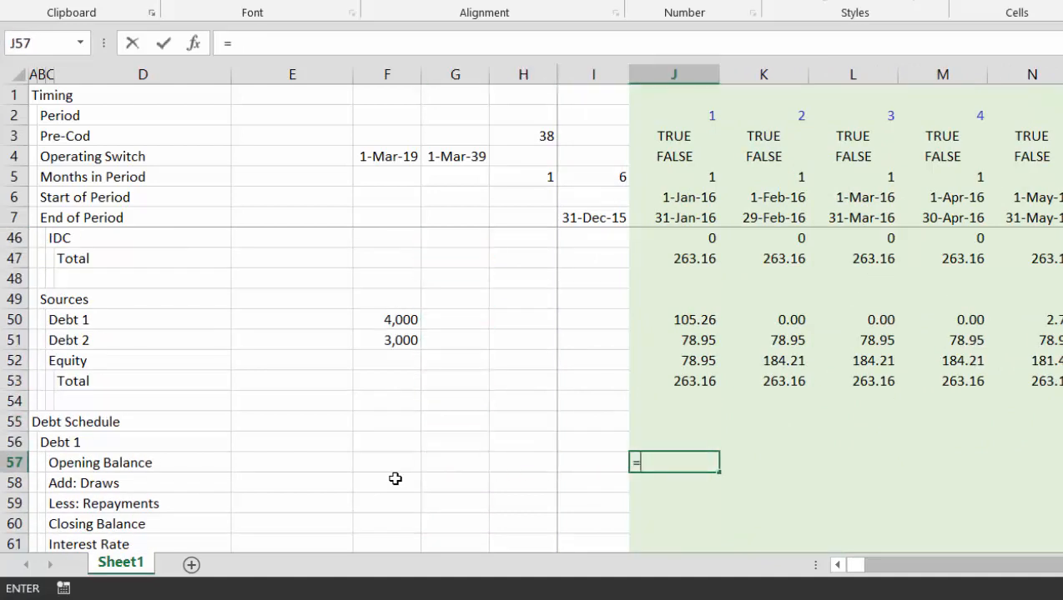
key("Down")
key("Down")
key("Down")
key("Down")
key("Left")
key("Up")
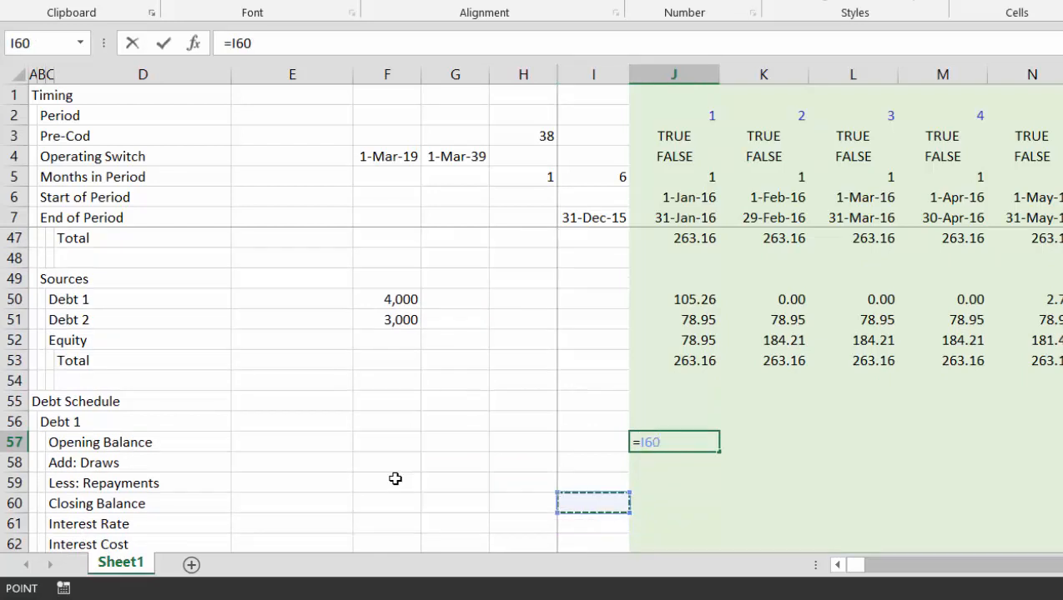
key("Return")
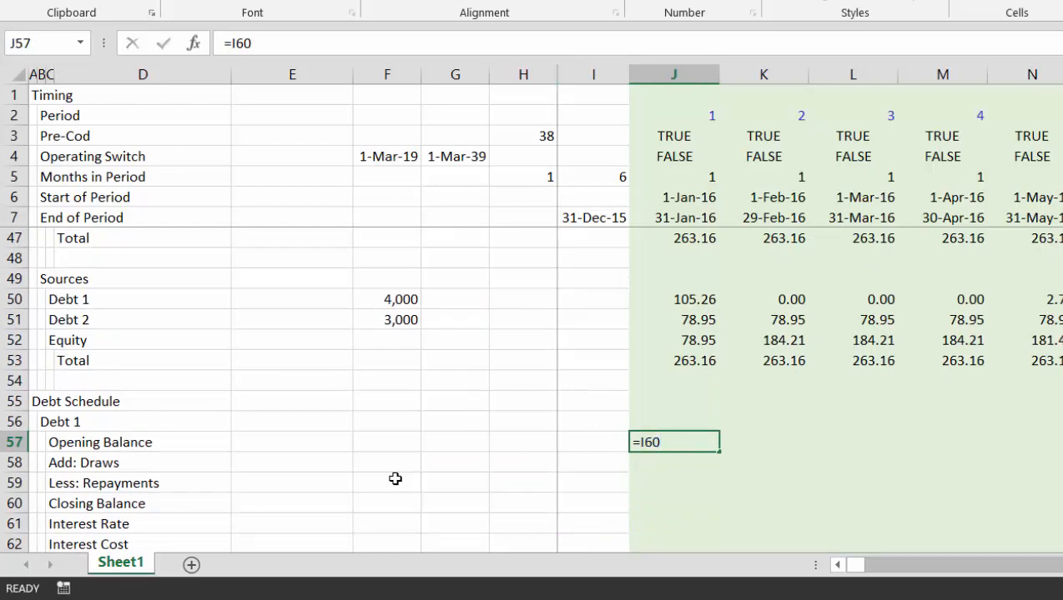
Link the first period's Debt 1 Draws in J58 to the Debt 1 source amount with =J50
type("=")
key("Up")
key("Up")
key("Up")
key("Up")
key("Up")
key("Up")
key("Up")
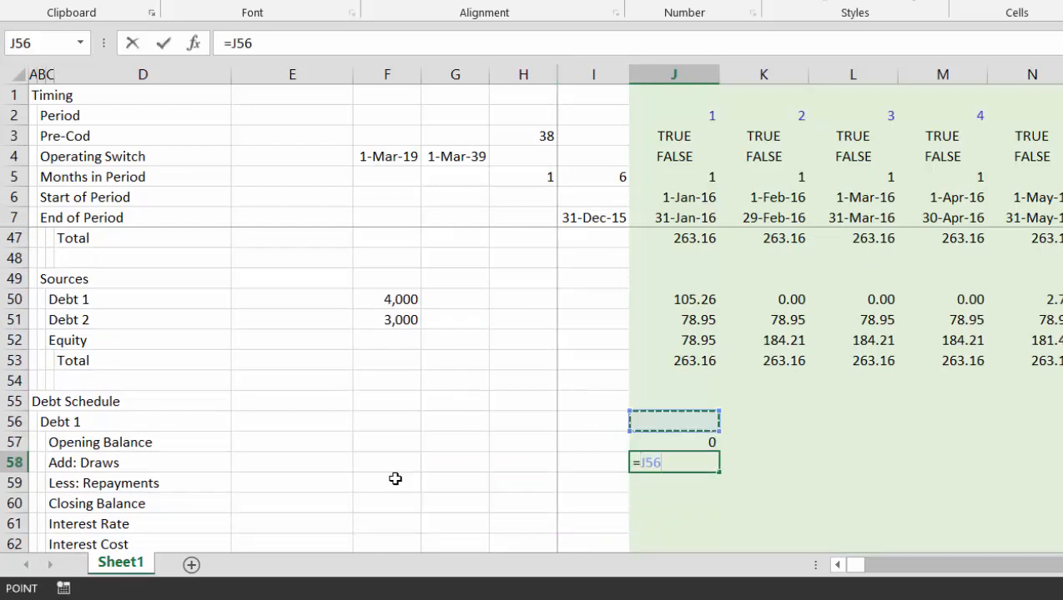
key("Up")
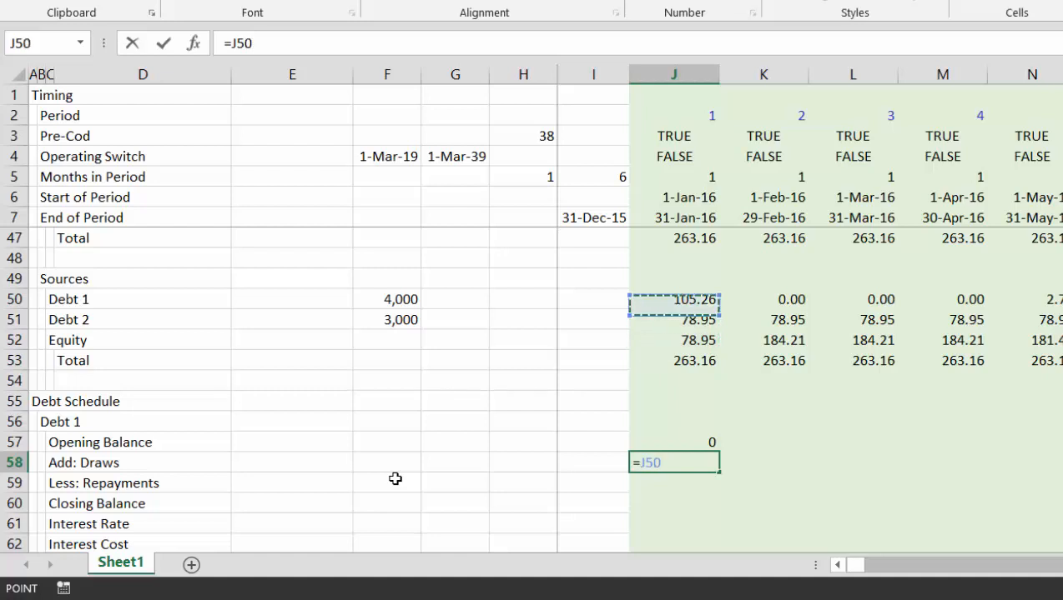
key("ctrl+Return")
key("Down")
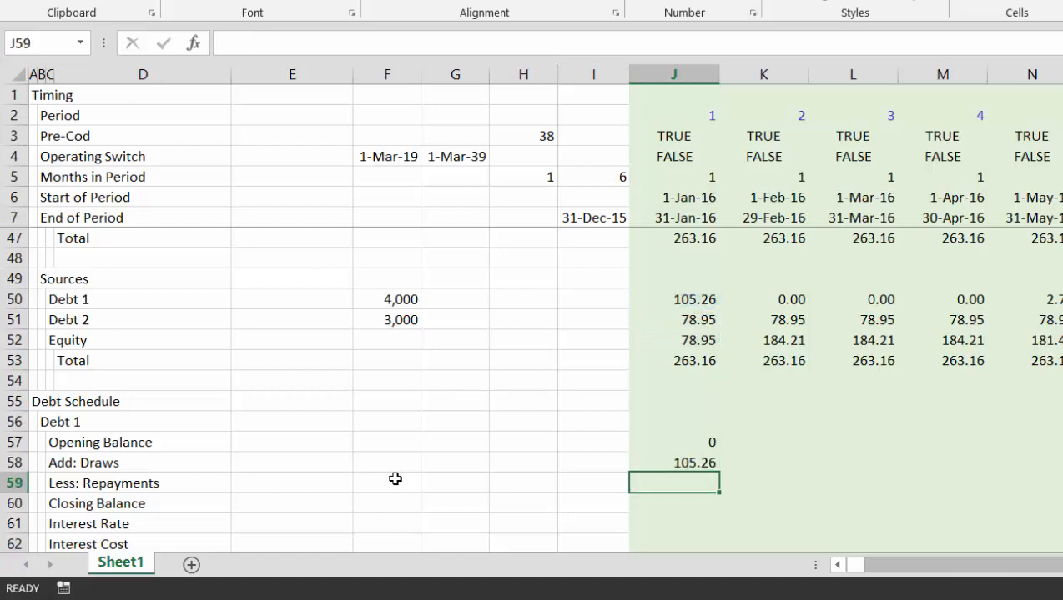
Bring the Debt 1 amount into F59 on the Repayments row with an absolute reference to F50
key("Left")
key("Left")
key("Left")
key("Left")
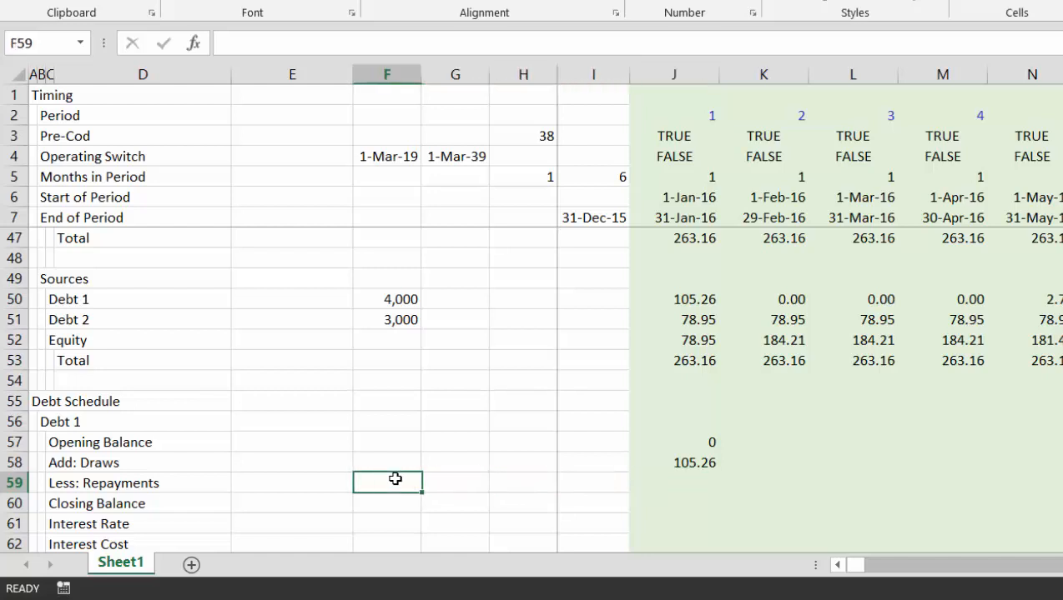
type("=")
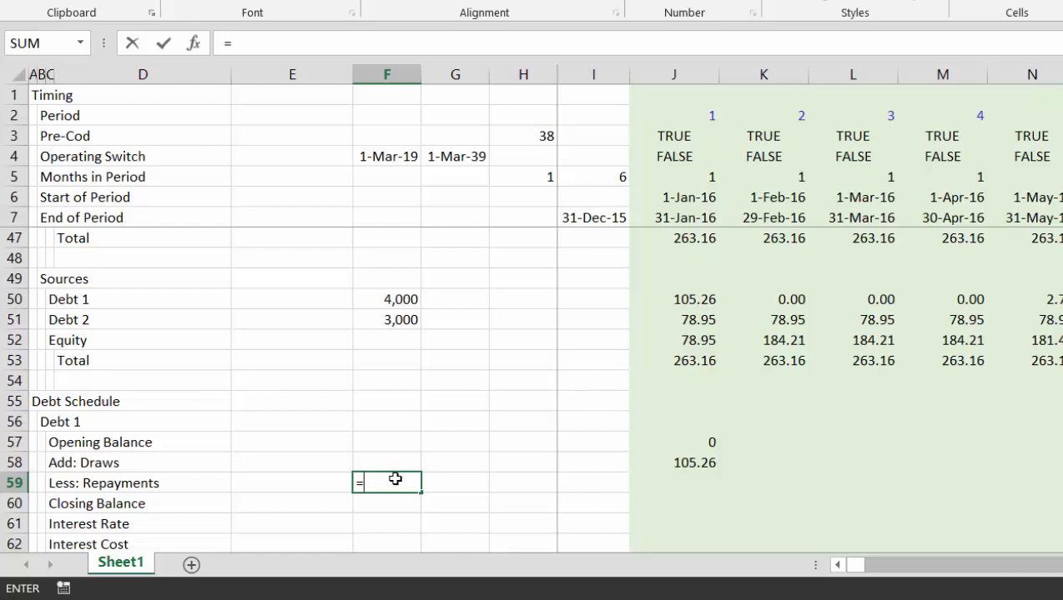
key("Up")
key("Up")
key("Up")
key("Up")
key("Up")
key("Up")
key("Up")
key("Up")
key("Up")
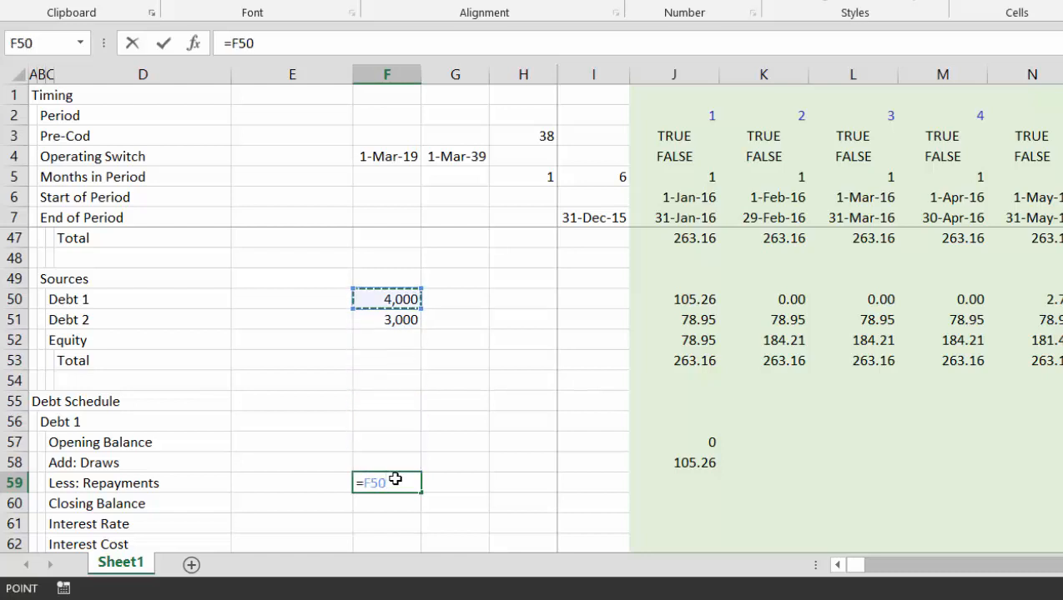
key("F4")
key("Return")
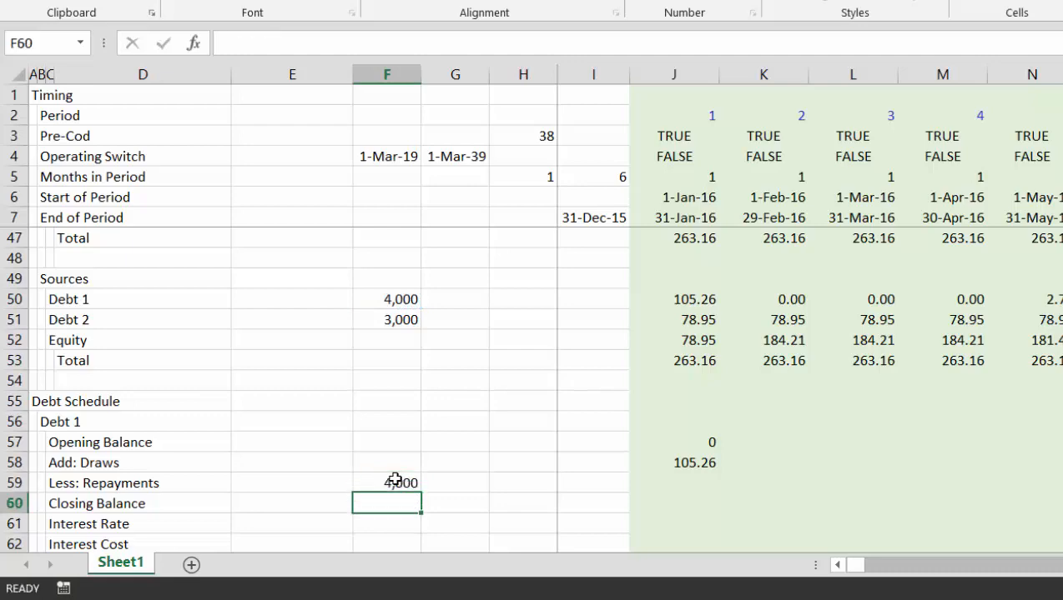
Link G59 on the Debt 1 Repayments row to the first debt's Repayment Years assumption with =F27
key("Up")
key("Right")
type("=")
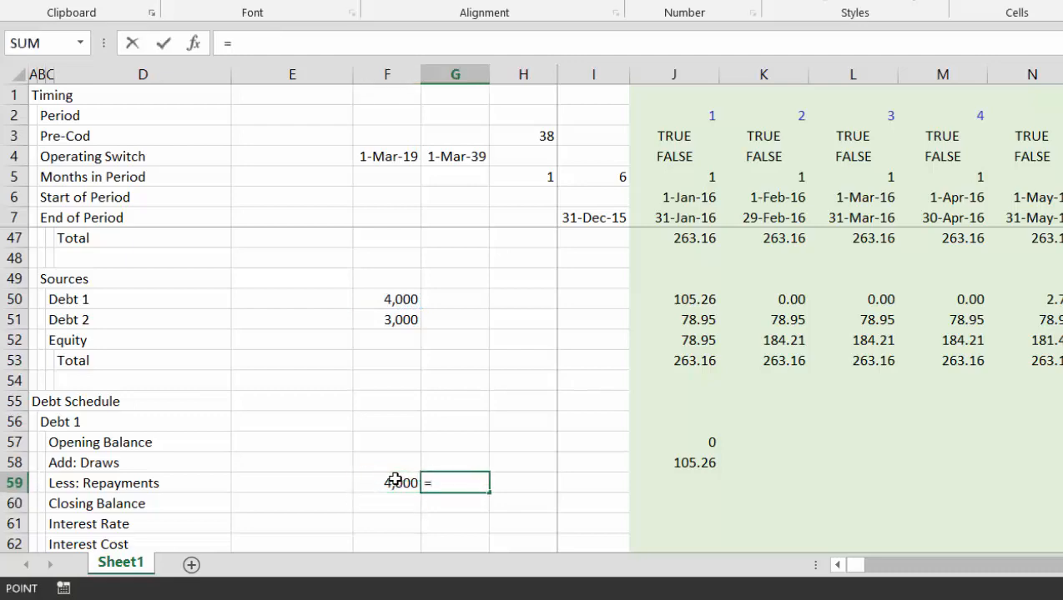
key("Up")
key("Up")
key("Up")
key("Up")
key("Up")
key("Up")
key("Up")
key("Up")
key("Up")
key("Up")
key("Up")
key("Up")
key("Up")
key("Up")
key("Up")
key("Up")
key("Up")
key("Up")
key("Up")
key("Up")
key("Down")
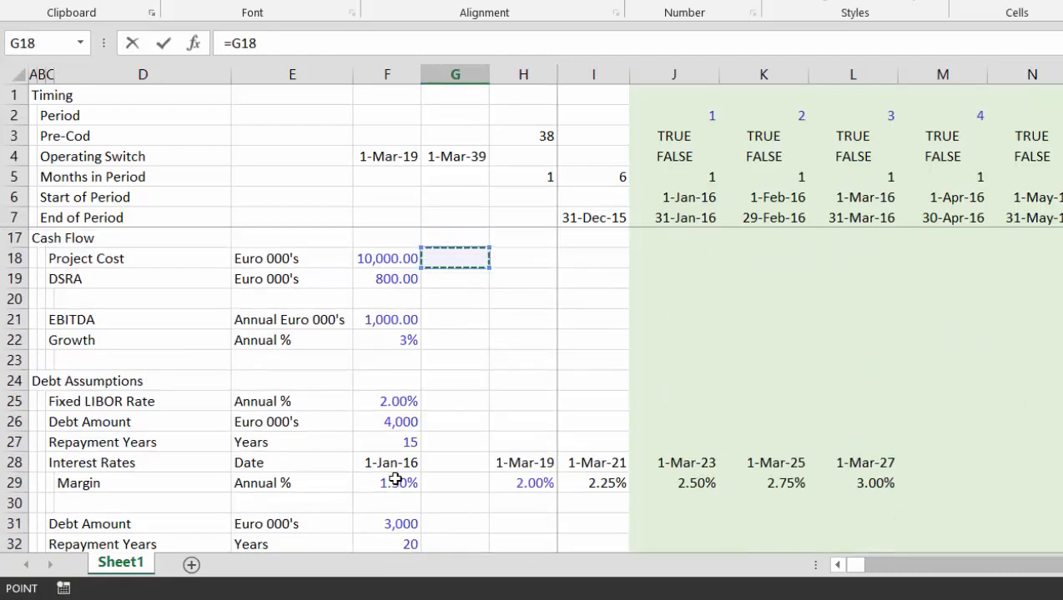
key("Down")
key("Down")
key("Down")
key("Down")
key("Down")
key("Down")
key("Down")
key("Down")
key("Down")
key("Down")
key("Down")
key("Down")
key("Down")
key("Down")
key("Down")
key("Down")
key("Down")
key("Down")
key("Down")
key("Down")
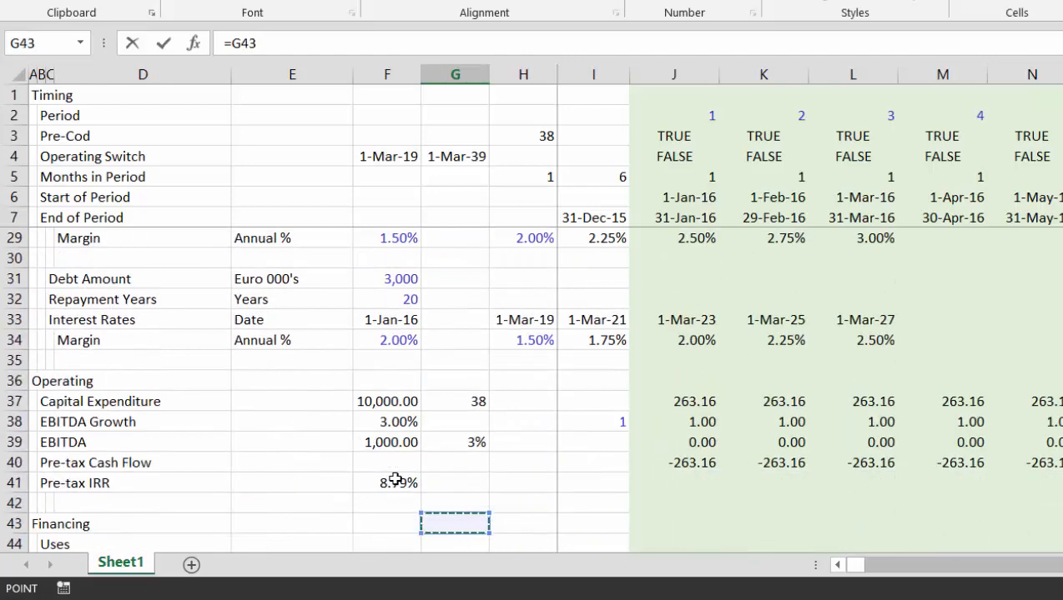
key("Up")
key("Up")
key("Up")
key("Up")
key("Up")
key("Up")
key("Up")
key("Up")
key("Up")
key("Up")
key("Up")
key("Up")
key("Up")
key("Up")
key("Up")
key("Up")
key("Up")
key("Up")
key("Up")
key("Up")
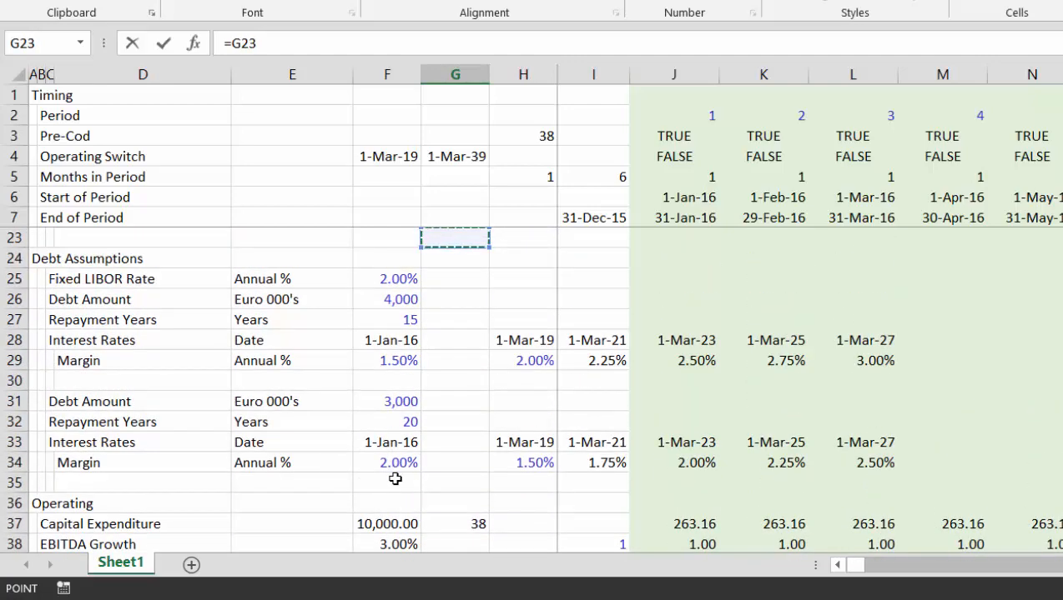
key("Down")
key("Down")
key("Down")
key("Down")
key("Left")
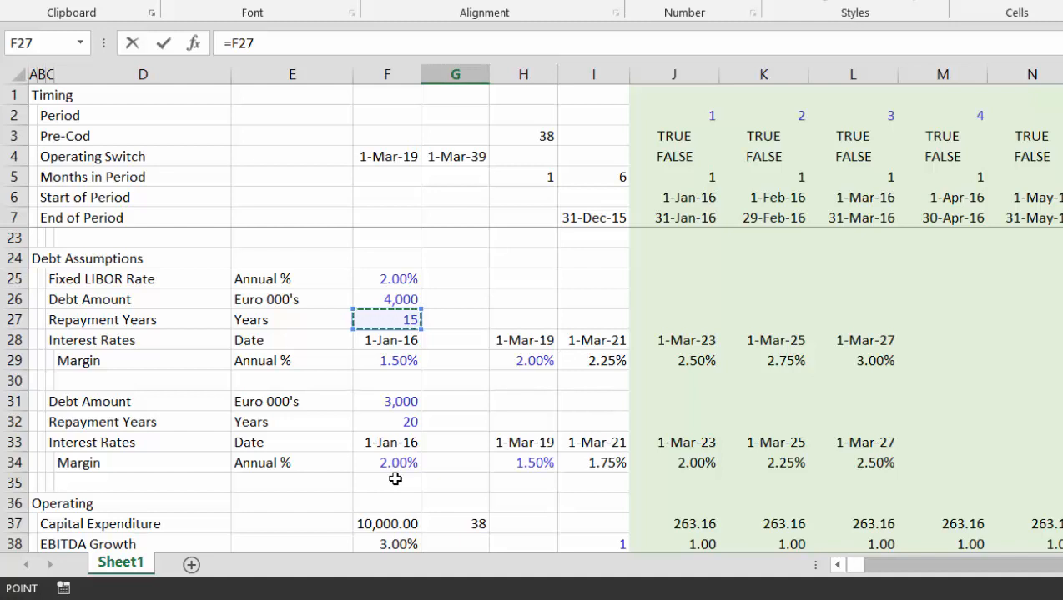
key("Return")
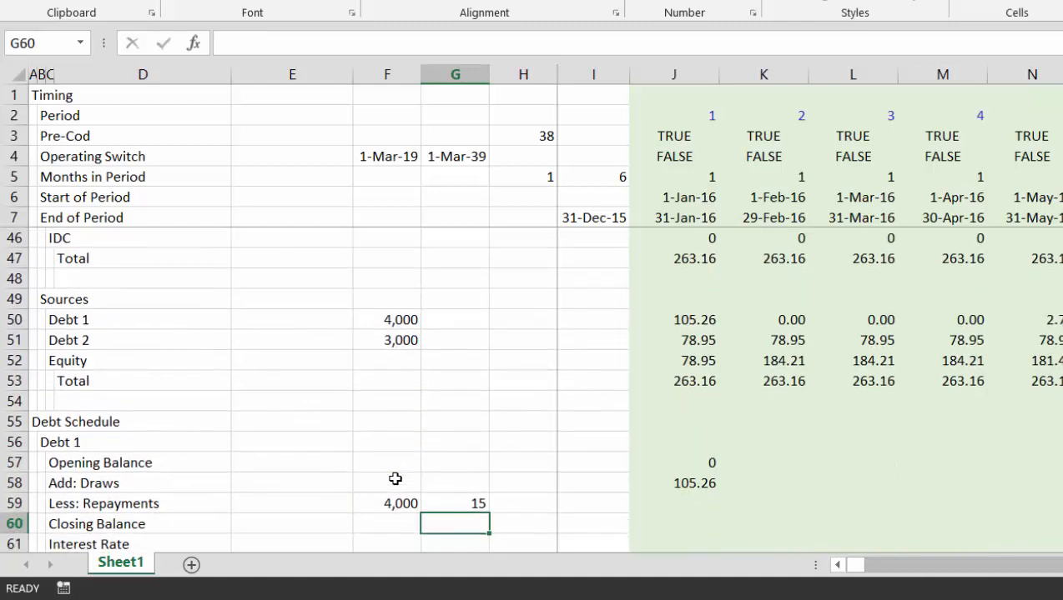
Calculate the first period's Debt 1 Repayments in J59 as debt amount divided by repayment years with =$F$59/$G$59
key("Up")
key("Right")
key("Right")
key("Right")
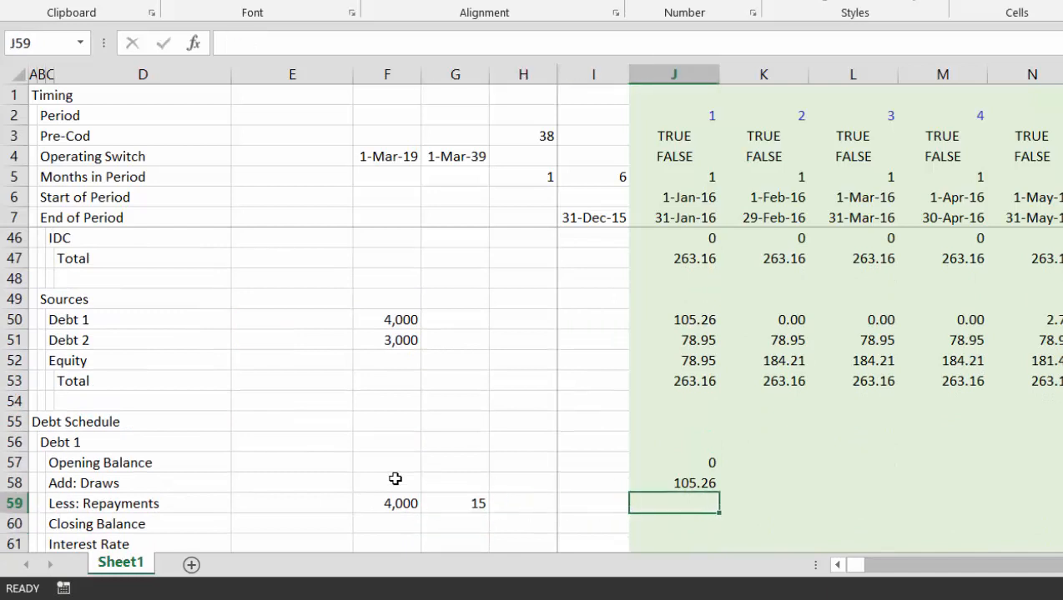
type("=")
key("Left")
key("Left")
key("Left")
key("Left")
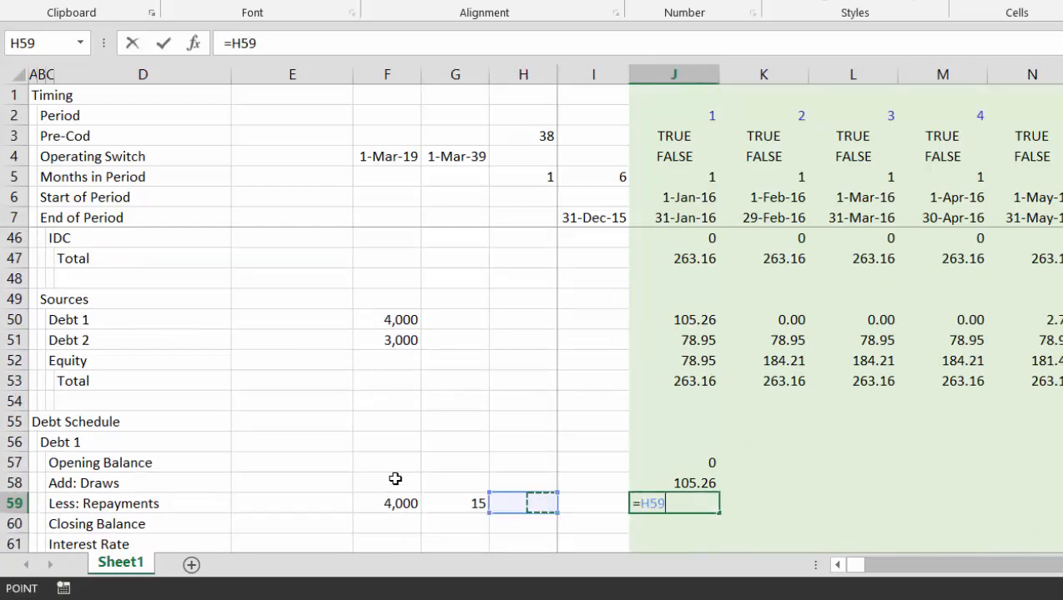
key("F4")
type("/")
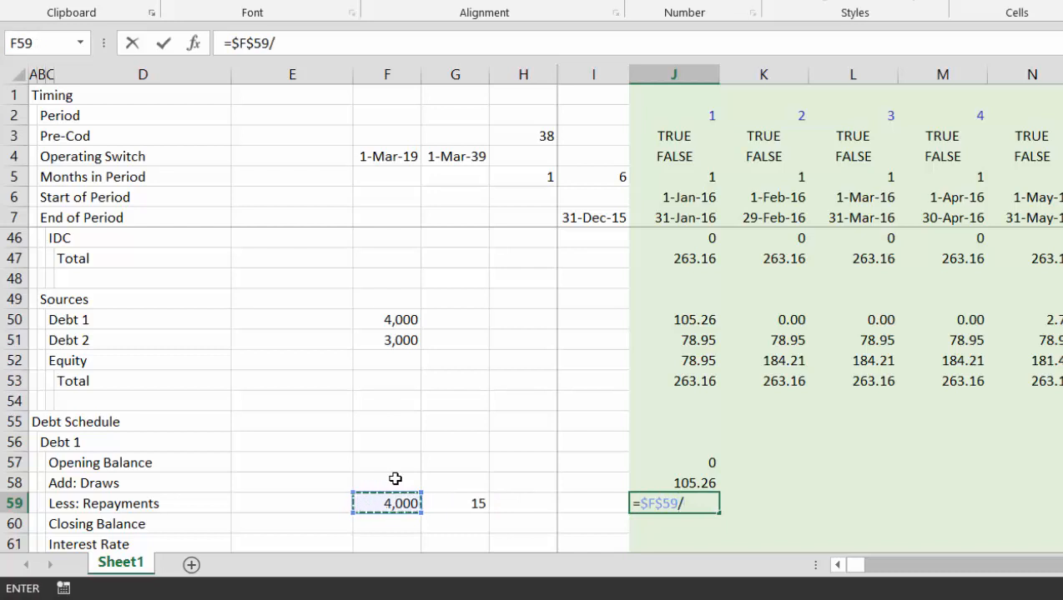
key("Left")
key("Left")
key("Left")
key("F4")
key("ctrl+Return")
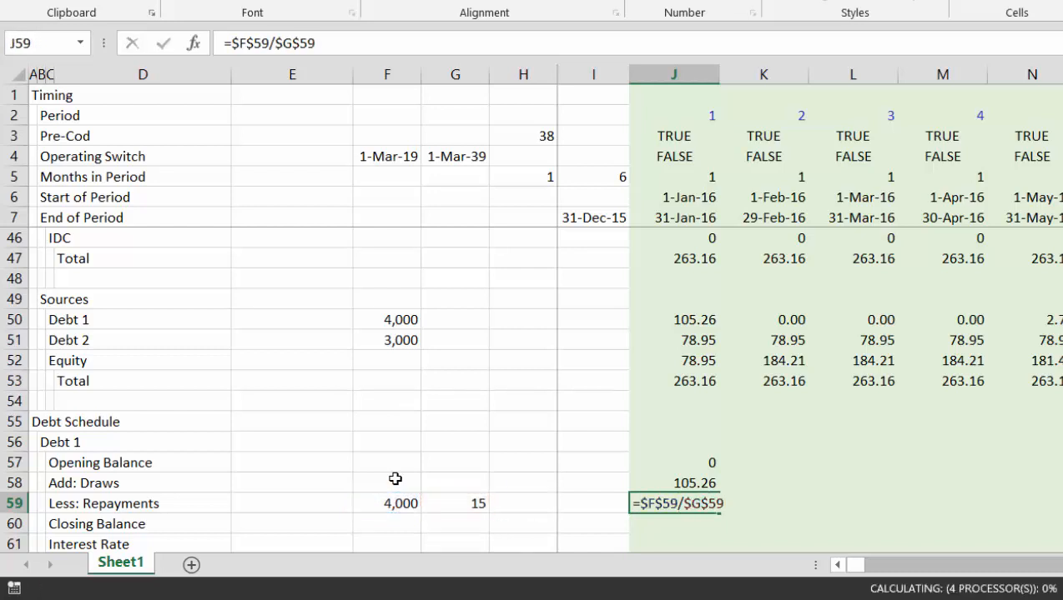
key("Down")
key("Down")
key("Up")
key("Up")
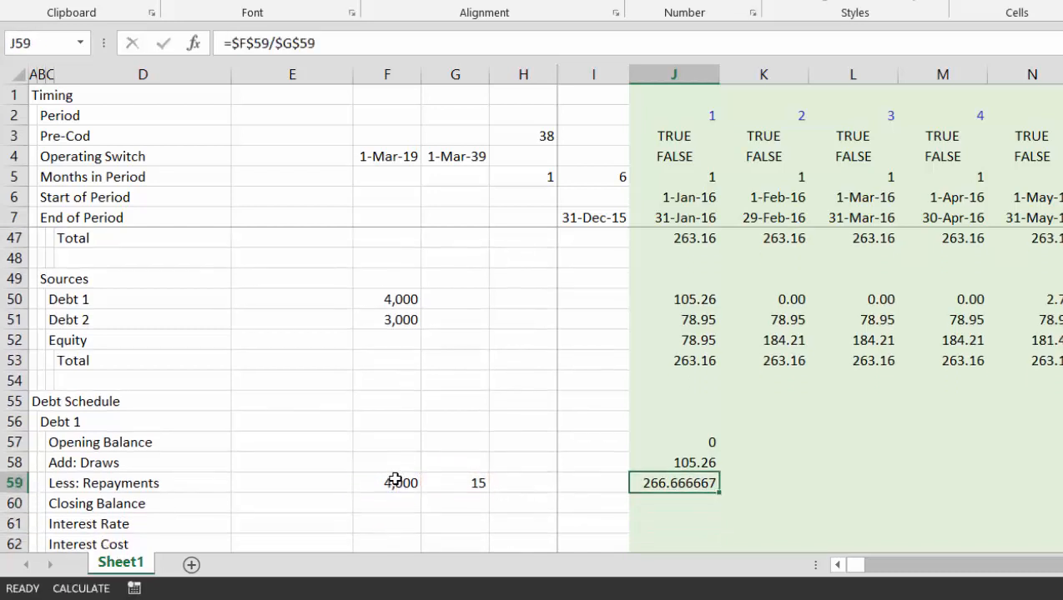
Multiply the J59 repayment by the period's Operating Switch, making the formula =($F$59/$G$59)*J4
key("F2")
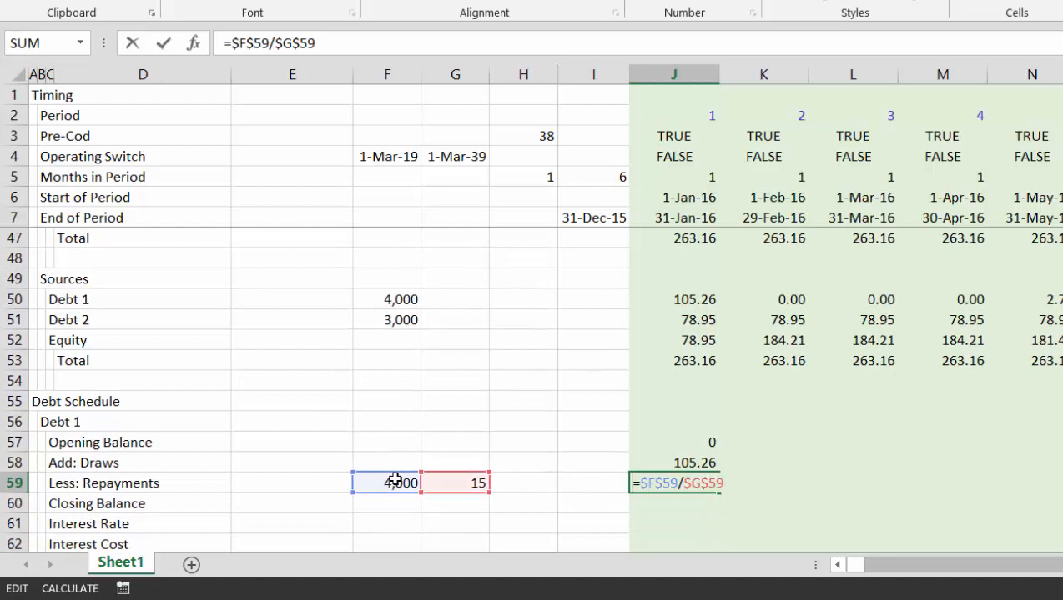
type("*")
key("BackSpace")
type("(")
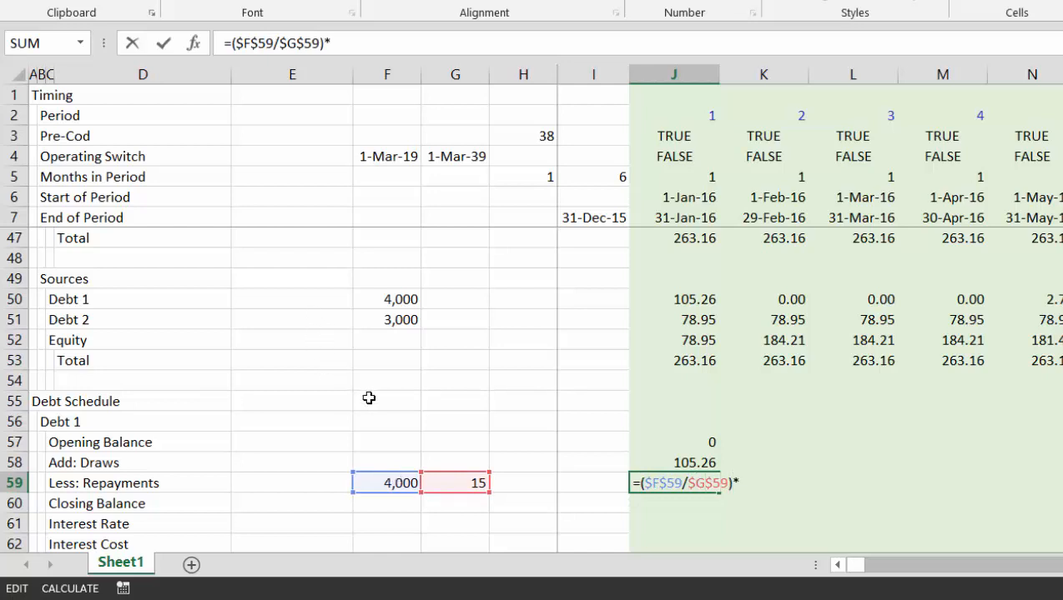
left_click(676, 148)
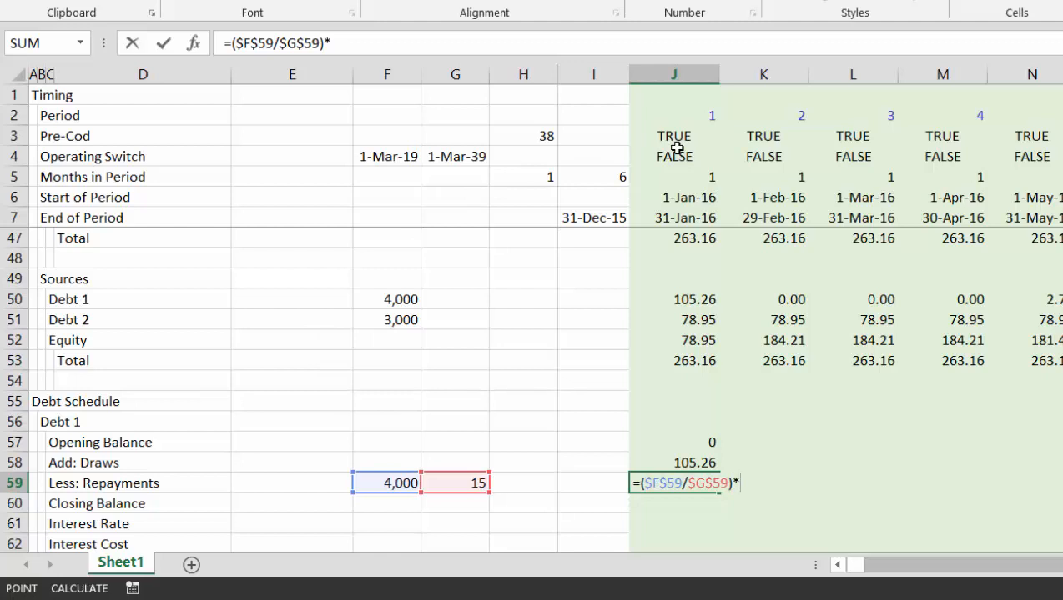
left_click(676, 144)
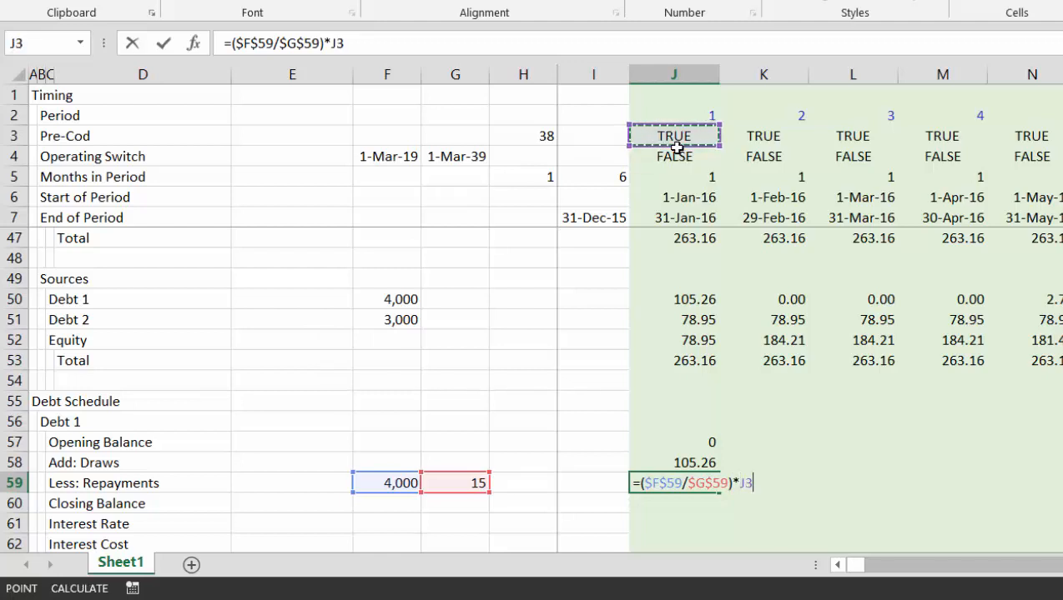
left_click(676, 148)
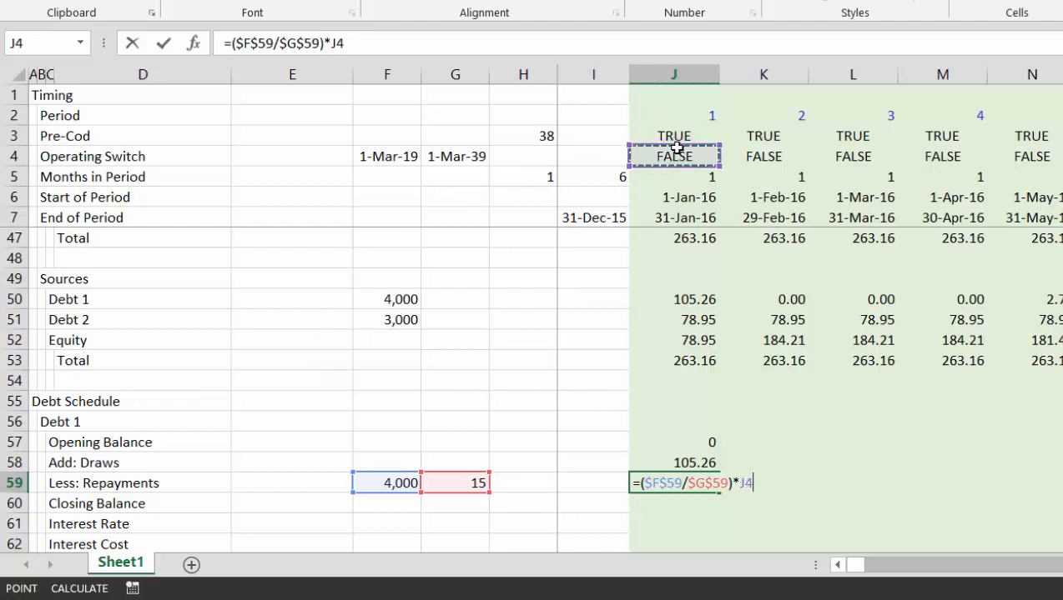
key("ctrl+Return")
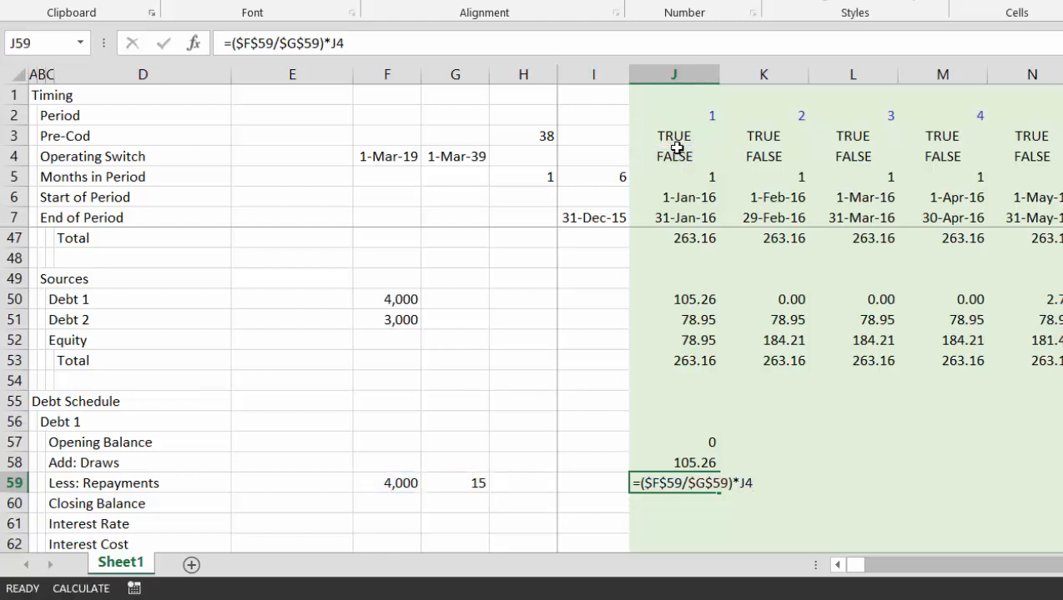
Cap the J59 repayment at the Opening Balance by wrapping the formula as =MIN(J57,($F$59/$G$59)*J4)
key("Down")
key("Up")
key("F2")
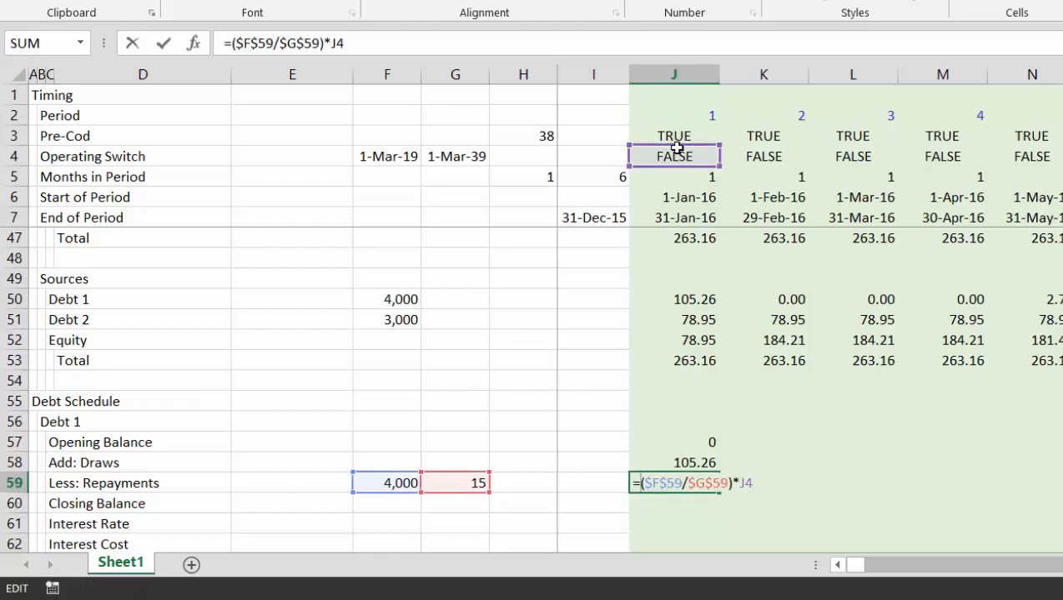
type("min(")
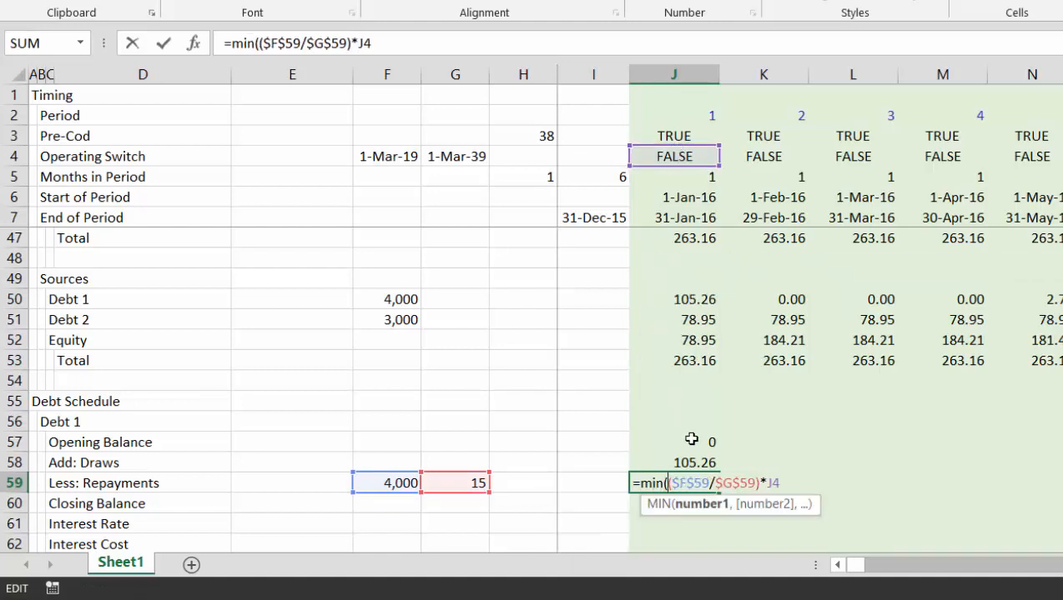
left_click(691, 439)
type(",")
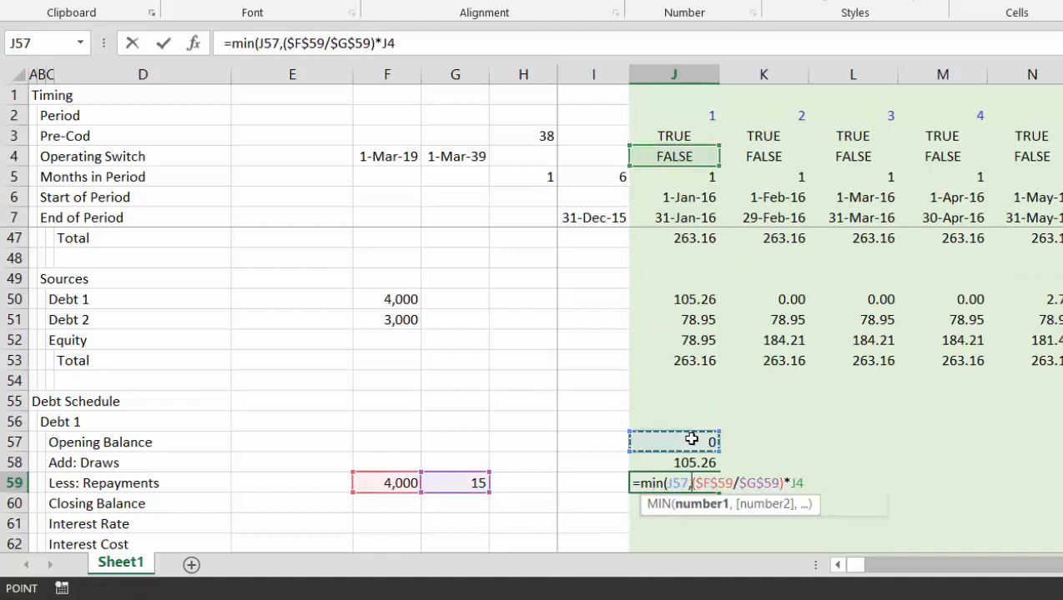
key("Return")
key("Return")
Calculate the first period's Debt 1 Closing Balance in J60 with =J57+J58-J59
key("Down")
key("Down")
key("Down")
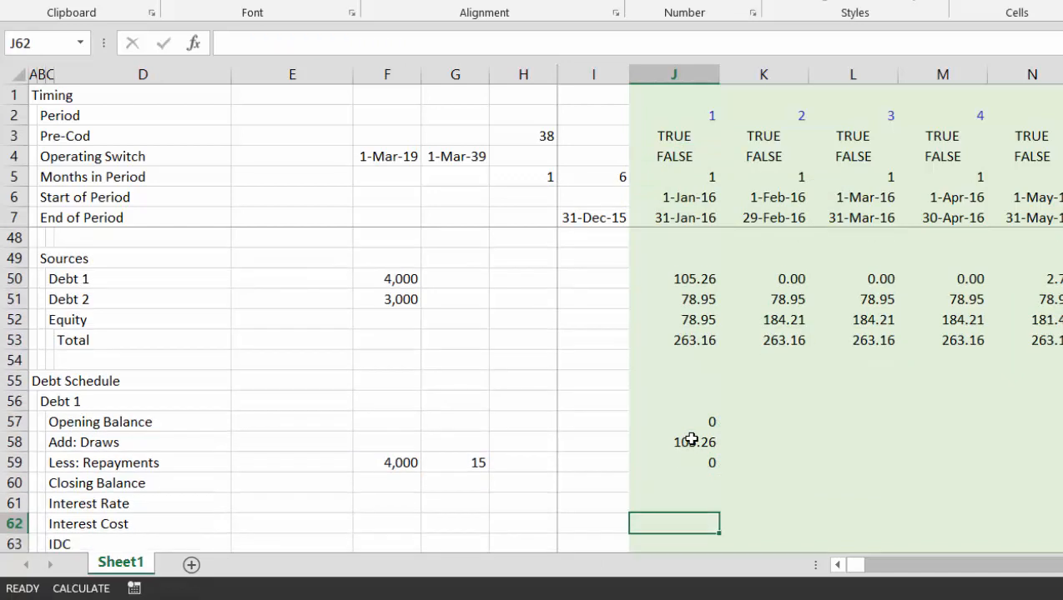
key("Up")
key("Up")
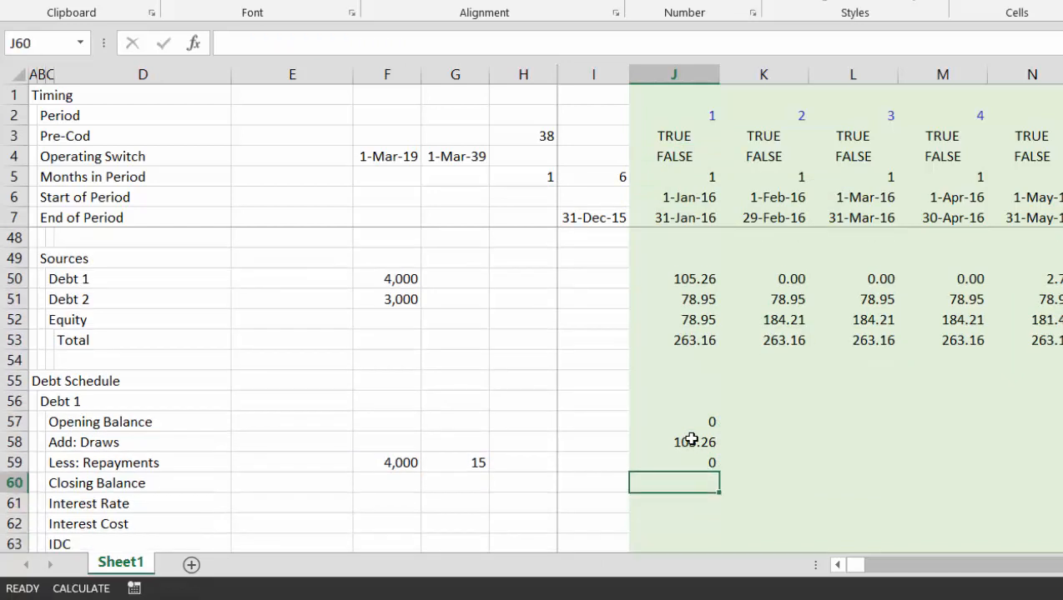
type("=")
key("Up")
key("Up")
key("Up")
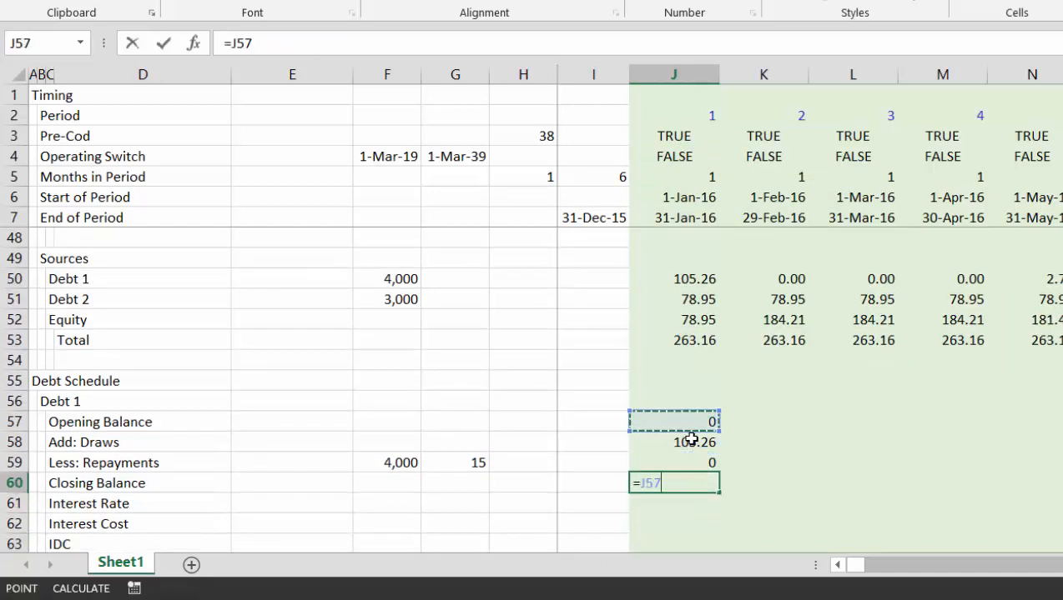
type("+")
left_click(691, 439)
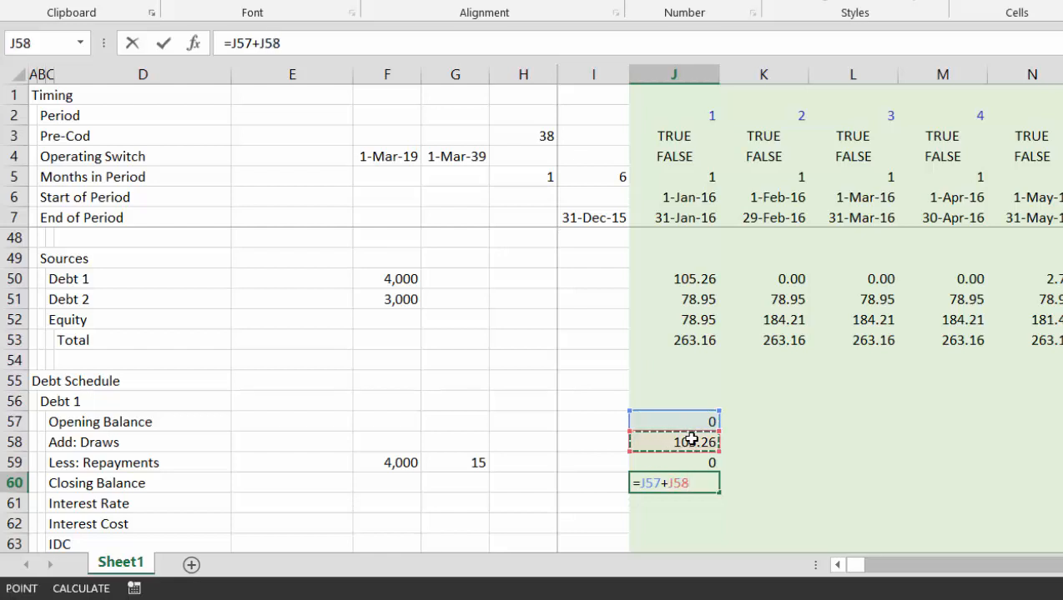
type("-")
key("Up")
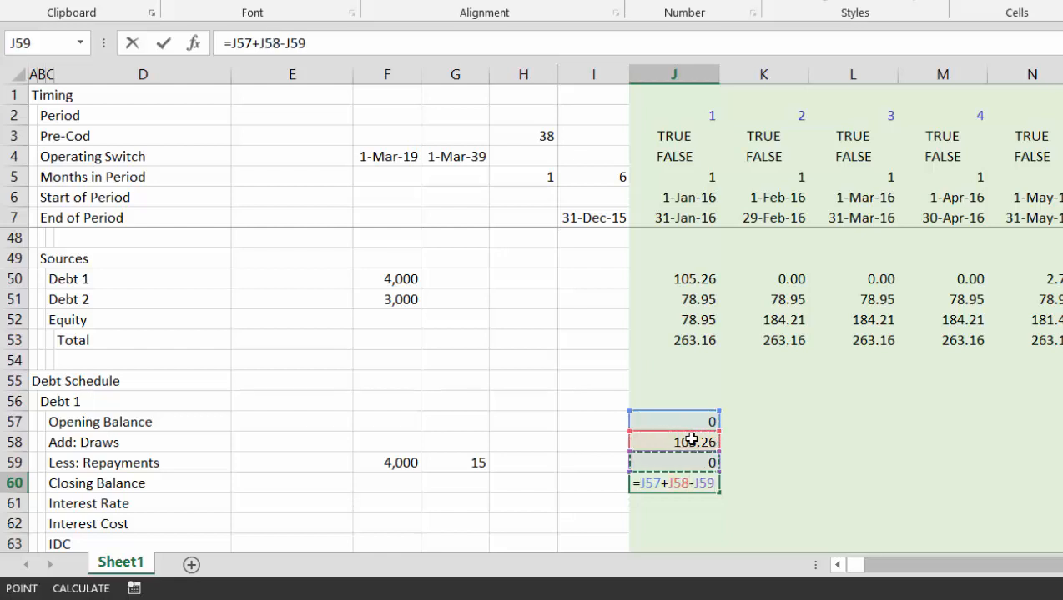
key("ctrl+Return")
key("Down")
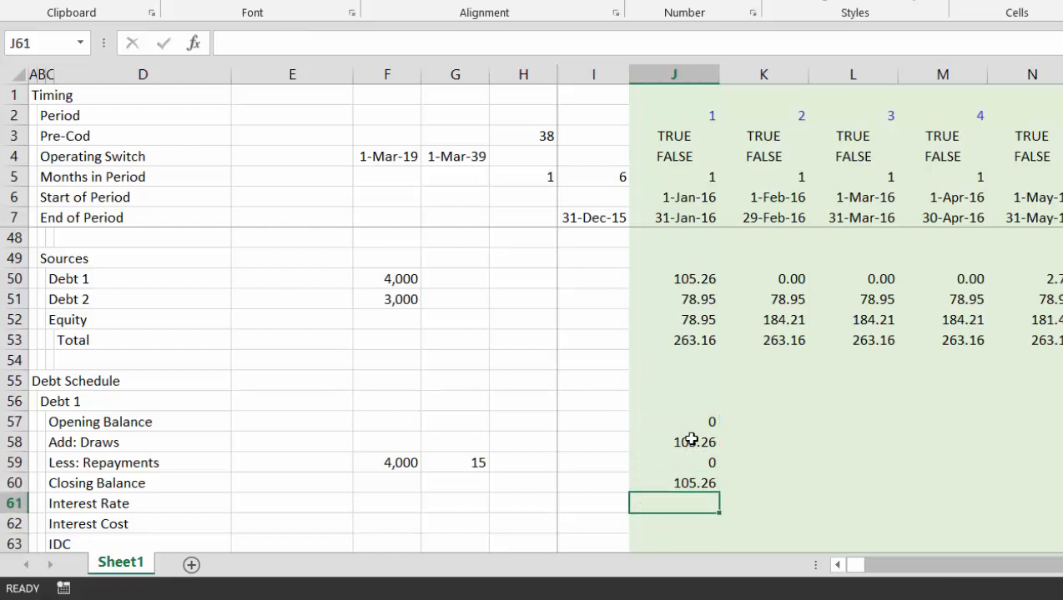
Start a LOOKUP formula for the first period's Debt 1 Interest Rate in J61, using Start of Period J6 as the lookup value
key("Left")
key("Left")
key("Right")
key("Right")
type("=lo")
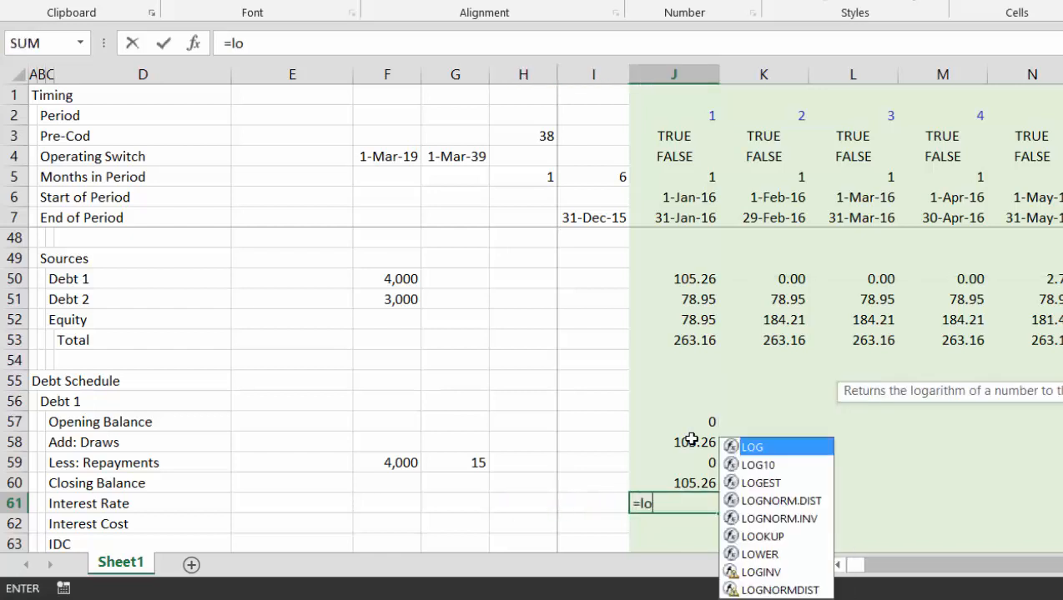
key("Down")
key("Down")
key("Down")
key("Down")
key("Down")
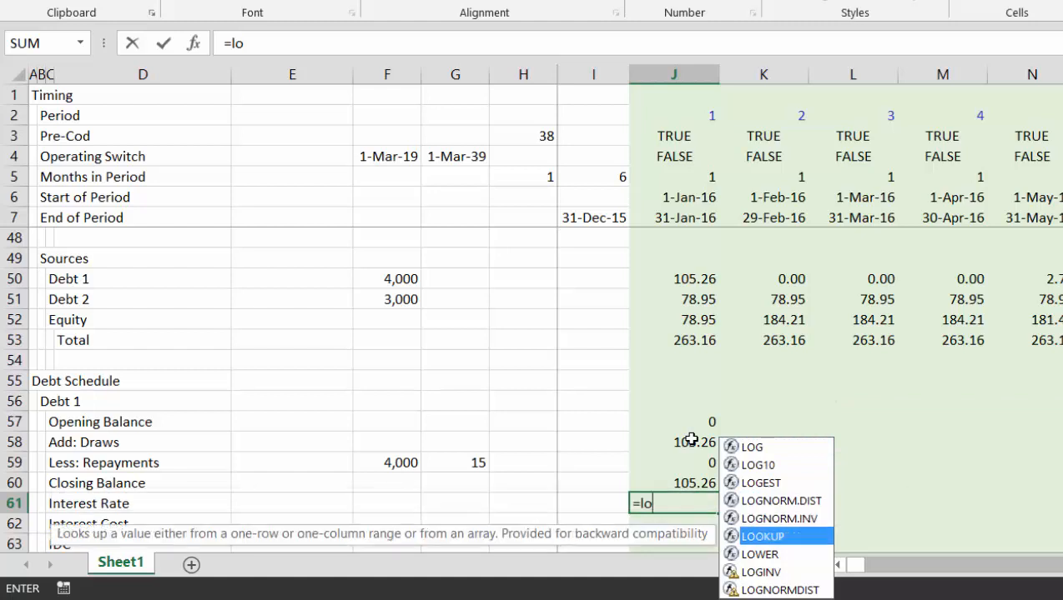
key("Tab")
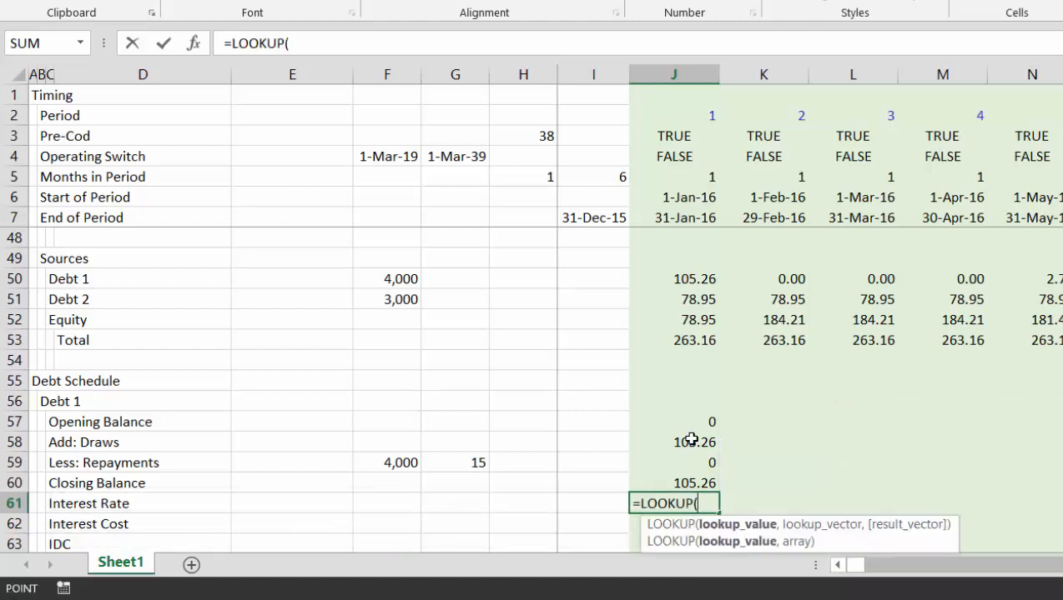
key("Up")
key("Up")
key("Up")
key("Up")
key("Up")
key("Up")
key("Up")
key("Up")
key("Up")
key("Up")
key("Up")
key("Up")
key("Up")
key("Up")
key("Up")
key("Up")
key("Up")
key("Up")
key("Up")
key("Up")
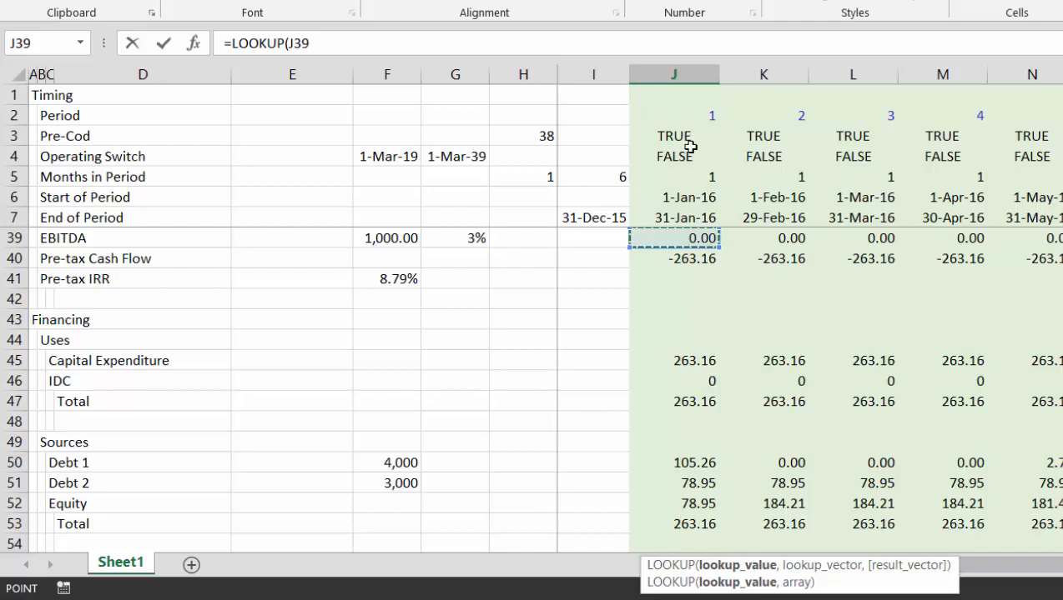
left_click(683, 203)
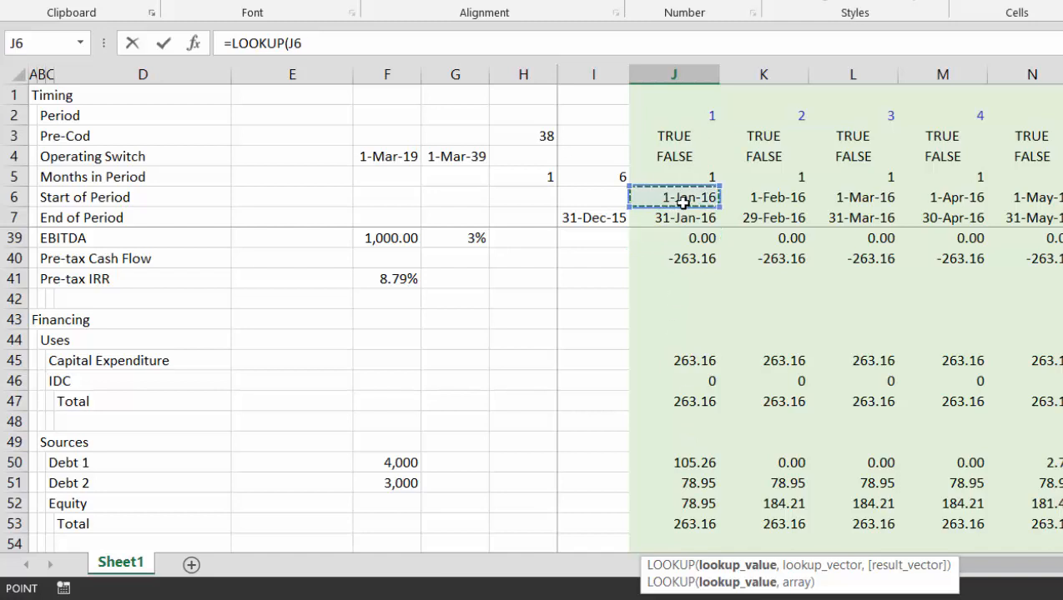
type(",")
key("Up")
key("Up")
key("Up")
key("Up")
key("Up")
key("Up")
key("Up")
key("Up")
key("Up")
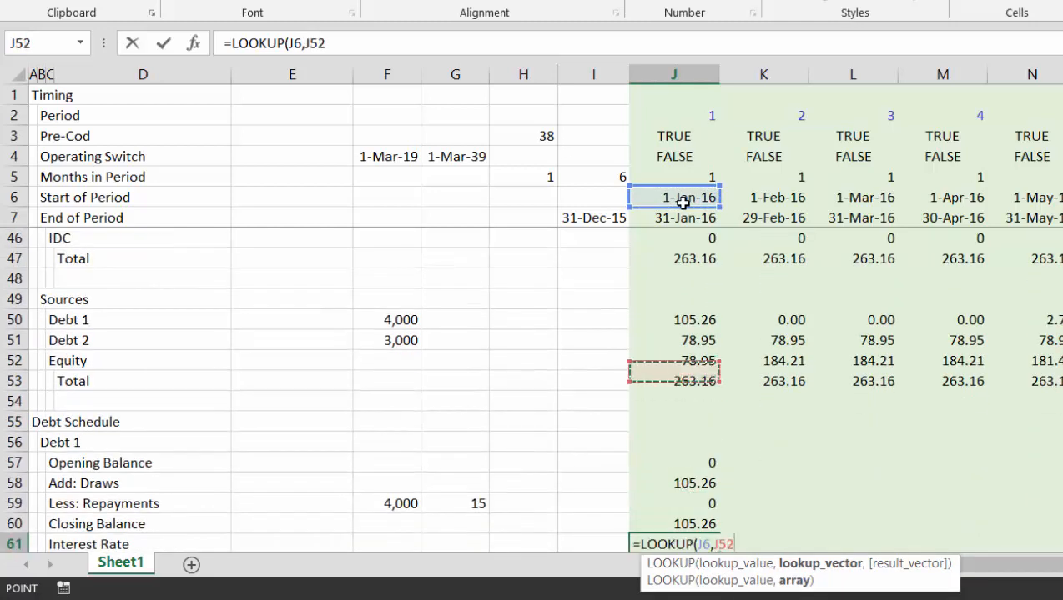
key("Up")
key("Up")
key("Up")
key("Up")
key("Up")
key("Up")
key("Up")
key("Up")
key("Up")
key("Up")
key("Up")
key("Up")
key("Up")
key("Up")
key("Up")
key("Up")
key("Up")
key("Up")
key("Up")
key("Up")
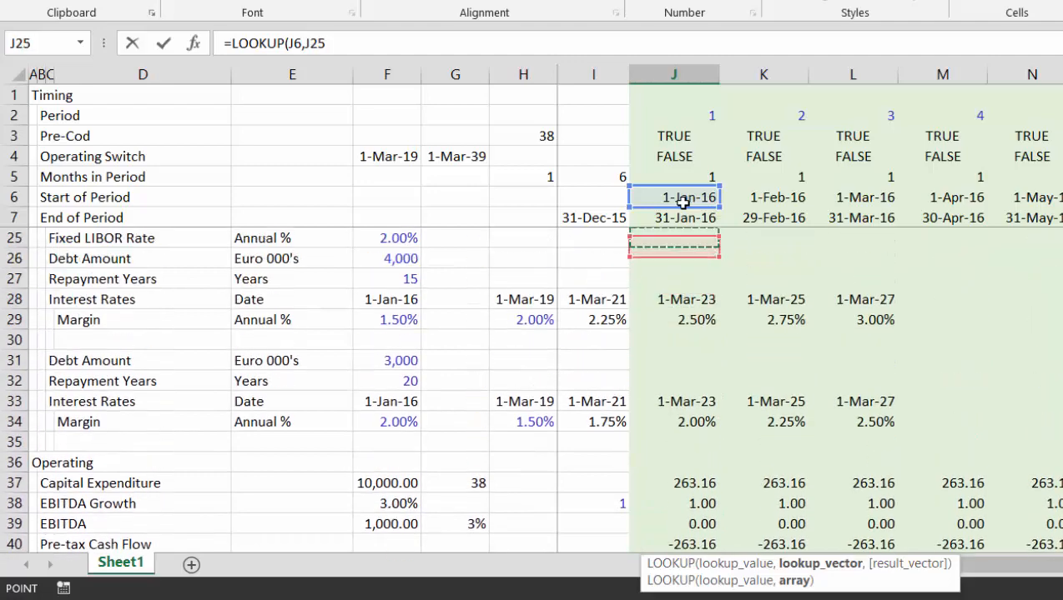
key("Down")
key("Down")
key("Down")
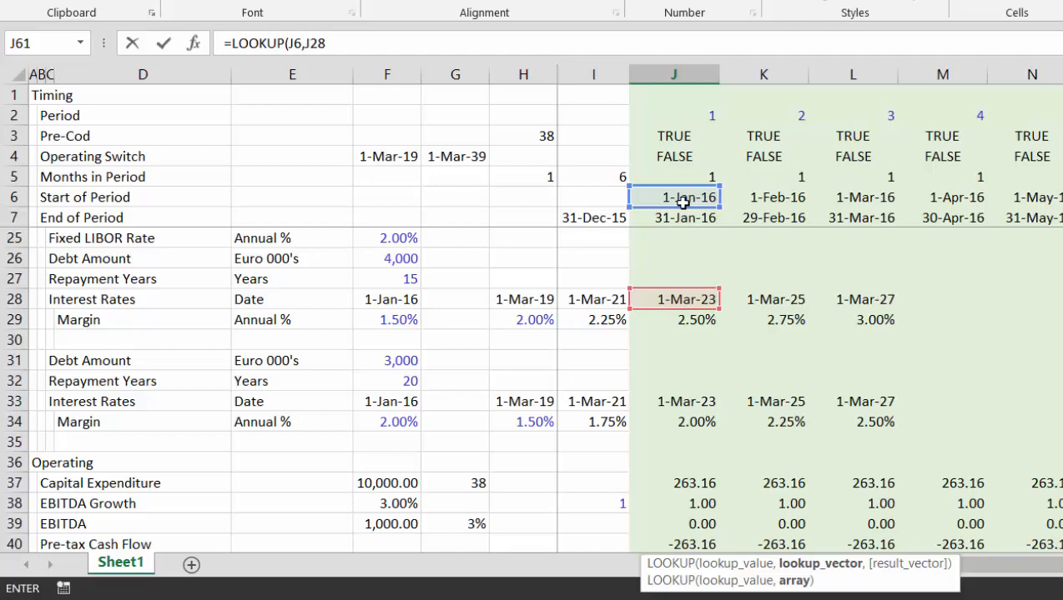
key("shift+space")
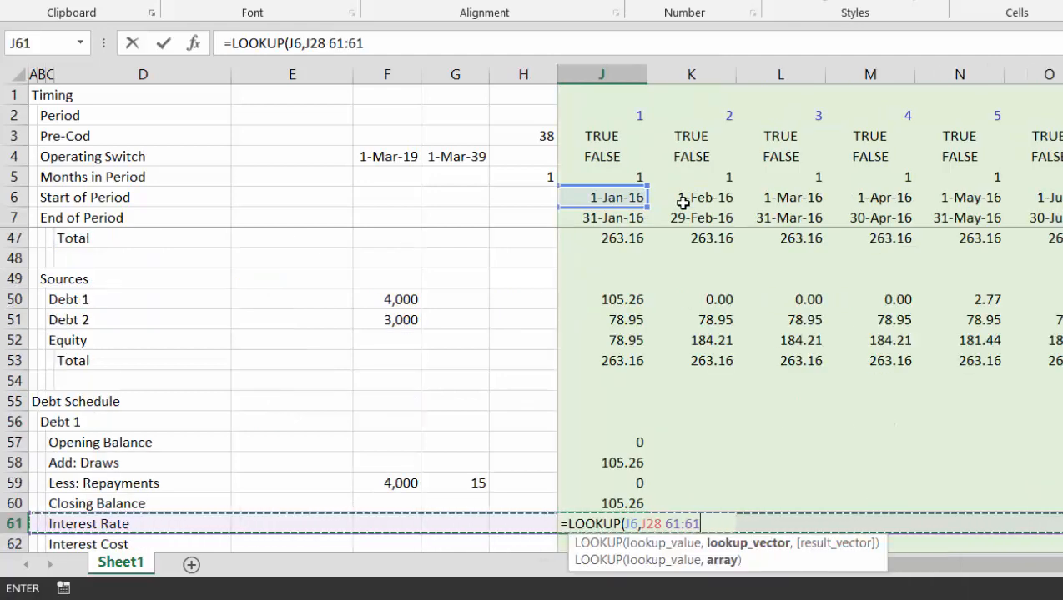
key("BackSpace")
key("BackSpace")
key("BackSpace")
key("BackSpace")
key("BackSpace")
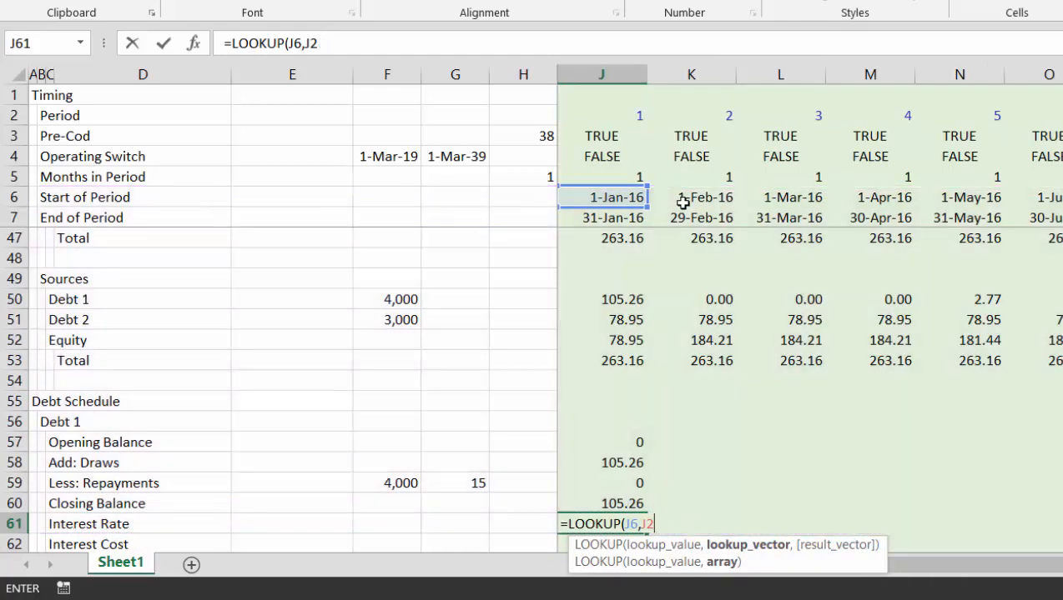
key("BackSpace")
Use the whole Interest Rates date row 28:28 as the lookup vector and the Margin row 29:29 as the result vector
key("Up")
key("Up")
key("Up")
key("Up")
key("Up")
key("Up")
key("Up")
key("Up")
key("Up")
key("Up")
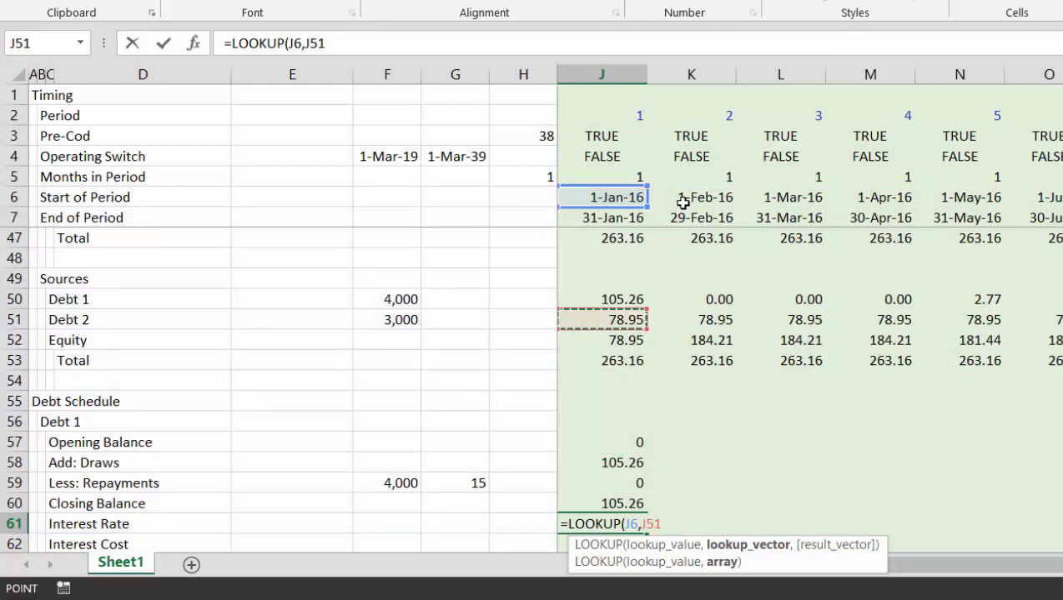
key("Up")
key("Up")
key("Up")
key("Up")
key("Up")
key("Up")
key("Up")
key("Up")
key("Up")
key("Up")
key("Up")
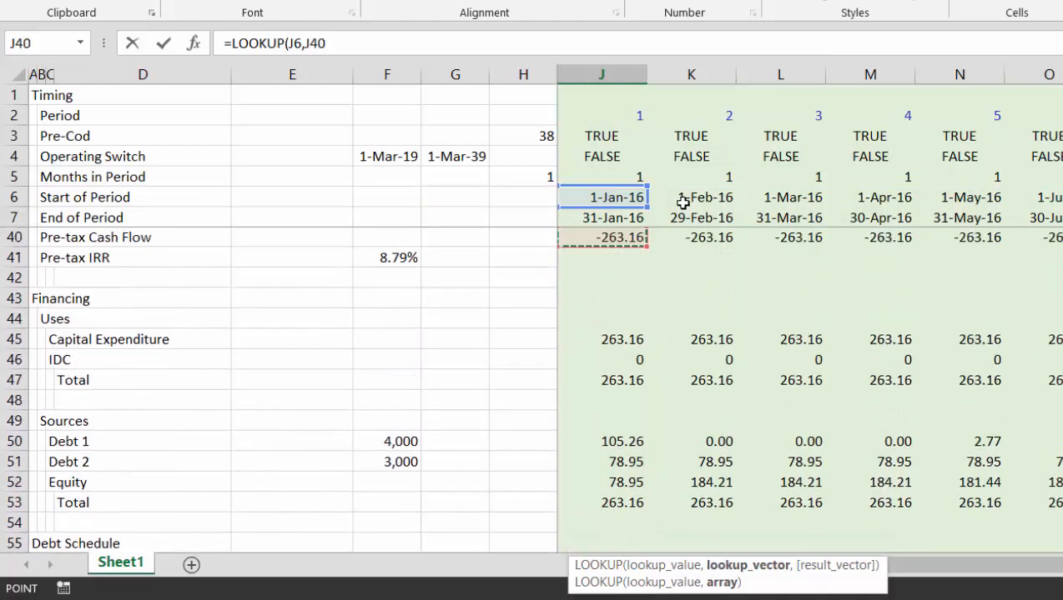
key("Up")
key("Up")
key("Up")
key("Up")
key("Up")
key("Up")
key("Up")
key("Up")
key("Up")
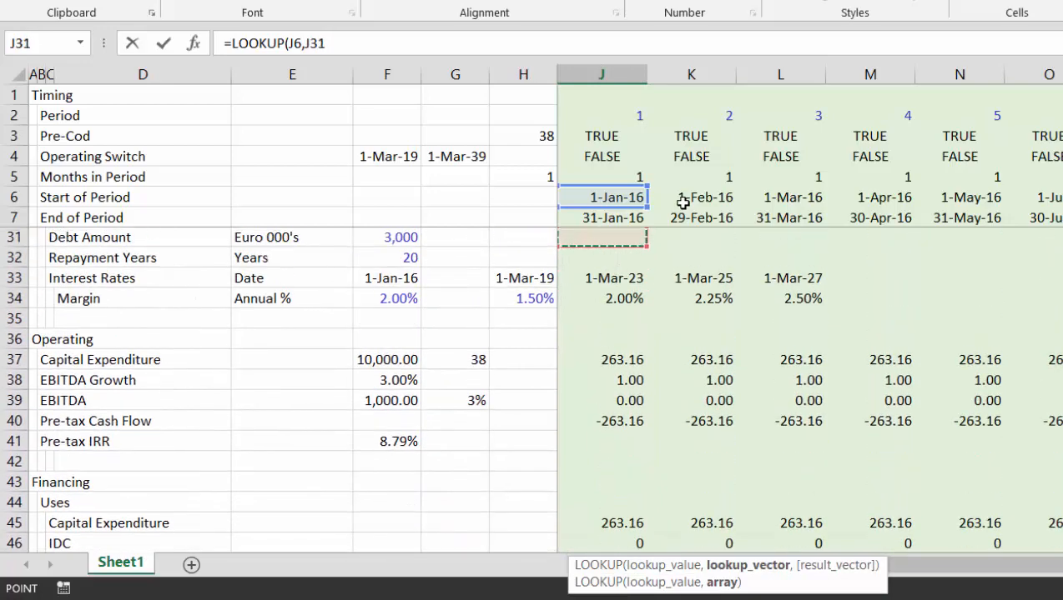
key("Up")
key("Up")
key("Up")
key("Up")
key("Down")
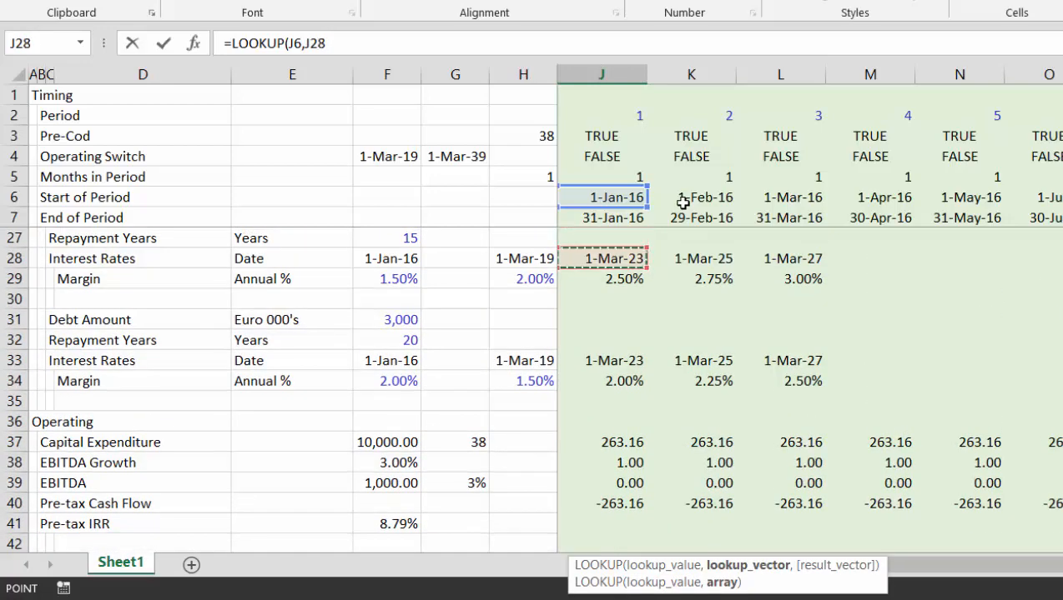
key("shift+space")
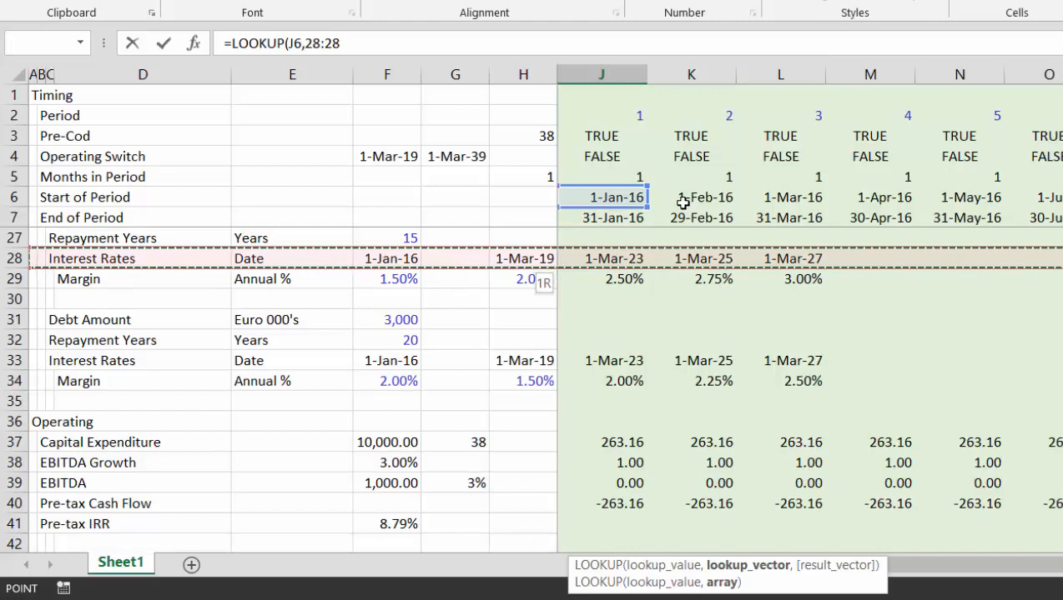
type(",")
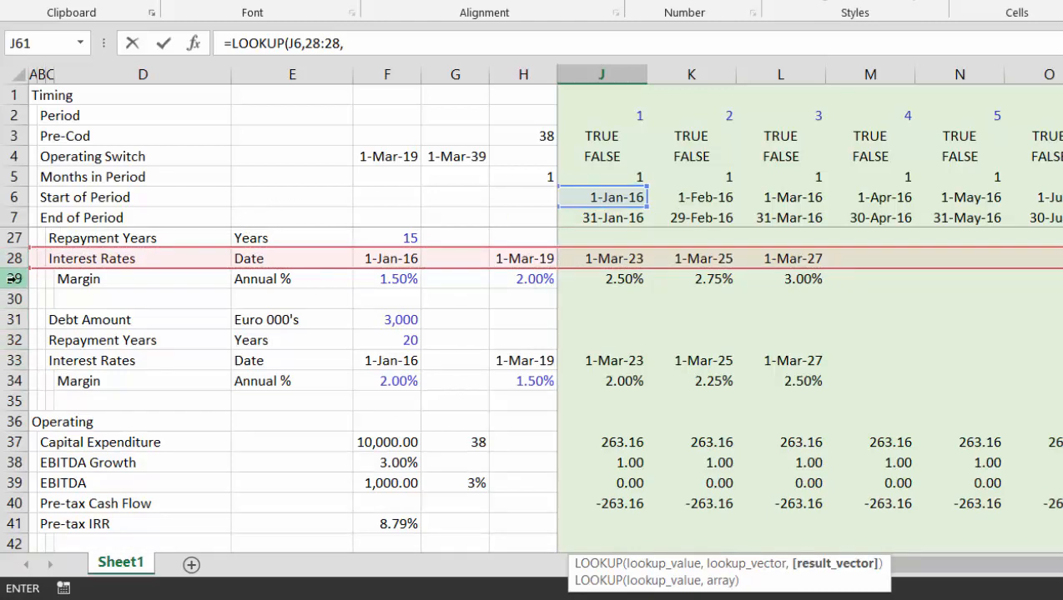
left_click(13, 278)
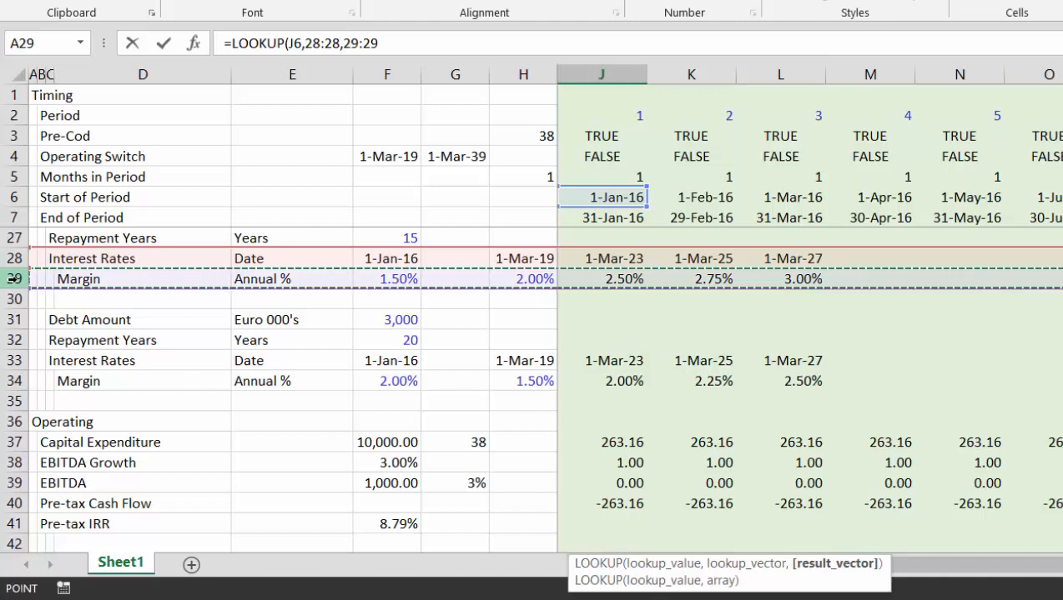
Add the absolute Fixed LIBOR Rate to the margin lookup, completing J61 as =LOOKUP(J6,28:28,29:29)+$F$25
type(")+")
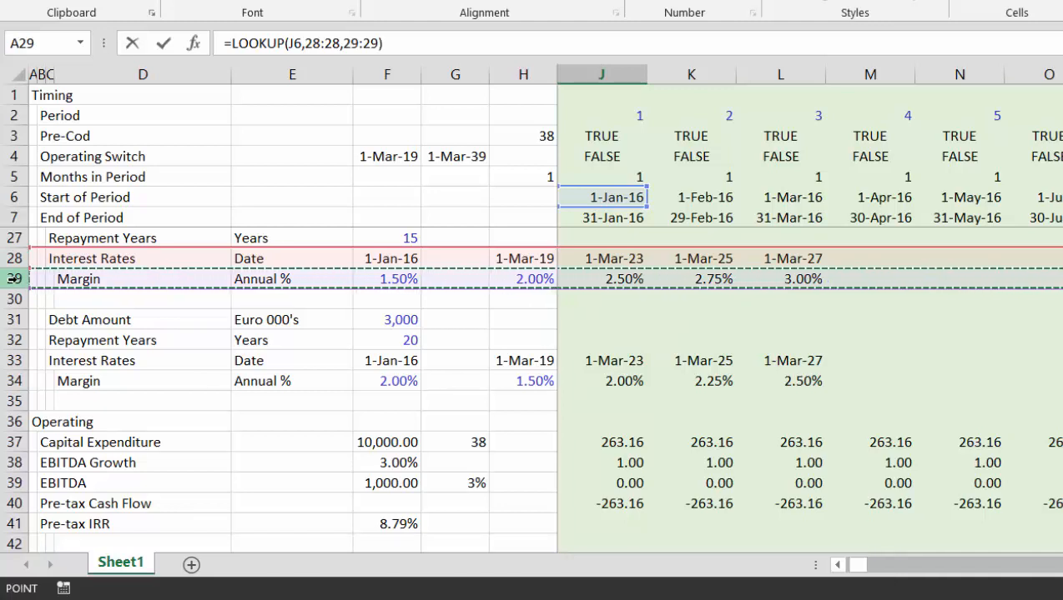
left_click(373, 305)
key("Up")
key("Up")
key("Up")
key("Up")
key("Up")
key("Up")
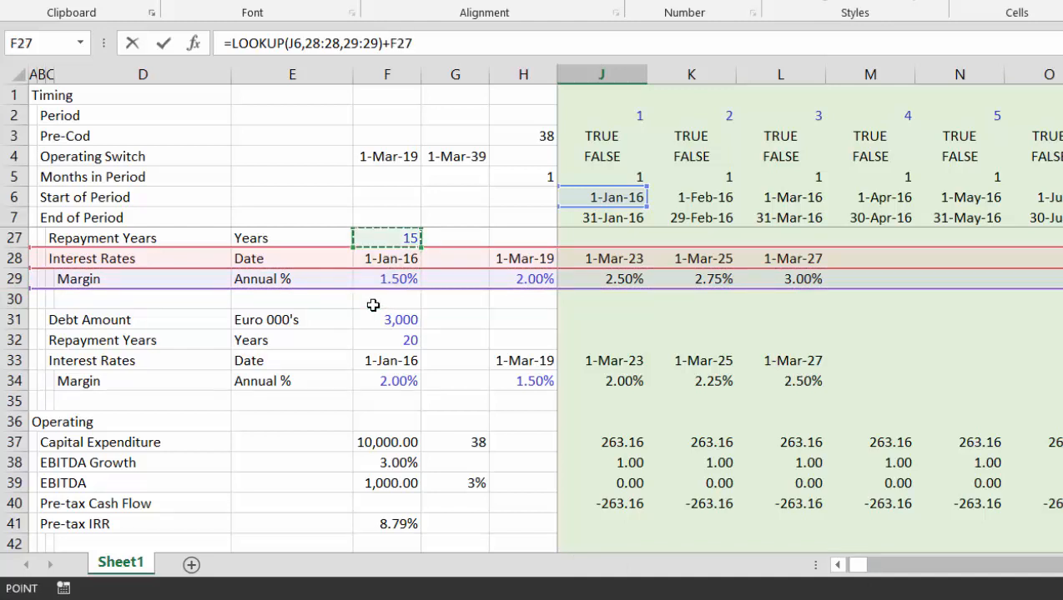
key("Down")
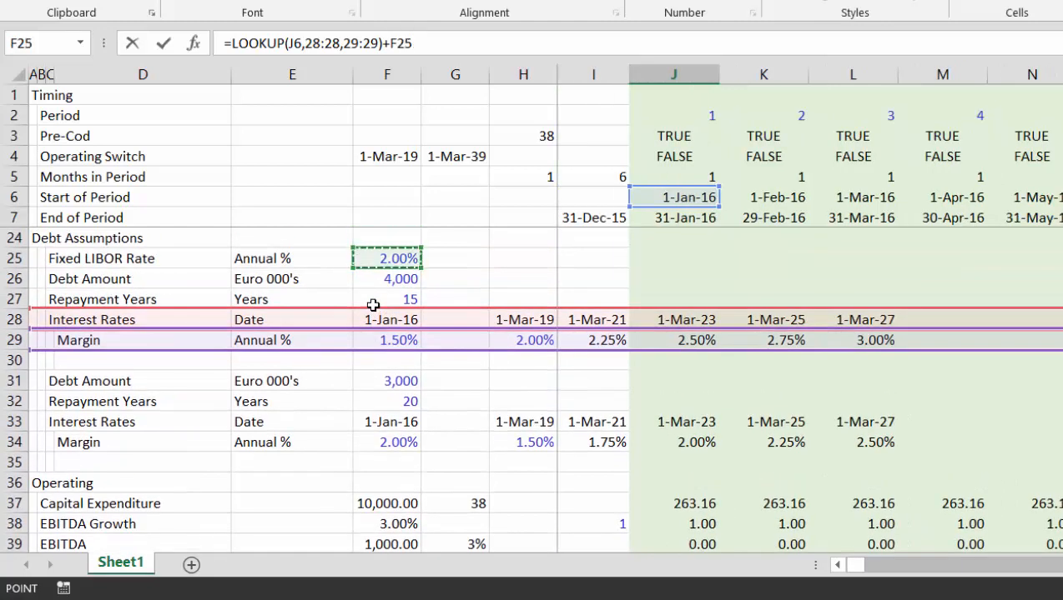
key("F4")
key("Return")
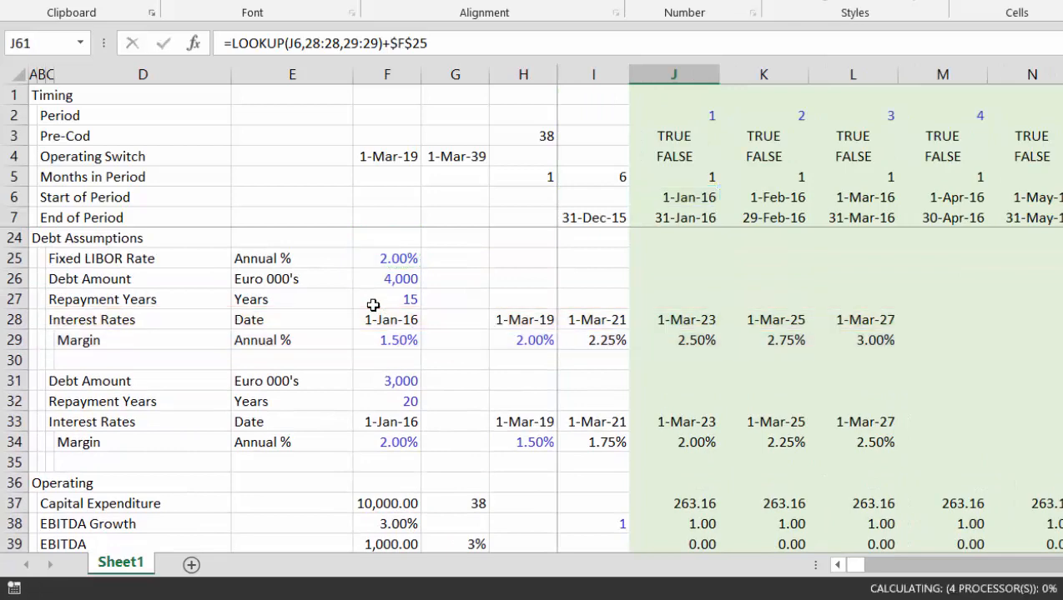
Convert the annual rate in J61 to a period rate using Months in Period, making the formula =(LOOKUP(J6,28:28,29:29)+$F$25)/12*J5
key("Up")
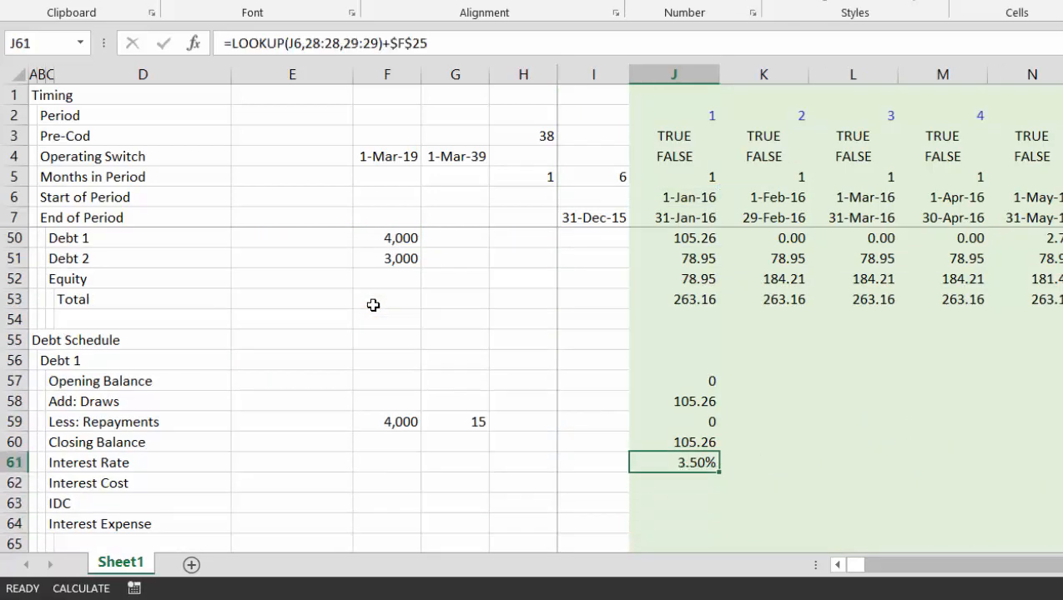
key("F2")
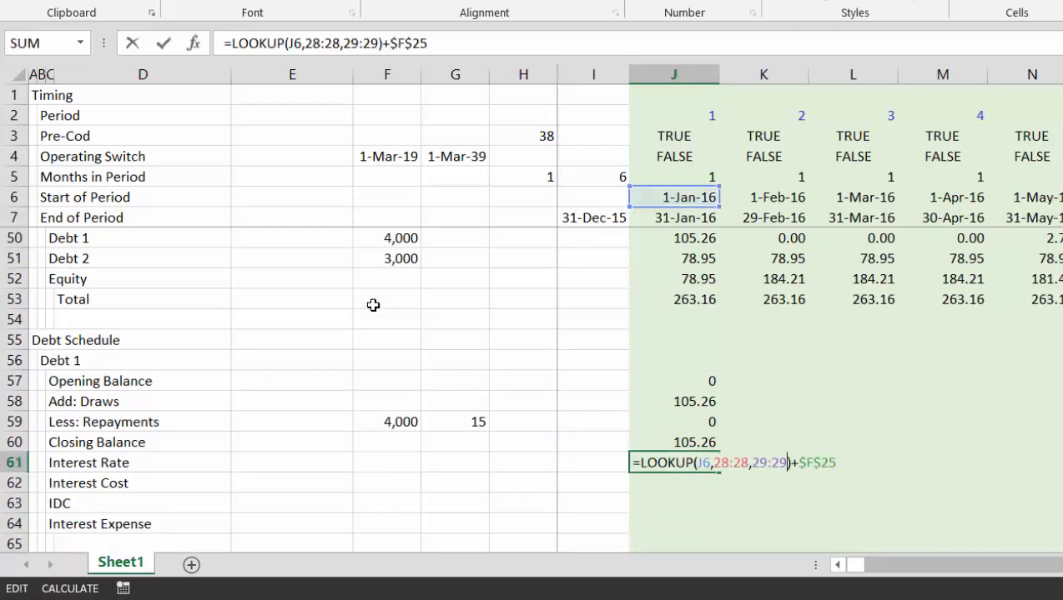
key("Home")
type("(")
key("Right")
key("Right")
key("Right")
key("Right")
key("Right")
key("Right")
key("Right")
key("Right")
key("Right")
key("Right")
key("Right")
key("Right")
key("Right")
key("Right")
key("Right")
key("Right")
key("Right")
key("Right")
key("Right")
key("Right")
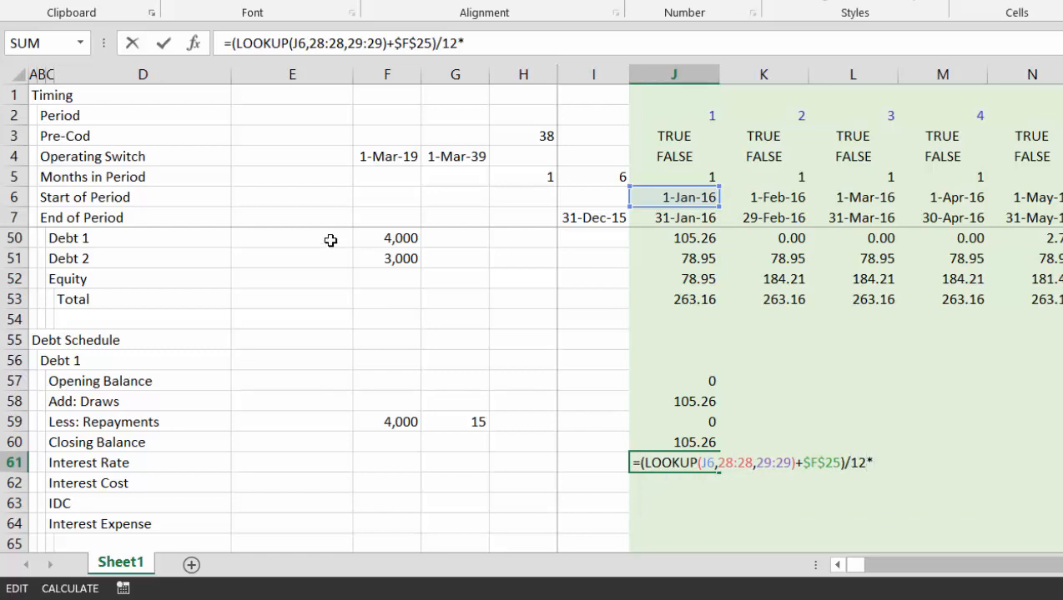
left_click(659, 177)
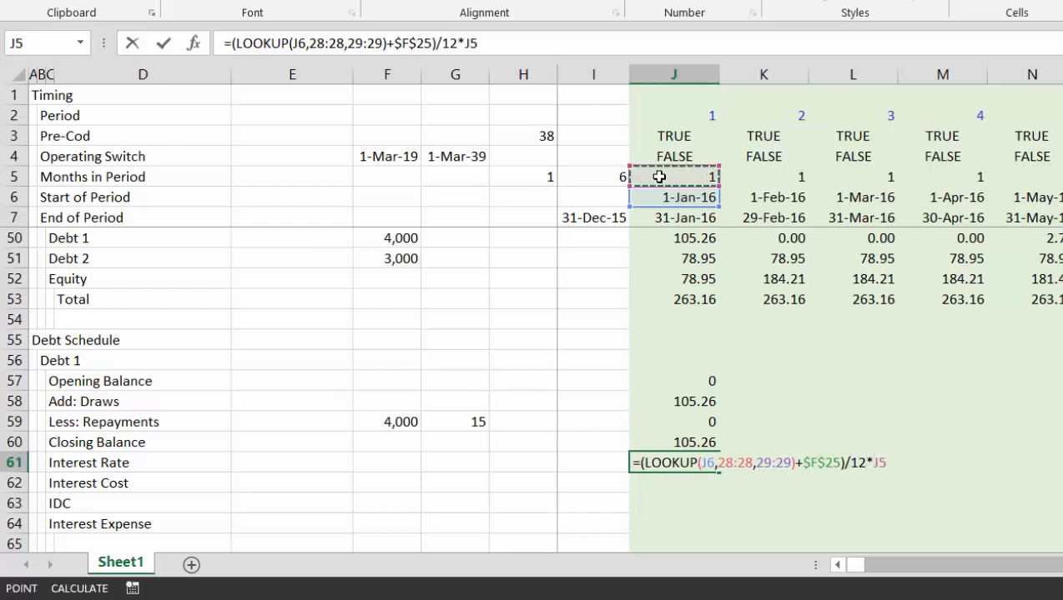
key("ctrl+Return")
key("Return")
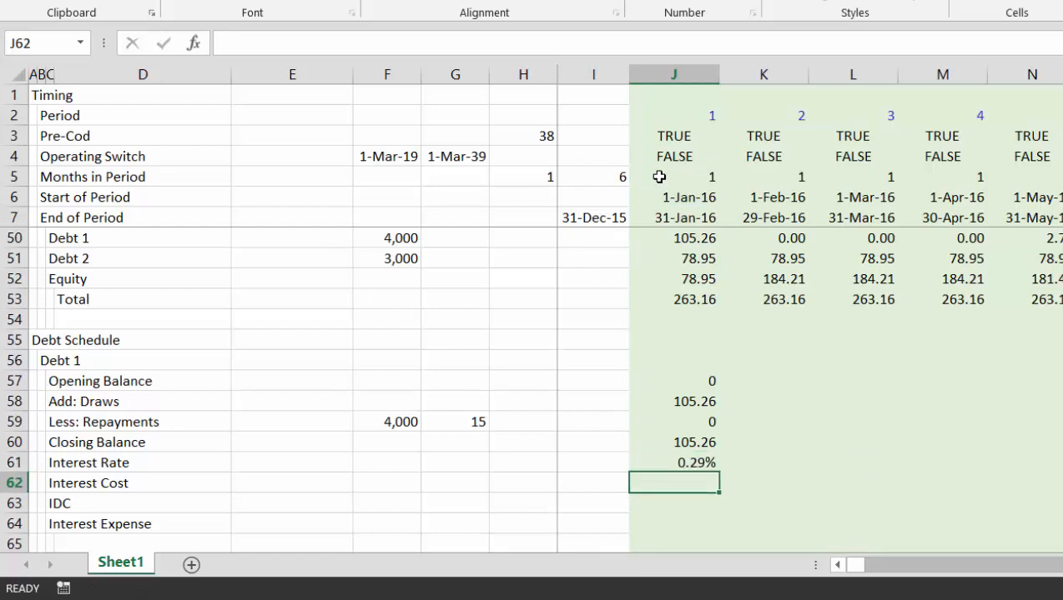
Calculate the first period's Debt 1 Interest Cost in J62 as interest rate times opening balance with =J61*J57
type("=")
key("Up")
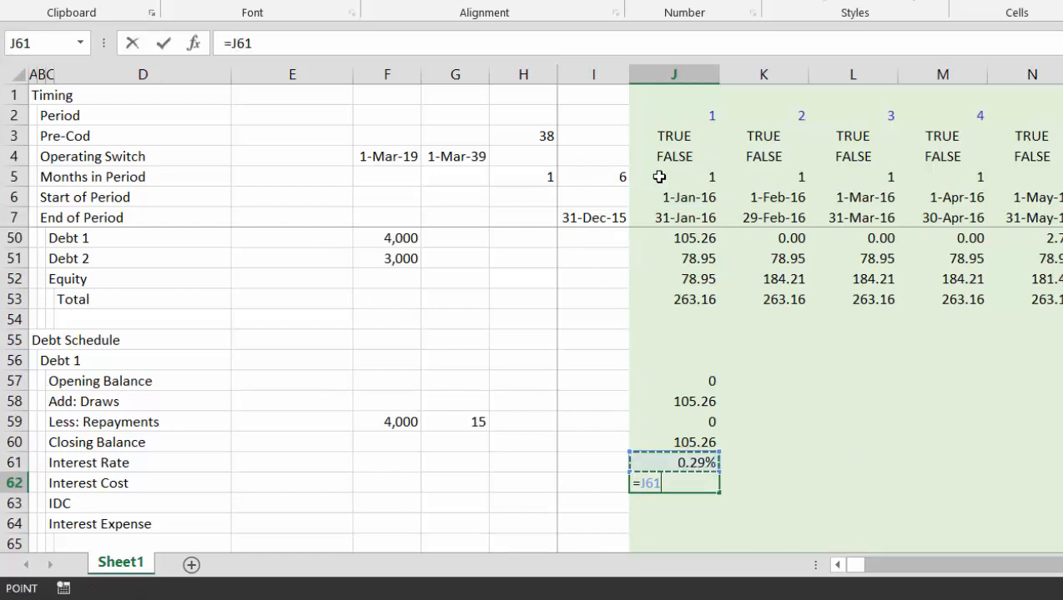
type("*")
key("Up")
key("Up")
key("Up")
key("Up")
key("Up")
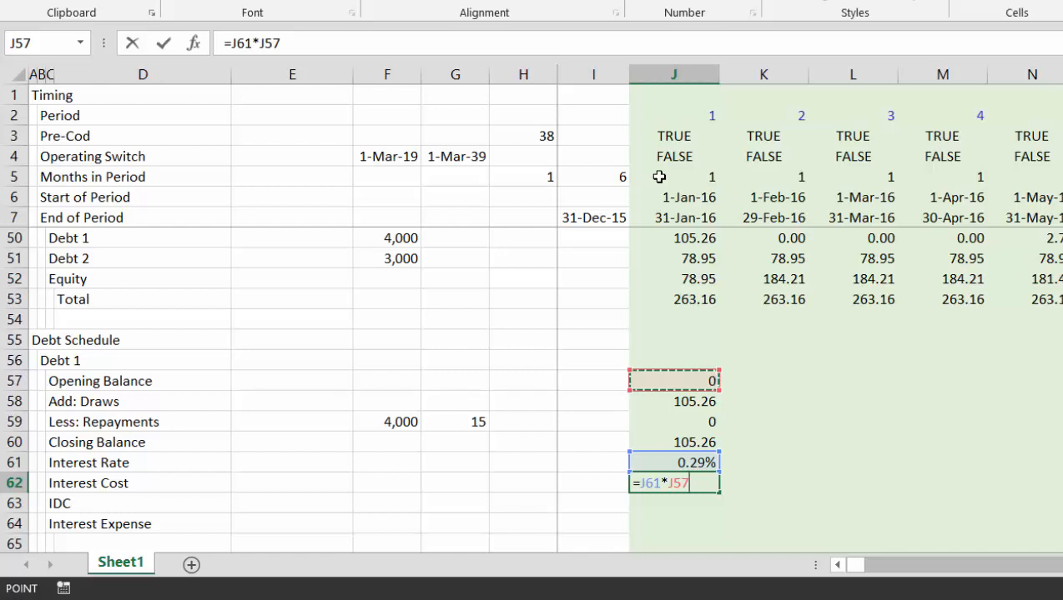
key("ctrl+Return")
key("Down")
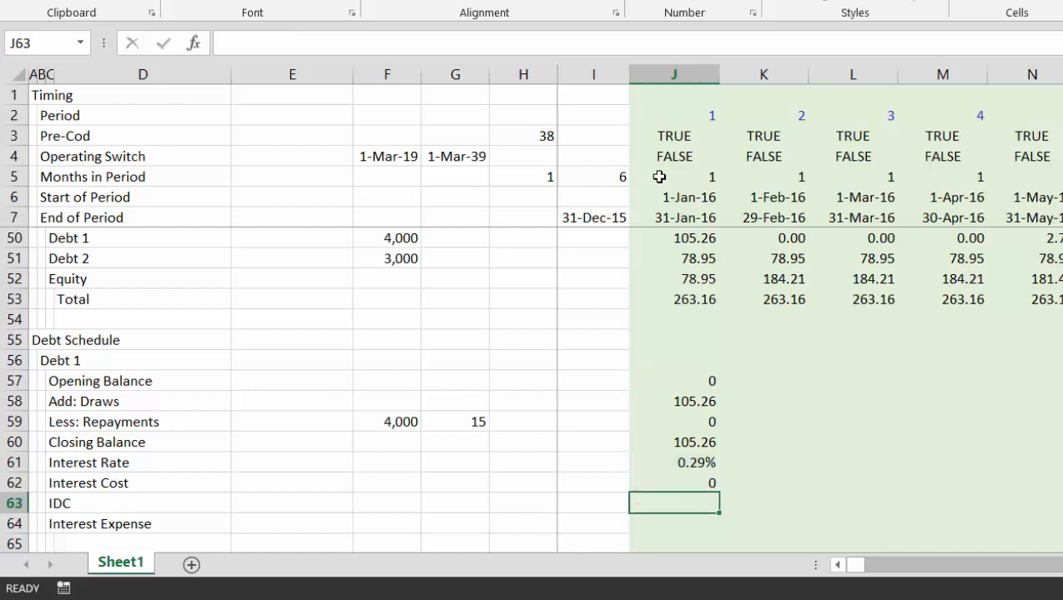
Calculate the first period's Debt 1 IDC in J63 as interest cost times the Pre-Cod flag with =J62*J3
type("=")
key("Up")
type("*")
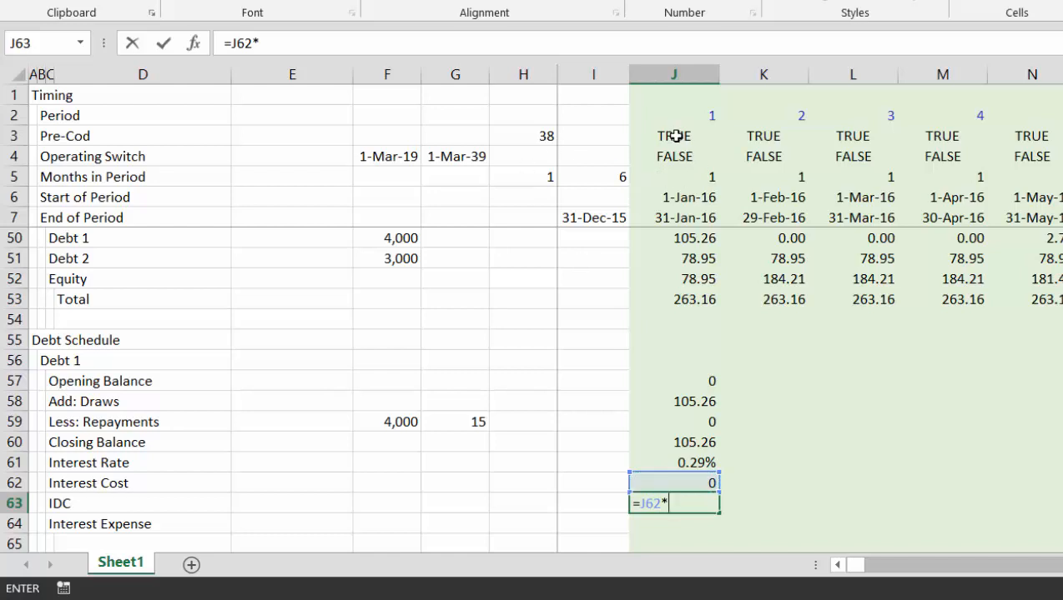
left_click(675, 136)
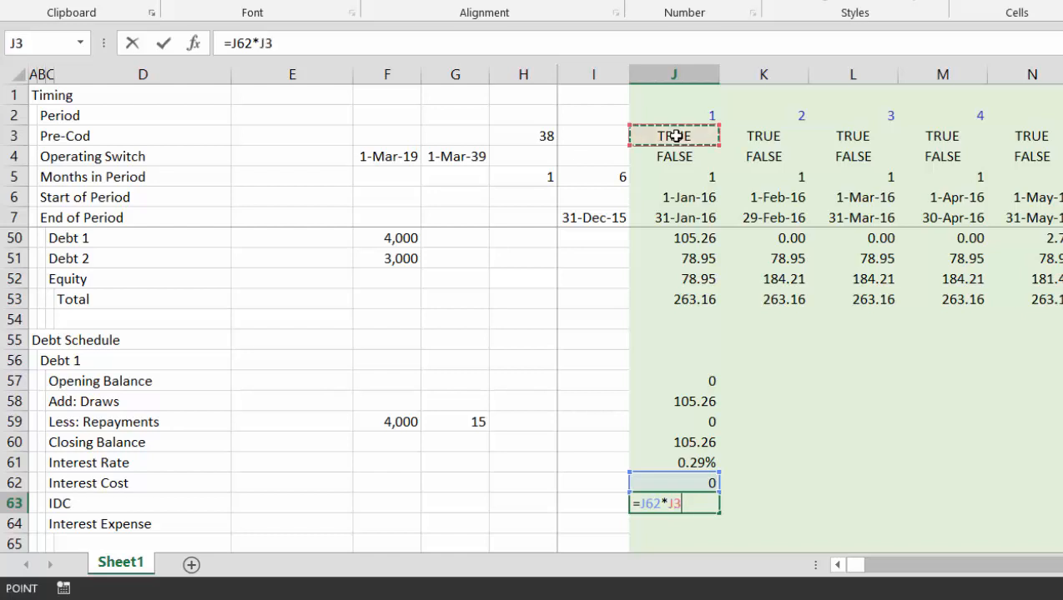
key("Return")
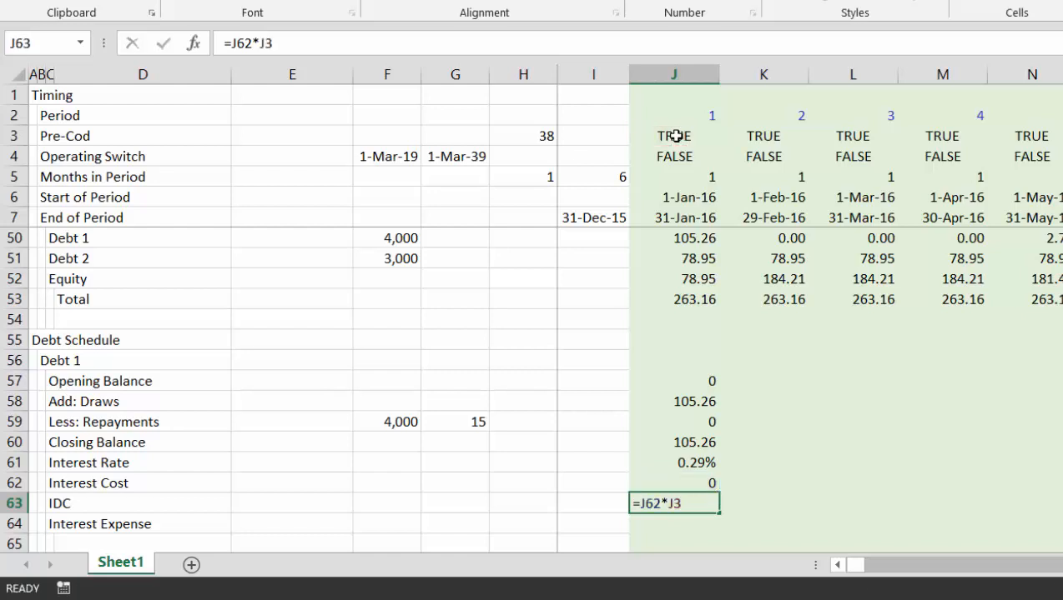
Calculate the first period's Debt 1 Interest Expense in J64 as interest cost times the Operating Switch with =J62*J4
type("=")
key("Up")
key("Up")
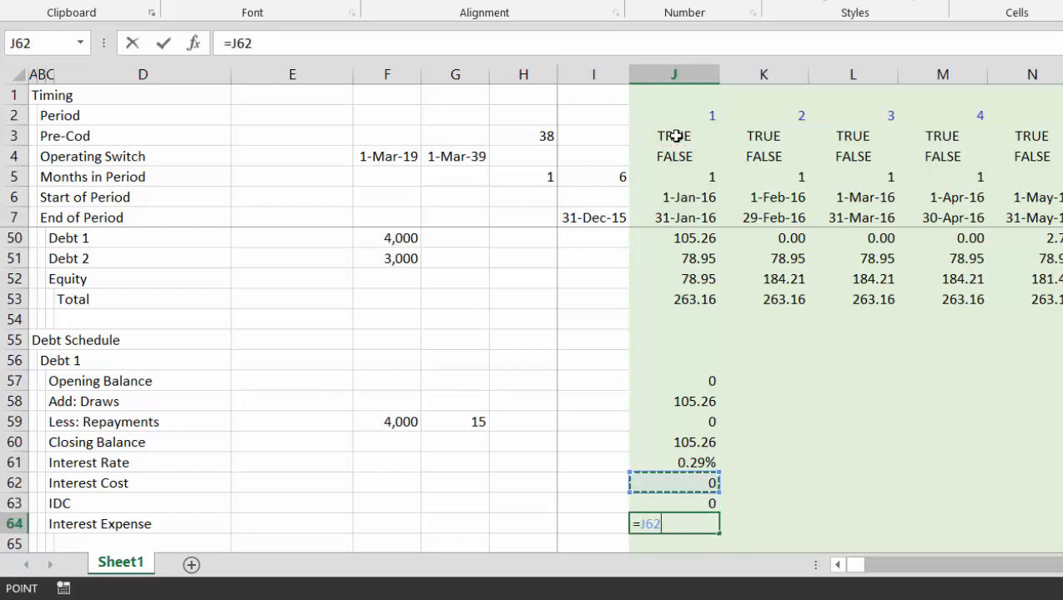
type("*")
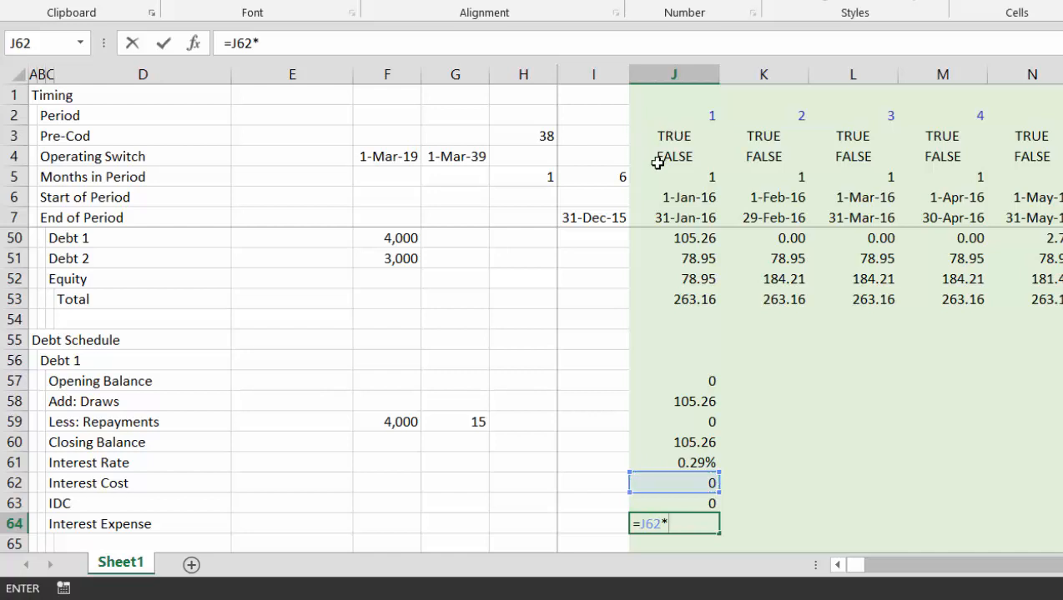
left_click(658, 163)
key("ctrl+Return")
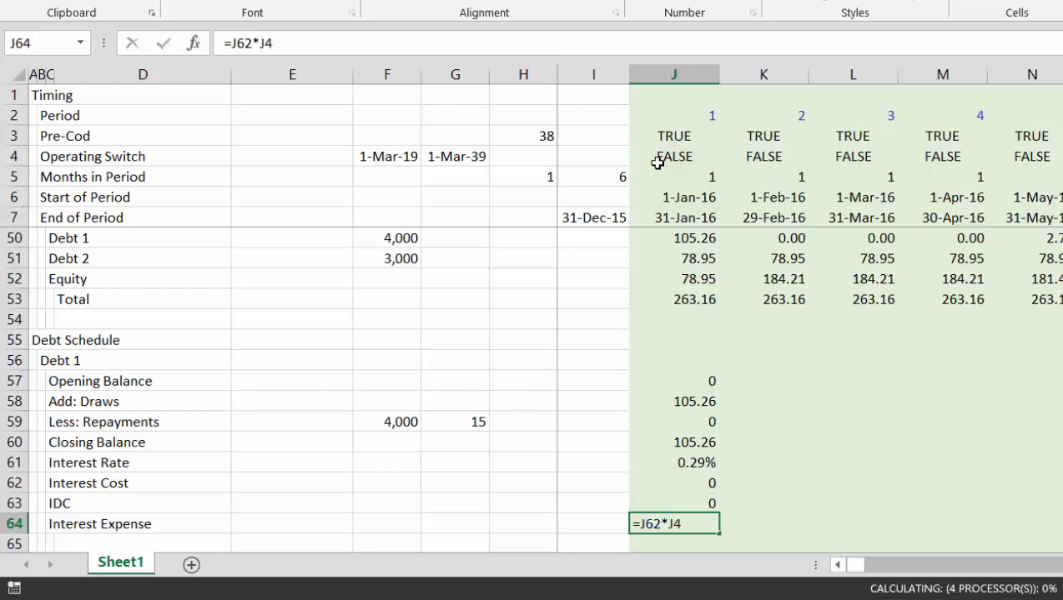
key("Return")
Go back up through the first-period Debt 1 formulas in column J toward the schedule's opening rows
key("Up")
key("Up")
key("Up")
key("Up")
key("Up")
key("Up")
key("Up")
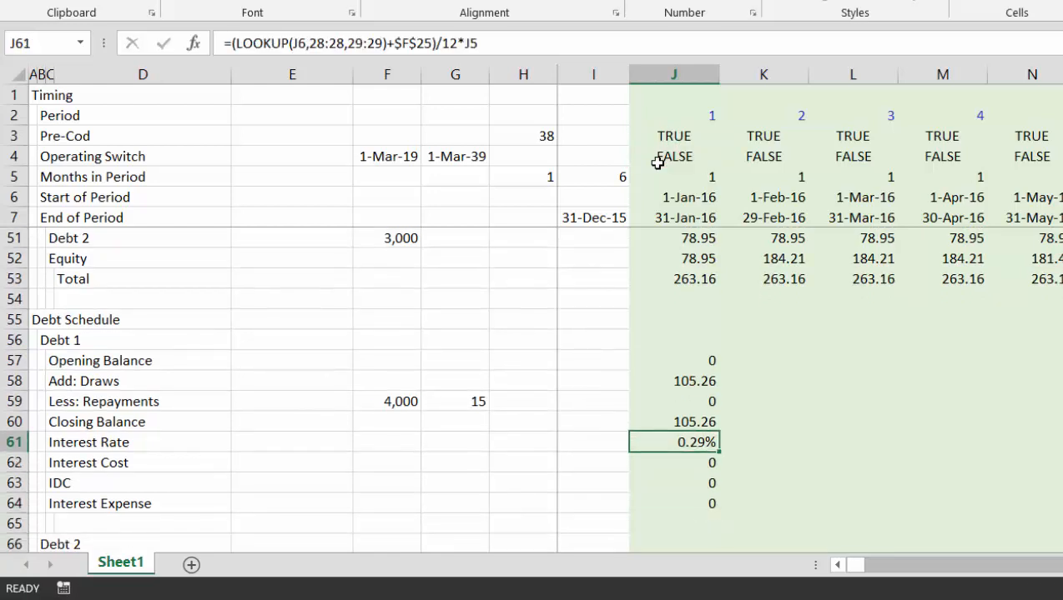
Format Debt 1's Opening Balance through Closing Balance in J57:J60 as numbers with two decimals
key("Up")
key("shift+Down")
key("shift+Down")
key("shift+Down")
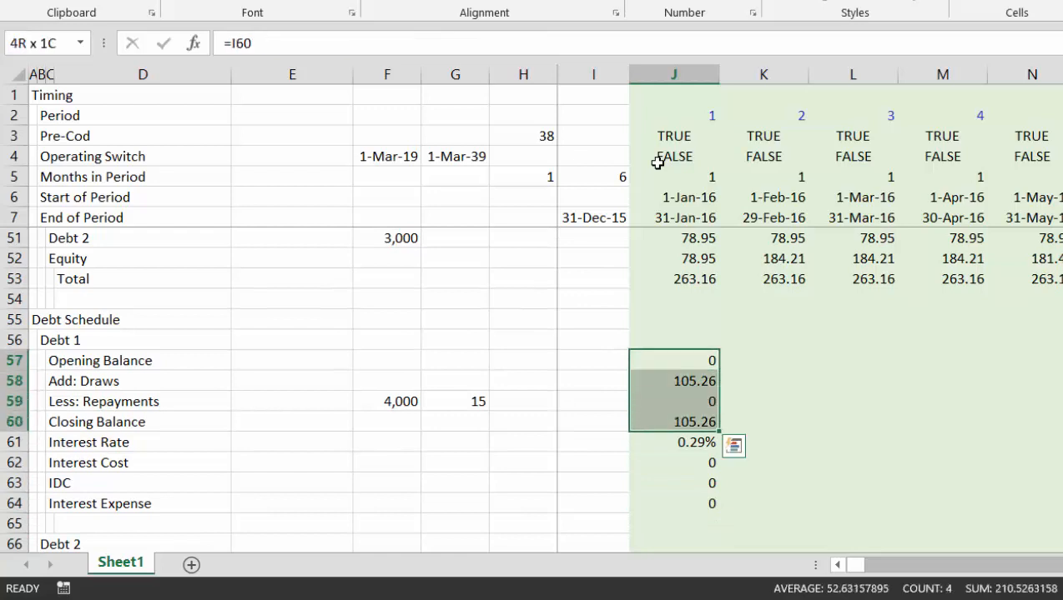
key("ctrl+shift+1")
Apply the two-decimal number format to Debt 1's Interest Cost, IDC and Interest Expense in J62:J64
key("Down")
key("Down")
key("Down")
key("Down")
key("Down")
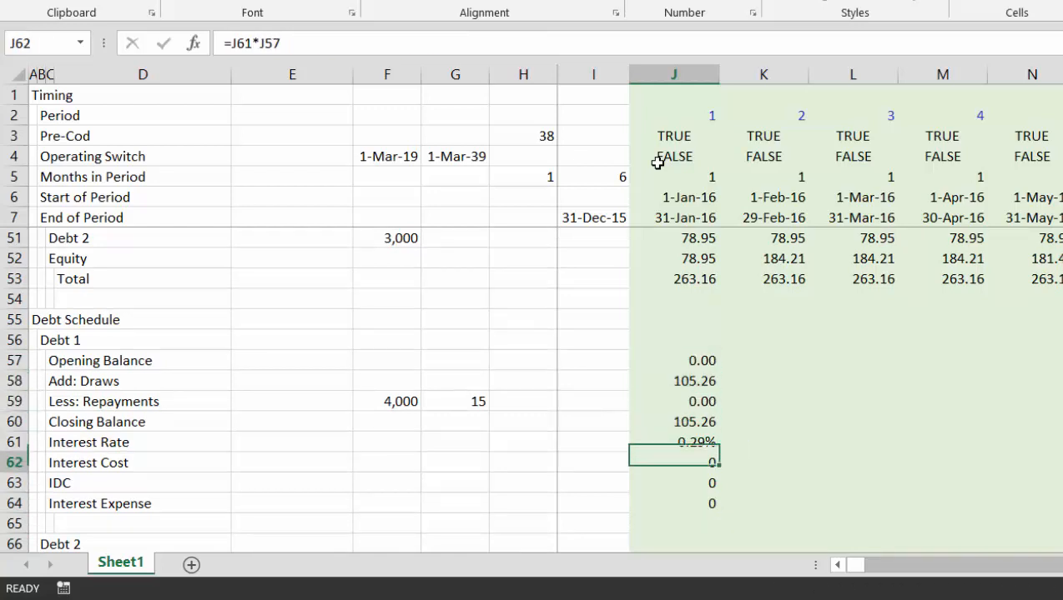
key("shift+Down")
key("ctrl+v")
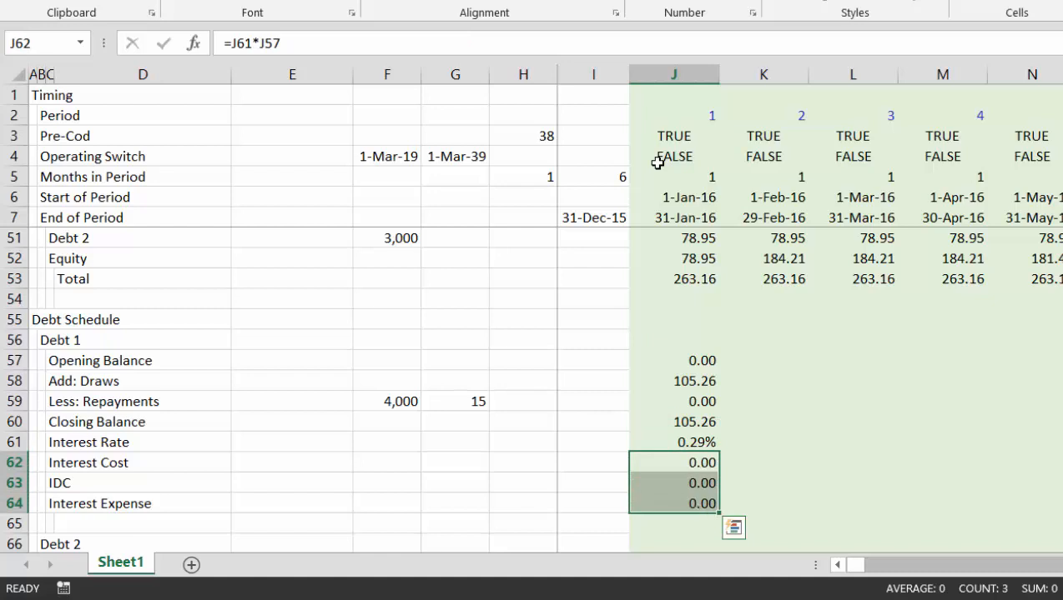
key("Down")
key("Down")
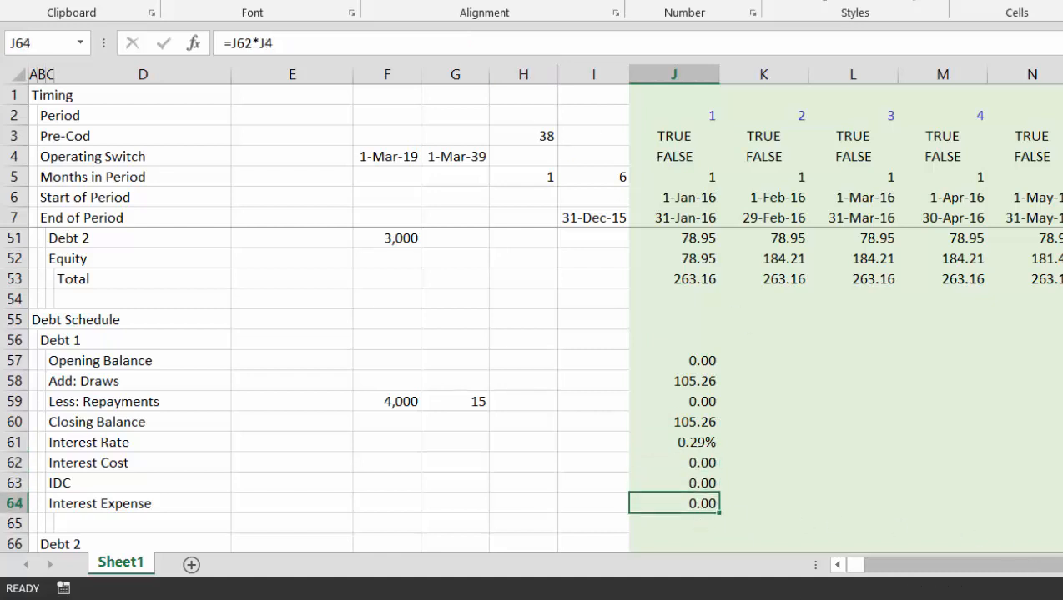
key("alt+Tab")
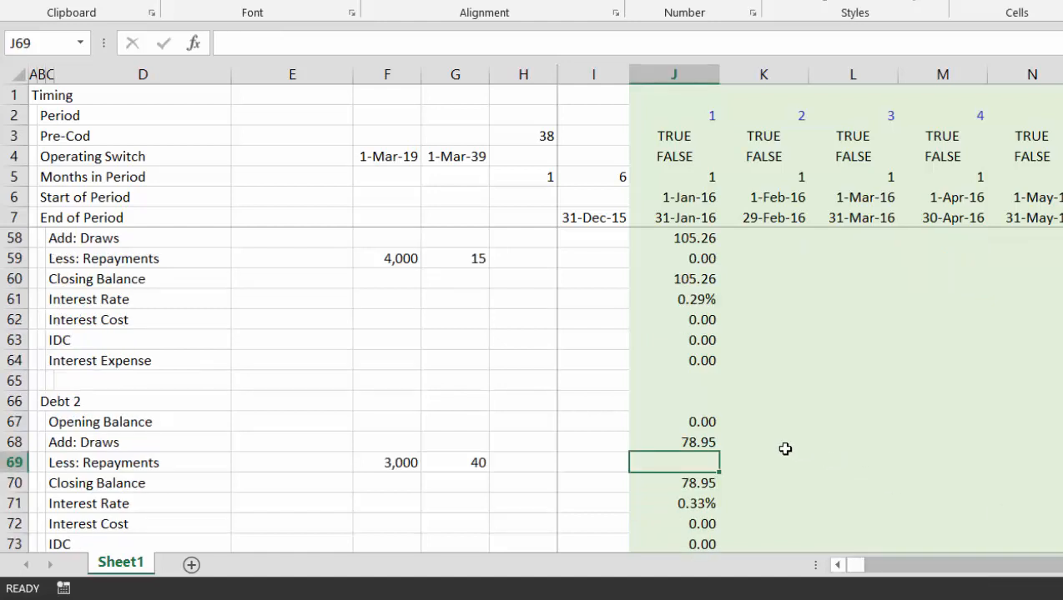
key("Up")
key("Up")
key("Down")
key("Down")
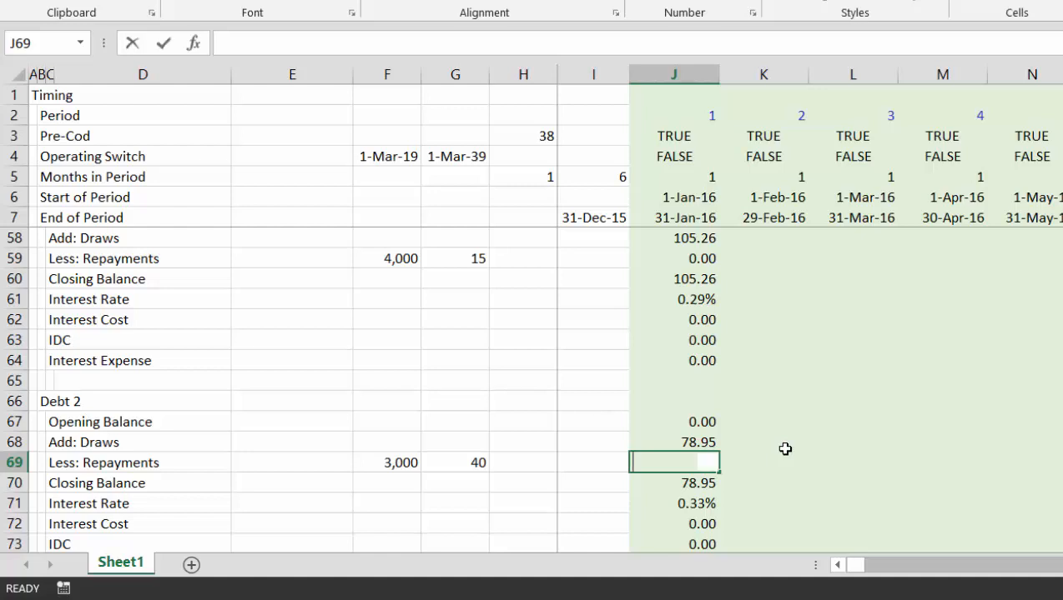
type("=if(")
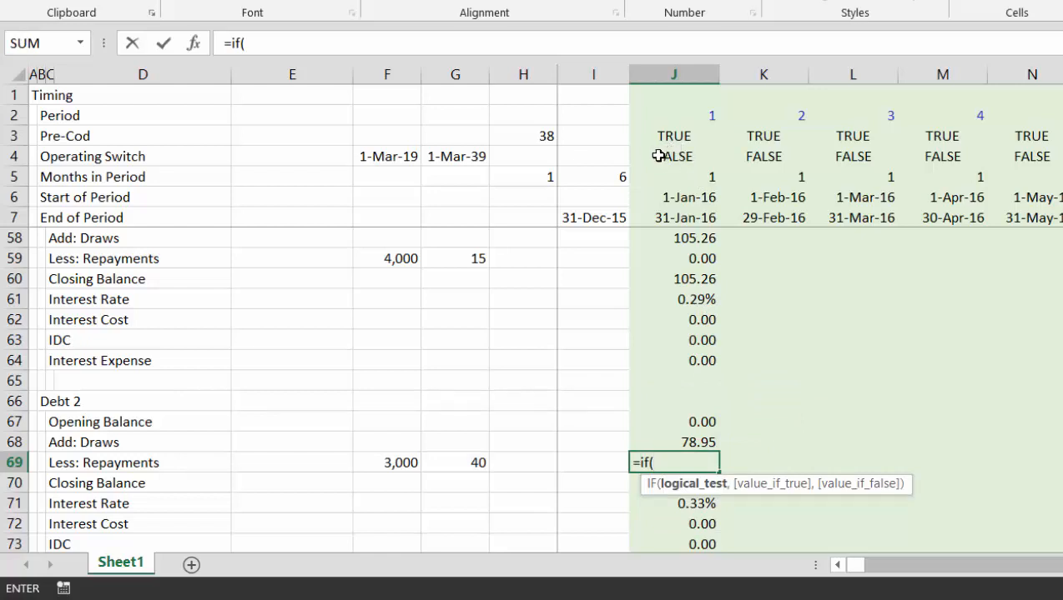
left_click(672, 137)
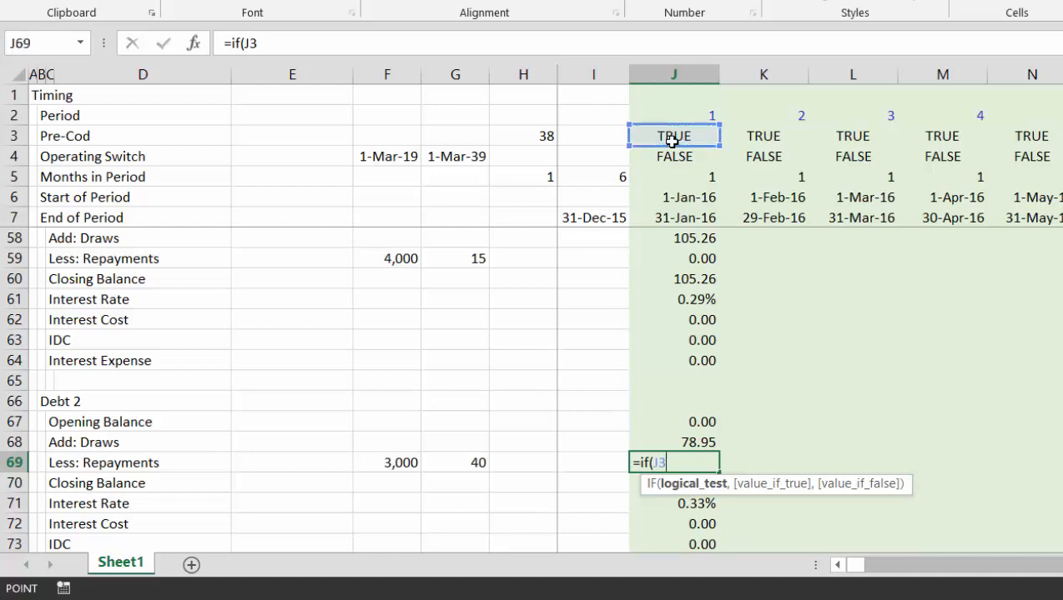
key("Escape")
Insert a blank row directly above Debt 2's Opening Balance row
key("Up")
key("Up")
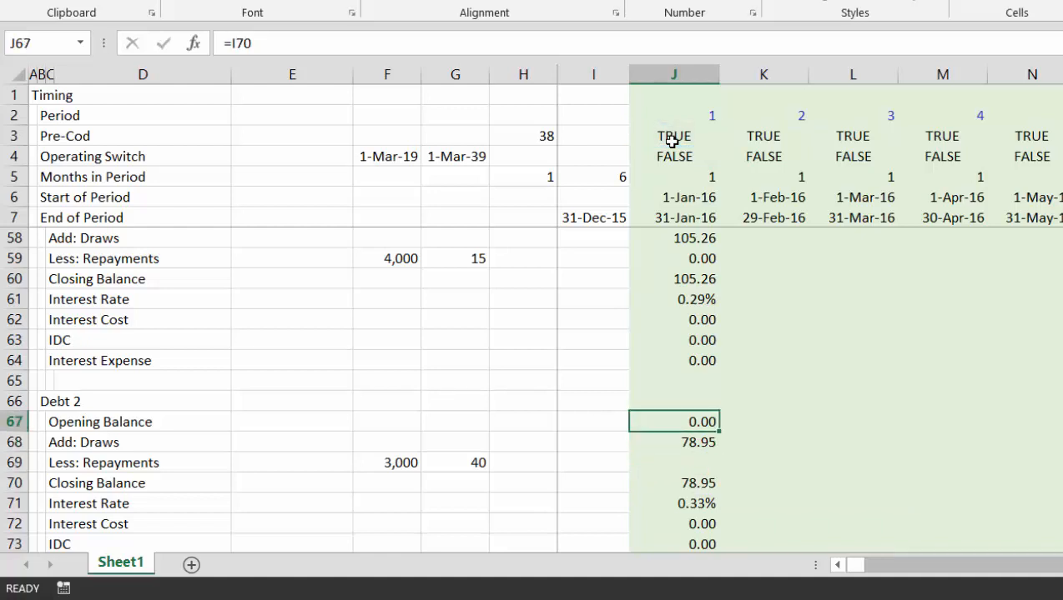
key("shift+space")
key("ctrl+shift+equal")
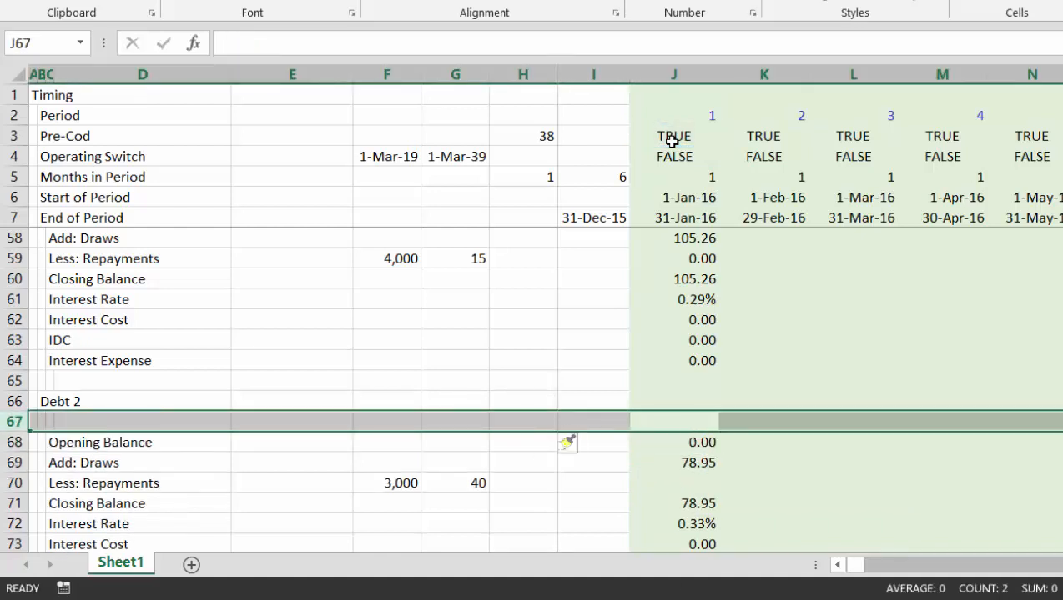
Label the new row 67 "Debt Repayment Period" in column C
key("Left")
key("Left")
key("Left")
key("Left")
key("Left")
key("Left")
key("Left")
key("Right")
key("Left")
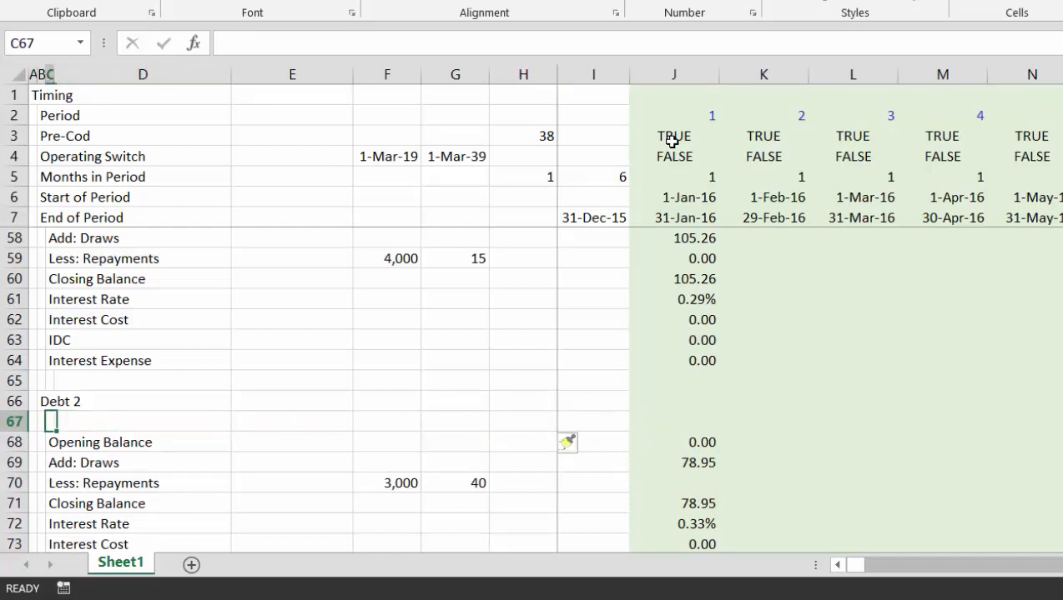
type("Debt ")
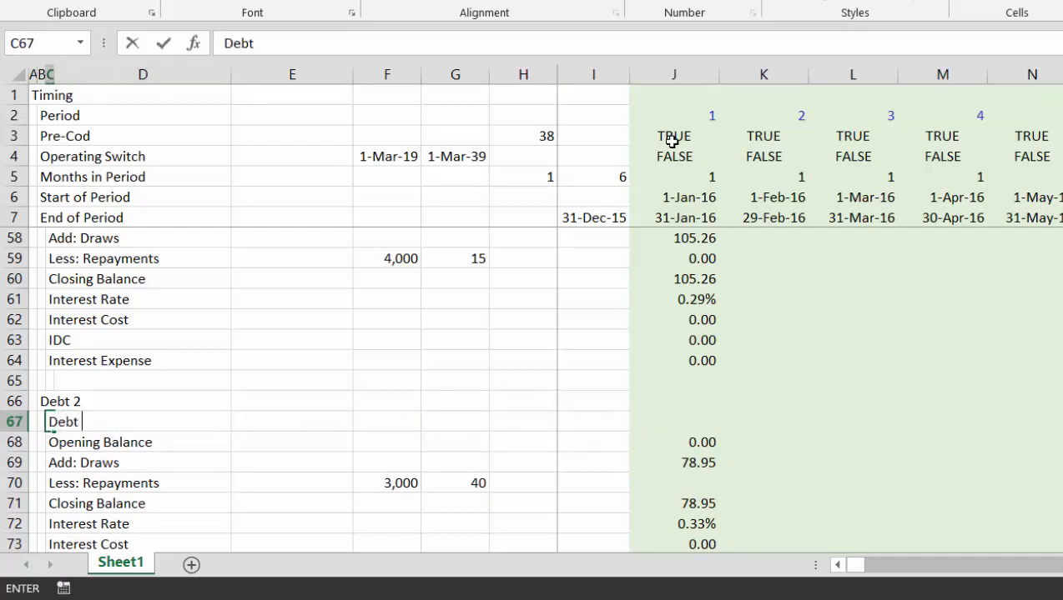
type("Repayment ")
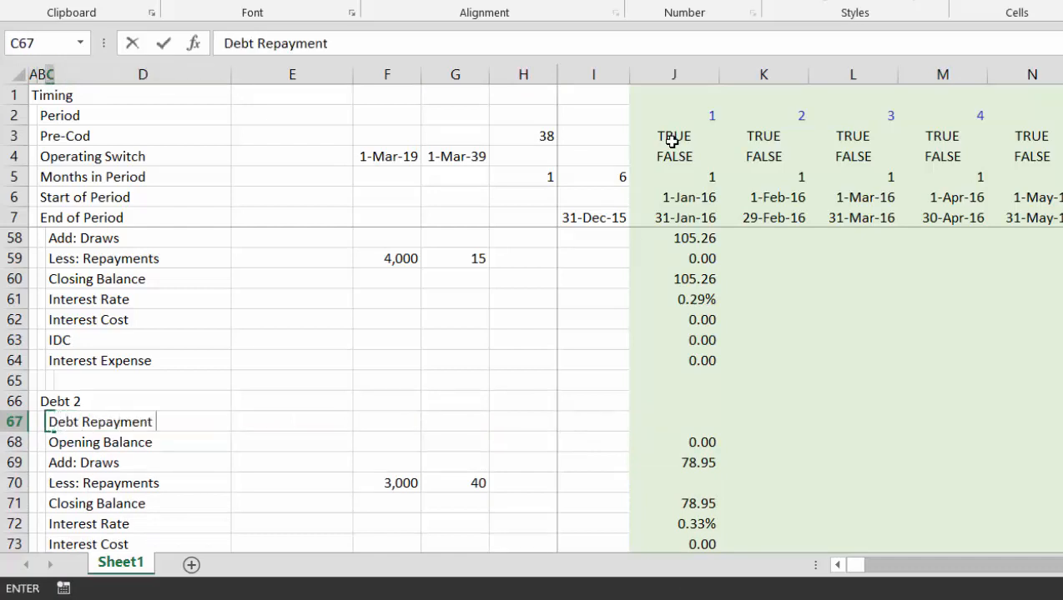
type("Period")
key("Return")
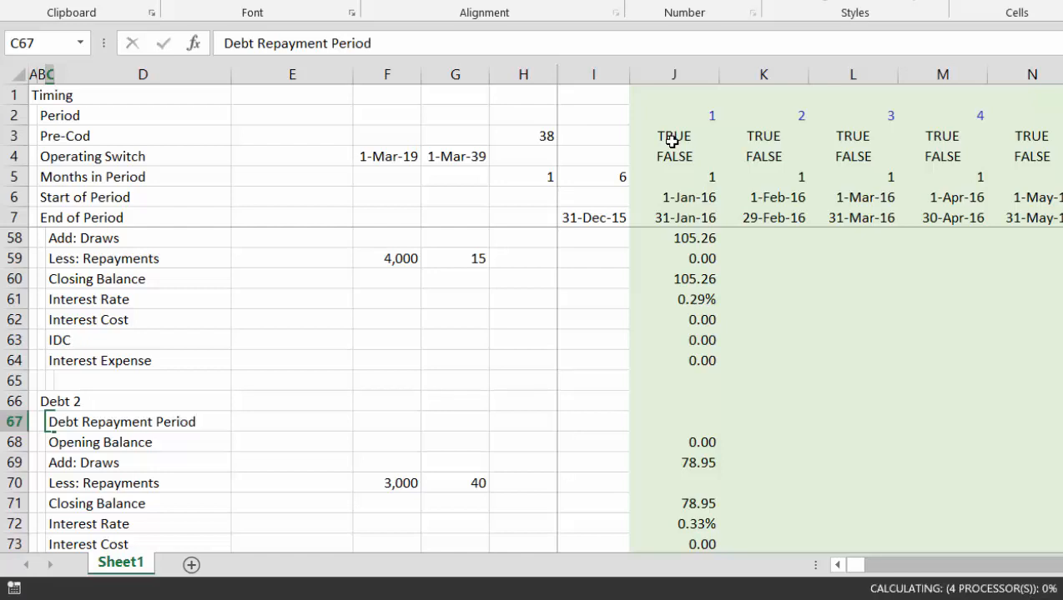
Enter =I67+J4 in J67 to count the debt repayment periods from the operating switch
key("Up")
key("Right")
key("Right")
key("Right")
key("Right")
key("Right")
key("Right")
key("Right")
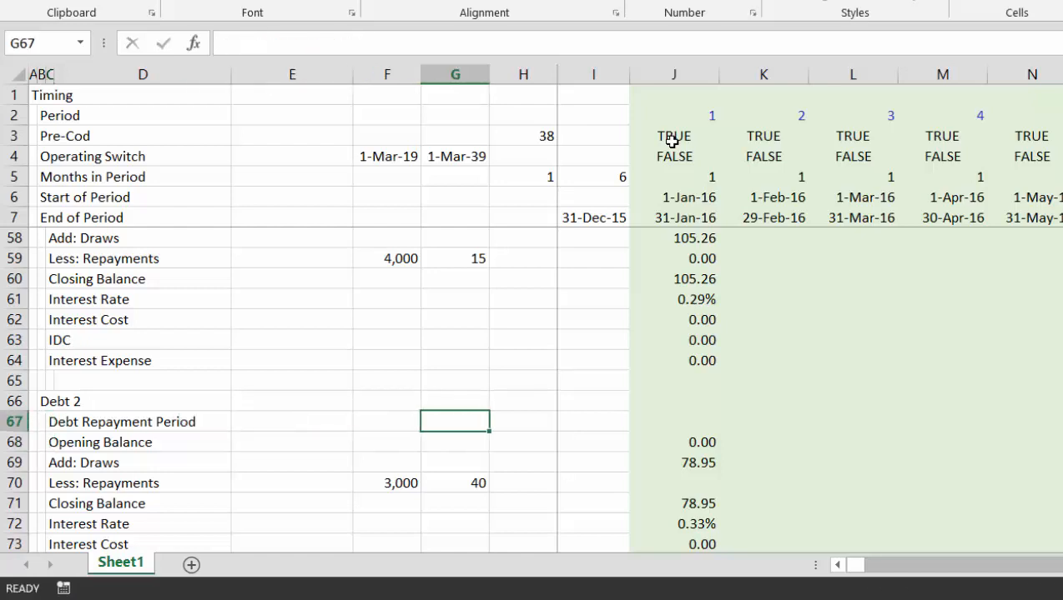
type("=")
key("Left")
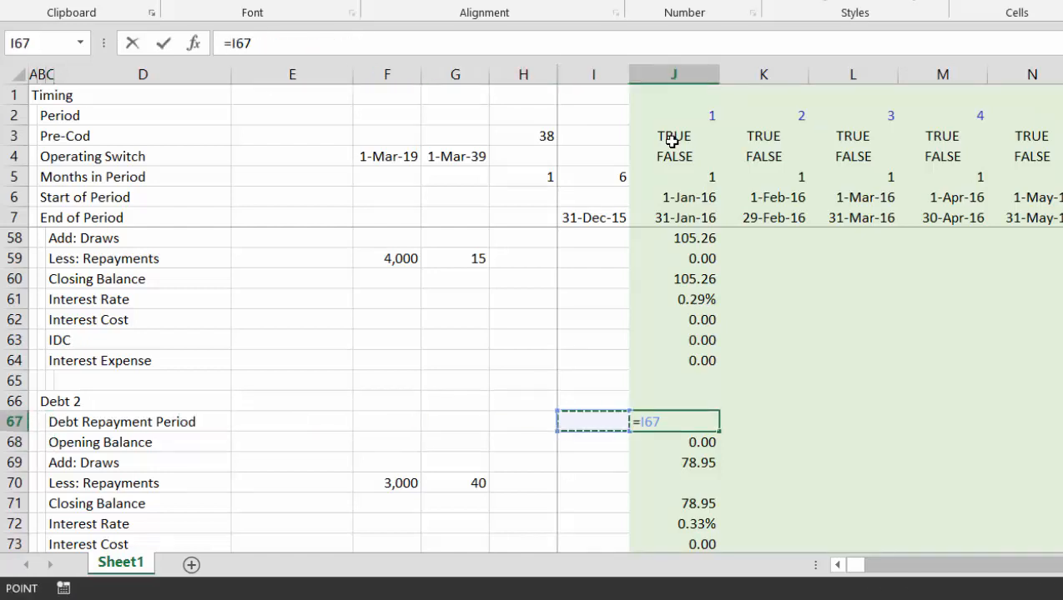
type("+")
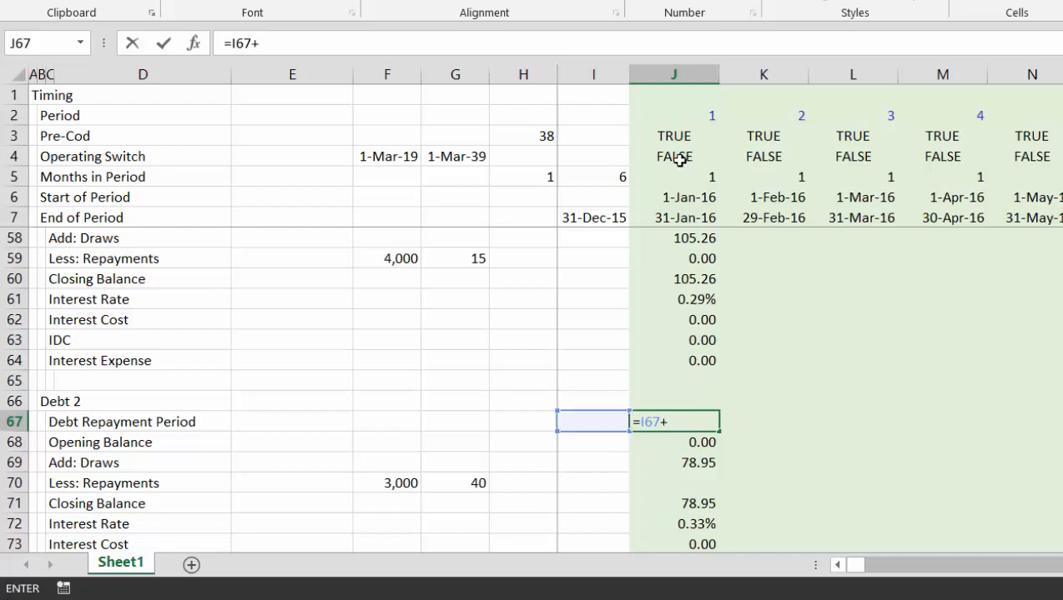
left_click(680, 161)
key("Return")
key("Return")
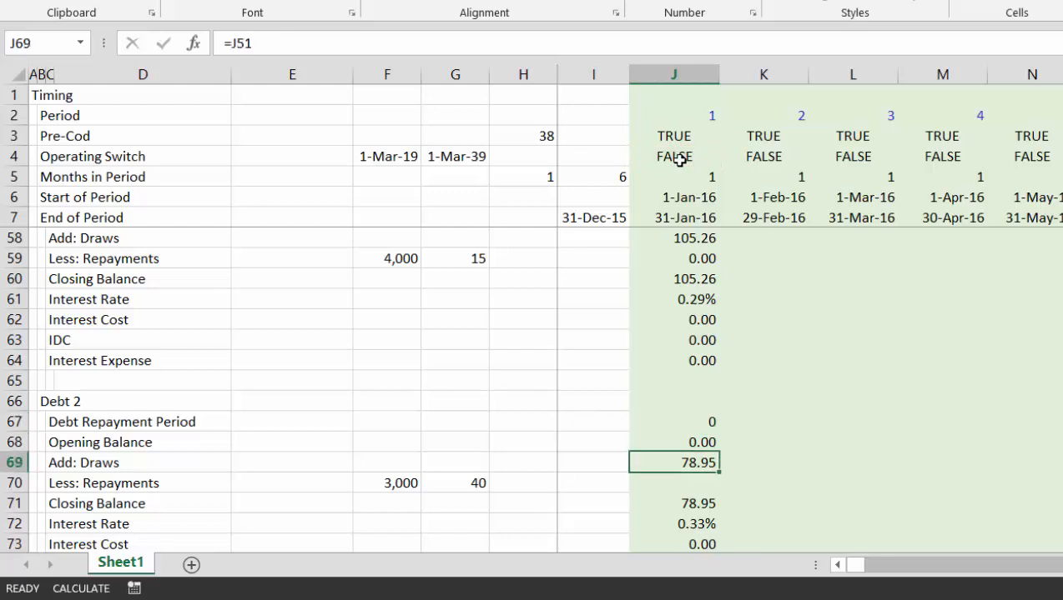
Insert another blank row between Debt Repayment Period and Opening Balance in the Debt 2 block
key("Up")
key("shift+space")
key("ctrl+shift+plus")
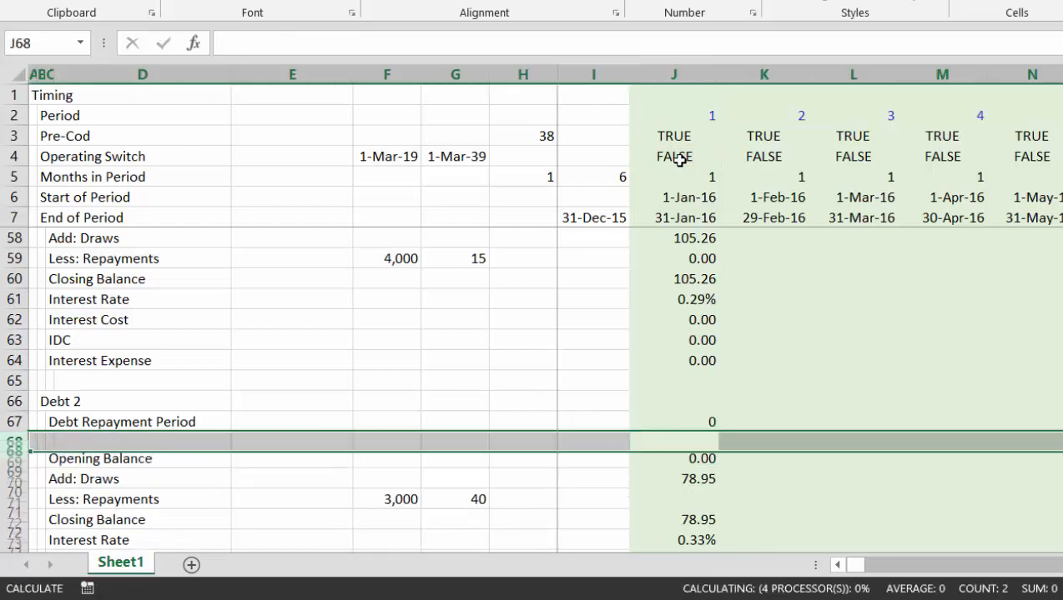
Label the new row 68 "Debt Repament Switch" in column C
key("Left")
key("Left")
key("Left")
key("Left")
key("Left")
key("Left")
key("Left")
key("Left")
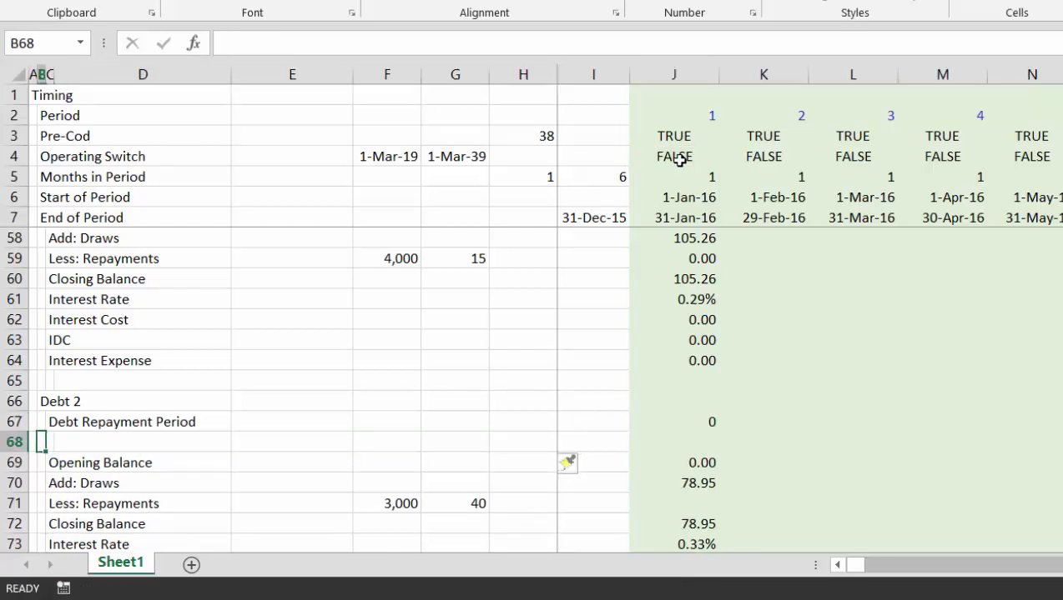
key("Right")
type("Debt ")
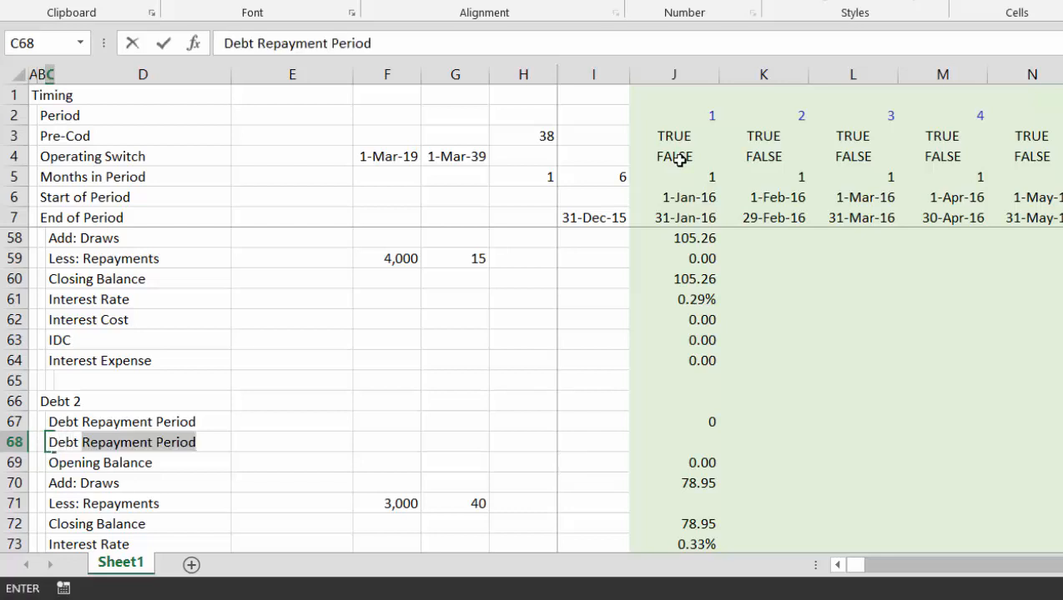
type("Reap")
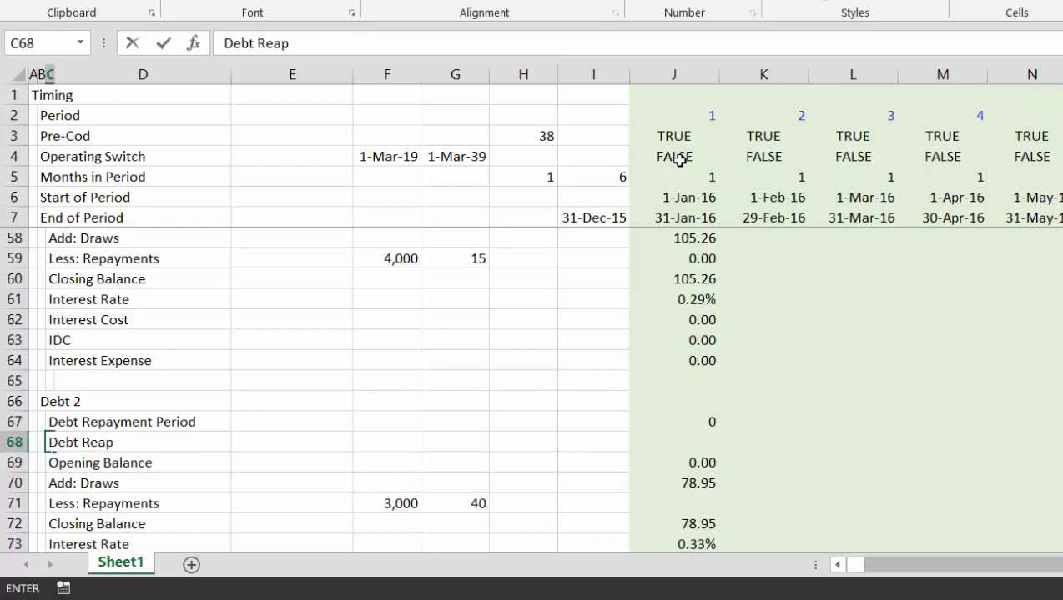
type("y")
key("BackSpace")
key("BackSpace")
key("BackSpace")
type("p")
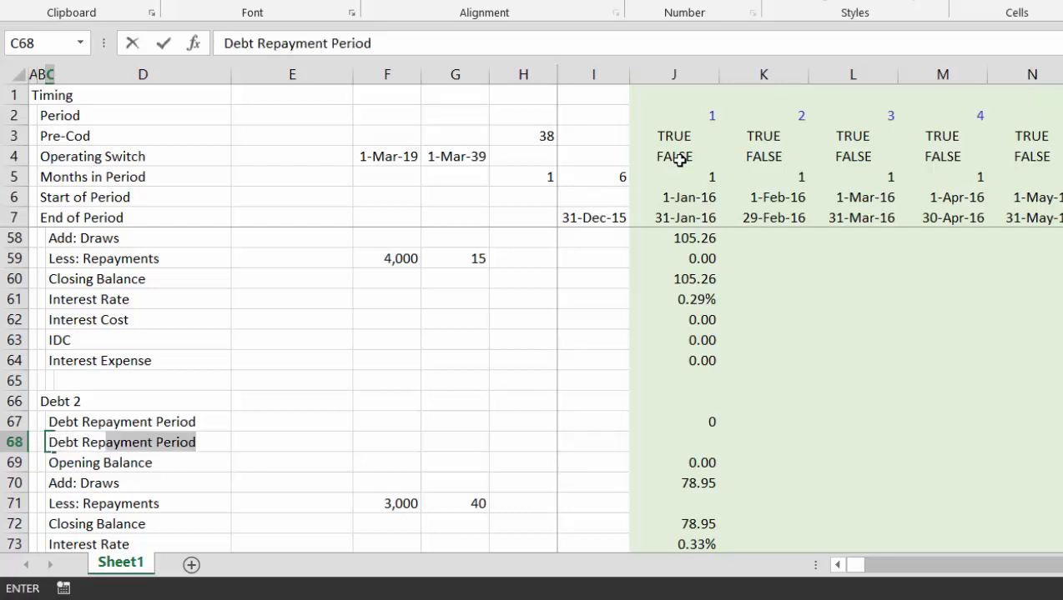
type("ament Sw")
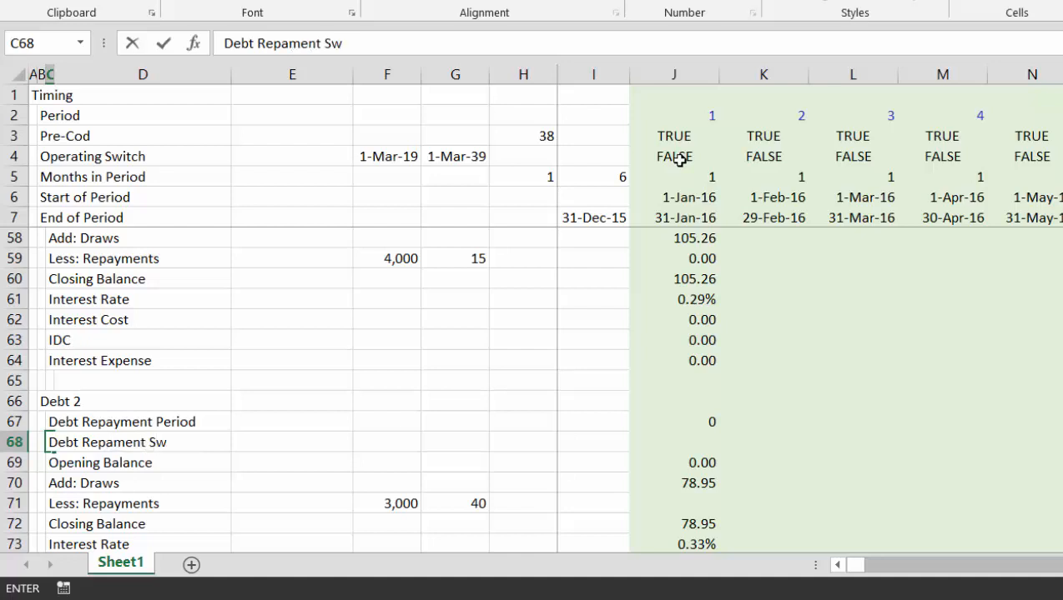
type("itch")
key("ctrl+Return")
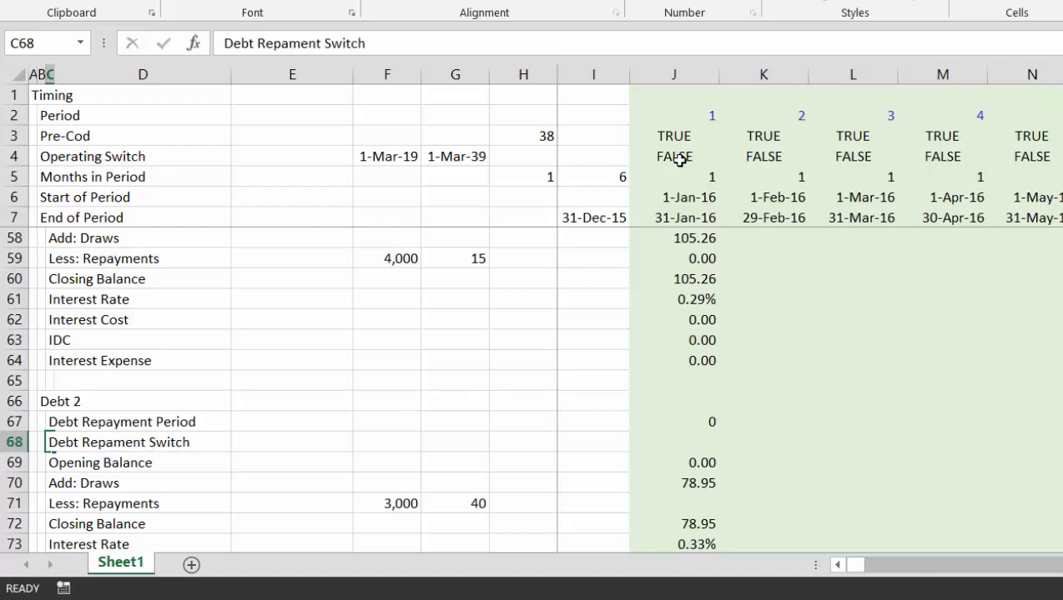
Enter =AND(J67>0,J67<=$G$71) in J68 so the switch tests the repayment period against the number of repayments
key("Right")
key("Right")
key("Right")
key("Right")
key("Right")
key("Right")
key("Right")
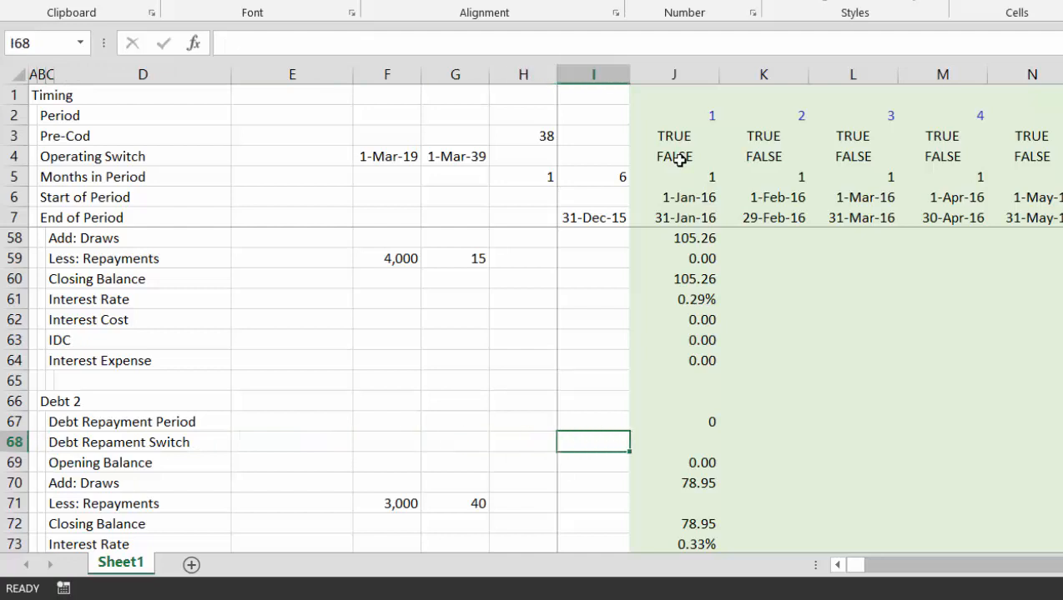
type("=")
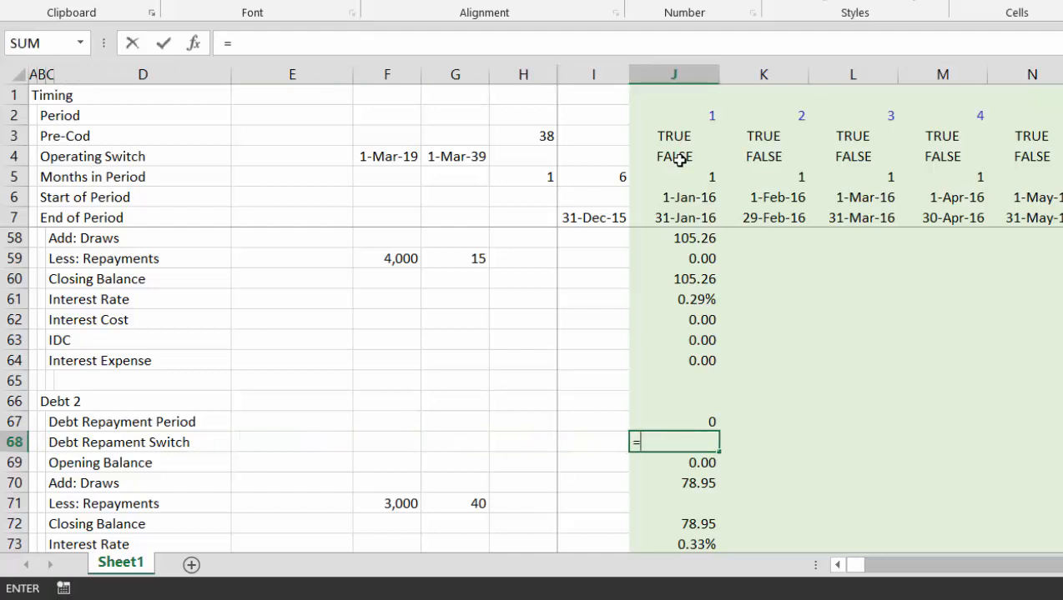
key("Up")
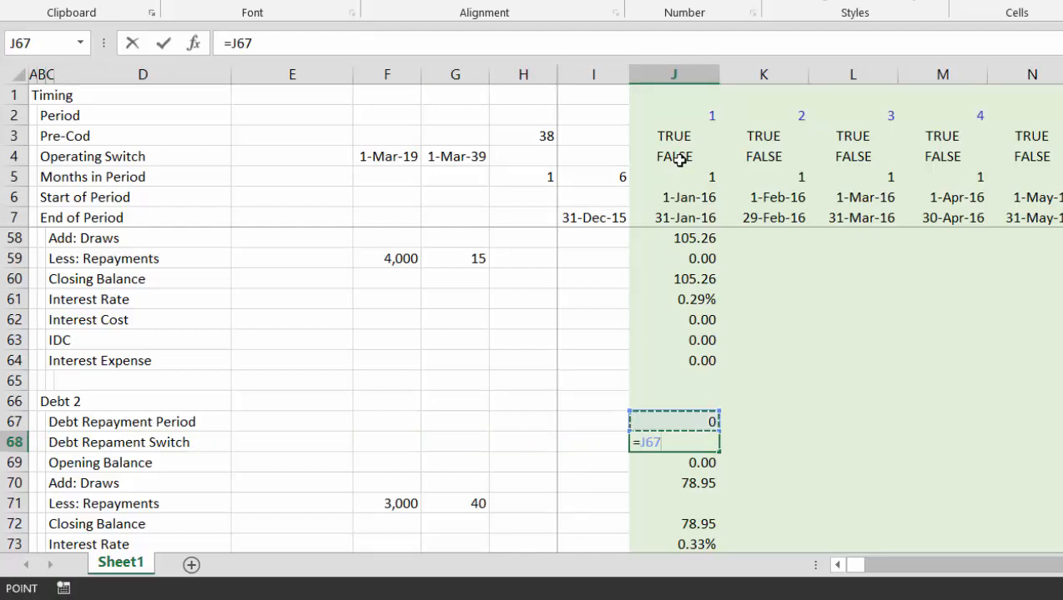
key("BackSpace")
key("BackSpace")
key("BackSpace")
type("a")
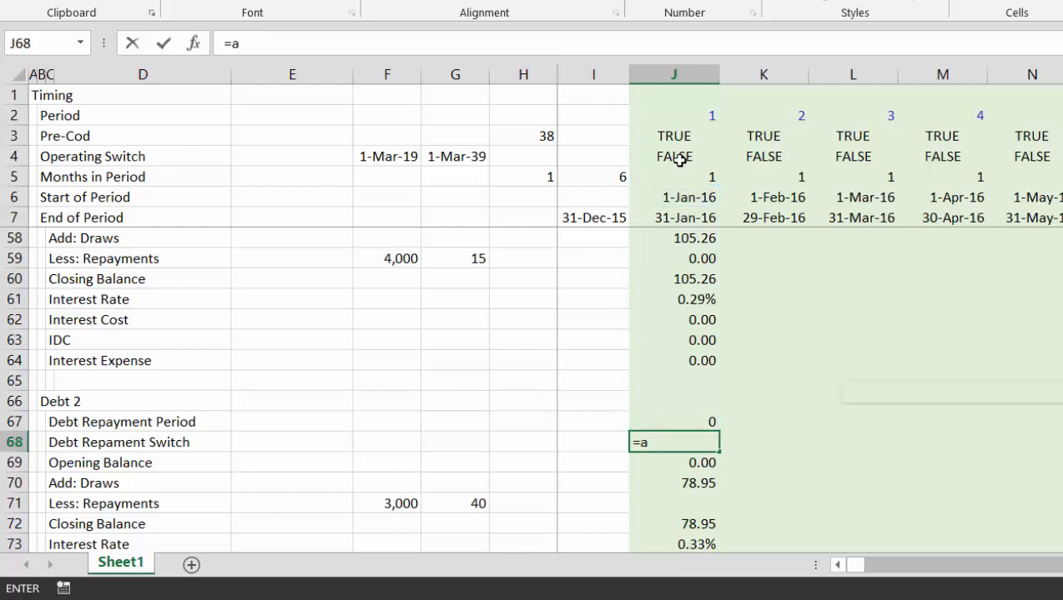
type("nd(")
key("Up")
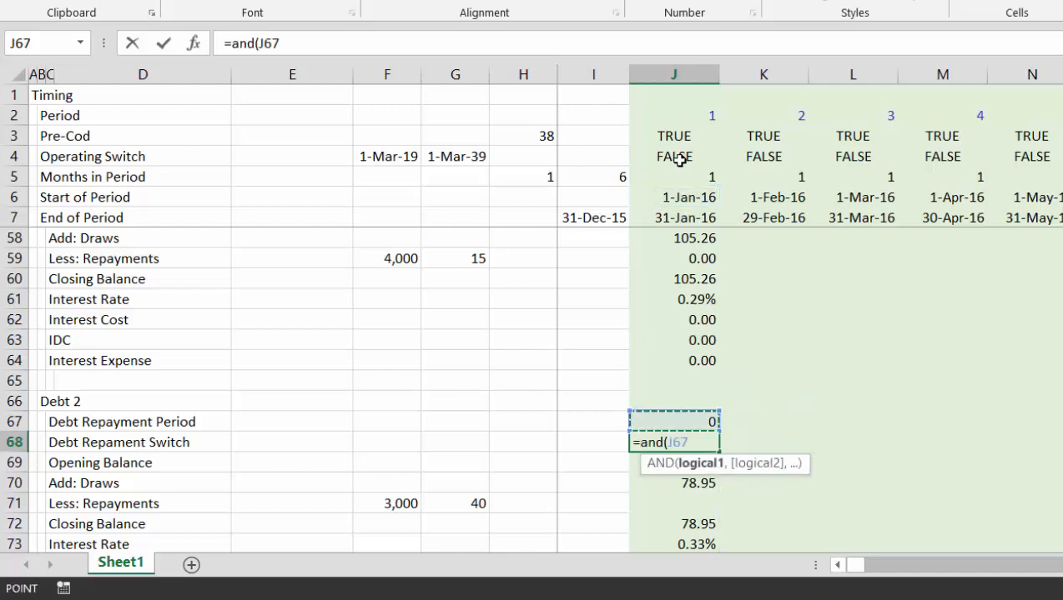
type(">")
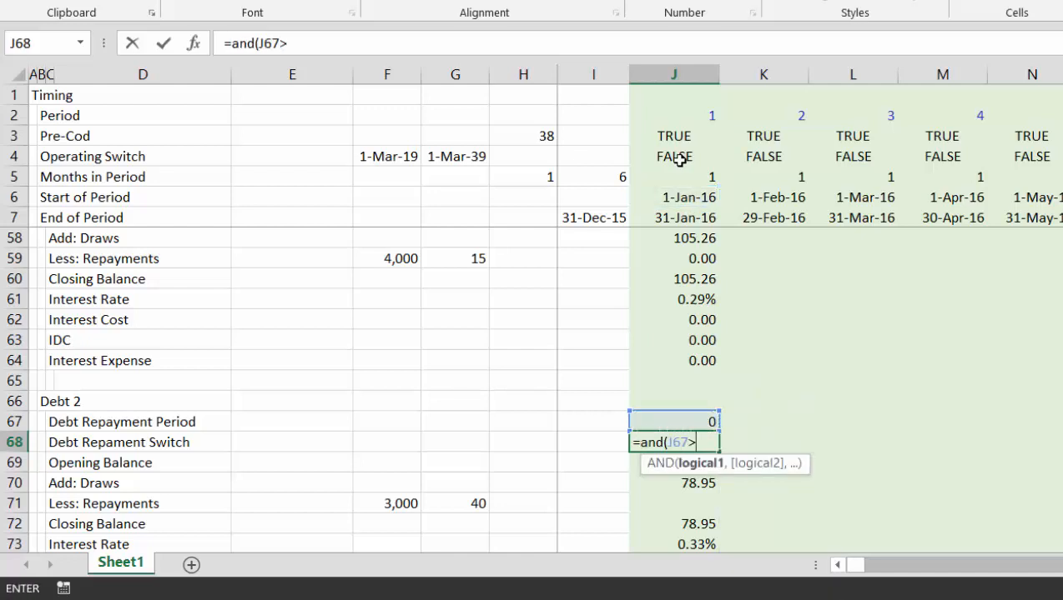
type("0,")
key("Up")
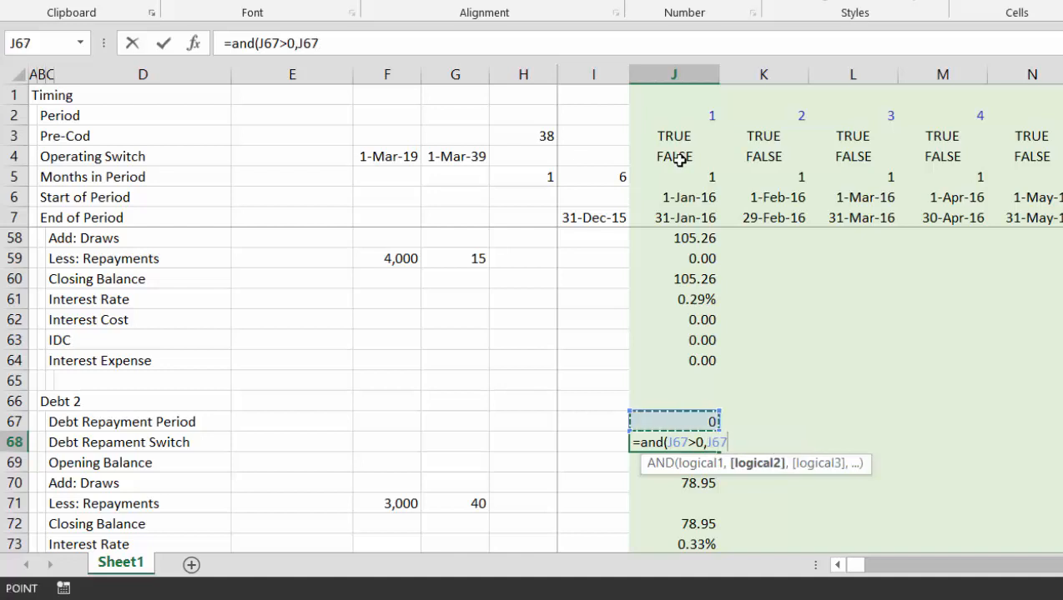
type("<=")
key("Down")
key("Down")
key("Down")
key("Left")
key("Left")
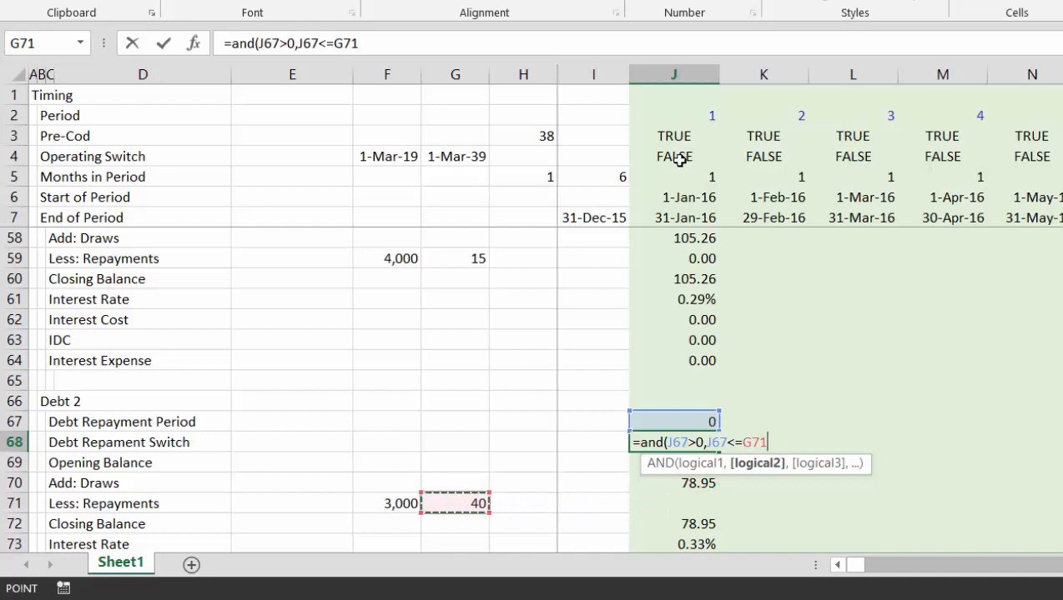
key("F4")
key("ctrl+Return")
key("Down")
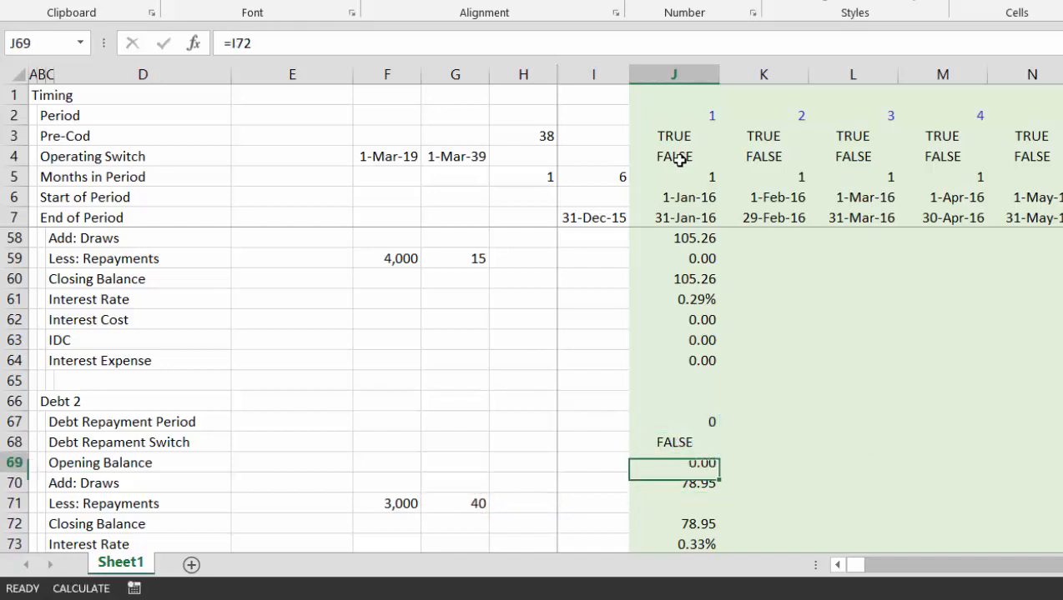
Enter =IF(J68,PPMT(J73,J67,$G$71,-$F$71)) in J71 to calculate Debt 2's principal repayments when the repayment switch is on
key("Up")
key("Up")
key("Down")
key("Down")
key("Down")
key("Down")
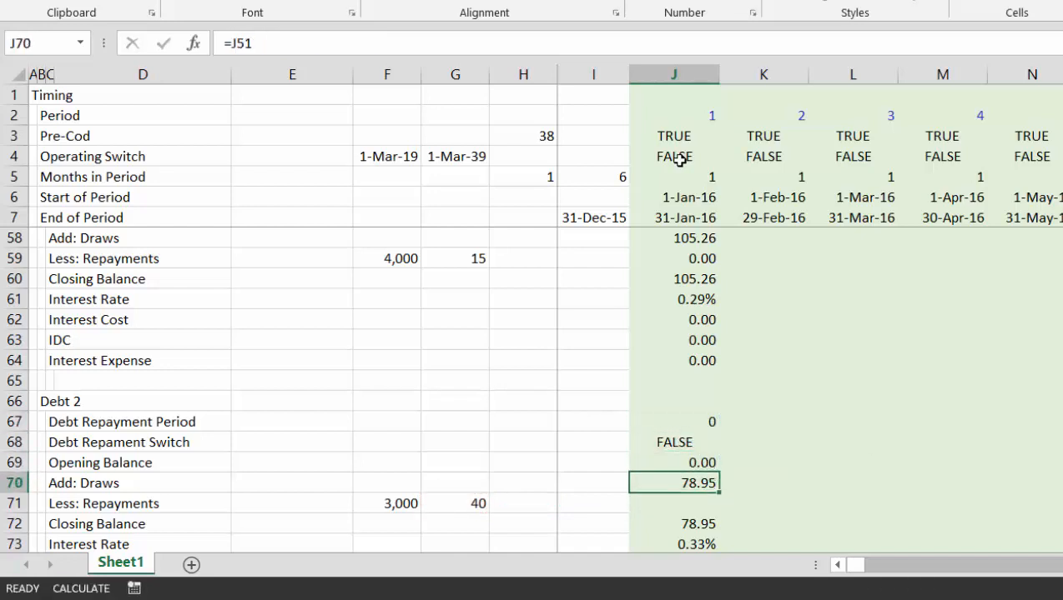
key("F2")
type("=if(")
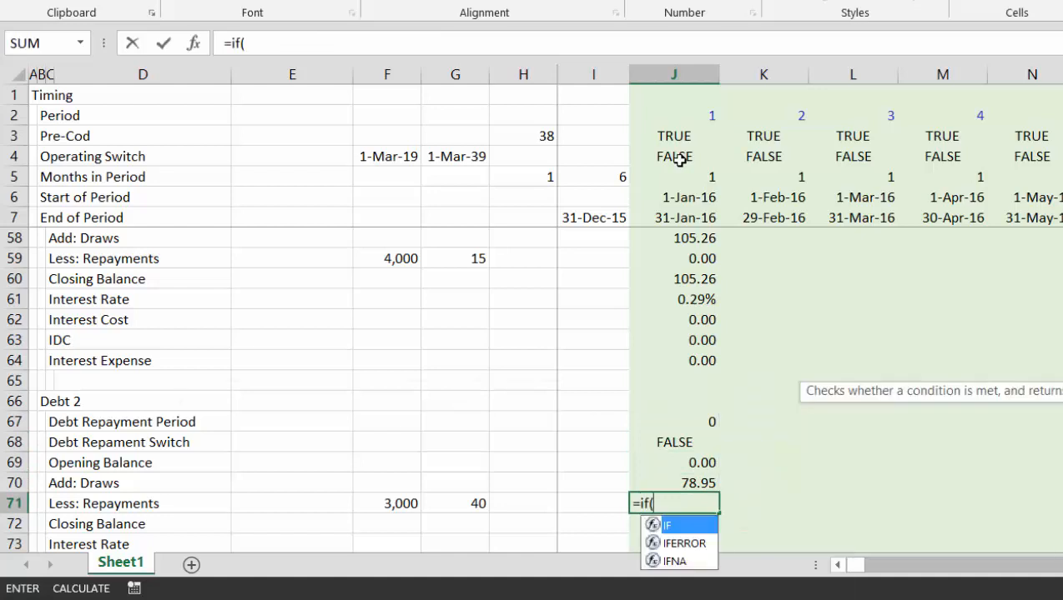
key("Up")
key("Up")
key("Up")
type(",")
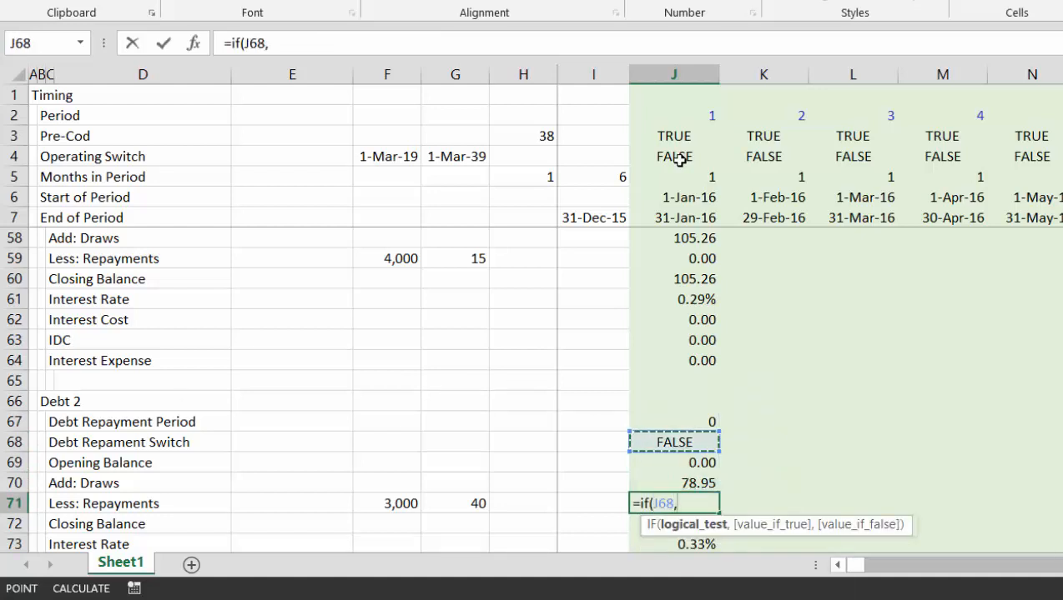
type("ppmt(")
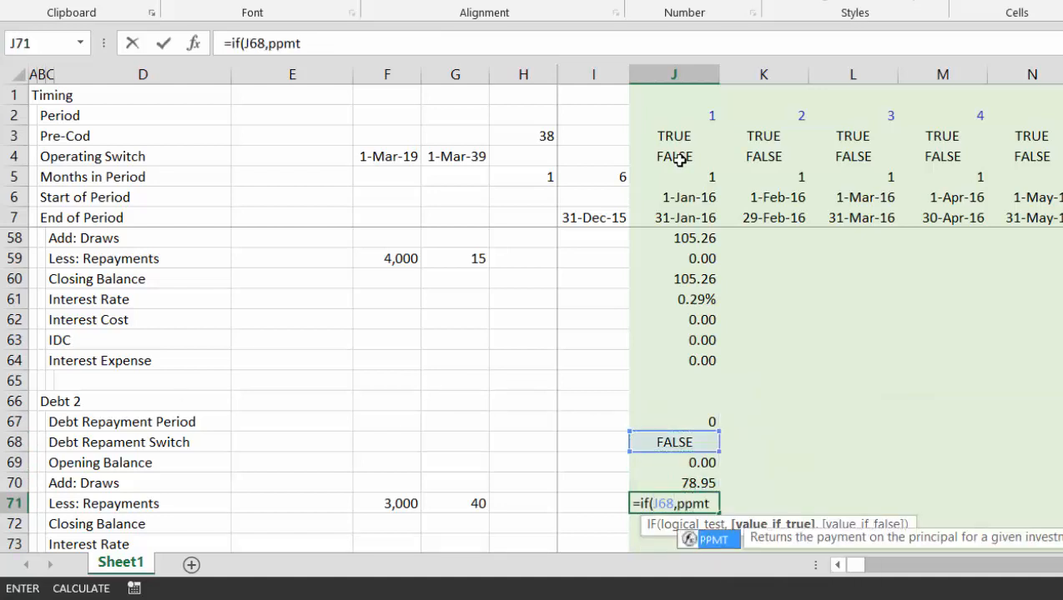
key("Up")
key("Up")
key("Up")
key("Up")
key("Up")
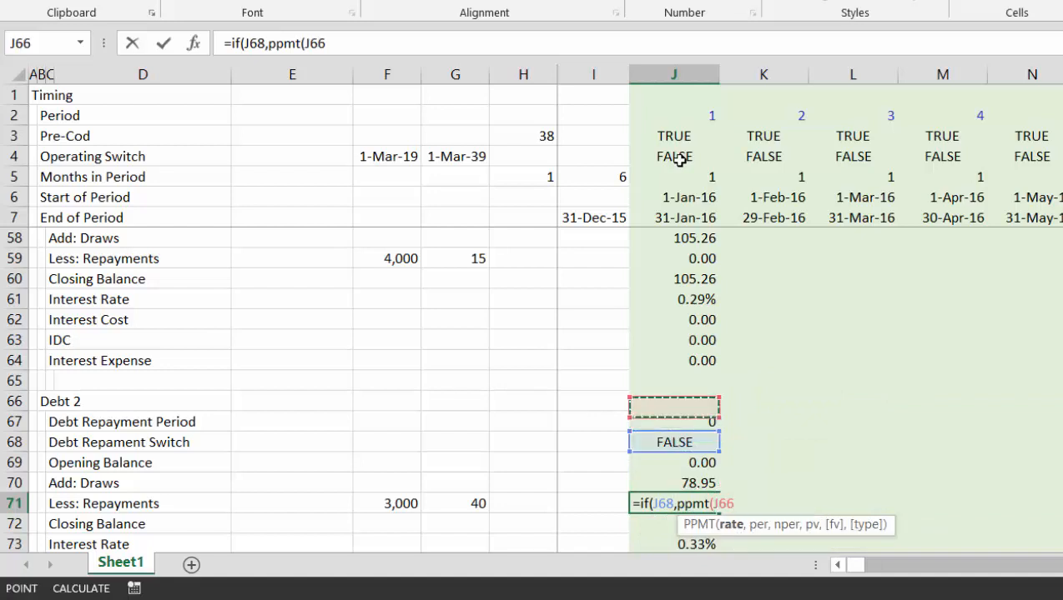
key("Down")
key("Down")
key("Down")
key("Down")
key("Down")
key("Down")
key("Down")
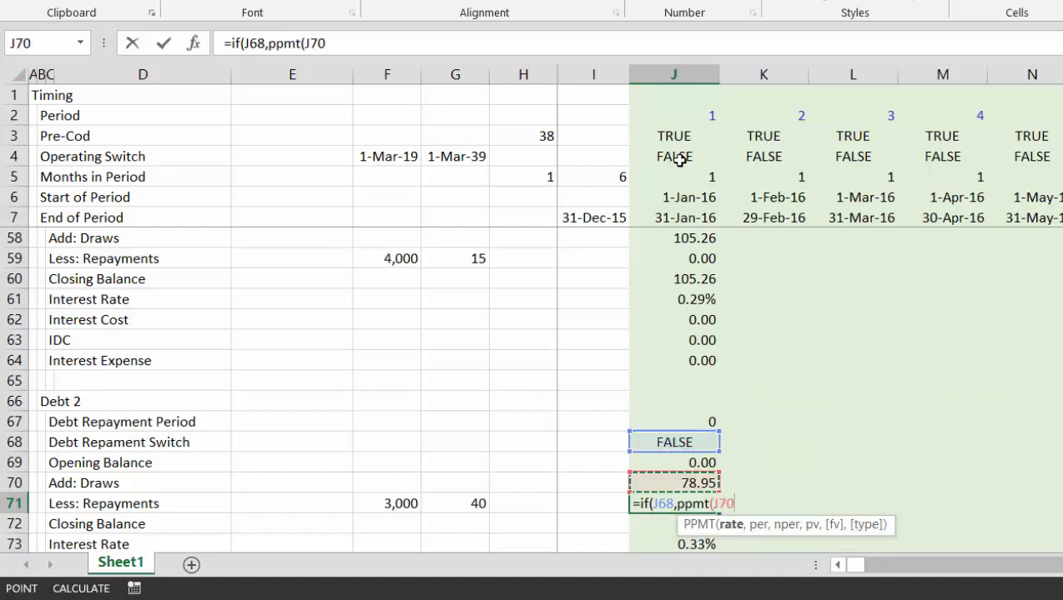
key("Up")
key("Down")
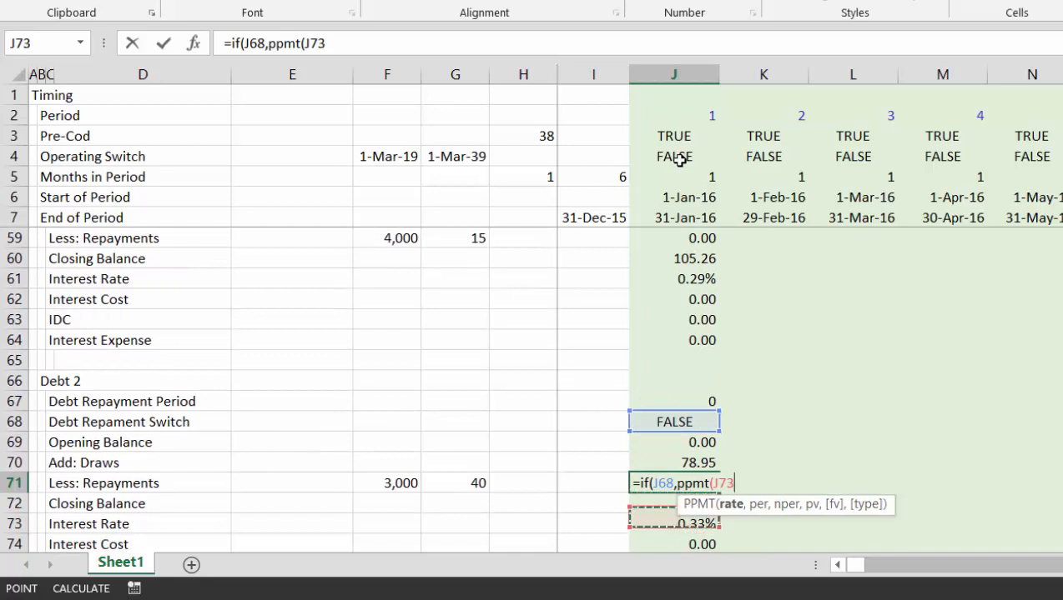
type(",")
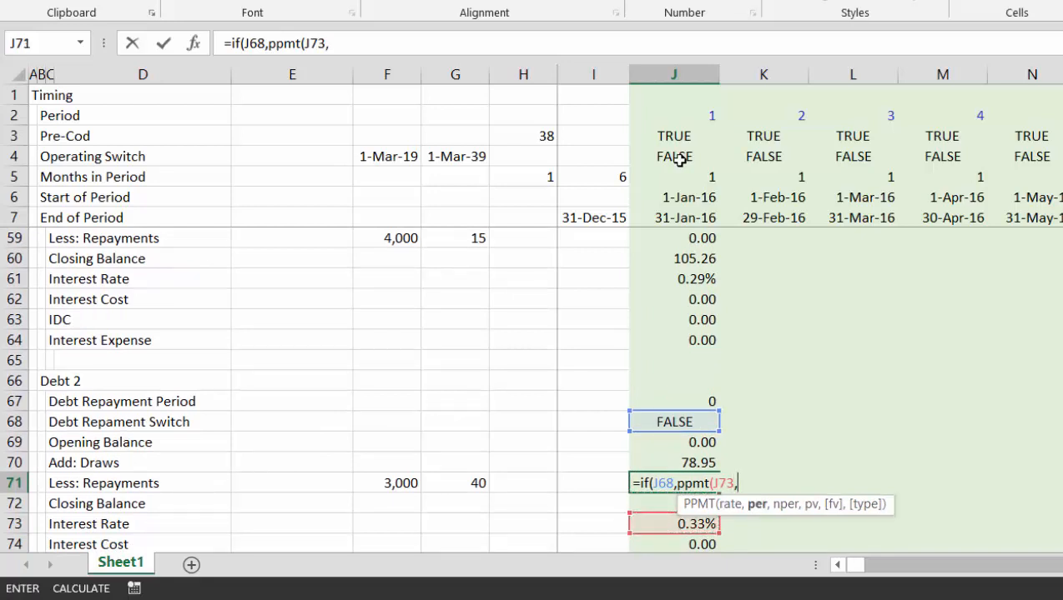
key("Up")
key("Up")
key("Up")
key("Up")
key("Up")
key("Down")
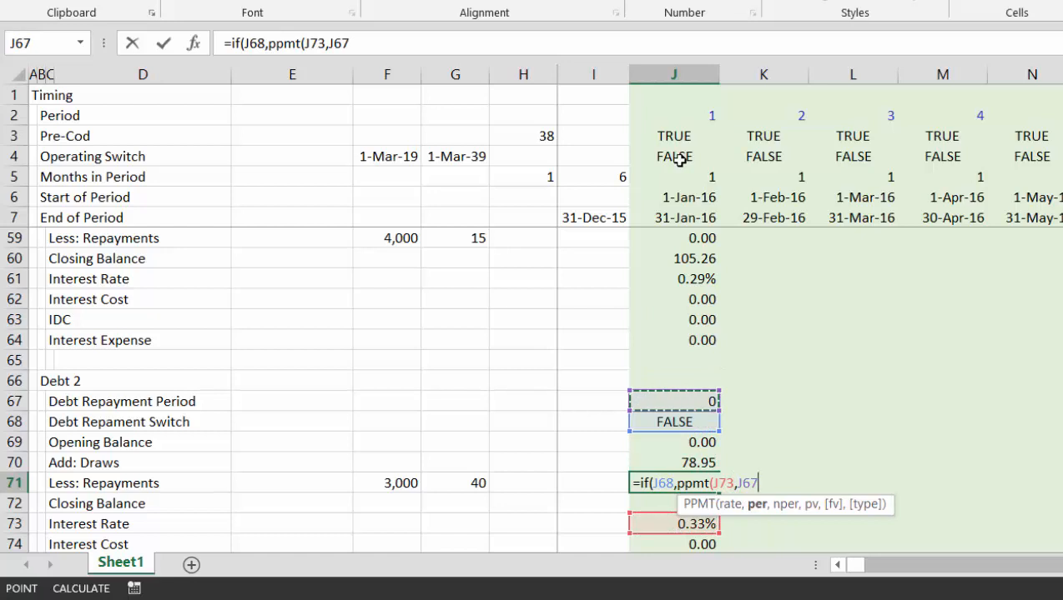
type(",")
key("Left")
key("Left")
key("Left")
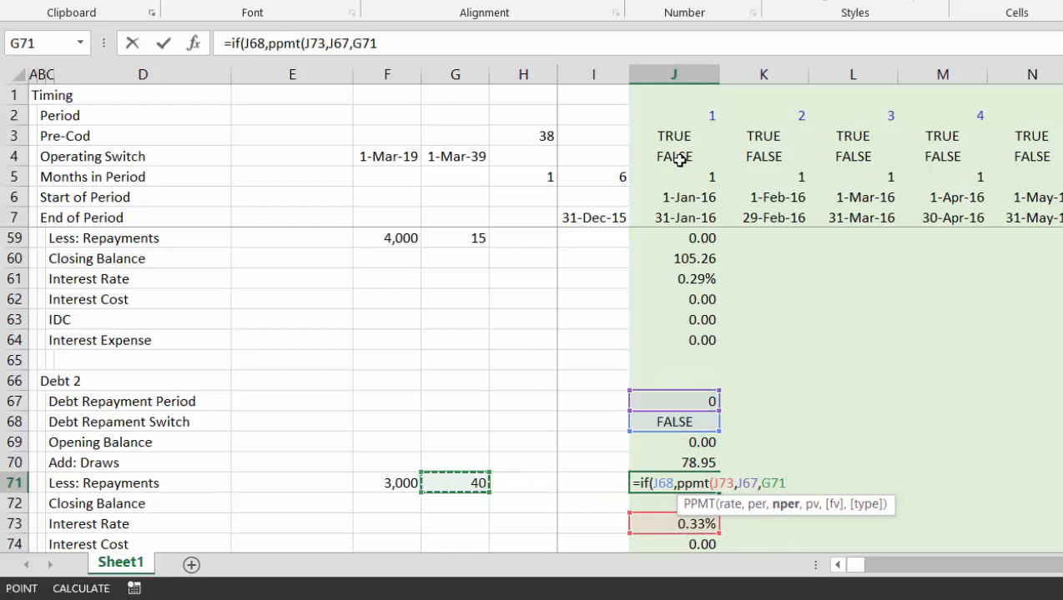
key("F4")
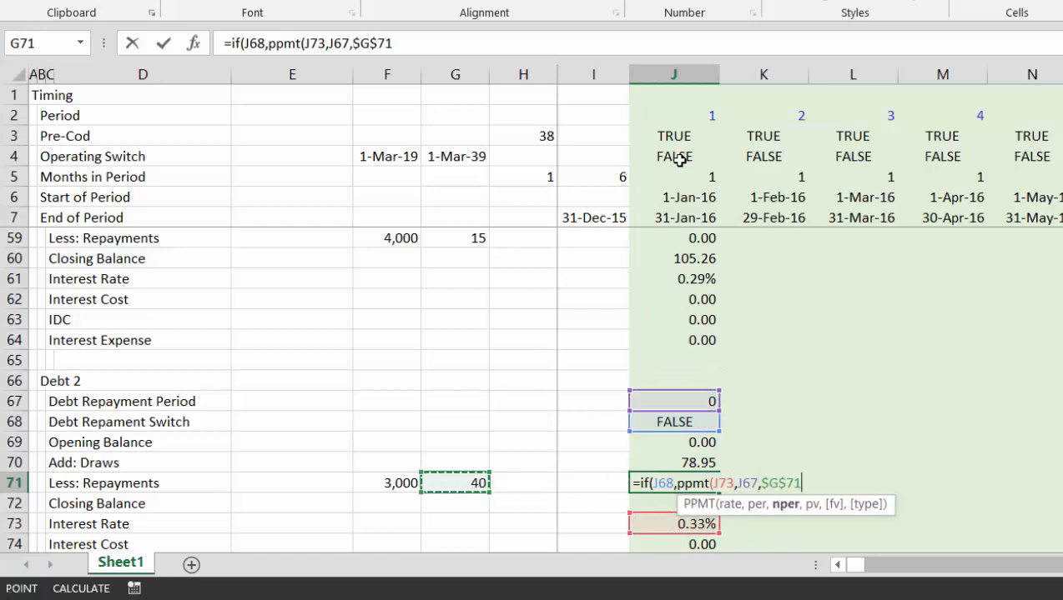
type(",-")
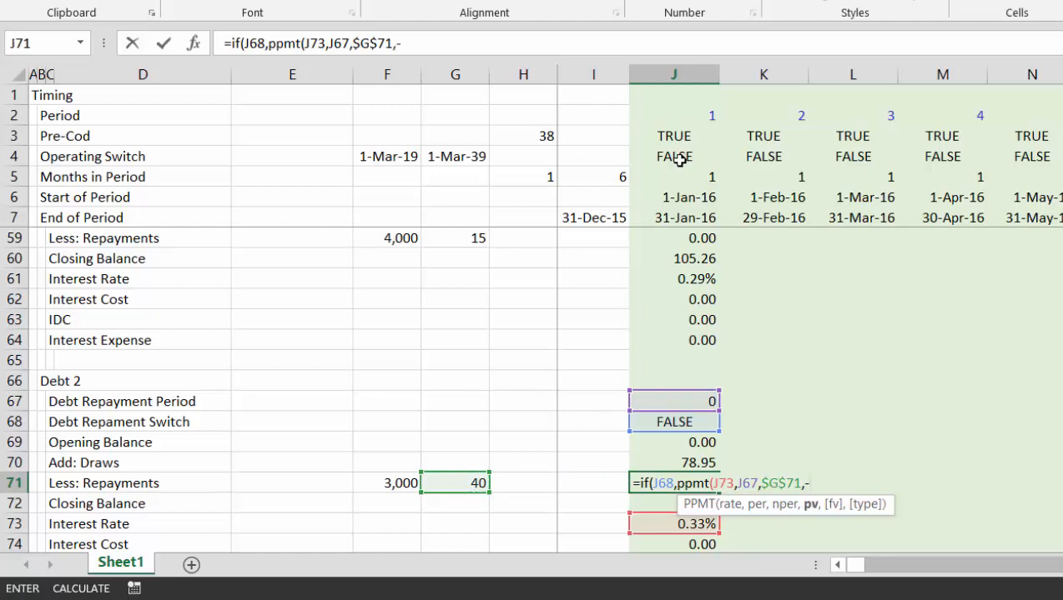
key("Left")
key("Left")
key("Left")
key("Left")
key("F4")
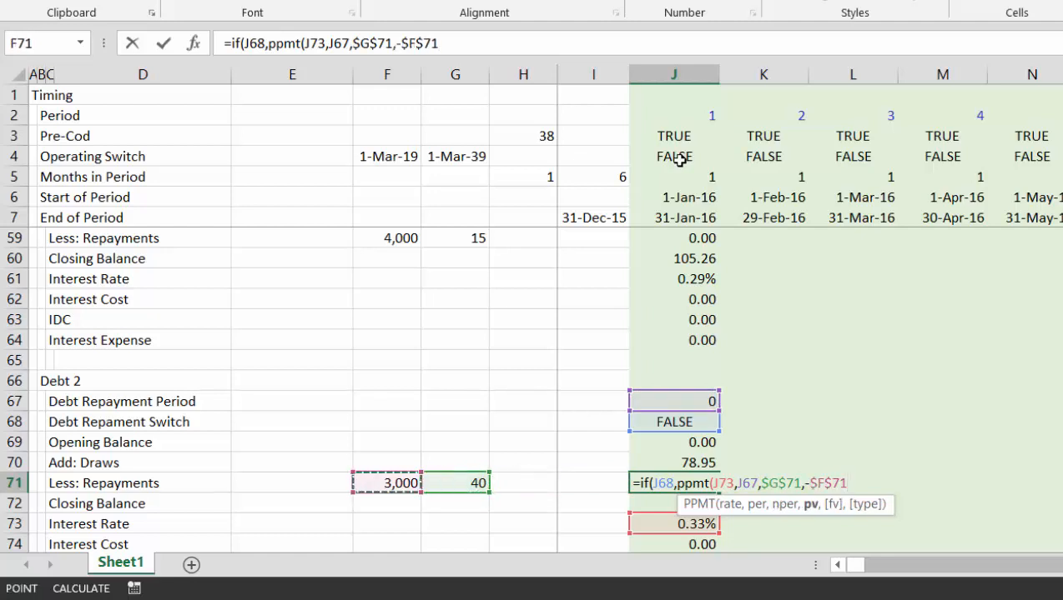
key("Return")
key("Return")
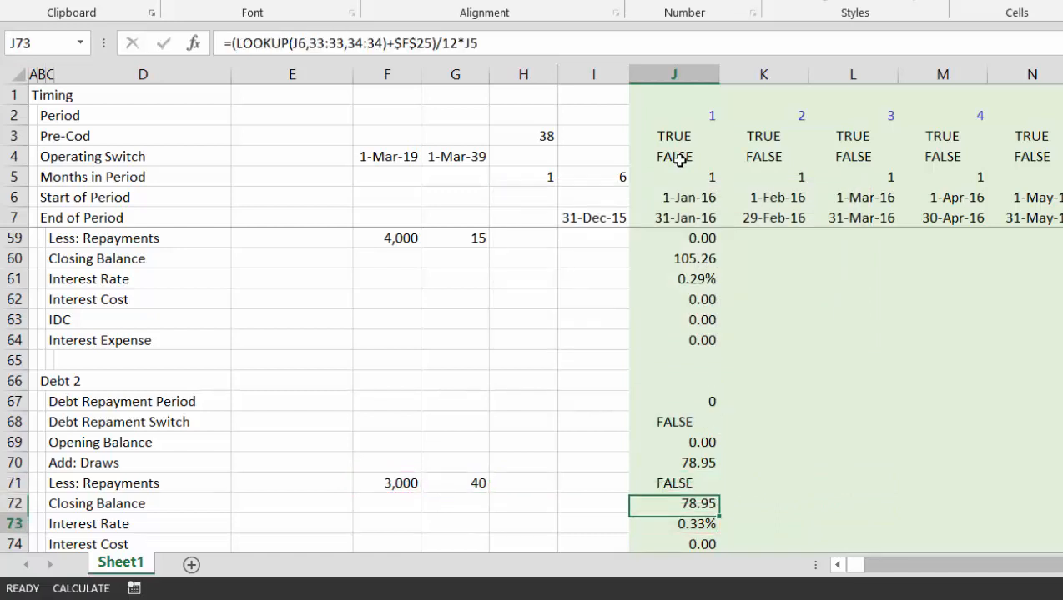
Append *0 to the IF/PPMT repayment formula in J71
key("Up")
key("F2")
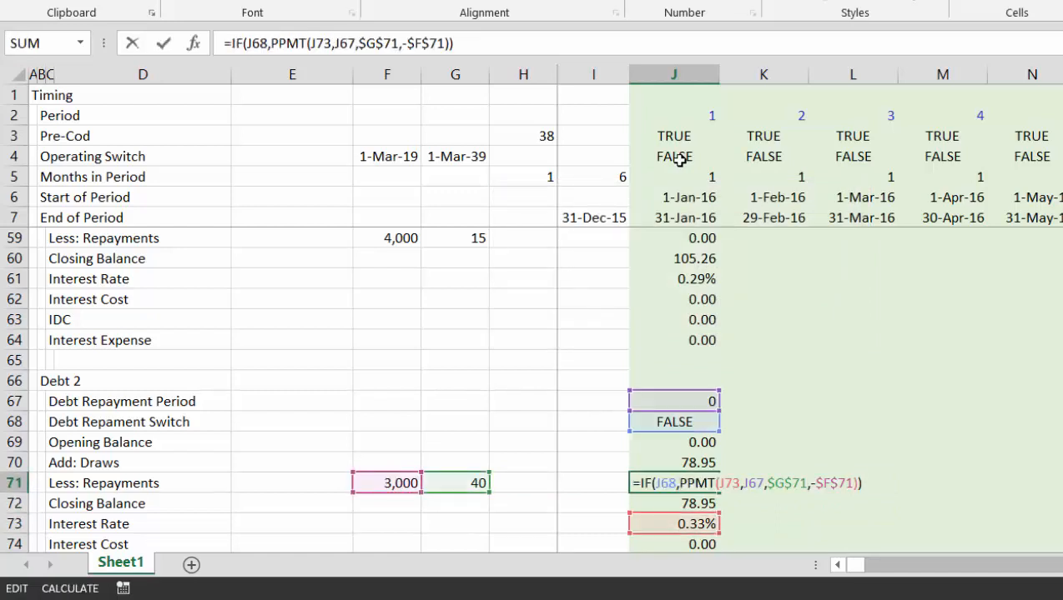
type("0")
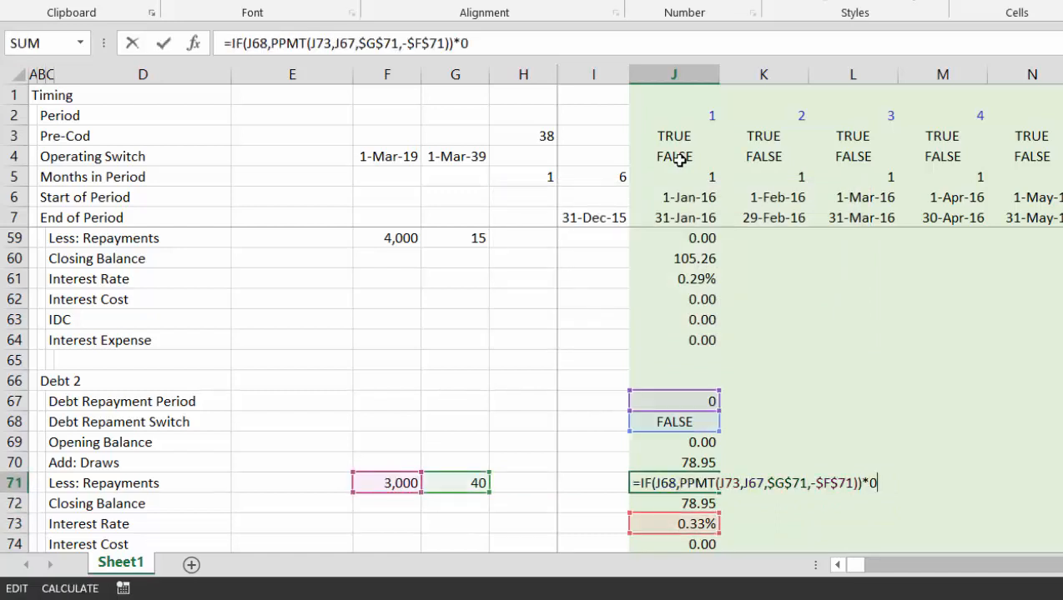
key("Return")
key("Return")
Copy the Debt 2 formulas in J67:J76, from Debt Repayment Period to Interest Expense, rightward across all timeline columns
key("Up")
key("Up")
key("Up")
key("Up")
key("Up")
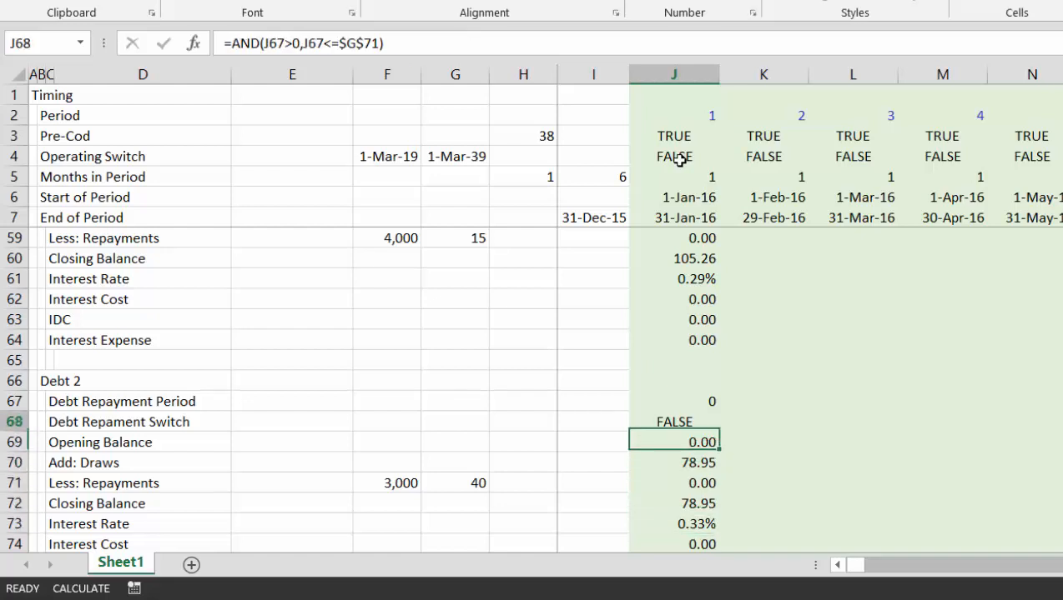
key("Up")
key("shift+Down")
key("shift+Down")
key("shift+Down")
key("shift+Down")
key("shift+Down")
key("shift+Down")
key("shift+Down")
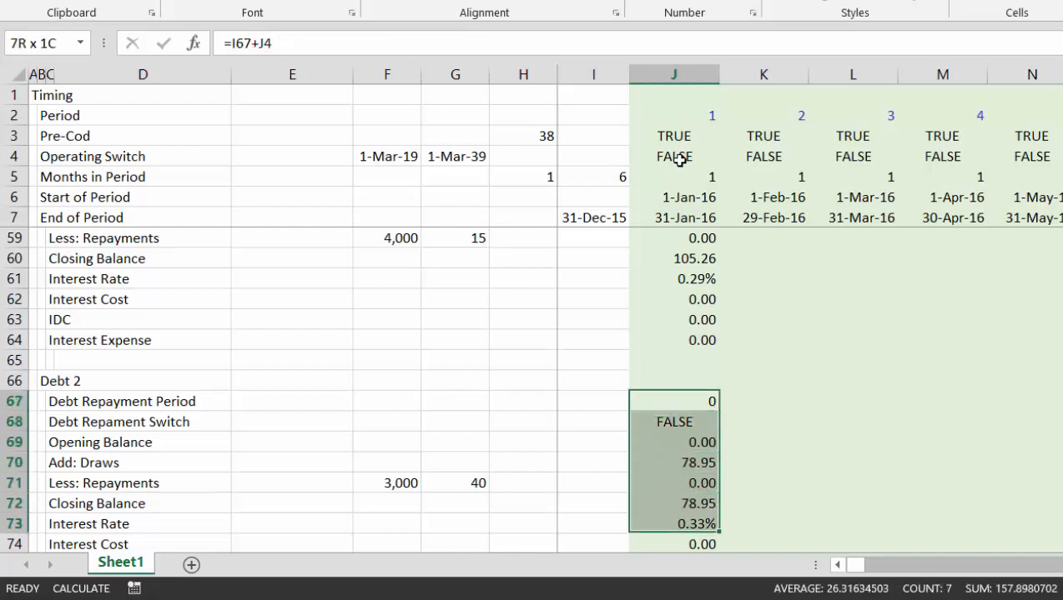
key("shift+Down")
key("shift+Down")
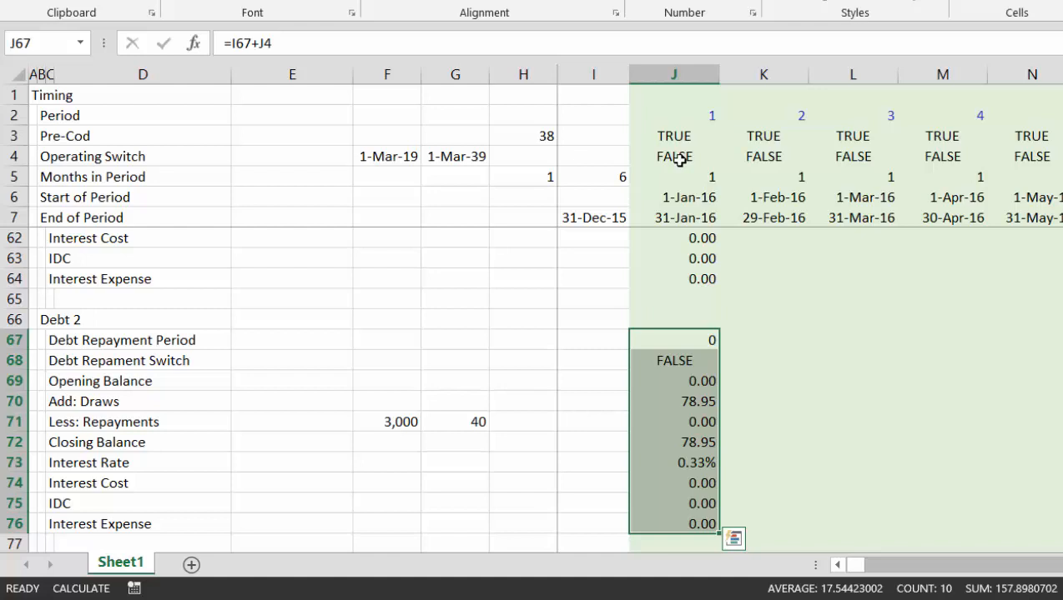
key("ctrl+alt+r")
Copy the Debt 1 formulas in J57:J64, from Opening Balance to Interest Expense, rightward across all timeline columns
key("Up")
key("Up")
key("Up")
key("Up")
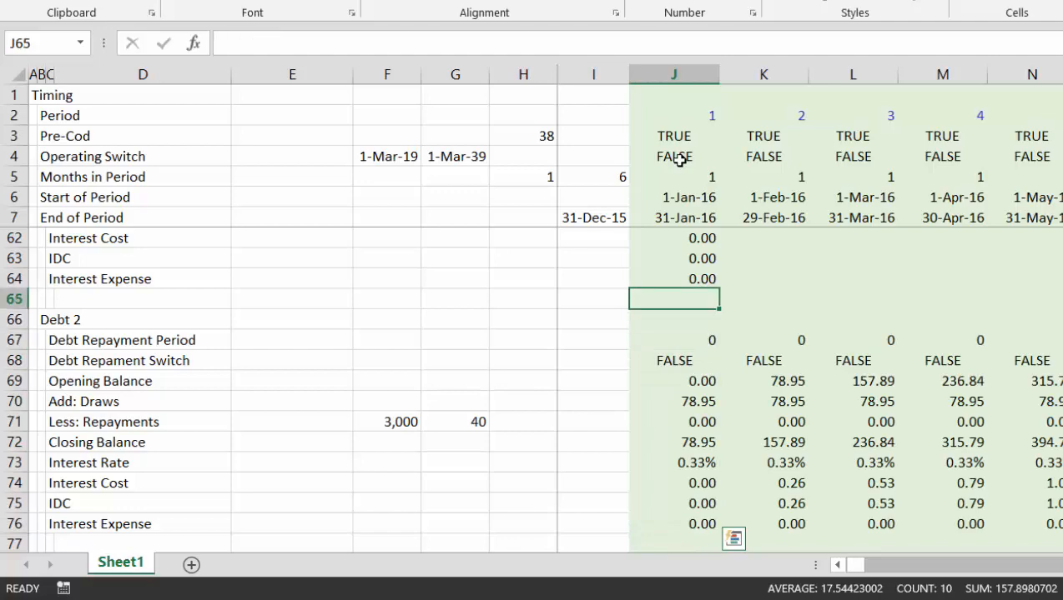
key("Up")
key("Up")
key("Up")
key("Up")
key("Up")
key("Up")
key("Up")
key("Up")
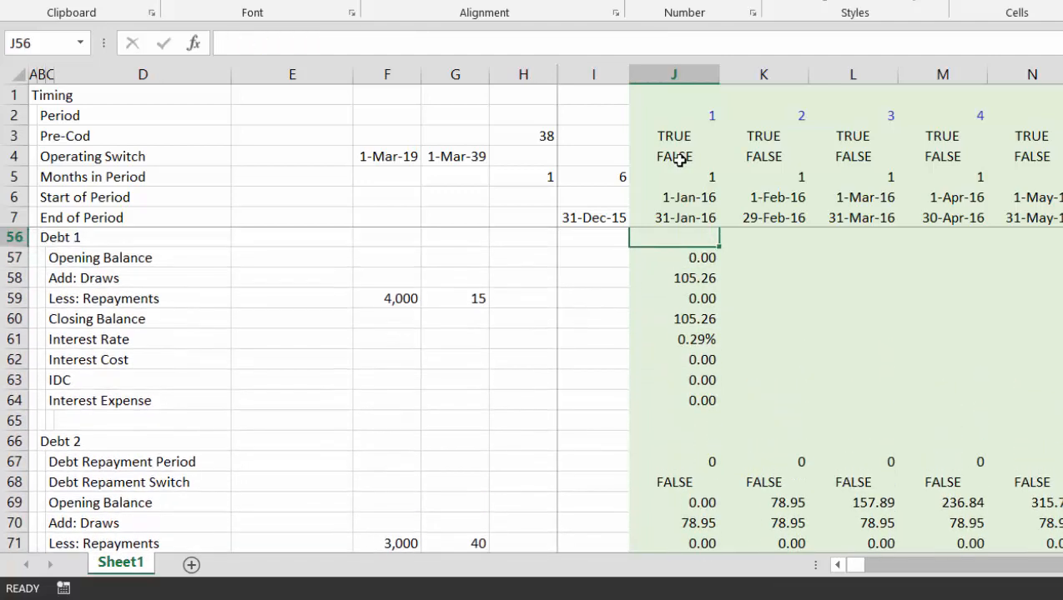
key("Down")
key("Down")
key("shift+Down")
key("shift+Down")
key("shift+Down")
key("shift+Down")
key("shift+Down")
key("shift+Down")
key("shift+Down")
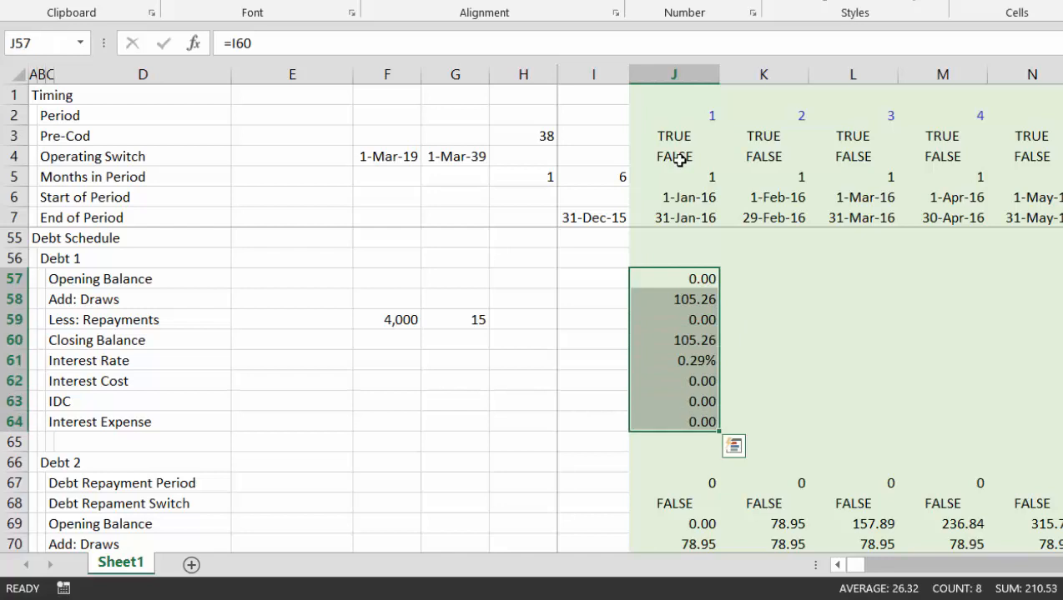
key("ctrl+shift+r")
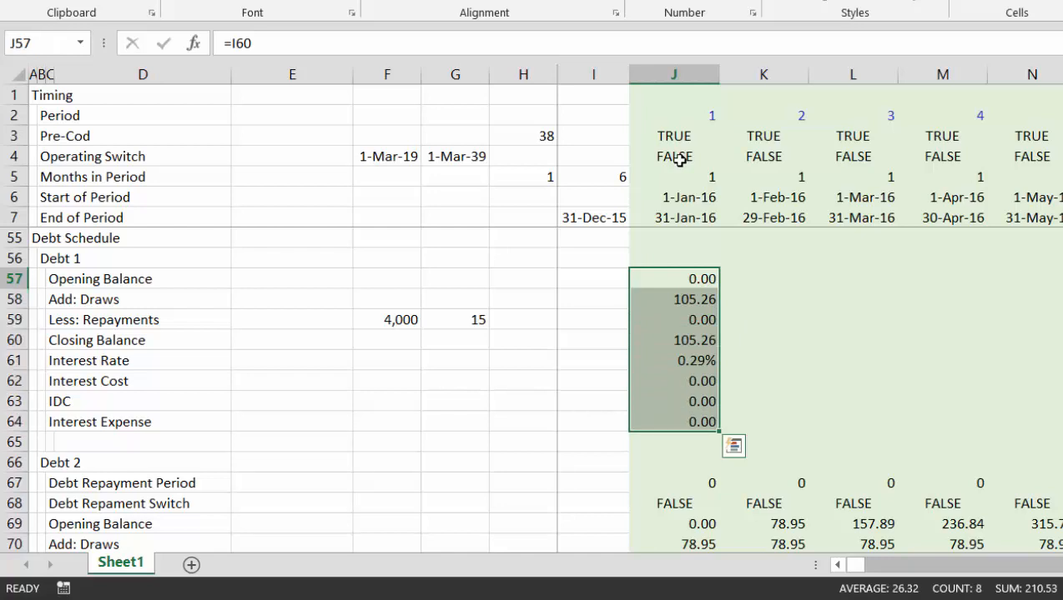
Review the copied debt schedule rows across the pre-COD and operating periods, including Debt 2's repayment period and switch
key("Right")
key("Down")
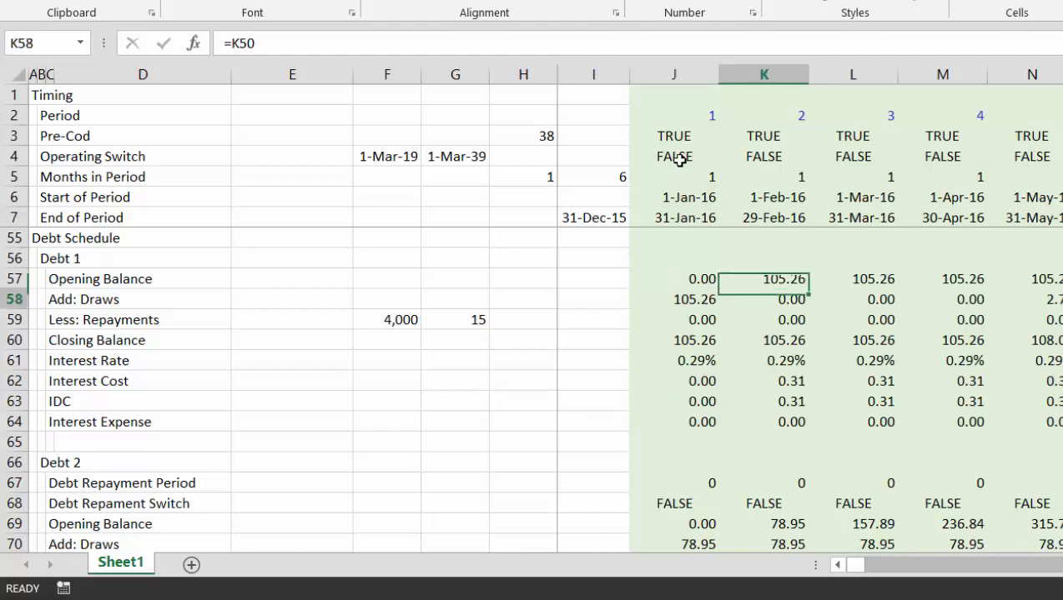
key("Down")
key("Down")
key("Down")
key("Down")
key("Down")
key("Down")
key("Down")
key("Down")
key("Down")
key("Down")
key("Down")
key("Down")
key("Down")
key("Down")
key("Down")
key("Down")
key("Down")
key("Down")
key("Down")
key("Right")
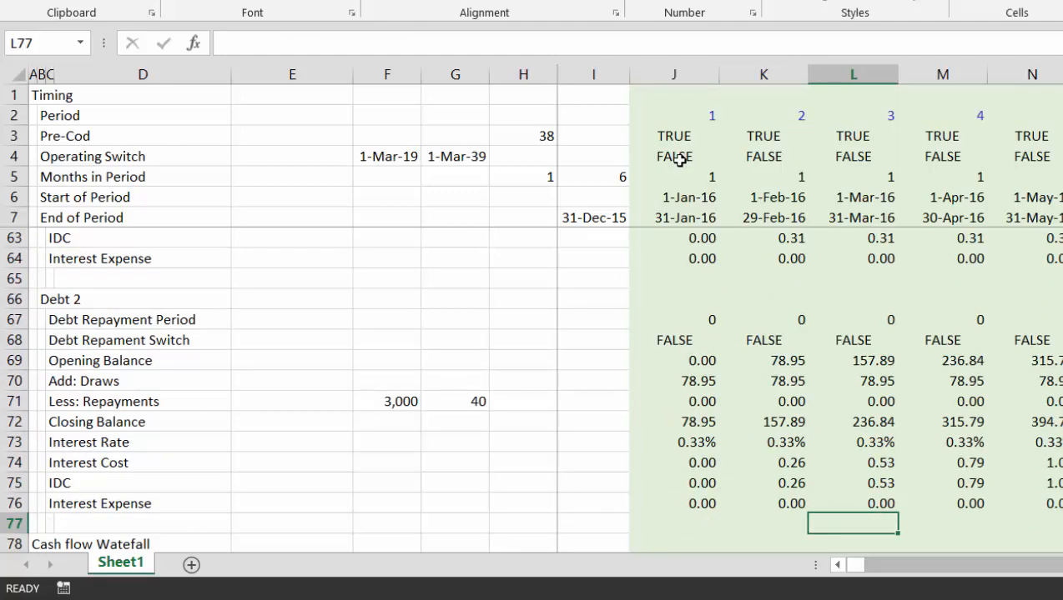
key("Right")
key("Right")
key("Right")
key("Right")
key("Right")
key("Right")
key("Right")
key("Right")
key("Right")
key("Right")
key("Right")
key("Right")
key("Right")
key("Right")
key("Right")
key("Right")
key("Right")
key("Right")
key("Right")
key("Right")
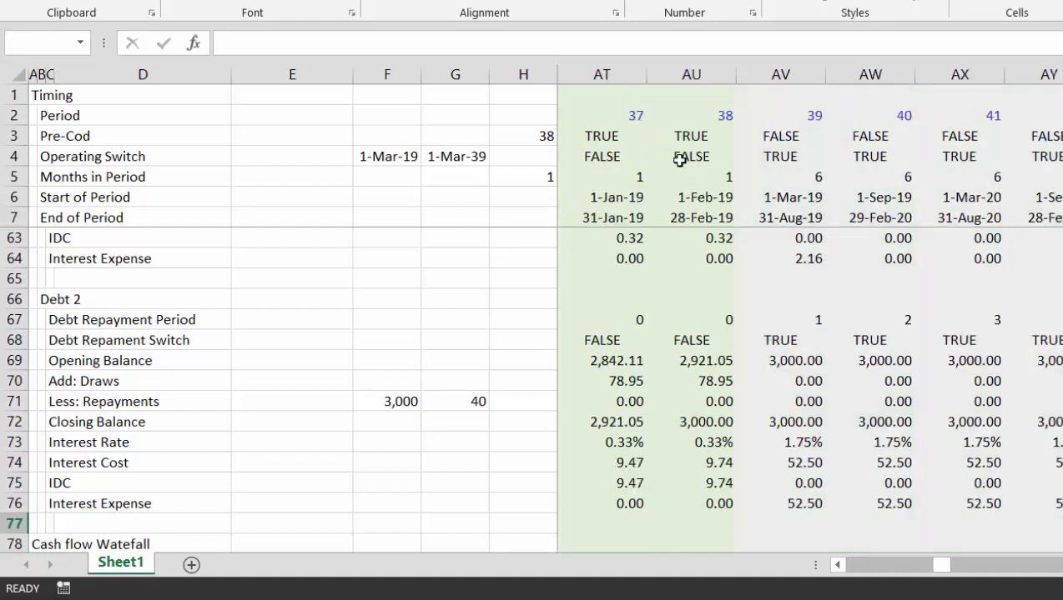
key("Right")
key("Right")
key("Right")
key("Right")
key("Right")
key("Right")
key("Right")
key("Right")
key("Right")
key("Right")
key("Right")
key("Left")
key("Left")
key("Left")
key("Left")
key("Left")
key("Left")
key("Left")
key("Left")
key("Left")
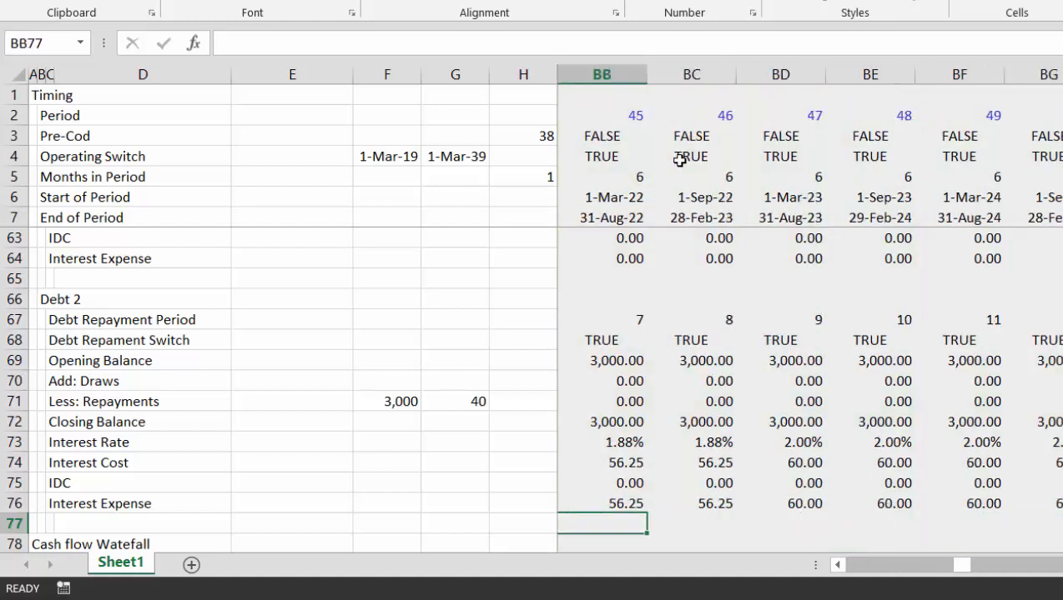
Inspect the Debt 2 repayment formulas in row 71 for the operating periods in columns BB to AZ
key("Up")
key("Up")
key("Up")
key("Up")
key("Up")
key("Up")
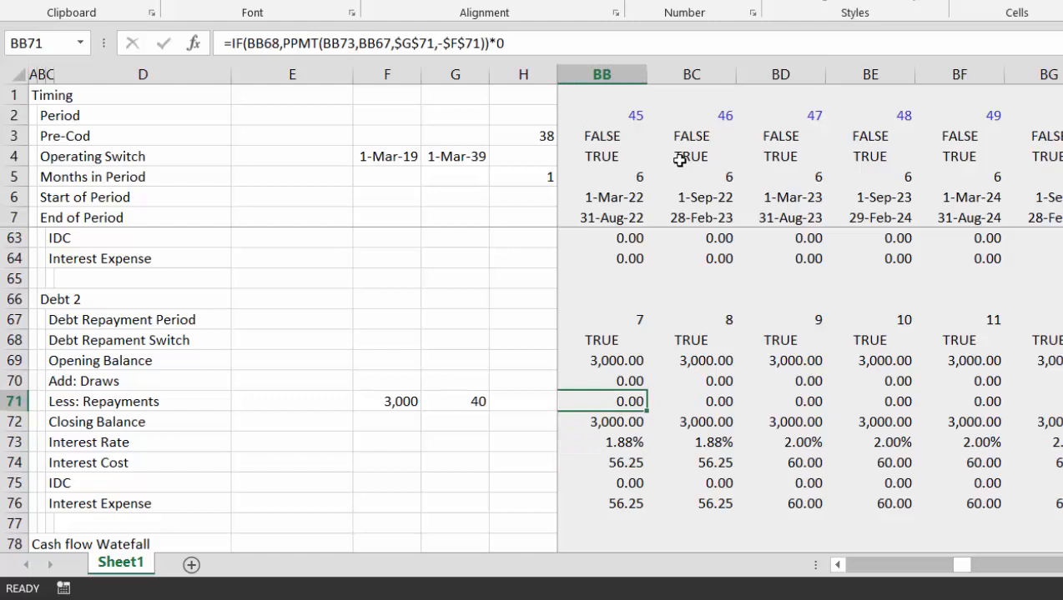
key("Left")
key("Left")
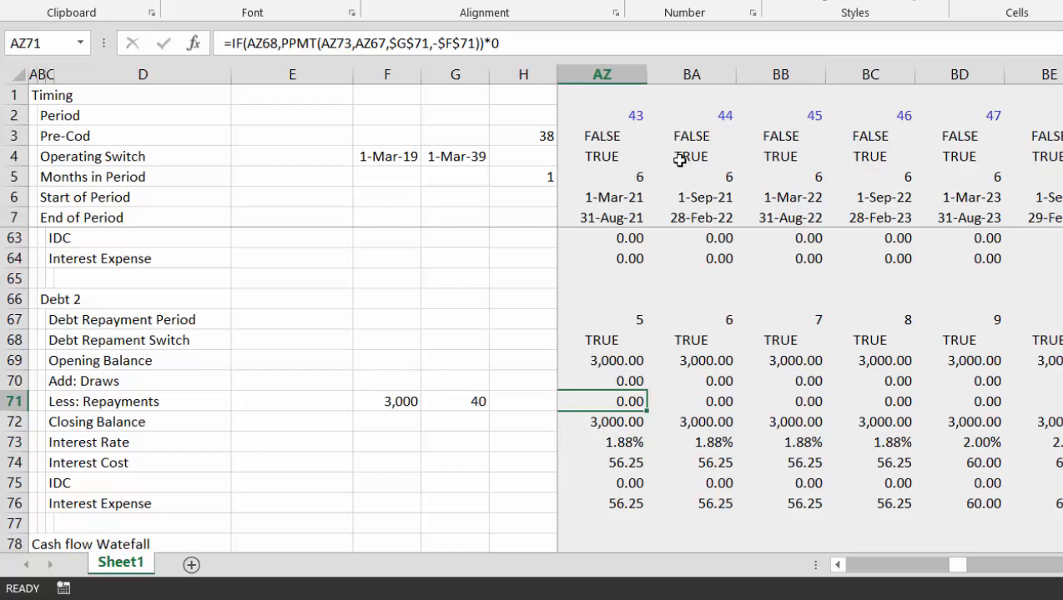
Trace the Debt 2 repayment formula from the operating periods back to the first timeline column in J71
key("Right")
key("Left")
key("Left")
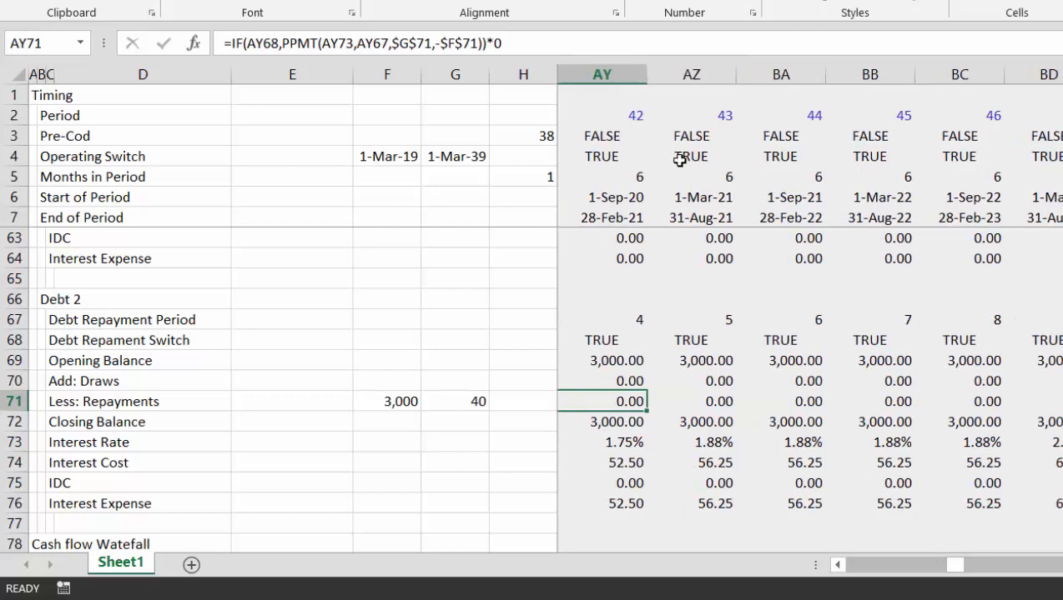
key("ctrl+Left")
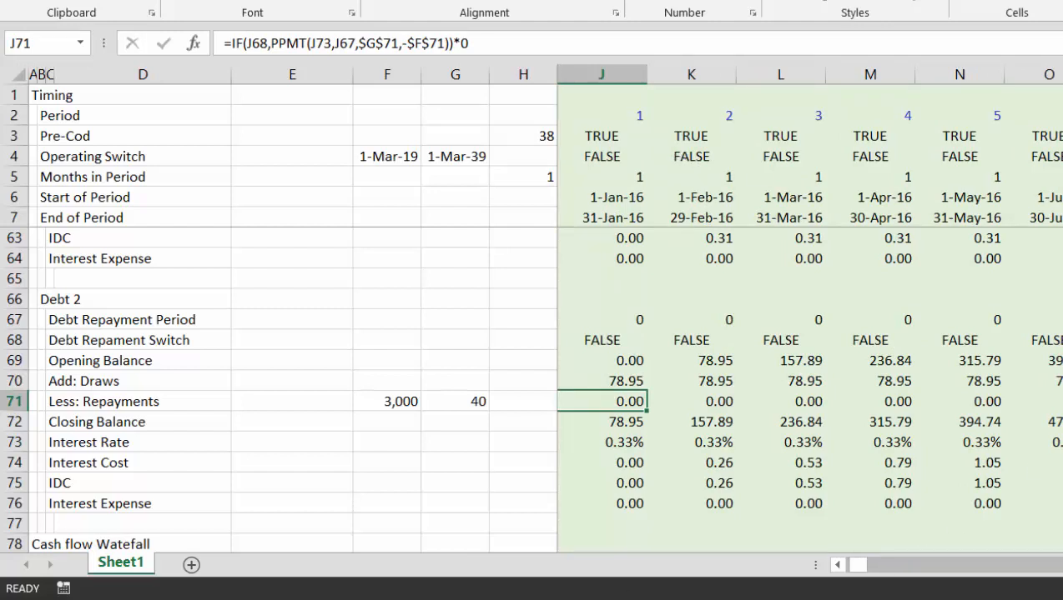
key("alt+Tab")
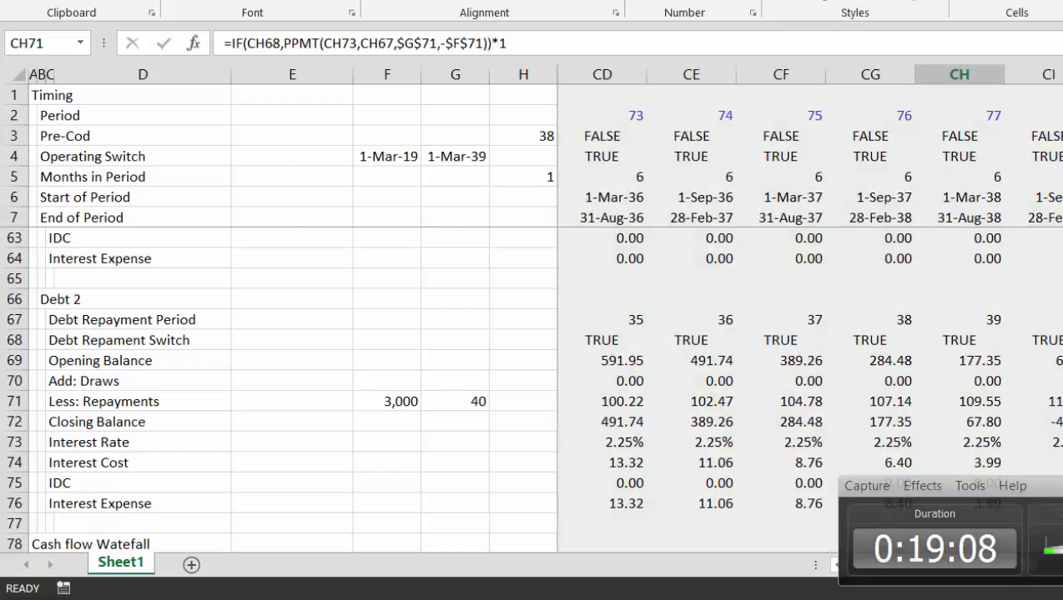
Wrap the Debt 2 repayment formula in J71, with its IF and PPMT functions, in a MIN function
key("ctrl+Left")
key("Left")
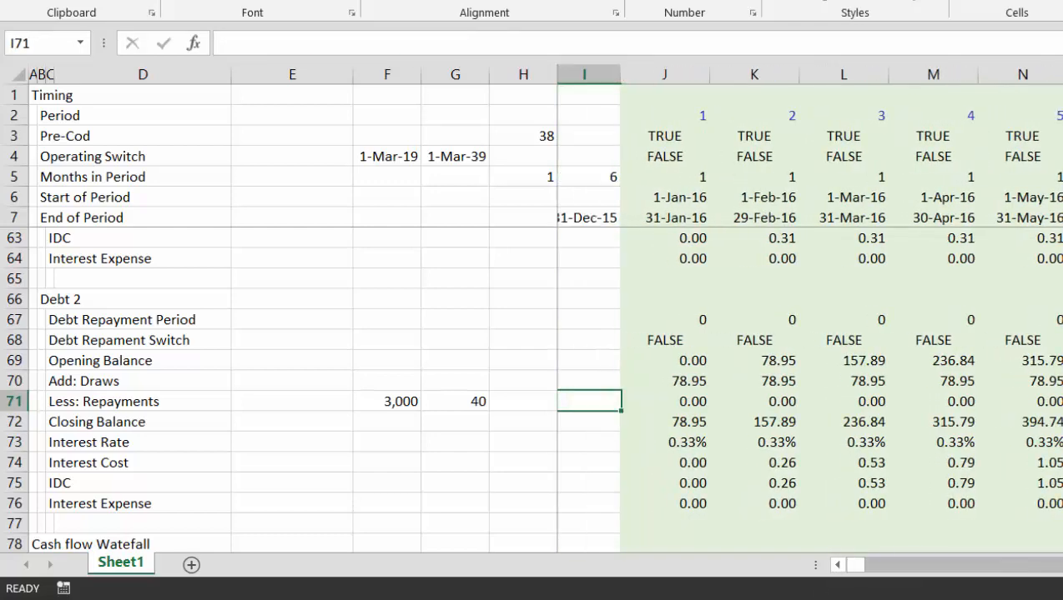
key("Right")
key("F2")
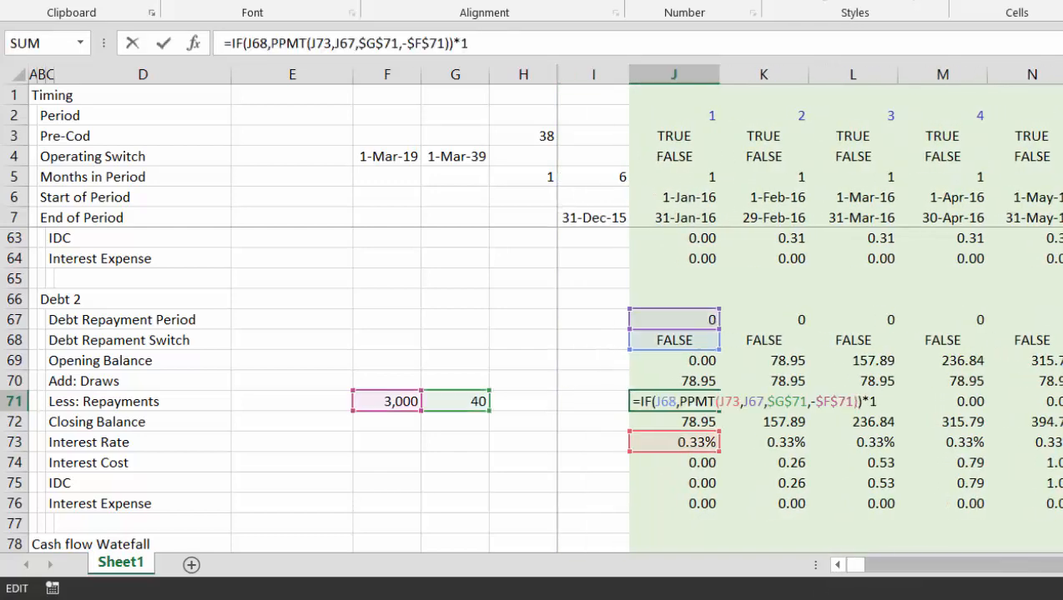
key("Left")
key("Left")
key("Left")
key("Left")
key("Left")
key("Left")
key("Left")
key("Left")
key("Left")
key("Left")
key("Left")
key("Left")
key("Left")
key("Left")
key("Left")
key("Left")
key("Left")
key("Left")
key("Left")
key("Left")
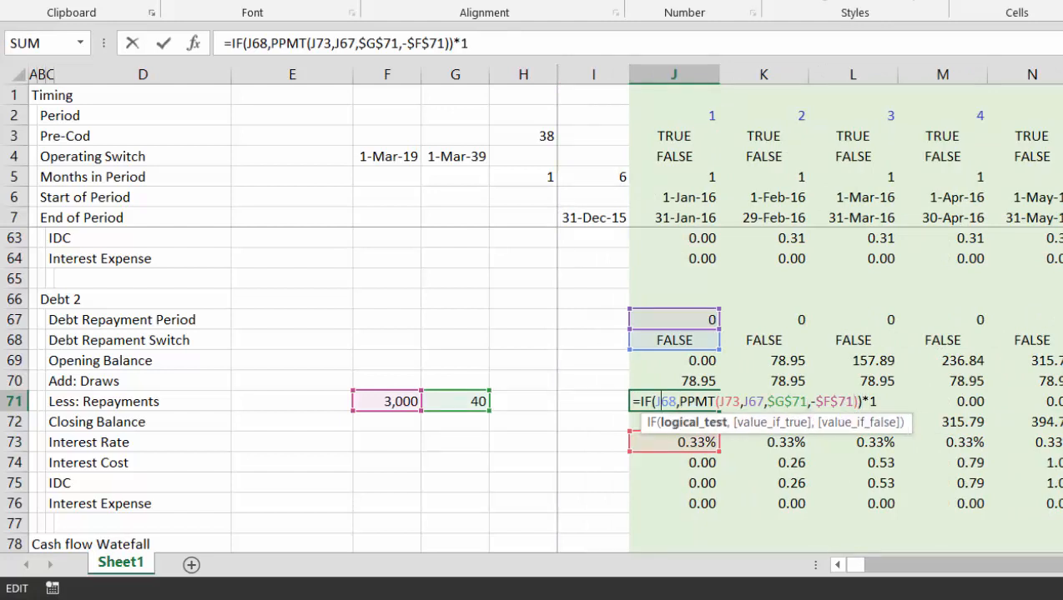
type("max(")
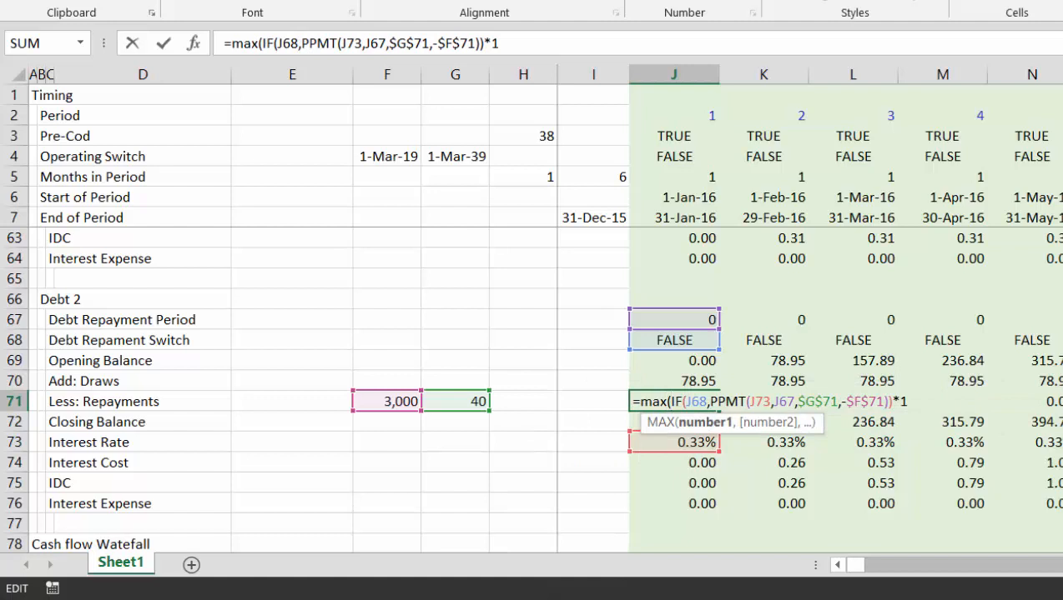
key("Right")
key("Right")
key("Right")
key("Right")
key("Right")
key("Right")
key("Right")
key("Right")
key("Right")
key("Right")
key("Right")
key("Right")
key("Right")
key("Right")
key("Right")
key("Right")
key("Left")
key("Left")
key("Left")
key("Left")
key("Left")
key("Left")
key("Left")
key("Left")
key("Left")
key("Left")
key("Left")
key("Left")
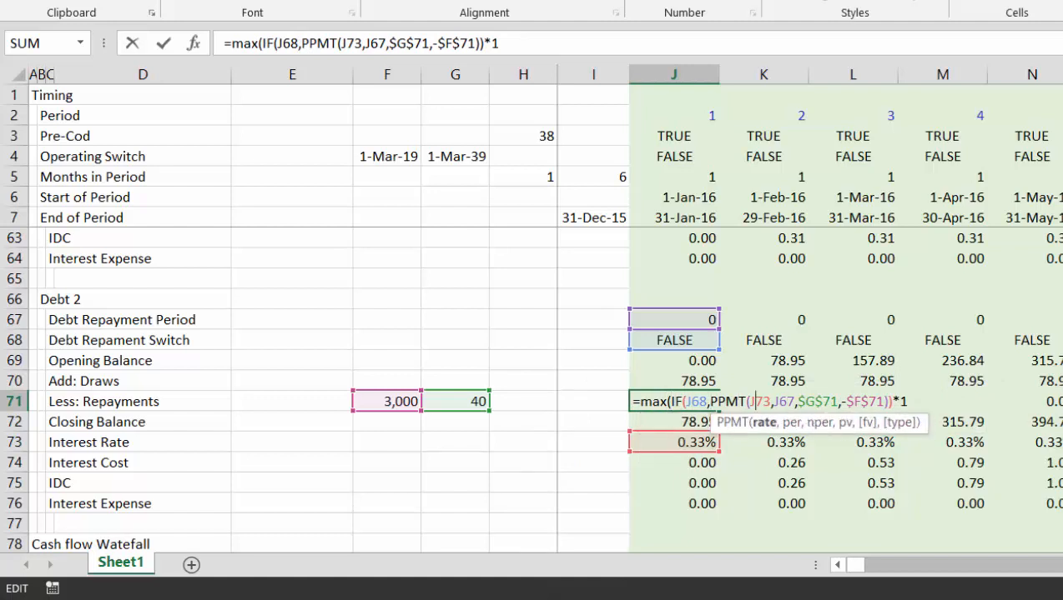
key("Left")
key("Left")
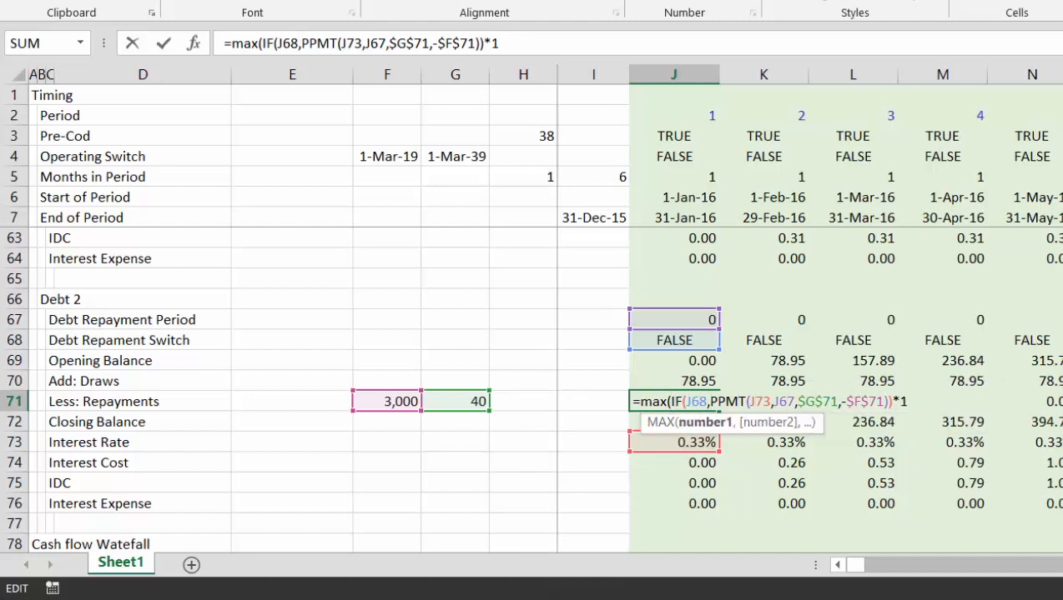
key("Left")
key("BackSpace")
key("BackSpace")
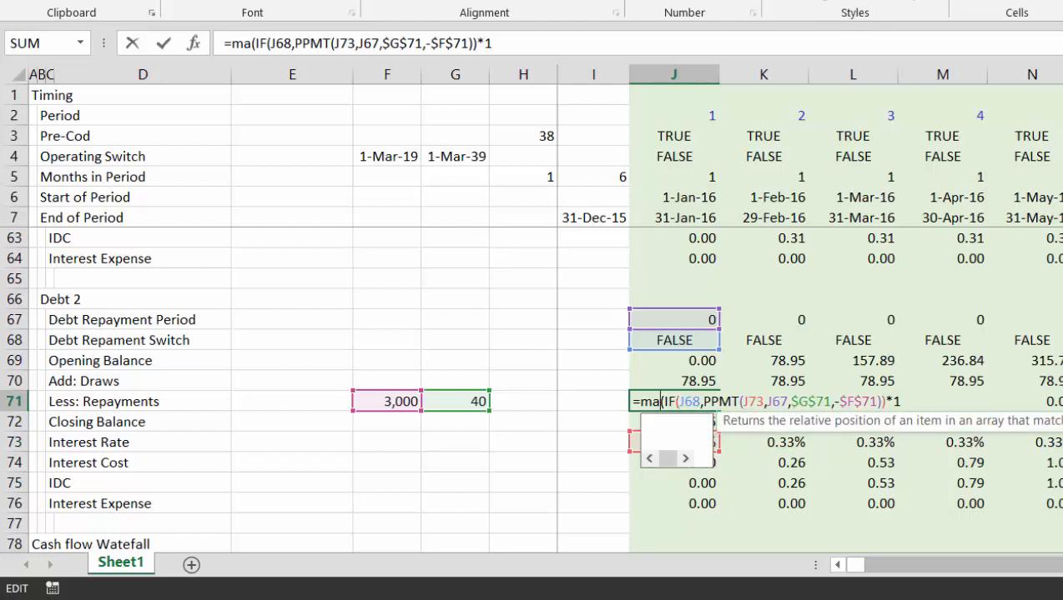
type("in")
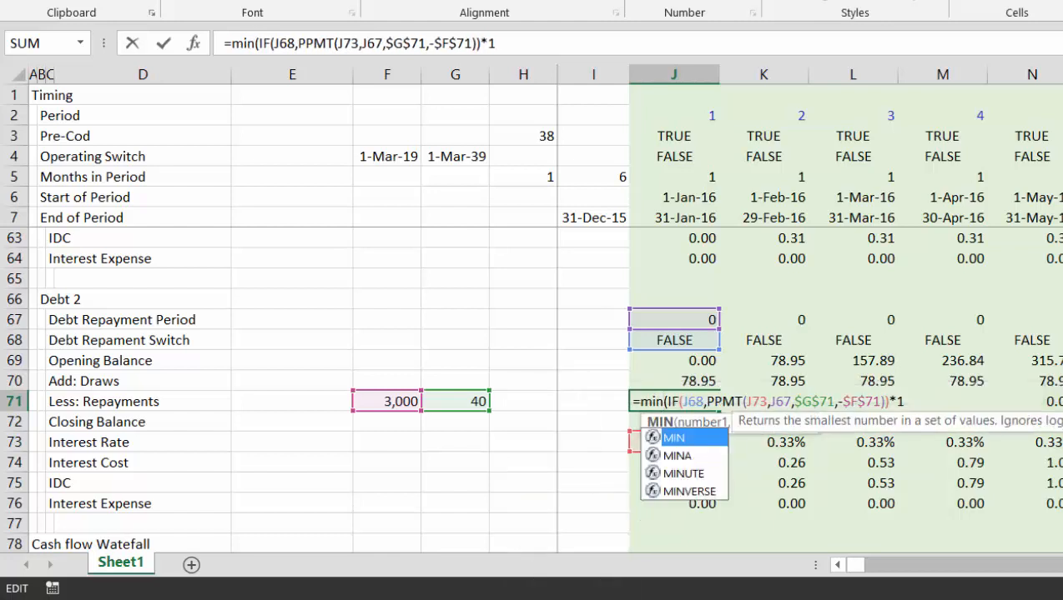
Add the opening balance J69 as the second argument of J71's MIN function and complete the formula
key("Right")
key("Right")
key("Right")
key("Right")
key("Right")
key("Right")
key("Right")
key("Right")
key("Right")
key("Right")
key("Right")
key("Right")
key("Right")
key("Right")
key("Right")
key("Right")
key("Right")
key("Right")
key("Right")
key("Right")
key("Right")
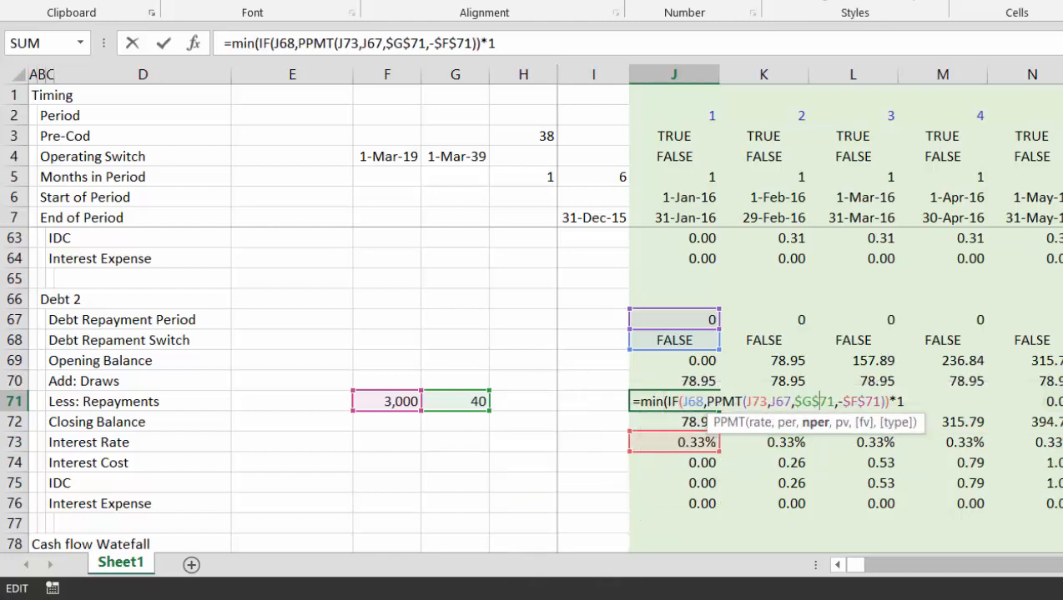
type(",")
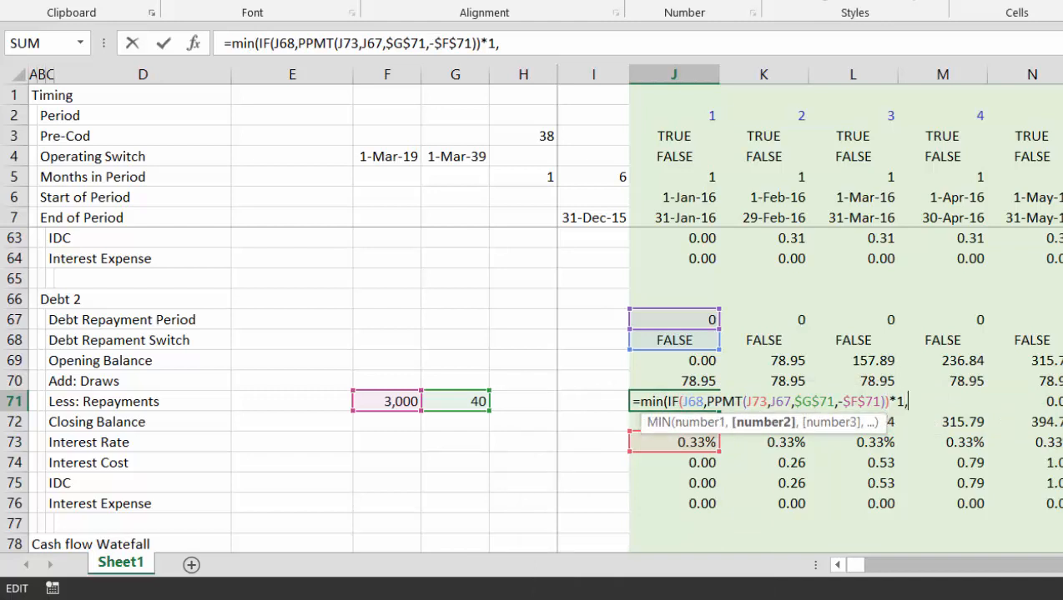
left_click(697, 361)
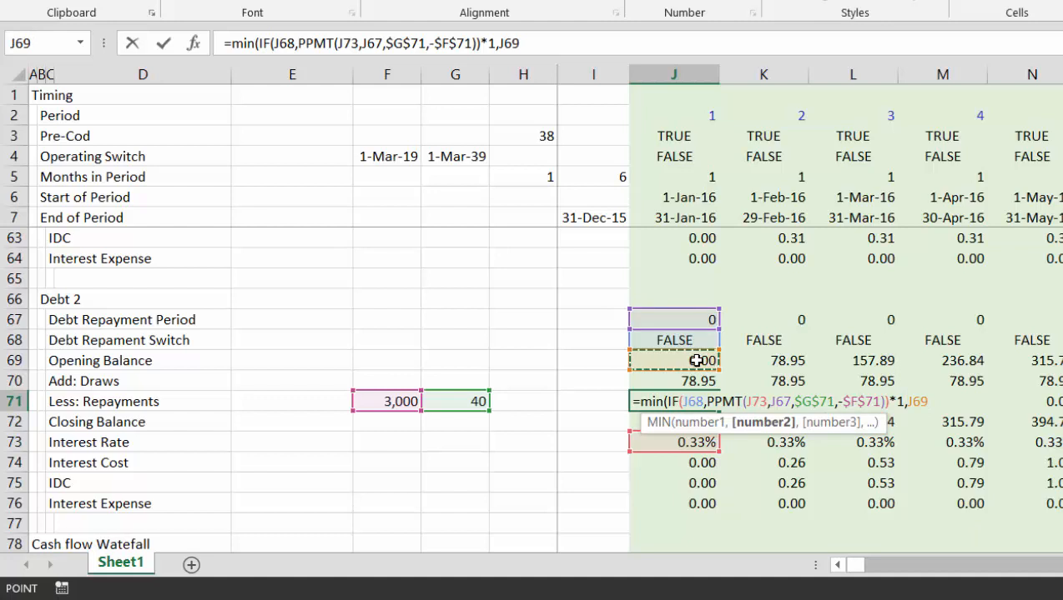
type(")")
key("Return")
key("Down")
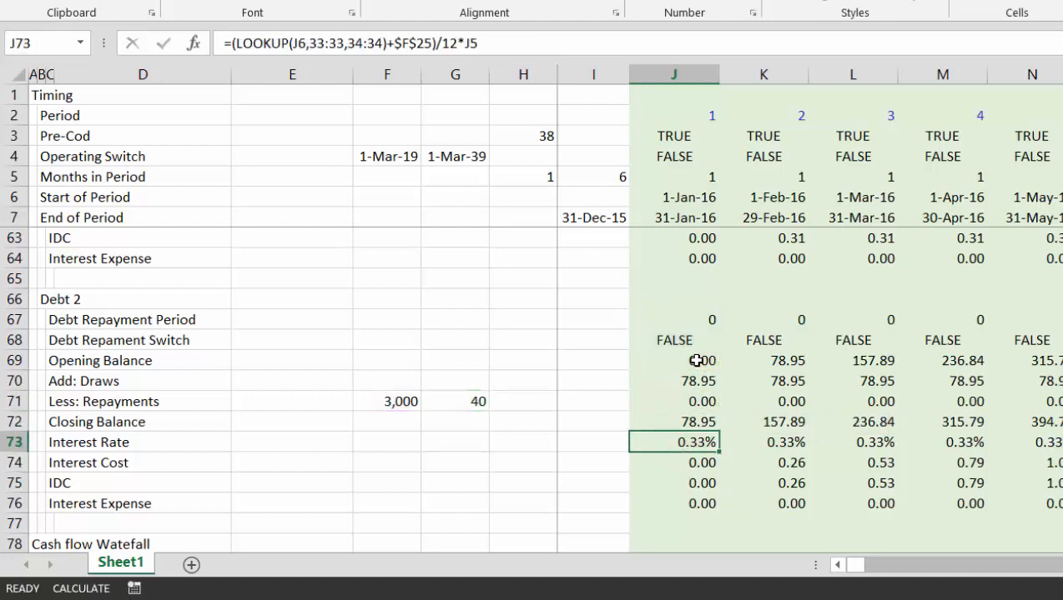
Copy the capped Debt 2 repayment formula in J71 rightward across all timeline columns
key("Up")
key("Up")
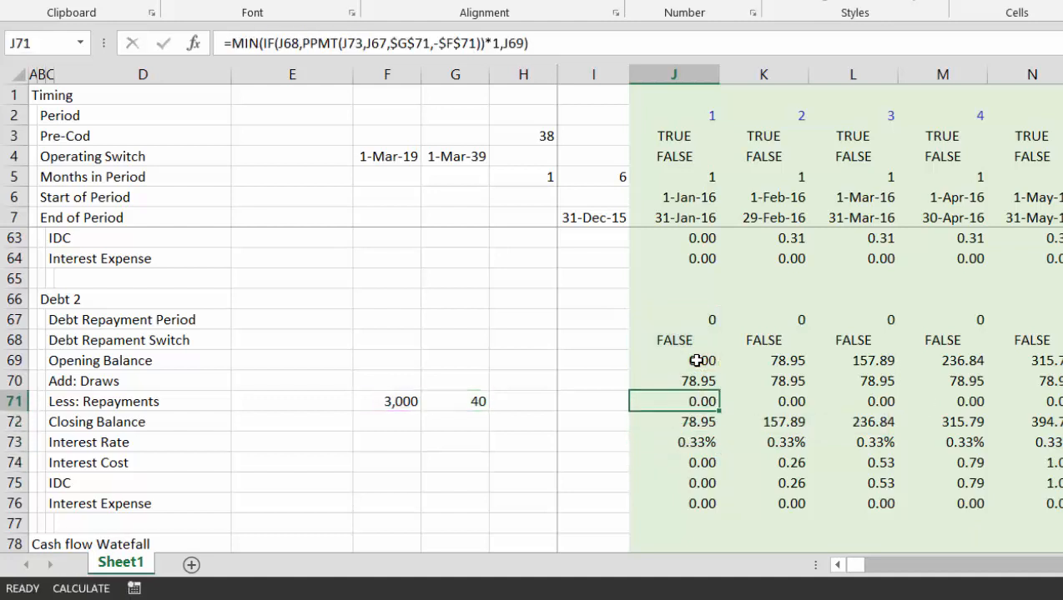
key("Right")
key("Right")
key("Right")
key("Right")
key("Right")
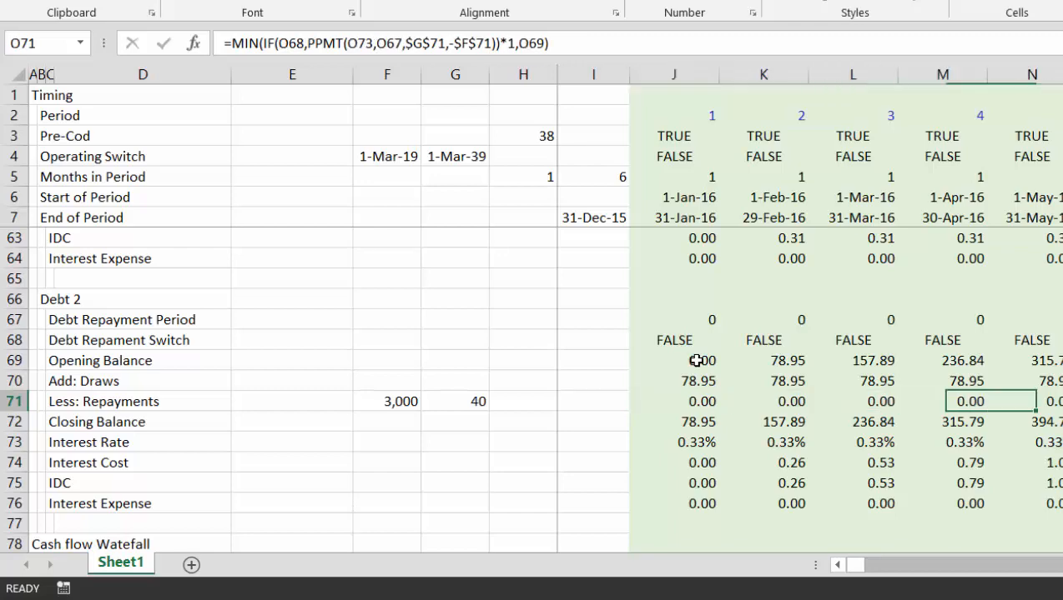
Check the capped Debt 2 repayments in row 71 across the timeline through the final repayment period, along with the closing balances
key("Right")
key("Right")
key("Right")
key("Right")
key("Right")
key("Right")
key("Right")
key("Right")
key("Right")
key("Right")
key("Right")
key("Right")
key("Right")
key("Right")
key("Right")
key("Right")
key("Right")
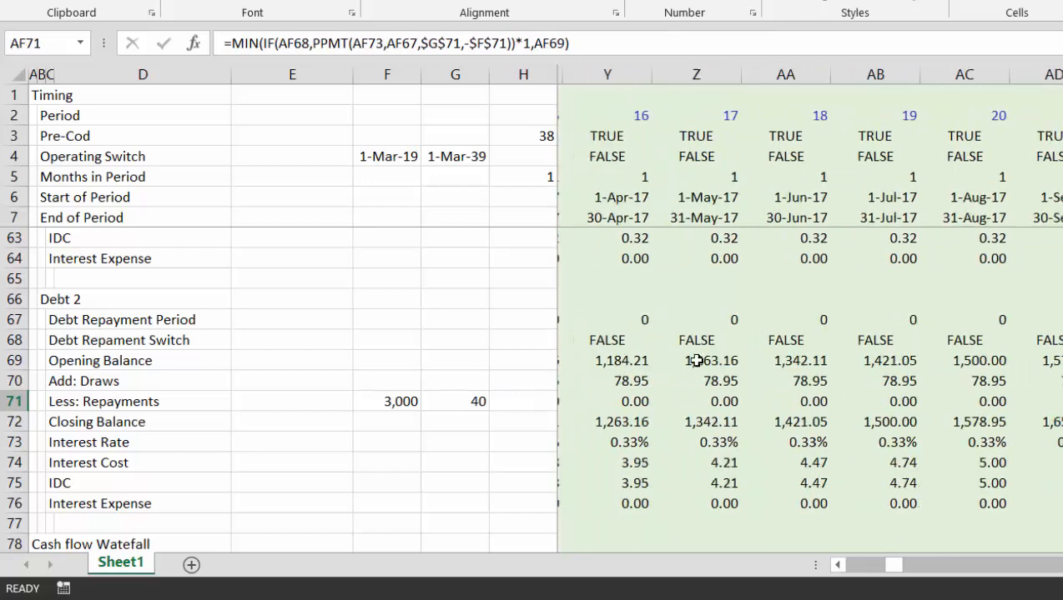
key("Right")
key("Right")
key("Right")
key("Right")
key("Right")
key("Right")
key("Right")
key("Right")
key("Right")
key("Right")
key("Right")
key("Right")
key("Right")
key("Right")
key("Right")
key("Right")
key("Right")
key("Right")
key("Right")
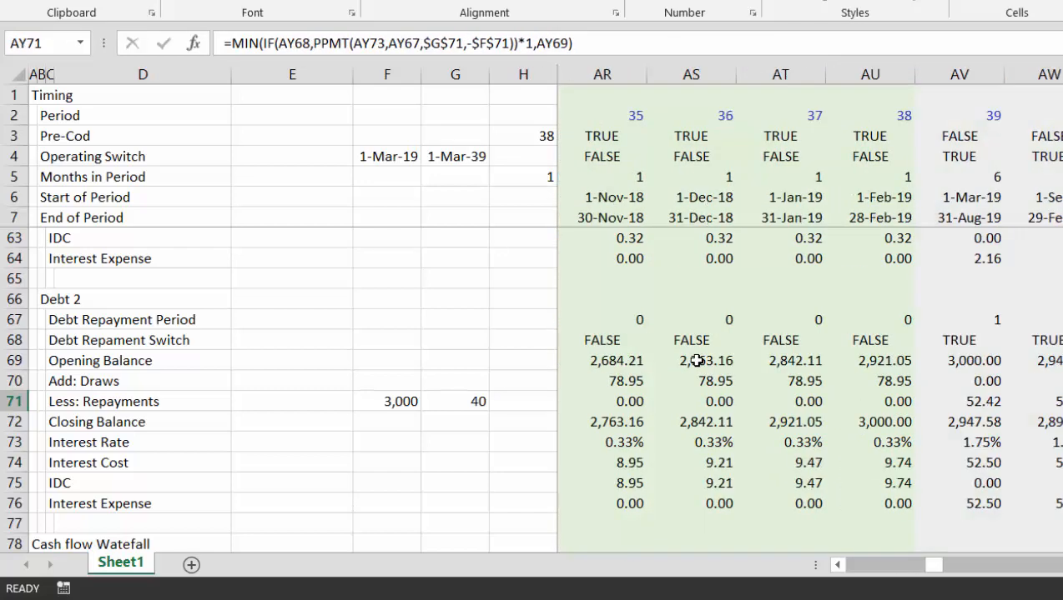
key("Right")
key("Right")
key("Right")
key("Right")
key("Right")
key("Right")
key("Right")
key("Right")
key("Right")
key("Right")
key("Right")
key("Right")
key("Right")
key("Right")
key("Right")
key("Right")
key("Right")
key("Right")
key("Right")
key("Right")
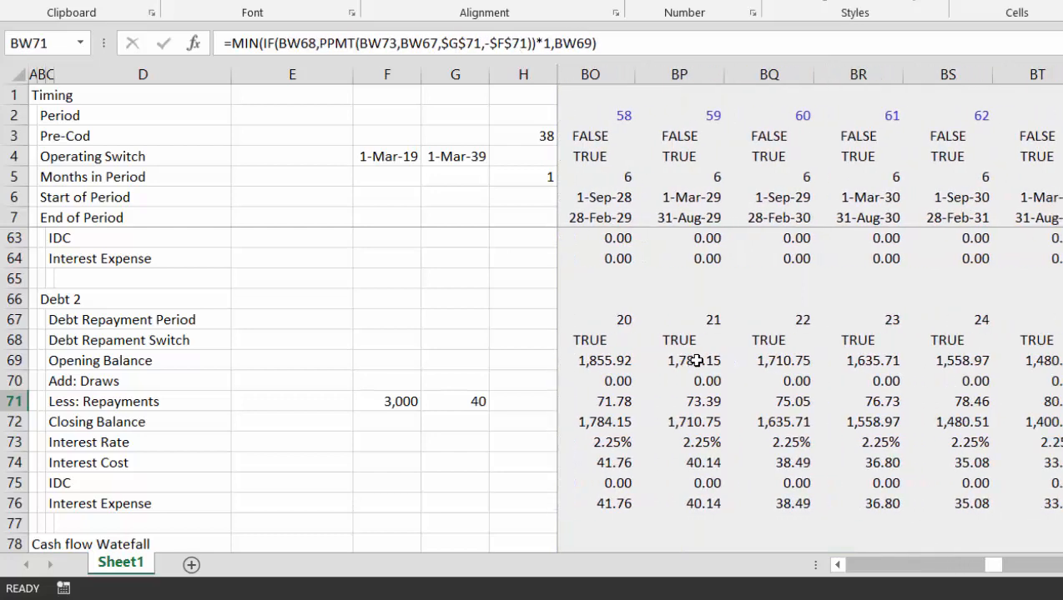
key("Right")
key("Right")
key("Right")
key("Right")
key("Right")
key("Right")
key("Right")
key("Right")
key("Right")
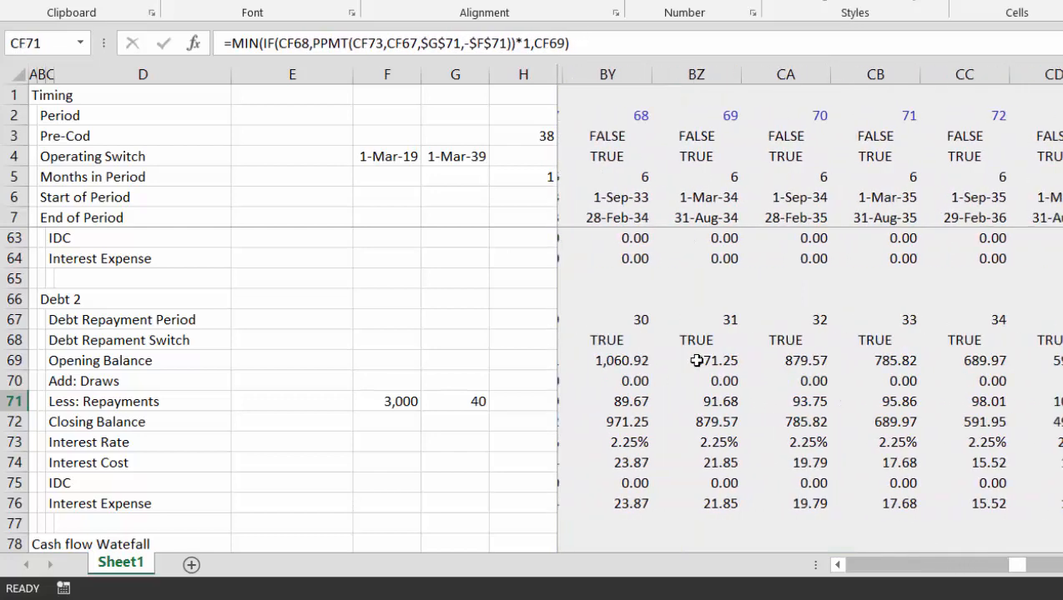
key("Right")
key("Right")
key("Right")
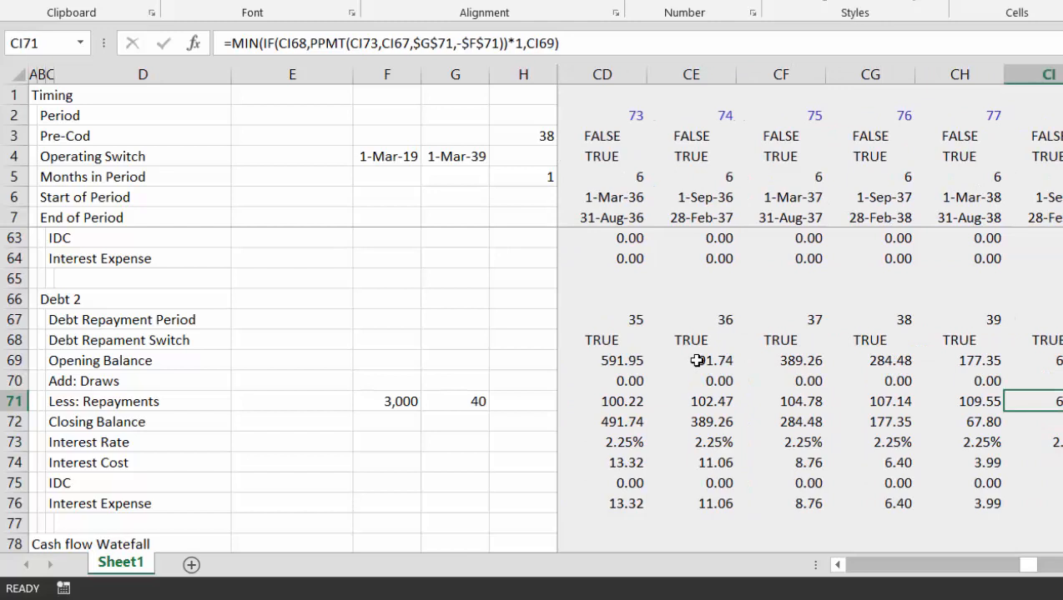
key("Down")
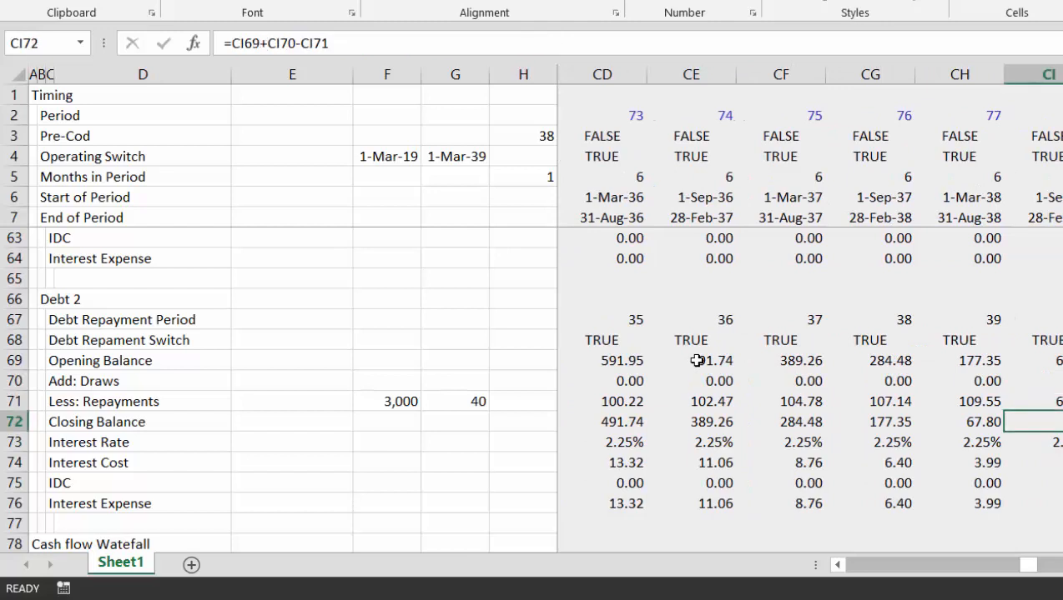
key("Up")
key("Down")
key("Left")
key("Left")
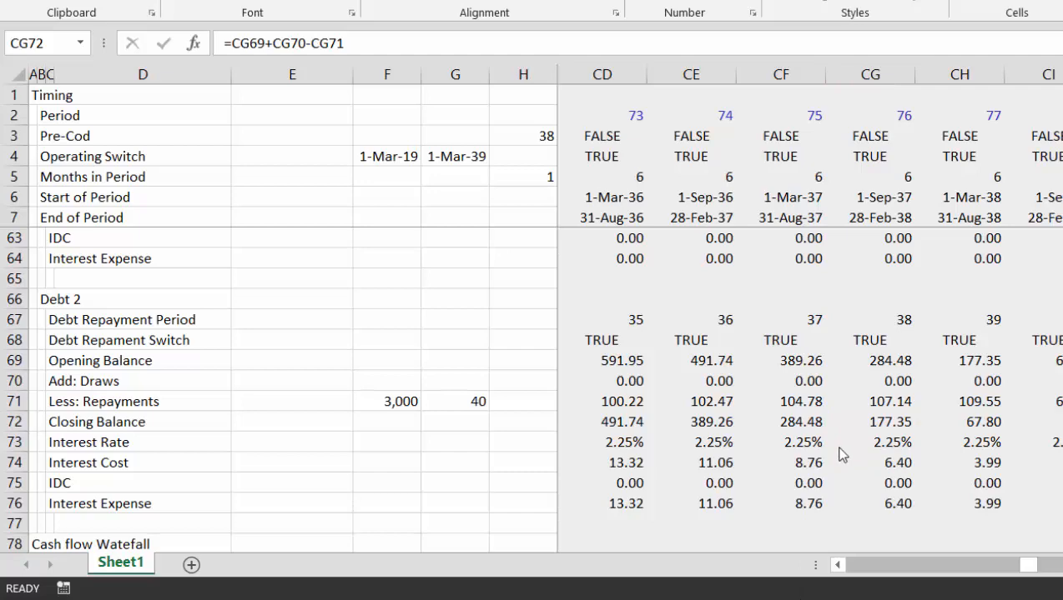
Rename the worksheet Sheet1 as Model
key("Left")
key("Left")
key("Left")
key("ctrl+Left")
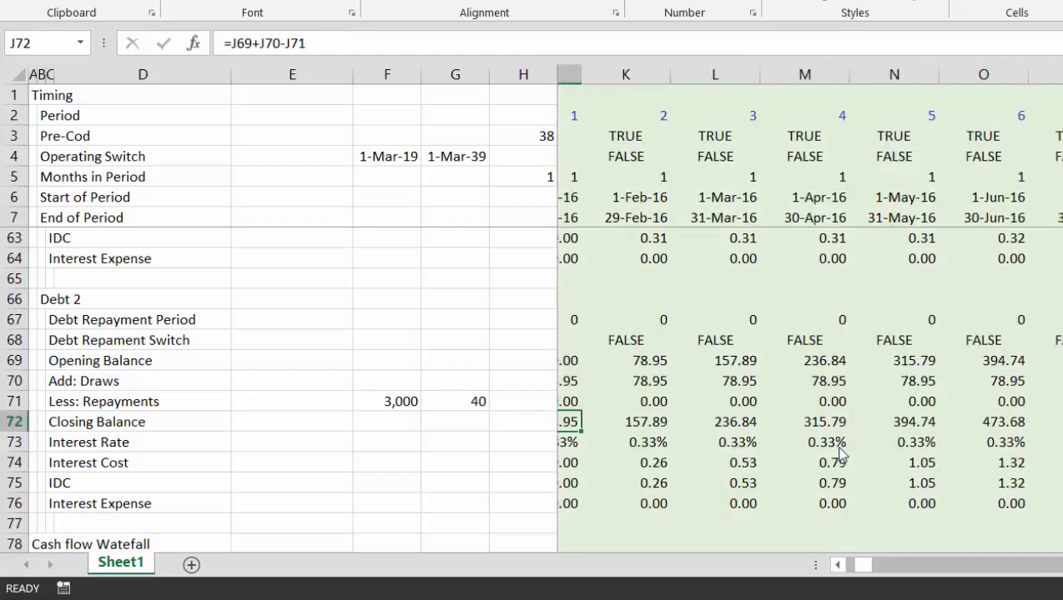
key("Left")
key("Left")
key("Left")
key("Home")
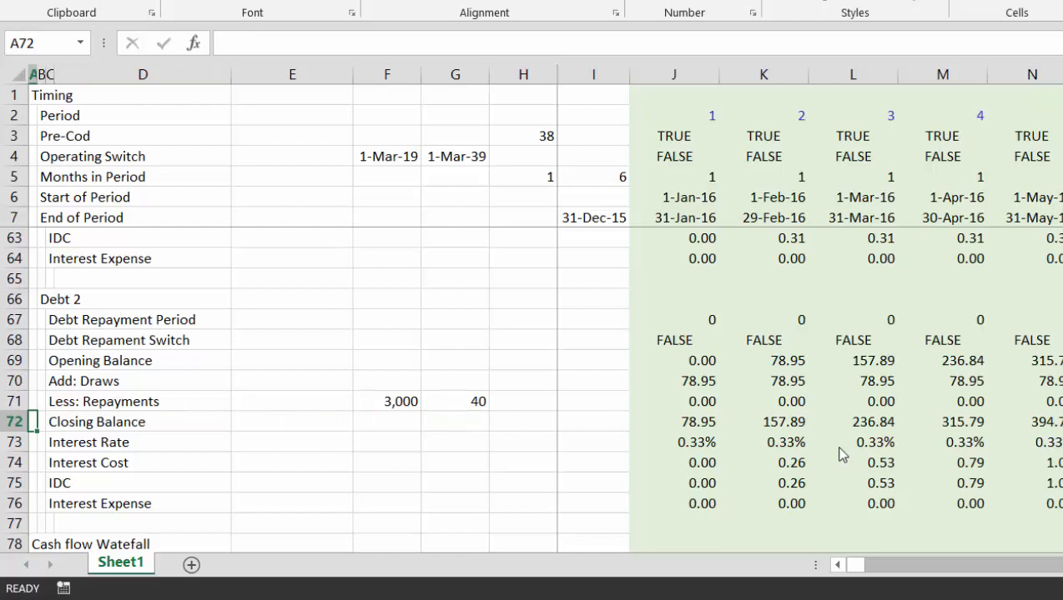
double_click(97, 565)
type("Model")
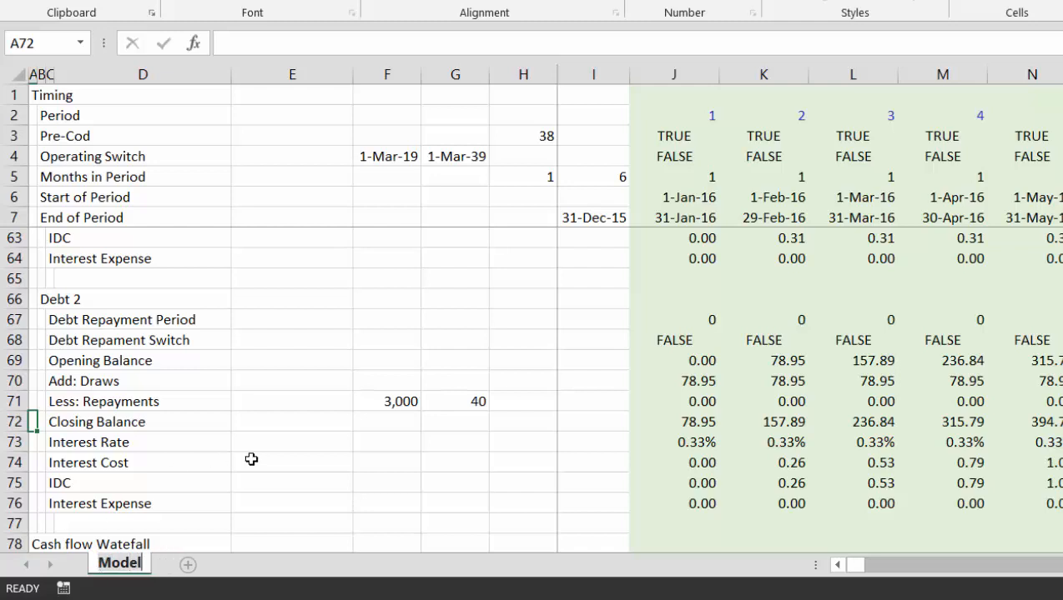
key("Return")
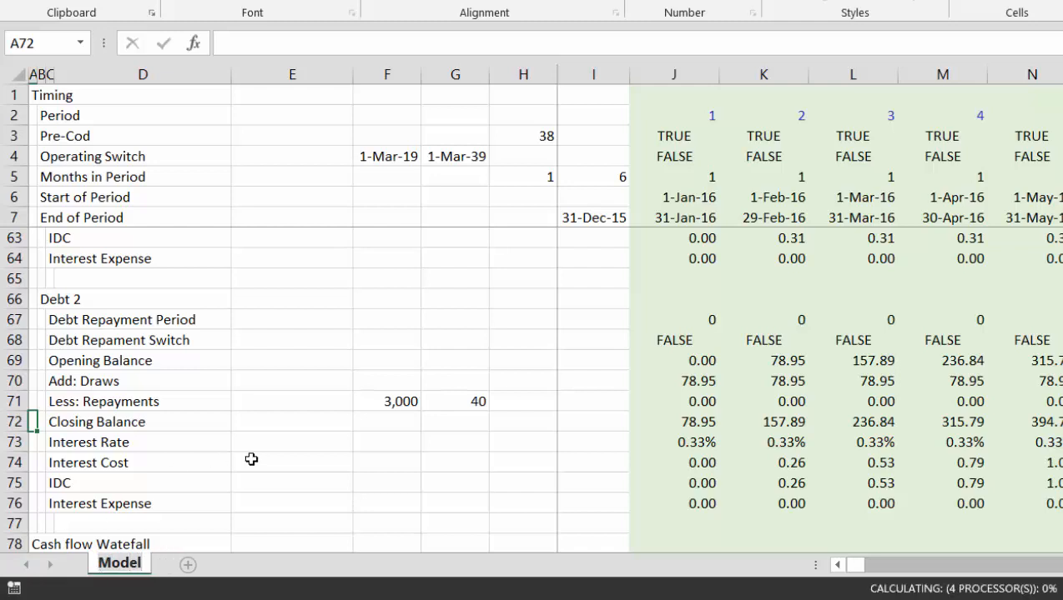
left_click(251, 460)
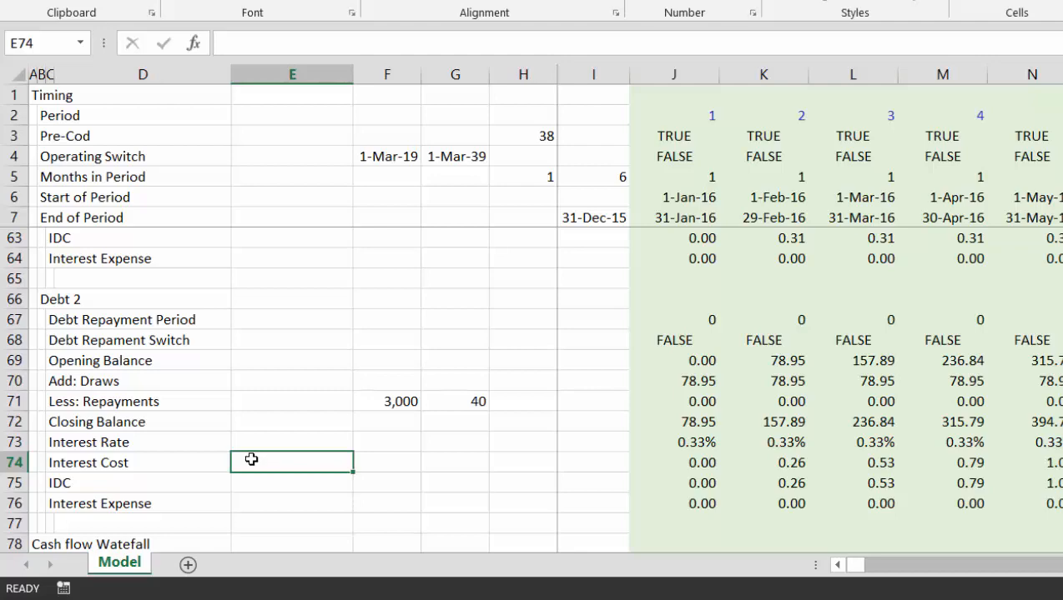
Insert a new worksheet before Model and name it Debt Scenarios
key("shift+F11")
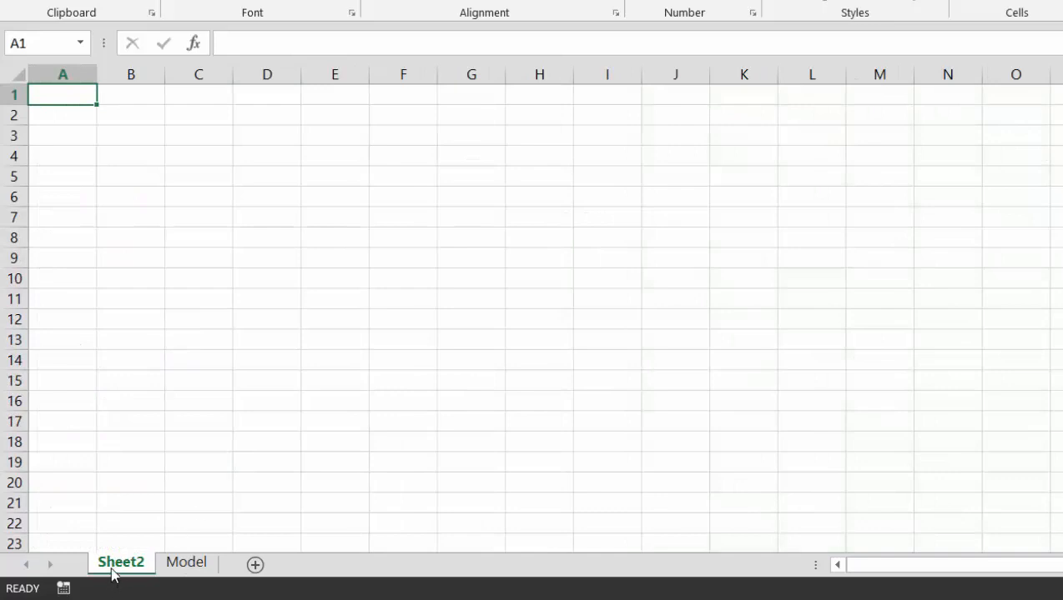
double_click(113, 569)
type("De")
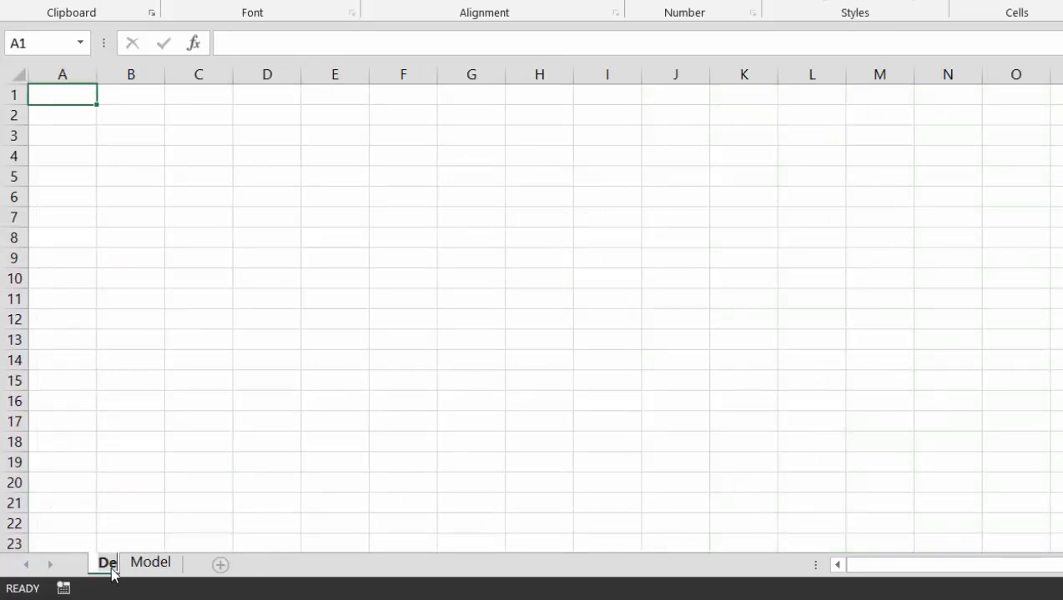
type("bt Ser")
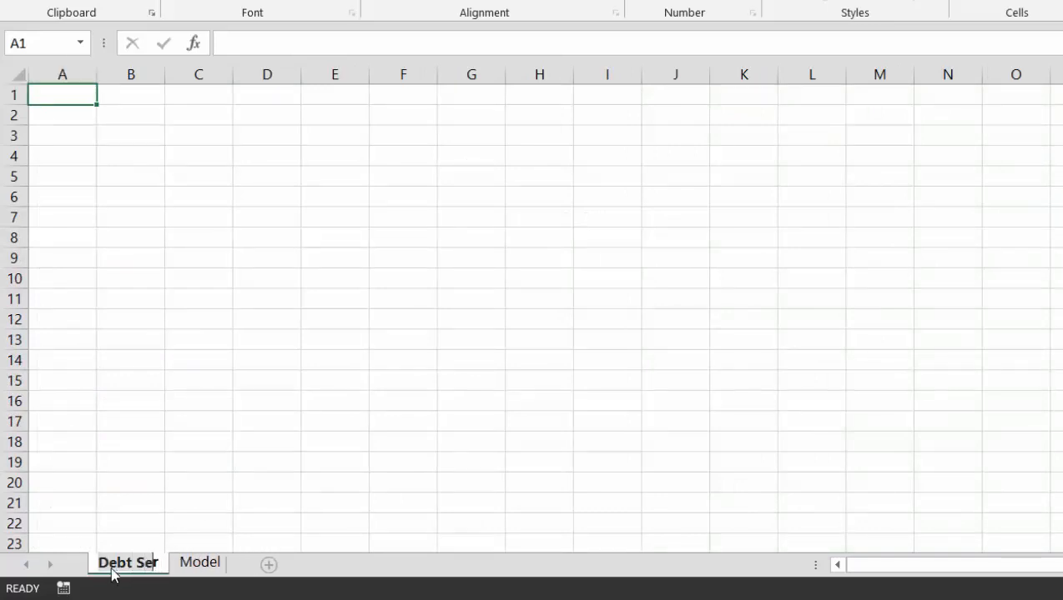
key("BackSpace")
key("BackSpace")
type("cenarios")
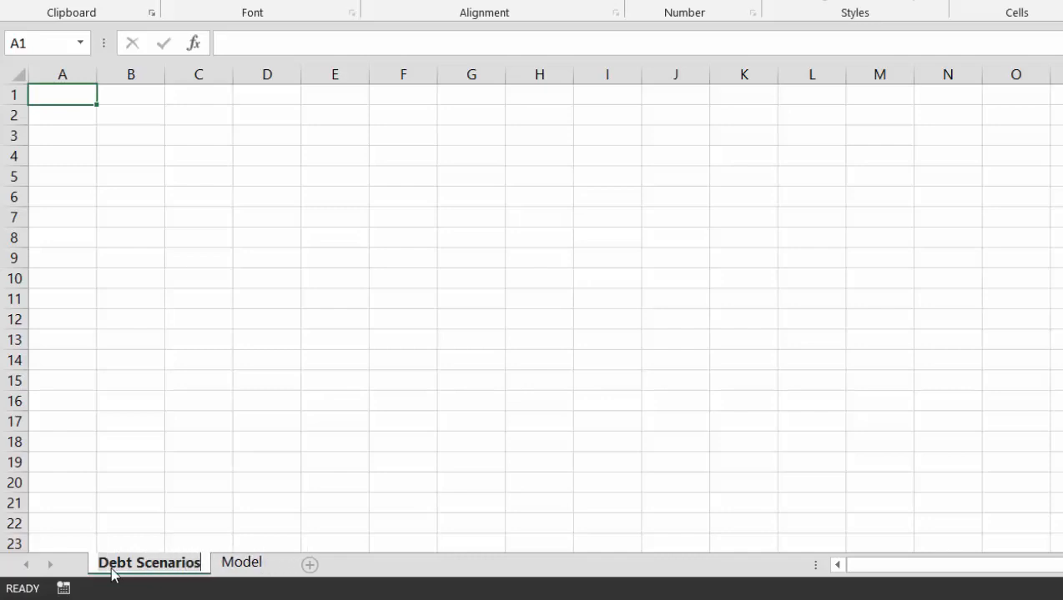
key("Return")
left_click(277, 181)
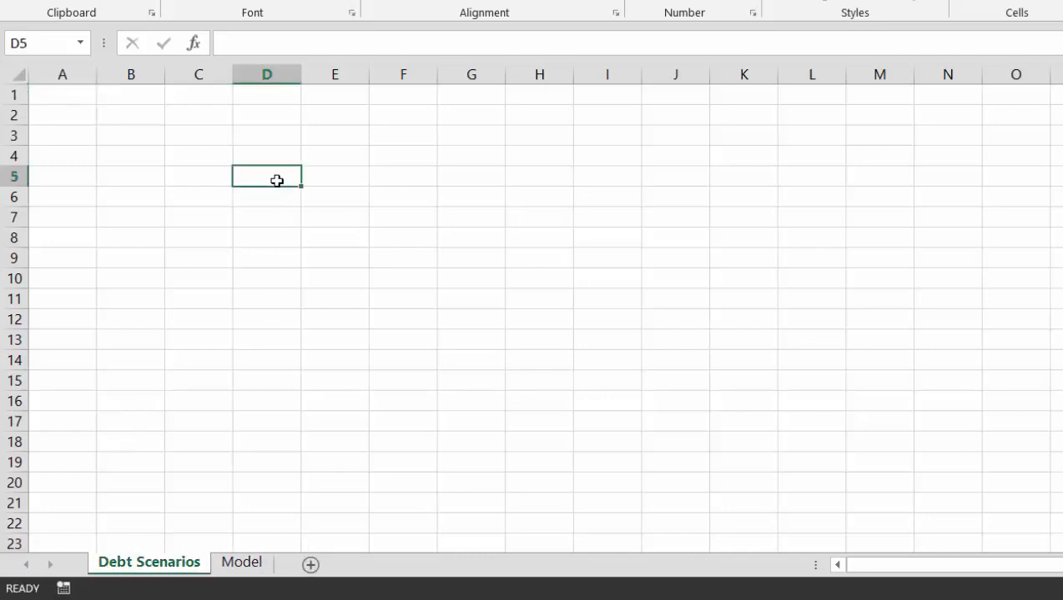
Examine the first debt's margins and interest rate dates in the Debt Assumptions section of the Model sheet
key("ctrl+Page_Down")
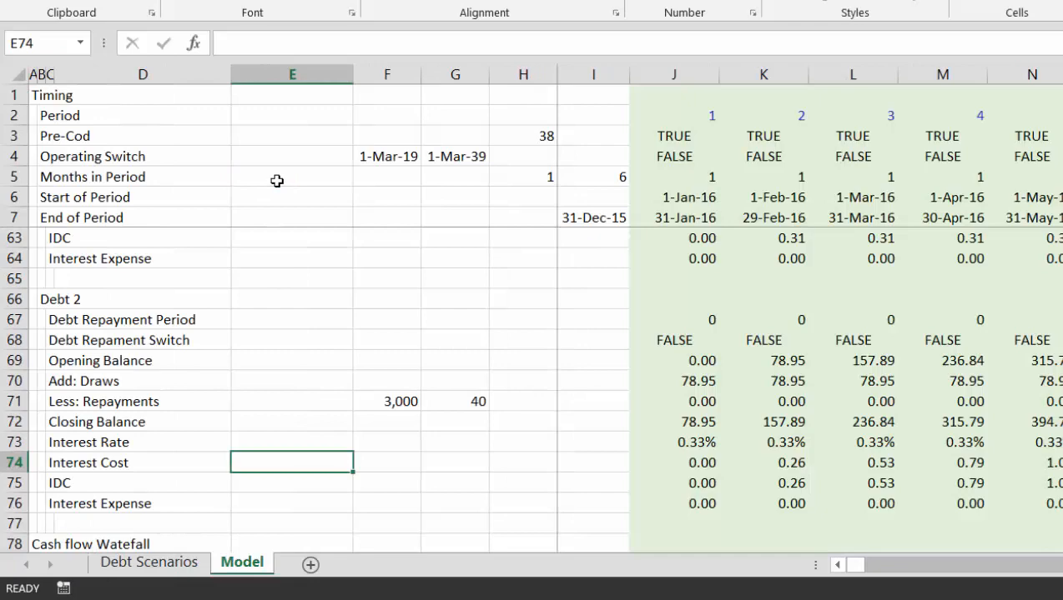
key("Page_Up")
key("Page_Up")
key("Page_Up")
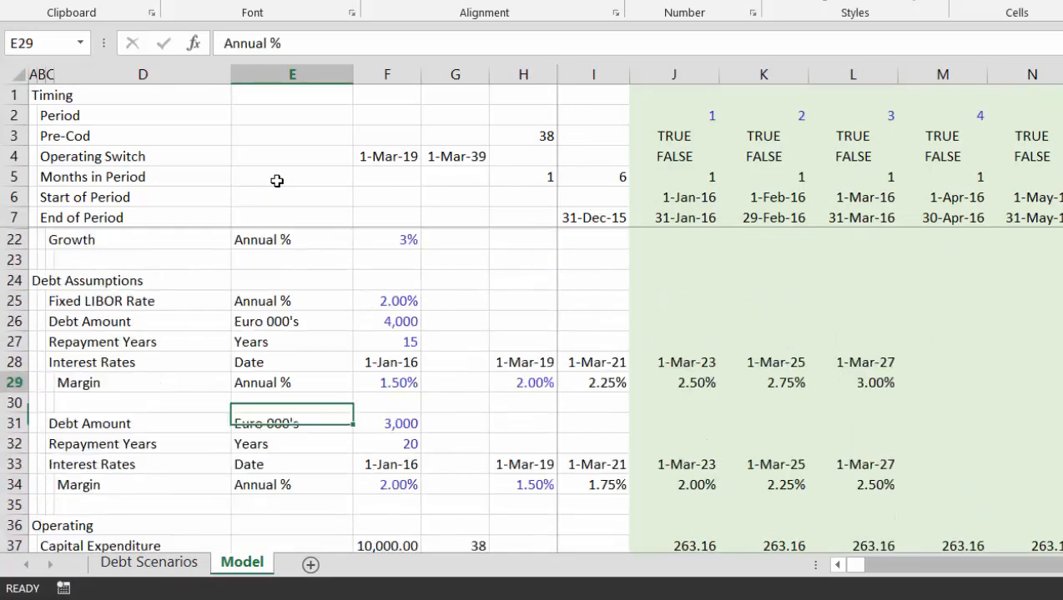
key("Right")
key("Right")
key("Right")
key("Right")
key("Right")
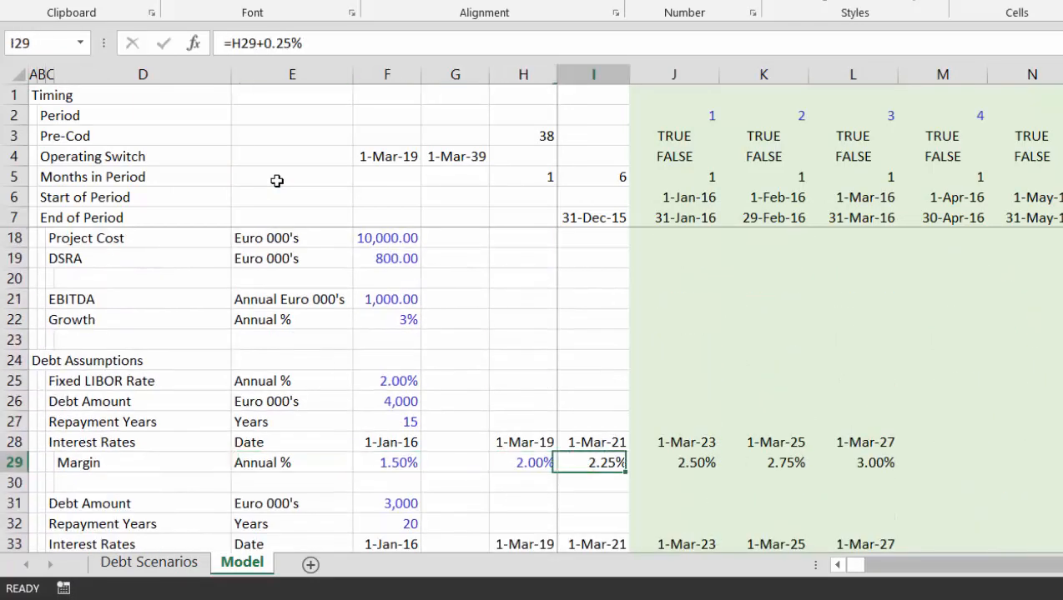
key("Left")
key("Left")
key("Left")
key("Left")
key("Left")
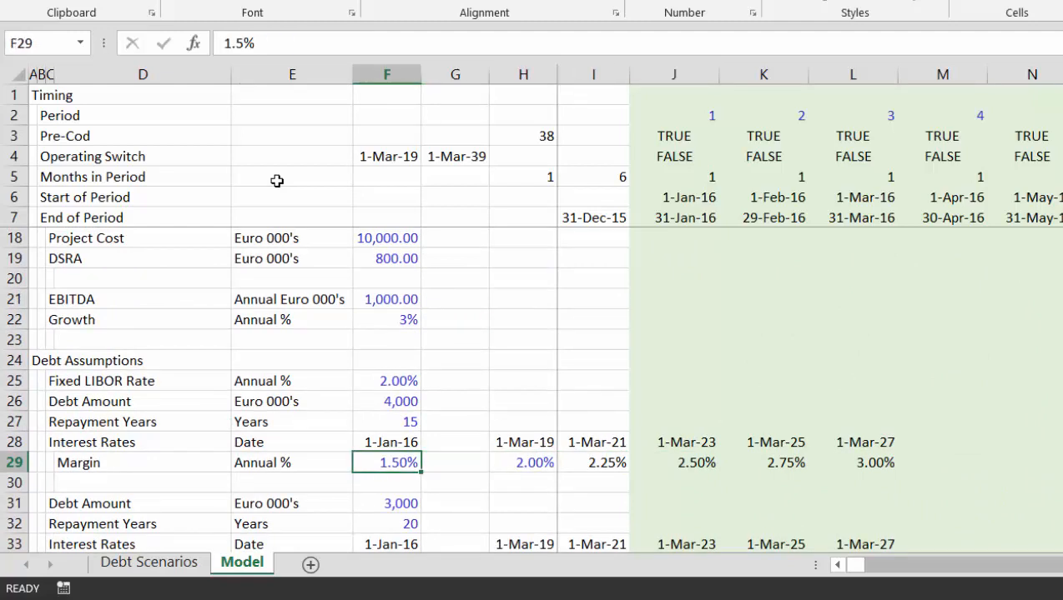
key("Up")
key("Up")
key("Down")
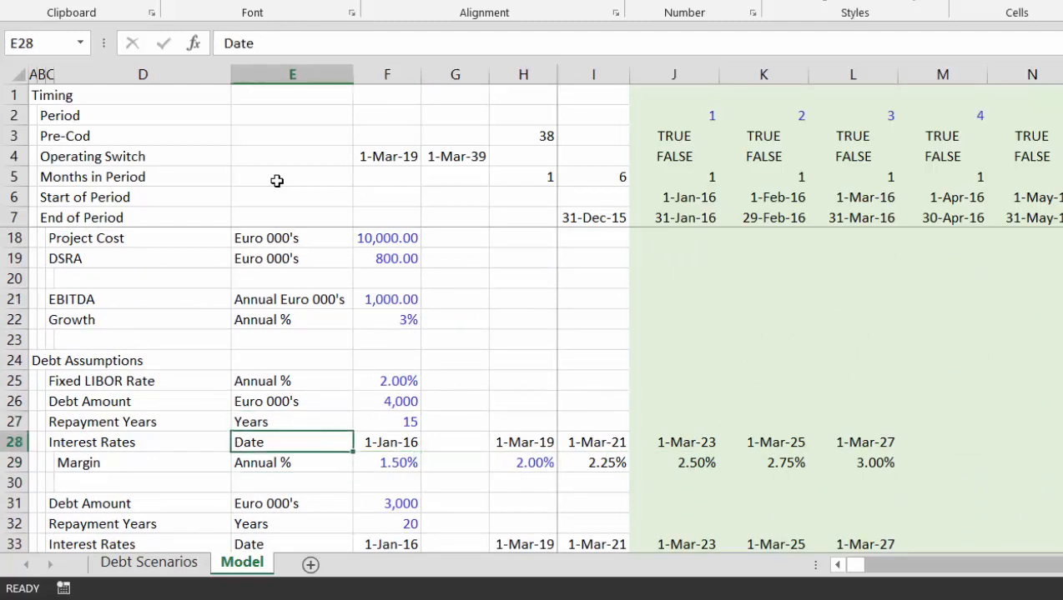
Copy the first debt's interest rate date row C28:L28 from Model into the Debt Scenarios sheet, starting at D5
key("Up")
key("Left")
key("Left")
key("Down")
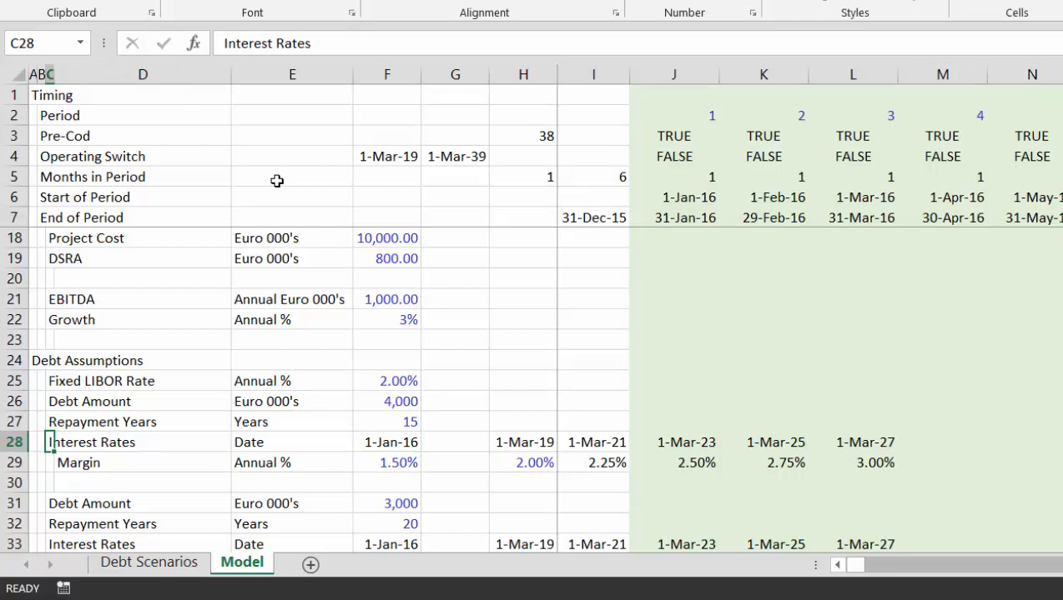
key("Right")
key("Right")
key("Right")
key("Left")
key("Left")
key("Left")
key("shift+Right")
key("shift+Right")
key("shift+Right")
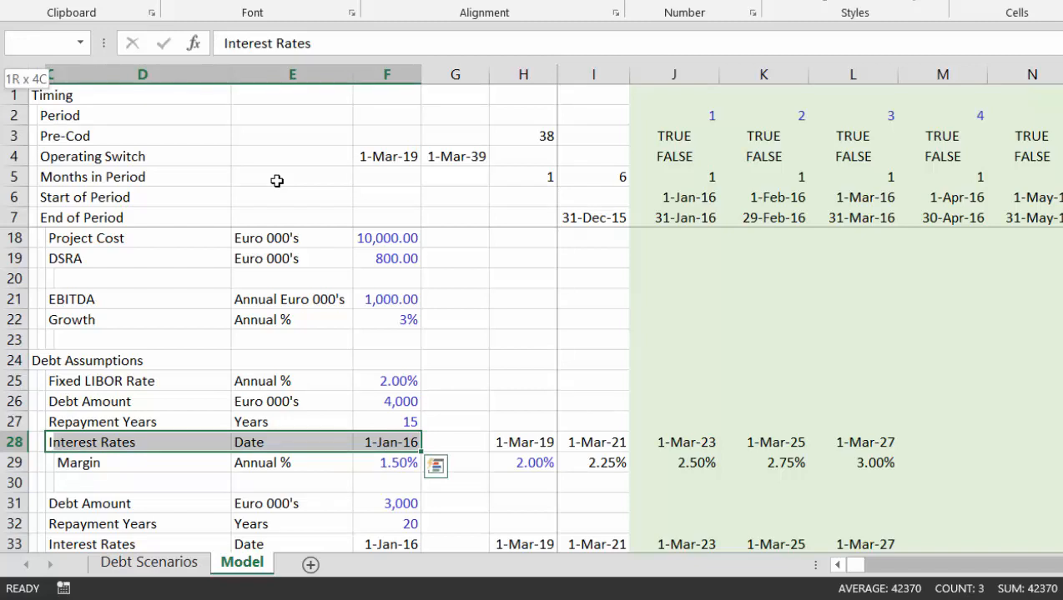
key("shift+Right")
key("shift+Right")
key("shift+Right")
key("shift+Right")
key("shift+Right")
key("shift+Right")
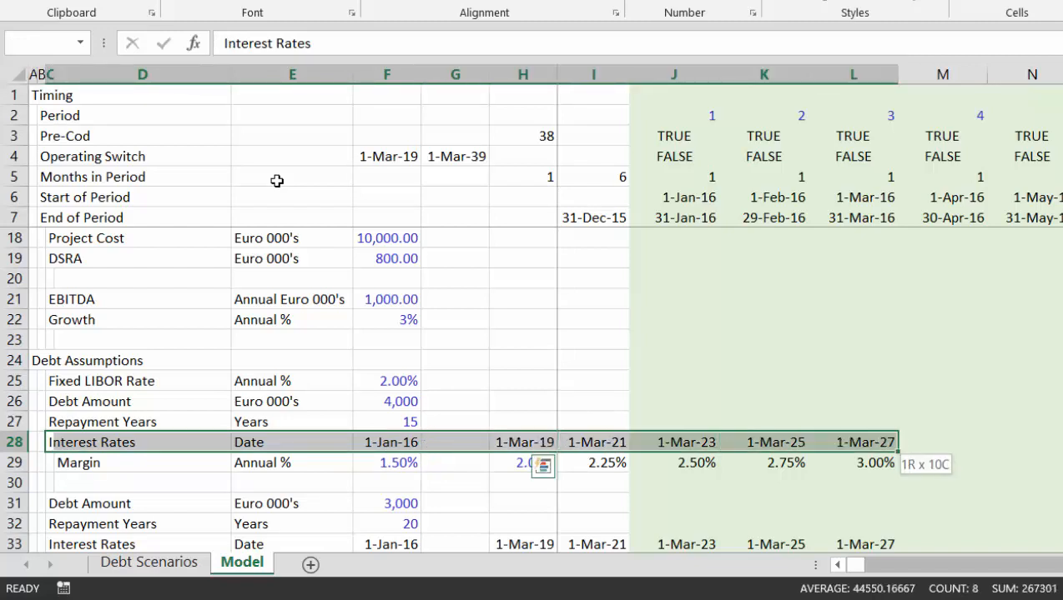
key("ctrl+c")
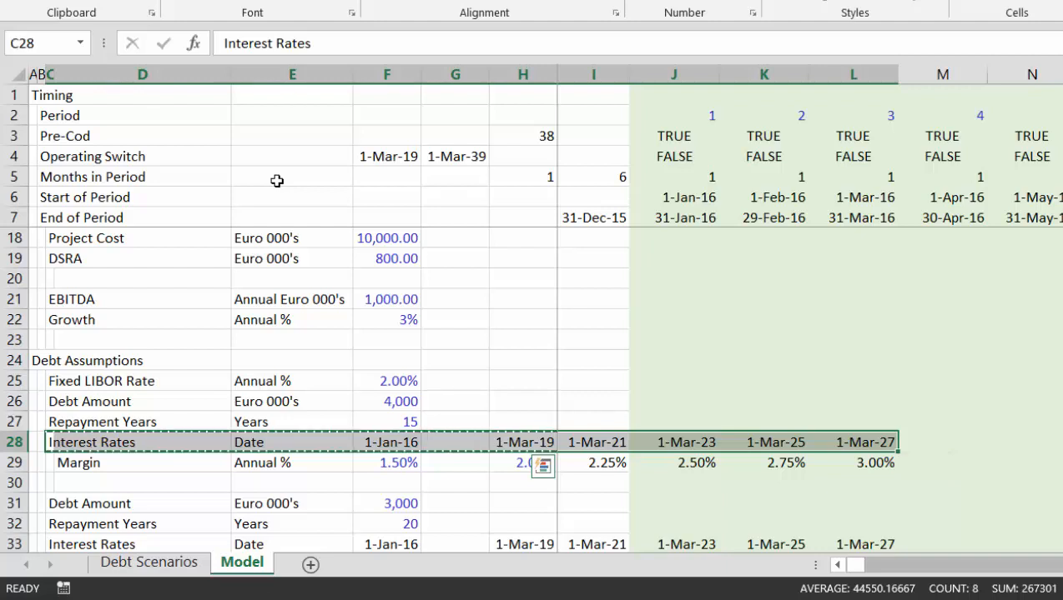
key("ctrl+Page_Up")
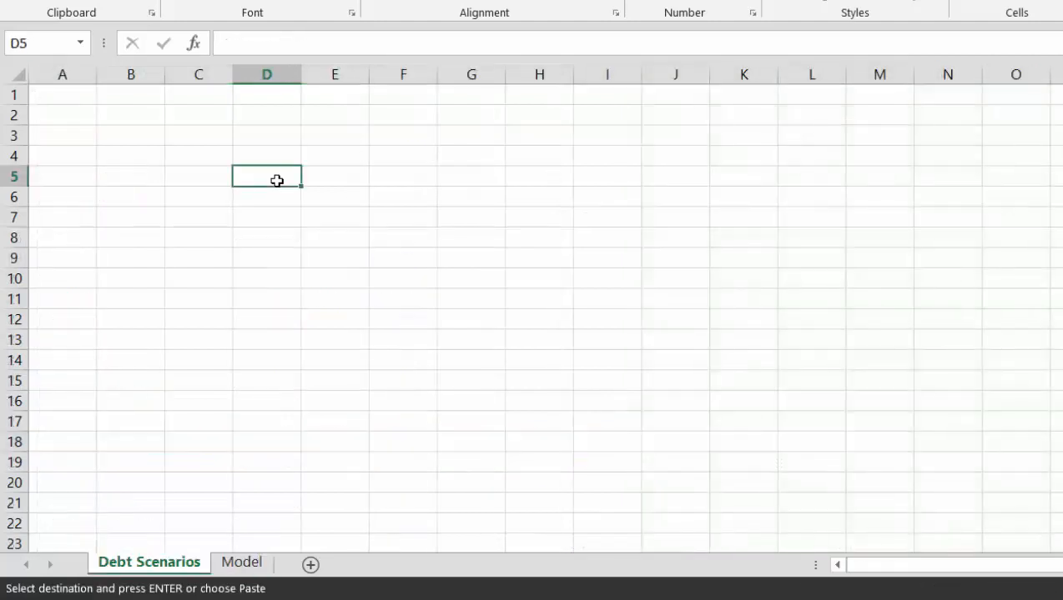
key("ctrl+v")
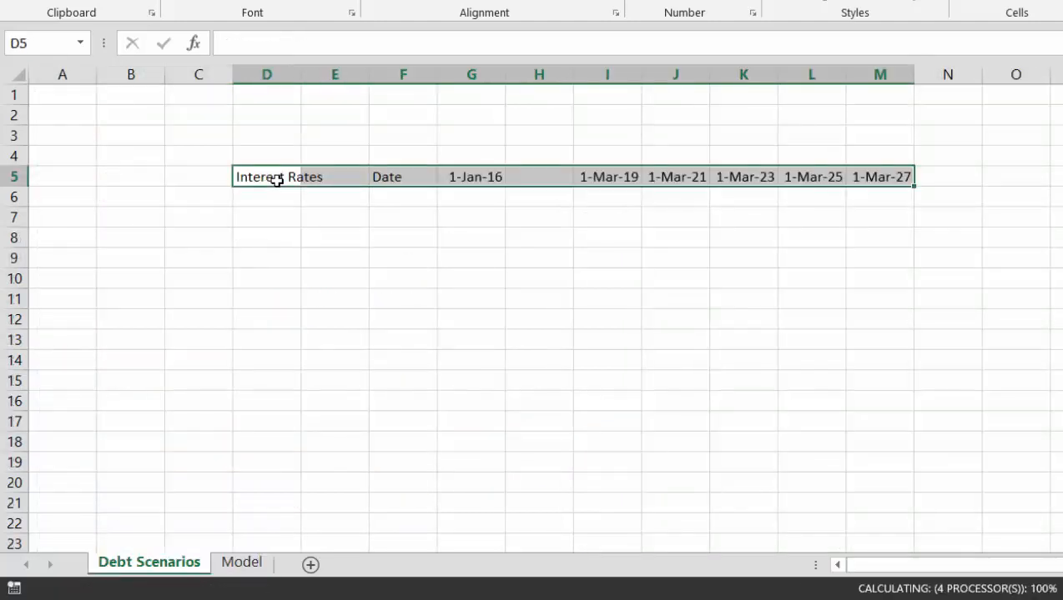
Replace the broken first date in G5 of Debt Scenarios with a link to the FC Date, Model!F11
key("Right")
key("Right")
key("Right")
key("Right")
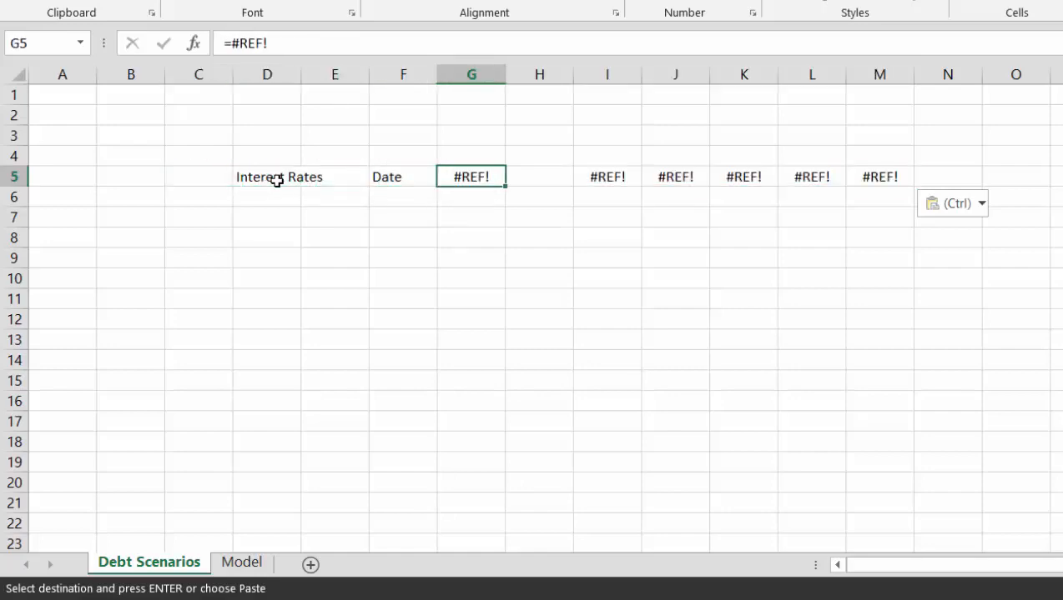
key("Escape")
type("=")
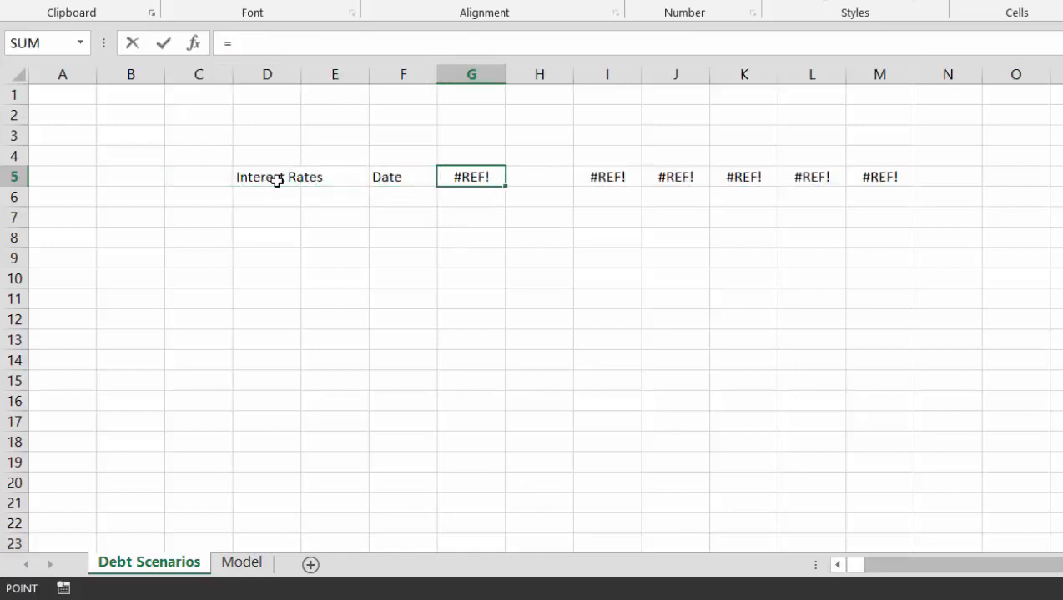
key("ctrl+Page_Down")
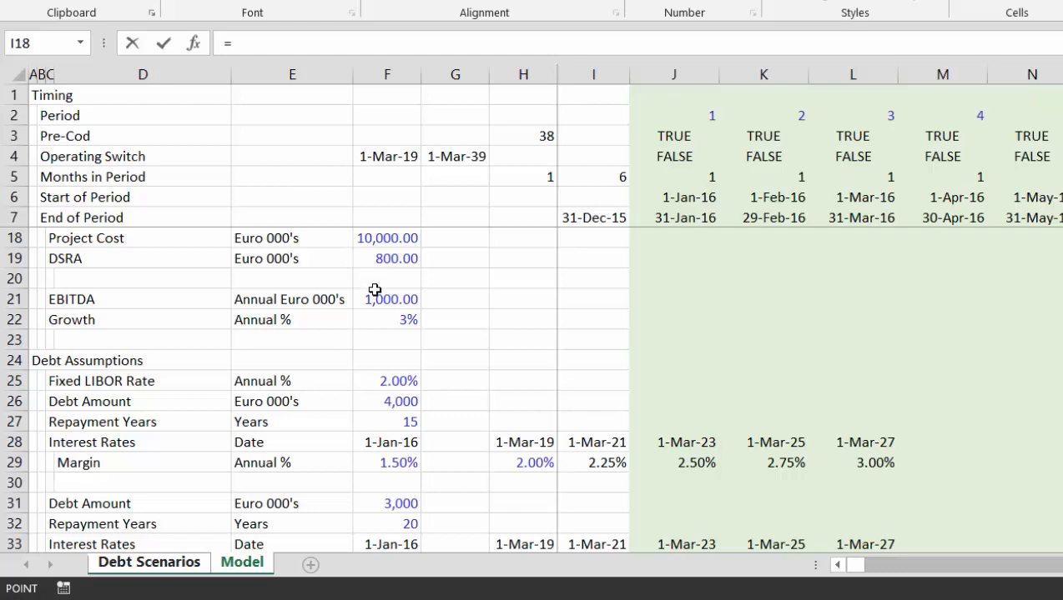
key("Up")
key("Up")
key("Up")
key("Up")
key("Up")
key("Up")
key("Up")
key("Up")
key("Up")
key("Up")
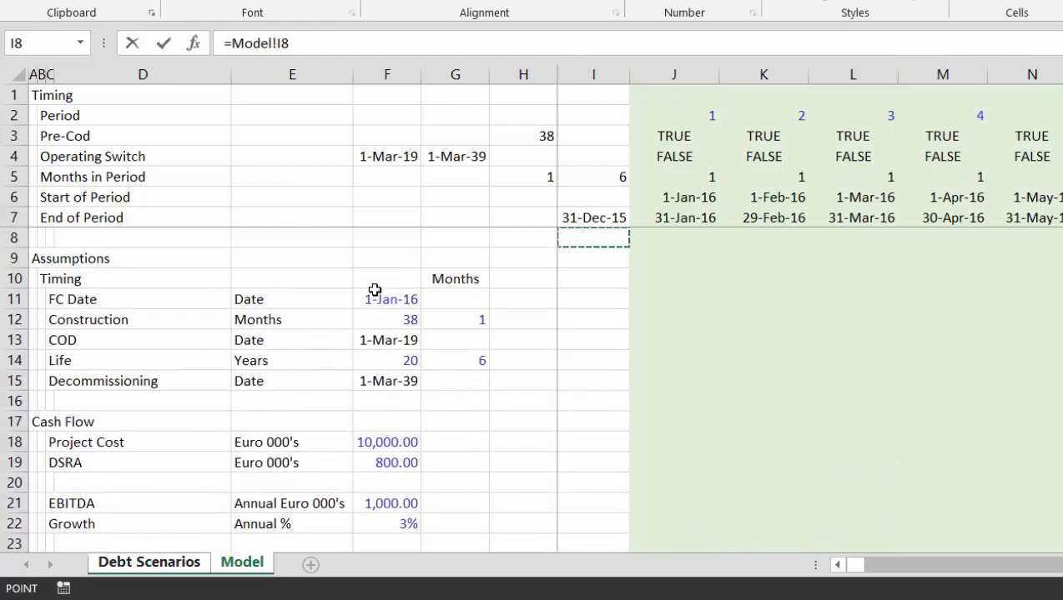
left_click(384, 305)
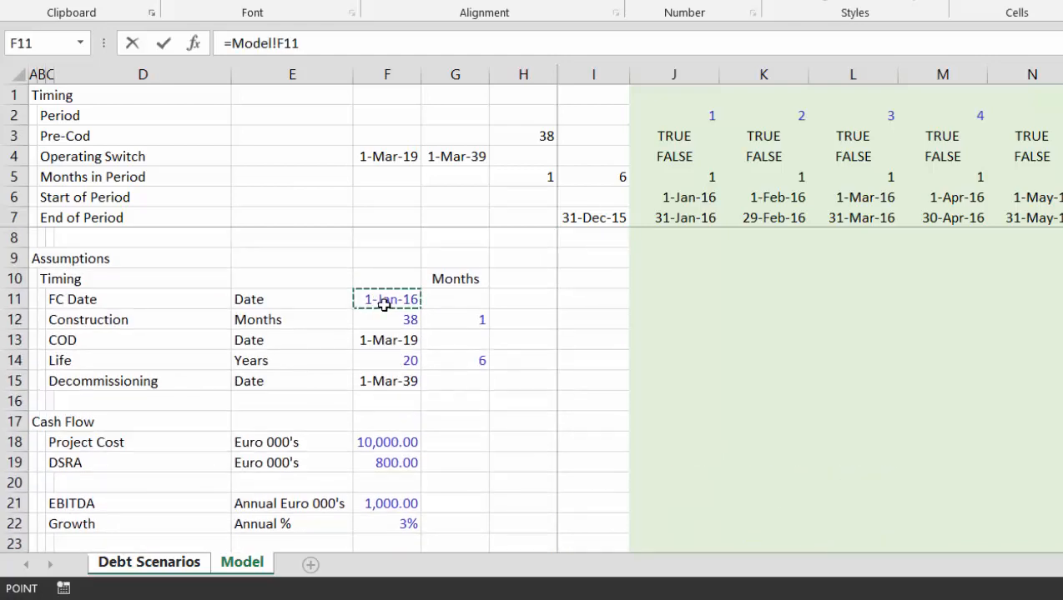
key("Return")
key("Down")
key("Up")
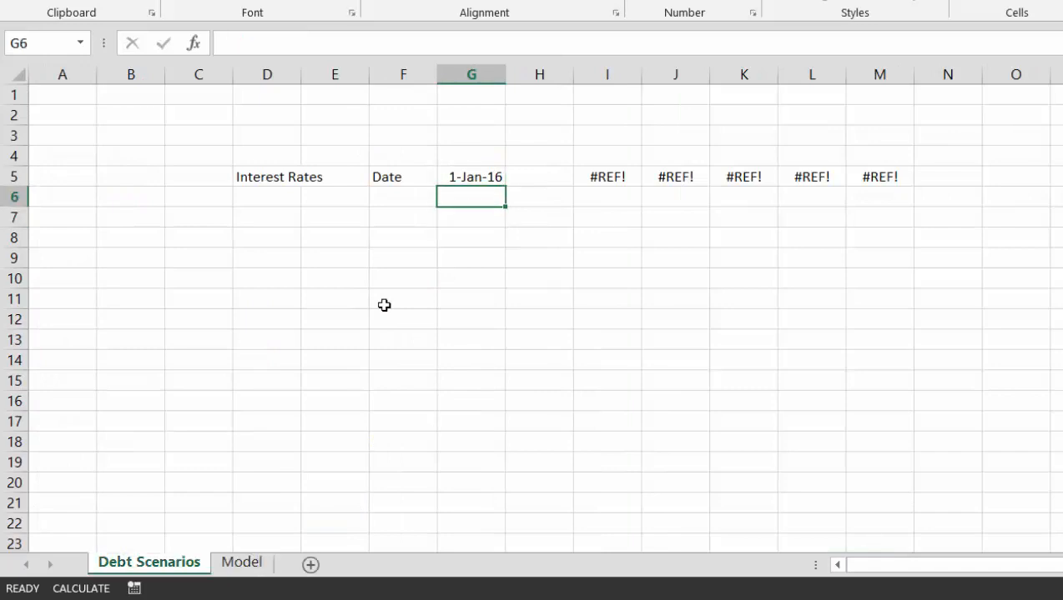
Delete the empty column H between the first and second interest rate dates on Debt Scenarios
key("Up")
key("Right")
key("ctrl+space")
key("ctrl+minus")
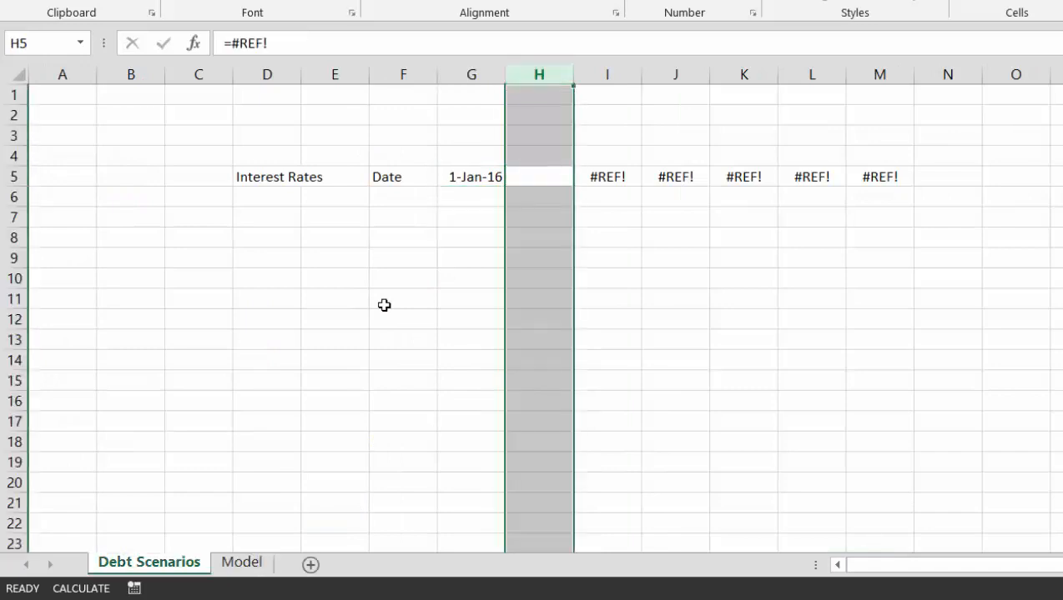
Try to copy the second to sixth interest rate dates, H28:L28 on Model, into H5:L5 of Debt Scenarios
key("Right")
key("Left")
key("Left")
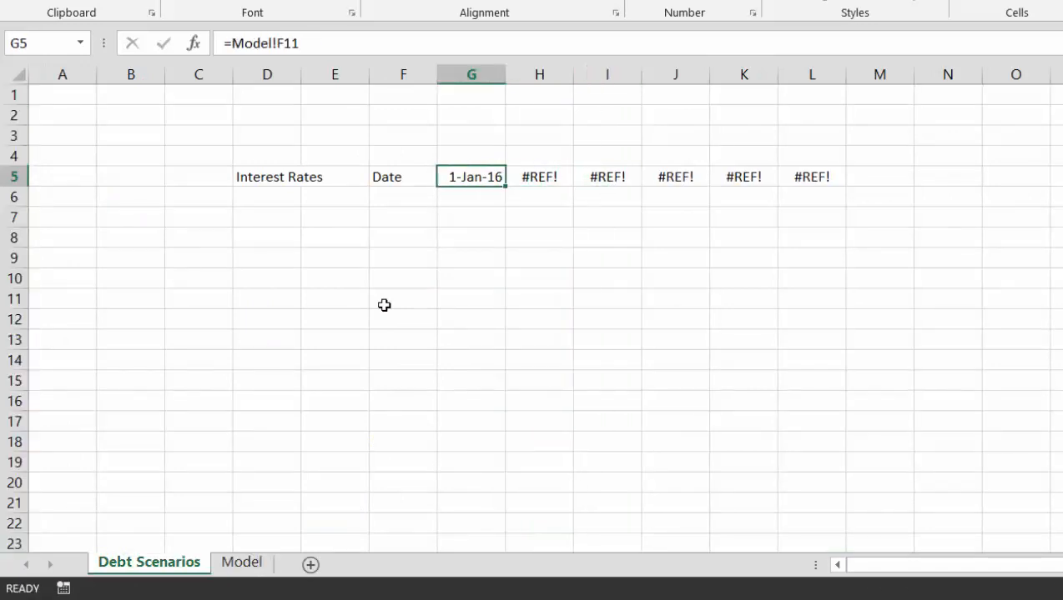
key("Right")
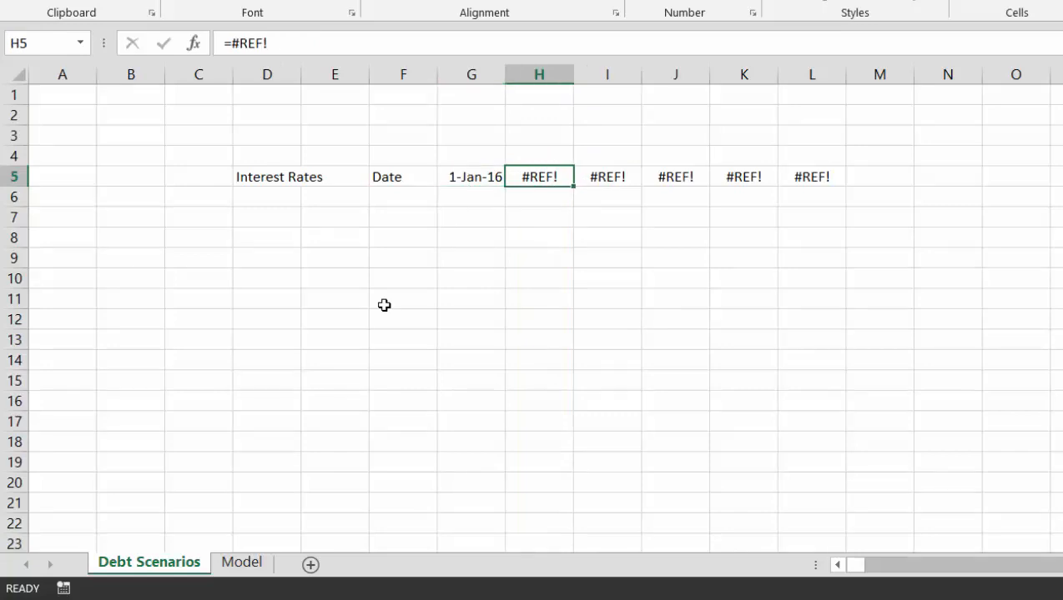
key("ctrl+Page_Down")
key("Down")
key("Down")
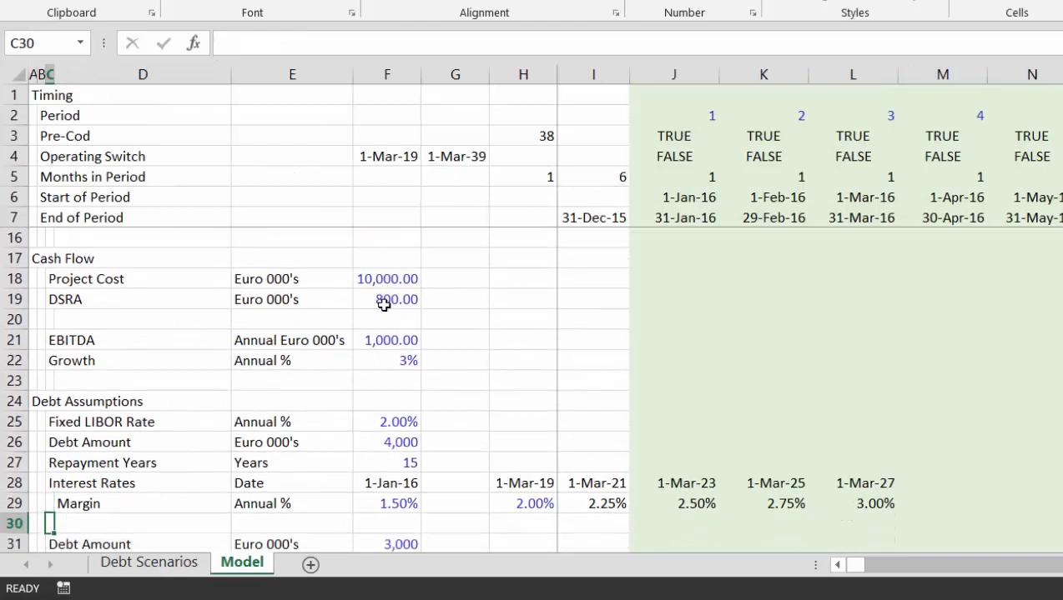
left_click(535, 482)
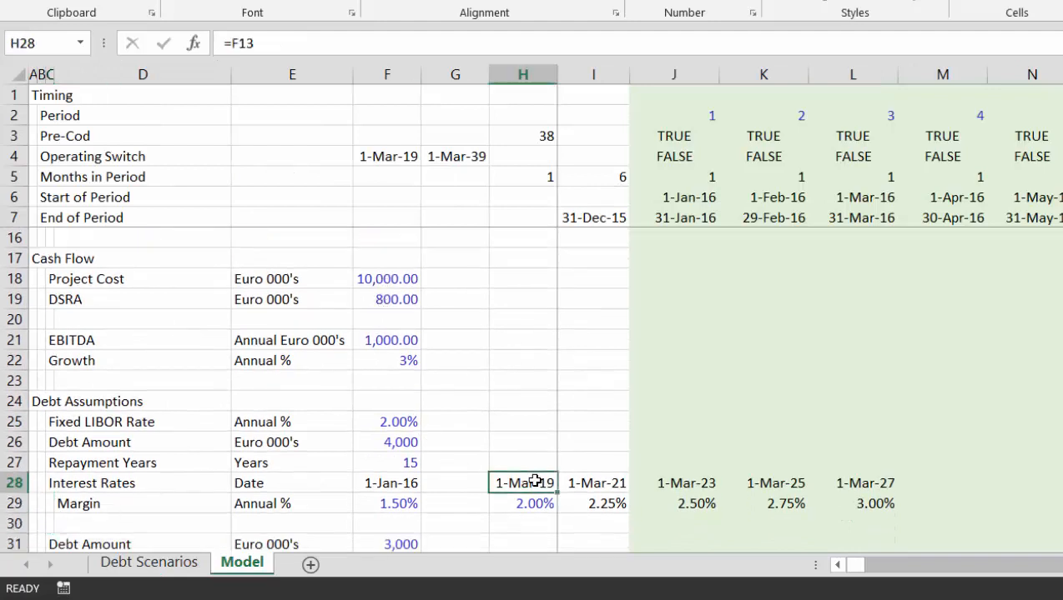
key("ctrl+shift+Right")
key("ctrl+c")
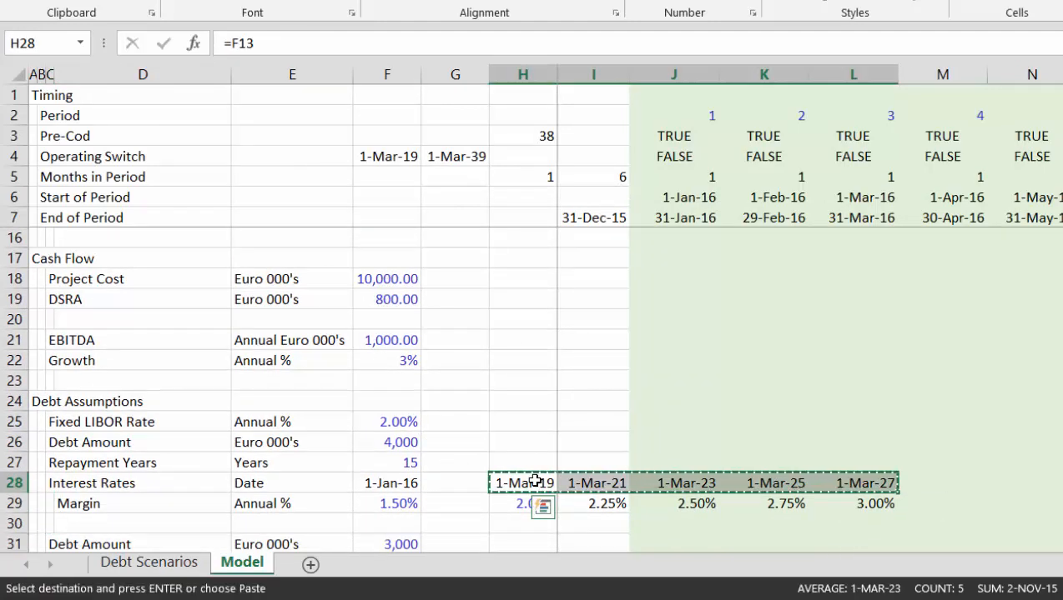
key("ctrl+Page_Up")
key("ctrl+v")
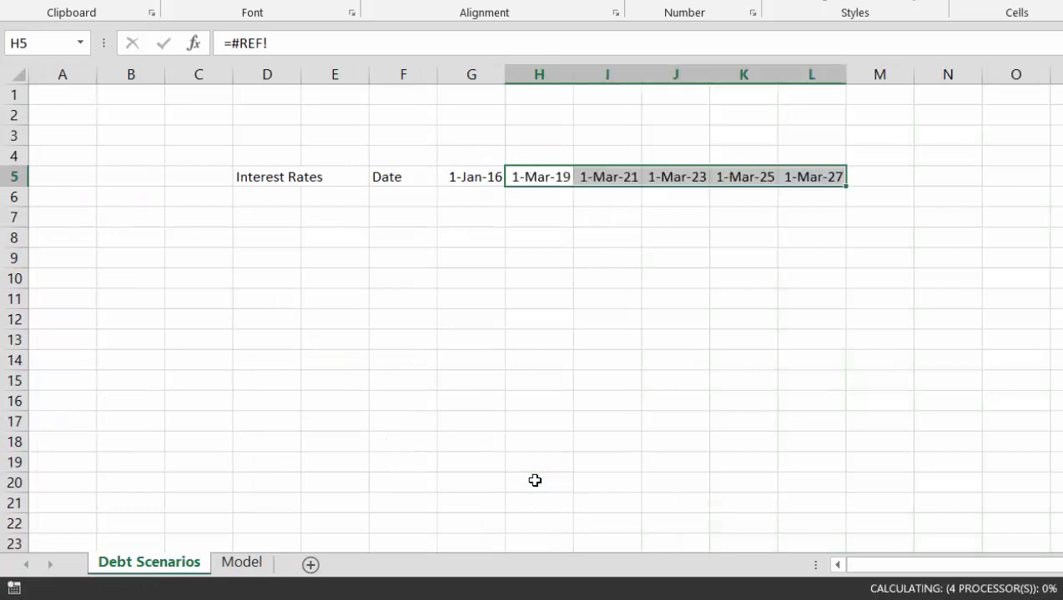
Undo the paste of the copied dates on Debt Scenarios
key("ctrl+z")
key("Left")
key("Up")
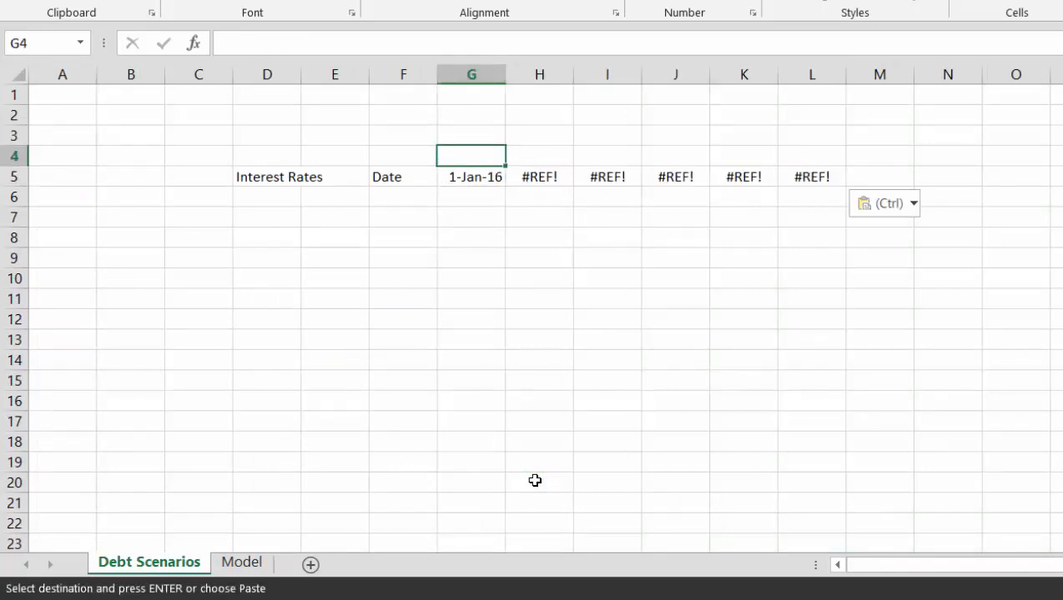
key("Down")
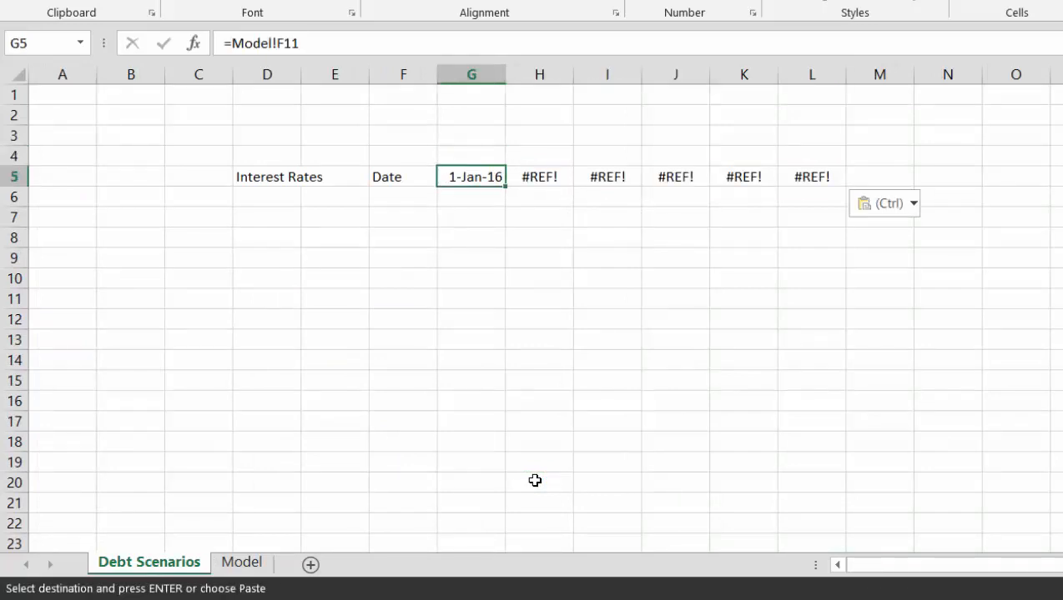
Clear the broken date references in H5:L5 of Debt Scenarios
key("Right")
key("ctrl+shift+Right")
key("Delete")
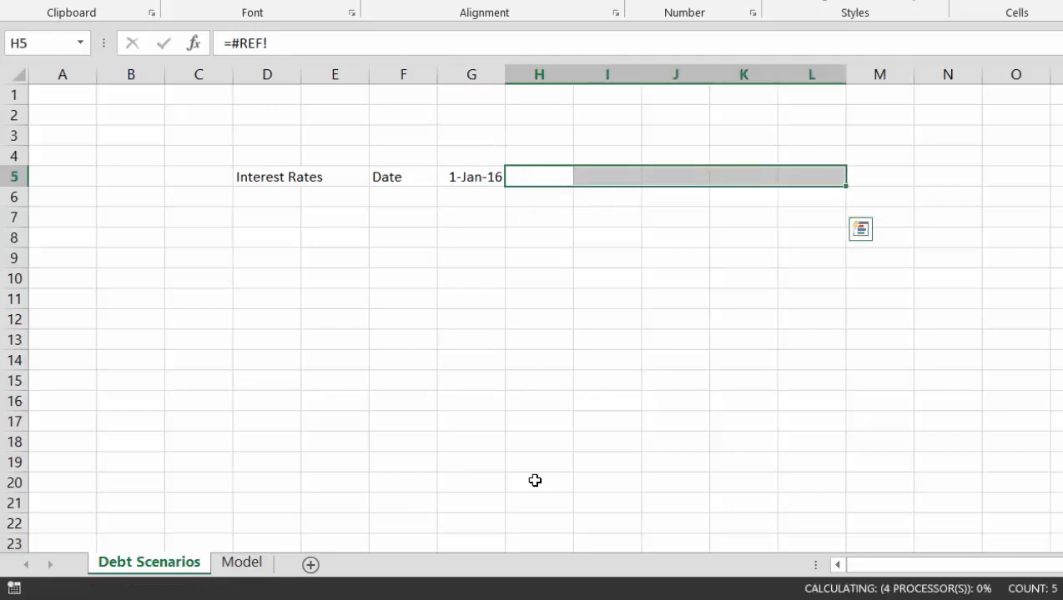
Enter the heading "First Issue" in G3, two rows above the first date
key("Left")
key("Up")
key("Up")
type("Fi")
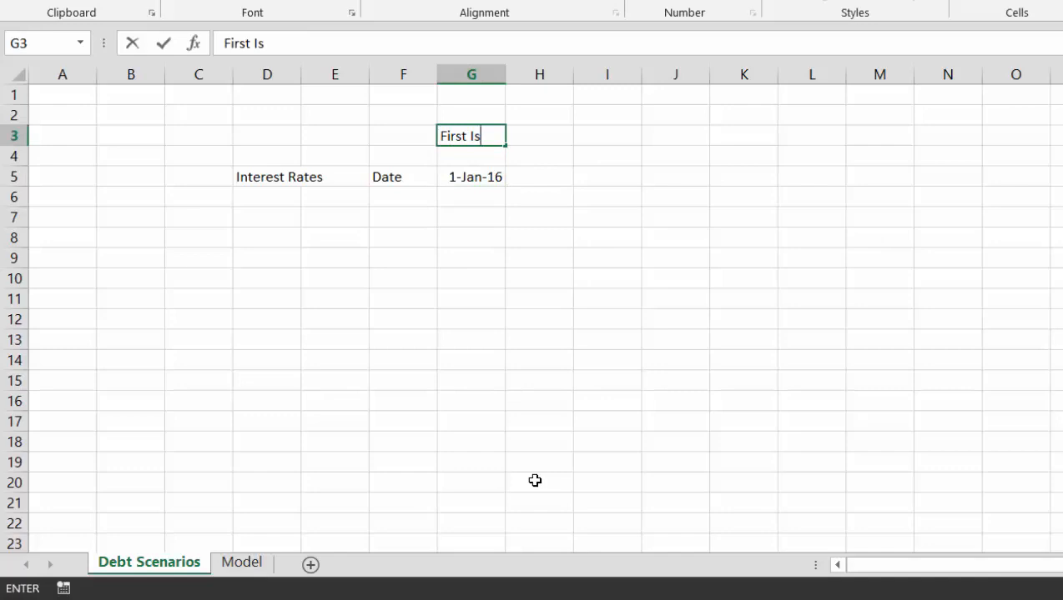
key("ctrl+Return")
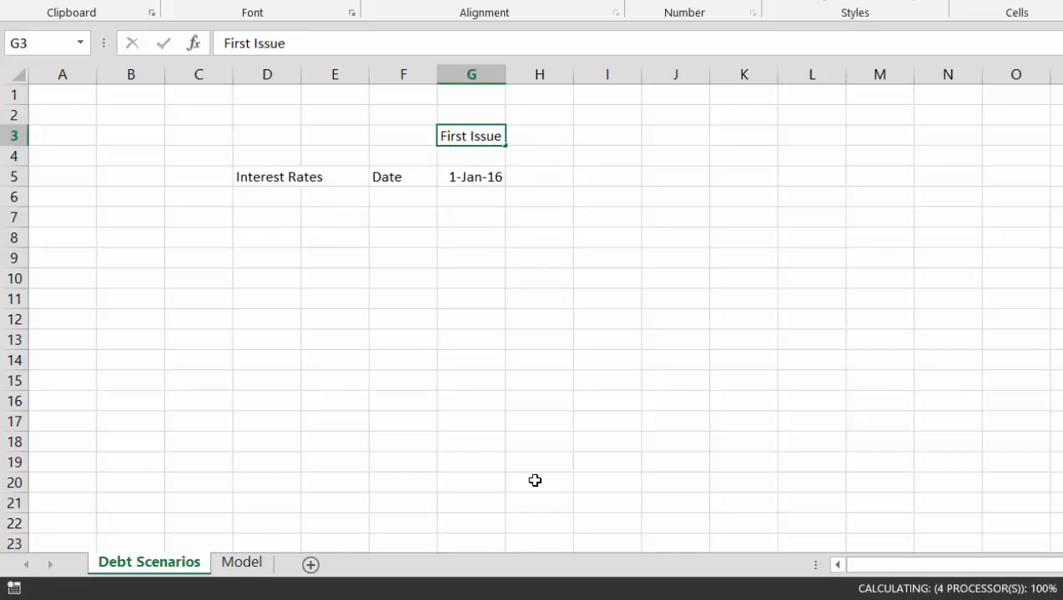
key("Down")
key("Left")
key("Down")
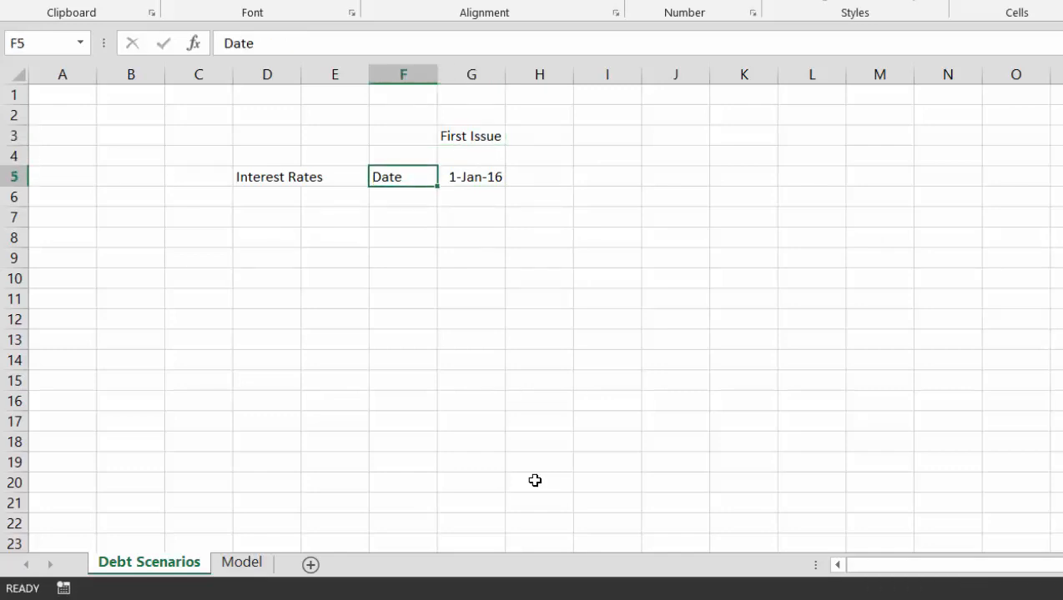
key("Right")
key("Right")
key("Right")
key("Right")
key("Left")
key("Left")
key("Left")
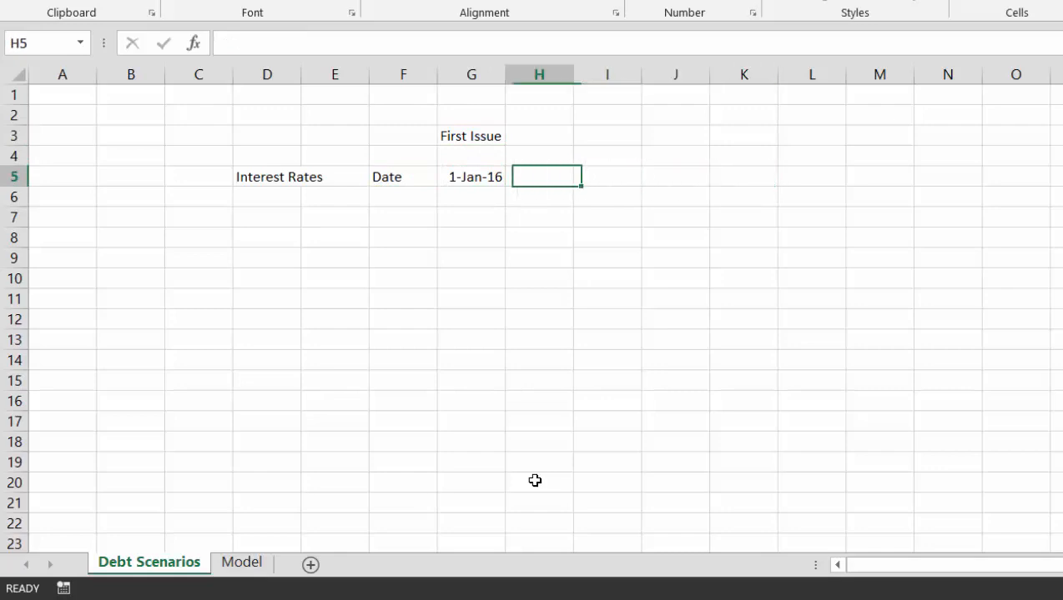
Replace the label in D5 with "Dates"
key("Down")
key("Left")
key("Left")
key("Left")
key("Up")
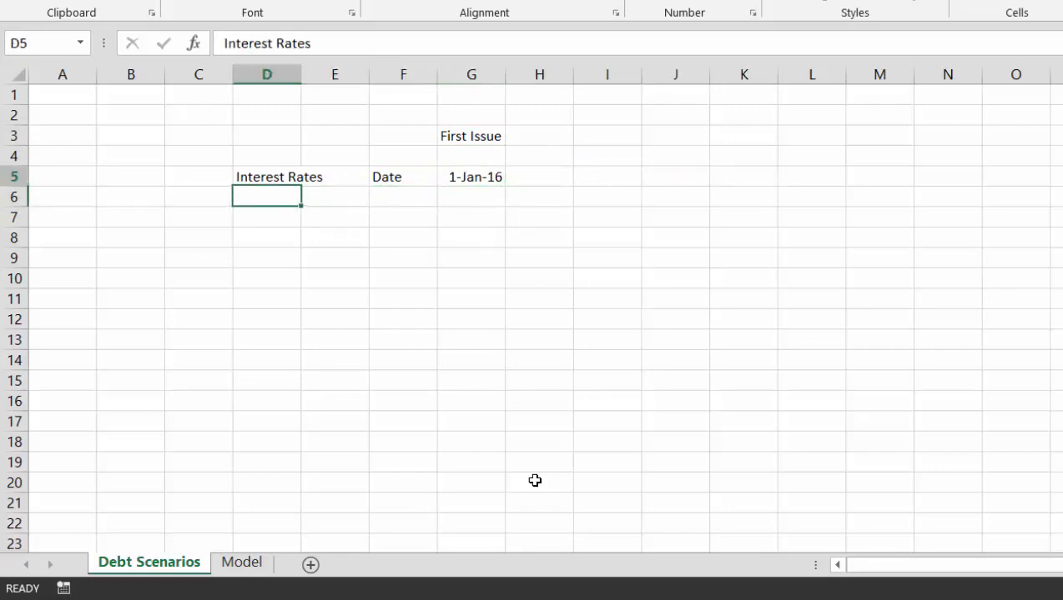
type("Dat")
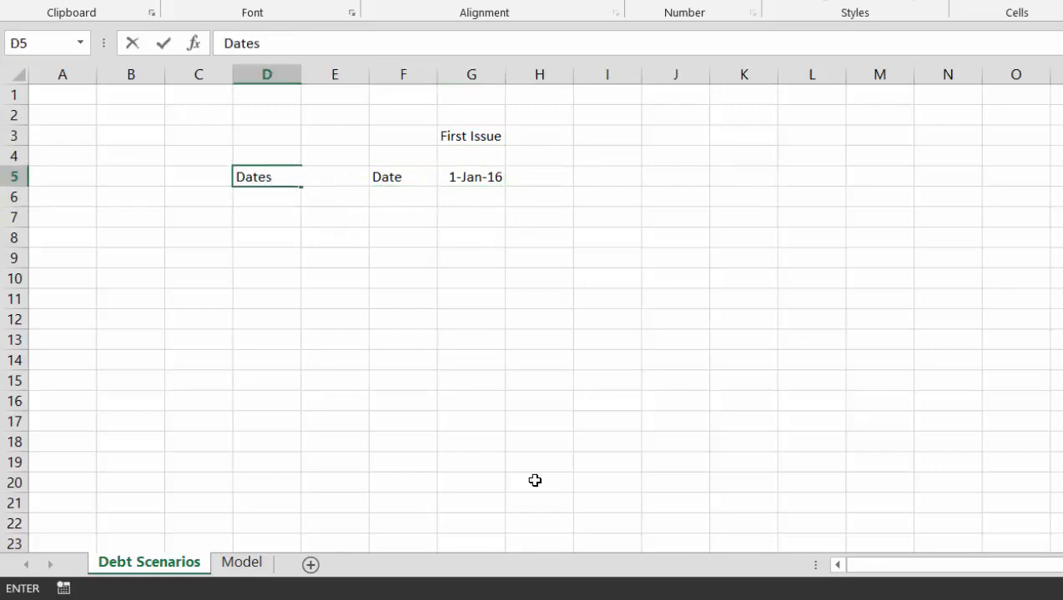
type("es")
key("Return")
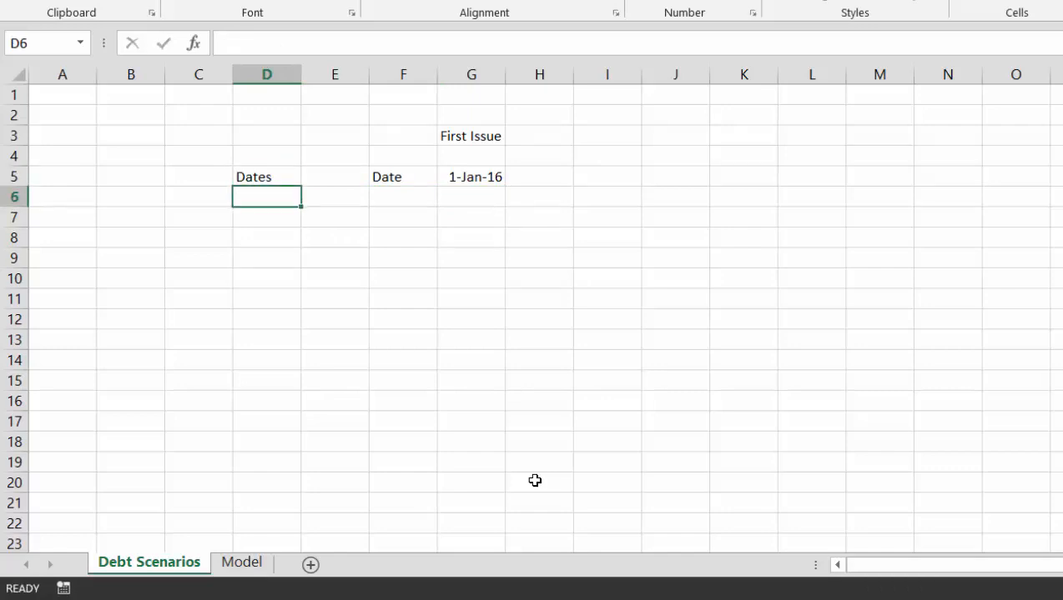
Enter the label "Interest Rates - 1" in D6, below Dates
type("Interest RAt")
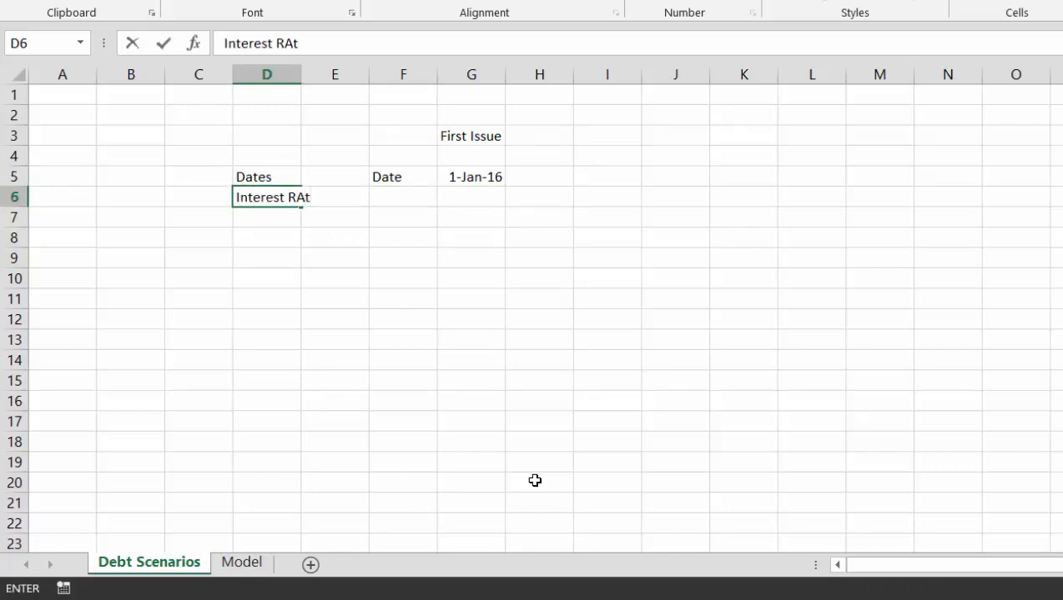
key("BackSpace")
key("BackSpace")
type("ates")
key("ctrl+Return")
key("Down")
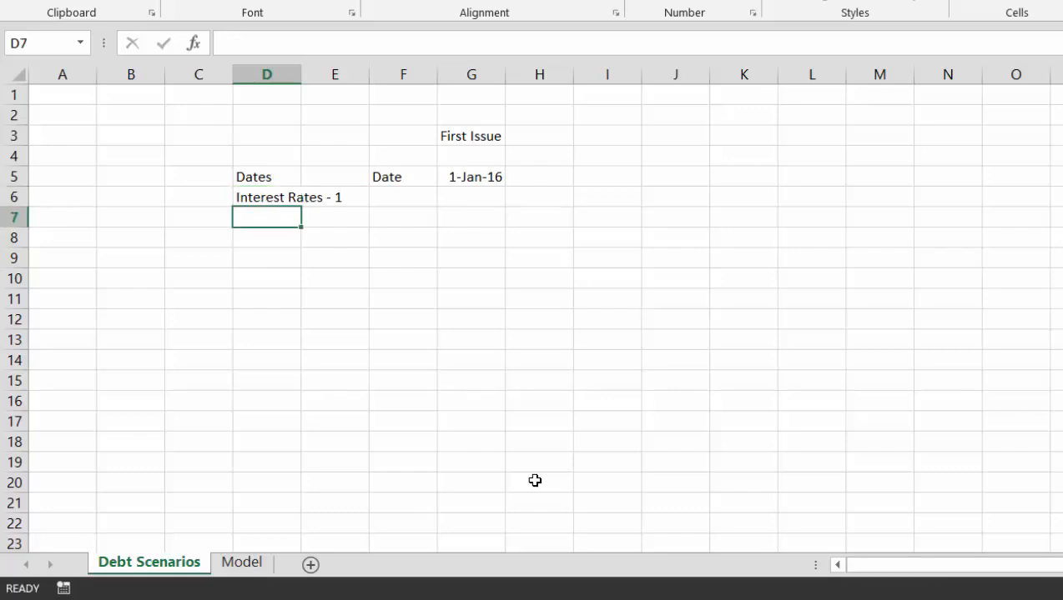
Fill the "Interest Rates - 1" label down from D6 into D7 and D8
key("Up")
key("shift+Down")
key("ctrl+d")
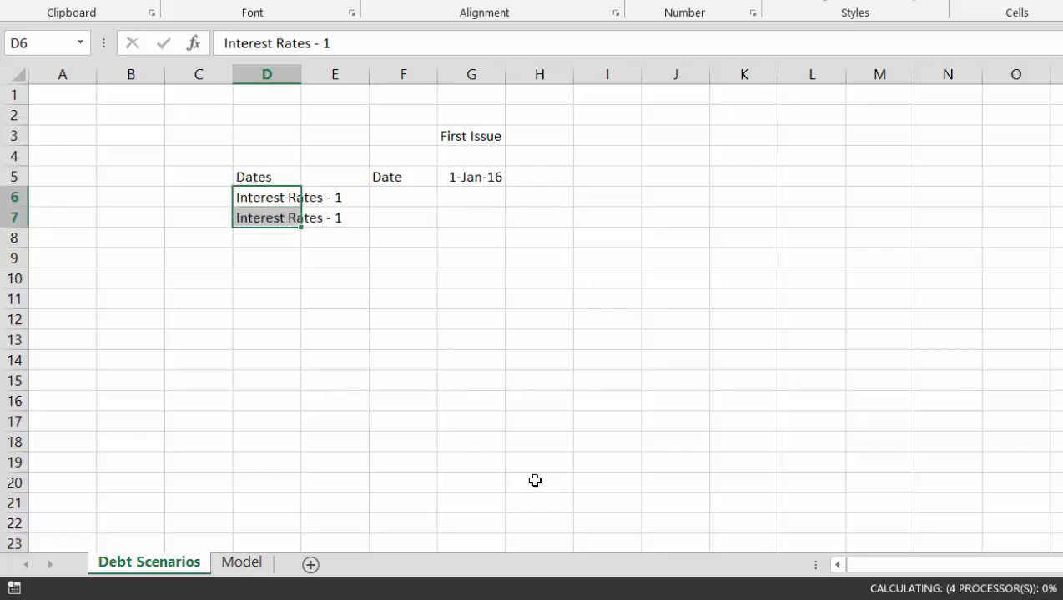
key("Down")
key("shift+Down")
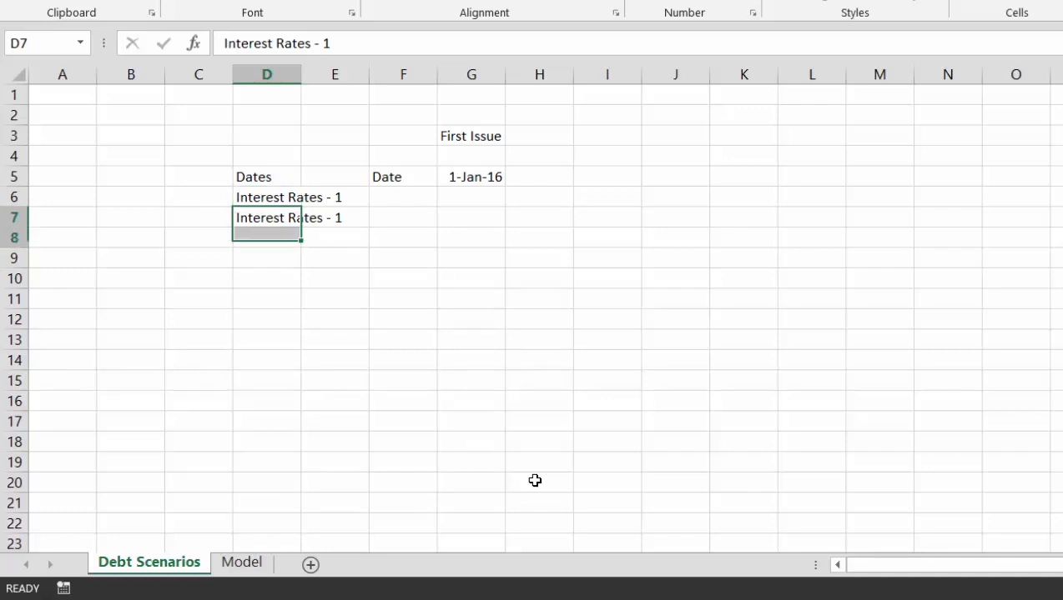
key("ctrl+d")
key("Down")
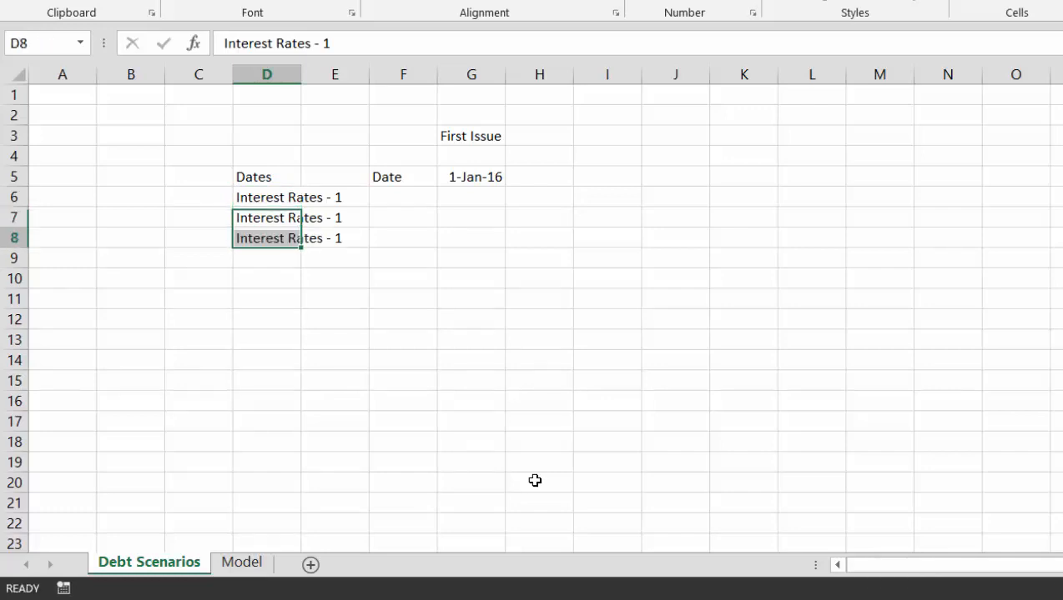
Change the label in D7 to "Interest Rates - 2"
key("Up")
key("Up")
key("Right")
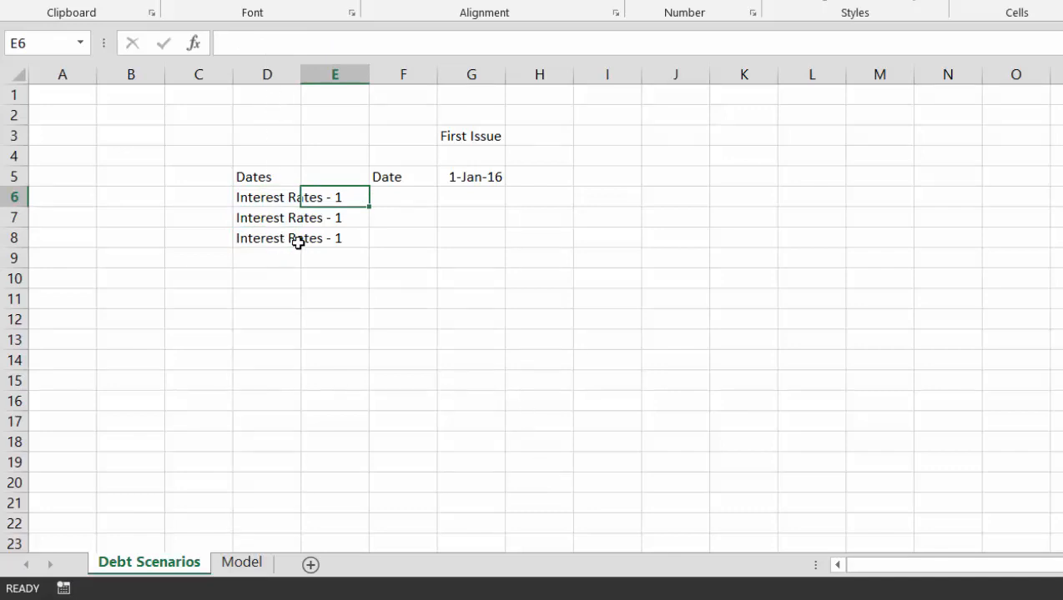
key("Down")
key("Left")
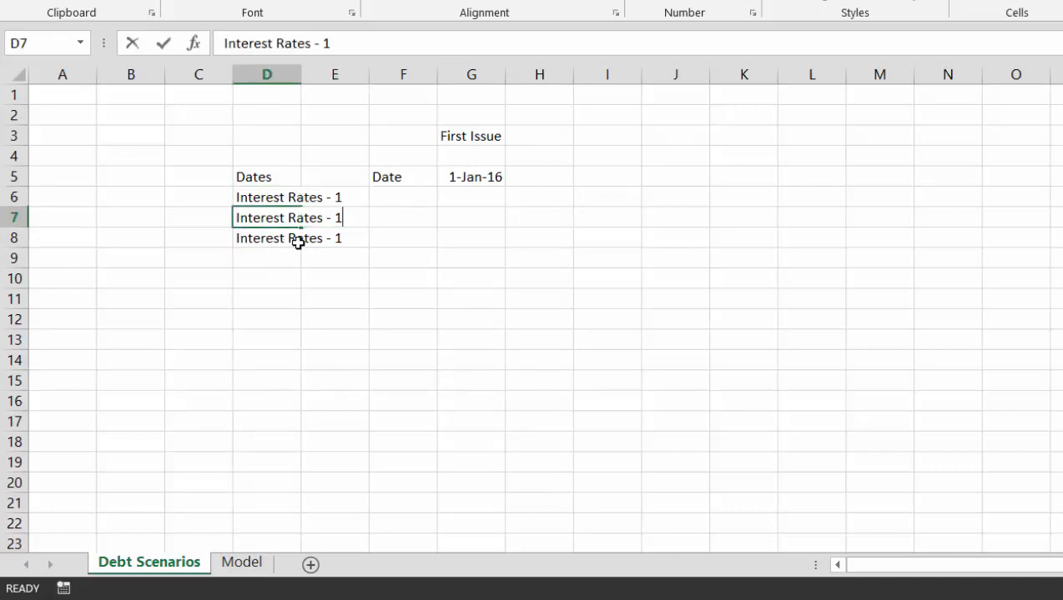
key("F2")
key("BackSpace")
key("ctrl+Return")
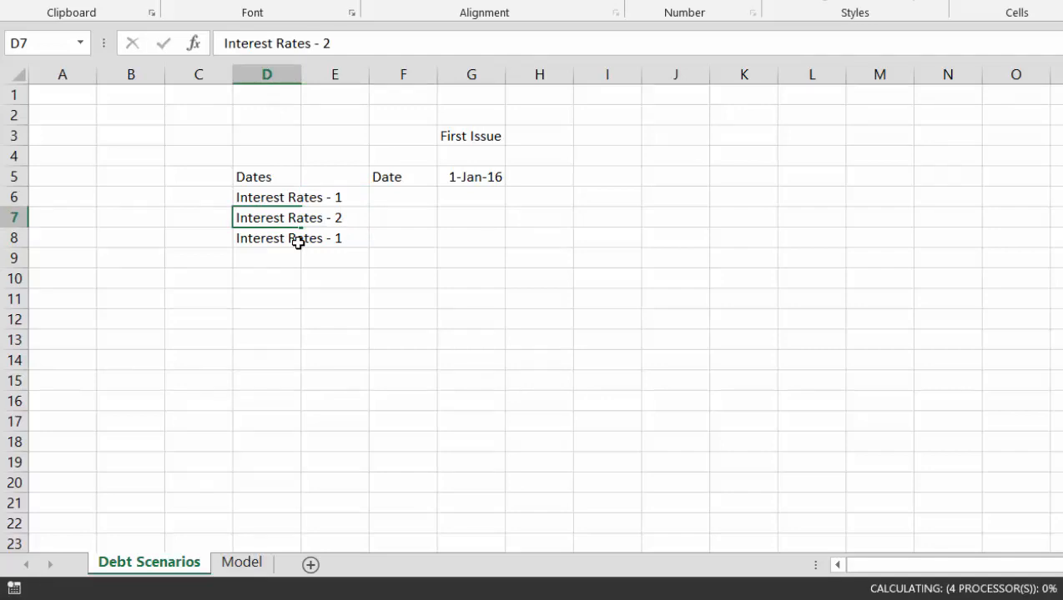
Change the label in D8 to "Interest Rates - 3"
key("Down")
key("Down")
key("Up")
key("F2")
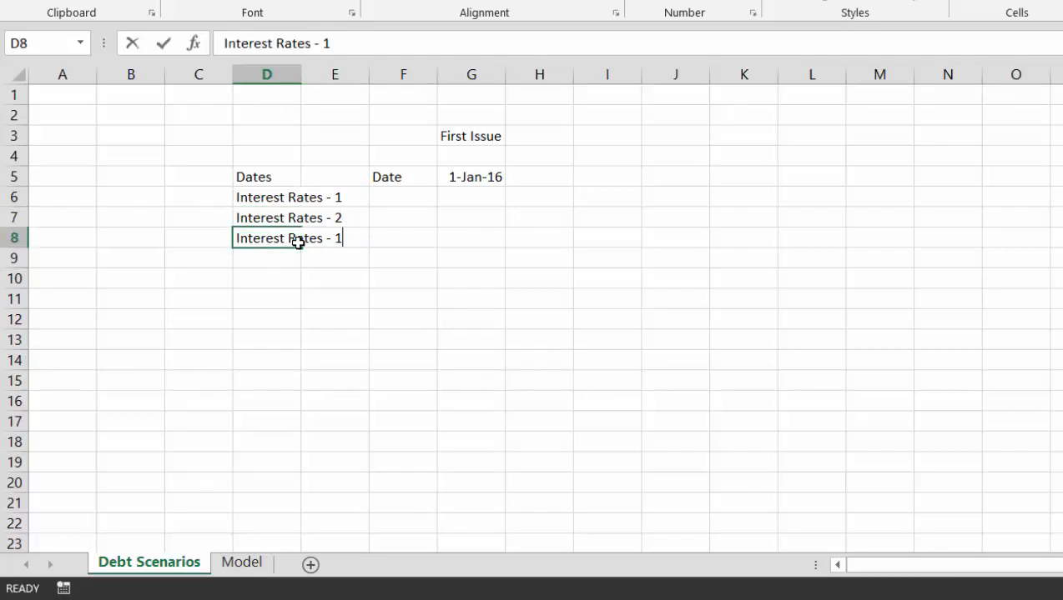
key("BackSpace")
type("2")
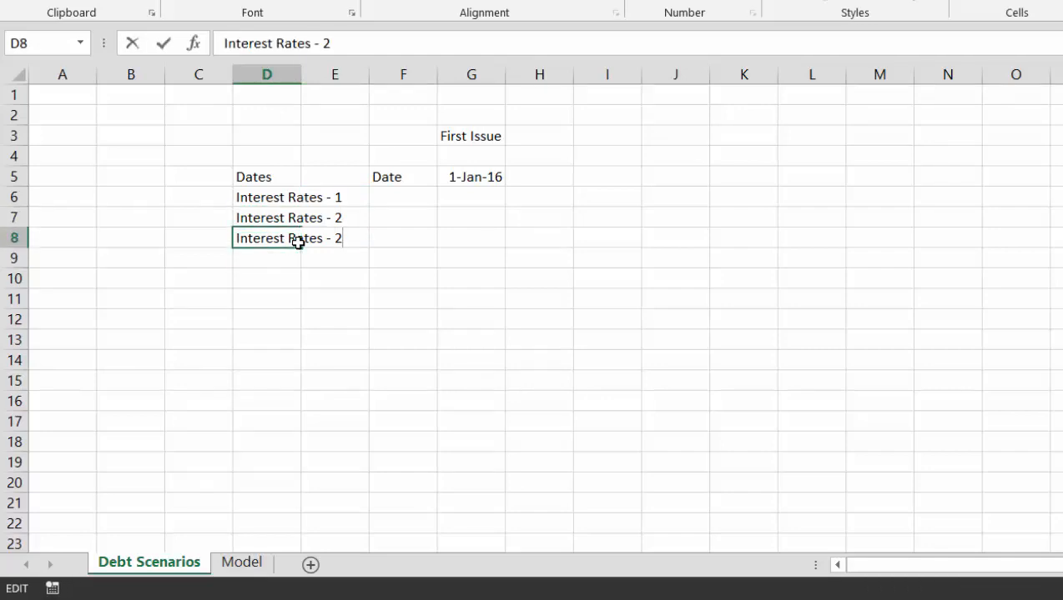
key("BackSpace")
type("3")
key("ctrl+Return")
key("Down")
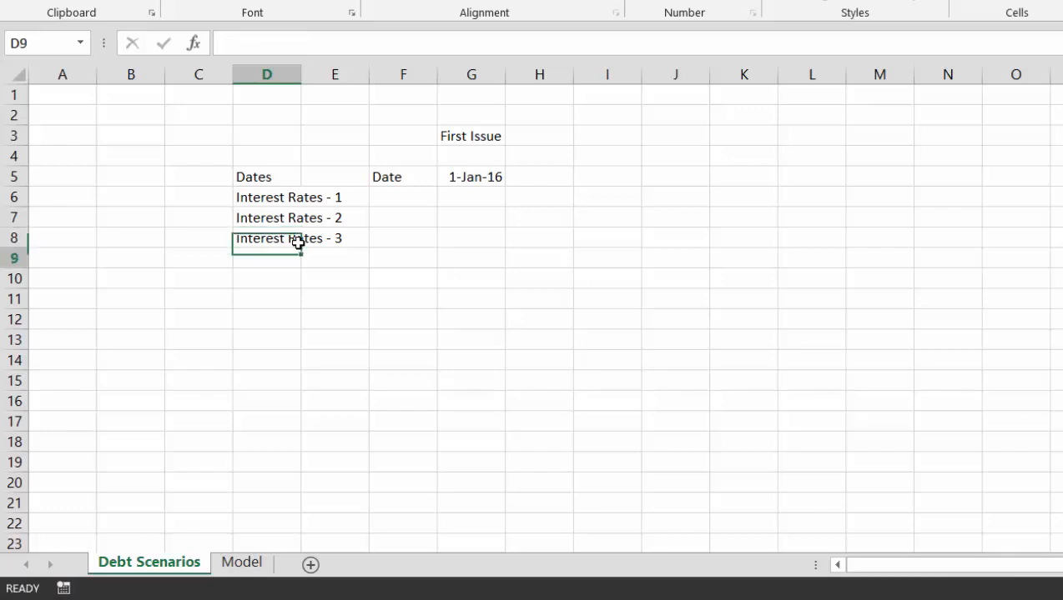
Replace the first interest rate label in D6 with "Debt Structure 1"
key("Up")
key("Up")
key("Up")
type("D")
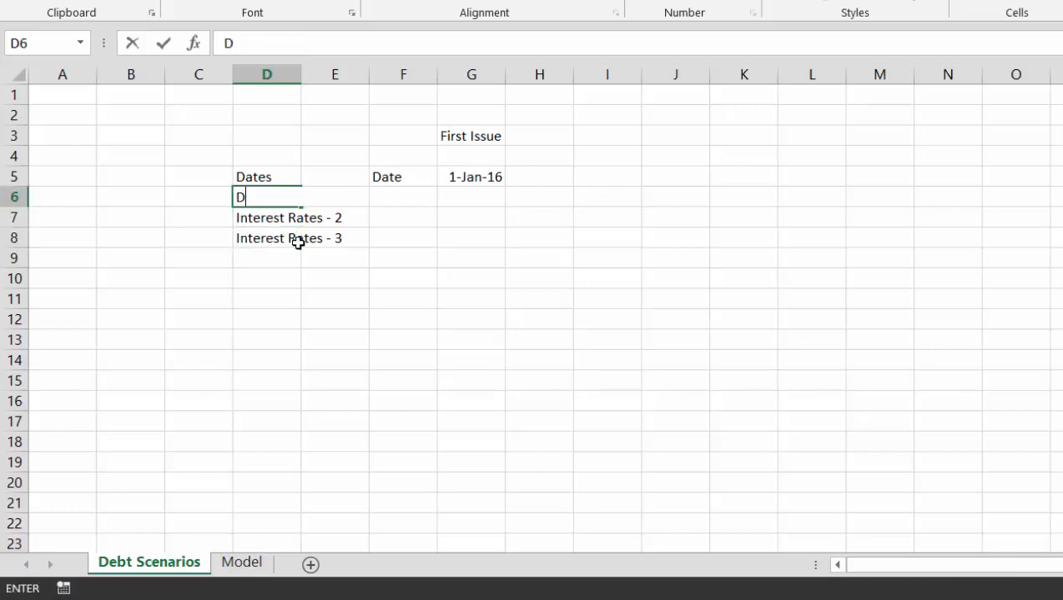
type("ebt")
key("BackSpace")
key("BackSpace")
type("ebt Structure")
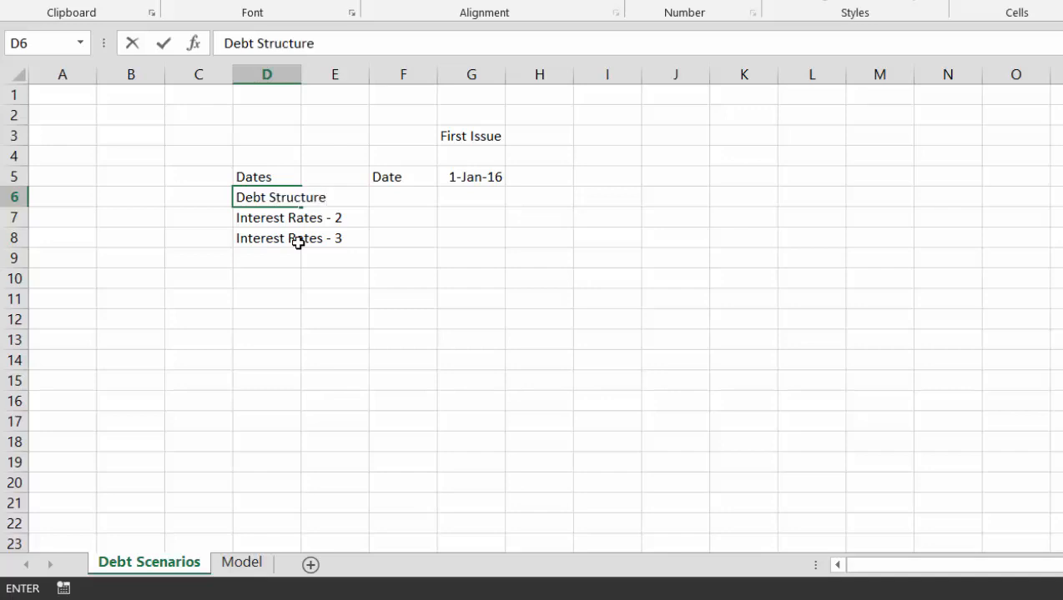
key("ctrl+Return")
Insert two empty rows above row 1 of the Debt Scenarios sheet
key("Down")
key("Up")
key("Up")
key("Up")
key("Up")
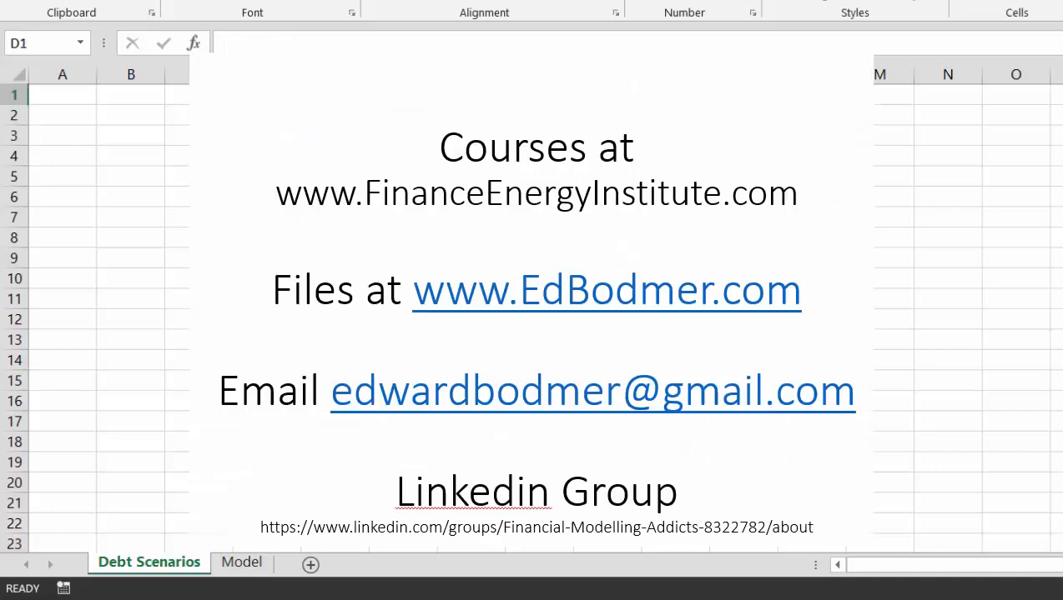
key("shift+space")
key("ctrl+minus")
key("ctrl+minus")
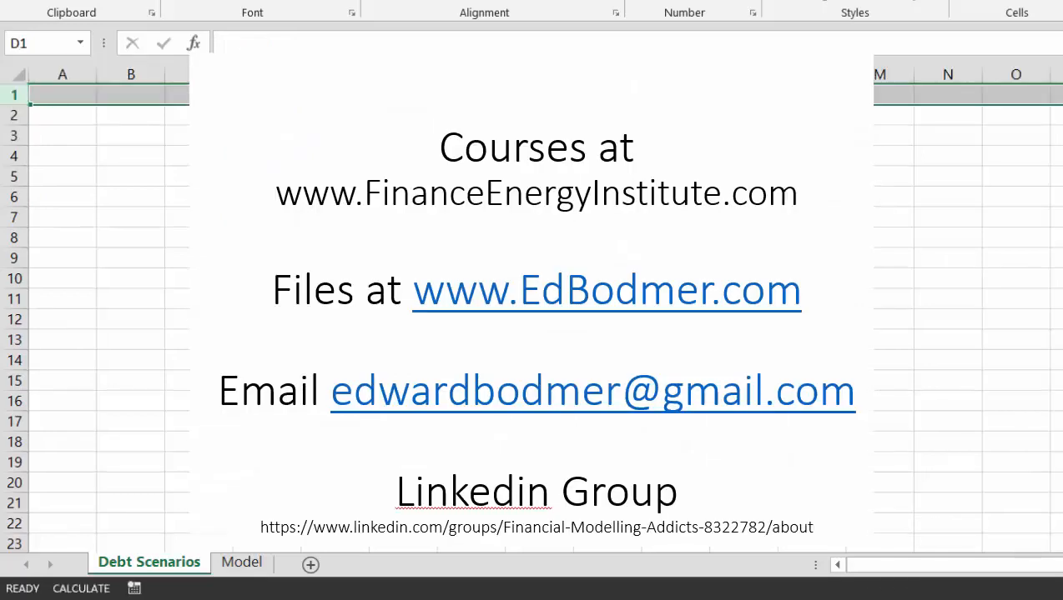
Enter the label "Code Number" in D2 and the scenario code 1 in F2
key("Down")
type("Co")
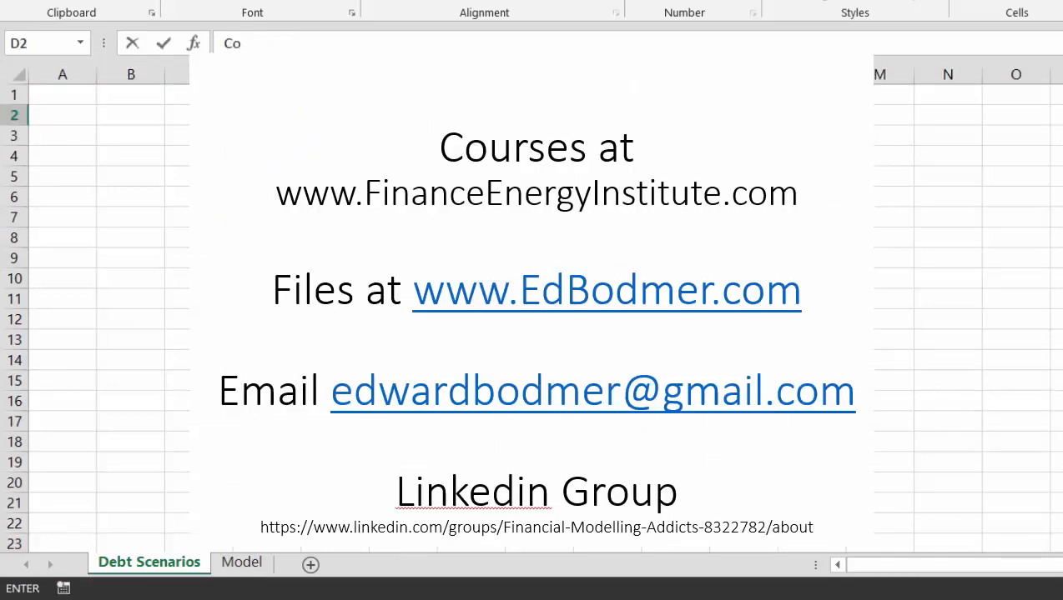
type("de Number")
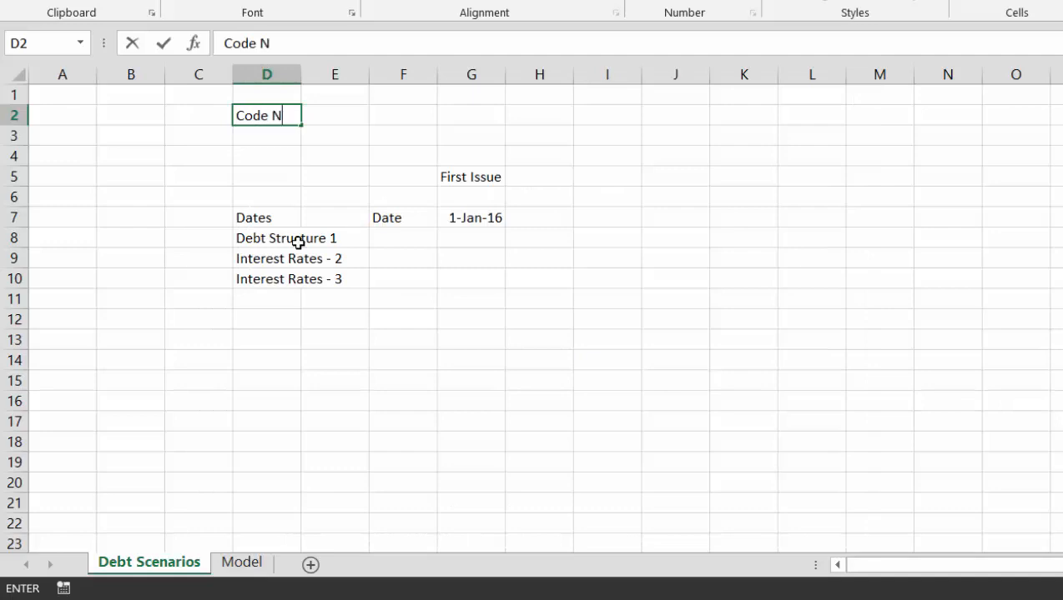
key("ctrl+Return")
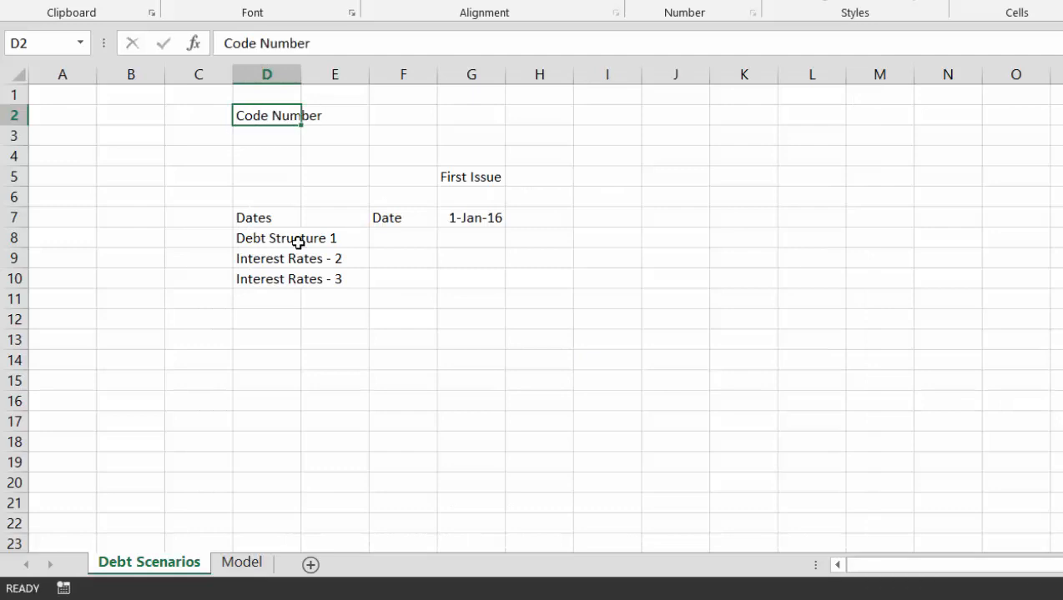
key("Right")
key("Right")
type("1")
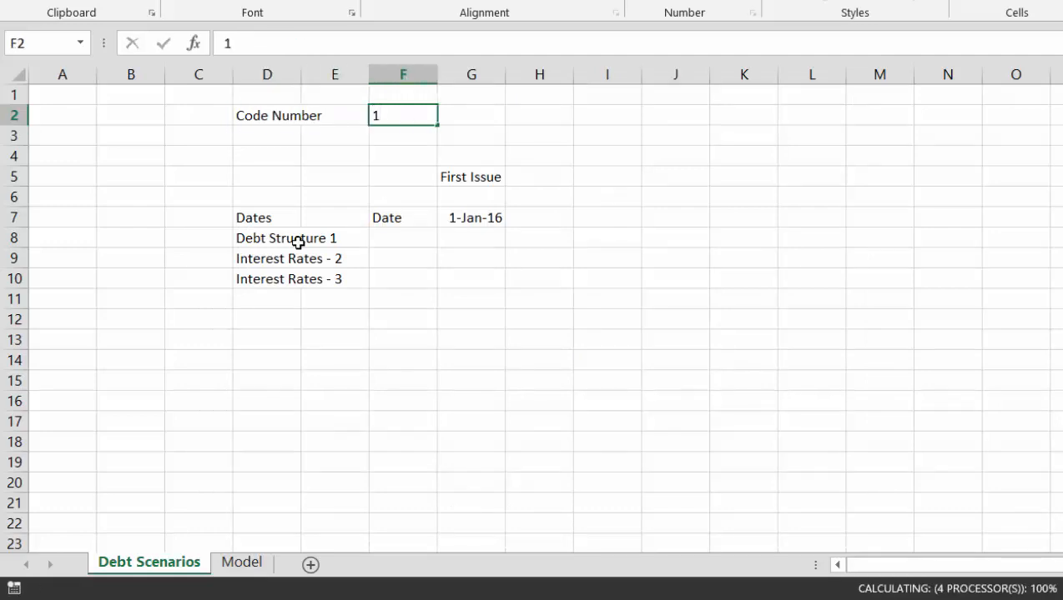
Confirm the code number in F2 and add a form-control combo box beside it, spanning about G2 to I2
key("Return")
key("Down")
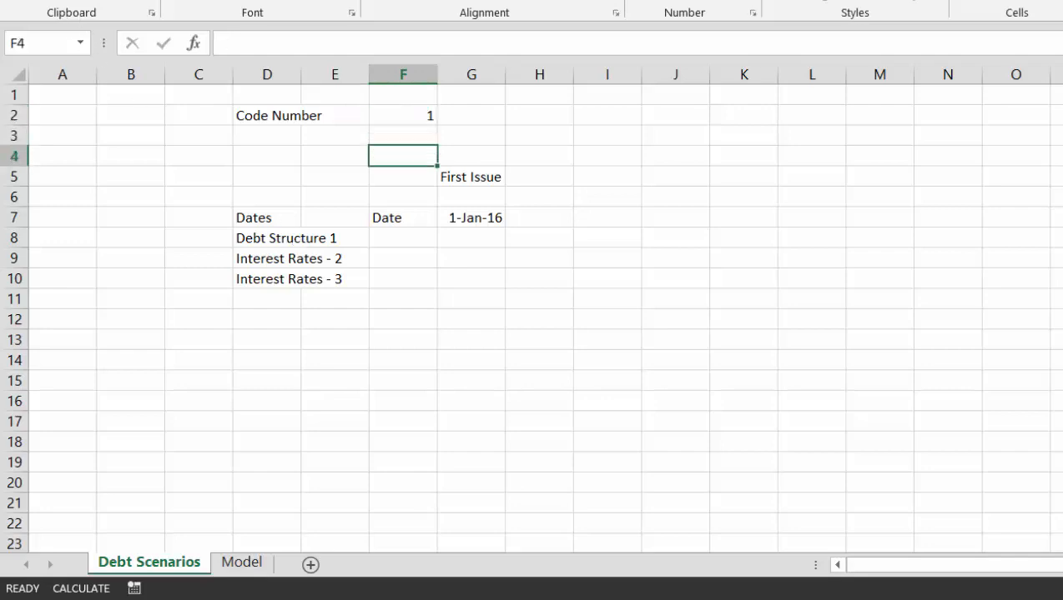
key("alt+l")
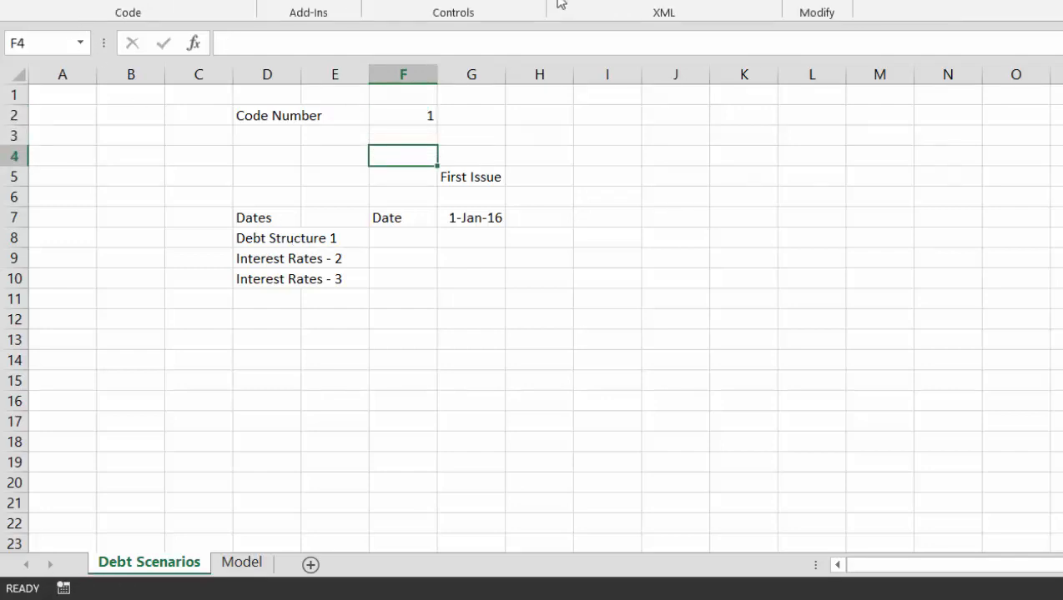
left_click(387, 2)
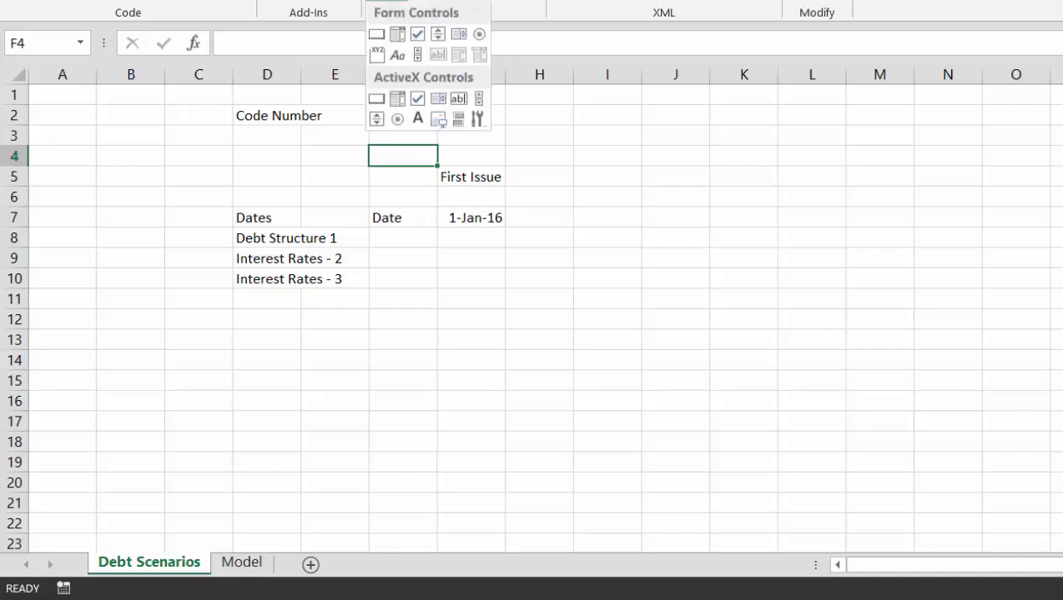
left_click(397, 37)
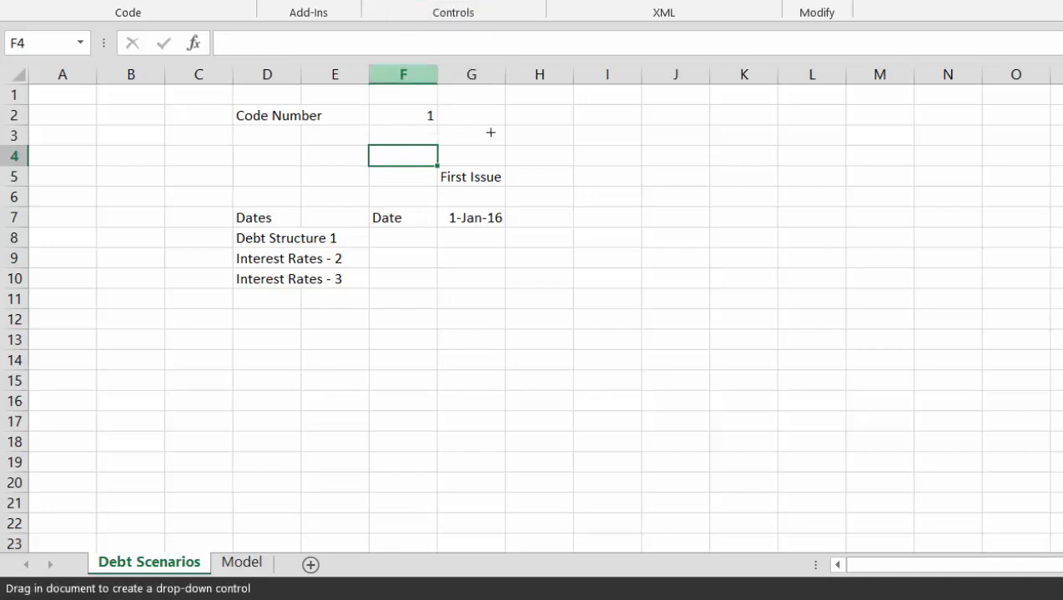
left_click_drag(485, 104, 647, 117)
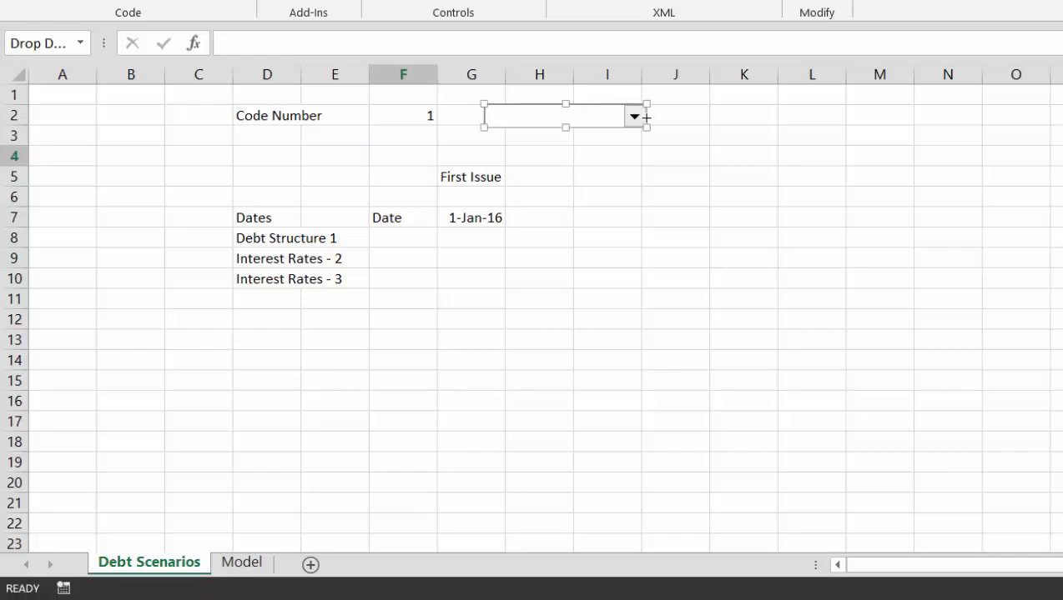
Set the combo box's input range to the three structure labels in D8:D10 of the Debt Scenarios sheet
right_click(585, 114)
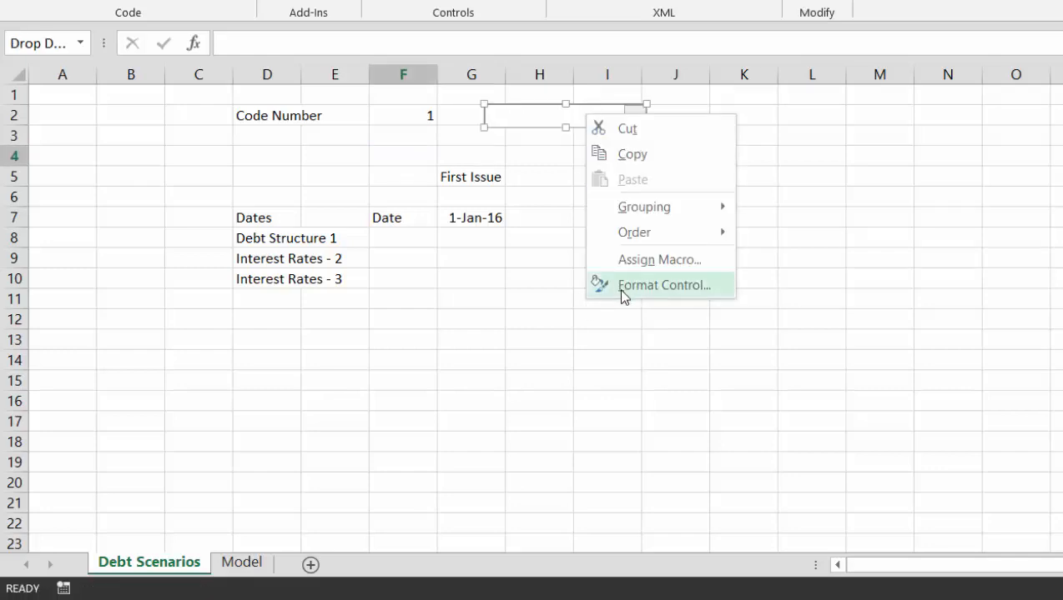
left_click(620, 287)
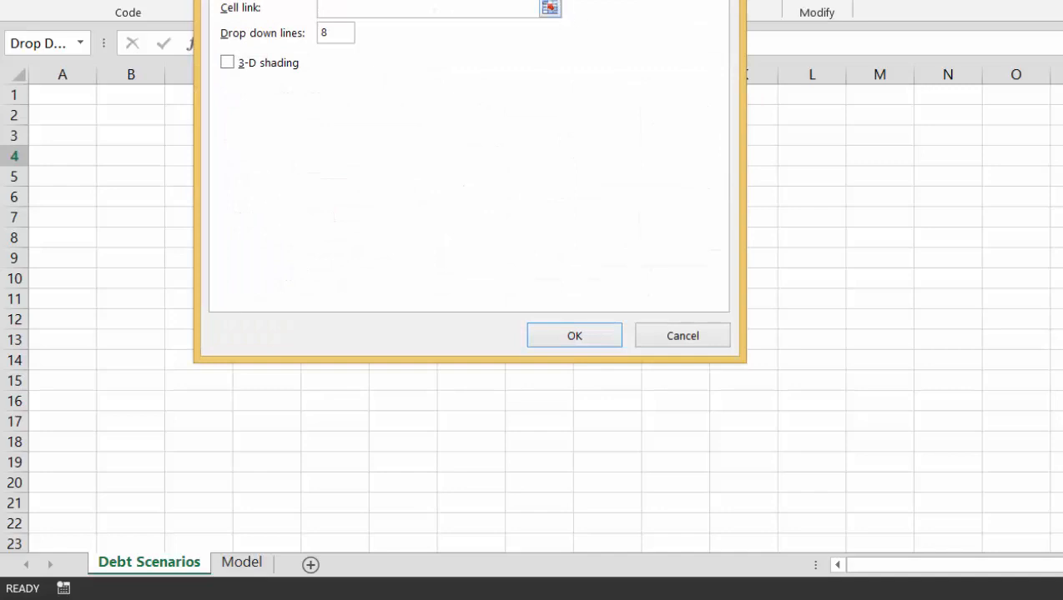
left_click(550, 0)
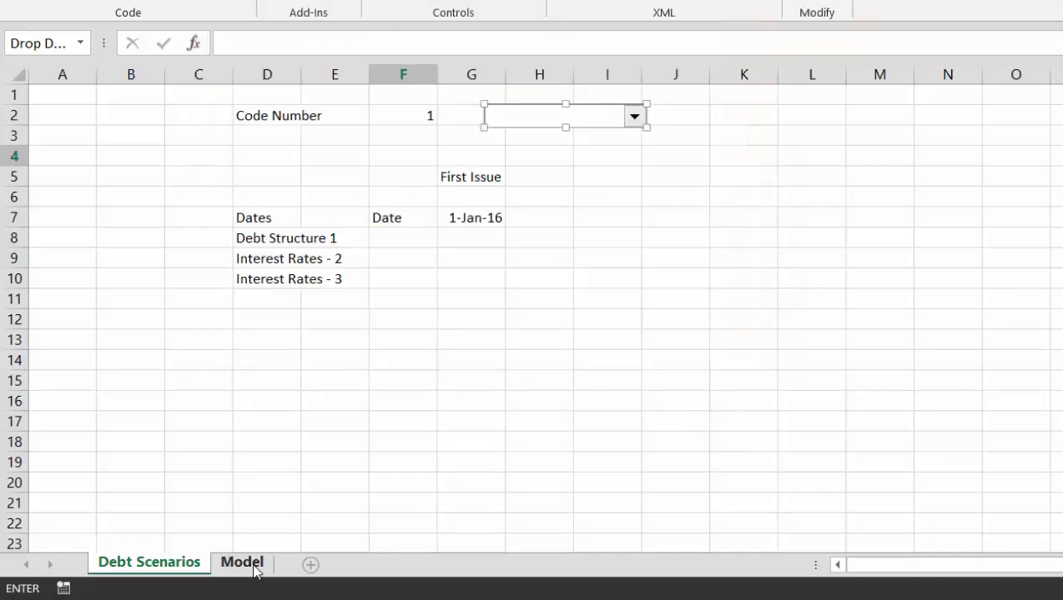
left_click(253, 567)
left_click(186, 567)
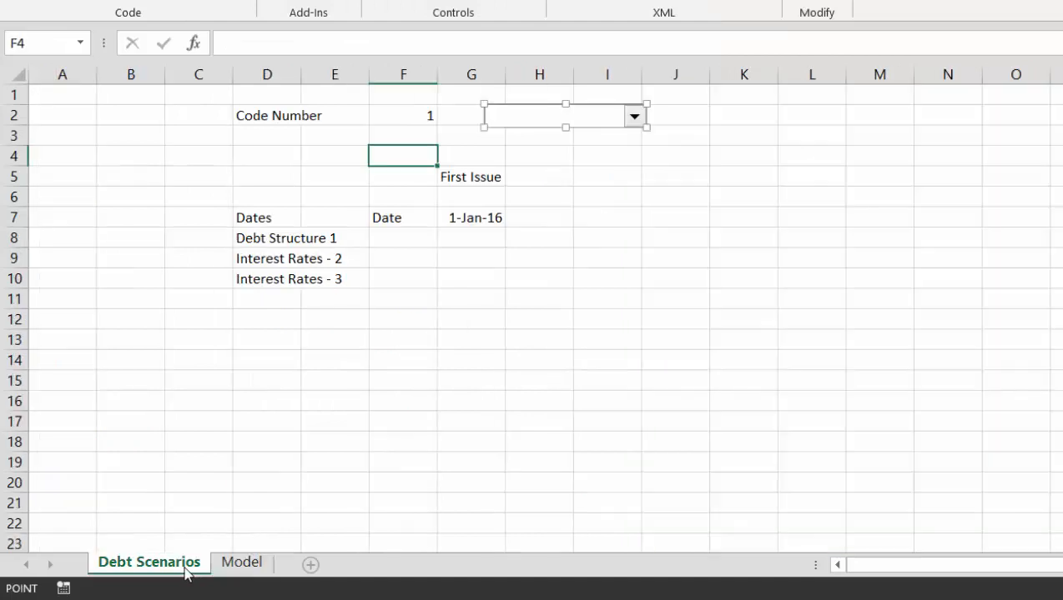
left_click_drag(250, 234, 248, 272)
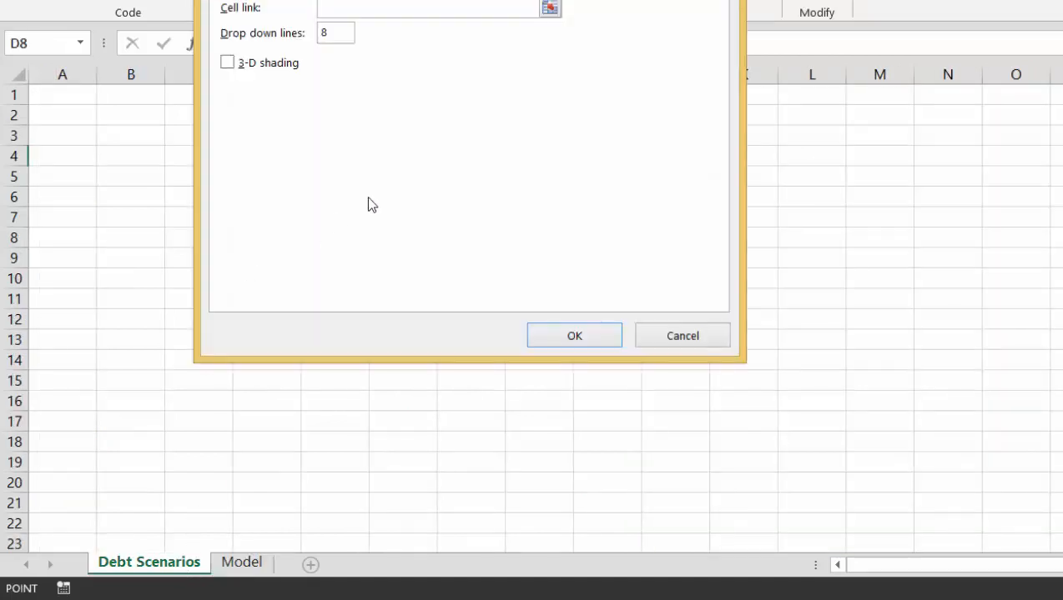
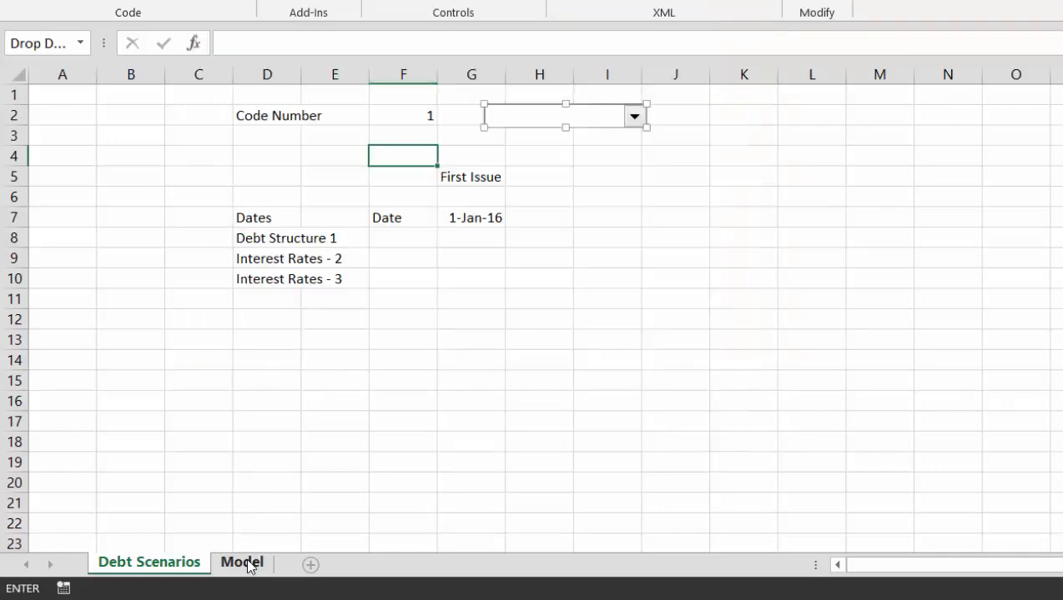
Link the combo box to the code number cell 'Debt Scenarios'!$F$2 and apply the control settings
left_click(246, 563)
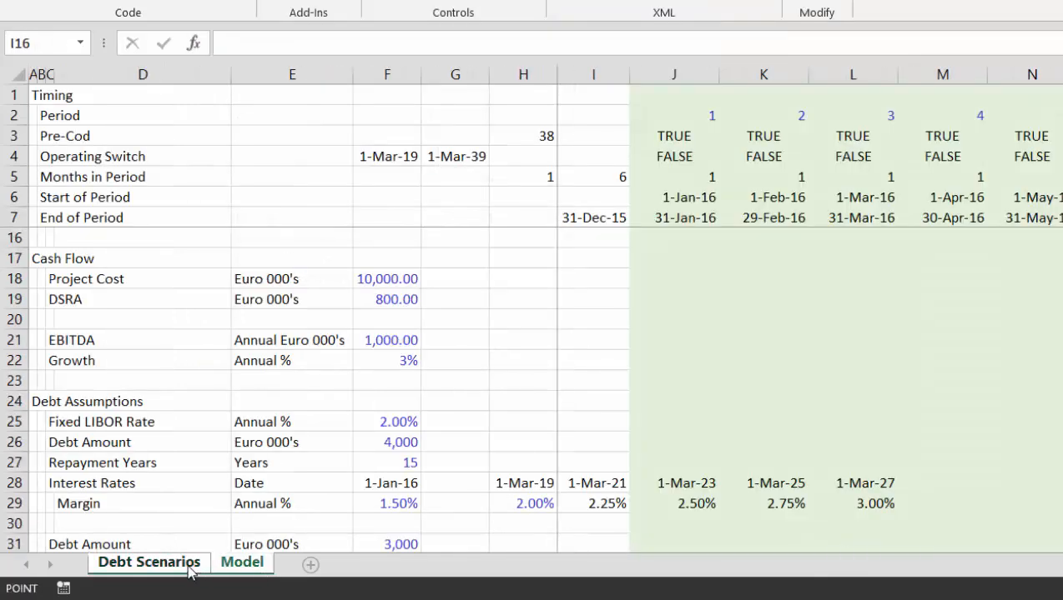
left_click(189, 564)
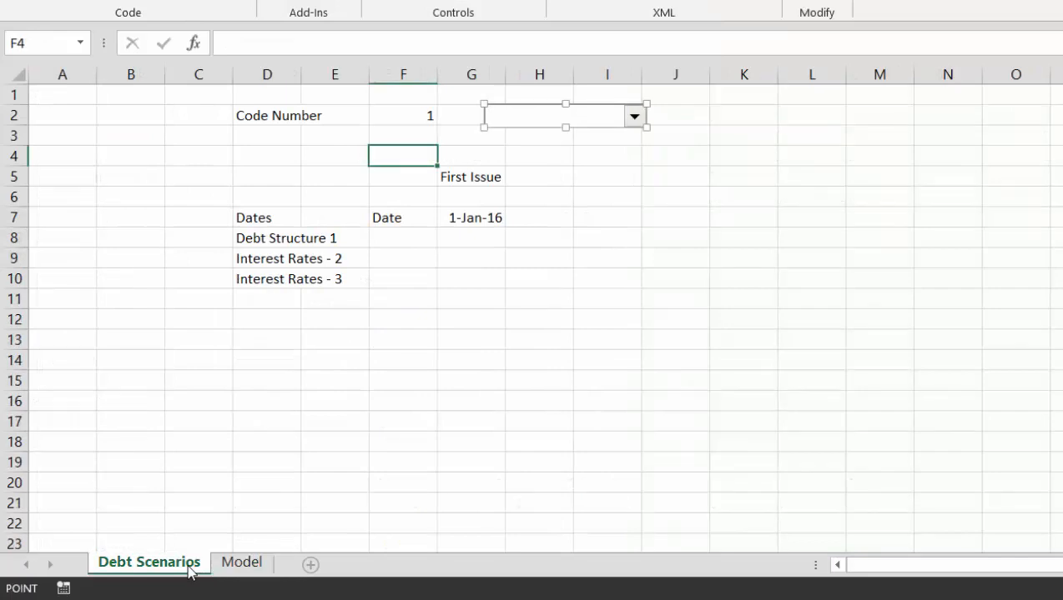
left_click(396, 116)
key("Return")
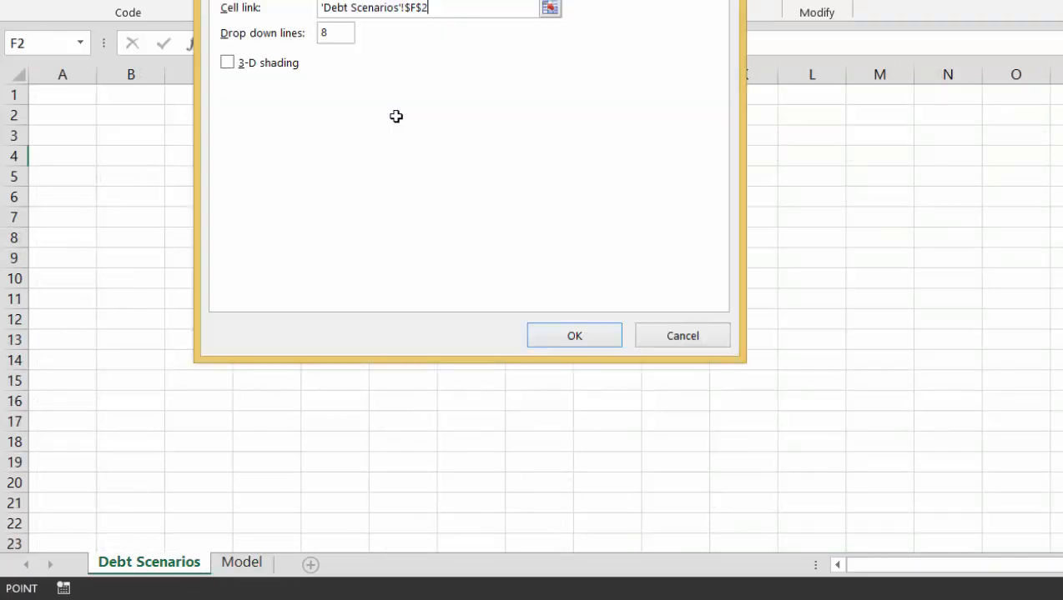
left_click(559, 338)
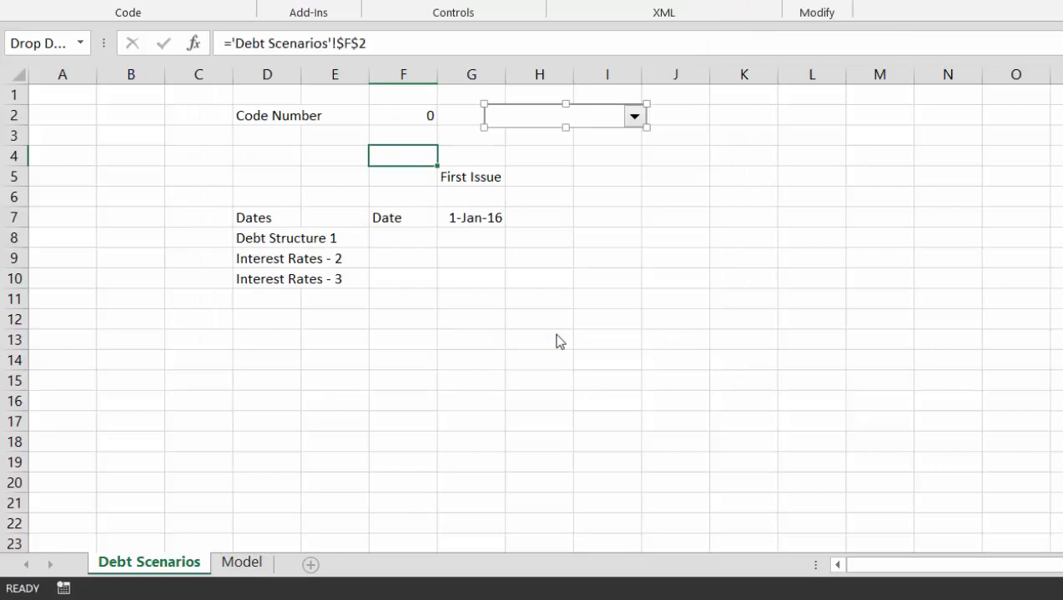
Set the code number in F2 to 1
left_click(415, 124)
type("1")
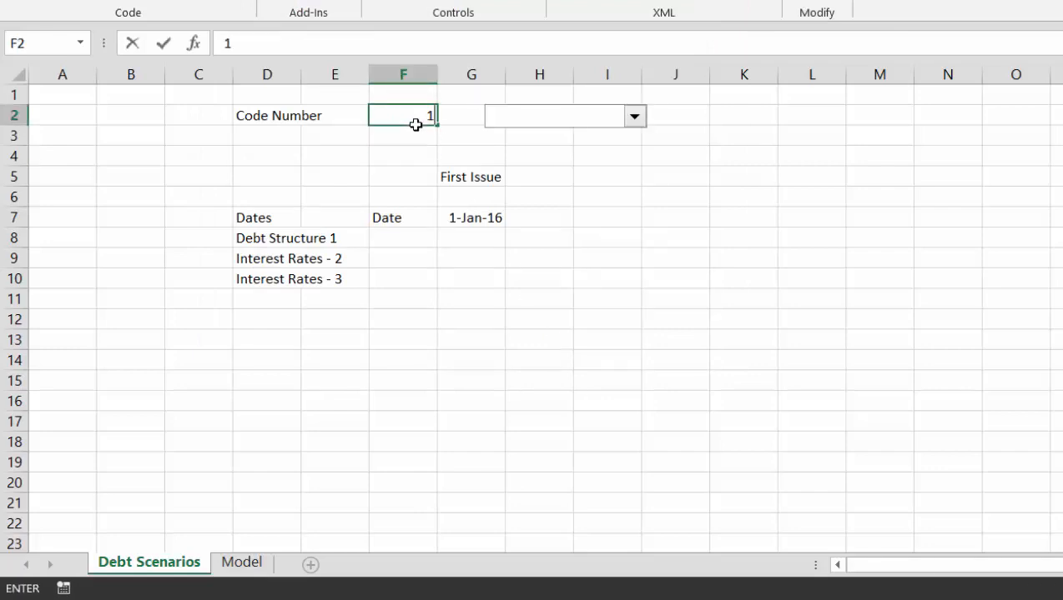
key("Return")
key("Down")
key("Down")
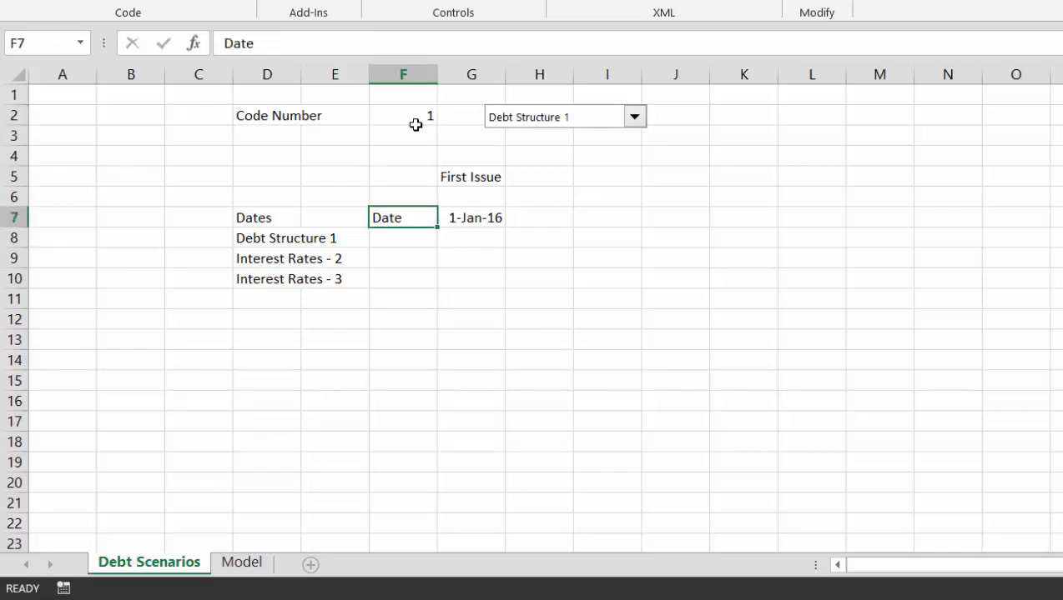
Enter the formula =INDEX(D8:D10,$F$2) in D12 to return the label of the selected debt structure
key("Down")
key("Down")
key("Down")
key("Down")
key("Left")
key("Down")
key("Left")
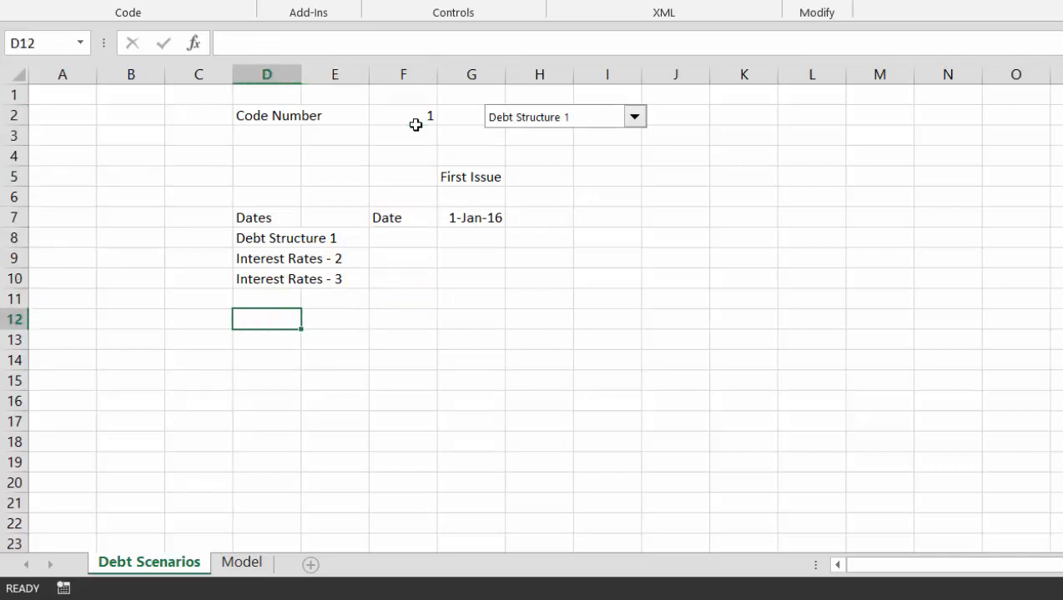
type("Index")
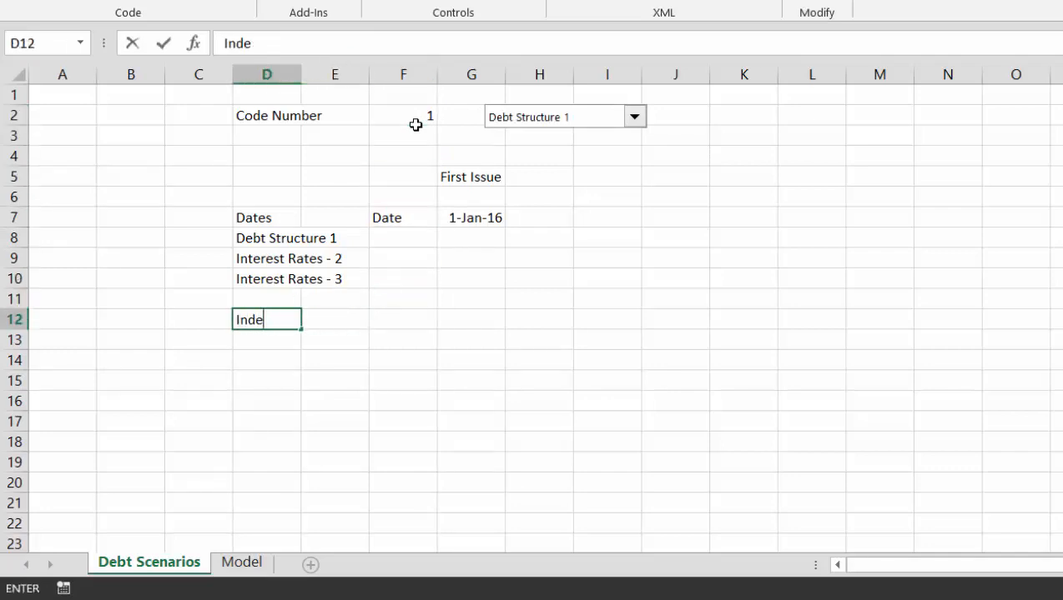
key("BackSpace")
key("BackSpace")
key("BackSpace")
type("=inde")
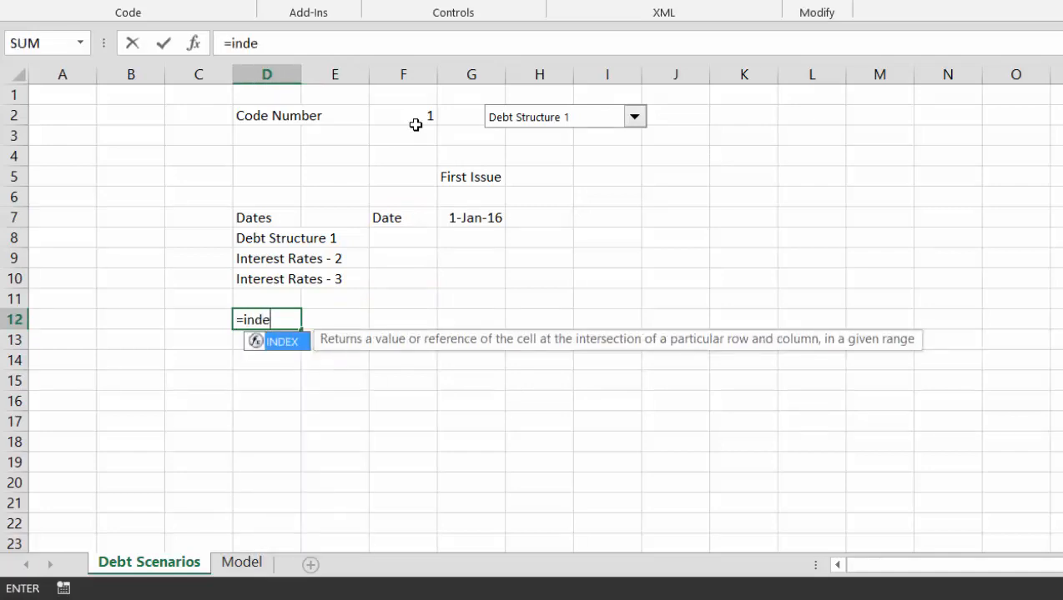
key("Tab")
key("Up")
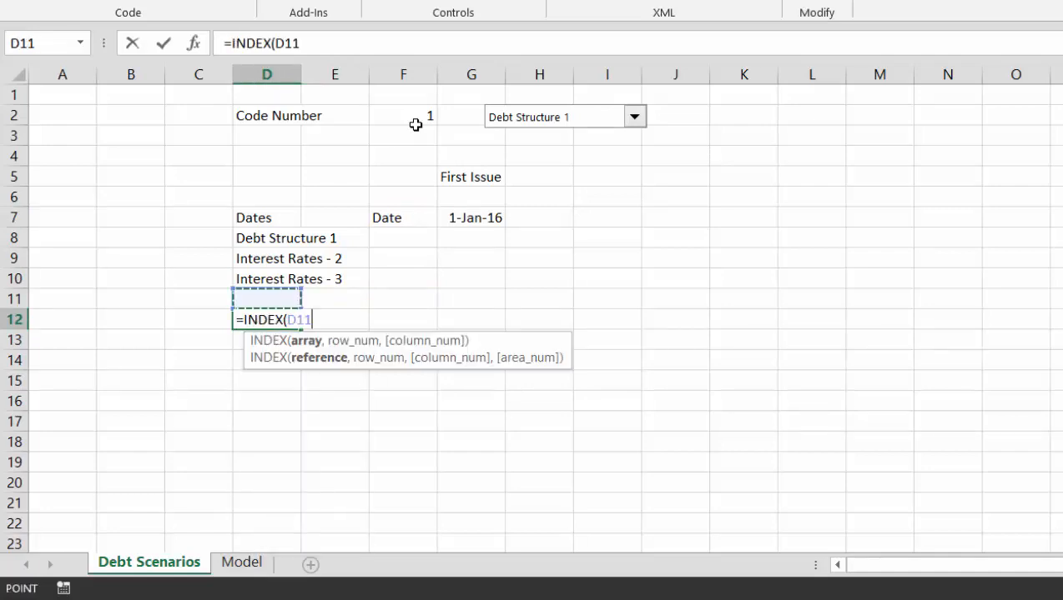
key("Up")
key("shift+Up")
key("shift+Up")
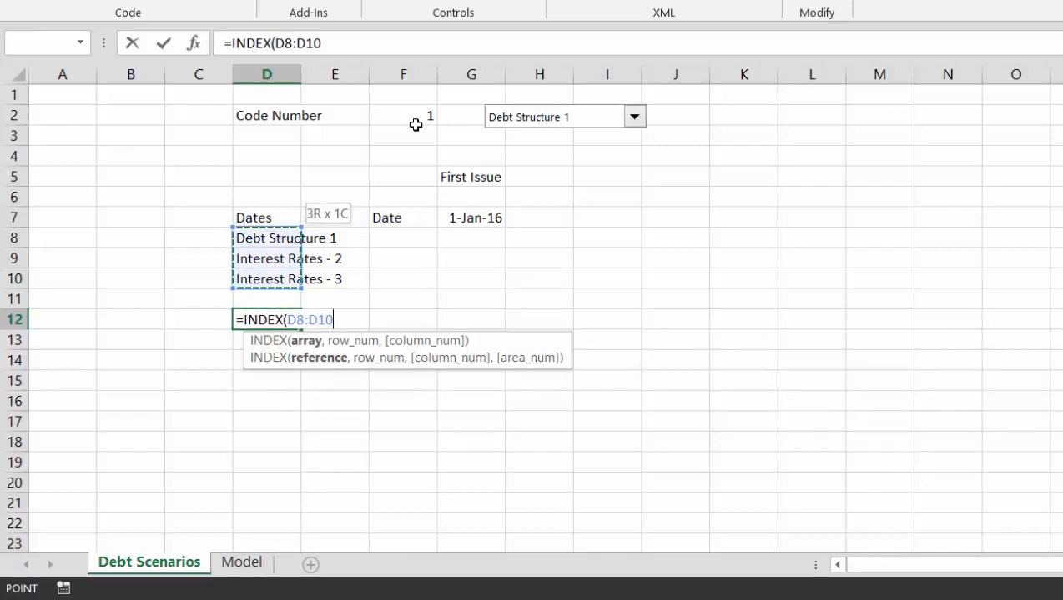
type(",")
key("Up")
key("Up")
key("Up")
key("Up")
key("Up")
key("Up")
key("Up")
key("Up")
key("Up")
key("Up")
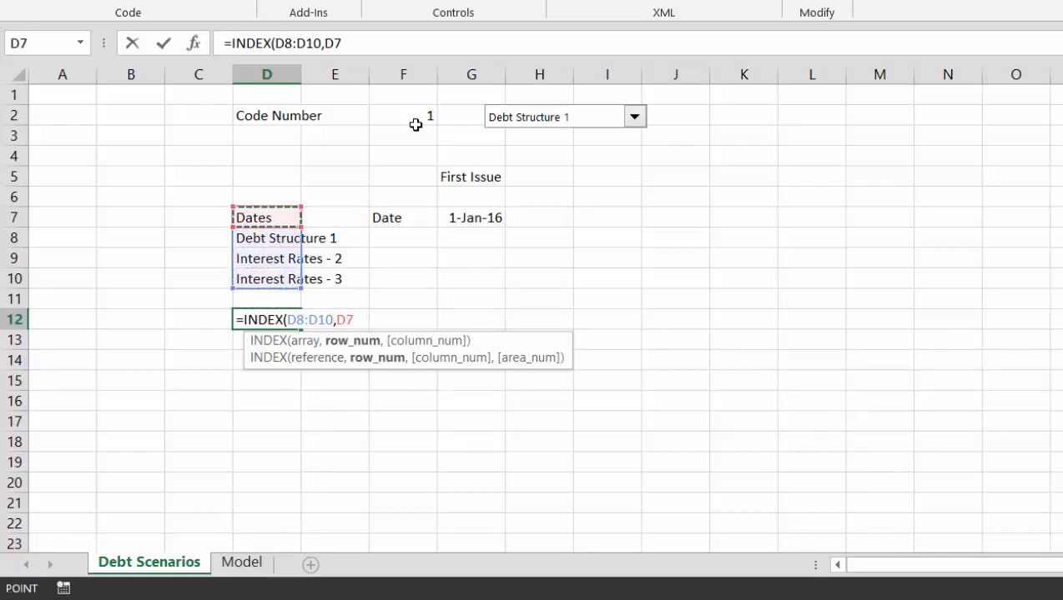
key("Right")
key("Right")
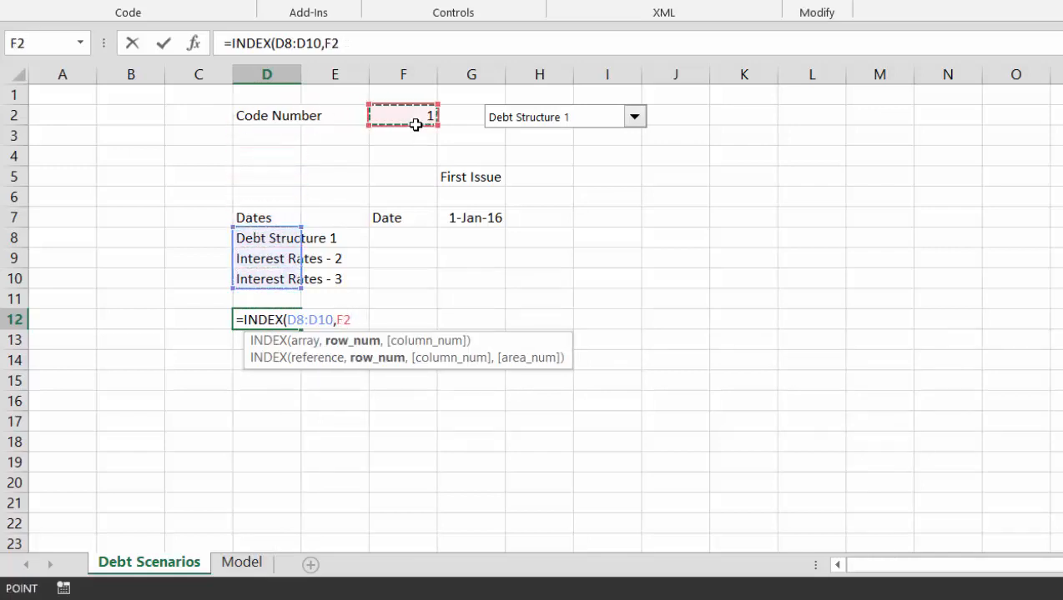
key("F4")
type(")")
key("Return")
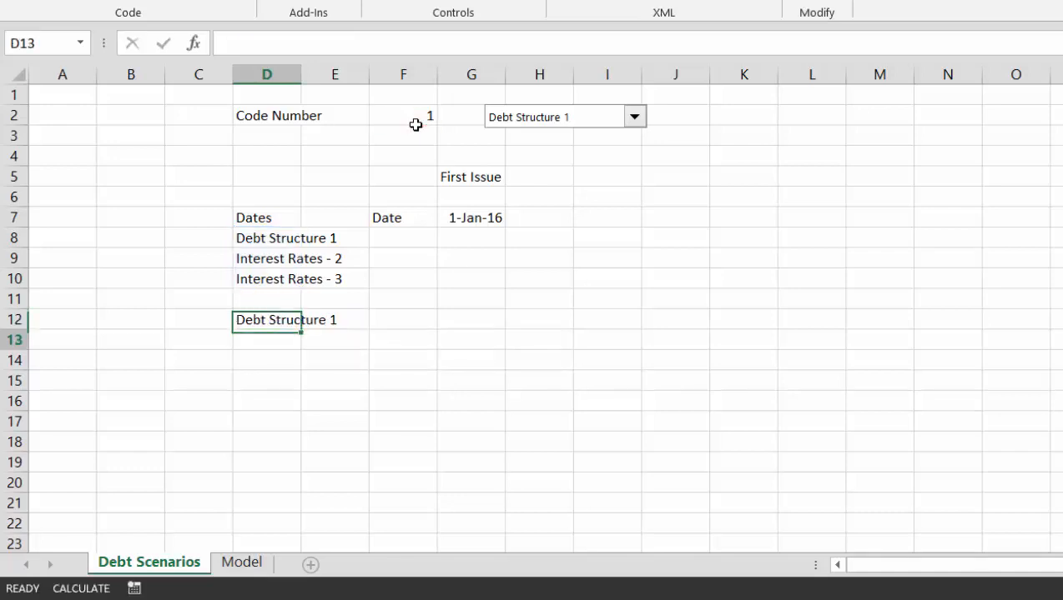
Fill the INDEX formula from D12 across to G12
key("Return")
key("Up")
key("Up")
key("shift+Right")
key("shift+Right")
key("shift+Right")
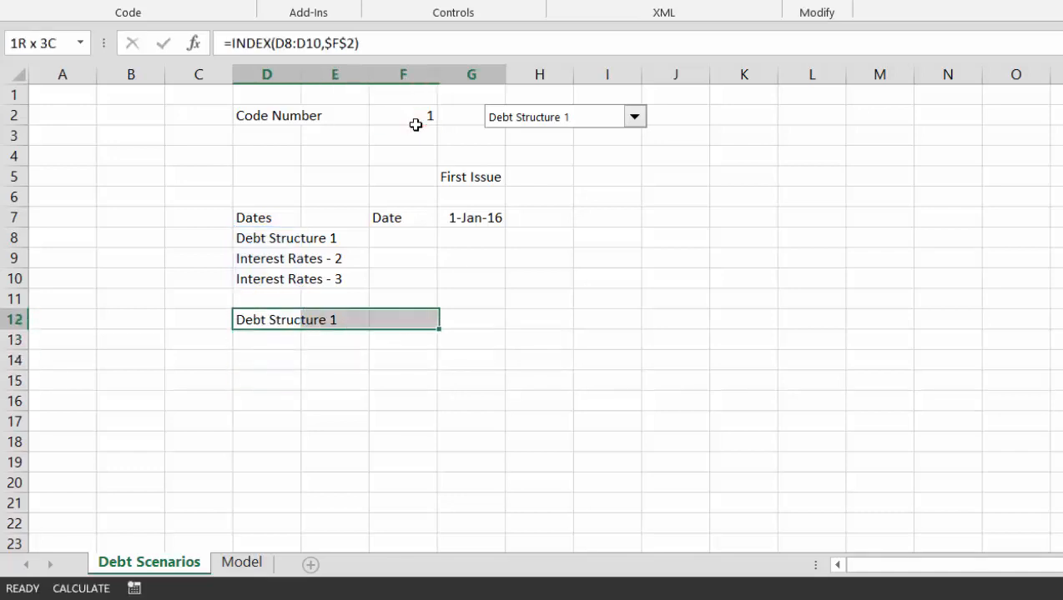
key("ctrl+r")
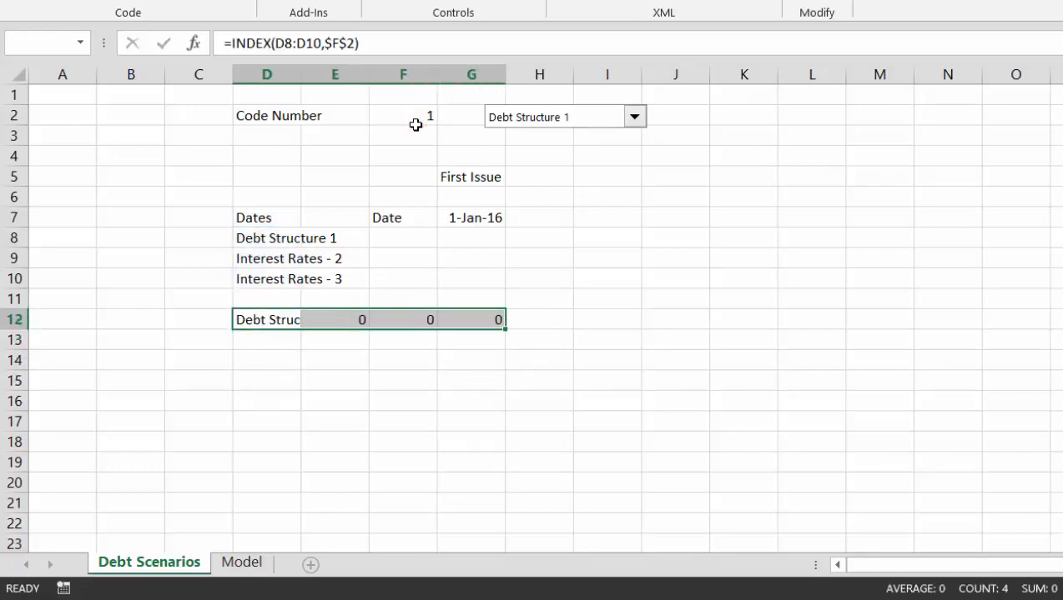
Clear the copied formulas from E12 and F12
key("Right")
key("Delete")
key("Right")
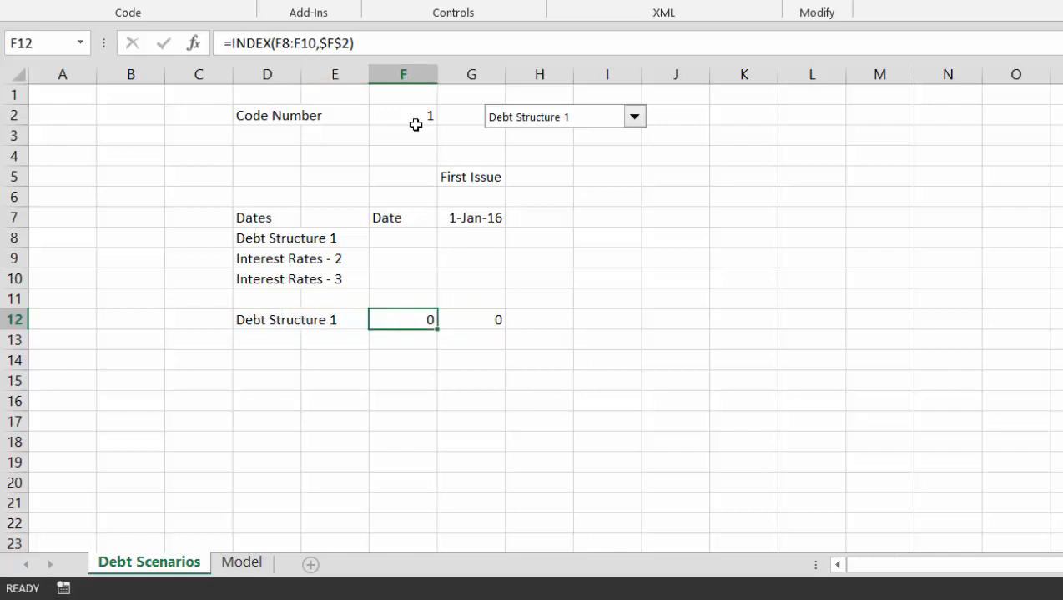
key("Delete")
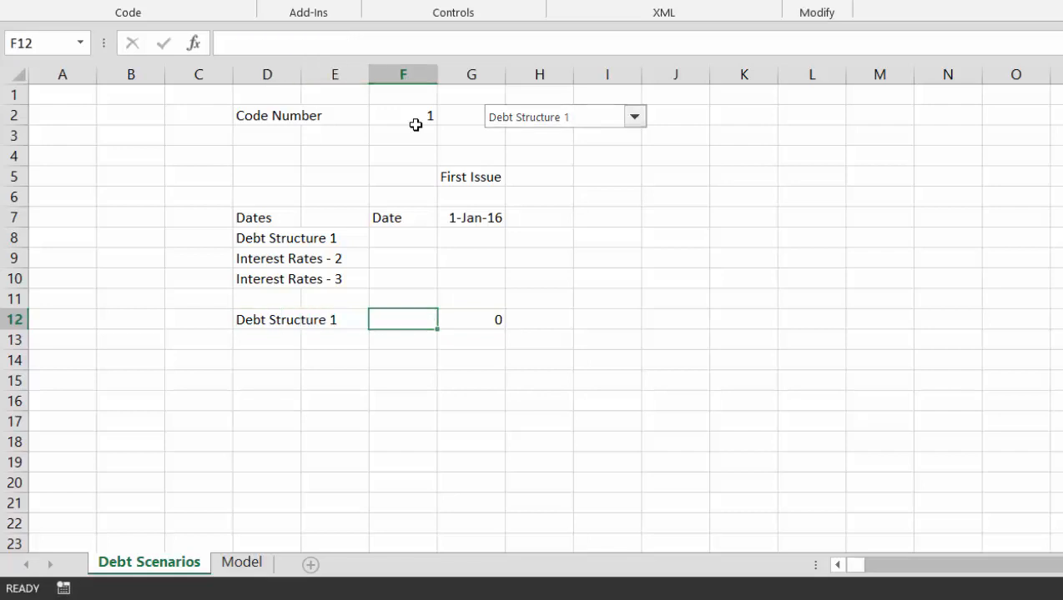
Examine the margin entries under the interest rate dates in row 29 of the Model sheet
key("ctrl+Page_Down")
key("Down")
key("Left")
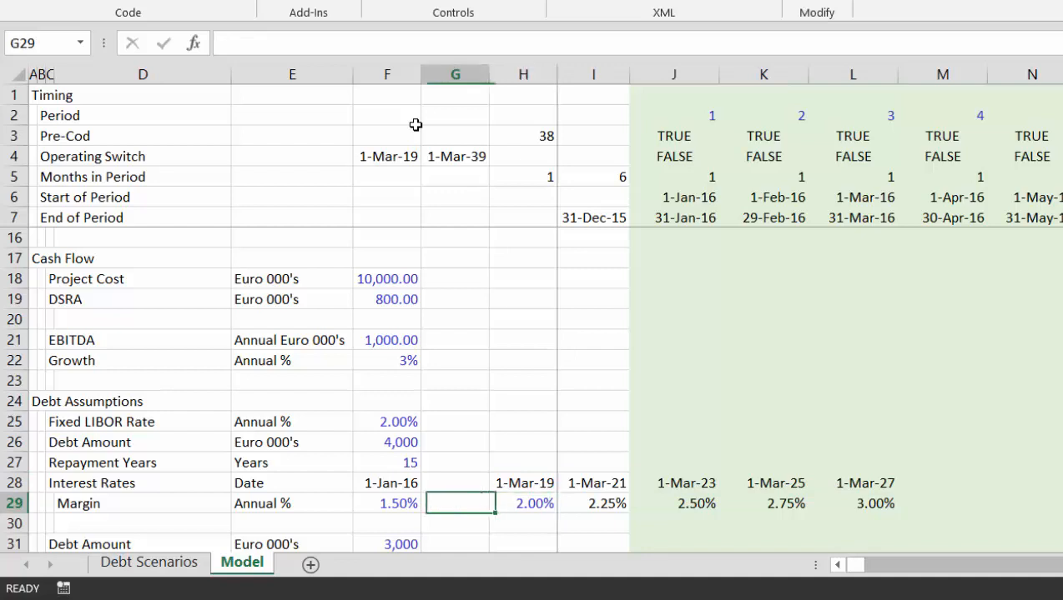
key("Left")
key("Right")
key("Right")
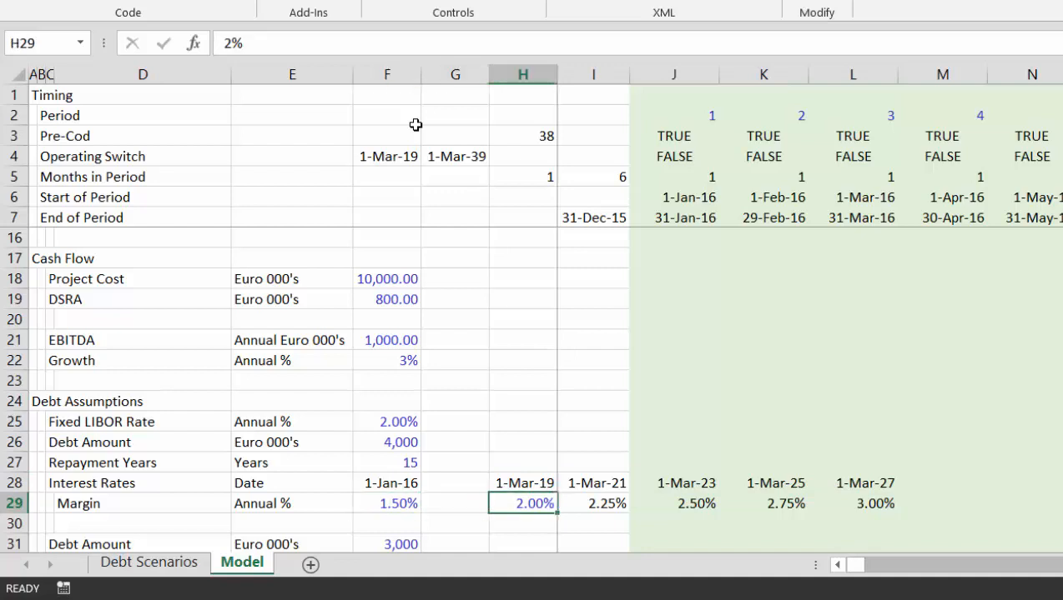
key("Left")
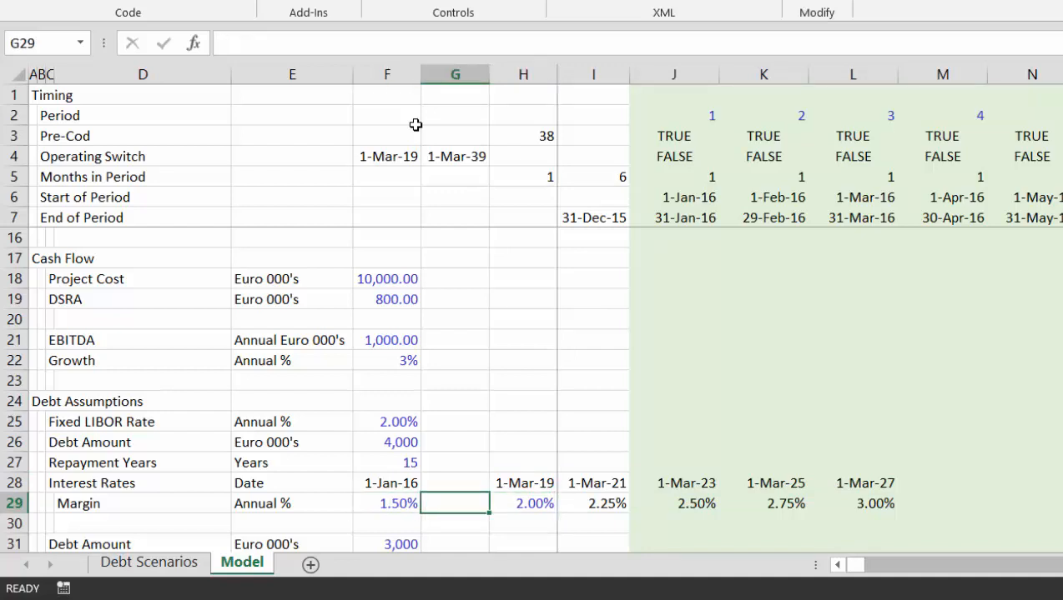
key("Right")
key("Right")
key("Left")
key("Left")
key("Left")
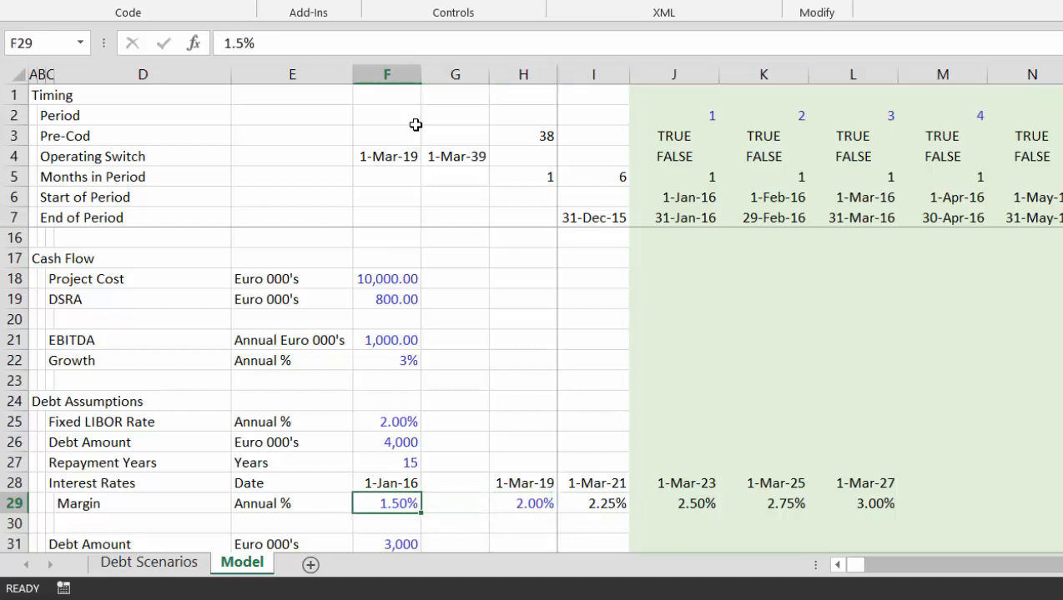
key("Right")
key("Right")
key("Right")
key("Left")
key("Left")
key("Left")
Insert a blank column before the First Issue column on the Debt Scenarios sheet
left_click(151, 561)
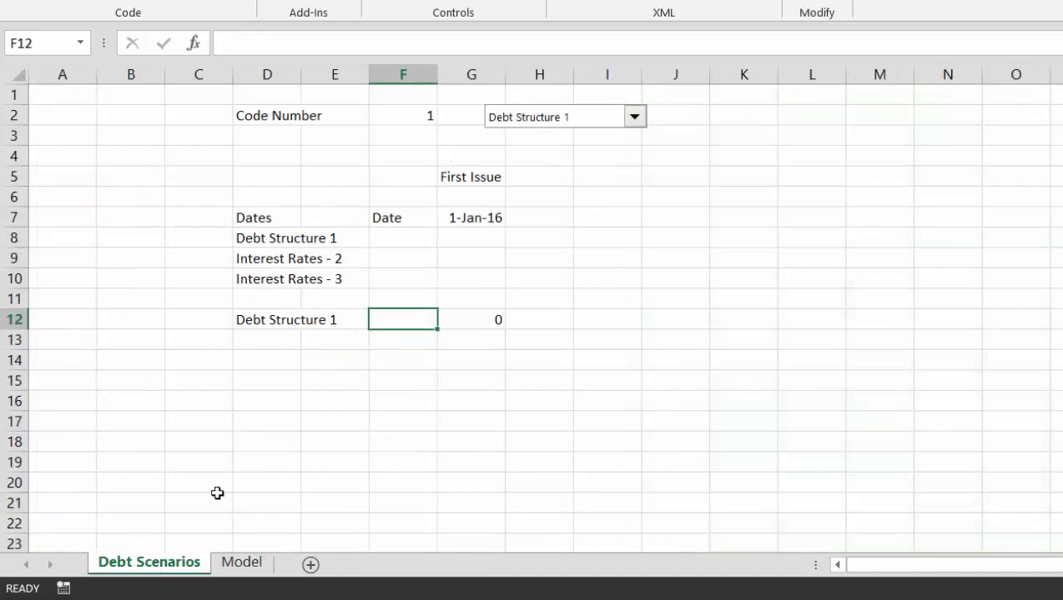
left_click(455, 175)
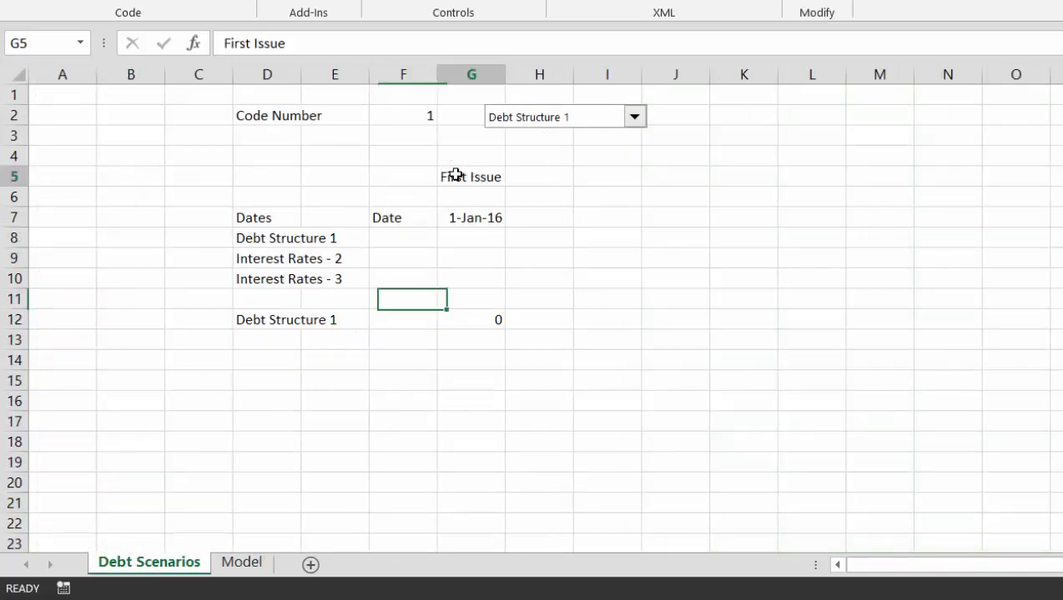
key("ctrl+space")
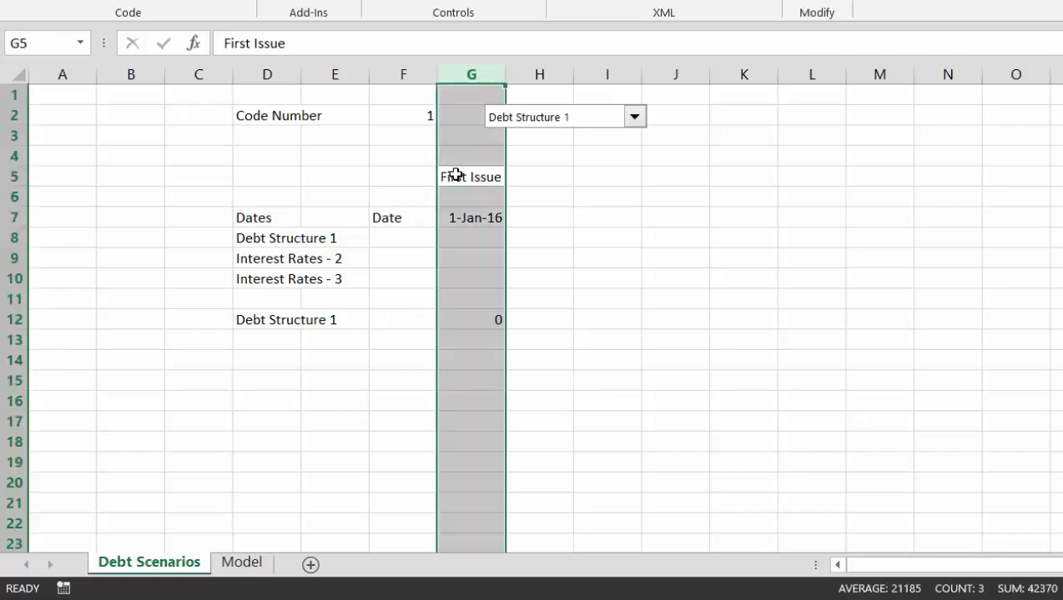
key("ctrl+shift+plus")
key("Left")
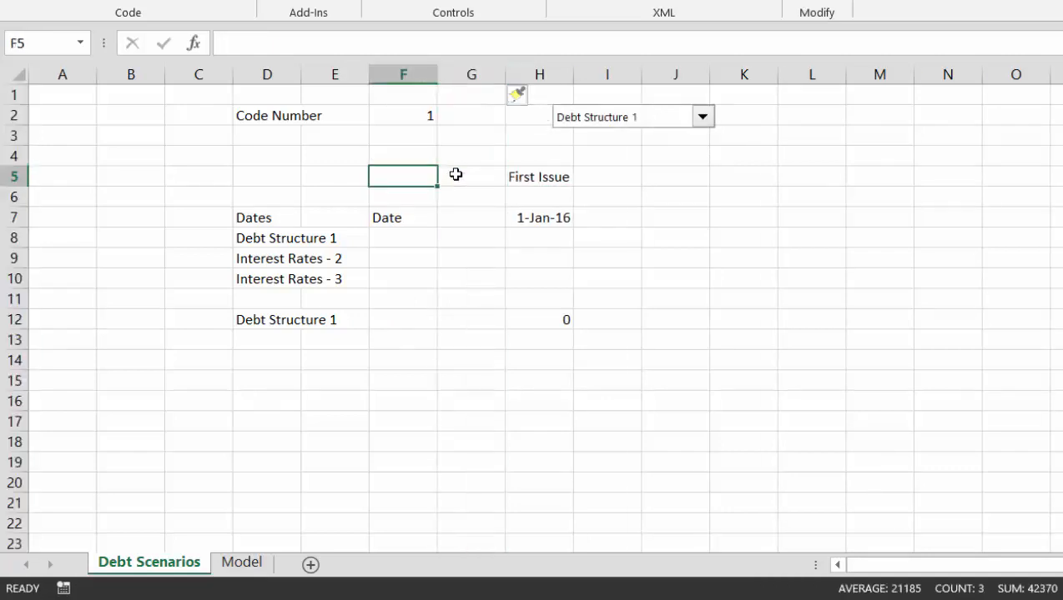
Enter the heading Tenor in G7 of the new column
key("Right")
key("Down")
key("Down")
type("Te")
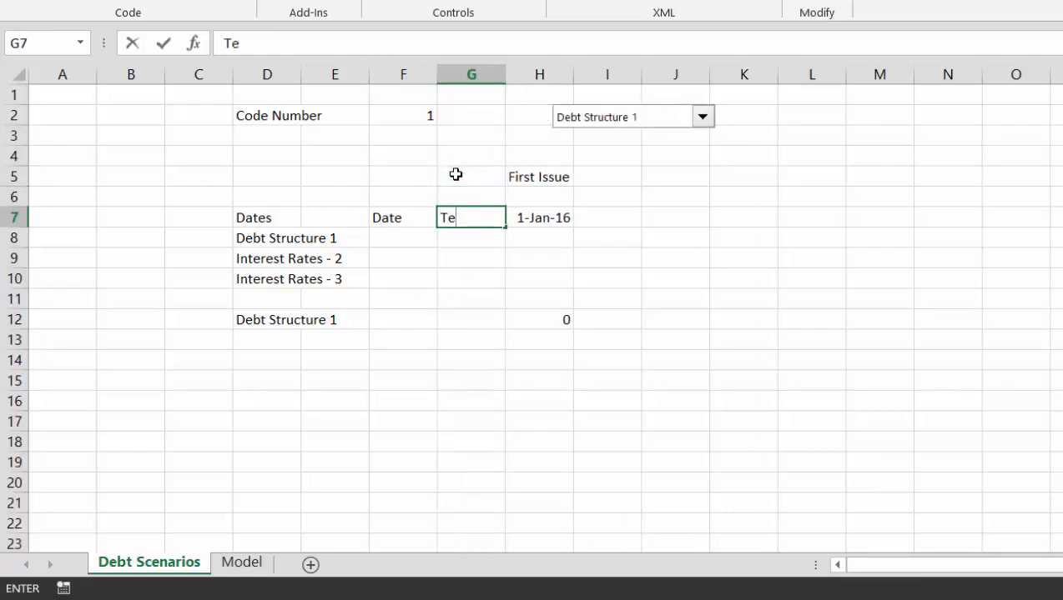
key("ctrl+Return")
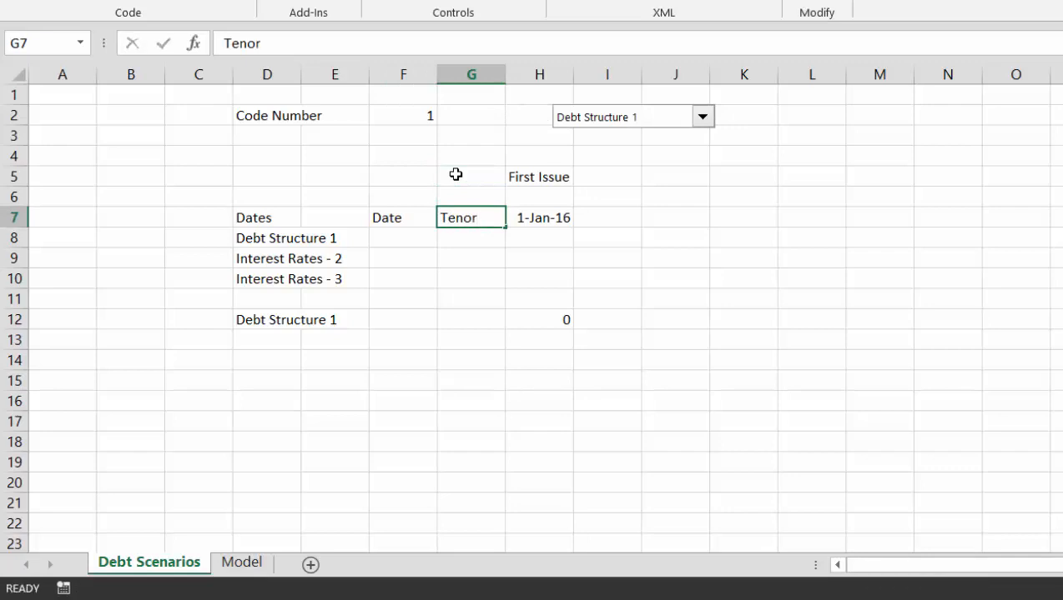
Insert a second blank column between the Tenor heading and the First Issue dates
key("Down")
key("Up")
key("Right")
key("ctrl+shift+Down")
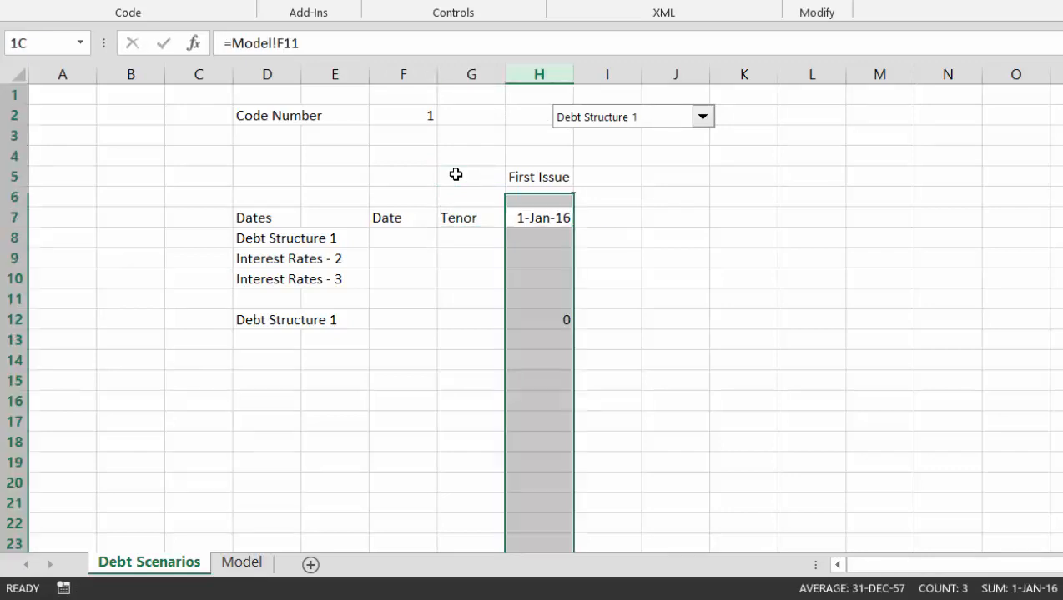
key("shift+space")
key("ctrl+shift+plus")
key("Left")
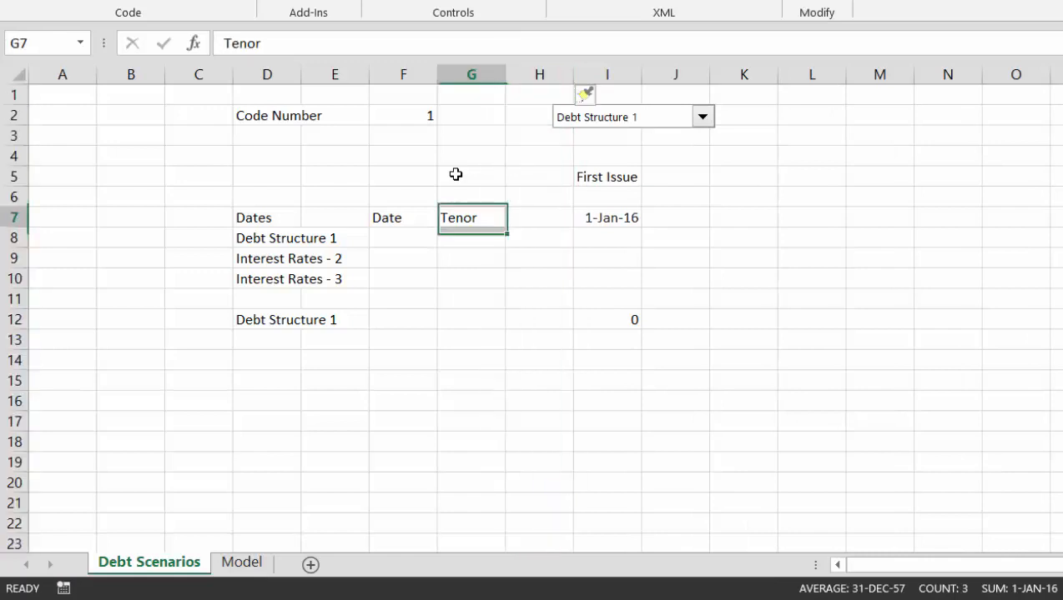
Label the two tenor columns Tenor 1 in F7 and Tenor 2 in G7
key("Left")
type("Ten")
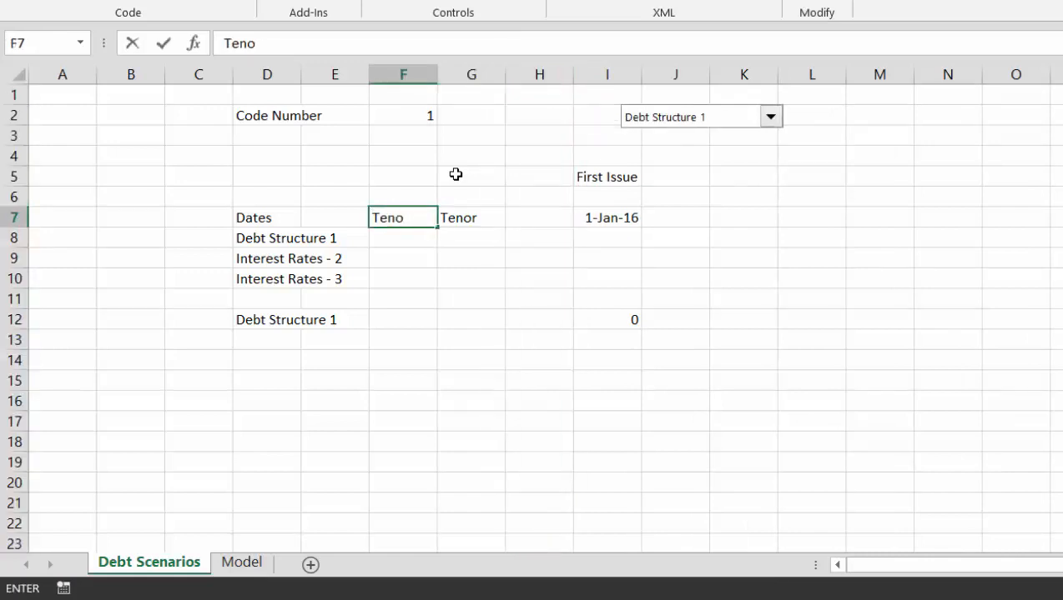
type("or 1")
key("ctrl+Return")
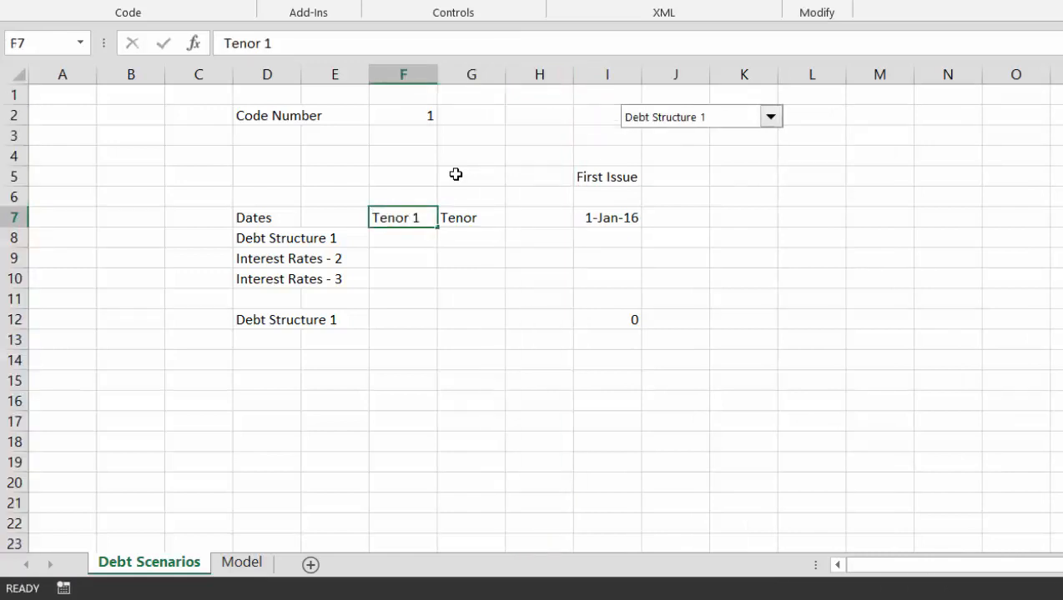
key("Right")
key("Down")
key("Up")
key("F2")
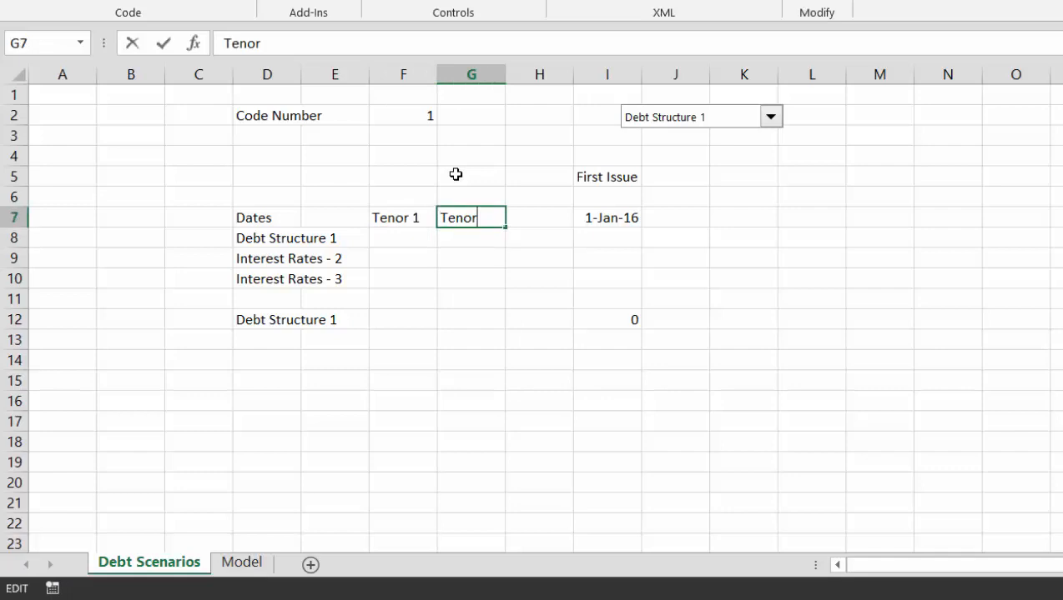
key("ctrl+Return")
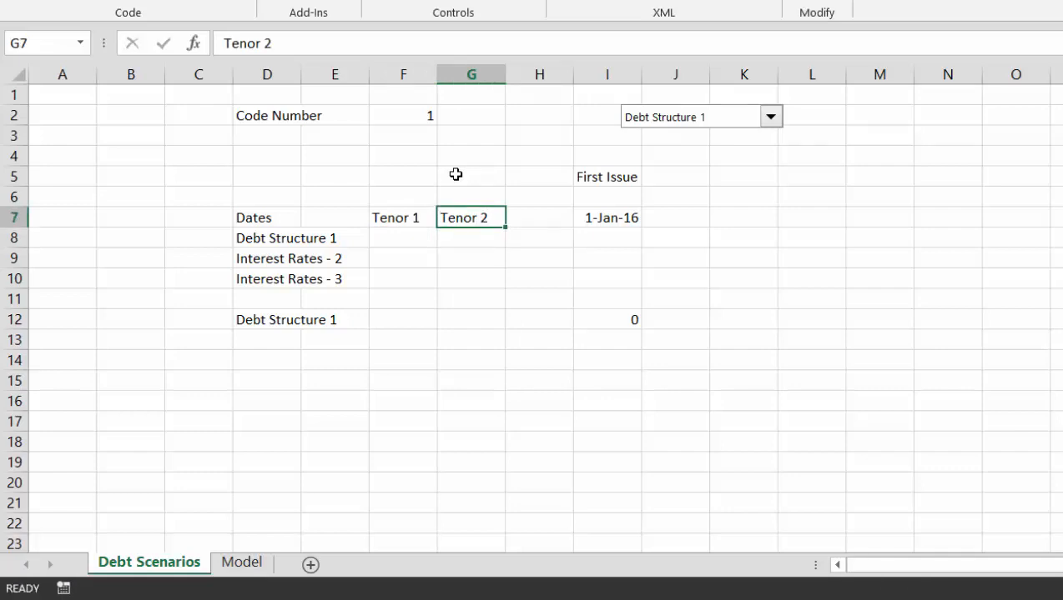
Move the debt structure drop-down back beside the code number in row 2, starting in column G
key("Down")
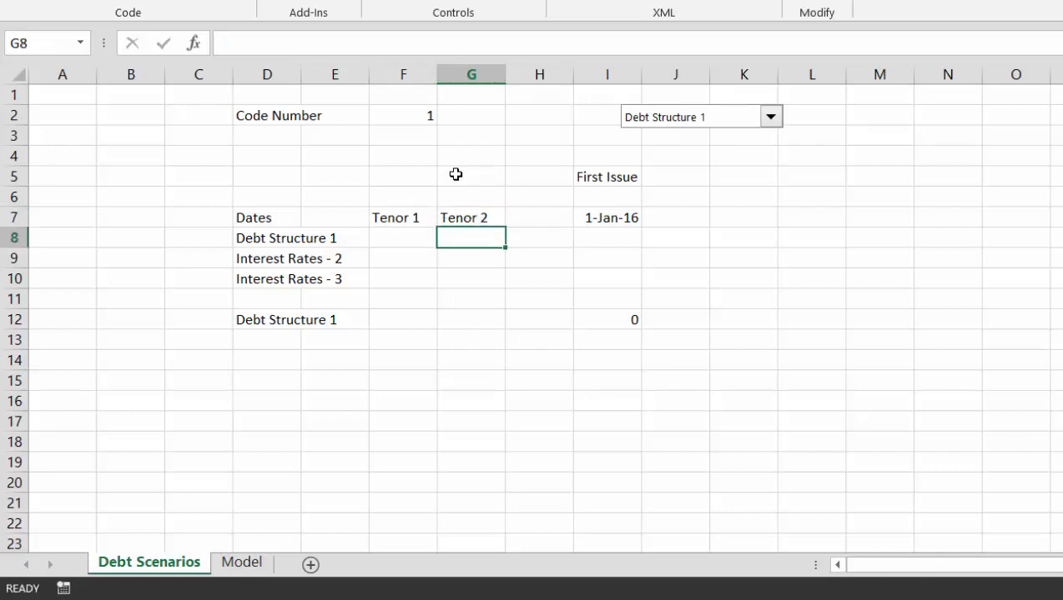
right_click(652, 115)
key("Escape")
left_click_drag(652, 120, 518, 114)
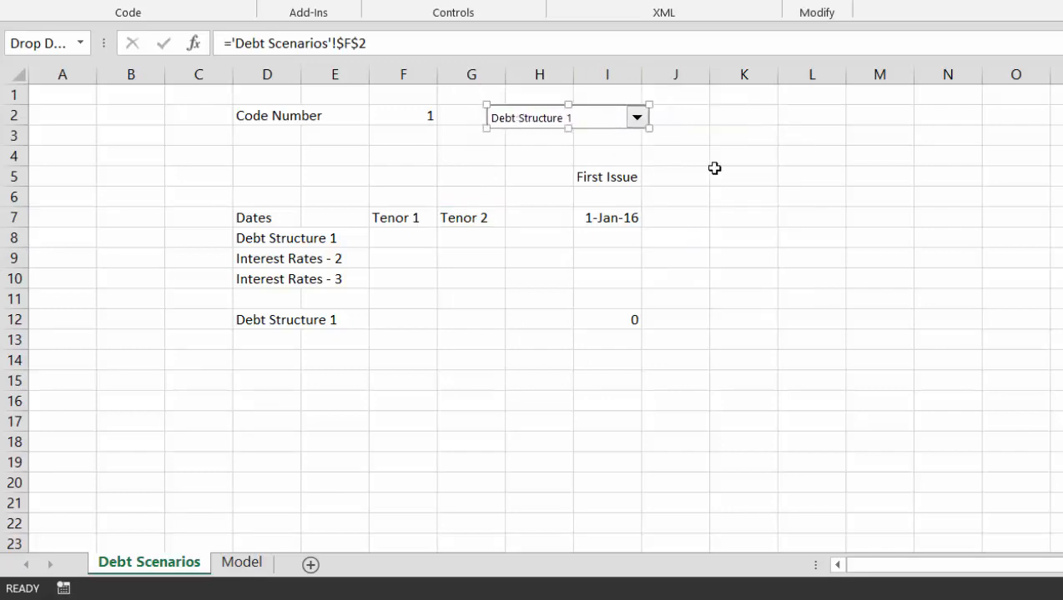
left_click(781, 150)
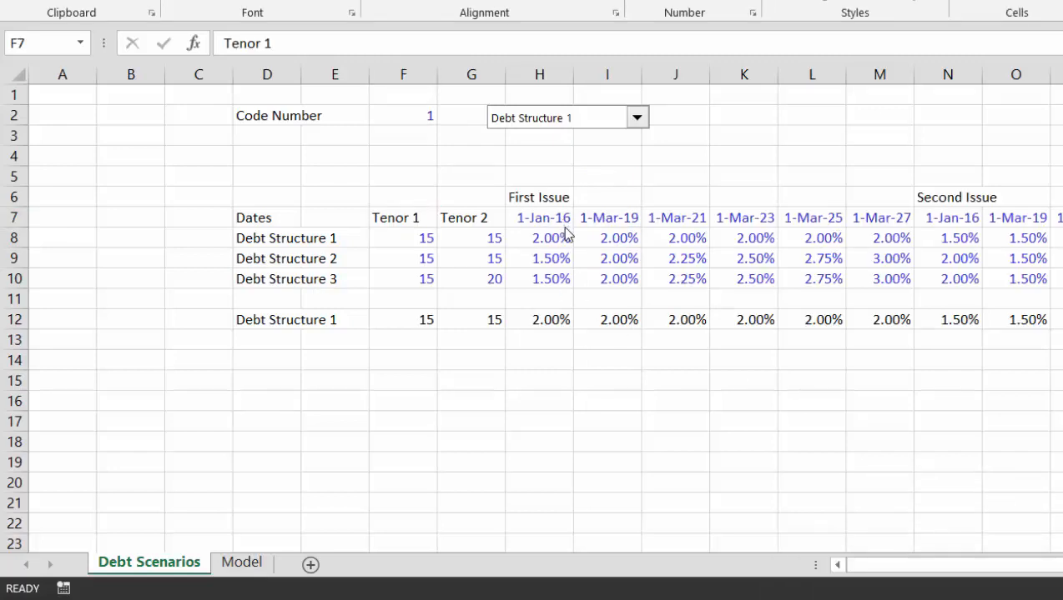
Examine the first issue's initial date and margin and the Debt Structure 1 tenor entries
key("Right")
key("Right")
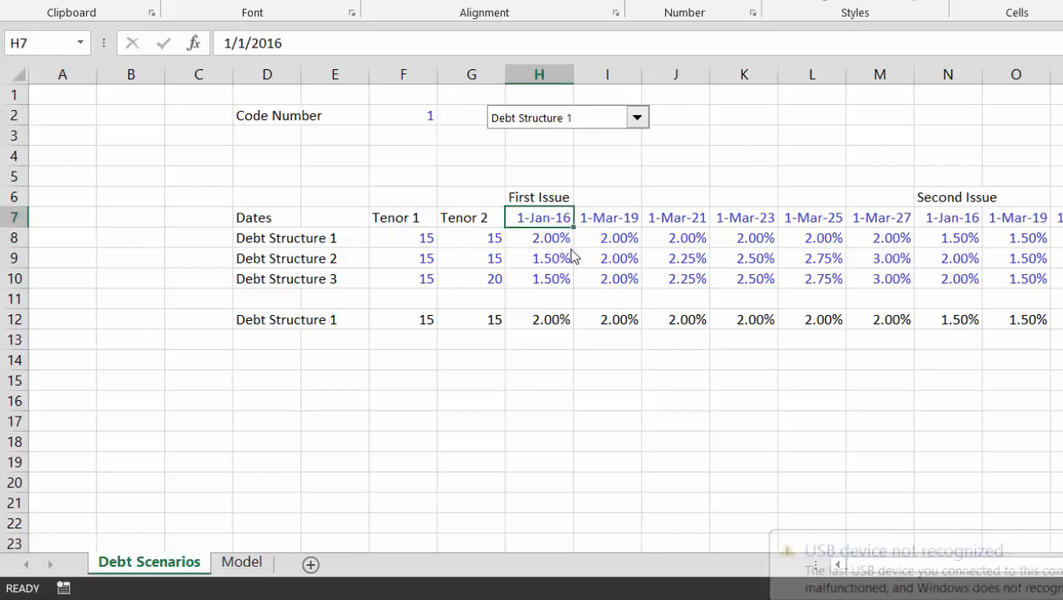
key("Down")
key("Down")
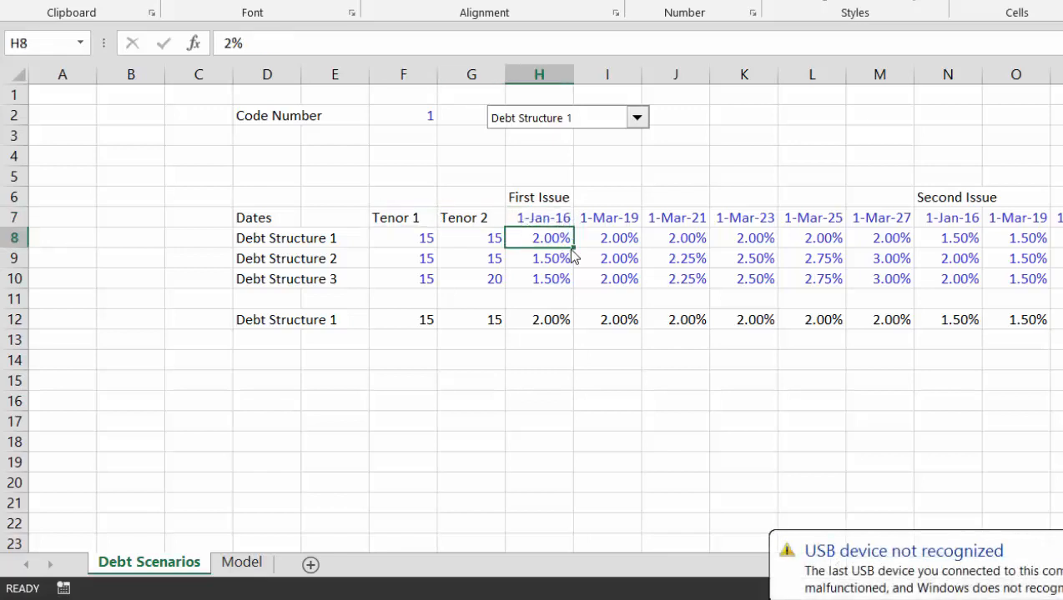
key("Left")
key("Left")
key("Up")
key("Up")
key("Up")
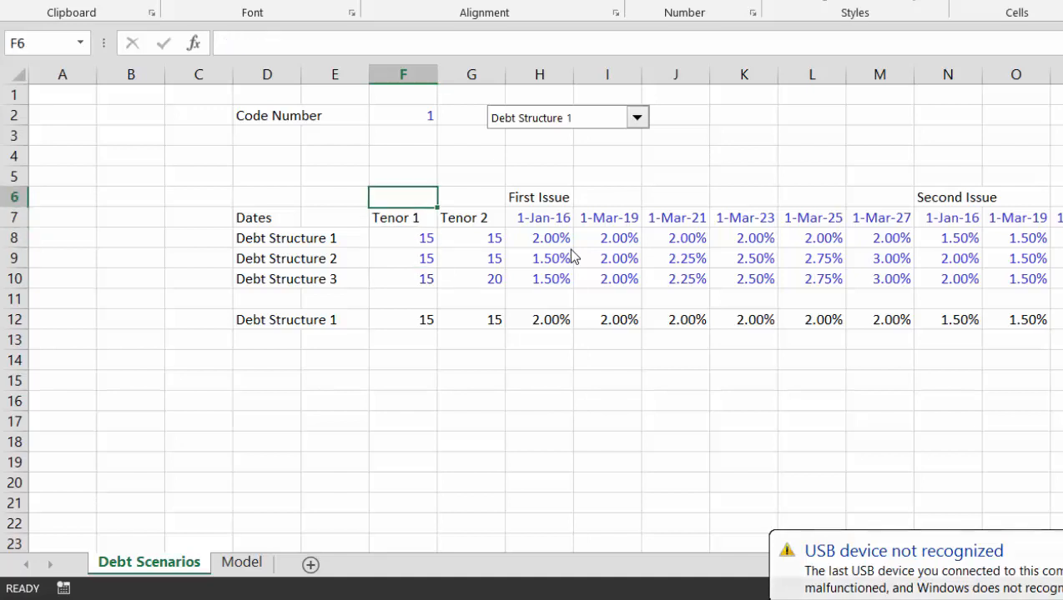
key("Down")
key("Down")
key("Right")
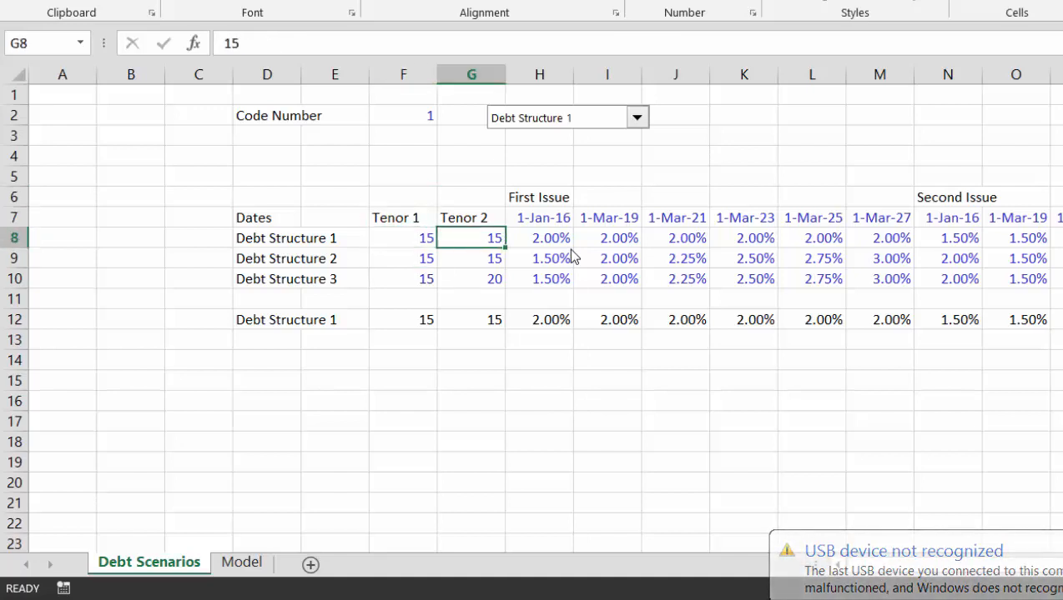
Test the drop-down by selecting Debt Structure 2 and Debt Structure 3, finishing on Debt Structure 1
left_click(638, 122)
key("Down")
key("Return")
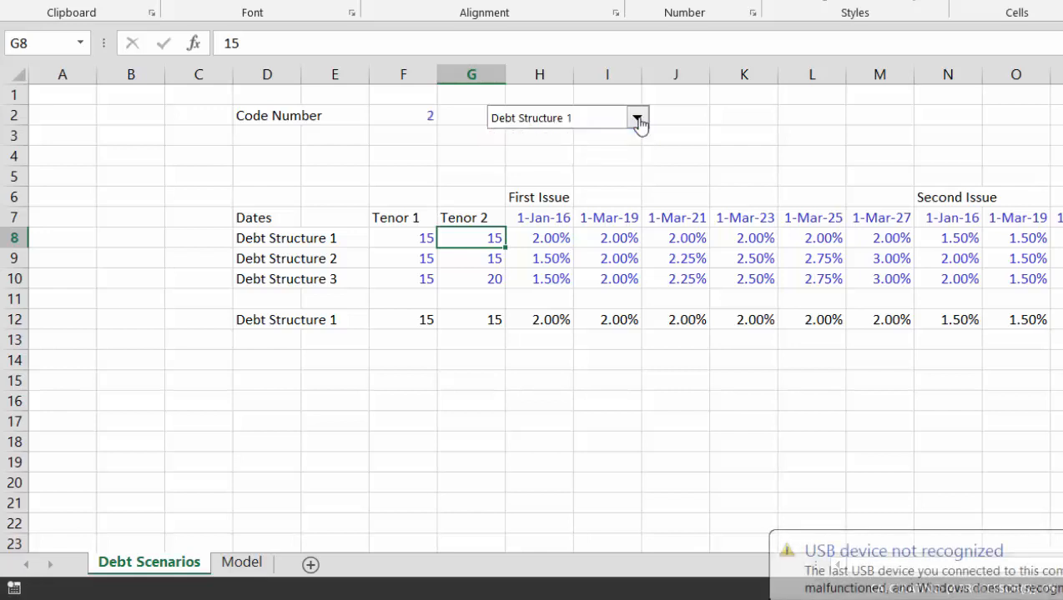
left_click(638, 121)
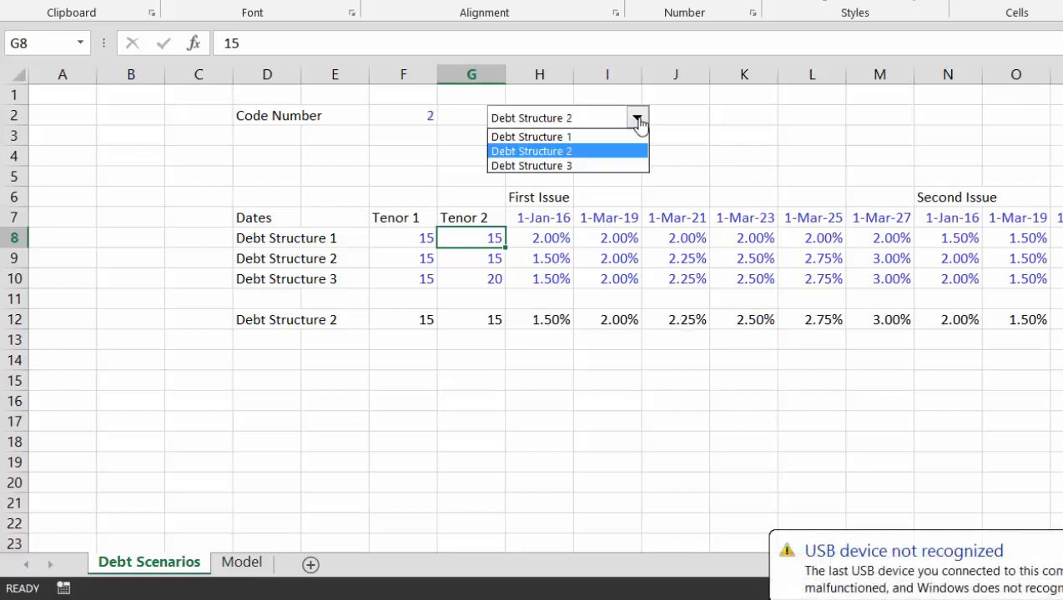
key("Down")
key("Return")
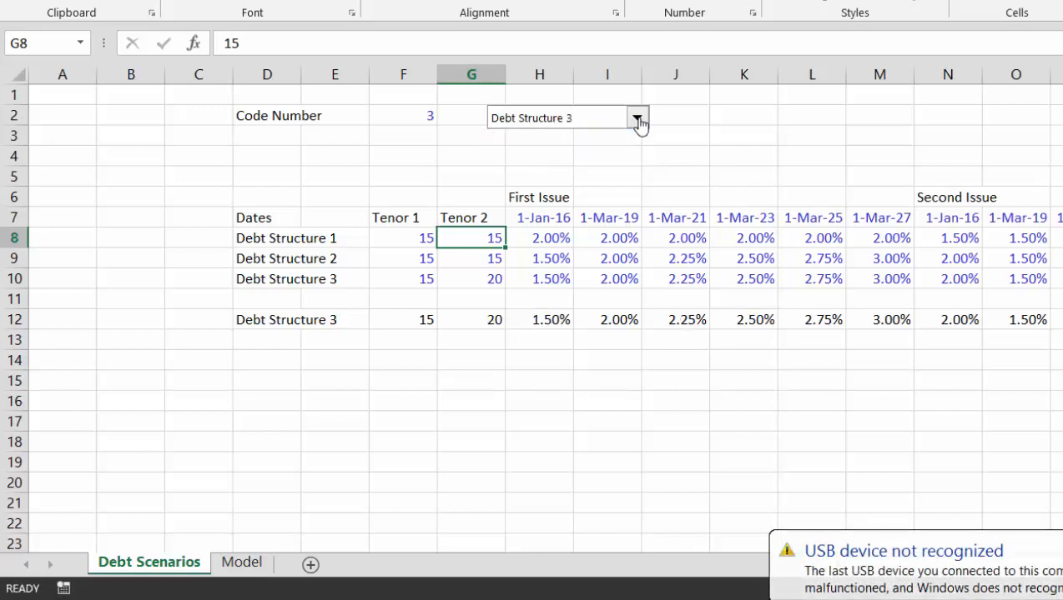
left_click(638, 122)
key("Up")
key("Up")
key("Return")
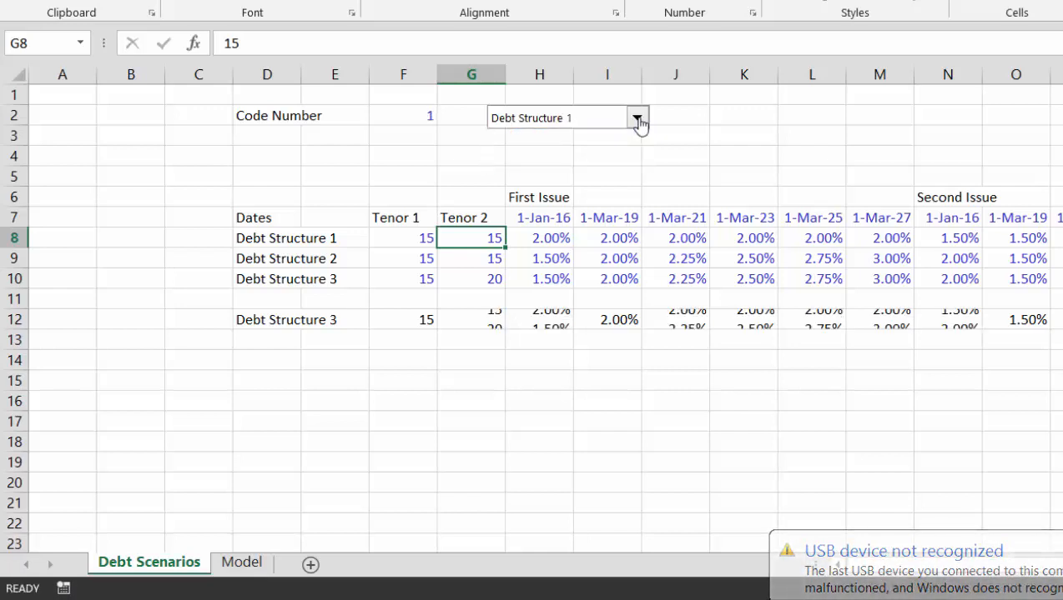
Examine the Debt Structure 1 margins across the First Issue and Second Issue columns in row 8
key("Up")
key("Down")
key("Right")
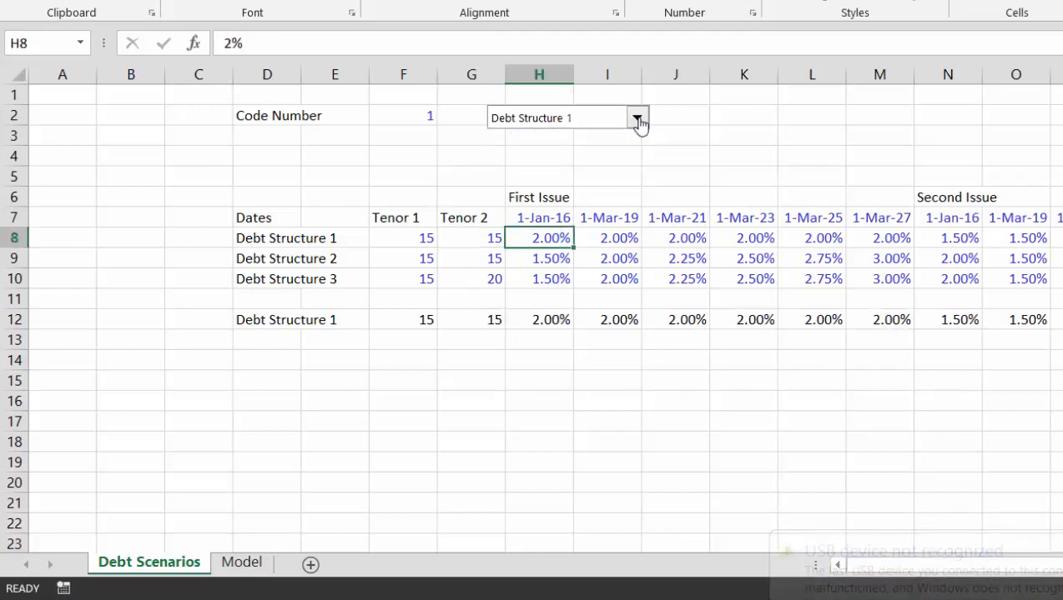
key("Right")
key("Right")
key("Right")
key("Right")
key("Right")
key("Right")
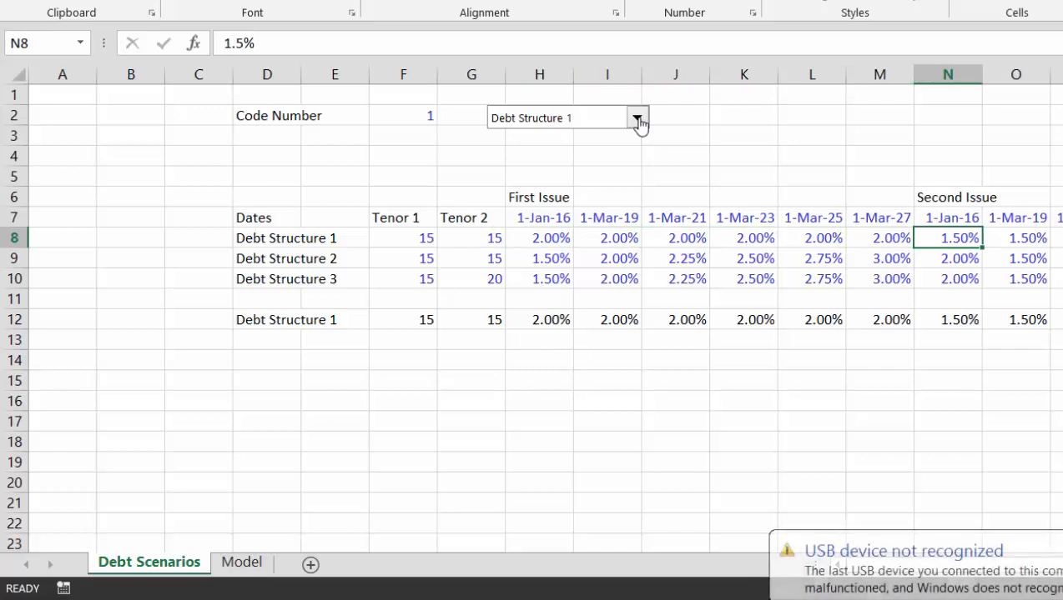
key("Right")
key("Right")
key("Left")
key("Left")
key("Left")
key("Left")
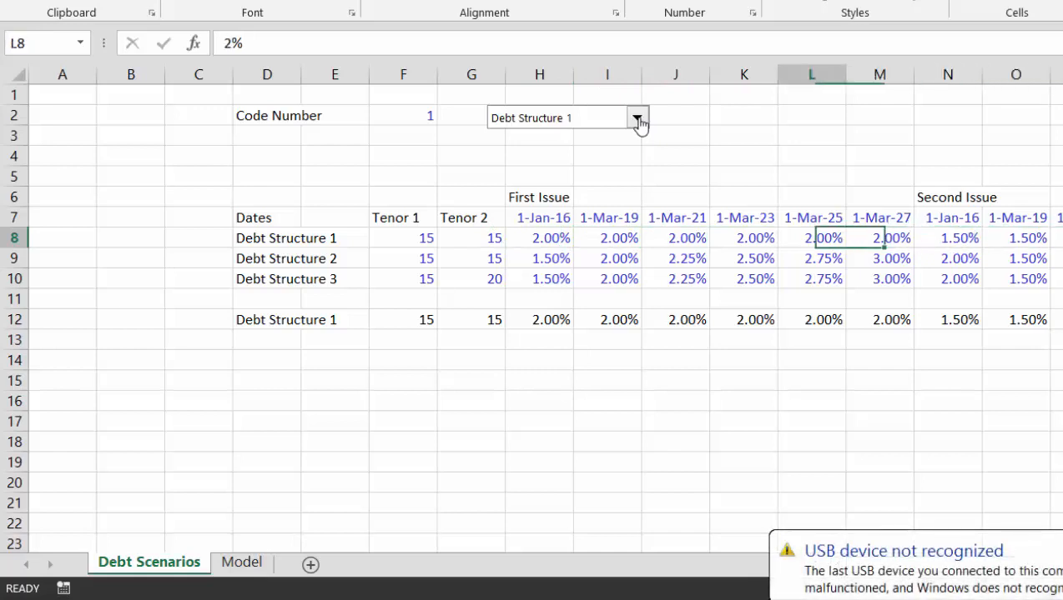
key("Left")
key("Left")
key("Left")
key("Left")
key("Left")
key("Left")
Compare the tenors and First Issue margins of Debt Structure 2 and Debt Structure 3 in rows 9 and 10
key("Down")
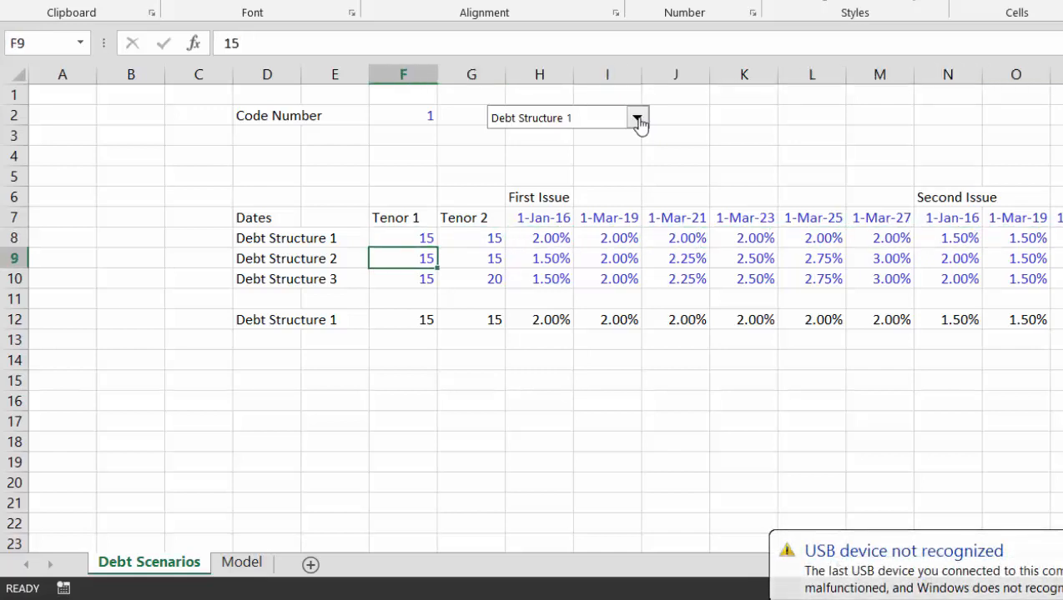
key("Right")
key("Right")
key("Left")
key("Left")
key("Right")
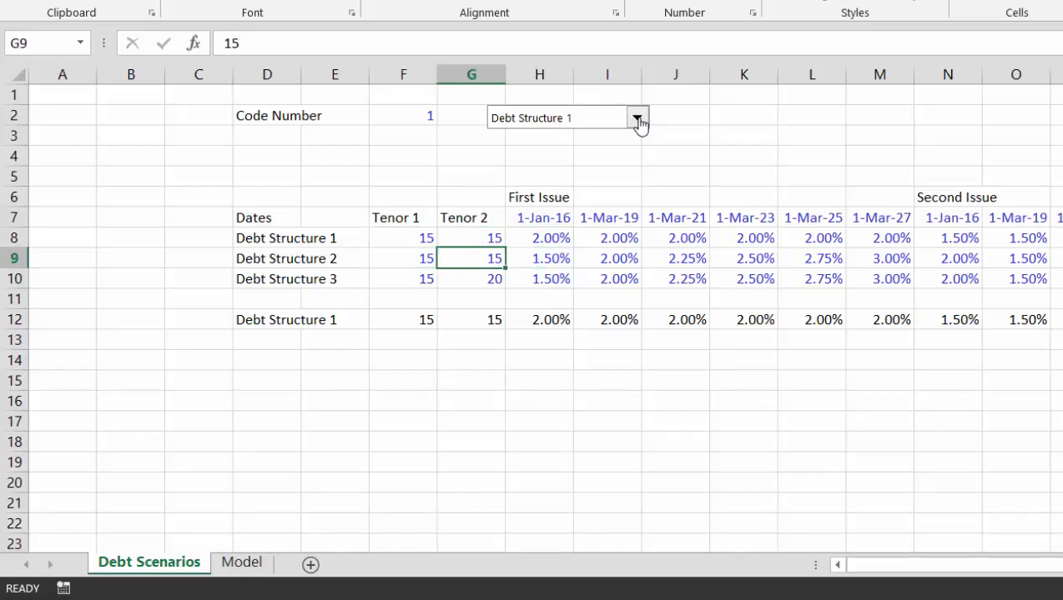
key("Left")
key("Left")
key("Right")
key("Right")
key("Right")
key("Right")
key("Right")
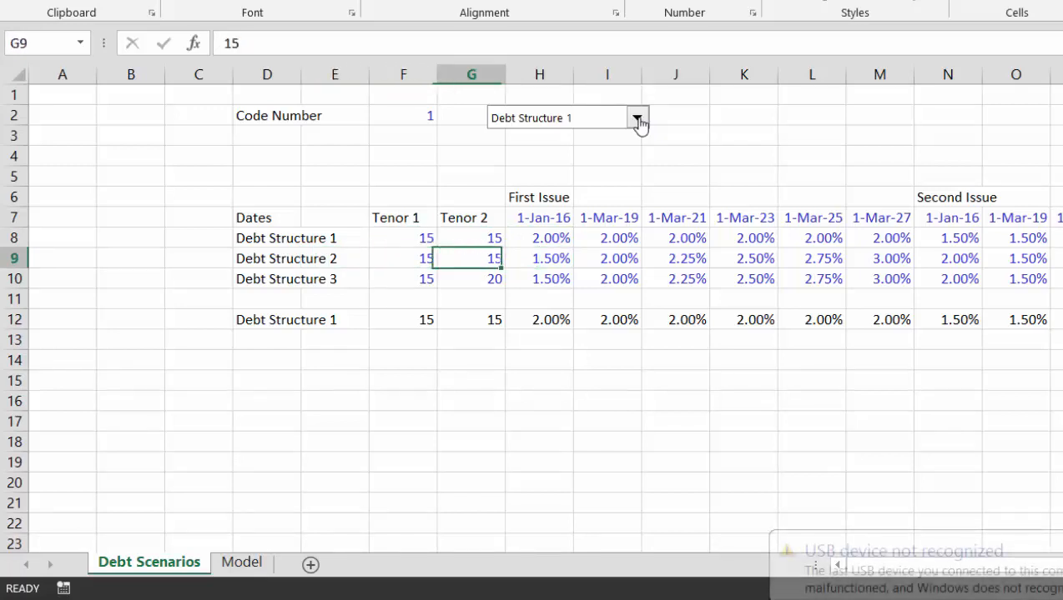
key("Right")
key("Right")
key("Right")
key("Right")
key("Right")
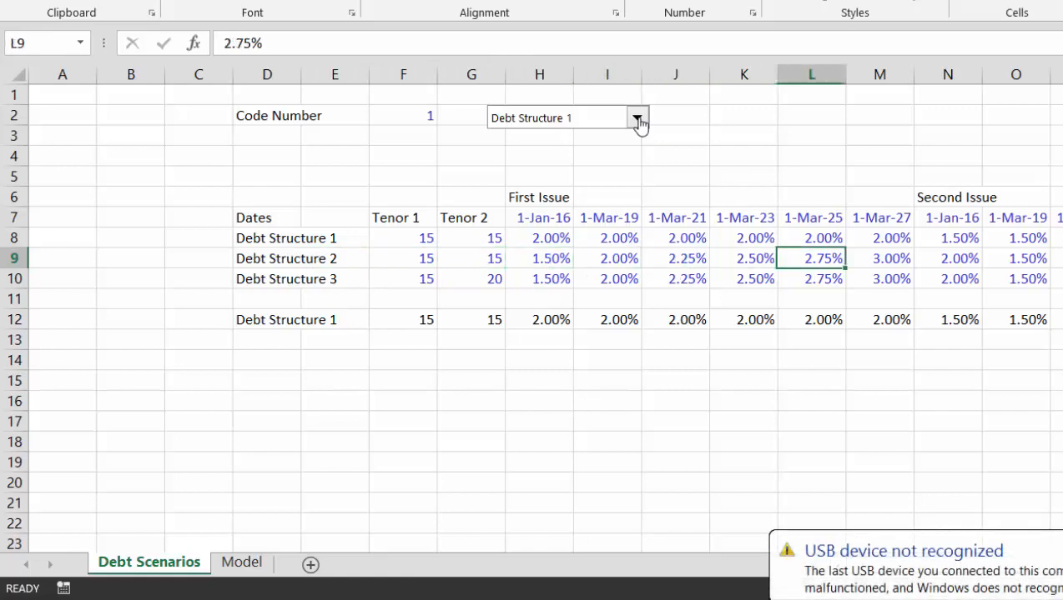
key("Left")
key("Left")
key("Down")
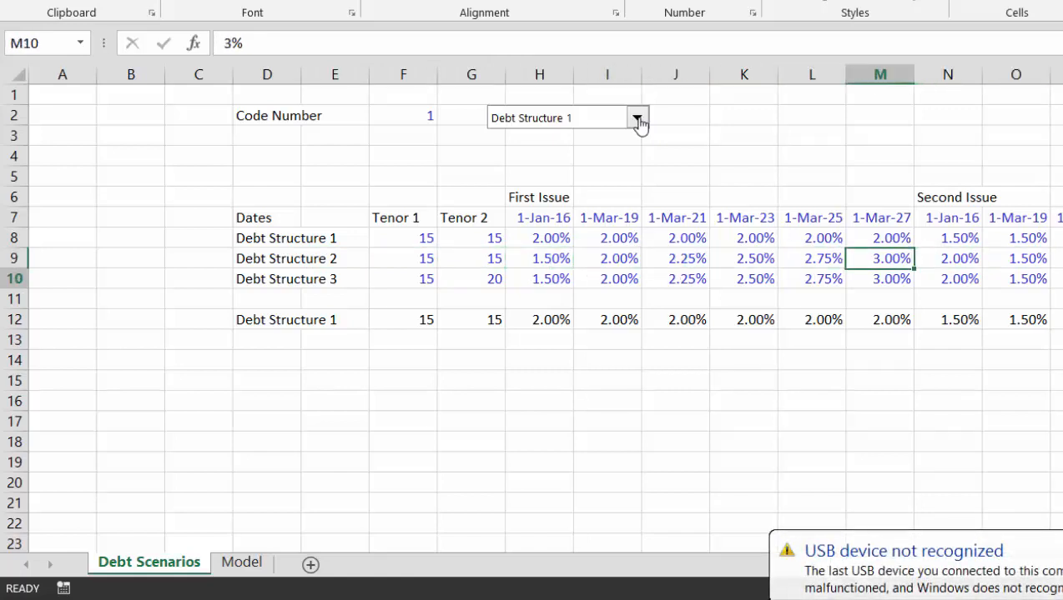
key("Left")
key("Left")
key("Left")
key("Left")
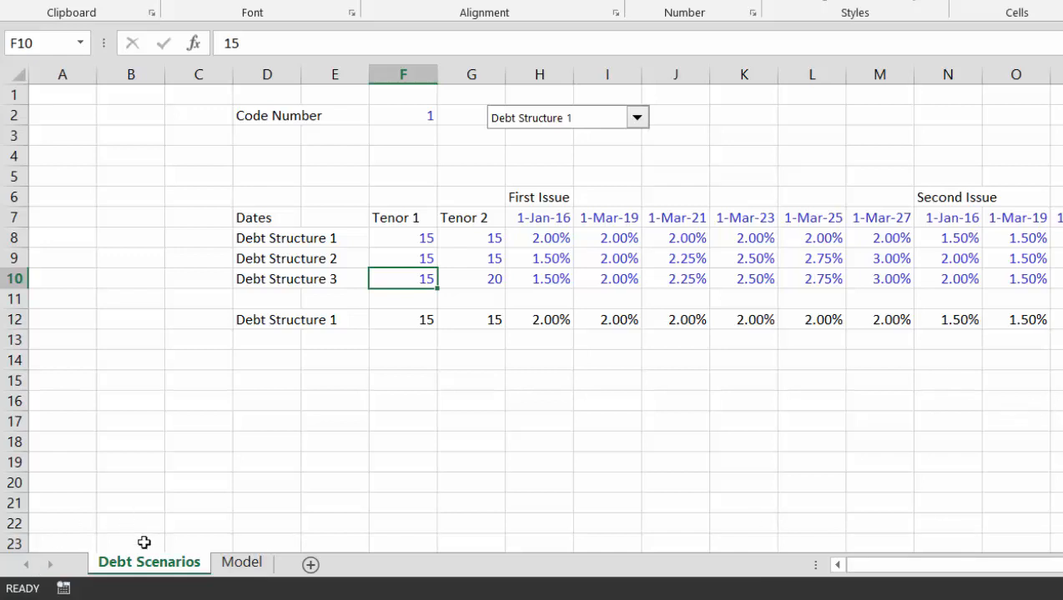
Colour the Debt Scenarios sheet tab standard red
right_click(156, 575)
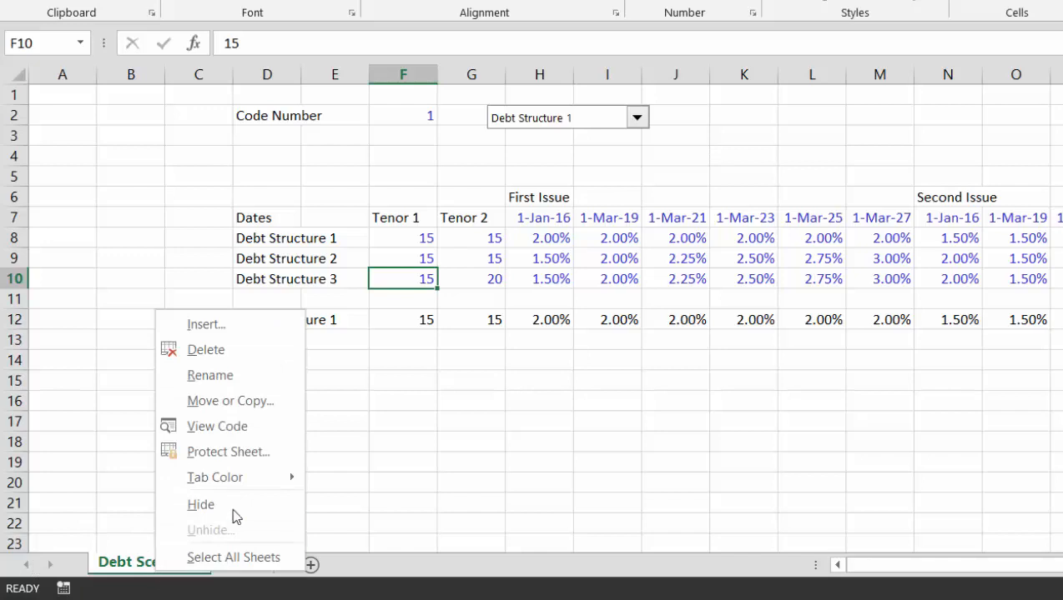
mouse_move(278, 482)
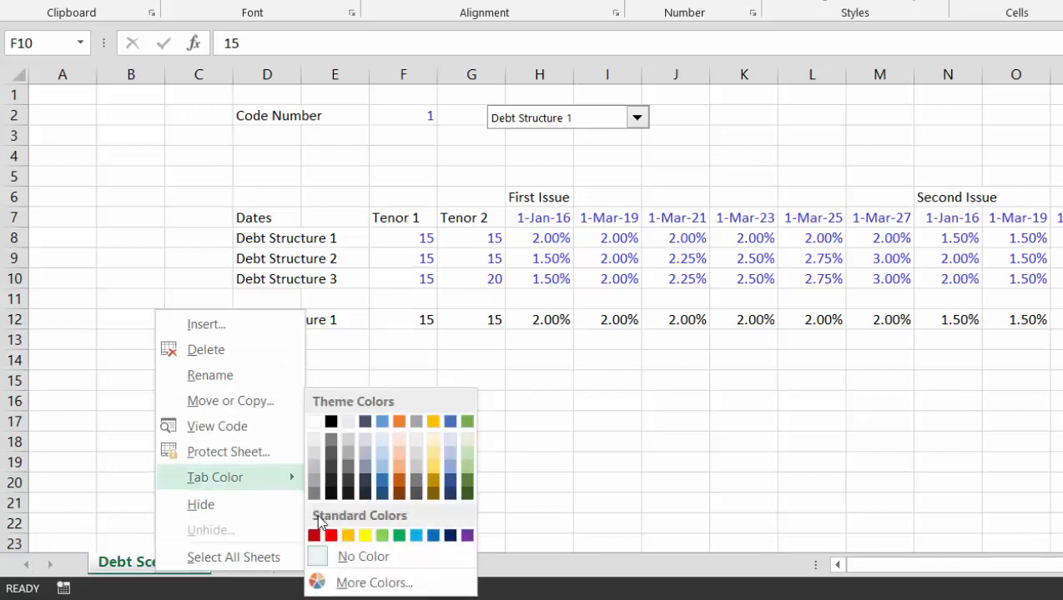
left_click(331, 536)
left_click(401, 491)
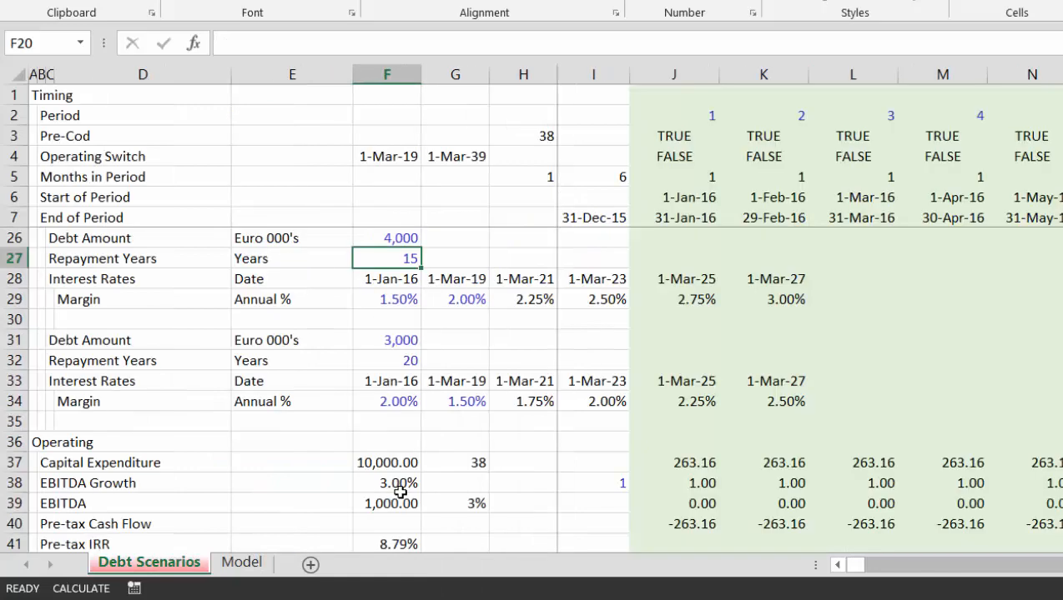
On the Model sheet, link the first debt's Repayment Years in F27 to the selected Tenor 1 in 'Debt Scenarios'!F12
key("ctrl+Page_Down")
key("Up")
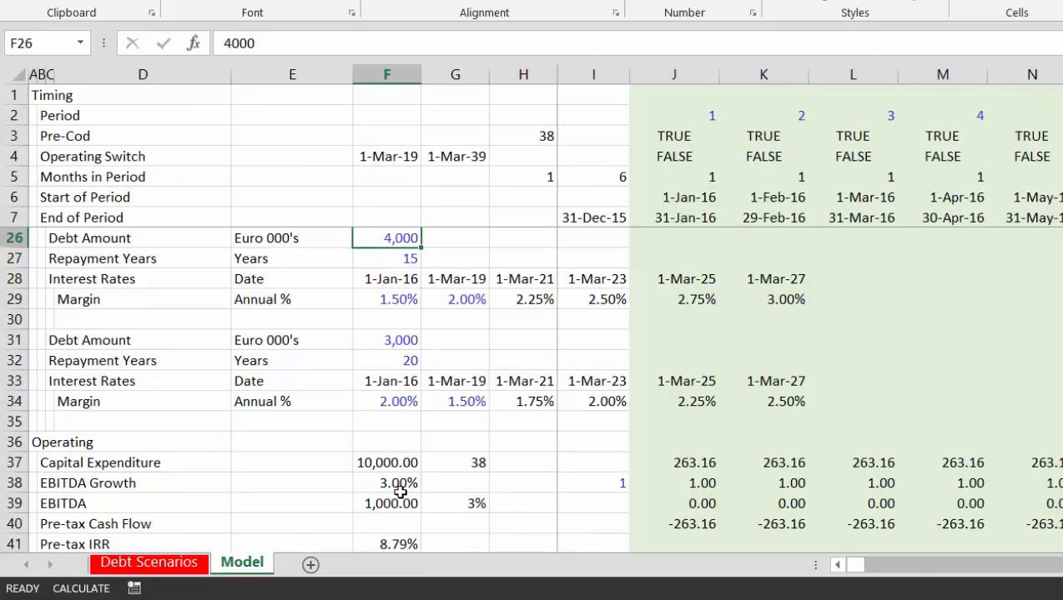
key("Down")
type("=")
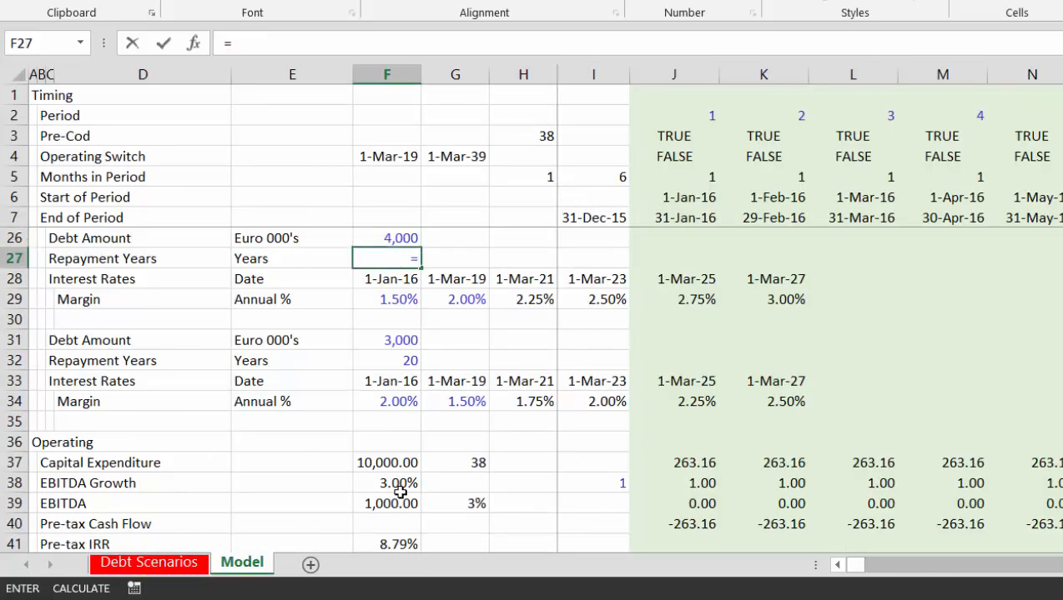
key("ctrl+Page_Up")
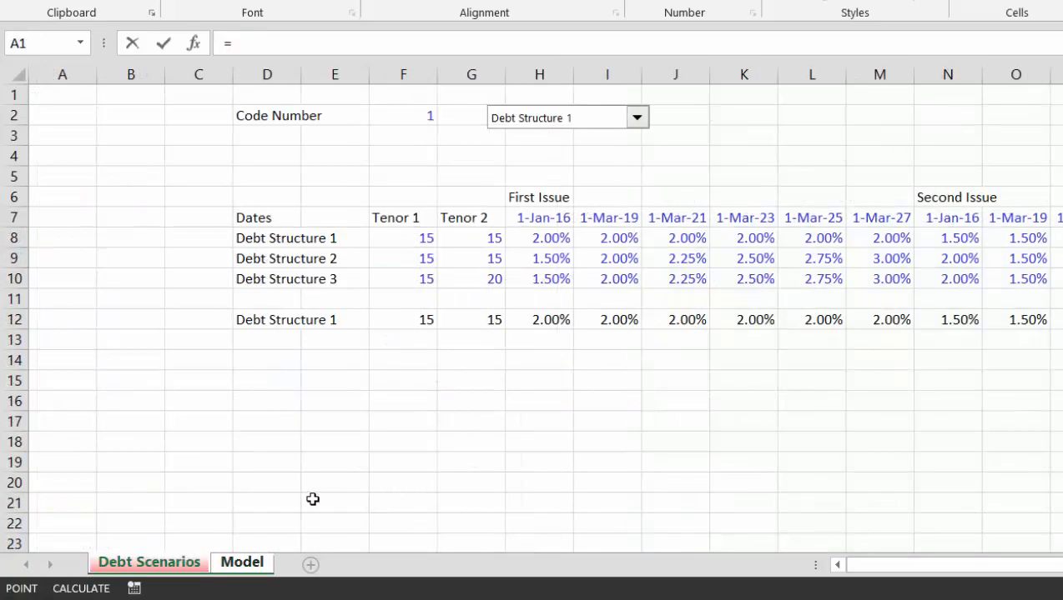
left_click(400, 320)
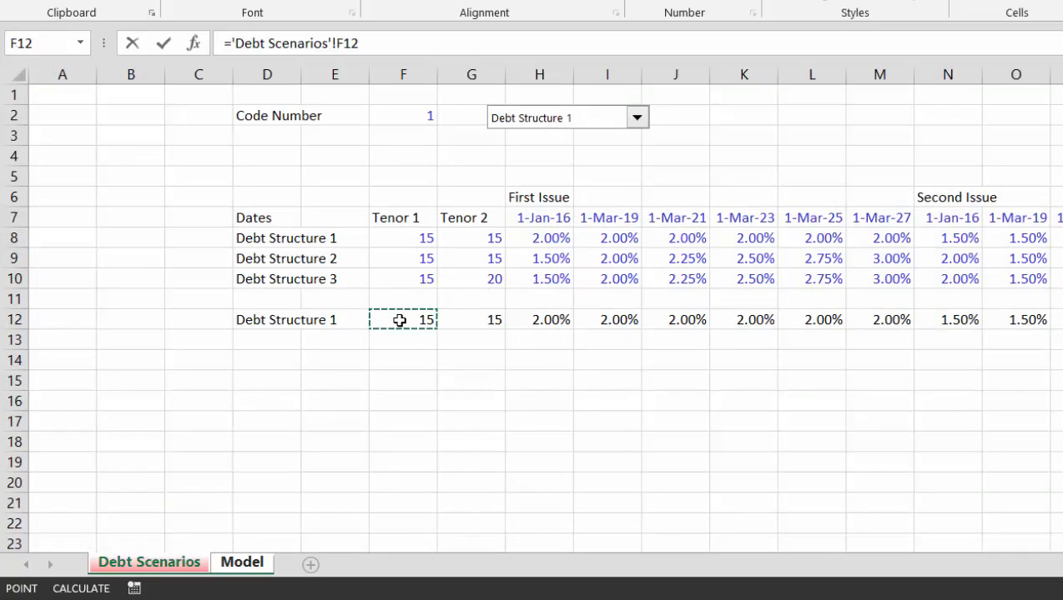
key("Return")
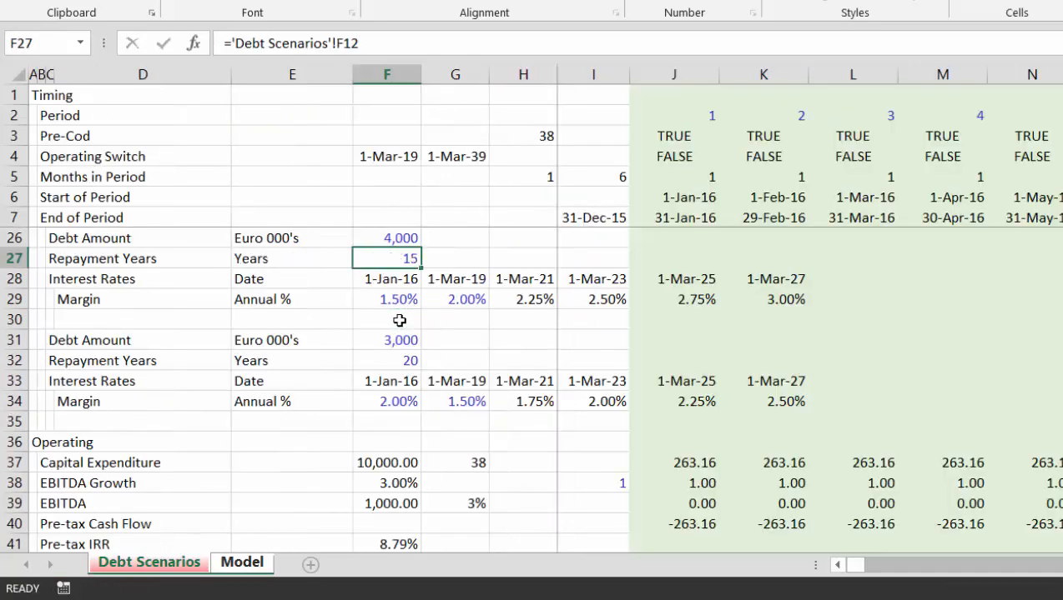
Link the first debt's 1-Jan-16 margin in F29 to the selected First Issue margin in 'Debt Scenarios'!H12
key("Down")
key("Down")
key("F2")
type("=")
key("ctrl+Page_Up")
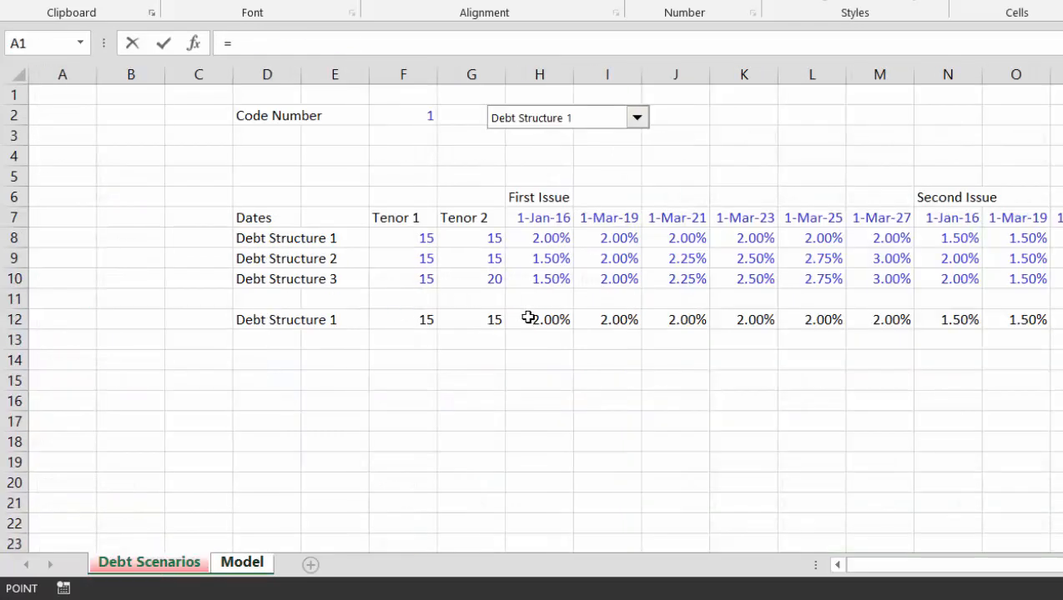
left_click(528, 317)
key("Return")
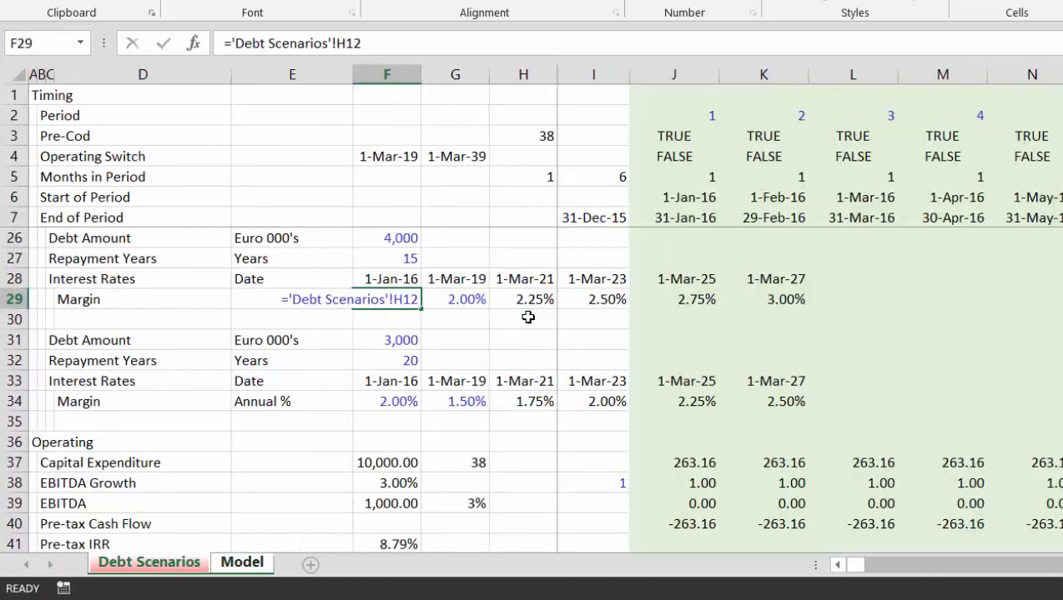
Copy the first debt's margin link from F29 across to the 1-Mar-27 column, K29
key("Up")
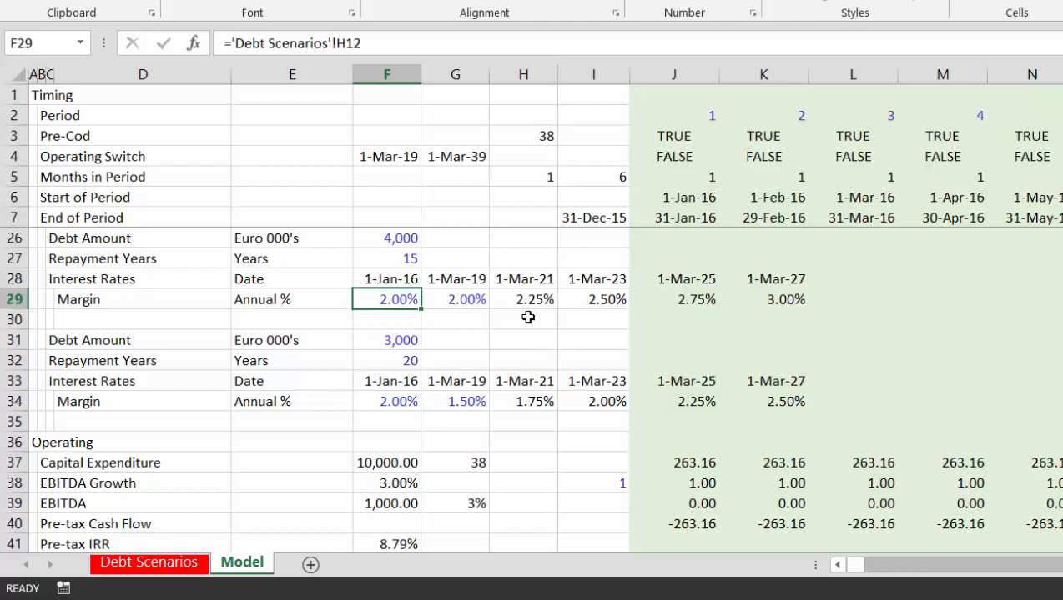
key("shift+Right")
key("shift+Right")
key("shift+Right")
key("shift+Right")
key("shift+Right")
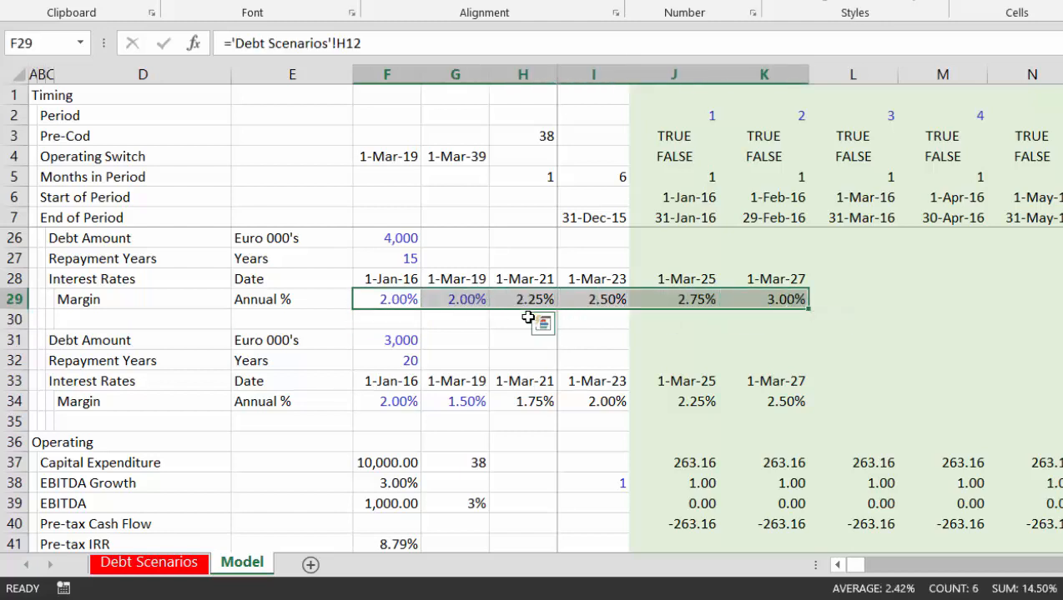
key("ctrl+r")
Link the second debt's Repayment Years in F32 to the selected Tenor 2 in 'Debt Scenarios'!G12
key("Down")
key("Down")
key("Down")
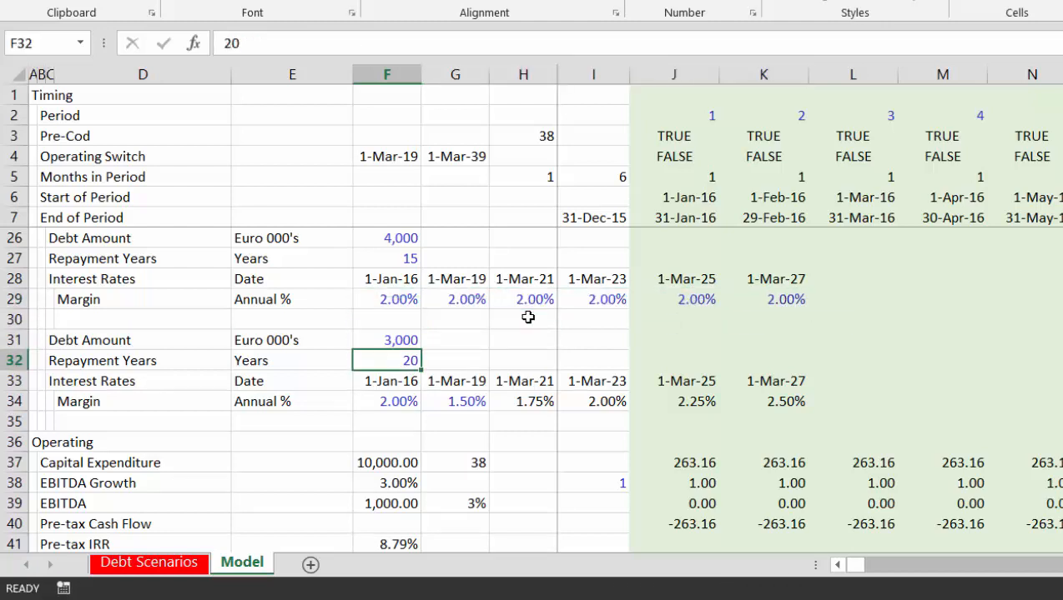
type("=")
key("ctrl+Page_Up")
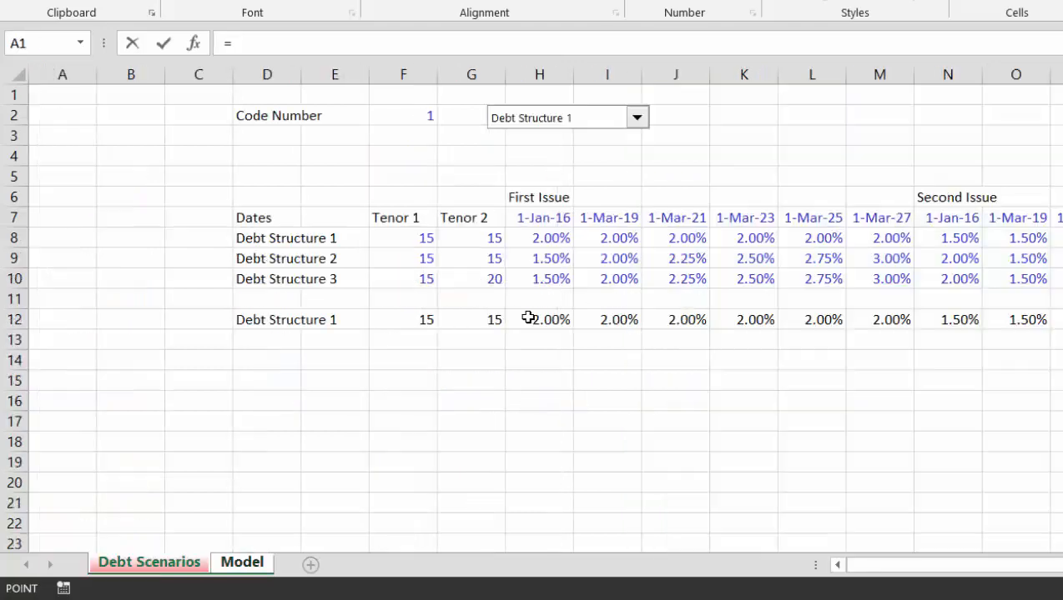
left_click(480, 313)
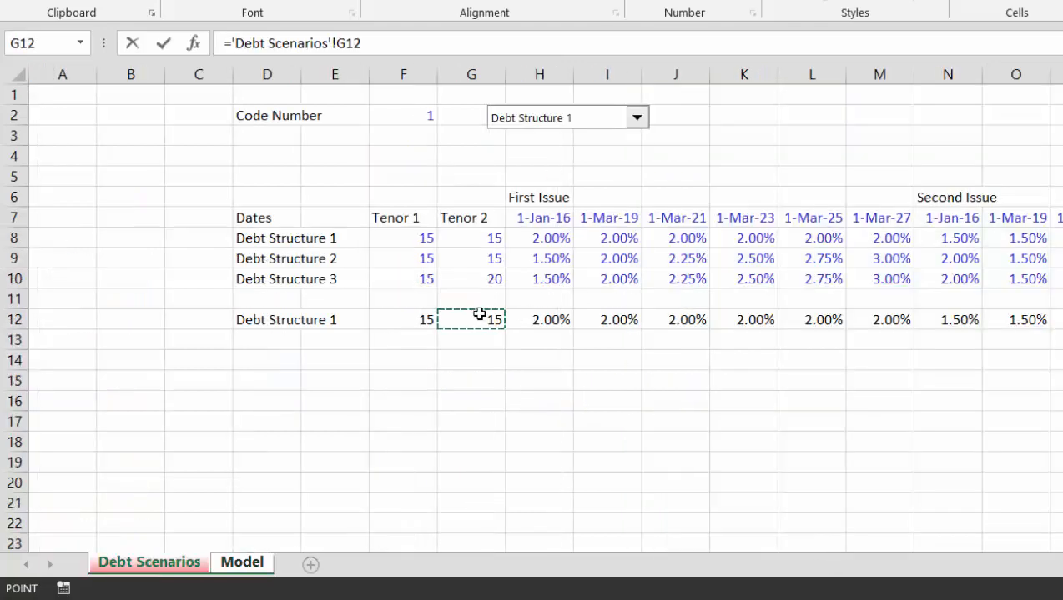
key("Return")
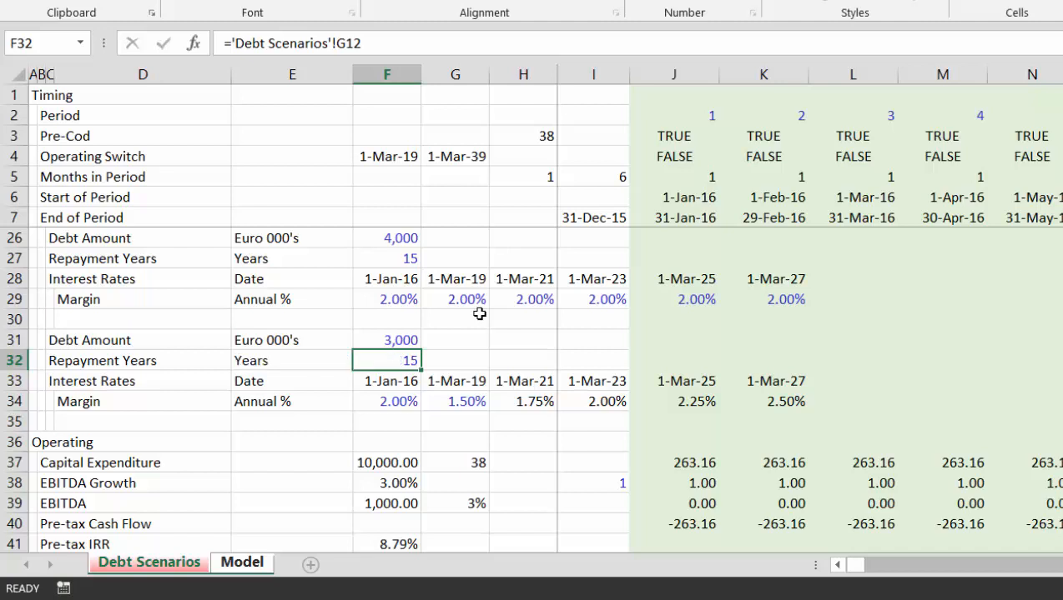
Link the second debt's 1-Jan-16 margin in F34 to the selected Second Issue margin in 'Debt Scenarios'!N12
key("Down")
type("=")
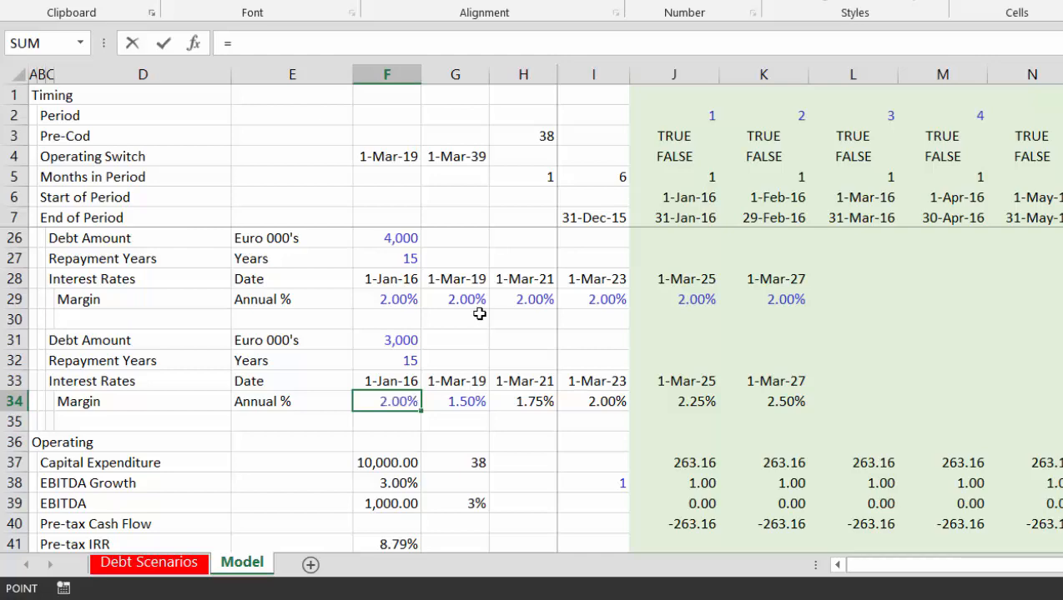
key("ctrl+Page_Up")
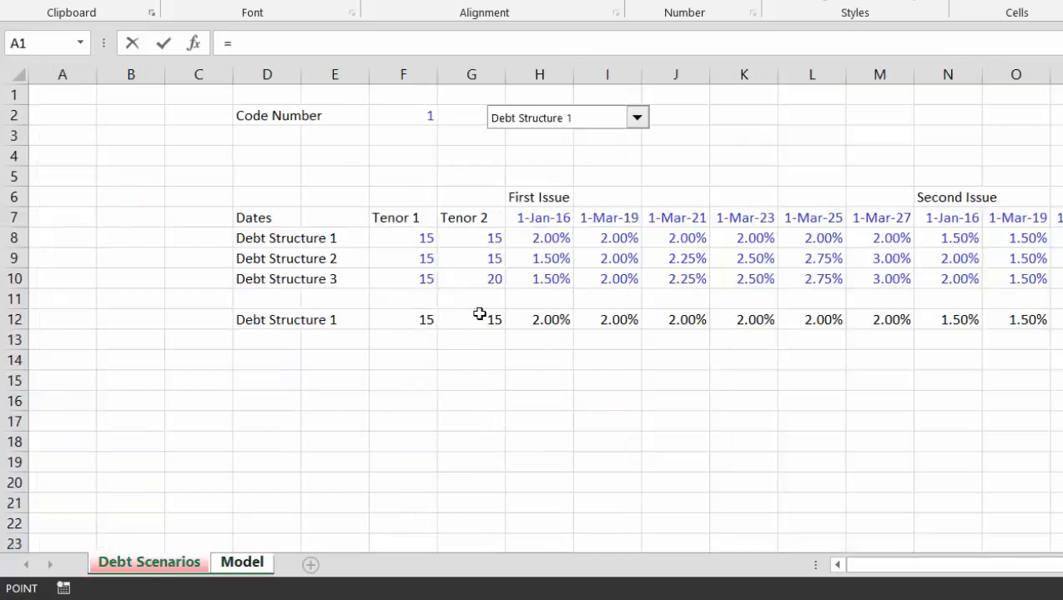
left_click(959, 319)
key("ctrl+Page_Down")
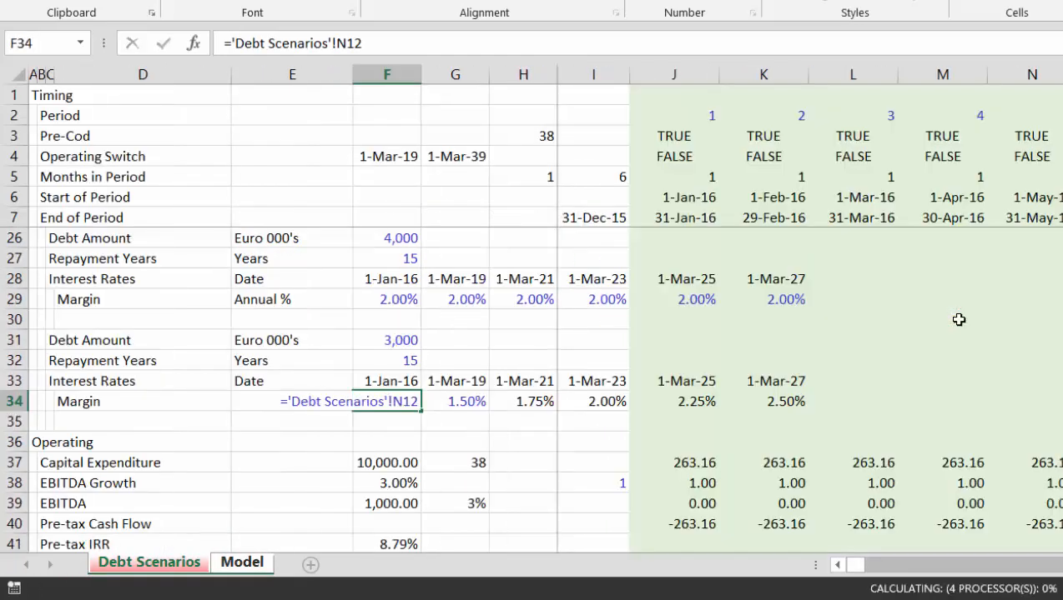
key("Return")
Copy the second debt's margin link from F34 across to K34 and recalculate the workbook
key("Down")
key("Up")
key("Up")
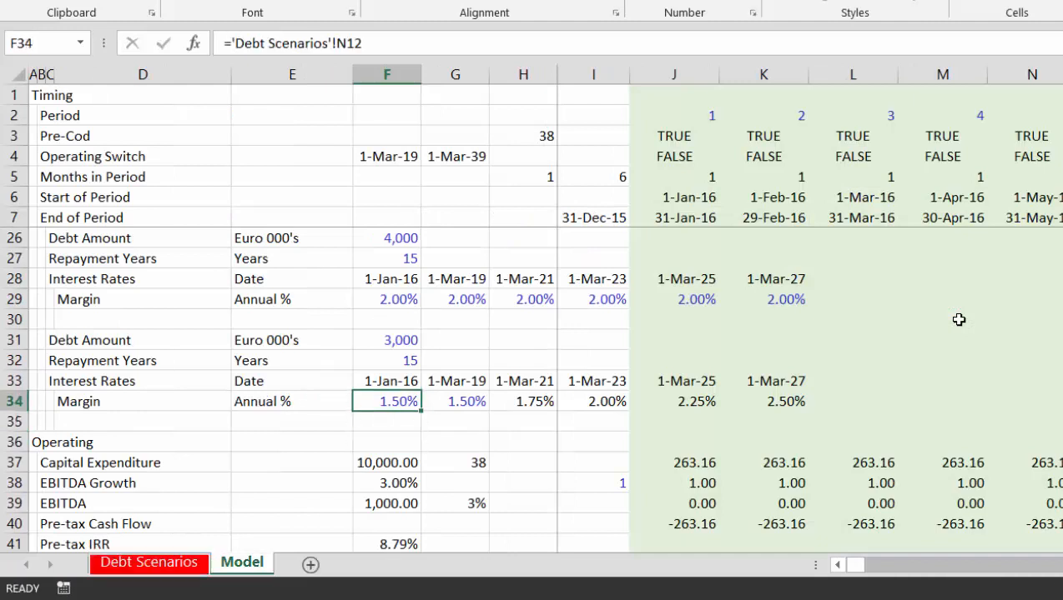
key("shift+Right")
key("shift+Right")
key("shift+Right")
key("shift+Right")
key("shift+Right")
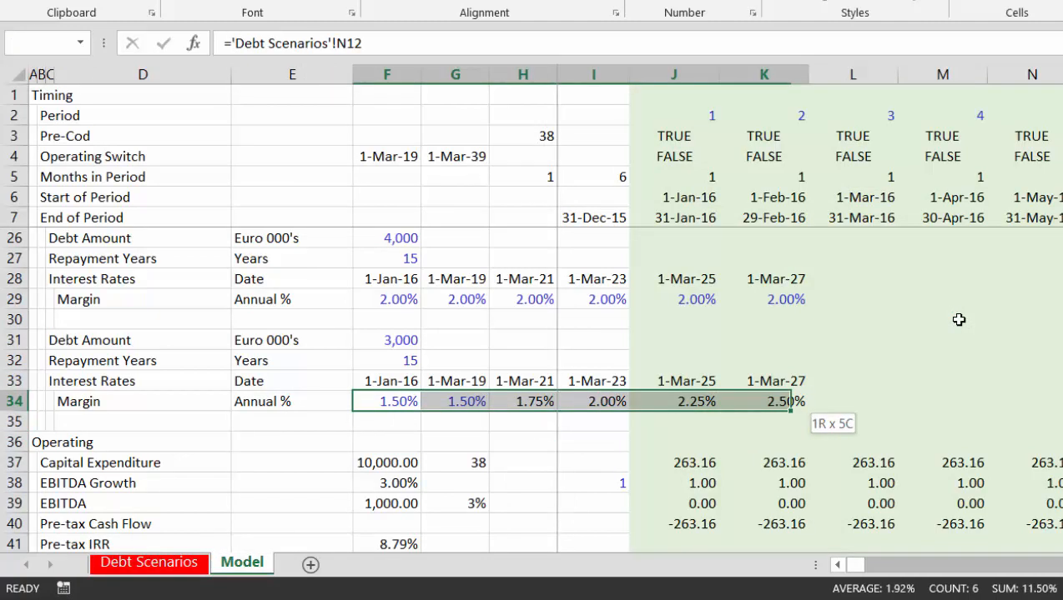
key("ctrl+r")
key("Left")
key("Left")
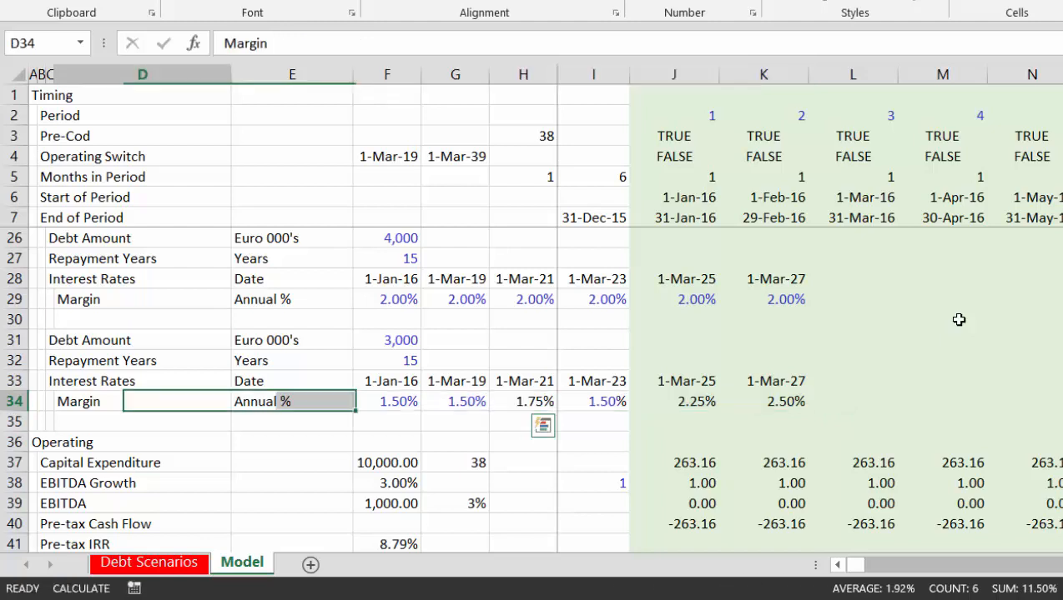
key("F9")
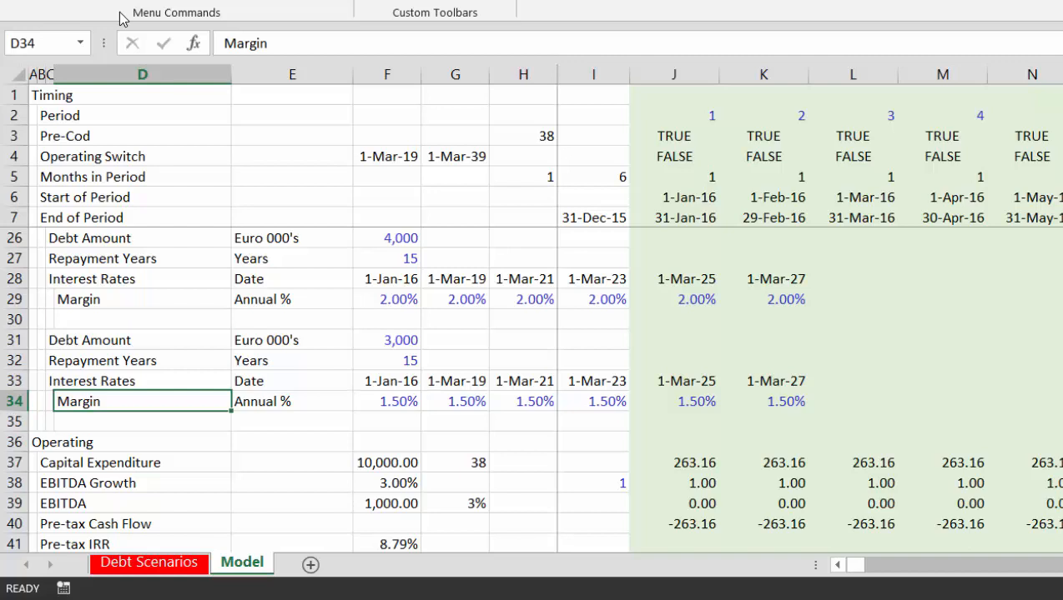
Insert a blank row 79 above CFADS in the cash flow waterfall section of the Model sheet
key("ctrl+Home")
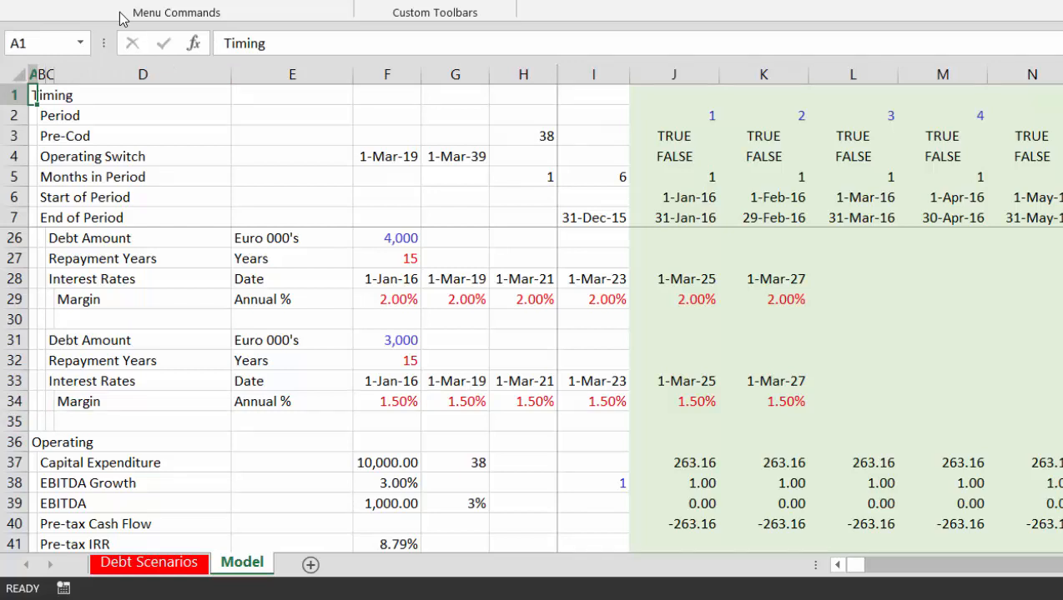
key("Down")
key("Down")
key("Down")
key("Down")
key("Down")
key("Down")
key("Down")
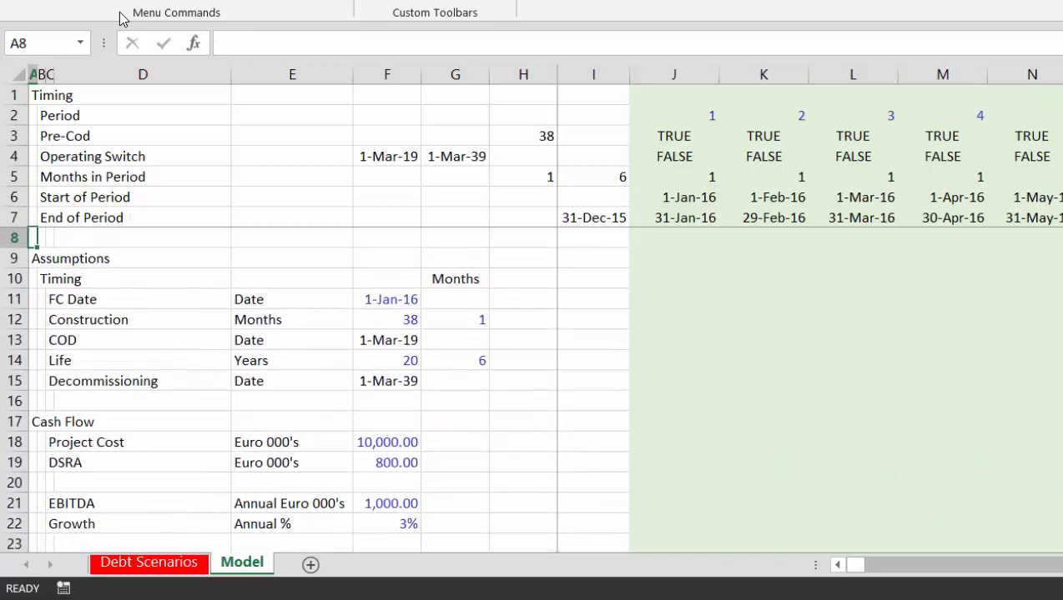
key("Down")
key("Down")
key("Down")
key("Down")
key("Down")
key("Down")
key("Down")
key("Down")
key("Down")
key("Down")
key("Down")
key("Down")
key("Down")
key("Down")
key("Down")
key("Down")
key("Down")
key("Down")
key("Down")
key("Down")
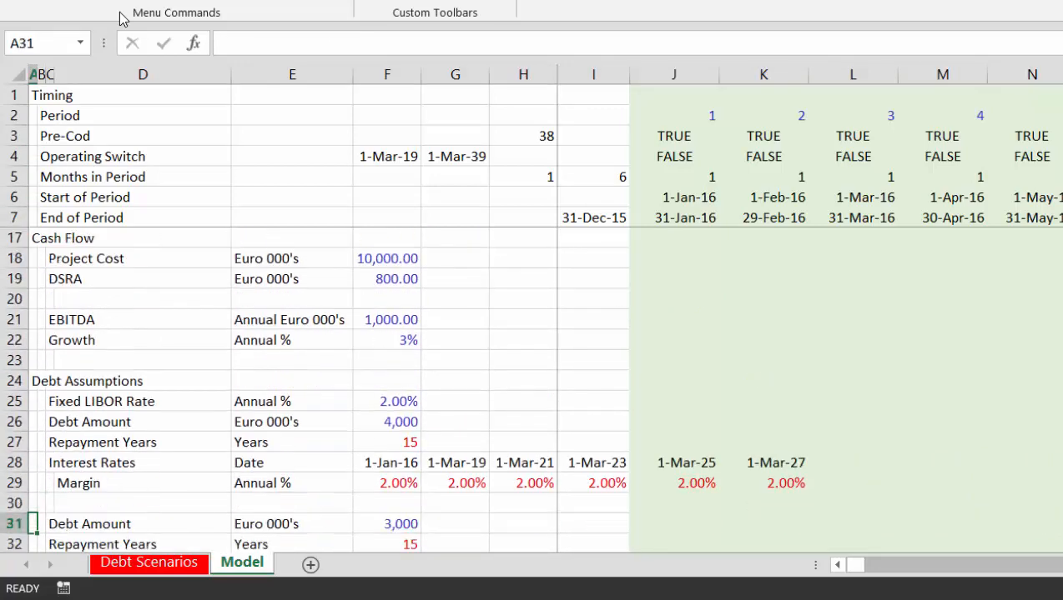
key("Down")
key("Down")
key("Down")
key("Down")
key("Down")
key("Down")
key("Down")
key("Down")
key("Down")
key("Down")
key("Down")
key("Down")
key("Down")
key("Down")
key("Down")
key("Down")
key("Down")
key("Down")
key("Down")
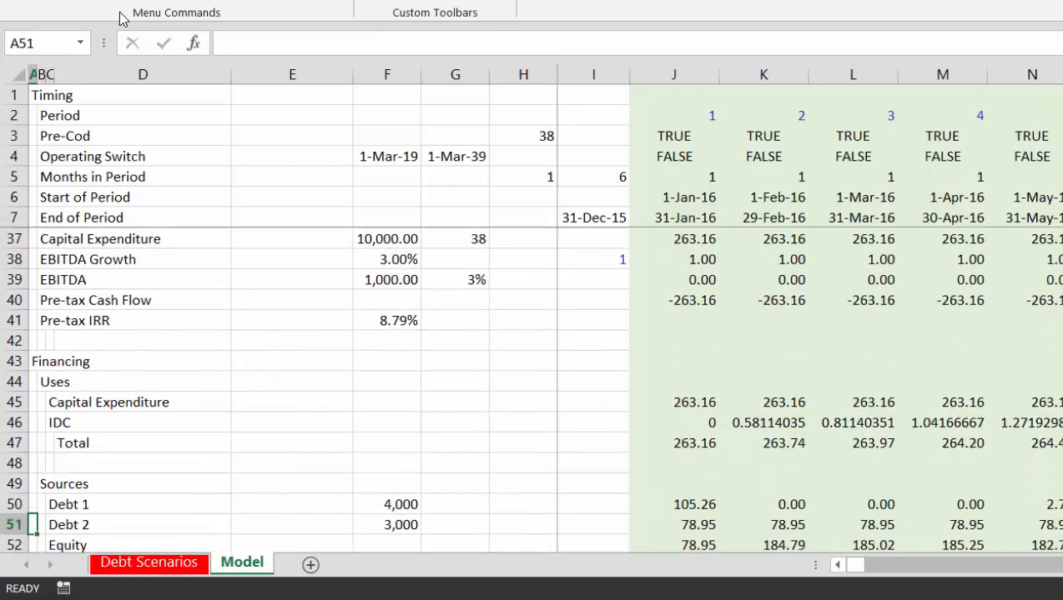
key("Down")
key("Down")
key("Down")
key("Down")
key("Down")
key("Down")
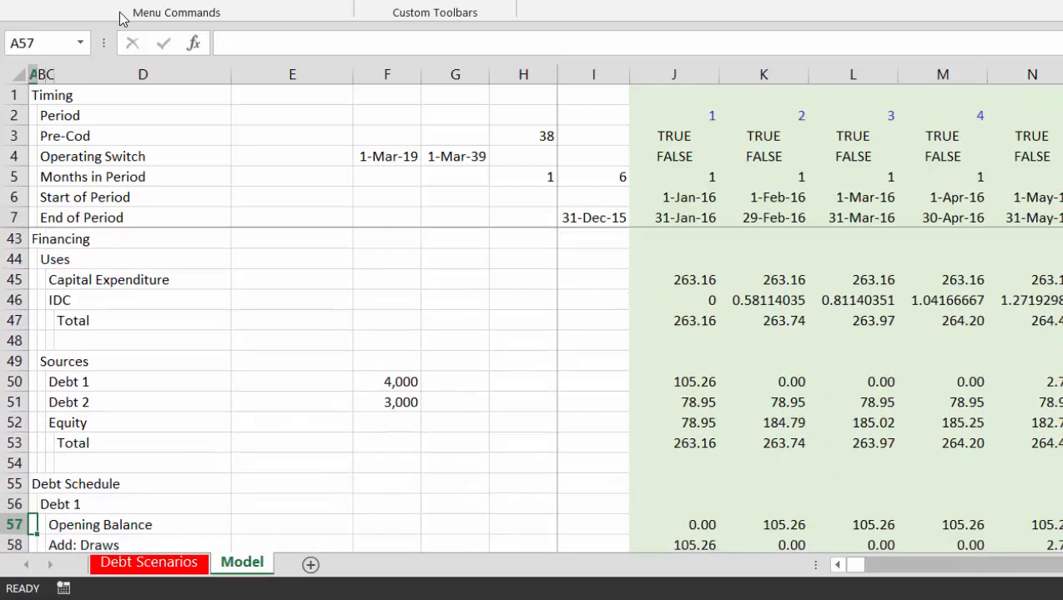
key("Down")
key("Down")
key("Down")
key("Down")
key("Down")
key("Down")
key("Down")
key("Down")
key("Down")
key("Down")
key("Down")
key("Down")
key("Down")
key("Down")
key("Down")
key("Down")
key("Down")
key("Down")
key("Down")
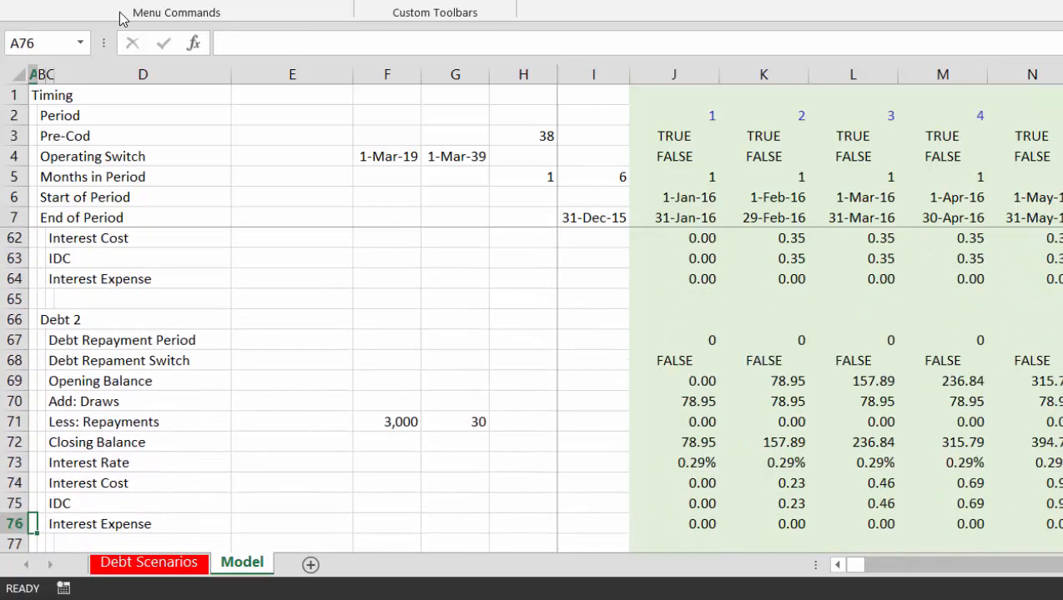
key("Down")
key("Down")
key("Down")
key("Down")
key("Up")
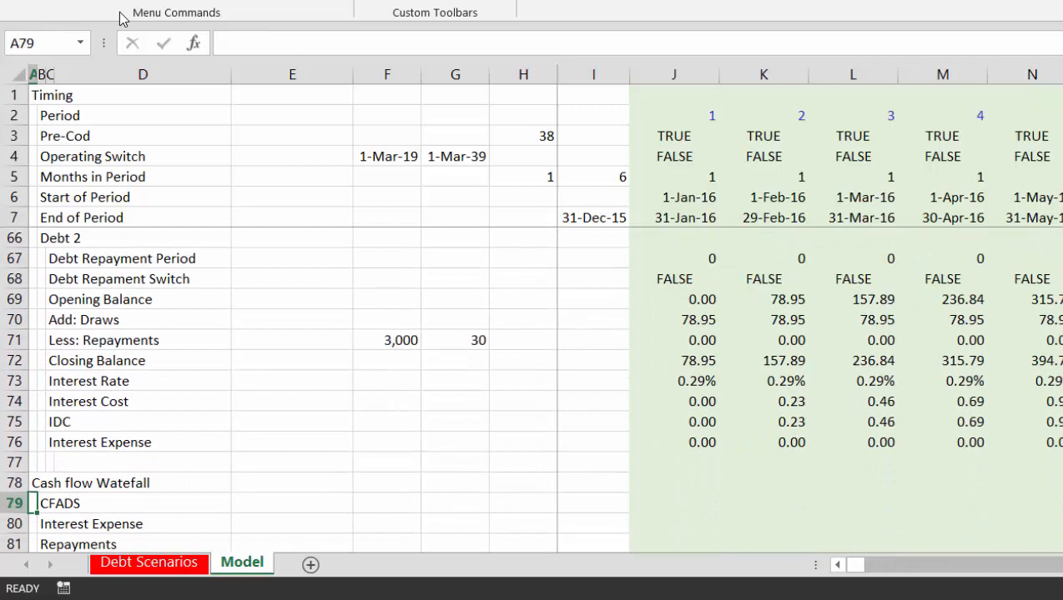
key("Right")
key("shift+space")
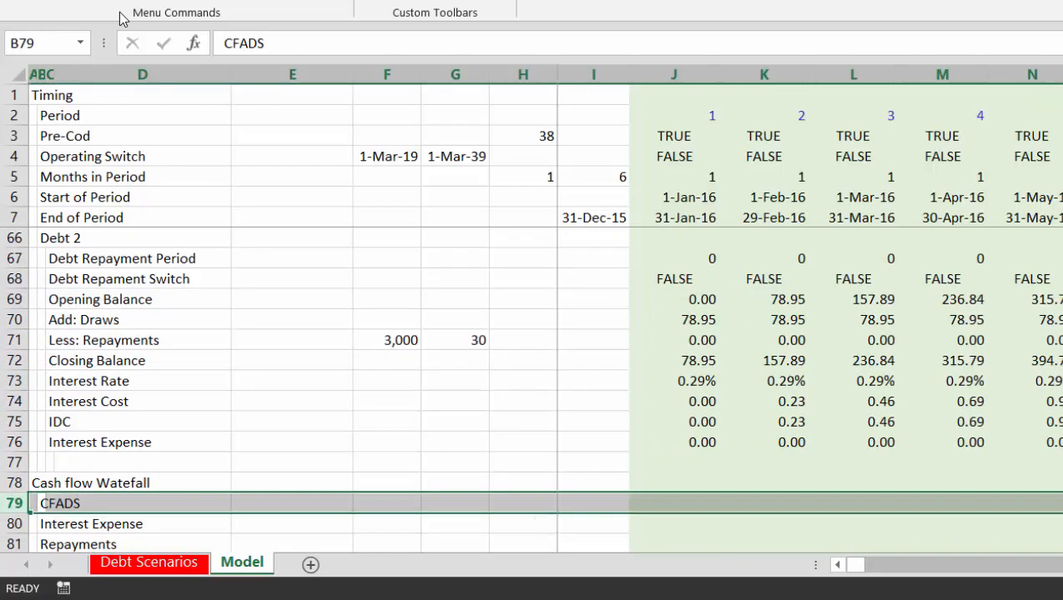
key("ctrl+shift+plus")
In J79 of the cash flow waterfall, enter =IF(J4,J6,NA()) to return the period start date only while the operating switch is on
key("Down")
key("Down")
key("Down")
key("Down")
key("Down")
key("Down")
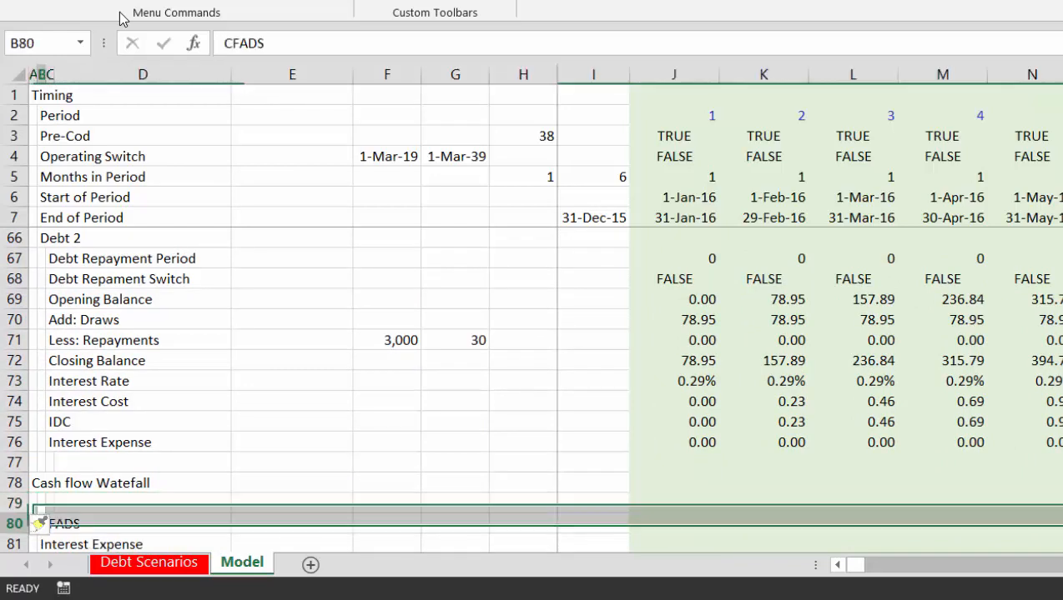
key("Up")
key("Up")
key("Up")
key("Up")
key("Up")
key("Up")
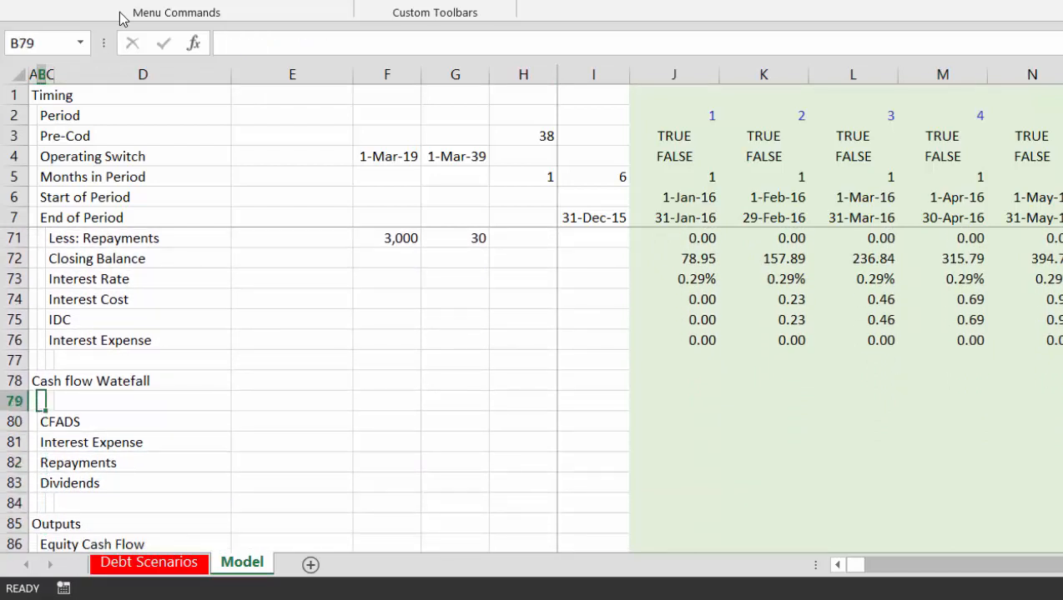
key("Right")
key("Right")
key("Right")
key("Right")
key("Right")
key("Right")
key("Right")
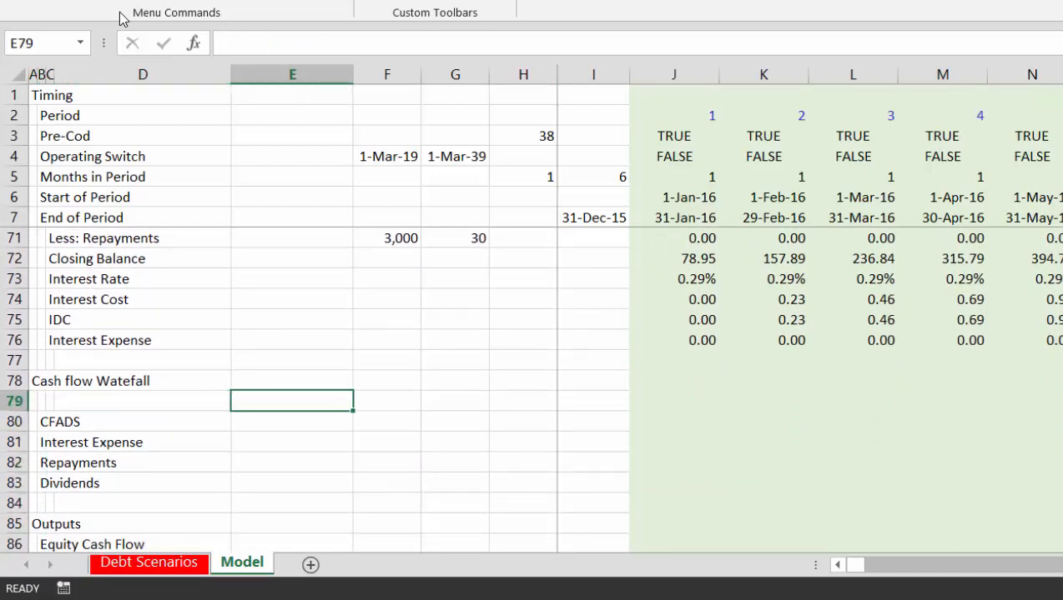
key("Right")
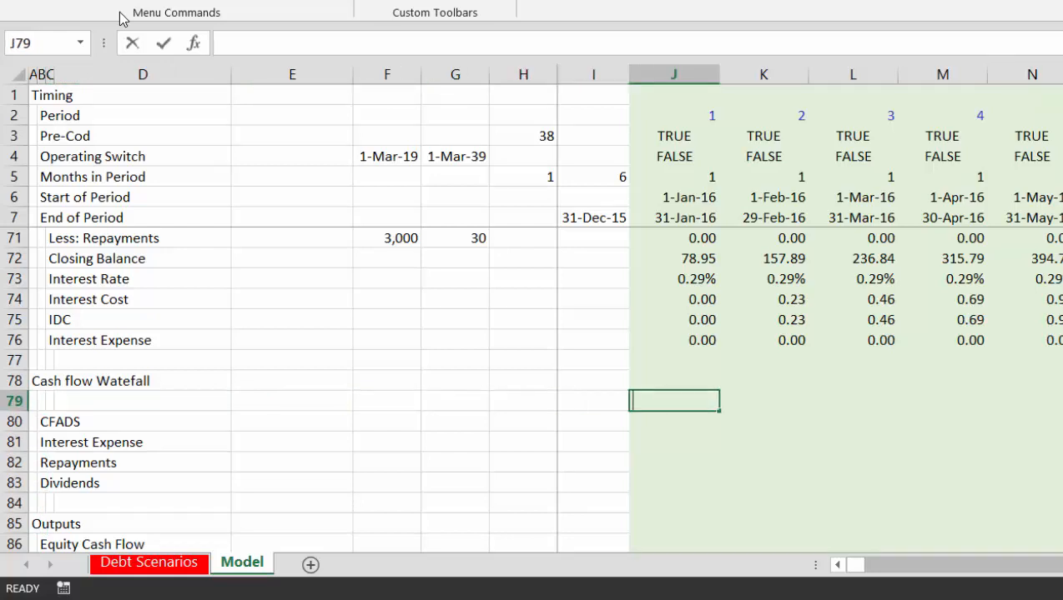
type("=if(")
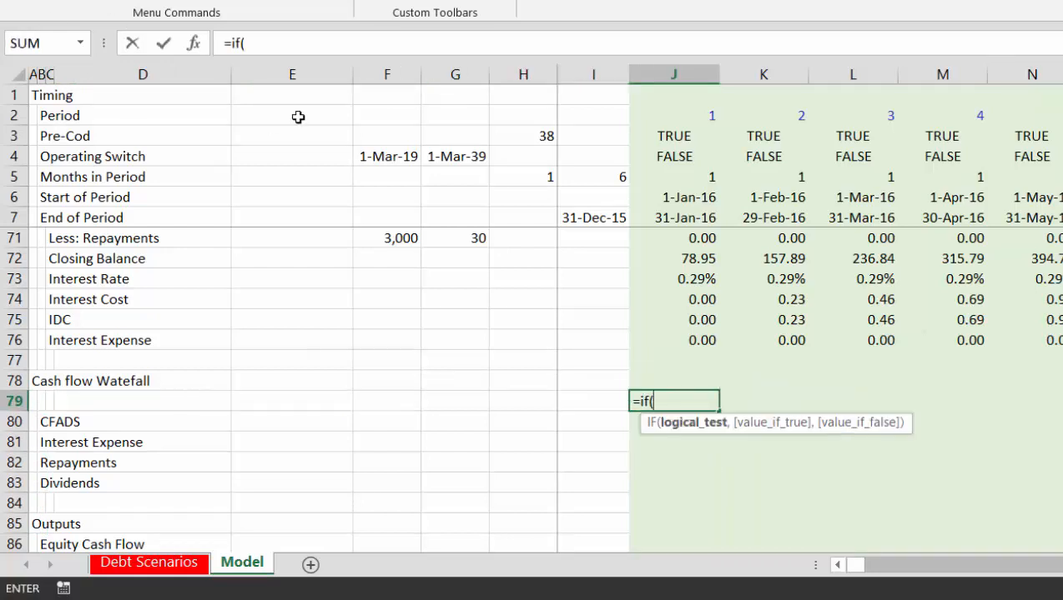
left_click(655, 137)
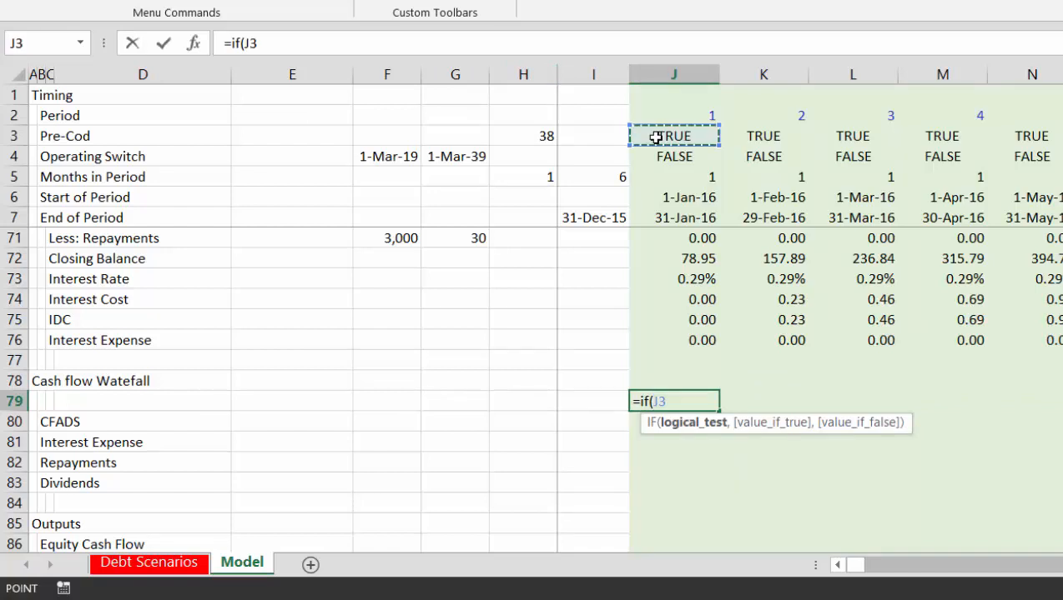
key("Down")
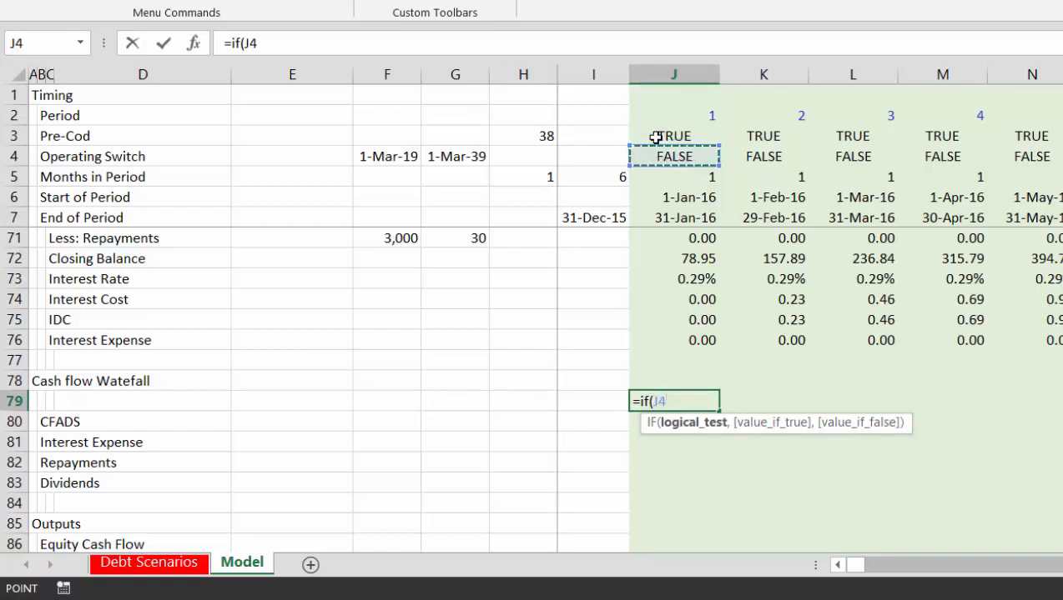
type(",")
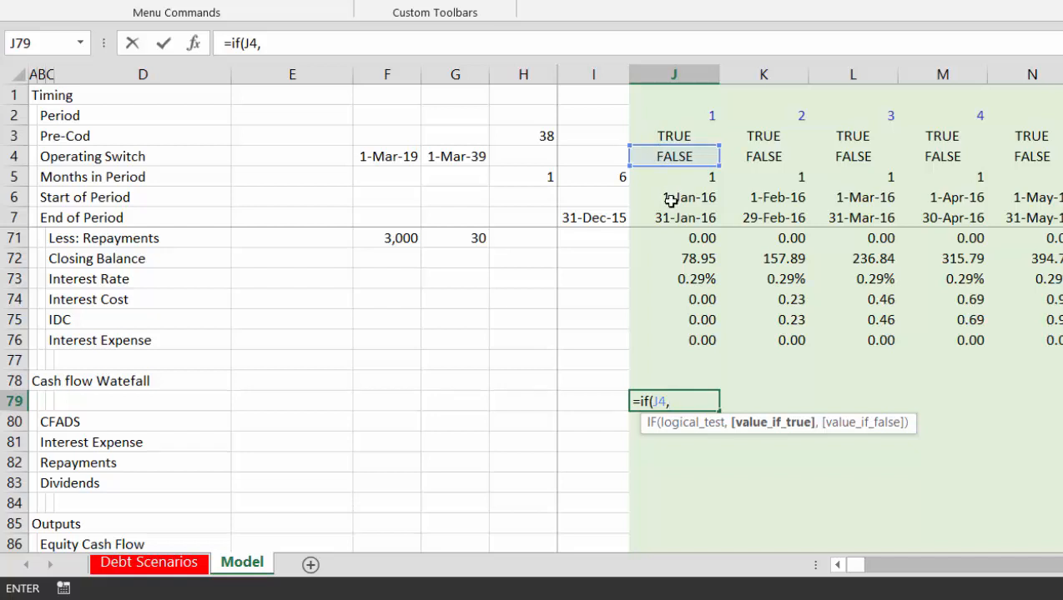
left_click(670, 201)
type(",")
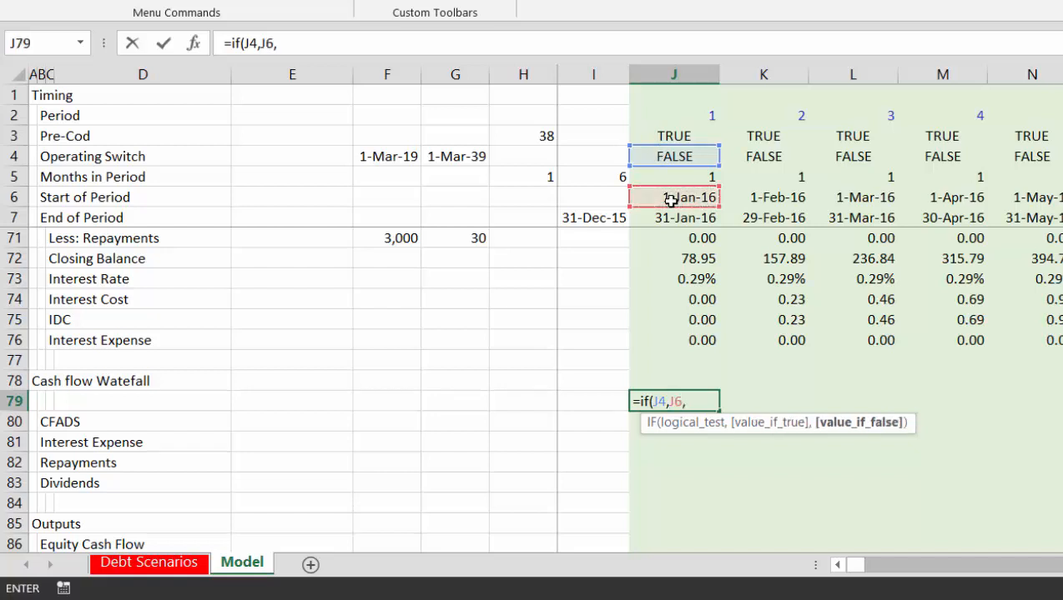
type("an")
key("BackSpace")
key("BackSpace")
type("n")
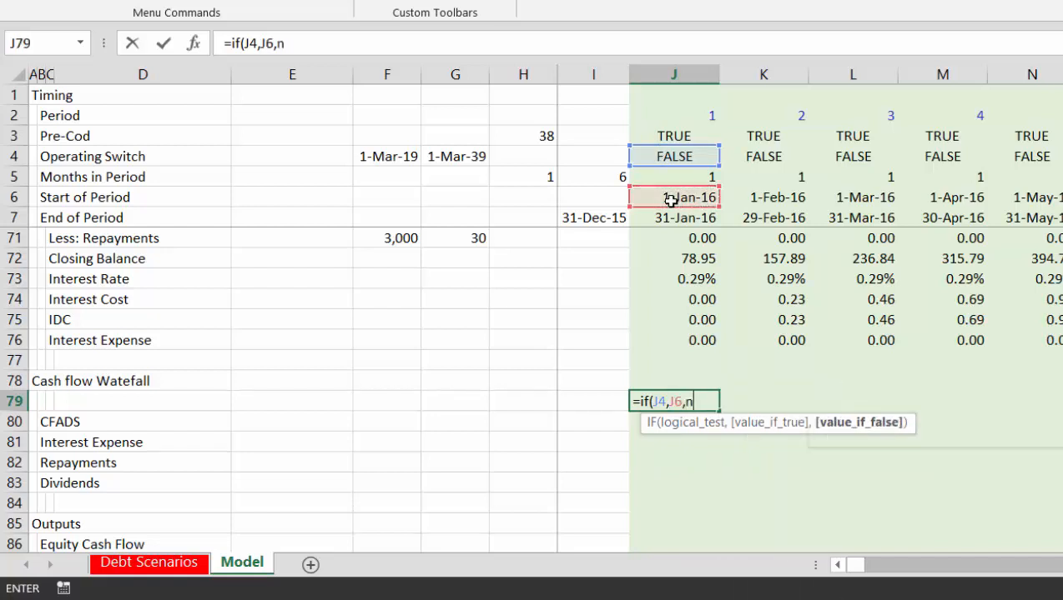
type("a()")
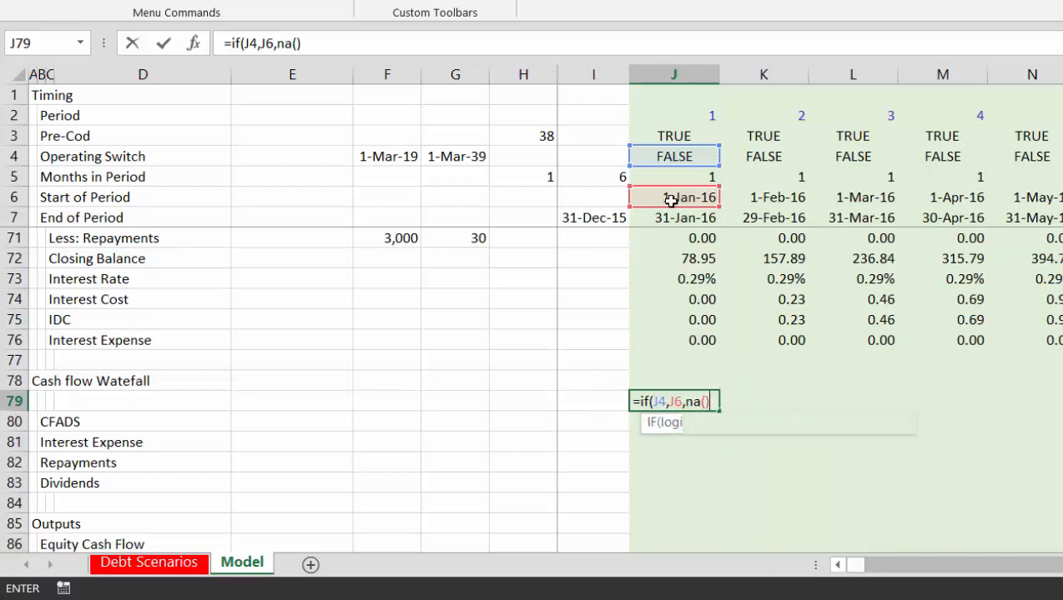
type(")")
key("Return")
key("Return")
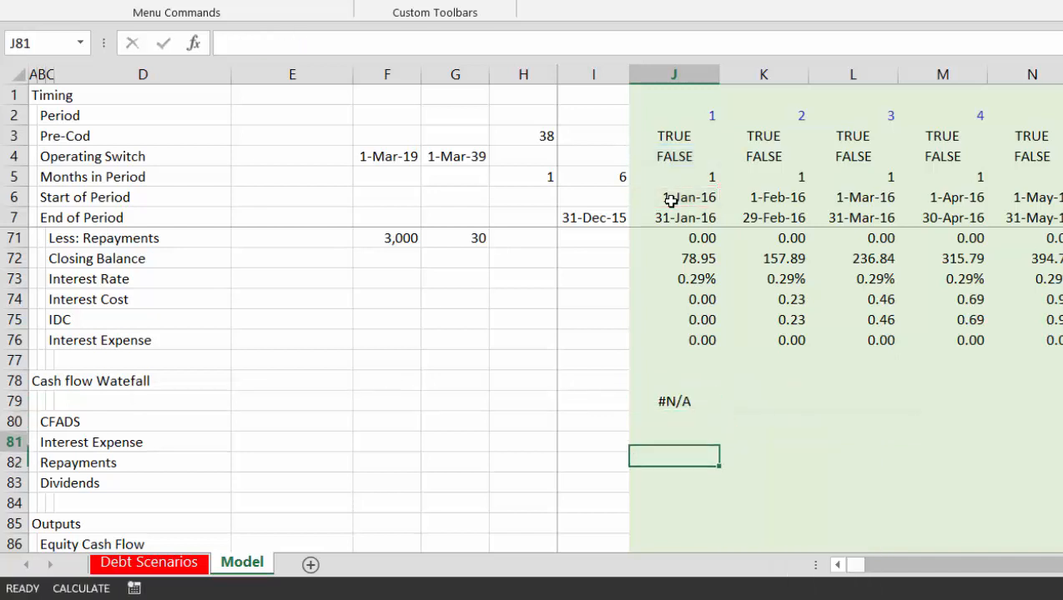
Copy the operating-date formula from J79 across the row's timeline columns
key("Up")
key("Up")
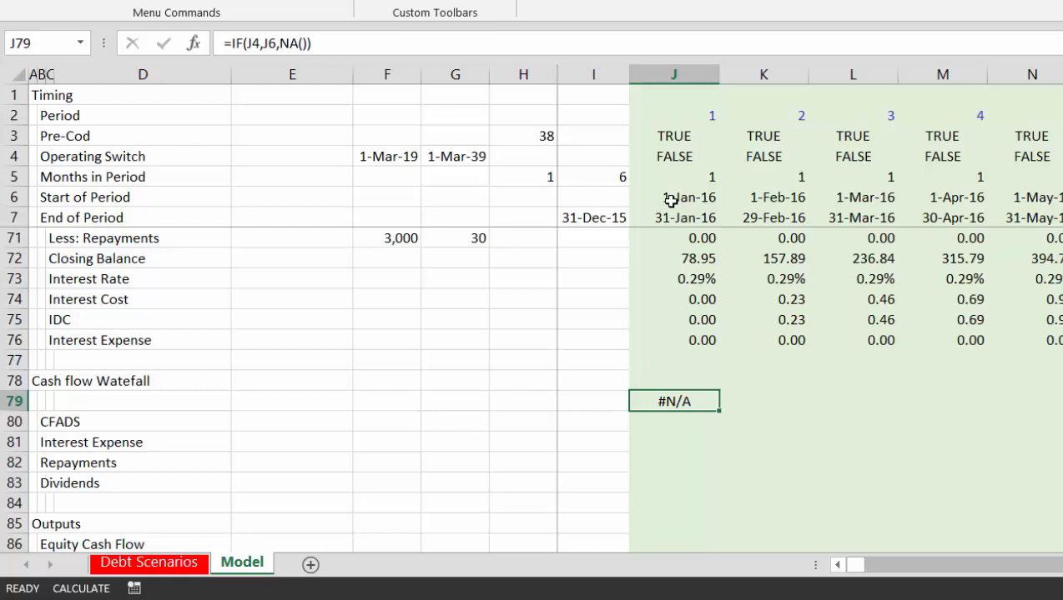
key("ctrl+shift+r")
key("Down")
key("Down")
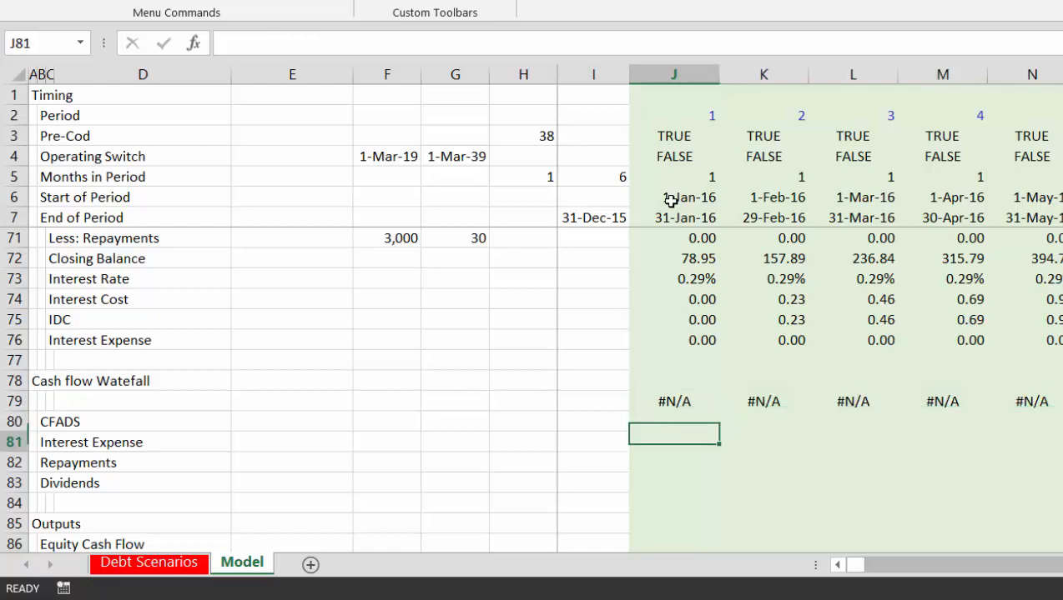
Link the first period's CFADS in J80 to EBITDA with =J39
key("Left")
key("Up")
key("Left")
key("Right")
key("Right")
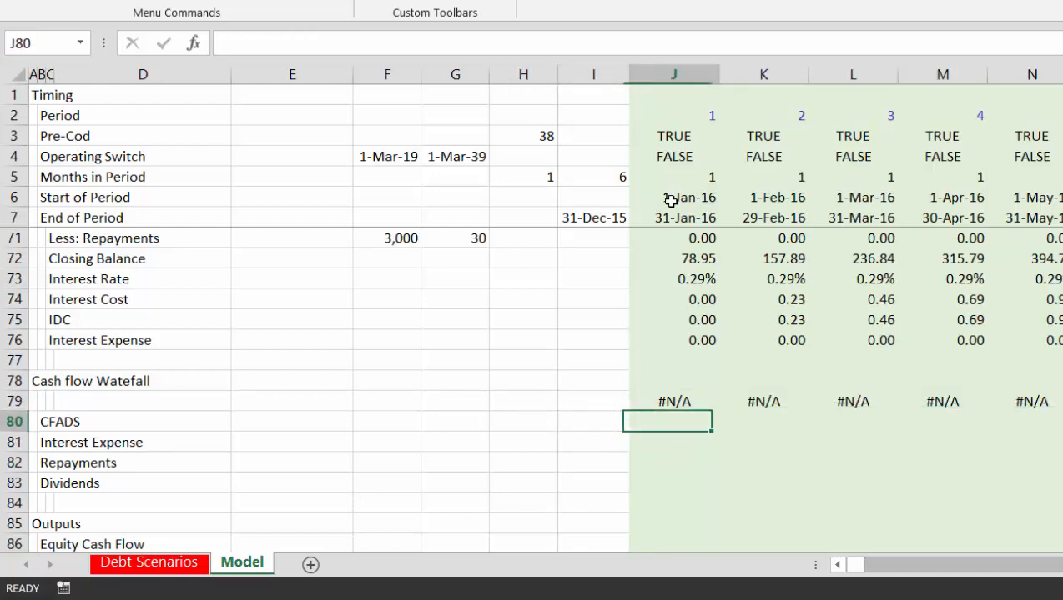
type("=")
key("Up")
key("Up")
key("Up")
key("Up")
key("Up")
key("Up")
key("Up")
key("Up")
key("Up")
key("Up")
key("Up")
key("Up")
key("Up")
key("Up")
key("Up")
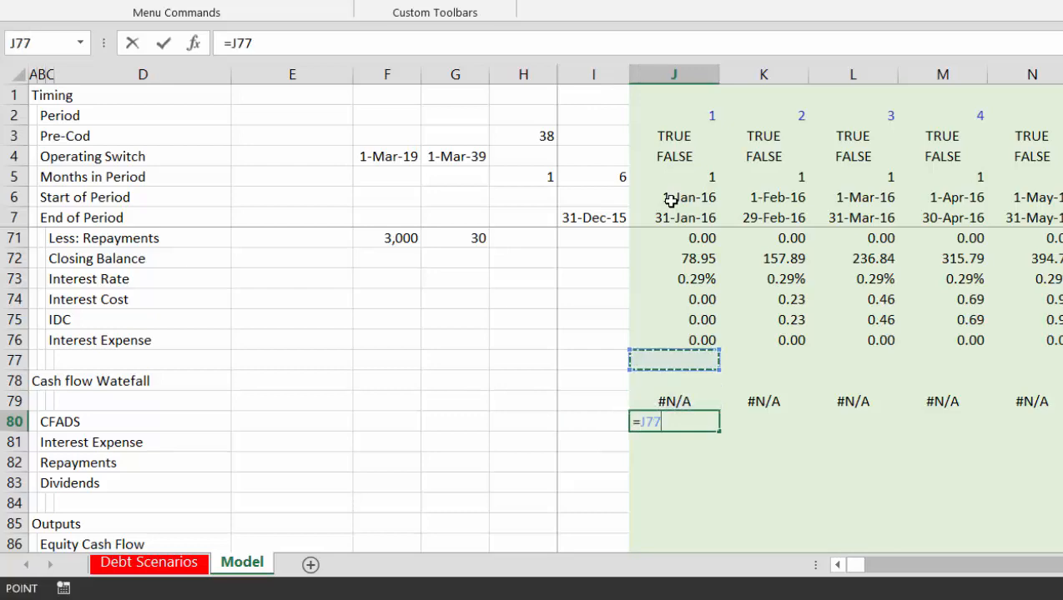
key("Up")
key("Up")
key("Up")
key("Up")
key("Up")
key("Up")
key("Up")
key("Up")
key("Up")
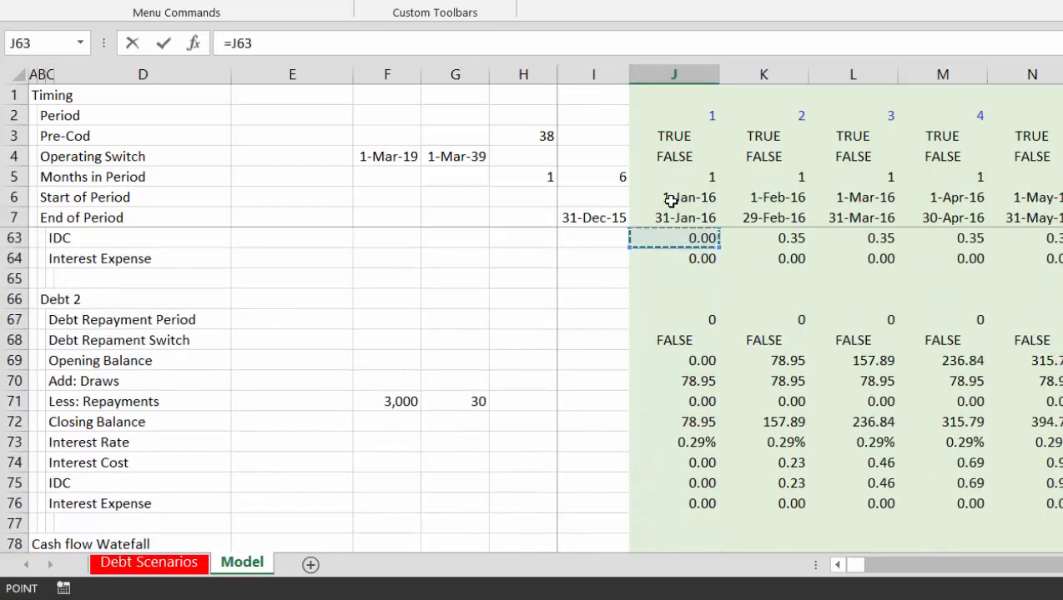
key("Up")
key("Up")
key("Up")
key("Up")
key("Up")
key("Up")
key("Up")
key("Up")
key("Up")
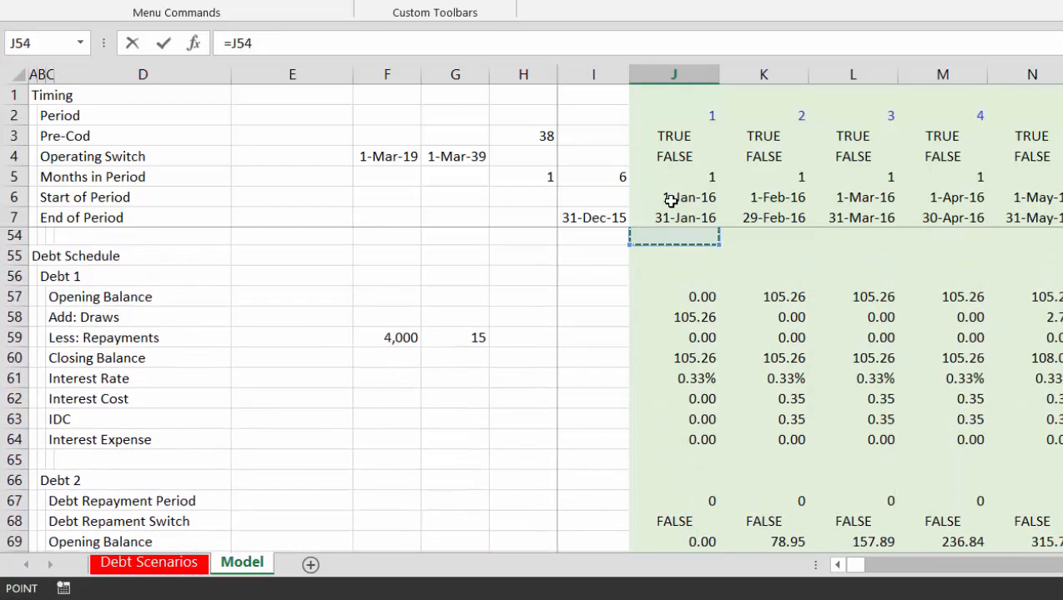
key("Up")
key("Up")
key("Up")
key("Up")
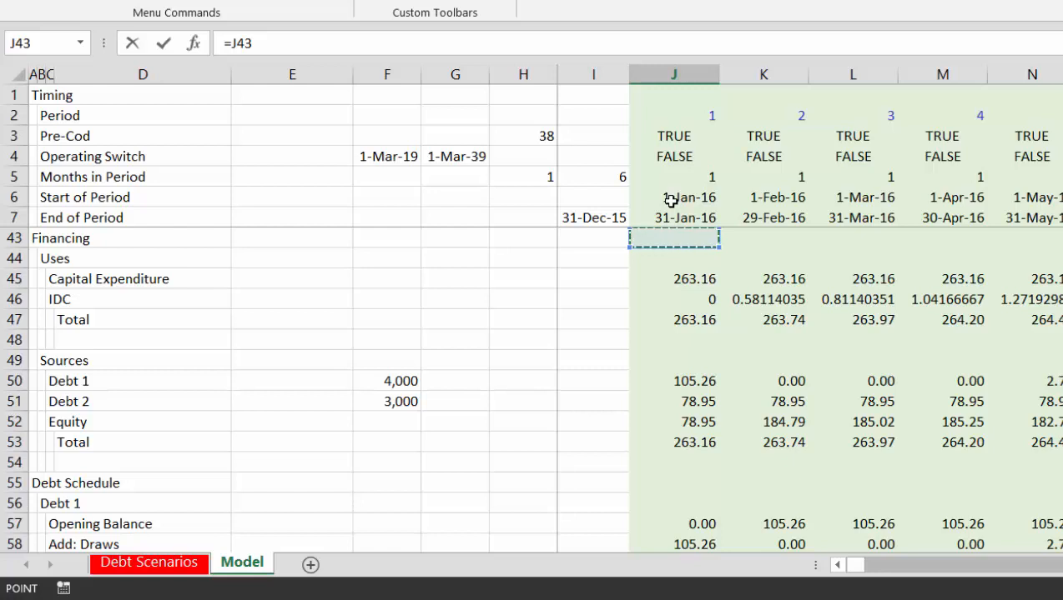
key("Down")
key("Up")
key("Up")
key("Up")
key("Up")
key("Up")
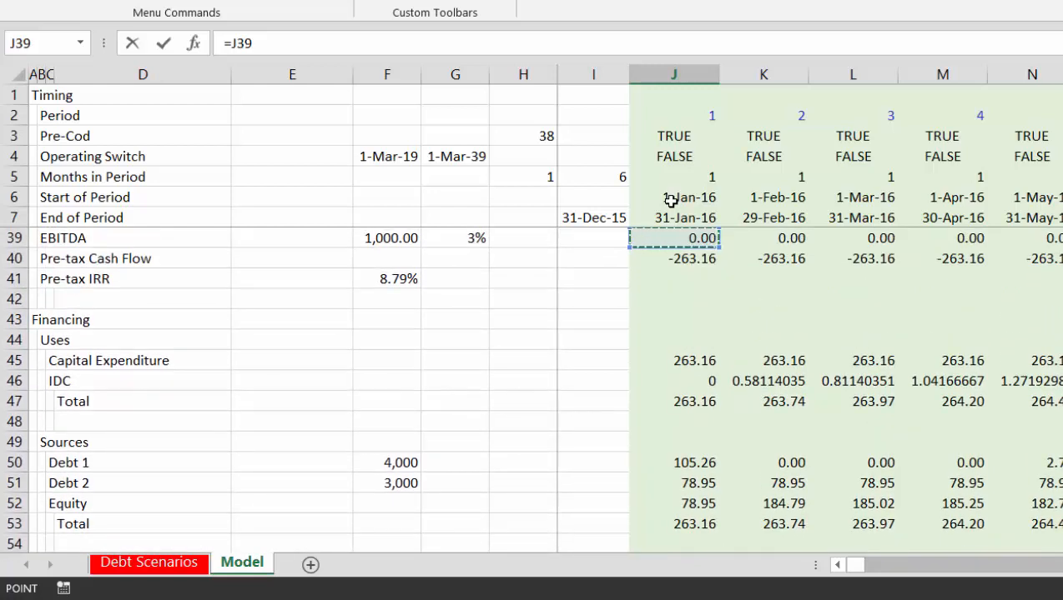
key("Return")
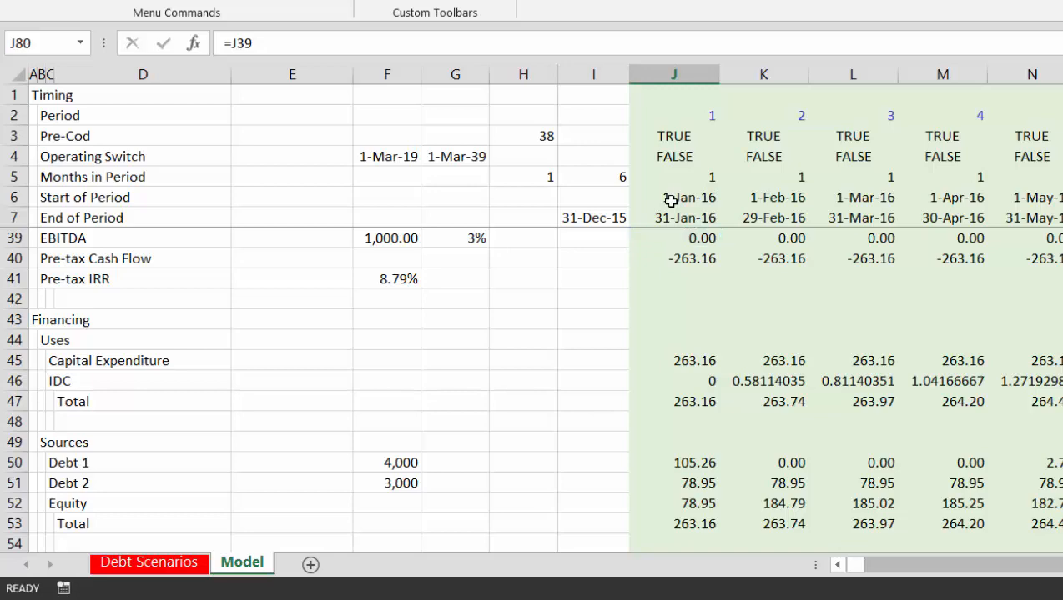
Try to total the first period's waterfall Interest Expense in J81 with =J76+J65, and check the references
key("Down")
type("=")
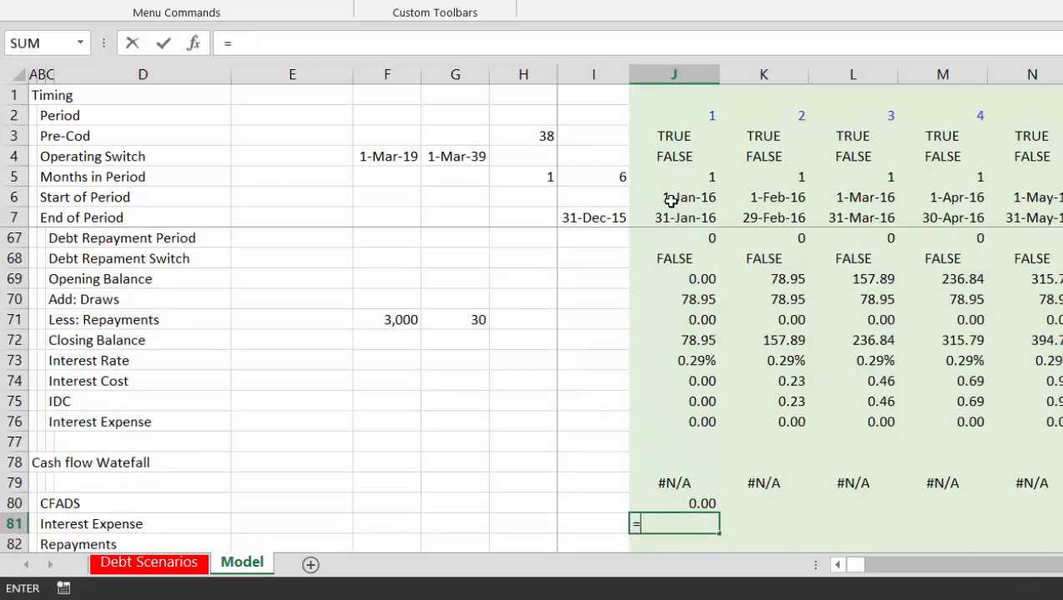
key("Up")
key("Up")
key("Up")
key("Up")
key("Up")
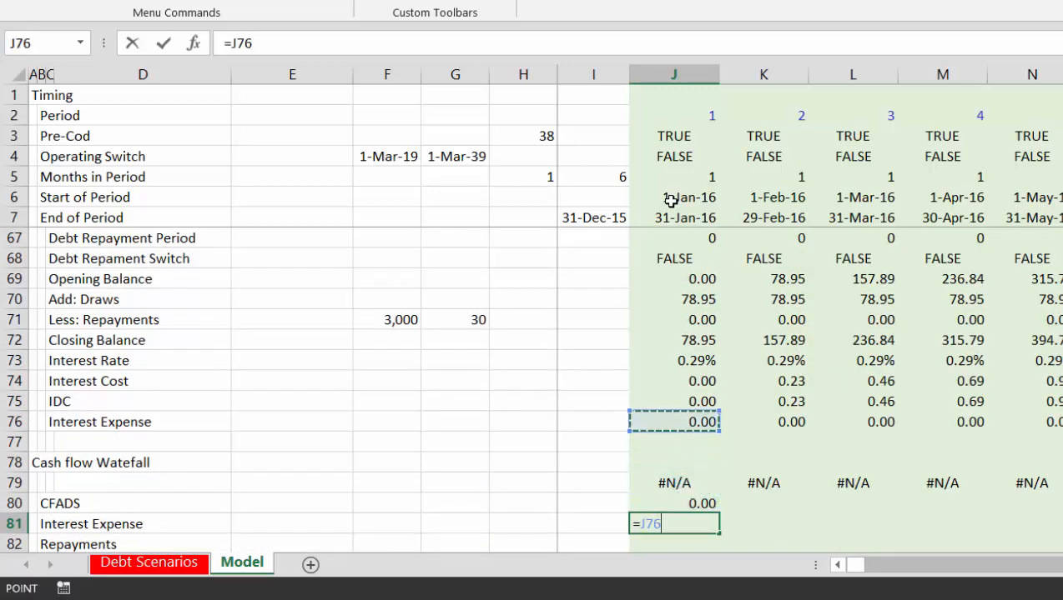
type("+")
key("Up")
key("Up")
key("Up")
key("Up")
key("Up")
key("Up")
key("Up")
key("Up")
key("Up")
key("Up")
key("Up")
key("Up")
key("Up")
key("Up")
key("Up")
key("Up")
key("Up")
key("Up")
key("Up")
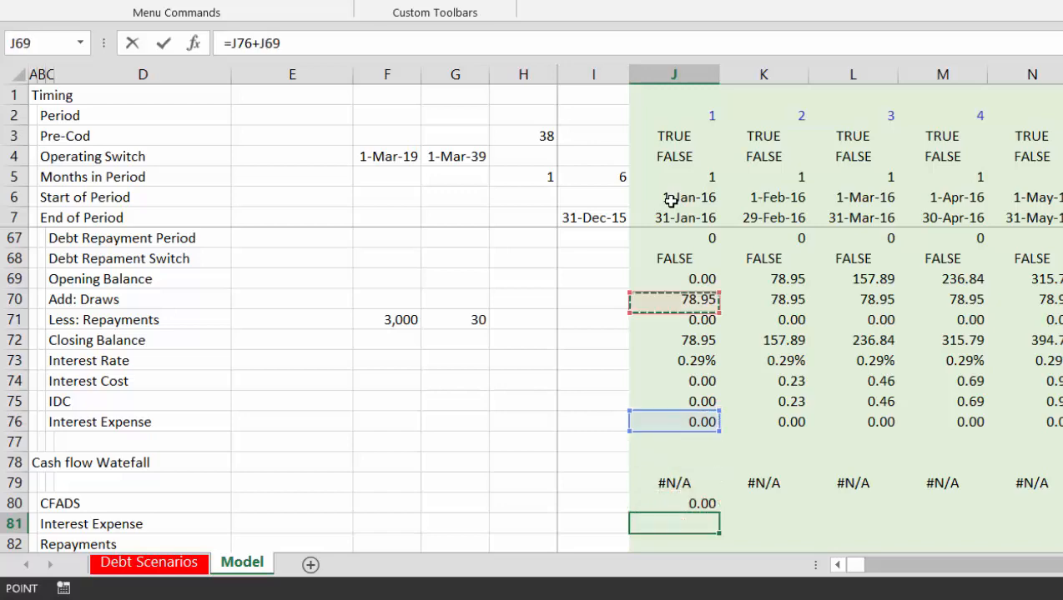
key("Down")
key("Down")
key("Down")
key("Return")
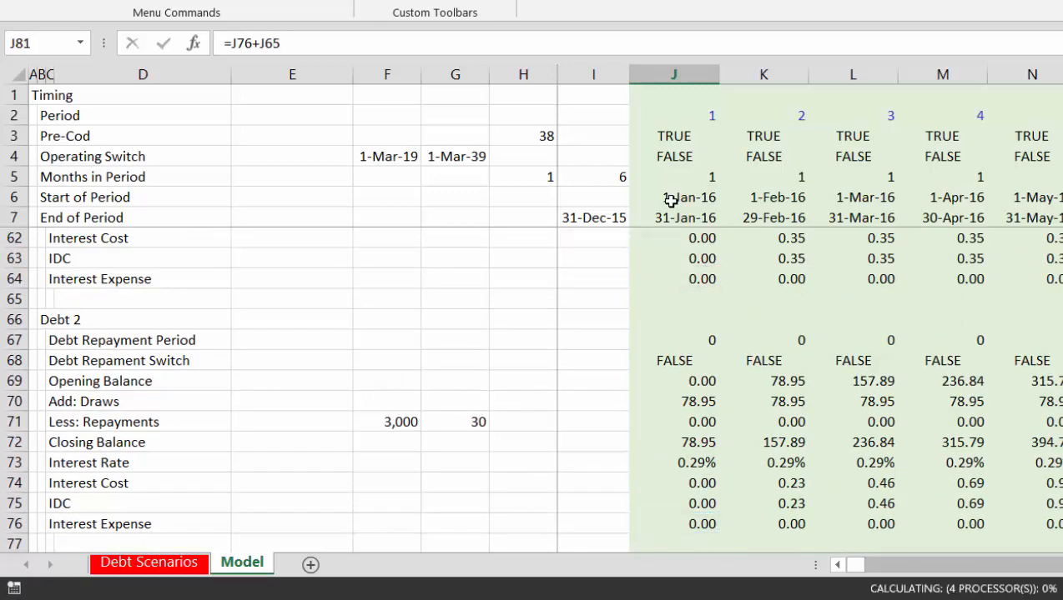
key("Up")
key("Up")
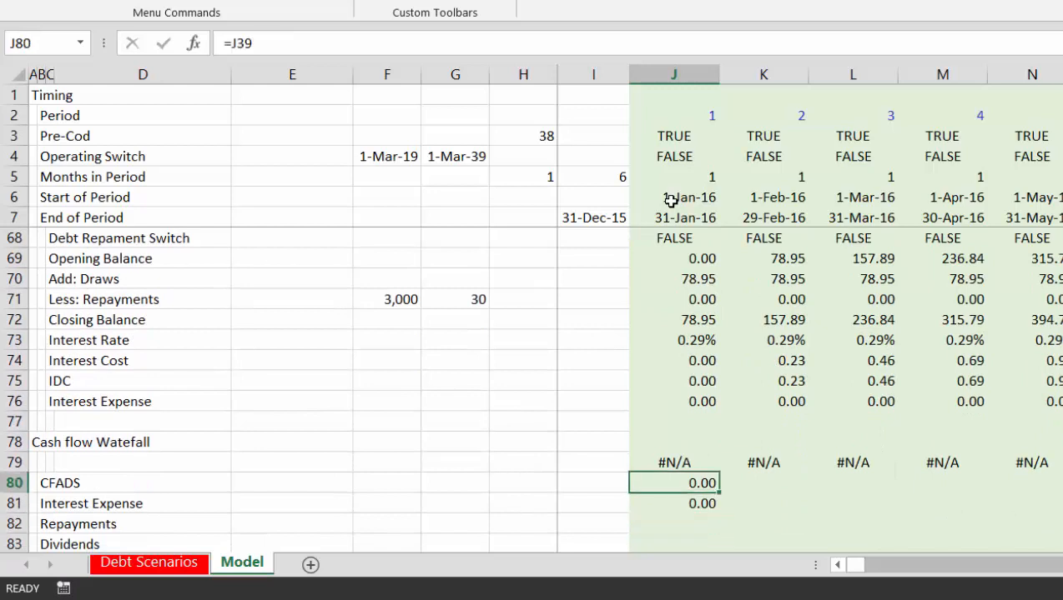
key("Down")
key("F2")
key("Escape")
Enter =J76+J64 in J81 to add the Debt 2 and Debt 1 interest expense in the cash flow waterfall
type("=")
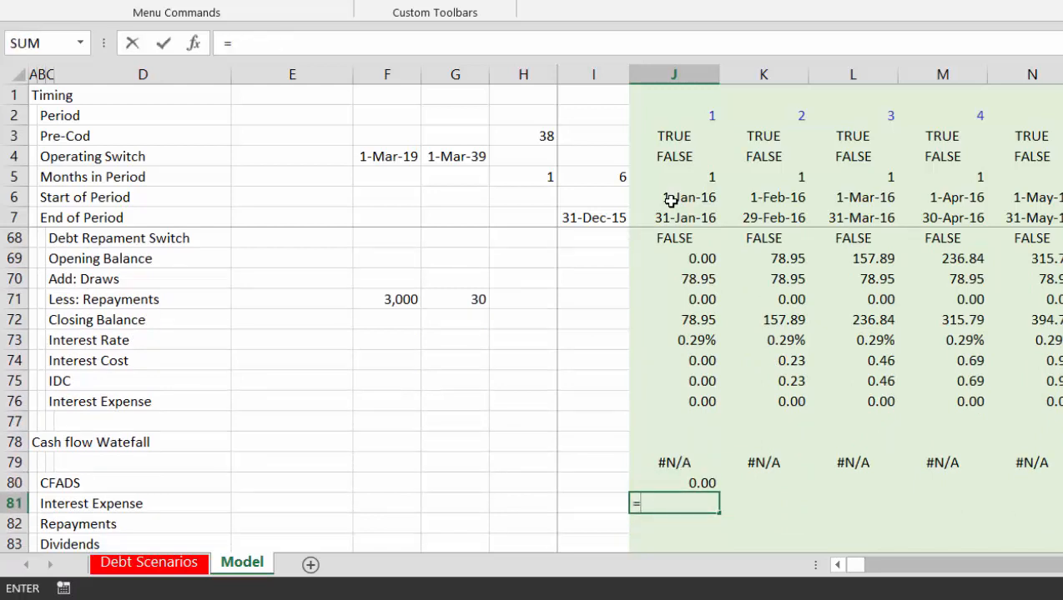
key("Up")
key("Up")
key("Up")
key("Up")
key("Up")
type("+")
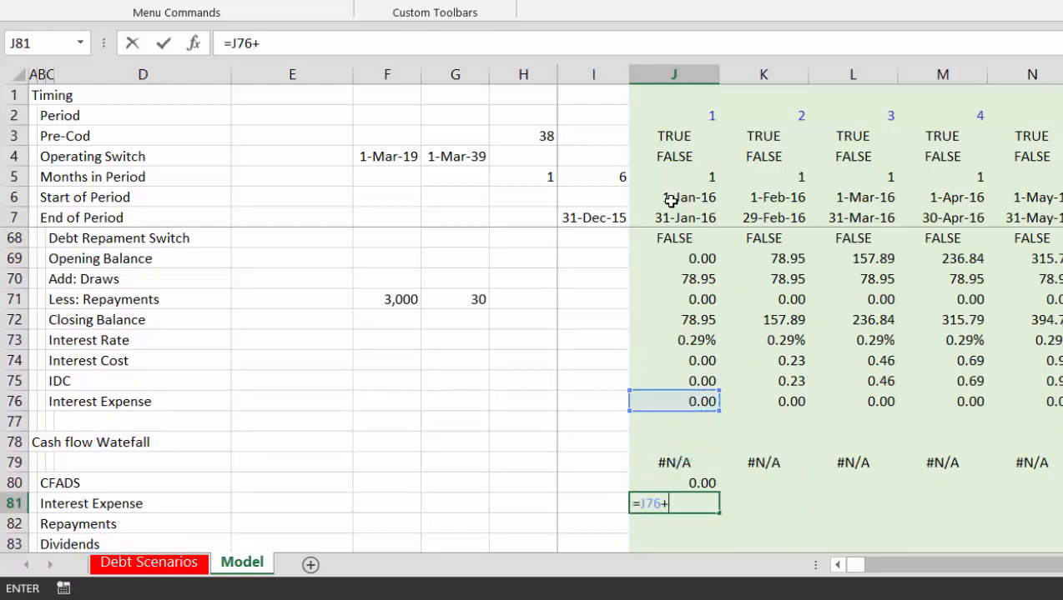
key("Up")
key("Up")
key("Up")
key("Up")
key("Up")
key("Up")
key("Up")
key("Up")
key("Up")
key("Up")
key("Up")
key("Up")
key("Up")
key("Up")
key("Up")
key("Up")
key("Up")
key("Up")
key("Up")
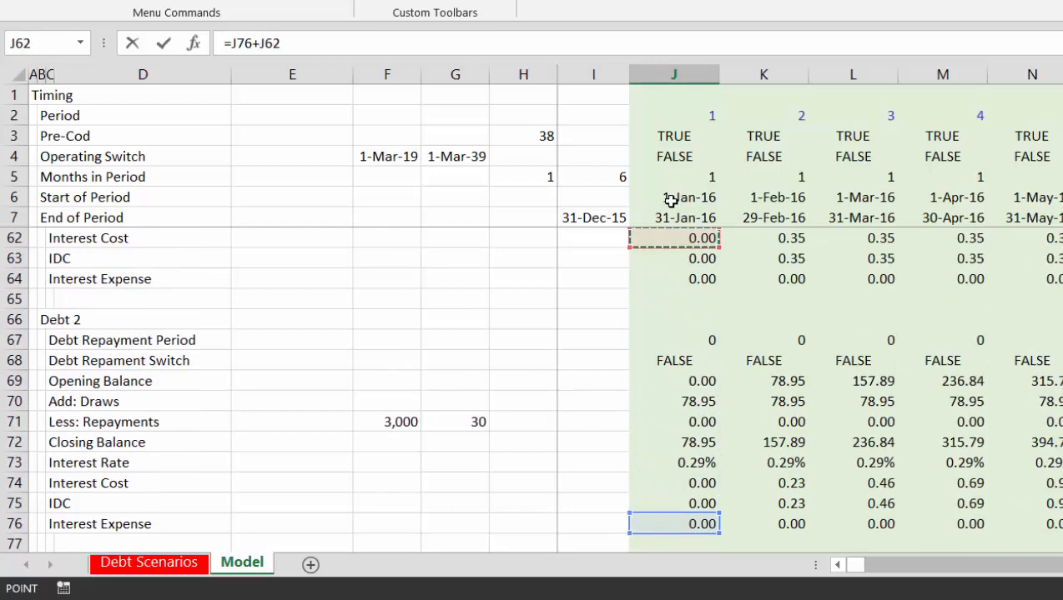
key("Down")
key("Down")
key("Return")
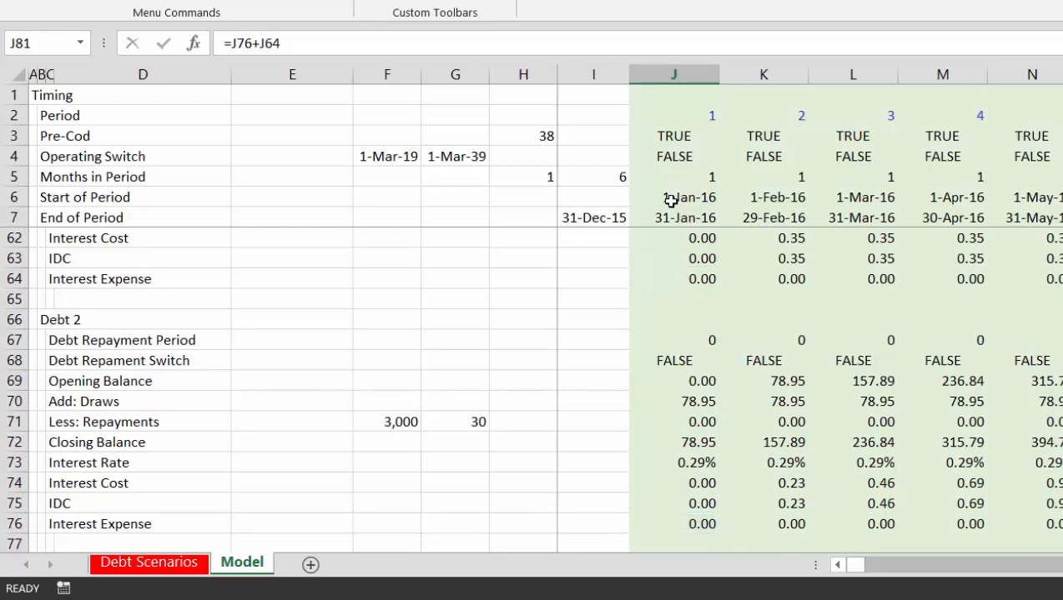
key("Down")
key("Down")
key("Up")
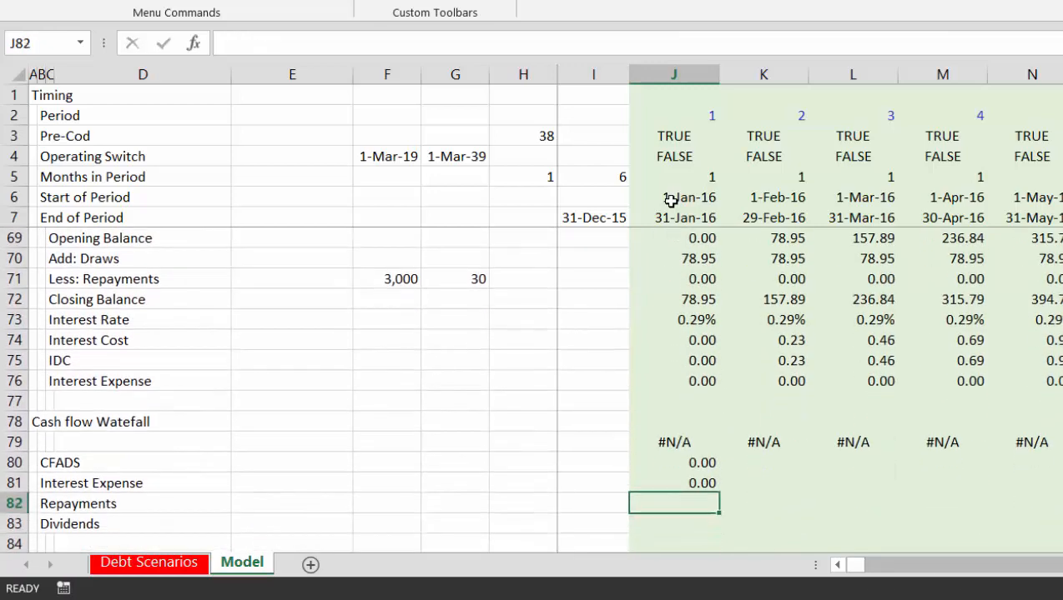
Enter =J71+J59 in J82 to total the Debt 2 and Debt 1 repayments for the waterfall's first period
type("=")
key("Up")
key("Up")
key("Up")
key("Up")
key("Up")
key("Up")
key("Up")
key("Up")
key("Up")
key("Up")
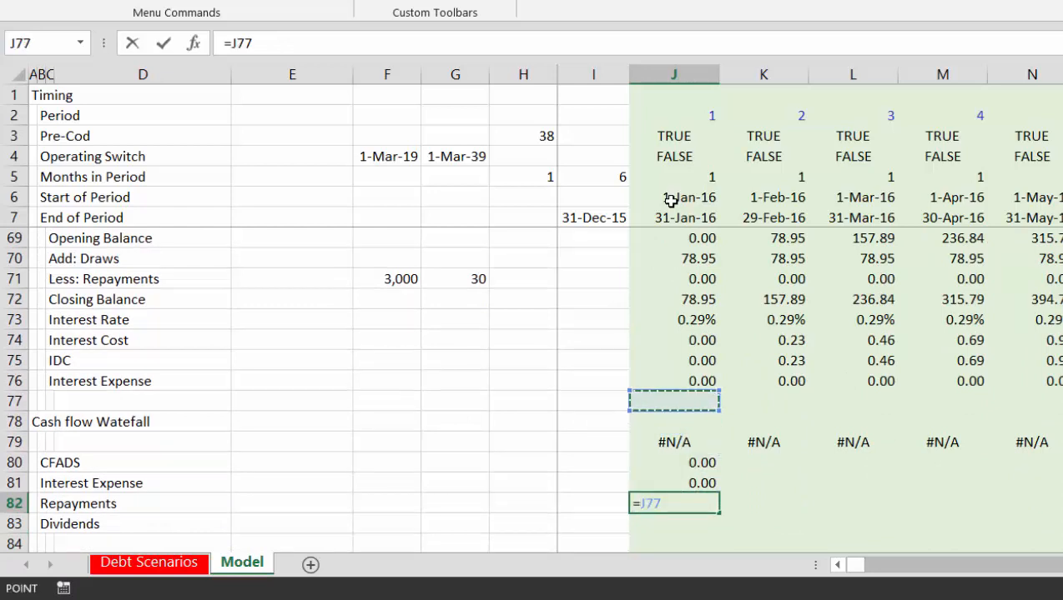
key("Up")
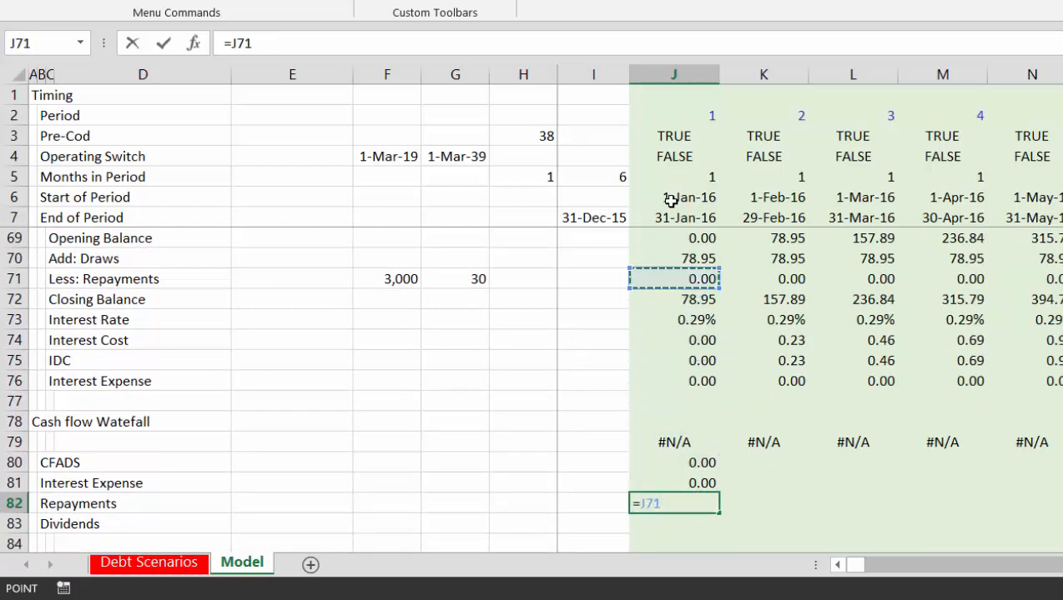
type("+")
key("Up")
key("Up")
key("Up")
key("Up")
key("Up")
key("Up")
key("Up")
key("Up")
key("Up")
key("Up")
key("Up")
key("Up")
key("Up")
key("Up")
key("Up")
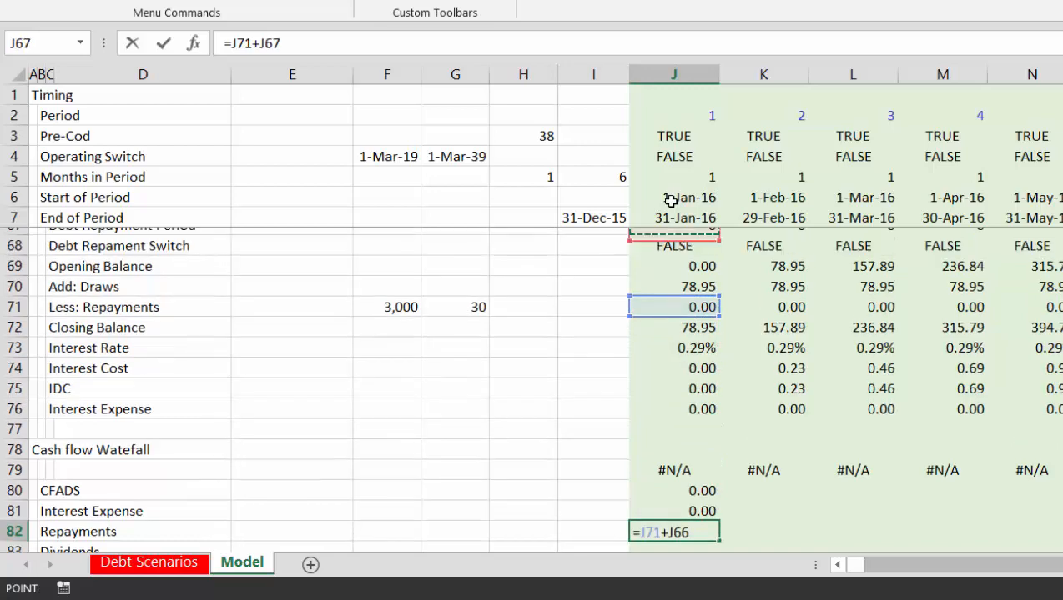
key("Up")
key("Up")
key("Up")
key("Up")
key("Up")
key("Up")
key("Up")
key("Up")
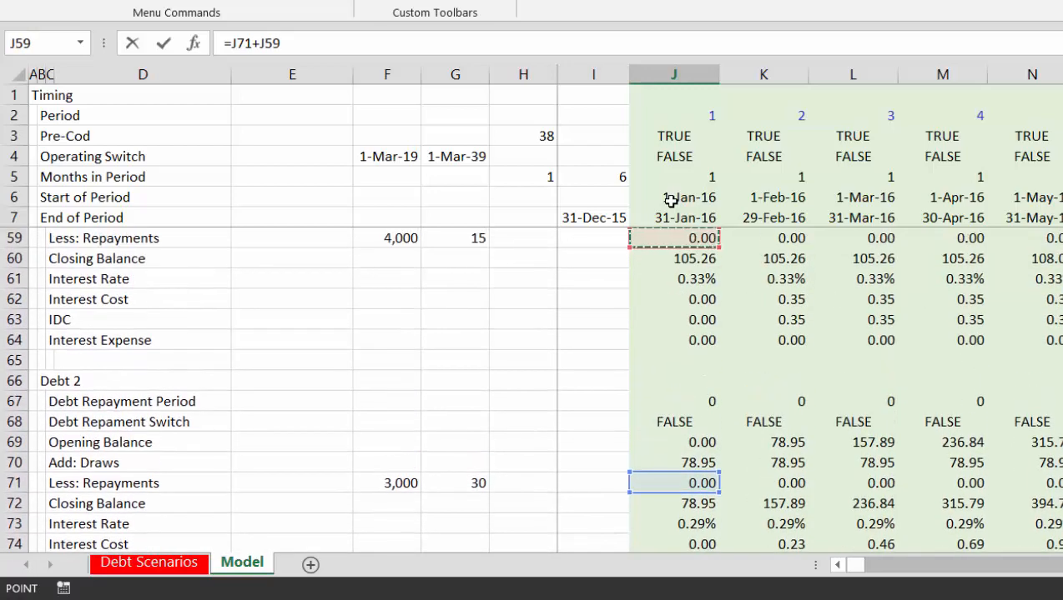
key("Return")
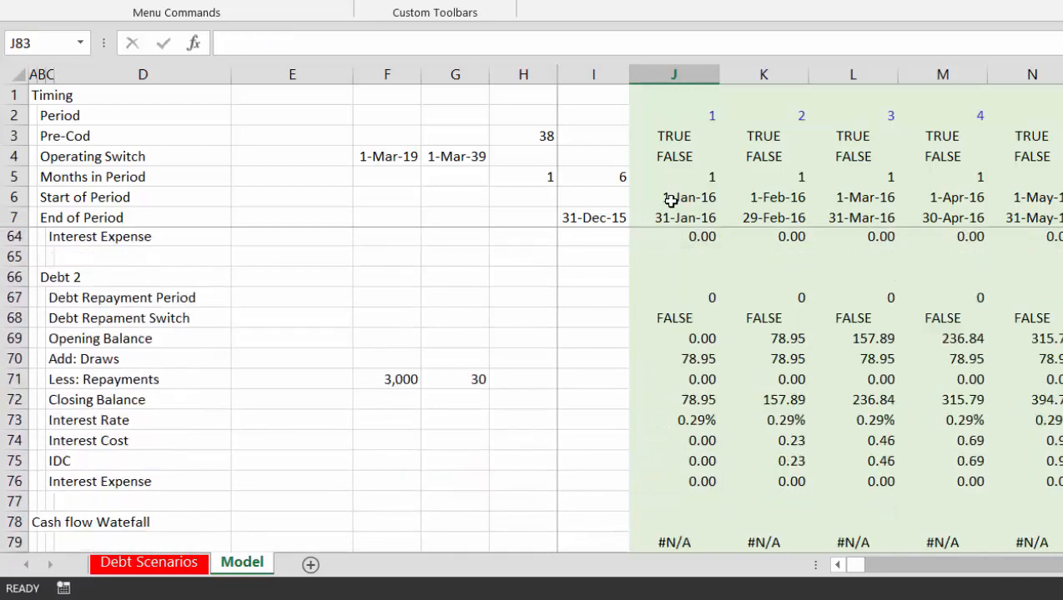
key("Down")
key("Down")
key("Up")
key("Up")
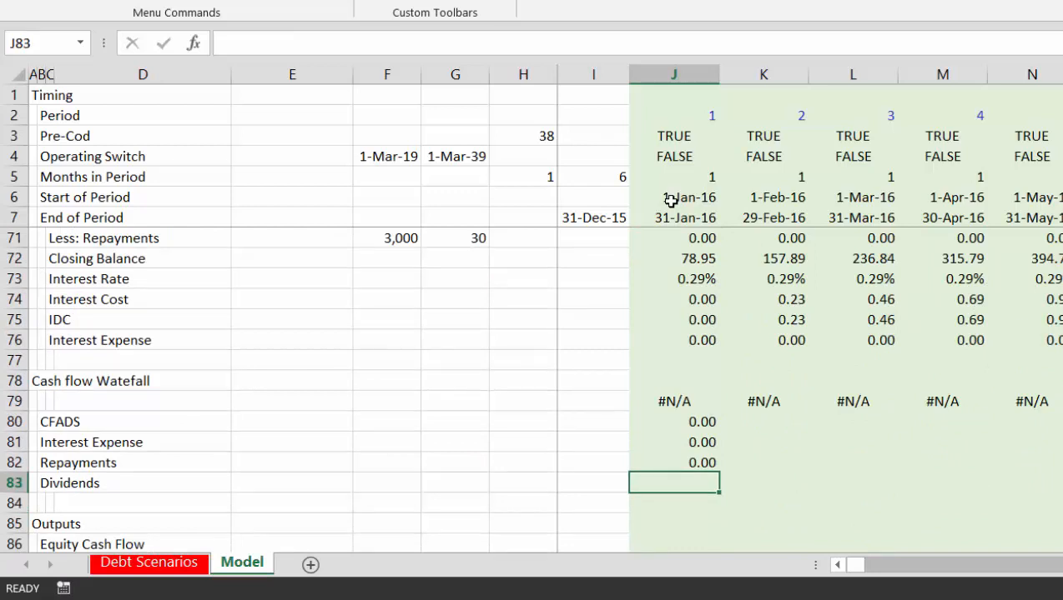
Calculate the first period's Dividends in J83 as CFADS less interest expense and repayments with =J80-J81-J82
type("=")
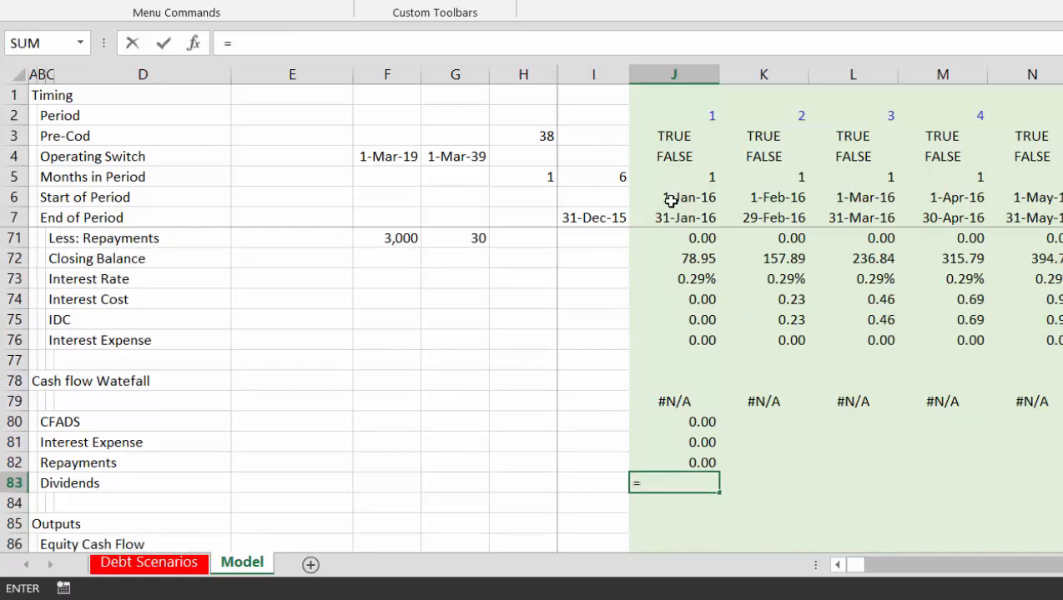
key("Up")
key("Up")
key("Up")
type("-")
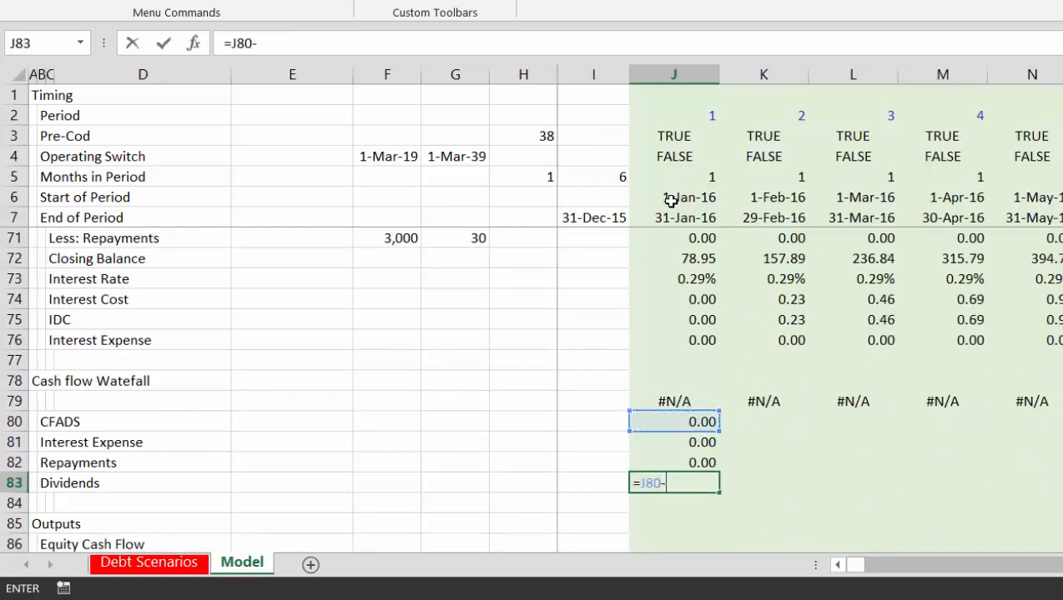
key("Down")
type("-")
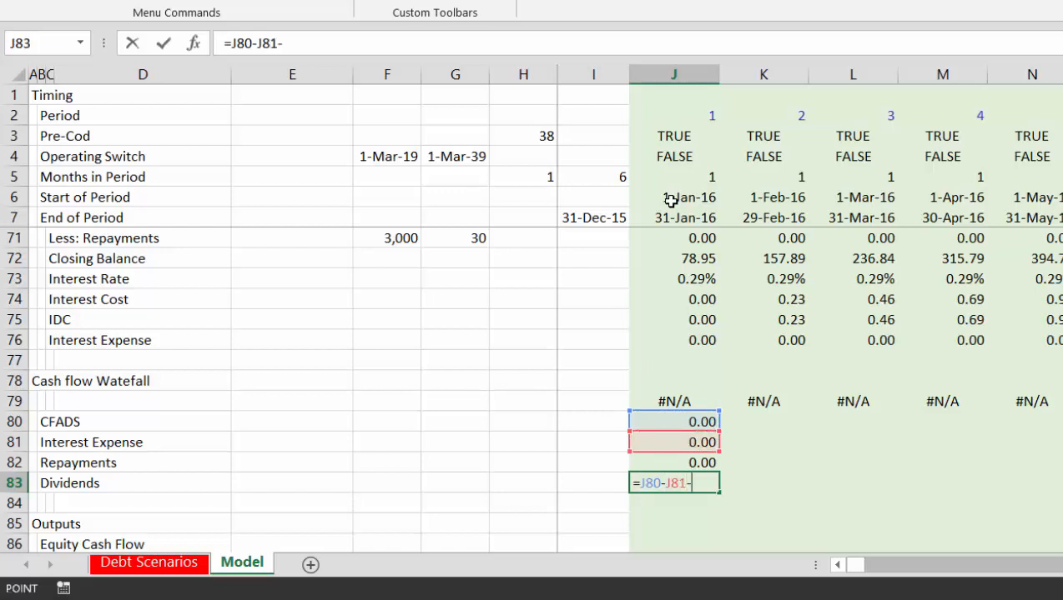
key("Up")
key("ctrl+Return")
Link the first period's CFADS in the Outputs section, cell J89, to the waterfall CFADS with =J80
key("Down")
key("Down")
key("Down")
key("Down")
key("Down")
key("Down")
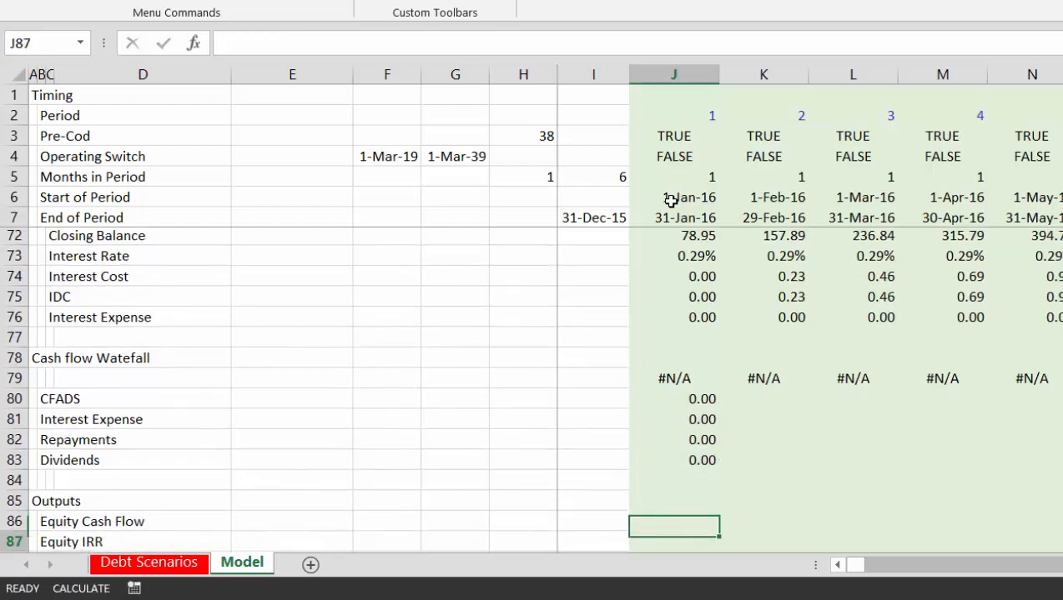
key("Down")
key("Down")
key("Up")
key("Up")
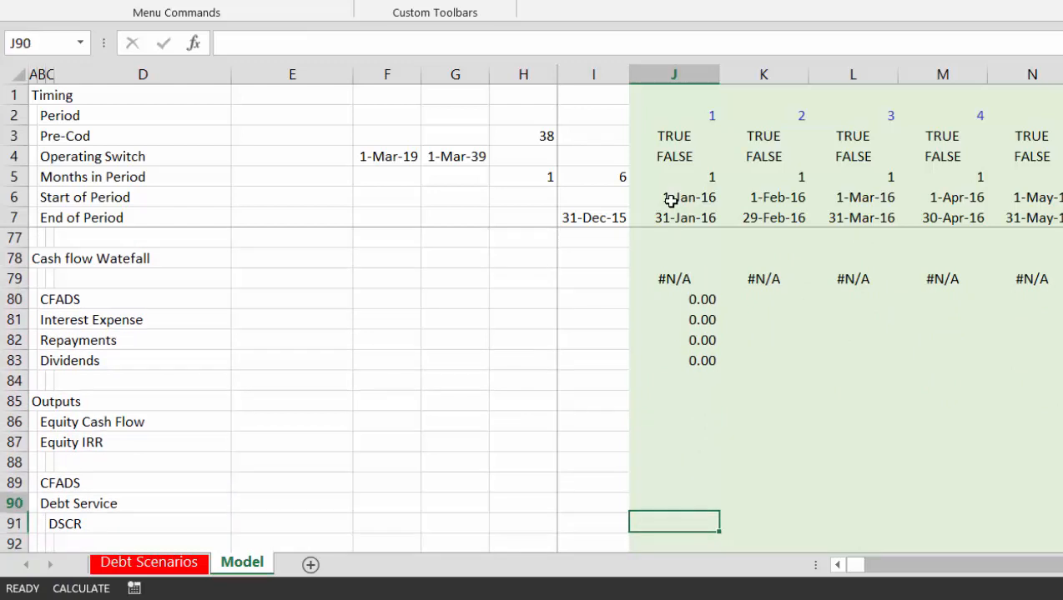
key("Down")
key("Up")
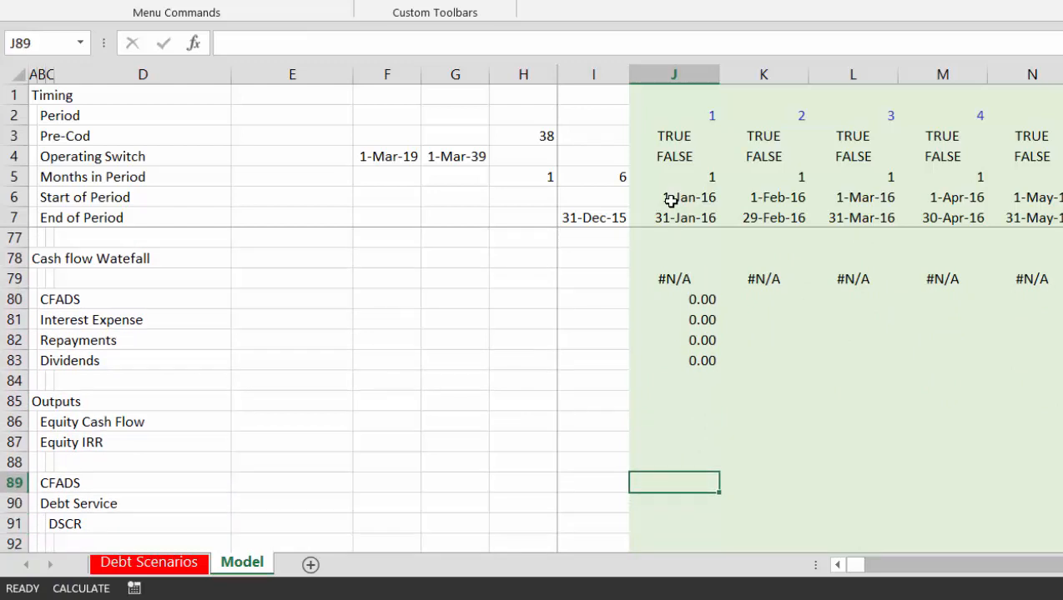
type("=")
key("Up")
key("Up")
key("Up")
key("Up")
key("Up")
key("Up")
key("Up")
key("Up")
key("Up")
key("Up")
key("Up")
key("Up")
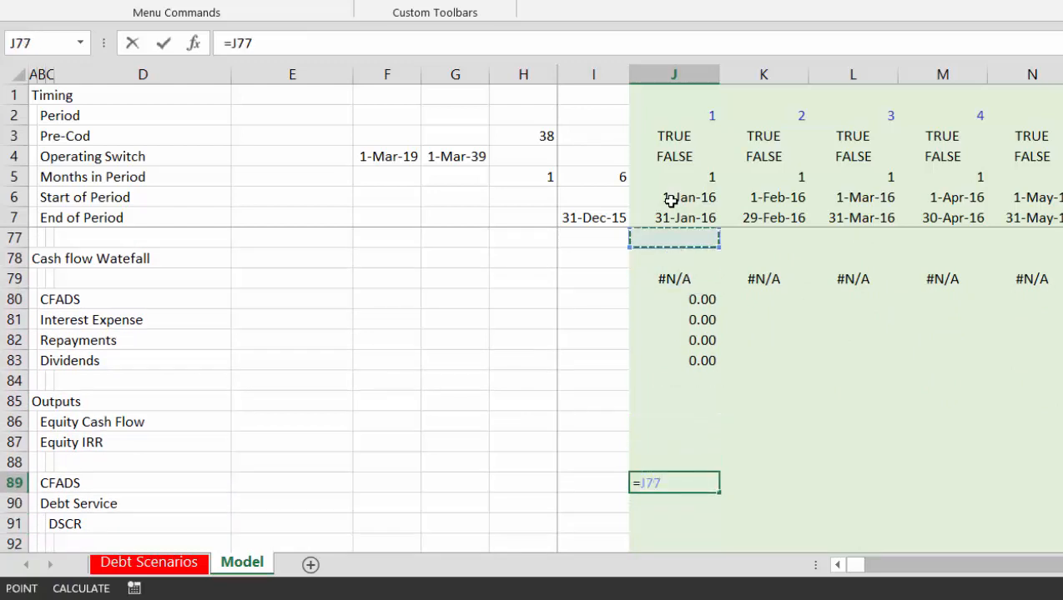
key("Down")
key("Down")
key("Down")
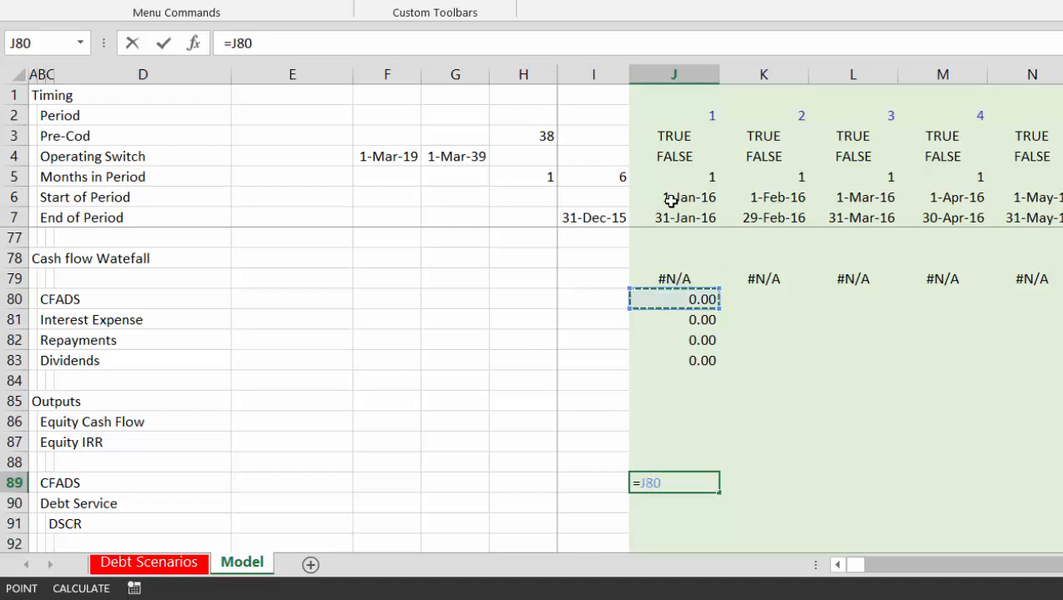
key("Return")
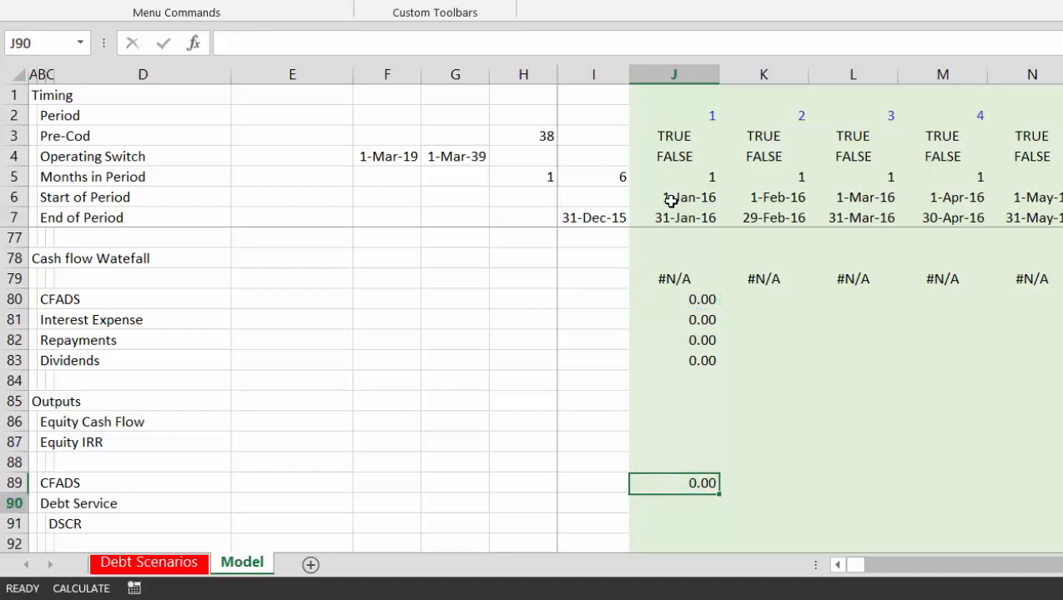
Enter =J81+J82 in J90 to calculate the first period's Debt Service from interest expense and repayments
key("Down")
key("Up")
key("F2")
type("=")
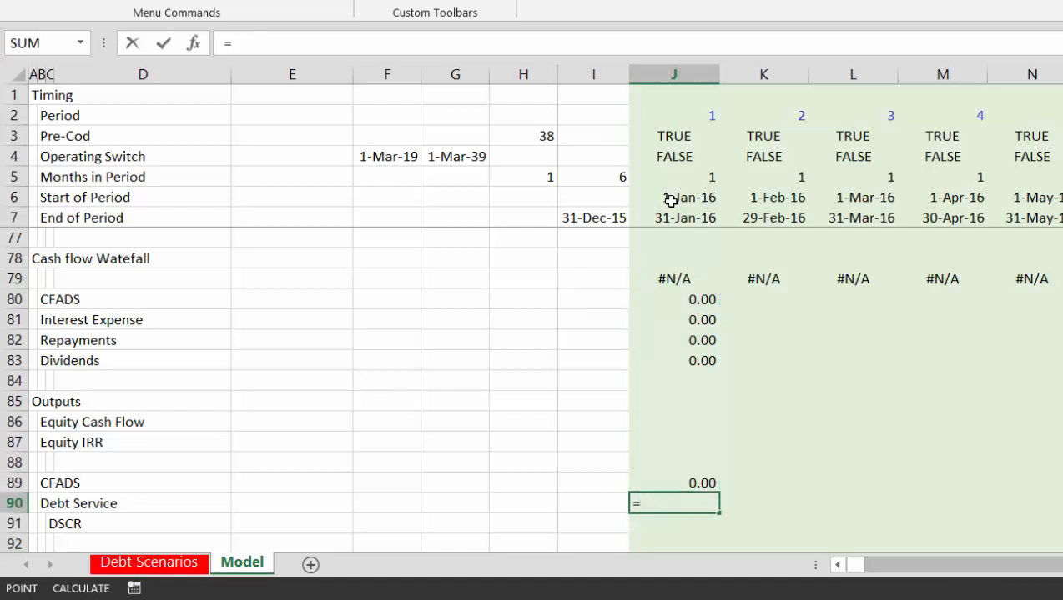
key("Up")
key("Up")
key("Up")
key("Up")
key("Up")
key("Up")
key("Up")
key("Up")
key("Up")
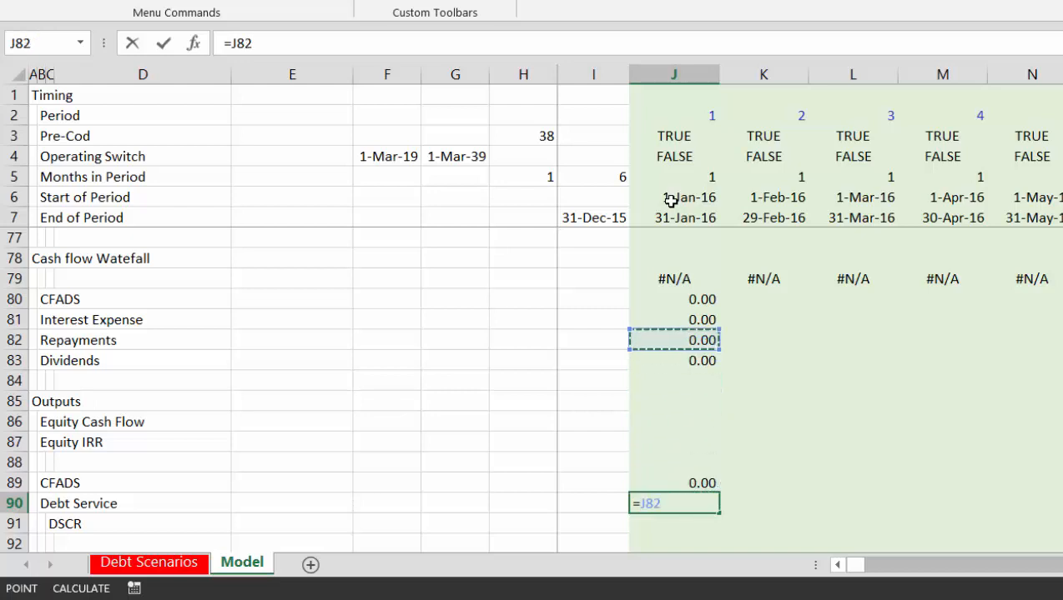
type("+")
key("Up")
key("Up")
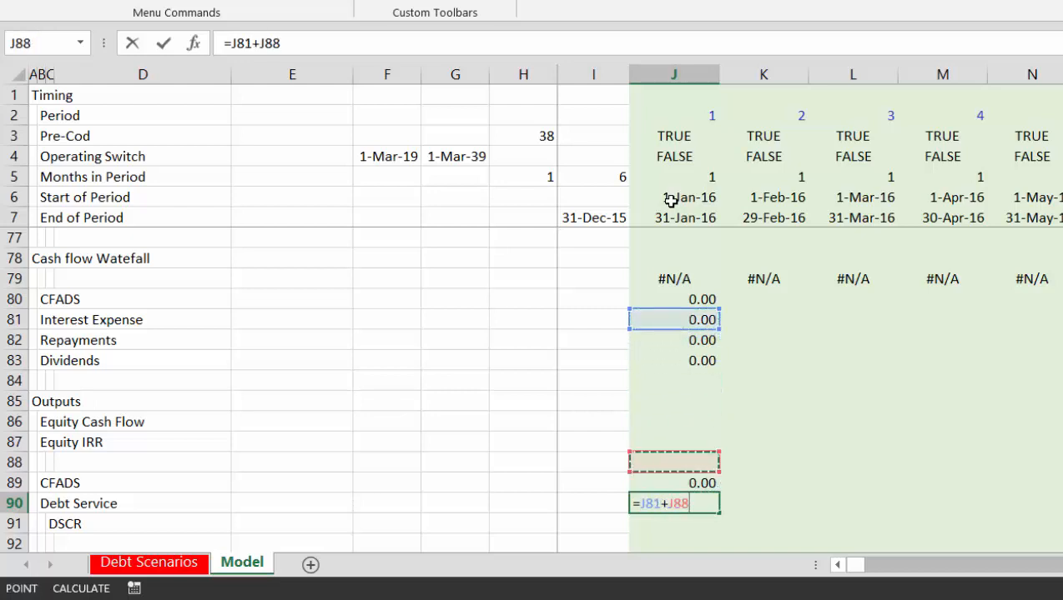
key("ctrl+Up")
key("ctrl+Up")
key("Down")
key("Down")
key("Down")
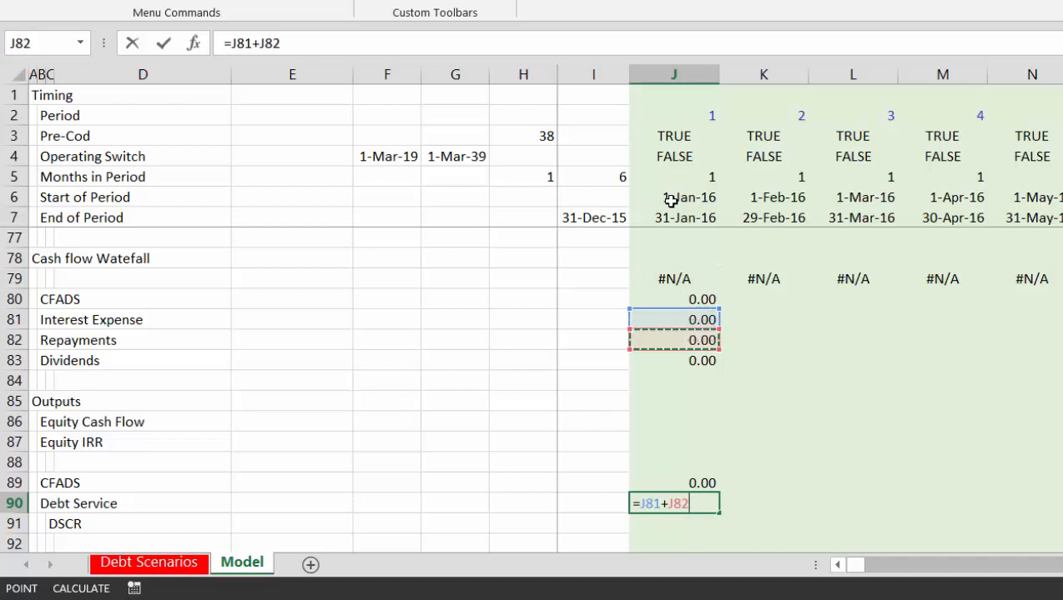
key("ctrl+Return")
Calculate the first period's DSCR in J91 with =IF(J90>.01,J89/J90), dividing CFADS by debt service only when debt service exists
key("Down")
key("Down")
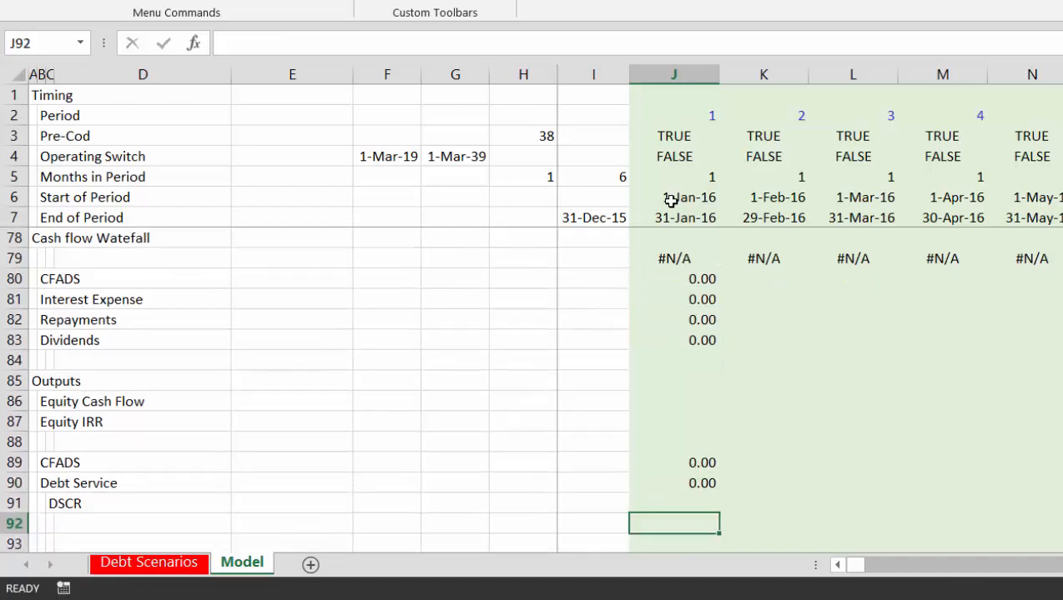
key("Up")
type("=if(")
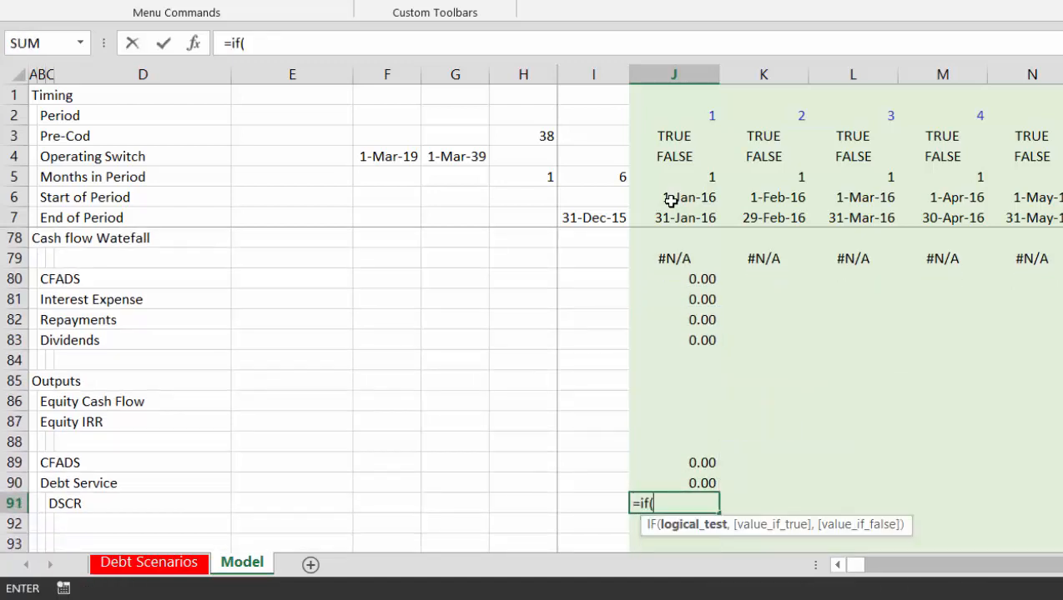
key("Up")
type(">,")
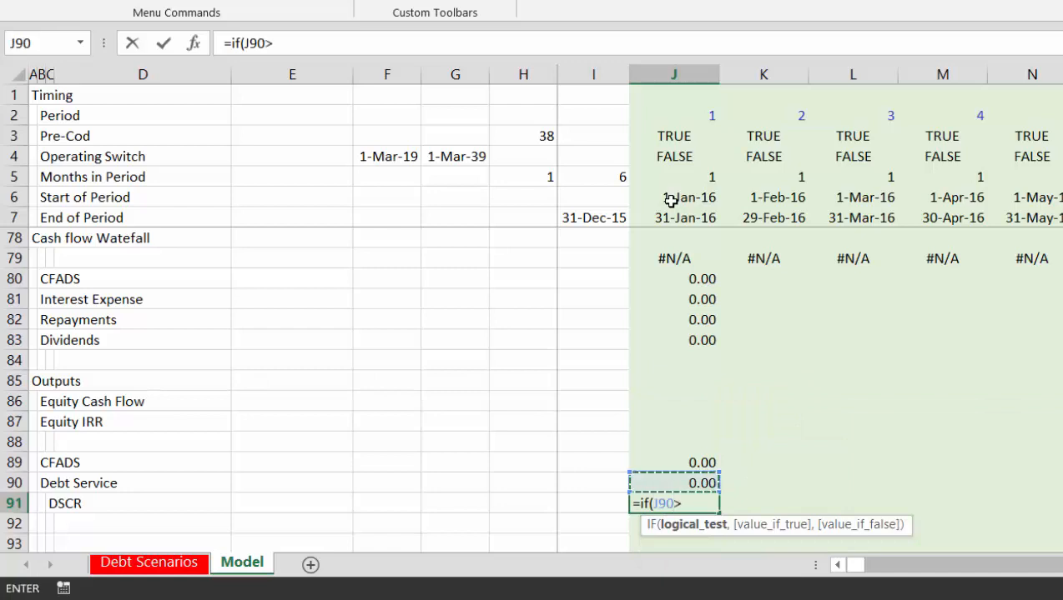
key("BackSpace")
type(".01,")
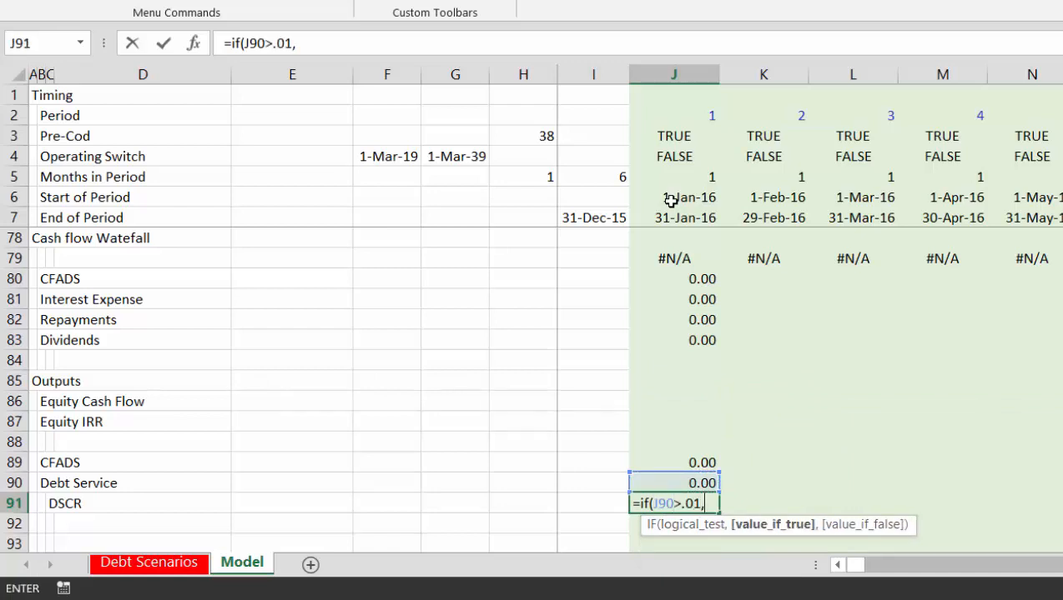
key("Up")
key("Up")
type("/")
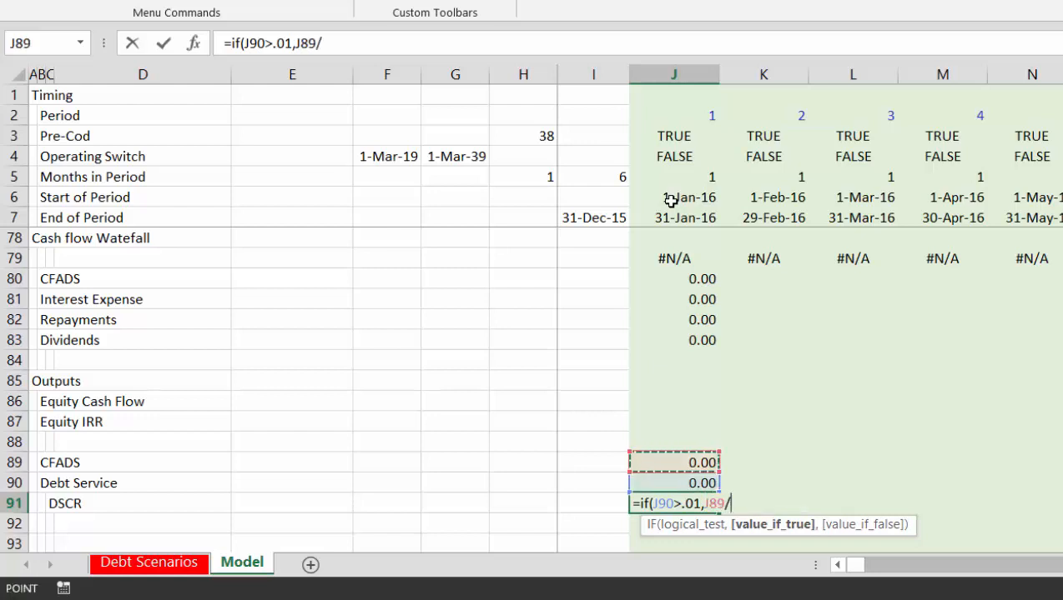
key("Up")
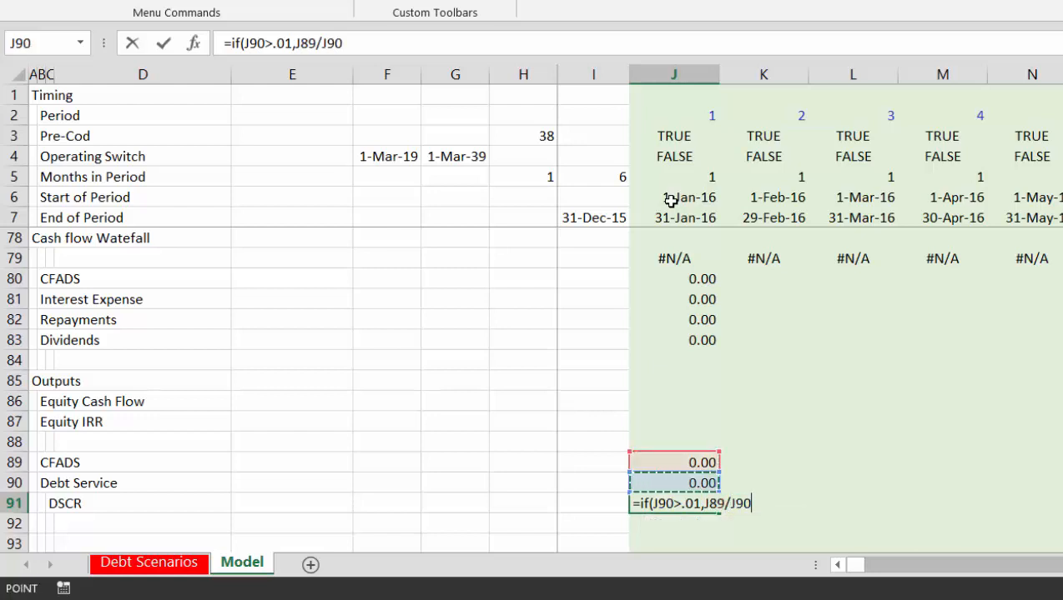
key("ctrl+Return")
Copy the CFADS, Debt Service and DSCR formulas from J89:J91 across the timeline columns
key("Down")
key("Down")
key("Up")
key("Up")
key("Up")
key("Up")
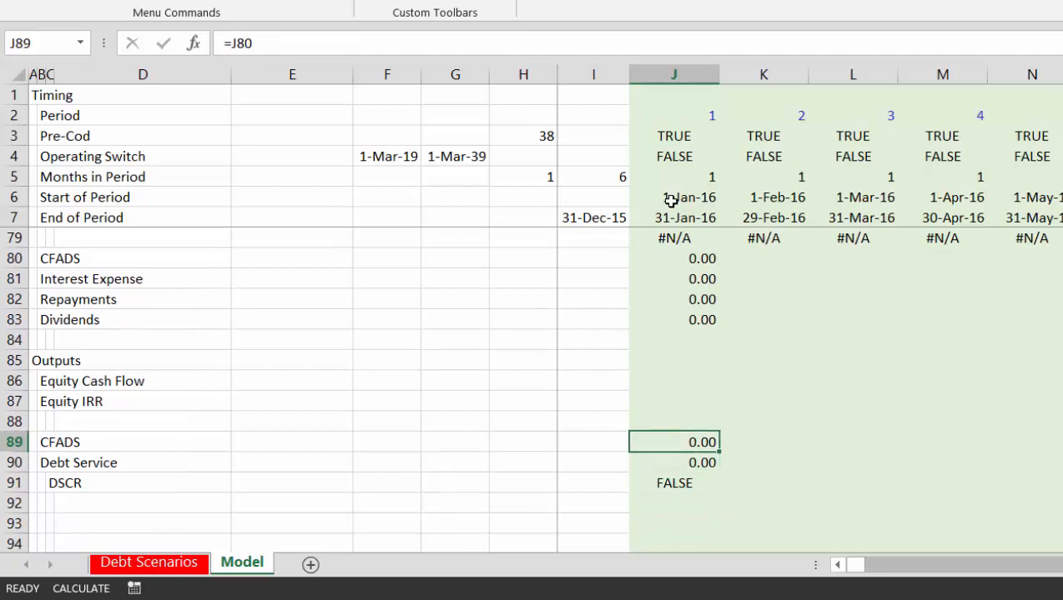
key("shift+Down")
key("shift+Down")
key("Up")
key("Up")
key("Up")
key("Up")
key("Up")
key("Up")
key("Up")
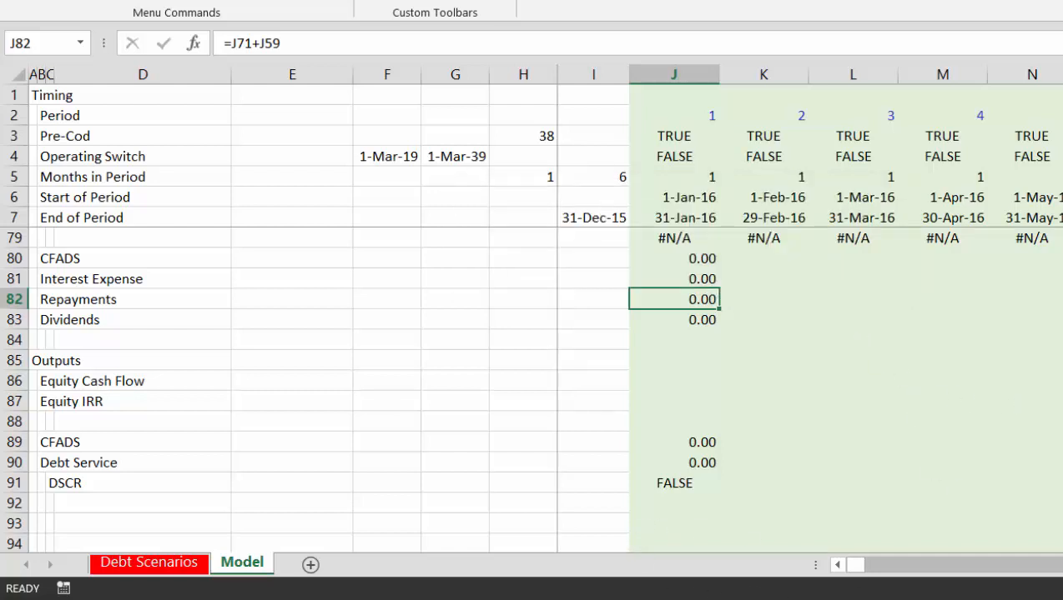
key("alt+Tab")
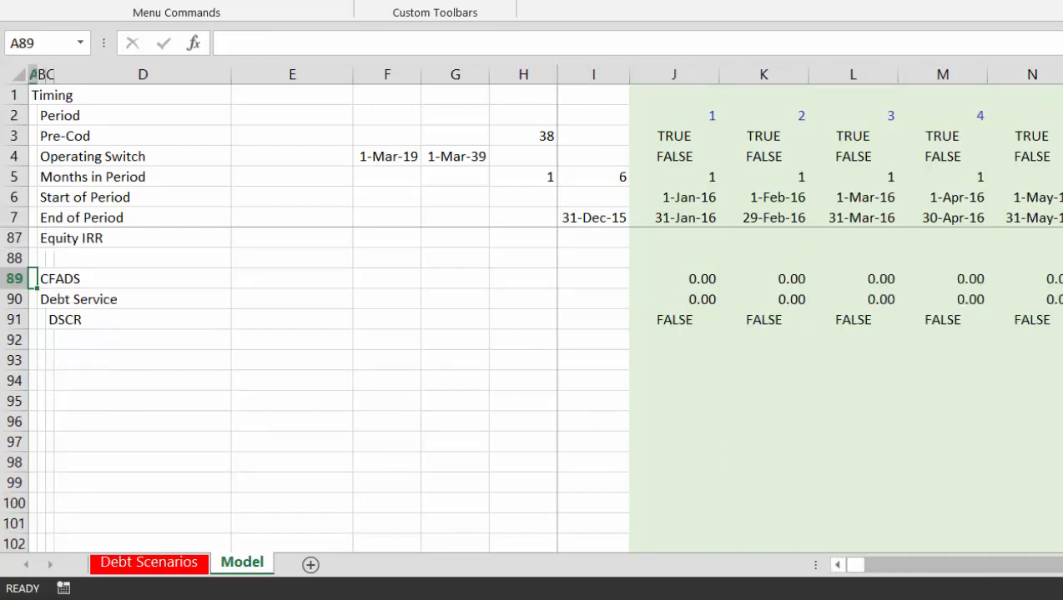
Review the scenario names and the two tenor inputs in the table on the Debt Scenarios sheet
key("ctrl+Page_Up")
key("Up")
key("Up")
key("Up")
key("Up")
key("Up")
key("Up")
key("Up")
key("Up")
key("Up")
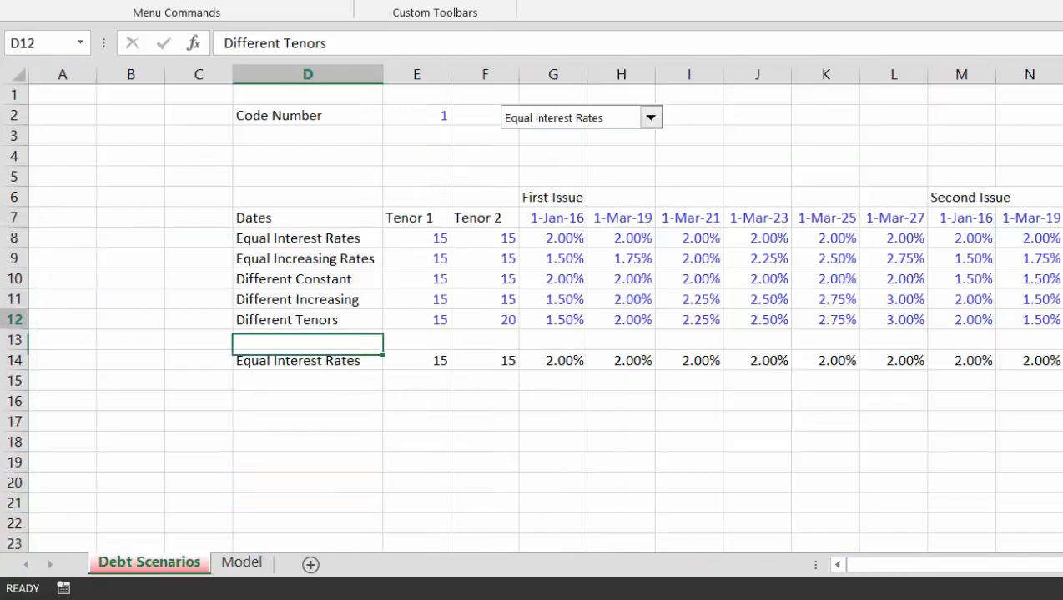
key("Up")
key("Up")
key("Up")
key("Up")
key("Up")
key("Up")
key("Down")
key("Down")
key("Right")
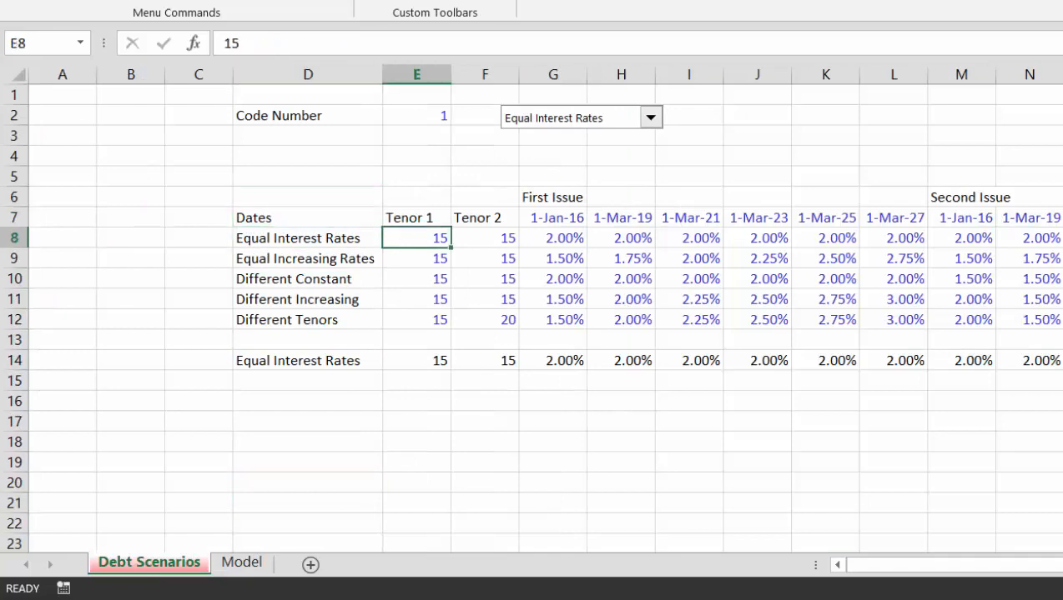
Examine the Equal Interest Rates scenario's margins in row 8 across the First Issue and Second Issue date columns
key("Right")
key("Right")
key("Right")
key("Right")
key("Right")
key("Right")
key("Right")
key("Right")
key("Right")
key("Right")
key("Right")
key("Right")
key("Right")
key("Right")
key("Right")
key("Right")
key("Right")
key("Right")
key("Right")
key("Right")
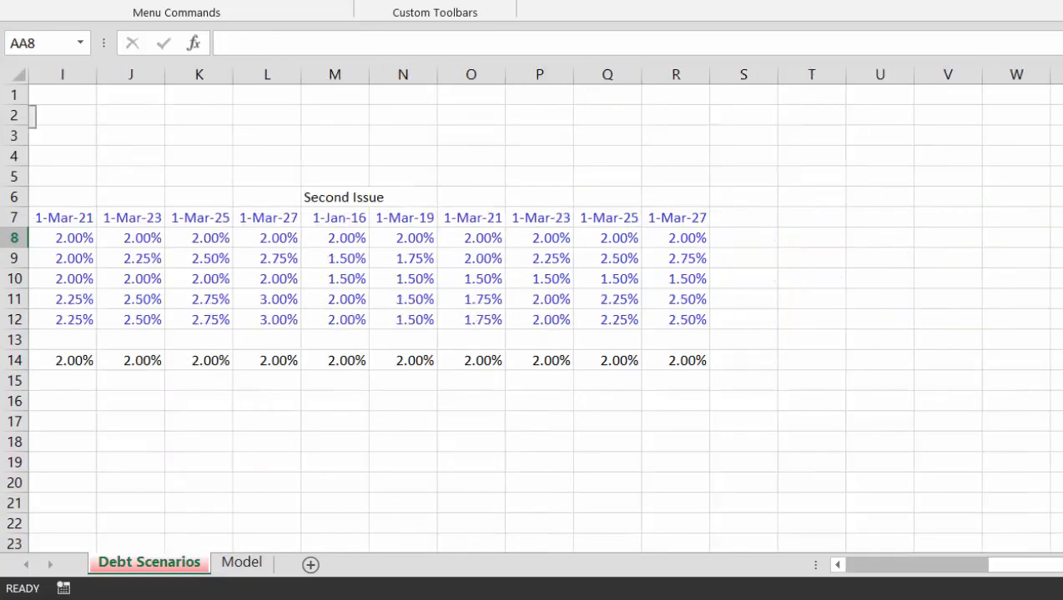
key("Left")
key("Left")
key("Left")
key("Left")
key("Left")
key("Left")
key("Left")
key("Left")
key("Left")
key("Left")
key("Left")
key("Left")
key("Left")
key("Left")
key("Left")
key("Left")
key("Left")
key("Left")
key("Left")
key("Left")
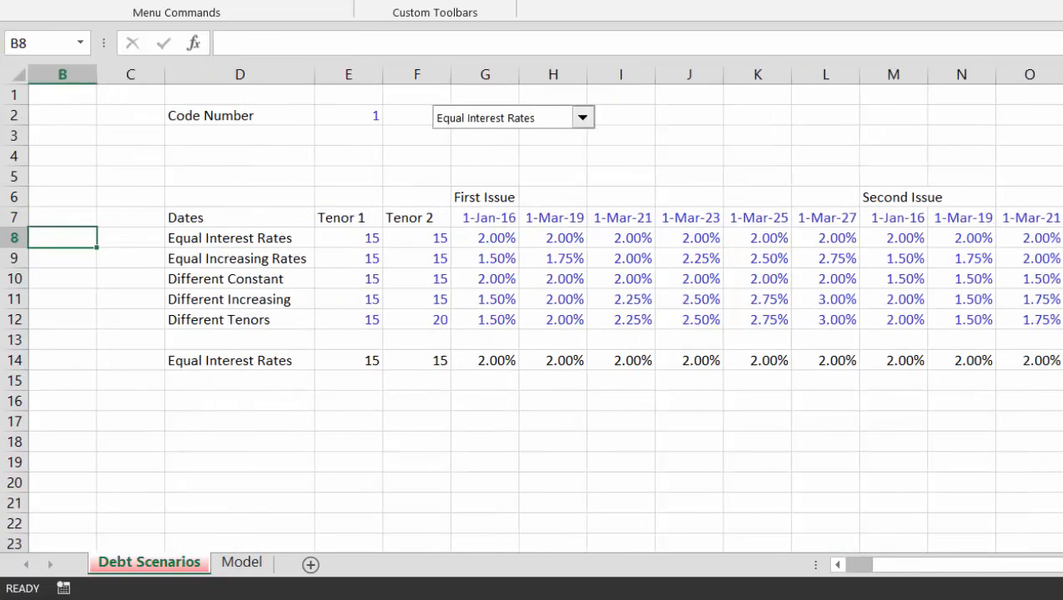
key("Right")
key("Right")
key("Right")
key("Right")
key("Right")
key("Right")
key("Left")
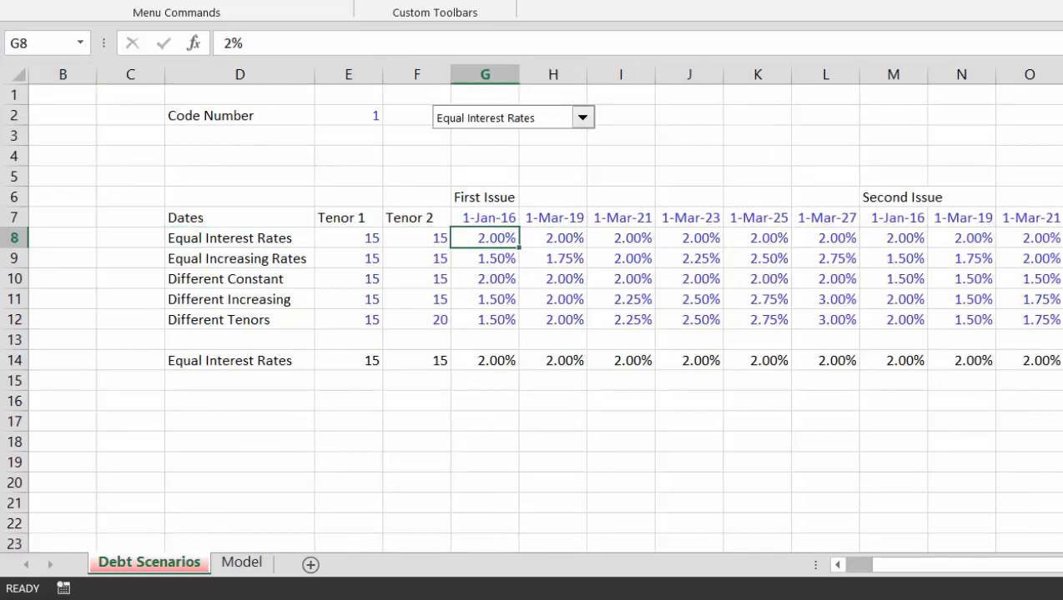
key("Left")
key("Left")
Inspect the Equal Increasing Rates margins in row 9, comparing the First Issue range with the Second Issue range
key("Down")
key("Right")
key("Right")
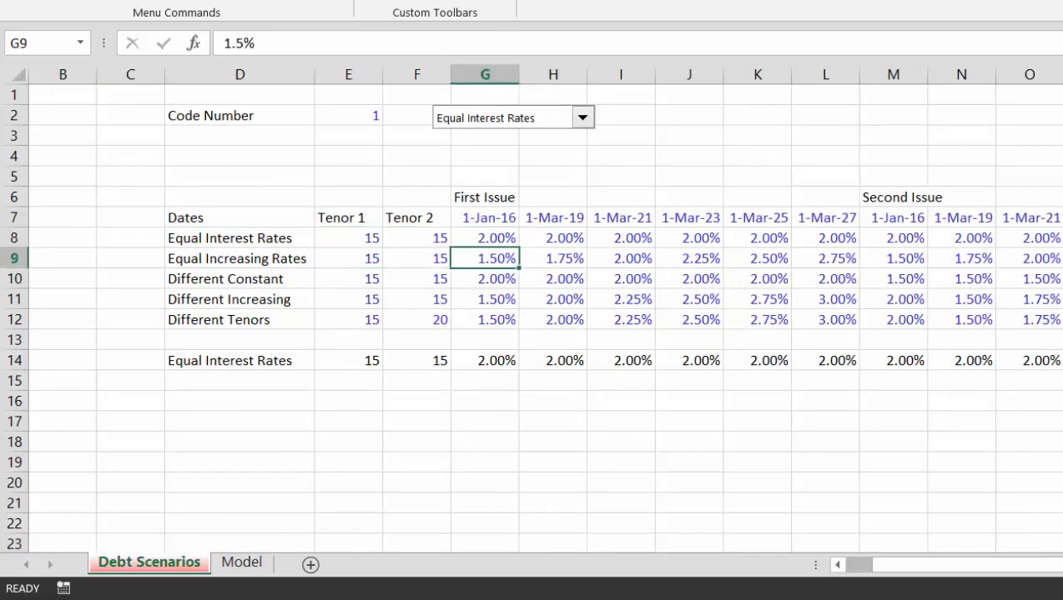
key("shift+Right")
key("shift+Right")
key("shift+Right")
key("shift+Right")
key("shift+Right")
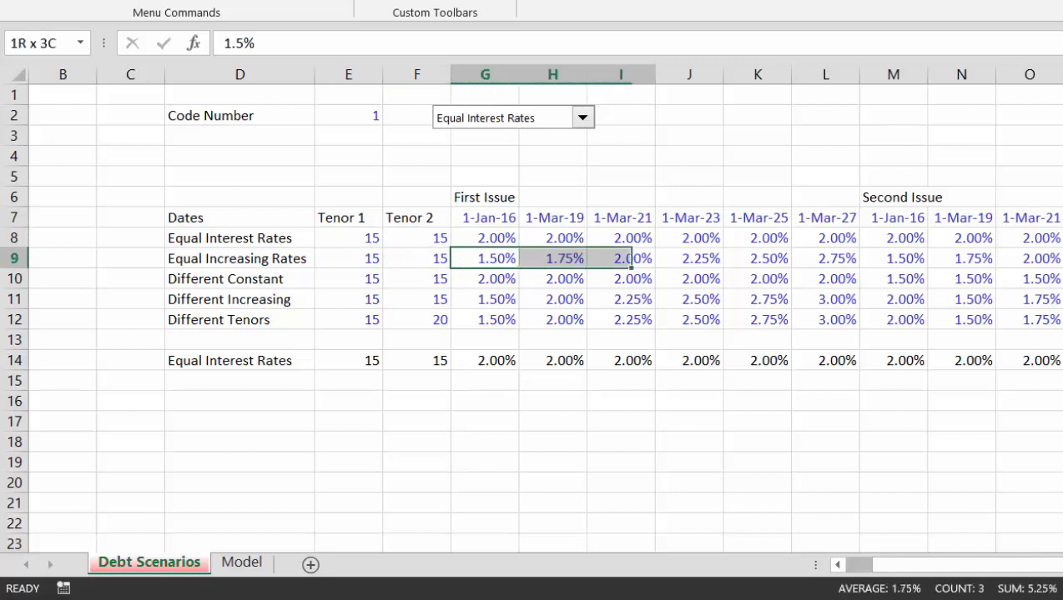
key("Right")
key("Right")
key("Right")
key("Right")
key("Right")
key("Right")
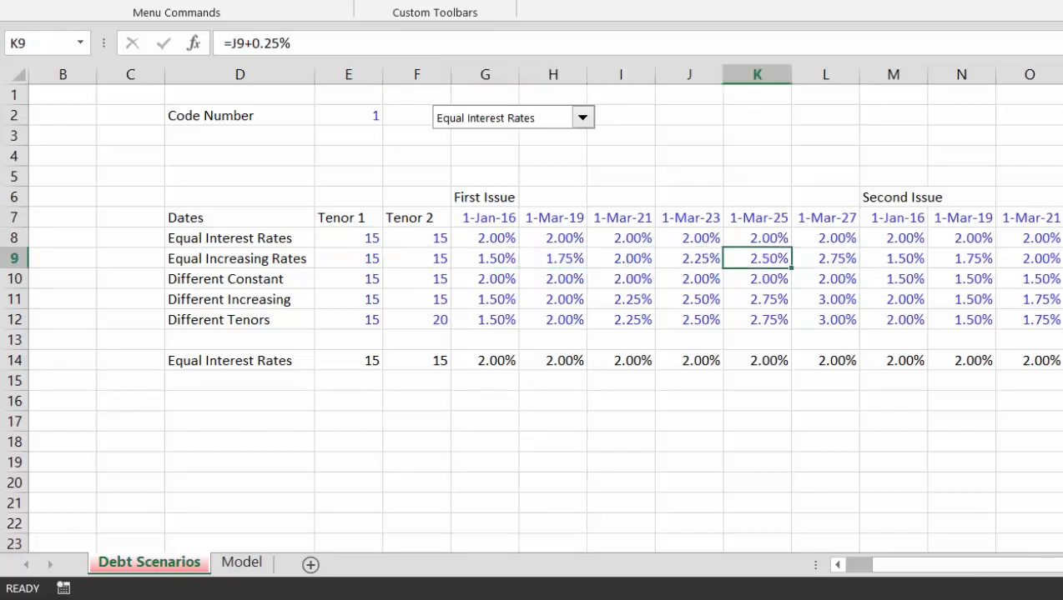
key("shift+Right")
key("shift+Right")
key("shift+Right")
key("shift+Right")
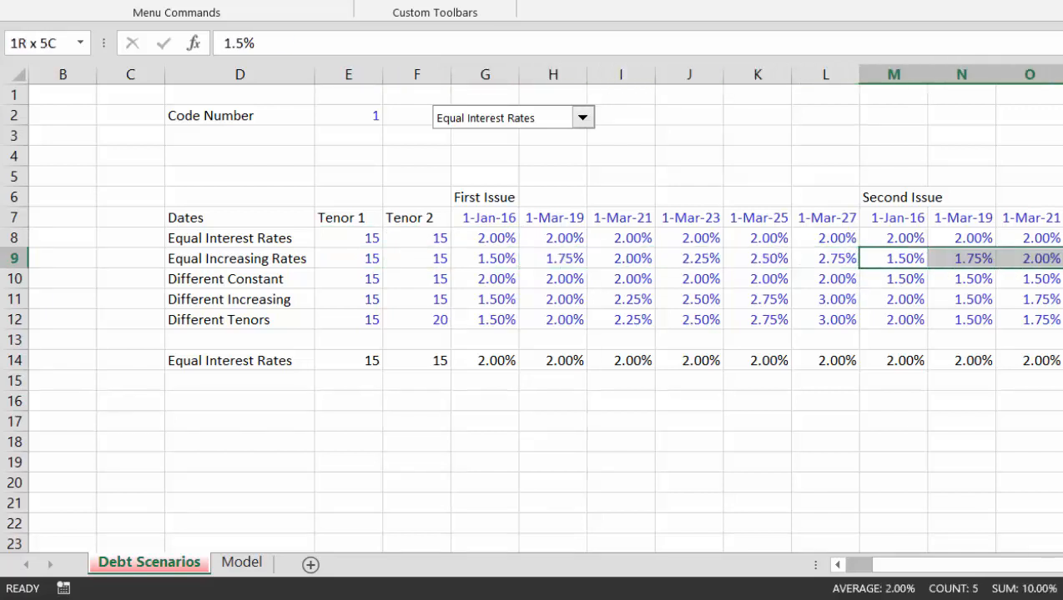
key("shift+Right")
Compare the Different Constant scenario's First Issue and Second Issue margins in row 10
key("Down")
key("Left")
key("Left")
key("Left")
key("Left")
key("Left")
key("Left")
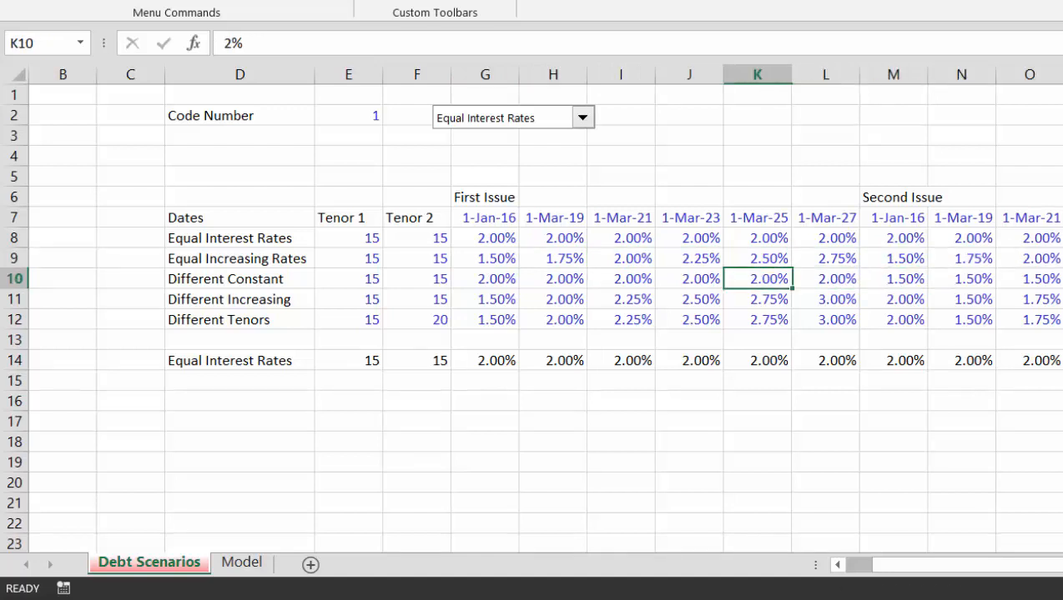
key("Left")
key("Right")
key("shift+Right")
key("shift+Right")
key("shift+Right")
key("shift+Right")
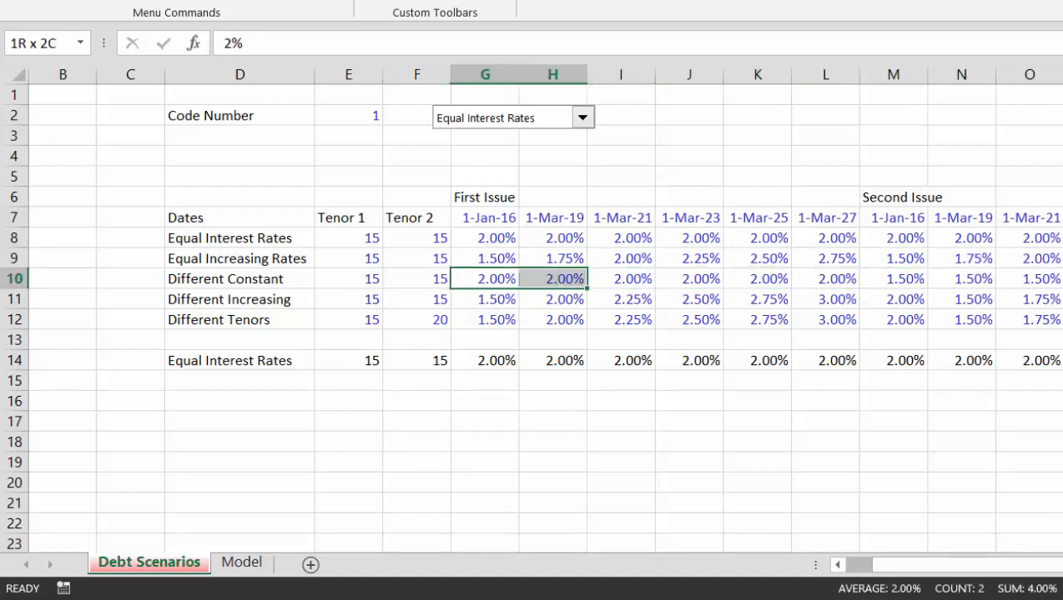
key("shift+Right")
key("Right")
key("Right")
key("Right")
key("Right")
key("Right")
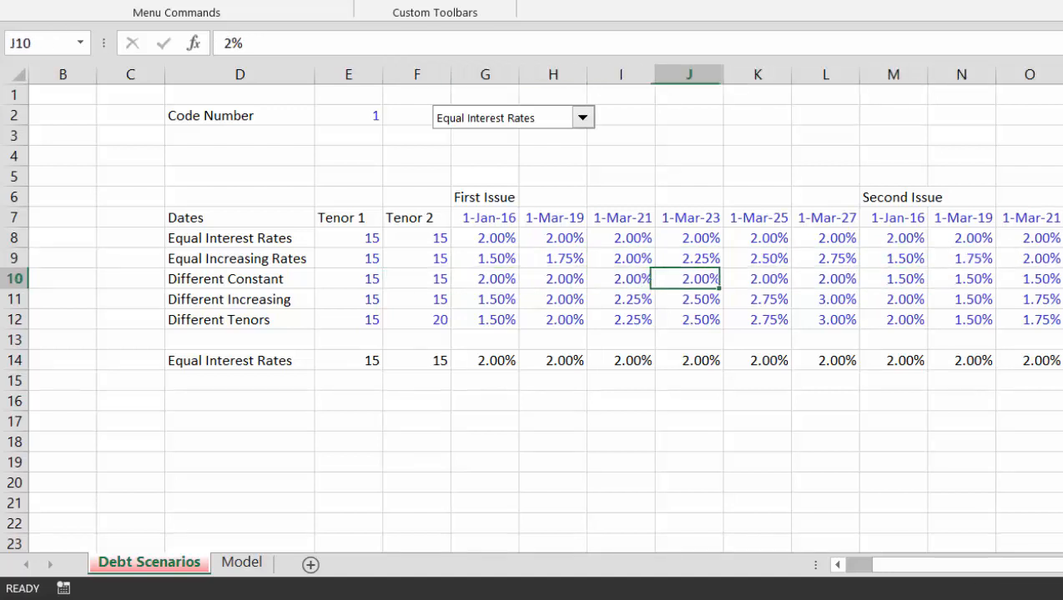
key("Right")
key("shift+Right")
key("shift+Right")
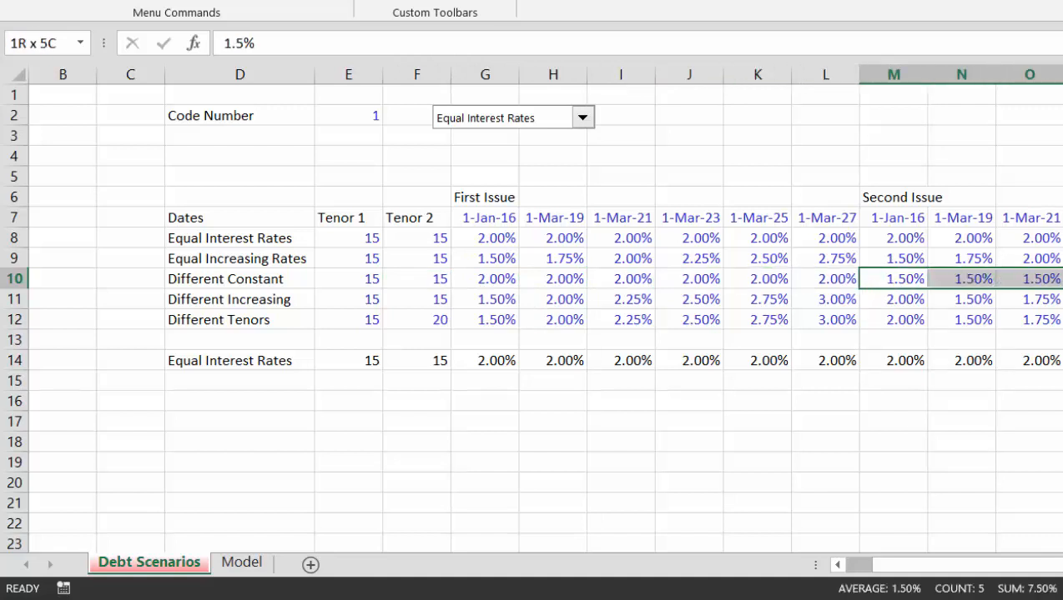
Examine how the Different Increasing margins in row 11 step up over the dates for both debt issues
key("Down")
key("Left")
key("Left")
key("Left")
key("Left")
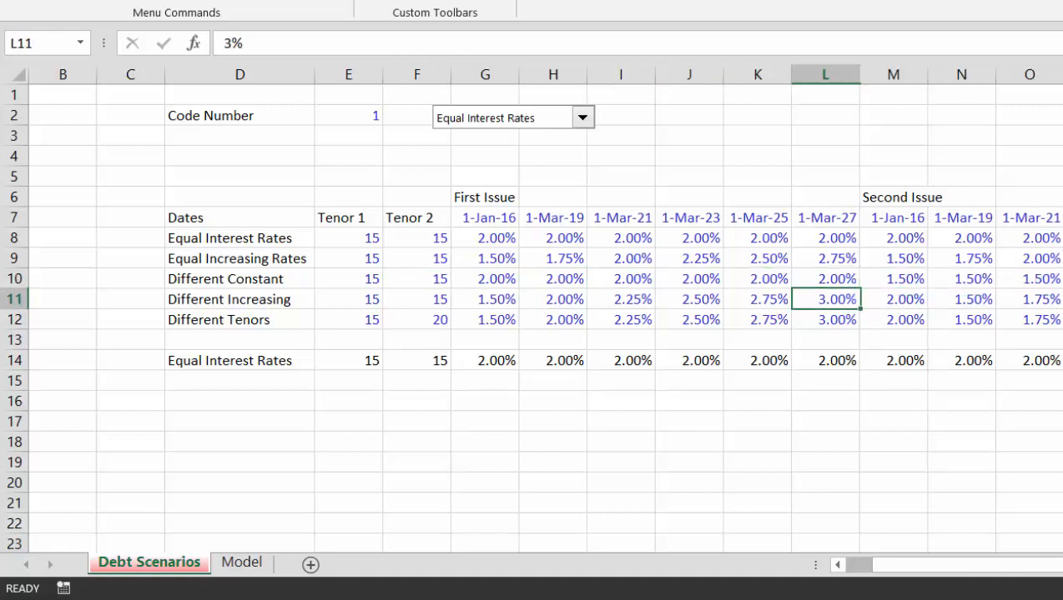
key("Left")
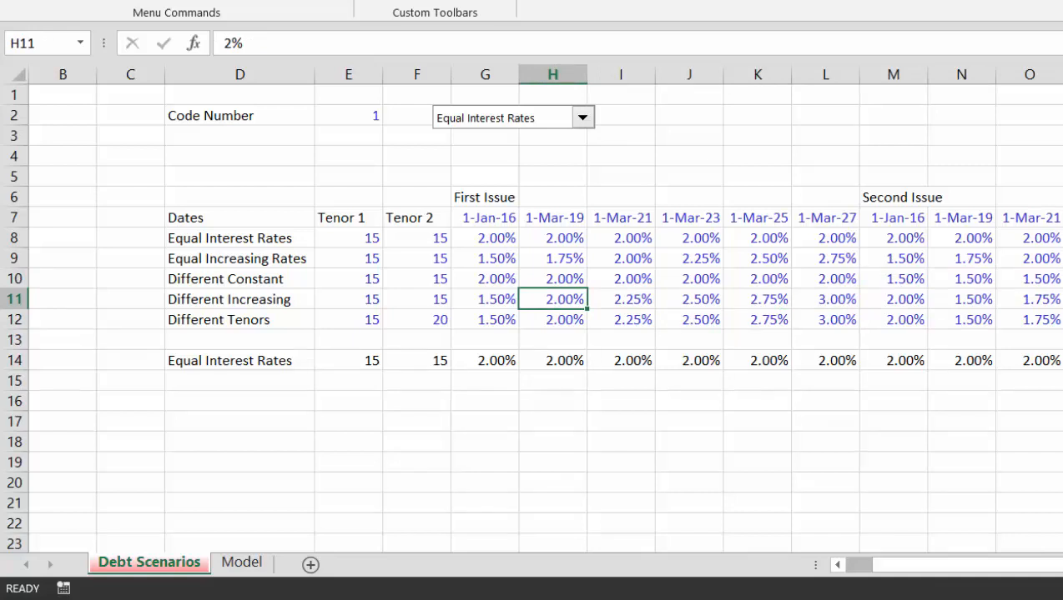
key("shift+Right")
key("shift+Right")
key("shift+Right")
key("shift+Right")
key("shift+Right")
key("Right")
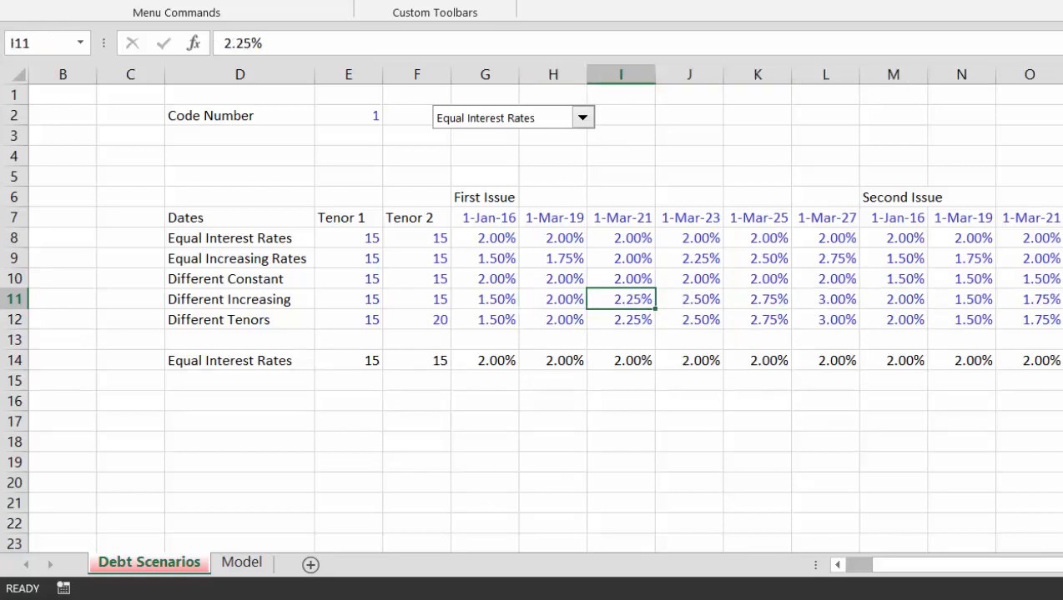
key("Right")
key("Right")
key("Right")
key("Right")
key("Right")
key("Right")
key("Right")
key("Right")
key("Right")
key("Right")
key("Left")
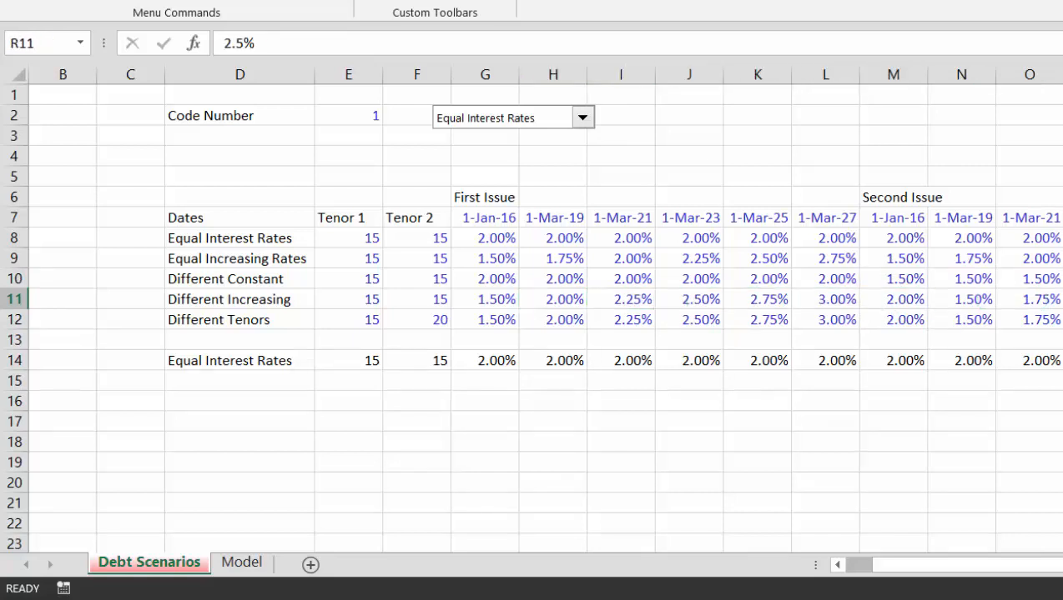
Review the Different Tenors scenario in row 12, including its margins for both issues, and the selected-scenario row 14
key("Down")
key("Left")
key("Left")
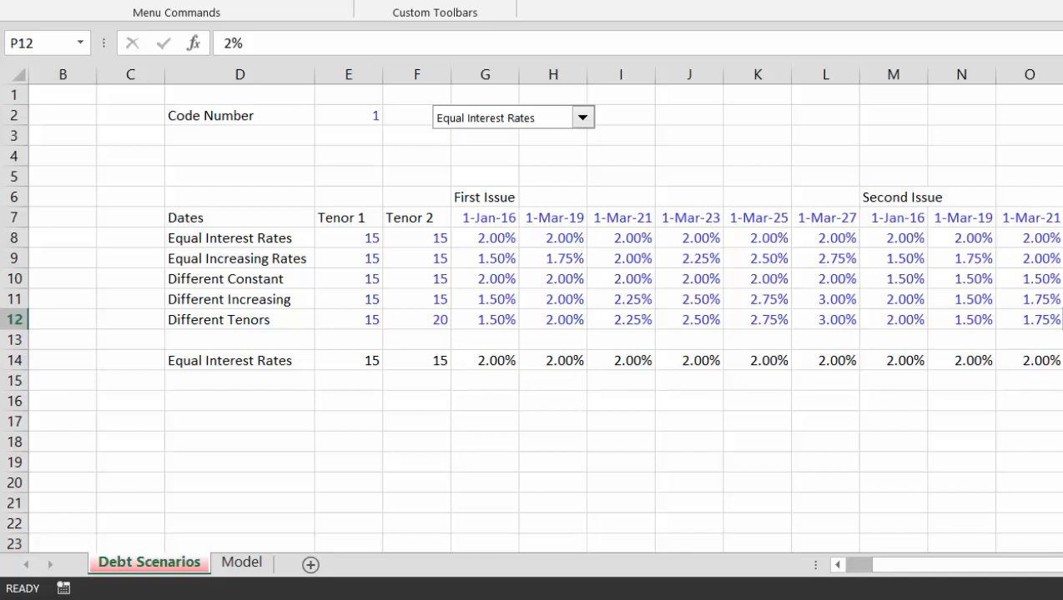
key("Left")
key("Left")
key("Left")
key("Left")
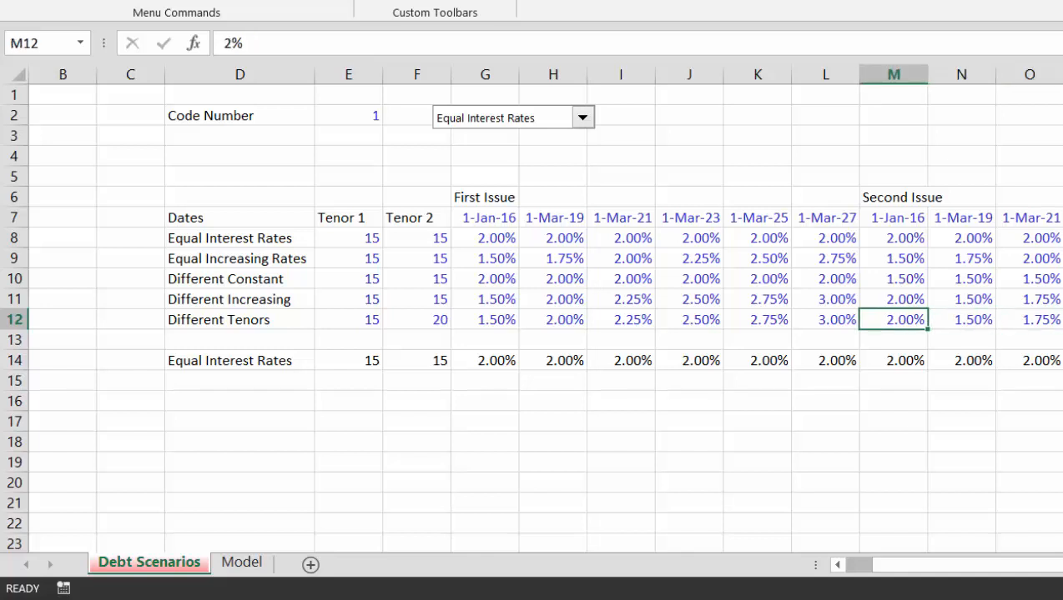
key("Home")
key("Right")
key("Right")
key("Right")
key("Right")
key("Right")
key("Right")
key("Right")
key("Right")
key("Right")
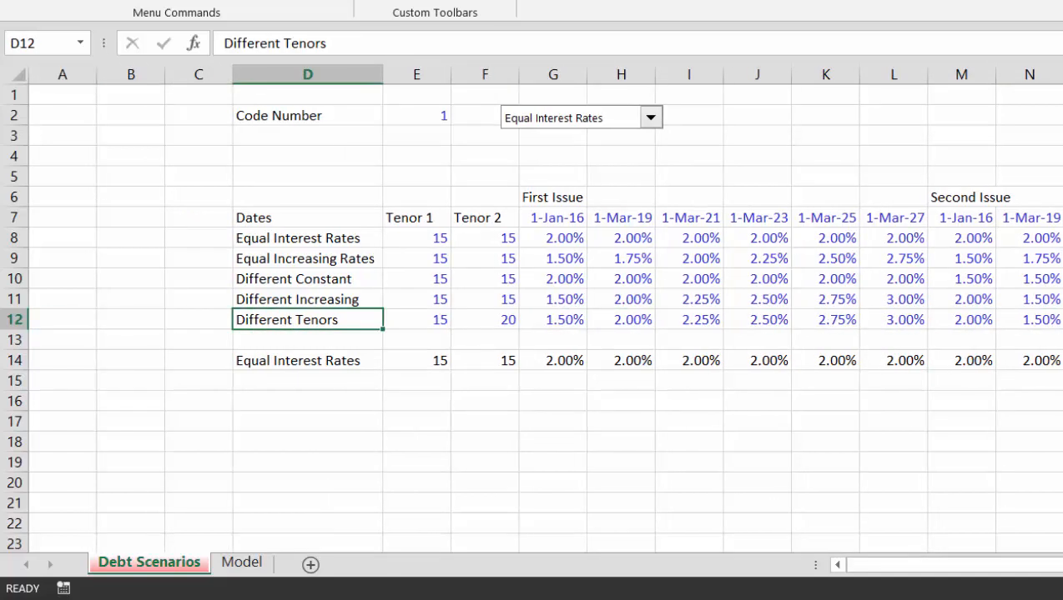
key("Left")
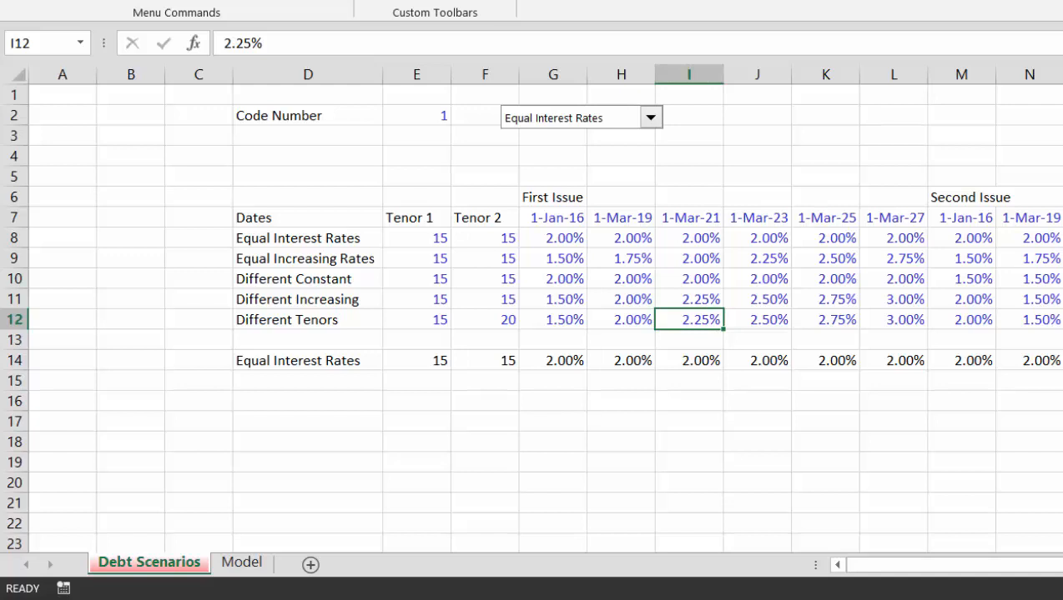
key("Down")
key("Down")
key("Down")
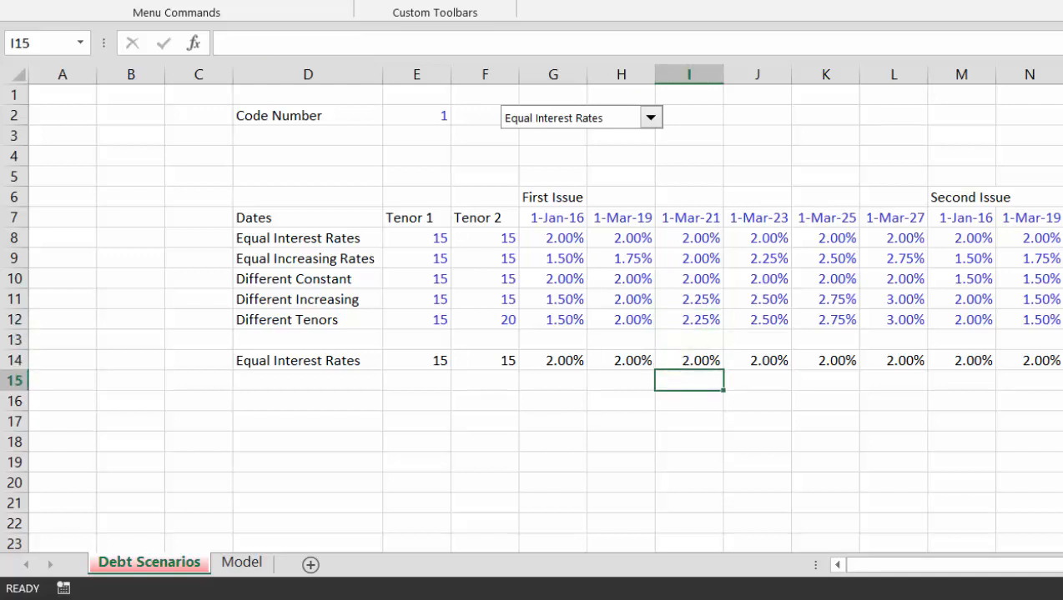
Review the Outputs section on the Model sheet, from Equity Cash Flow and Equity IRR through CFADS, Debt Service and DSCR
key("ctrl+Page_Down")
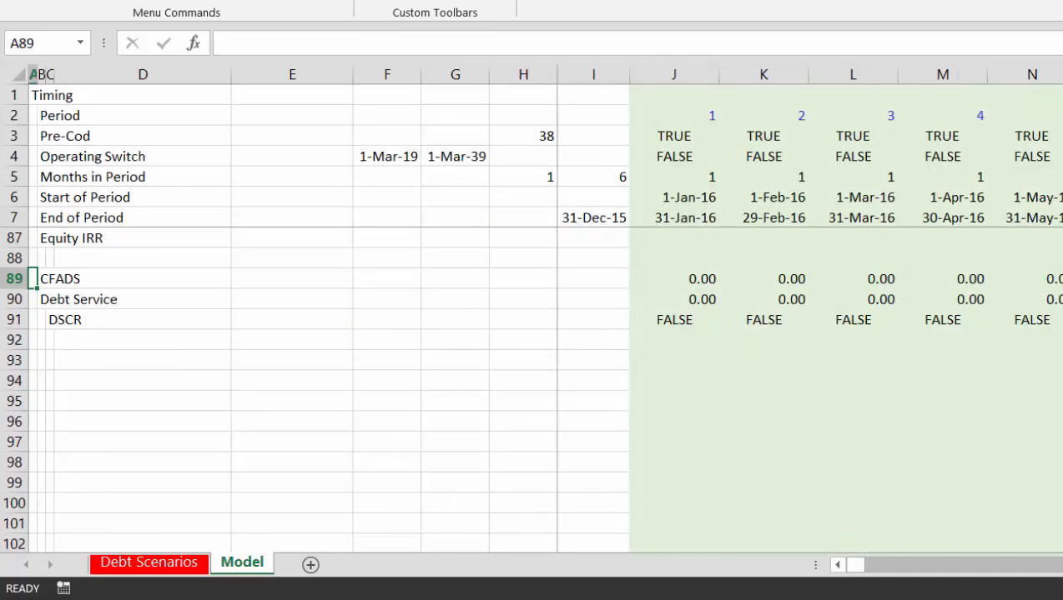
key("Up")
key("Up")
key("Up")
key("Up")
key("Up")
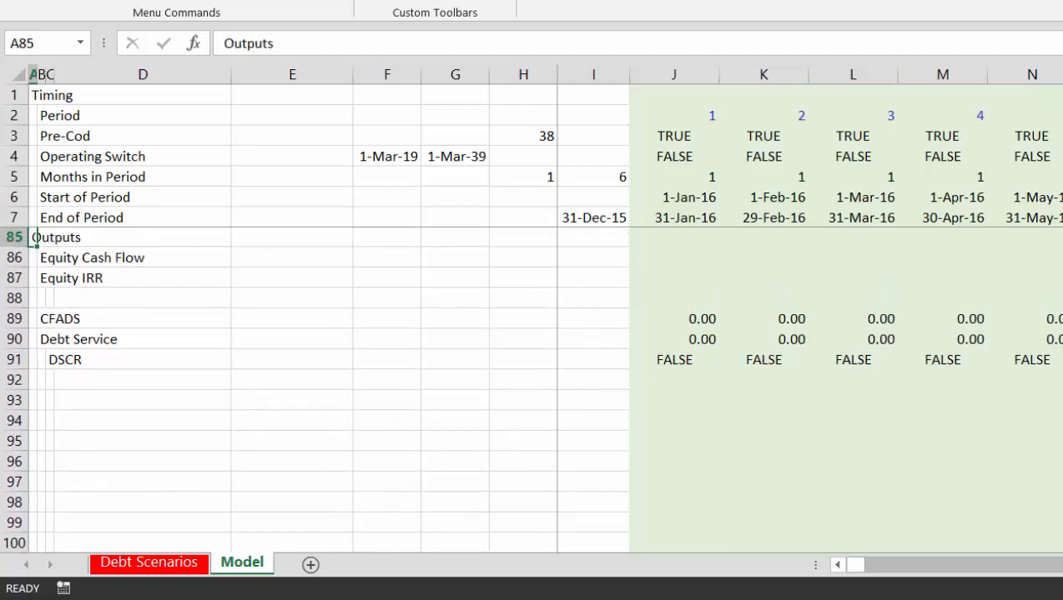
key("Down")
key("Down")
key("Down")
key("Down")
key("Down")
key("Down")
key("Down")
key("Down")
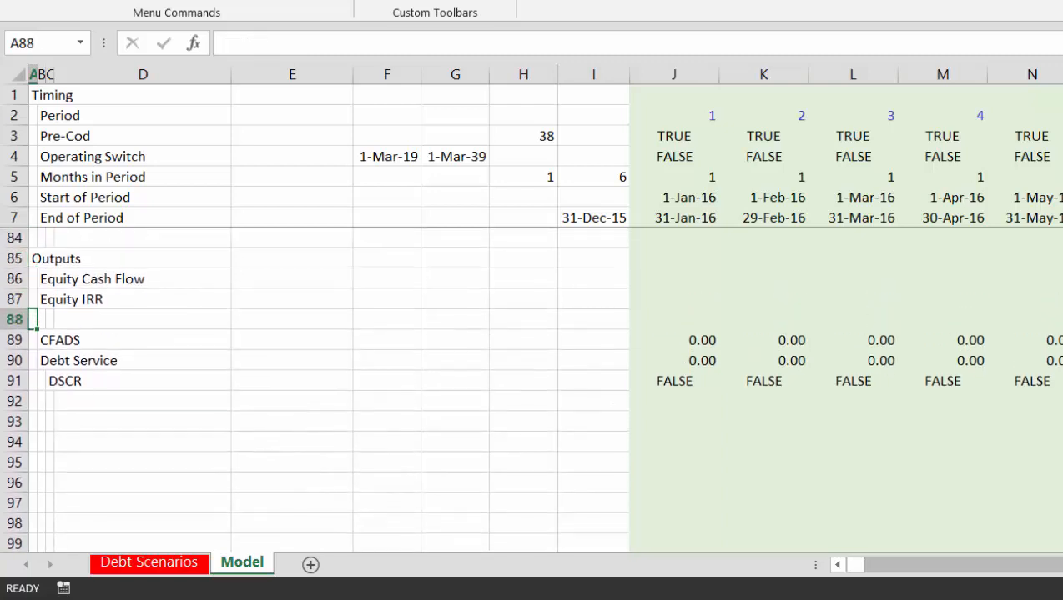
key("Down")
key("Right")
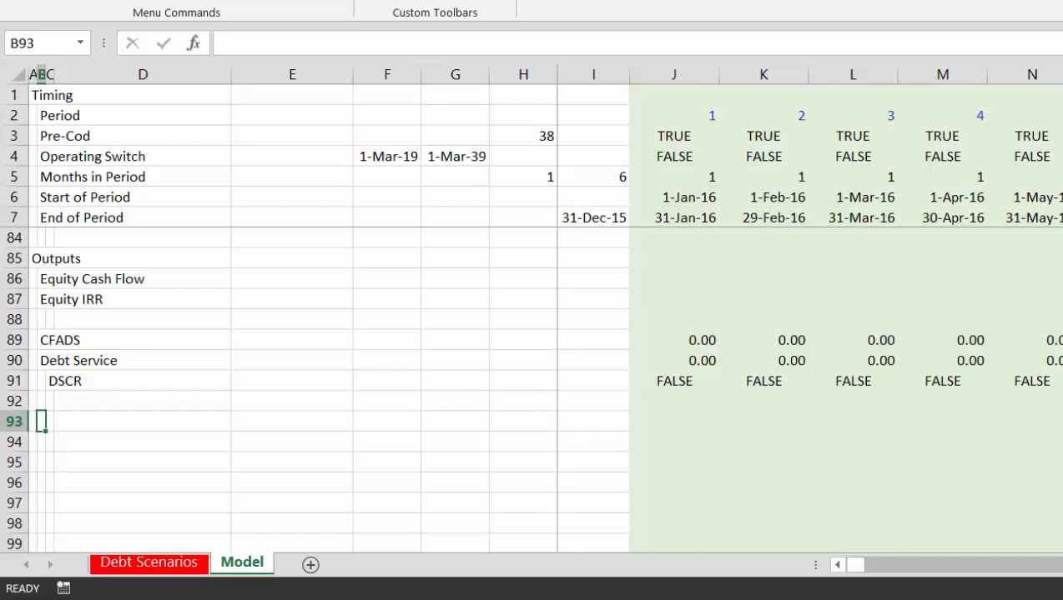
key("Up")
key("Up")
key("Up")
key("Right")
key("Right")
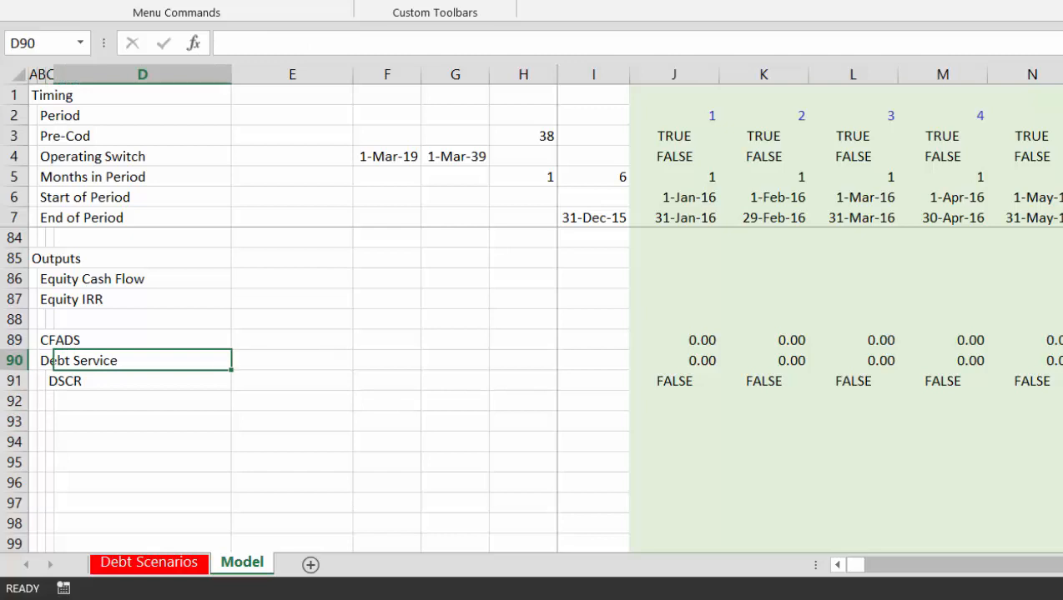
Examine the Debt Service row across the construction periods and into the first operating periods
key("Right")
key("Right")
key("Right")
key("Right")
key("Right")
key("Right")
key("Right")
key("Right")
key("Right")
key("Right")
key("Right")
key("Right")
key("Right")
key("Right")
key("Right")
key("Right")
key("Right")
key("Right")
key("Right")
key("Right")
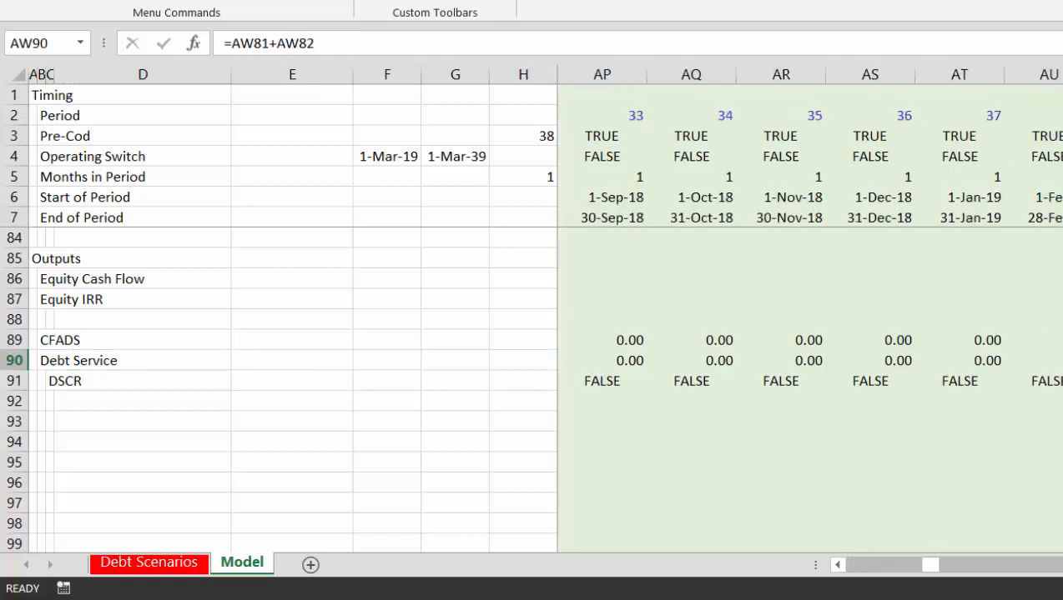
key("Right")
key("Right")
key("Right")
key("Right")
key("Right")
key("Right")
key("Right")
key("Right")
key("Right")
key("Left")
key("Left")
key("Left")
key("Left")
key("Left")
key("Left")
key("Left")
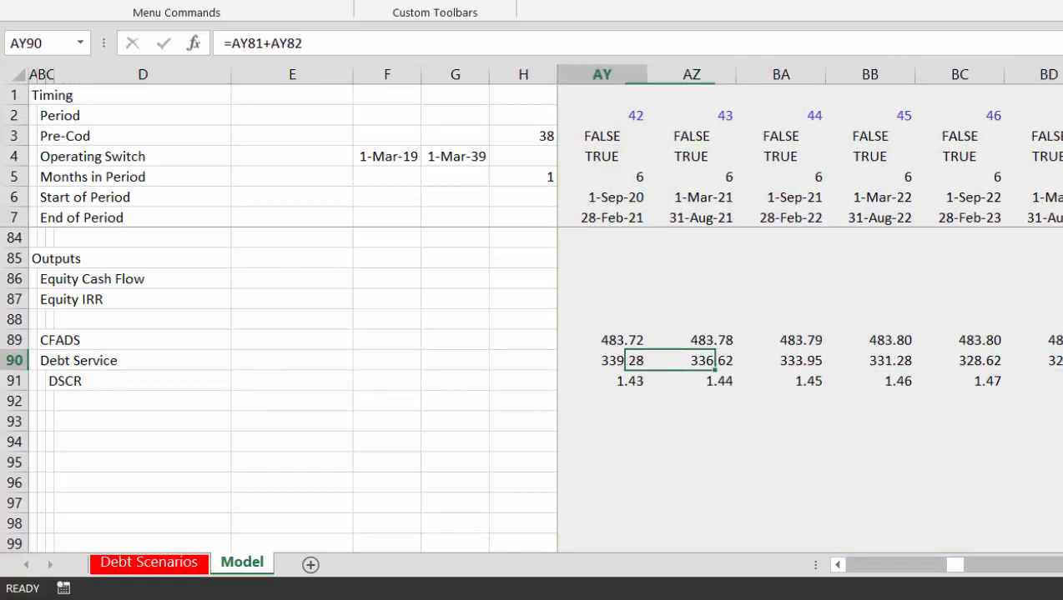
key("Left")
key("Left")
key("Left")
key("Left")
key("Left")
key("Left")
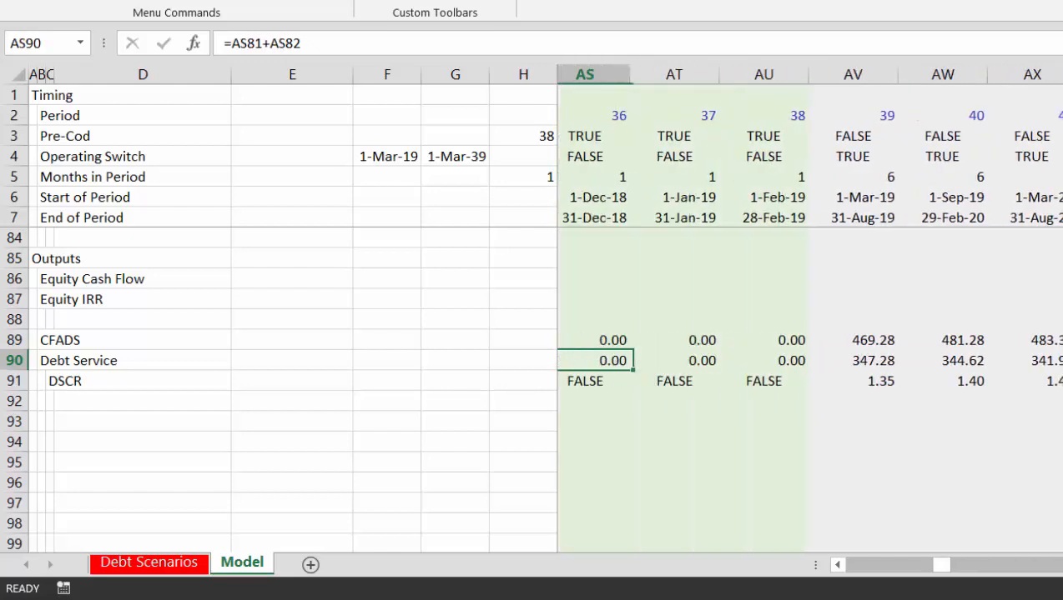
Trace the DSCR row from the first operating period in column AV to the end of the debt repayments
key("Right")
key("Right")
key("Right")
key("Down")
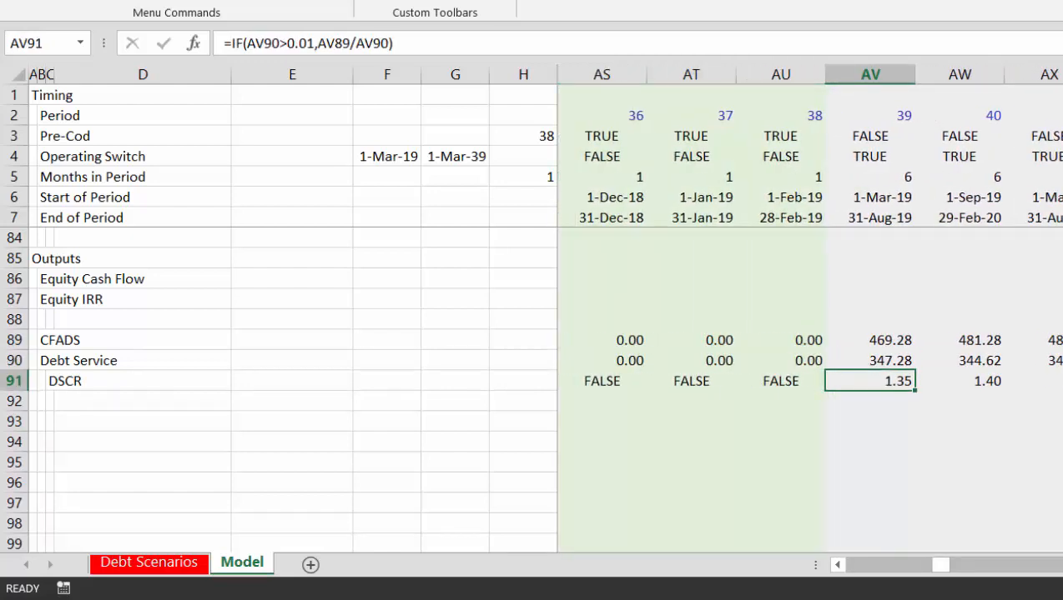
key("Up")
key("Up")
key("Down")
key("Down")
key("Right")
key("Right")
key("Right")
key("Right")
key("Right")
key("Right")
key("Right")
key("Right")
key("Right")
key("Right")
key("Right")
key("Right")
key("Right")
key("Right")
key("Right")
key("Right")
key("Right")
key("Right")
key("Right")
key("Right")
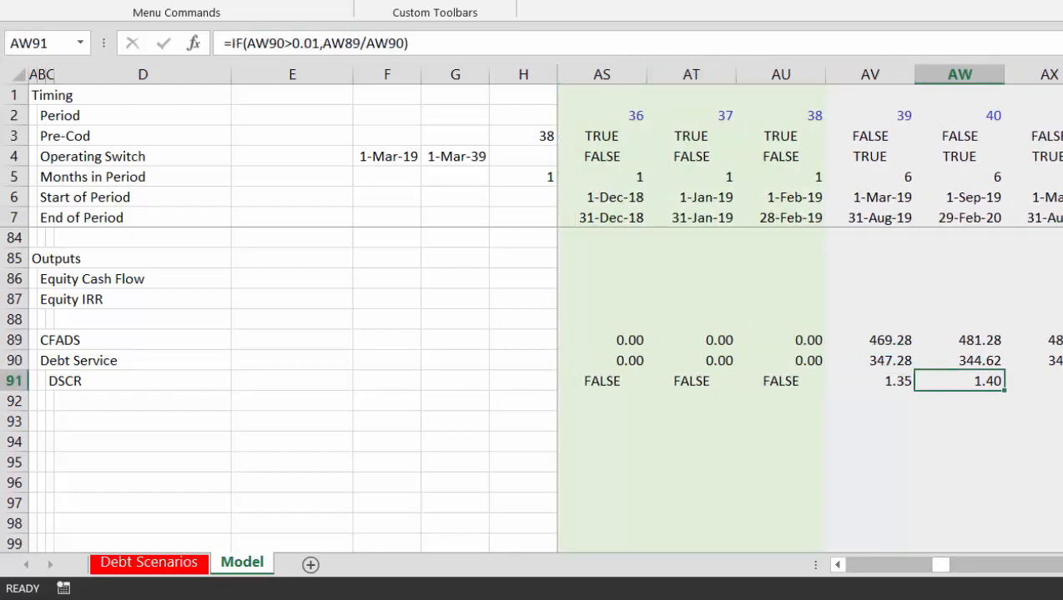
key("Right")
key("Right")
key("Right")
key("Right")
key("Right")
key("Right")
key("Right")
key("Right")
key("Right")
key("Right")
key("Right")
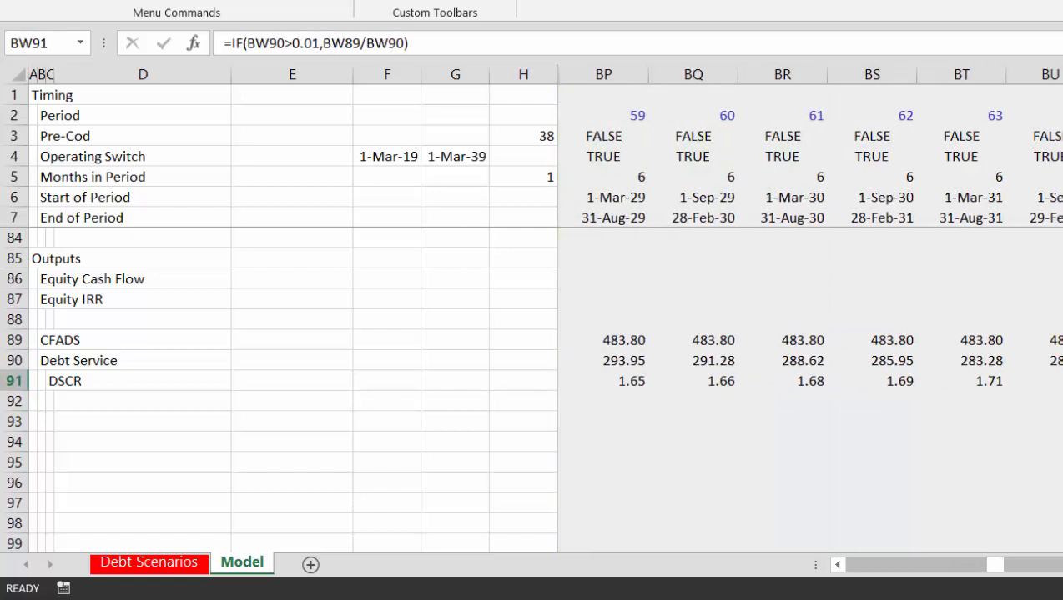
key("Left")
key("Left")
key("Left")
key("Left")
key("Left")
key("Left")
key("Left")
key("Left")
key("Left")
key("Left")
key("Left")
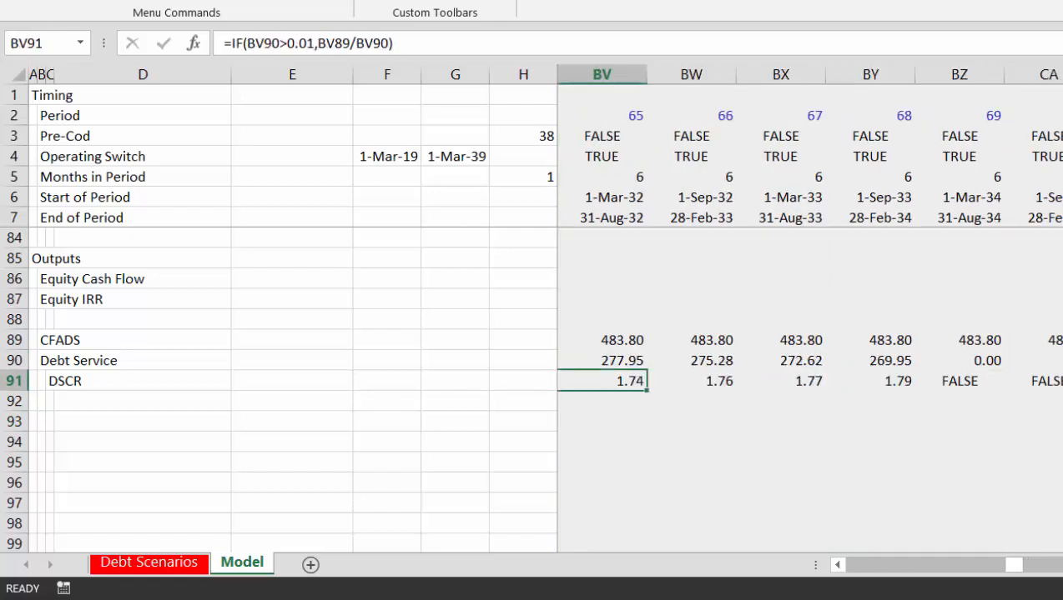
key("Right")
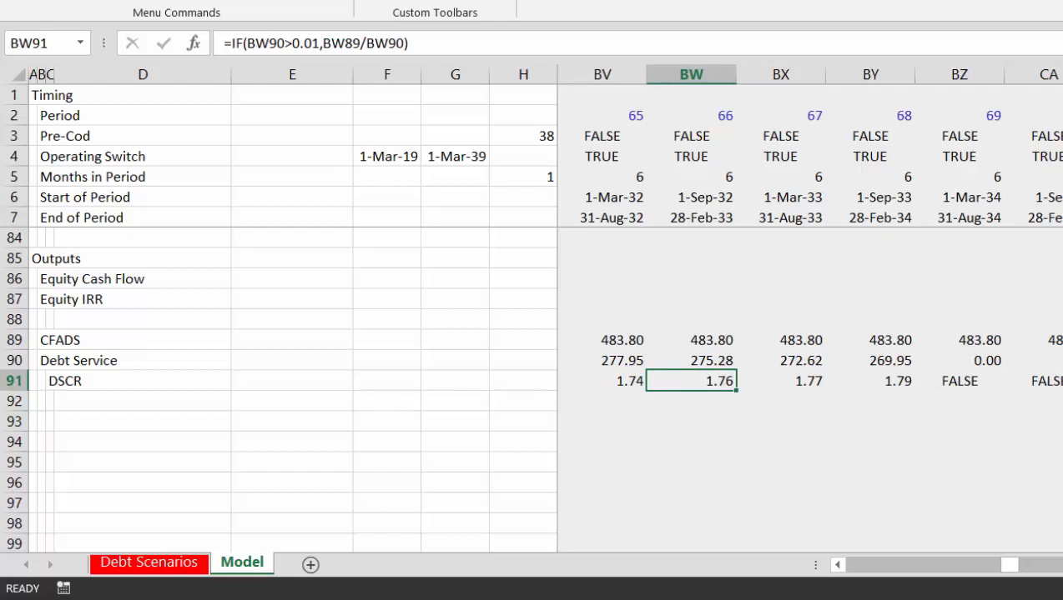
Select the CFADS and Debt Service rows in the Outputs section, from their labels through the last period
key("ctrl+Left")
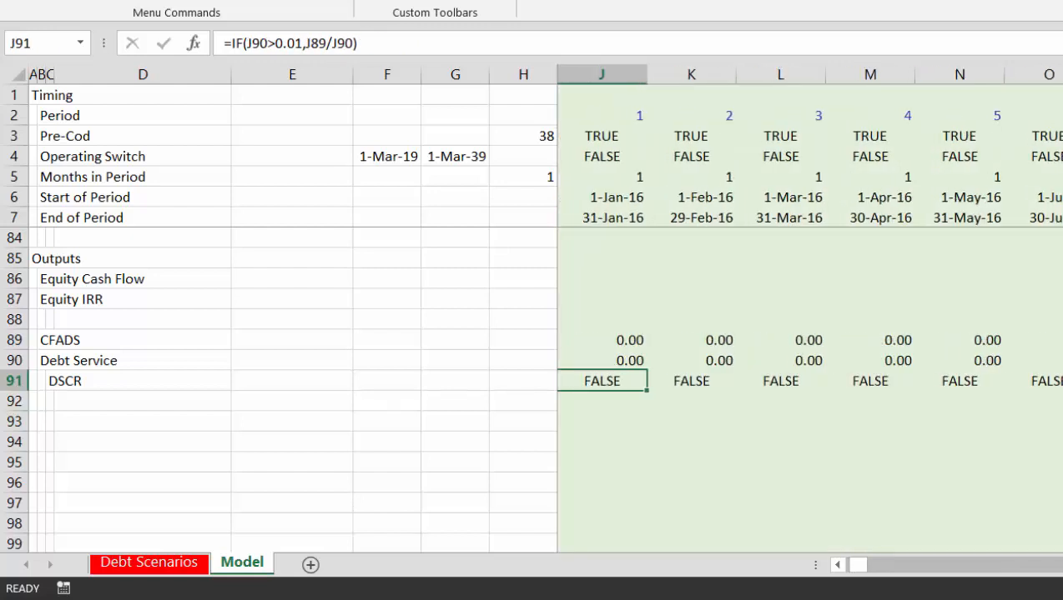
key("Left")
key("Left")
key("Left")
key("Left")
key("Left")
key("Left")
key("Left")
key("Left")
key("Left")
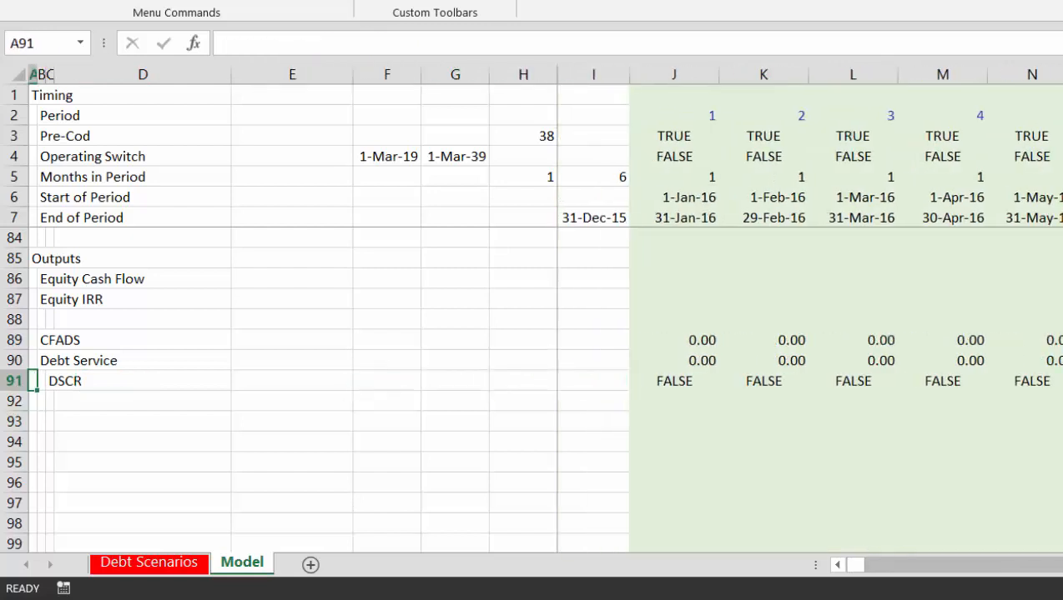
key("Up")
key("Up")
key("Right")
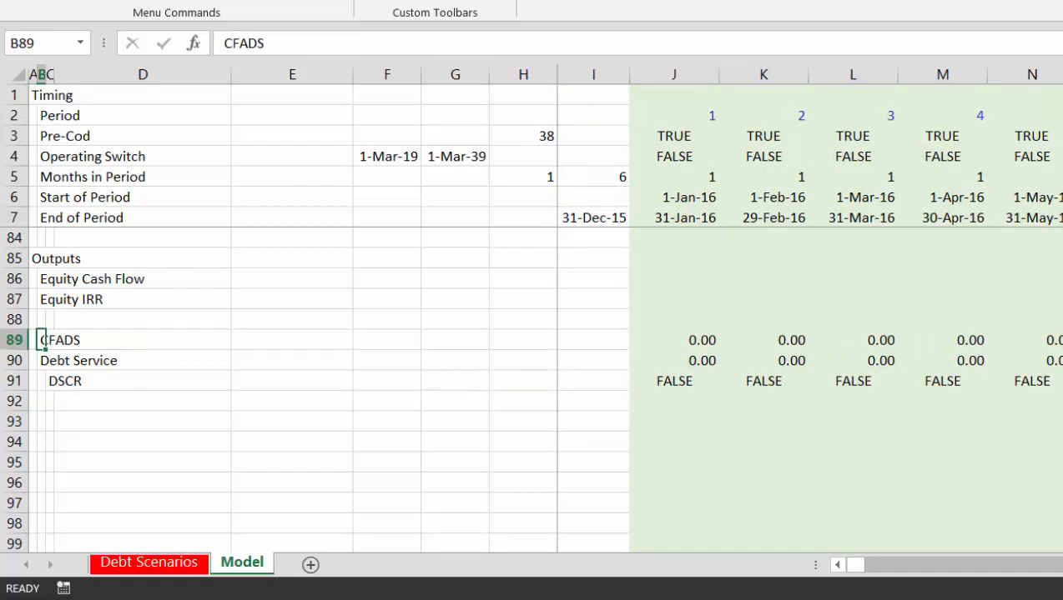
key("shift+Down")
key("ctrl+shift+Right")
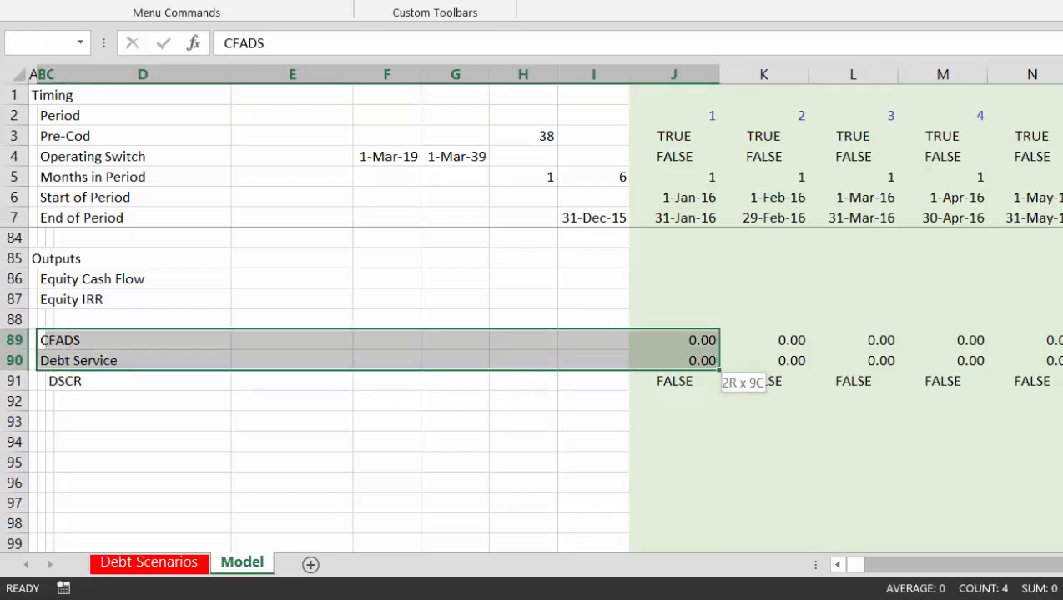
key("ctrl+shift+Right")
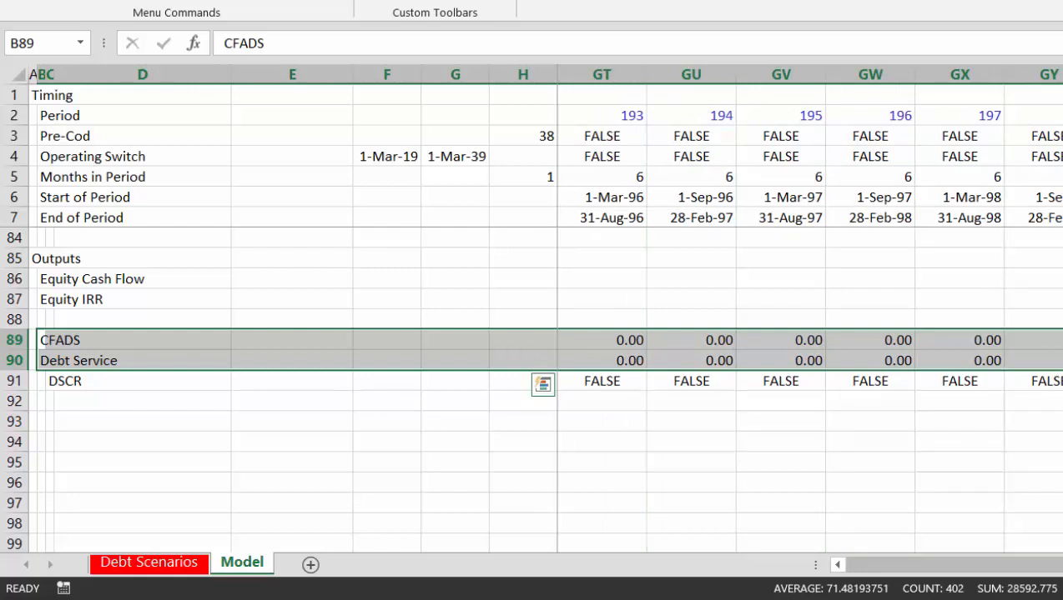
Try to add row 79 across all periods to the existing CFADS and Debt Service selection
key("shift+F8")
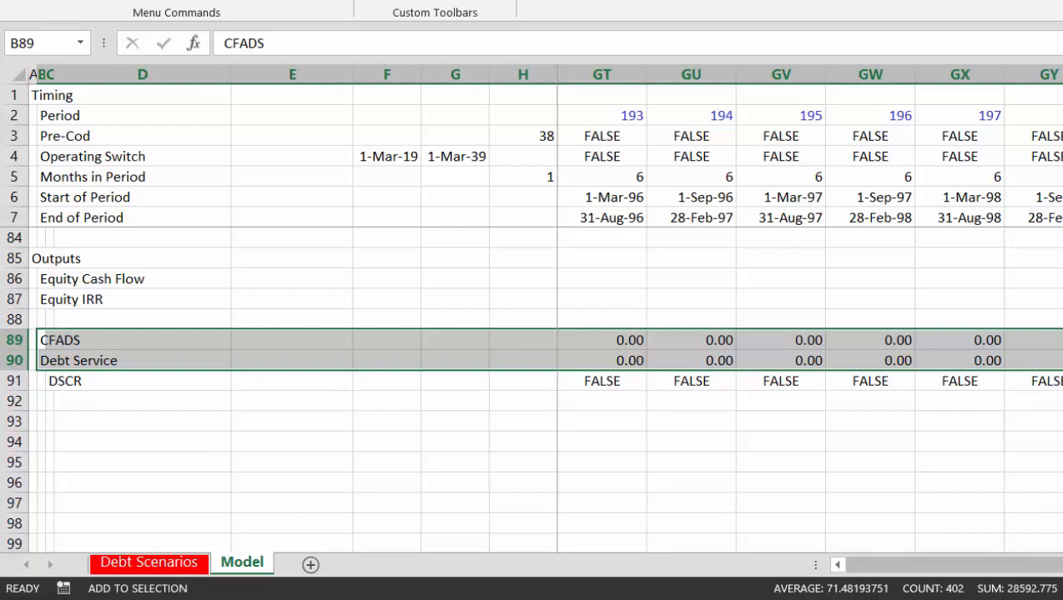
left_click_drag(1058, 586, 815, 582)
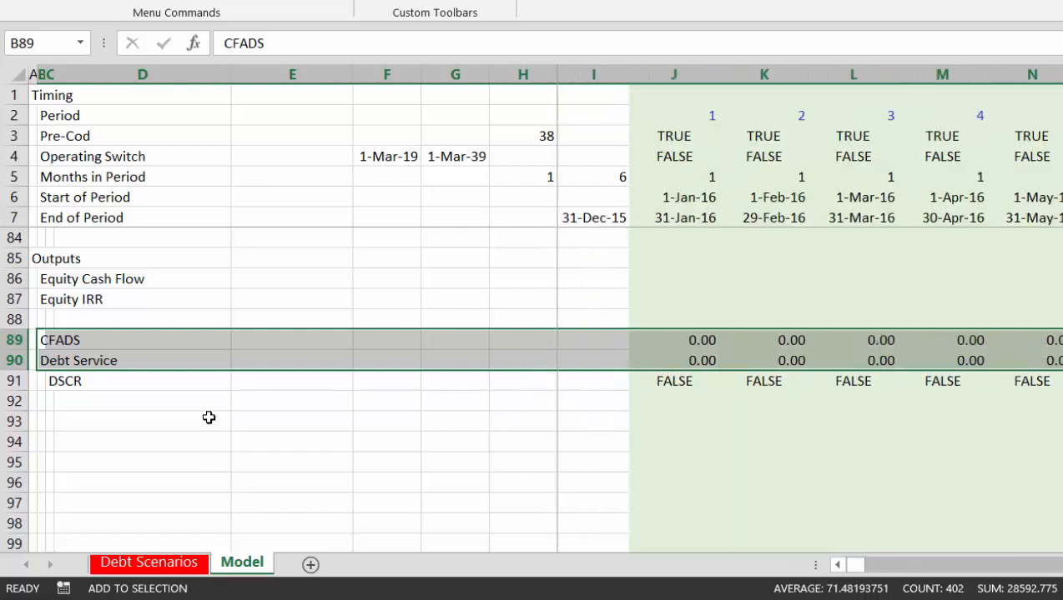
left_click(44, 242)
key("Up")
key("Up")
key("Up")
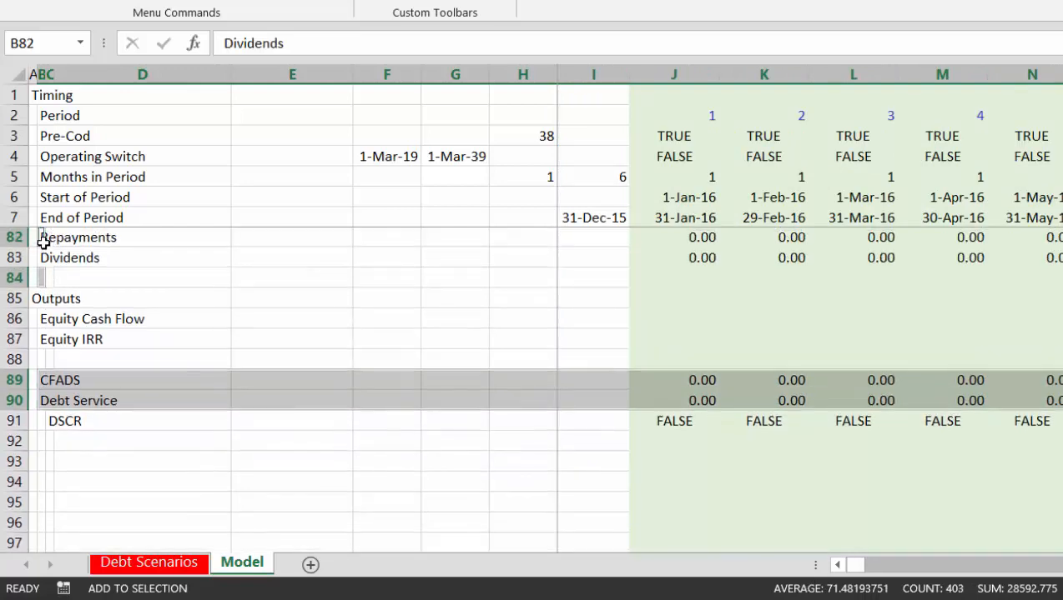
key("Down")
key("Down")
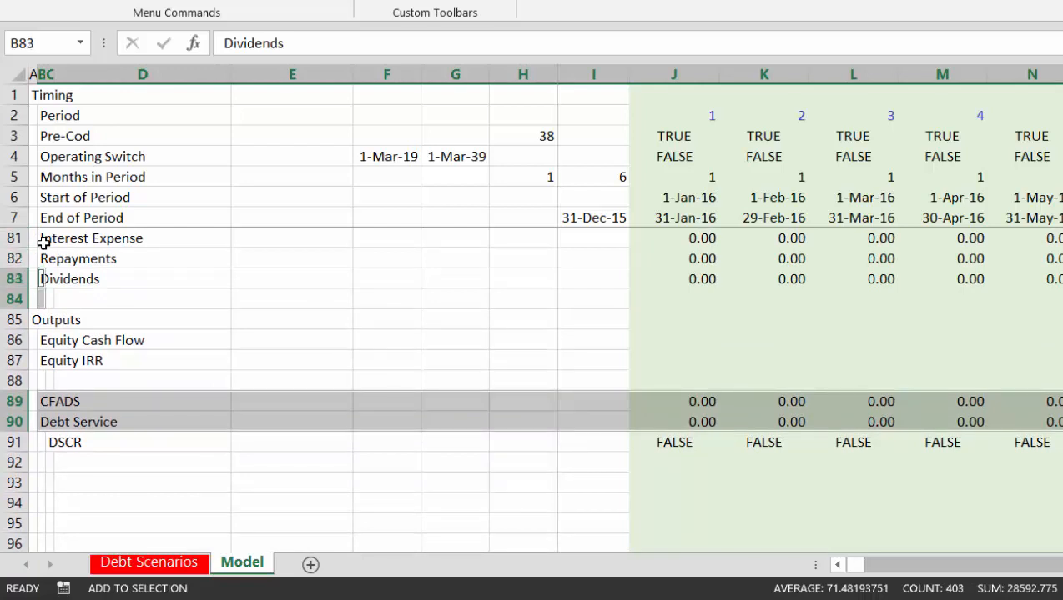
key("Up")
key("Up")
key("Up")
key("Up")
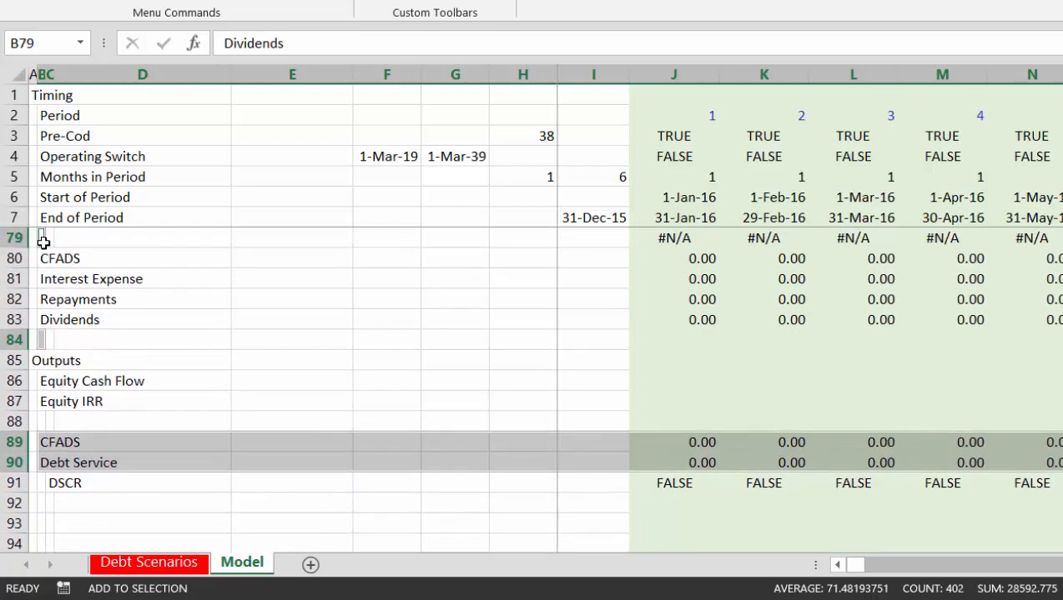
key("ctrl+shift+Right")
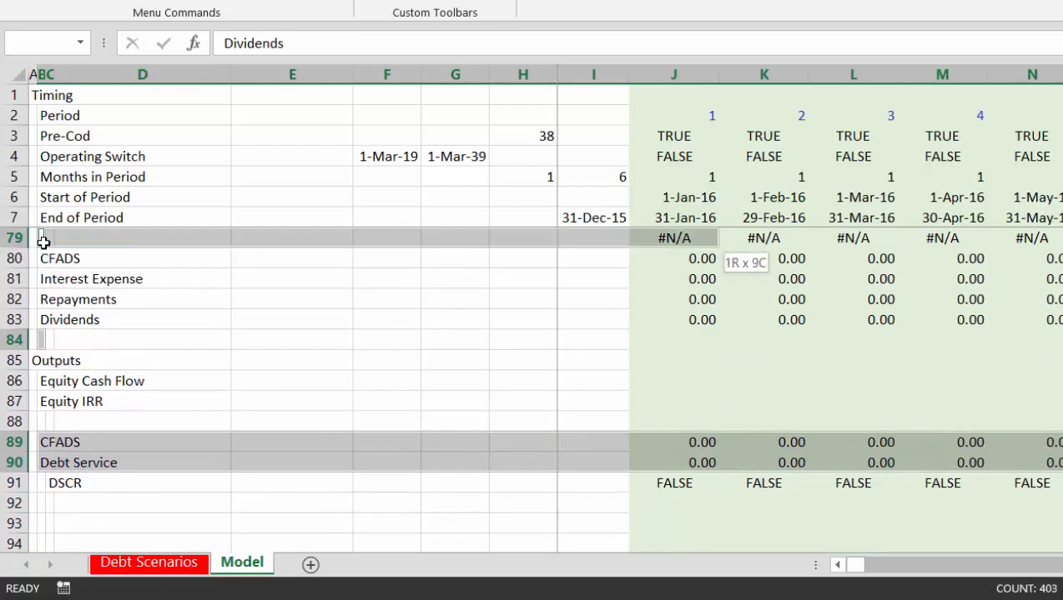
key("ctrl+shift+Right")
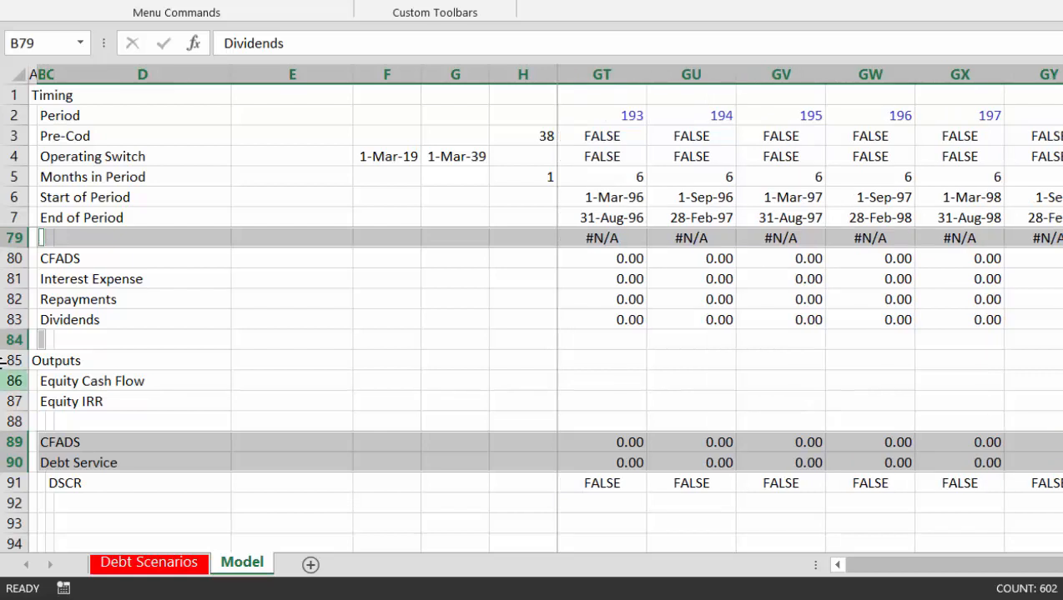
left_click(37, 340)
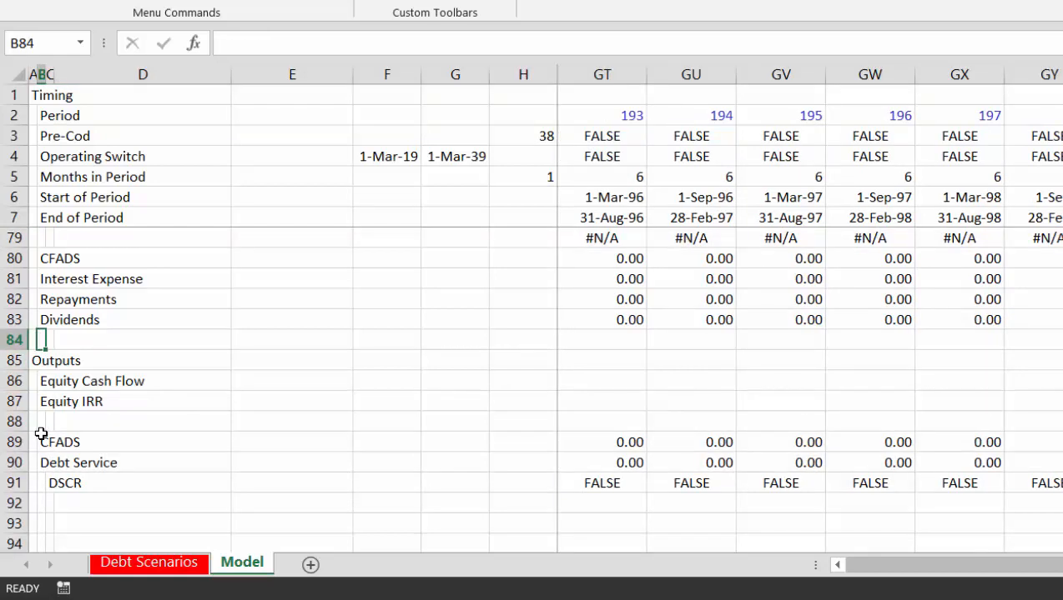
Select Outputs rows 89 and 90 from column B across all periods, and add cell B79 to the selection
left_click_drag(41, 442, 45, 467)
key("ctrl+shift+Right")
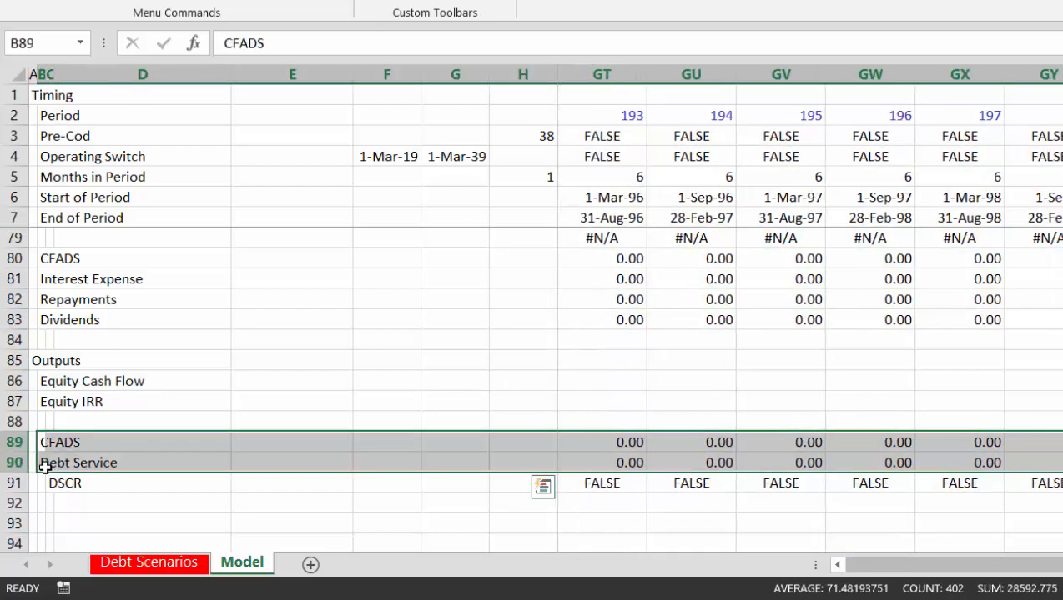
key("shift+F8")
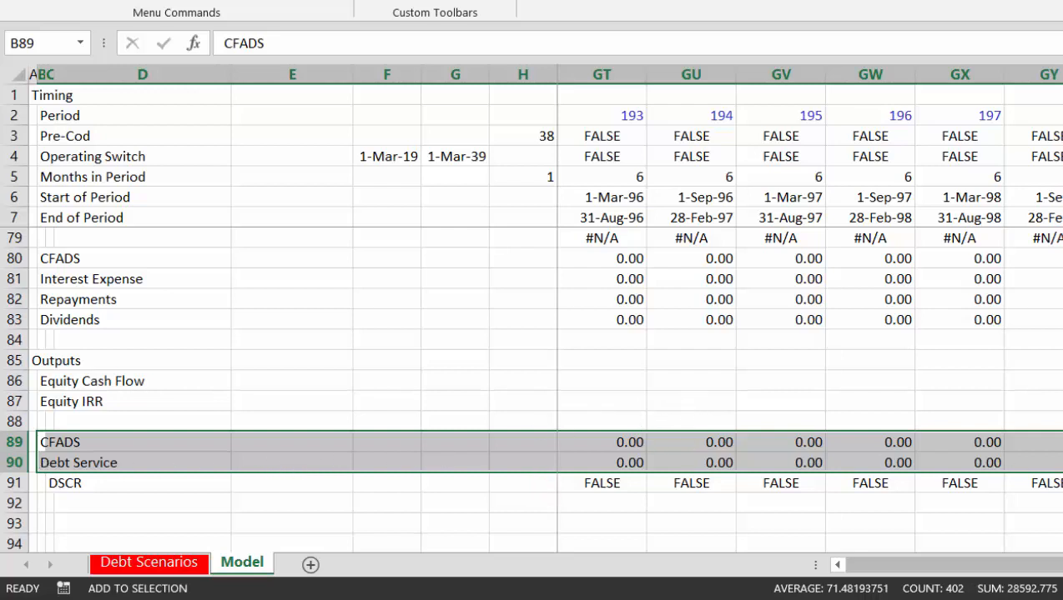
key("ctrl+BackSpace")
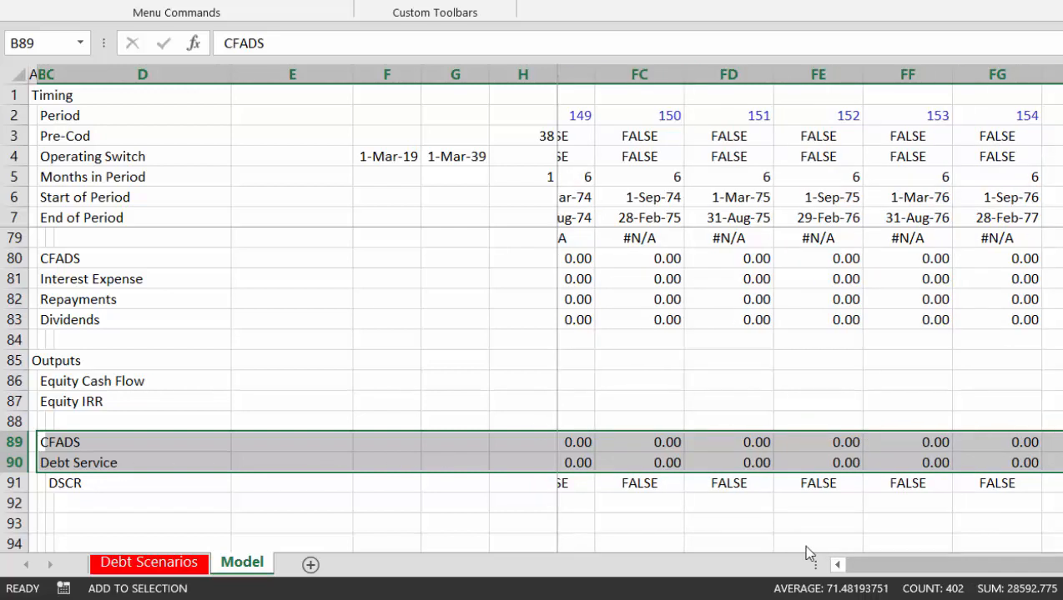
left_click(43, 237)
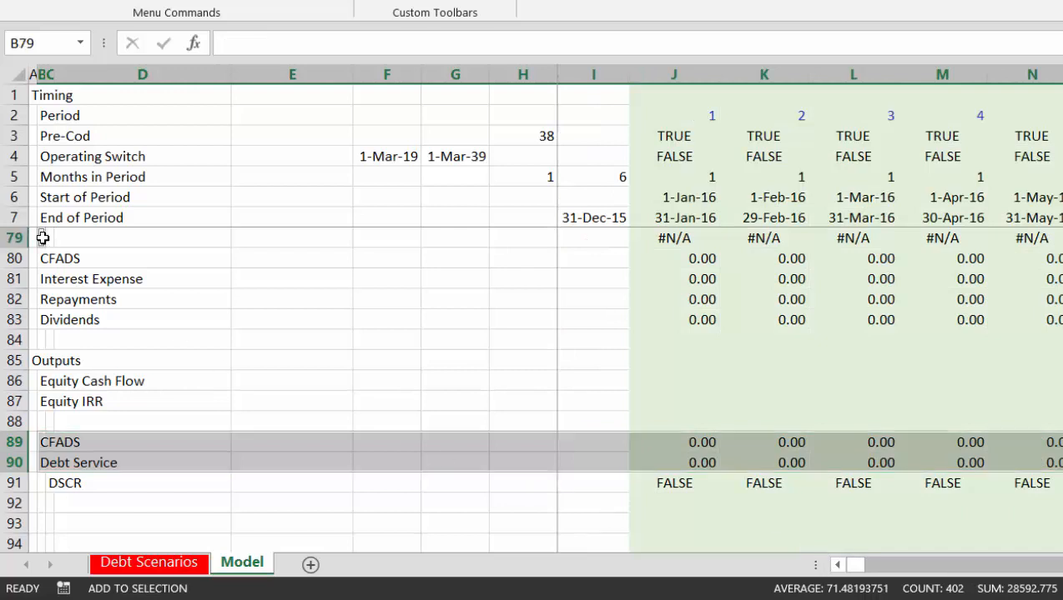
Create a chart sheet from row 79 and the CFADS and Debt Service rows 89 and 90, covering all periods
key("ctrl+shift+Right")
key("ctrl+shift+Right")
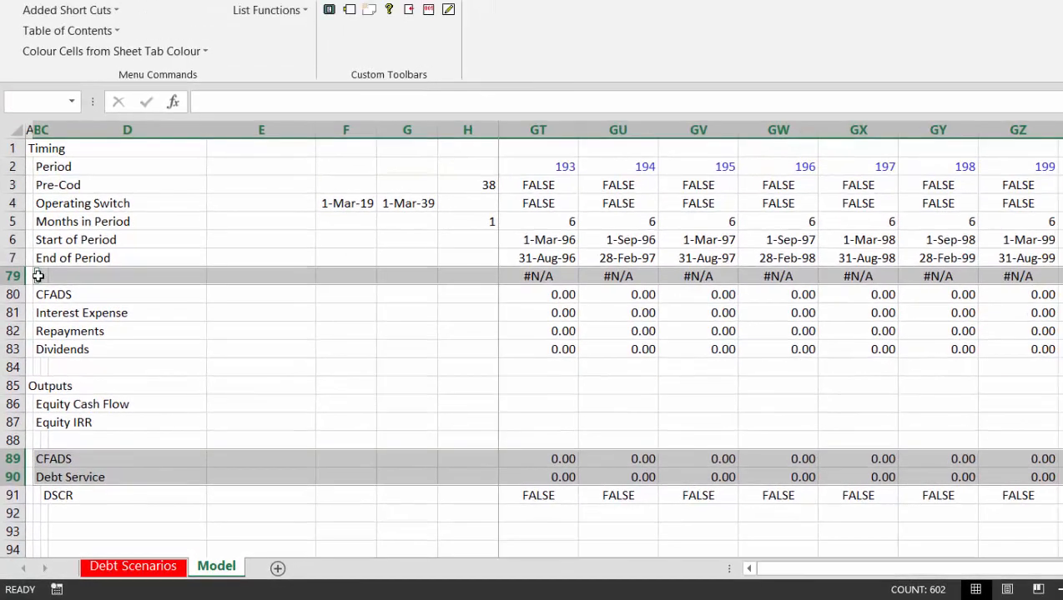
key("F11")
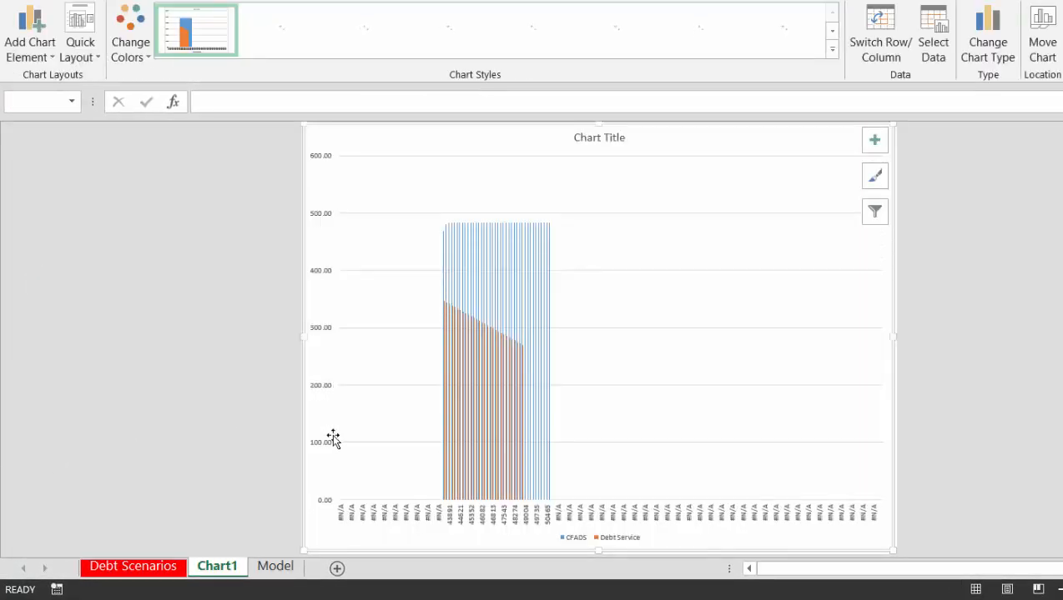
Set the chart's horizontal axis type to Date axis
right_click(361, 521)
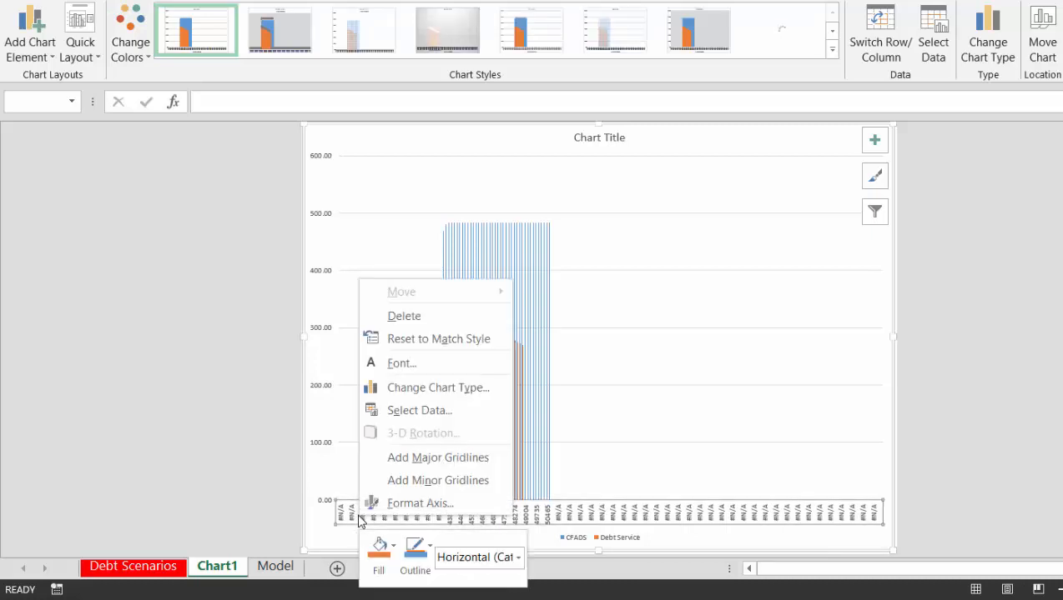
left_click(405, 508)
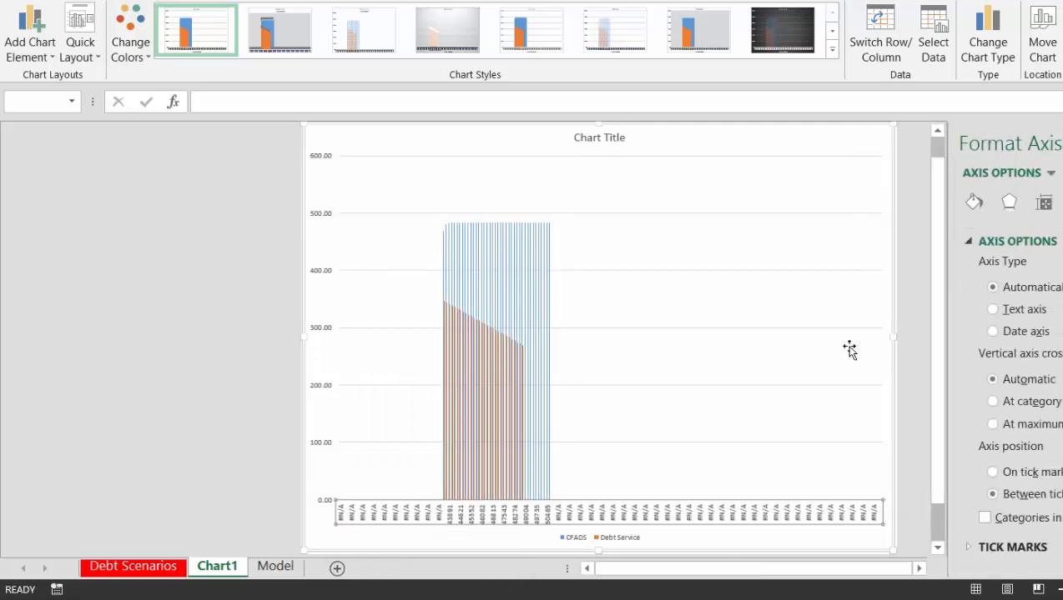
left_click(993, 331)
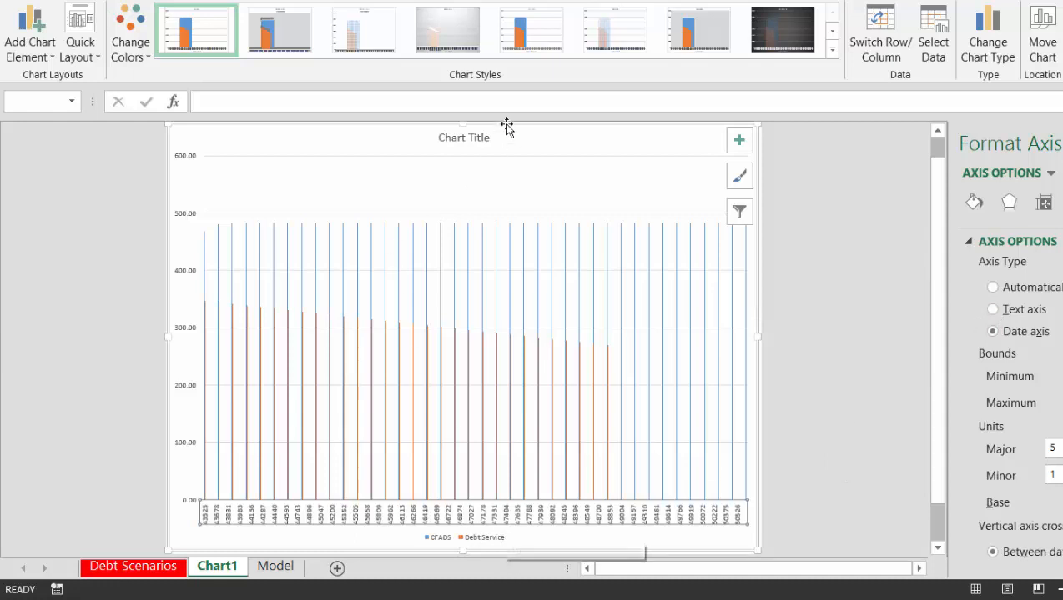
Change the chart type to a standard Area chart with CFADS and Debt Service as the series
left_click(997, 40)
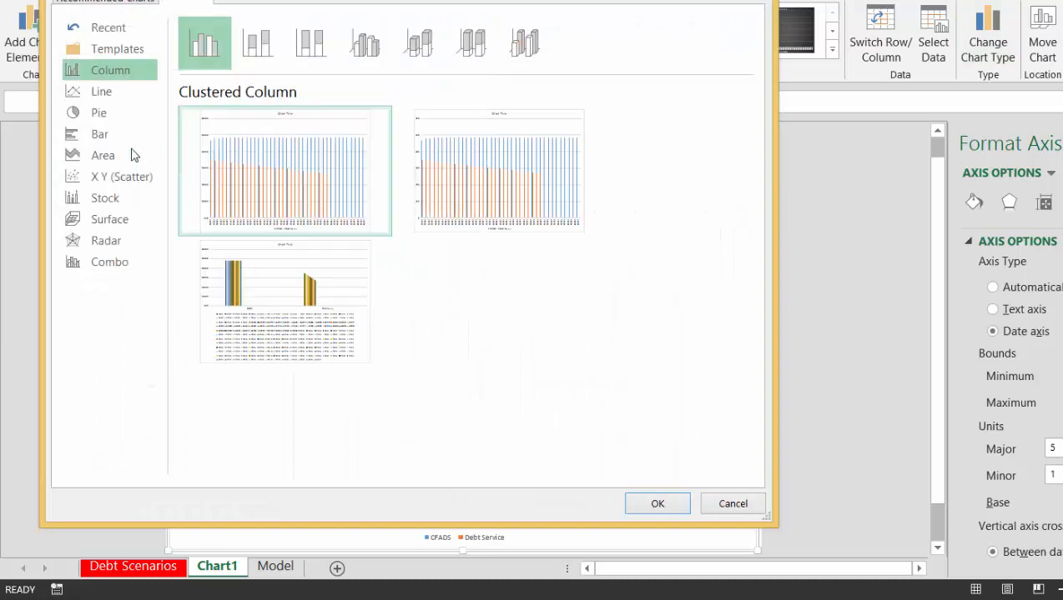
left_click(92, 155)
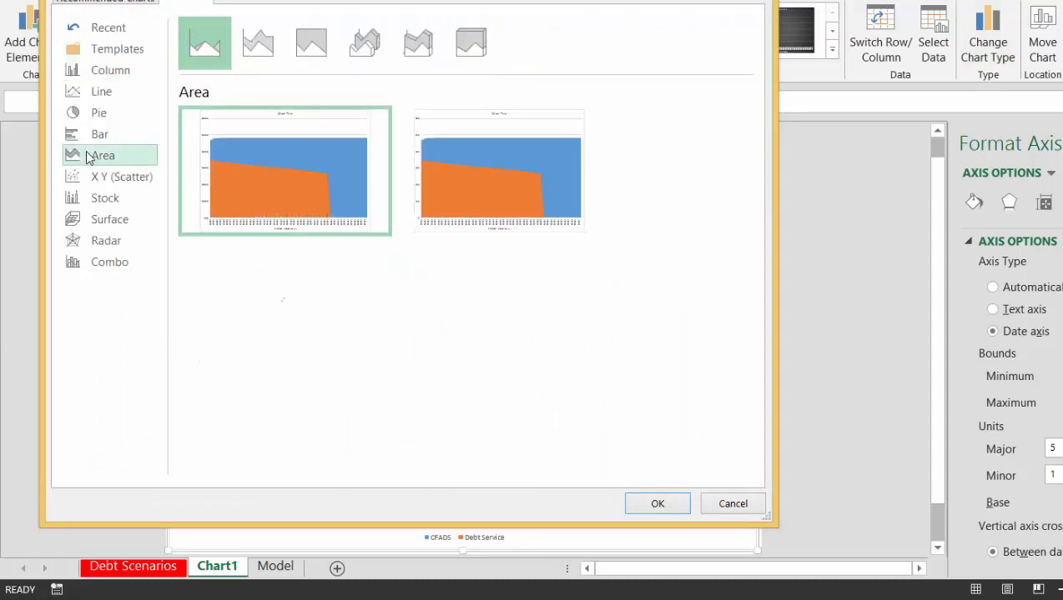
mouse_move(217, 159)
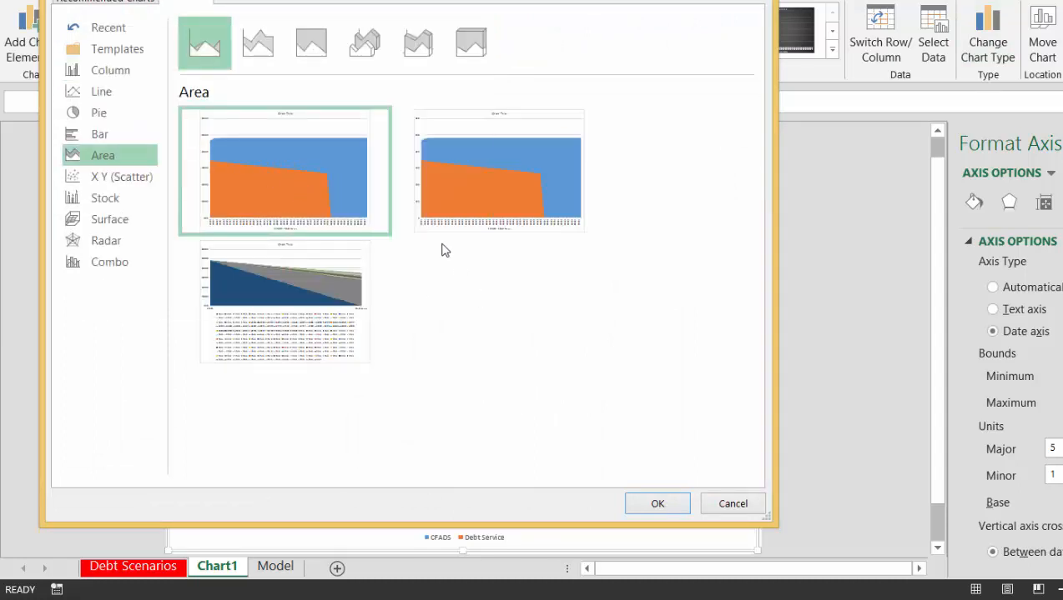
left_click(656, 505)
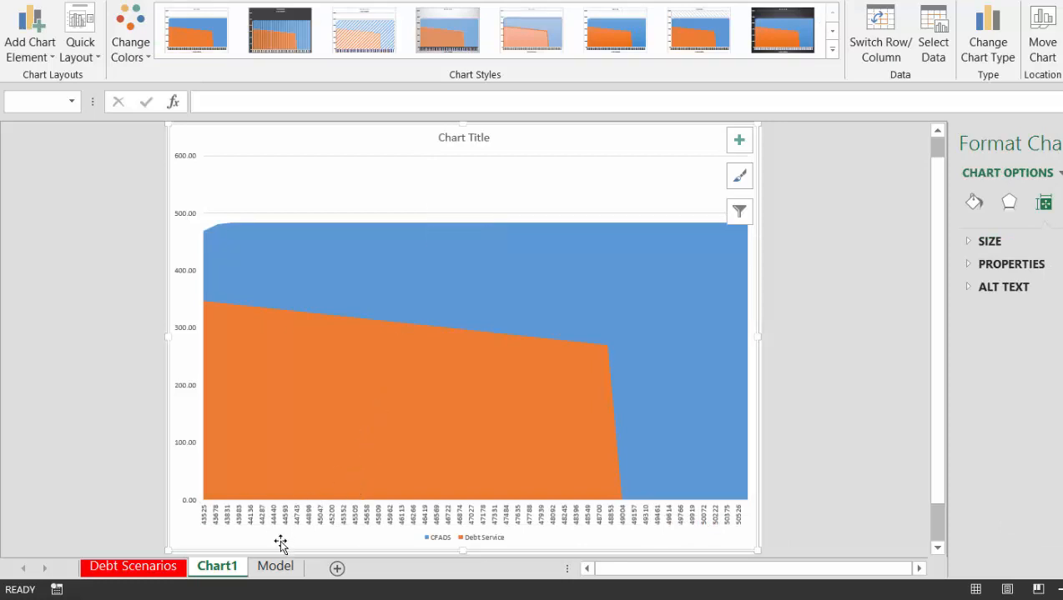
Apply the day-month-year date format to all of row 79 on the Model sheet and return to the chart
left_click(280, 572)
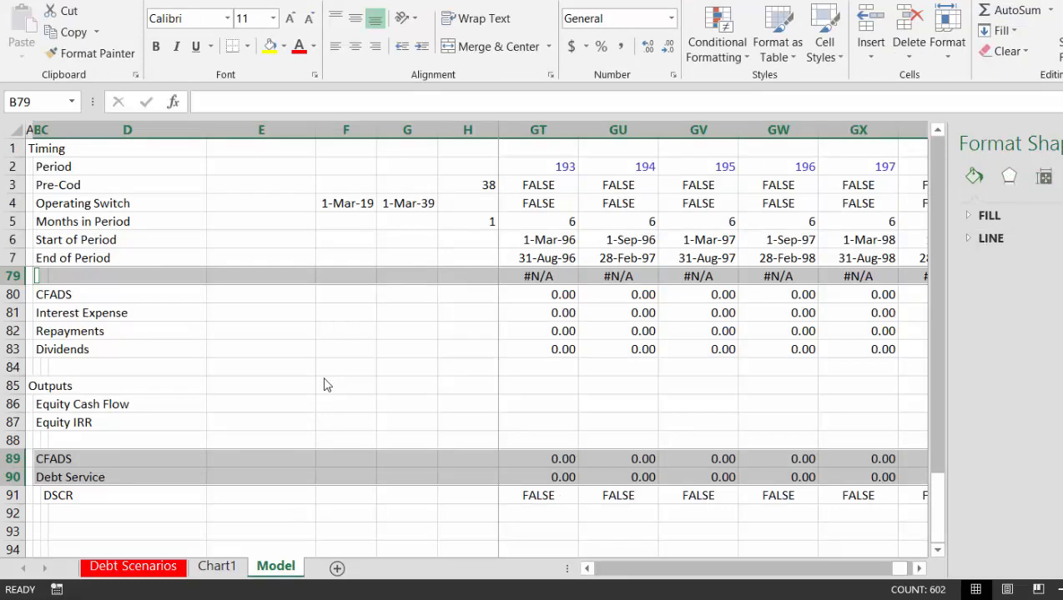
key("Right")
key("Left")
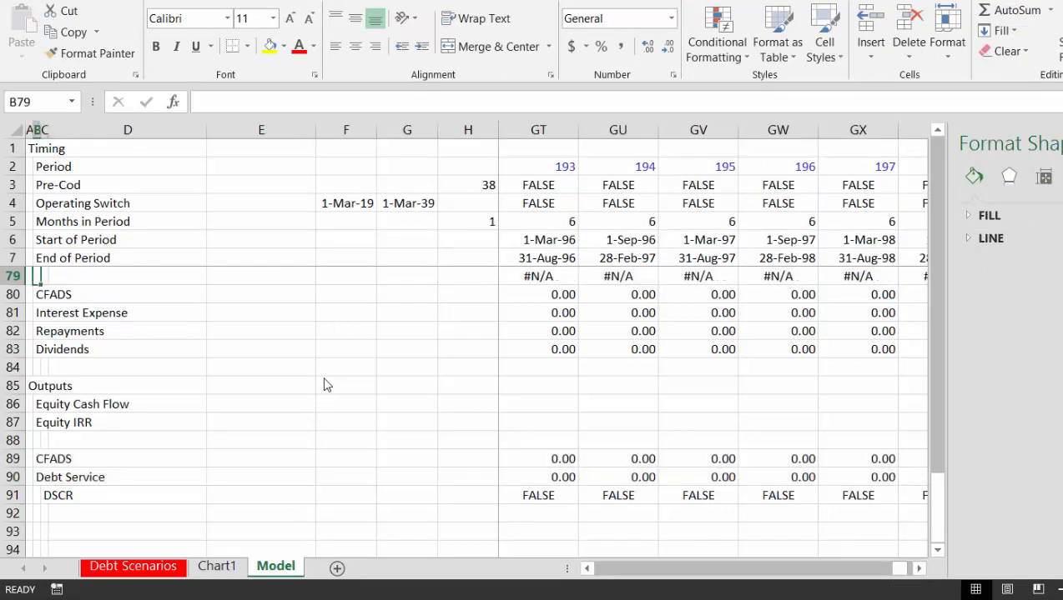
key("ctrl+shift+Right")
key("ctrl+shift+Right")
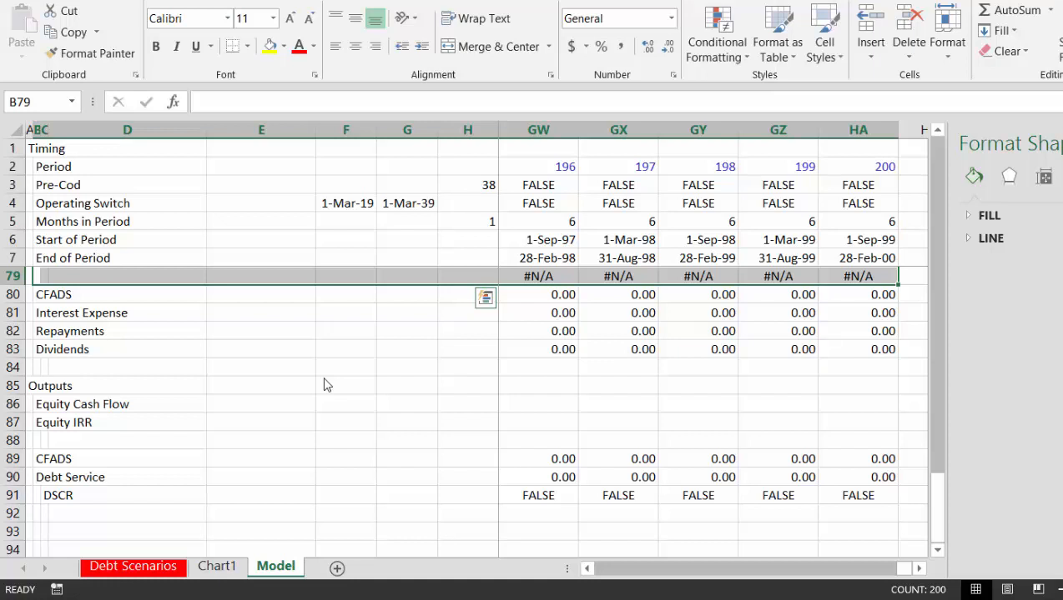
key("ctrl+shift+3")
key("ctrl+Page_Up")
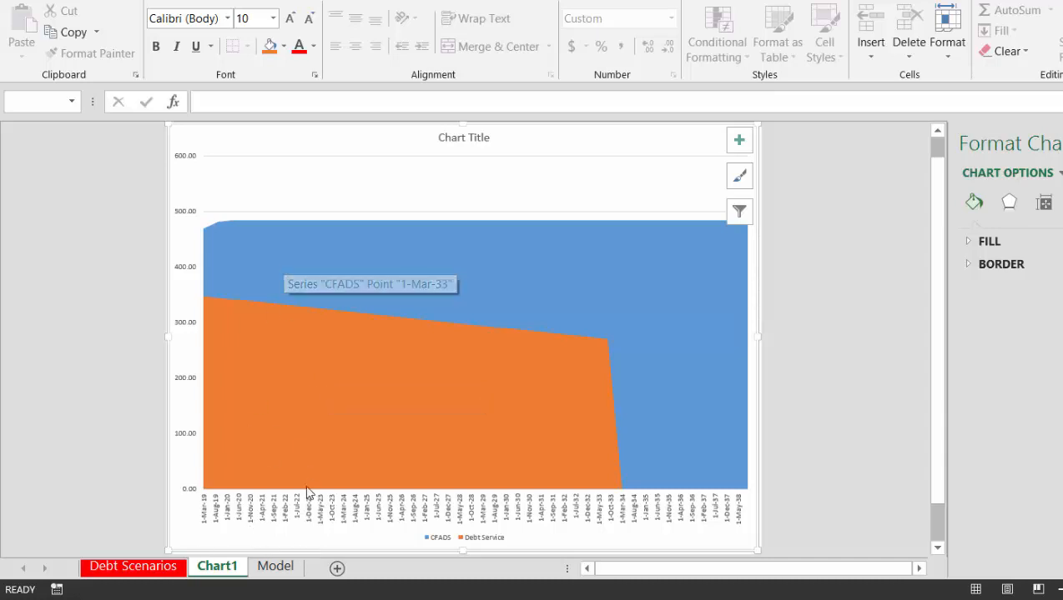
Move the chart from its own sheet into the Debt Scenarios sheet as an embedded object
right_click(305, 534)
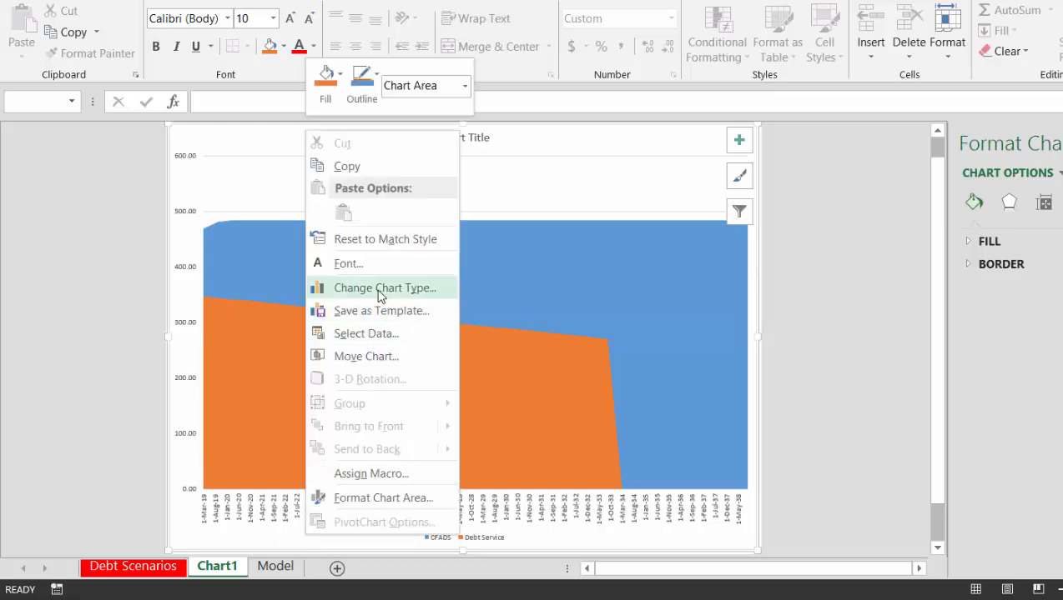
left_click(367, 357)
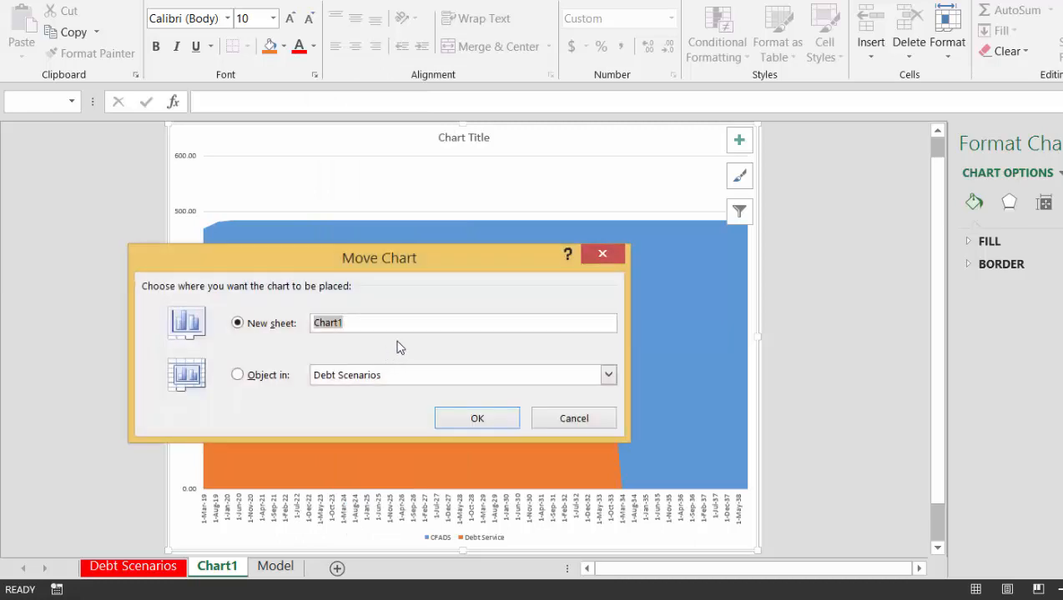
left_click(257, 377)
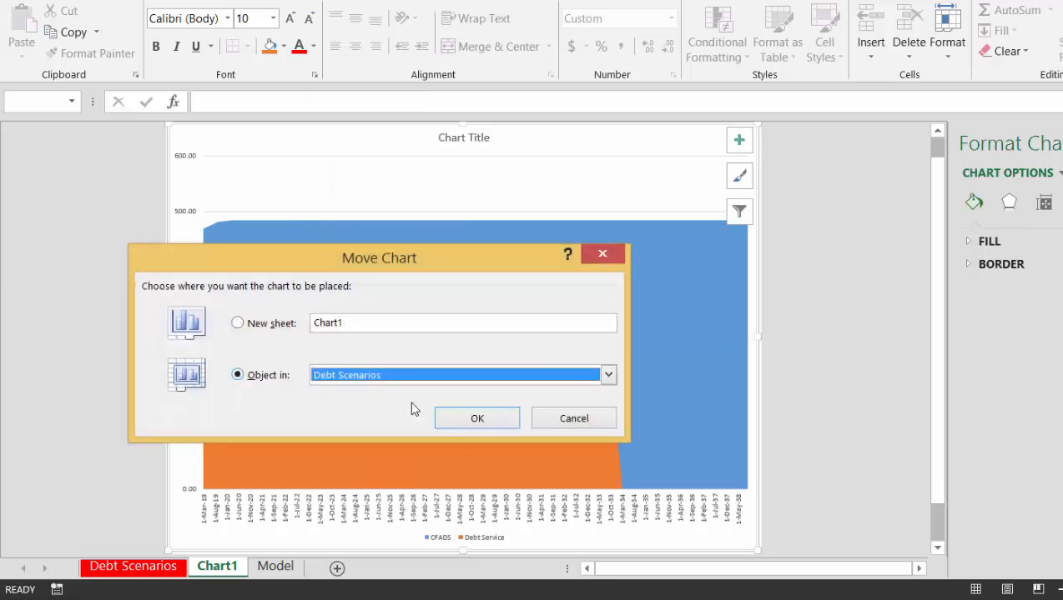
left_click(467, 420)
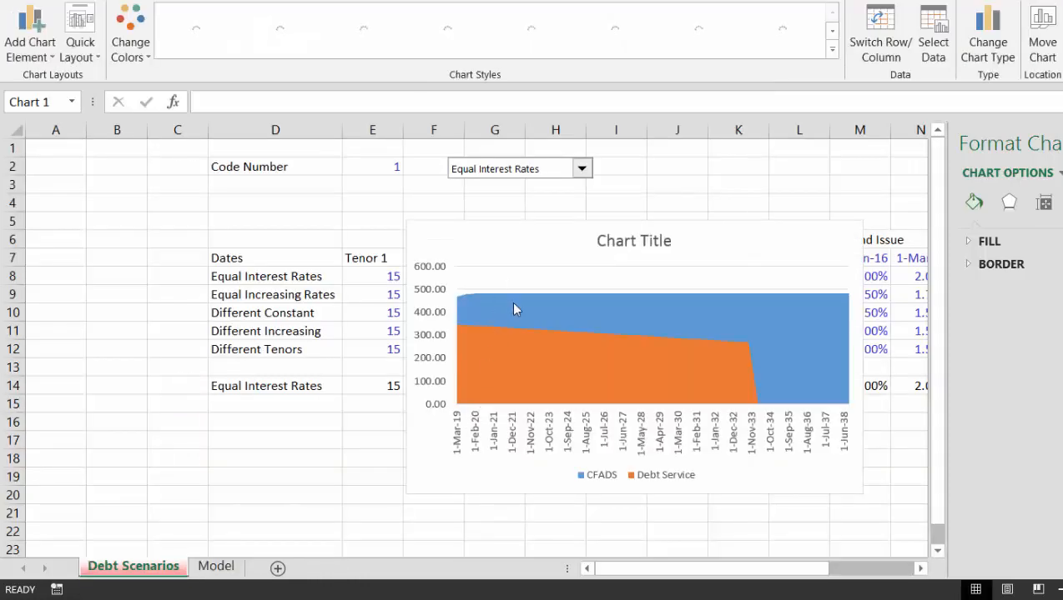
Set the font size of the chart's horizontal date axis labels to 8
left_click(524, 423)
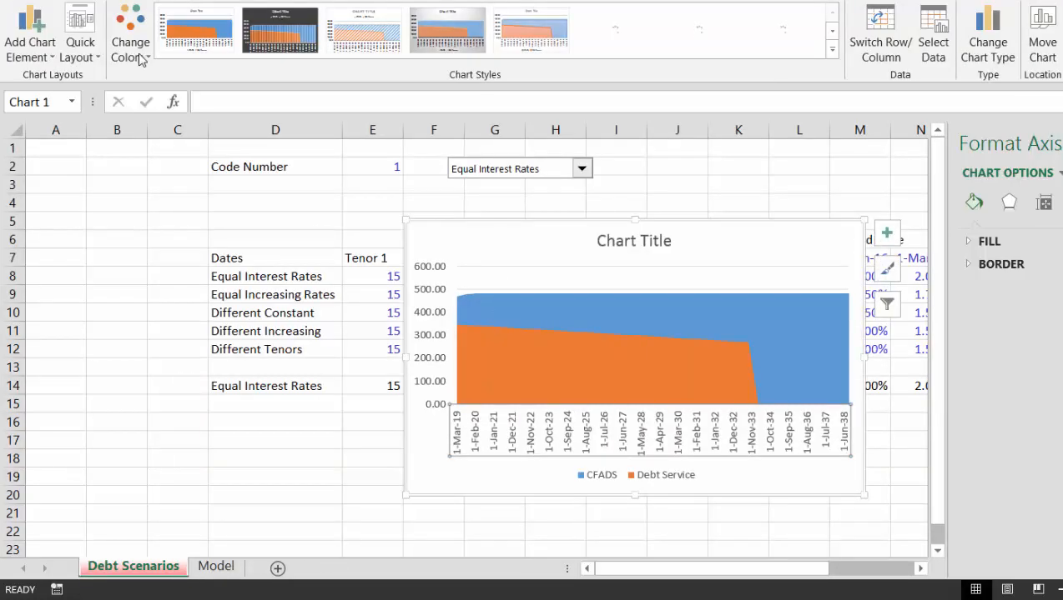
left_click(73, 1)
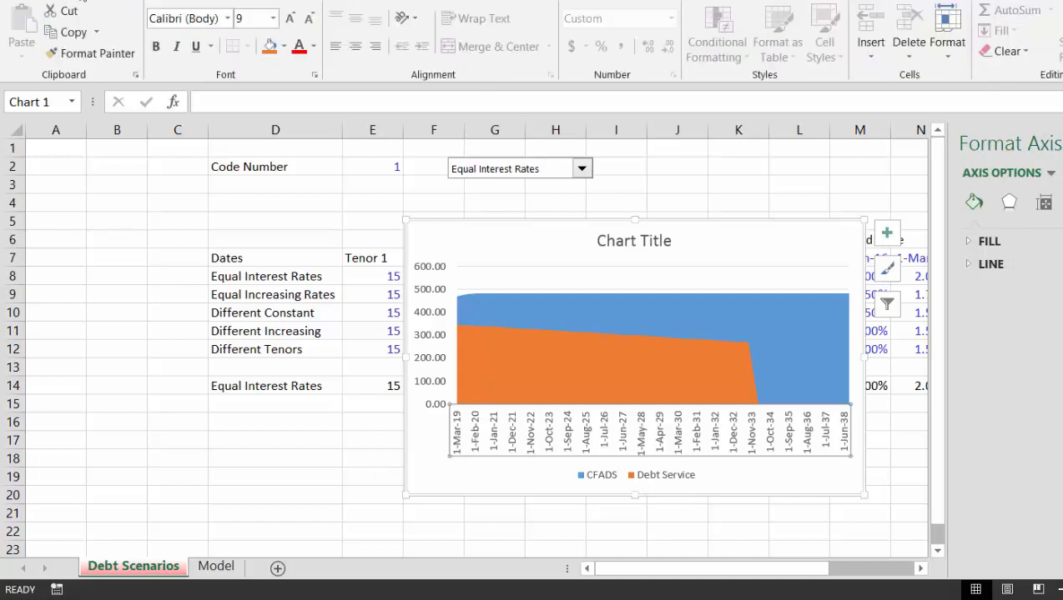
left_click(274, 19)
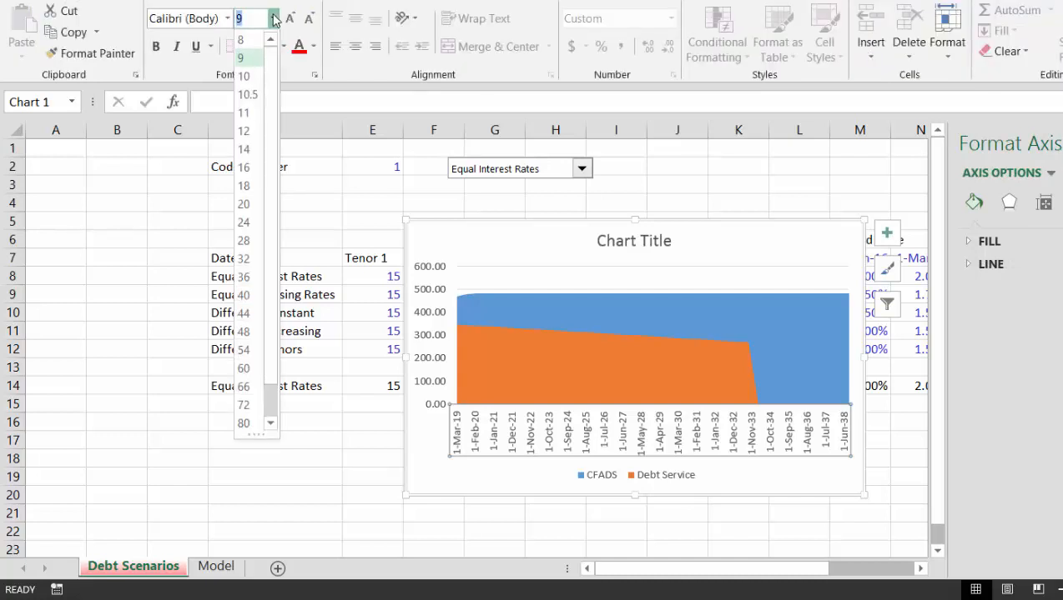
left_click(253, 43)
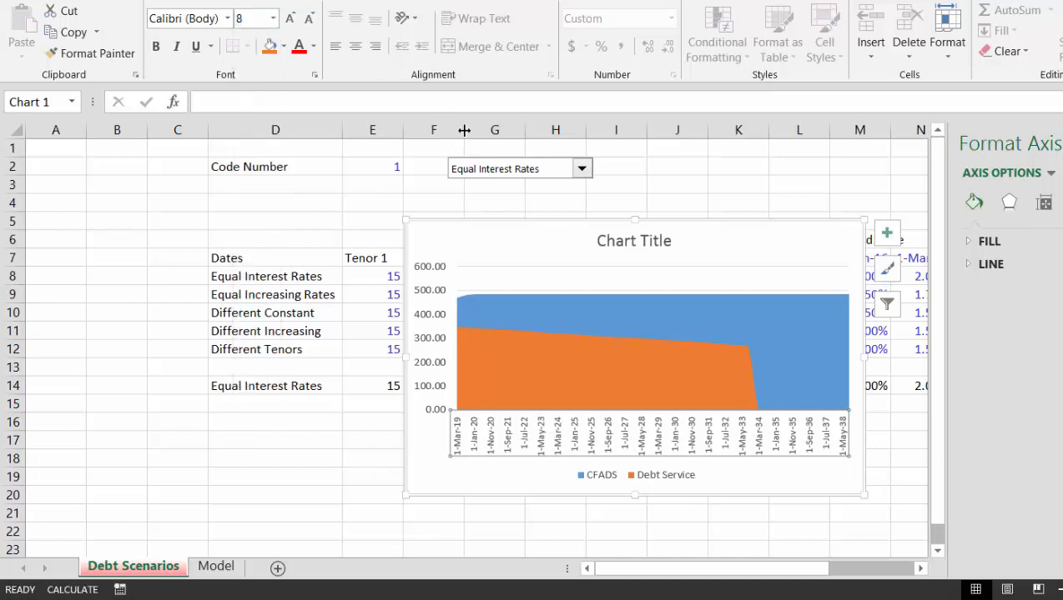
Delete the title of the CFADS and Debt Service chart
left_click(599, 255)
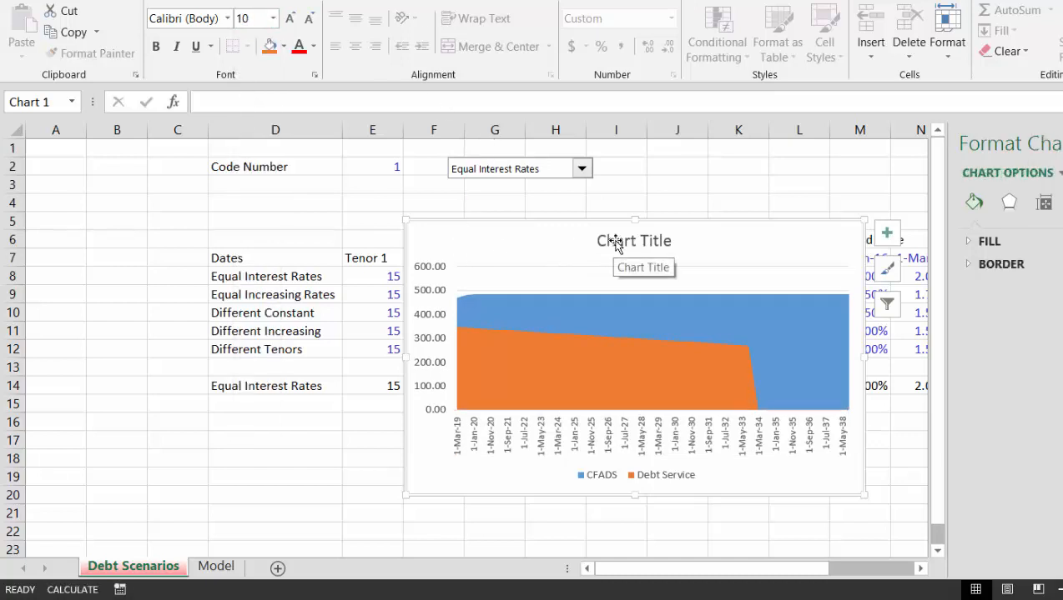
left_click(615, 242)
key("Delete")
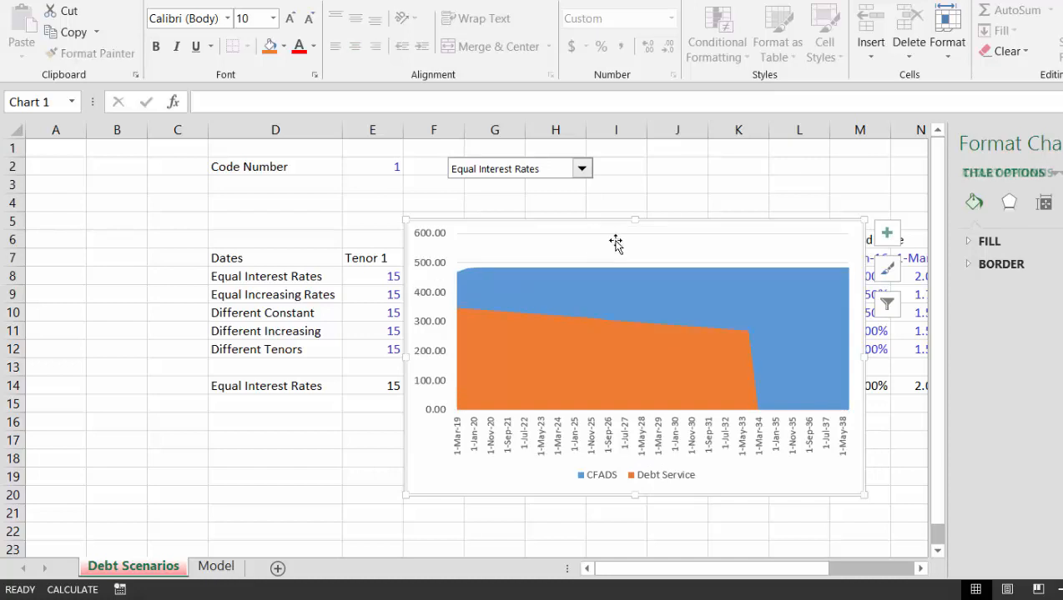
Move the chart below the scenario table on the Debt Scenarios sheet and close the formatting pane
left_click_drag(421, 475, 430, 518)
left_click(328, 358)
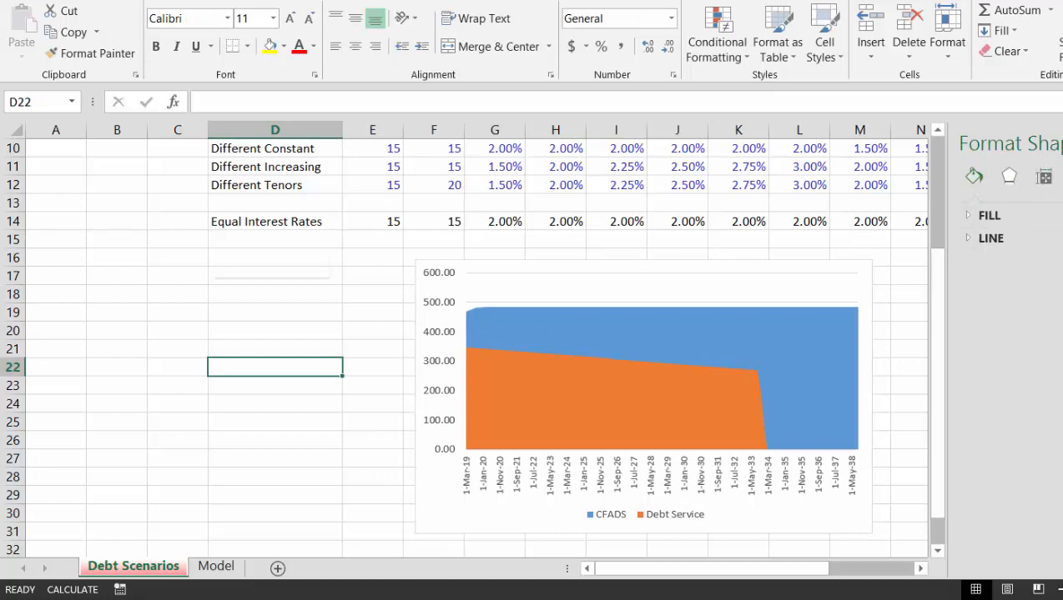
left_click(1061, 143)
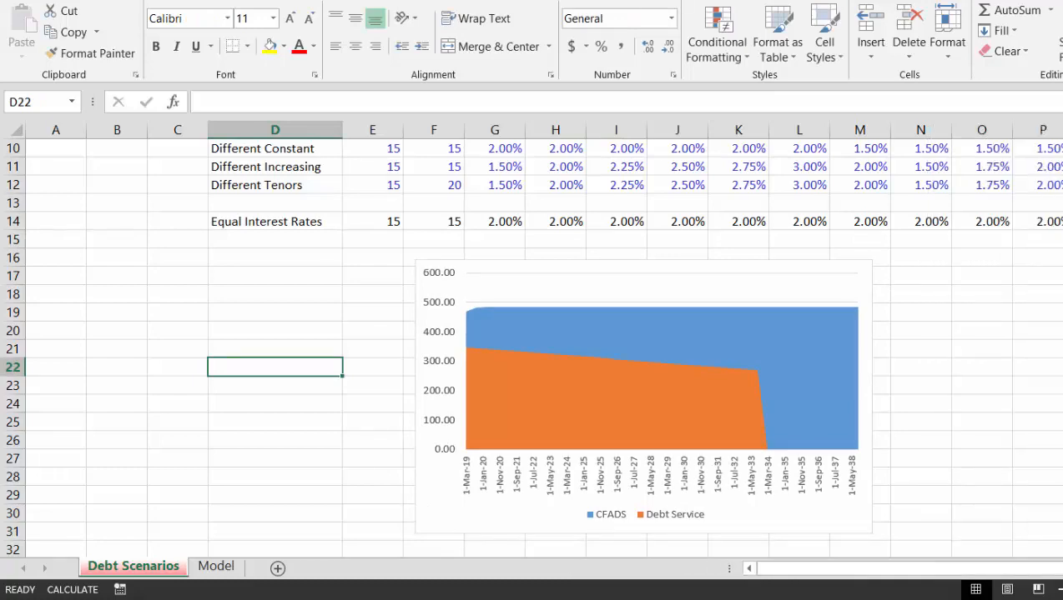
Shift the chart slightly left so it starts in column E around row 17, and return to column A
scroll(821, 442, "up", 3)
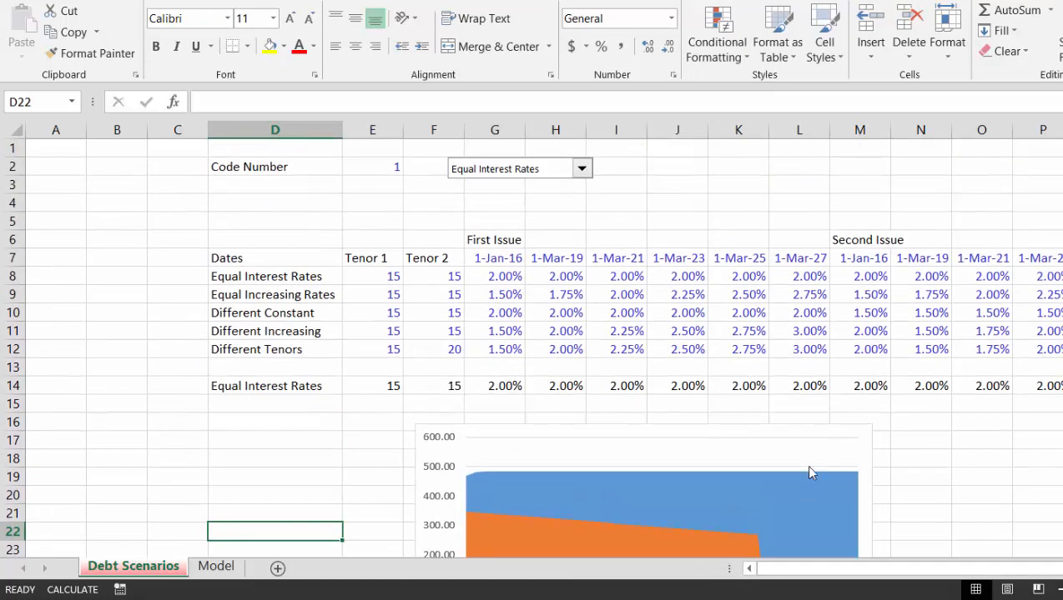
left_click_drag(816, 437, 377, 441)
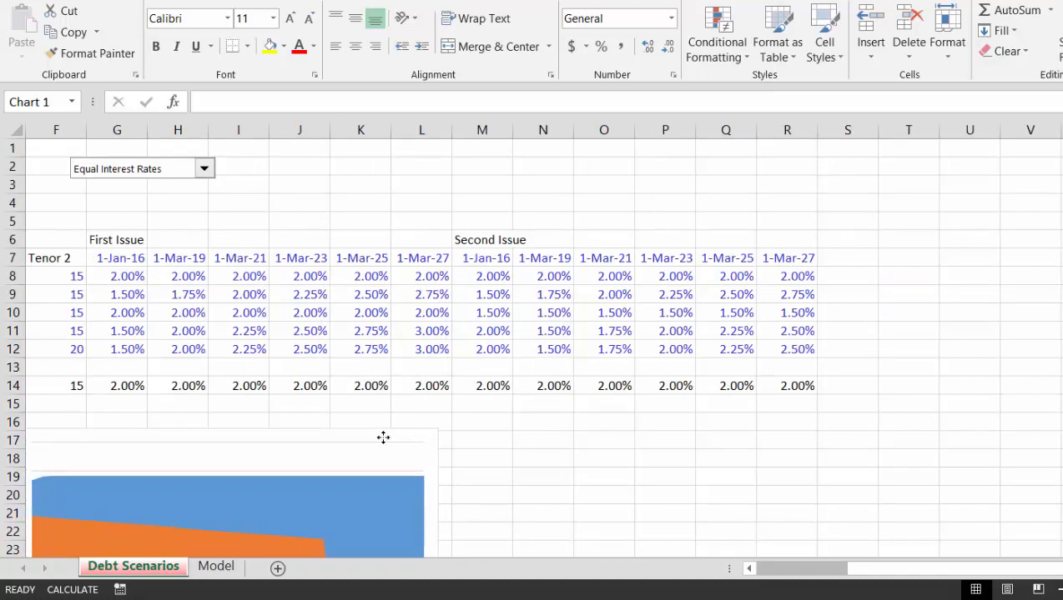
left_click(484, 424)
key("Left")
key("Left")
key("Left")
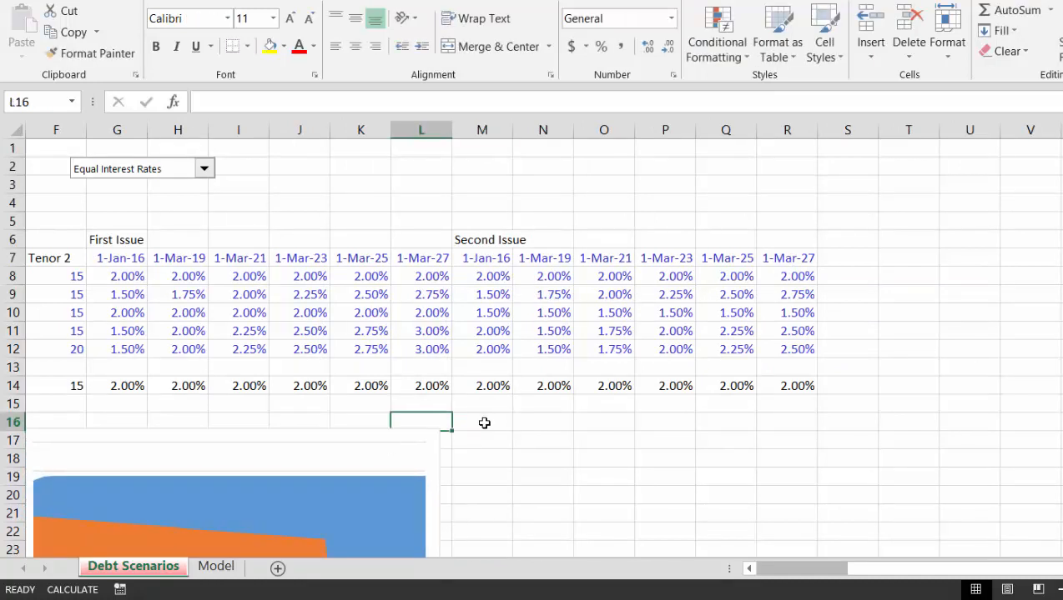
key("Left")
key("Left")
key("Left")
key("Left")
key("Left")
key("Left")
key("Left")
key("Left")
key("Left")
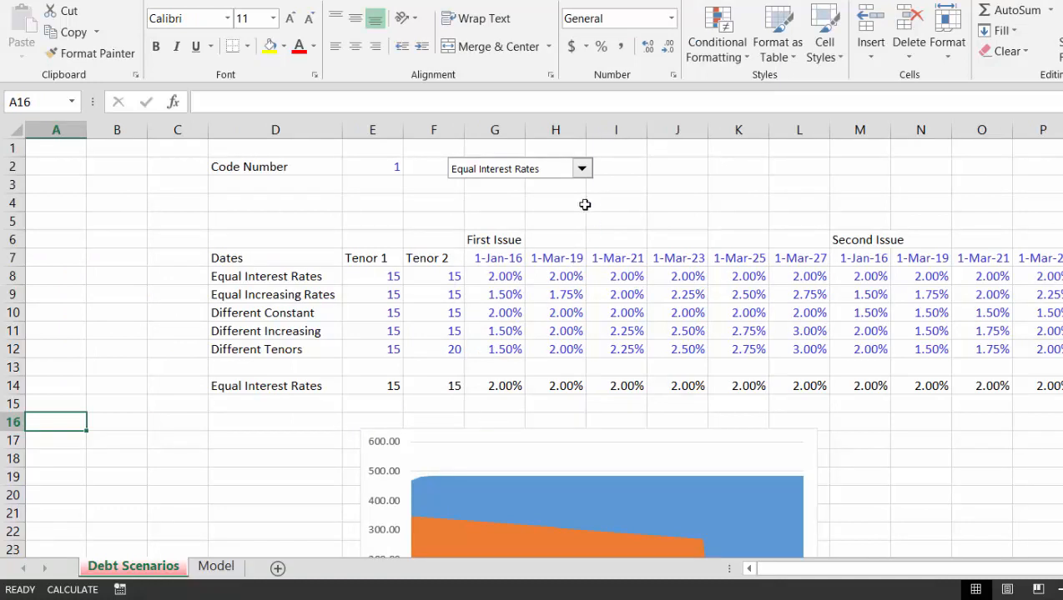
Delete the empty row 4 above the scenario table
left_click(587, 204)
key("shift+space")
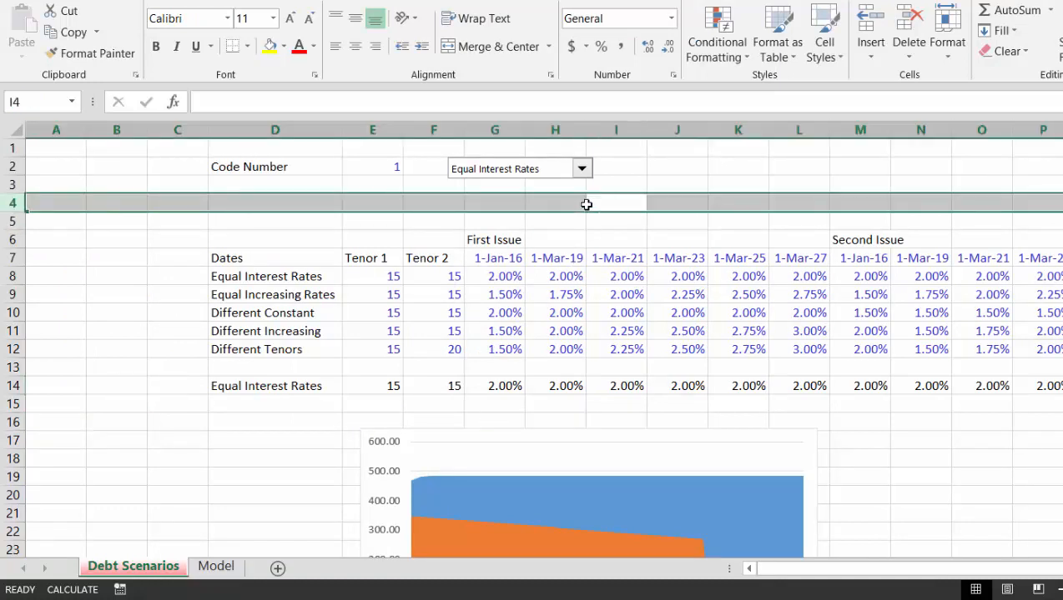
key("ctrl+minus")
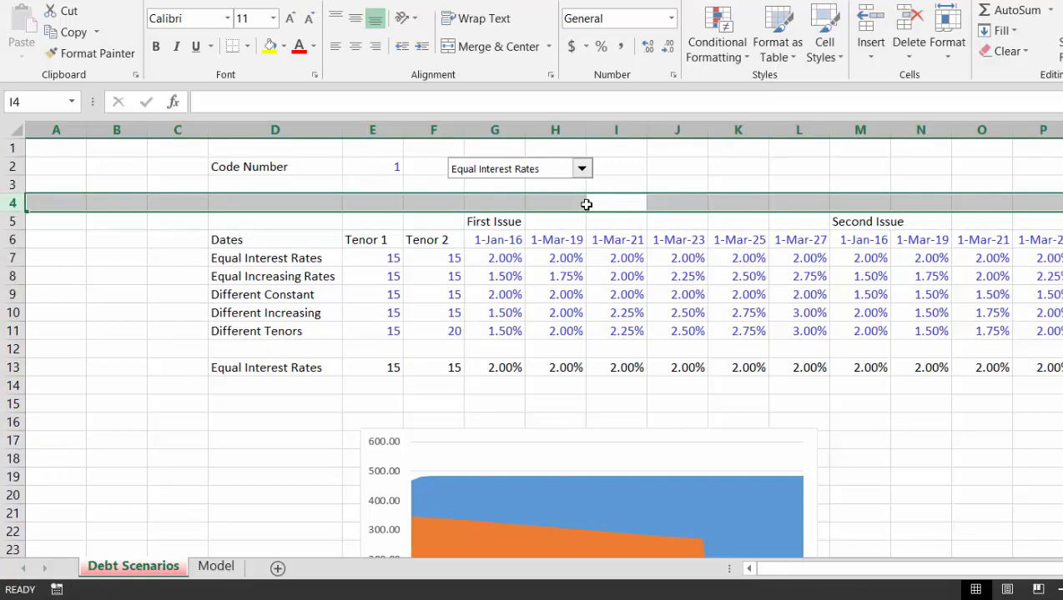
key("Down")
key("Down")
key("Down")
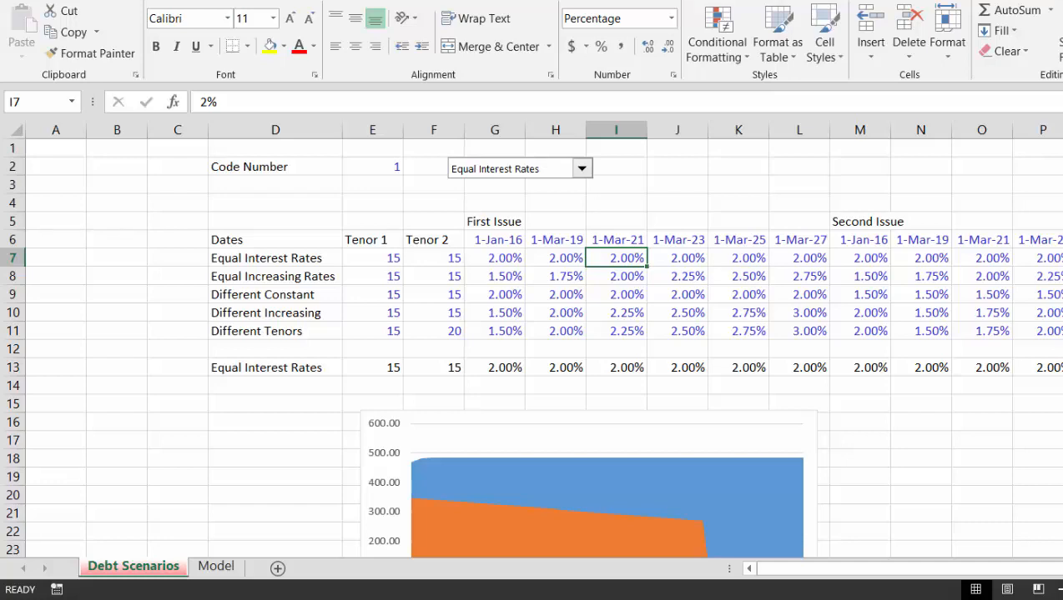
Switch the active debt scenario to Equal Increasing Rates
scroll(912, 403, "down", 1)
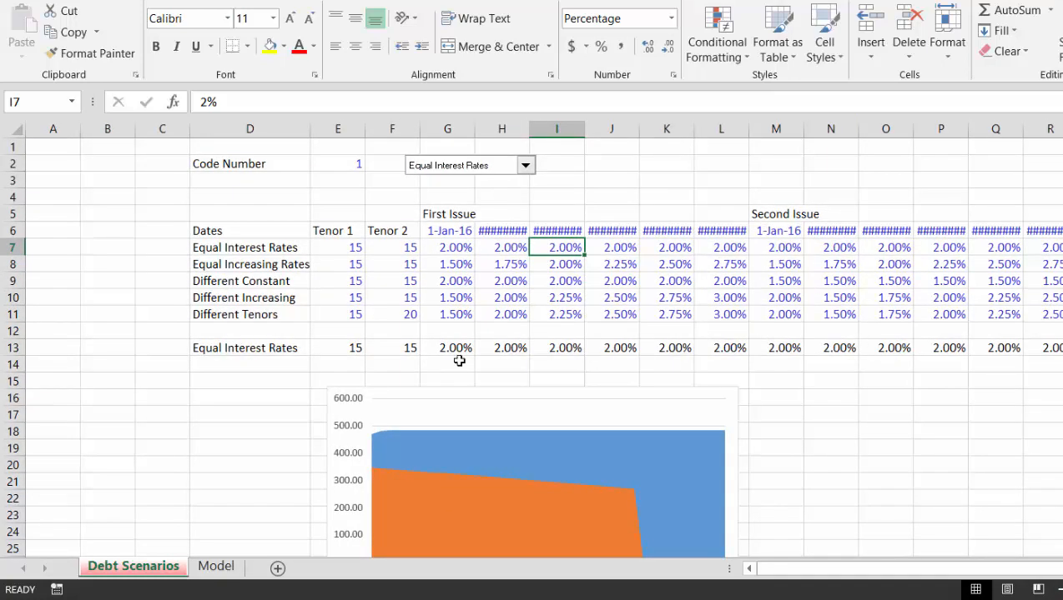
left_click(526, 167)
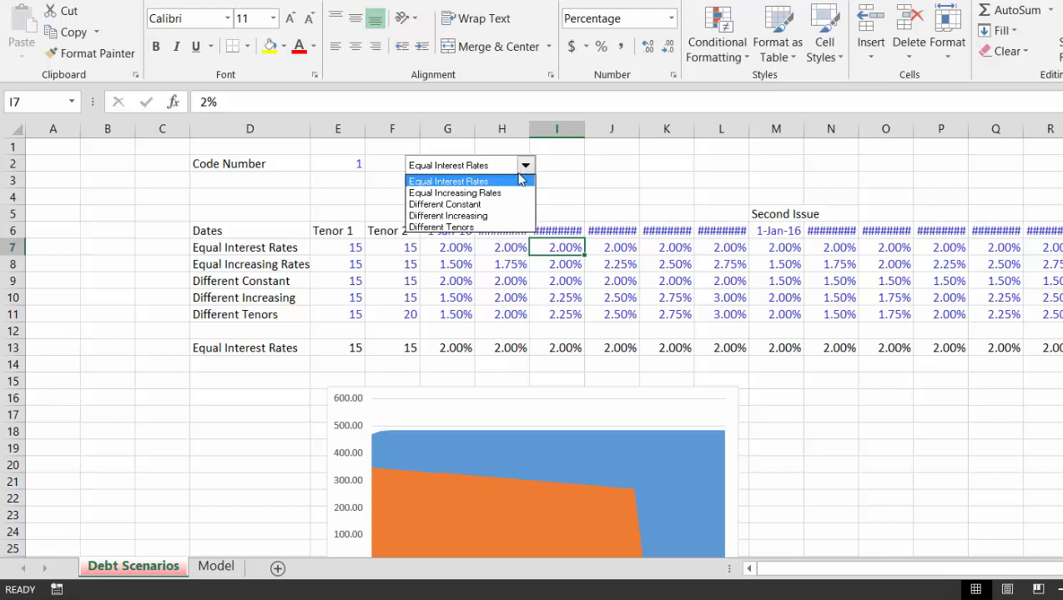
left_click(503, 193)
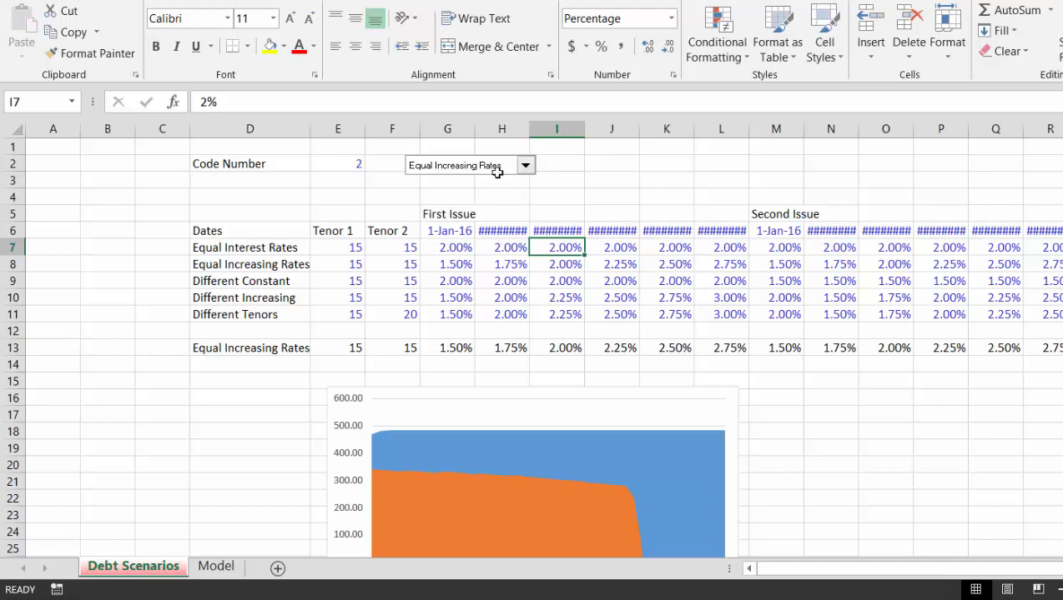
Compare the chart under Different Constant, Different Increasing, Different Tenors and Equal Interest Rates, then return the scenario to Equal Increasing Rates
left_click(526, 166)
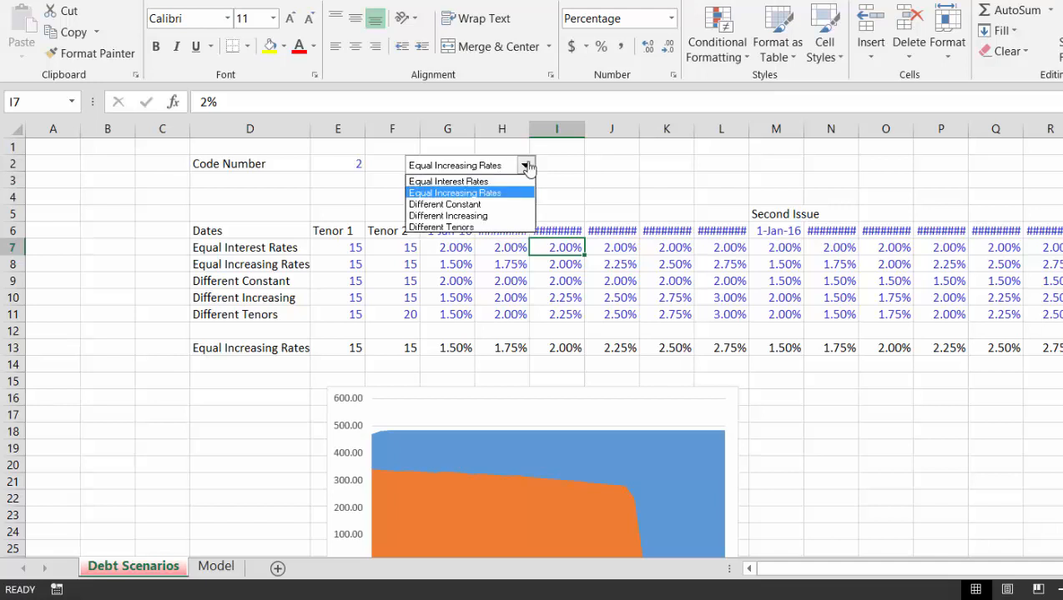
left_click(493, 205)
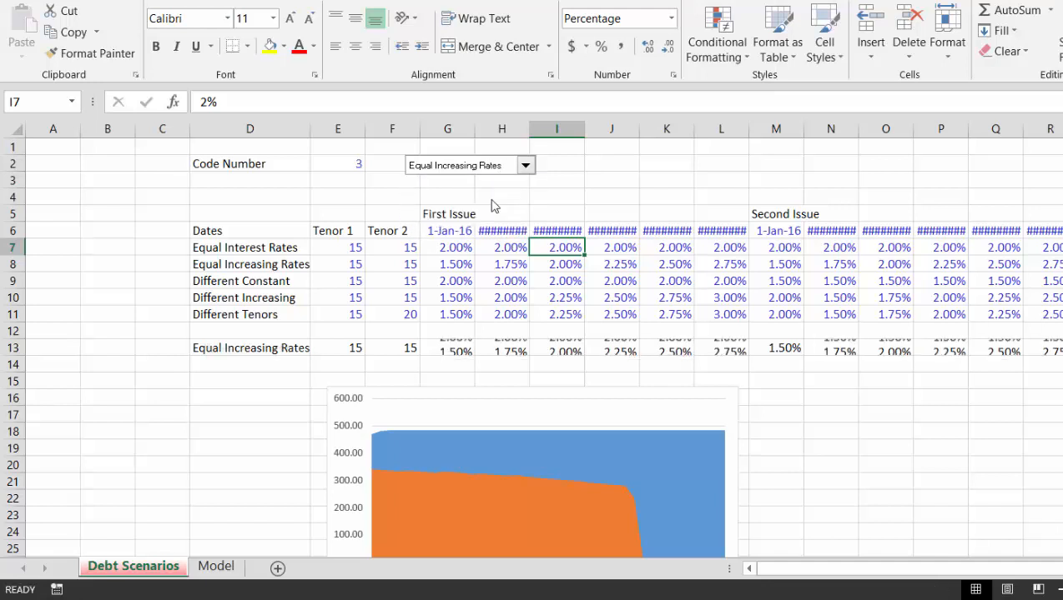
left_click(525, 165)
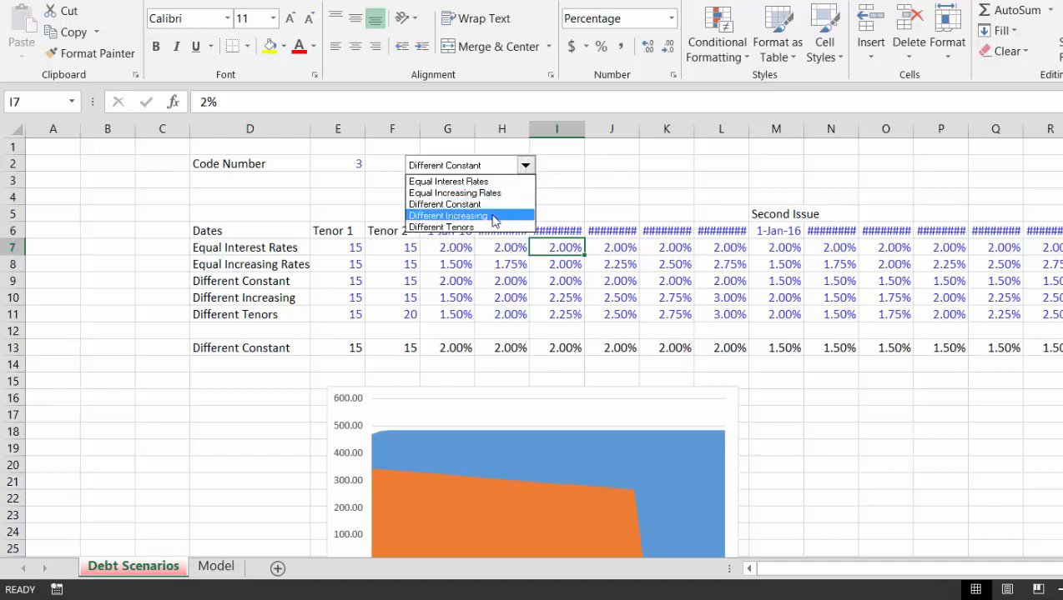
left_click(494, 216)
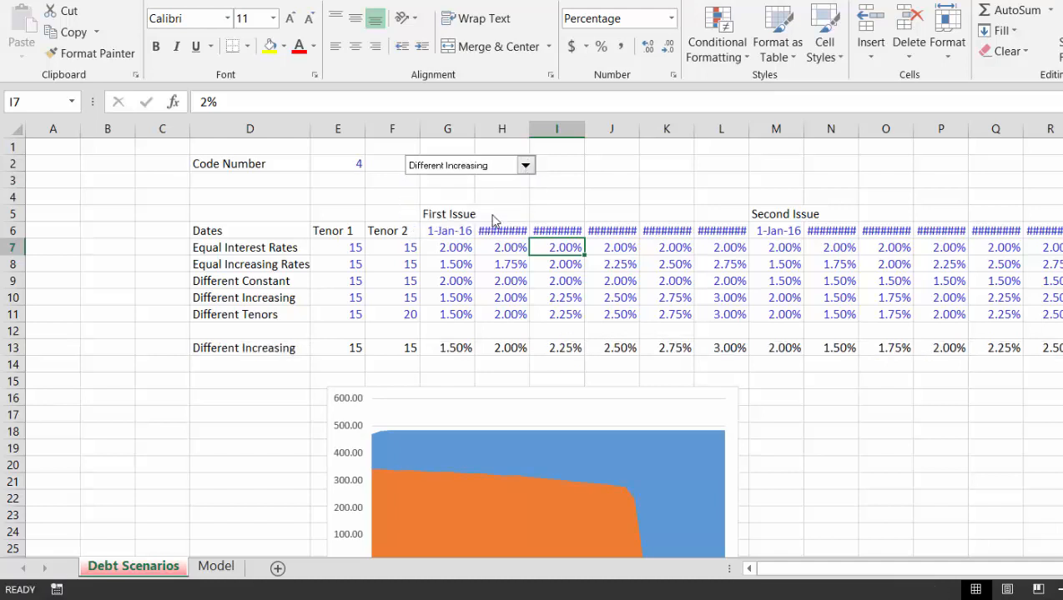
left_click(525, 169)
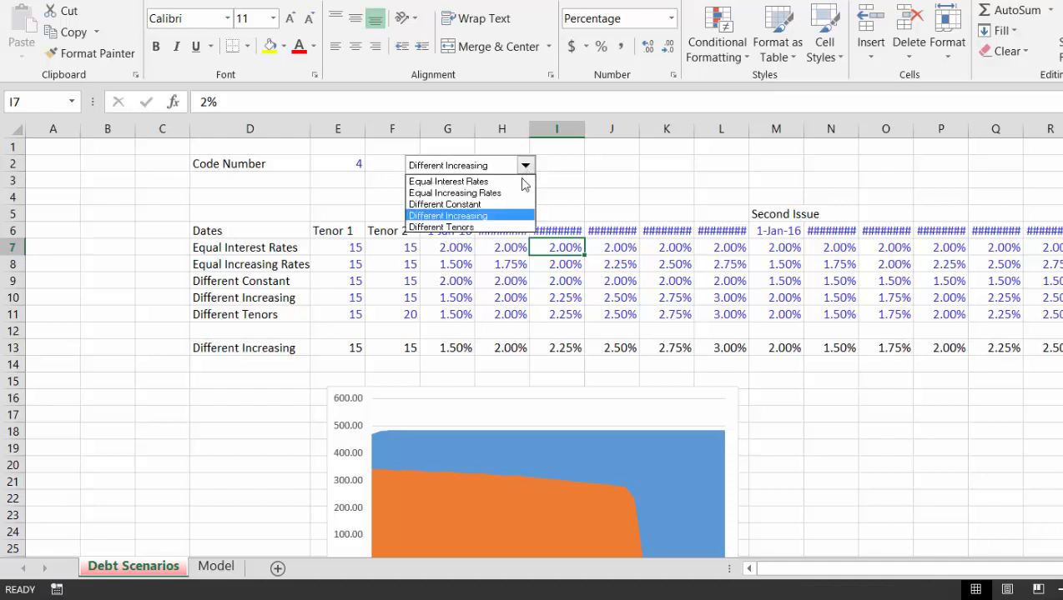
left_click(503, 227)
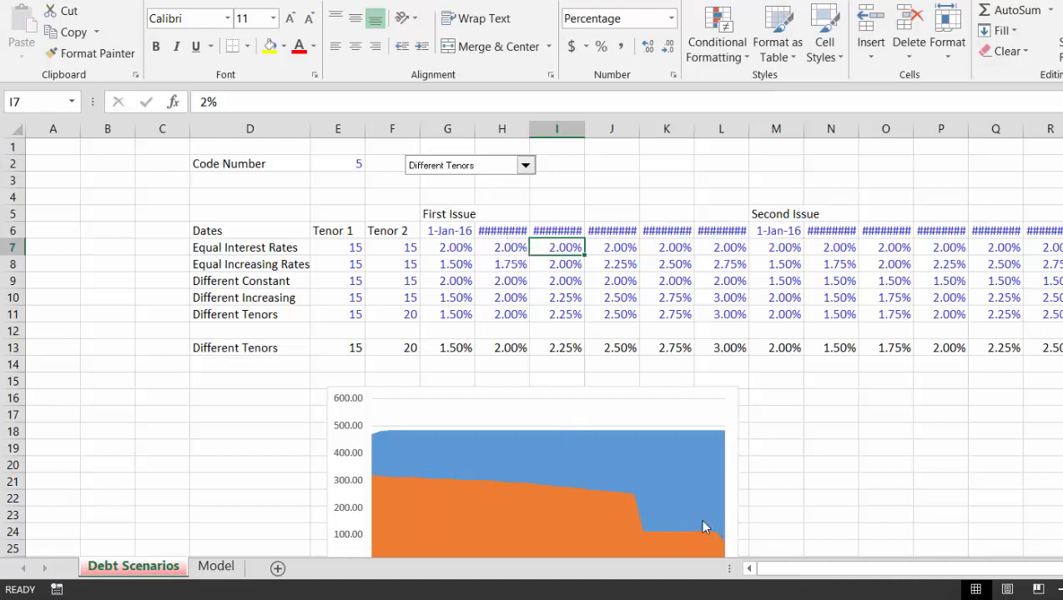
left_click(527, 168)
left_click(518, 181)
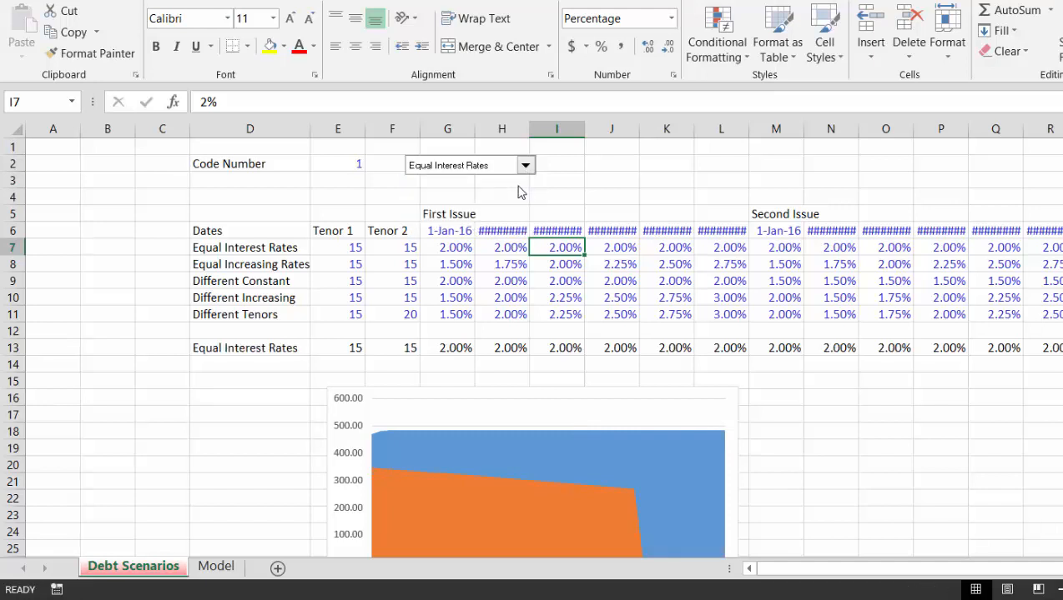
left_click(525, 165)
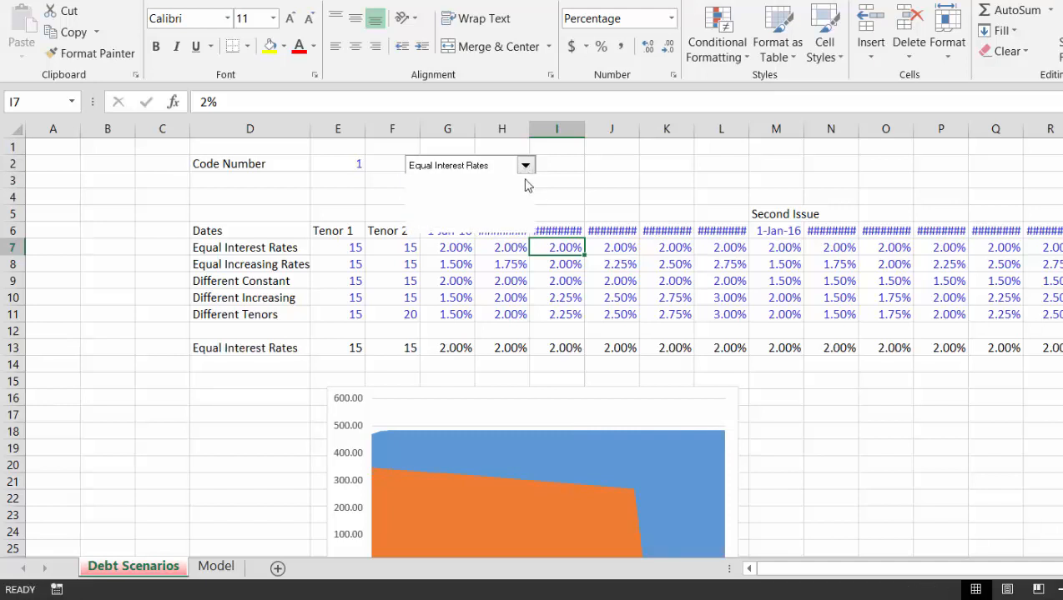
left_click(524, 194)
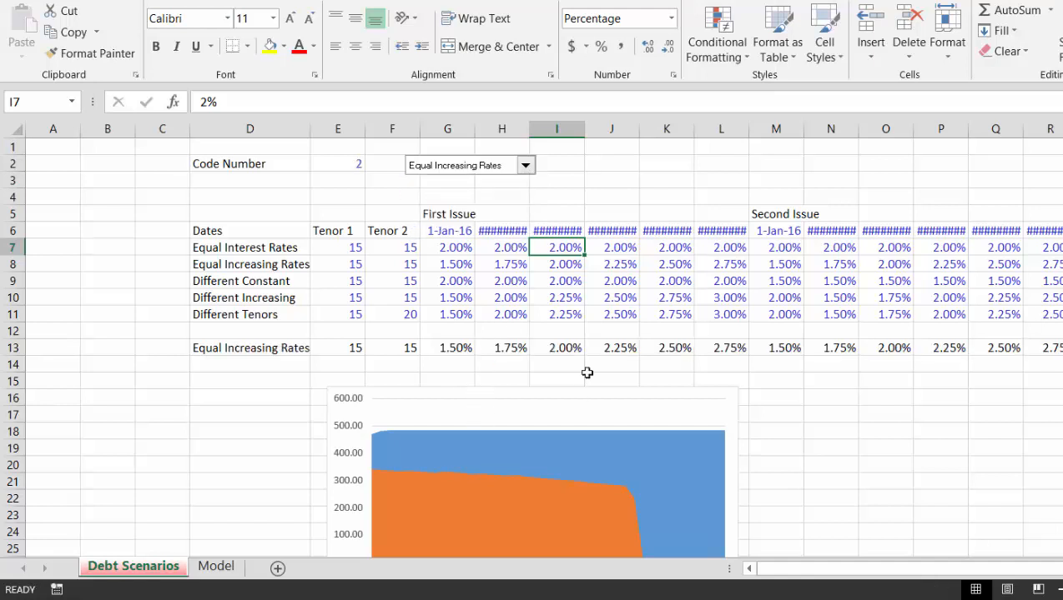
Widen the Debt Scenarios columns from E onward together so the issue dates in row 6 display in full
left_click(283, 491)
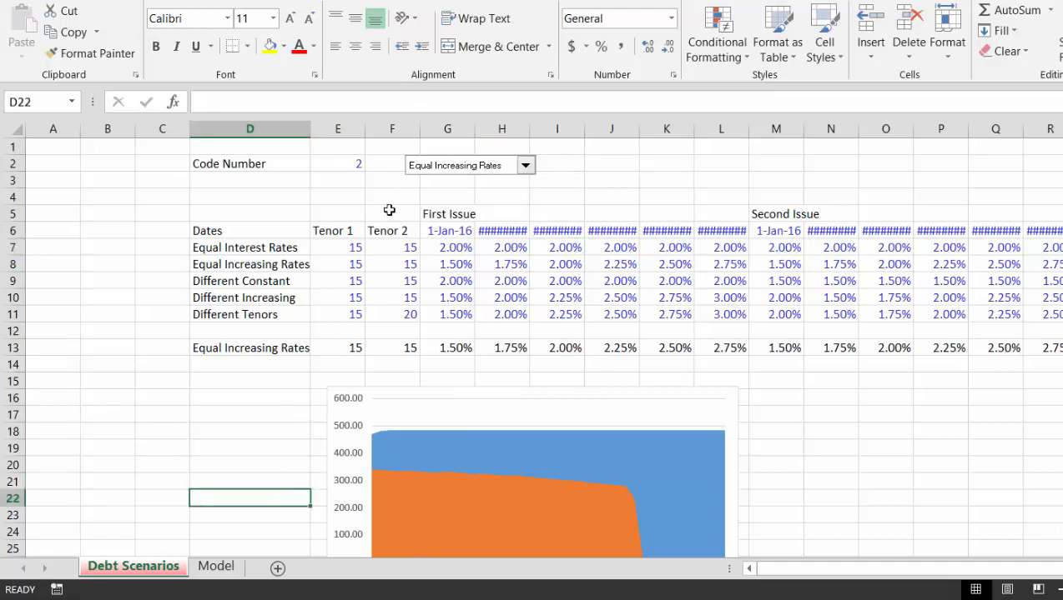
left_click_drag(338, 129, 1038, 209)
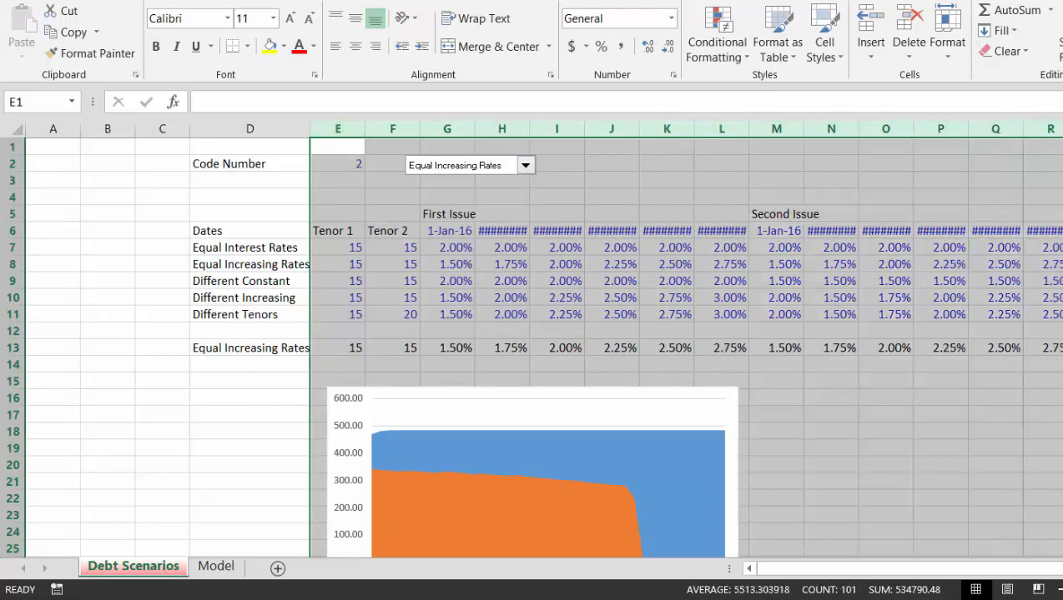
left_click_drag(1023, 129, 1034, 129)
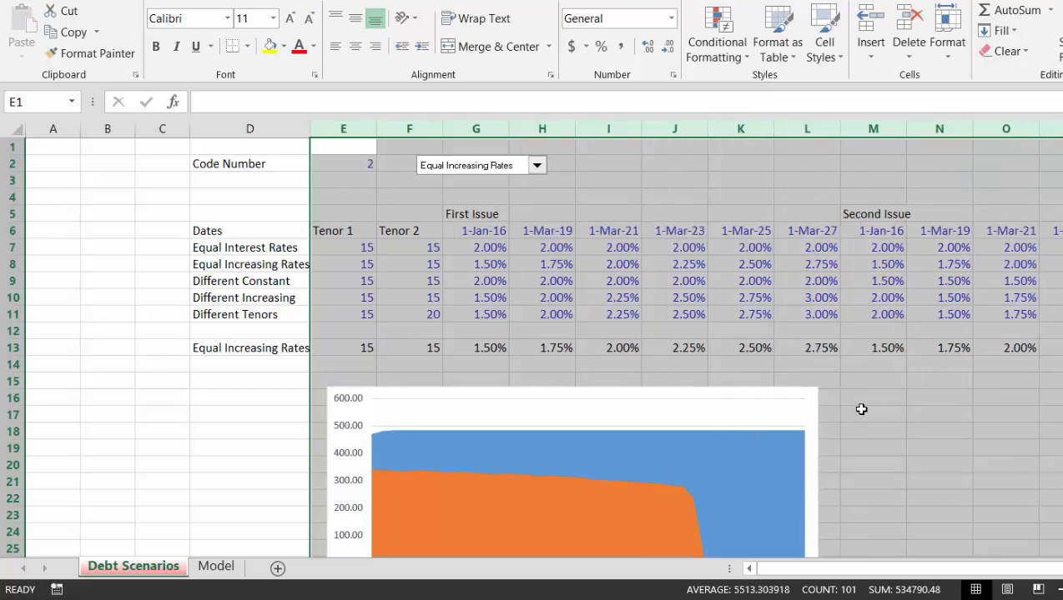
left_click(862, 409)
On the Model sheet, add the heading LLCR in cell B93, below the DSCR row of the Outputs section
key("ctrl+Page_Down")
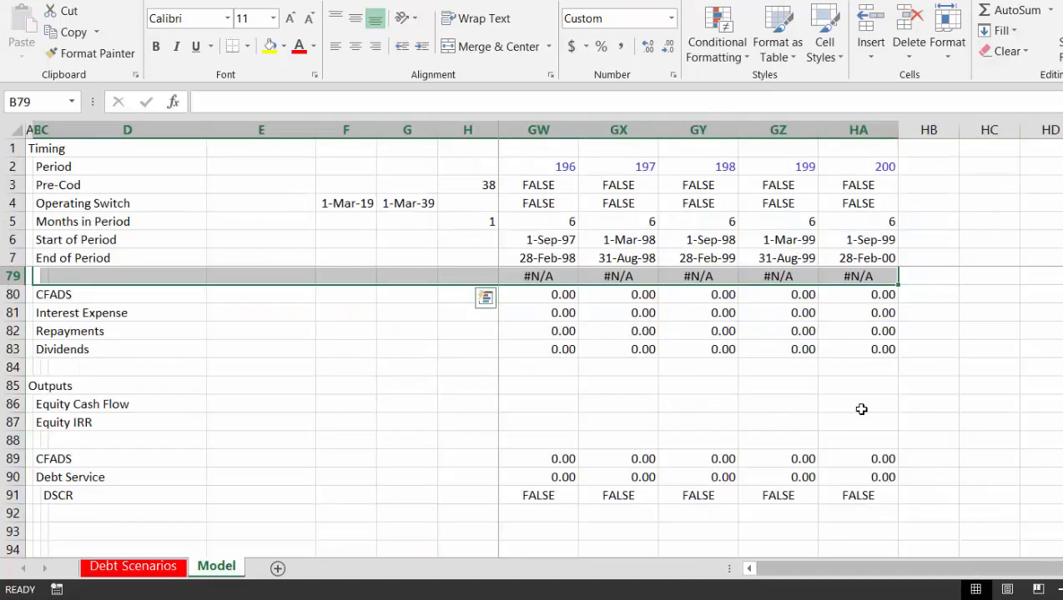
key("Down")
key("Down")
key("Down")
key("Down")
key("Down")
key("Down")
key("Down")
key("Down")
key("Down")
key("Down")
key("Down")
key("Down")
key("Down")
key("Down")
key("Down")
key("Down")
key("Down")
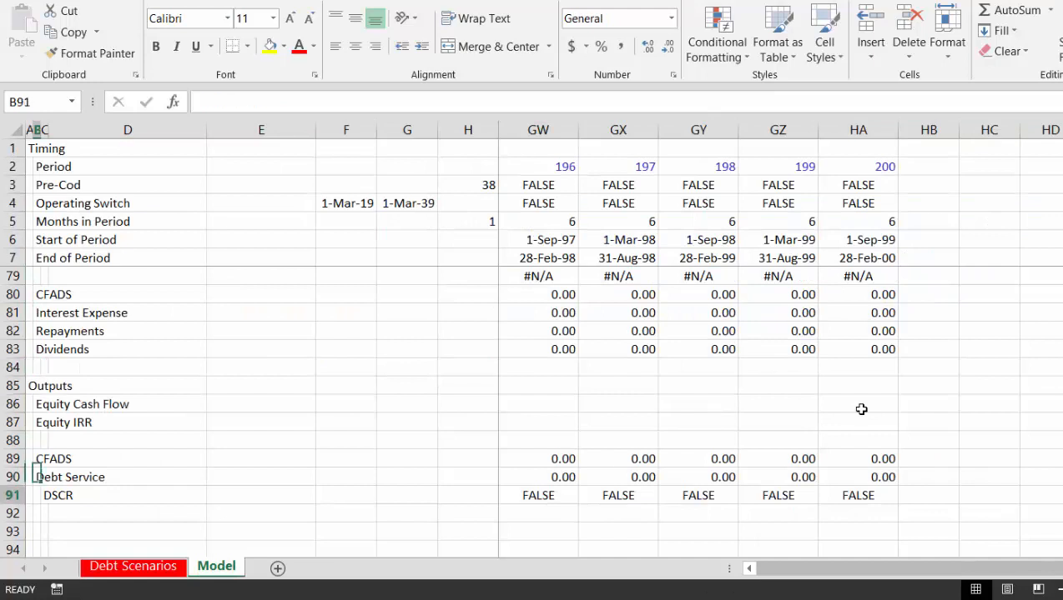
key("Up")
key("Up")
key("Up")
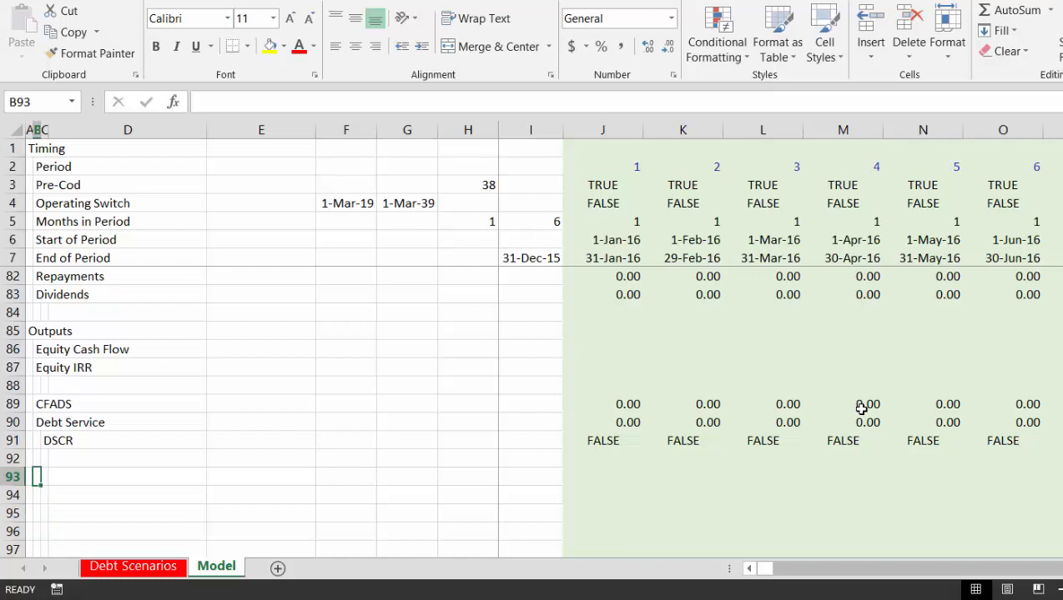
type("LLCR")
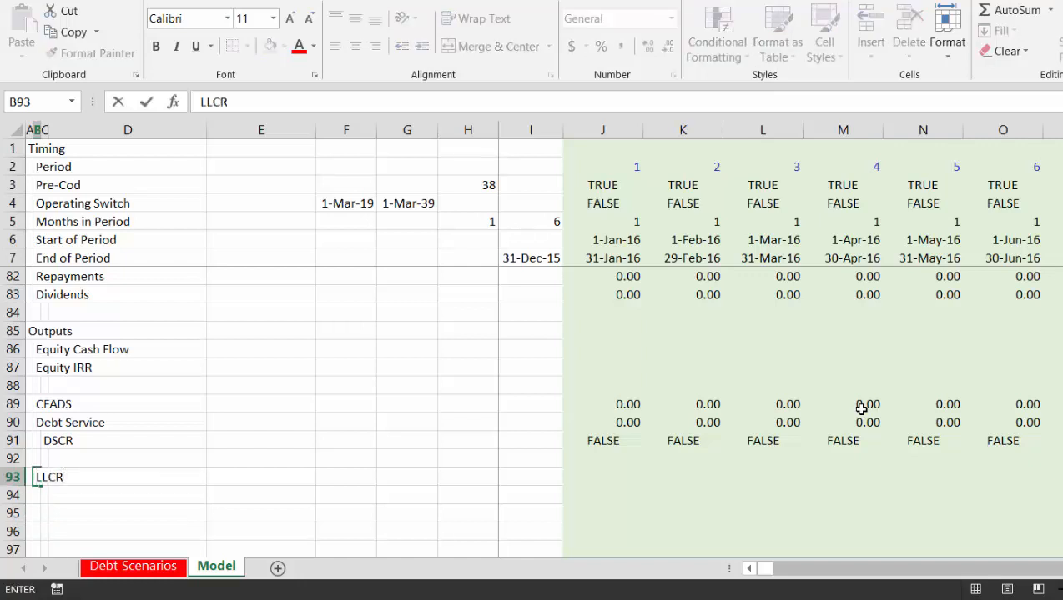
key("ctrl+Return")
key("Down")
key("Up")
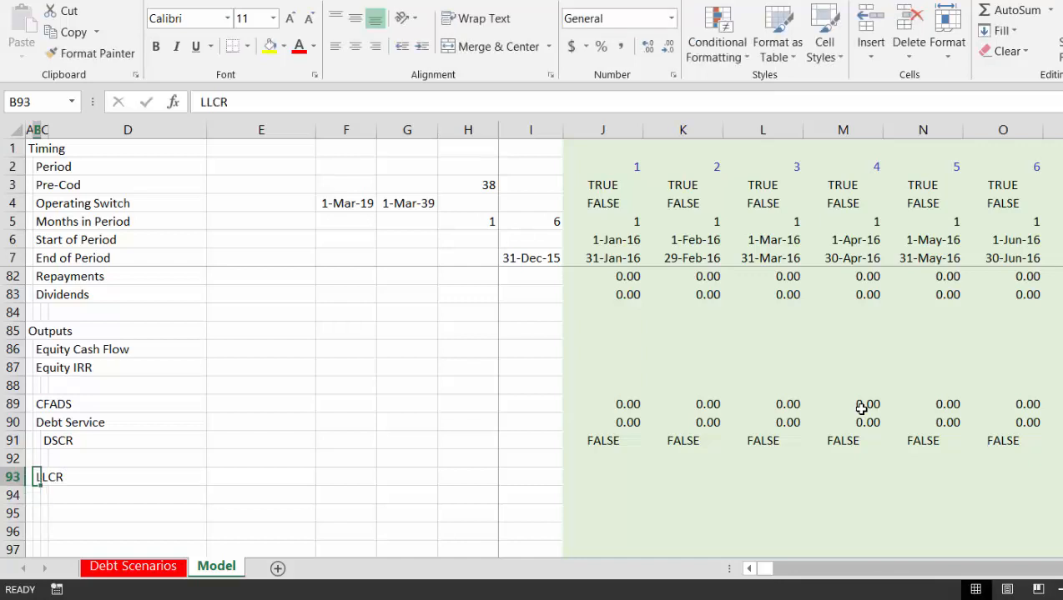
Add the indented label PV of CFADS in cell C94, directly under the LLCR heading
key("Down")
key("Right")
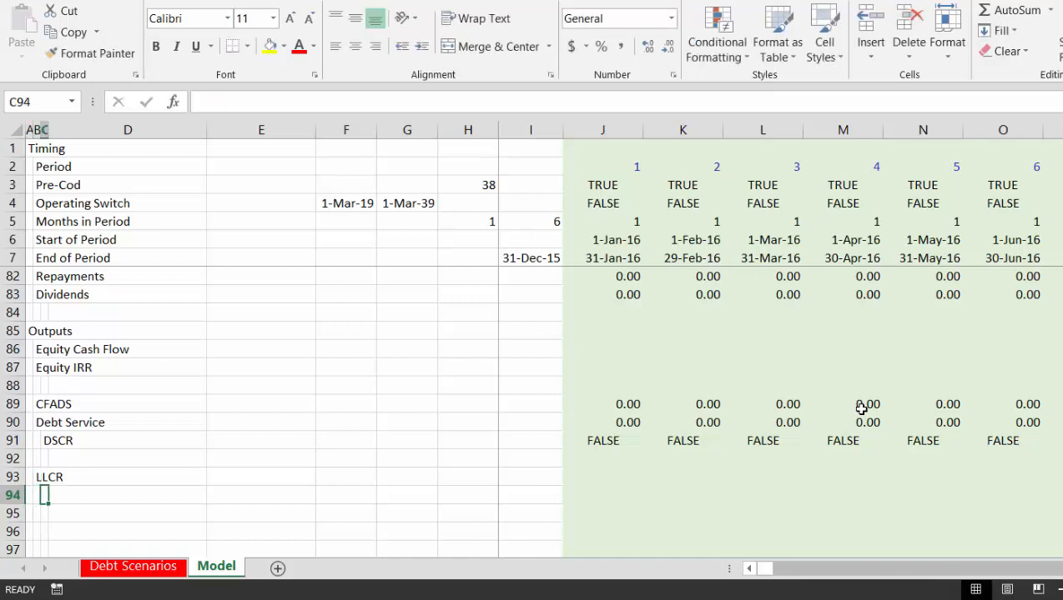
type("PV of C")
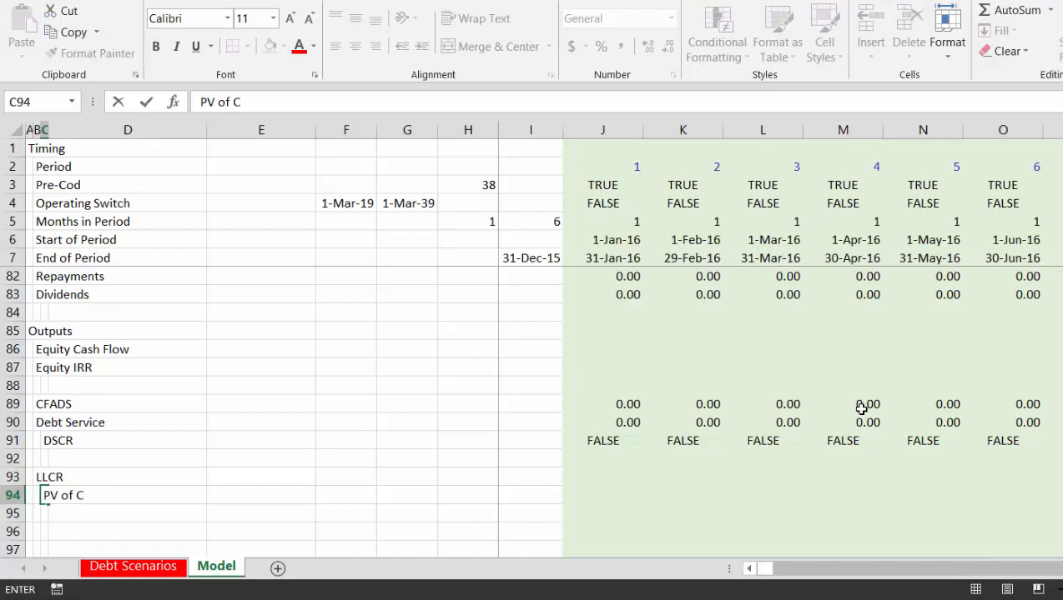
type("FADS")
key("Return")
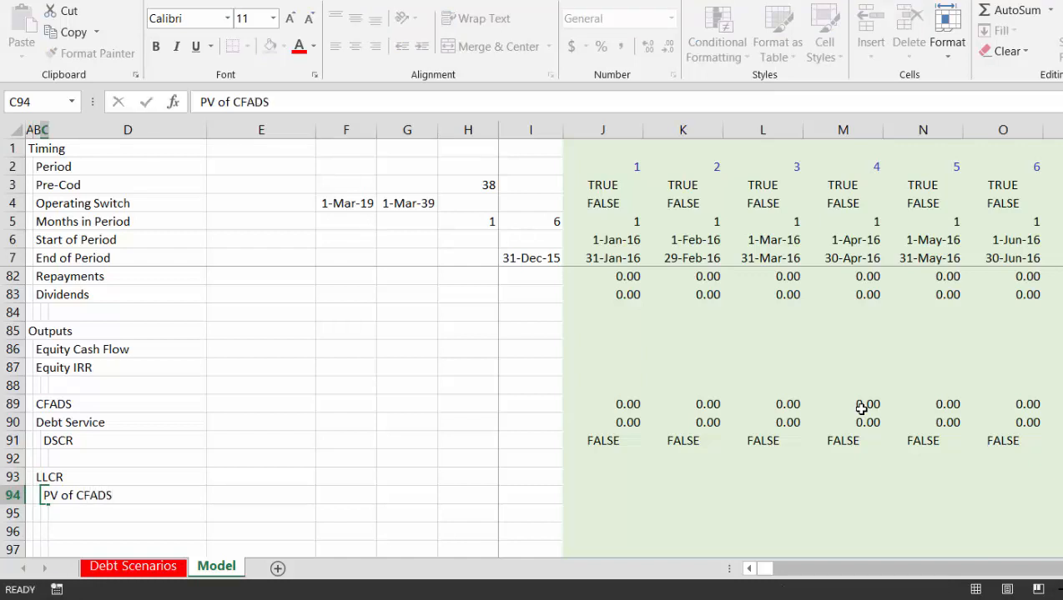
Add the label PV of Debt Service in cell C95, under PV of CFADS
key("Up")
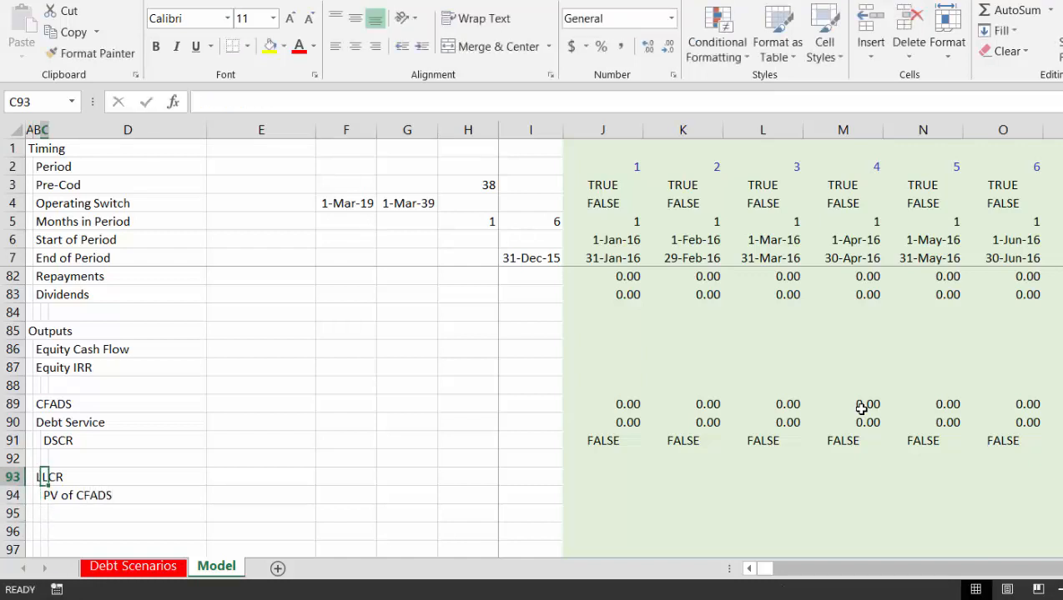
key("Down")
key("Down")
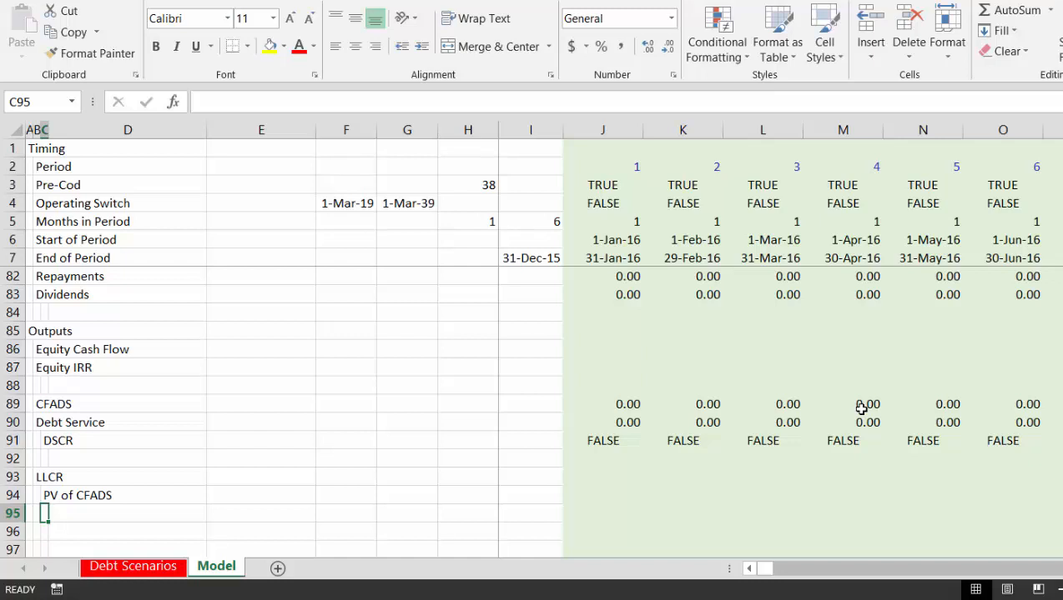
type("Deb")
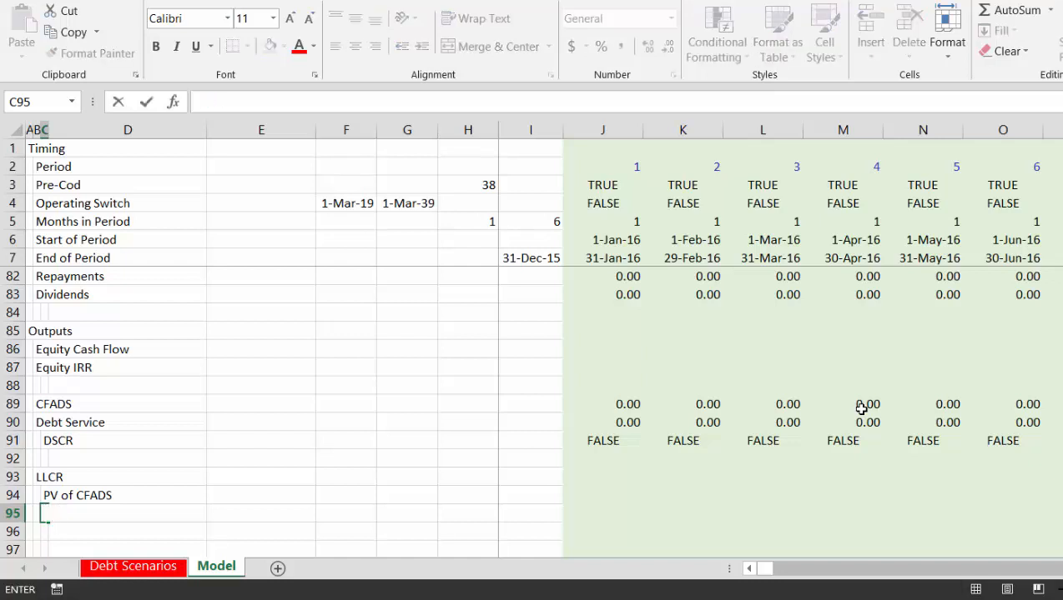
type("PV")
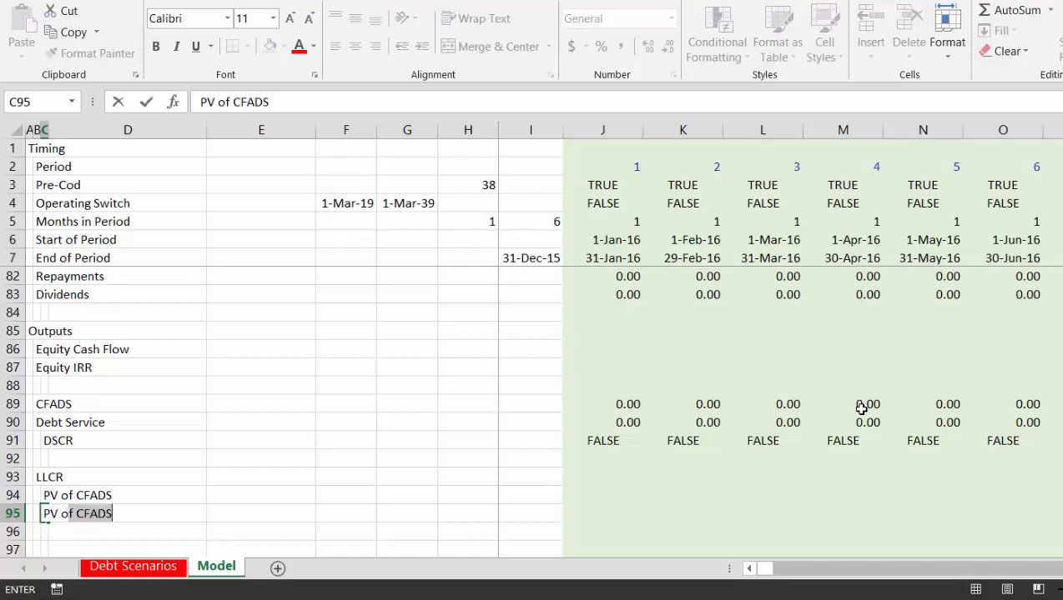
type(" of Debt")
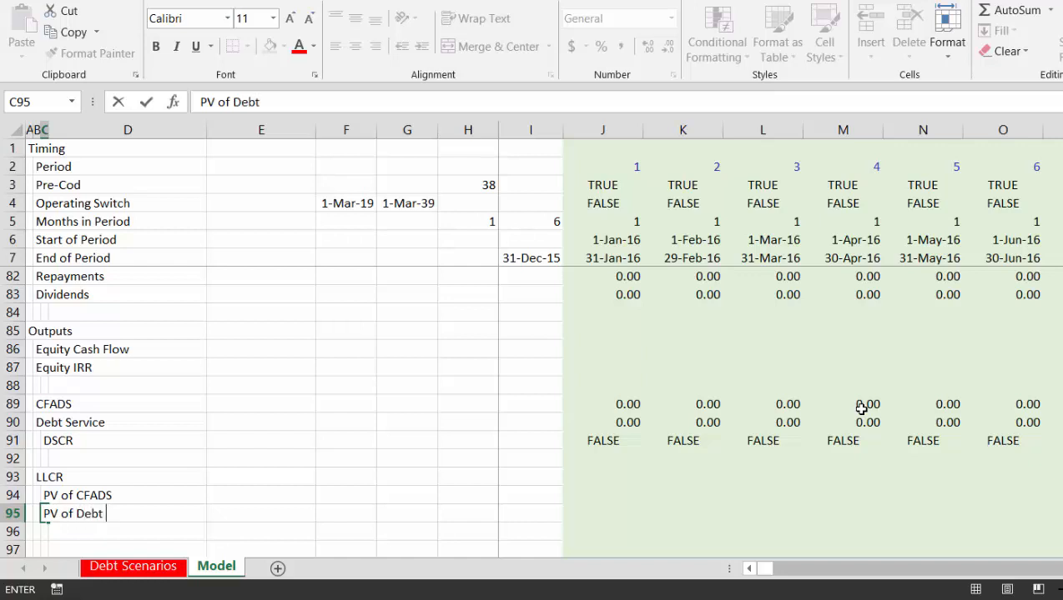
type(" Servcie")
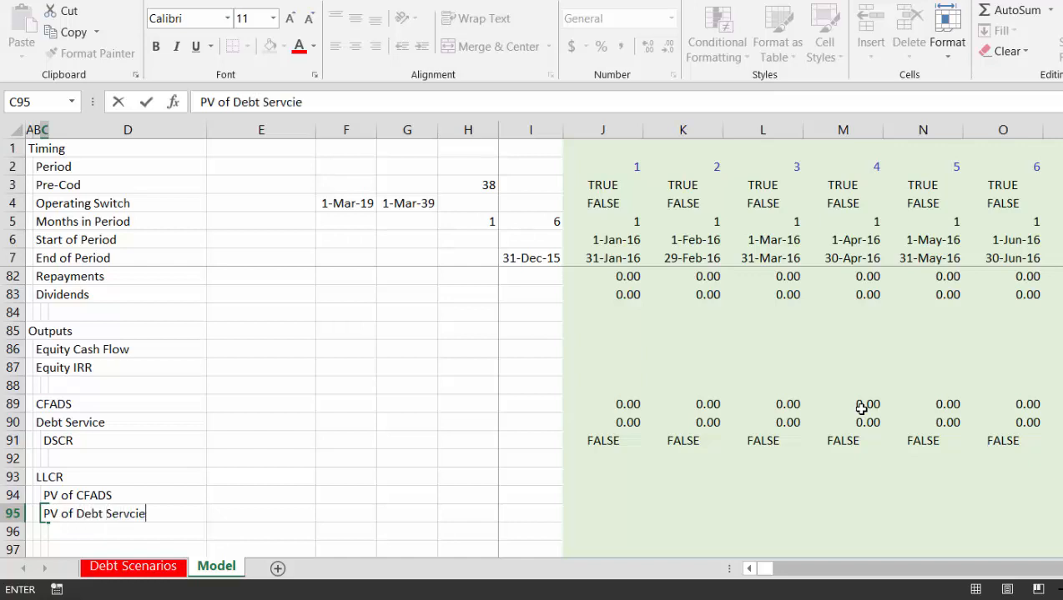
key("BackSpace")
key("BackSpace")
key("ctrl+Return")
key("Down")
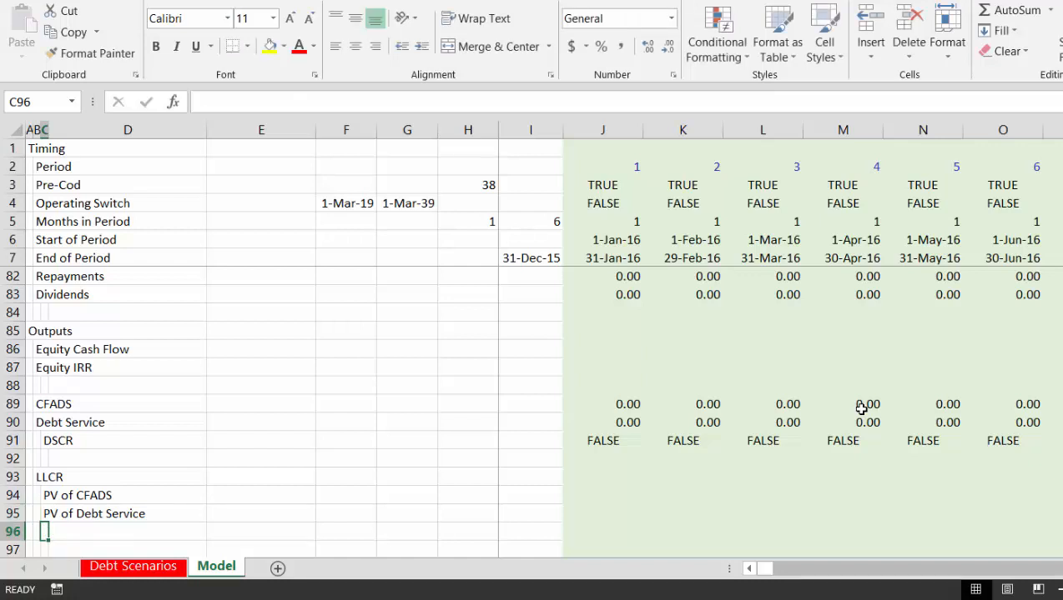
Insert an empty row between the LLCR heading and the PV of CFADS row
key("Up")
key("Right")
key("Right")
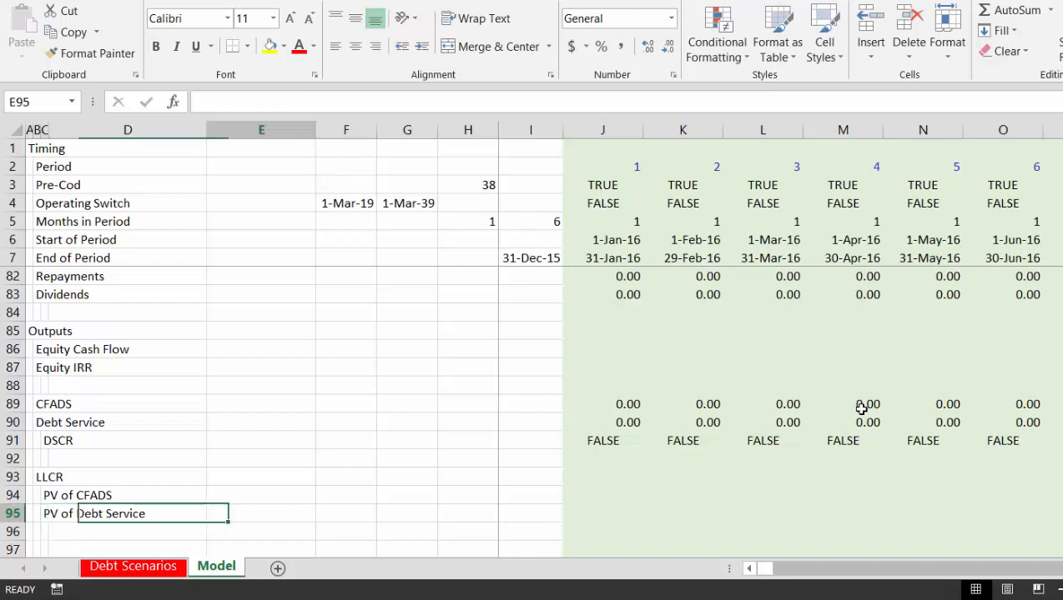
key("Left")
key("Left")
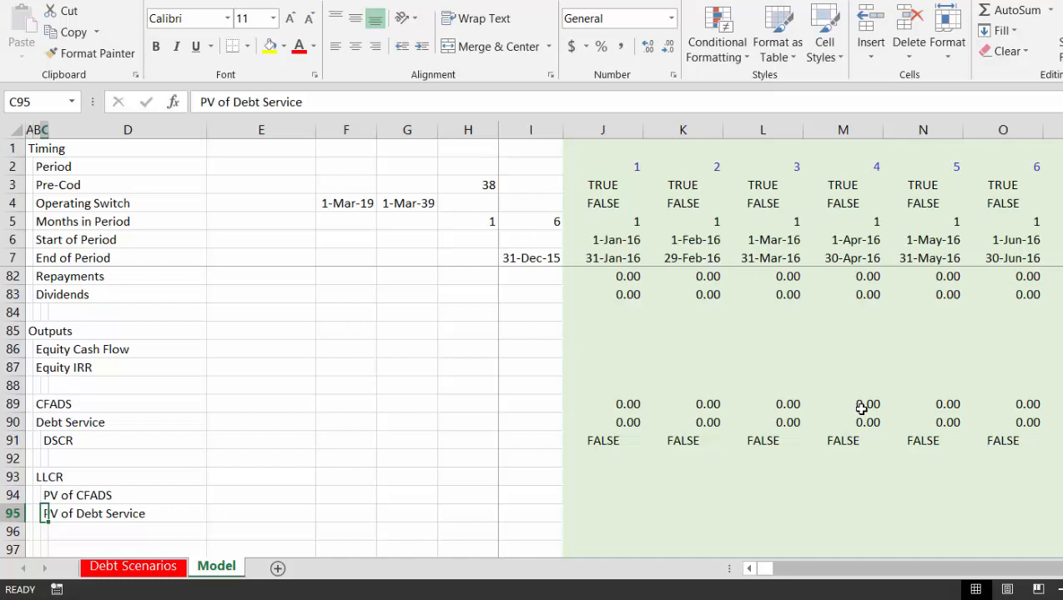
key("Up")
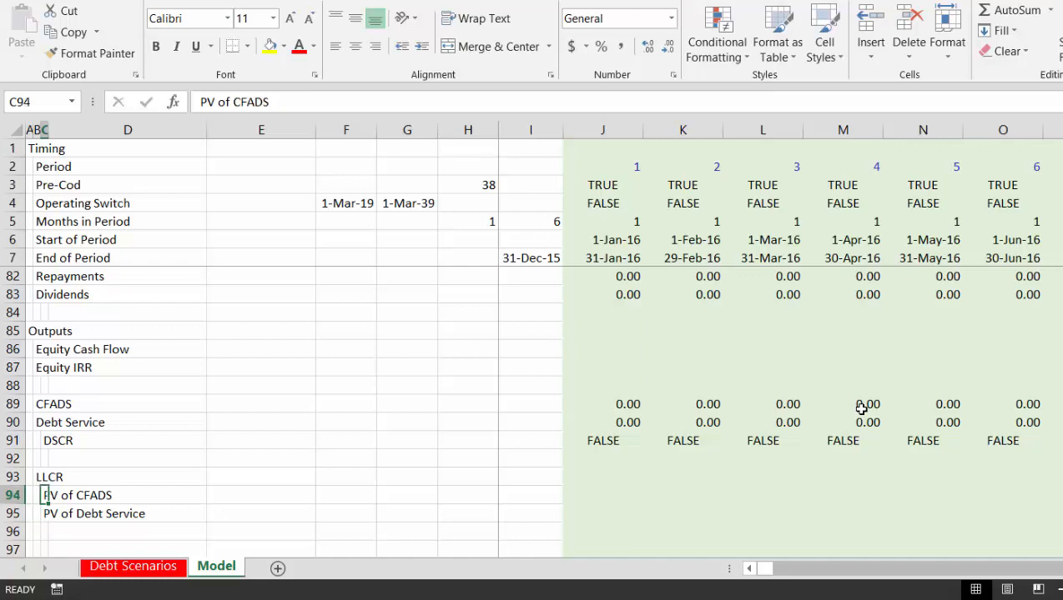
key("shift+space")
key("ctrl+shift+plus")
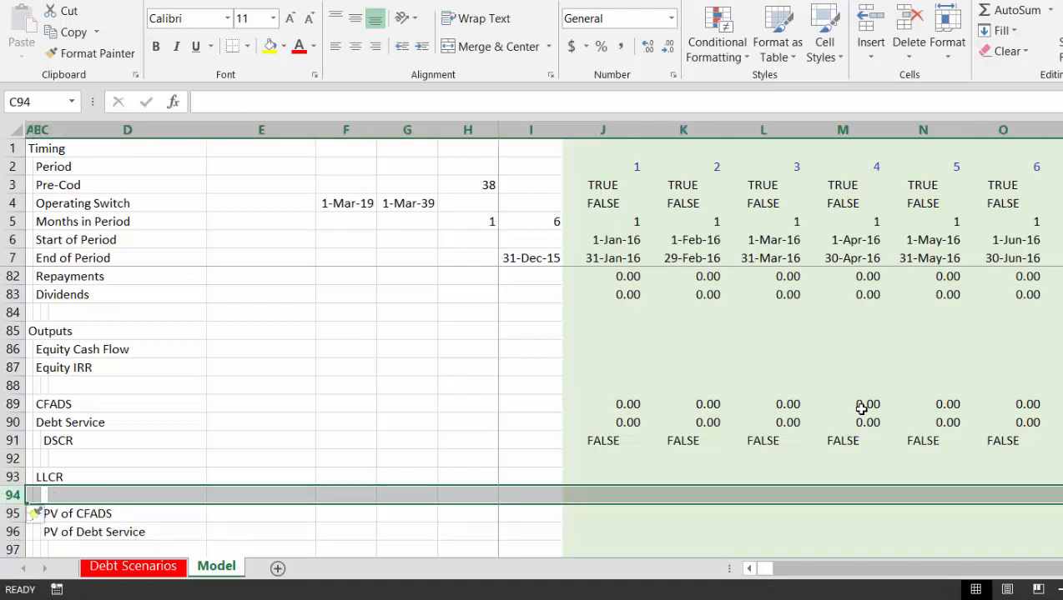
Label the empty row under the LLCR heading Interest Rate Index in cell C94
key("Right")
key("Left")
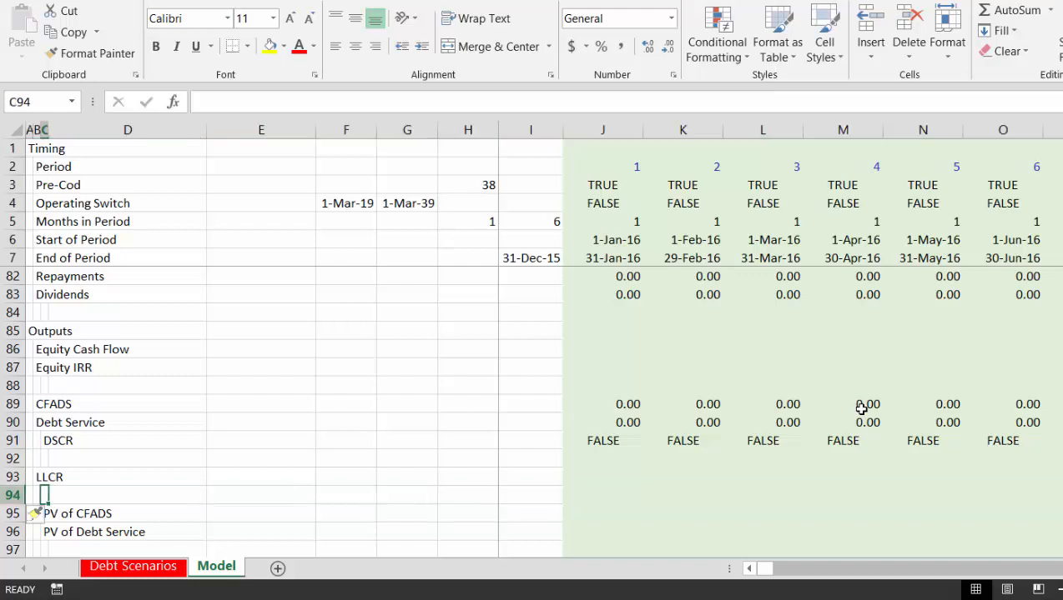
type("In")
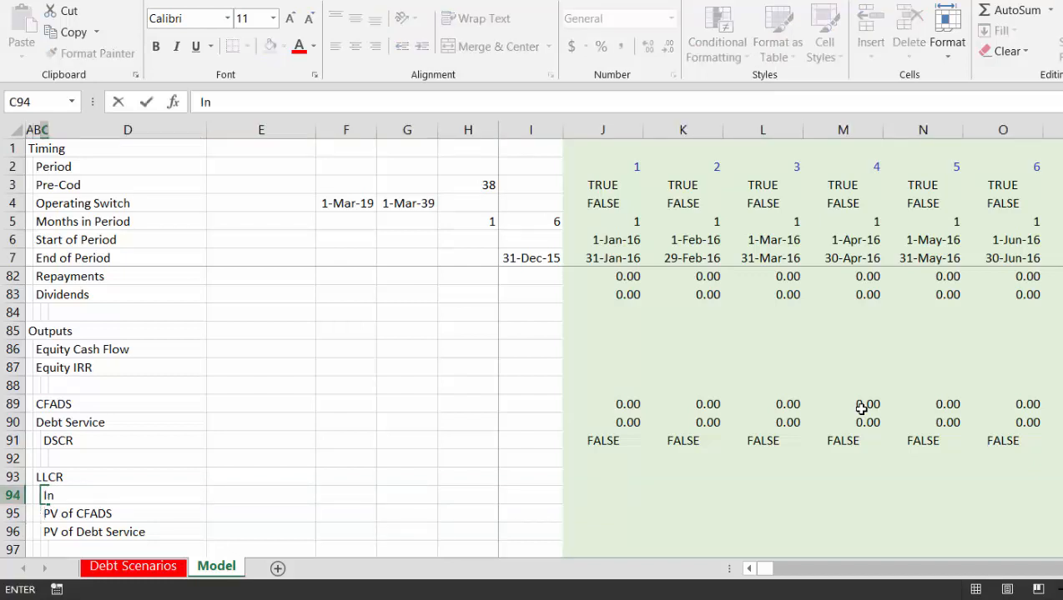
type("terest Rate")
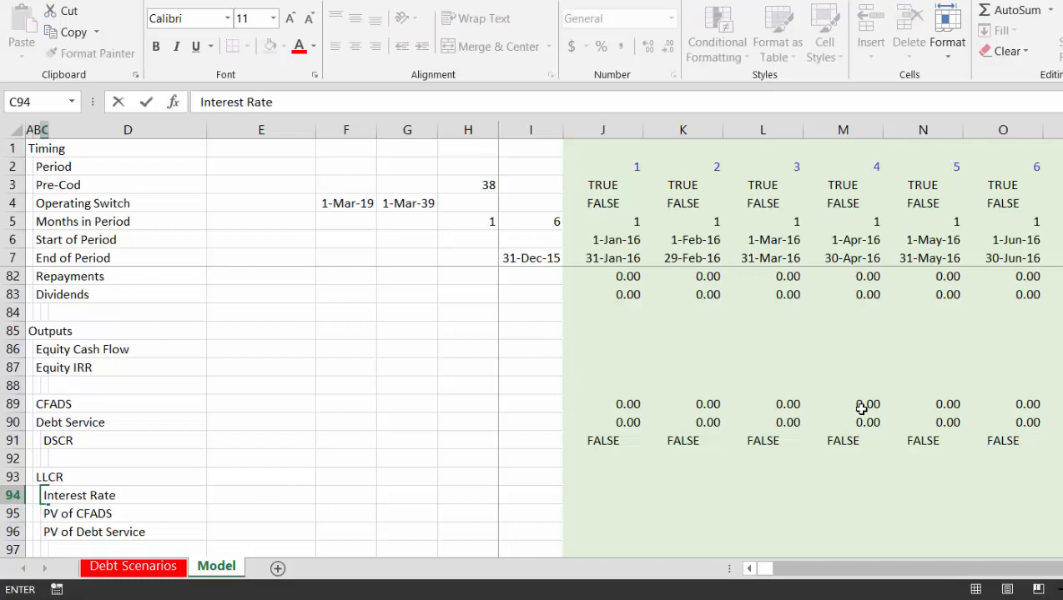
type(" Ince")
key("BackSpace")
type("dex")
key("Return")
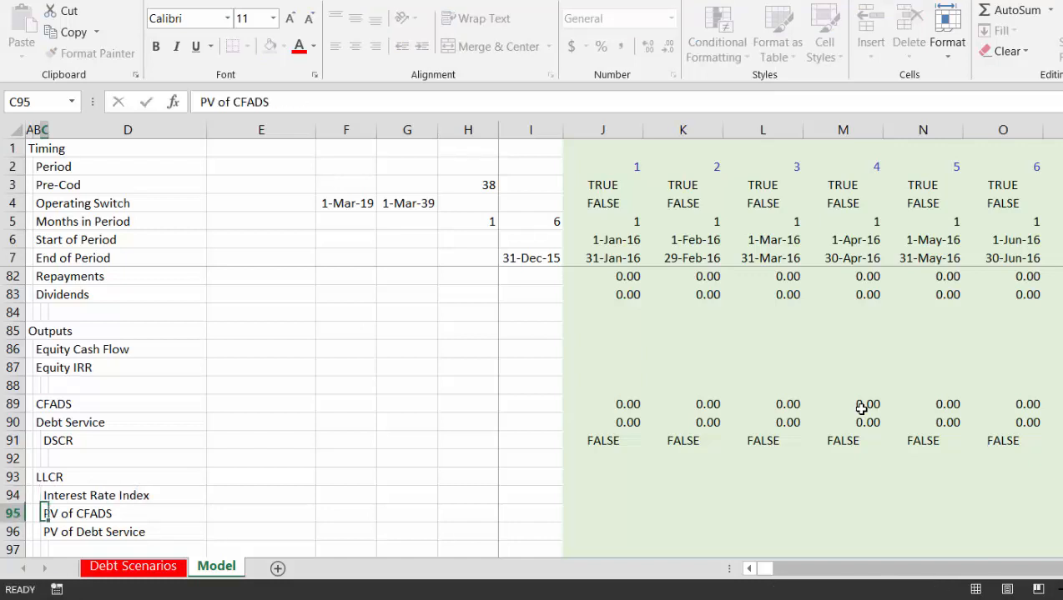
Enter a starting index value of 1 in cell I93 on the LLCR row
key("Up")
key("Up")
key("Right")
key("Right")
key("Right")
key("Right")
key("Right")
key("Right")
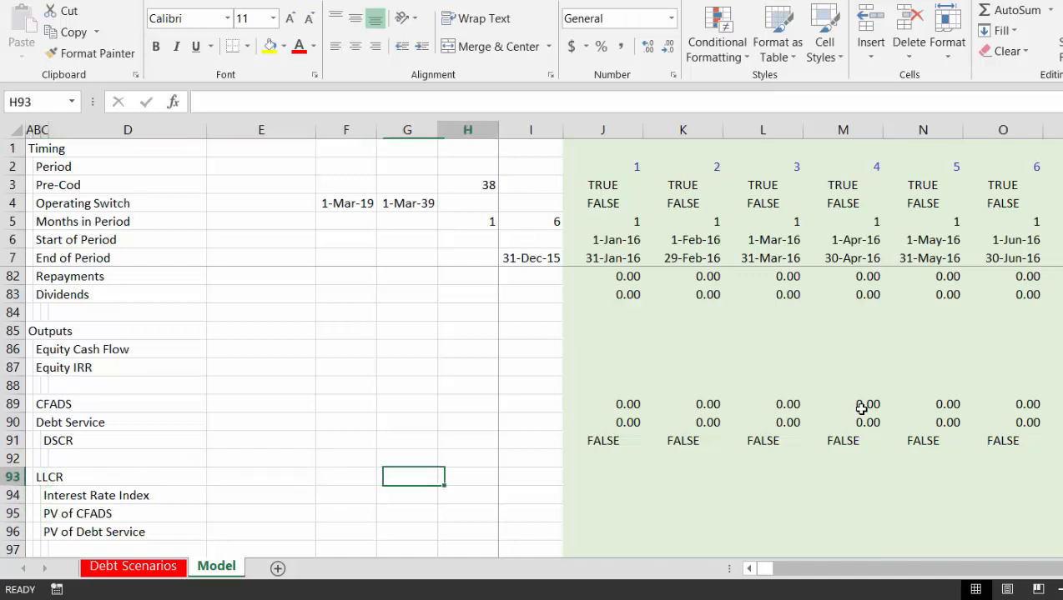
type("1")
key("Right")
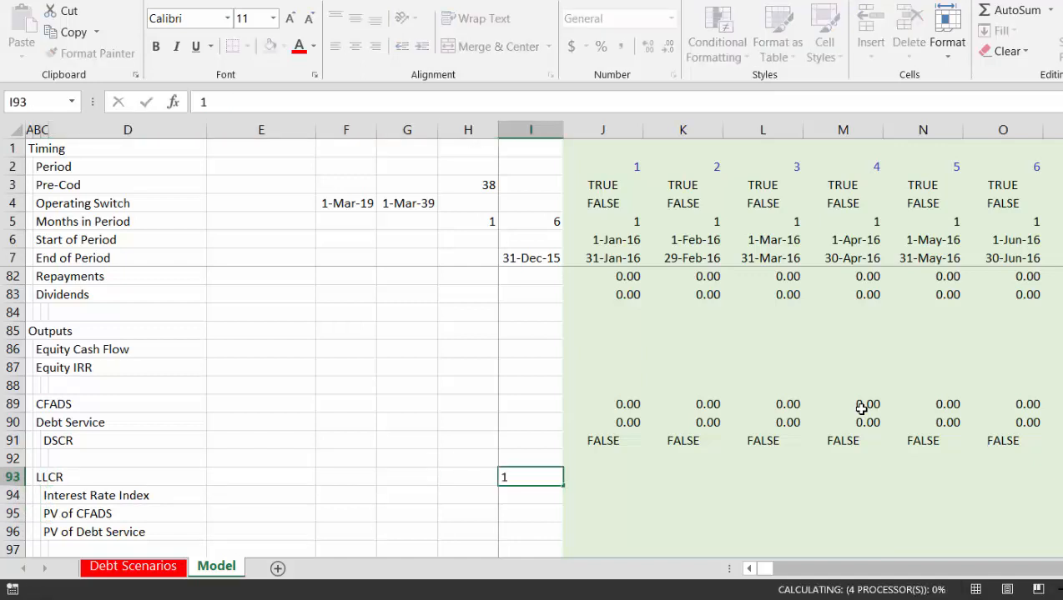
Enter =I93*(1+J73) in cell J93 to compound the index by Debt 2's interest rate, and format it as a two-decimal number
type("=")
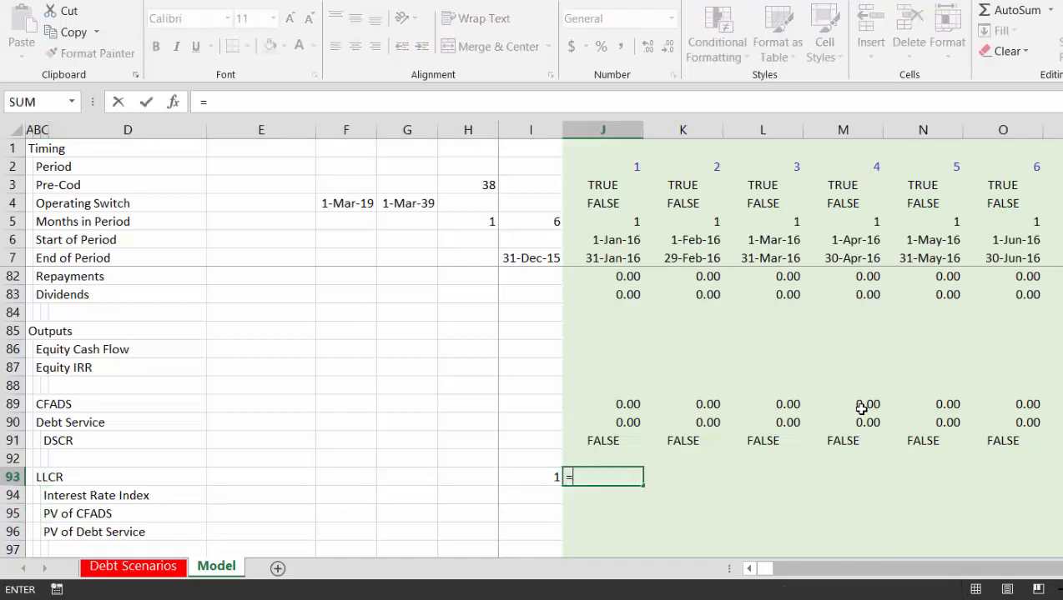
key("Left")
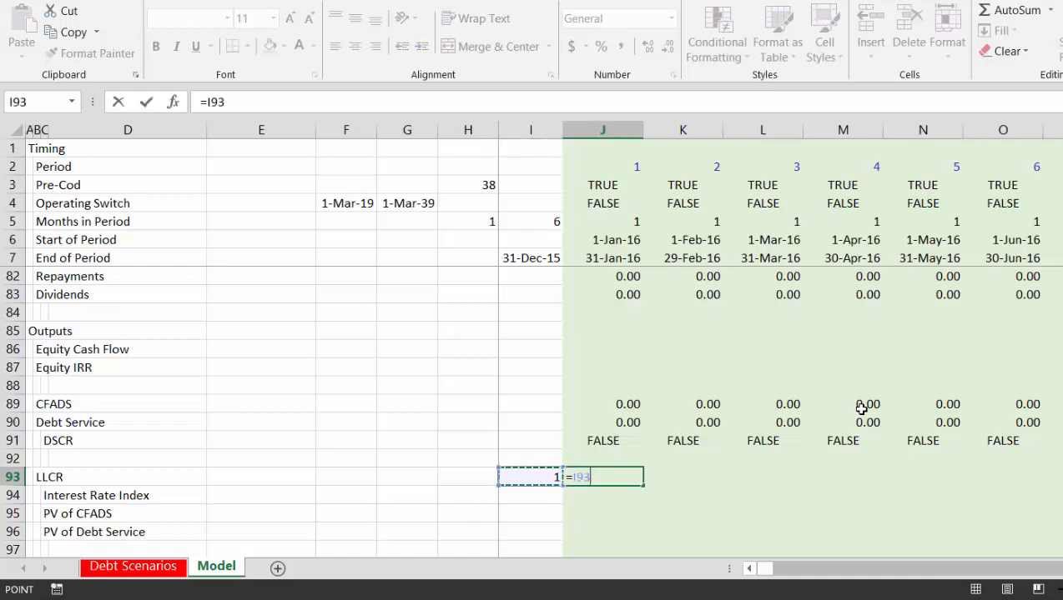
type("*")
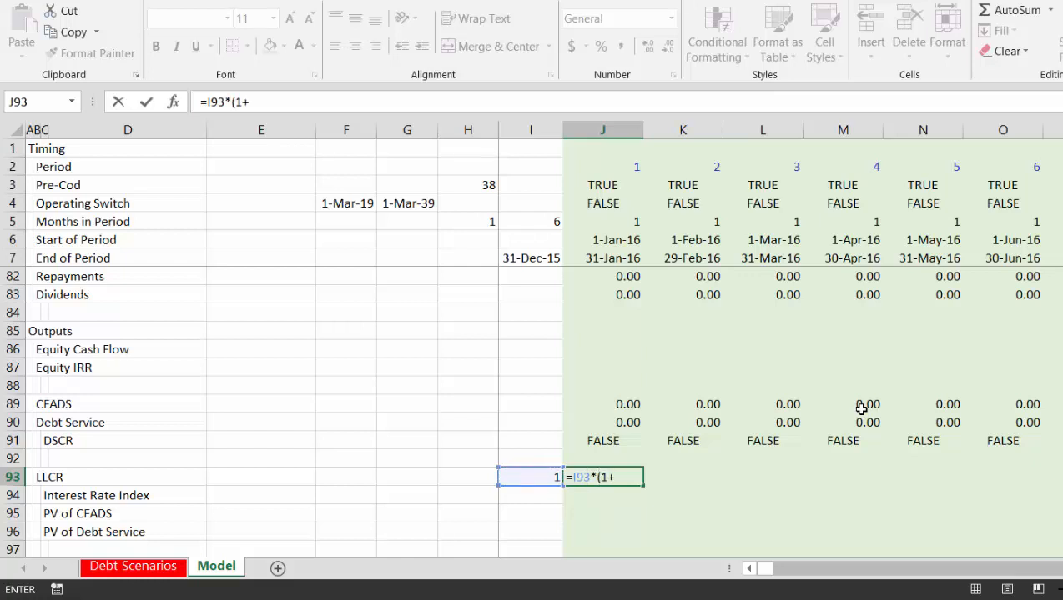
type("(1+")
key("ctrl+Up")
key("ctrl+Up")
key("ctrl+Up")
key("ctrl+Up")
key("Up")
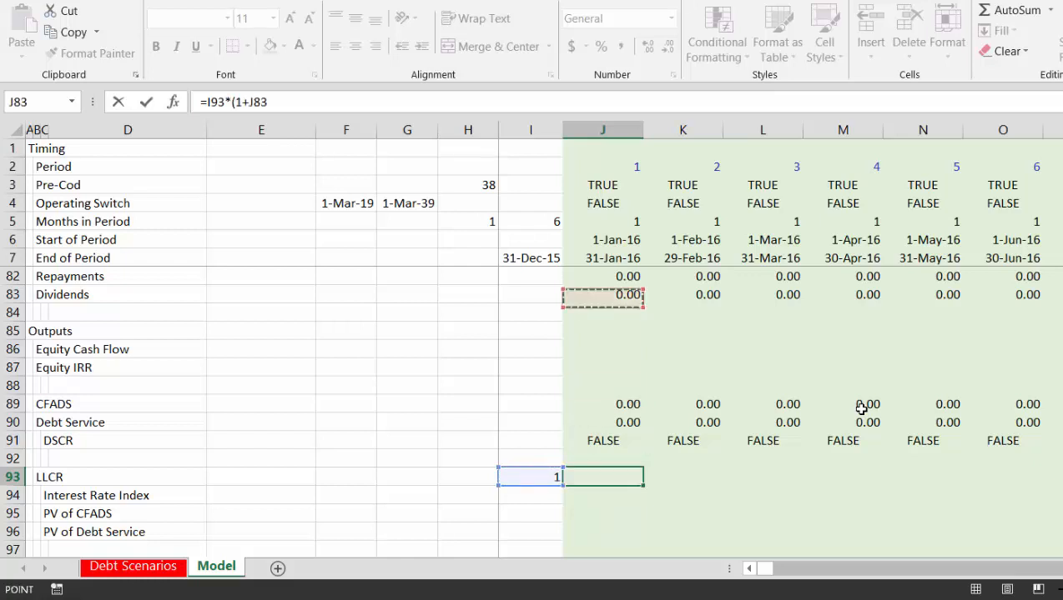
key("Up")
key("Up")
key("Up")
key("Up")
key("Up")
key("Up")
key("Up")
key("Up")
key("Up")
key("Up")
key("Up")
key("Up")
key("Up")
key("Up")
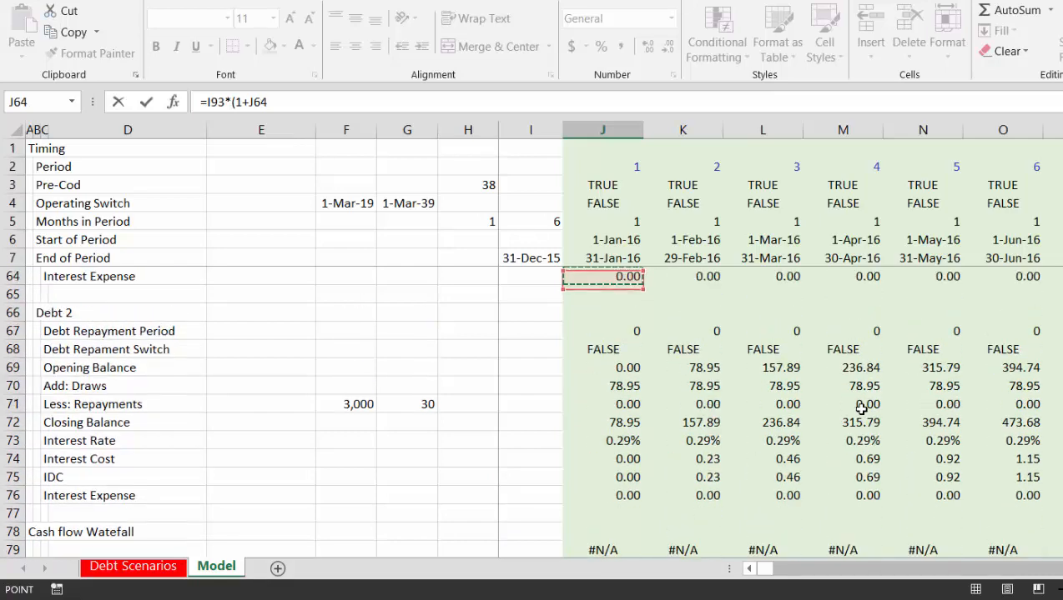
key("Down")
key("Down")
key("Down")
key("Down")
key("Down")
key("Down")
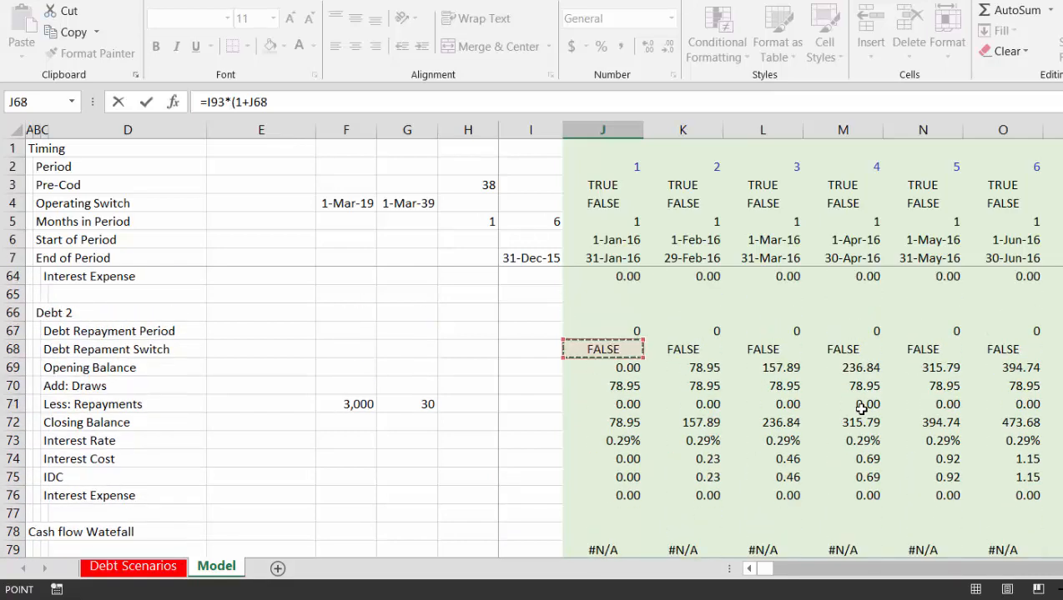
key("Down")
key("Down")
key("Down")
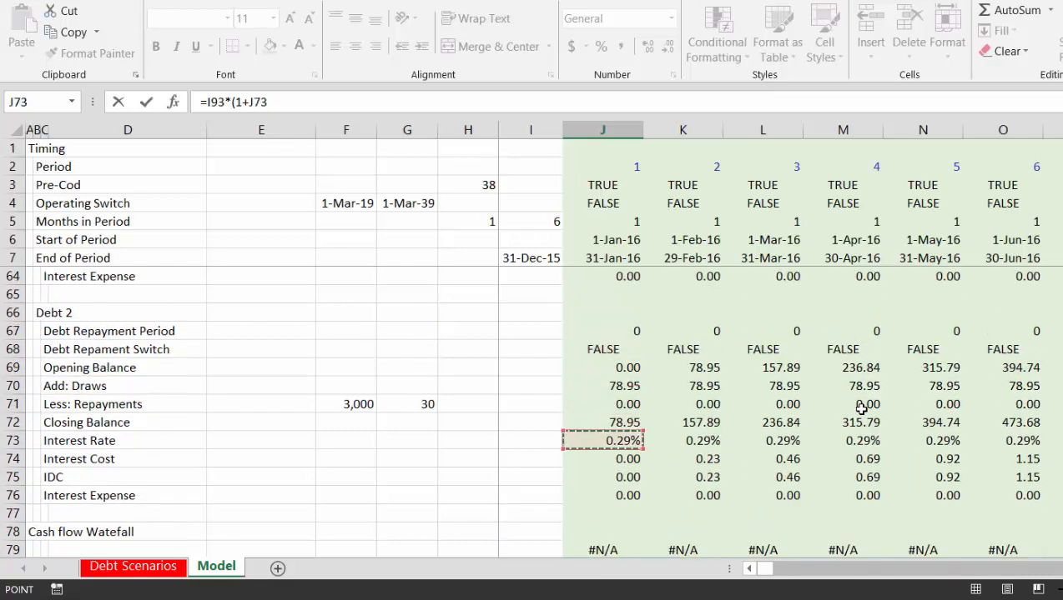
key("Return")
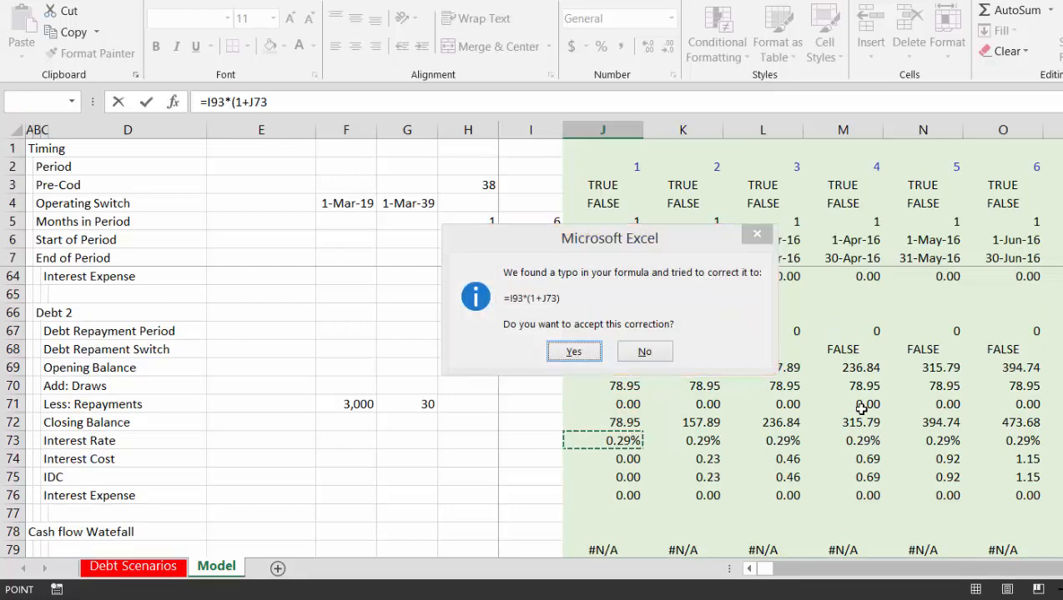
key("Return")
key("Return")
key("Up")
key("Up")
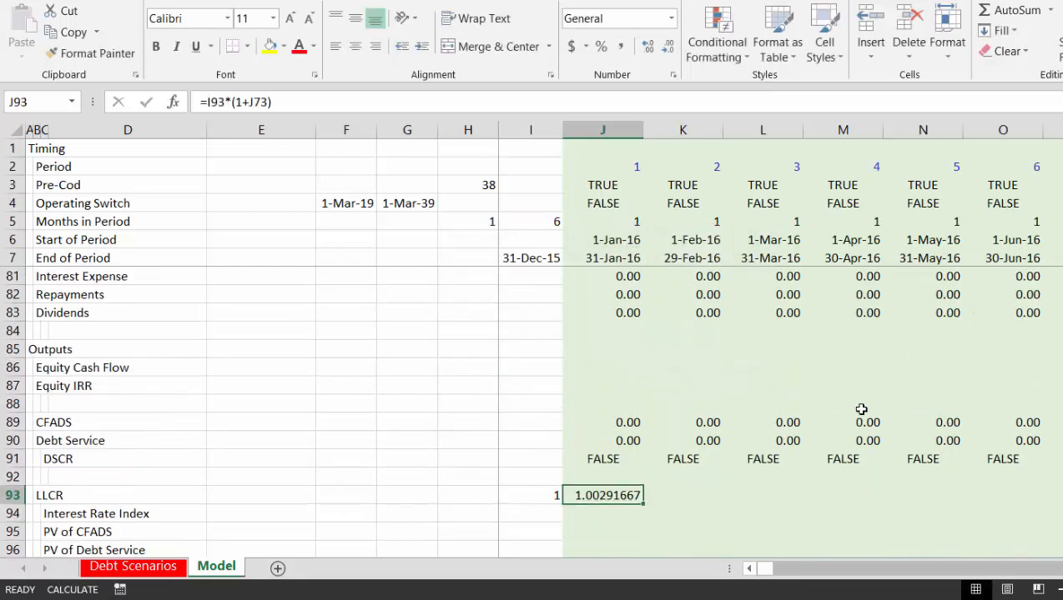
key("ctrl+shift+1")
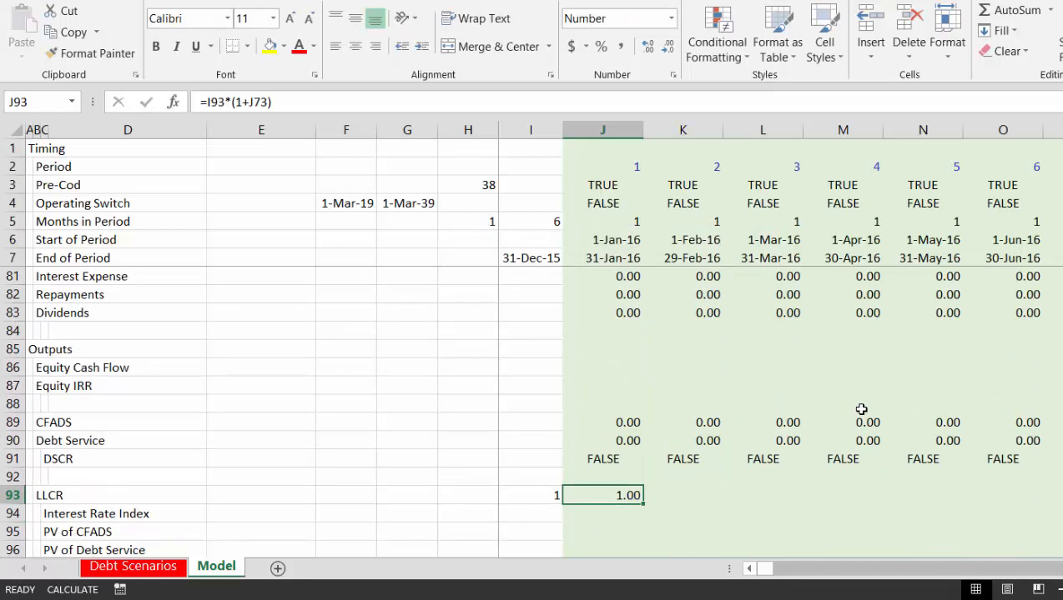
Multiply the interest rate in J93 by the operating switch so the formula reads =I93*(1+J73*J4)
key("F2")
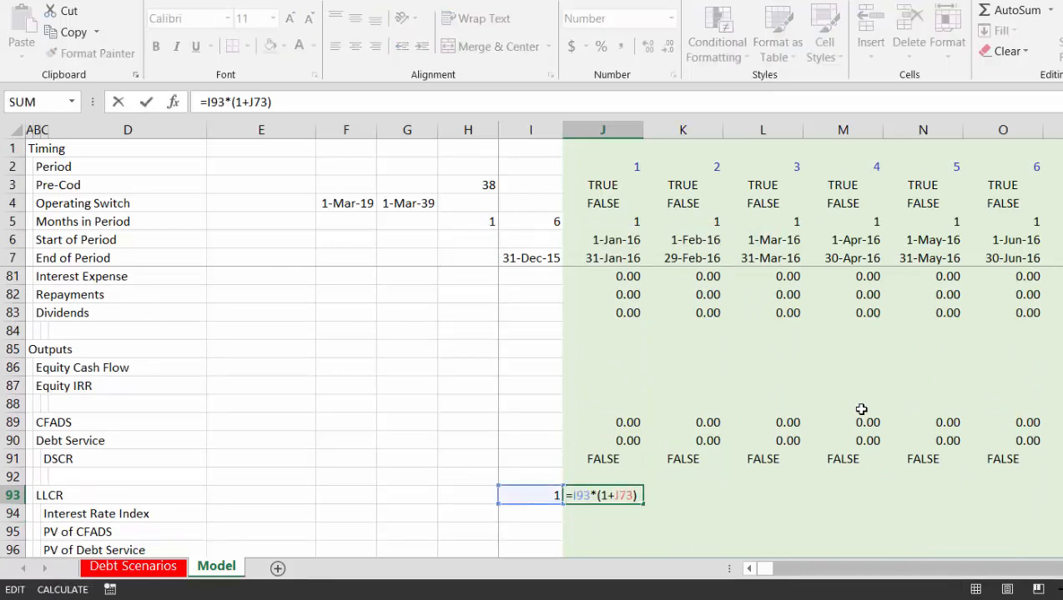
type("*")
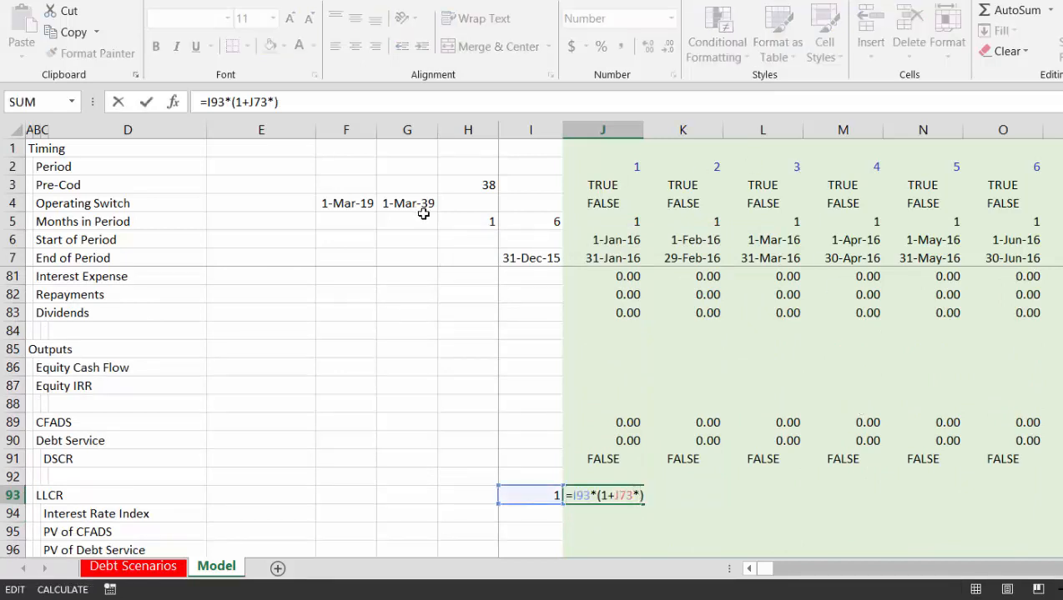
left_click(594, 207)
key("Return")
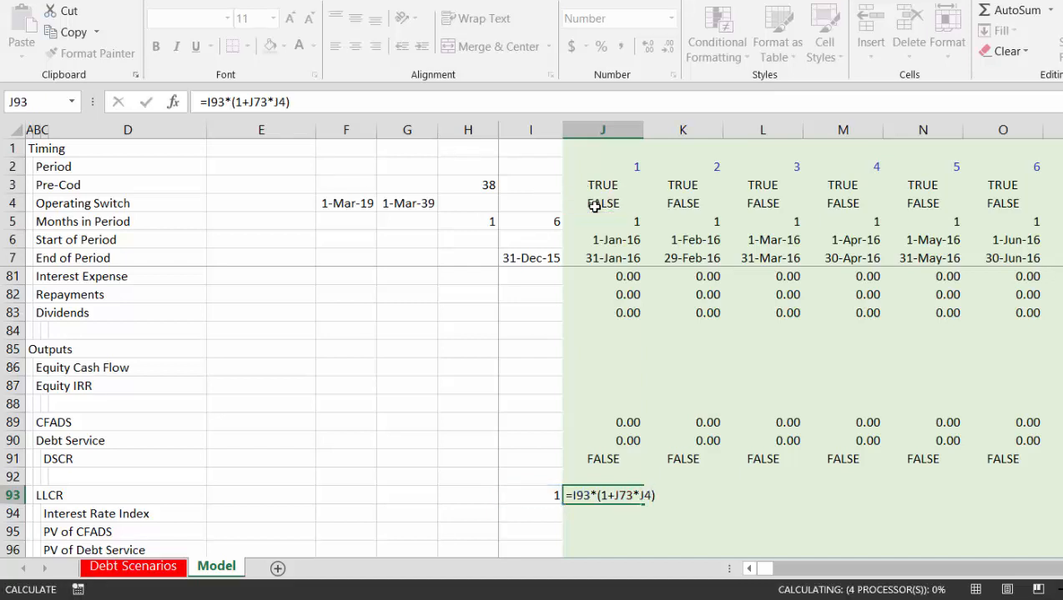
key("Up")
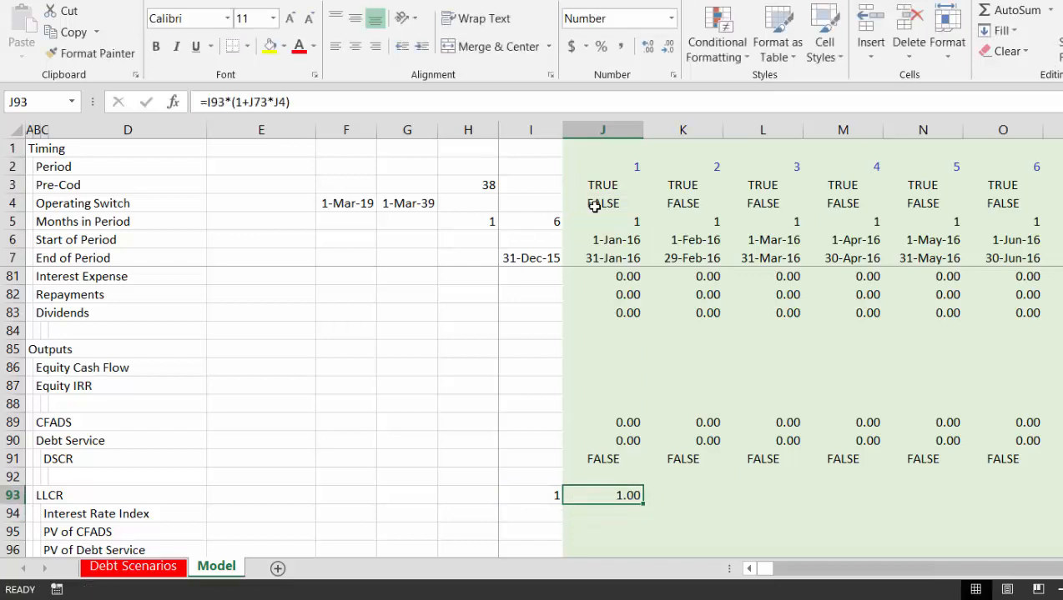
Copy the J93 index formula across all the remaining period columns of row 93
key("ctrl+shift+Right")
key("ctrl+r")
key("Right")
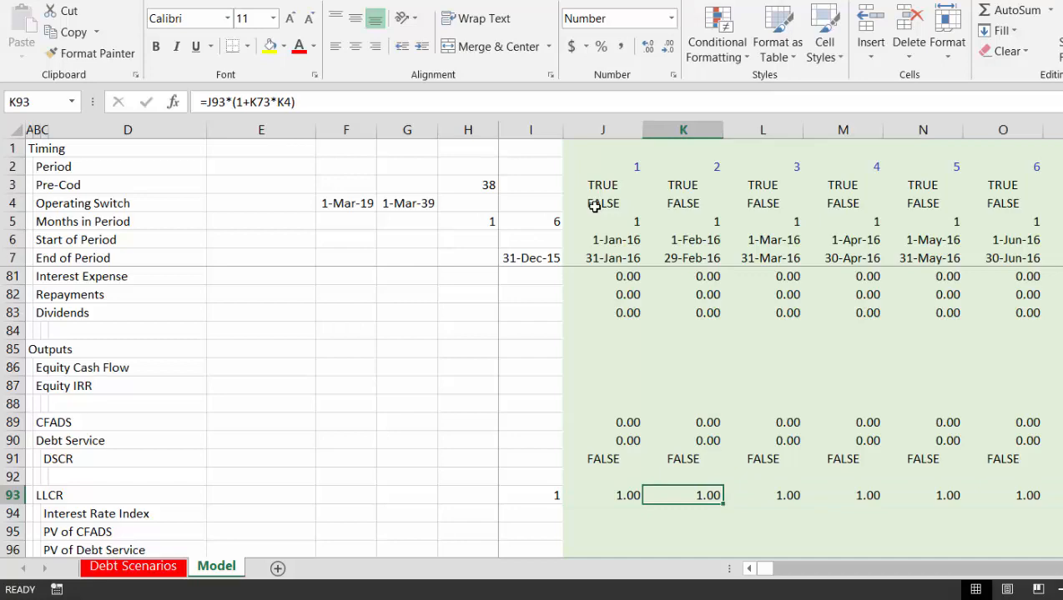
Examine the row 93 index values across the pre-COD and operating periods
key("Right")
key("Right")
key("Right")
key("Right")
key("Right")
key("Right")
key("Right")
key("Right")
key("Right")
key("Right")
key("Right")
key("Right")
key("Right")
key("Right")
key("Right")
key("Right")
key("Right")
key("Right")
key("Right")
key("Right")
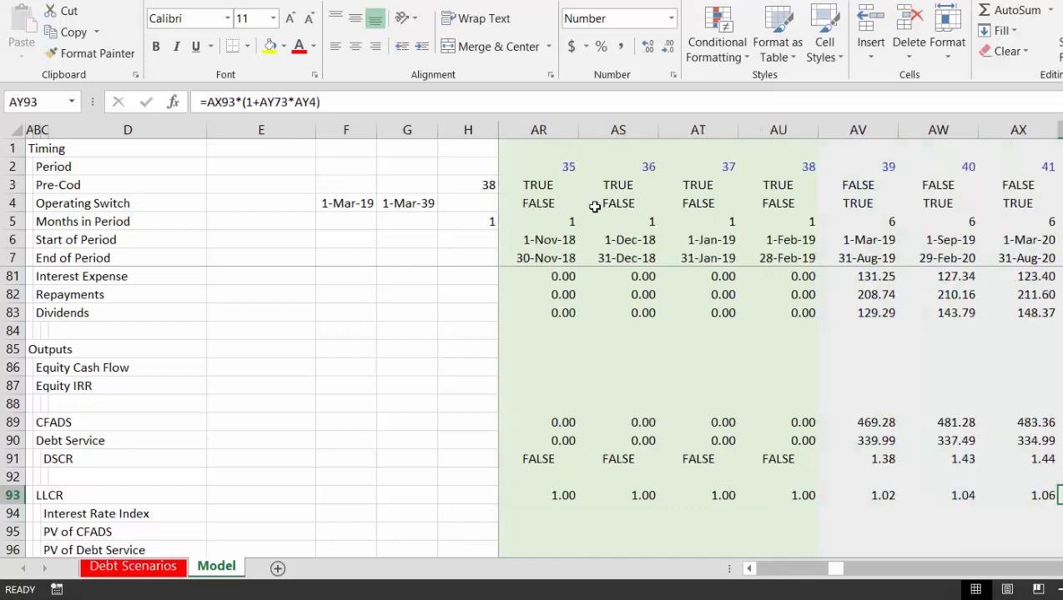
key("Right")
key("Right")
key("Right")
key("Right")
key("Left")
key("Left")
key("Left")
key("Left")
key("Left")
key("Left")
key("Left")
key("Left")
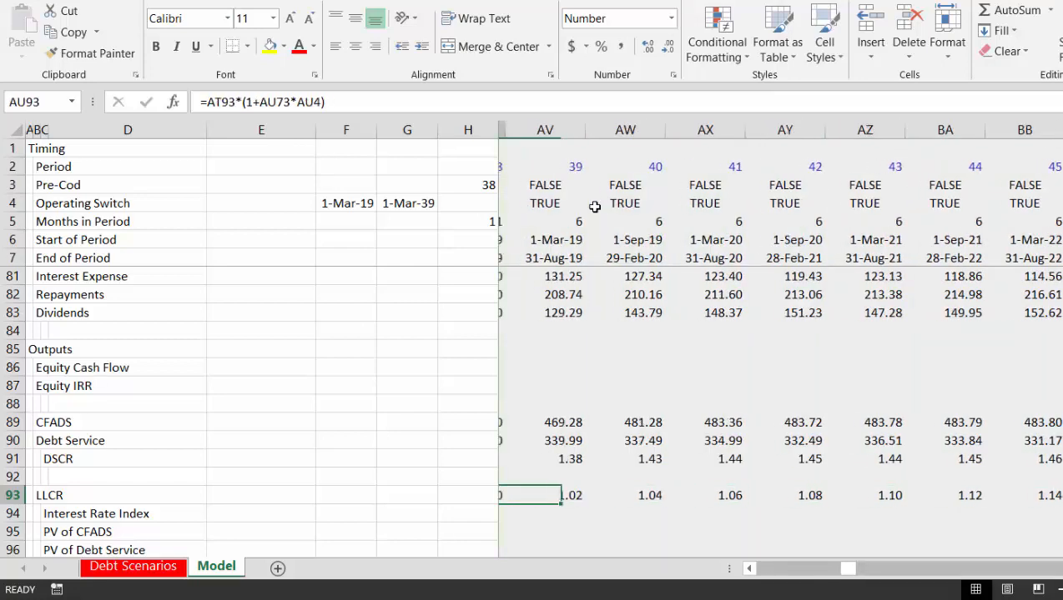
key("Right")
key("Right")
key("Right")
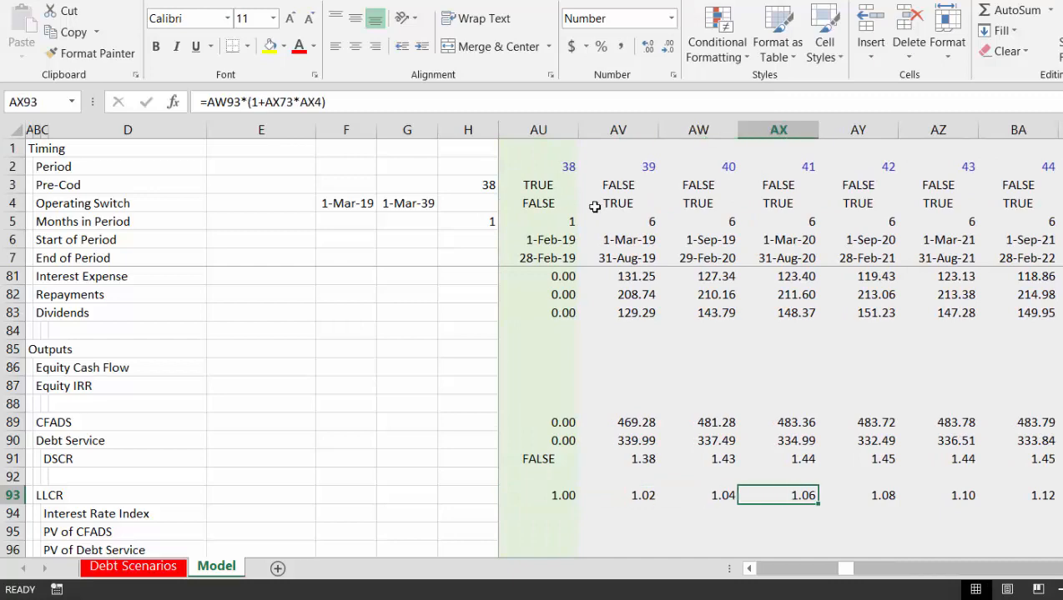
key("ctrl+Right")
key("Left")
key("ctrl+Left")
key("ctrl+Left")
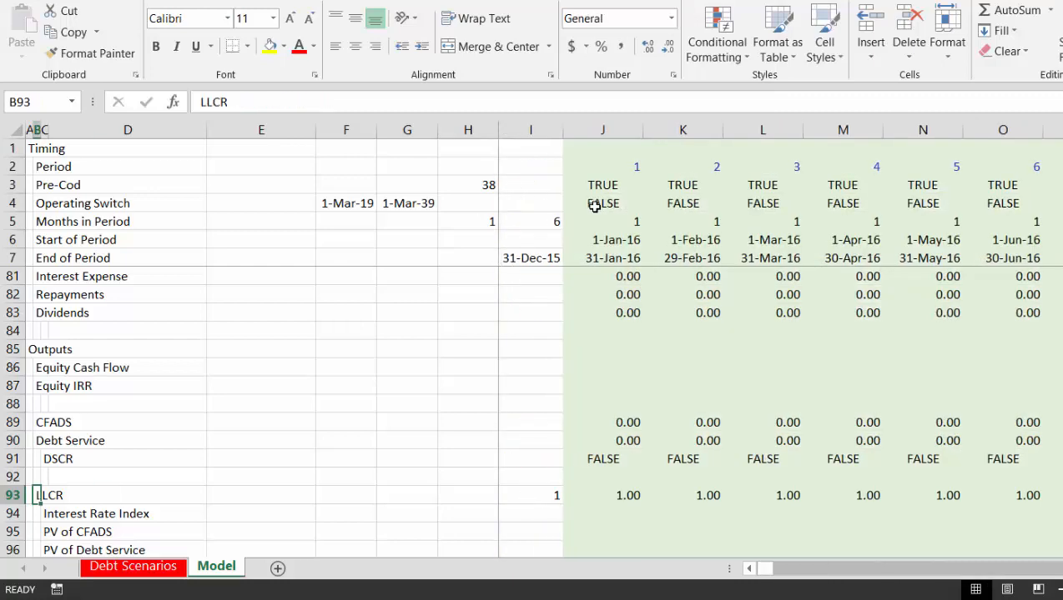
Add the label Debt at COD in cell C97, under PV of Debt Service
key("Left")
key("Down")
key("Down")
key("Down")
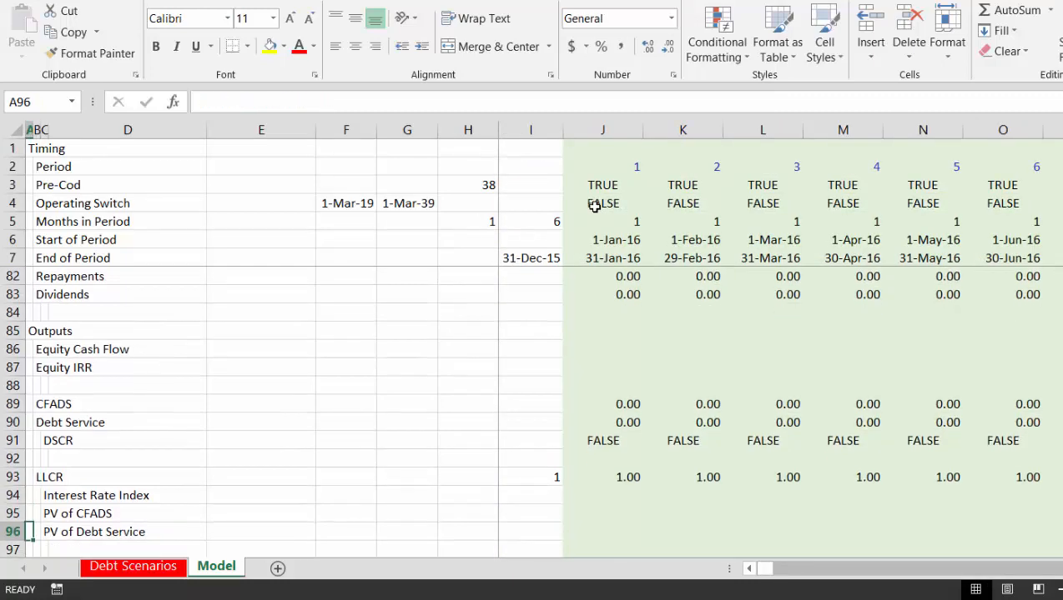
key("Up")
key("Down")
key("Down")
key("Right")
key("Right")
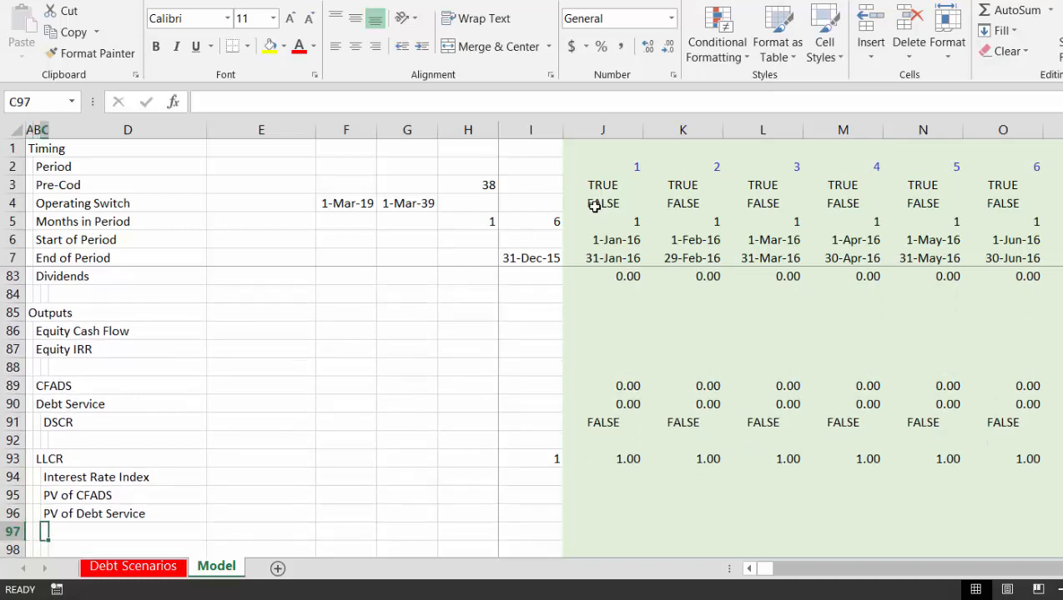
type("Deb")
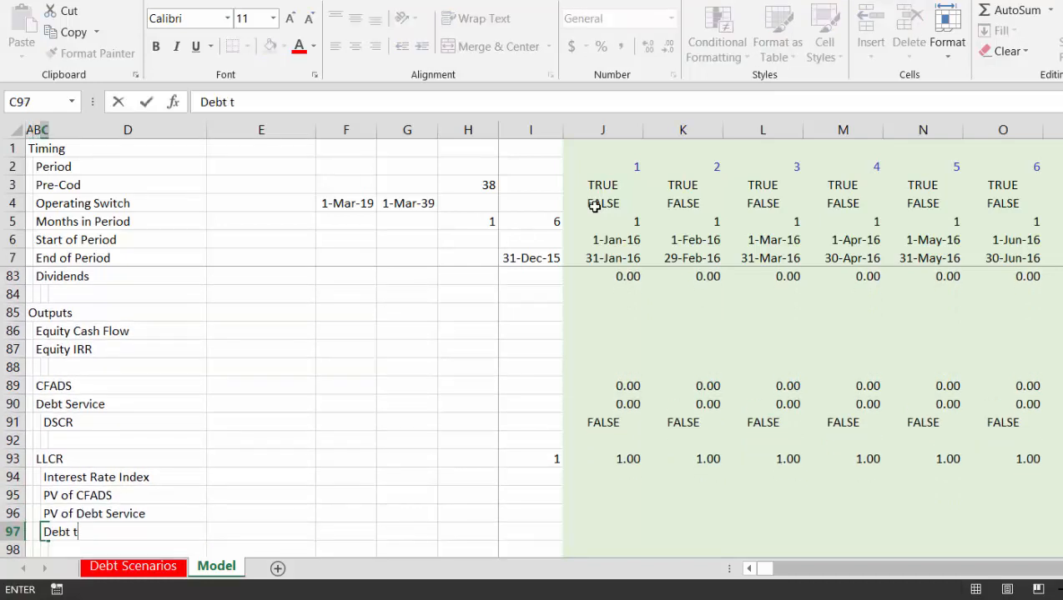
type("t at COD")
key("Return")
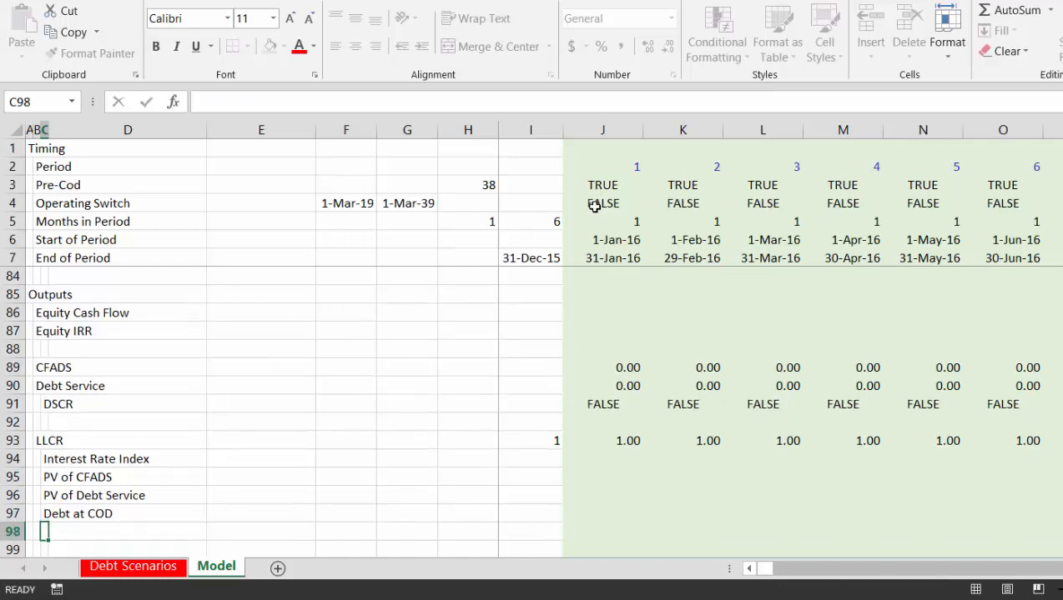
Calculate Debt at COD in cell E97 by adding the two debt amounts in F26 and F31 of the debt assumptions
key("Up")
key("Right")
key("Right")
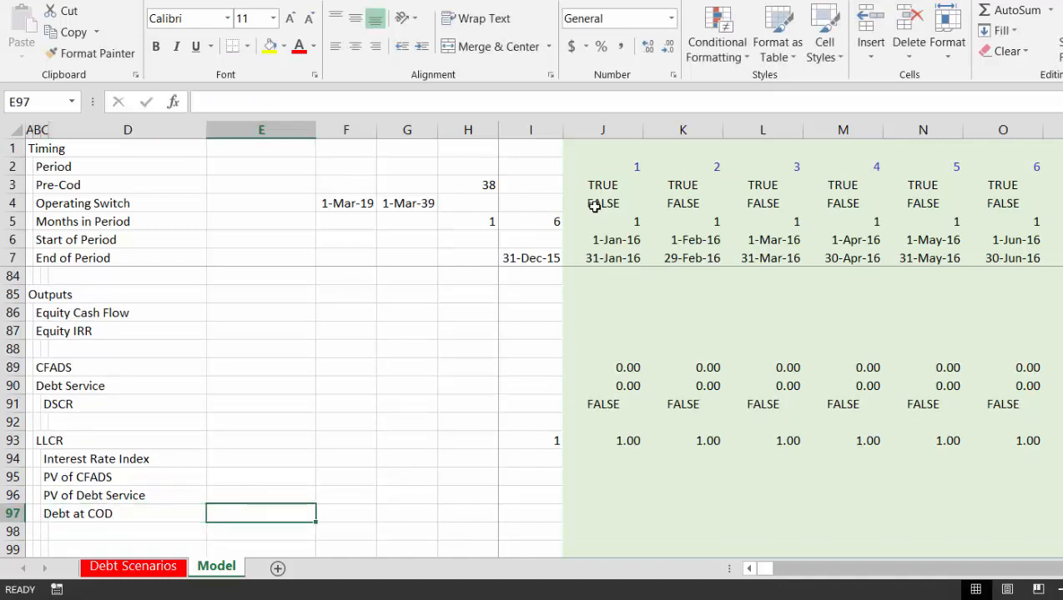
type("=")
key("Page_Up")
key("Page_Up")
key("Page_Up")
key("Page_Up")
key("Page_Up")
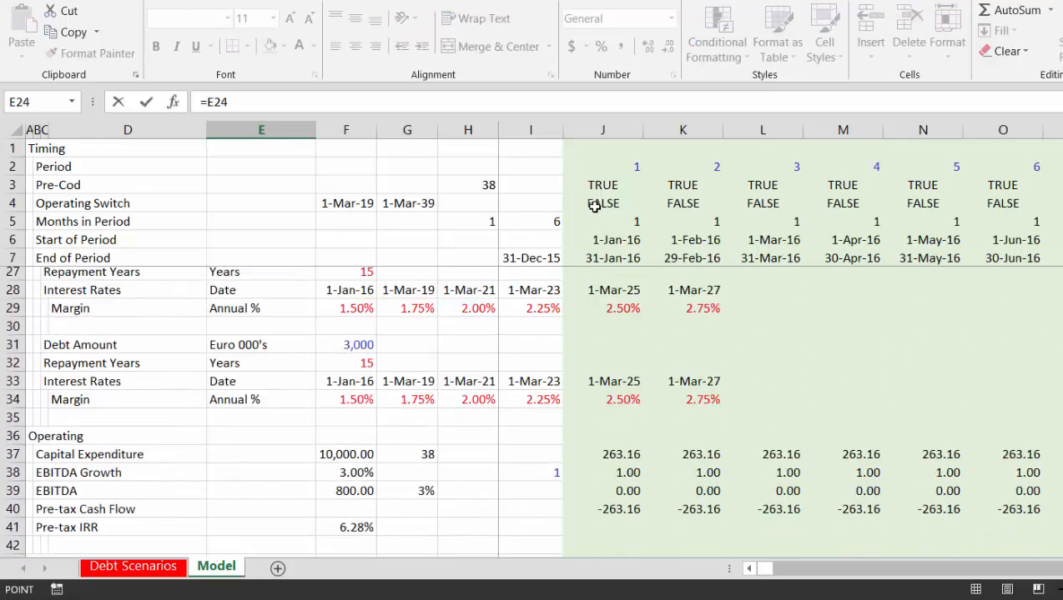
key("Page_Up")
key("Down")
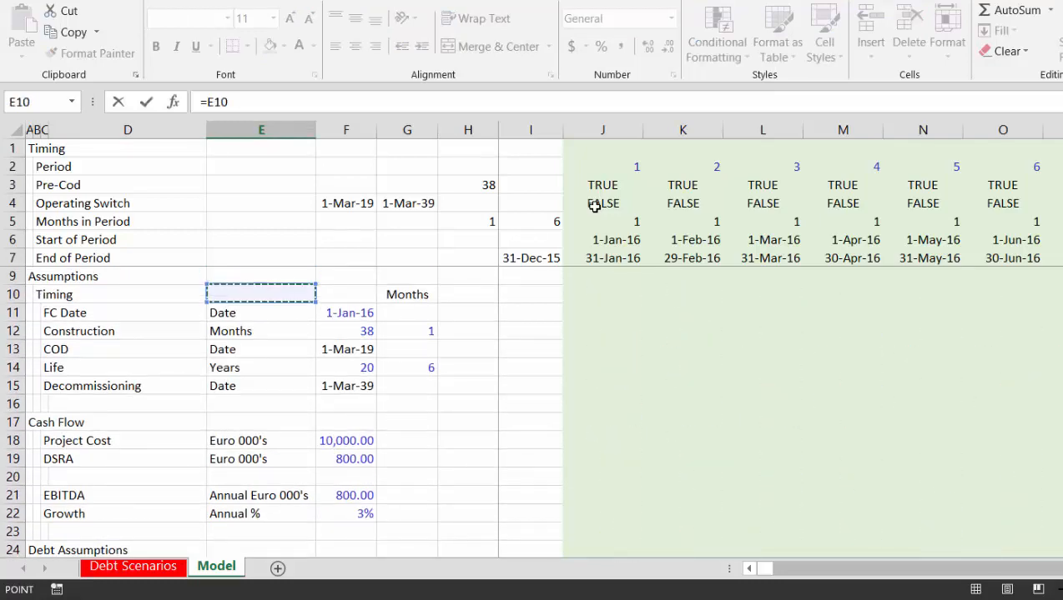
key("Down")
key("Down")
key("Down")
key("Down")
key("Down")
key("Down")
key("Down")
key("Down")
key("Down")
key("Down")
key("Down")
key("Down")
key("Down")
key("Down")
key("Down")
key("Down")
key("Down")
key("Down")
key("Down")
key("Down")
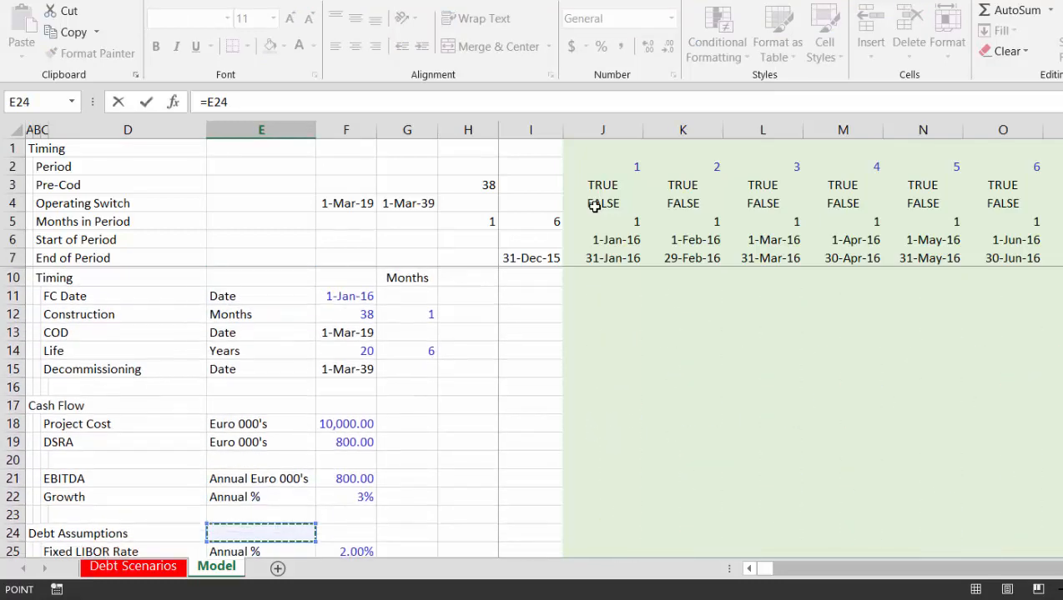
key("Up")
key("Up")
key("Up")
key("Up")
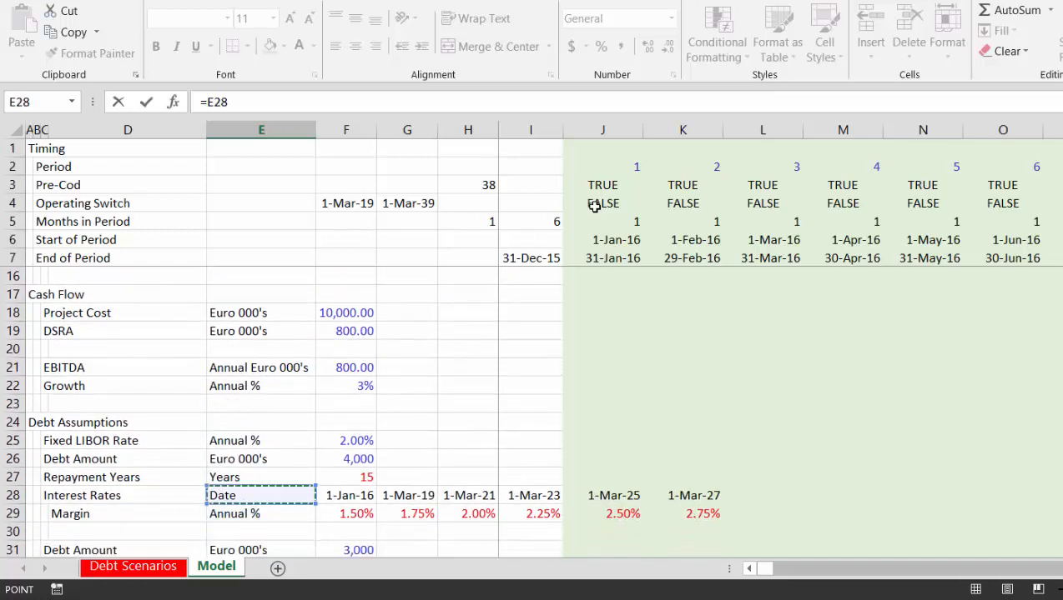
key("Right")
type("+")
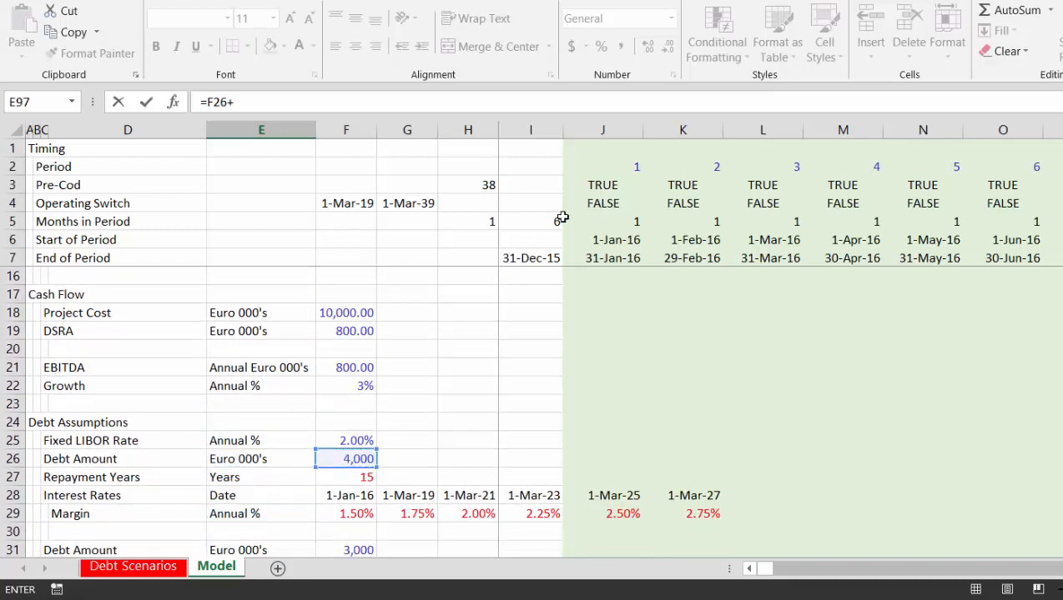
left_click(373, 549)
key("Return")
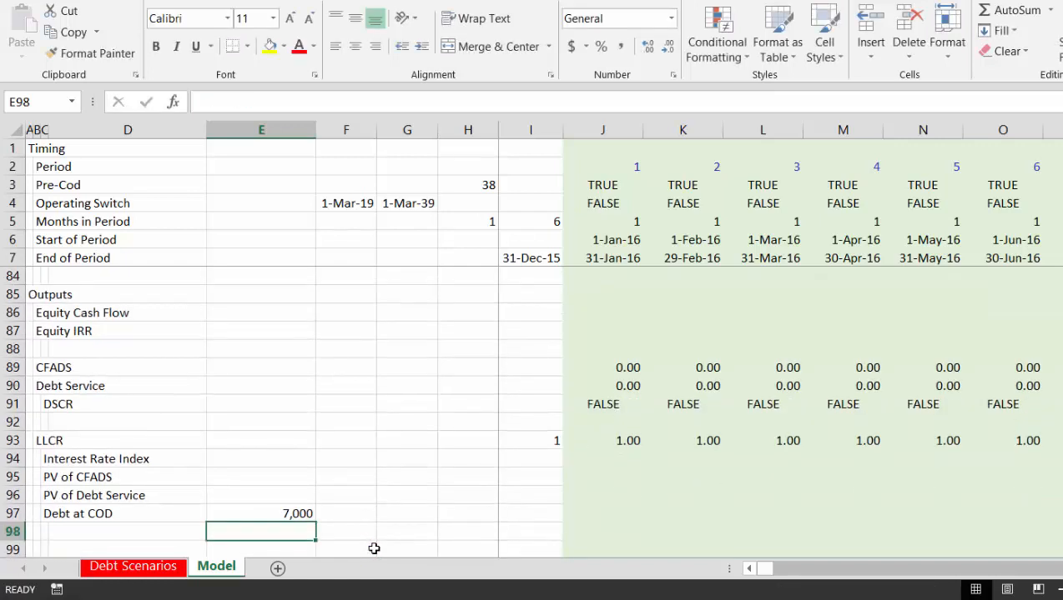
Calculate PV of CFADS in E95 as the SUMPRODUCT of J89:HA89 divided by J93:HA93, formatted with thousands separators and two decimals
key("Up")
key("Up")
key("Up")
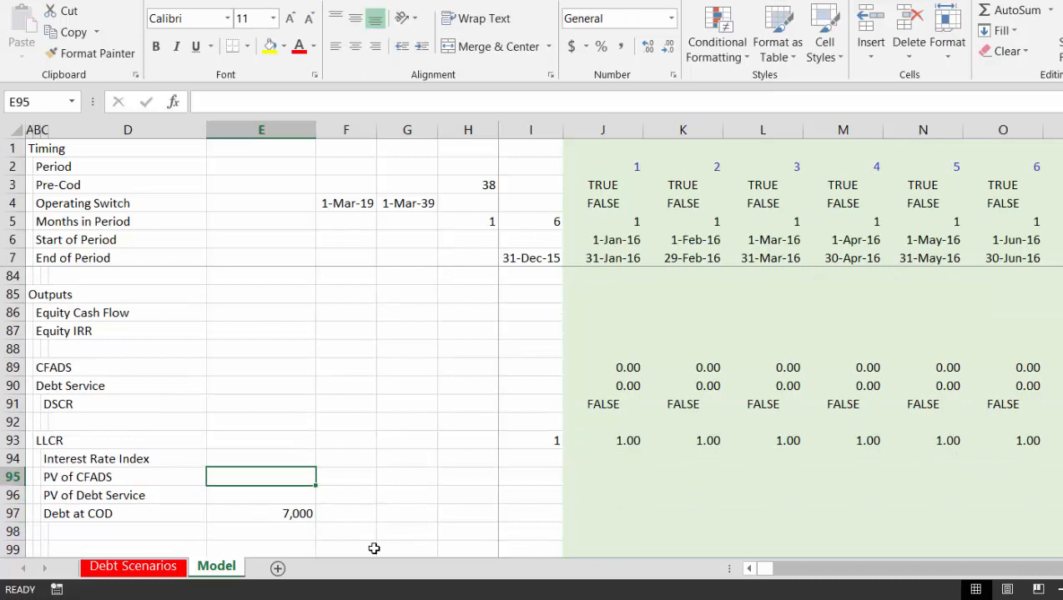
key("Right")
key("Right")
key("Right")
key("Right")
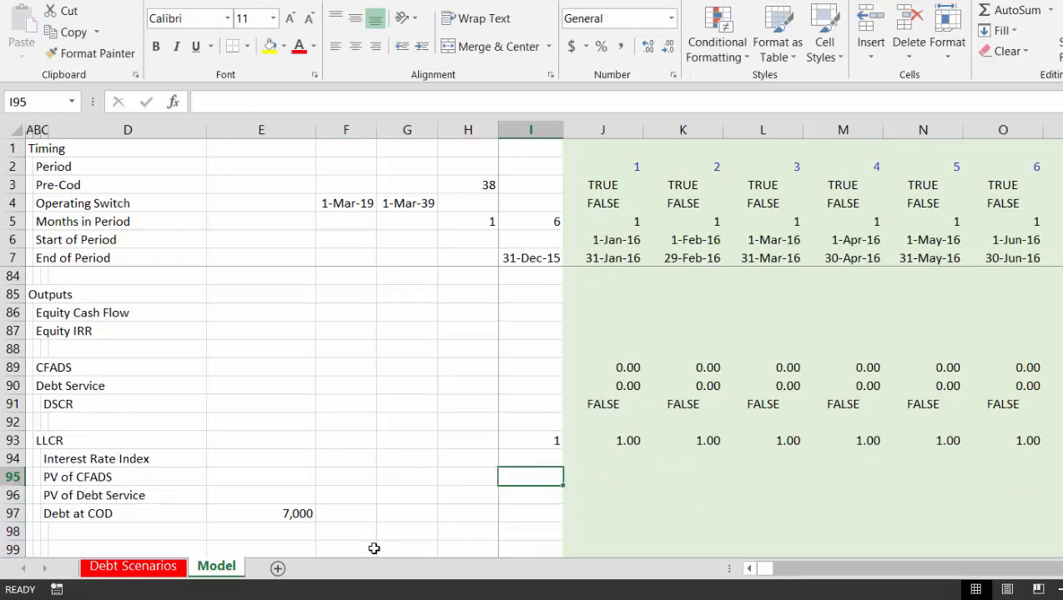
key("Left")
key("Left")
key("Left")
key("Left")
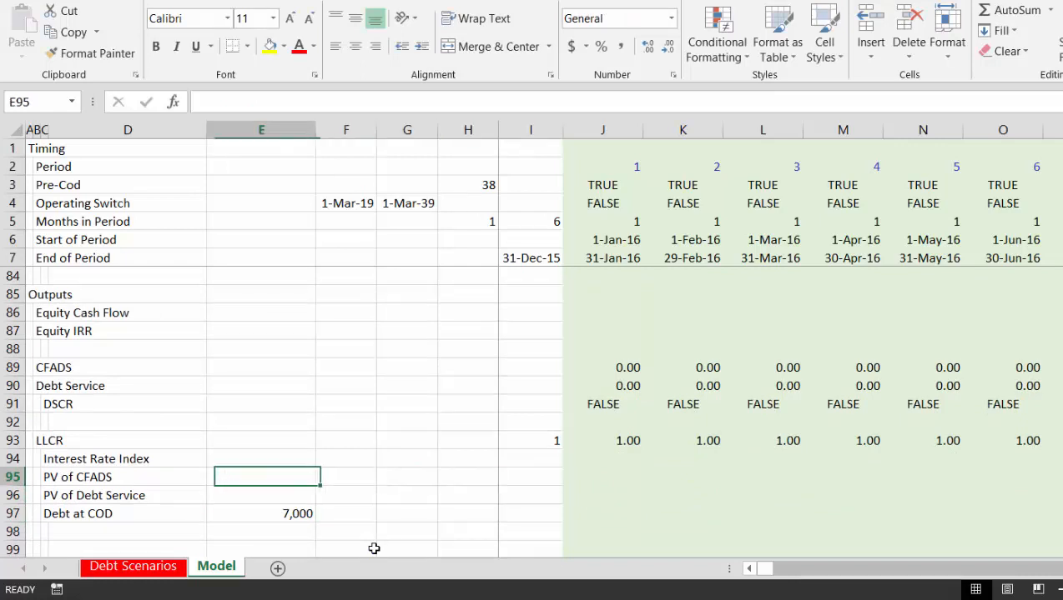
type("=sum")
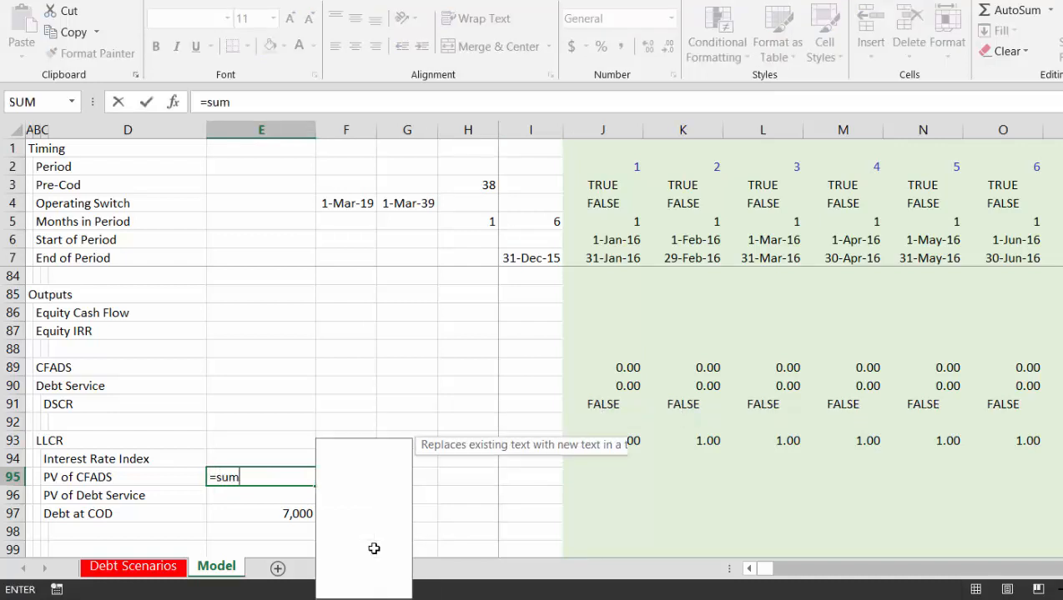
key("Down")
key("Down")
key("Down")
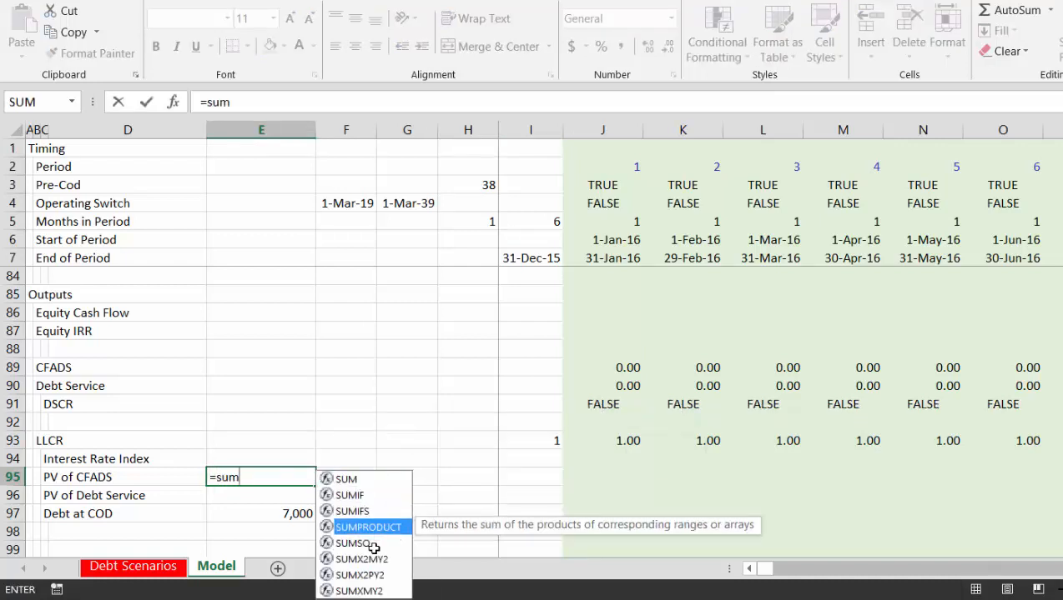
key("Tab")
key("Up")
key("Up")
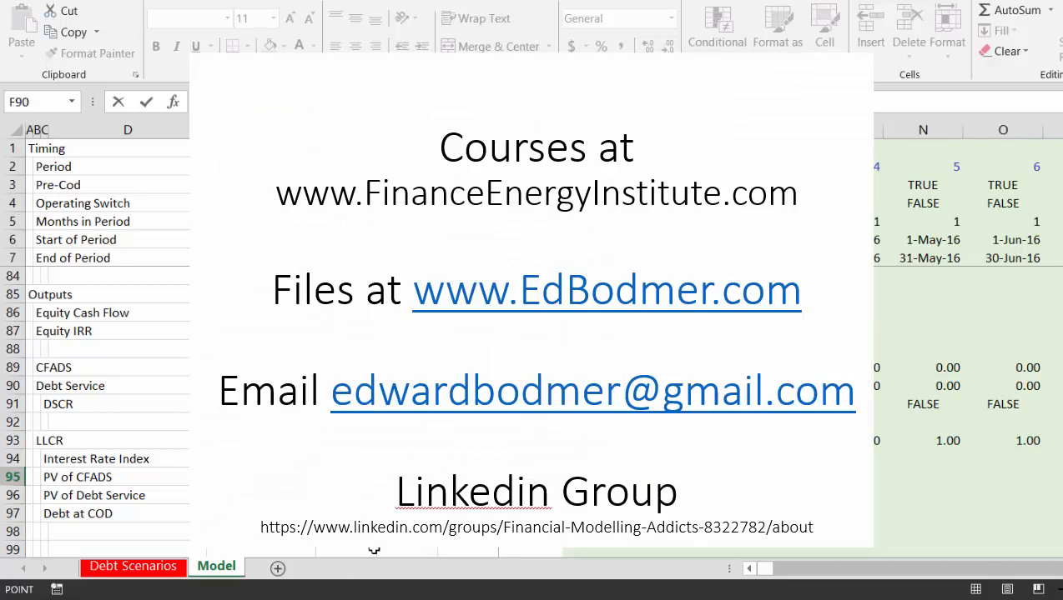
key("Up")
key("Right")
key("Right")
key("Right")
key("Right")
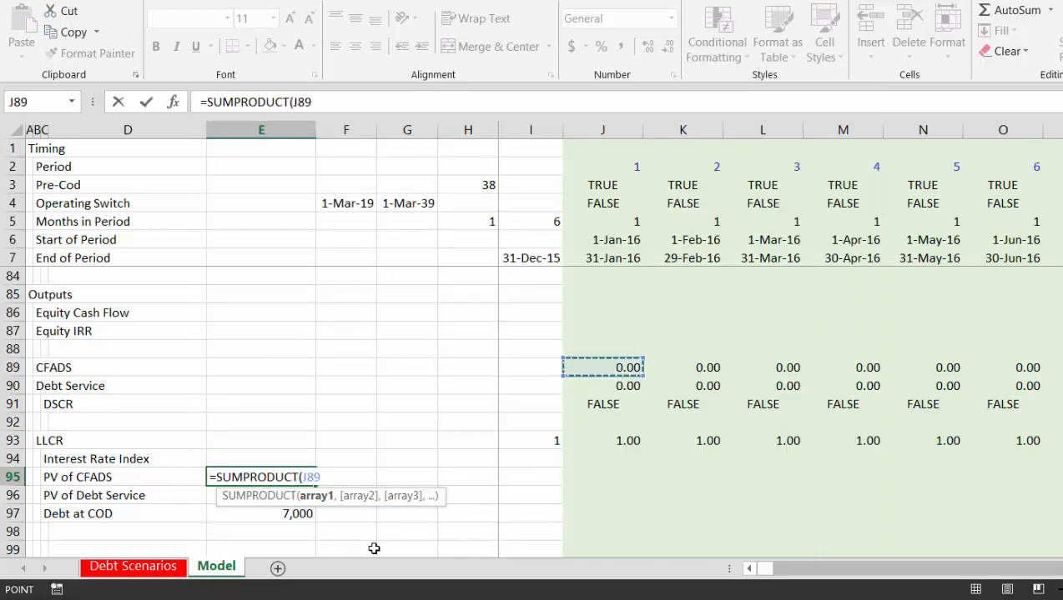
key("ctrl+shift+Right")
type("/")
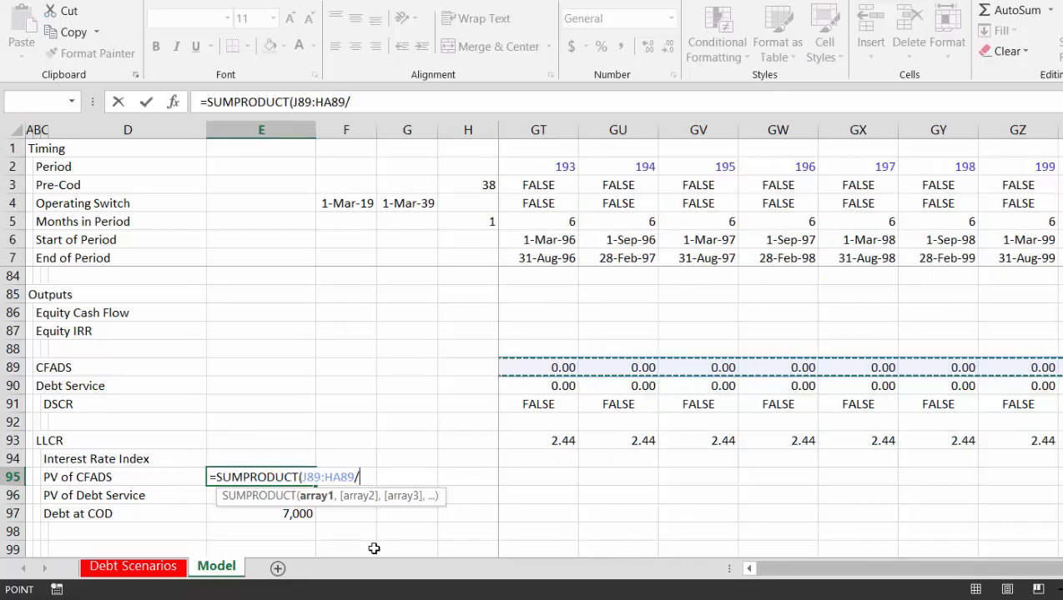
key("Left")
key("Left")
key("Right")
key("Right")
key("Right")
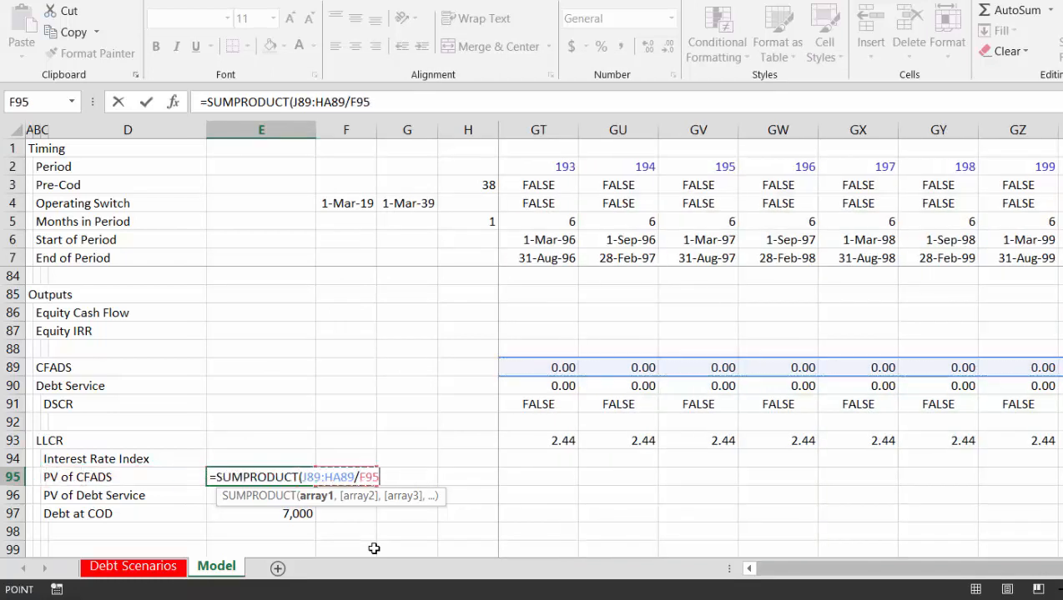
key("Right")
key("Right")
key("Right")
key("Up")
key("Up")
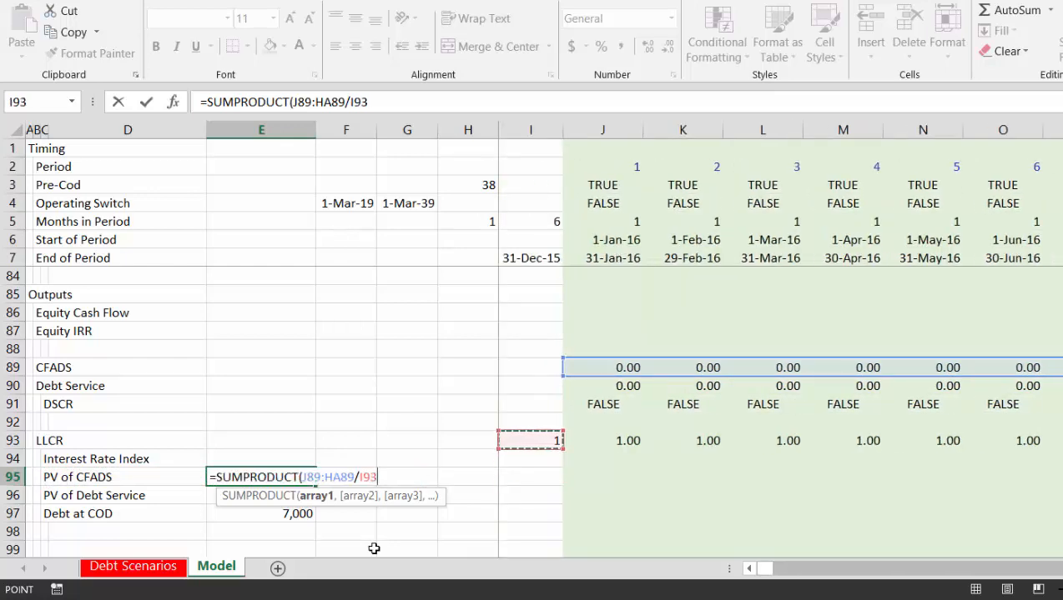
key("Right")
key("ctrl+shift+Right")
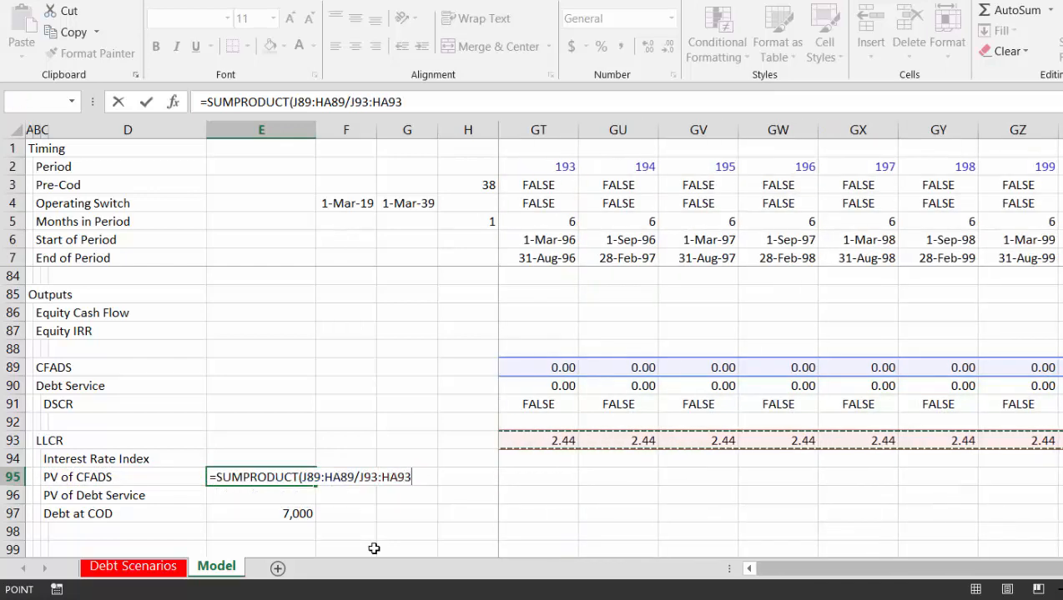
key("Return")
key("Up")
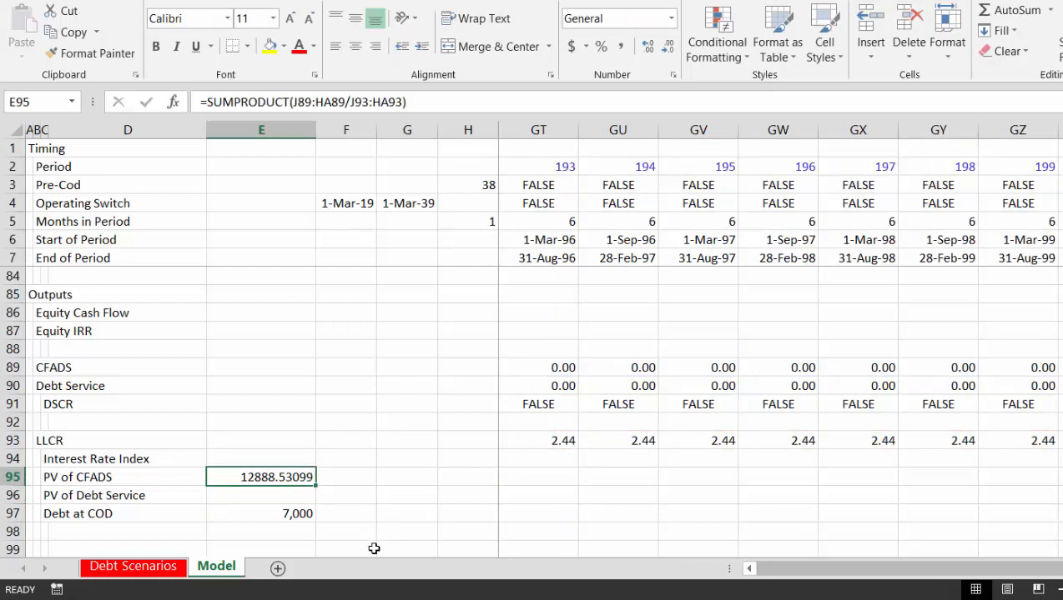
key("ctrl+shift+1")
Calculate PV of Debt Service in E96 as the SUMPRODUCT of J90:HA90 divided by the index in J93:HA93
key("Down")
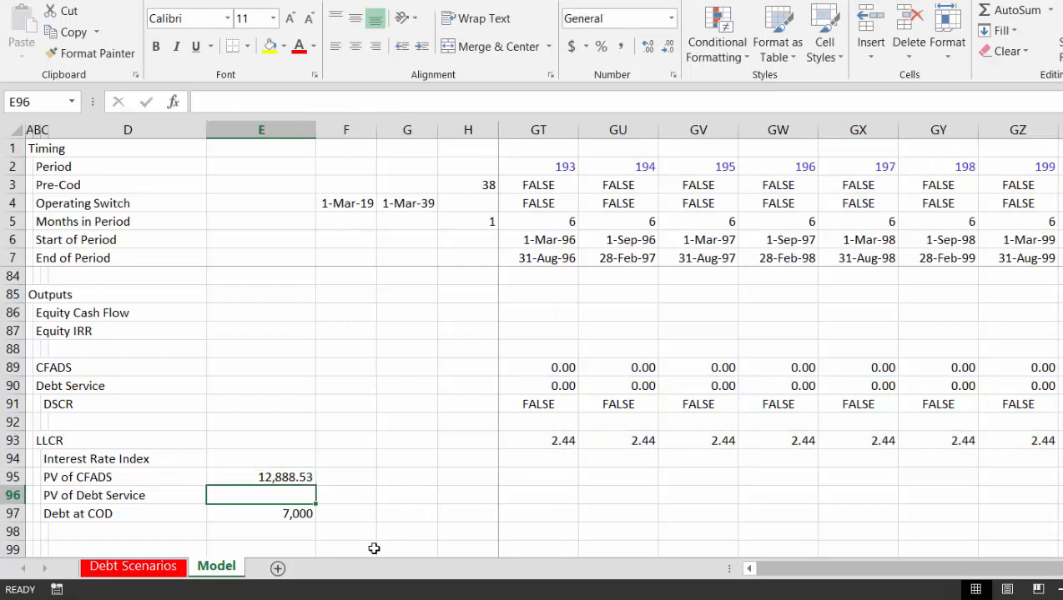
type("=")
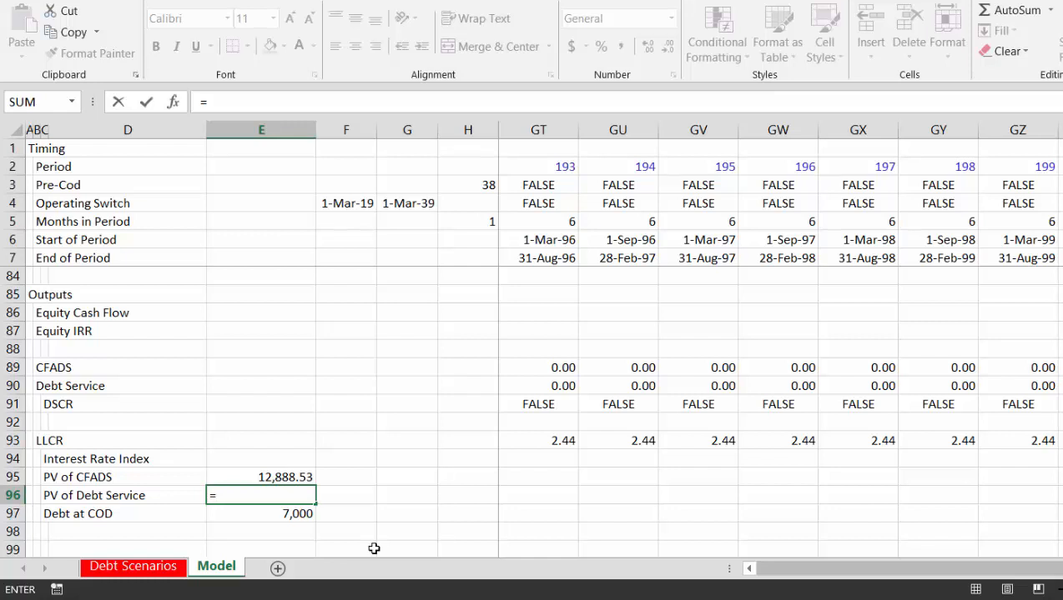
type("sum")
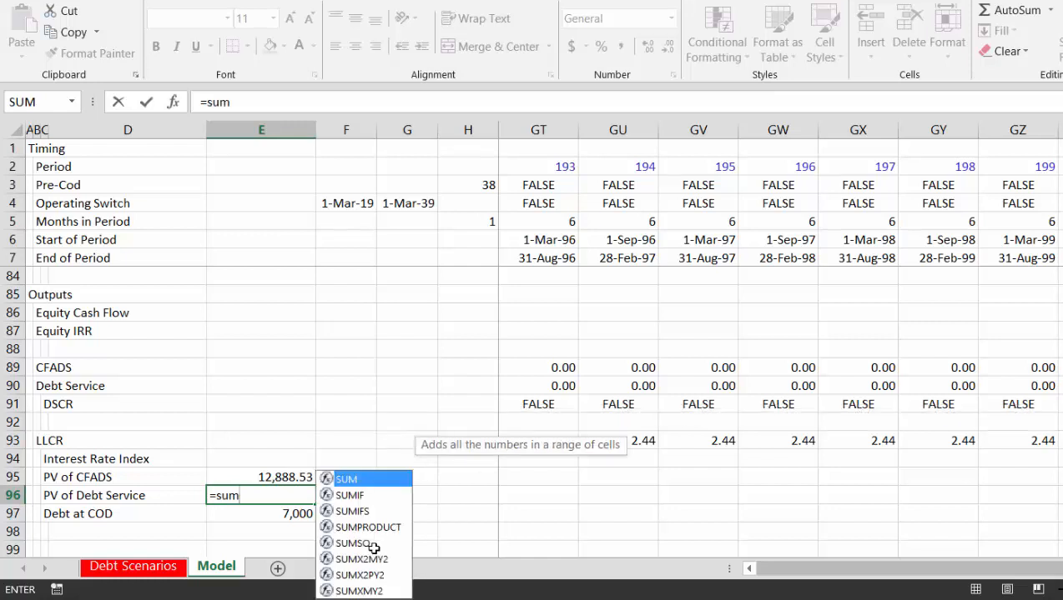
key("Down")
key("Down")
key("Down")
key("Tab")
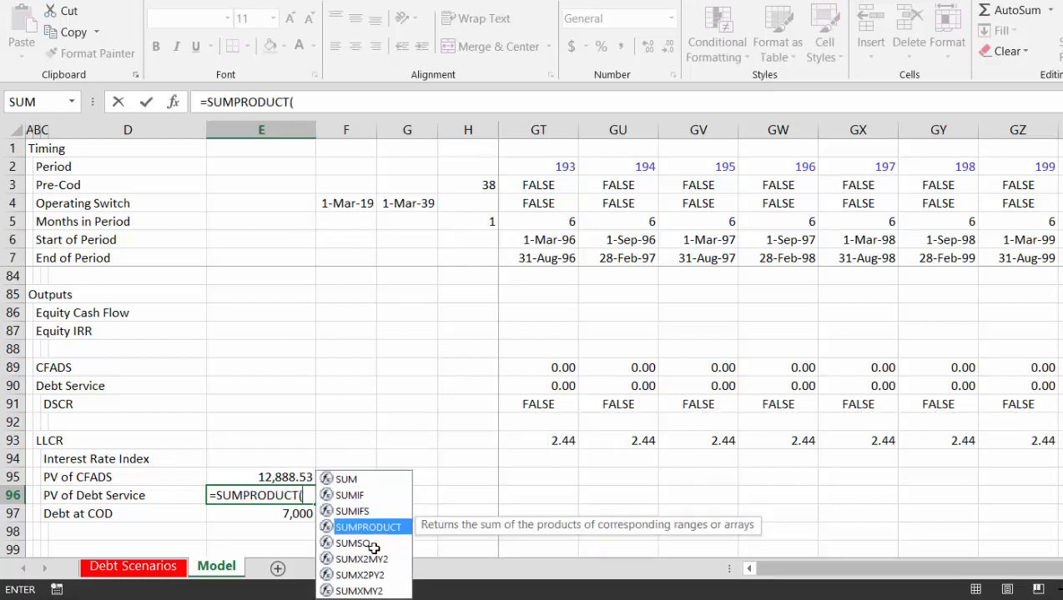
key("Up")
key("Up")
key("Up")
key("Up")
key("Up")
key("Up")
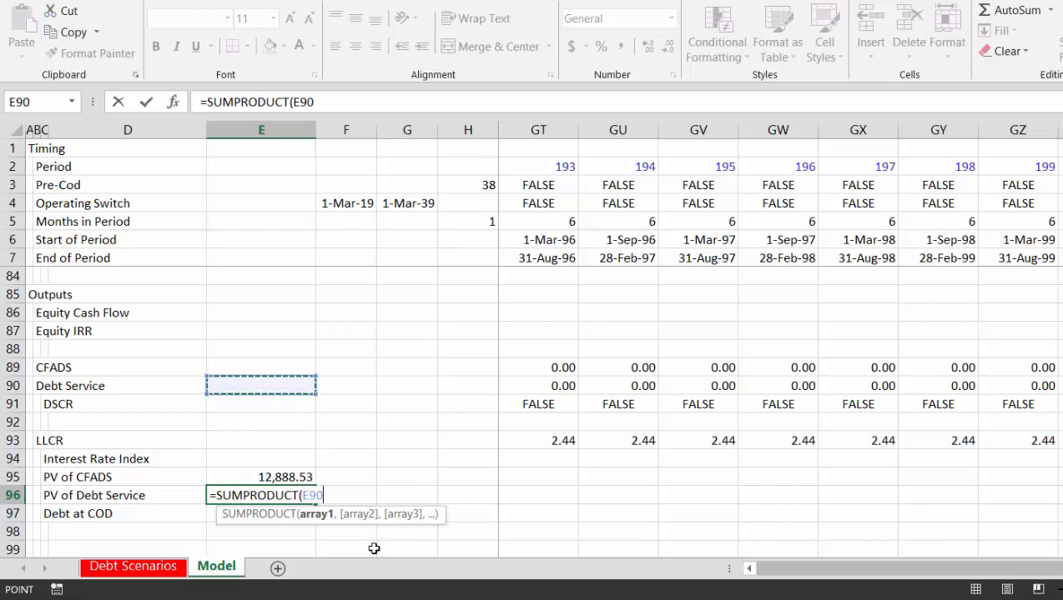
key("Right")
key("Right")
key("Right")
key("Right")
key("Right")
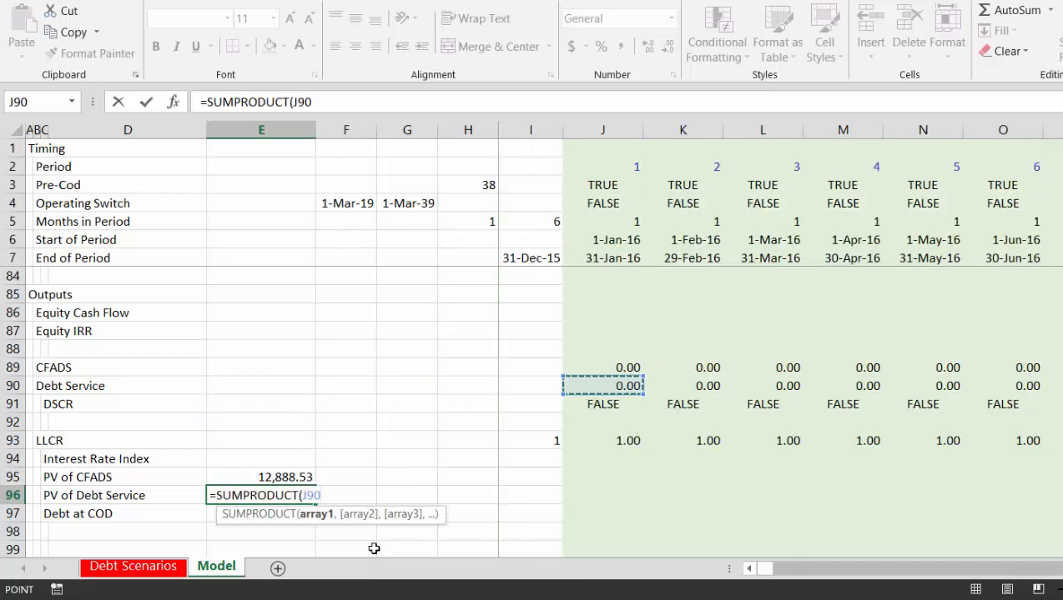
key("ctrl+shift+Right")
type("/")
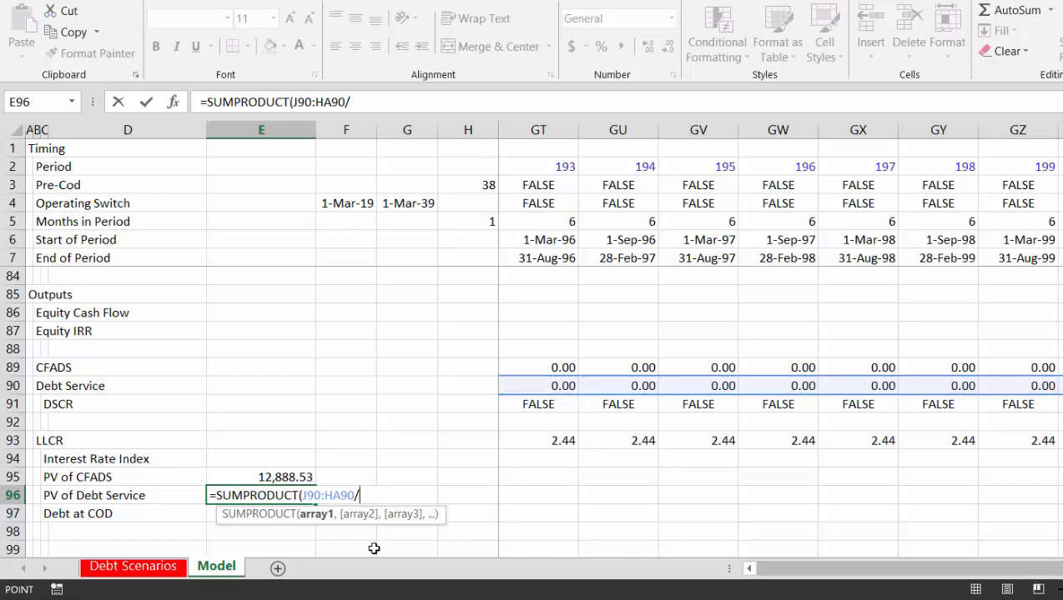
key("Left")
key("Left")
key("Left")
key("Right")
key("Right")
key("Right")
key("Right")
key("Right")
key("Right")
key("Right")
key("Right")
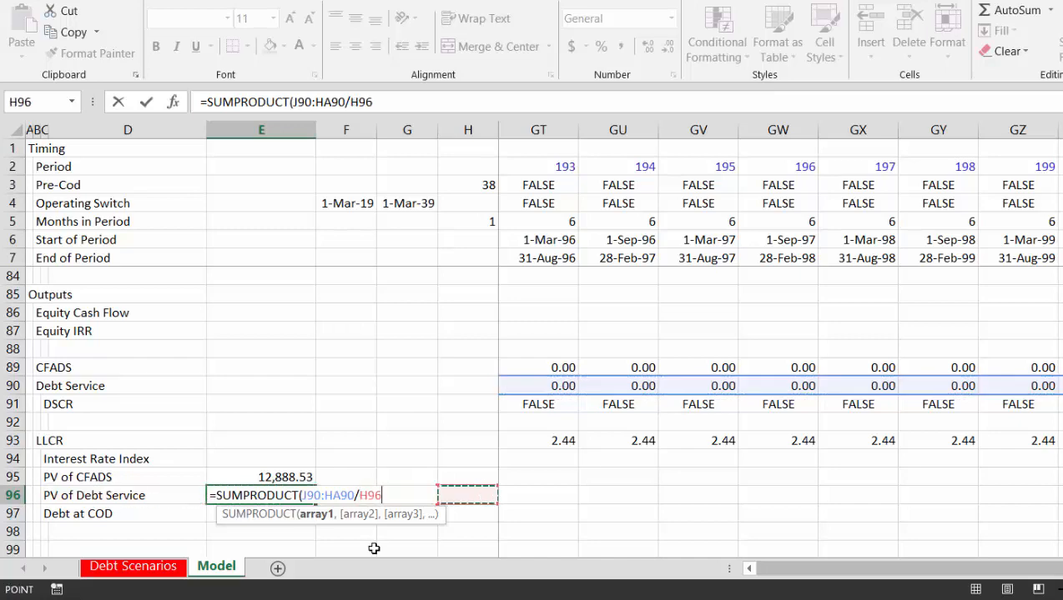
key("Up")
key("Up")
key("Up")
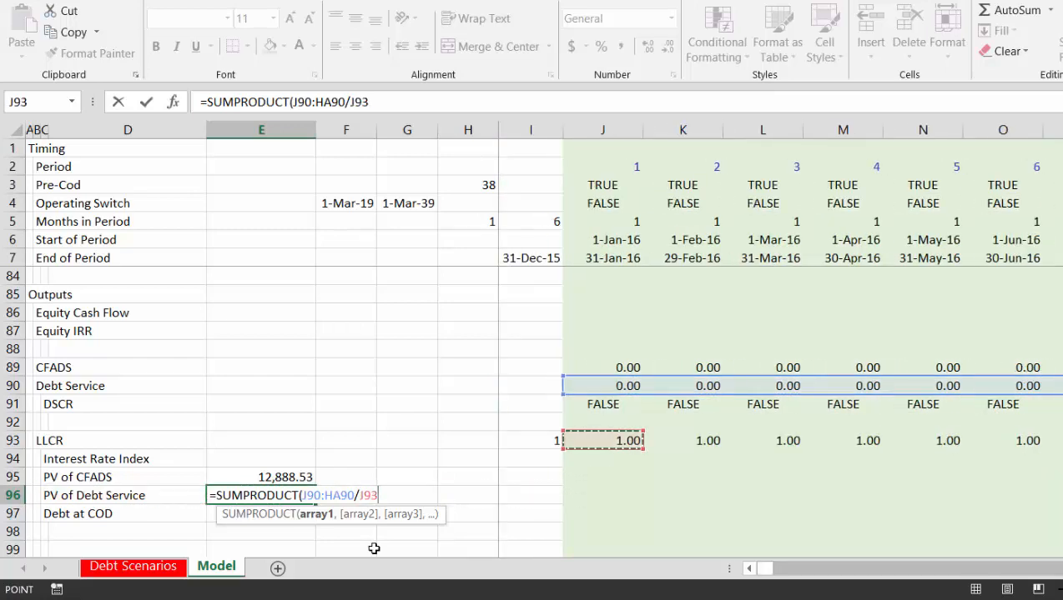
key("ctrl+shift+Right")
key("Return")
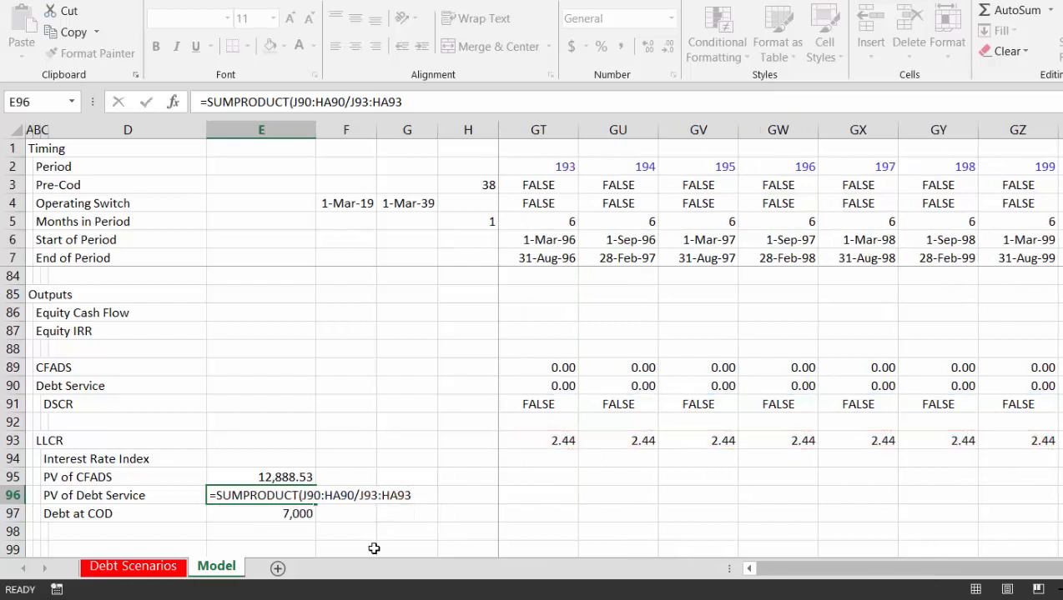
Examine the PV of Debt Service formula in E96 and compare its result with Debt at COD in E97
key("Up")
key("Up")
key("Down")
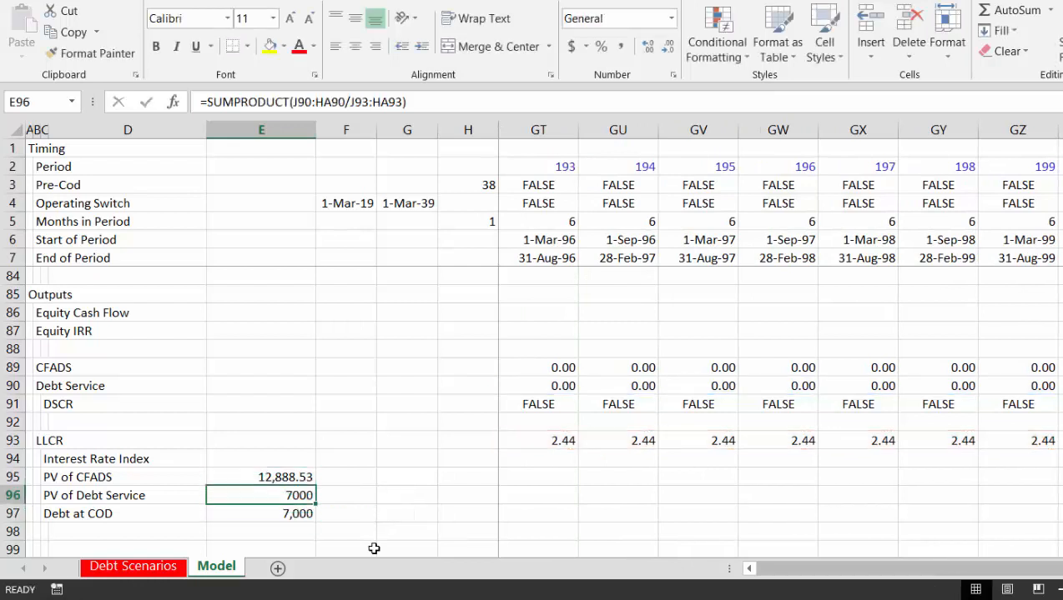
key("Down")
key("Up")
key("Up")
key("Up")
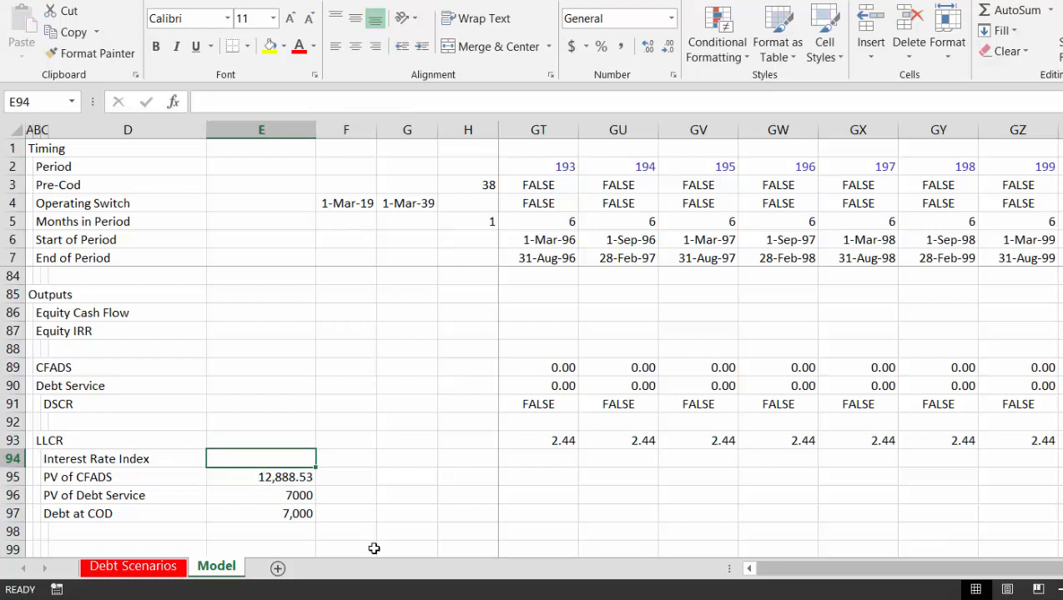
key("Down")
key("Down")
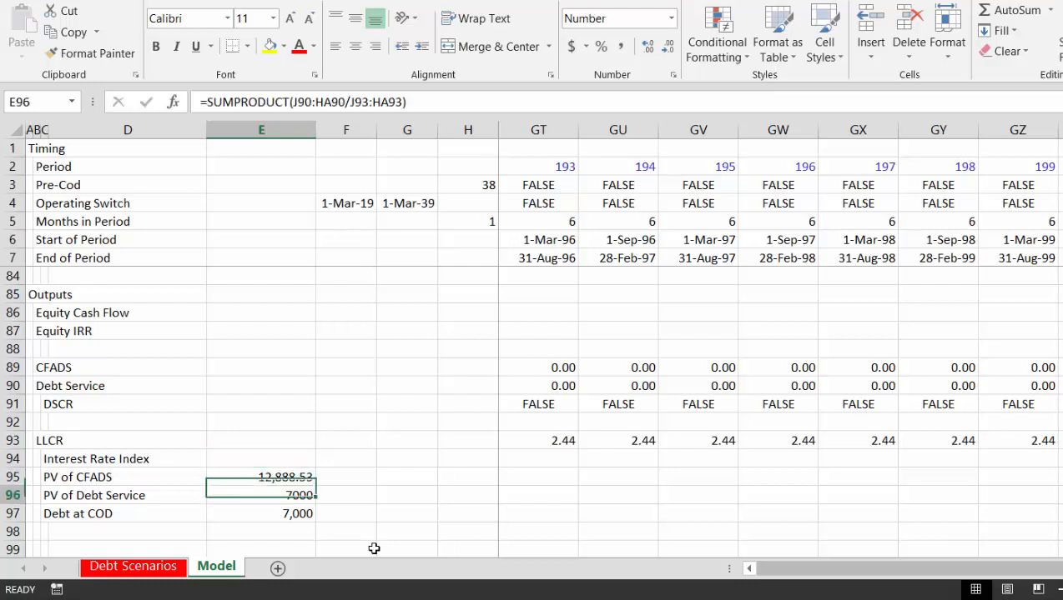
Start the LLCR formula in E93 as a division with PV of CFADS in E95 as the numerator
key("Right")
key("Down")
key("Down")
key("Left")
key("Left")
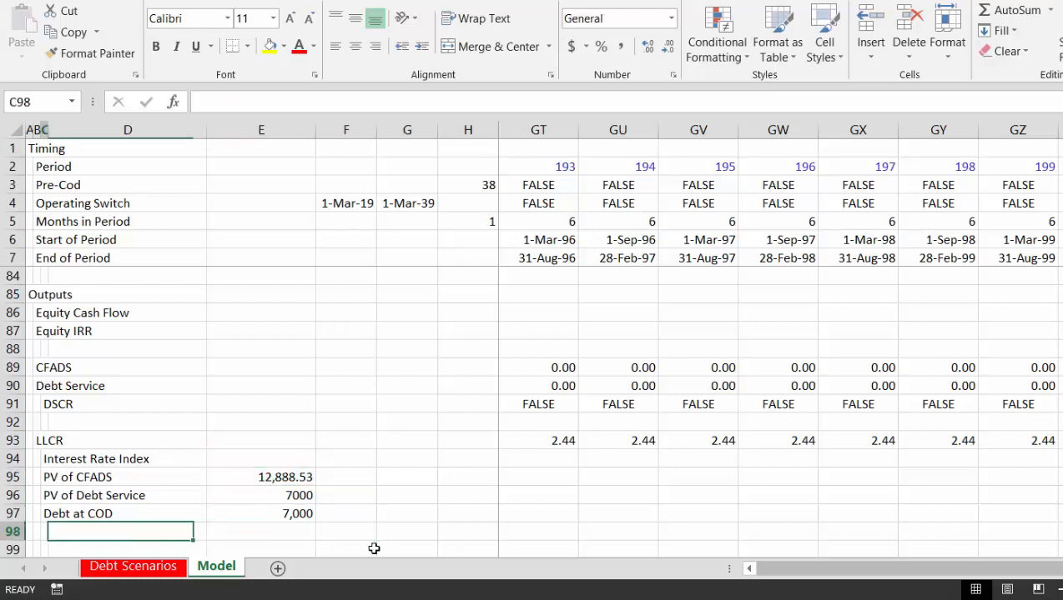
key("Left")
key("Up")
key("Up")
key("Up")
key("Up")
key("Up")
key("Right")
key("Right")
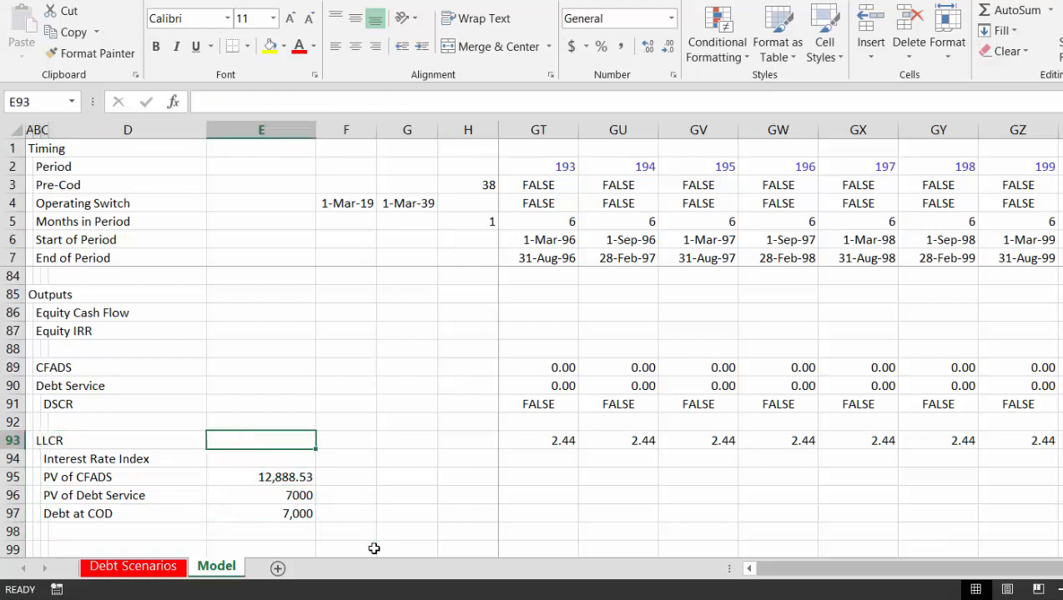
type("=")
key("Down")
key("Down")
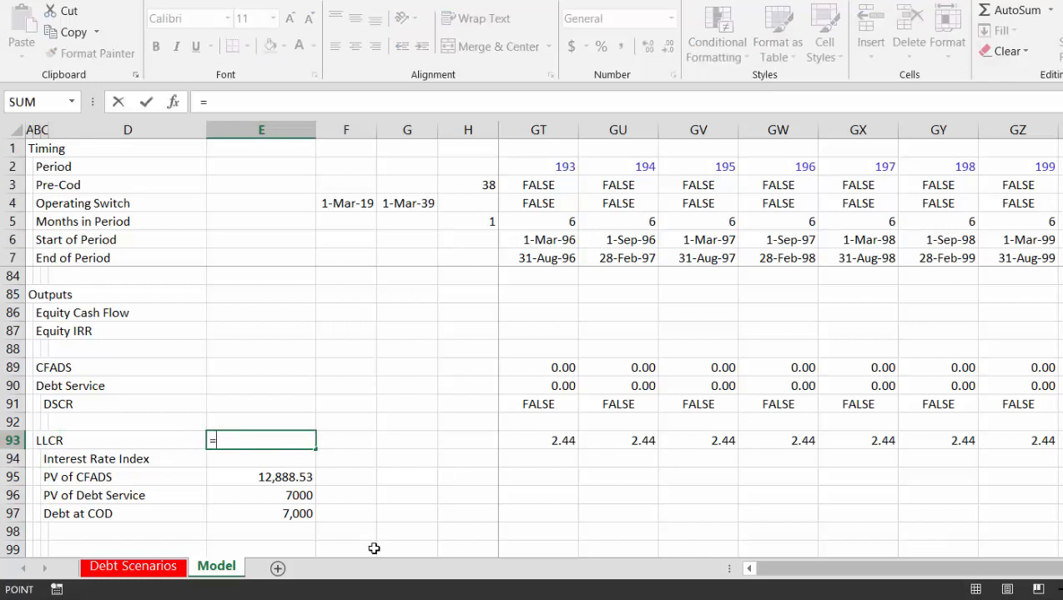
type("/")
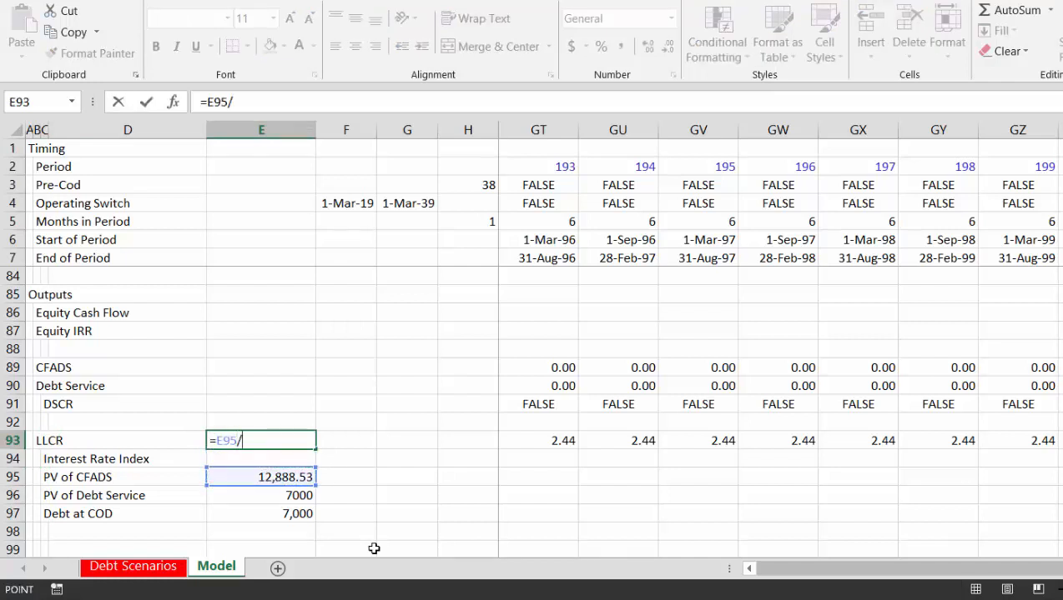
key("Down")
key("Down")
key("Up")
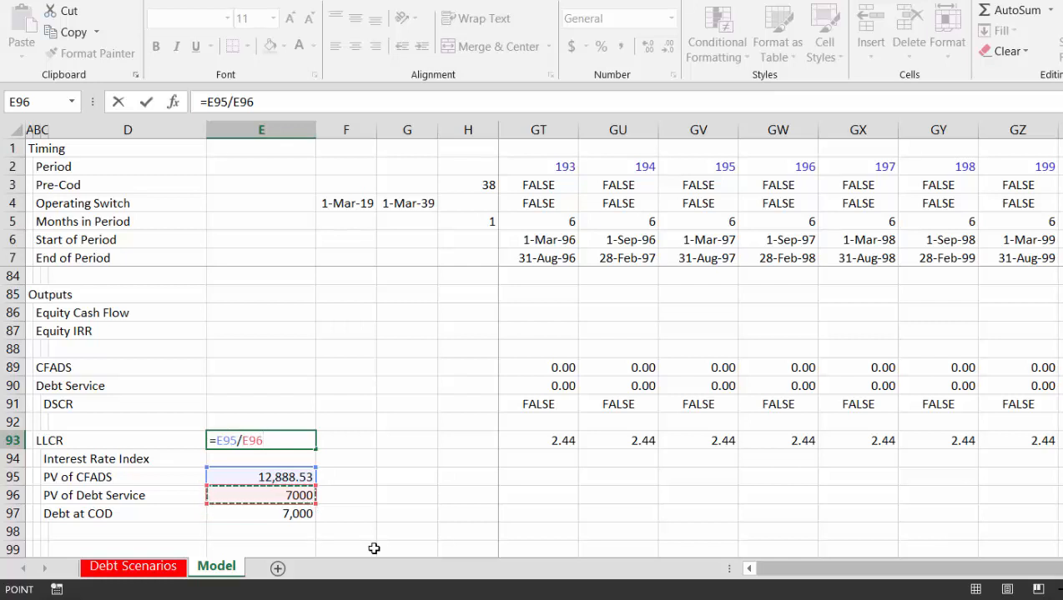
key("BackSpace")
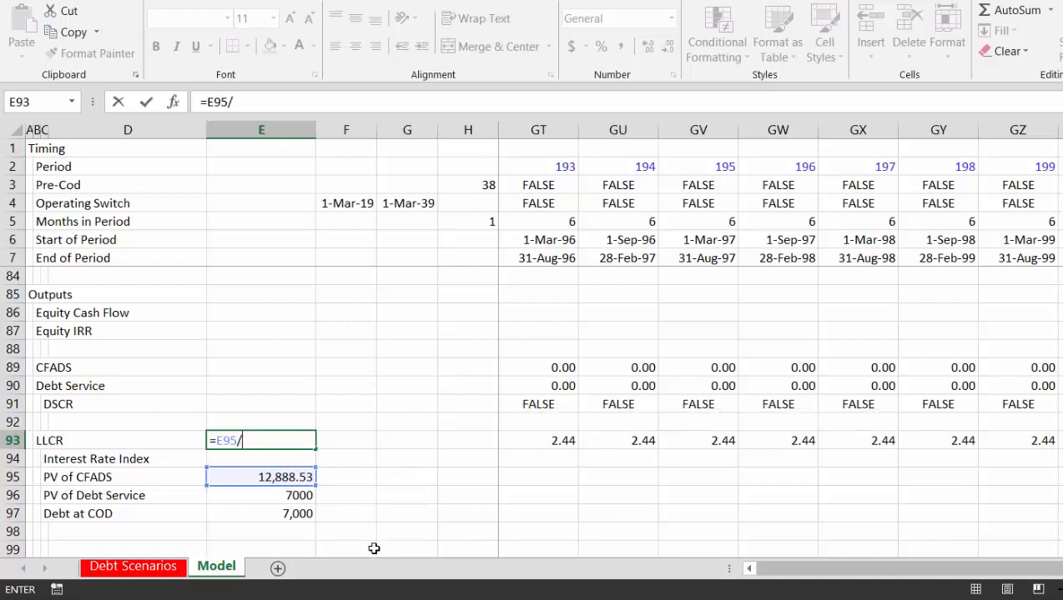
Open the LLCR denominator in E93 with a parenthesis, reference PV of Debt Service in E96 and add a minus sign
key("Down")
key("Down")
key("Down")
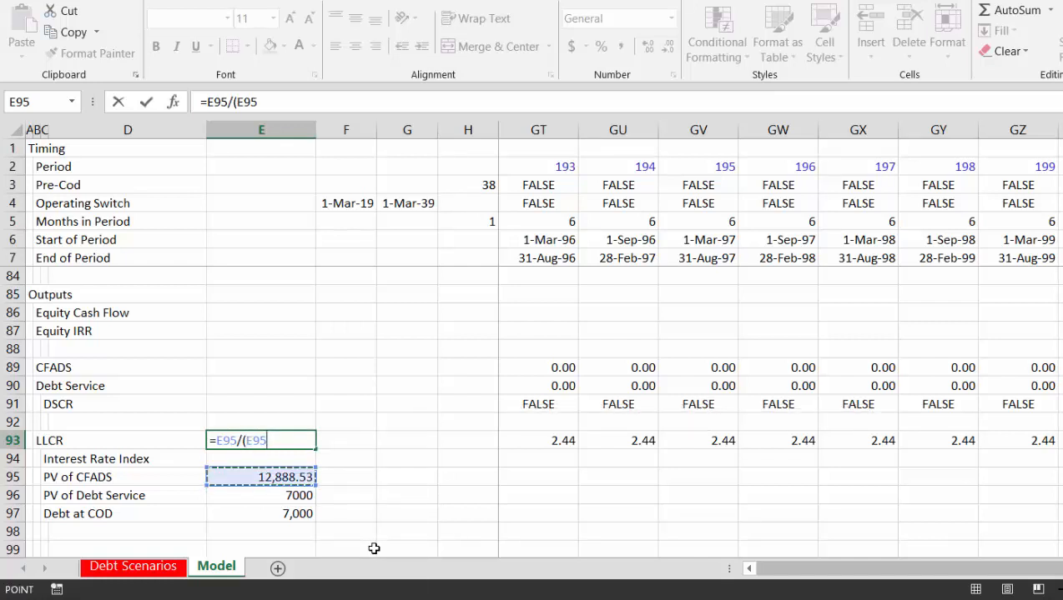
type("-")
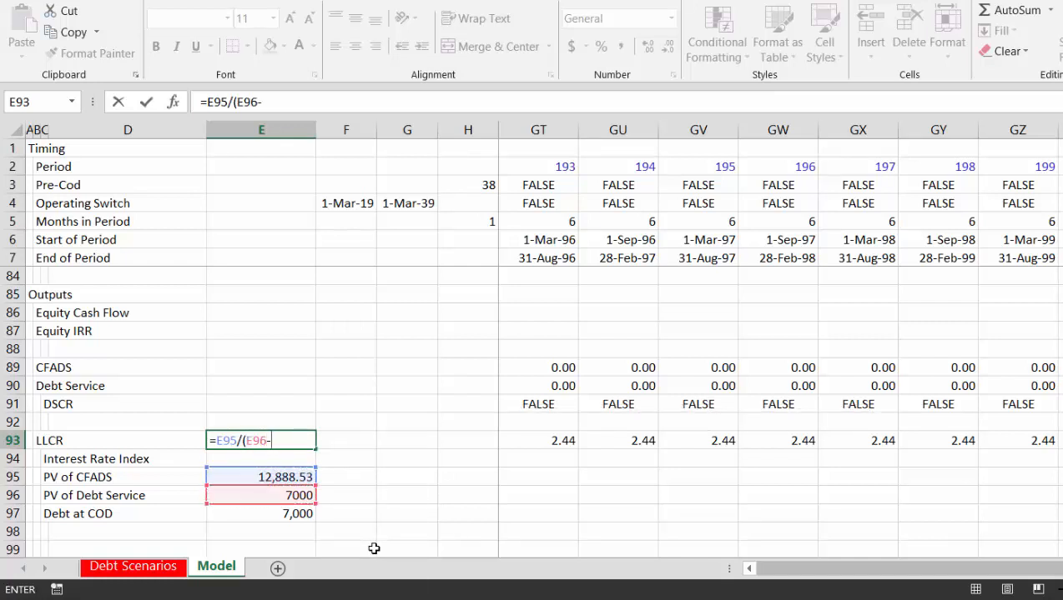
Search the debt schedule, financing, operating and debt assumption rows for the amount to subtract from PV of Debt Service
key("Up")
key("Up")
key("Up")
key("Up")
key("Up")
key("Up")
key("Up")
key("Up")
key("Up")
key("Up")
key("Up")
key("Up")
key("Up")
key("Up")
key("Up")
key("Up")
key("Up")
key("Up")
key("Up")
key("Up")
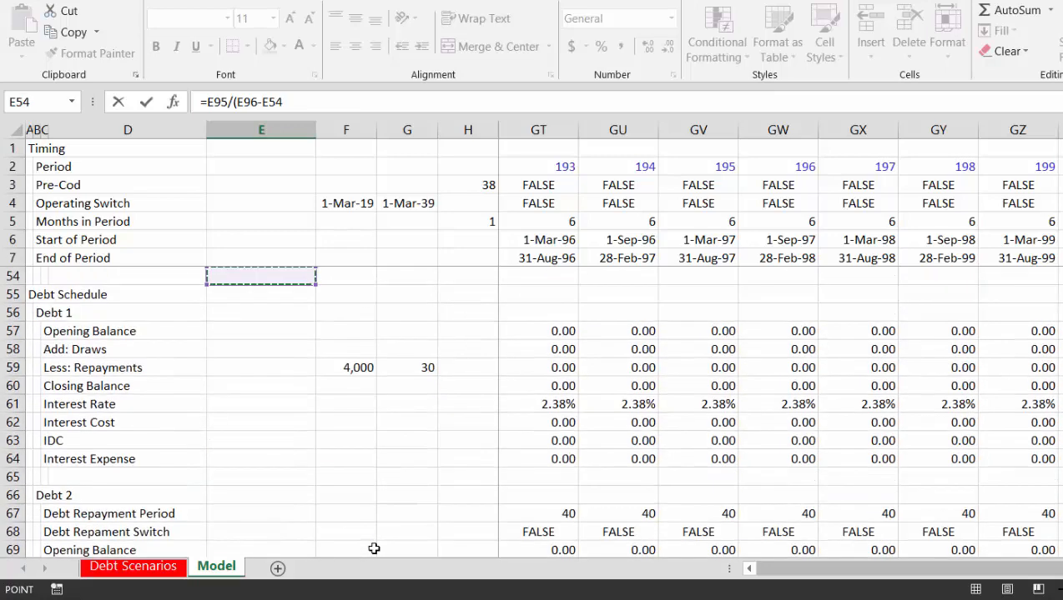
key("Up")
key("Up")
key("Up")
key("Up")
key("Up")
key("Up")
key("Up")
key("Up")
key("Up")
key("Up")
key("Up")
key("Up")
key("Up")
key("Up")
key("Up")
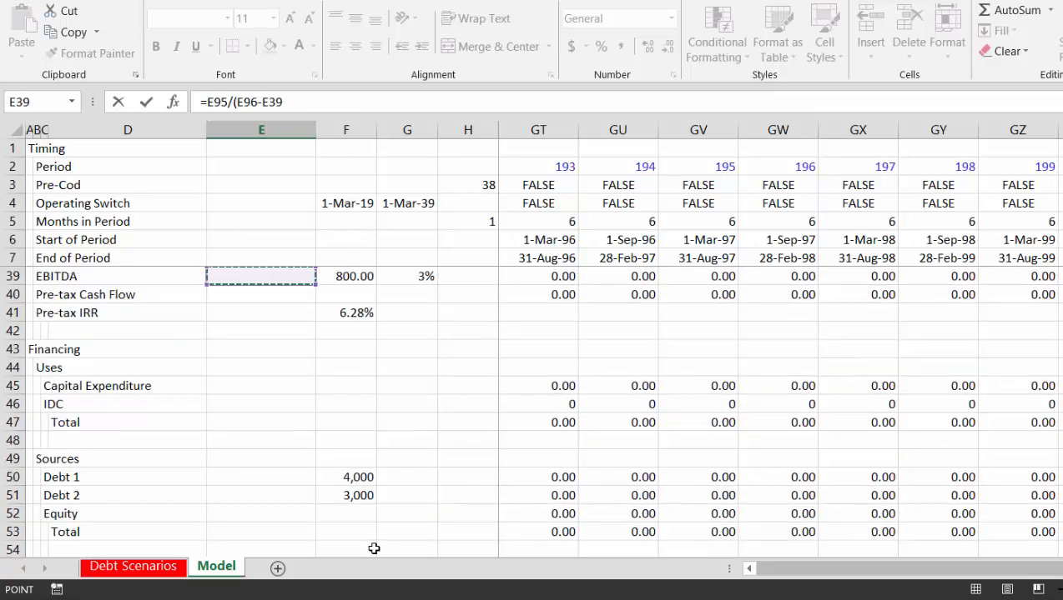
key("Up")
key("Up")
key("Up")
key("Up")
key("Up")
key("Up")
key("Up")
key("Up")
key("Up")
key("Up")
key("Up")
key("Up")
key("Up")
key("Up")
key("Up")
key("Down")
key("Down")
key("Down")
key("Down")
key("Down")
key("Down")
key("Down")
key("Down")
key("Down")
key("Down")
key("Down")
key("Down")
key("Down")
key("Down")
key("Down")
key("Up")
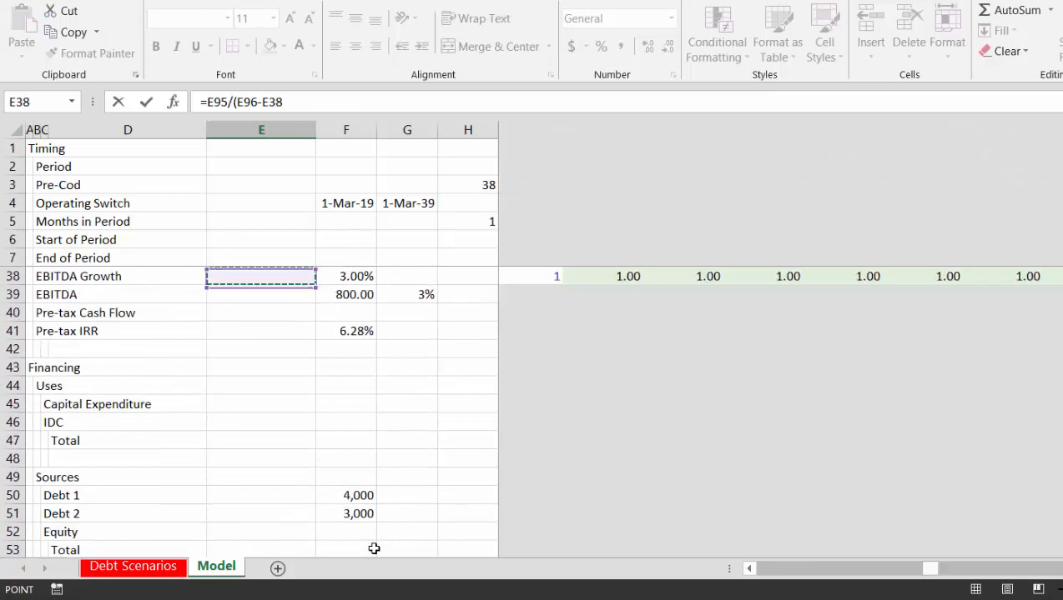
key("Up")
key("Up")
key("Up")
key("Up")
key("Up")
key("Up")
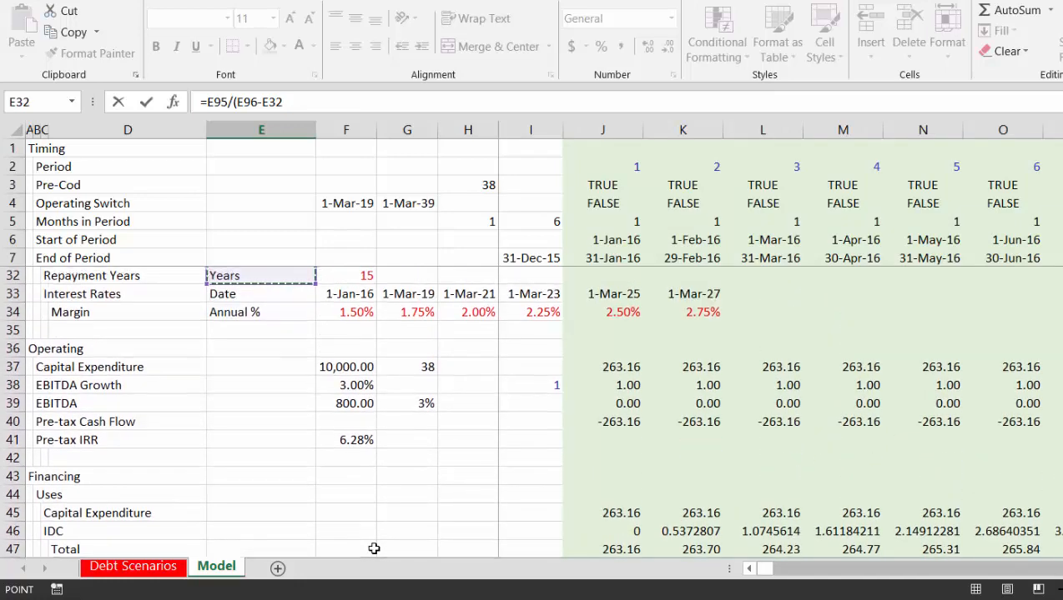
key("Up")
key("Up")
key("Up")
key("Up")
key("Up")
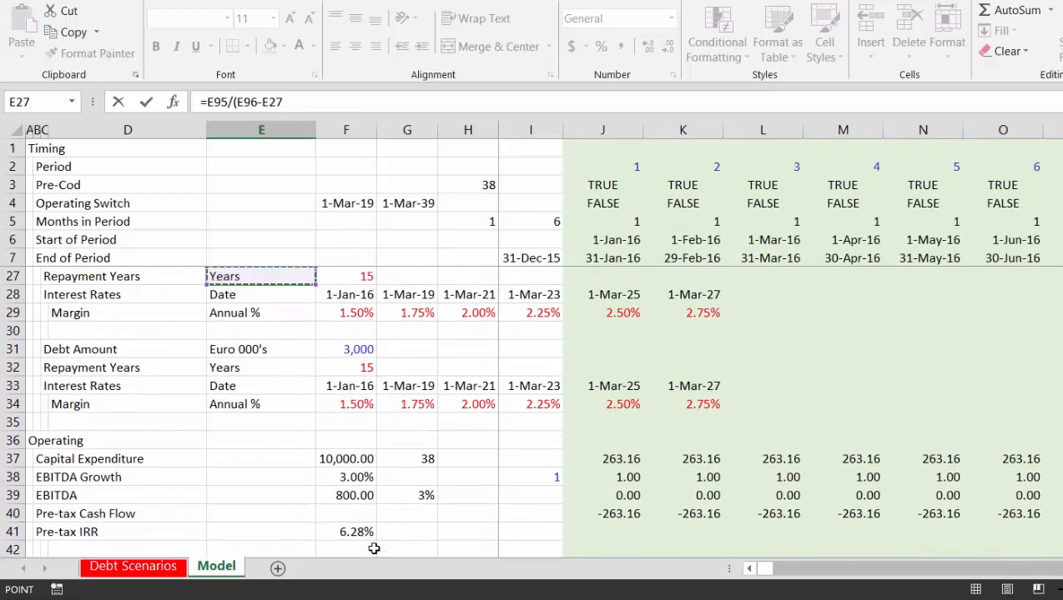
key("Down")
key("Down")
key("Down")
key("Down")
key("Down")
key("Down")
key("Down")
key("Down")
key("Down")
key("Down")
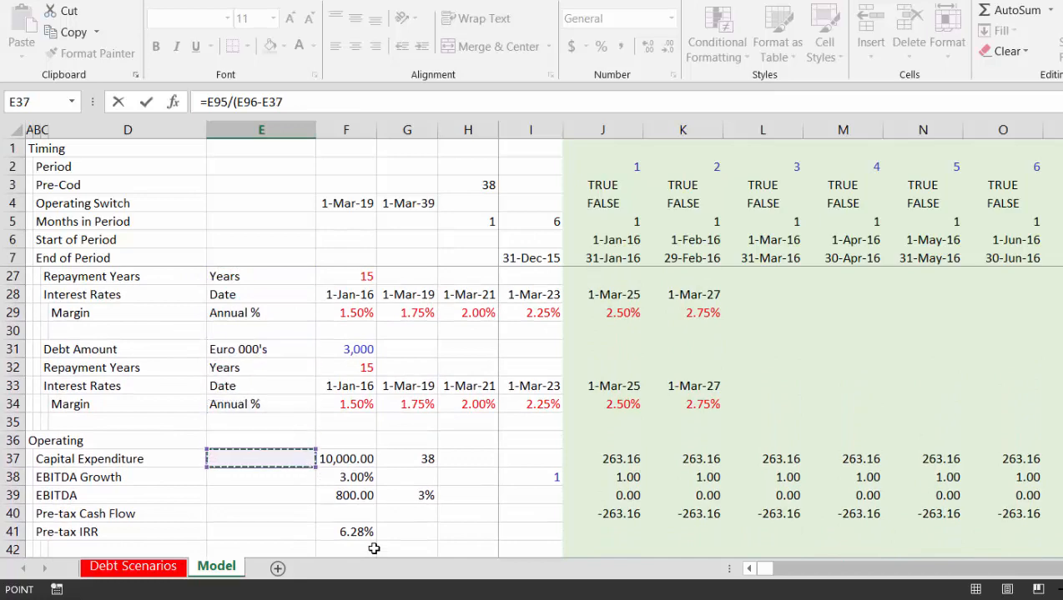
key("Up")
key("Up")
key("Up")
key("Up")
key("Up")
key("Up")
key("Up")
key("Up")
key("Up")
key("Up")
key("Up")
key("Up")
key("Up")
key("Up")
key("Up")
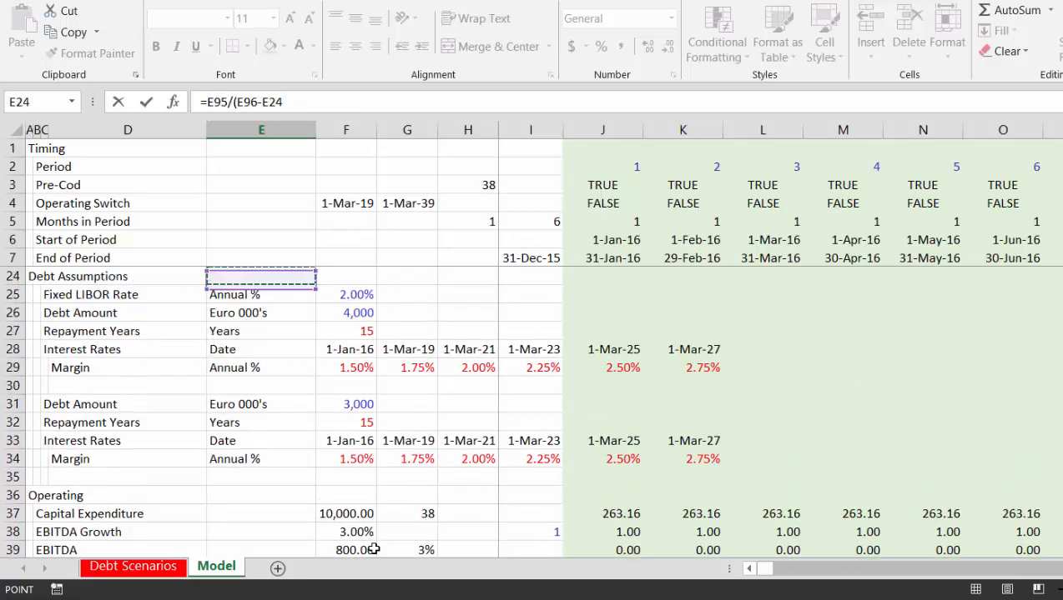
key("Up")
key("Up")
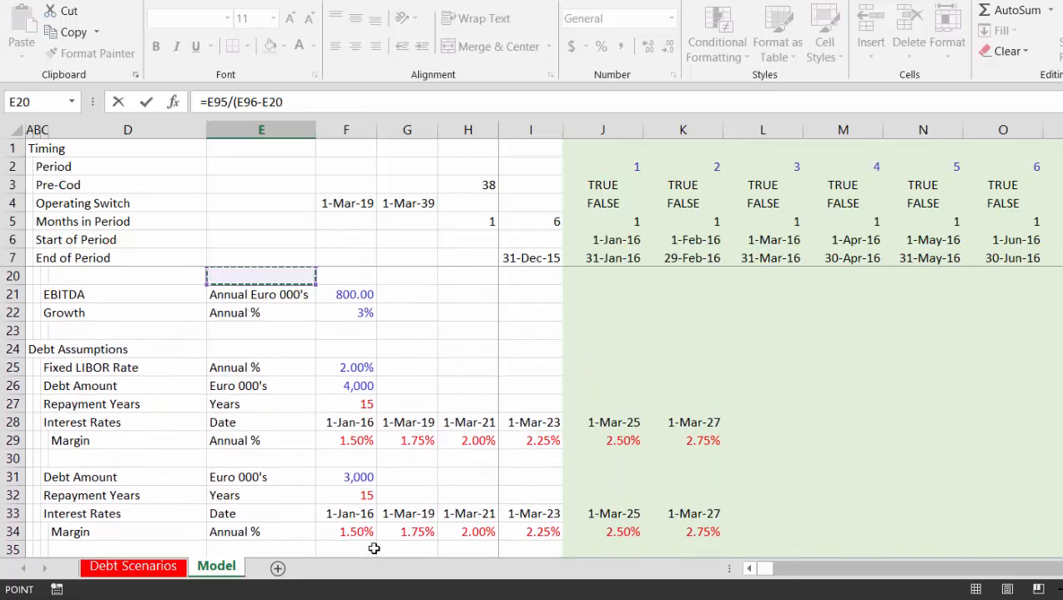
key("Down")
key("Down")
key("Down")
key("Down")
key("Down")
key("Down")
key("Down")
key("Down")
key("Down")
key("Down")
key("Down")
key("Down")
key("Down")
key("Down")
key("Down")
key("Down")
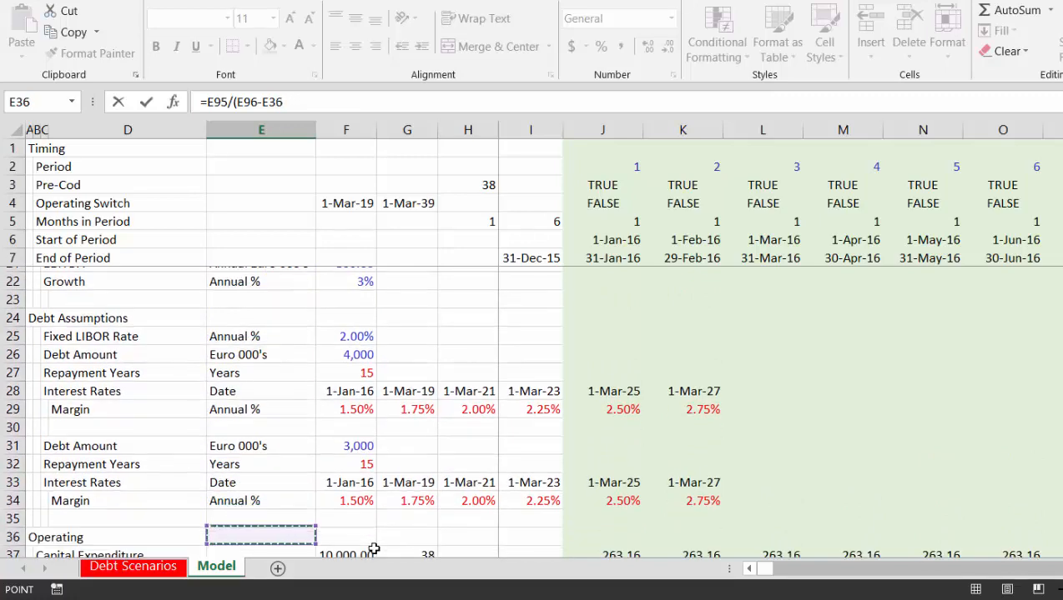
key("Down")
key("Down")
key("Down")
key("Down")
key("Down")
key("Down")
key("Down")
key("Down")
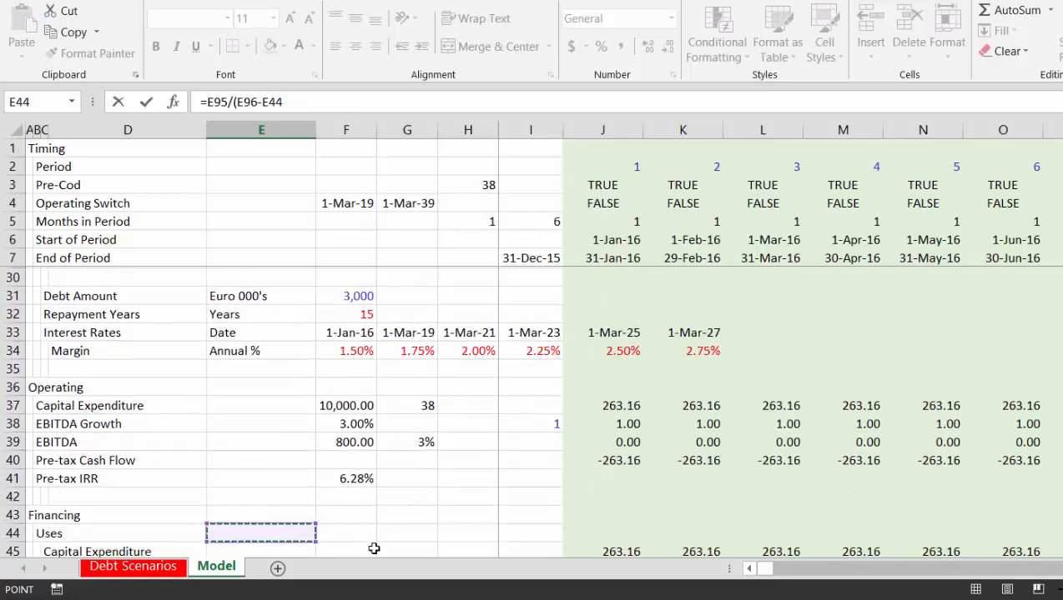
key("Down")
key("Down")
key("Down")
key("Down")
key("Down")
key("Down")
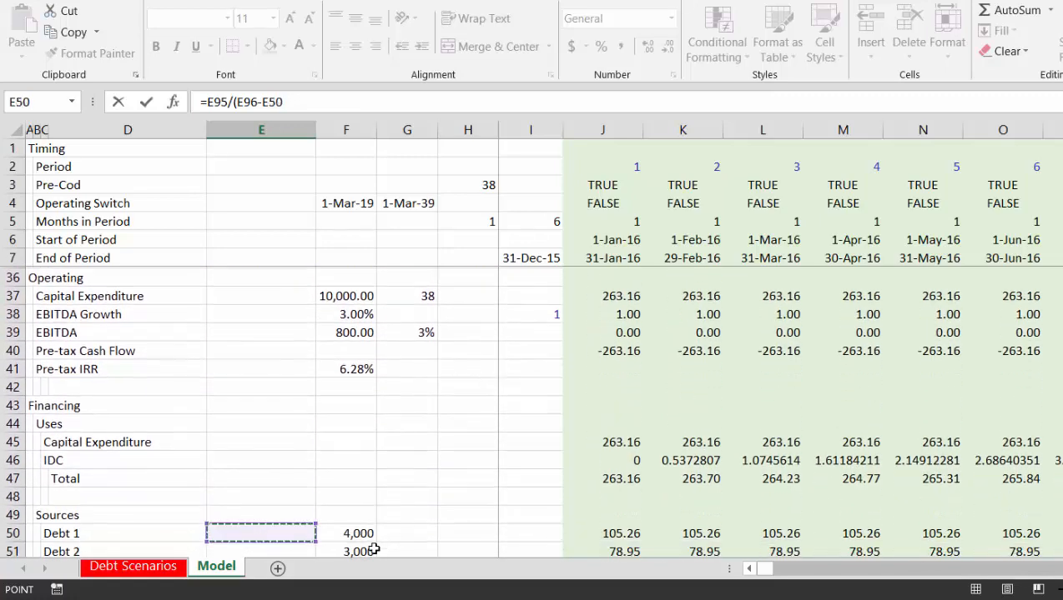
key("Down")
key("Down")
Complete the LLCR formula in E93 by subtracting the DSRA amount in F19 within the denominator, and recalculate the workbook
key("Page_Up")
key("Page_Up")
key("Page_Up")
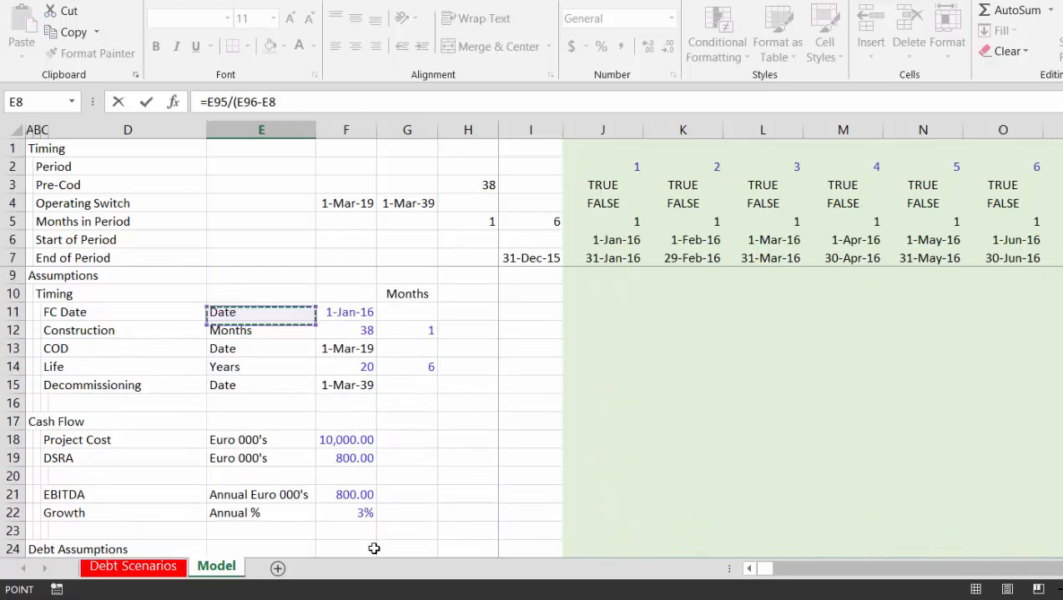
key("Down")
key("Down")
key("Down")
key("Down")
key("Down")
key("Down")
key("Down")
key("Down")
key("Down")
key("Down")
key("Down")
key("Down")
key("Down")
key("Down")
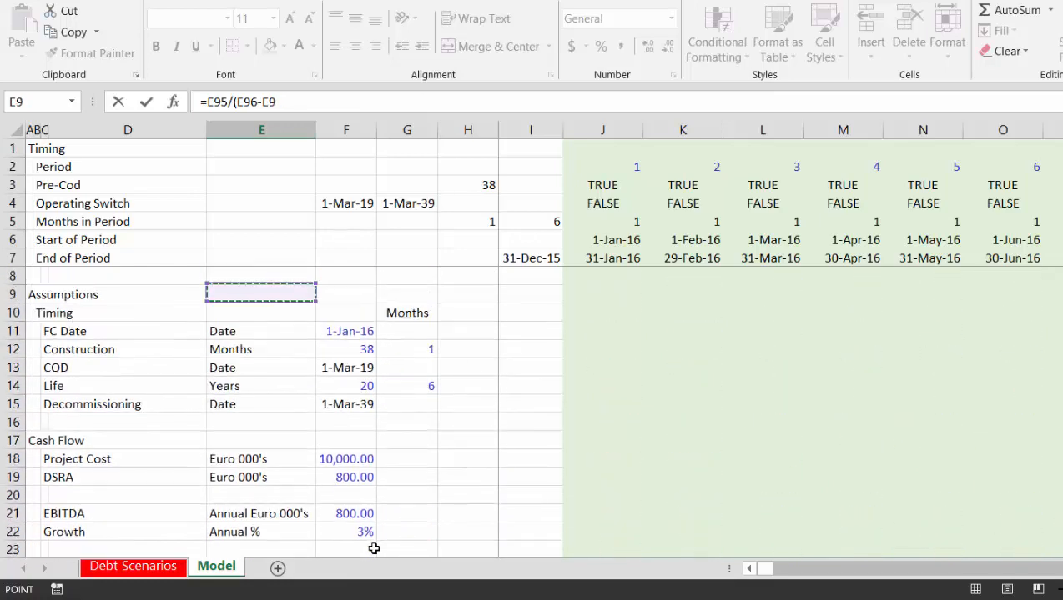
key("Up")
key("Up")
key("Up")
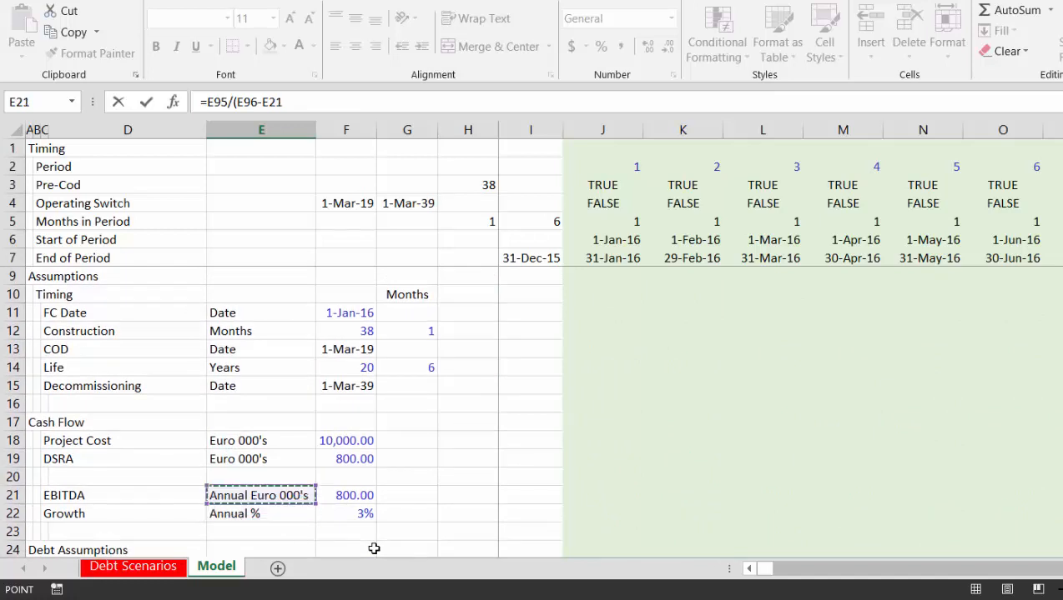
key("Right")
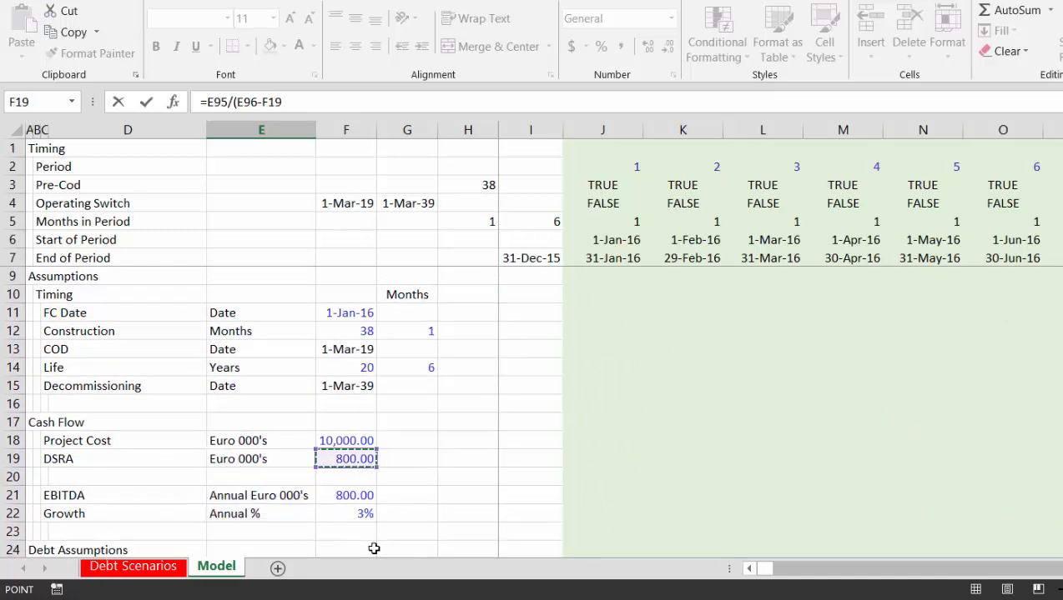
key("Return")
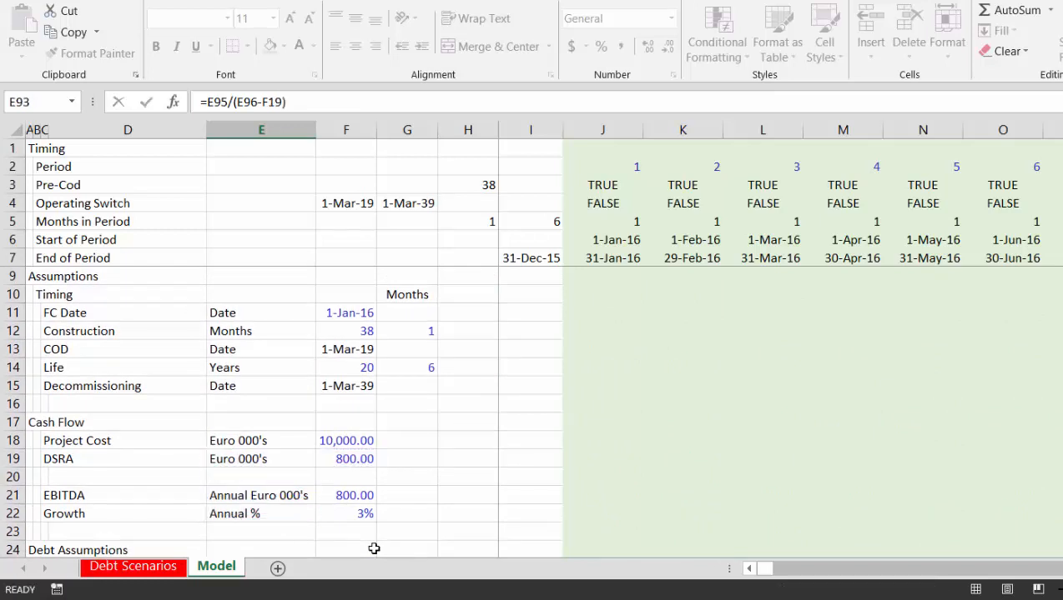
key("Down")
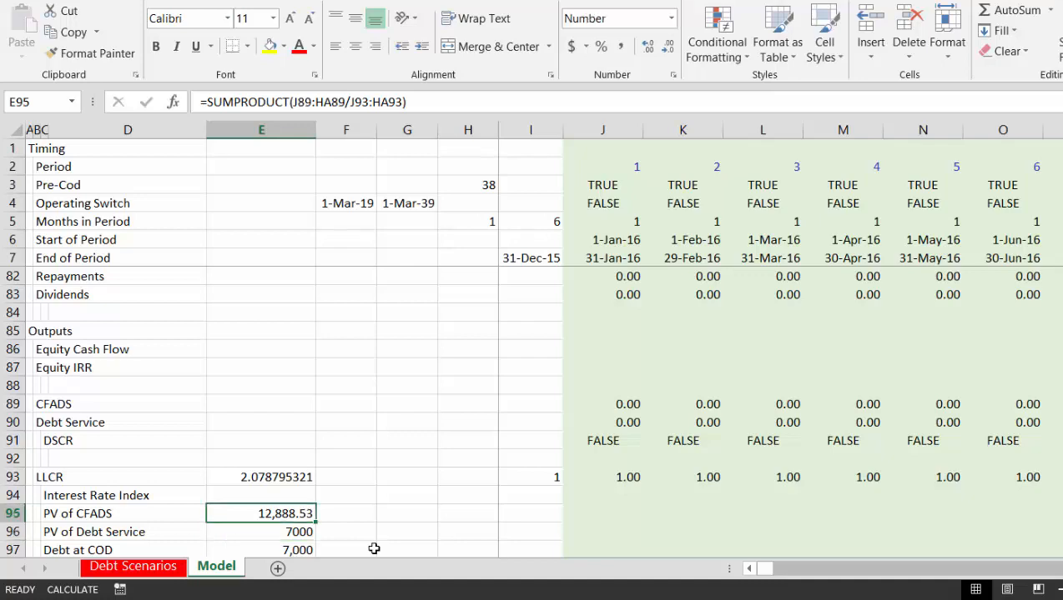
key("F9")
Set the DSRA amount in F19 of the cash flow assumptions to 0
key("Up")
key("Up")
key("Up")
key("Up")
key("Up")
key("Up")
key("Up")
key("Up")
key("Up")
key("Up")
key("Up")
key("Up")
key("Up")
key("Up")
key("Up")
key("Up")
key("Up")
key("Up")
key("Up")
key("Up")
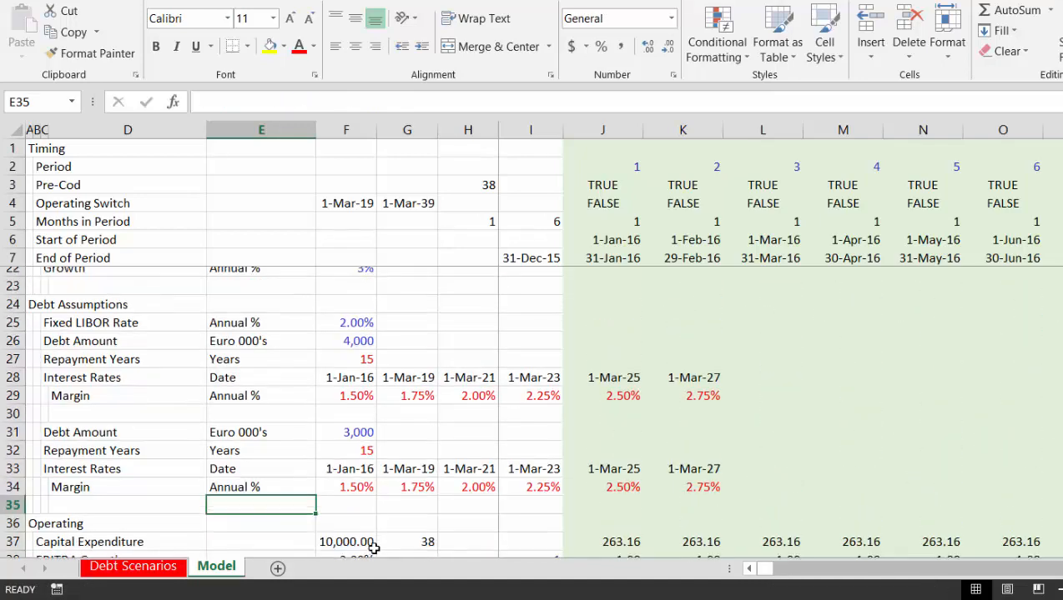
key("Up")
key("Up")
key("Up")
key("Up")
key("Up")
key("Up")
key("Up")
key("Up")
key("Up")
key("Up")
key("Up")
key("Up")
key("Up")
key("Up")
key("Up")
key("Up")
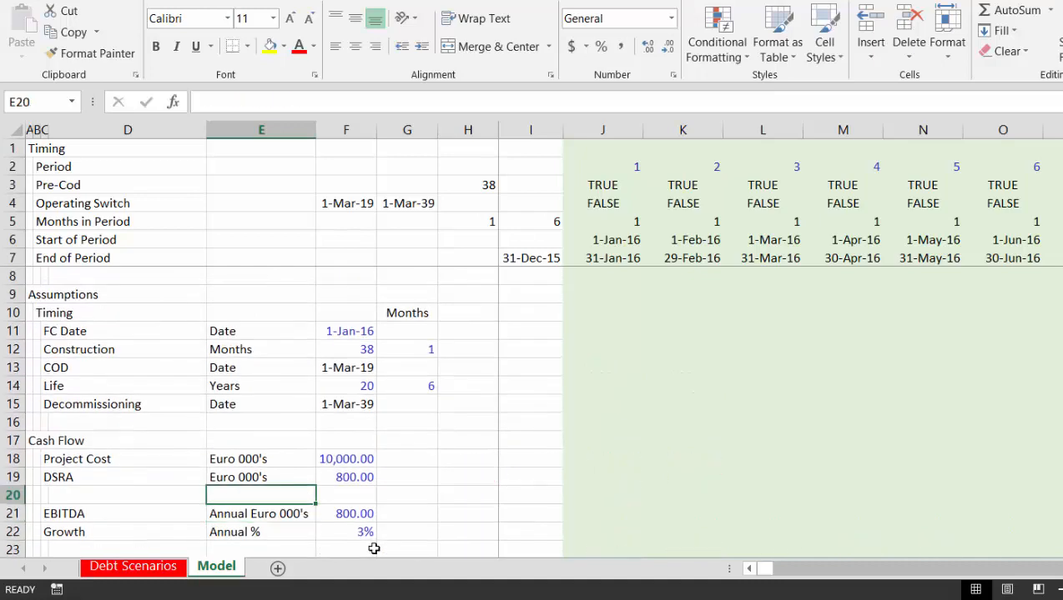
key("Right")
type("0")
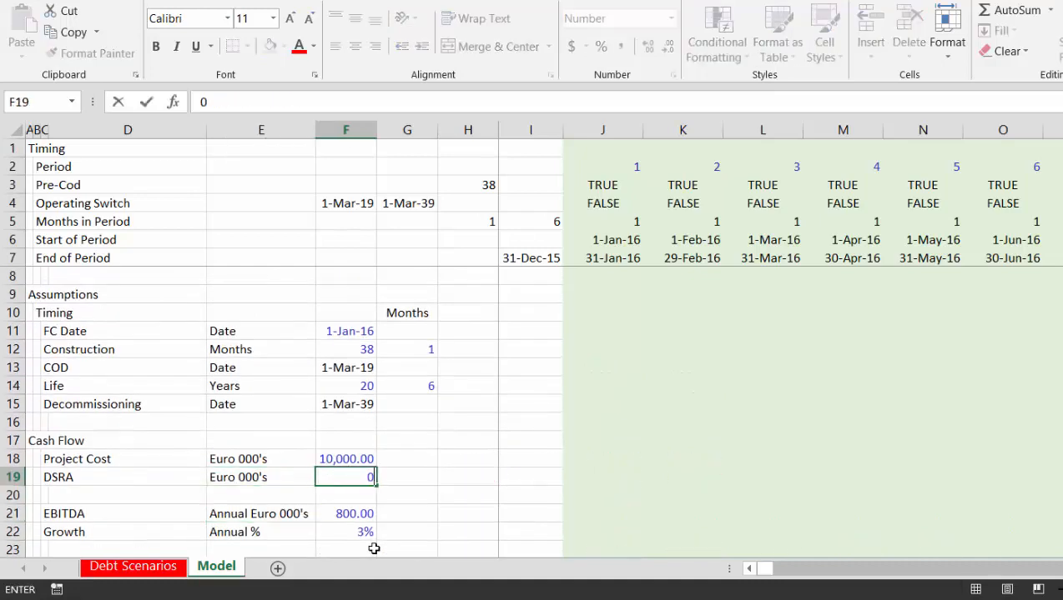
key("ctrl+Return")
Return to the LLCR block in the outputs section and recalculate the workbook
key("Down")
key("Down")
key("Down")
key("Down")
key("Down")
key("Down")
key("Down")
key("Down")
key("Down")
key("Down")
key("Down")
key("Down")
key("Down")
key("Down")
key("Down")
key("Down")
key("Down")
key("Down")
key("Down")
key("Down")
key("Down")
key("Down")
key("Down")
key("Down")
key("Down")
key("Down")
key("Down")
key("Down")
key("Down")
key("Down")
key("Down")
key("Down")
key("Down")
key("Down")
key("Down")
key("Down")
key("Down")
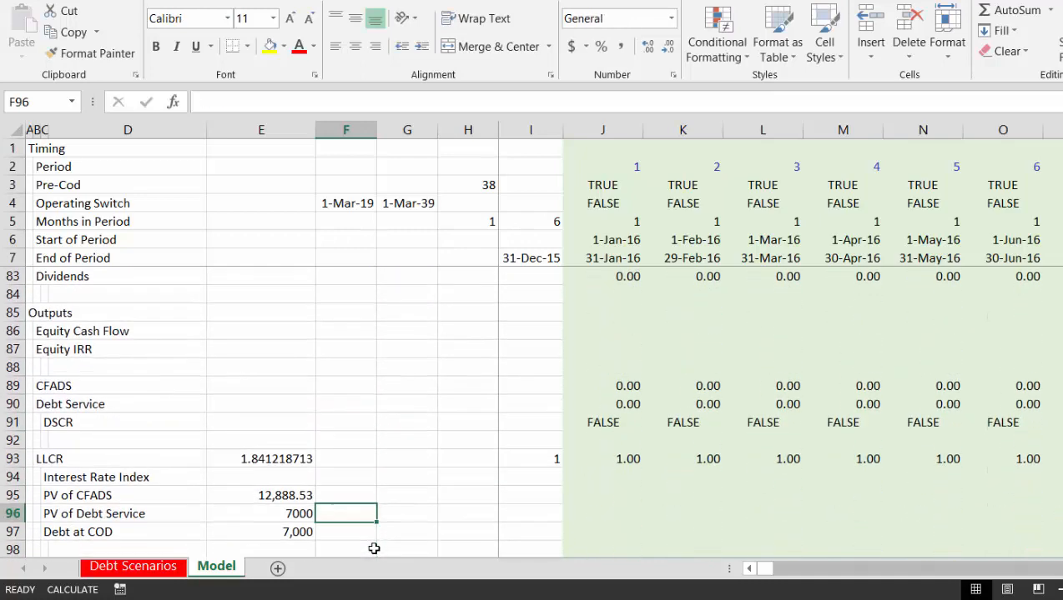
key("Down")
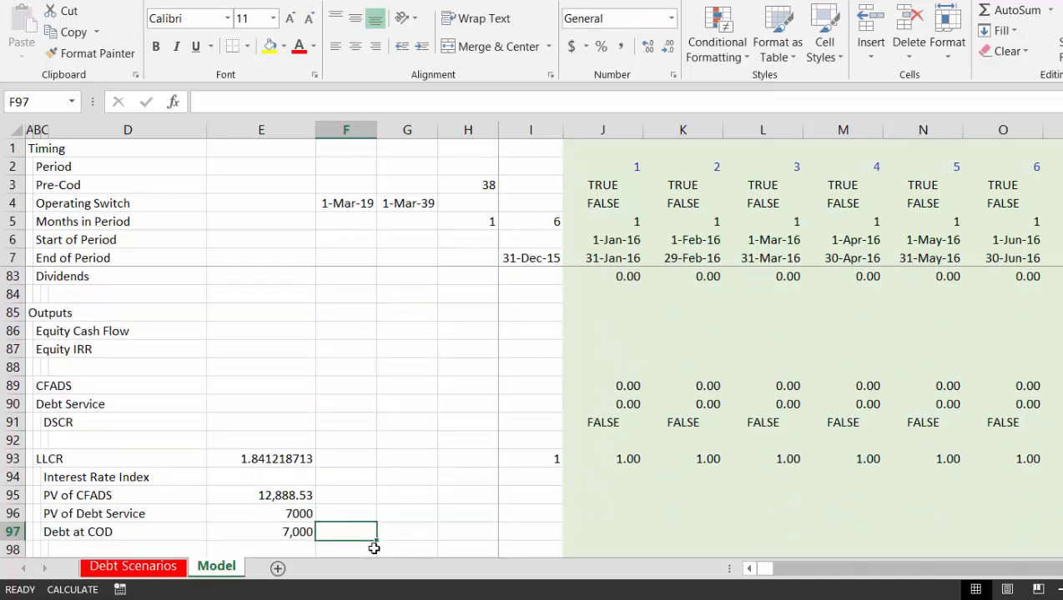
key("F9")
Format the LLCR result in E93 as a number with two decimal places
key("Up")
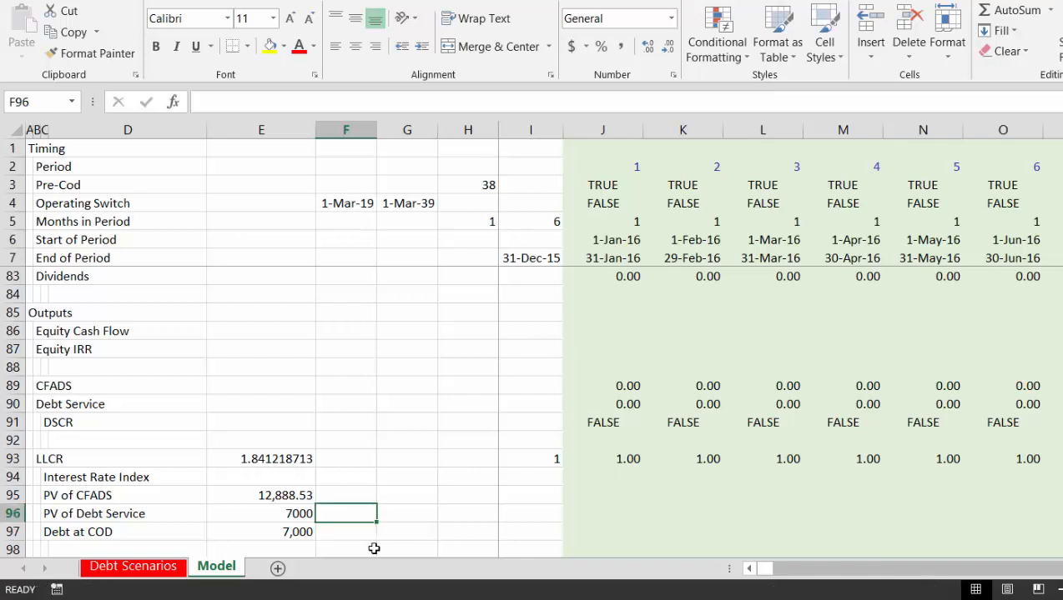
key("Up")
key("Up")
key("Up")
key("Left")
key("ctrl+shift+1")
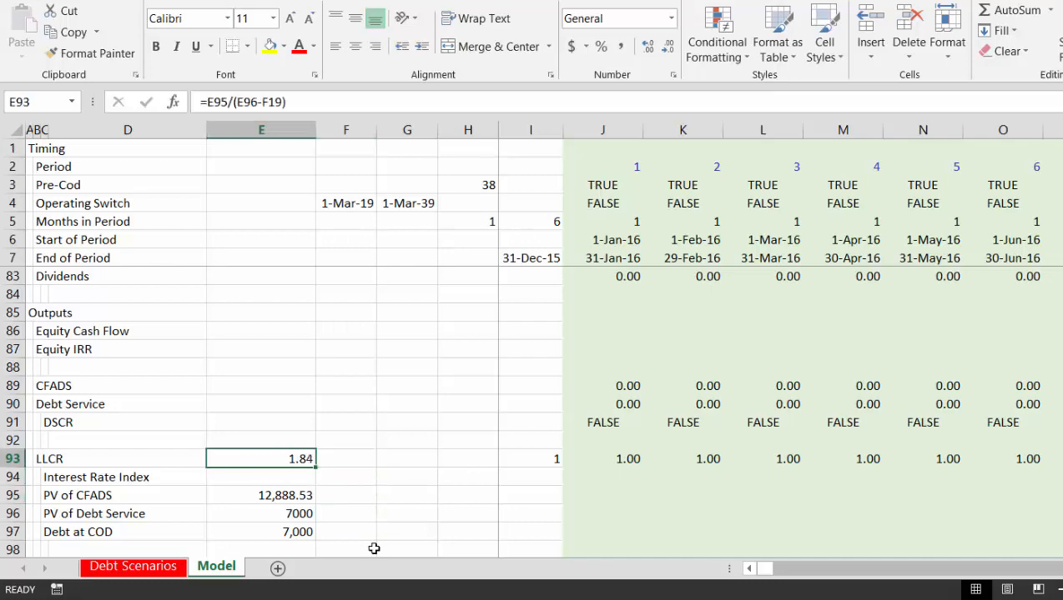
Add the label LLCR in cell J2 of the Debt Scenarios sheet
key("ctrl+Page_Up")
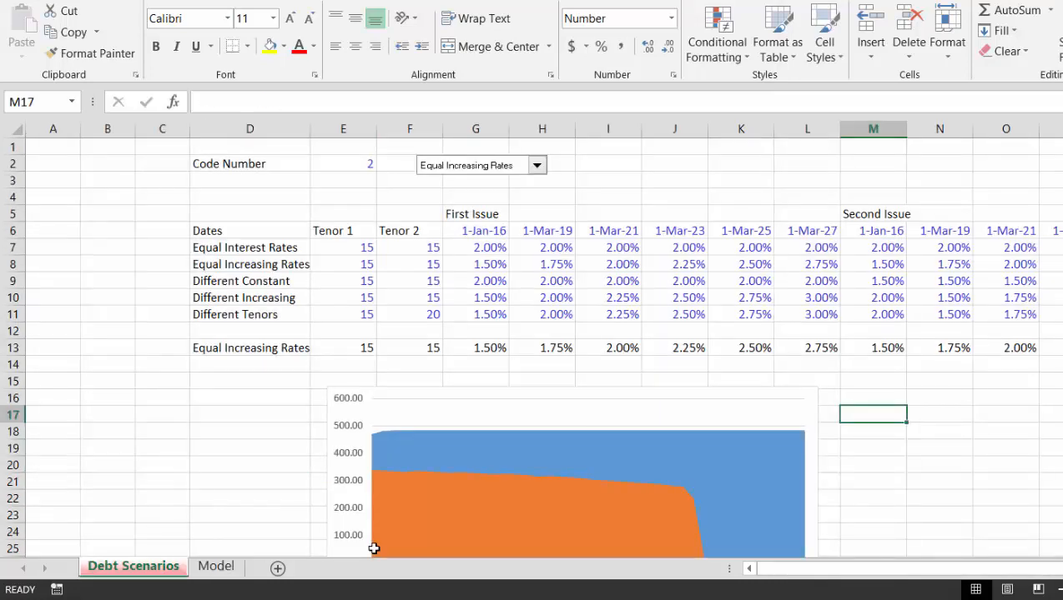
left_click(678, 166)
type("LLCR")
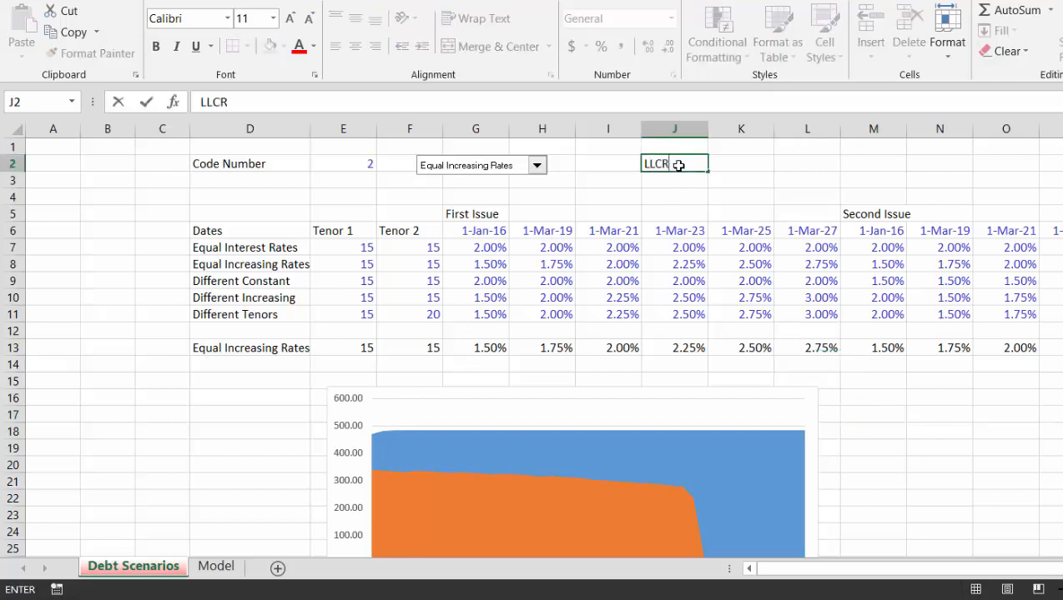
key("Return")
Link K2 on the Debt Scenarios sheet to the LLCR result with the formula =Model!E93
key("Right")
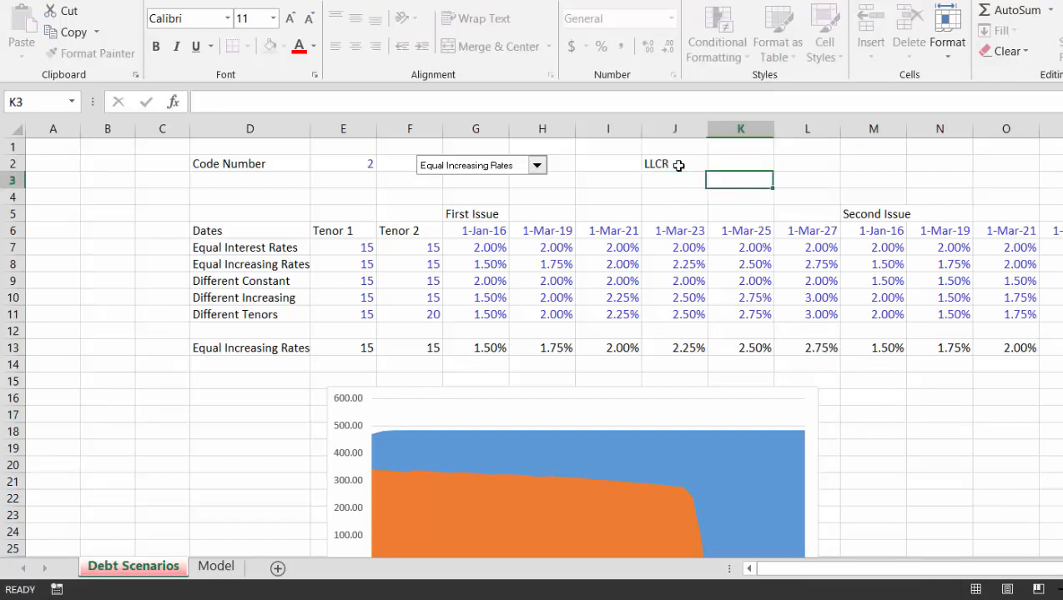
key("Up")
type("=")
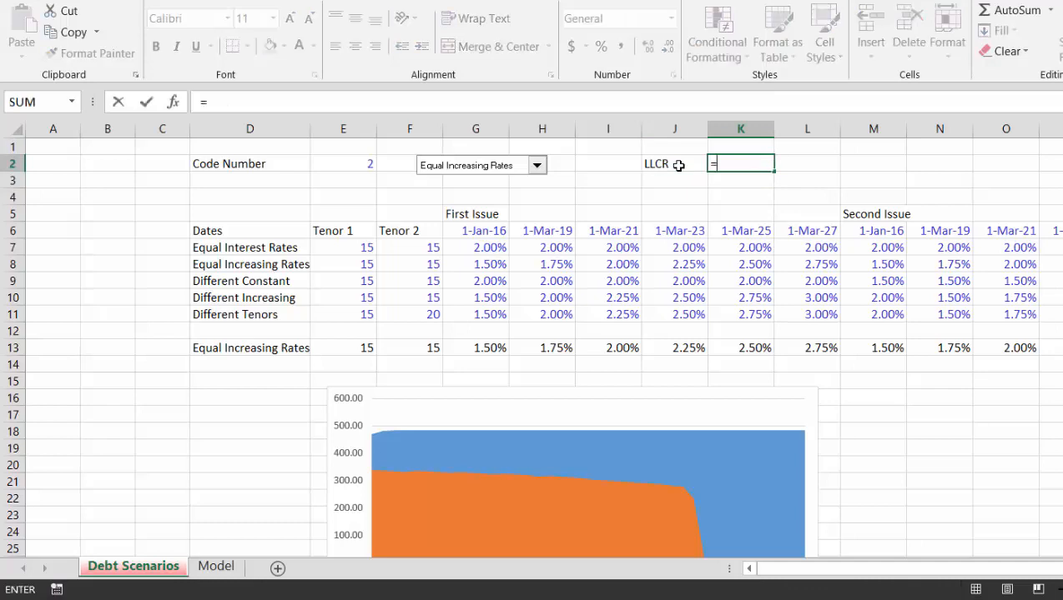
key("ctrl+Page_Down")
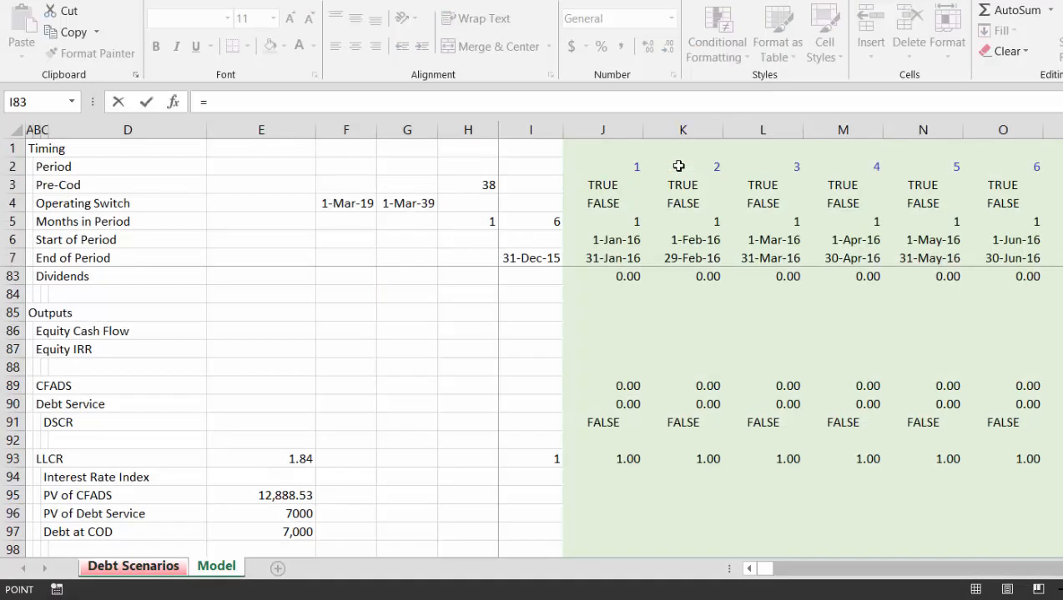
left_click(281, 462)
key("ctrl+Page_Up")
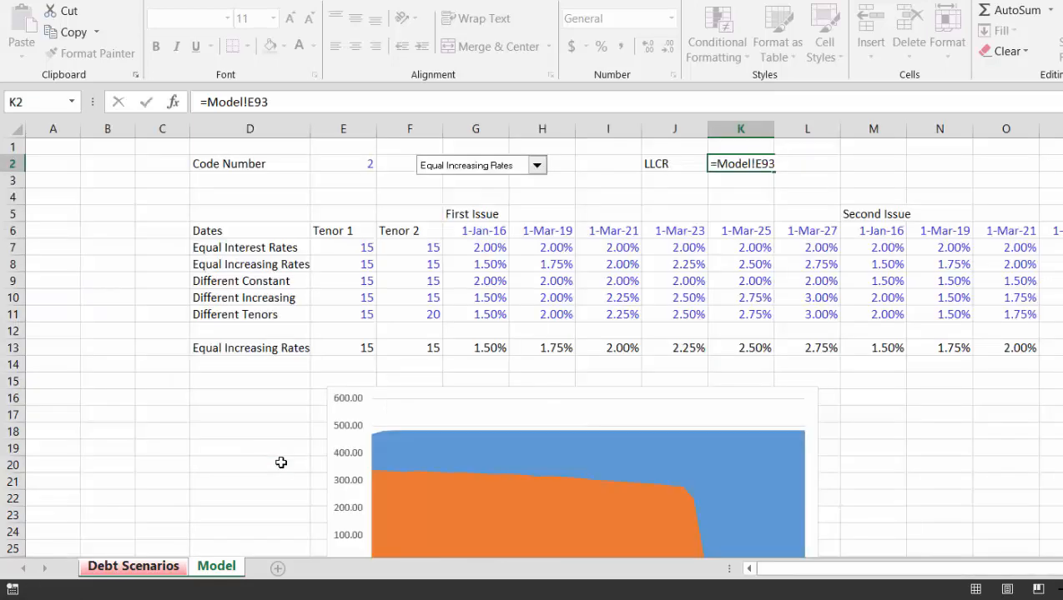
key("Return")
key("Return")
key("Up")
key("Up")
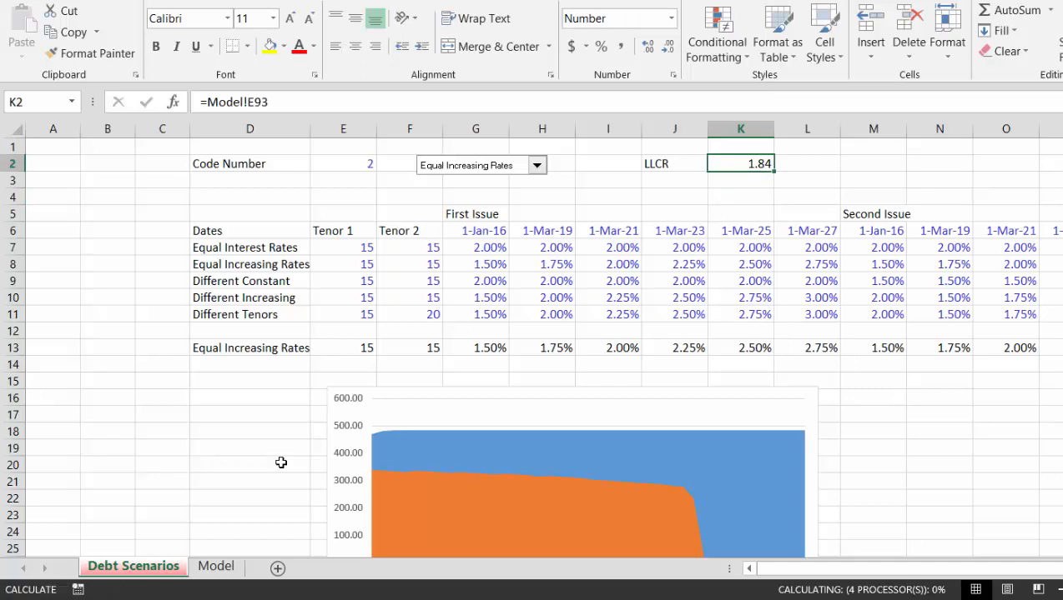
Go to the LLCR source cell on the Model sheet and examine the period values across row 93 past the end of operations
key("ctrl+bracketleft")
key("Down")
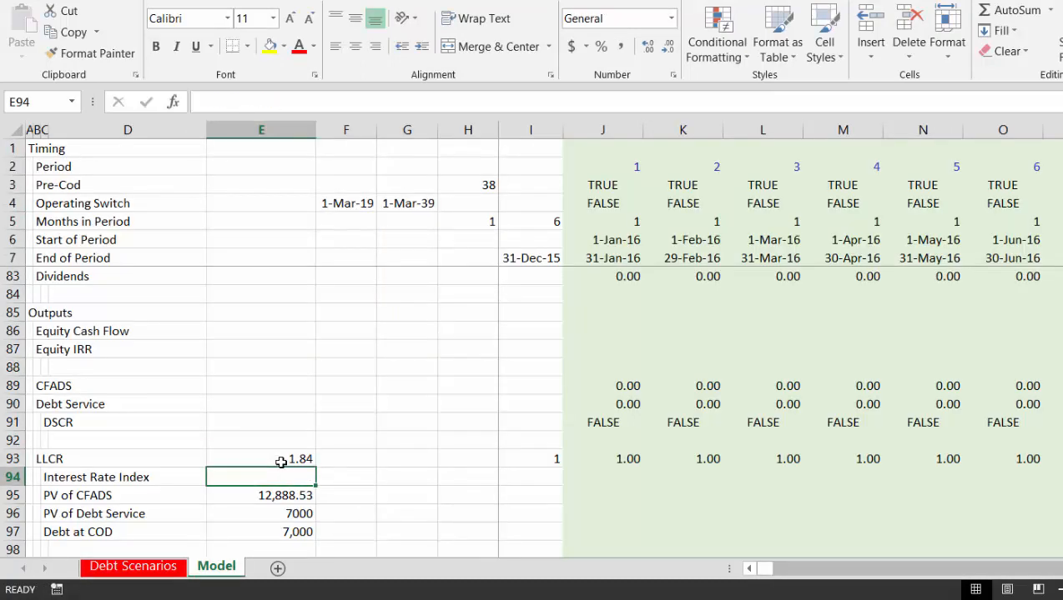
key("Right")
key("Right")
key("Right")
key("Right")
key("Right")
key("Right")
key("Right")
key("Right")
key("Right")
key("Right")
key("Right")
key("Right")
key("Right")
key("Right")
key("Right")
key("Right")
key("Right")
key("Right")
key("Right")
key("Right")
key("Right")
key("Right")
key("Right")
key("Right")
key("Right")
key("Right")
key("Right")
key("Right")
key("Right")
key("Right")
key("Right")
key("Right")
key("Right")
key("Right")
key("Right")
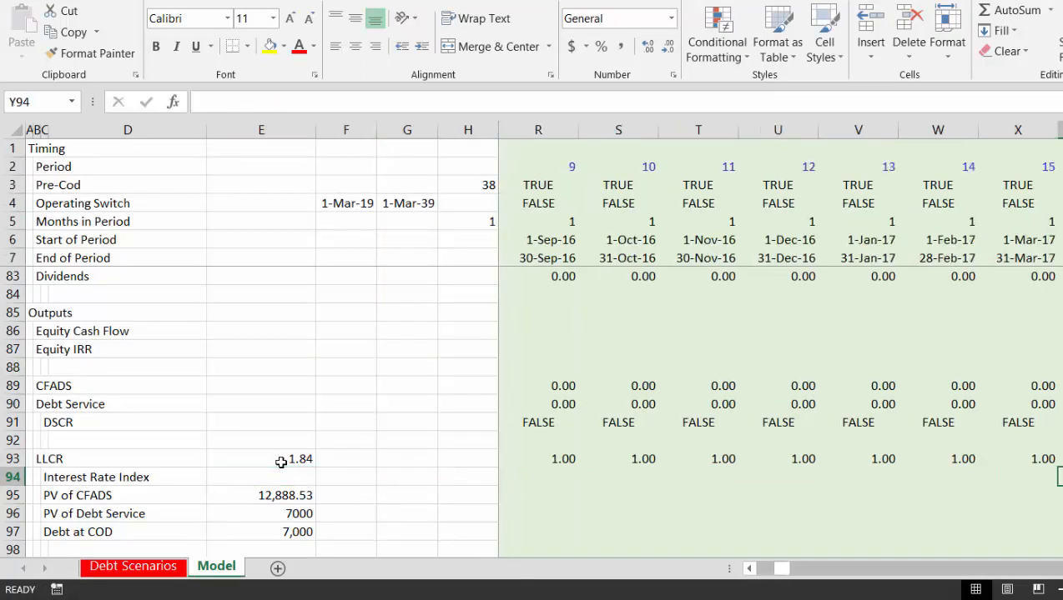
key("Right")
key("Right")
key("Right")
key("Right")
key("Right")
key("Right")
key("Right")
key("Right")
key("Right")
key("Right")
key("Right")
key("Right")
key("Right")
key("Right")
key("Right")
key("Right")
key("Right")
key("Right")
key("Right")
key("Right")
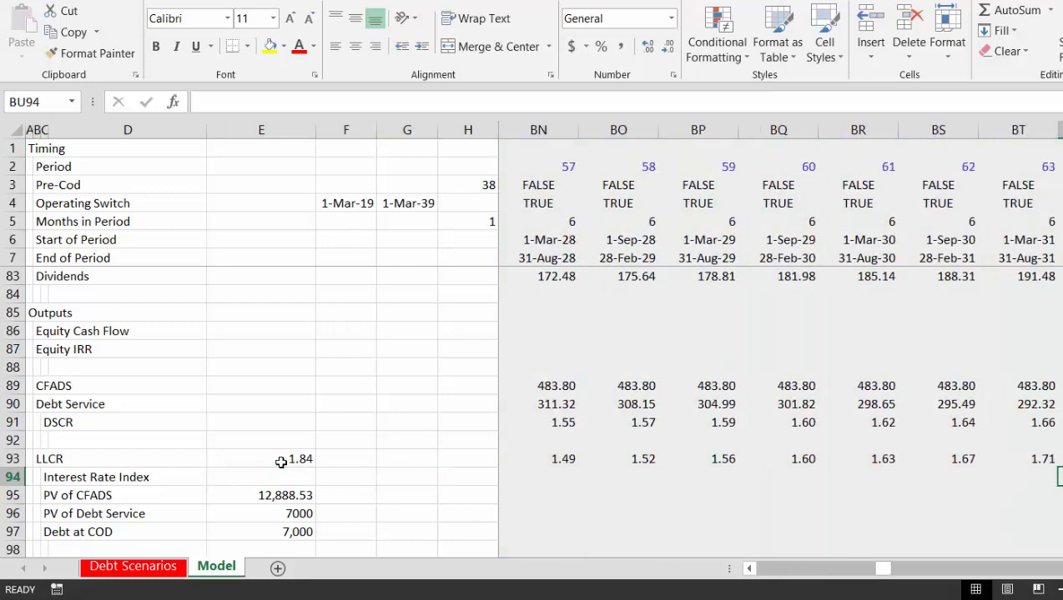
key("Left")
key("Left")
key("Left")
key("Left")
key("Left")
key("Left")
key("Left")
key("Left")
key("Left")
key("Left")
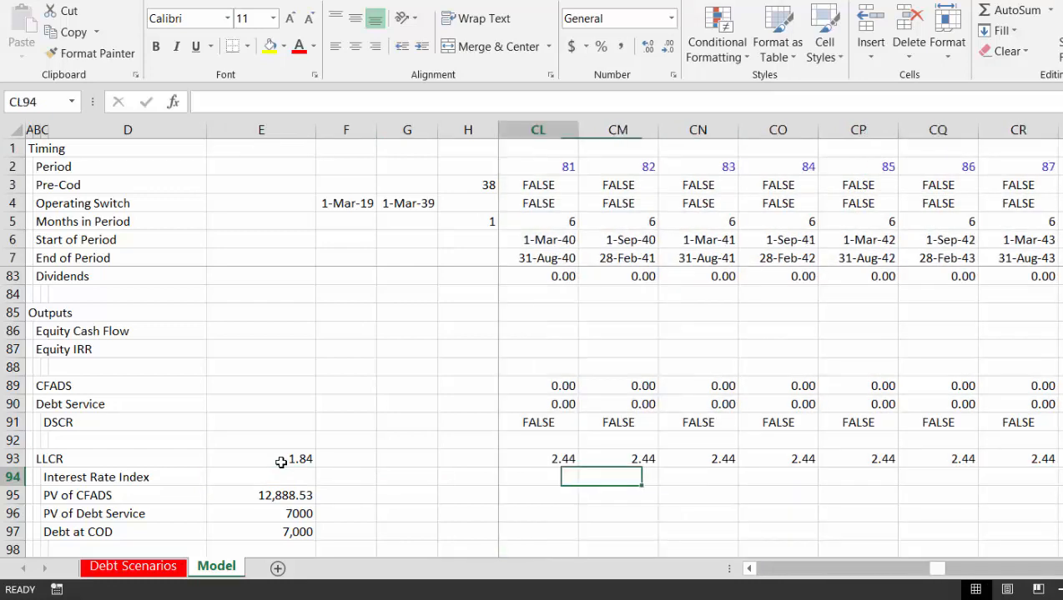
Check the row 93 index formula and the DSCR formula in row 91 around the final operating periods
key("Up")
key("Right")
key("Right")
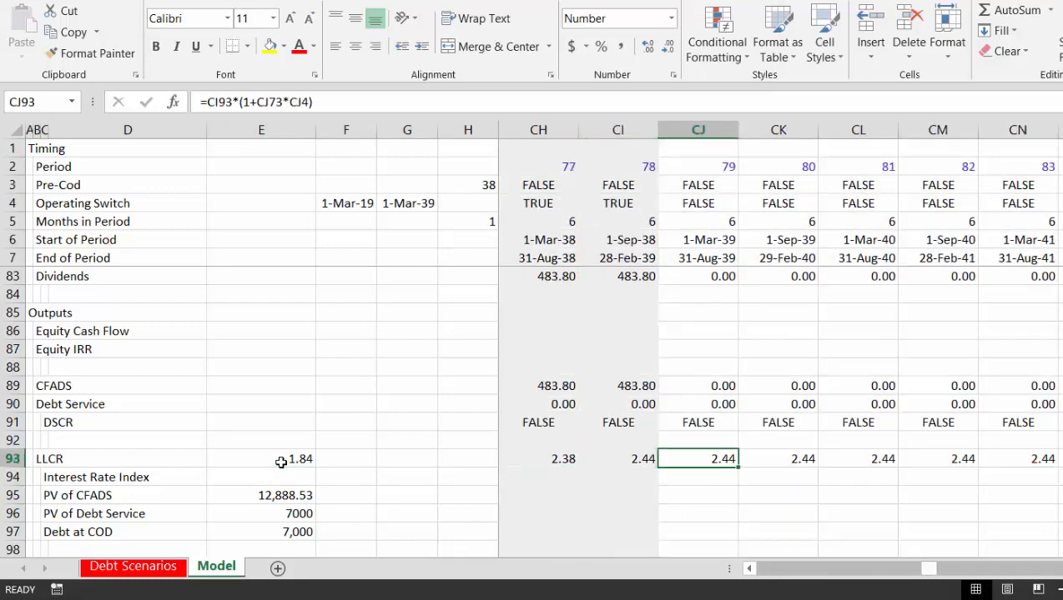
key("Up")
key("Up")
key("Left")
key("Left")
key("Left")
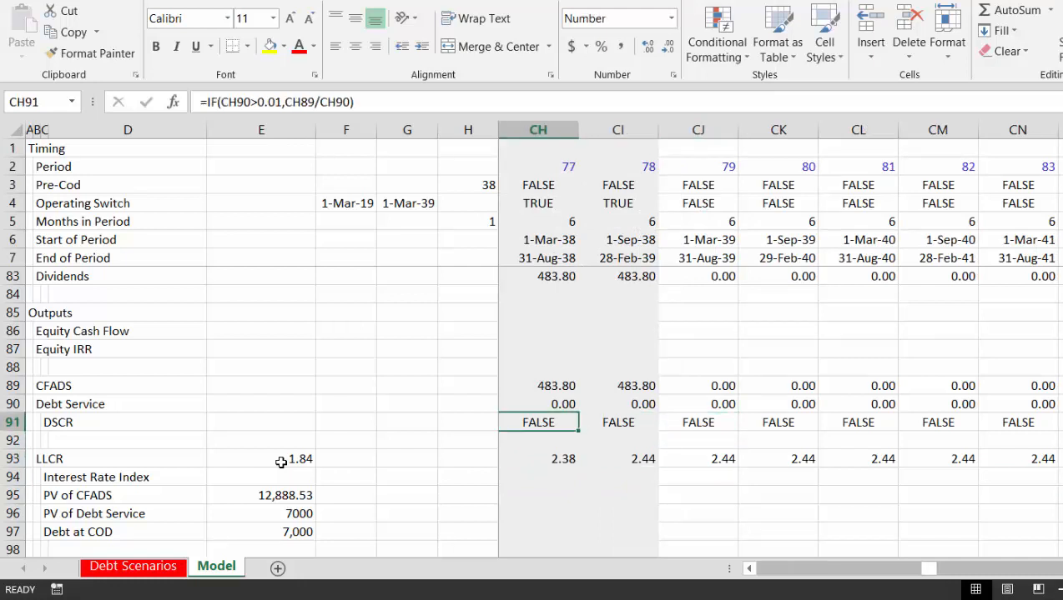
key("Left")
key("Left")
key("Down")
key("Down")
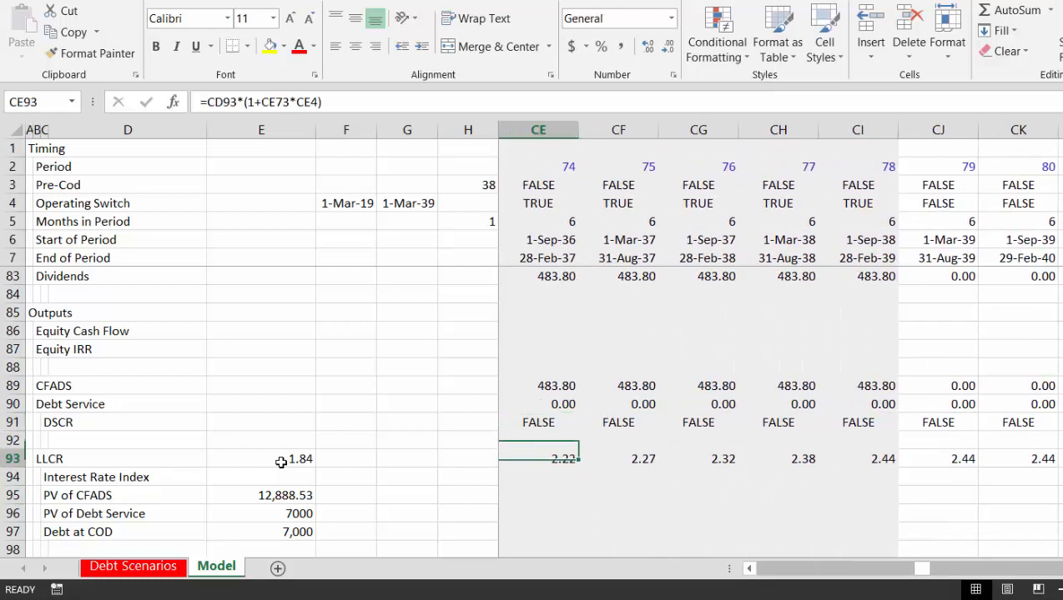
key("Up")
key("Up")
key("Left")
key("Left")
key("Left")
key("Left")
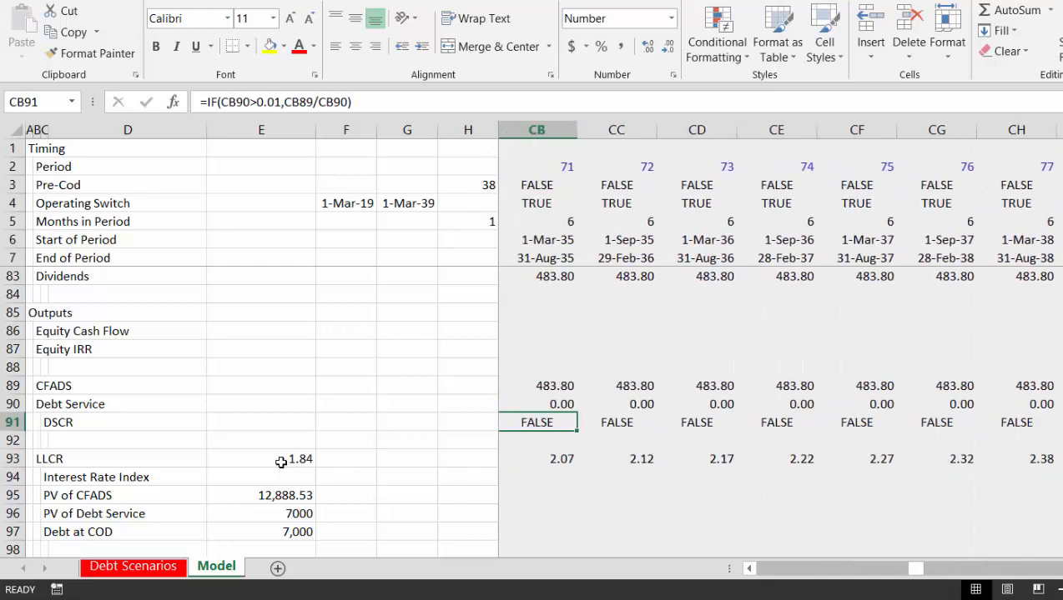
Trace the DSCR and the row 93 index back through the operating periods to the last pre-COD period
key("Left")
key("Left")
key("Left")
key("Left")
key("Left")
key("Left")
key("Left")
key("Left")
key("Left")
key("Left")
key("Left")
key("Left")
key("Left")
key("Left")
key("Left")
key("Left")
key("Left")
key("Left")
key("Left")
key("Left")
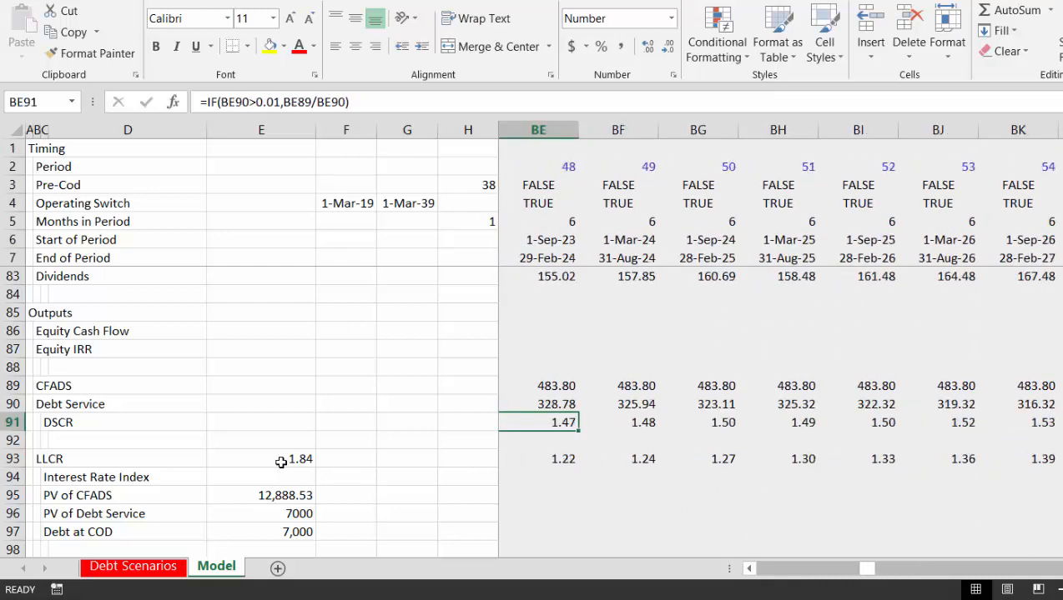
key("Left")
key("Down")
key("Down")
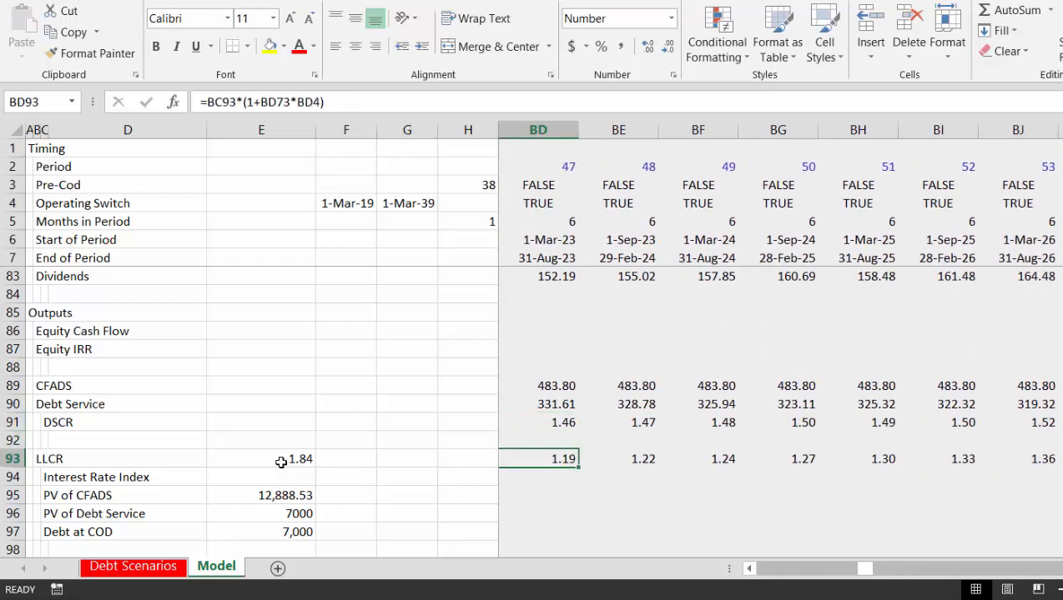
key("Left")
key("Left")
key("Left")
key("Left")
key("Left")
key("Left")
key("Left")
key("Left")
key("Left")
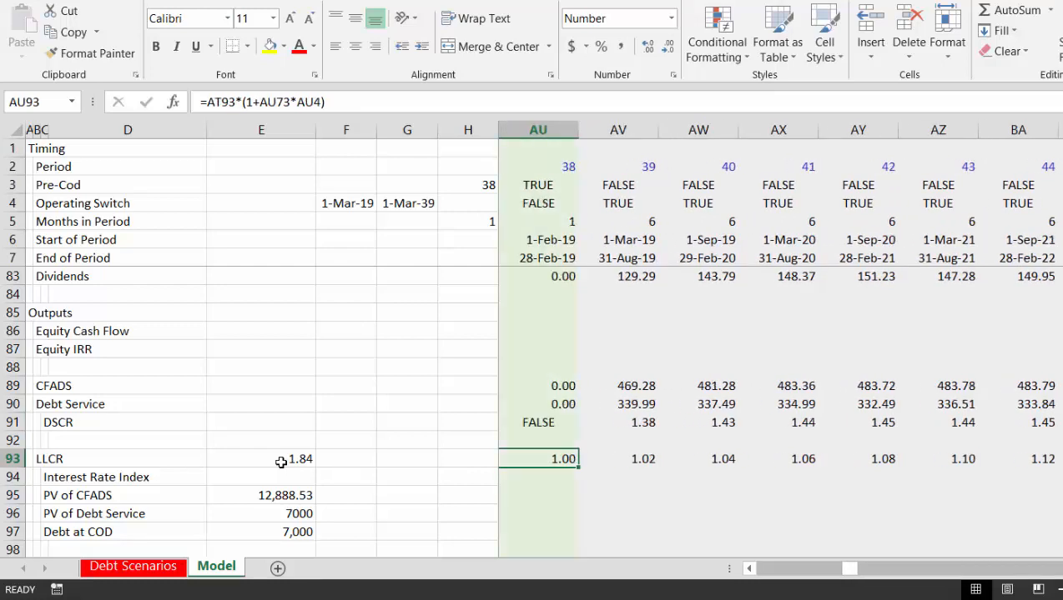
Move the full index series starting at I93 from the LLCR row down to the Interest Rate Index row 94
key("Left")
key("Left")
key("Left")
key("Left")
key("Left")
key("Left")
key("Left")
key("Left")
key("Left")
key("Left")
key("Left")
key("Left")
key("Left")
key("Left")
key("Left")
key("Left")
key("Left")
key("Left")
key("Left")
key("Left")
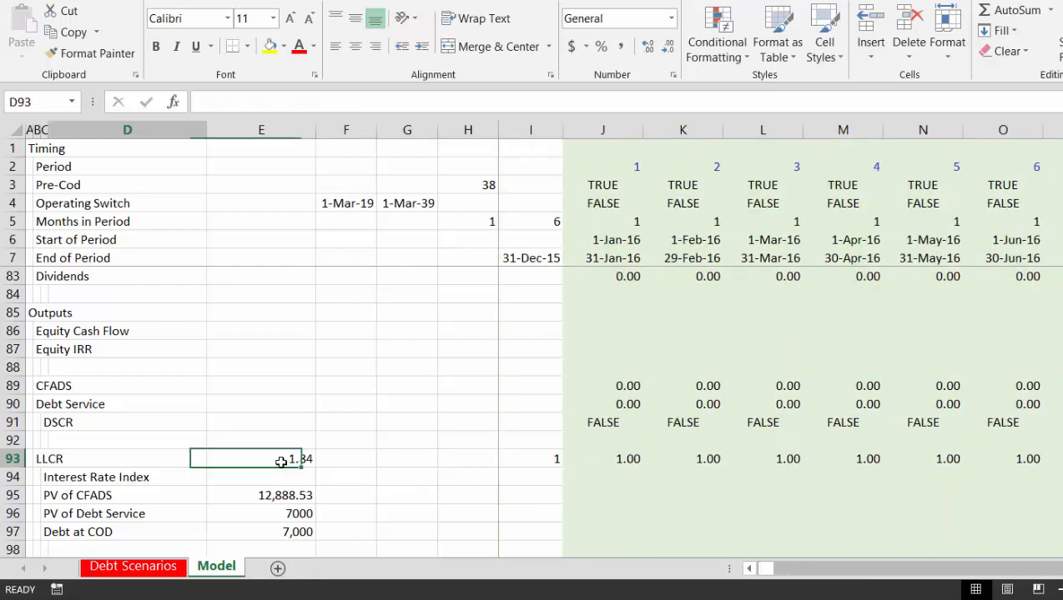
key("Left")
key("Left")
key("Right")
key("Right")
key("Right")
key("Right")
key("Right")
key("Right")
key("Right")
key("Right")
key("Right")
key("Right")
key("Right")
key("Right")
key("Left")
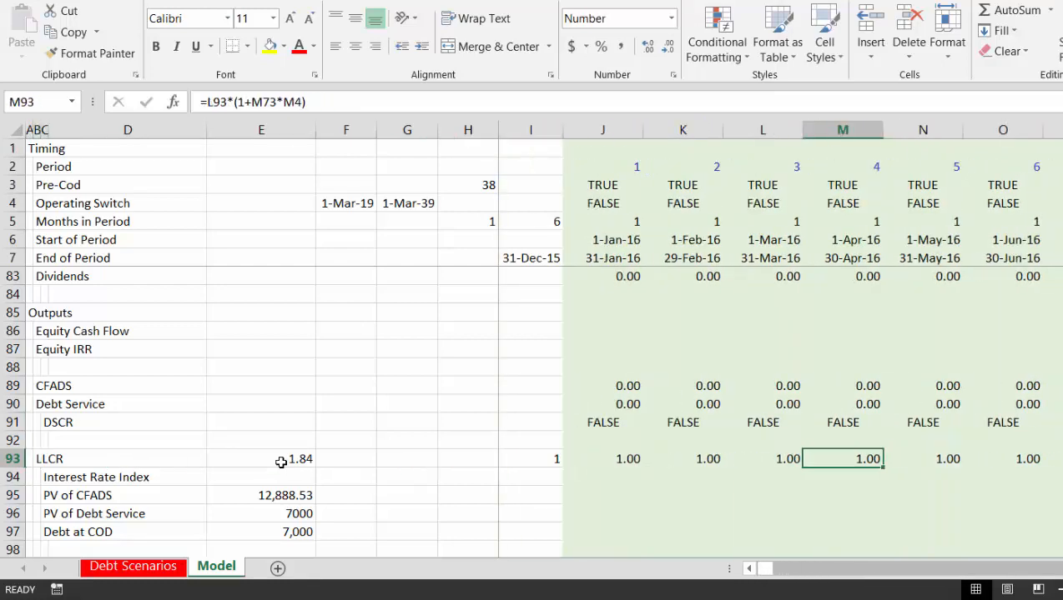
key("Left")
key("Left")
key("Left")
key("Left")
key("ctrl+shift+Right")
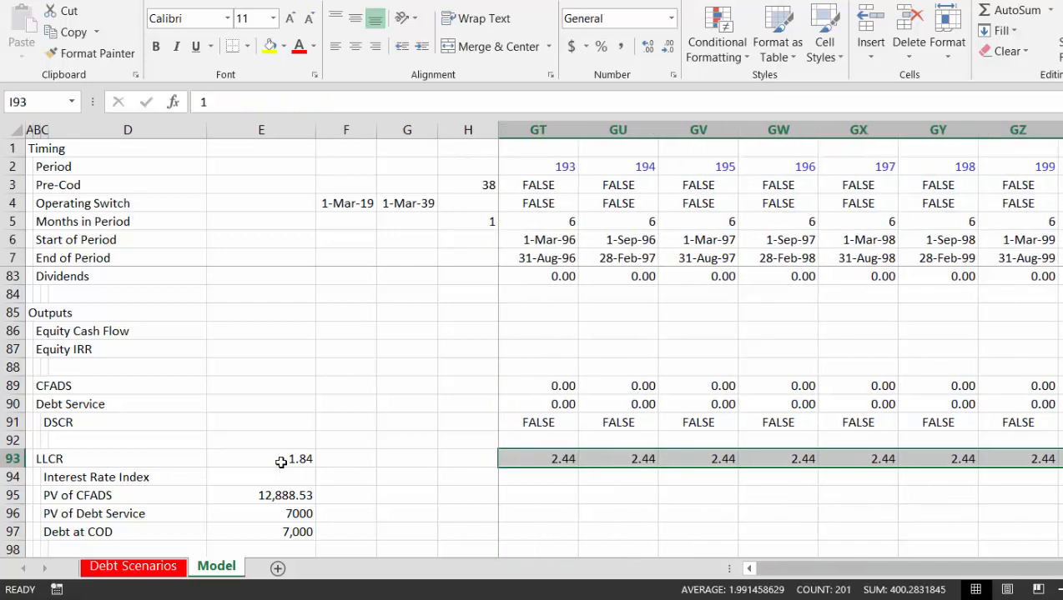
key("ctrl+c")
key("Down")
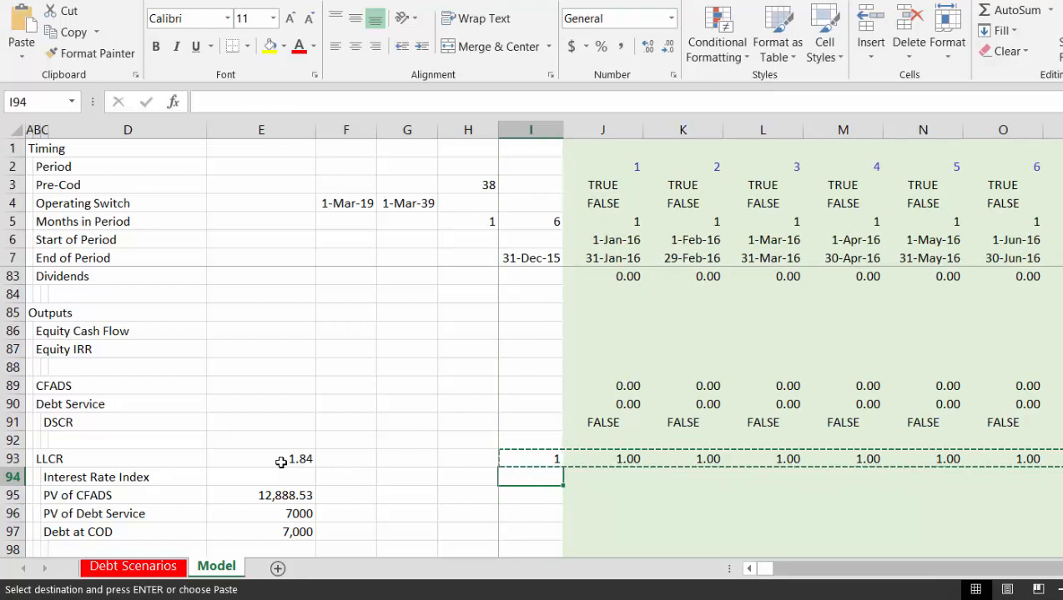
key("ctrl+v")
key("Up")
key("Up")
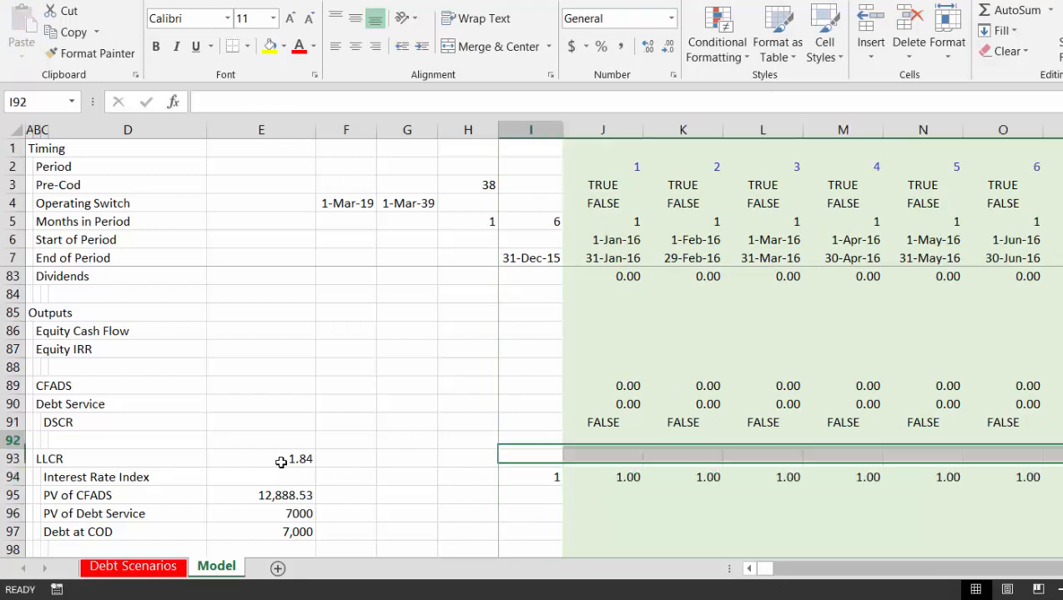
key("Left")
key("Right")
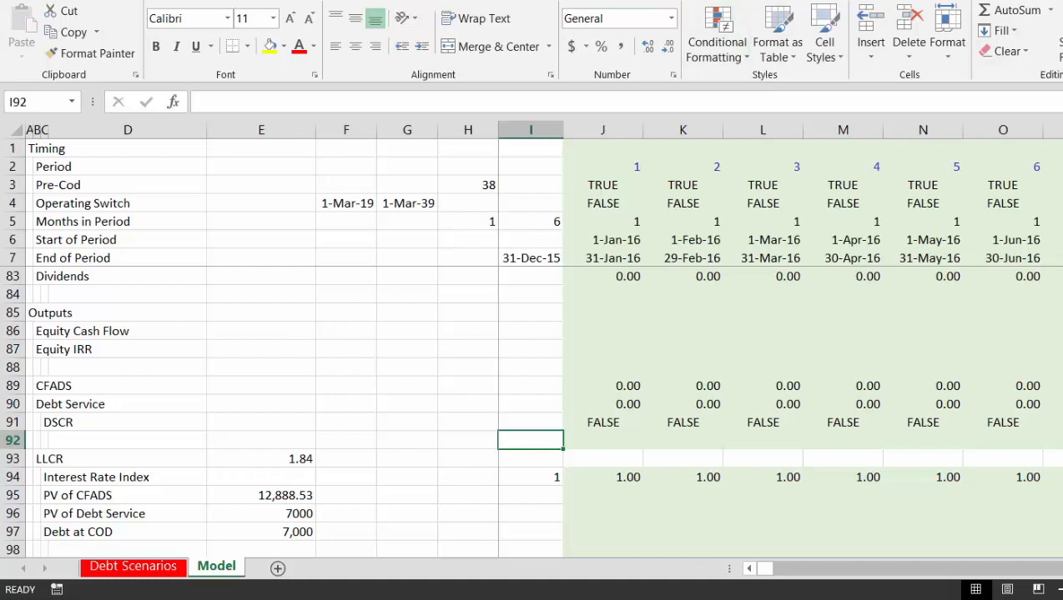
Extend the conditional formatting rule =A$4=TRUE to the entire sheet, =$1:$1048576
left_click(740, 34)
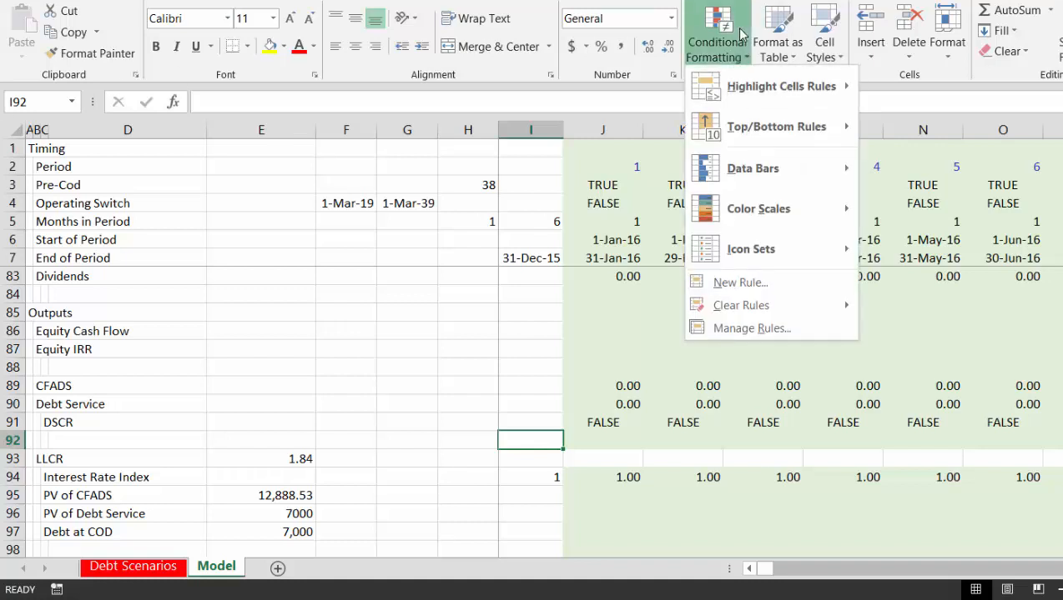
left_click(723, 332)
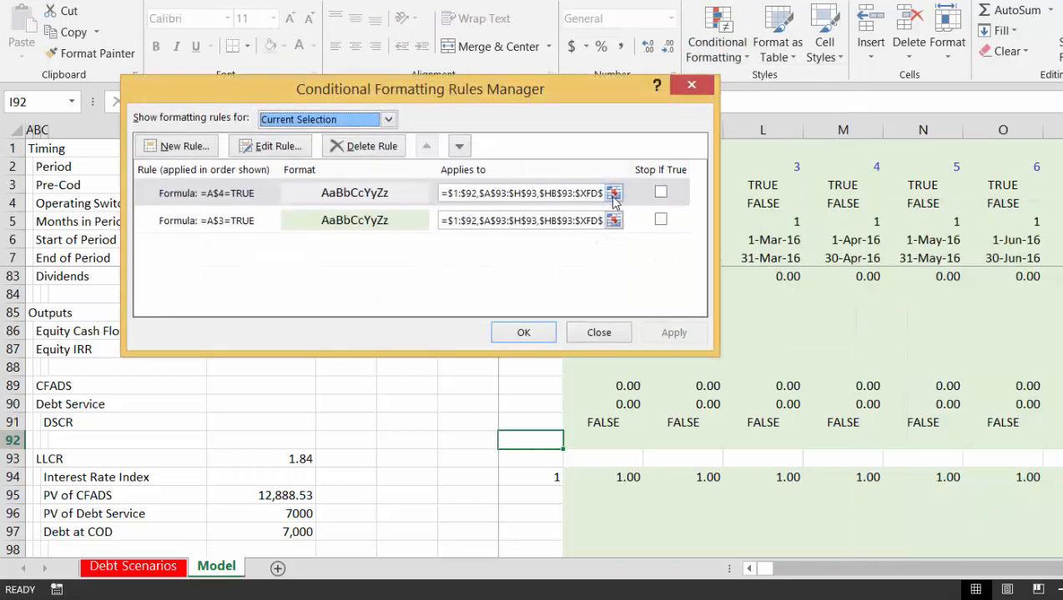
left_click(613, 193)
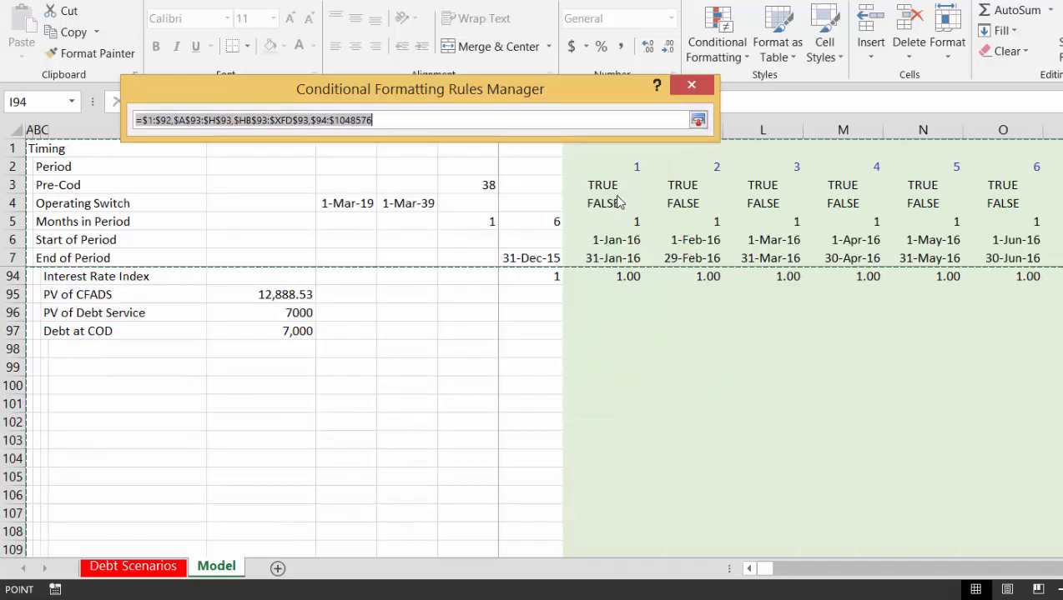
left_click(17, 129)
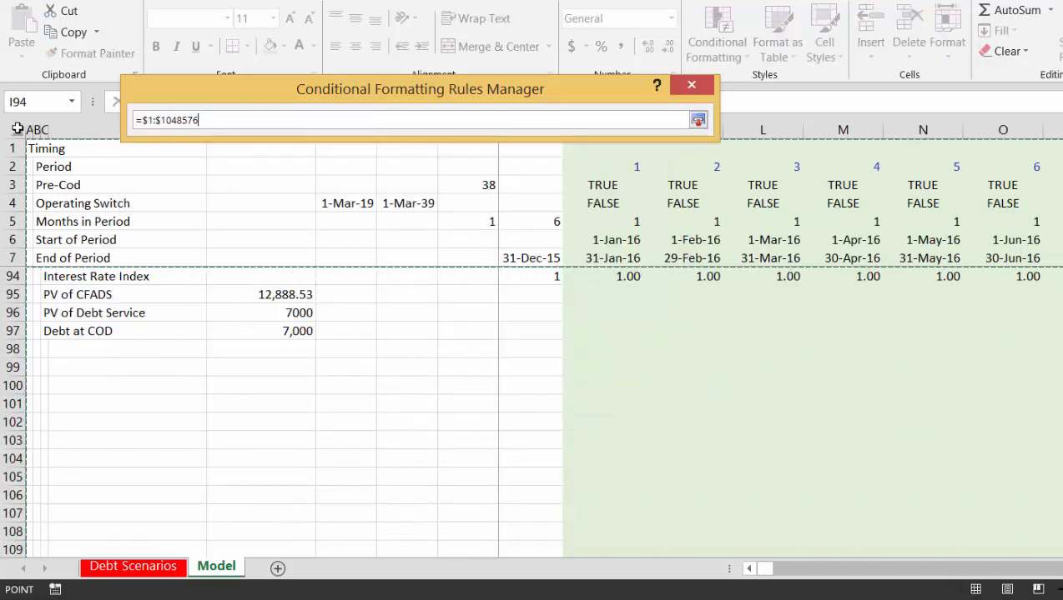
key("Return")
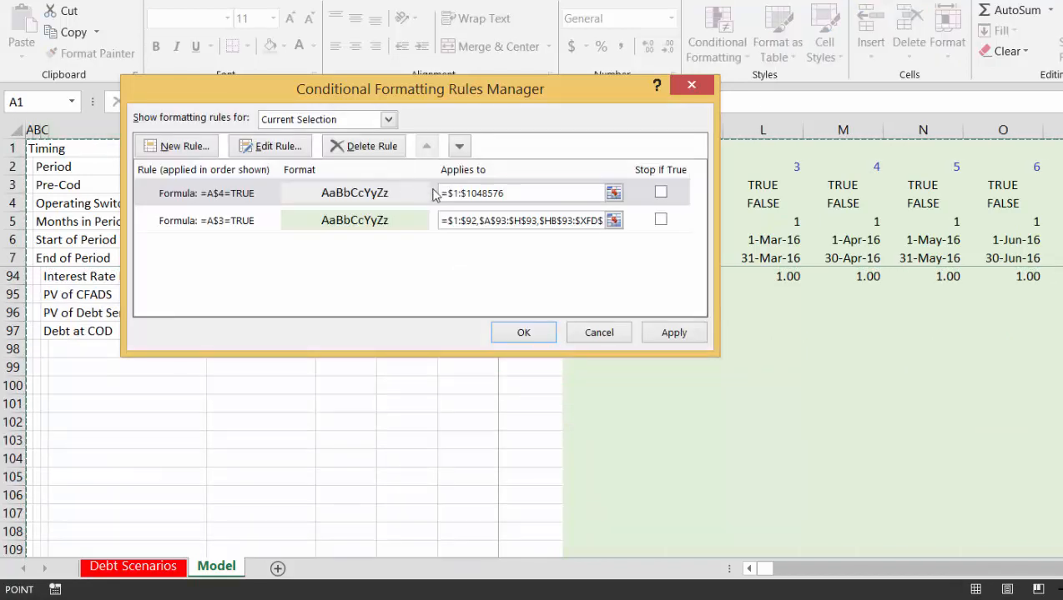
Apply the conditional formatting rule =A$3=TRUE to the whole sheet, =$1:$1048576, and save the rule changes
left_click(618, 231)
left_click(615, 221)
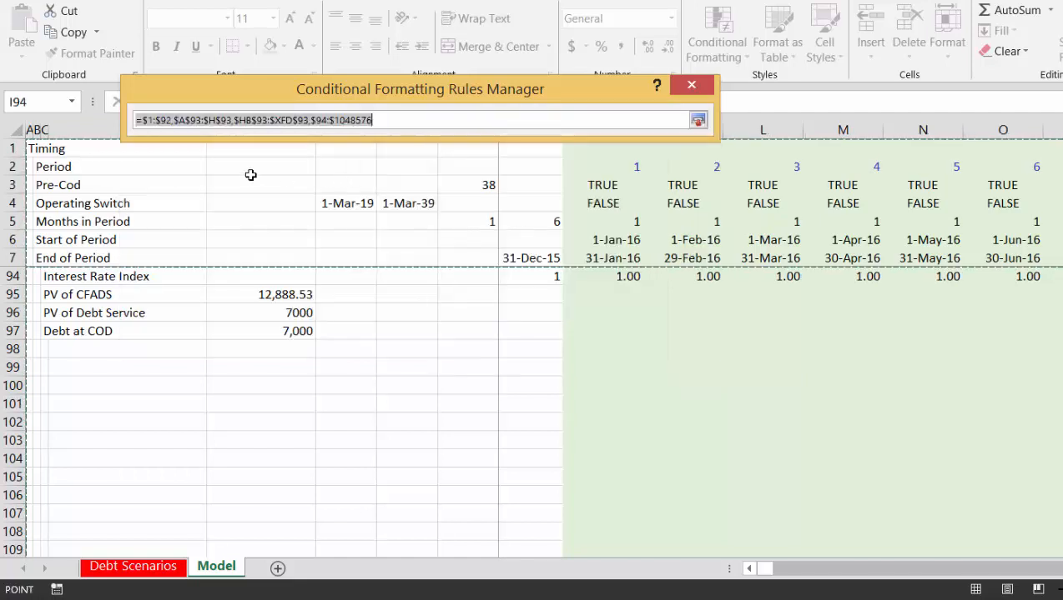
left_click(16, 122)
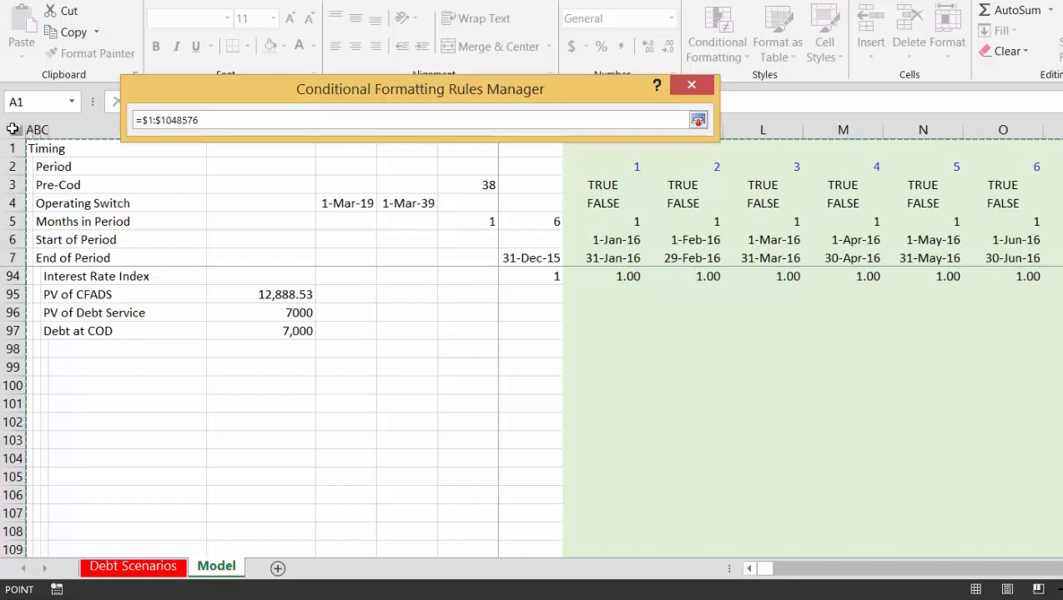
key("Return")
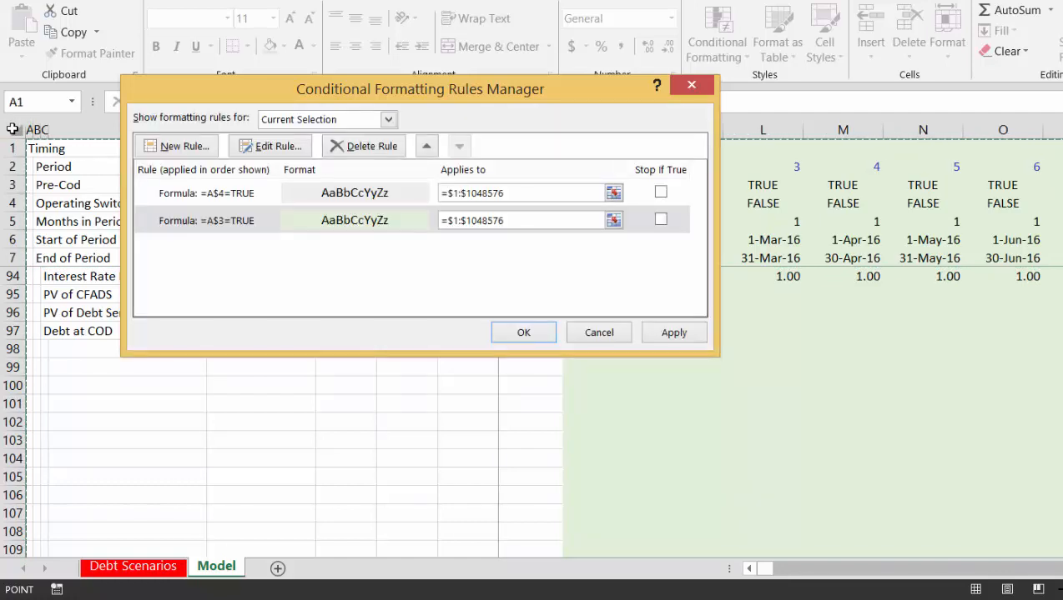
left_click(523, 333)
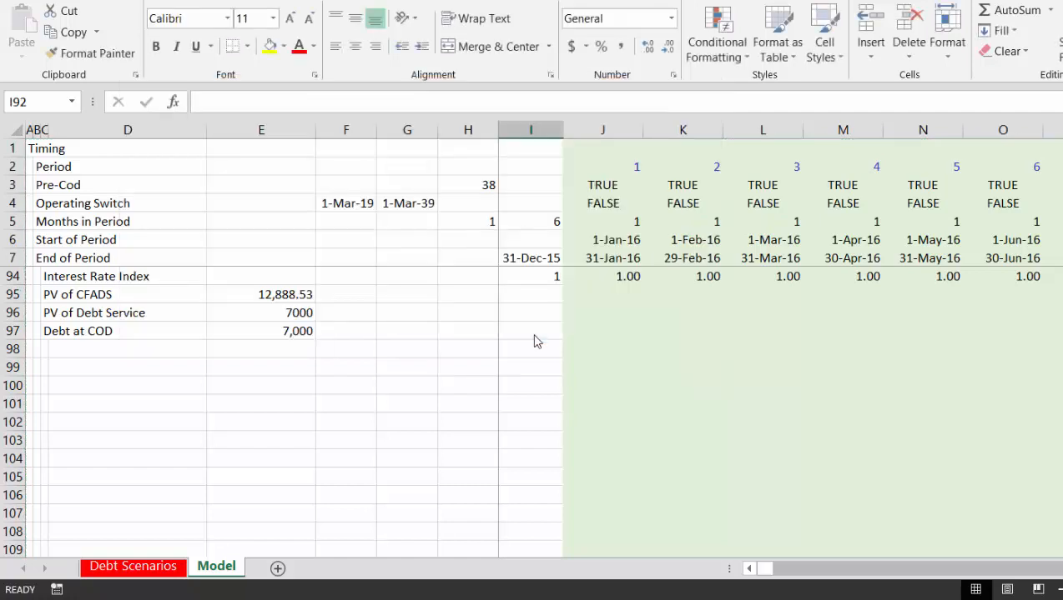
Reopen the conditional formatting rules from a cell below the outputs and check the range each rule applies to
left_click(645, 350)
key("Left")
key("Left")
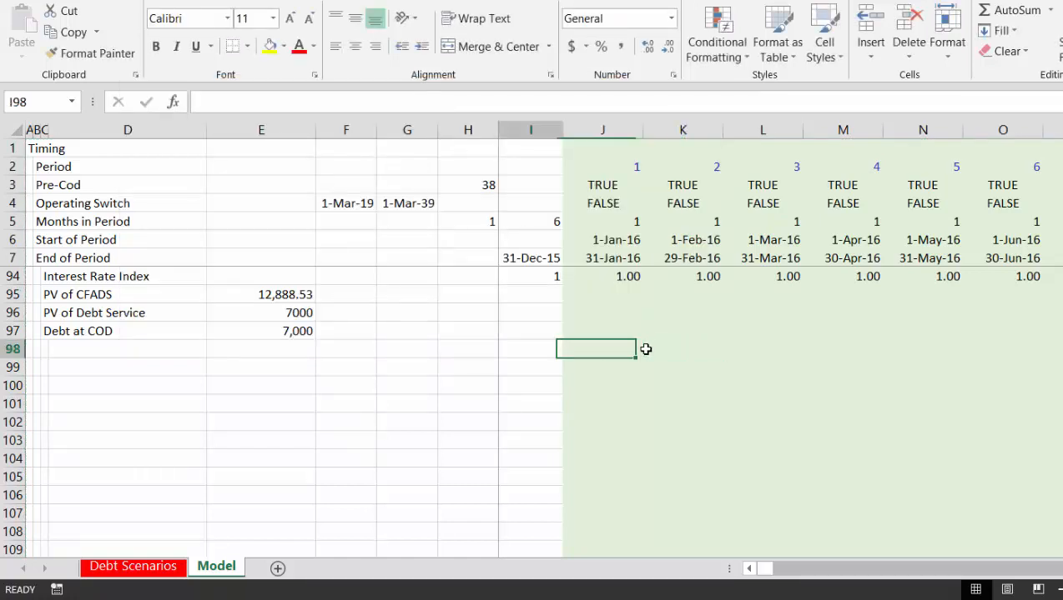
left_click(721, 48)
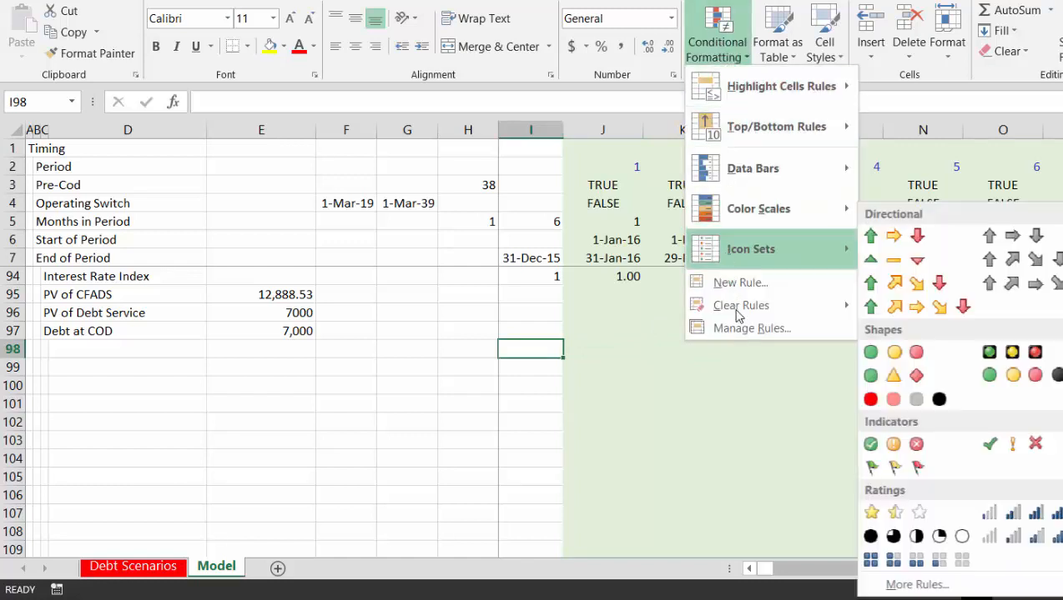
left_click(742, 331)
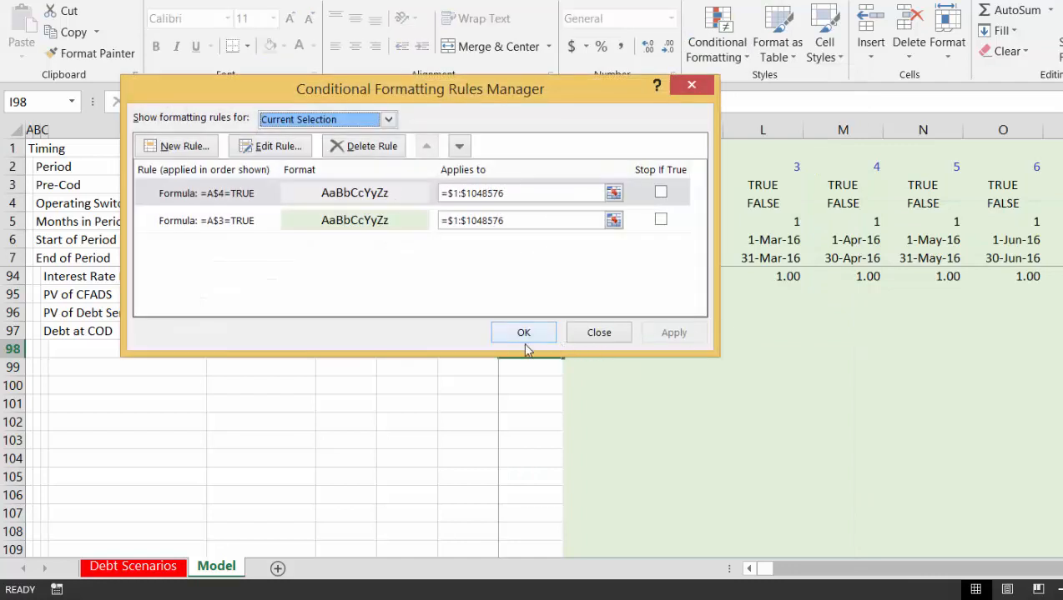
left_click(523, 334)
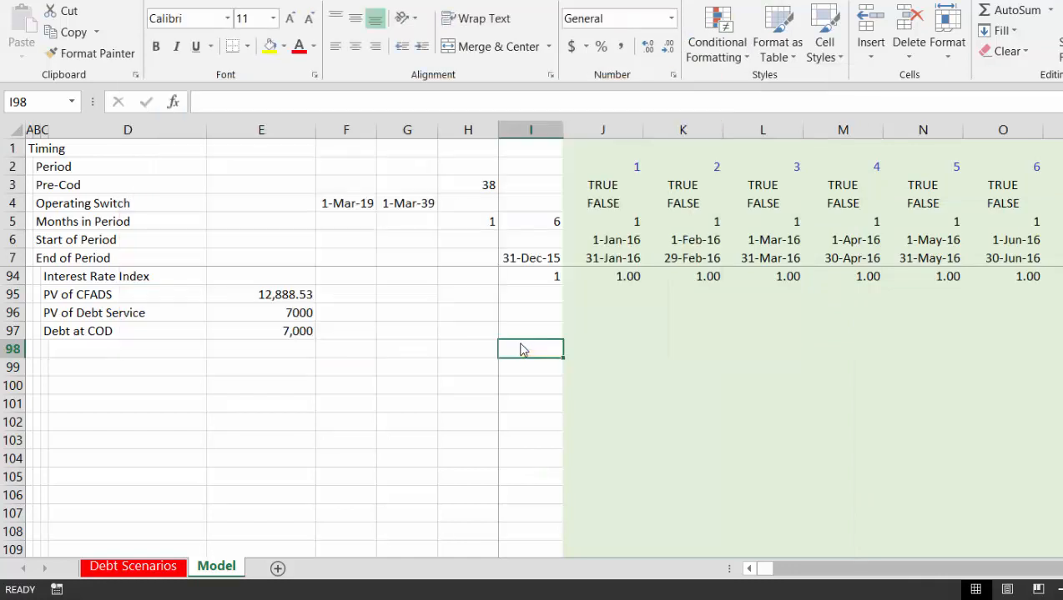
Check the shading and the moved index series in the LLCR block, rows 92 to 95
key("Up")
key("Up")
key("Up")
key("Up")
key("Up")
key("Up")
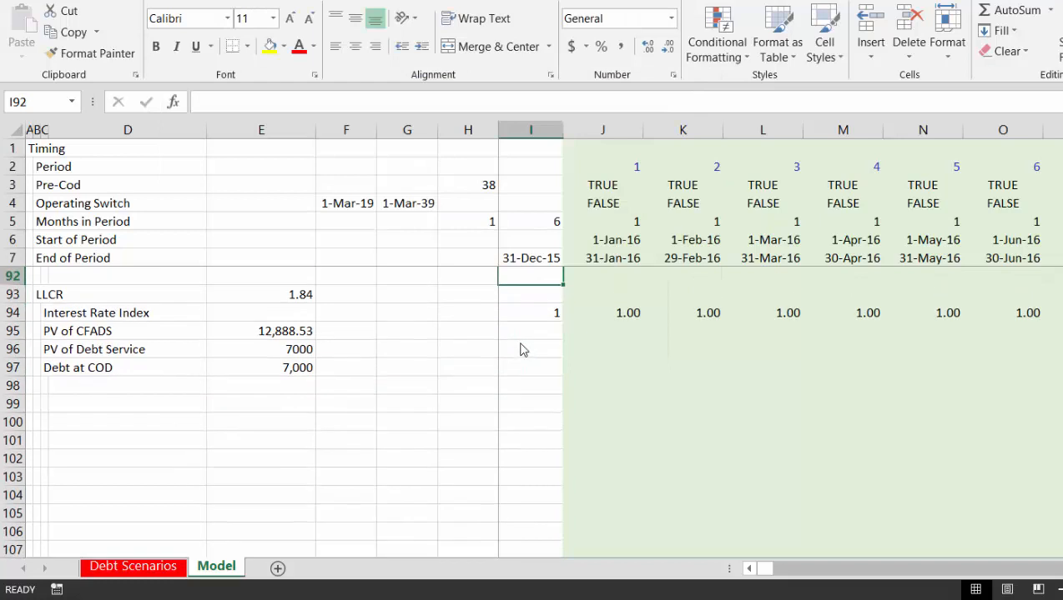
key("Down")
key("Down")
key("Down")
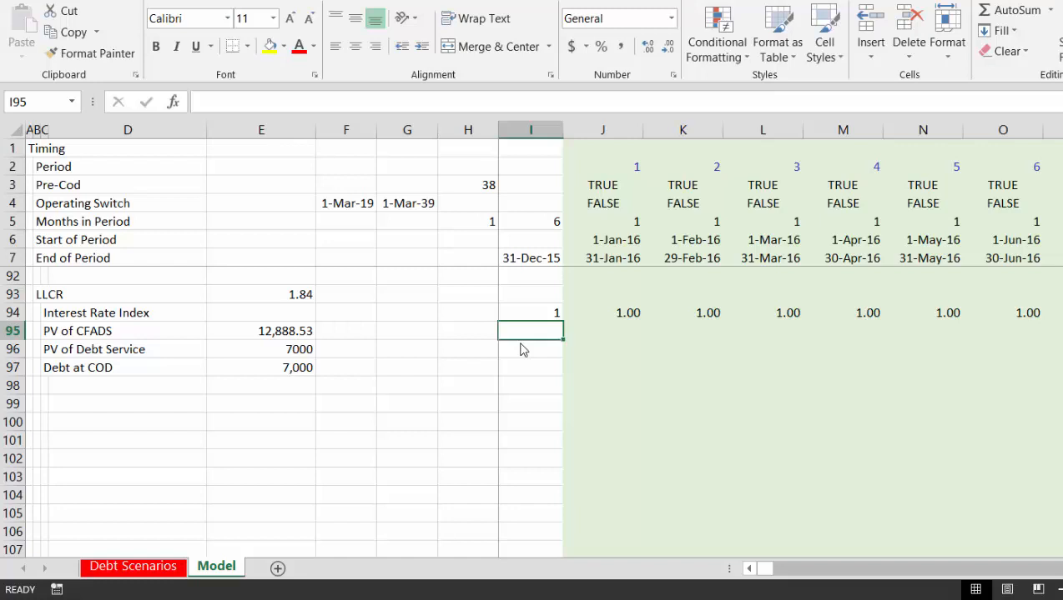
Add the label Discount Rate in C99, below the LLCR block
key("Down")
key("Down")
key("Down")
key("Down")
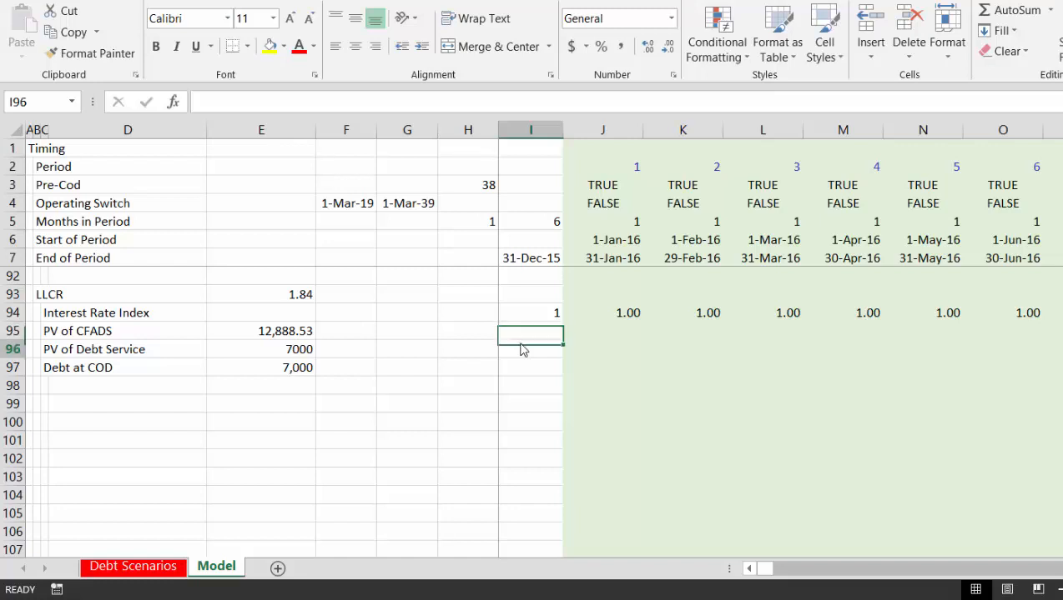
key("Left")
key("Left")
key("Left")
key("Left")
key("Left")
key("Left")
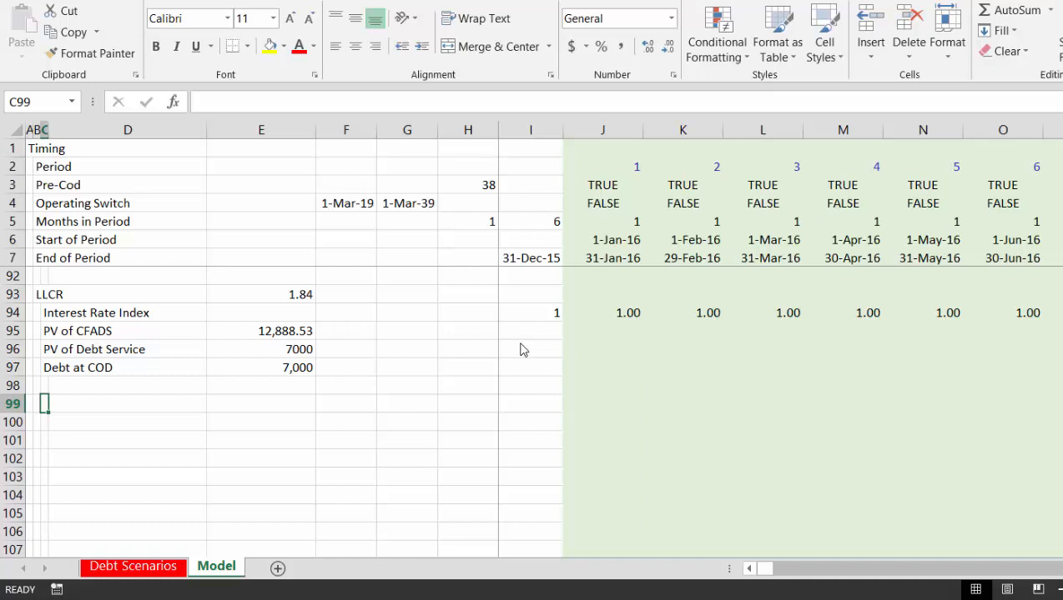
type("N")
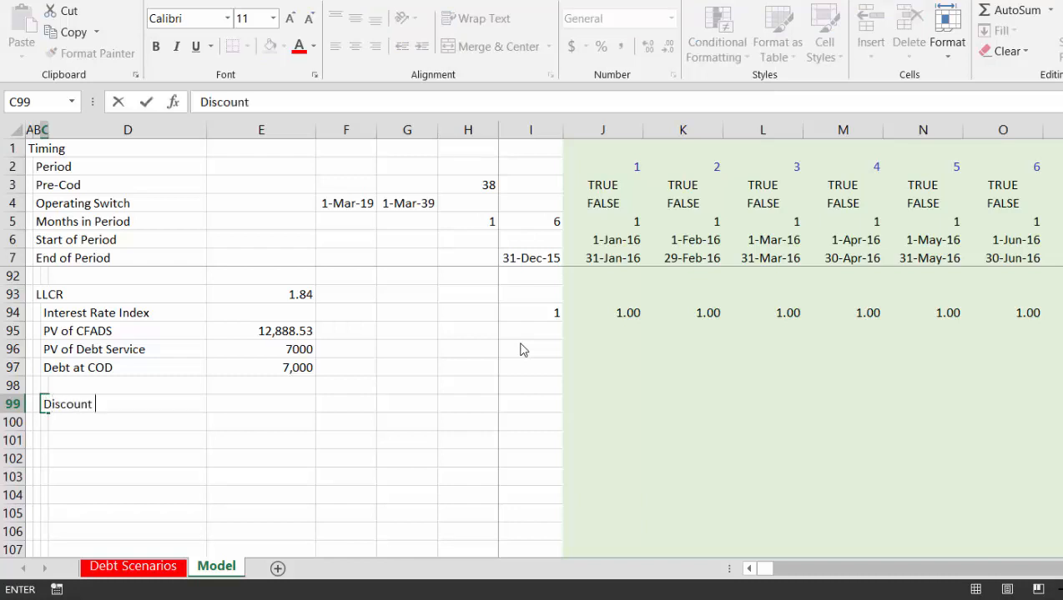
type("Rate")
key("ctrl+Return")
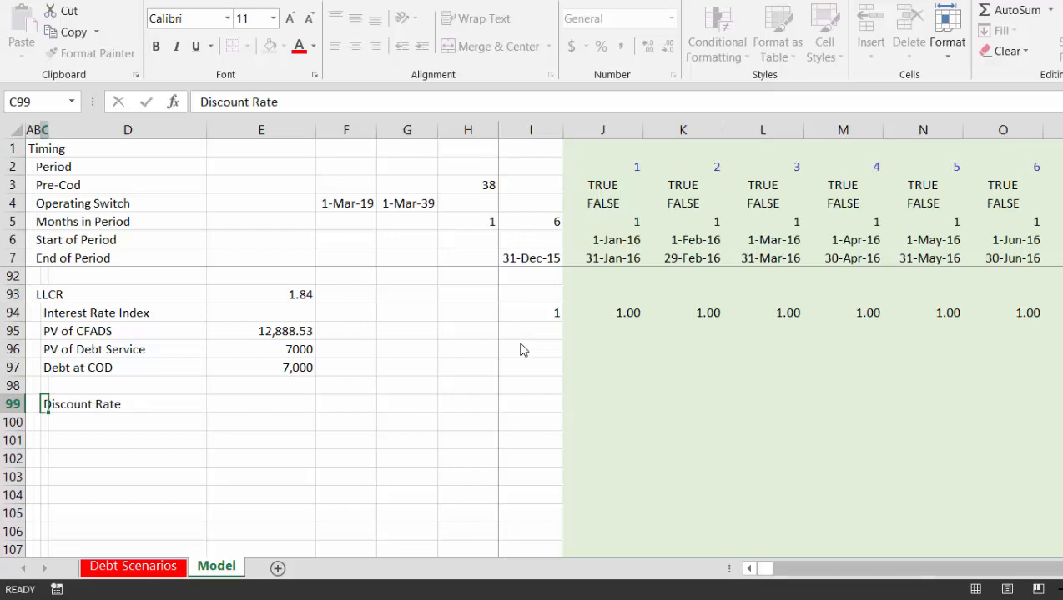
Examine the Debt 2 Interest Rate formula in row 73 across the first and last model periods
key("Down")
key("Right")
key("Right")
key("Up")
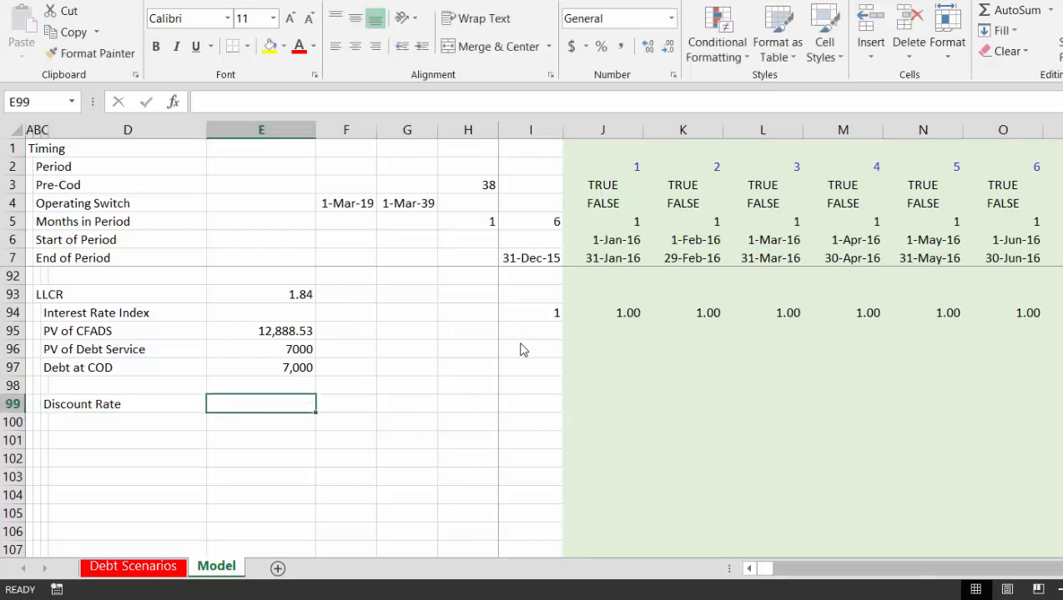
key("Page_Up")
key("Page_Up")
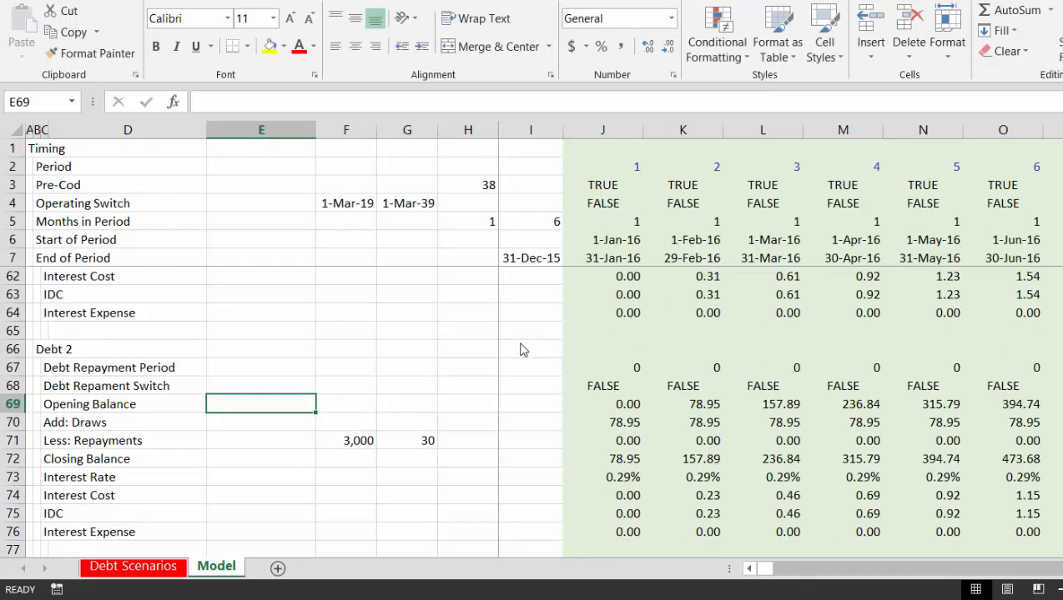
key("Down")
key("Down")
key("Down")
key("Down")
key("Right")
key("Right")
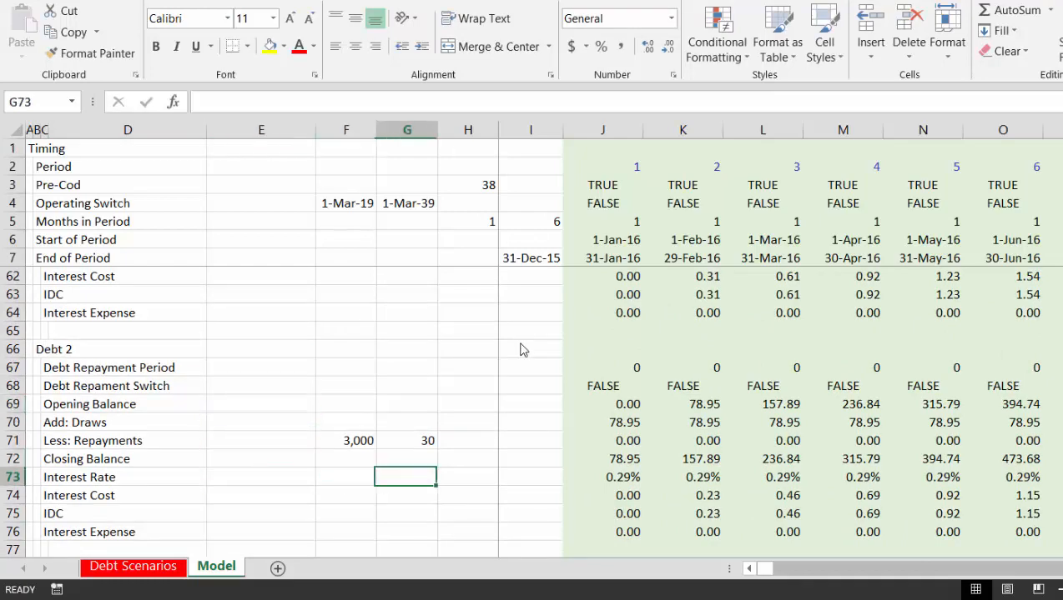
key("Right")
key("Right")
key("Right")
key("Right")
key("ctrl+Right")
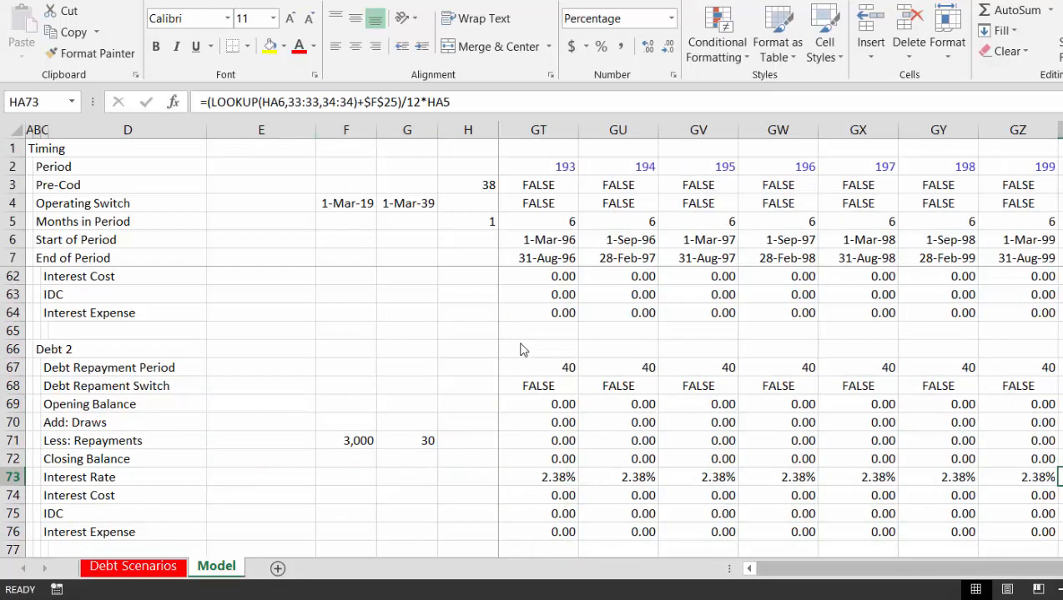
key("Left")
key("Left")
key("Left")
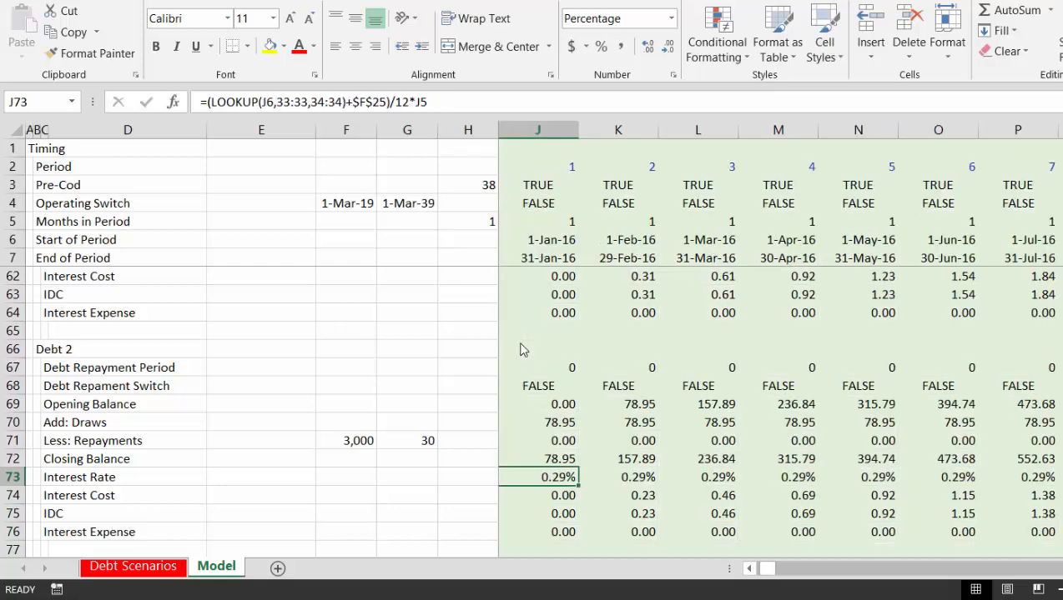
Trace the first-period column upward from the Debt 2 interest rate to the debt lines under Sources
key("Left")
key("Right")
key("Up")
key("Up")
key("Up")
key("Up")
key("Up")
key("Up")
key("Up")
key("Up")
key("Up")
key("Up")
key("Up")
key("Up")
key("Up")
key("Up")
key("Up")
key("Up")
key("Up")
key("Up")
key("Up")
key("Up")
key("Up")
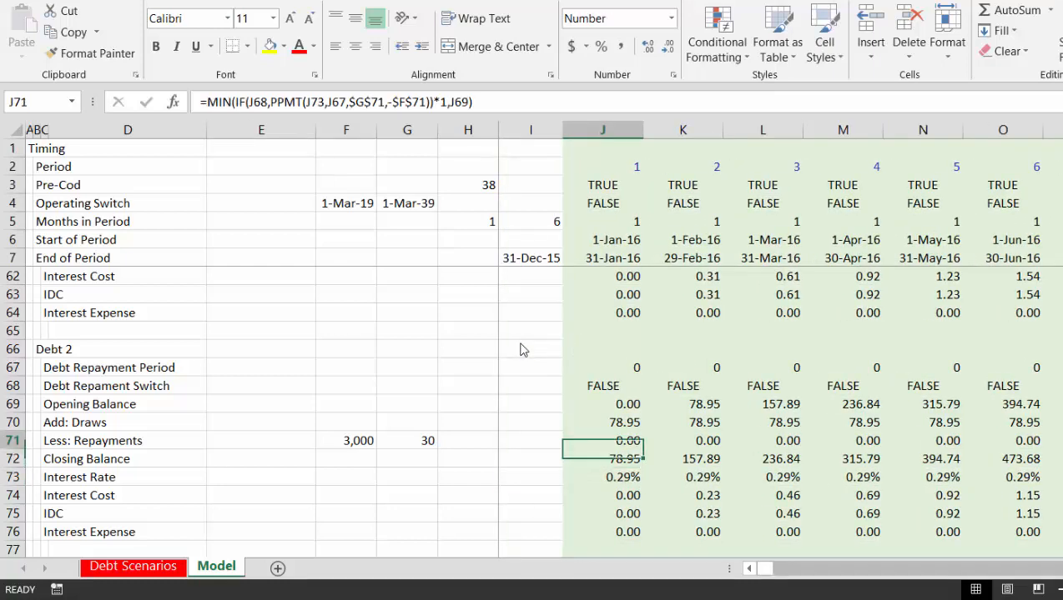
key("Down")
key("Down")
key("Down")
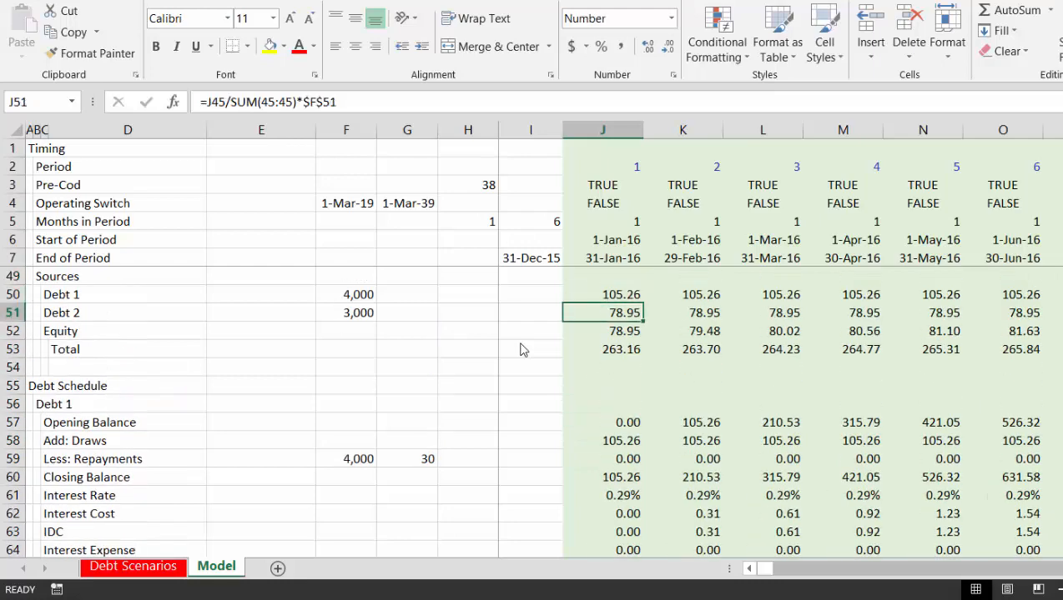
Examine the Debt 1 Interest Rate formula in row 61 from the first monthly period across to the six-month operating periods
key("Up")
key("Up")
key("Down")
key("Down")
key("Down")
key("Down")
key("Down")
key("Down")
key("Down")
key("Down")
key("Down")
key("Down")
key("Down")
key("Down")
key("Down")
key("Down")
key("Down")
key("Up")
key("Up")
key("Up")
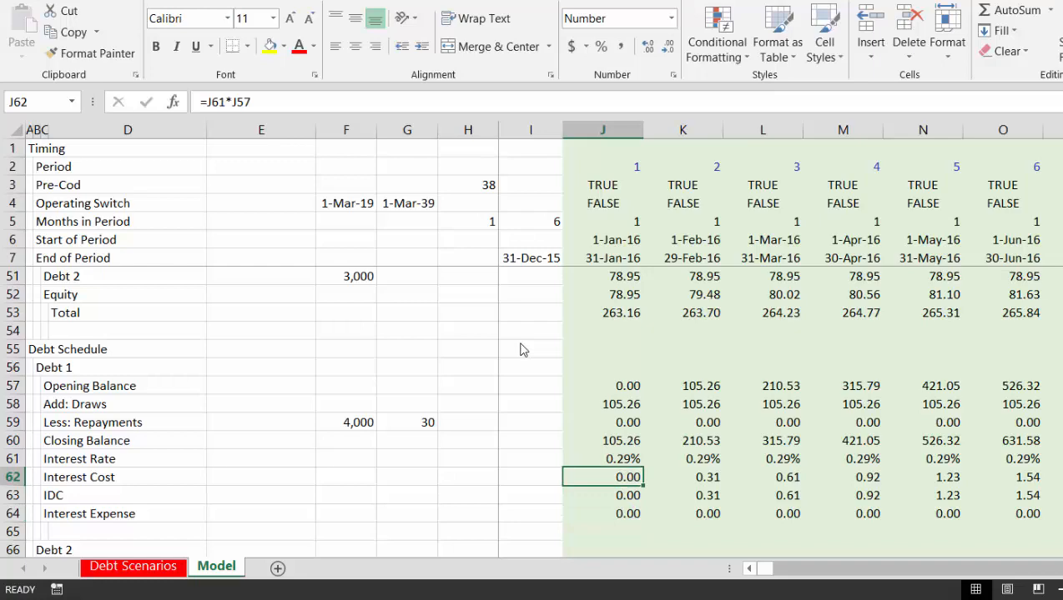
key("Up")
key("Right")
key("Right")
key("Right")
key("Right")
key("Right")
key("Right")
key("Right")
key("Right")
key("Right")
key("Right")
key("Right")
key("Right")
key("Right")
key("Right")
key("Right")
key("Right")
key("Right")
key("Right")
key("Right")
key("Right")
key("Right")
key("Right")
key("Right")
key("Right")
key("Right")
key("Right")
key("Right")
key("Right")
key("Right")
key("Right")
key("Right")
key("Right")
key("Right")
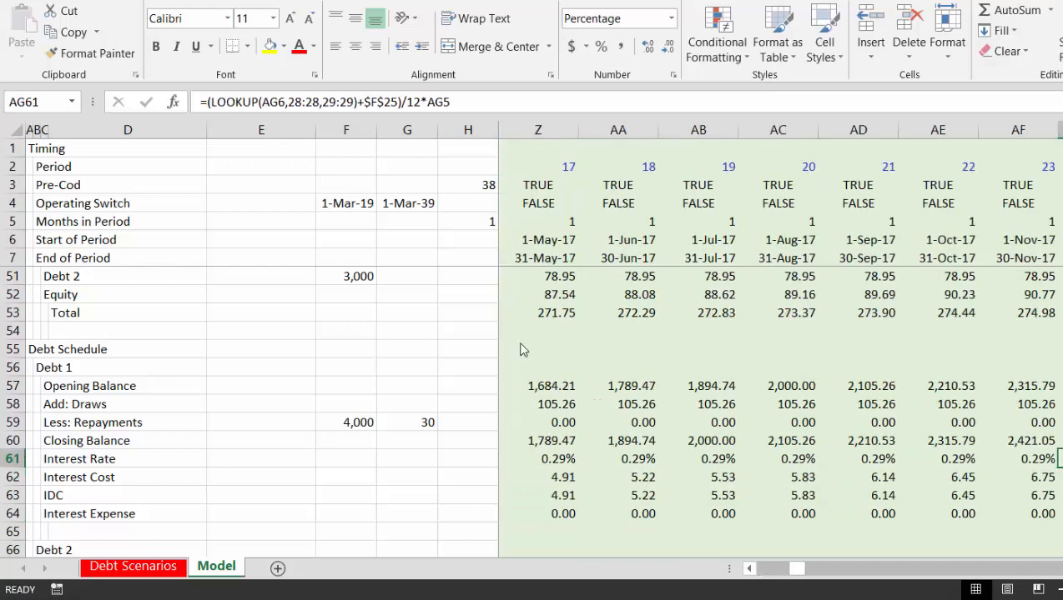
key("Right")
key("Right")
key("Right")
key("Right")
key("Right")
key("Right")
key("Right")
key("Right")
key("Right")
key("Right")
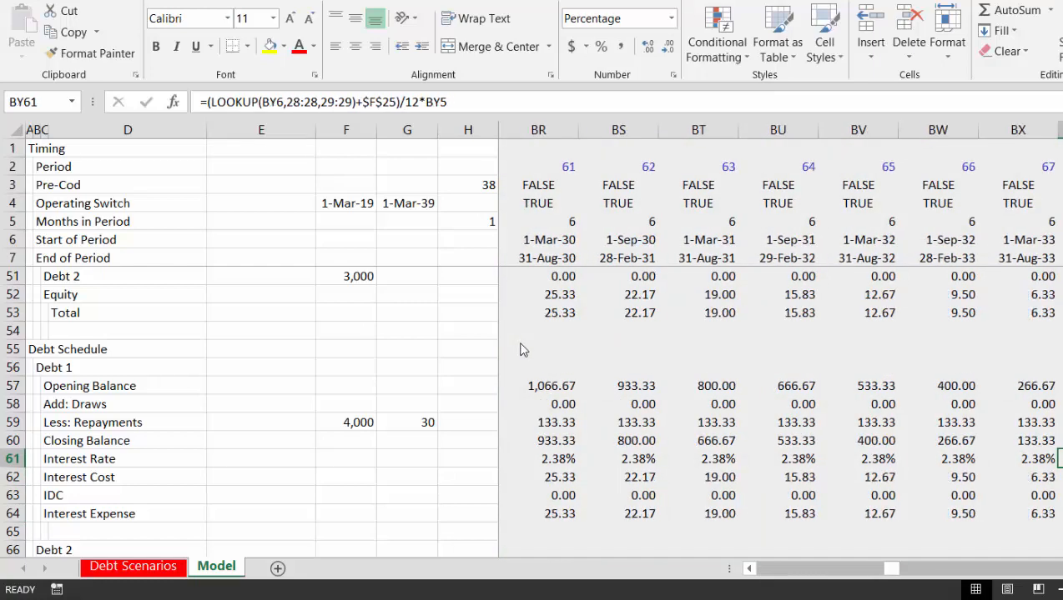
Go to the empty Discount Rate value cell, E99, below the LLCR block
key("ctrl+Left")
key("Left")
key("Left")
key("Left")
key("Left")
key("Left")
key("Left")
key("Left")
key("Left")
key("Left")
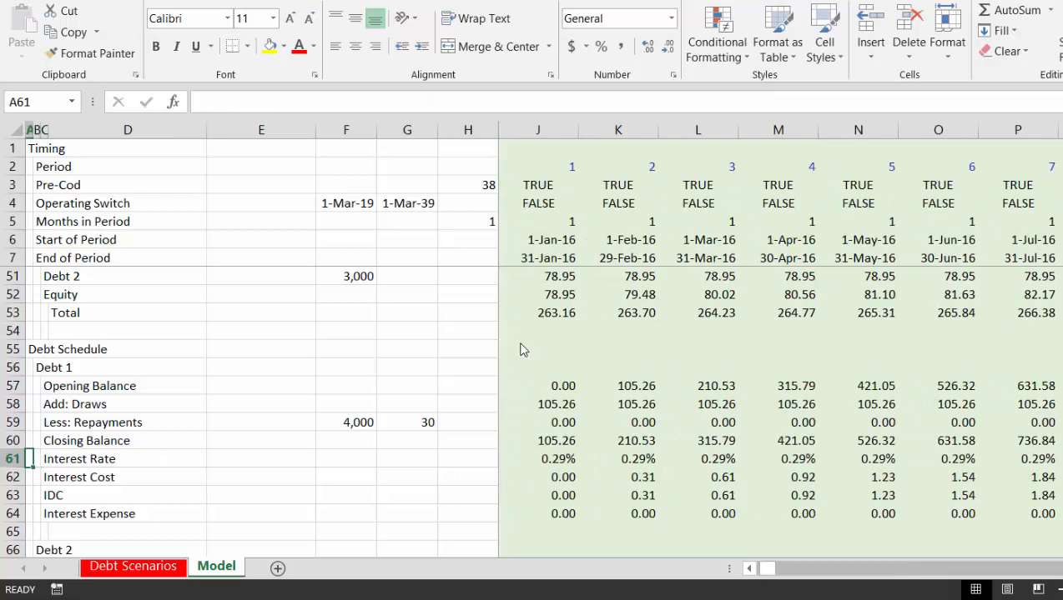
key("Down")
key("Down")
key("Down")
key("Down")
key("Down")
key("Down")
key("Down")
key("Down")
key("Down")
key("Down")
key("Down")
key("Down")
key("Down")
key("Down")
key("Down")
key("Down")
key("Down")
key("Down")
key("Down")
key("Down")
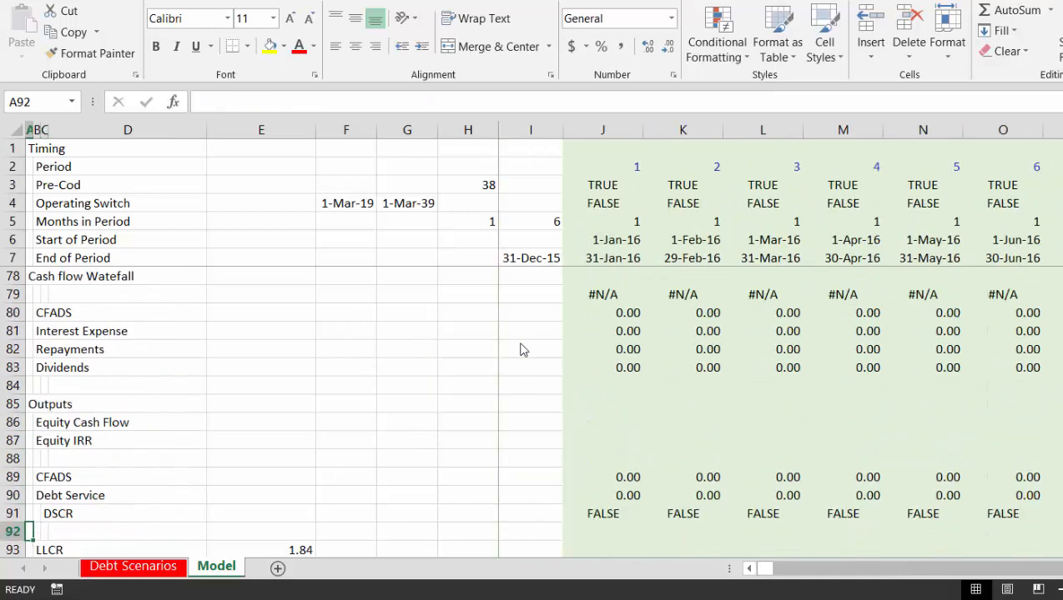
key("Down")
key("Down")
key("Down")
key("Down")
key("Down")
key("Down")
key("Down")
key("Down")
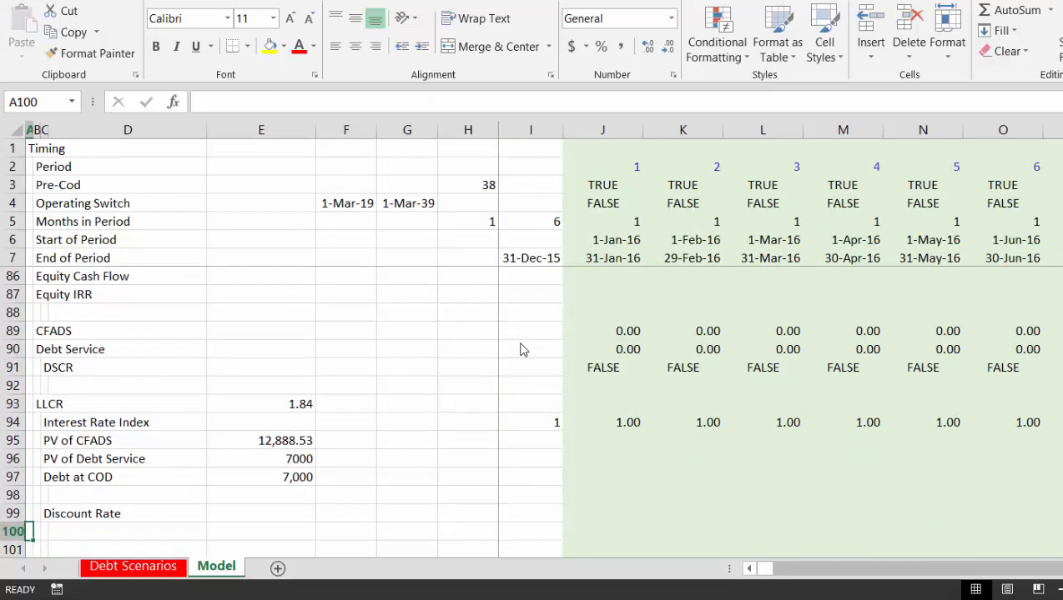
key("Up")
key("Right")
key("Right")
key("Right")
key("Right")
key("Right")
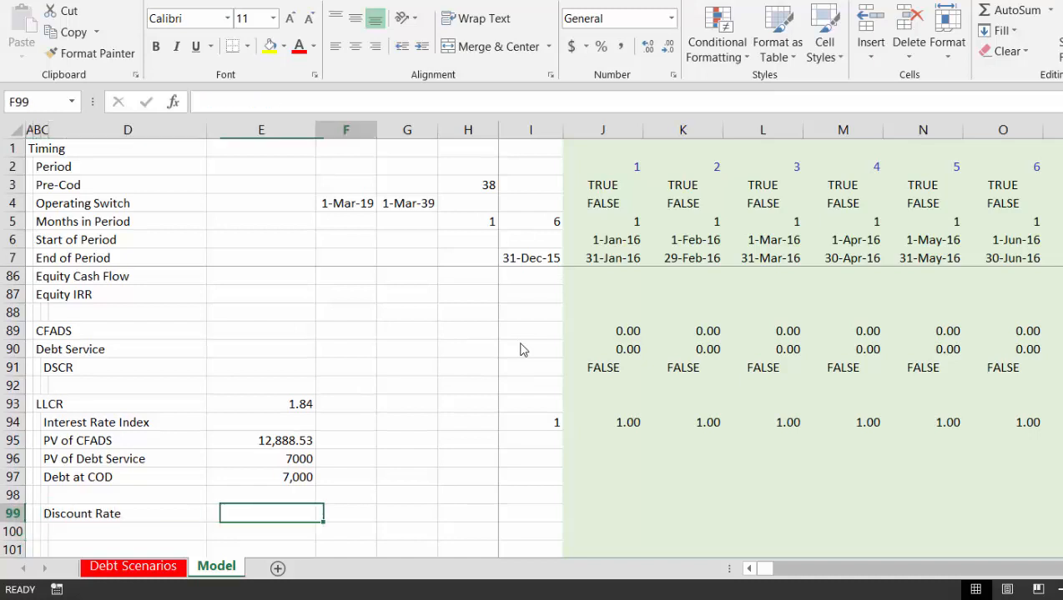
key("Left")
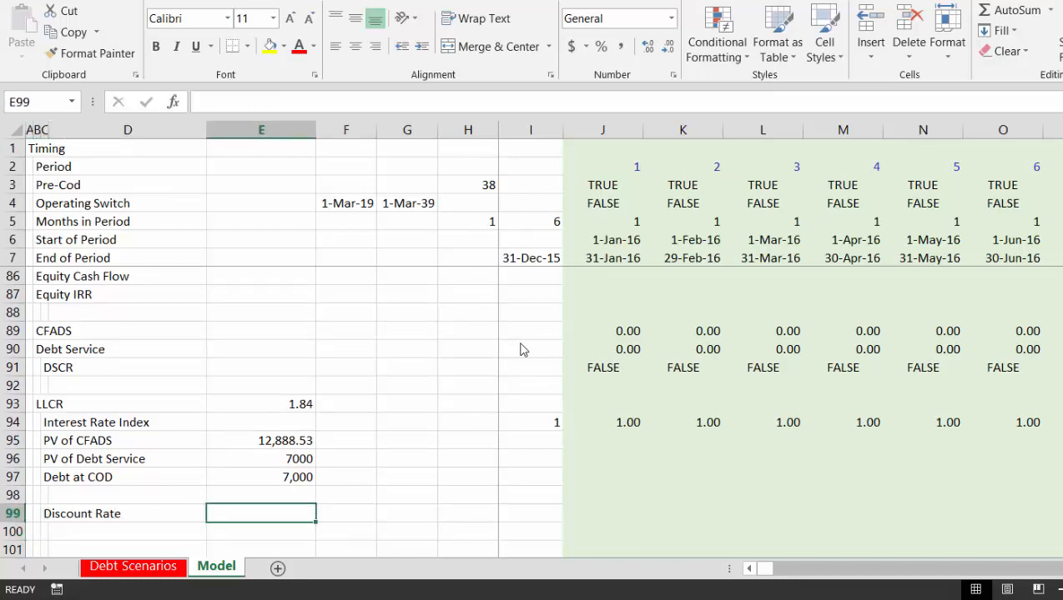
type("=")
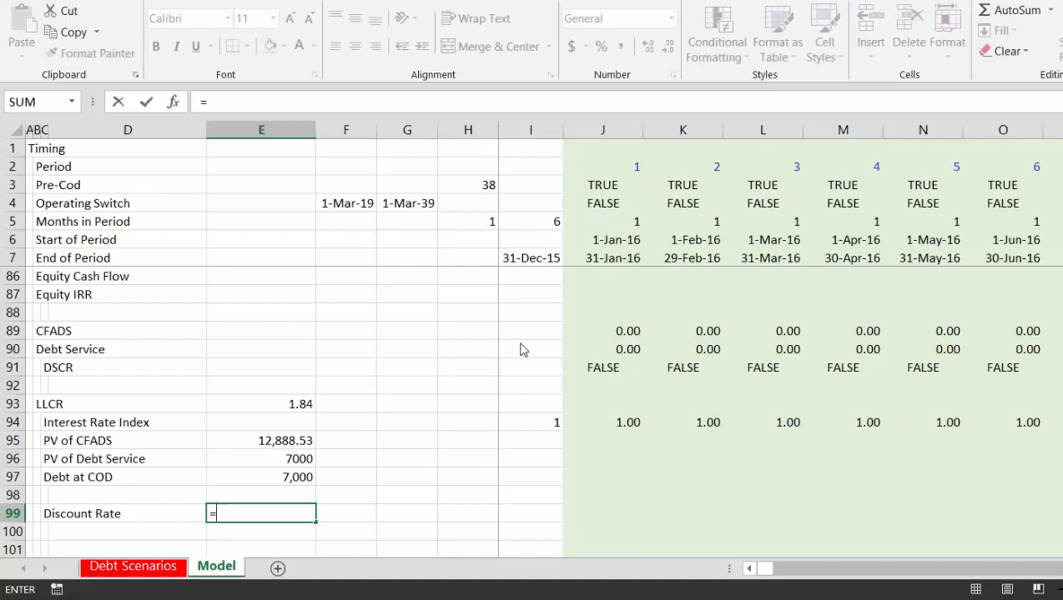
type("+")
key("shift+Up")
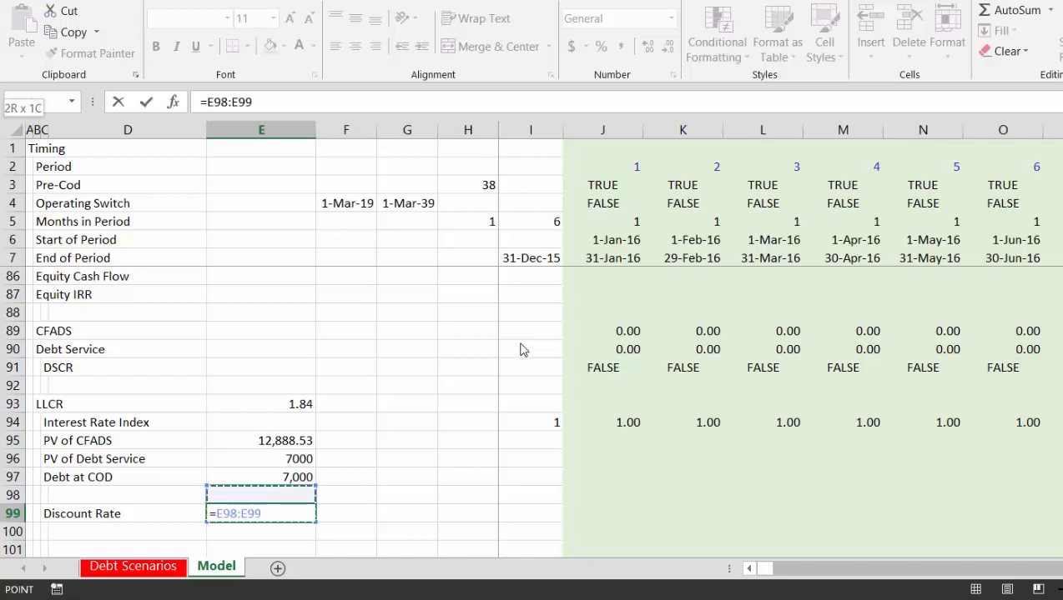
key("Return")
key("Escape")
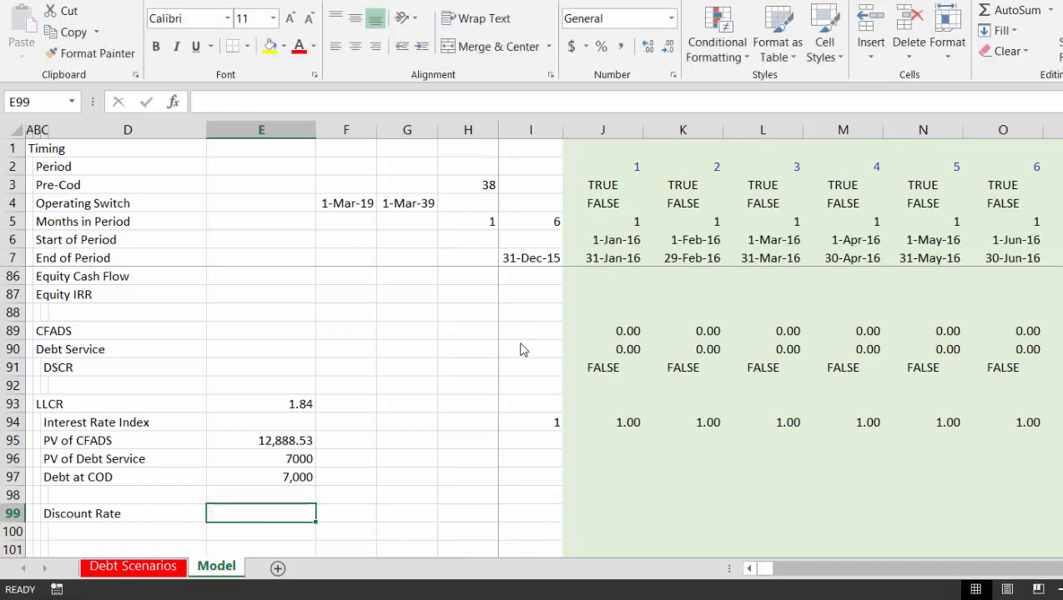
type("=")
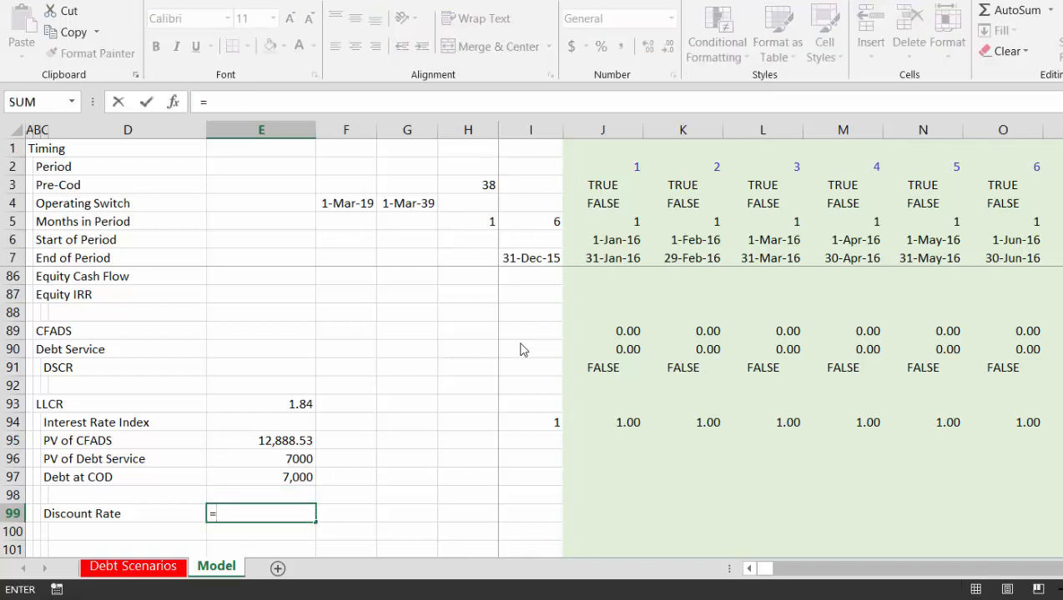
key("Page_Up")
key("Page_Up")
key("Page_Up")
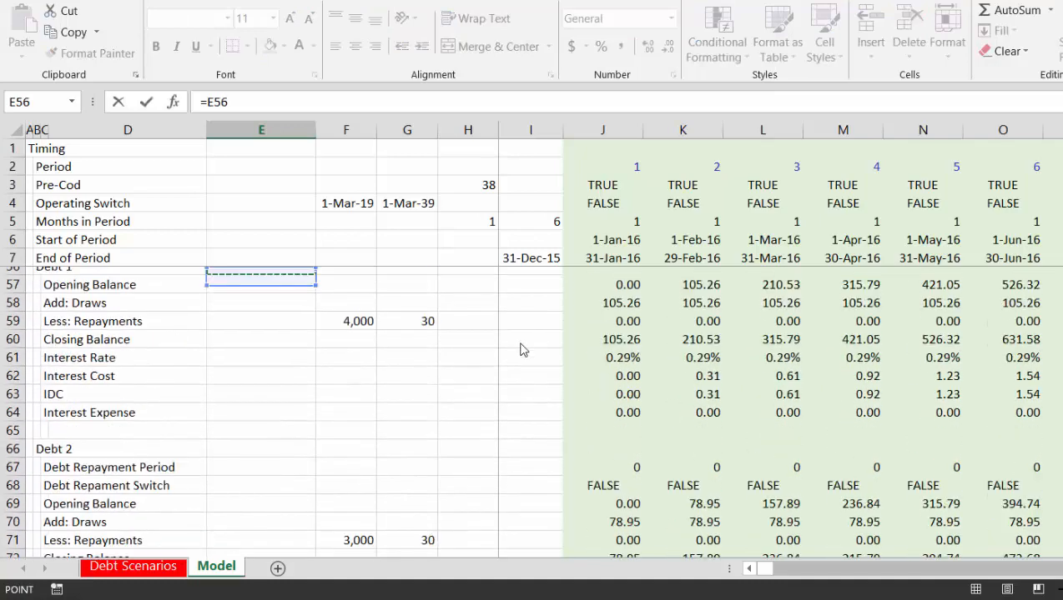
key("Page_Up")
key("Page_Up")
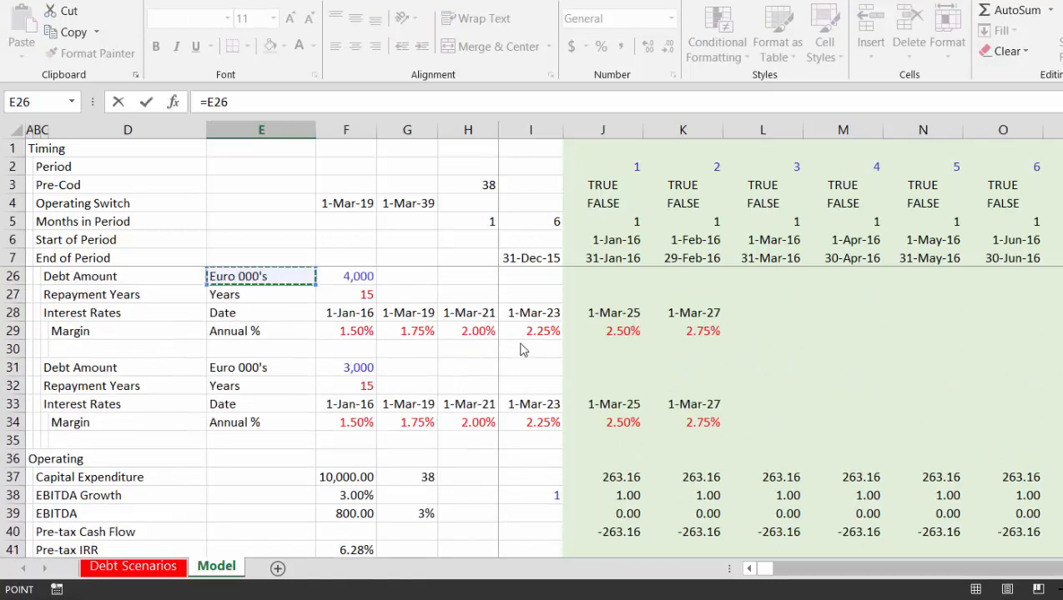
key("Page_Down")
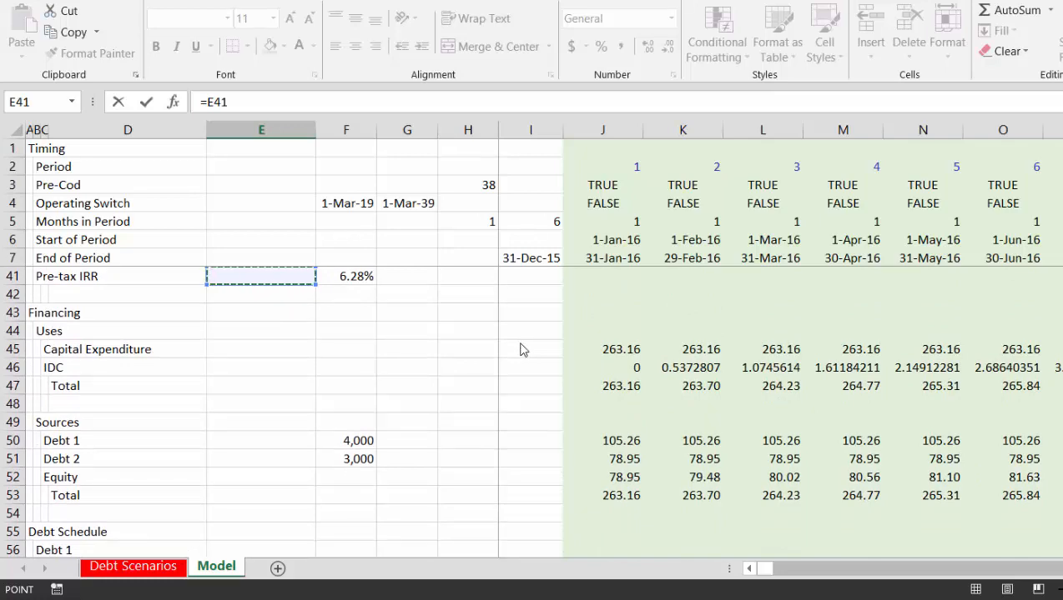
key("Page_Up")
key("Down")
key("Down")
key("Down")
key("Down")
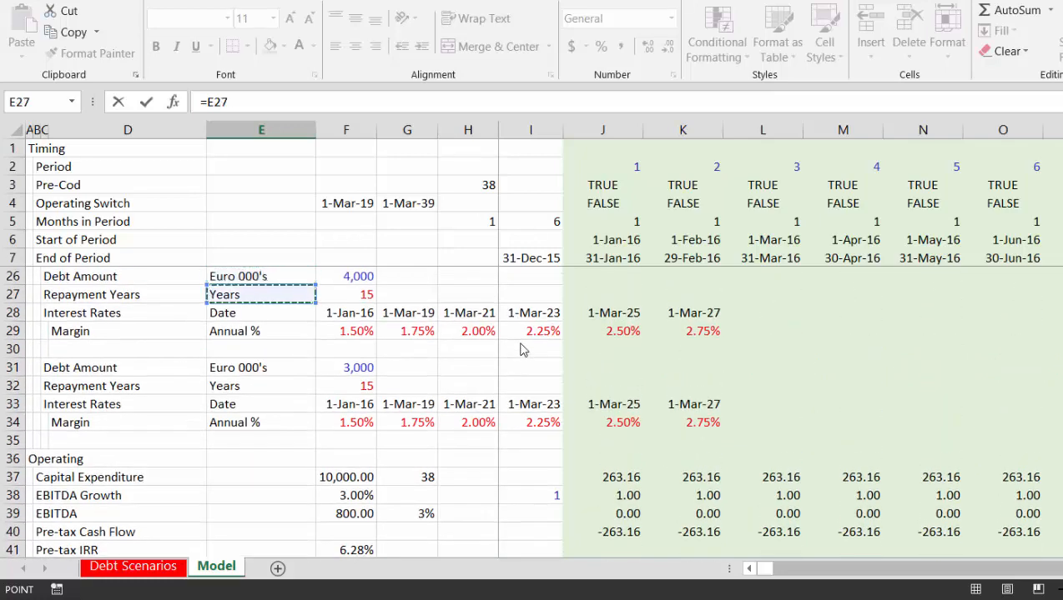
key("Down")
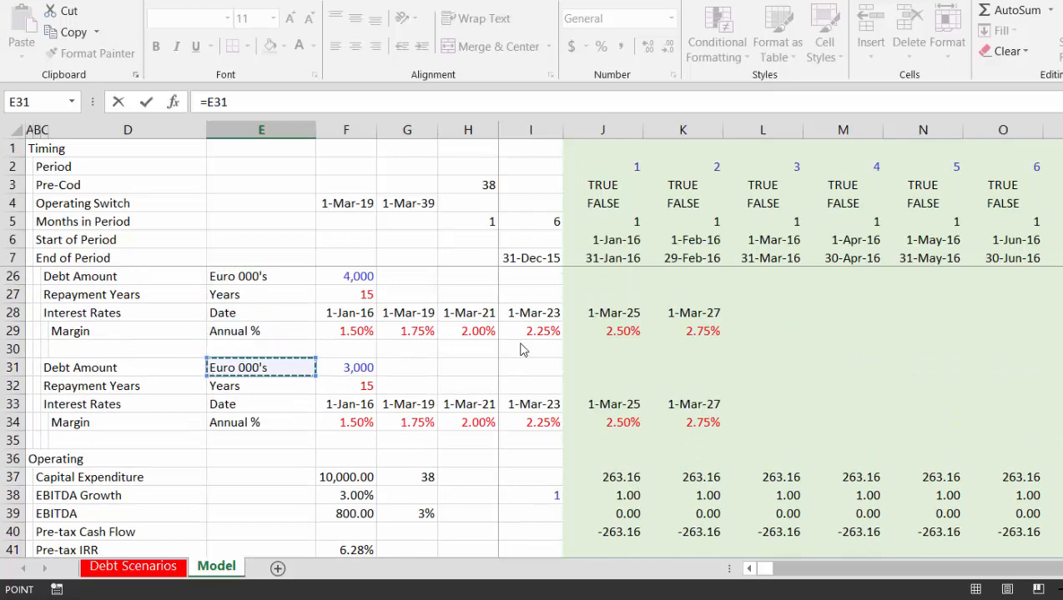
key("Escape")
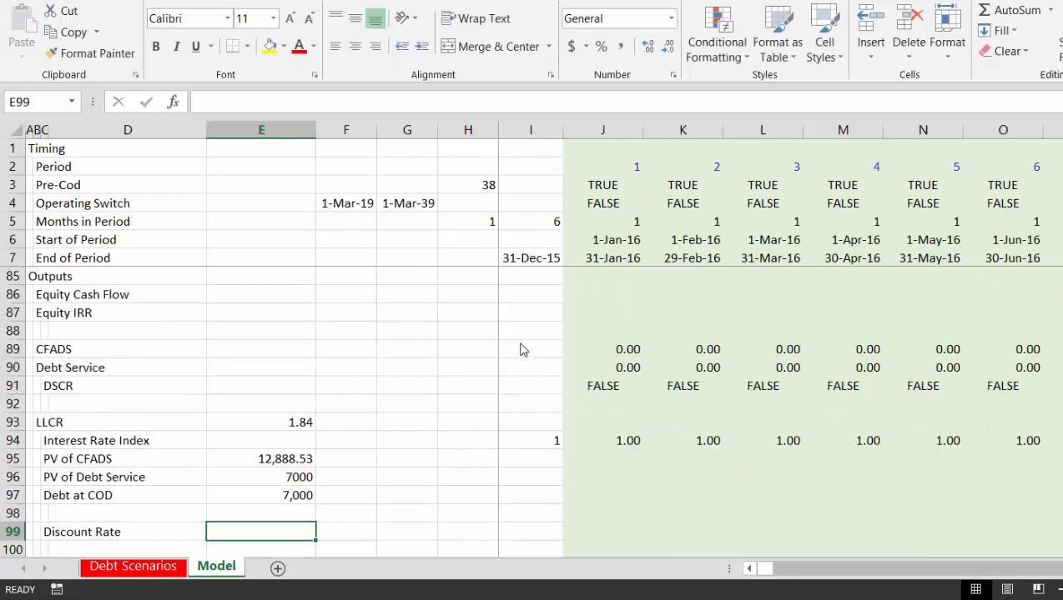
Select the Equal Interest Rates scenario on the Debt Scenarios sheet
key("ctrl+Page_Up")
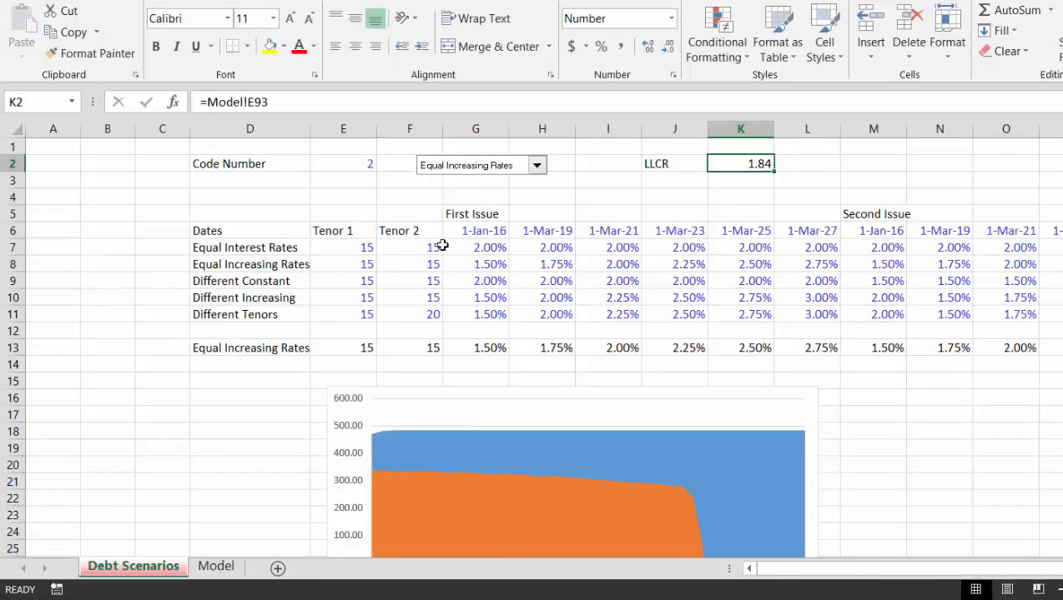
left_click(536, 166)
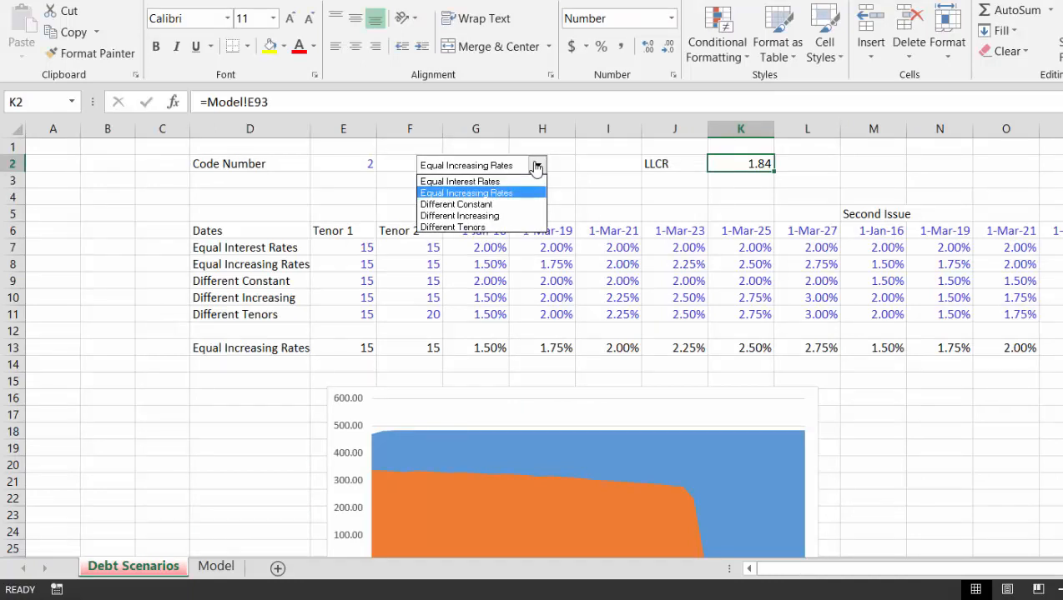
left_click(460, 181)
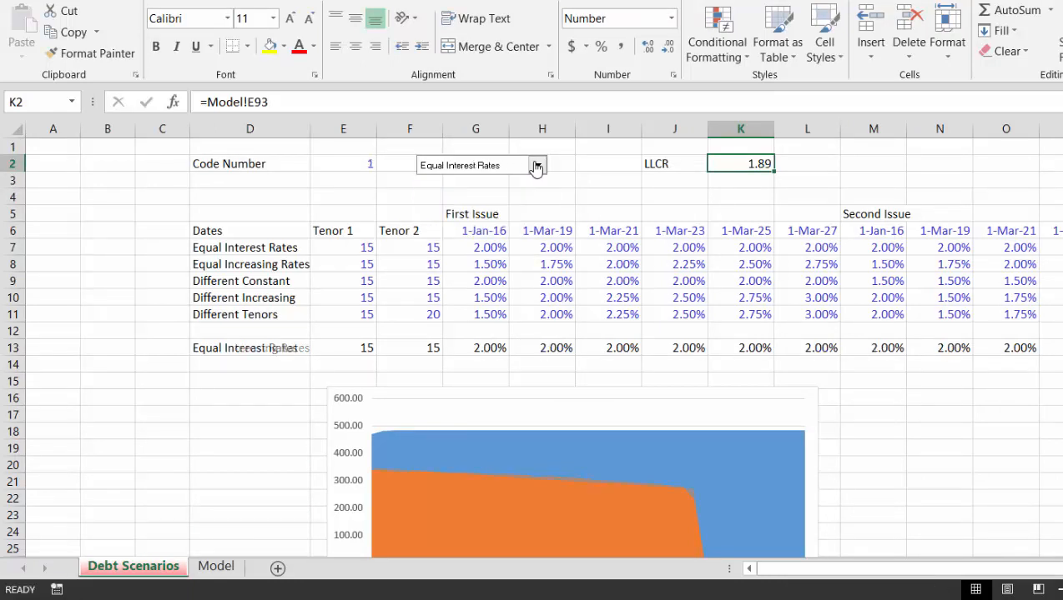
left_click(324, 378)
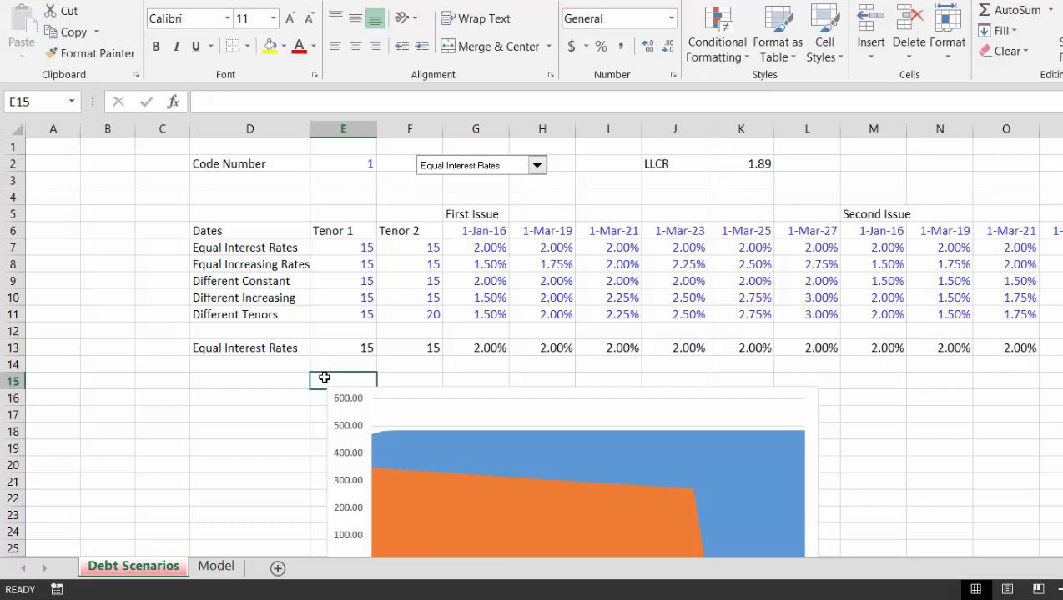
On the Model sheet, link the Discount Rate in E99 to the final-period interest rate in HA73
key("ctrl+Page_Down")
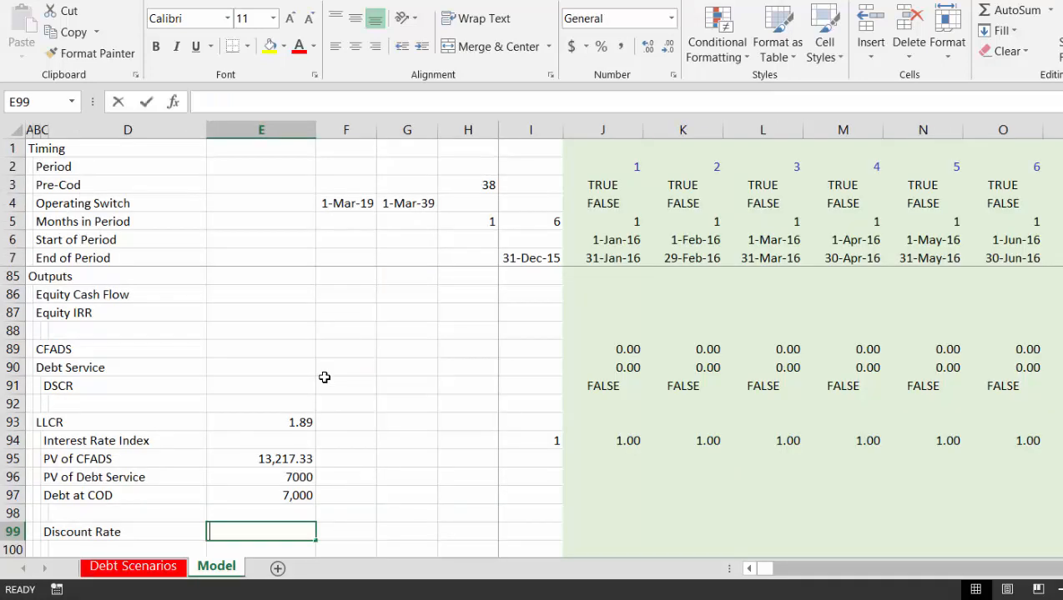
type("=")
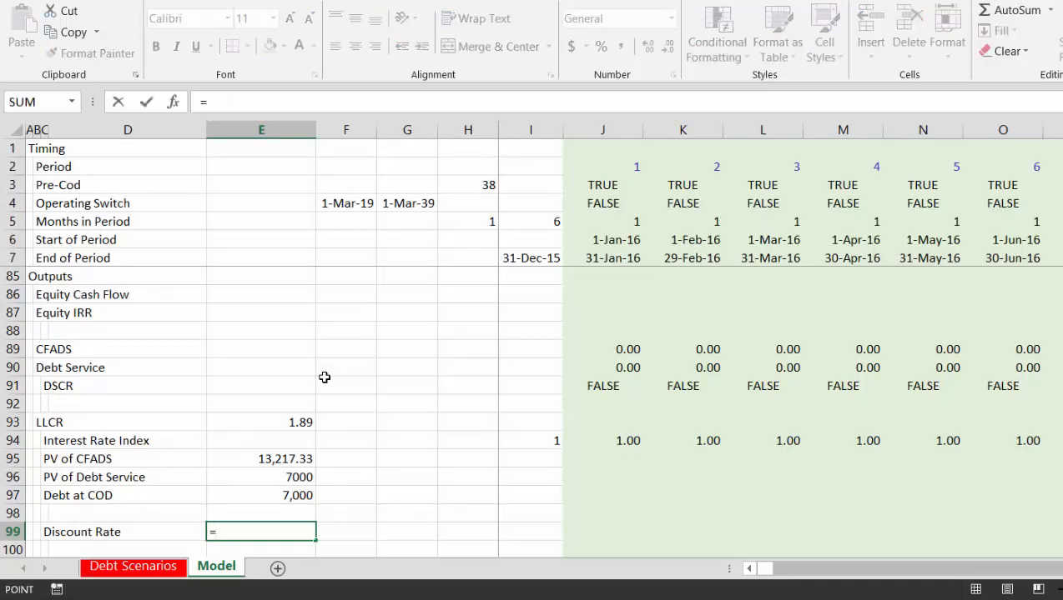
key("Up")
key("Up")
key("Up")
key("Up")
key("Up")
key("Up")
key("Up")
key("Up")
key("Up")
key("Up")
key("Up")
key("Up")
key("Up")
key("Up")
key("Up")
key("Up")
key("Up")
key("Up")
key("Up")
key("Up")
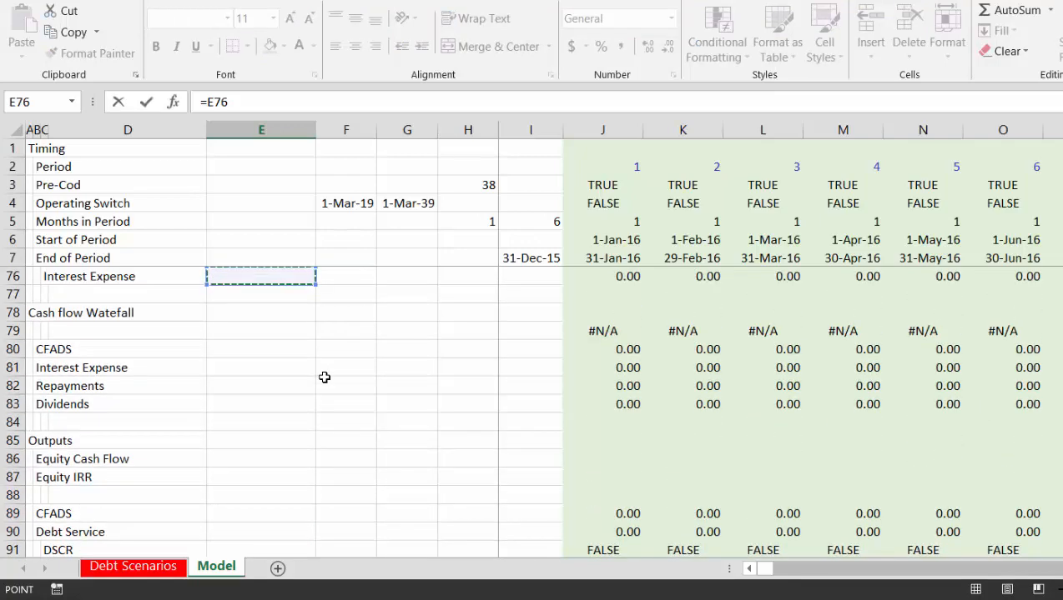
key("Right")
key("Right")
key("Right")
key("Right")
key("Right")
key("Right")
key("Right")
key("Right")
key("Right")
key("Right")
key("Right")
key("Right")
key("Up")
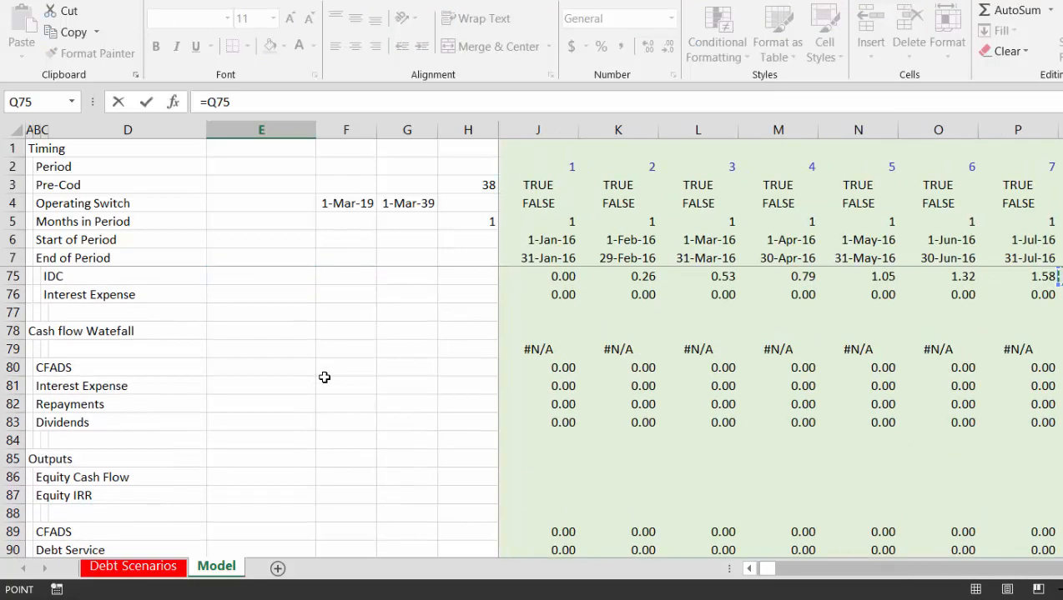
key("Up")
key("Up")
key("Down")
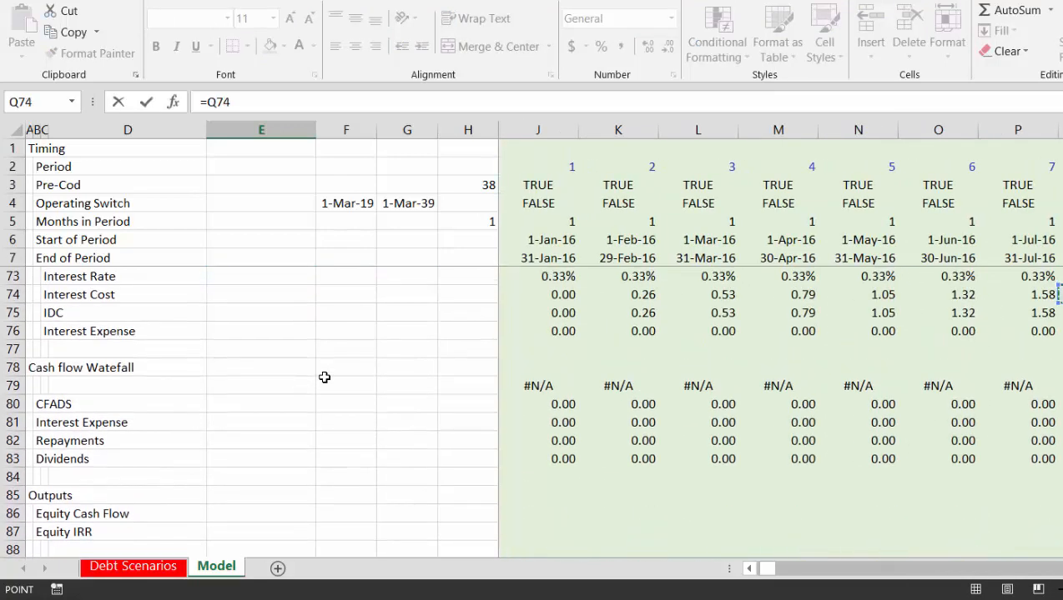
key("Up")
key("ctrl+Right")
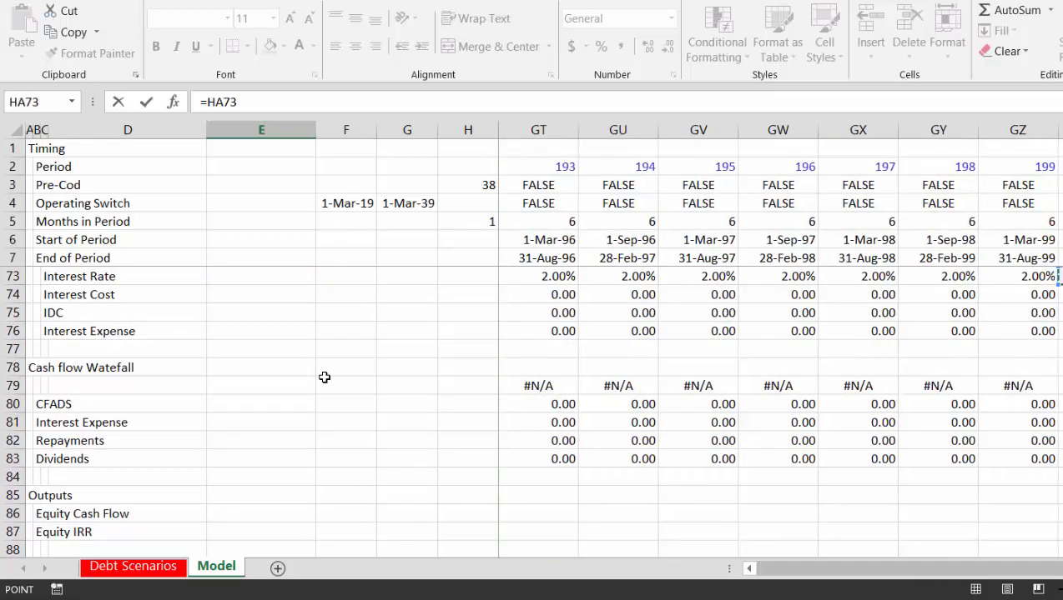
key("Left")
key("Right")
key("Return")
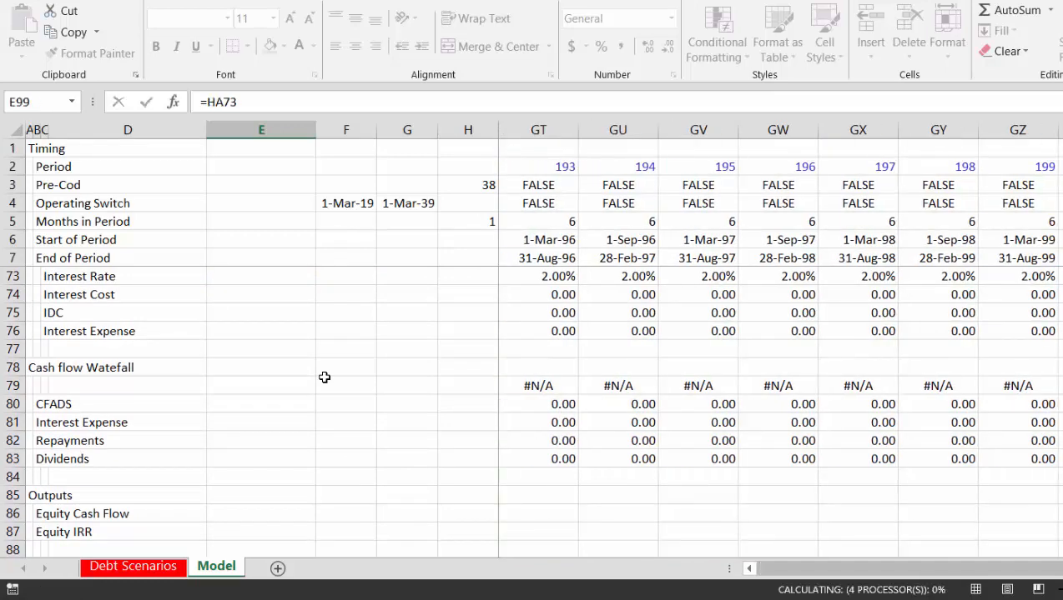
Label row 100 below Discount Rate as CFADS and go to its first-period cell, J100
key("Down")
key("Down")
key("Down")
key("Up")
key("Up")
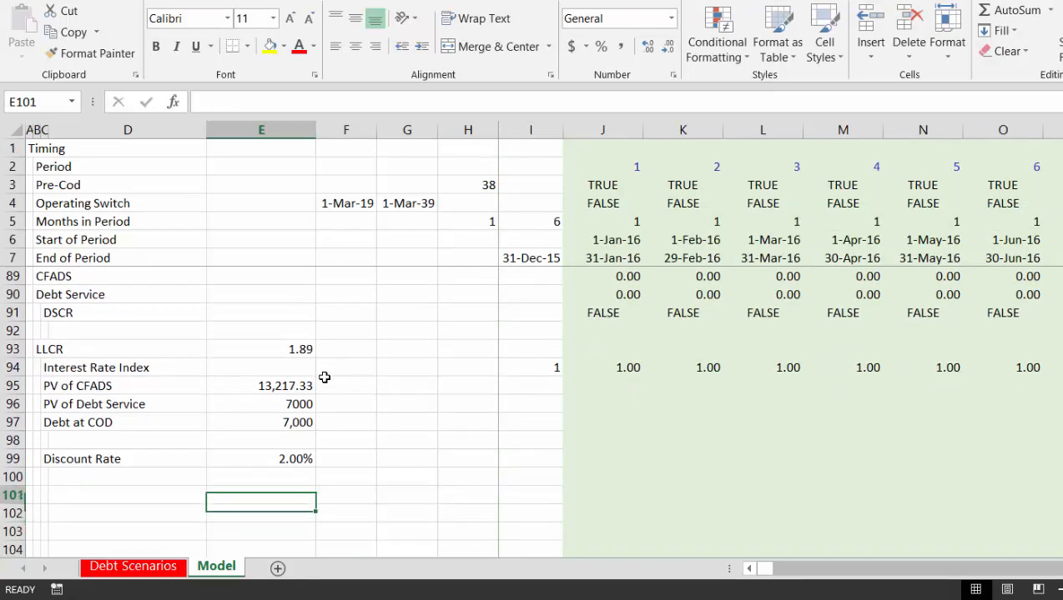
key("Up")
key("Up")
key("Down")
key("Left")
key("Left")
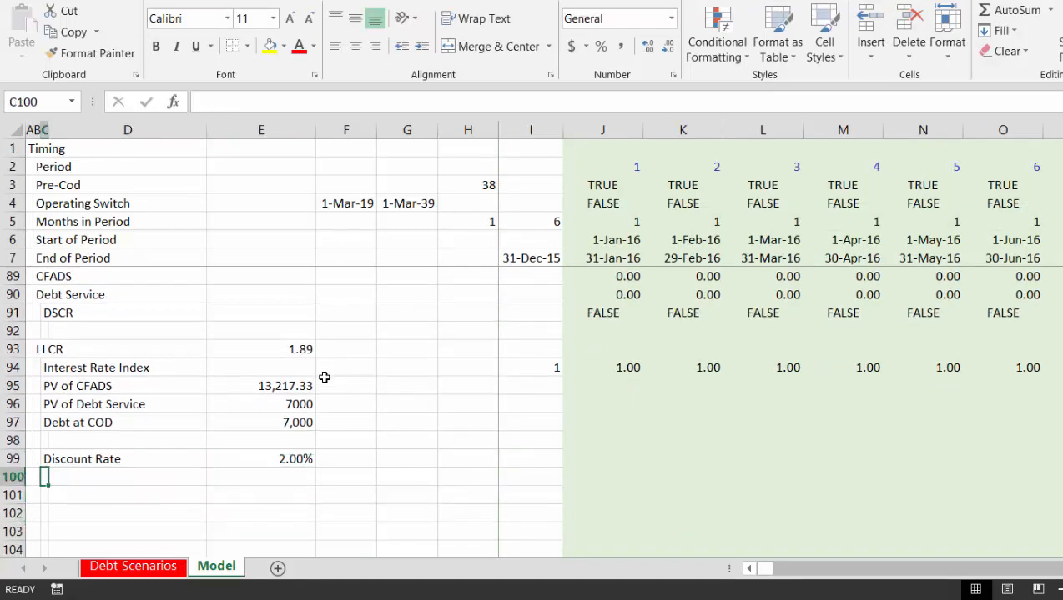
type("CFADS")
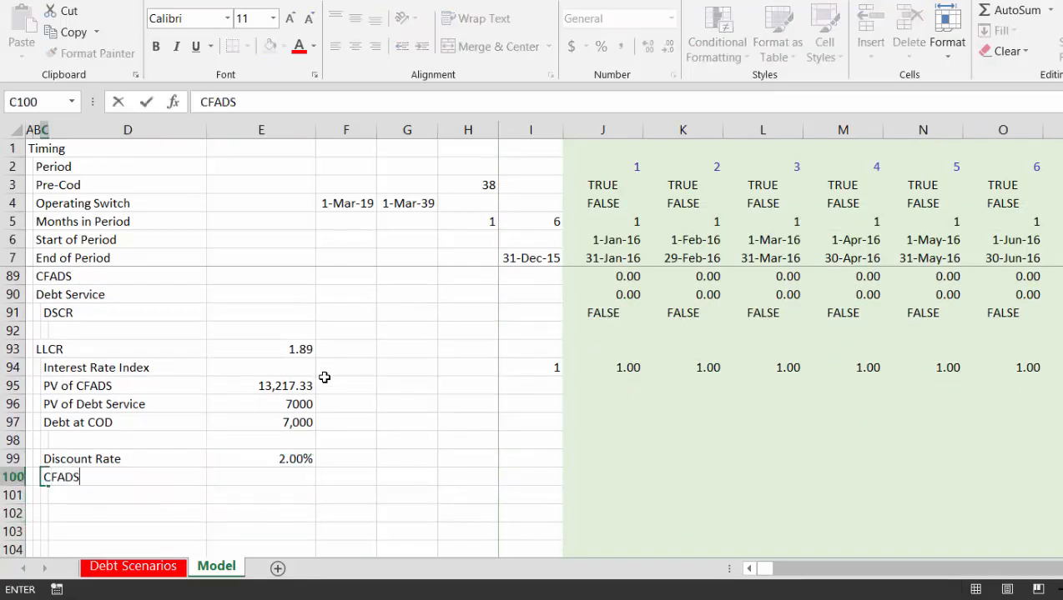
key("ctrl+Return")
key("Down")
key("Right")
key("Right")
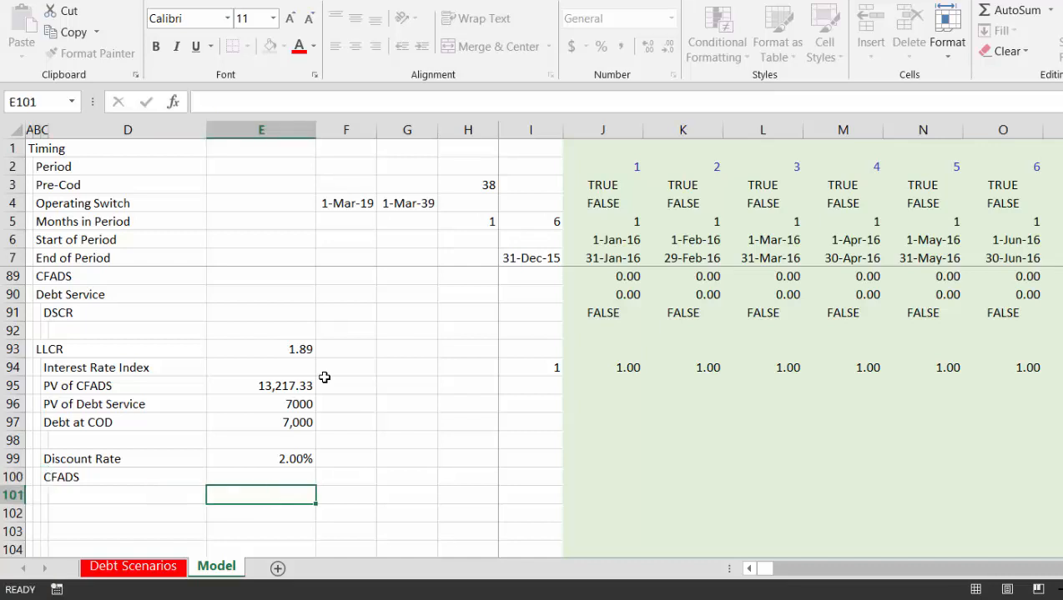
key("Up")
key("Right")
key("Right")
key("Right")
key("Right")
key("Right")
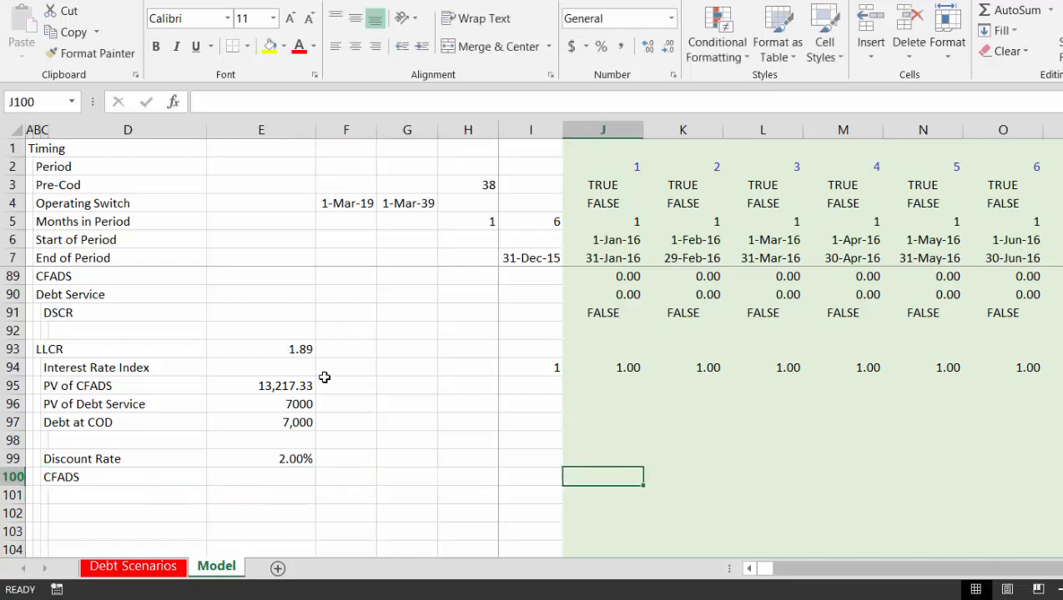
type("=")
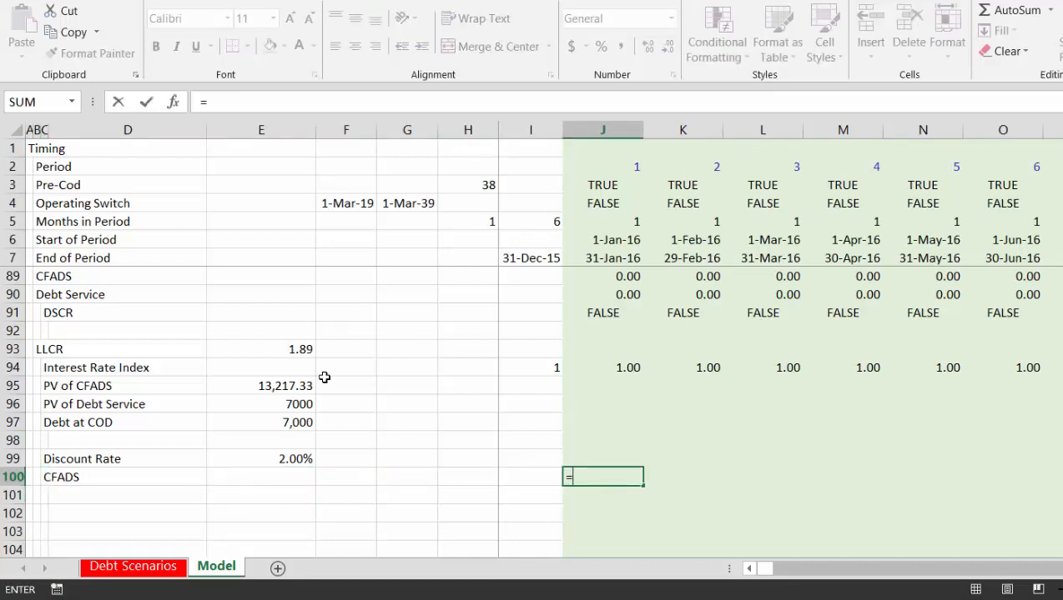
key("Up")
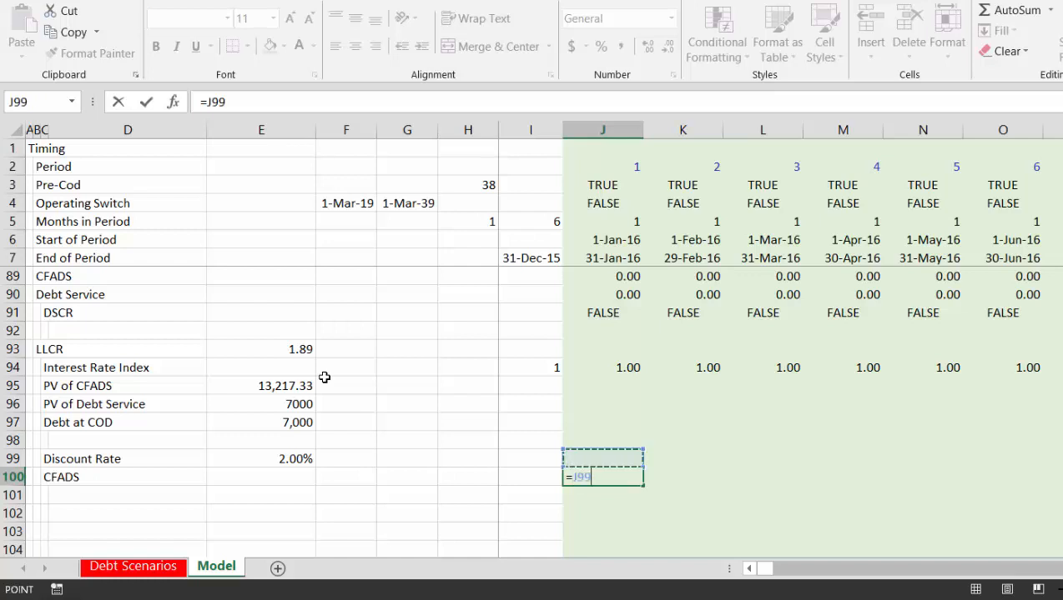
key("Escape")
Enter =IF(J4,J89) in J100 to return CFADS only when the operating switch is on, and fill it across all periods
type("=if(")
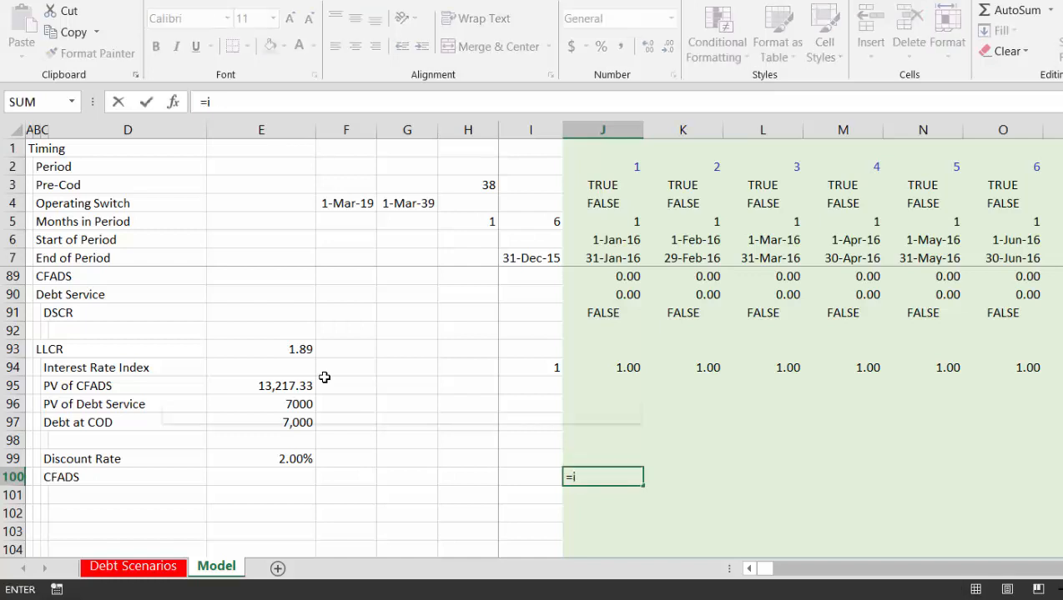
left_click(596, 201)
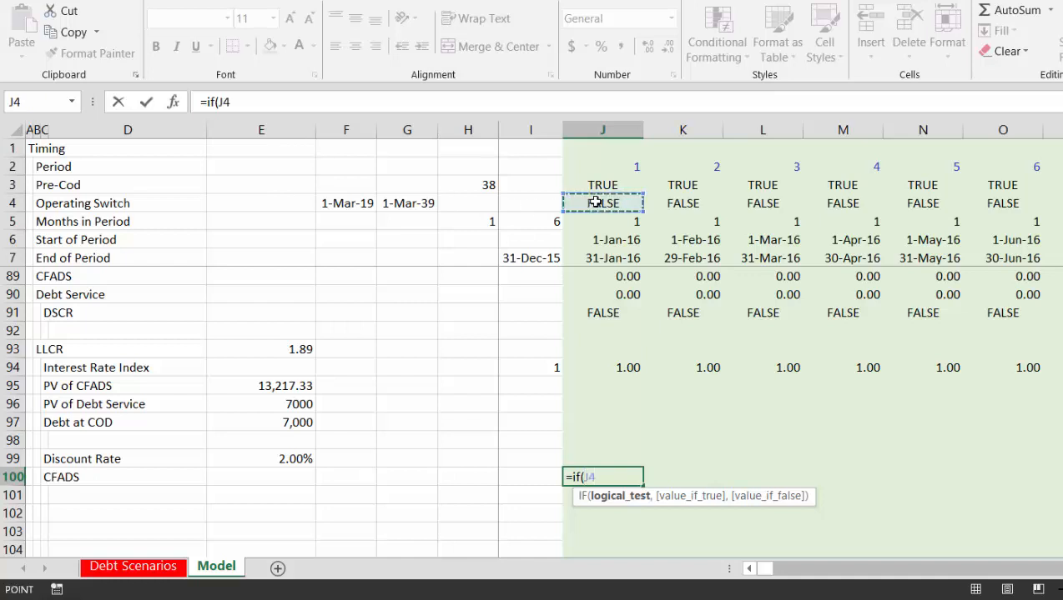
type(":")
key("BackSpace")
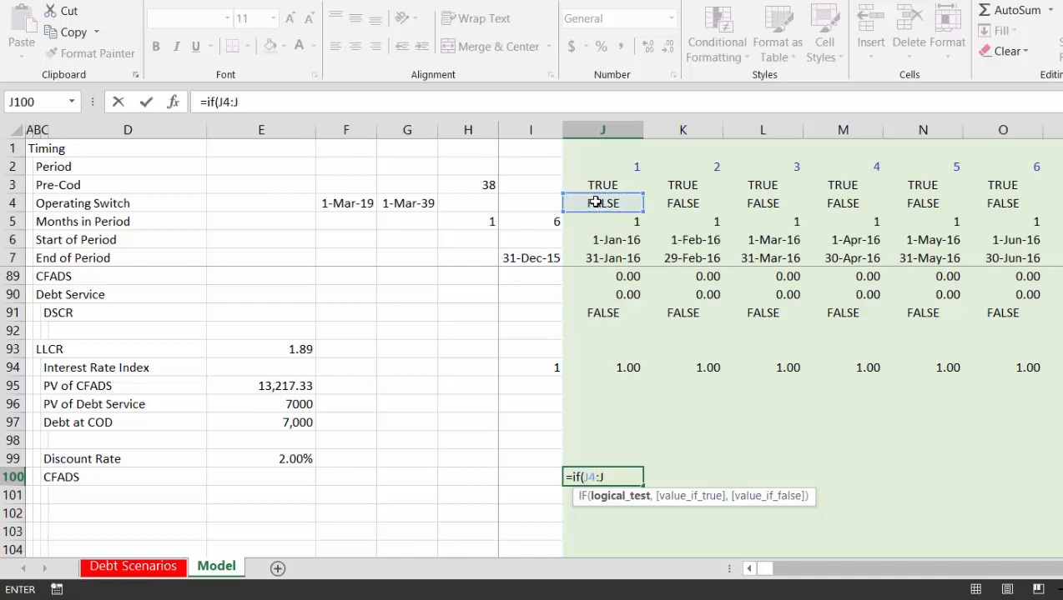
key("BackSpace")
type(",")
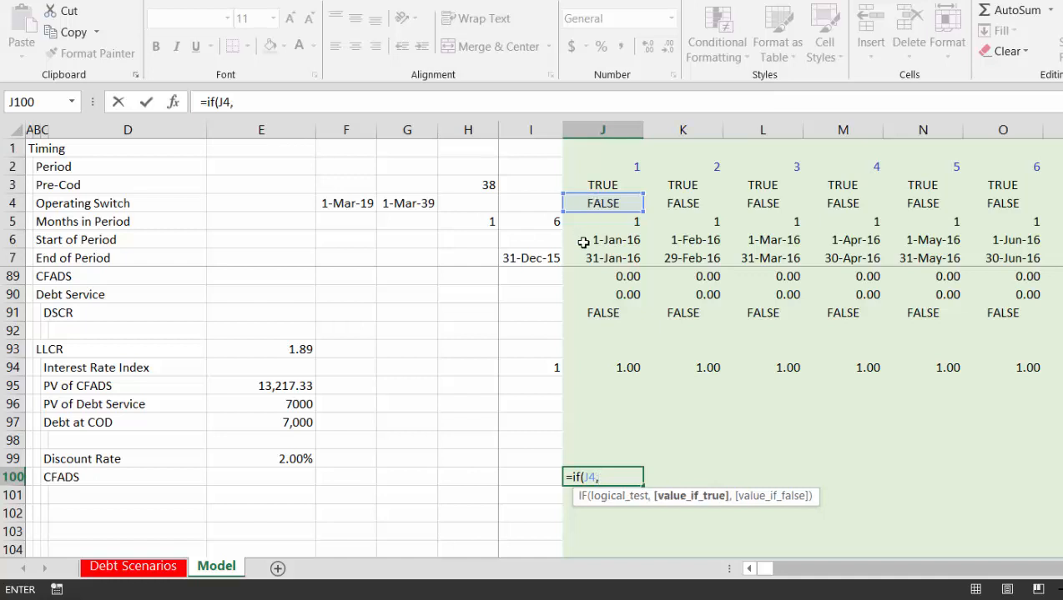
left_click(597, 295)
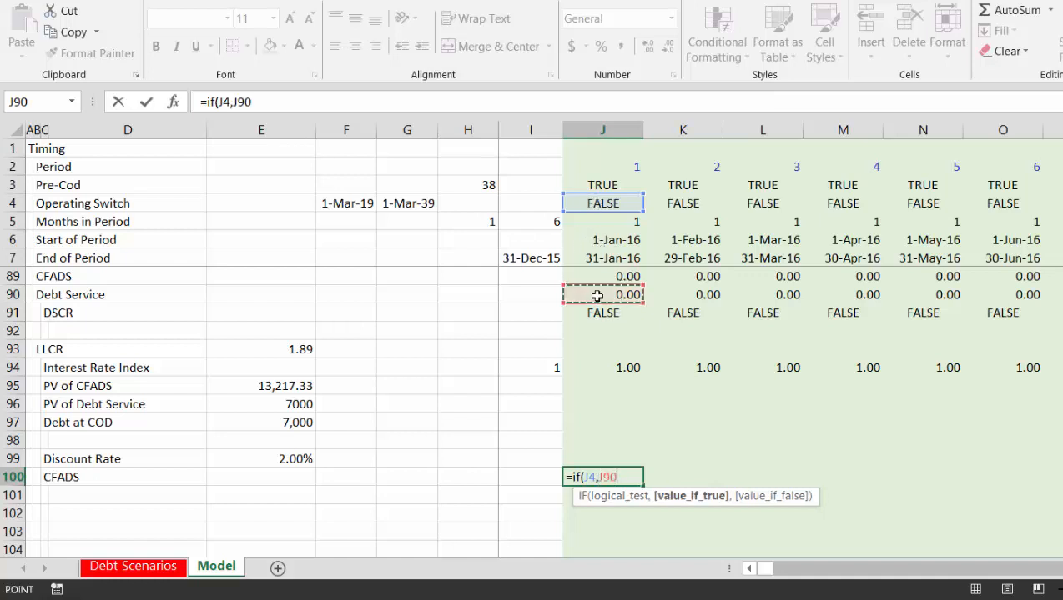
key("Up")
key("Return")
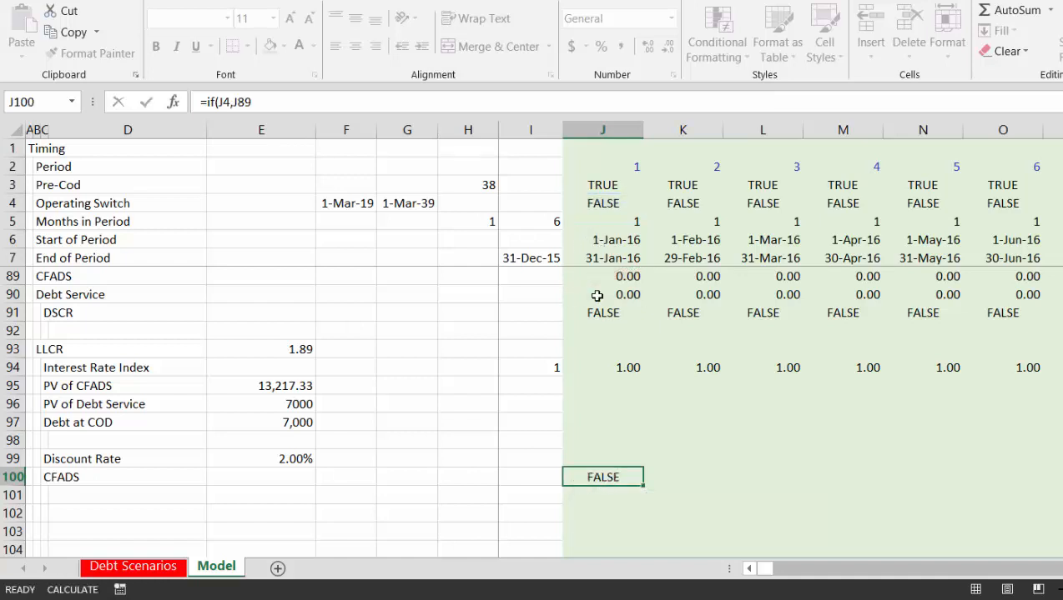
key("Down")
key("Down")
key("Up")
key("Up")
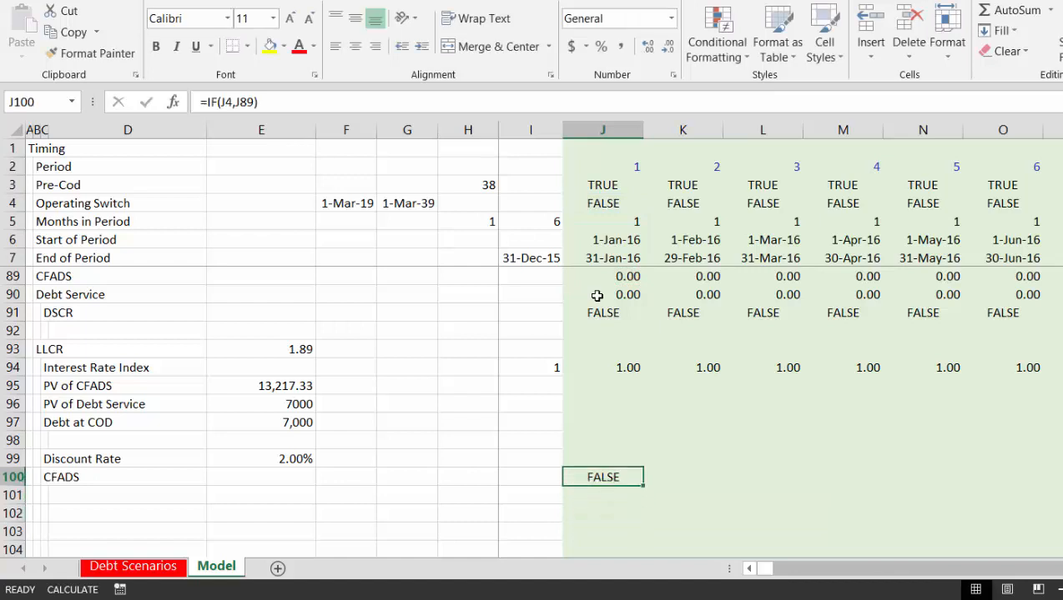
key("ctrl+shift+Right")
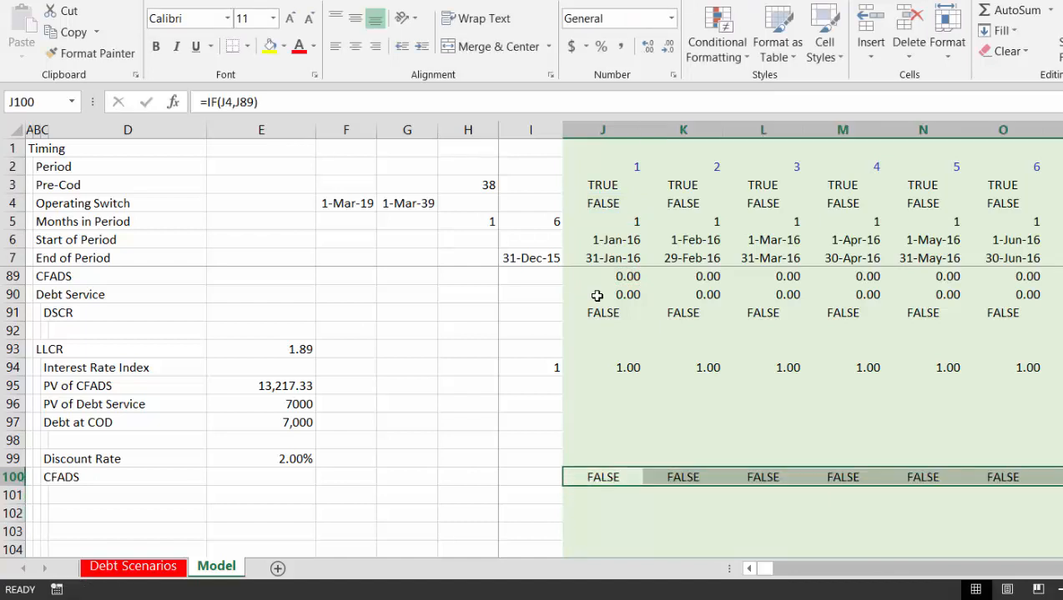
Examine the new CFADS row across the transition from the monthly construction periods to the six-month operating periods
key("Right")
key("Right")
key("Right")
key("Right")
key("Right")
key("Right")
key("Right")
key("Right")
key("Right")
key("Right")
key("Right")
key("Right")
key("Right")
key("Right")
key("Right")
key("Right")
key("Right")
key("Right")
key("Right")
key("Right")
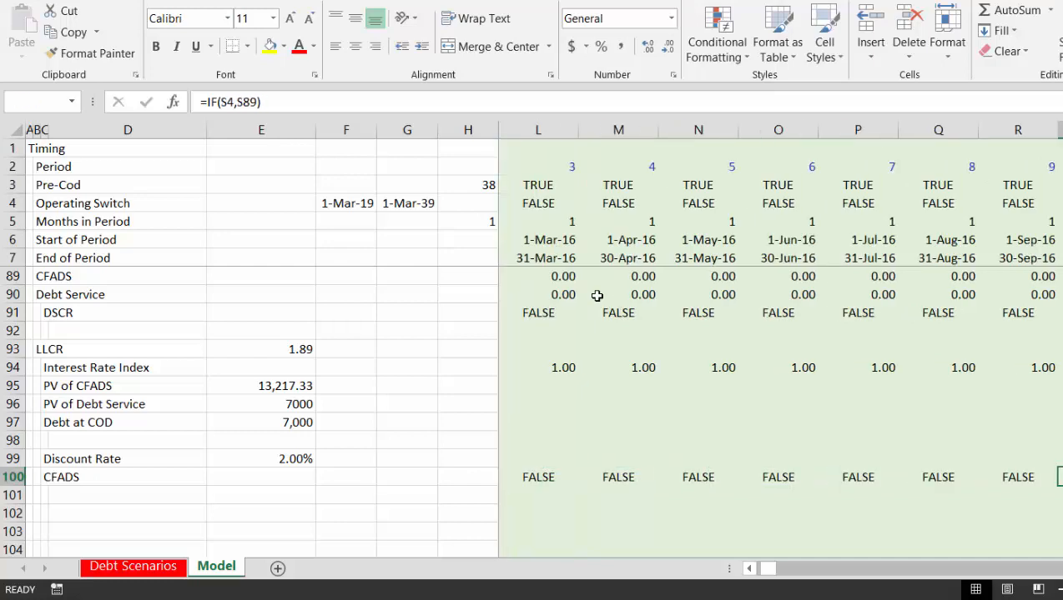
key("Right")
key("Right")
key("Right")
key("Right")
key("Right")
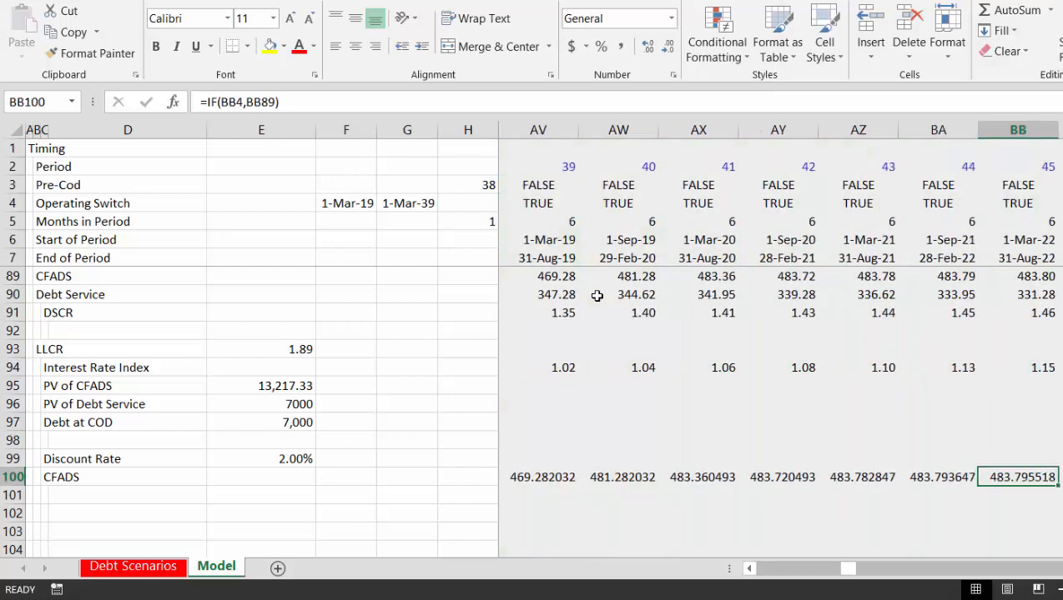
key("Left")
key("Left")
key("Left")
key("Left")
key("Left")
key("Left")
key("Left")
key("Left")
key("Left")
key("Left")
key("Right")
key("Right")
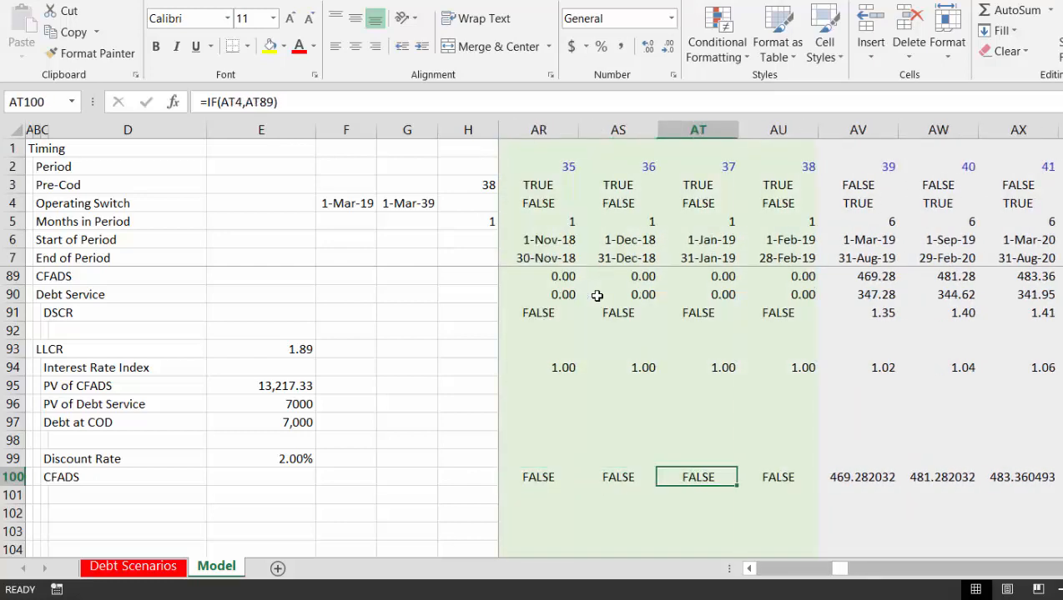
Apply the Number format to the new CFADS row from J100 through the last period
key("ctrl+Left")
key("Left")
key("Right")
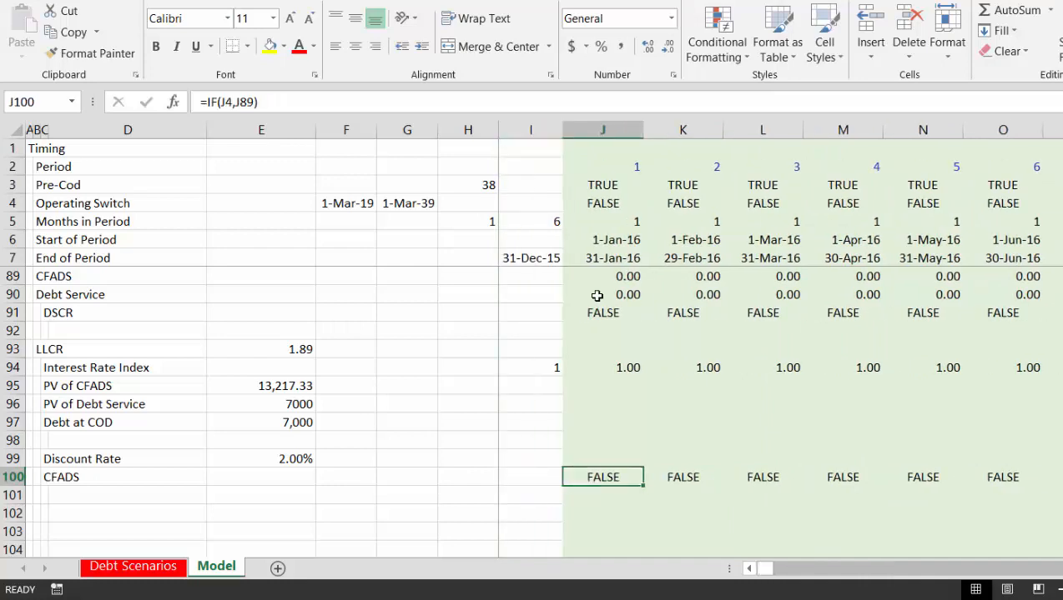
key("ctrl+shift+Right")
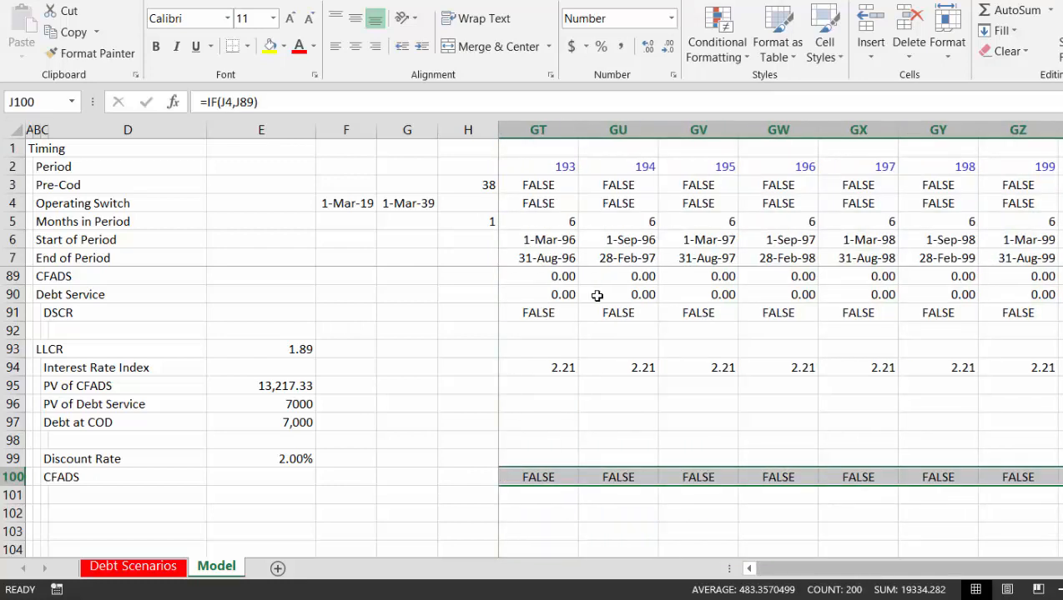
key("Left")
key("Left")
key("Left")
key("Left")
key("Left")
key("Right")
key("Right")
key("Left")
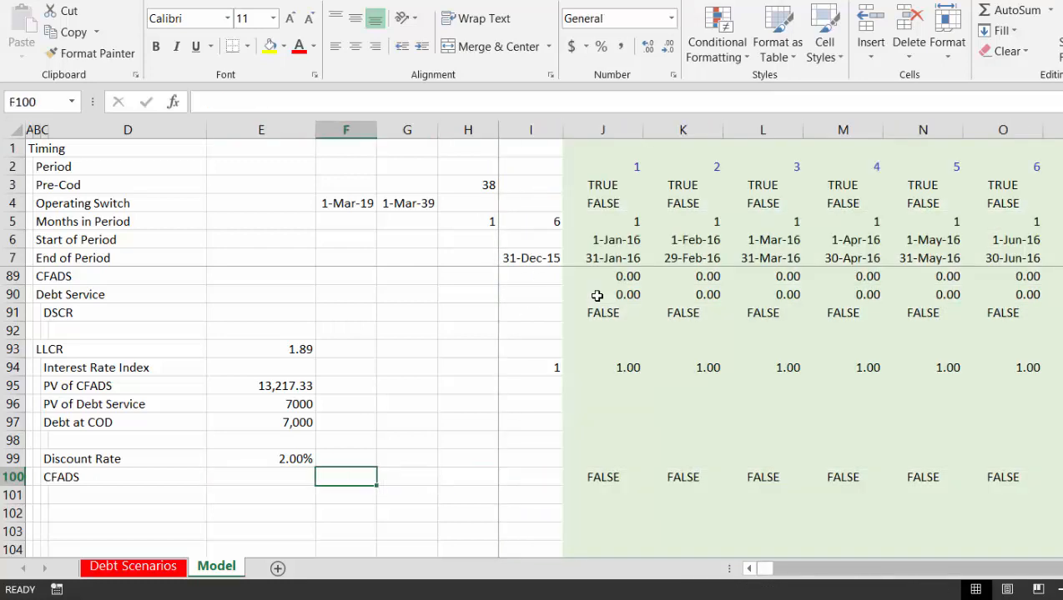
Label the row below the new CFADS line as NPV in C101
key("Left")
key("Left")
key("Right")
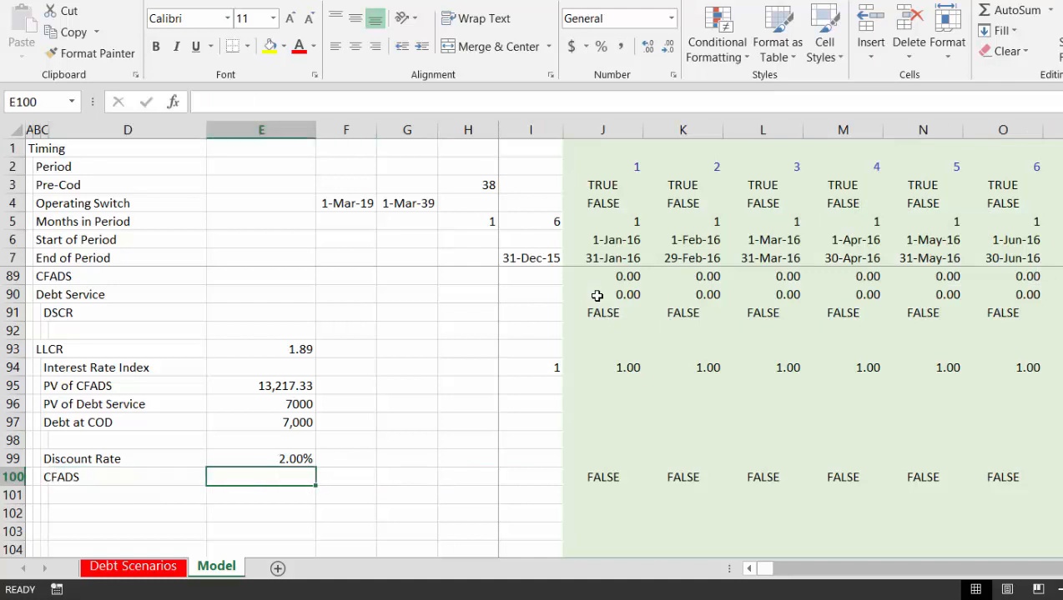
key("Down")
key("Left")
key("Left")
key("Left")
key("Right")
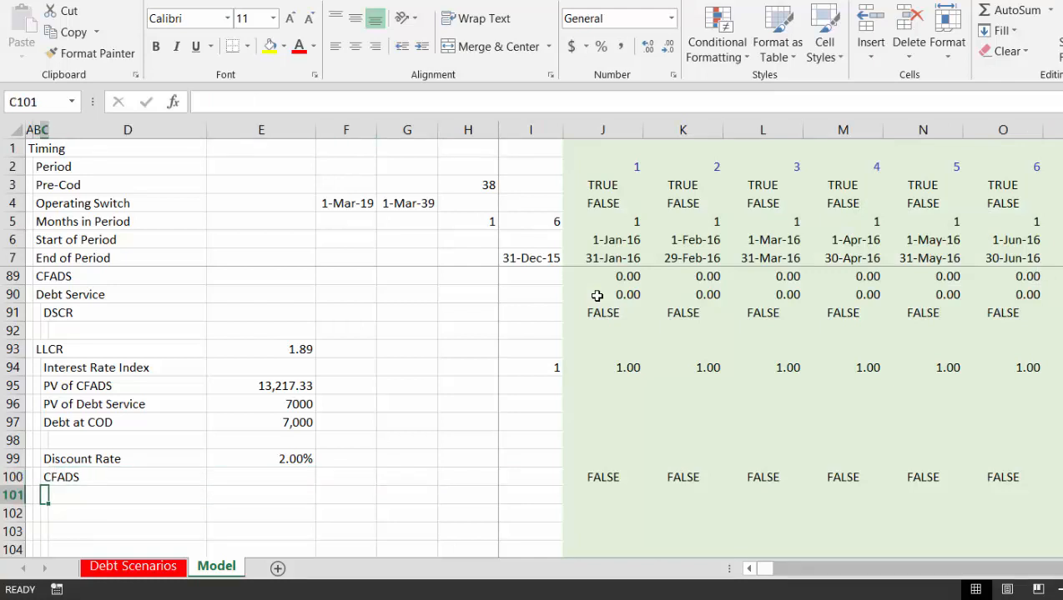
type("NPV")
key("Return")
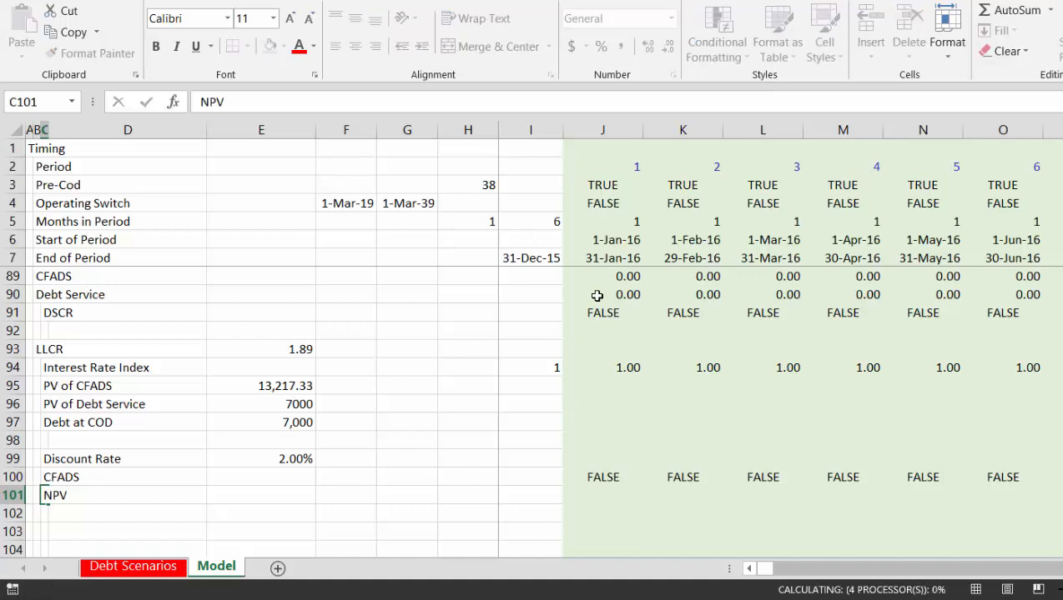
Enter =NPV(E99,100:100) in E101 to discount the whole CFADS row at the discount rate, and apply the Number format to it
key("Up")
key("Right")
key("Right")
key("Up")
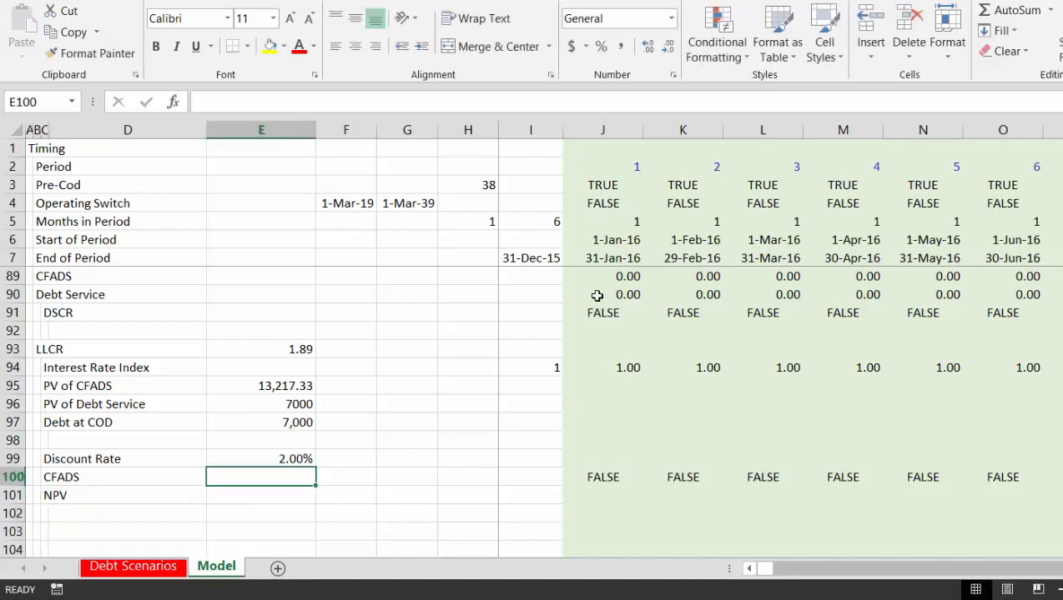
key("Down")
type("=npv(")
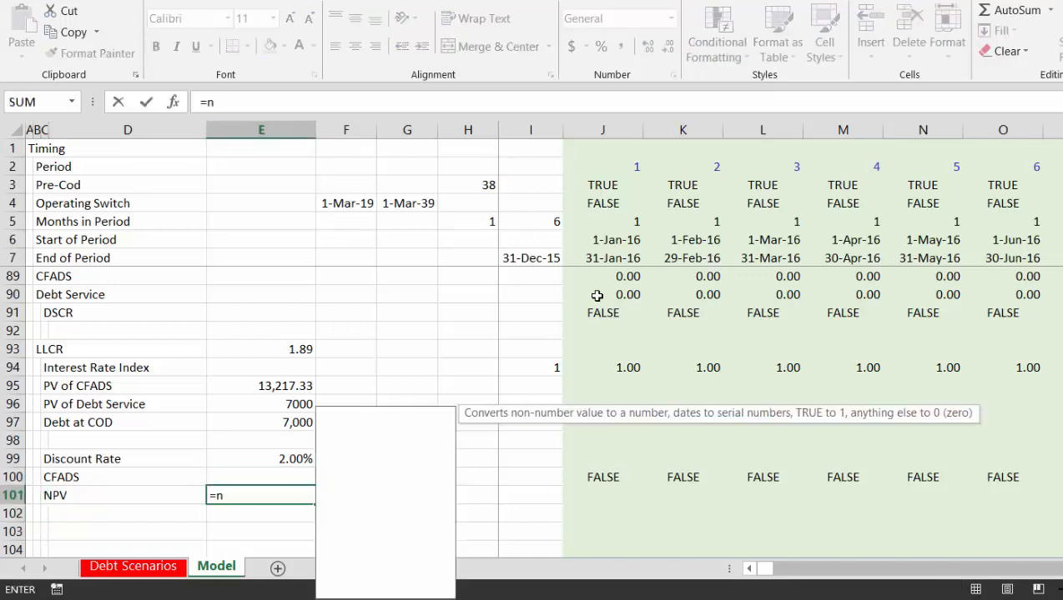
key("Up")
key("Up")
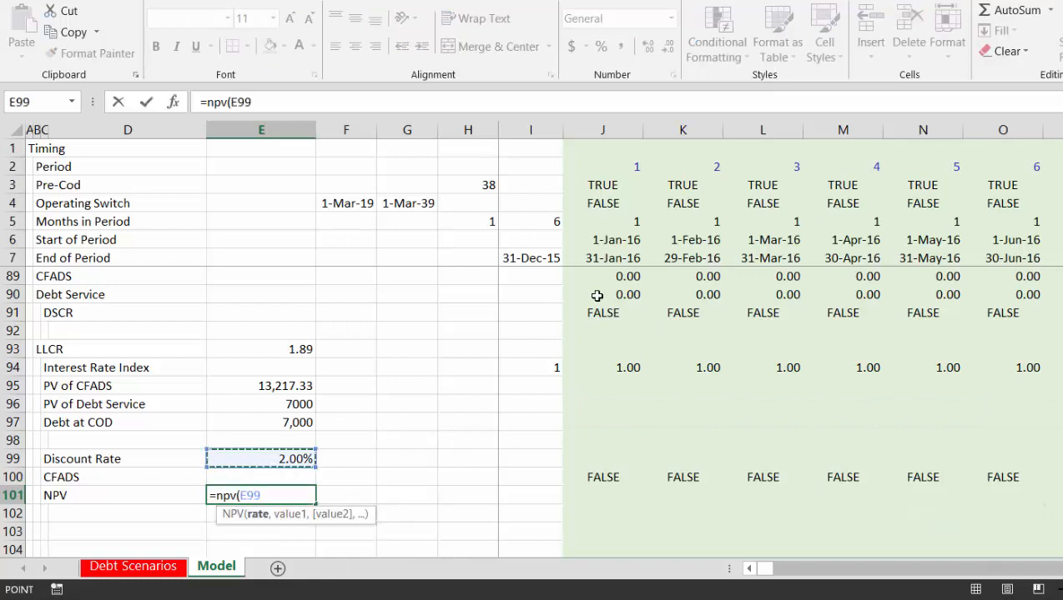
type(",")
key("Up")
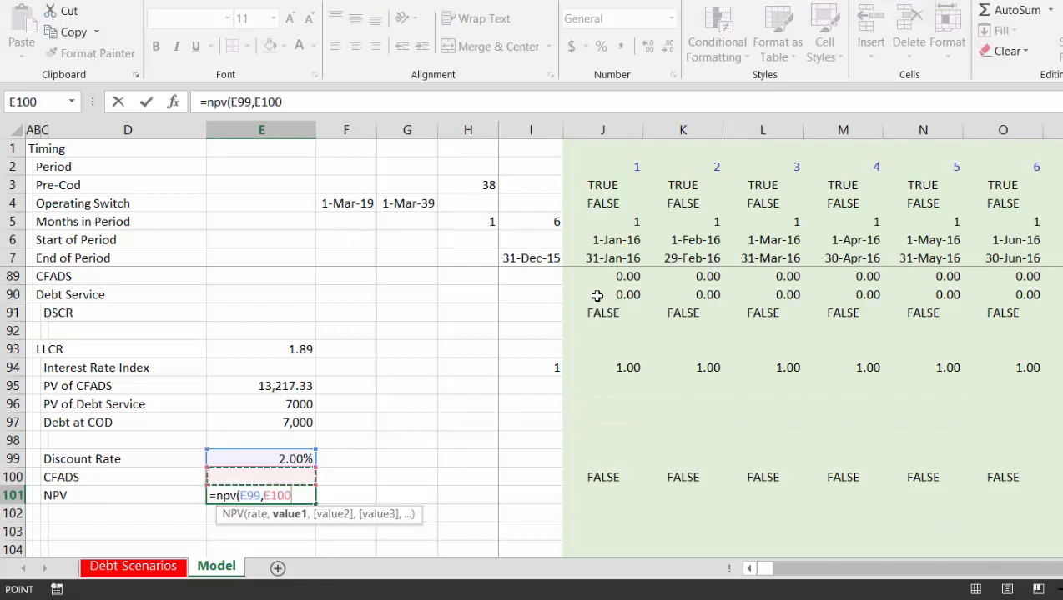
key("shift+space")
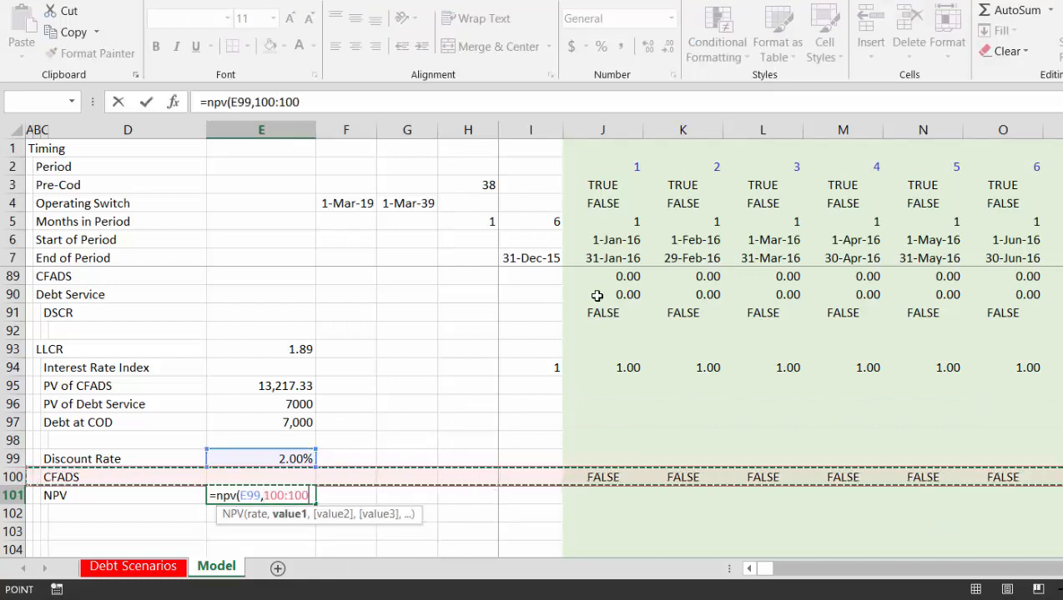
key("Return")
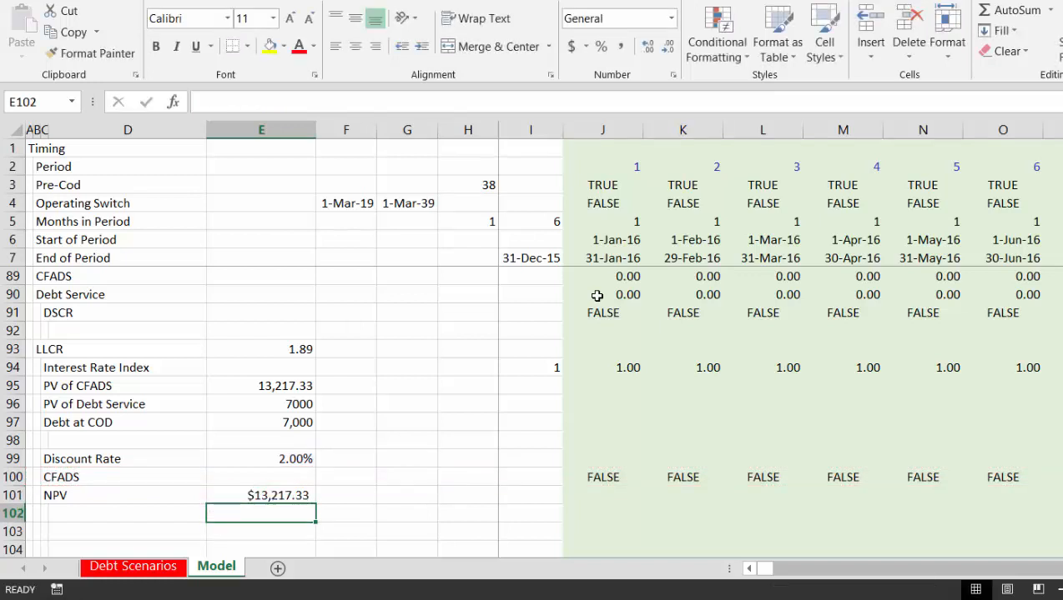
key("Up")
key("ctrl+shift+1")
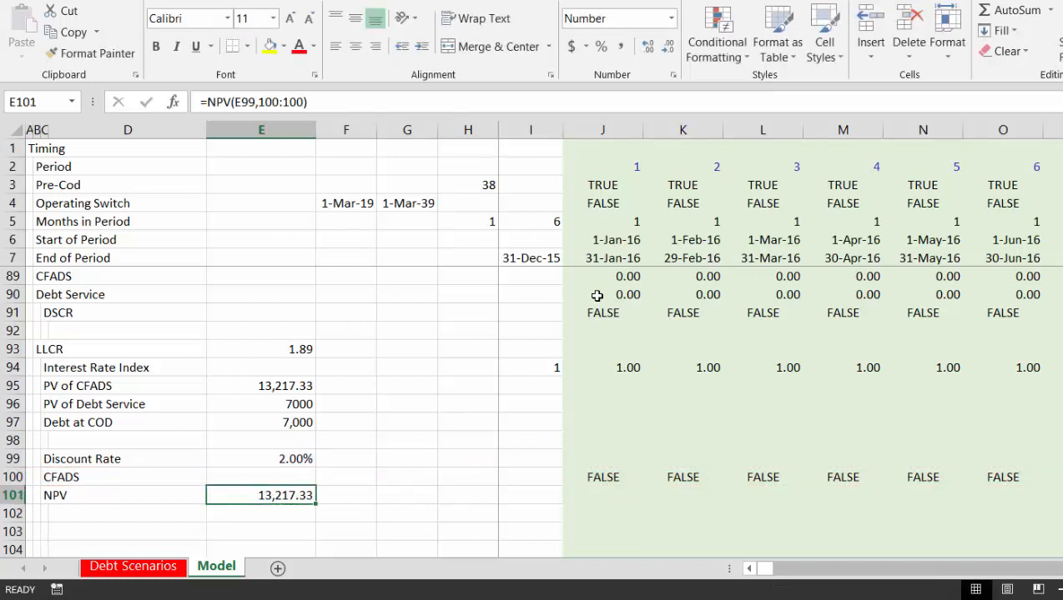
Examine the switched CFADS row 100 across the construction and operating periods that feed the NPV
key("Right")
key("Up")
key("Left")
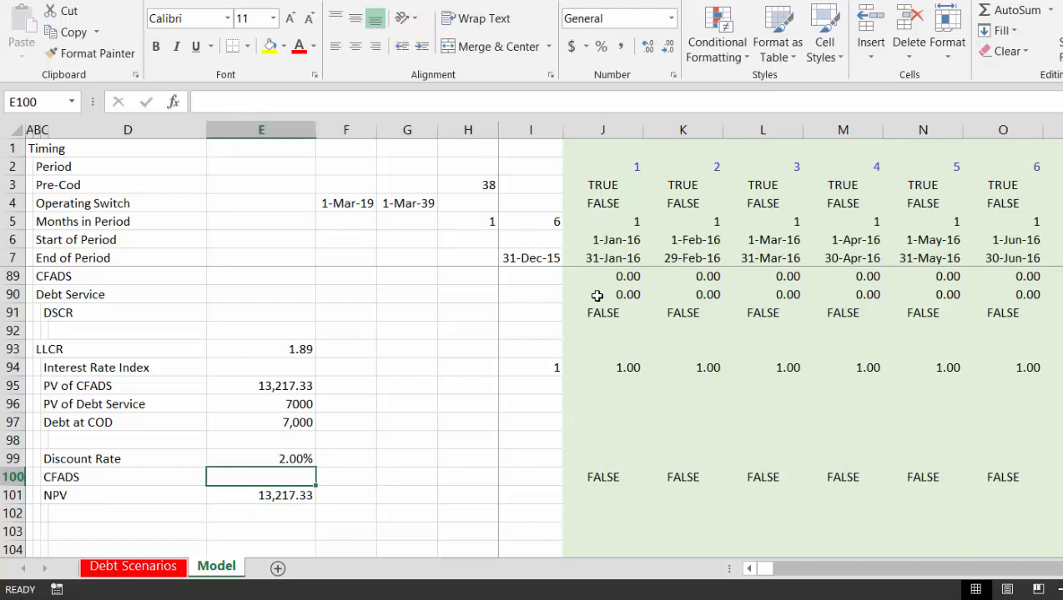
key("Up")
key("Right")
key("Right")
key("Right")
key("Right")
key("Right")
key("Right")
key("Right")
key("Right")
key("Right")
key("Right")
key("Right")
key("Right")
key("Right")
key("Right")
key("Right")
key("Right")
key("Right")
key("Right")
key("Right")
key("Right")
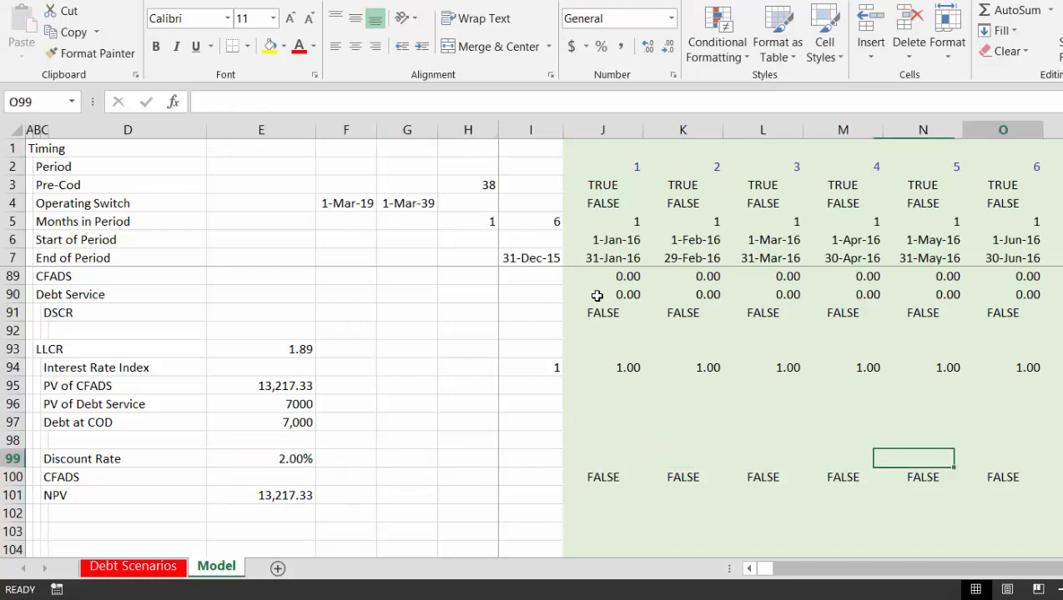
key("Right")
key("Right")
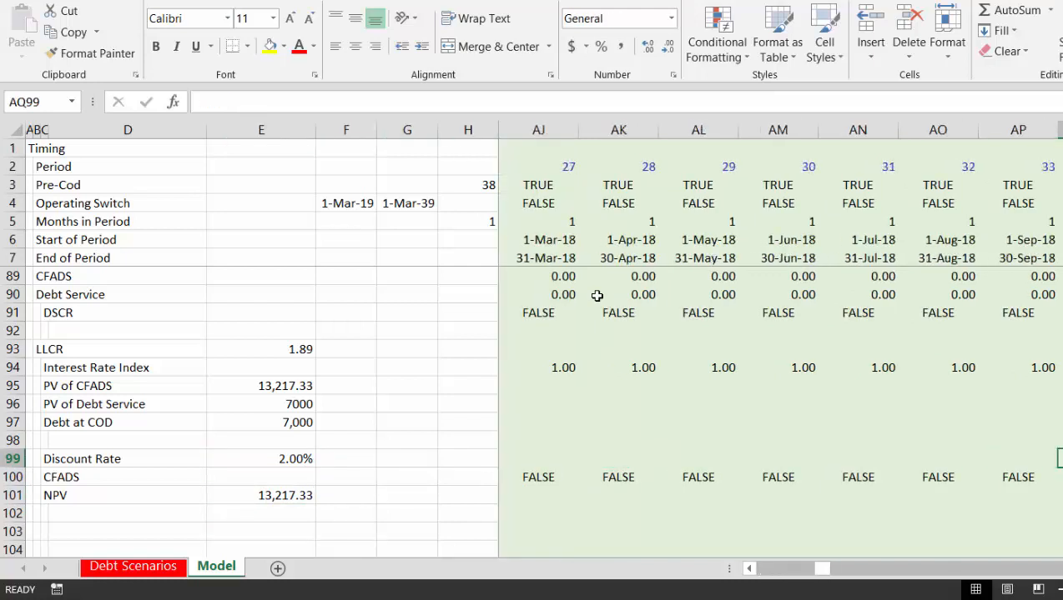
key("Right")
key("Right")
key("Right")
key("Right")
key("Right")
key("Right")
key("Right")
key("Right")
key("Right")
key("Right")
key("Right")
key("Right")
key("Right")
key("Right")
key("Right")
key("Right")
key("Right")
key("Right")
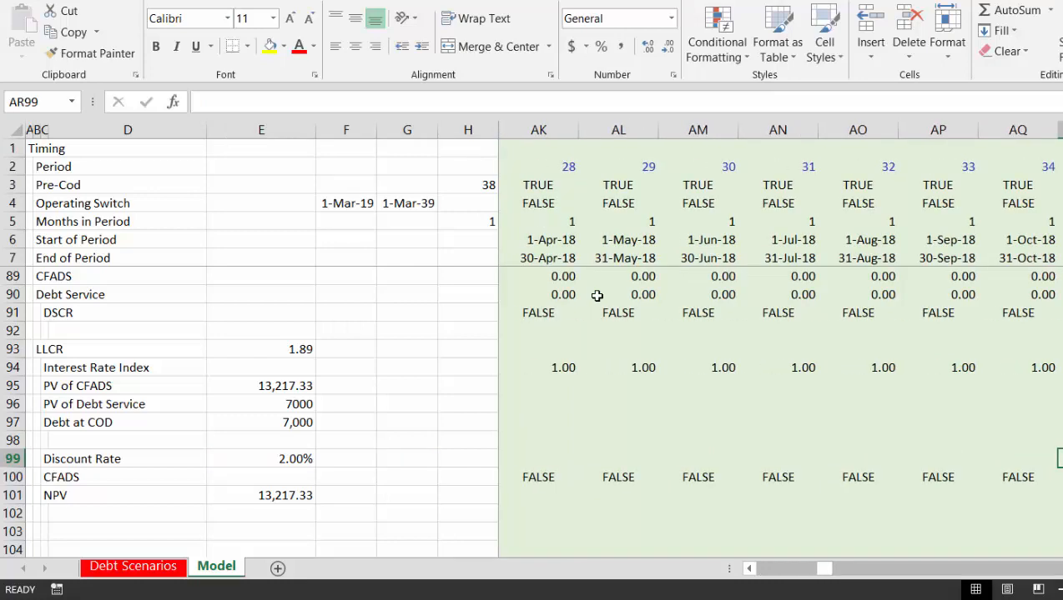
key("Down")
key("Left")
key("Left")
key("Left")
key("Left")
key("Left")
key("Left")
key("Left")
key("Left")
key("Left")
key("Left")
key("Left")
key("Left")
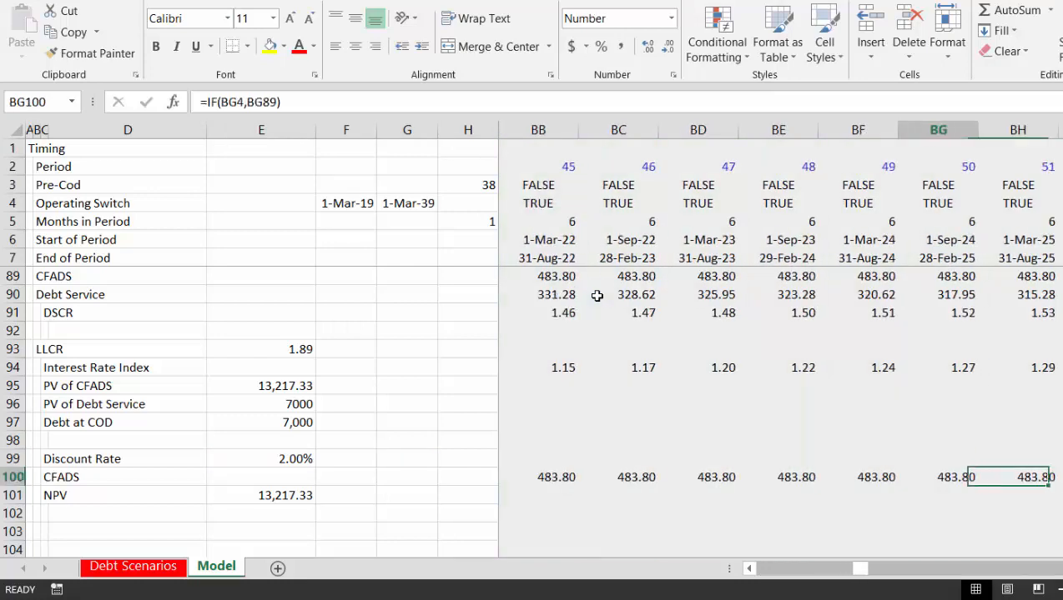
key("Left")
key("Left")
key("Left")
key("Left")
key("Left")
key("Left")
key("Left")
key("Left")
key("Left")
key("Left")
key("Left")
key("Left")
key("Left")
key("Left")
key("Left")
key("Left")
key("Left")
key("Left")
key("Left")
key("Left")
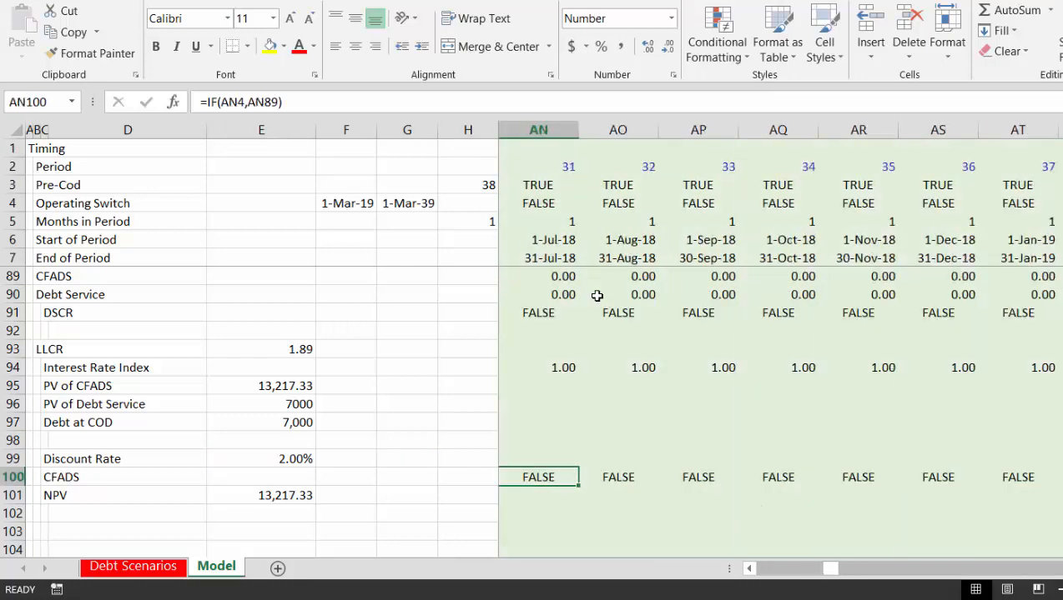
key("Left")
key("Left")
key("Left")
key("Left")
key("Left")
key("Left")
key("Left")
key("Left")
key("Left")
key("Left")
key("Left")
key("Left")
key("Left")
key("Left")
key("Left")
key("Left")
key("Left")
key("Left")
key("Left")
key("Left")
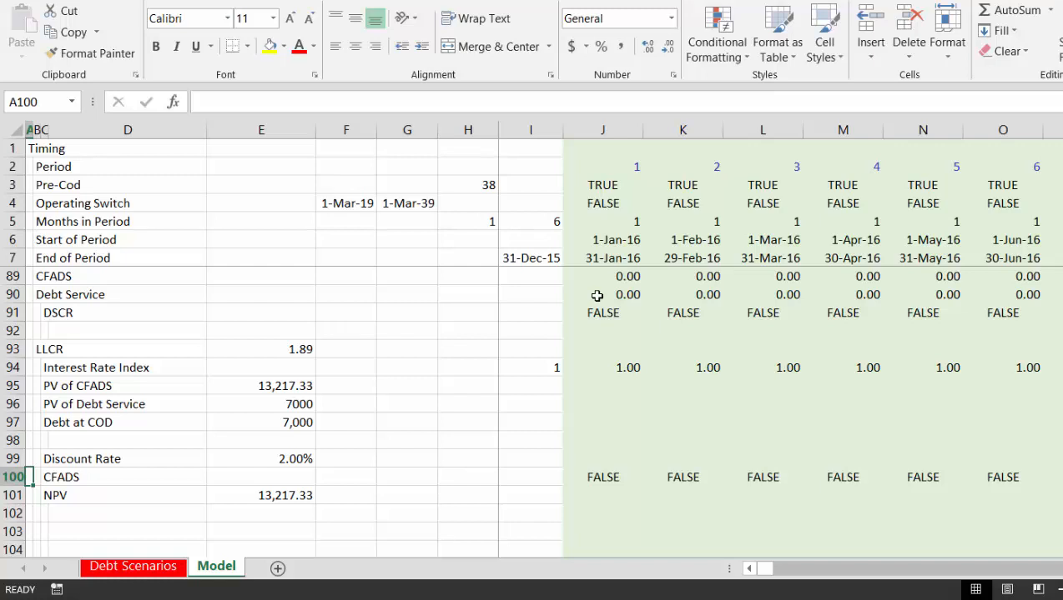
Start an IF formula in J103 that tests the operating switch J4 and returns the end-of-period date J7 when true
key("Down")
key("Down")
key("Down")
key("Right")
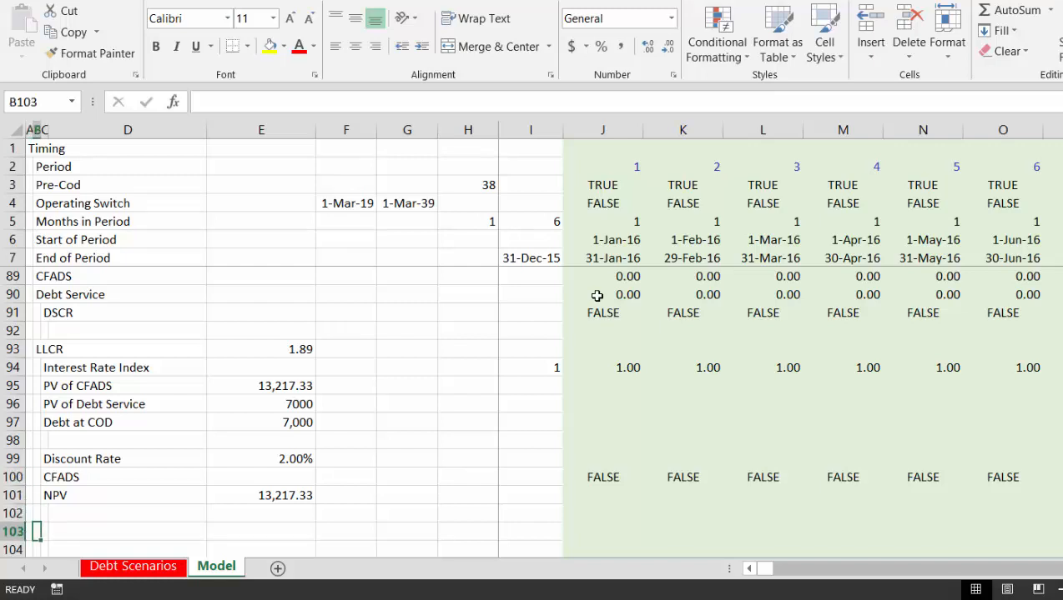
key("Right")
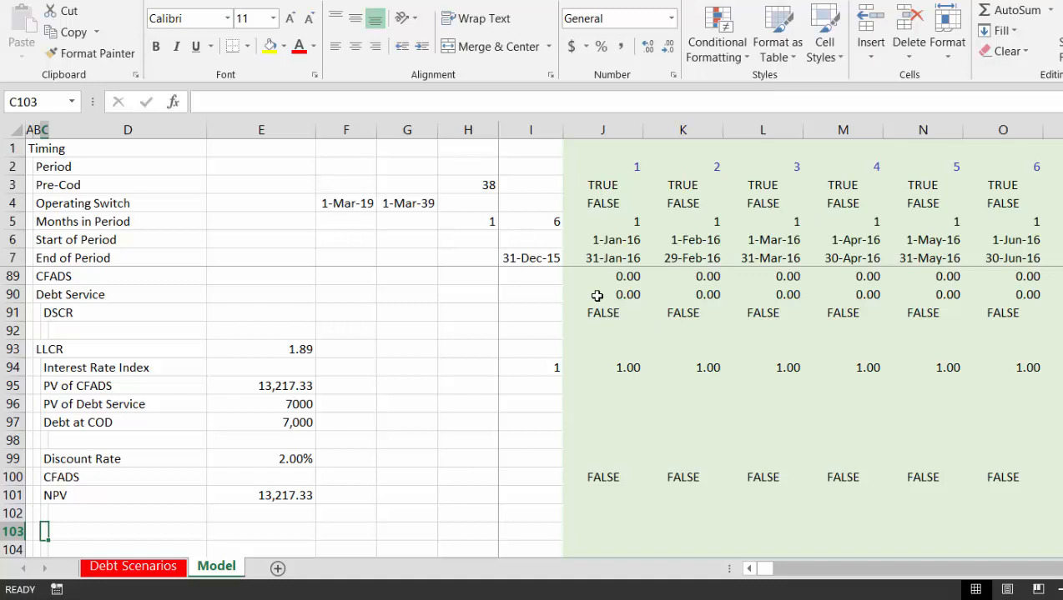
key("Right")
key("Right")
key("Right")
key("Right")
key("Right")
key("Right")
key("Right")
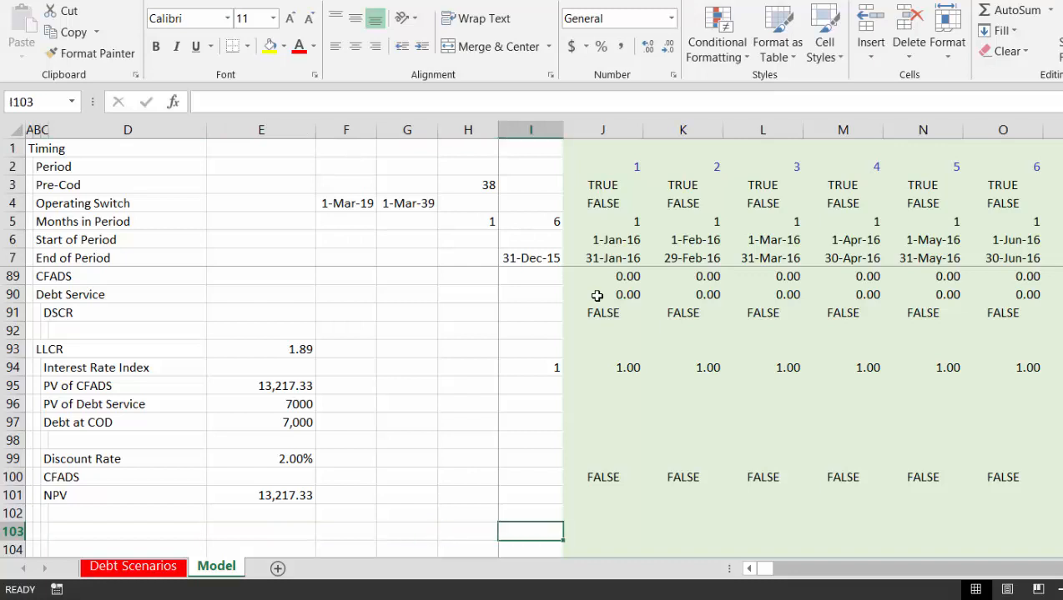
type("=if(")
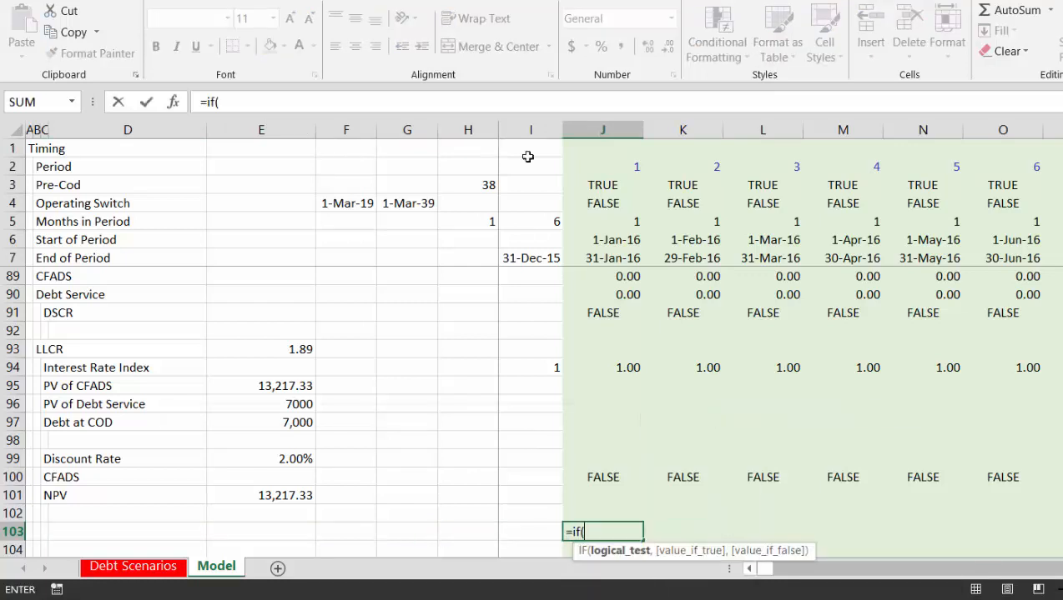
left_click(601, 202)
type(",")
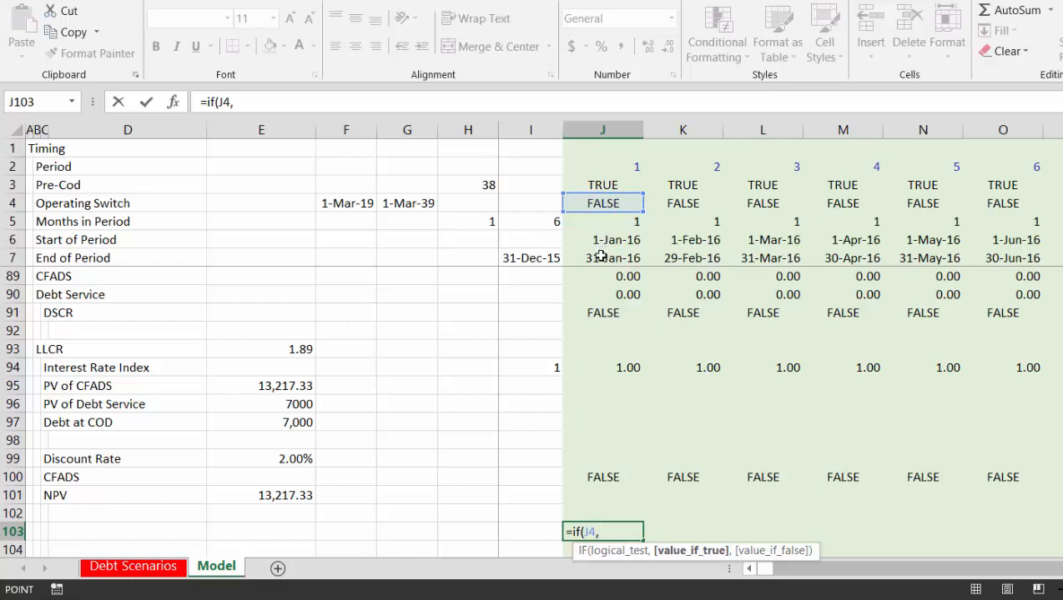
left_click(600, 258)
type(",")
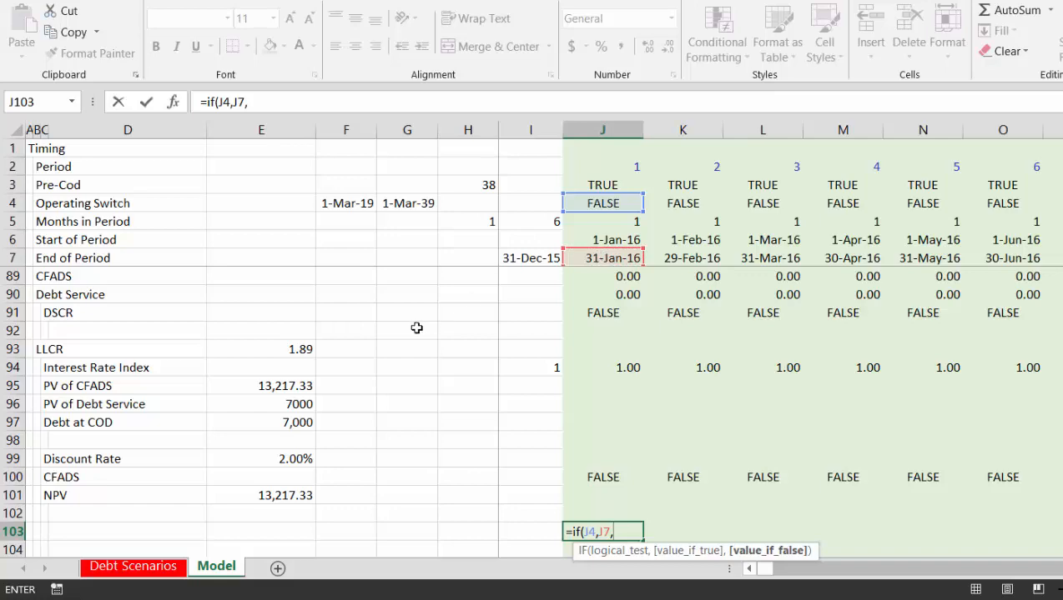
Complete the IF formula in J103 with the COD date less one day, F13-1, as the value if false
left_click(418, 285)
key("Up")
key("Up")
key("Up")
key("Up")
key("Up")
key("Up")
key("Up")
key("Up")
key("Up")
key("Up")
key("Up")
key("Up")
key("Up")
key("Up")
key("Up")
key("Up")
key("Up")
key("Up")
key("Up")
key("Up")
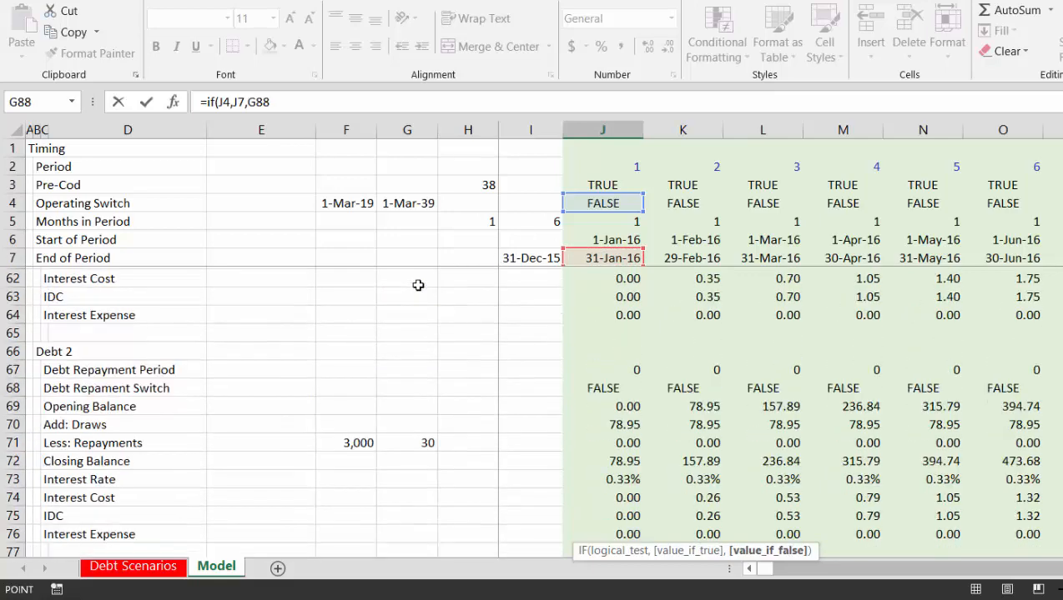
key("Page_Up")
key("Page_Up")
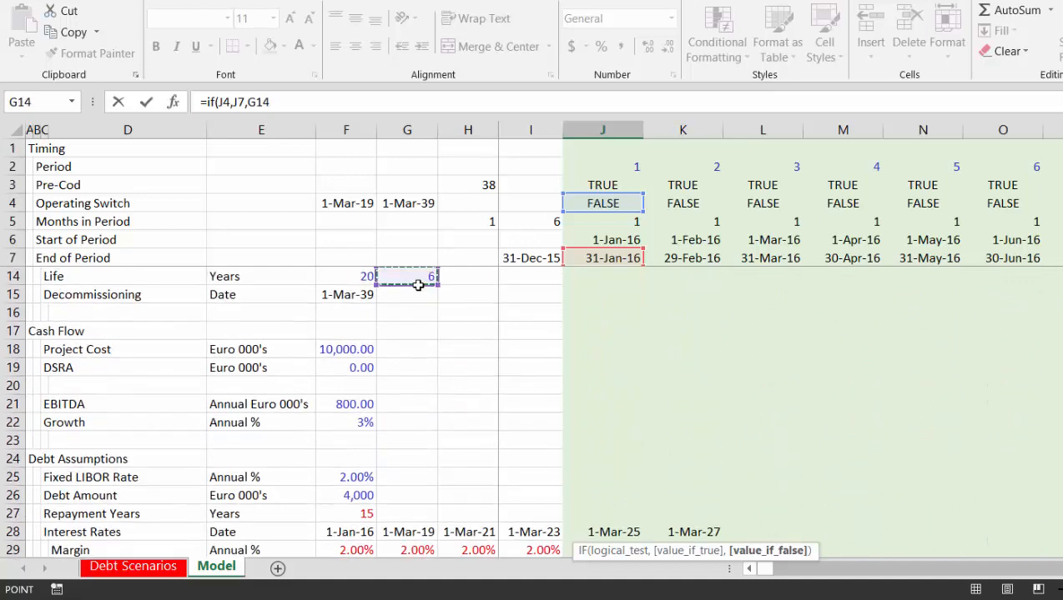
scroll(418, 286, "up", 2)
left_click(417, 283)
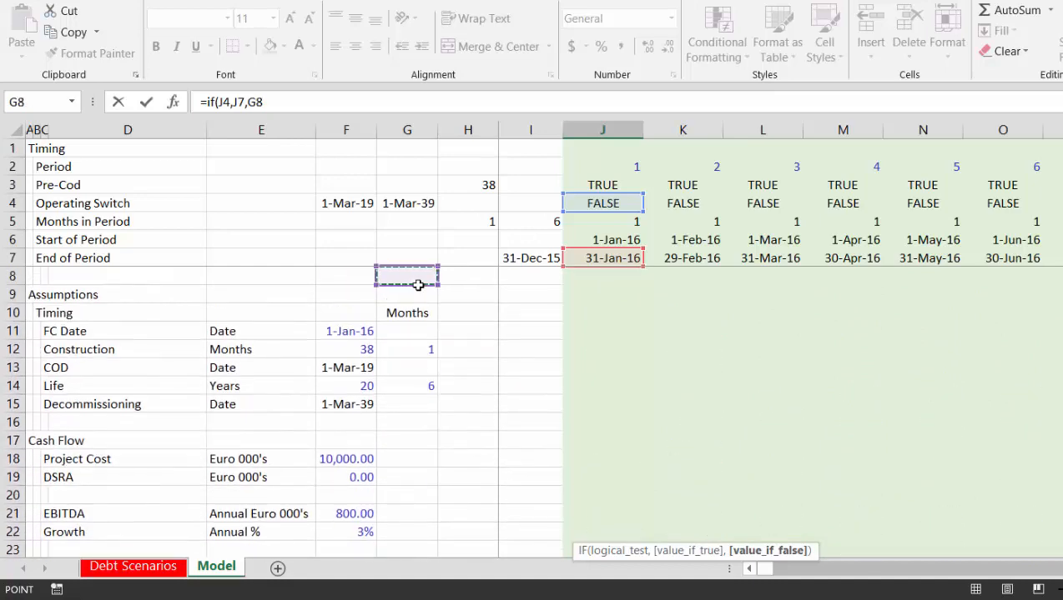
key("Down")
key("Down")
key("Down")
key("Down")
key("Down")
key("Left")
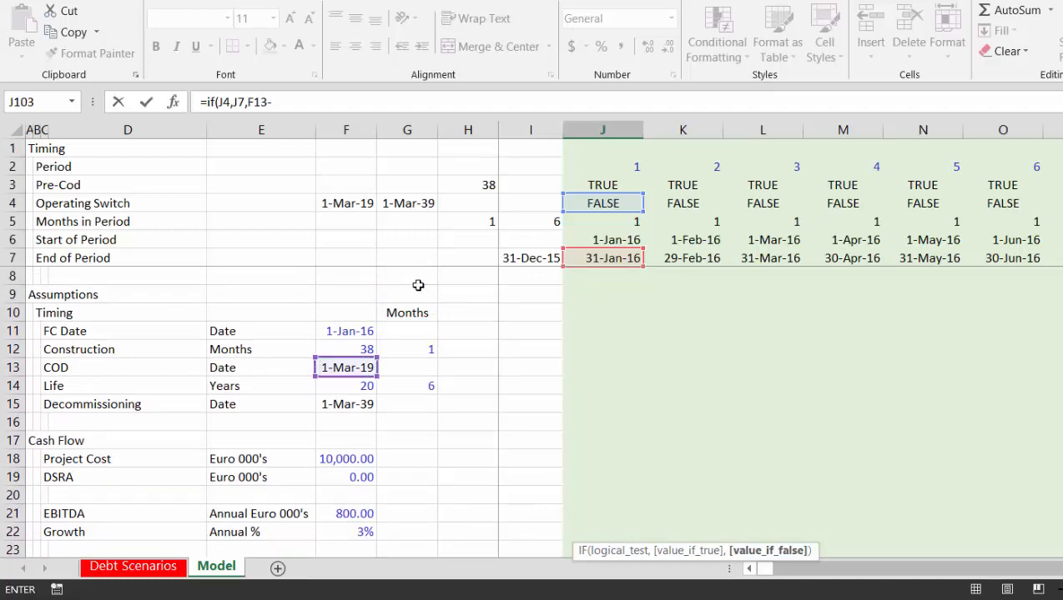
type("1")
key("Return")
key("Return")
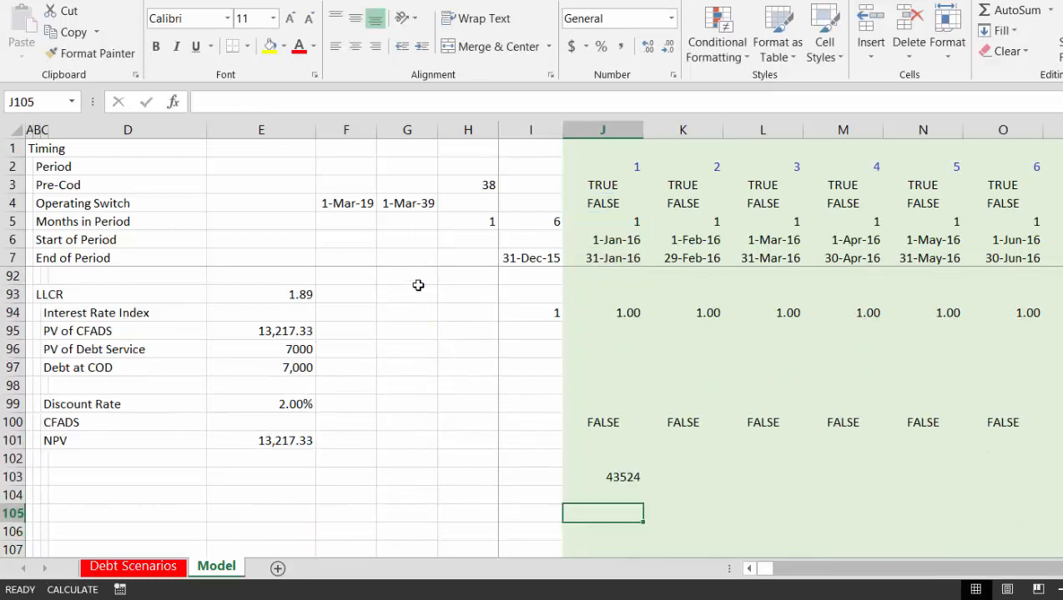
Format the result in J103 as a date
key("Up")
key("Up")
key("ctrl+shift+1")
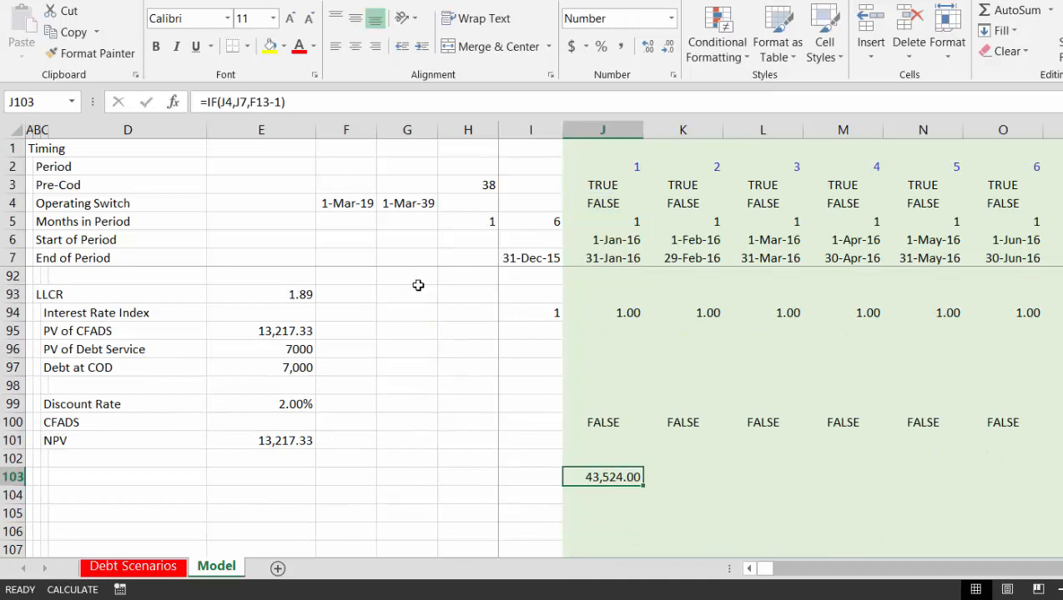
key("ctrl+shift+3")
key("ctrl+shift+Right")
key("Left")
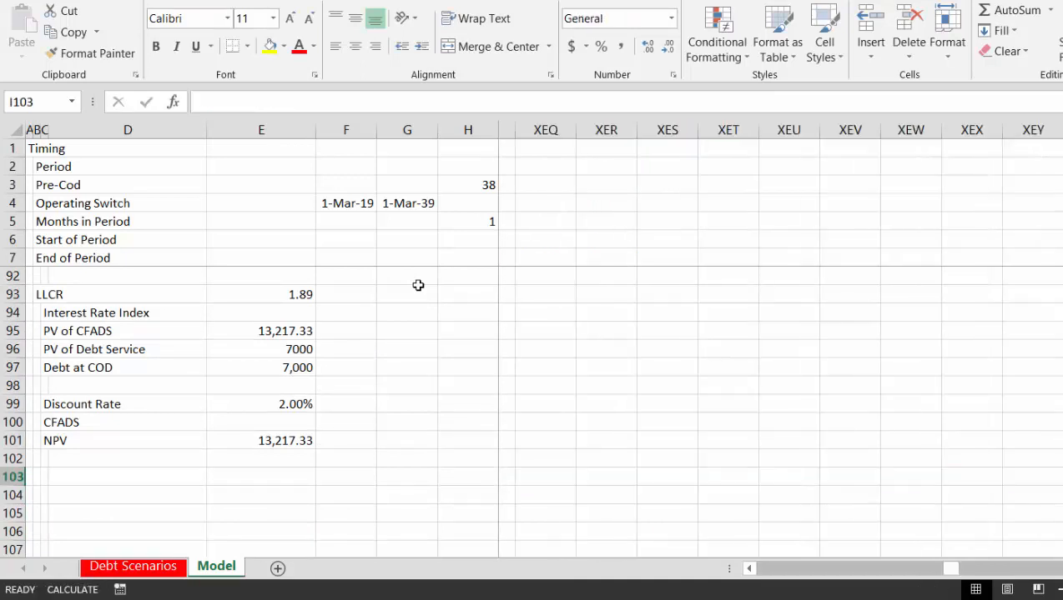
key("Right")
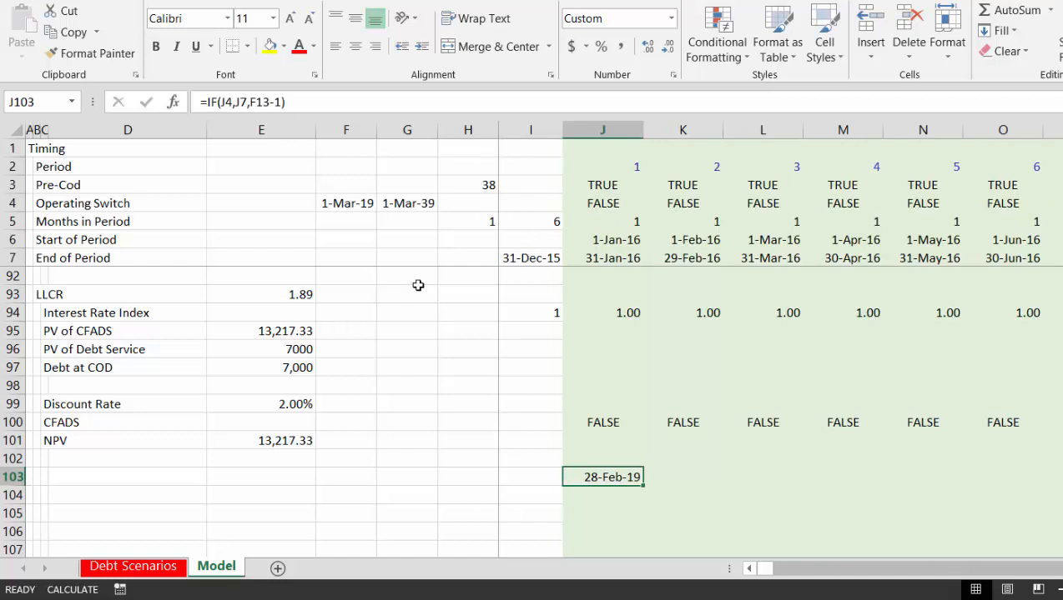
Recalculate the sheet and copy the J103 date formula across the timeline in row 103
key("F9")
key("ctrl+shift+Right")
key("ctrl+r")
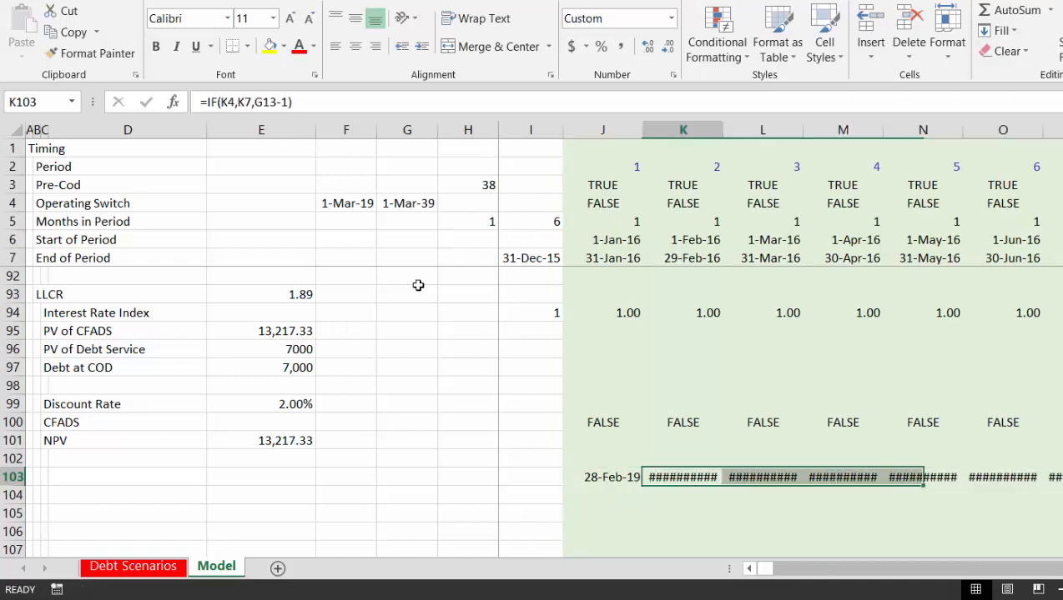
key("Right")
key("Left")
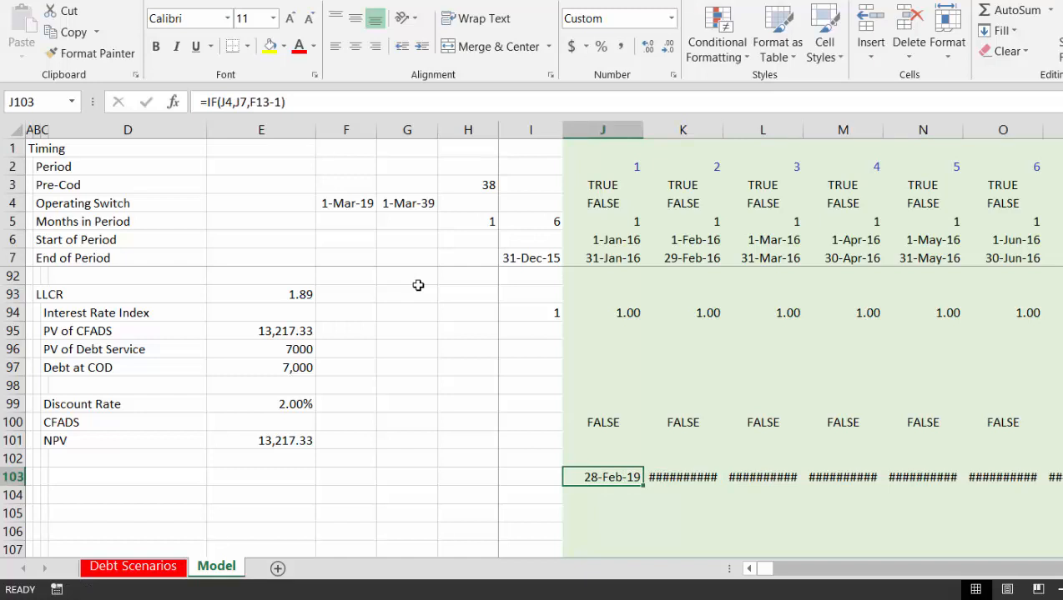
Widen the timeline columns J through HA to make more room for the dates in row 103
key("ctrl+shift+Right")
key("ctrl+a")
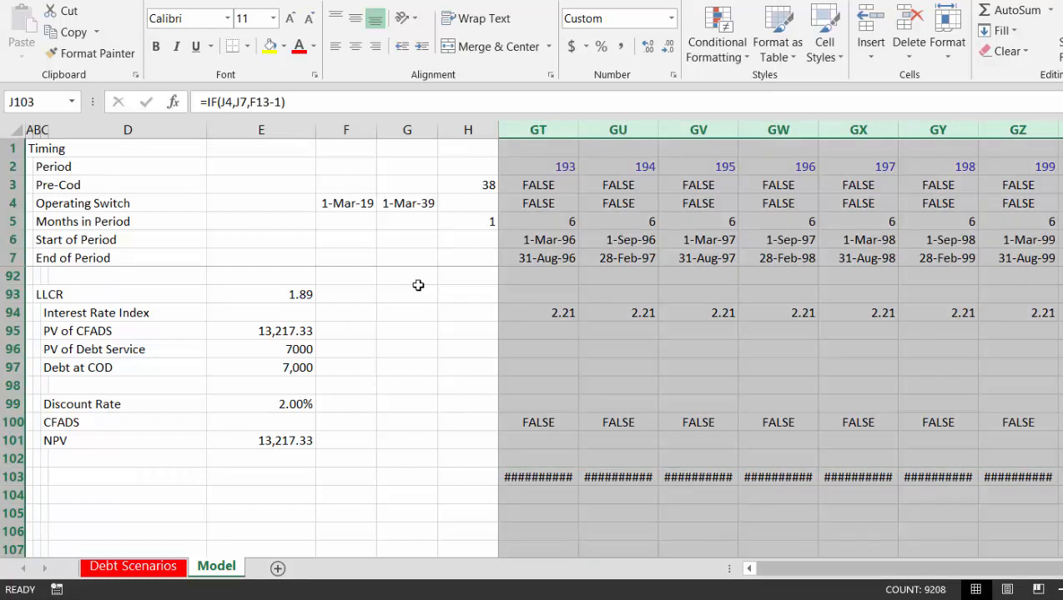
double_click(578, 126)
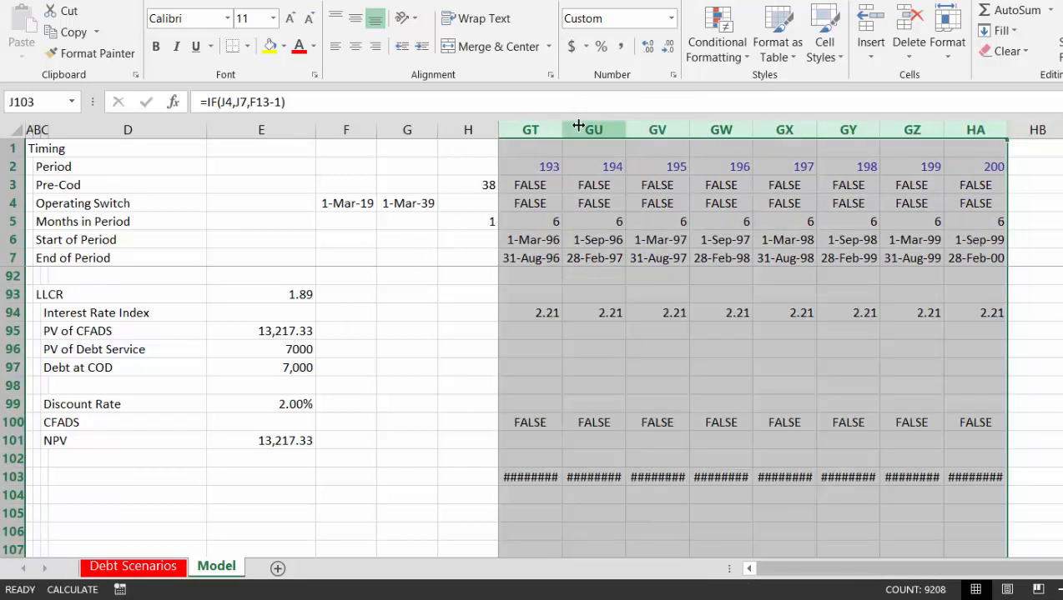
left_click_drag(557, 130, 577, 130)
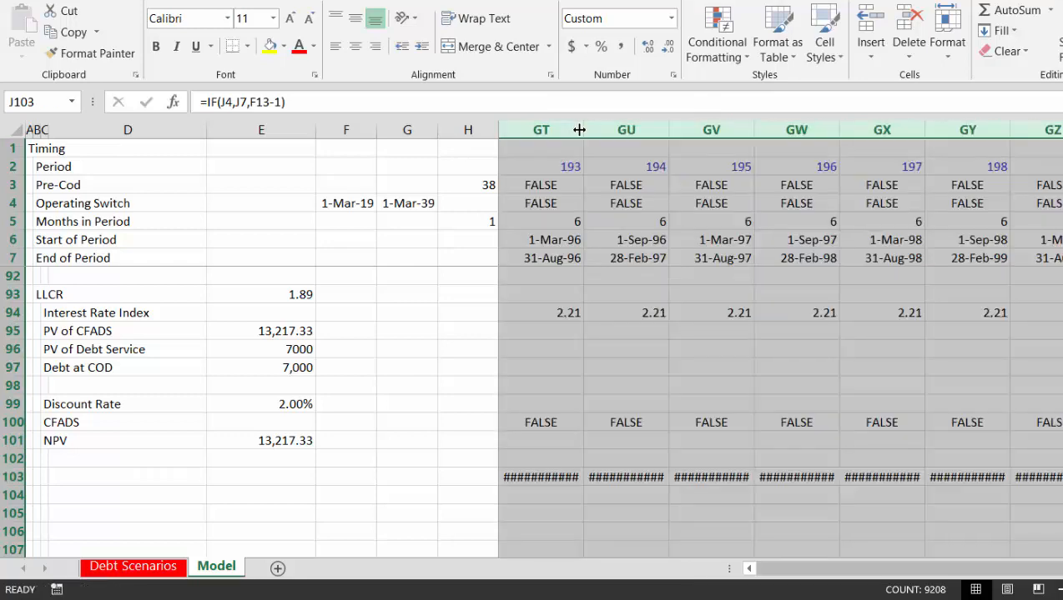
key("Left")
key("Right")
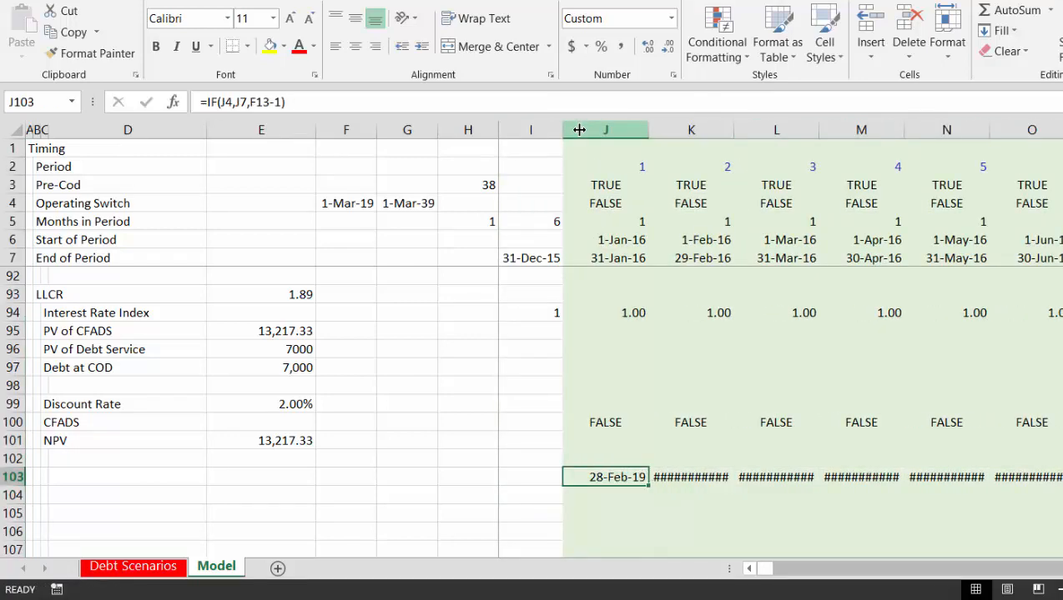
key("ctrl+shift+Right")
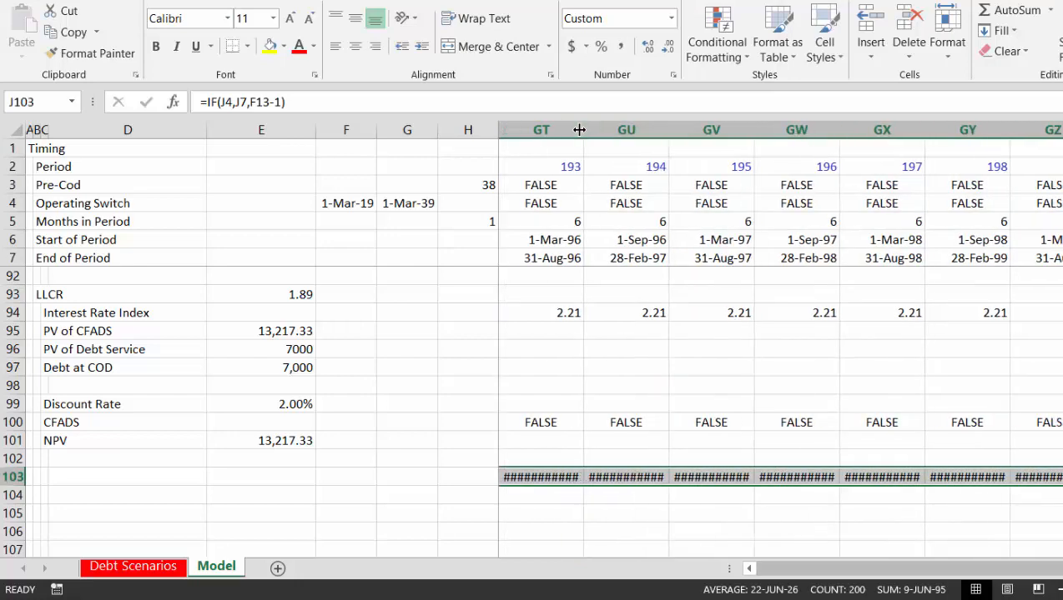
key("Left")
key("Right")
key("Right")
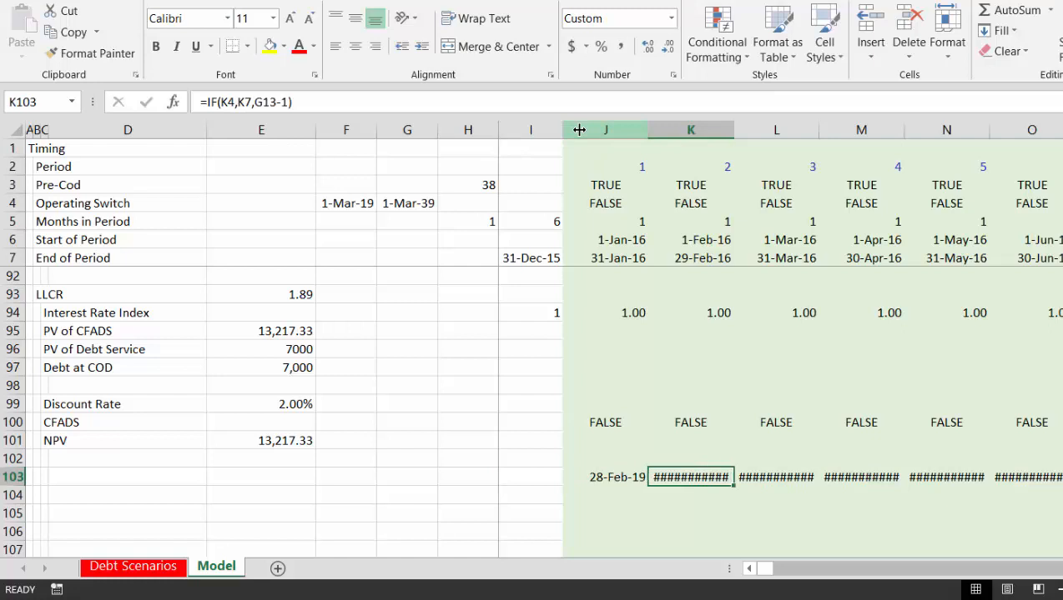
mouse_move(730, 125)
left_mouse_down()
mouse_move(742, 124)
mouse_move(732, 125)
left_mouse_up()
key("alt+Tab")
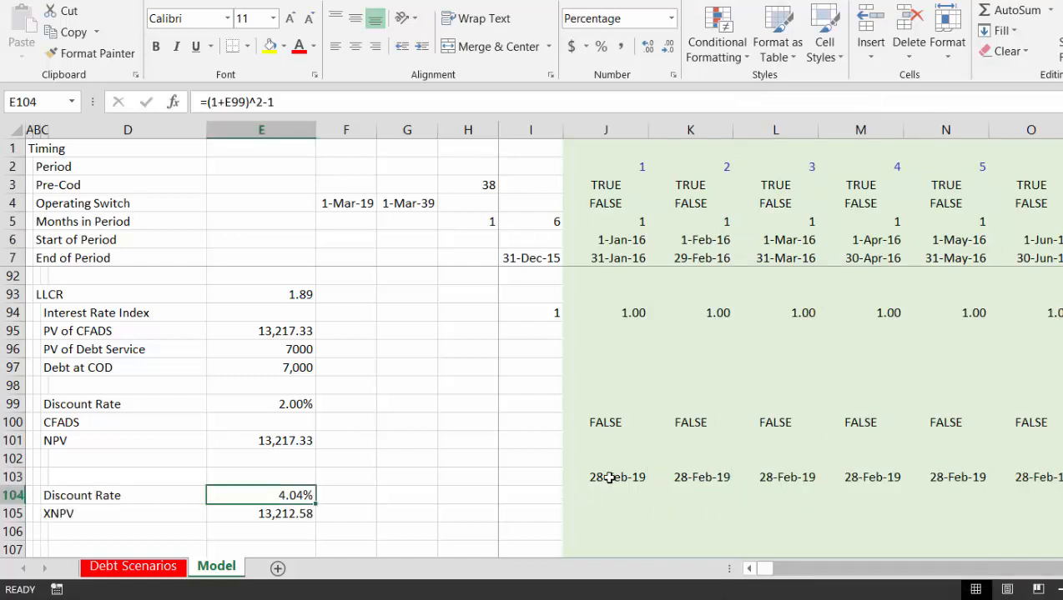
Examine the dates in row 103 across the construction and operating periods, including the switch from the COD-based date to period ends
left_click(610, 478)
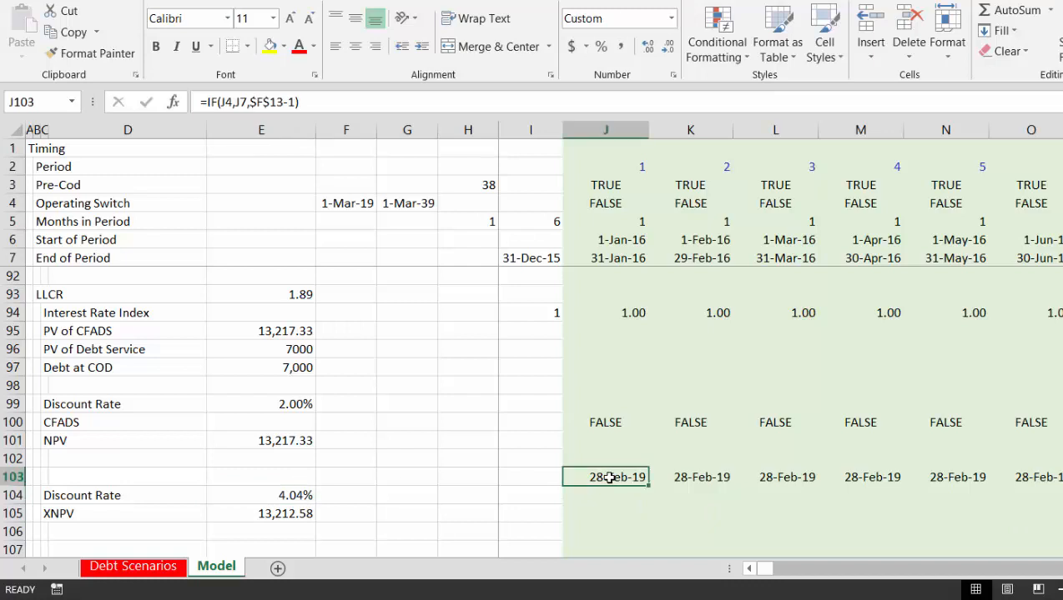
key("Right")
key("Left")
key("ctrl+Right")
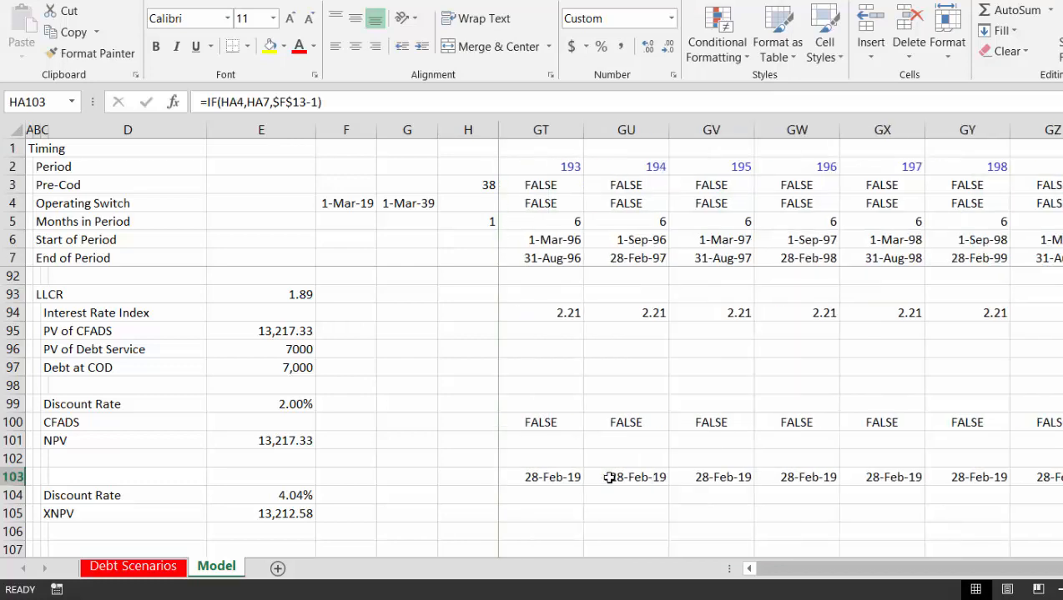
key("Left")
key("Left")
key("ctrl+Left")
key("Right")
key("Right")
key("Right")
key("Right")
key("Right")
key("Right")
key("Right")
key("Right")
key("Right")
key("Right")
key("Right")
key("Right")
key("Right")
key("Right")
key("Right")
key("Right")
key("Right")
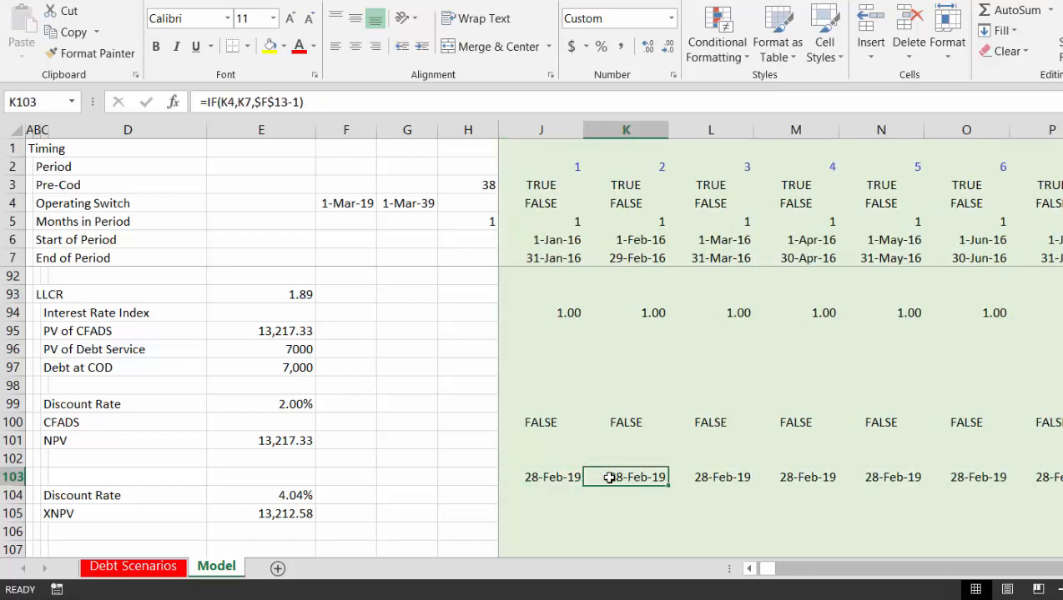
key("Right")
key("Right")
key("Right")
key("Right")
key("Right")
key("Right")
key("Right")
key("Right")
key("Right")
key("Right")
key("Right")
key("Right")
key("Right")
key("Right")
key("Right")
key("Right")
key("Right")
key("Right")
key("Right")
key("Right")
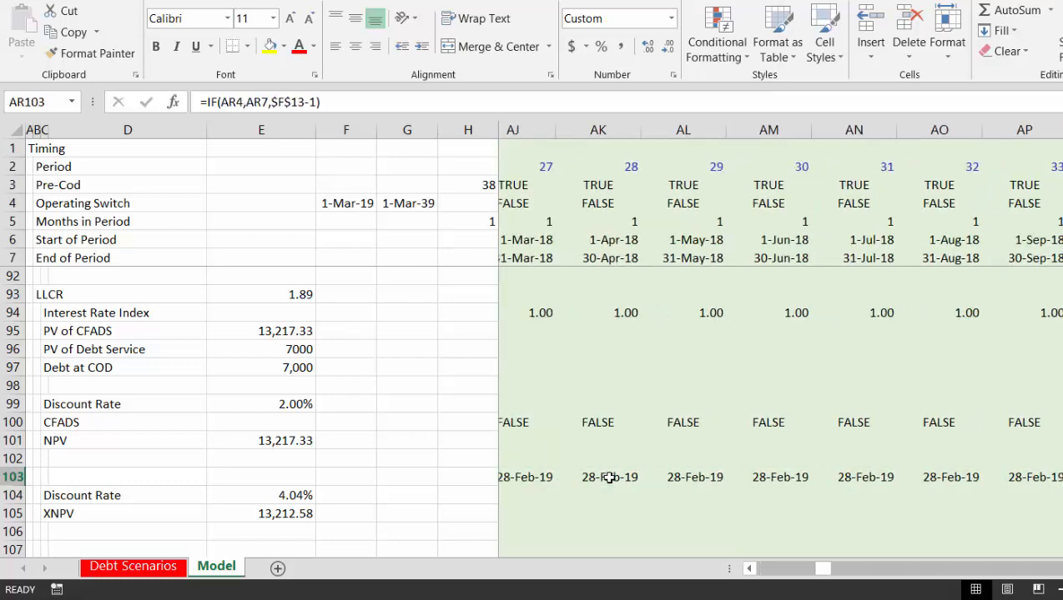
key("Left")
key("Left")
key("Left")
key("Left")
key("Left")
key("Left")
key("Left")
key("Left")
key("Left")
key("Left")
key("Left")
key("Left")
key("Left")
key("Left")
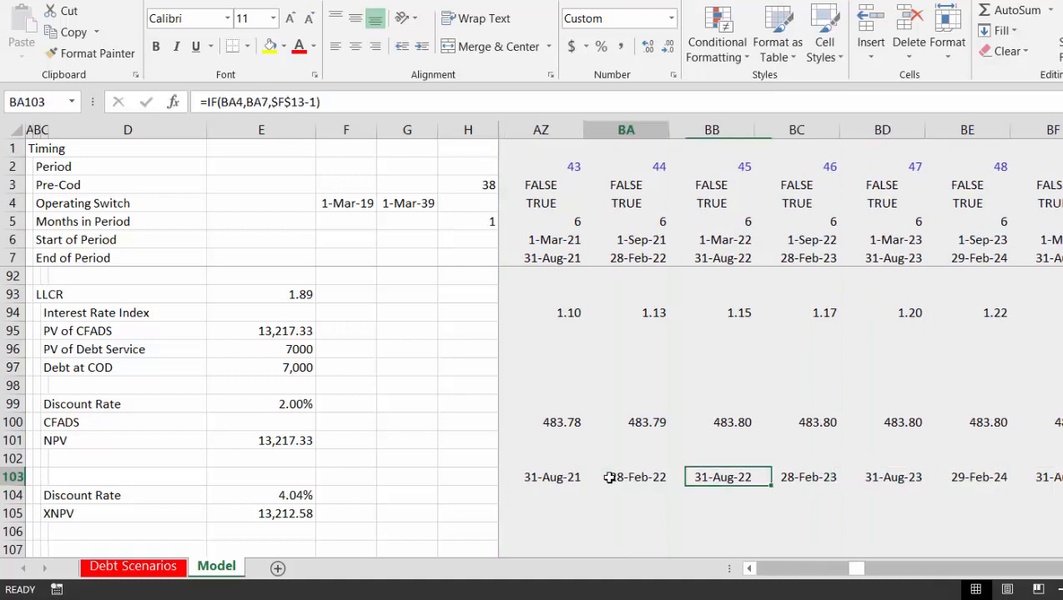
key("Right")
key("Right")
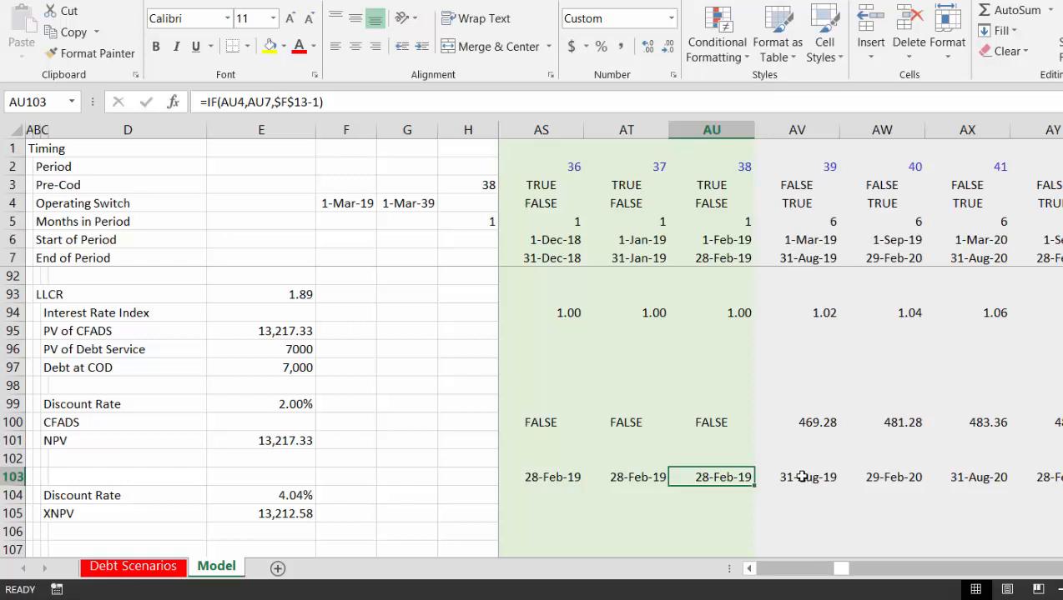
key("ctrl+Left")
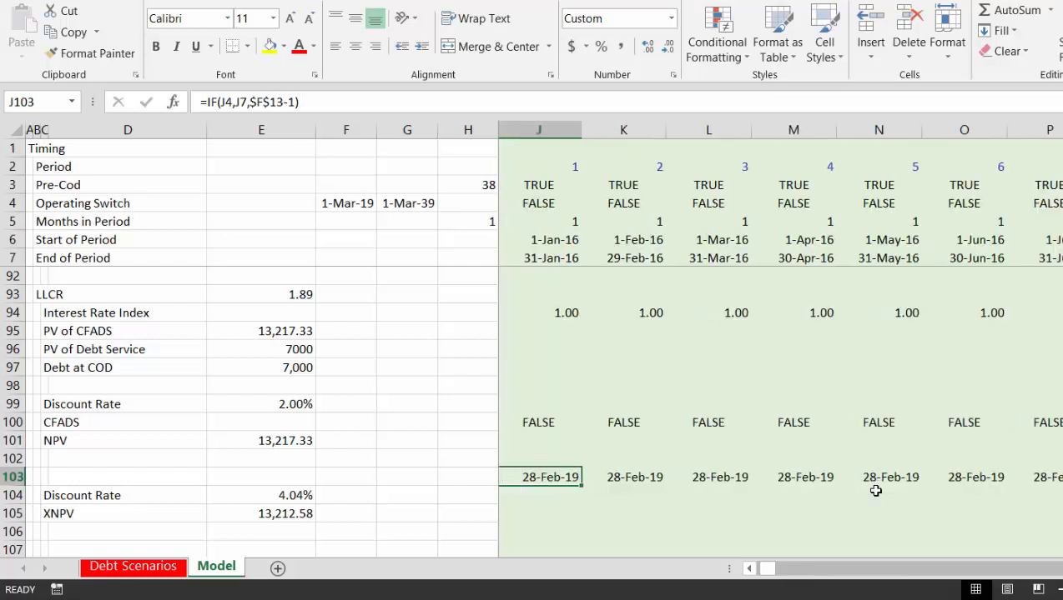
Enter =(1+E99)^2-1 in E104 to convert the semi-annual discount rate into an annual rate
key("Left")
key("Left")
key("Left")
key("Left")
key("Left")
key("Left")
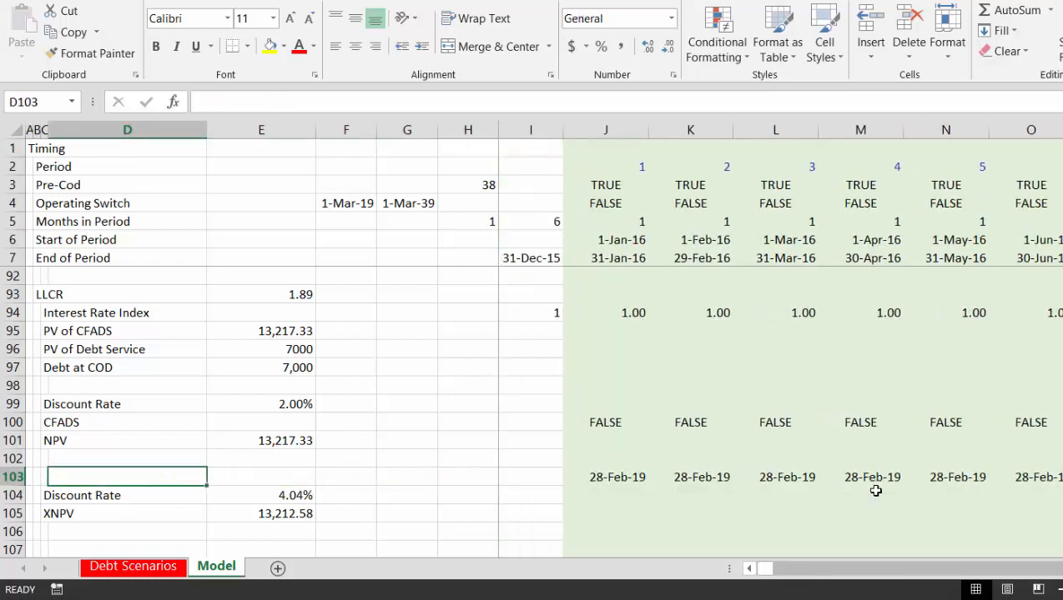
key("Down")
key("Right")
type("=")
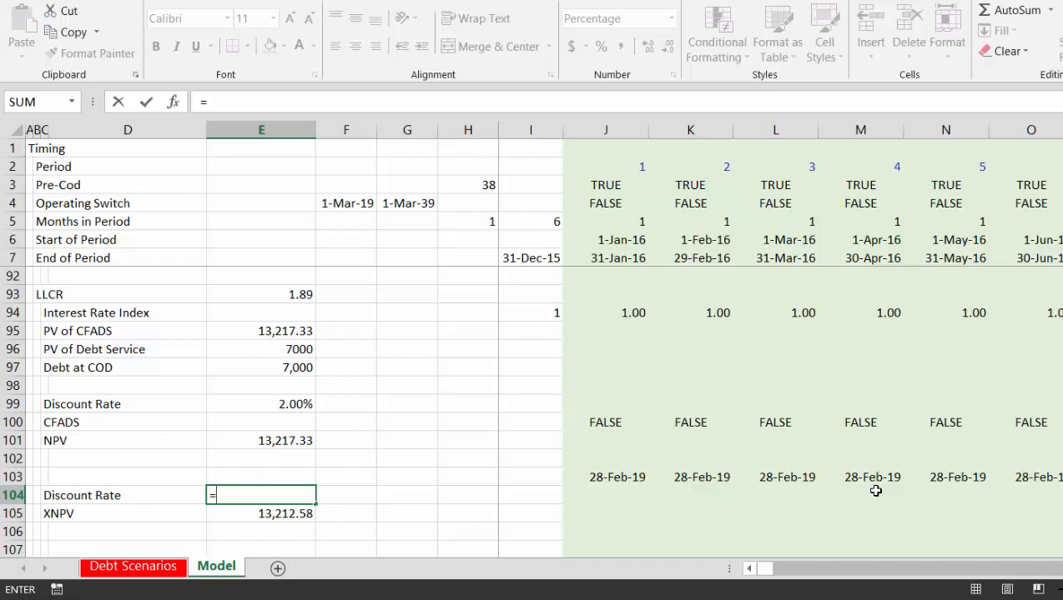
type("(")
key("Up")
key("Up")
key("Up")
key("Up")
key("Up")
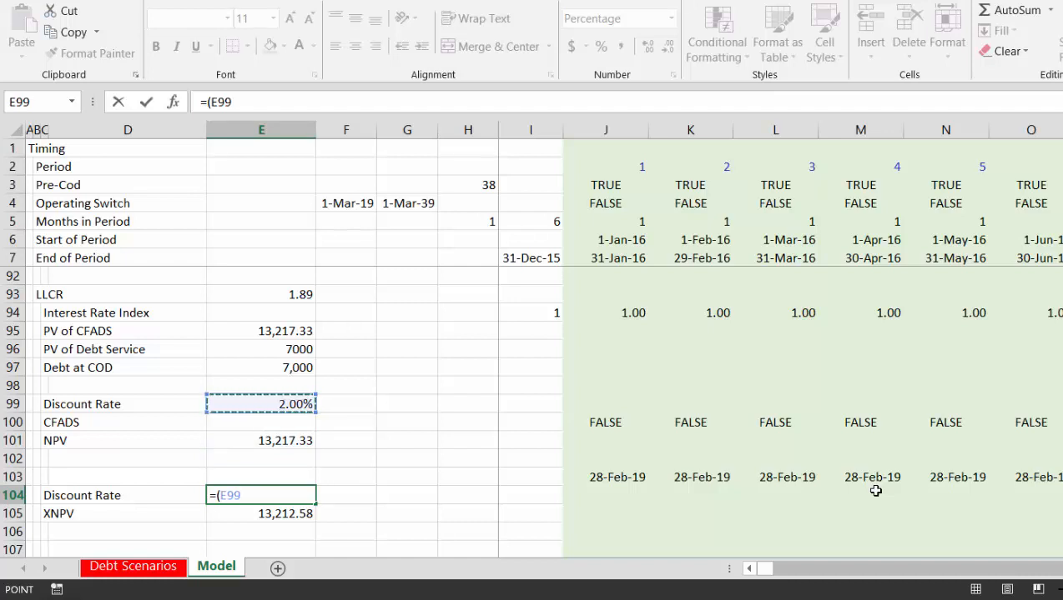
key("BackSpace")
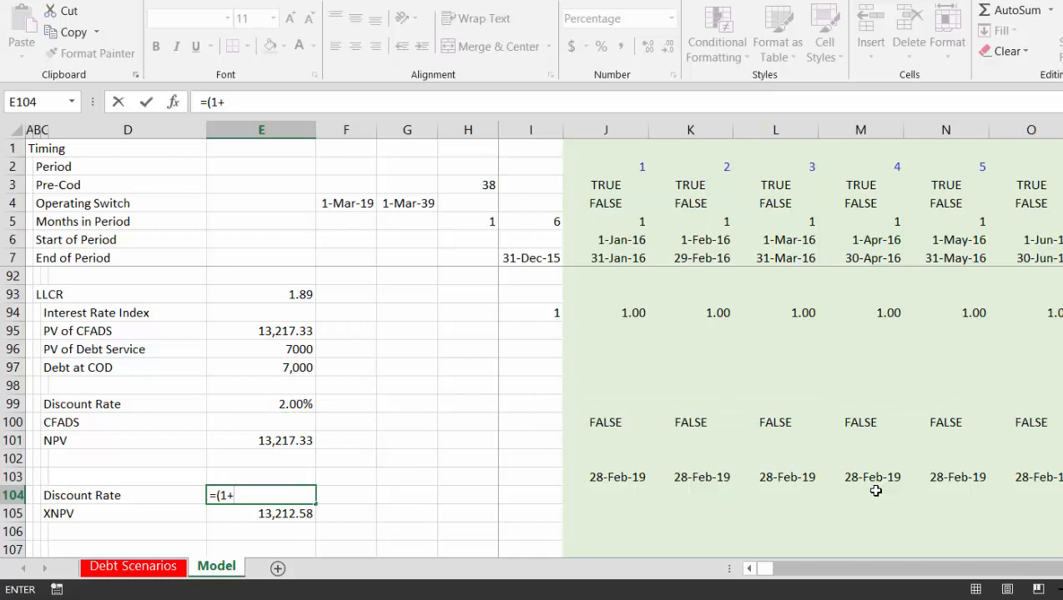
type("1+")
key("Up")
key("Up")
key("Up")
key("Up")
key("Up")
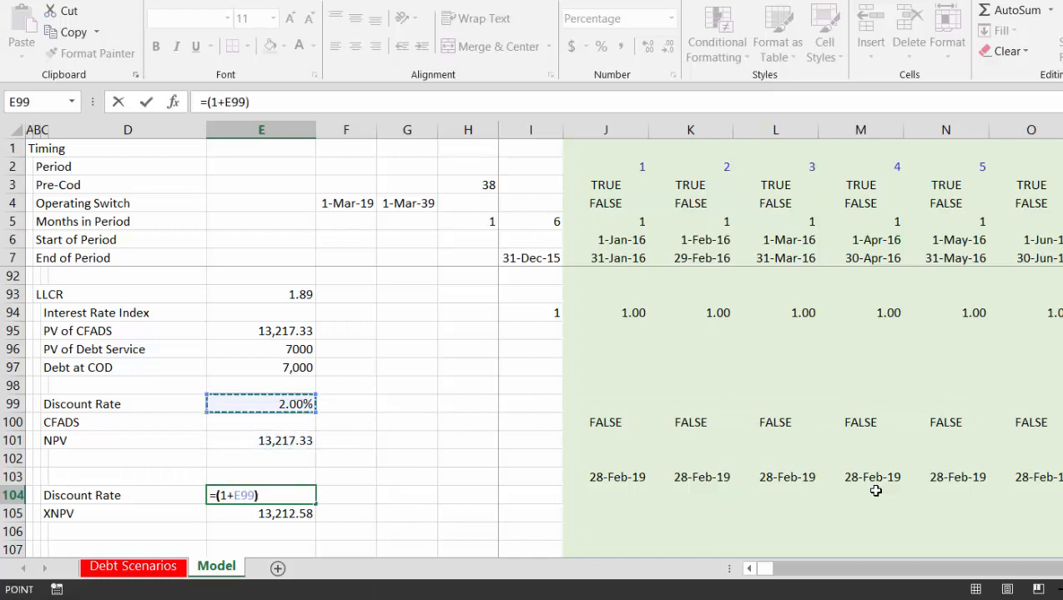
type(")")
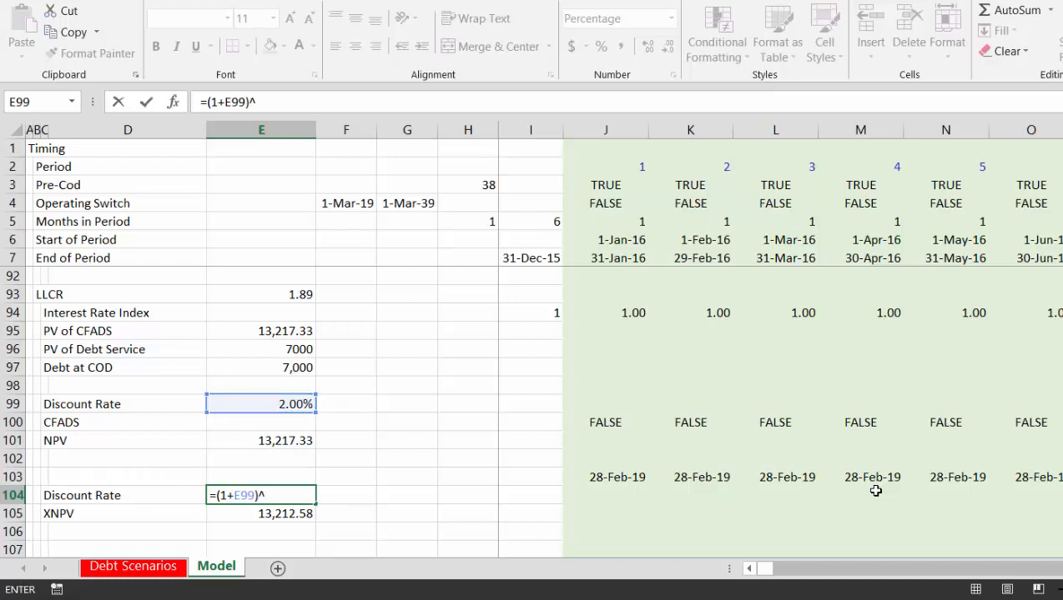
key("Return")
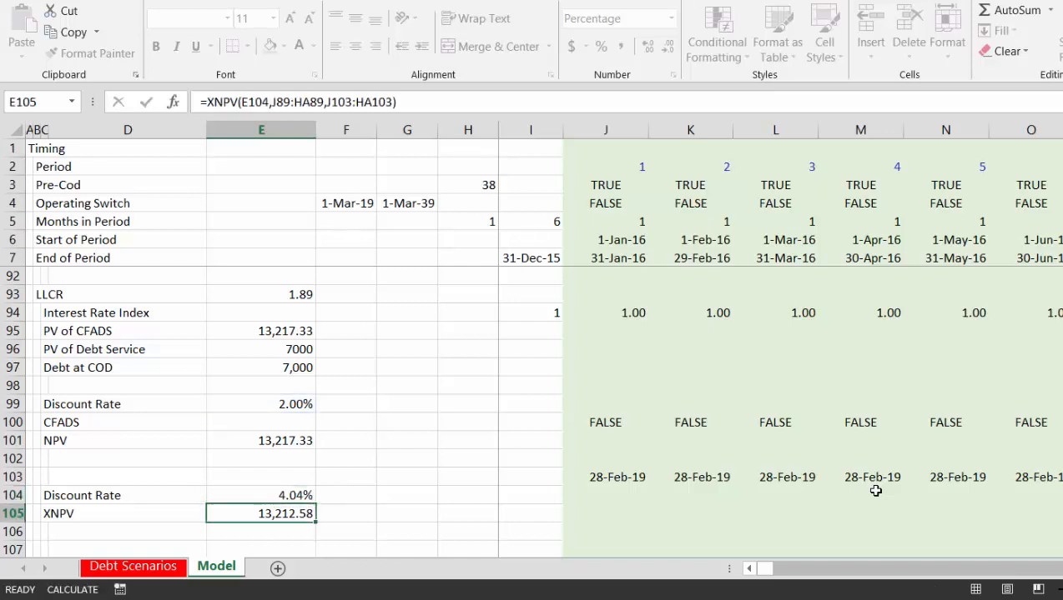
Enter =XNPV(E104,J89:HA89,J103:HA103) in E105 to discount the CFADS row with the annual rate and the row 103 dates
key("Down")
key("Up")
type("=xnpv")
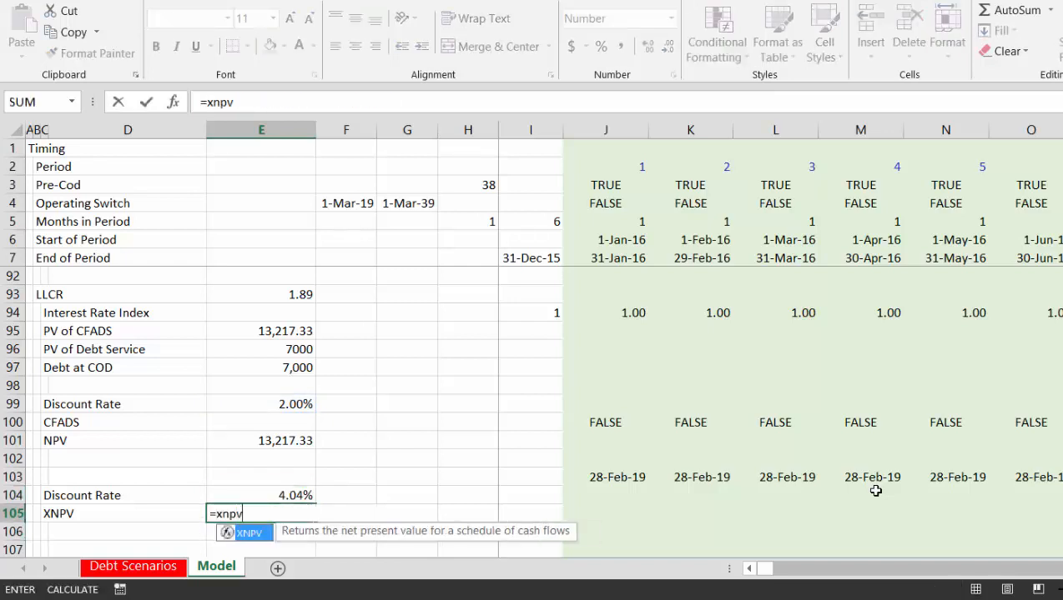
type(")")
key("BackSpace")
type("(")
key("Up")
type(",")
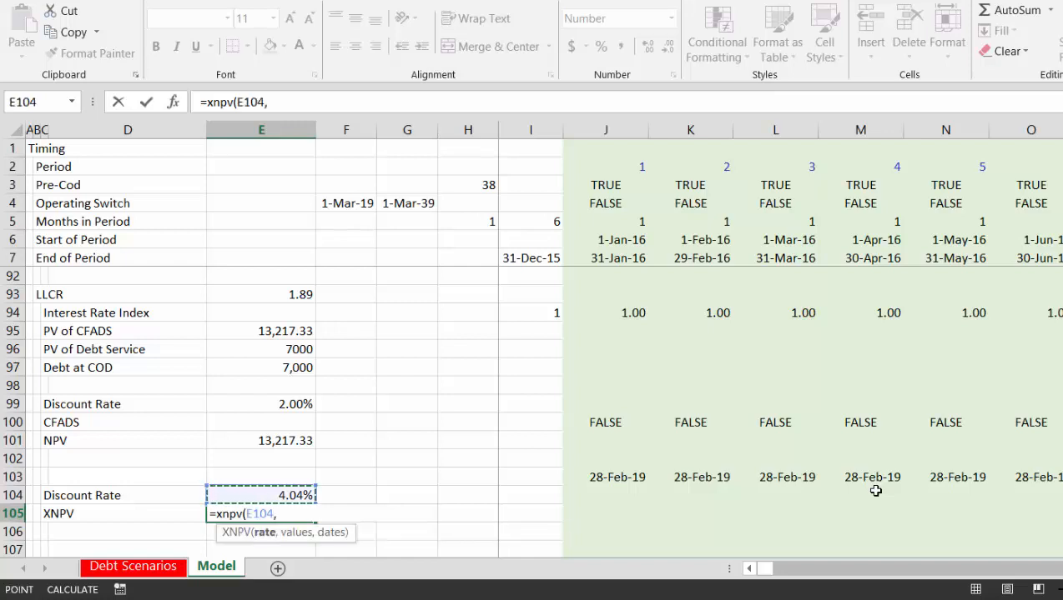
key("Right")
key("Right")
key("Right")
key("Up")
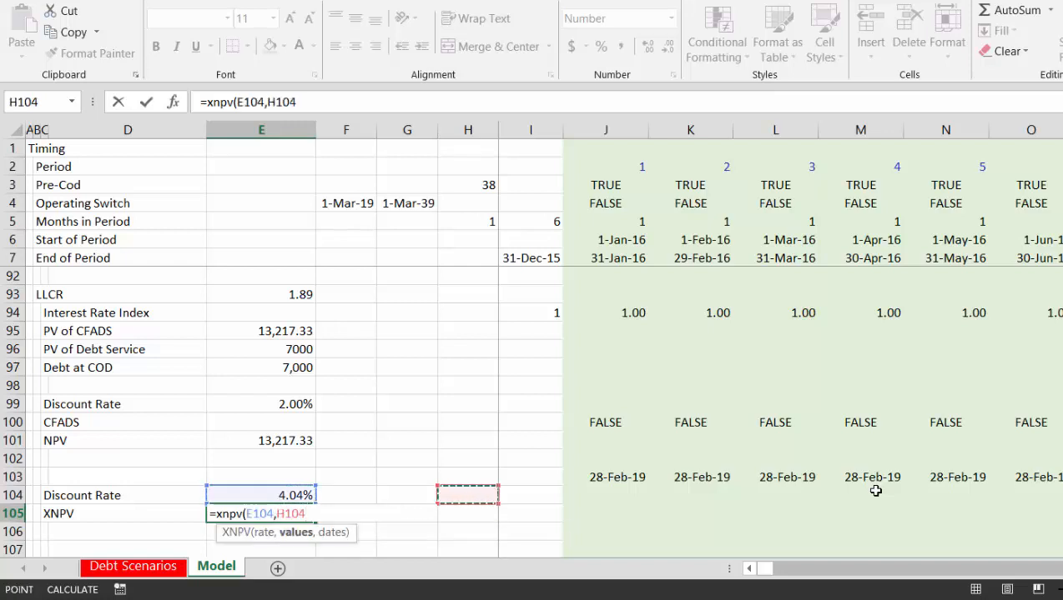
key("Up")
key("Right")
key("Right")
key("Up")
key("Up")
key("Up")
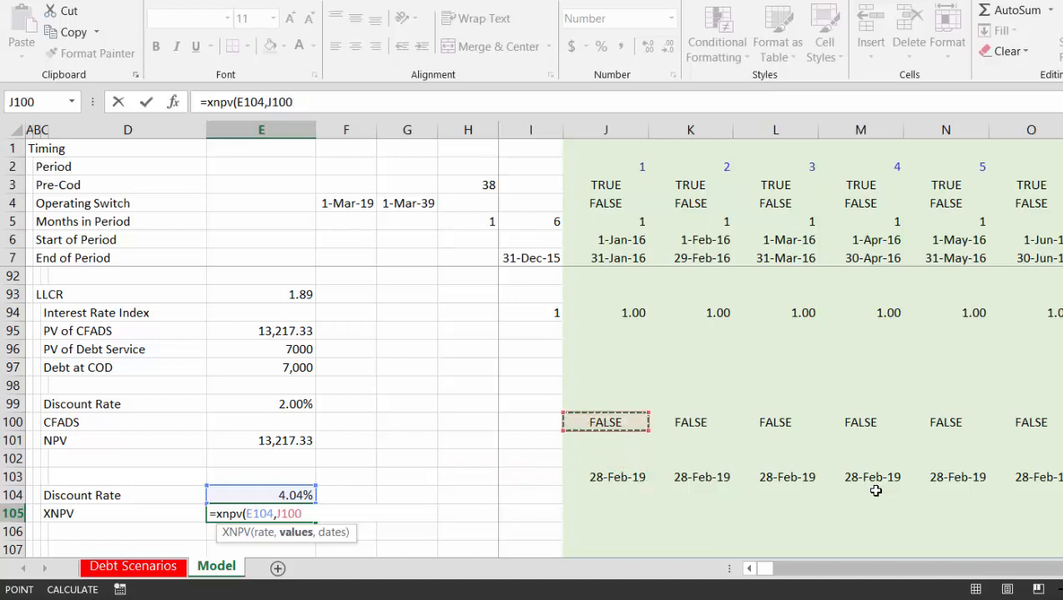
key("Up")
key("Up")
key("Up")
key("Up")
key("Up")
key("Up")
key("Up")
key("Up")
key("Up")
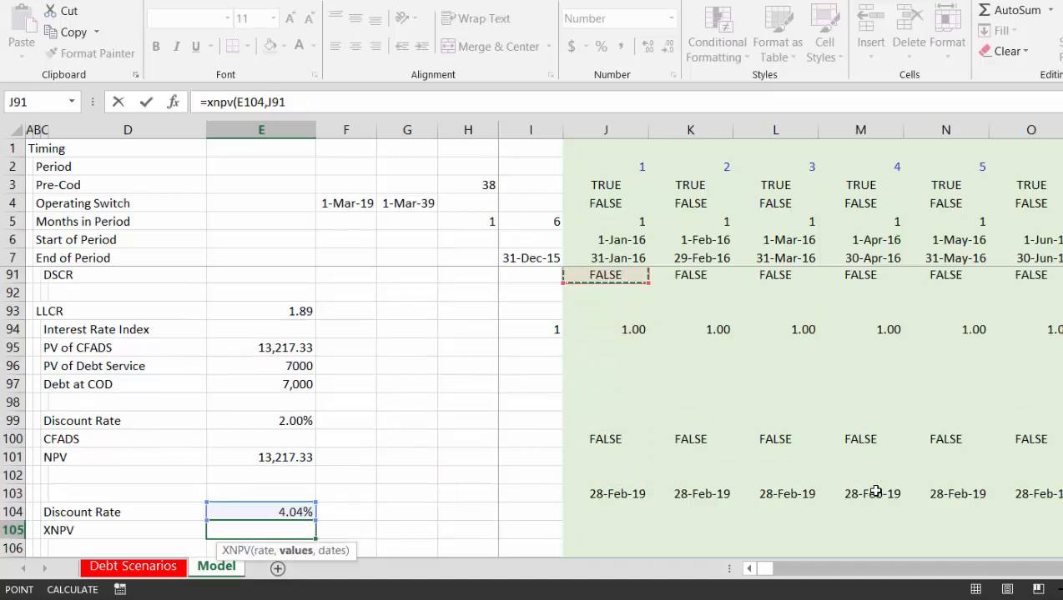
key("Up")
key("Up")
key("Up")
key("Down")
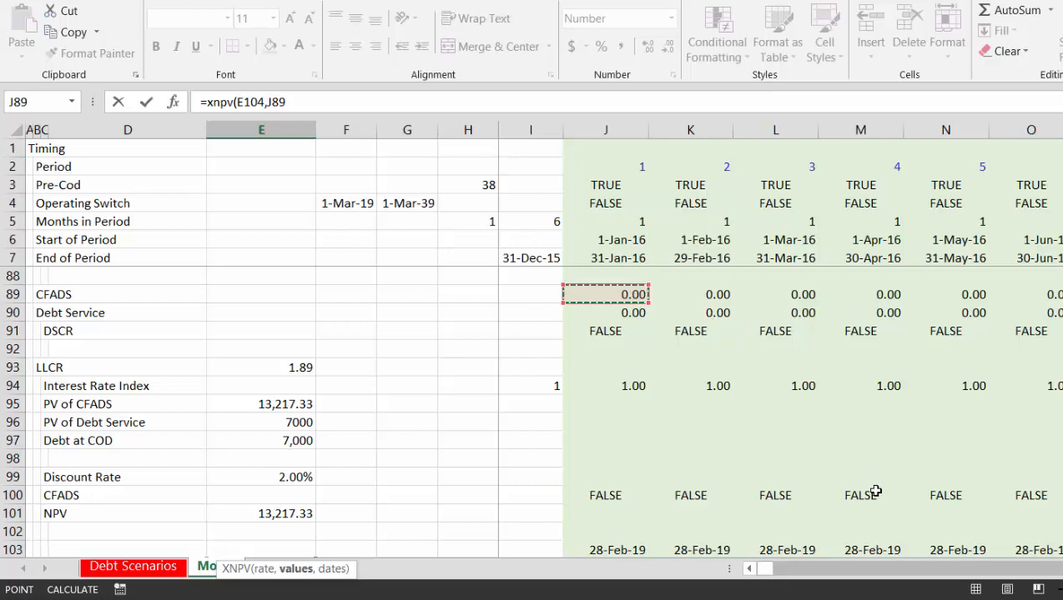
key("ctrl+shift+Right")
type(",")
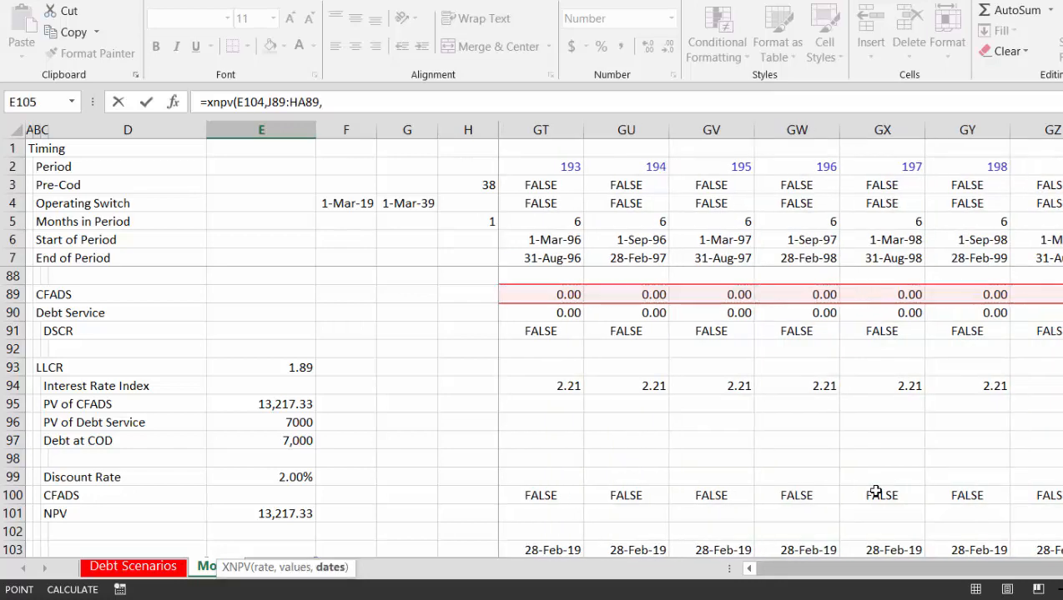
key("Left")
key("Right")
key("Right")
key("Right")
key("Right")
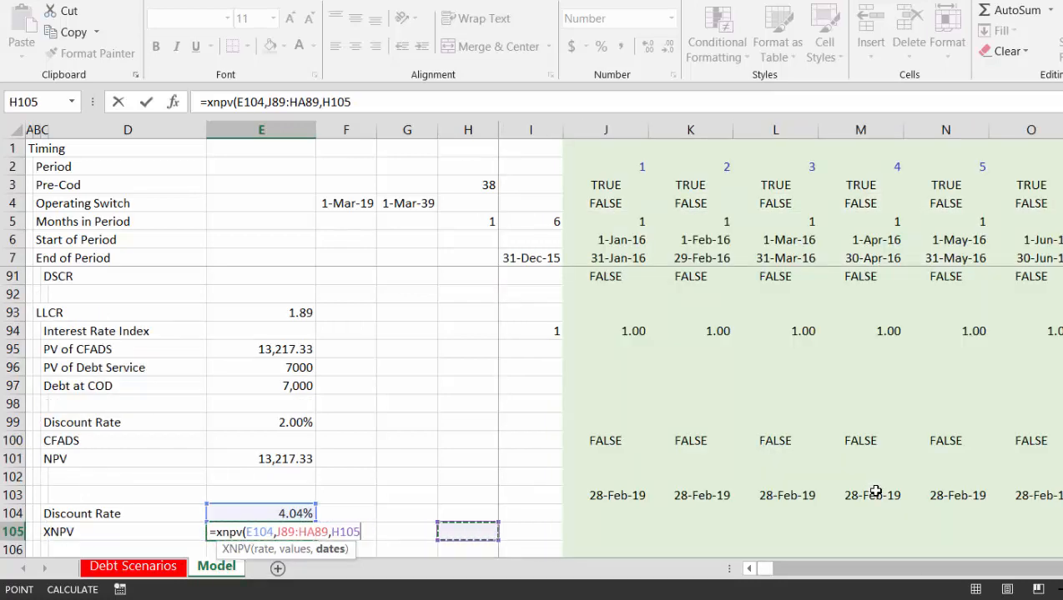
key("Right")
key("Up")
key("Up")
key("Right")
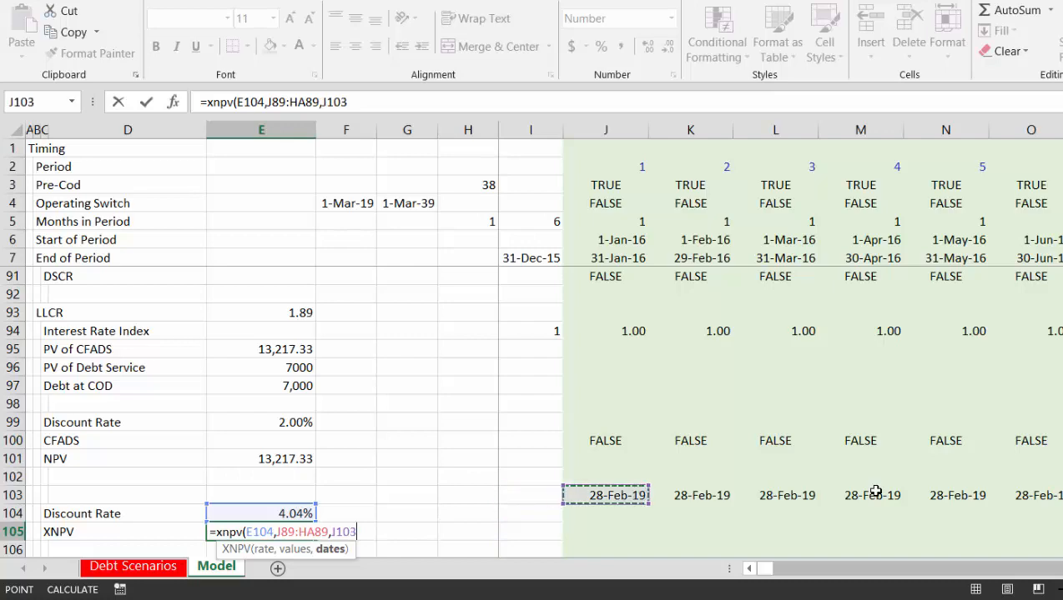
key("ctrl+shift+Right")
key("Return")
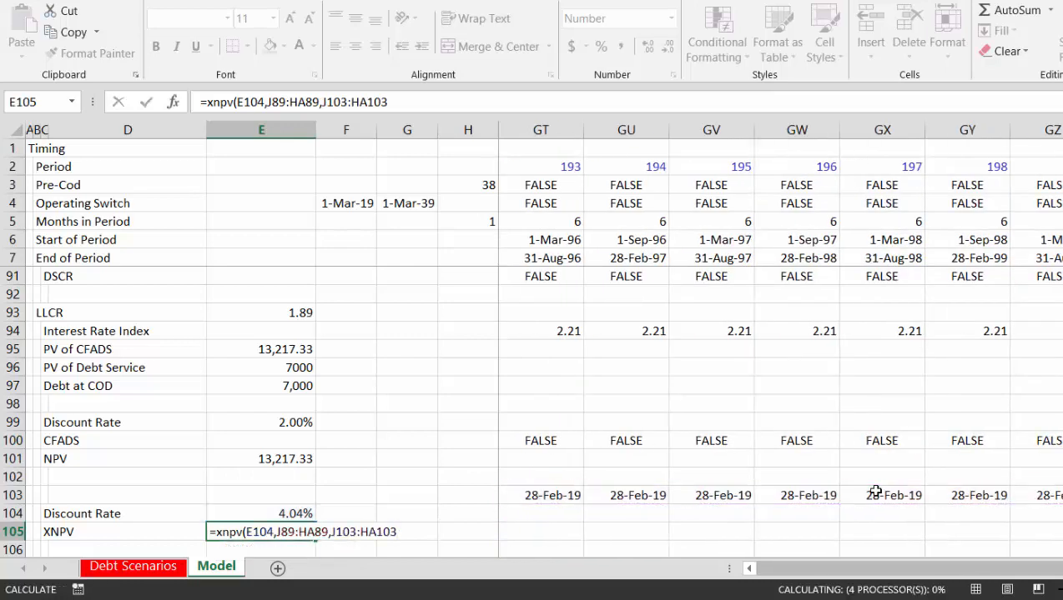
Compare the XNPV result and formula in E105 with the NPV result and formula in E101
key("Up")
key("Left")
key("Left")
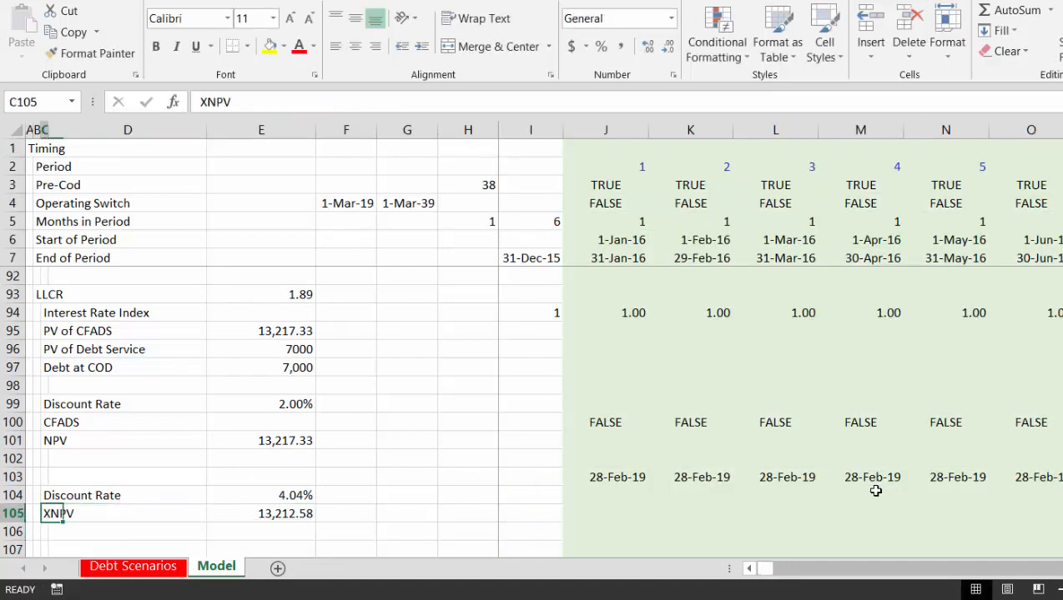
key("Right")
key("Right")
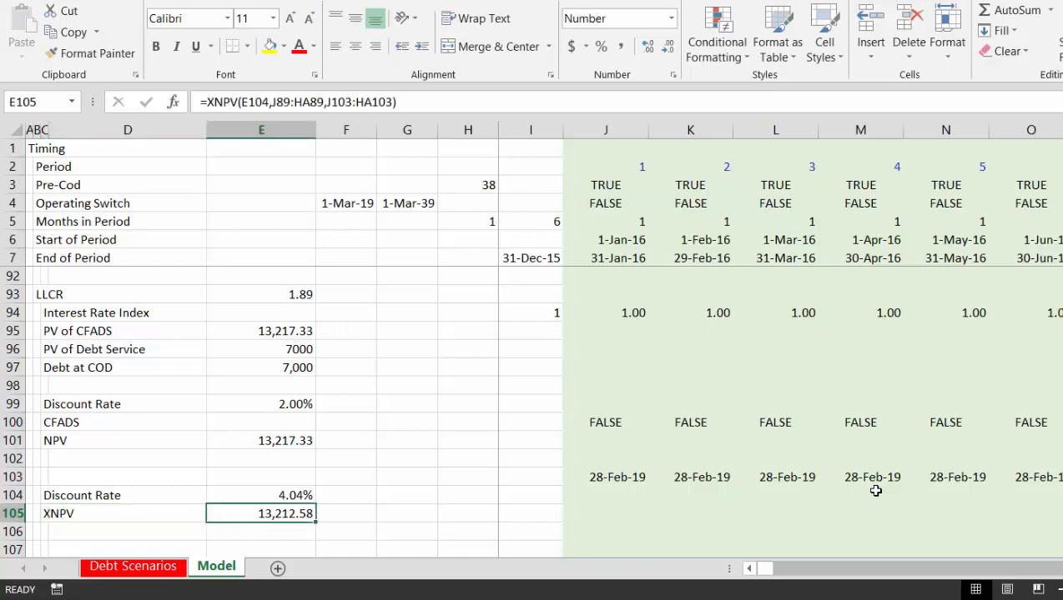
key("Up")
key("Up")
key("Up")
key("Up")
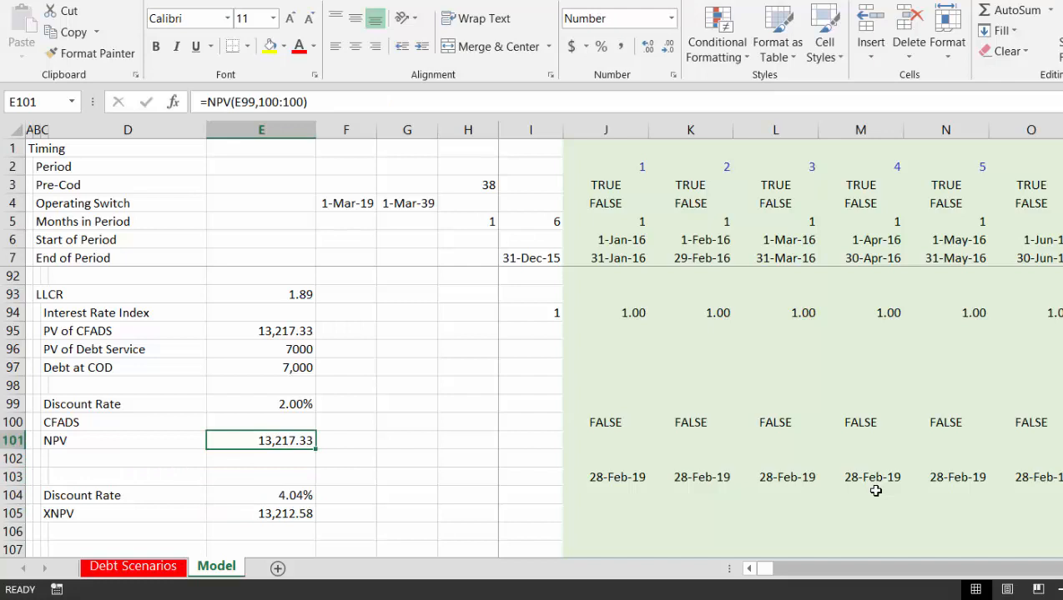
key("Down")
key("Down")
key("Down")
key("Down")
key("Down")
key("Up")
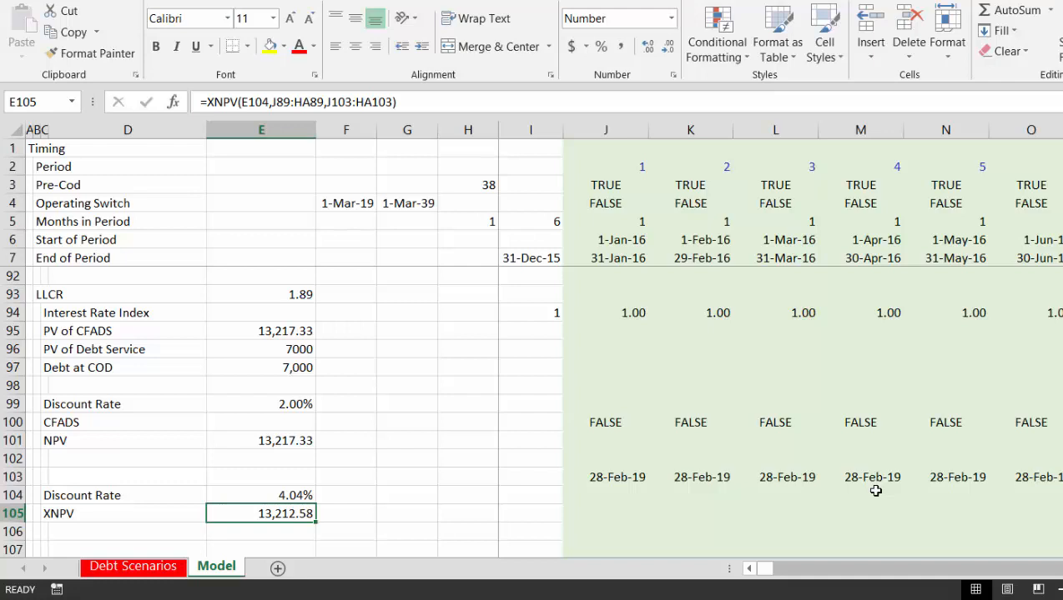
Check the Debt at COD value and its formula in E97
key("Up")
key("Up")
key("Up")
key("Up")
key("Up")
key("Up")
key("Up")
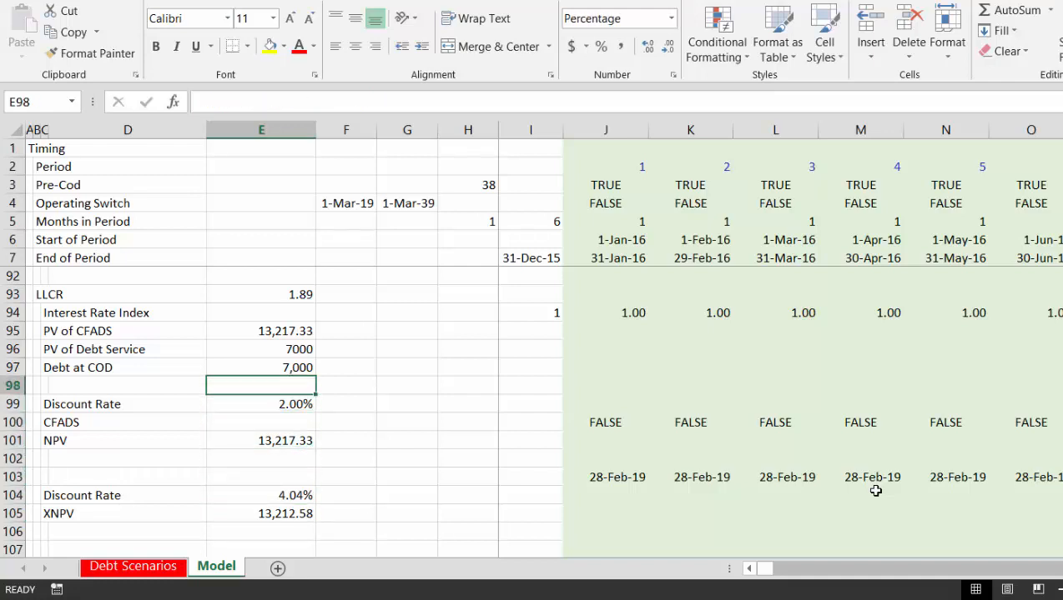
key("Up")
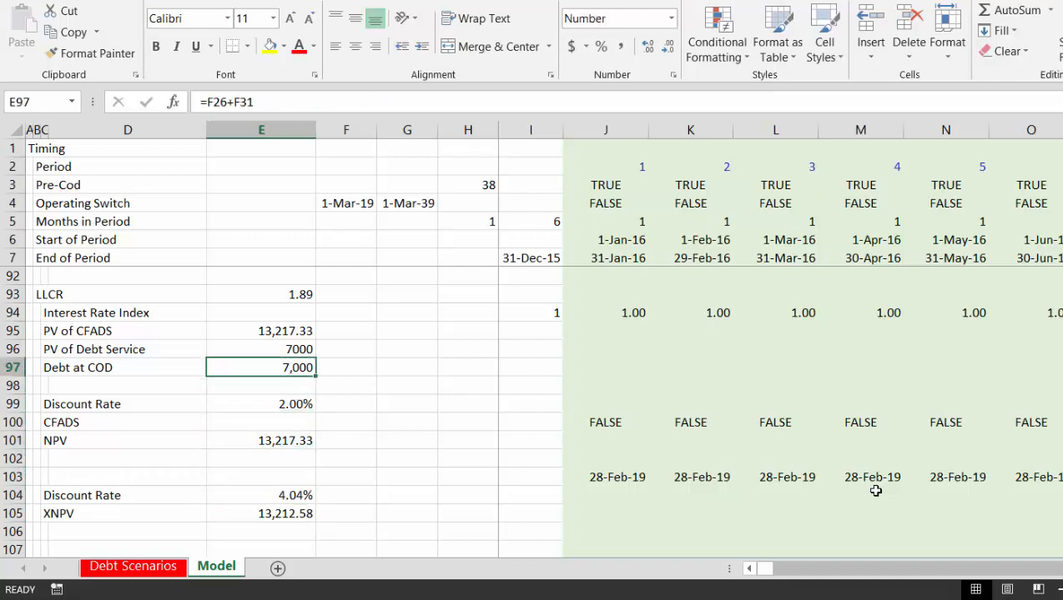
Add the label "NPV of Debt Service" in C102, directly below the NPV line
key("Down")
key("Down")
key("Down")
key("Down")
key("Down")
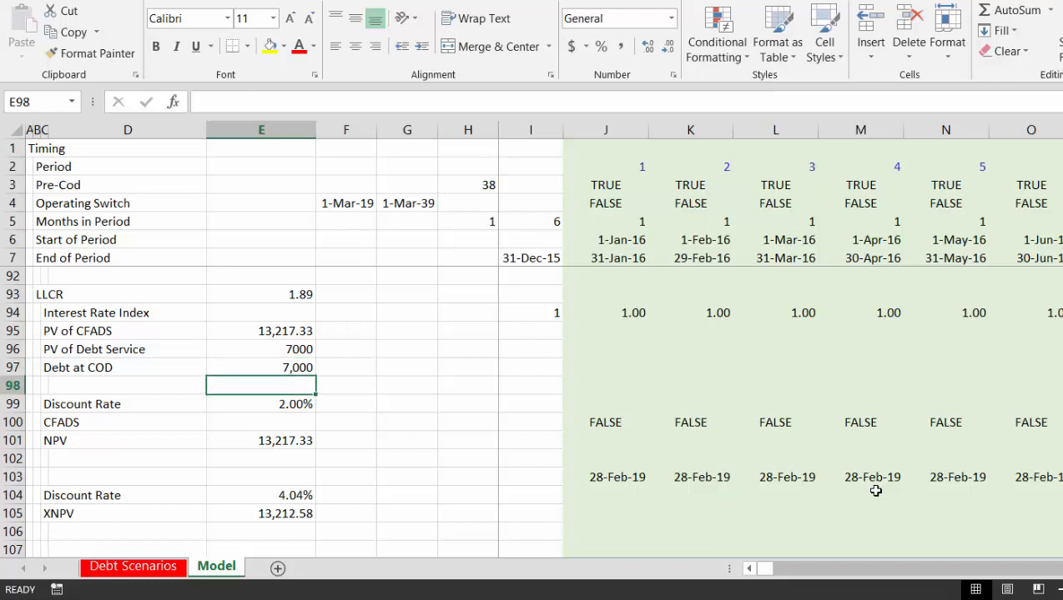
key("Left")
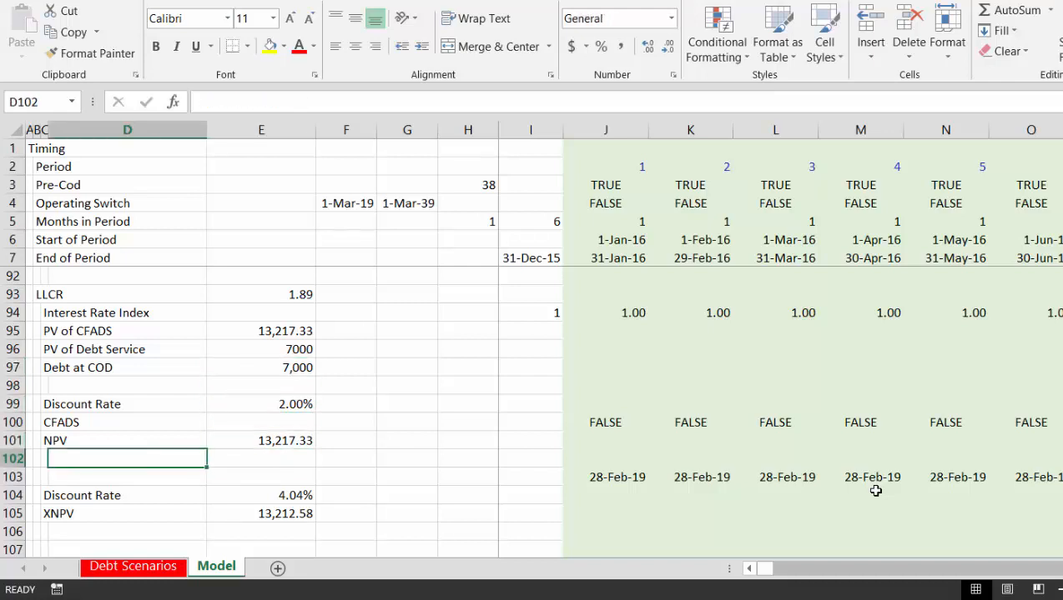
key("Left")
type("NPV of")
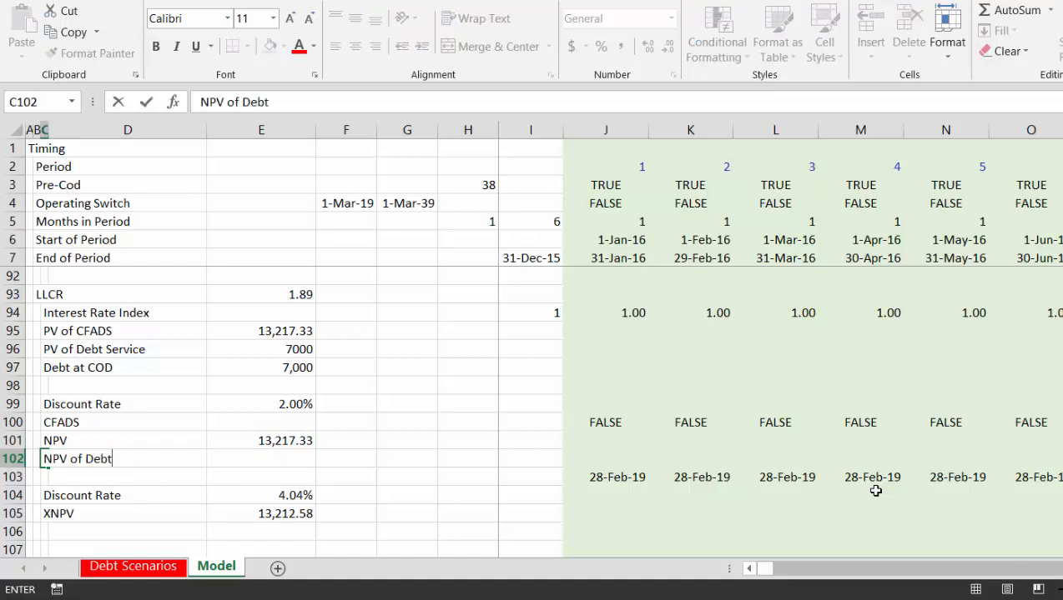
type(" Debt Service")
key("Return")
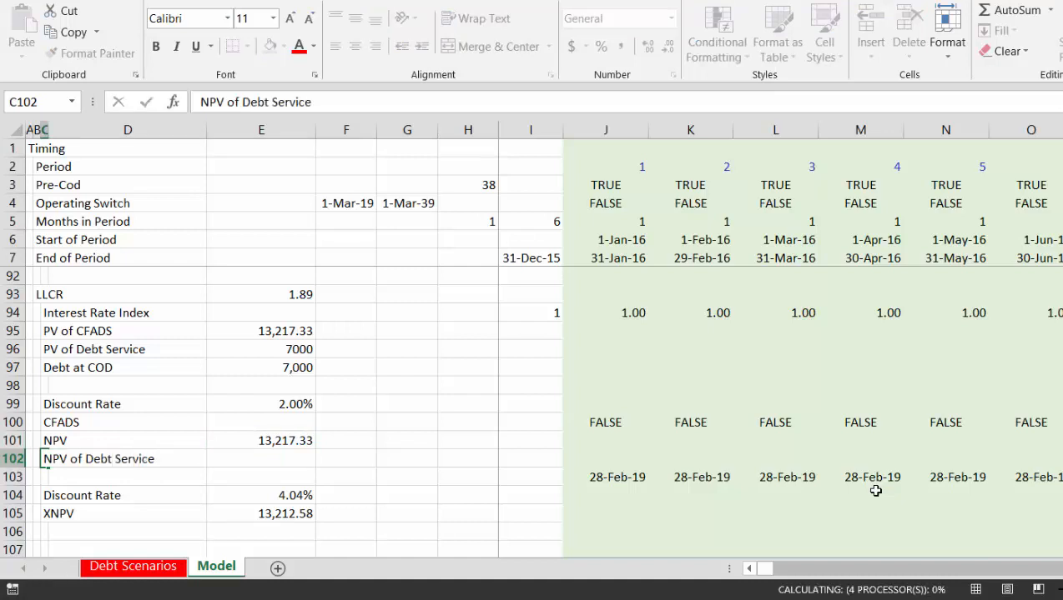
key("Up")
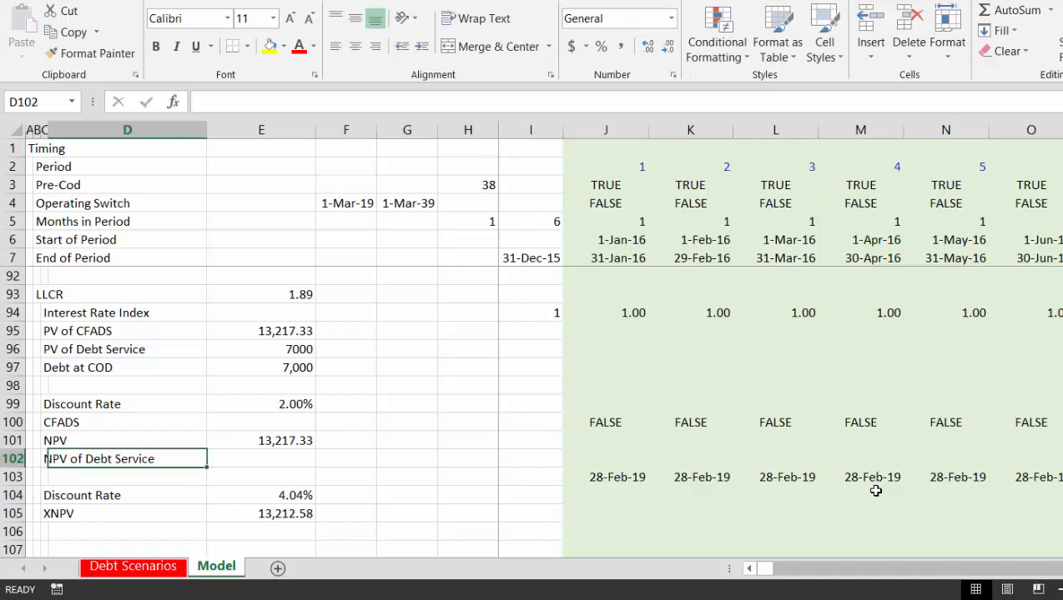
key("Right")
type("=")
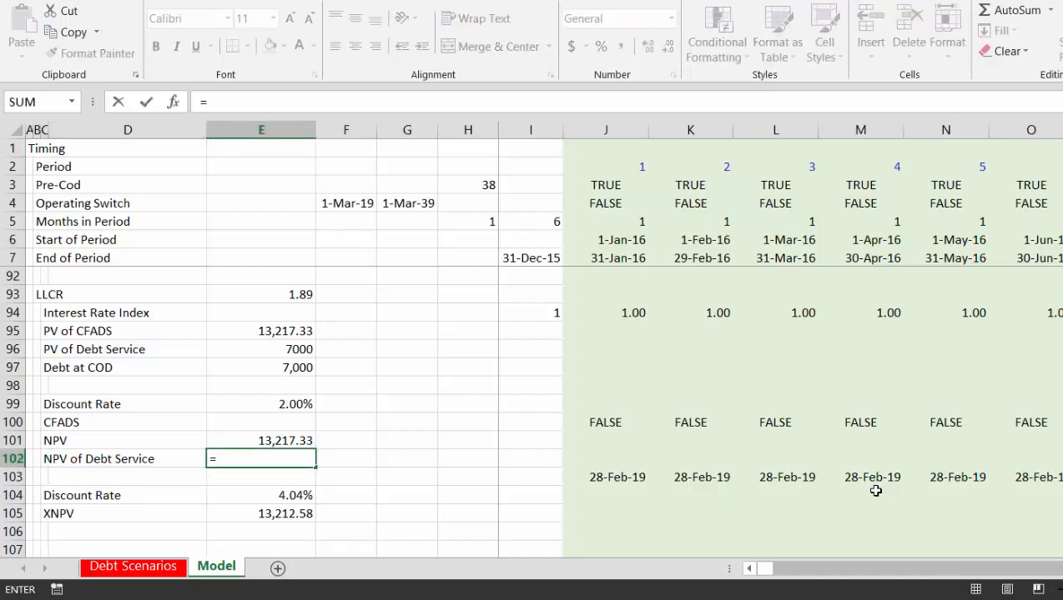
type("npv(")
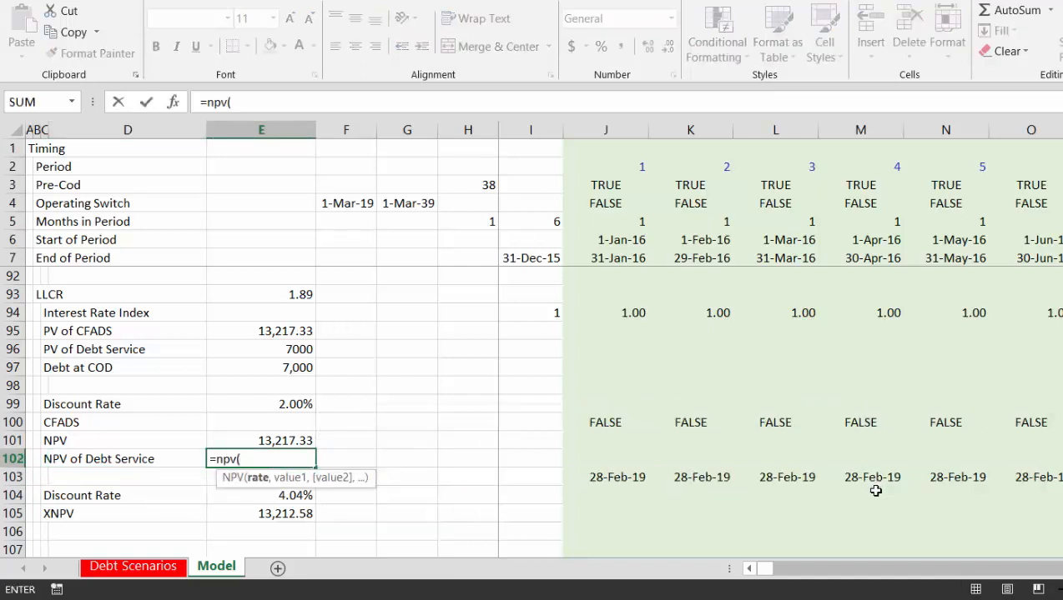
key("Escape")
Insert a blank row at row 101, between the CFADS and NPV rows
key("Right")
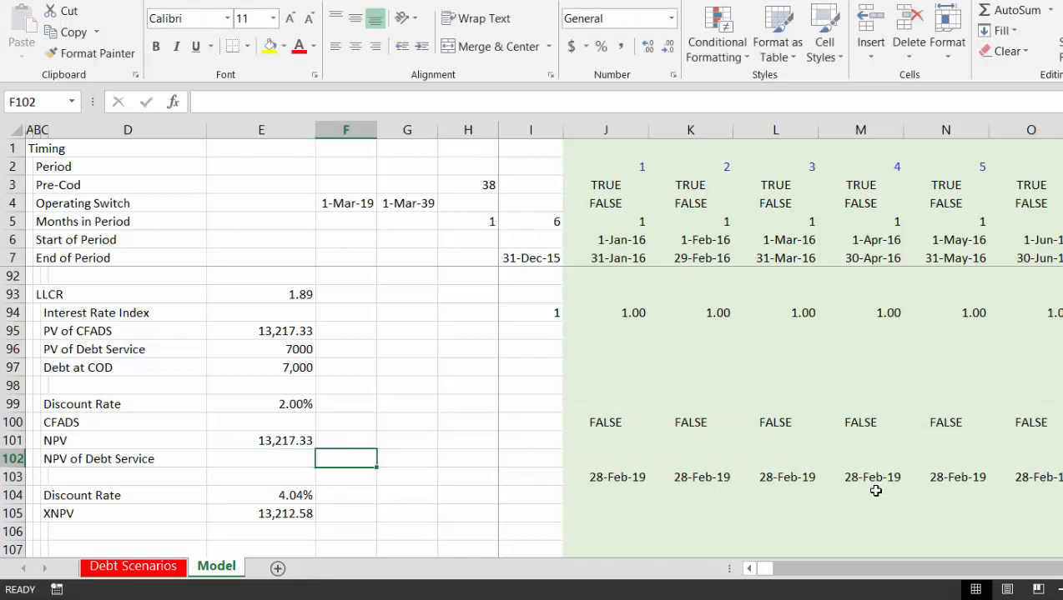
key("Right")
key("Right")
key("Right")
key("Right")
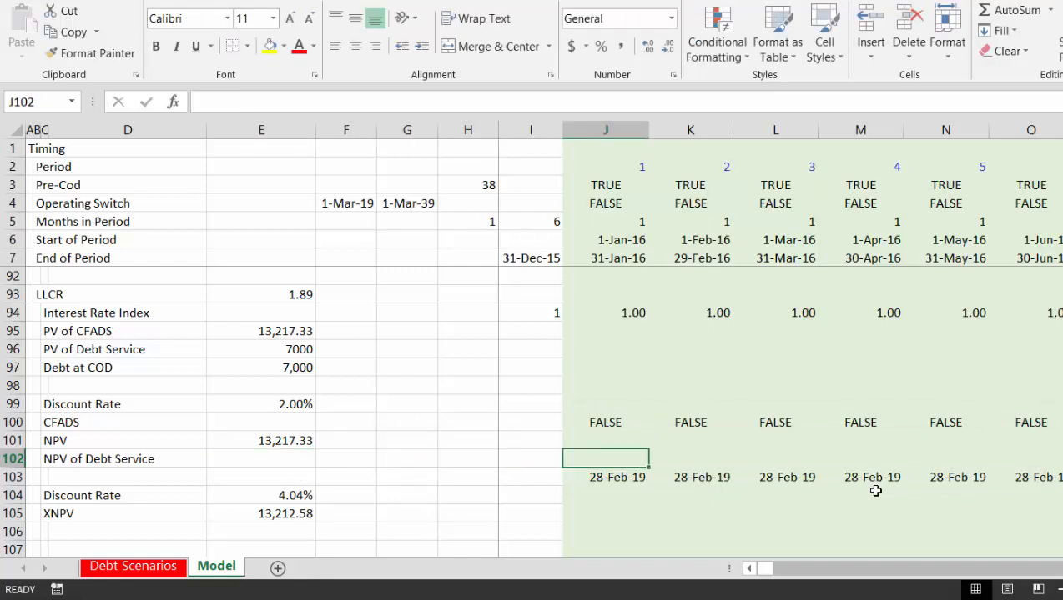
key("Up")
type("=i")
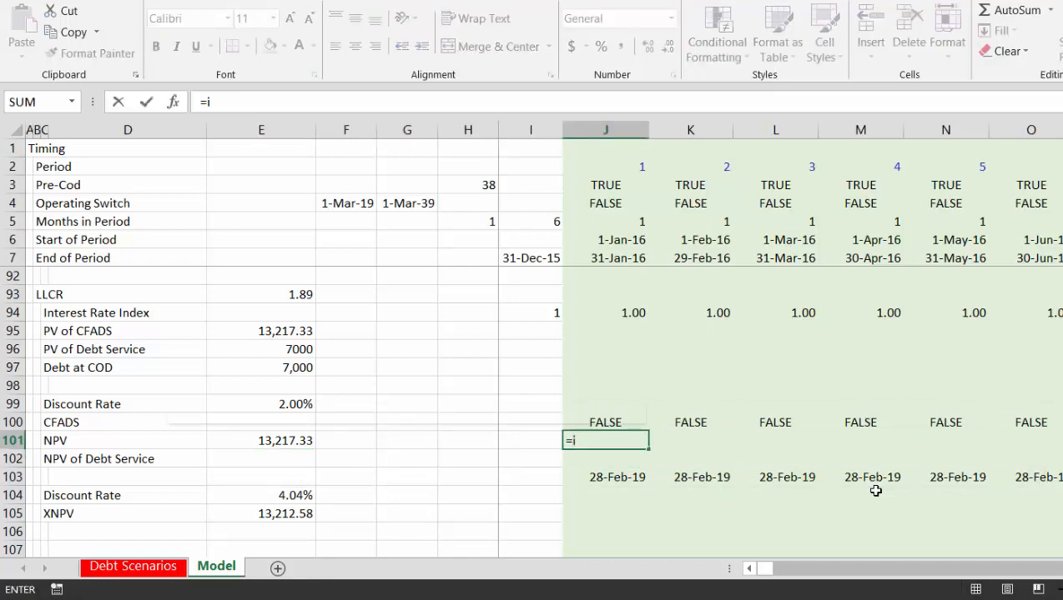
key("Escape")
key("Escape")
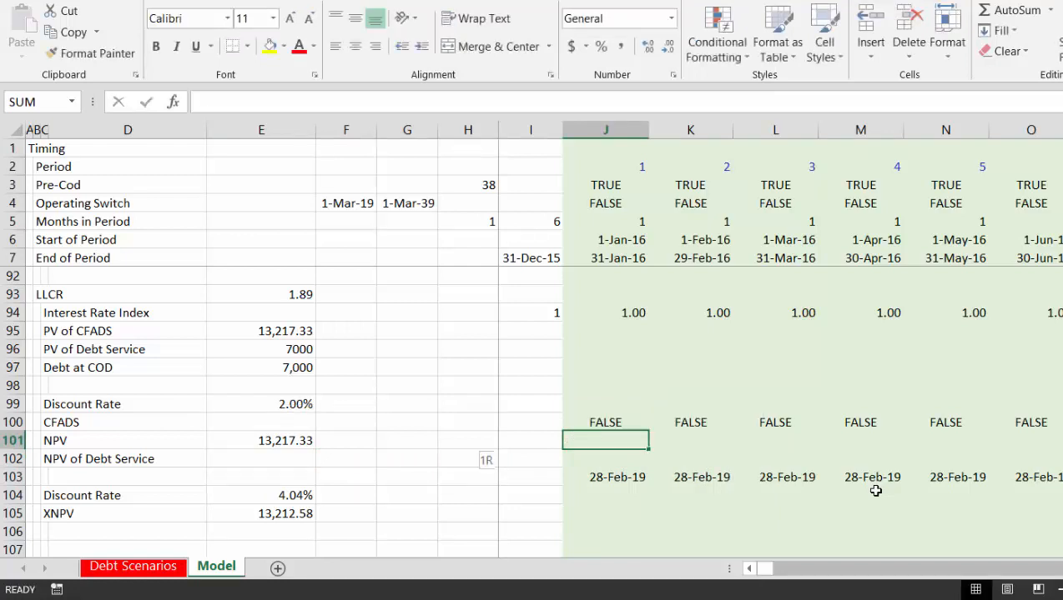
key("shift+space")
key("ctrl+shift+equal")
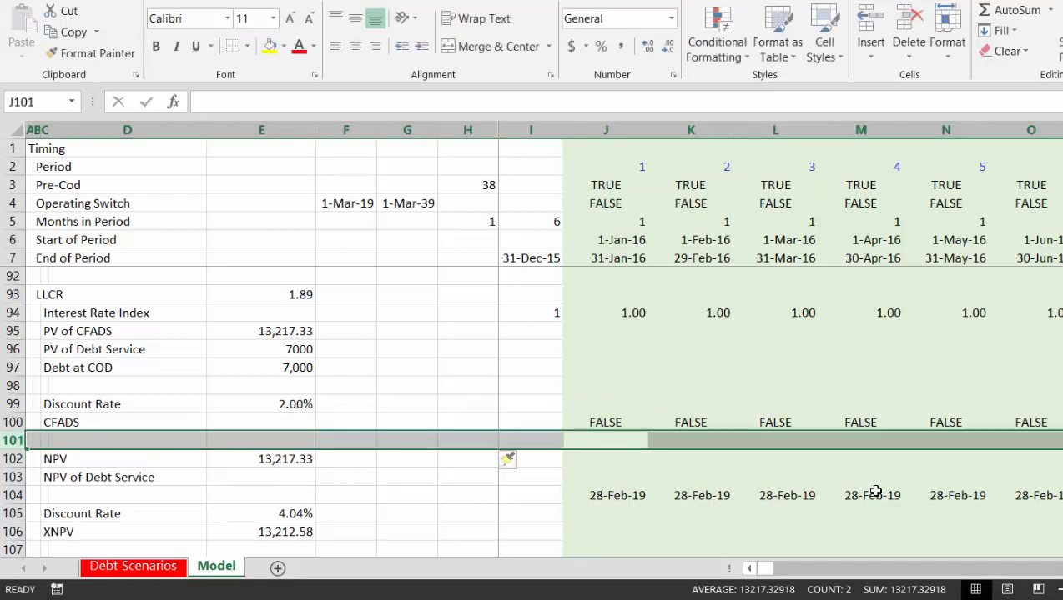
Label the new row "Debt Service" in C101
key("Left")
key("Left")
key("Left")
key("Left")
key("Left")
key("Left")
key("Left")
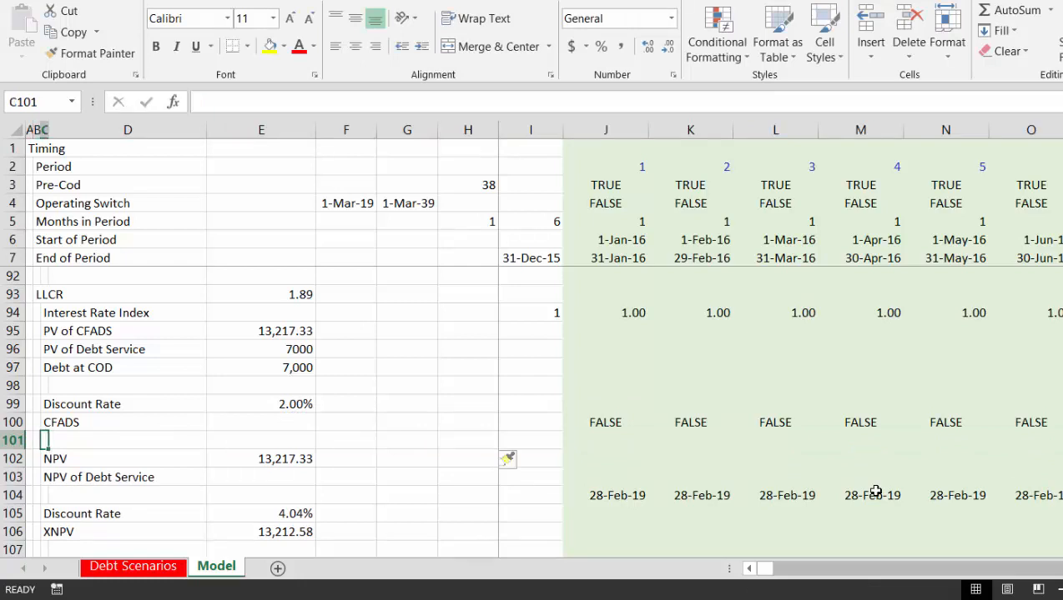
type("Deebt")
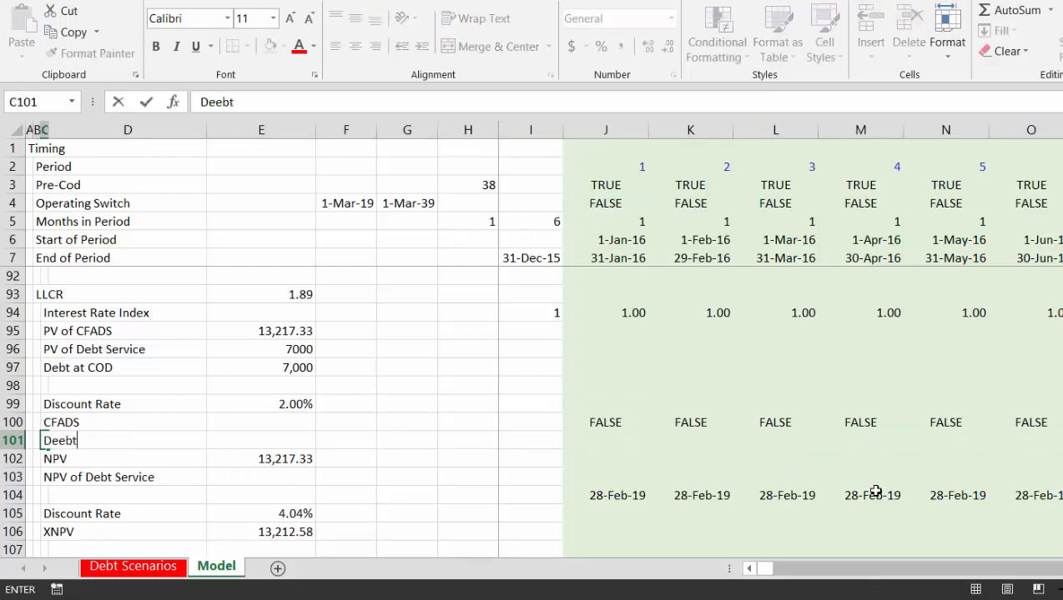
key("BackSpace")
key("BackSpace")
key("BackSpace")
type("bt Service")
key("Return")
Start an IF formula in J101 of the Debt Service row, using the Operating Switch in J4 as the logical test
key("Right")
key("Right")
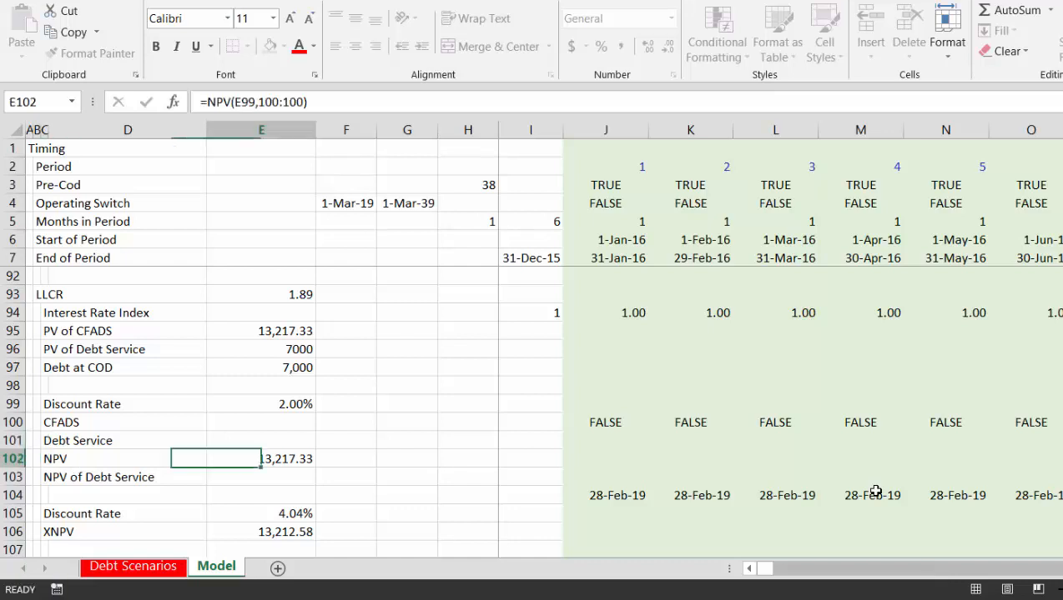
key("Up")
key("Right")
key("Right")
key("Right")
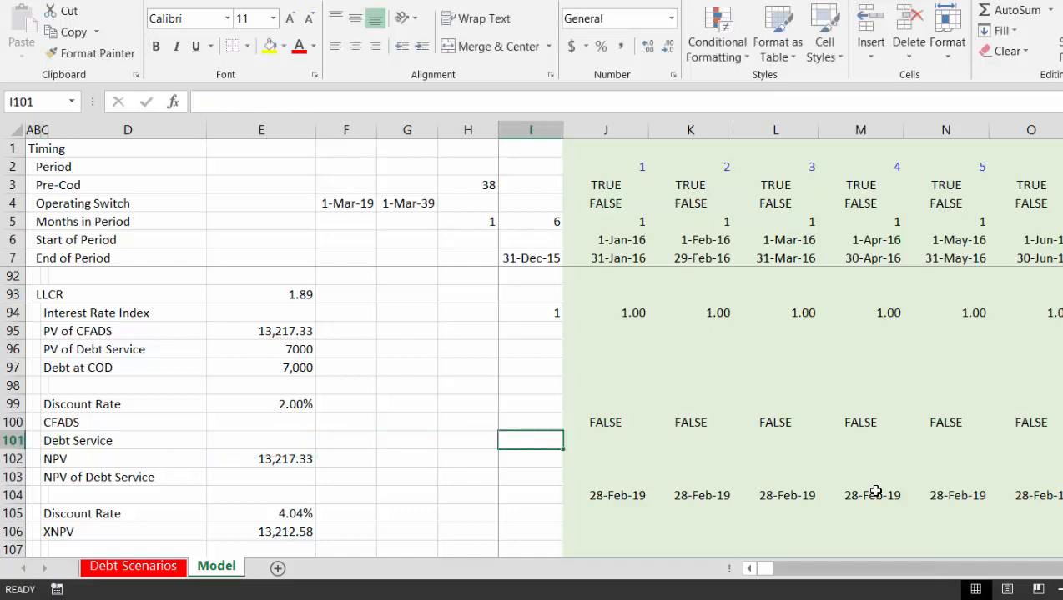
type("=if(")
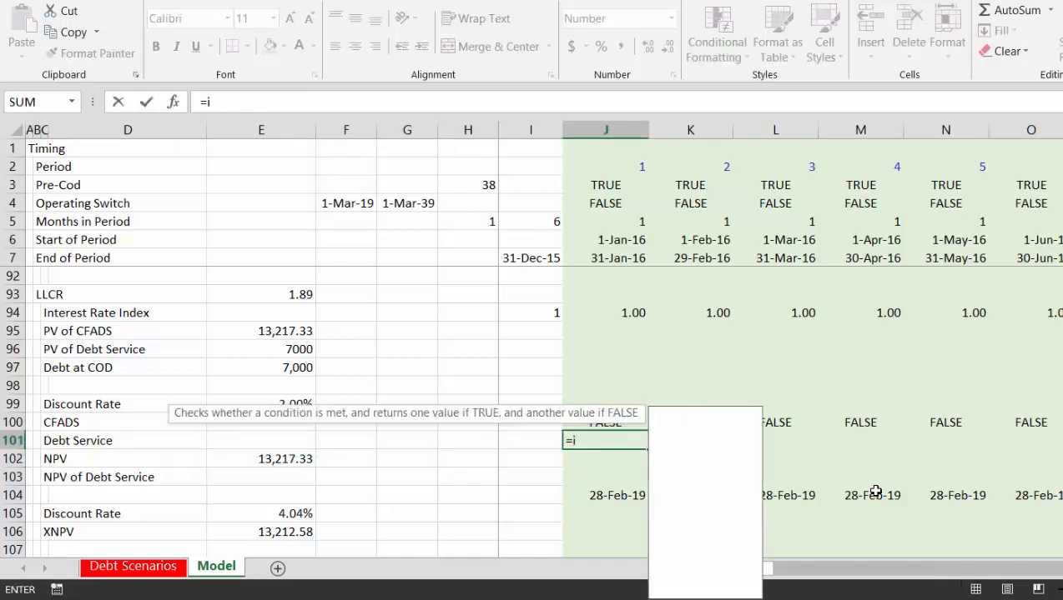
key("Up")
key("Up")
key("Up")
key("Up")
key("Up")
key("Up")
key("Up")
key("Up")
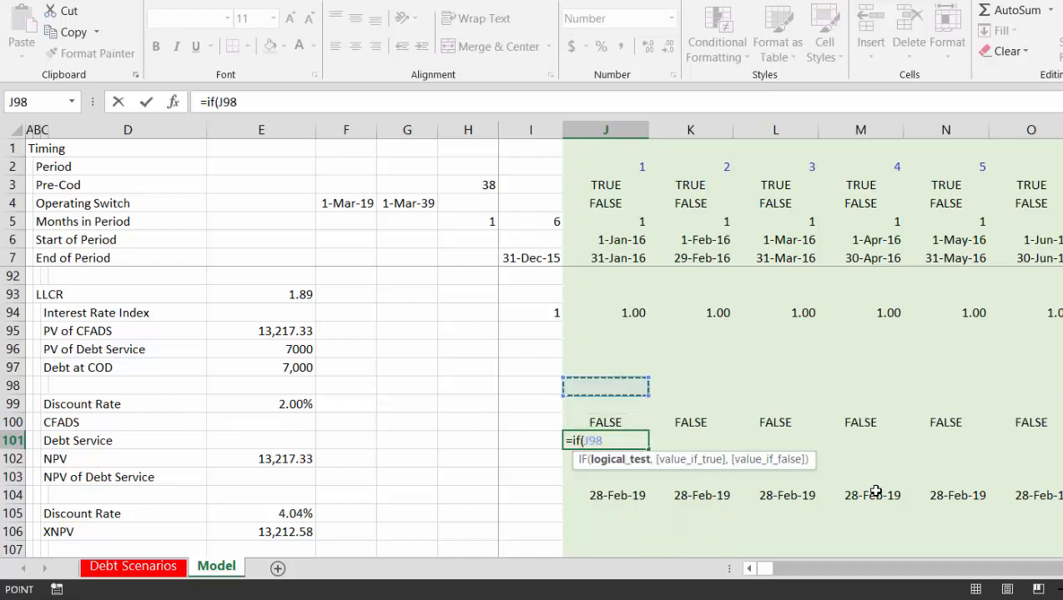
key("Up")
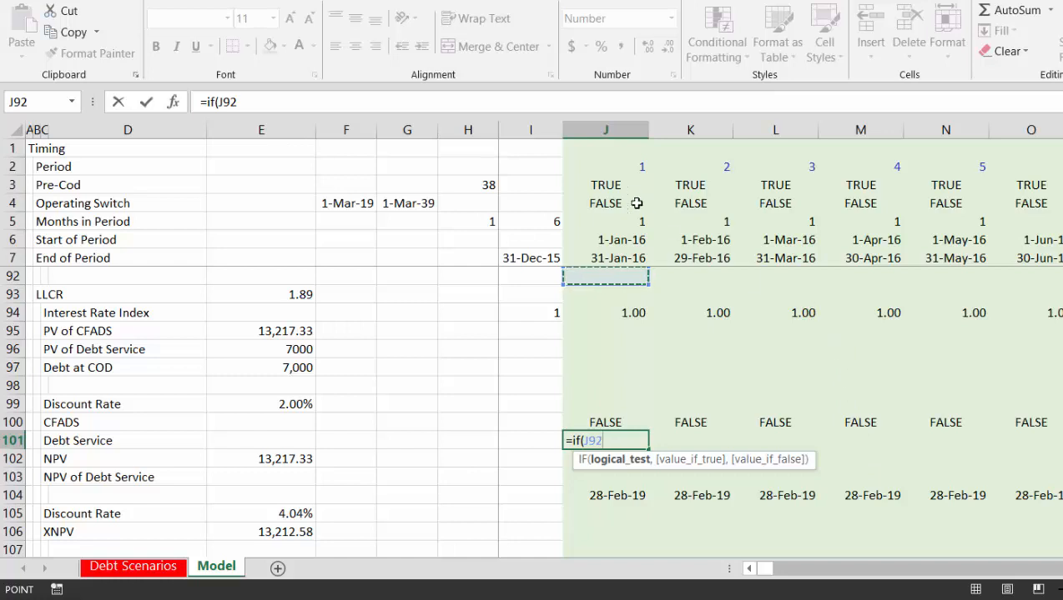
left_click(594, 201)
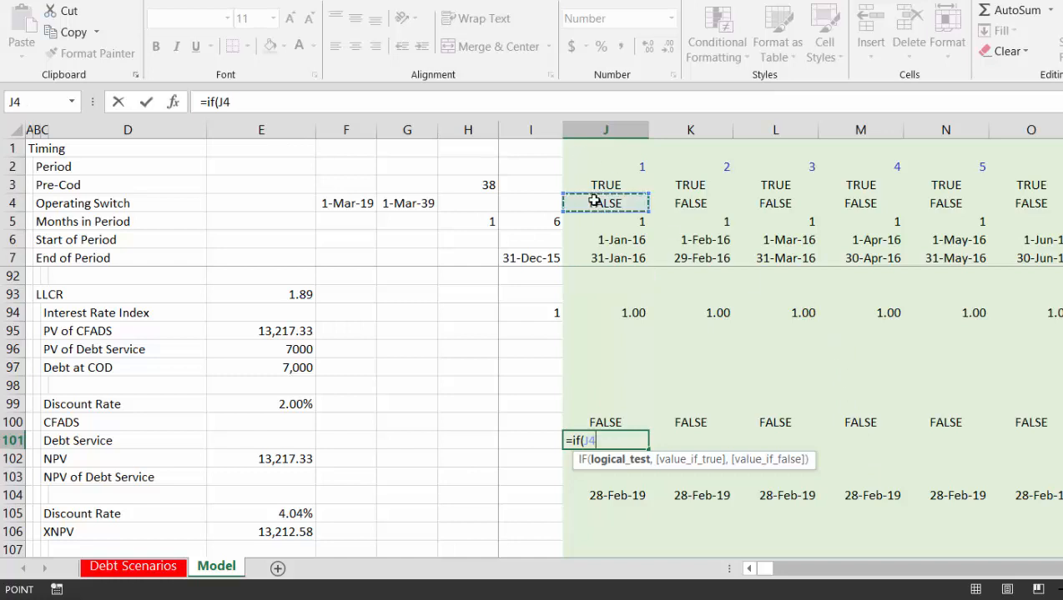
Complete the J101 formula as =IF(J4,J90), returning the period's debt service from row 90
type(",")
key("Up")
key("Up")
key("Up")
key("Up")
key("Up")
key("Up")
key("Up")
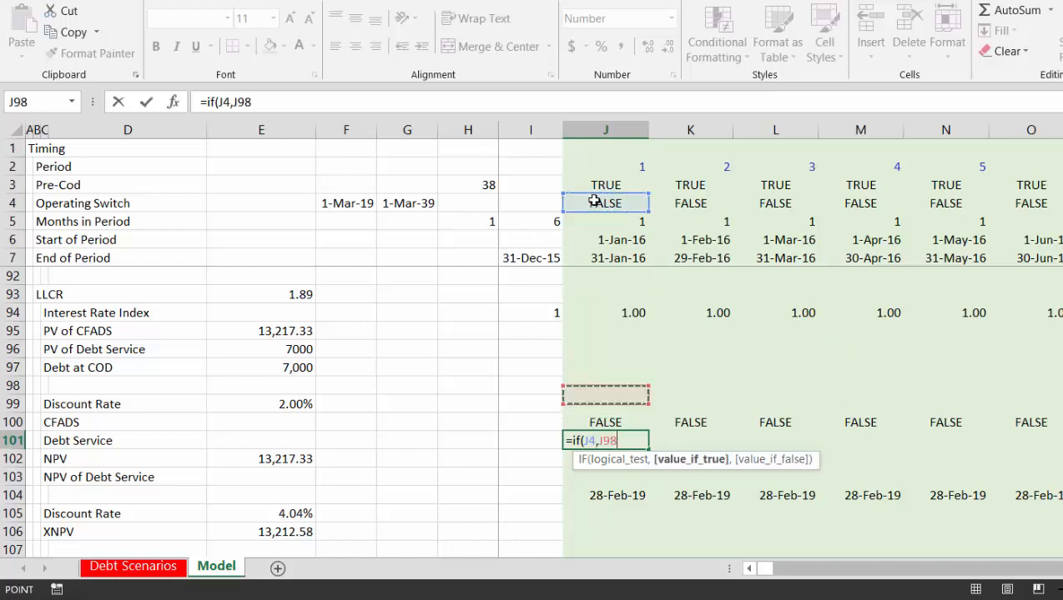
key("Up")
key("Up")
key("Up")
key("Up")
key("Up")
key("Up")
key("Up")
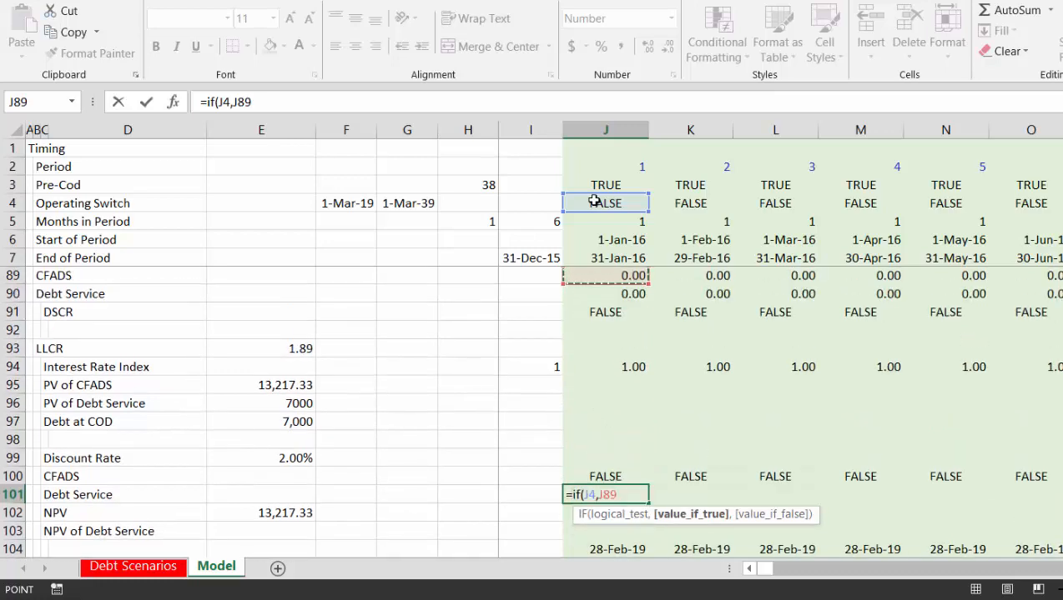
key("Down")
key("Down")
key("Down")
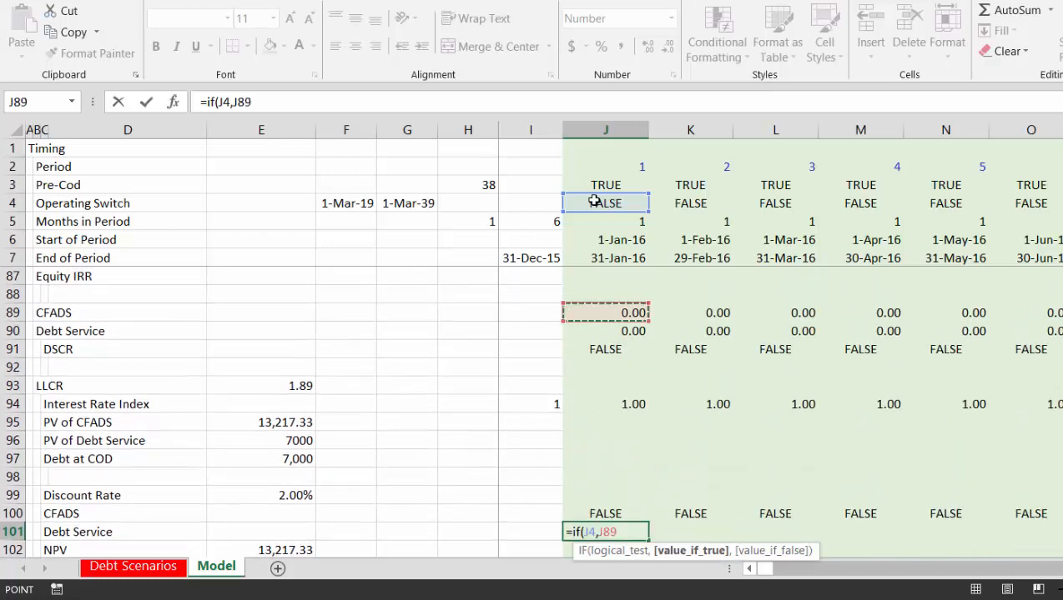
key("Return")
key("Down")
key("Down")
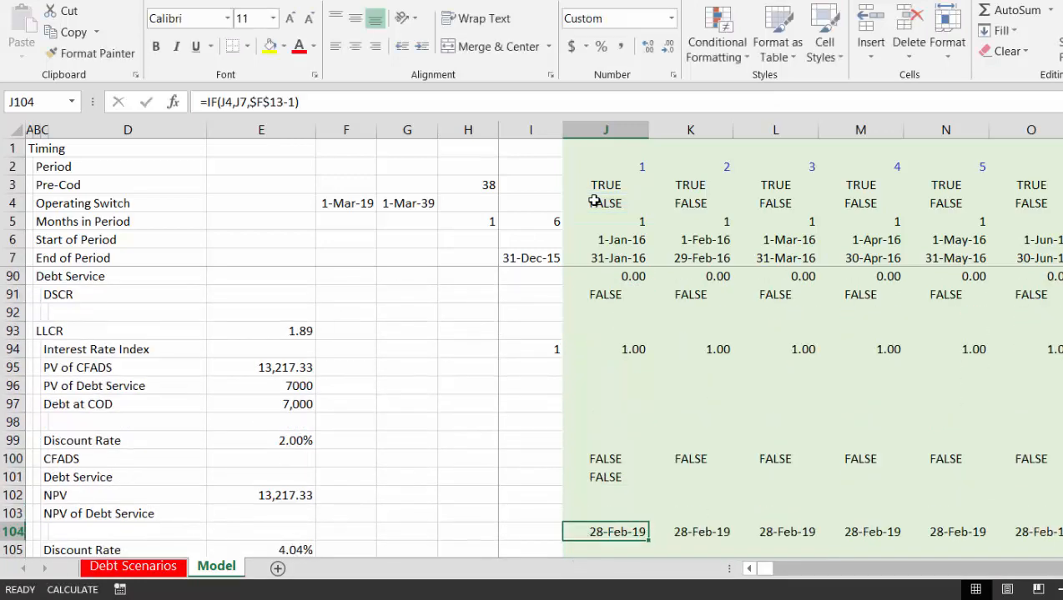
Fill the Debt Service formula in J101 across all the period columns of row 101
key("Up")
key("Up")
key("Up")
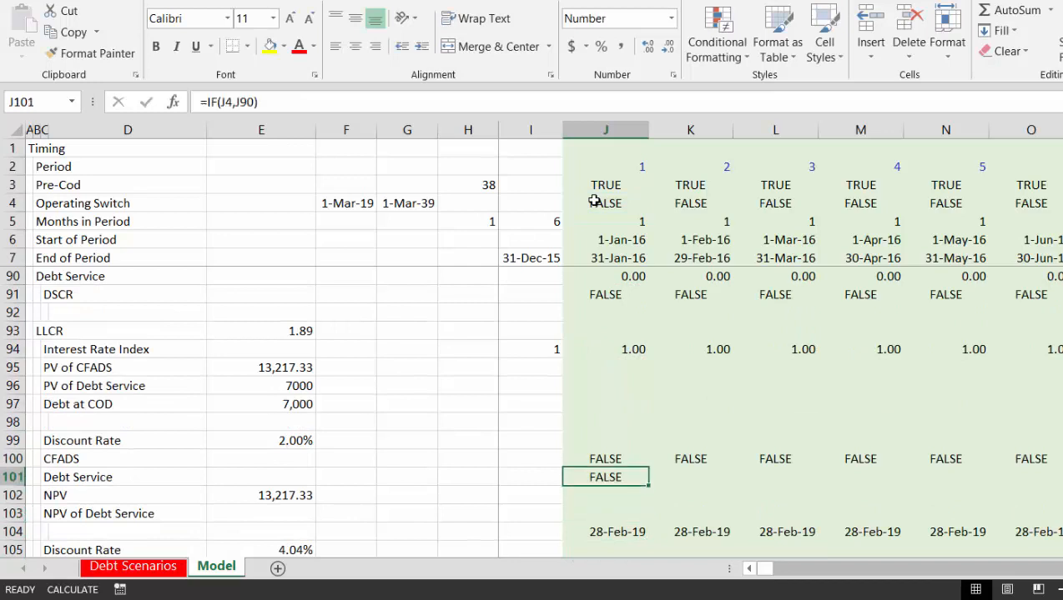
key("ctrl+shift+Right")
key("ctrl+r")
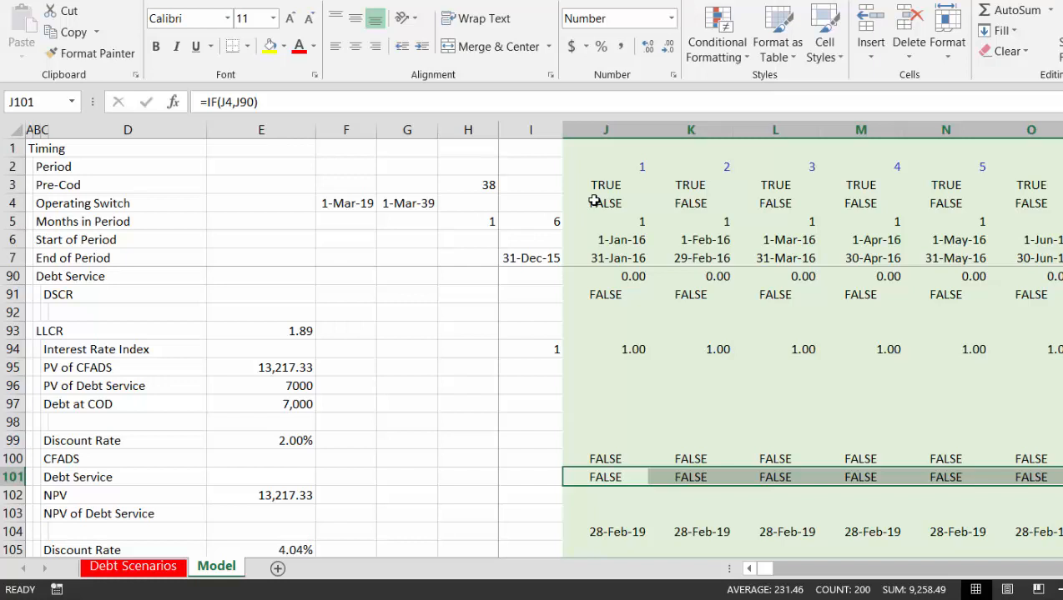
Select the NPV formula in E102, directly above the NPV of Debt Service line
key("Left")
key("Left")
key("Left")
key("Left")
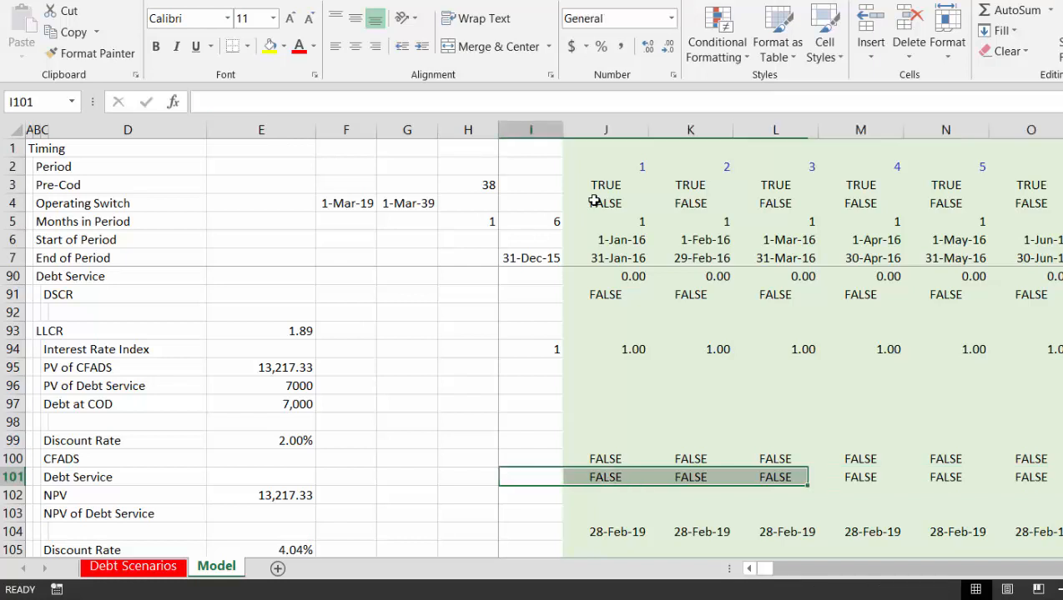
key("Down")
key("Left")
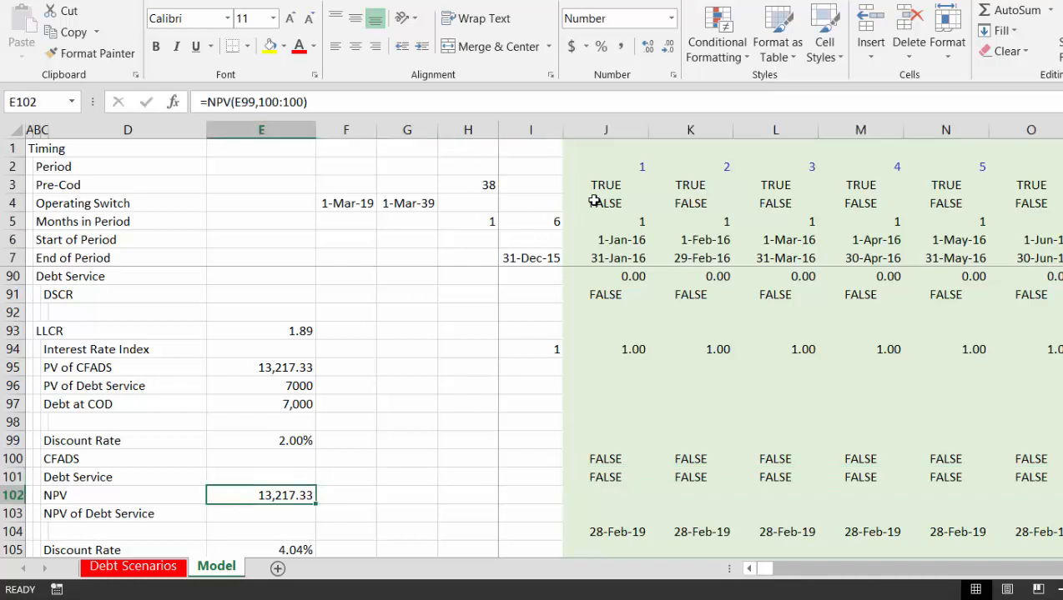
Calculate the NPV of Debt Service in E103 with =NPV(E99,J101:HA101), using the 2.00% discount rate cell and the debt service row
key("Down")
type("=")
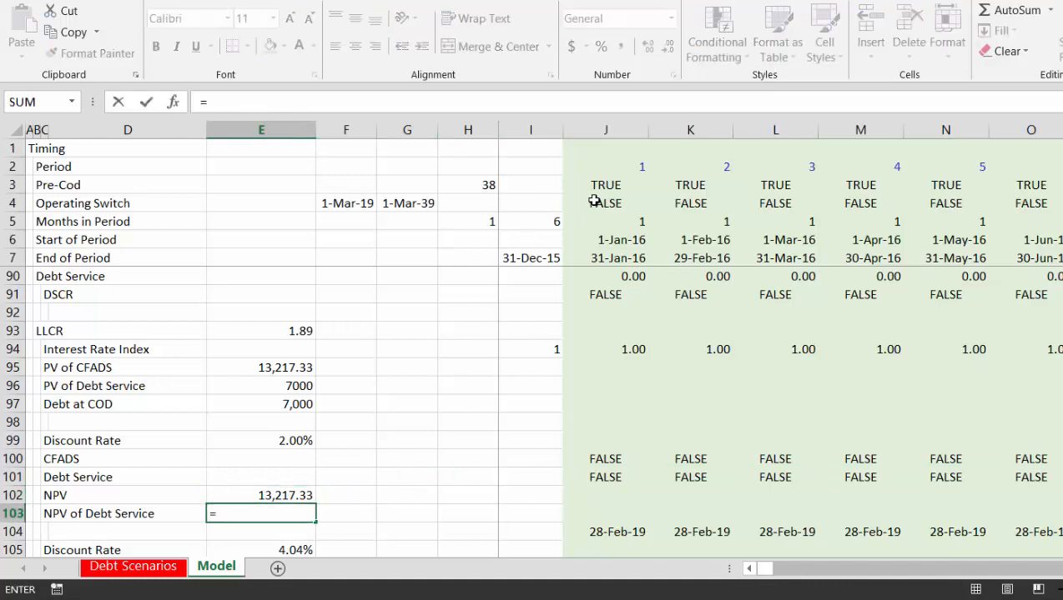
type("npv(")
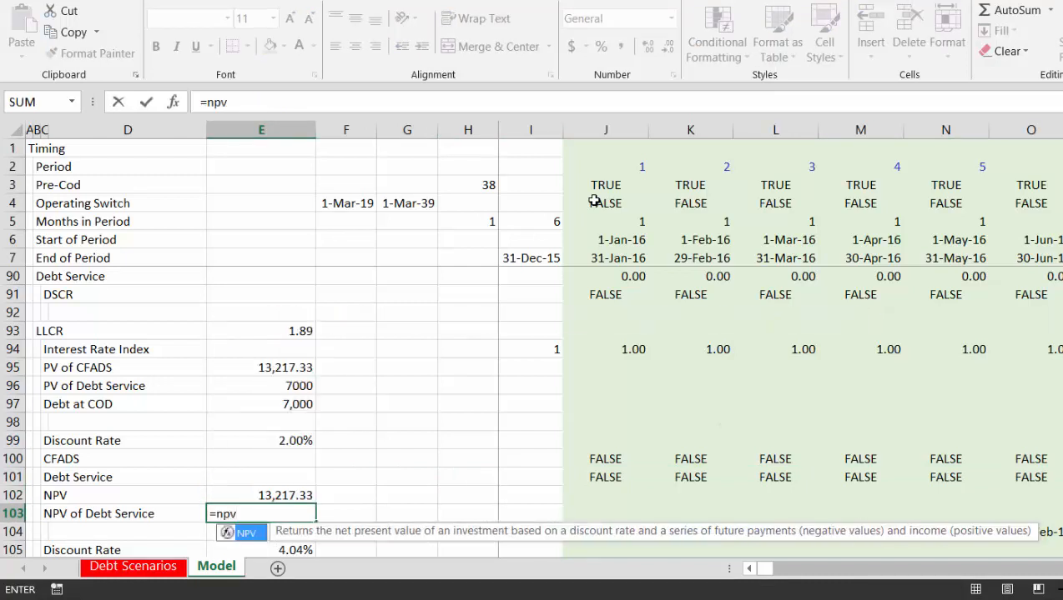
key("Up")
key("Up")
key("Up")
key("Up")
key("Up")
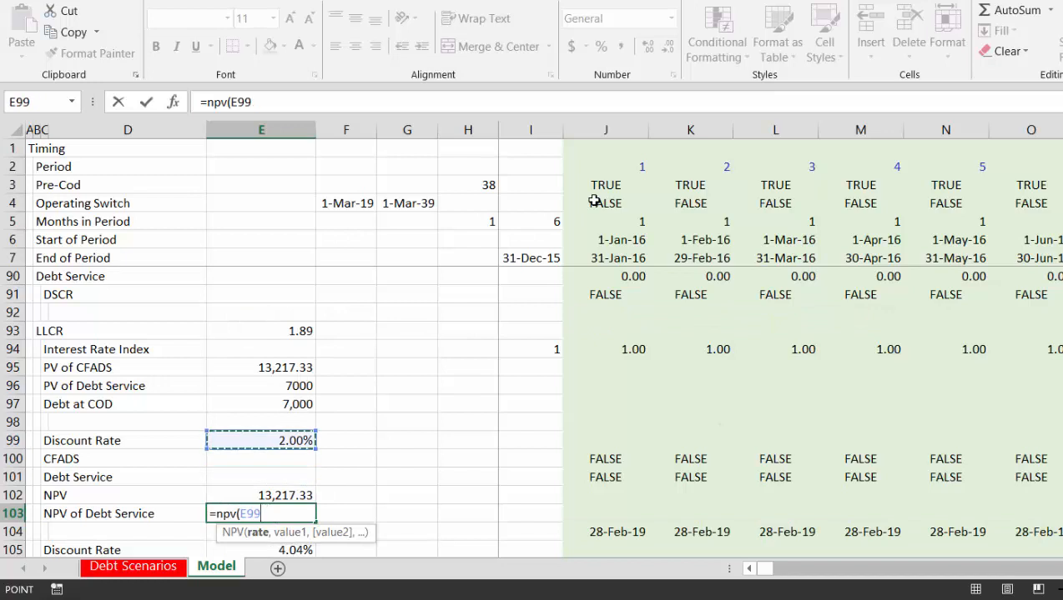
key("Down")
type(",")
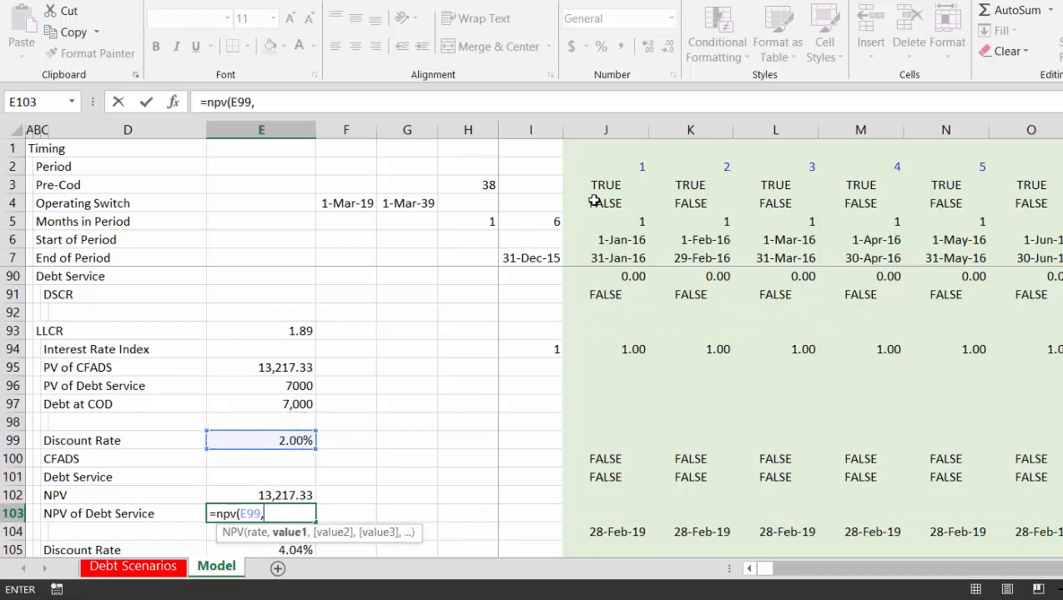
key("Up")
key("Right")
key("Right")
key("Right")
key("Right")
key("Right")
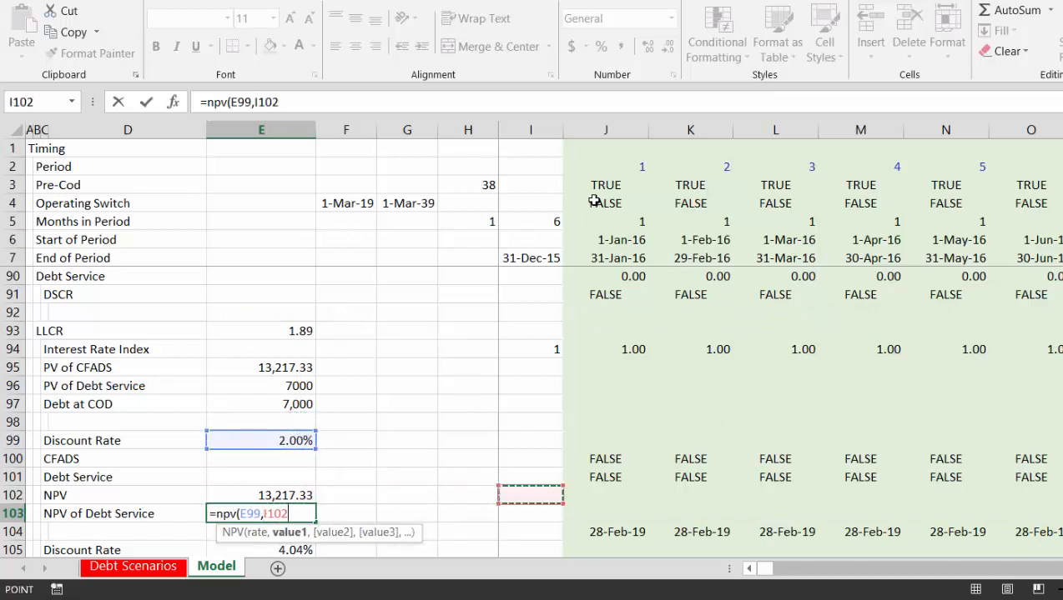
key("Up")
key("ctrl+shift+Right")
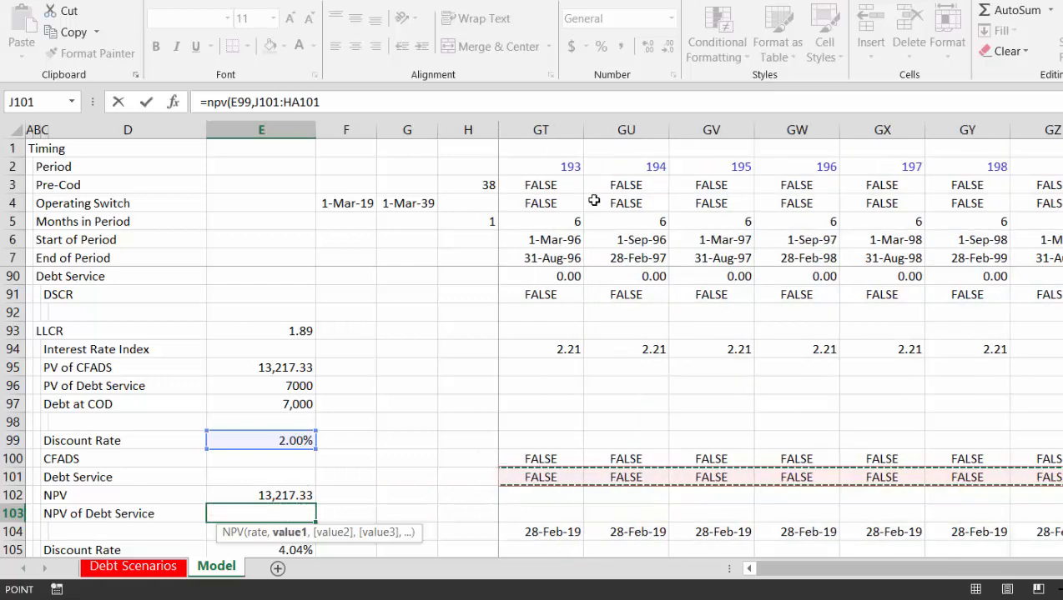
key("Return")
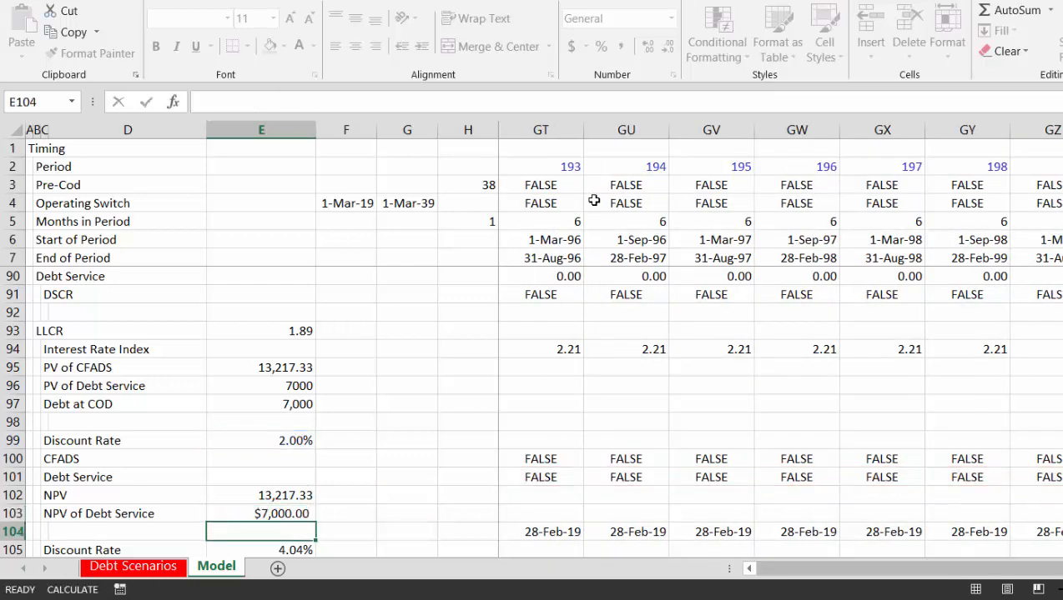
Format the NPV of Debt Service in E103 as a number with a thousands separator and two decimals
key("Return")
key("Up")
key("Up")
key("ctrl+shift+1")
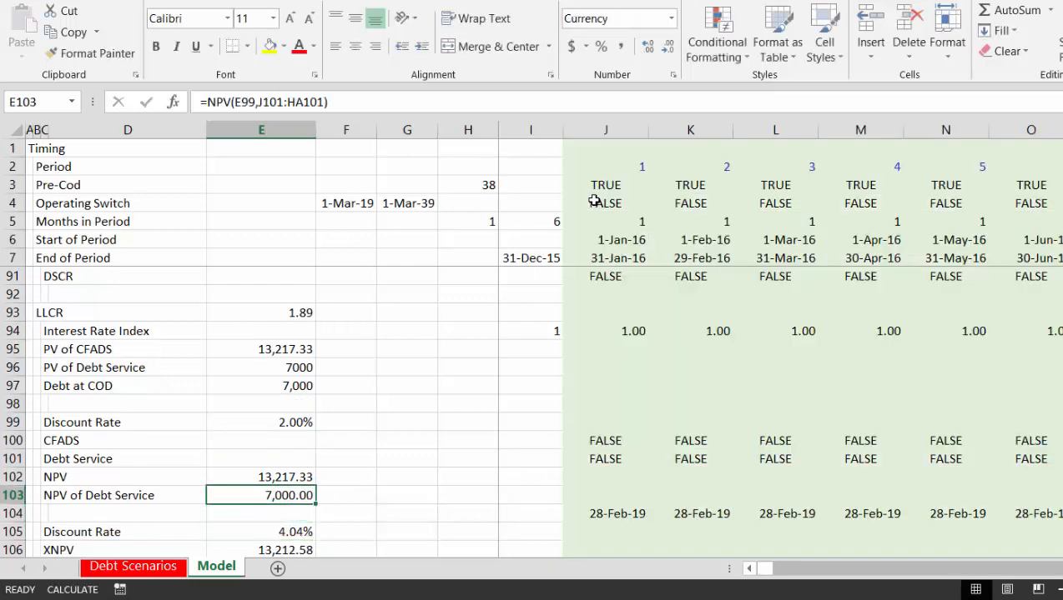
Enter the section heading "Going Forward LLCR" in A108, below the XNPV block
key("Down")
key("Down")
key("Down")
key("Down")
key("Down")
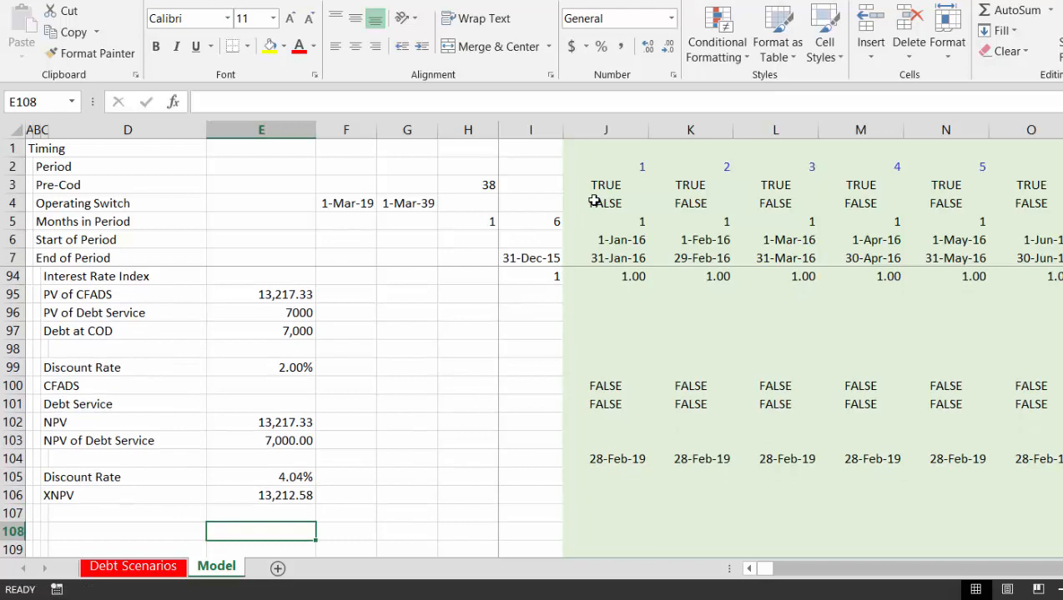
key("Left")
key("Left")
key("Left")
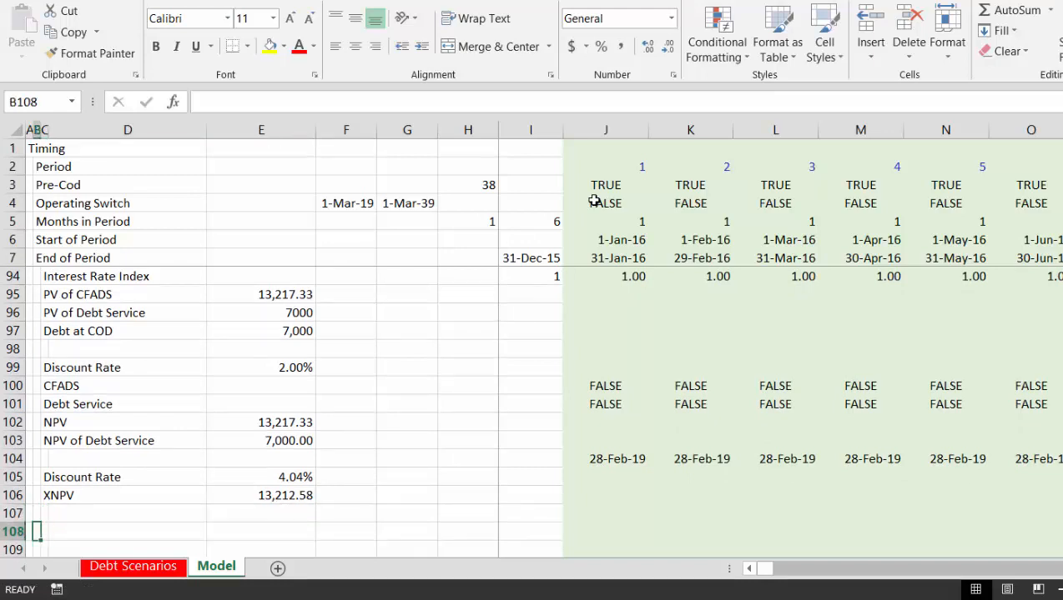
key("Left")
type("Goring")
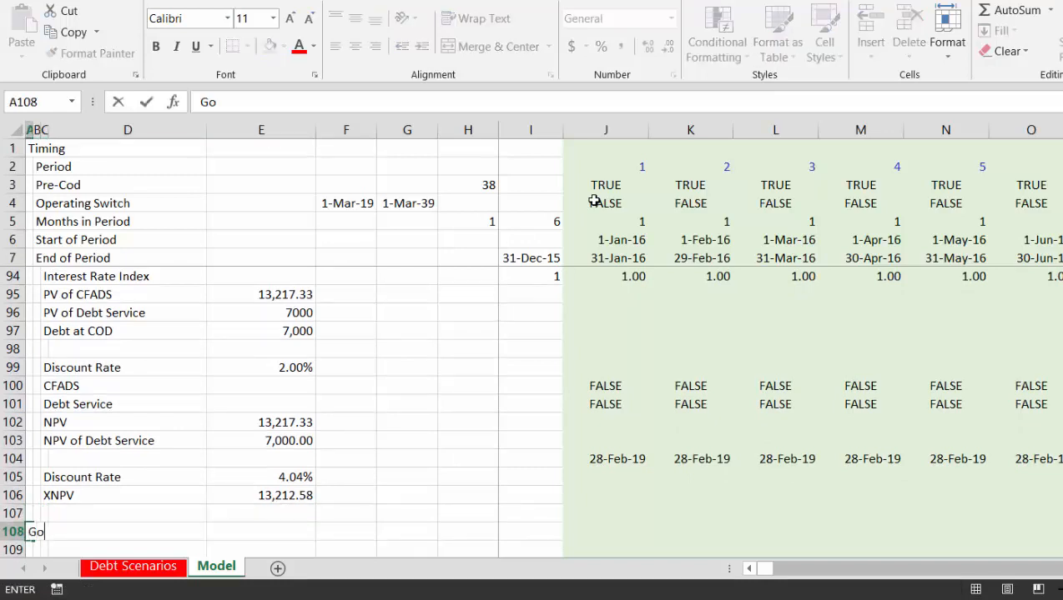
key("BackSpace")
key("BackSpace")
type("ing")
key("BackSpace")
key("BackSpace")
key("BackSpace")
key("BackSpace")
type("ing Forward")
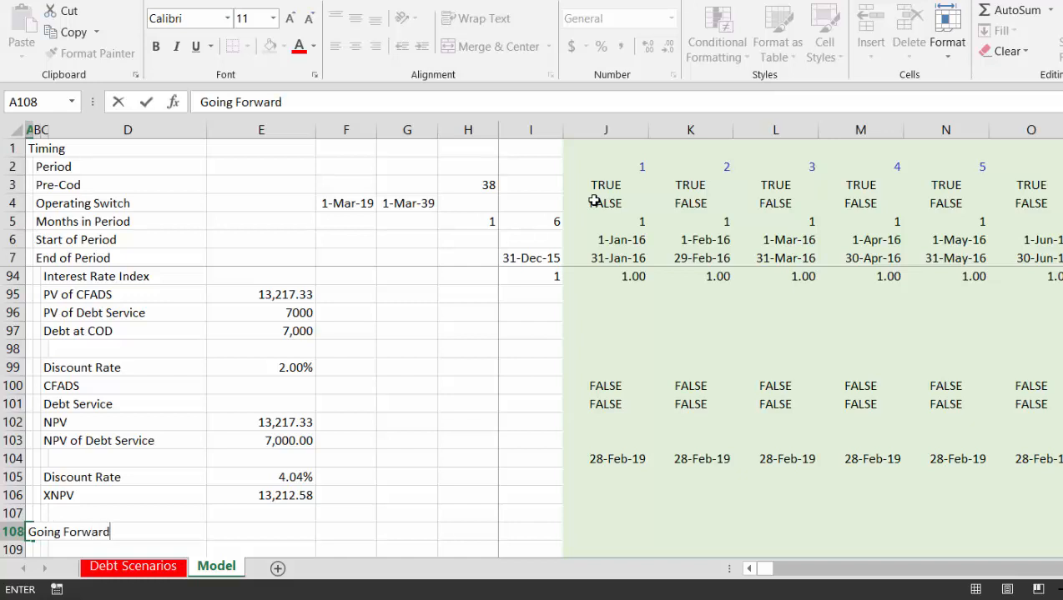
type(" LLCR")
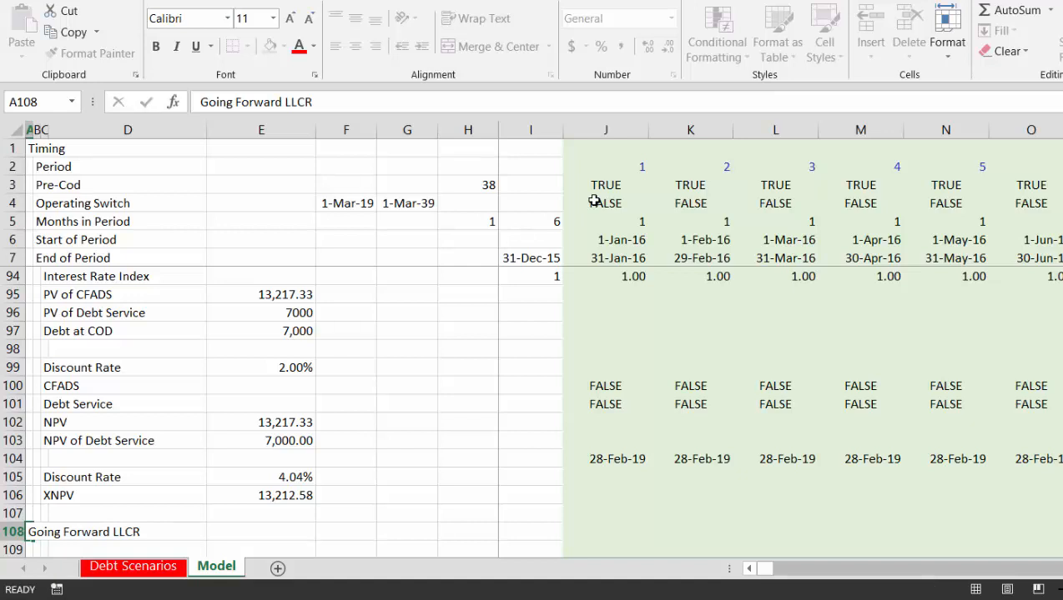
key("Return")
Review the Outputs section from Equity IRR through the LLCR rows, ending at the Interest Rate Index formula in J94
key("Up")
key("Right")
key("Down")
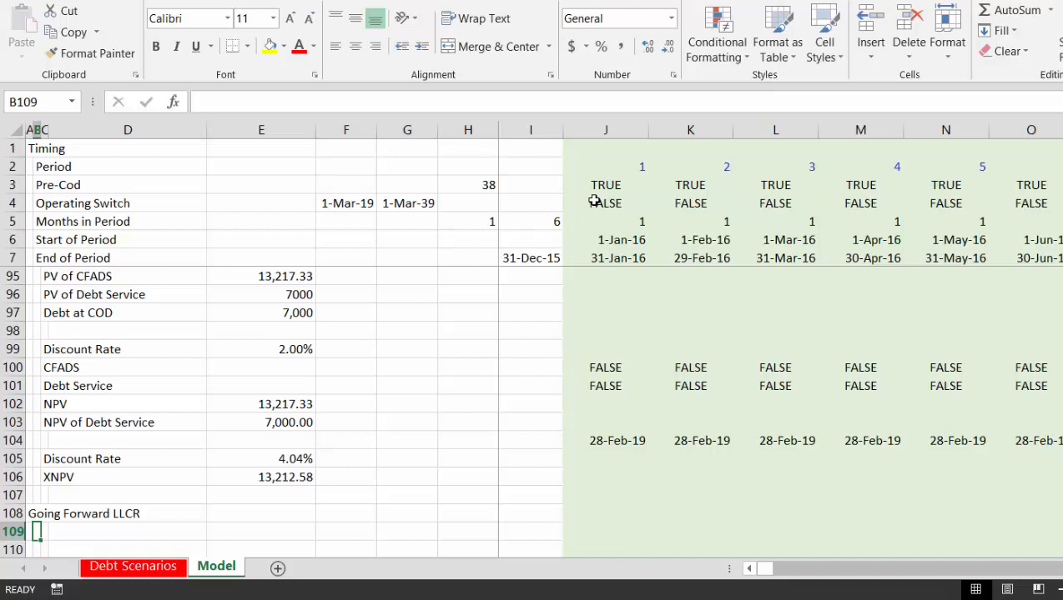
key("Up")
key("Up")
key("Up")
key("Up")
key("Up")
key("Up")
key("Up")
key("Up")
key("Up")
key("Up")
key("Up")
key("Up")
key("Up")
key("Up")
key("Up")
key("Up")
key("Up")
key("Up")
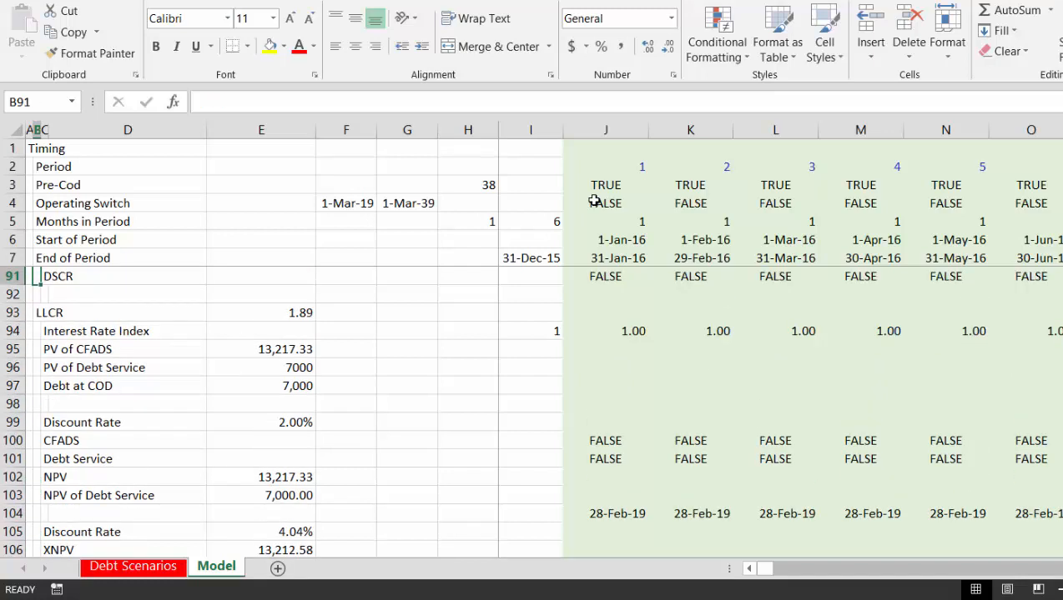
key("Down")
key("Up")
key("Up")
key("Up")
key("Up")
key("Up")
key("Up")
key("Up")
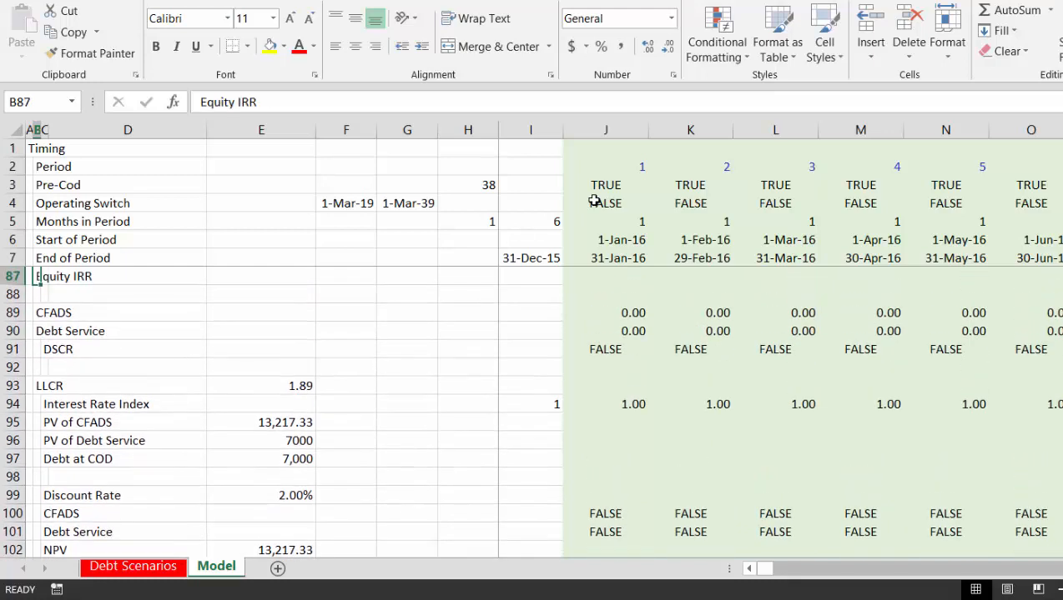
key("Down")
key("Down")
key("Down")
key("Down")
key("Down")
key("Down")
key("Down")
key("Down")
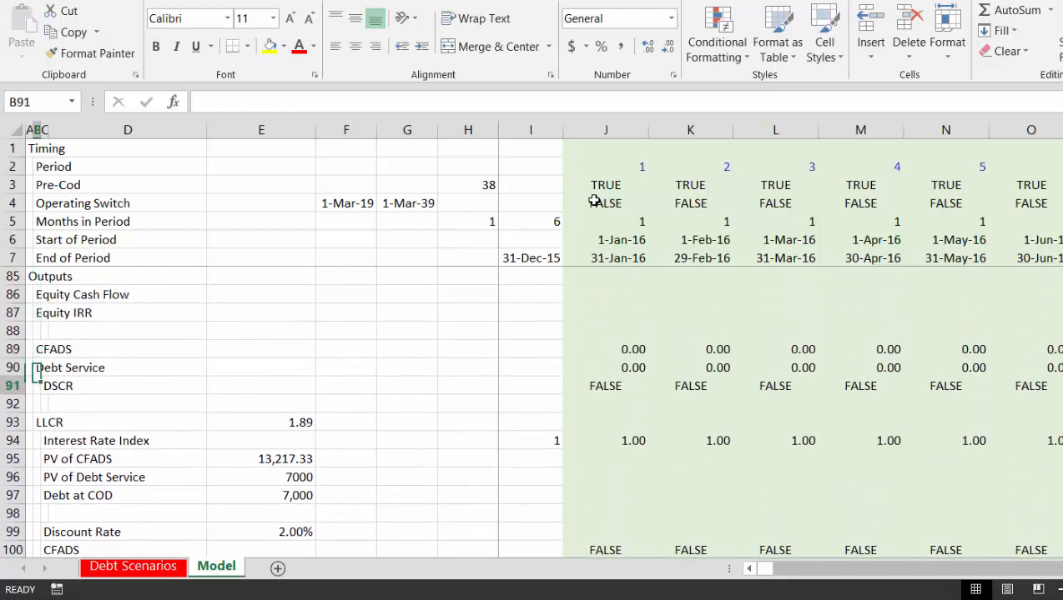
key("Down")
key("Down")
key("Right")
key("Right")
key("Right")
key("Right")
key("Right")
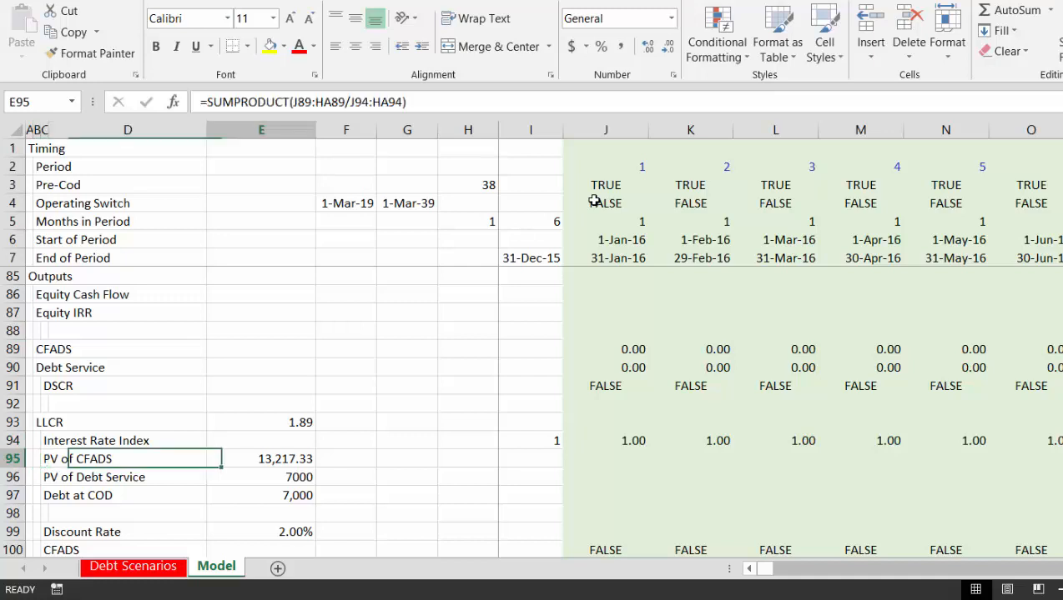
key("Right")
key("Right")
key("Right")
key("Up")
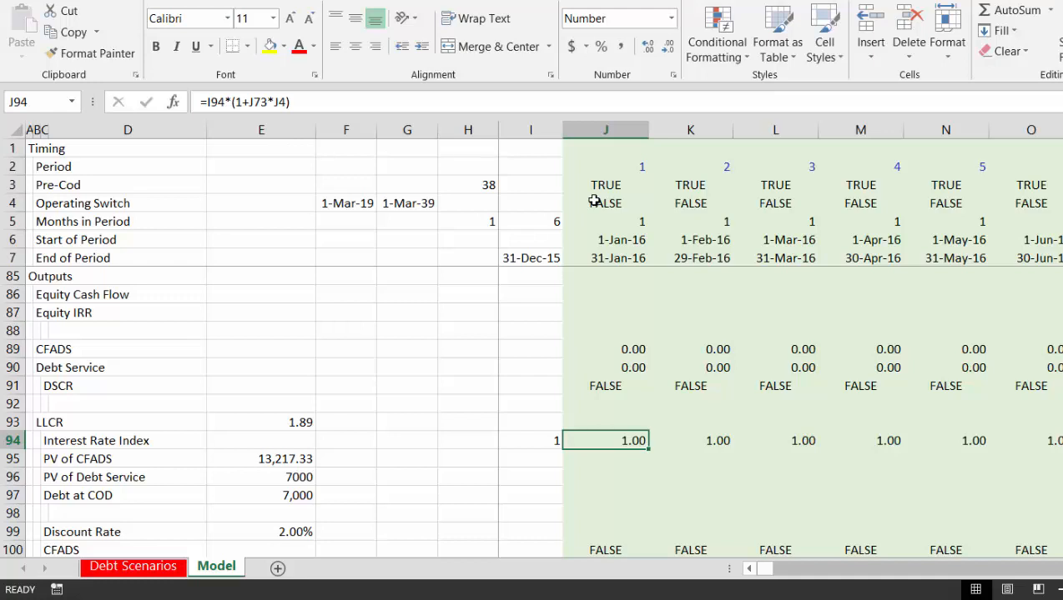
Examine the Interest Rate Index across the periods around the change from pre-COD to operations
key("Right")
key("Right")
key("Right")
key("Right")
key("Right")
key("Right")
key("Right")
key("Right")
key("Right")
key("Right")
key("Right")
key("Right")
key("Right")
key("Right")
key("Right")
key("Right")
key("Right")
key("Right")
key("Right")
key("Right")
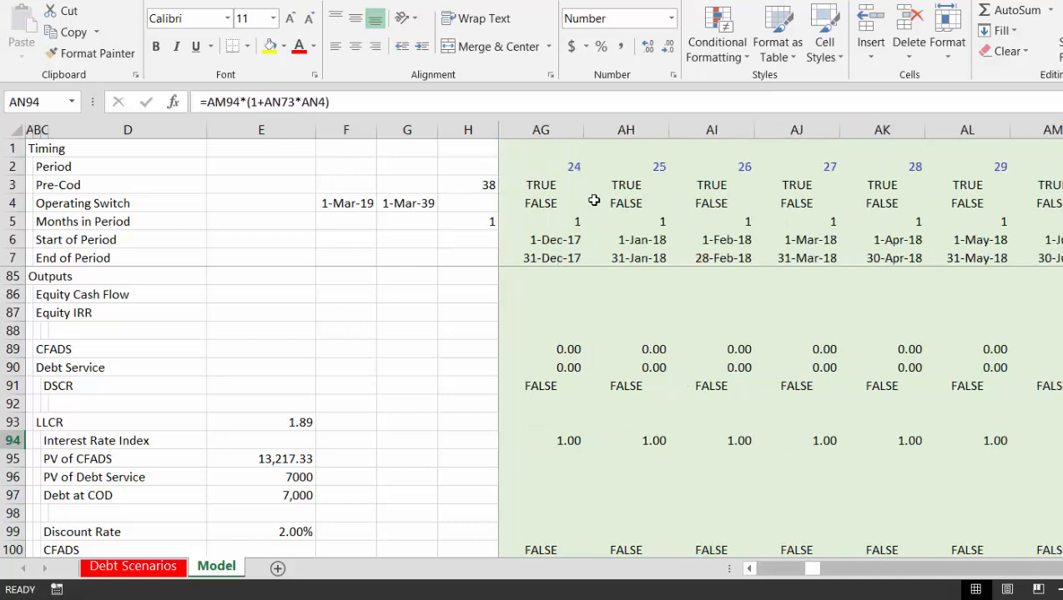
key("Right")
key("Right")
key("Right")
key("Right")
key("Right")
key("Right")
key("Right")
key("Right")
key("Right")
key("Right")
key("Right")
key("Right")
key("Right")
key("Right")
key("Right")
key("Right")
key("Left")
key("Left")
key("Left")
key("Left")
key("Left")
key("Left")
key("Left")
key("Left")
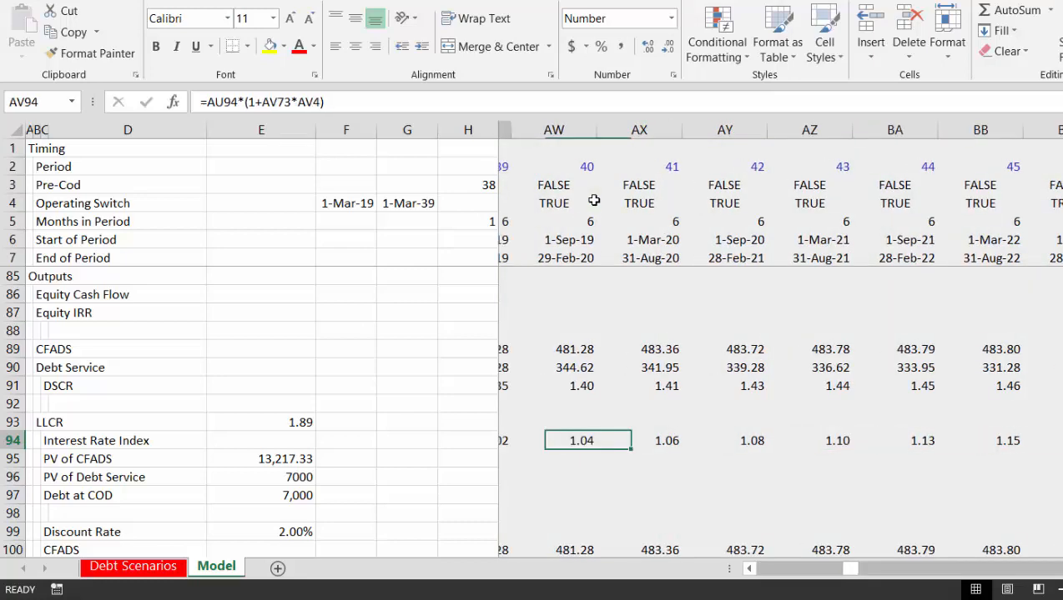
key("Left")
key("Left")
key("Right")
key("Down")
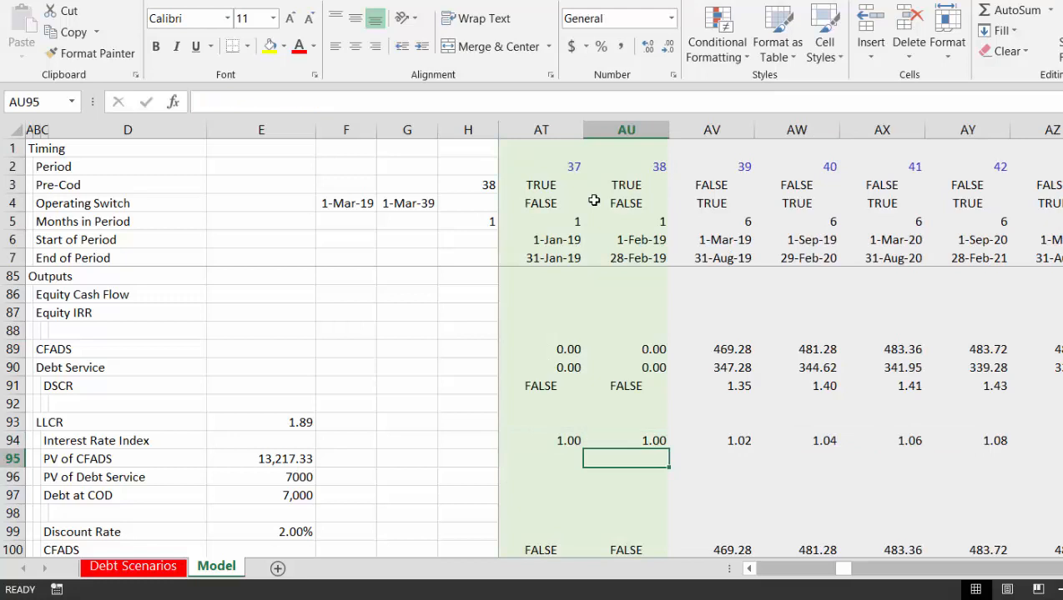
key("Right")
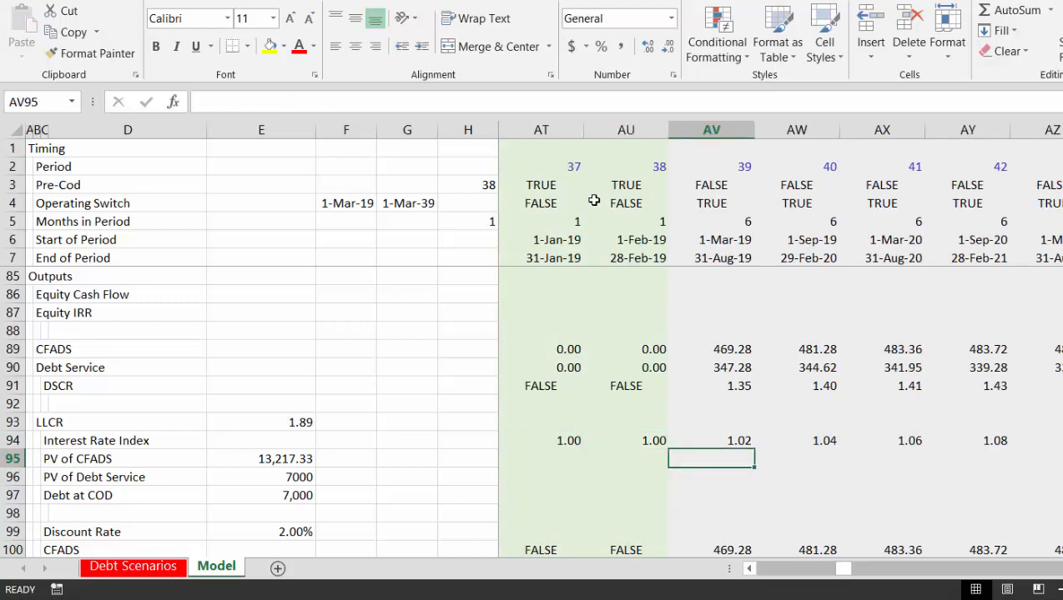
key("Right")
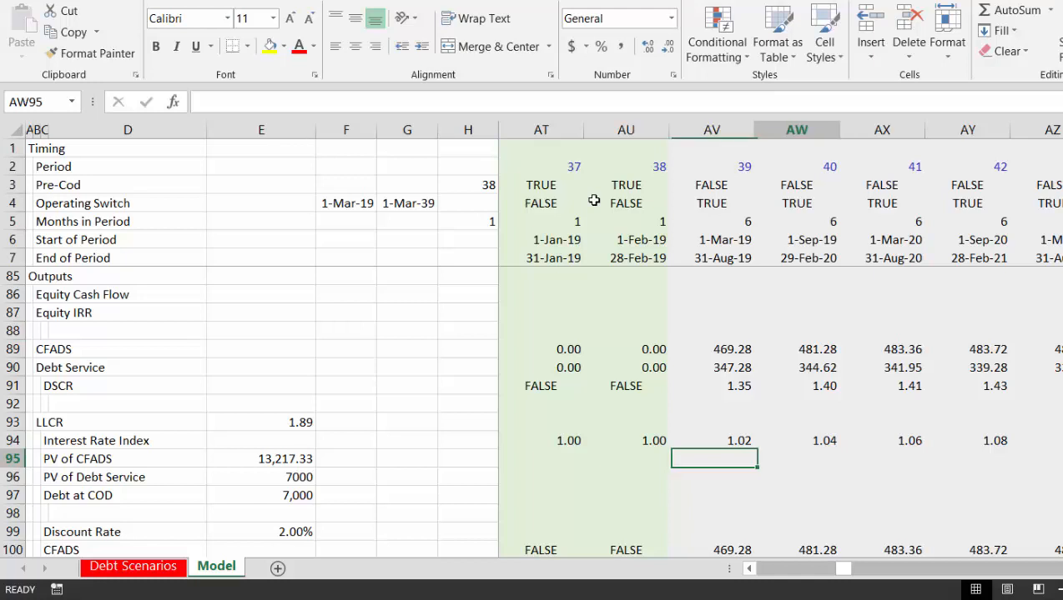
key("Down")
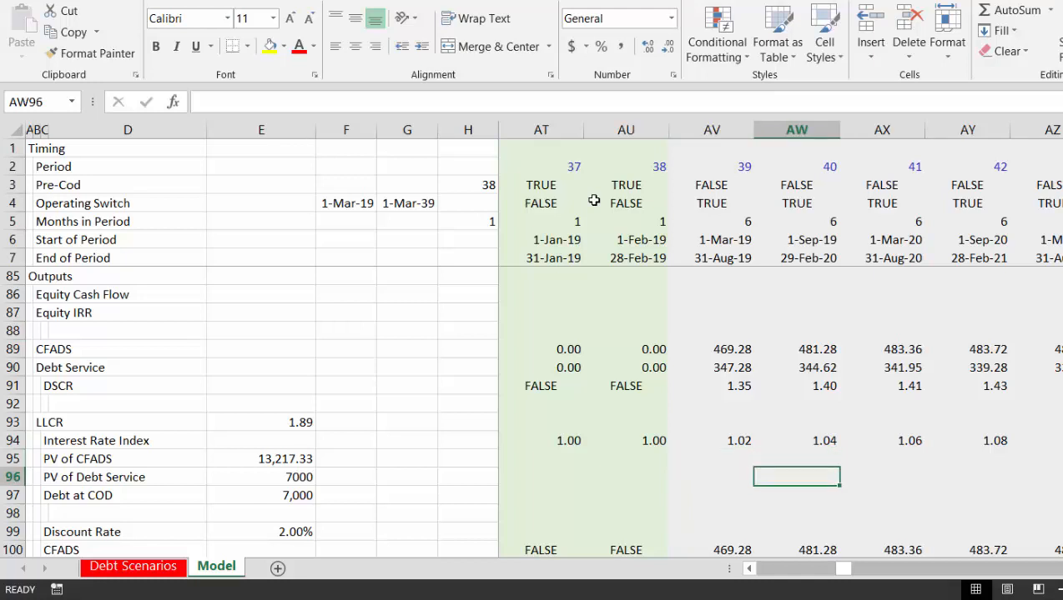
key("Right")
key("Down")
key("Right")
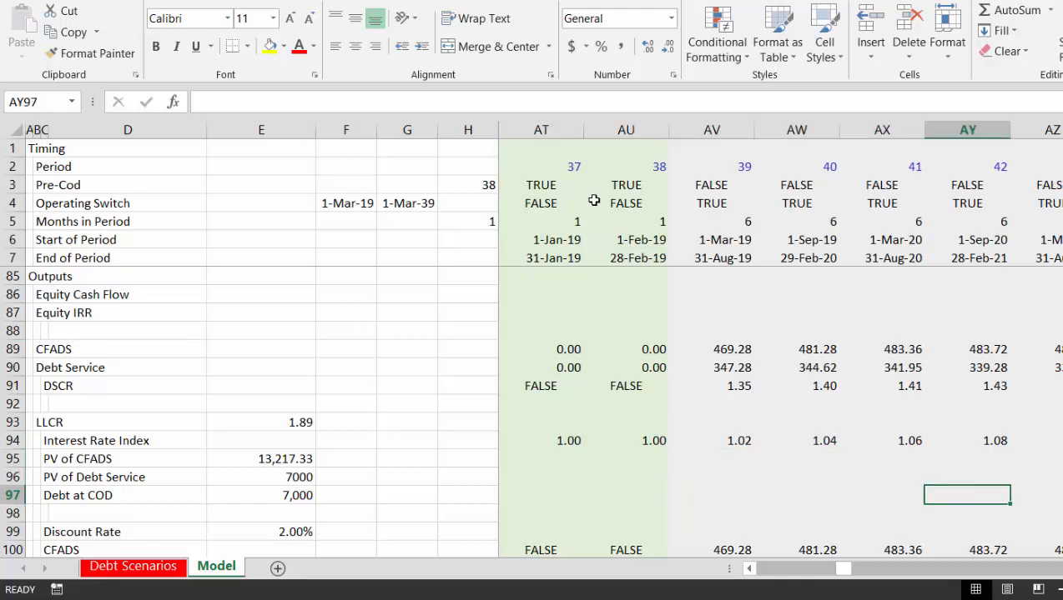
key("Down")
key("Right")
key("Down")
key("Right")
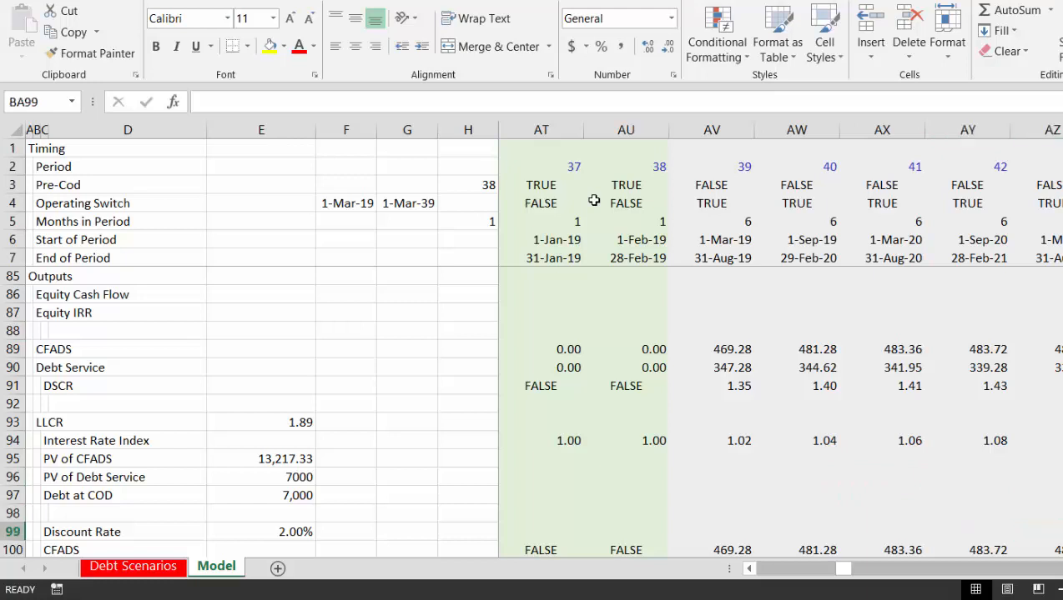
key("Down")
key("Up")
key("Left")
key("Left")
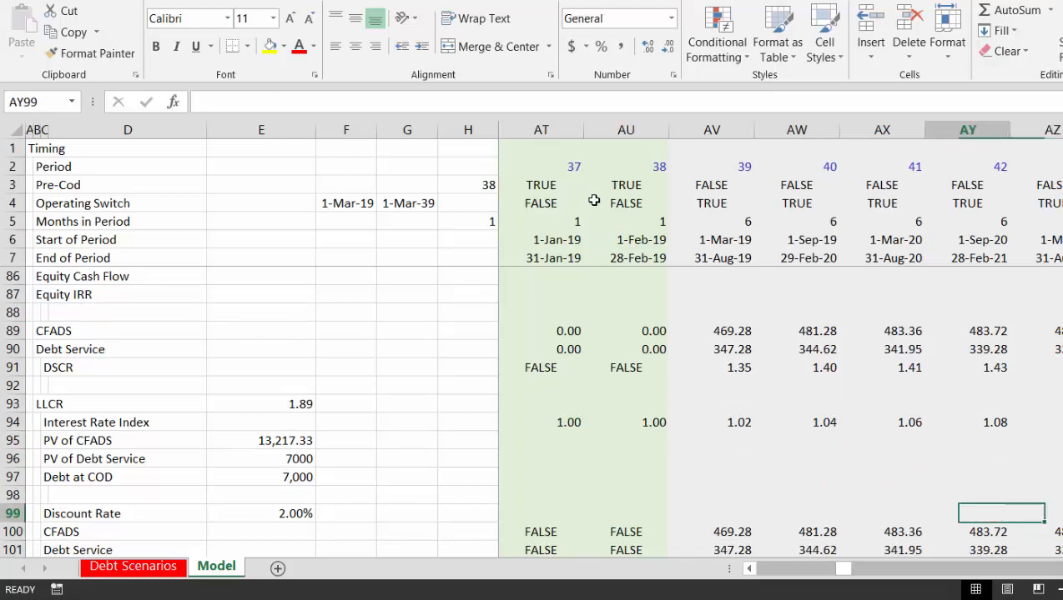
Enter the row label "PV of CFADS Forward" in C109, under the Going Forward LLCR heading
key("Left")
key("Left")
key("Left")
key("Left")
key("Left")
key("Left")
key("Left")
key("Left")
key("Left")
key("Left")
key("Left")
key("Left")
key("Left")
key("Left")
key("Left")
key("Left")
key("Left")
key("Left")
key("Left")
key("Left")
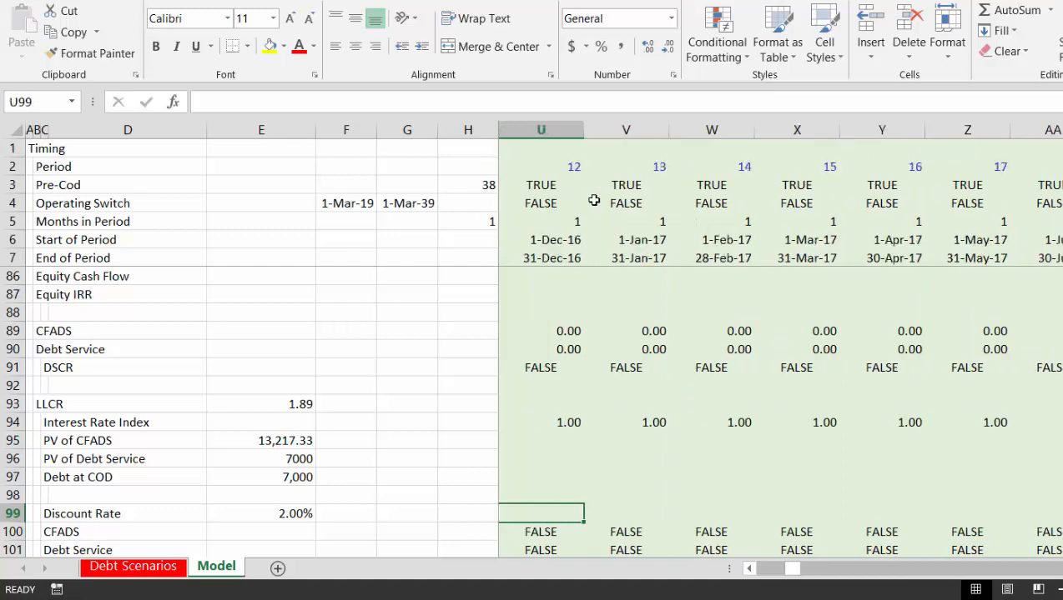
key("Left")
key("Left")
key("Left")
key("Left")
key("Left")
key("Left")
key("Left")
key("Left")
key("Left")
key("Left")
key("Left")
key("Left")
key("Left")
key("Left")
key("Left")
key("Left")
key("Left")
key("Left")
key("Left")
key("Left")
key("Down")
key("Down")
key("Down")
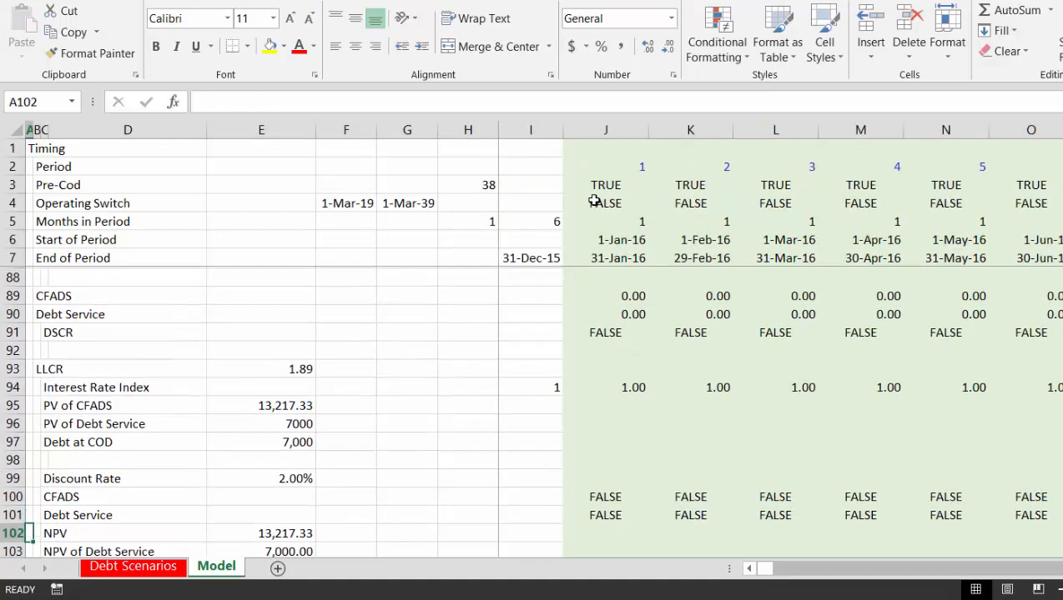
key("Down")
key("Down")
key("Down")
key("Down")
key("Down")
key("Down")
key("Down")
key("Down")
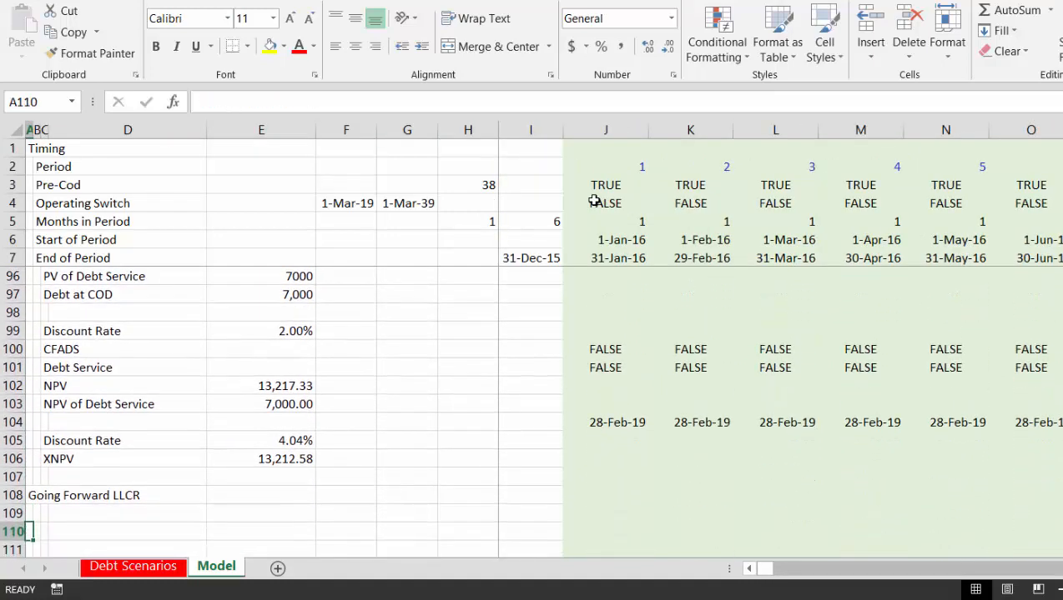
key("Up")
key("Right")
key("Right")
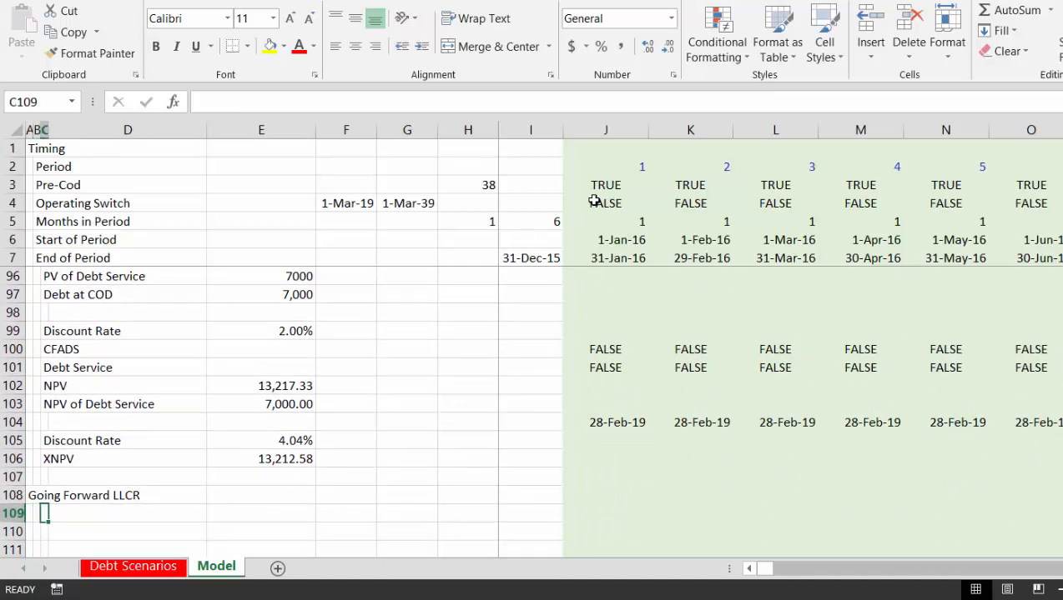
type("CA")
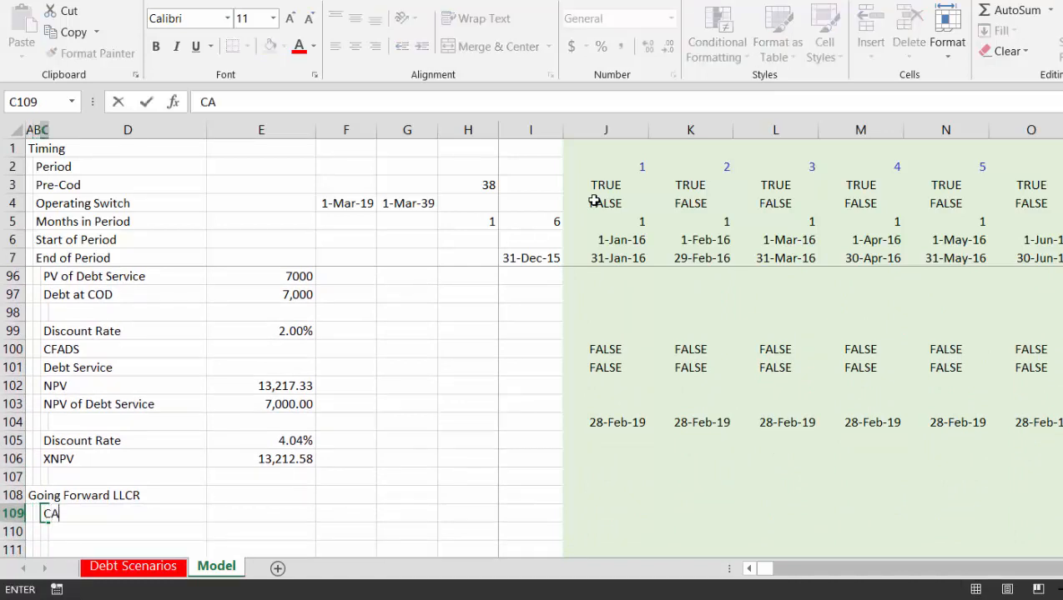
key("BackSpace")
type("F")
key("BackSpace")
key("BackSpace")
type("PV of CFA")
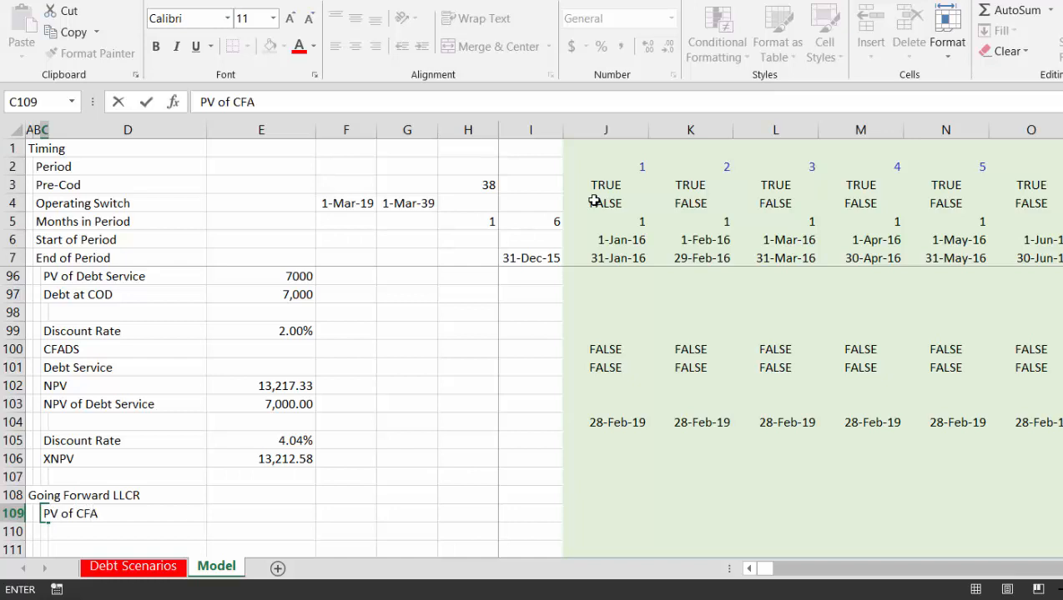
type("DS Forward")
key("Return")
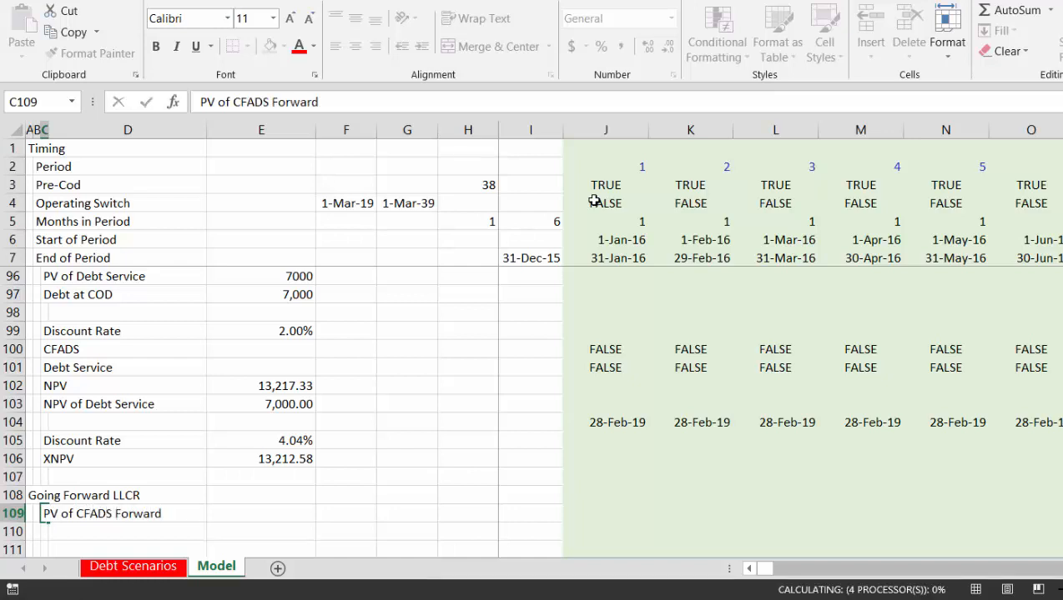
Enter the row label "PV of DS Forward" in C110, below the PV of CFADS Forward label
key("Down")
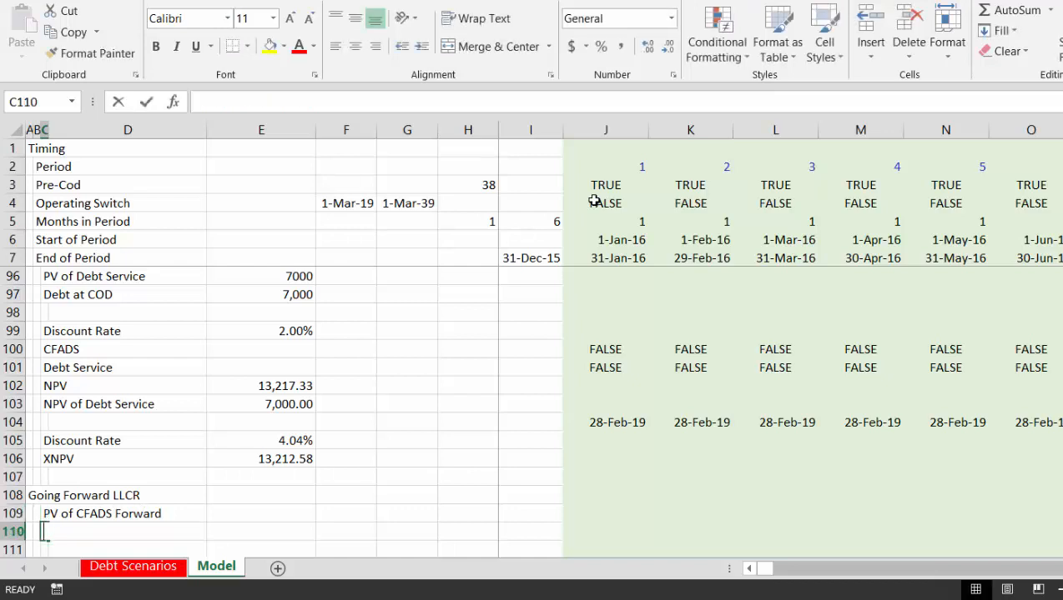
type("PV of ")
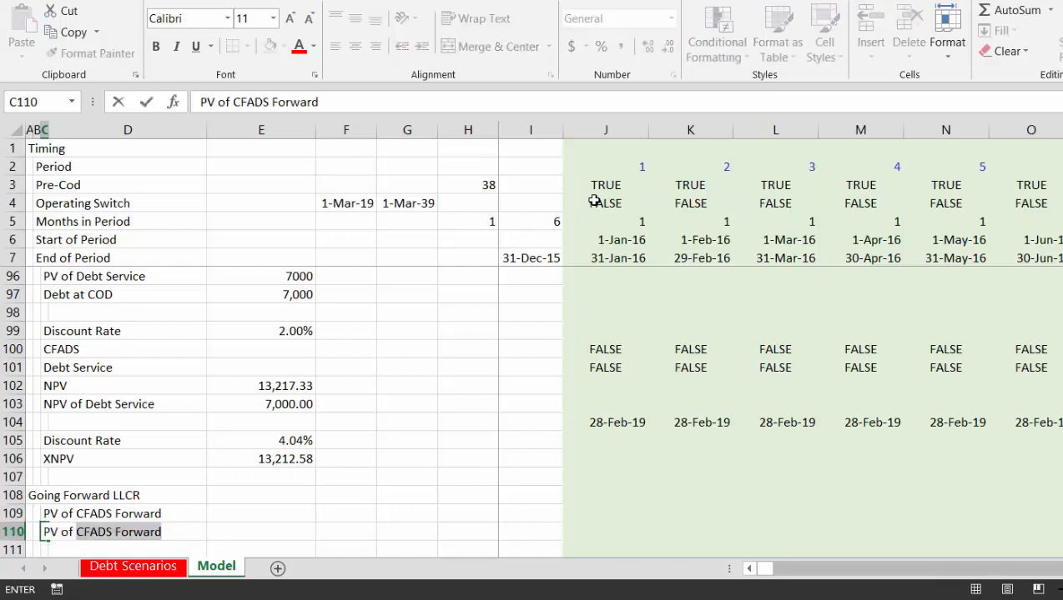
type("DS Fo")
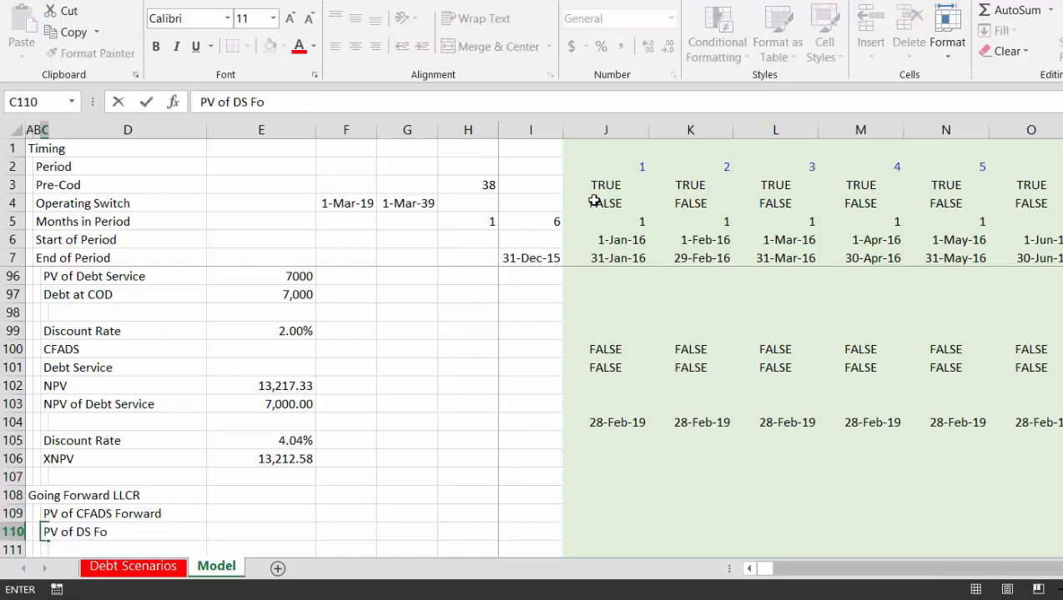
type("rware")
key("Return")
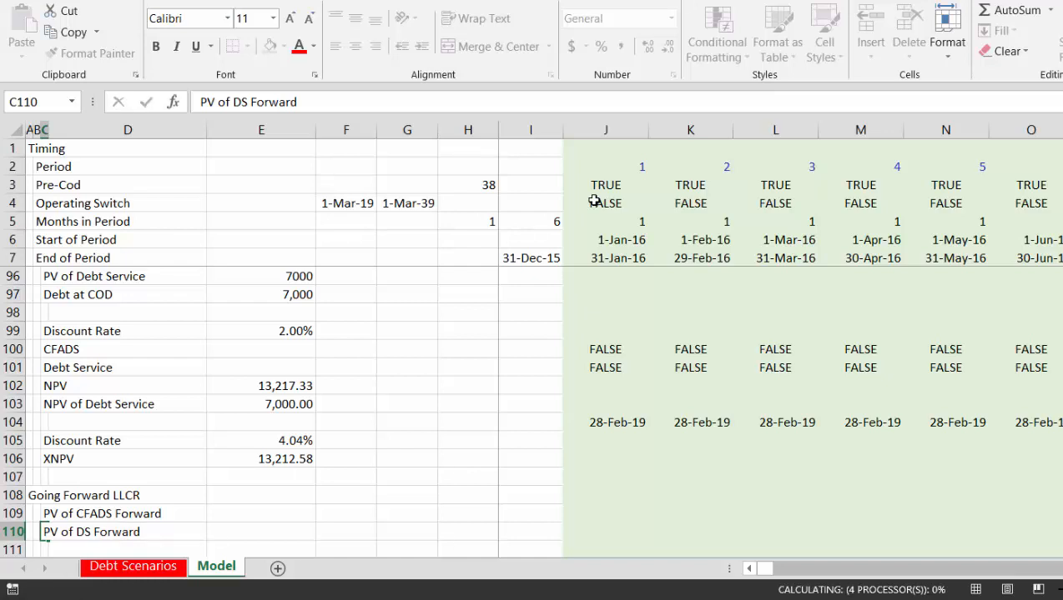
Insert a row above PV of CFADS Forward and label it "Discount Rate" in C109
key("Up")
key("Up")
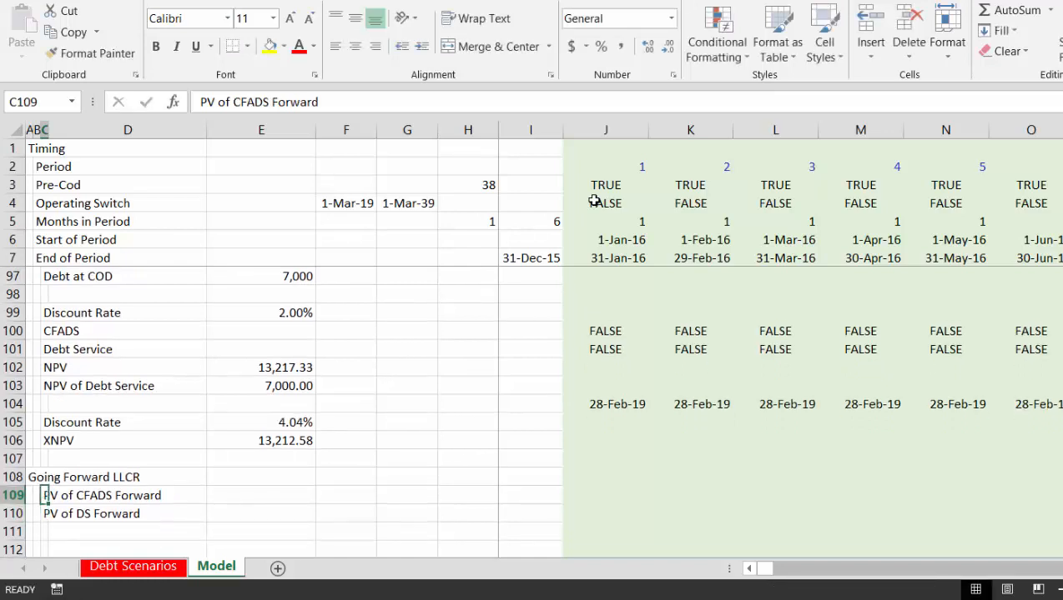
key("Right")
key("Right")
key("Right")
key("Right")
key("Right")
key("Right")
key("Right")
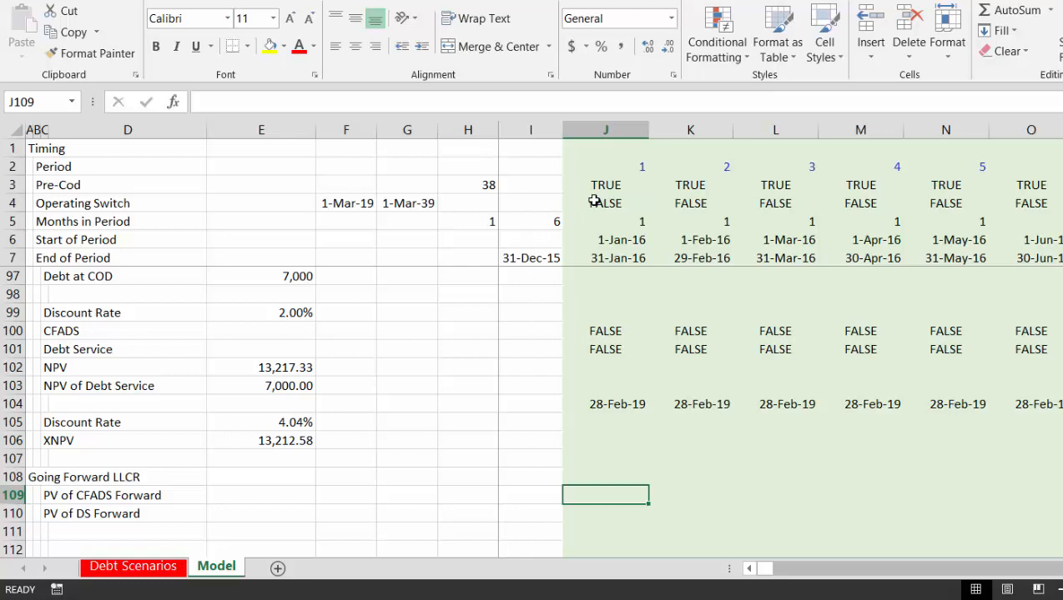
key("Left")
key("Left")
key("Left")
key("Left")
key("Left")
key("Left")
key("Left")
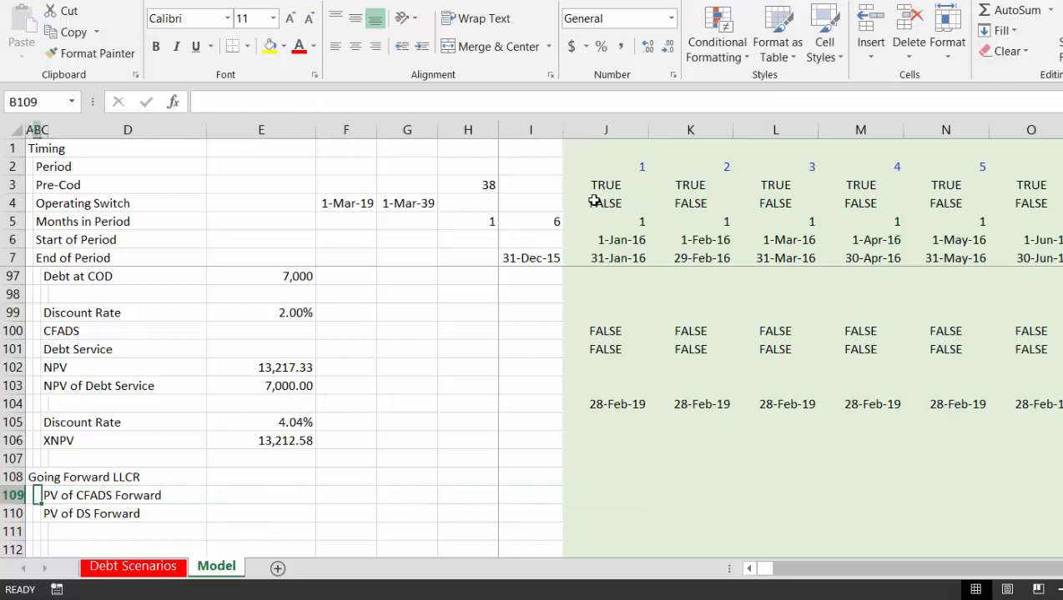
key("shift+space")
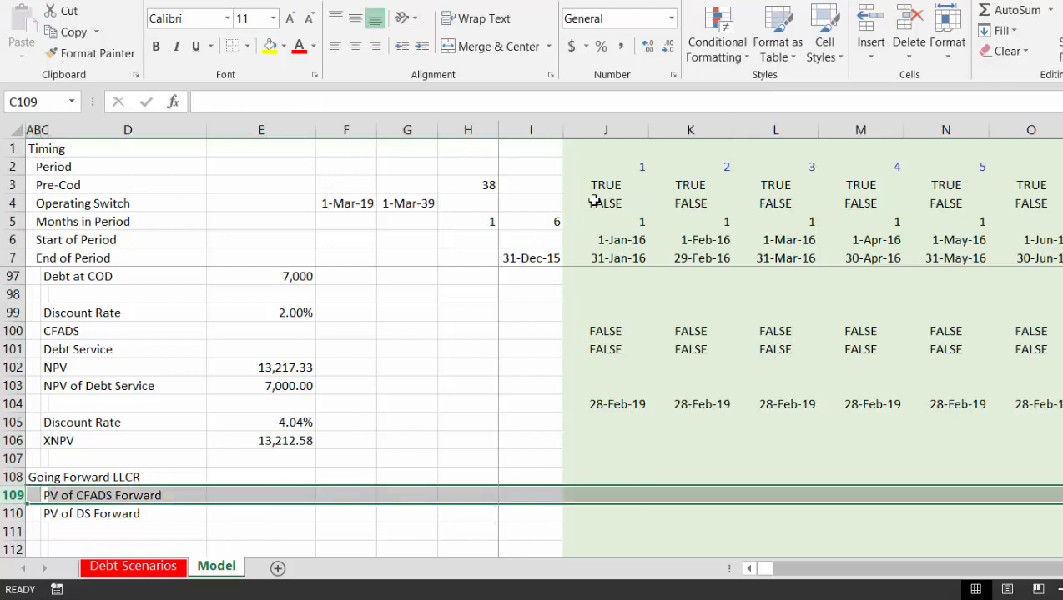
key("ctrl+shift+plus")
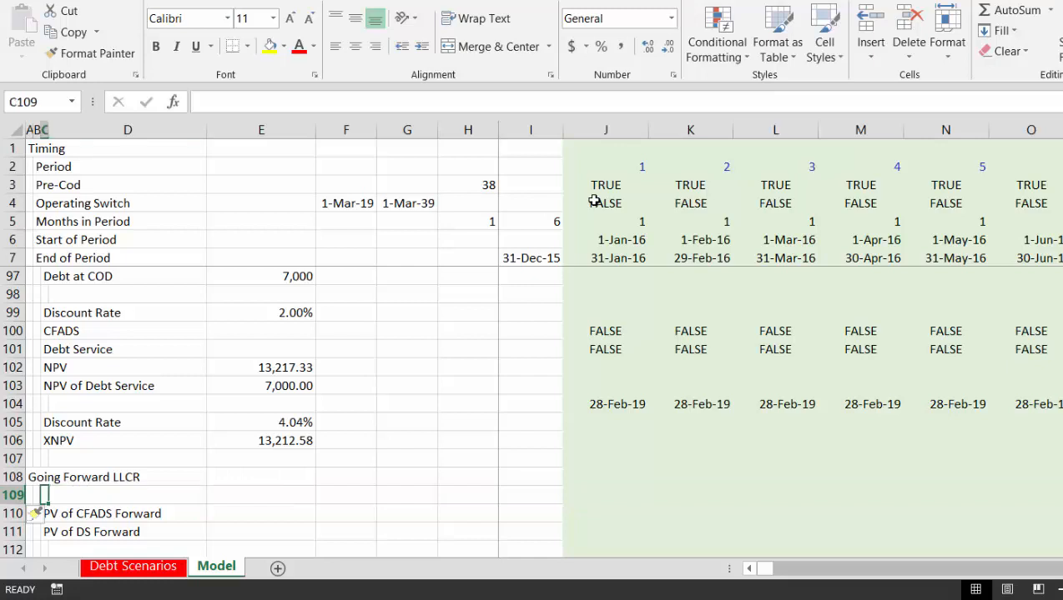
type("Discount RAte")
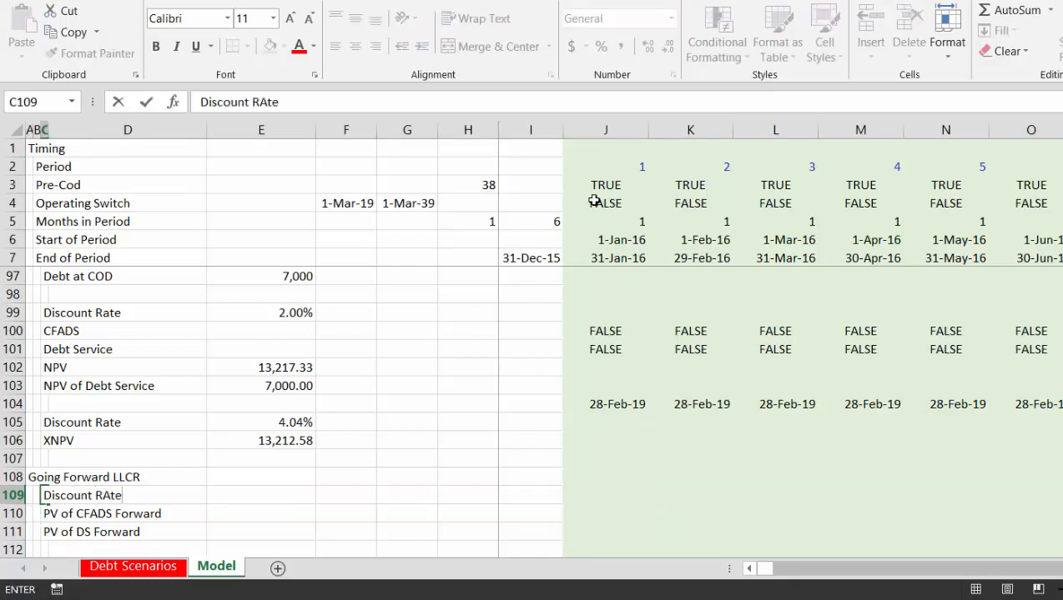
key("ctrl+Return")
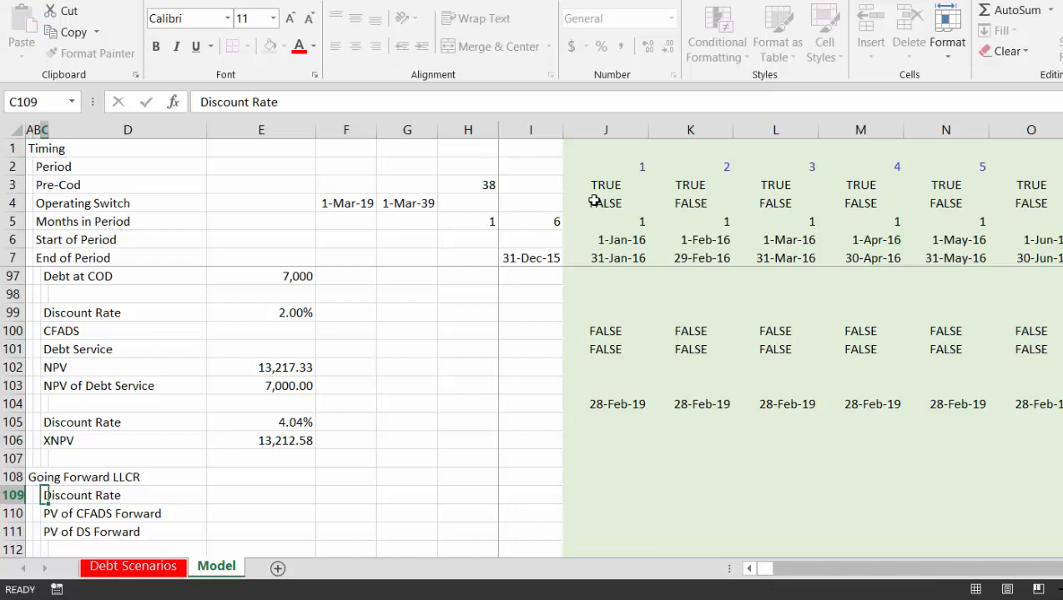
Link the first-period Discount Rate in J109 to Debt 2's Interest Cost in J74
key("Down")
key("Right")
key("Right")
key("Right")
key("Right")
key("Up")
key("Right")
key("Right")
key("Right")
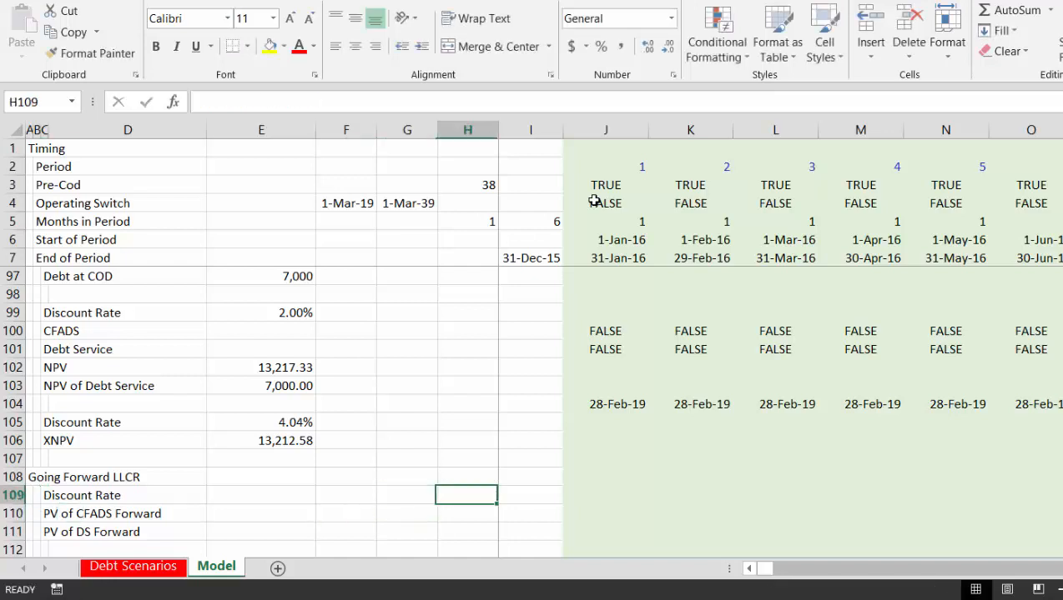
type("=")
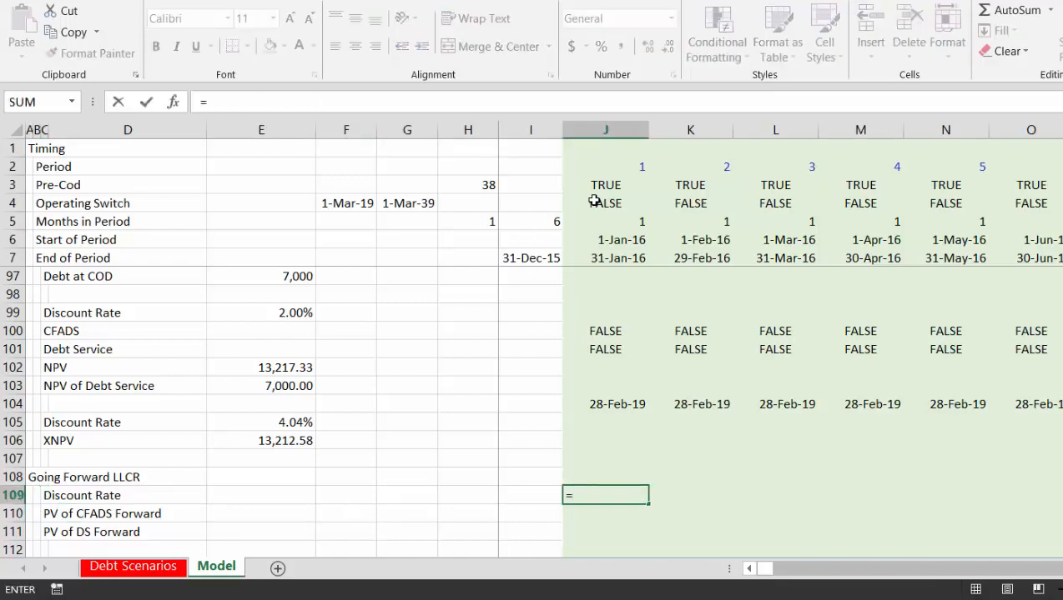
key("Up")
key("Up")
key("Up")
key("Up")
key("Up")
key("Up")
key("Up")
key("Up")
key("Up")
key("Up")
key("Up")
key("Up")
key("Up")
key("Up")
key("Up")
key("Up")
key("Up")
key("Up")
key("Up")
key("Up")
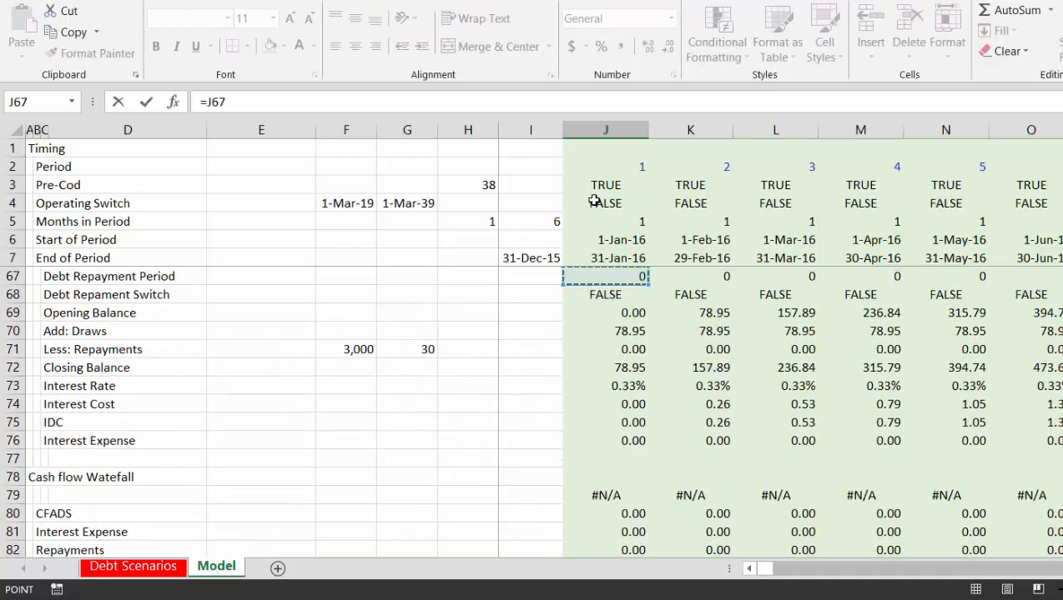
key("Down")
key("Down")
key("Down")
key("Down")
key("Down")
key("Down")
key("Down")
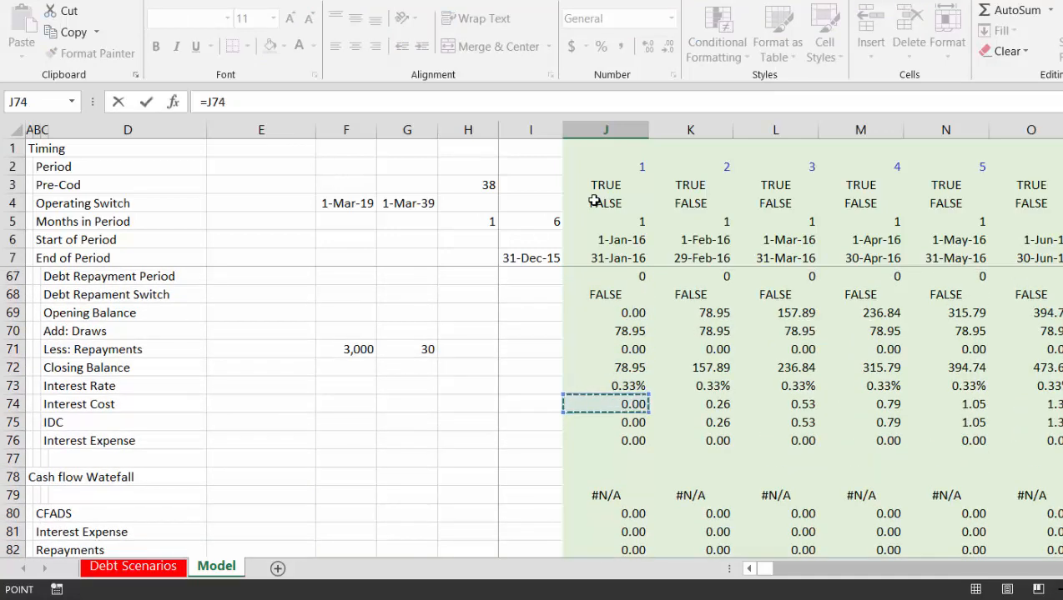
key("Return")
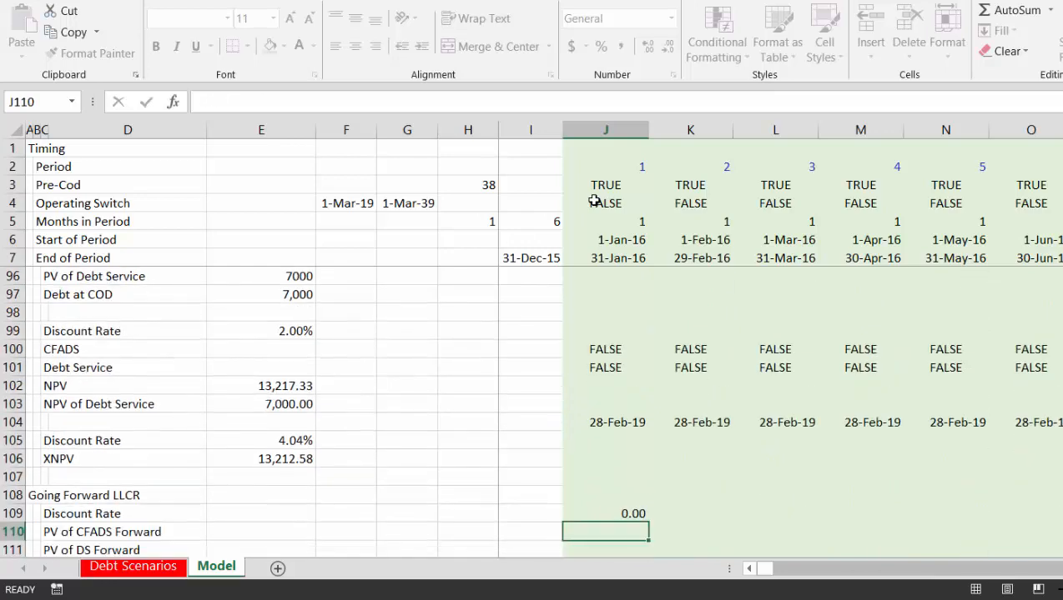
Relink the first-period Discount Rate in J109 to Debt 2's Interest Rate in J73
key("Up")
type("=")
key("Page_Up")
key("Page_Up")
key("Page_Up")
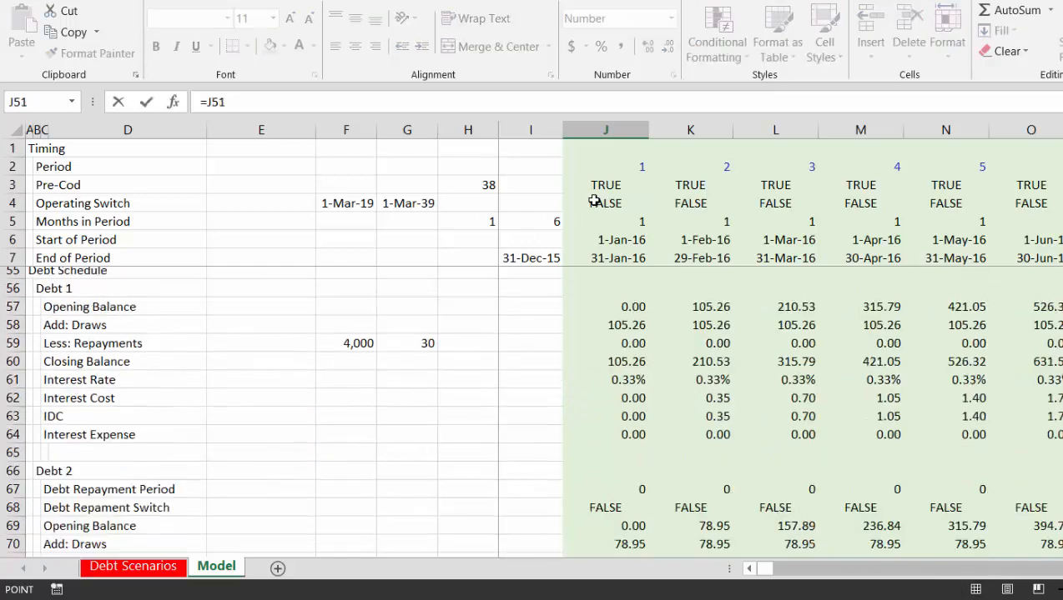
key("Up")
key("Up")
key("Up")
key("Up")
key("Up")
key("Up")
key("Up")
key("Up")
key("Up")
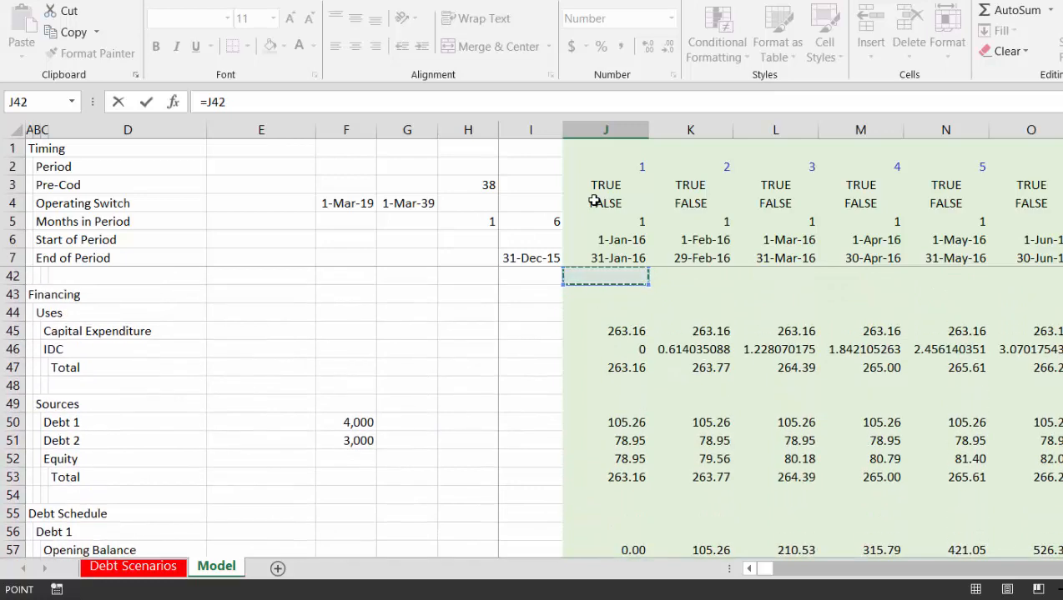
key("Down")
key("Down")
key("Down")
key("Down")
key("Down")
key("Down")
key("Down")
key("Down")
key("Down")
key("Down")
key("Down")
key("Down")
key("Down")
key("Down")
key("Down")
key("Down")
key("Down")
key("Down")
key("Down")
key("Down")
key("Down")
key("Down")
key("Down")
key("Down")
key("Down")
key("Down")
key("Down")
key("Down")
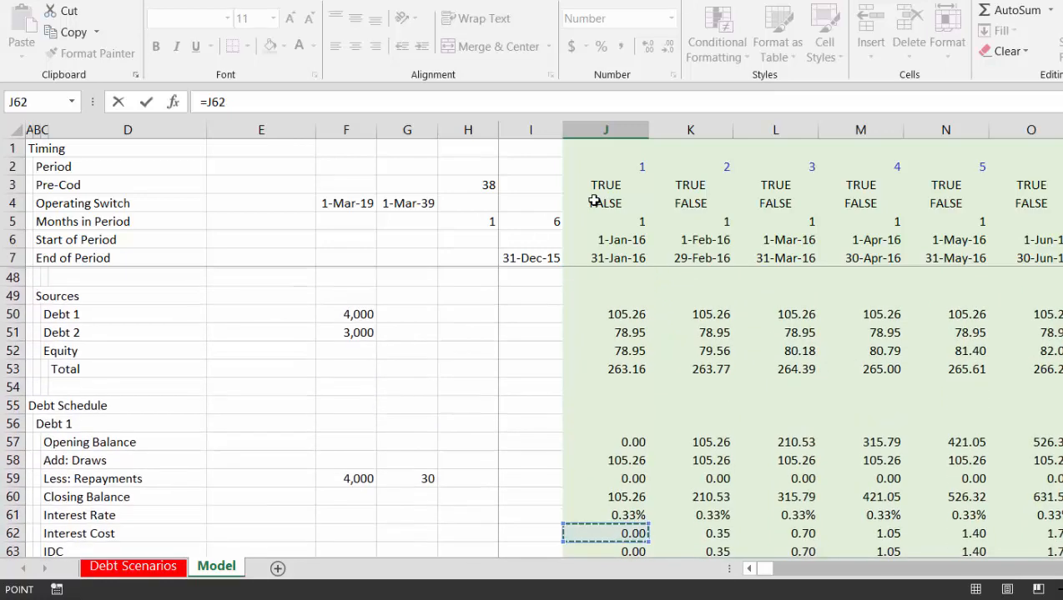
key("Up")
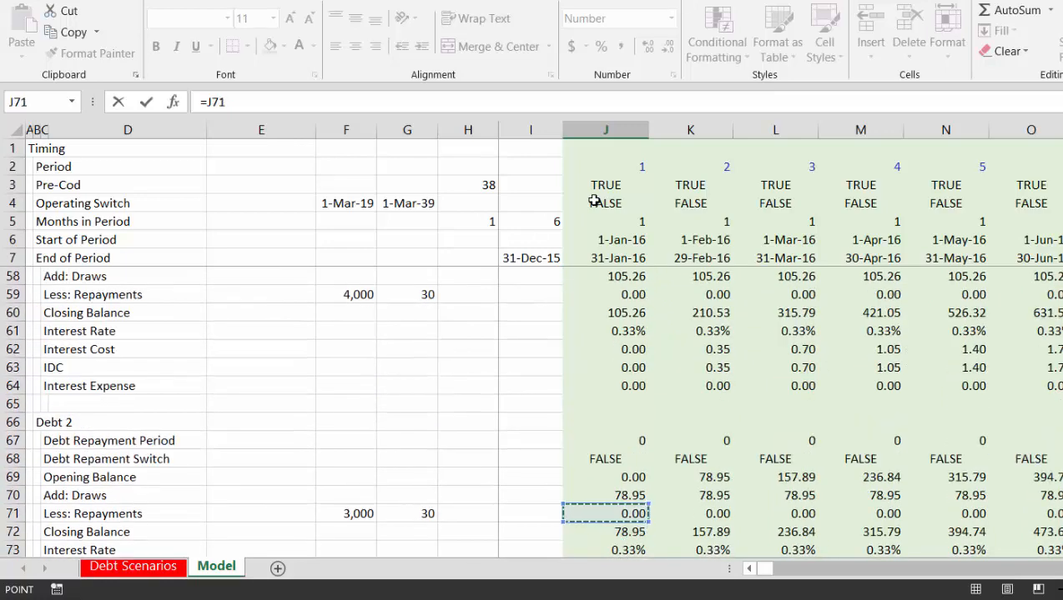
key("Down")
key("Down")
key("Return")
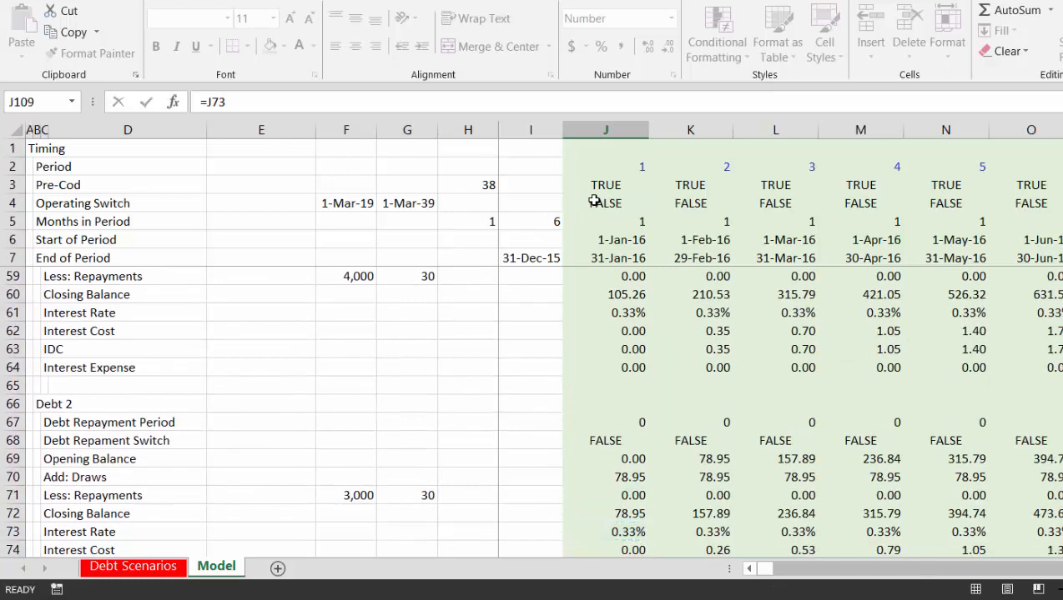
Format the Discount Rate in J109 as a two-decimal percentage and fill its formula across all periods of row 109
key("Down")
key("Up")
key("Up")
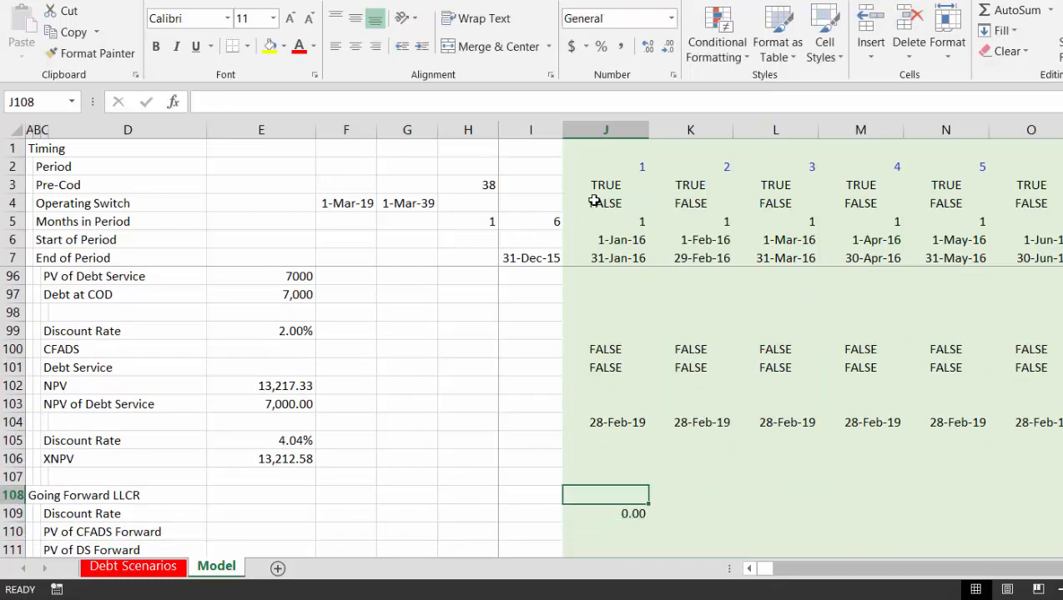
key("Down")
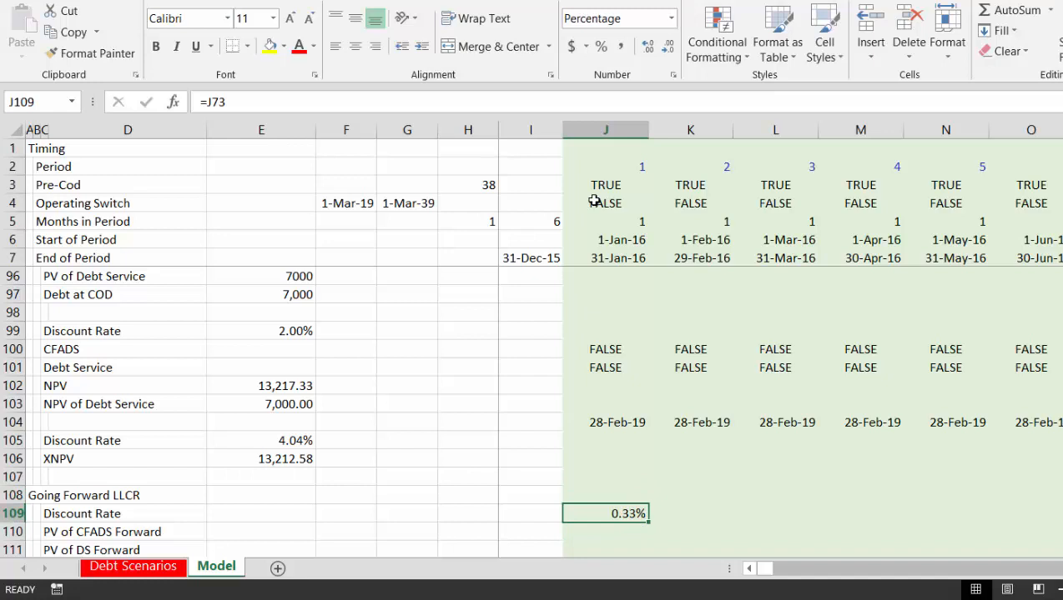
key("ctrl+shift+Right")
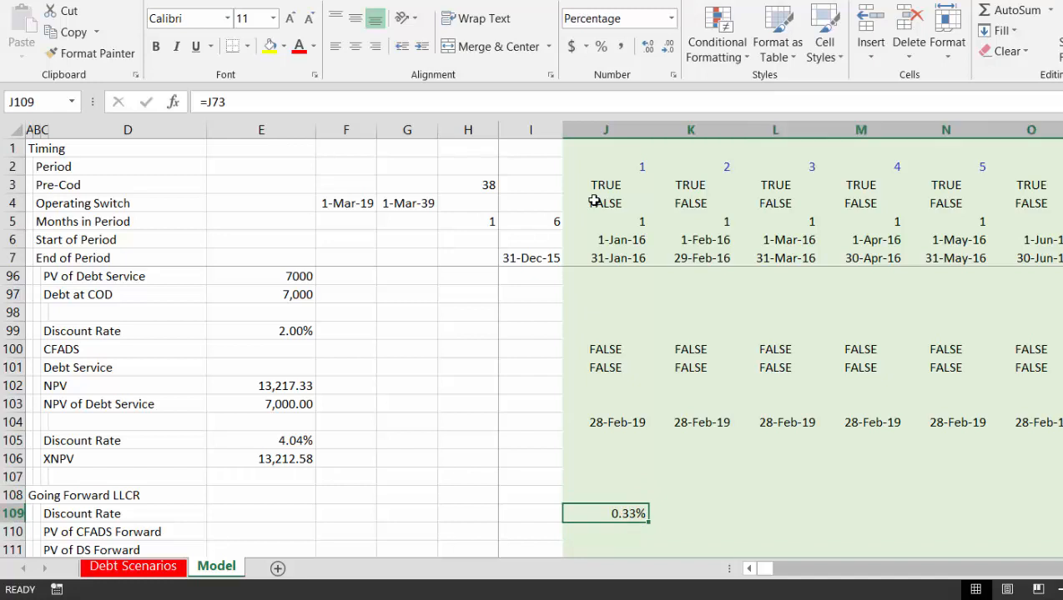
key("ctrl+r")
key("Down")
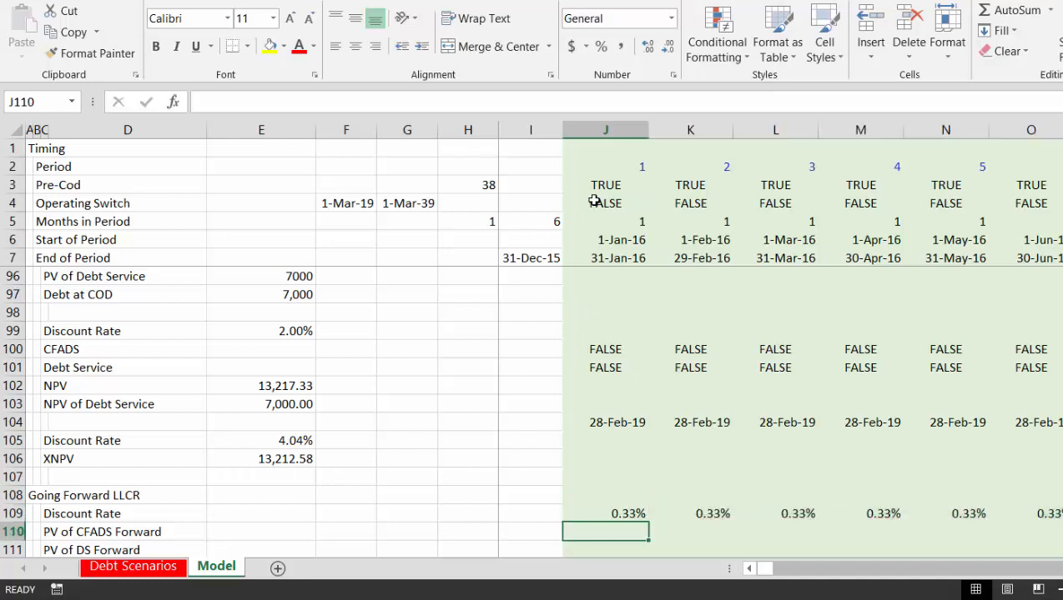
Calculate the first-period PV of CFADS Forward in J110 with =NPV(J109,J100:HA100), using the row 109 discount rate and the CFADS row
type("=npv(")
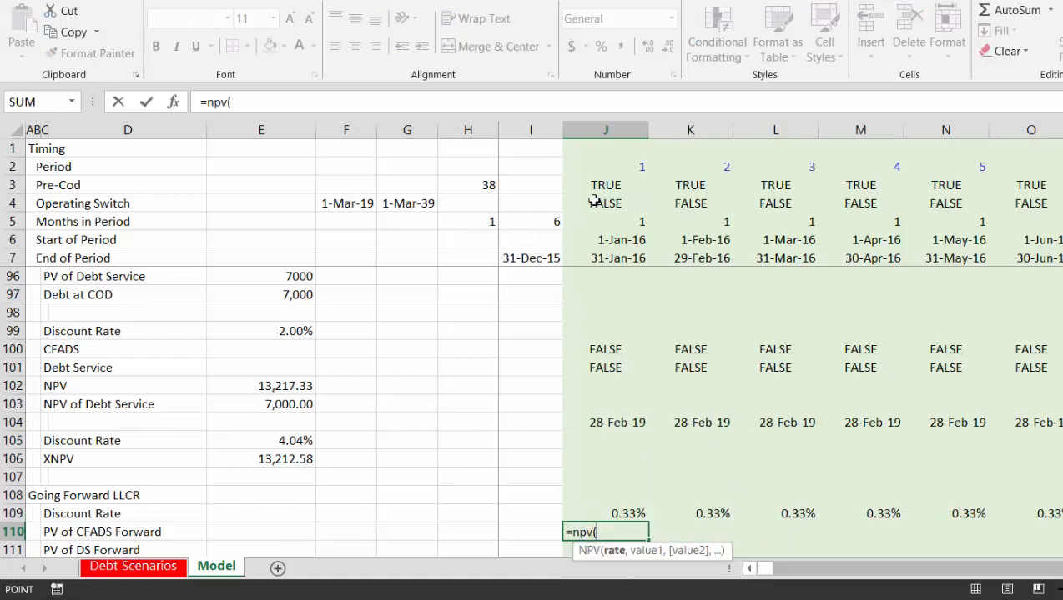
key("Up")
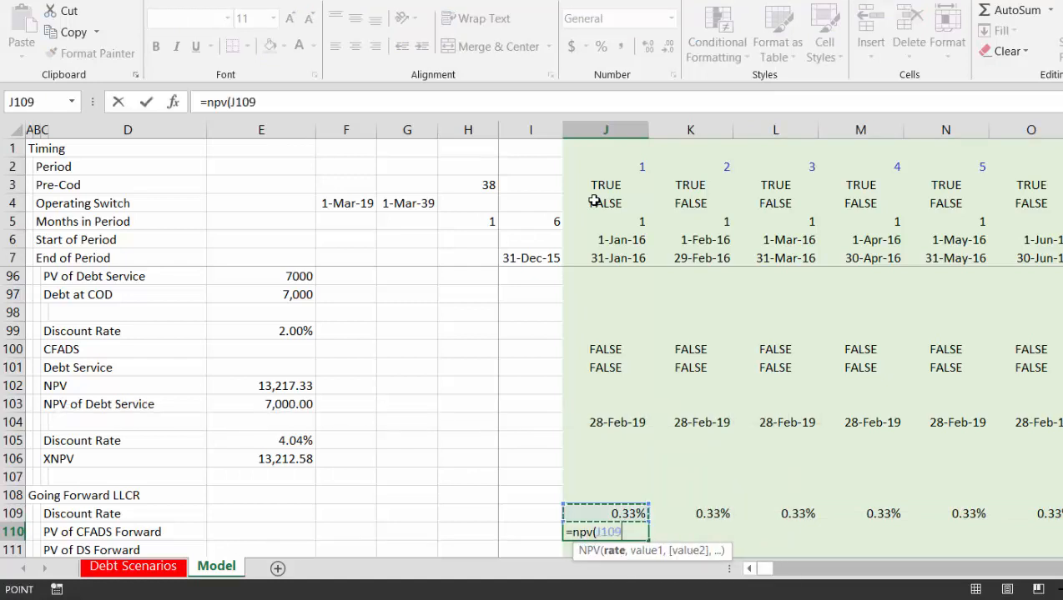
type(",")
key("Up")
key("Up")
key("Up")
key("Up")
key("Up")
key("Up")
key("Up")
key("Up")
key("Up")
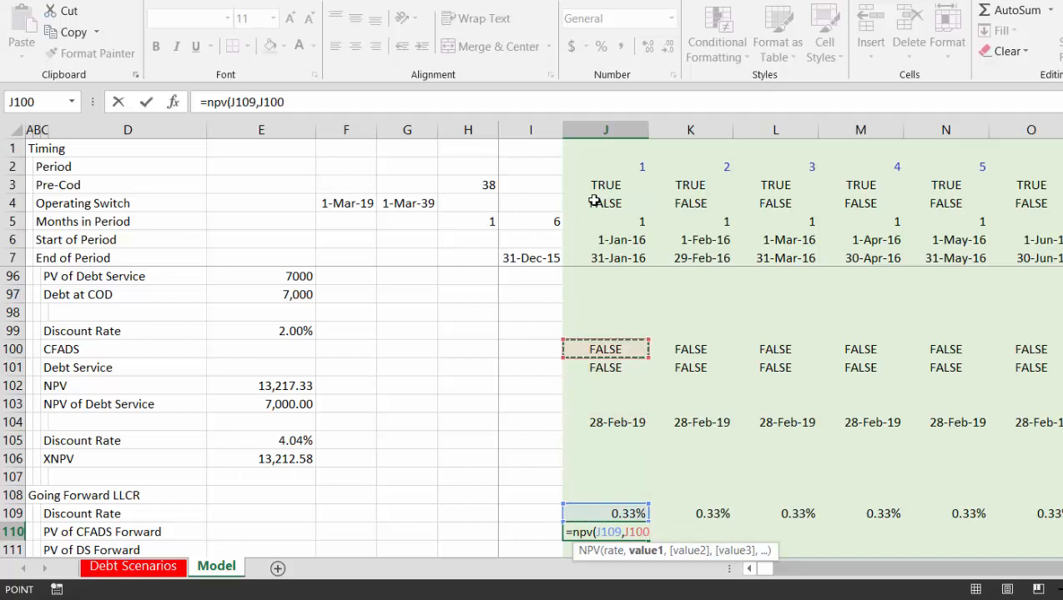
key("ctrl+shift+Right")
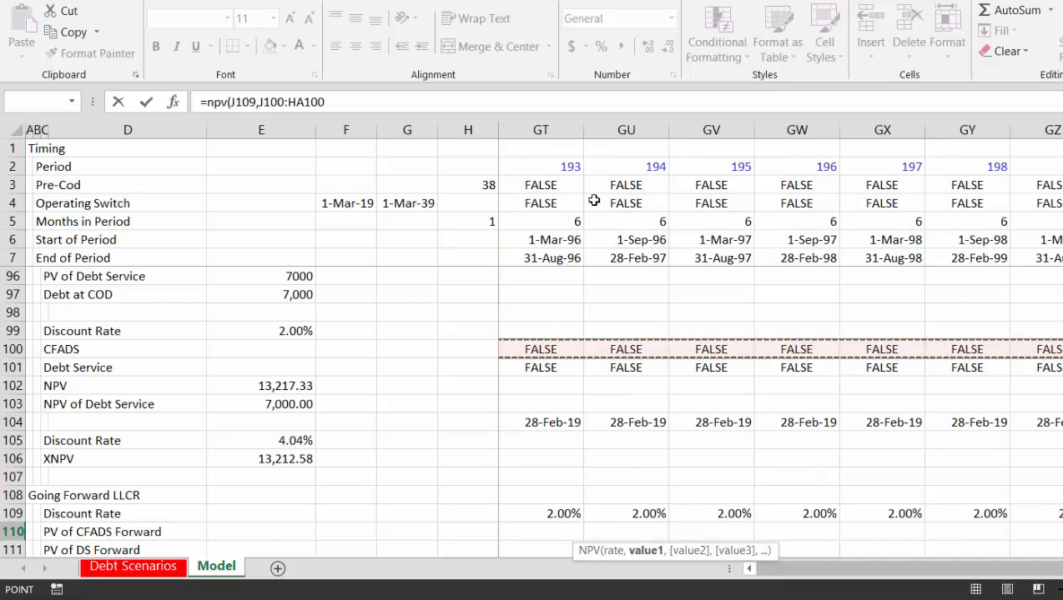
key("Return")
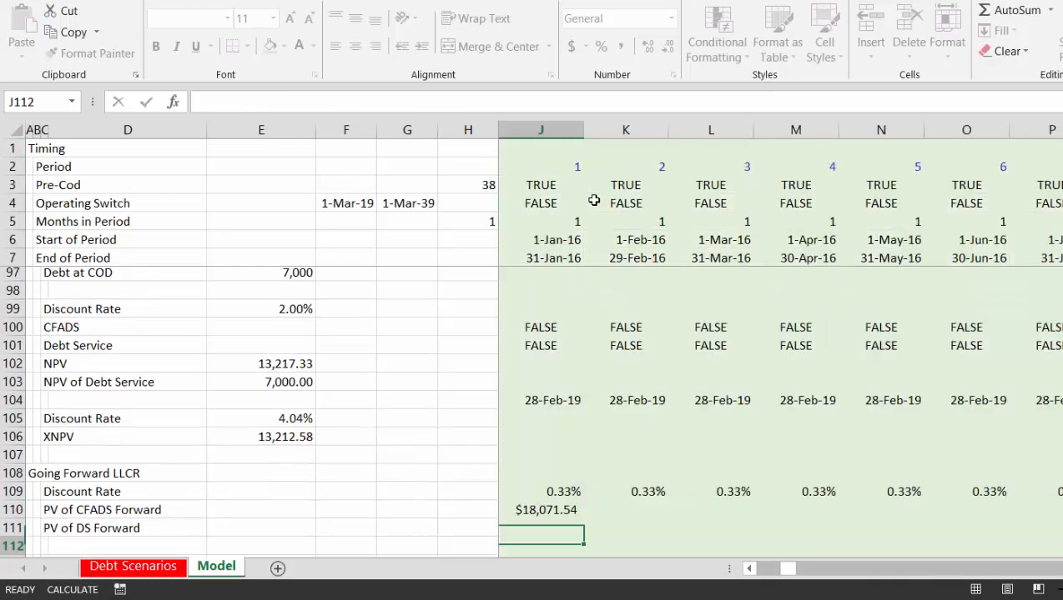
Wrap the NPV formula in J110 in an IF test on the Operating Switch, giving =IF(J4,NPV(J109,J100:HA100))
key("Up")
key("Up")
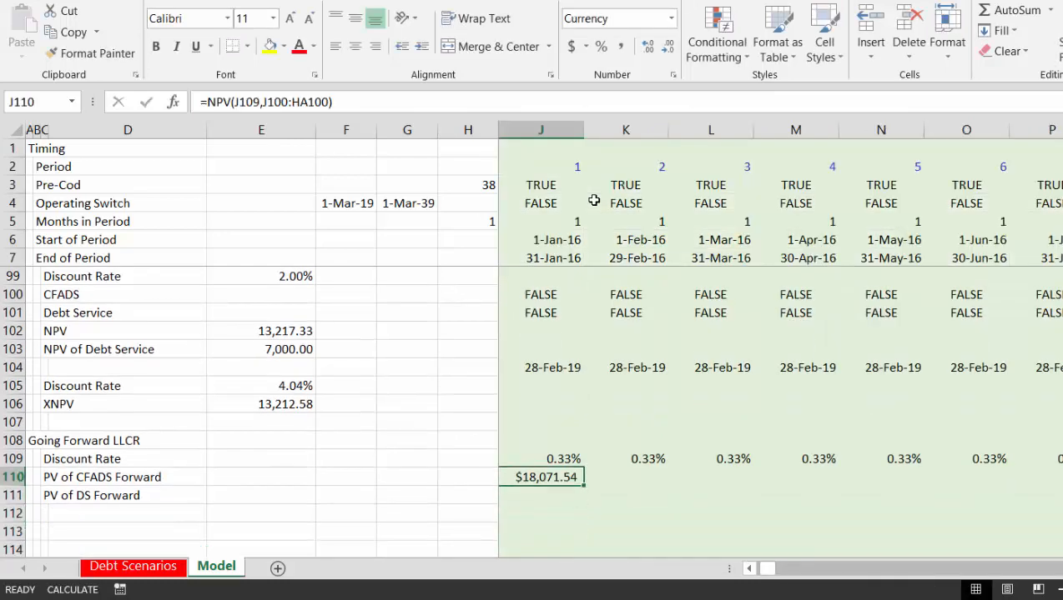
scroll(593, 201, "left", 1)
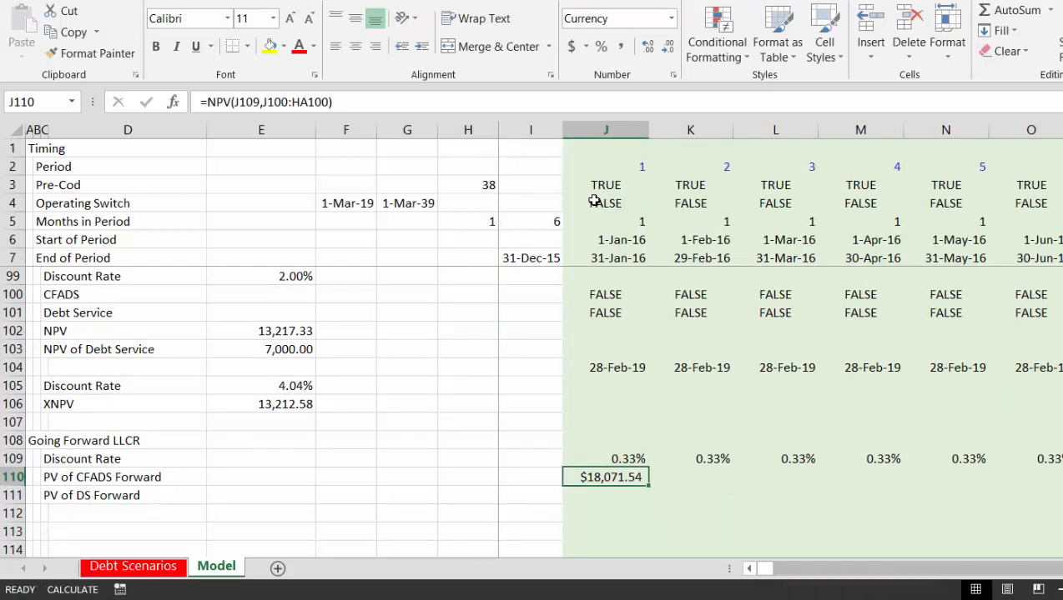
key("F2")
key("Left")
key("Left")
key("Left")
key("Left")
key("Left")
key("Left")
key("Left")
key("Left")
key("Left")
key("Left")
key("Left")
key("Left")
key("Left")
key("Left")
key("Left")
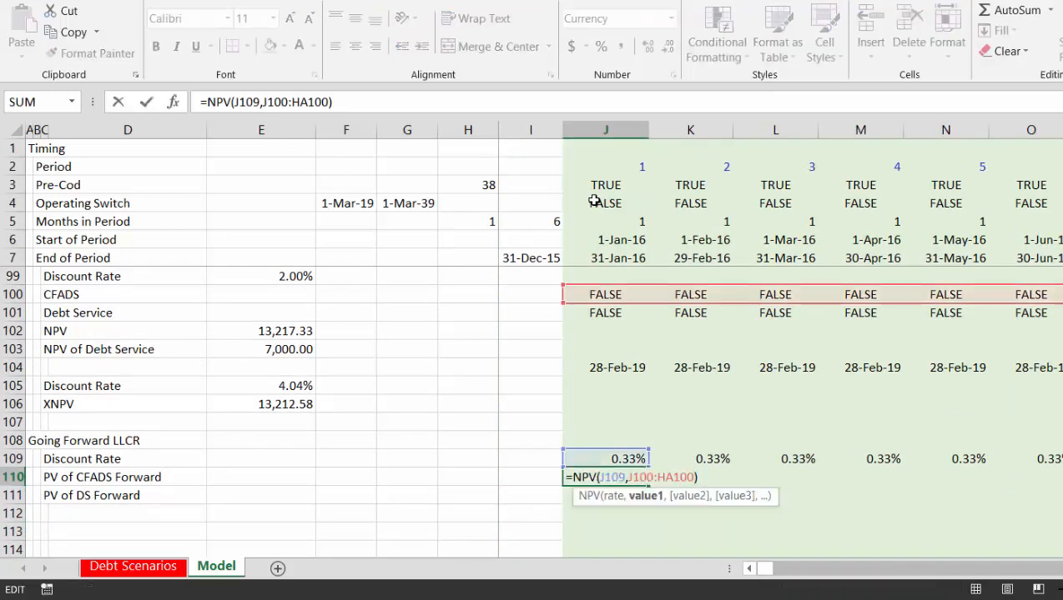
key("Left")
key("Left")
key("Left")
key("Left")
key("Left")
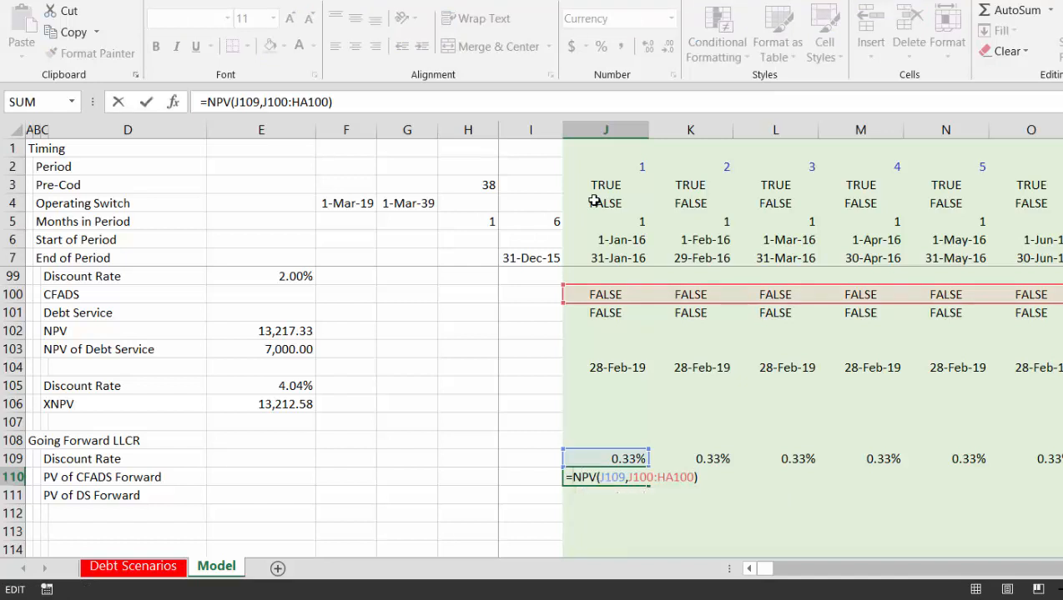
type("if(")
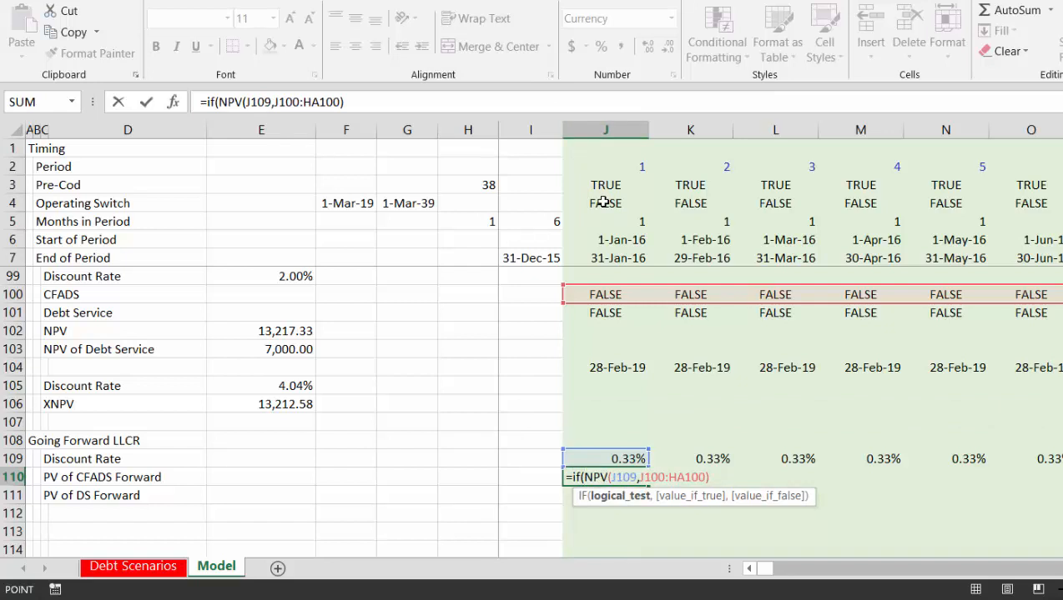
left_click(603, 202)
type(",")
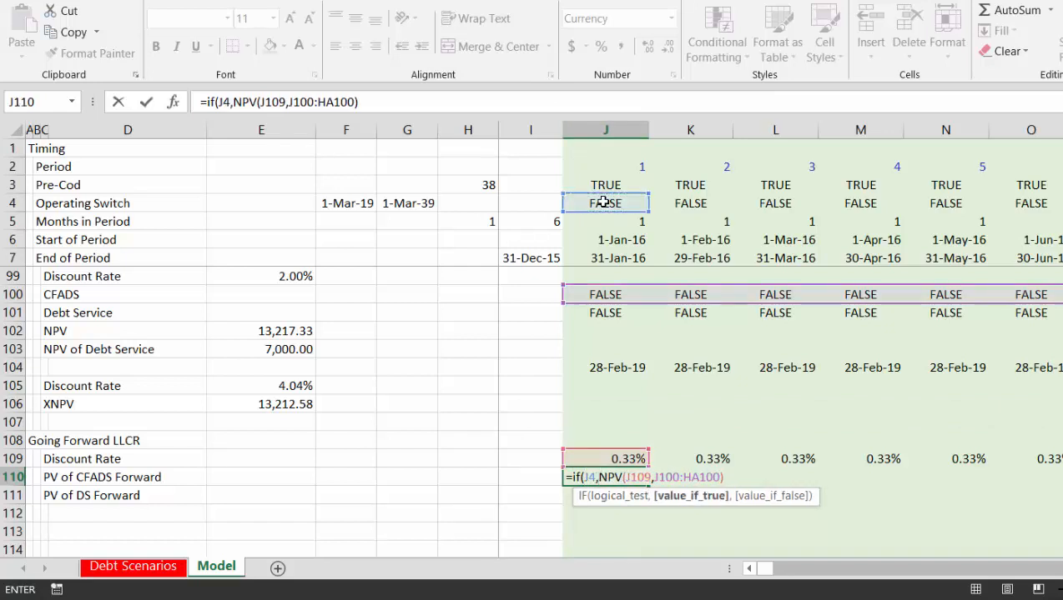
key("Return")
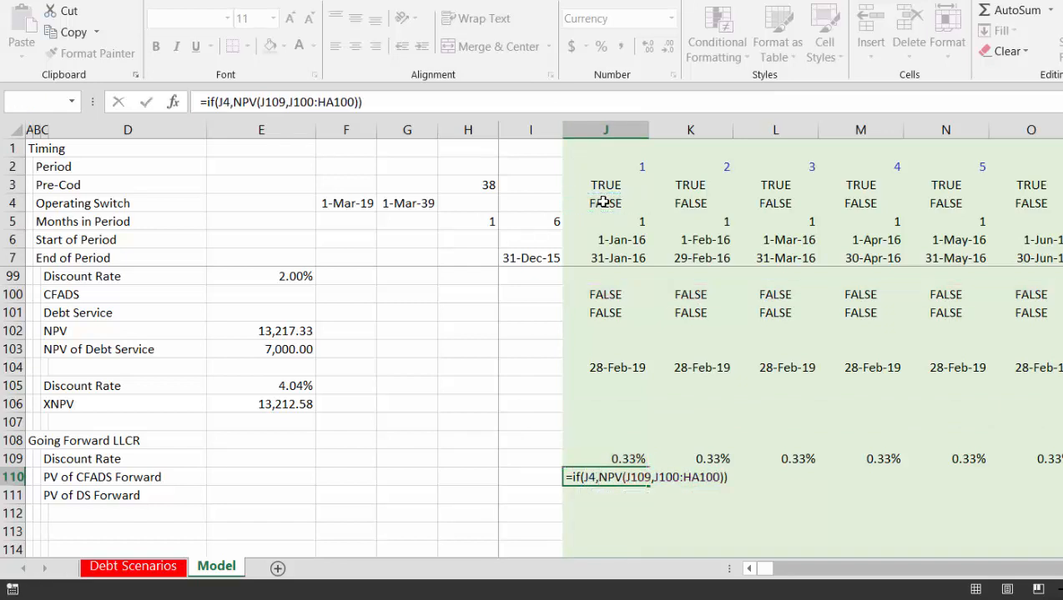
Fill the PV of CFADS Forward formula from J110 across all periods of row 110
key("Down")
key("Down")
key("Down")
key("Up")
key("Up")
key("Up")
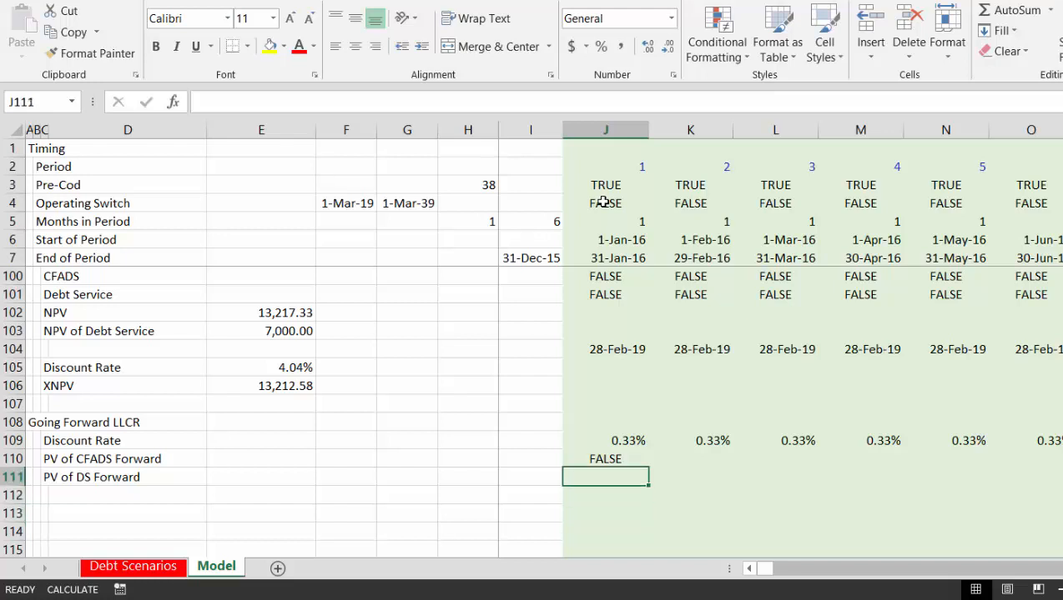
key("Up")
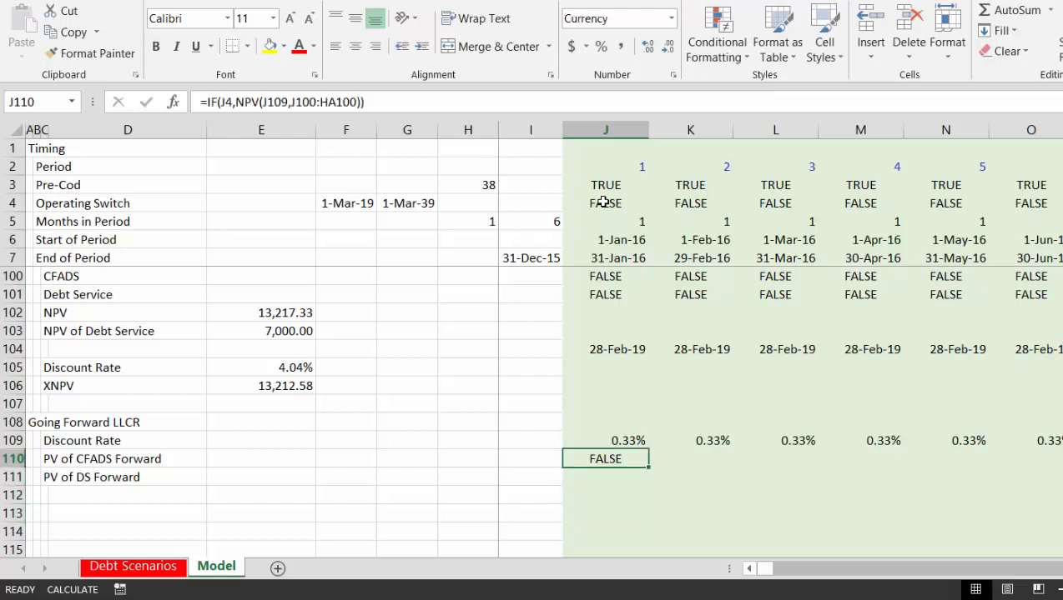
key("ctrl+shift+Right")
key("ctrl+r")
Examine the PV of CFADS Forward values along row 110, from the pre-COD periods into the operating periods
key("Right")
key("Right")
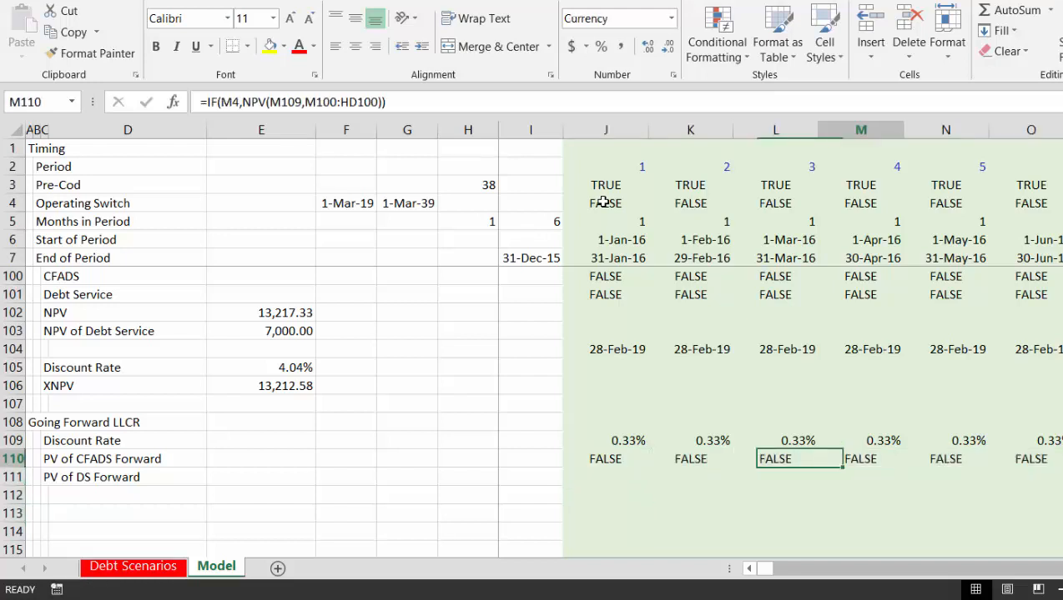
key("Right")
key("Right")
key("Right")
key("Right")
key("Right")
key("Right")
key("Right")
key("Right")
key("Right")
key("Right")
key("Right")
key("Right")
key("Right")
key("Right")
key("Right")
key("Right")
key("Right")
key("Right")
key("Right")
key("Right")
key("Right")
key("Right")
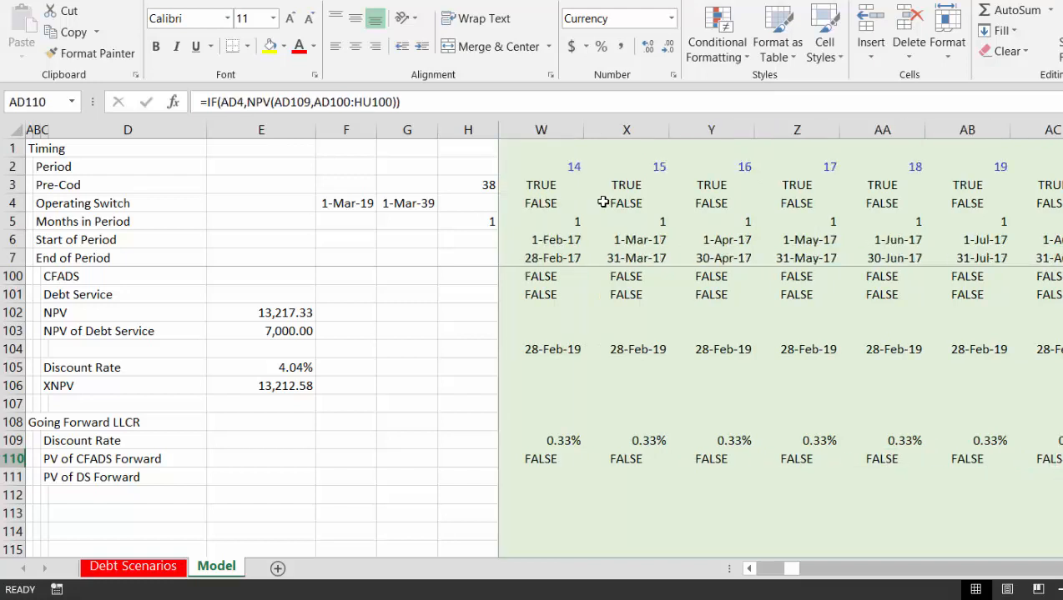
key("Right")
key("Right")
key("Right")
key("Left")
key("Left")
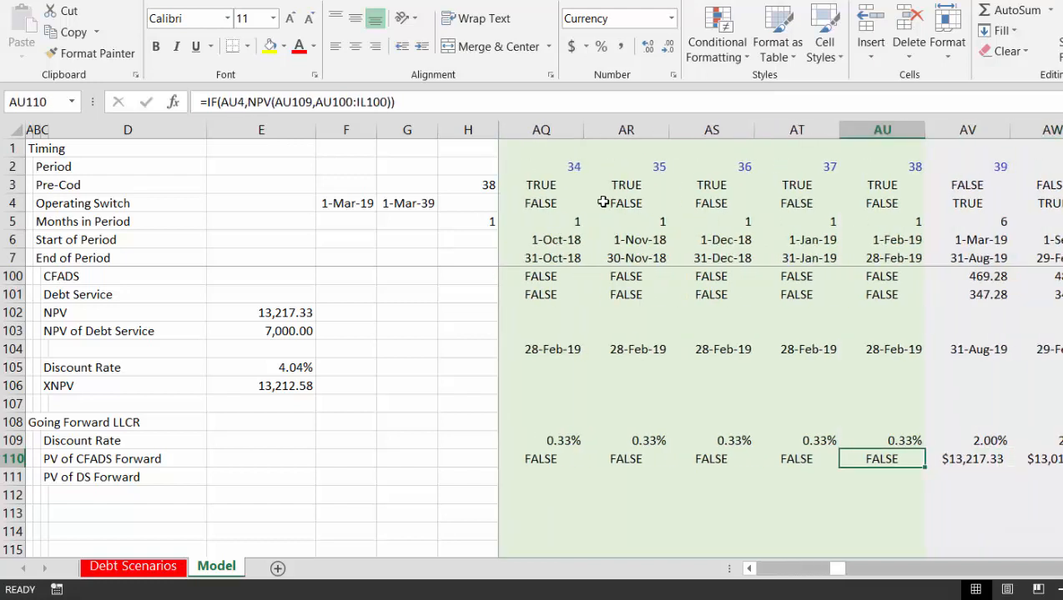
key("Right")
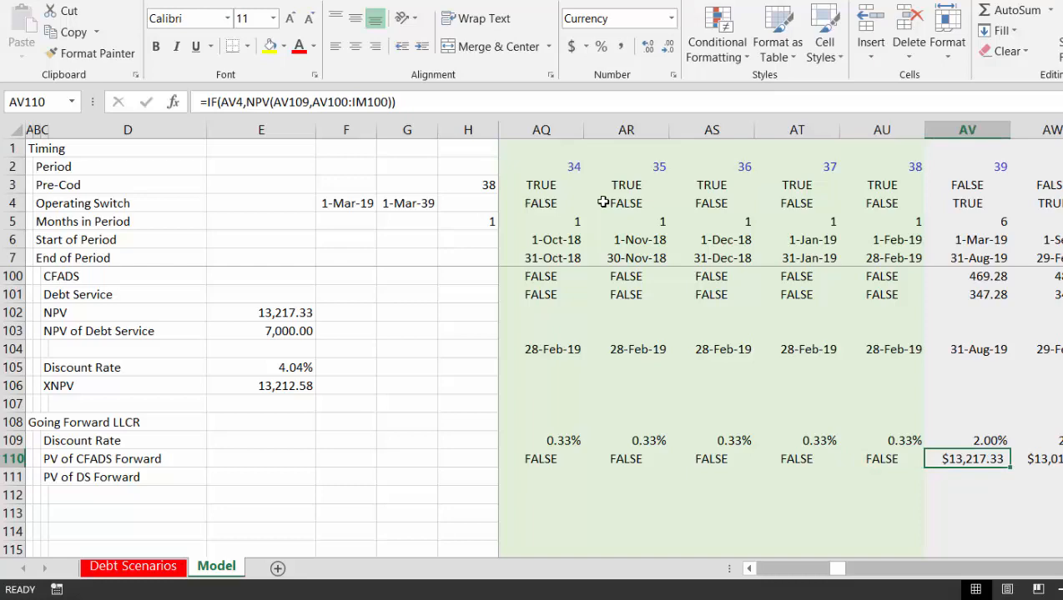
key("Right")
key("Right")
key("Right")
key("Right")
key("Right")
key("Right")
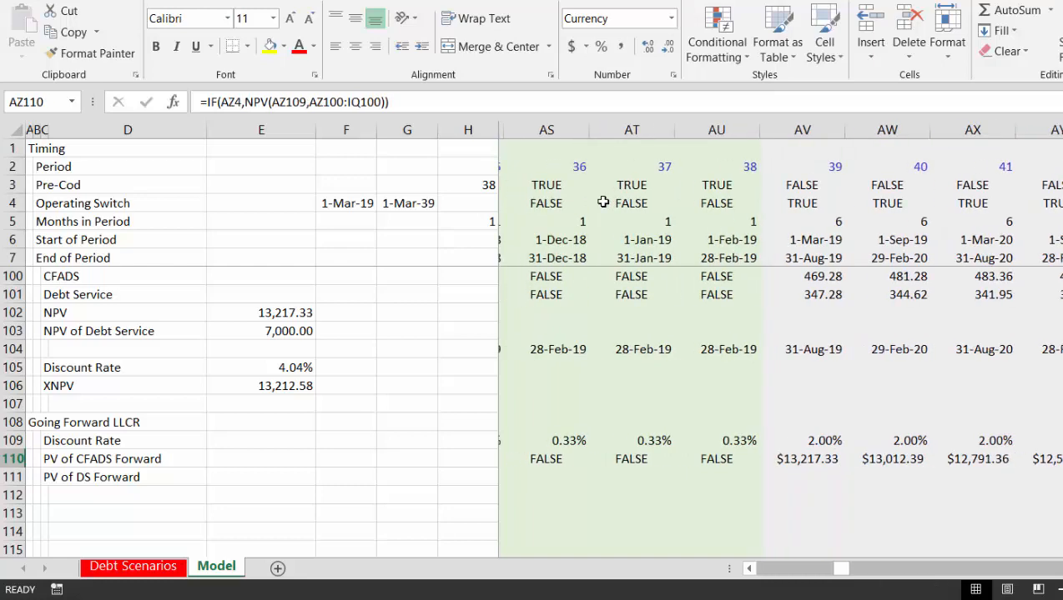
key("Right")
key("Right")
key("Right")
key("Right")
key("Right")
key("Right")
key("Right")
key("Right")
key("Right")
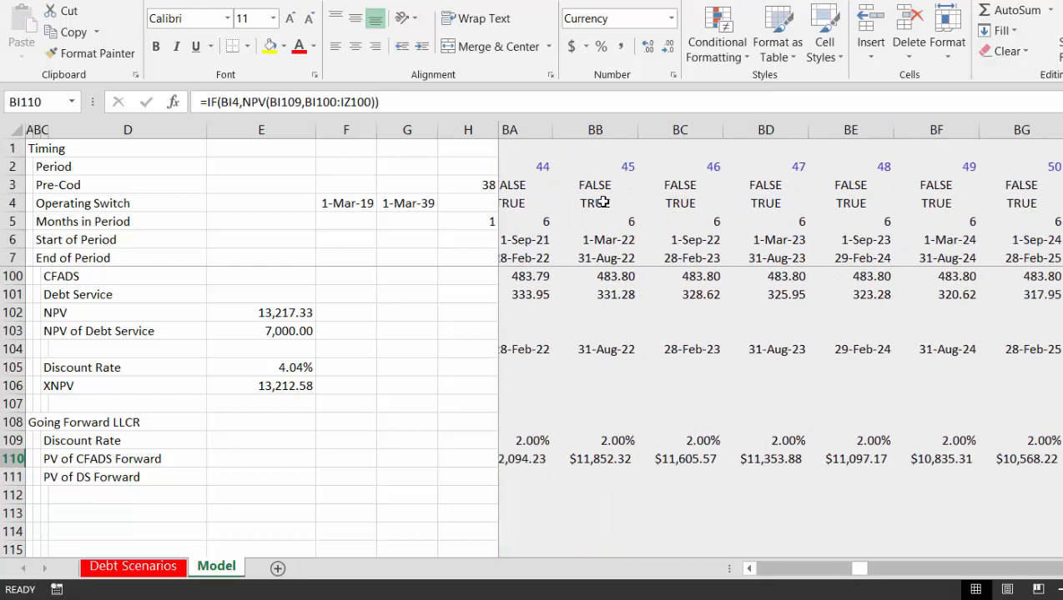
key("Right")
key("Right")
key("Right")
key("Right")
key("Right")
key("Right")
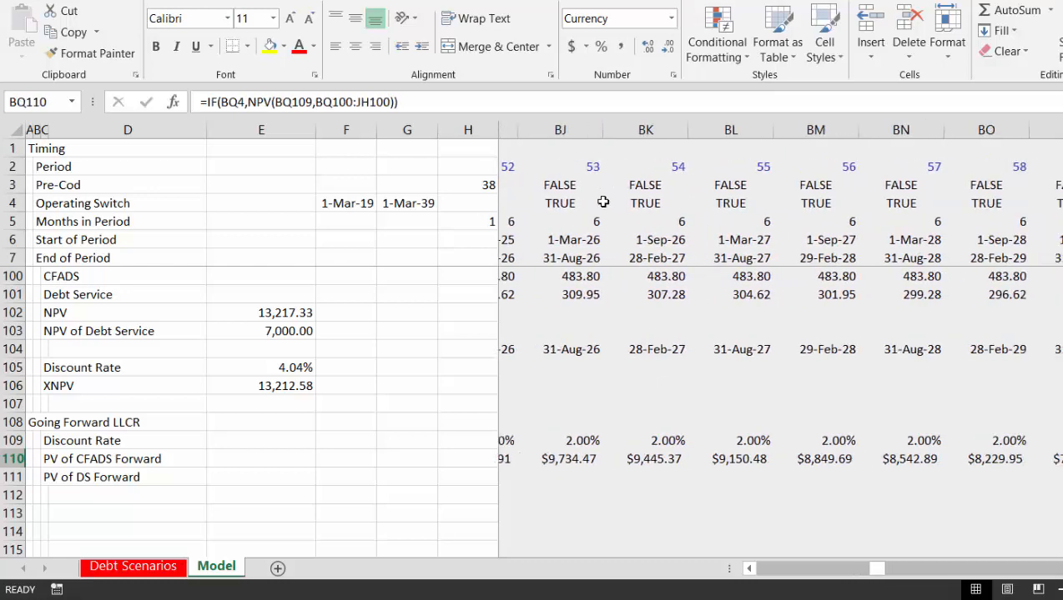
key("ctrl+Left")
key("Left")
key("Left")
key("Left")
key("Left")
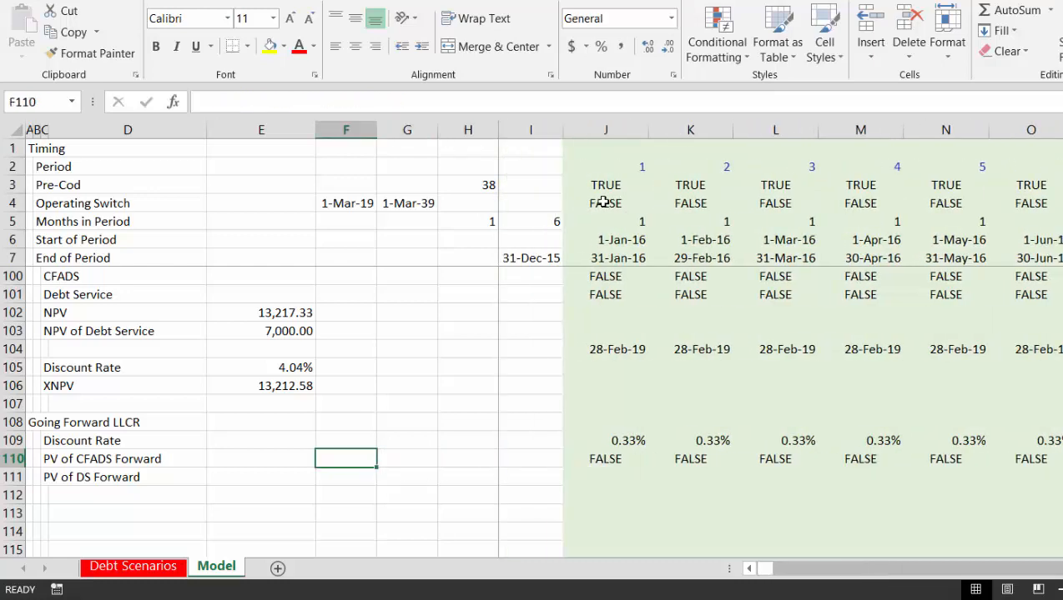
Calculate the first-period PV of DS Forward in J111 with =NPV(J109,J101:HA101), using the row 109 discount rate and the Debt Service row
key("Down")
key("Right")
key("Right")
key("Right")
key("Right")
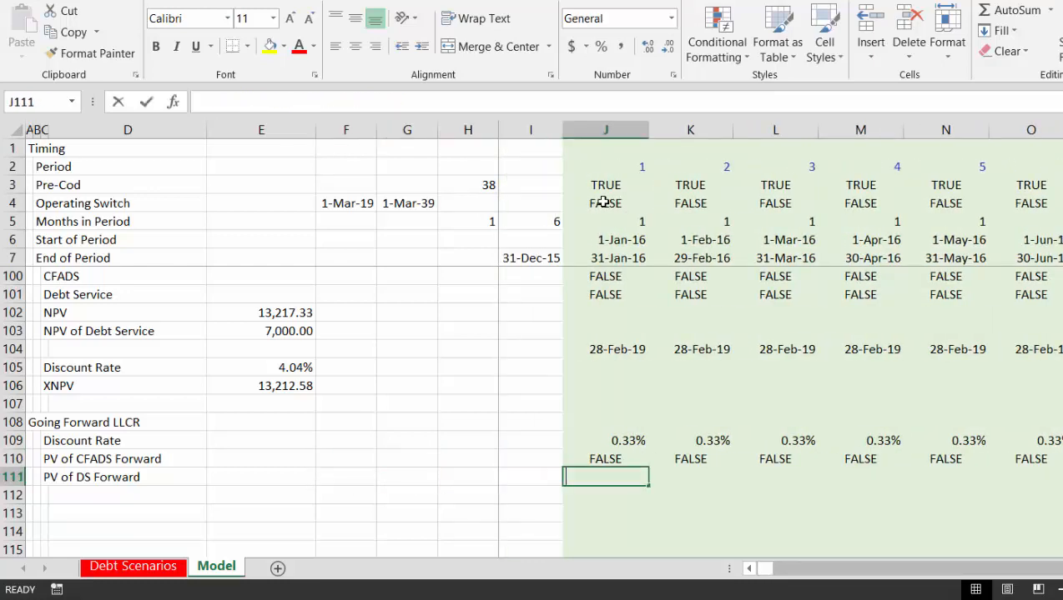
type("=npv*")
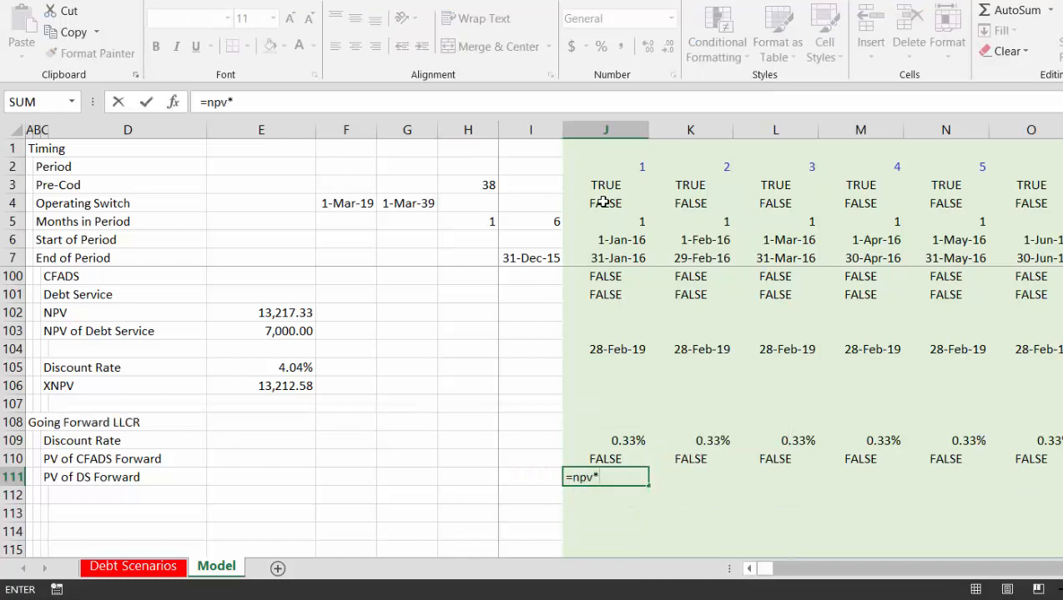
key("BackSpace")
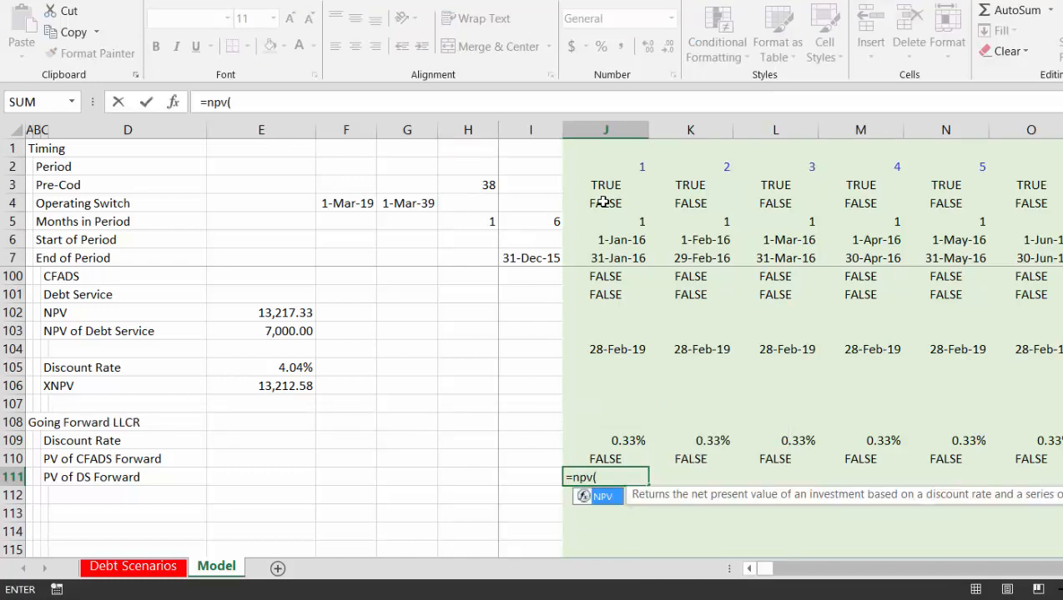
type("(")
key("Up")
key("Up")
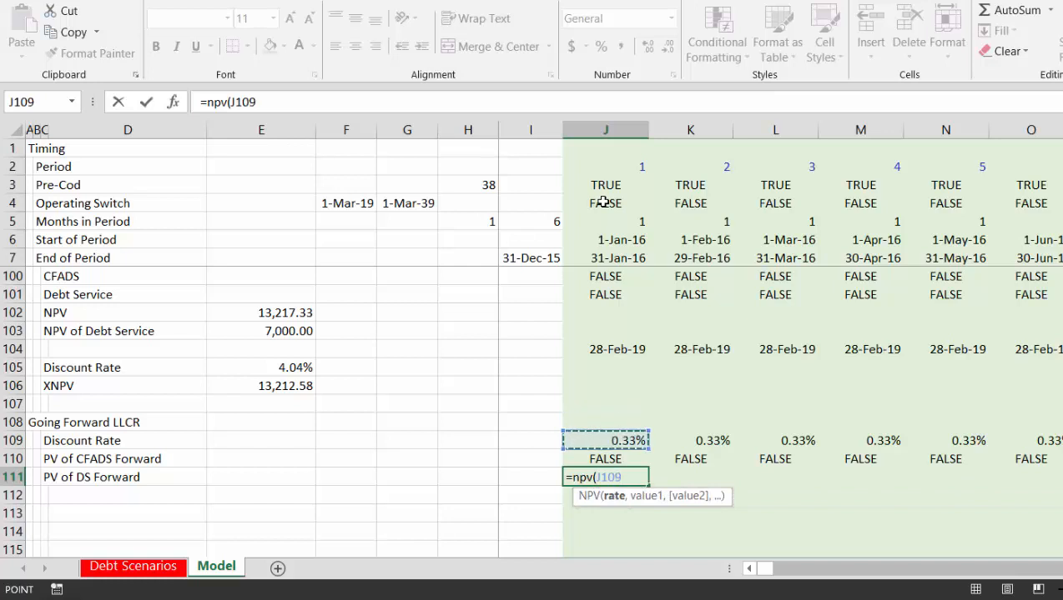
type(",")
key("Up")
key("Up")
key("Up")
key("Up")
key("Up")
key("Up")
key("Up")
key("Up")
key("Up")
key("Up")
key("Up")
key("Up")
key("Up")
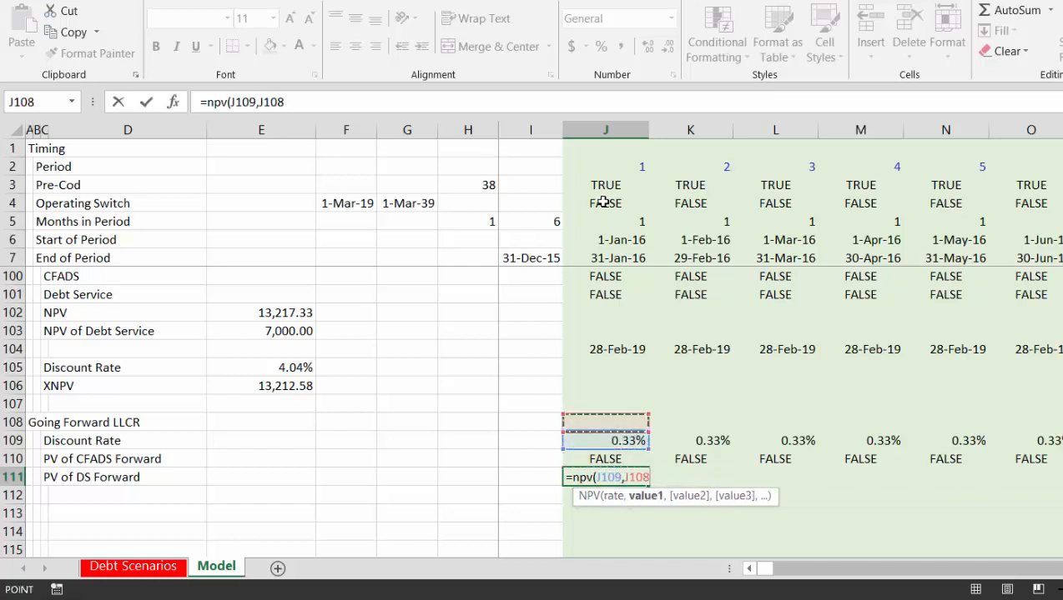
key("Down")
key("Down")
key("Down")
key("Down")
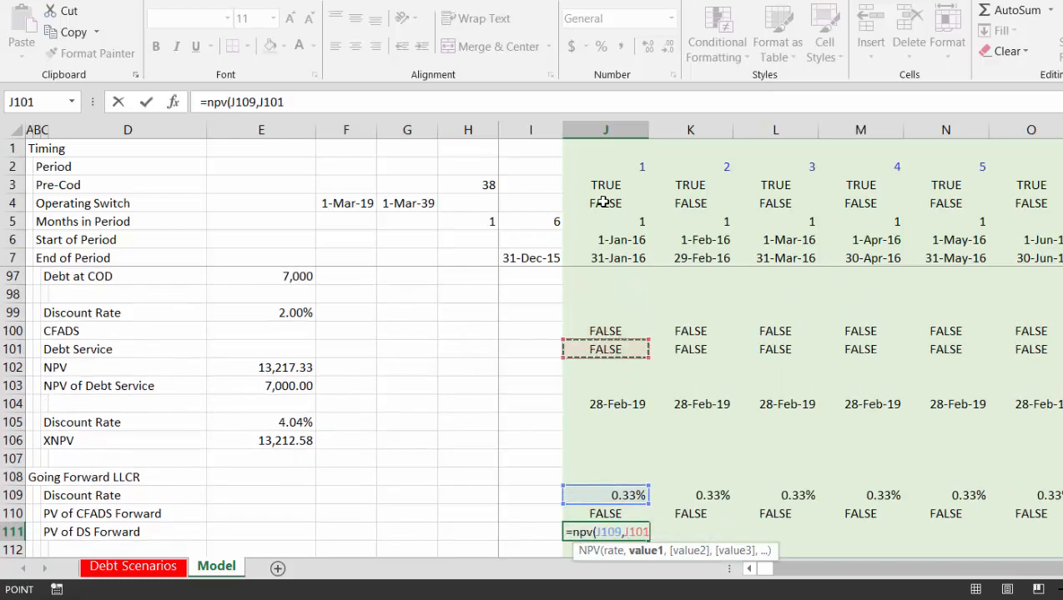
key("Down")
key("Up")
key("ctrl+shift+Right")
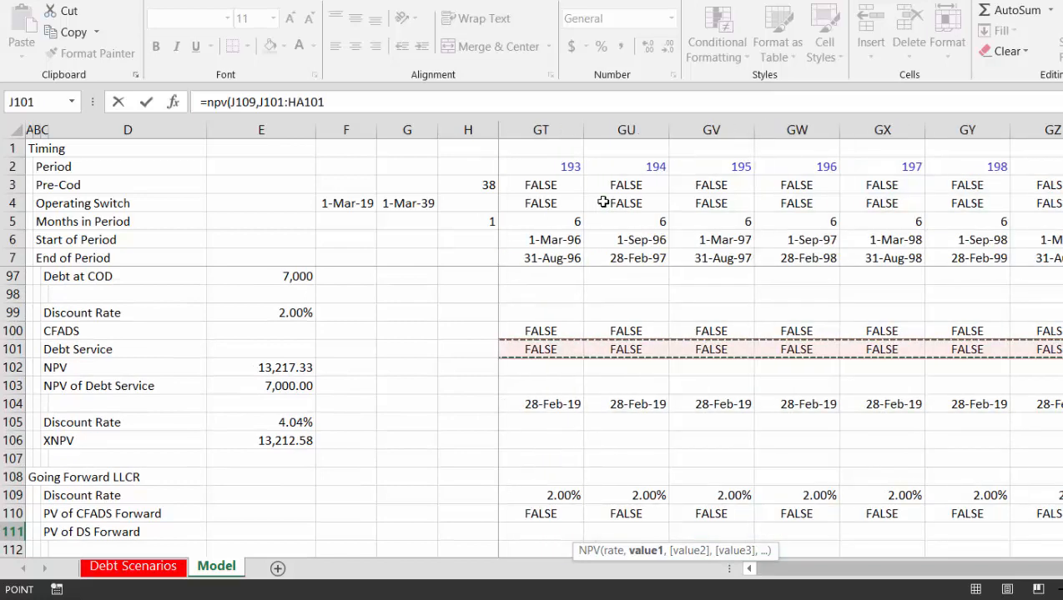
key("Return")
Wrap the NPV formula in J111 in an IF test on the Operating Switch, giving =IF(J4,NPV(J109,J101:HA101))
key("Left")
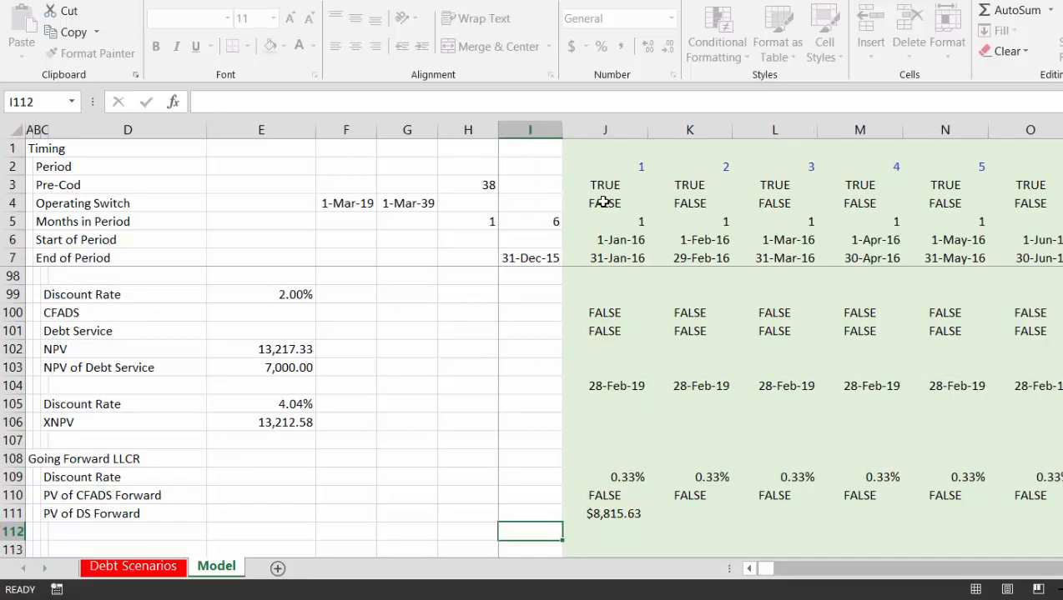
key("Up")
key("Right")
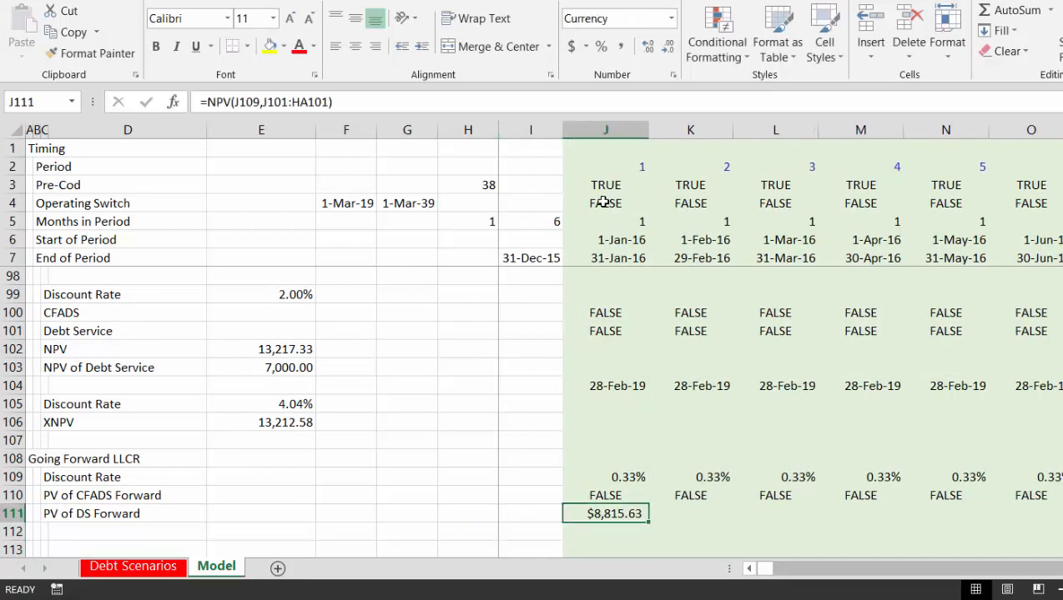
key("F2")
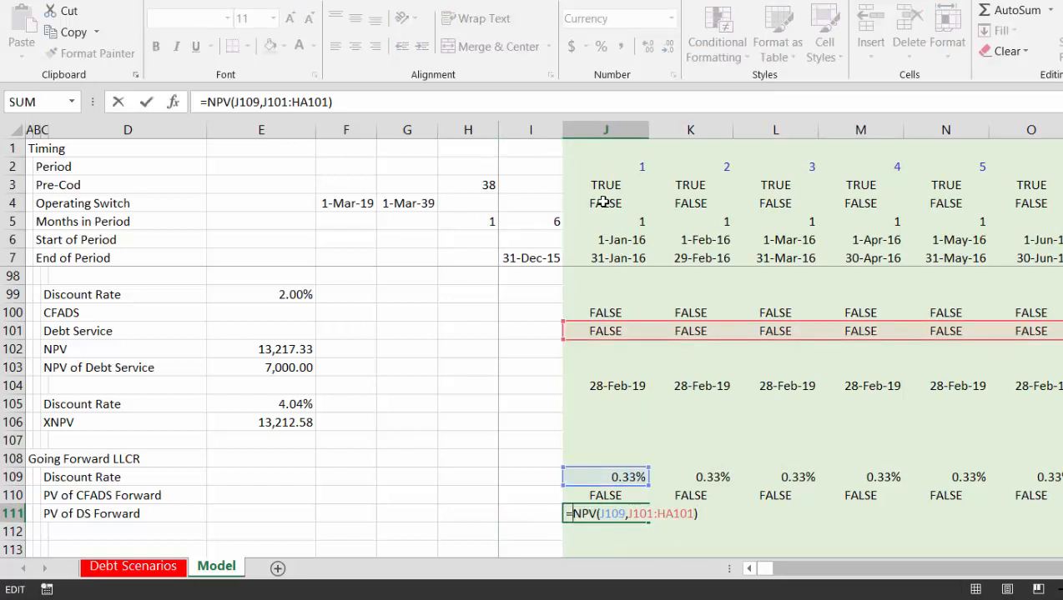
key("Home")
key("Right")
type("if(")
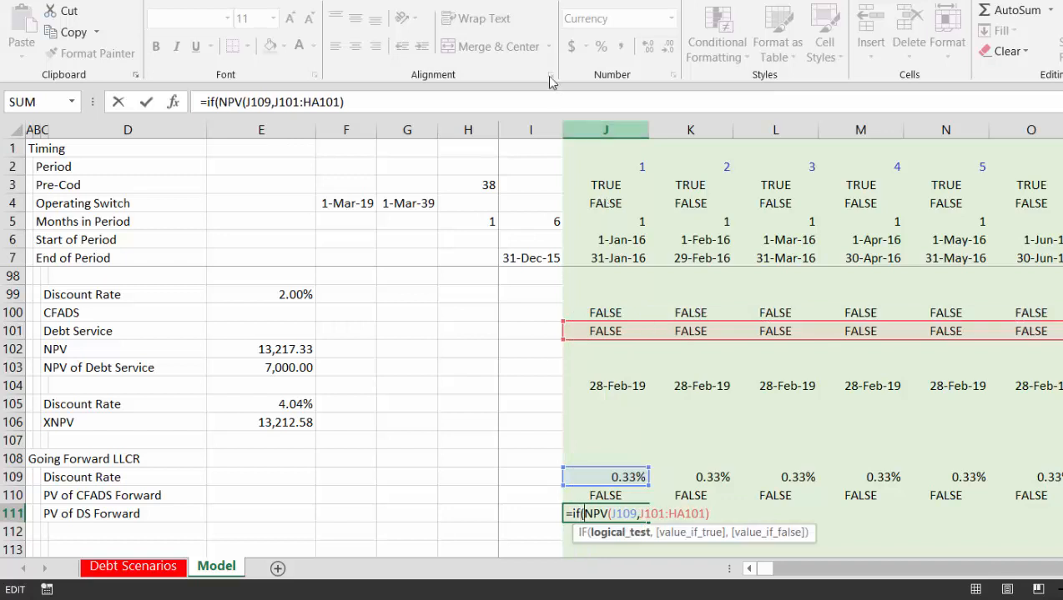
left_click(595, 185)
key("Down")
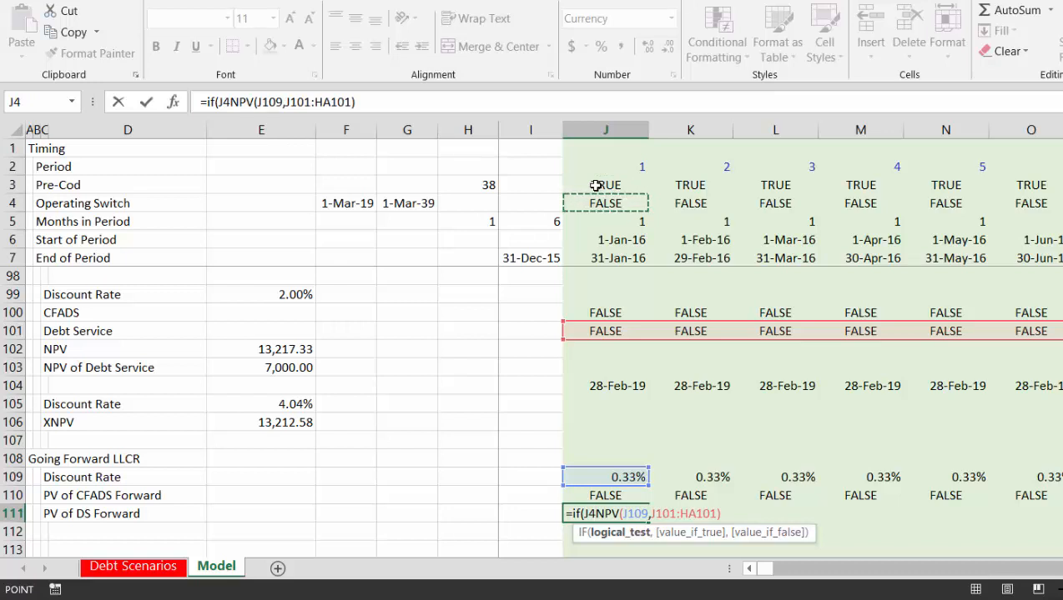
type(",")
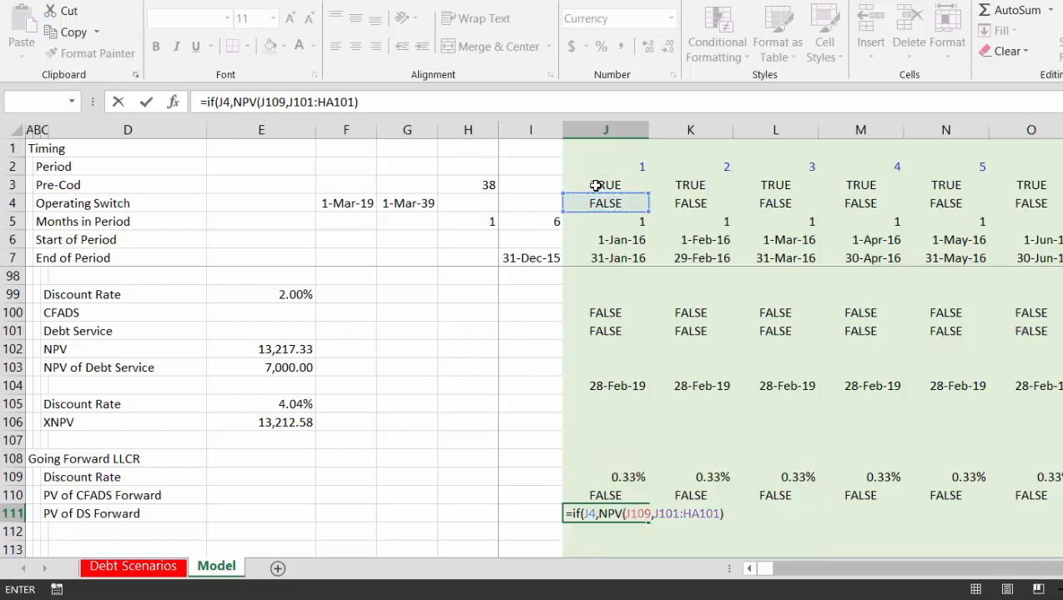
key("Return")
Fill the PV of DS Forward formula from J111 across all periods of row 111
scroll(595, 185, "down", 1)
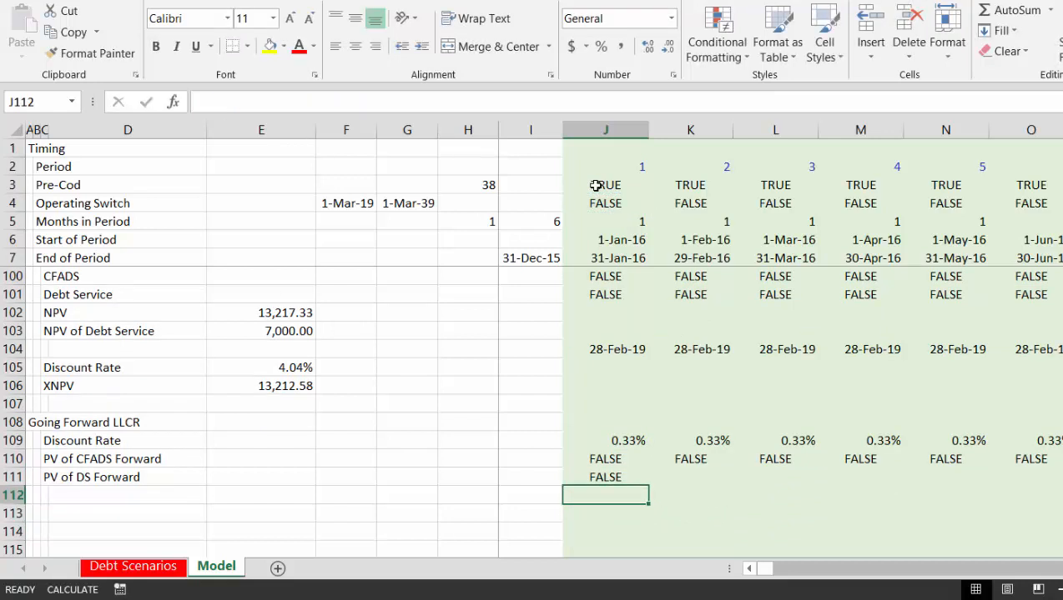
key("Up")
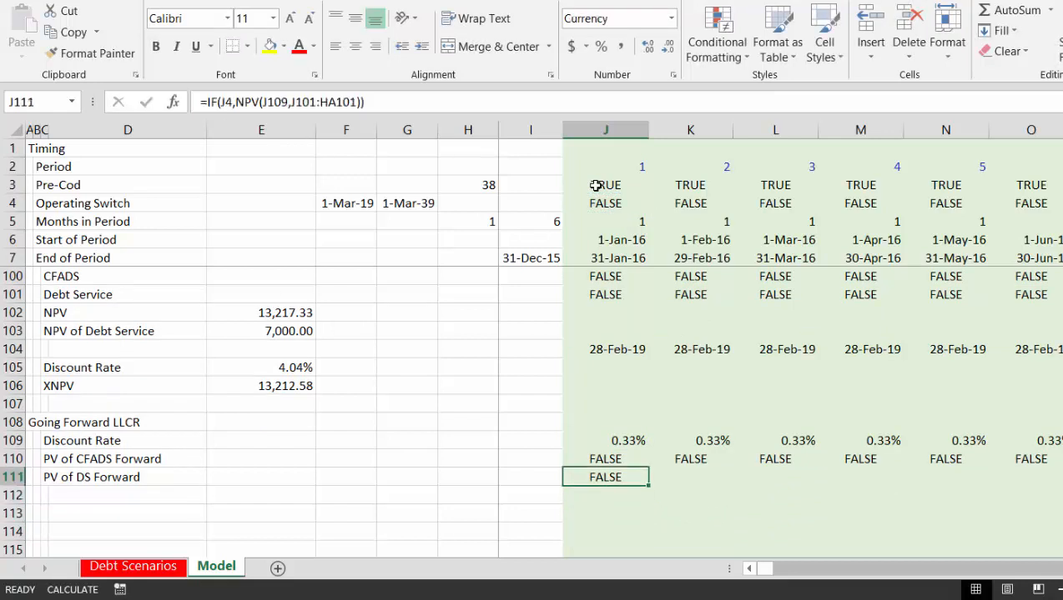
key("ctrl+shift+r")
Examine the PV of DS Forward values along row 111, from the pre-COD periods to the first operating periods around COD
key("Right")
key("Right")
key("Right")
key("Right")
key("Right")
key("Right")
key("Right")
key("Right")
key("Right")
key("Right")
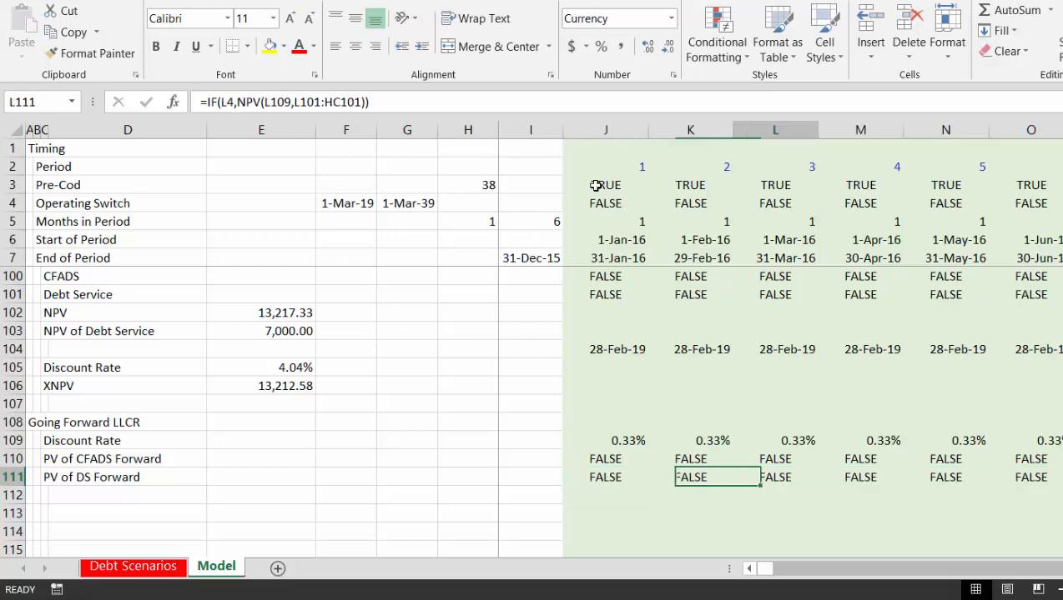
key("Right")
key("Right")
key("Right")
key("Right")
key("Right")
key("Right")
key("Right")
key("Right")
key("Right")
key("Right")
key("Right")
key("Right")
key("Right")
key("Right")
key("Right")
key("Right")
key("Right")
key("Right")
key("Right")
key("Right")
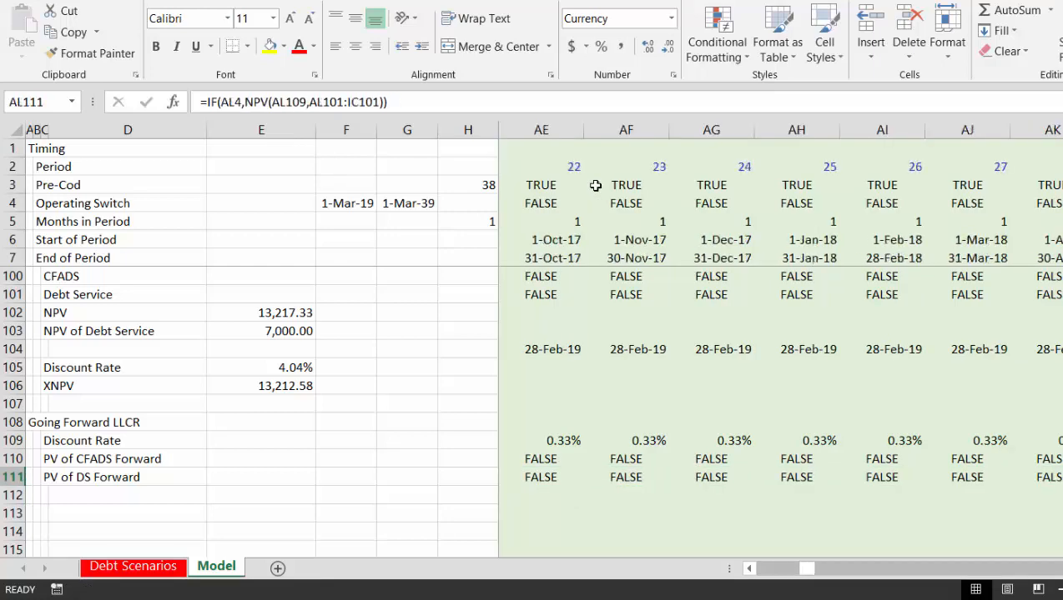
key("Left")
key("Left")
key("Left")
key("Left")
key("Left")
key("Left")
key("Left")
key("Left")
key("Left")
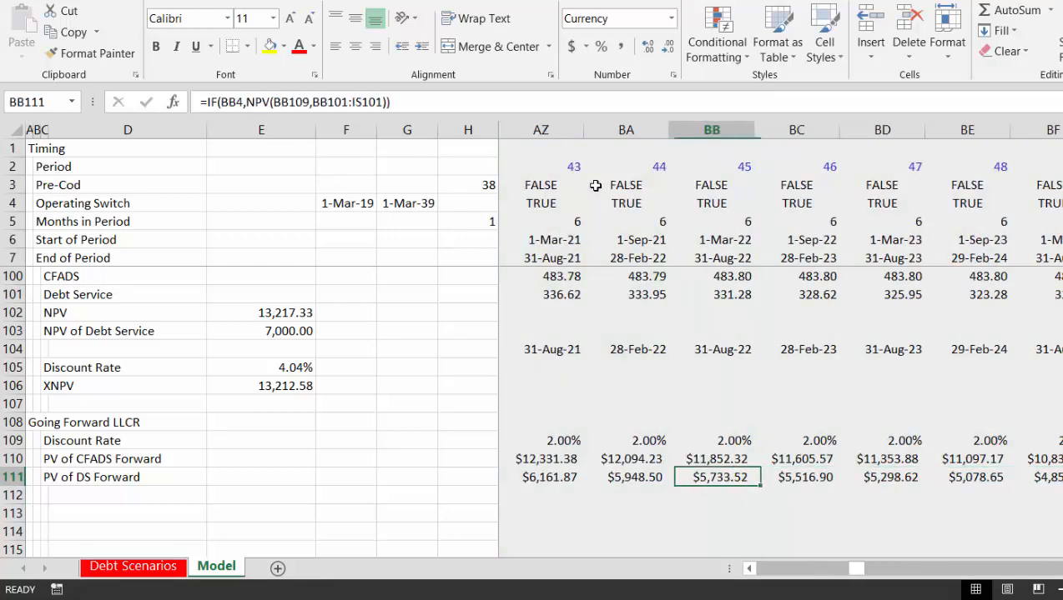
key("Left")
key("Left")
key("Left")
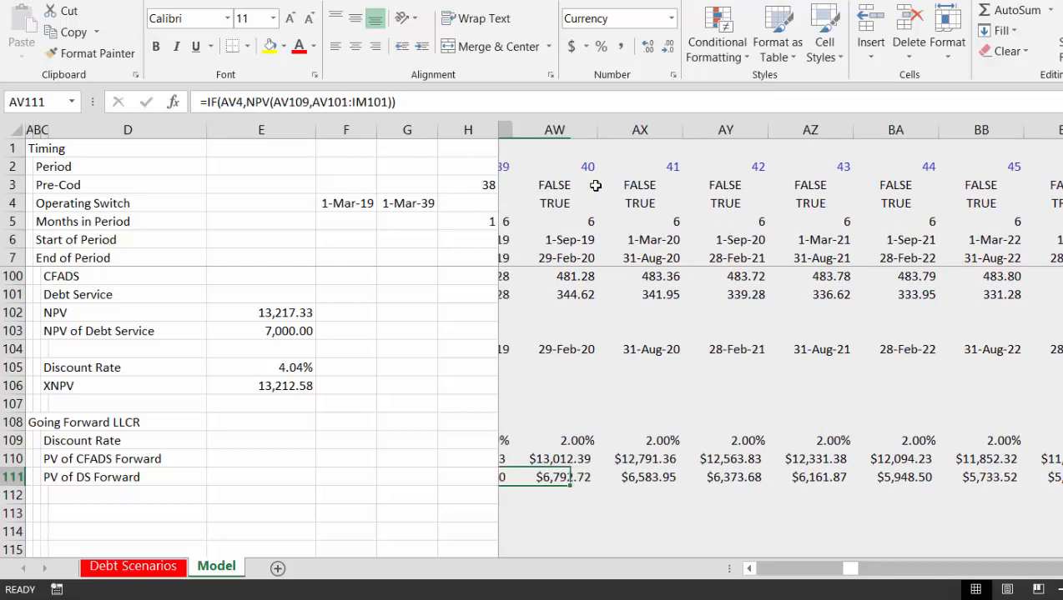
key("Right")
Label row 112 of the Going Forward LLCR section "Opening Debt Balance" in C112
key("Down")
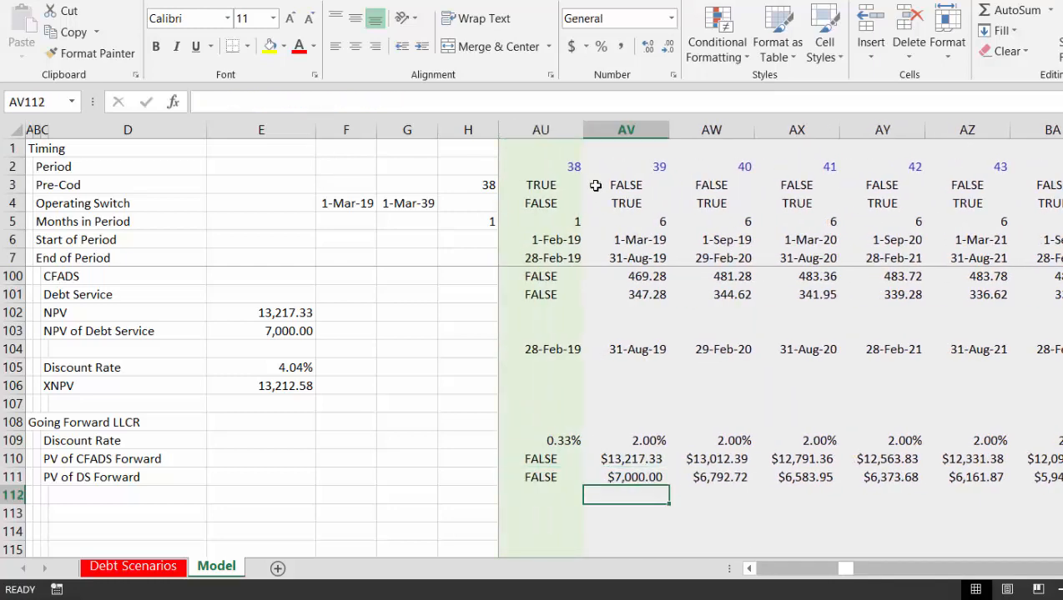
key("ctrl+Left")
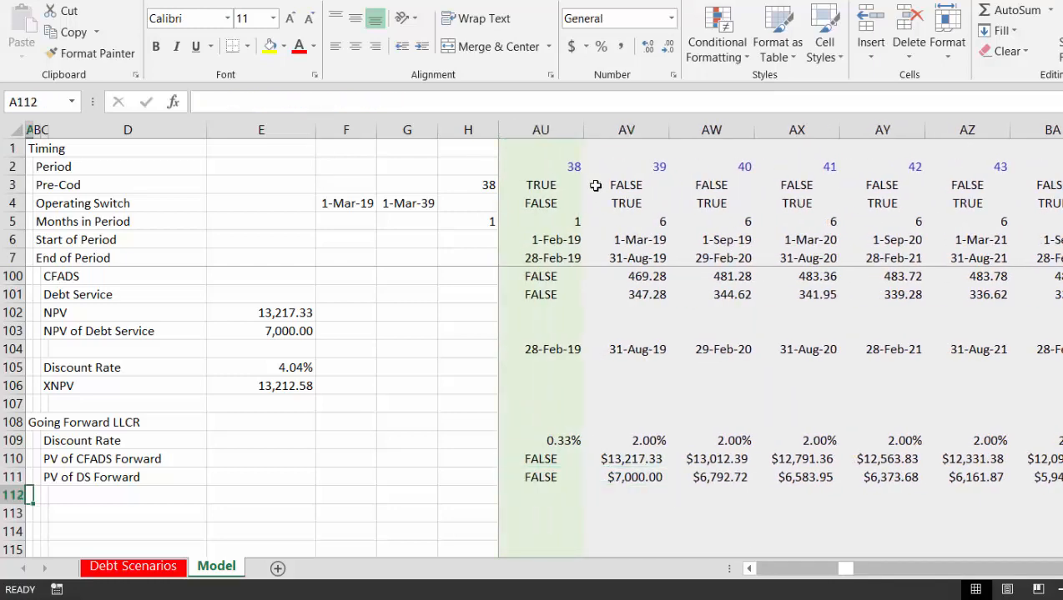
key("Right")
key("Right")
type("Openi")
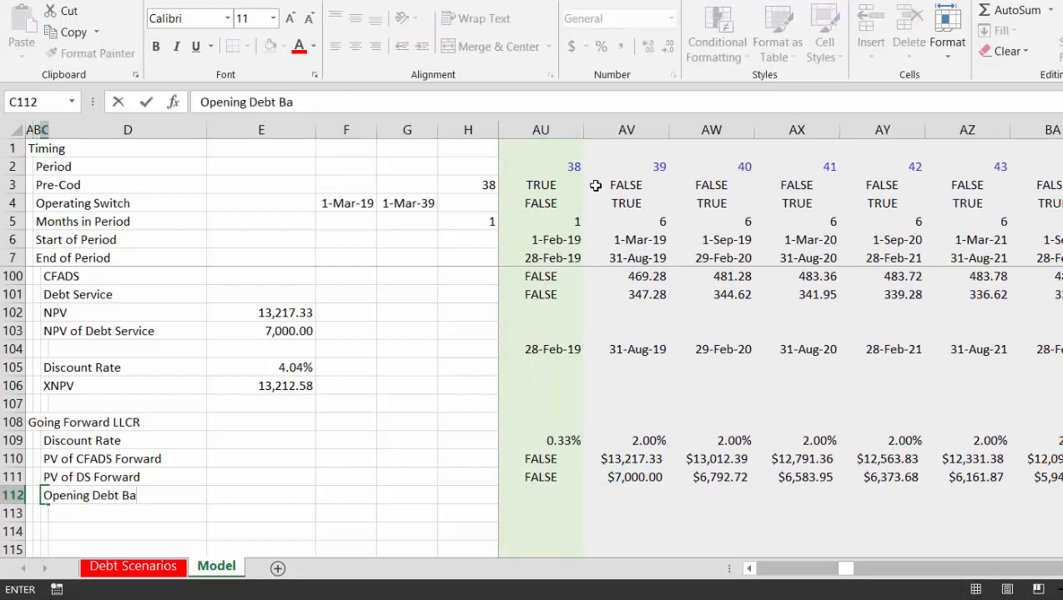
type("ng Debt Balance")
key("ctrl+Return")
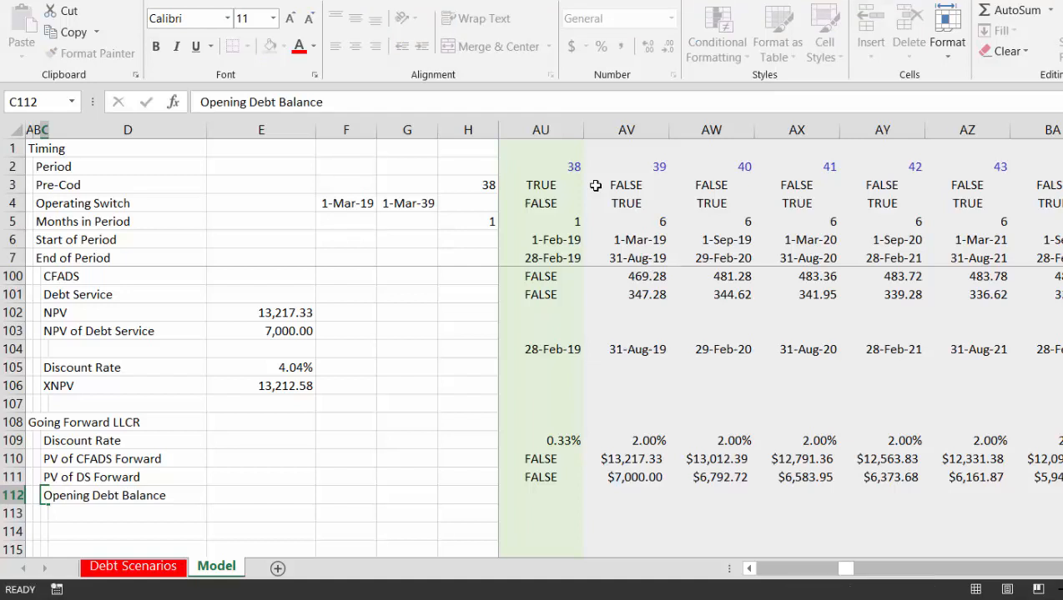
Start the first-period Opening Debt Balance formula in J112 with a reference to the debt Opening Balance in J69
key("Right")
key("Right")
key("Down")
key("Up")
key("Right")
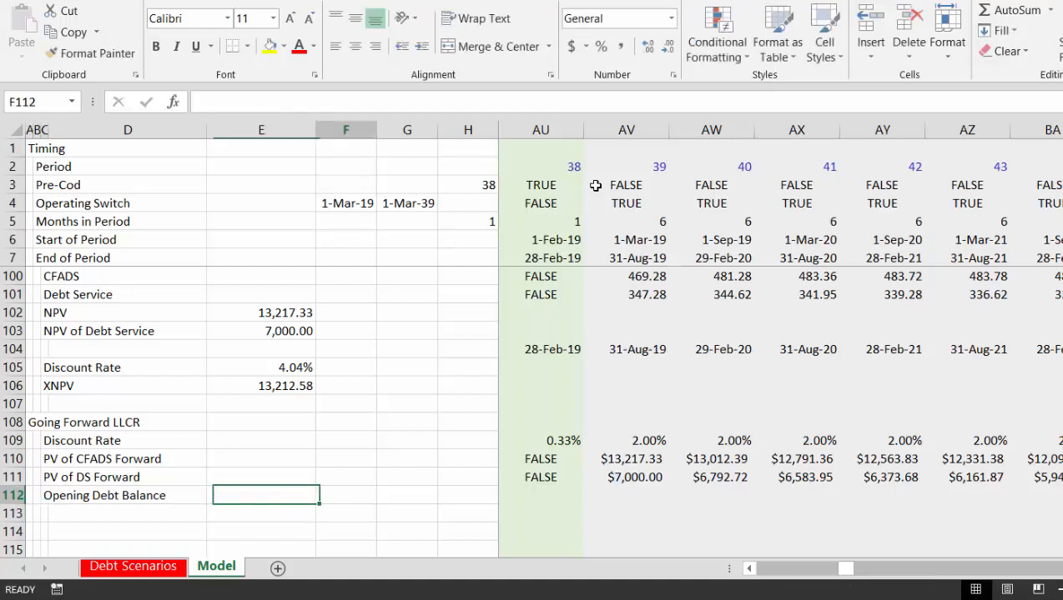
key("Right")
key("Right")
key("Right")
key("Right")
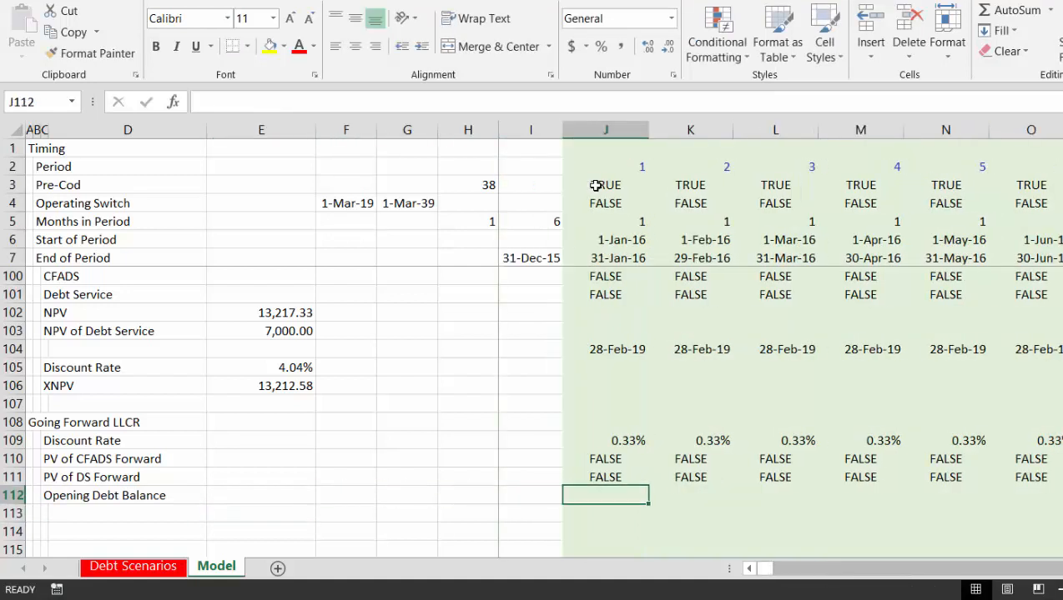
type("=")
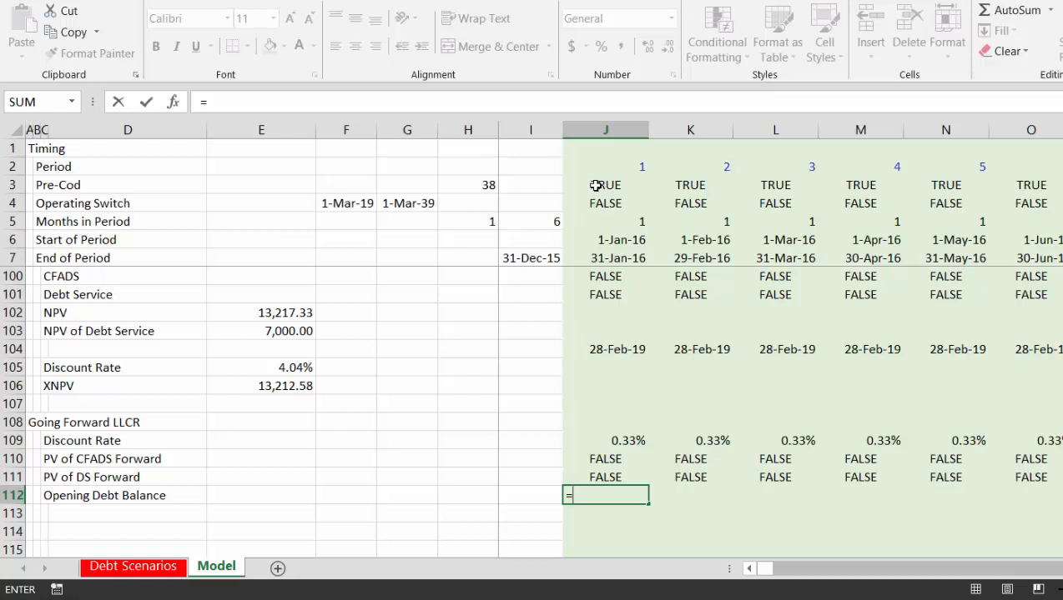
key("Up")
key("Up")
key("Up")
key("Up")
key("Up")
key("Up")
key("Up")
key("Up")
key("Up")
key("Up")
key("Up")
key("Up")
key("Up")
key("Up")
key("Up")
key("Up")
key("Up")
key("Up")
key("Up")
key("Up")
key("Up")
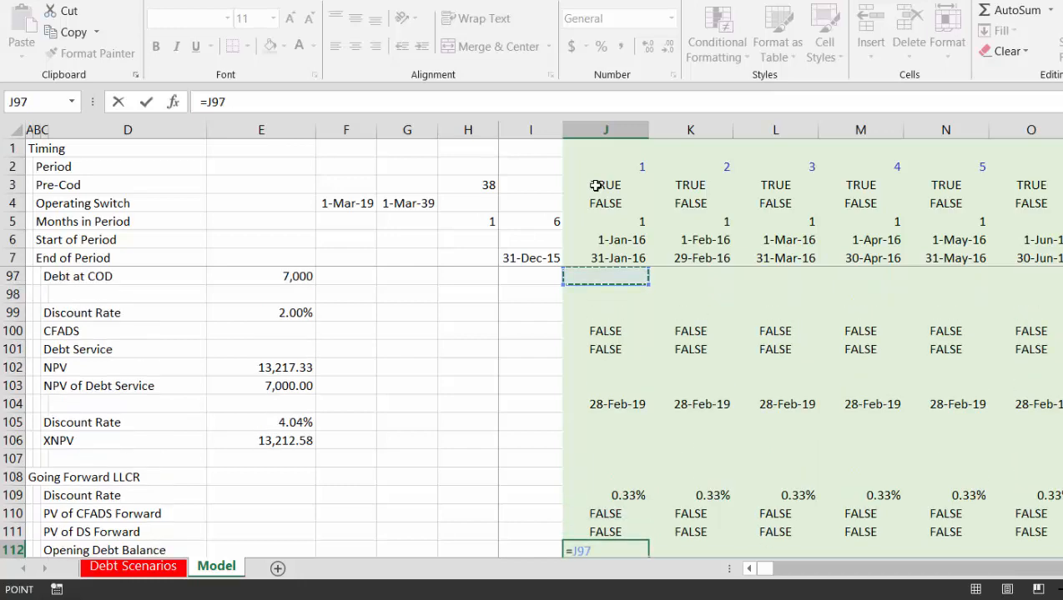
key("Up")
key("Up")
key("Up")
key("Up")
key("Up")
key("Up")
key("Up")
key("Up")
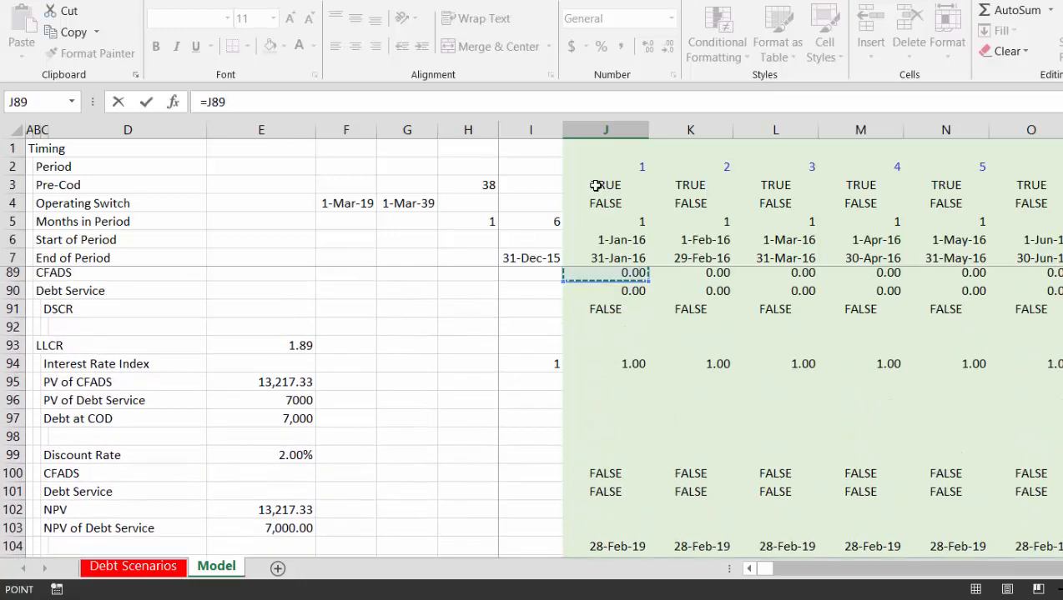
key("Up")
key("Up")
key("Up")
key("Up")
key("Up")
key("Up")
key("Up")
key("Up")
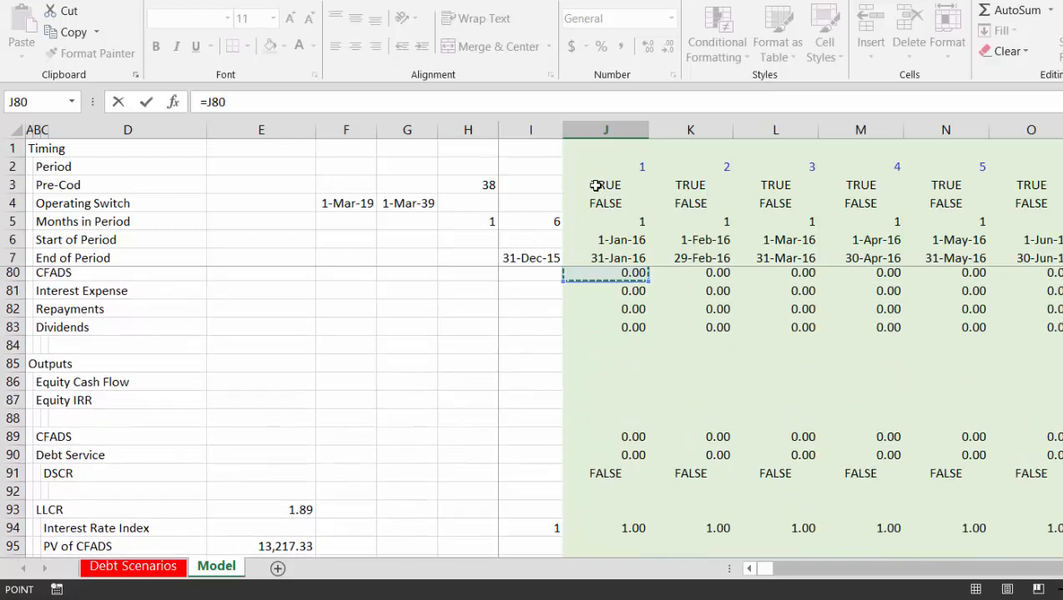
key("Up")
key("Up")
key("Up")
key("Up")
key("Up")
key("Up")
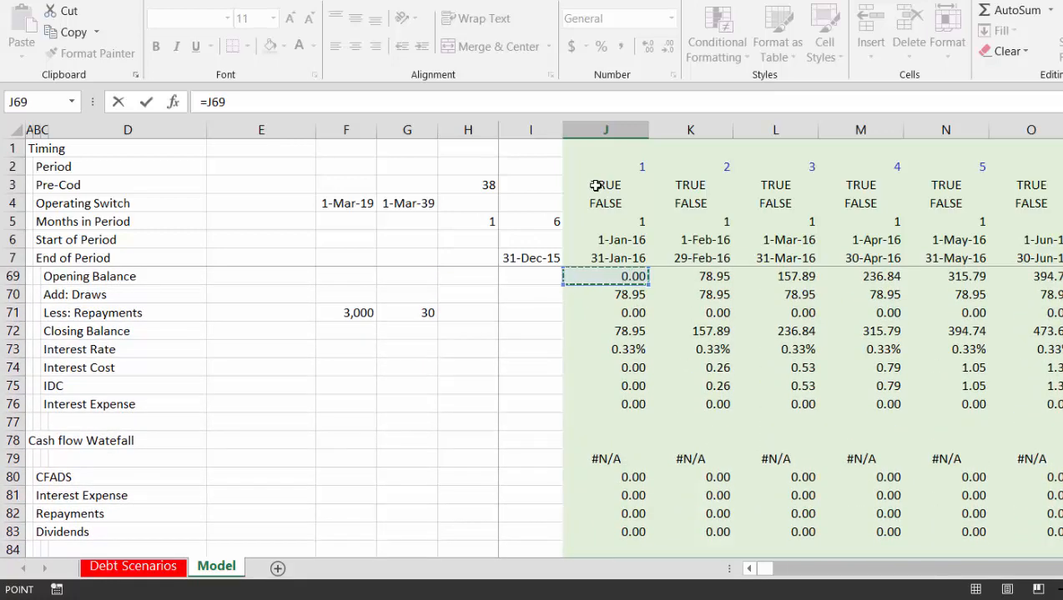
Complete the first-period Opening Debt Balance formula in J112 by adding Debt 1's Opening Balance, giving =J69+J57
type("+")
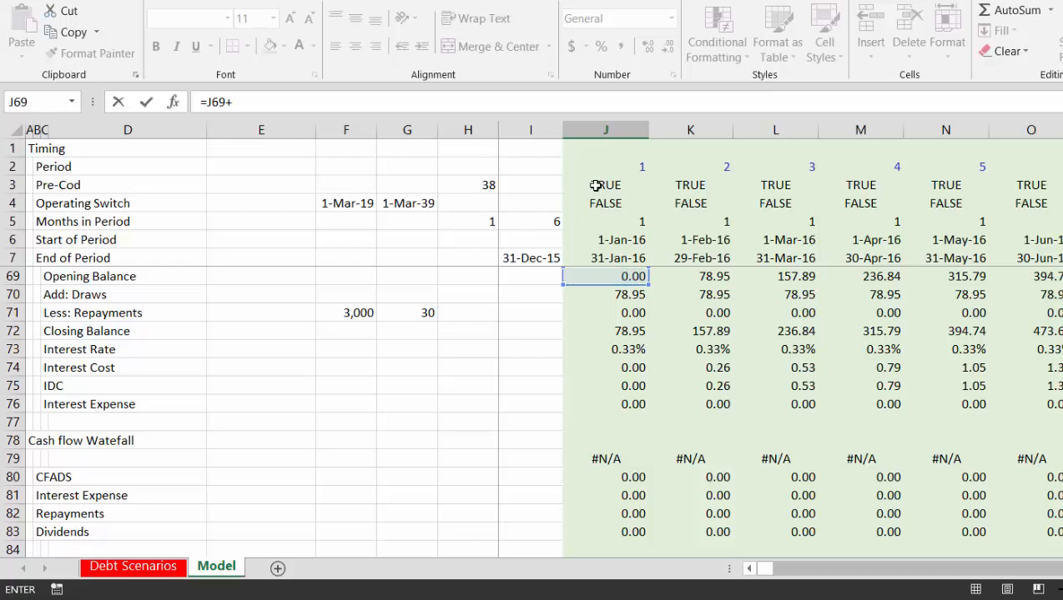
left_click(587, 312)
key("Up")
key("Up")
key("Up")
key("Up")
key("Up")
key("Up")
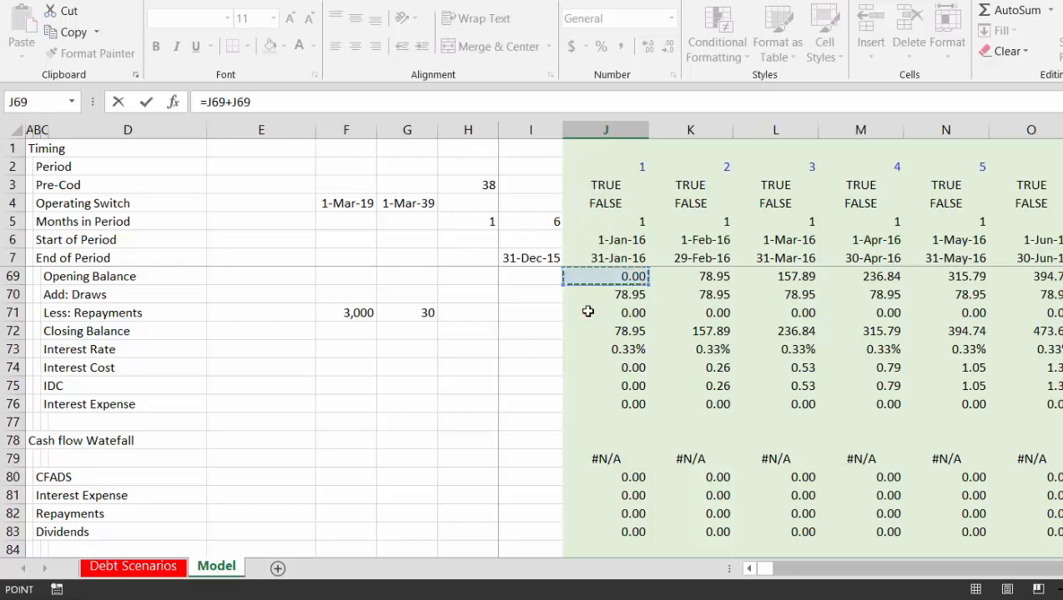
key("Up")
key("Up")
key("Up")
key("Up")
key("Up")
key("Up")
key("Up")
key("Up")
key("Up")
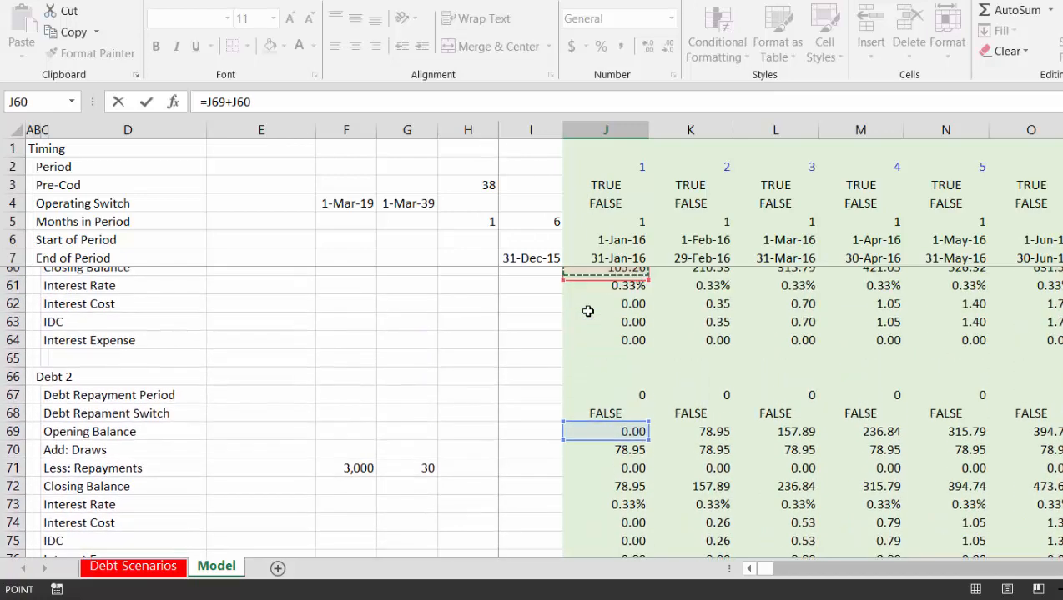
key("Up")
left_click(588, 312)
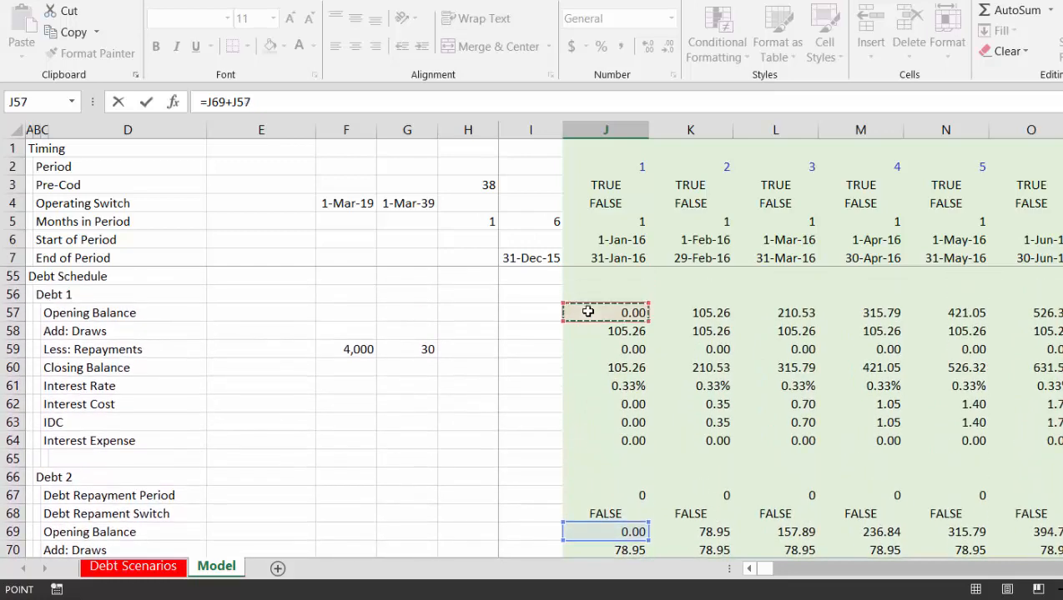
key("Return")
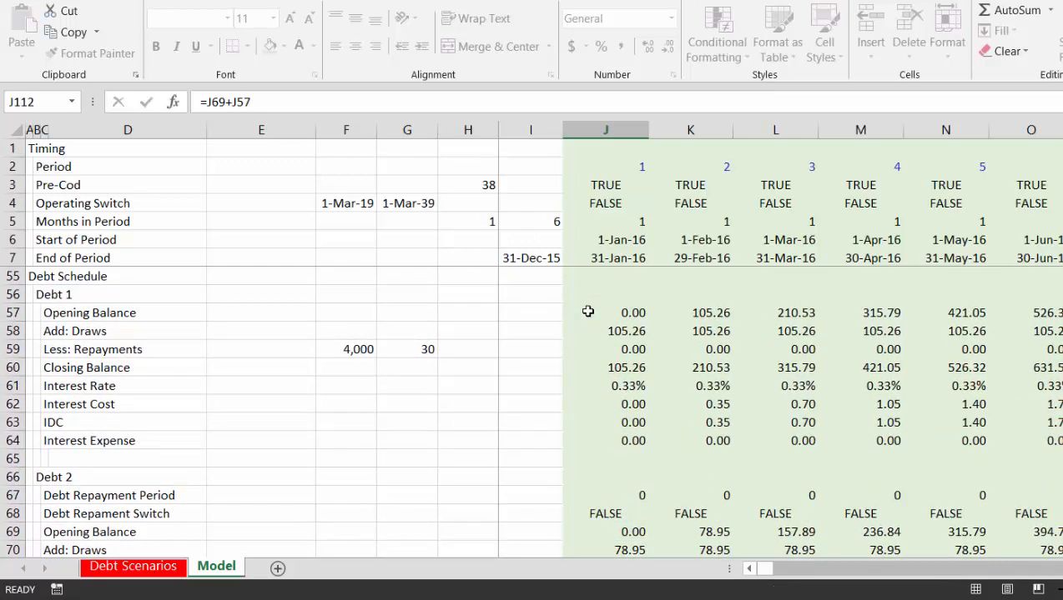
Fill the =J69+J57 Opening Debt Balance formula from J112 across all periods of row 112
key("Return")
key("Up")
key("Up")
key("Up")
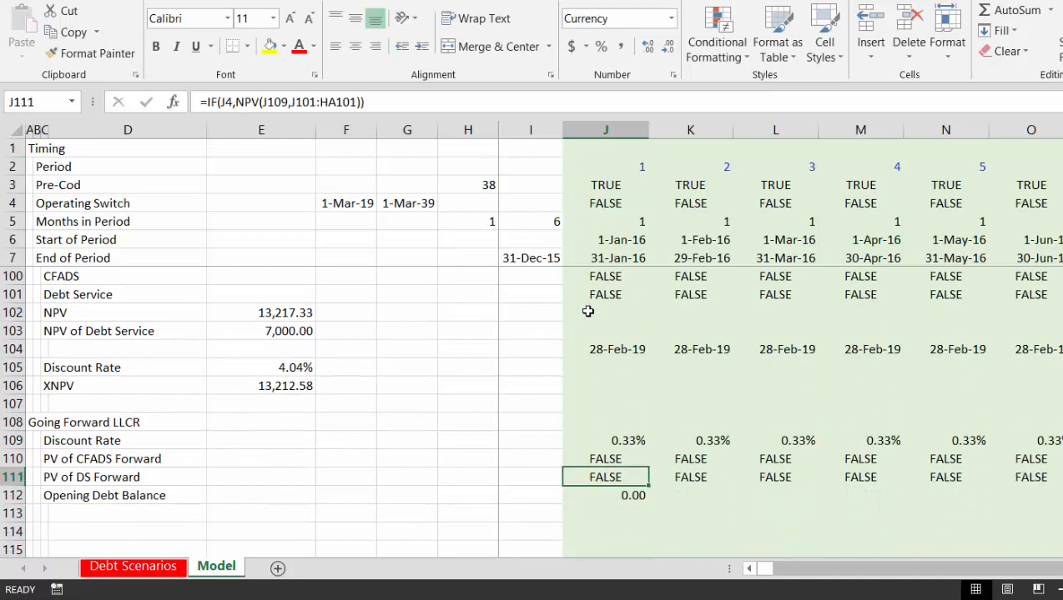
key("Down")
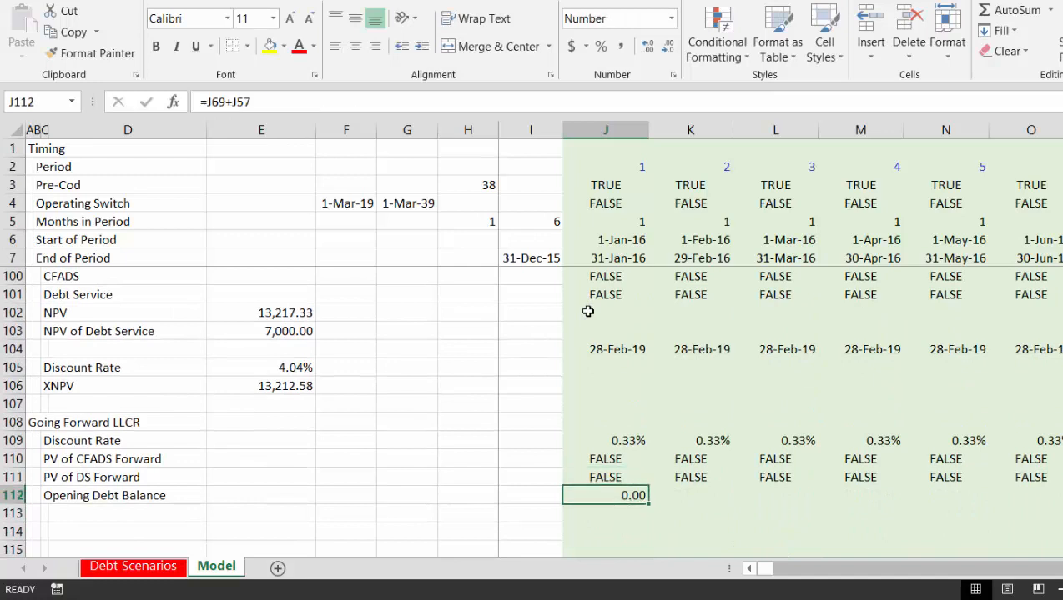
key("ctrl+shift+Right")
key("ctrl+r")
Compare the Opening Debt Balance in row 112 with PV of DS Forward, from the first pre-COD periods into the operating periods
key("Right")
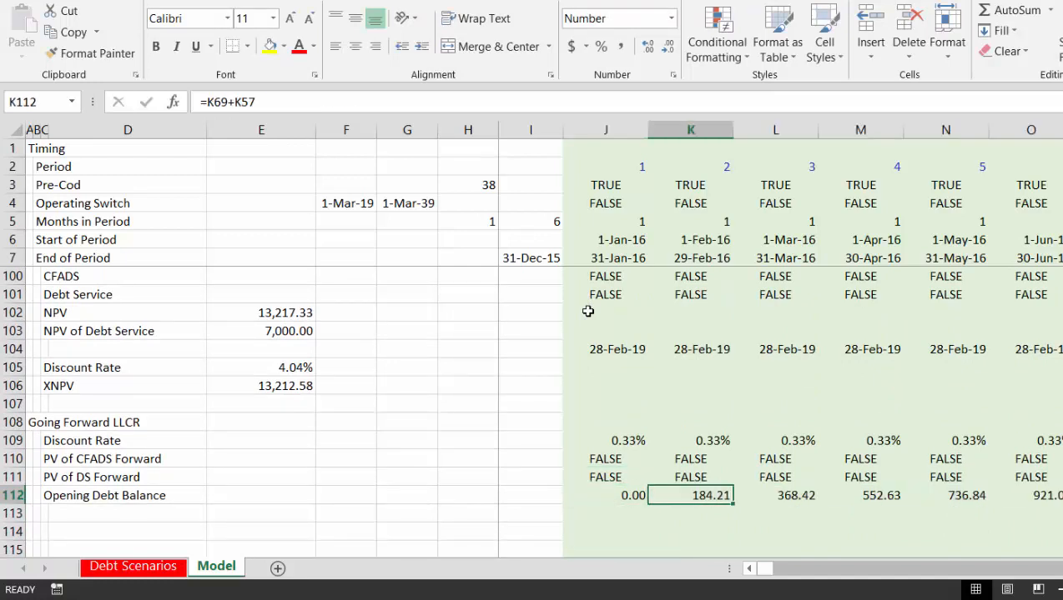
key("Right")
key("Right")
key("Right")
key("Right")
key("Right")
key("Right")
key("Right")
key("Right")
key("Right")
key("Right")
key("Right")
key("Right")
key("Right")
key("Right")
key("Right")
key("Right")
key("Right")
key("Right")
key("Right")
key("Right")
key("Right")
key("Right")
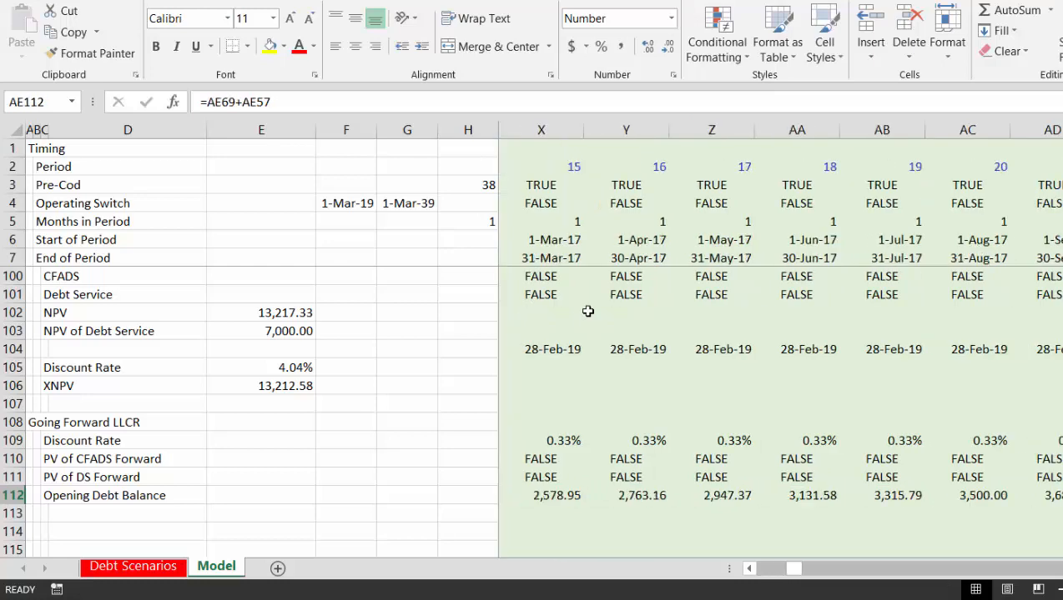
key("Left")
key("Left")
key("Left")
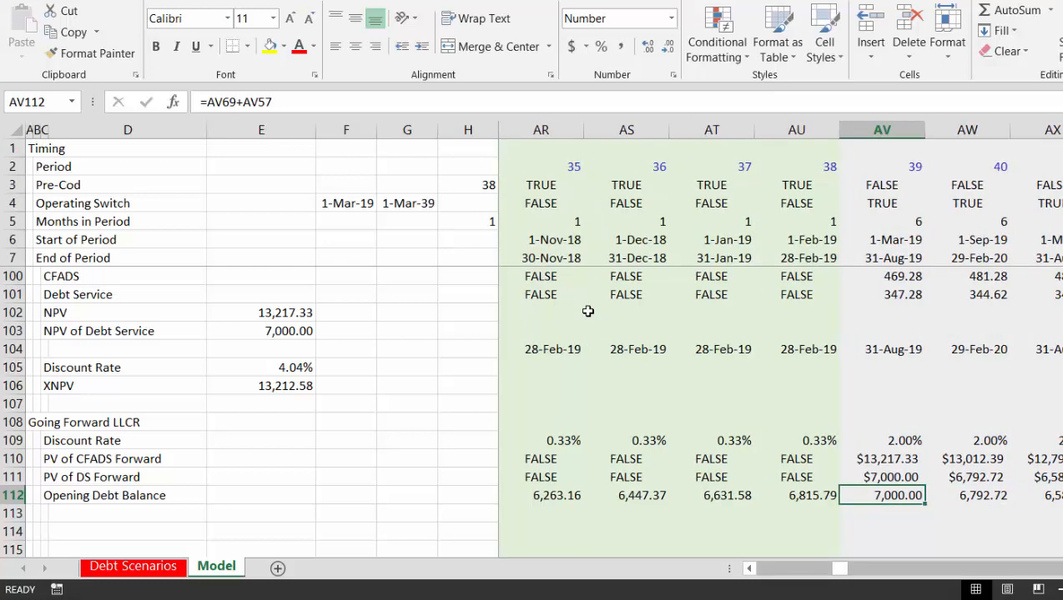
key("Right")
key("Right")
key("Right")
key("Right")
key("Right")
key("Right")
key("Right")
key("Right")
key("Right")
key("Right")
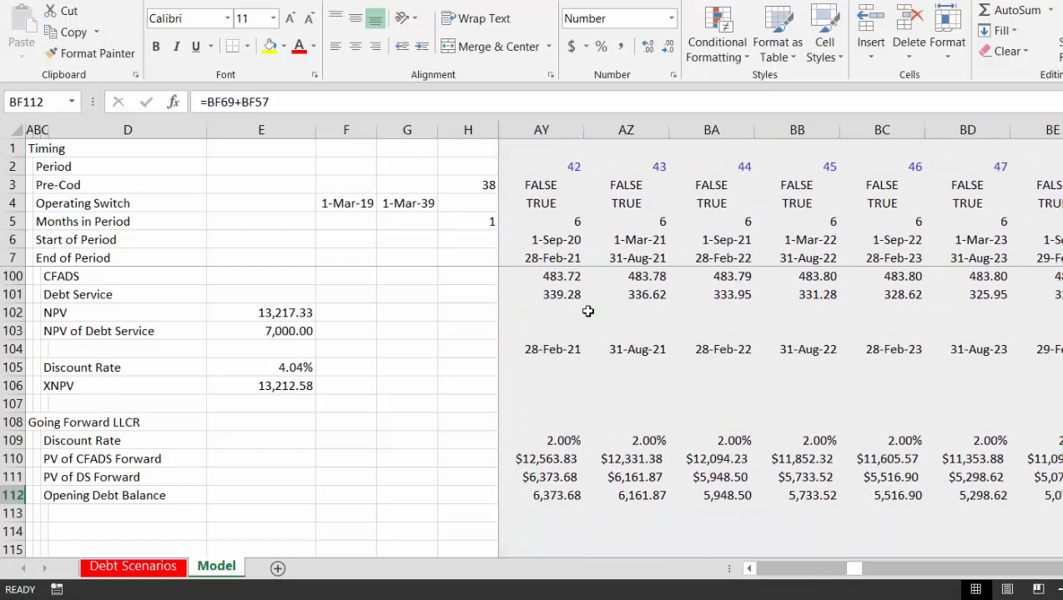
Format the PV of DS Forward and Opening Debt Balance rows across all periods as two-decimal numbers without a currency symbol
key("Up")
key("ctrl+Left")
key("Left")
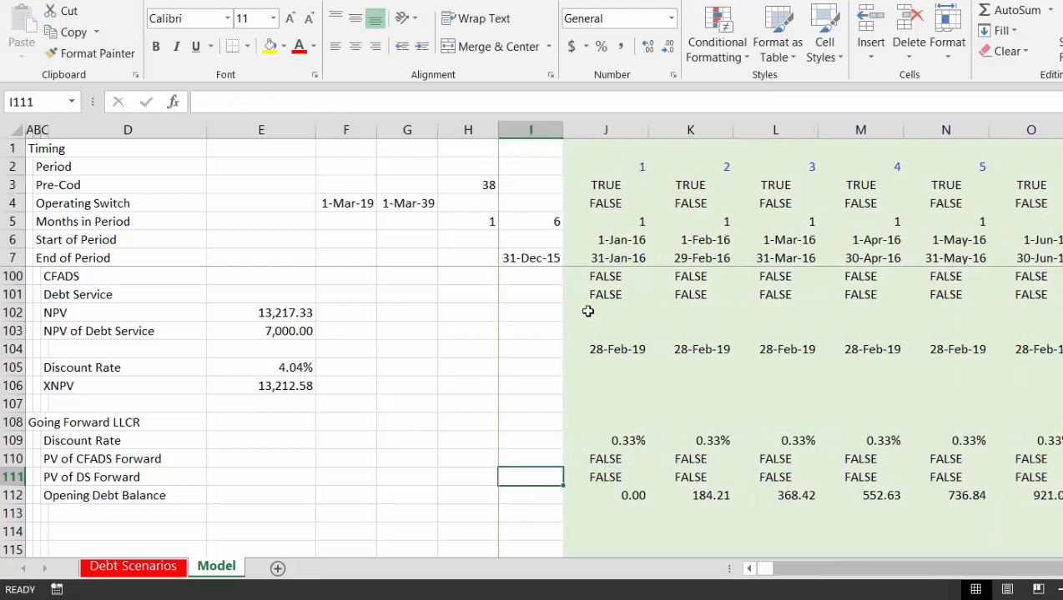
key("Right")
key("shift+Down")
key("ctrl+shift+Right")
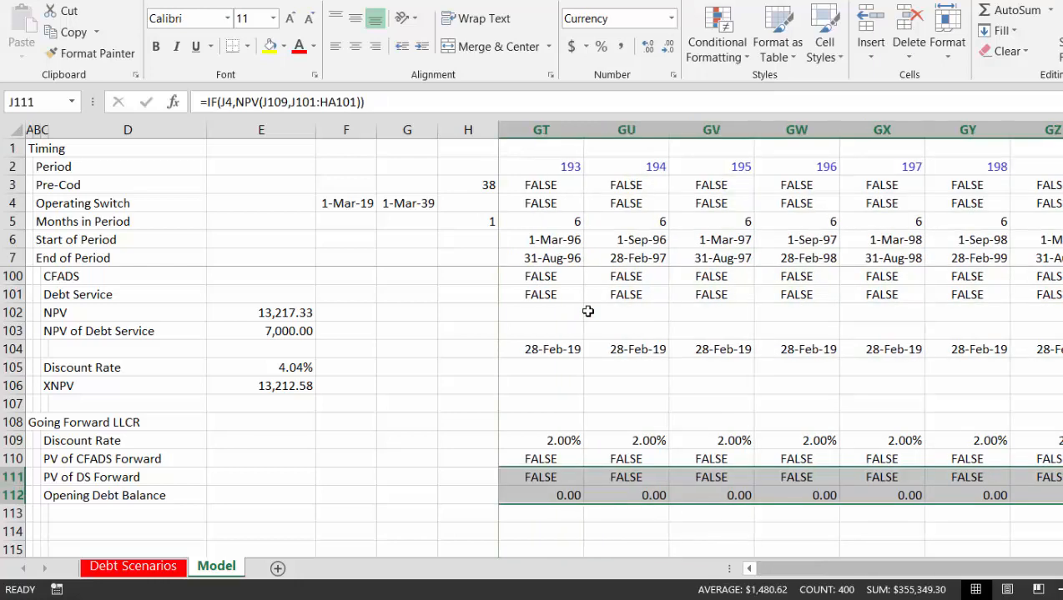
key("Left")
key("Left")
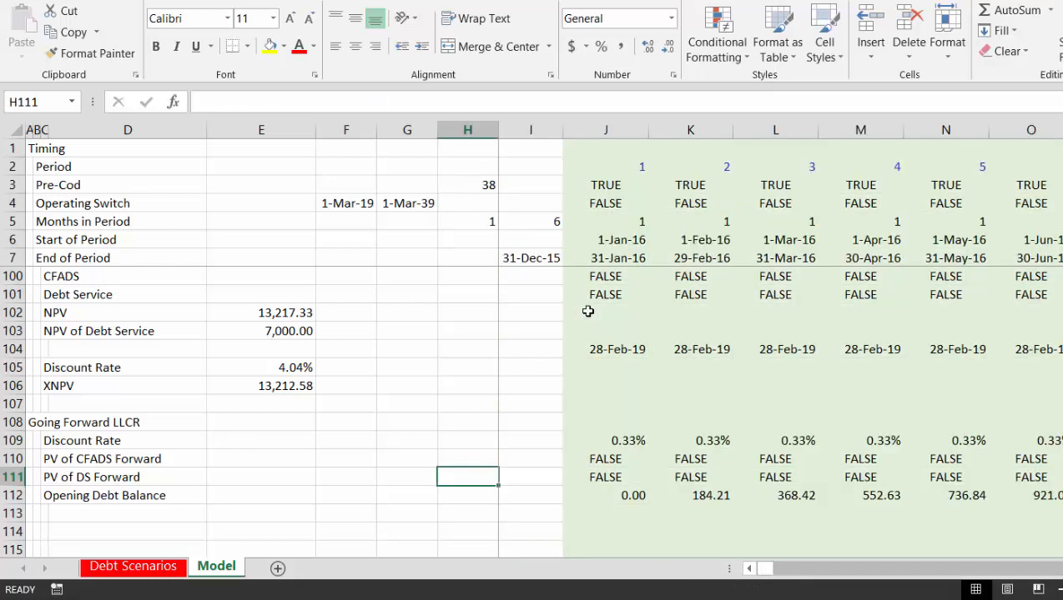
Make the Opening Debt Balance formula in J112 conditional on the Operating Switch, as =IF(J4,J69+J57)
key("Right")
key("Down")
key("Right")
key("F2")
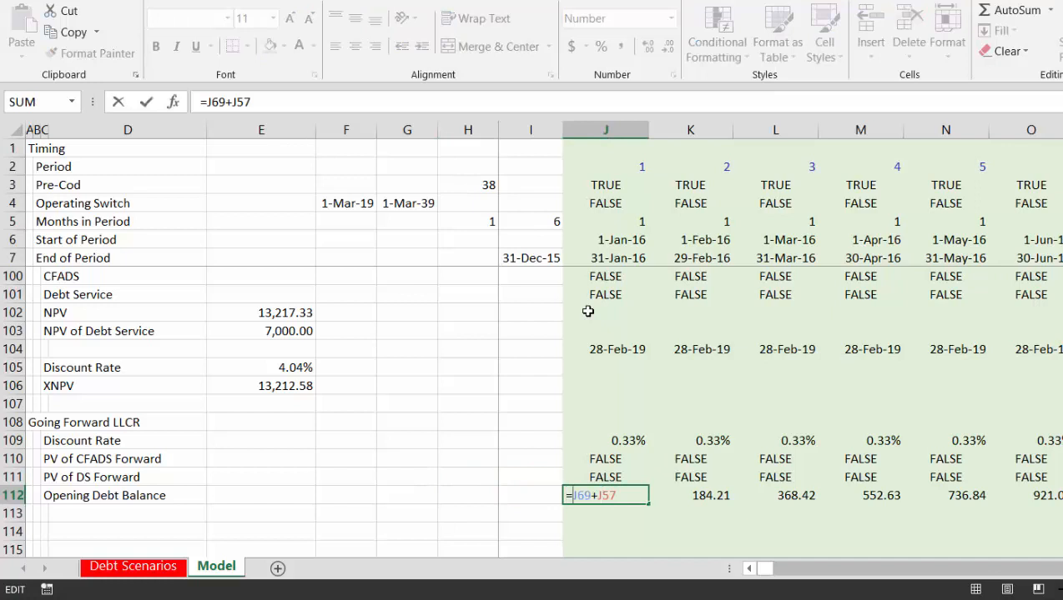
key("Home")
key("Right")
type("if(")
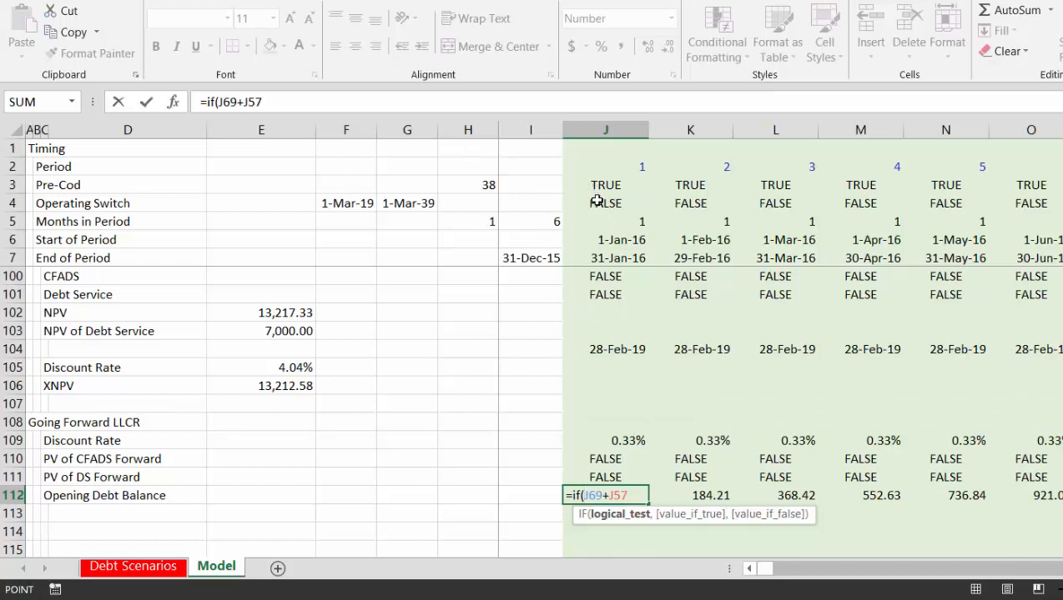
left_click(597, 201)
type(",")
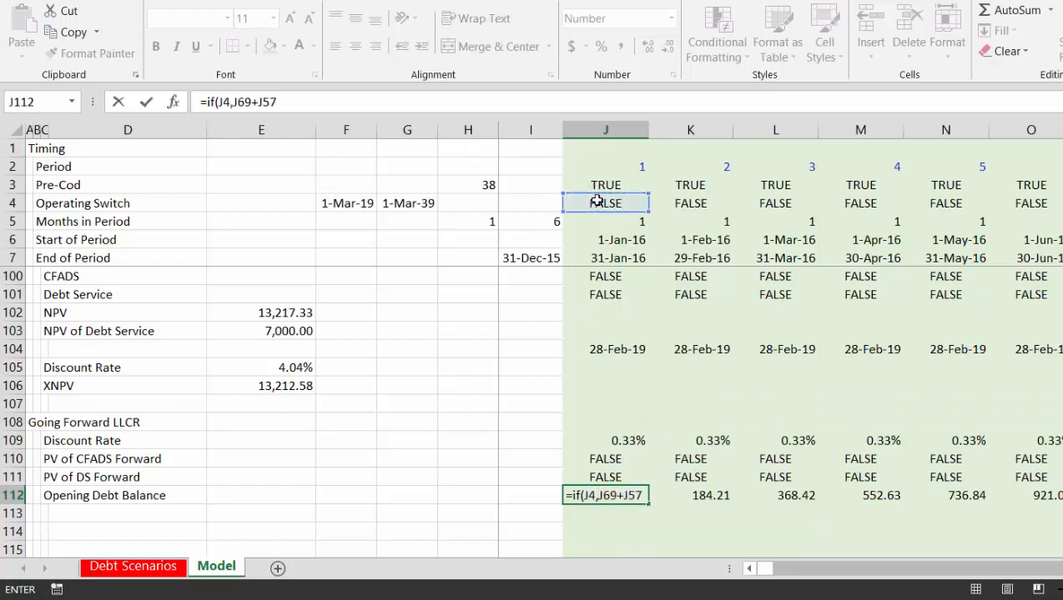
key("Return")
Fill the conditional Opening Debt Balance formula from J112 across all periods of row 112
key("Down")
key("Up")
key("Up")
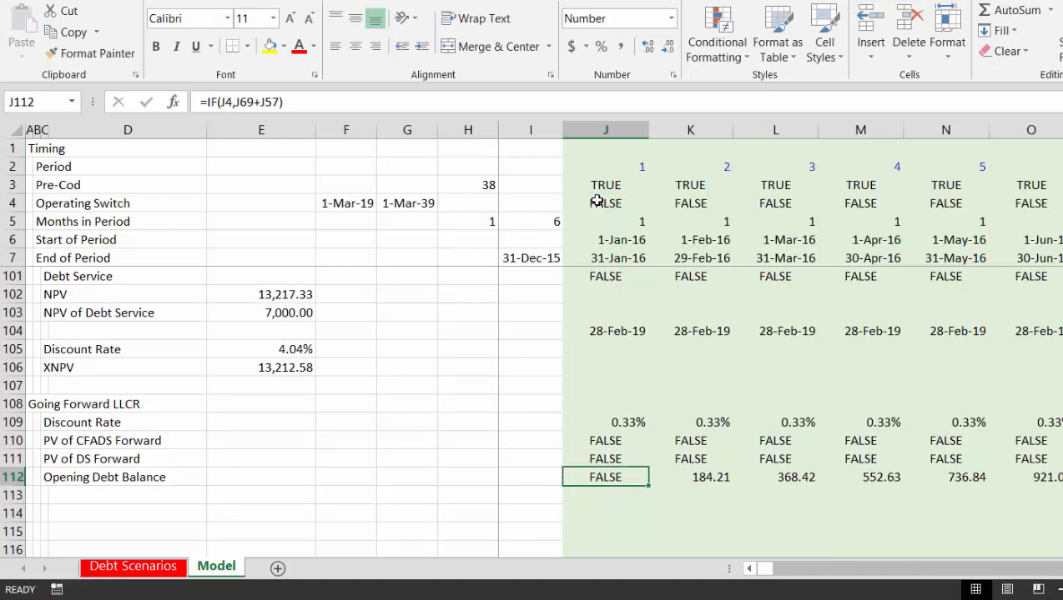
key("ctrl+shift+Right")
key("ctrl+r")
Check the switched Opening Debt Balance values against PV of DS Forward along row 112, through COD and the following operating periods
key("Right")
key("Right")
key("Right")
key("Right")
key("Right")
key("Right")
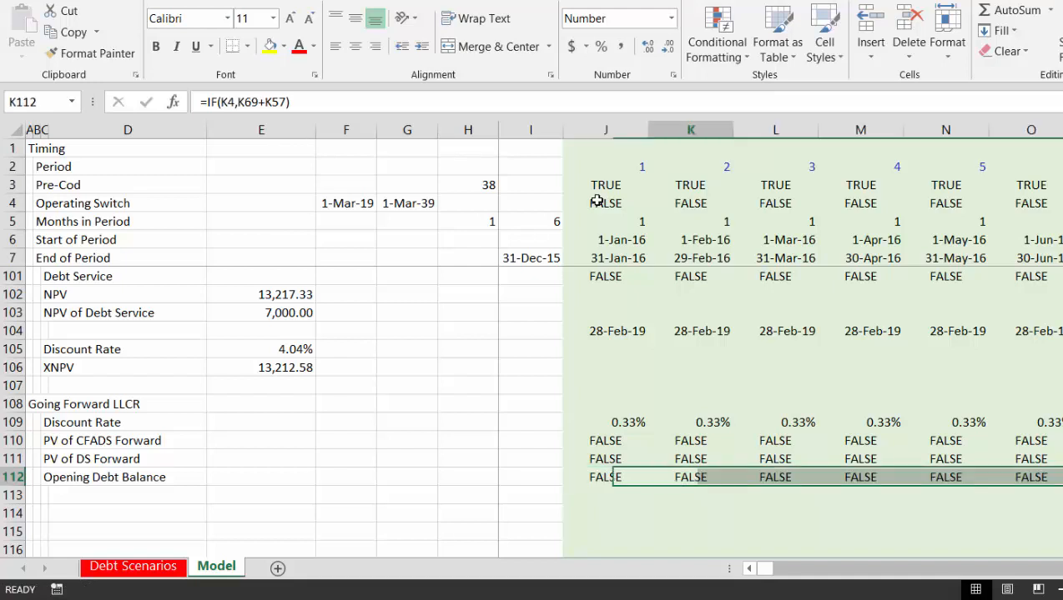
key("Right")
key("Right")
key("Right")
key("Right")
key("Right")
key("Right")
key("Right")
key("Right")
key("Right")
key("Right")
key("Right")
key("Right")
key("Right")
key("Right")
key("Right")
key("Right")
key("Right")
key("Right")
key("Right")
key("Right")
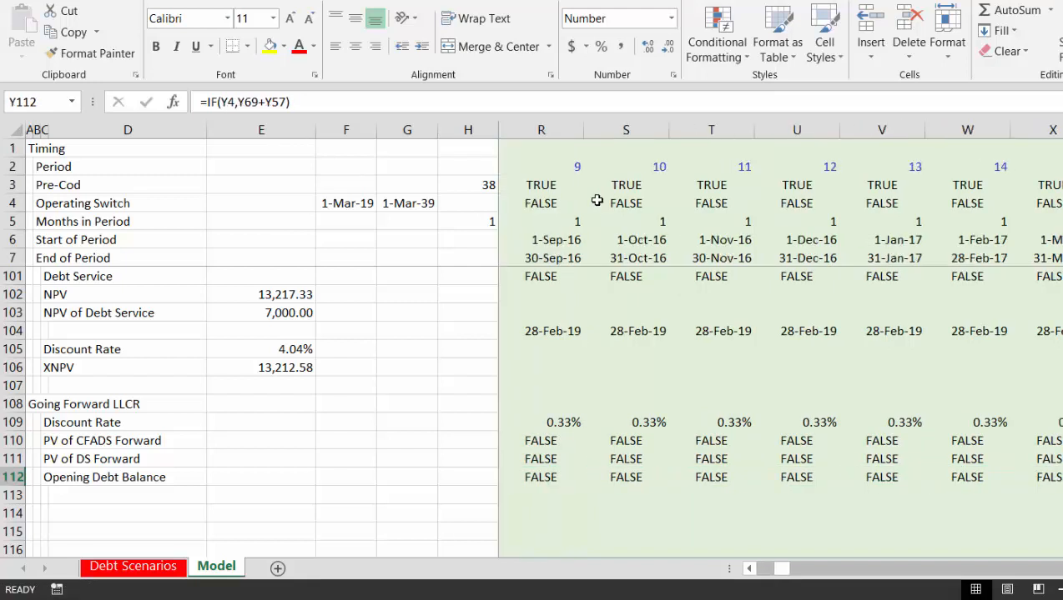
key("Right")
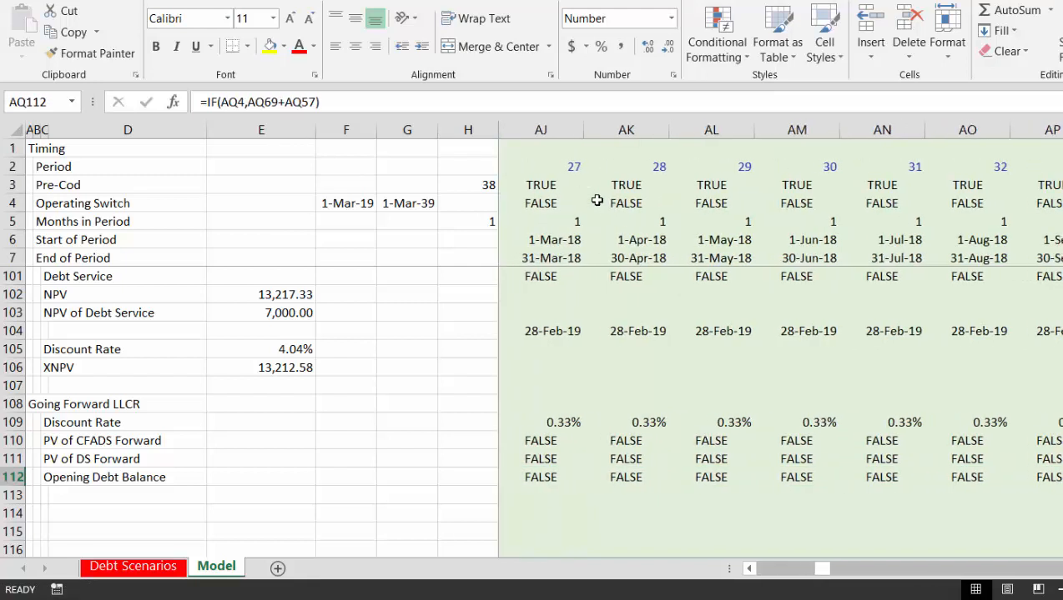
key("Right")
key("Right")
key("Right")
key("Right")
key("Right")
key("Right")
key("Right")
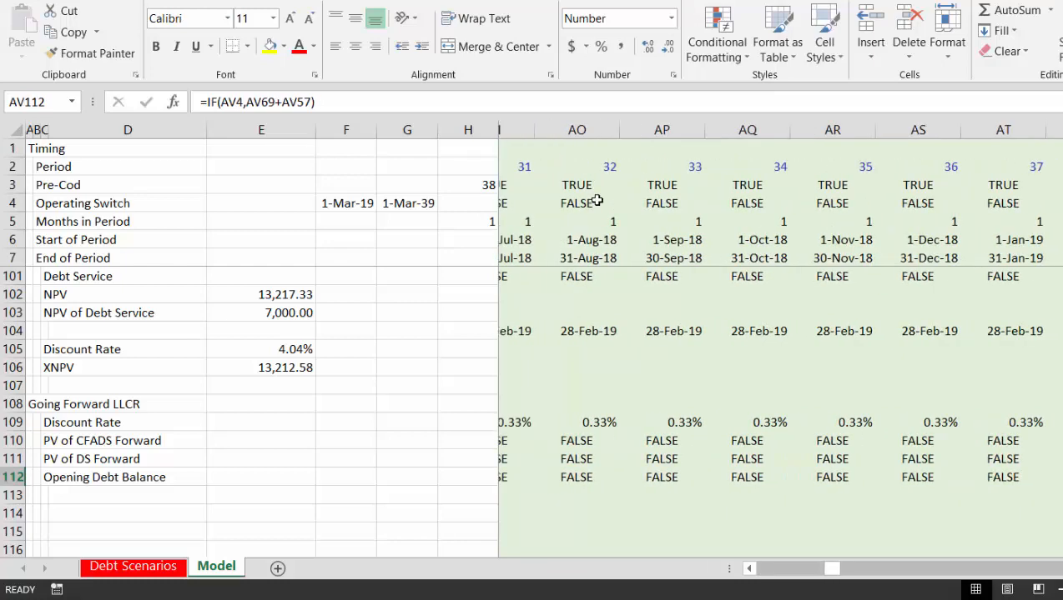
key("Right")
key("Right")
key("Right")
key("Right")
key("Right")
key("Right")
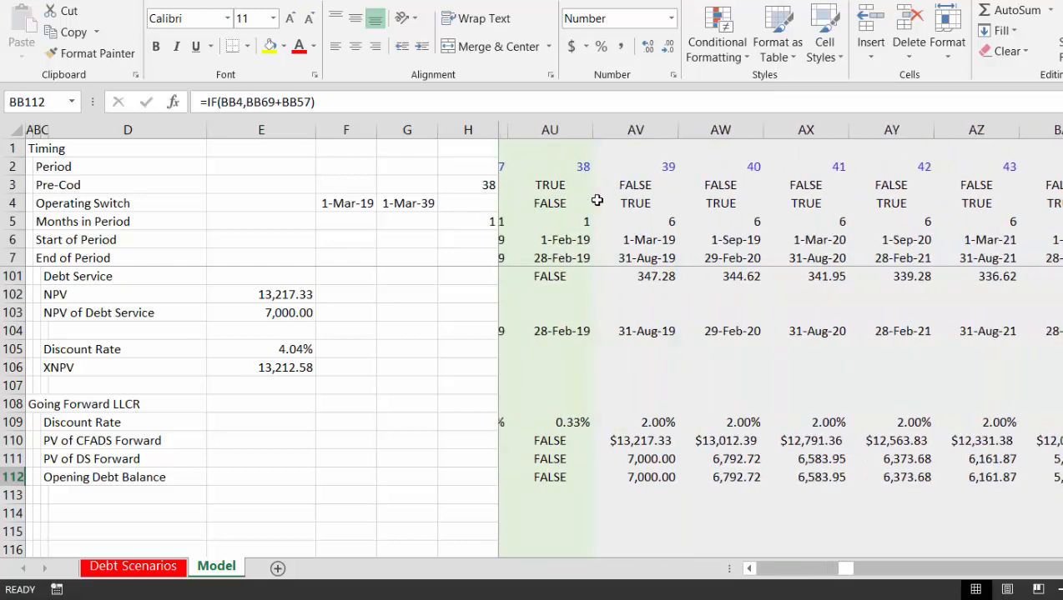
key("Right")
key("Right")
key("Right")
key("Right")
key("Right")
key("Right")
key("Right")
key("Right")
key("Right")
key("Right")
key("Right")
key("Right")
key("Right")
key("Right")
key("Right")
key("Right")
key("Right")
key("Right")
key("Right")
key("Right")
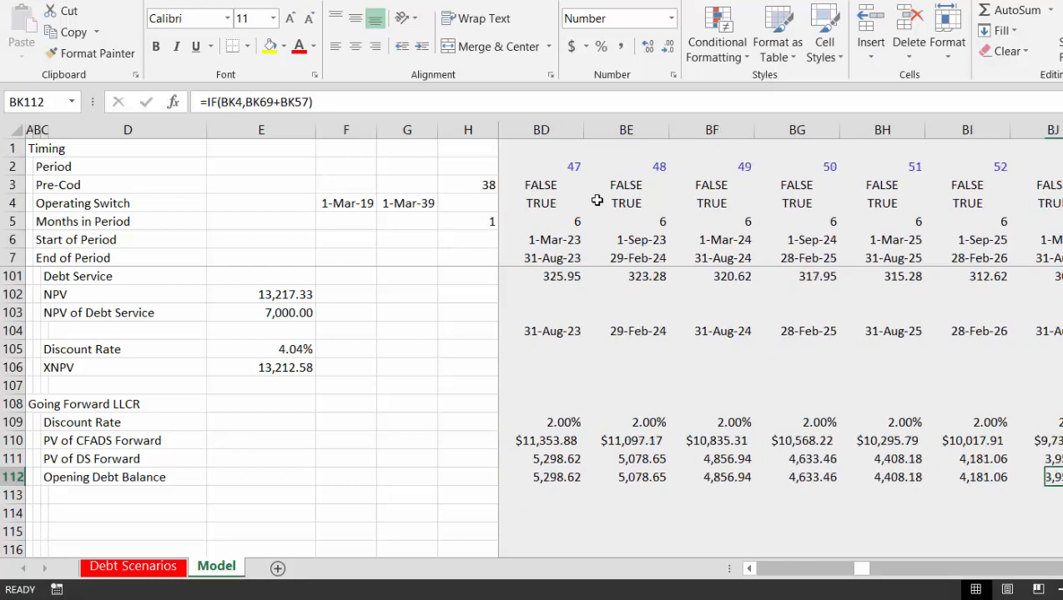
Compare Opening Debt Balance with PV of DS Forward along rows 111 and 112, out to the end of operations and back to COD
key("Right")
key("Right")
key("Right")
key("Right")
key("Right")
key("Right")
key("Right")
key("Right")
key("Right")
key("Right")
key("Right")
key("Right")
key("Left")
key("Left")
key("Left")
key("Left")
key("Left")
key("Left")
key("Left")
key("Left")
key("Left")
key("Left")
key("Left")
key("Left")
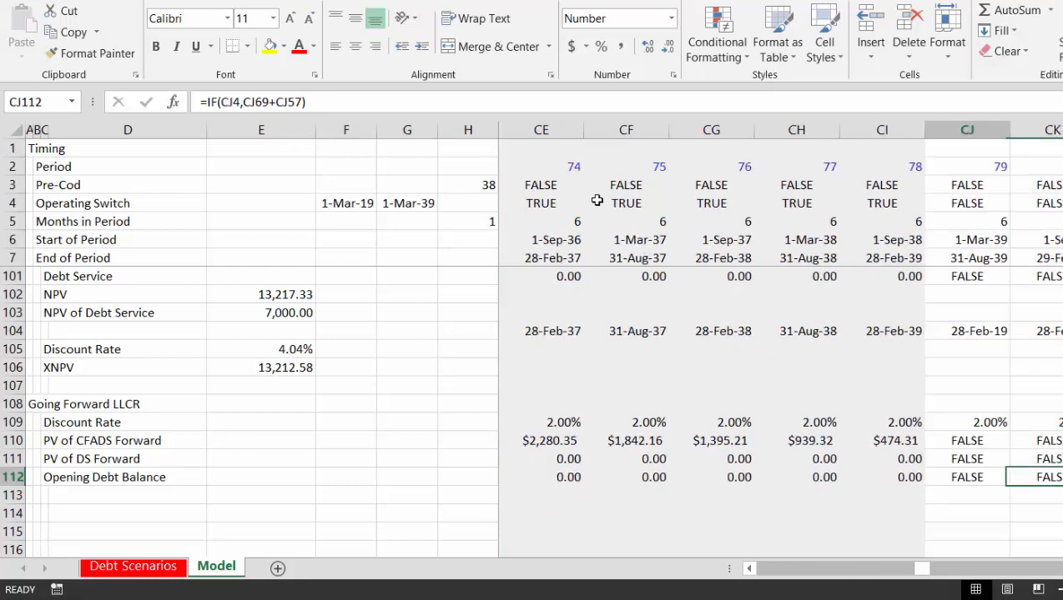
key("Left")
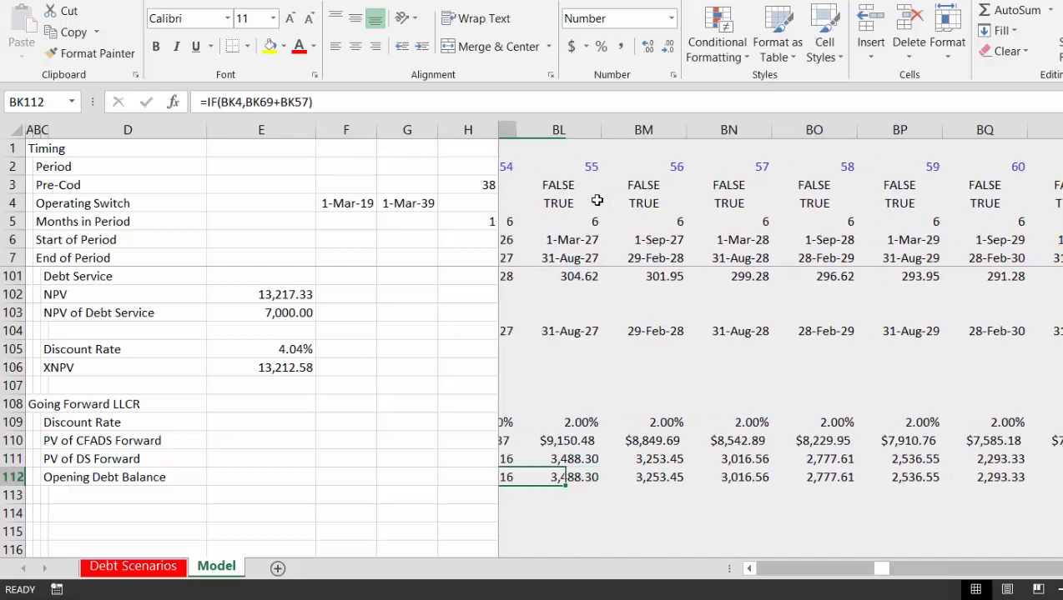
key("Left")
key("Left")
key("Left")
key("Left")
key("Left")
key("Left")
key("Left")
key("Left")
key("Left")
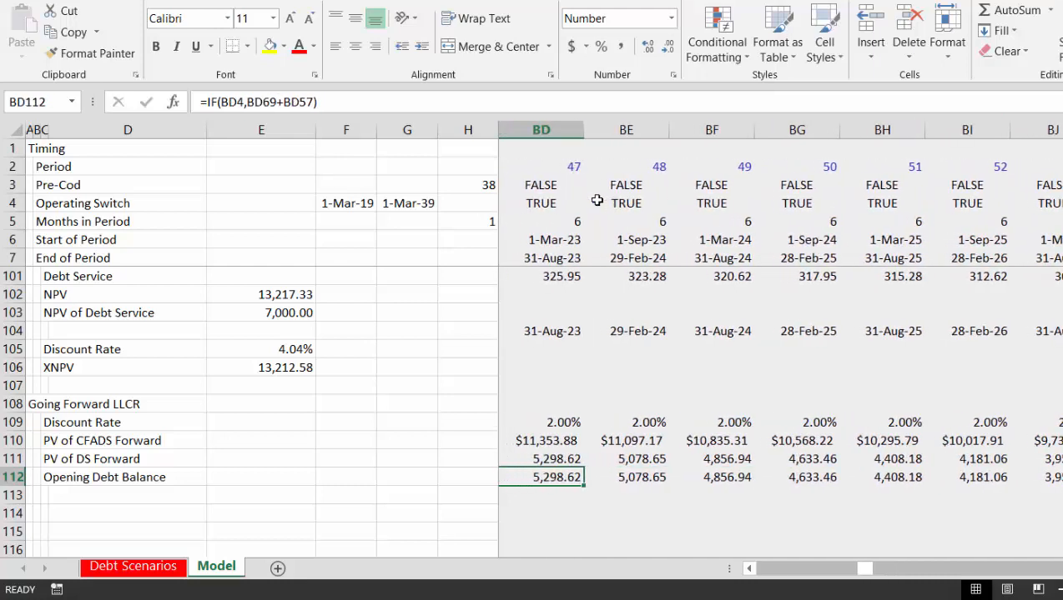
key("Left")
key("Left")
key("Left")
key("Left")
key("Left")
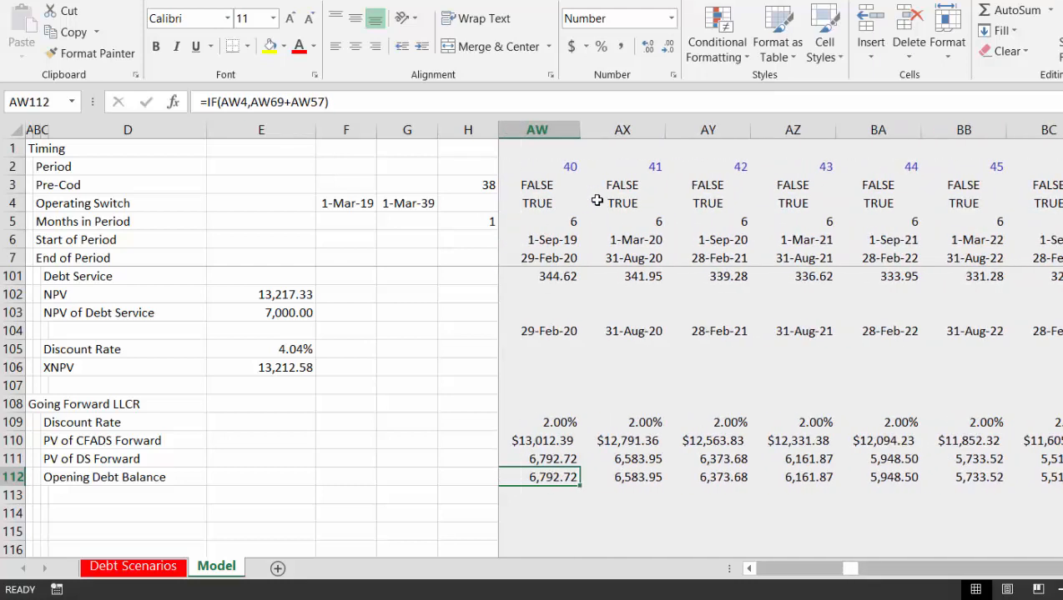
Examine the Discount Rate and PV of CFADS Forward rows around the first operating periods in columns AT to AW
key("Up")
key("Up")
key("Up")
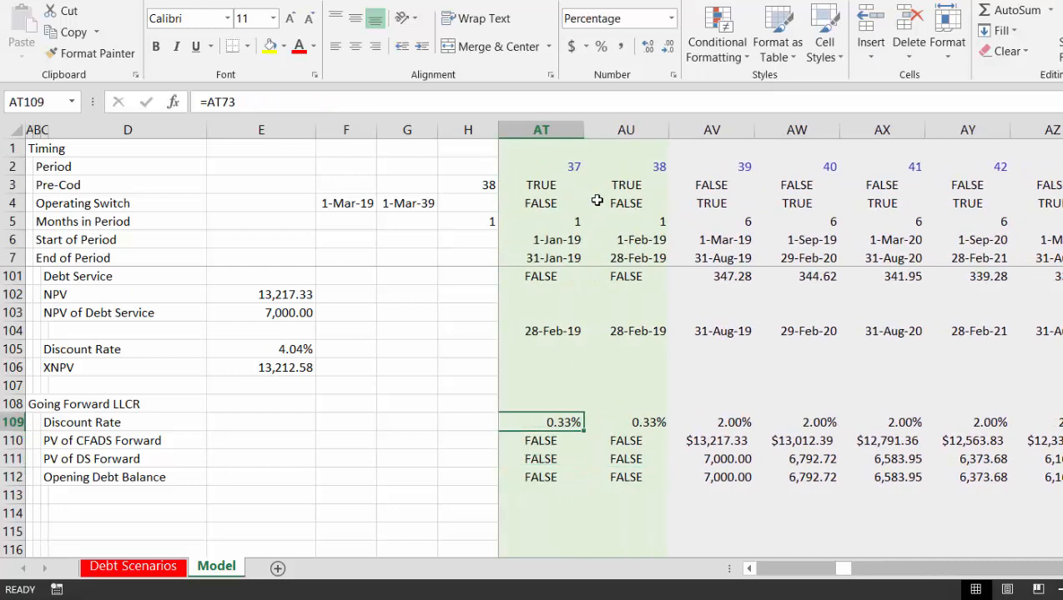
key("Right")
key("Down")
key("Right")
key("Right")
key("Right")
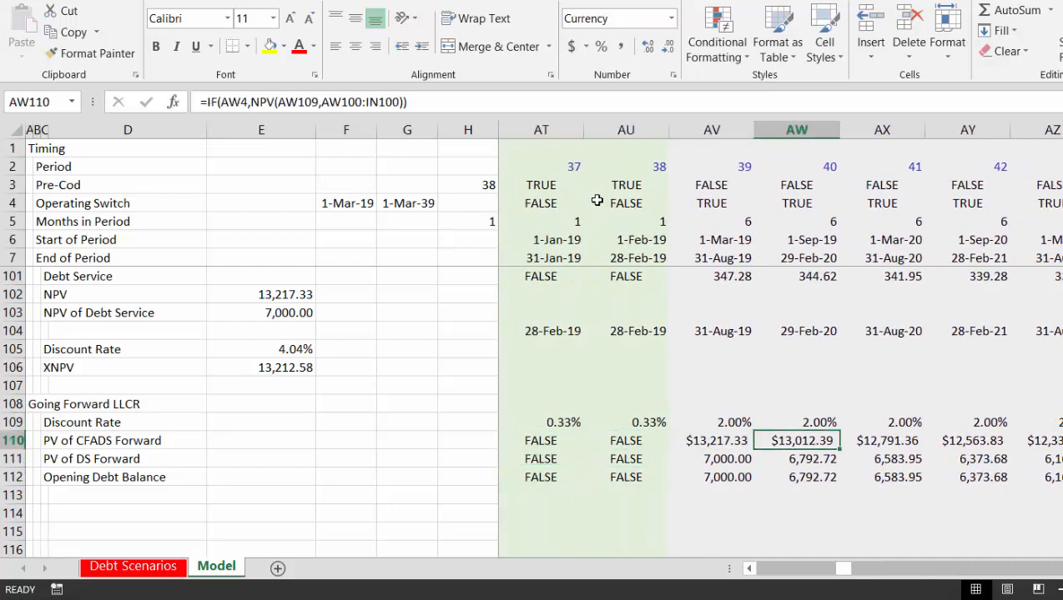
Label row 113 in column D, below Opening Debt Balance, as LLCR Forward
key("Down")
key("Down")
key("Down")
key("Left")
key("Left")
key("Left")
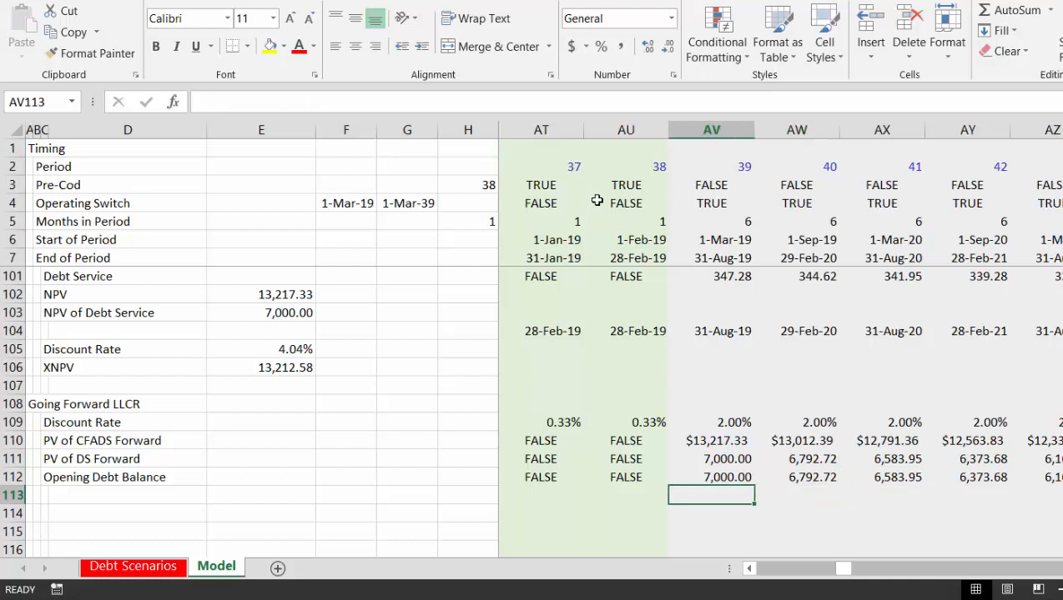
key("Home")
key("Right")
key("Right")
key("Right")
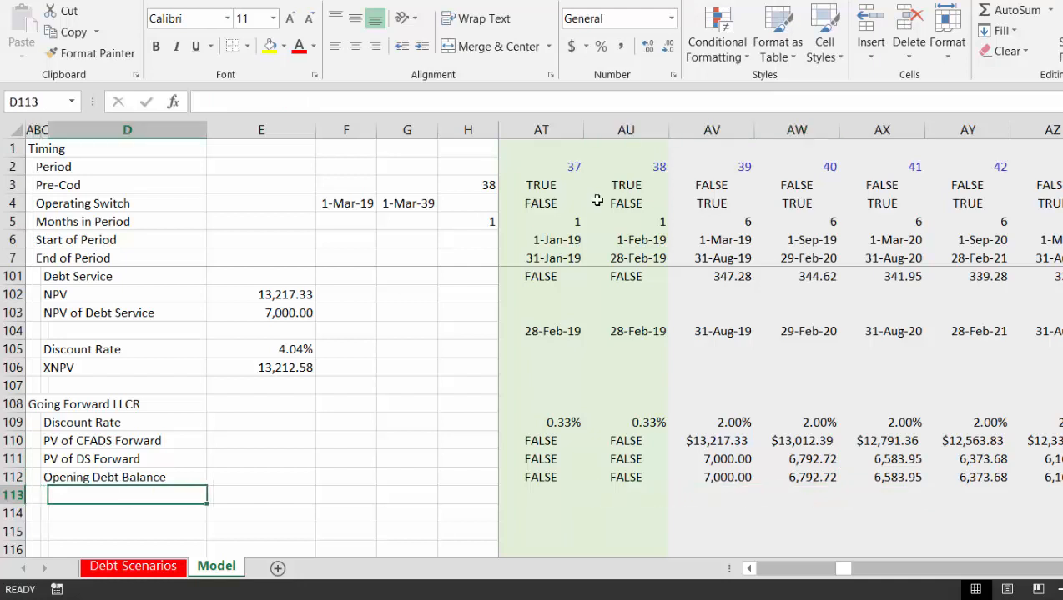
type("LL")
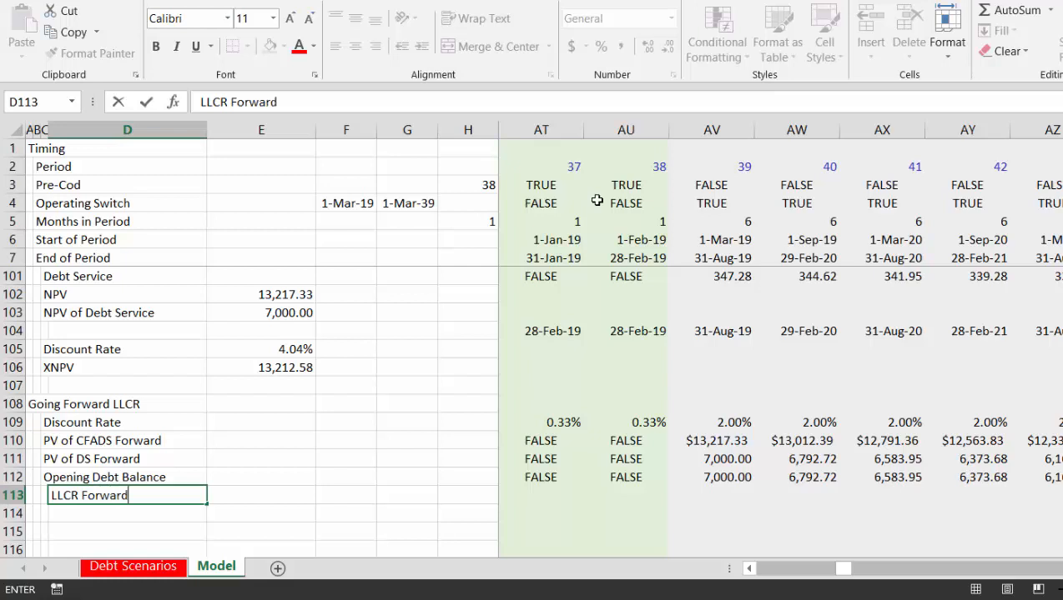
type("CR Forward")
key("ctrl+Return")
Calculate LLCR Forward in J113 as =IF(J112,J110/J111) and fill the formula across all periods of row 113
key("Down")
key("Right")
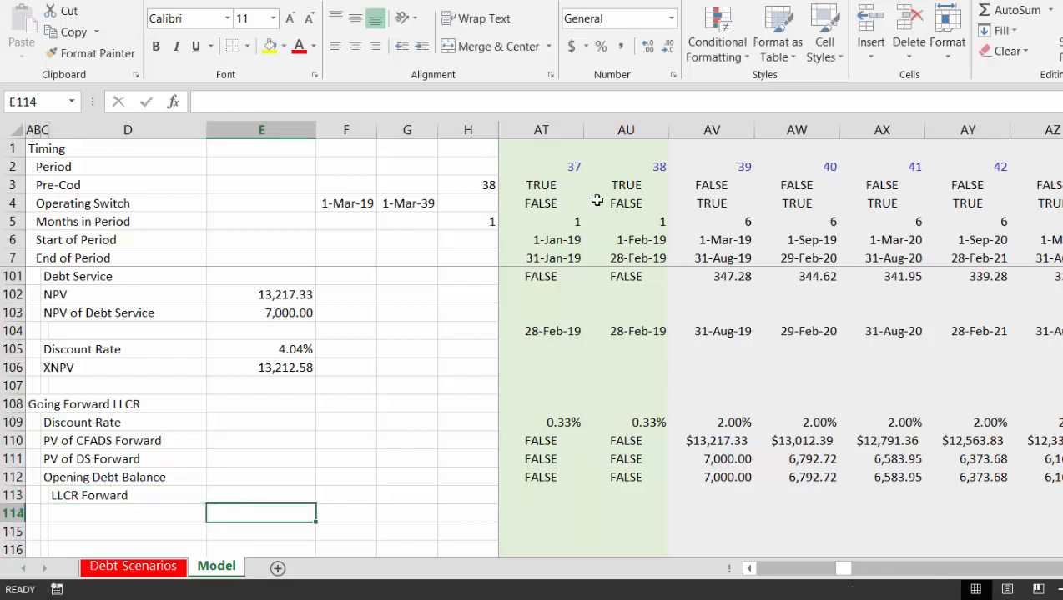
key("Up")
key("Up")
key("Right")
key("Down")
key("Right")
key("Right")
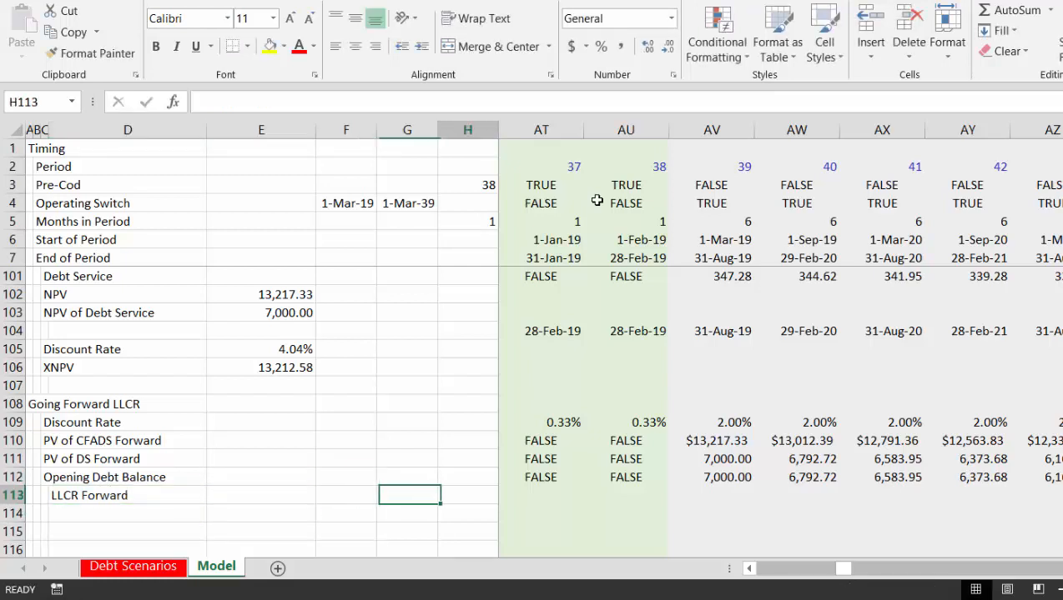
key("Right")
key("Right")
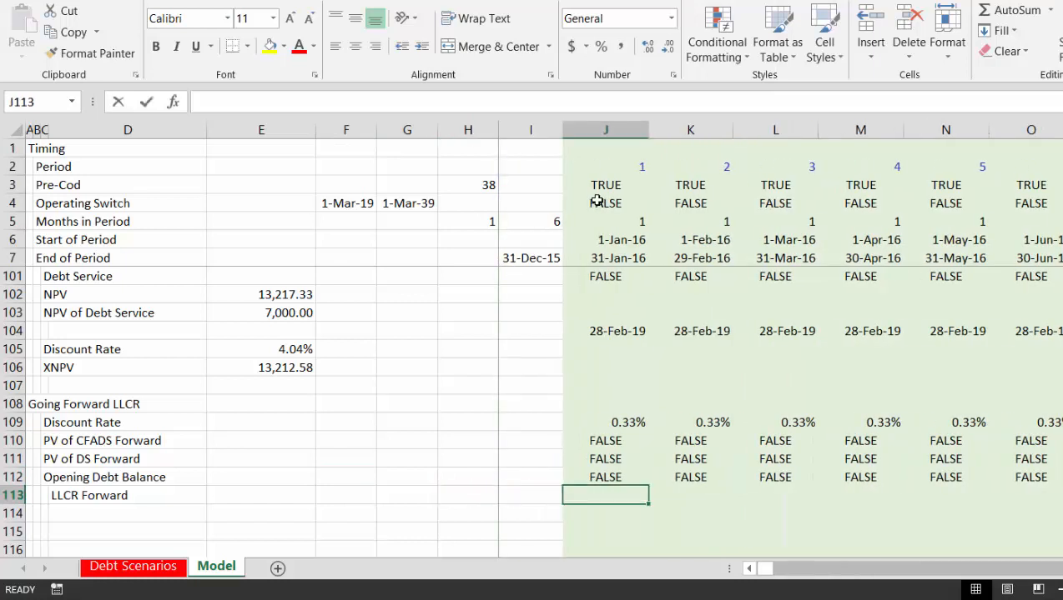
type("=if(")
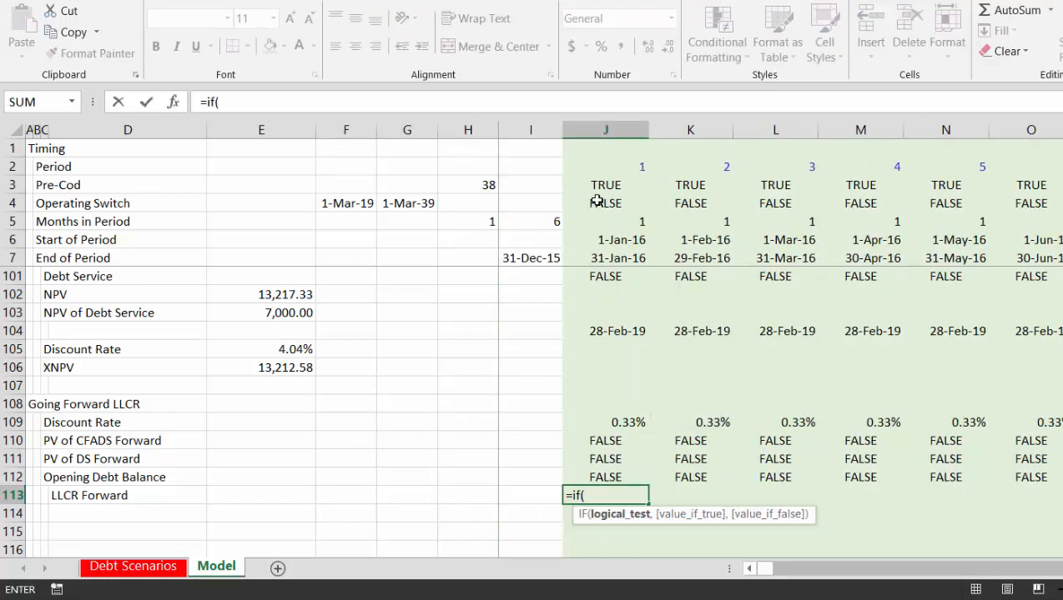
key("Up")
type(",")
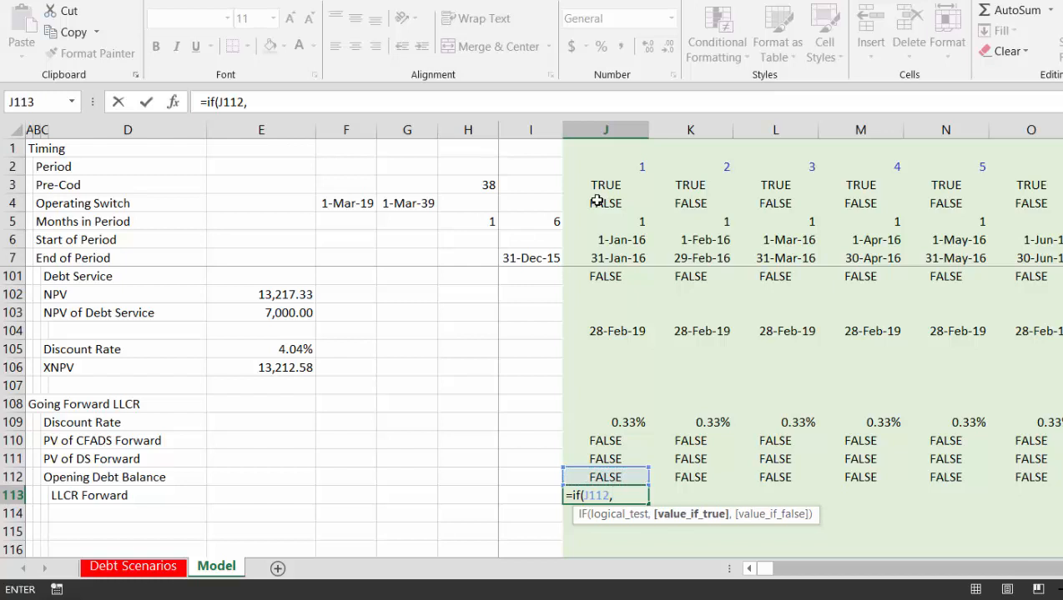
key("Up")
key("Up")
key("Up")
type("/")
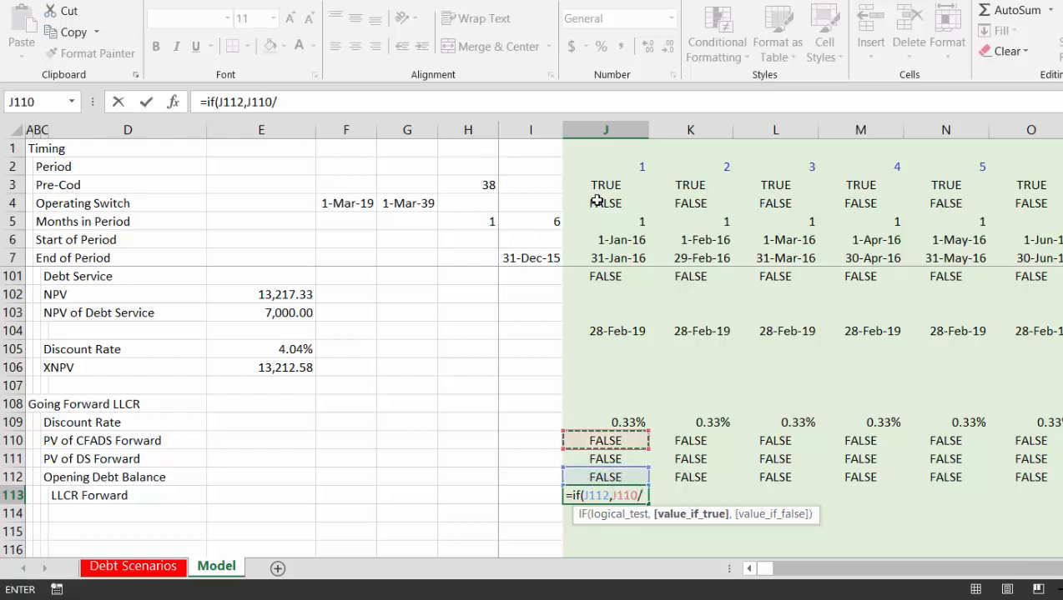
key("Up")
key("Up")
key("ctrl+Return")
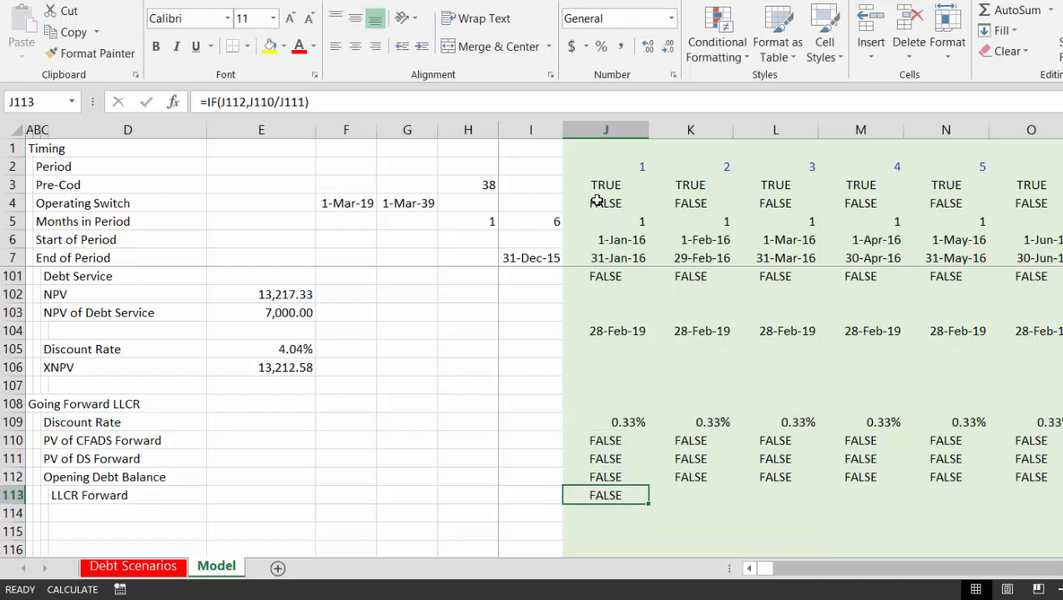
key("ctrl+shift+Right")
key("ctrl+r")
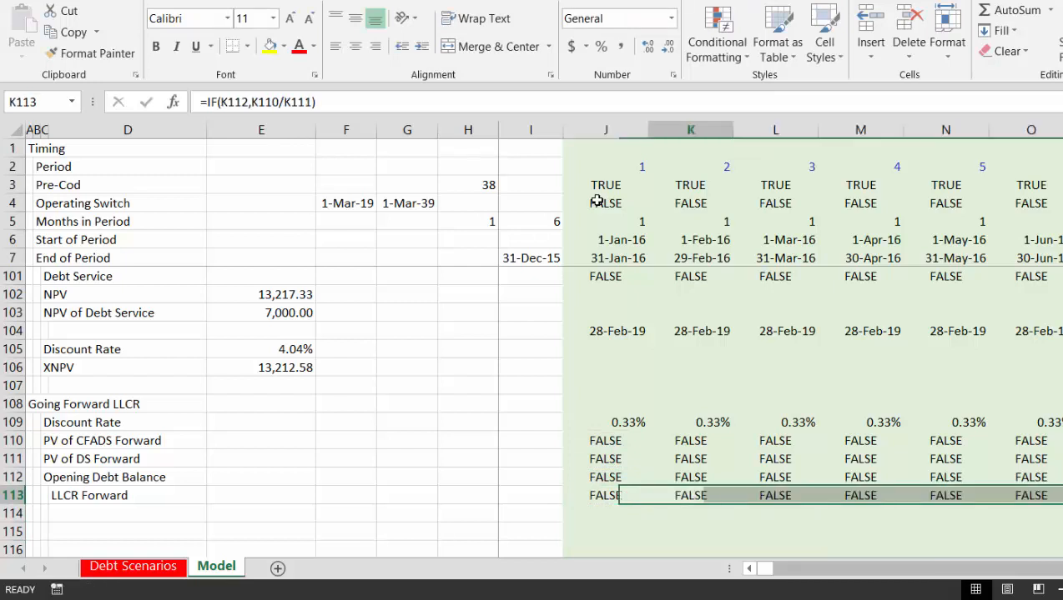
Review the LLCR Forward values along row 113, from the construction months through the operating periods
key("Right")
key("Right")
key("Right")
key("Right")
key("Right")
key("Right")
key("Right")
key("Right")
key("Right")
key("Right")
key("Right")
key("Right")
key("Right")
key("Right")
key("Right")
key("Right")
key("Right")
key("Right")
key("Right")
key("Right")
key("Right")
key("Right")
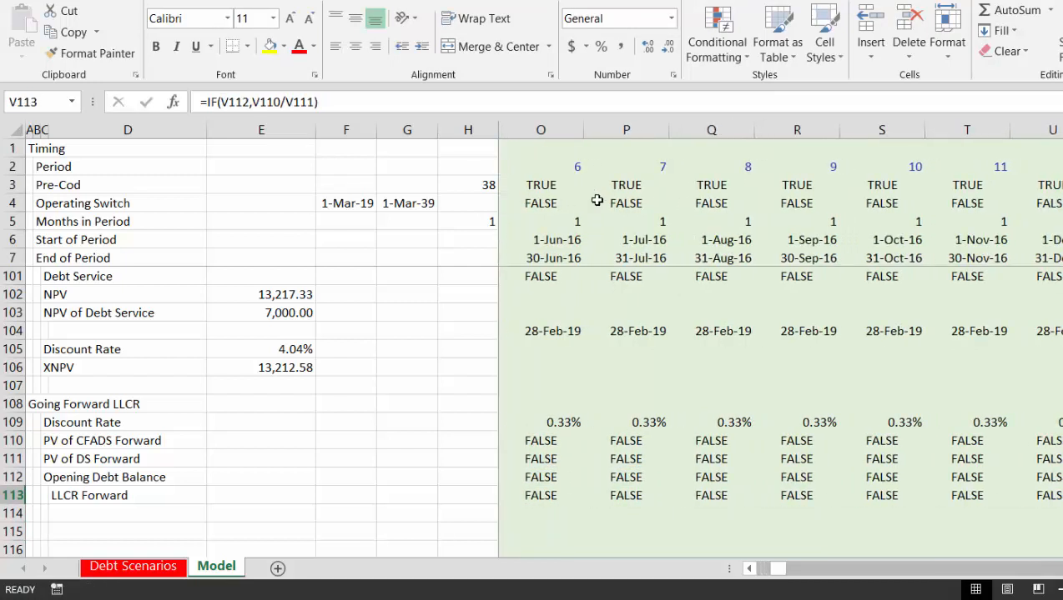
key("Right")
key("Right")
key("Right")
key("Right")
key("Right")
key("Right")
key("Right")
key("Right")
key("Right")
key("Right")
key("Right")
key("Right")
key("Right")
key("Right")
key("Right")
key("Right")
key("Right")
key("Right")
key("Right")
key("Right")
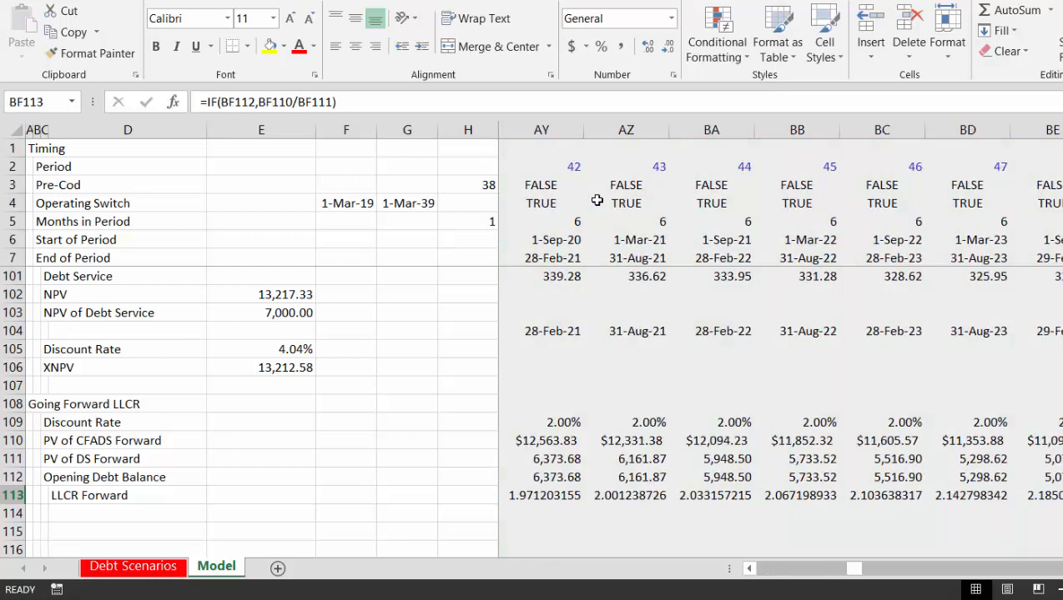
key("Right")
key("Right")
key("Right")
key("Right")
key("Right")
key("Right")
key("Right")
key("Right")
key("Right")
key("Right")
key("Right")
key("Right")
key("Right")
key("Right")
key("Right")
key("Right")
key("Right")
key("Right")
key("Right")
key("Right")
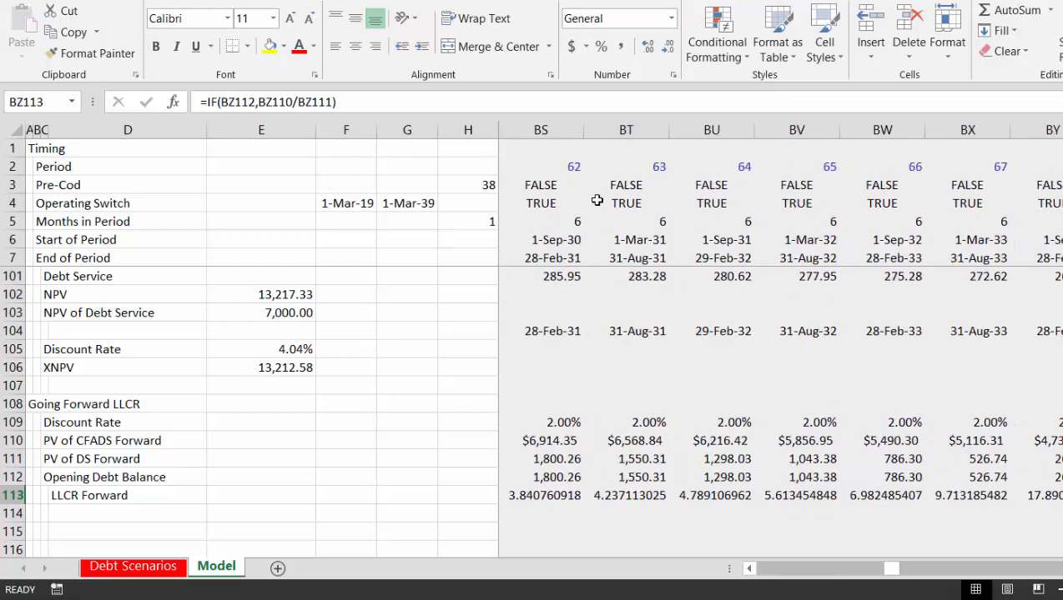
Examine LLCR Forward from the last operating period back to period 65, comparing periods before and after the debt is repaid
key("Left")
key("Left")
key("Left")
key("Left")
key("Left")
key("Left")
key("Left")
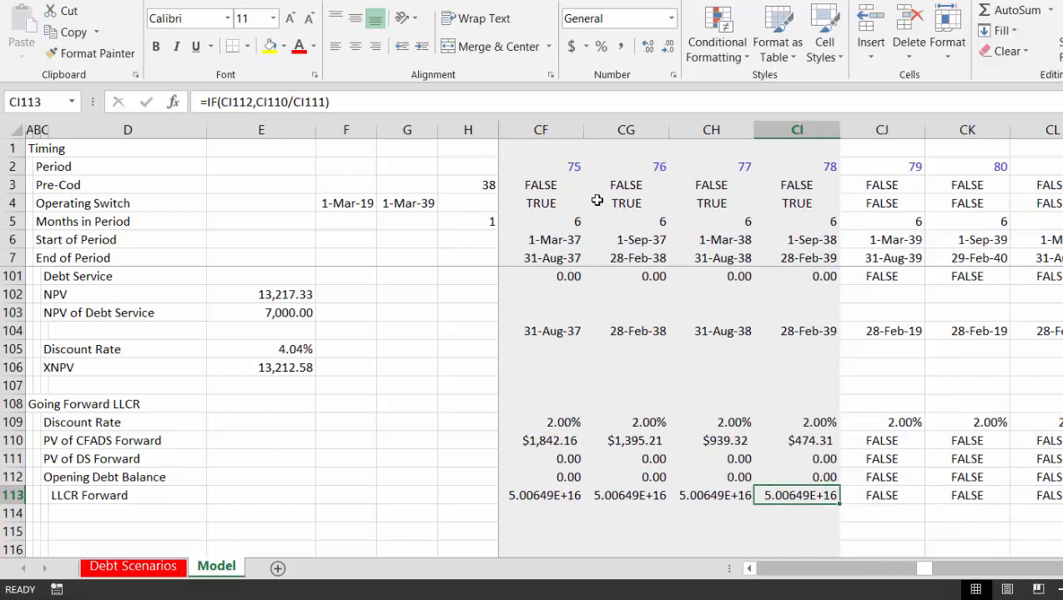
key("Left")
key("Left")
key("Left")
key("Left")
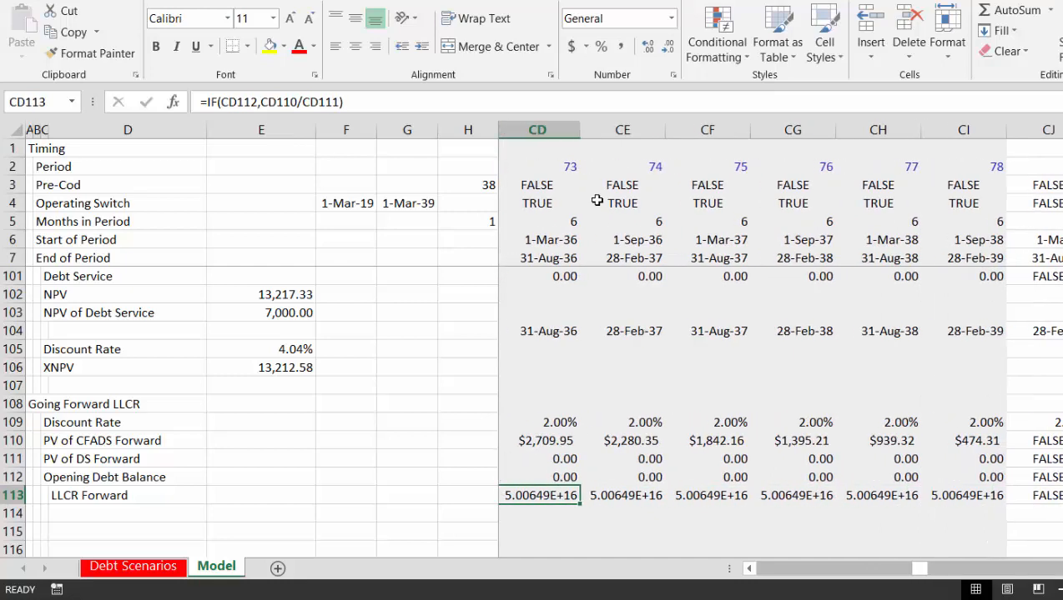
key("Left")
key("Left")
key("Left")
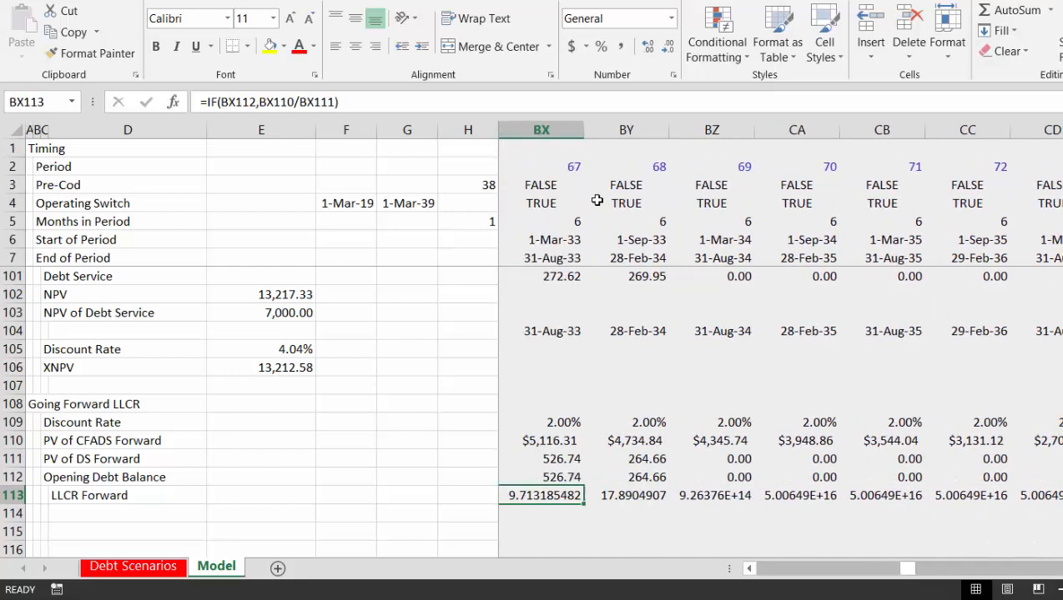
key("Left")
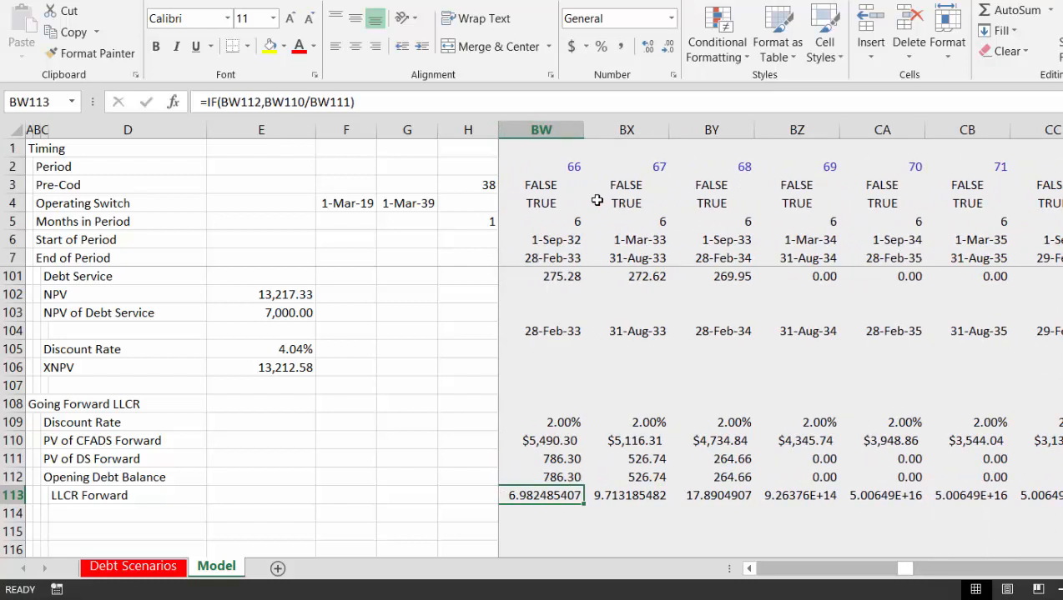
key("Left")
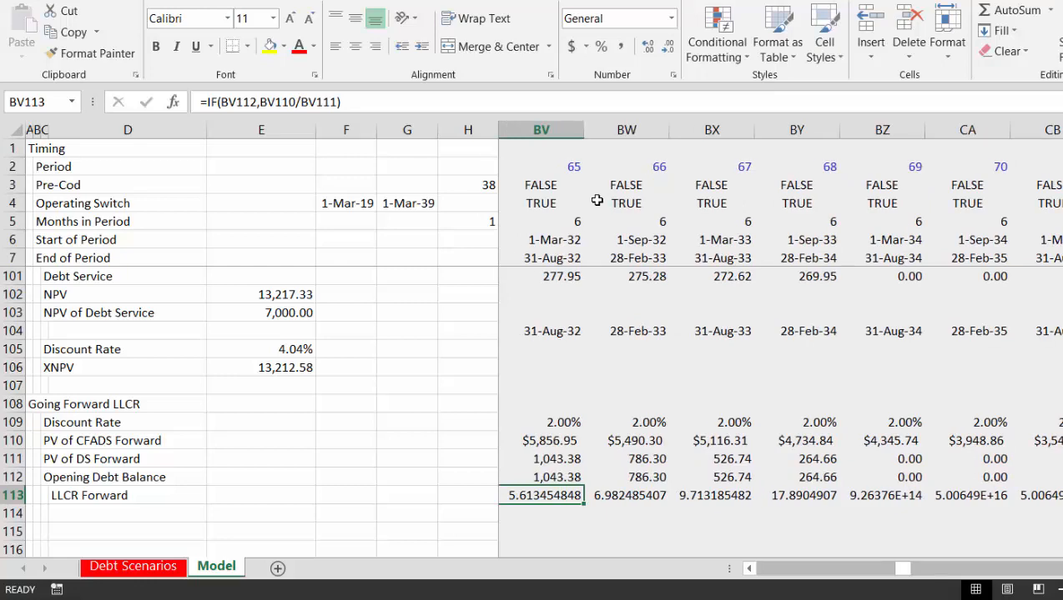
Compare LLCR Forward values along row 113 around the debt's final repayment periods and back to the construction months
key("Left")
key("Left")
key("Left")
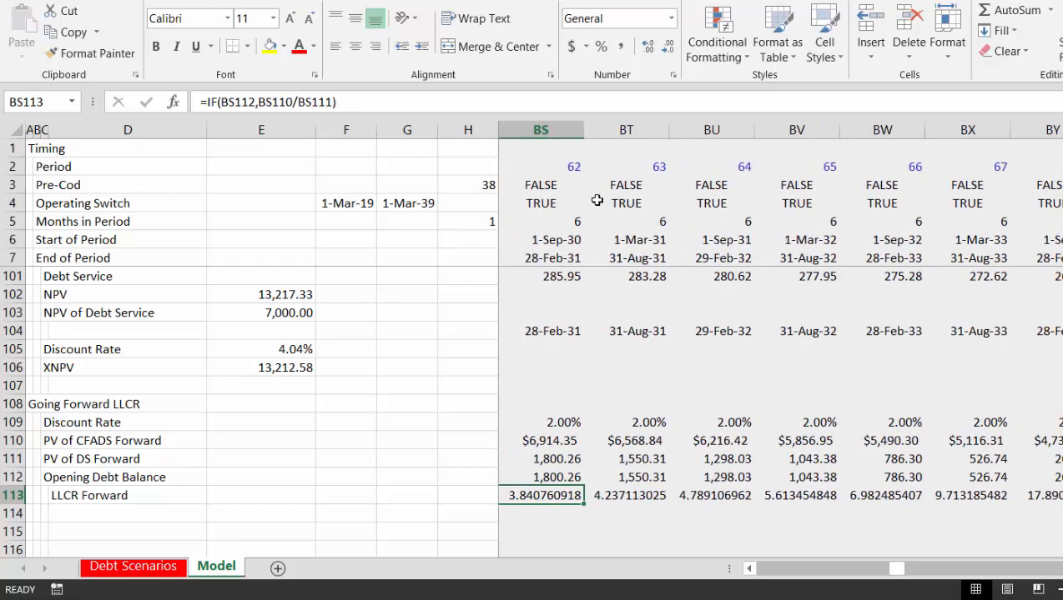
key("Right")
key("Right")
key("Right")
key("Right")
key("Right")
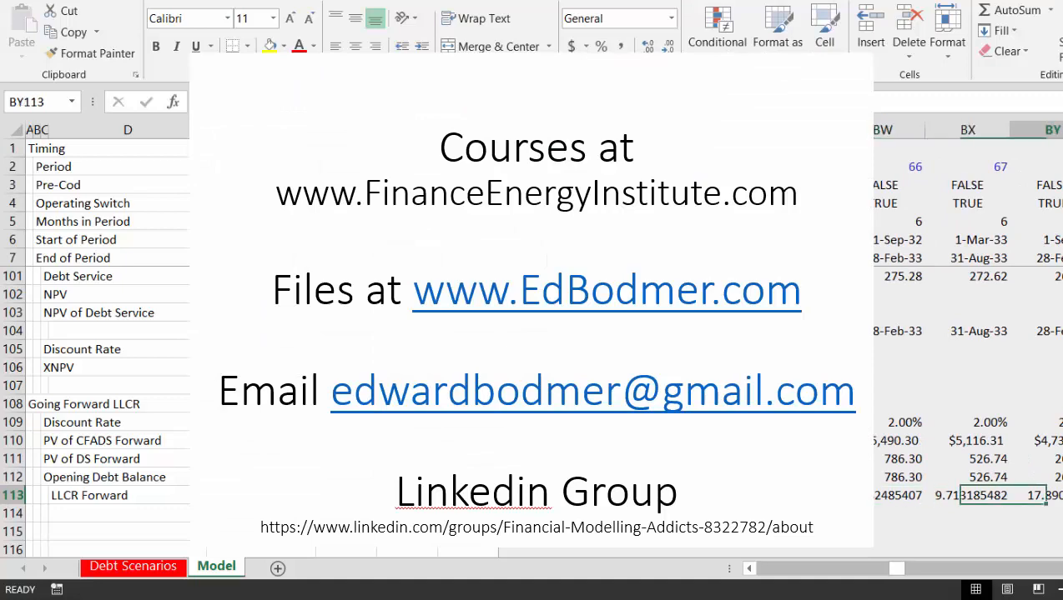
key("Left")
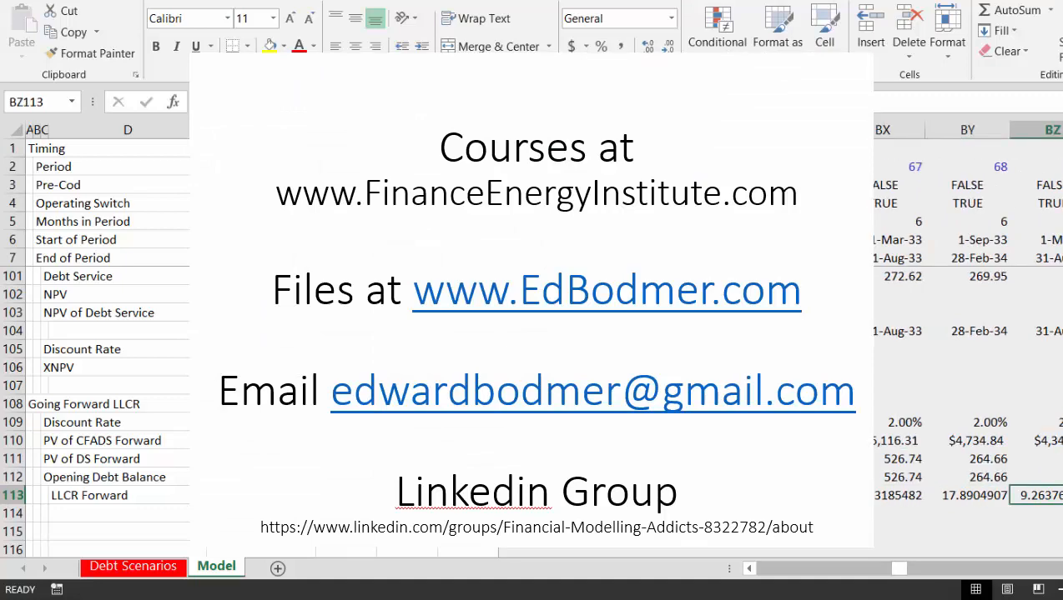
key("Left")
key("Left")
key("Left")
key("Left")
key("Left")
key("Left")
key("Left")
key("Left")
key("Left")
key("Left")
key("Left")
key("Left")
key("Left")
key("Left")
key("Left")
key("Left")
key("Left")
key("Left")
key("Left")
key("Left")
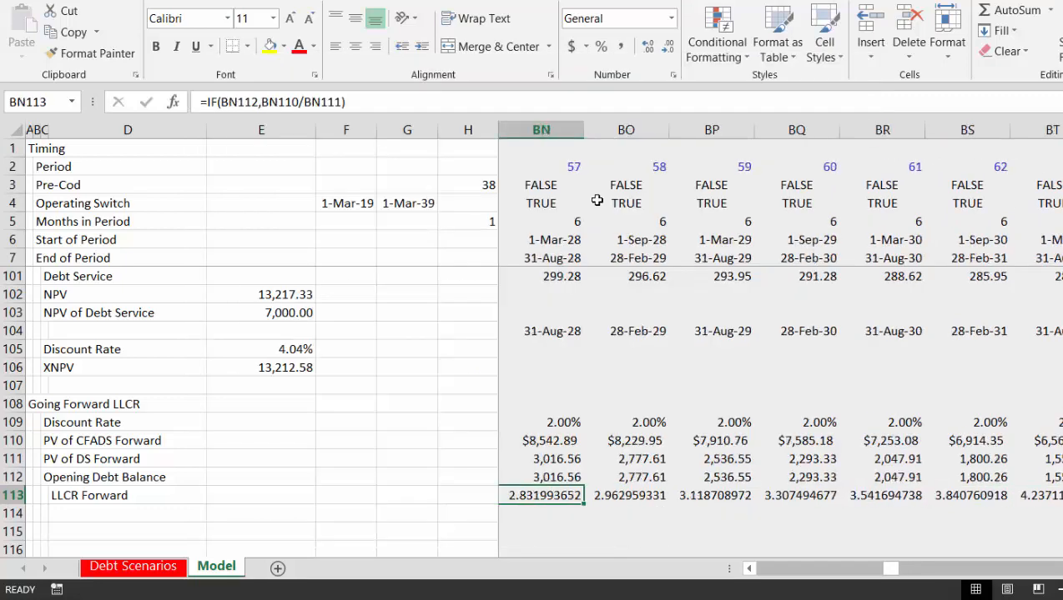
key("Left")
key("Left")
key("Left")
key("Left")
key("Left")
key("Left")
key("Left")
key("Left")
key("Left")
key("Left")
key("Left")
key("Left")
key("Left")
key("Left")
key("Left")
key("Left")
key("Left")
key("Left")
key("Left")
key("Left")
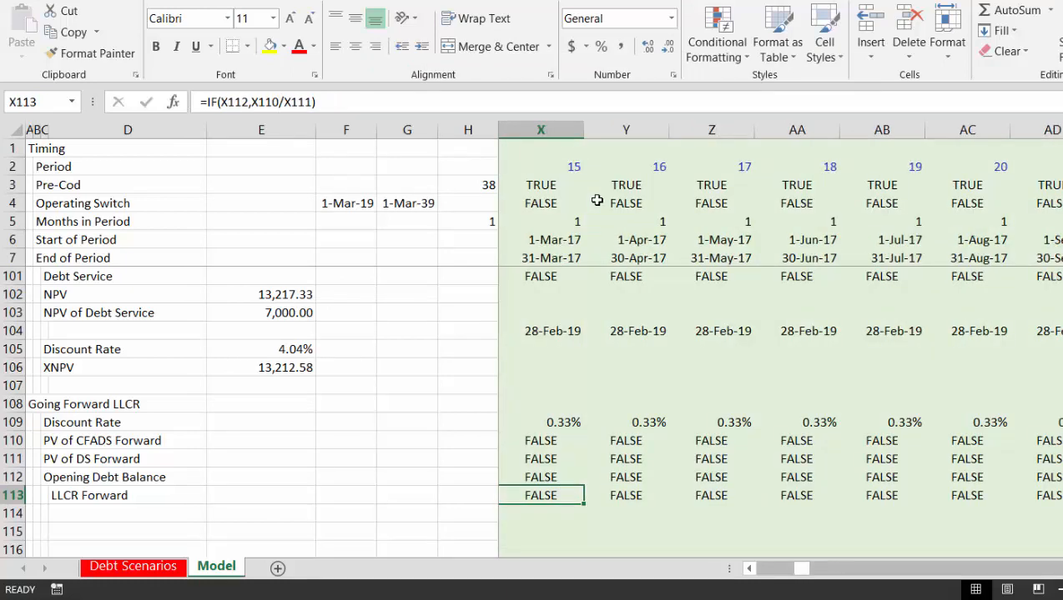
Change the outputs CFADS formula in J89 to =IF(J68,J80), using the Debt 2 repayment switch as the condition
key("Up")
key("Up")
key("Up")
key("Up")
key("Up")
key("Up")
key("Up")
key("Up")
key("Up")
key("Up")
key("Up")
key("Up")
key("Up")
key("Up")
key("Up")
key("Up")
key("Up")
key("Up")
key("Up")
key("Up")
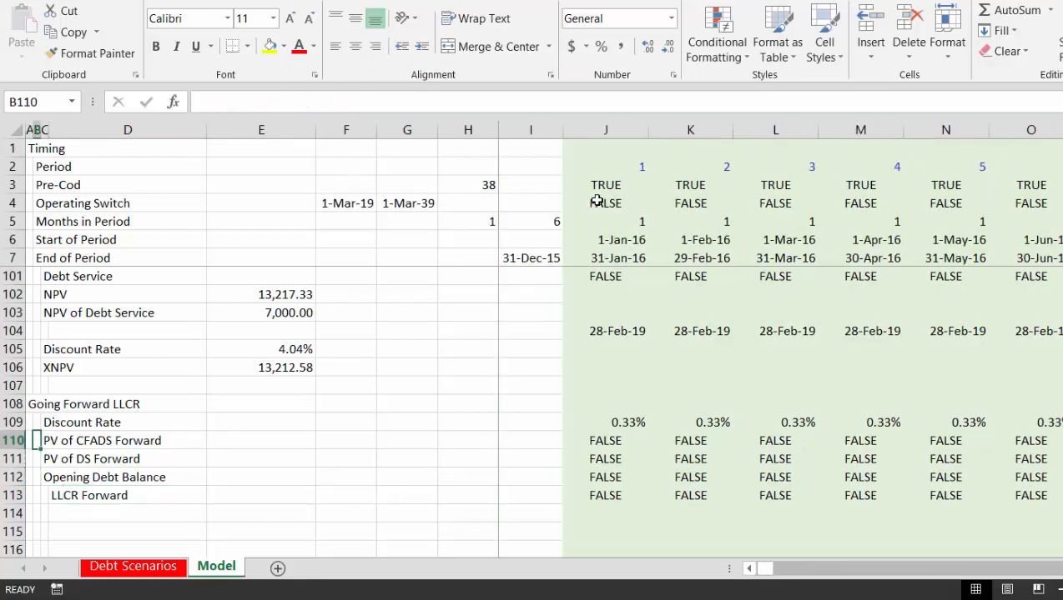
key("Up")
key("Up")
key("Down")
key("Down")
key("Down")
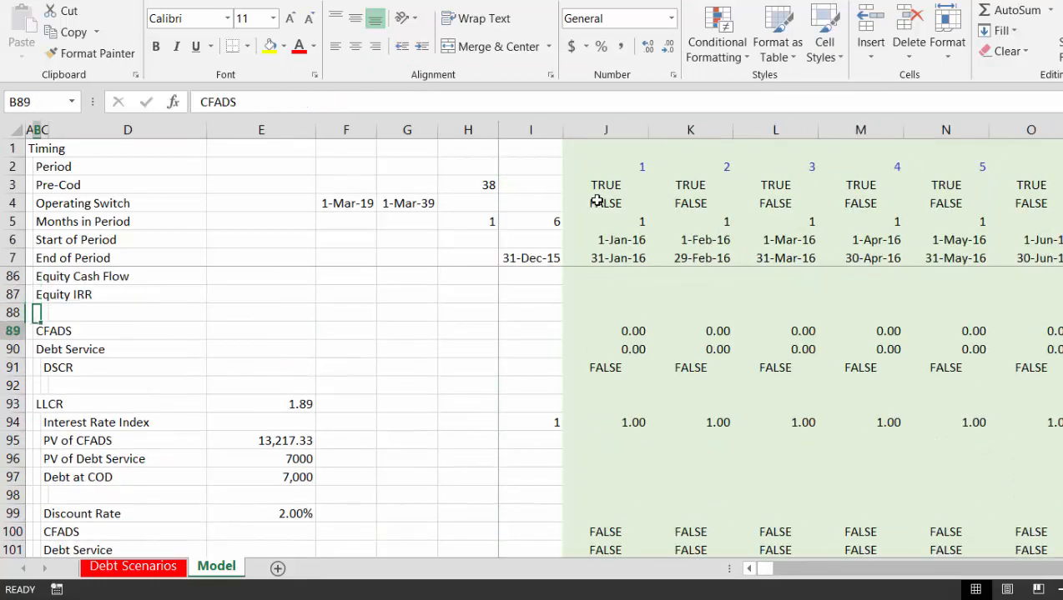
key("Right")
key("Right")
key("Right")
key("Right")
key("Right")
key("Right")
key("Right")
key("Right")
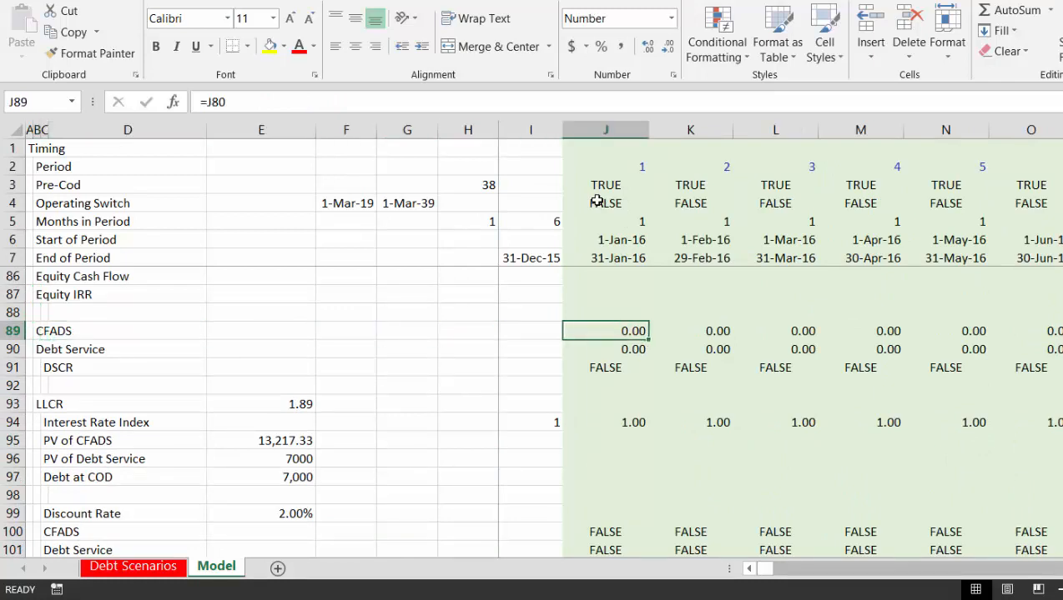
key("F2")
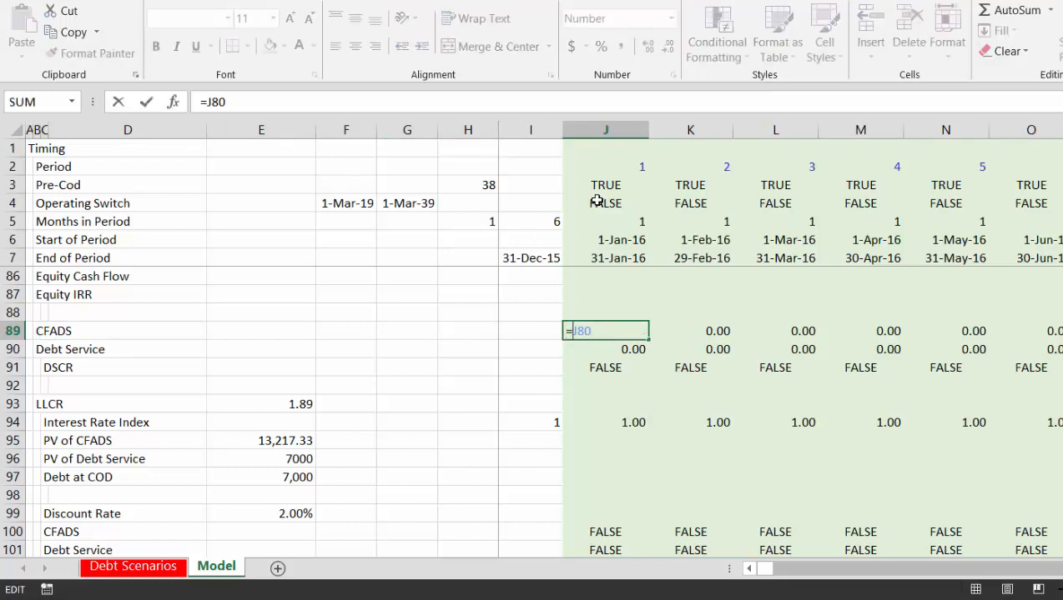
key("Home")
key("Right")
type("if(")
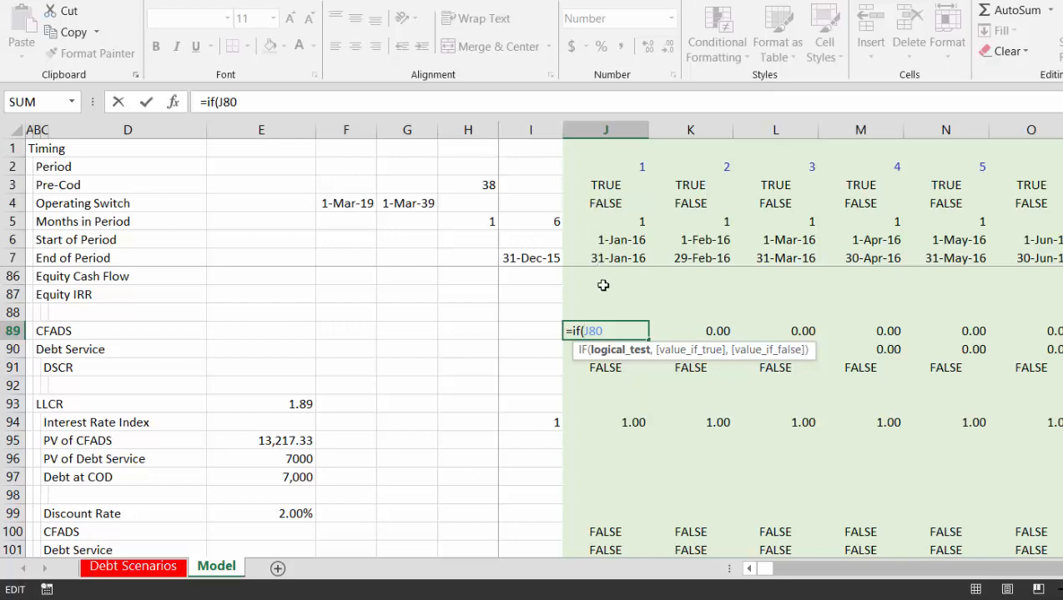
key("F2")
key("Up")
key("Up")
key("Up")
key("Up")
key("Up")
key("Up")
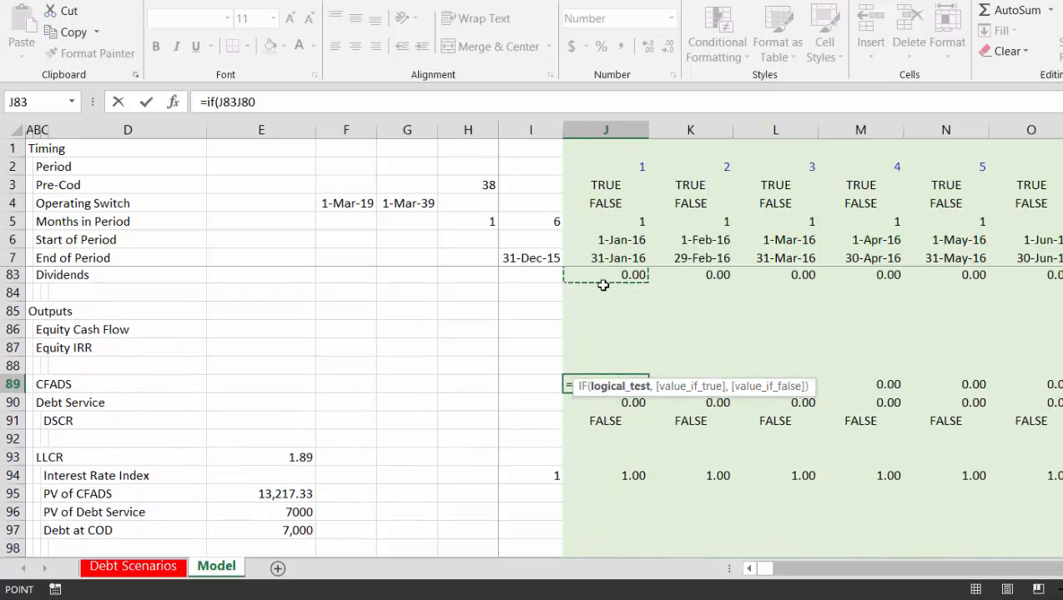
key("Up")
key("Up")
key("Up")
key("Up")
key("Up")
key("Up")
key("Up")
key("Up")
key("Up")
key("Up")
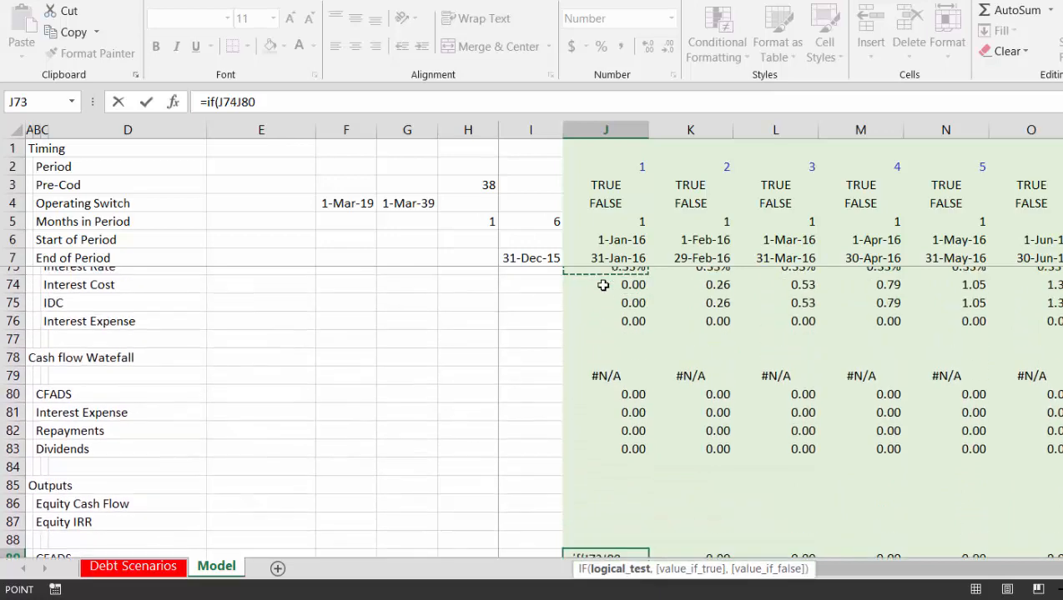
key("Up")
key("Up")
key("Up")
key("Up")
key("Up")
key("Up")
key("Up")
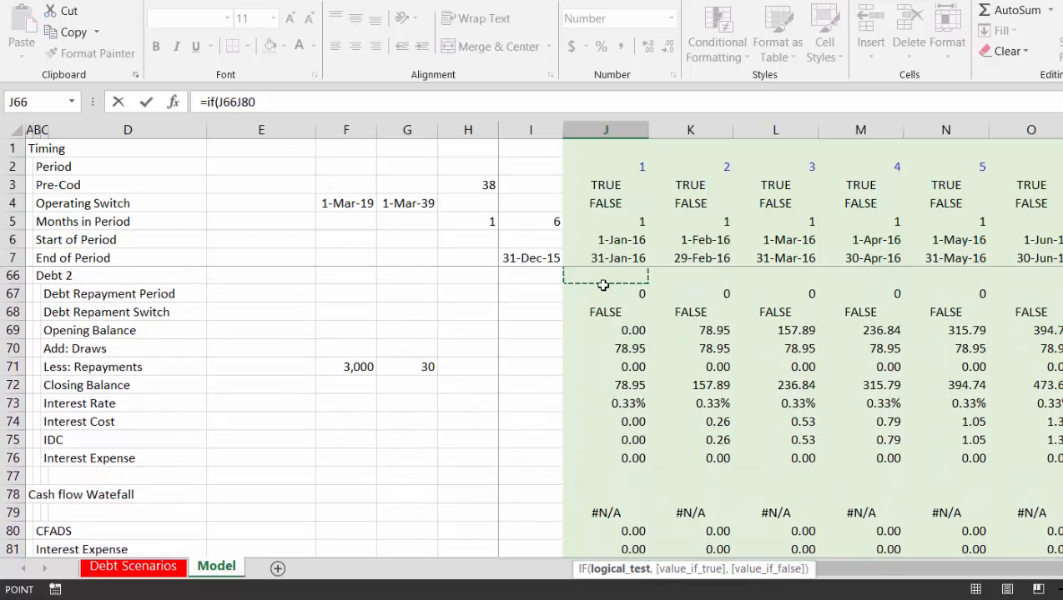
key("Up")
key("Down")
key("Down")
key("Down")
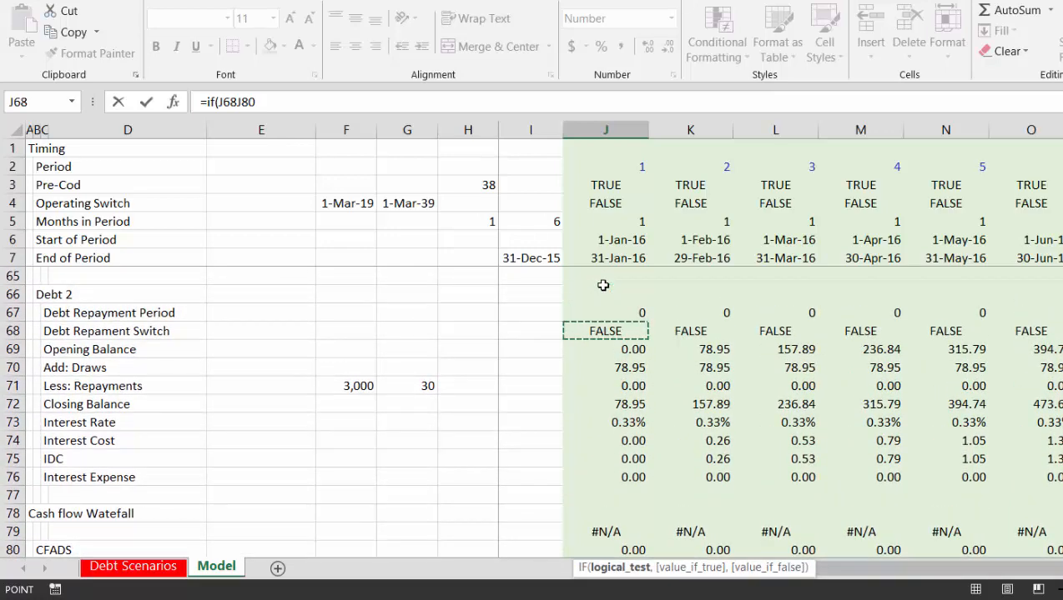
type(",")
key("Return")
key("Down")
key("Down")
key("Down")
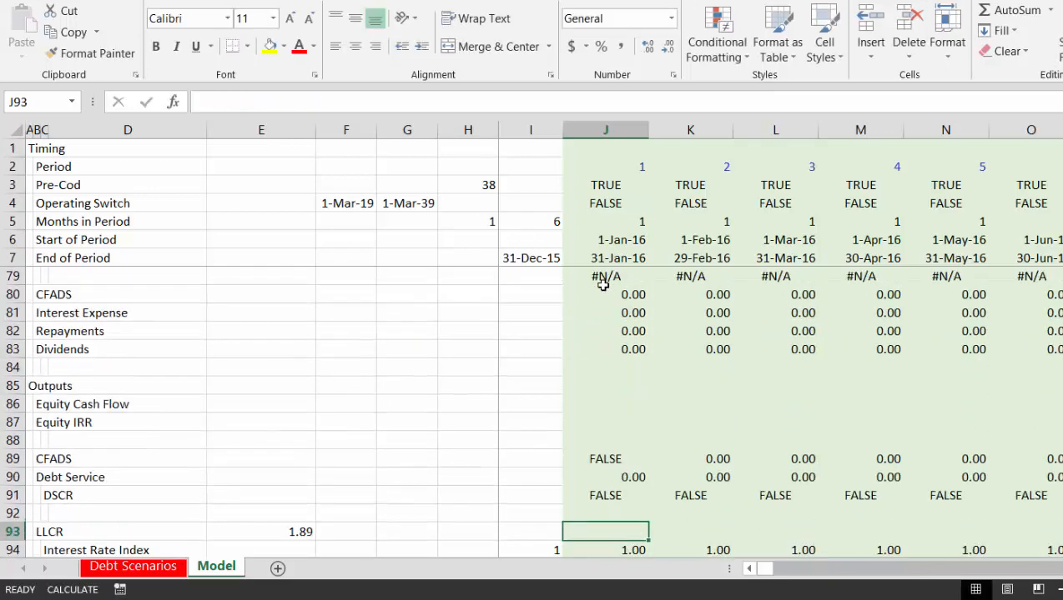
Fill the revised CFADS formula from J89 across all periods of row 89
key("Up")
key("Up")
key("Up")
key("Up")
key("Up")
key("Down")
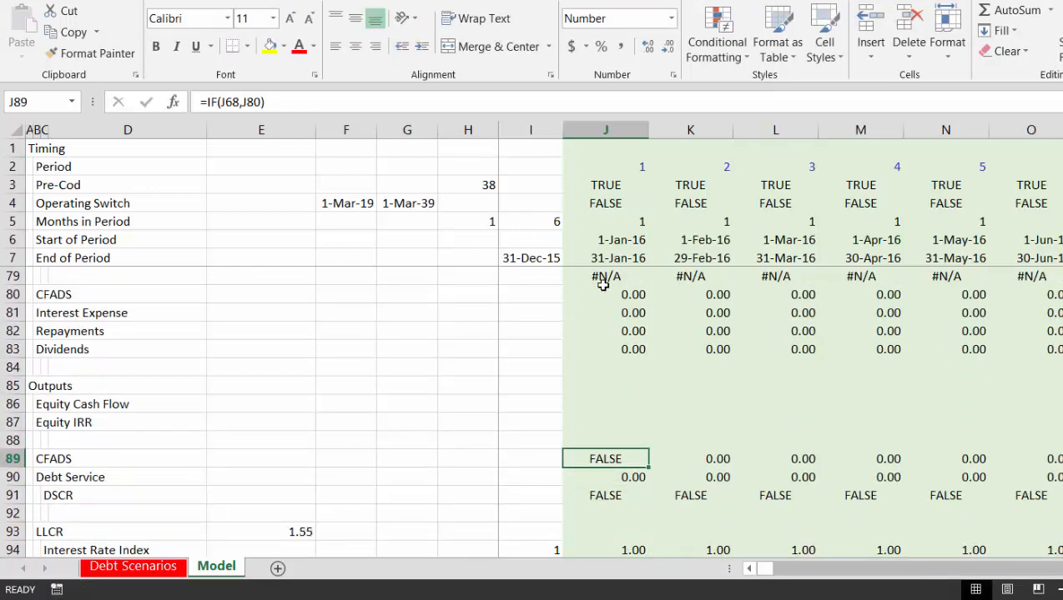
key("ctrl+shift+Right")
key("ctrl+r")
Examine the LLCR, PV of CFADS and NPV results, plus the XNPV formula in E106 and its discount rate in E105
key("Down")
key("Down")
key("Down")
key("Down")
key("Down")
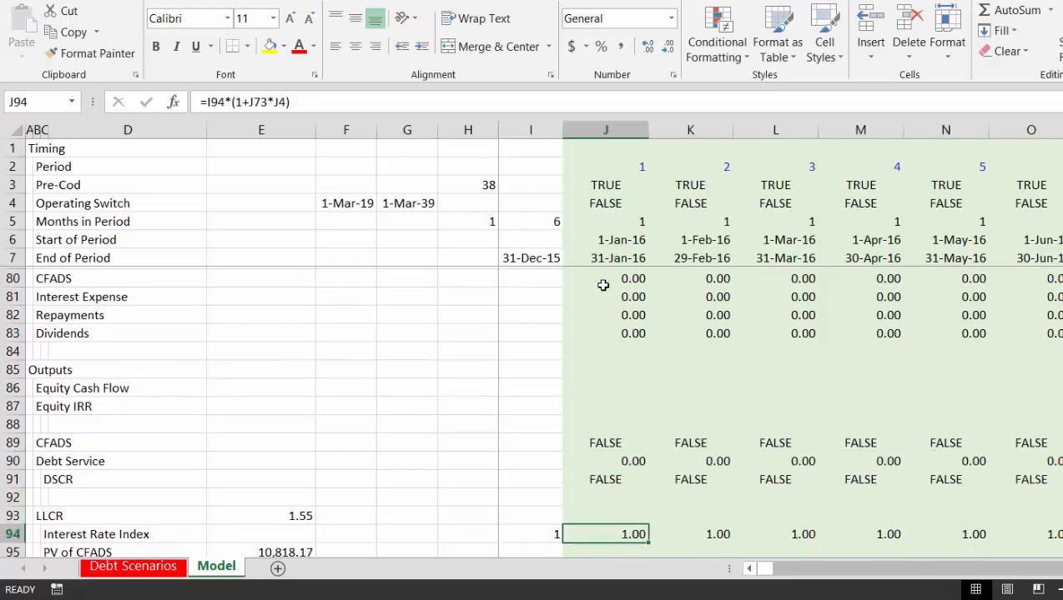
key("Left")
key("Left")
key("Left")
key("Down")
key("Down")
key("Down")
key("Down")
key("Down")
key("Down")
key("Down")
key("Down")
key("Down")
key("Down")
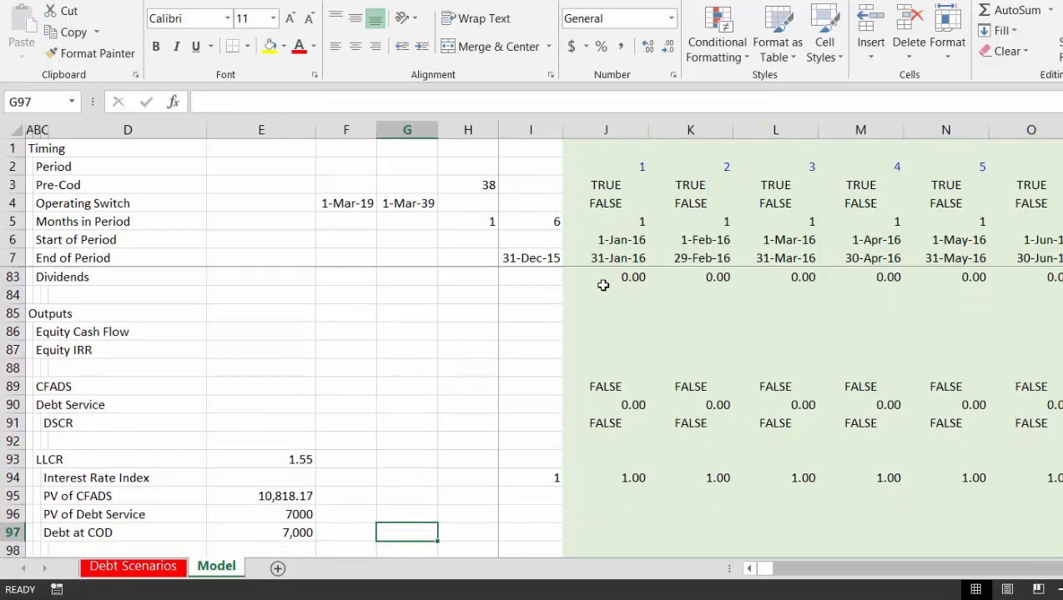
key("Down")
key("Down")
key("Down")
key("Down")
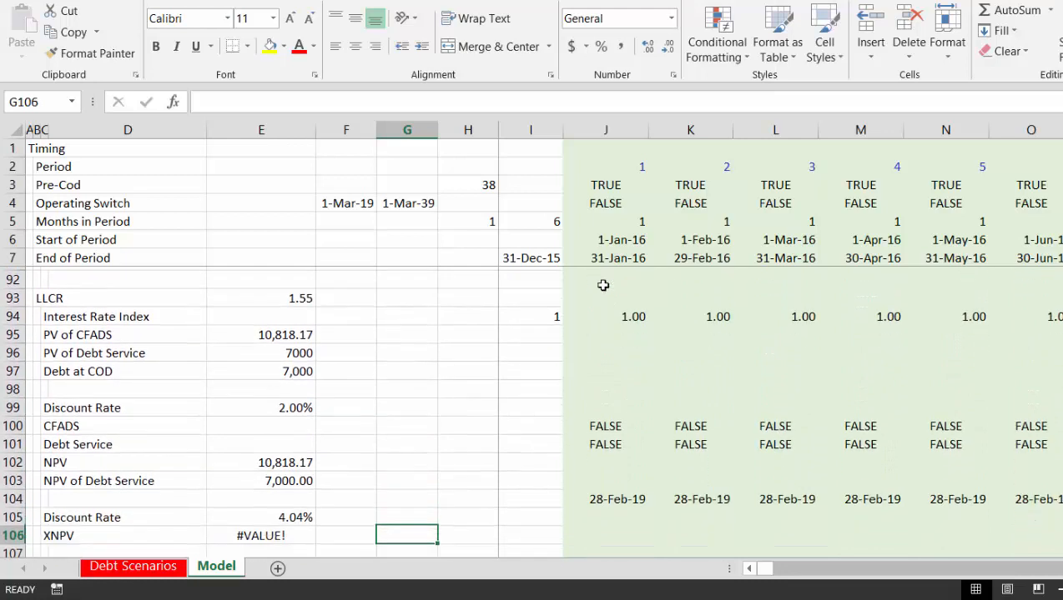
key("Up")
key("Up")
key("Left")
key("Left")
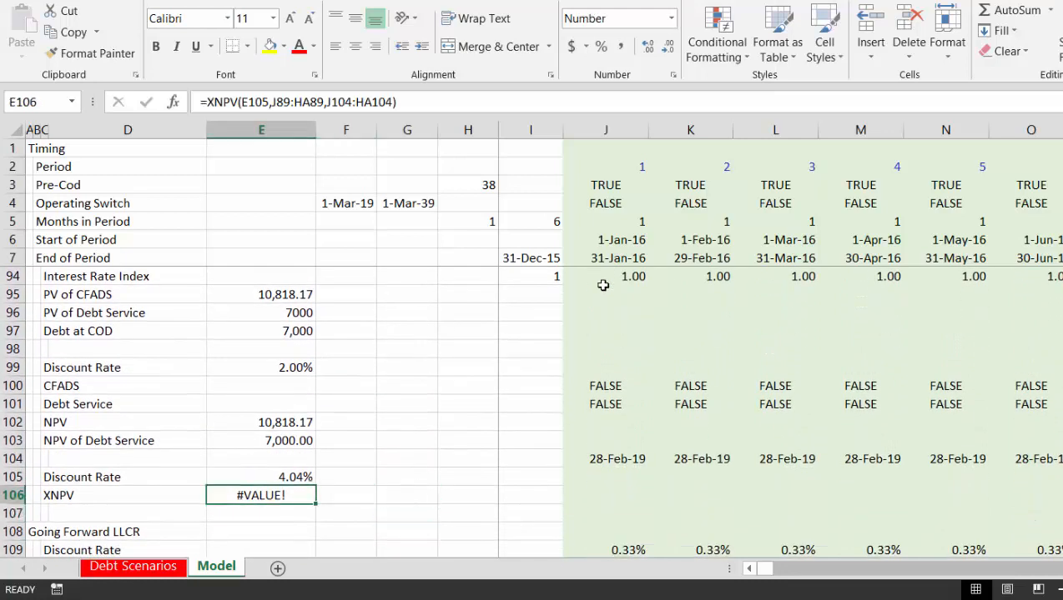
key("Up")
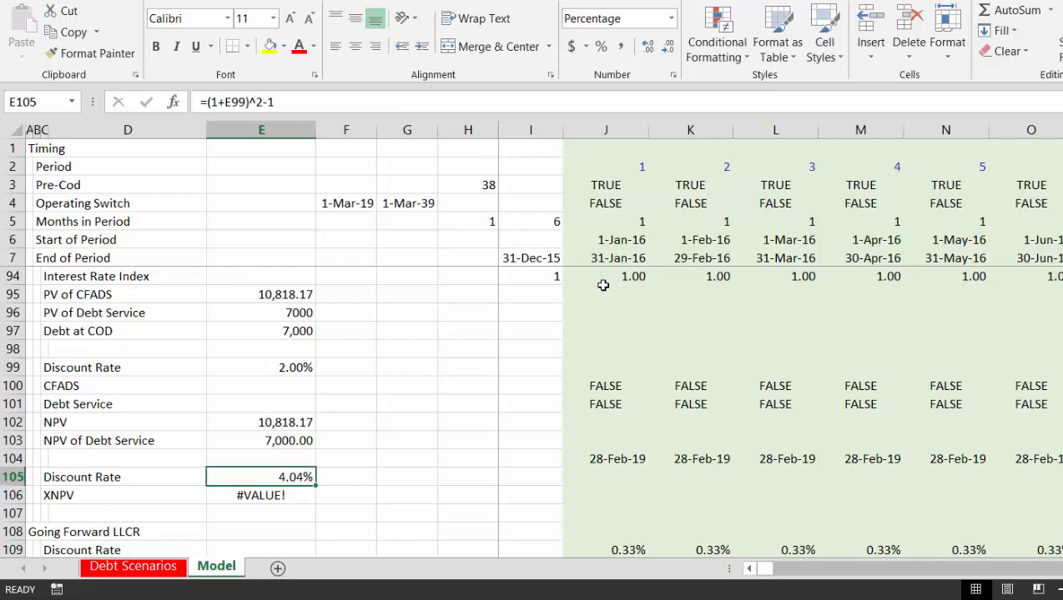
Change the outputs CFADS formula in J89 to =IF(J68,J80)*1 and fill it across all periods of row 89
key("Up")
key("Up")
key("Down")
key("Down")
key("Down")
key("Up")
key("Up")
key("Up")
key("Up")
key("Up")
key("Up")
key("Up")
key("Up")
key("Up")
key("Up")
key("Up")
key("Up")
key("Up")
key("Up")
key("Up")
key("Up")
key("Up")
key("Up")
key("Up")
key("Up")
key("Up")
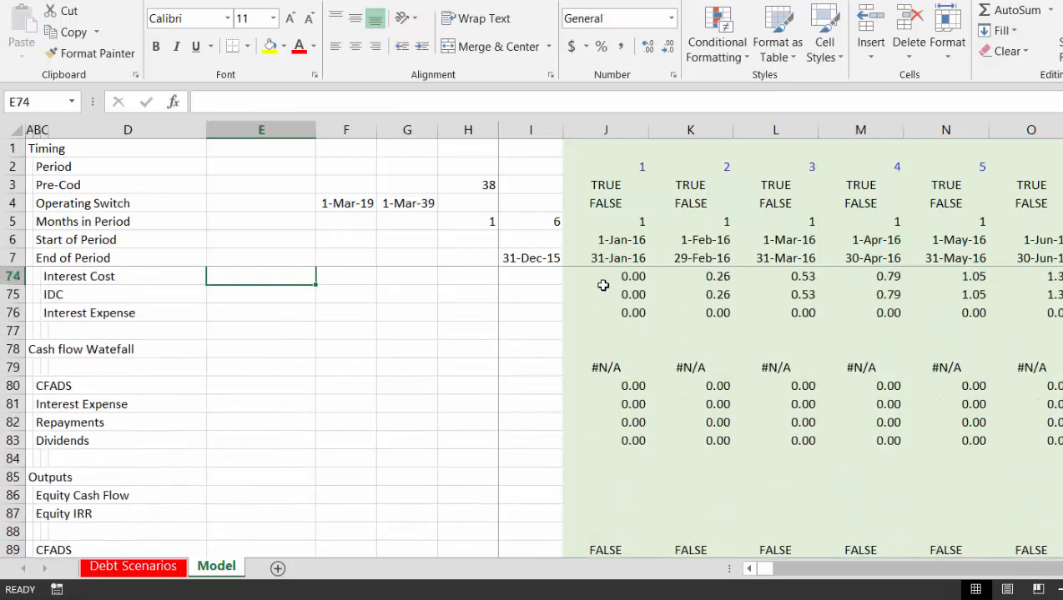
key("Down")
key("Down")
key("Down")
key("Down")
key("Down")
key("Down")
key("Down")
key("Down")
key("Down")
key("Down")
key("Down")
key("Down")
key("Down")
key("Down")
key("Down")
key("Down")
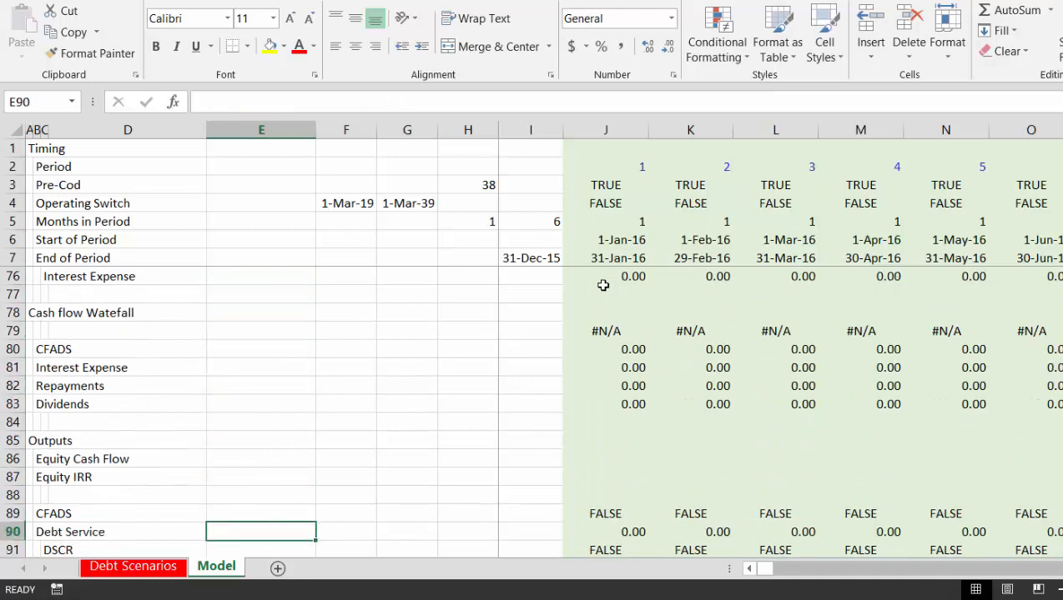
key("Down")
key("Up")
key("Right")
key("Right")
key("Right")
key("Right")
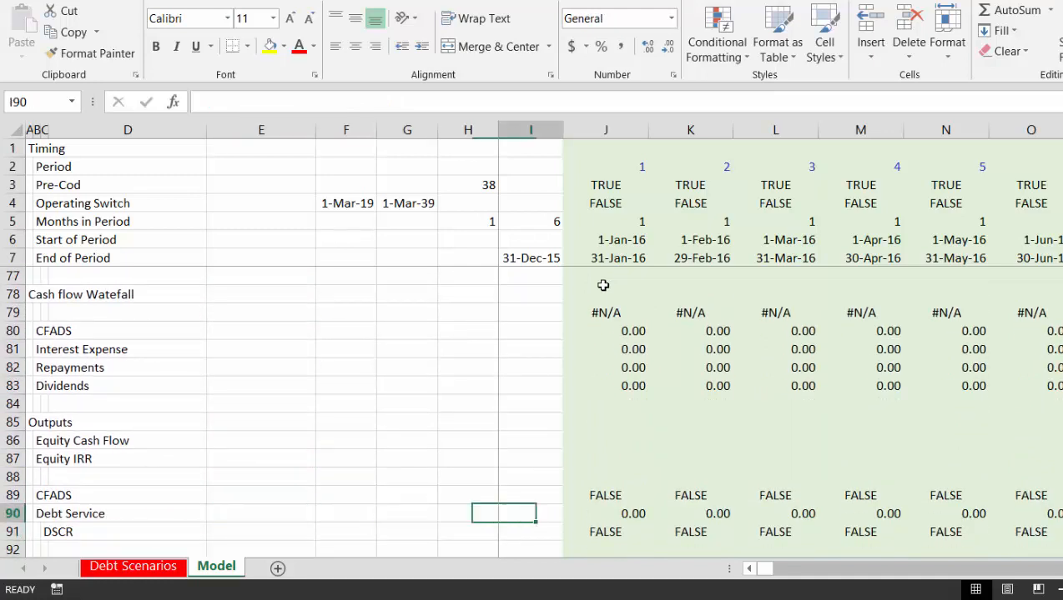
key("Right")
key("Up")
key("F2")
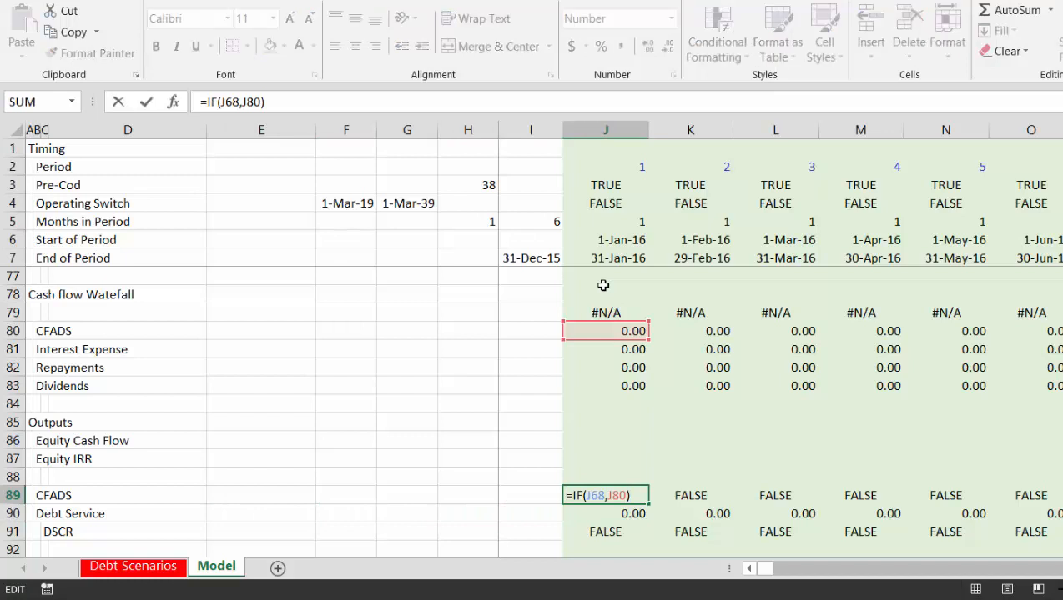
key("ctrl+Return")
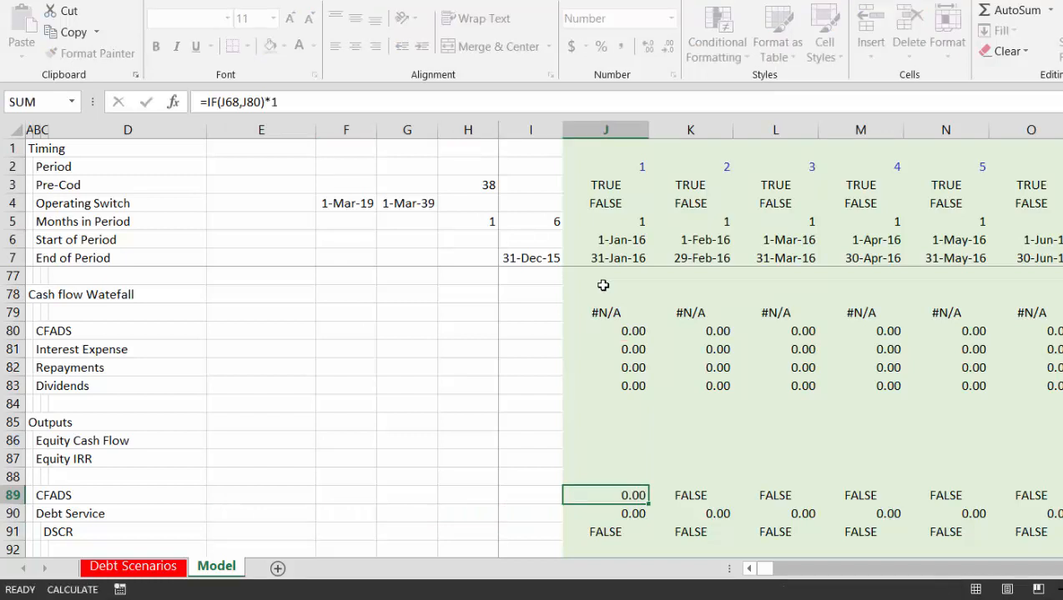
key("Down")
key("Up")
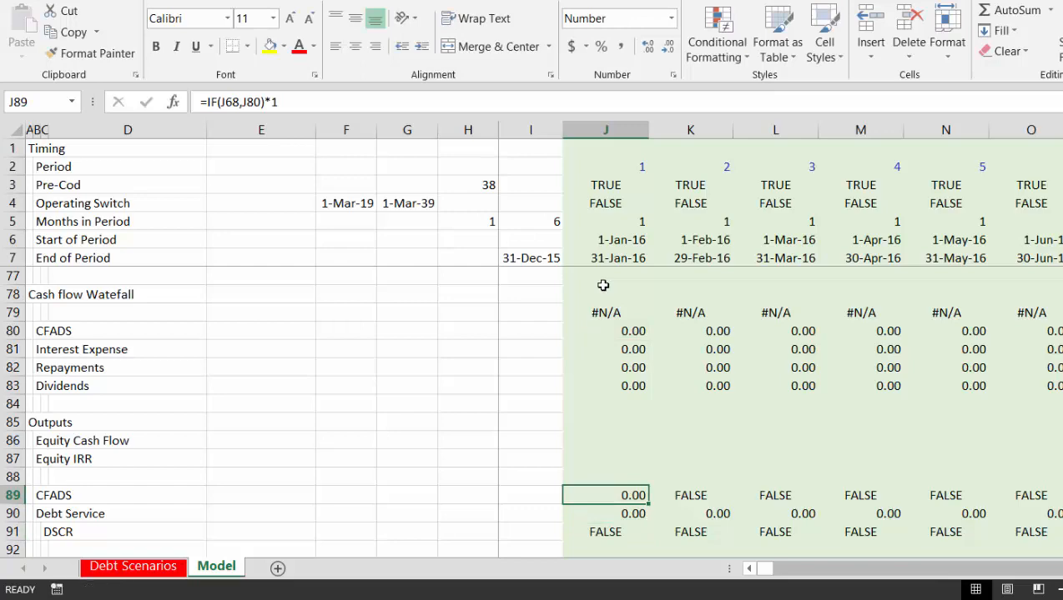
Check the recalculated XNPV in E106 against the NPV and PV of CFADS results
key("Down")
key("Down")
key("Down")
key("Down")
key("Down")
key("Down")
key("Down")
key("Down")
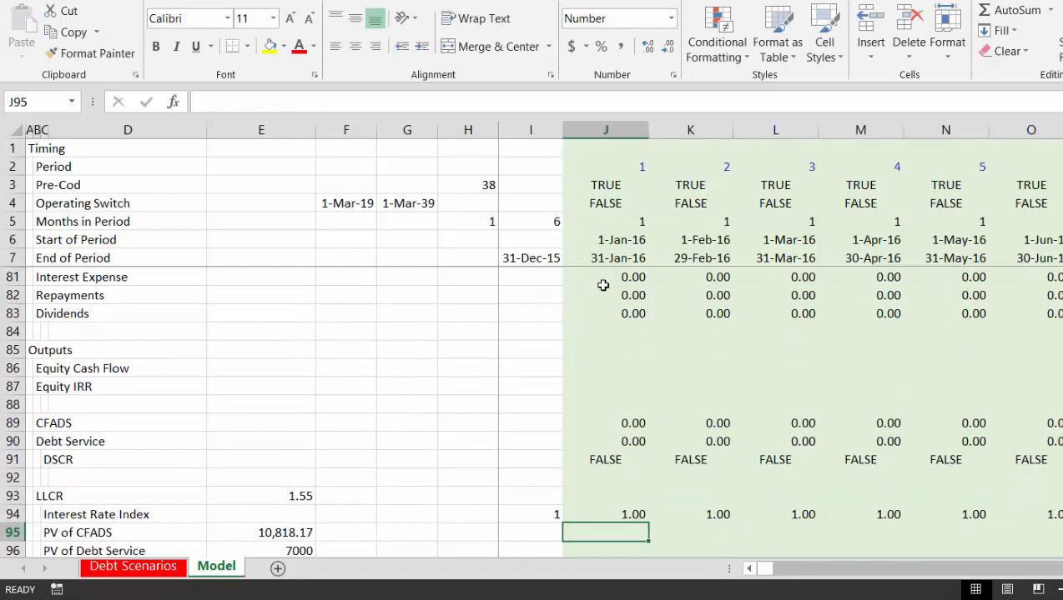
key("Down")
key("Down")
key("Down")
key("Down")
key("Down")
key("Down")
key("Down")
key("Down")
key("Down")
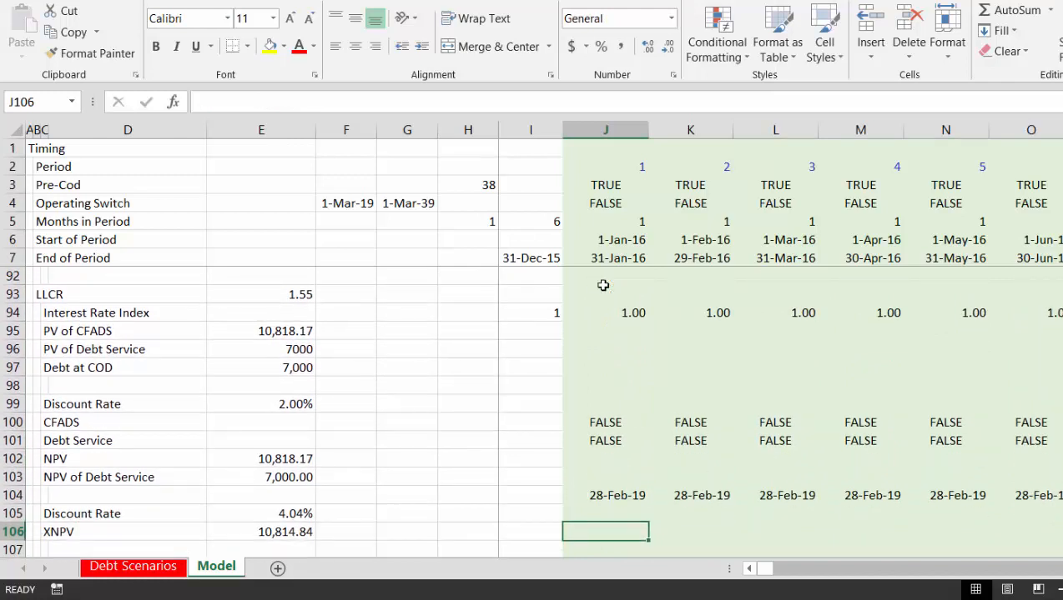
key("Down")
key("Down")
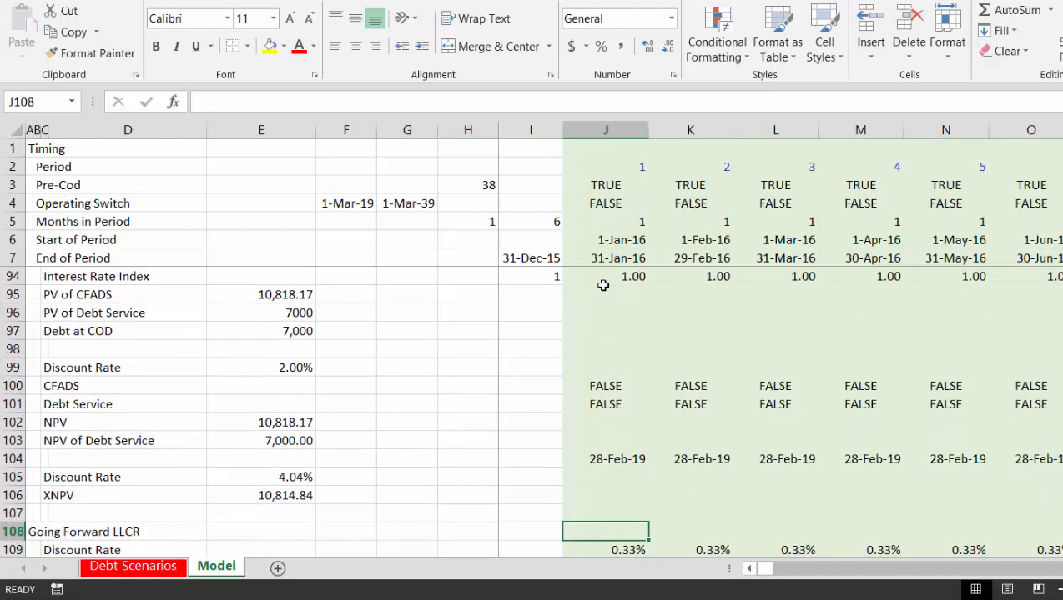
key("Up")
key("Up")
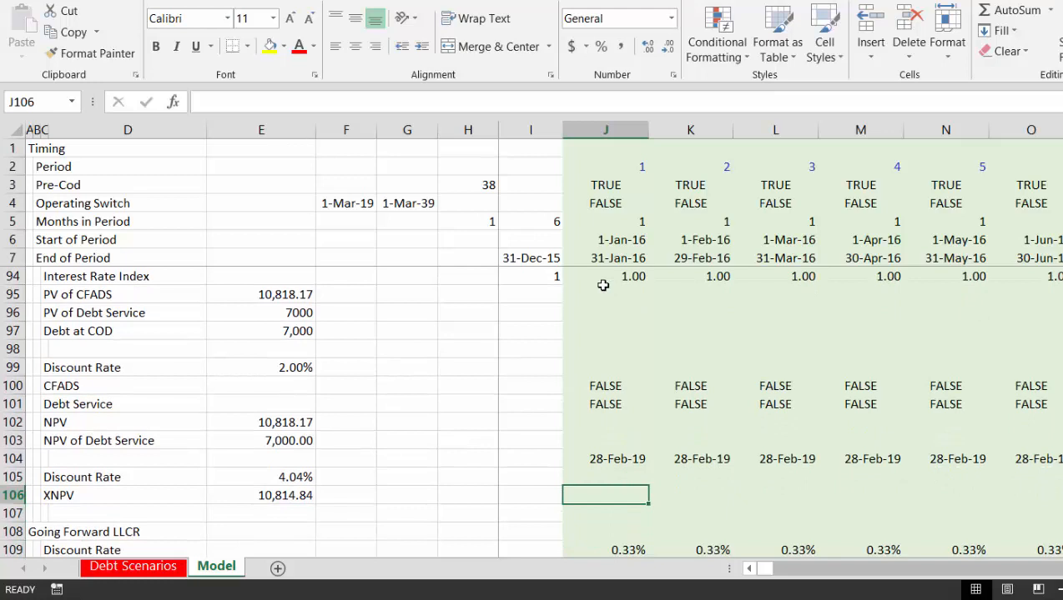
Change the LLCR Forward formula in J113 to =IF(J112>0.1,J110/J111), testing the opening debt balance against a threshold
key("Down")
key("Down")
key("Down")
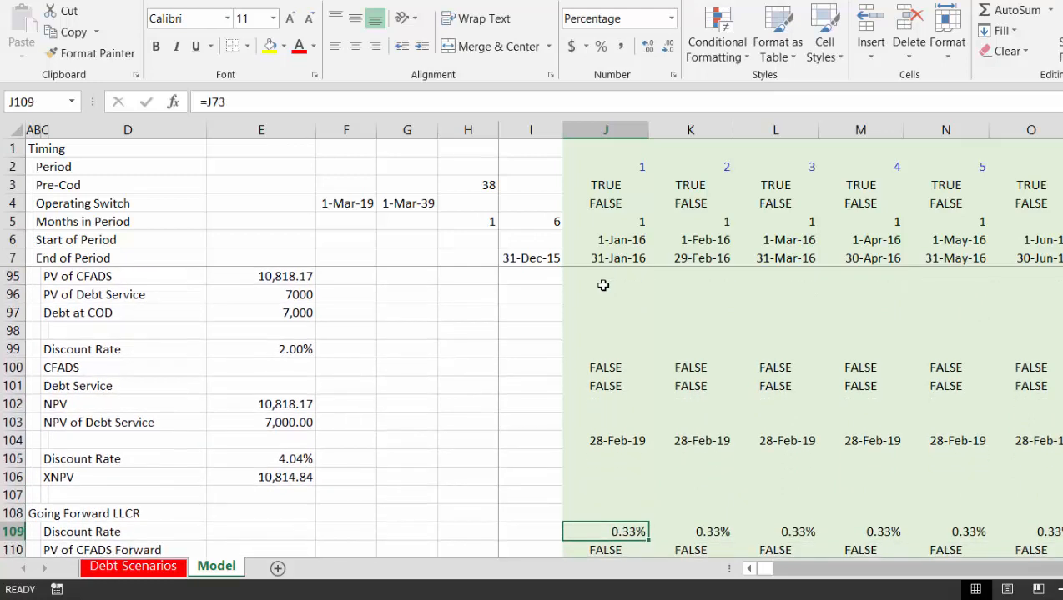
key("Down")
key("Down")
key("Down")
key("Down")
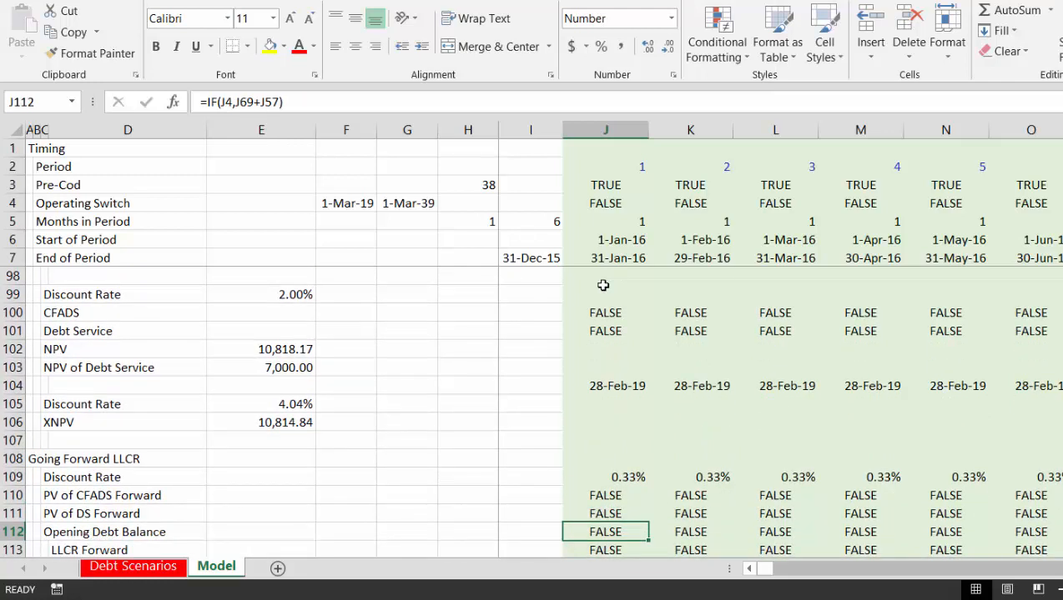
key("F2")
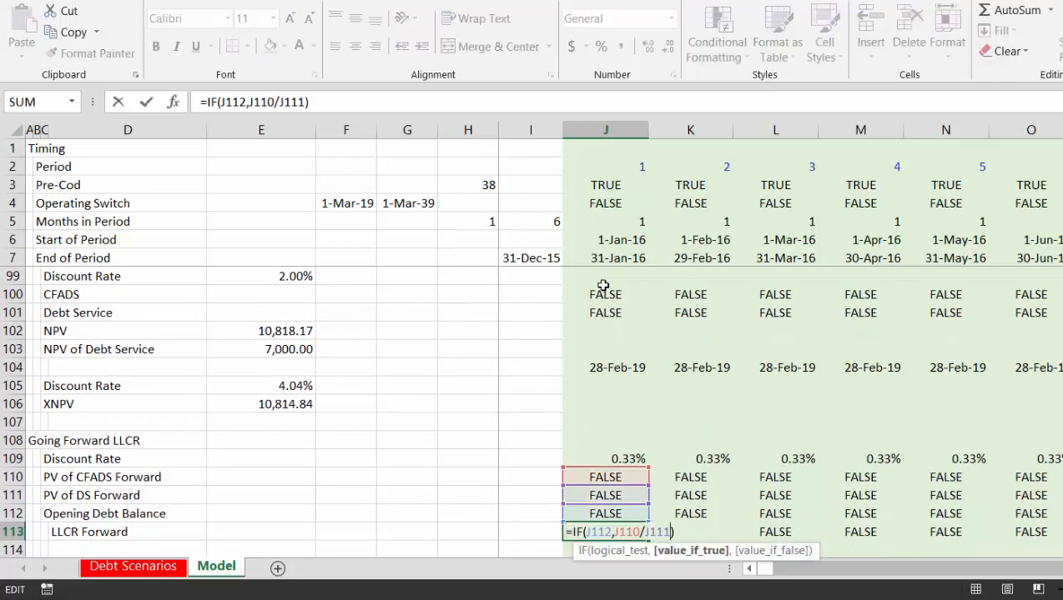
key("Left")
key("Left")
key("Right")
key("Right")
key("Right")
key("Right")
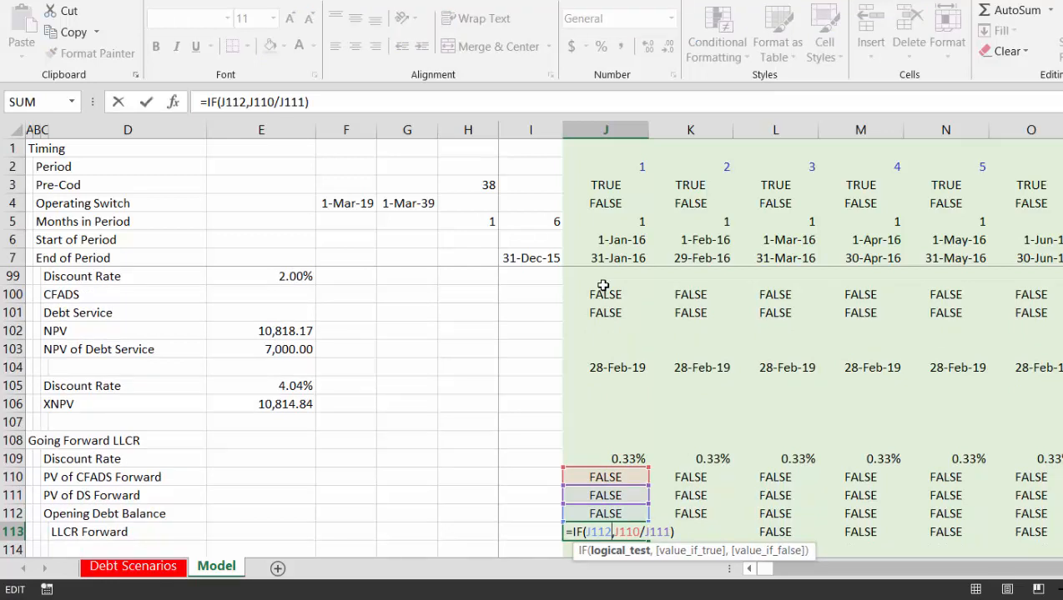
type(">.1")
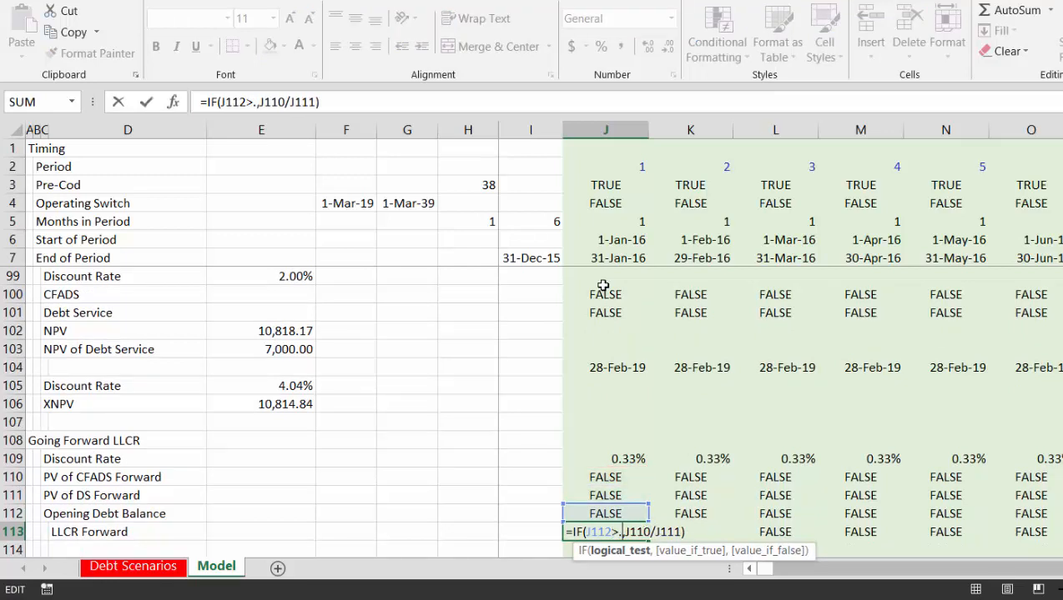
key("ctrl+Return")
Revise the LLCR Forward formula in J113 to =IF(J112<0.1,J110/J111) and fill it across all periods of row 113
scroll(603, 286, "down", 1)
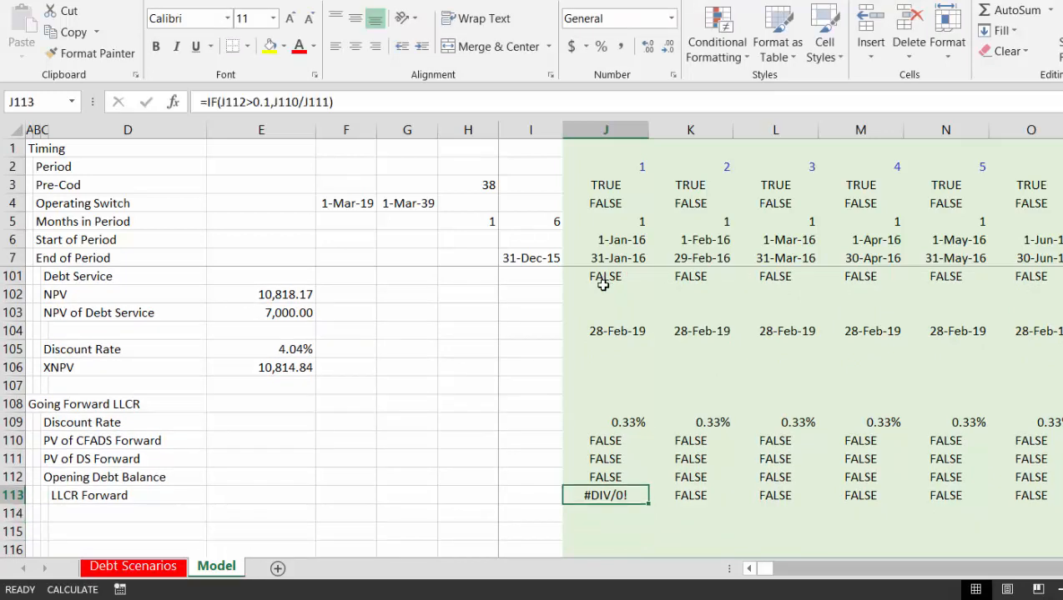
key("F2")
key("Left")
key("Left")
key("Left")
key("Left")
key("Left")
key("Left")
key("Left")
key("Left")
key("Left")
key("Left")
key("Left")
key("Left")
key("Left")
key("Left")
key("Left")
key("Left")
key("Left")
key("Left")
key("Left")
key("Left")
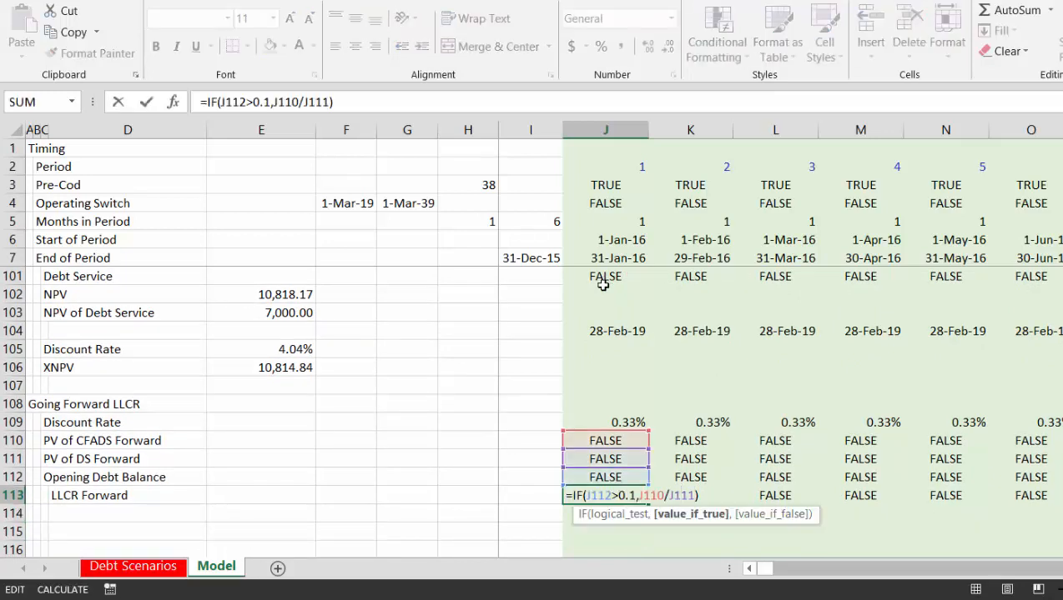
key("Right")
key("Right")
key("Right")
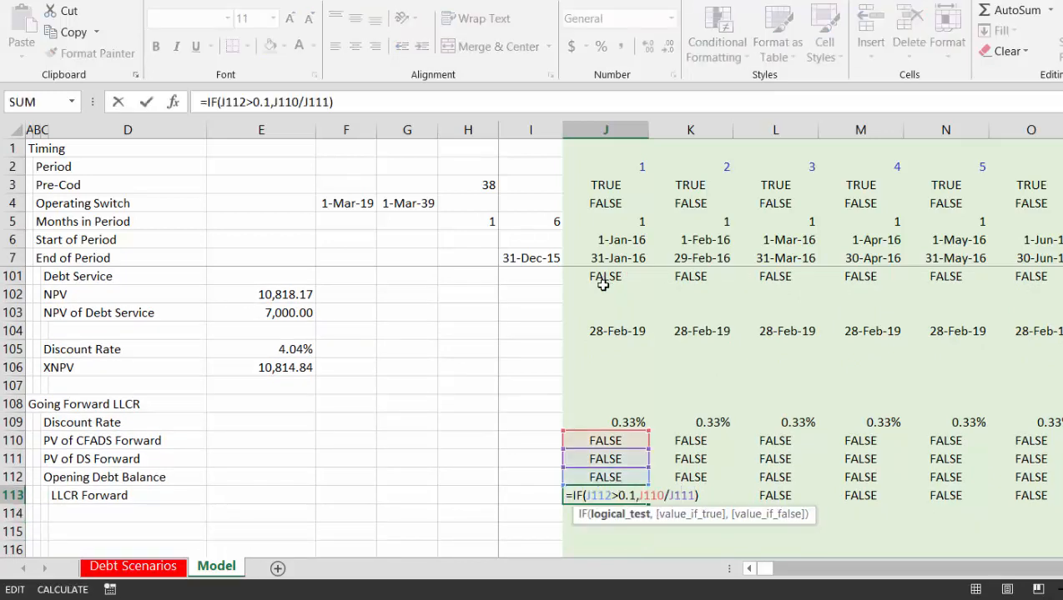
key("Delete")
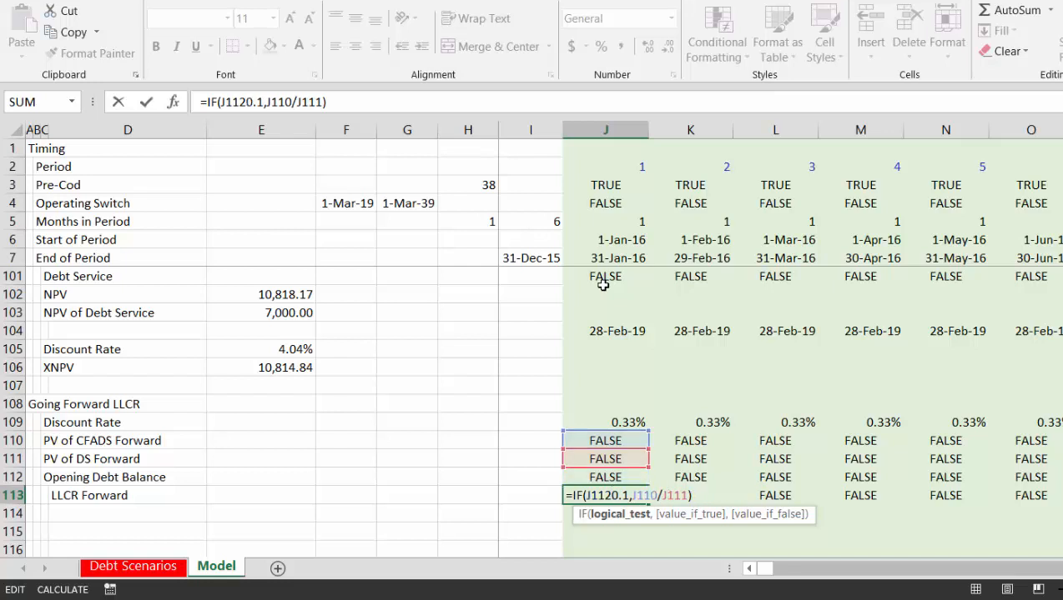
type("<")
key("Return")
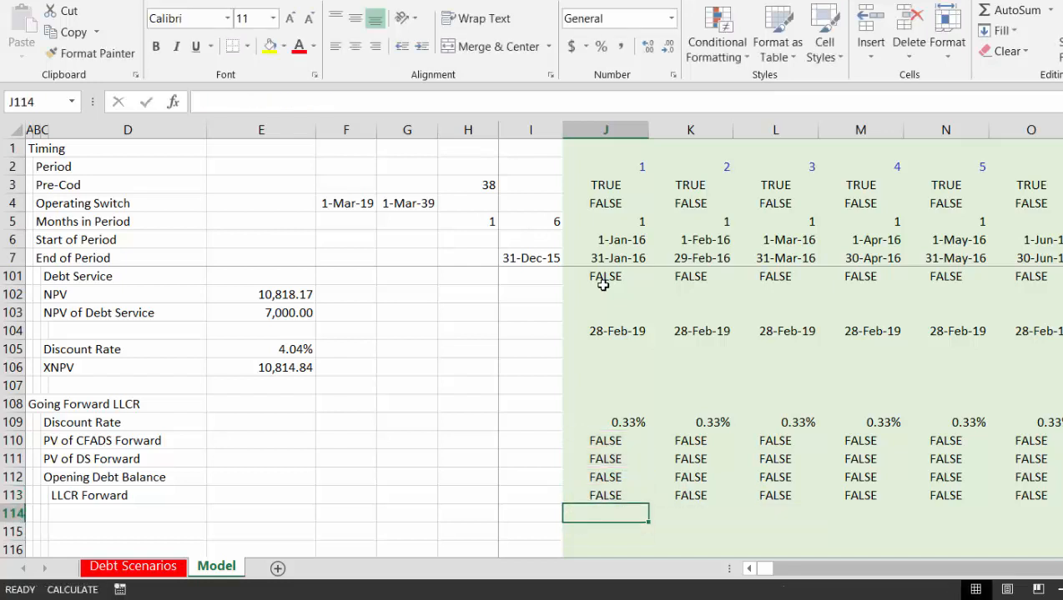
key("Up")
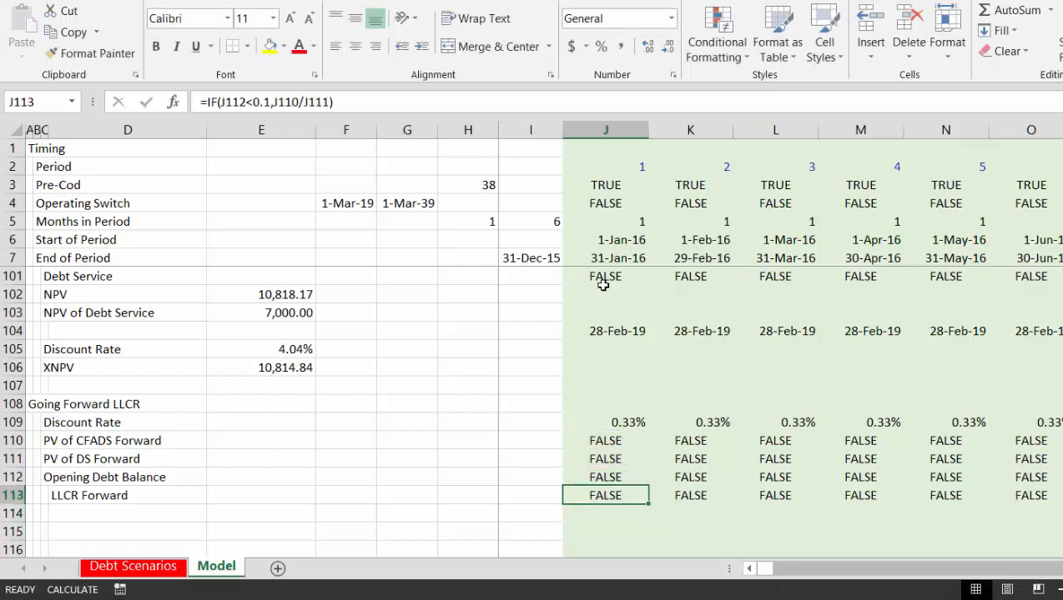
key("ctrl+shift+r")
Examine the LLCR Forward results in row 113 across the pre-COD and operating periods, comparing them with the opening debt balance
key("Right")
key("Right")
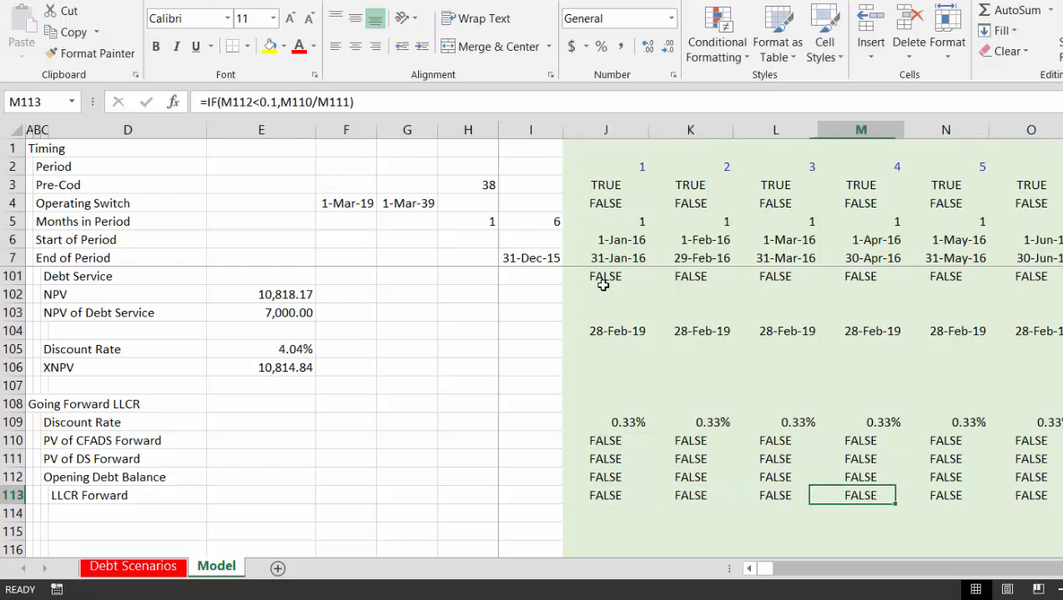
key("Right")
key("Right")
key("Right")
key("Right")
key("Right")
key("Right")
key("Right")
key("Right")
key("Right")
key("Right")
key("Right")
key("Right")
key("Right")
key("Right")
key("Right")
key("Right")
key("Right")
key("Right")
key("Right")
key("Right")
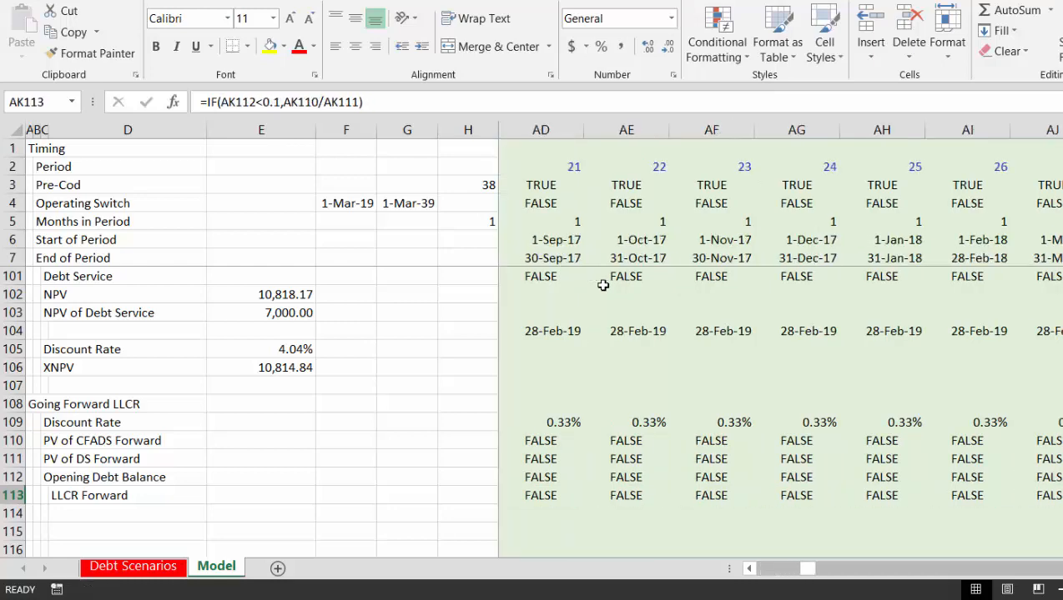
key("Right")
key("Right")
key("Right")
key("Right")
key("Right")
key("Right")
key("Right")
key("Right")
key("Left")
key("Left")
key("Left")
key("Left")
key("Left")
key("Left")
key("Left")
key("Left")
key("Left")
key("Left")
key("Left")
key("Left")
key("Left")
key("Left")
key("Left")
key("Left")
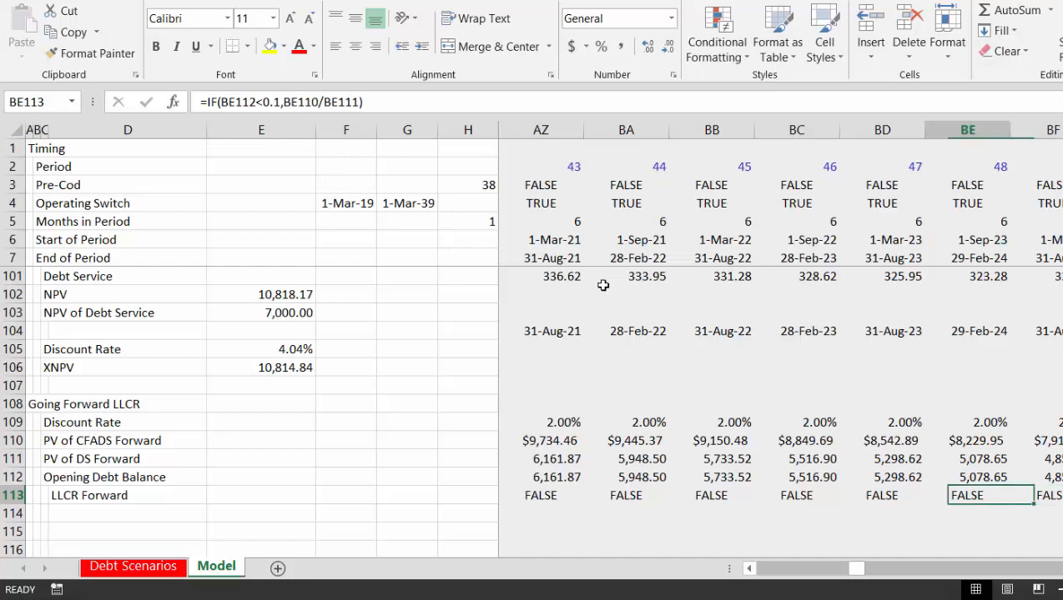
key("Right")
key("Right")
key("Right")
key("Right")
key("Right")
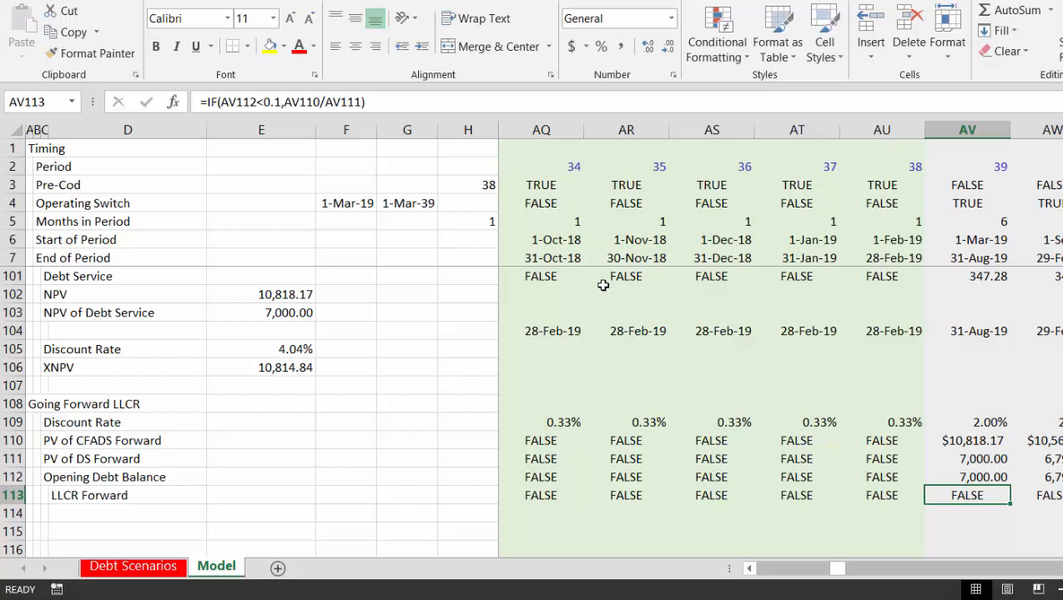
key("Right")
key("ctrl+Left")
key("Right")
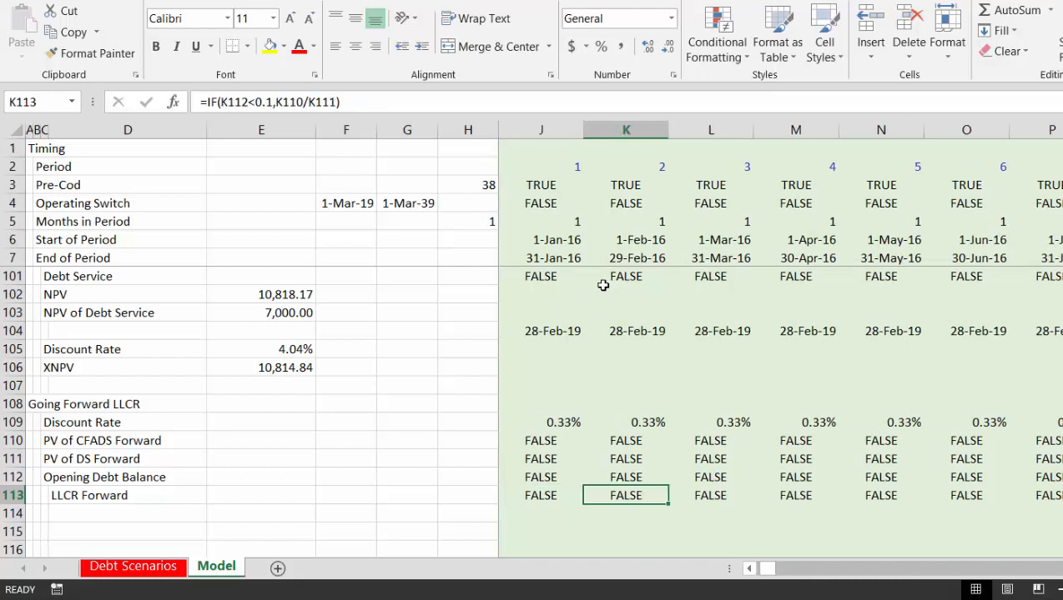
key("Right")
key("Right")
key("Right")
key("Right")
key("Right")
key("Right")
key("Right")
key("Right")
key("Right")
key("Right")
key("Right")
key("Right")
key("Right")
key("Right")
key("Right")
key("Right")
key("Right")
key("Right")
key("Right")
key("Right")
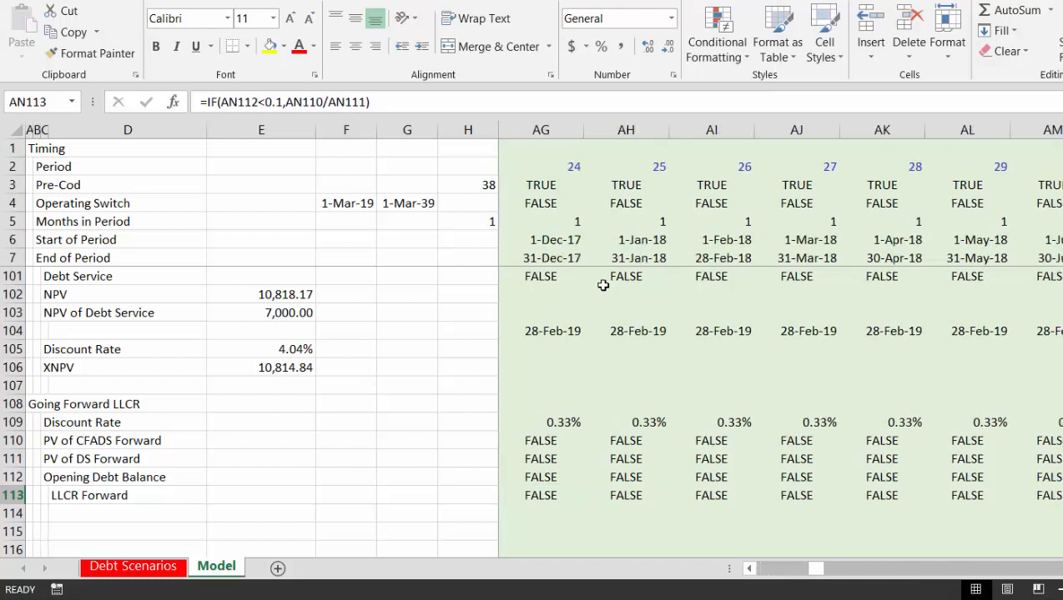
Change the LLCR Forward formula in J113 to =IF(J111<0.1,J110/J111), testing PV of DS Forward, and fill it across row 113
key("ctrl+Left")
key("Left")
key("Right")
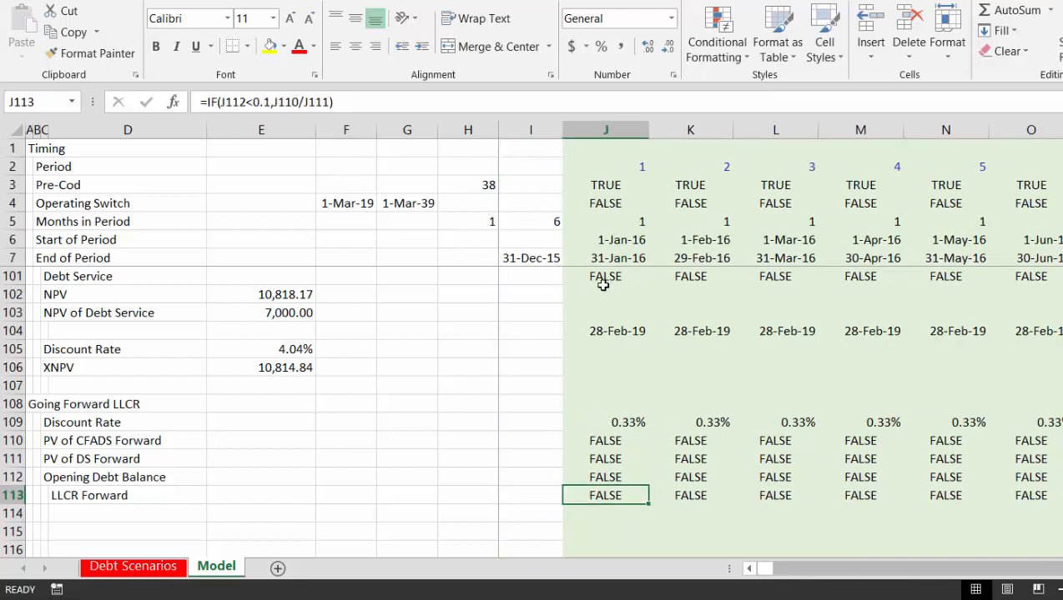
key("F2")
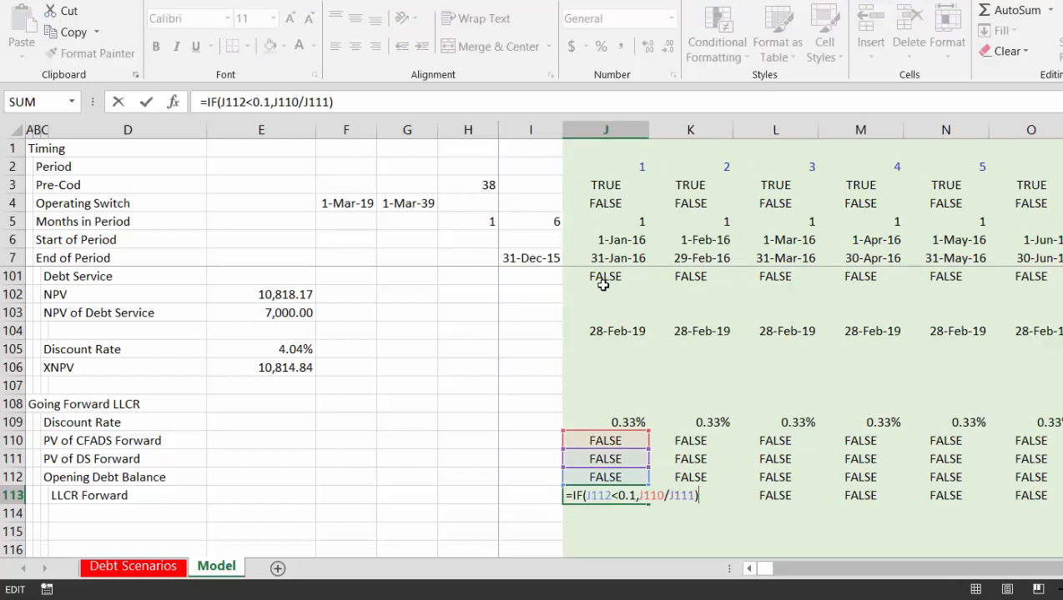
key("Left")
key("Left")
key("Left")
key("Left")
key("Left")
key("Left")
key("Left")
key("Left")
key("Left")
key("Left")
key("Left")
key("Left")
key("Left")
key("Left")
key("Left")
key("Left")
key("Left")
key("Left")
key("Left")
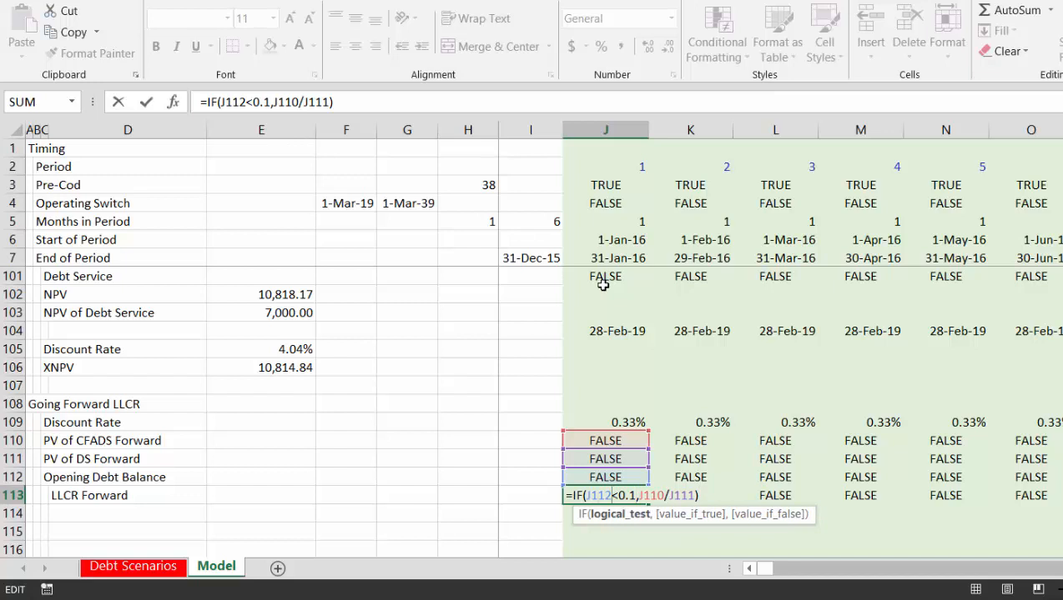
key("BackSpace")
type("1")
key("Return")
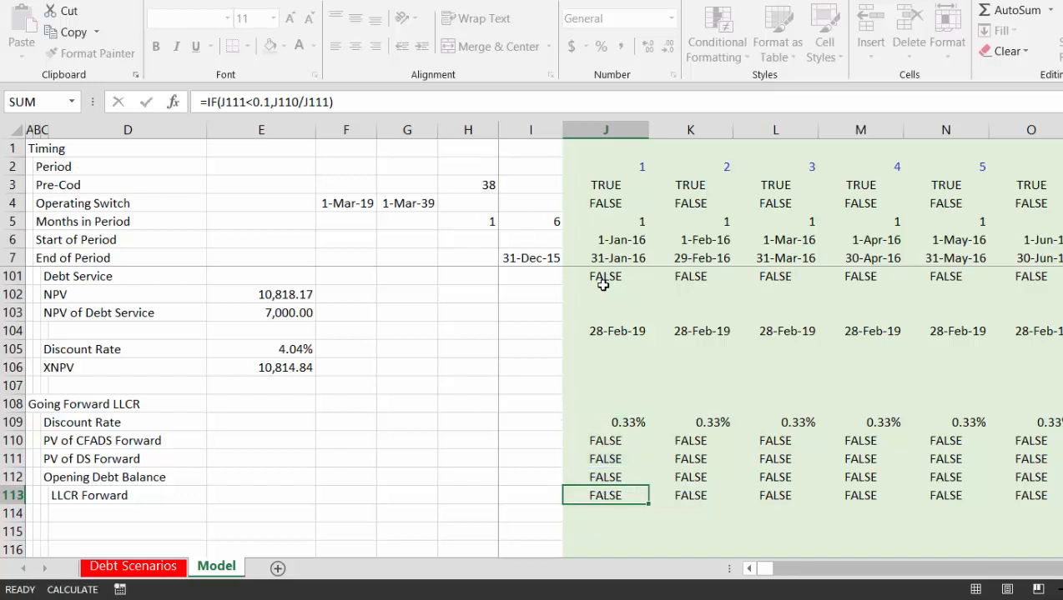
key("Up")
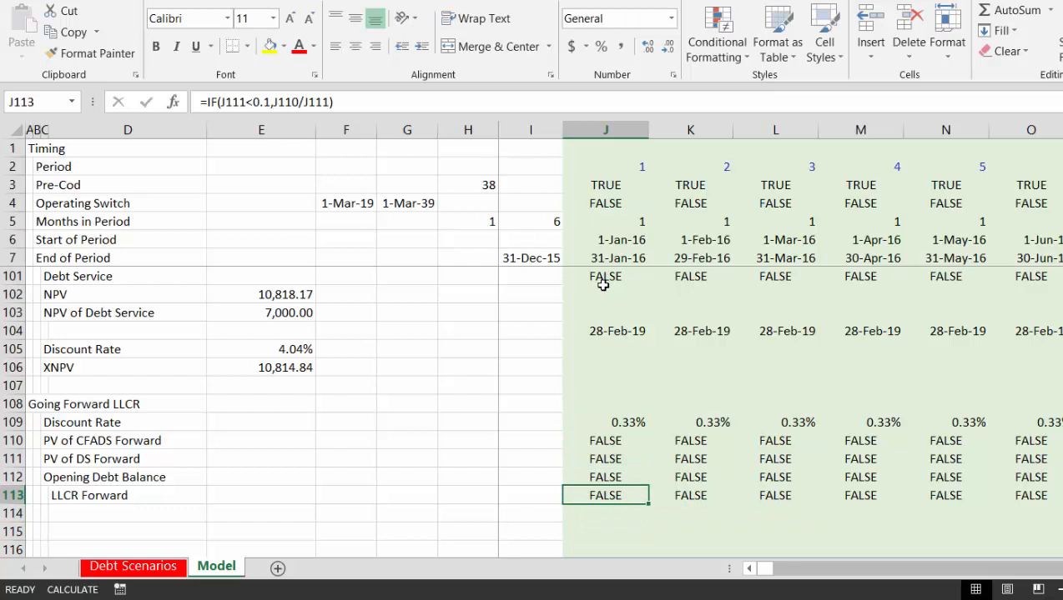
key("Right")
Check the refilled LLCR Forward formula's results along row 113 up to the first operating periods
key("Right")
key("Right")
key("Right")
key("Right")
key("Right")
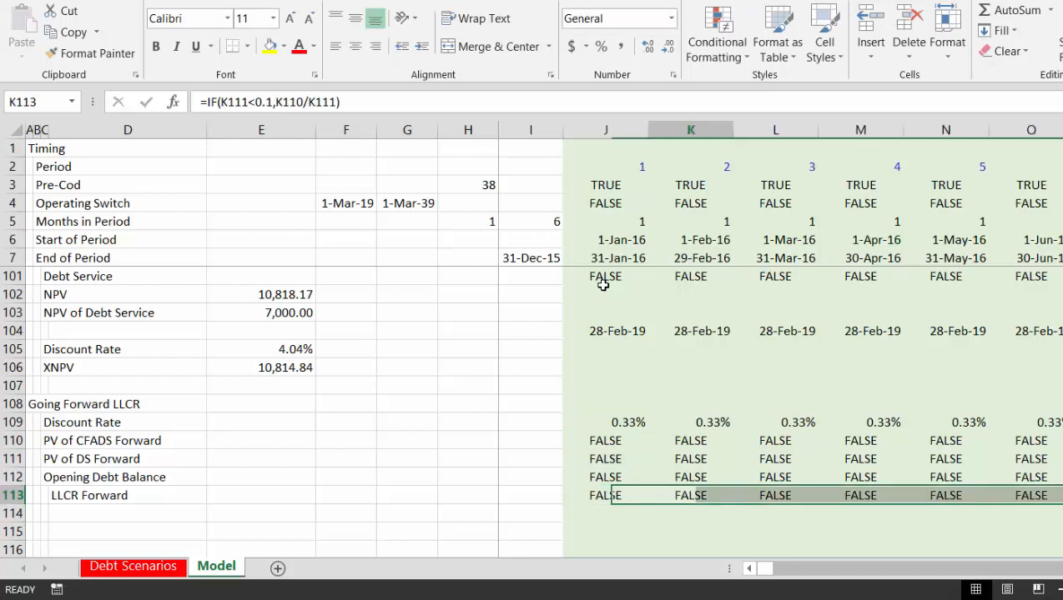
key("Right")
key("Right")
key("Right")
key("Right")
key("Right")
key("Right")
key("Right")
key("Right")
key("Right")
key("Right")
key("Right")
key("Right")
key("Right")
key("Right")
key("Right")
key("Right")
key("Right")
key("Right")
key("Right")
key("Right")
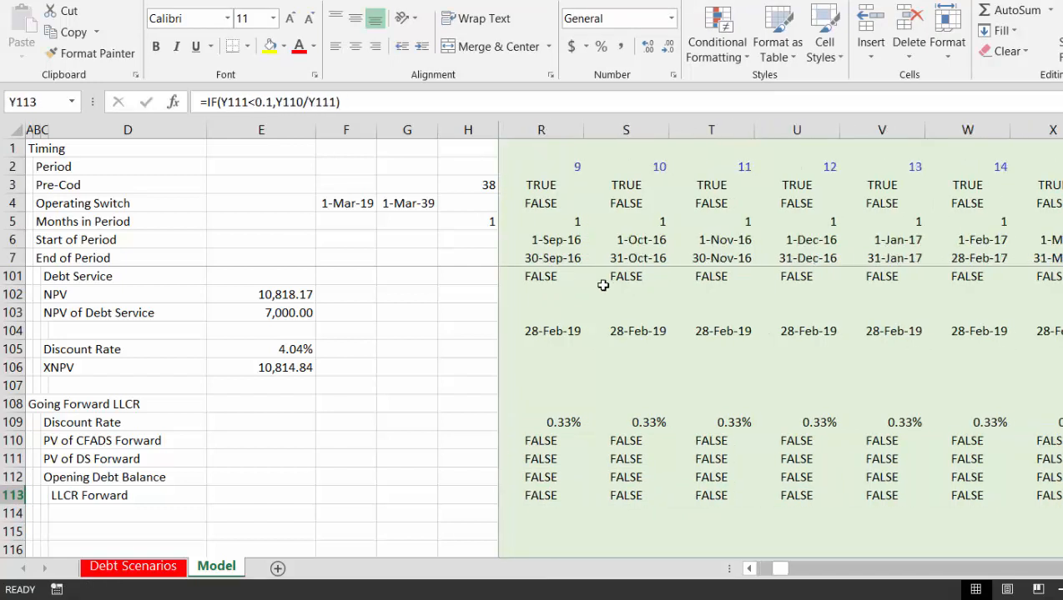
key("Right")
key("Right")
key("Right")
key("Right")
key("Right")
key("Right")
key("Right")
key("Right")
key("Right")
key("Right")
key("Left")
key("Left")
key("Left")
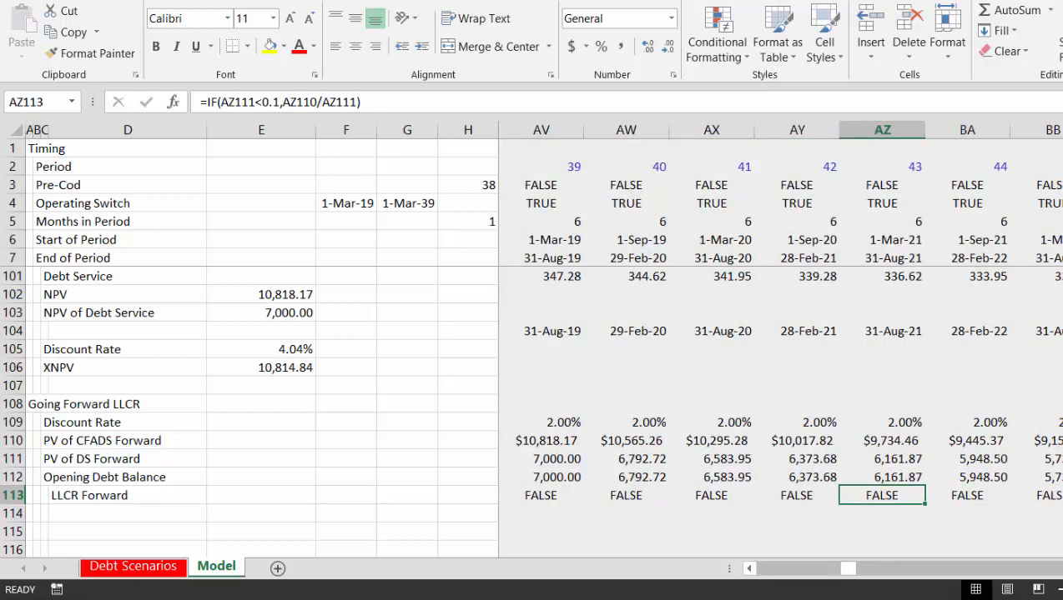
key("alt+Tab")
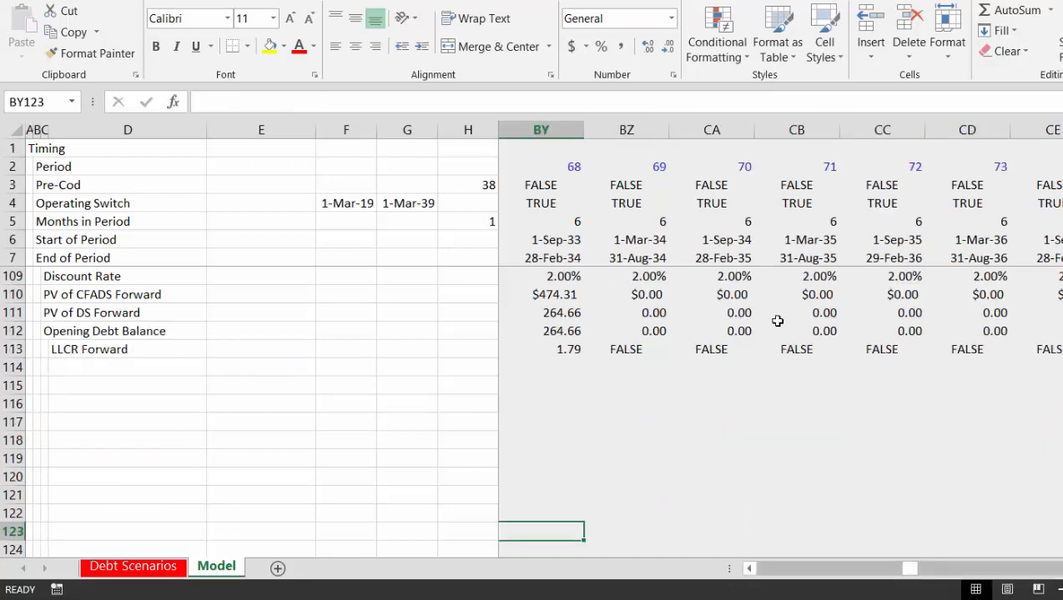
Inspect the PV of DS Forward formula in J111 that feeds the LLCR Forward test
left_click(777, 321)
key("Left")
key("ctrl+Left")
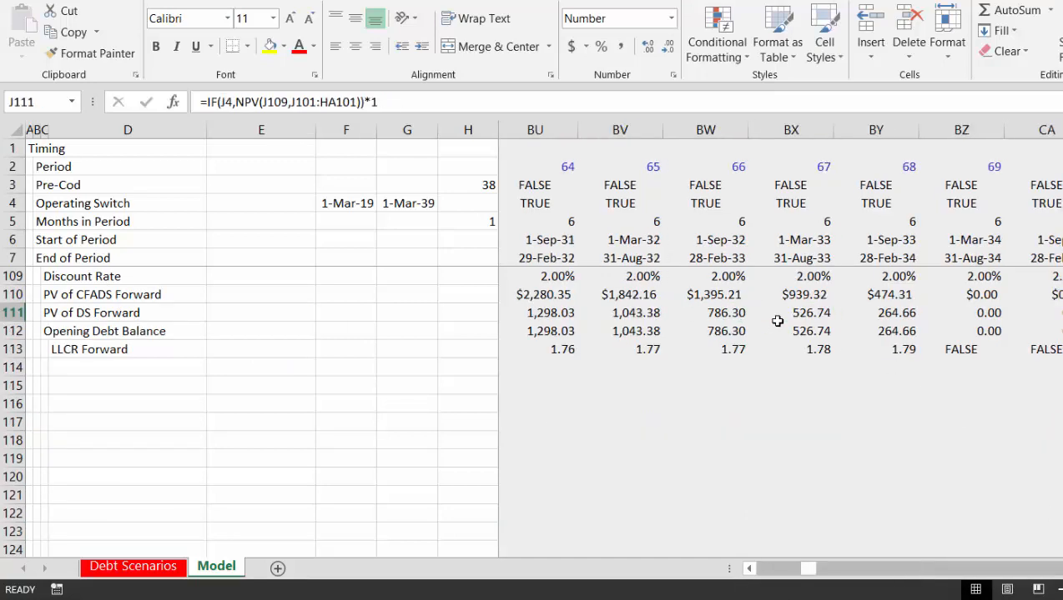
key("Down")
key("Down")
key("Left")
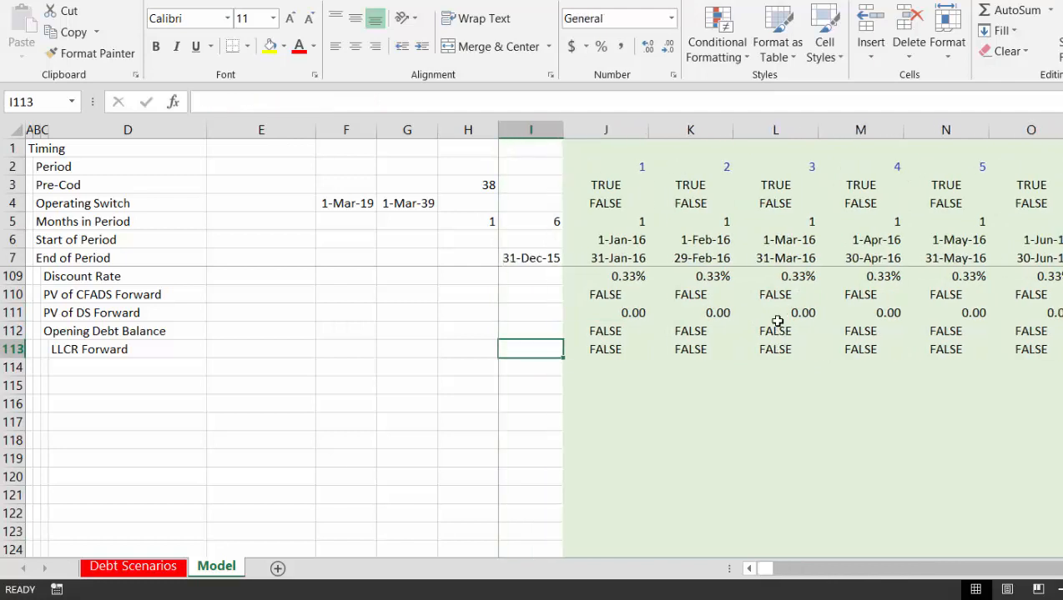
key("Right")
key("Up")
key("Up")
key("F2")
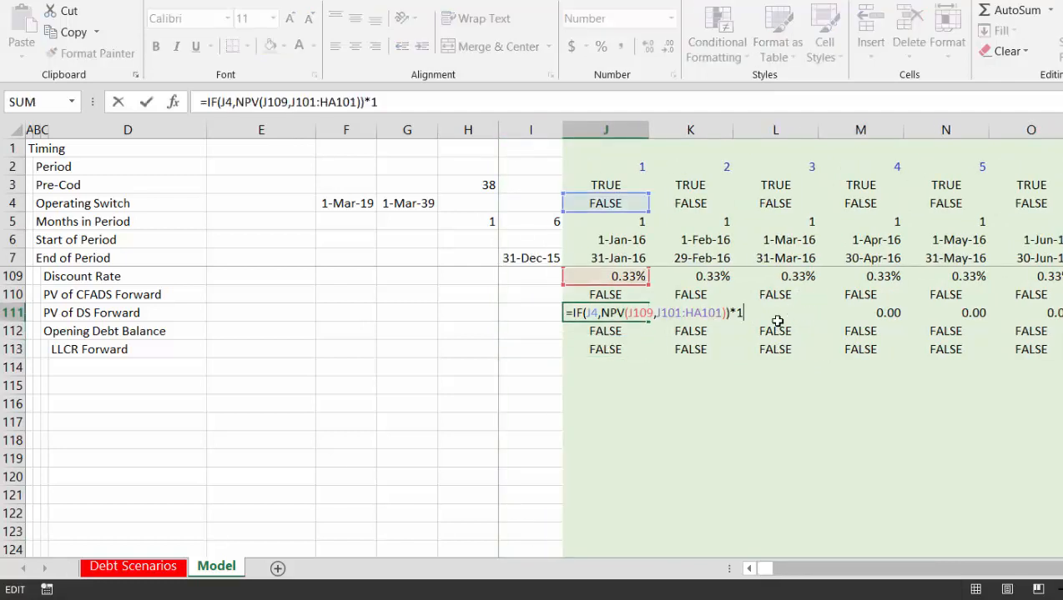
key("Return")
Inspect the LLCR Forward formula in J113, leaving it unchanged
key("Down")
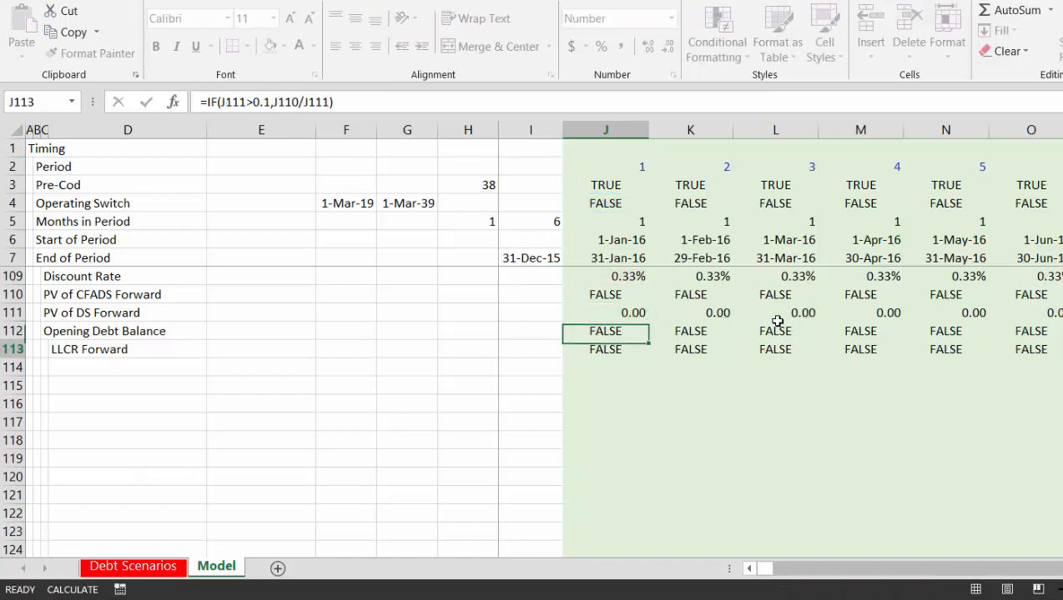
key("Down")
key("Up")
key("F2")
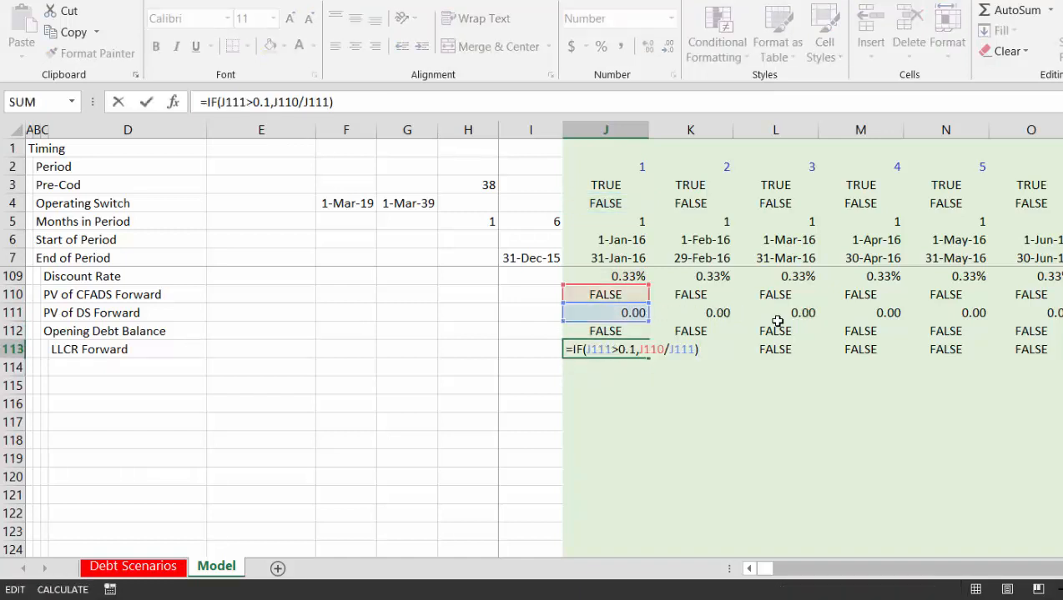
key("Escape")
Review column J from the LLCR discount rate, CFADS and debt service rows down through the Going Forward LLCR block
key("Up")
key("Up")
key("Up")
key("Up")
key("Up")
key("Up")
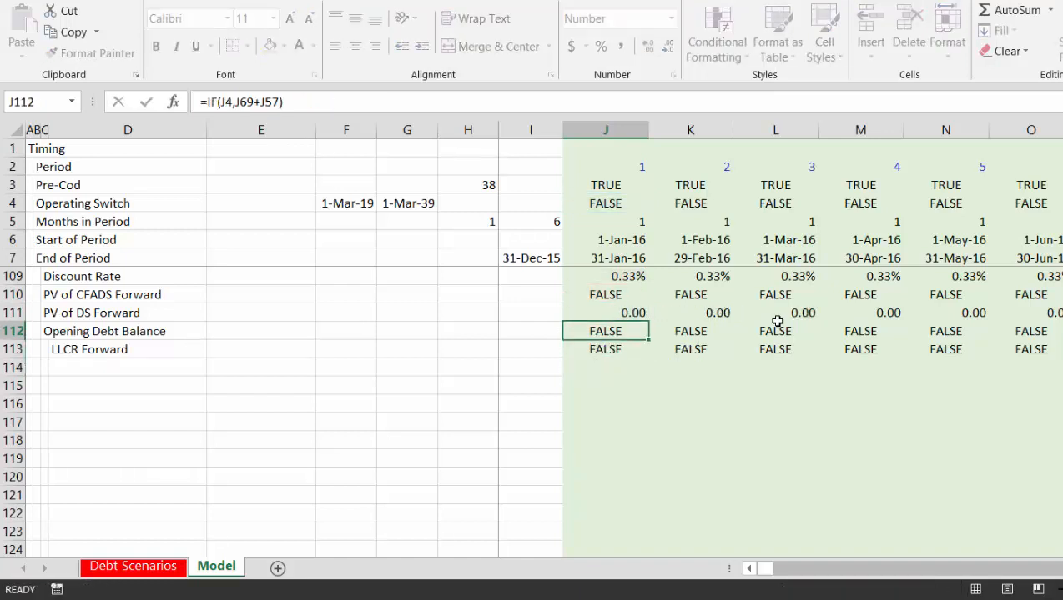
key("Up")
key("Up")
key("Up")
key("Up")
key("Up")
key("Up")
key("Up")
key("Up")
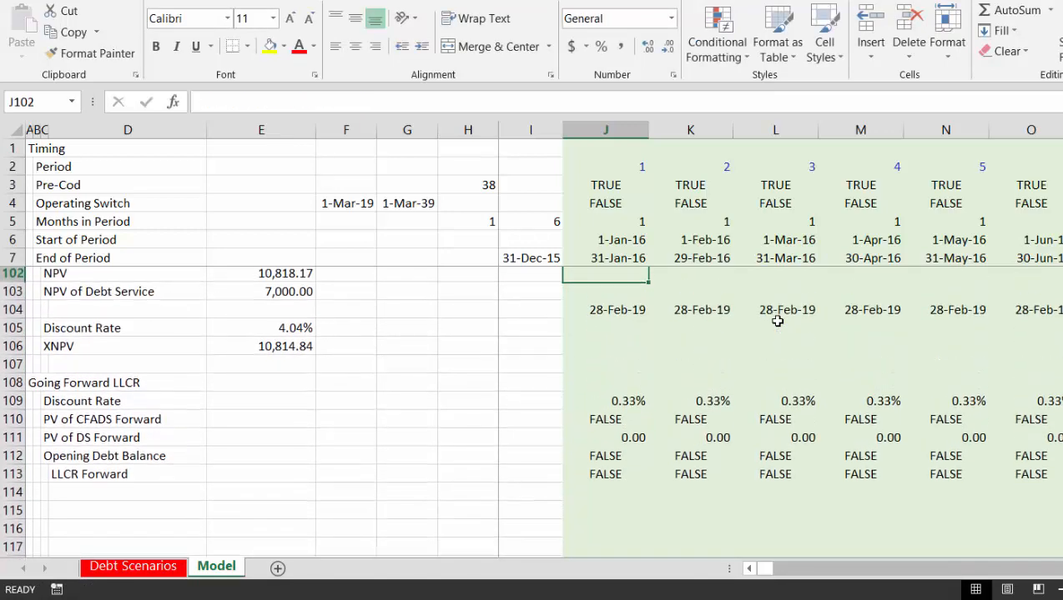
key("Up")
key("Down")
key("Down")
key("Down")
key("Down")
key("Down")
key("Down")
key("Down")
key("Down")
key("Down")
key("Down")
key("Down")
key("Down")
key("Down")
key("Down")
key("Down")
key("Down")
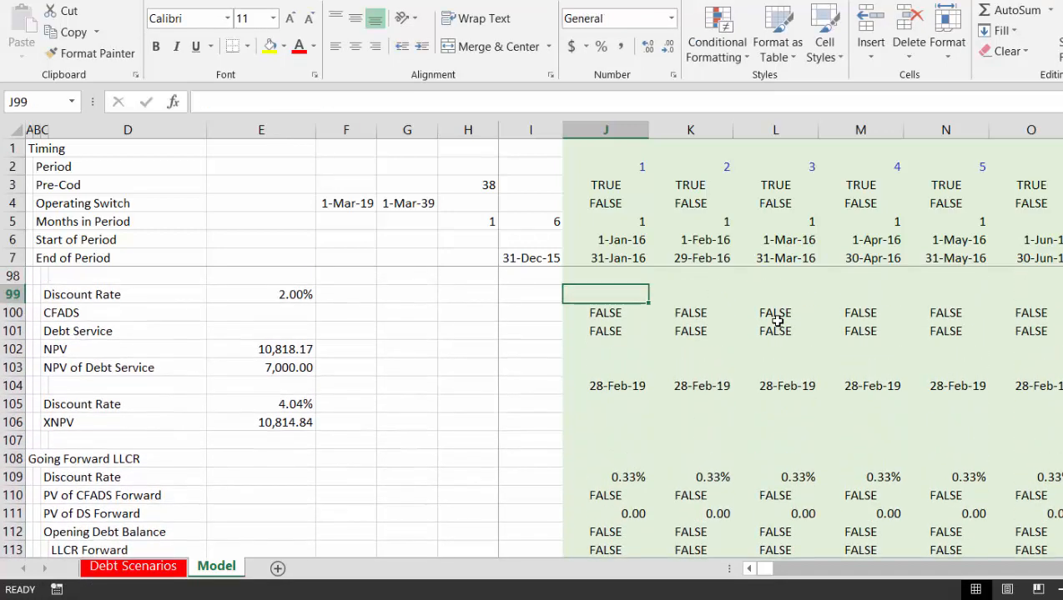
key("Down")
key("Down")
key("Down")
key("Down")
key("Down")
key("Up")
key("Up")
key("Up")
key("Up")
key("Up")
key("Up")
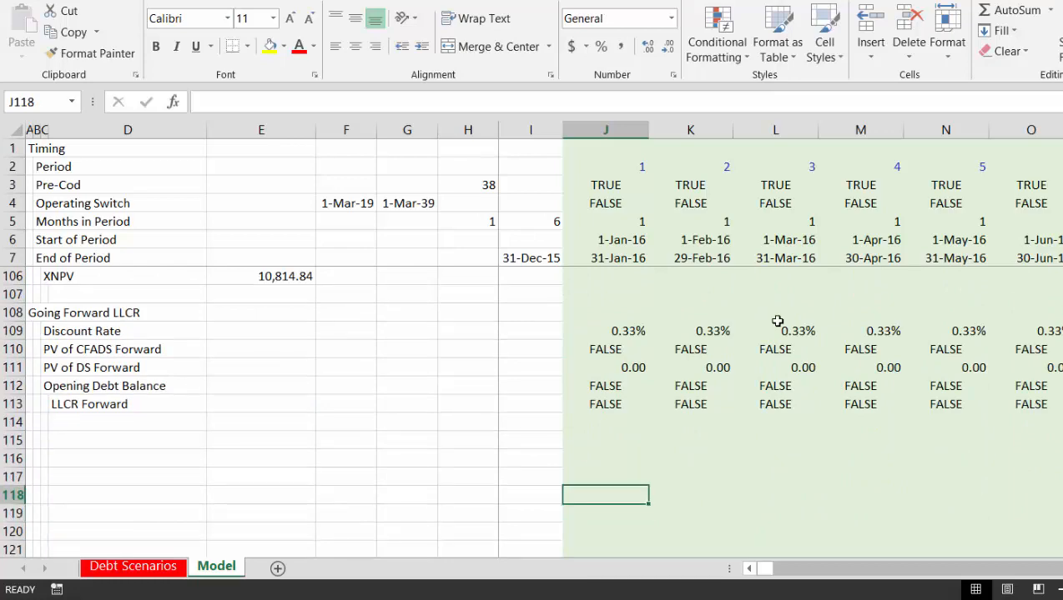
Examine LLCR Forward along row 113 from the pre-COD periods to the final debt service period in column BY
key("Right")
key("Right")
key("Right")
key("Right")
key("Right")
key("Right")
key("Right")
key("Right")
key("Right")
key("Right")
key("Right")
key("Right")
key("Right")
key("Right")
key("Right")
key("Right")
key("Right")
key("Right")
key("Right")
key("Right")
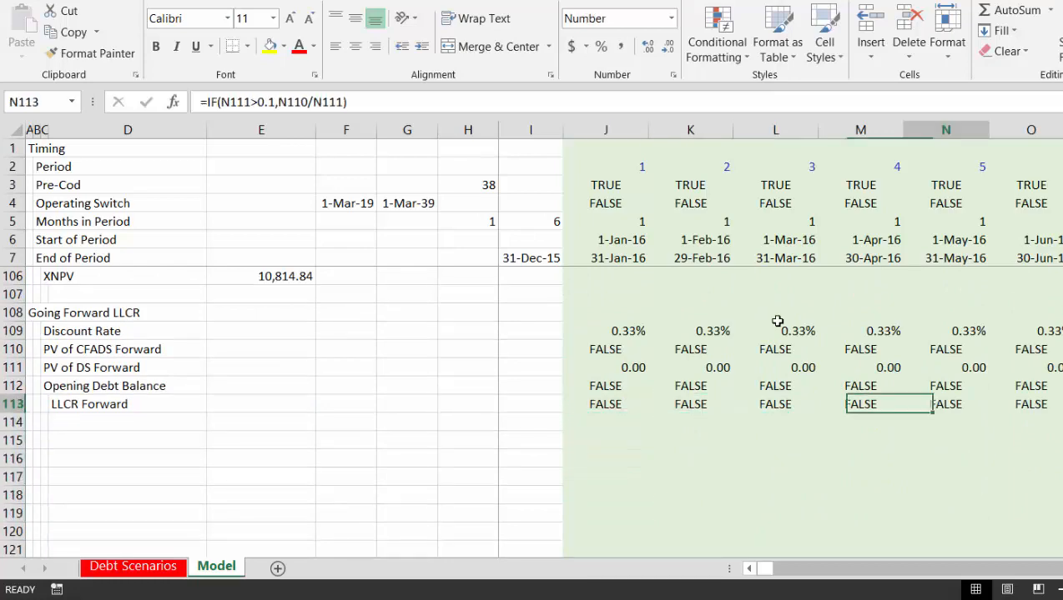
key("Right")
key("Right")
key("Right")
key("Right")
key("Right")
key("Right")
key("Right")
key("Right")
key("Right")
key("Right")
key("Right")
key("Right")
key("Right")
key("Right")
key("Right")
key("Right")
key("Right")
key("Right")
key("Right")
key("Right")
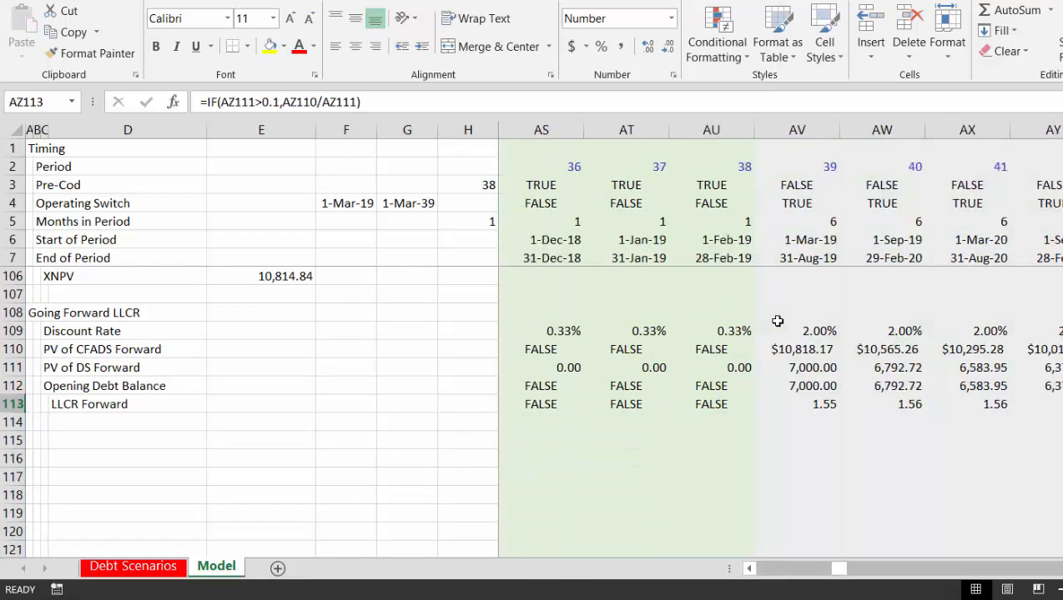
key("Right")
key("Right")
key("Right")
key("Right")
key("Right")
key("Right")
key("Right")
key("Right")
key("Right")
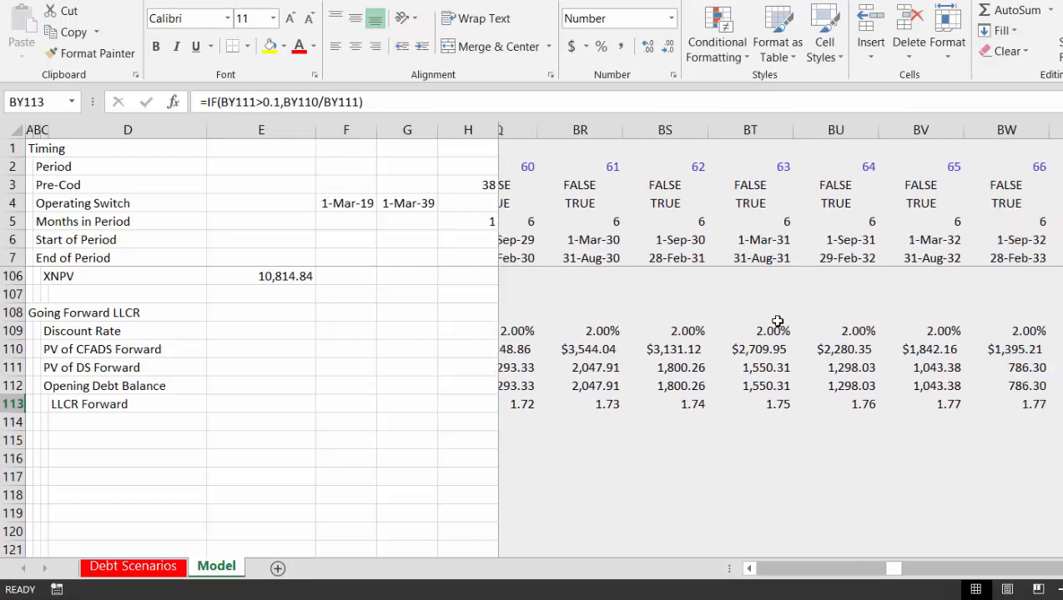
key("Left")
key("Left")
key("Left")
key("Left")
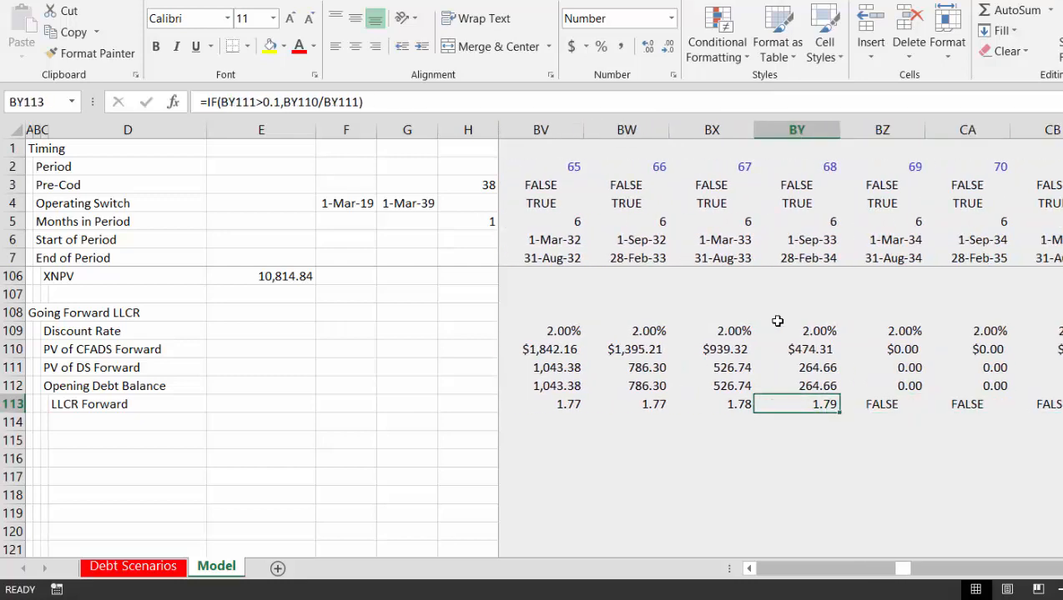
Compare the final-period LLCR Forward in BY113 with the DSCR in BY91, reviewing the debt and cash flow rows above
key("Up")
key("Up")
key("Up")
key("Up")
key("Up")
key("Up")
key("Up")
key("Up")
key("Up")
key("Up")
key("Up")
key("Up")
key("Up")
key("Up")
key("Up")
key("Up")
key("Up")
key("Up")
key("Up")
key("Up")
key("Up")
key("Up")
key("Up")
key("Up")
key("Up")
key("Up")
key("Up")
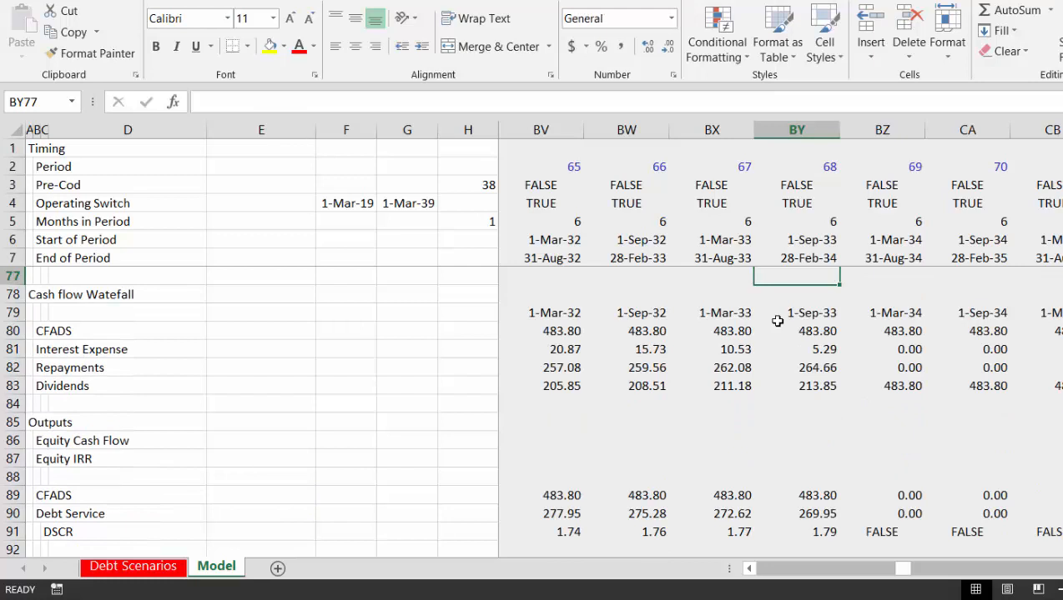
key("Up")
key("Up")
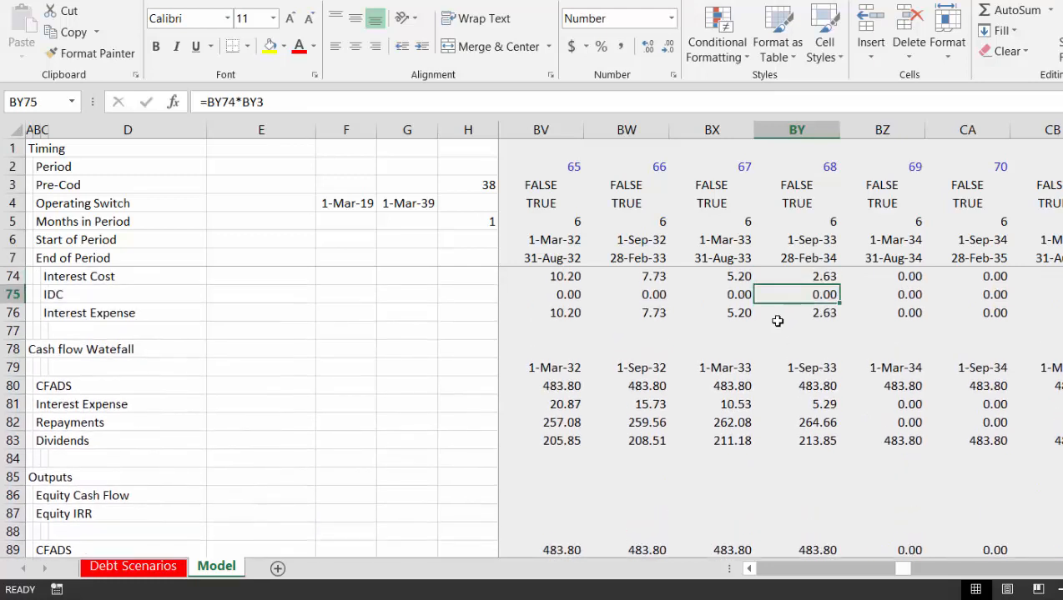
key("Down")
key("Down")
key("Down")
key("Down")
key("Down")
key("Down")
key("Down")
key("Down")
key("Down")
key("Down")
key("Down")
key("Down")
key("Down")
key("Down")
key("Down")
key("Down")
key("Down")
key("Down")
key("Up")
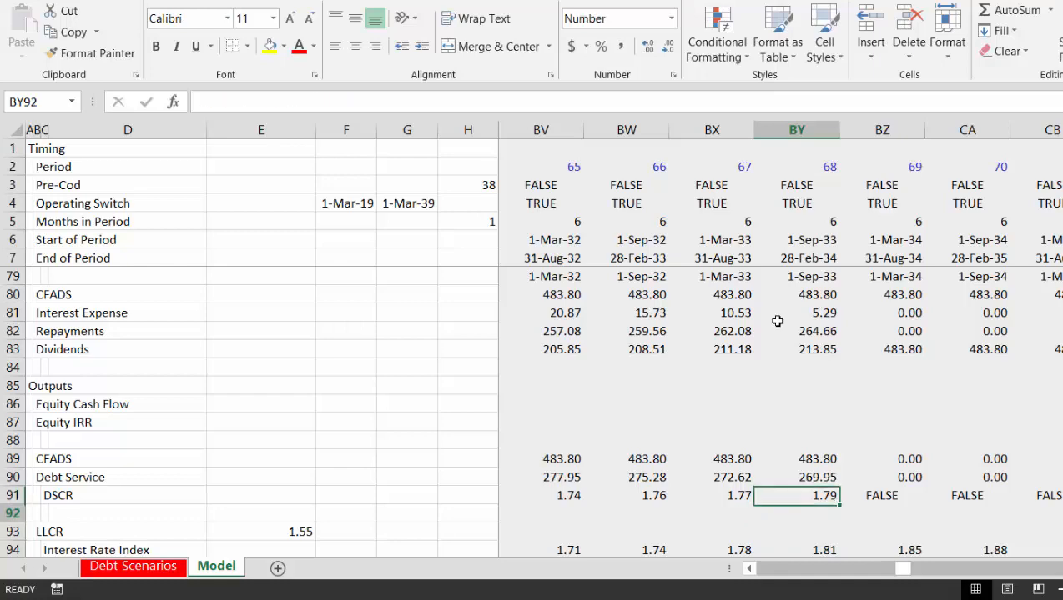
Review column BY from the DSCR down through the final-period figures of the Going Forward LLCR block
key("Down")
key("Down")
key("Down")
key("Down")
key("Down")
key("Down")
key("Down")
key("Down")
key("Down")
key("Down")
key("Down")
key("Down")
key("Down")
key("Down")
key("Down")
key("Down")
key("Down")
key("Down")
key("Down")
key("Down")
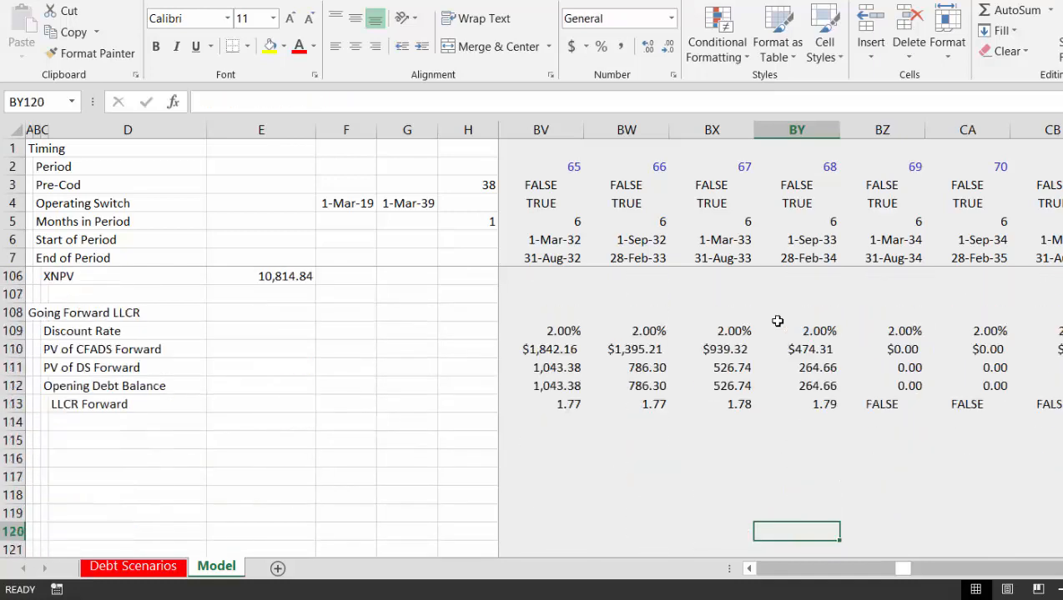
key("Down")
key("Down")
key("Down")
key("Down")
key("Down")
key("Down")
key("Down")
key("Up")
key("Up")
key("Up")
key("Up")
key("Up")
key("Up")
key("Up")
key("Up")
key("Up")
key("Up")
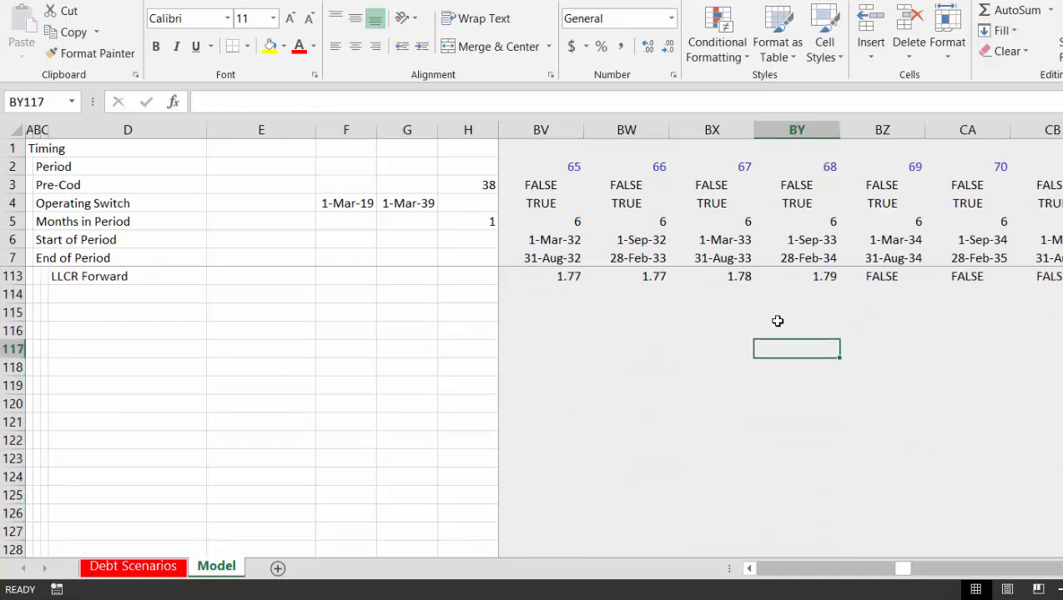
Inspect the PV of CFADS Forward and PV of DS Forward formulas in columns BX and BY
key("Up")
key("Up")
key("Up")
key("Up")
key("Left")
key("Up")
key("Up")
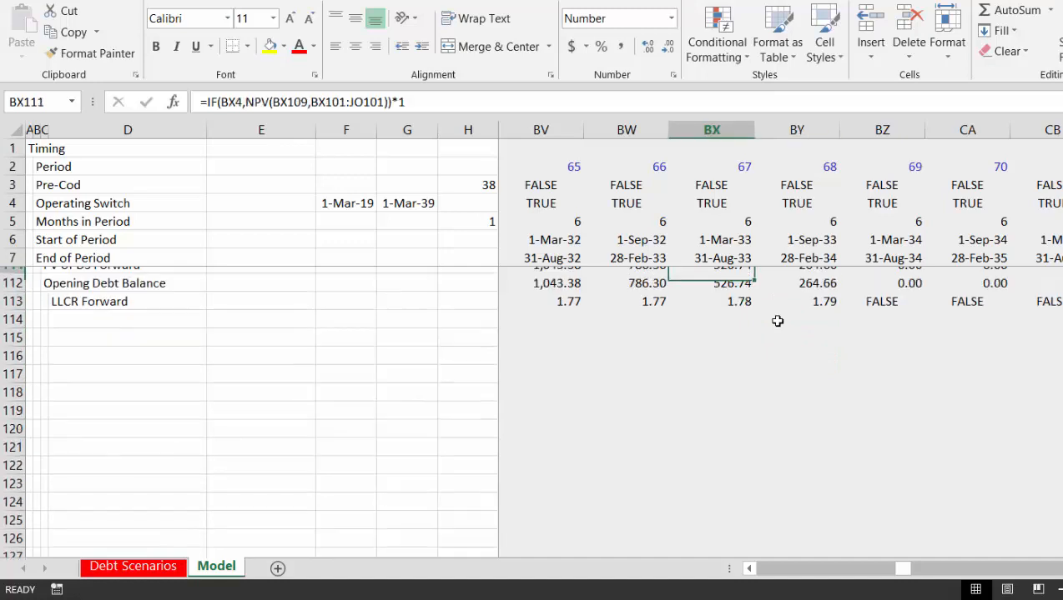
key("Down")
key("Down")
key("Up")
key("Up")
key("Up")
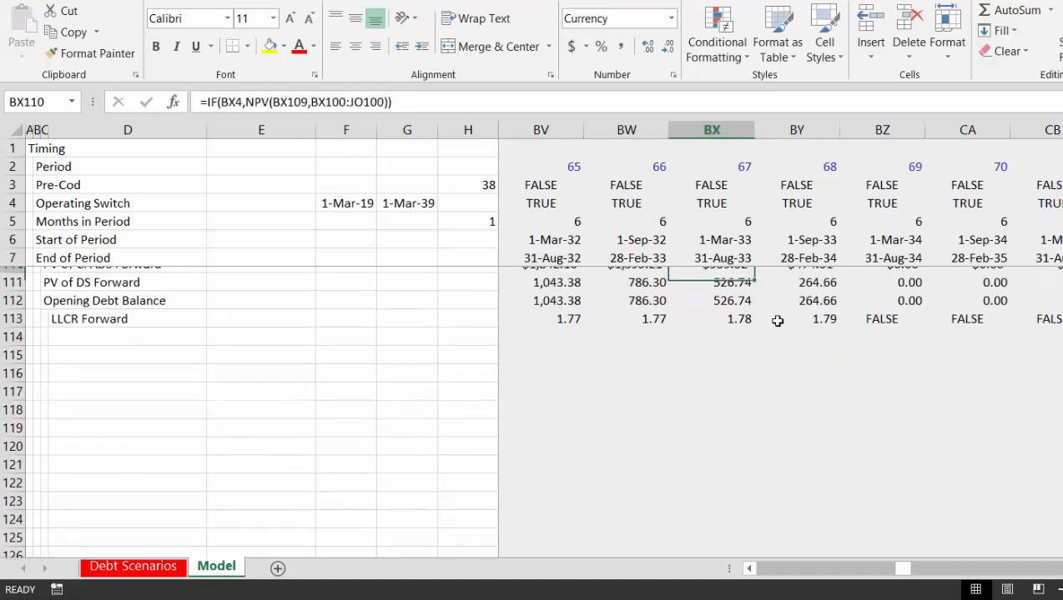
key("Right")
key("Up")
key("Down")
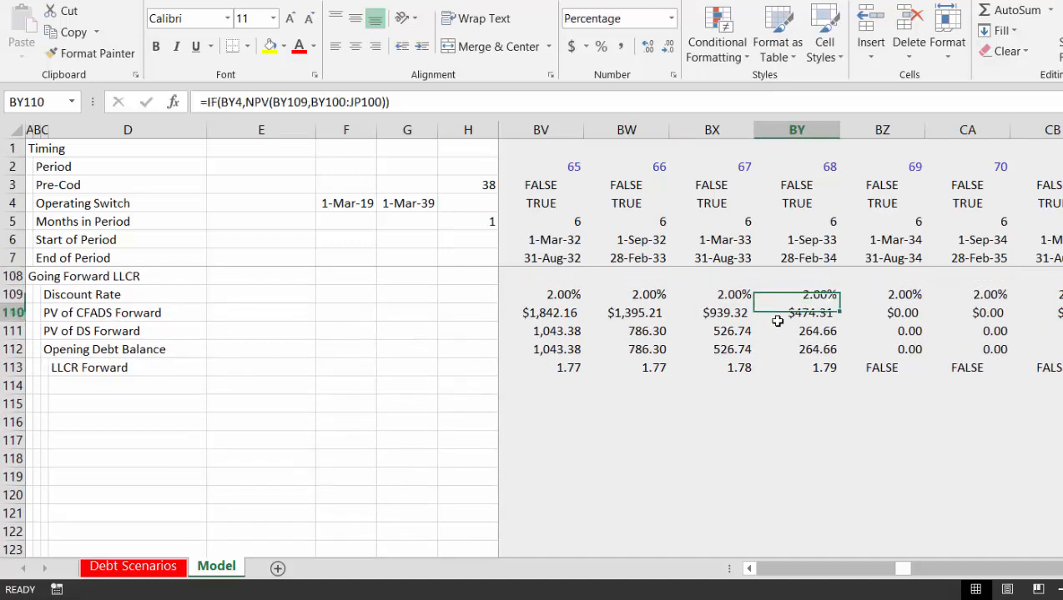
key("Down")
key("Down")
key("Up")
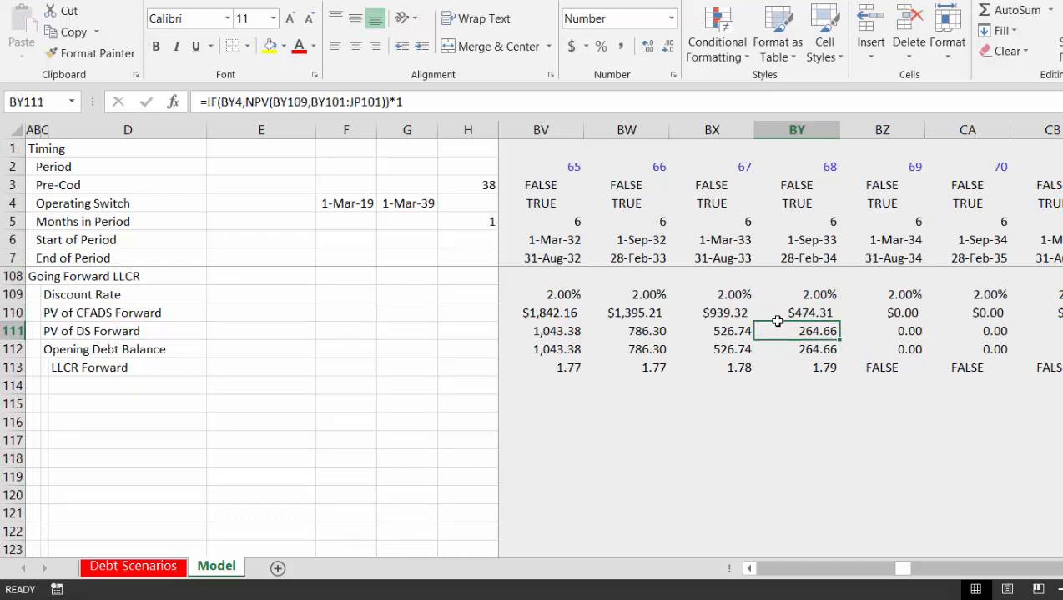
Trace column BY from the forward present values up through the LLCR rows to CFADS, Debt Service and DSCR
key("Up")
key("Down")
key("Up")
key("Up")
key("Up")
key("Up")
key("Up")
key("Up")
key("Up")
key("Up")
key("Up")
key("Up")
key("Up")
key("Up")
key("Up")
key("Up")
key("Up")
key("Up")
key("Up")
key("Up")
key("Up")
key("Up")
key("Up")
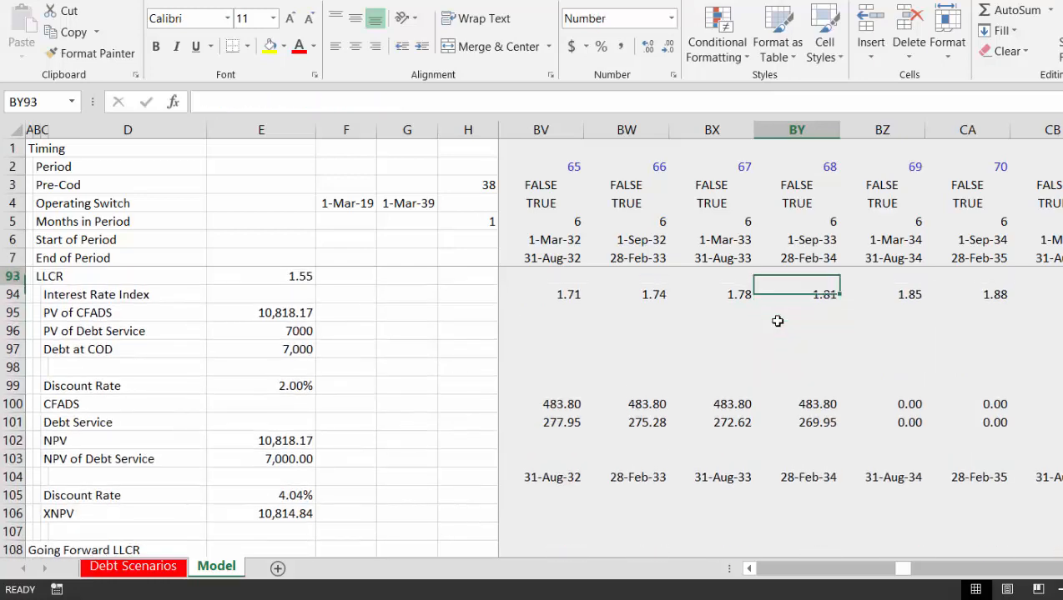
key("Up")
key("Up")
key("Up")
key("Down")
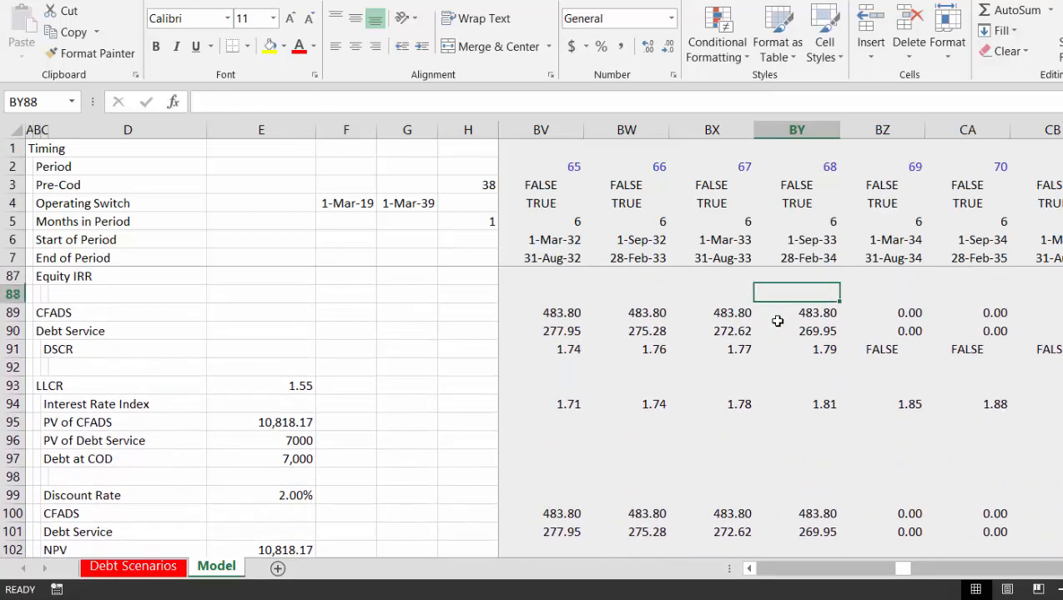
Compare the final-period DSCR in BY91 with LLCR Forward in BY113, reviewing the rows between them
key("Down")
key("Down")
key("Down")
key("Down")
key("Down")
key("Down")
key("Down")
key("Down")
key("Down")
key("Down")
key("Down")
key("Down")
key("Down")
key("Down")
key("Down")
key("Down")
key("Down")
key("Down")
key("Down")
key("Down")
key("Down")
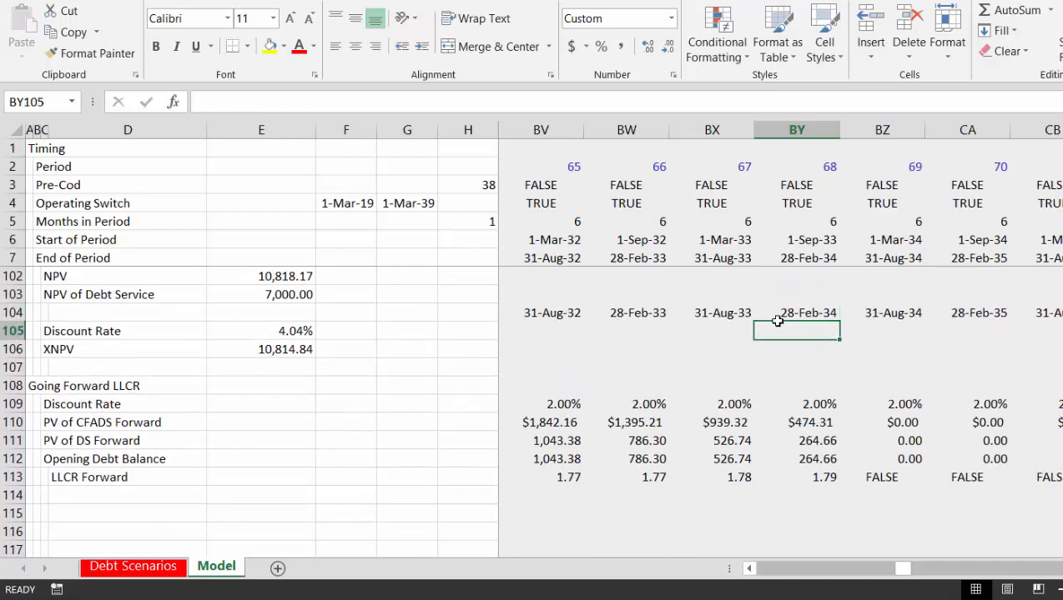
key("Down")
key("Down")
key("Down")
key("Down")
key("Down")
key("Down")
key("Down")
key("Down")
key("Down")
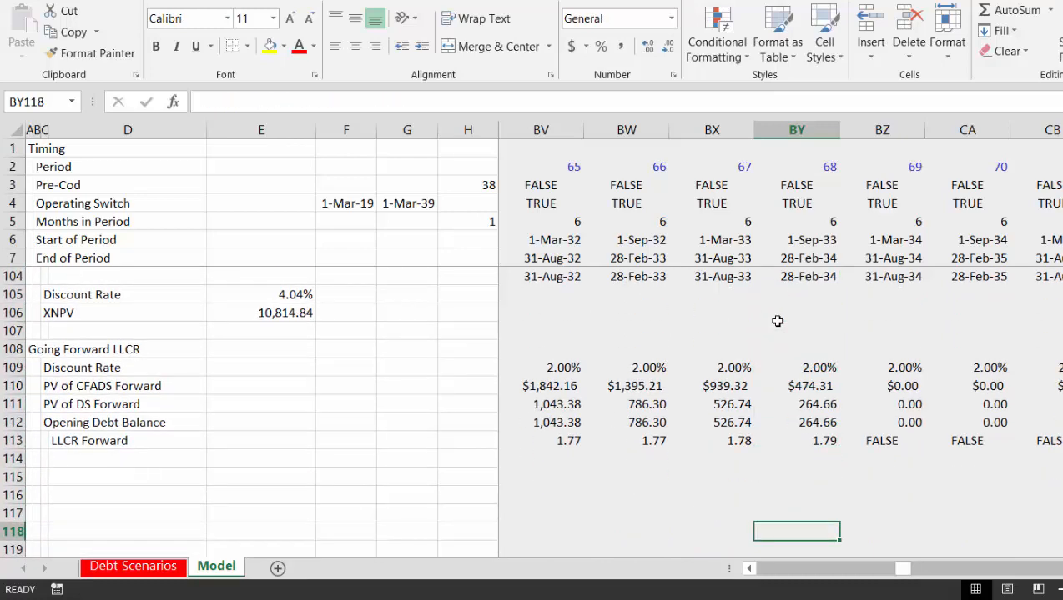
Inspect the Going Forward LLCR discount rate in J109 and the PV of CFADS Forward formula in the first periods of row 110
key("Left")
key("Up")
key("Up")
key("Home")
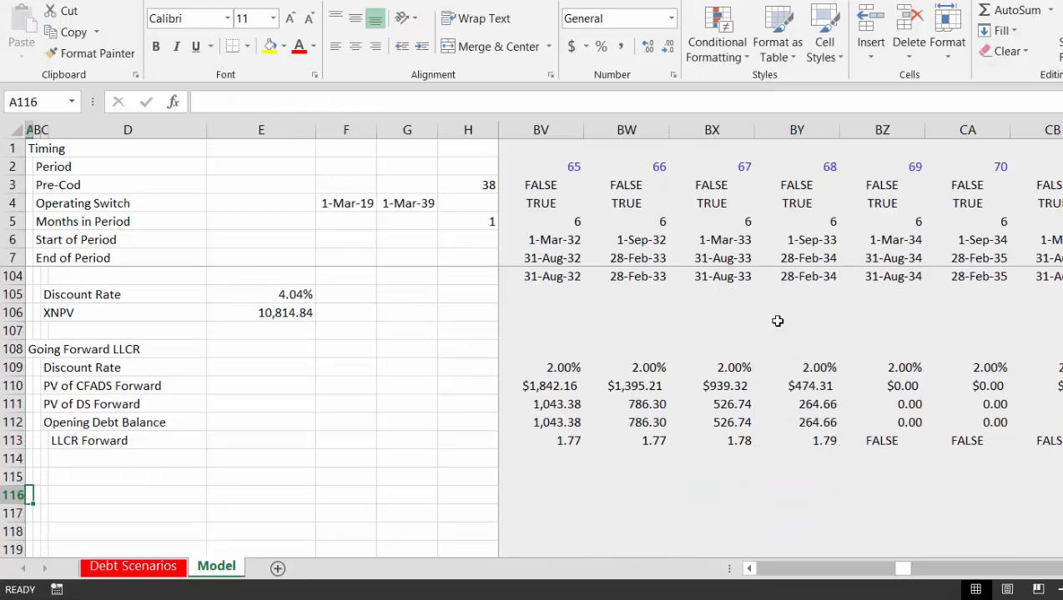
key("Right")
key("Up")
key("Up")
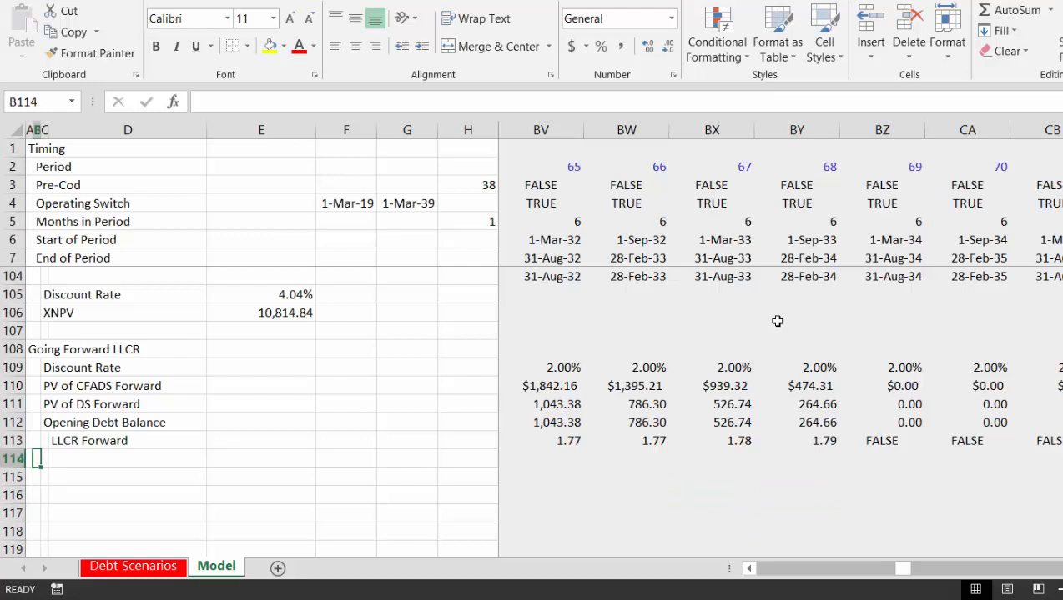
key("Down")
key("Right")
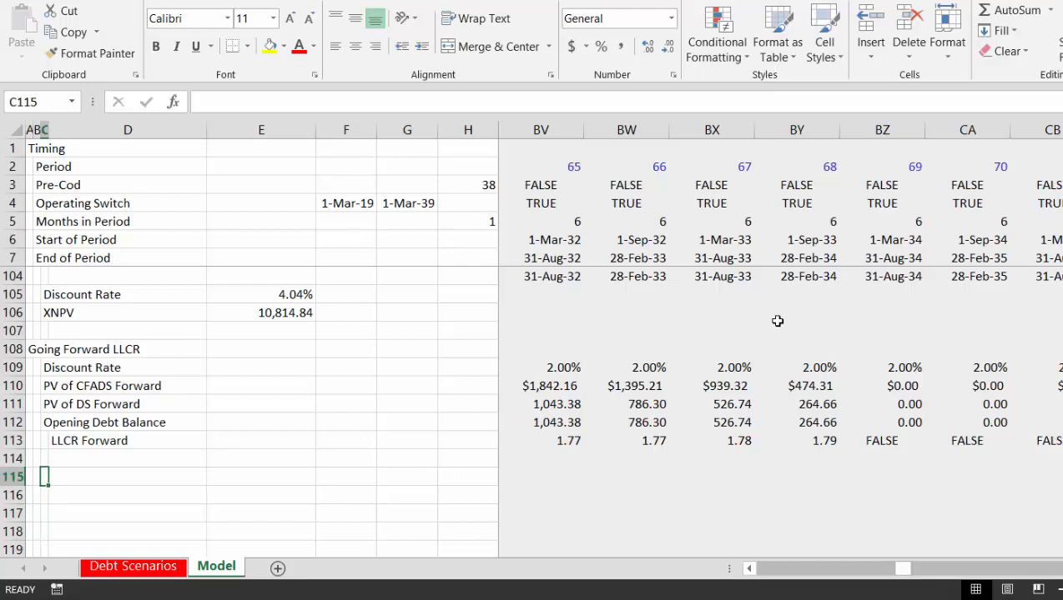
key("Up")
key("Up")
key("Up")
key("Up")
key("Up")
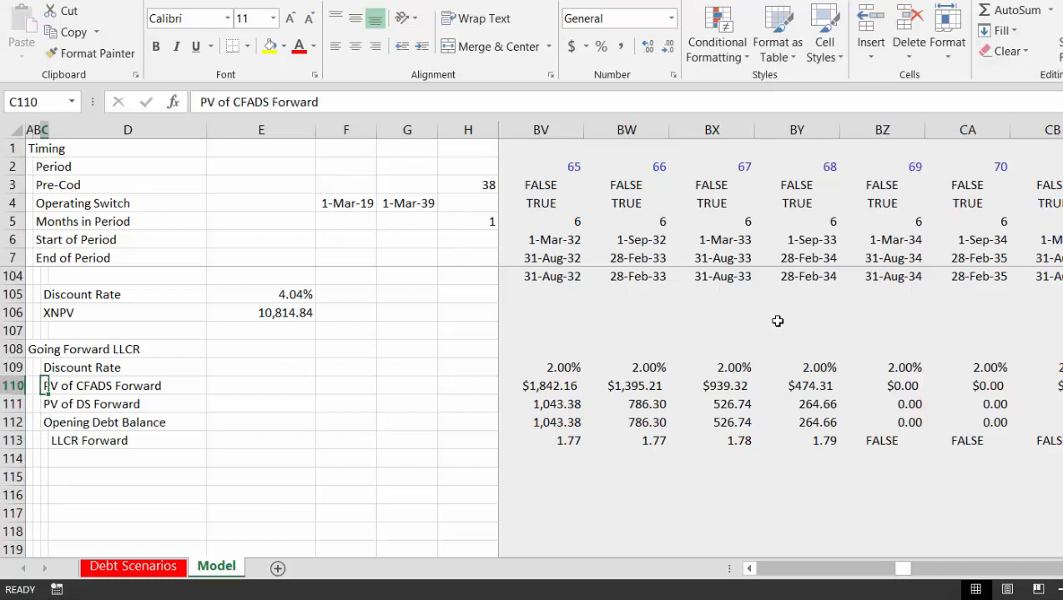
key("Right")
key("Right")
key("Right")
key("Right")
key("Right")
key("Right")
key("Right")
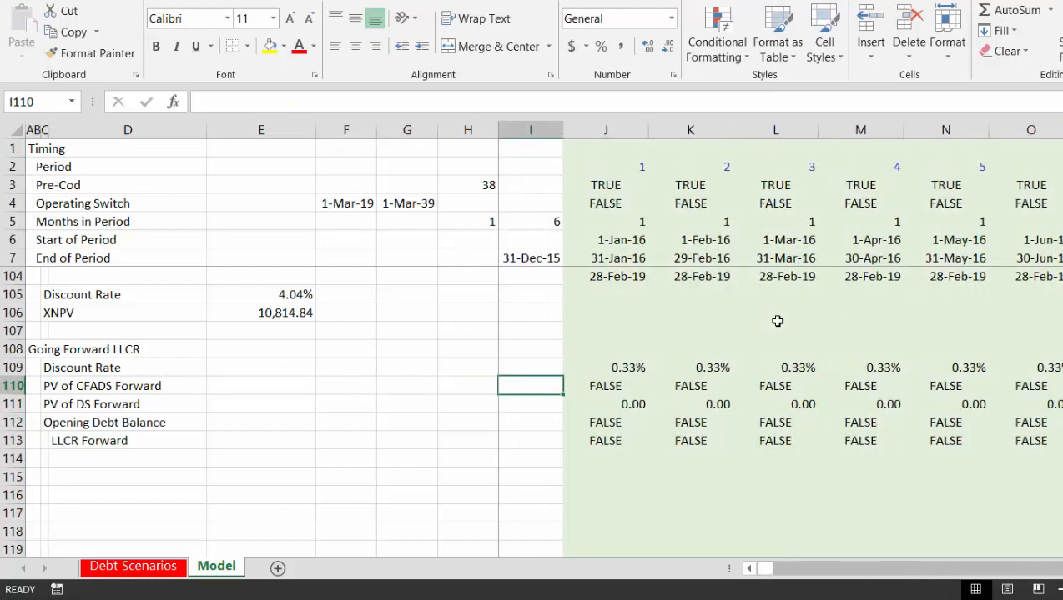
key("Up")
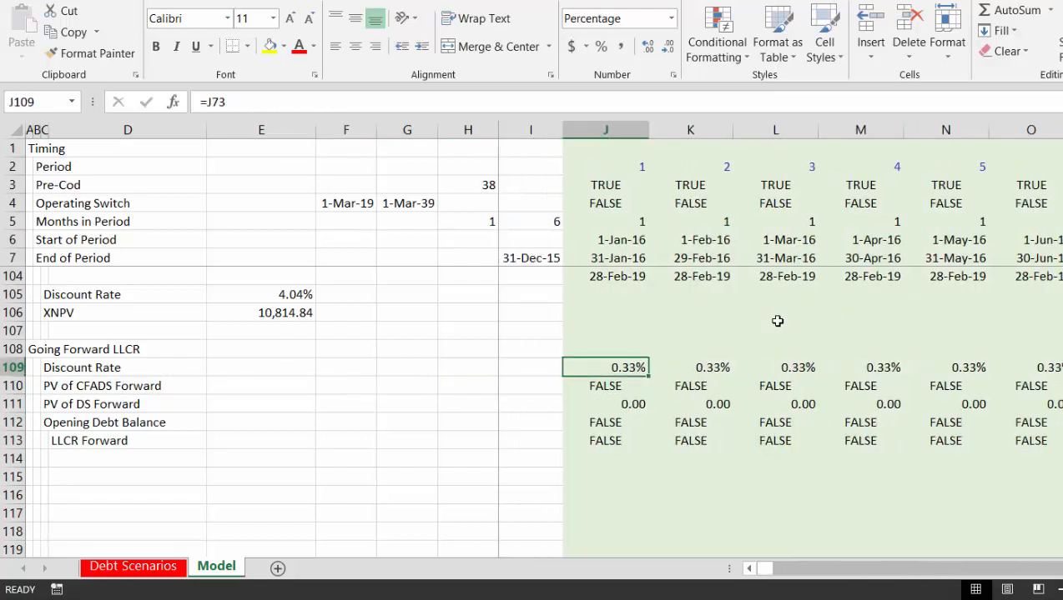
key("Down")
key("Right")
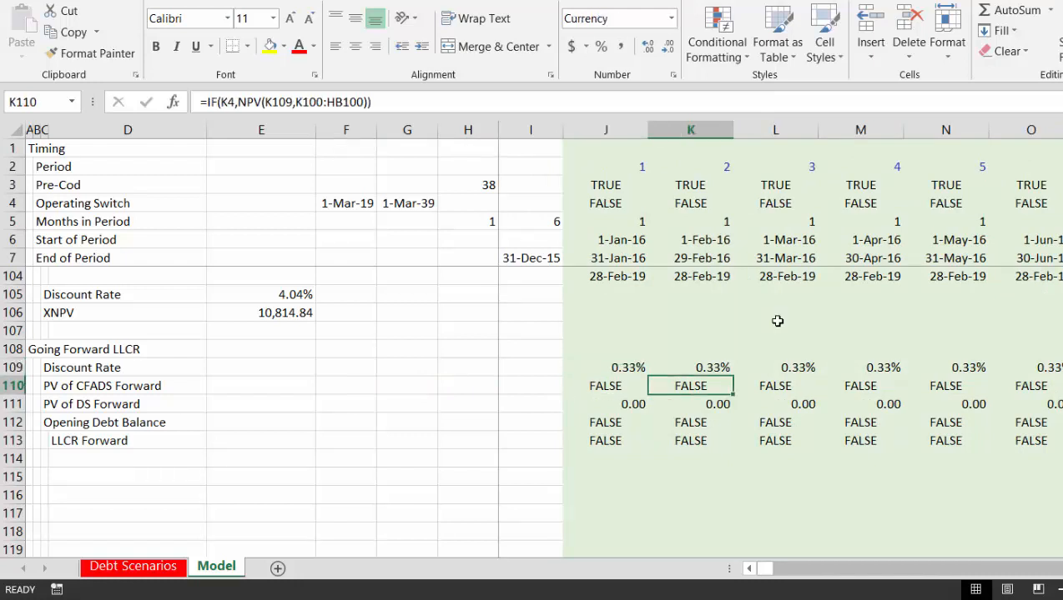
Review the PV of CFADS Forward formulas along row 110 from the first pre-COD periods into the operating periods
key("Left")
key("Right")
key("Right")
key("Right")
key("Right")
key("Right")
key("Right")
key("Right")
key("Right")
key("Right")
key("Right")
key("Right")
key("Right")
key("Right")
key("Right")
key("Right")
key("Right")
key("Right")
key("Right")
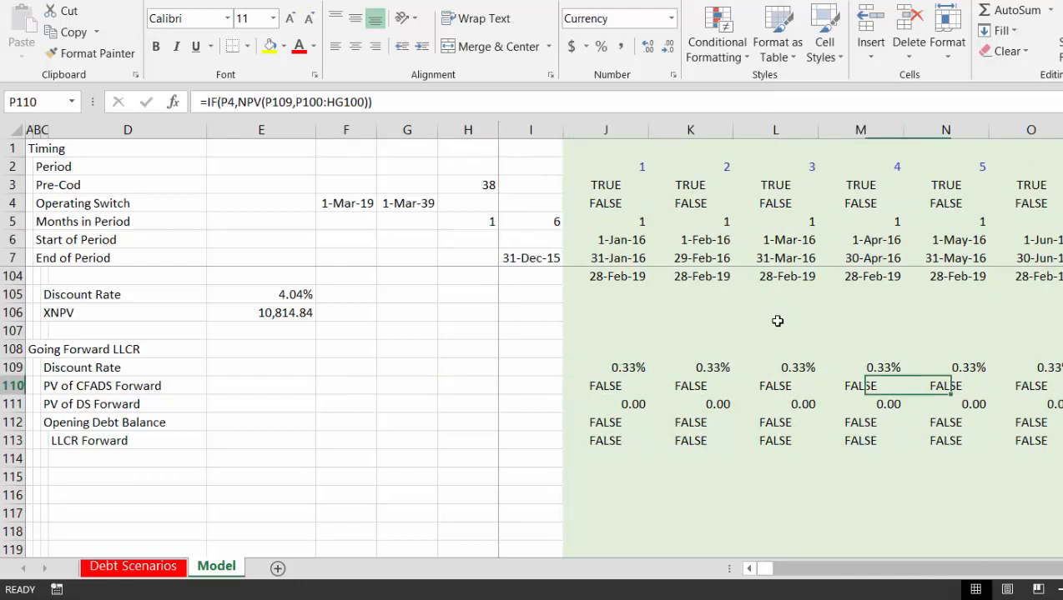
key("Right")
key("Right")
key("Right")
key("Right")
key("Right")
key("Right")
key("Right")
key("Right")
key("Right")
key("Right")
key("Right")
key("Right")
key("Right")
key("Right")
key("Right")
key("Right")
key("Right")
key("Right")
key("Right")
key("Right")
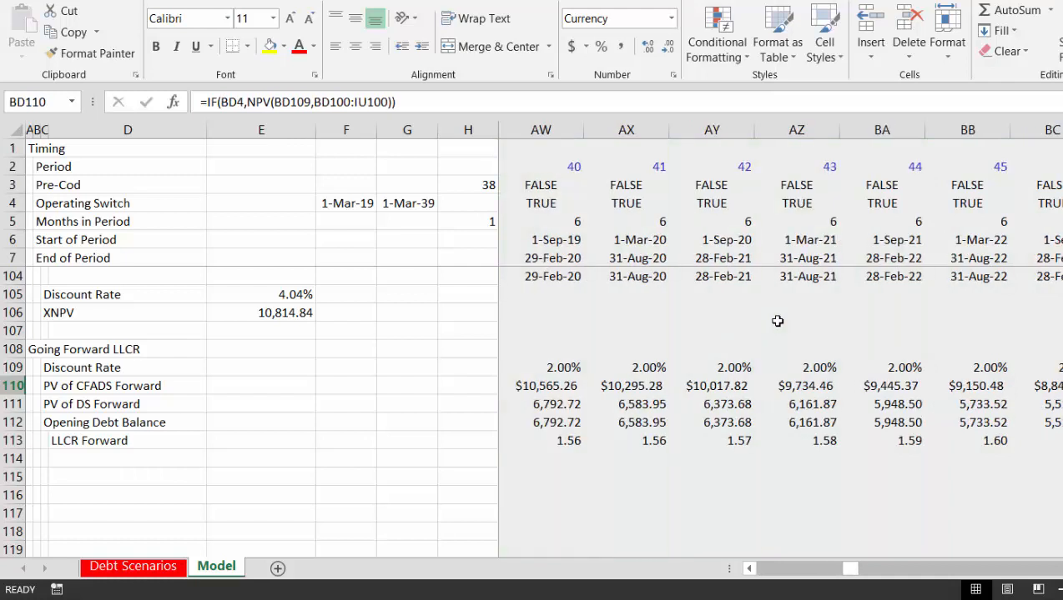
Inspect the PV of CFADS Forward formulas backwards from BB110 across the start of operations to AR110
key("Left")
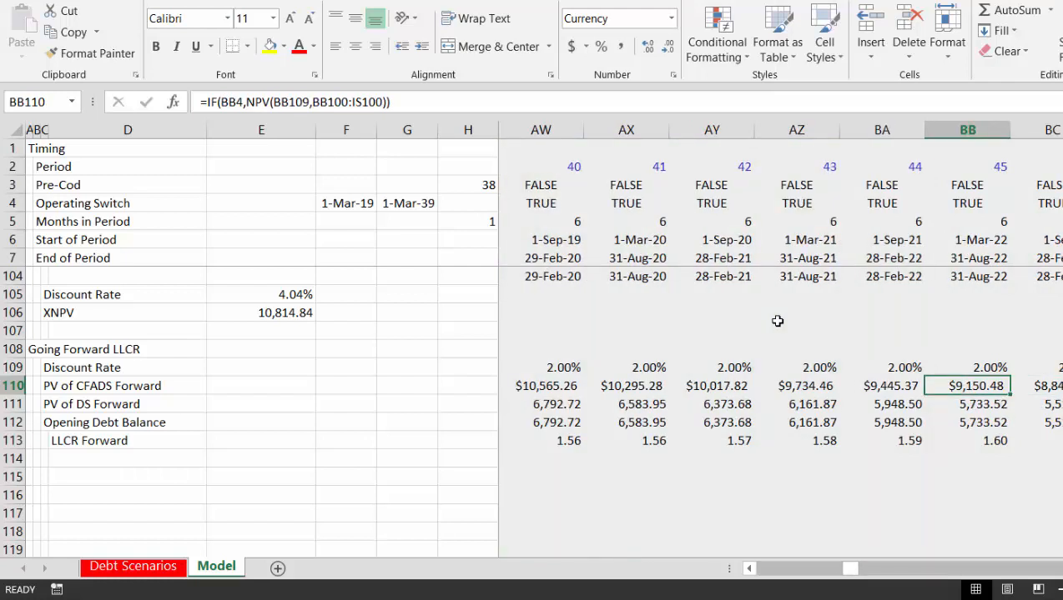
key("Left")
key("Left")
key("Left")
key("Left")
key("Left")
key("Left")
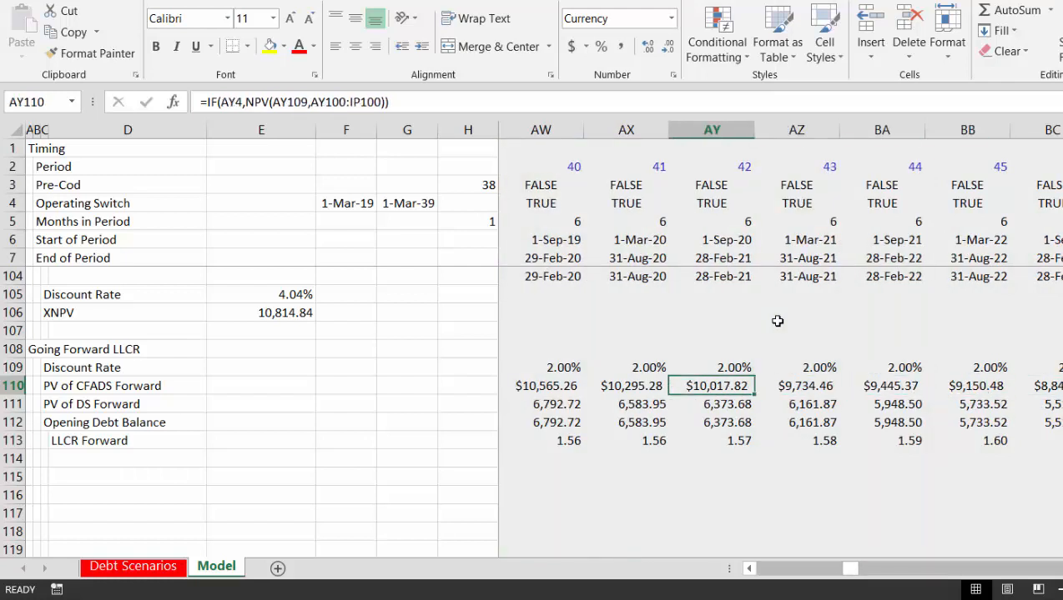
key("Left")
key("Left")
key("Left")
key("Left")
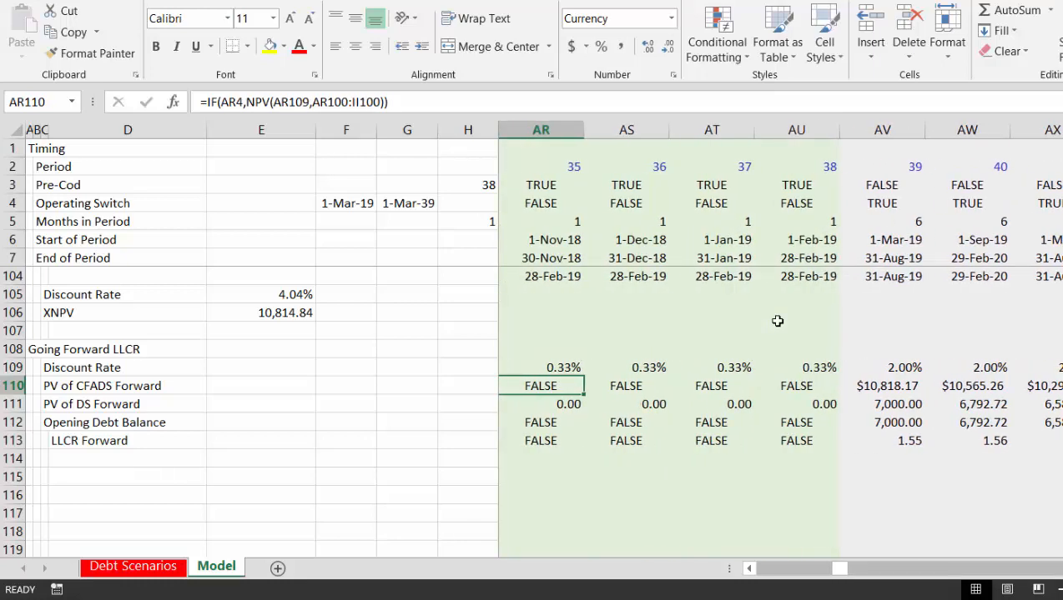
Add the section heading "Going Forward with SUMPRODUCT" in row 115, below the Going Forward LLCR block
key("Left")
key("Left")
key("Left")
key("Left")
key("Left")
key("Left")
key("Left")
key("Left")
key("Left")
key("Left")
key("Left")
key("Left")
key("Left")
key("Left")
key("Left")
key("Left")
key("Left")
key("Left")
key("Left")
key("Left")
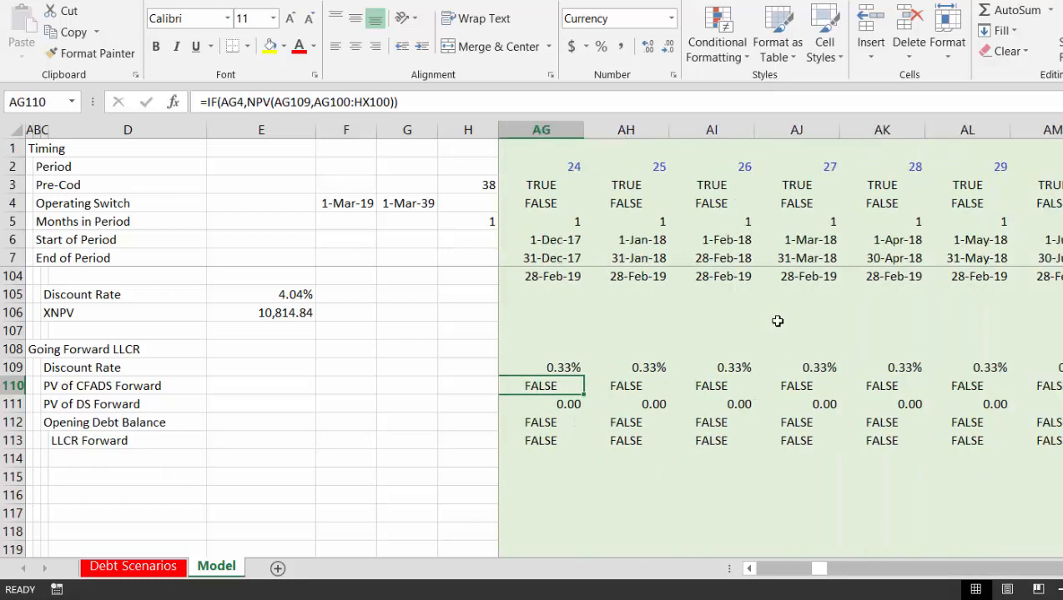
key("Left")
key("Left")
key("Left")
key("Left")
key("Left")
key("Left")
key("Left")
key("Left")
key("Left")
key("Left")
key("Left")
key("Left")
key("Left")
key("Left")
key("Left")
key("Left")
key("Left")
key("Left")
key("Left")
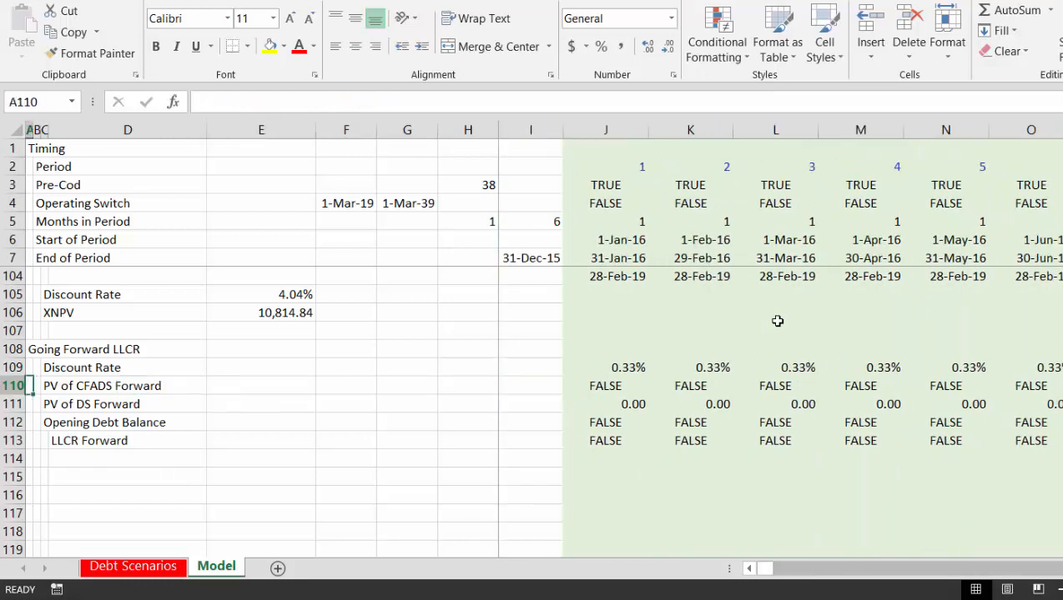
key("Down")
key("Down")
key("Down")
key("Down")
key("Down")
key("Right")
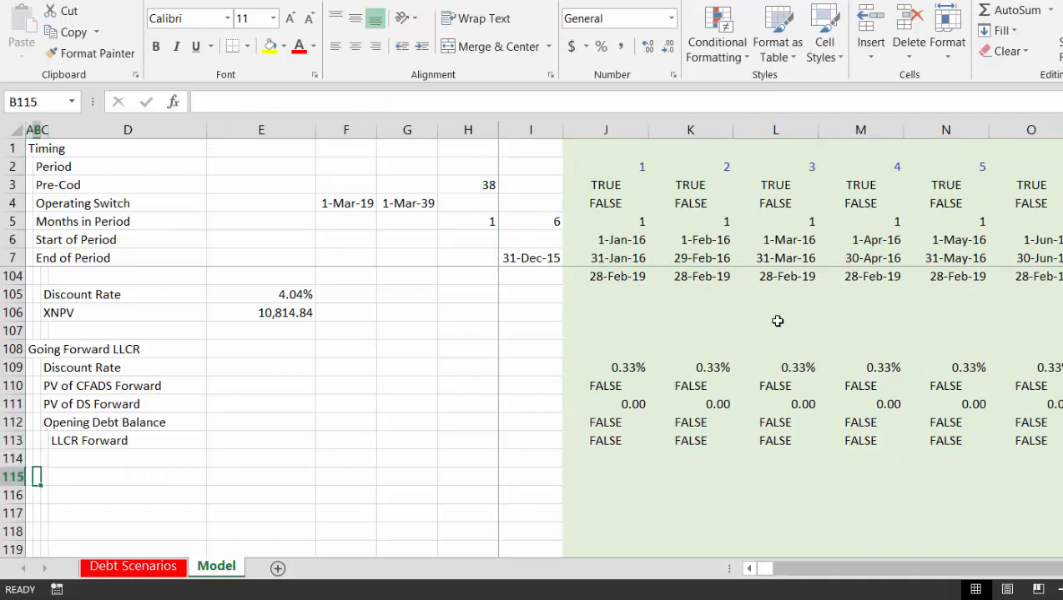
key("Right")
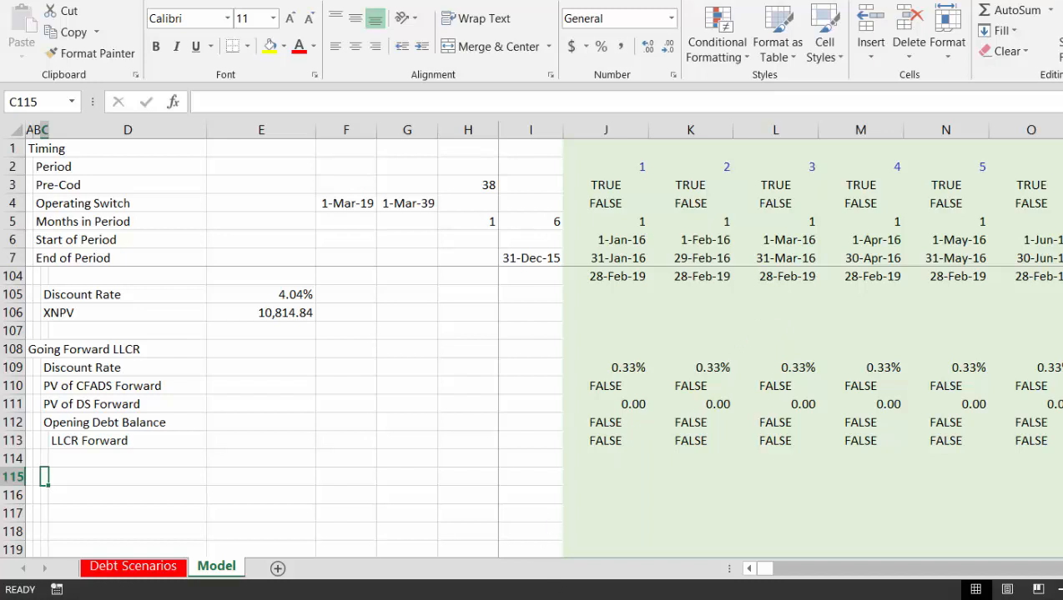
key("F10")
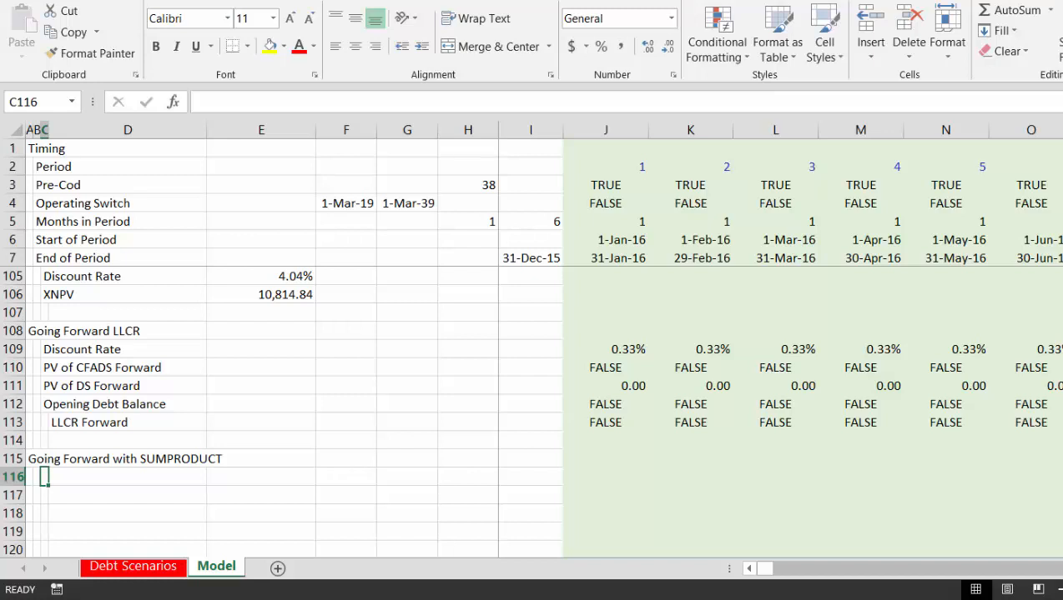
Label C116 "Interst Rate Index" under the Going Forward with SUMPRODUCT heading
type("Re")
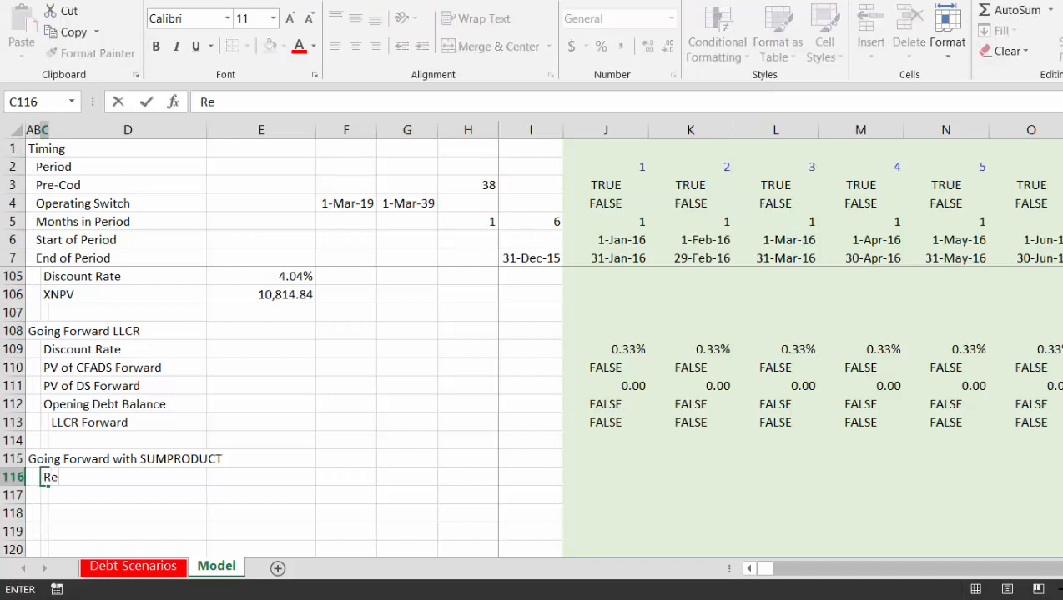
type("Interst Ate")
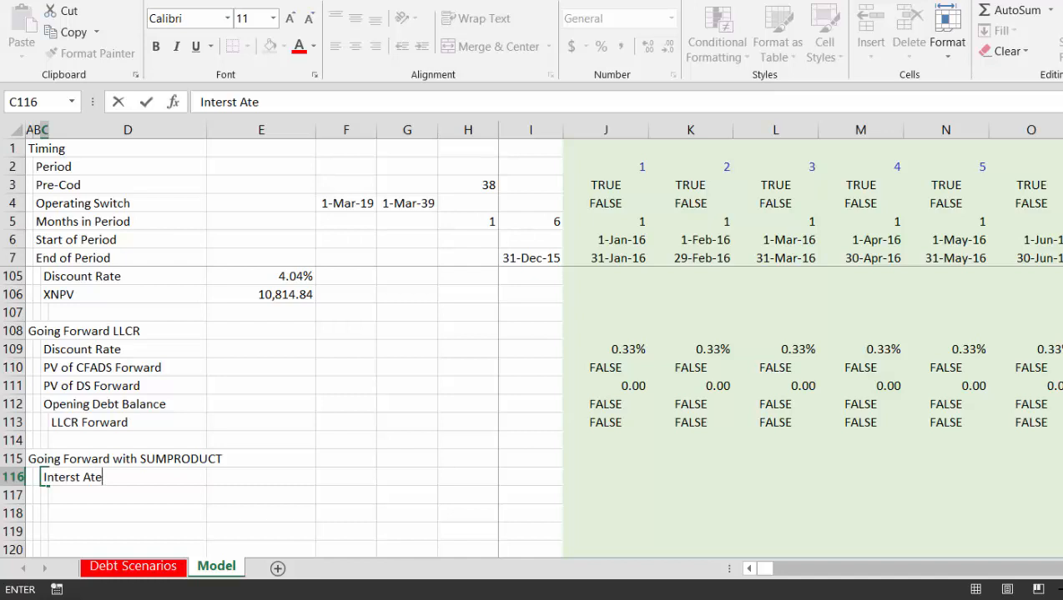
key("BackSpace")
key("BackSpace")
key("BackSpace")
key("BackSpace")
type("Rate Index")
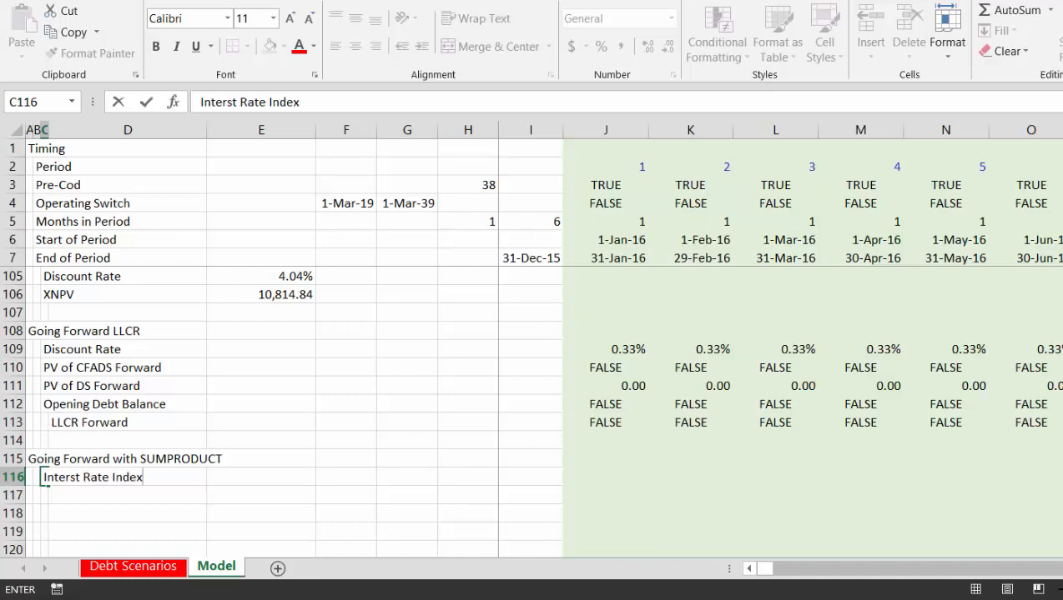
key("Return")
Link the first period of the new index row, J116, to the existing Interest Rate Index with =J94
key("Right")
key("Right")
key("Right")
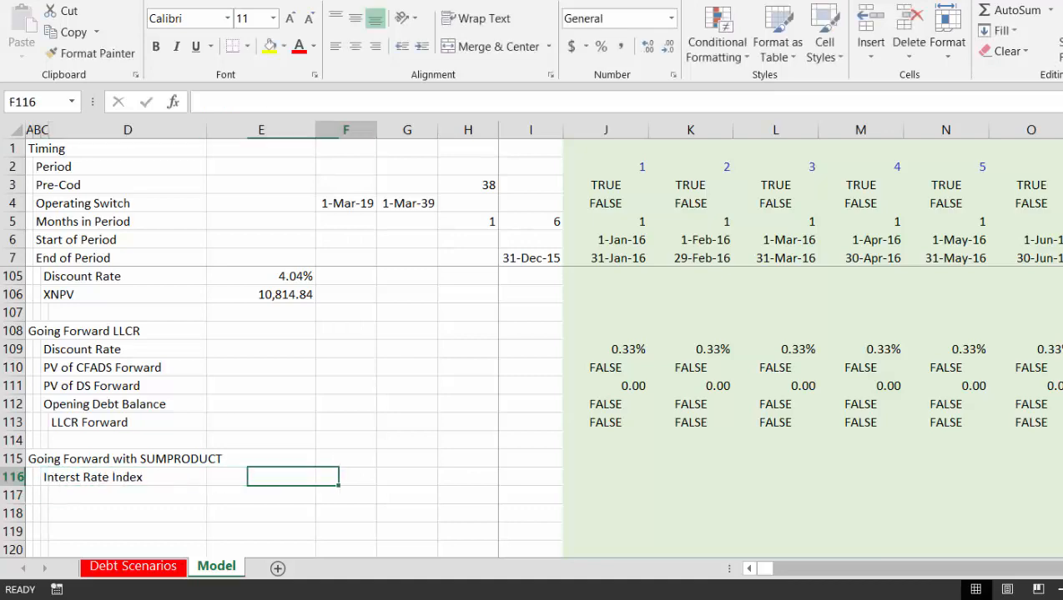
key("Right")
key("Right")
key("Right")
key("Right")
type("=")
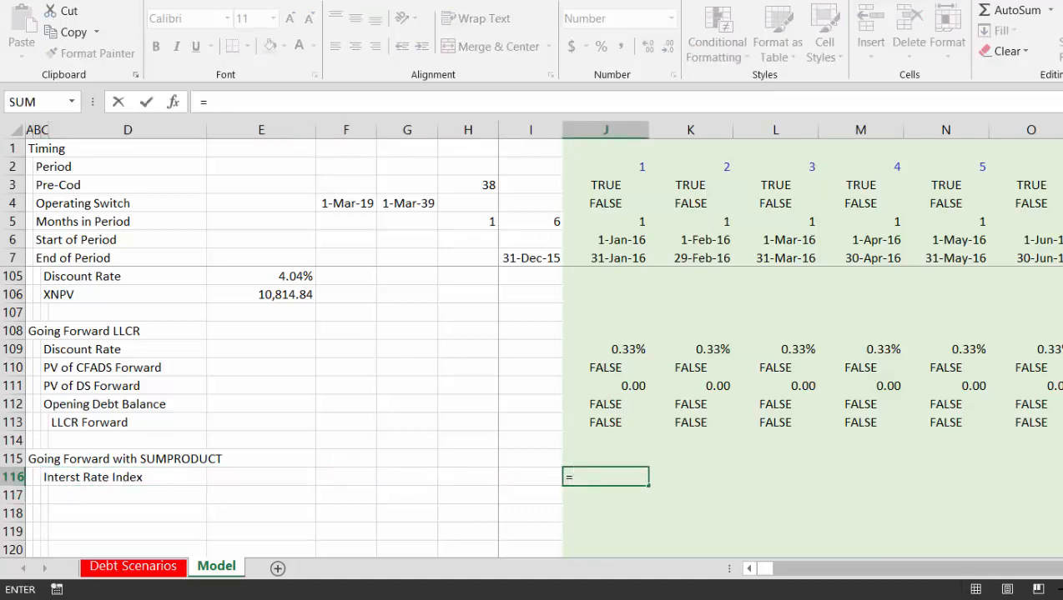
key("Page_Up")
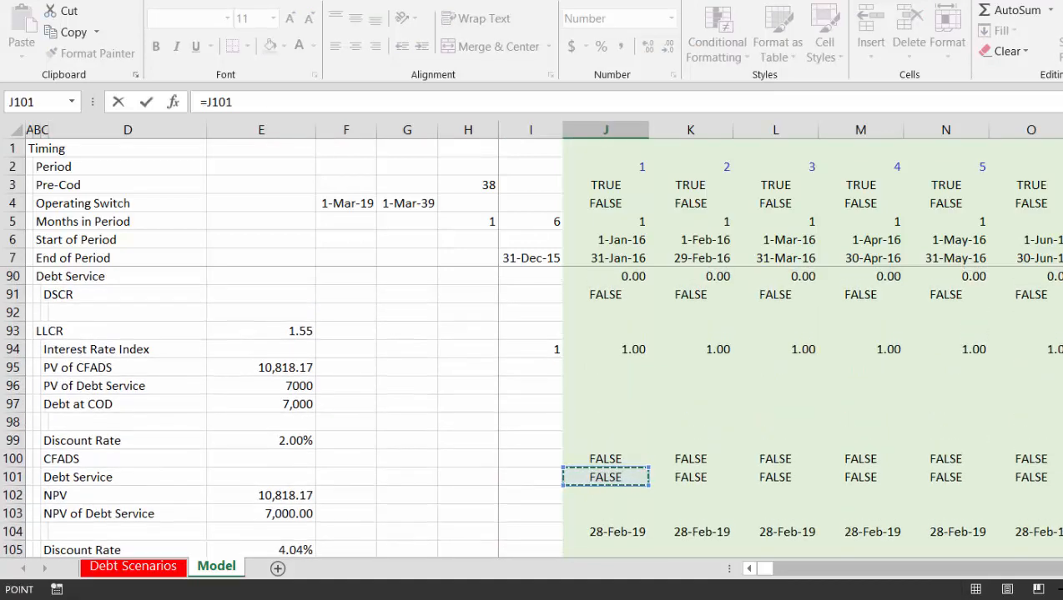
key("Up")
key("Up")
key("Up")
key("Up")
key("Up")
key("Up")
key("Up")
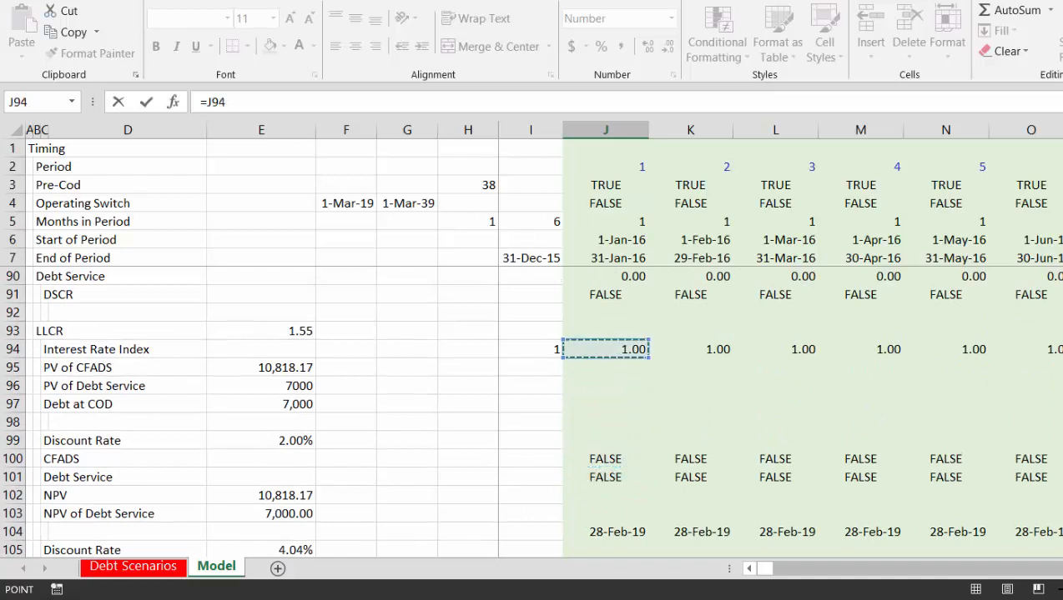
key("Return")
Copy the interest rate index link from J116 across the remaining periods of row 116
key("Down")
key("Up")
key("Up")
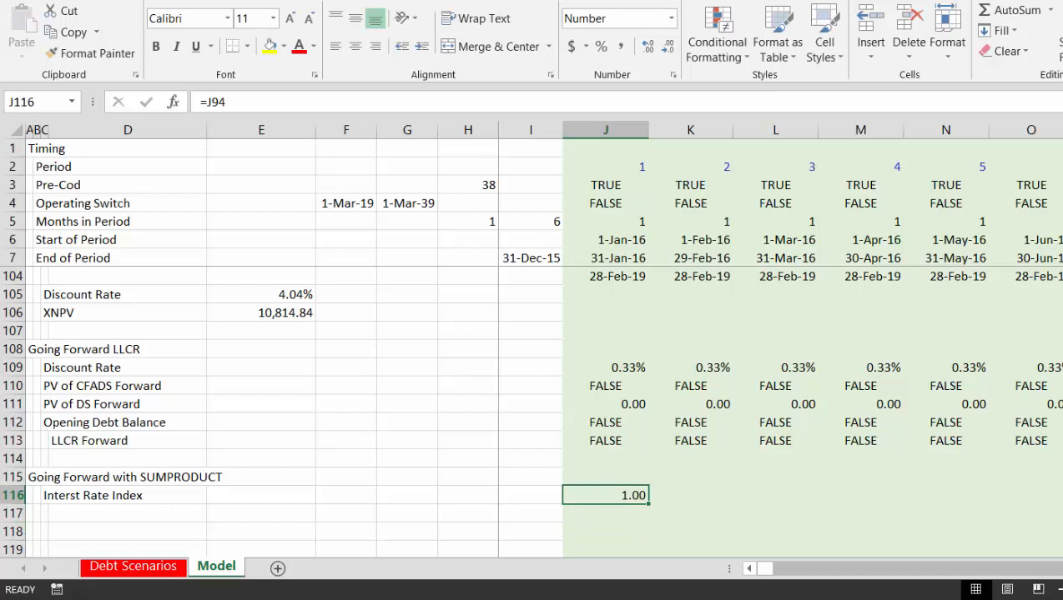
key("ctrl+shift+Right")
key("ctrl+r")
Label C117 "Forward Sumproduct" directly below the new interest rate index row
key("Down")
key("Down")
key("Left")
key("Left")
key("Left")
key("Left")
key("Up")
key("Up")
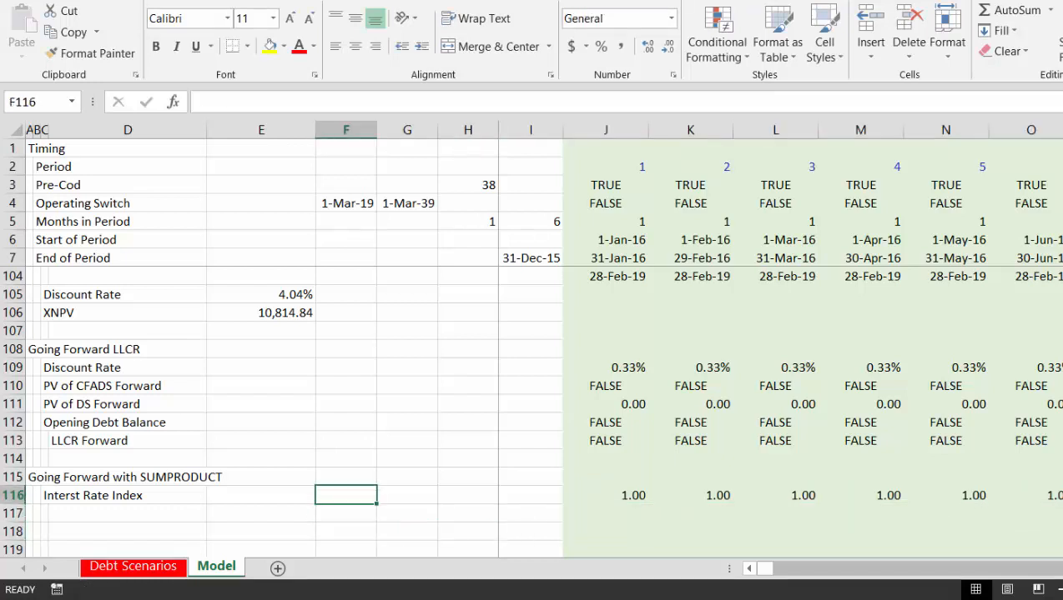
key("Left")
key("Left")
key("Left")
key("Down")
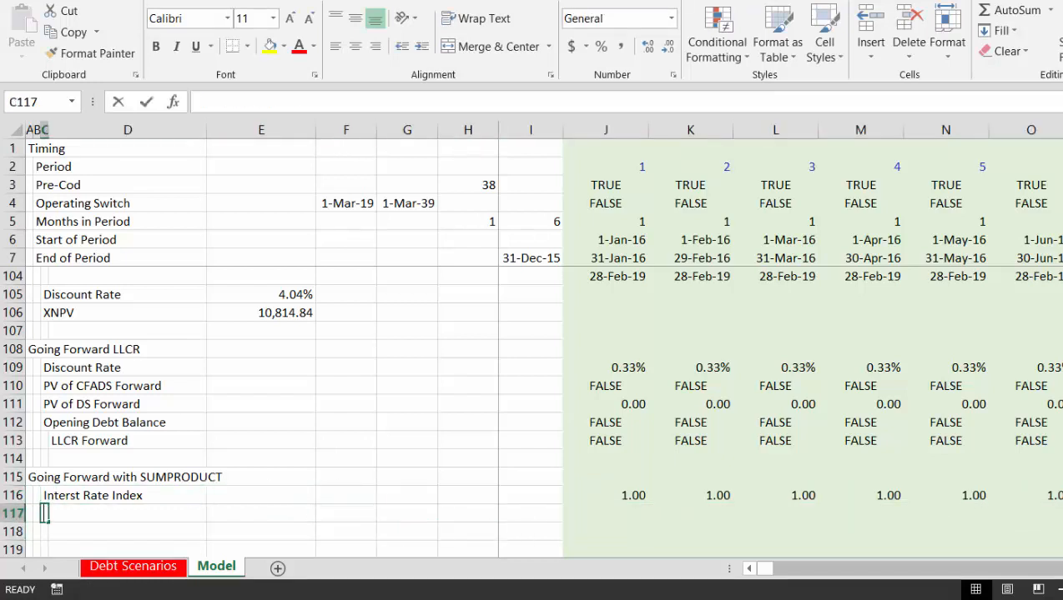
type("Forward")
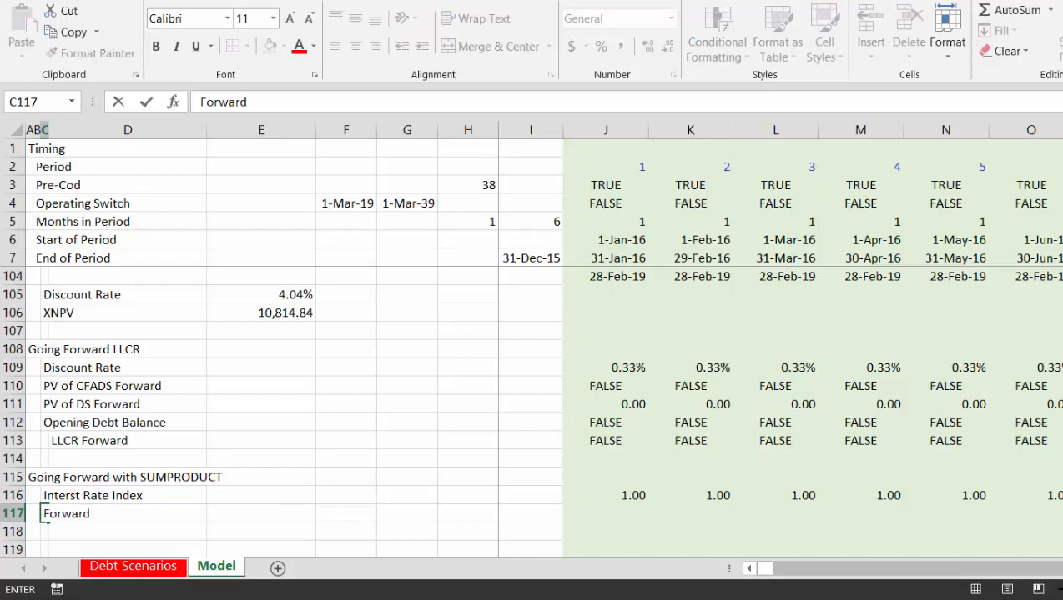
type(" Sumproduct")
key("Return")
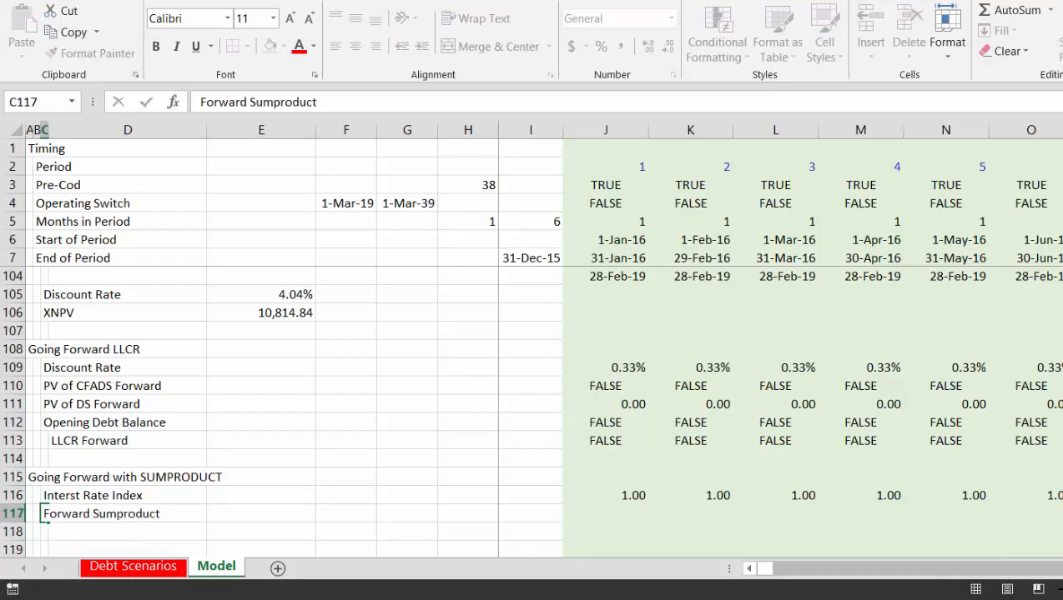
Calculate the first period's Forward Sumproduct in J117 as CFADS divided by the interest rate index: =SUMPRODUCT(J89:HA89/J116:HA116)
left_click(346, 532)
key("Up")
key("Up")
key("Right")
key("Right")
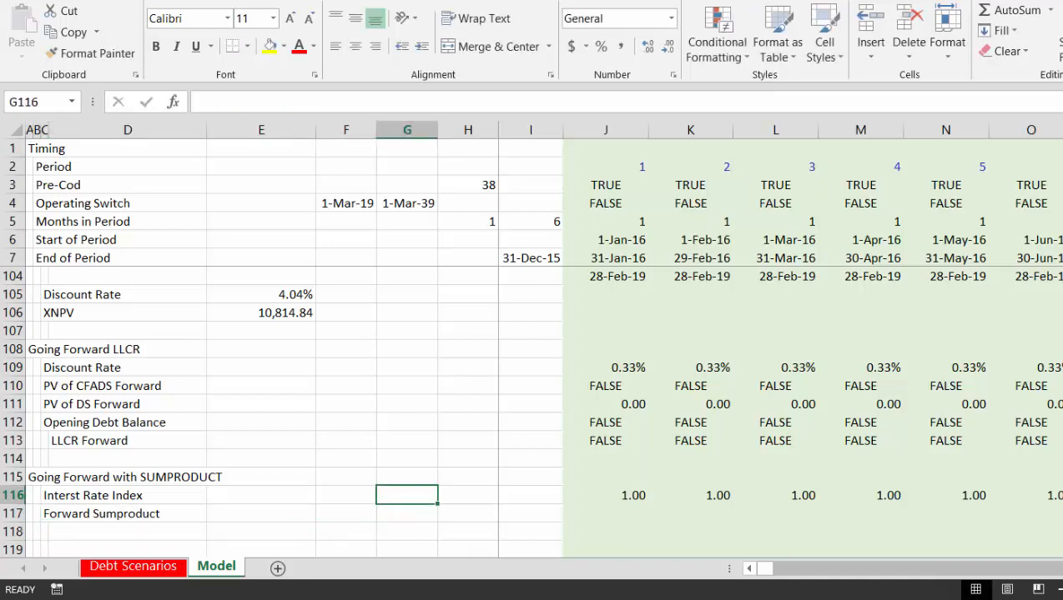
key("Down")
key("Right")
key("Right")
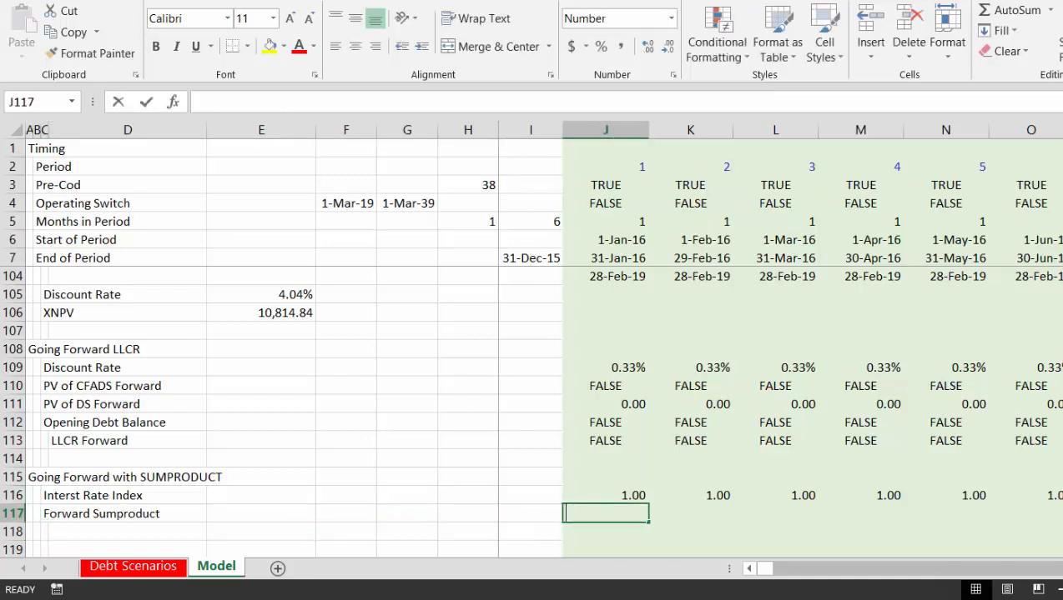
type("=sum")
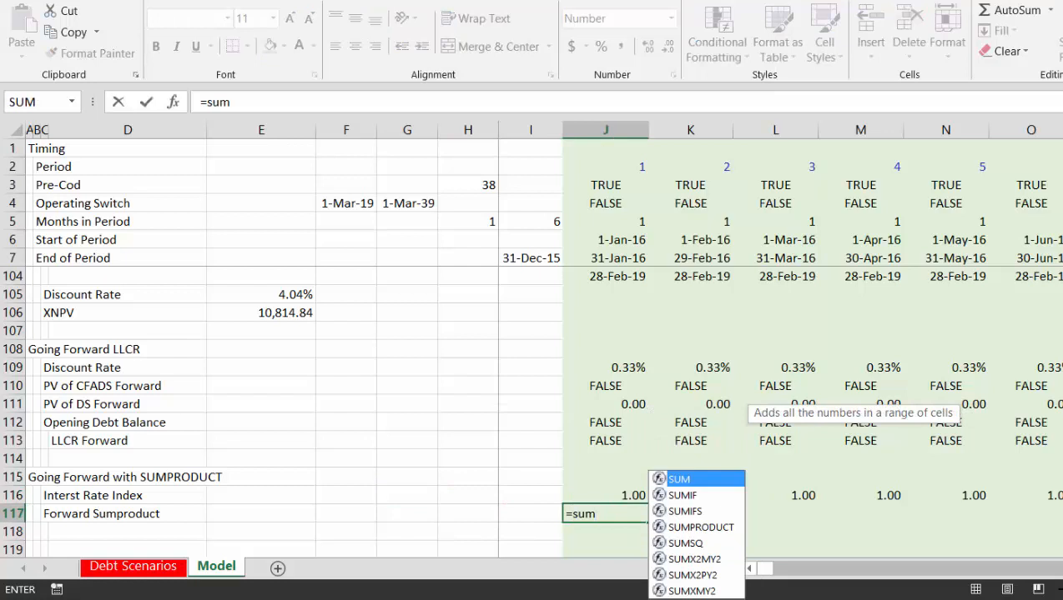
key("Down")
key("Down")
key("Down")
key("Tab")
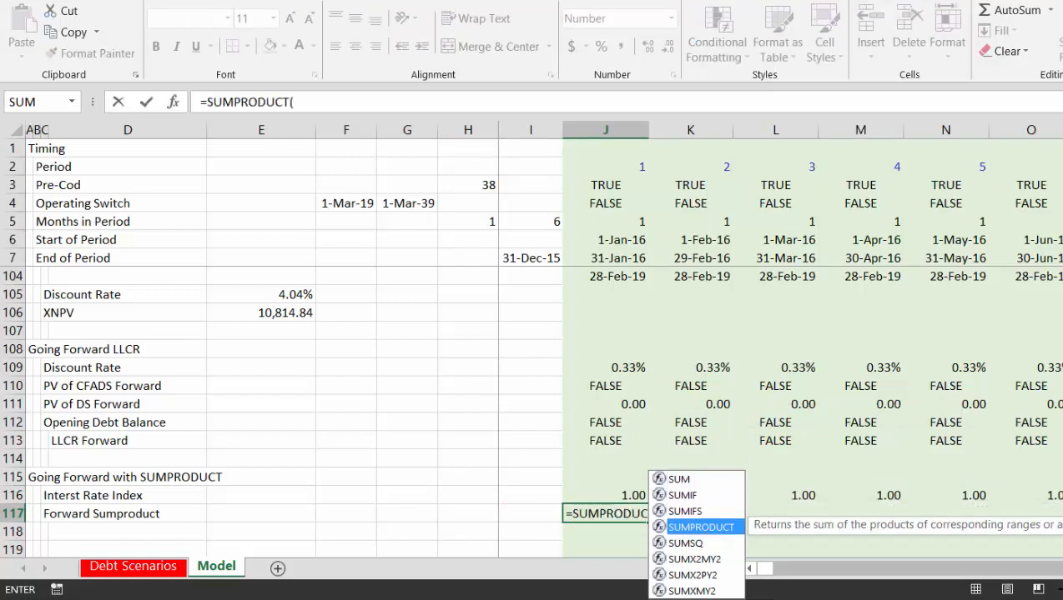
key("Up")
key("Up")
key("Up")
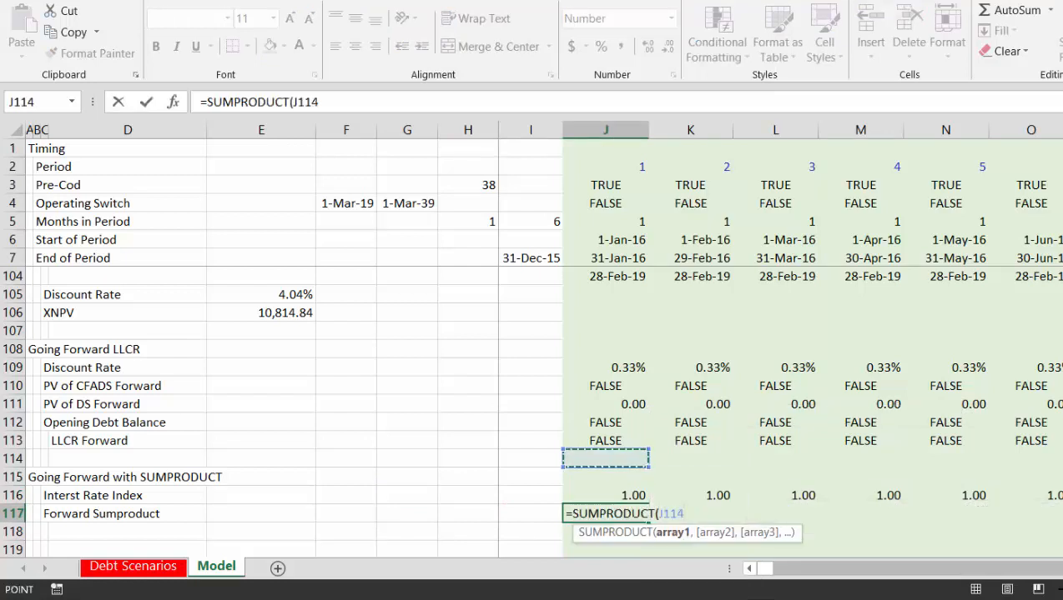
key("Up")
key("Up")
key("Up")
key("Up")
key("Up")
key("Up")
key("Up")
key("Up")
key("Up")
key("Up")
key("Up")
key("Up")
key("Up")
key("Up")
key("Up")
key("Up")
key("Up")
key("Up")
key("Up")
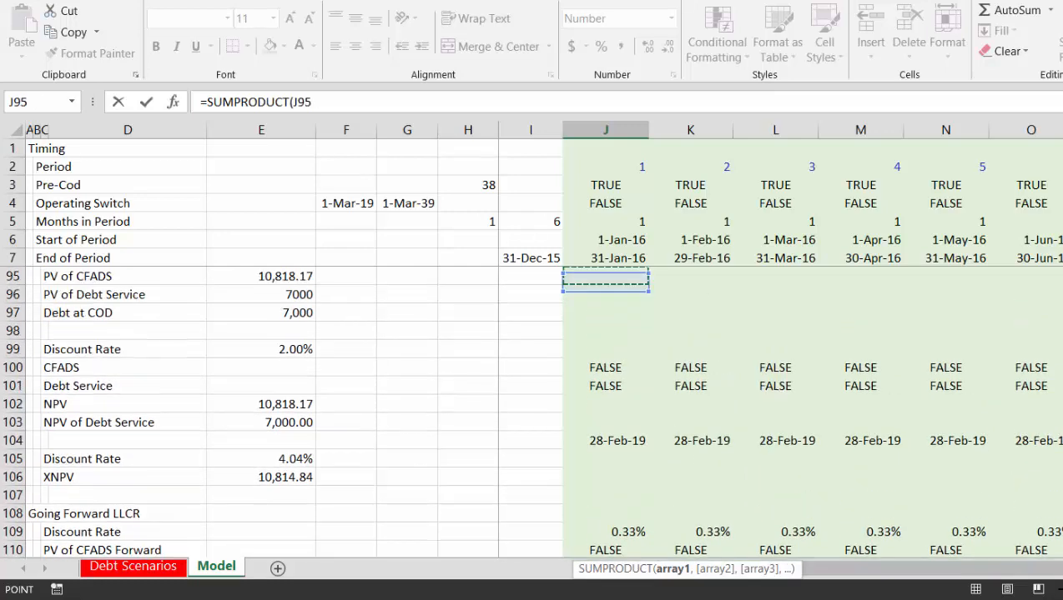
key("Up")
key("Up")
key("Up")
key("Up")
key("Up")
key("Up")
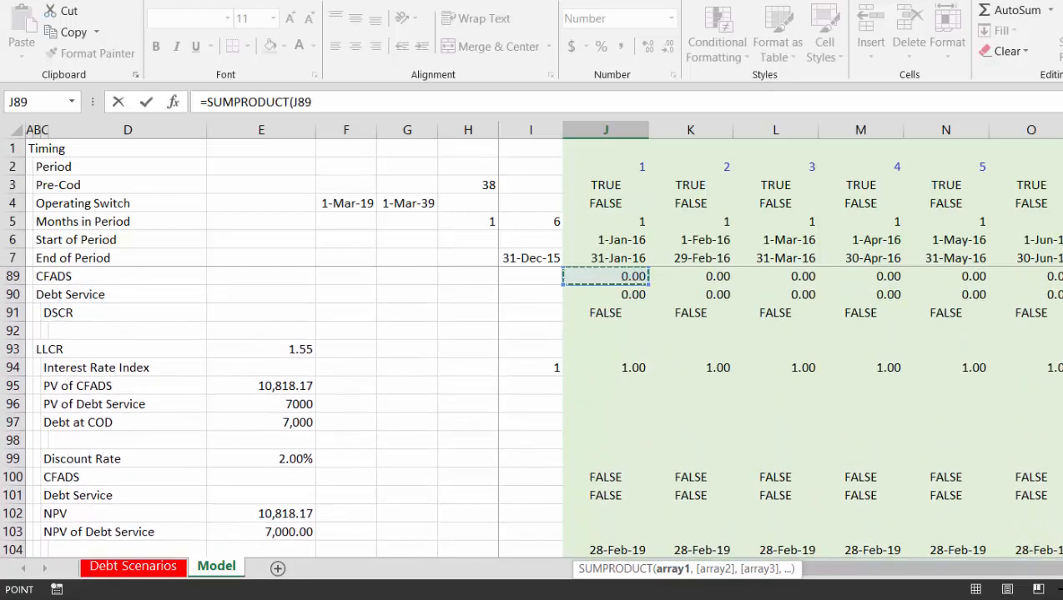
key("ctrl+shift+Right")
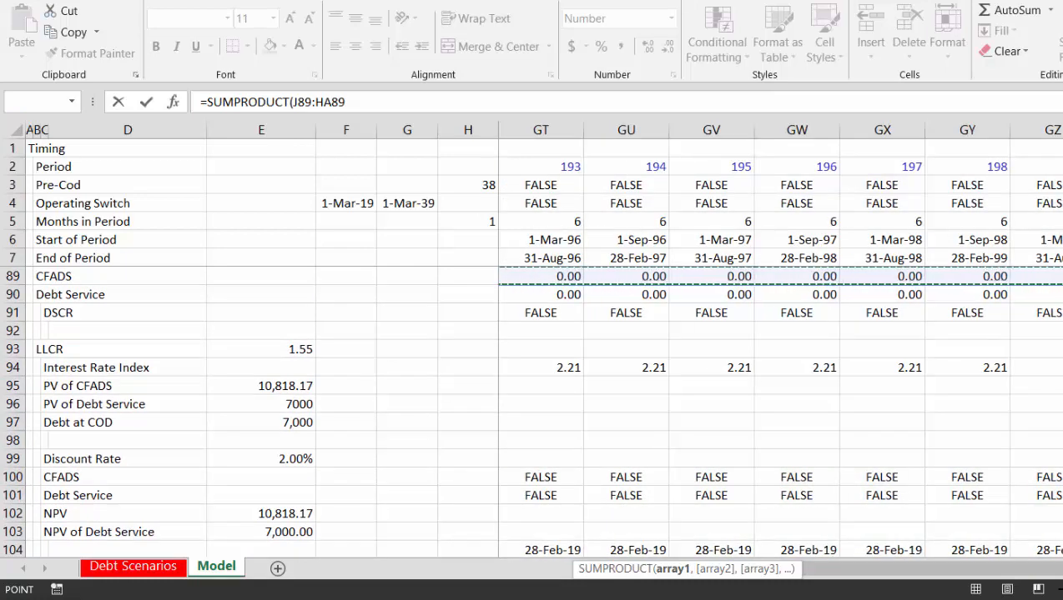
type("/")
key("Down")
key("Down")
key("Down")
key("Down")
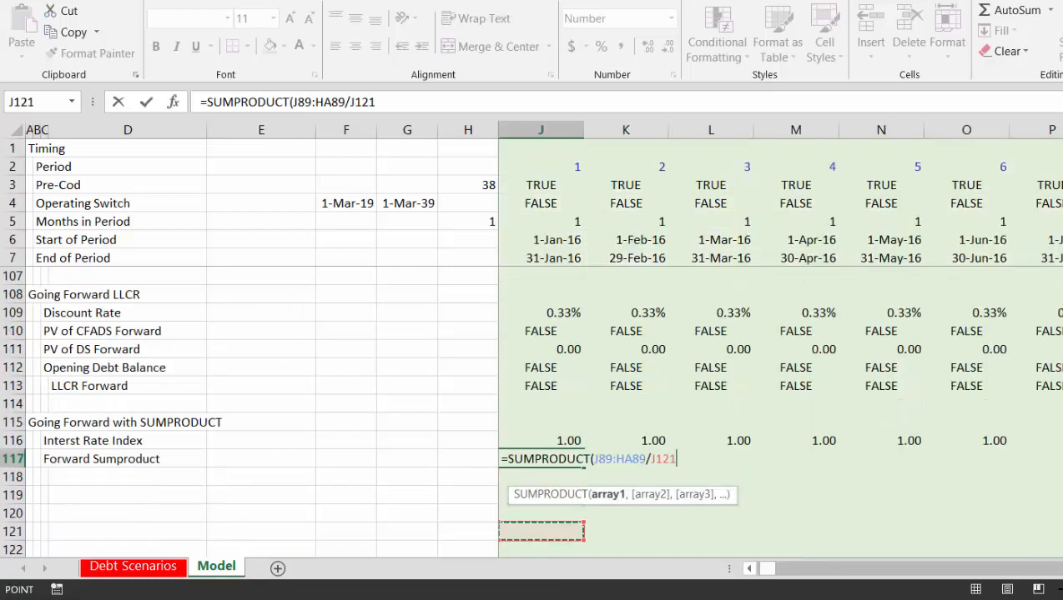
key("Up")
key("Up")
key("Up")
key("Up")
key("Up")
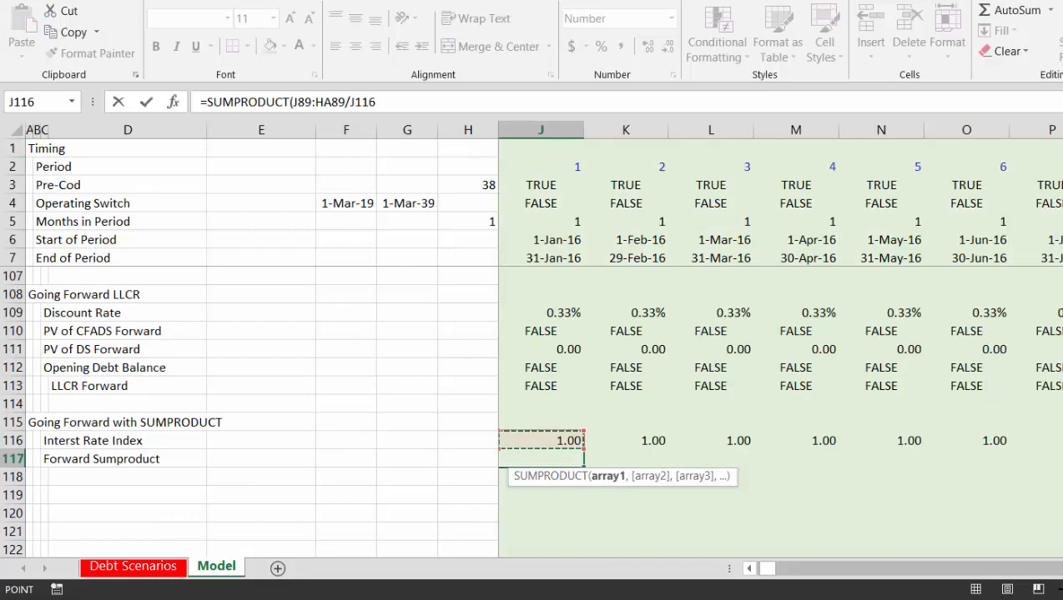
key("ctrl+shift+Right")
key("ctrl+Return")
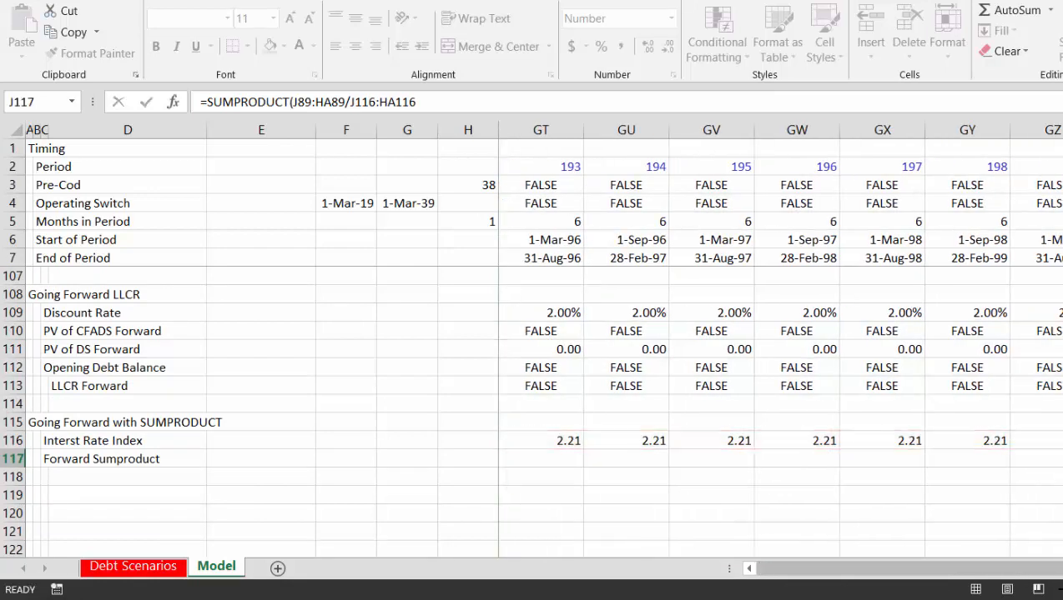
Try to copy the Forward Sumproduct formula with relative ranges from J117 across the remaining periods
key("Down")
key("Left")
key("Right")
key("Right")
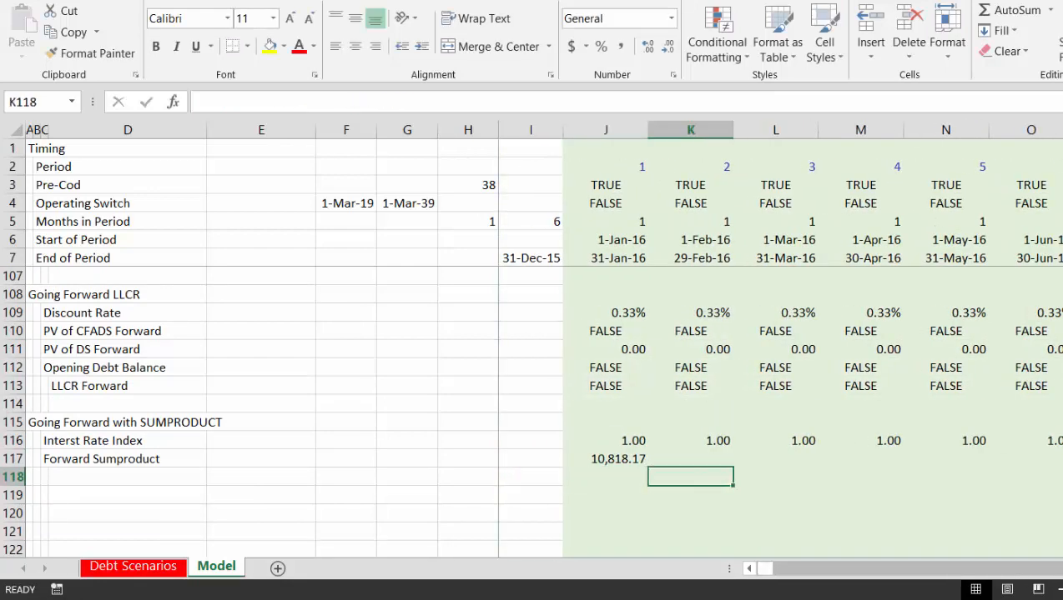
key("Up")
key("Left")
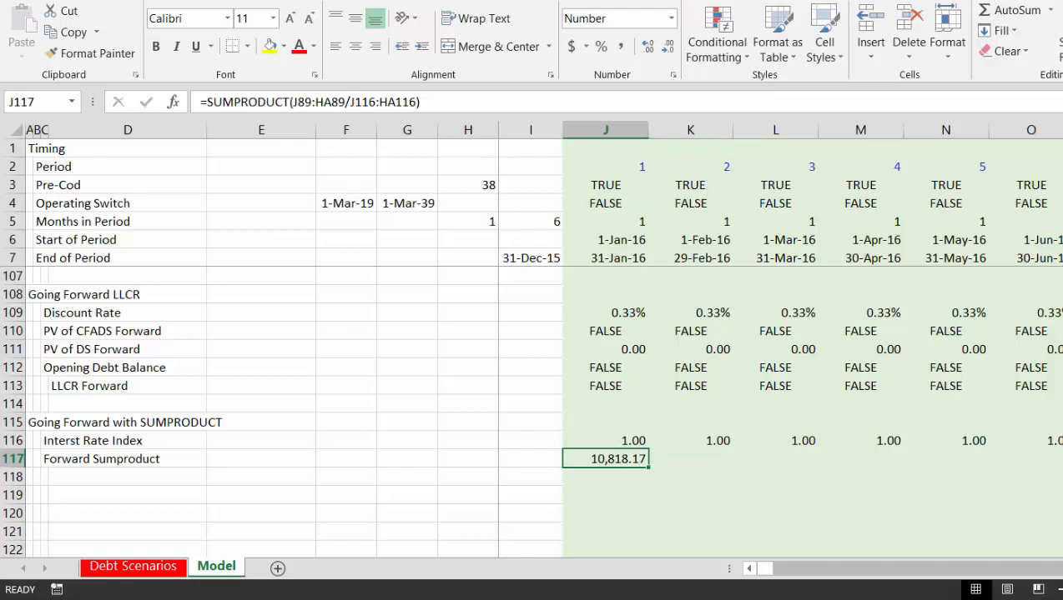
key("ctrl+shift+r")
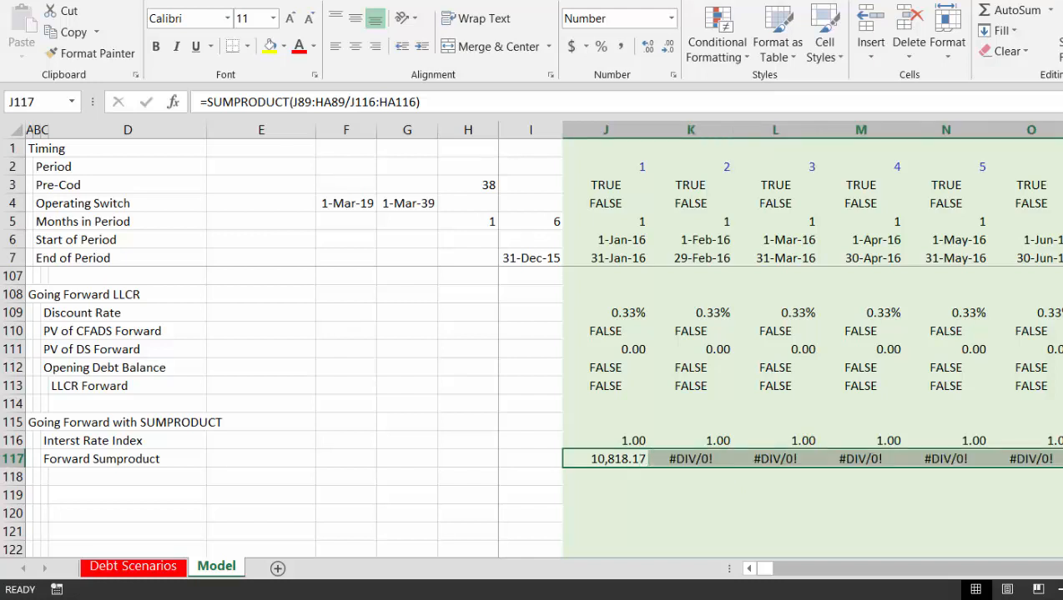
key("Right")
key("Right")
key("Right")
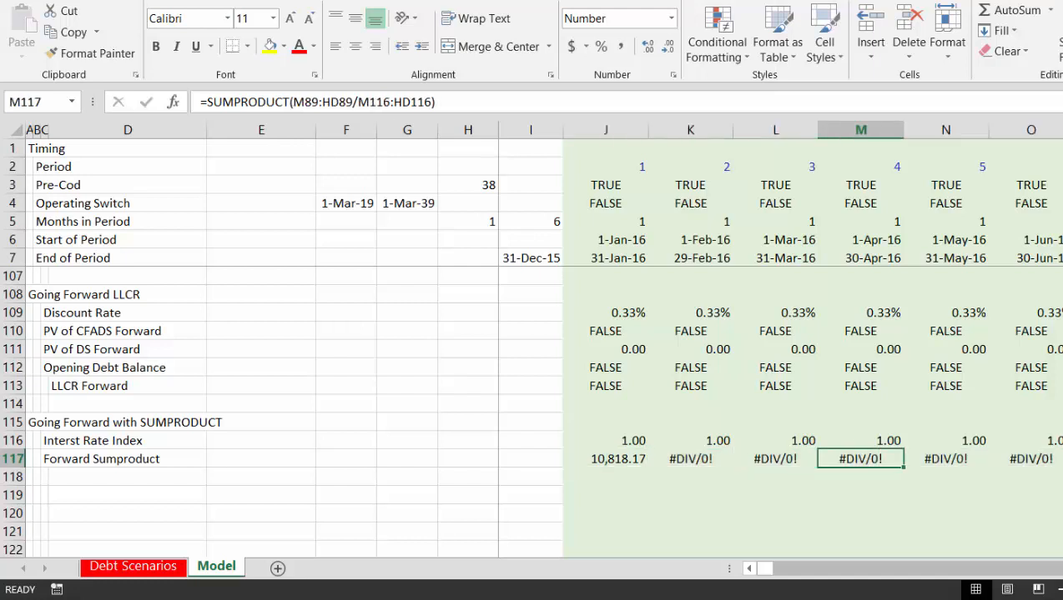
Anchor the end column of both ranges in J117 so the formula reads =SUMPRODUCT(J89:$HA89/J116:$HA116)
key("Left")
key("Left")
key("Left")
key("F2")
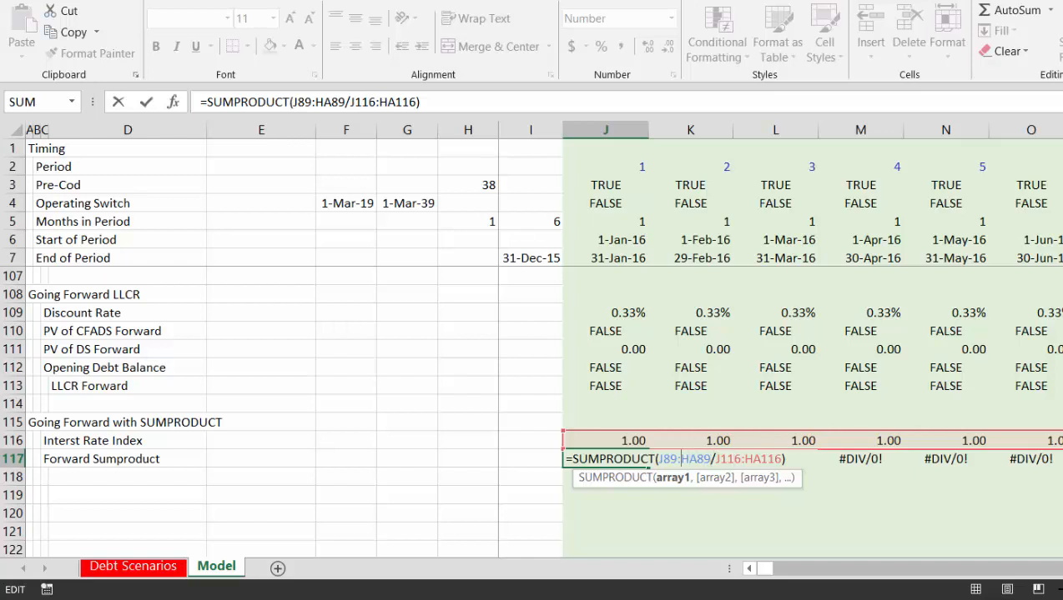
type("$")
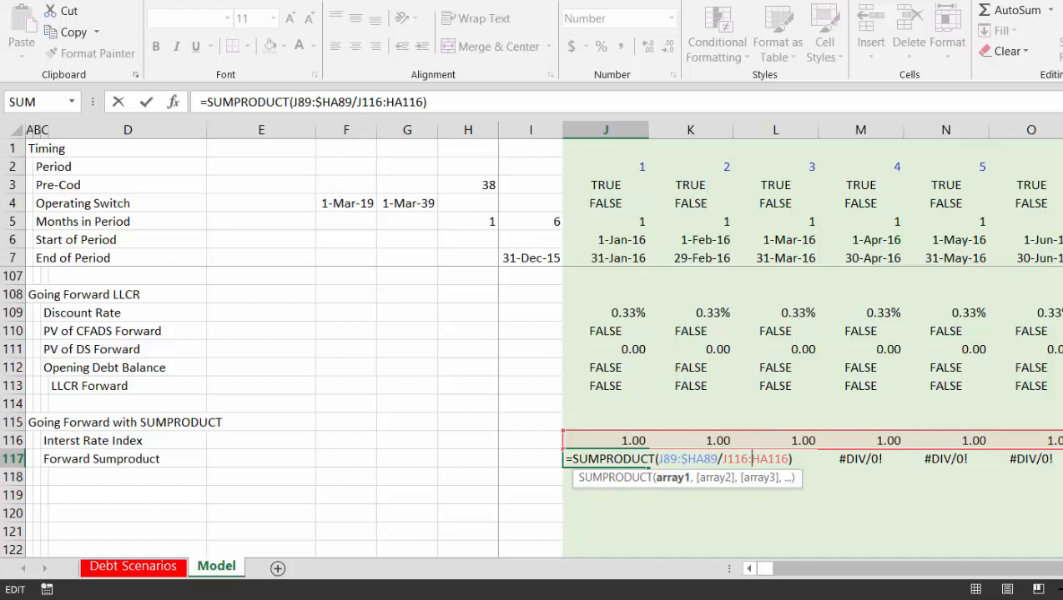
type("$")
key("Return")
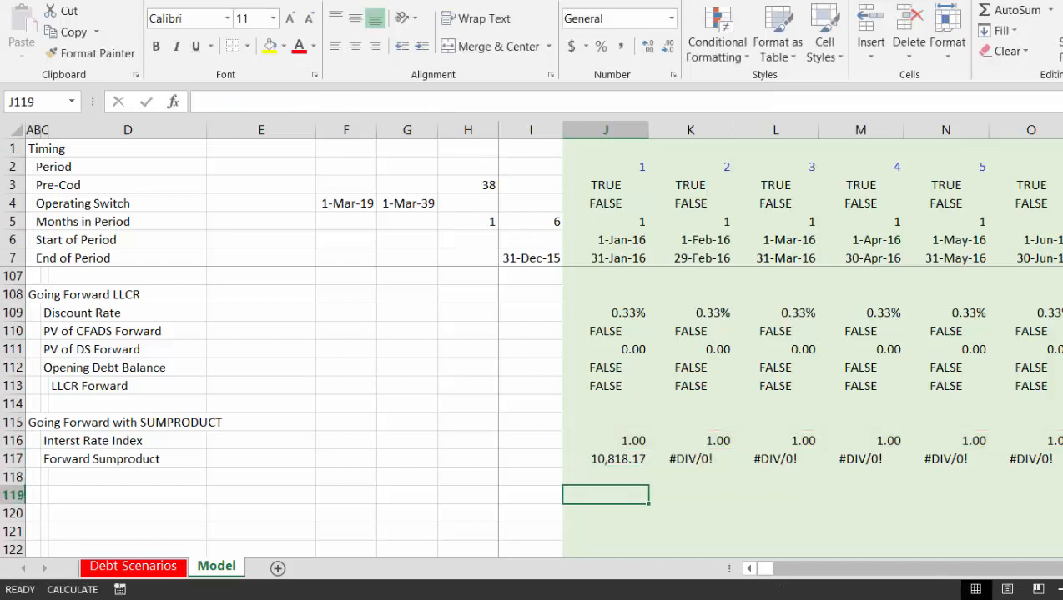
Copy the anchored Forward Sumproduct formula from J117 across the remaining periods of row 117
key("Up")
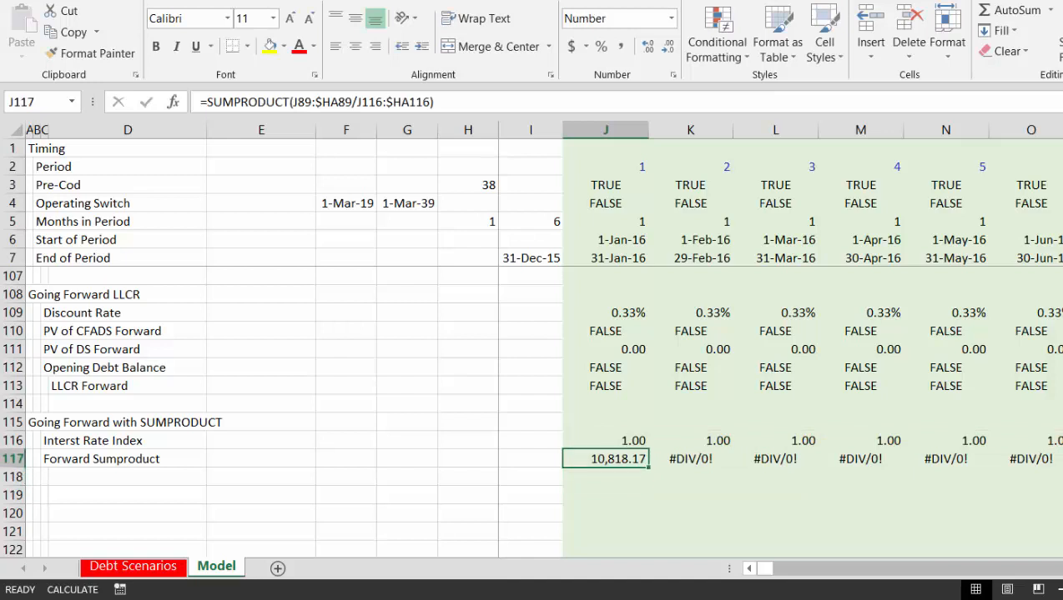
key("ctrl+shift+Right")
key("ctrl+r")
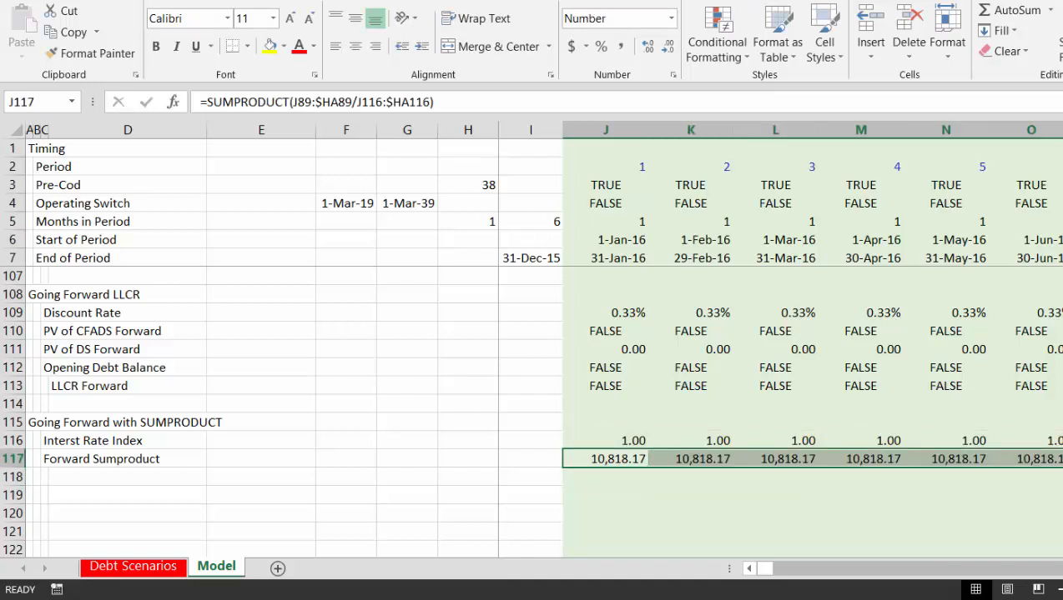
Compare the Forward Sumproduct row with PV of CFADS Forward from pre-COD into the first operating periods
key("Right")
key("Right")
key("Right")
key("Right")
key("Right")
key("Right")
key("Right")
key("Right")
key("Right")
key("Right")
key("Right")
key("Right")
key("Right")
key("Right")
key("Right")
key("Right")
key("Right")
key("Right")
key("Right")
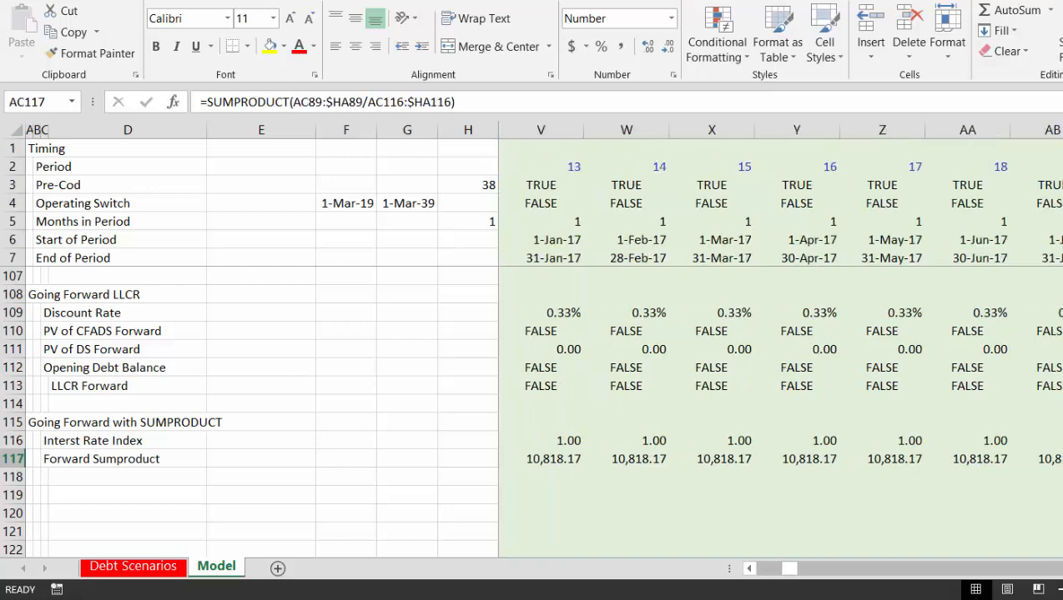
key("Right")
key("Right")
key("Right")
key("Right")
key("Right")
key("Right")
key("Right")
key("Right")
key("Right")
key("Right")
key("Right")
key("Right")
key("Right")
key("Right")
key("Right")
key("Right")
key("Right")
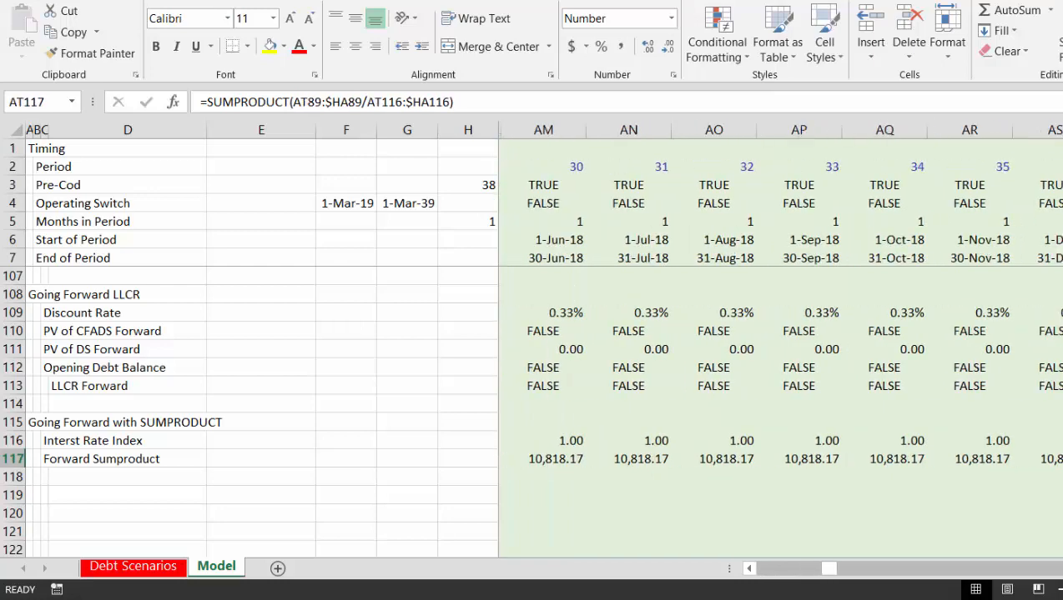
key("Right")
key("Right")
key("Right")
key("Right")
key("Left")
key("Left")
key("Left")
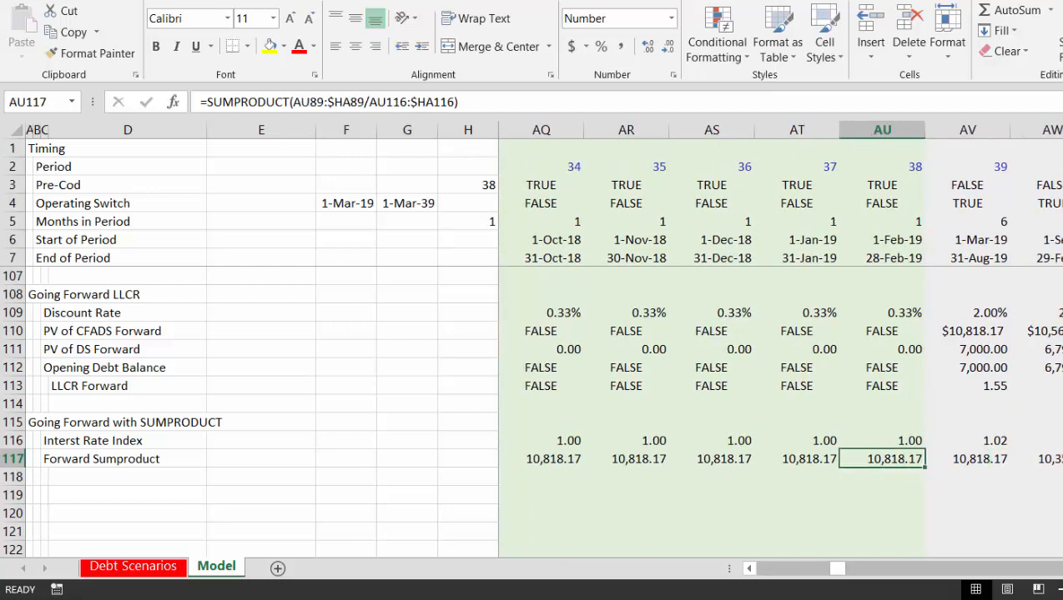
key("Right")
key("Right")
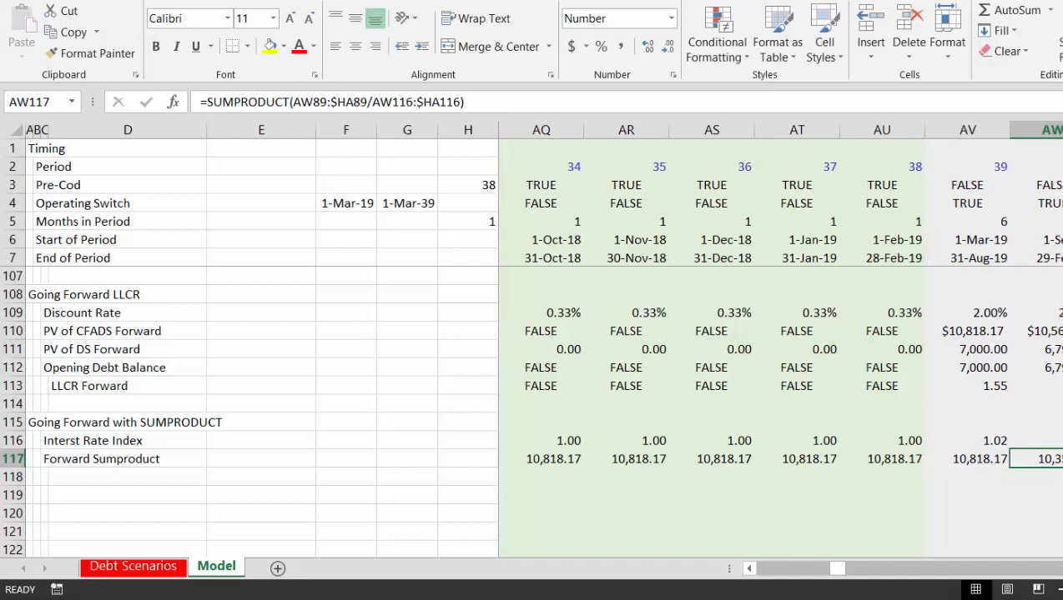
Inspect the interest rate index link in AW116 and the Forward Sumproduct formula ranges in AV117 and AW117
key("Up")
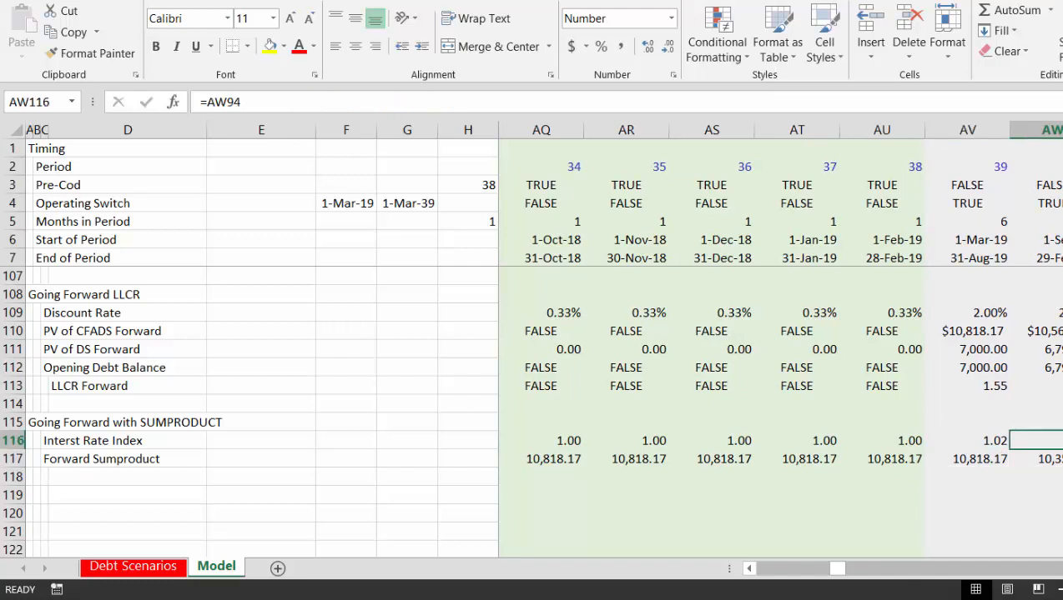
key("Left")
key("Down")
key("F2")
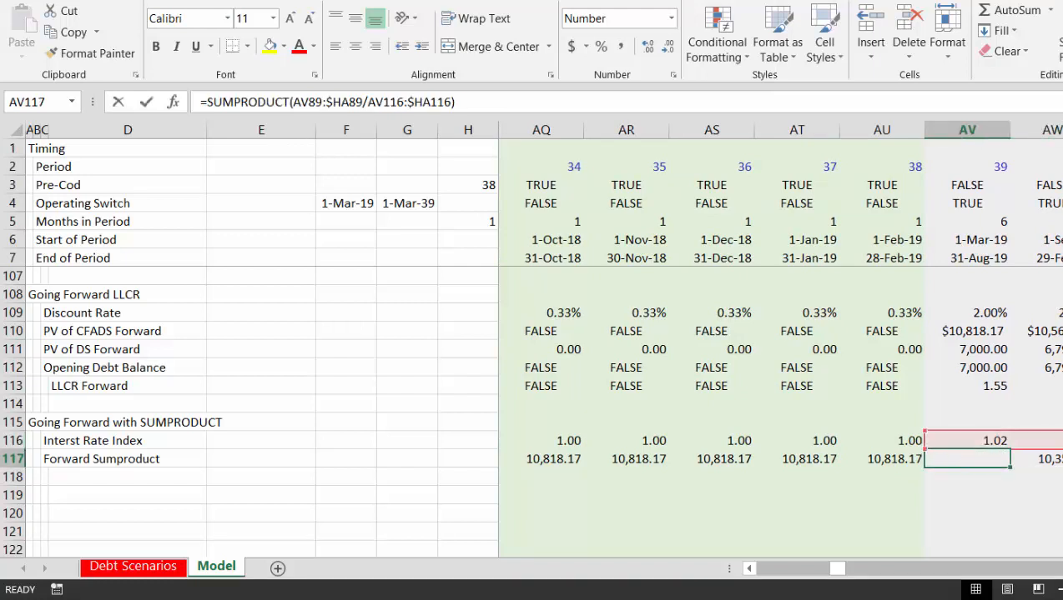
key("Return")
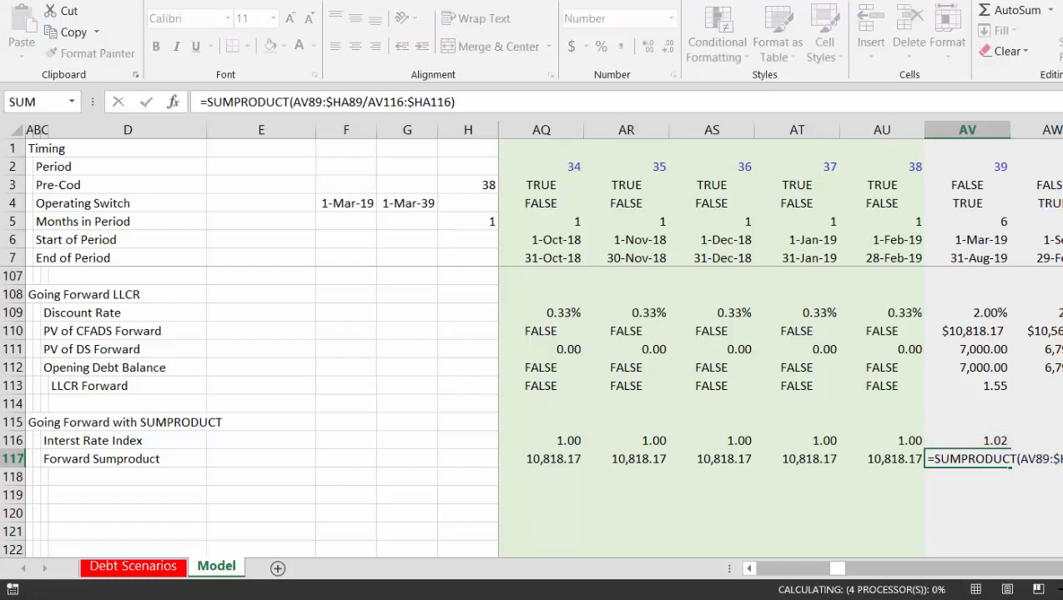
key("Up")
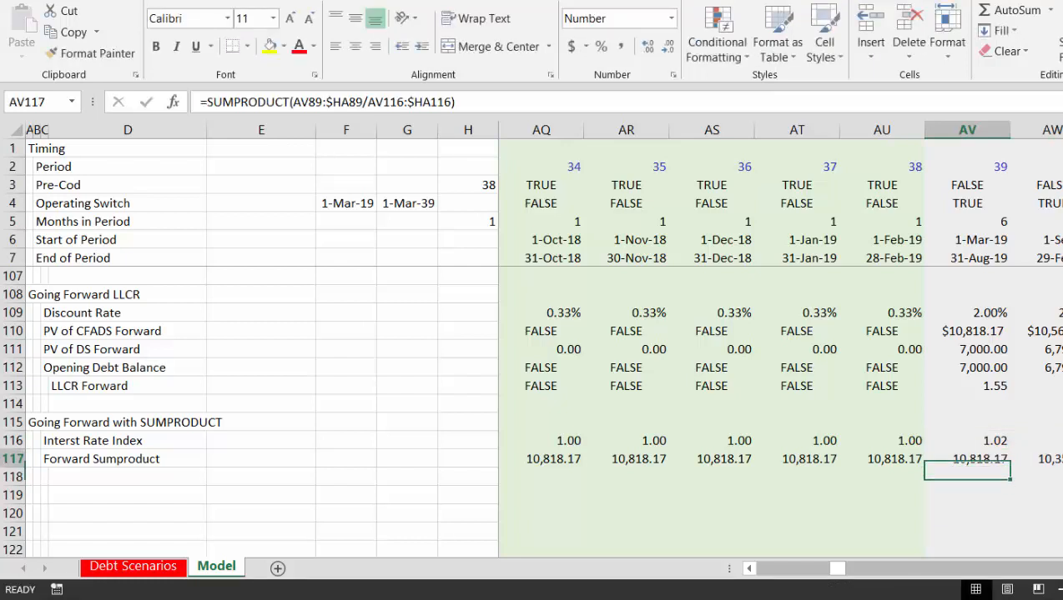
key("Right")
key("F2")
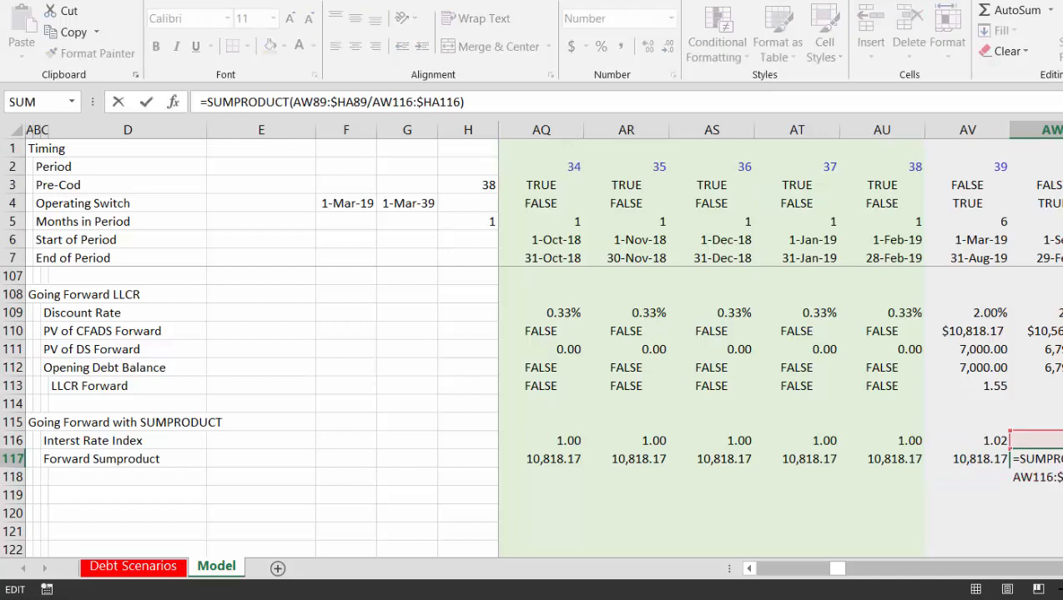
key("Return")
Label C118 "Adjusted" directly below the Forward Sumproduct row
key("Down")
key("Home")
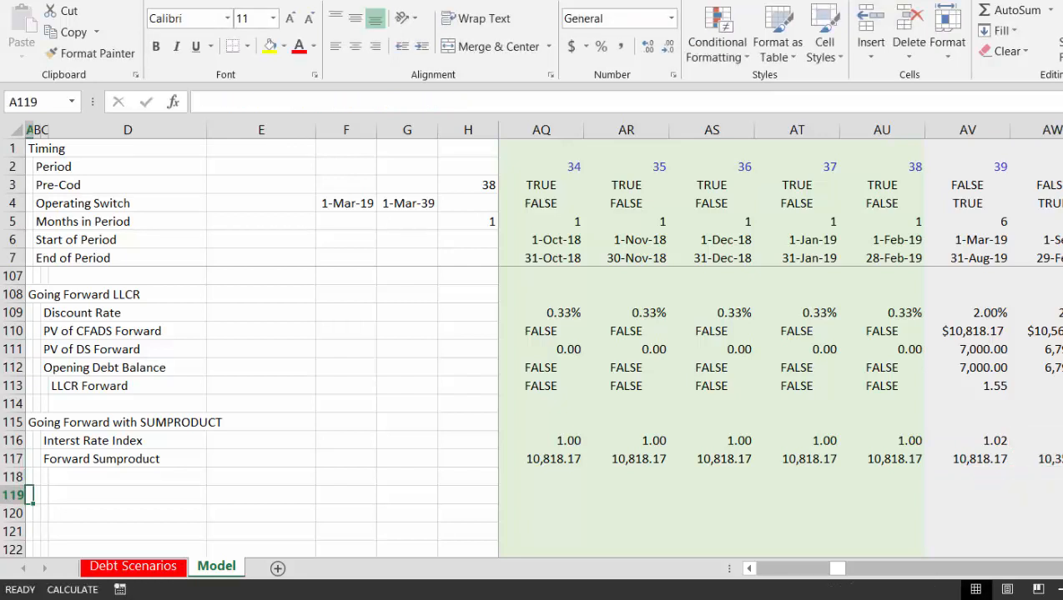
key("Up")
key("Right")
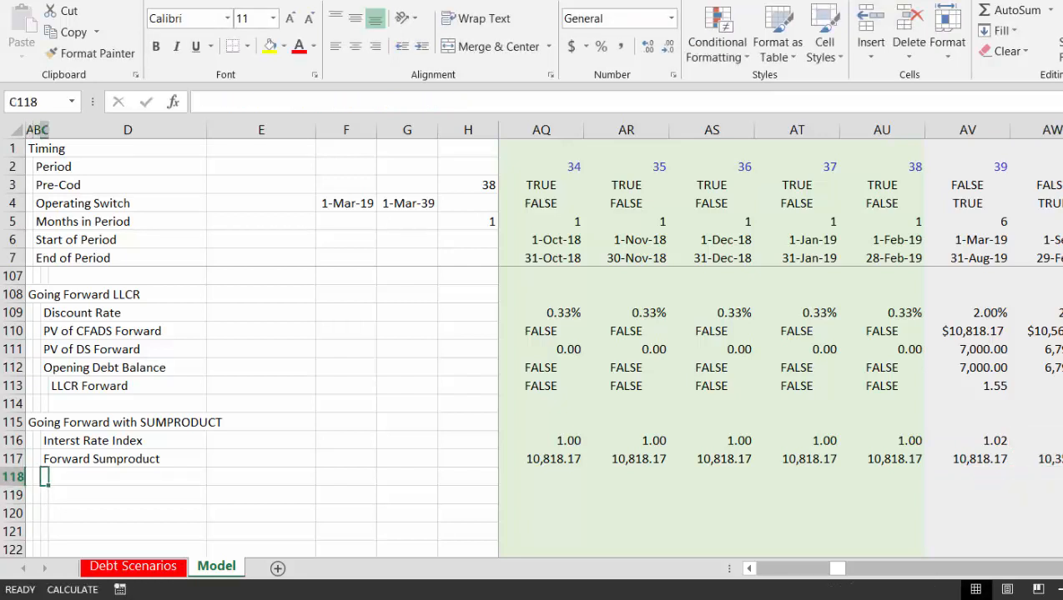
type("Adjusted")
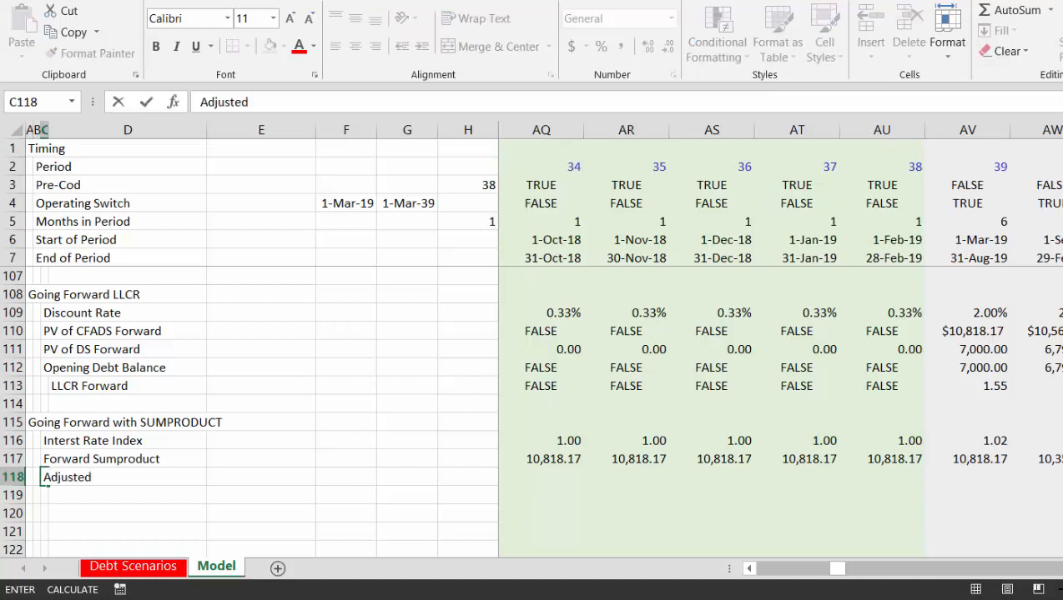
key("Return")
key("Right")
key("Right")
key("Right")
key("Right")
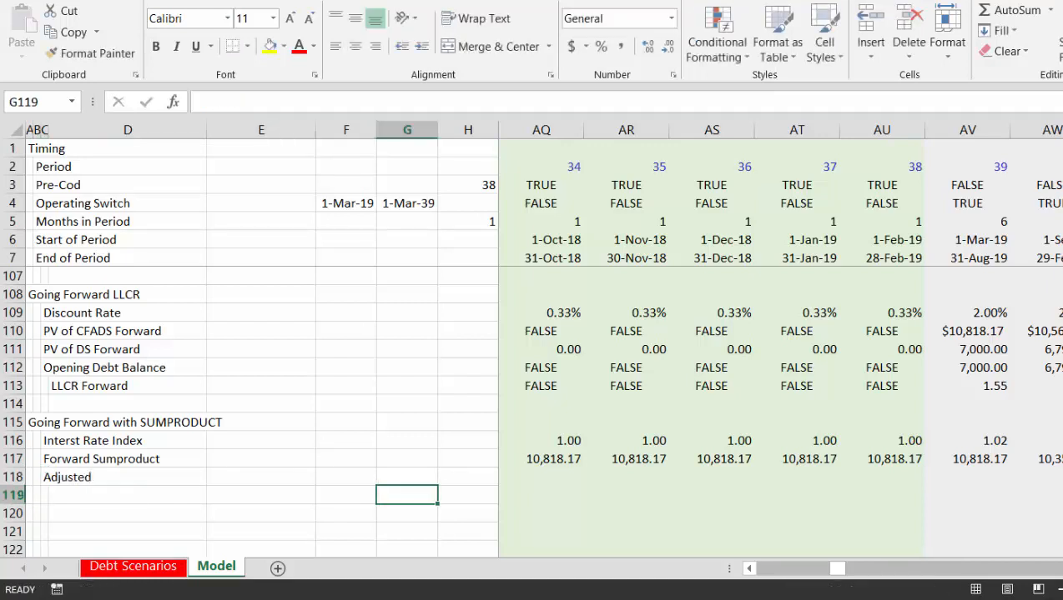
key("Right")
key("Right")
key("Right")
key("Up")
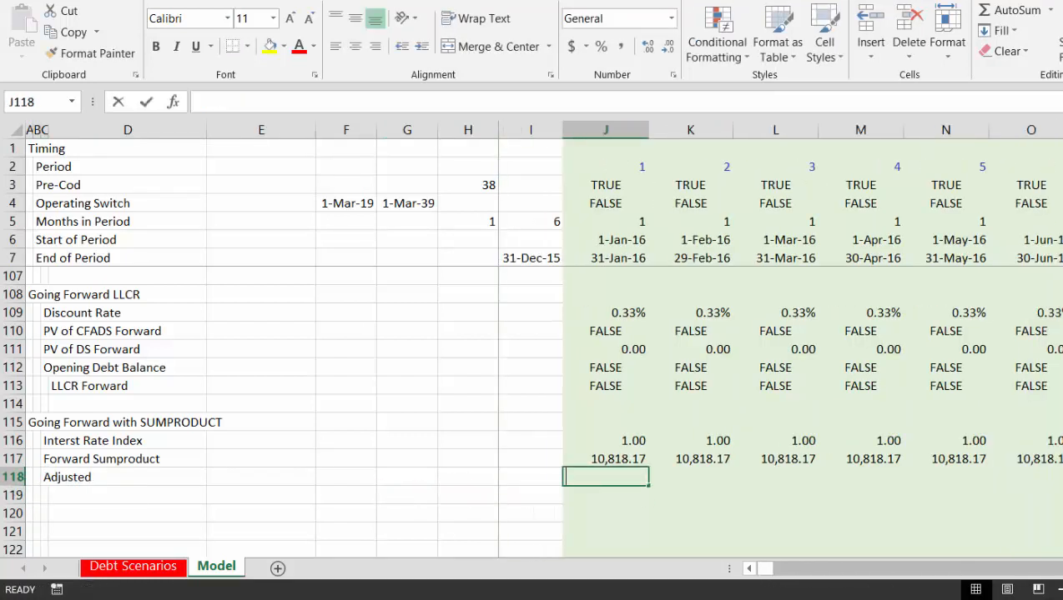
type("=")
key("Up")
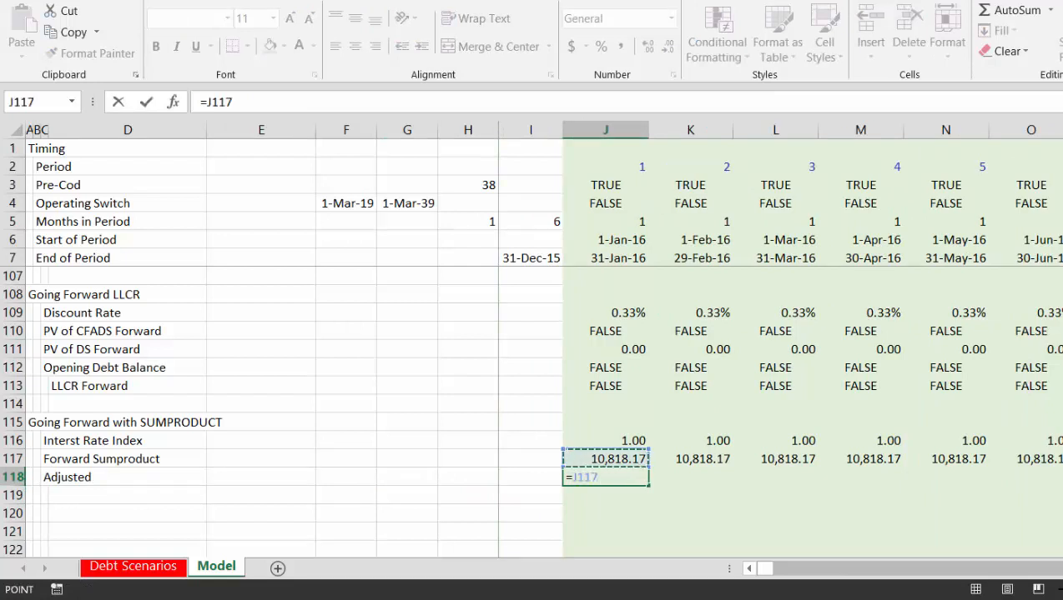
key("Up")
key("Left")
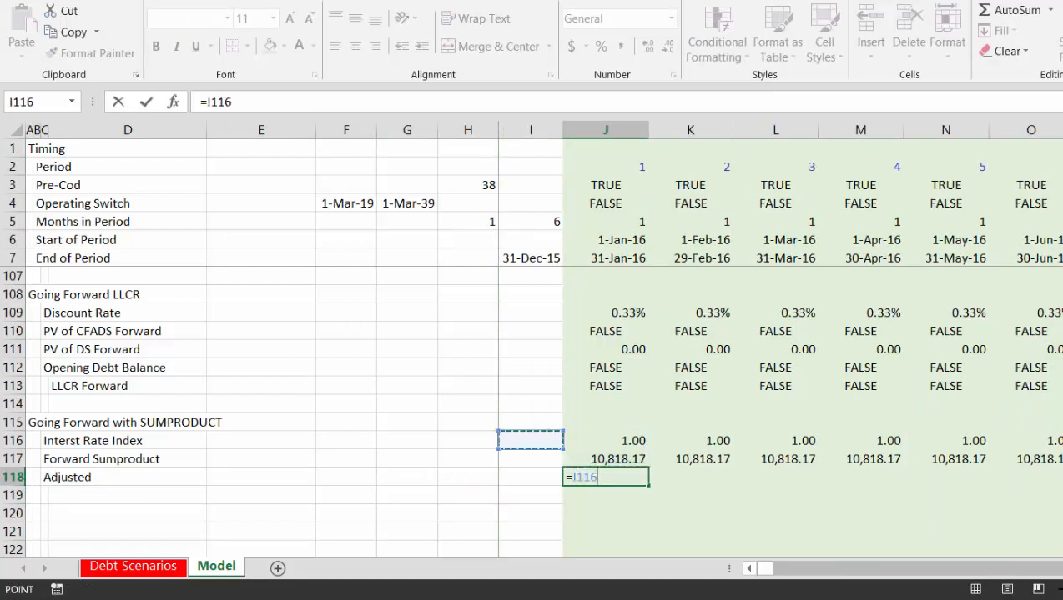
key("Down")
key("Right")
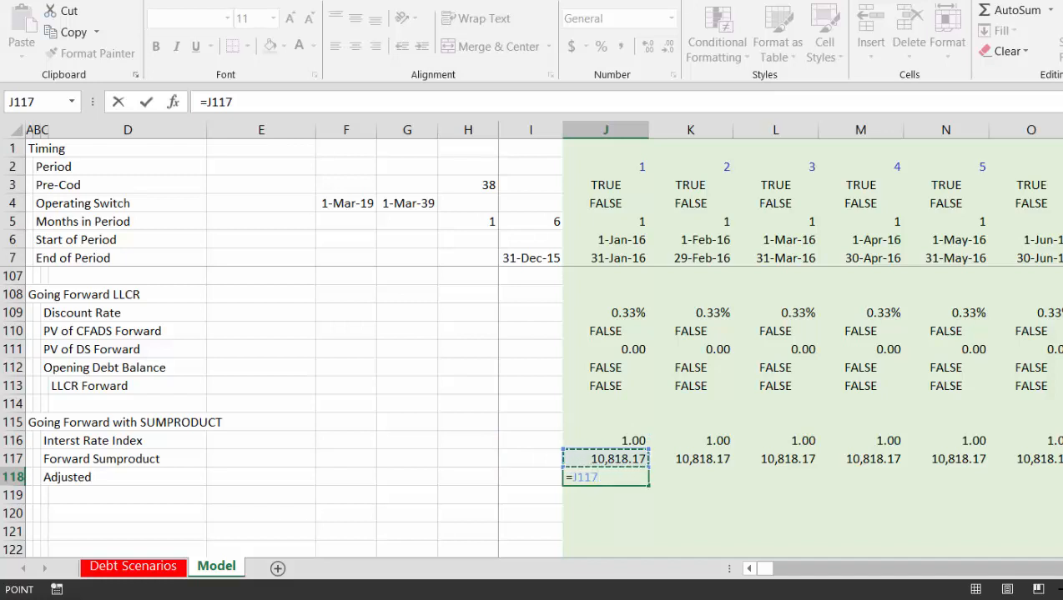
key("Escape")
Examine the Forward Sumproduct formulas and values along row 117 from period 1 into the operating periods, against PV of CFADS Forward
key("Up")
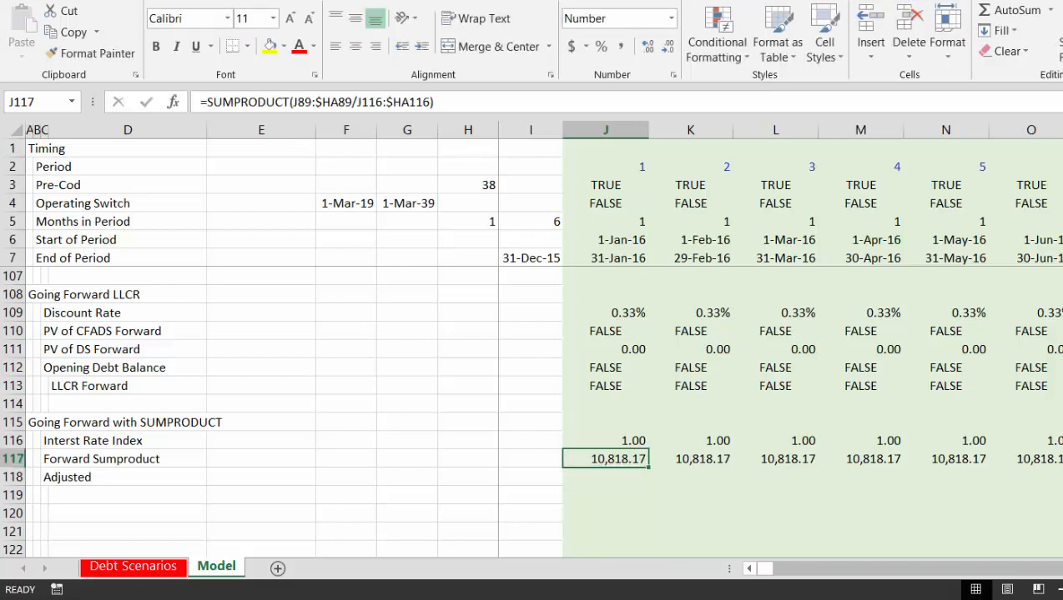
key("Right")
key("Right")
key("Right")
key("Right")
key("Right")
key("Right")
key("Right")
key("Right")
key("Right")
key("Right")
key("Right")
key("Right")
key("Right")
key("Right")
key("Right")
key("Right")
key("Right")
key("Right")
key("Right")
key("Right")
key("Right")
key("Right")
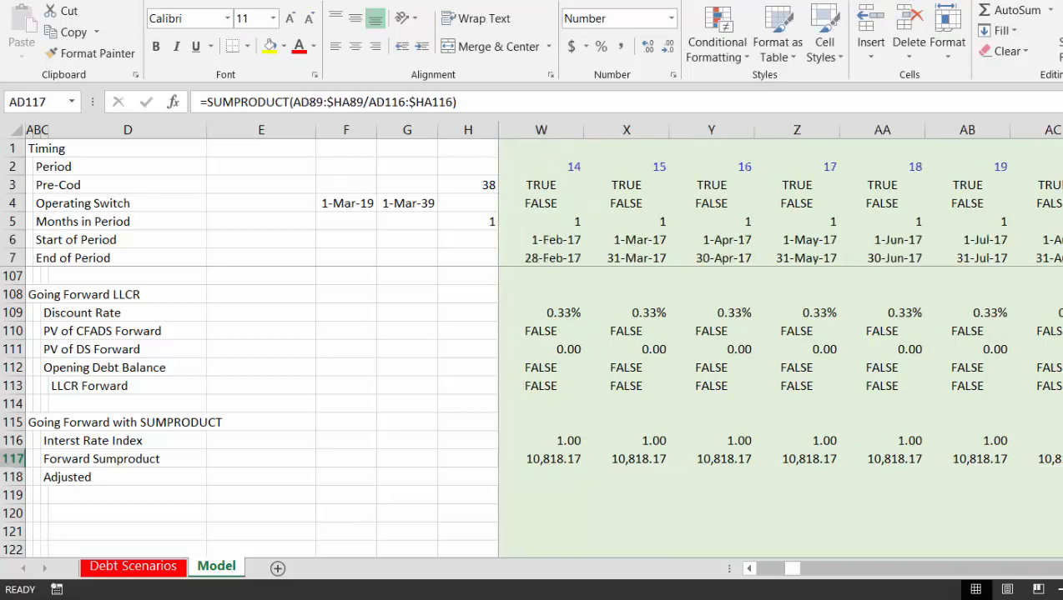
key("Right")
key("Right")
key("Right")
key("Right")
key("Right")
key("Right")
key("Right")
key("Right")
key("Right")
key("Right")
key("Left")
key("Left")
key("Left")
key("Left")
key("Left")
key("Left")
key("Left")
key("Left")
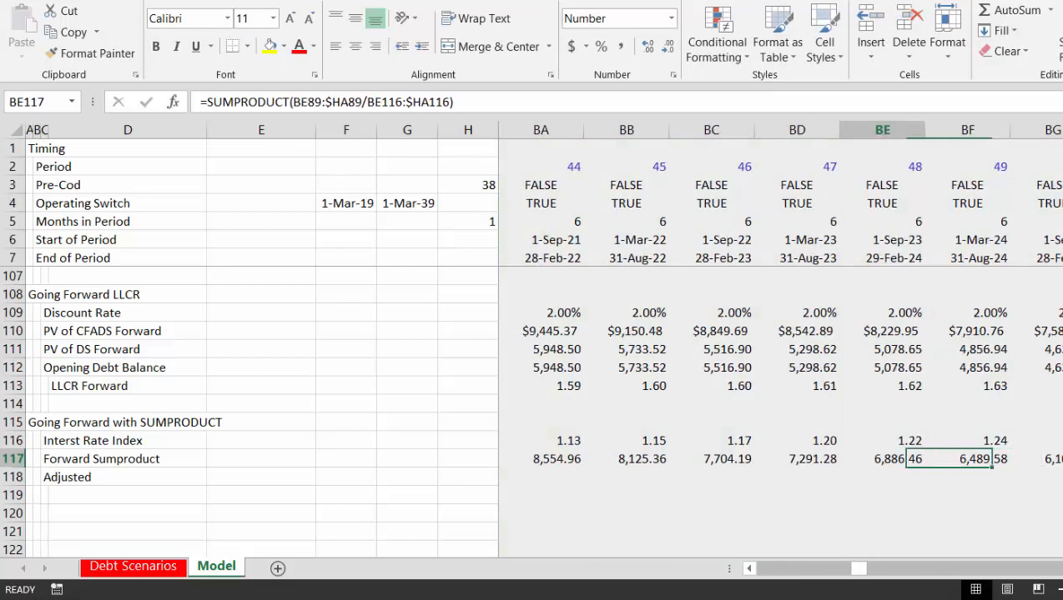
key("Left")
key("Left")
key("Left")
key("Left")
key("Left")
key("Left")
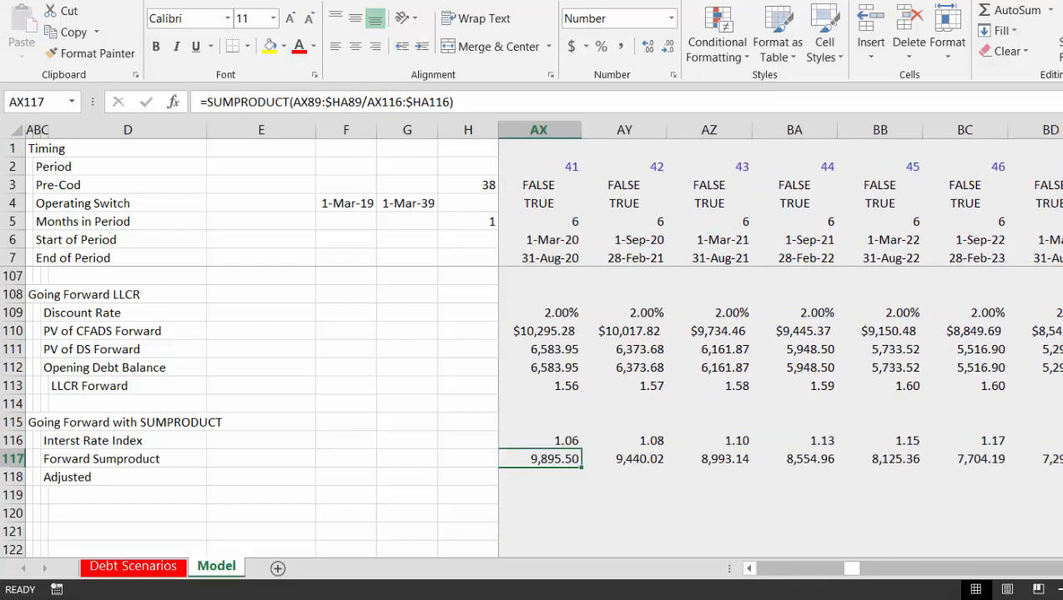
key("Left")
key("Right")
key("Right")
key("Right")
key("Right")
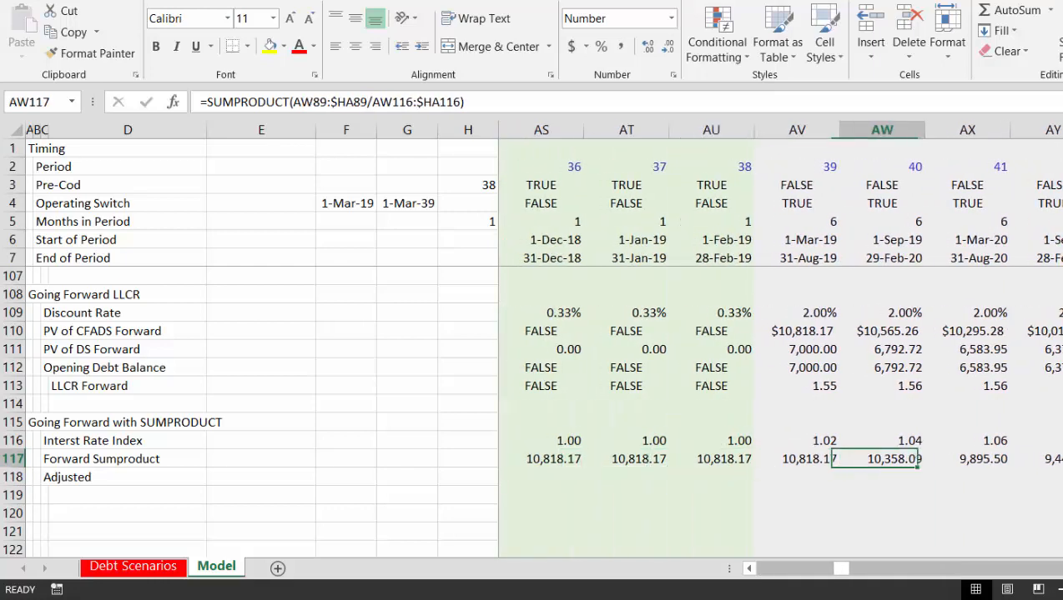
key("Down")
type("=")
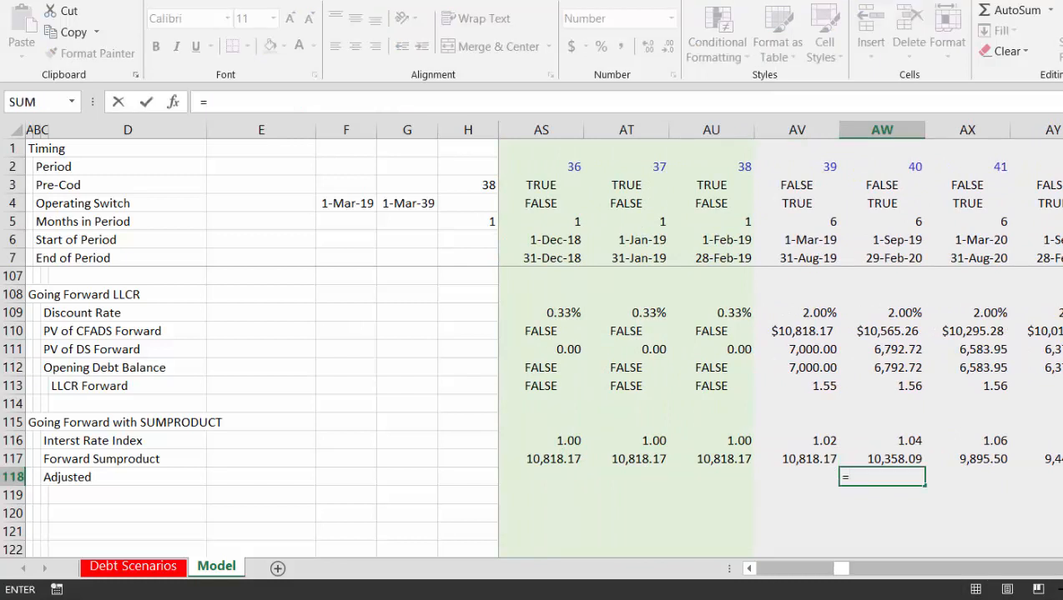
key("Up")
key("Up")
key("Left")
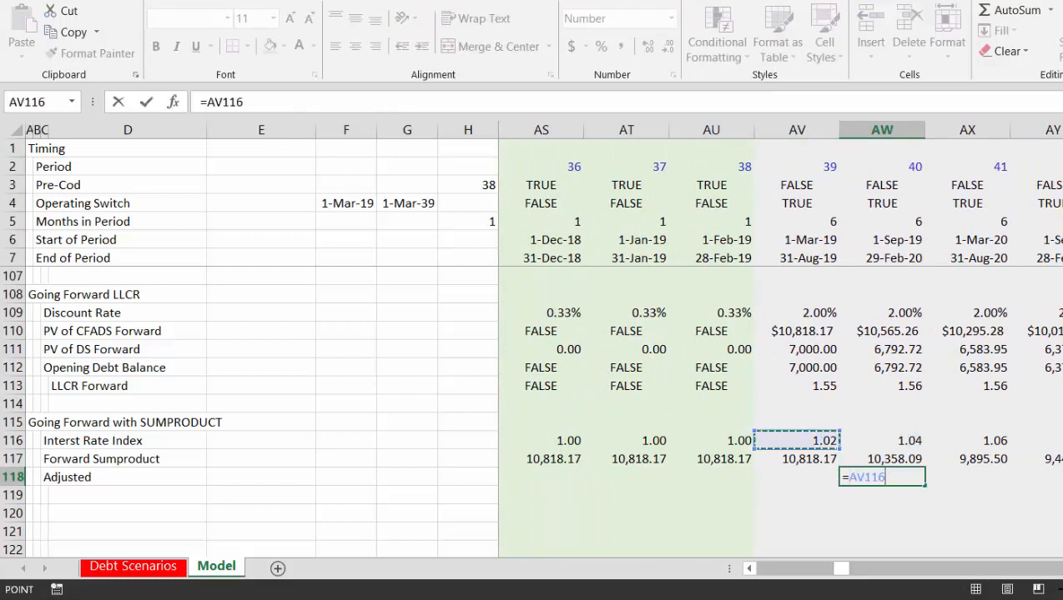
key("Down")
type("*")
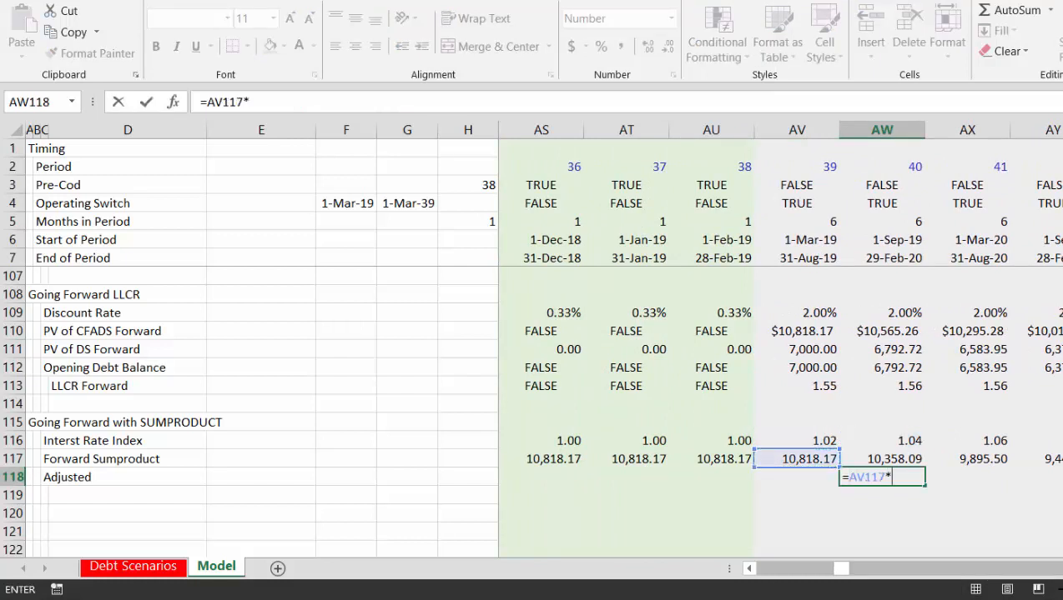
key("Escape")
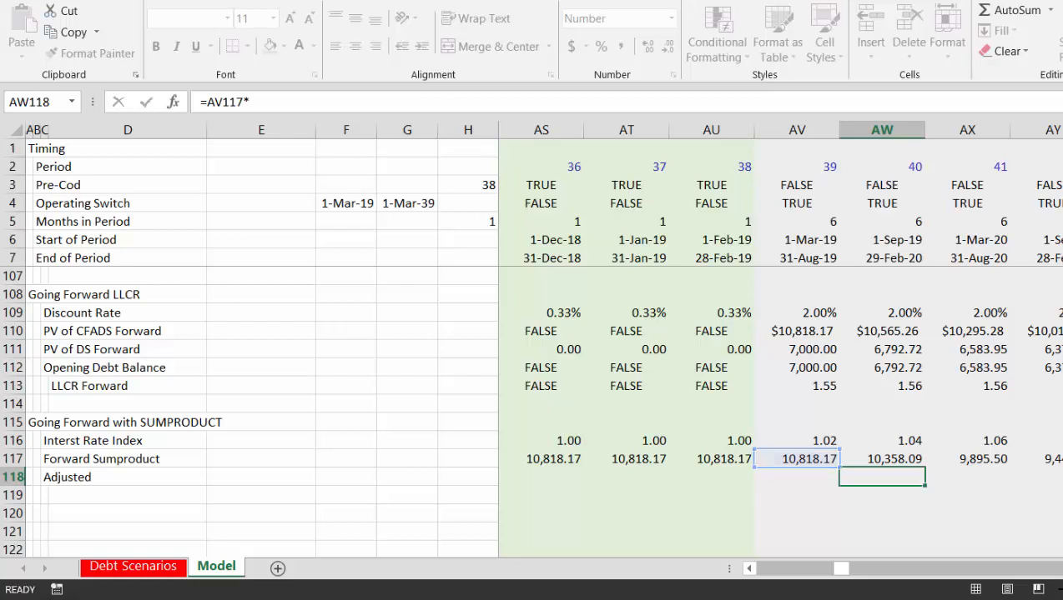
Test the adjustment in AW118 by multiplying the period's Forward Sumproduct by the prior period's interest rate index, =AW117*AV116
type("=")
key("Up")
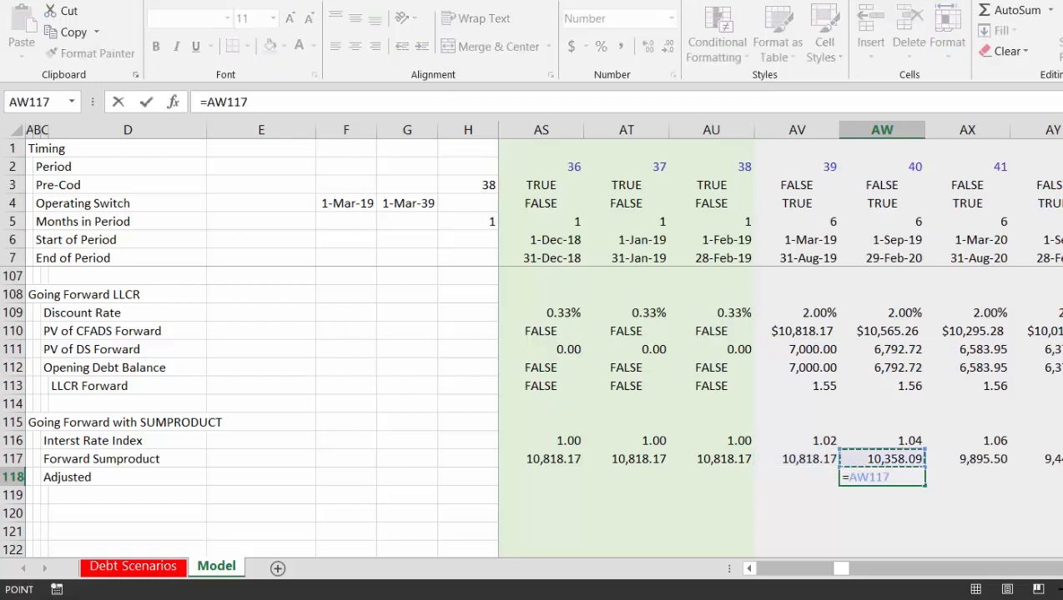
type("*")
key("Left")
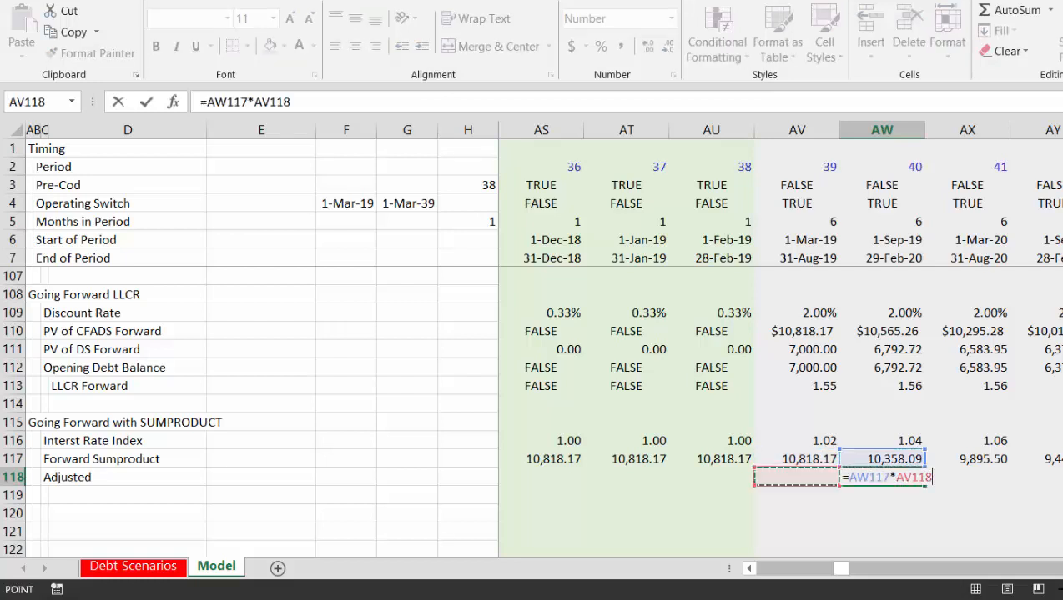
key("Up")
key("Up")
key("Return")
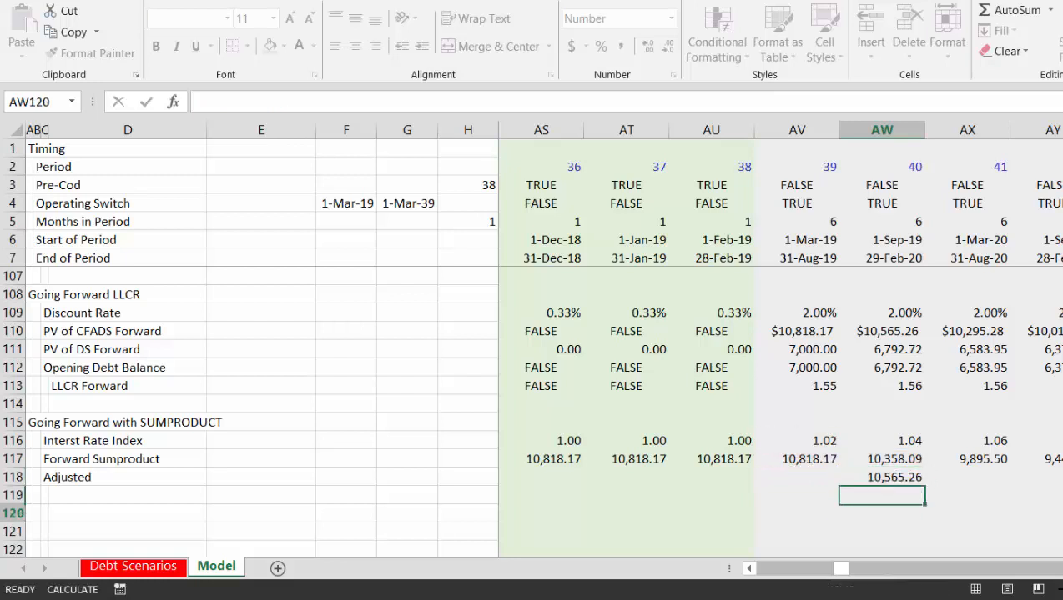
Compare the Adjusted value in AW118 with PV of CFADS Forward and the discount rate in column AW
key("Up")
key("Up")
key("Up")
key("Up")
key("Up")
key("Up")
key("Up")
key("Up")
key("Up")
key("Up")
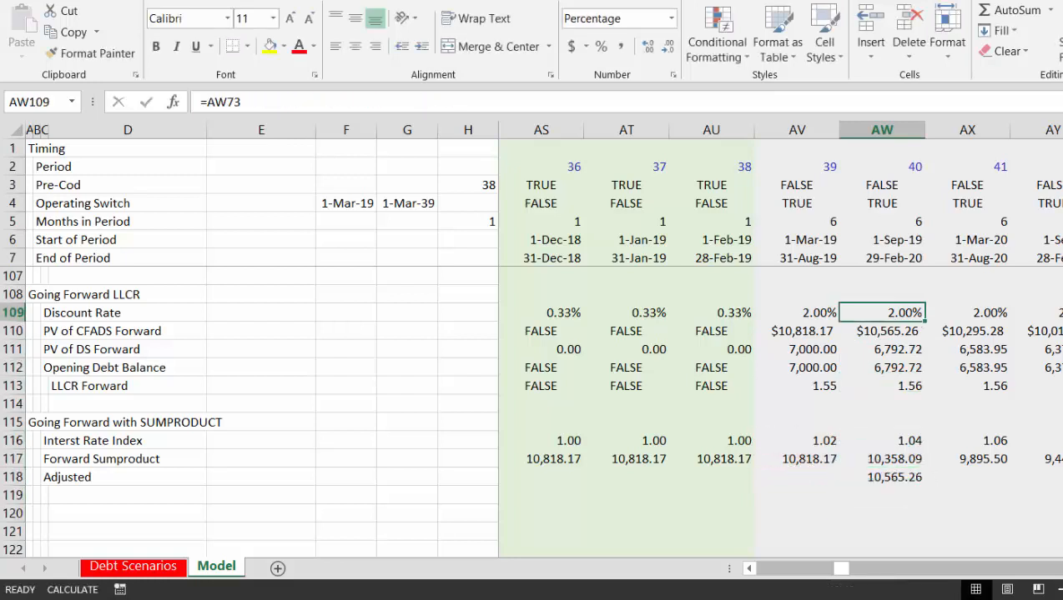
key("Down")
key("Down")
key("Down")
key("Down")
key("Down")
key("Down")
key("Down")
key("Down")
key("Down")
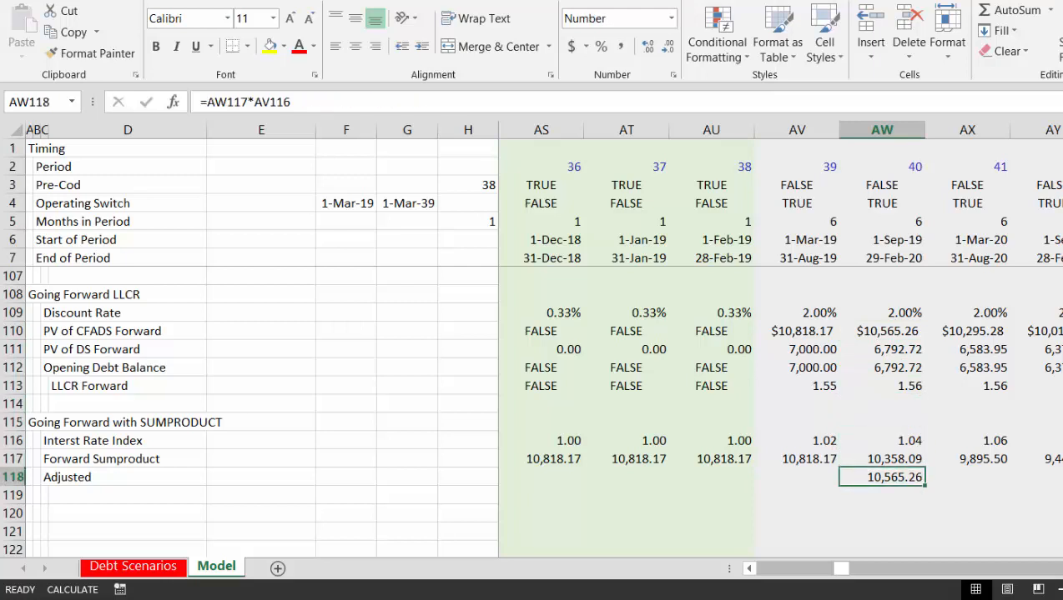
Copy the Adjusted formula from AW118 across the remaining periods of row 118
key("ctrl+shift+Right")
key("ctrl+r")
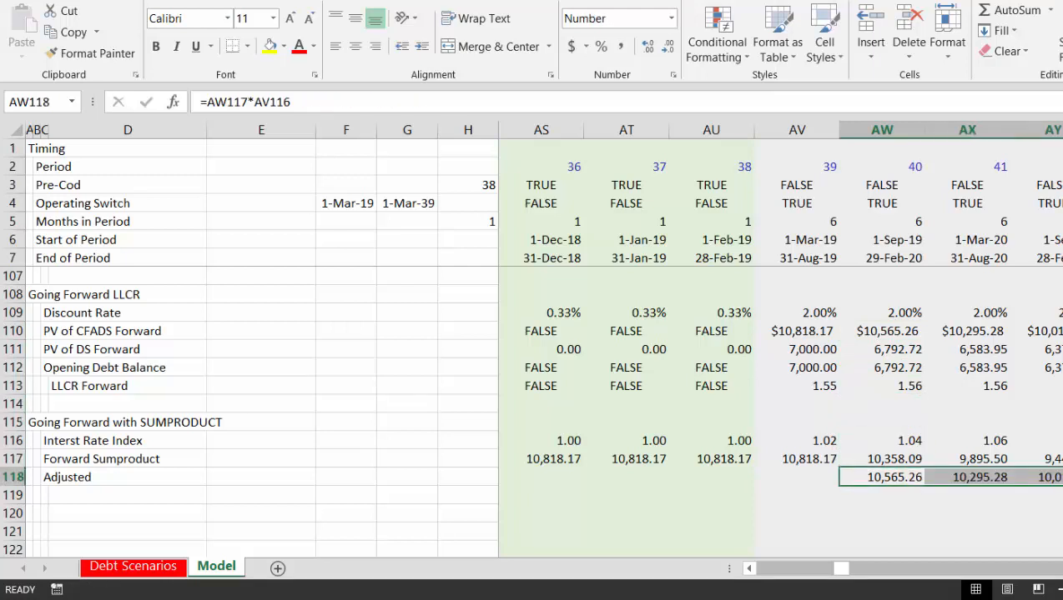
key("Right")
key("Right")
key("Left")
key("Left")
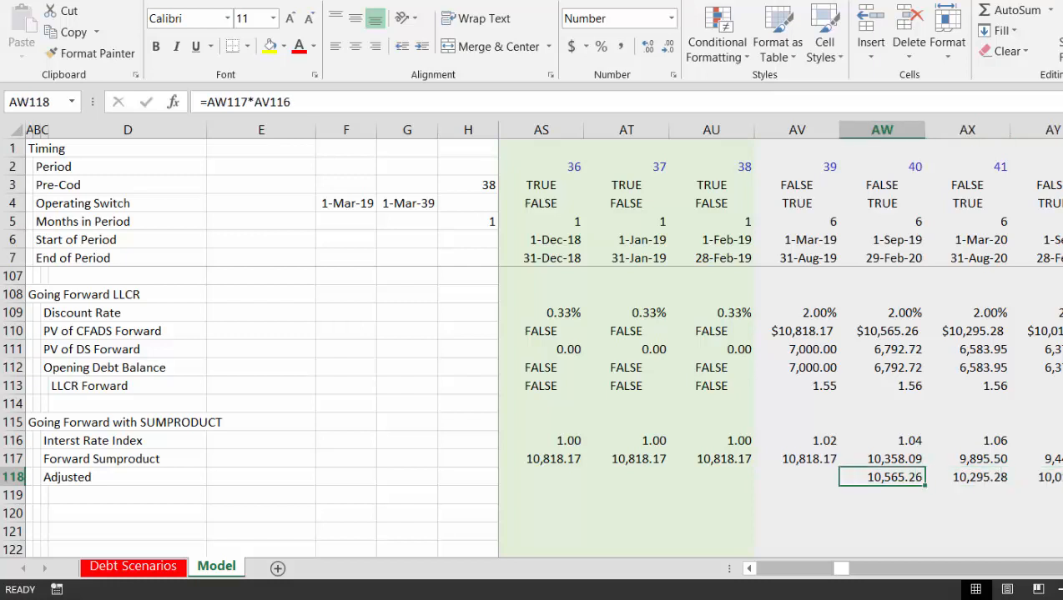
Review the interest rate index and Forward Sumproduct cells around AW that feed the Adjusted formula in AW118
key("Up")
key("Up")
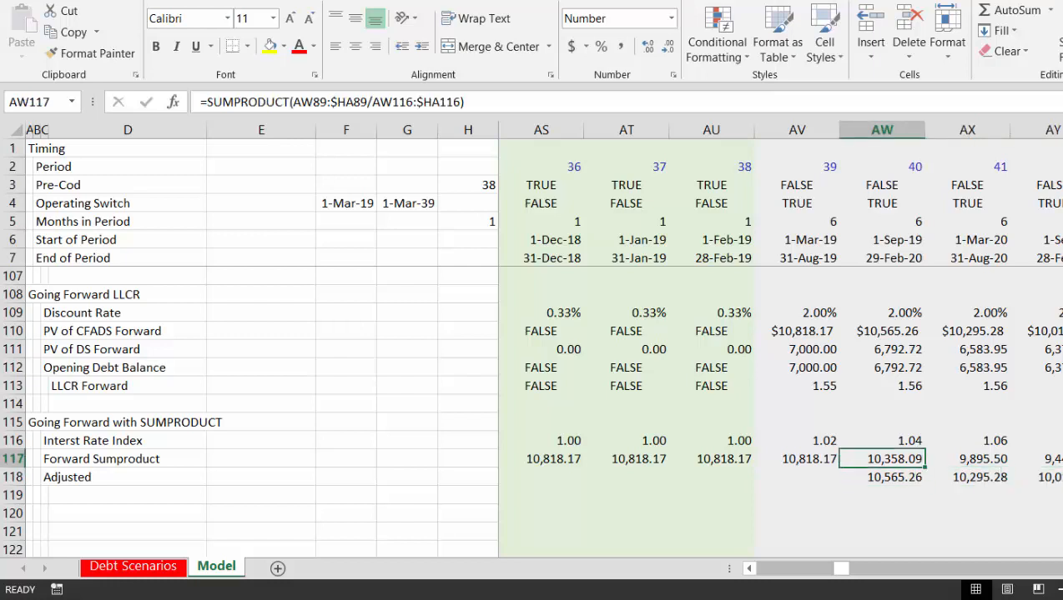
key("Left")
key("Left")
key("Right")
key("Right")
key("Right")
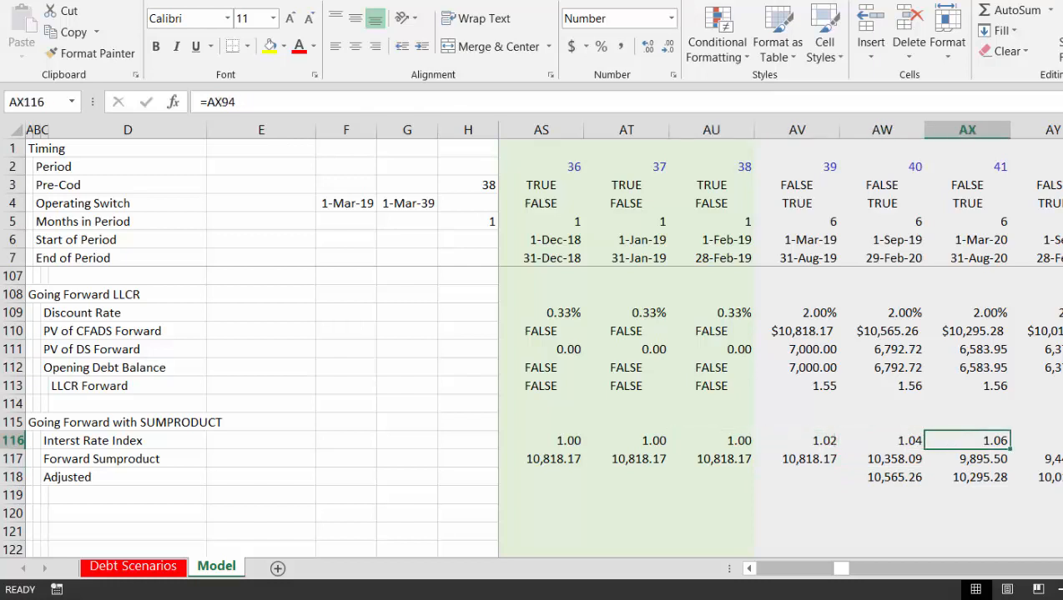
key("Down")
key("Down")
key("Left")
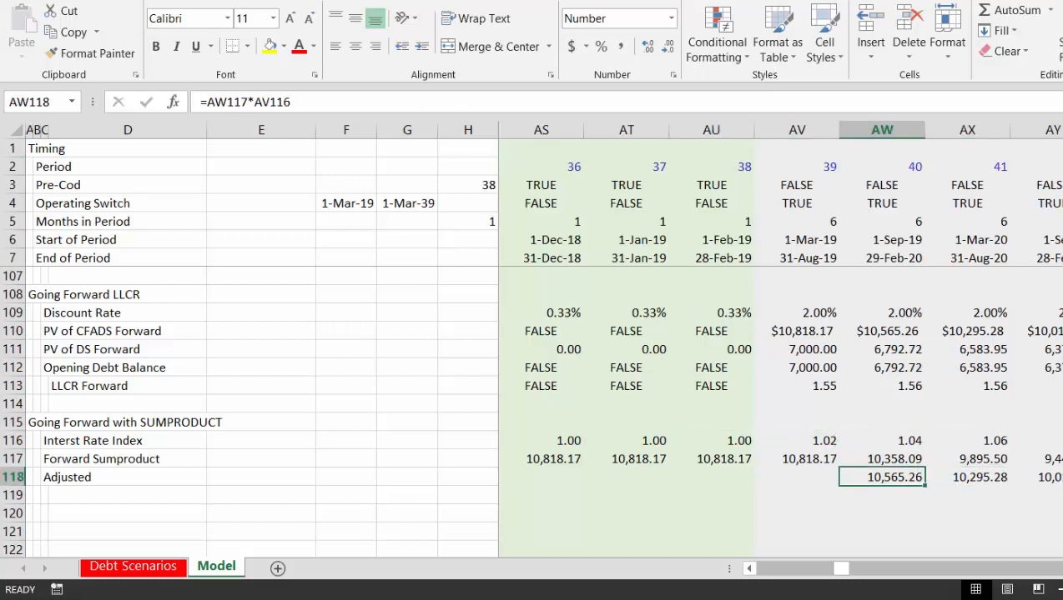
Clear the Adjusted formulas in row 118 from AW118 through the last period
key("ctrl+shift+Right")
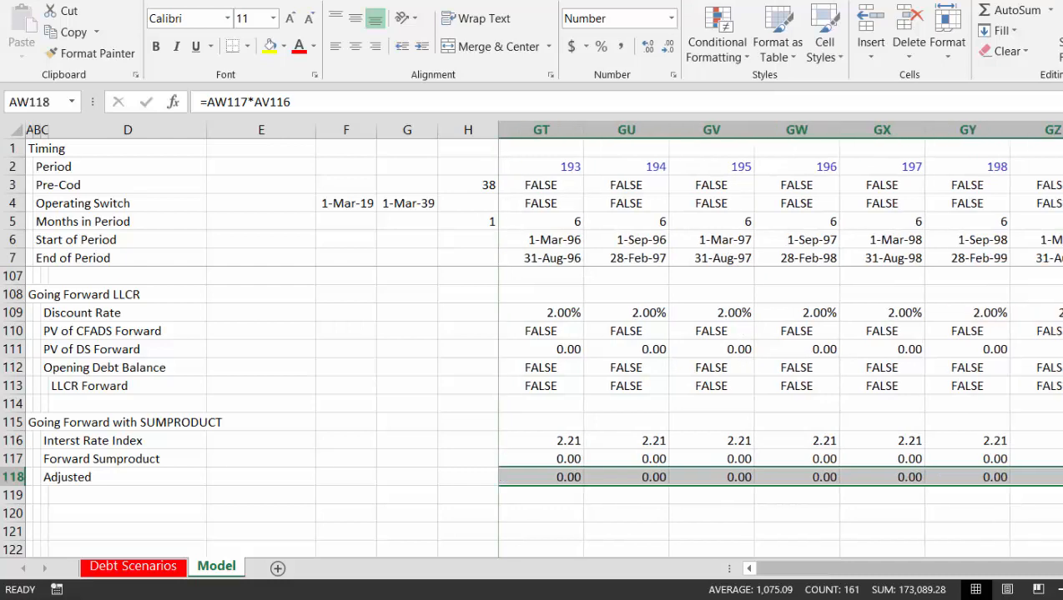
key("Delete")
key("Left")
key("Left")
key("ctrl+Left")
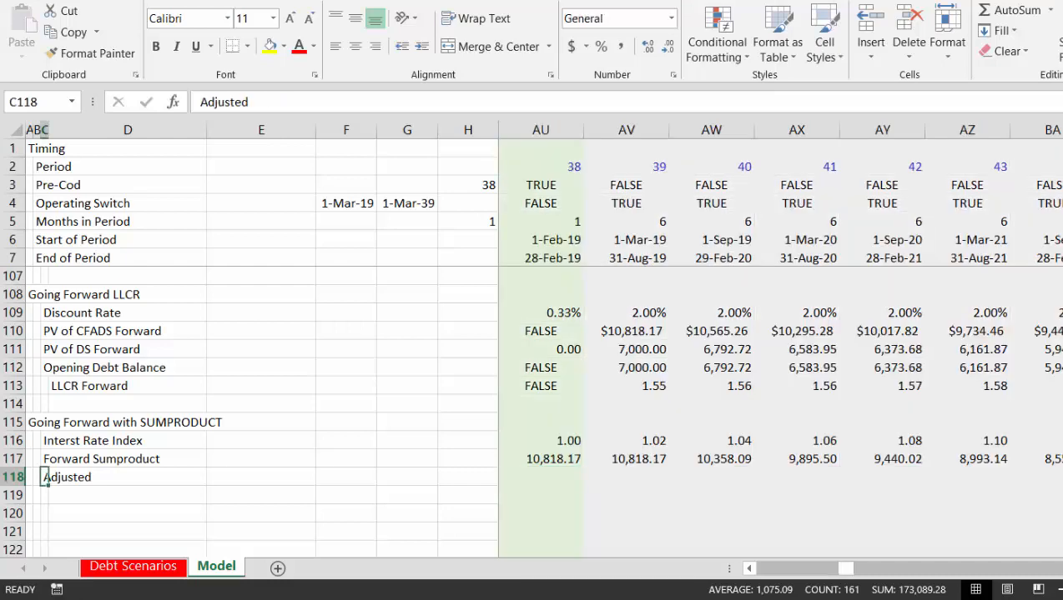
Enter the Adjusted formula =J117*I116 in J118, multiplying Forward Sumproduct by the prior period's index
key("Left")
key("Right")
key("Right")
key("Right")
key("Right")
key("Right")
key("Right")
key("Right")
key("Right")
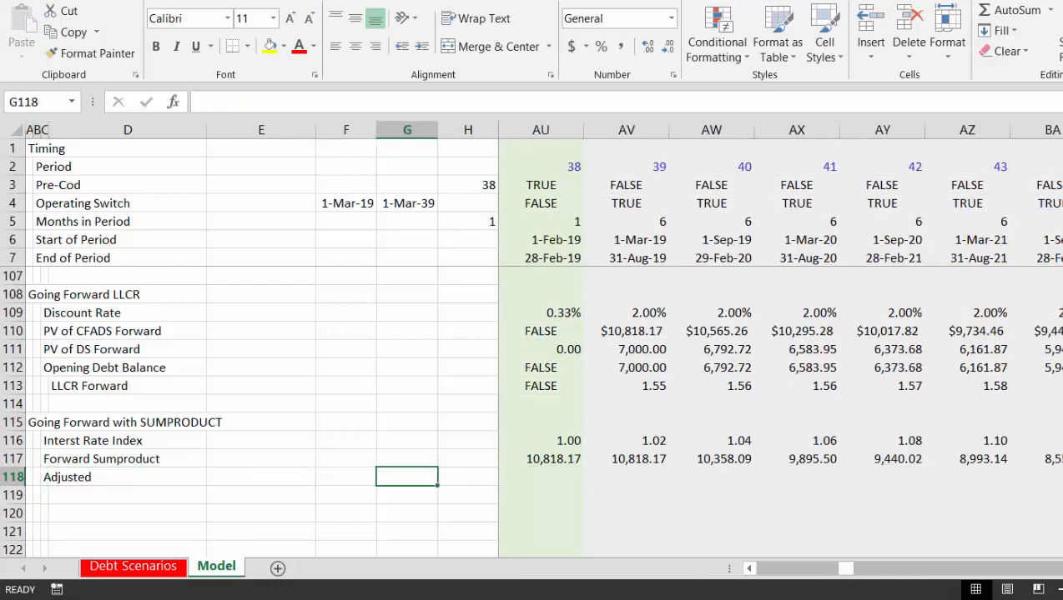
type("=")
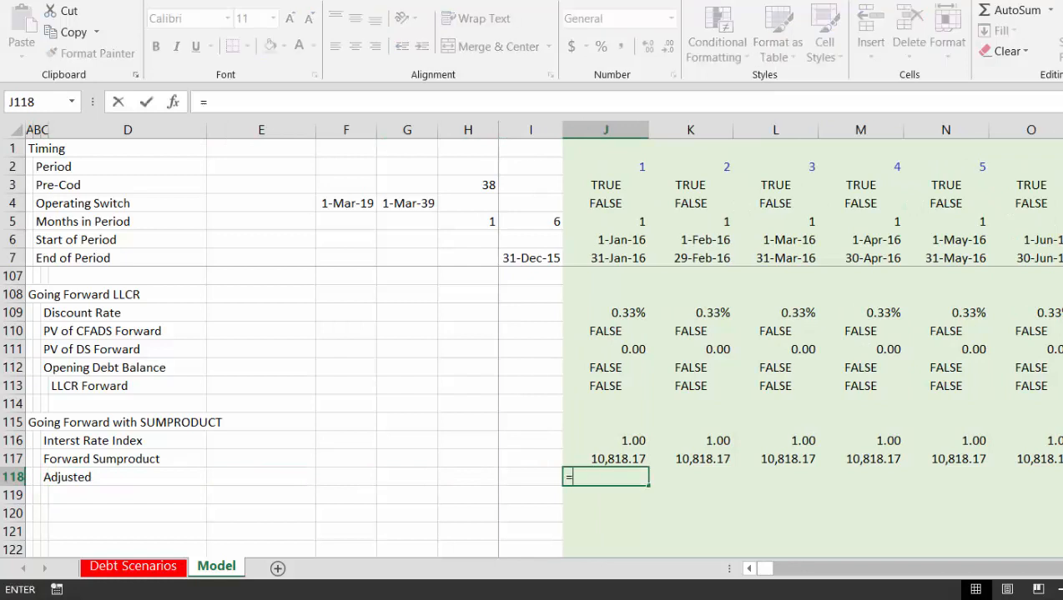
key("Up")
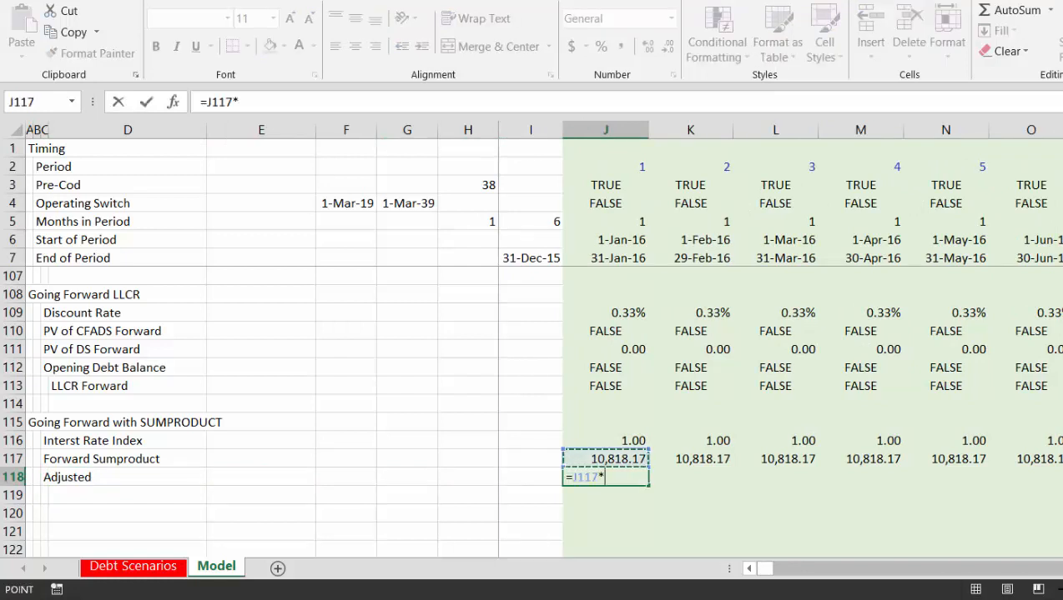
type("*")
key("Up")
key("Left")
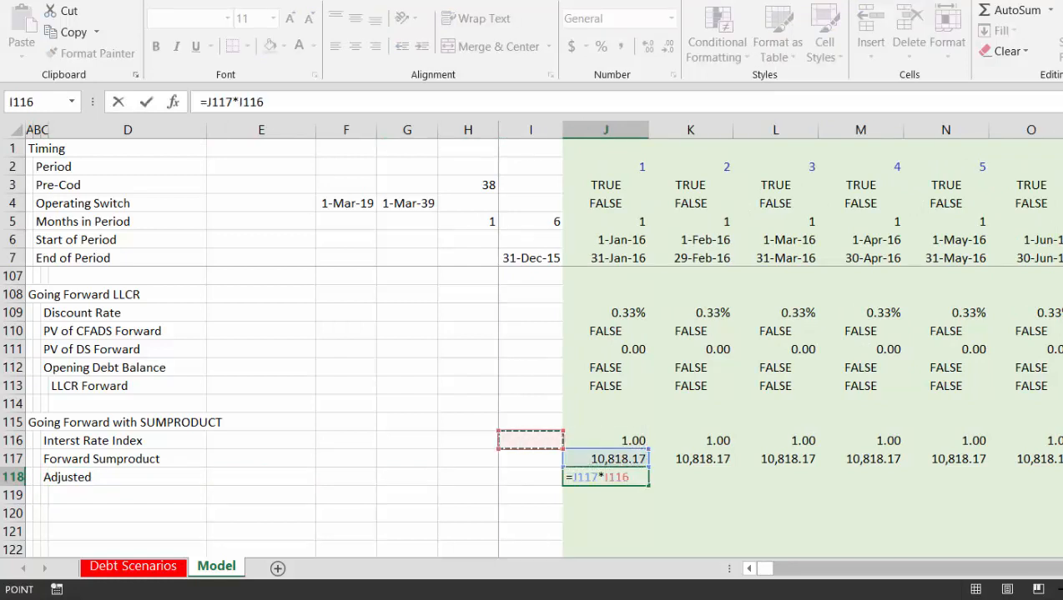
key("Return")
key("Down")
key("Up")
key("Up")
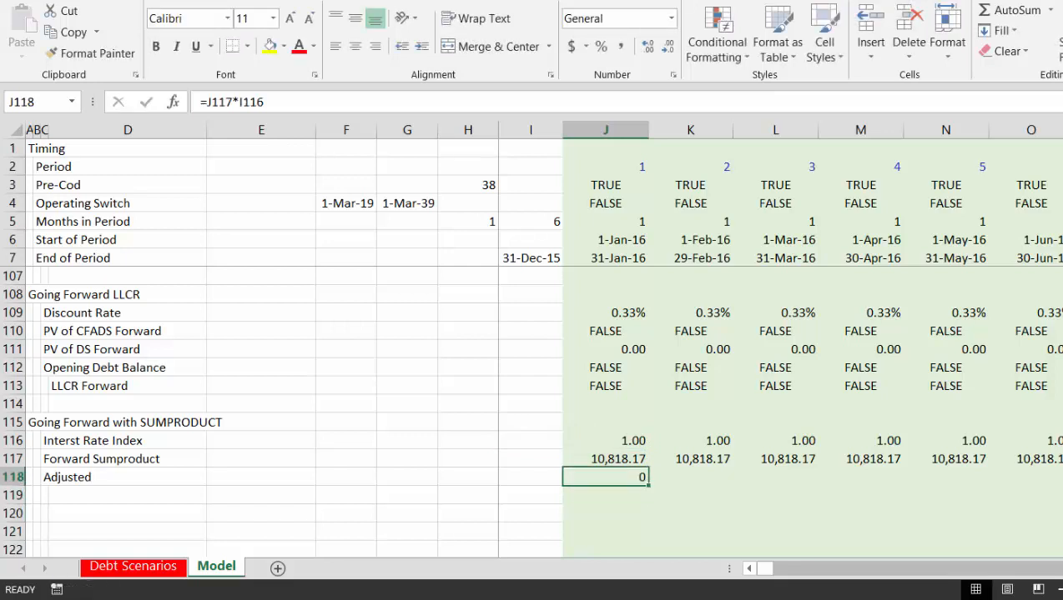
Copy the Adjusted formula from J118 across all periods and format the row as numbers with thousands separators and two decimals
key("ctrl+shift+Right")
key("ctrl+r")
key("ctrl+shift+1")
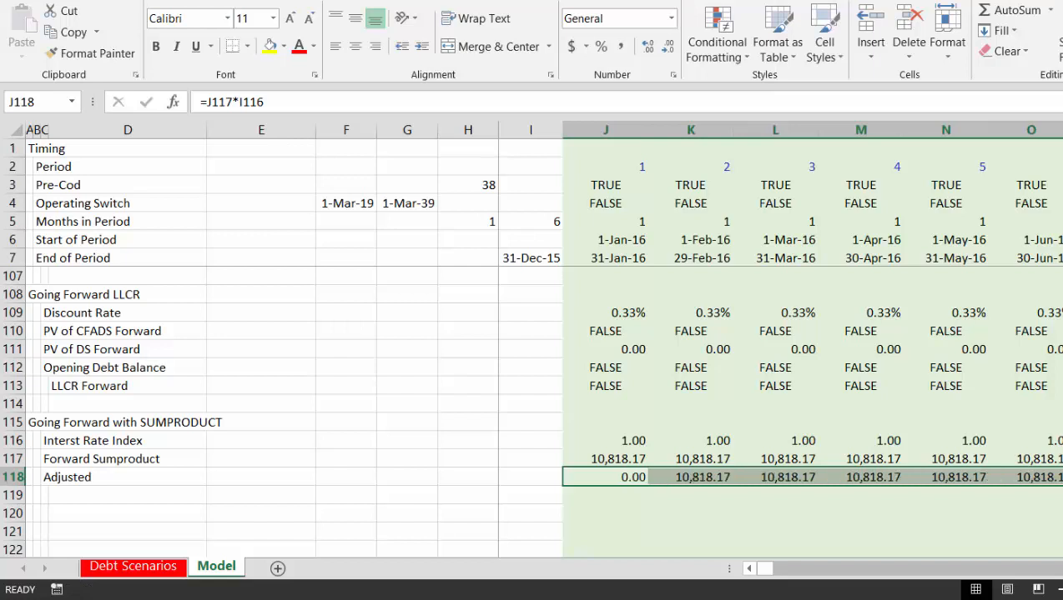
Label the row below Adjusted as LLCR Forward in D119
key("Down")
key("Left")
key("Left")
key("Left")
key("Left")
key("Left")
key("Left")
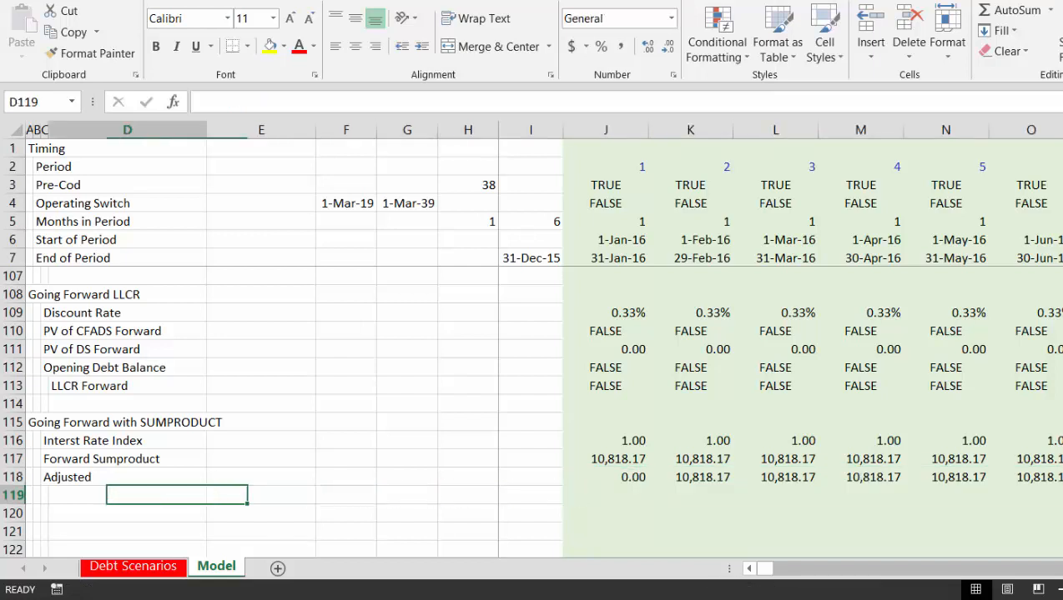
key("Left")
key("Left")
key("Right")
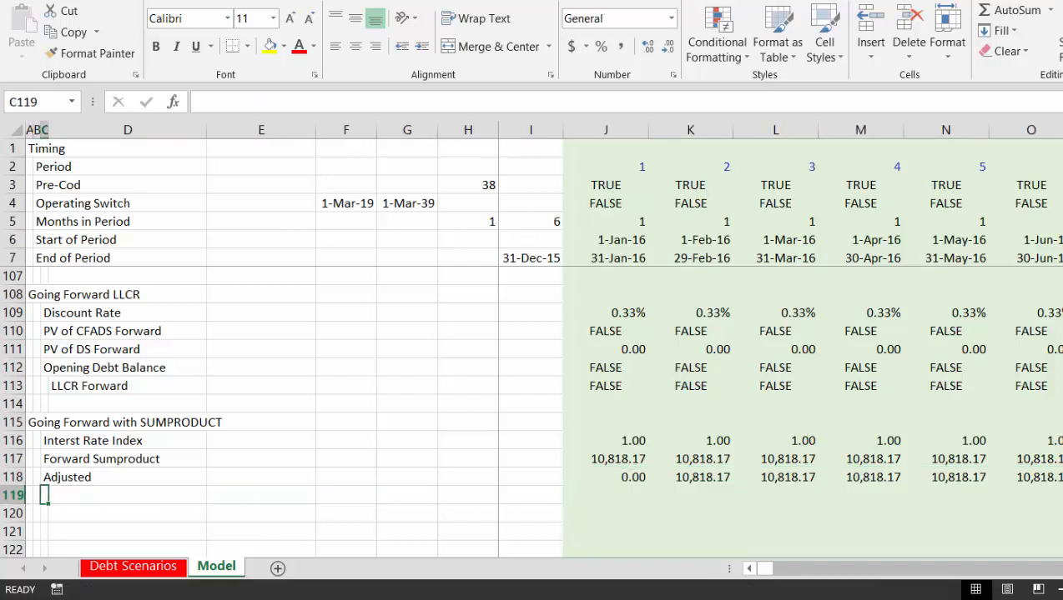
key("Right")
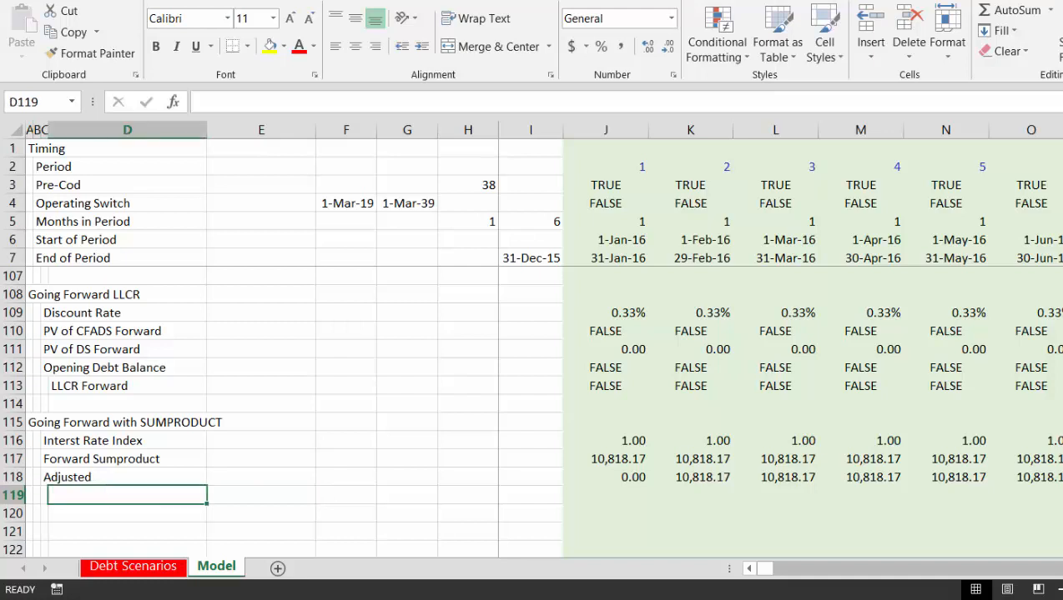
type("LLCR Forward")
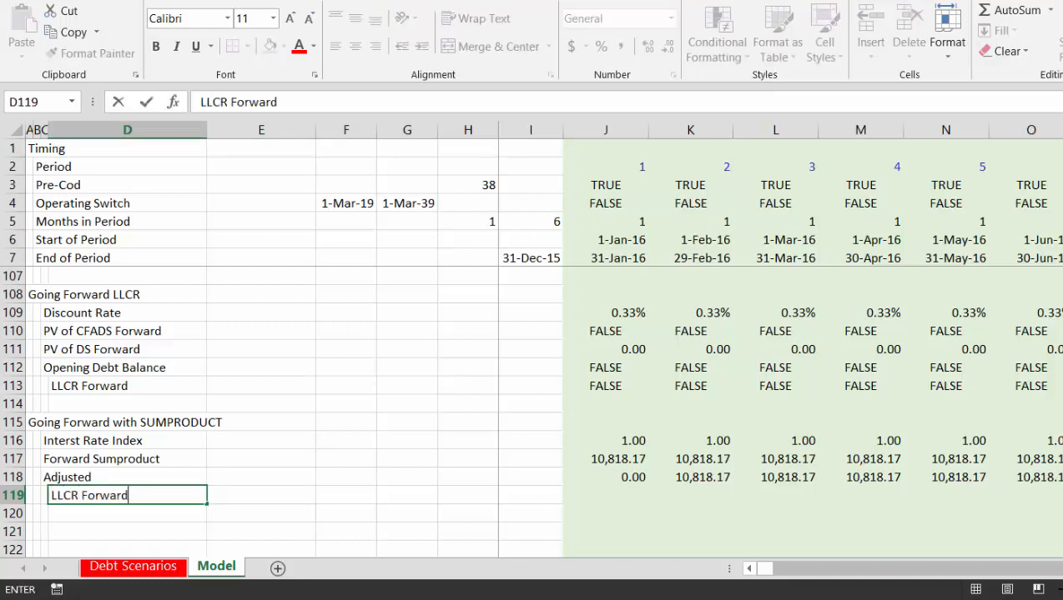
key("Return")
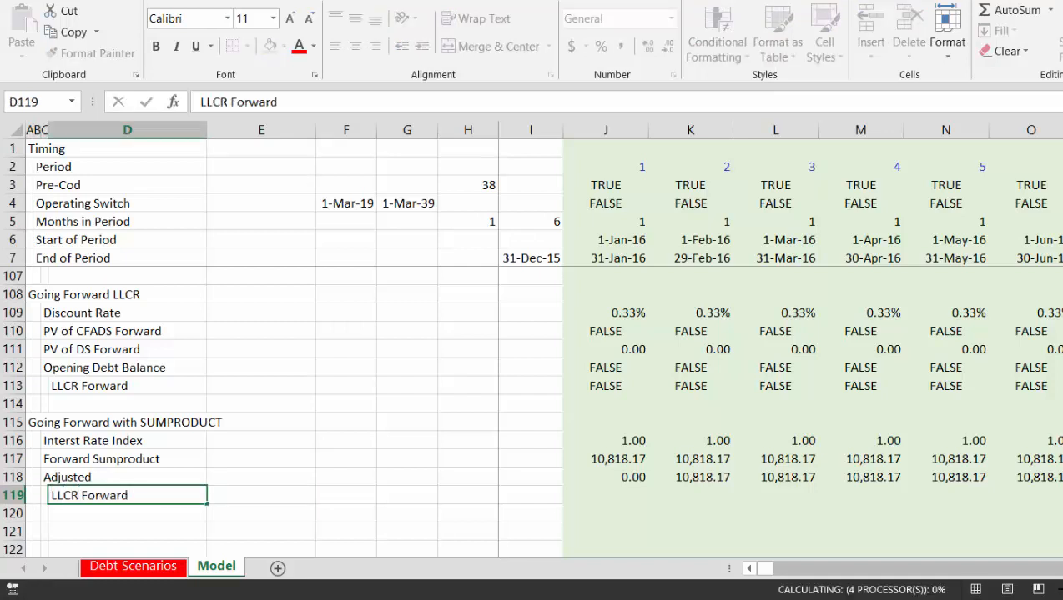
Enter the LLCR Forward formula =IF(J4,J117/J118) in J119, using the Operating Switch as the condition
key("Right")
key("Right")
key("Right")
key("Up")
key("Right")
key("Right")
key("Right")
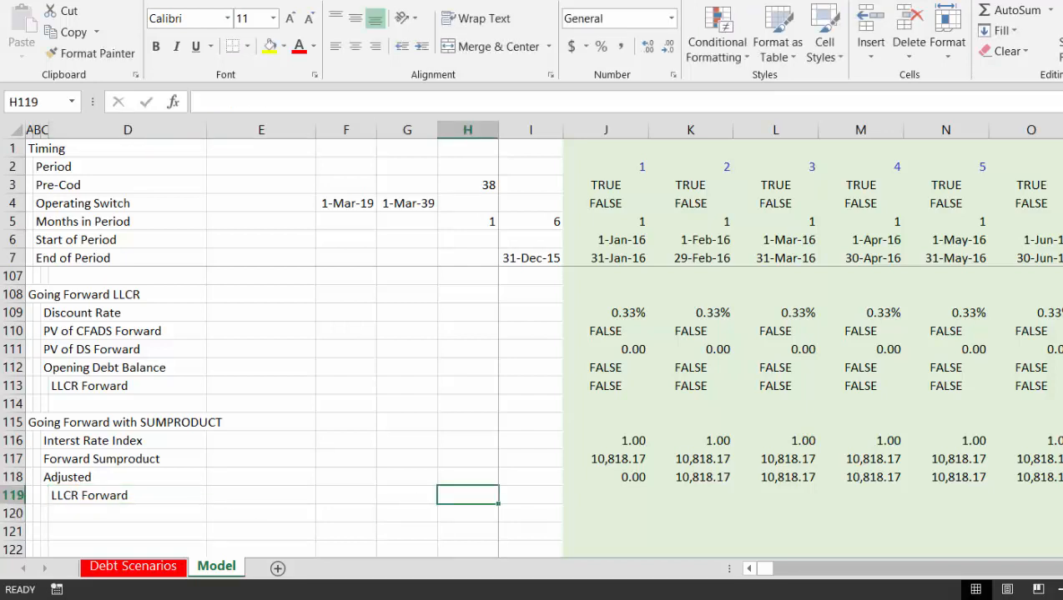
type("=if(")
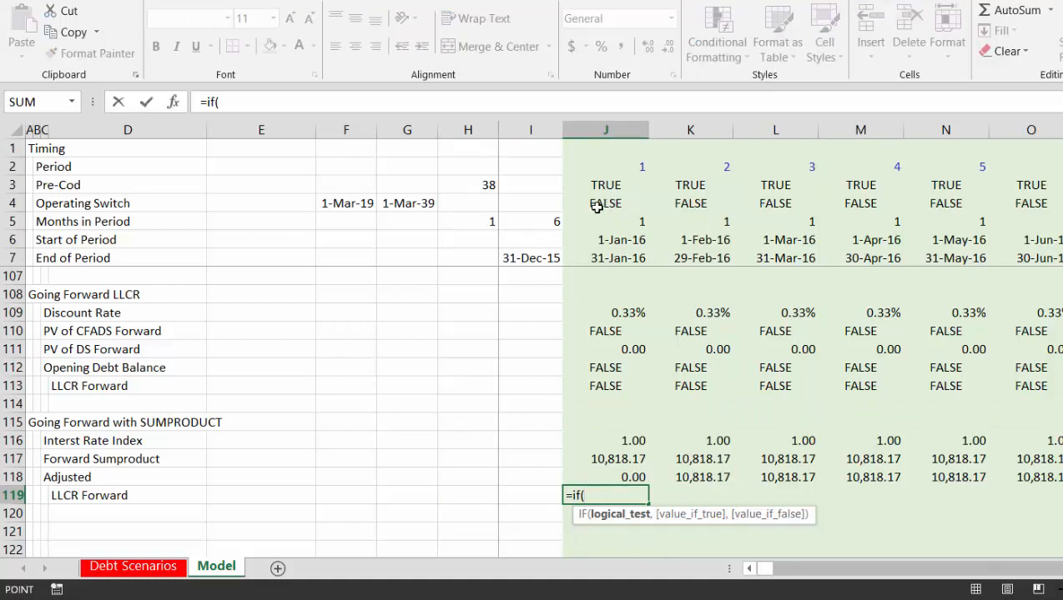
left_click(597, 207)
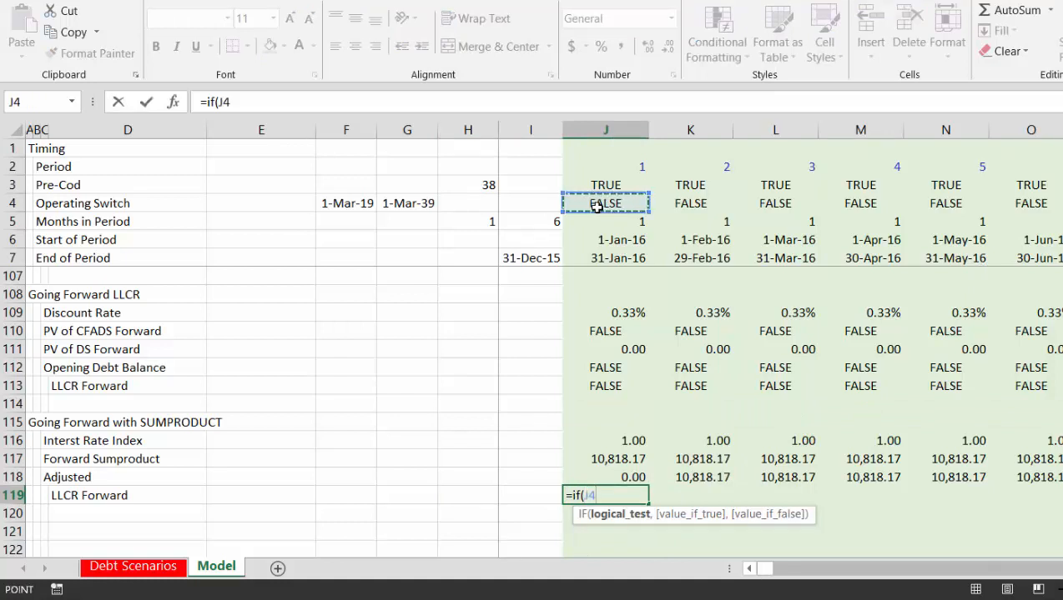
type("/")
type(",")
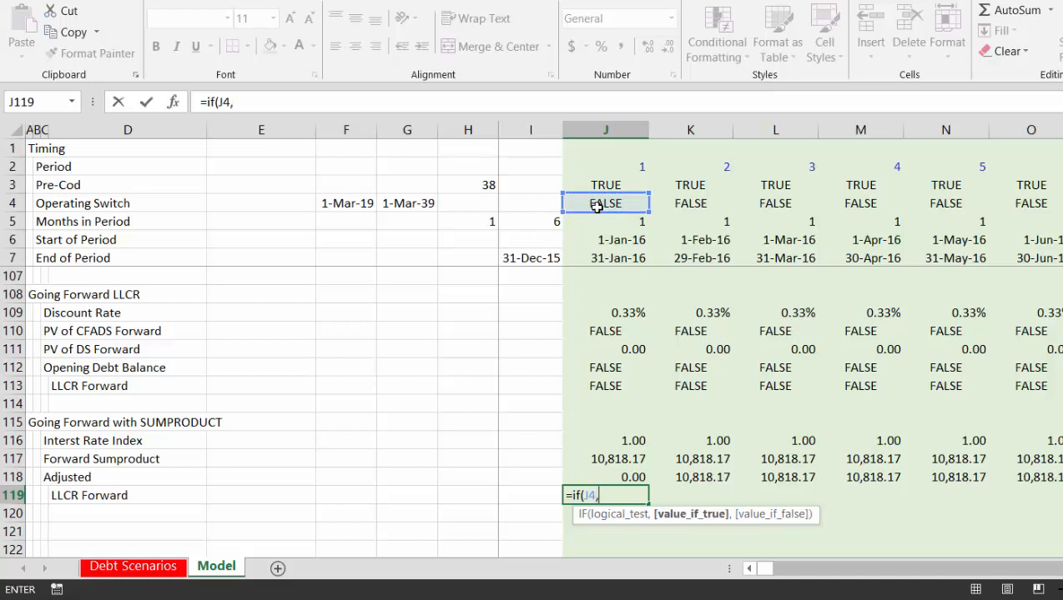
key("Up")
key("Up")
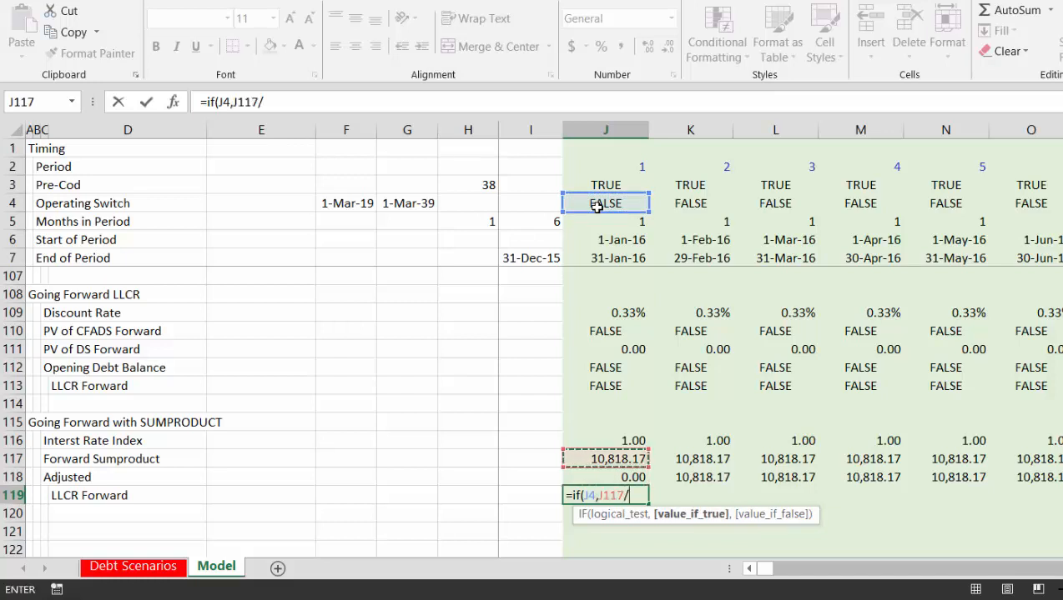
type("/")
key("Up")
key("Return")
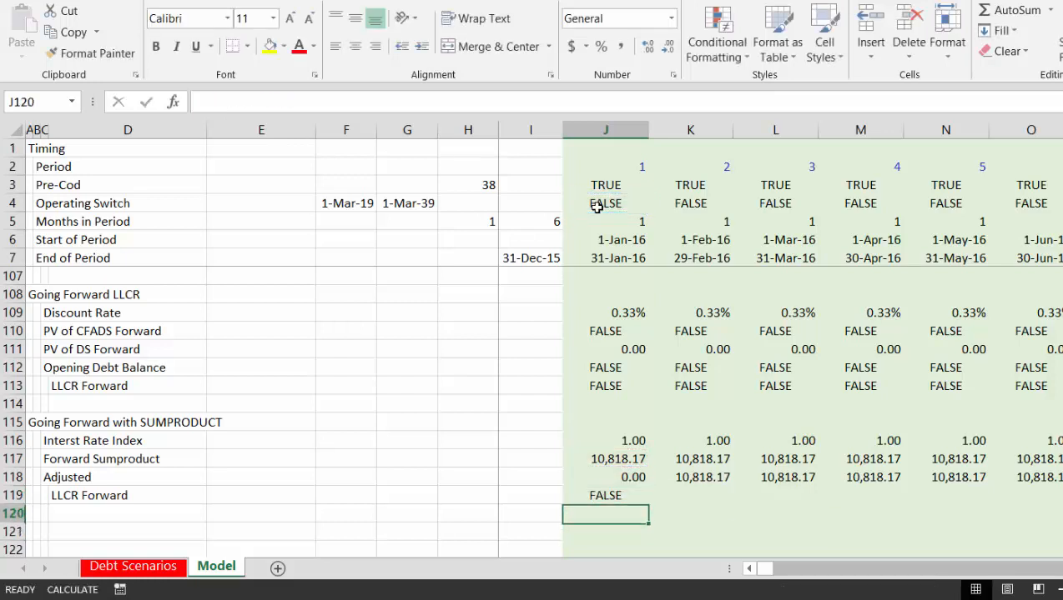
Copy the LLCR Forward formula from J119 across all periods of row 119
key("Up")
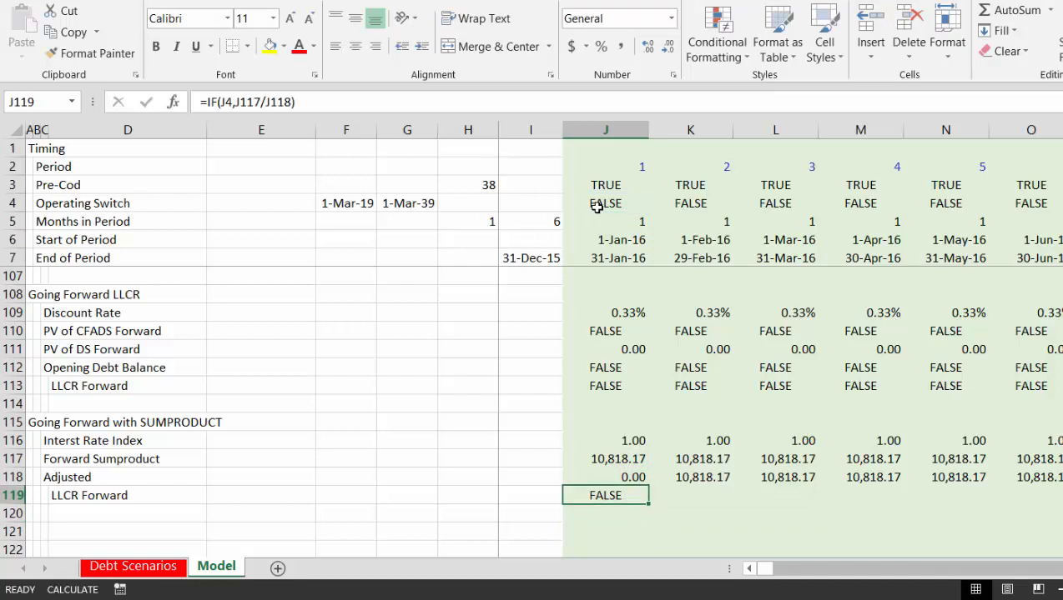
key("ctrl+shift+Right")
key("ctrl+r")
Examine the LLCR Forward results in row 119 around the first operating periods, comparing them with row 113
key("Right")
key("Right")
key("Right")
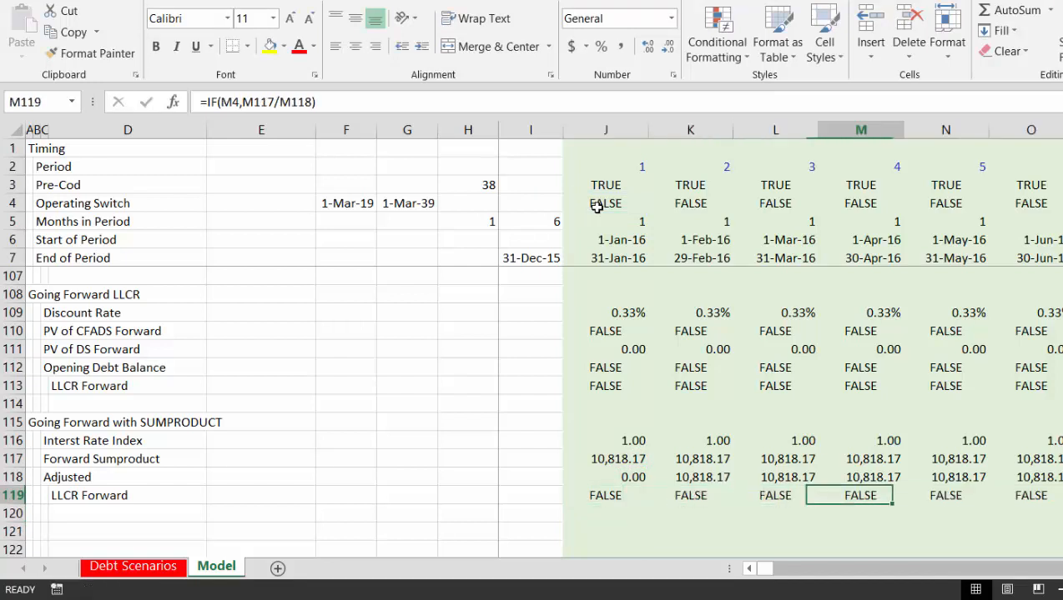
key("Right")
key("Right")
key("Right")
key("Right")
key("Right")
key("Right")
key("Right")
key("Right")
key("Right")
key("Right")
key("Right")
key("Right")
key("Right")
key("Right")
key("Right")
key("Right")
key("Right")
key("Right")
key("Right")
key("Right")
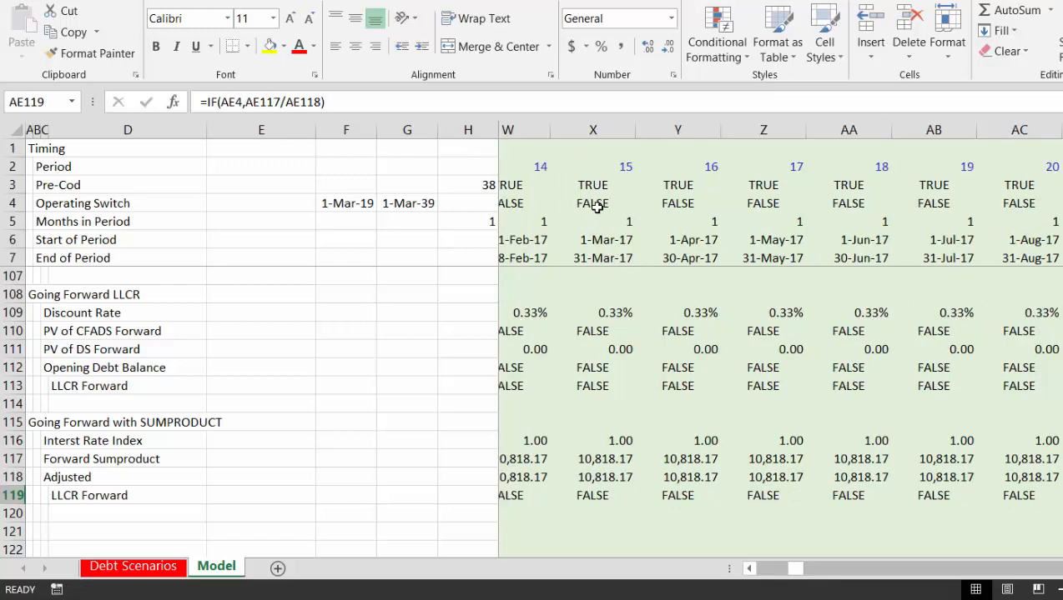
key("Right")
key("Right")
key("Right")
key("Right")
key("Right")
key("Right")
key("Right")
key("Right")
key("Right")
key("Right")
key("Right")
key("Right")
key("Right")
key("Left")
key("Left")
key("Left")
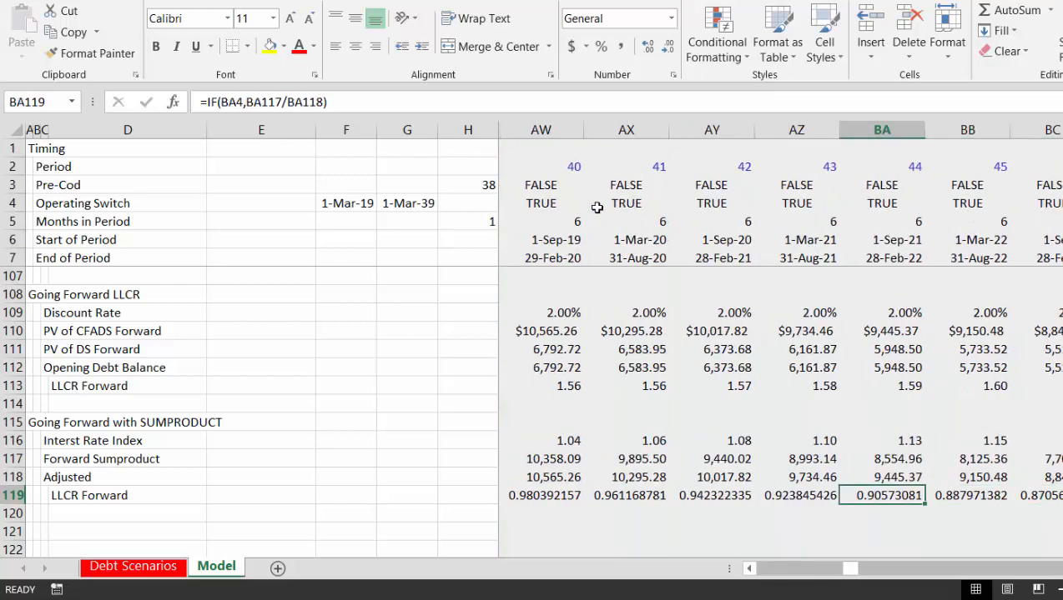
key("Left")
key("Left")
key("Left")
key("Left")
key("Left")
key("Left")
key("Left")
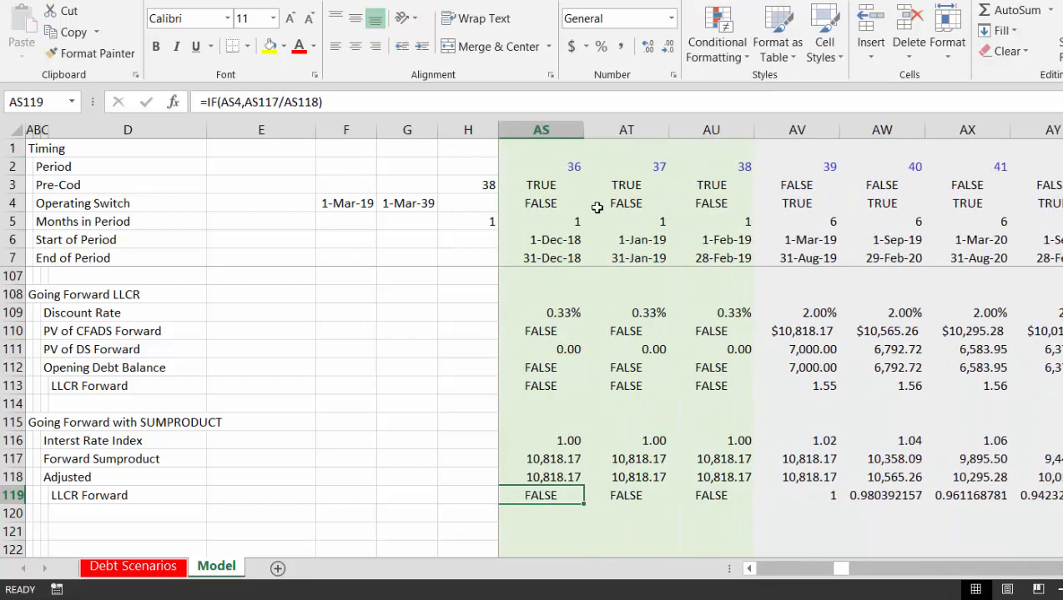
key("Left")
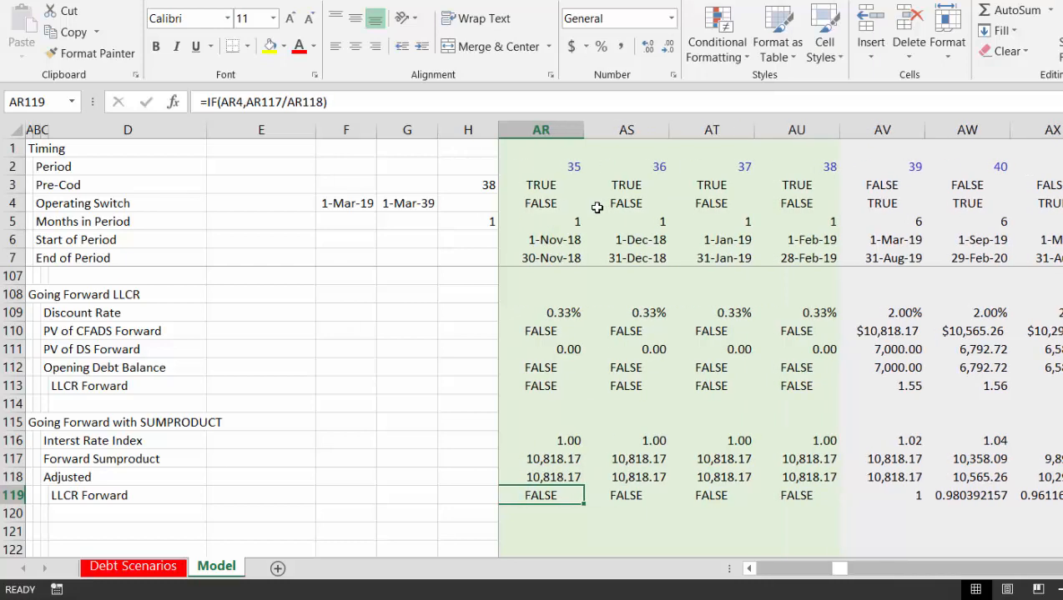
Insert a blank row 119 between Adjusted and LLCR Forward and select its label cell C119
key("ctrl+Left")
key("Left")
key("ctrl+Left")
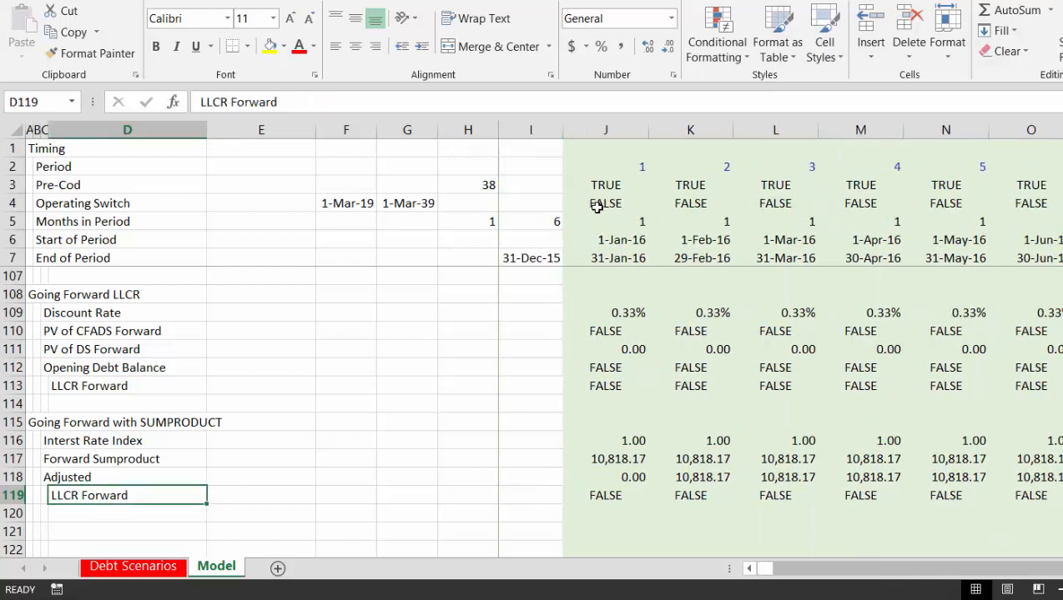
key("shift+space")
key("ctrl+shift+plus")
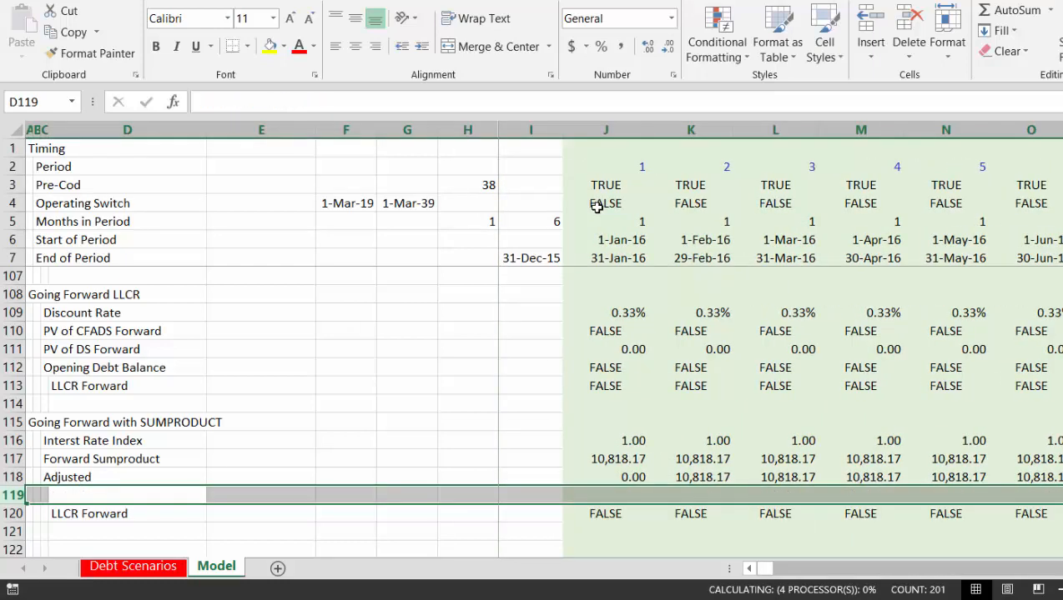
key("Left")
key("Left")
key("Right")
key("Right")
key("Left")
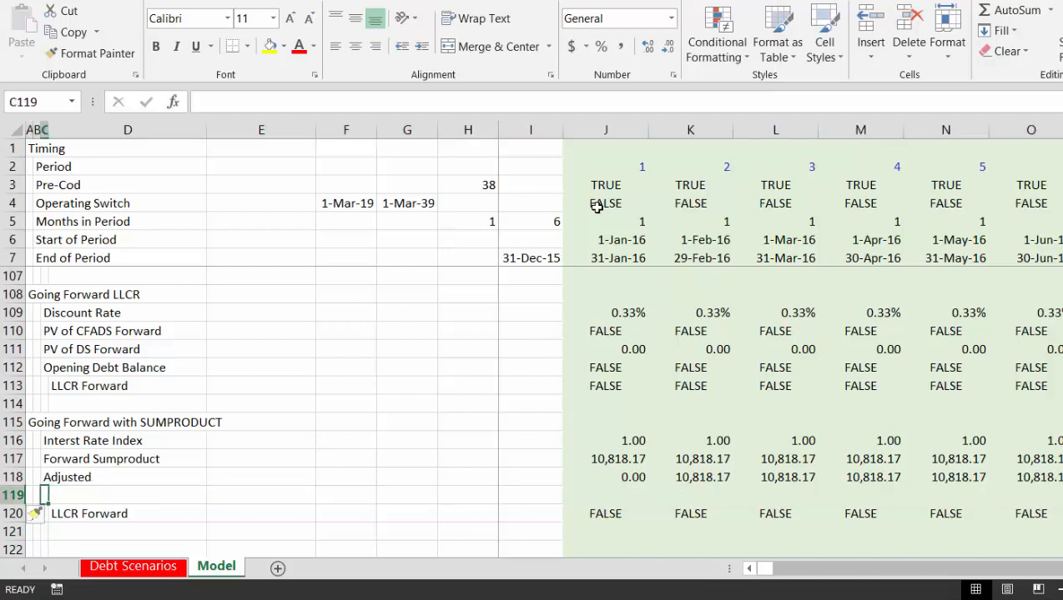
Enter the label "Debt Balance" in cell C119, above the LLCR Forward row of the SUMPRODUCT section
type("Debt")
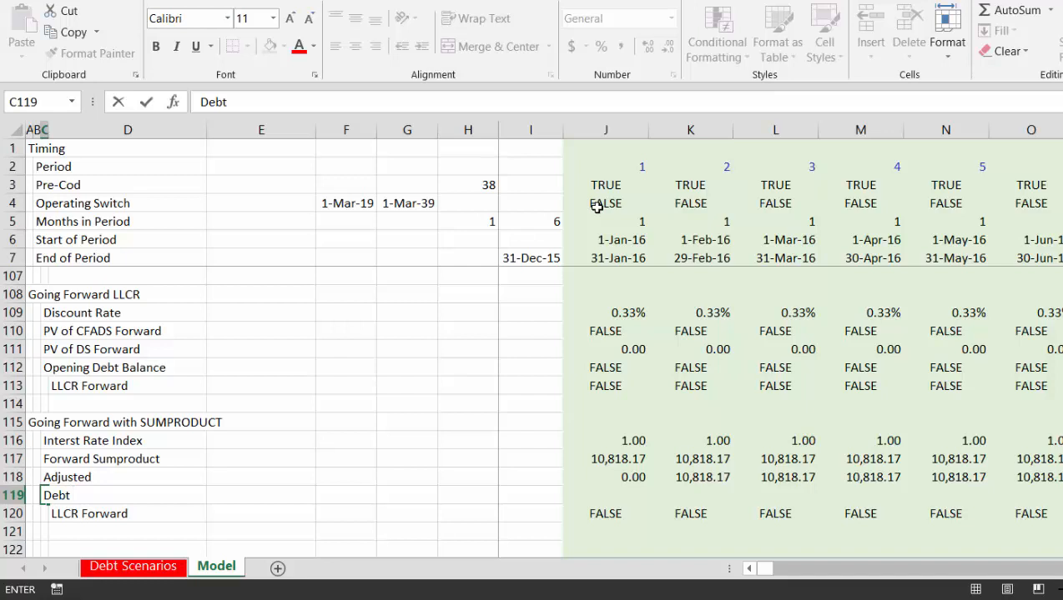
type(" Balance")
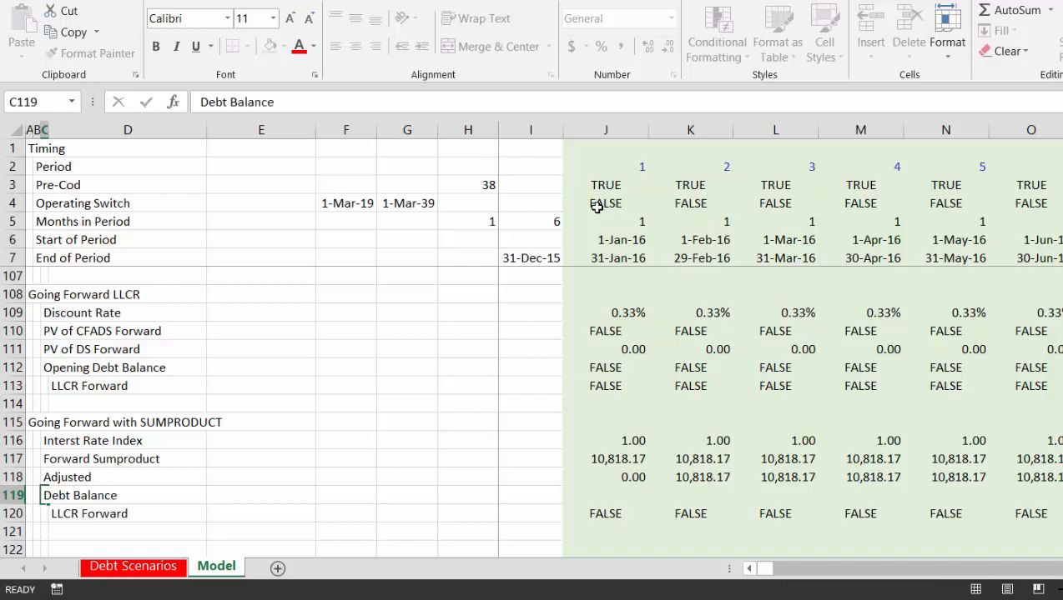
key("Return")
Link cell J119 of the Debt Balance row to the Opening Debt Balance with the formula =J112
key("Right")
key("Up")
key("Right")
key("Right")
key("Right")
key("Right")
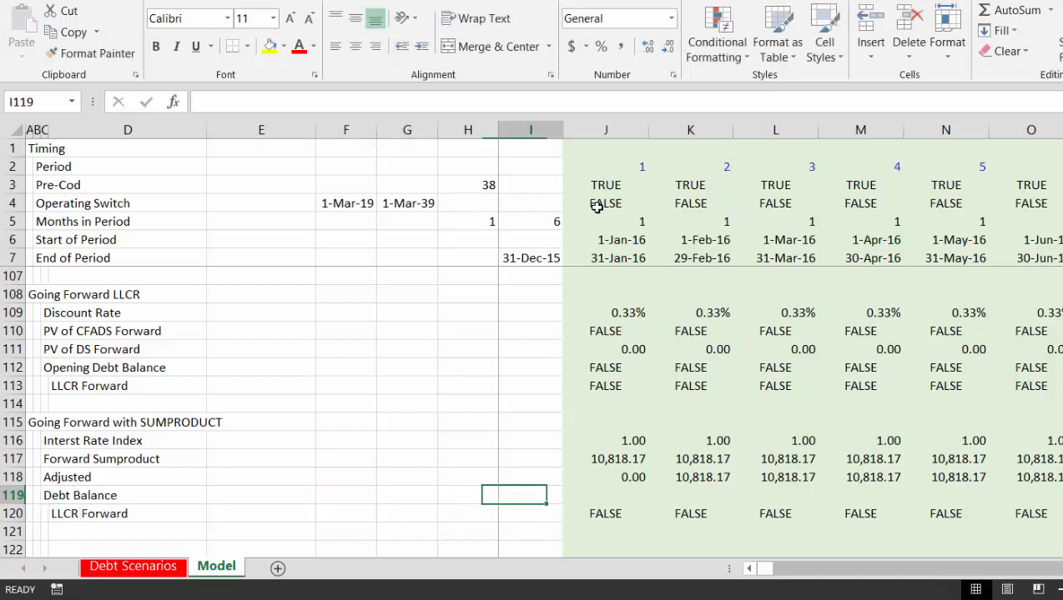
type("=")
key("Up")
key("Up")
key("Up")
key("Up")
key("Up")
key("Up")
key("Up")
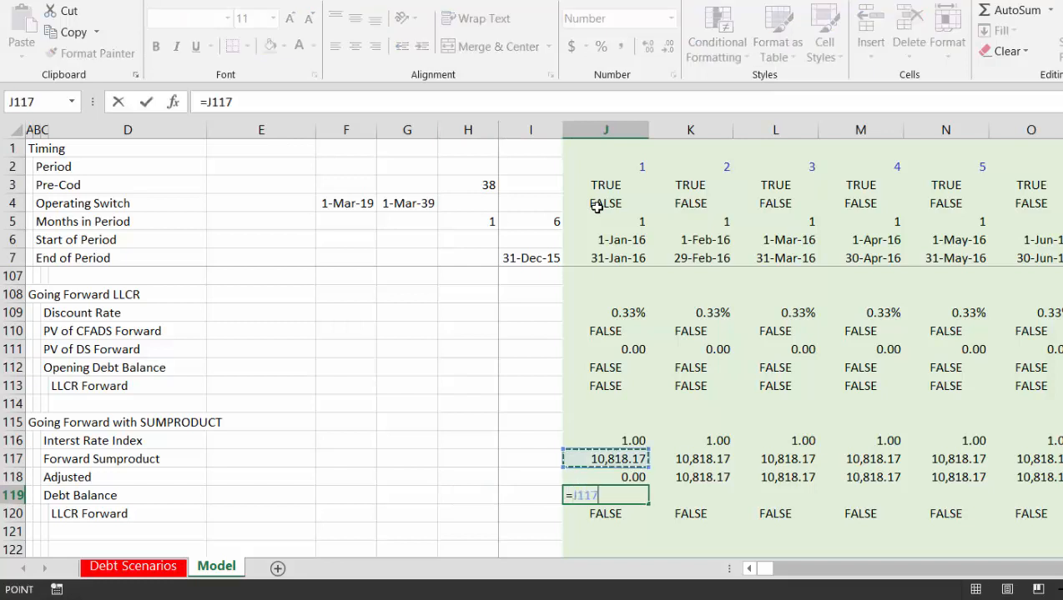
key("Up")
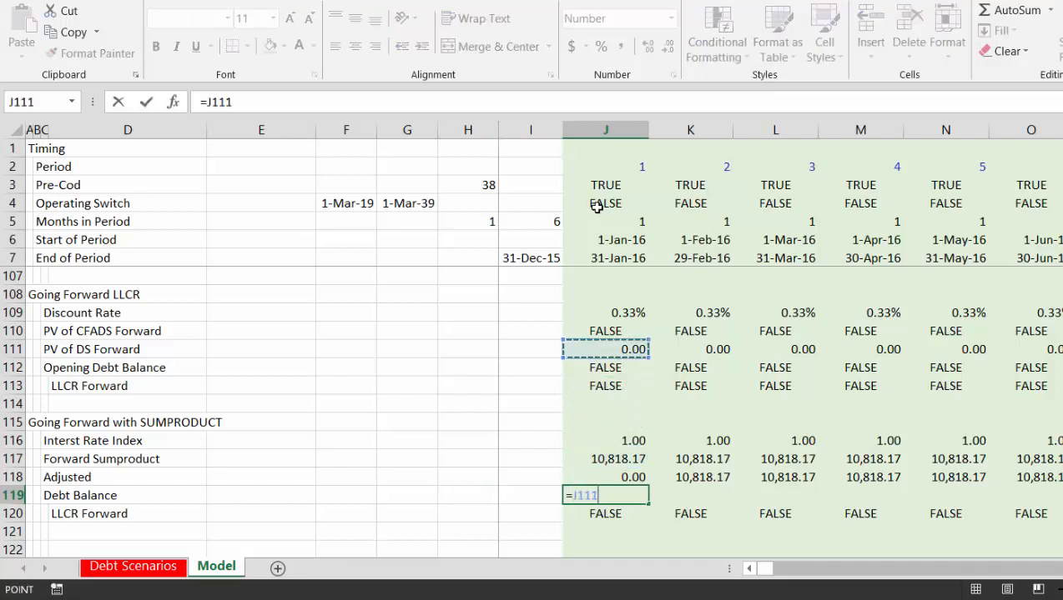
key("Down")
key("Return")
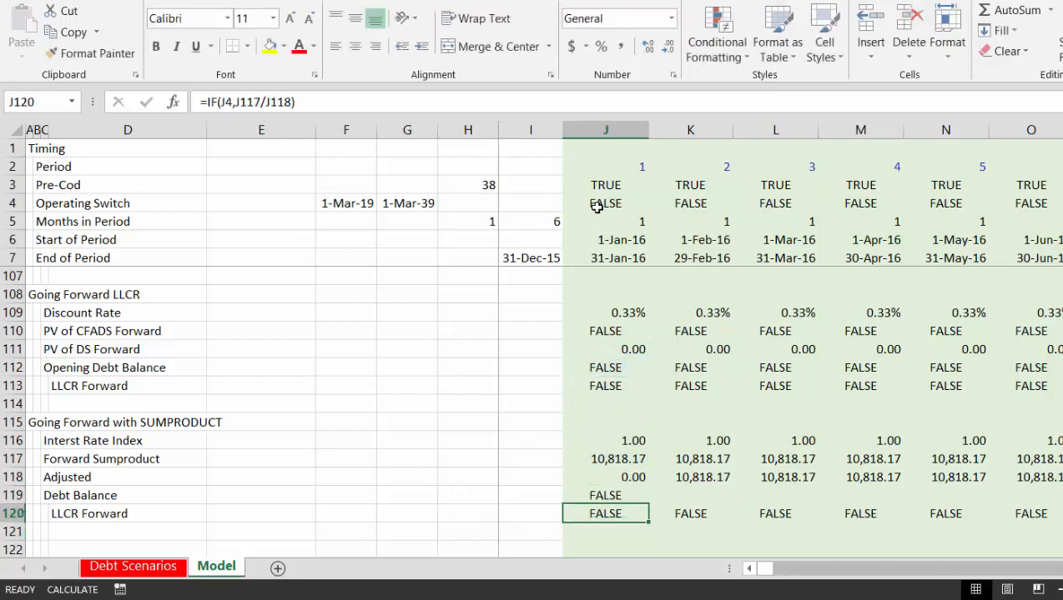
Copy the Debt Balance formula in J119 across all periods of row 119
key("Up")
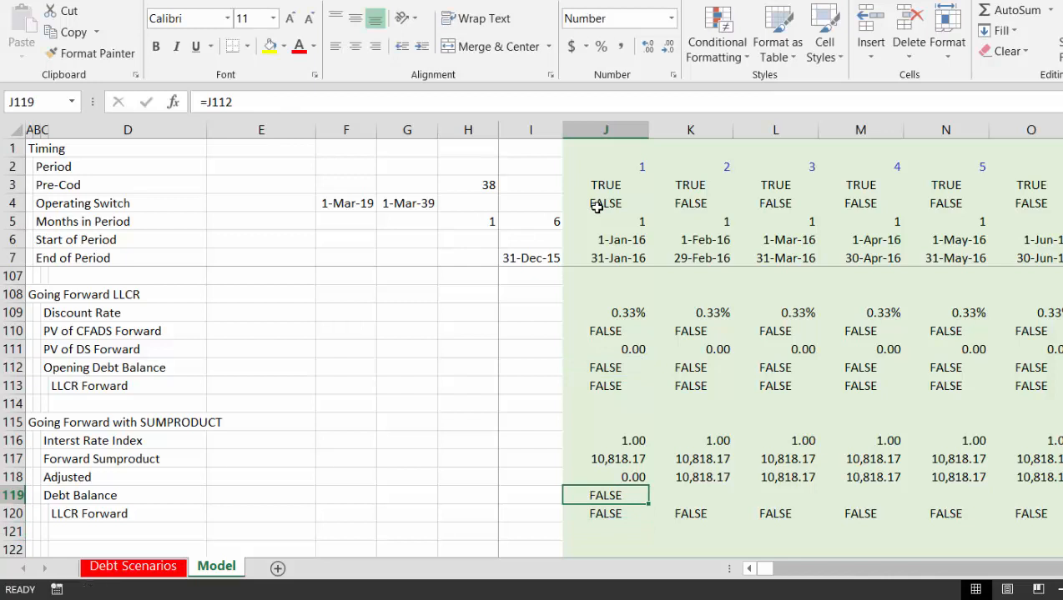
key("ctrl+shift+Right")
key("ctrl+r")
Change the LLCR Forward formula in J120 to =IF(J4,J117/J119) and copy it across row 120
key("Down")
key("F2")
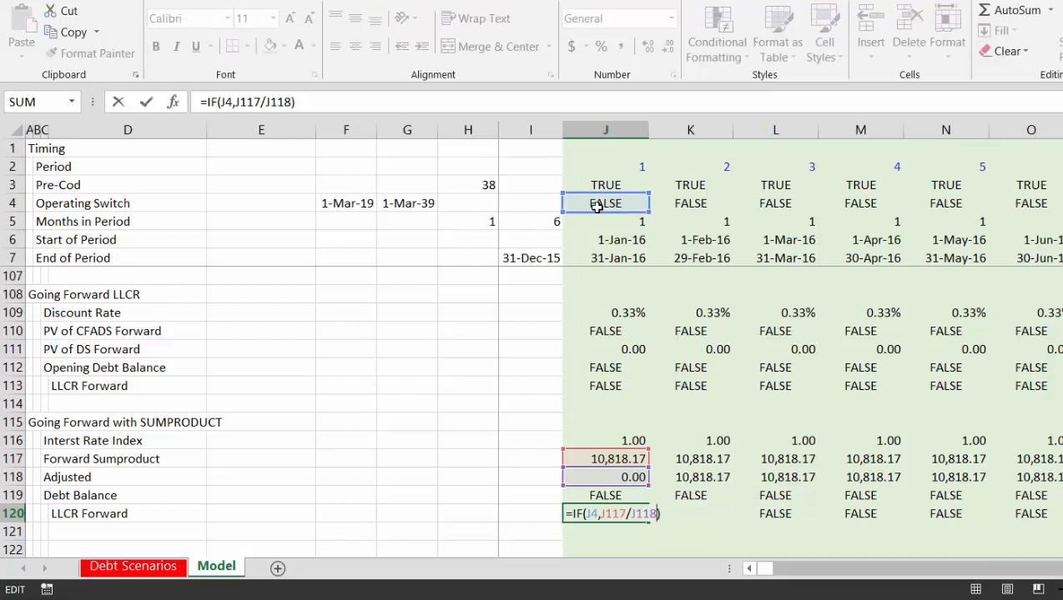
key("Left")
key("Left")
key("BackSpace")
key("BackSpace")
key("BackSpace")
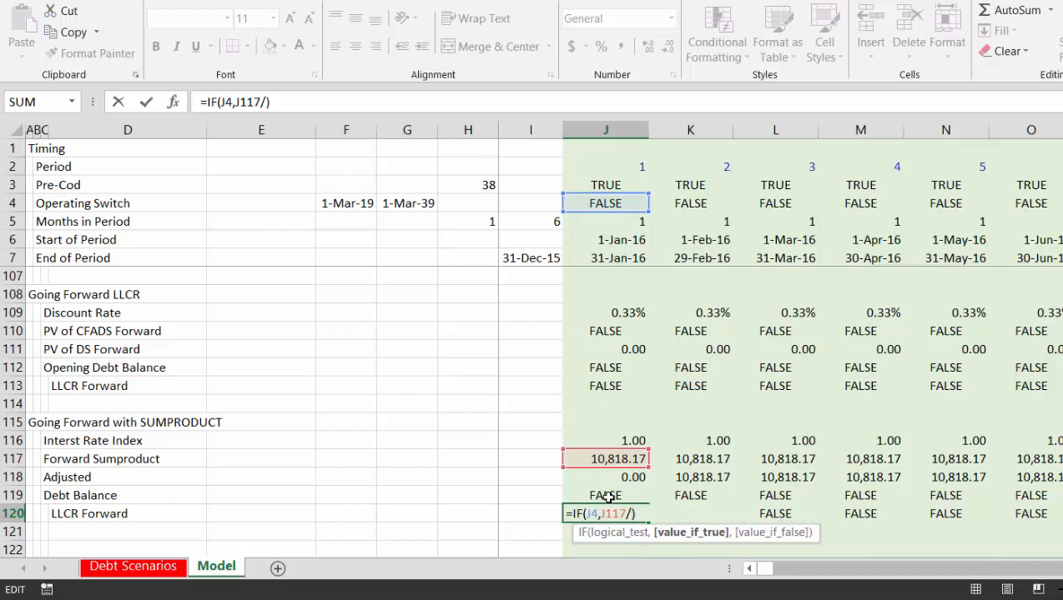
left_click(607, 497)
key("Return")
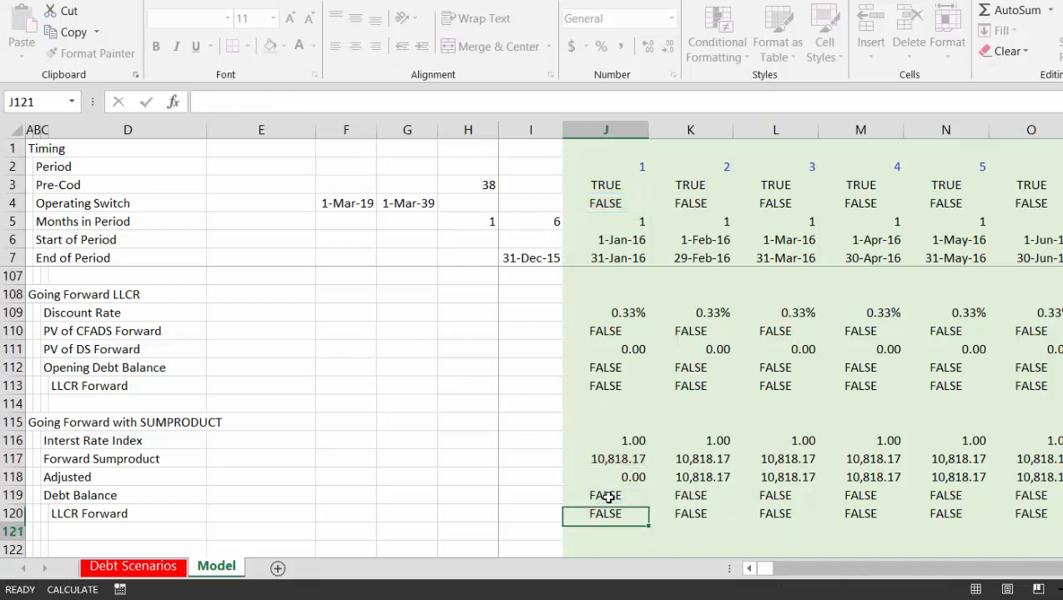
scroll(607, 497, "down", 1)
left_click(608, 497)
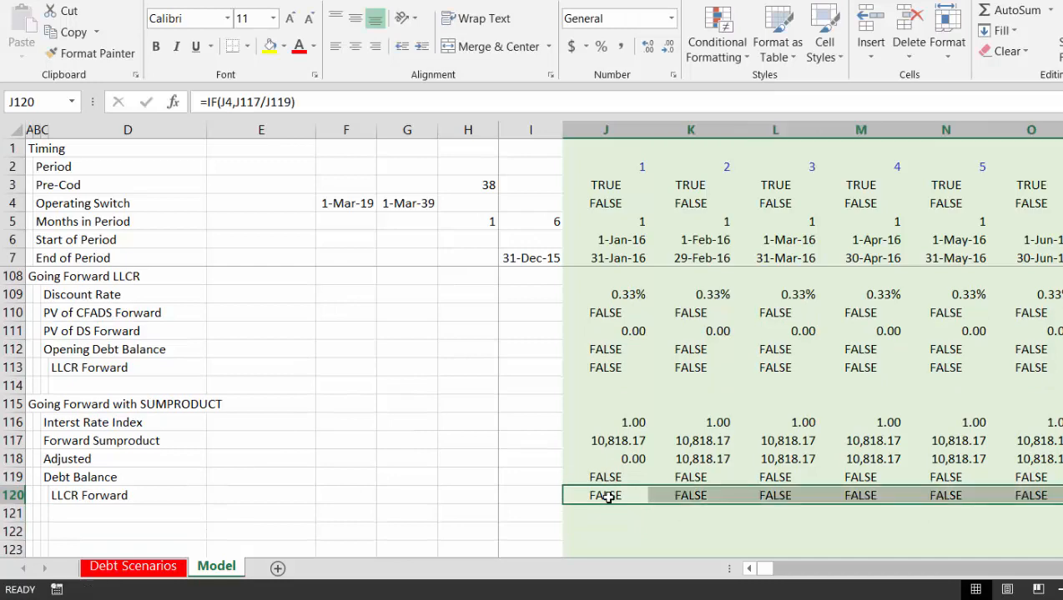
Examine the LLCR Forward results in row 120 through the construction and operating periods against row 113
key("Right")
key("Right")
key("Right")
key("Right")
key("Right")
key("Right")
key("Right")
key("Right")
key("Right")
key("Right")
key("Right")
key("Right")
key("Right")
key("Right")
key("Right")
key("Right")
key("Right")
key("Right")
key("Right")
key("Right")
key("Right")
key("Right")
key("Right")
key("Right")
key("Right")
key("Right")
key("Right")
key("Right")
key("Right")
key("Right")
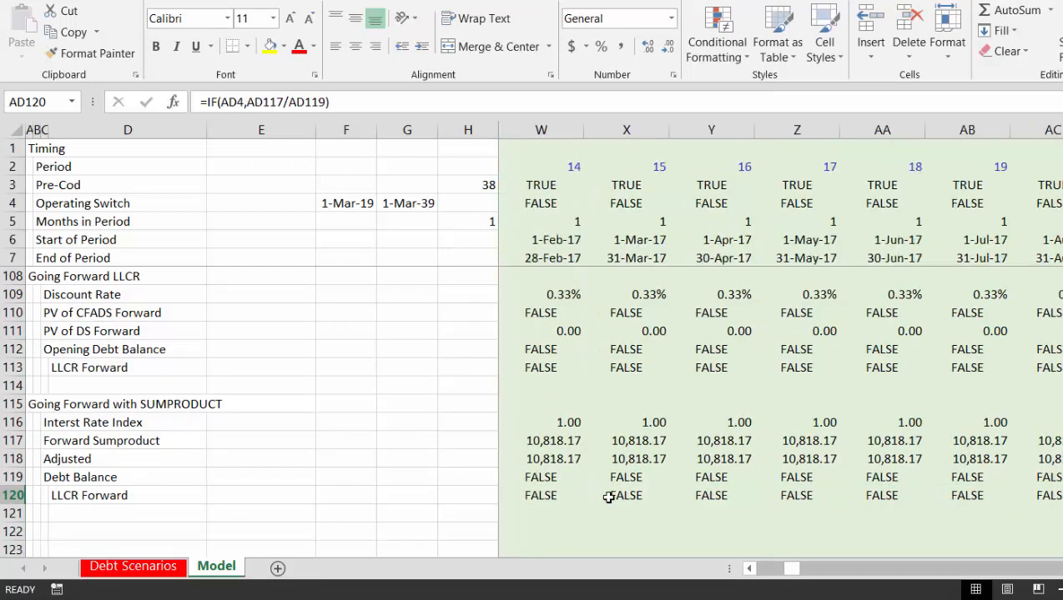
key("Left")
key("Left")
key("Left")
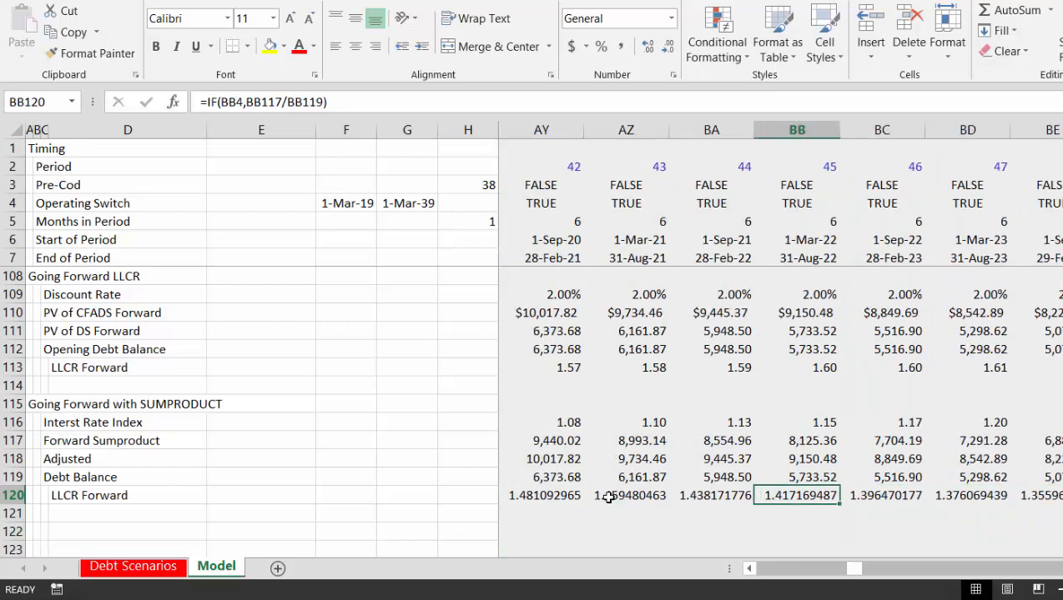
Change the LLCR Forward formula in J120 to =IF(J4,J118/J119), using the Adjusted row as the numerator
key("ctrl+Left")
key("F2")
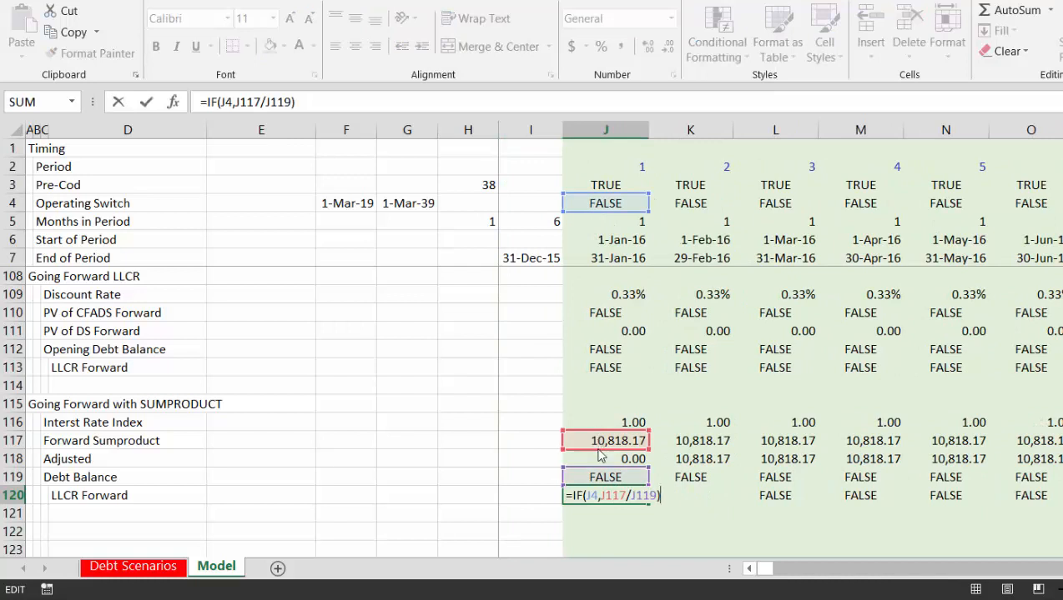
left_click(602, 459)
key("Return")
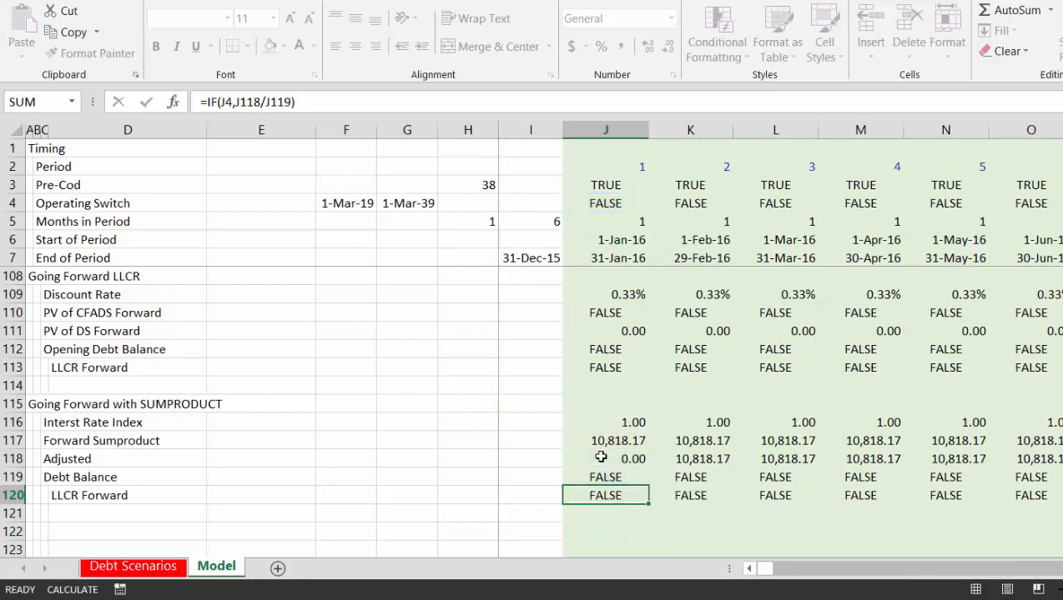
Copy the revised LLCR Forward formula in J120 across all periods of row 120
key("Up")
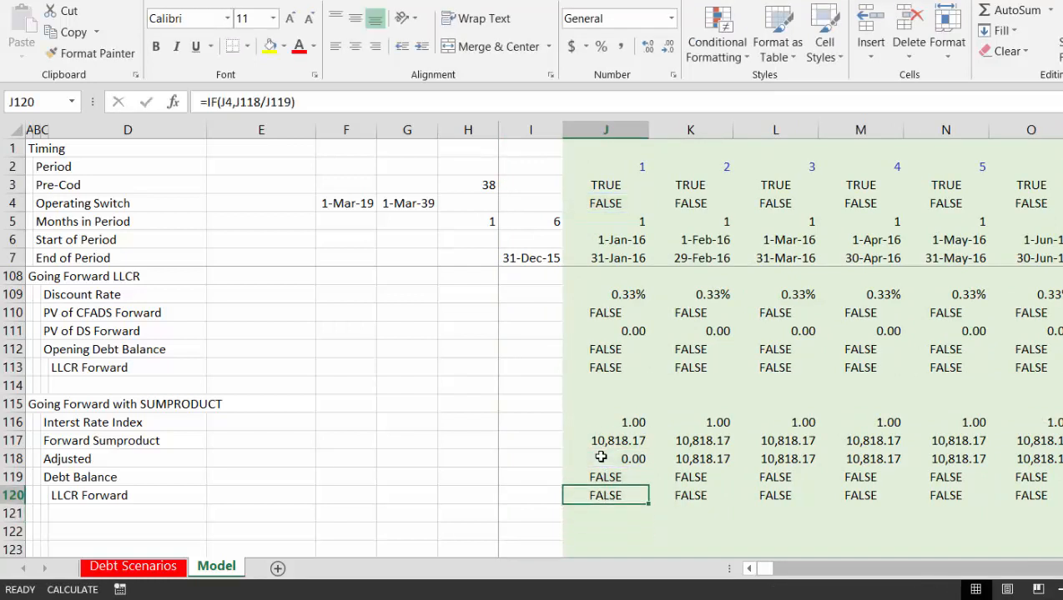
key("ctrl+shift+Right")
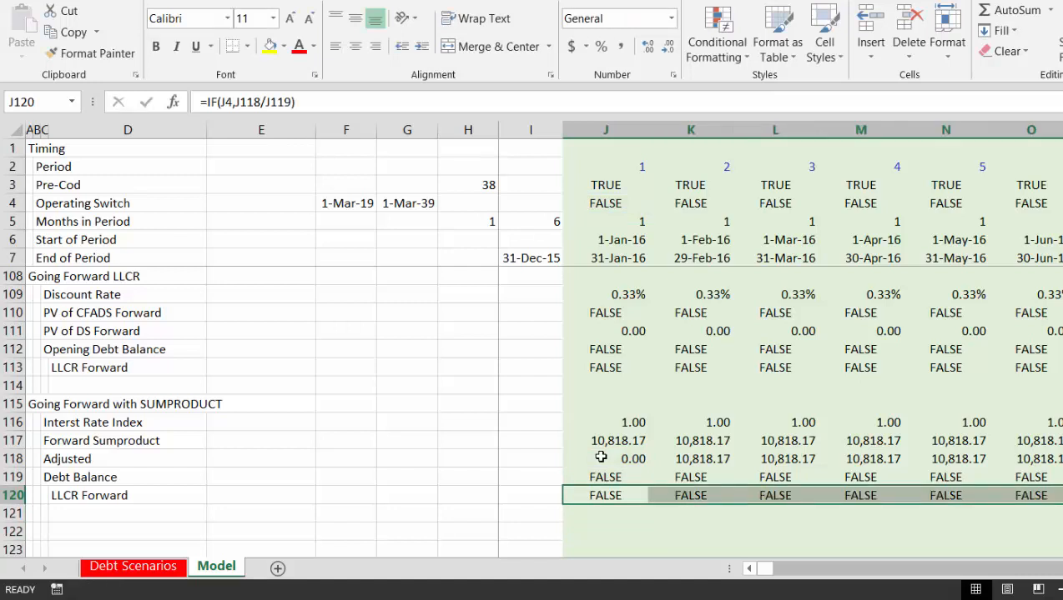
key("Right")
key("Left")
key("shift+Left")
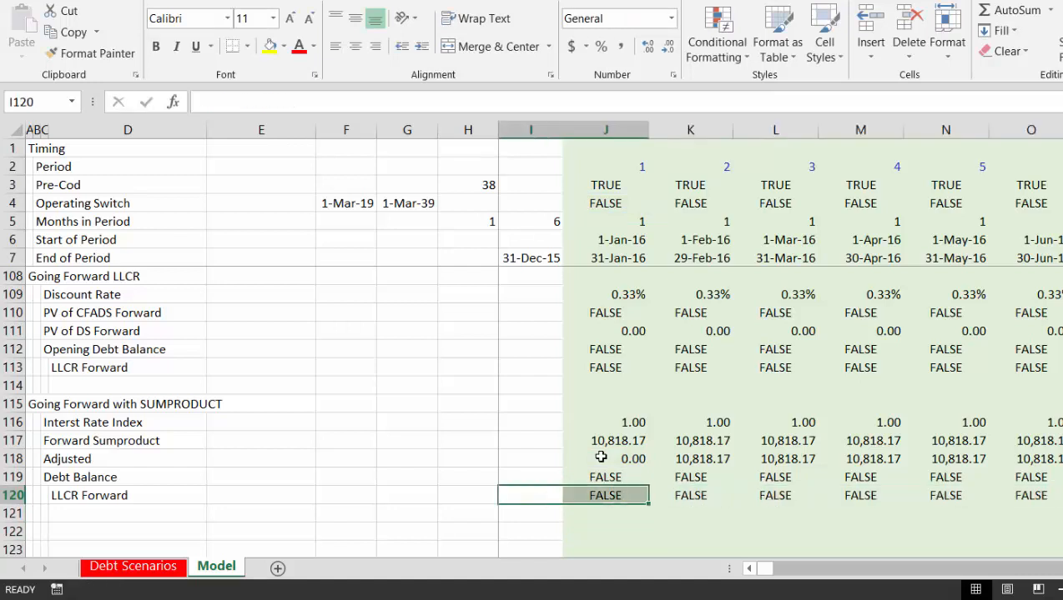
key("Left")
key("Right")
key("Right")
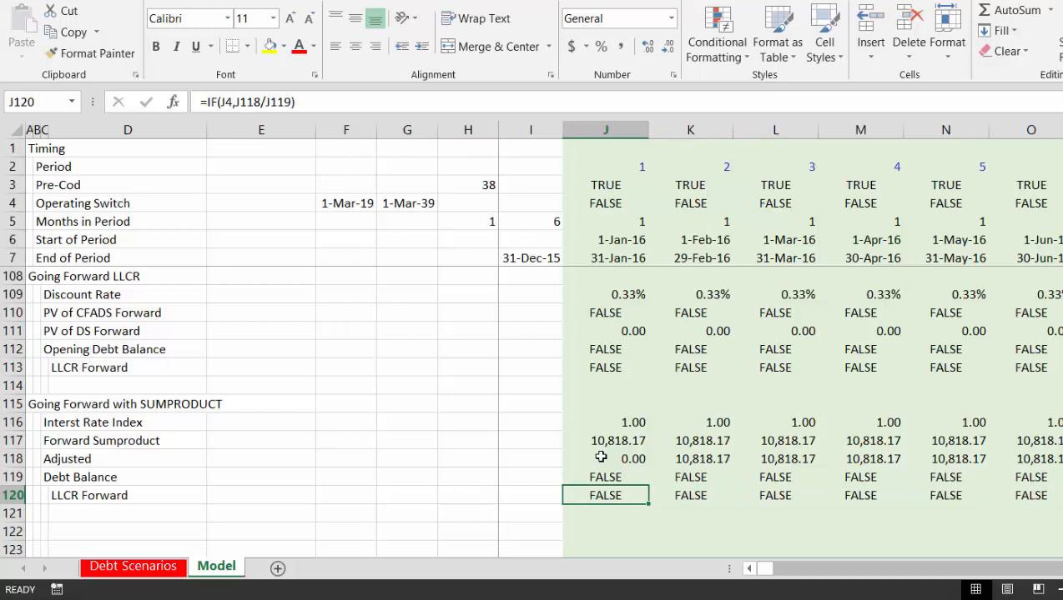
key("ctrl+shift+Right")
key("ctrl+q")
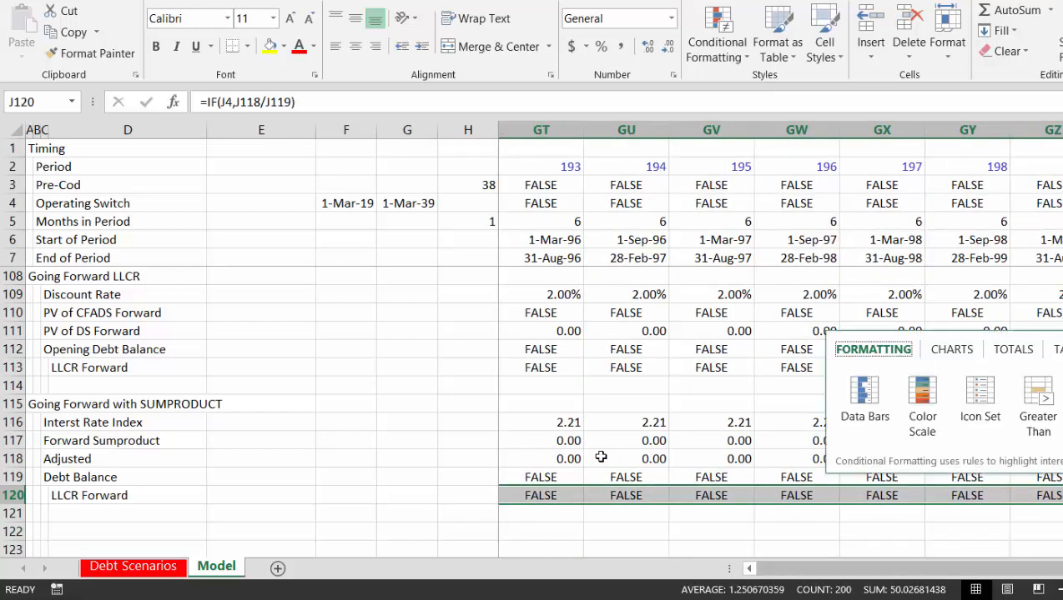
key("Left")
key("Left")
key("Escape")
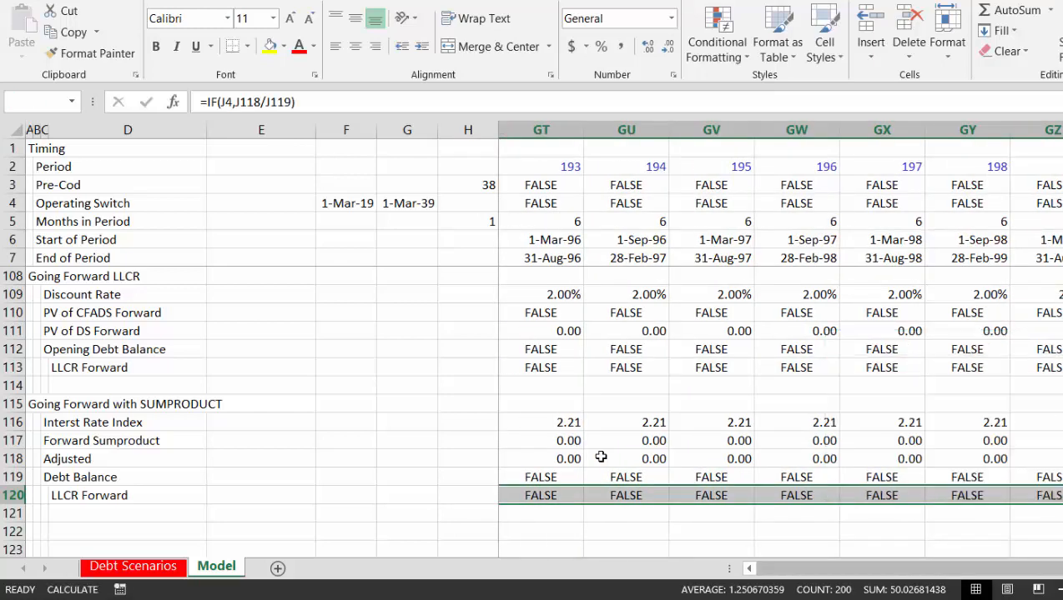
Compare the recalculated LLCR Forward ratios in row 120 with those in row 113 at the start of operations
key("Left")
key("Right")
key("Right")
key("Right")
key("Right")
key("Right")
key("Right")
key("Right")
key("Right")
key("Right")
key("Right")
key("Right")
key("Right")
key("Right")
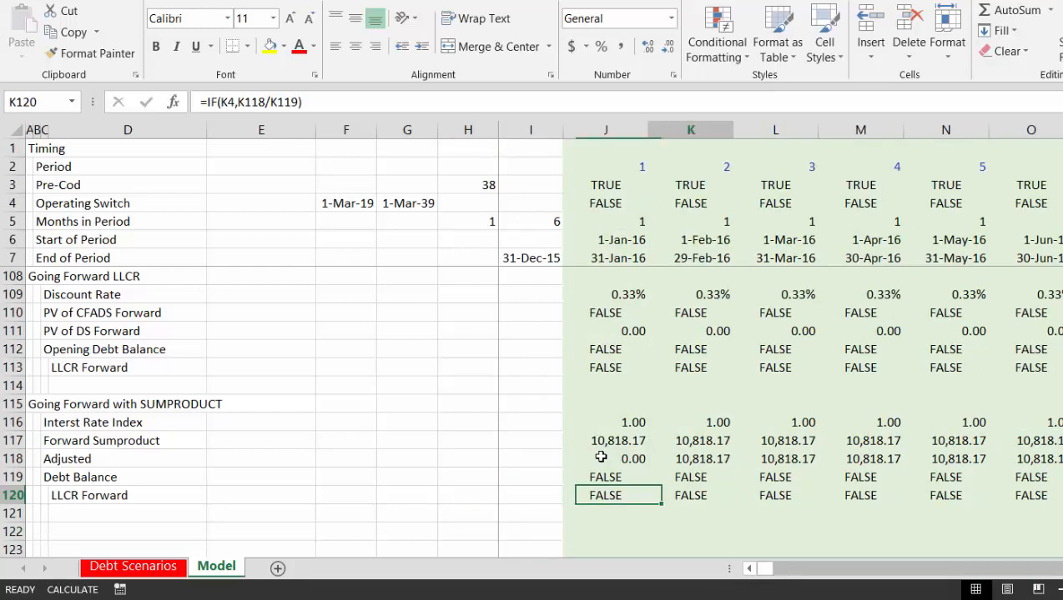
key("Right")
key("Right")
key("Right")
key("Right")
key("Right")
key("Right")
key("Right")
key("Right")
key("Right")
key("Right")
key("Right")
key("Right")
key("Right")
key("Right")
key("Right")
key("Right")
key("Right")
key("Right")
key("Right")
key("Right")
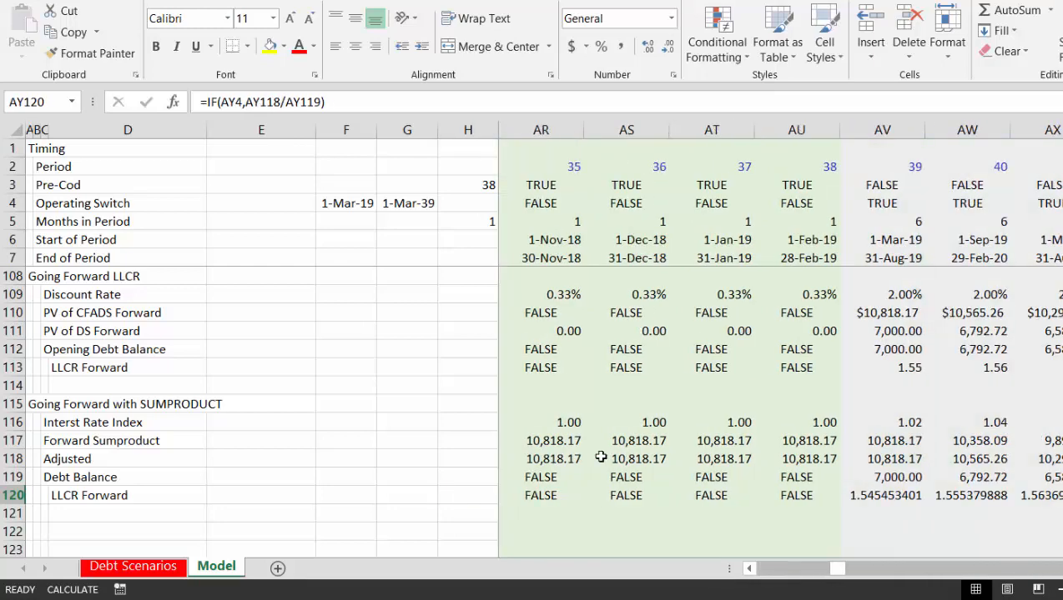
Apply the Number format to the LLCR Forward values across row 120
key("Left")
key("Left")
key("ctrl+Left")
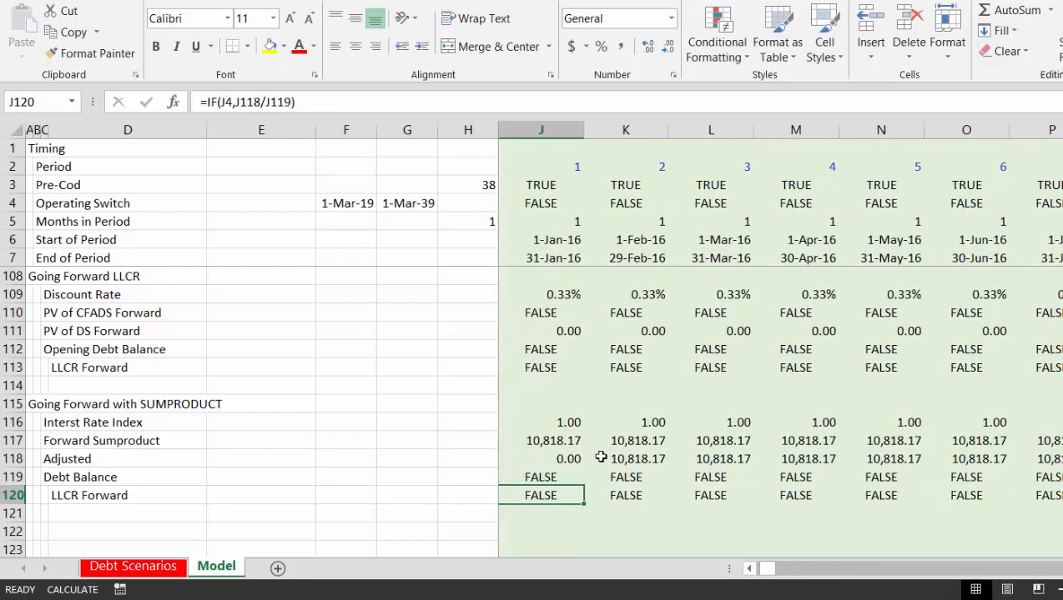
key("ctrl+shift+Right")
key("Left")
key("Left")
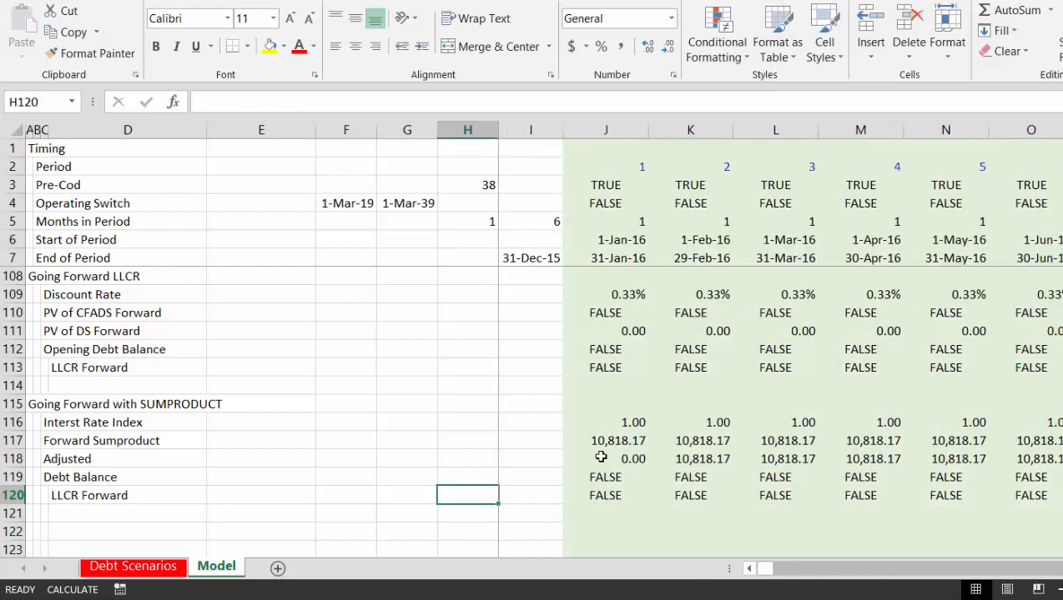
Compare the LLCR Forward ratios in rows 113 and 120 across the operating periods under the Equal Interest Rates scenario
key("Right")
key("Right")
key("Right")
key("Right")
key("Right")
key("Right")
key("Right")
key("Right")
key("Right")
key("Right")
key("Right")
key("Right")
key("Right")
key("Right")
key("Right")
key("Right")
key("Right")
key("Right")
key("Right")
key("Right")
key("Right")
key("Right")
key("Right")
key("Right")
key("Right")
key("Right")
key("Right")
key("Right")
key("Right")
key("Right")
key("Right")
key("Right")
key("Right")
key("Right")
key("Right")
key("Right")
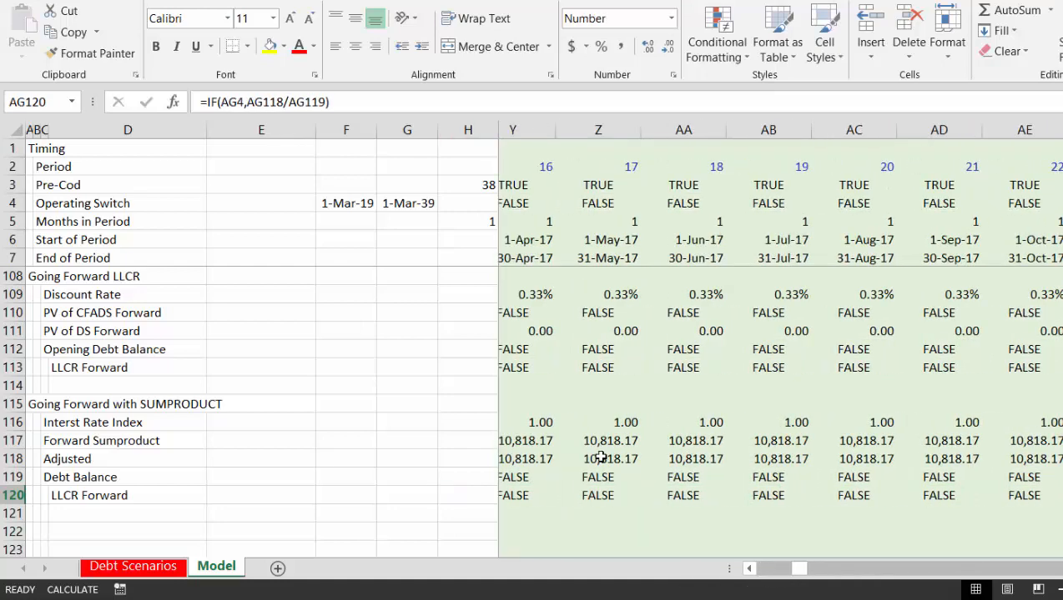
key("Left")
key("Left")
key("Left")
key("Left")
key("Left")
key("Left")
key("Left")
key("Left")
key("Left")
key("Left")
key("Left")
key("Left")
key("Left")
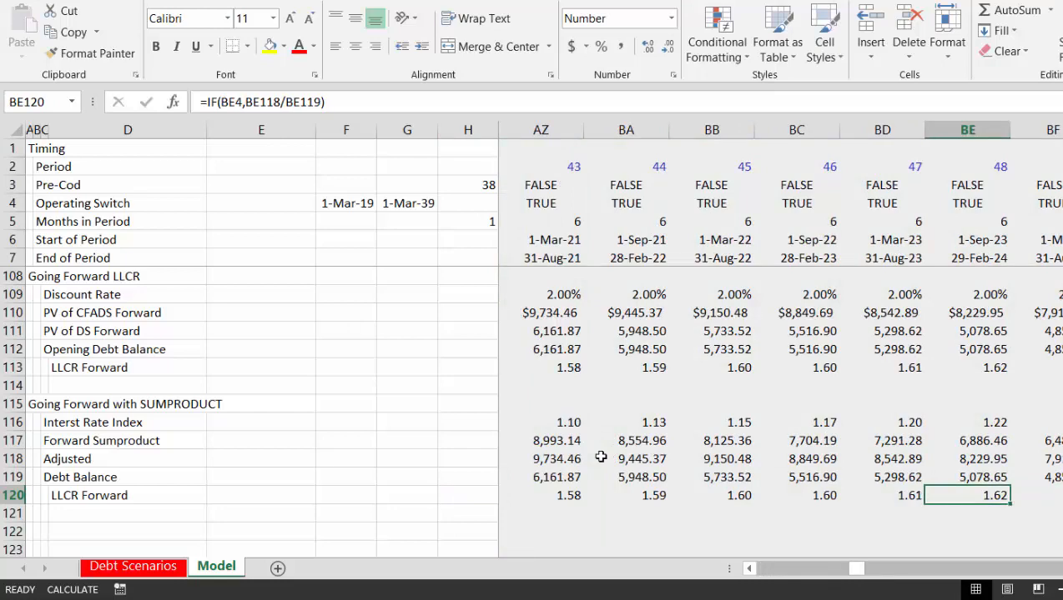
key("Left")
key("Left")
key("Left")
key("Left")
key("Left")
key("Left")
key("Left")
key("Left")
key("Left")
key("Left")
key("Left")
key("Left")
key("Left")
key("Left")
key("Left")
key("Left")
key("Left")
key("Left")
key("Left")
key("Left")
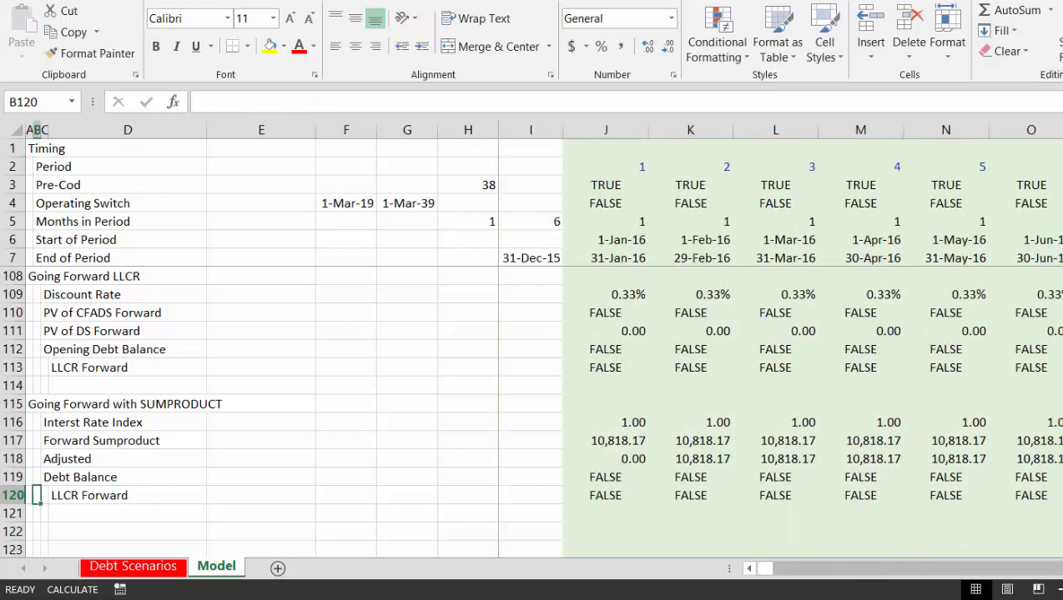
Copy the scenario drop-down from the Debt Scenarios sheet and paste it at cell E3 of the Model sheet
left_click(133, 567)
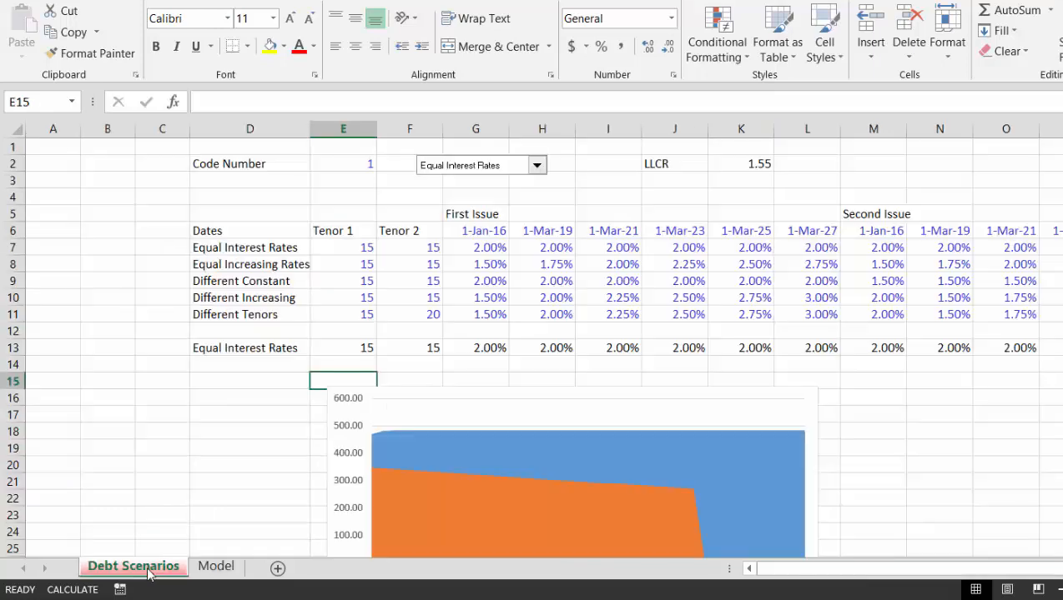
right_click(501, 167)
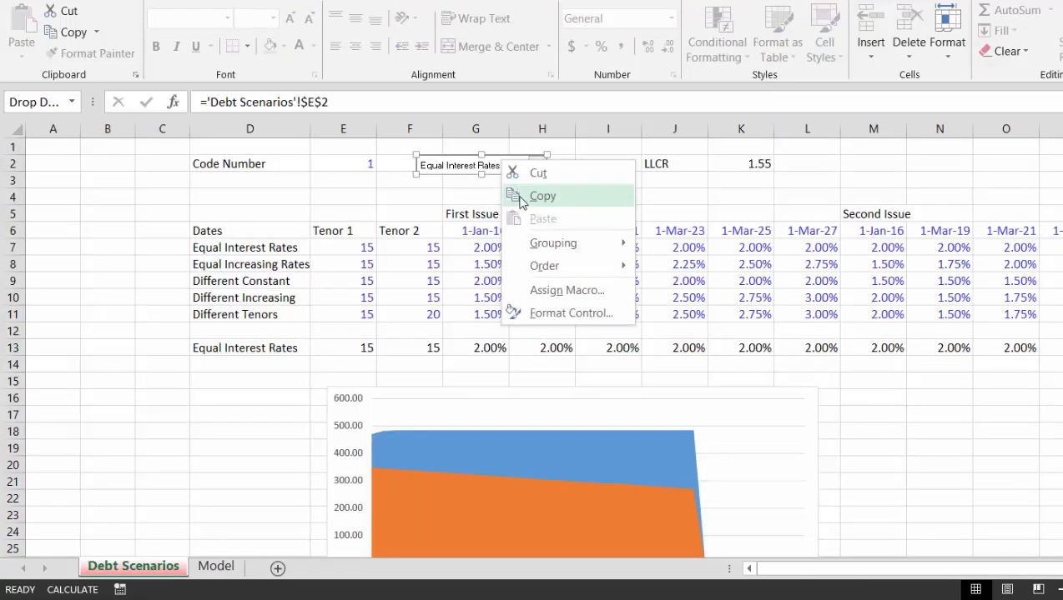
left_click(540, 196)
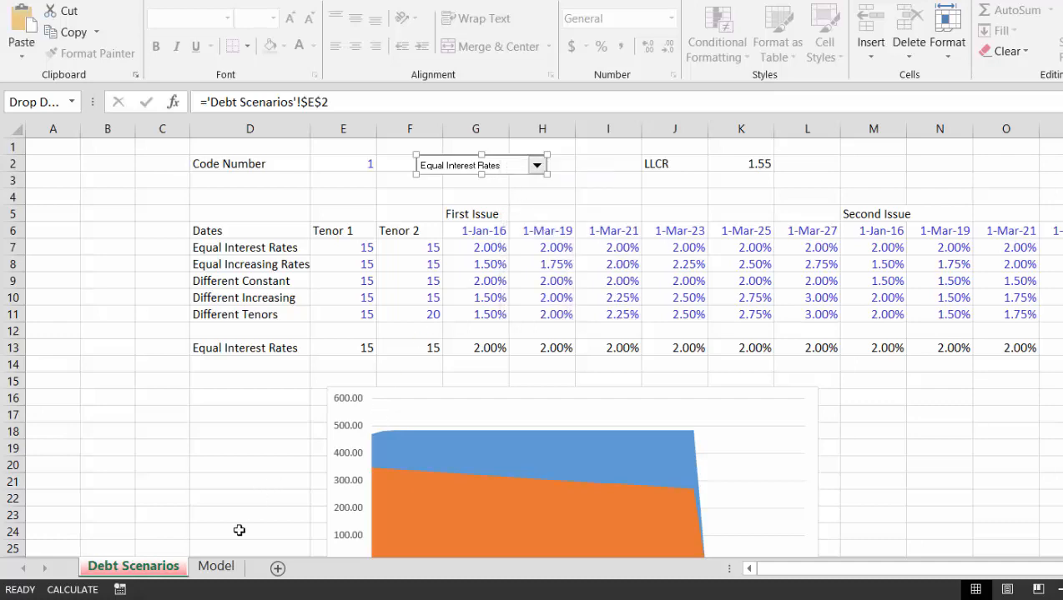
left_click(218, 567)
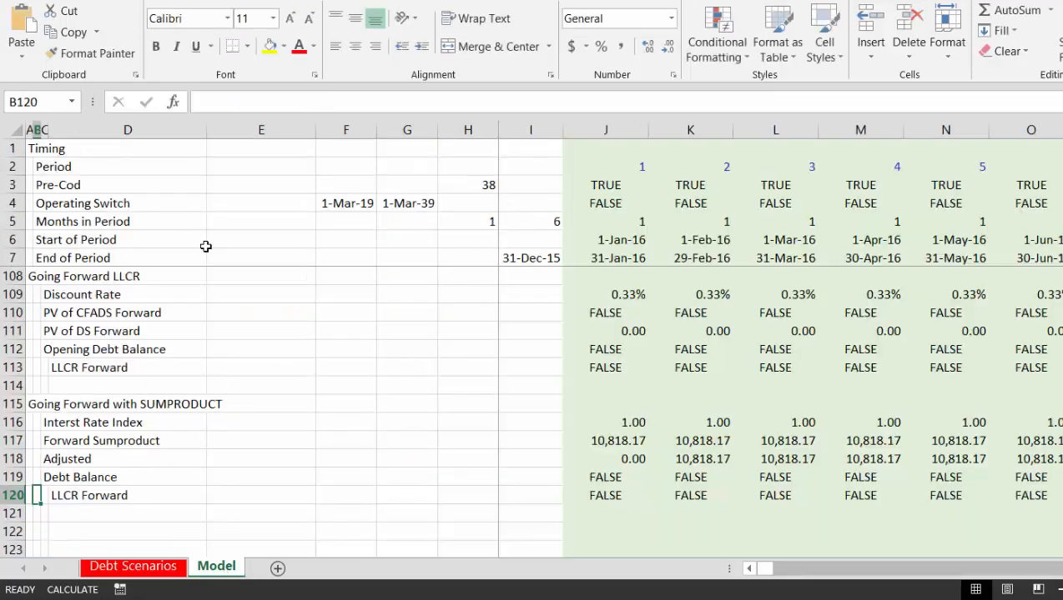
left_click(191, 171)
key("Down")
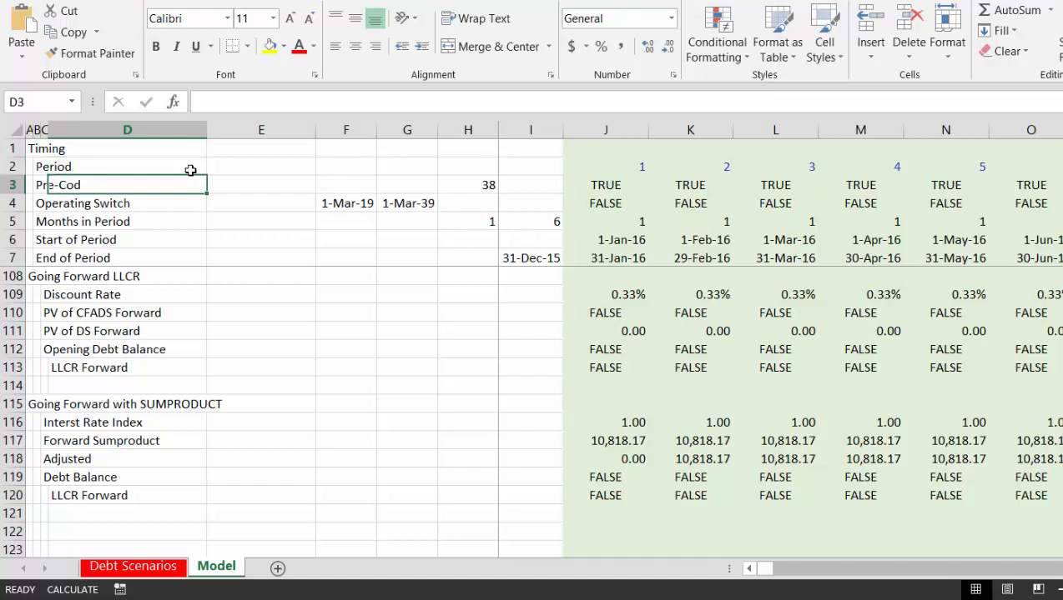
key("Right")
key("ctrl+v")
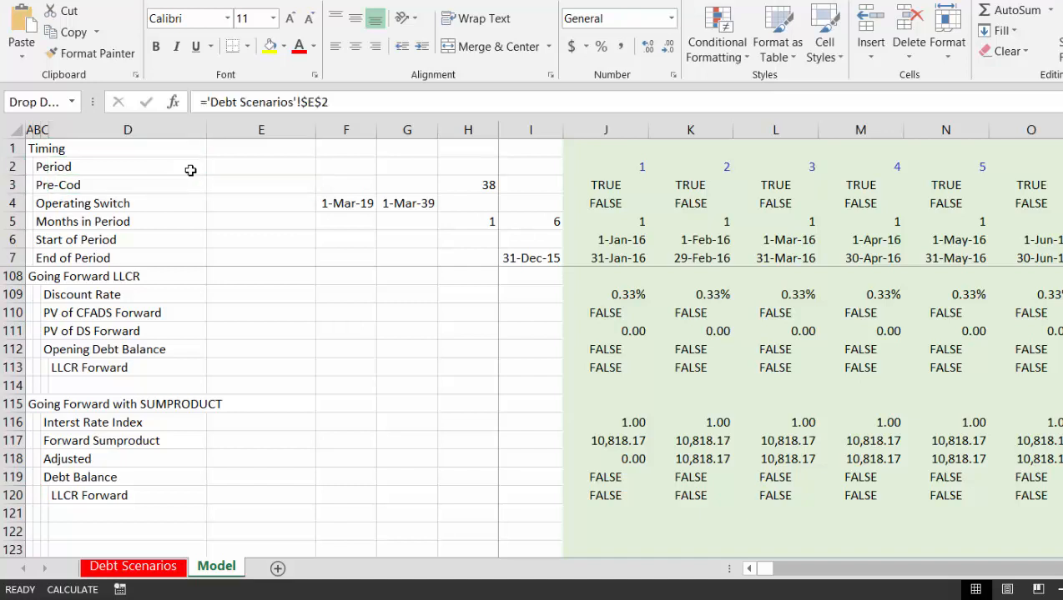
left_click(307, 417)
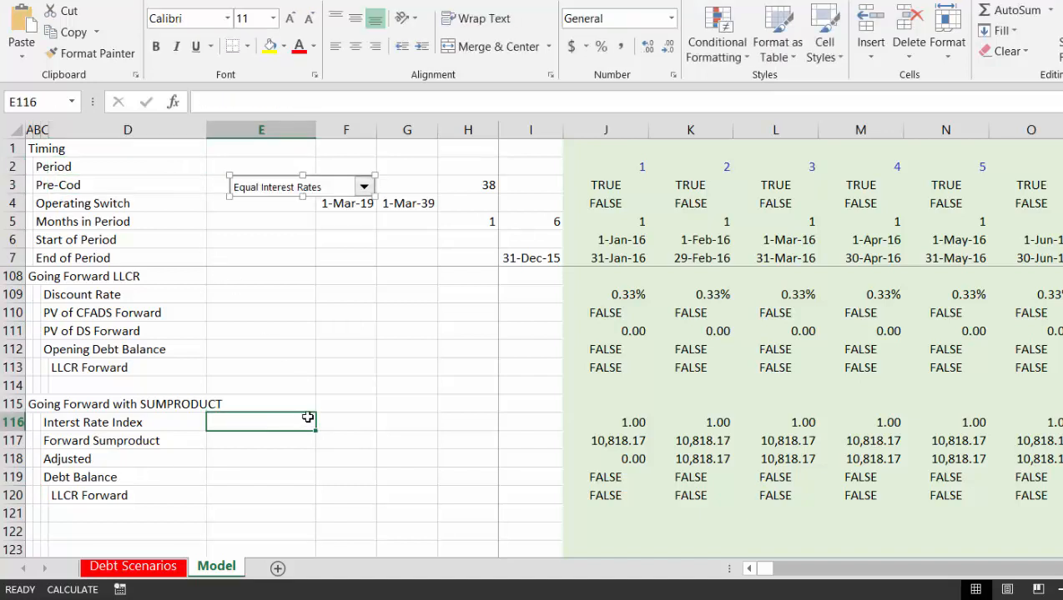
Switch the debt scenario to Equal Increasing Rates with the copied drop-down on the Model sheet
left_click(364, 187)
left_click(363, 186)
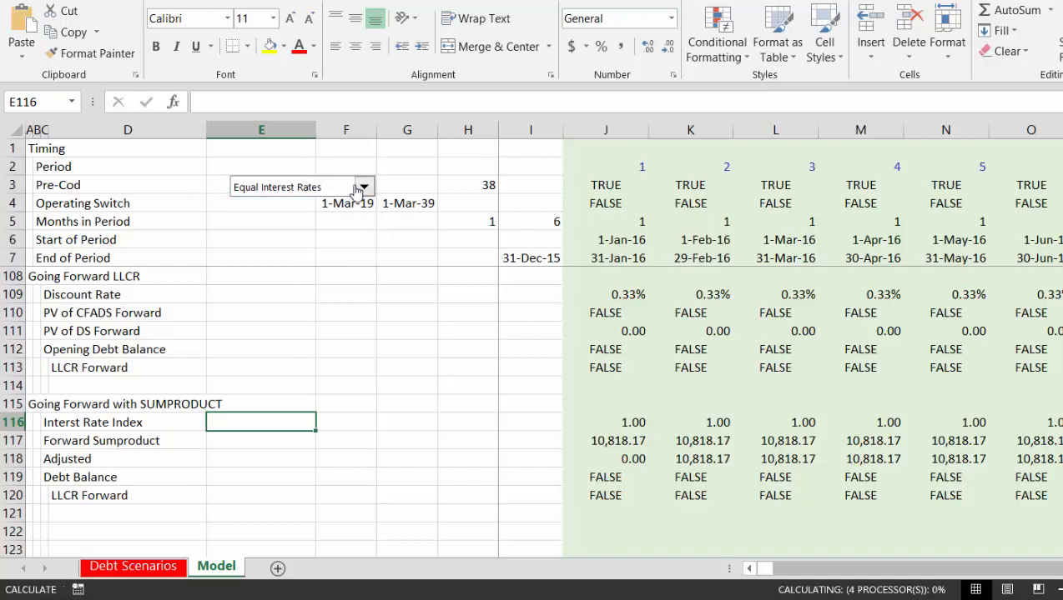
left_click(389, 361)
Compare the SUMPRODUCT LLCR Forward in row 120 with row 113 across the operating periods under the Equal Increasing Rates scenario
key("Right")
key("Right")
key("Down")
key("Down")
key("Down")
key("Down")
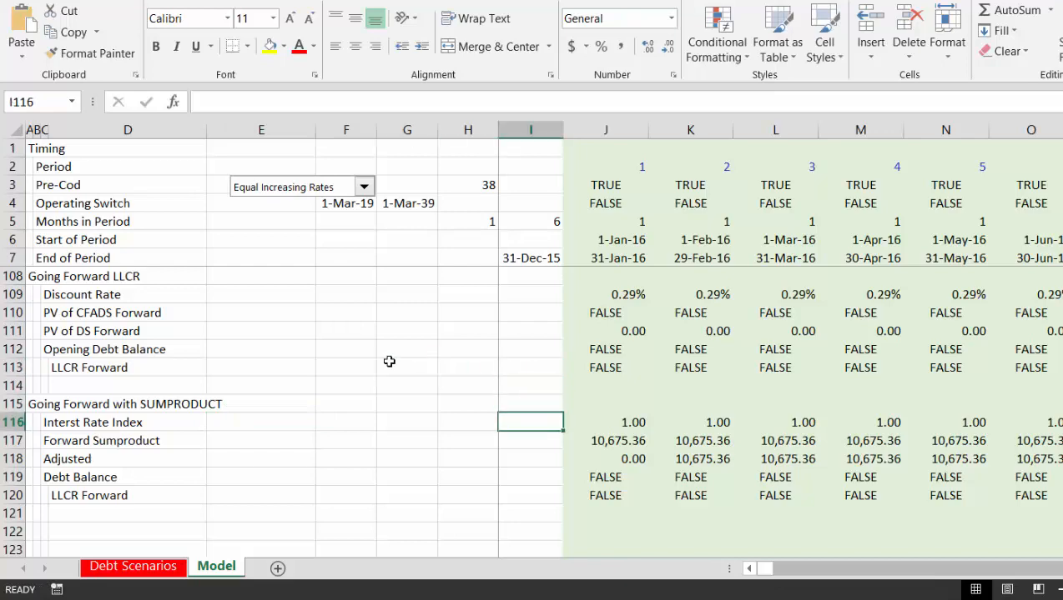
key("Right")
key("Right")
key("Right")
key("Right")
key("Right")
key("Right")
key("Right")
key("Right")
key("Right")
key("Right")
key("Right")
key("Right")
key("Right")
key("Right")
key("Right")
key("Right")
key("Right")
key("Right")
key("Right")
key("Right")
key("Right")
key("Right")
key("Right")
key("Right")
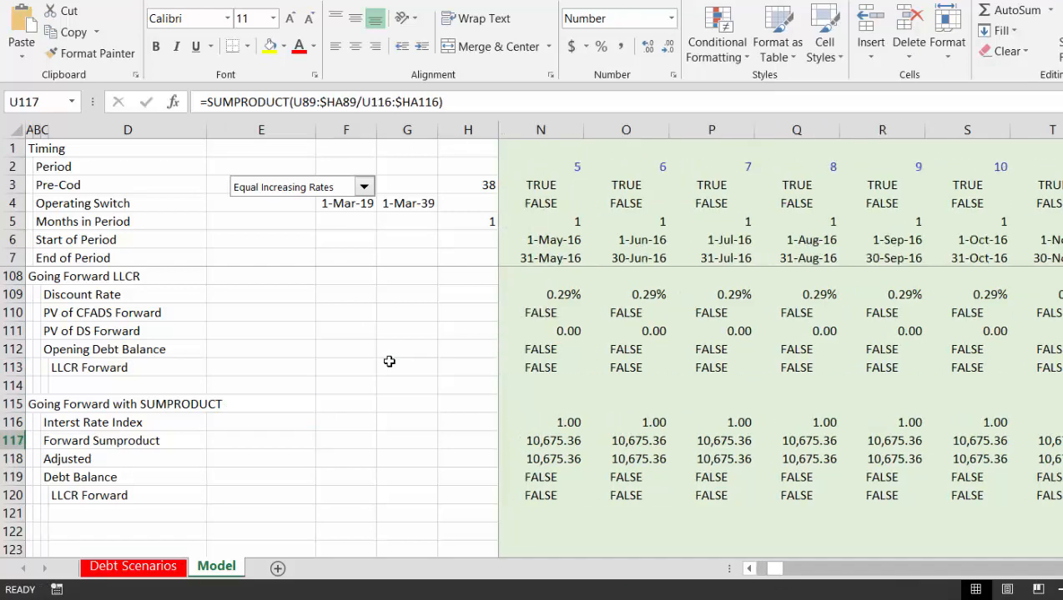
key("Right")
key("Right")
key("Right")
key("Right")
key("Right")
key("Right")
key("Right")
key("Right")
key("Right")
key("Right")
key("Right")
key("Right")
key("Right")
key("Right")
key("Right")
key("Right")
key("Right")
key("Right")
key("Right")
key("Right")
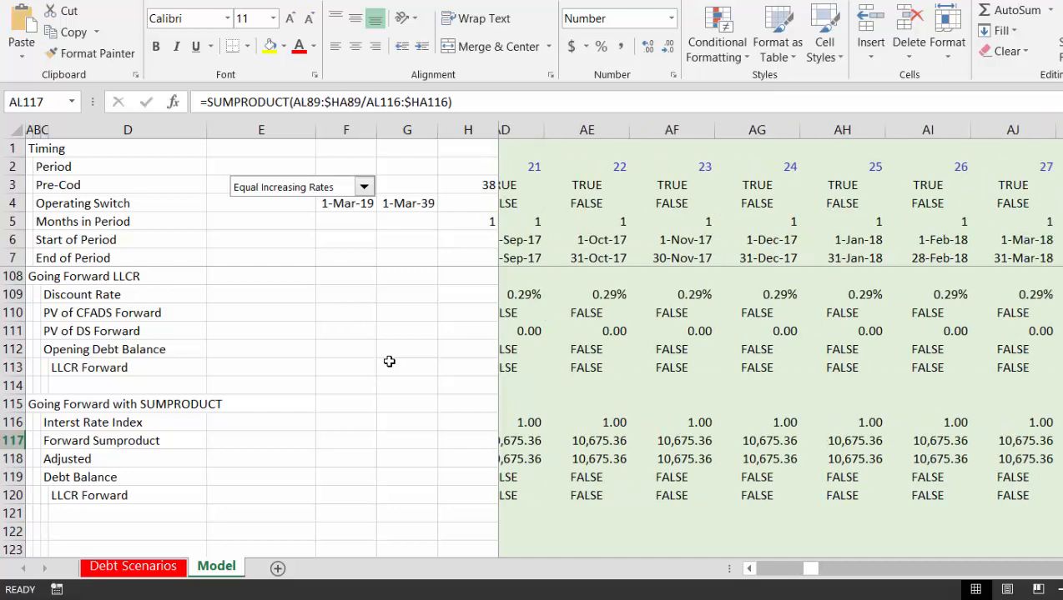
key("Right")
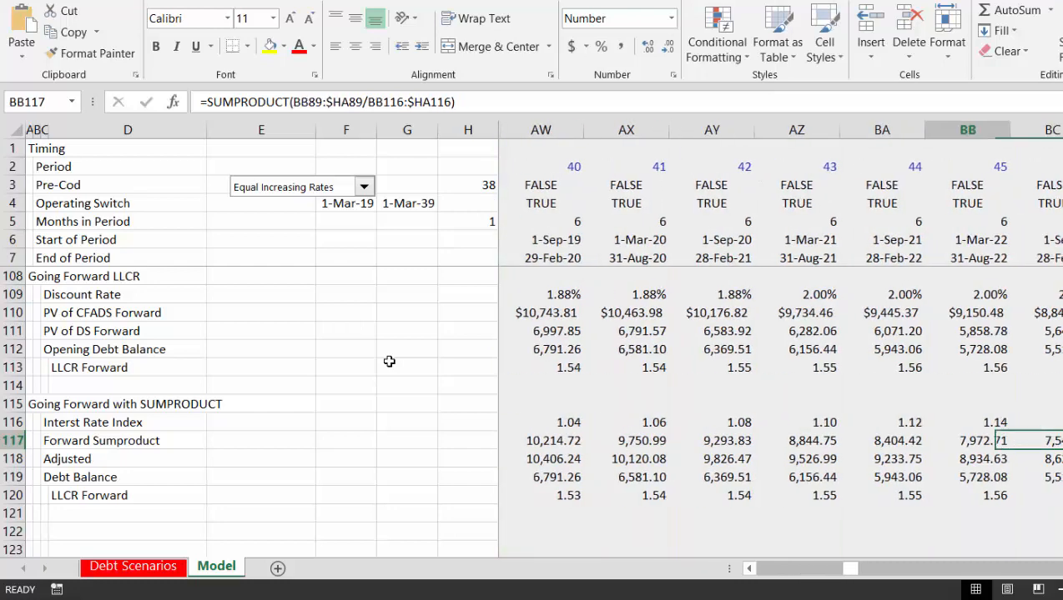
key("Left")
key("Left")
key("Left")
key("Left")
key("Left")
key("Right")
key("Right")
key("Right")
key("Right")
key("Right")
key("Right")
key("Right")
key("Right")
key("Right")
key("Right")
key("Right")
key("Right")
key("Right")
key("Right")
key("Right")
key("Right")
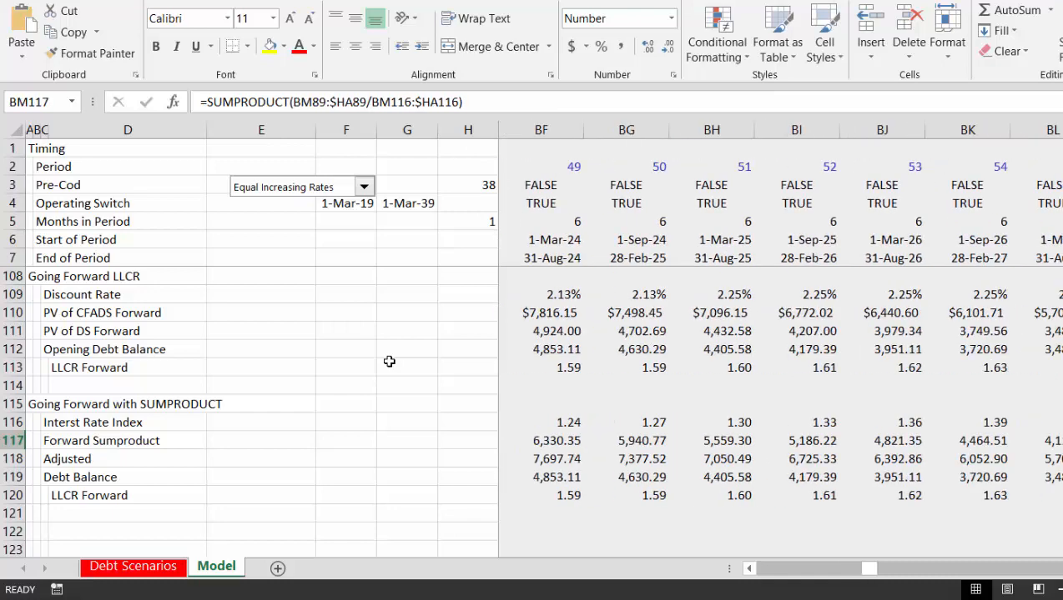
key("Right")
key("Right")
key("Right")
key("Right")
key("Right")
key("Right")
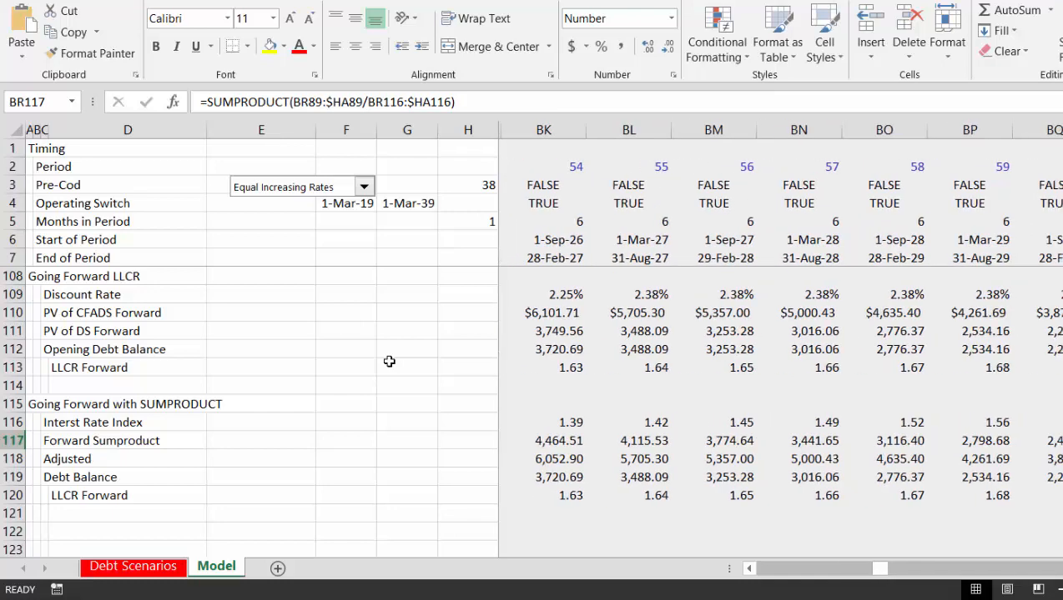
Review the Interest Rate Index, Forward Sumproduct and Adjusted rows back toward the early operating periods
key("Right")
key("Left")
key("Left")
key("Left")
key("Left")
key("Left")
key("Left")
key("Left")
key("Left")
key("Left")
key("Left")
key("Left")
key("Left")
key("Left")
key("Left")
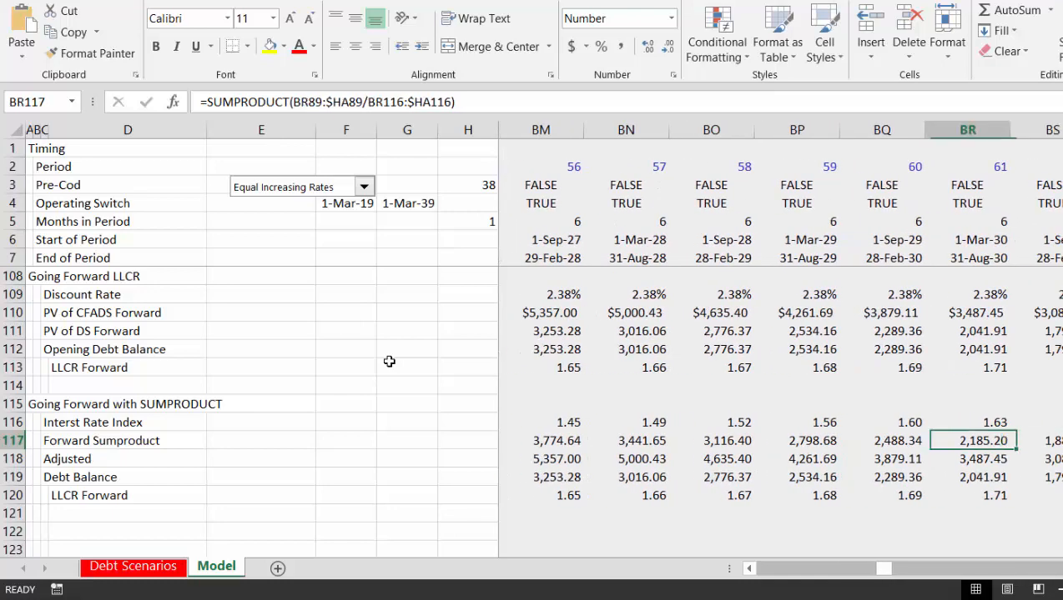
key("Left")
key("Left")
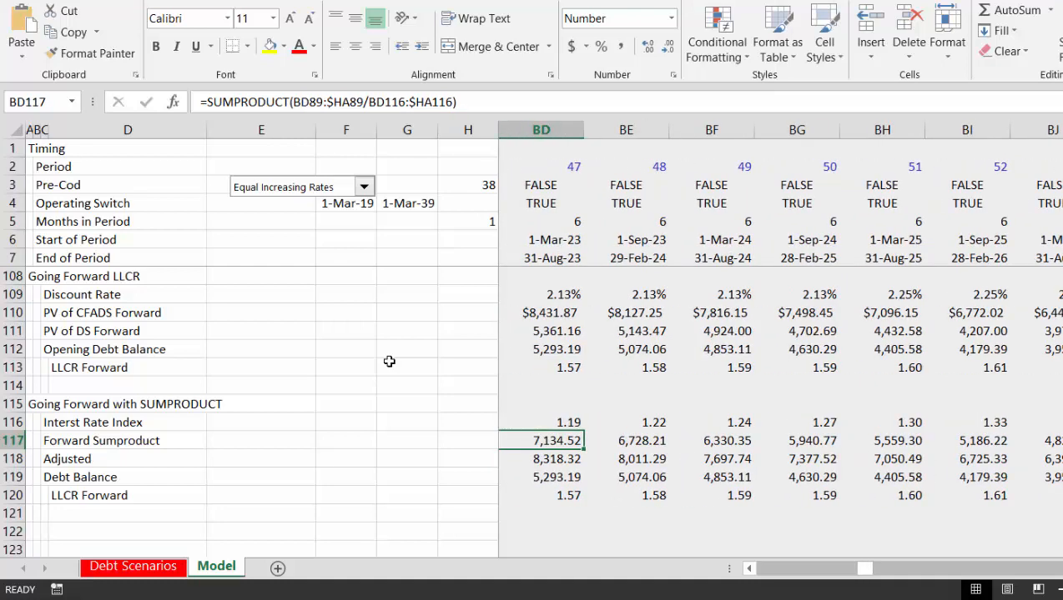
Format the LLCR Forward ratios across row 113 to show four decimal places
key("Up")
key("Up")
key("Up")
key("Up")
key("ctrl+Left")
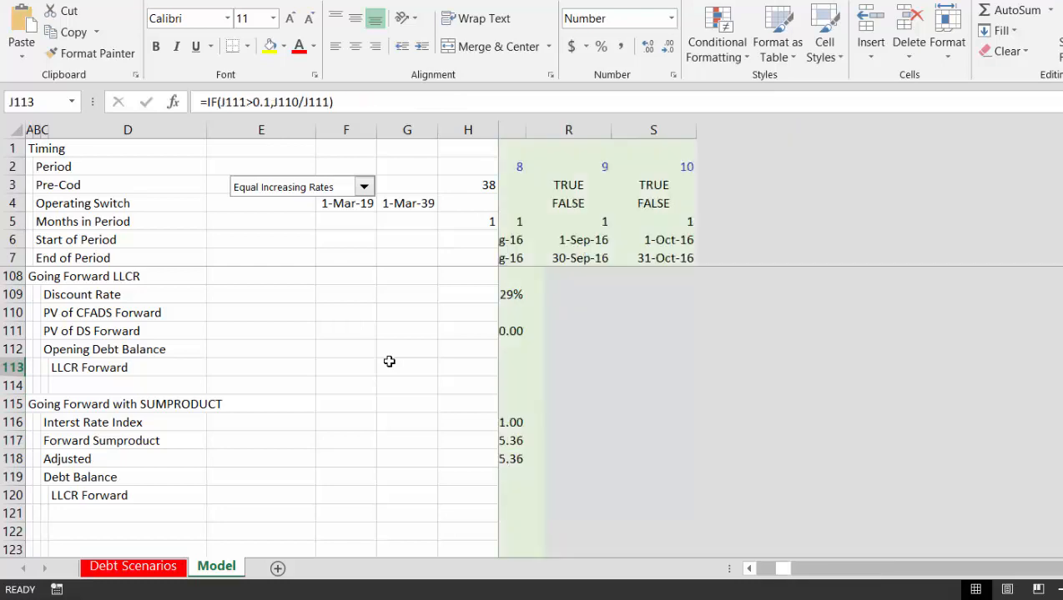
key("Right")
key("Left")
key("ctrl+shift+Right")
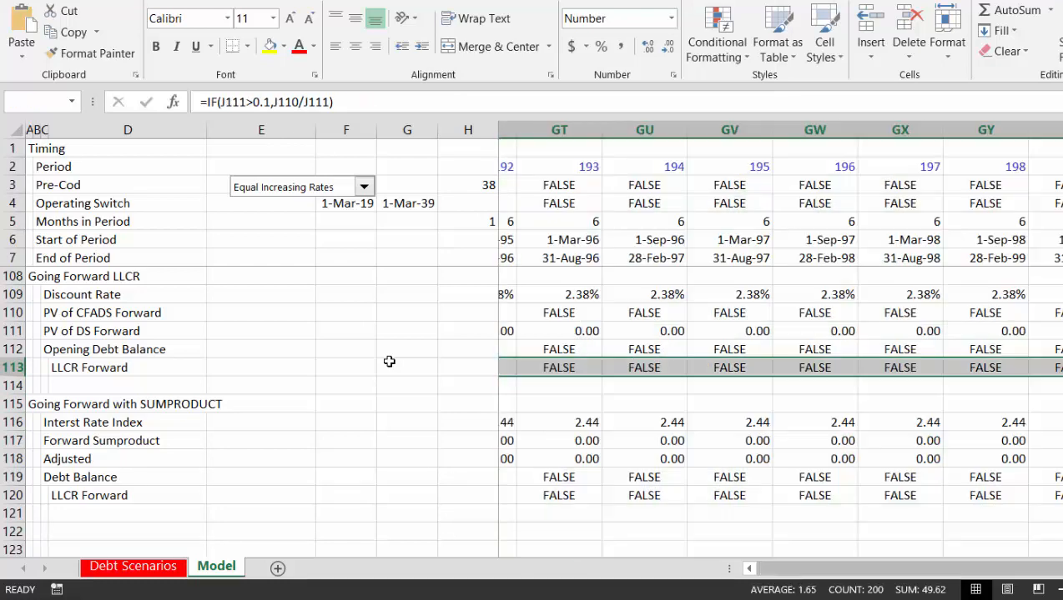
left_click(649, 50)
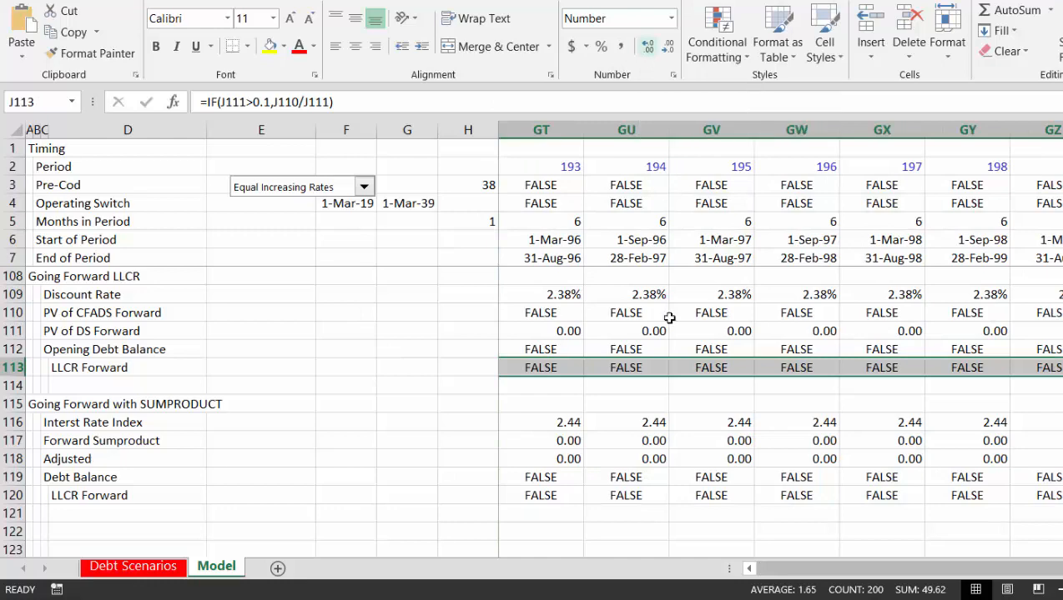
Format the SUMPRODUCT-based LLCR Forward ratios across row 120 to show four decimal places
left_click(648, 492)
key("Down")
key("Up")
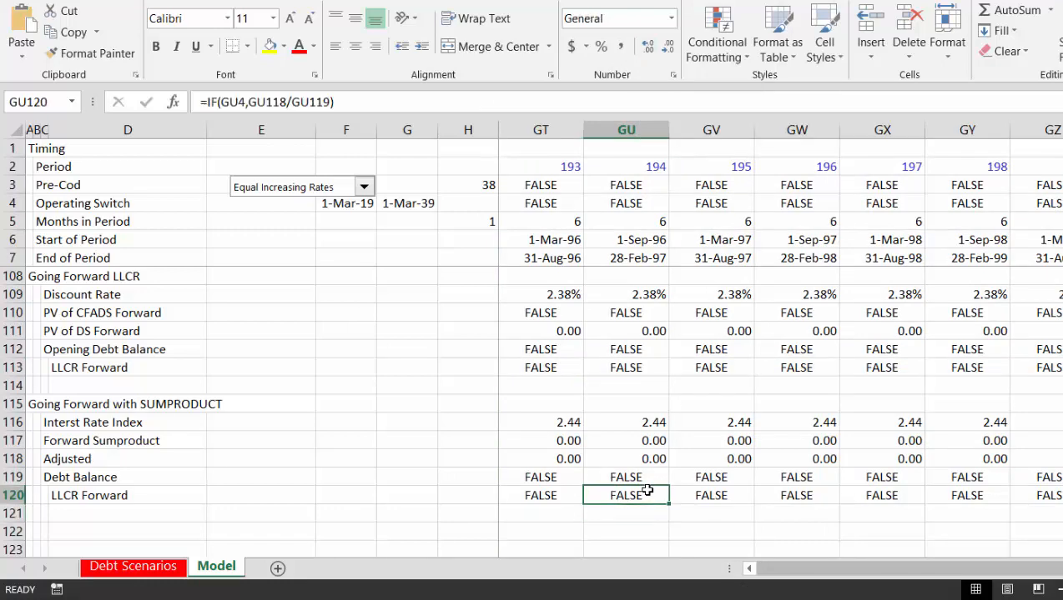
key("ctrl+Left")
key("ctrl+shift+Right")
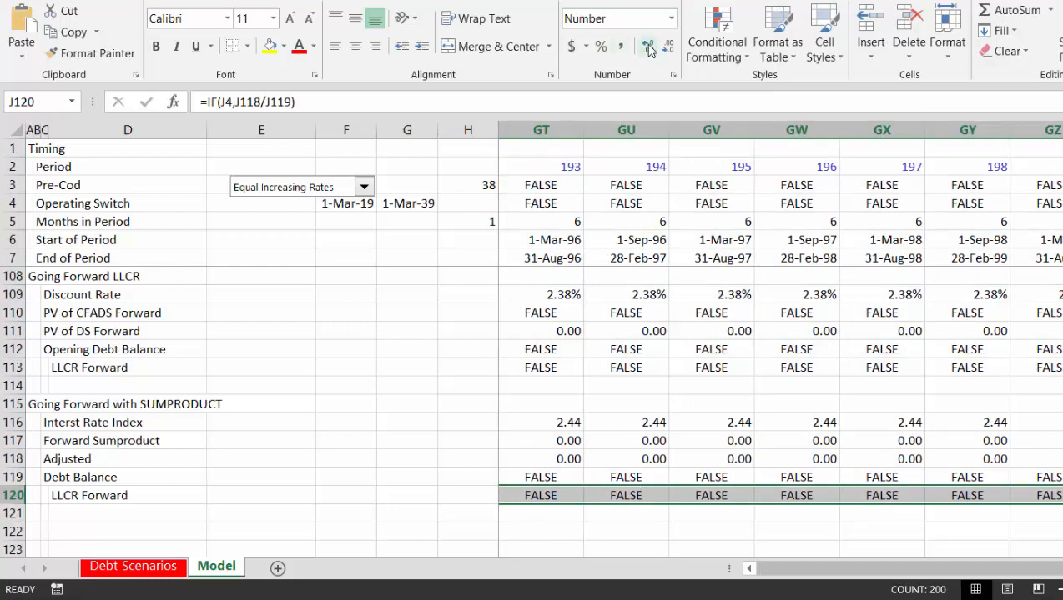
key("Left")
key("Left")
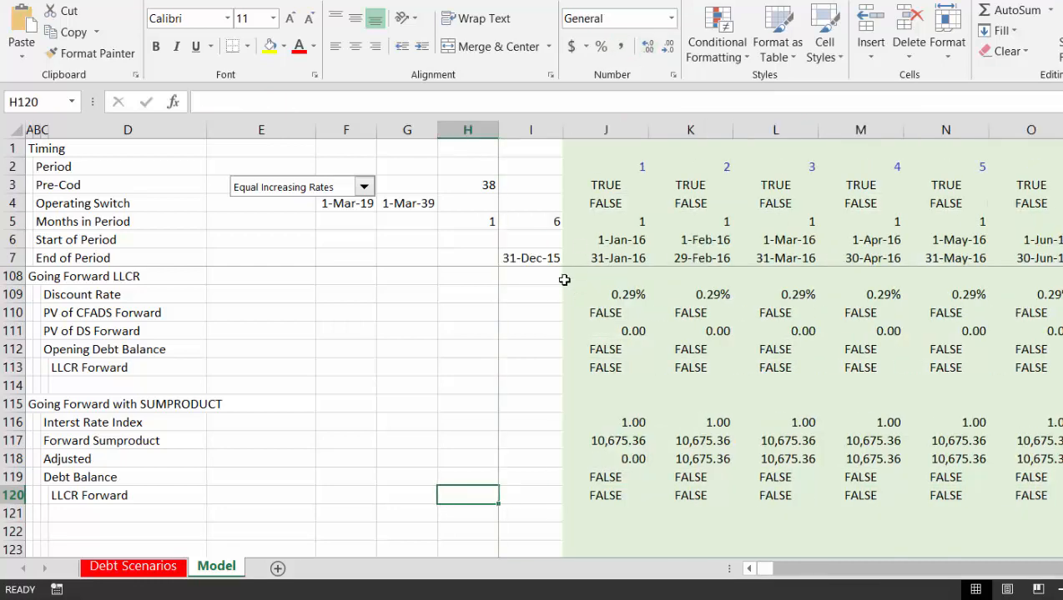
Examine the debt amounts, repayment years and interest rate margins of both loans in rows 26 to 34
key("Up")
key("Up")
key("Up")
key("Up")
key("Up")
key("Up")
key("Up")
key("Up")
key("Up")
key("Up")
key("Up")
key("Up")
key("Up")
key("Up")
key("Up")
key("Up")
key("Up")
key("Up")
key("Up")
key("Up")
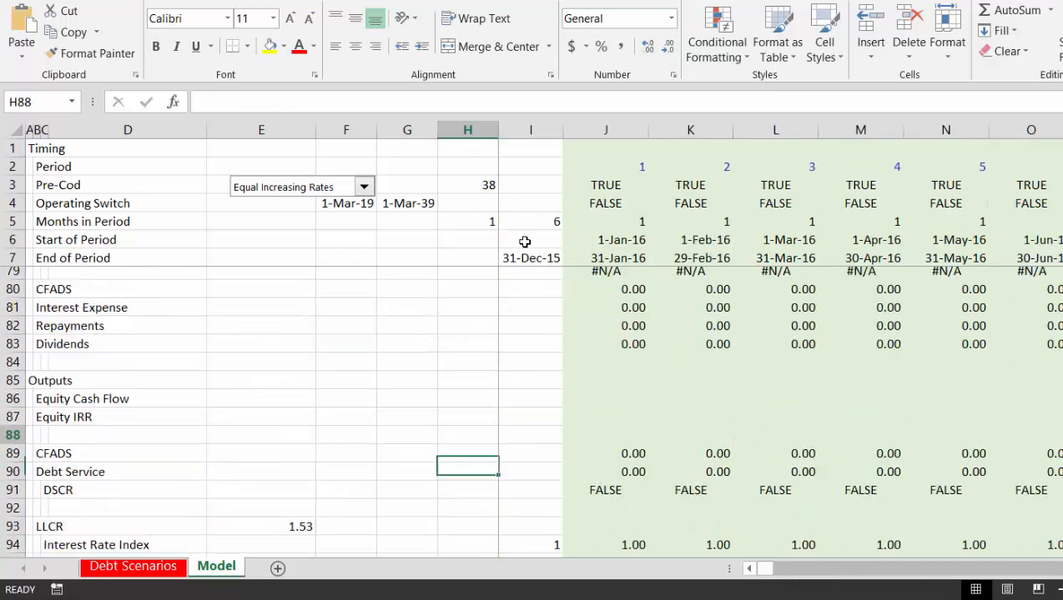
key("Up")
key("Up")
key("Up")
key("Up")
key("Up")
key("Up")
key("Up")
key("Up")
key("Up")
key("Up")
key("Up")
key("Up")
key("Up")
key("Up")
key("Up")
key("Up")
key("Up")
key("Up")
key("Up")
key("Up")
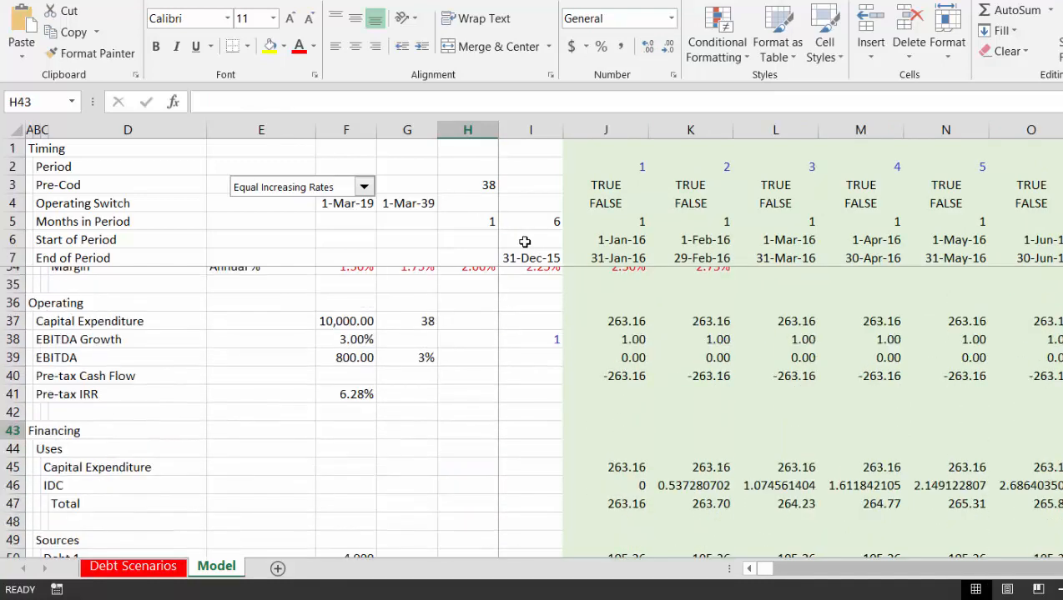
key("Up")
key("Up")
key("Up")
key("Up")
key("Up")
key("Up")
key("Up")
key("Up")
key("Up")
key("Up")
key("Up")
key("Up")
key("Up")
key("Up")
key("Up")
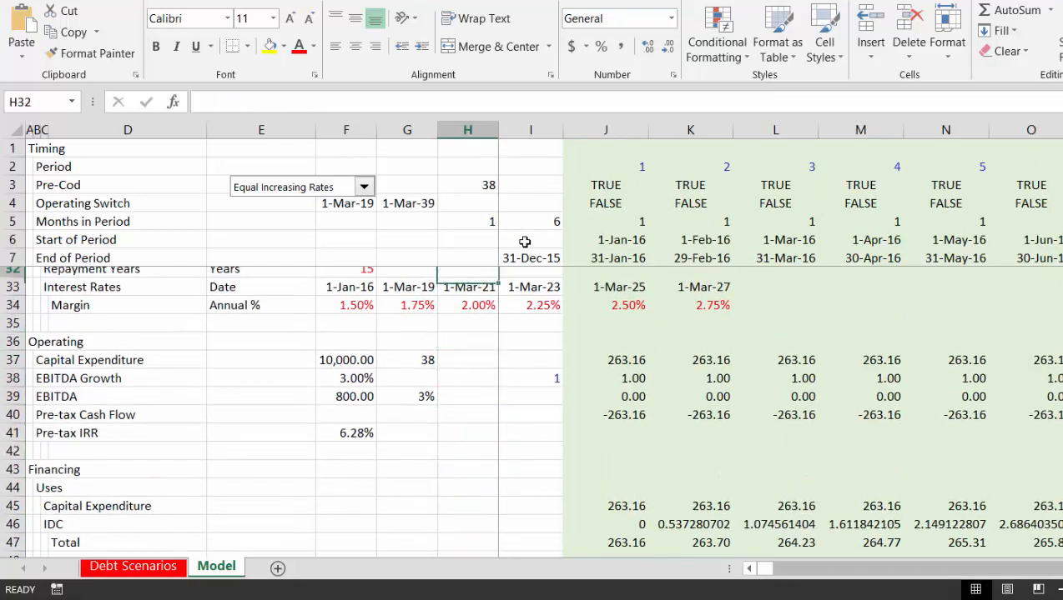
key("Up")
key("Up")
key("Down")
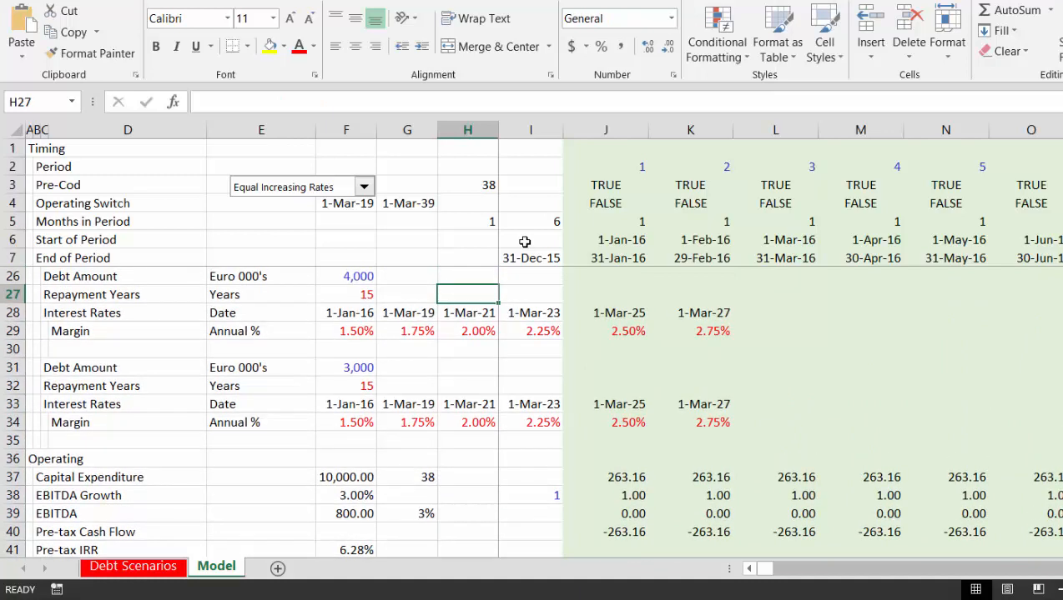
Switch the debt scenario to Equal Interest Rates and return it to Equal Increasing Rates
left_click(364, 187)
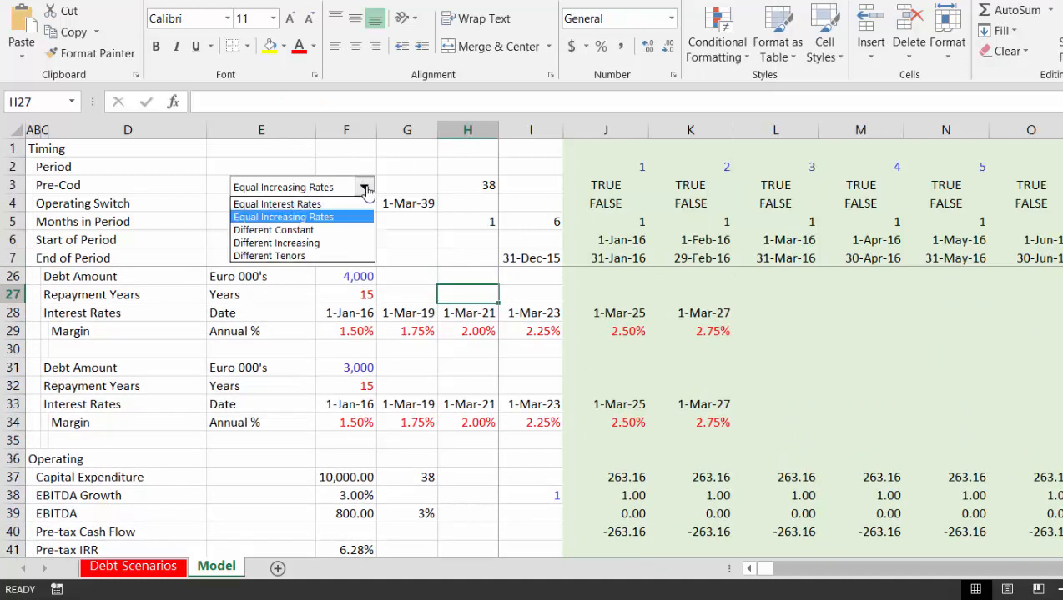
left_click(365, 188)
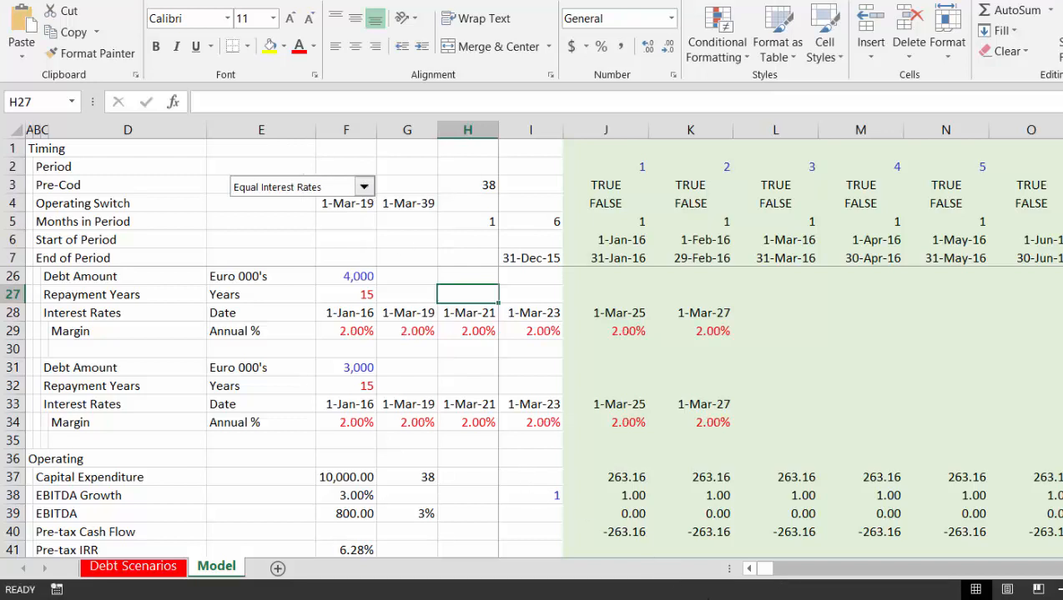
left_click(737, 599)
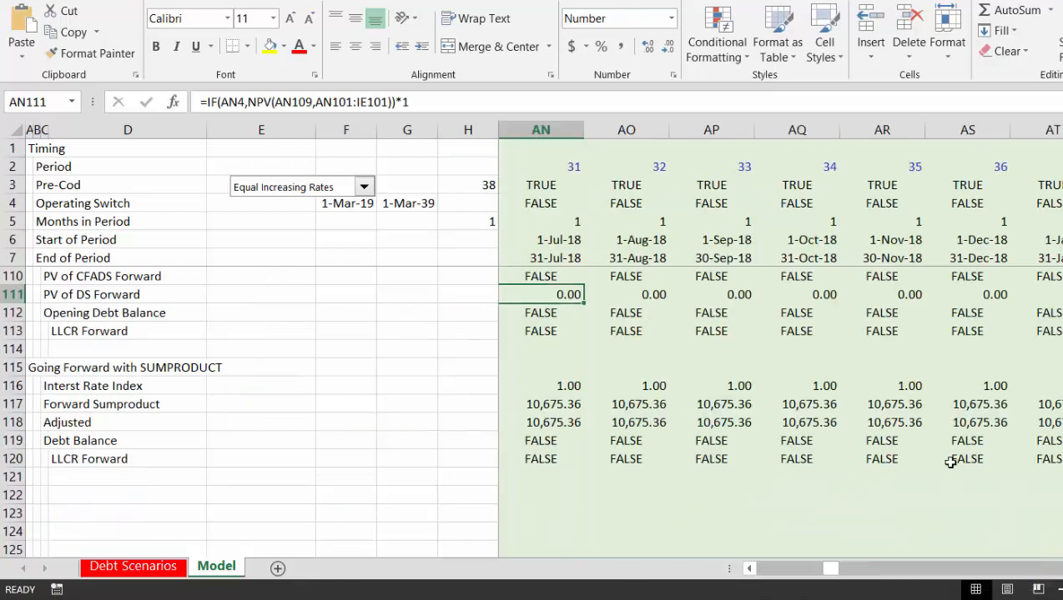
Compare the four-decimal LLCR Forward ratios in rows 113 and 120 for the first operating periods
key("Left")
key("Right")
key("Right")
key("Right")
key("Right")
key("Right")
key("Right")
key("Right")
key("Right")
key("Right")
key("Right")
key("Right")
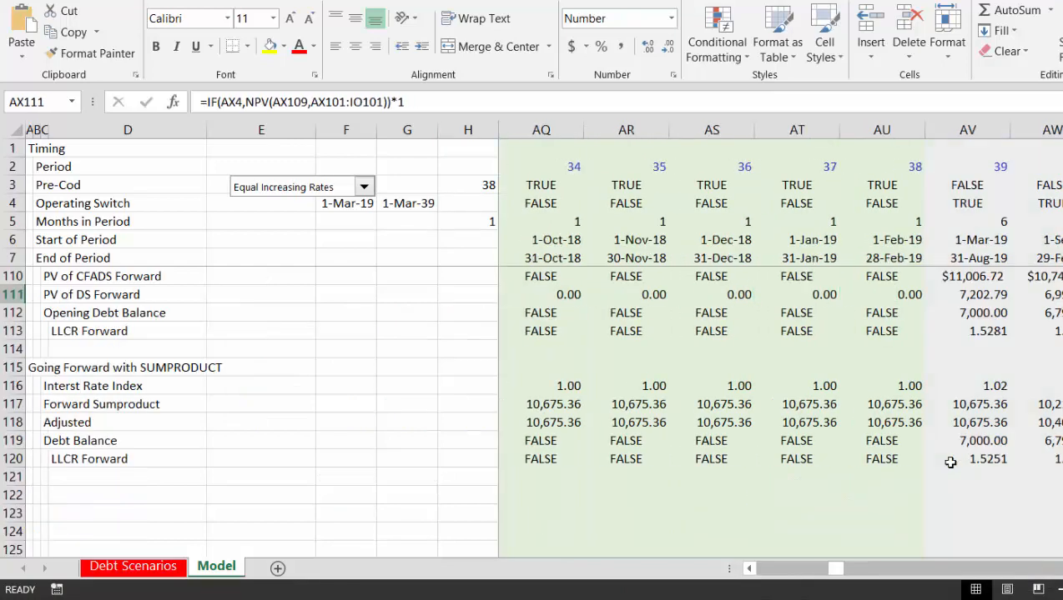
key("Right")
key("Right")
key("Left")
key("Left")
key("Left")
key("Left")
key("Left")
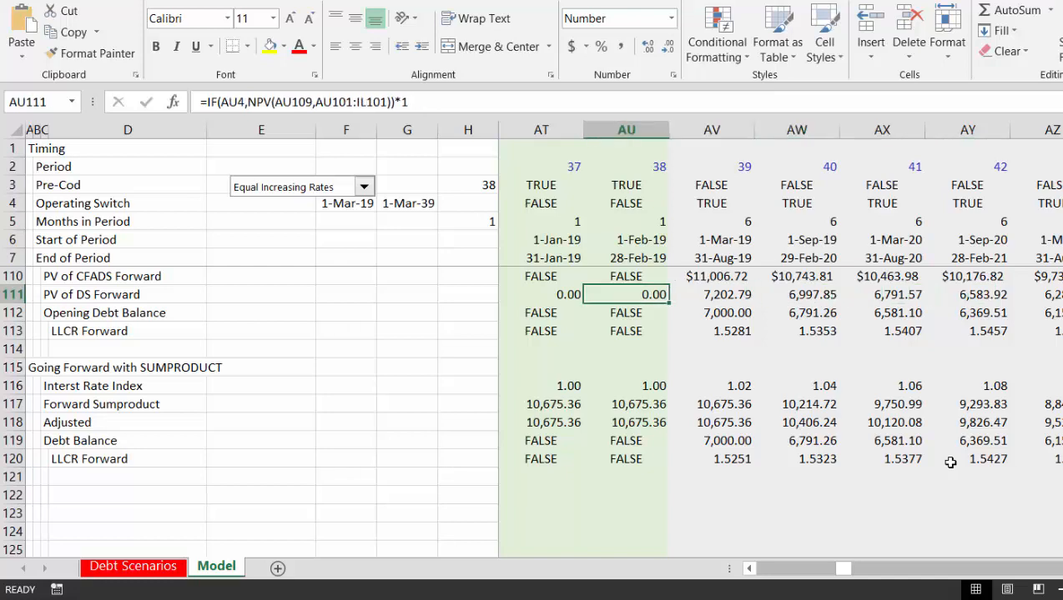
key("Right")
Examine the Debt 2 schedule from row 66 and the repayment formula of its first operating period in row 71
key("Up")
key("Up")
key("Up")
key("Up")
key("Up")
key("Up")
key("Up")
key("Up")
key("Up")
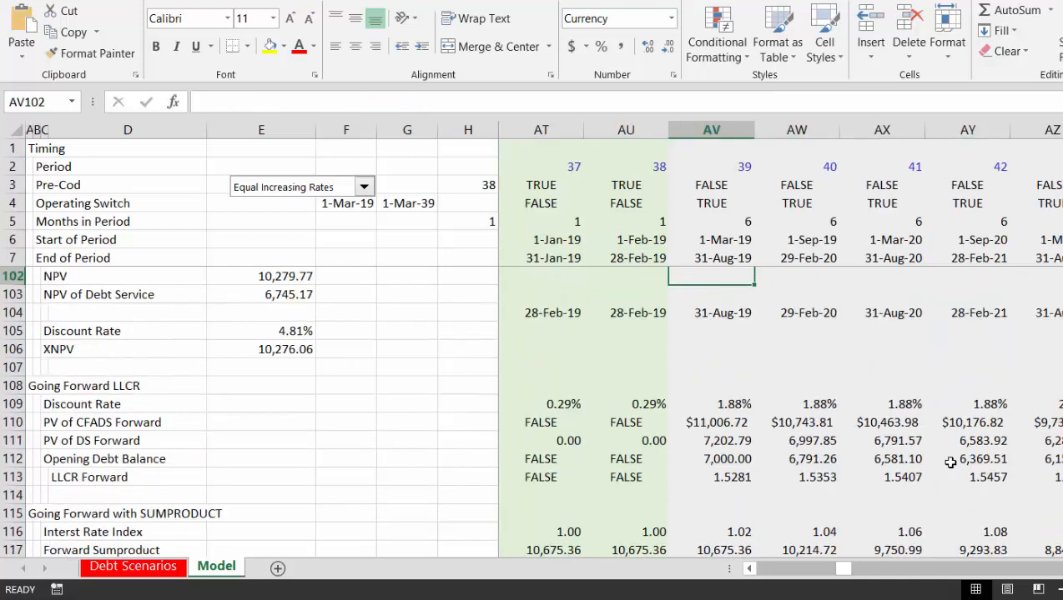
key("Up")
key("Up")
key("Up")
key("Up")
key("Up")
key("Up")
key("Up")
key("Up")
key("Up")
key("Up")
key("Up")
key("Up")
key("Up")
key("Up")
key("Up")
key("Up")
key("Up")
key("Up")
key("Up")
key("Up")
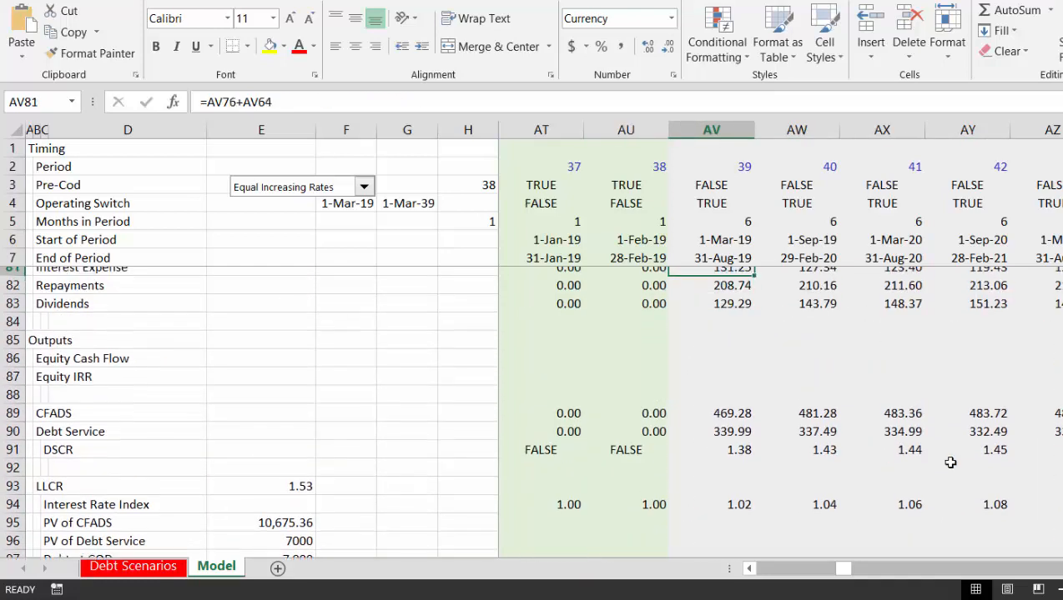
key("Up")
key("Up")
key("Up")
key("Up")
key("Up")
key("Up")
key("Up")
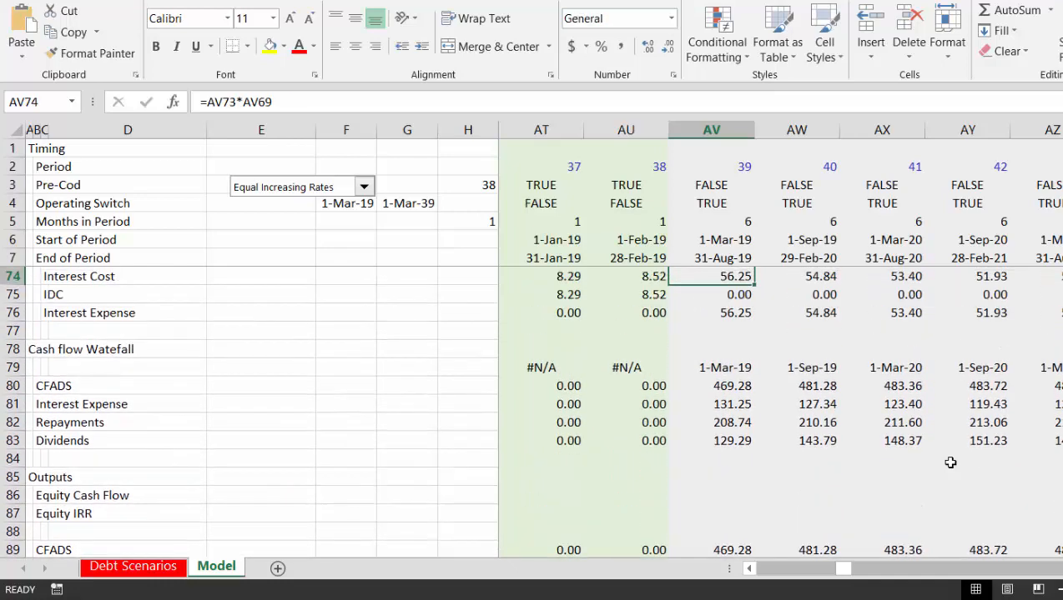
key("Up")
key("Up")
key("Up")
key("Up")
key("Up")
key("Up")
key("Up")
key("Up")
key("Up")
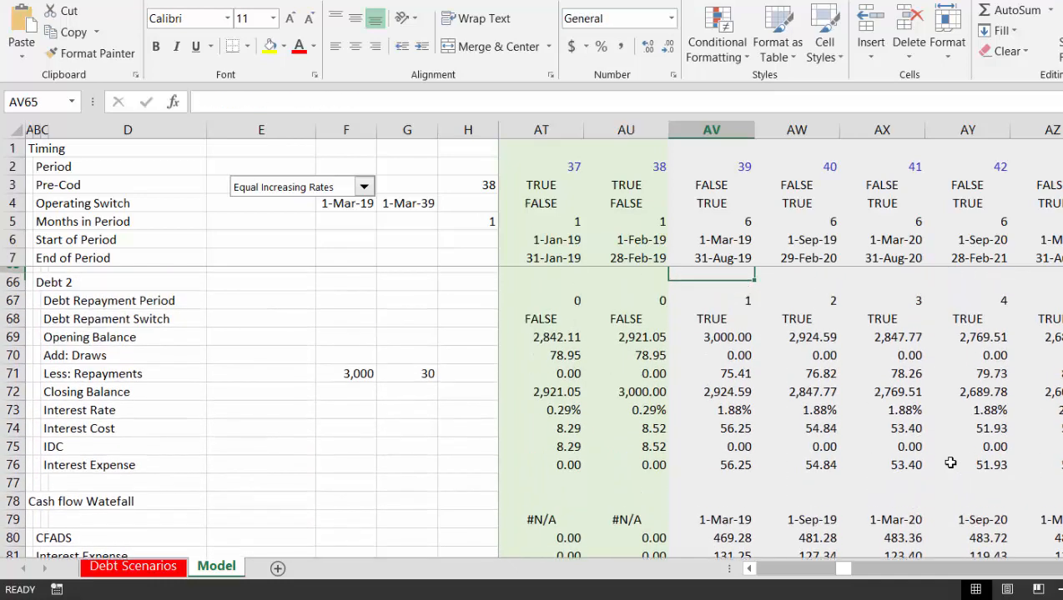
key("Down")
key("Down")
key("Down")
key("Down")
key("Down")
key("Down")
key("Down")
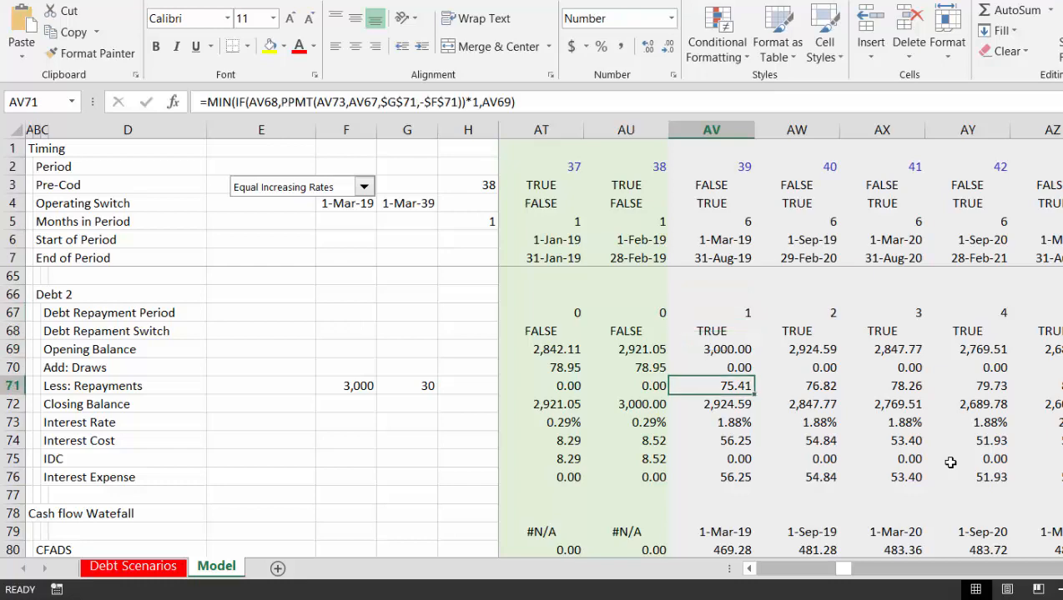
Examine the interest rates of both loans across the operating periods in rows 61 and 73
key("Right")
key("Right")
key("Right")
key("Up")
key("Up")
key("Up")
key("Up")
key("Up")
key("Up")
key("Up")
key("Up")
key("Up")
key("Up")
key("Up")
key("Up")
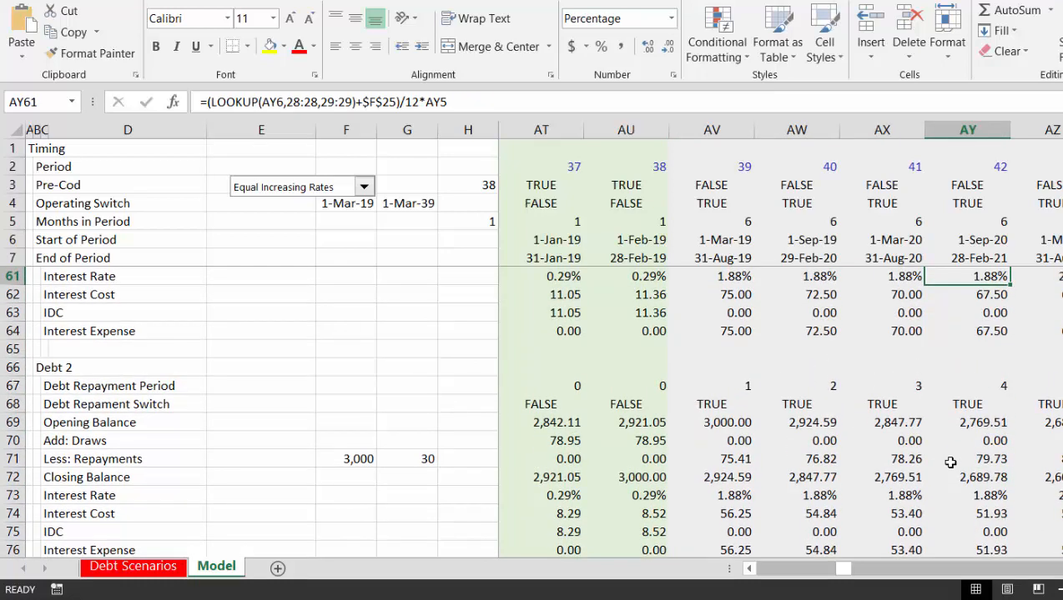
key("Right")
key("Right")
key("Right")
key("Right")
key("Right")
key("Up")
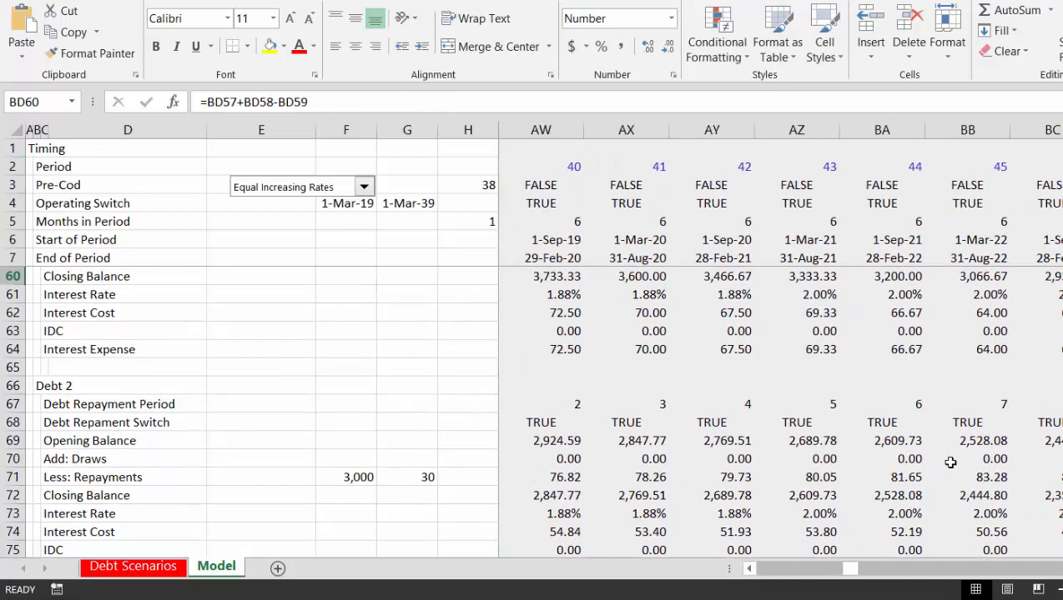
Compare the two LLCR Forward calculations in rows 113 and 120 for the periods around the interest rate change
key("Down")
key("Down")
key("Down")
key("Down")
key("Down")
key("Down")
key("Down")
key("Down")
key("Down")
key("Down")
key("Down")
key("Down")
key("Down")
key("Down")
key("Down")
key("Down")
key("Down")
key("Down")
key("Down")
key("Down")
key("Down")
key("Down")
key("Down")
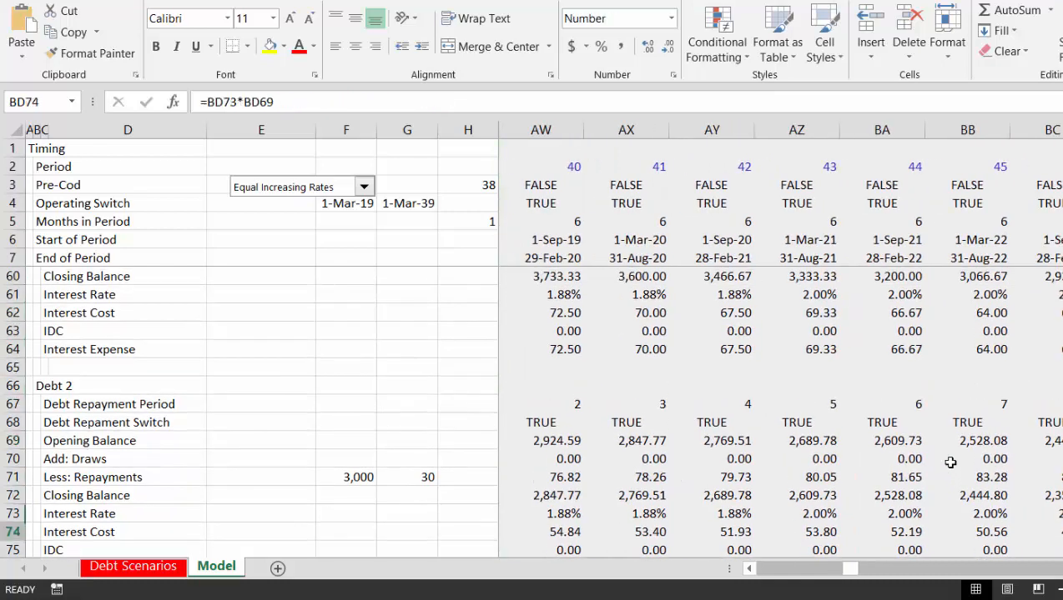
key("Down")
key("Down")
key("Down")
key("Down")
key("Down")
key("Down")
key("Down")
key("Down")
key("Down")
key("Down")
key("Down")
key("Down")
key("Down")
key("Down")
key("Down")
key("Down")
key("Down")
key("Down")
key("Down")
key("Down")
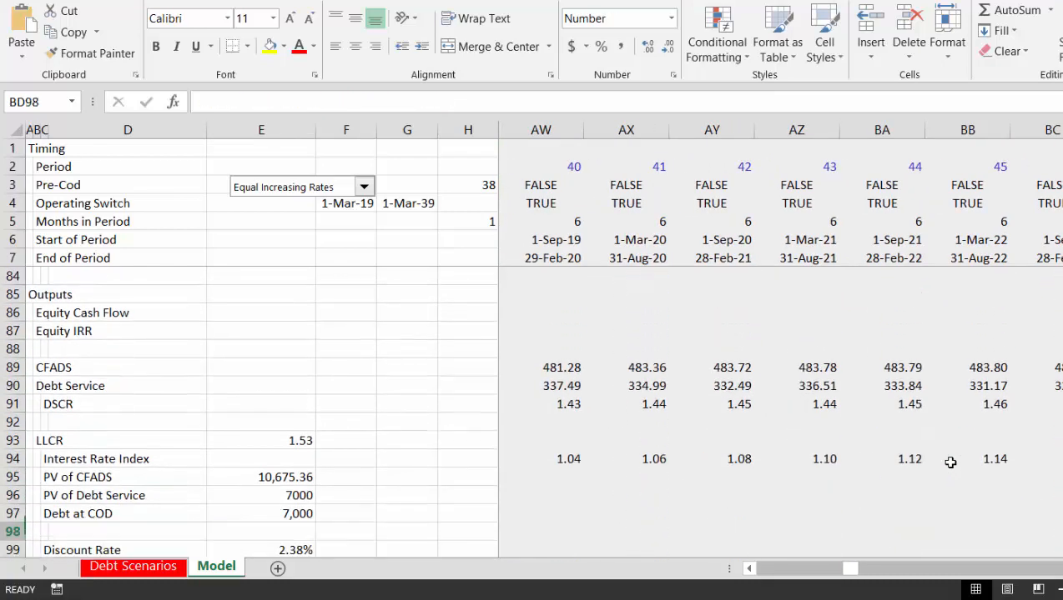
key("Down")
key("Down")
key("Down")
key("Down")
key("Down")
key("Down")
key("Down")
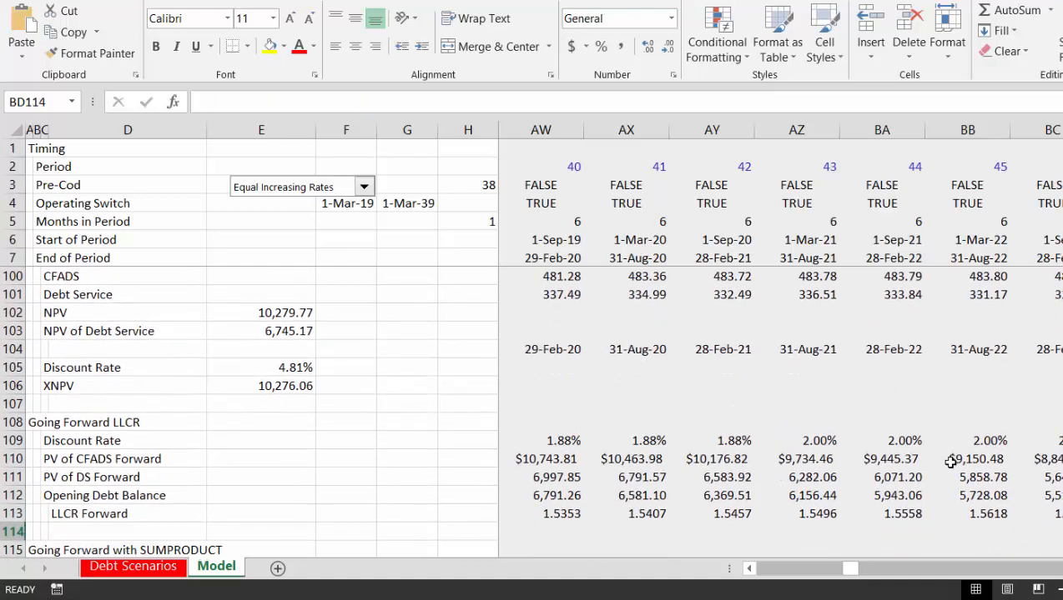
key("Down")
key("Down")
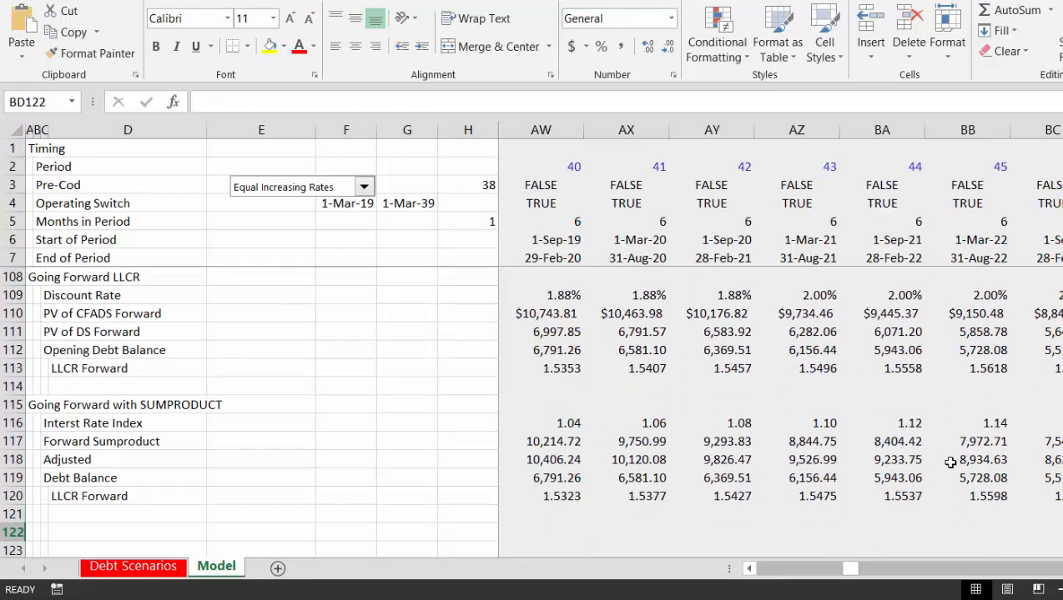
Compare the PV of DS Forward in row 111 with the Opening Debt Balance in row 112
key("Up")
key("Up")
key("Up")
key("Up")
key("Up")
key("Up")
key("Up")
key("Up")
key("Up")
key("Up")
key("Up")
key("Up")
key("Up")
key("Up")
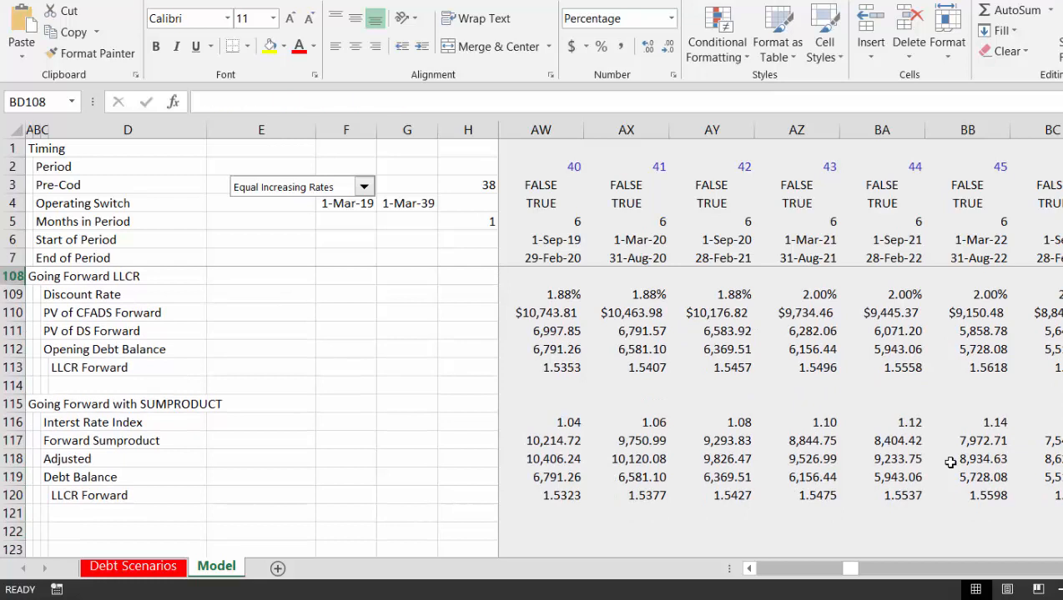
key("Down")
key("Down")
key("Down")
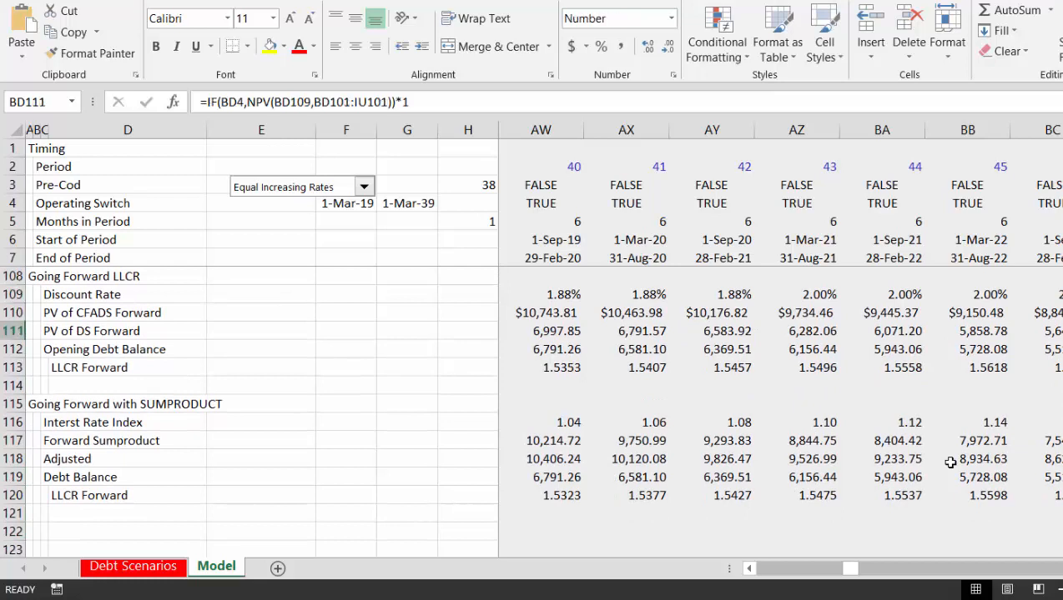
key("Down")
key("Up")
key("Down")
key("Up")
key("Left")
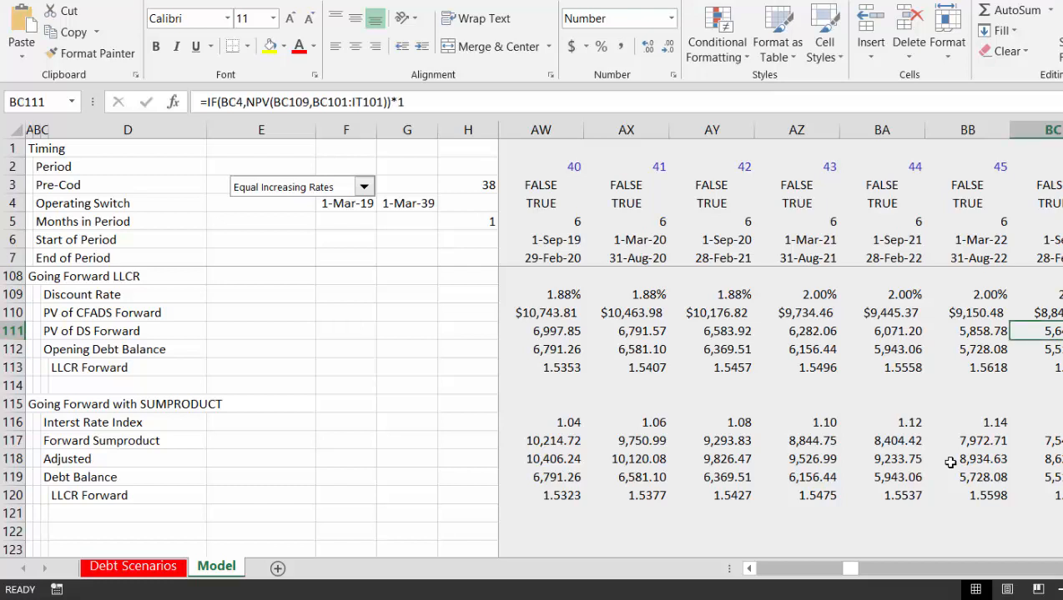
Insert a blank row above the SUMPRODUCT-based LLCR Forward in row 120, directly below Debt Balance
key("Down")
key("Down")
key("Down")
key("Down")
key("Down")
key("Down")
key("Down")
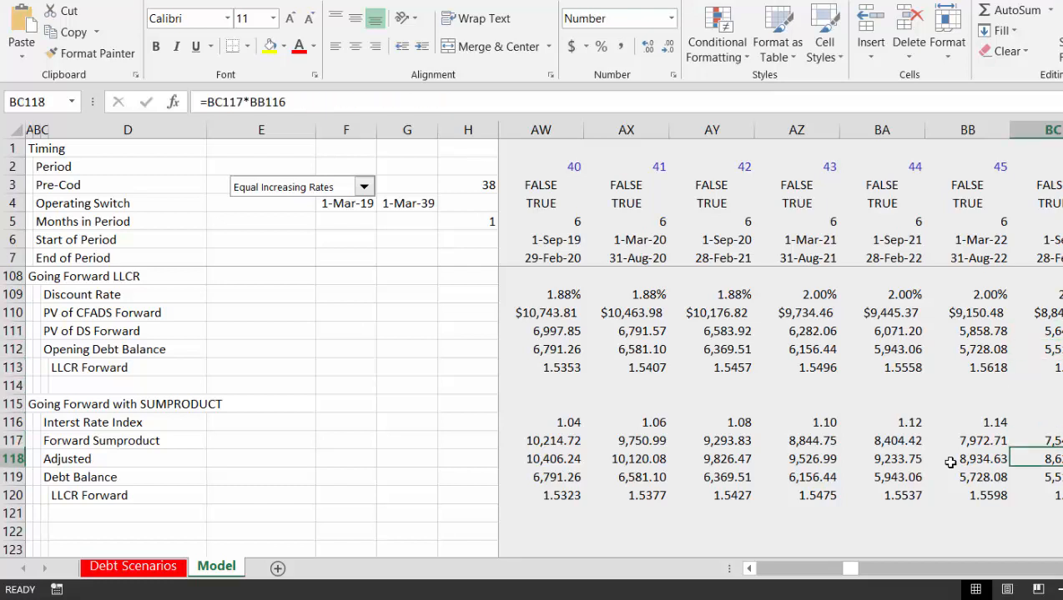
key("Down")
key("Down")
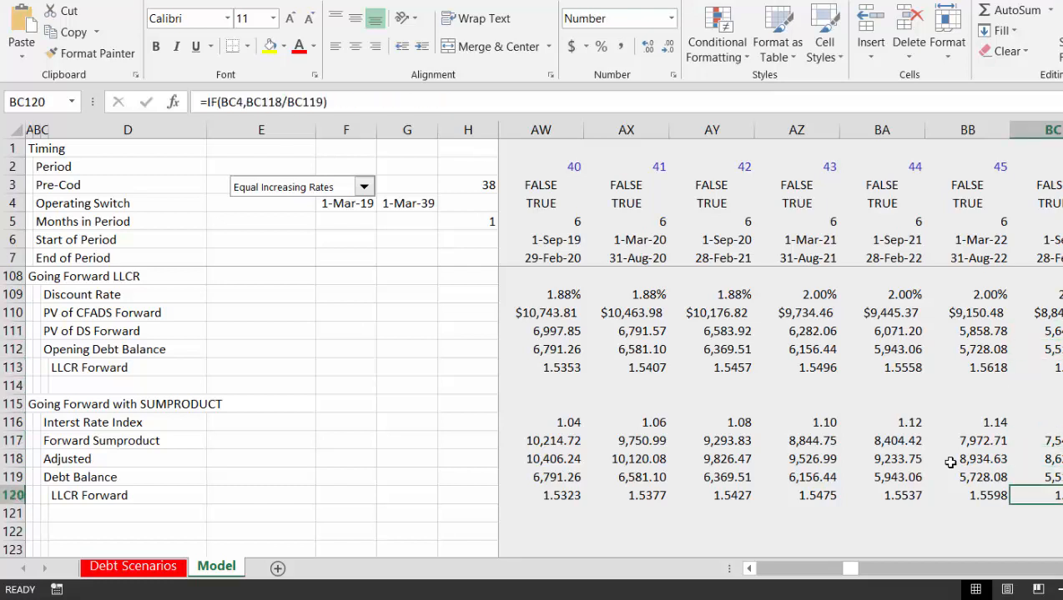
key("shift+space")
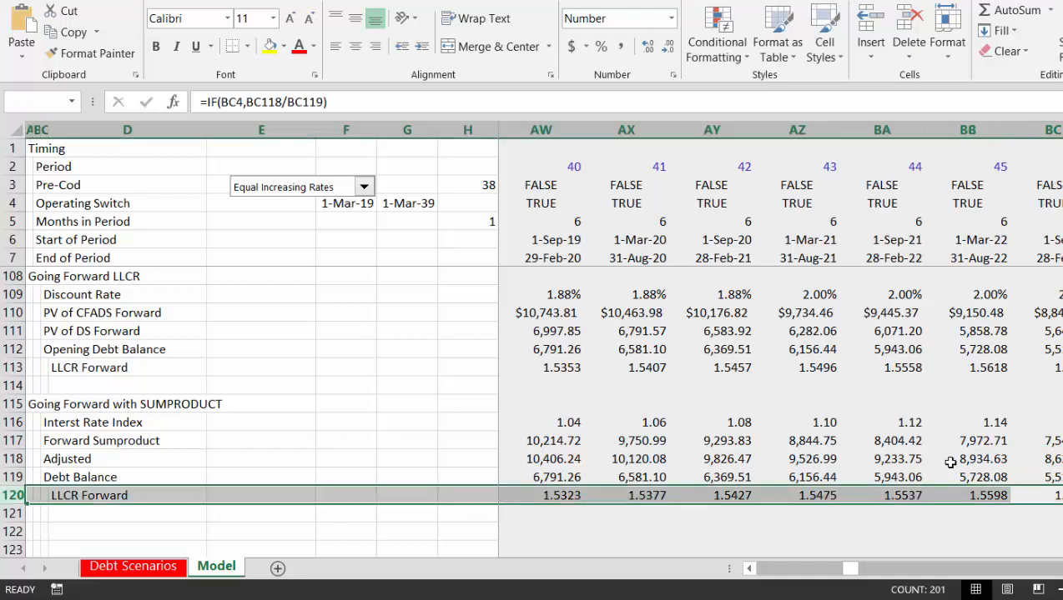
key("ctrl+shift+plus")
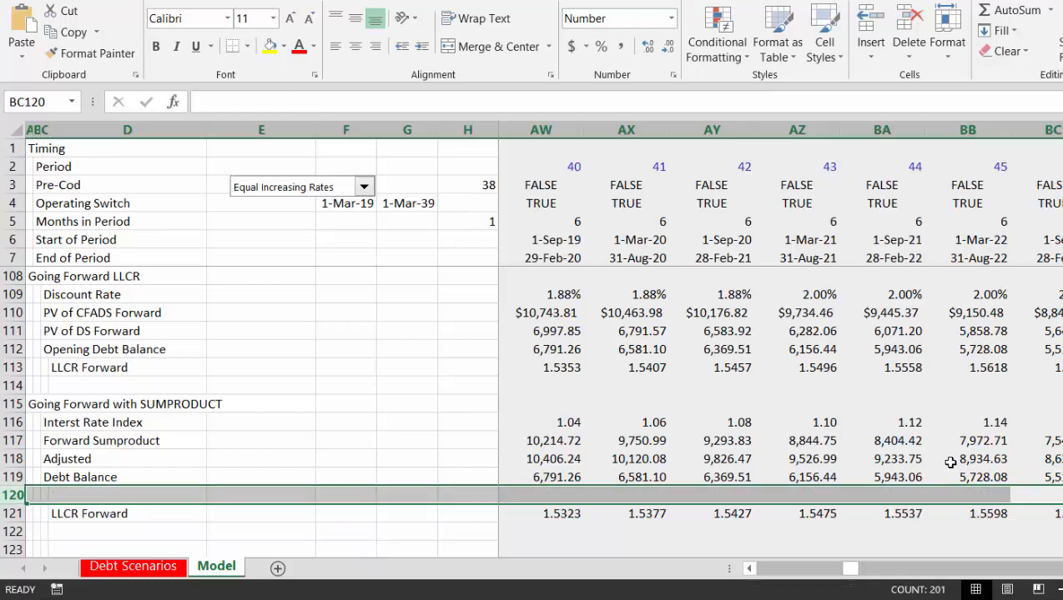
Insert a second blank row above the SUMPRODUCT-based LLCR Forward and label row 120 "Debt Balance from Sumprodcut" in column C
key("ctrl+shift+plus")
key("Left")
key("Left")
key("Left")
key("Left")
key("Left")
key("Left")
key("Left")
key("Left")
key("Left")
key("Left")
key("Left")
key("Left")
key("Left")
key("Left")
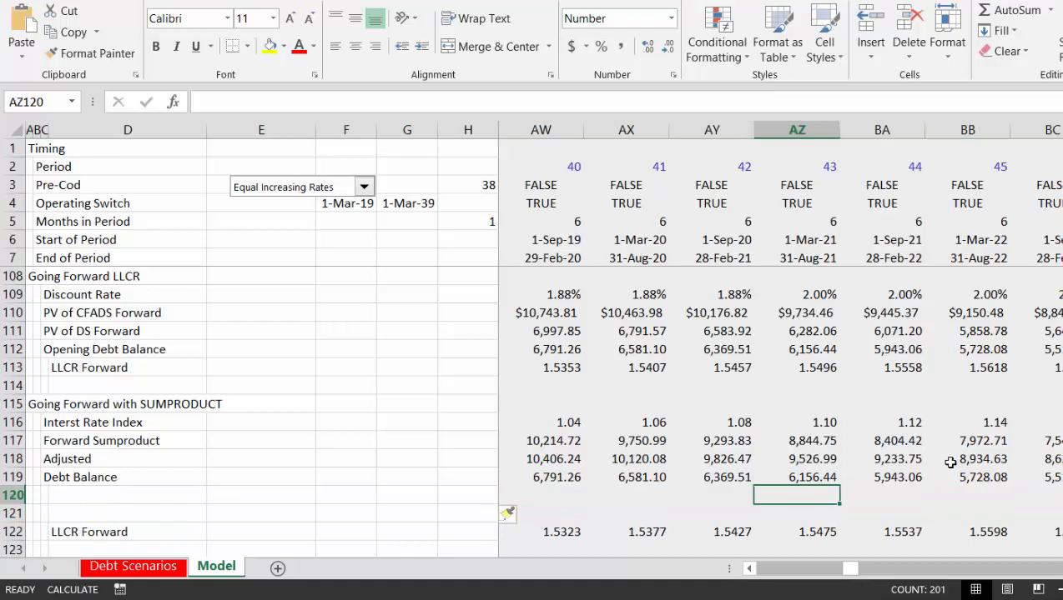
key("Left")
key("Left")
key("Left")
key("Left")
key("Left")
key("Left")
key("Left")
key("Left")
key("Left")
key("Left")
key("Left")
key("Left")
key("Left")
key("Left")
key("Left")
key("Left")
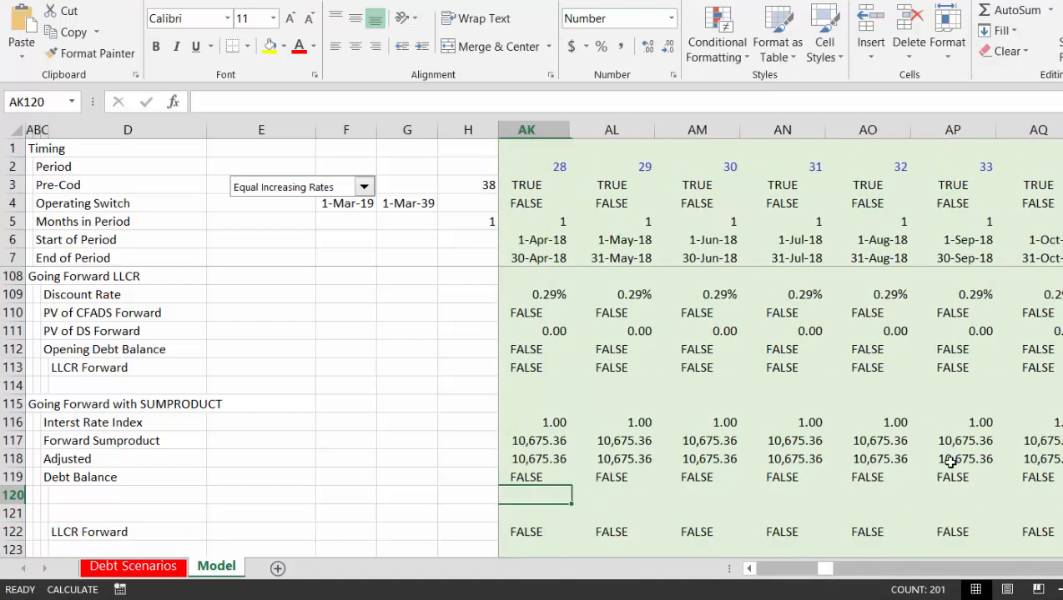
key("Left")
key("Left")
key("Left")
key("Left")
key("Left")
key("Left")
key("Left")
key("Left")
key("Left")
key("Left")
key("Left")
key("Left")
key("Left")
key("Left")
key("Left")
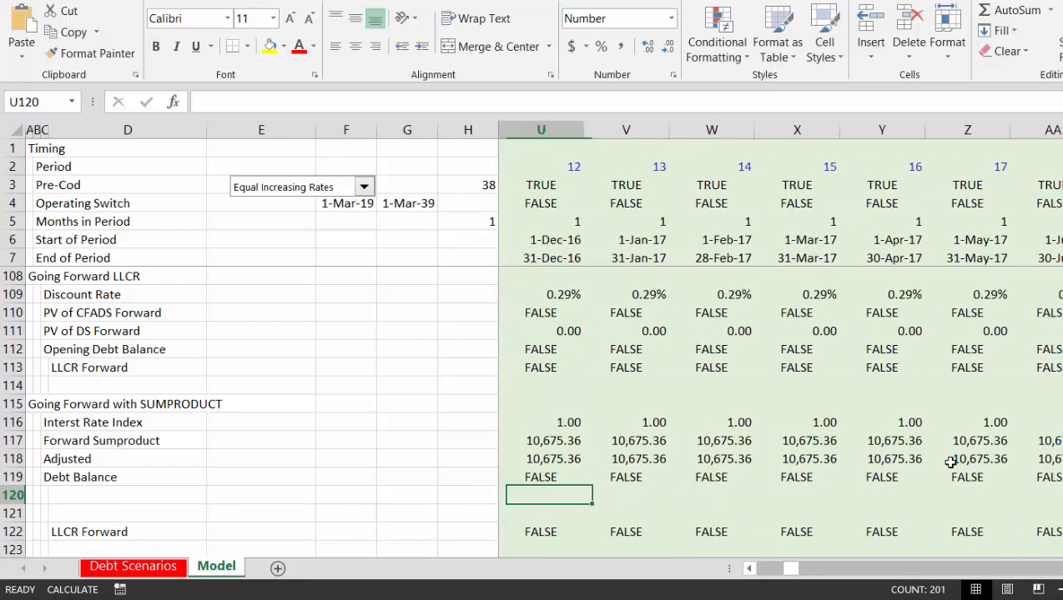
key("Left")
key("Left")
key("Left")
key("Left")
key("Left")
key("Left")
key("Left")
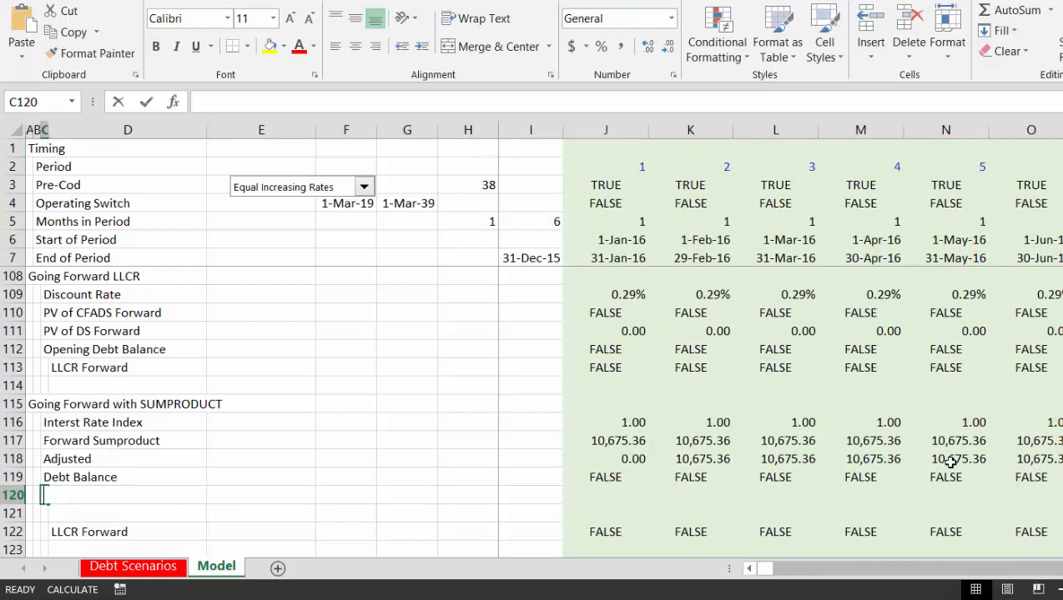
type("Debt Balance from Sumprodcut")
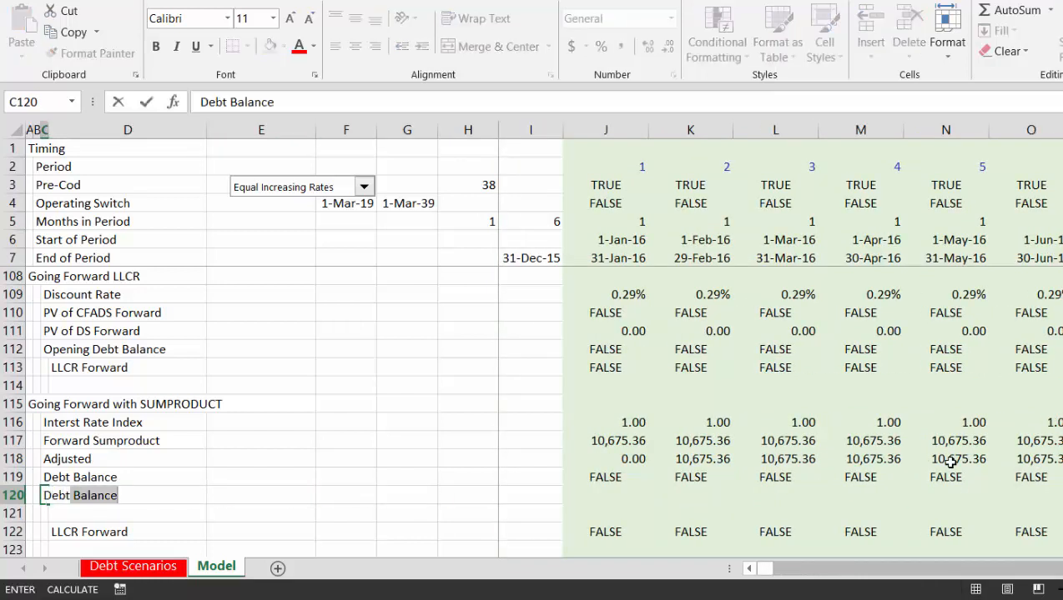
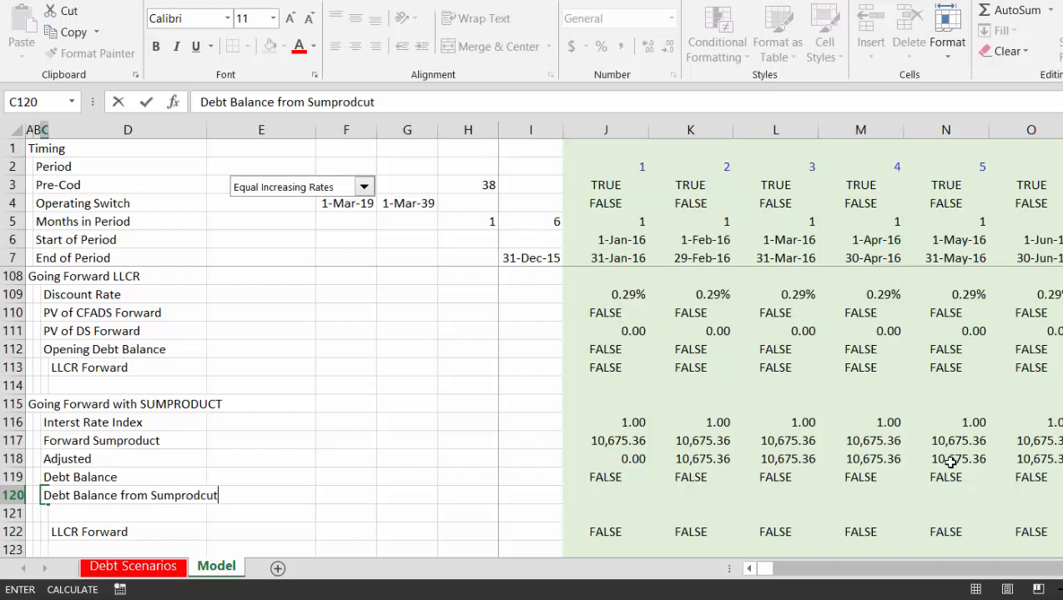
key("Return")
Start a SUMPRODUCT formula in J120 with the Debt Service range J90:HA90 as its array
key("Right")
key("Right")
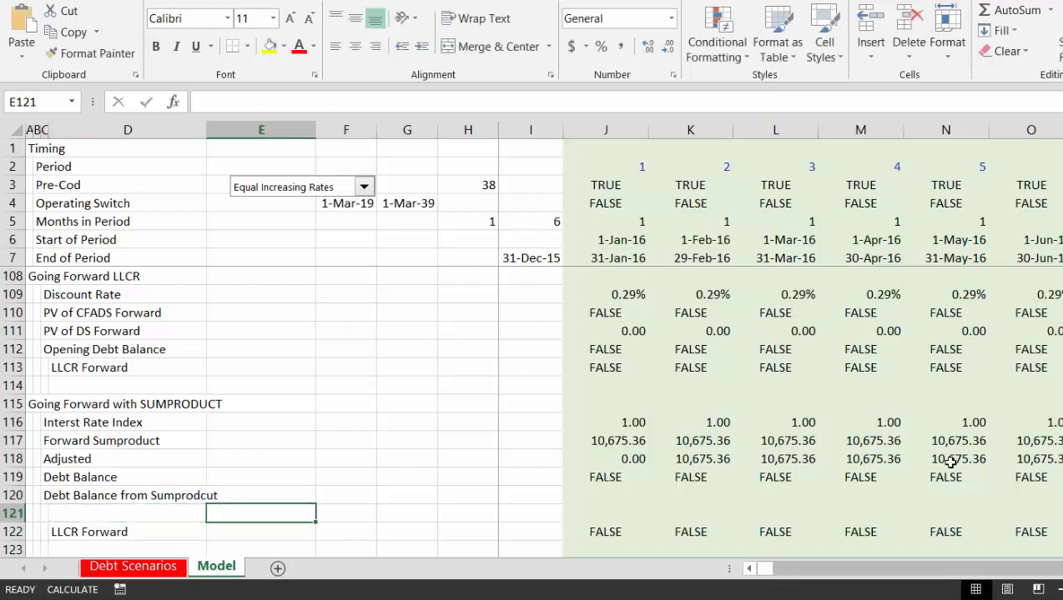
key("Right")
key("Up")
key("Right")
key("Right")
key("Right")
key("Right")
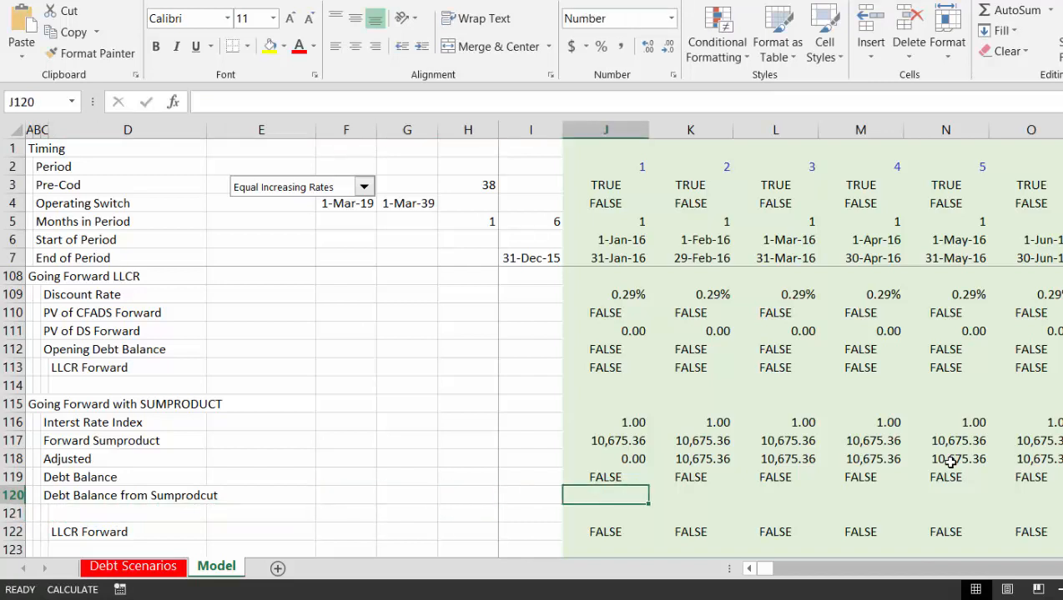
type("=sum")
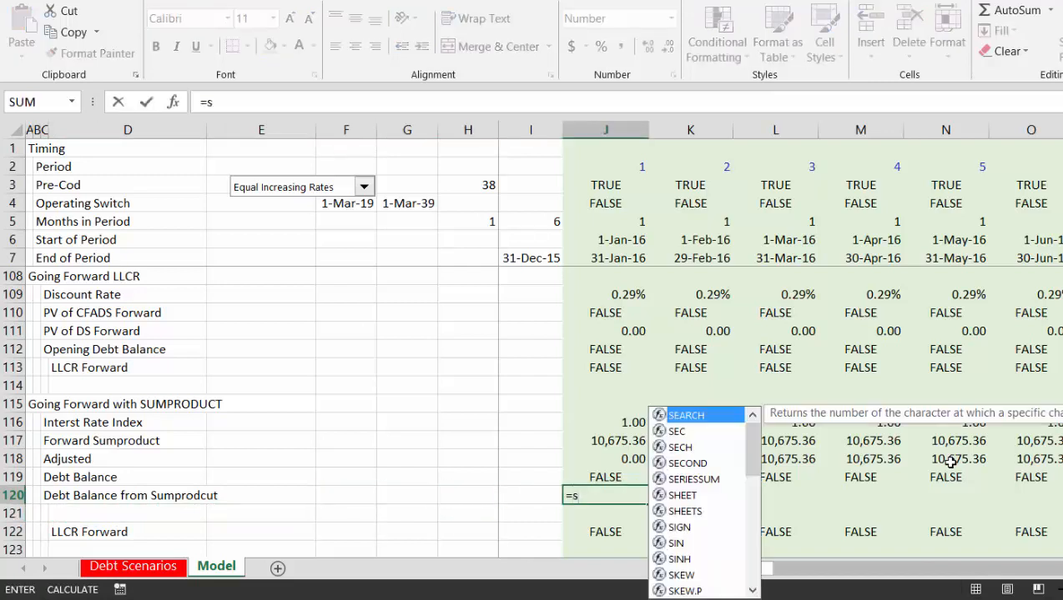
key("Down")
key("Down")
key("Down")
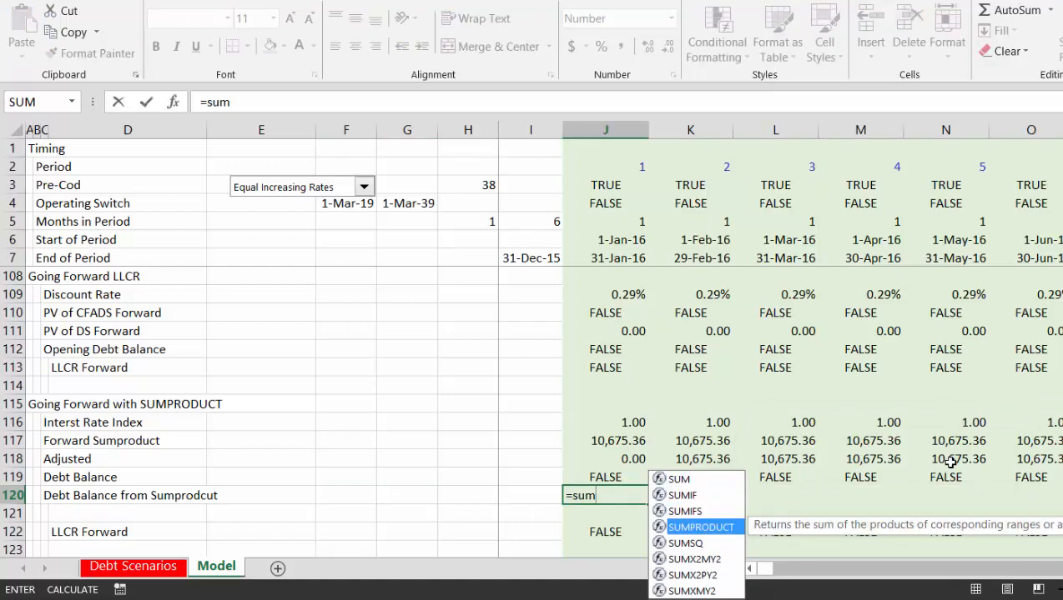
key("Tab")
key("Up")
key("Up")
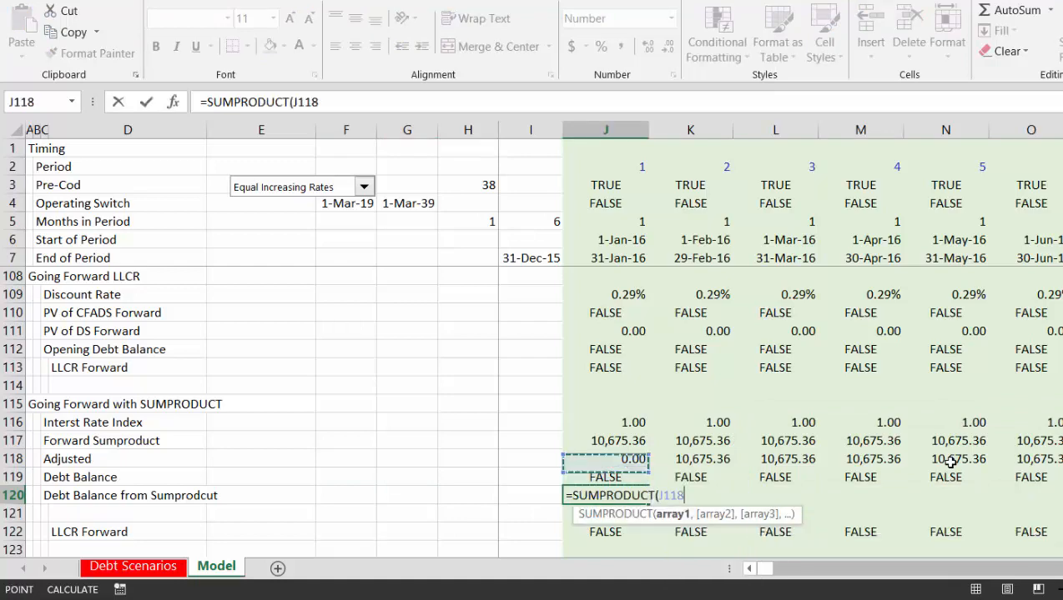
key("Up")
key("Up")
key("Up")
key("Up")
key("Up")
key("Up")
key("Up")
key("Up")
key("Up")
key("Up")
key("Up")
key("Up")
key("Up")
key("Up")
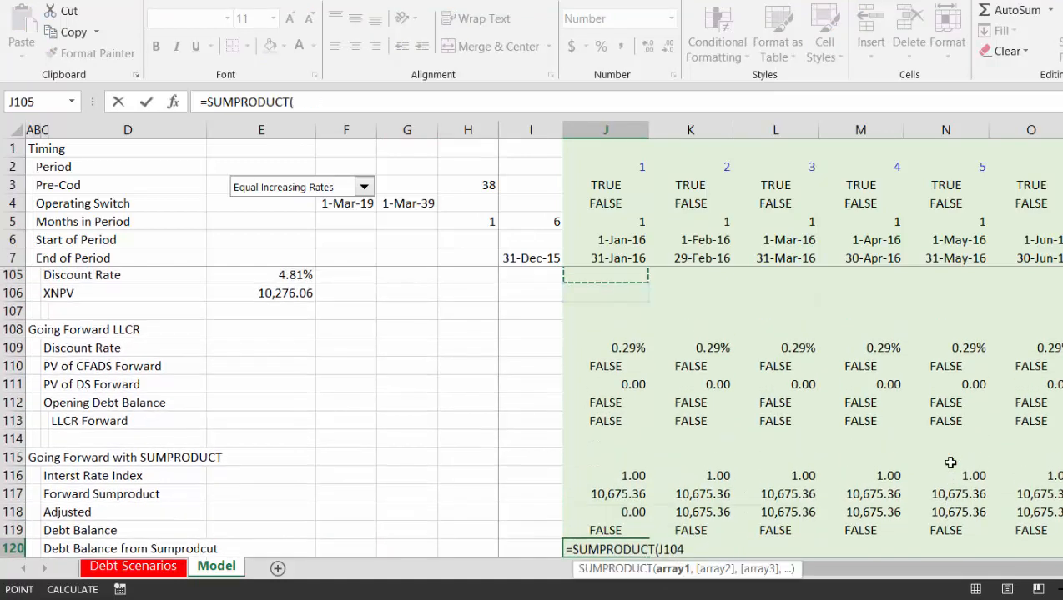
key("Up")
key("Up")
key("Up")
key("Up")
key("Up")
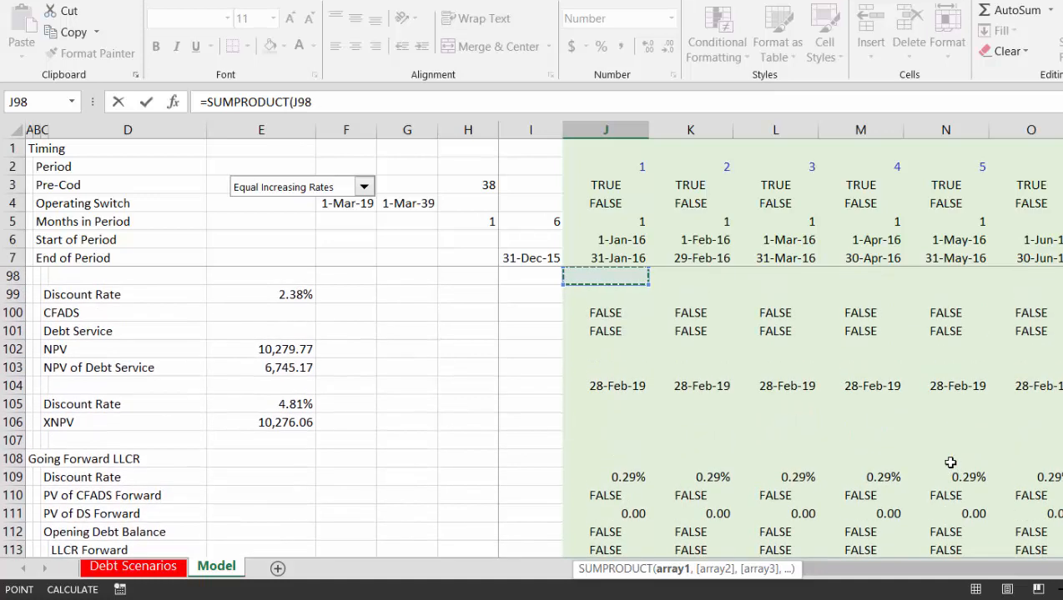
key("Down")
key("Down")
key("Down")
key("Down")
key("Up")
key("Up")
key("Up")
key("Up")
key("Up")
key("Up")
key("Up")
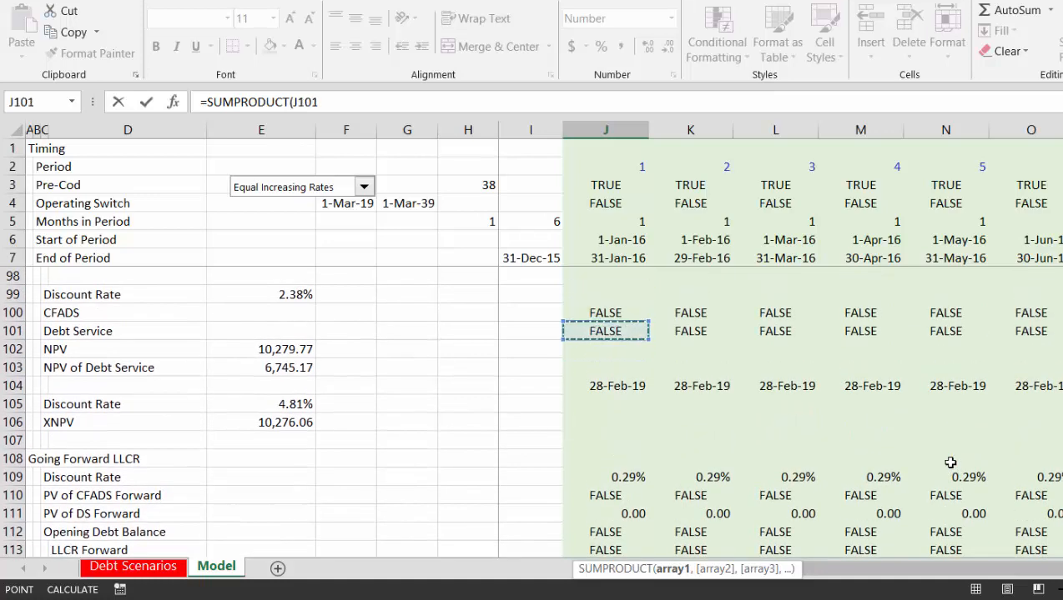
key("Up")
key("Up")
key("Up")
key("Up")
key("Up")
key("Up")
key("Up")
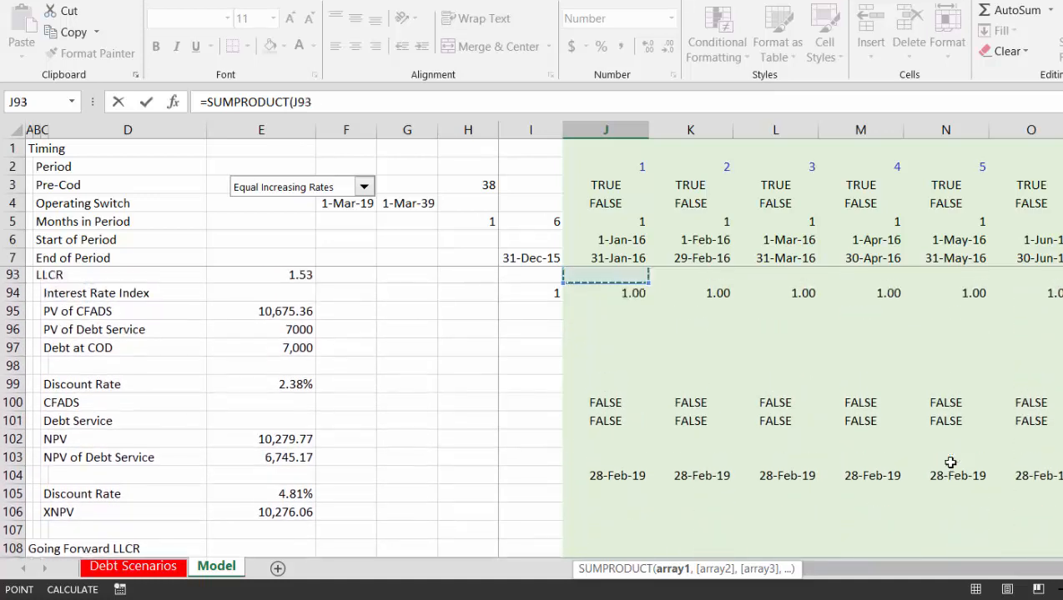
key("Down")
key("Down")
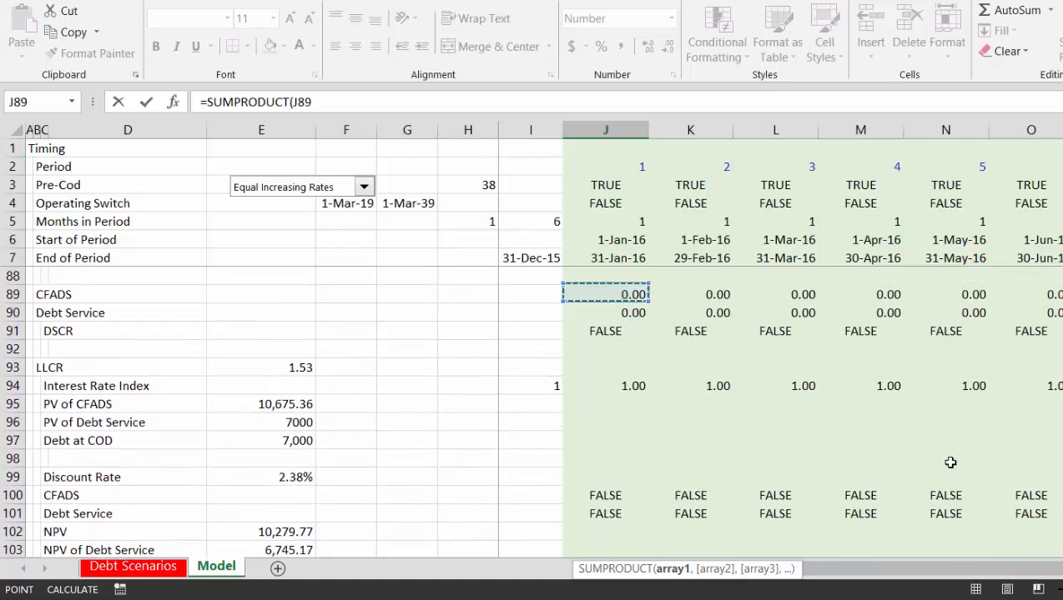
key("ctrl+shift+Right")
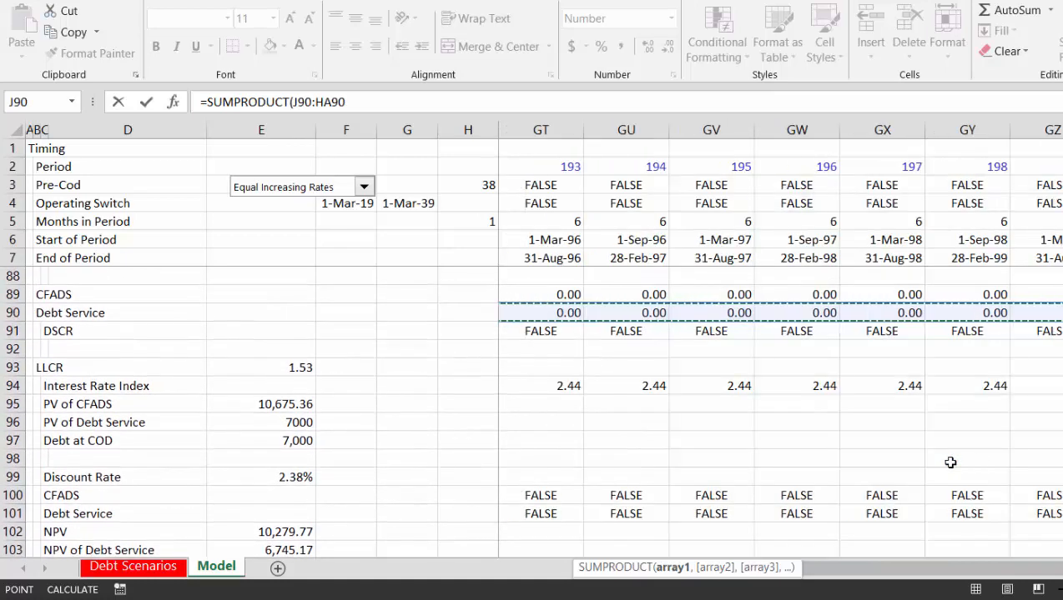
Divide the Debt Service range by the interest rate index range J116:HA116 and complete the formula in J120
type("/")
key("Left")
key("Left")
key("Right")
key("Right")
key("Right")
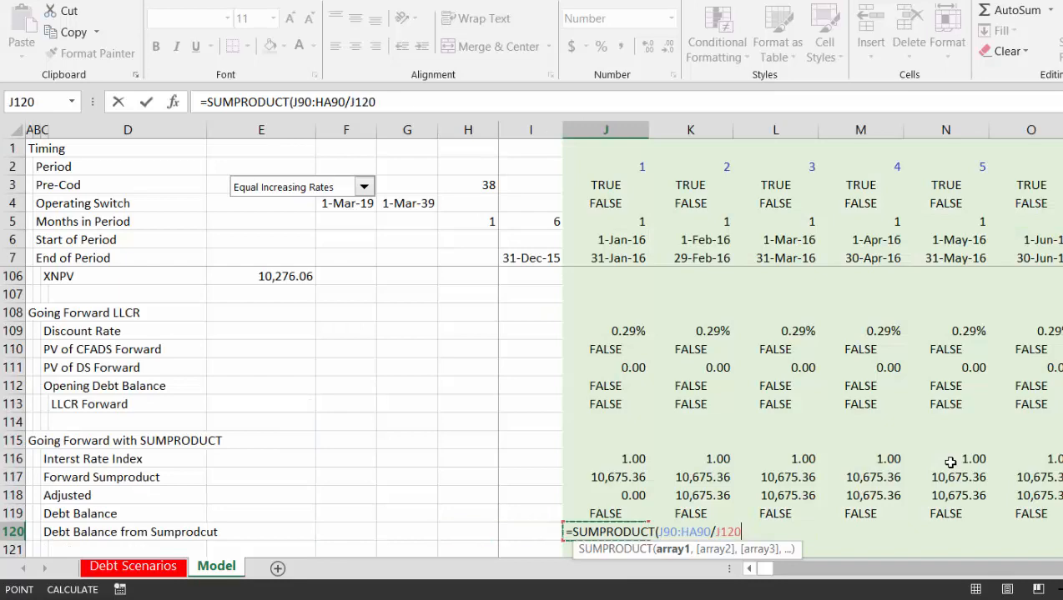
key("Up")
key("Up")
key("Up")
key("Up")
key("Left")
key("Up")
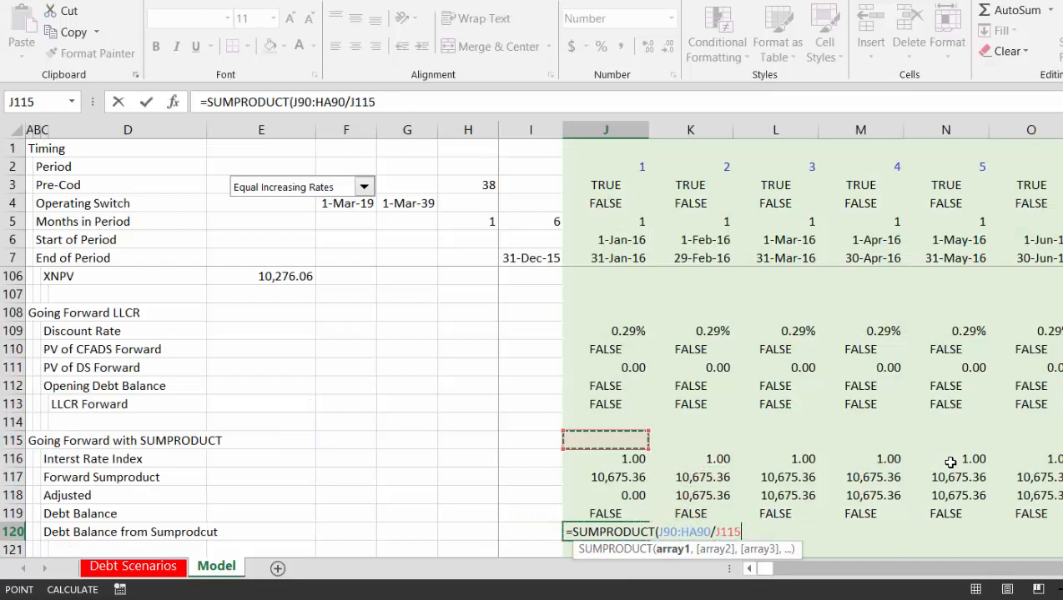
key("Down")
key("ctrl+shift+Right")
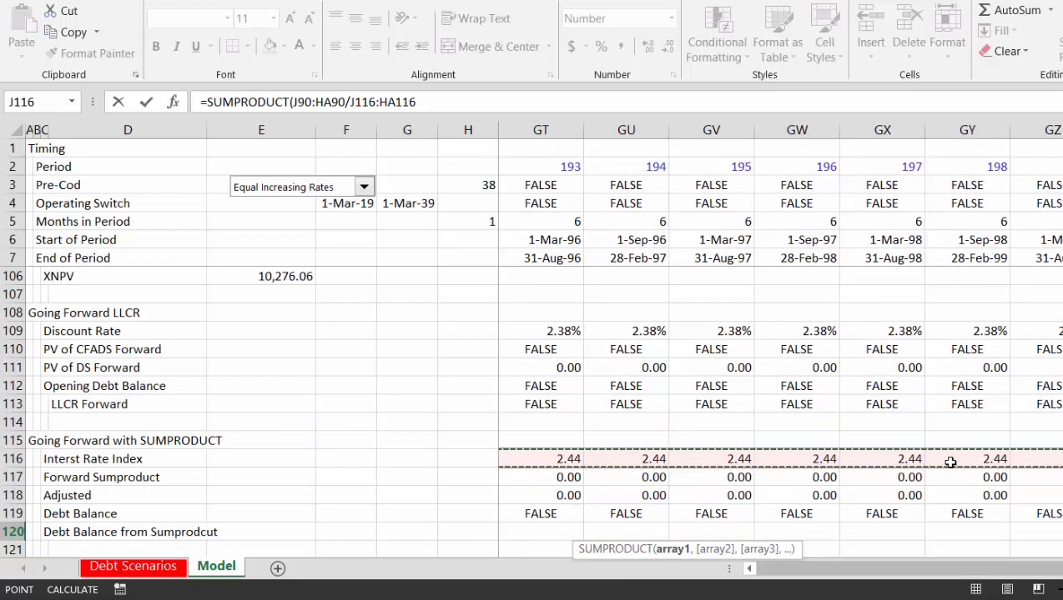
key("Return")
Anchor the end columns of both ranges in J120, making the formula =SUMPRODUCT(J90:$HA90/J116:$HA116)
key("Down")
key("Left")
key("Left")
key("Right")
key("Right")
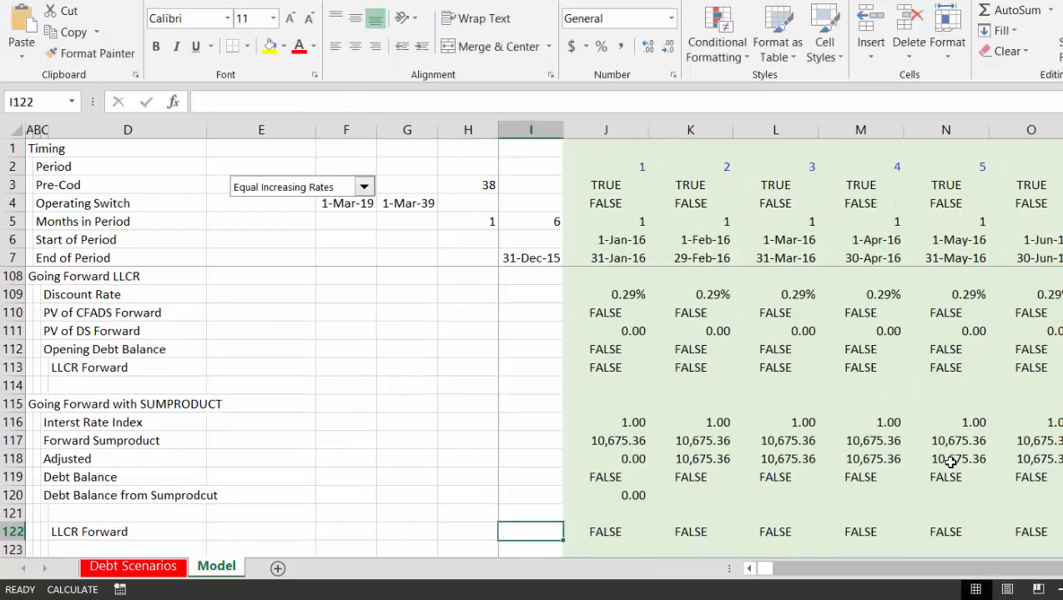
key("Up")
key("Up")
key("F2")
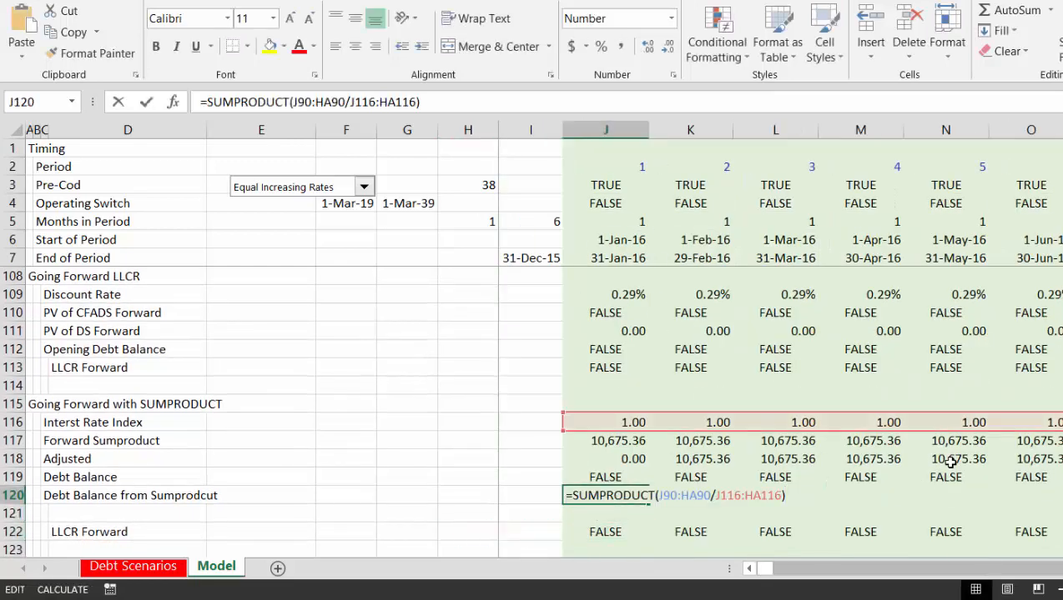
key("Left")
key("Left")
key("Left")
key("Left")
key("Left")
key("Left")
key("Left")
key("Left")
key("Left")
key("Left")
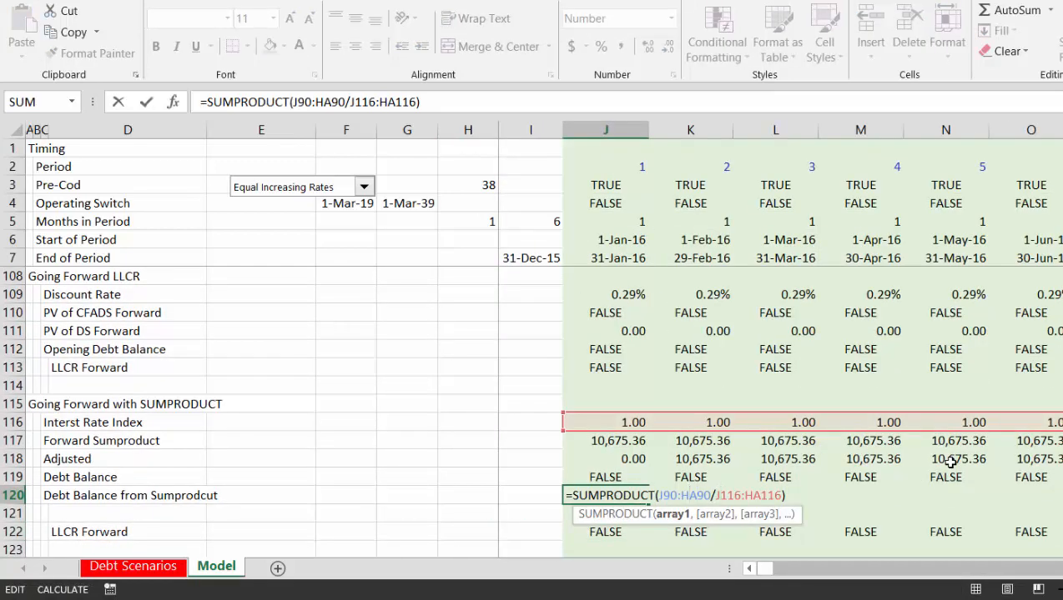
type("$")
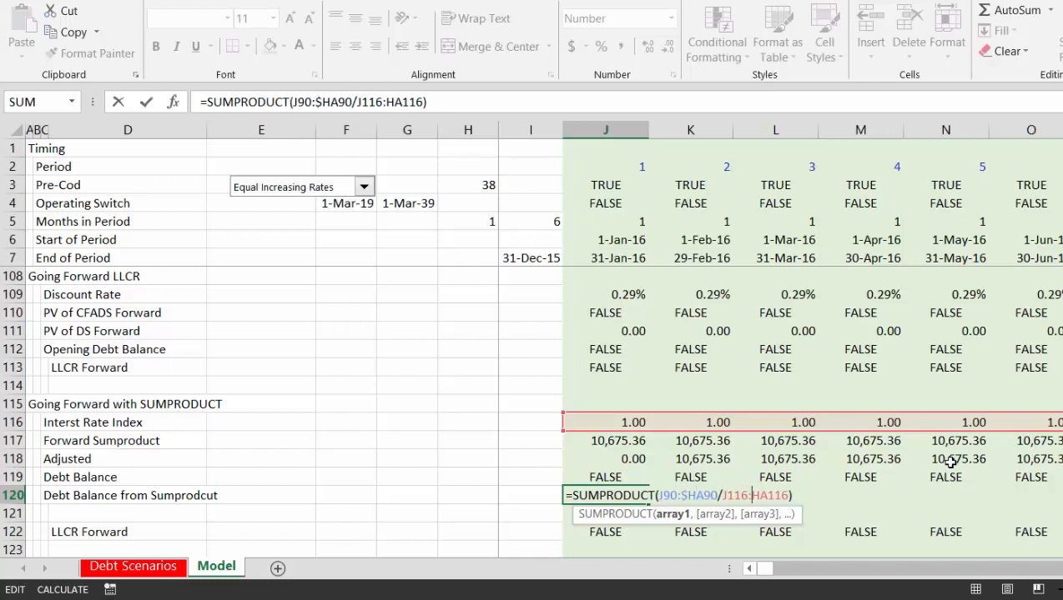
type("$")
key("Return")
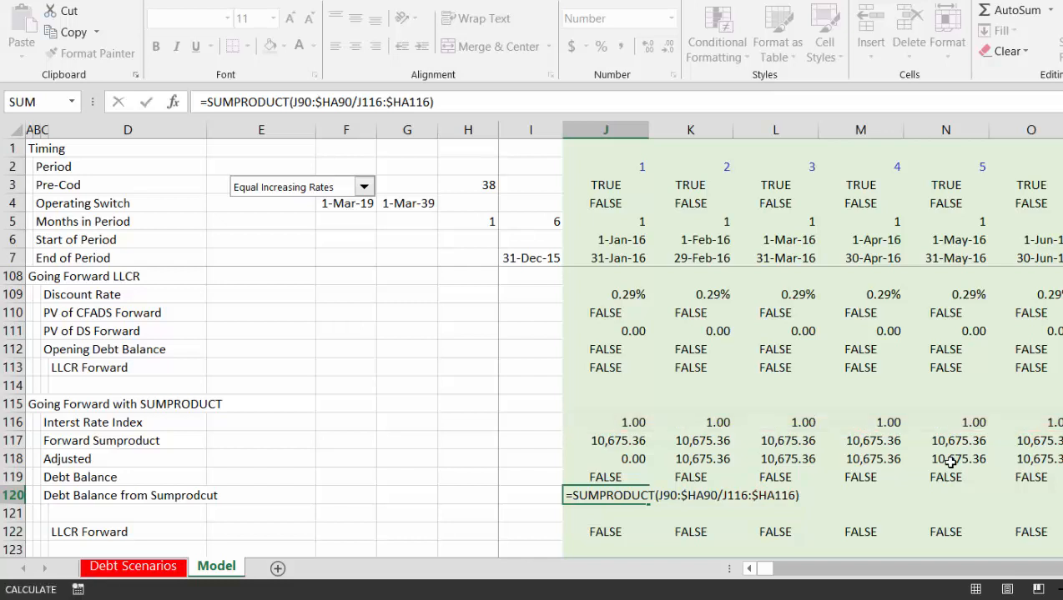
Multiply the SUMPRODUCT in J120 by the prior period's interest rate index in I116
key("Up")
key("F2")
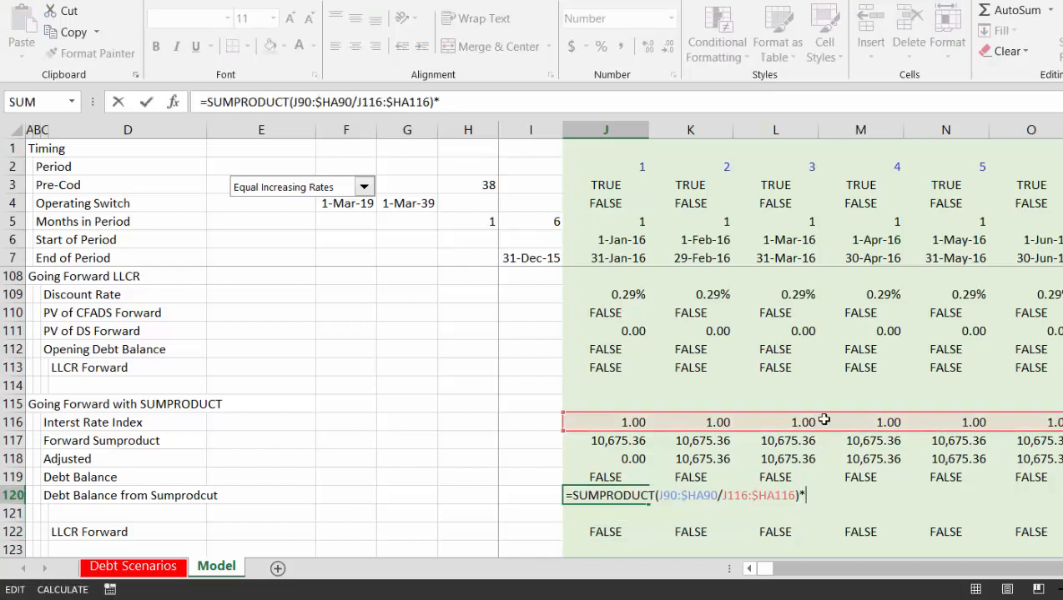
type("*")
left_click(538, 421)
key("Return")
key("Return")
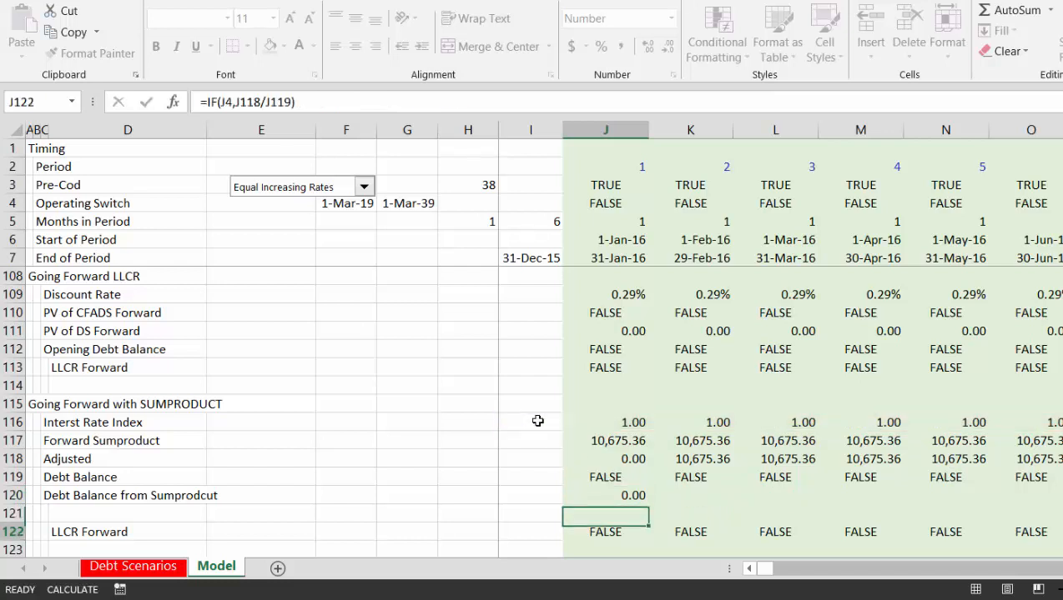
Copy the J120 formula across row 120 to all remaining periods
key("Up")
key("Up")
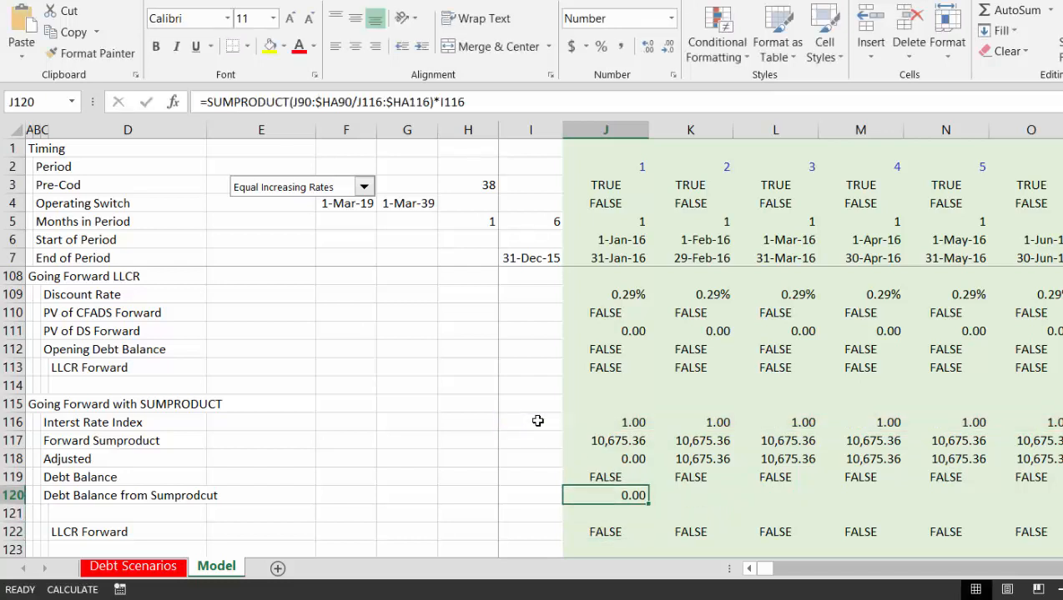
key("ctrl+shift+r")
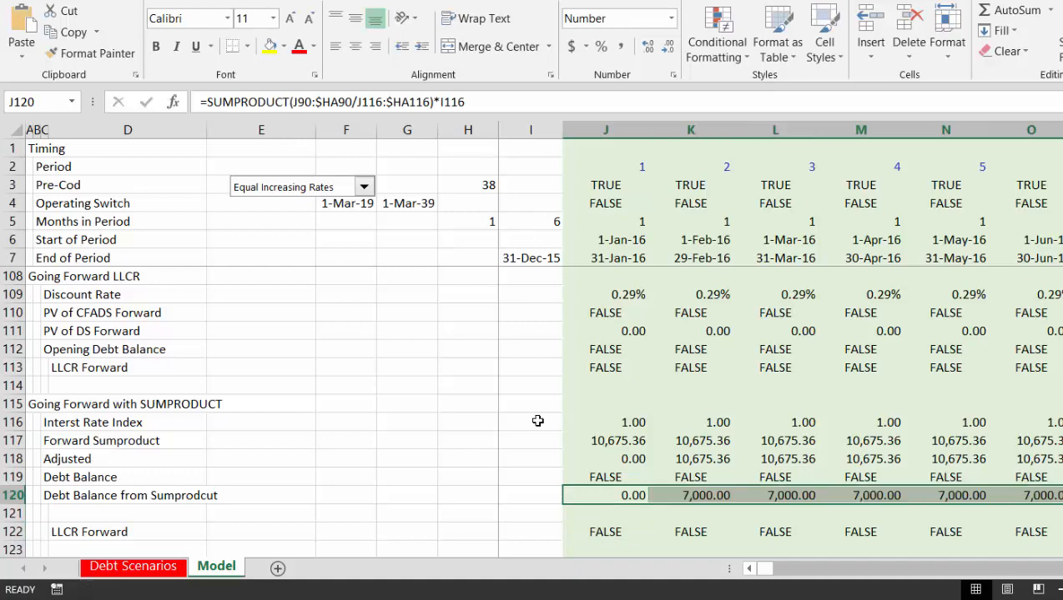
Compare the SUMPRODUCT debt balance in row 120 with the Debt Balance in row 119 across the periods, and inspect LLCR Forward around the final repayment
key("Right")
key("Right")
key("Right")
key("Right")
key("Right")
key("Right")
key("Right")
key("Right")
key("Right")
key("Right")
key("Right")
key("Right")
key("Right")
key("Right")
key("Right")
key("Right")
key("Right")
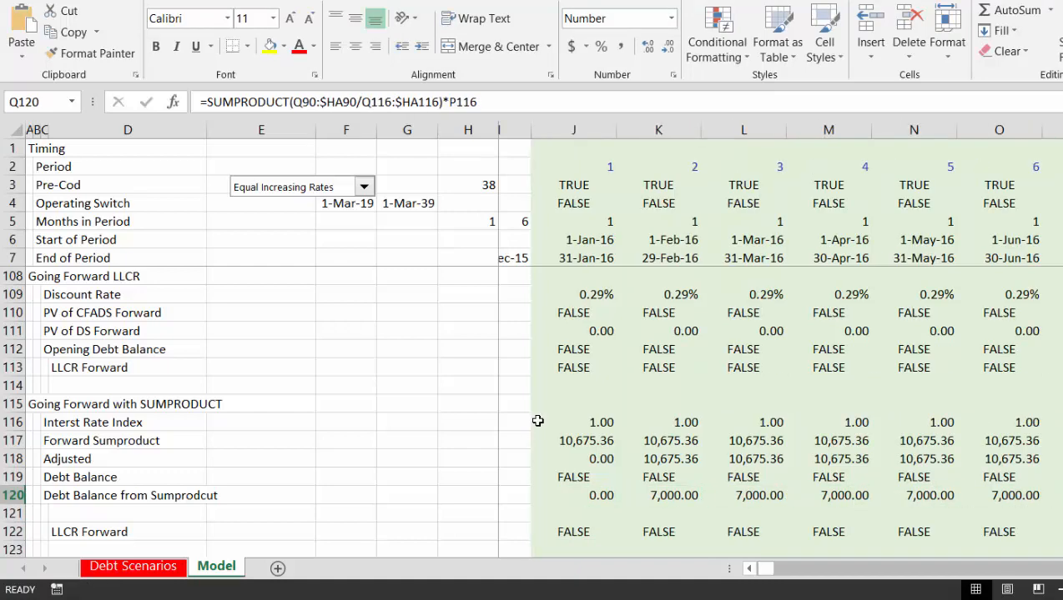
key("Right")
key("Right")
key("Right")
key("Right")
key("Right")
key("Right")
key("Right")
key("Right")
key("Right")
key("Right")
key("Right")
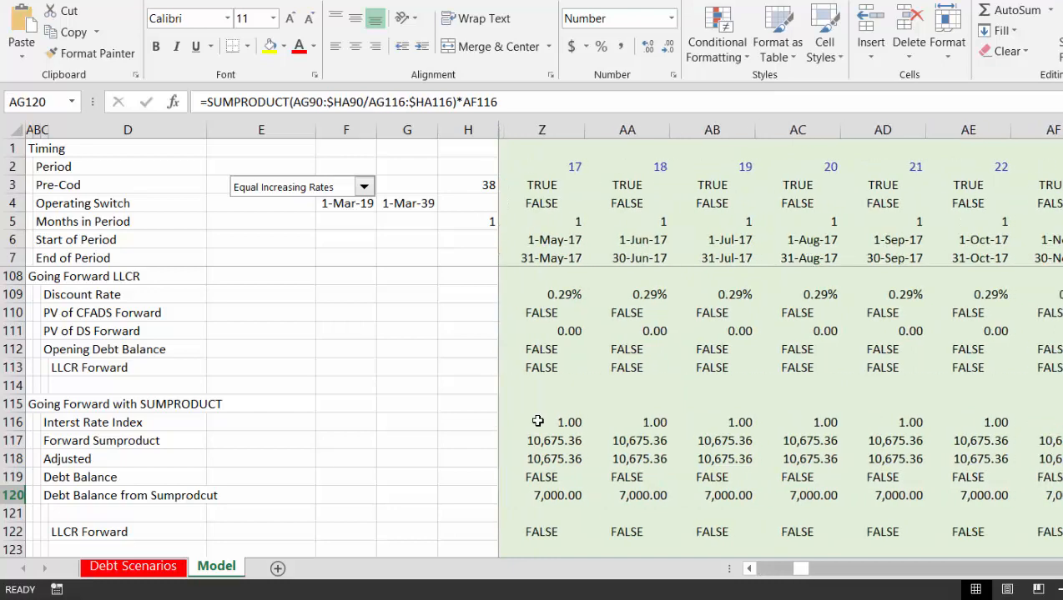
key("Right")
key("Right")
key("Right")
key("Right")
key("Right")
key("Right")
key("Right")
key("Right")
key("Right")
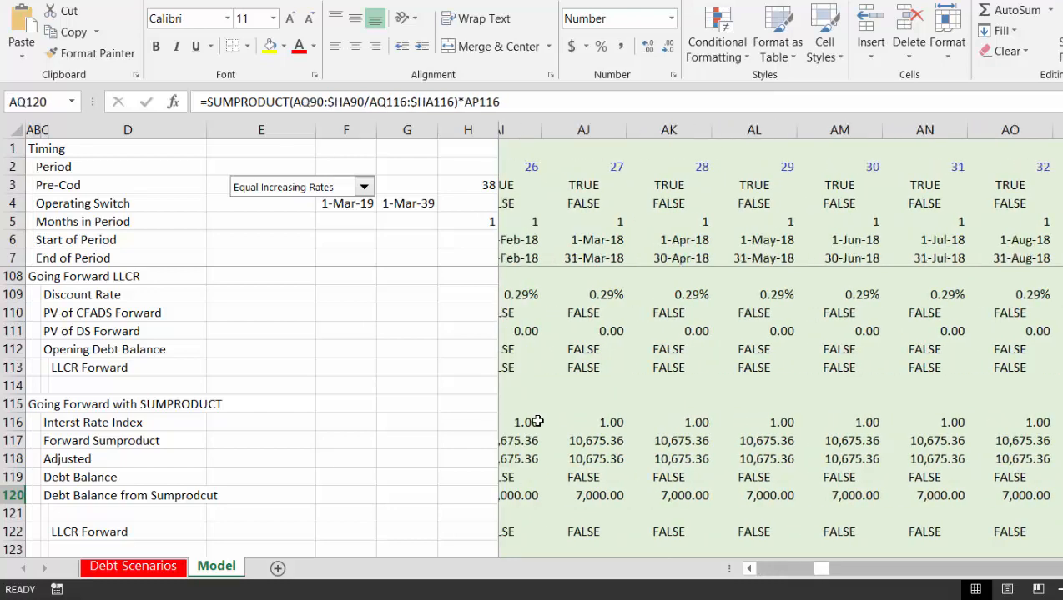
key("Right")
key("Right")
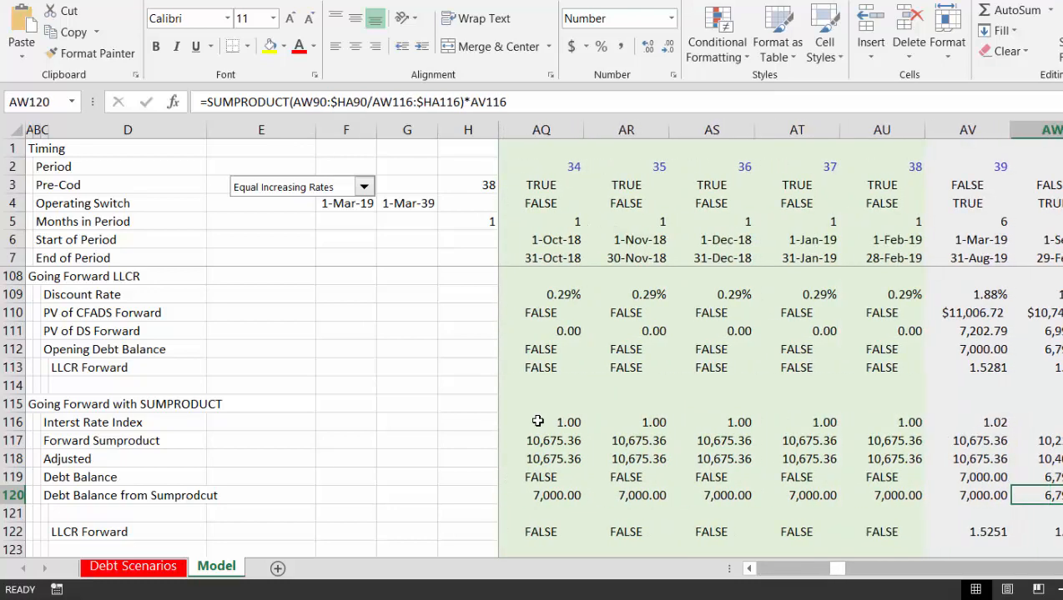
key("Left")
key("Right")
key("Right")
key("Right")
key("Right")
key("Right")
key("Right")
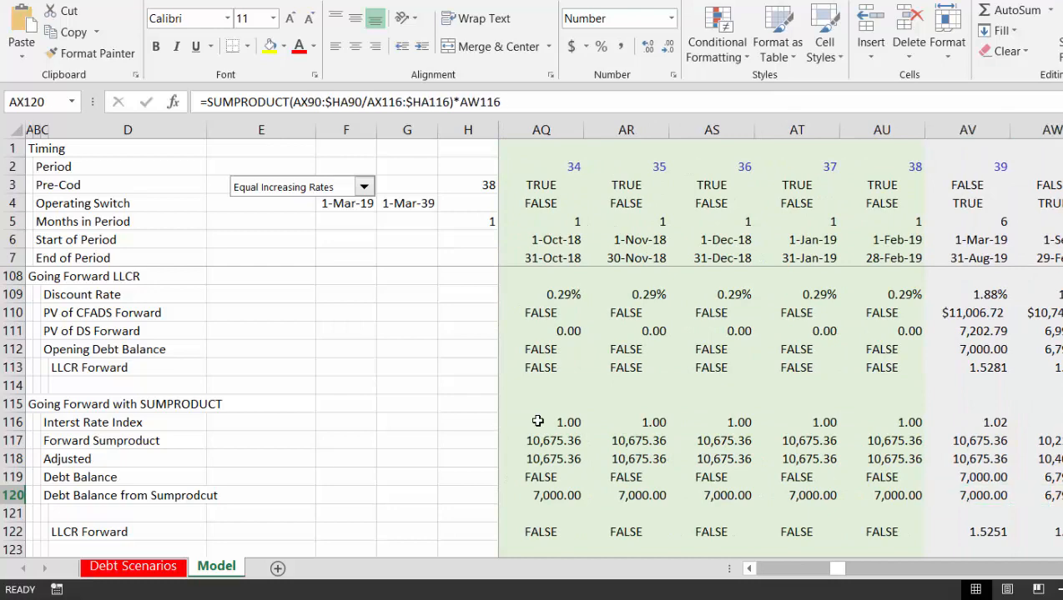
key("Right")
key("Right")
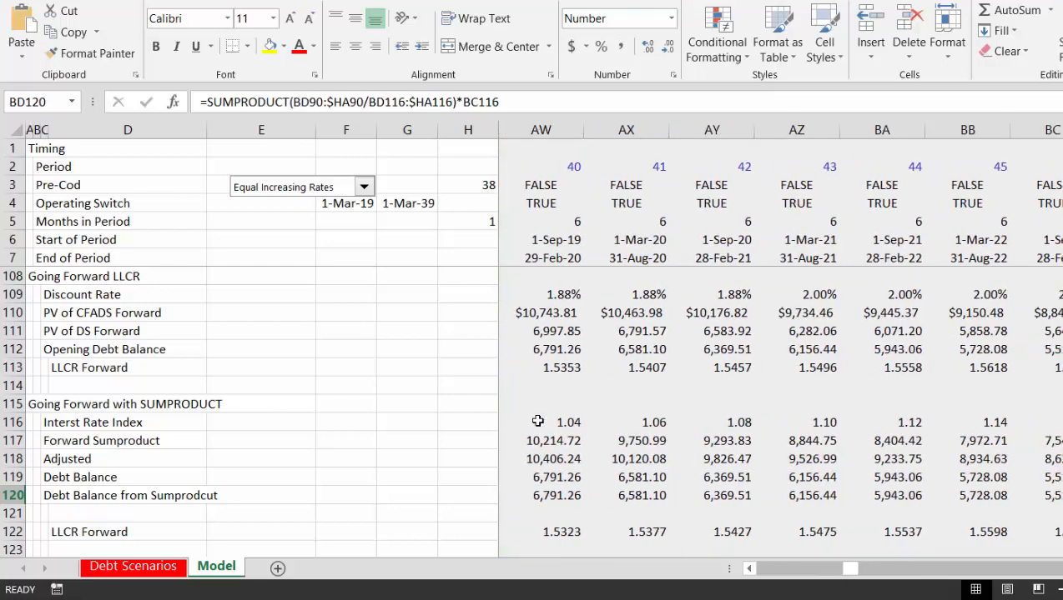
key("Right")
key("Right")
key("Right")
key("Right")
key("Right")
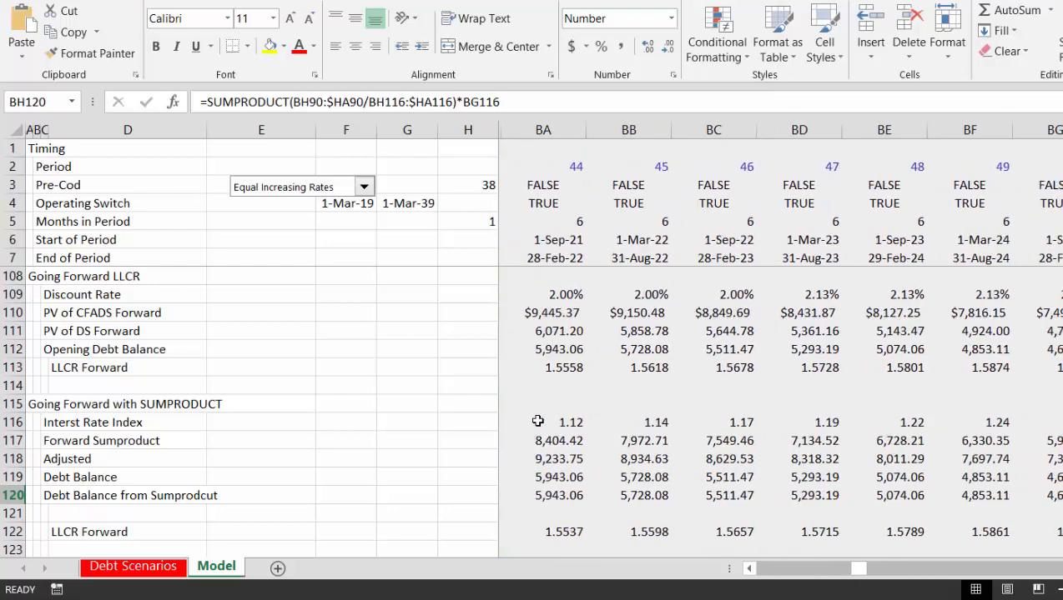
key("Right")
key("Right")
key("Right")
key("Right")
key("Right")
key("Right")
key("Right")
key("Right")
key("Right")
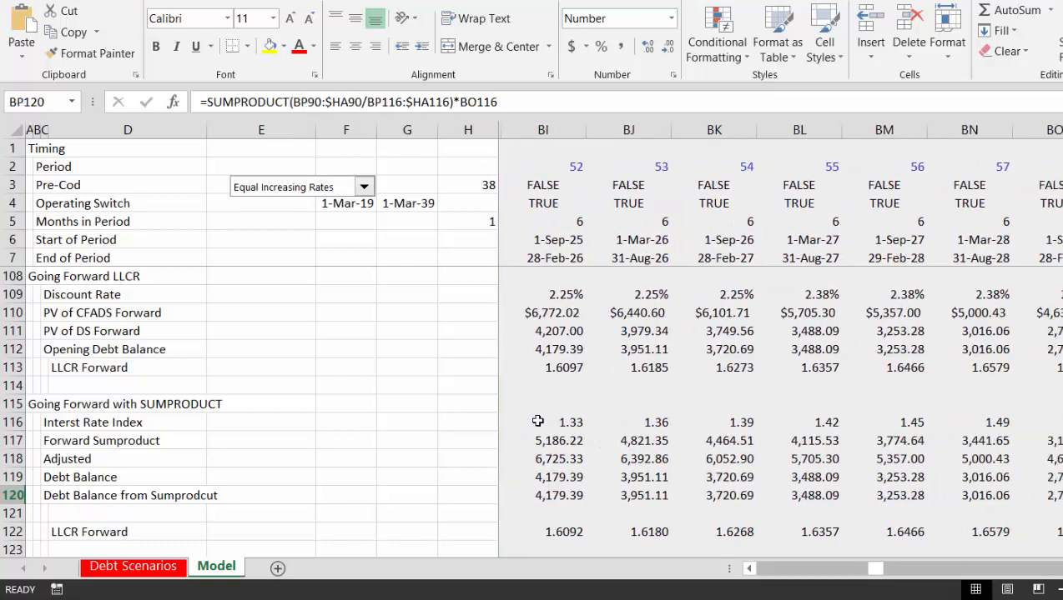
key("Right")
key("Right")
key("Right")
key("Right")
key("Right")
key("Right")
key("Right")
key("Right")
key("Right")
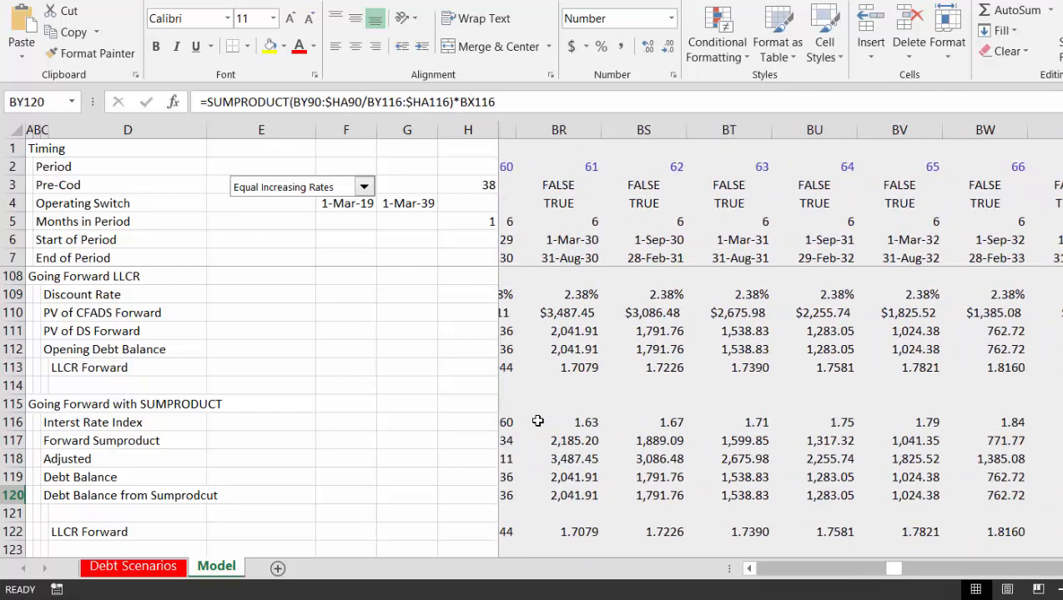
key("Right")
key("Down")
key("Down")
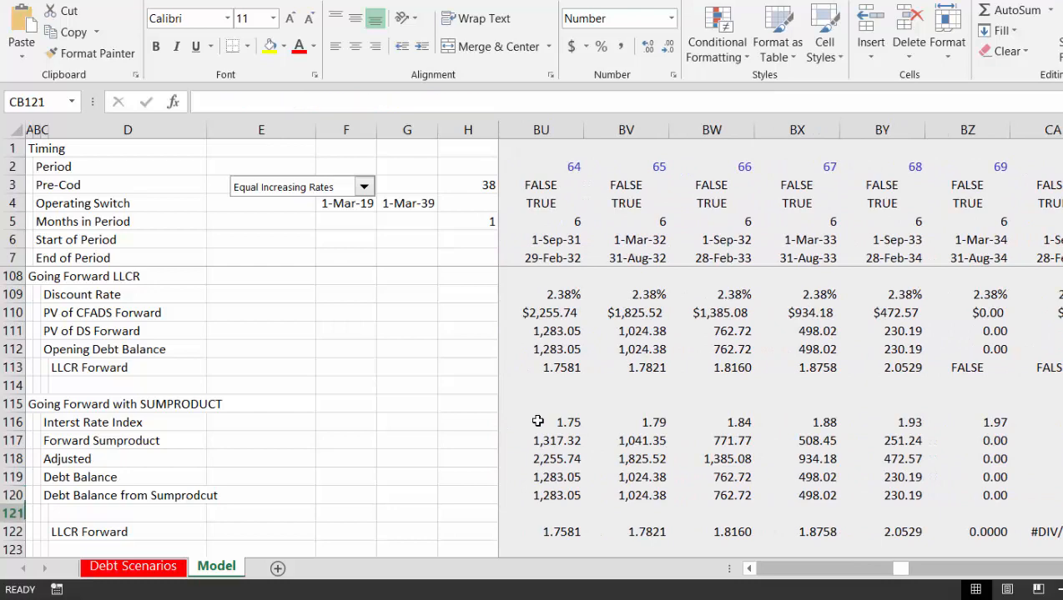
key("Left")
key("Left")
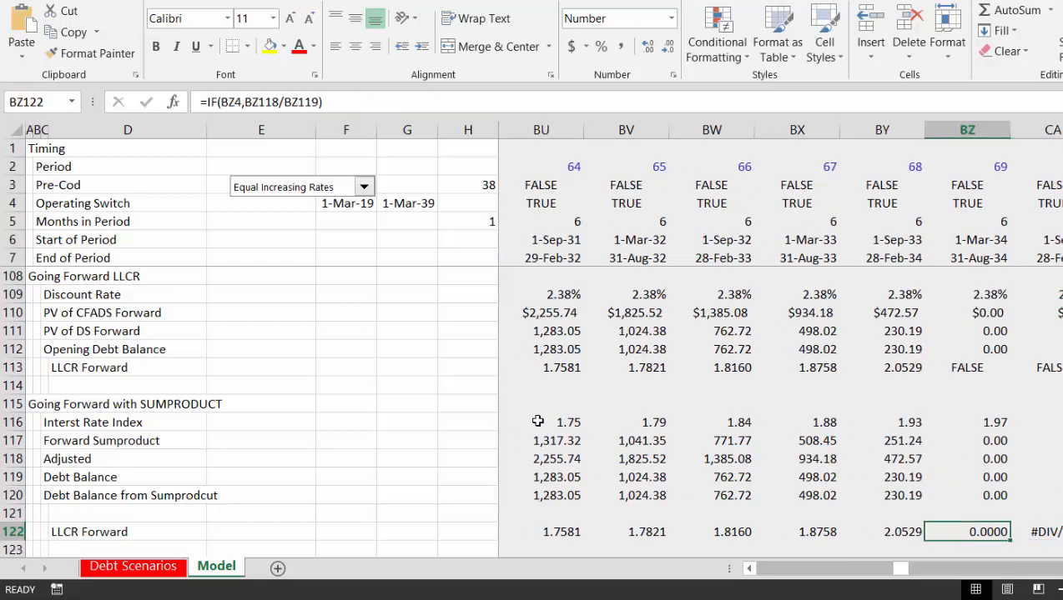
Change the logical test of the LLCR Forward formula in J122 to the first period's debt repayment switch, J68
key("ctrl+Left")
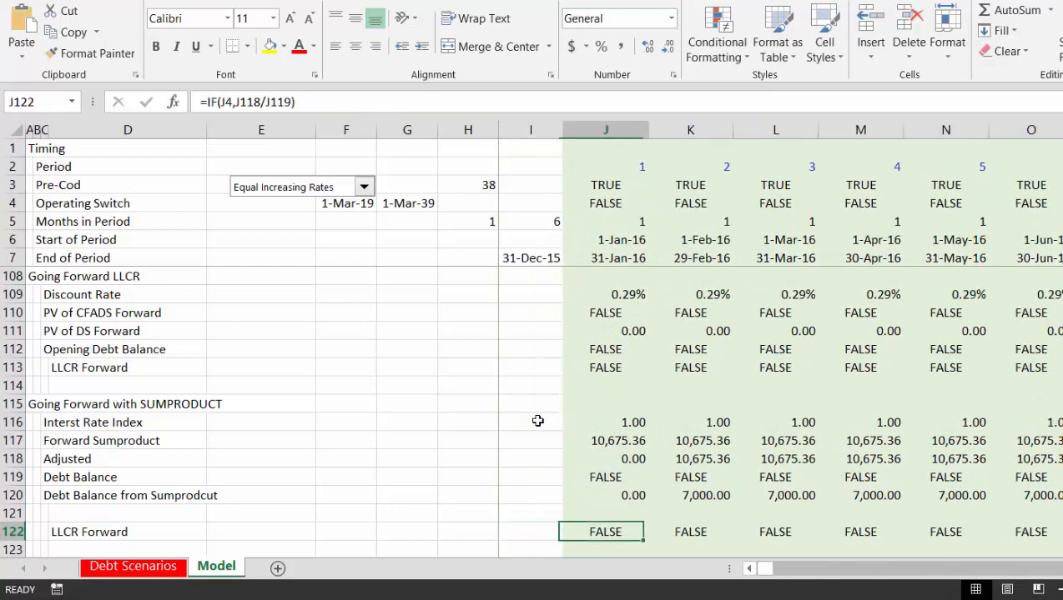
key("F2")
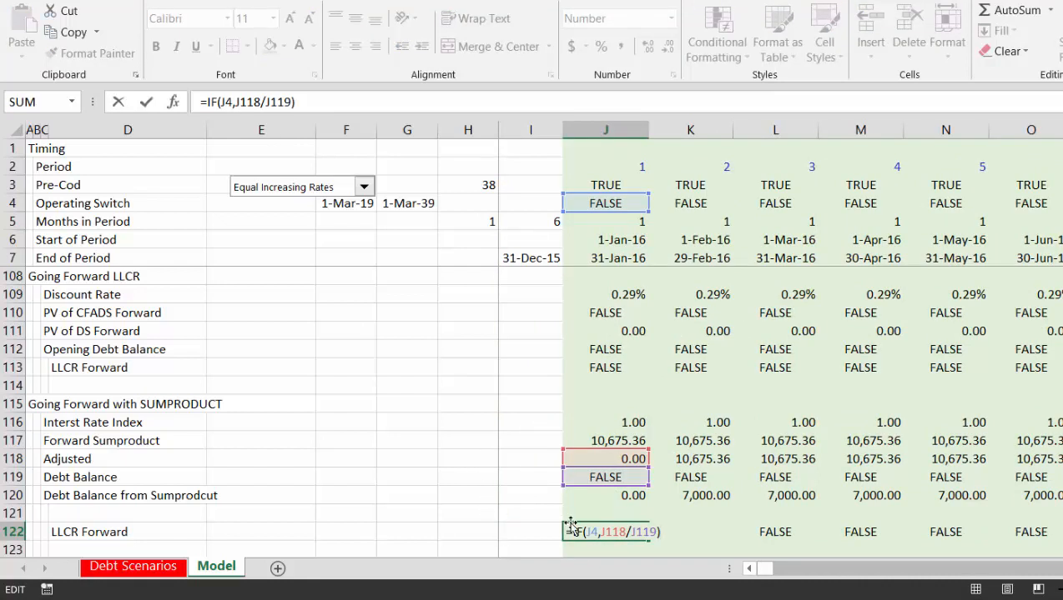
left_click(594, 533)
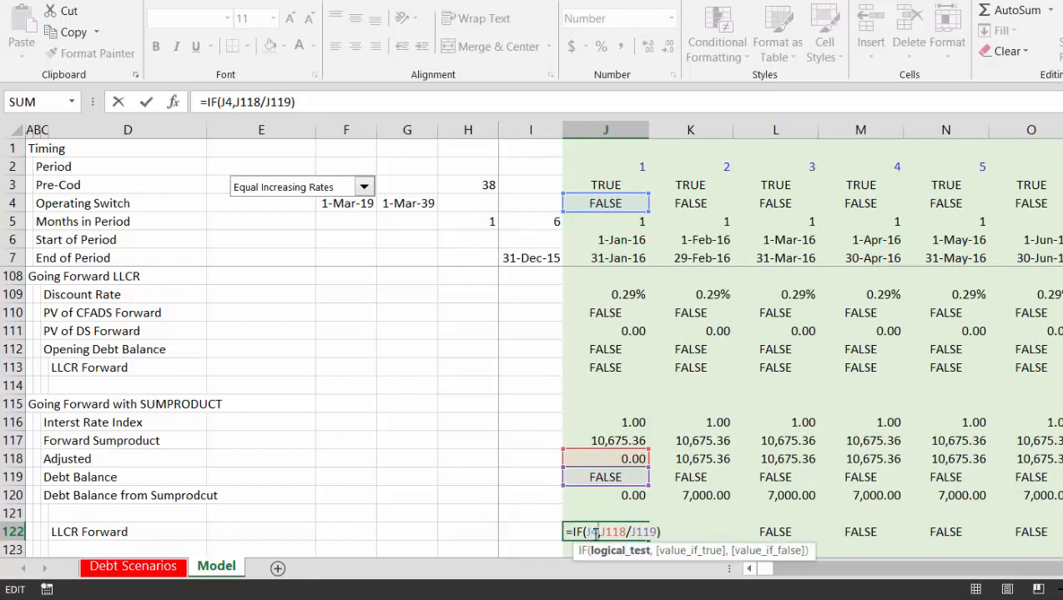
key("BackSpace")
key("BackSpace")
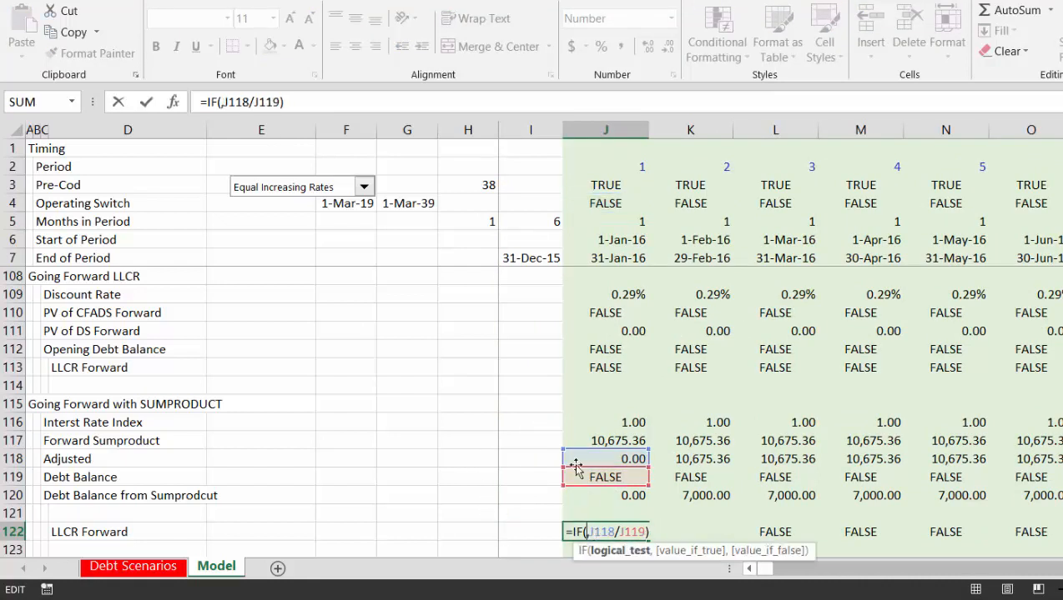
left_click(591, 346)
key("Up")
key("Up")
key("Up")
key("Up")
key("Up")
key("Up")
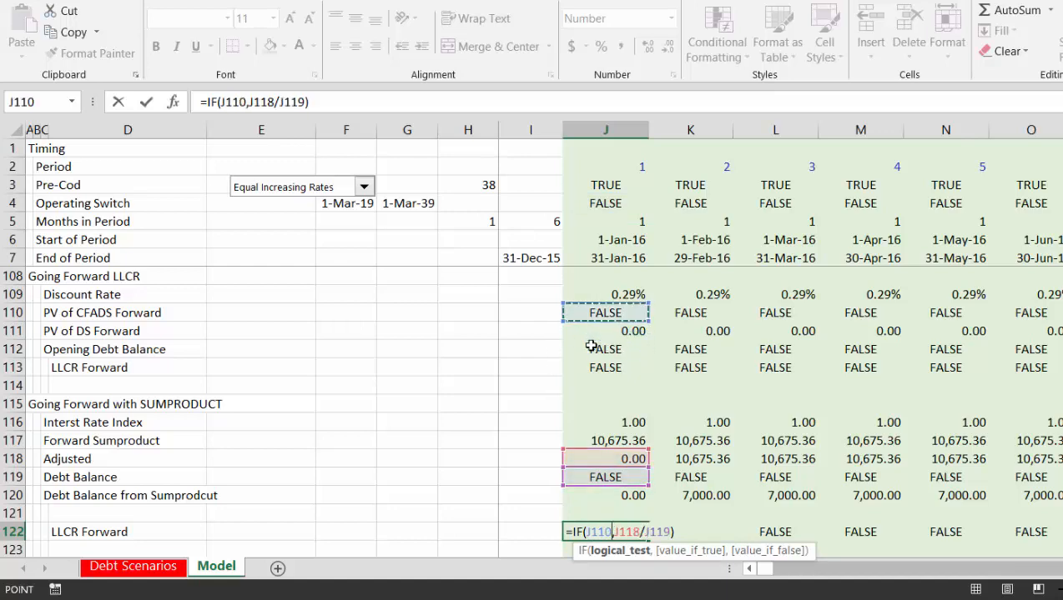
key("Up")
key("Up")
key("Up")
key("Up")
key("Up")
key("Up")
key("Up")
key("Up")
key("Up")
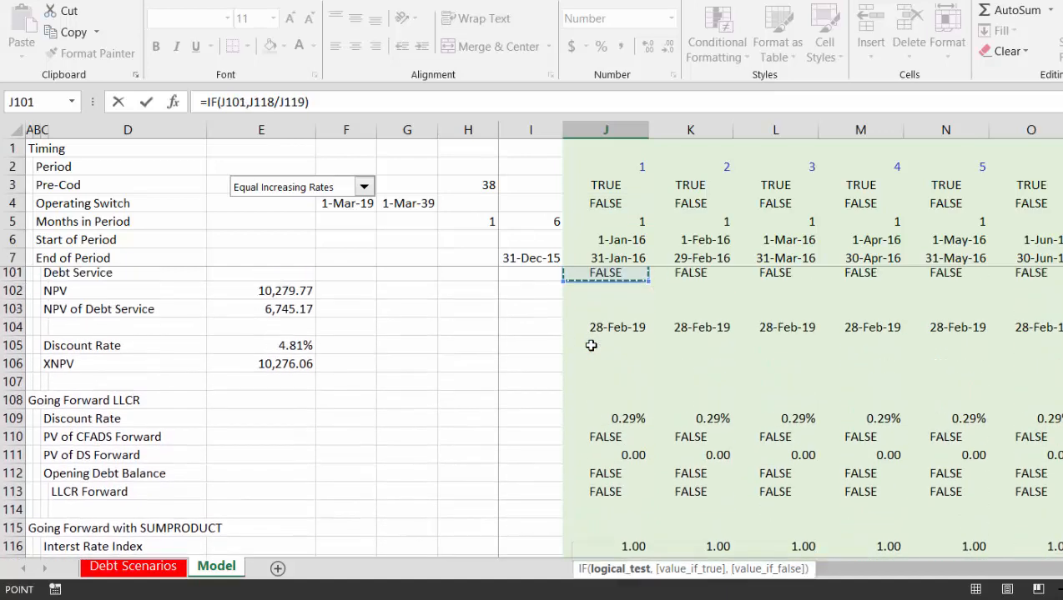
key("Up")
key("Up")
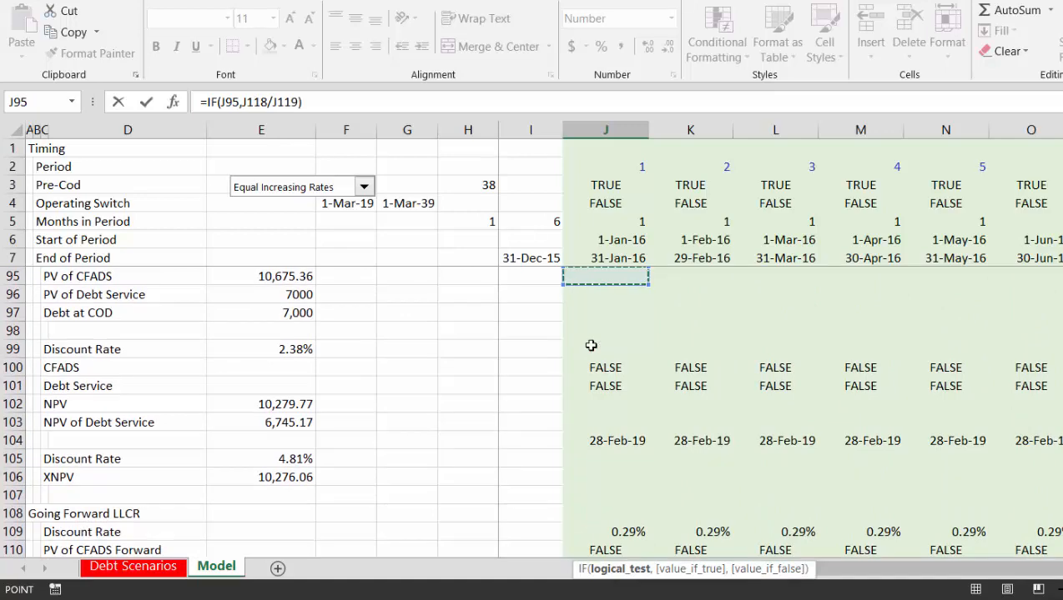
key("Up")
key("Up")
key("Up")
key("Up")
key("Up")
key("Up")
key("Up")
key("Up")
key("Up")
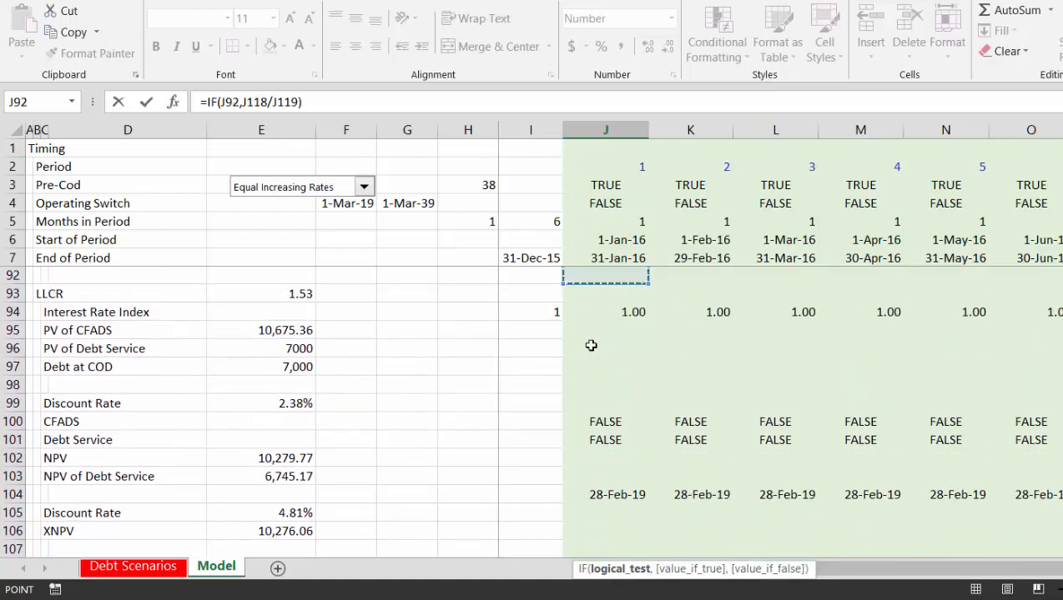
key("Up")
key("Up")
key("Up")
key("Up")
key("Up")
key("Up")
key("Up")
key("Up")
key("Up")
key("Up")
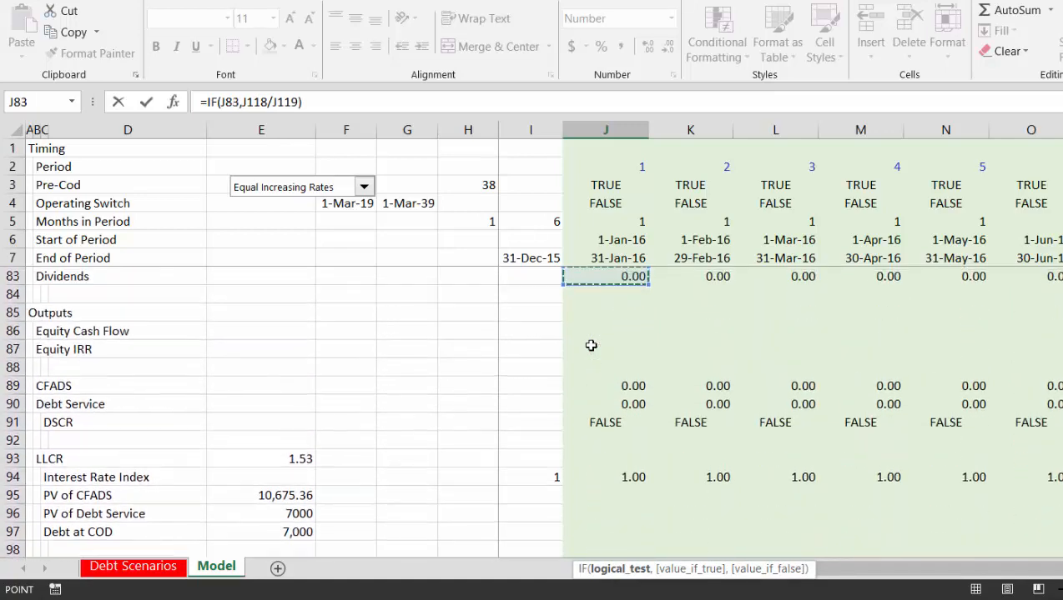
key("Up")
key("Up")
key("Up")
key("Up")
key("Up")
key("Up")
key("Up")
key("Up")
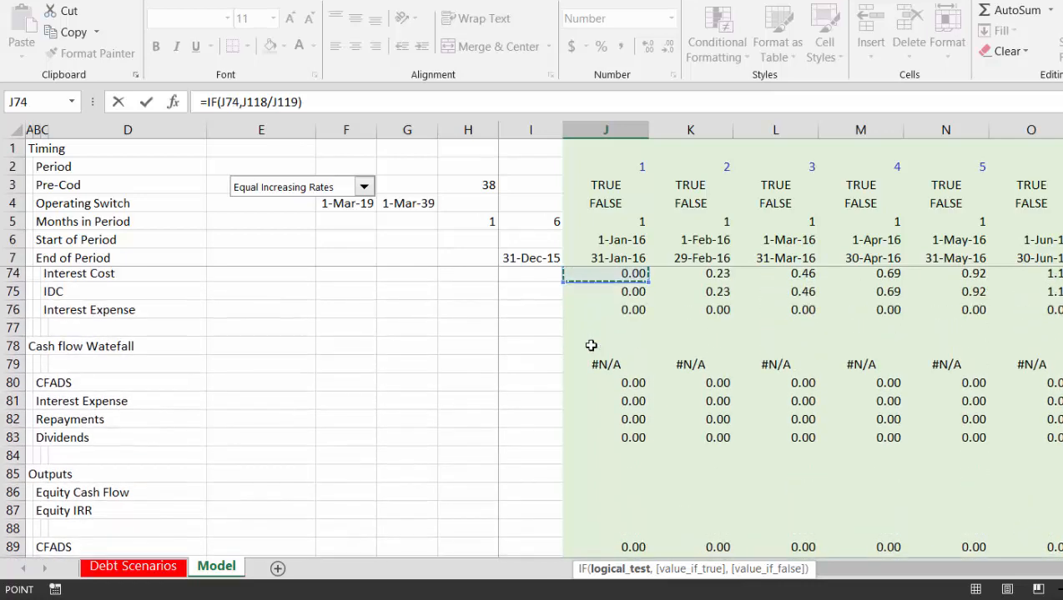
key("Up")
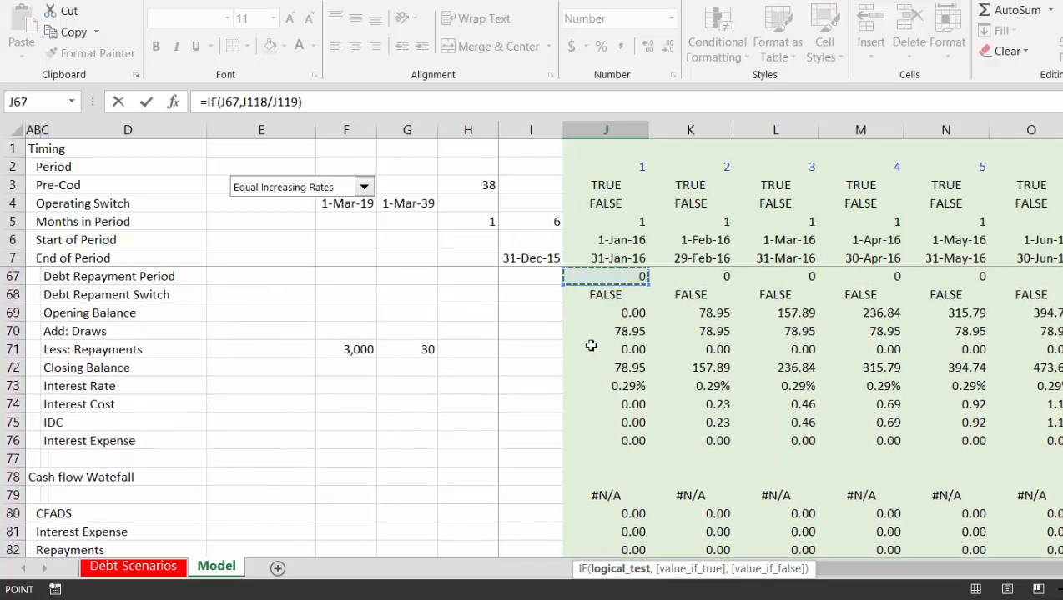
key("Down")
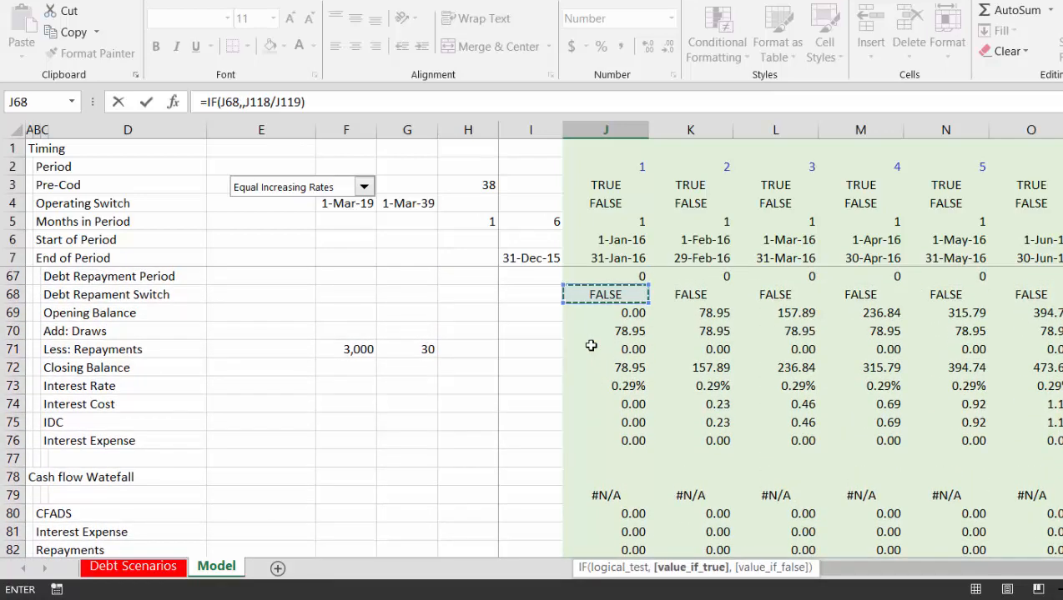
key("Return")
Remove the extra comma from the LLCR Forward formula in J122 so it reads =IF(J68,J118/J119)
scroll(590, 344, "down", 1)
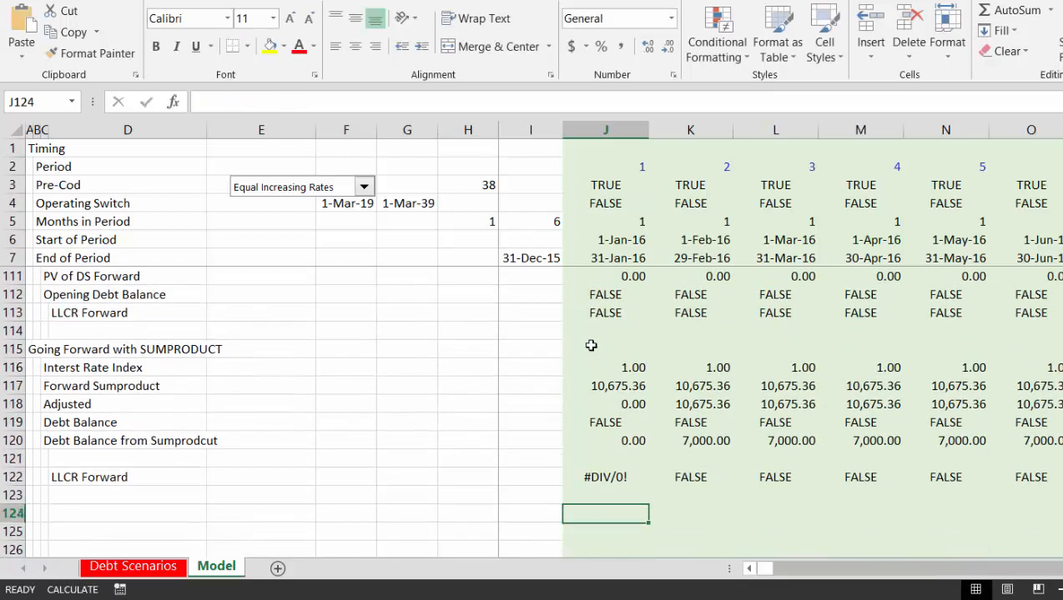
key("Up")
key("Up")
key("F2")
key("Left")
key("Left")
key("Left")
key("Left")
key("Left")
key("Left")
key("Left")
key("Left")
key("Left")
key("Left")
key("Left")
key("Left")
key("Left")
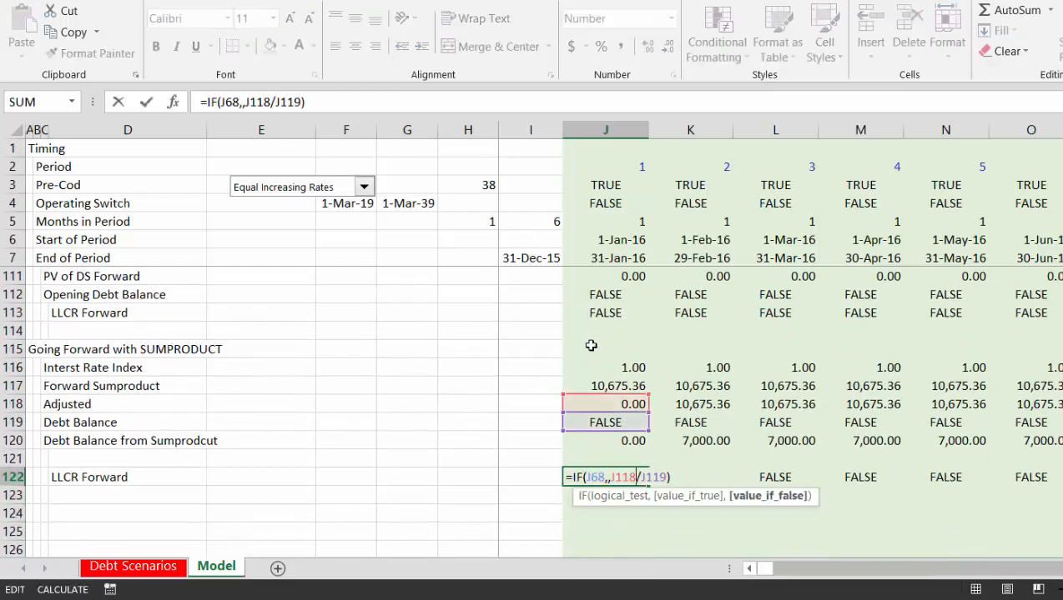
key("Right")
key("Right")
key("Right")
key("BackSpace")
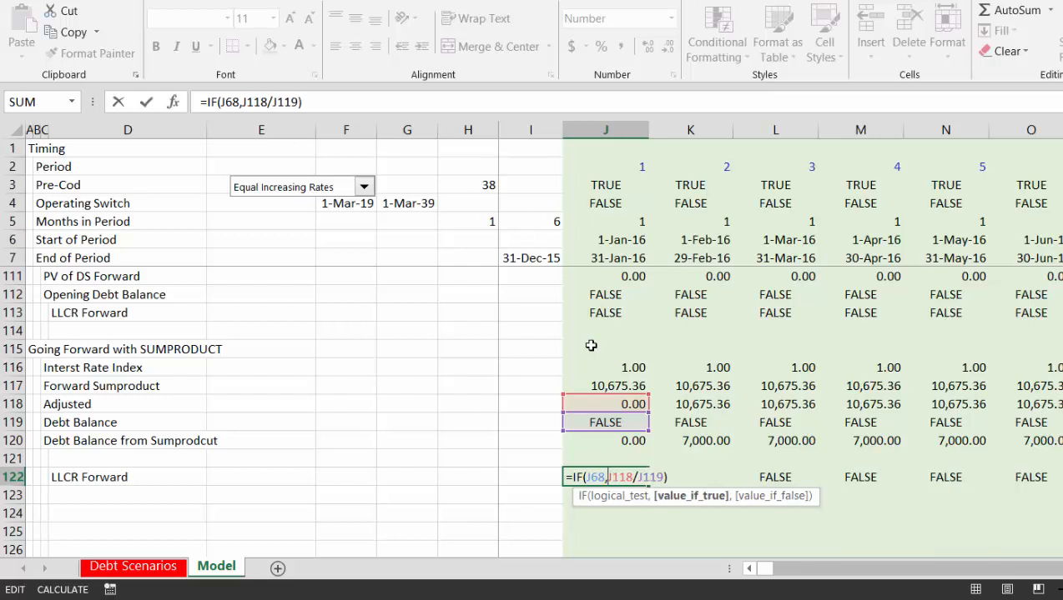
key("Return")
key("Return")
key("Up")
key("Up")
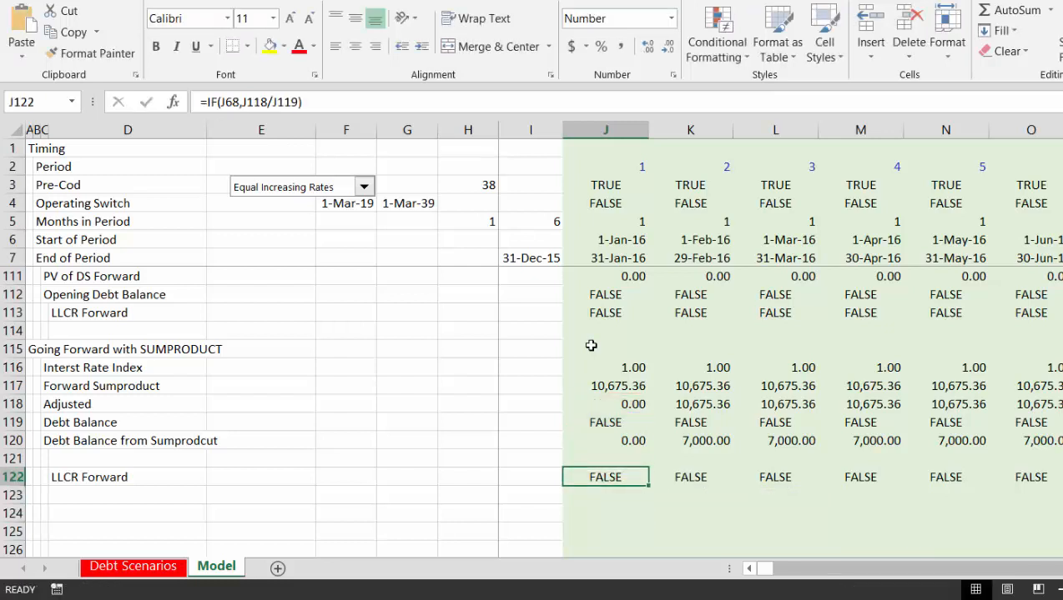
Copy the LLCR Forward formula in J122 across row 122 to all remaining periods
key("ctrl+shift+r")
key("Right")
key("Right")
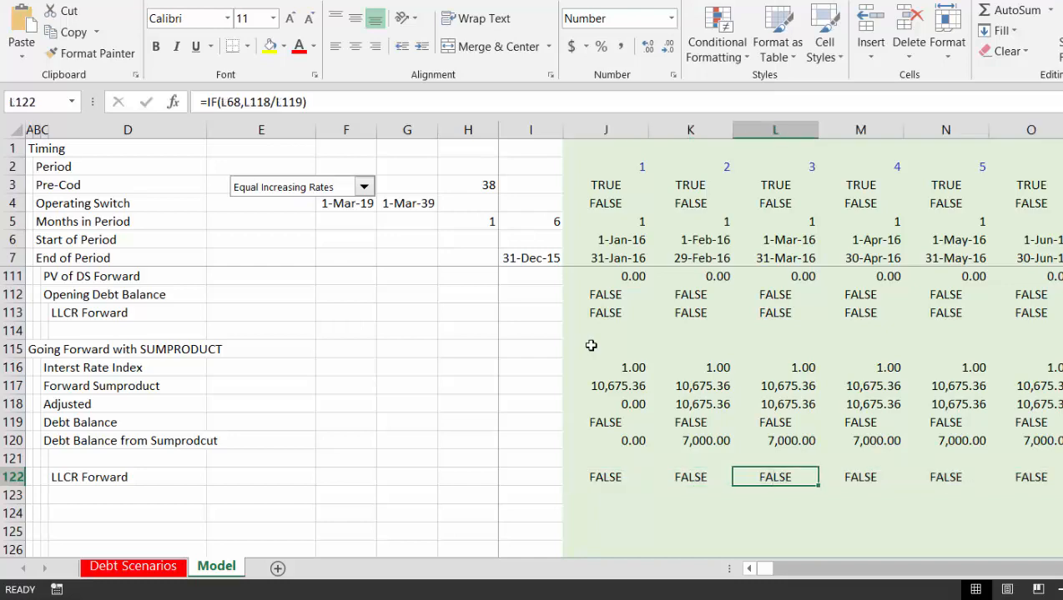
Check LLCR Forward in row 122 across the pre-COD and debt repayment periods against the earlier LLCR Forward in row 113
key("Right")
key("Right")
key("Right")
key("Right")
key("Right")
key("Right")
key("Right")
key("Right")
key("Right")
key("Right")
key("Right")
key("Right")
key("Right")
key("Right")
key("Right")
key("Right")
key("Right")
key("Right")
key("Right")
key("Right")
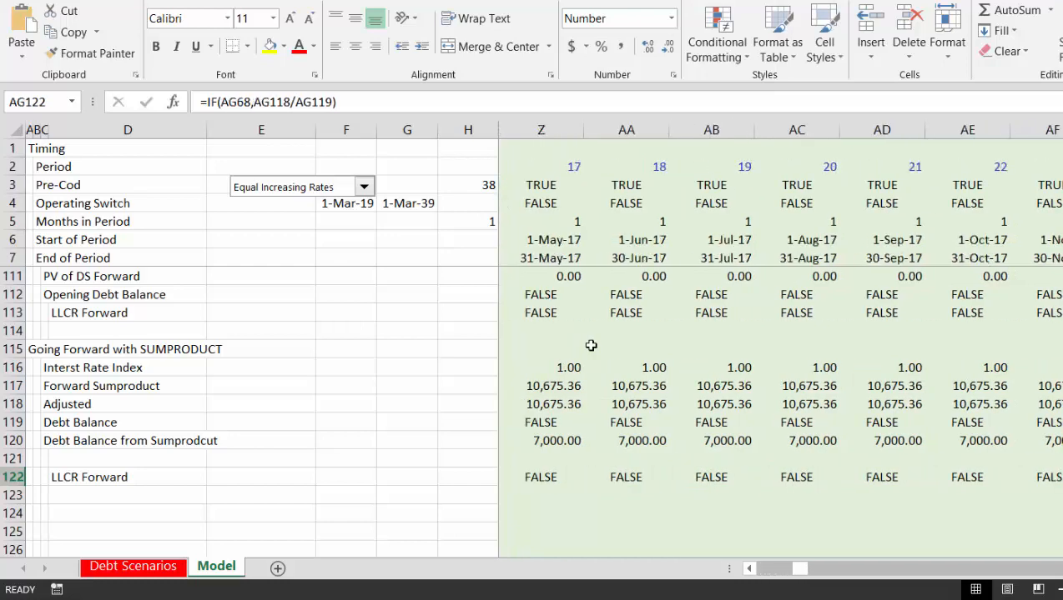
key("Right")
key("Right")
key("Right")
key("Right")
key("Right")
key("Right")
key("Right")
key("Right")
key("Right")
key("Right")
key("Right")
key("Right")
key("Right")
key("Right")
key("Right")
key("Right")
key("Right")
key("Right")
key("Right")
key("Right")
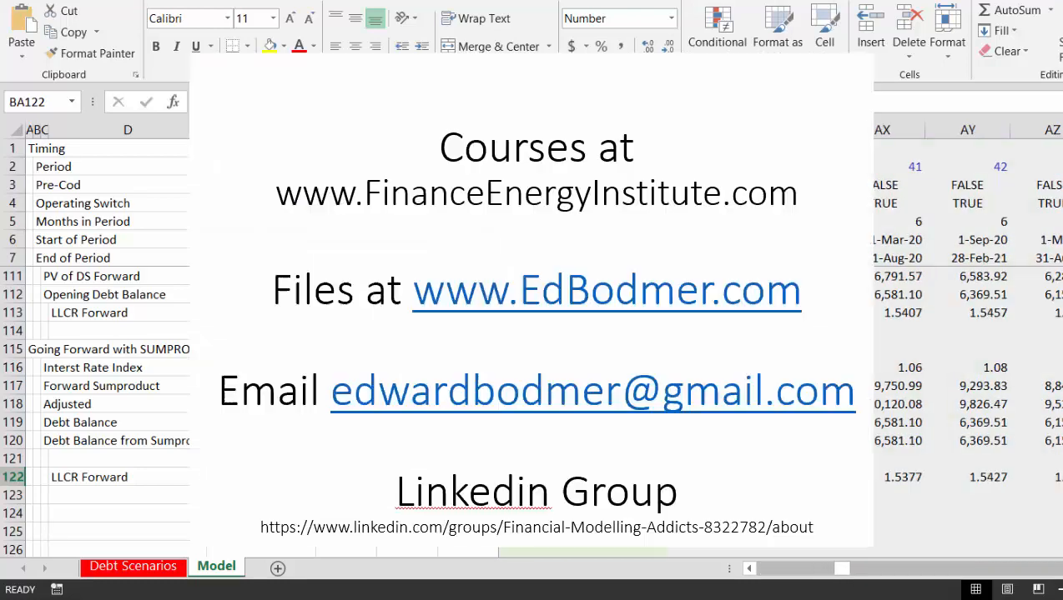
key("Right")
key("Right")
key("Right")
key("Right")
key("Right")
key("Right")
key("Right")
key("Right")
key("Right")
key("Right")
key("Right")
key("Right")
key("Right")
key("Right")
key("Right")
key("Right")
key("Right")
key("Right")
key("Right")
key("Right")
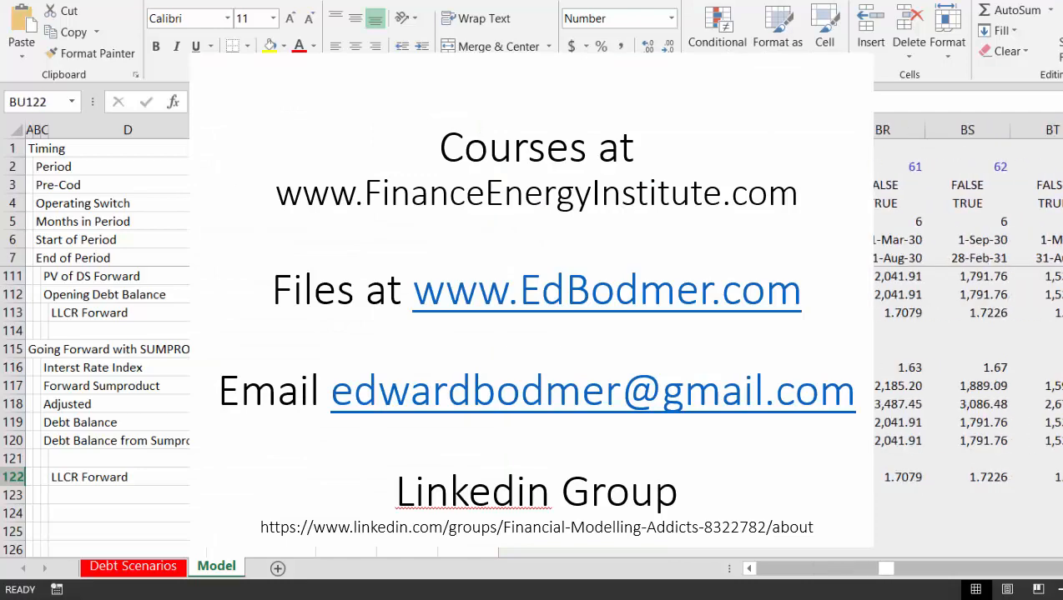
key("Left")
key("Left")
key("Left")
key("Left")
key("Left")
key("Left")
key("Left")
key("Left")
key("Left")
key("Left")
key("Left")
key("Left")
key("Left")
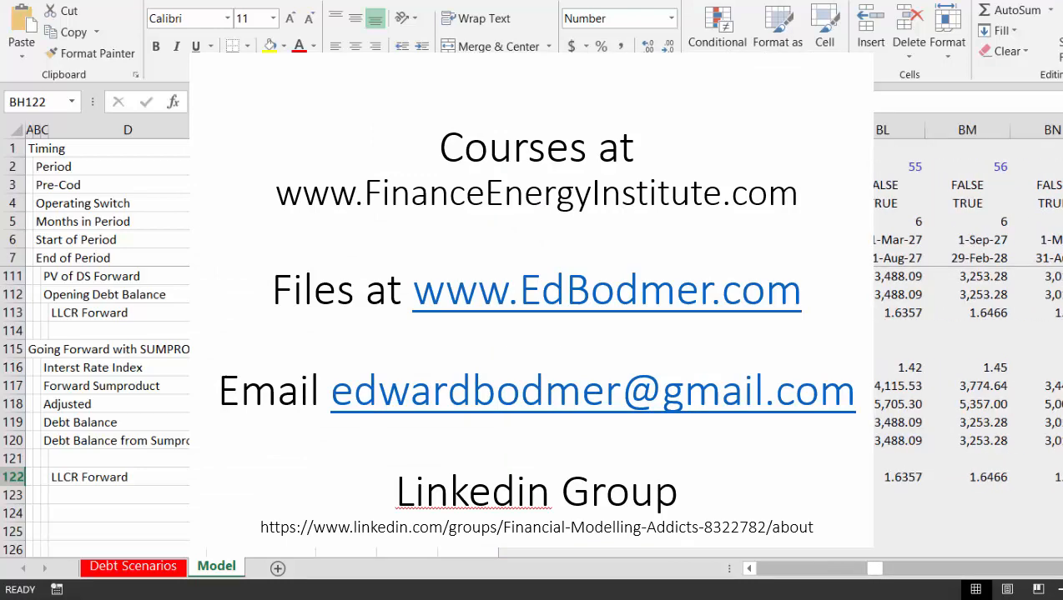
key("Left")
key("Left")
key("Left")
key("Left")
key("Left")
key("Left")
key("Left")
key("Left")
key("Left")
key("Left")
key("Left")
key("Left")
key("Left")
key("Left")
key("Left")
key("Left")
key("Left")
key("Left")
key("Left")
key("Left")
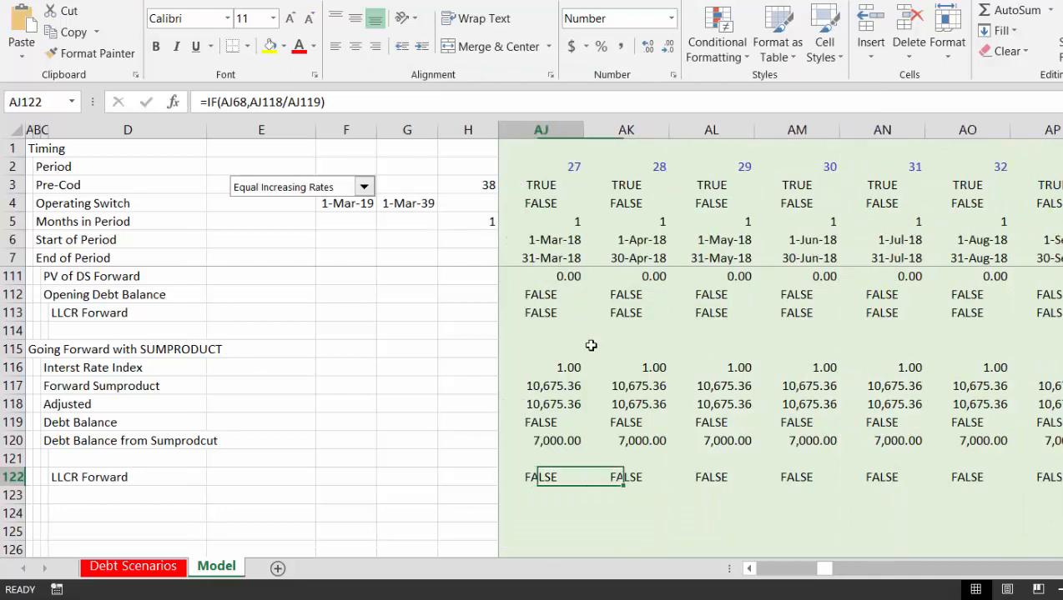
key("Left")
key("Left")
key("Left")
key("Left")
key("Left")
key("Left")
key("Left")
key("Left")
key("Left")
key("Left")
key("Left")
key("Left")
key("Left")
key("Left")
key("Left")
key("Left")
key("Left")
key("Left")
key("Left")
key("Left")
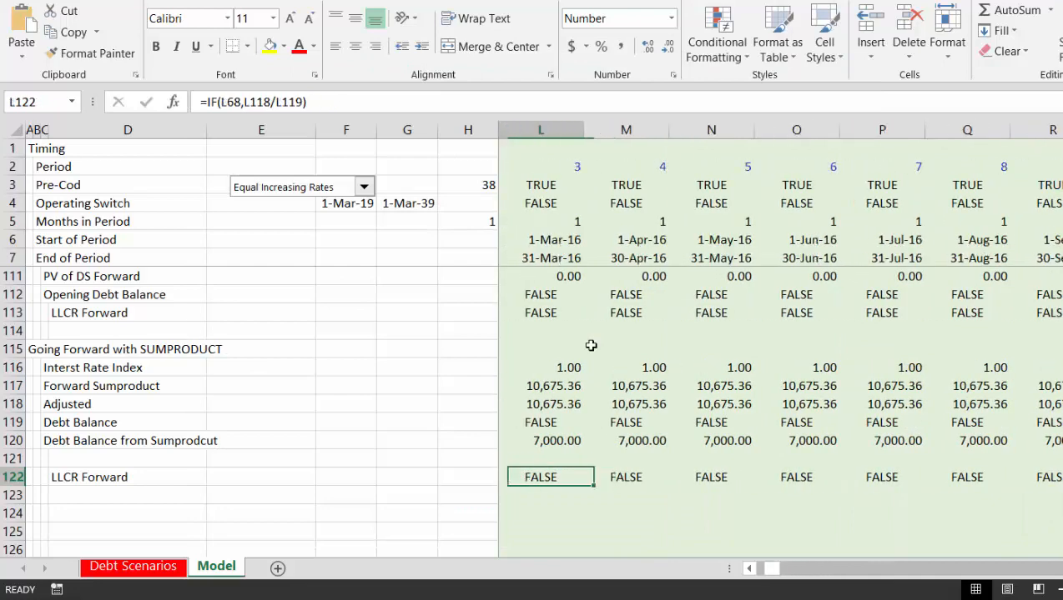
key("Left")
key("Left")
key("Left")
key("Left")
key("Left")
key("Left")
key("Left")
key("Left")
key("Left")
key("Left")
key("Left")
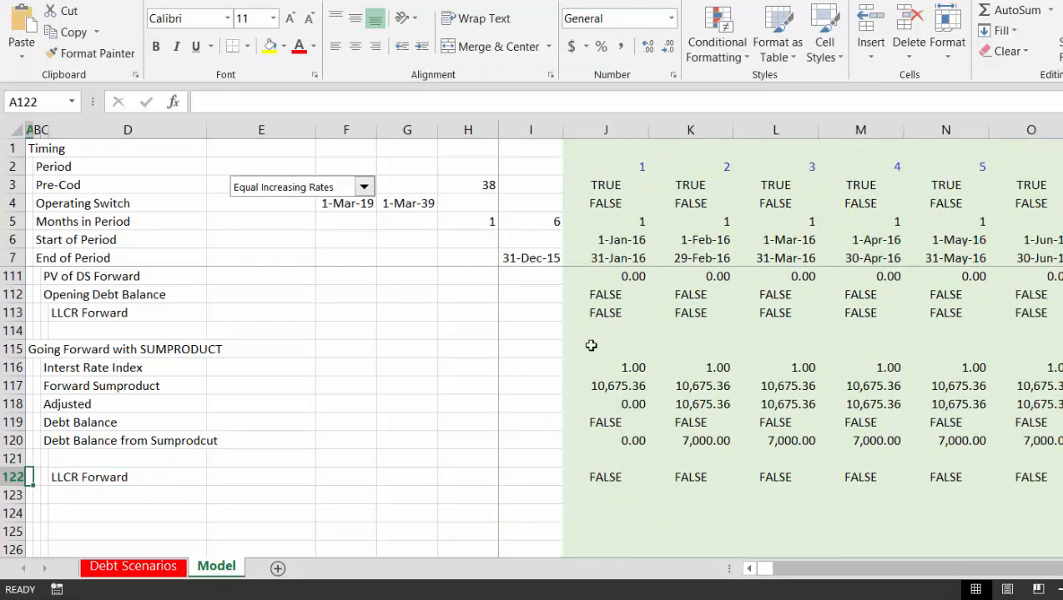
Review the row labels of the Going Forward with SUMPRODUCT section from LLCR Forward upward
key("Up")
key("Up")
key("Up")
key("Up")
key("Up")
key("Up")
key("Up")
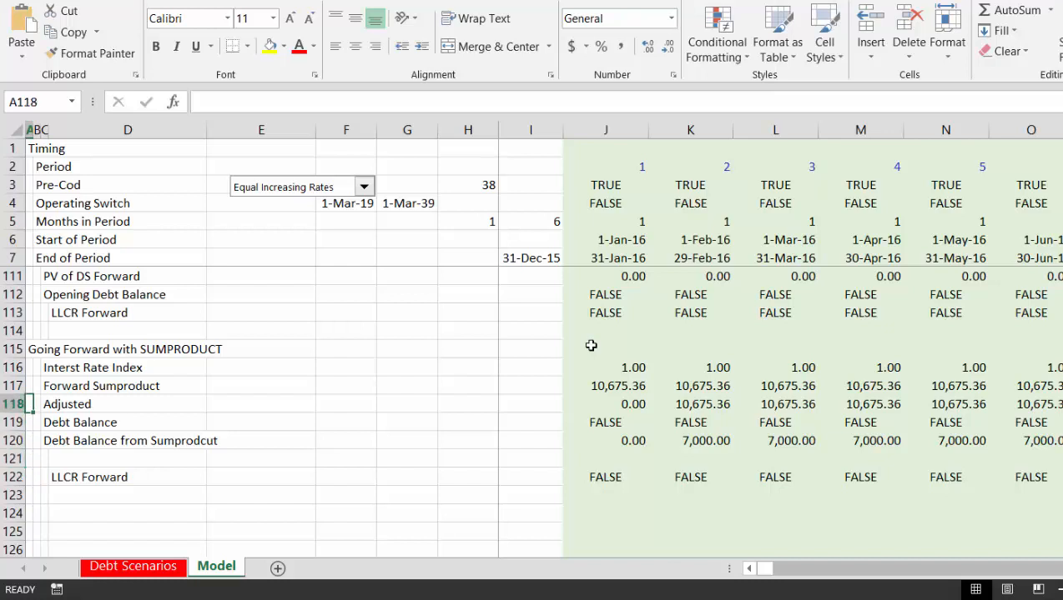
key("Up")
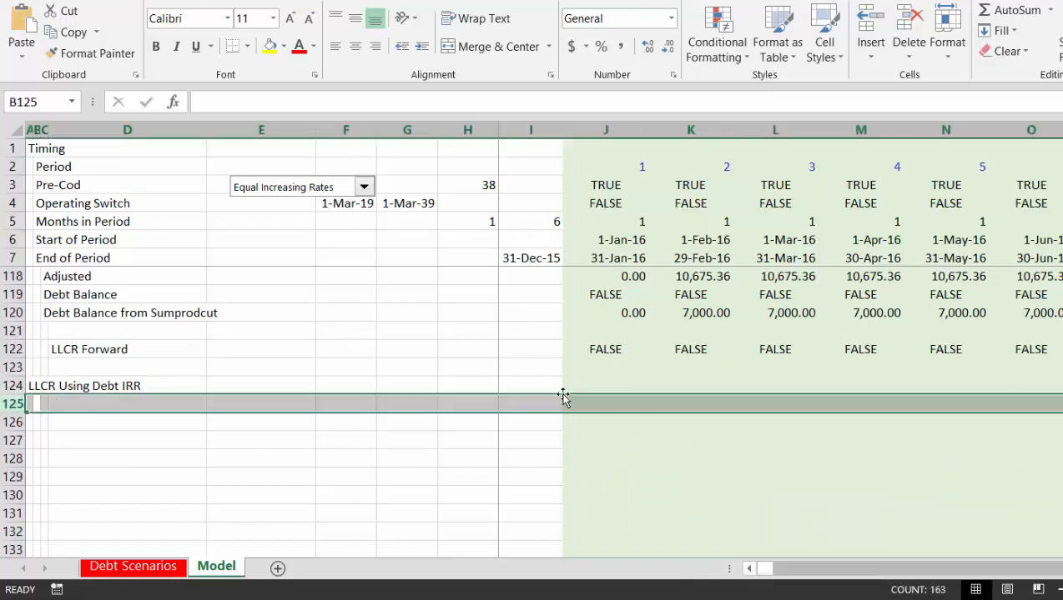
Examine the model's LLCR sections from LLCR Using Debt IRR in row 124 back up to the Outputs section
key("Left")
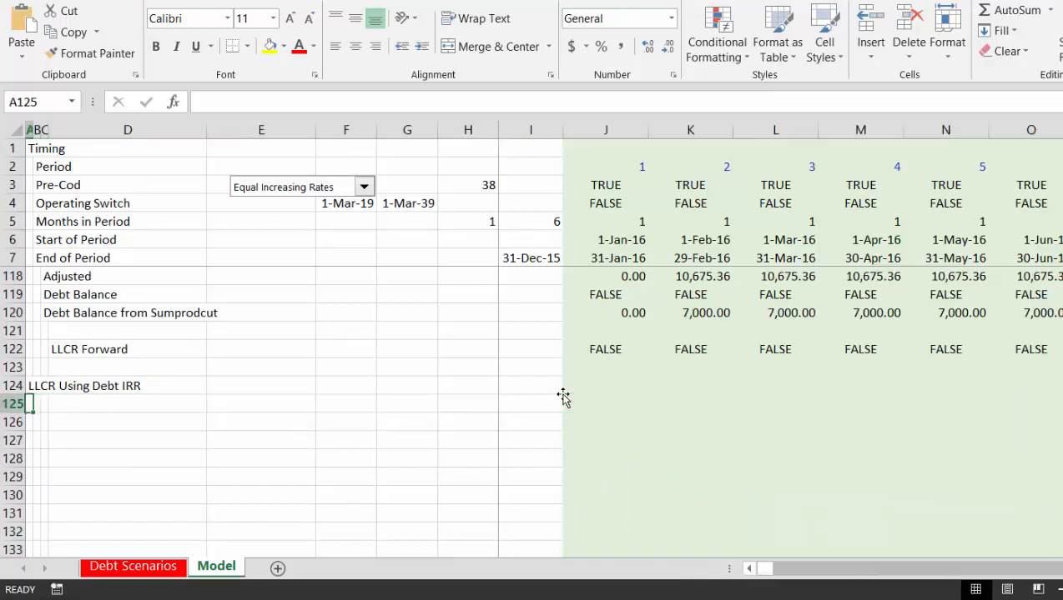
key("Right")
key("Up")
key("Up")
key("Up")
key("Up")
key("Up")
key("Up")
key("Up")
key("Up")
key("Up")
key("Up")
key("Up")
key("Up")
key("Up")
key("Up")
key("Up")
key("Up")
key("Up")
key("Up")
key("Up")
key("Up")
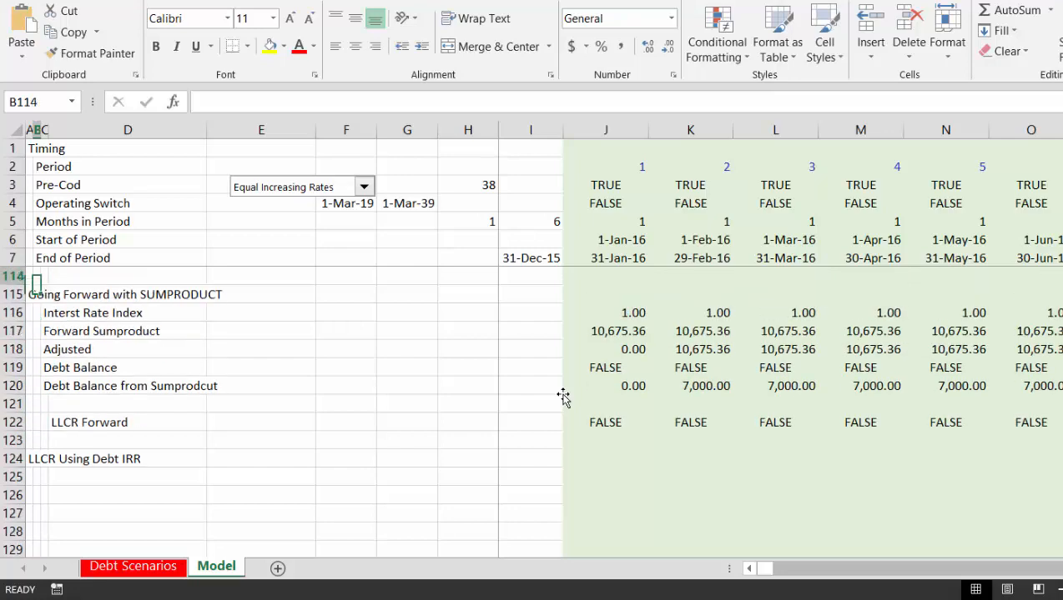
key("Up")
key("Up")
key("Up")
key("Up")
key("Up")
key("Up")
key("Up")
key("Up")
key("Up")
key("Up")
key("Up")
key("Up")
key("Up")
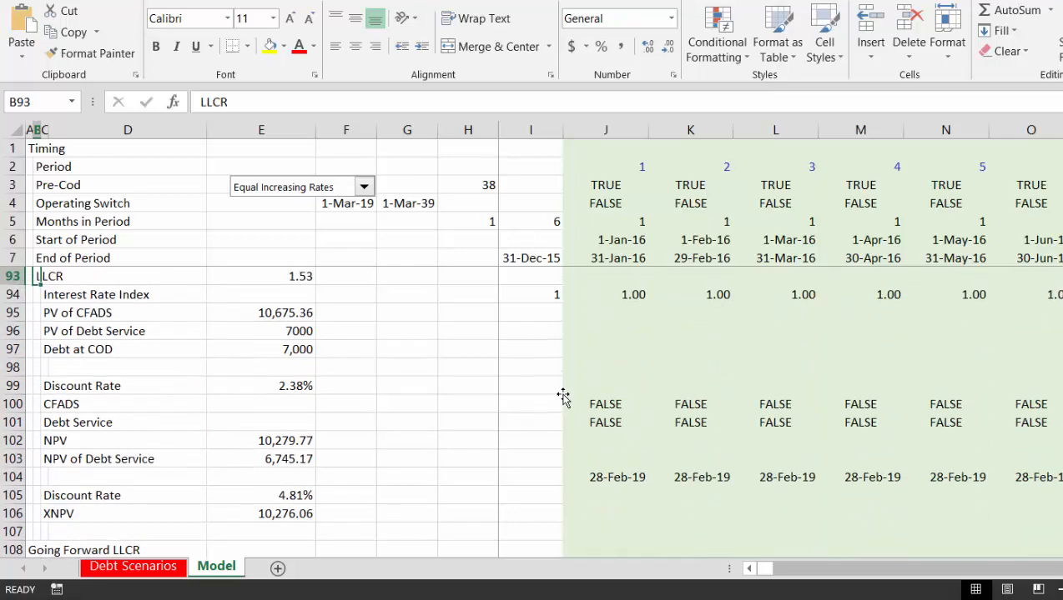
key("Up")
key("Up")
key("Up")
key("Up")
key("Up")
key("Up")
key("Up")
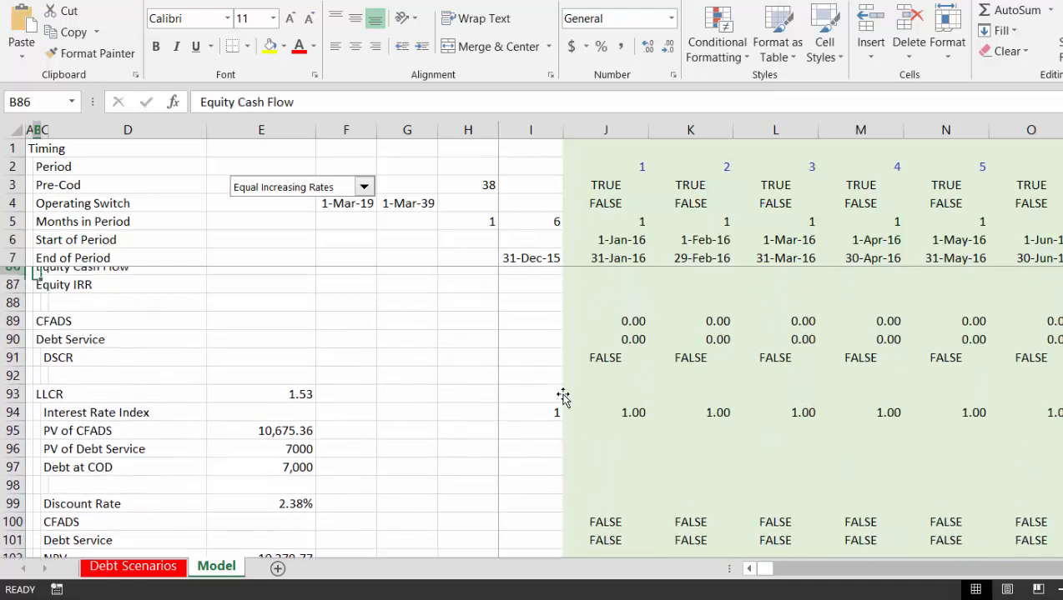
Switch the debt scenario to Equal Interest Rates
key("Down")
key("Down")
key("Down")
key("Down")
key("Down")
key("Down")
key("Down")
key("Down")
key("Down")
key("Down")
key("Down")
key("Down")
key("Down")
key("Down")
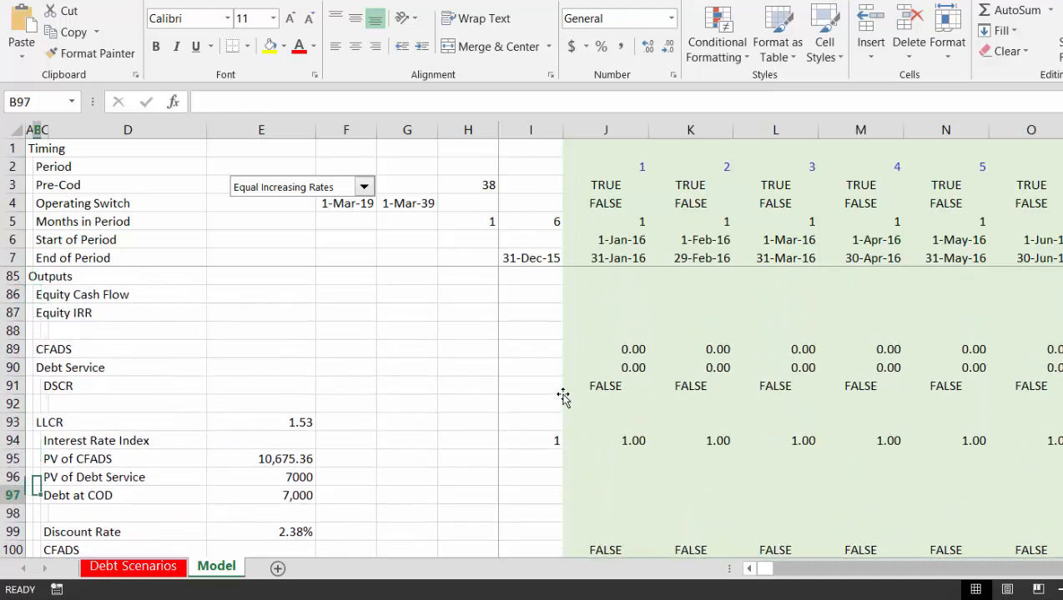
key("Down")
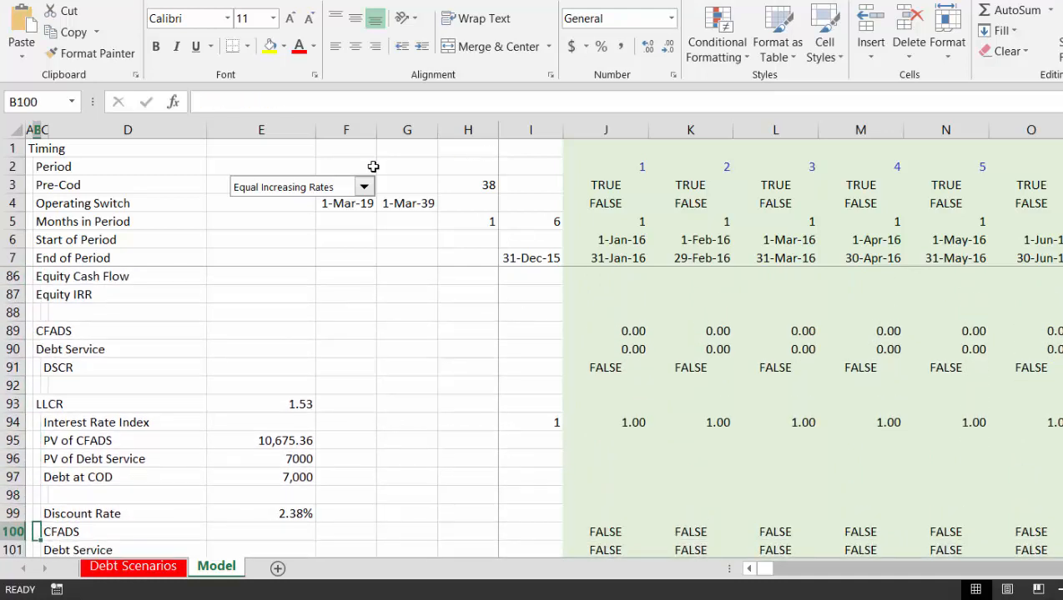
left_click(365, 187)
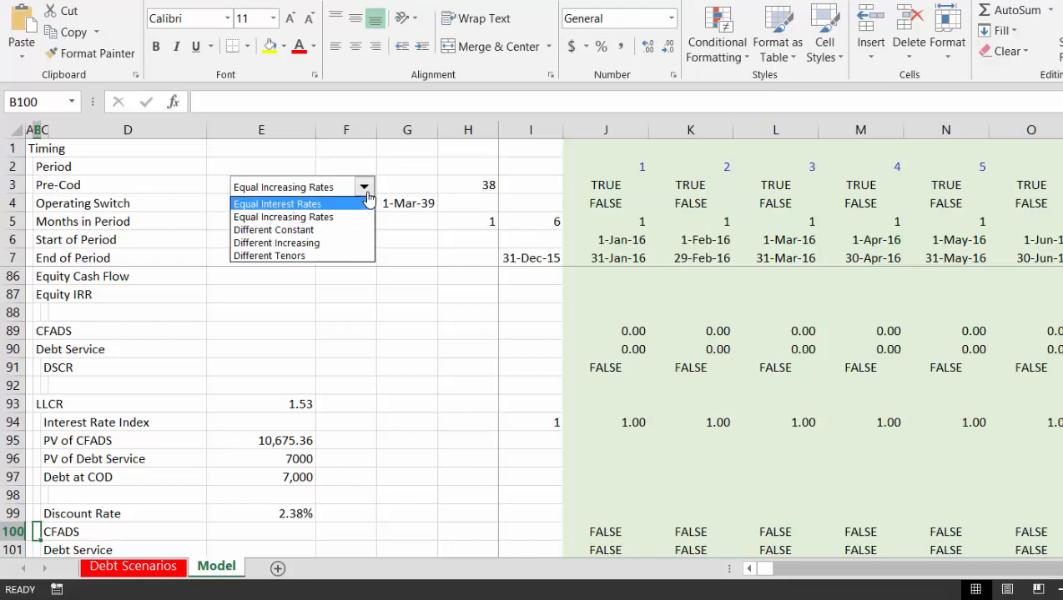
left_click(358, 202)
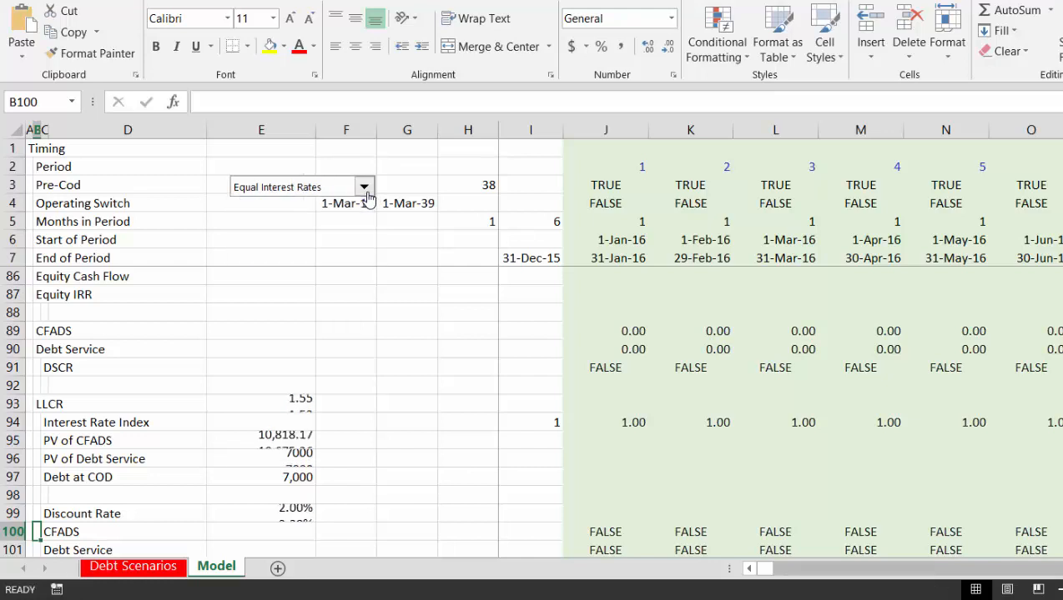
Check the PV of CFADS in E95 and the discount rate in E99 under the chosen scenario
left_click(274, 434)
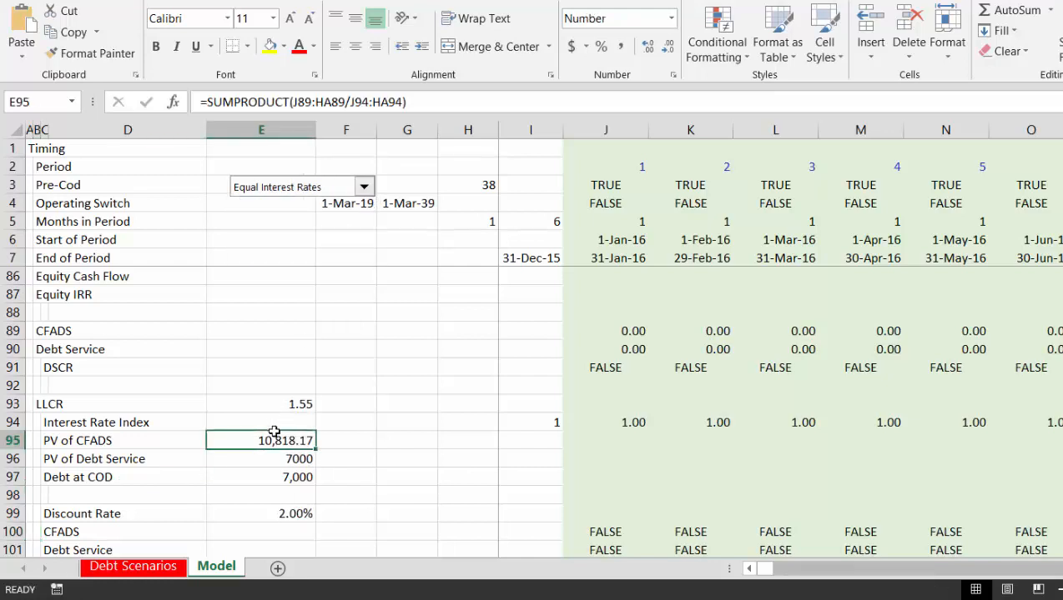
key("Down")
key("Down")
key("Down")
key("Down")
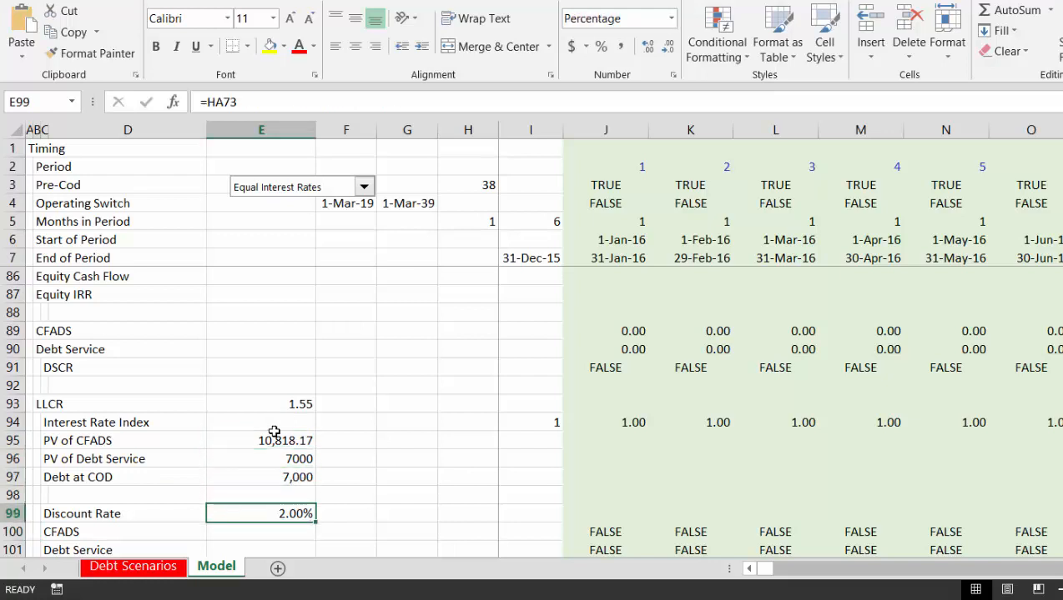
key("Up")
key("Up")
key("Up")
key("Down")
key("Down")
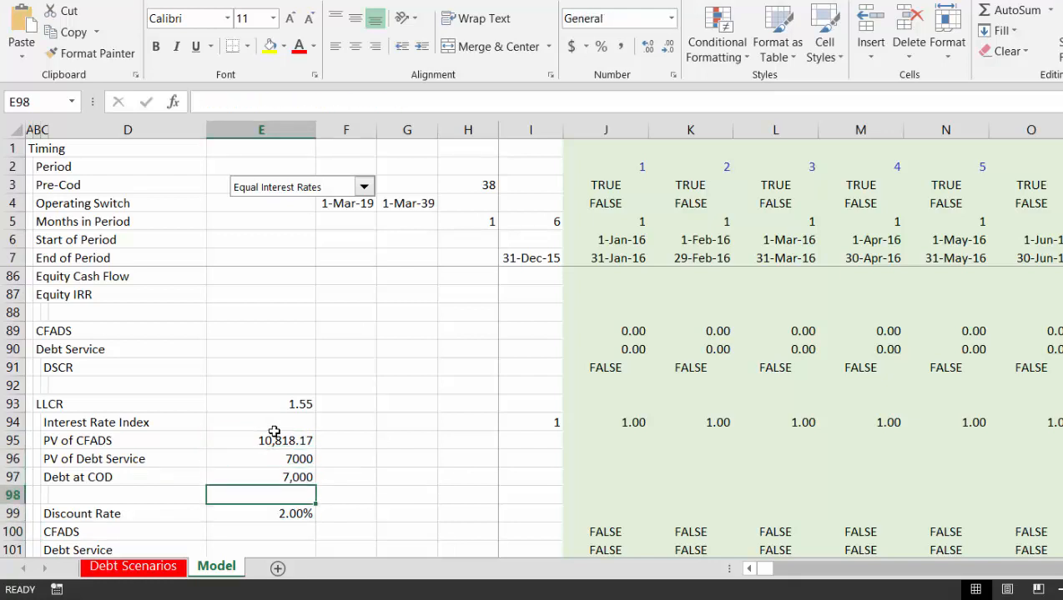
Compare the NPV and XNPV results in column E with the PV of CFADS, including the discount rates in E99 and E105
key("Down")
key("Down")
key("Down")
key("Down")
key("Down")
key("Down")
key("Down")
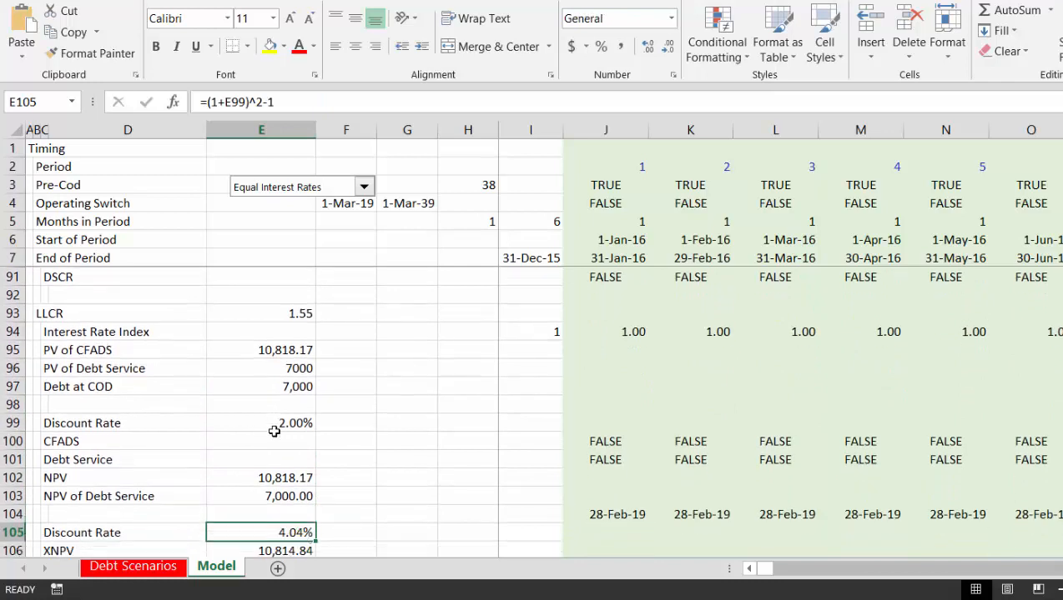
key("Down")
key("Up")
key("Up")
key("Down")
key("Down")
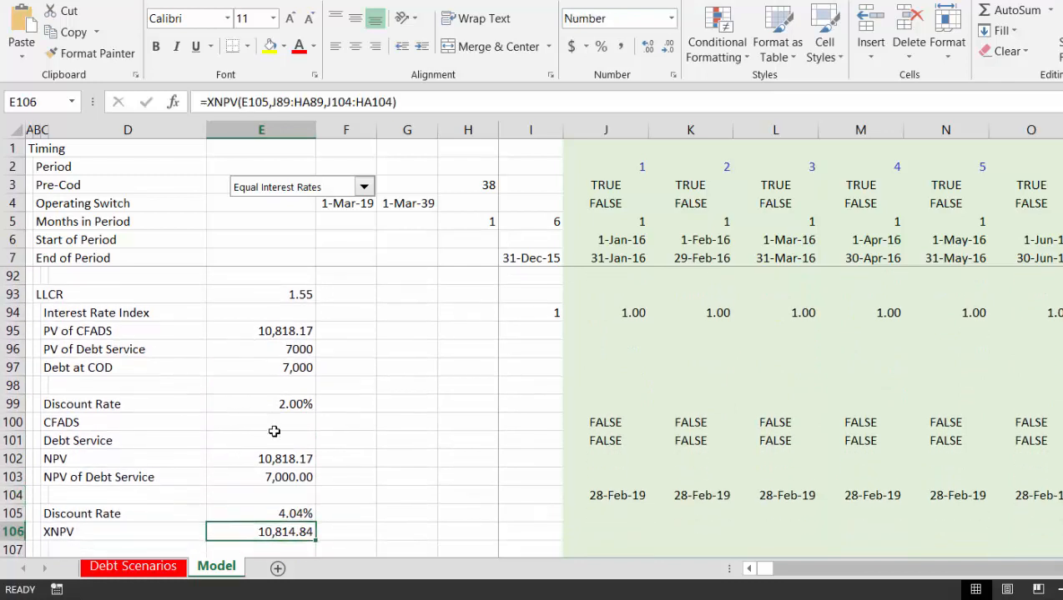
key("Down")
key("Down")
key("Up")
key("Up")
key("Up")
key("Up")
key("Up")
key("Up")
key("Up")
key("Up")
key("Up")
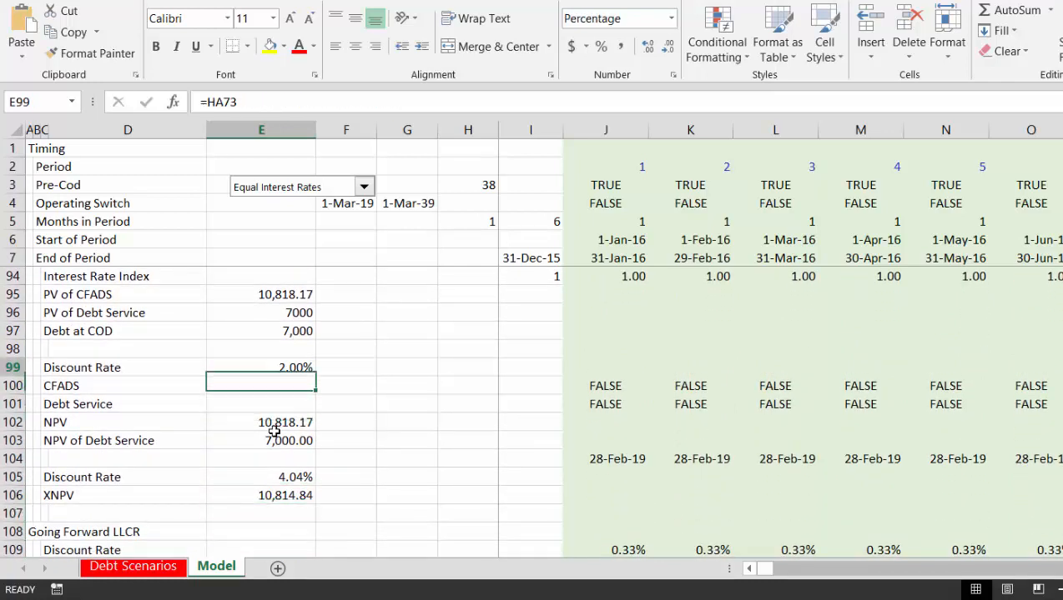
key("Down")
key("Down")
key("Down")
key("Down")
key("Down")
key("Down")
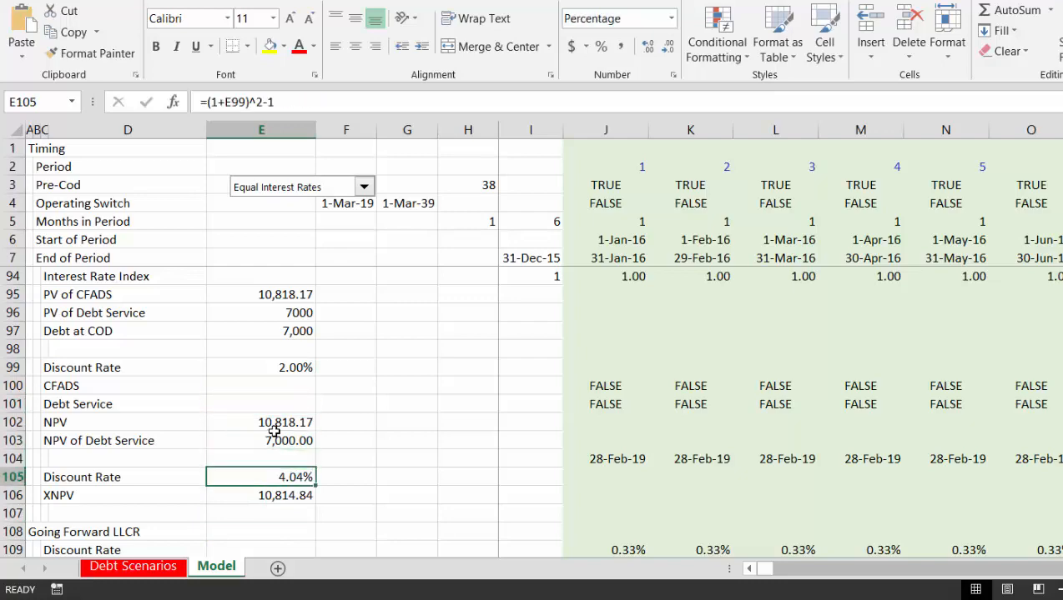
Review the Going Forward LLCR section in rows 108 to 113, including the LLCR Forward formula in J113
key("Down")
key("Down")
key("Down")
key("Down")
key("Down")
key("Down")
key("Down")
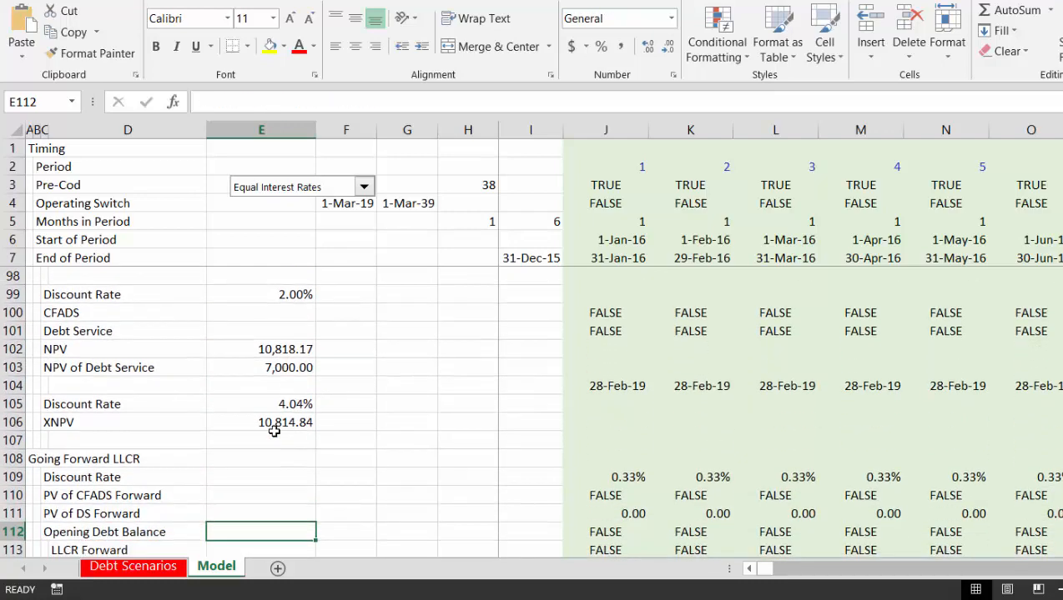
key("Down")
key("Down")
key("Down")
key("Up")
key("Up")
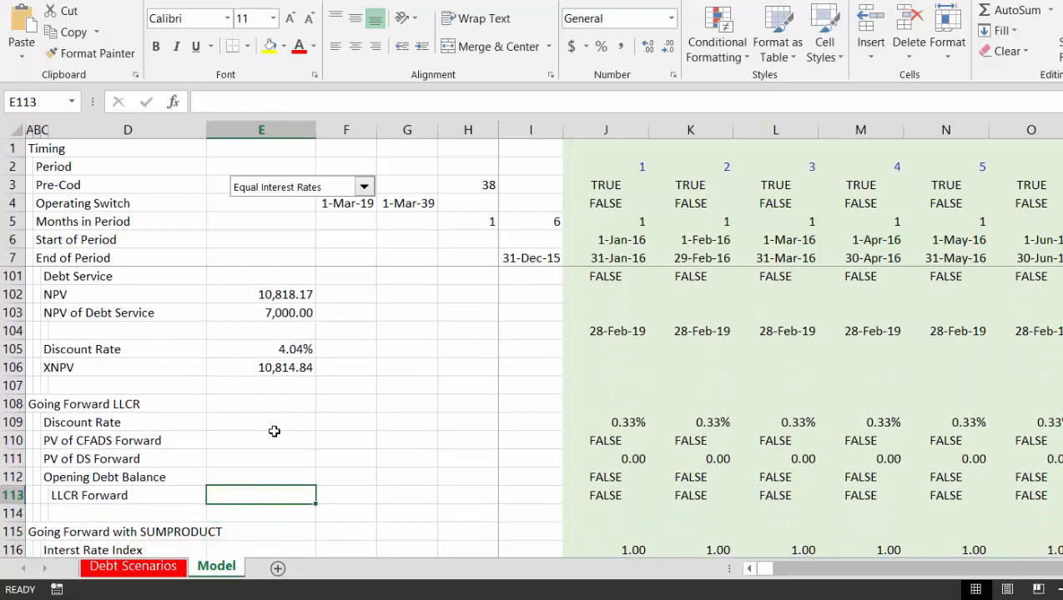
key("Right")
key("Right")
key("Right")
key("Right")
key("Right")
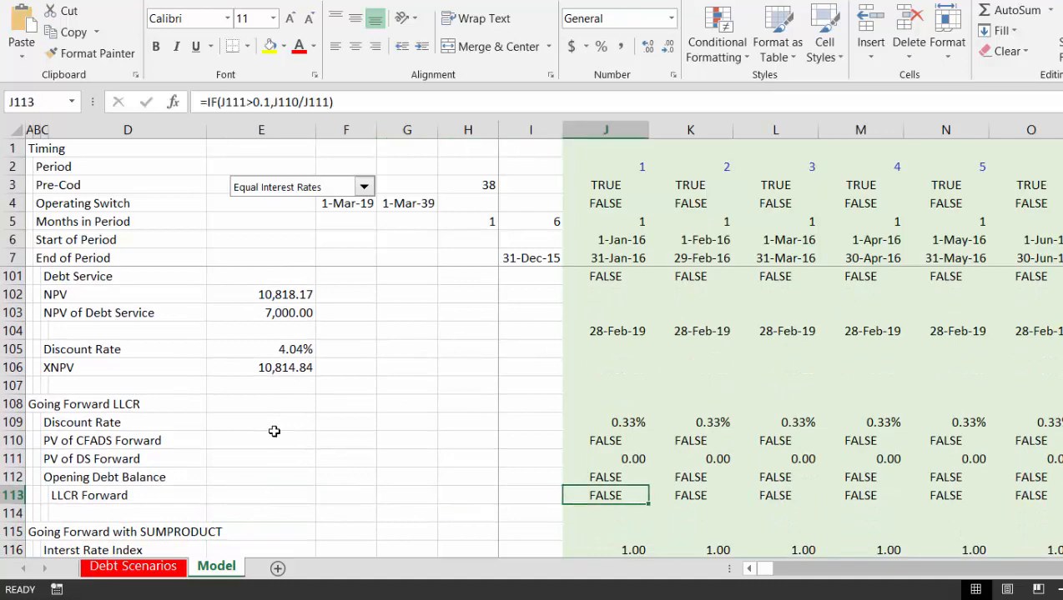
key("Left")
key("Right")
Review the Going Forward with SUMPRODUCT formulas in column J from Forward Sumproduct through LLCR Forward
key("Down")
key("Down")
key("Down")
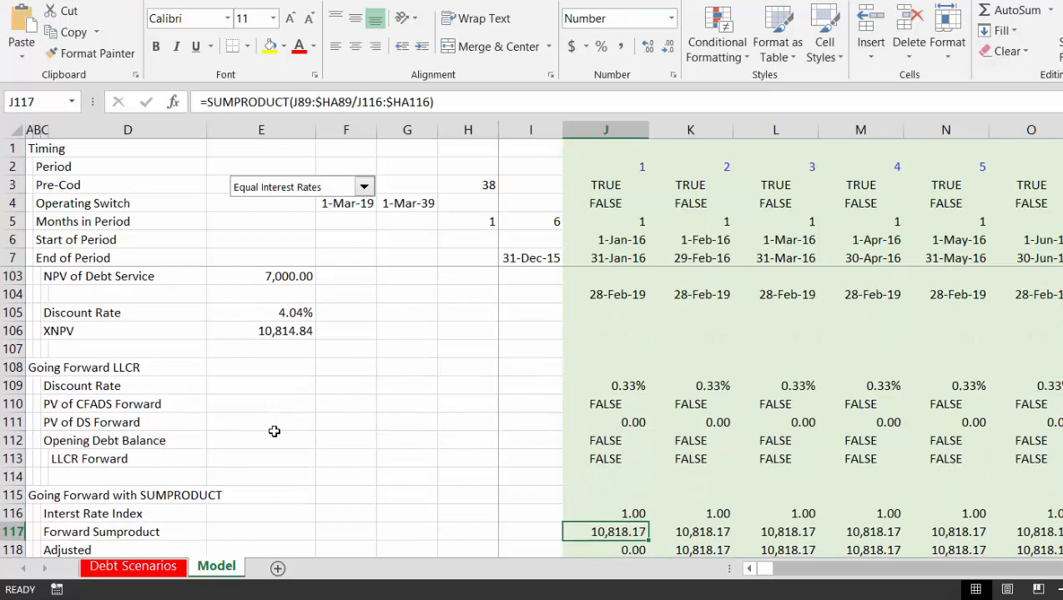
key("Down")
key("Down")
key("Down")
key("Down")
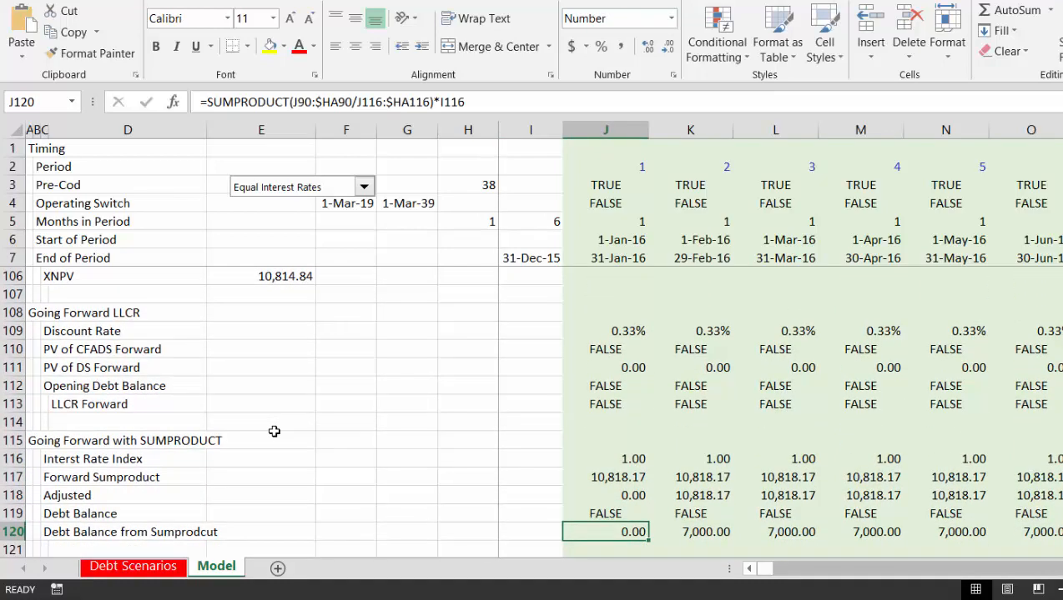
key("Down")
key("Down")
key("Down")
key("Down")
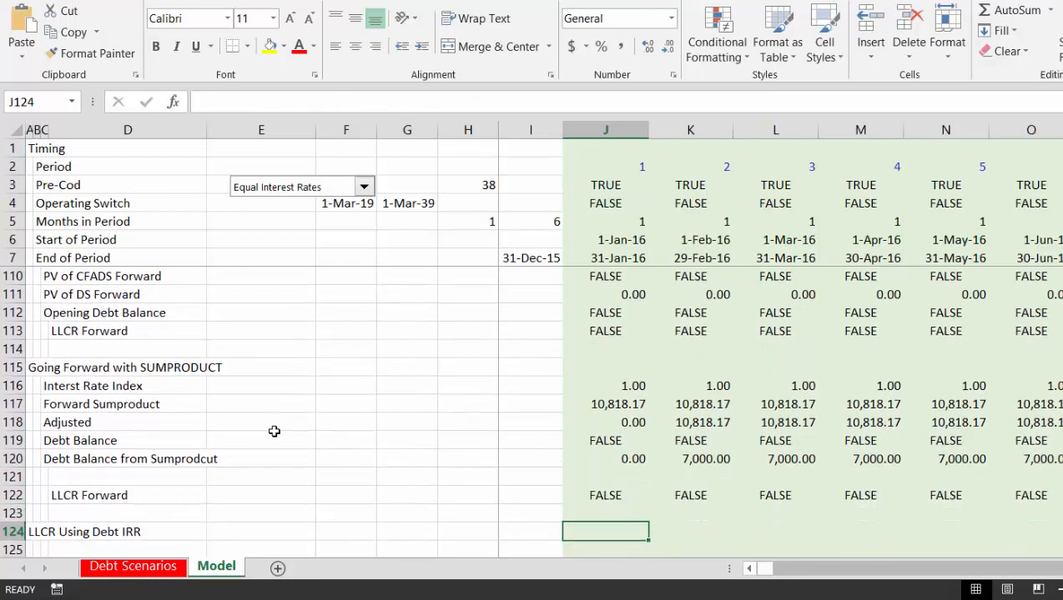
Label row 125 in column C under LLCR Using Debt IRR as Debt Cash Flow
key("Left")
key("Left")
key("Left")
key("Left")
key("Left")
key("Left")
key("Left")
key("Left")
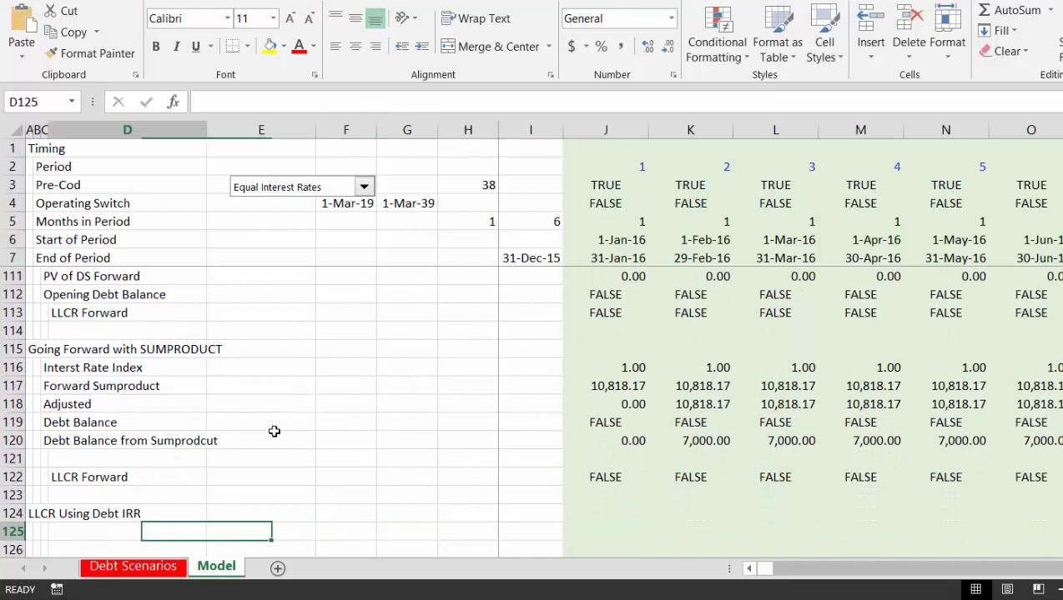
key("Right")
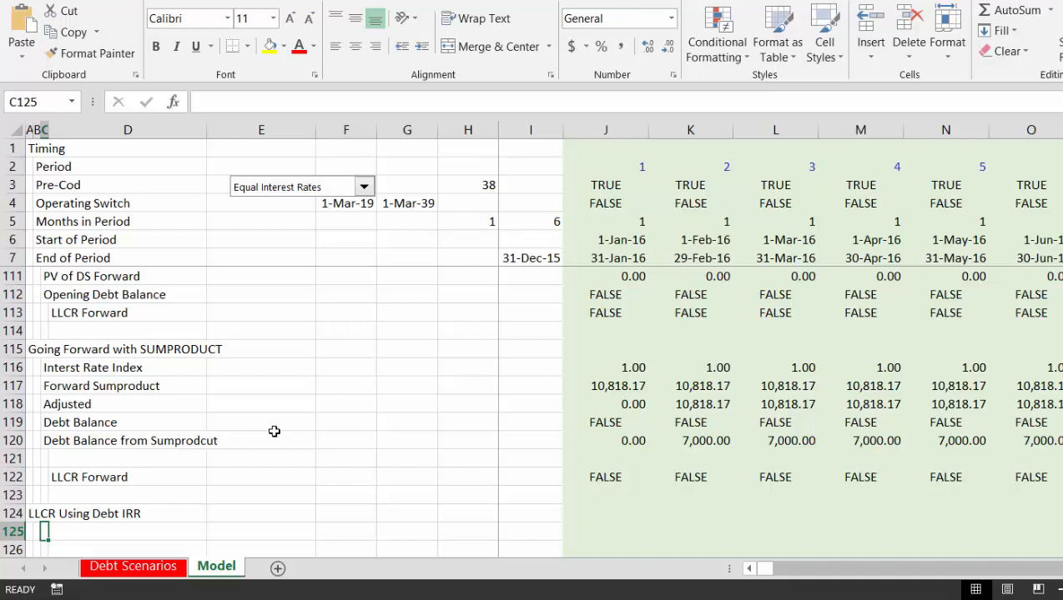
type("Debt")
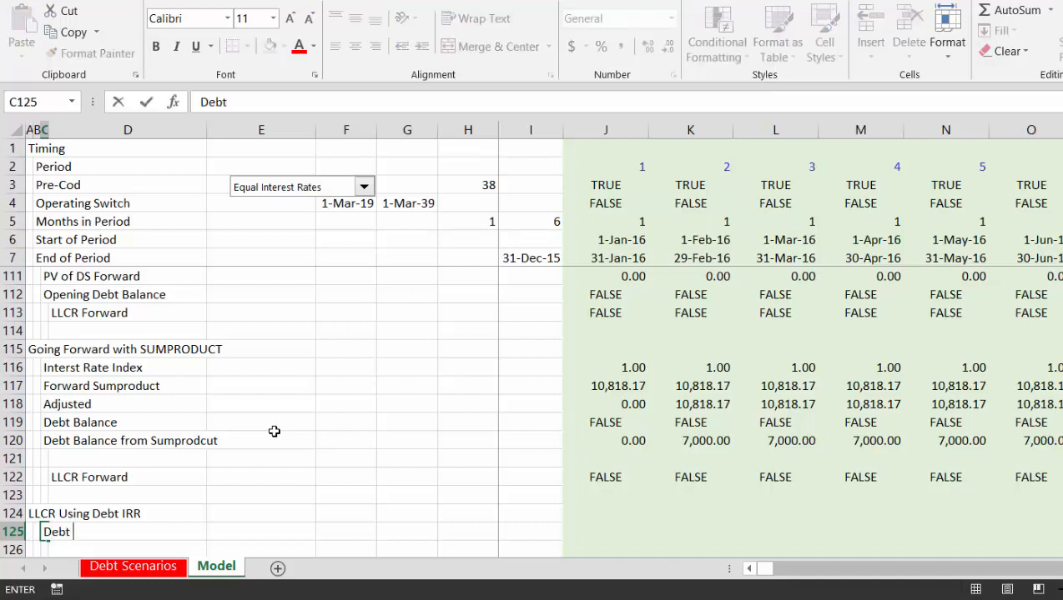
type(" Cash Flow")
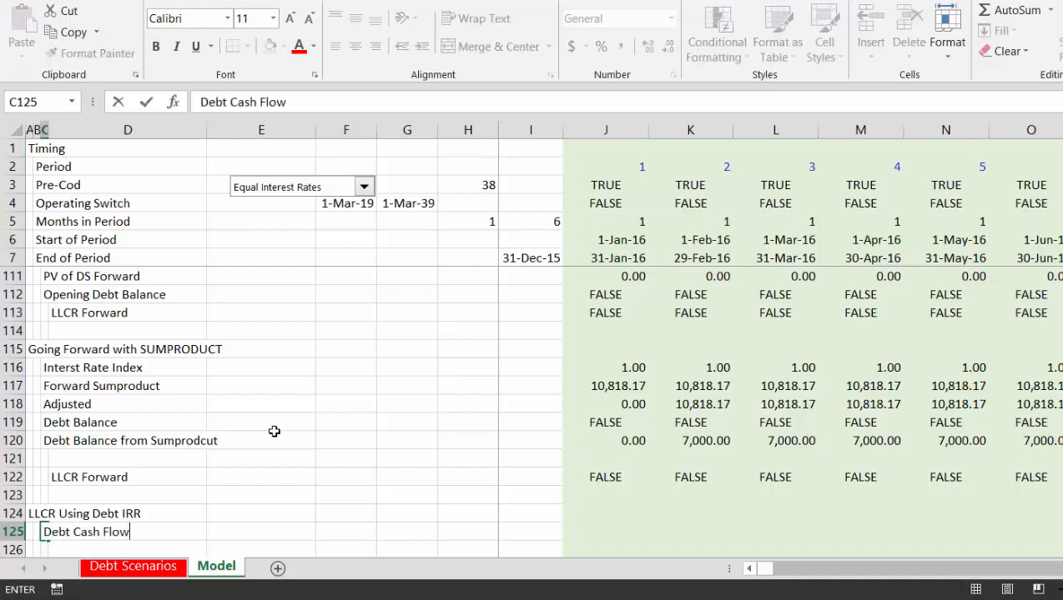
key("Return")
Begin the Debt Cash Flow formula in J125 with the Debt 1 and Debt 2 sources as negatives, =-J50-J51
key("Right")
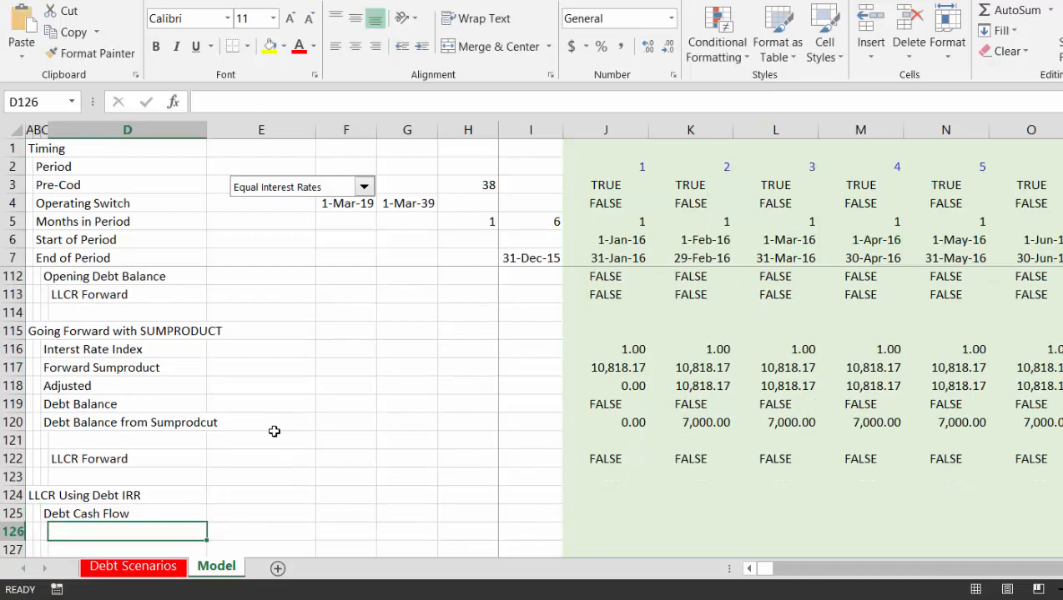
key("Up")
key("Right")
key("Right")
key("Right")
key("Right")
key("Right")
key("Right")
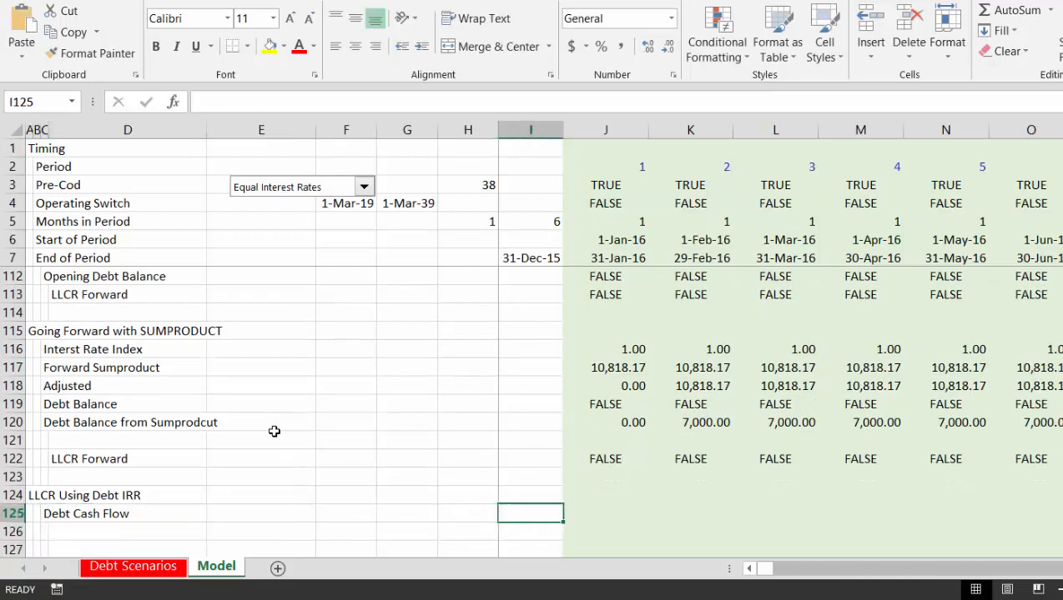
type("=")
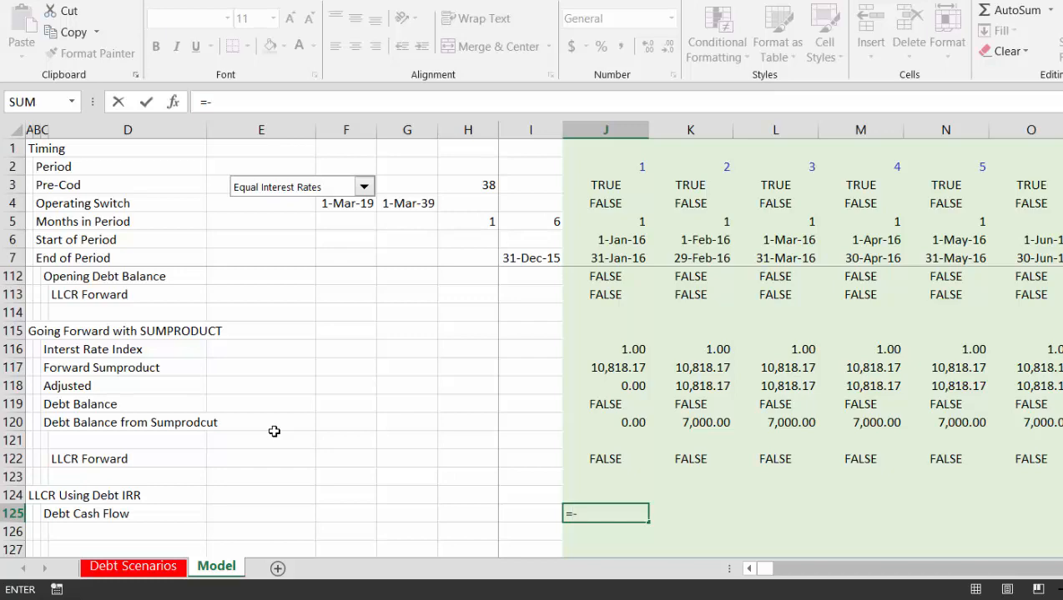
type("-")
key("Up")
key("Up")
key("Up")
key("Up")
key("Up")
key("Up")
key("Up")
key("Up")
key("Up")
key("Up")
key("Up")
key("Up")
key("Up")
key("Up")
key("Up")
key("Up")
key("Up")
key("Up")
key("Up")
key("Up")
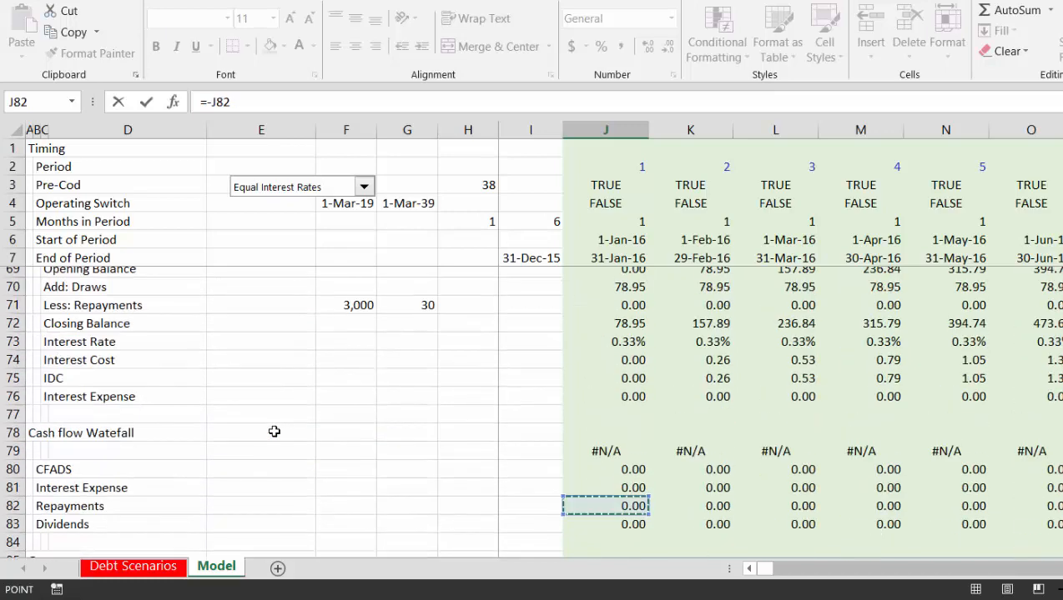
key("Page_Up")
key("Page_Up")
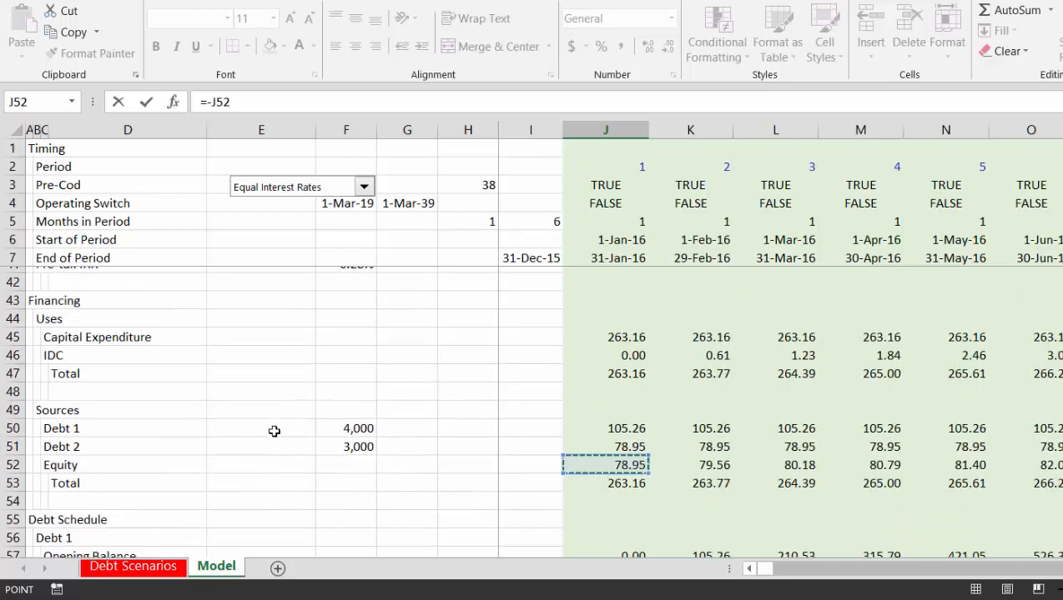
key("Down")
key("Down")
key("Down")
key("Down")
key("Down")
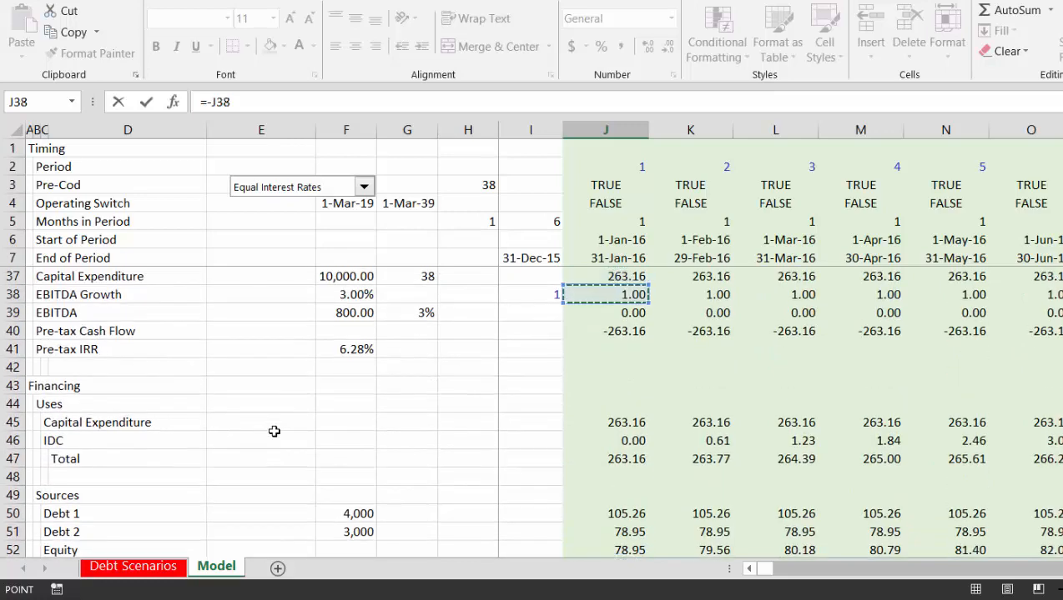
key("Down")
key("Down")
key("Down")
key("Down")
key("Down")
key("Down")
key("Down")
key("Down")
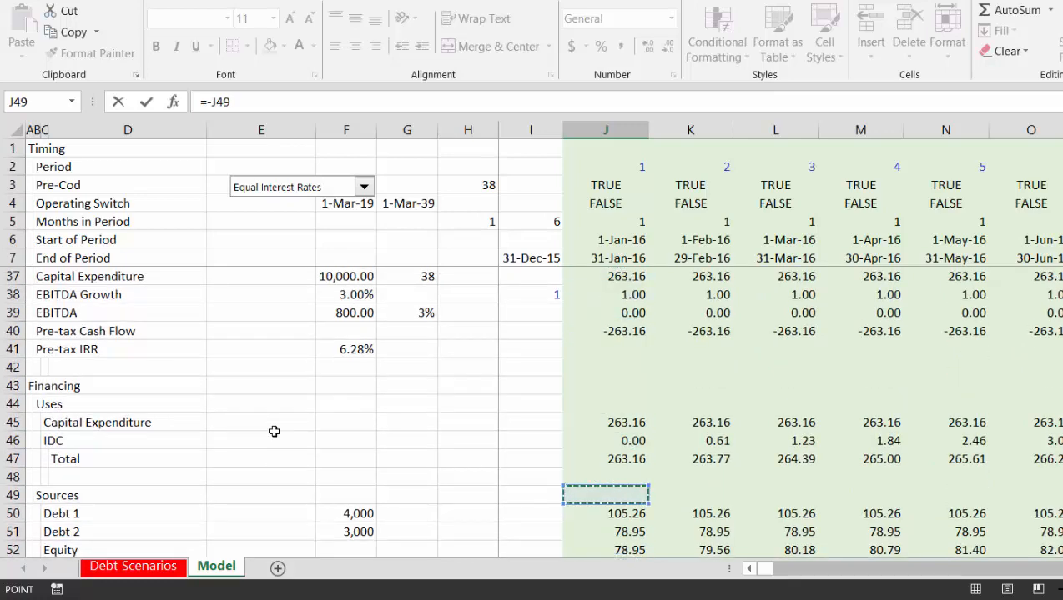
type("-")
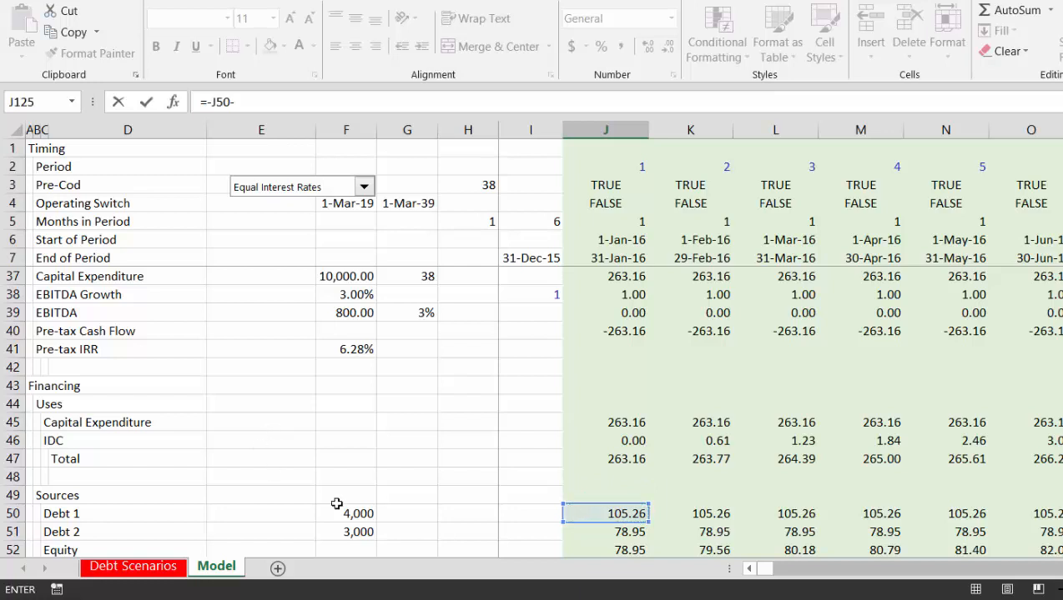
left_click(579, 537)
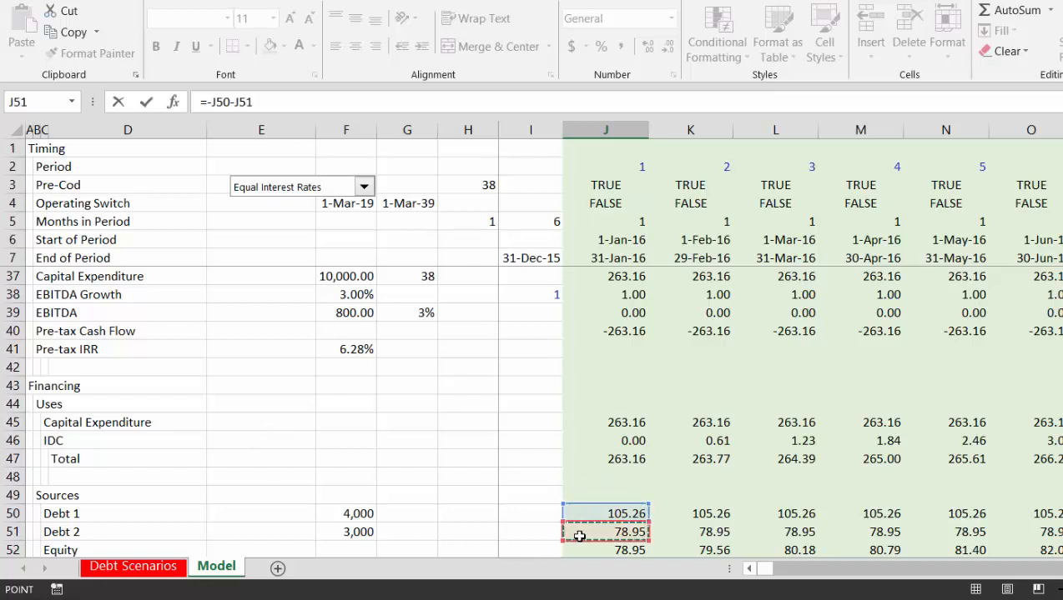
Add IDC (J46) and Debt Service (J90) to the J125 formula, then fill it across the timeline in row 125
type("+")
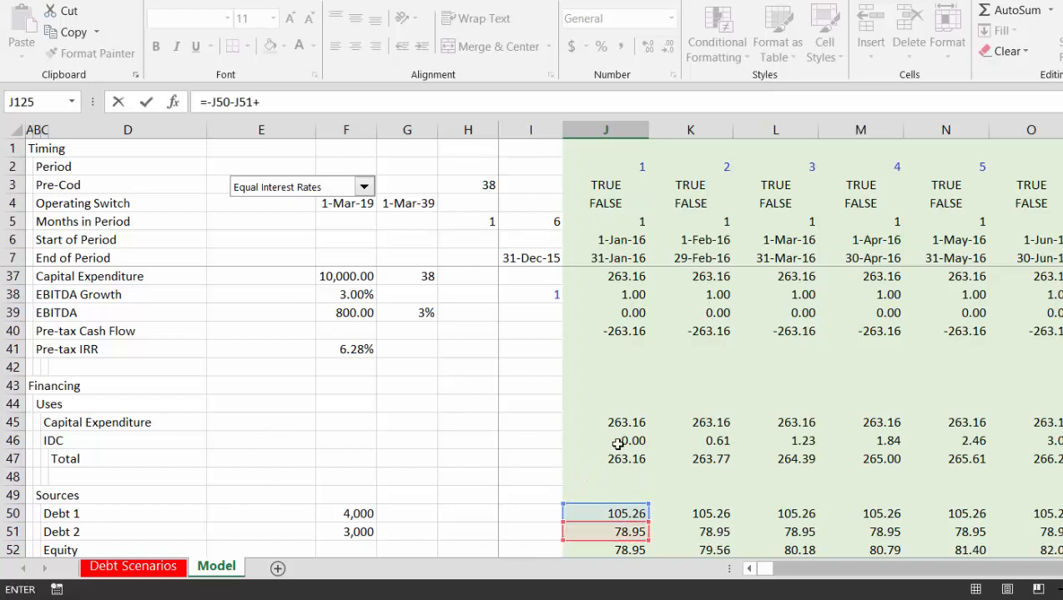
left_click(617, 442)
type("+")
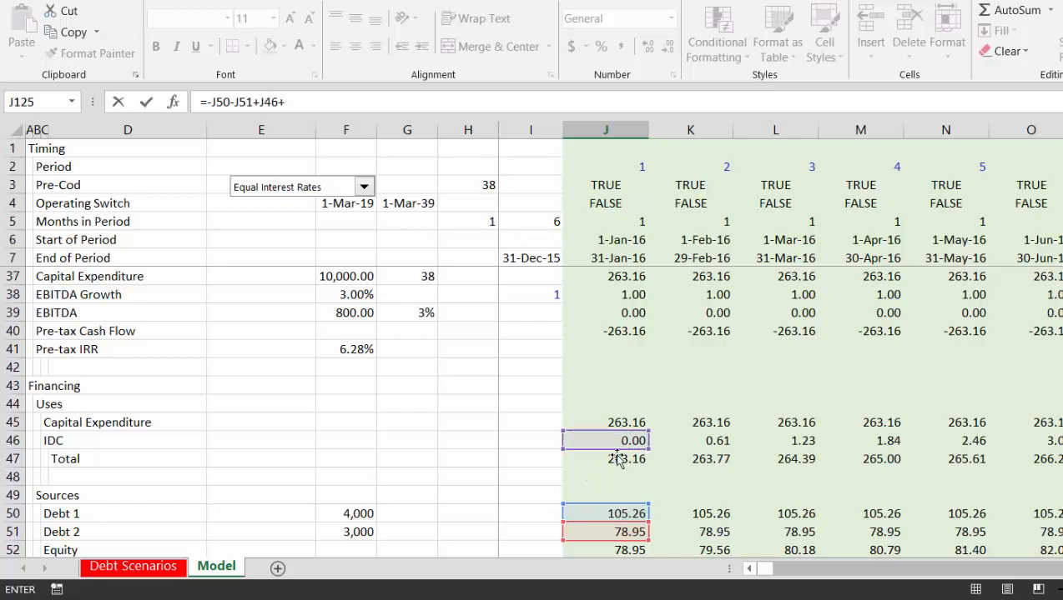
left_click(616, 479)
key("Page_Down")
key("Page_Down")
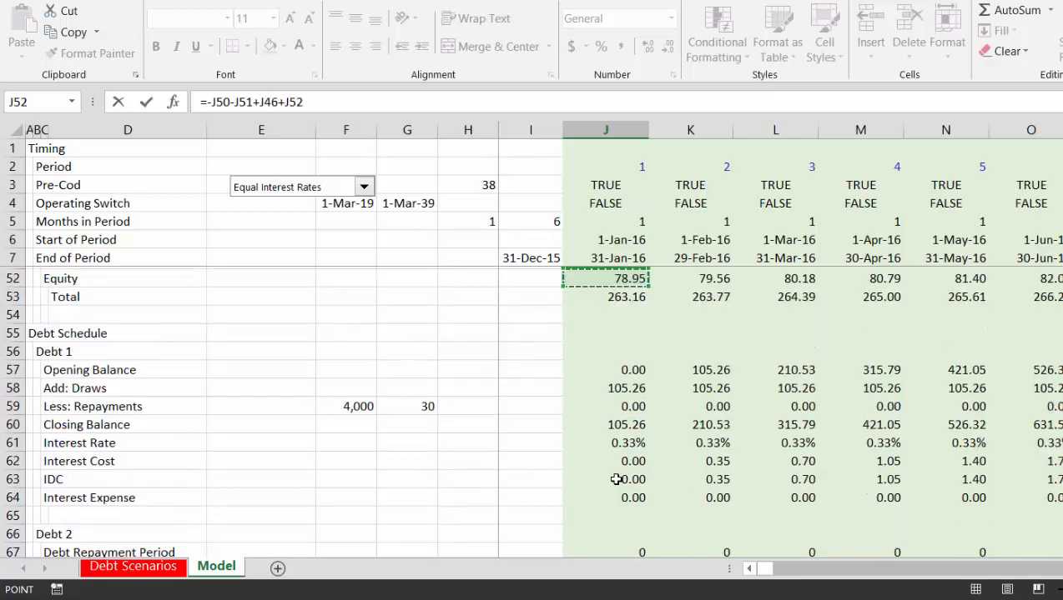
key("Page_Down")
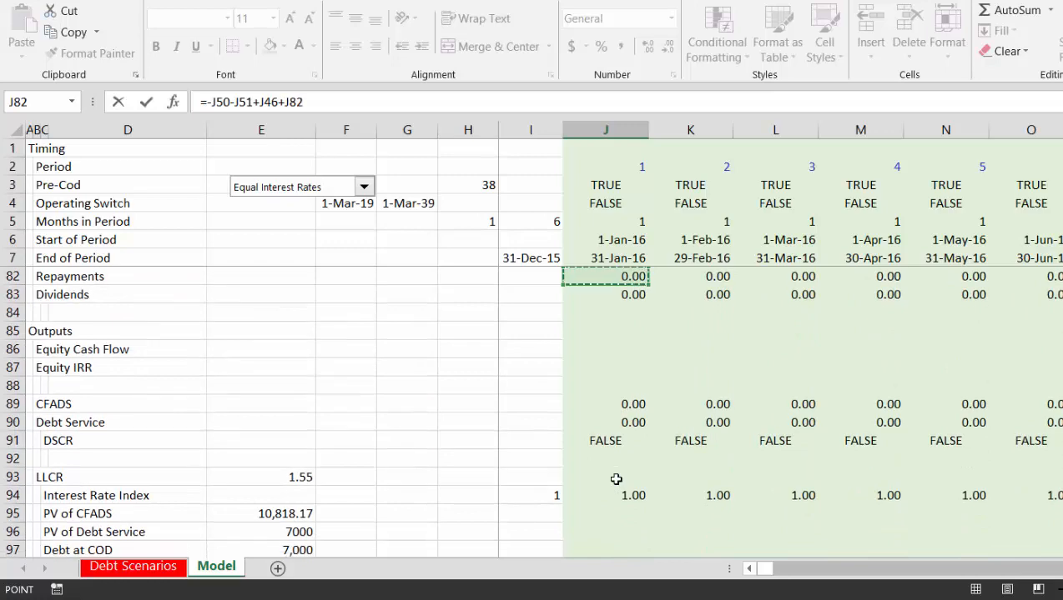
key("Page_Down")
key("Page_Down")
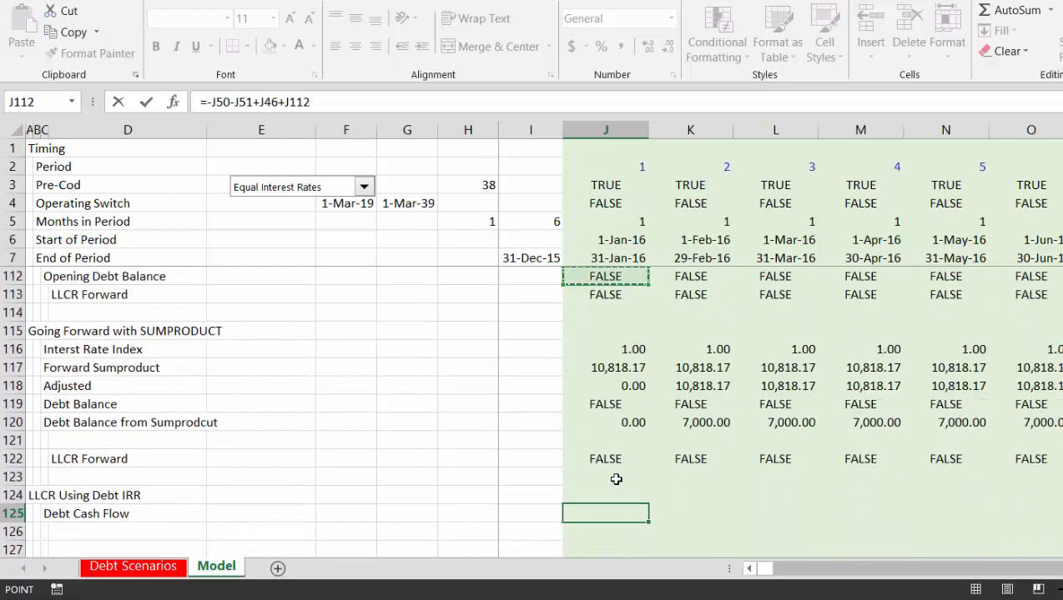
key("Page_Up")
key("Page_Up")
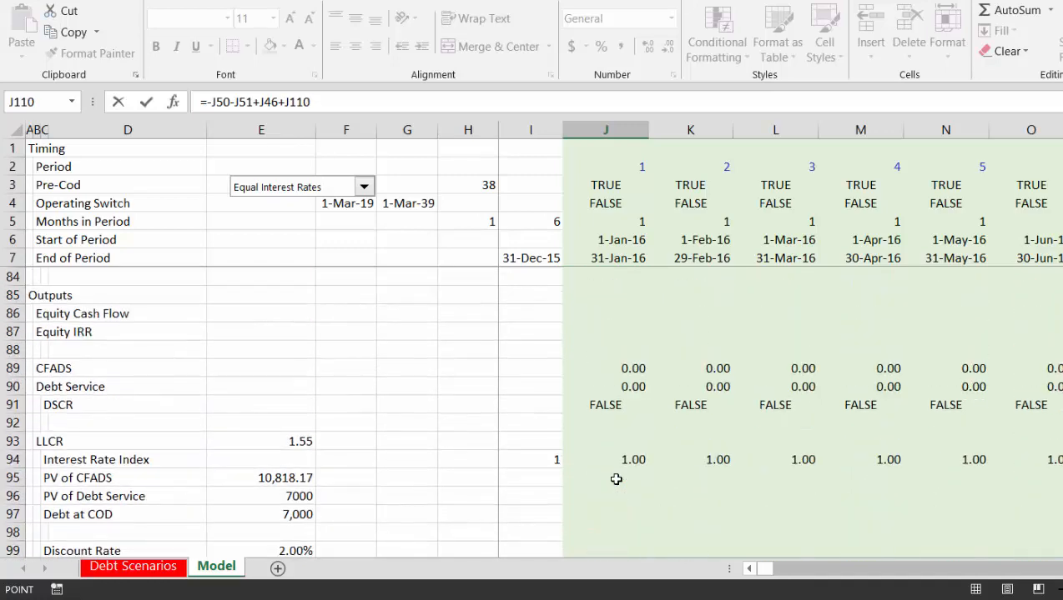
key("Down")
key("Down")
key("Down")
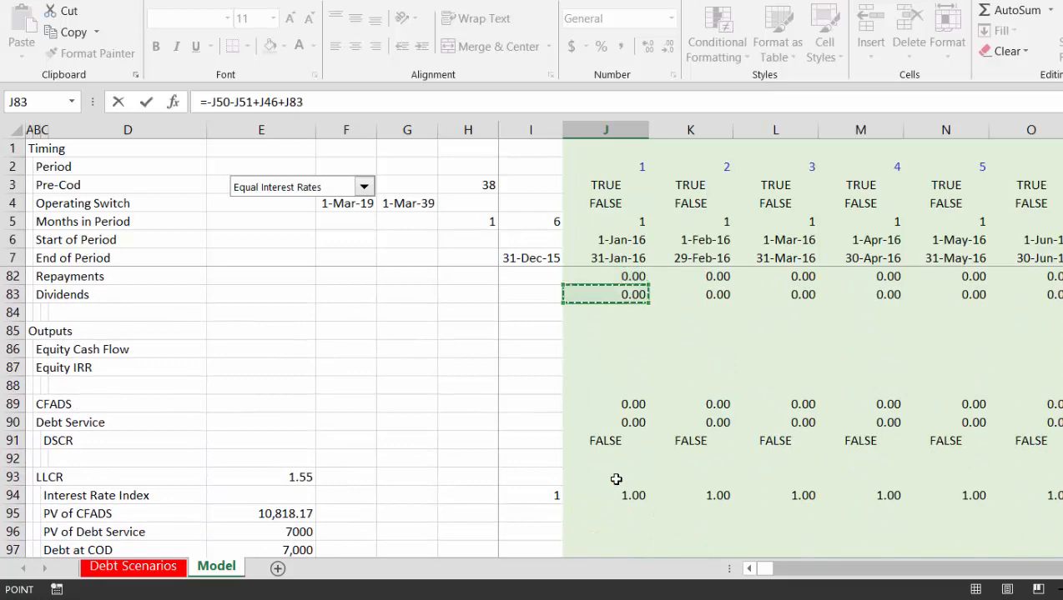
key("Down")
key("Down")
key("Down")
key("Down")
key("Down")
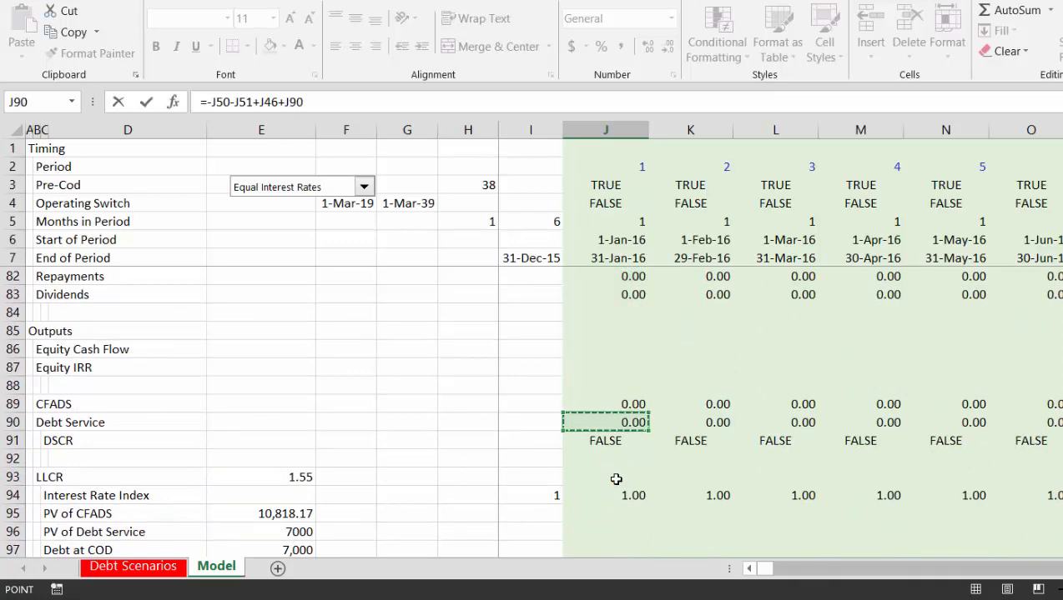
key("Return")
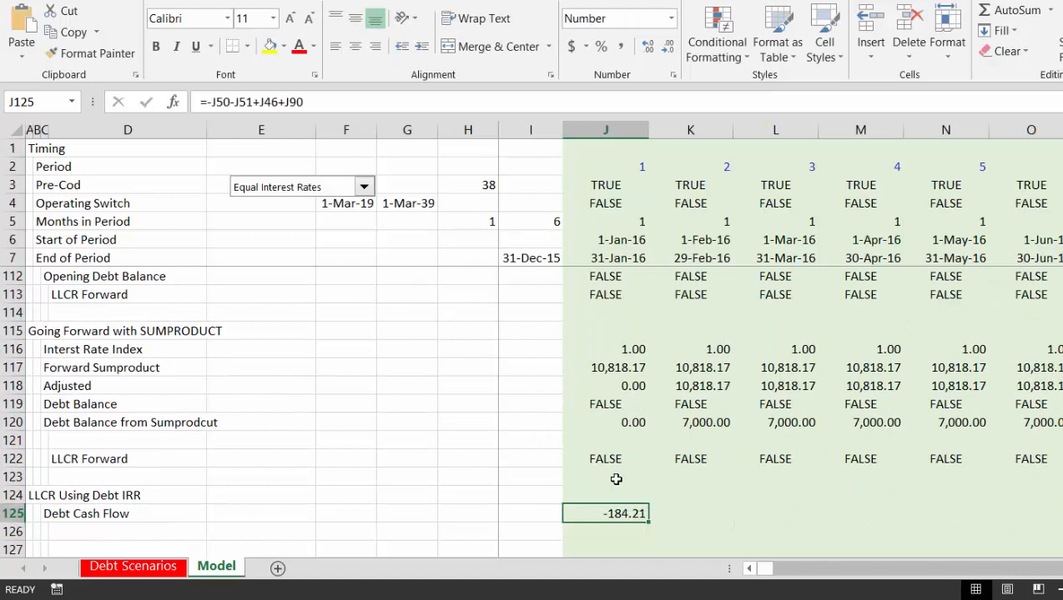
key("ctrl+shift+Right")
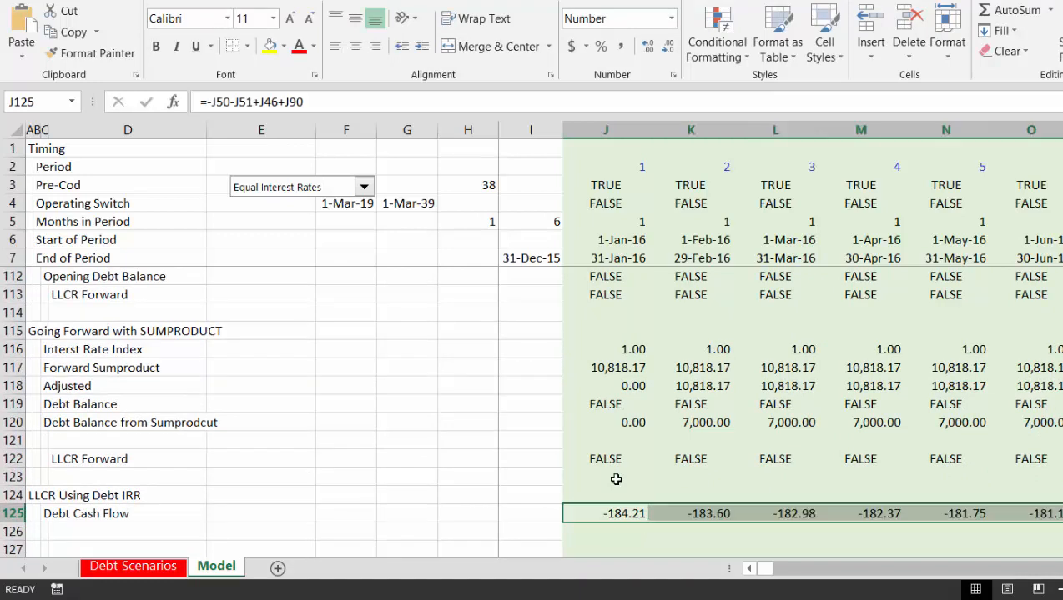
Label row 126 in column C under Debt Cash Flow as Debt IRR
key("Down")
key("Left")
key("Left")
key("Left")
key("Left")
key("Left")
key("Left")
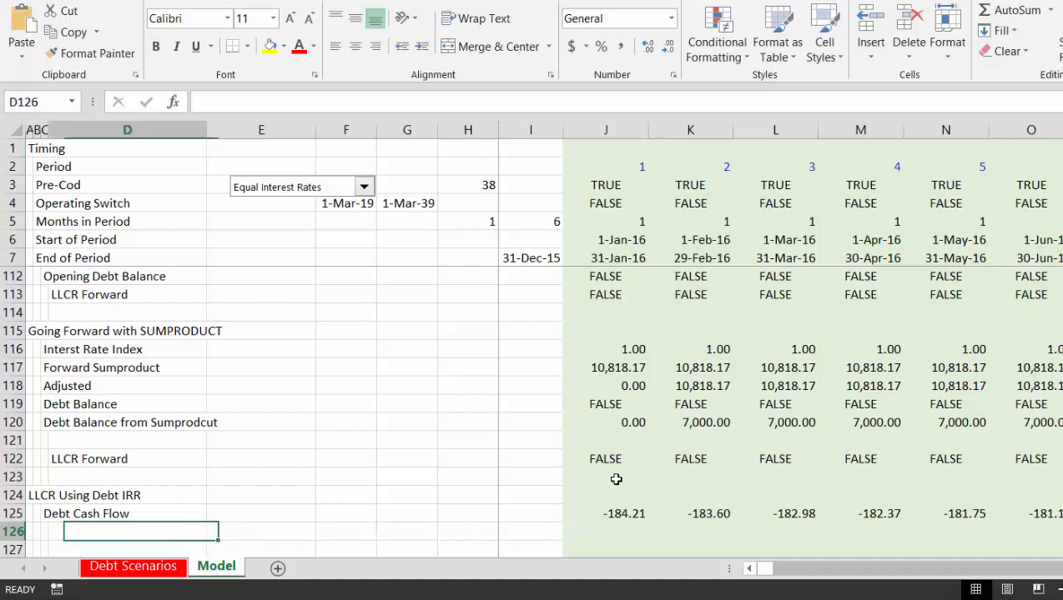
key("Left")
type("Debt ")
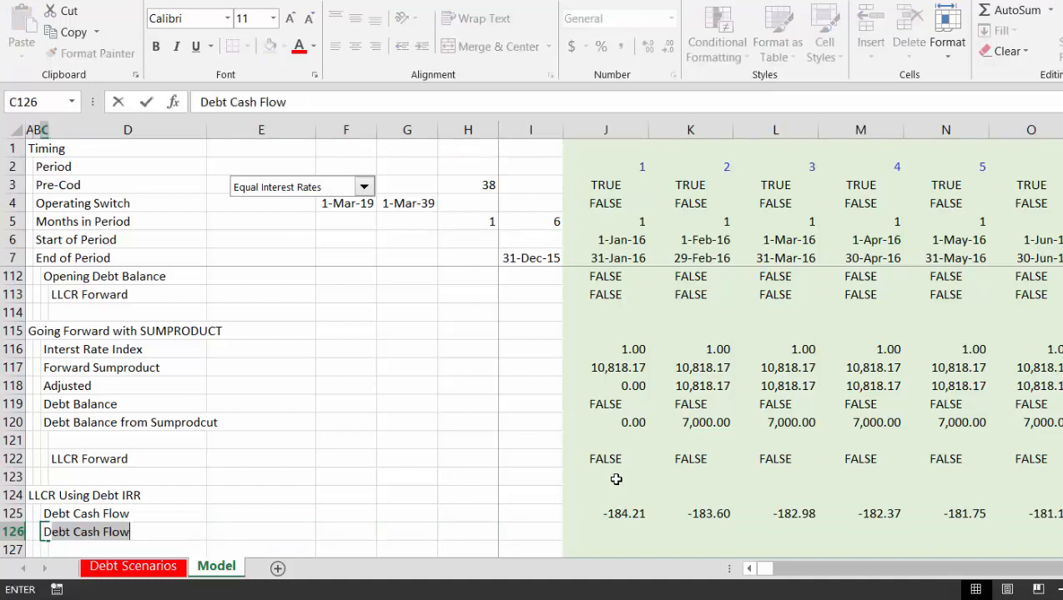
type("IRR")
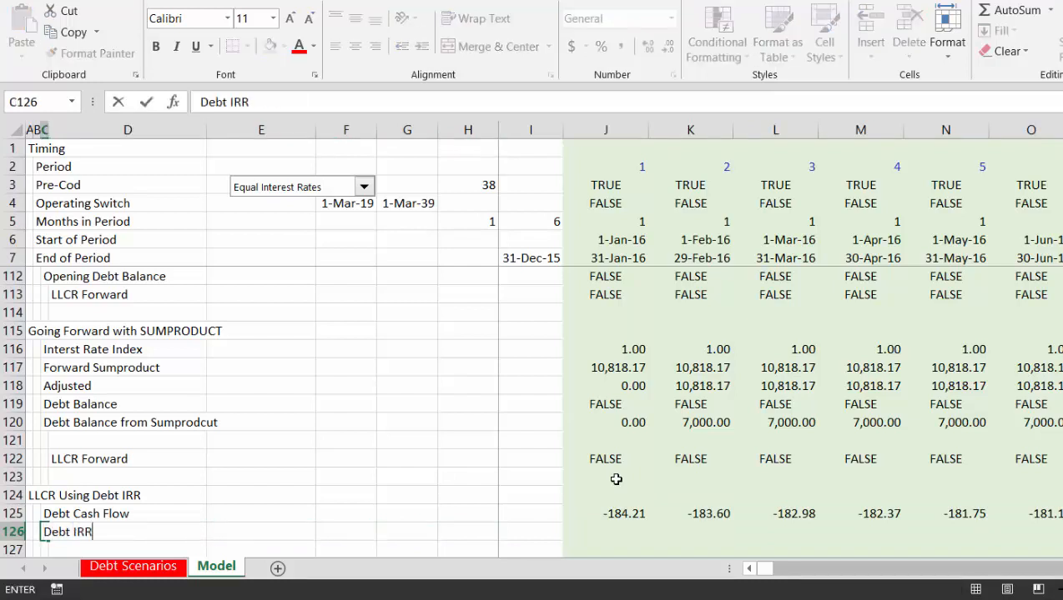
key("Return")
key("Right")
key("Right")
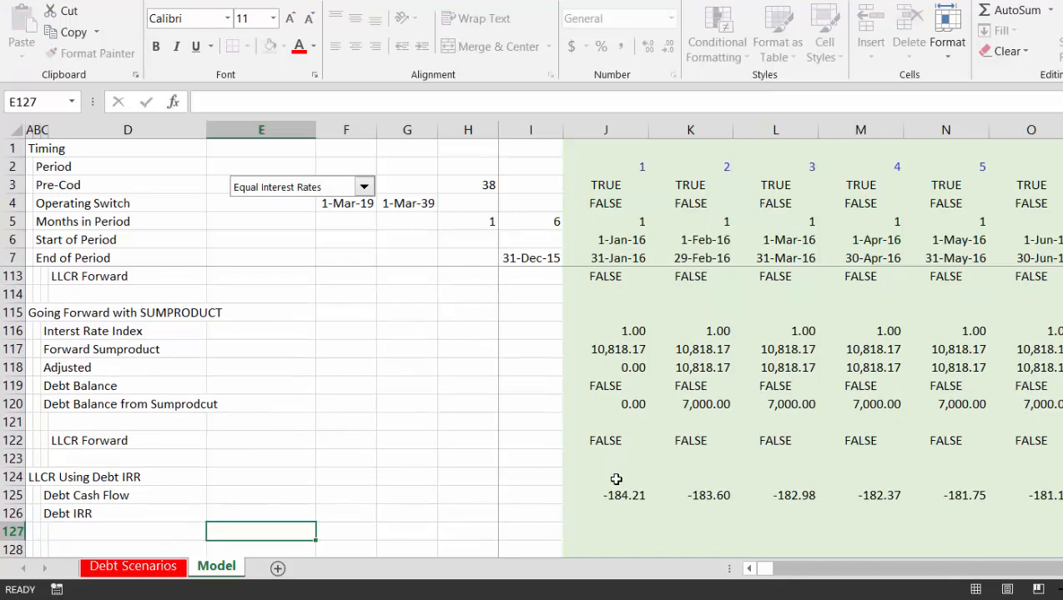
key("Up")
key("Right")
key("Right")
key("Right")
key("Right")
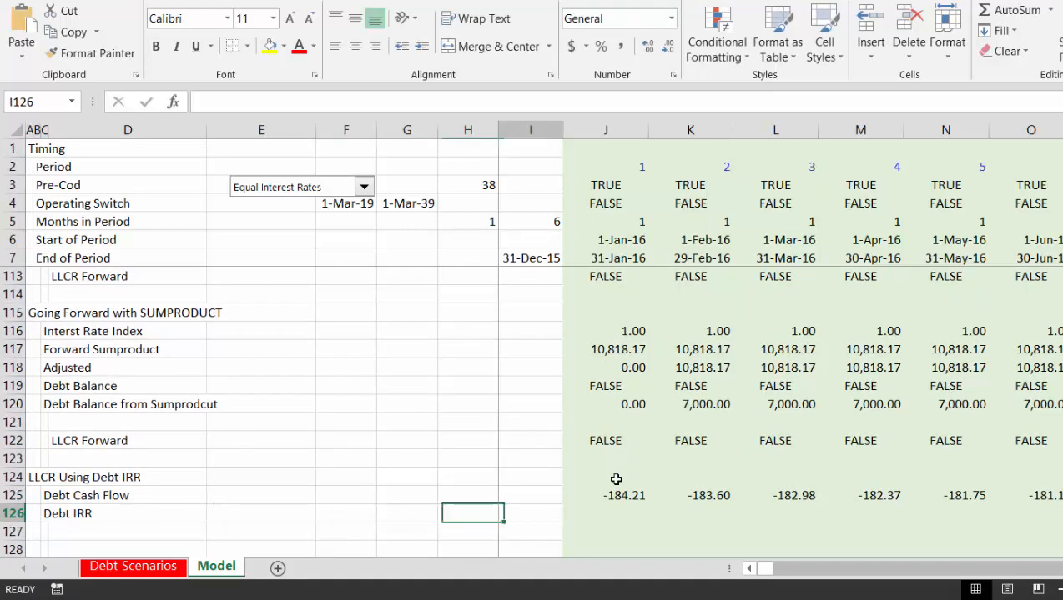
key("Right")
type("=")
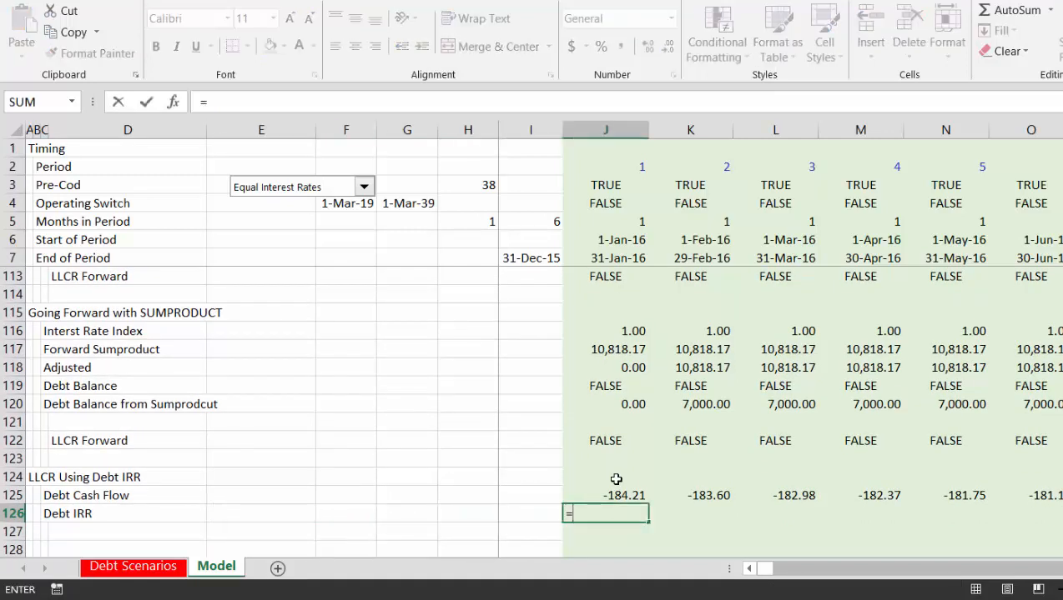
type("xi")
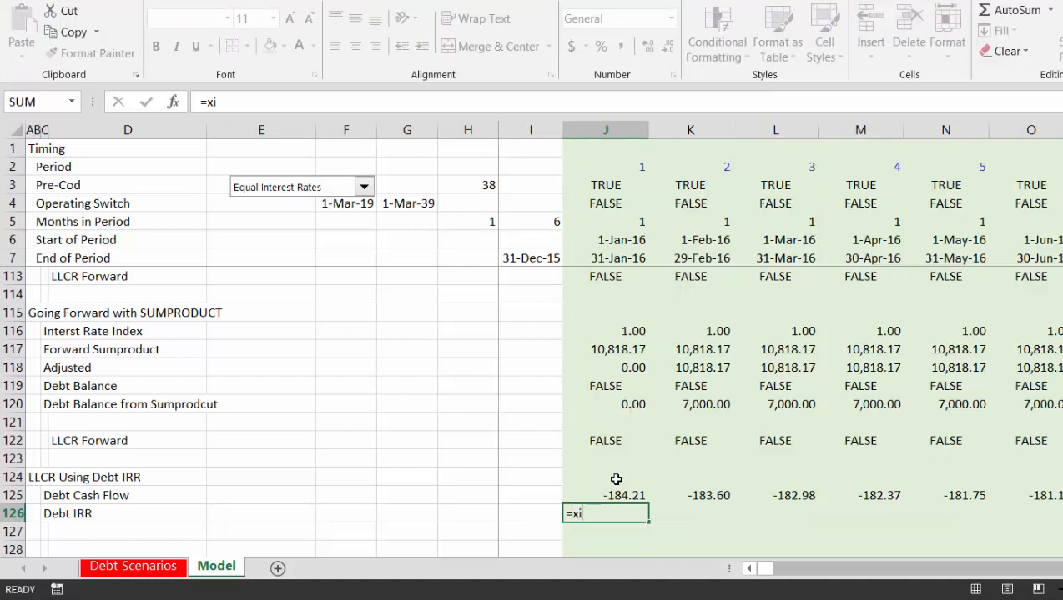
key("Escape")
Begin an XIRR formula in E126 for the Debt IRR, using the debt cash flows J125:HA125 as the values
key("Left")
key("Left")
key("Left")
key("Left")
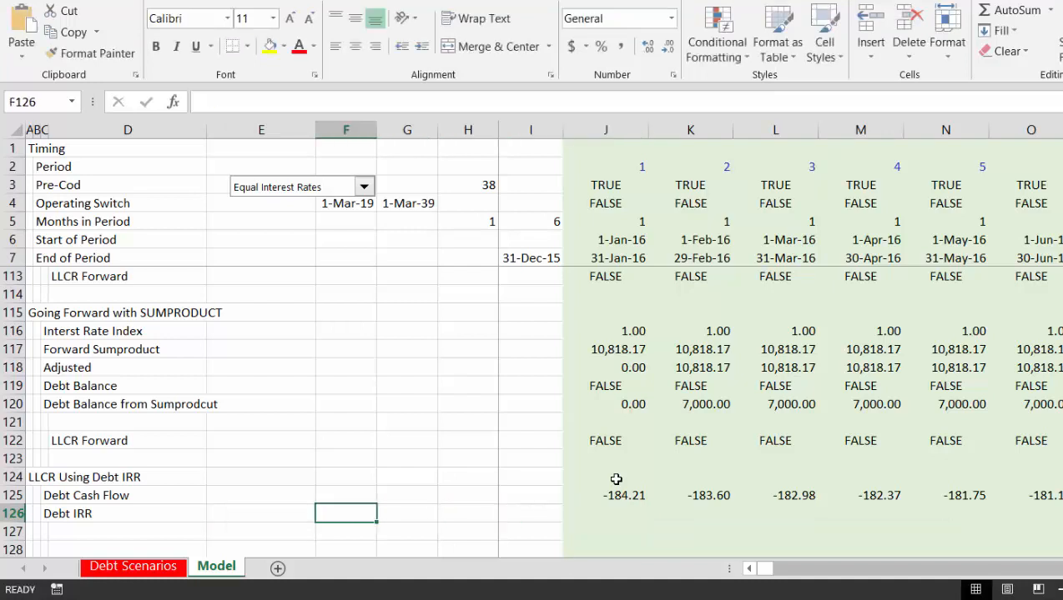
key("Left")
type("=xirr(")
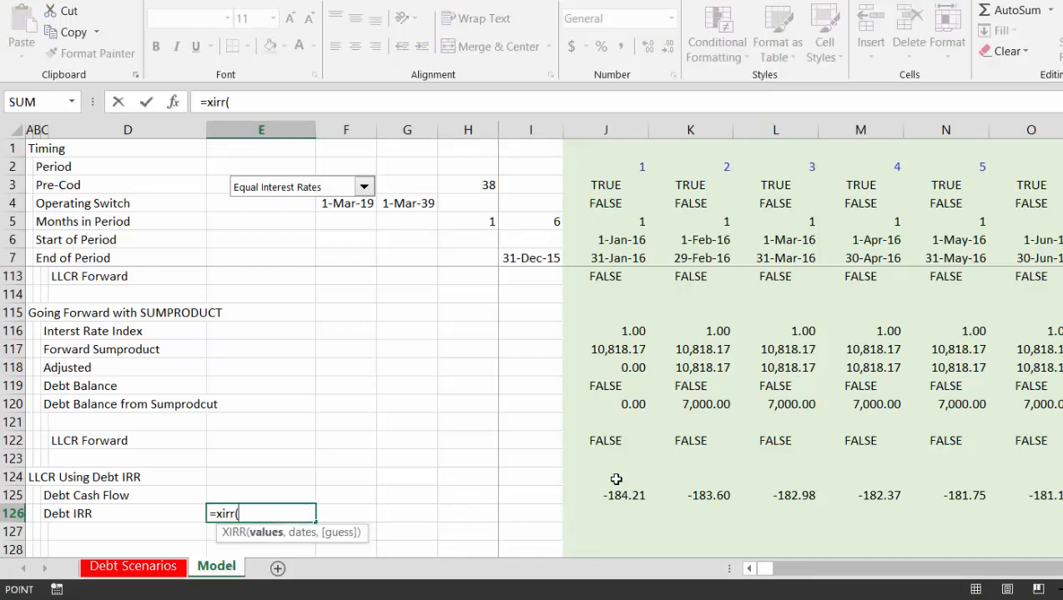
key("Right")
key("Right")
key("Right")
key("Right")
key("Right")
key("Up")
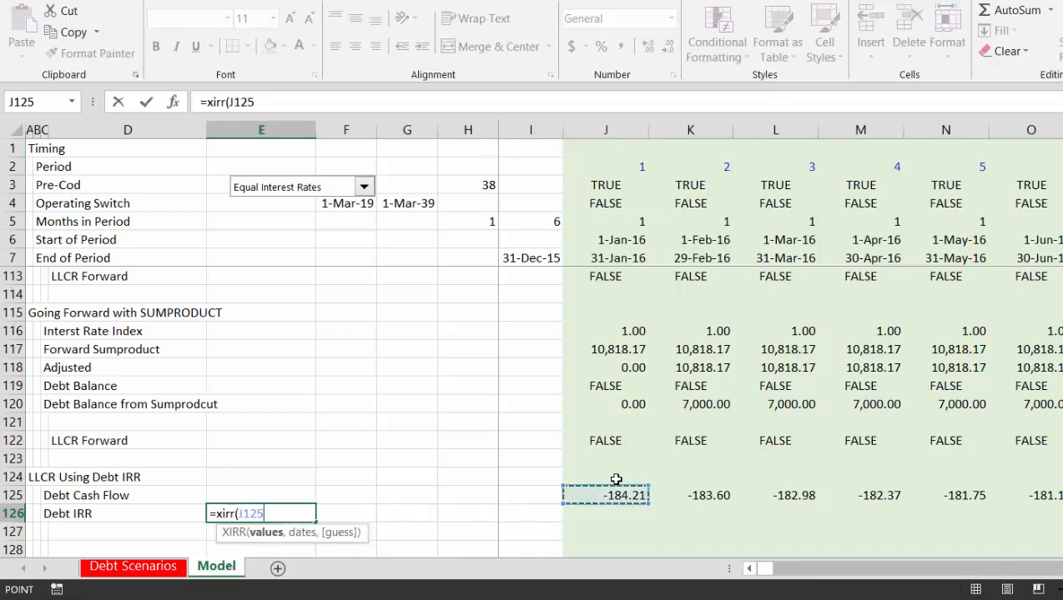
key("ctrl+shift+Right")
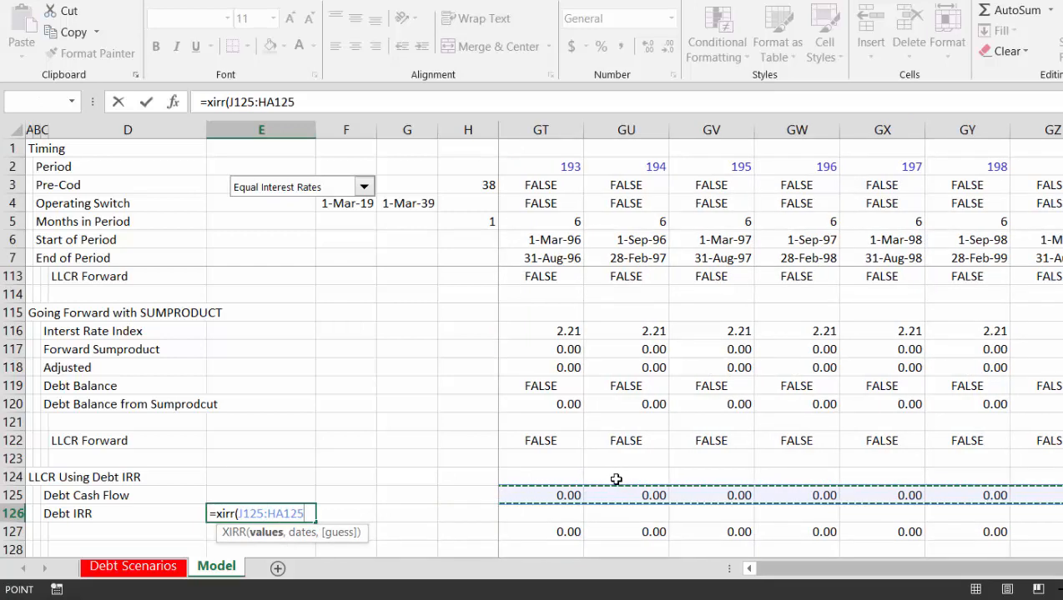
Complete the XIRR formula in E126 with the End of Period dates J7:HA7 as the dates
type(",")
key("Left")
key("Right")
key("Right")
key("Right")
key("Right")
key("Right")
key("Right")
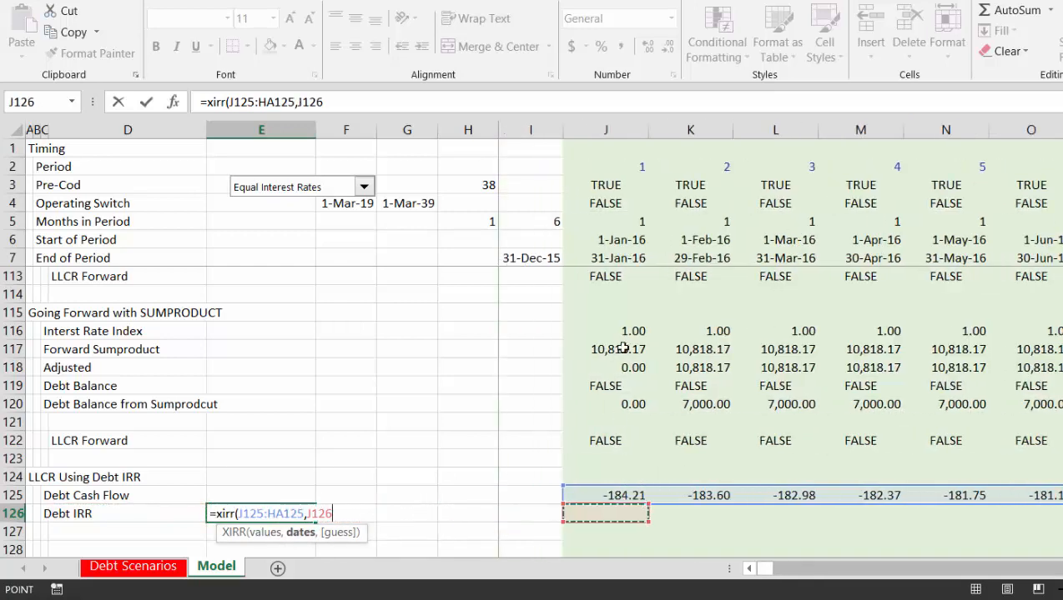
left_click(610, 253)
key("ctrl+shift+Right")
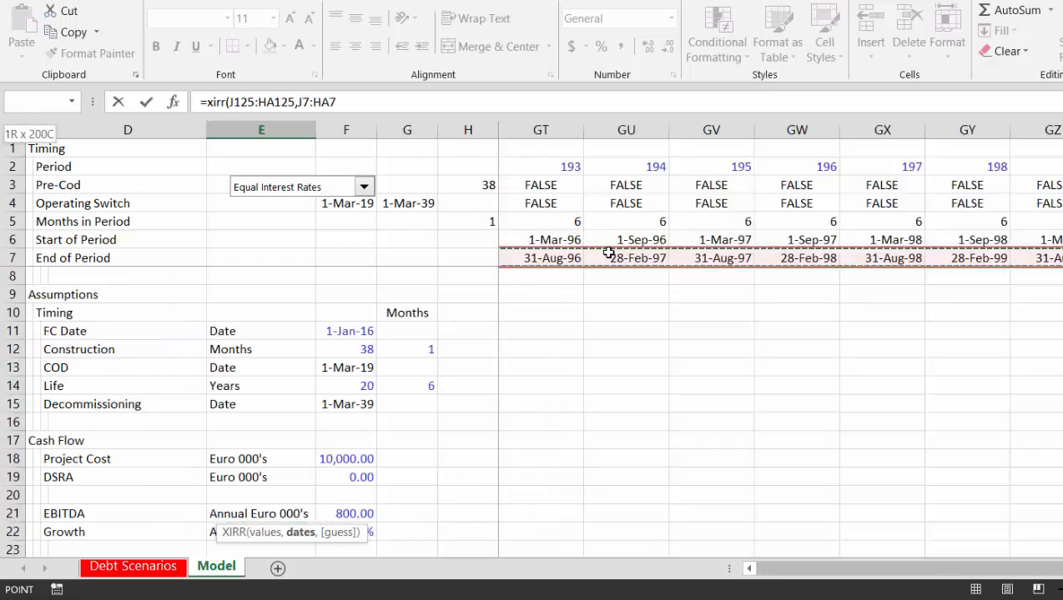
key("Return")
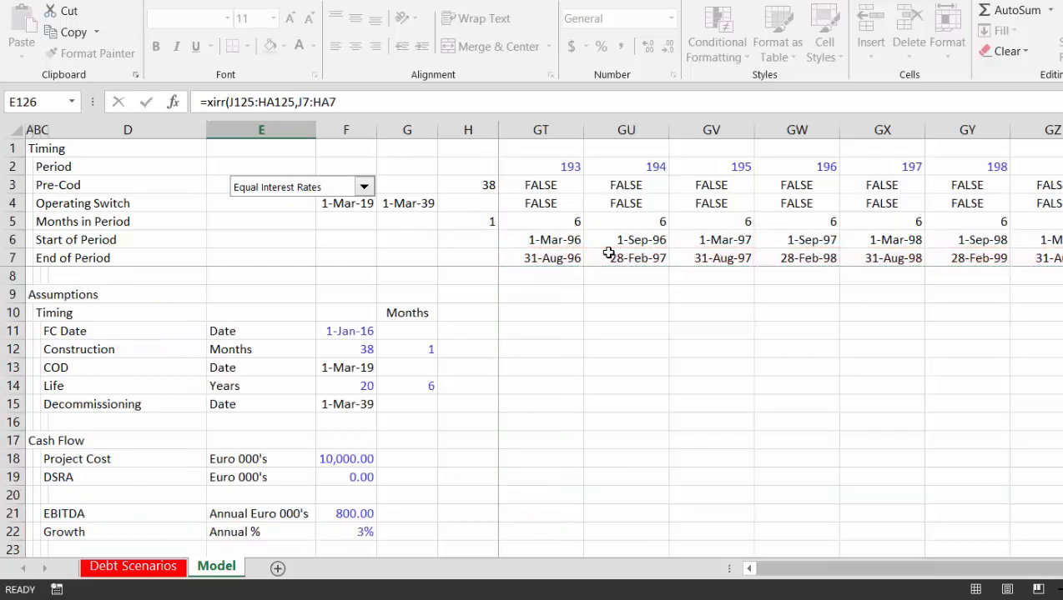
key("Up")
key("Right")
key("Right")
key("Right")
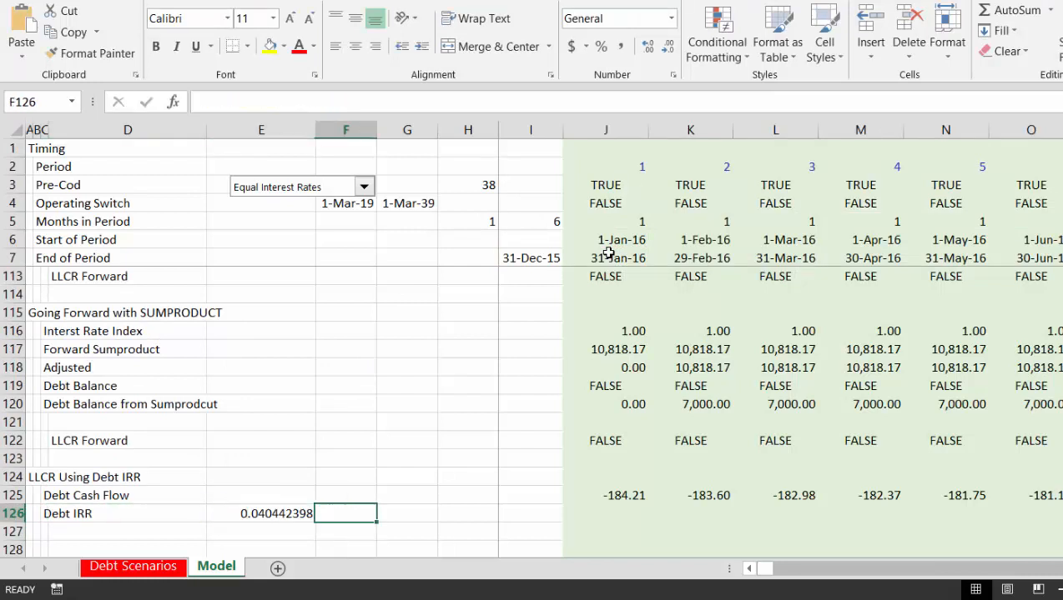
key("Left")
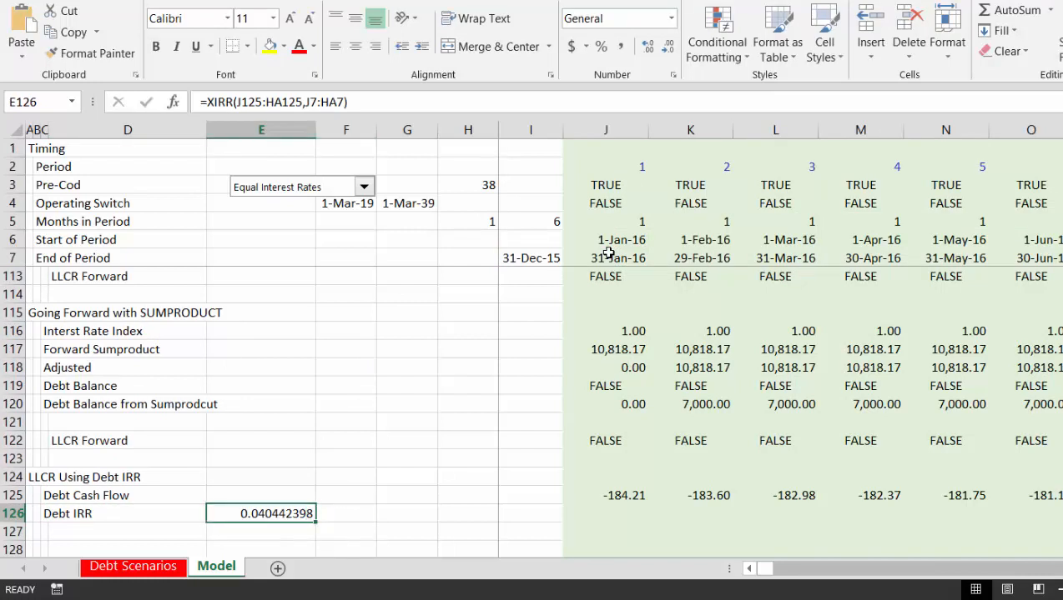
Format the Debt IRR result in E126 as a percentage
key("ctrl+shift+5")
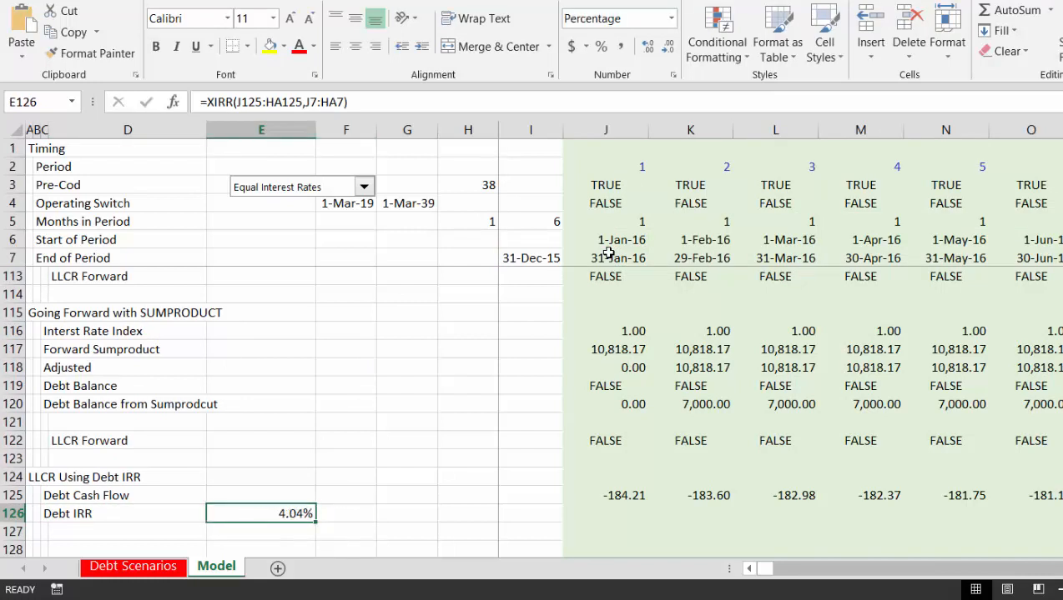
Compare the Debt IRR with the annualised Discount Rate in E105 and review the XNPV formula in E106
key("Up")
key("Up")
key("Up")
key("Up")
key("Up")
key("Up")
key("Up")
key("Up")
key("Up")
key("Up")
key("Up")
key("Up")
key("Up")
key("Up")
key("Up")
key("Up")
key("Up")
key("Up")
key("Up")
key("Up")
key("Up")
key("Up")
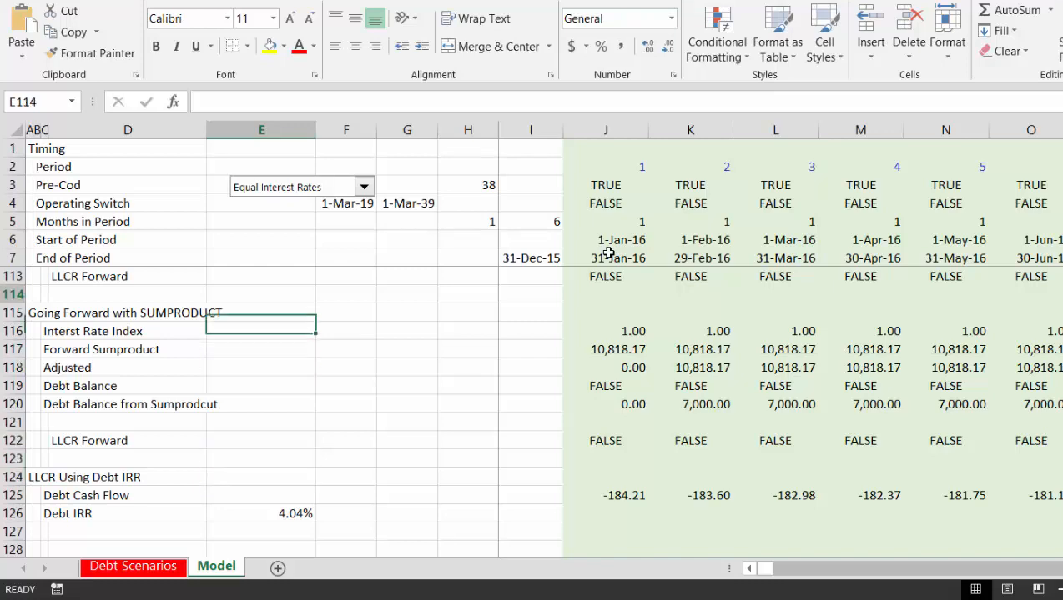
key("Up")
key("Up")
key("Up")
key("Up")
key("Up")
key("Up")
key("Up")
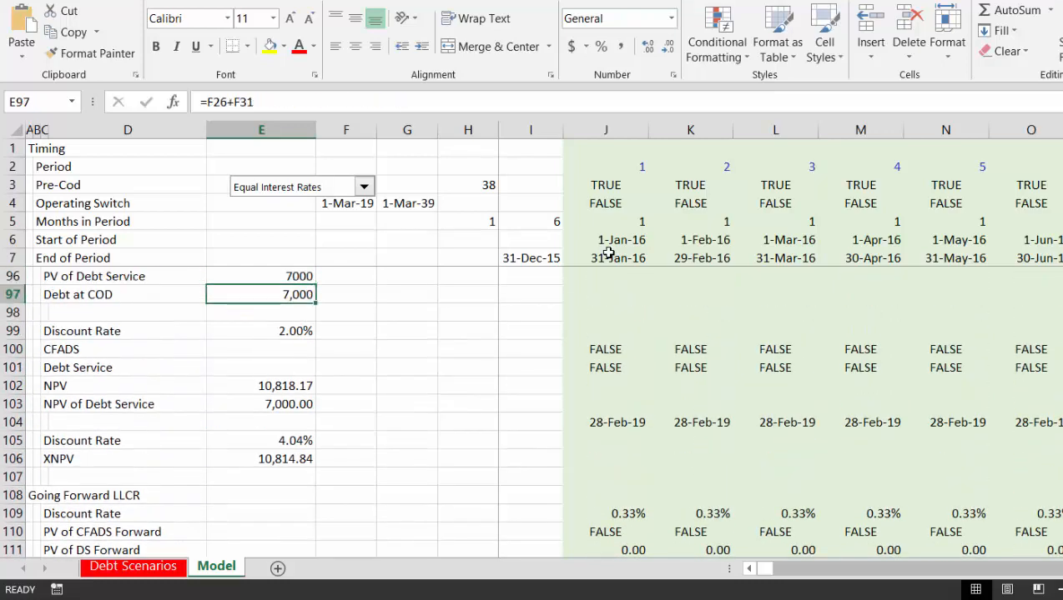
key("Down")
key("Down")
key("Down")
key("Down")
key("Down")
key("Down")
key("Down")
key("Down")
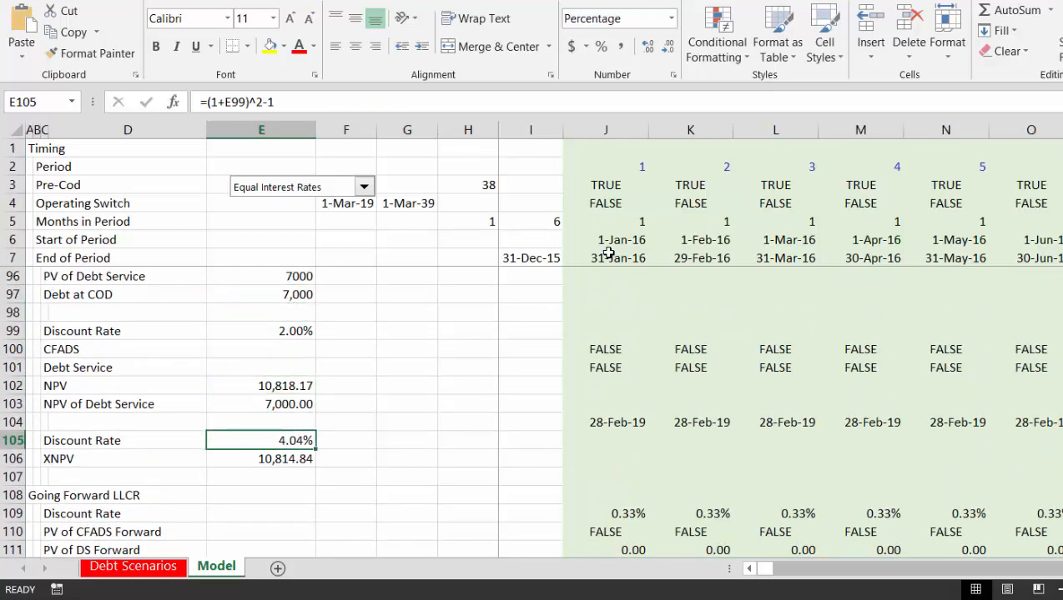
key("Down")
key("Down")
key("Down")
key("Down")
key("Down")
key("Down")
key("Down")
key("Down")
key("Down")
key("Down")
key("Down")
key("Down")
key("Down")
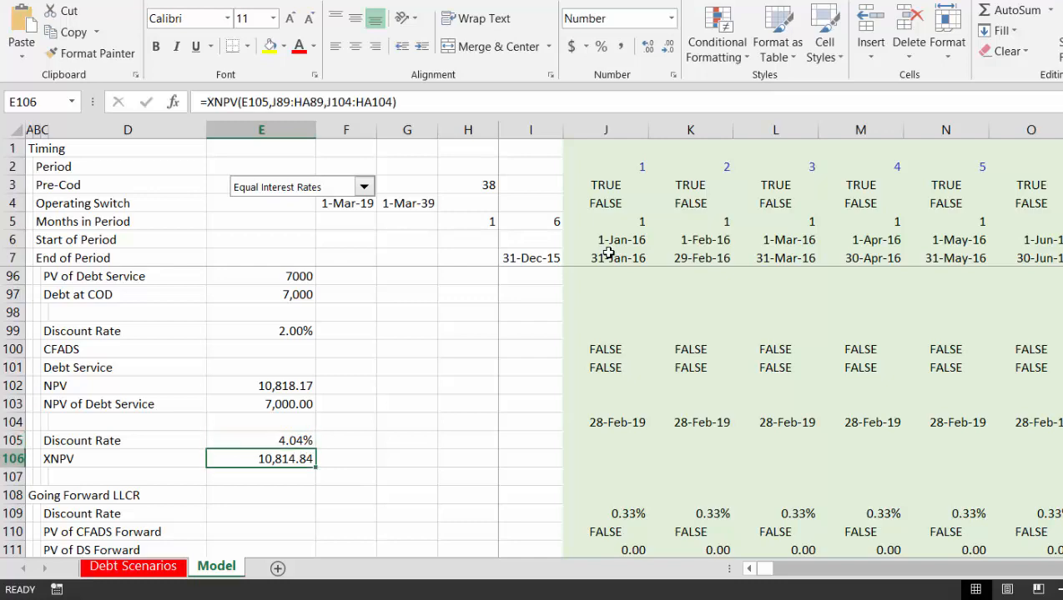
key("Down")
key("Down")
key("Down")
key("Down")
key("Down")
key("Down")
key("Down")
key("Down")
key("Down")
key("Down")
key("Down")
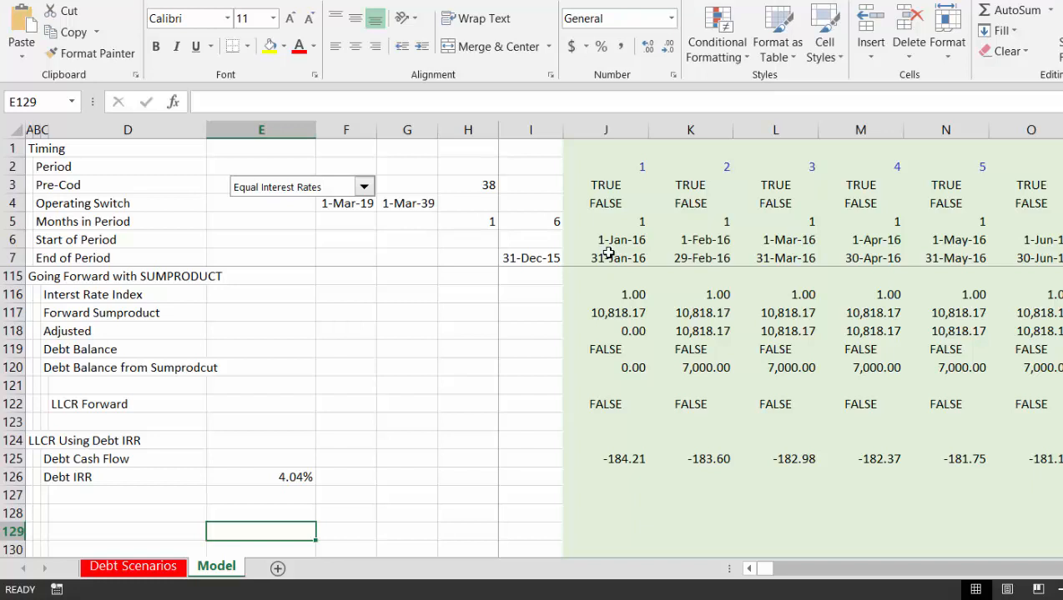
Review the Debt Cash Flow formula in J125 and the empty timeline cells beneath it
key("Up")
key("Up")
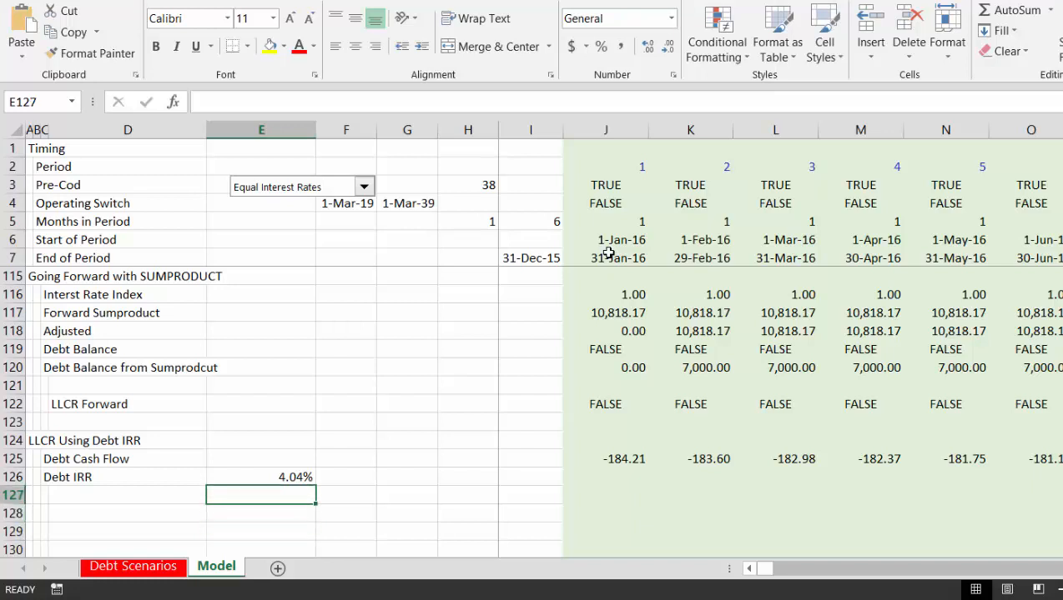
key("Right")
key("Right")
key("Up")
key("Right")
key("Right")
key("Right")
key("Right")
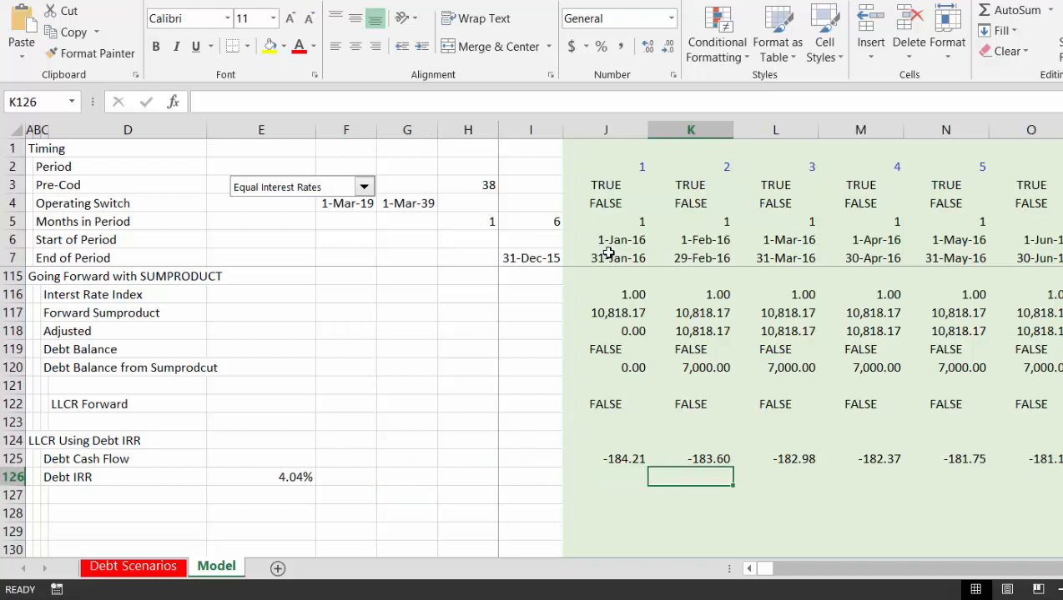
key("Left")
key("Up")
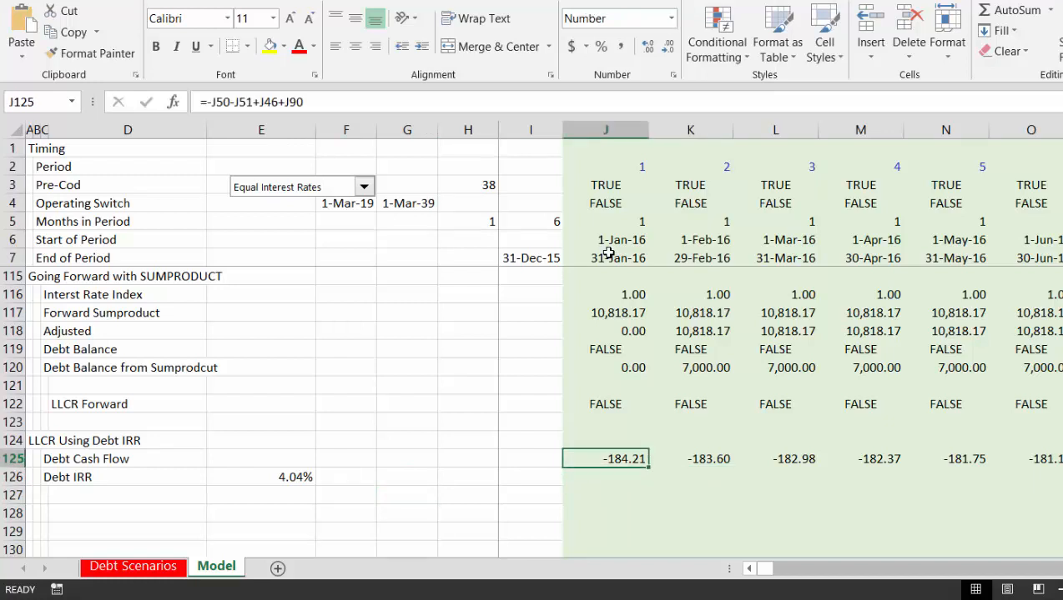
key("Right")
key("Down")
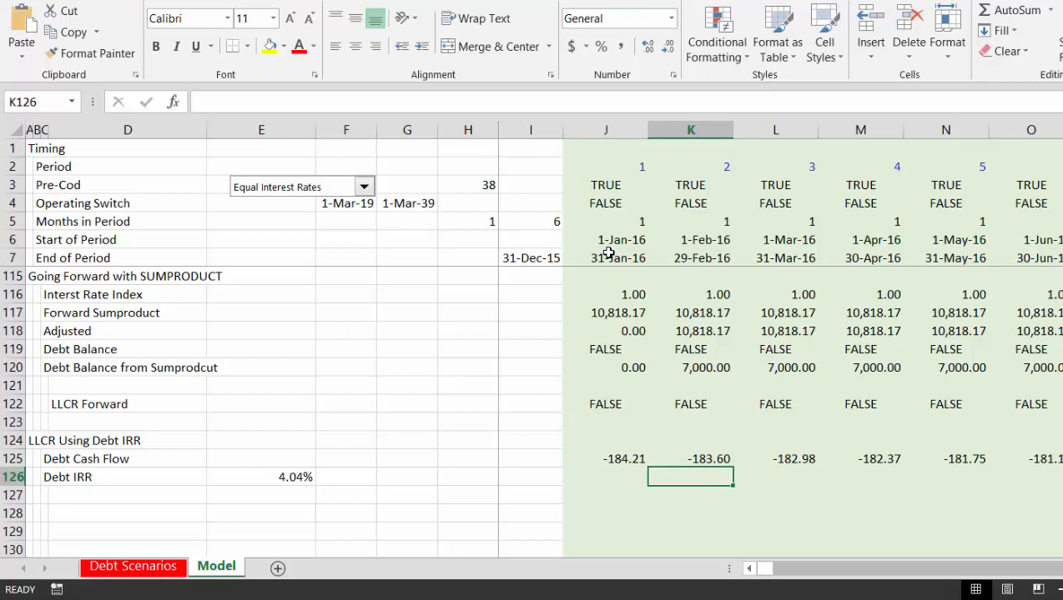
key("Up")
key("Down")
key("Left")
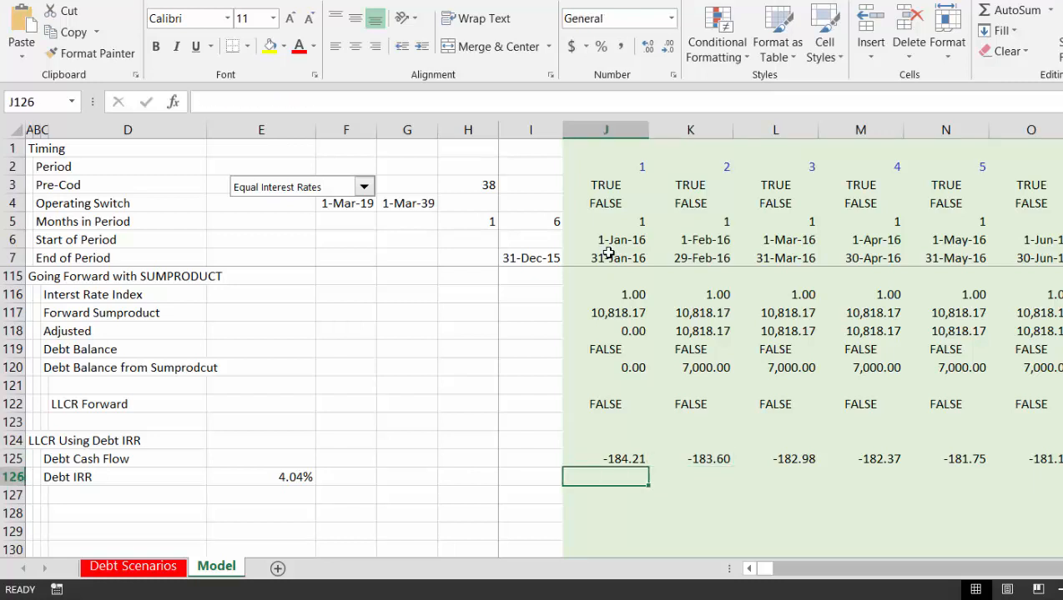
Start a formula in N126 that adds the Opening Balance in N69 and the Draws in N70
key("Right")
key("Right")
key("Right")
key("Right")
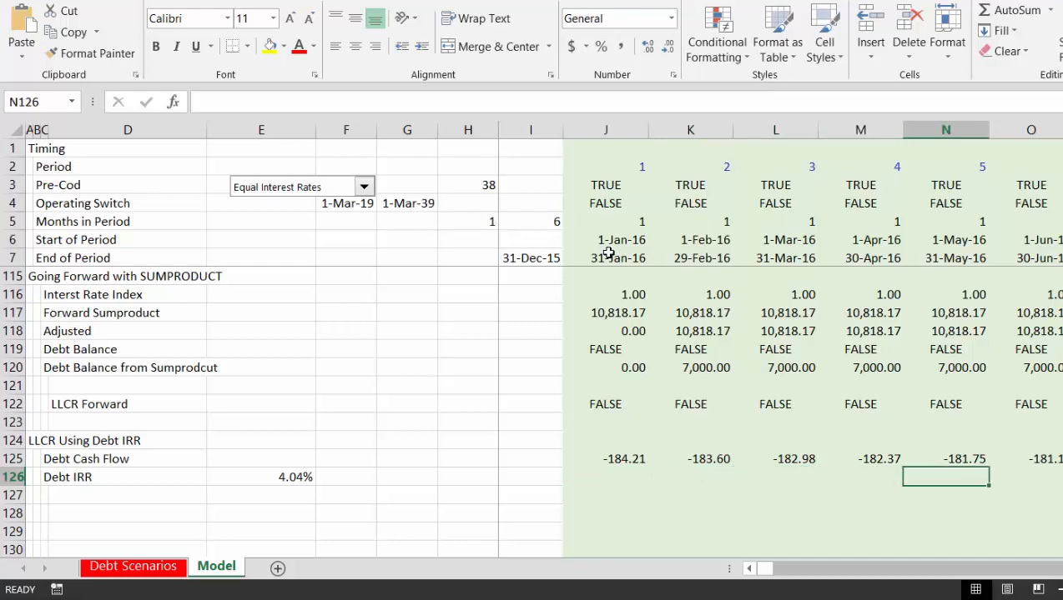
type("=")
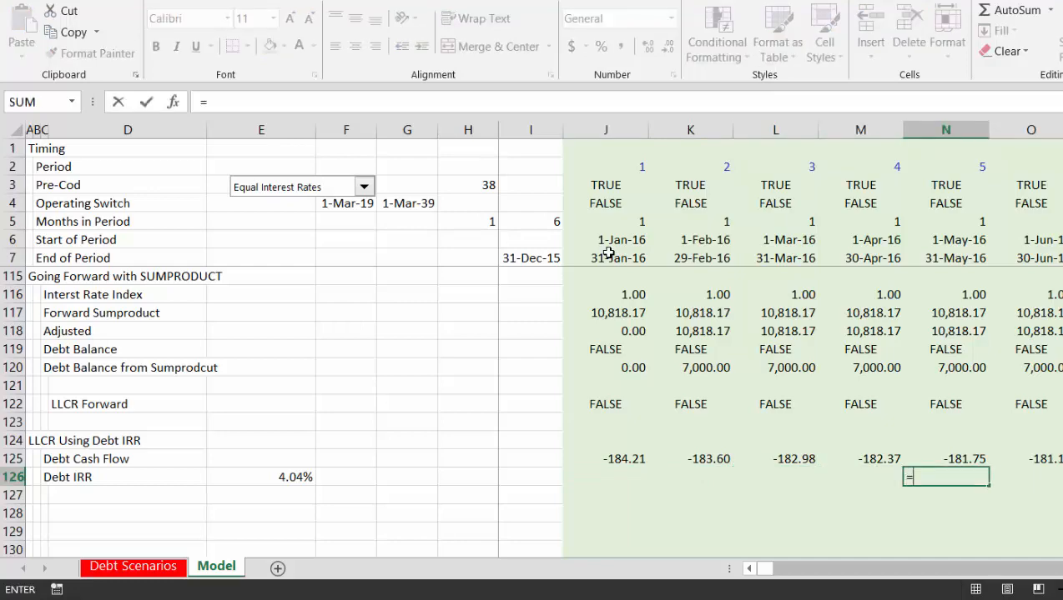
key("Up")
key("Up")
key("Up")
key("Up")
key("Up")
key("Up")
key("Up")
key("Up")
key("Up")
key("Up")
key("Up")
key("Up")
key("Up")
key("Up")
key("Up")
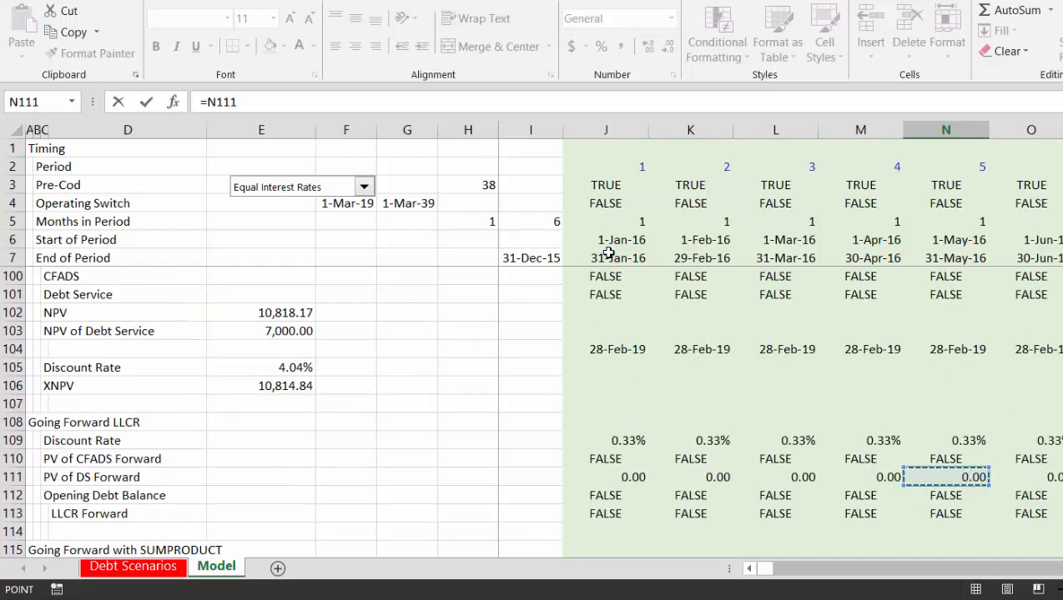
key("Down")
key("Down")
key("Down")
key("Down")
key("Up")
key("Up")
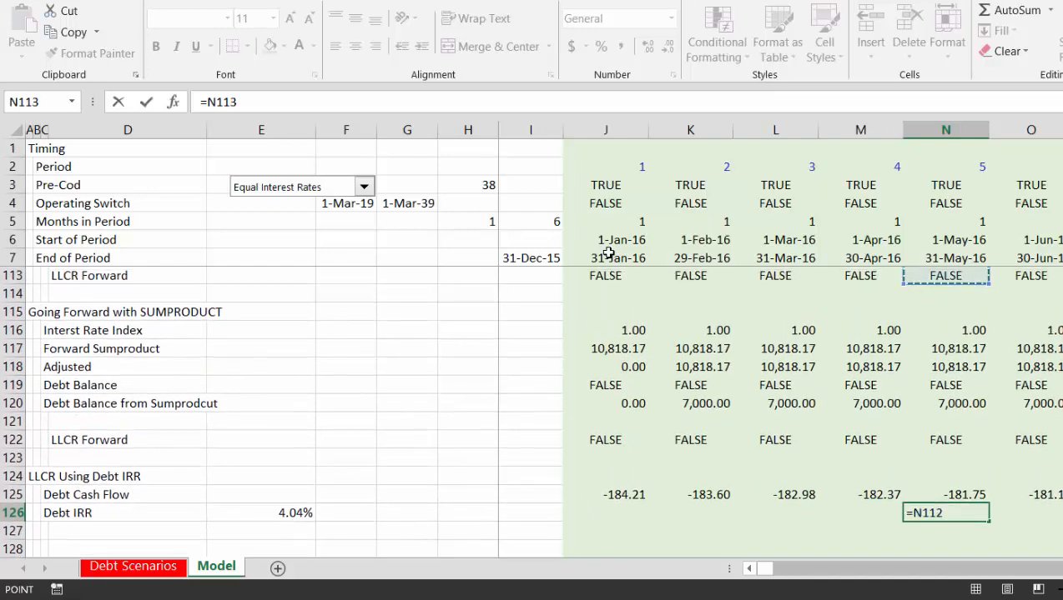
key("Down")
key("Down")
key("Down")
key("Down")
key("Down")
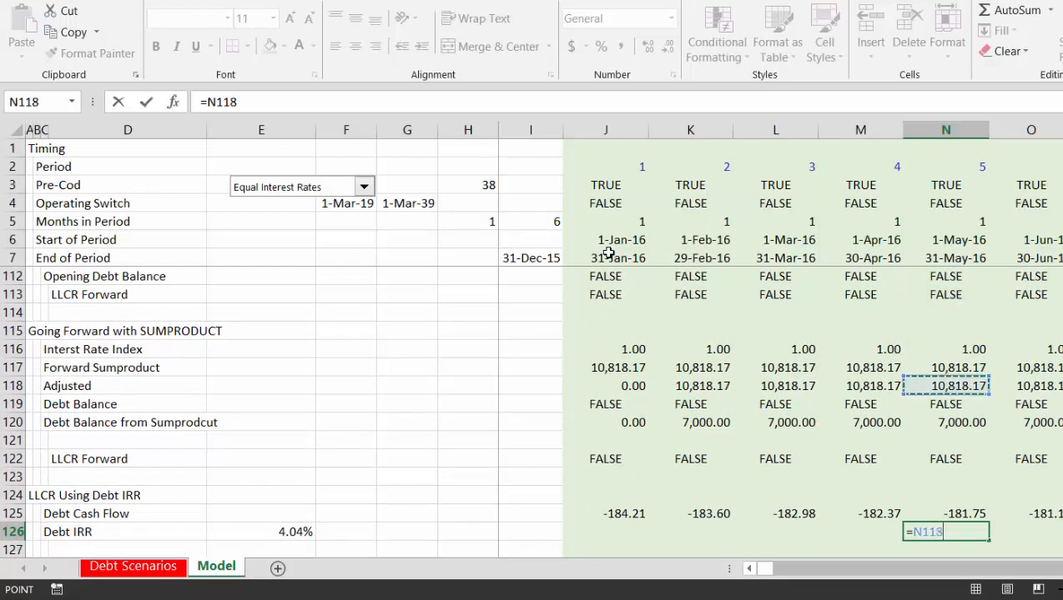
key("Up")
key("Up")
key("Up")
key("Up")
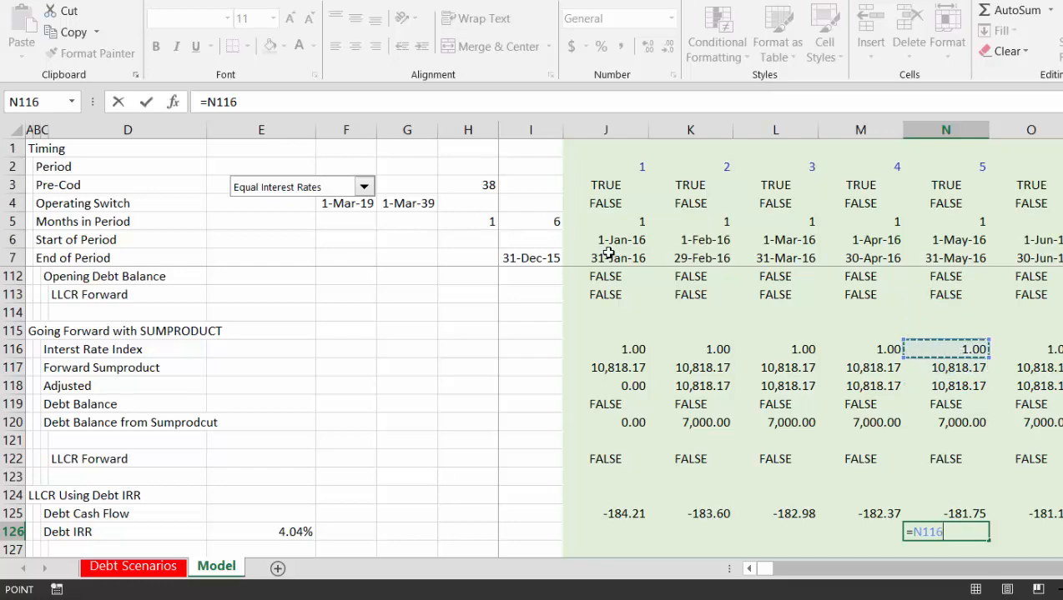
key("Up")
key("Up")
key("Up")
key("Up")
key("Up")
key("Up")
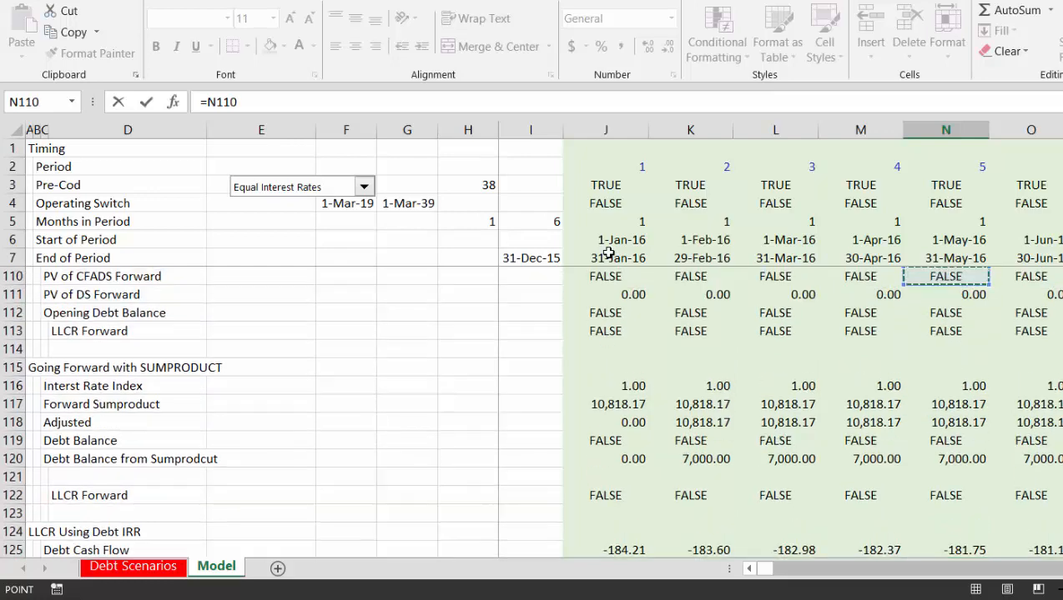
key("Up")
key("Up")
key("Up")
key("Up")
key("Up")
key("Up")
key("Up")
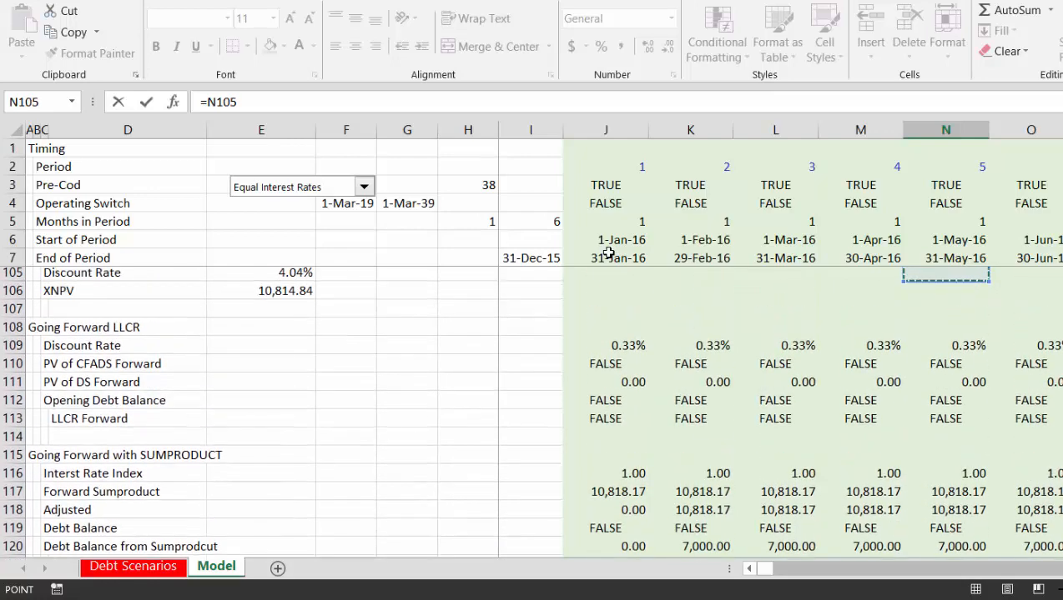
key("Up")
key("Up")
key("Up")
key("Up")
key("Up")
key("Up")
key("Up")
key("Up")
key("Up")
key("Up")
key("Up")
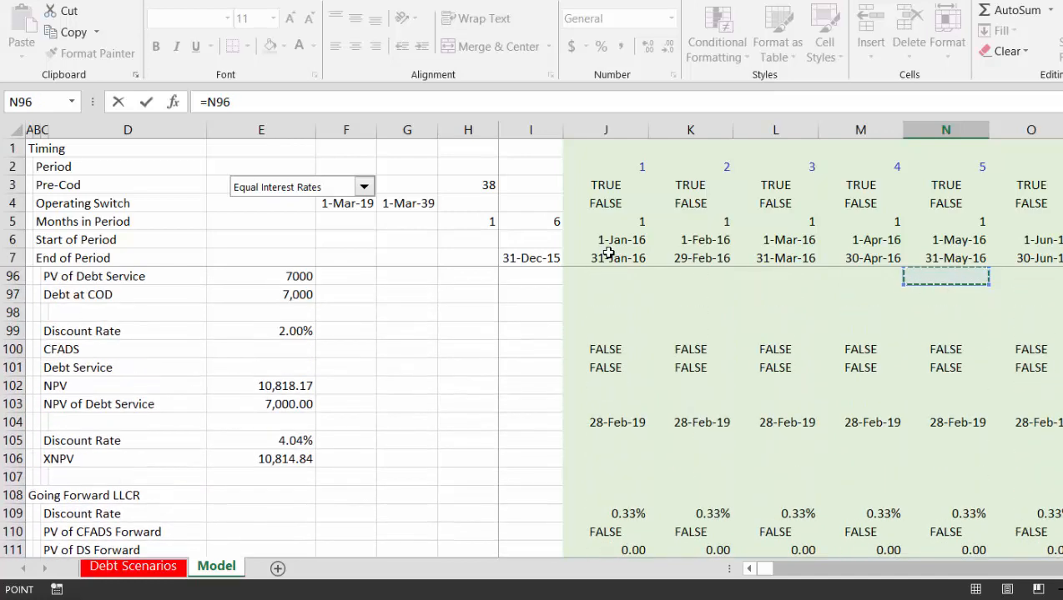
key("Up")
key("Up")
key("Up")
key("Up")
key("Up")
key("Up")
key("Up")
key("Up")
key("Up")
key("Up")
key("Up")
key("Up")
key("Up")
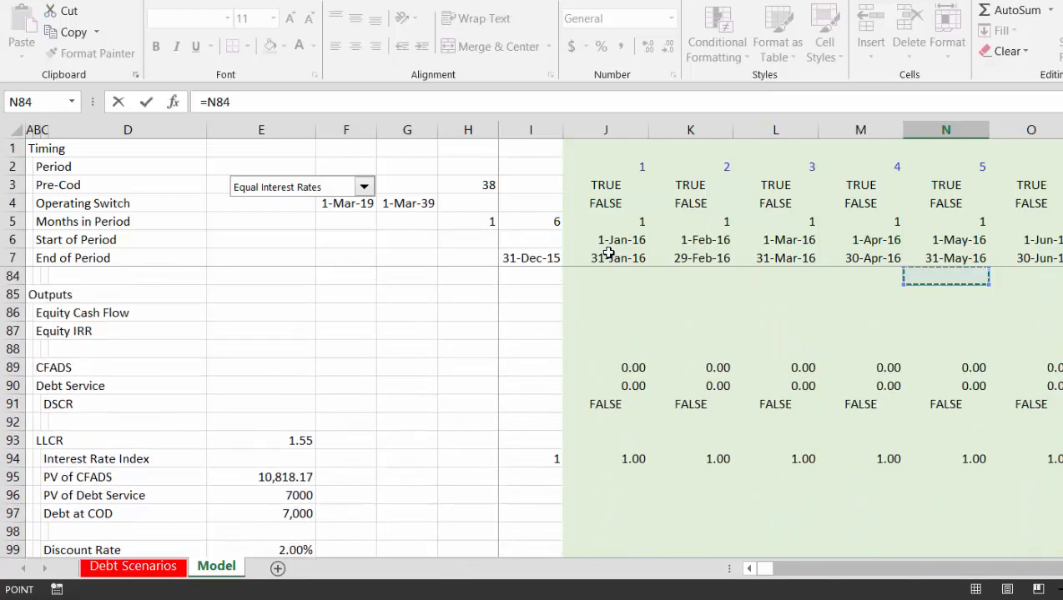
key("Up")
key("Up")
key("Up")
key("Up")
key("Up")
key("Up")
key("Up")
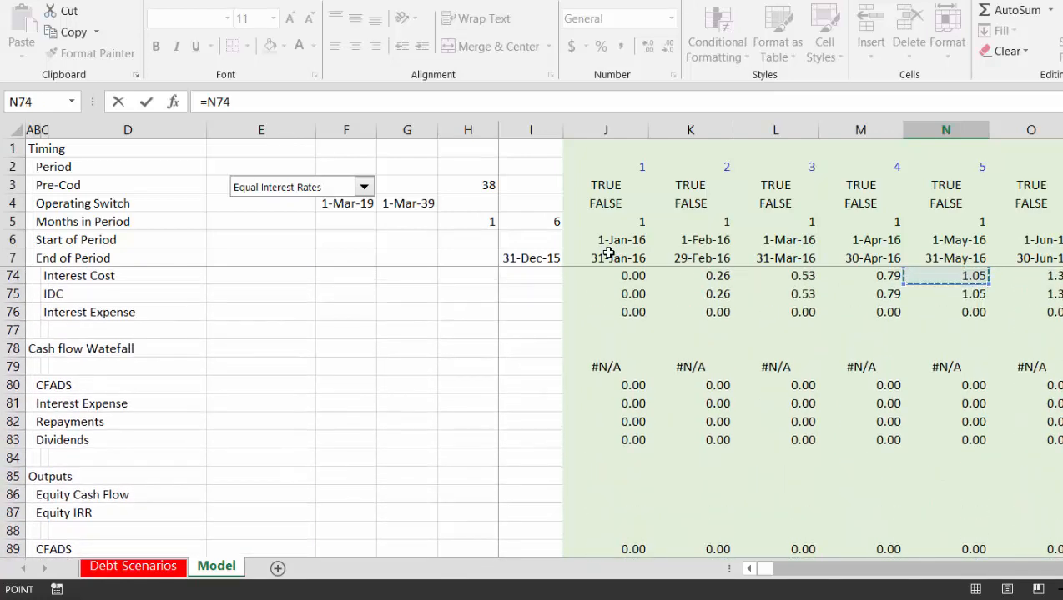
key("Up")
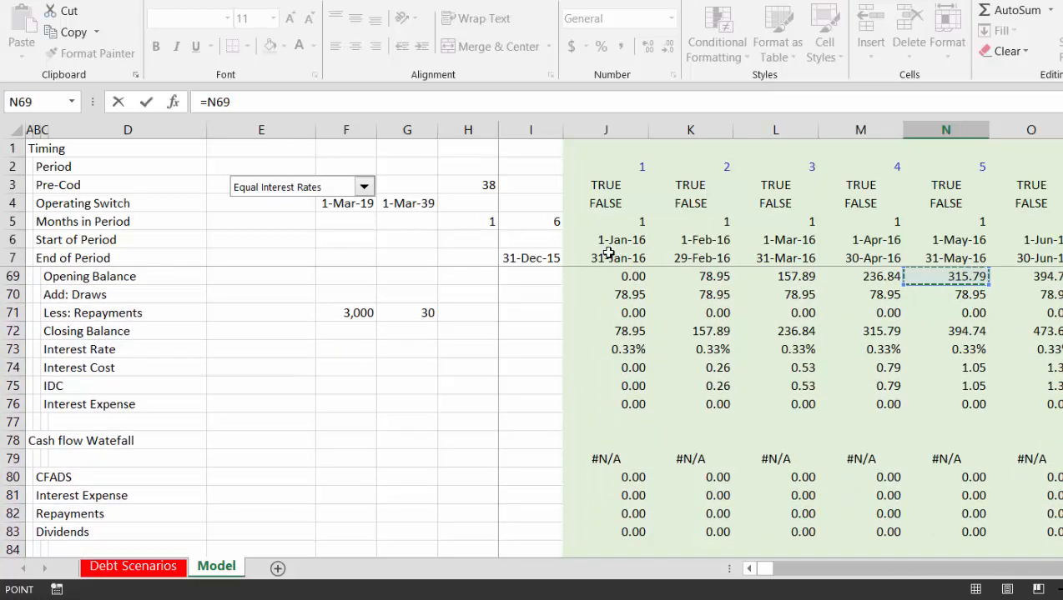
key("Up")
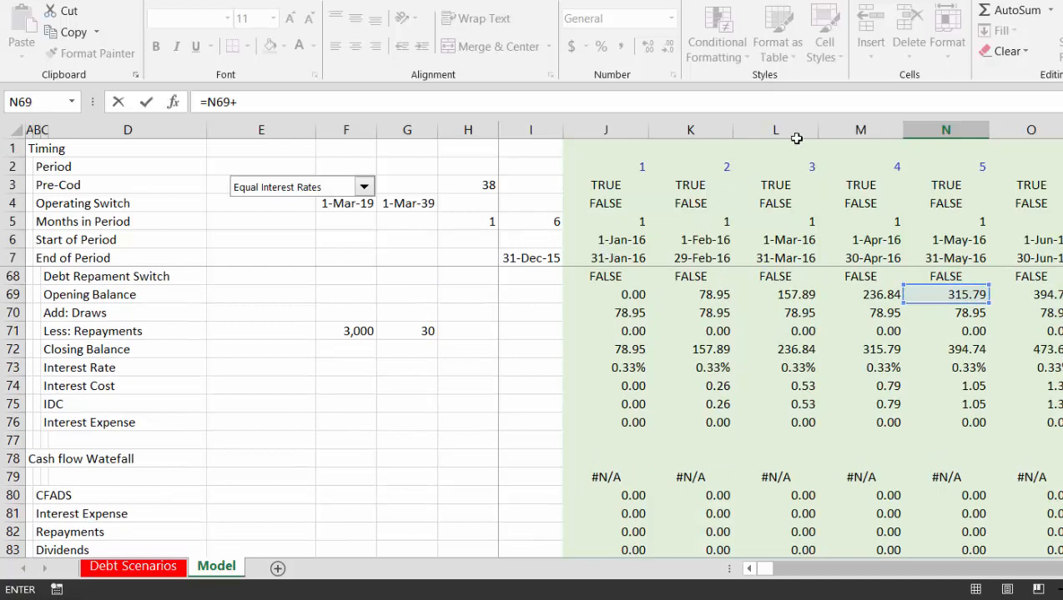
key("Down")
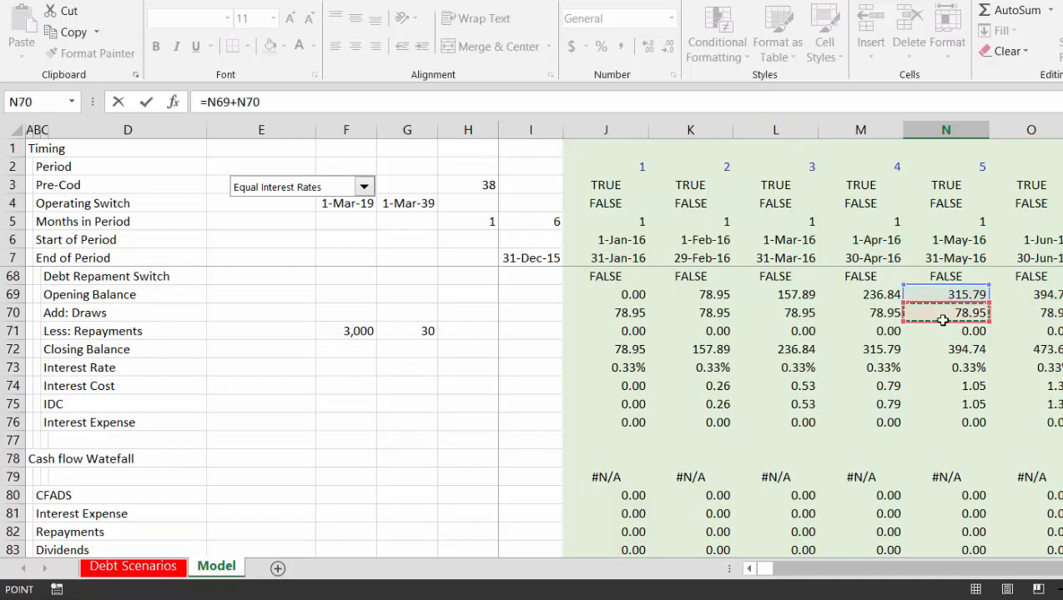
Complete the N126 formula as the sum of the Debt 2 and Debt 1 Opening Balances, =N69+N57
key("Up")
key("Up")
key("Up")
key("Up")
key("Up")
key("Up")
key("Up")
key("Up")
key("Up")
key("Up")
key("Up")
key("Up")
key("Up")
key("Up")
key("Up")
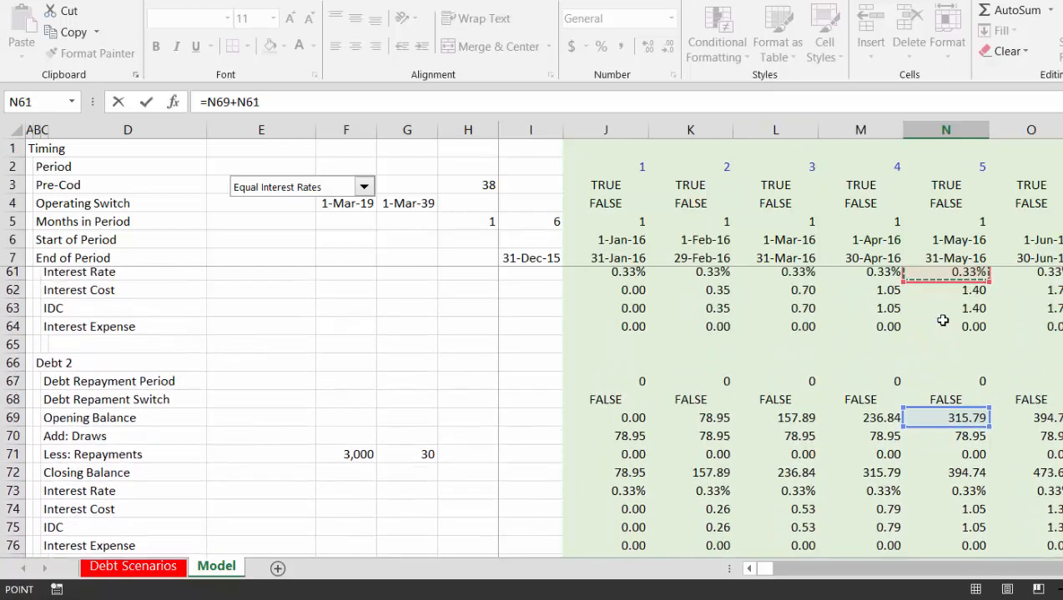
key("Up")
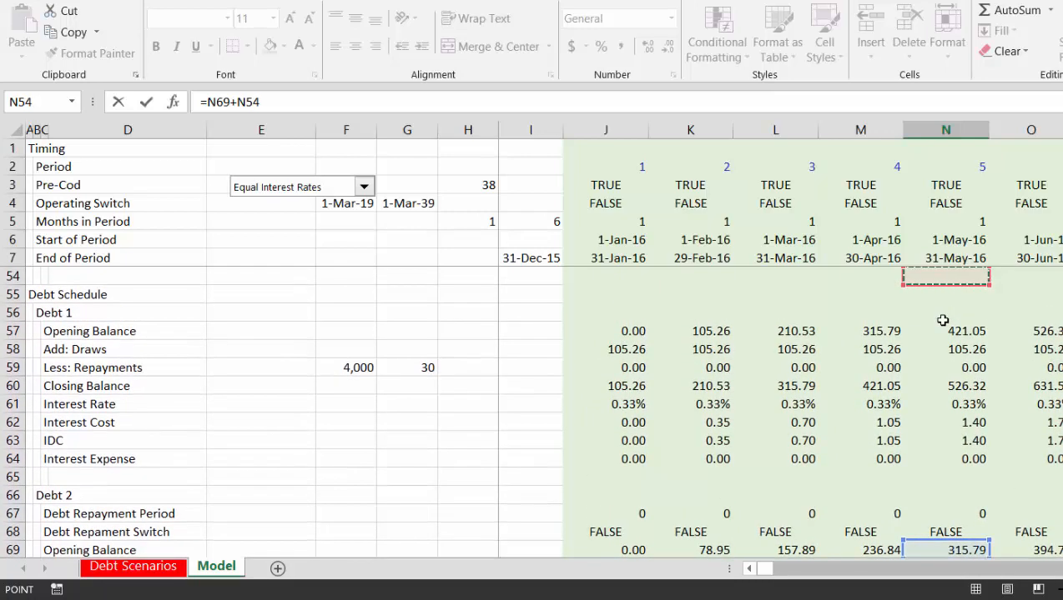
key("Down")
key("Down")
key("Down")
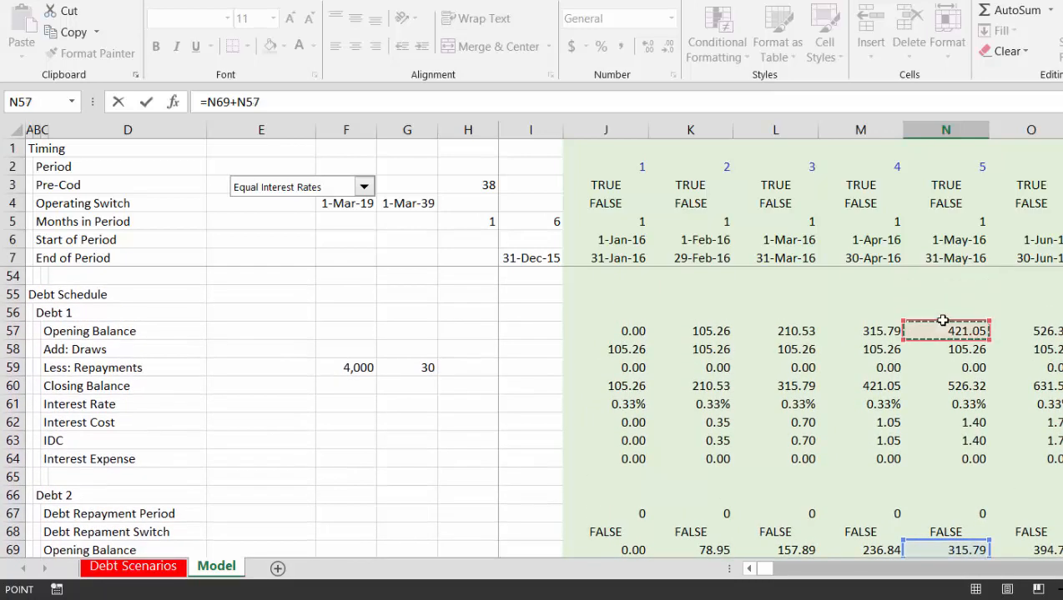
key("Return")
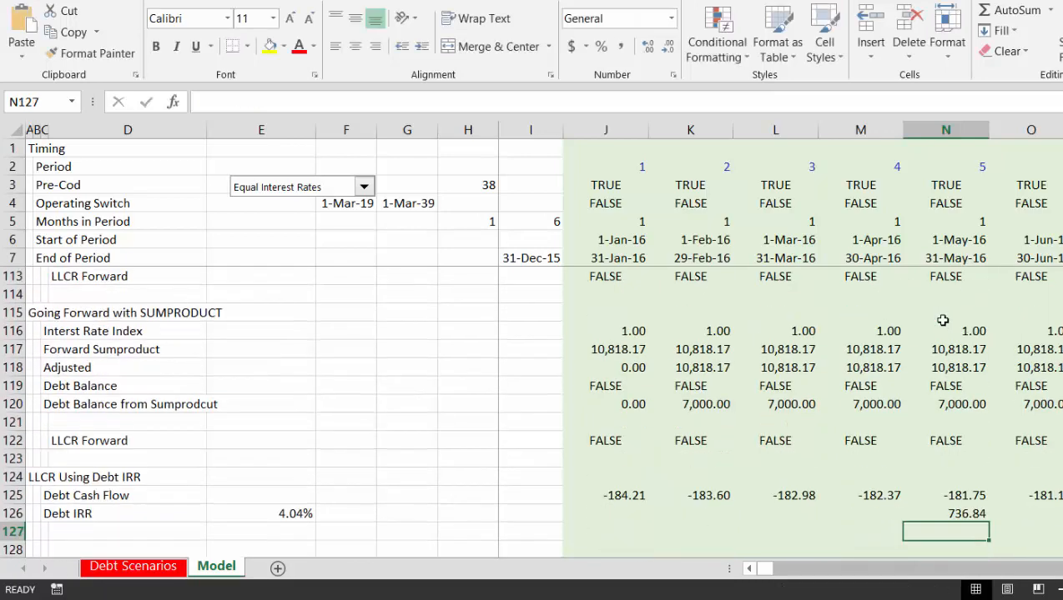
Fill the summed opening balance formula in N126 across the remaining timeline columns
key("Up")
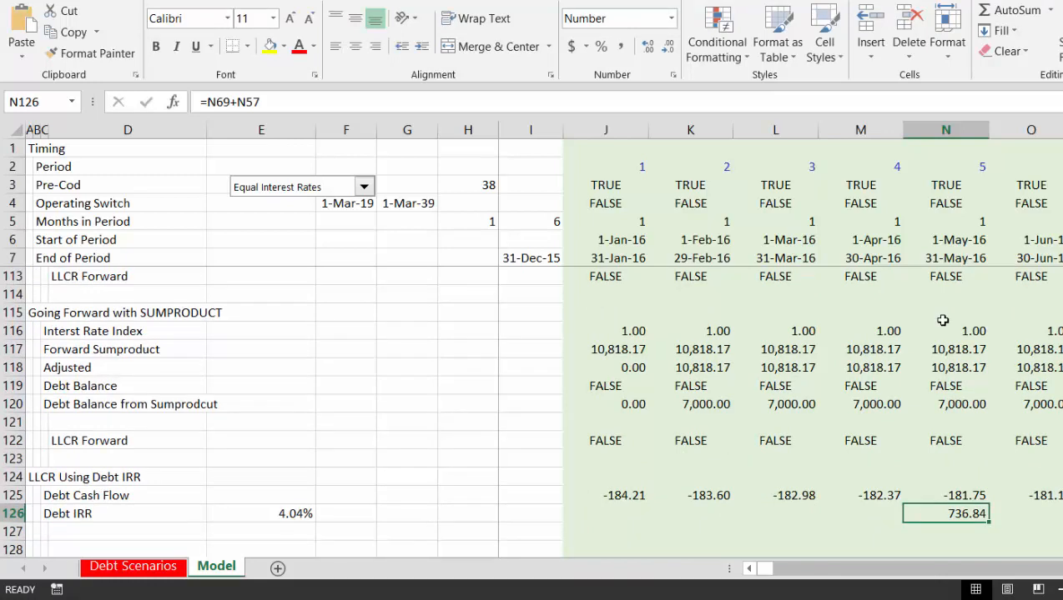
key("shift+Right")
key("Left")
key("Right")
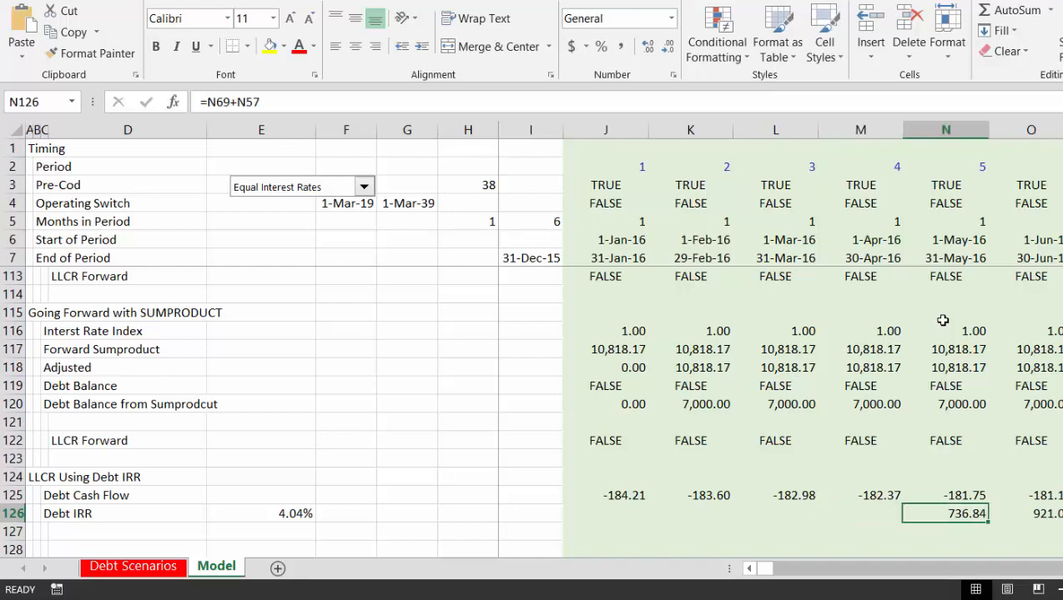
key("ctrl+shift+Right")
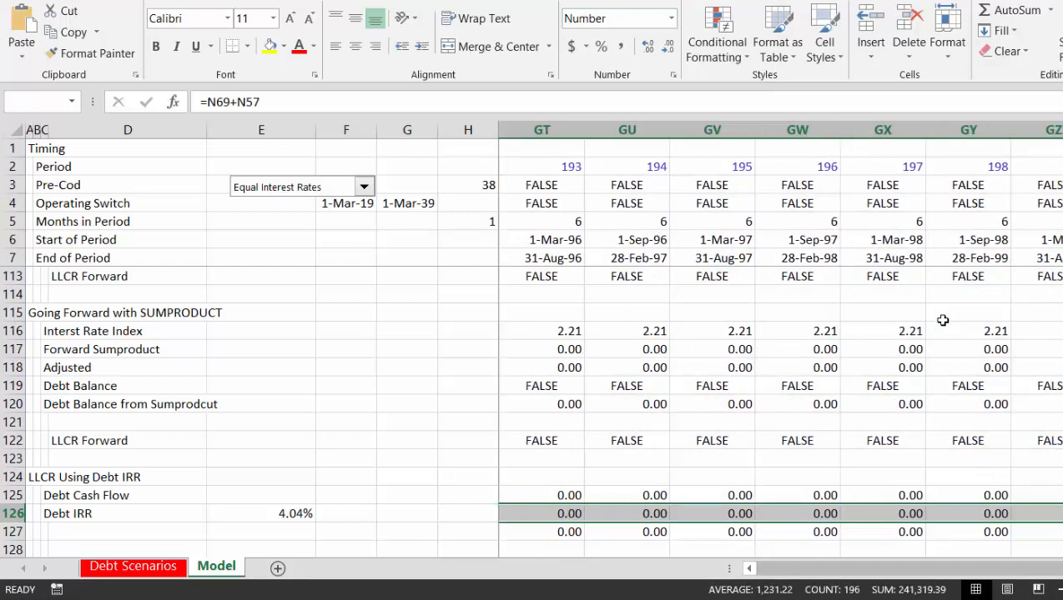
Move the opening balance formulas from row 126 down to row 127, starting in N127
key("ctrl+c")
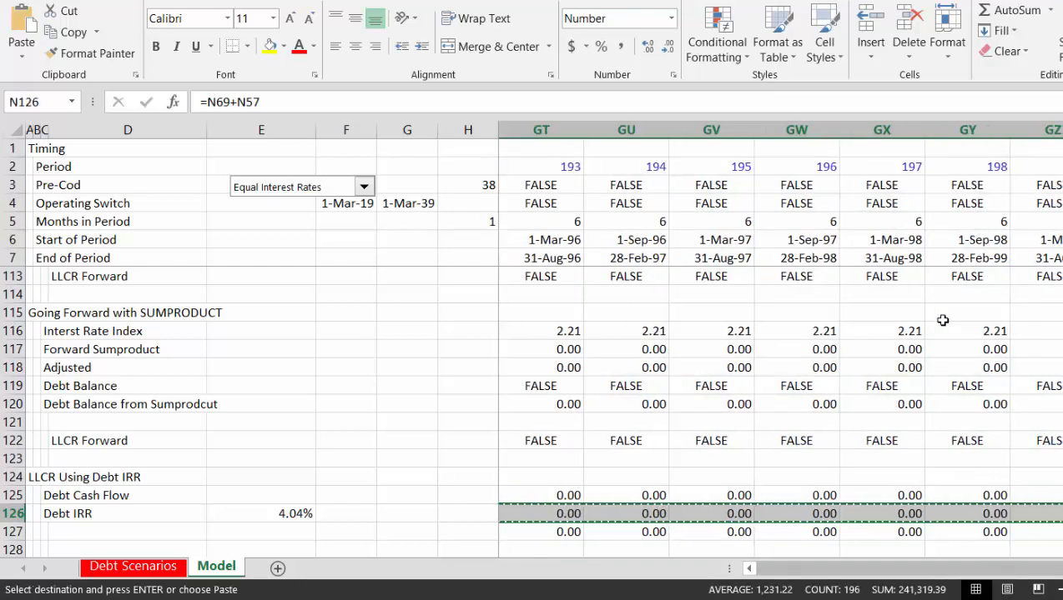
key("Down")
key("ctrl+v")
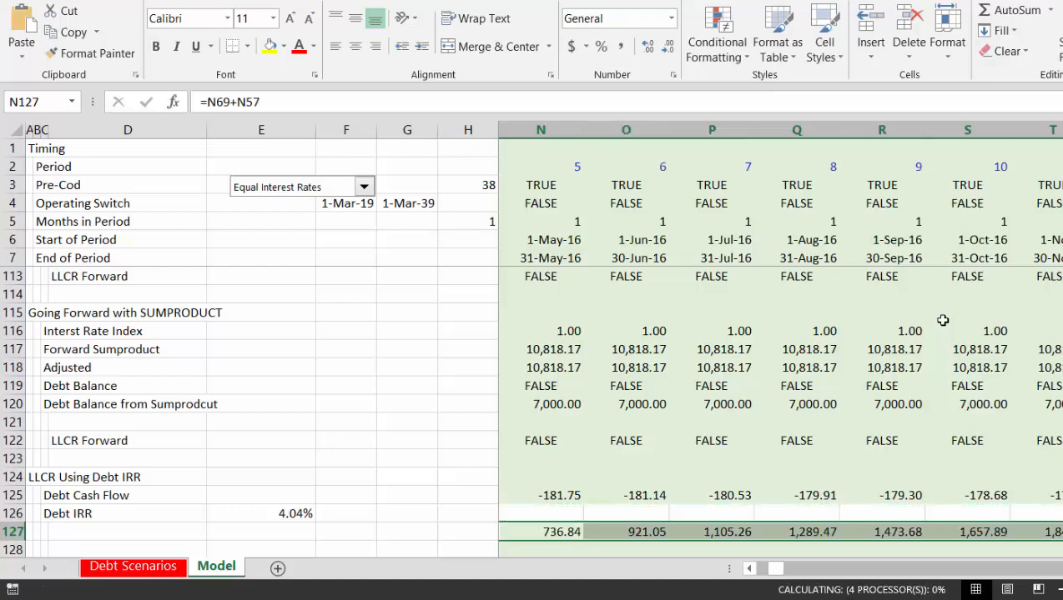
key("Left")
key("Right")
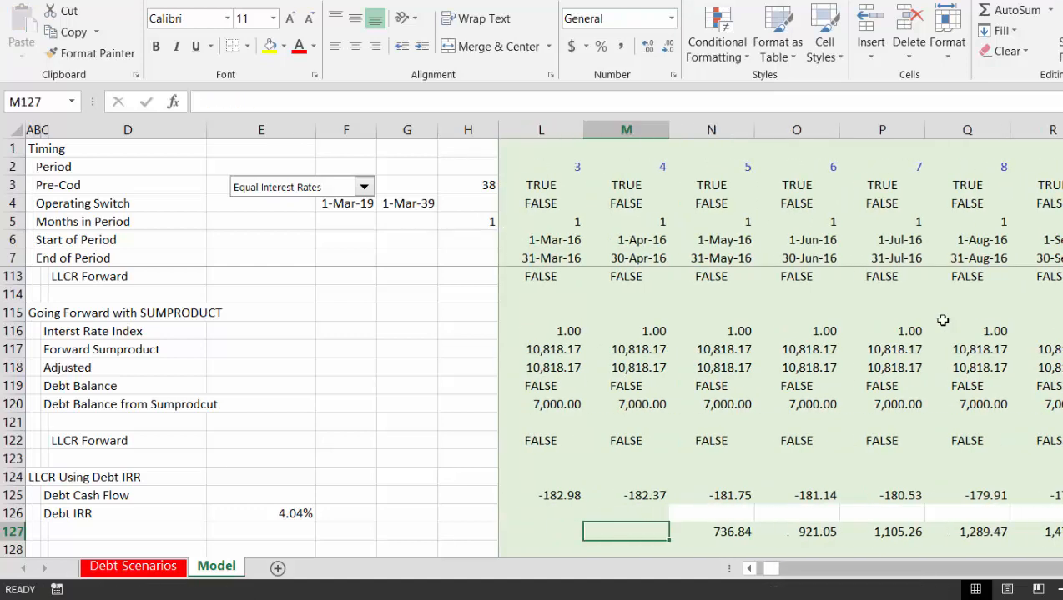
Label row 127 in C127 as "Opening Balace"
key("Left")
key("Left")
key("Left")
key("Left")
key("Left")
key("Left")
key("Left")
key("Left")
key("Left")
key("Left")
key("Left")
key("Left")
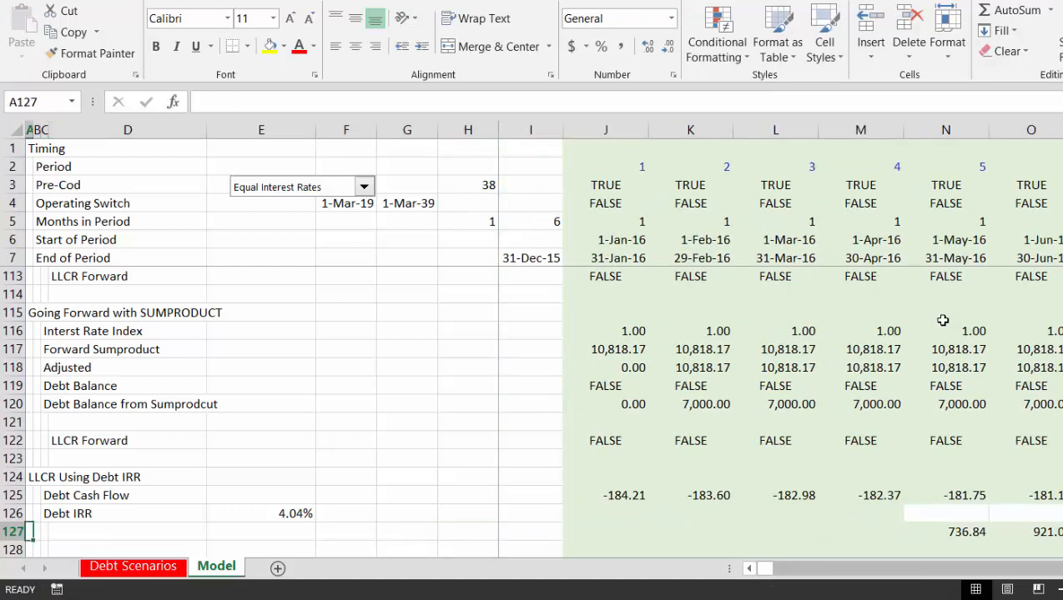
key("Right")
key("Right")
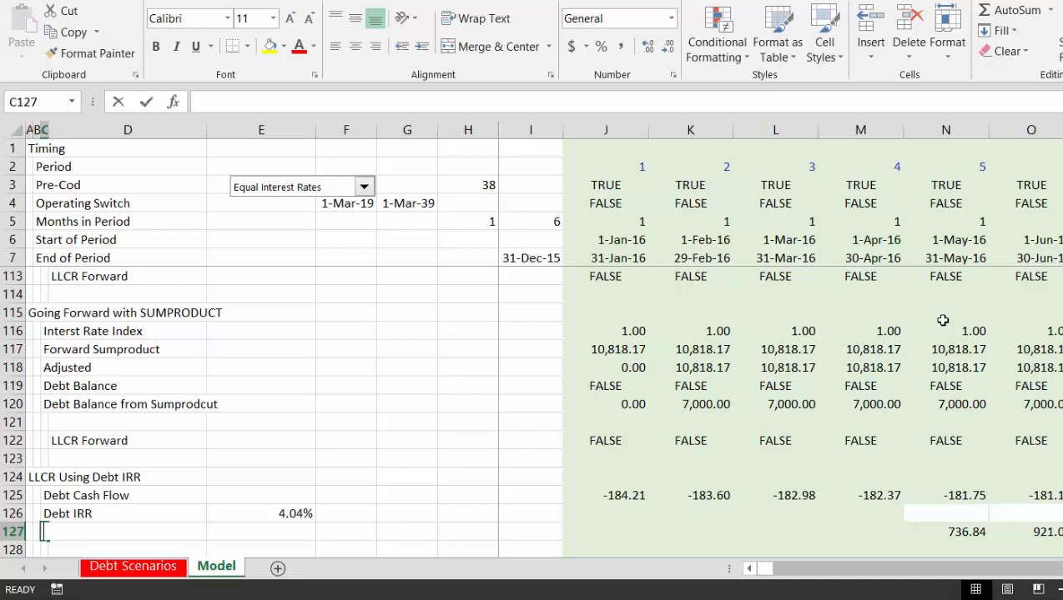
type("Opening Balace")
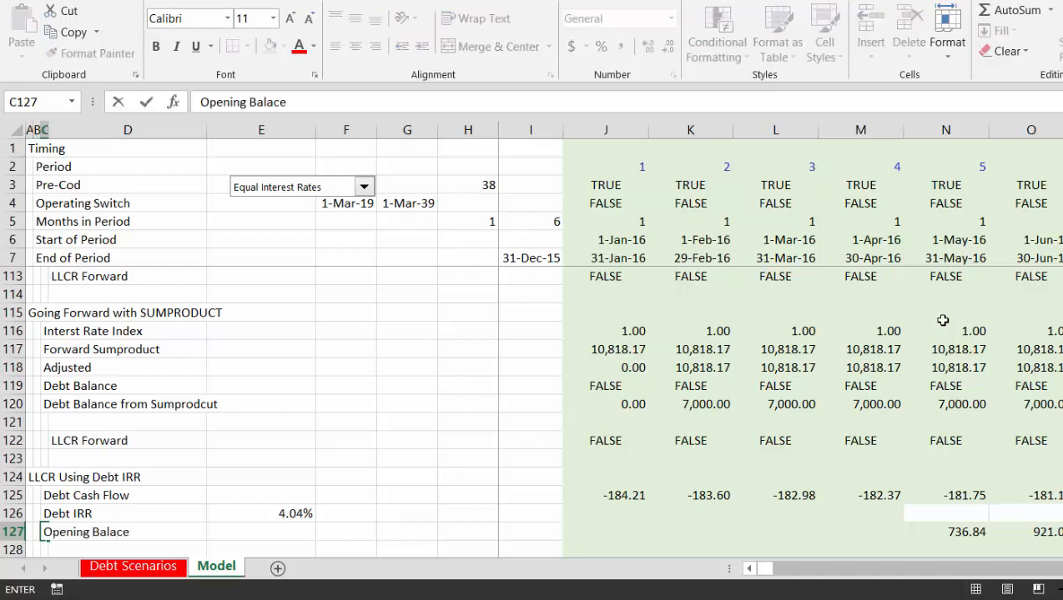
key("ctrl+Return")
Copy the opening balance formula from N127 into the empty earlier periods J127:M127
key("Down")
key("Right")
key("Right")
key("Right")
key("Right")
key("Up")
key("Right")
key("Right")
key("Right")
key("Right")
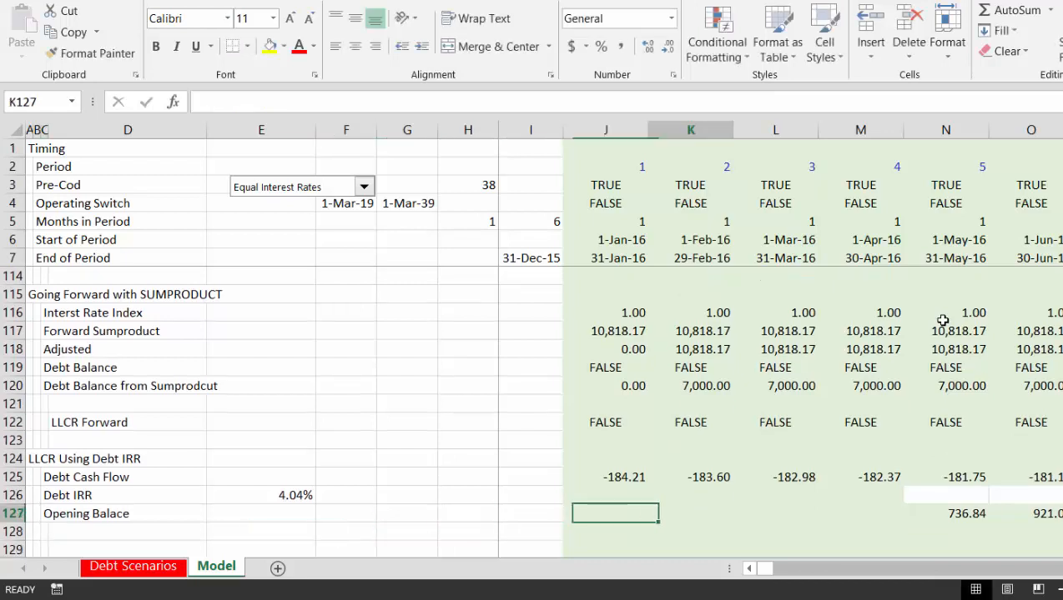
key("Right")
key("Right")
key("Right")
key("ctrl+c")
key("Left")
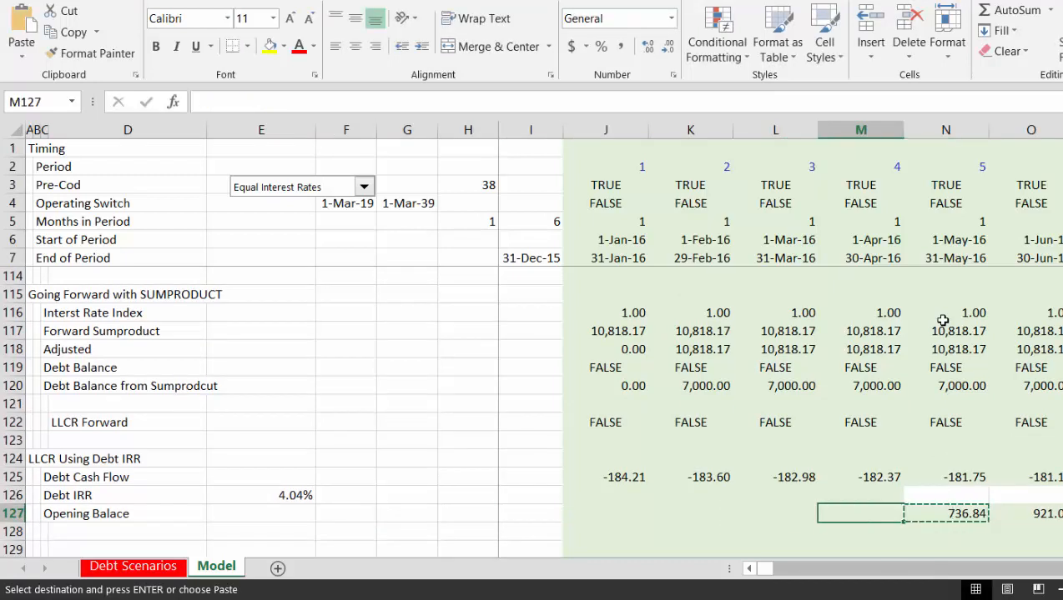
key("shift+Left")
key("shift+Left")
key("shift+Left")
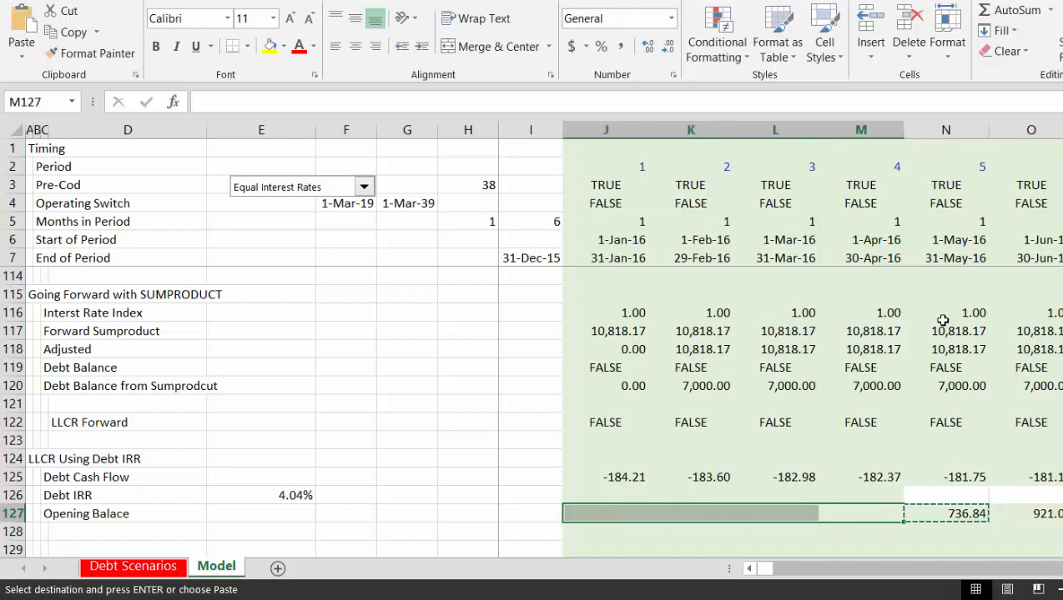
key("ctrl+v")
key("Right")
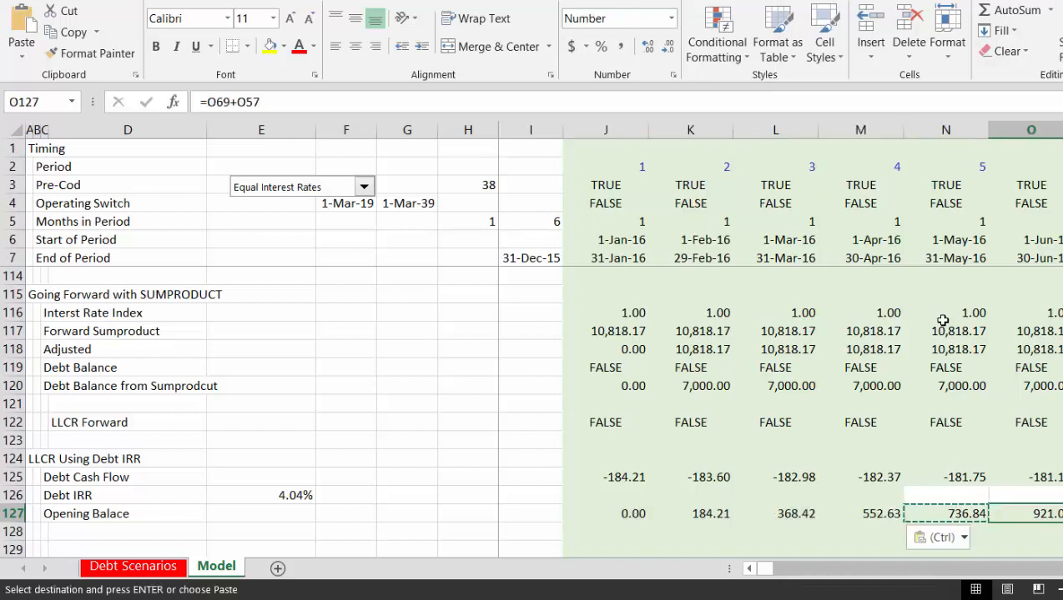
Enter a formula in M129 that links to the following period's opening balance, =N127
key("Down")
key("Down")
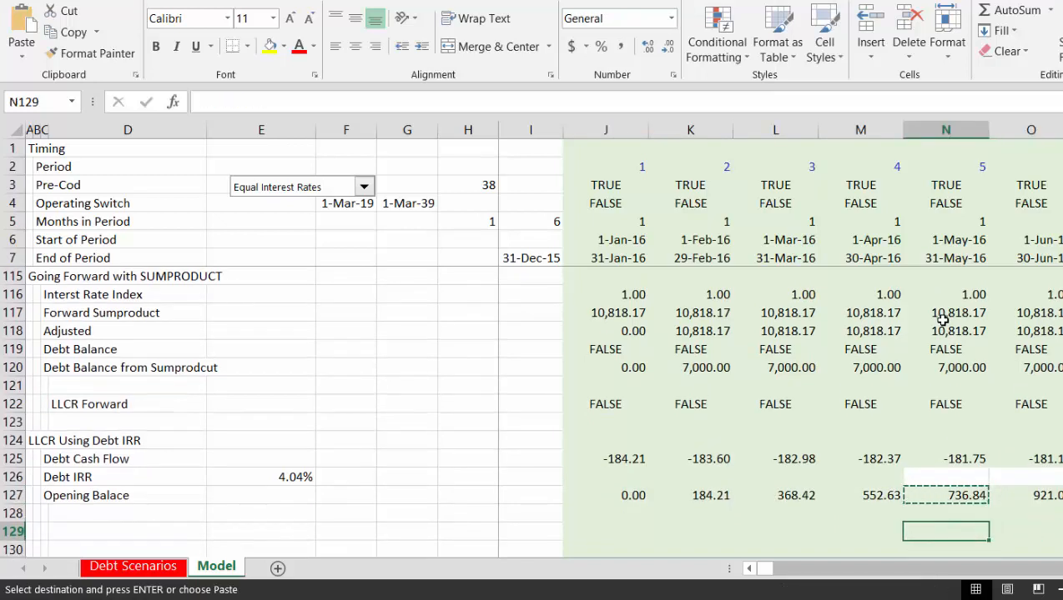
key("Left")
key("Escape")
type("=")
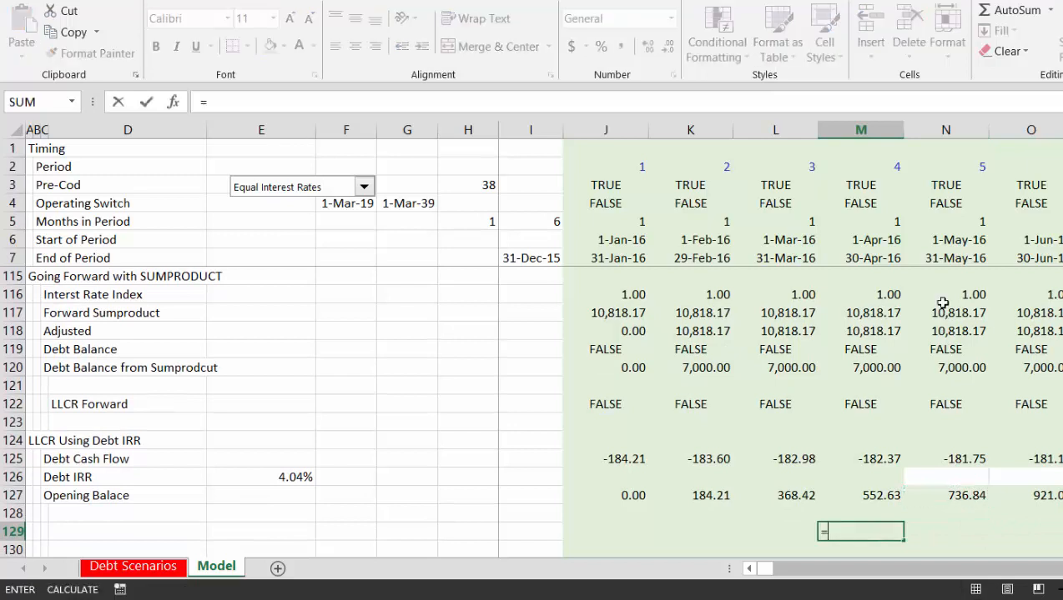
left_click(966, 500)
key("ctrl+Return")
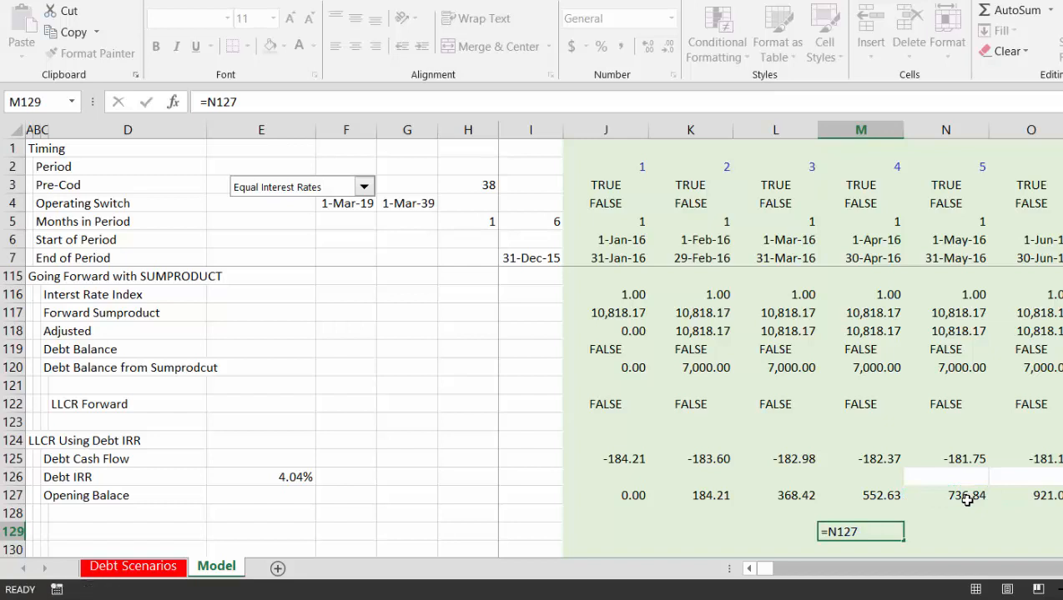
key("Return")
key("Up")
Link N129 to the Debt Cash Flow of the same period with =N125
key("Right")
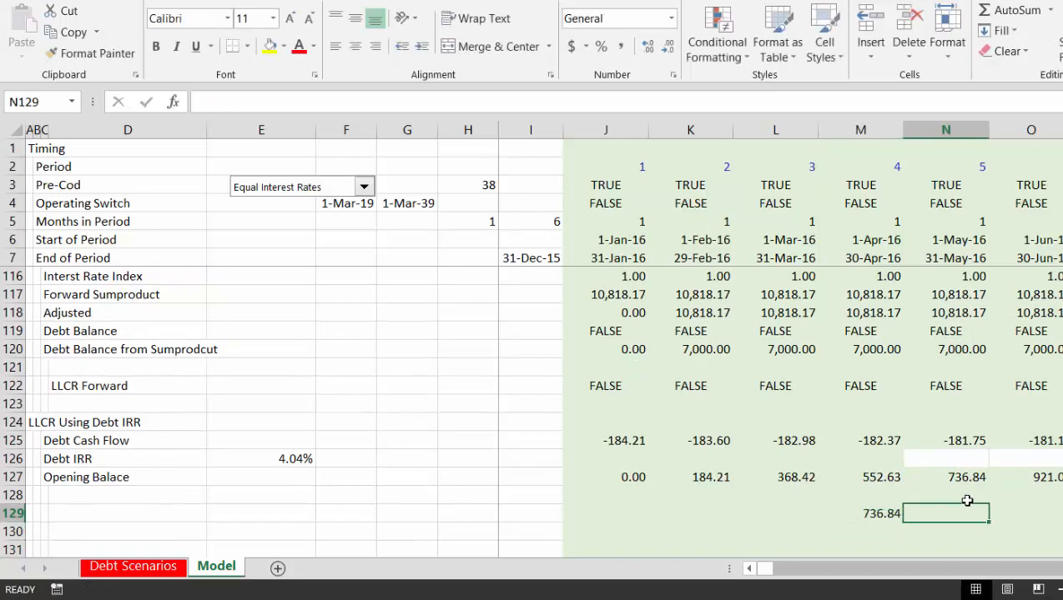
type("=")
key("Up")
key("Up")
key("Up")
key("Up")
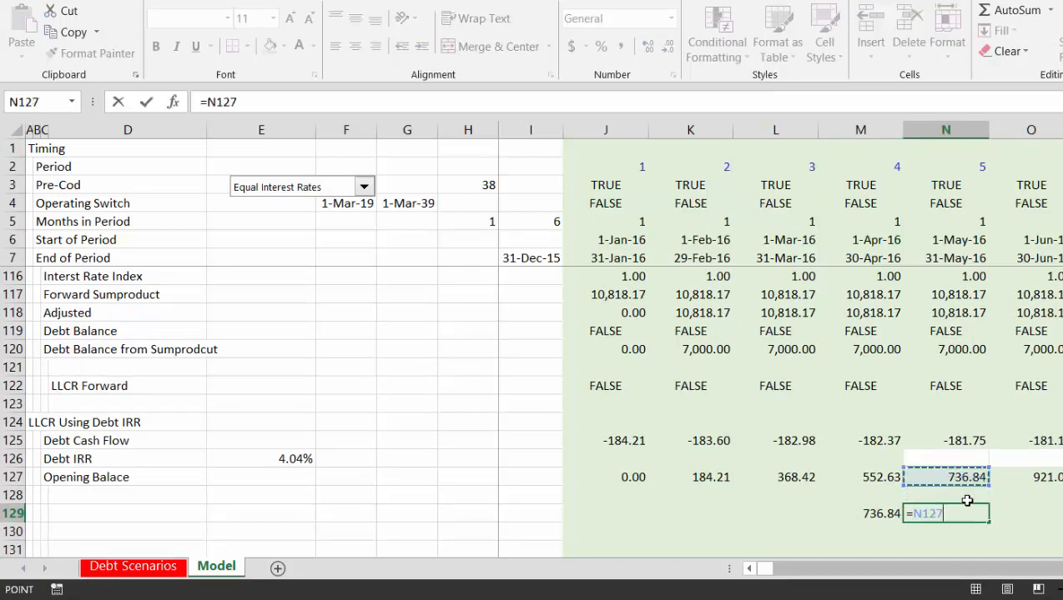
key("ctrl+Return")
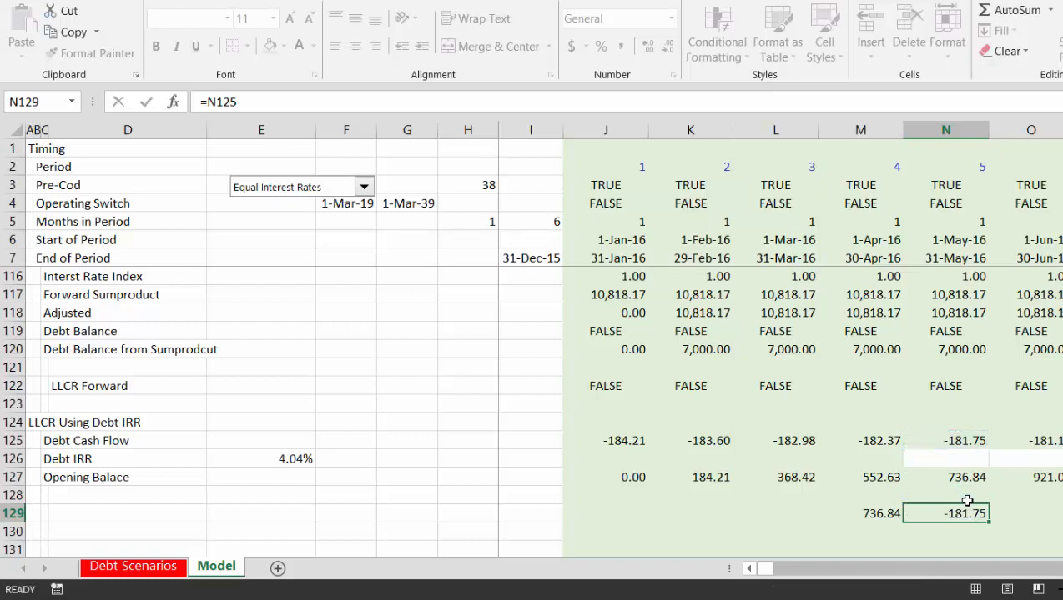
Fill the Debt Cash Flow link in N129 across the remaining timeline columns
key("Up")
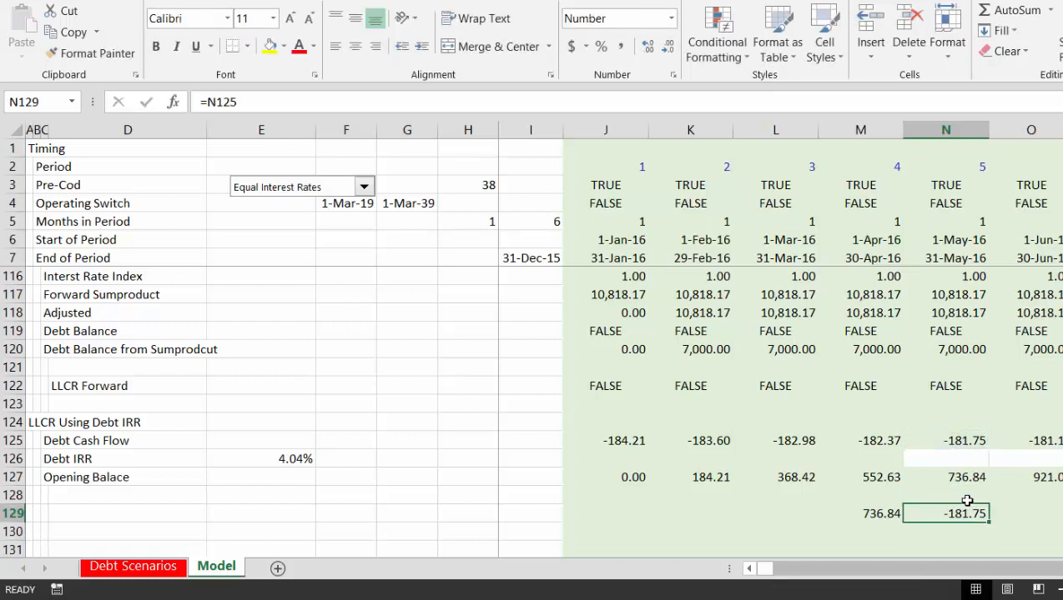
key("shift+Right")
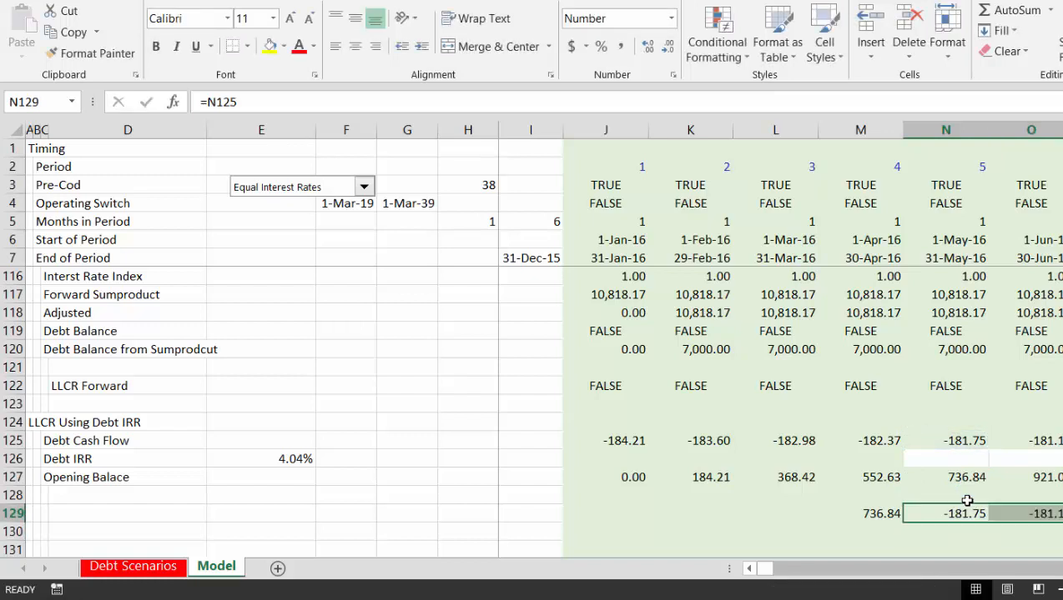
key("ctrl+shift+Right")
key("Down")
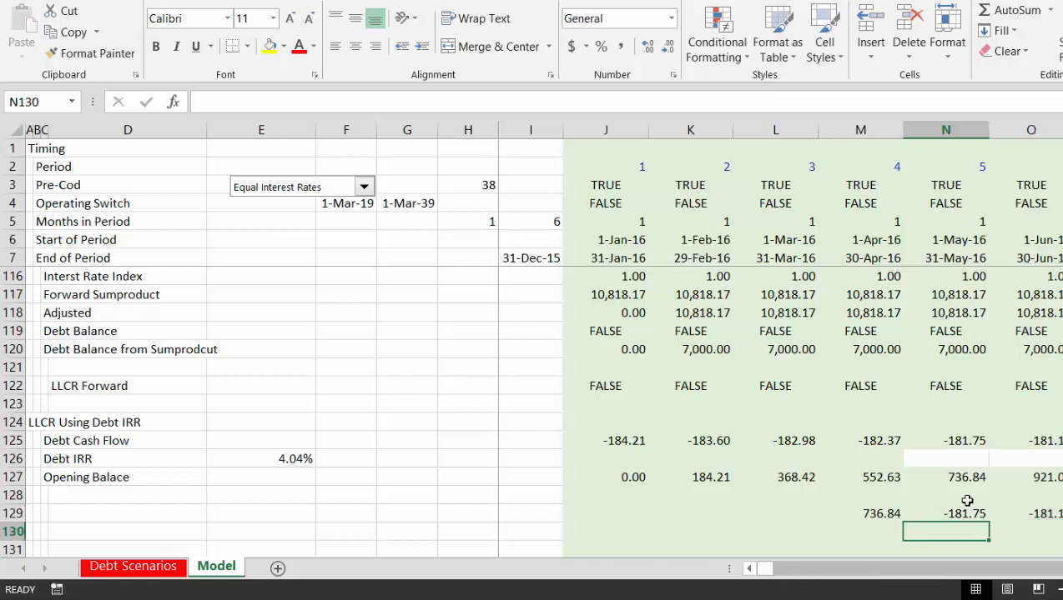
key("Left")
type("=")
key("Escape")
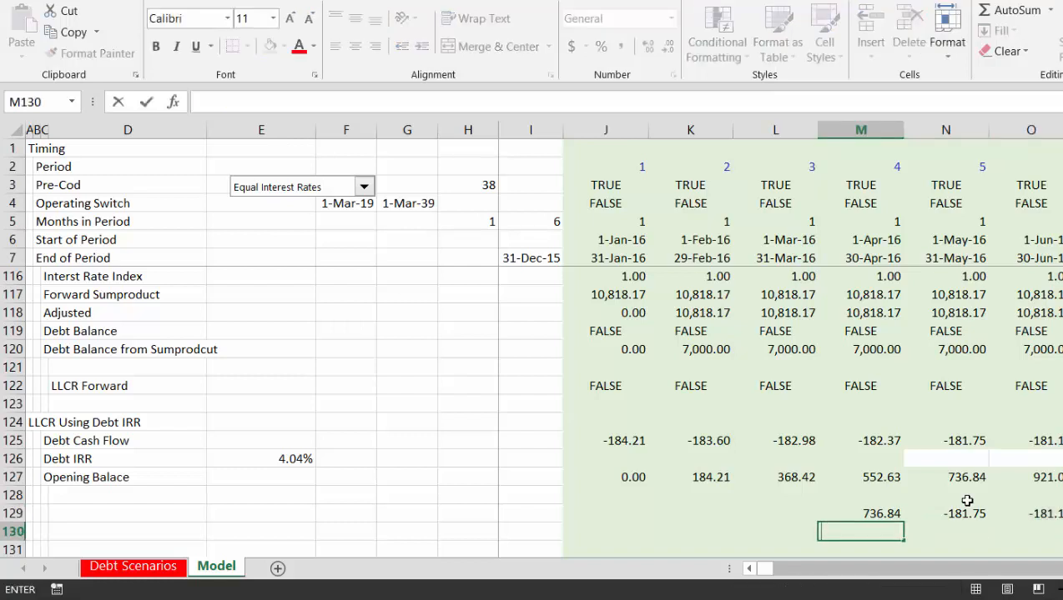
type("=xirr(")
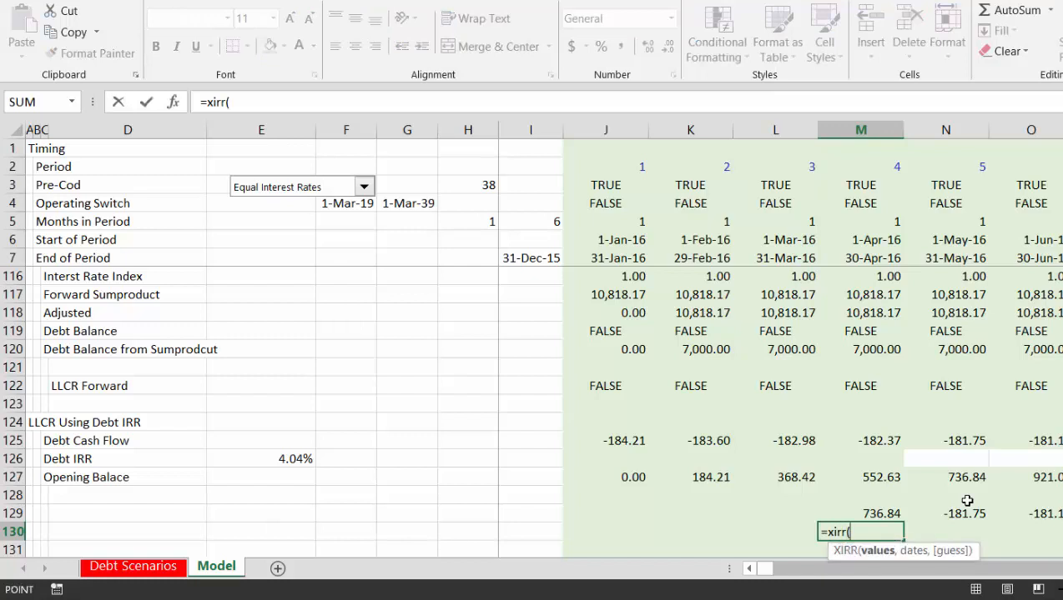
key("Up")
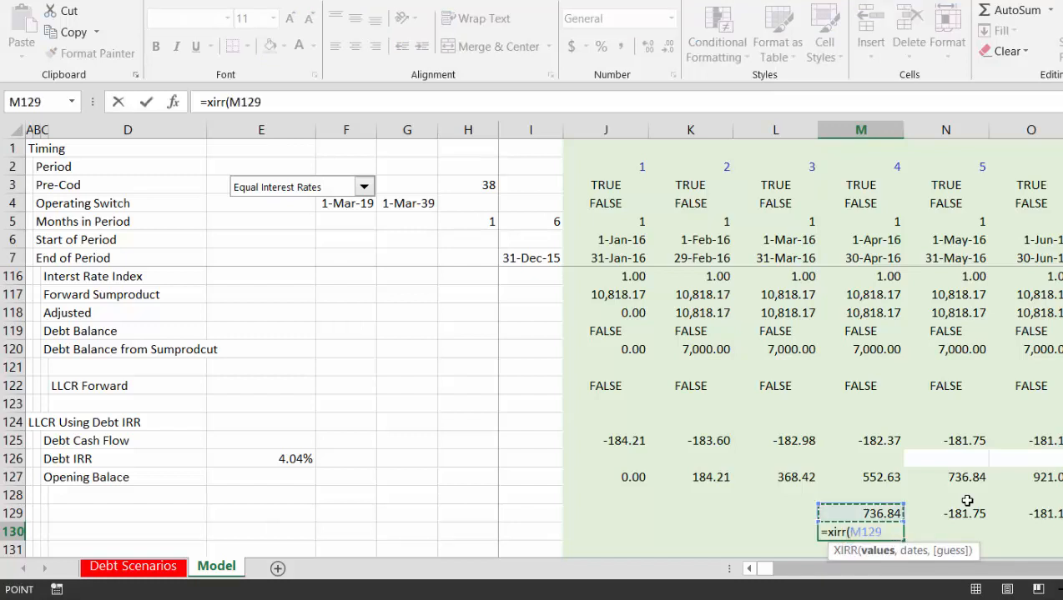
key("Escape")
Reverse the sign of the opening balance link in M129 so the formula reads =-N127
key("Up")
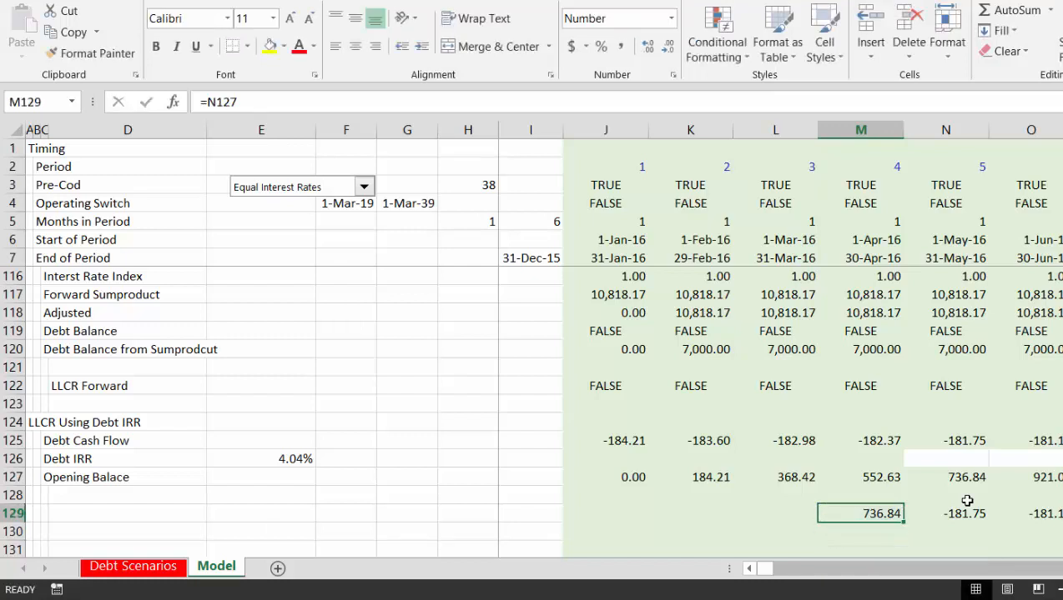
key("F2")
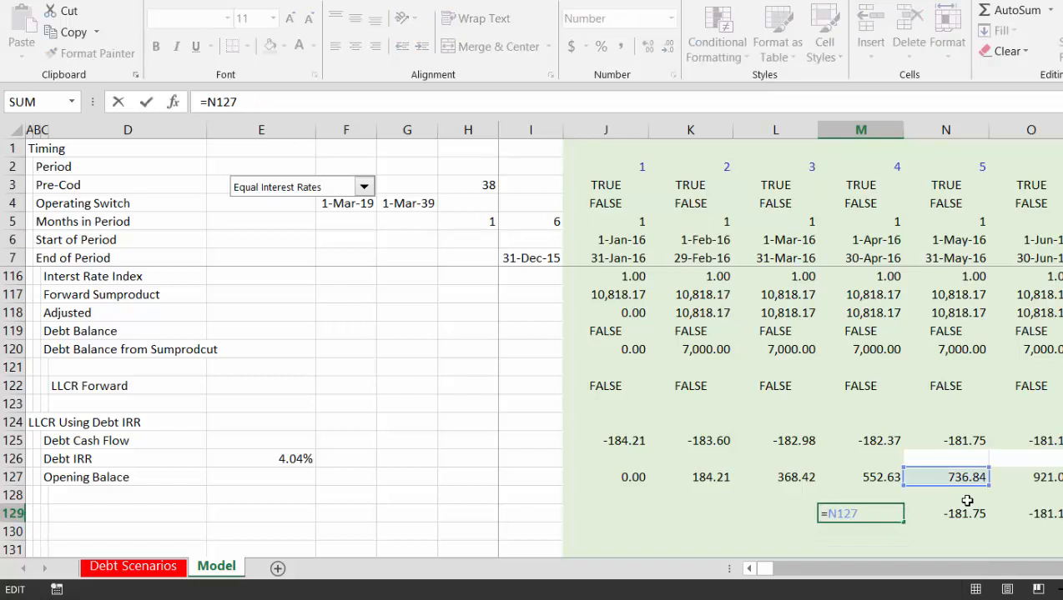
key("Home")
key("Right")
type("-")
key("Return")
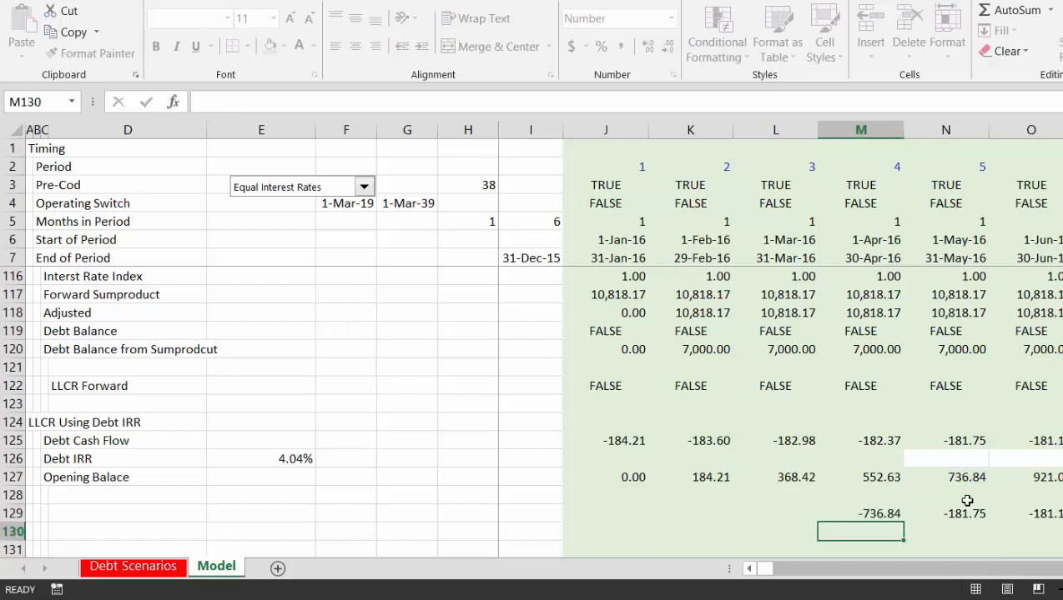
Calculate the XIRR of the prospective cash flows in M130 with =XIRR(M129:HA129,M7:HA7)
type("=xirr")
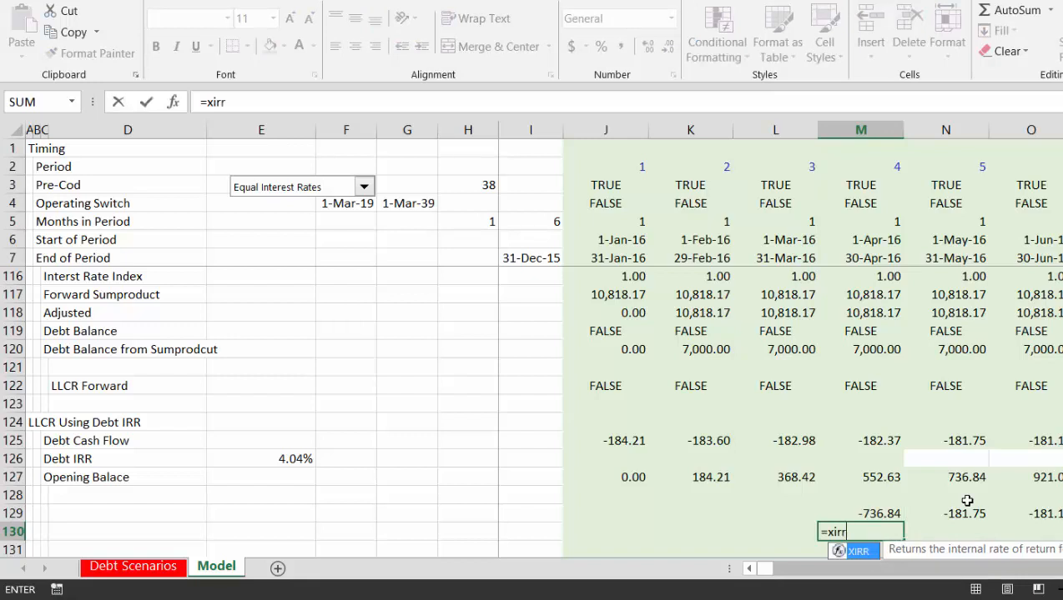
type("(")
key("Up")
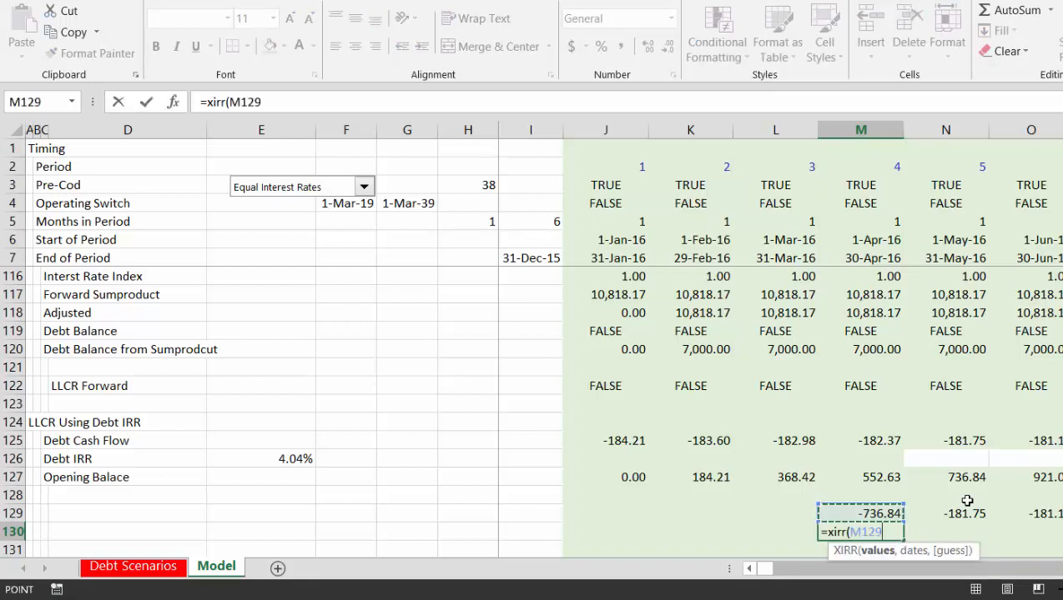
key("ctrl+shift+Right")
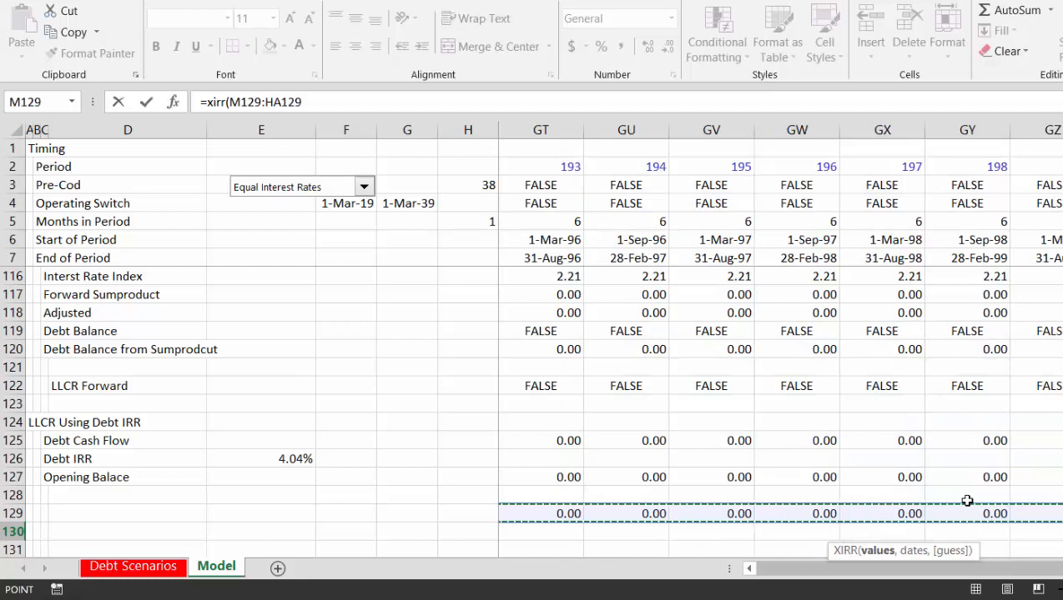
type(",")
key("Left")
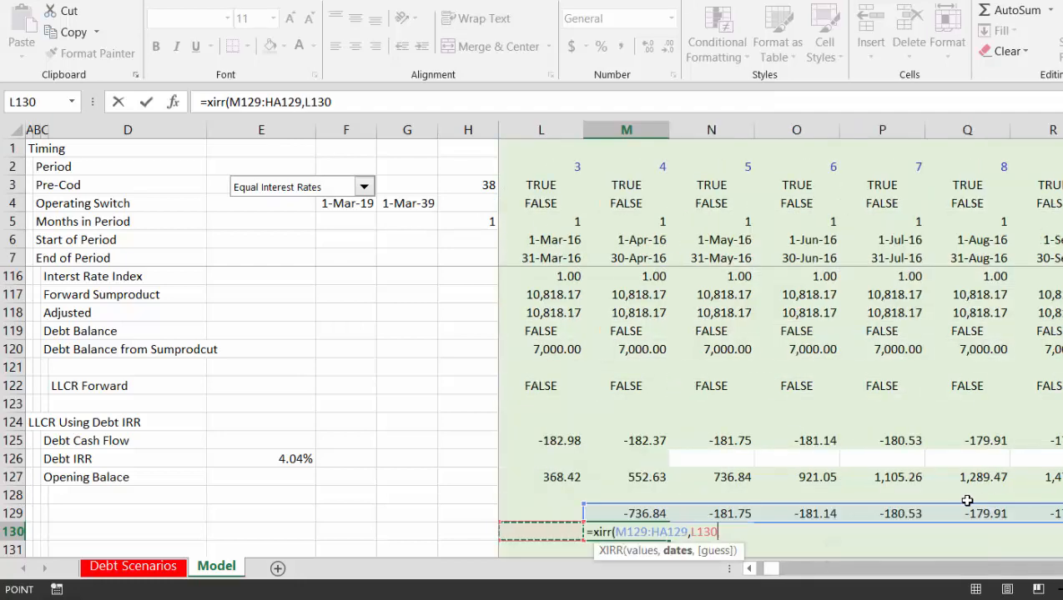
key("Right")
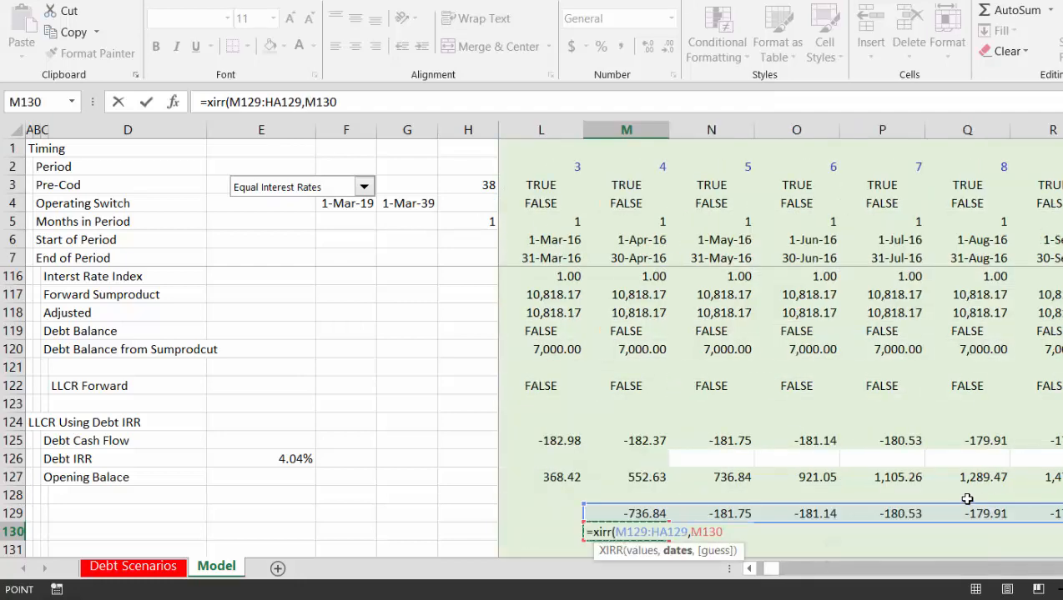
left_click(651, 254)
key("ctrl+shift+Right")
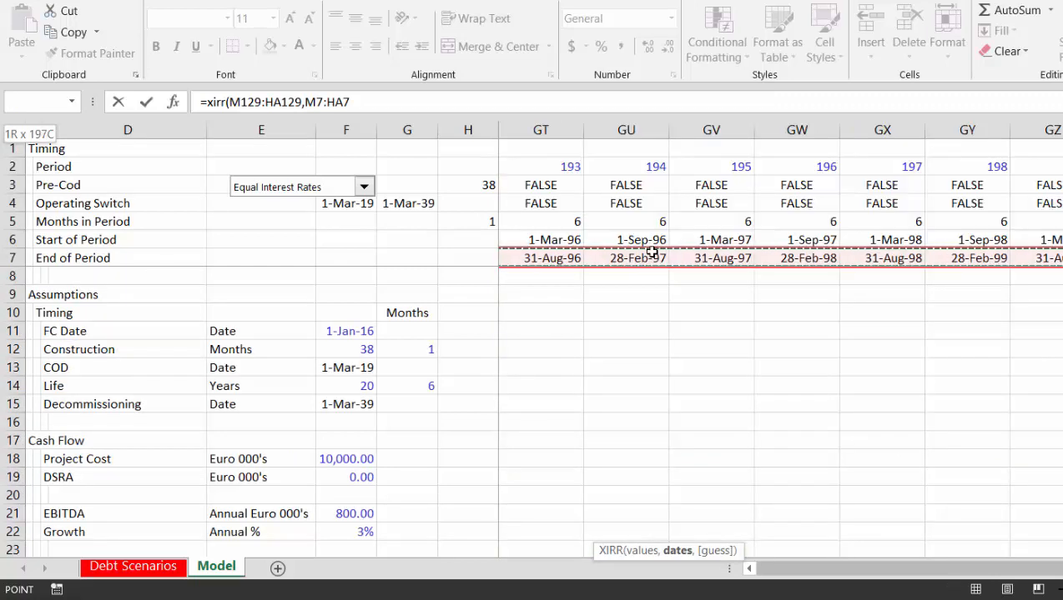
key("Return")
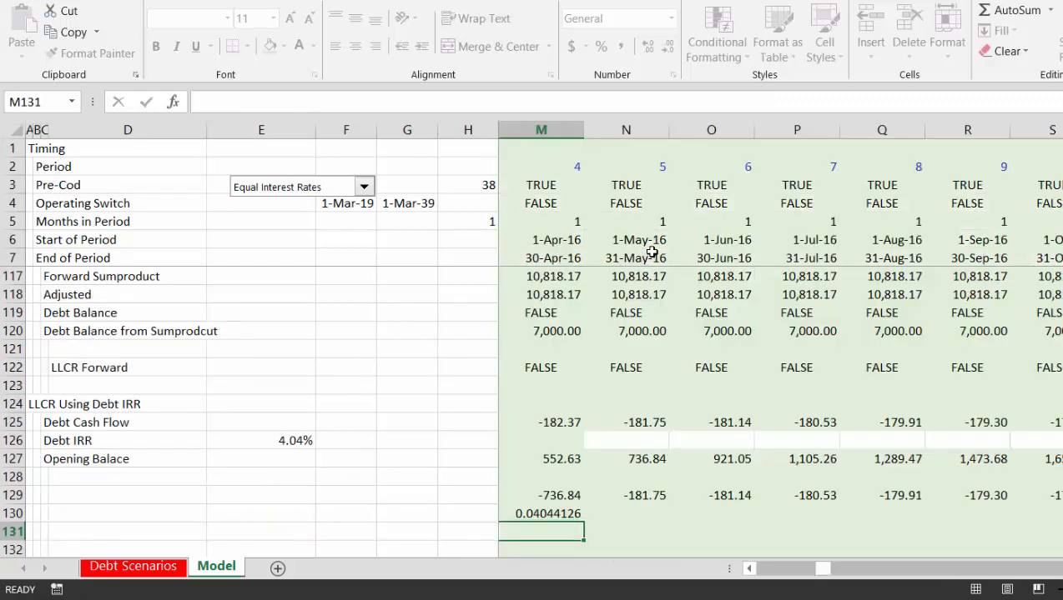
Format the XIRR result in M130 as a percentage with two decimals
key("Left")
key("Up")
key("Right")
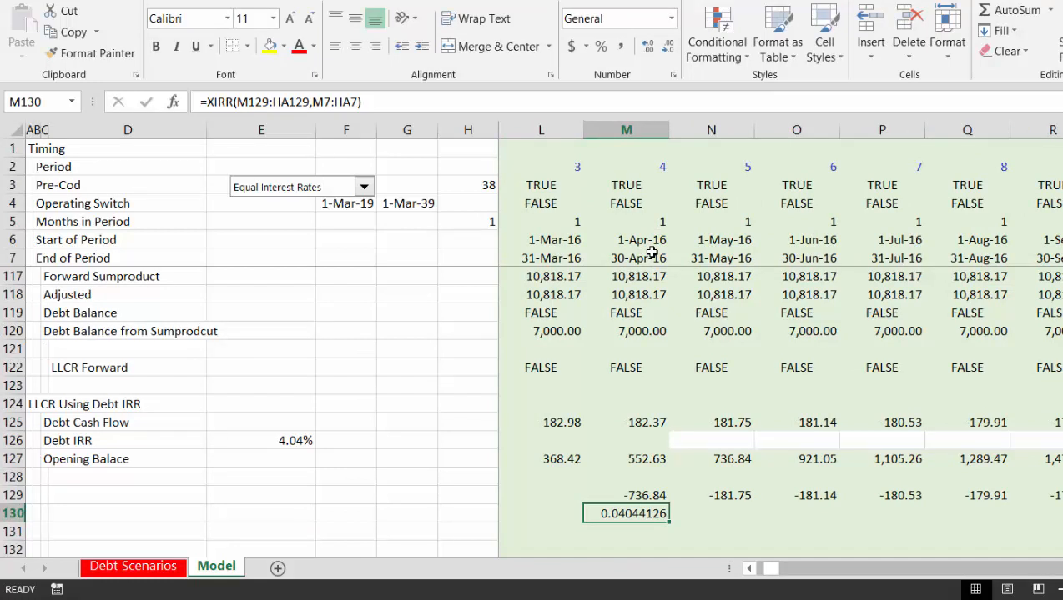
key("ctrl+shift+5")
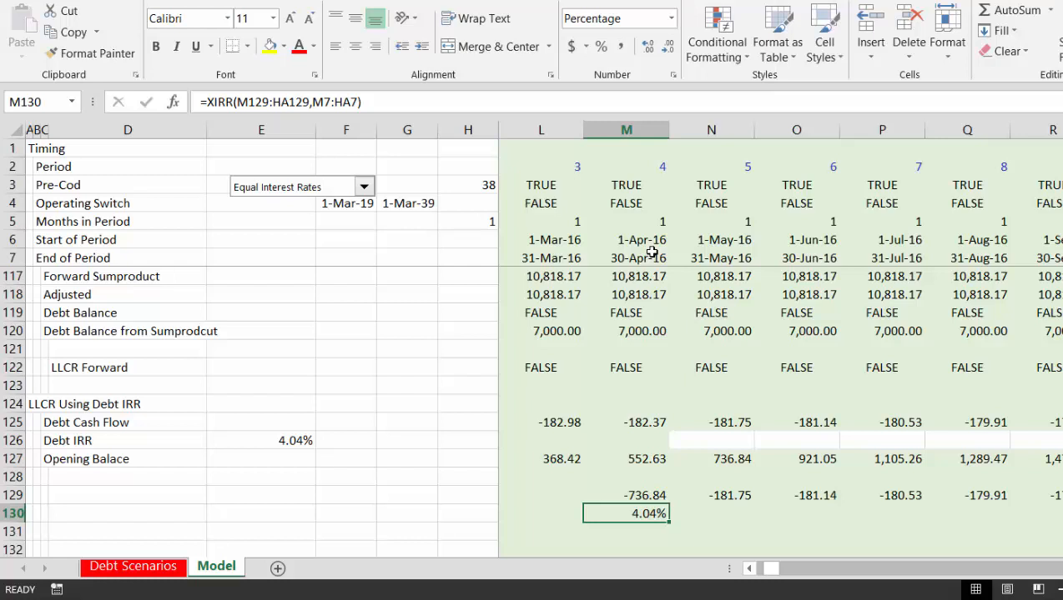
Label row 129 in column C as "XIRR with Prospective CF"
key("Up")
key("Left")
key("Left")
key("Left")
key("Left")
key("Left")
key("Left")
key("Left")
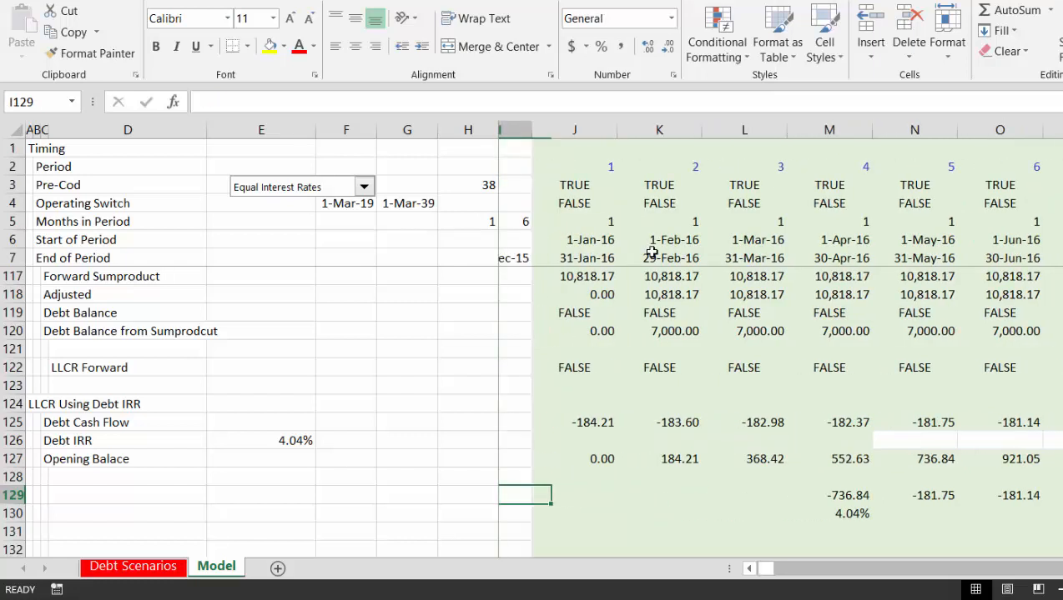
key("Left")
key("Left")
key("Left")
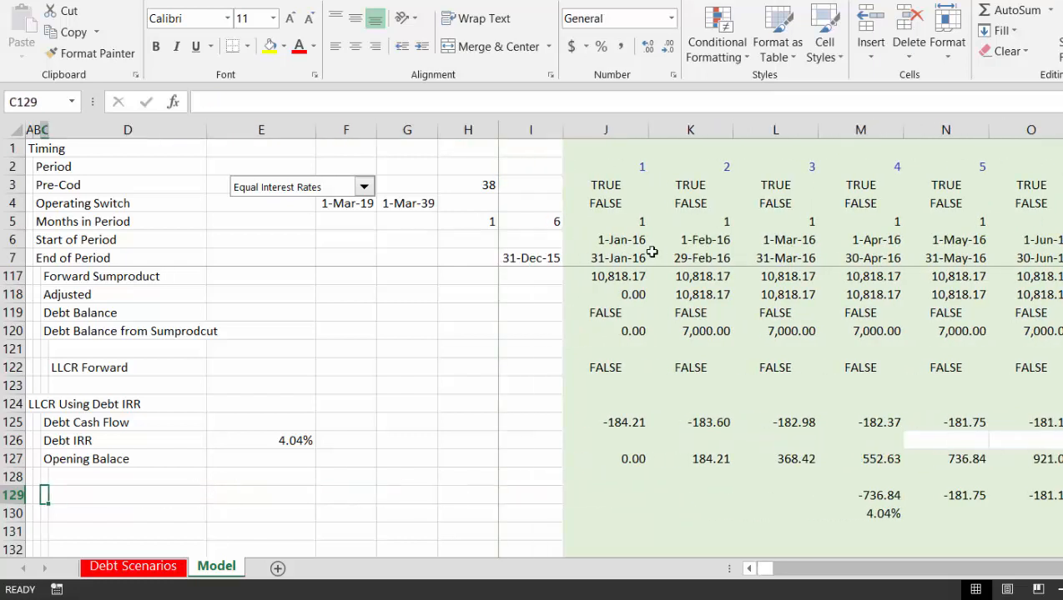
type("XIRR with Prospective CF")
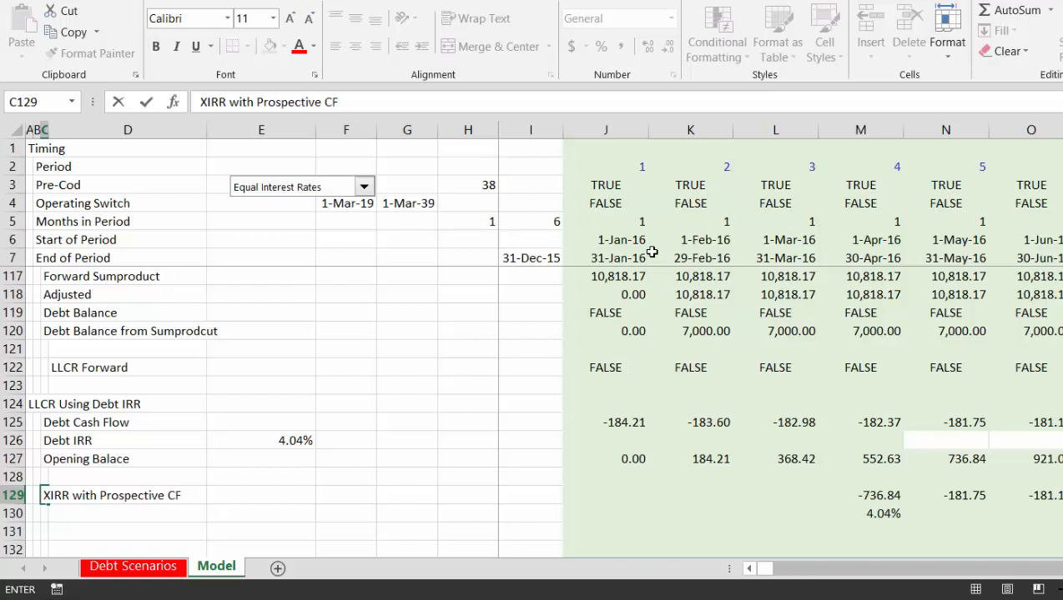
key("Return")
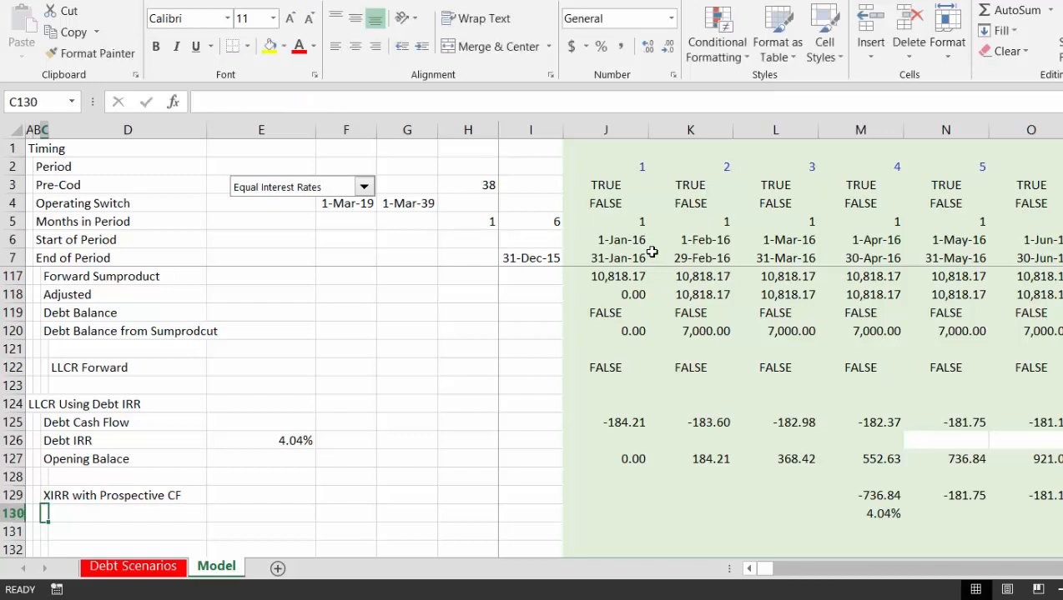
Examine the prospective cash flow formula in M129 and the SUMPRODUCT and debt IRR rows around it in column M
key("Up")
key("Right")
key("Right")
key("Right")
key("Right")
key("Right")
key("Right")
key("Right")
key("Right")
key("Right")
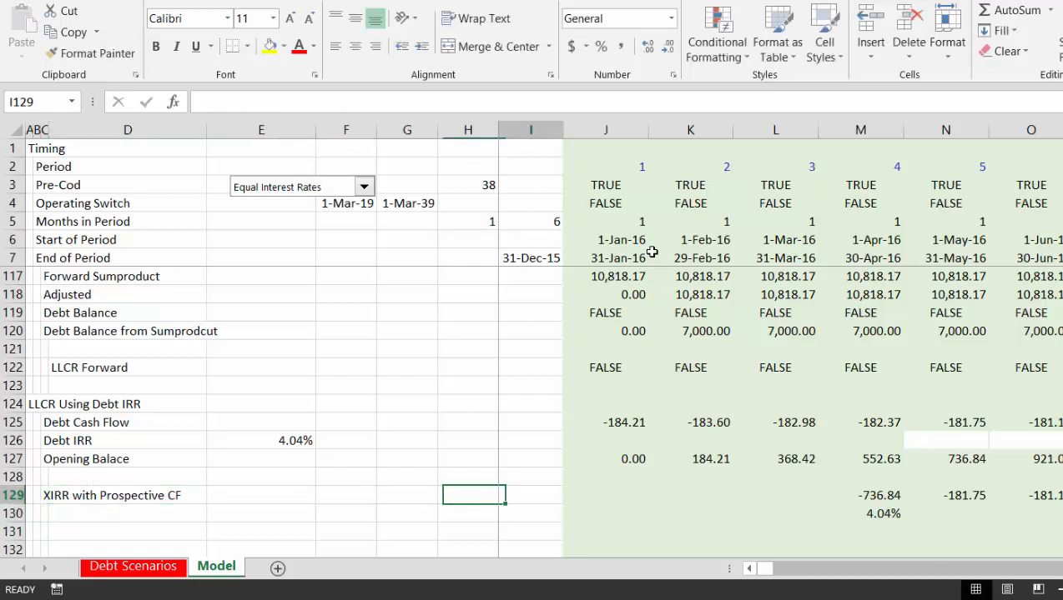
key("Right")
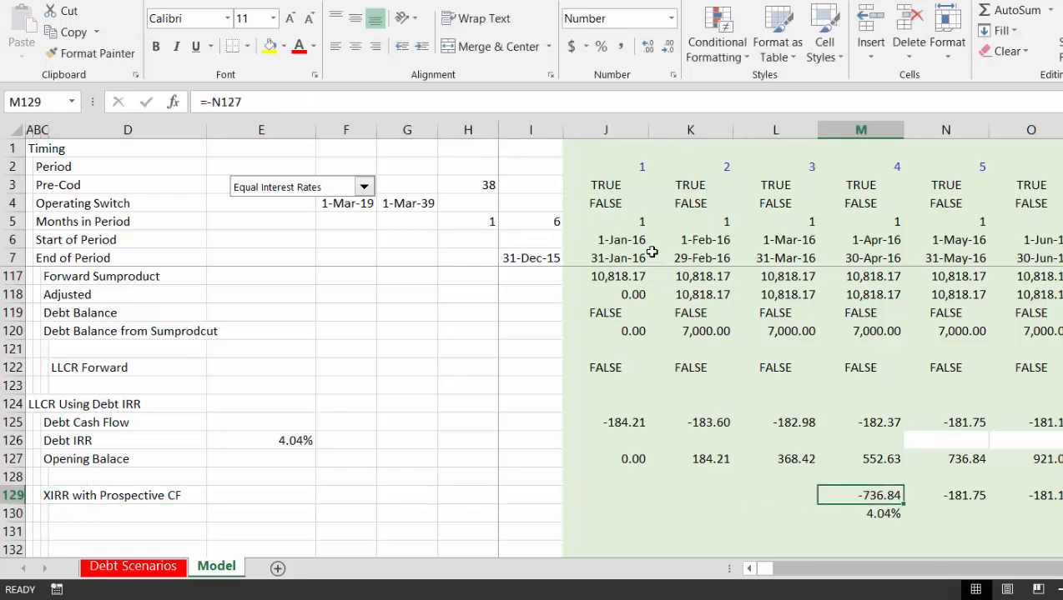
key("Down")
key("Up")
key("Up")
key("Up")
key("Up")
key("Up")
key("Up")
key("Up")
key("Up")
key("Up")
key("Up")
key("Up")
key("Up")
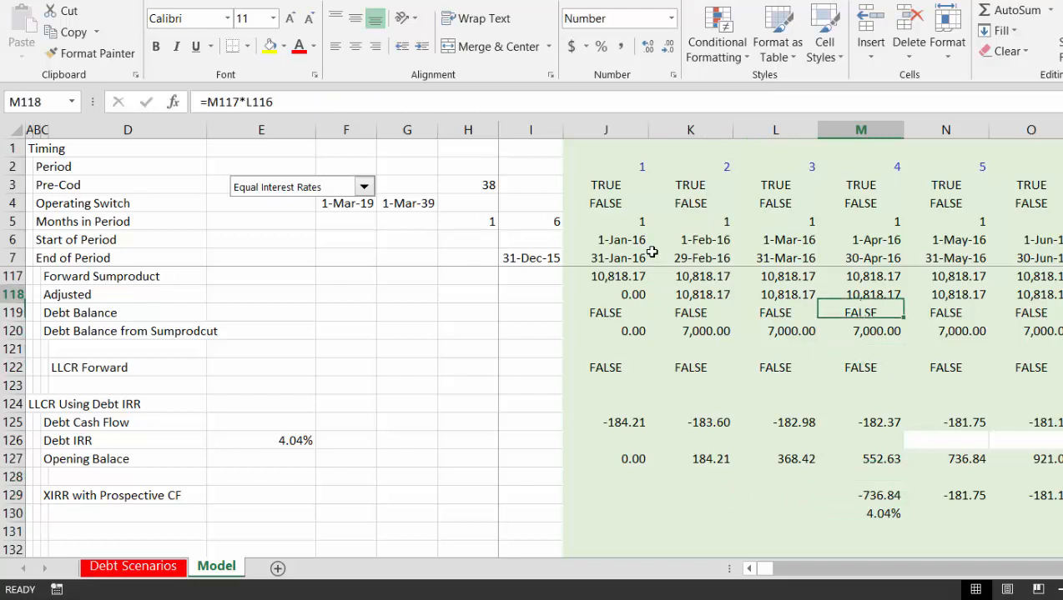
key("Up")
key("Up")
key("Up")
key("Up")
key("Up")
key("Down")
key("Down")
key("Down")
key("Down")
key("Down")
key("Down")
key("Down")
key("Down")
key("Down")
key("Down")
key("Down")
key("Down")
key("Down")
key("Down")
key("Down")
key("Down")
key("Down")
key("Down")
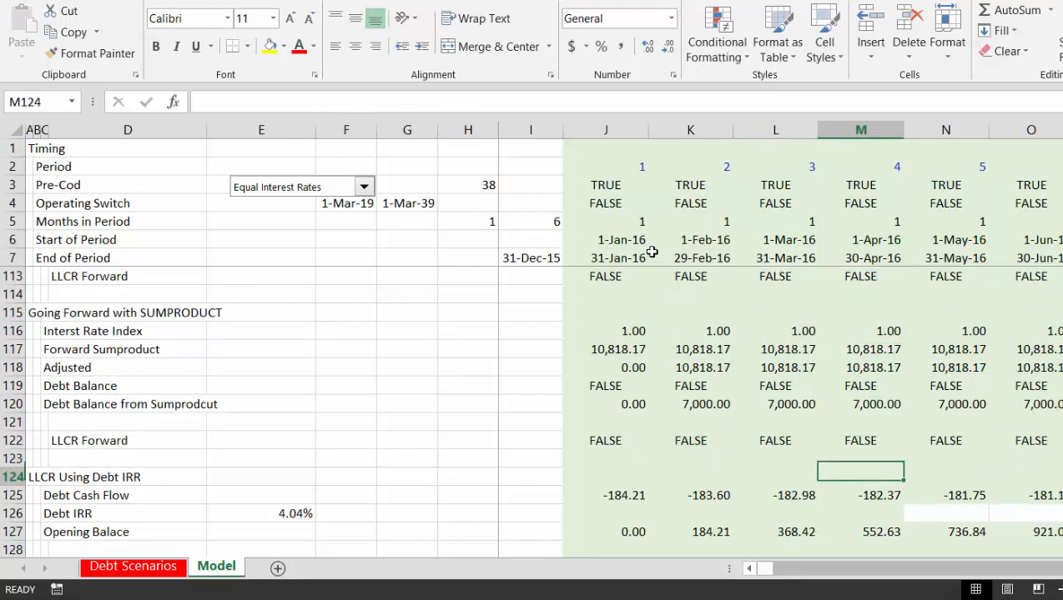
In AU131, for period 38, enter the negative of the following period's opening balance with =-AV127
key("Right")
key("Right")
key("Right")
key("Right")
key("Right")
key("Right")
key("Right")
key("Right")
key("Right")
key("Right")
key("Right")
key("Right")
key("Right")
key("Right")
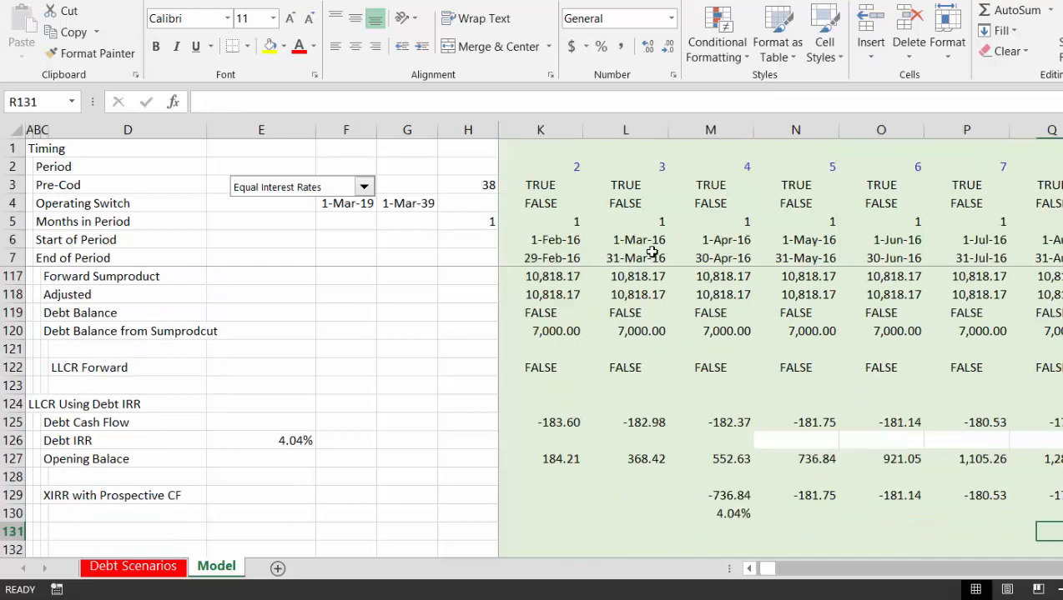
key("Right")
key("Right")
key("Right")
key("Right")
key("Right")
key("Right")
key("Right")
key("Right")
key("Right")
key("Right")
key("Right")
key("Right")
key("Right")
key("Right")
key("Right")
key("Right")
key("Right")
key("Right")
key("Right")
key("Right")
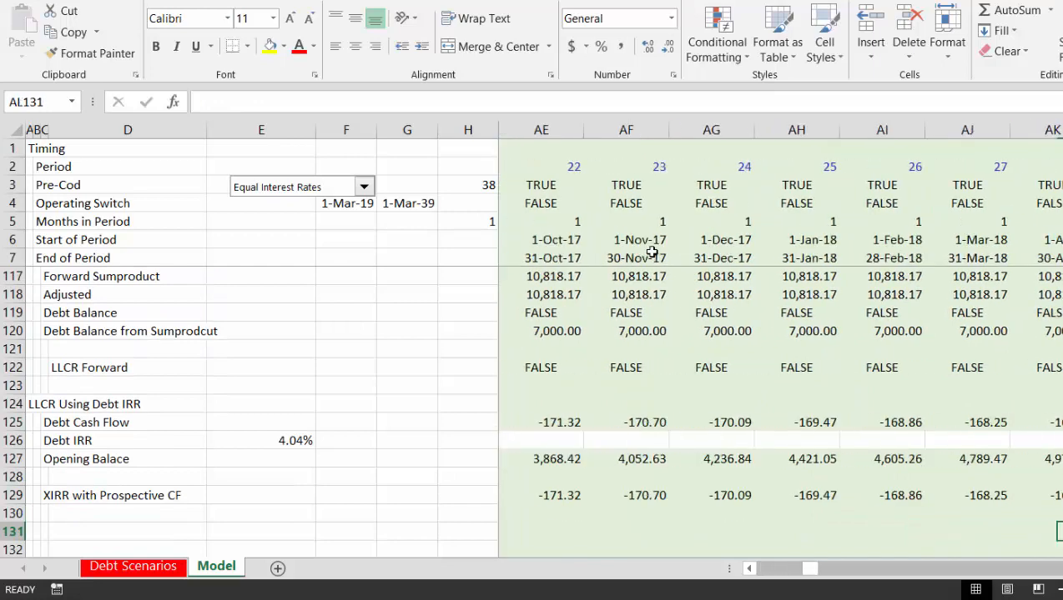
key("Right")
key("Right")
key("Right")
key("Right")
key("Right")
key("Left")
key("Left")
key("Left")
key("Left")
key("Left")
key("Left")
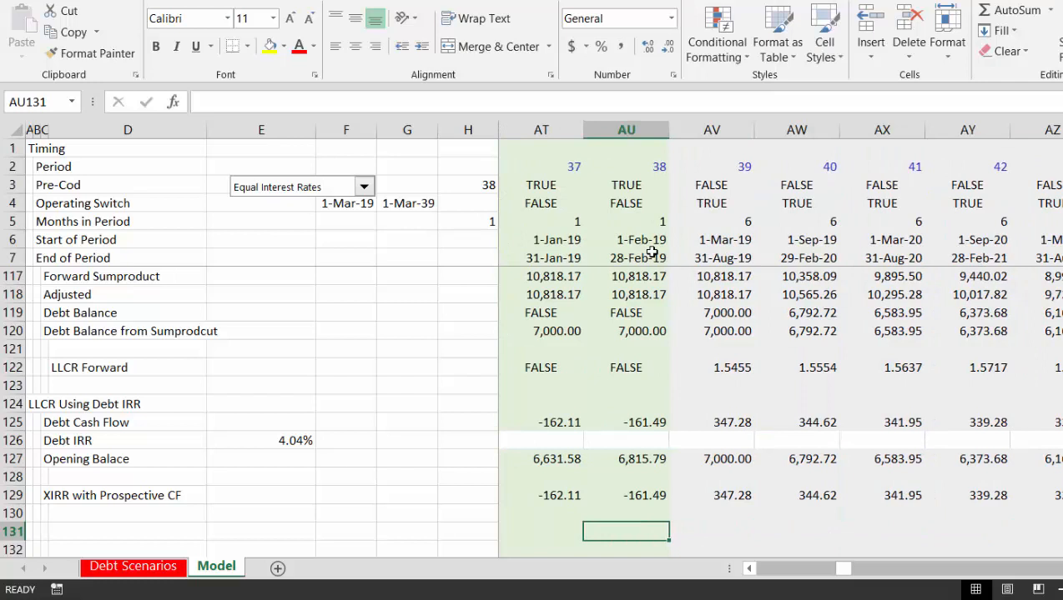
type("=")
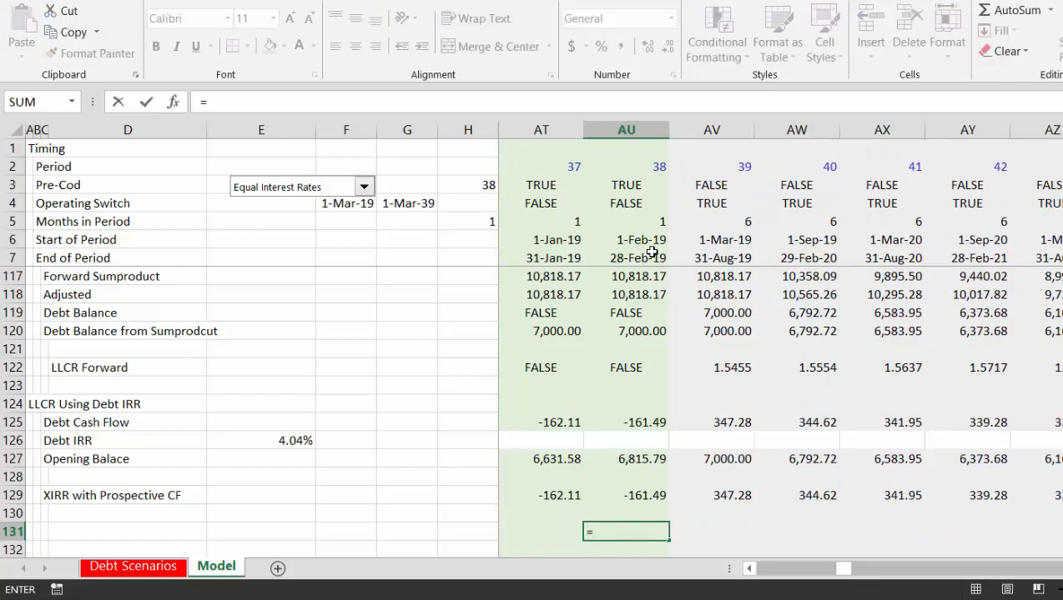
key("Up")
key("Up")
key("Up")
key("Up")
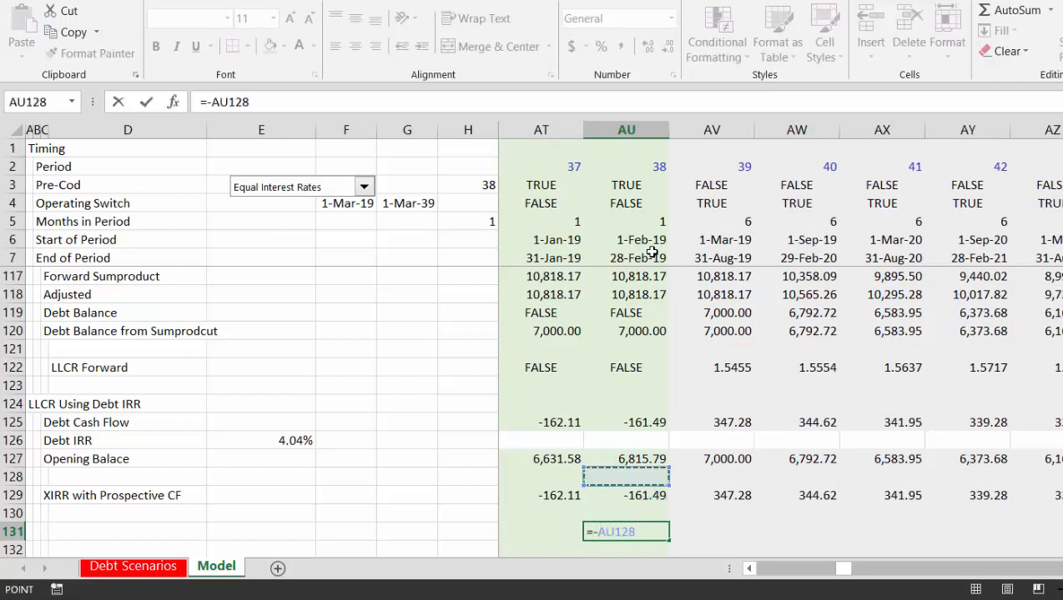
key("Right")
key("Return")
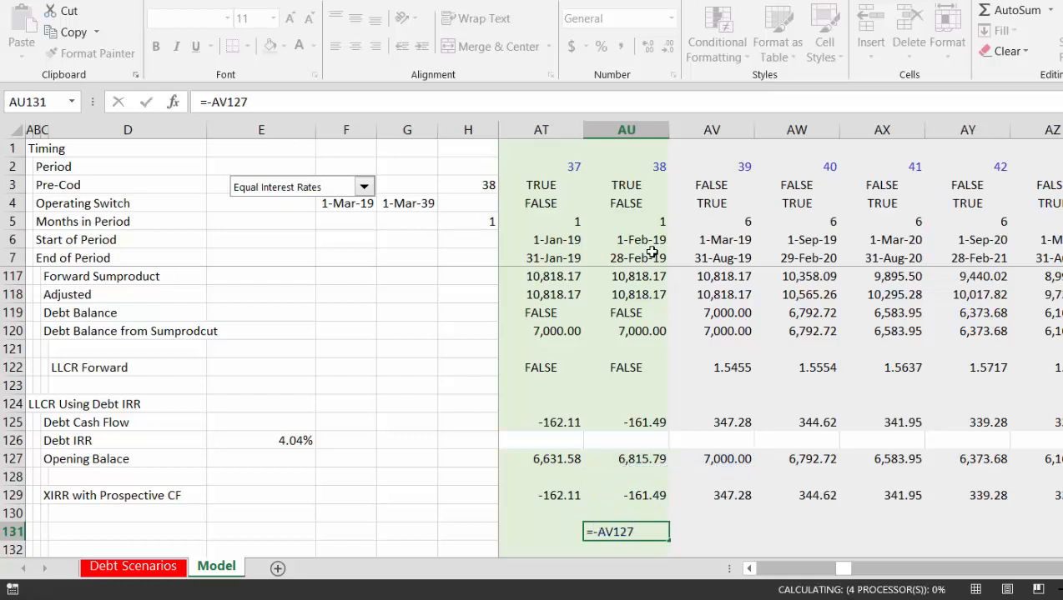
Link AV131 to the prospective cash flow of the same period with =AV129
key("Up")
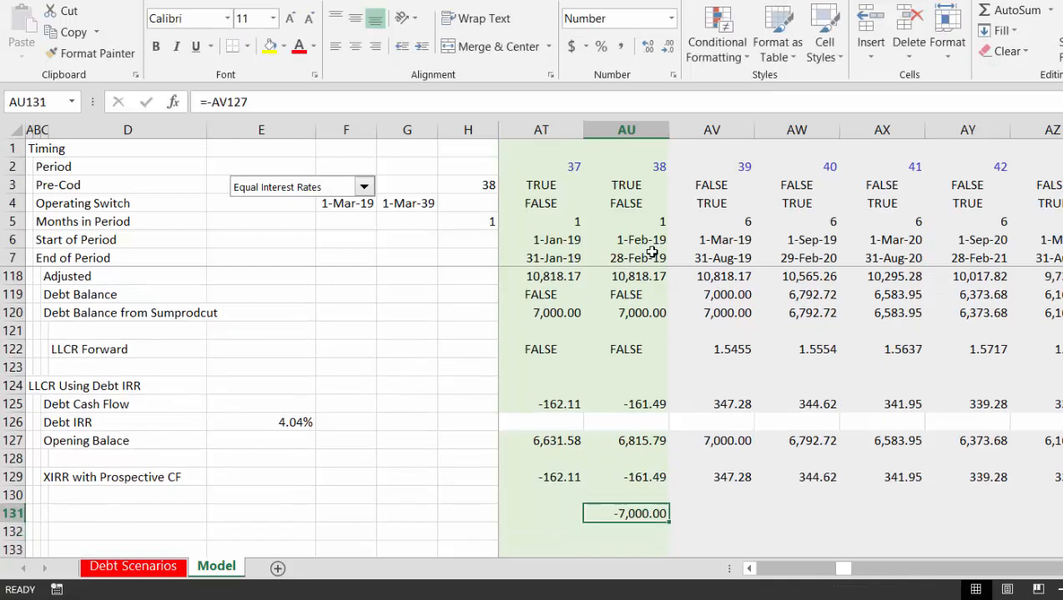
key("Right")
type("=")
key("Up")
key("Up")
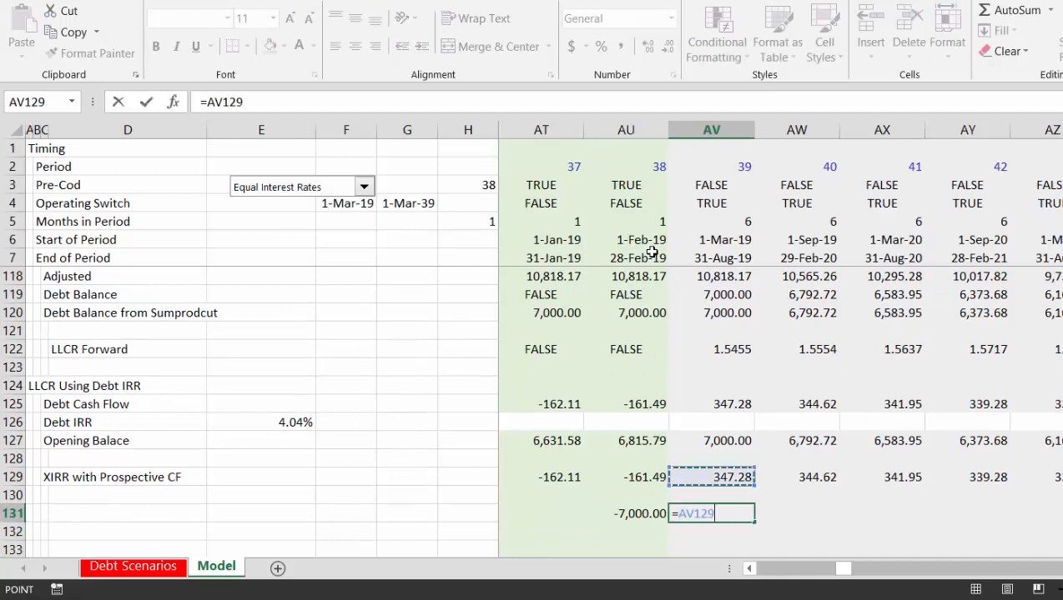
key("ctrl+Return")
key("Down")
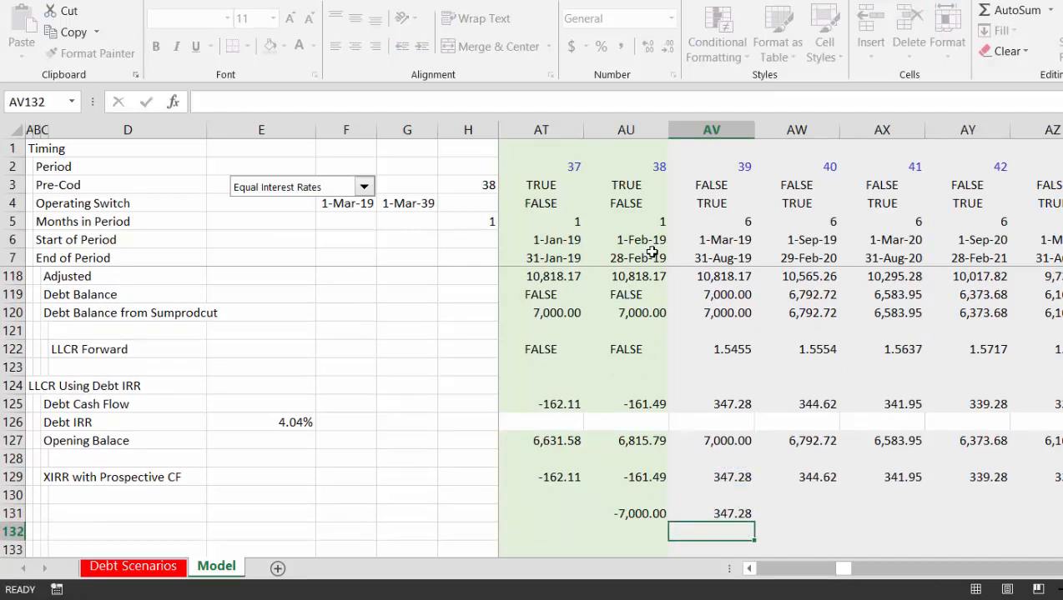
key("Up")
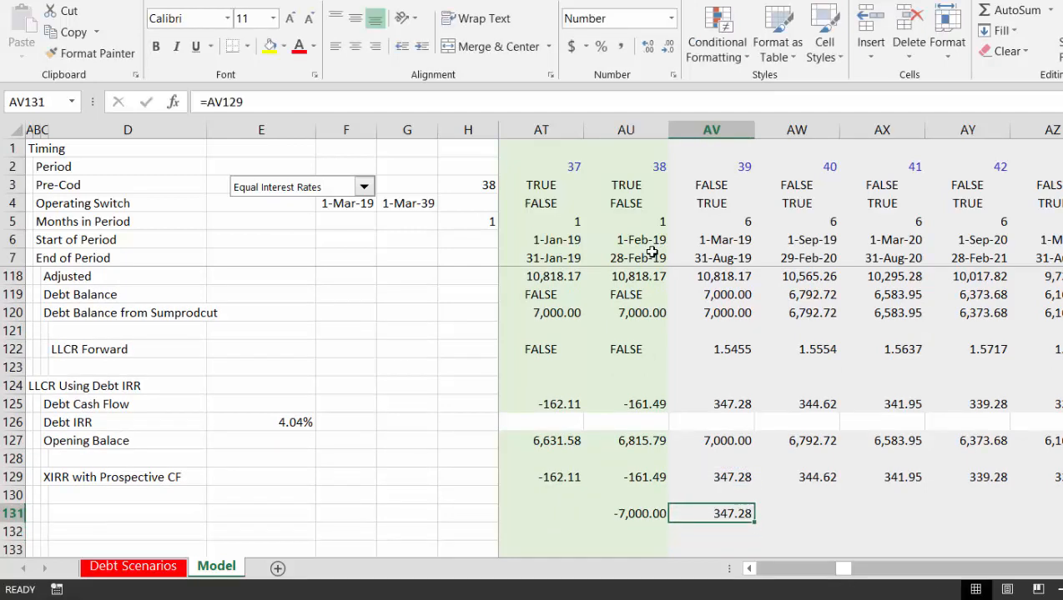
Fill the cash flow link in AV131 across the remaining timeline columns
key("ctrl+shift+Right")
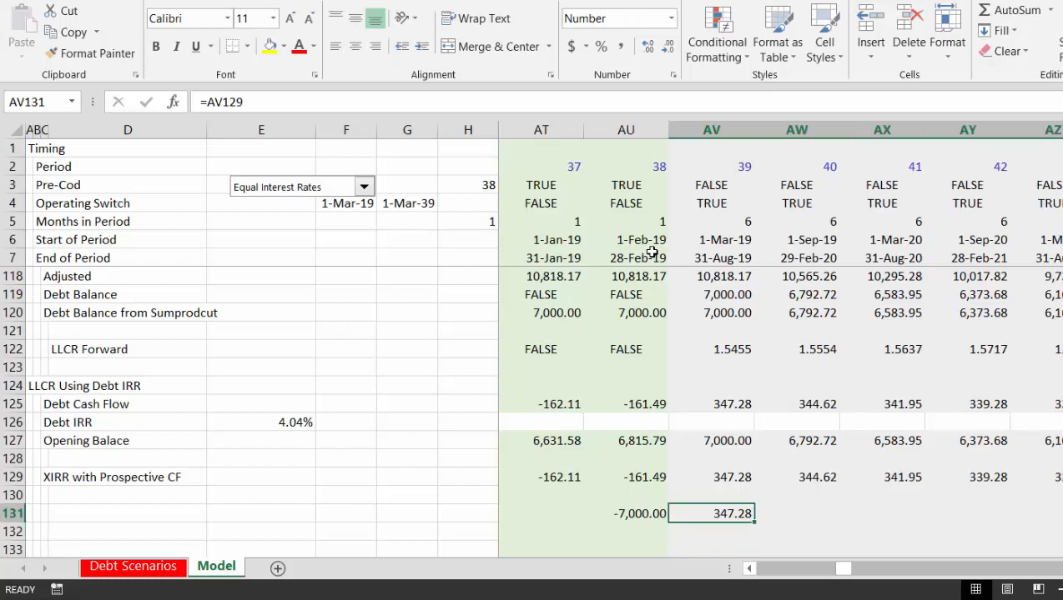
key("ctrl+r")
key("Down")
key("Down")
key("Up")
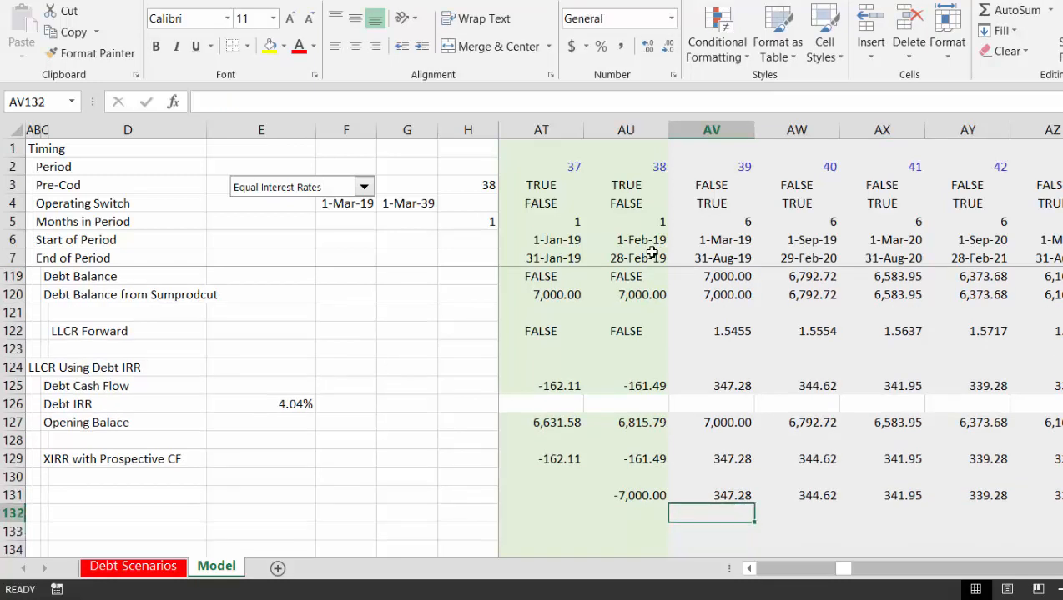
In AU132, calculate the XIRR of the cash flows AU131:HA131 using the end-of-period dates AU7:HA7
key("Left")
type("=xirr(")
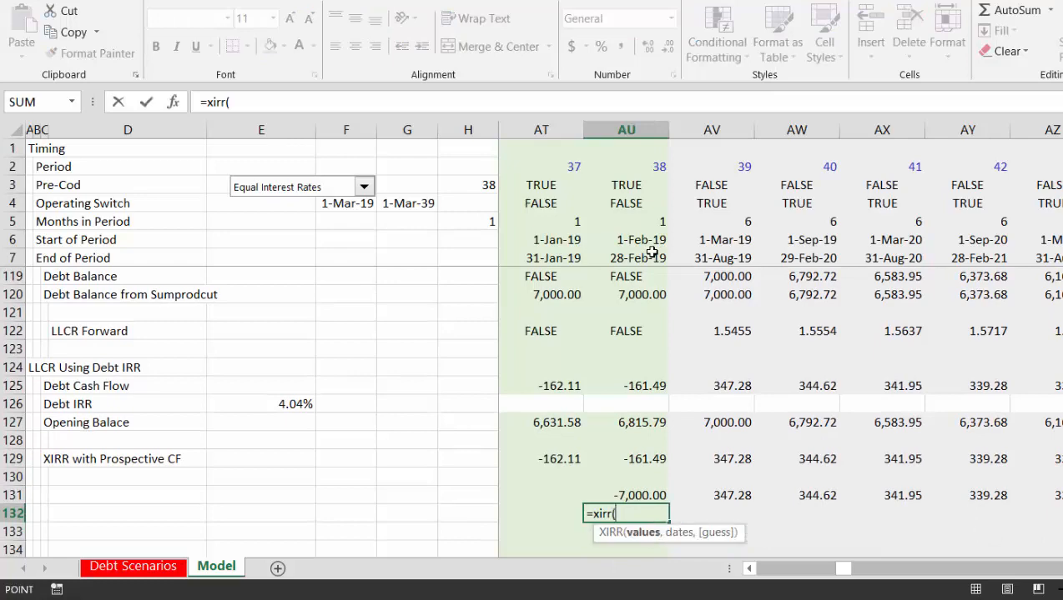
key("Up")
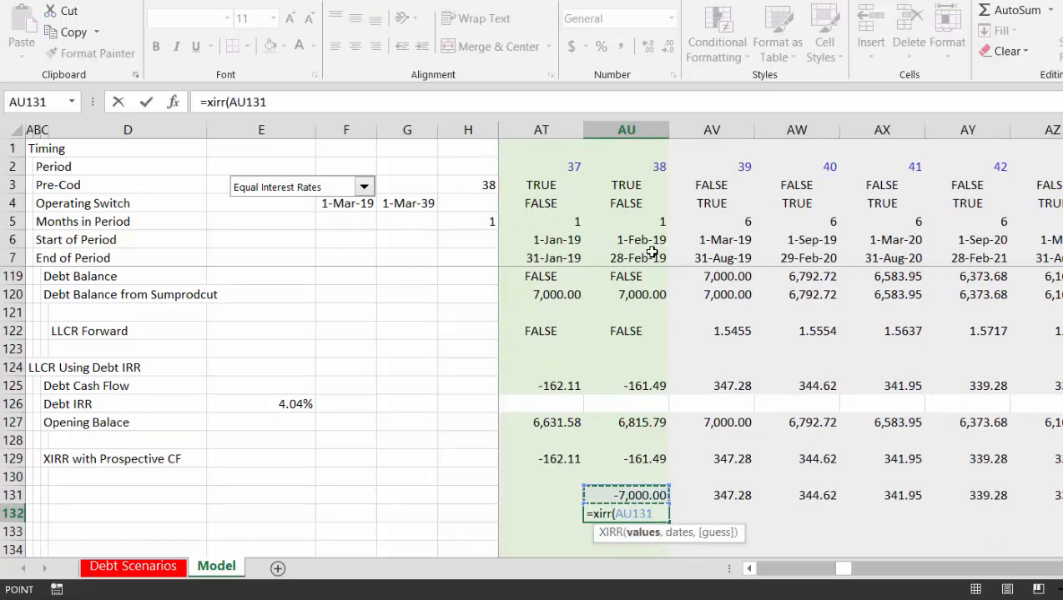
key("ctrl+shift+Right")
type(",")
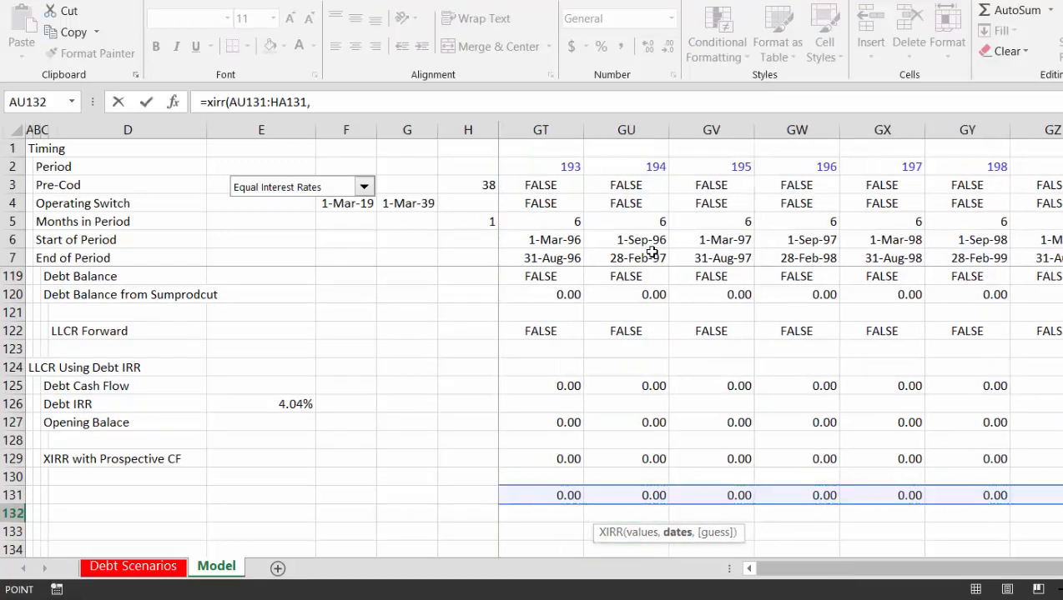
key("Left")
key("Right")
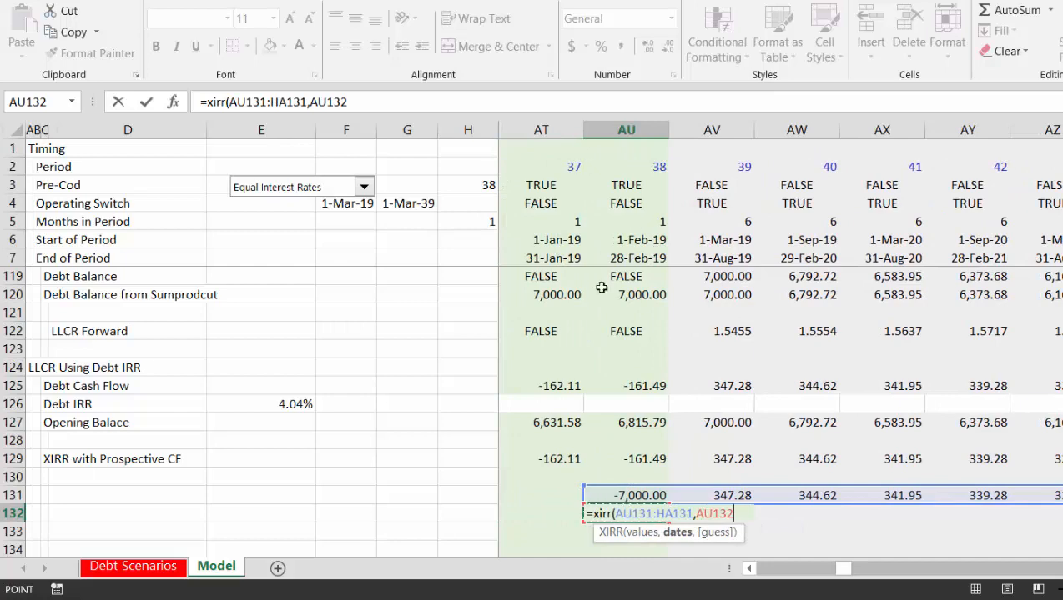
left_click(624, 251)
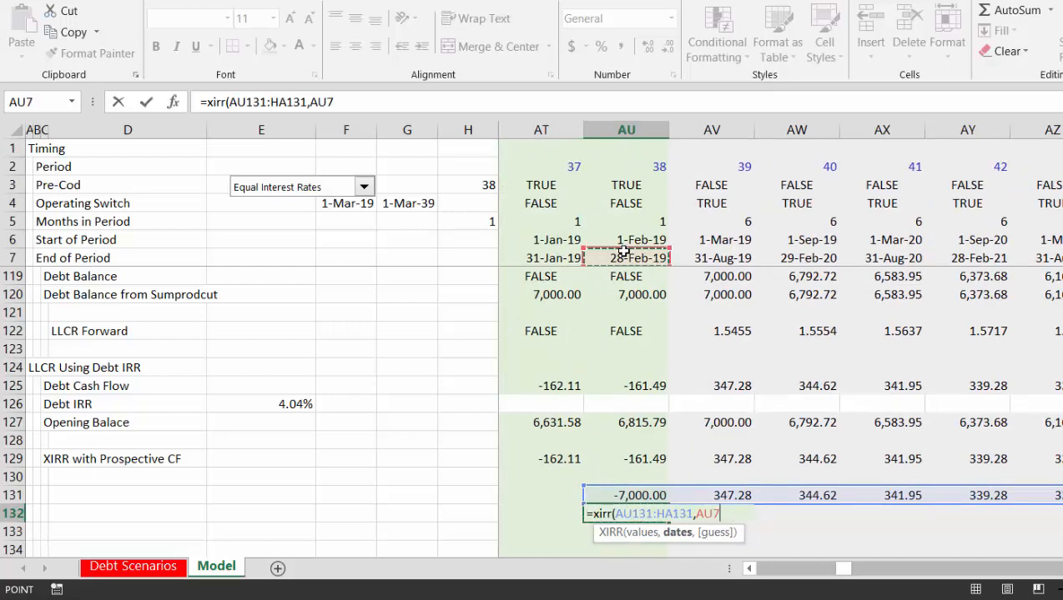
key("ctrl+shift+Right")
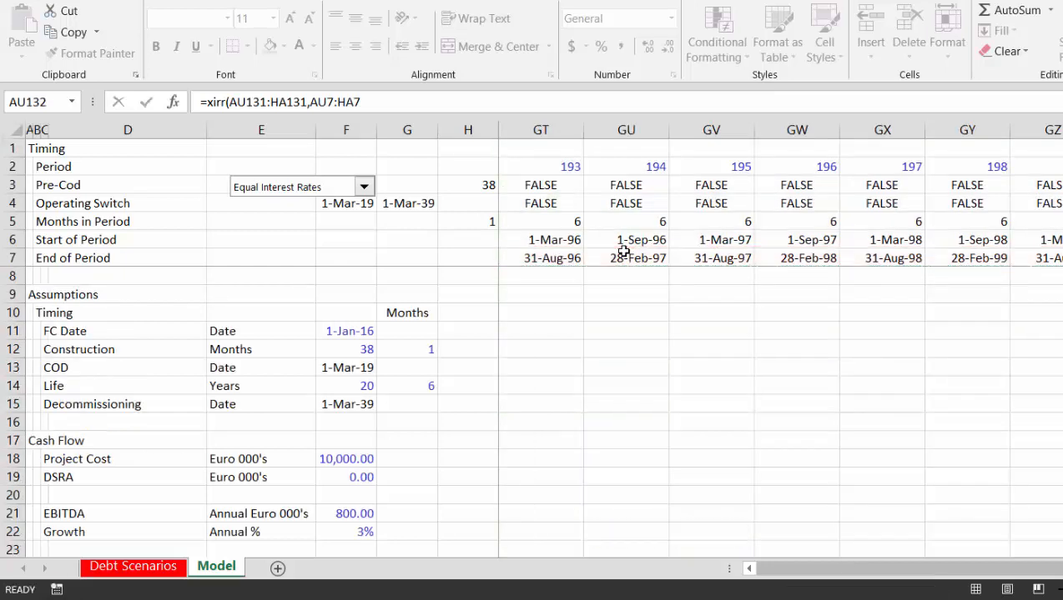
key("Return")
key("Left")
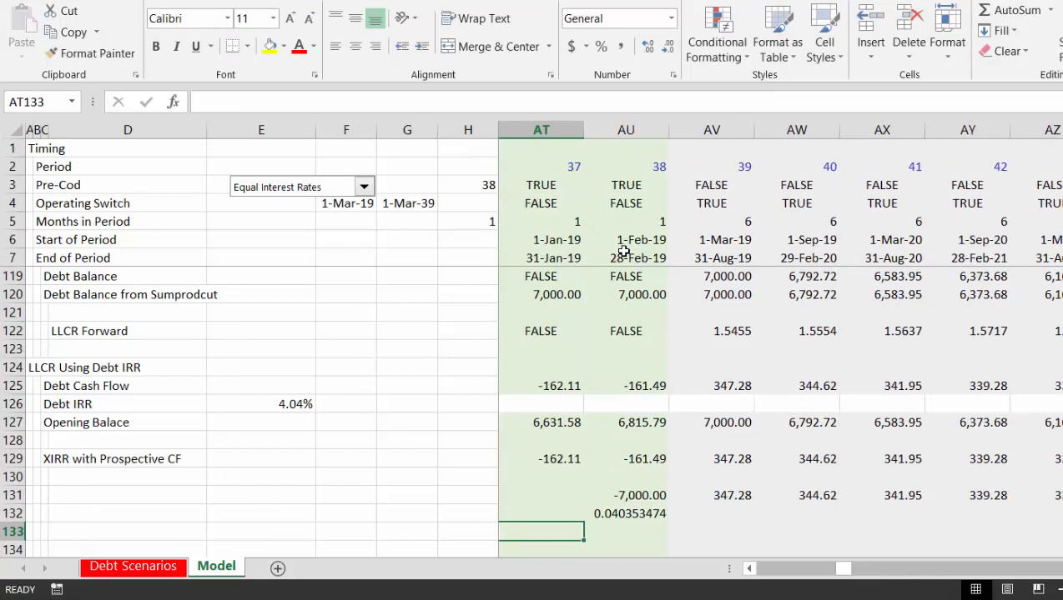
key("Up")
key("Right")
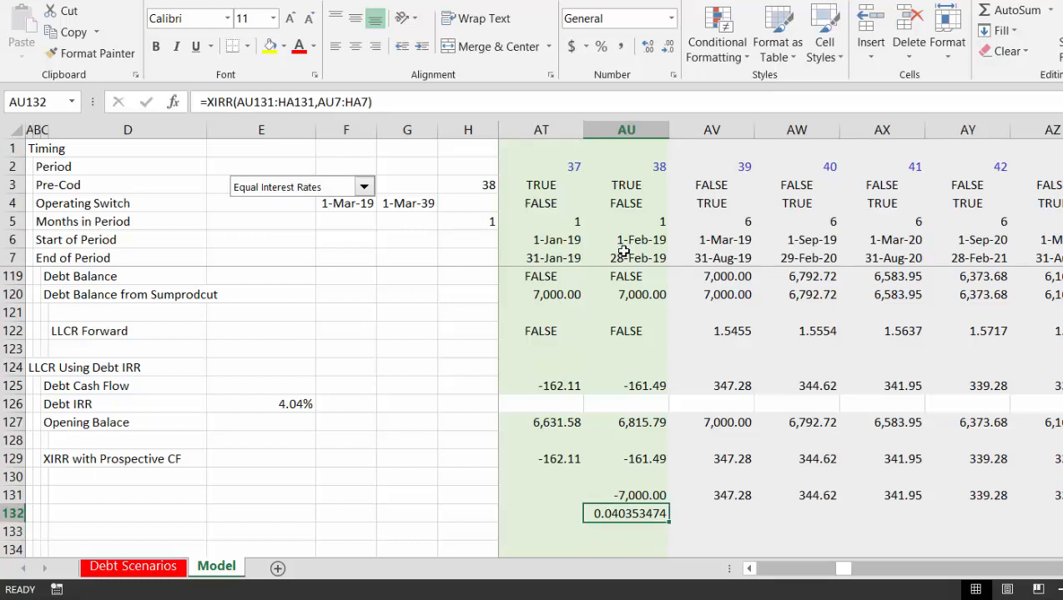
In AU133, calculate the IRR of AU131:HA131 and show it as a percentage with two decimals
key("Down")
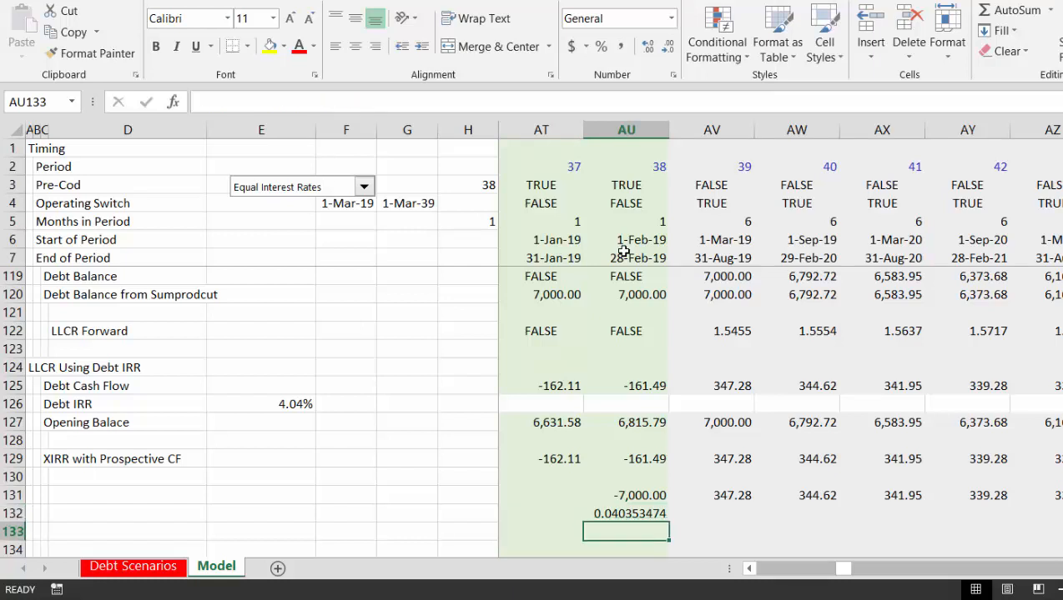
type("=irr")
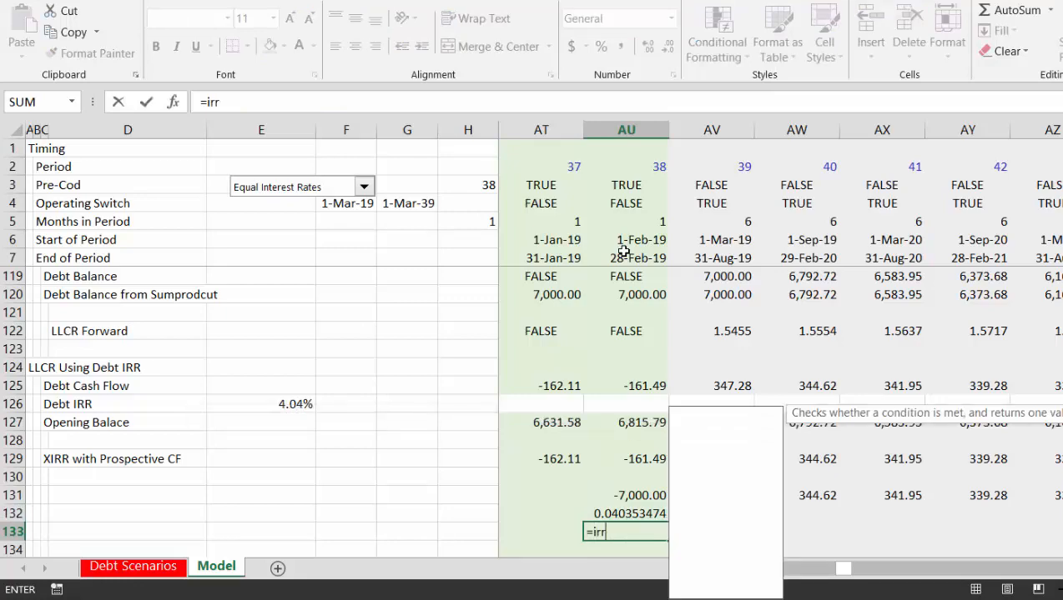
type("(")
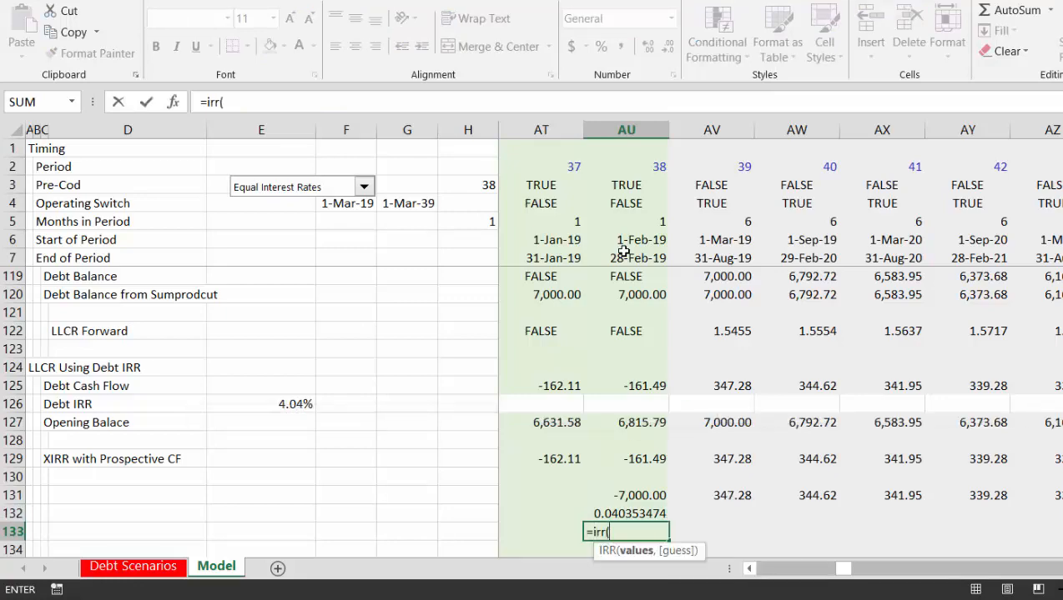
key("Up")
key("Up")
key("ctrl+shift+Right")
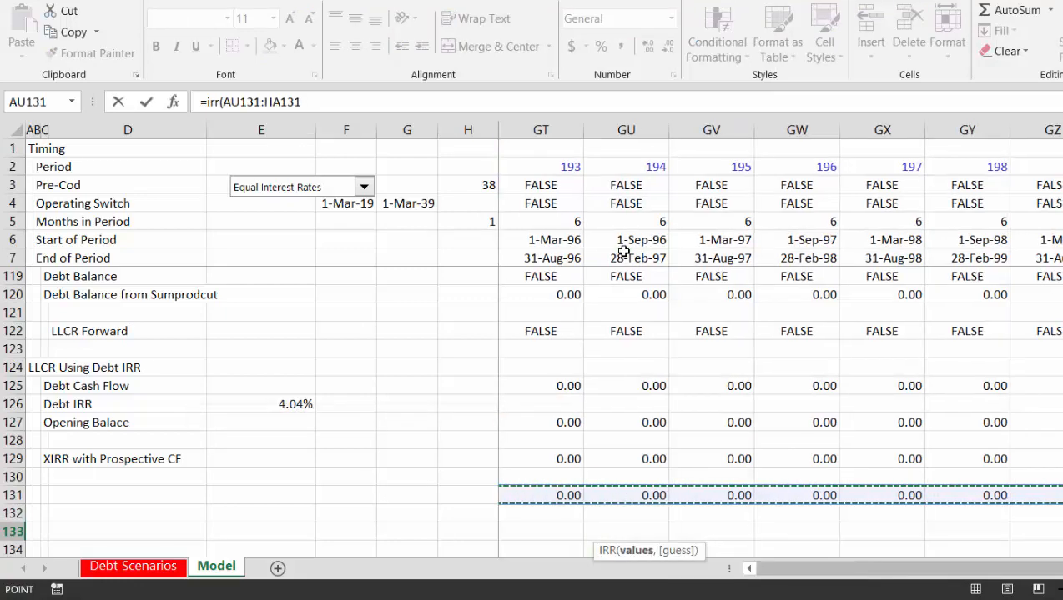
key("Return")
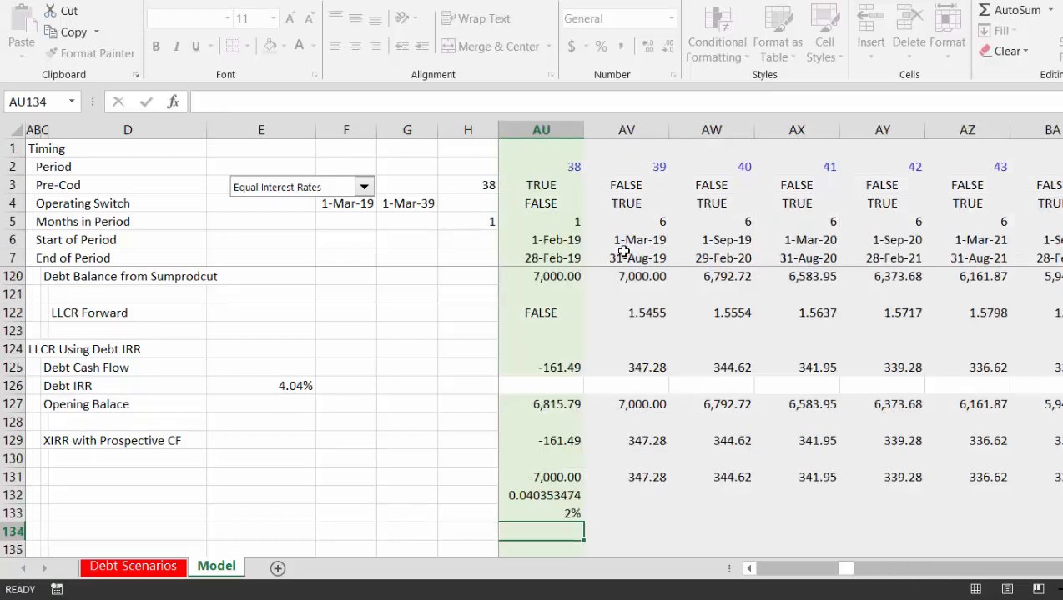
key("Left")
key("Up")
key("Right")
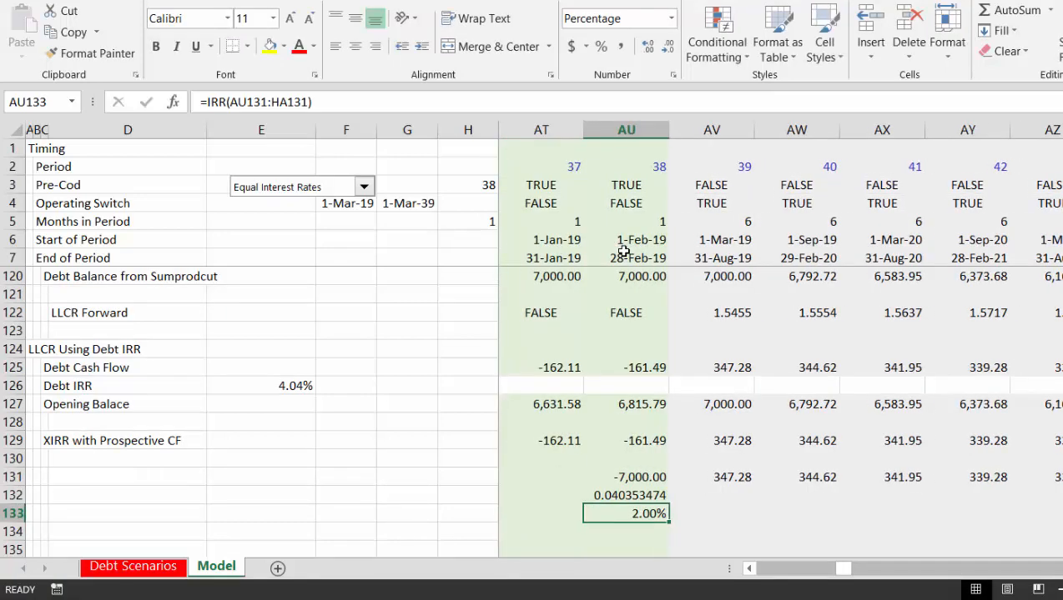
Return to the first timeline columns and examine the NPV and XNPV discount rate section around rows 97 to 106
key("Left")
key("Left")
key("Left")
key("Left")
key("Left")
key("Left")
key("Left")
key("Left")
key("Left")
key("Left")
key("Left")
key("Left")
key("Left")
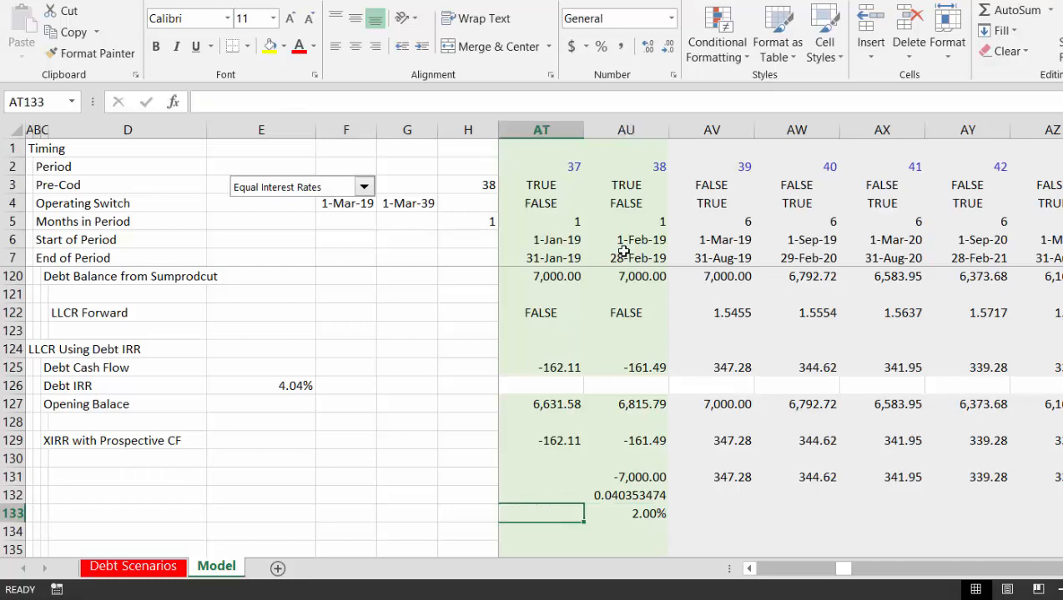
key("Left")
key("Left")
key("Left")
key("Left")
key("Left")
key("Left")
key("Left")
key("Left")
key("Left")
key("Left")
key("Left")
key("Left")
key("Left")
key("Left")
key("Left")
key("Left")
key("Left")
key("Left")
key("Left")
key("Left")
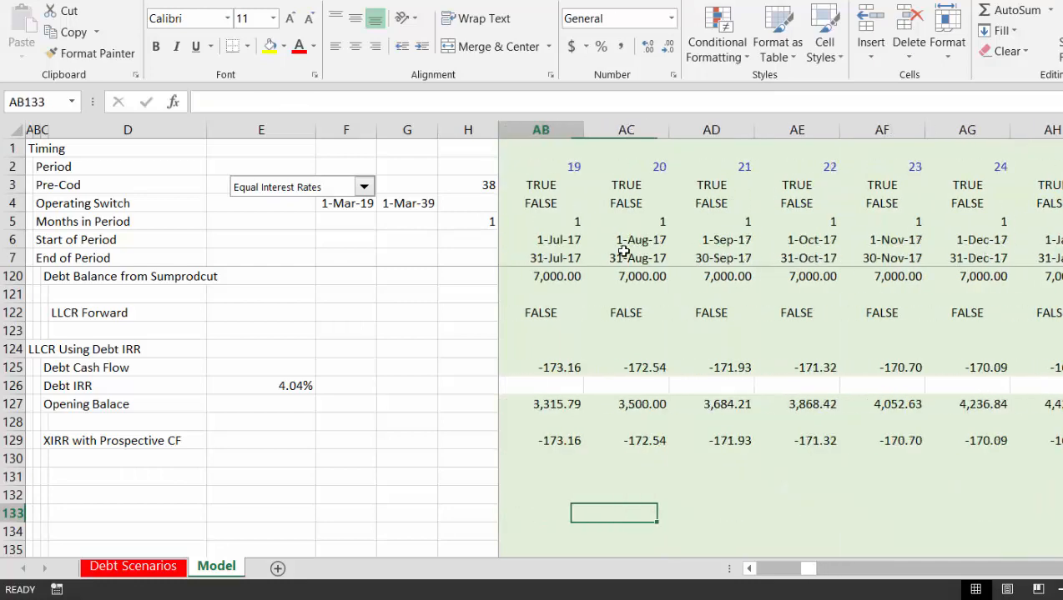
key("Left")
key("Left")
key("Left")
key("Left")
key("Left")
key("Left")
key("Left")
key("Left")
key("Left")
key("Left")
key("Left")
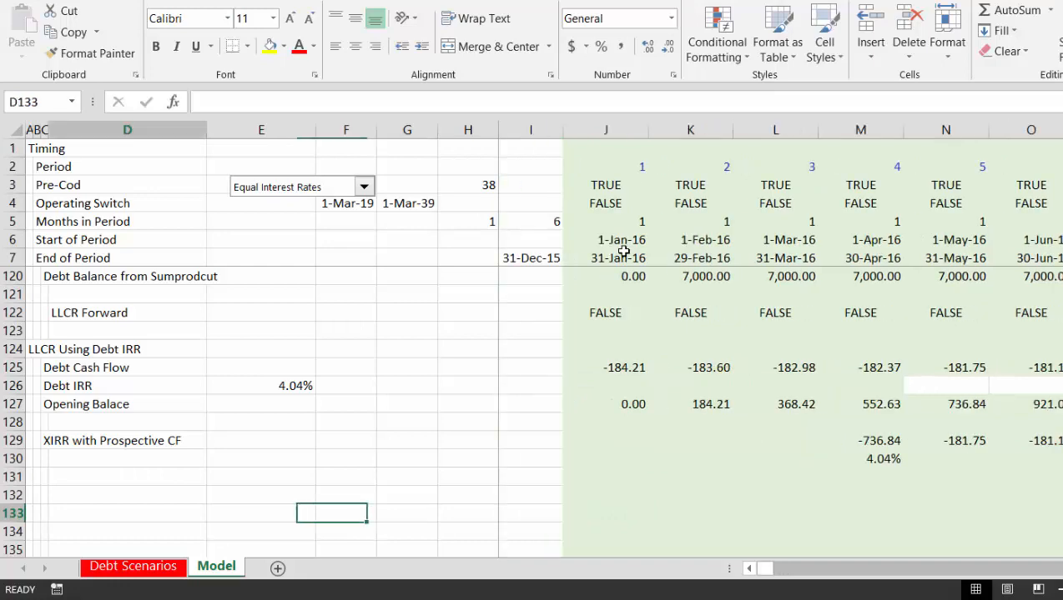
key("Up")
key("Up")
key("Up")
key("Up")
key("Up")
key("Up")
key("Up")
key("Up")
key("Up")
key("Up")
key("Up")
key("Up")
key("Up")
key("Up")
key("Up")
key("Up")
key("Up")
key("Up")
key("Up")
key("Up")
key("Up")
key("Up")
key("Up")
key("Up")
key("Up")
key("Up")
key("Up")
key("Up")
key("Up")
key("Up")
key("Up")
key("Up")
key("Up")
key("Up")
key("Up")
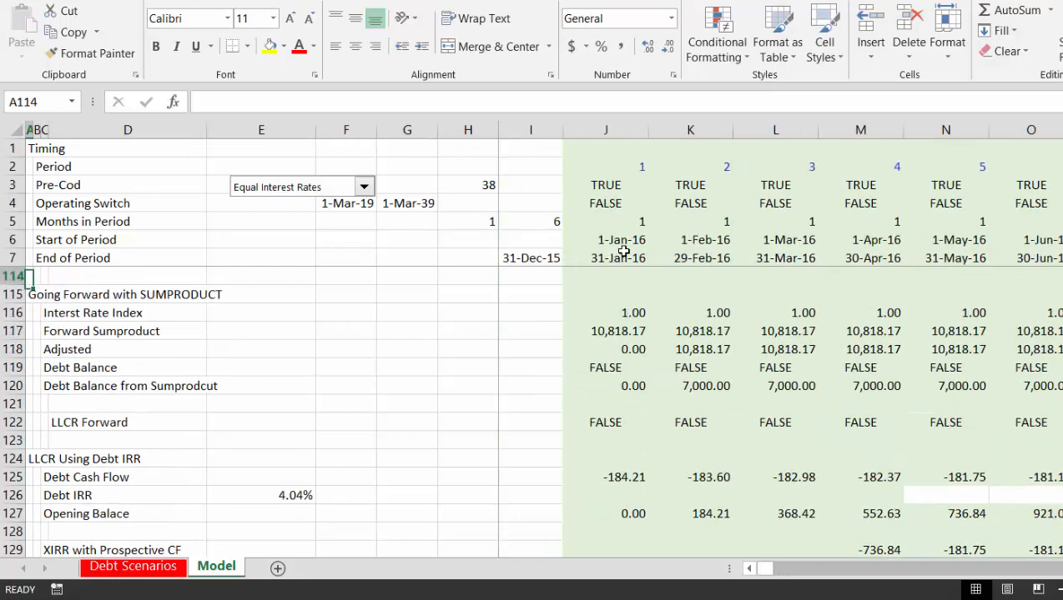
key("Up")
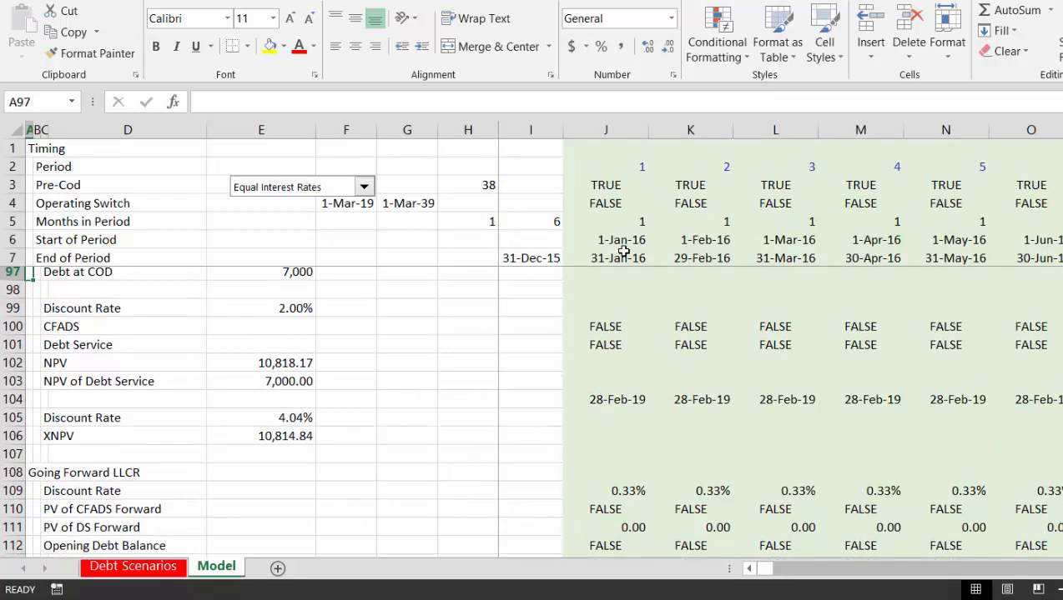
Review the Going Forward LLCR and Going Forward with SUMPRODUCT sections down to the LLCR Using Debt IRR block
key("Down")
key("Down")
key("Right")
key("Right")
key("Down")
key("Down")
key("Down")
key("Down")
key("Down")
key("Down")
key("Down")
key("Down")
key("Down")
key("Down")
key("Down")
key("Down")
key("Down")
key("Down")
key("Down")
key("Down")
key("Down")
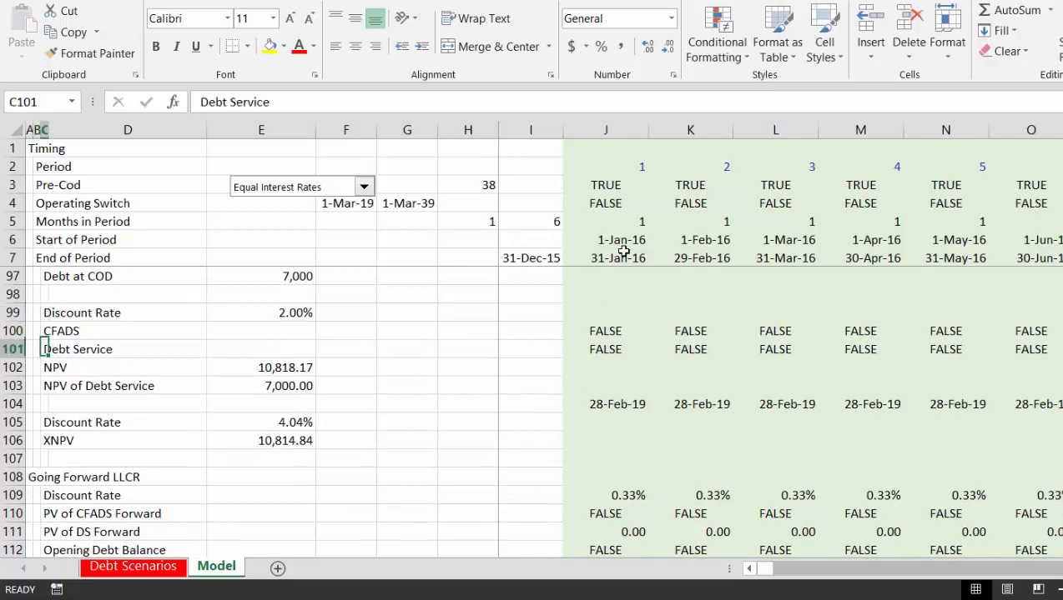
key("Down")
key("Down")
key("Down")
key("Down")
key("Down")
key("Down")
key("Down")
key("Down")
key("Down")
key("Down")
key("Down")
key("Down")
key("Down")
key("Down")
key("Down")
key("Down")
key("Down")
key("Down")
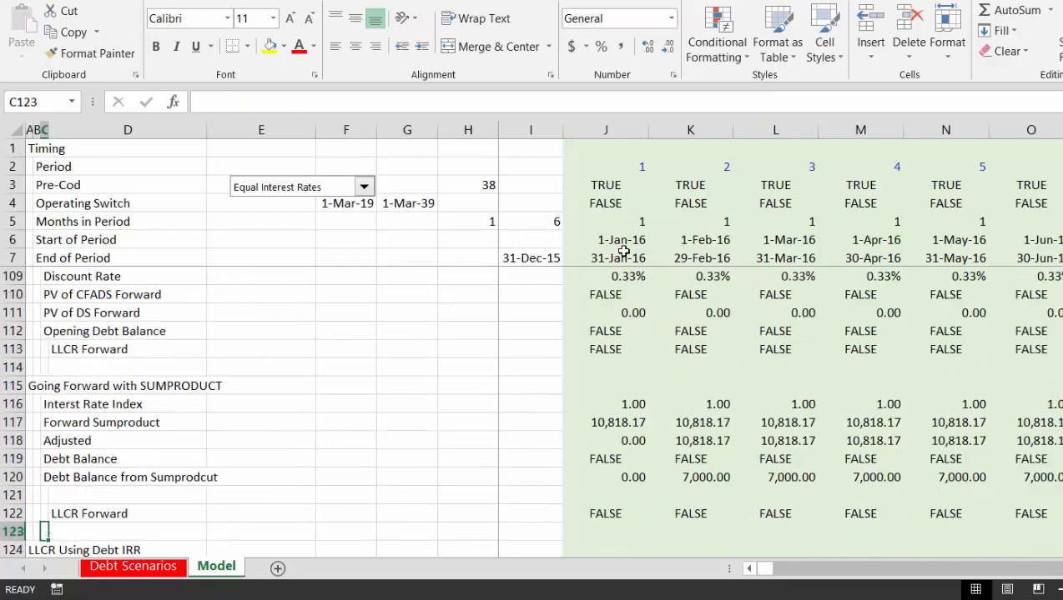
In AV135, enter the negative of the following period's opening debt balance as =-AW127
key("Up")
key("Up")
key("Right")
key("Right")
key("Right")
key("Right")
key("Right")
key("Right")
key("Right")
key("Right")
key("Right")
key("Right")
key("Right")
key("Right")
key("Right")
key("Right")
key("Right")
key("Right")
key("Right")
key("Right")
key("Right")
key("Right")
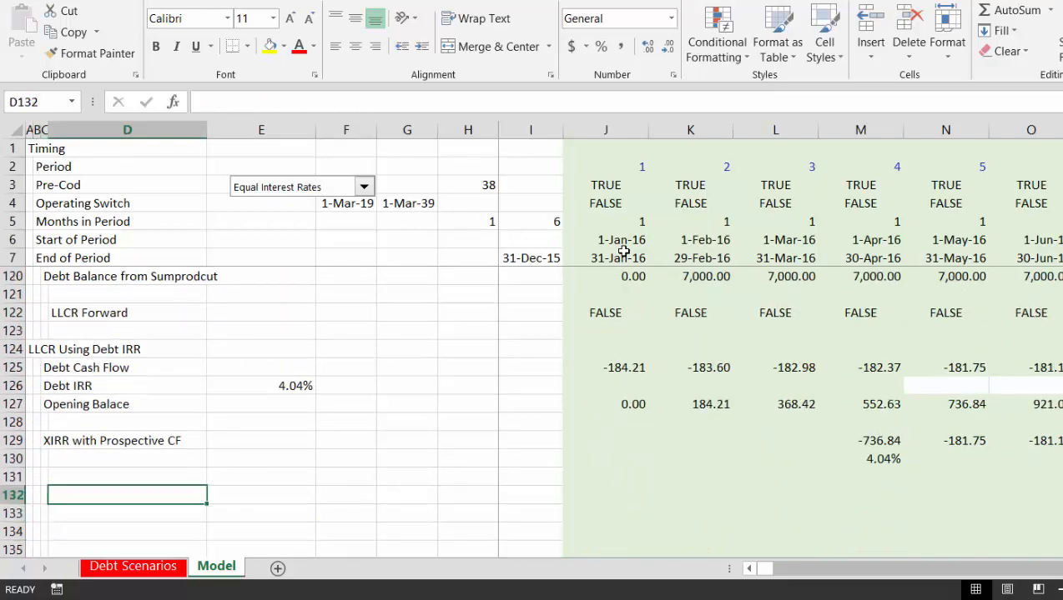
key("Right")
key("Right")
key("Right")
key("Right")
key("Right")
key("Right")
key("Right")
key("Right")
key("Right")
key("Right")
key("Right")
key("Right")
key("Right")
key("Right")
key("Right")
key("Right")
key("Right")
key("Right")
key("Right")
key("Right")
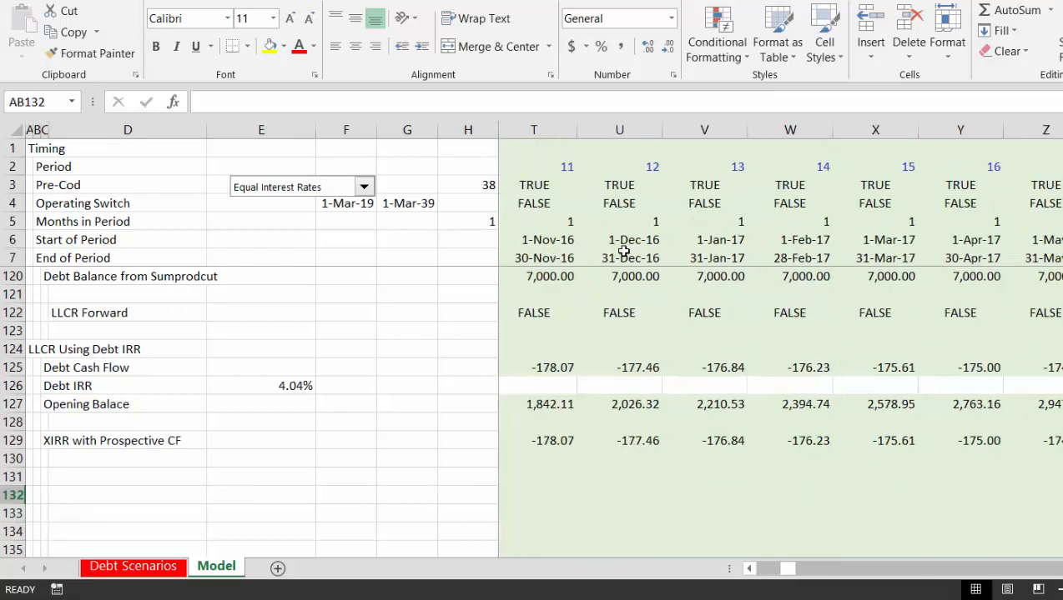
key("Right")
key("Right")
key("Right")
key("Right")
key("Right")
key("Right")
key("Right")
key("Right")
key("Right")
key("Right")
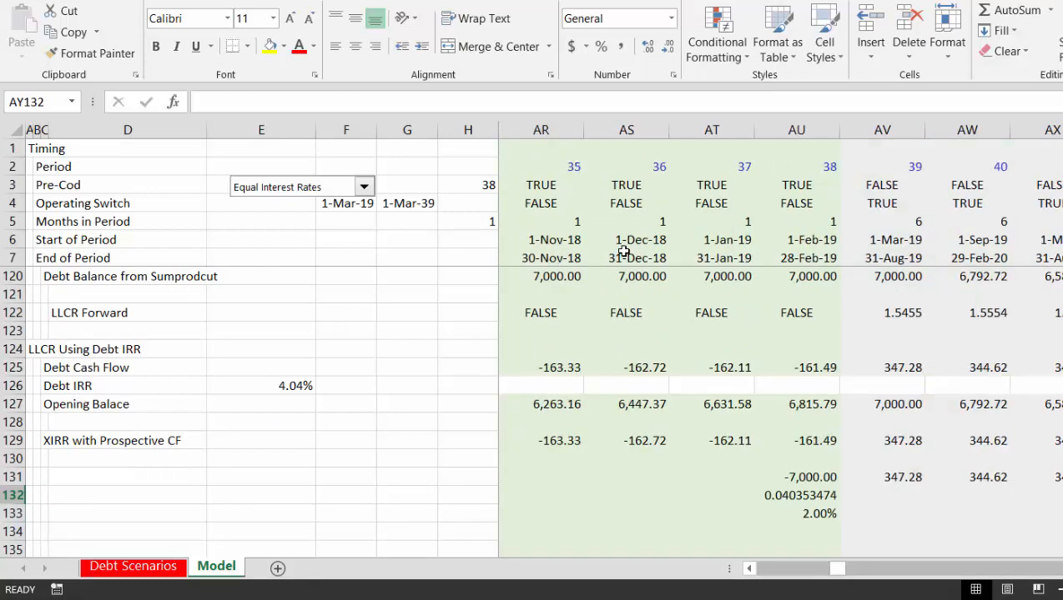
key("Down")
key("Down")
key("Down")
key("Left")
key("Left")
key("Left")
key("Left")
key("Left")
key("Left")
key("Left")
key("Left")
key("Left")
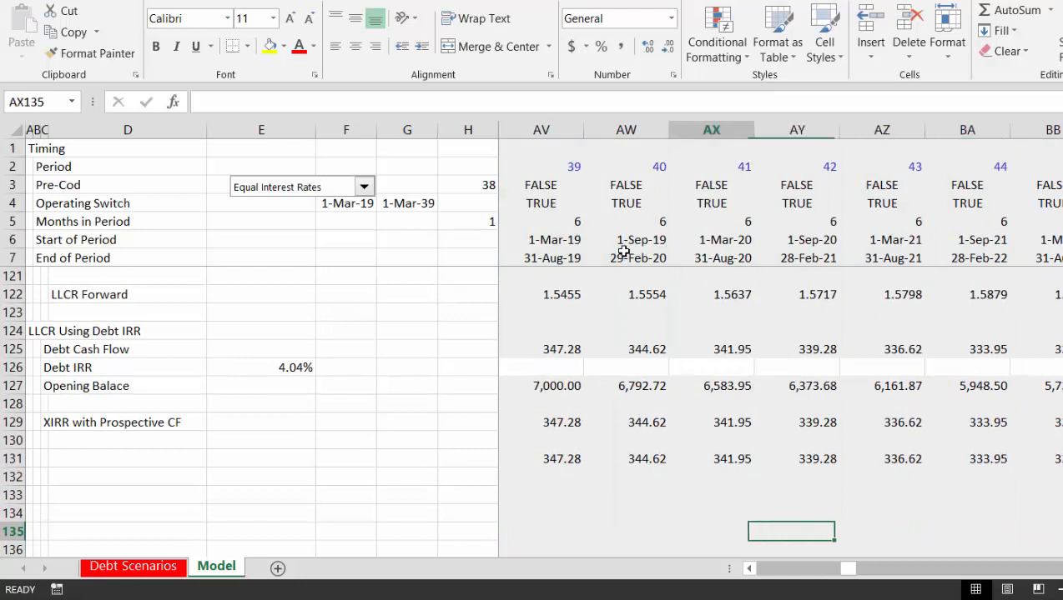
key("Right")
key("Right")
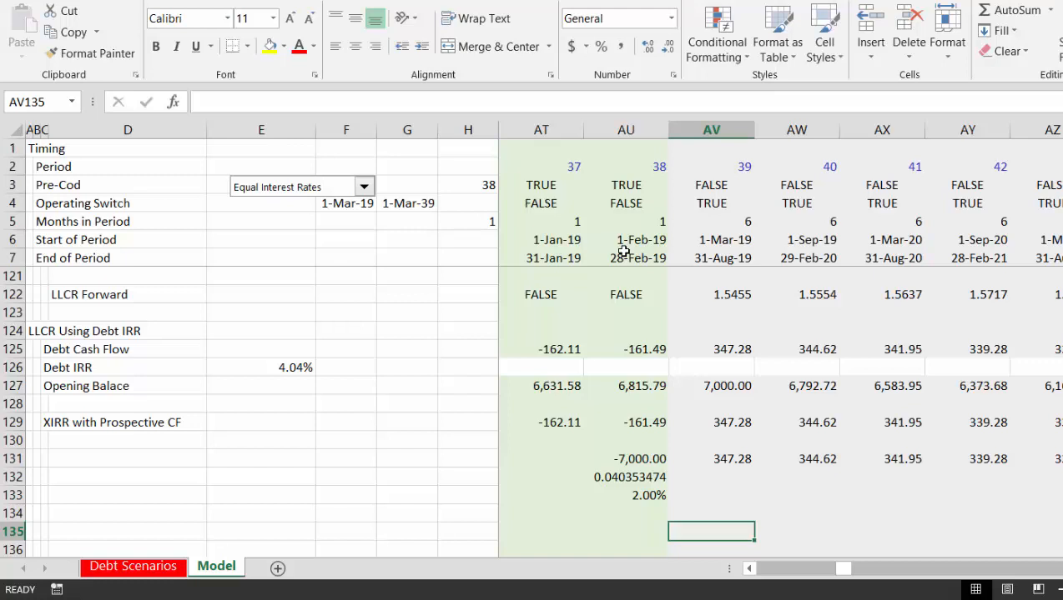
key("Up")
key("Down")
type("=-")
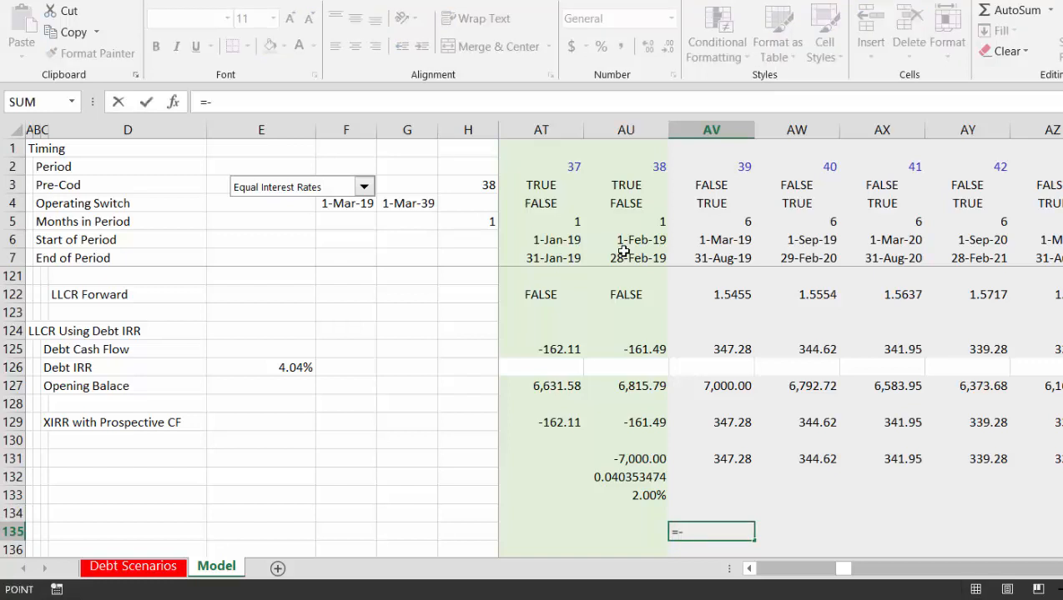
key("Up")
key("Up")
key("Up")
key("Up")
key("Up")
key("Up")
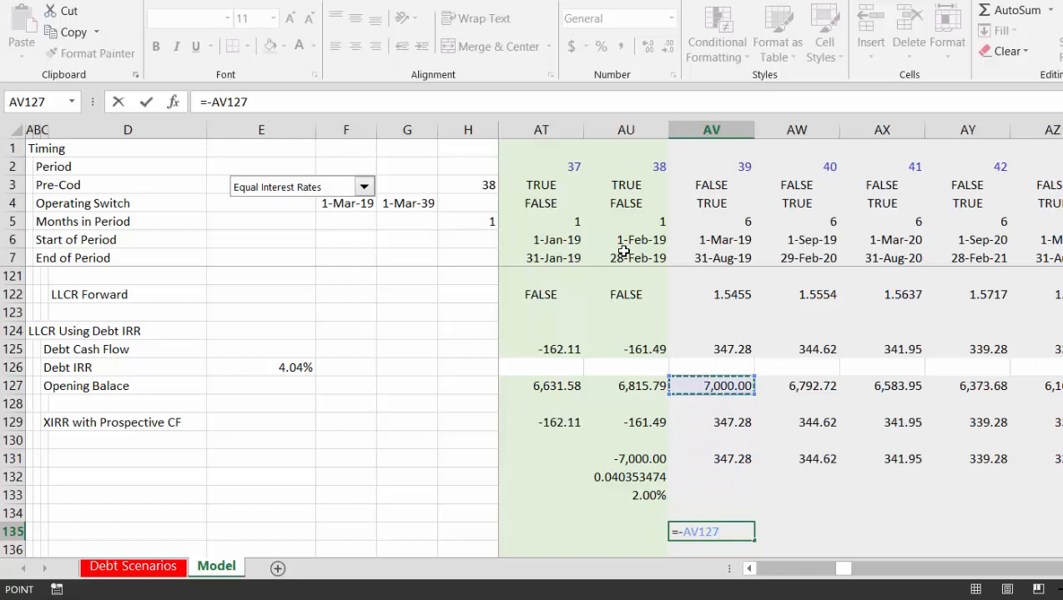
key("Right")
key("ctrl+Return")
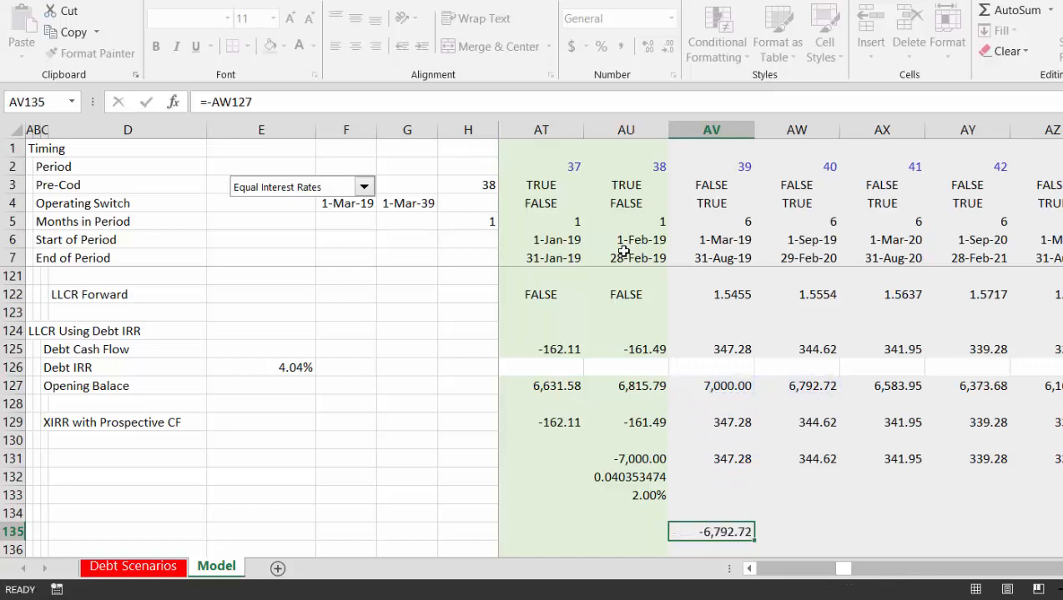
Link AW135 to the debt cash flow in AW131 and fill the formula across the rest of the timeline
key("Down")
key("Up")
key("Right")
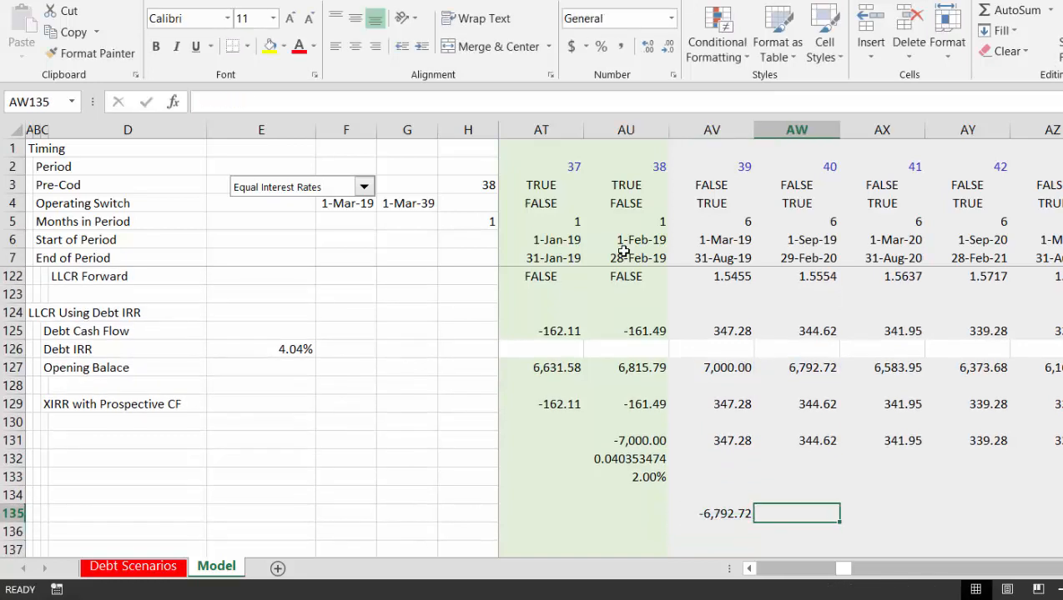
type("=")
key("Up")
key("Up")
key("Up")
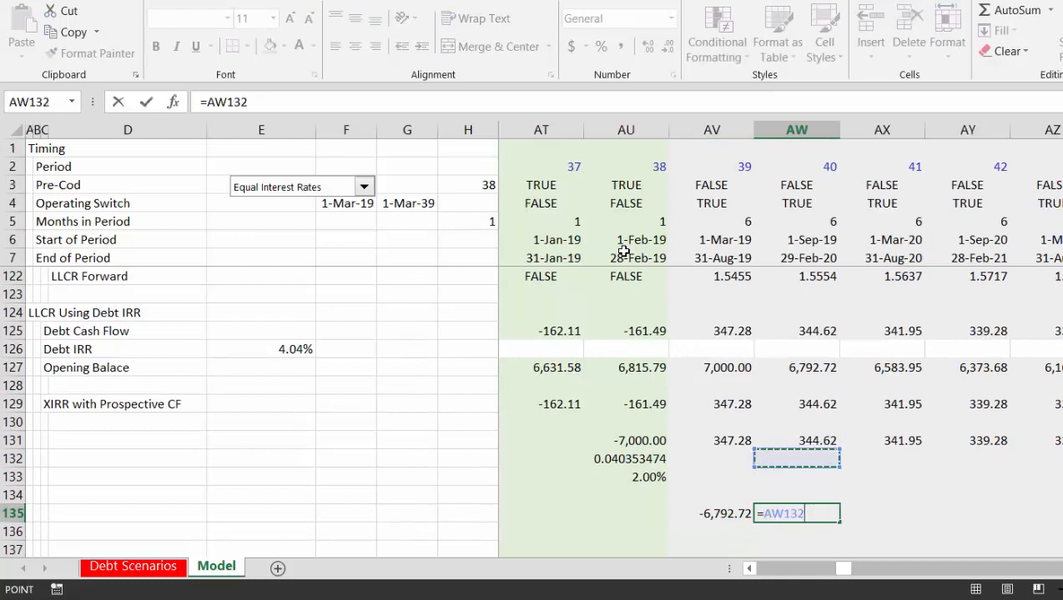
key("Up")
key("Return")
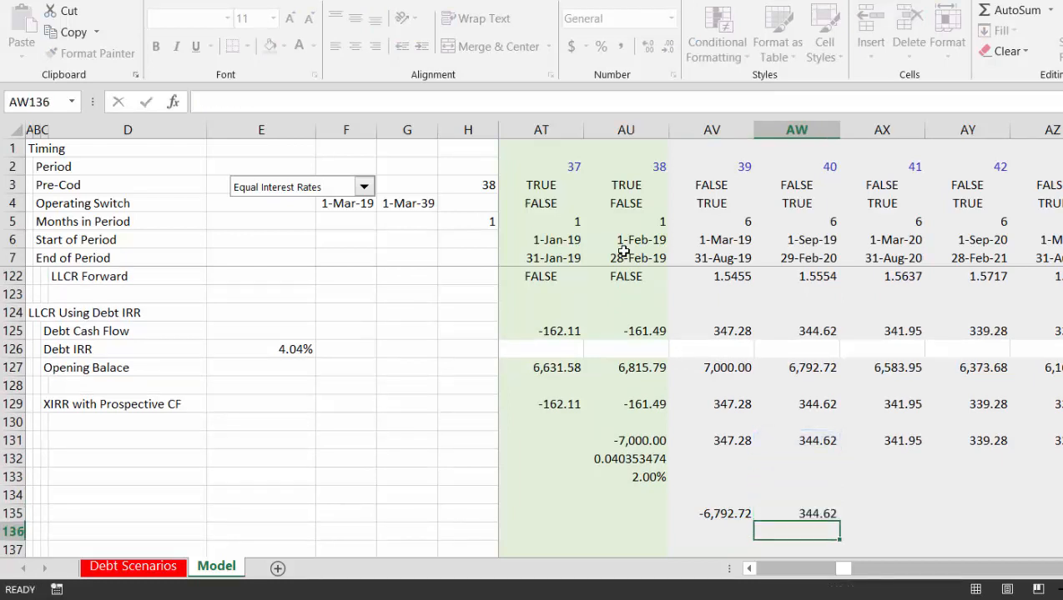
key("Up")
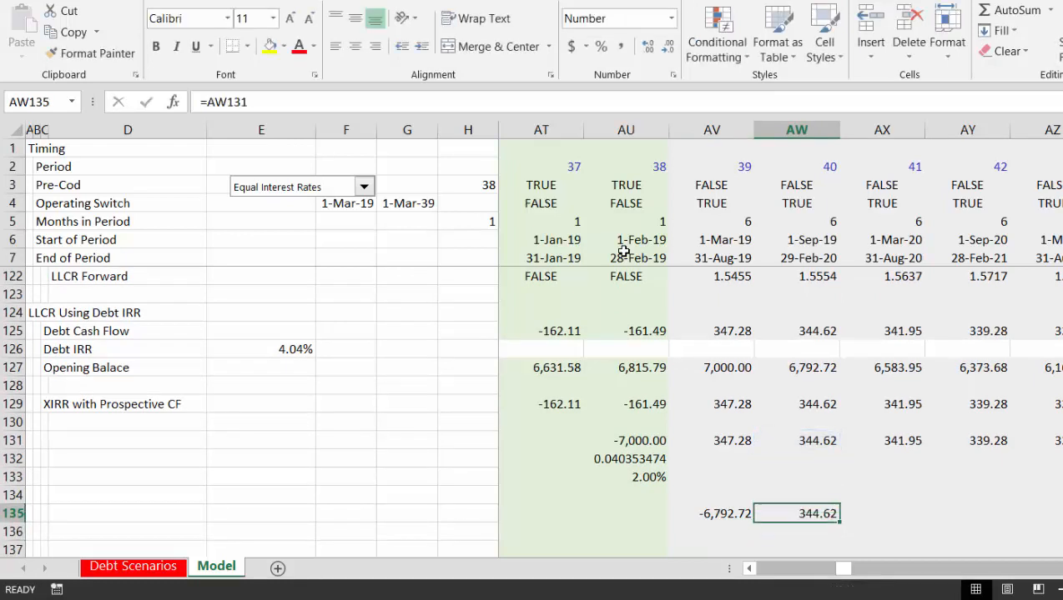
key("ctrl+shift+Right")
key("ctrl+r")
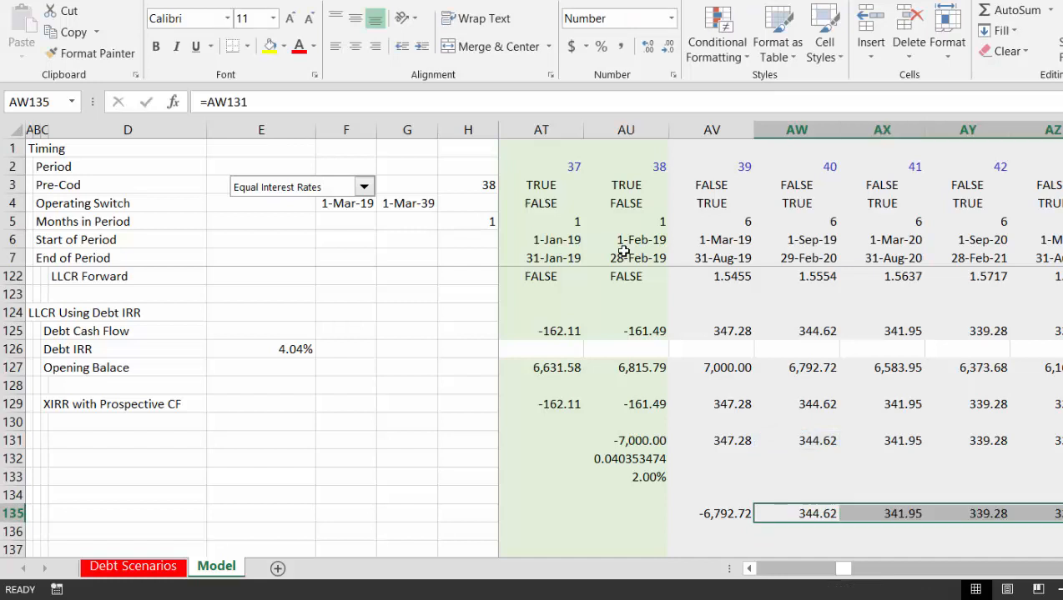
In AV136, calculate the IRR of row 135 and format it as a percentage with two decimals
key("Down")
key("Left")
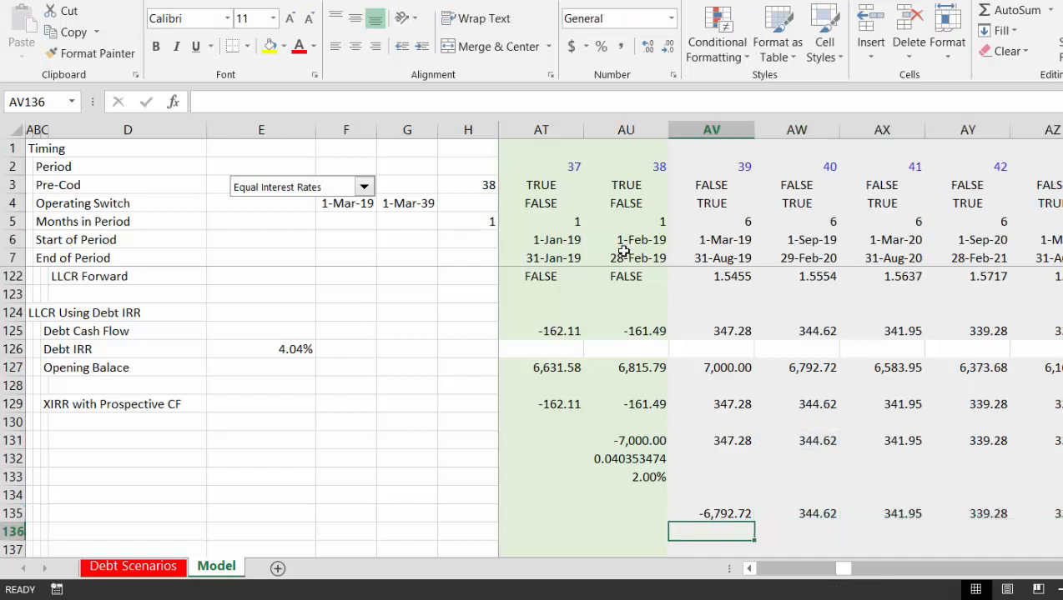
type("=irr")
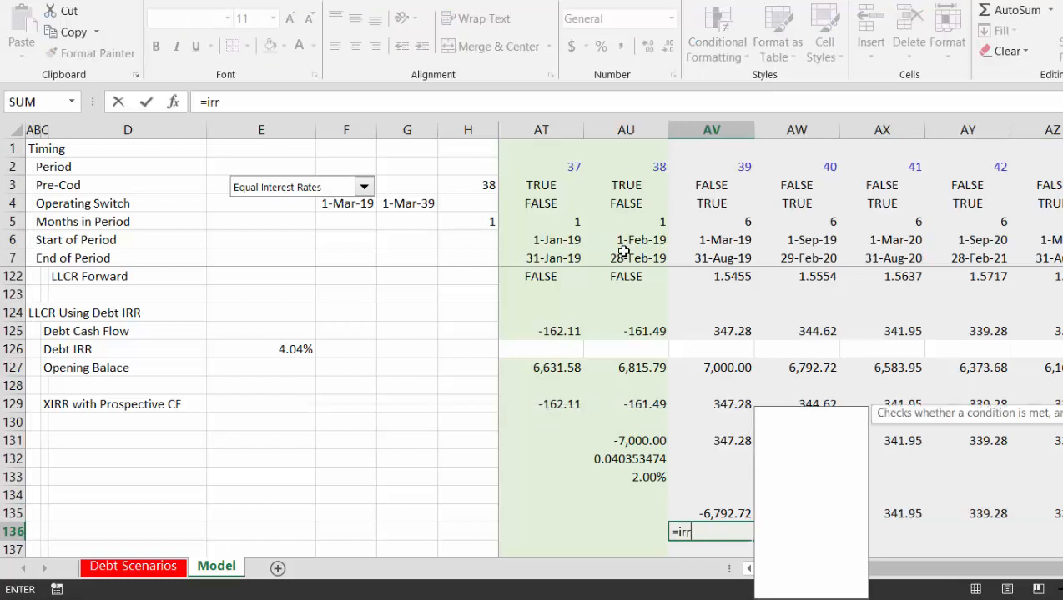
type("(")
key("Up")
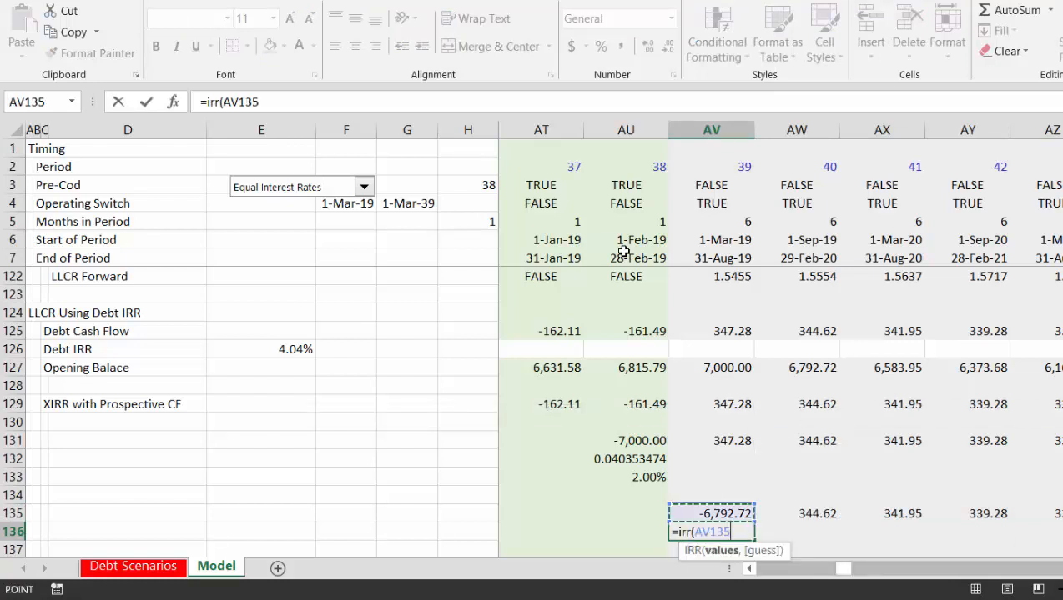
key("shift+space")
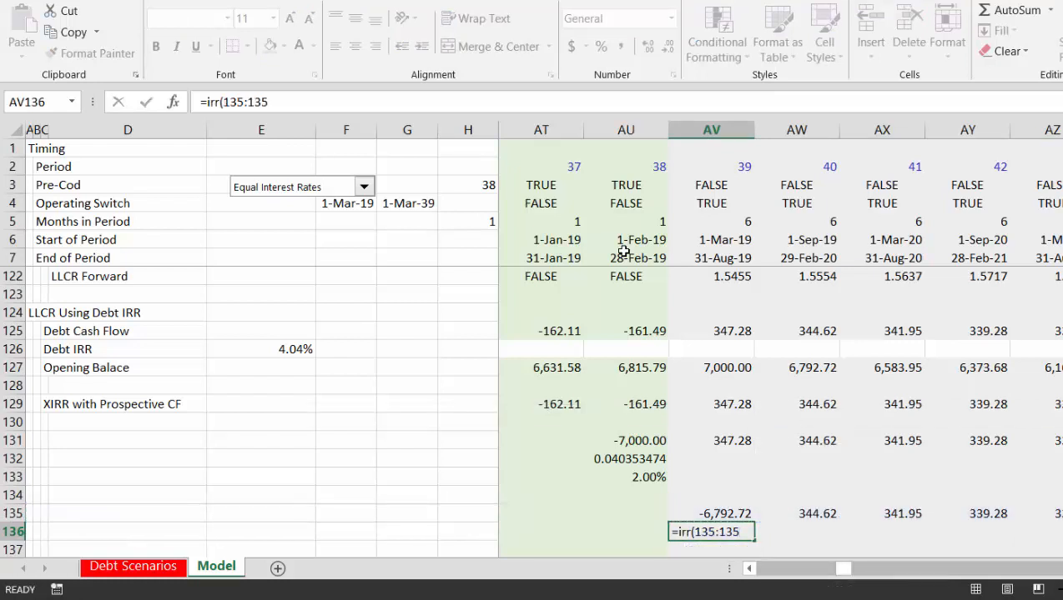
key("Return")
key("Up")
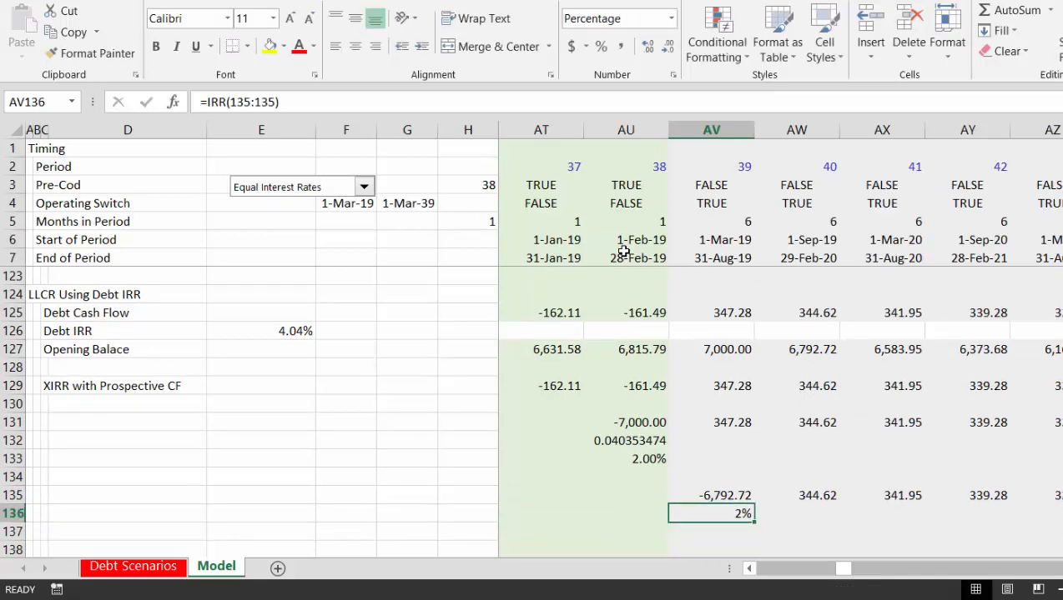
key("ctrl+shift+5")
key("Right")
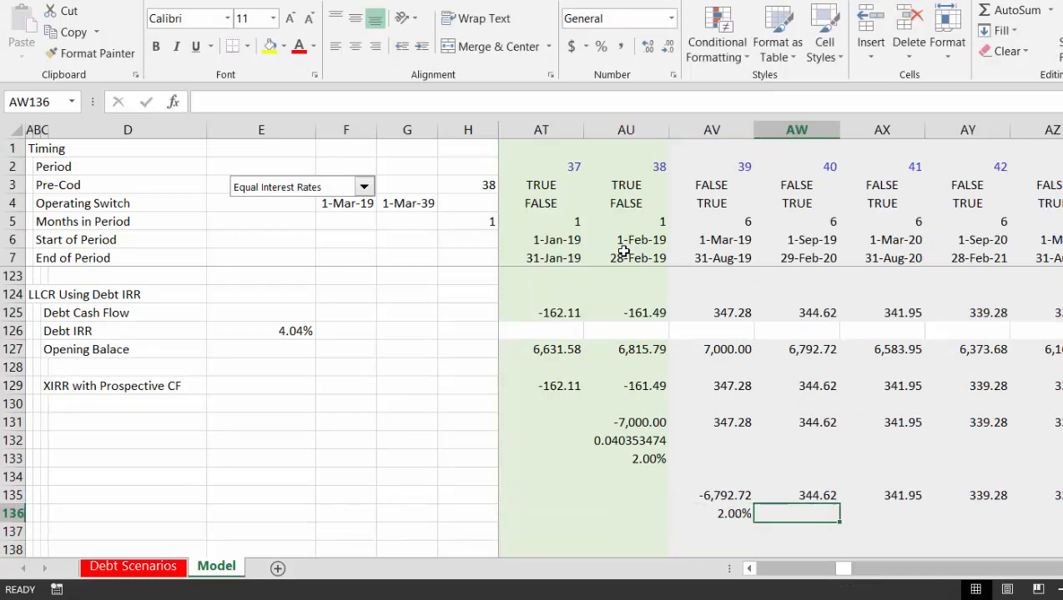
key("Left")
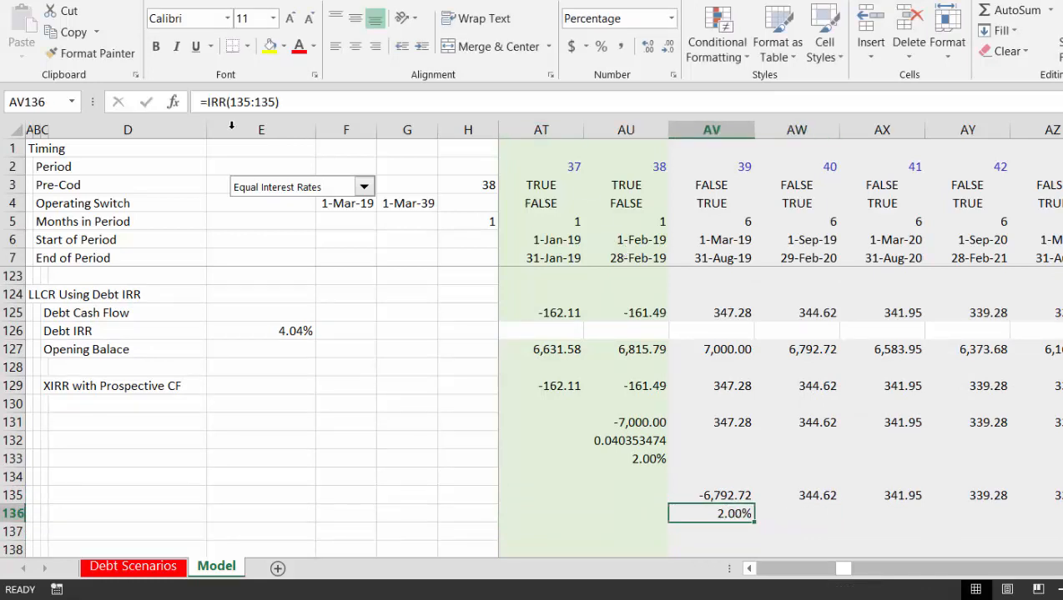
Try the Equal Increasing Rates and Different Constant debt scenarios to compare the IRR checks with the debt IRR
left_click(364, 187)
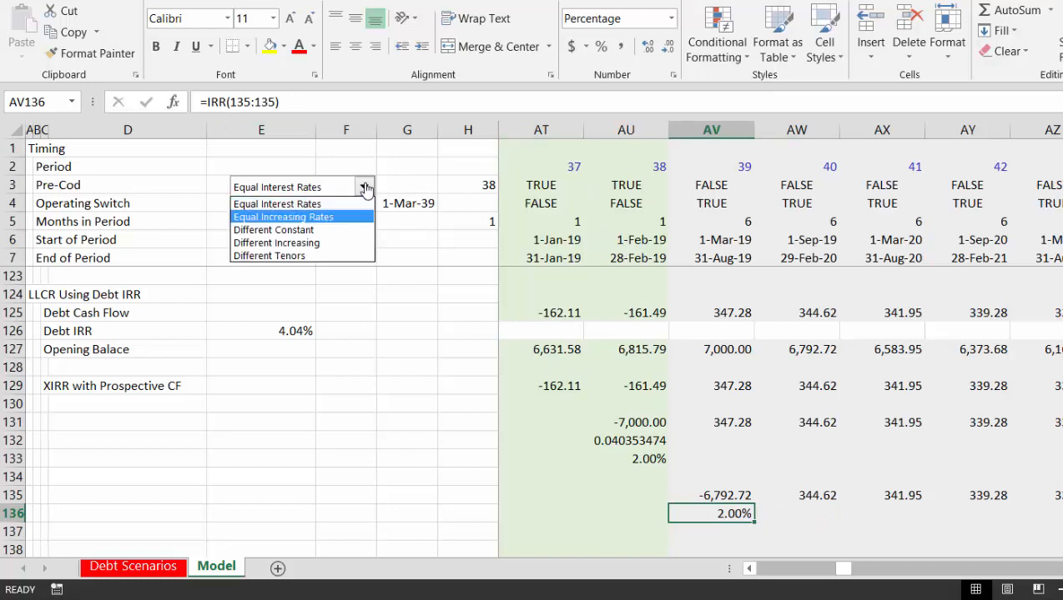
key("Down")
key("Return")
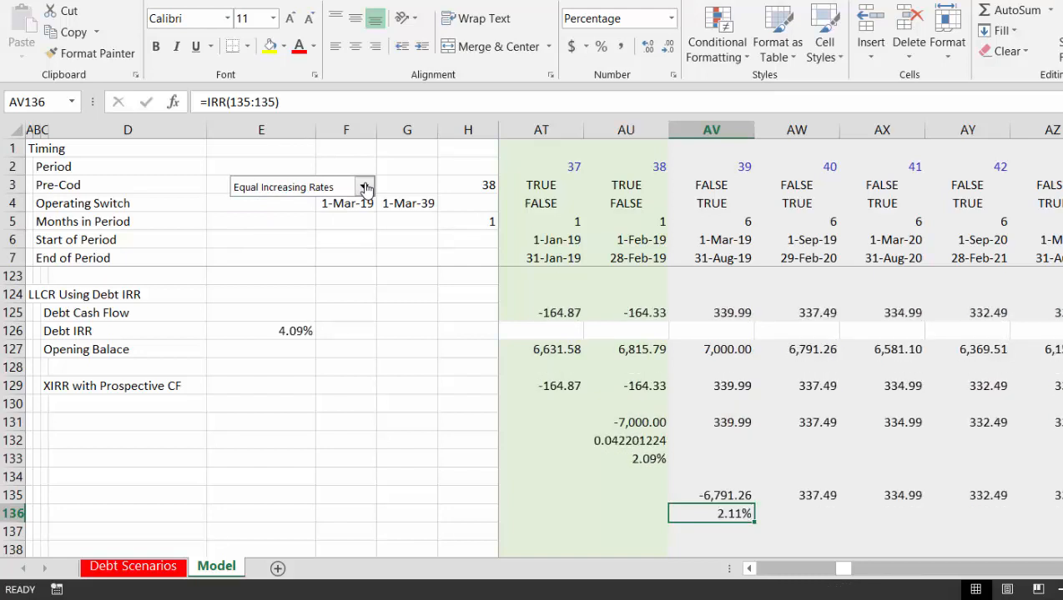
left_click(365, 187)
key("Down")
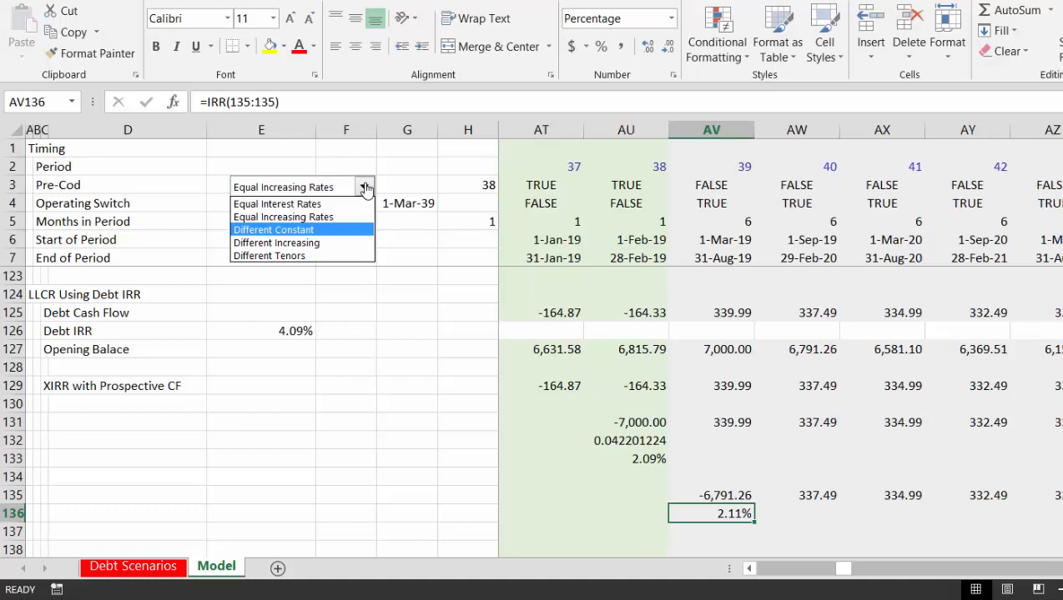
key("Return")
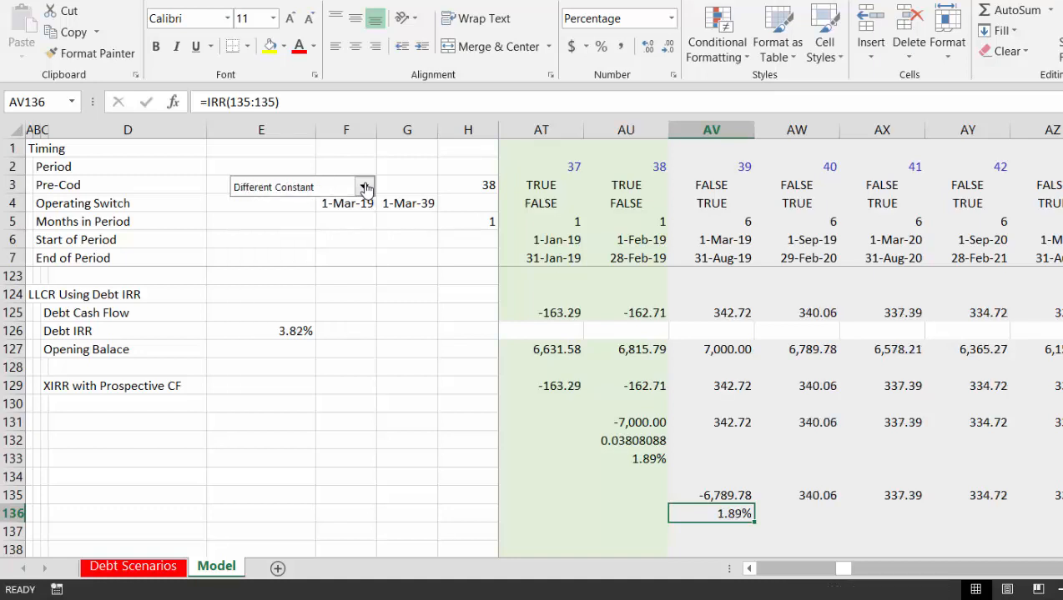
Try the Different Increasing and Different Tenors debt scenarios to compare the IRR checks with the debt IRR
left_click(365, 187)
key("Down")
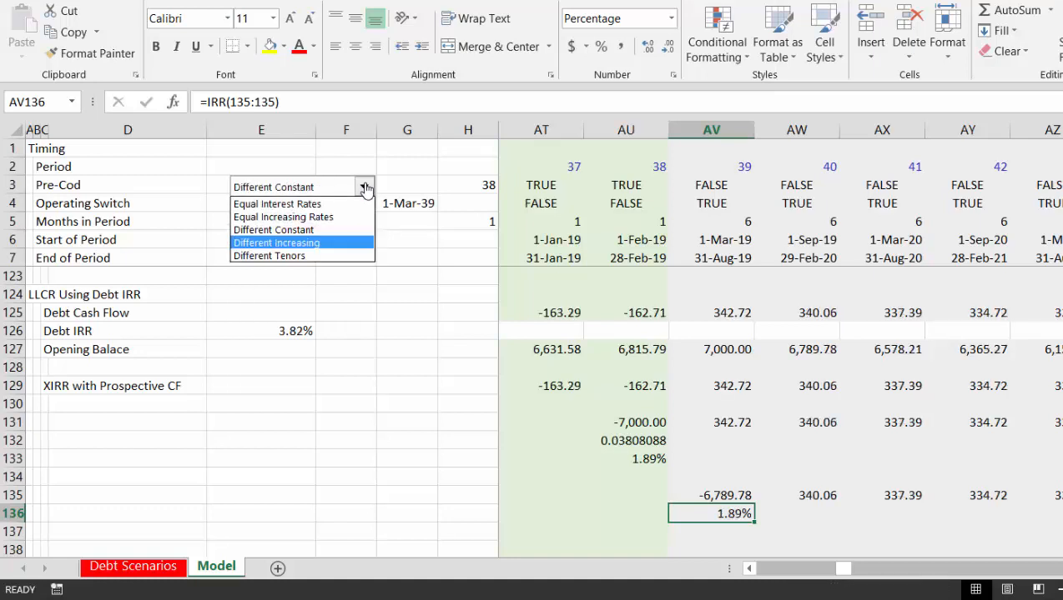
key("Return")
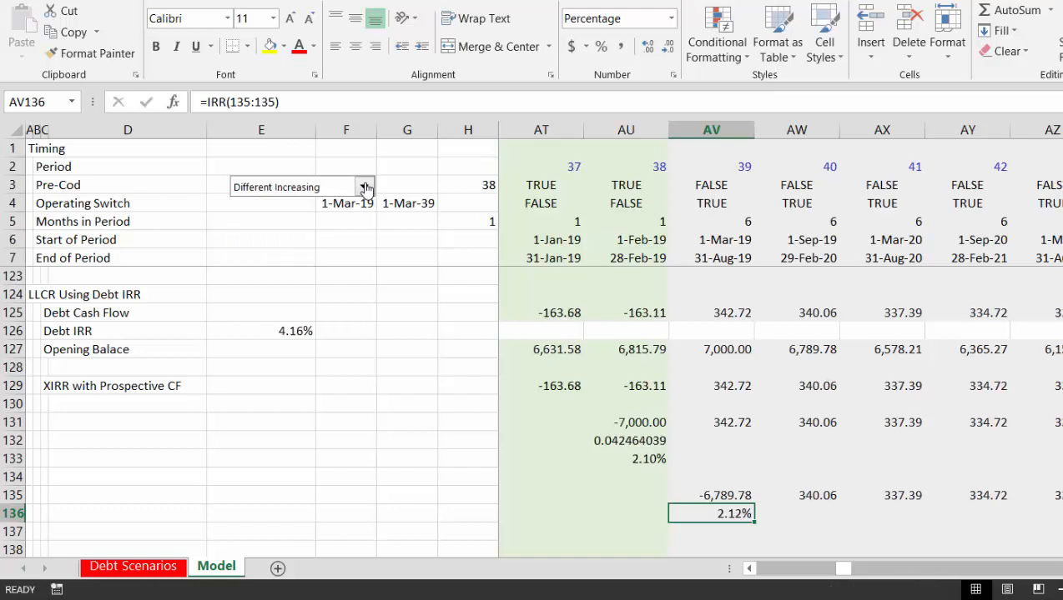
left_click(366, 187)
key("Down")
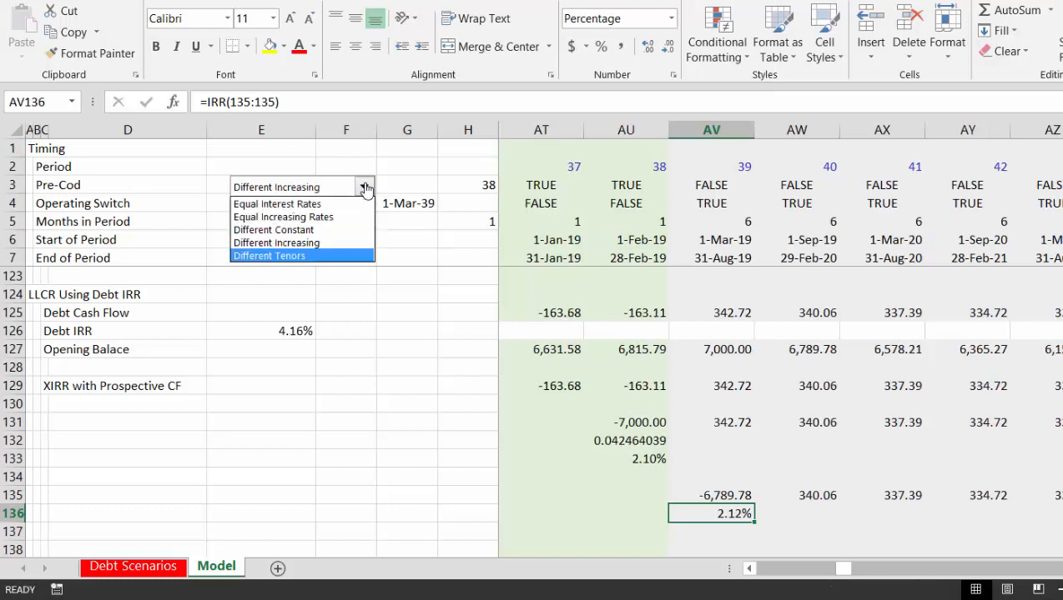
key("Return")
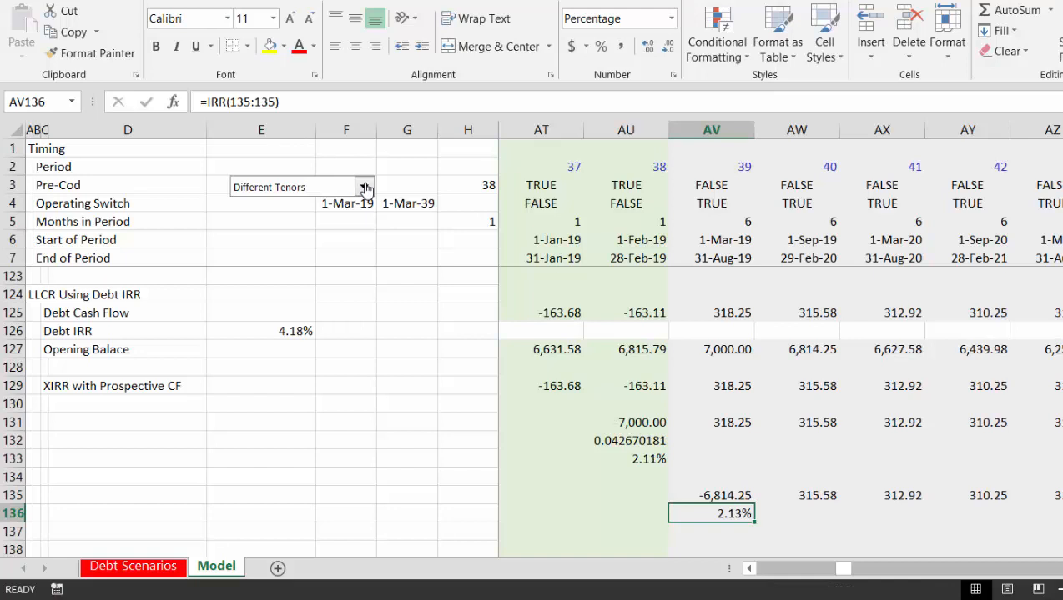
Switch the debt scenario back to Equal Interest Rates
left_click(366, 187)
key("Up")
key("Up")
key("Up")
key("Up")
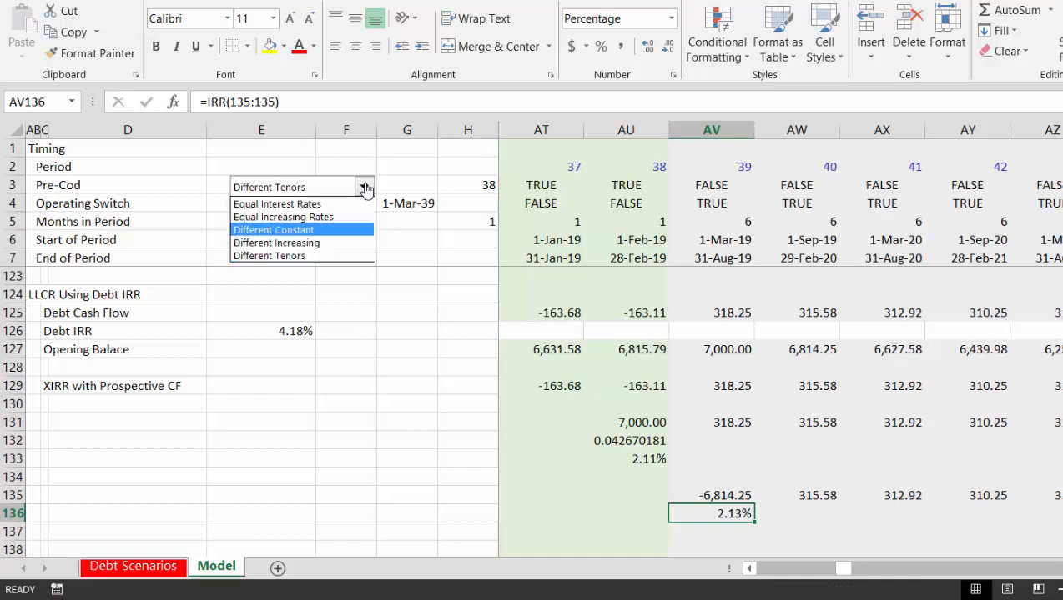
key("Return")
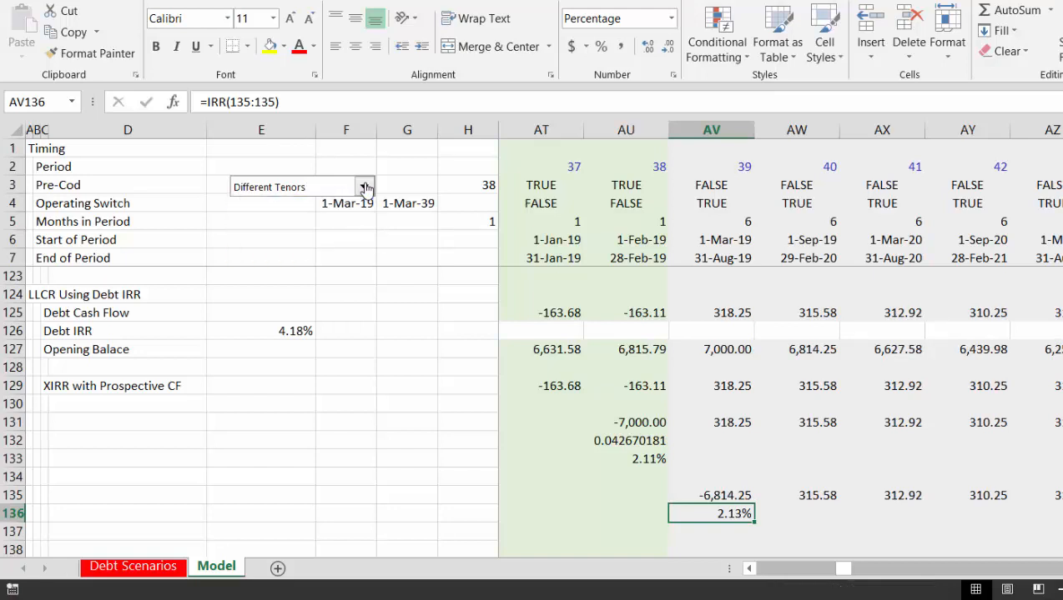
Compare the prospective cash flow checks in AU131:AU133 with the one-period-later check in AV135:AV136
key("Up")
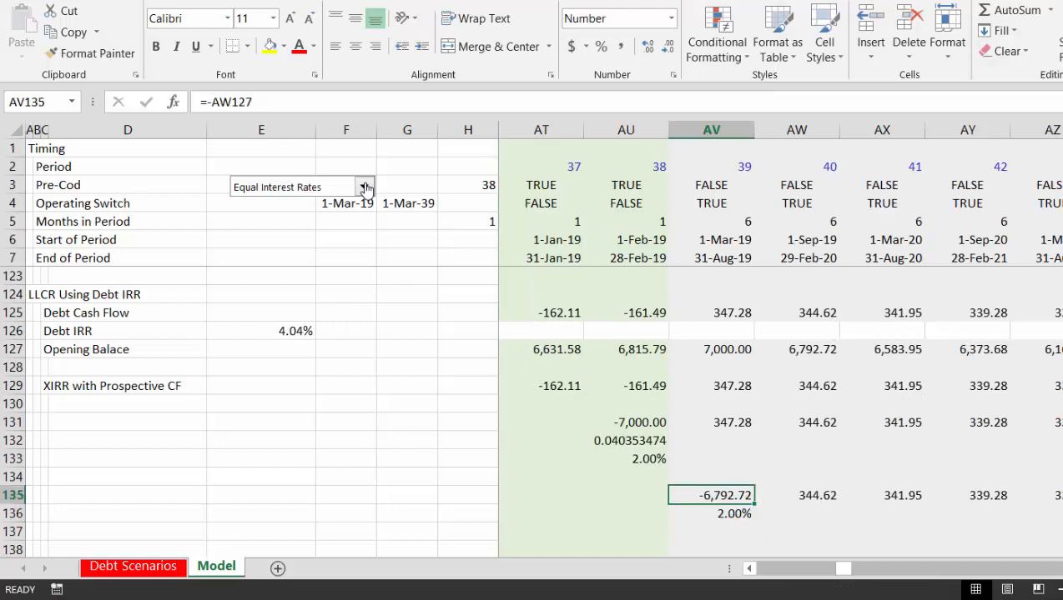
key("Up")
key("Left")
key("Up")
key("Up")
key("Up")
key("Left")
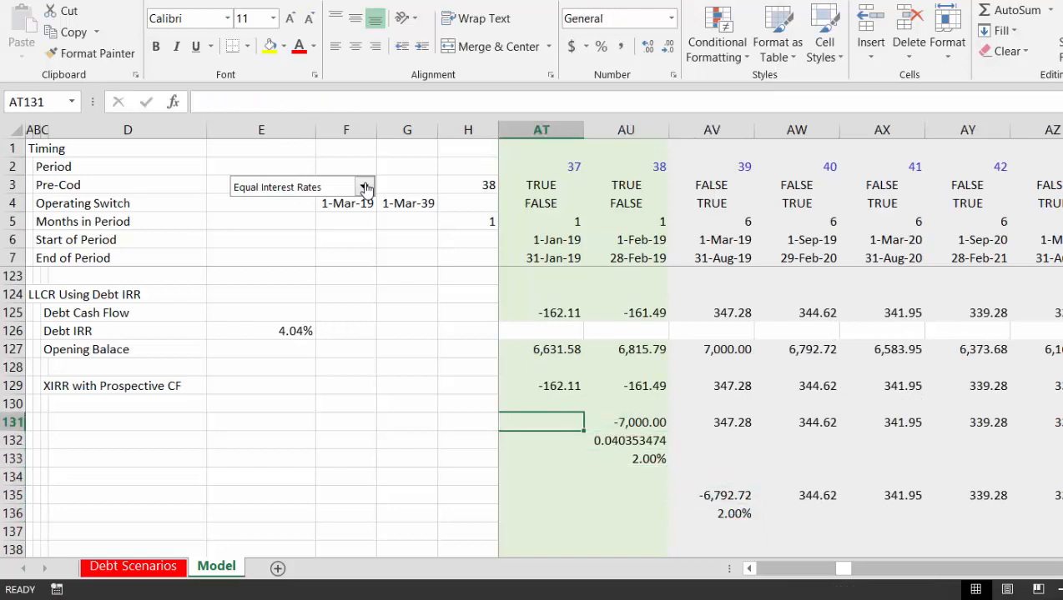
key("Right")
key("Down")
key("Down")
key("Down")
key("Down")
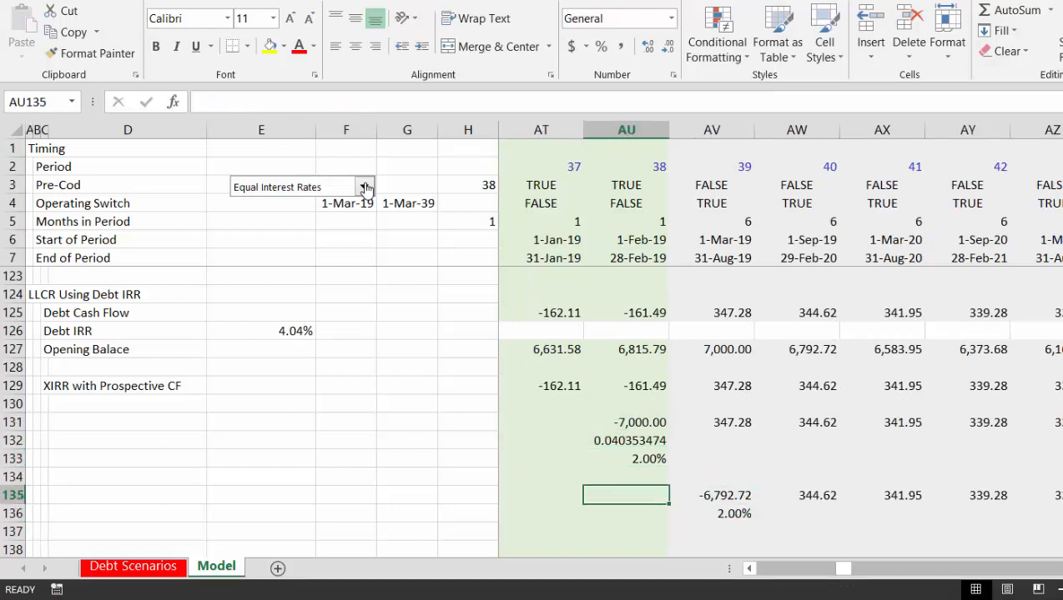
key("Right")
key("Down")
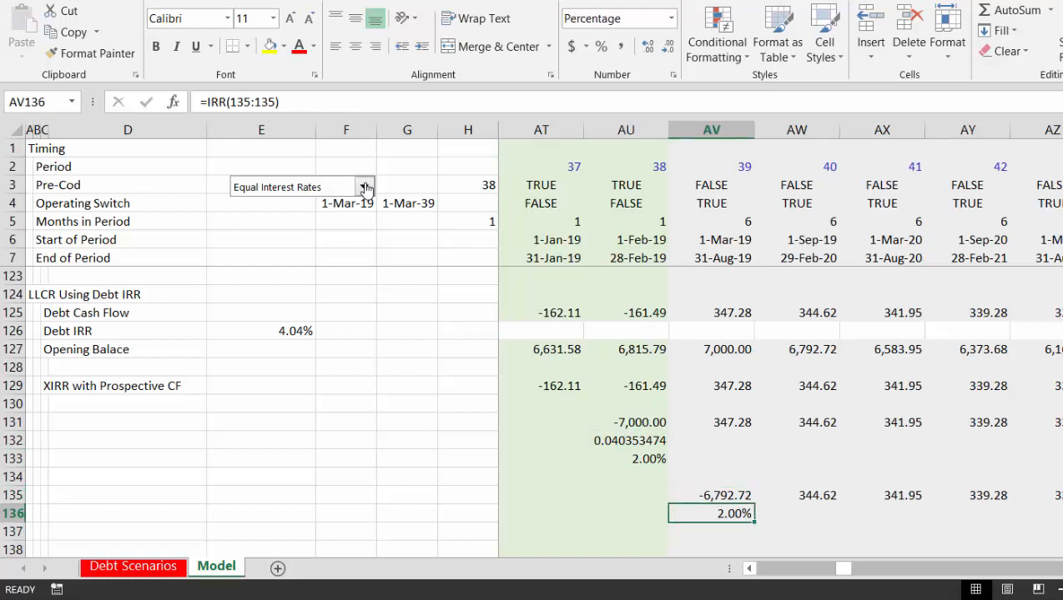
key("Down")
key("Right")
key("Down")
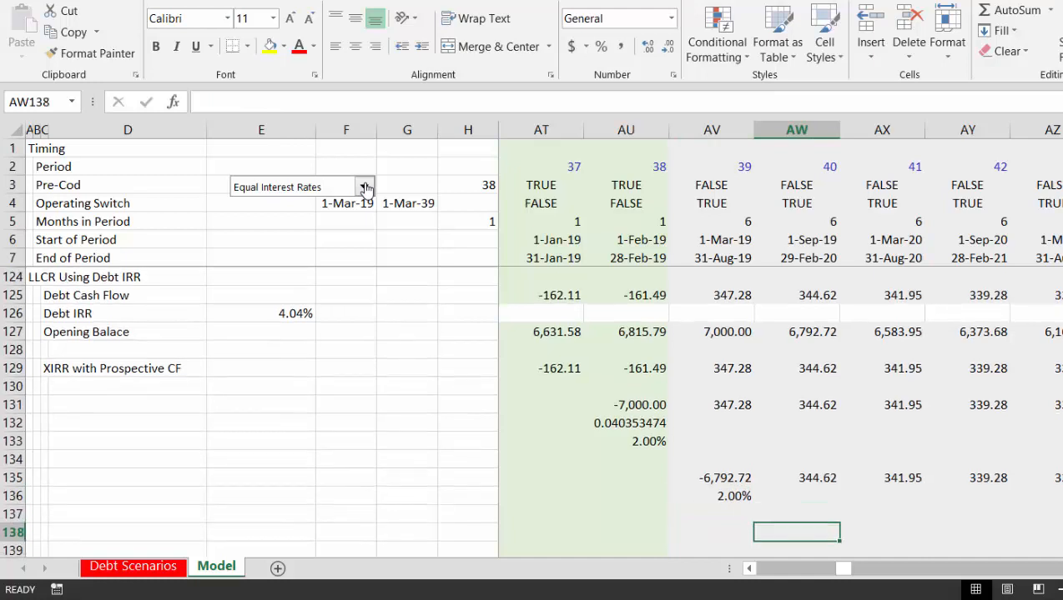
key("Down")
key("Down")
key("Right")
key("Down")
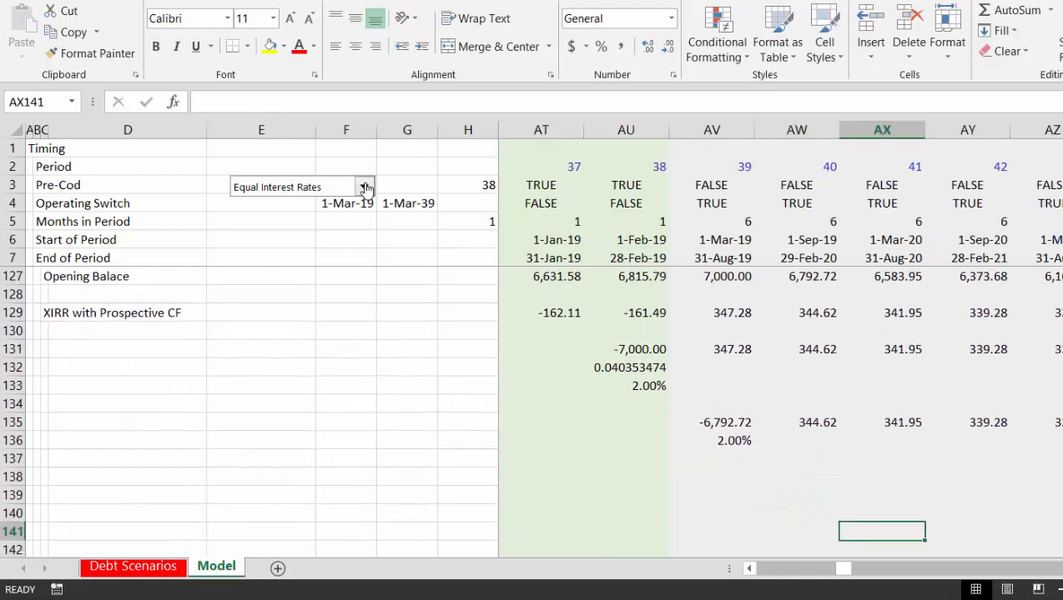
key("Down")
key("Right")
key("Right")
key("Down")
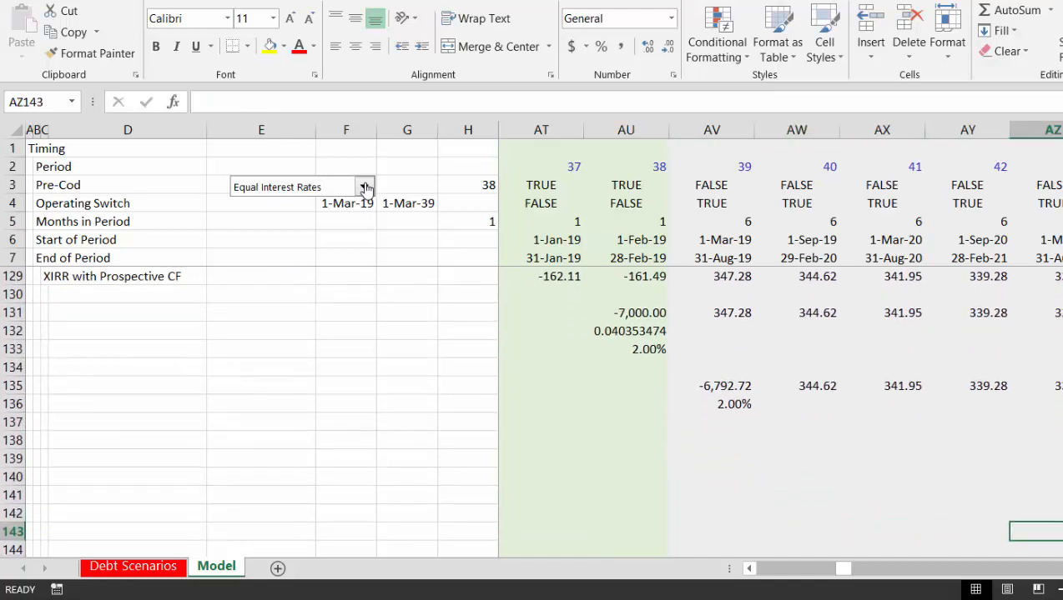
key("Right")
key("Left")
key("Left")
key("Left")
key("Left")
key("Left")
key("Left")
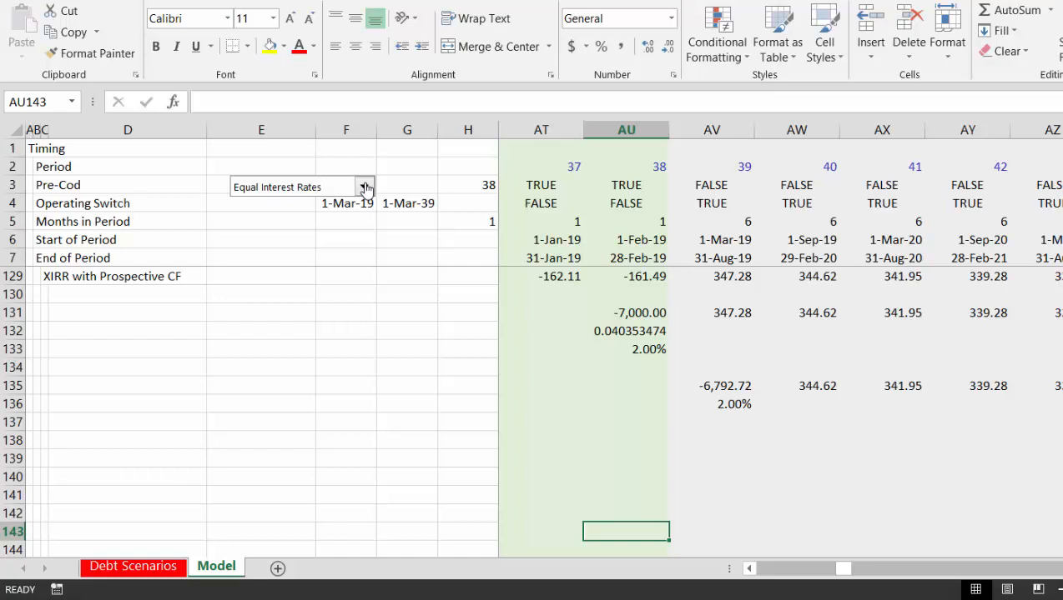
Examine the one-period-later cash flows in row 135 and the IRR check in AV136 against the check in AU133
key("Up")
key("Up")
key("Up")
key("Up")
key("Up")
key("Up")
key("Up")
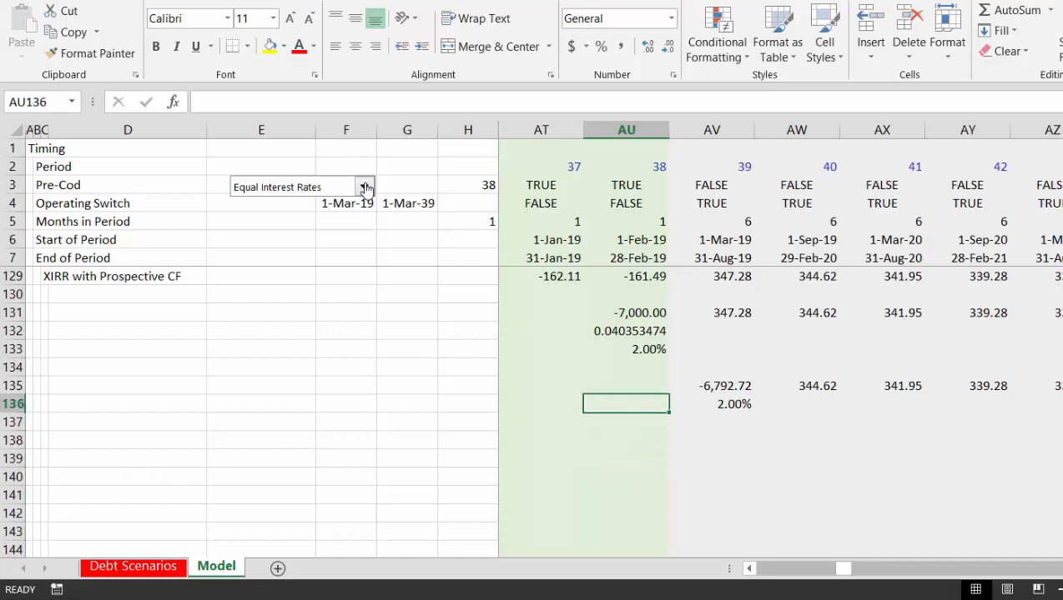
key("Right")
key("Right")
key("Right")
key("Right")
key("Right")
key("Right")
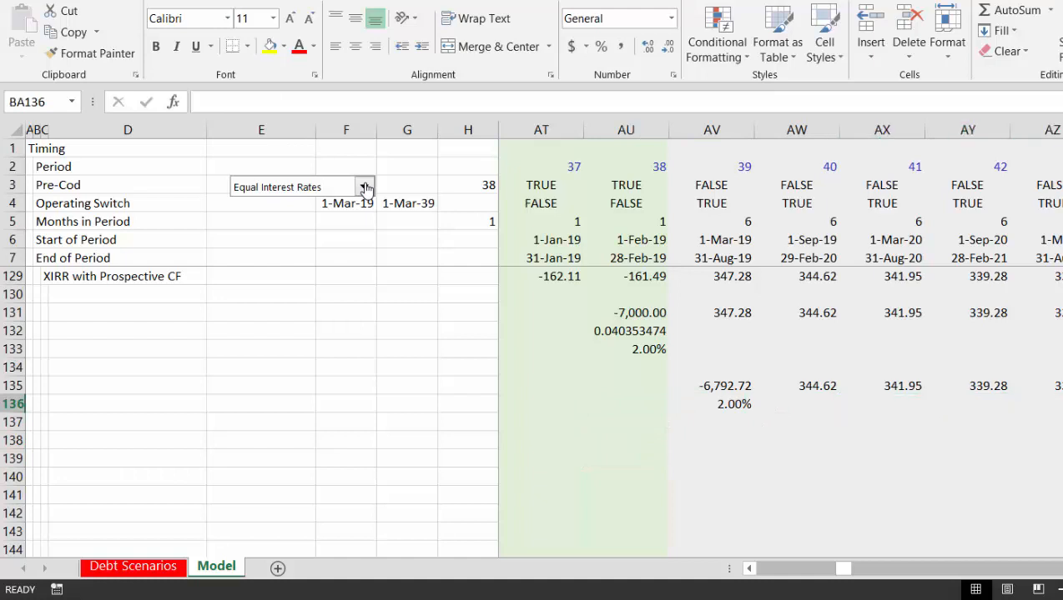
key("Right")
key("Left")
key("Left")
key("Left")
key("Left")
key("Left")
key("Left")
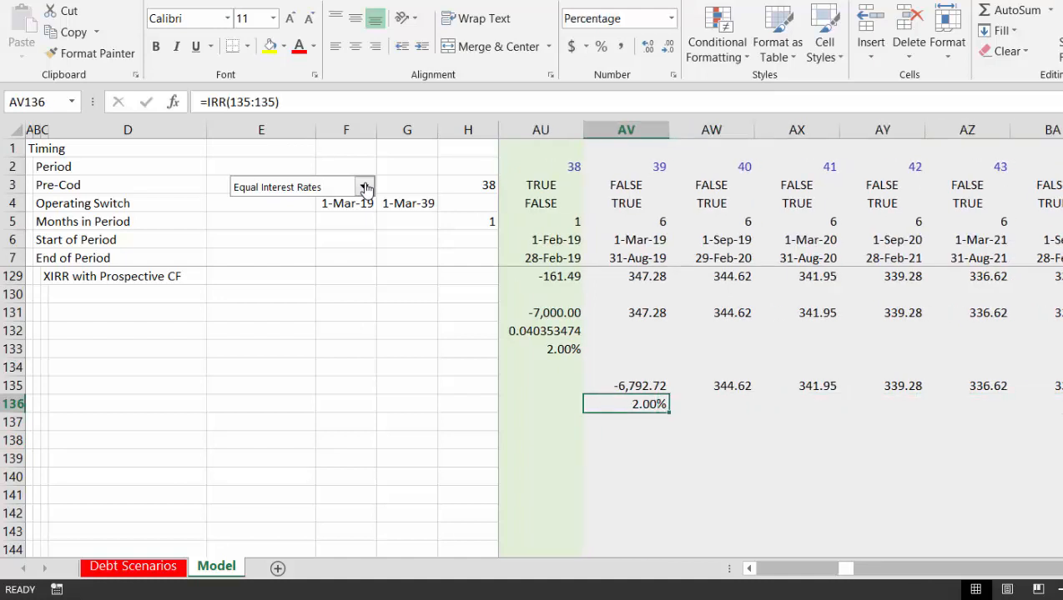
key("Right")
key("Right")
key("Right")
key("Right")
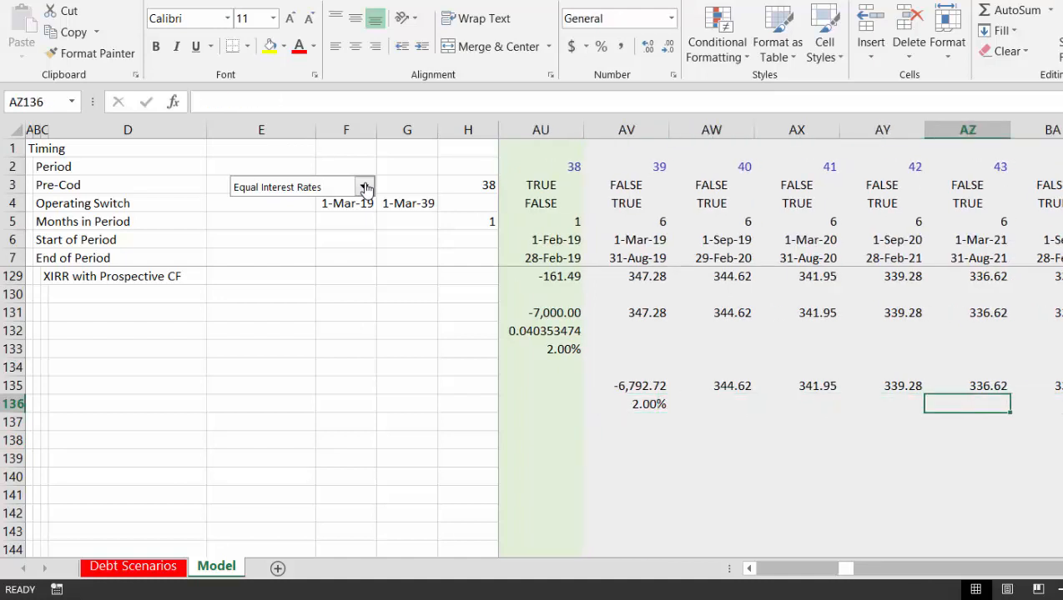
key("Left")
key("Left")
key("Left")
key("Left")
key("Left")
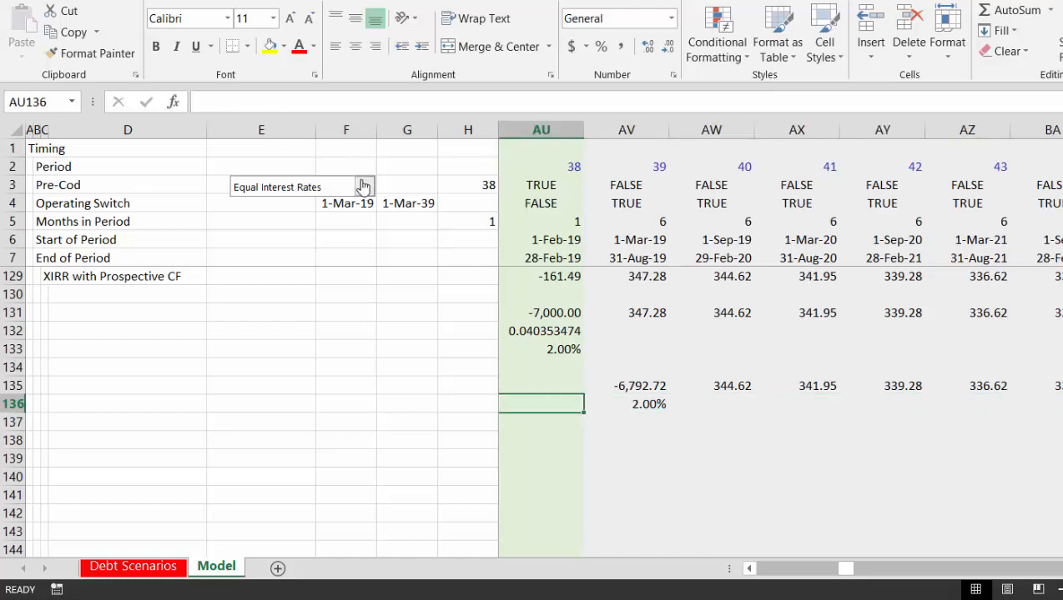
Switch the debt scenario to Equal Increasing Rates and to Different Constant to compare the IRR checks in AU133 and AV136
left_click(364, 187)
key("Down")
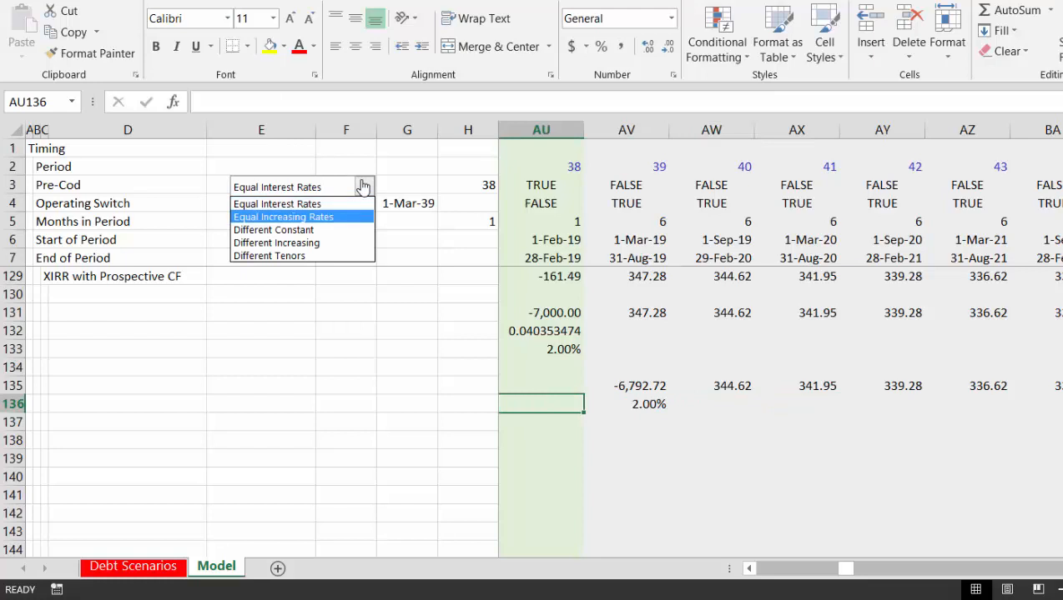
key("Return")
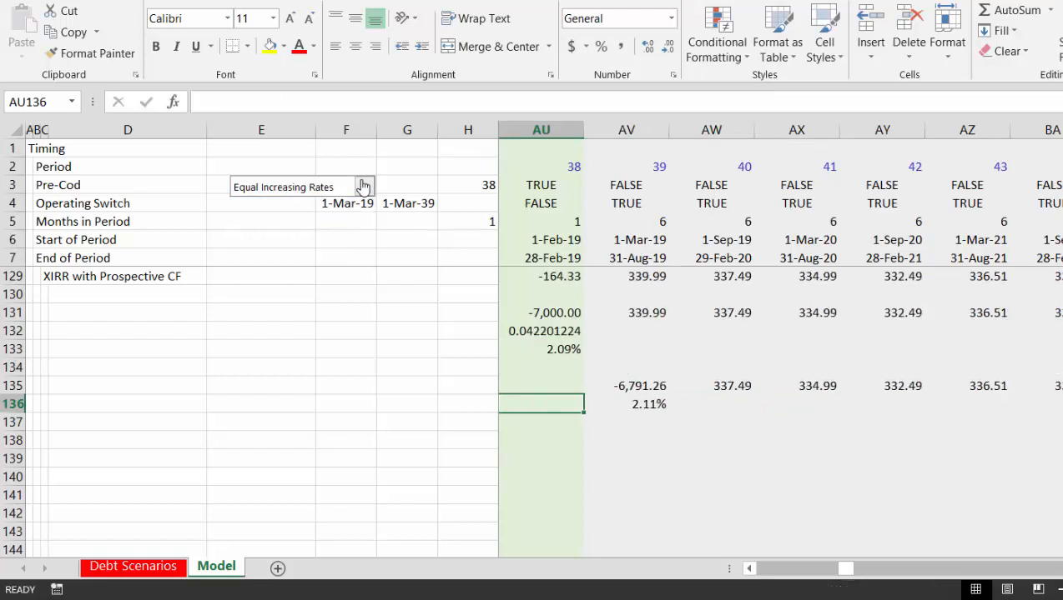
left_click(363, 187)
key("Down")
key("Escape")
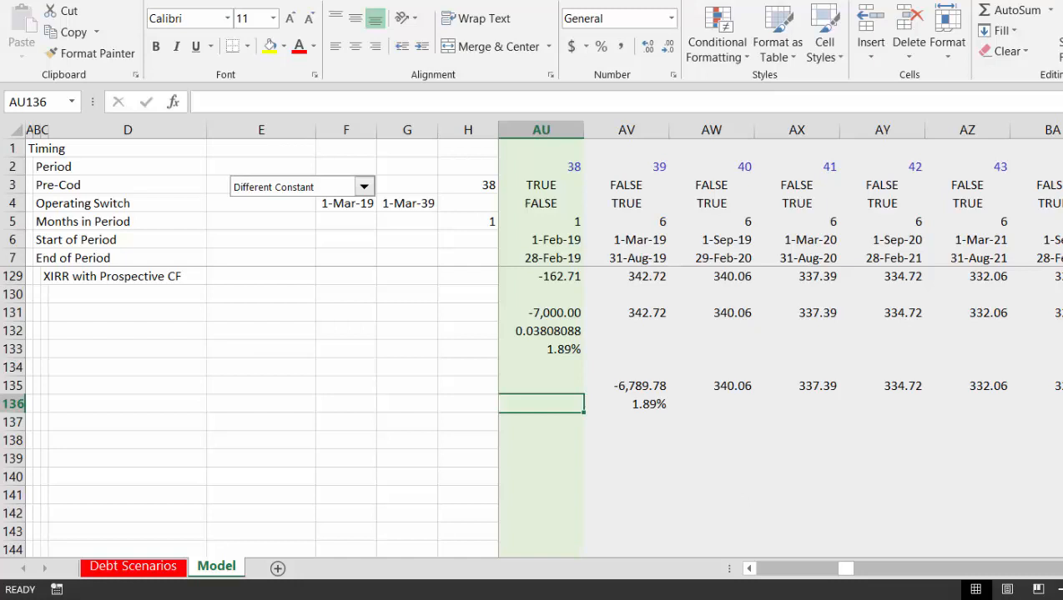
key("alt+Tab")
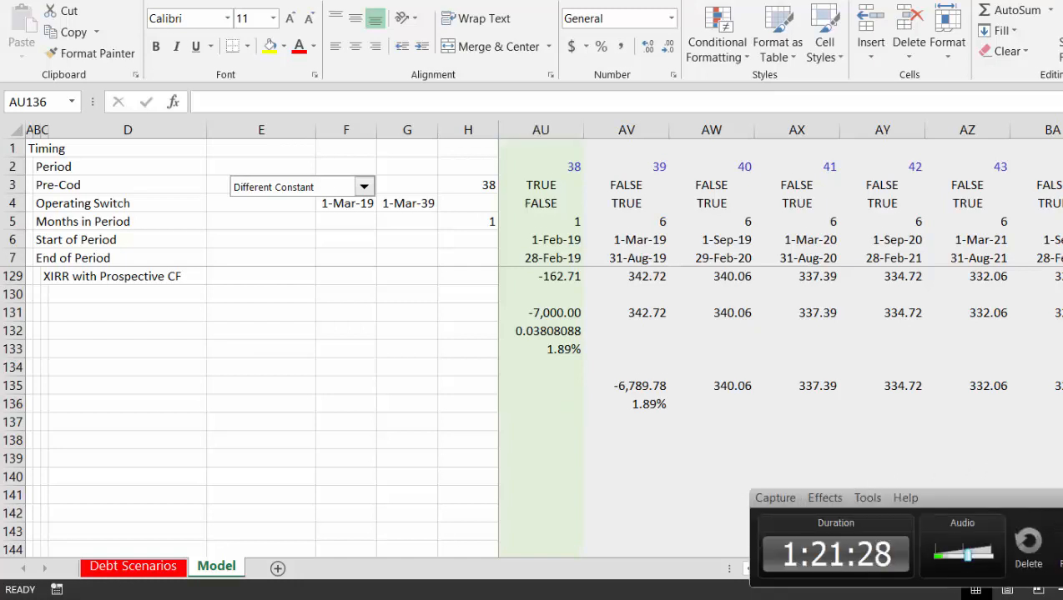